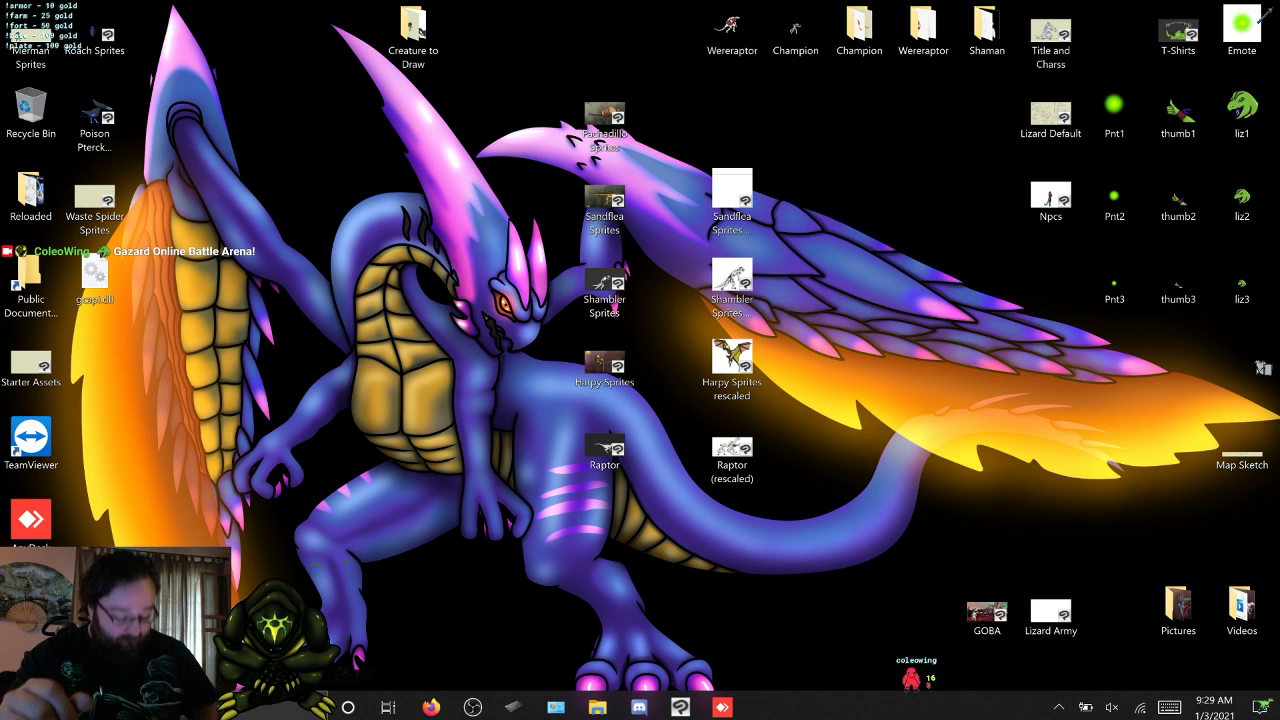
# Switch to the Merman Sprites drawing in Clip Studio Paint, expand the Beach Merman group's Hard light folder and select frame layer 1.
pyautogui.press('super+d')
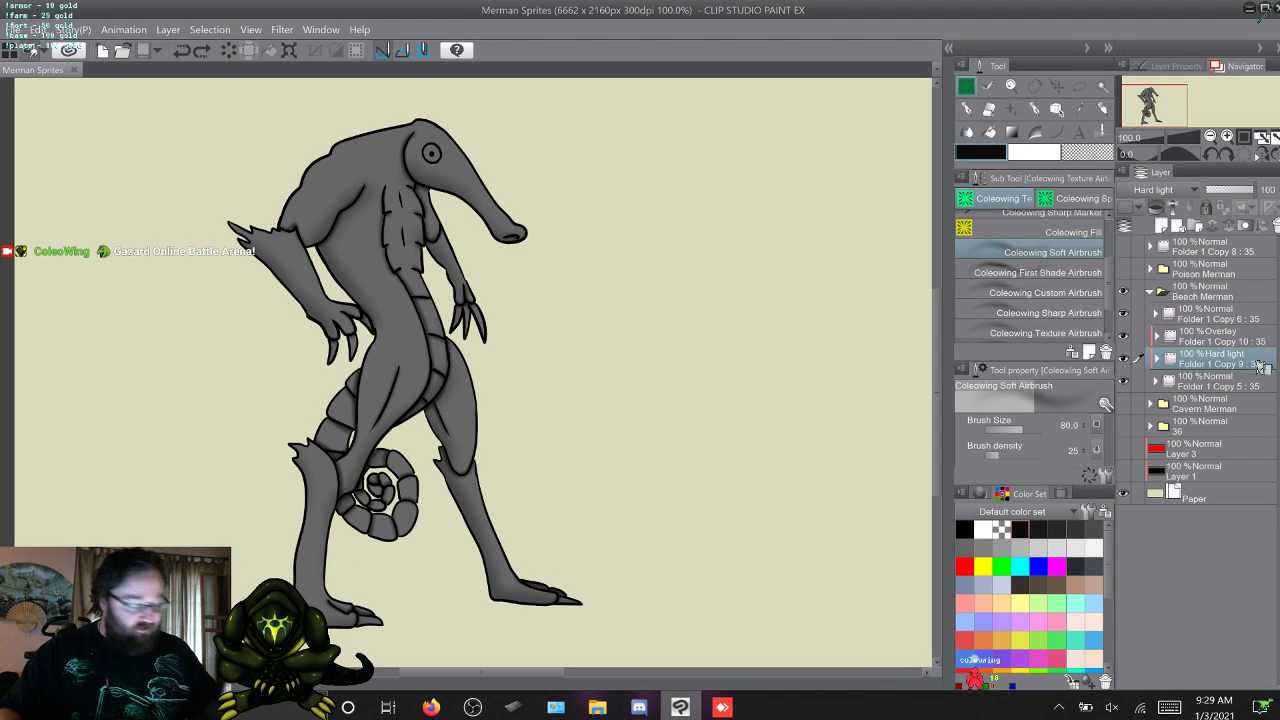
pyautogui.click(1157, 358)
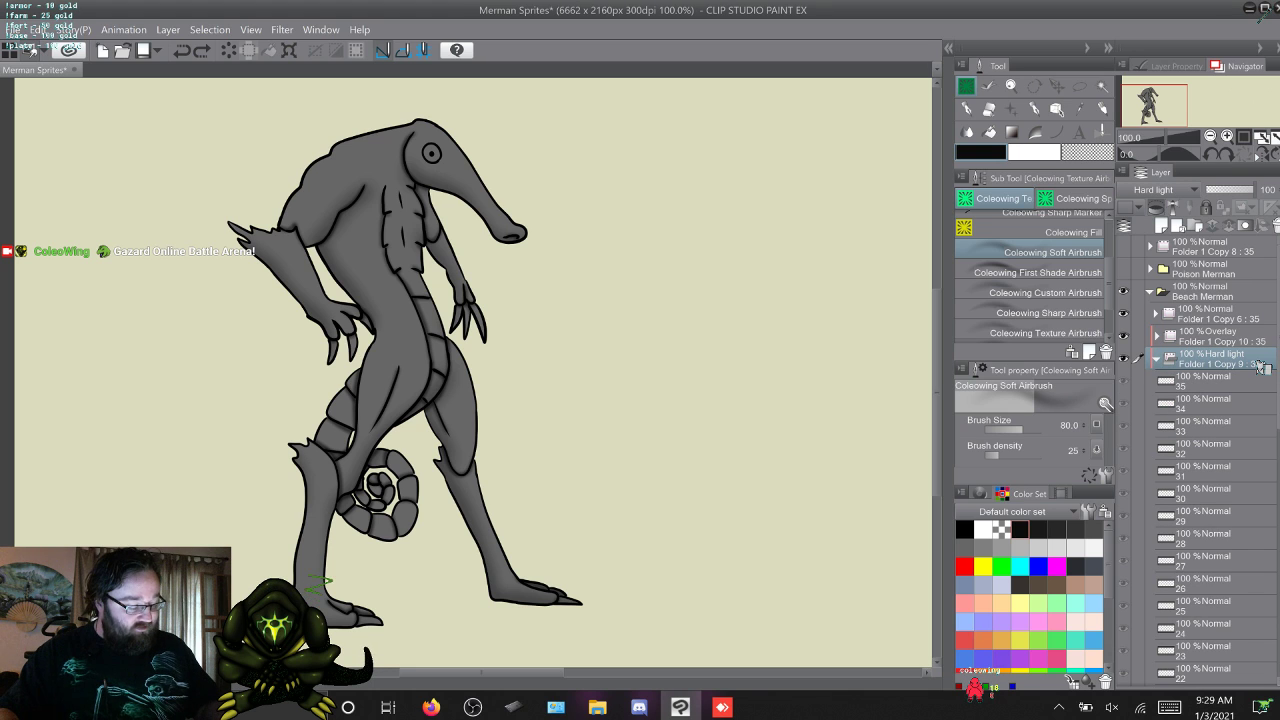
pyautogui.press('w')
pyautogui.press('w')
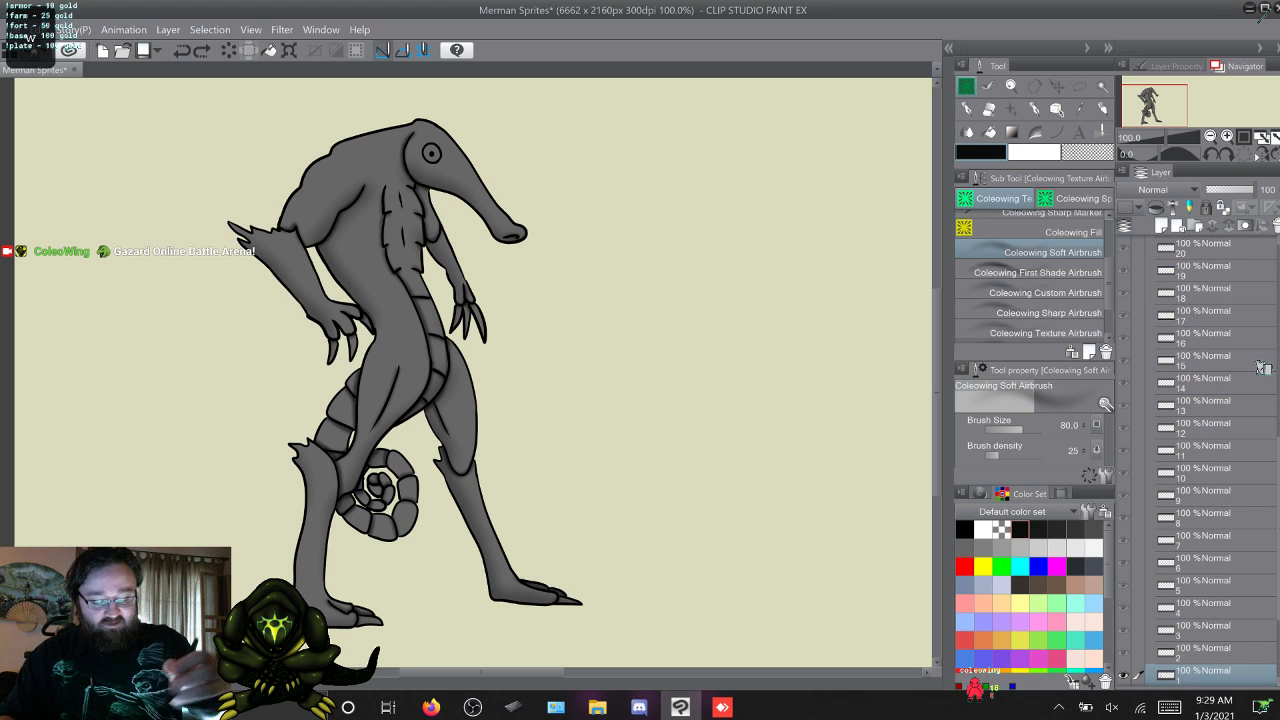
# Step through the frame layers of the Hard light folder to review the merman's poses, ending back on frame 1.
pyautogui.press('w')
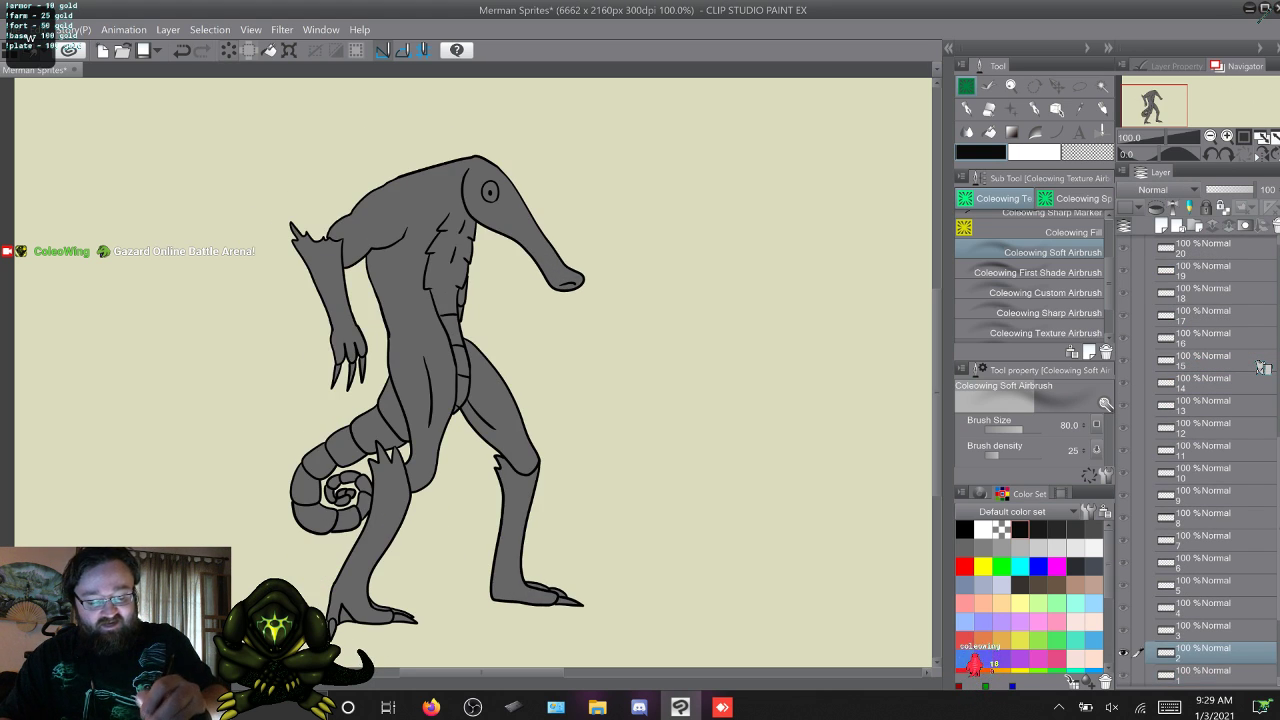
pyautogui.press('w')
pyautogui.press('w')
pyautogui.press('w')
pyautogui.press('w')
pyautogui.press('w')
pyautogui.press('w')
pyautogui.press('w')
pyautogui.press('w')
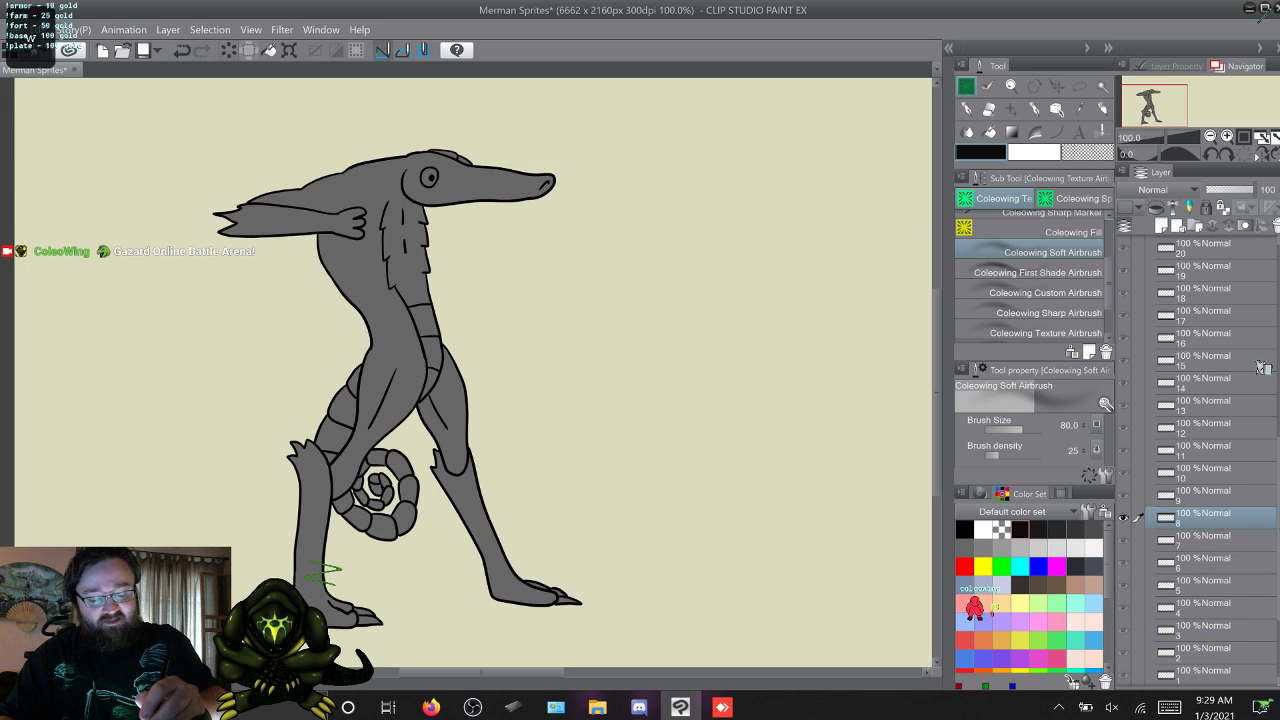
pyautogui.press('w')
pyautogui.press('w')
pyautogui.press('w')
pyautogui.press('w')
pyautogui.press('w')
pyautogui.press('w')
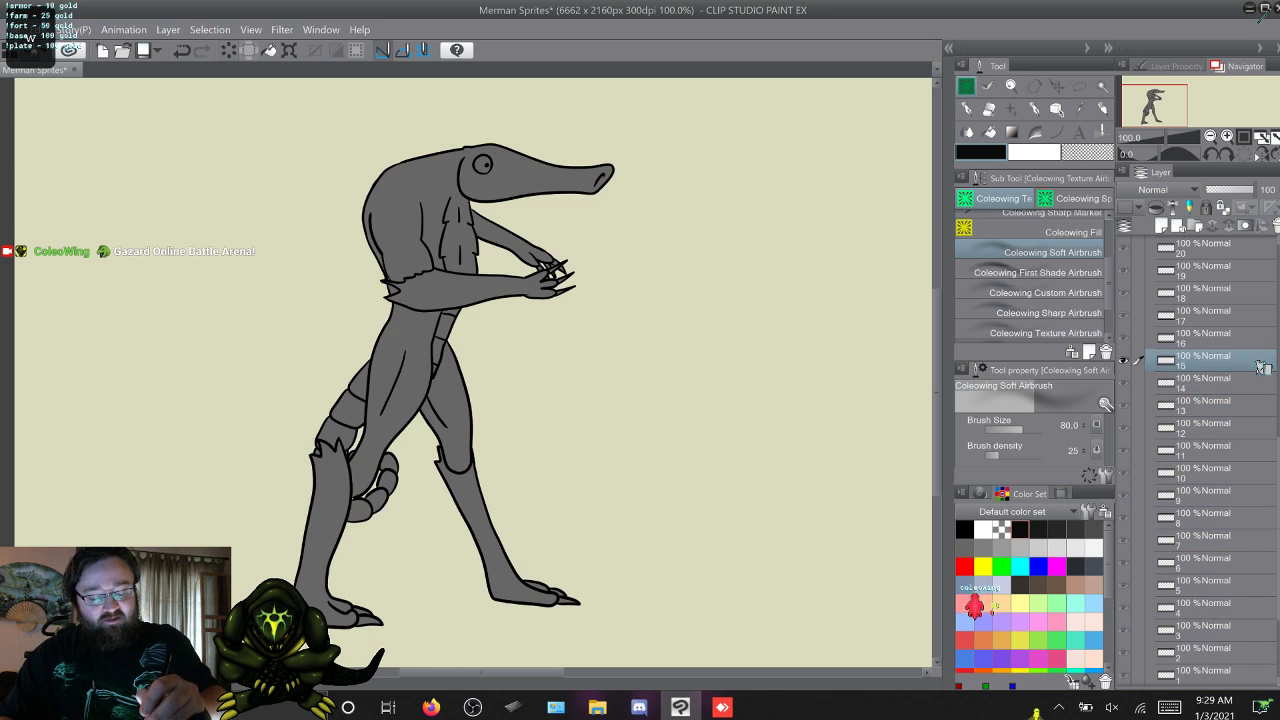
pyautogui.press('w')
pyautogui.press('w')
pyautogui.press('w')
pyautogui.press('w')
pyautogui.press('w')
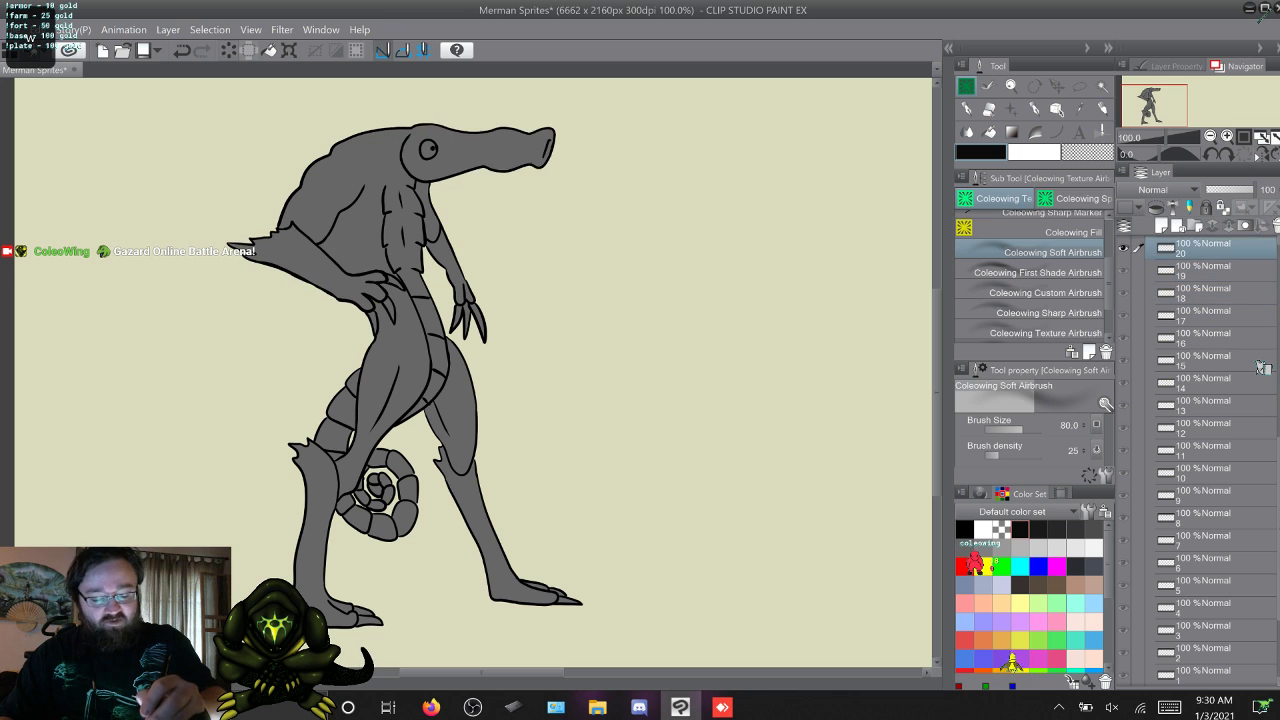
pyautogui.press('w')
pyautogui.press('w')
pyautogui.press('w')
pyautogui.press('w')
pyautogui.press('w')
pyautogui.press('w')
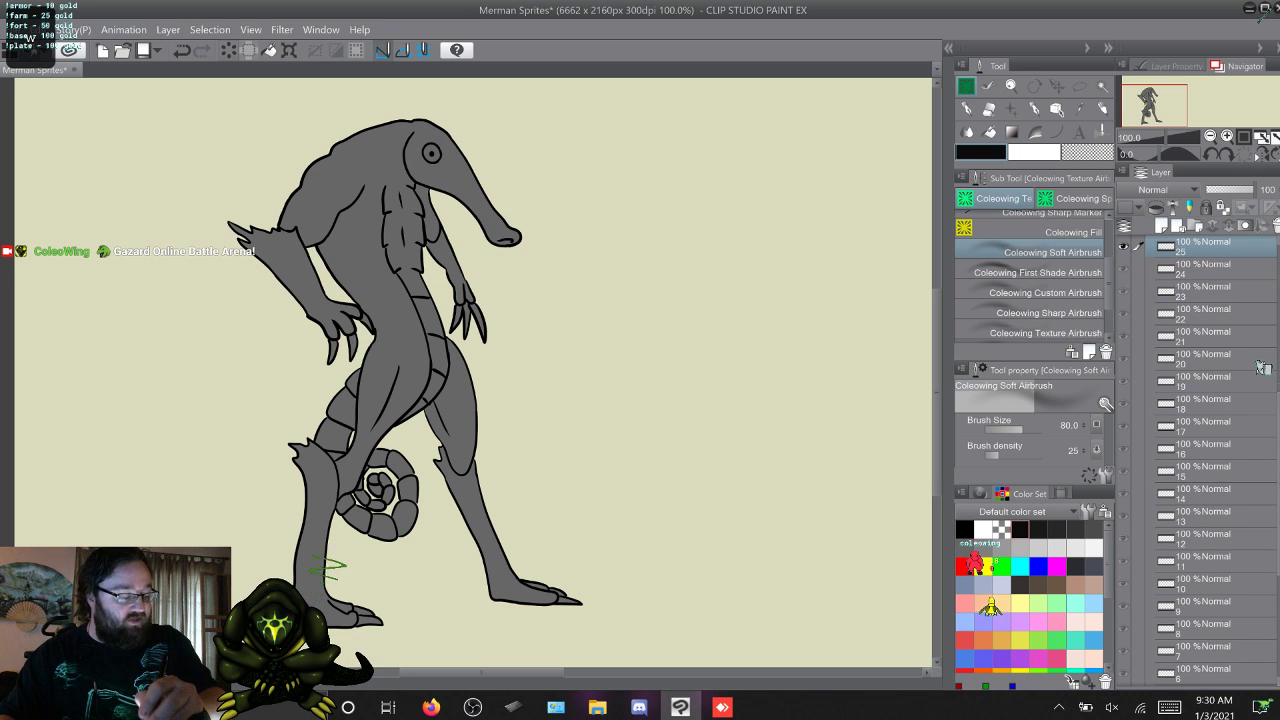
pyautogui.press('w')
pyautogui.press('w')
pyautogui.press('w')
pyautogui.press('w')
pyautogui.press('w')
pyautogui.press('w')
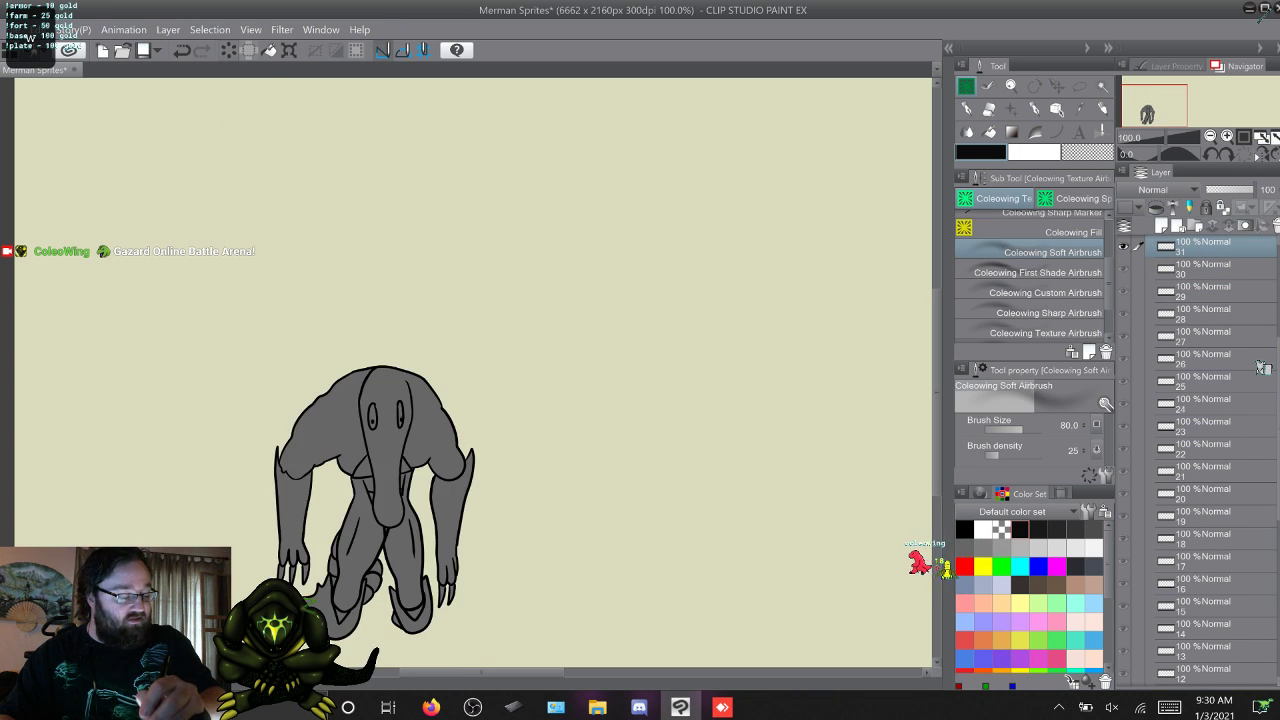
pyautogui.press('w')
pyautogui.press('w')
pyautogui.press('w')
pyautogui.press('w')
pyautogui.press('w')
pyautogui.press('w')
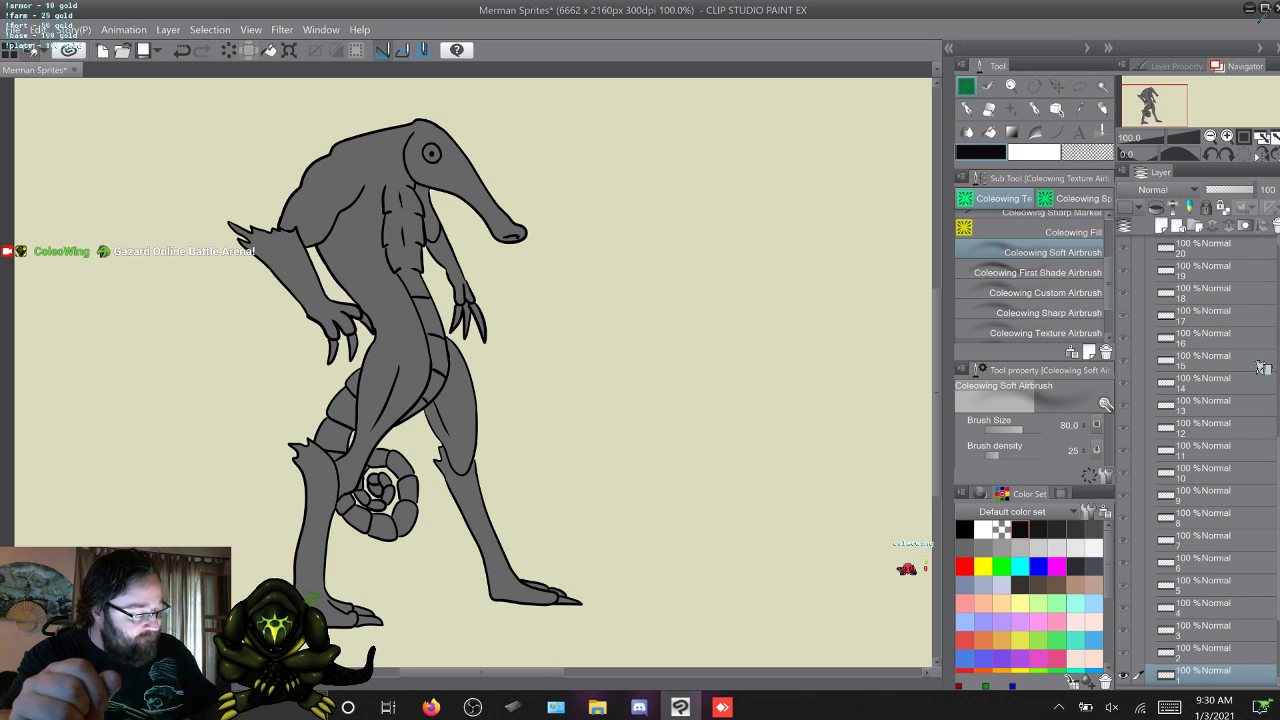
# Choose the Coleowing First Shade Airbrush and shade along the back edge of the merman's head on frame 1.
pyautogui.press(',')
pyautogui.press(',')
pyautogui.press('.')
pyautogui.press('.')
pyautogui.press('.')
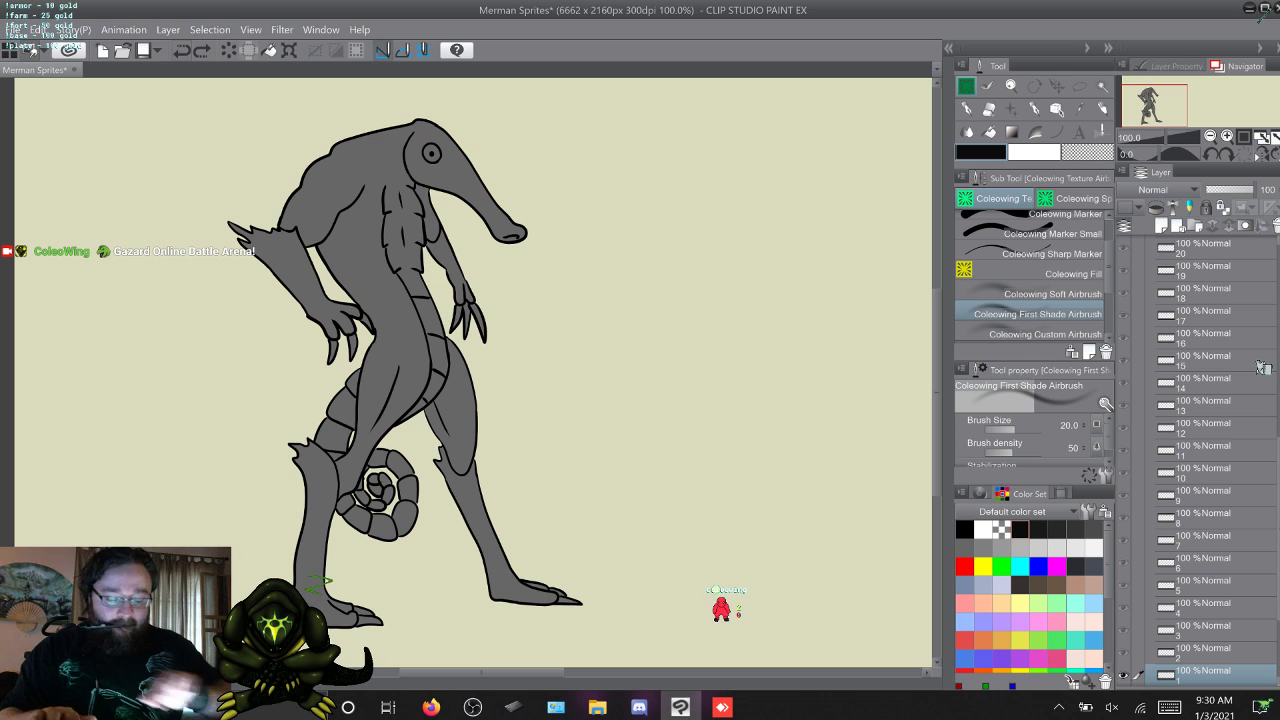
pyautogui.scroll(2, 473, 372)
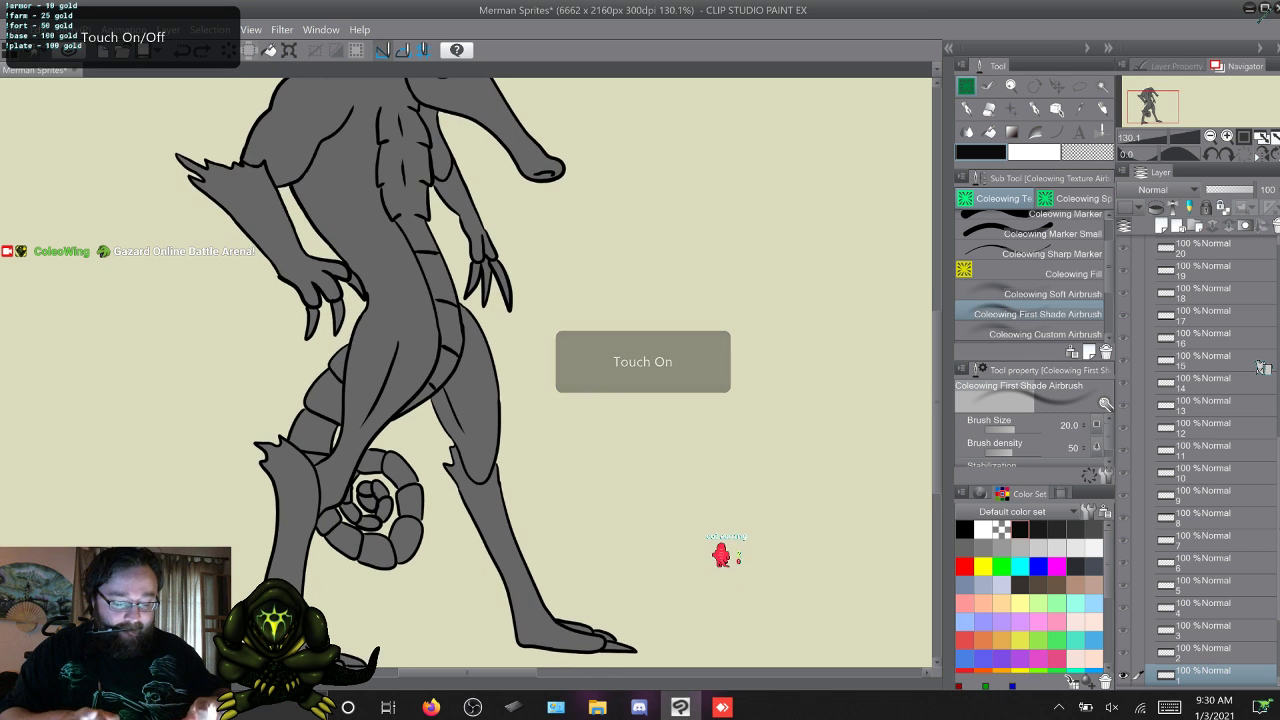
pyautogui.scroll(2, 473, 372)
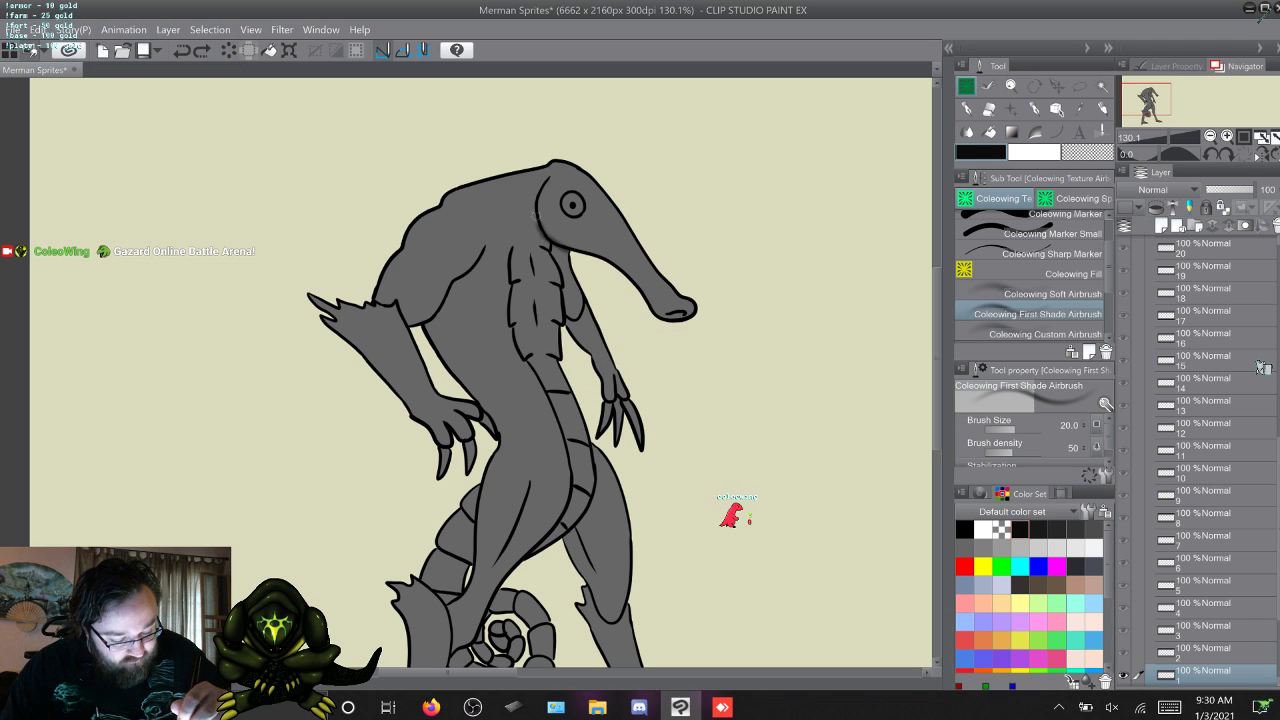
# Shade along the back edge of the merman's head on frames 2 and 3.
pyautogui.press('w')
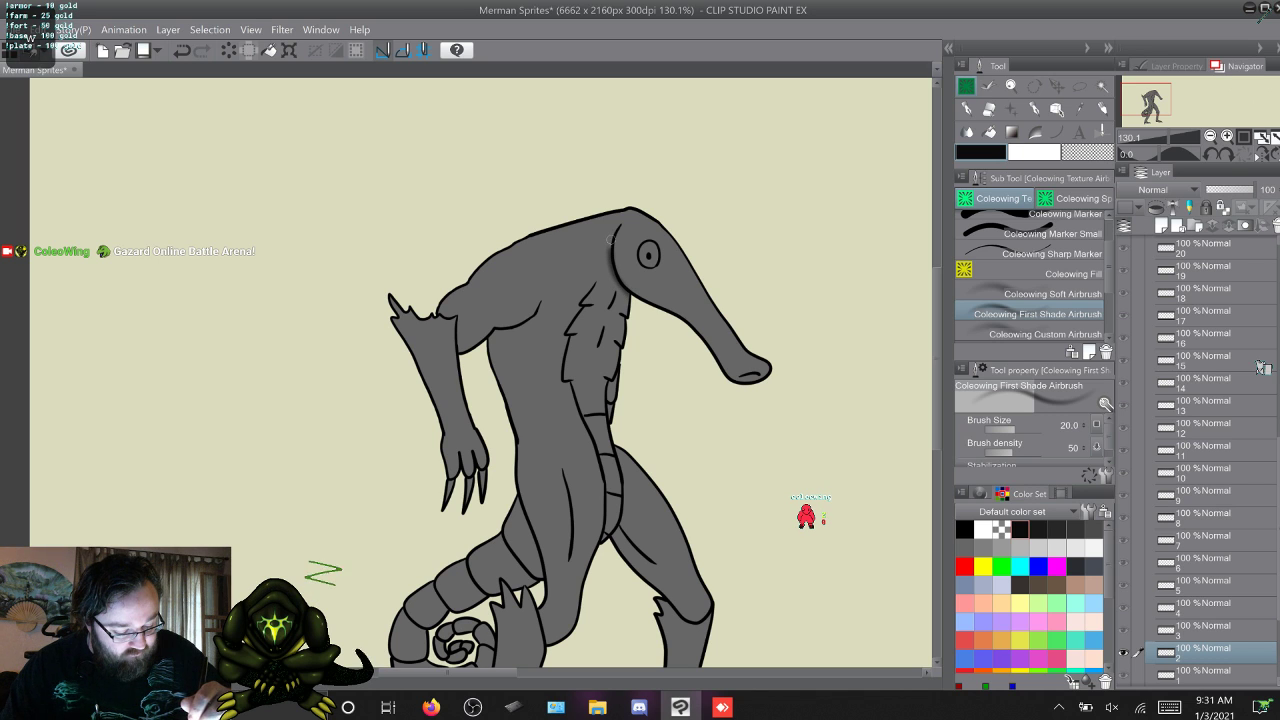
pyautogui.press('w')
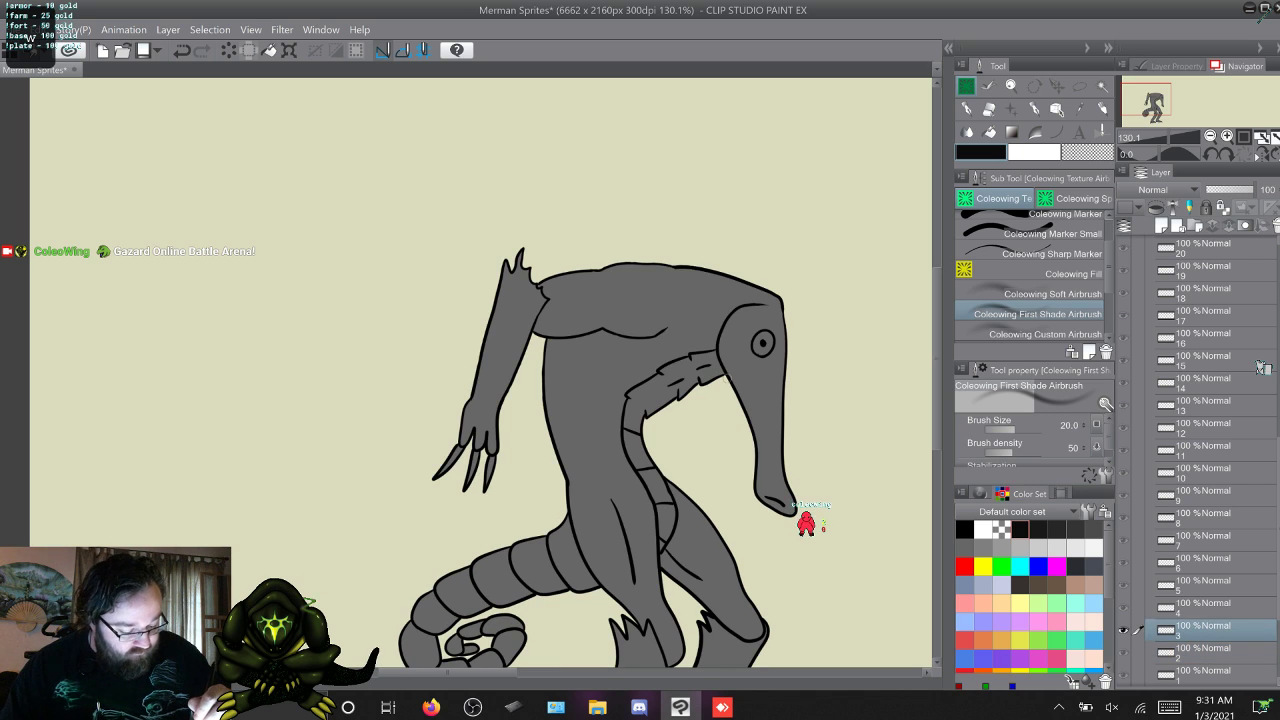
pyautogui.moveTo(725, 376)
pyautogui.mouseDown()
pyautogui.moveTo(724, 320)
pyautogui.moveTo(751, 300)
pyautogui.moveTo(724, 312)
pyautogui.moveTo(718, 342)
pyautogui.mouseUp()
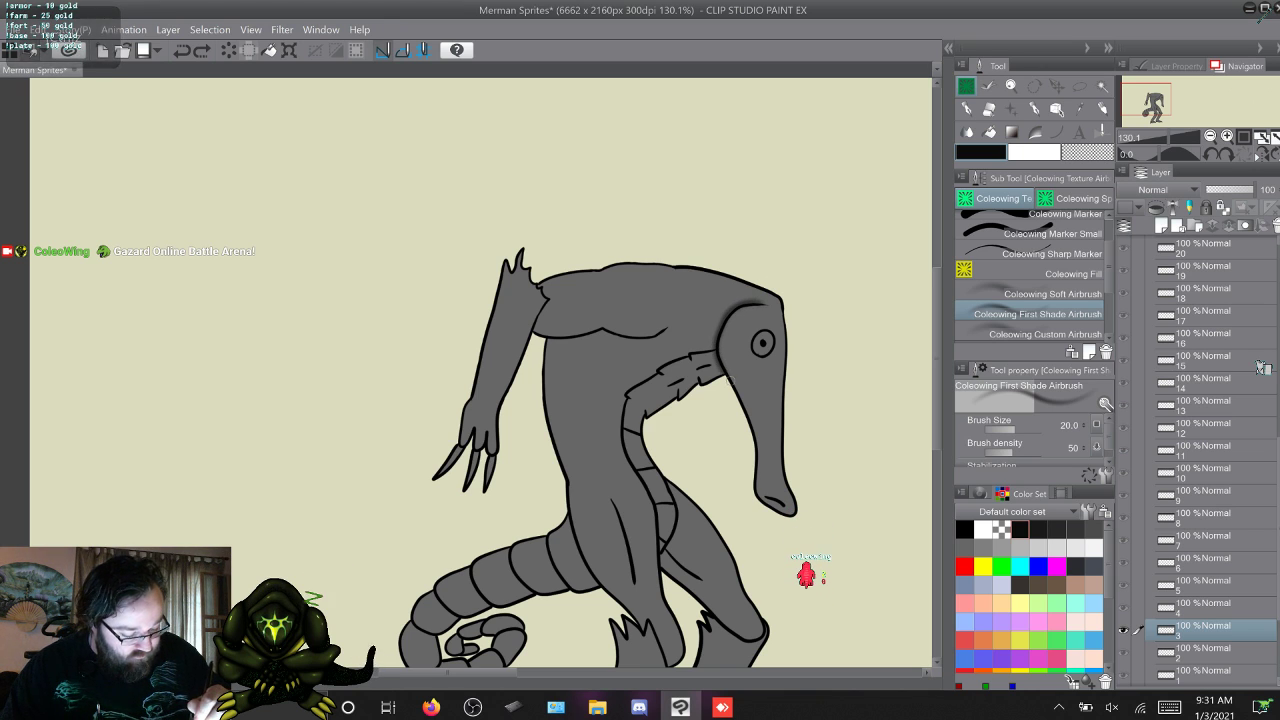
# Airbrush shading behind the merman's head on frames 4 and 5, undoing the last stroke on frame 5.
pyautogui.press('w')
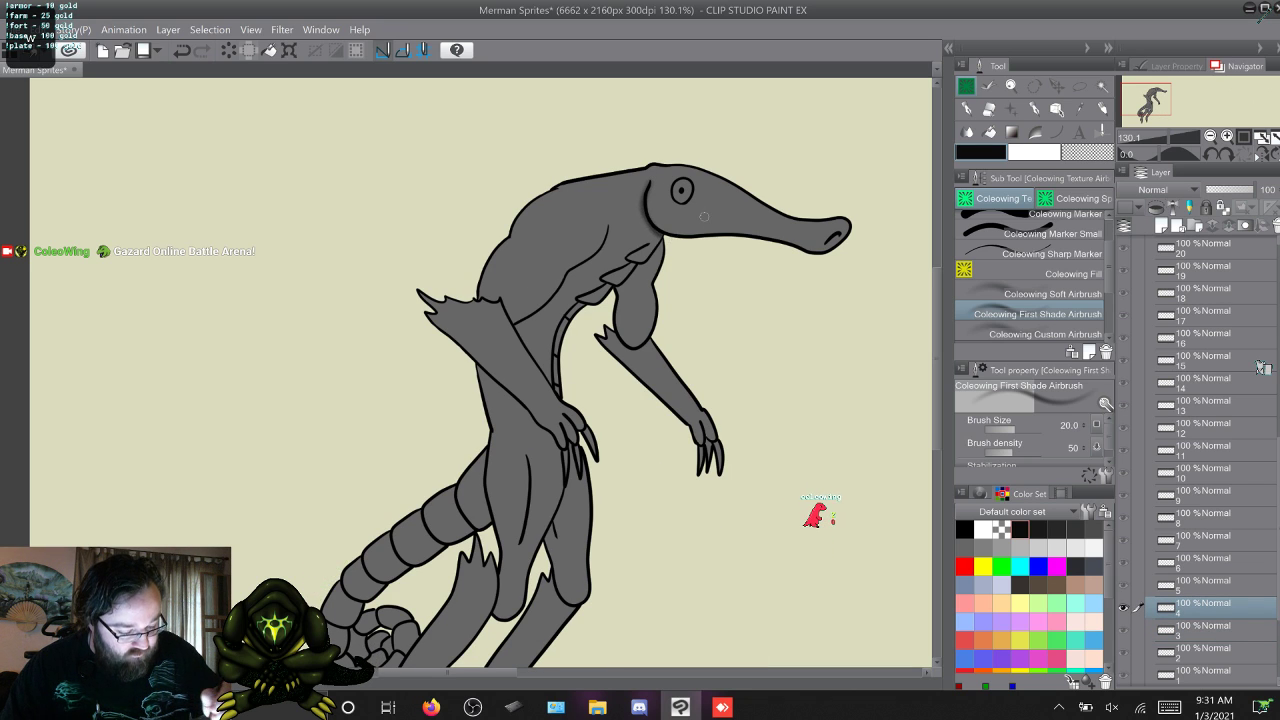
pyautogui.press('w')
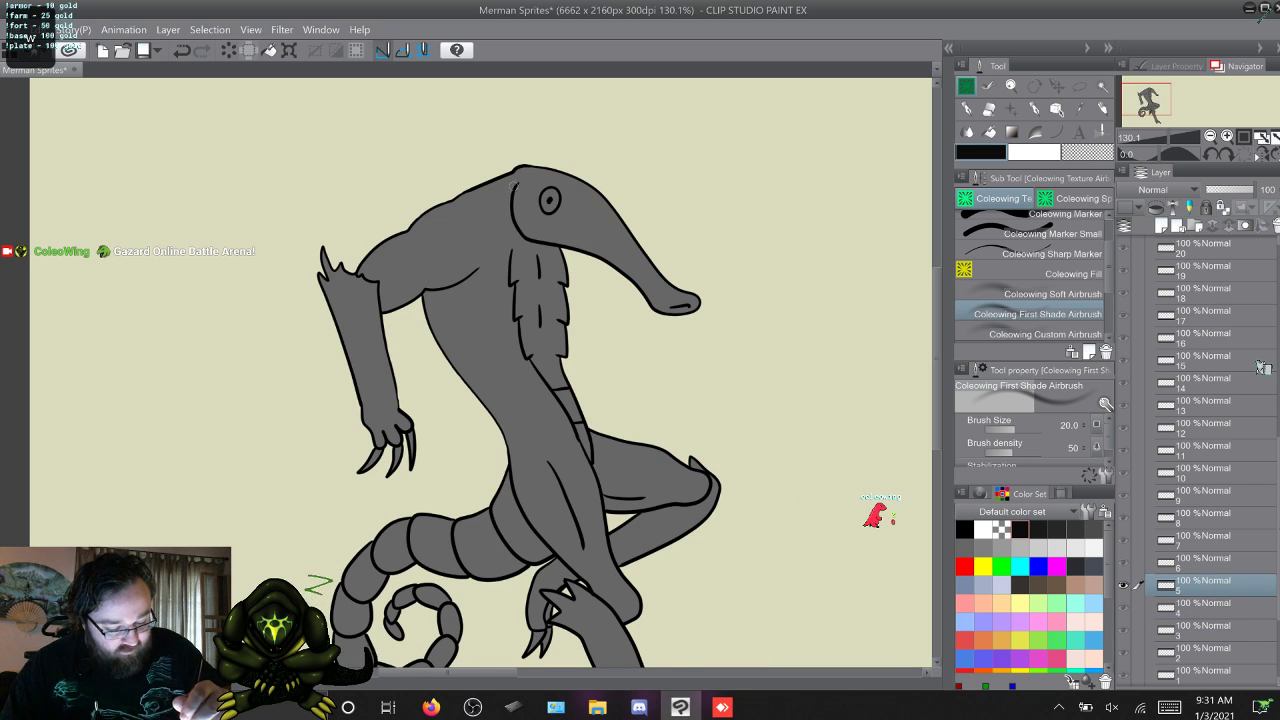
pyautogui.moveTo(514, 182); pyautogui.dragTo(524, 238)
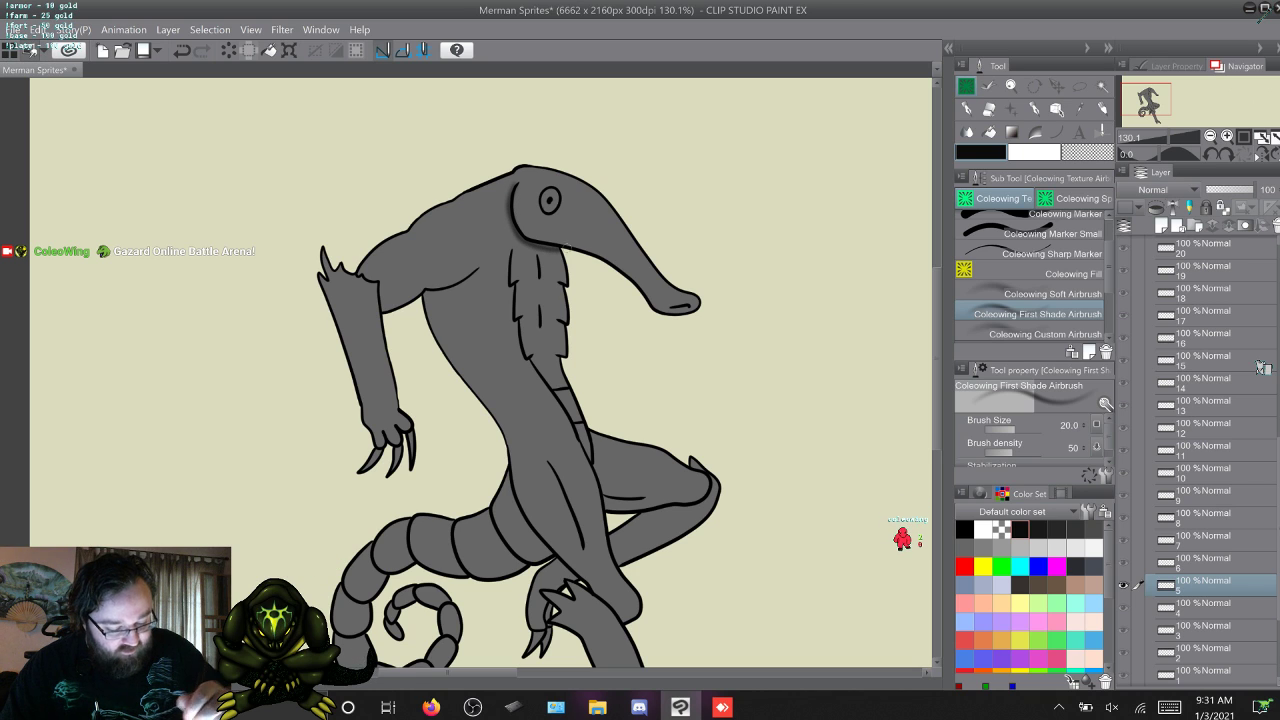
pyautogui.hotkey('ctrl', 'z')
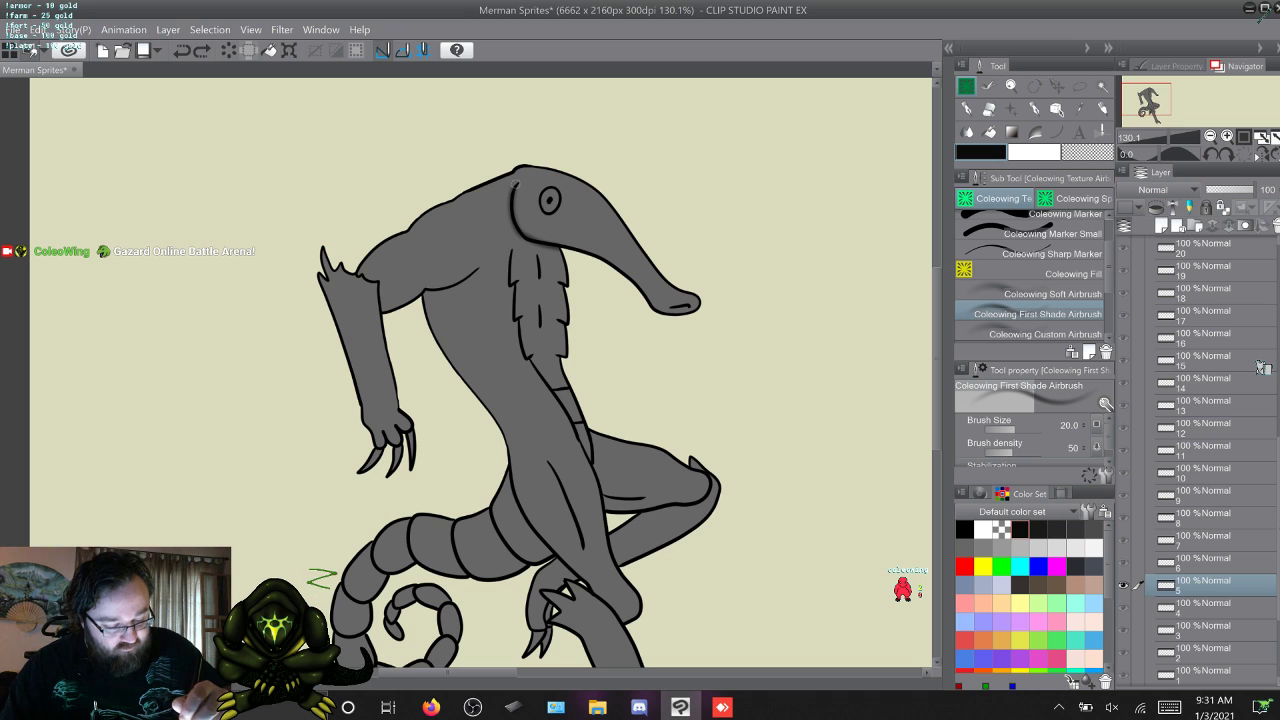
# Shade the back and lower edge of the merman's head on frames 6 and 7.
pyautogui.hotkey('alt', ']')
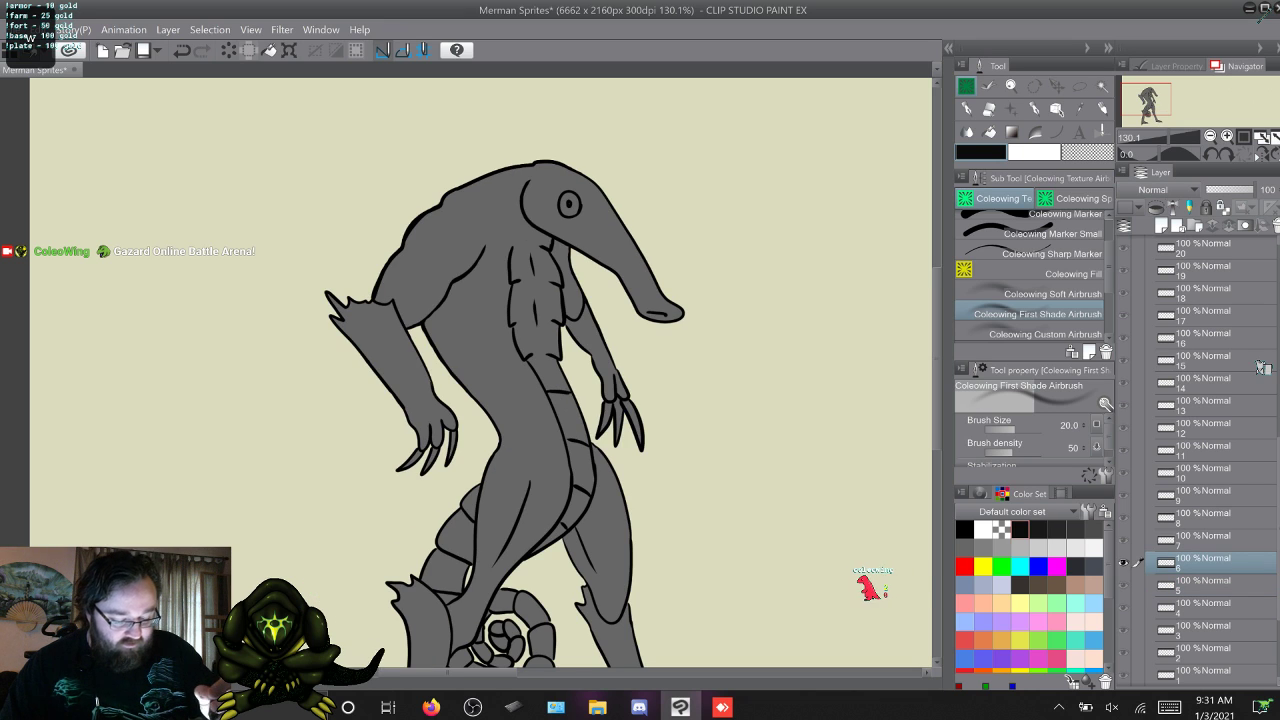
pyautogui.hotkey('alt', ']')
pyautogui.hotkey('alt', '[')
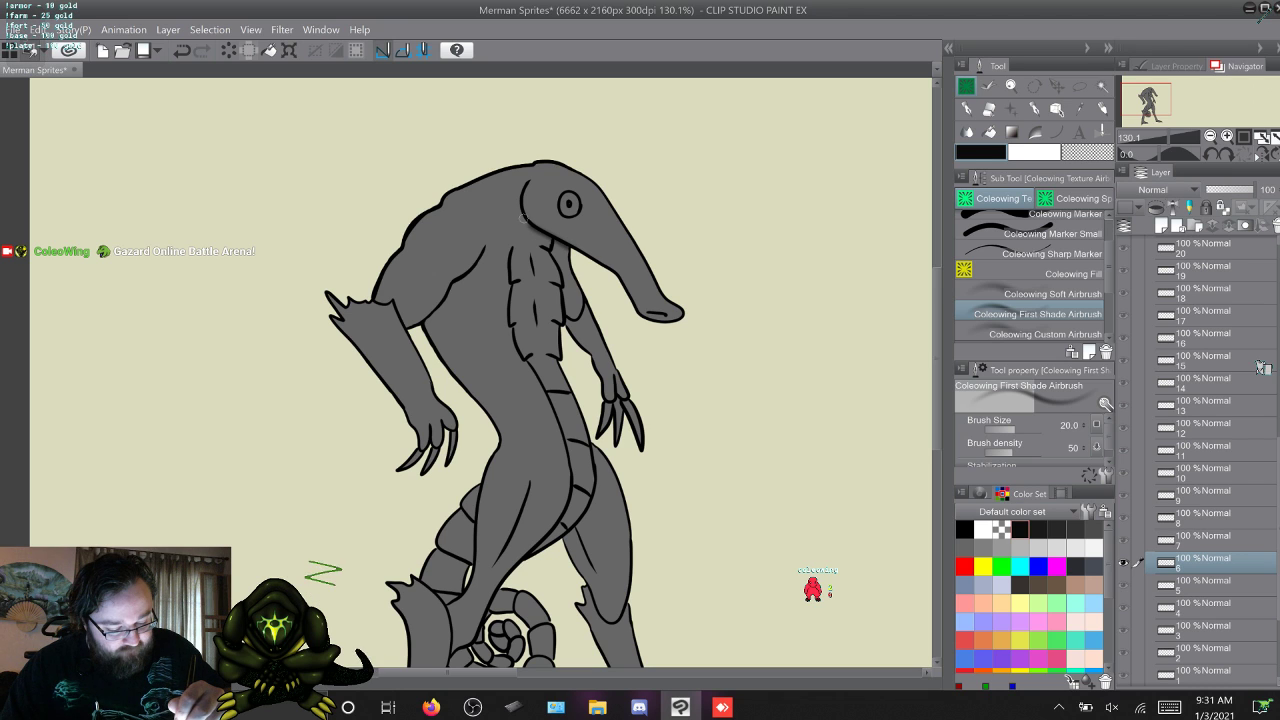
pyautogui.moveTo(524, 218); pyautogui.dragTo(528, 182)
pyautogui.hotkey('alt', ']')
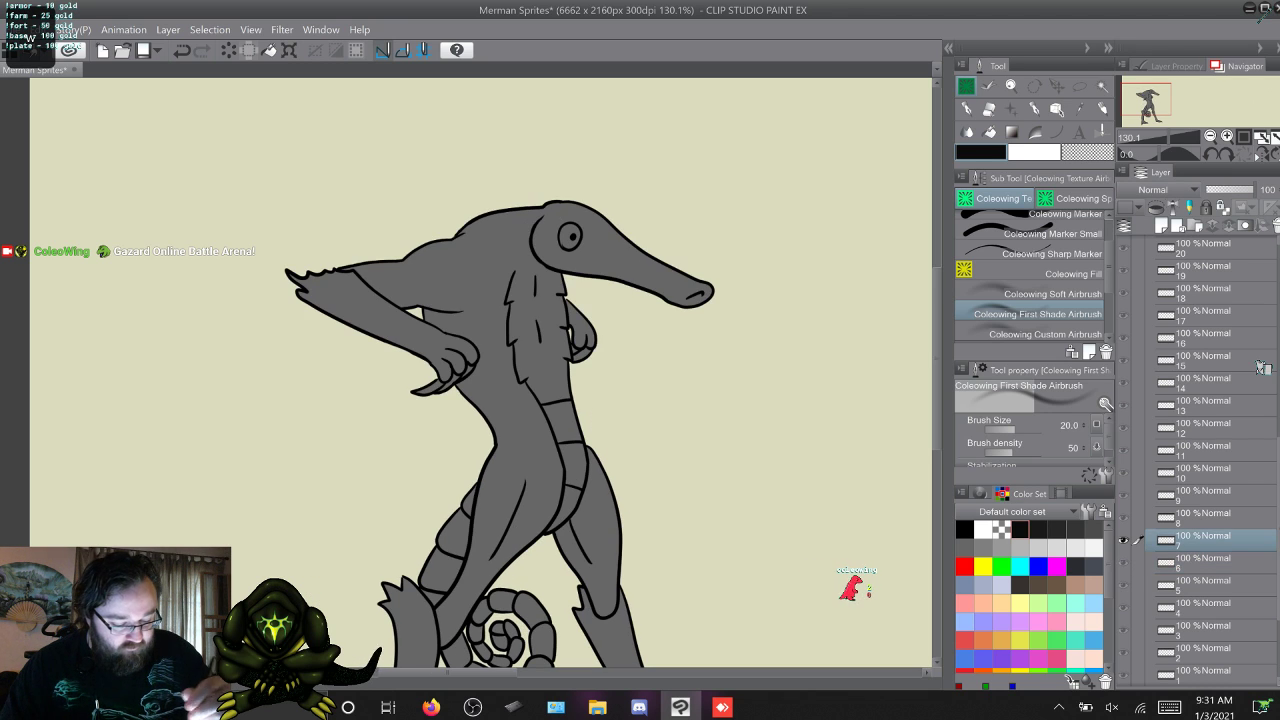
pyautogui.hotkey('alt', ']')
pyautogui.hotkey('alt', '[')
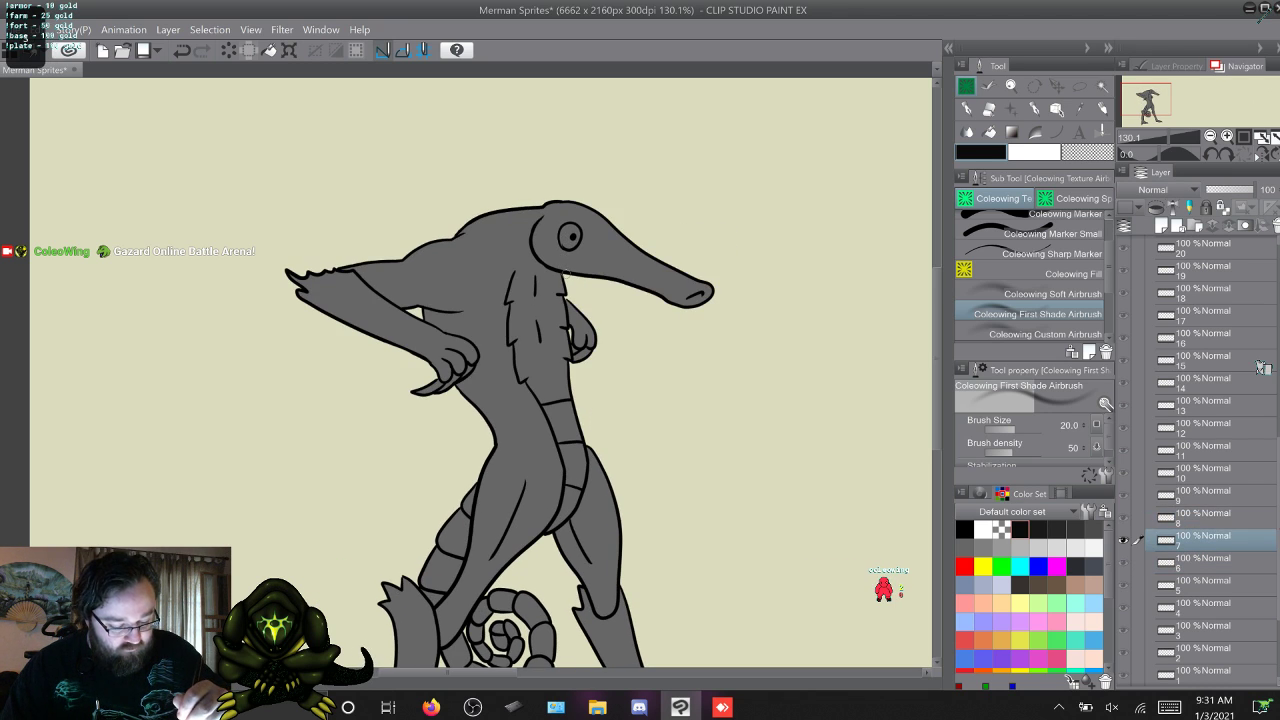
pyautogui.moveTo(556, 268)
pyautogui.mouseDown()
pyautogui.moveTo(533, 238)
pyautogui.moveTo(542, 217)
pyautogui.mouseUp()
# Advance past frame 8 and shade from under the jaw up the back of the head on frames 9 and 10.
pyautogui.press('w')
pyautogui.hotkey('alt', ']')
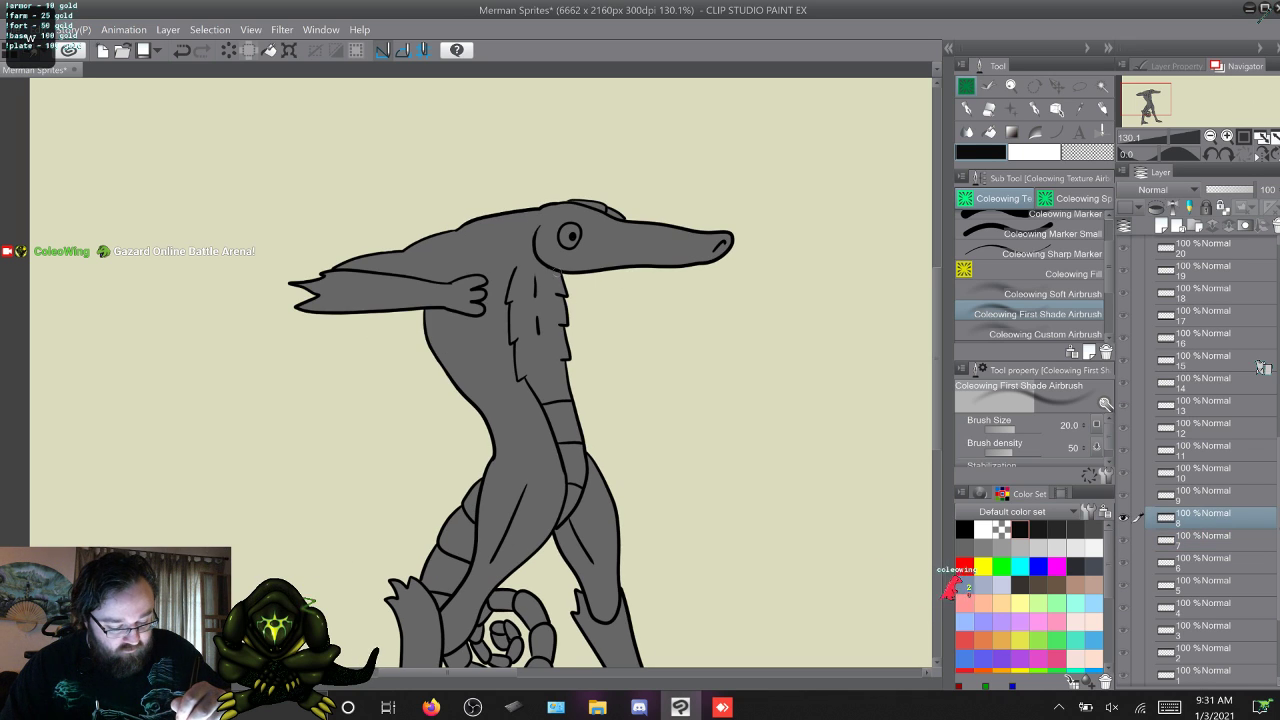
pyautogui.hotkey('alt', ']')
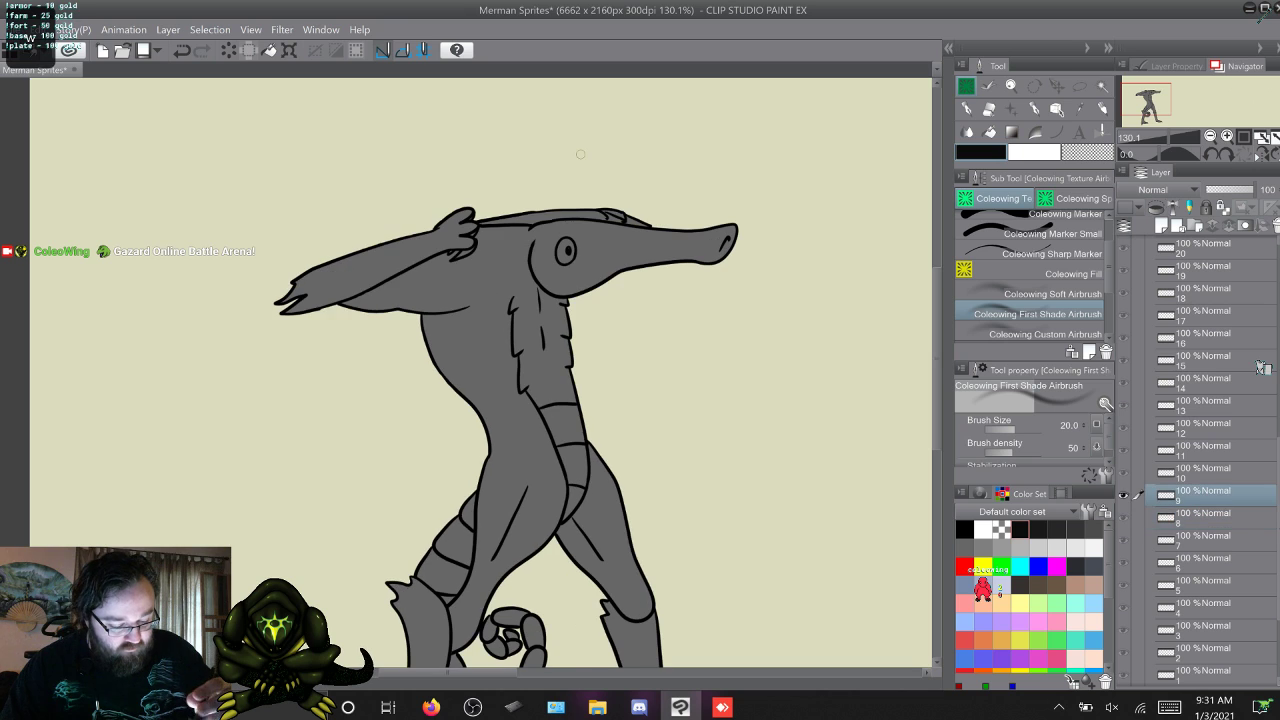
pyautogui.moveTo(557, 299); pyautogui.dragTo(527, 262)
pyautogui.hotkey('alt', ']')
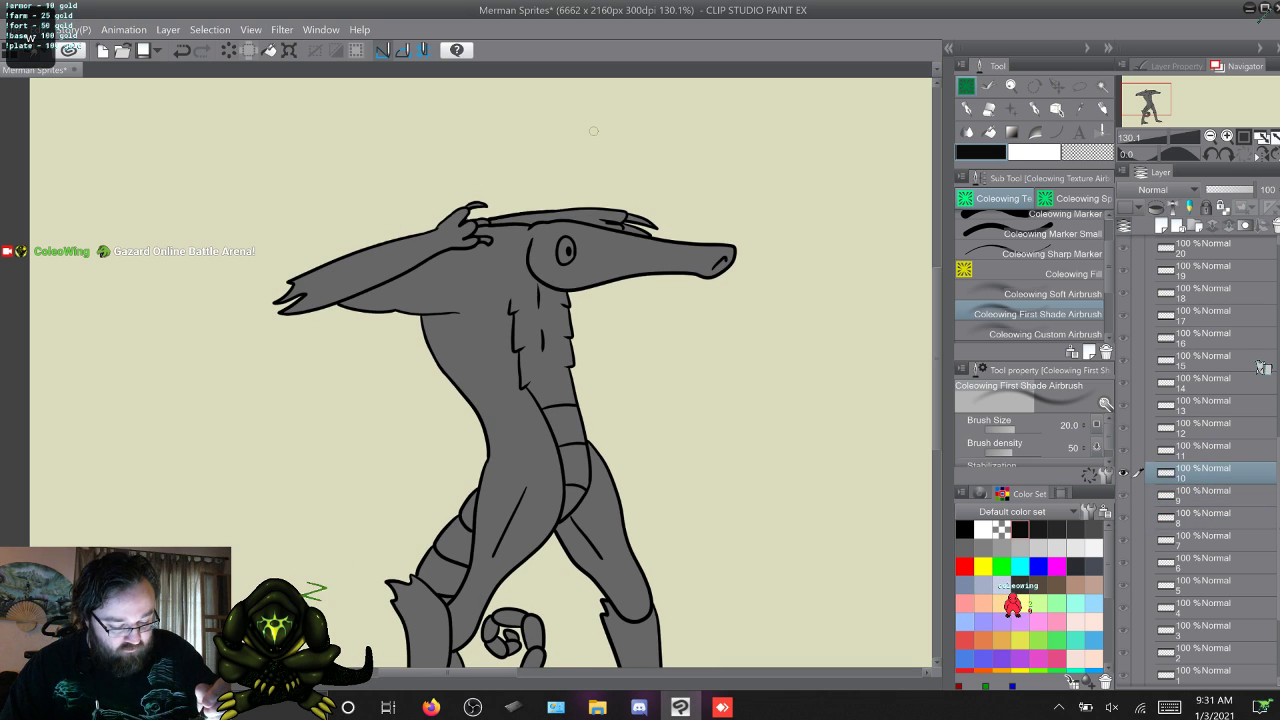
pyautogui.moveTo(565, 296); pyautogui.dragTo(530, 268)
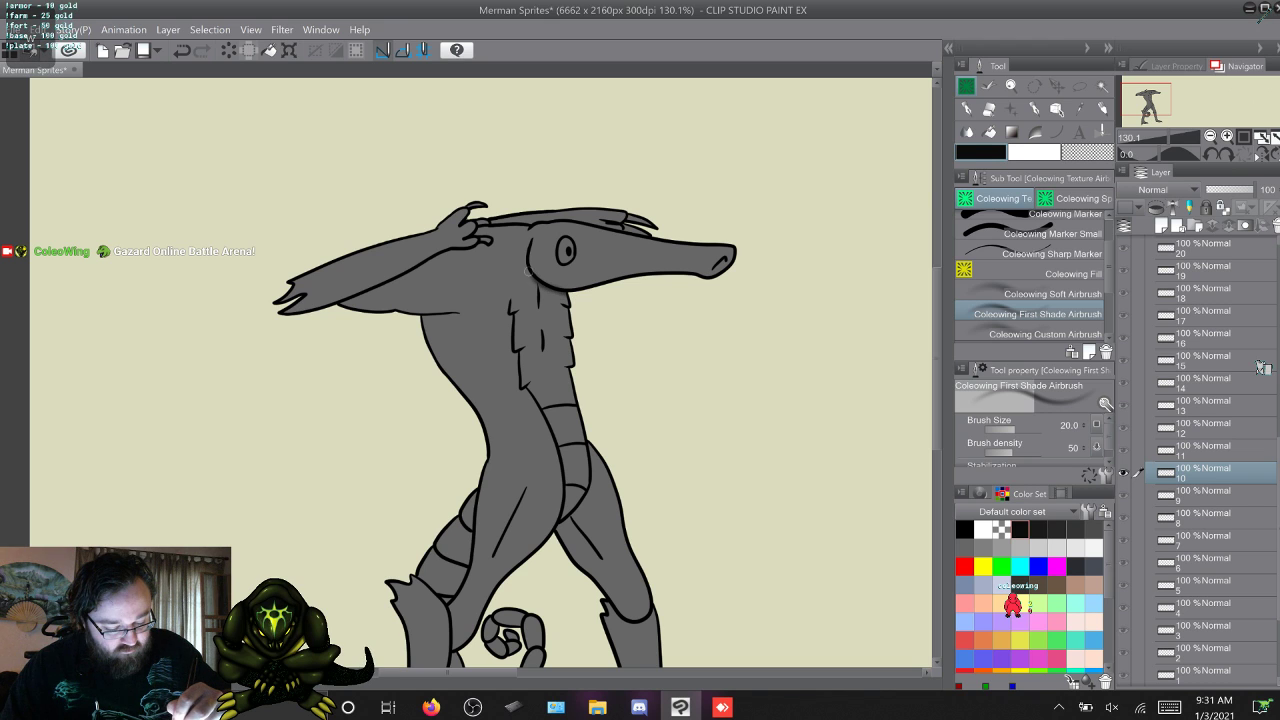
# Shade the raised arm behind the top of the merman's head on frame 10, comparing the frame with frame 11.
pyautogui.hotkey('alt', ']')
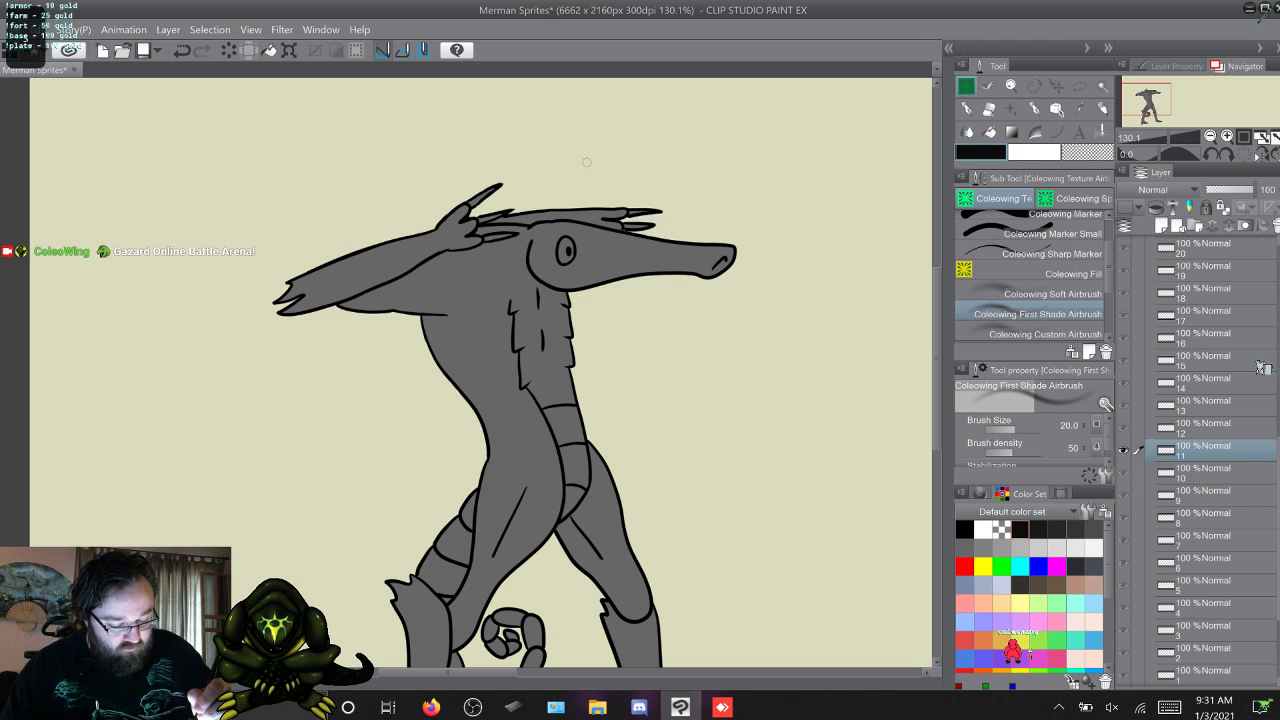
pyautogui.hotkey('alt', '[')
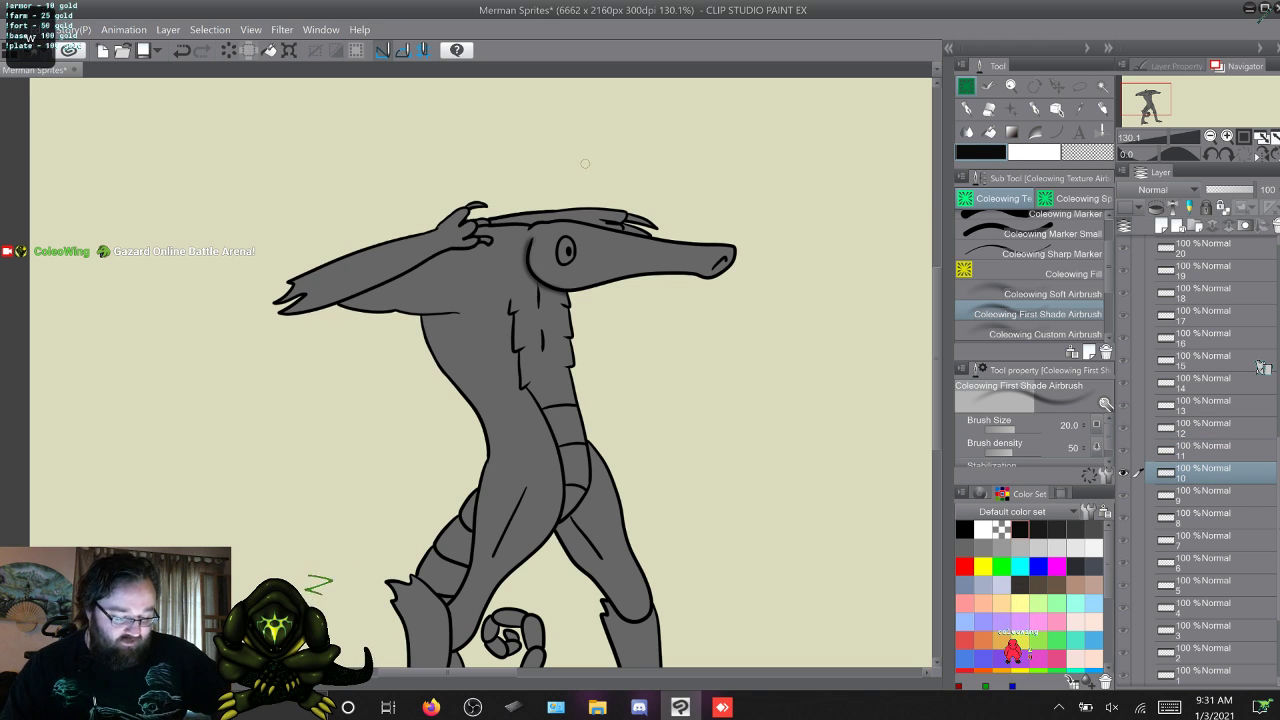
pyautogui.hotkey('alt', ']')
pyautogui.hotkey('alt', ']')
pyautogui.hotkey('alt', '[')
pyautogui.hotkey('alt', '[')
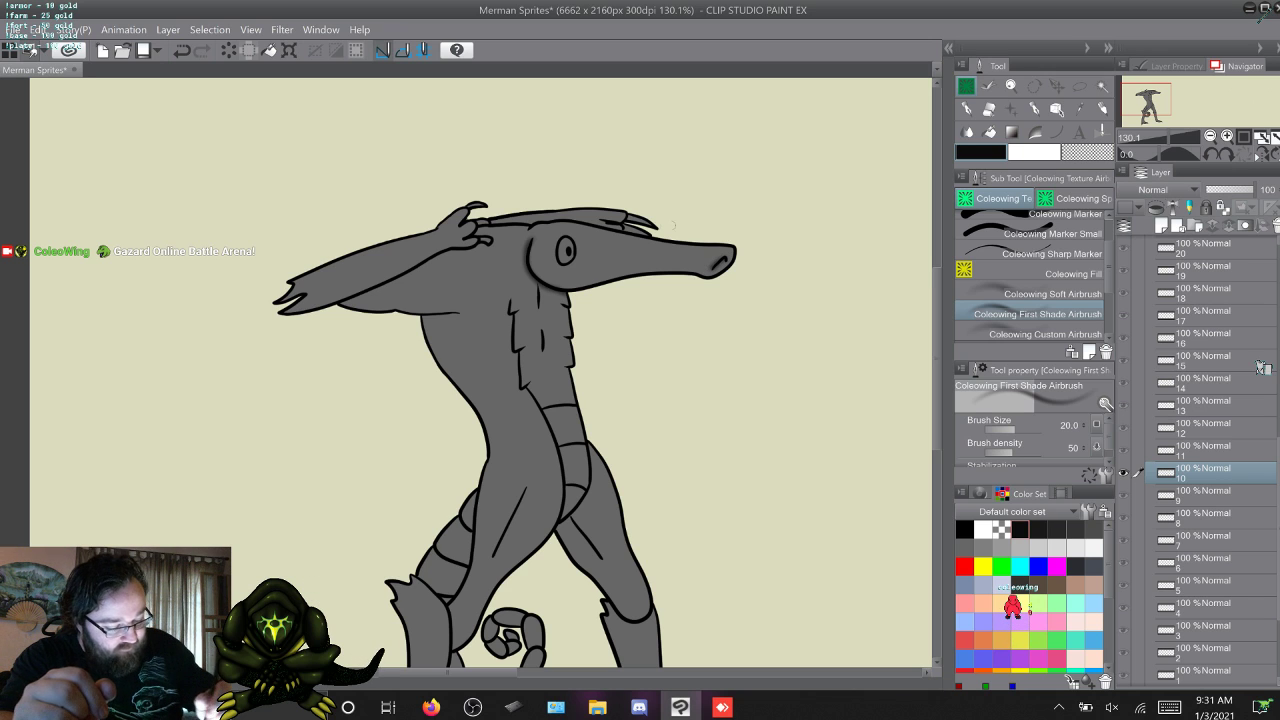
pyautogui.moveTo(636, 231); pyautogui.dragTo(522, 220)
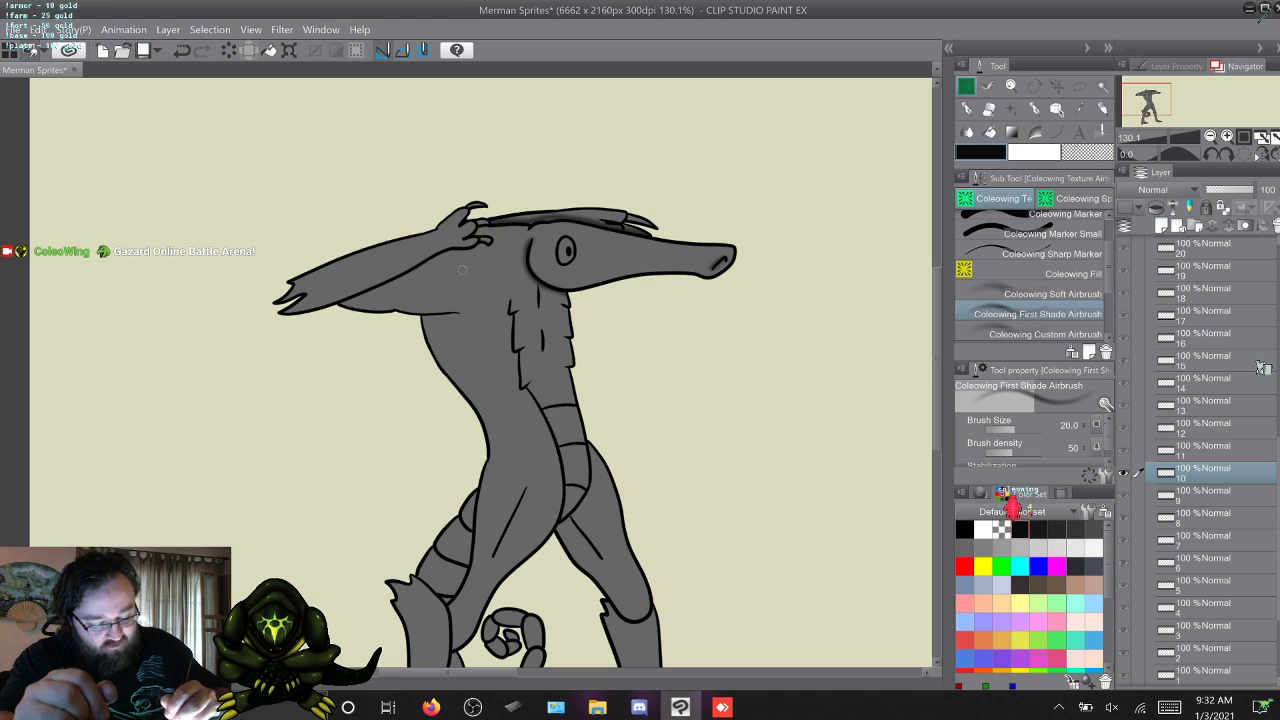
pyautogui.hotkey('alt', ']')
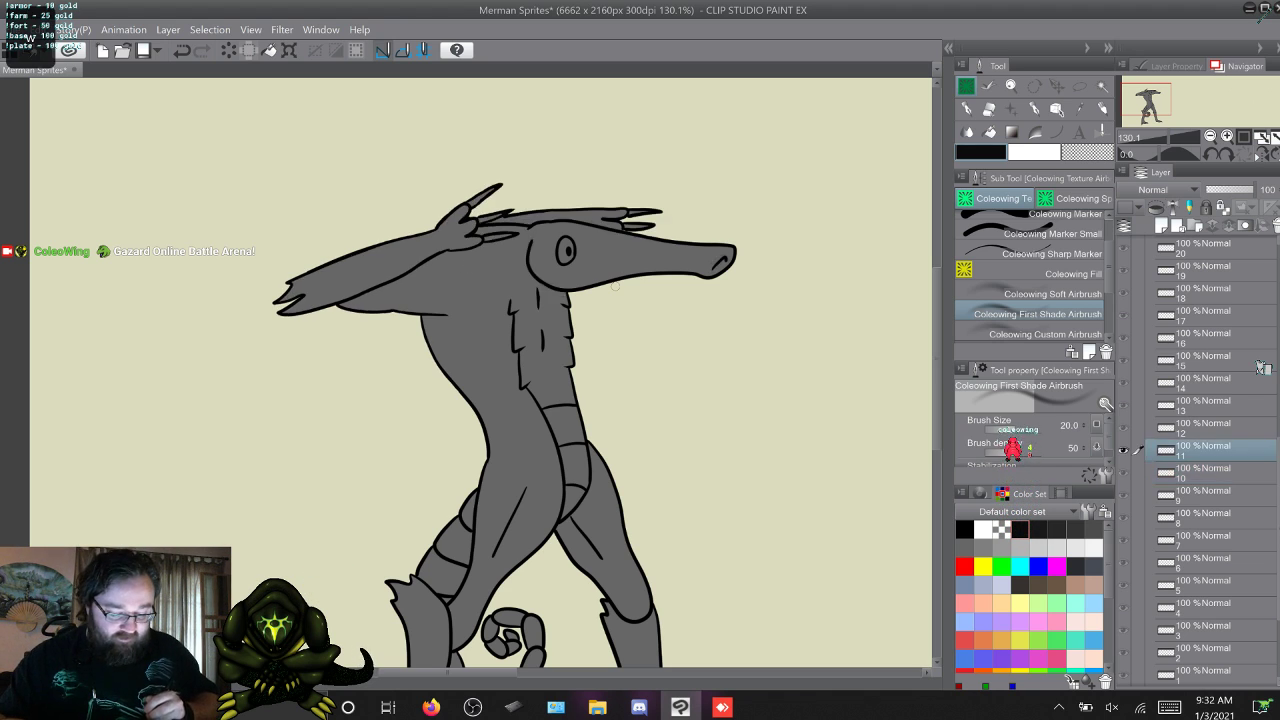
pyautogui.hotkey('alt', '[')
pyautogui.hotkey('alt', ']')
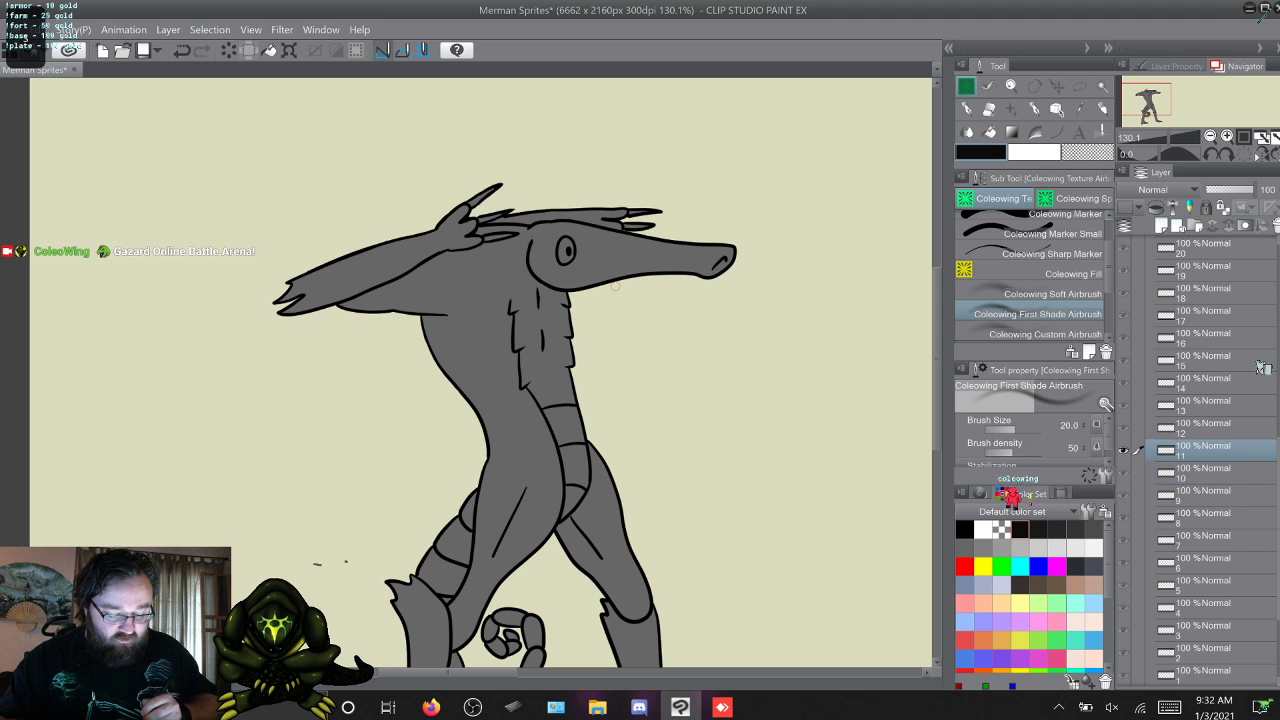
pyautogui.hotkey('alt', '[')
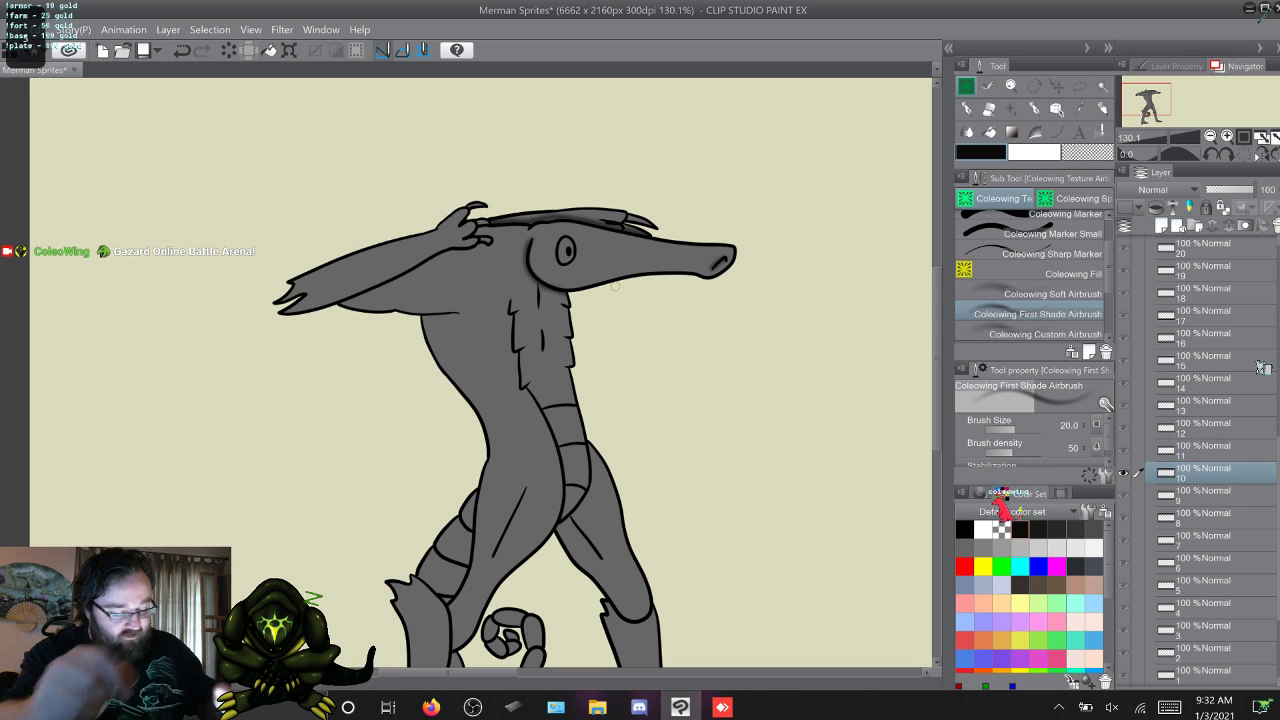
# Shade the belly plates, tail segments and leg creases on frame 10 with the First Shade Airbrush, comparing the frame with frame 11.
pyautogui.scroll(-3, 615, 285)
pyautogui.scroll(-2, 480, 370)
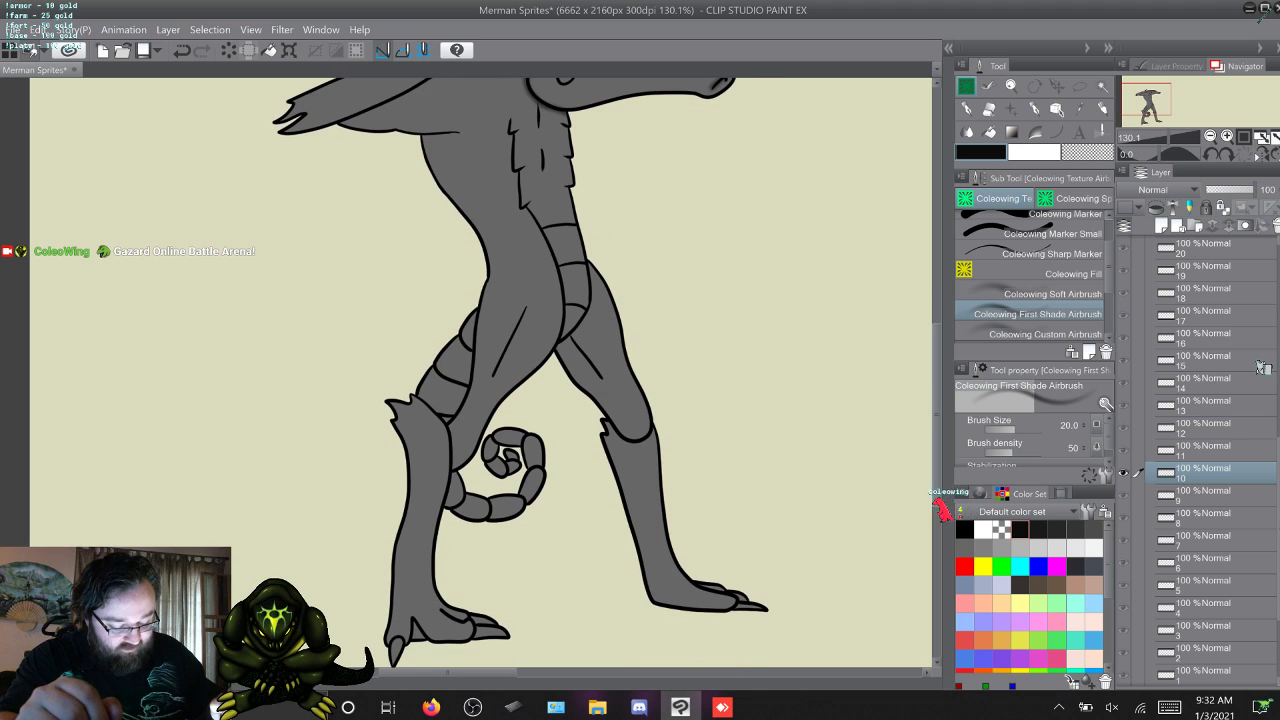
pyautogui.hotkey('alt', ']')
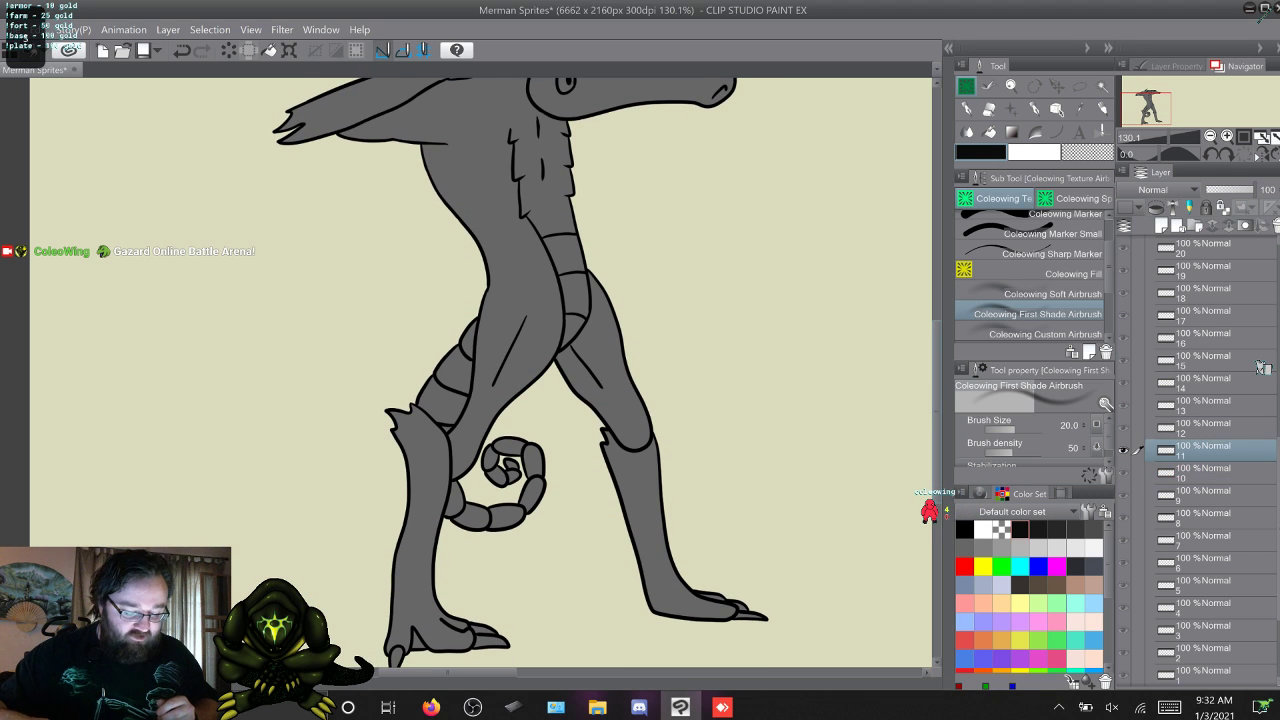
pyautogui.hotkey('alt', '[')
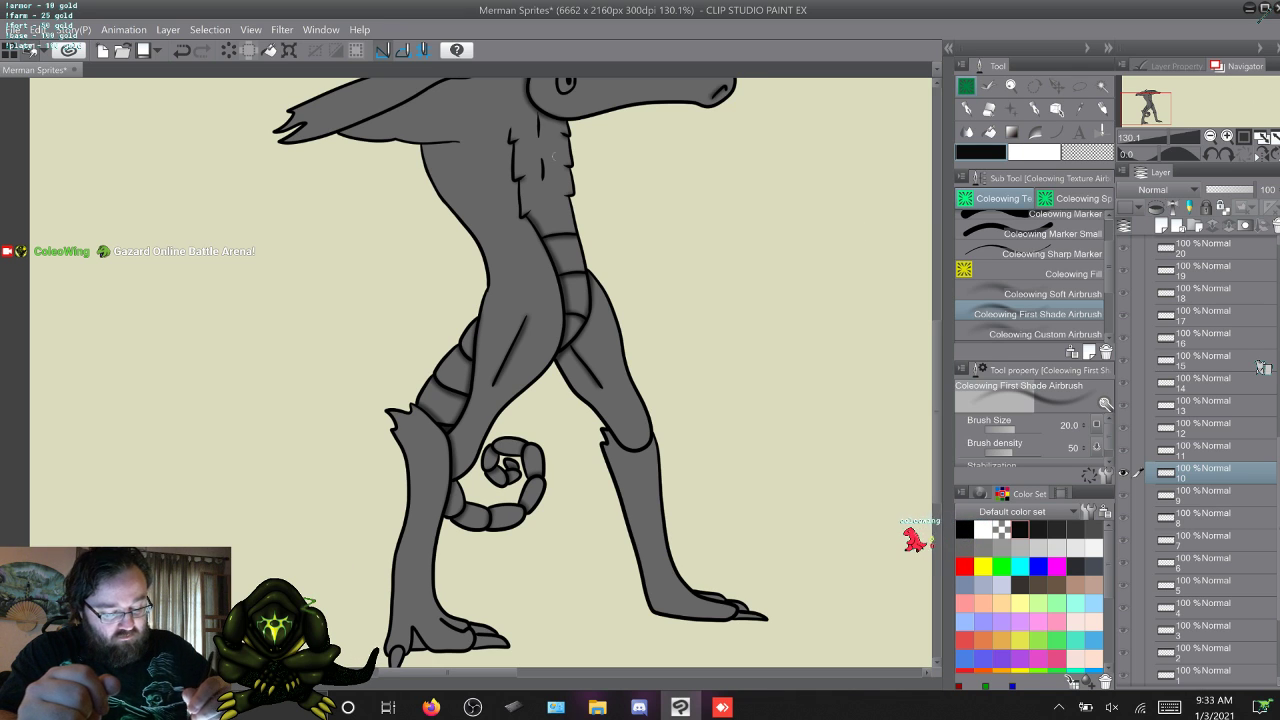
pyautogui.scroll(-2, 480, 370)
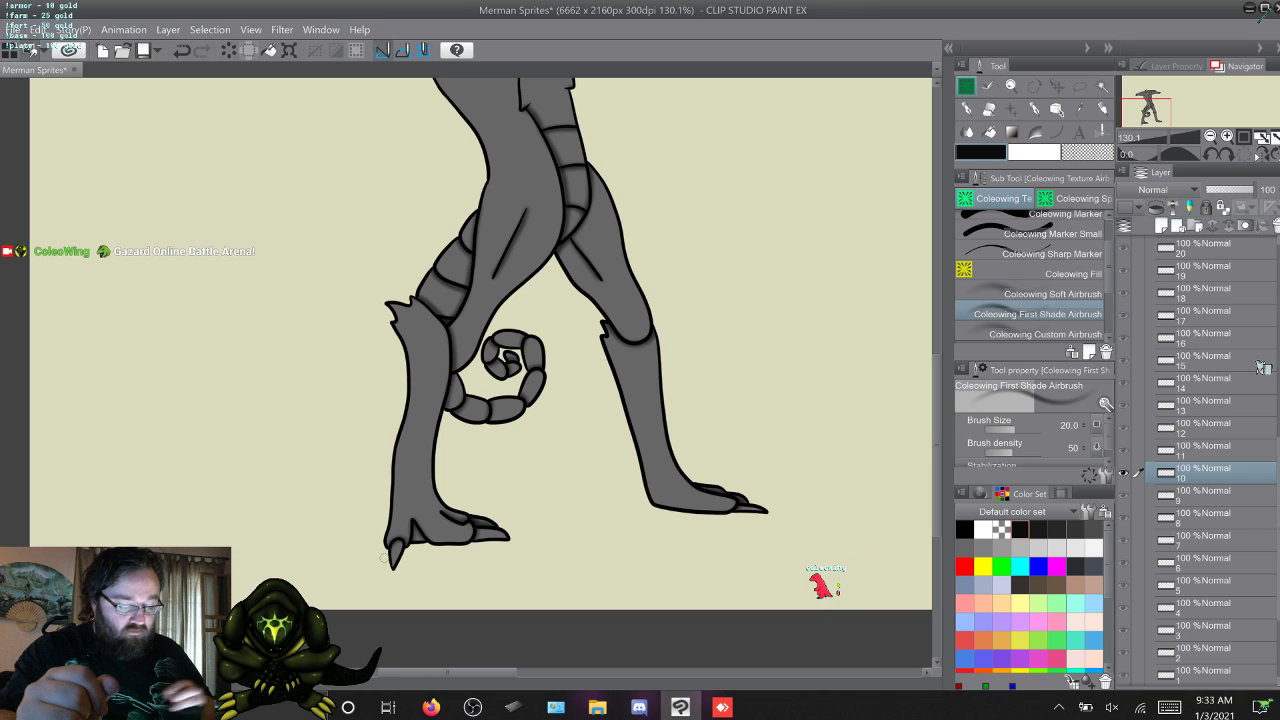
# Add broad soft shading along the legs, feet and body of frame 10 with the size 80 Soft Airbrush.
pyautogui.click(1040, 294)
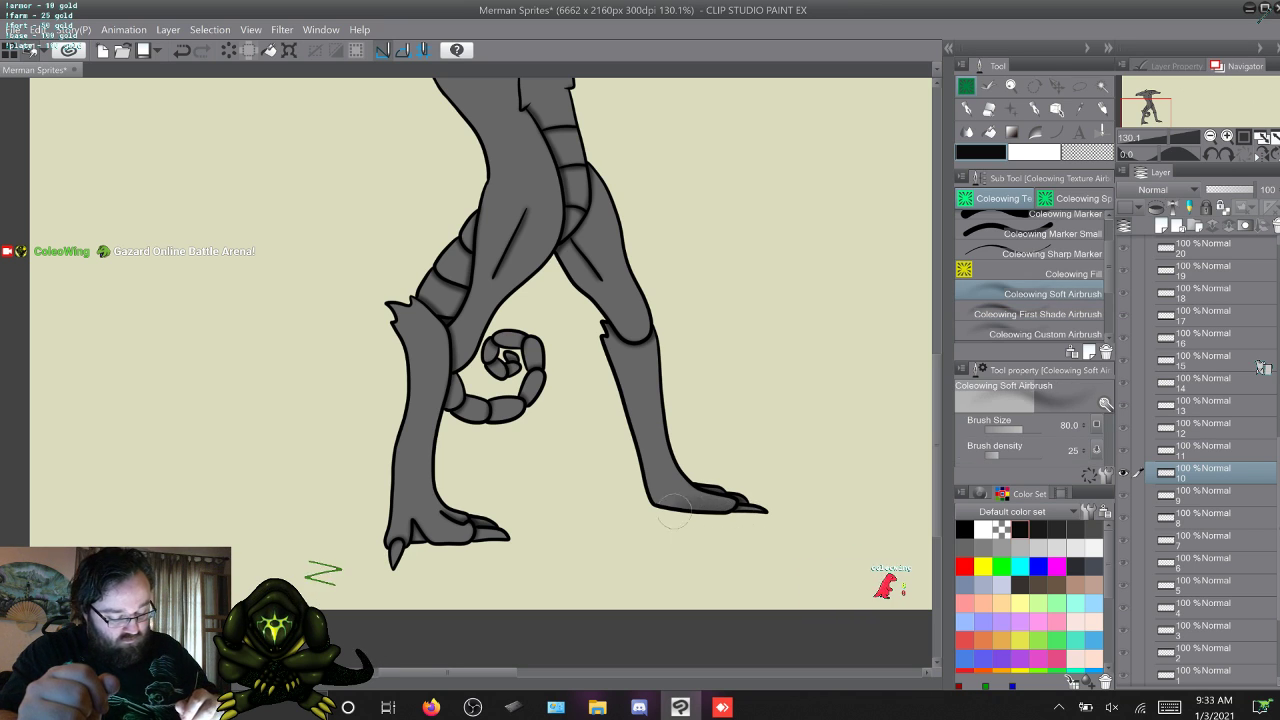
pyautogui.moveTo(660, 510); pyautogui.dragTo(635, 445)
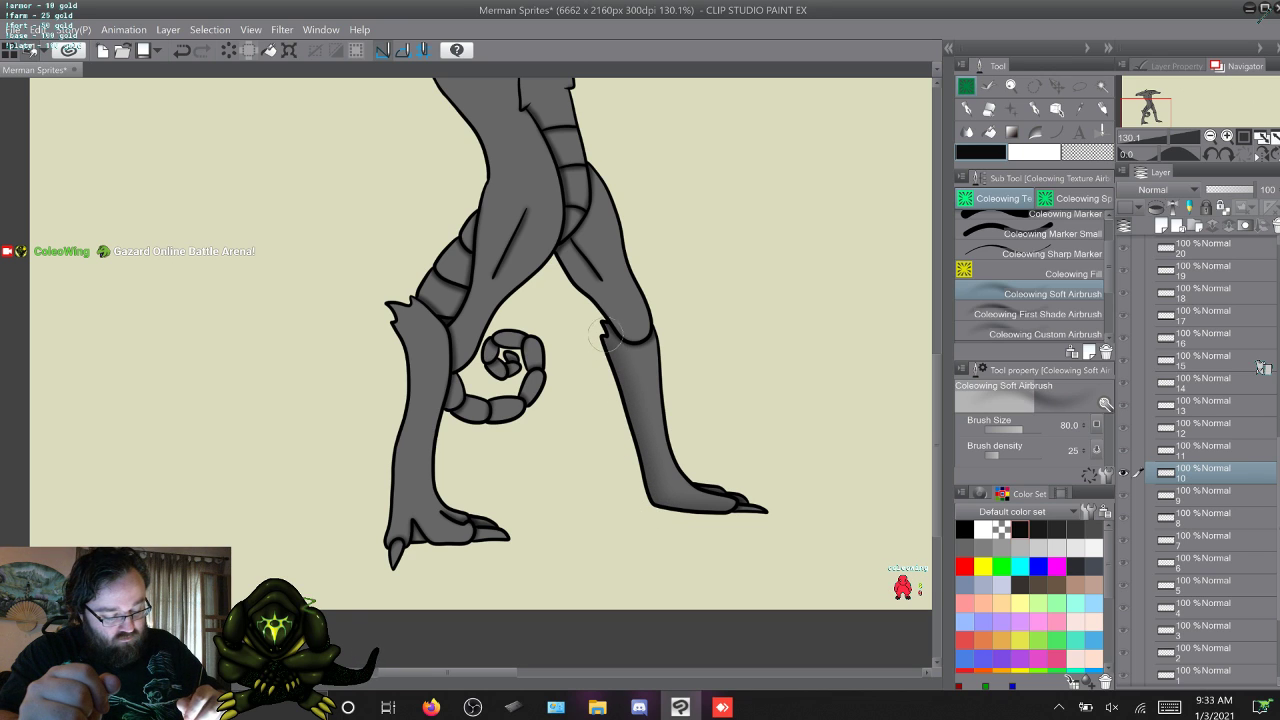
pyautogui.moveTo(605, 336)
pyautogui.mouseDown()
pyautogui.moveTo(607, 314)
pyautogui.moveTo(565, 252)
pyautogui.moveTo(480, 335)
pyautogui.moveTo(450, 385)
pyautogui.moveTo(440, 452)
pyautogui.moveTo(461, 492)
pyautogui.moveTo(522, 537)
pyautogui.moveTo(424, 546)
pyautogui.moveTo(392, 590)
pyautogui.mouseUp()
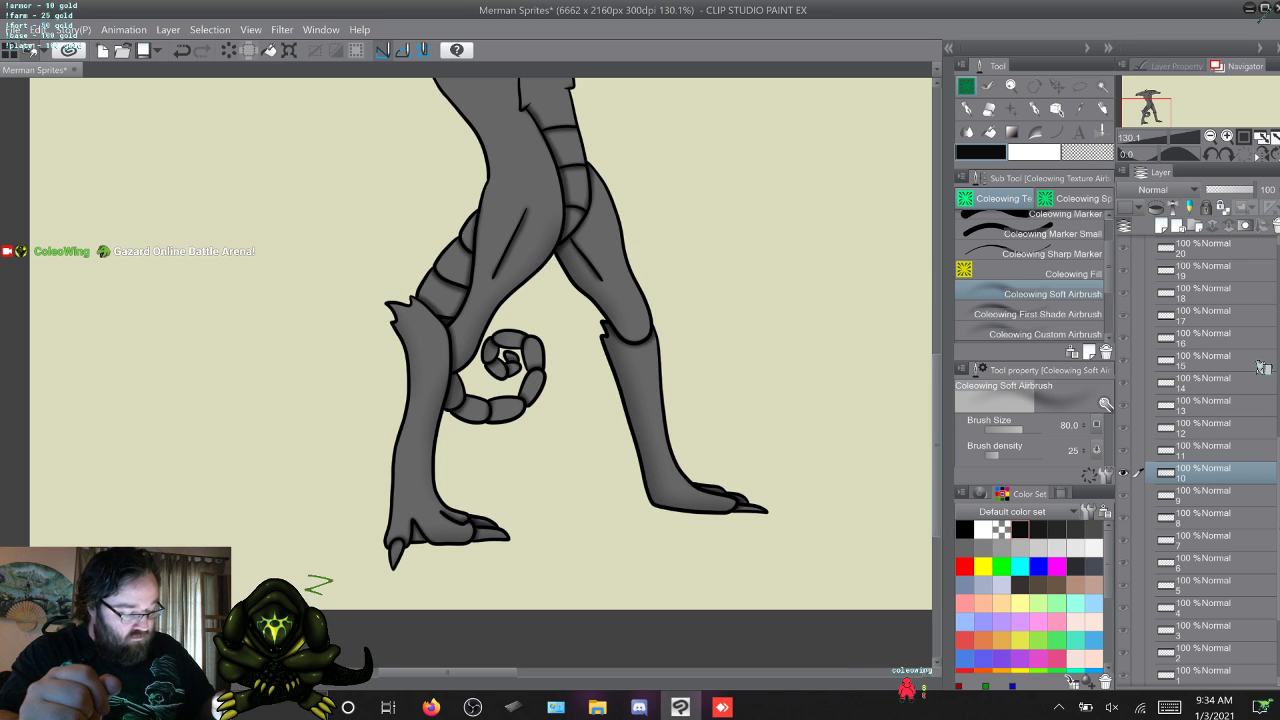
pyautogui.scroll(5, 470, 422)
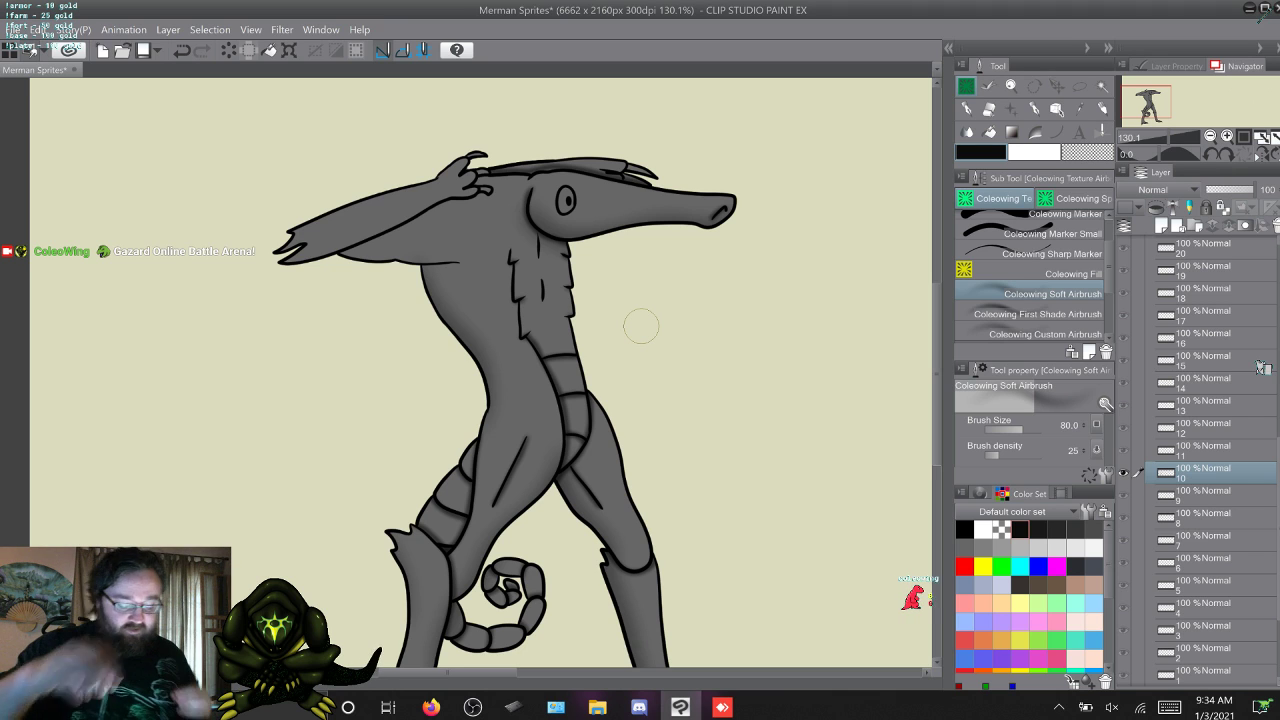
# Carry the shaded body from frame 10 over to frame 11, retaining frame 11's own hand pose.
pyautogui.click(1203, 450)
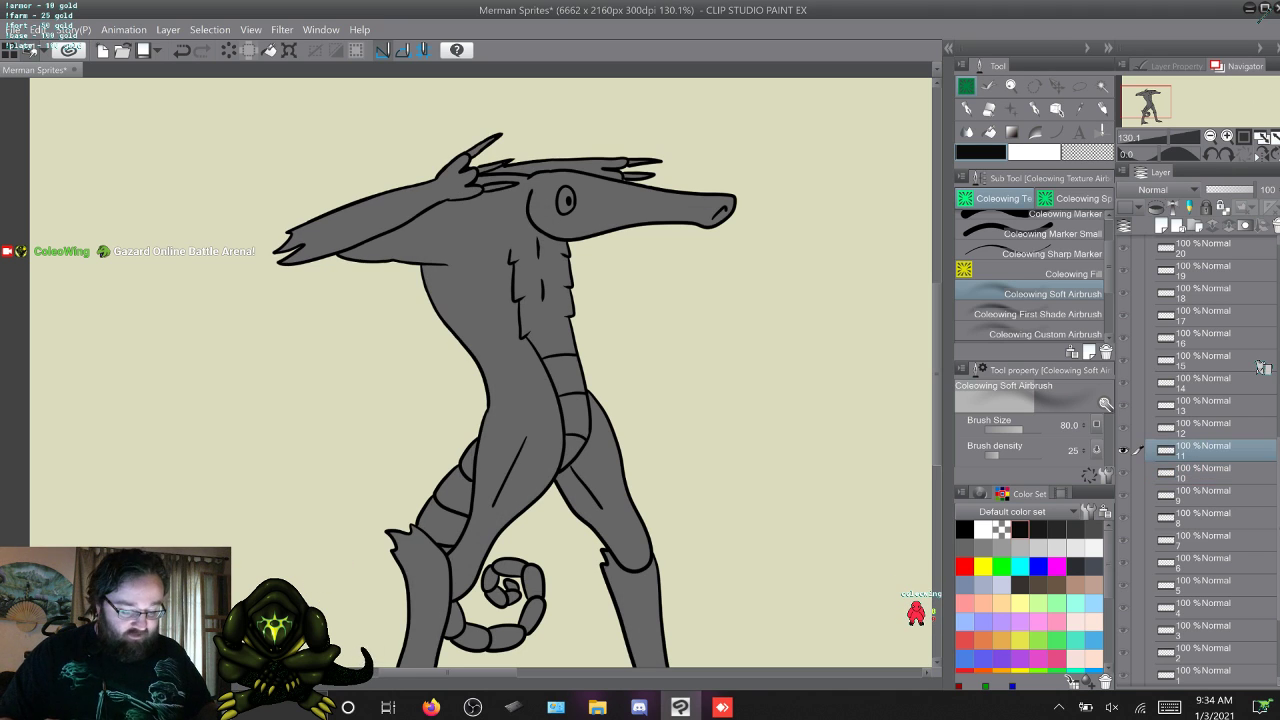
pyautogui.rightClick(1203, 450)
pyautogui.click(1150, 179)
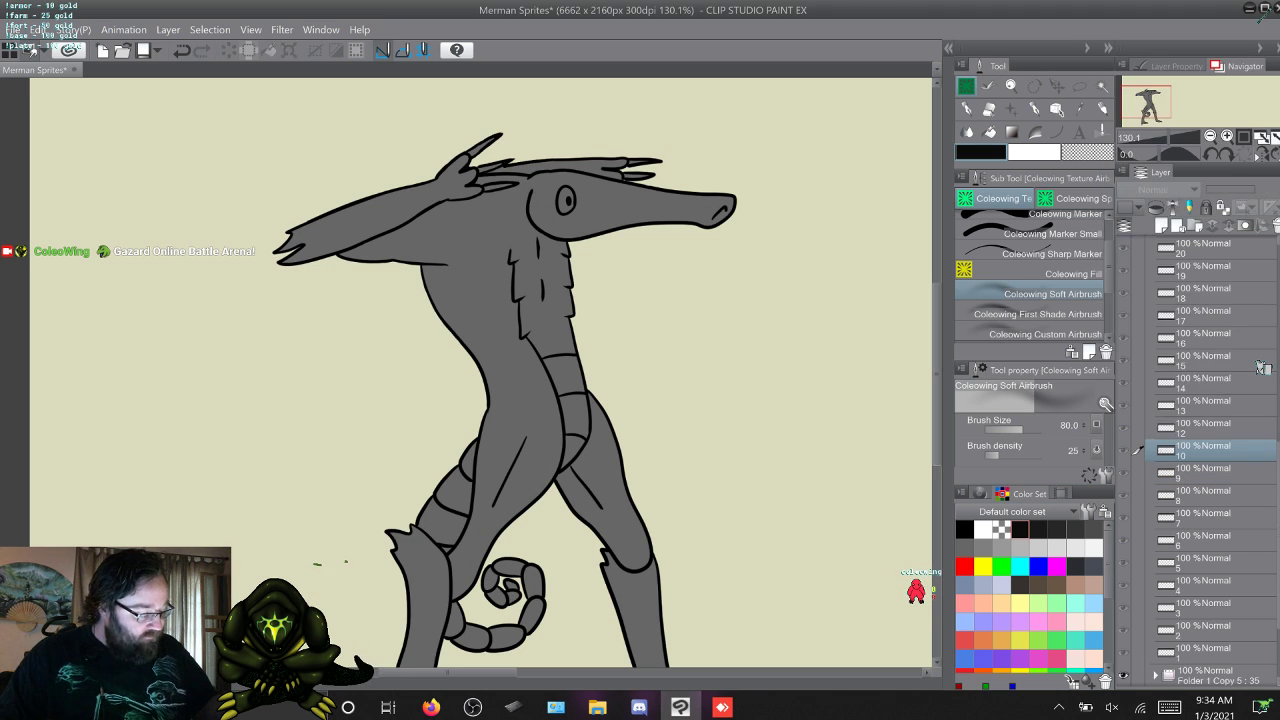
pyautogui.hotkey('ctrl', 'z')
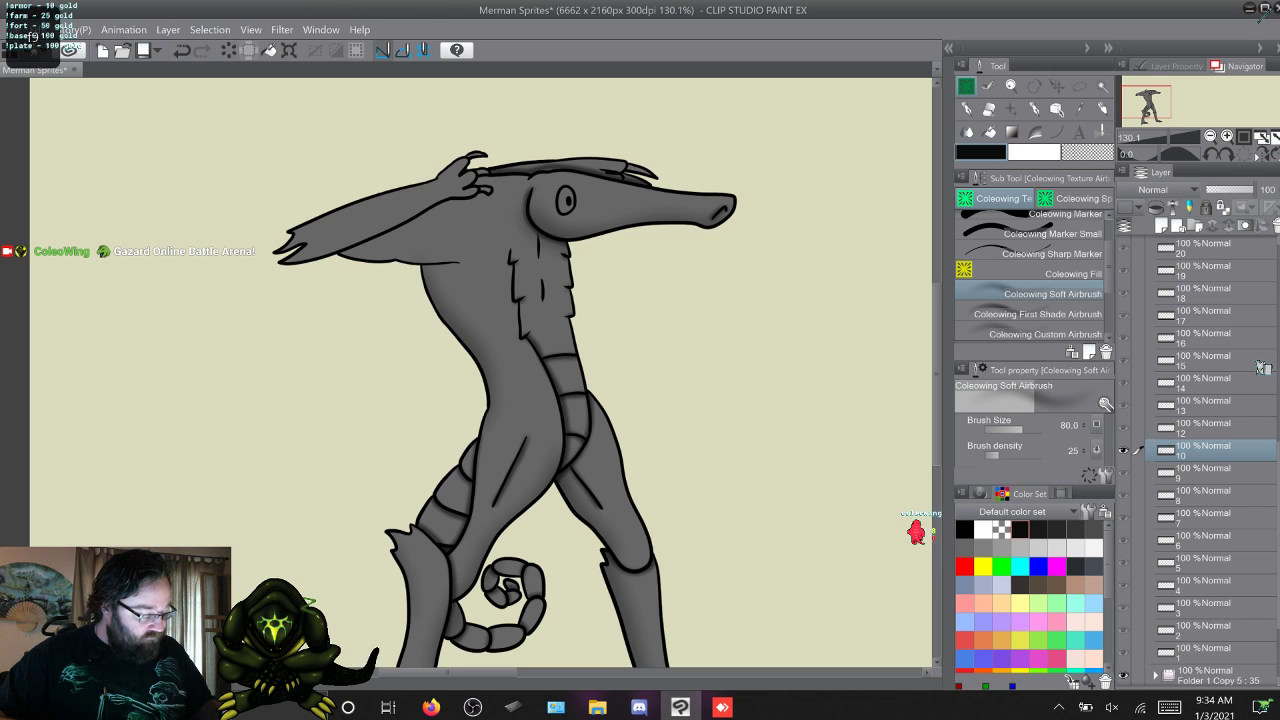
pyautogui.click(1203, 450)
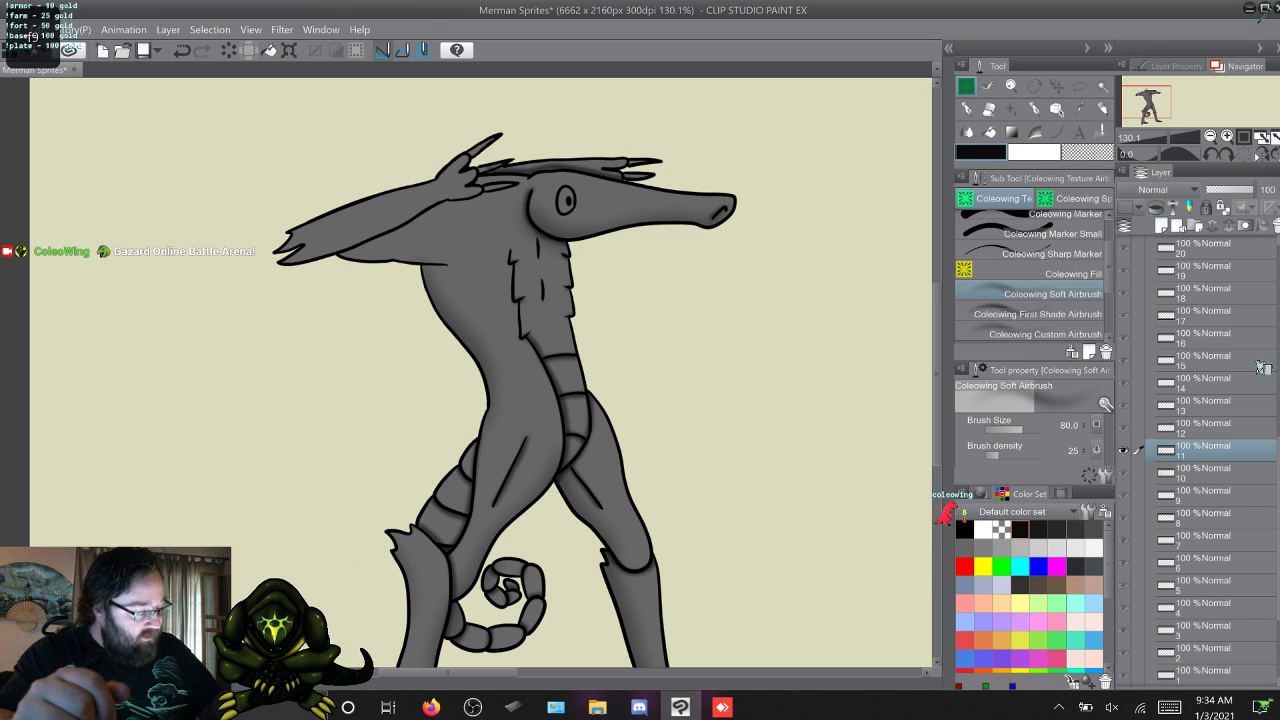
# Shade under the raised arm on frames 10 and 11 with the First Shade Airbrush, flipping between both frames to compare them.
pyautogui.click(1040, 314)
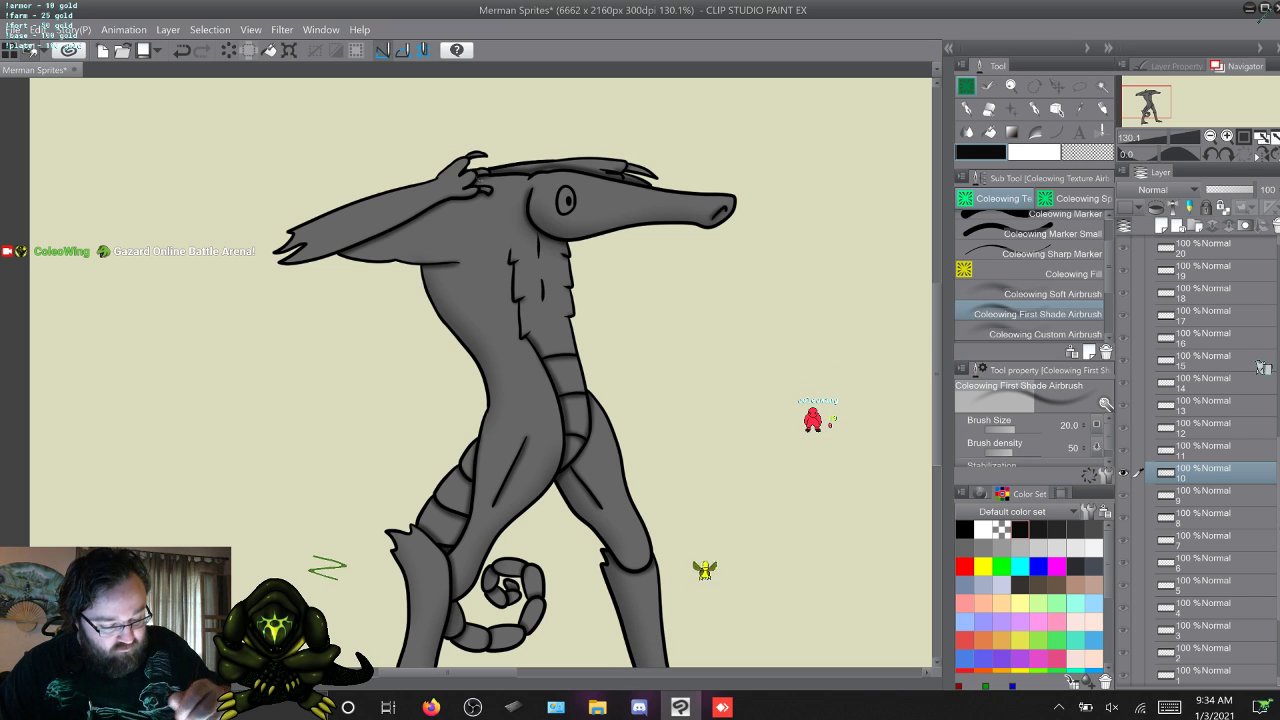
pyautogui.press('w')
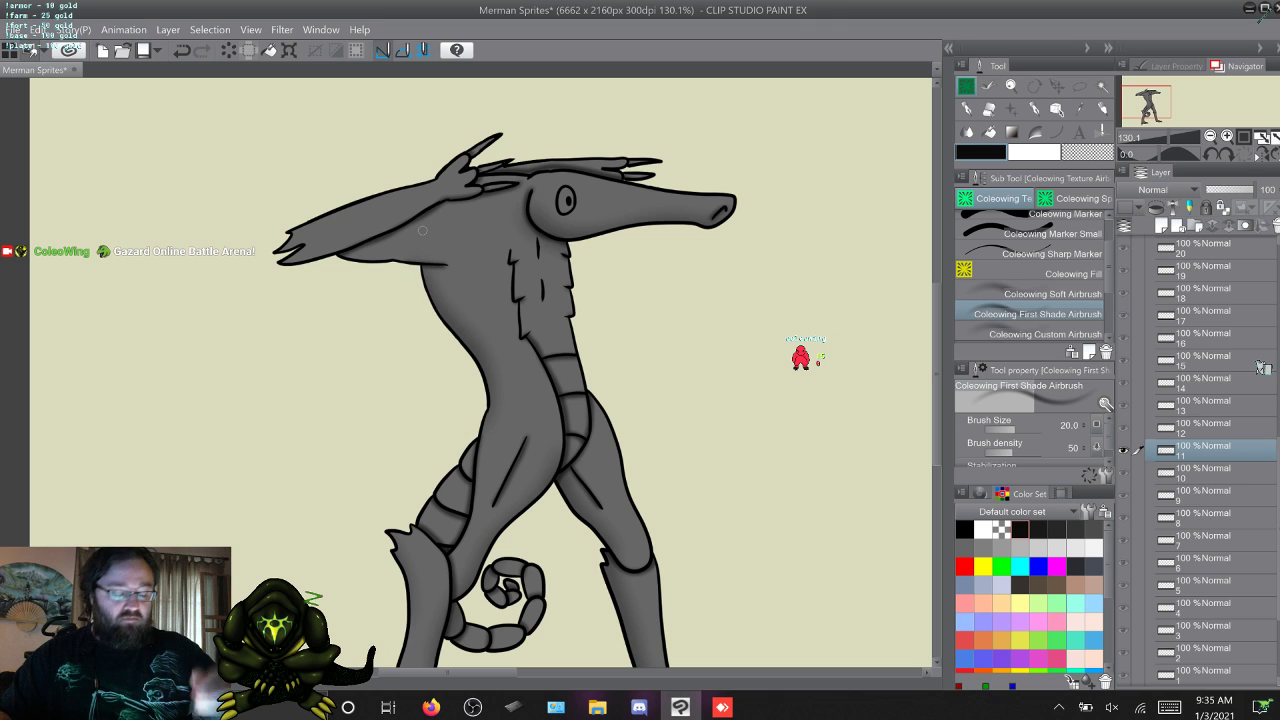
pyautogui.hotkey('alt', '[')
pyautogui.hotkey('alt', ']')
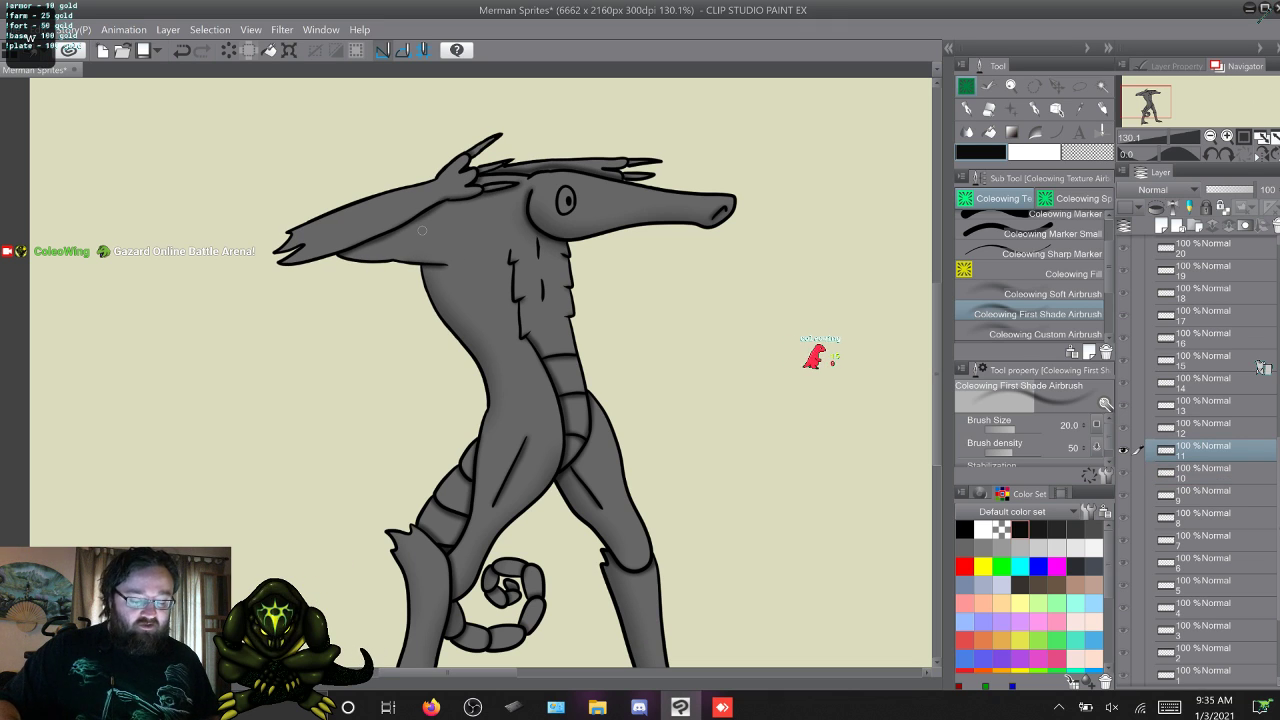
pyautogui.hotkey('alt', '[')
pyautogui.hotkey('alt', ']')
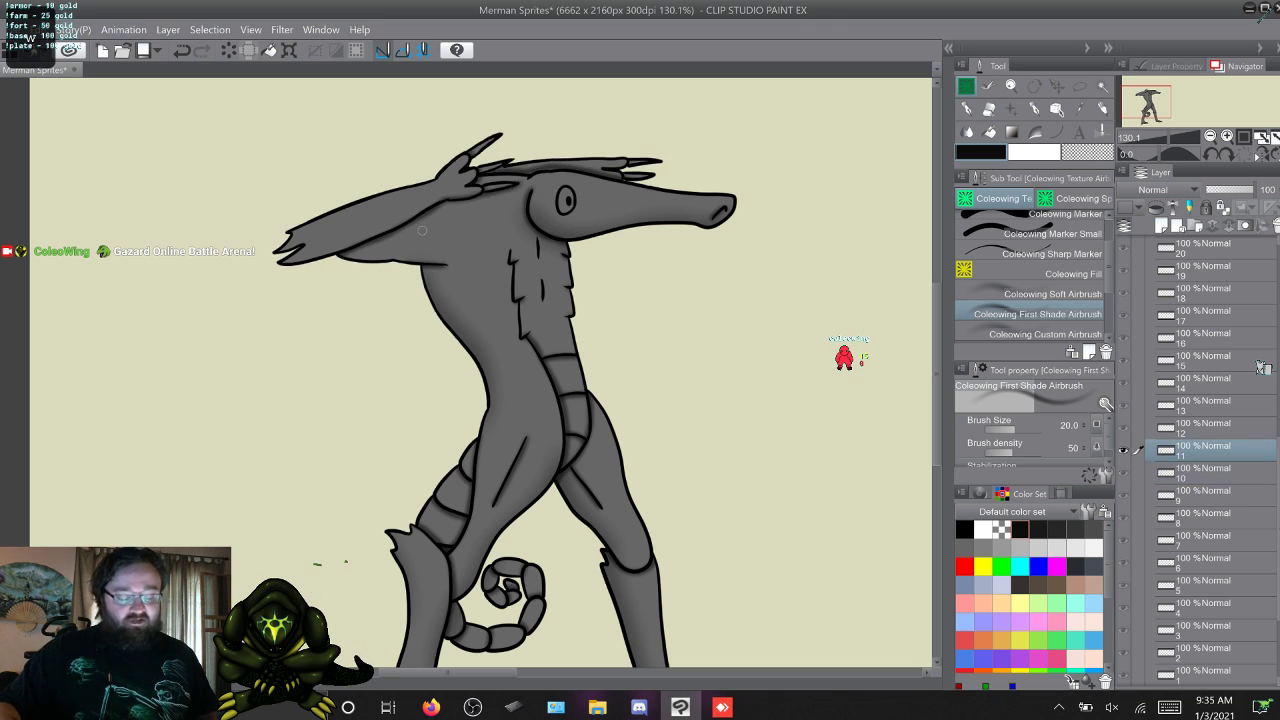
pyautogui.hotkey('alt', '[')
pyautogui.hotkey('alt', ']')
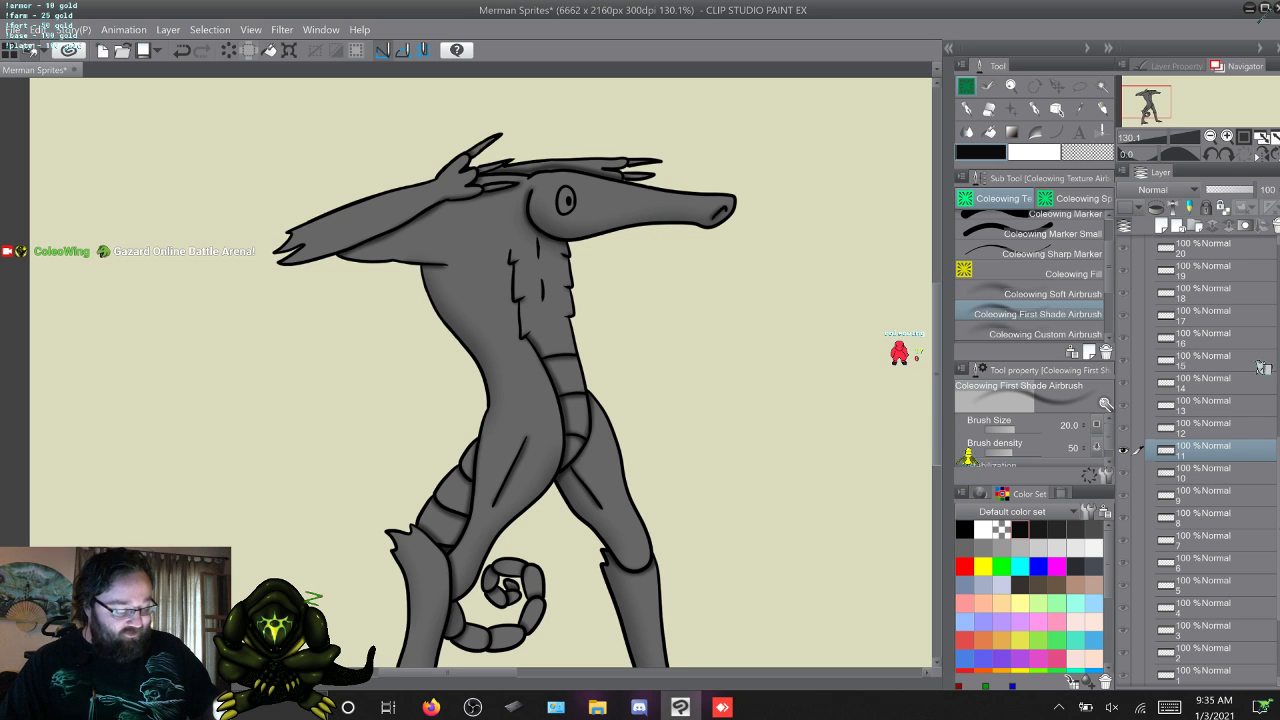
# Shade the back of the merman's head and the area under the jaw on frames 12 and 13.
pyautogui.scroll(-5, 480, 370)
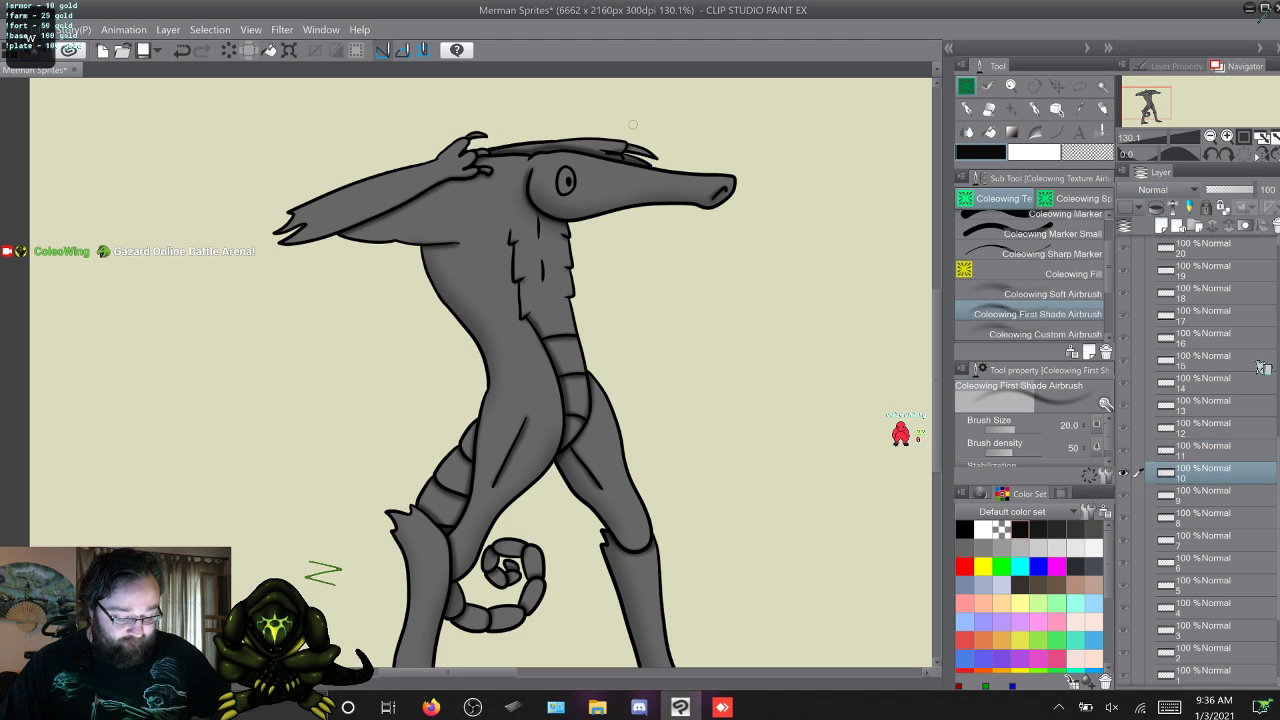
pyautogui.press('Right')
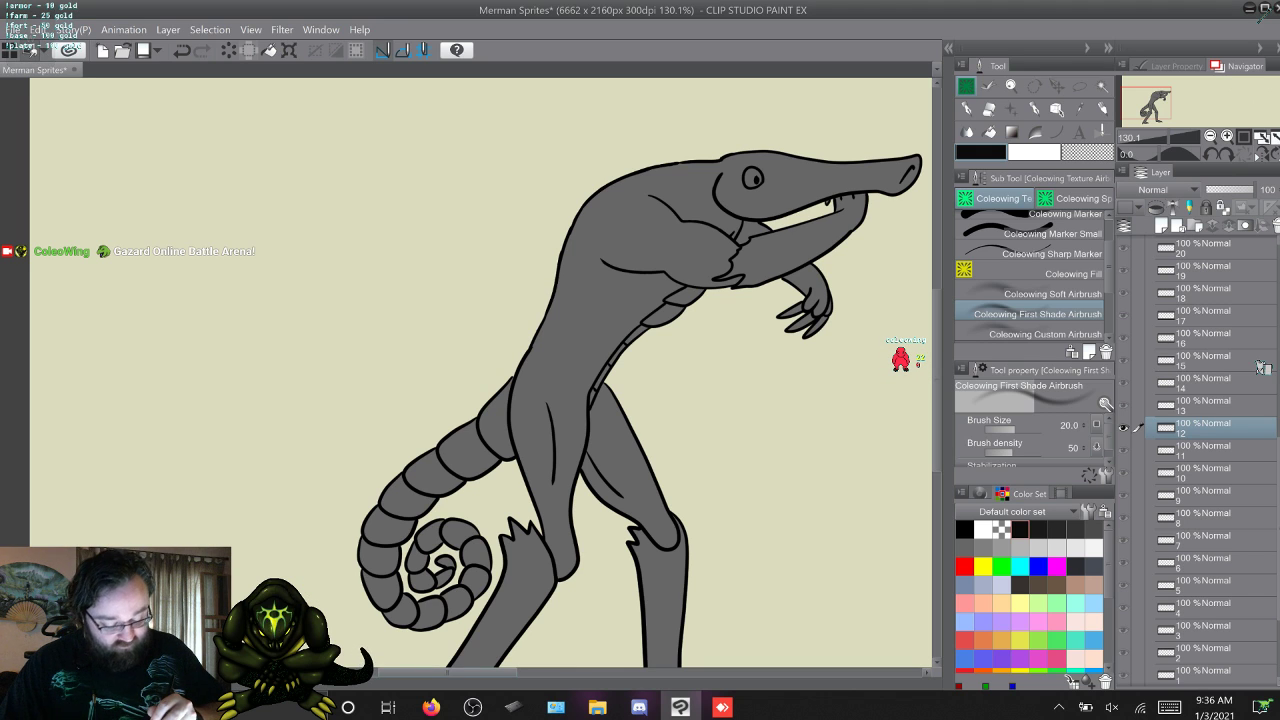
pyautogui.hscroll(3, 643, 174)
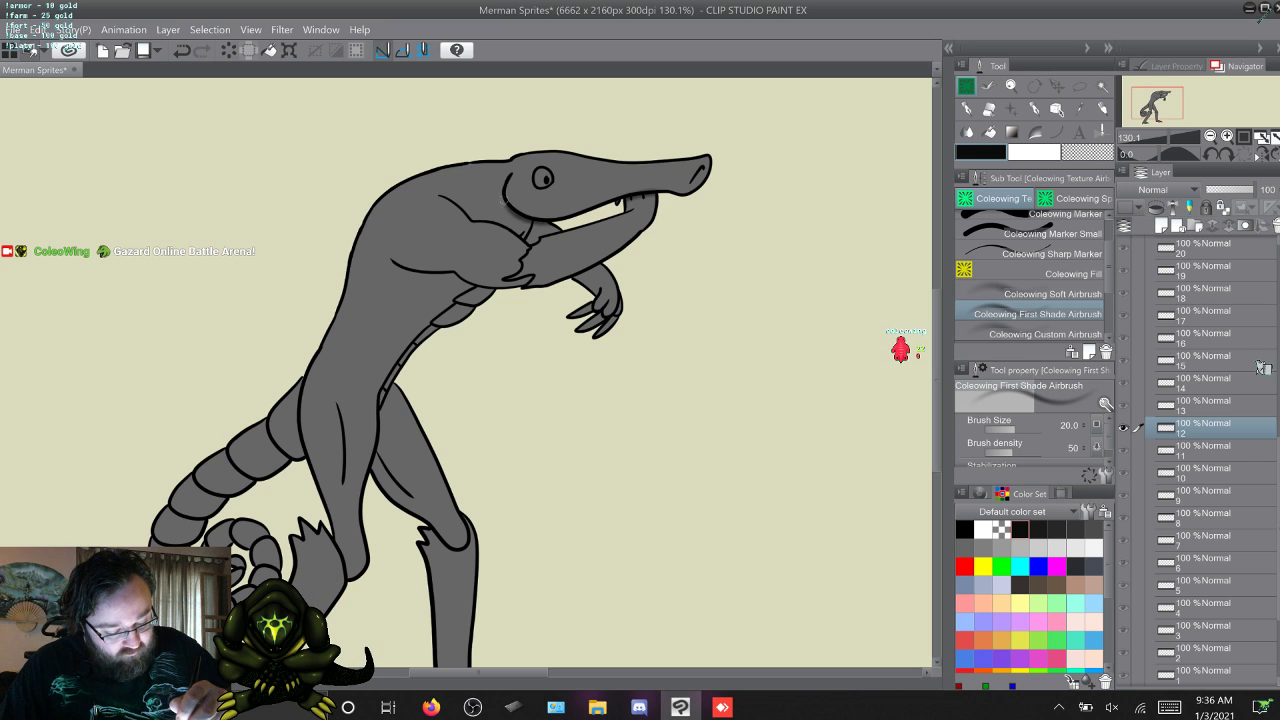
pyautogui.press('w')
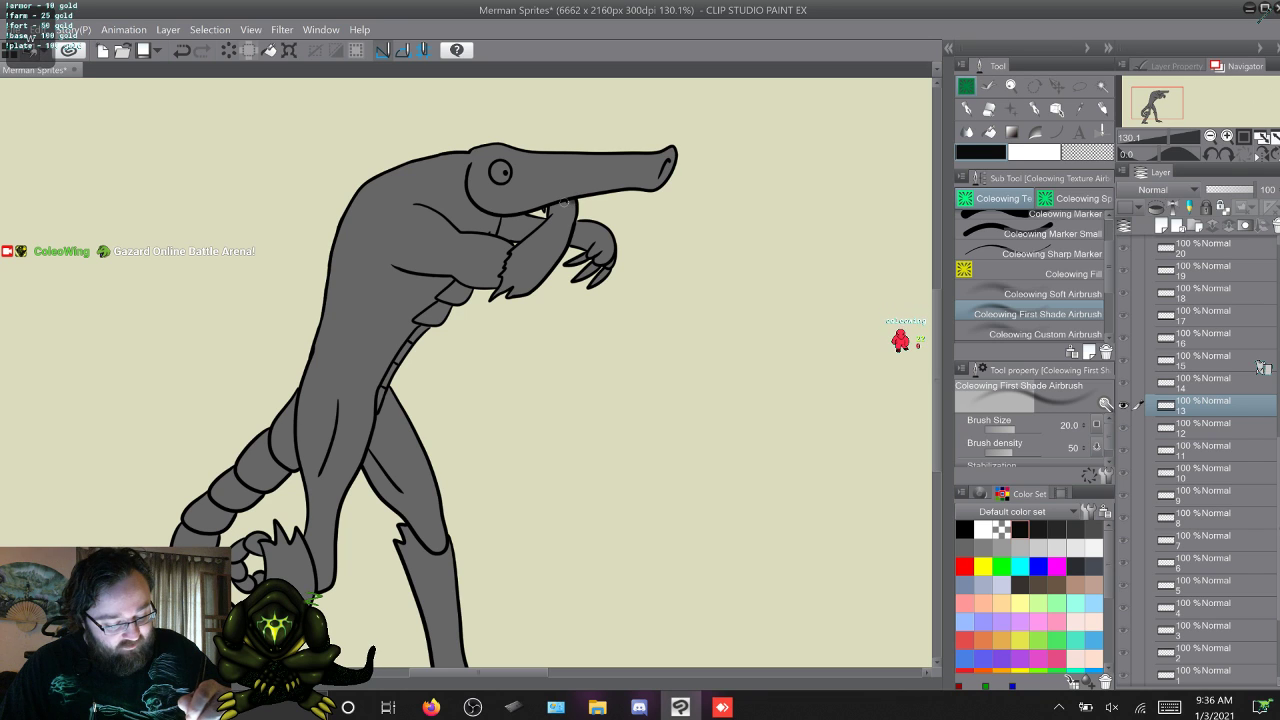
pyautogui.moveTo(516, 216); pyautogui.dragTo(473, 204)
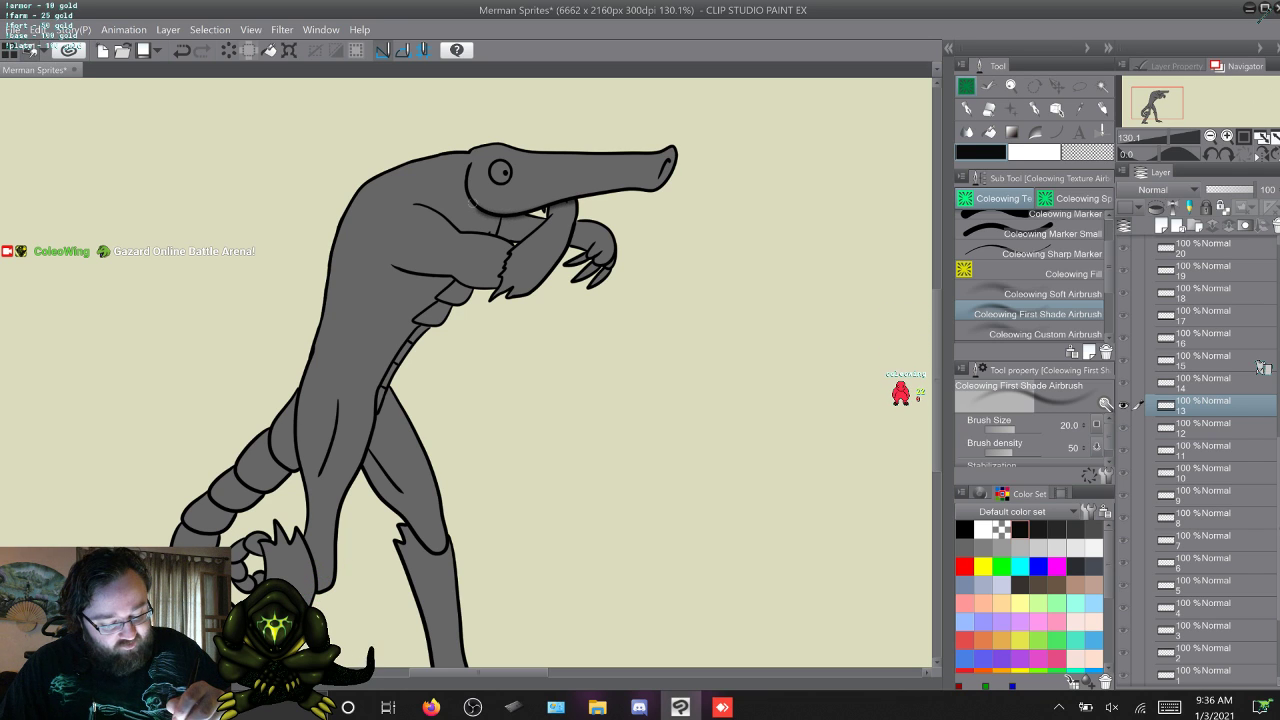
# Shade from under the jaw up the back of the merman's head on frames 14 and 15.
pyautogui.press('w')
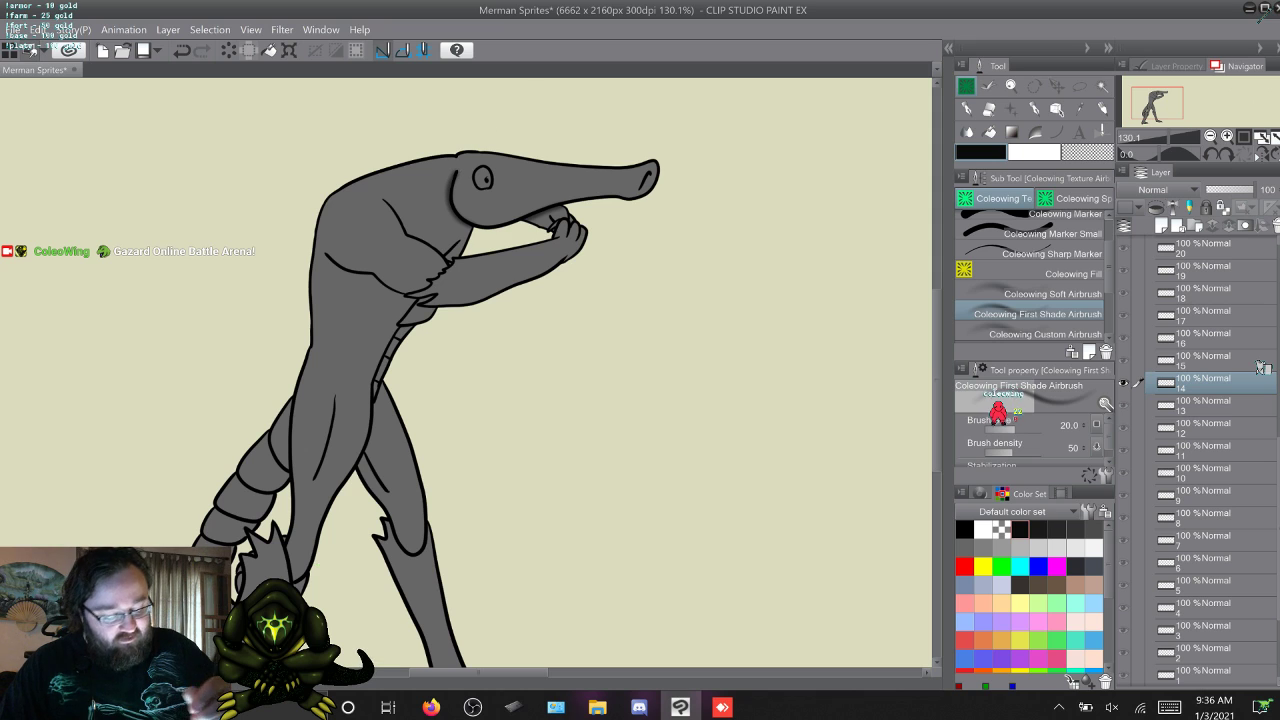
pyautogui.press('w')
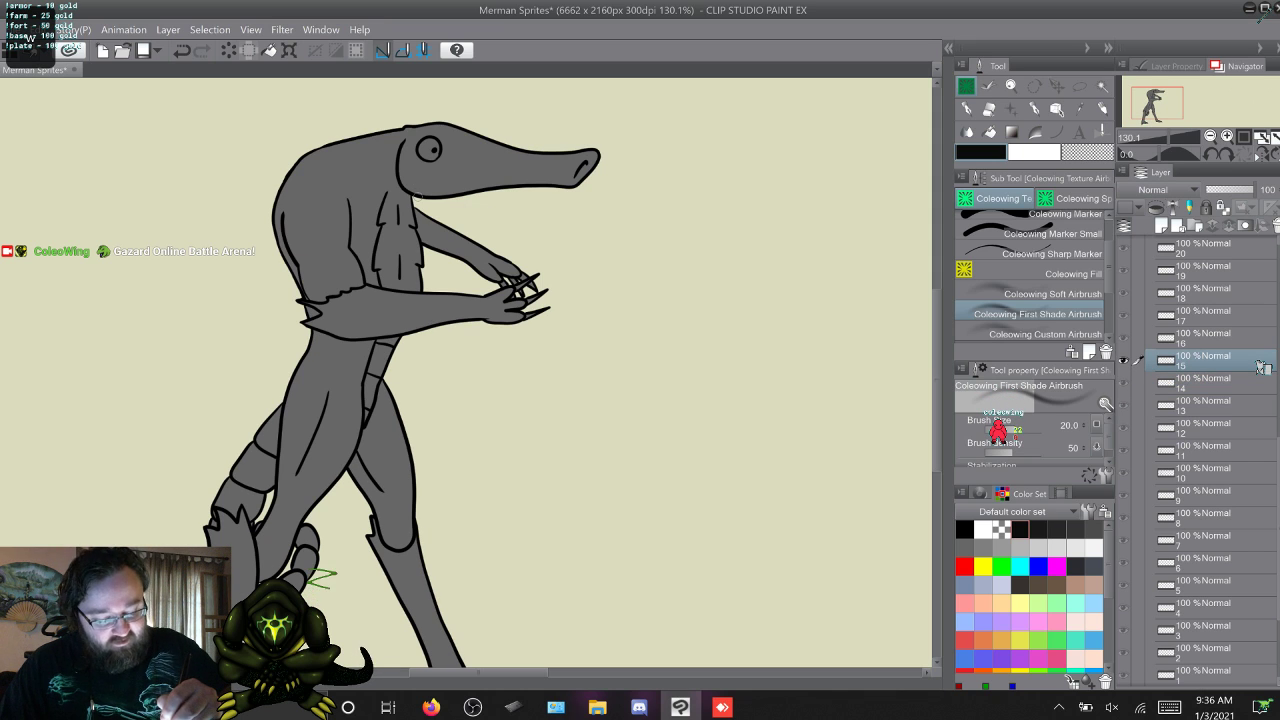
pyautogui.moveTo(415, 195)
pyautogui.mouseDown()
pyautogui.moveTo(395, 171)
pyautogui.moveTo(403, 139)
pyautogui.mouseUp()
# Shade the back edge of the merman's head on frames 16 and 17, undoing the last stroke on frame 16.
pyautogui.press('w')
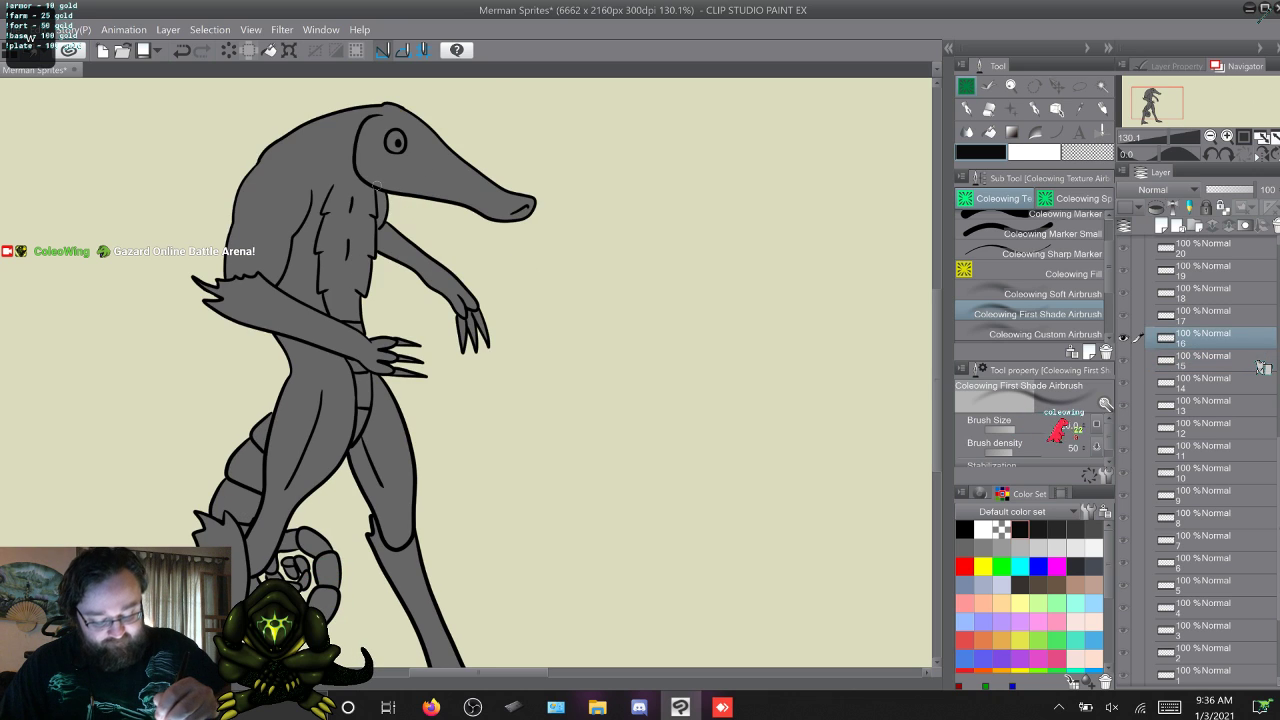
pyautogui.press('s')
pyautogui.press('w')
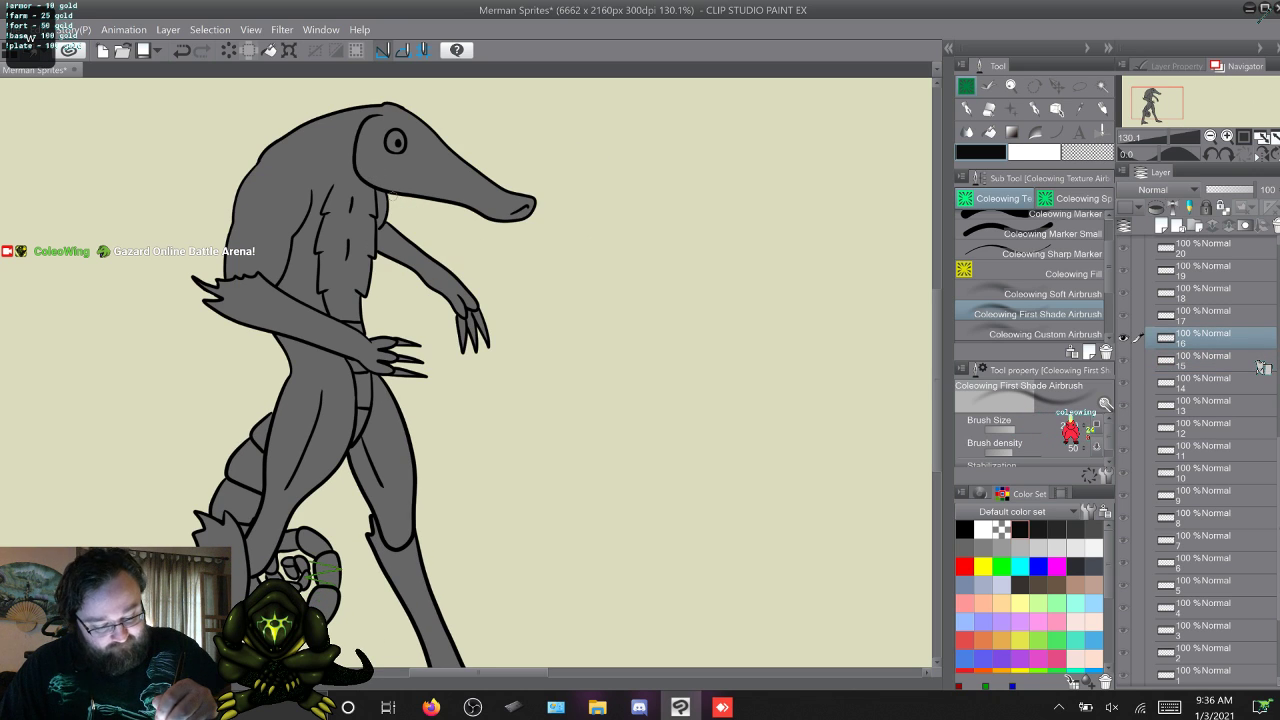
pyautogui.moveTo(389, 196)
pyautogui.mouseDown()
pyautogui.moveTo(349, 158)
pyautogui.moveTo(369, 115)
pyautogui.mouseUp()
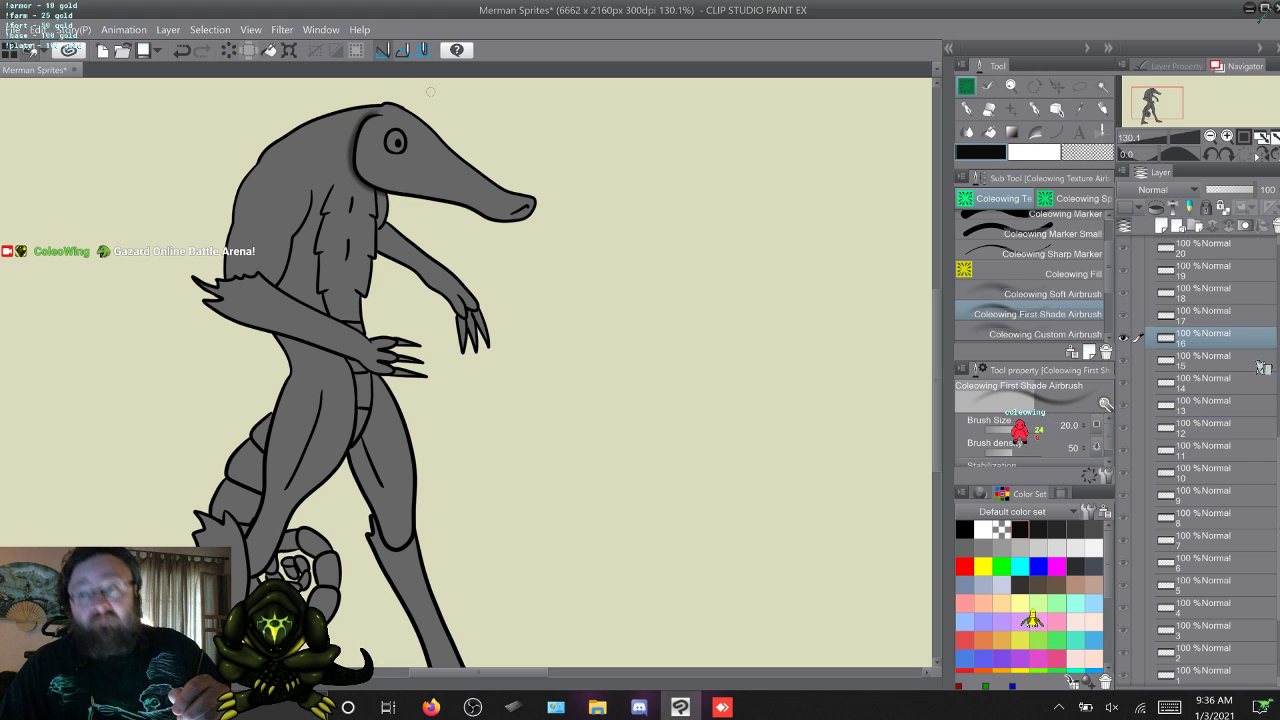
pyautogui.hotkey('ctrl', 'z')
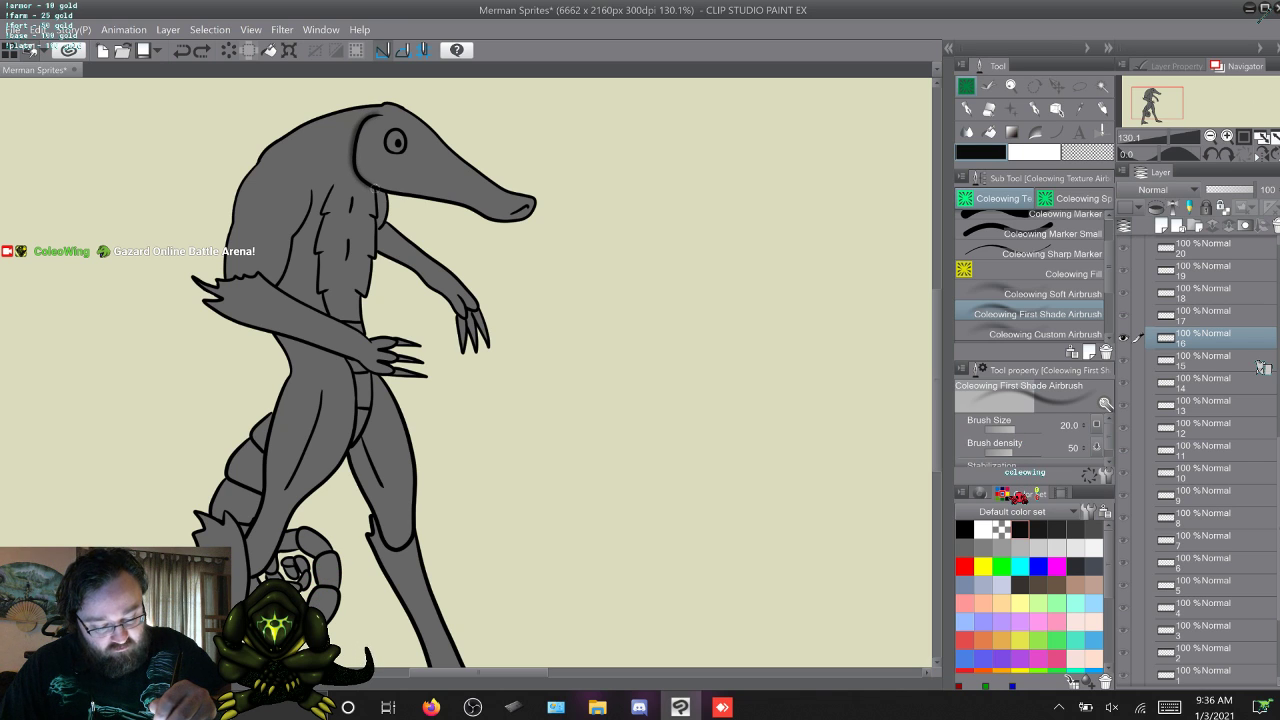
pyautogui.press('w')
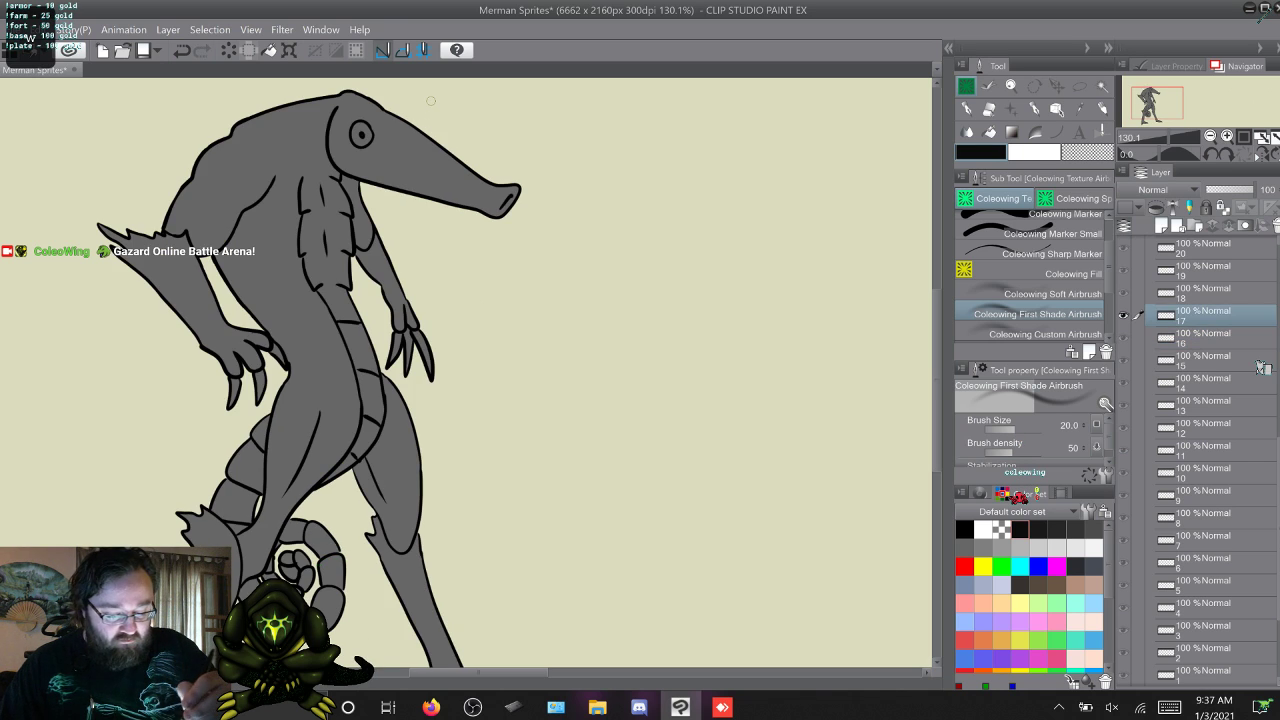
pyautogui.moveTo(331, 116)
pyautogui.mouseDown()
pyautogui.moveTo(330, 166)
pyautogui.moveTo(355, 182)
pyautogui.mouseUp()
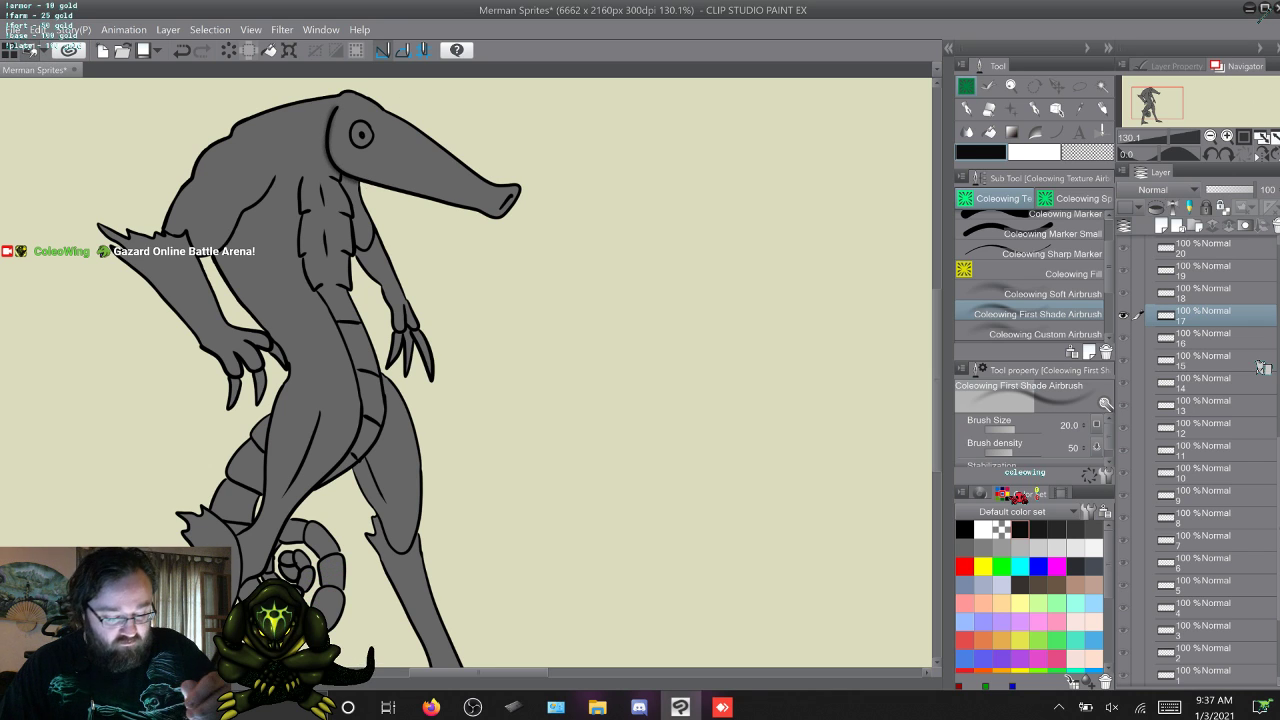
# Flip back and forth through frames 16 to 19 to compare the merman's head from frame to frame.
pyautogui.press('w')
pyautogui.press('s')
pyautogui.press('s')
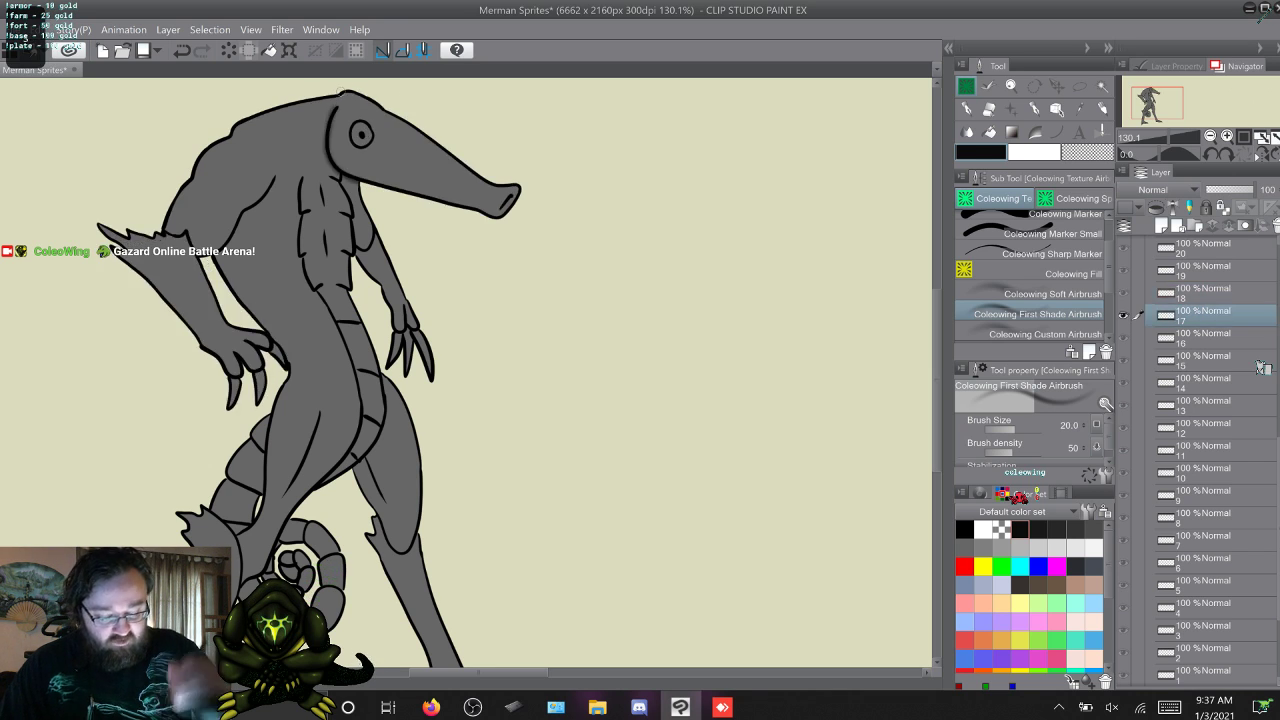
pyautogui.press('w')
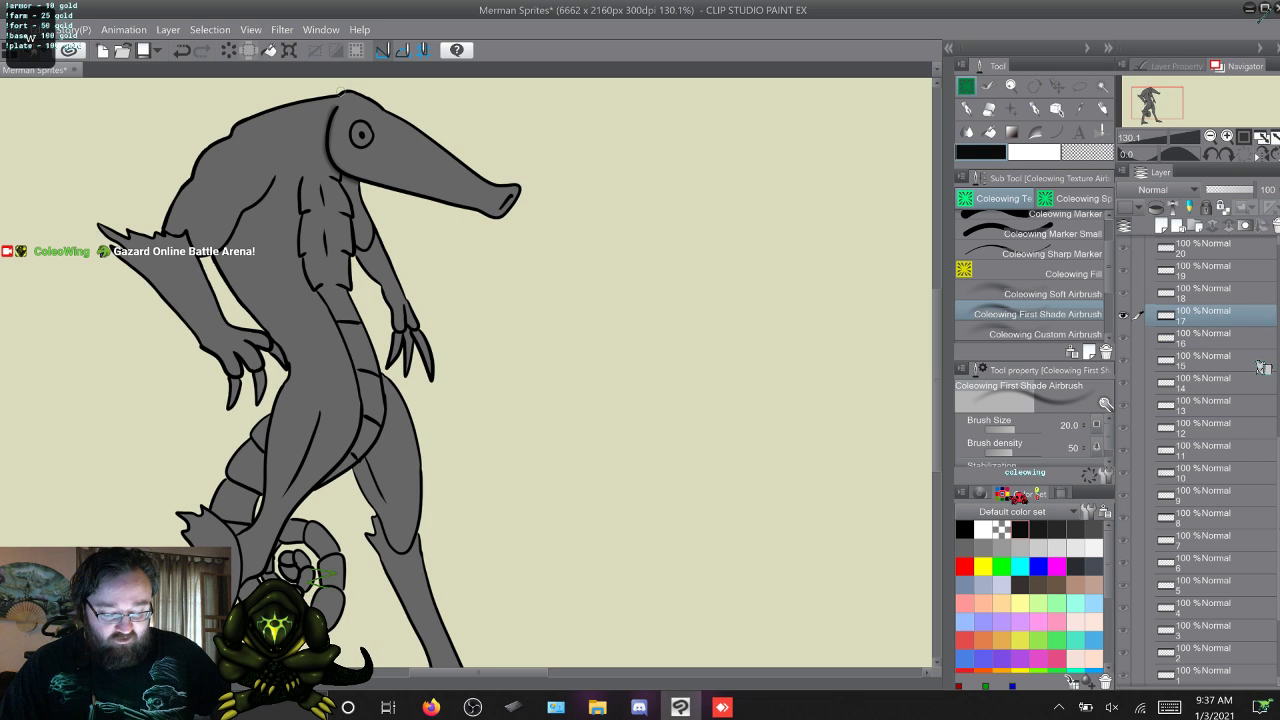
pyautogui.press('s')
pyautogui.press('w')
pyautogui.press('s')
pyautogui.press('w')
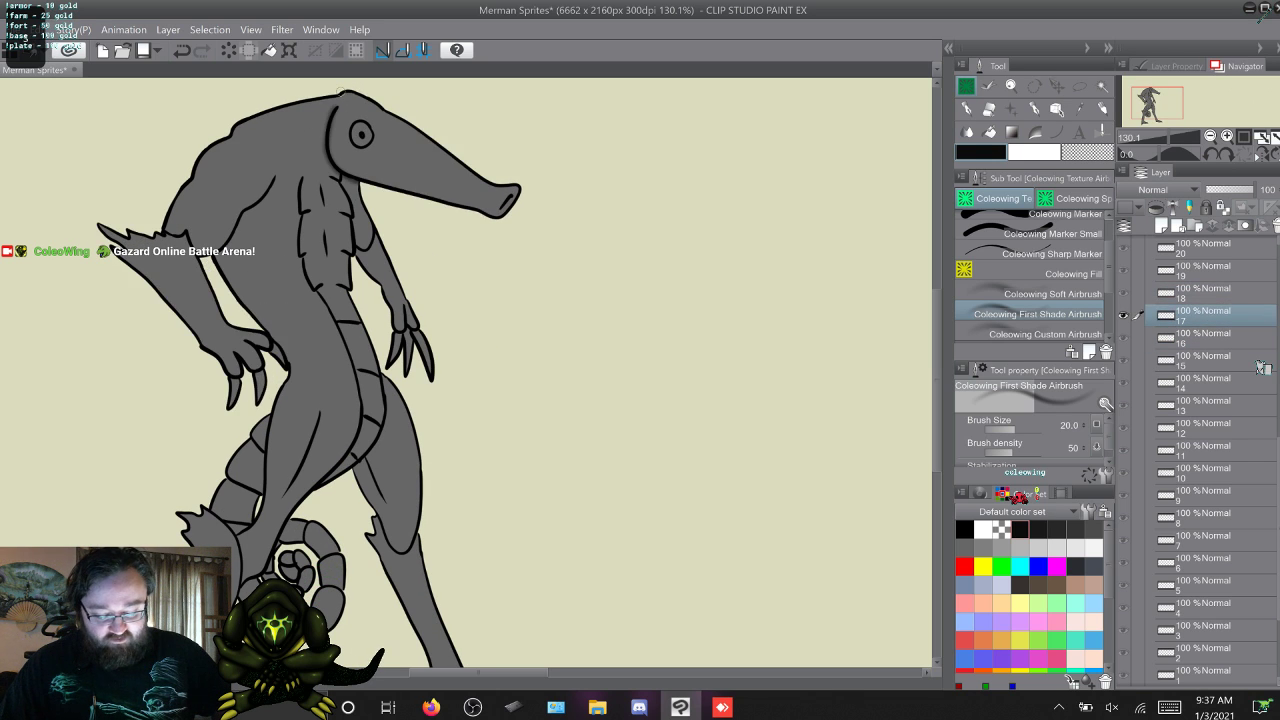
pyautogui.press('w')
pyautogui.press('s')
pyautogui.press('w')
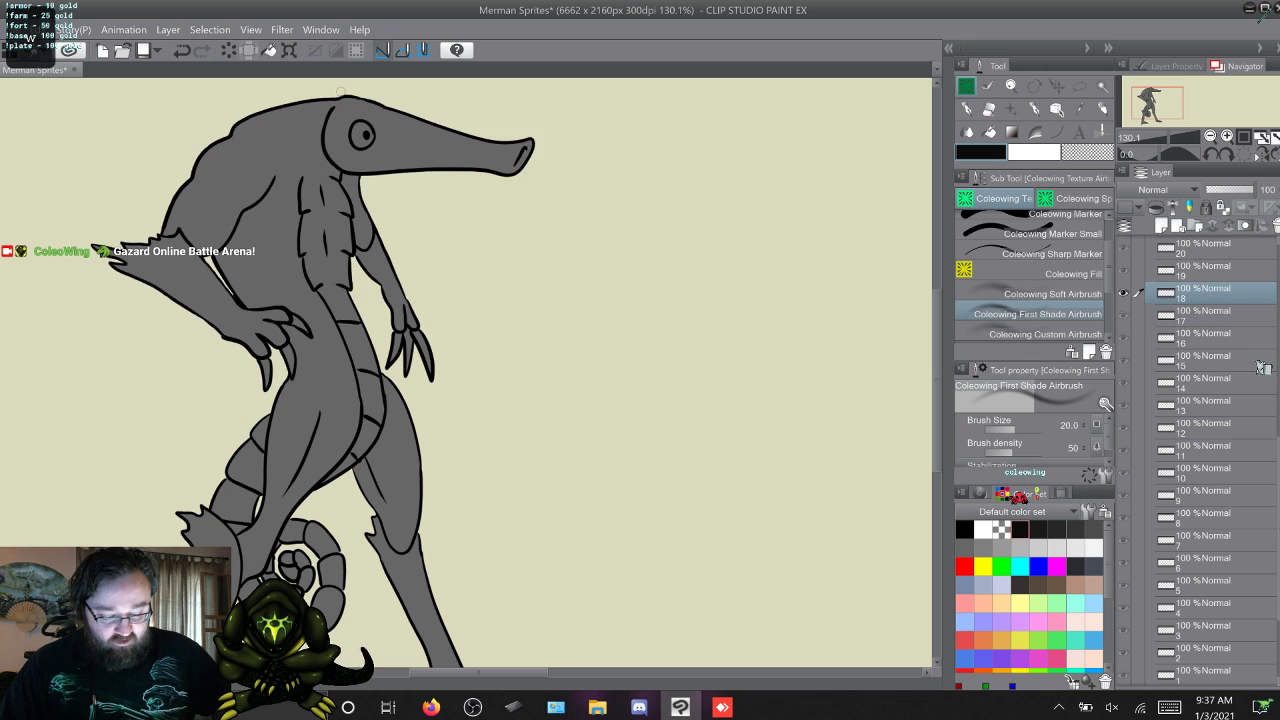
pyautogui.press('w')
pyautogui.press('s')
pyautogui.press('w')
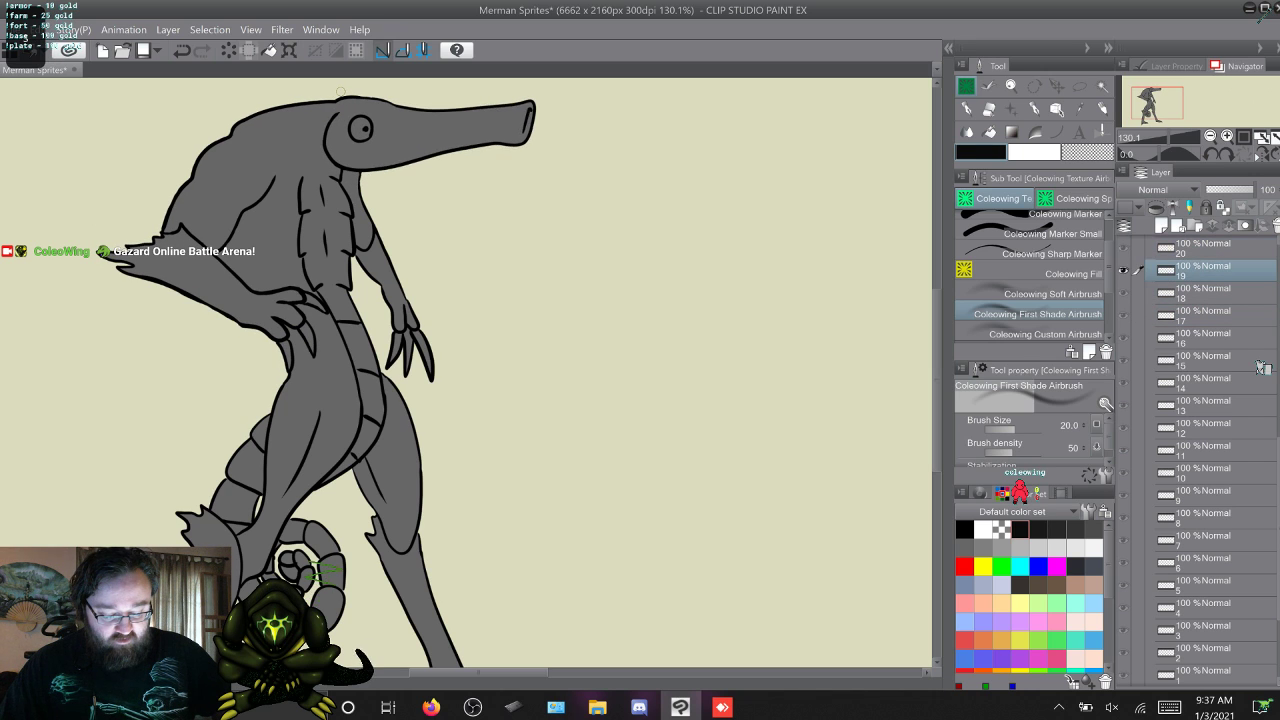
# Flip between frames 18 and 19 and on up to frame 23 to compare the merman's head and arm poses.
pyautogui.press('s')
pyautogui.press('w')
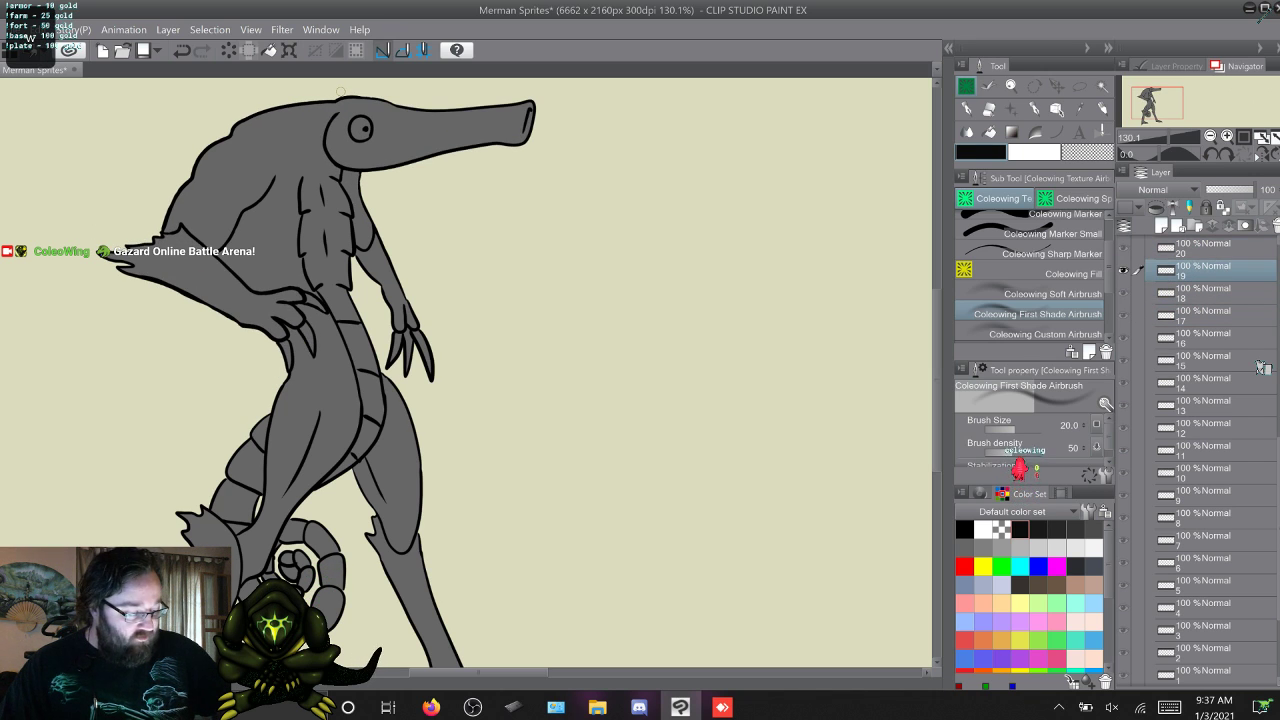
pyautogui.press('s')
pyautogui.press('s')
pyautogui.press('w')
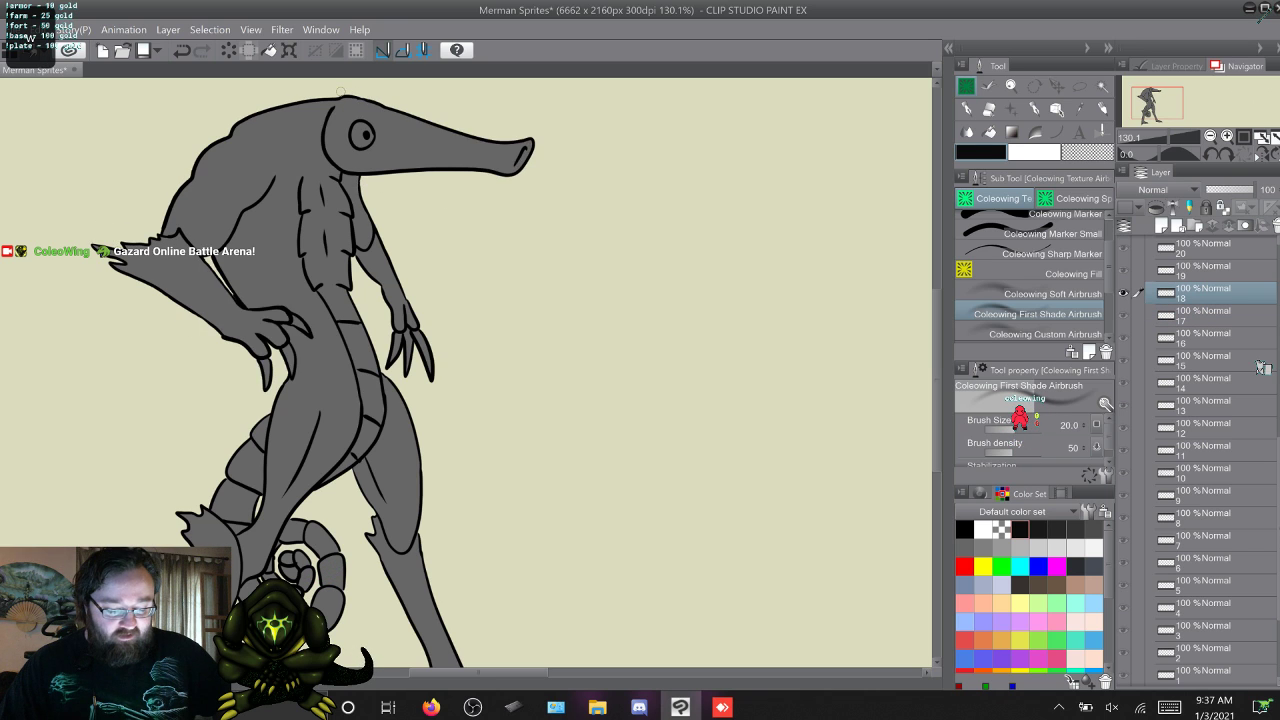
pyautogui.press('w')
pyautogui.press('w')
pyautogui.press('w')
pyautogui.press('w')
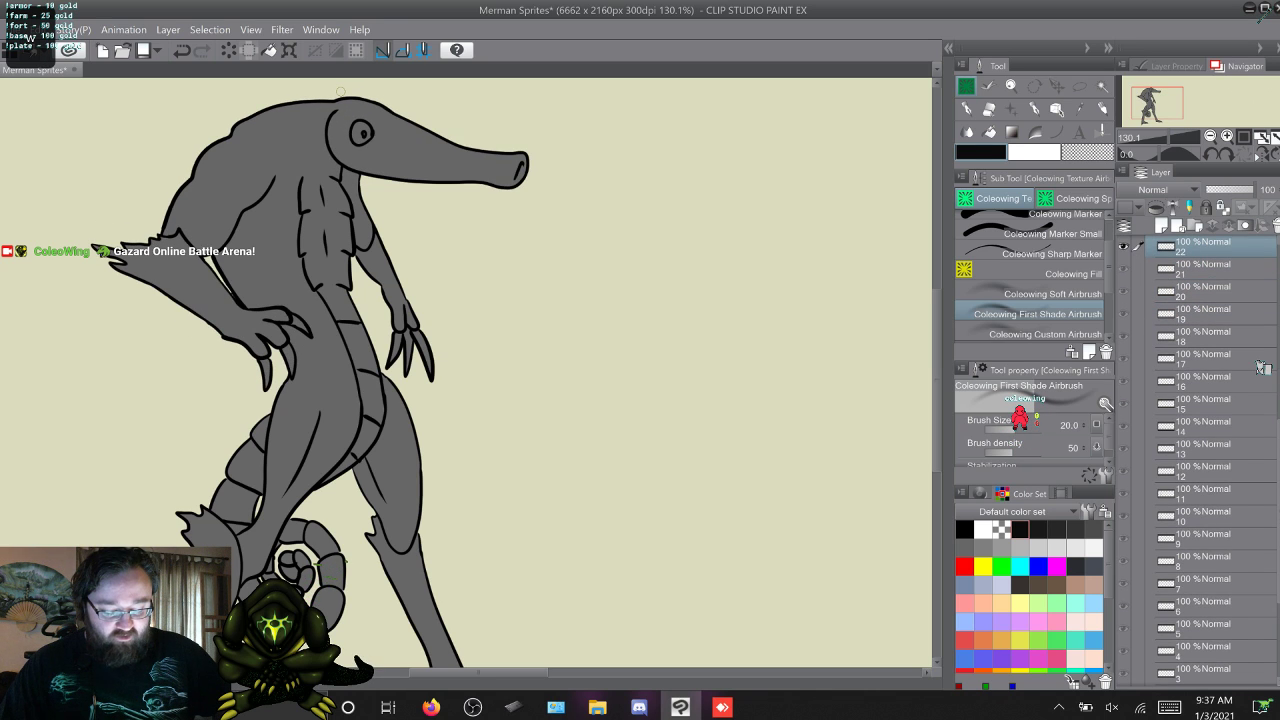
# Flip back and forth around frames 22 to 24 and on to frame 26 to examine how the body pose changes.
pyautogui.press('w')
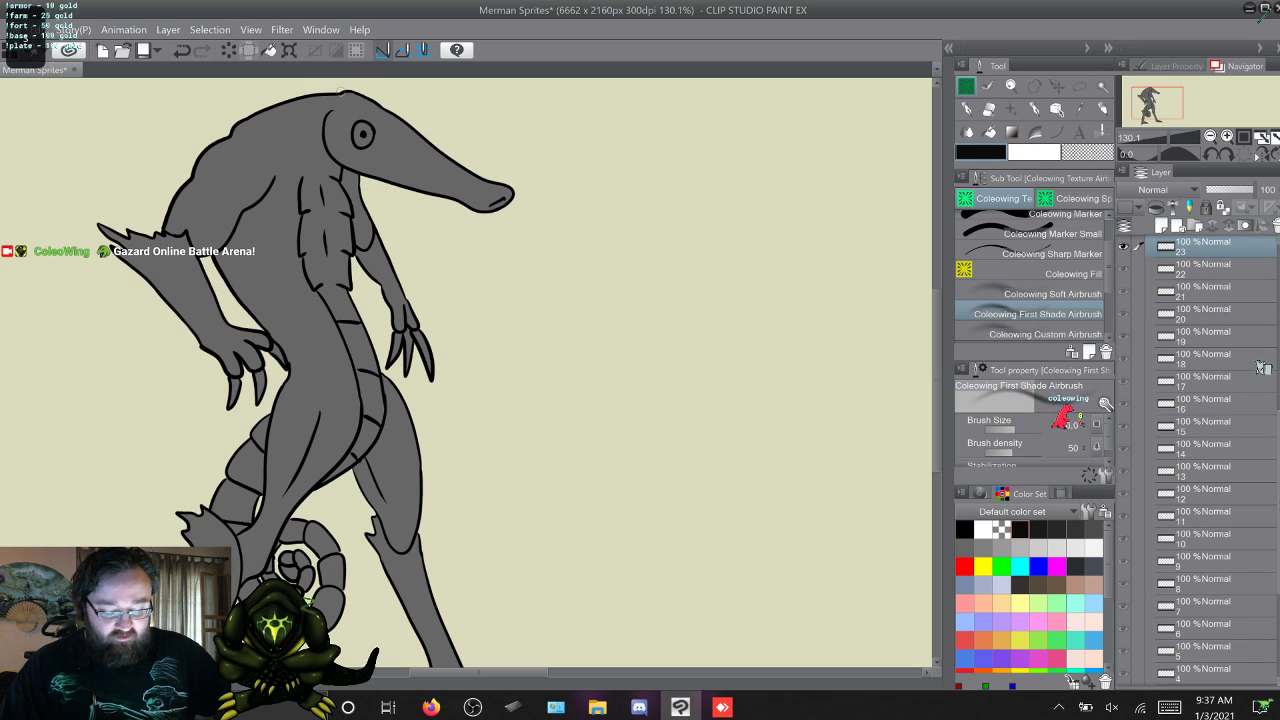
pyautogui.press('s')
pyautogui.press('w')
pyautogui.press('w')
pyautogui.press('s')
pyautogui.press('s')
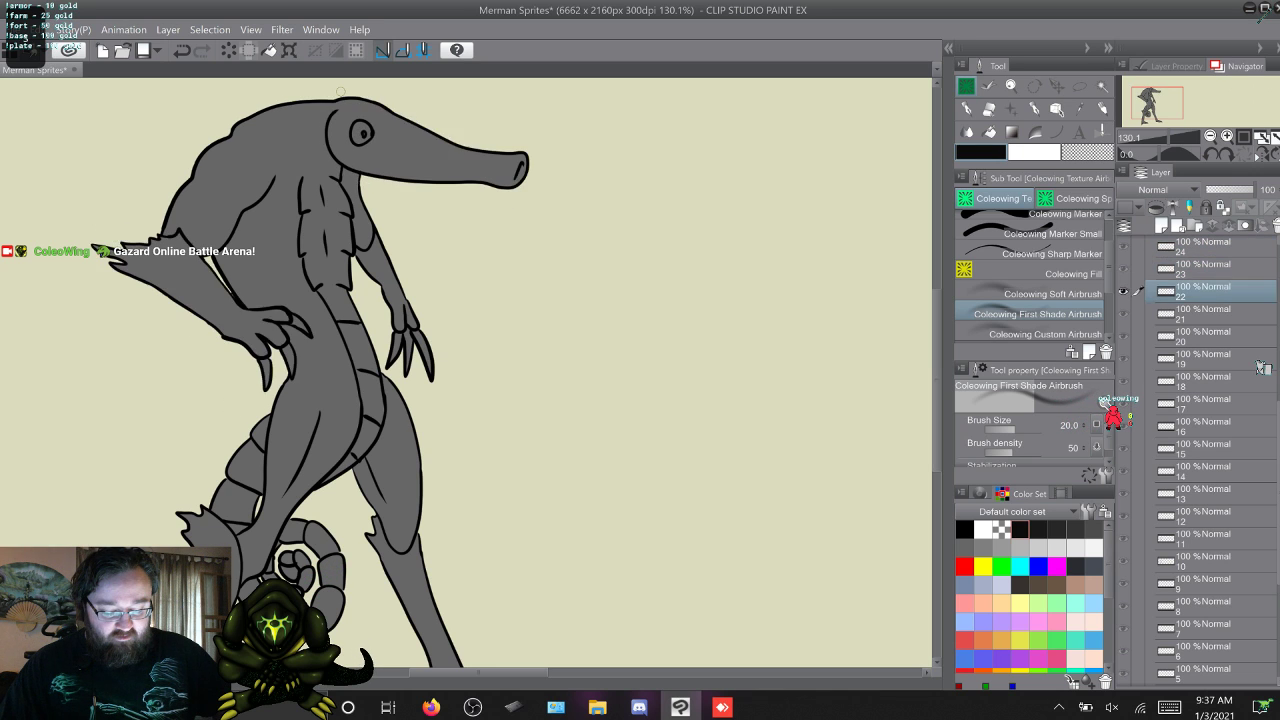
pyautogui.press('s')
pyautogui.press('w')
pyautogui.press('w')
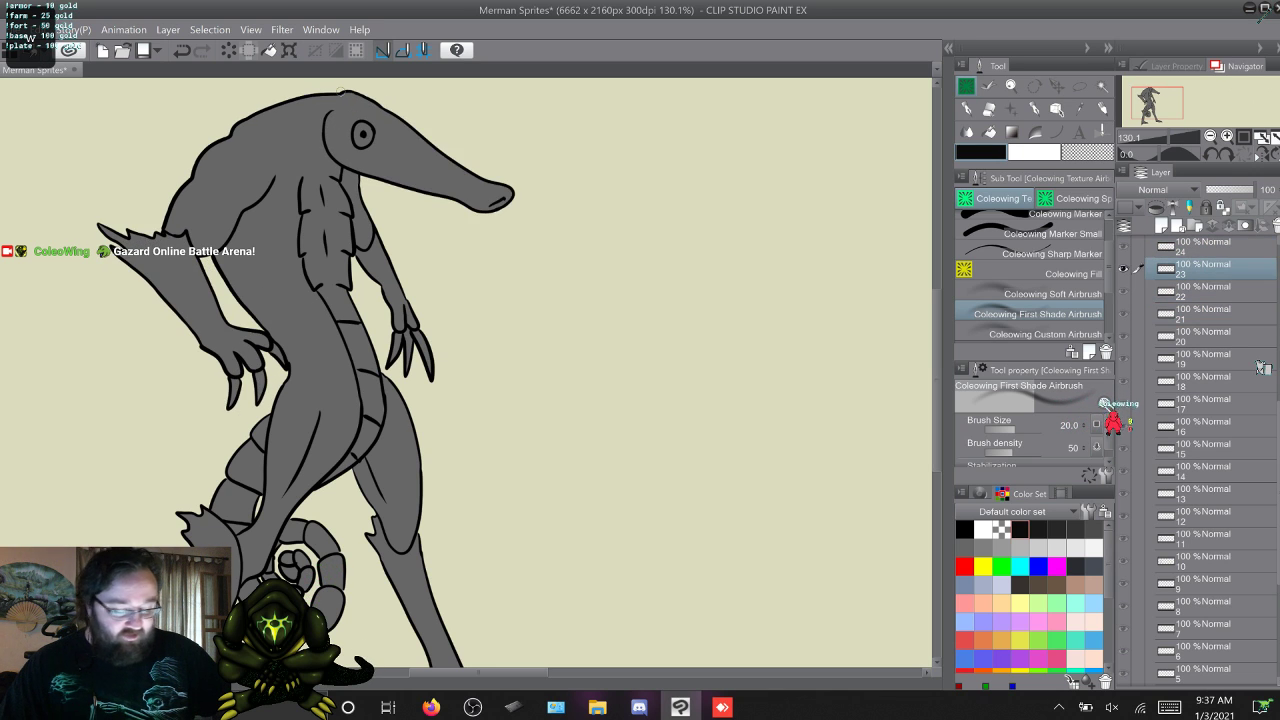
pyautogui.press('w')
# Go back through the frames from 26 to 16 to compare the unshaded heads with the shaded ones.
pyautogui.press('w')
pyautogui.press('w')
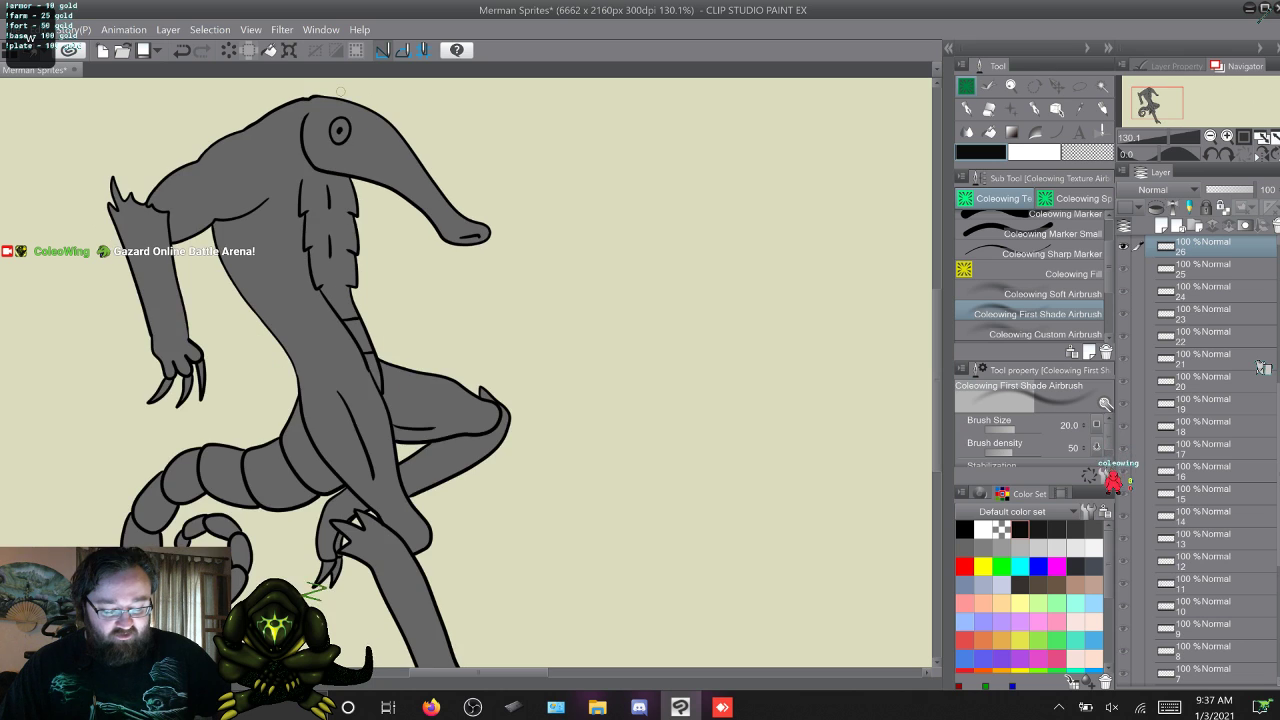
pyautogui.press('s')
pyautogui.press('w')
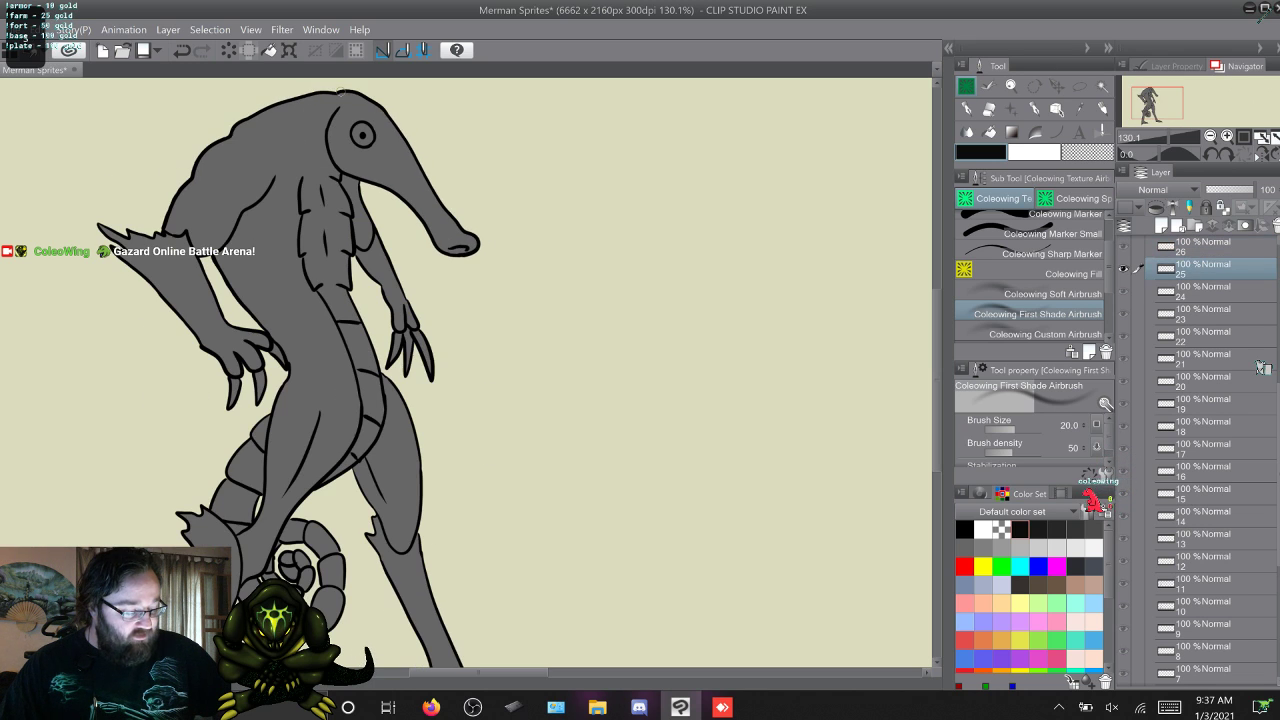
pyautogui.press('s')
pyautogui.press('s')
pyautogui.press('s')
pyautogui.press('s')
pyautogui.press('s')
pyautogui.press('s')
pyautogui.press('s')
pyautogui.press('s')
pyautogui.press('s')
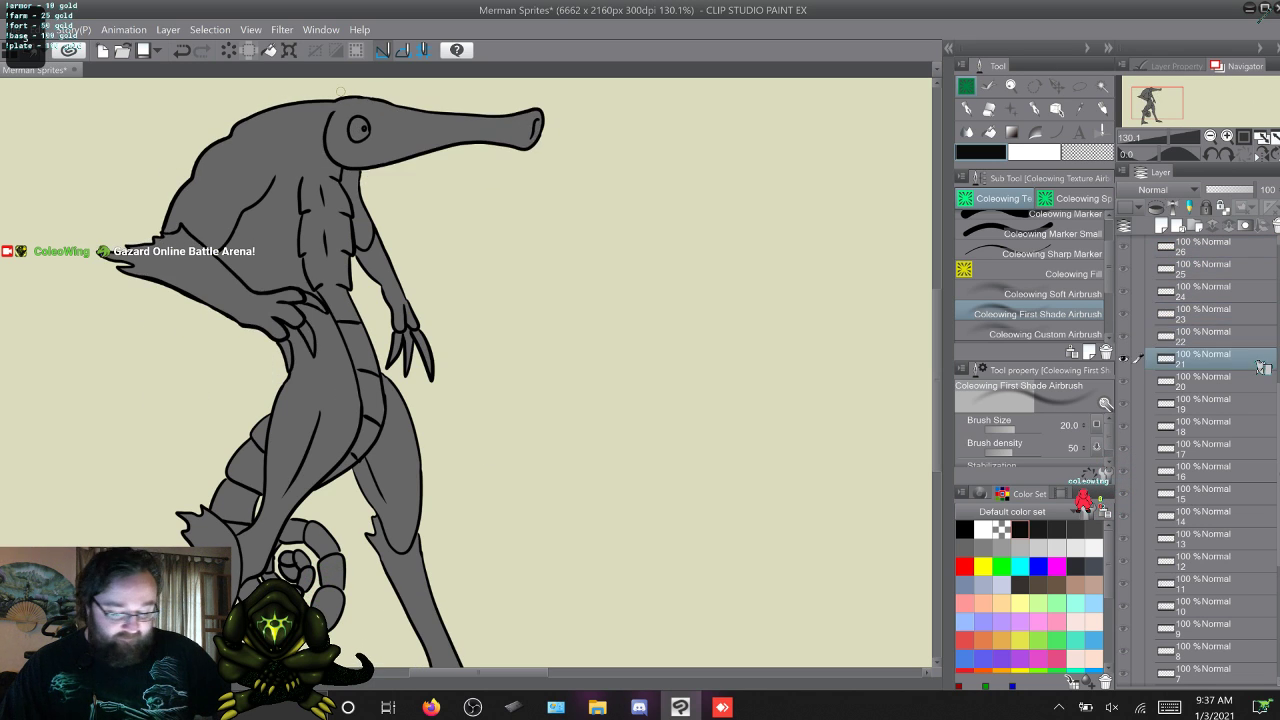
pyautogui.press('s')
pyautogui.press('s')
pyautogui.press('w')
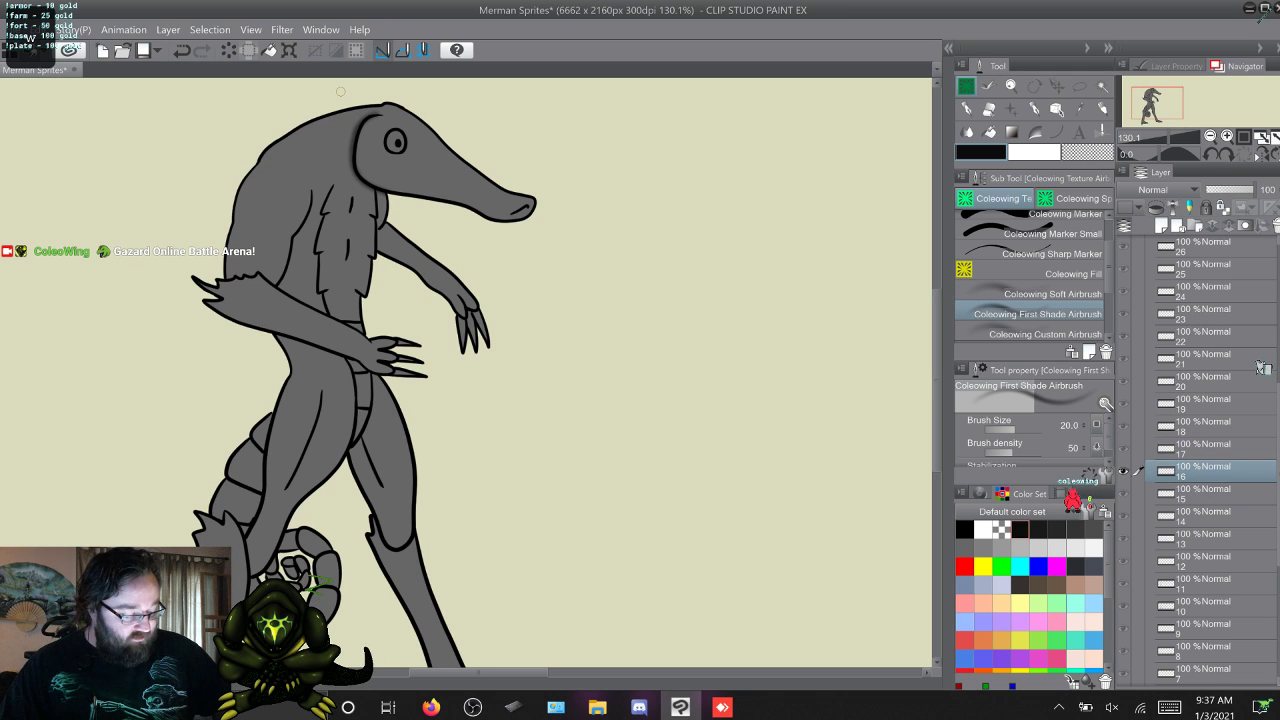
pyautogui.press('s')
pyautogui.press('w')
pyautogui.press('w')
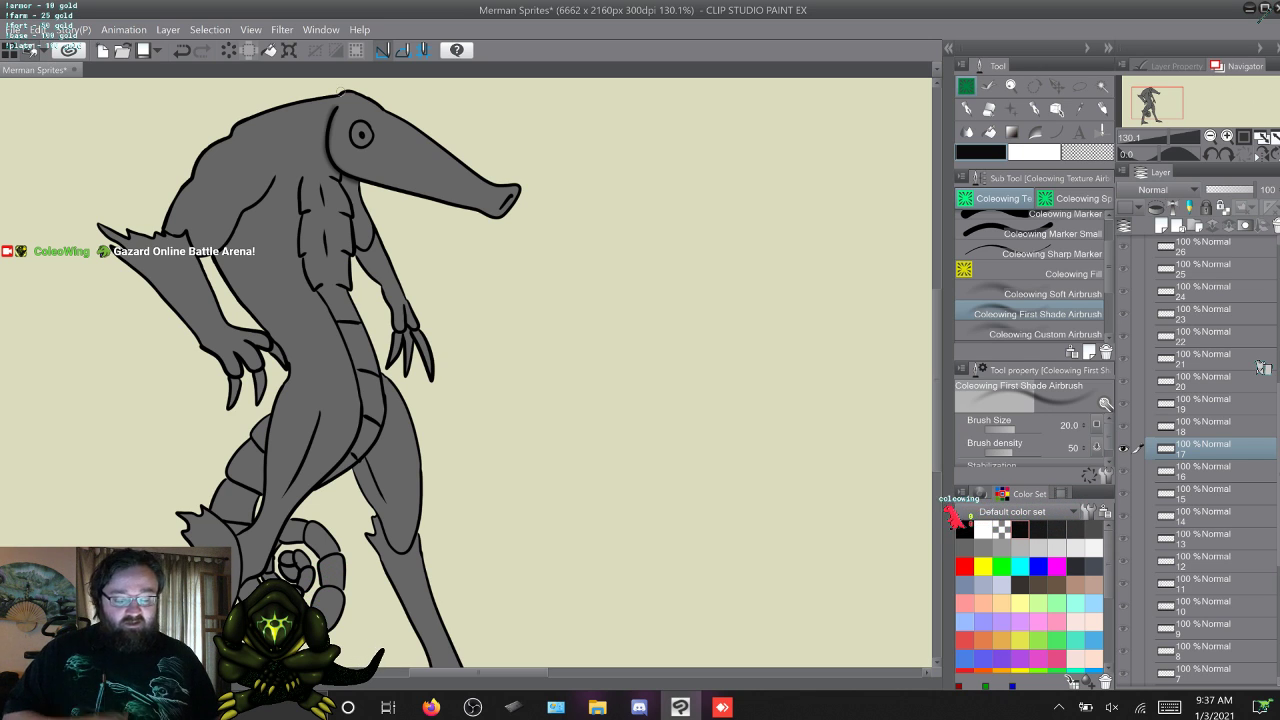
# Flip from frame 17 up to frame 22 and back to frame 17, comparing the merman's torso and arms.
pyautogui.press('w')
pyautogui.press('w')
pyautogui.press('w')
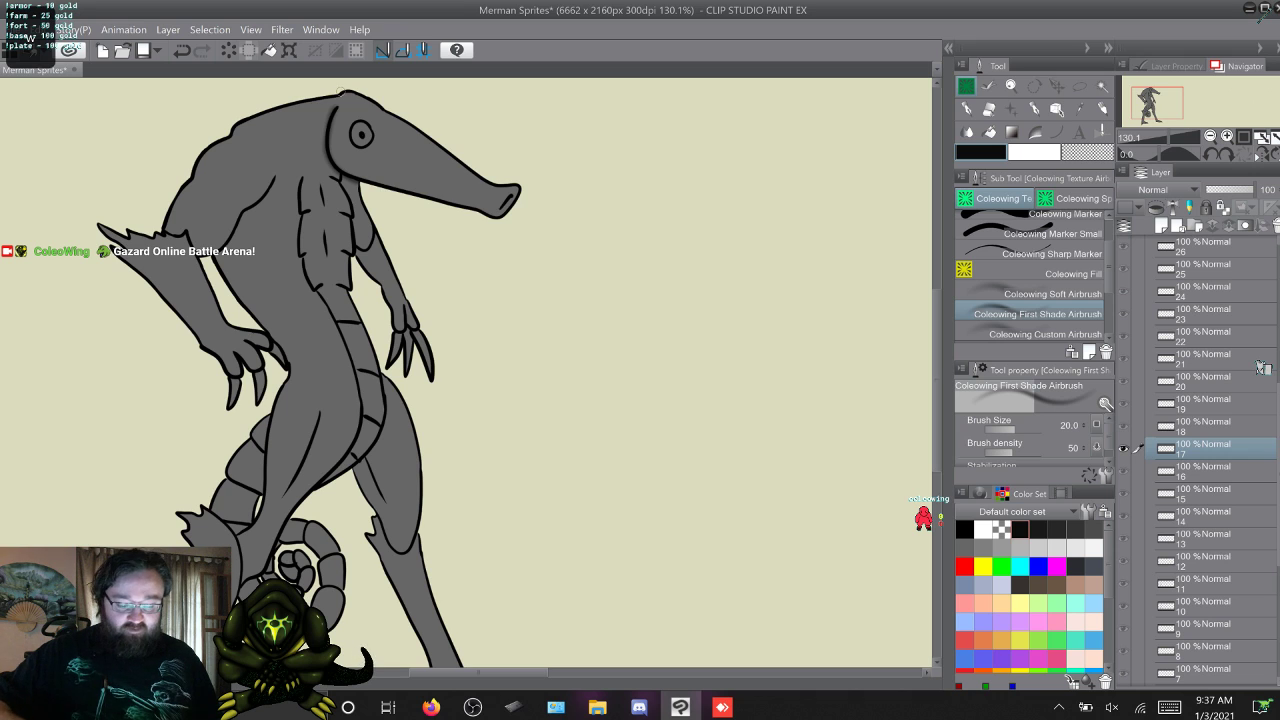
pyautogui.press('w')
pyautogui.press('w')
pyautogui.press('w')
pyautogui.press('w')
pyautogui.press('w')
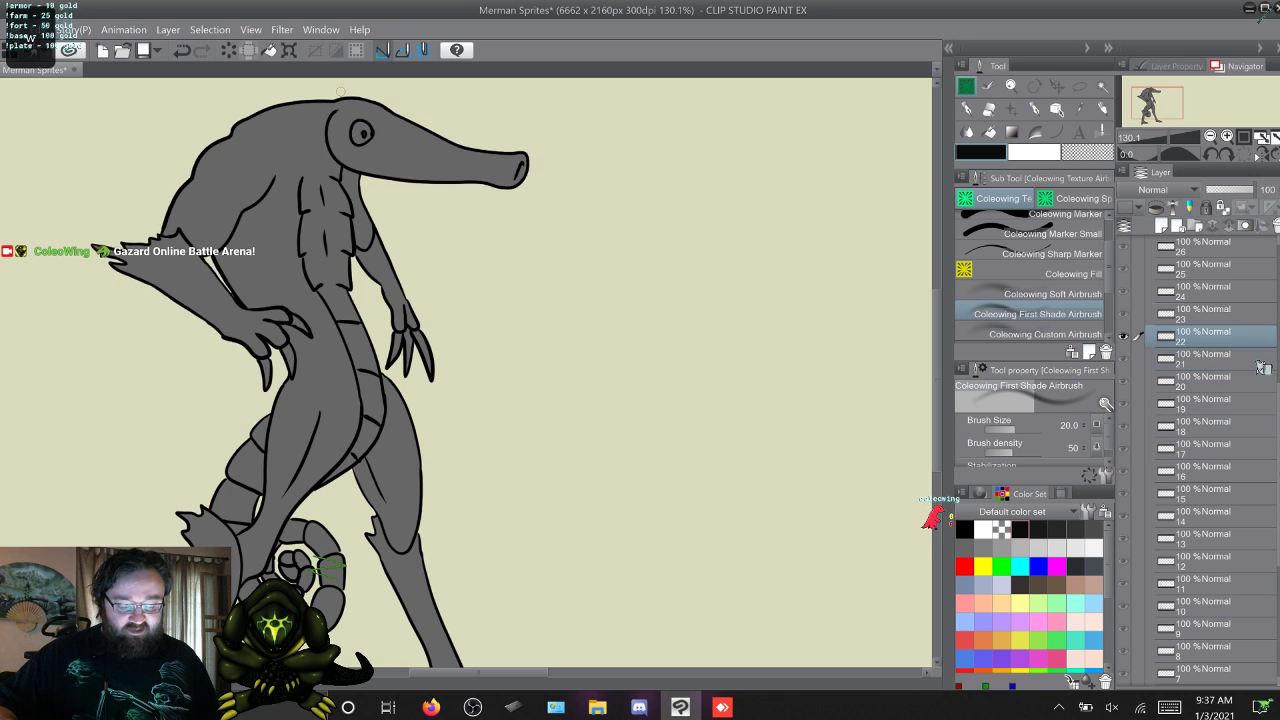
pyautogui.press('s')
pyautogui.press('s')
pyautogui.press('s')
pyautogui.press('s')
pyautogui.press('s')
pyautogui.press('s')
pyautogui.press('s')
pyautogui.press('s')
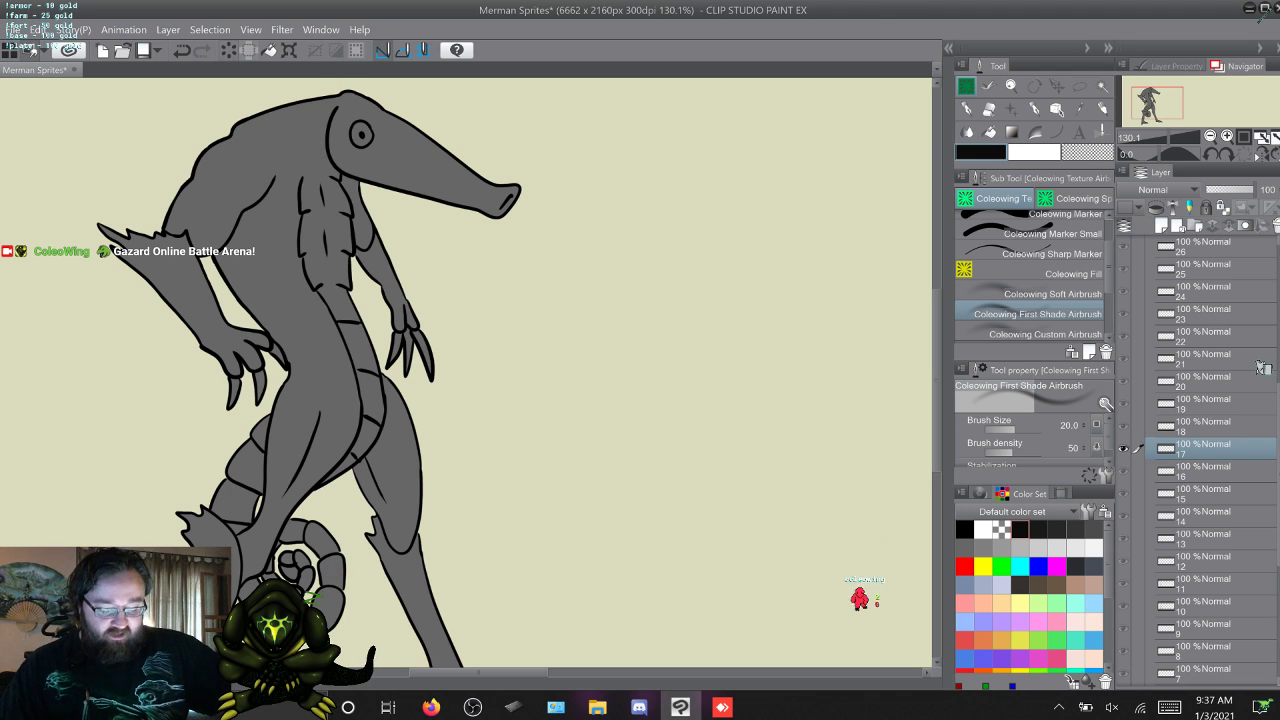
# Run through the frames from 17 up to 25 and back to 19 to check which body parts stay in place.
pyautogui.press('w')
pyautogui.press('w')
pyautogui.press('w')
pyautogui.press('w')
pyautogui.press('w')
pyautogui.press('w')
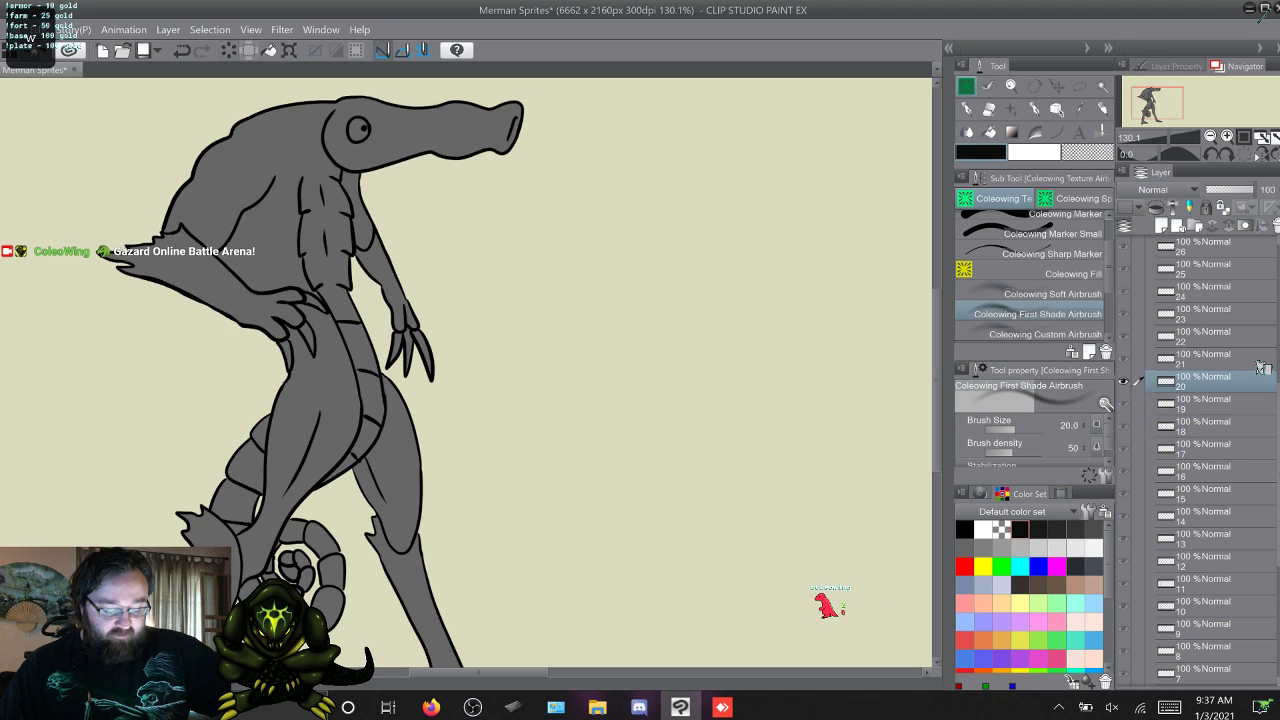
pyautogui.press('w')
pyautogui.press('w')
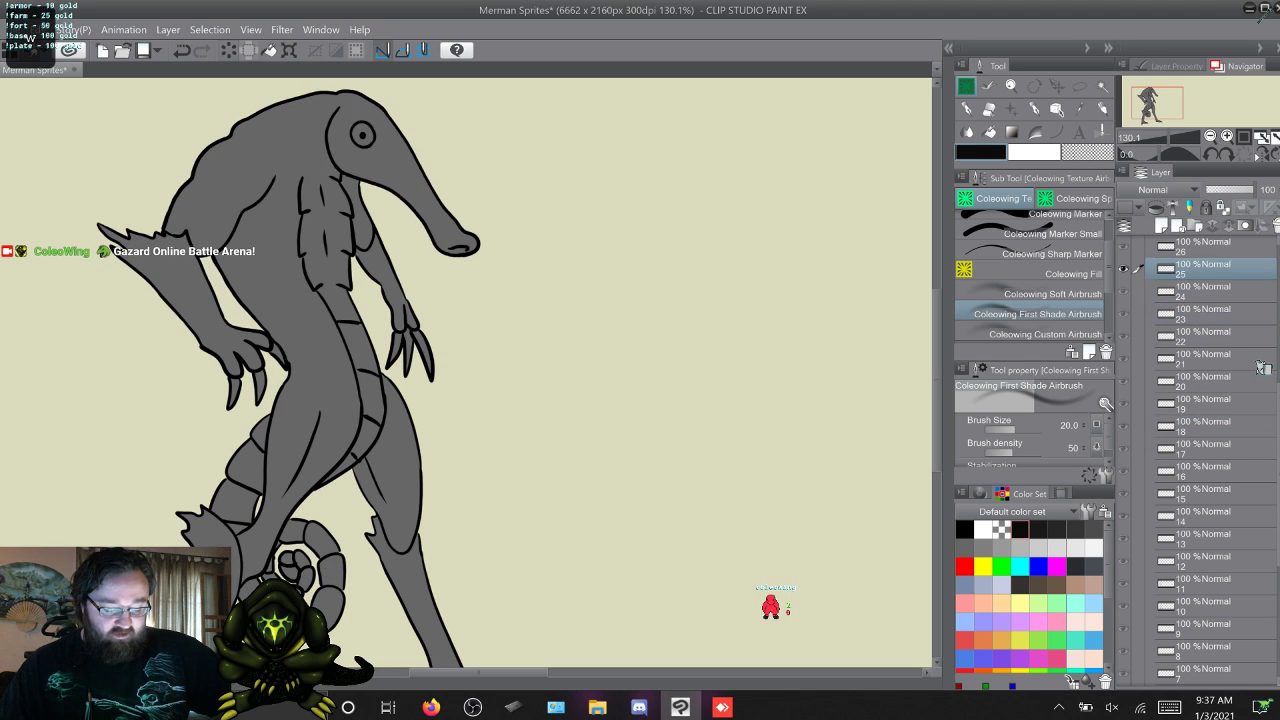
pyautogui.press('q')
pyautogui.press('q')
pyautogui.press('q')
pyautogui.press('q')
pyautogui.press('q')
pyautogui.press('q')
pyautogui.press('q')
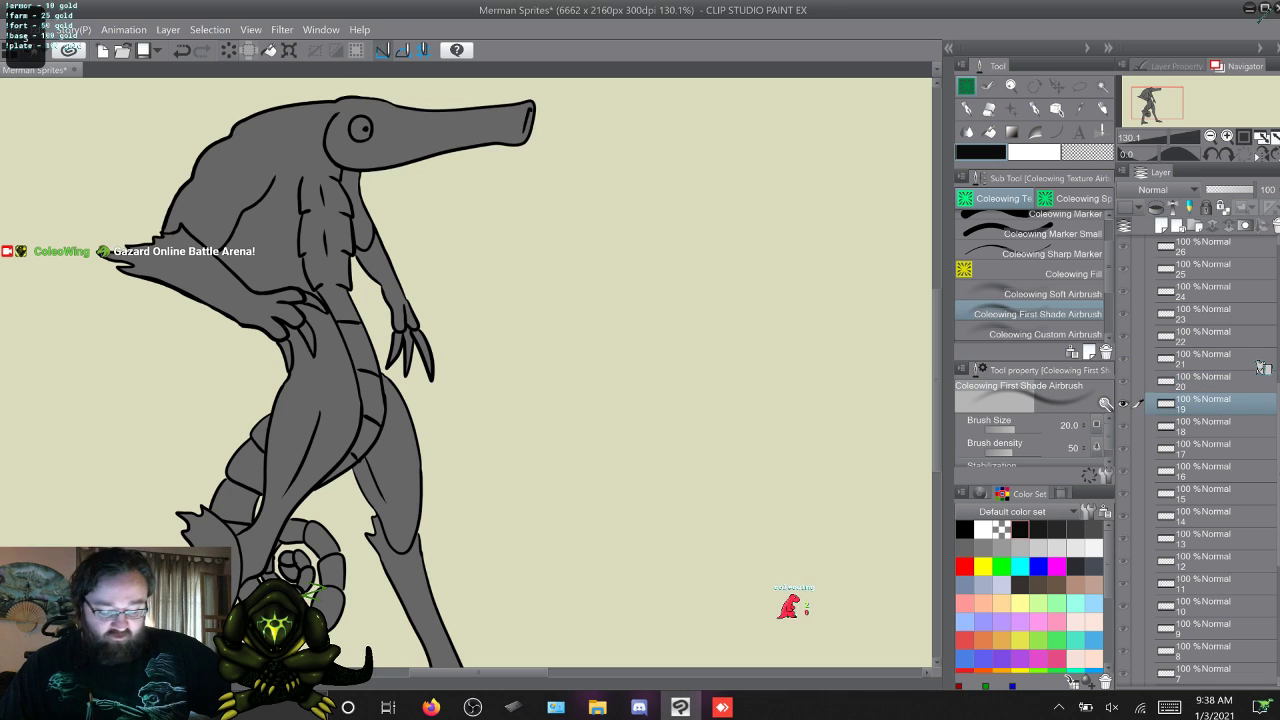
pyautogui.press('q')
# Flip repeatedly through frames 19 to 22 to compare the snout, near arm and torso between them.
pyautogui.press('w')
pyautogui.press('w')
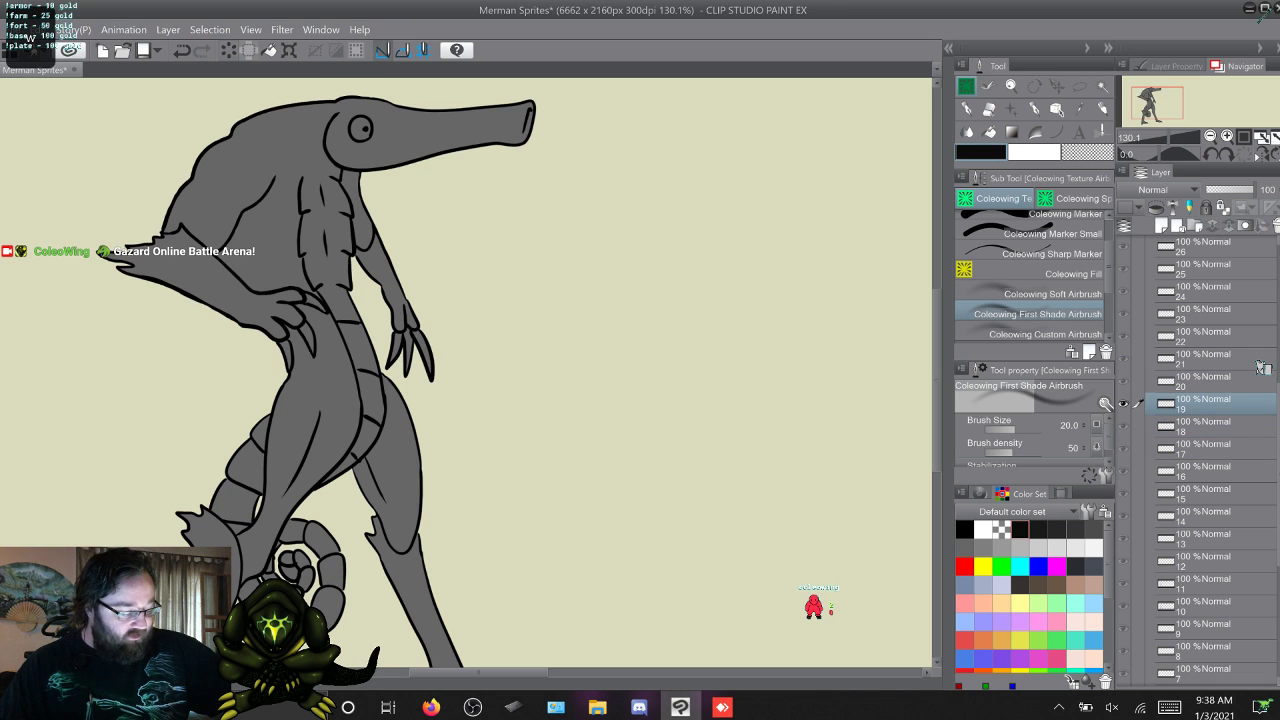
pyautogui.press('w')
pyautogui.press('w')
pyautogui.press('w')
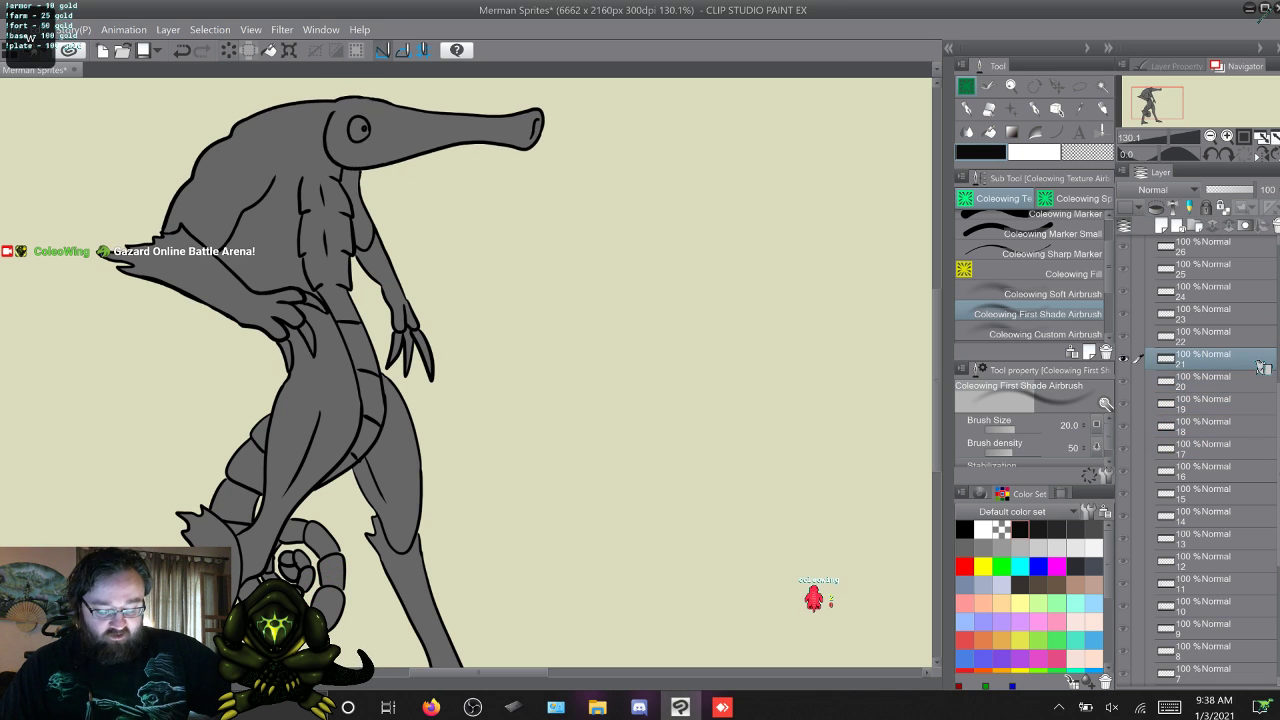
pyautogui.press('q')
pyautogui.press('q')
pyautogui.press('q')
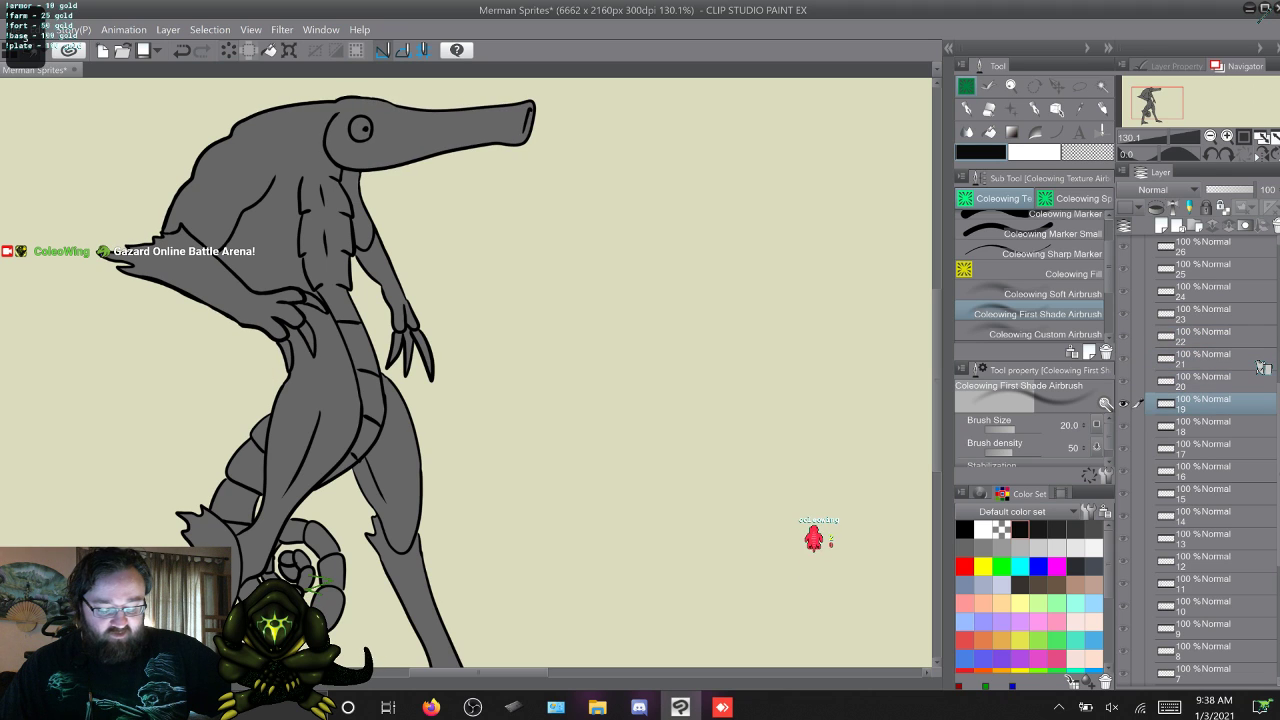
pyautogui.press('w')
pyautogui.press('w')
pyautogui.press('w')
pyautogui.press('q')
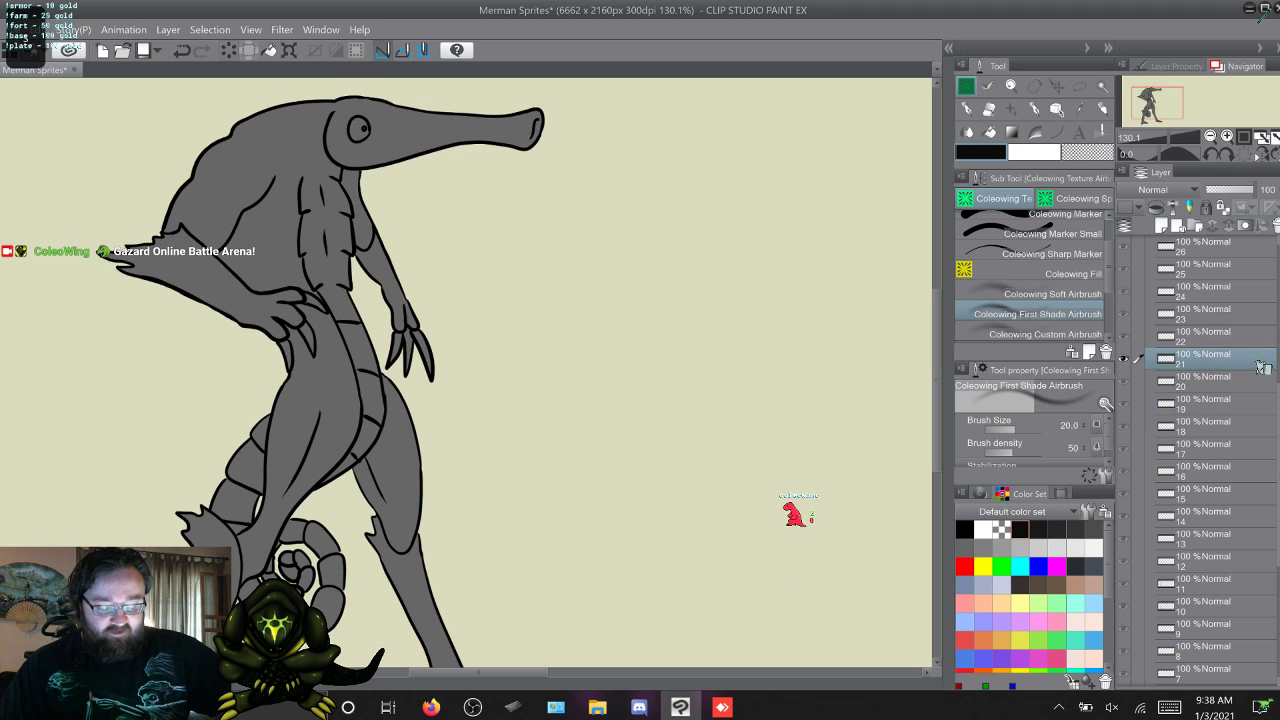
pyautogui.press('q')
pyautogui.press('q')
pyautogui.press('w')
pyautogui.press('w')
pyautogui.press('w')
pyautogui.press('w')
pyautogui.press('w')
pyautogui.press('w')
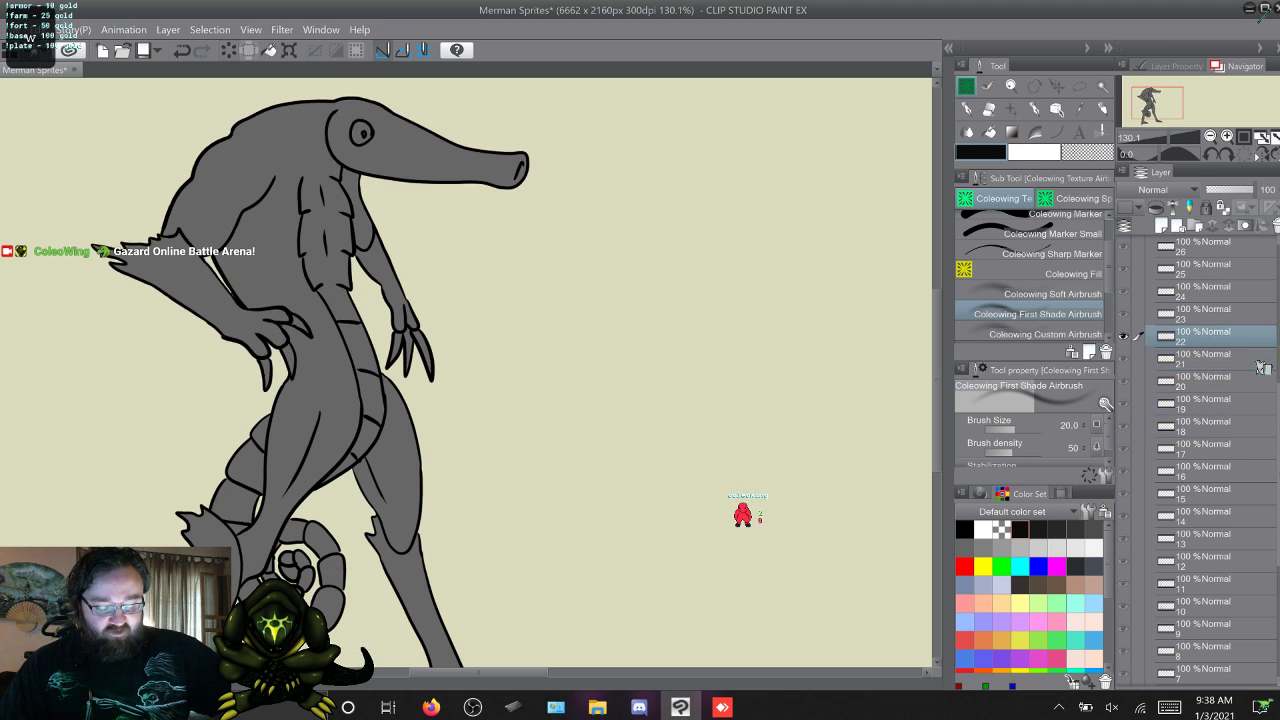
# Flip repeatedly between frames 19 and 24 and back down to frame 15 to compare the poses.
pyautogui.press('q')
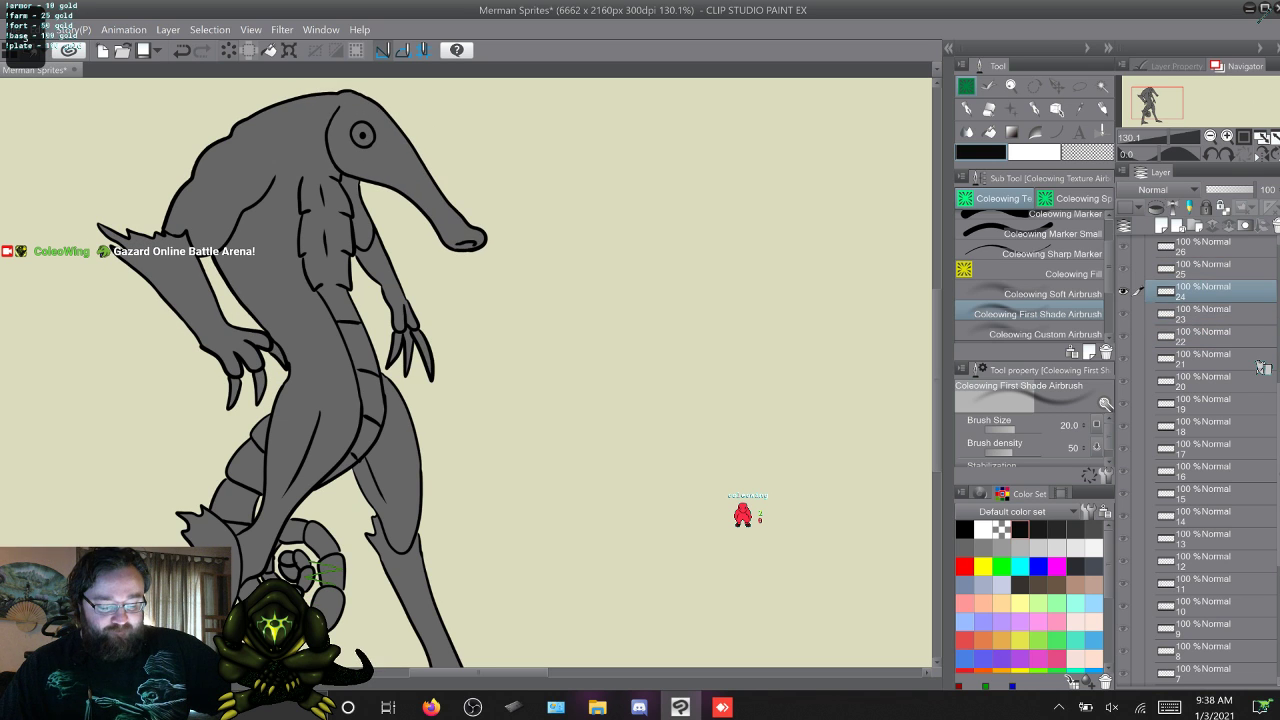
pyautogui.press('q')
pyautogui.press('q')
pyautogui.press('q')
pyautogui.press('q')
pyautogui.press('q')
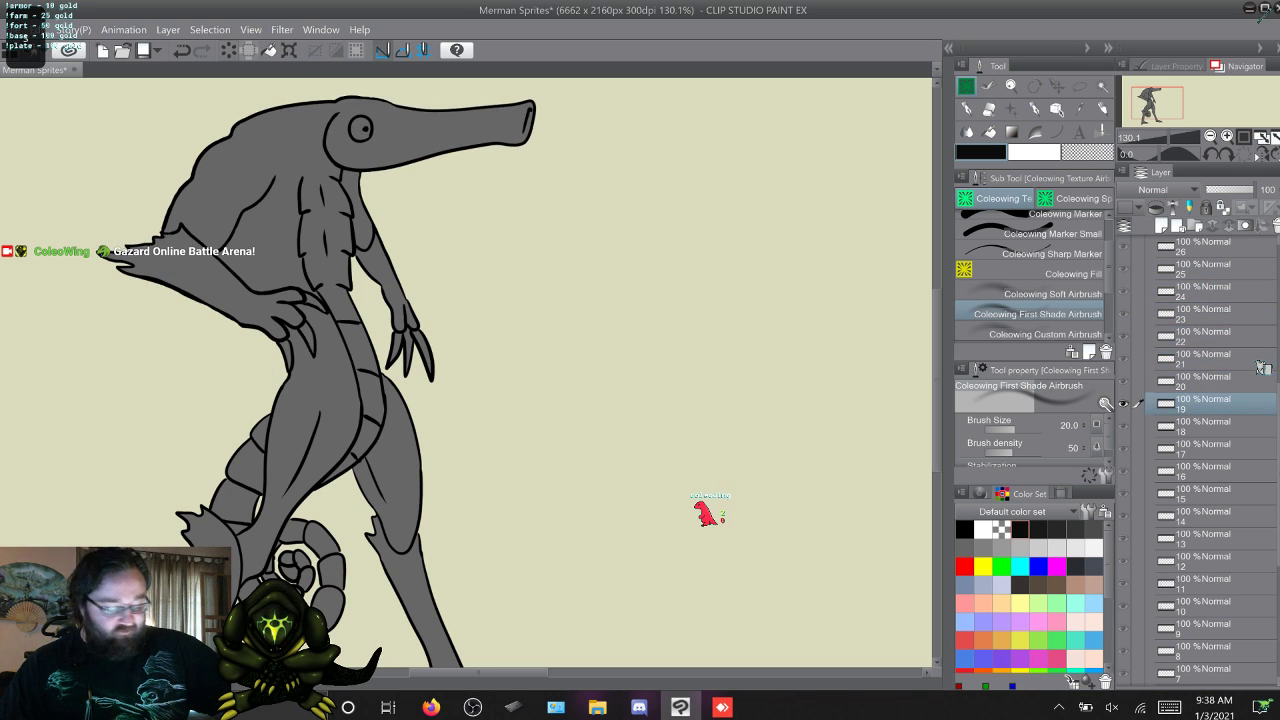
pyautogui.press('w')
pyautogui.press('w')
pyautogui.press('w')
pyautogui.press('w')
pyautogui.press('w')
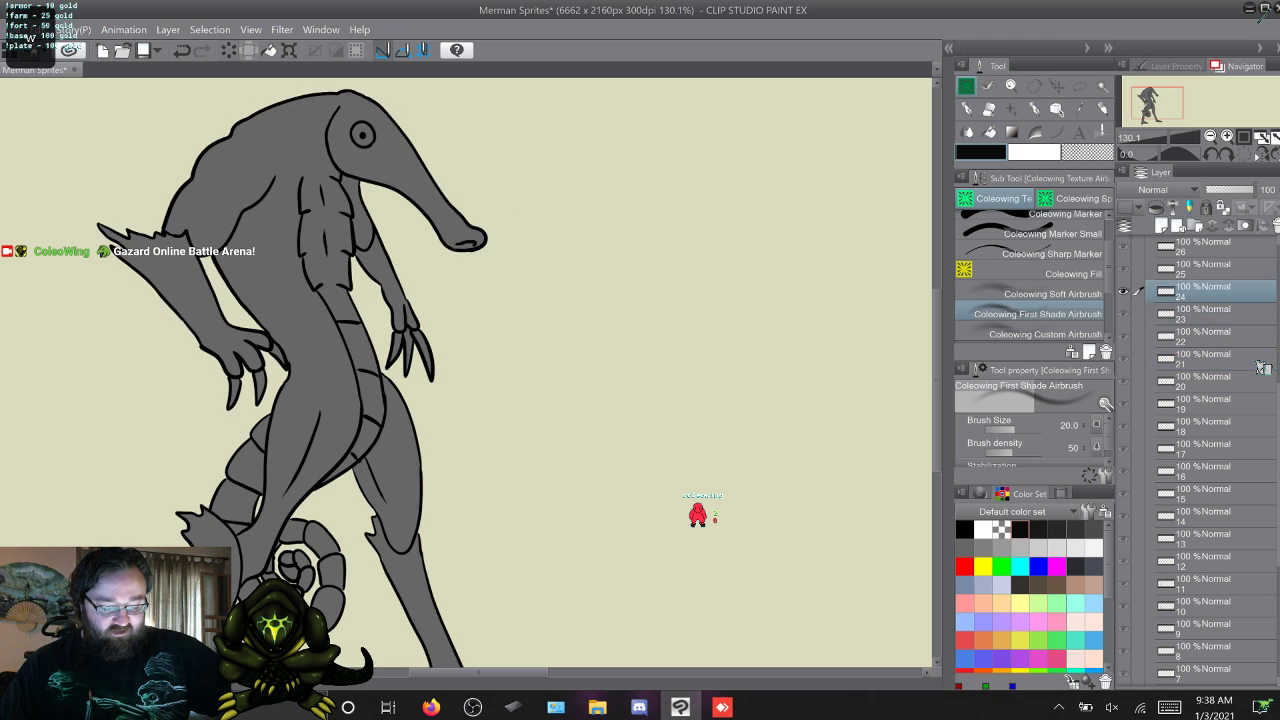
pyautogui.press('w')
pyautogui.press('w')
pyautogui.press('q')
pyautogui.press('q')
pyautogui.press('q')
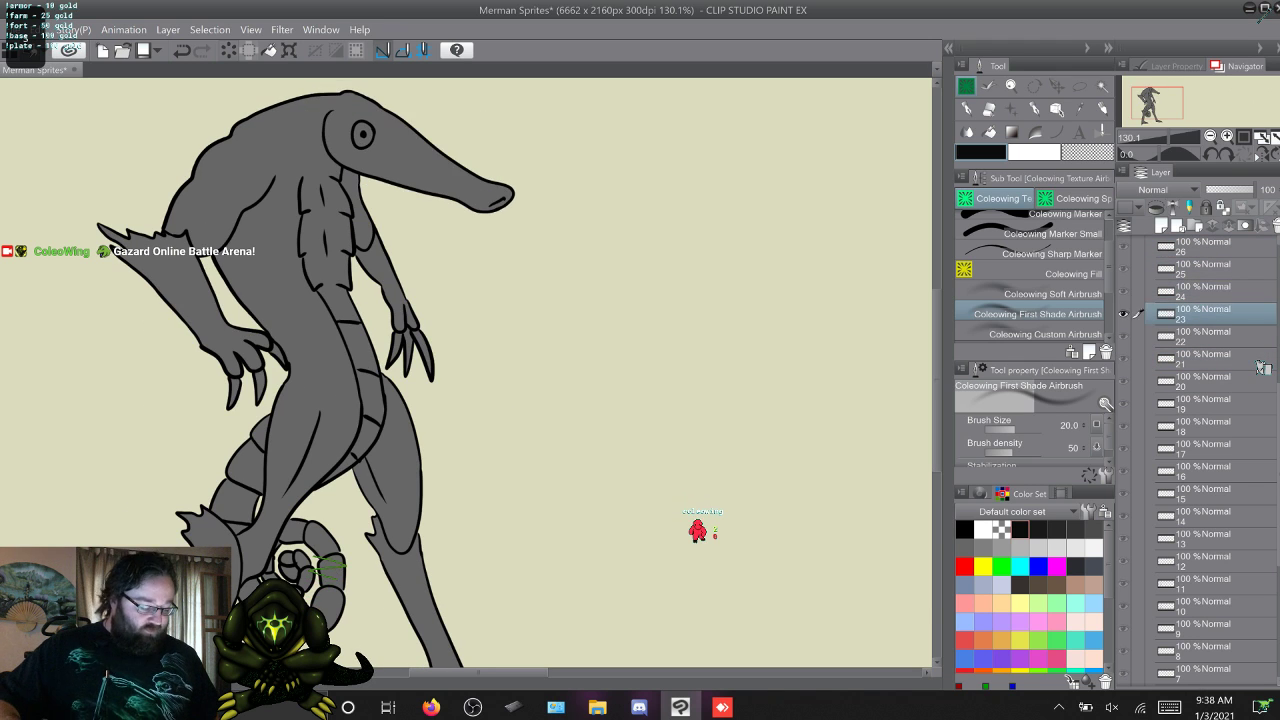
pyautogui.press('q')
pyautogui.press('q')
pyautogui.press('q')
pyautogui.press('q')
pyautogui.press('q')
pyautogui.press('q')
pyautogui.press('q')
pyautogui.press('q')
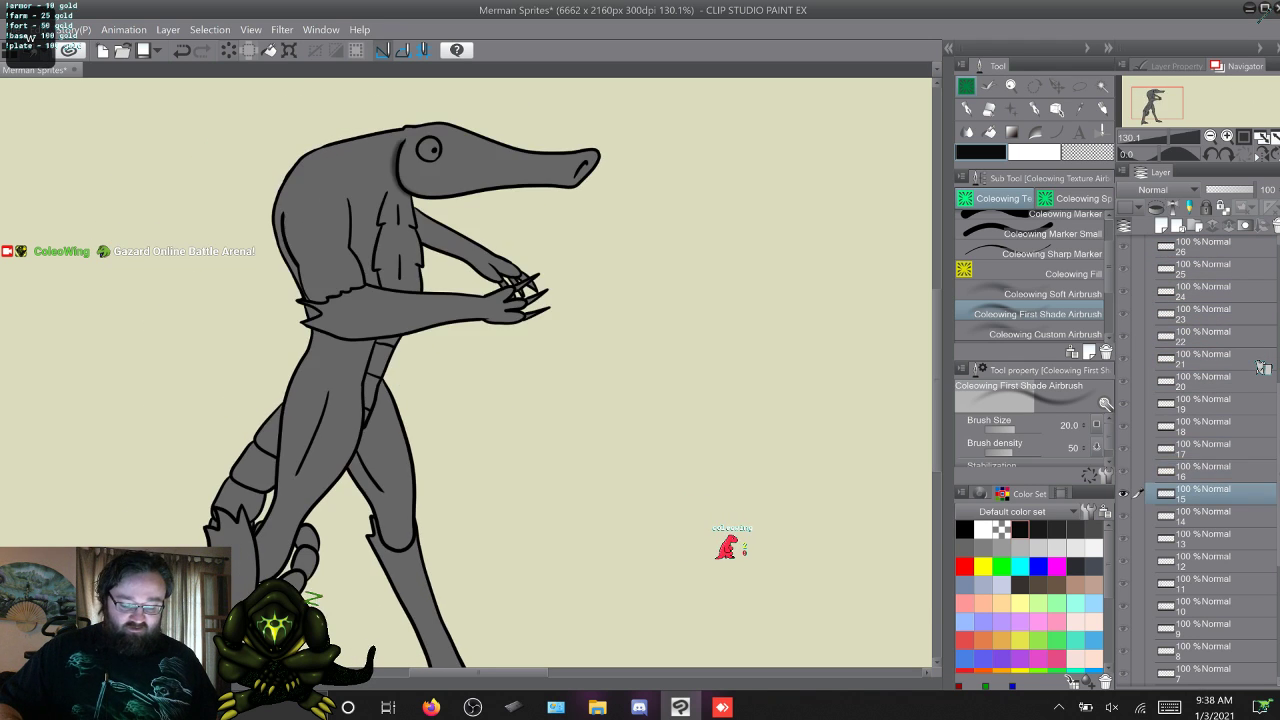
# Shade around the chest plates and the top of the far arm on frame 17.
pyautogui.press('w')
pyautogui.press('w')
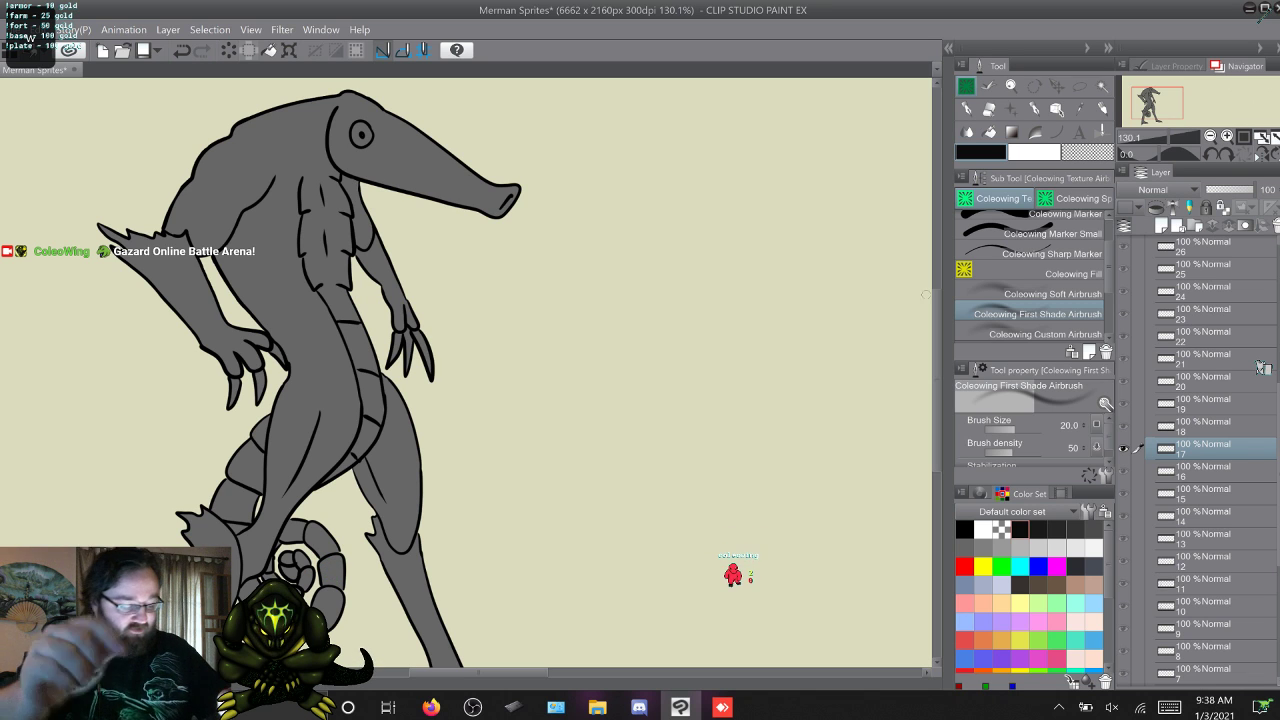
pyautogui.scroll(-3, 465, 370)
pyautogui.scroll(1, 465, 370)
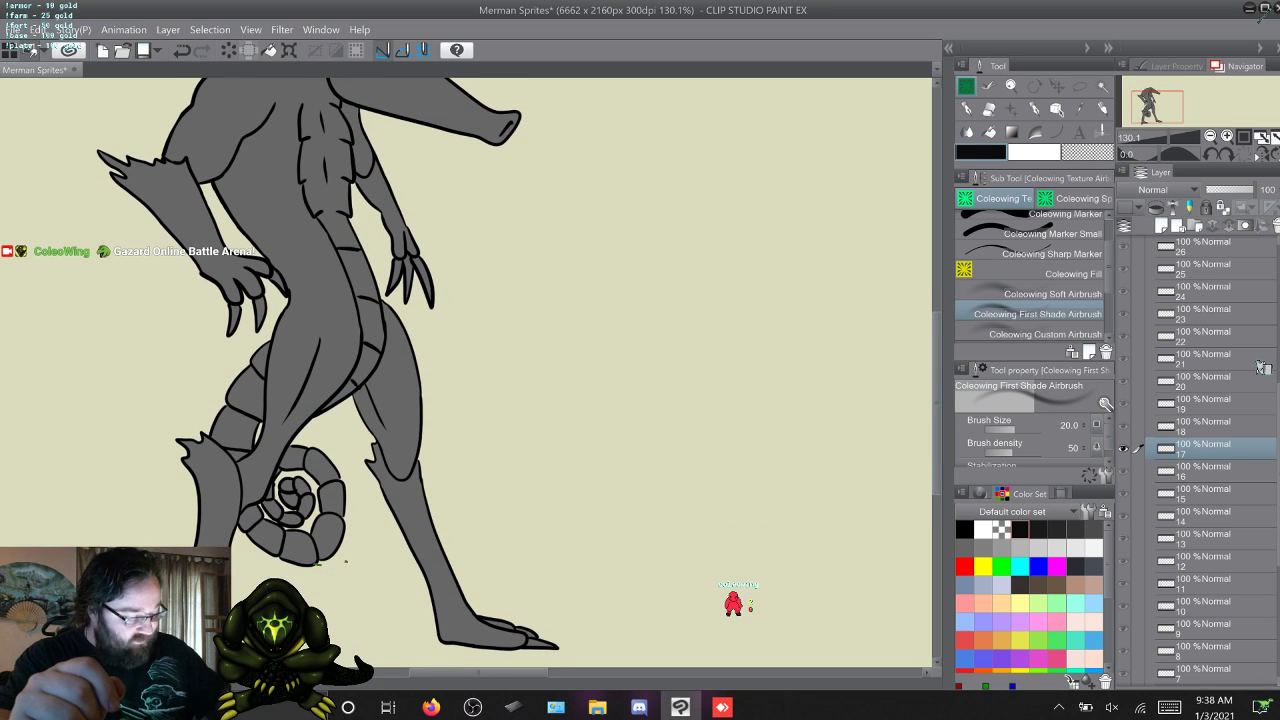
pyautogui.scroll(2, 465, 370)
pyautogui.scroll(1, 465, 370)
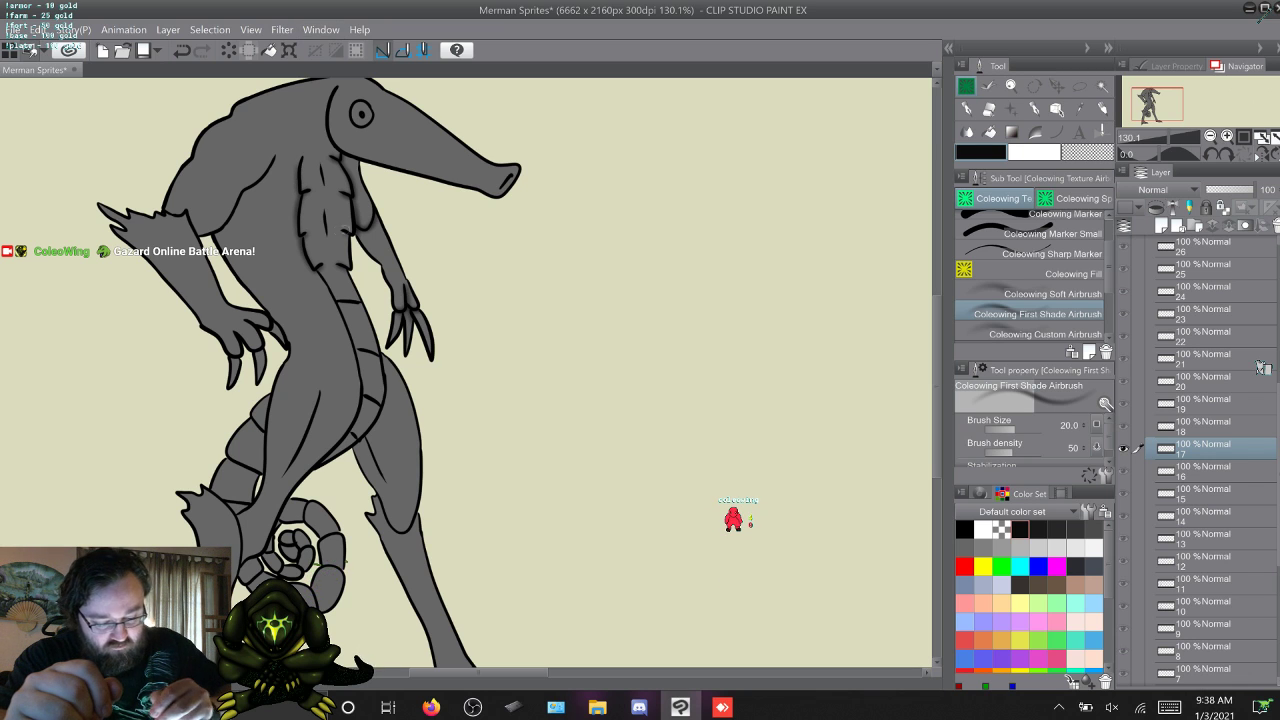
# Flip from frame 17 up to frame 25 to compare the shaded torso with the following frames.
pyautogui.press('w')
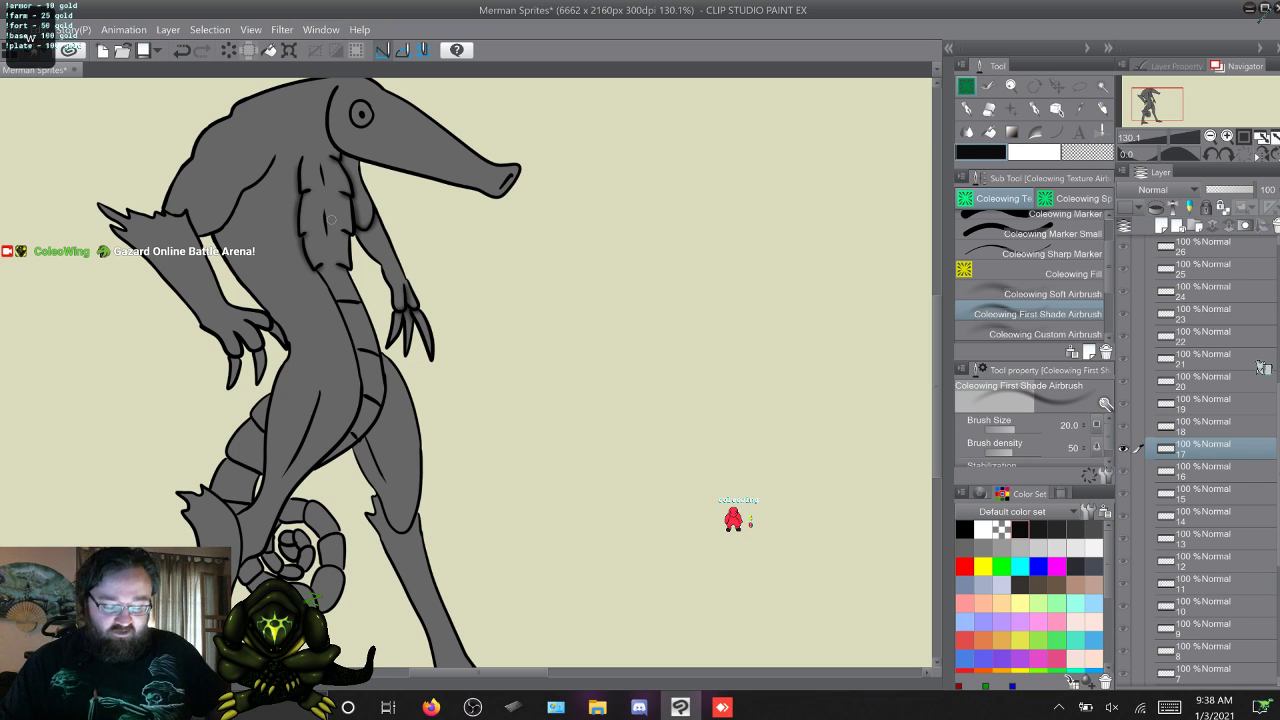
pyautogui.press('s')
pyautogui.press('w')
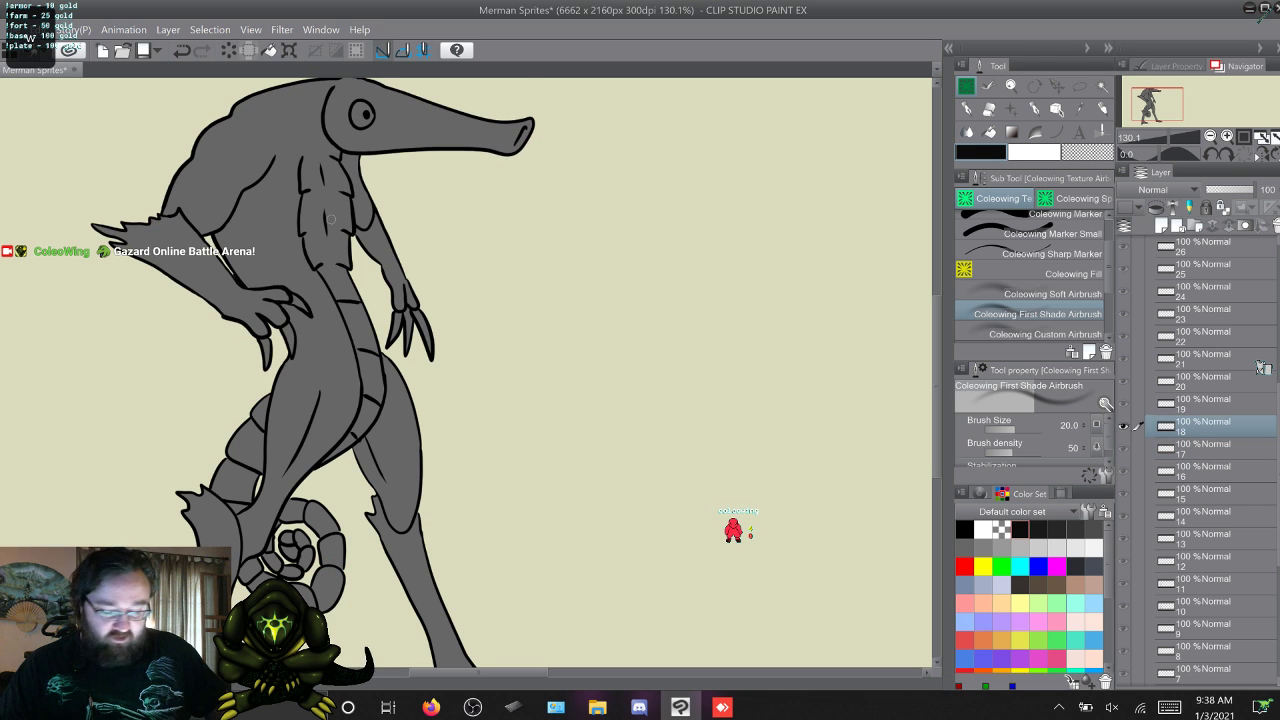
pyautogui.press('w')
pyautogui.press('w')
pyautogui.press('w')
pyautogui.press('w')
pyautogui.press('w')
pyautogui.press('w')
pyautogui.press('w')
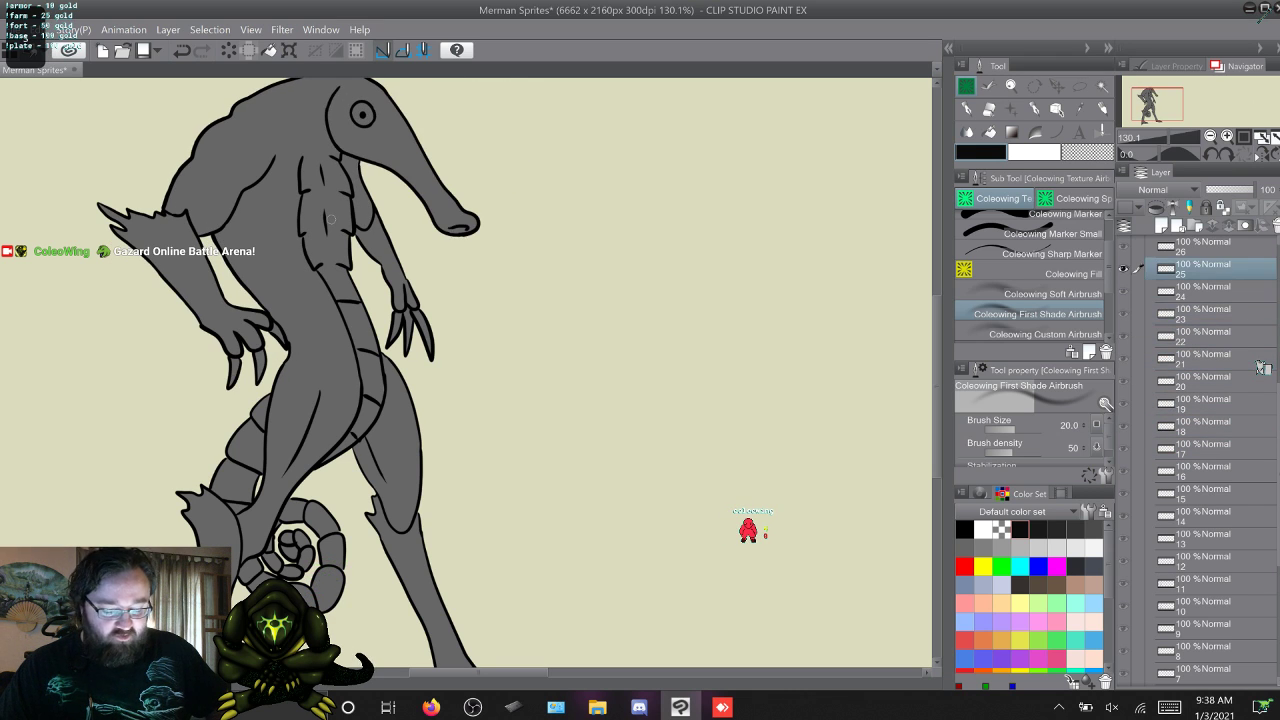
# Return to frame 17 and shade along the edge of the belly plates down to the groin with the First Shade Airbrush.
pyautogui.press('s')
pyautogui.press('s')
pyautogui.press('s')
pyautogui.press('s')
pyautogui.press('s')
pyautogui.press('s')
pyautogui.press('s')
pyautogui.press('s')
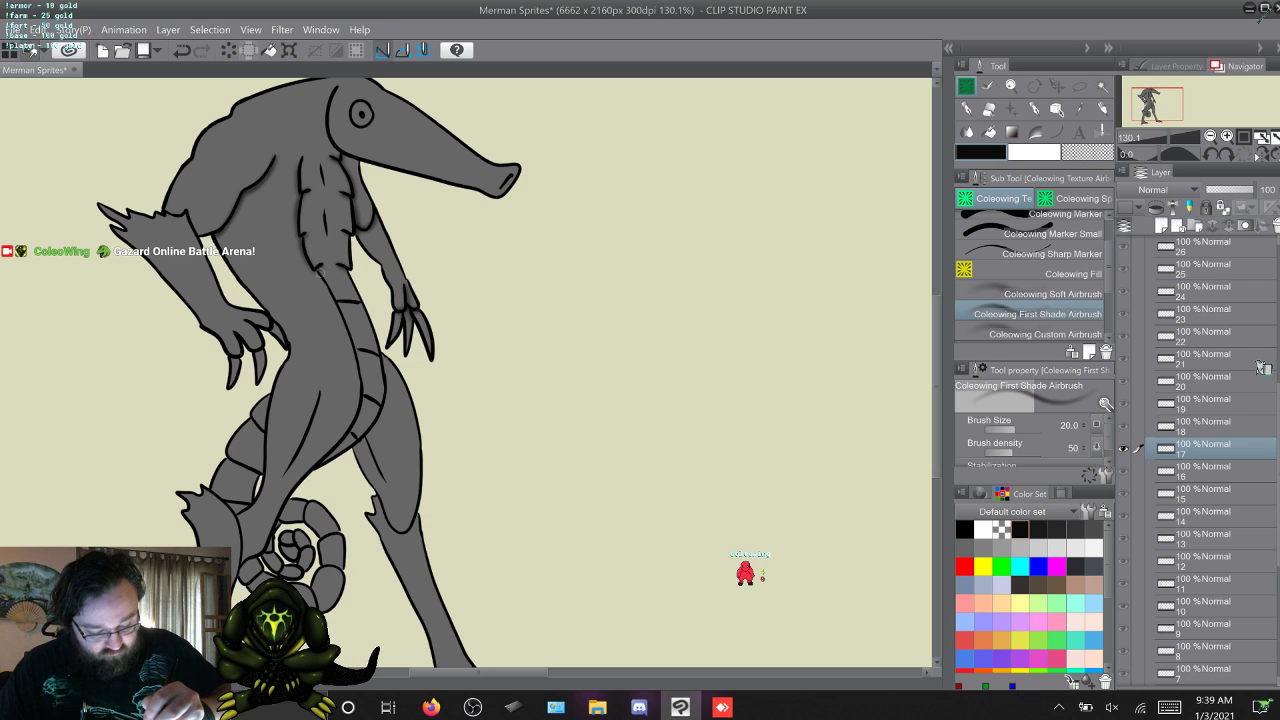
pyautogui.moveTo(343, 306); pyautogui.dragTo(353, 342)
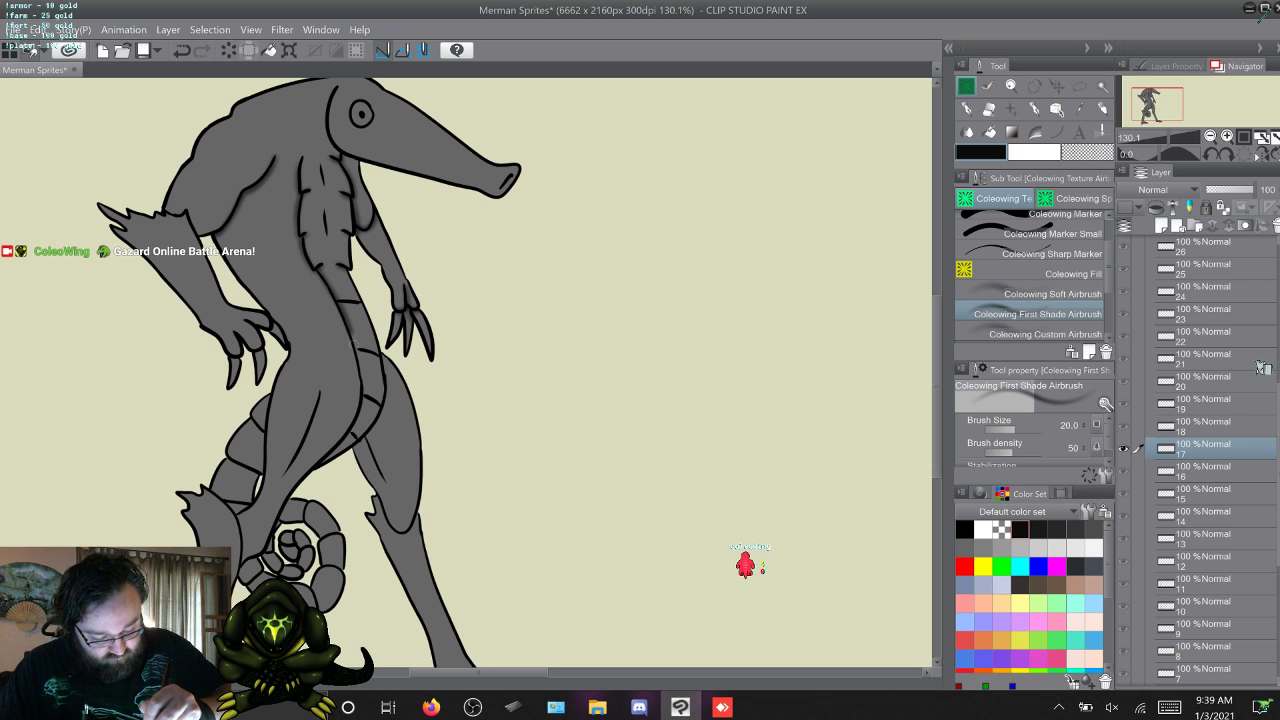
pyautogui.moveTo(353, 428); pyautogui.dragTo(312, 469)
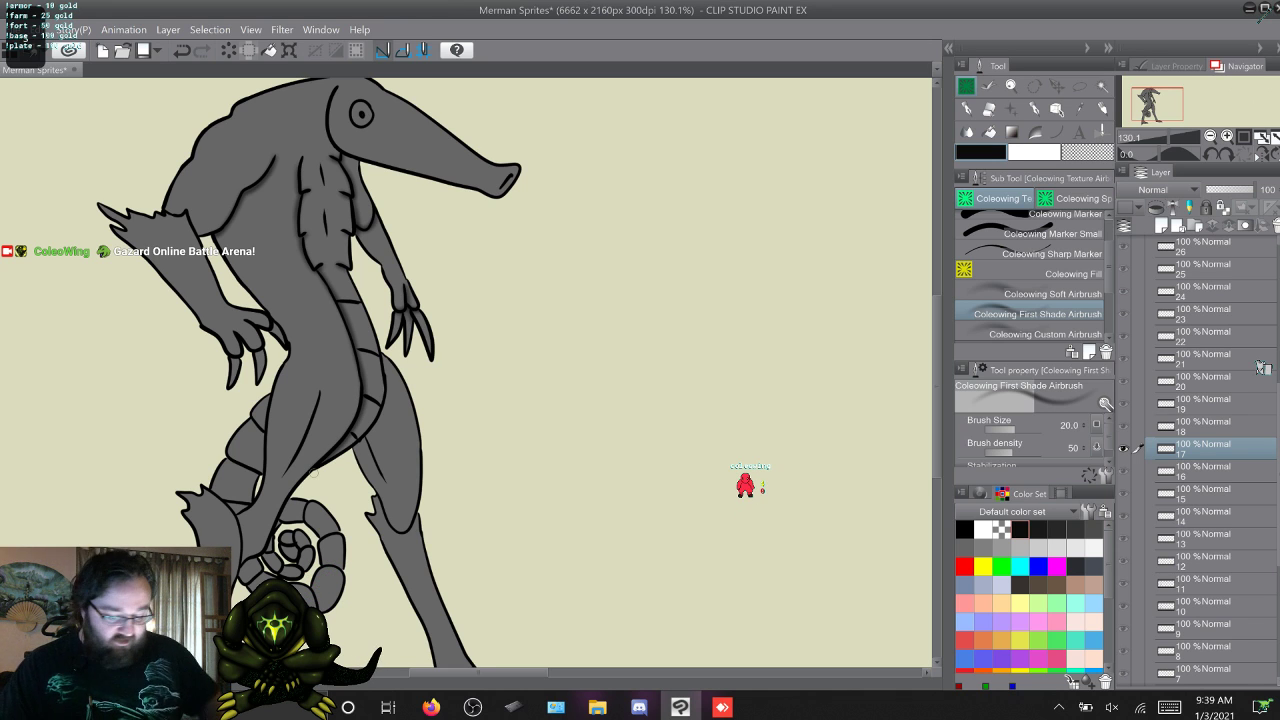
# Flip from frame 17 down to frame 9 and back to compare the belly and legs.
pyautogui.hotkey('alt', '[')
pyautogui.hotkey('alt', '[')
pyautogui.hotkey('alt', '[')
pyautogui.hotkey('alt', '[')
pyautogui.hotkey('alt', '[')
pyautogui.hotkey('alt', '[')
pyautogui.hotkey('alt', '[')
pyautogui.hotkey('alt', '[')
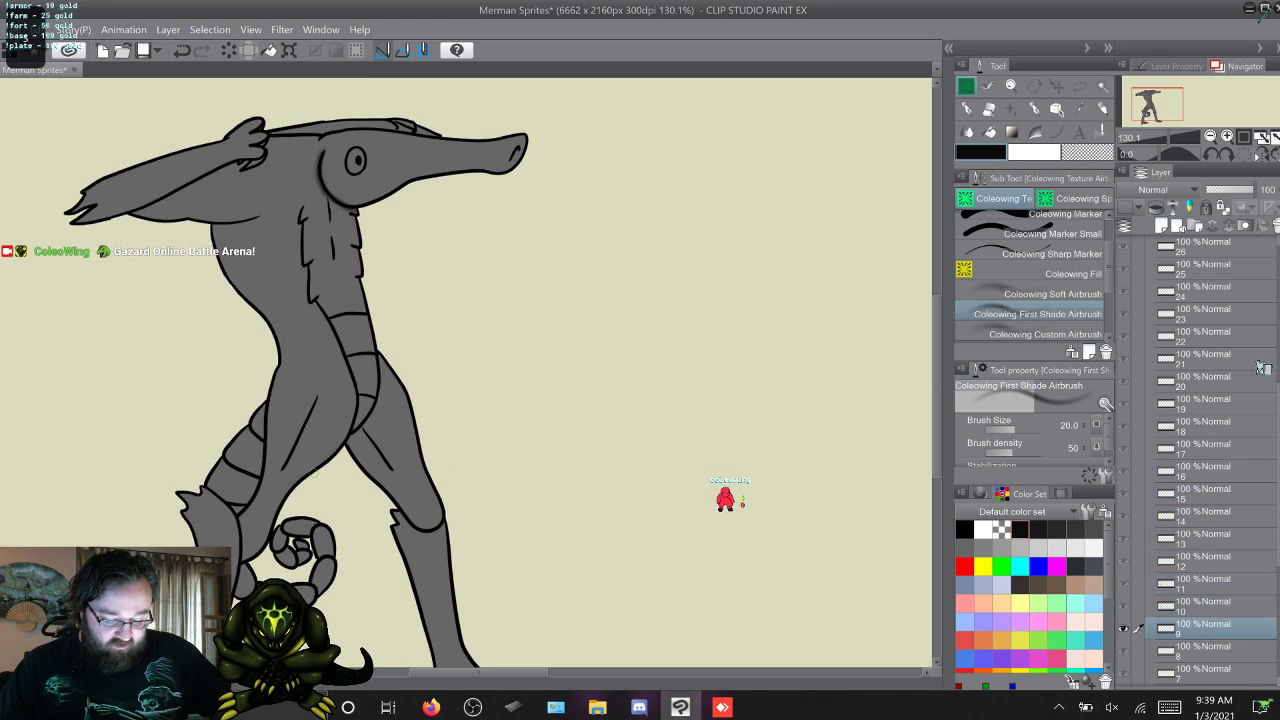
pyautogui.hotkey('alt', ']')
pyautogui.hotkey('alt', ']')
pyautogui.hotkey('alt', ']')
pyautogui.hotkey('alt', ']')
pyautogui.hotkey('alt', ']')
pyautogui.hotkey('alt', ']')
pyautogui.hotkey('alt', ']')
pyautogui.hotkey('alt', ']')
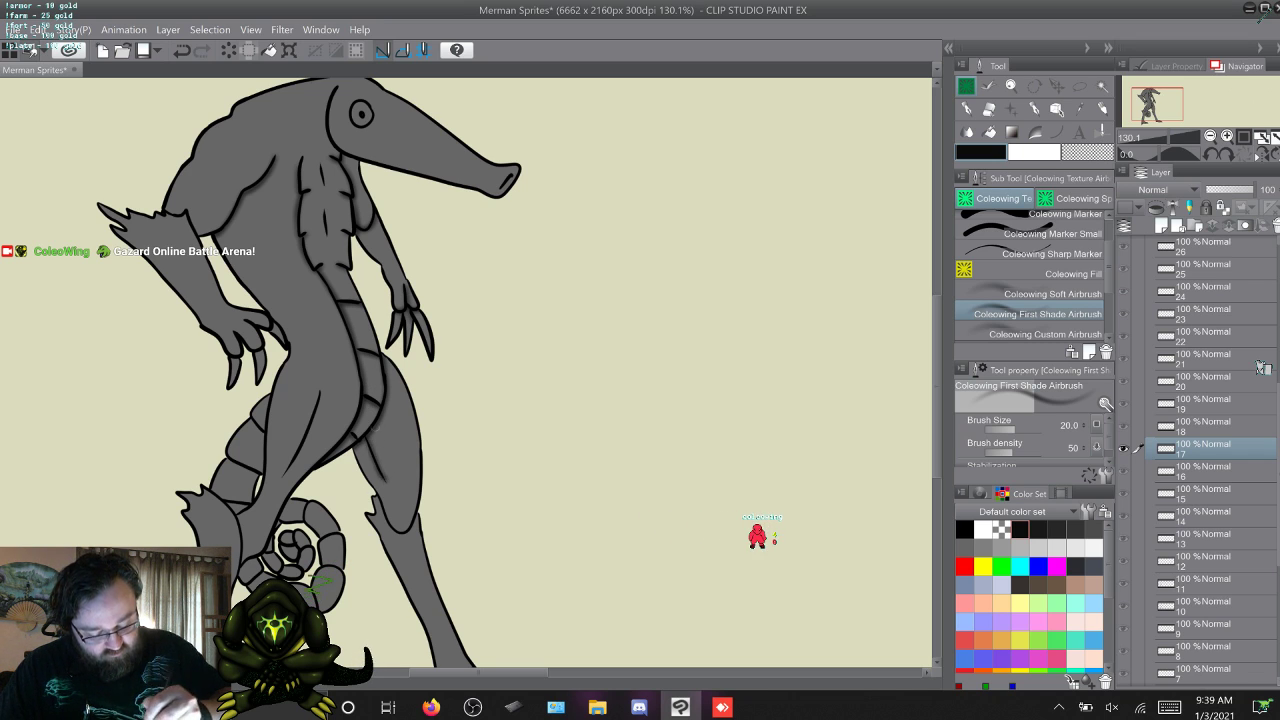
# Shade the near thigh crease, the far knee and the tail segments on frame 17, undoing the last stray stroke.
pyautogui.moveTo(320, 390); pyautogui.dragTo(284, 470)
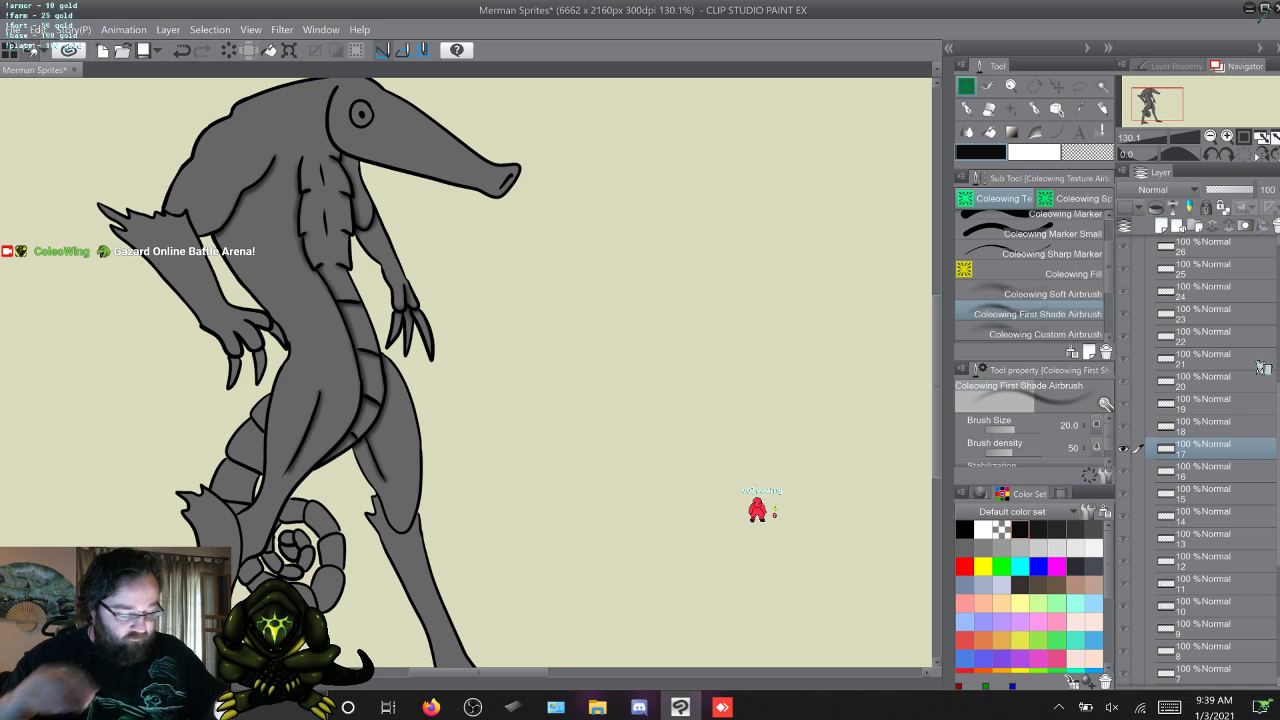
pyautogui.scroll(-3, 466, 370)
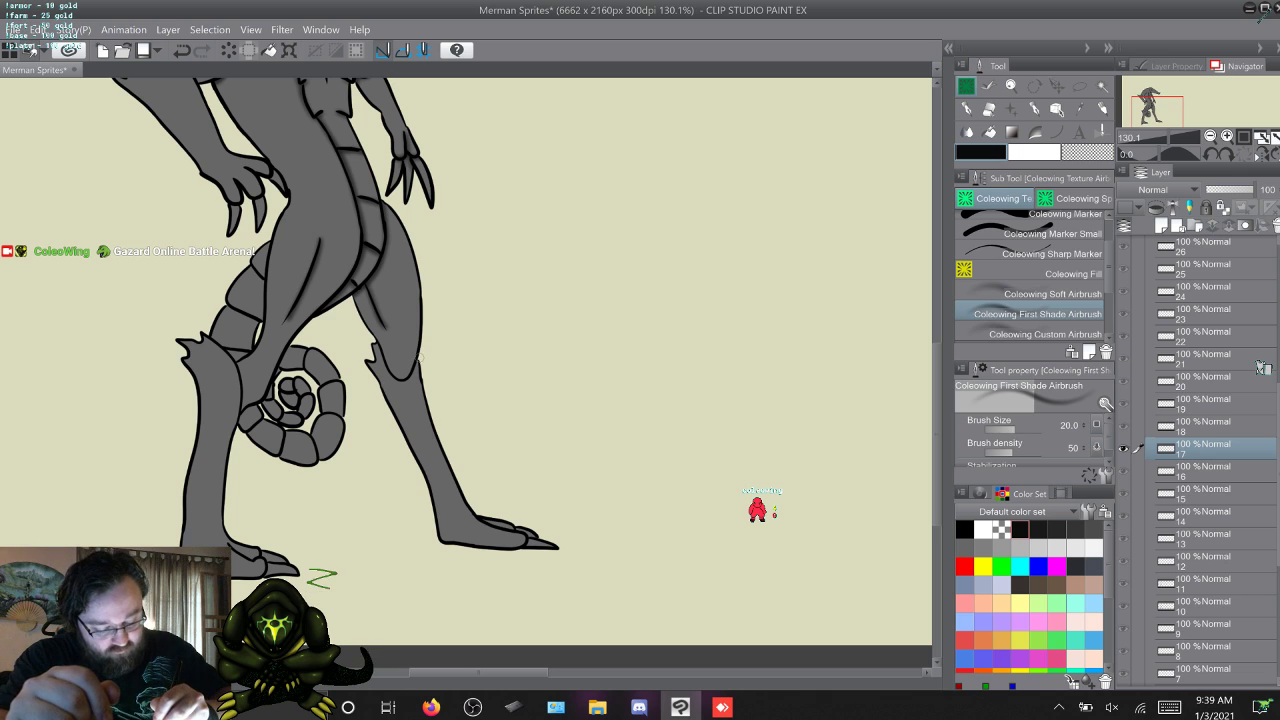
pyautogui.moveTo(419, 362); pyautogui.dragTo(391, 376)
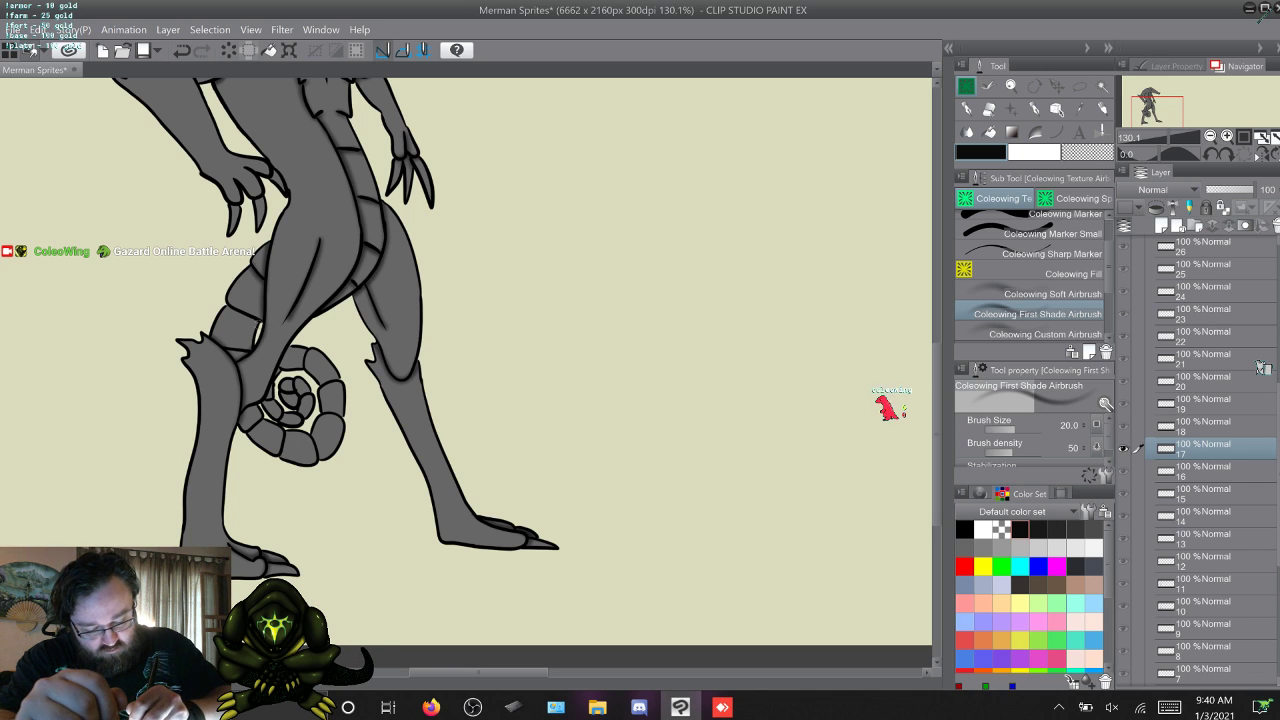
pyautogui.moveTo(307, 566); pyautogui.dragTo(342, 585)
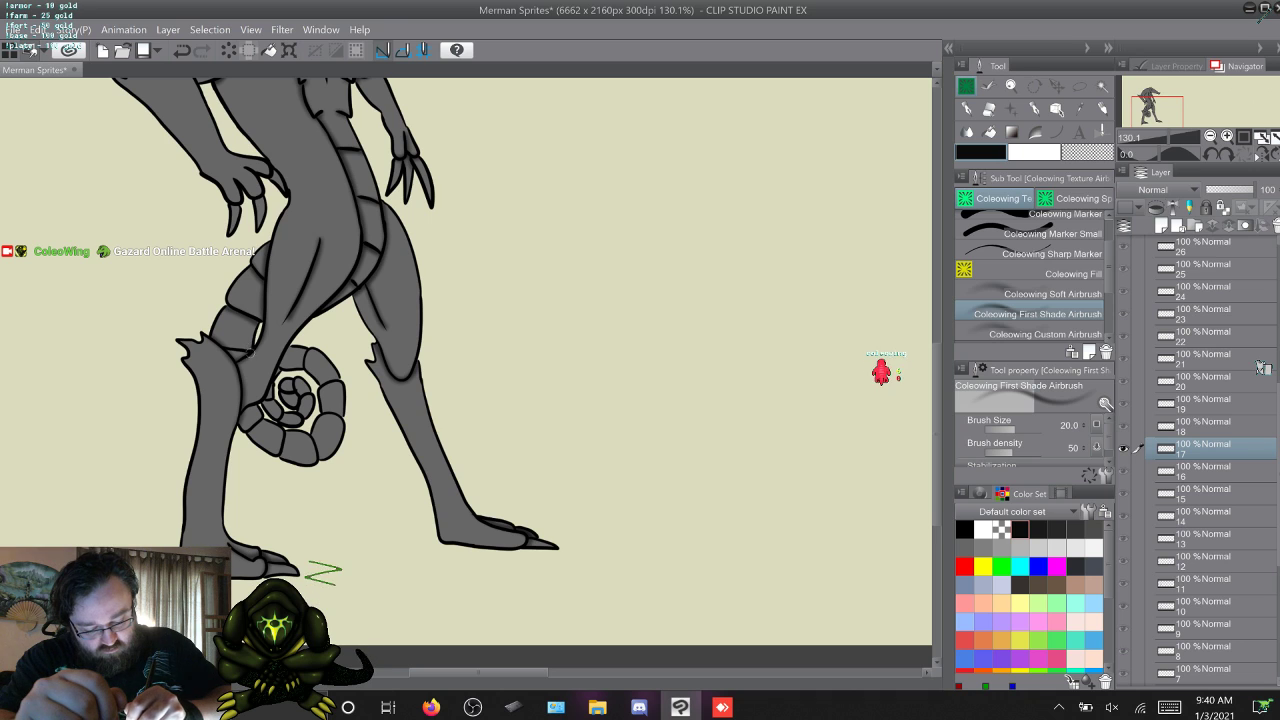
pyautogui.hotkey('ctrl', 'z')
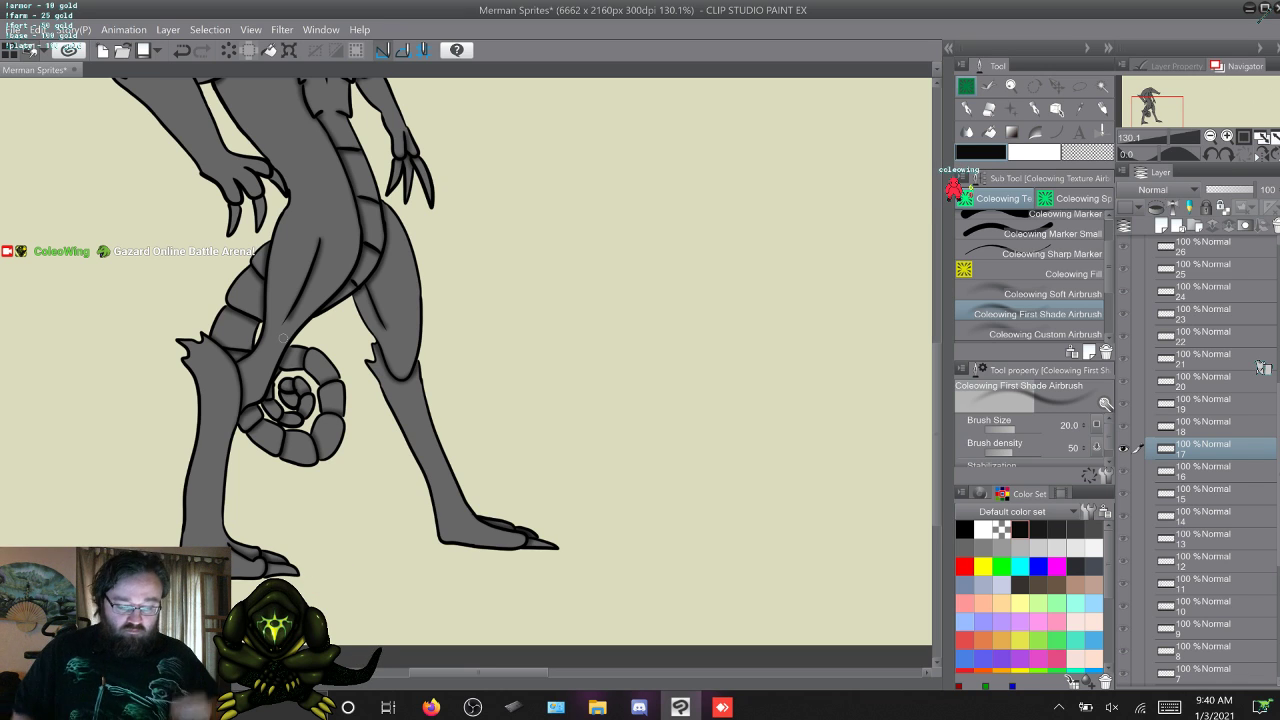
# Add softer shading to the lower legs and the curled tail on frame 17 with the Coleowing Soft Airbrush.
pyautogui.moveTo(478, 673); pyautogui.dragTo(465, 673)
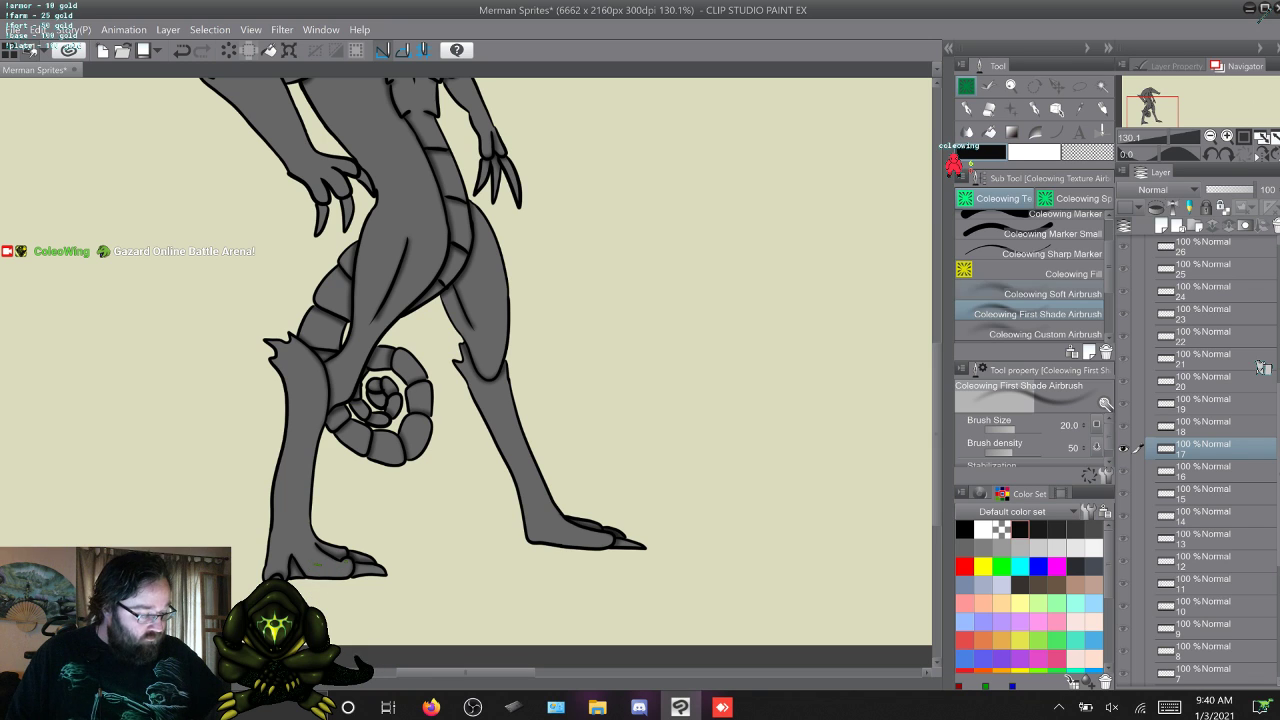
pyautogui.click(1040, 294)
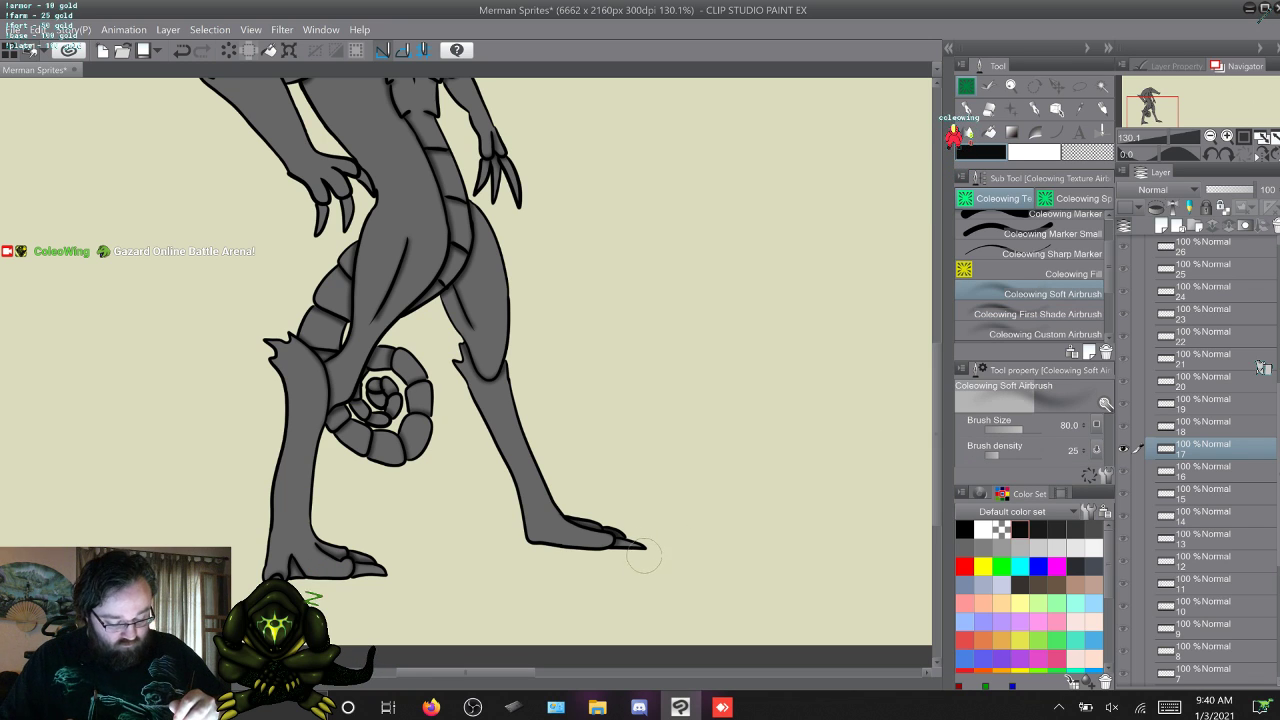
pyautogui.moveTo(528, 543)
pyautogui.mouseDown()
pyautogui.moveTo(515, 478)
pyautogui.moveTo(474, 405)
pyautogui.mouseUp()
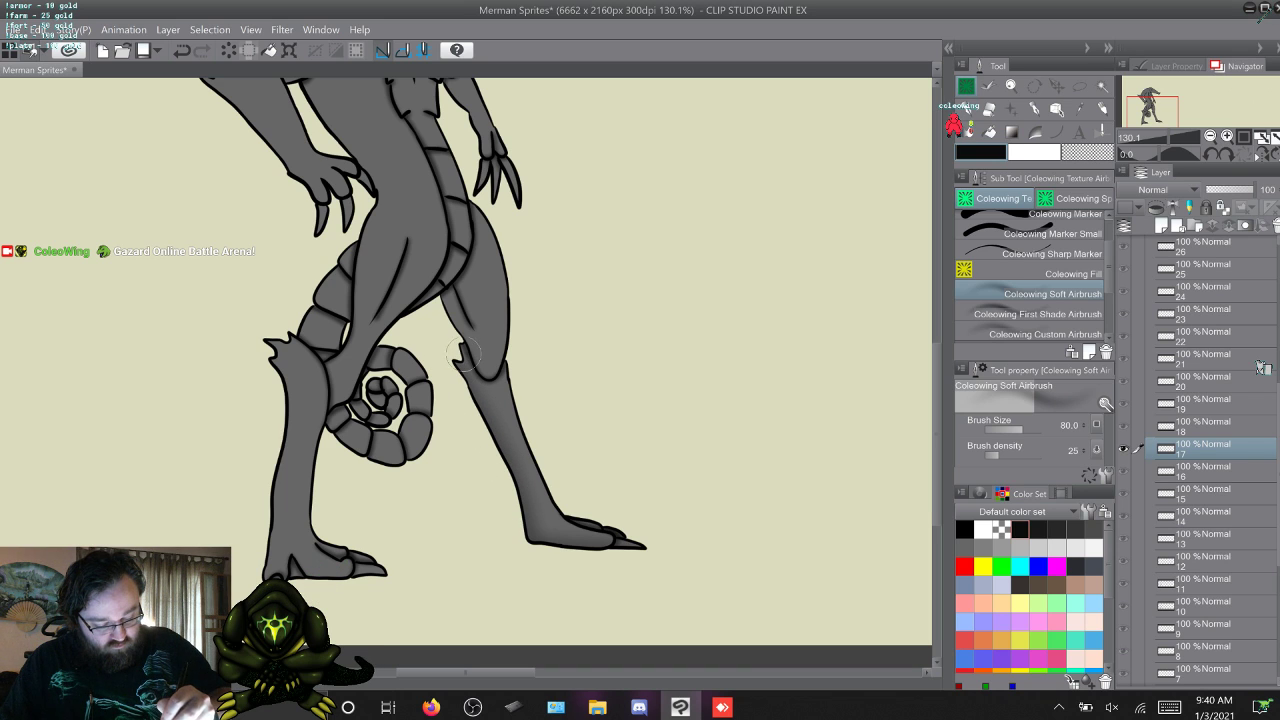
pyautogui.moveTo(462, 348)
pyautogui.mouseDown()
pyautogui.moveTo(438, 298)
pyautogui.moveTo(455, 272)
pyautogui.moveTo(368, 356)
pyautogui.moveTo(325, 423)
pyautogui.moveTo(338, 525)
pyautogui.mouseUp()
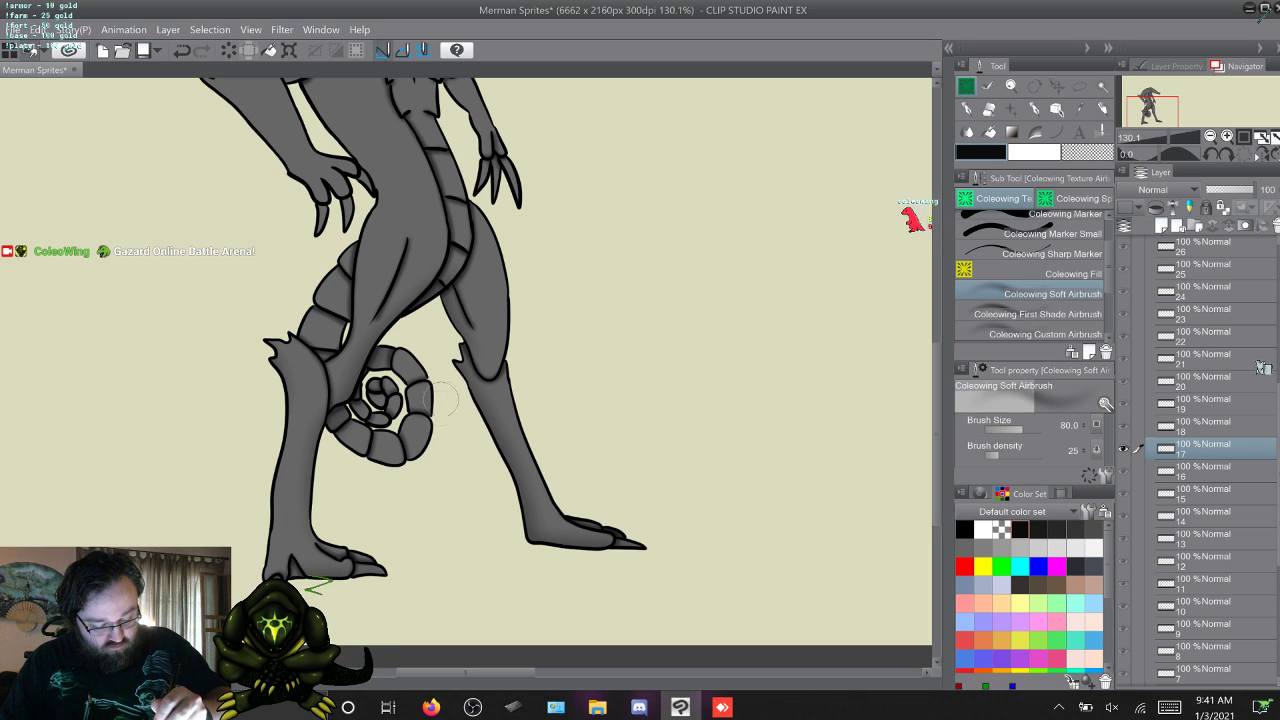
pyautogui.moveTo(440, 400)
pyautogui.mouseDown()
pyautogui.moveTo(418, 461)
pyautogui.moveTo(386, 466)
pyautogui.moveTo(326, 424)
pyautogui.mouseUp()
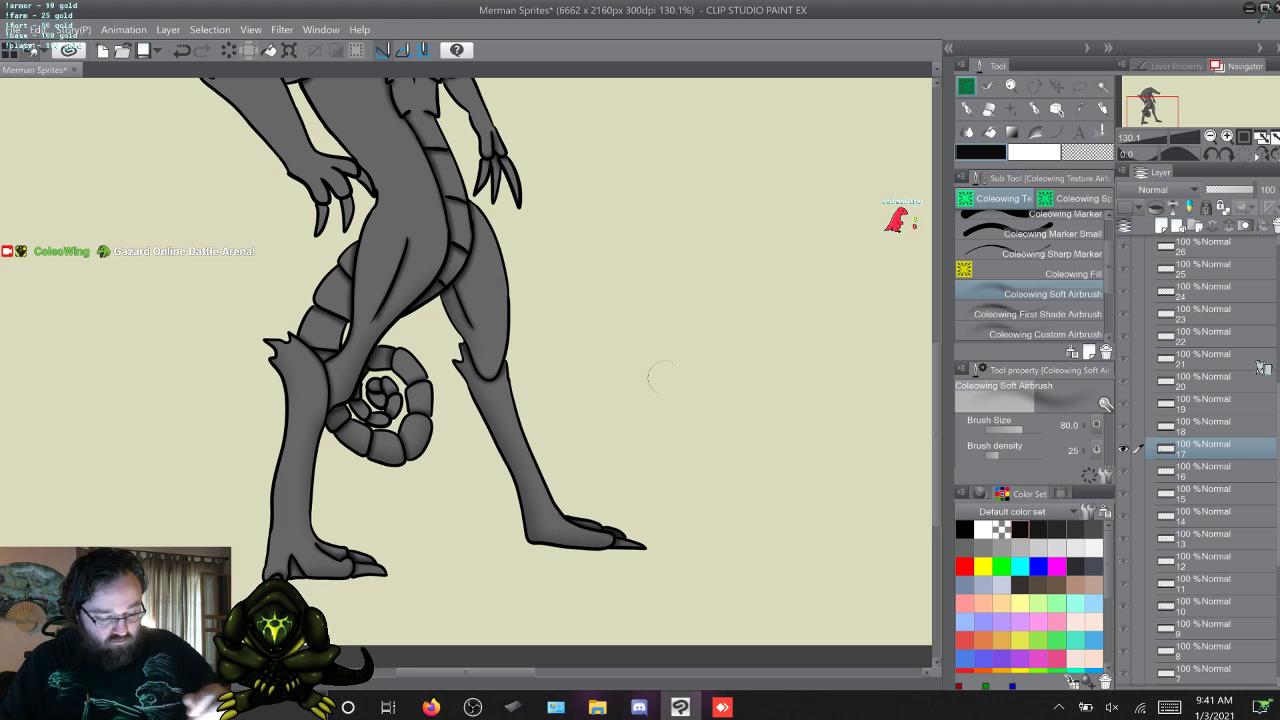
# Softly shade the back edge of the torso on frame 17 from the hip up to the near armpit.
pyautogui.scroll(5, 314, 588)
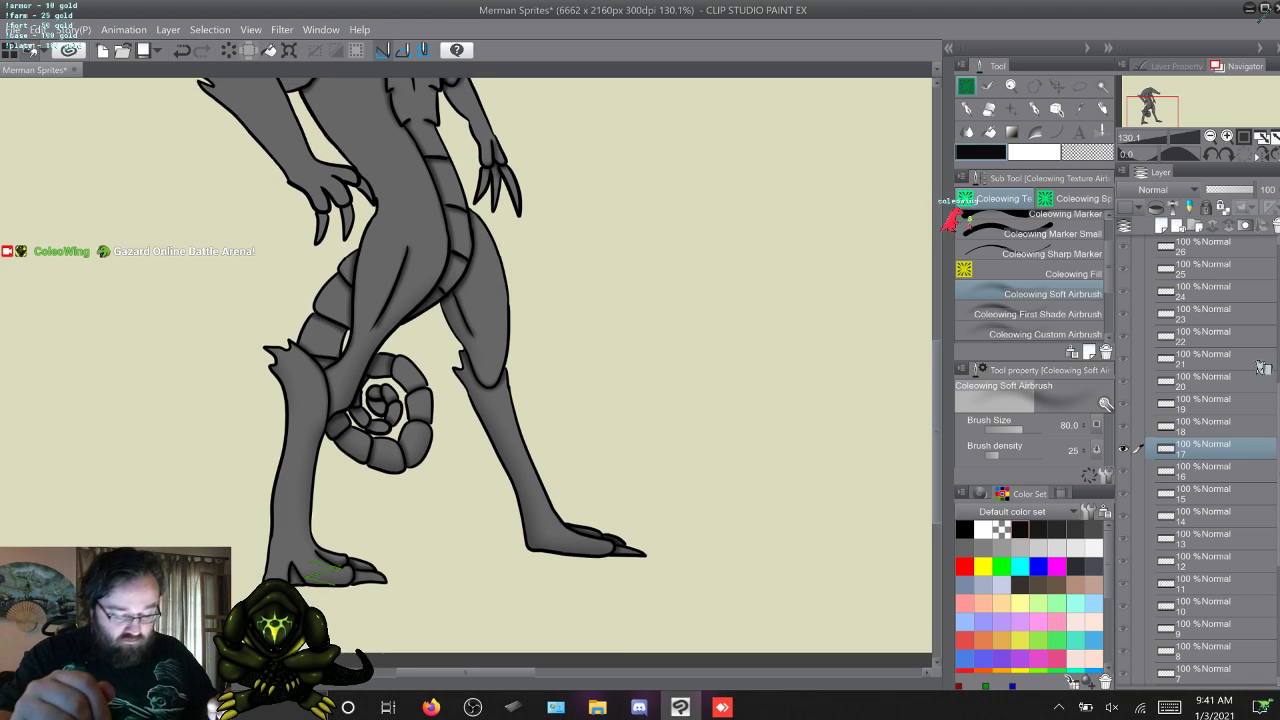
pyautogui.scroll(1, 470, 372)
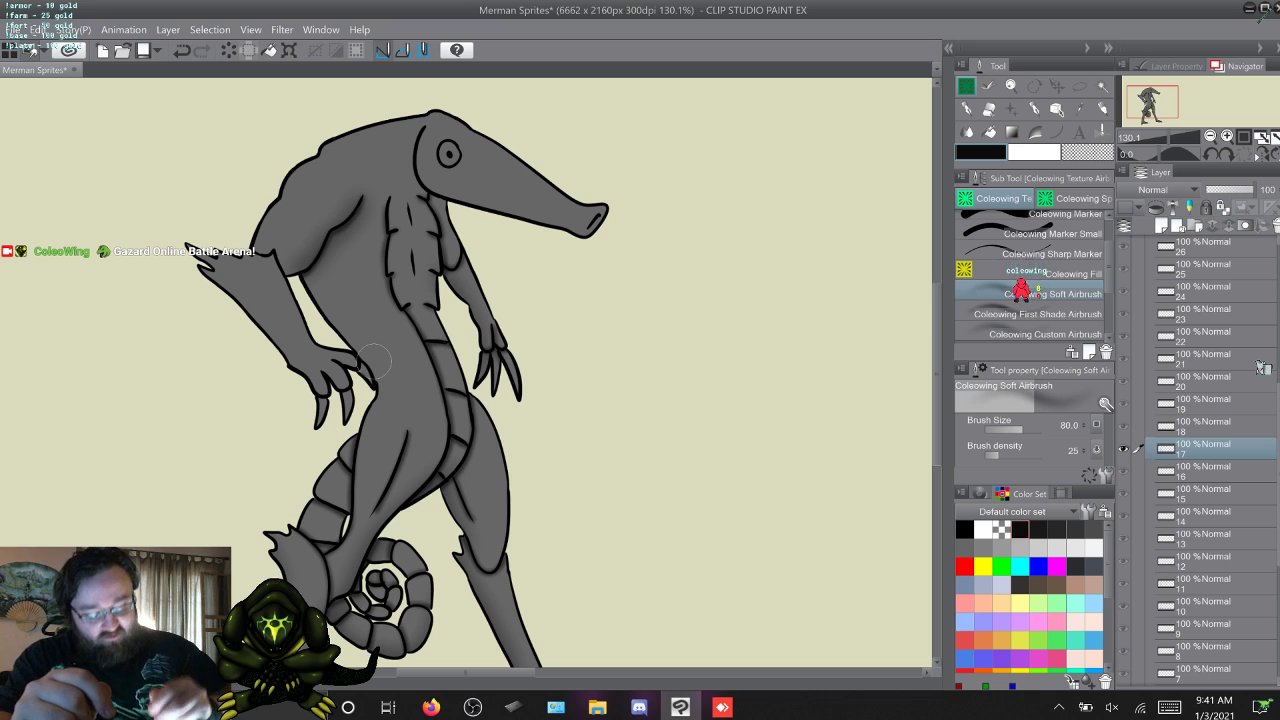
pyautogui.moveTo(374, 392)
pyautogui.mouseDown()
pyautogui.moveTo(354, 339)
pyautogui.moveTo(314, 293)
pyautogui.mouseUp()
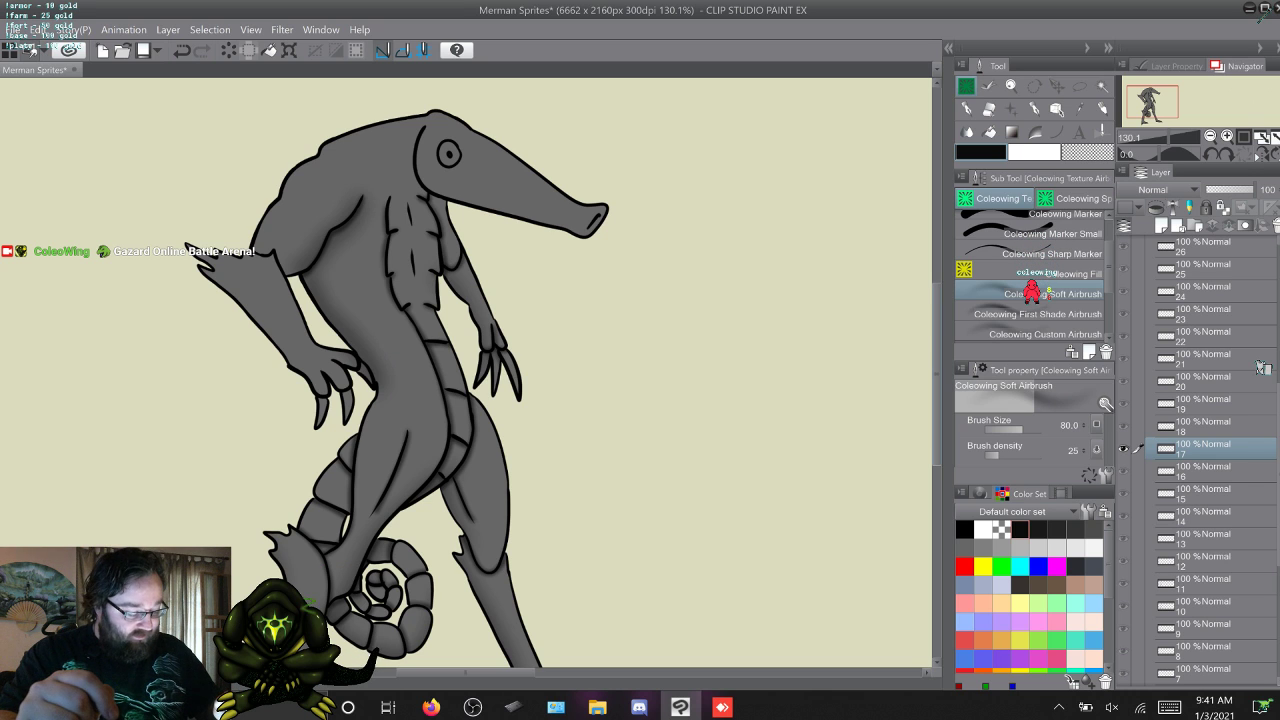
pyautogui.scroll(-5, 466, 372)
pyautogui.scroll(3, 466, 372)
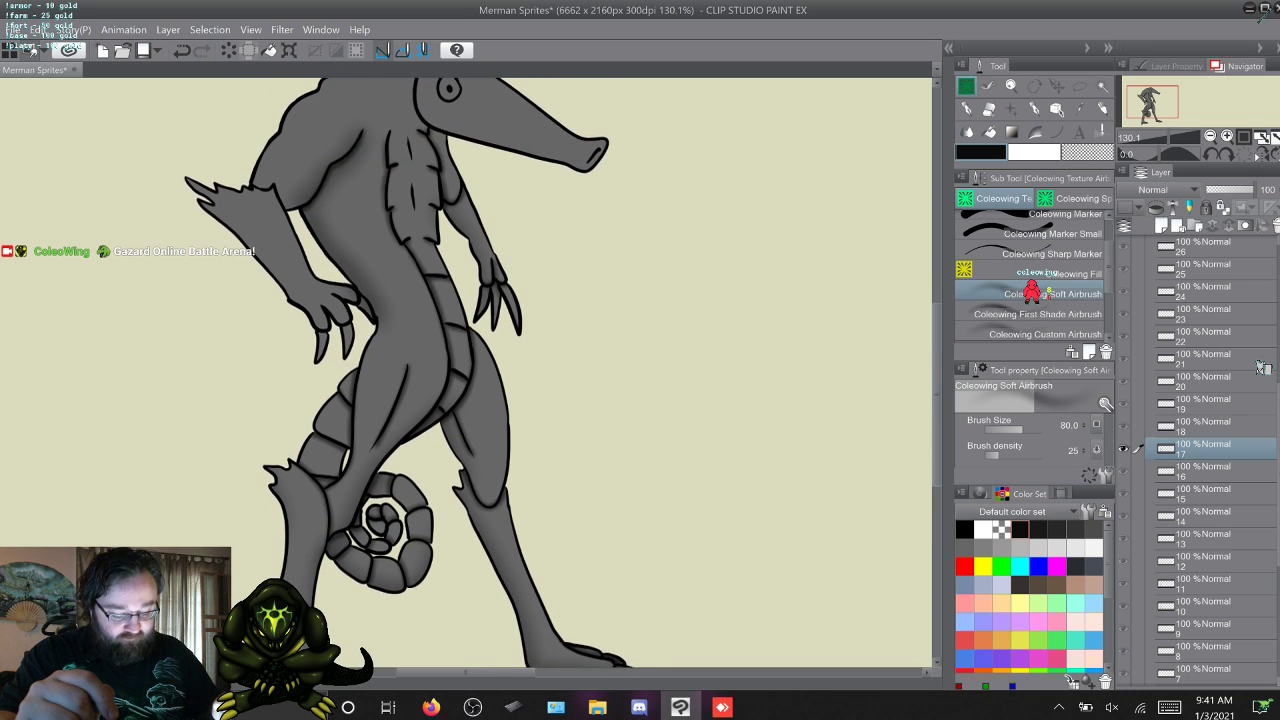
pyautogui.scroll(1, 466, 372)
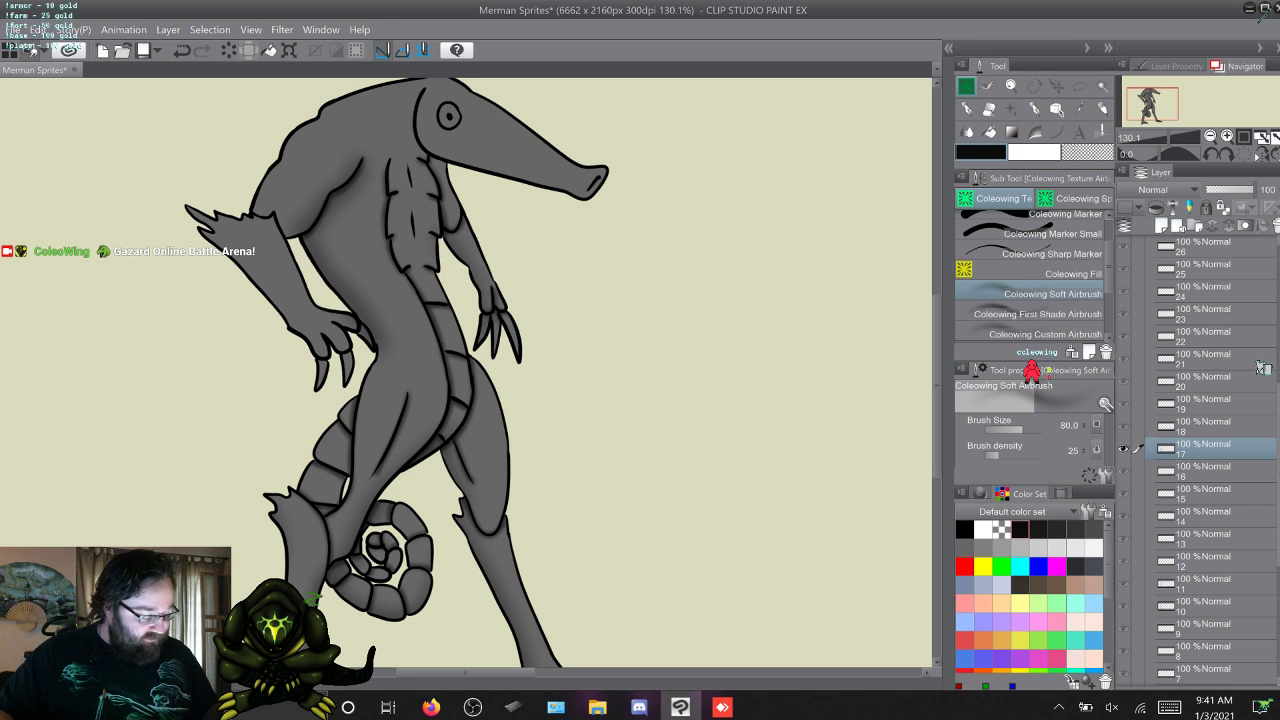
# Delete the layers of frames 18 to 25 and put copies of frame 17's shading layer in their place.
pyautogui.click(1203, 426)
pyautogui.scroll(1, 1203, 426)
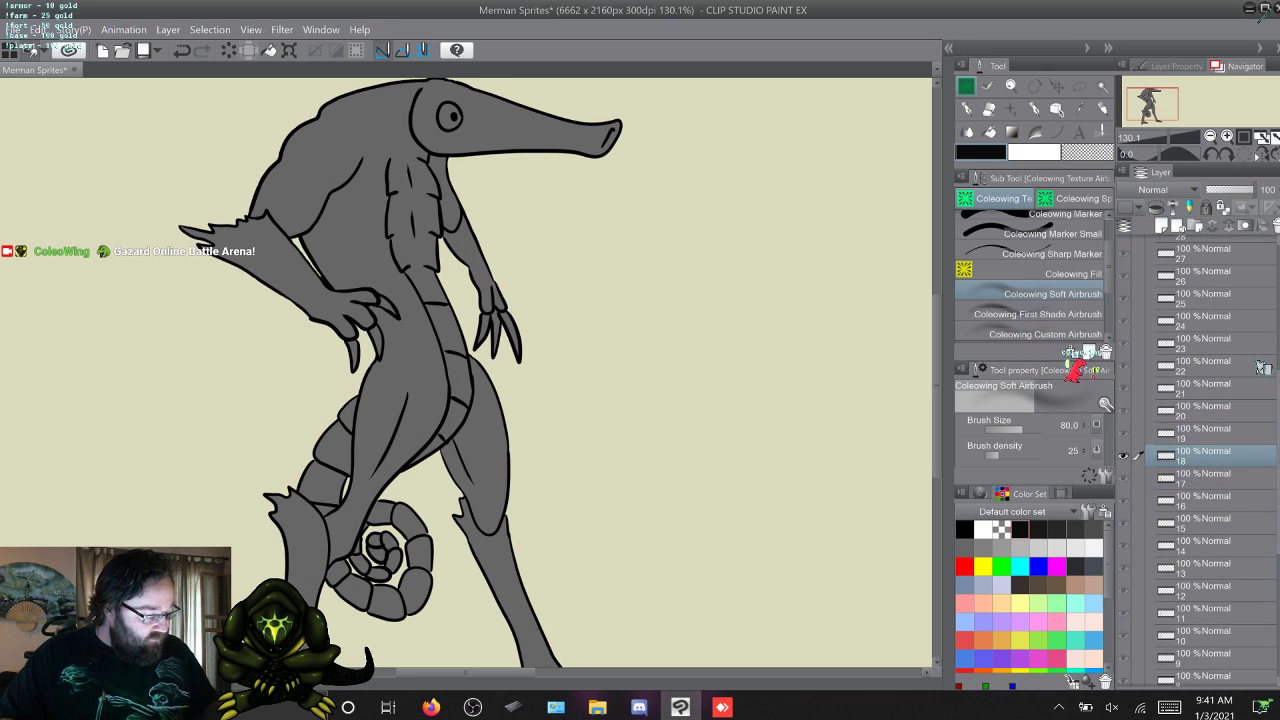
pyautogui.click(1203, 298)
pyautogui.click(1203, 276)
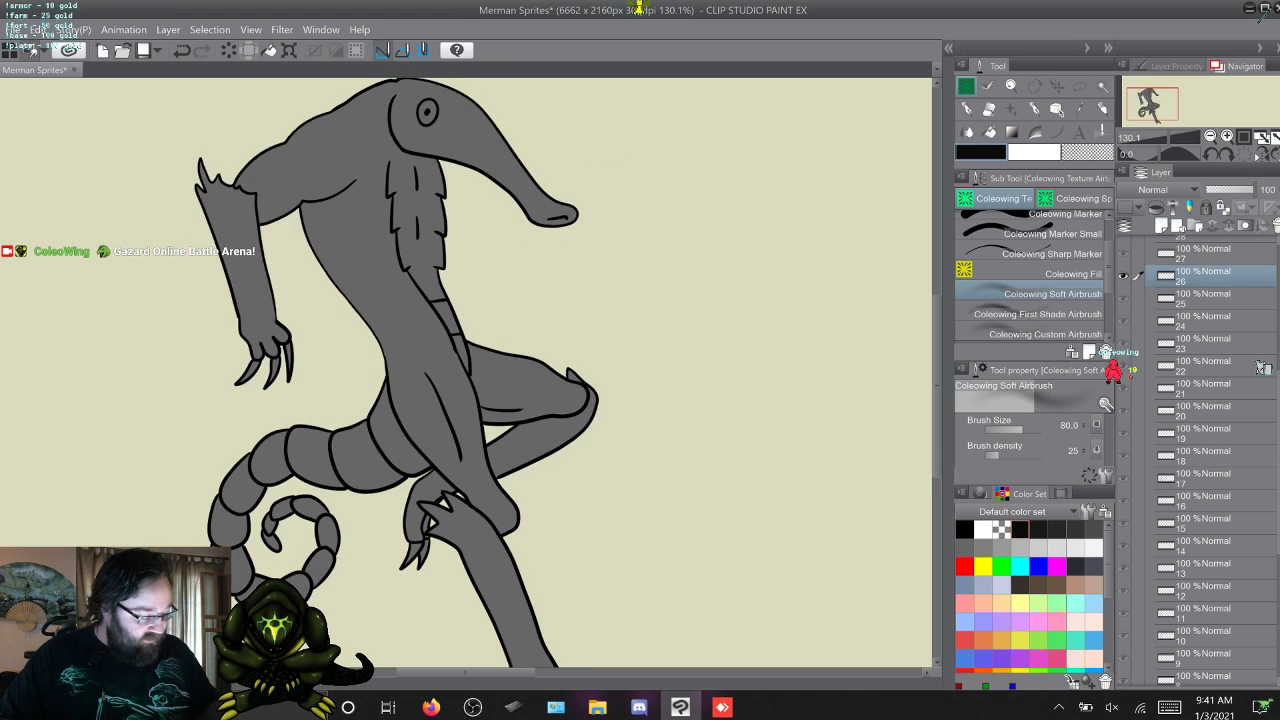
pyautogui.click(1203, 298)
pyautogui.keyDown('shift'); pyautogui.click(1203, 456); pyautogui.keyUp('shift')
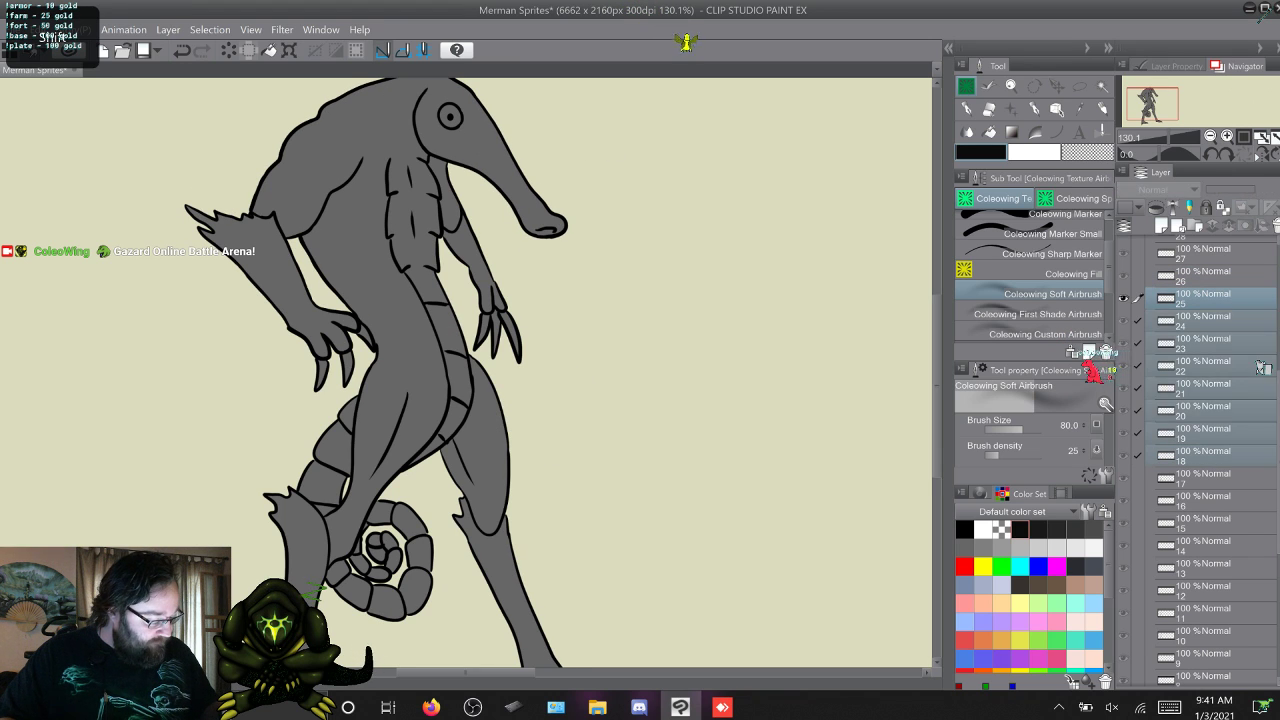
pyautogui.rightClick(1210, 434)
pyautogui.click(1190, 163)
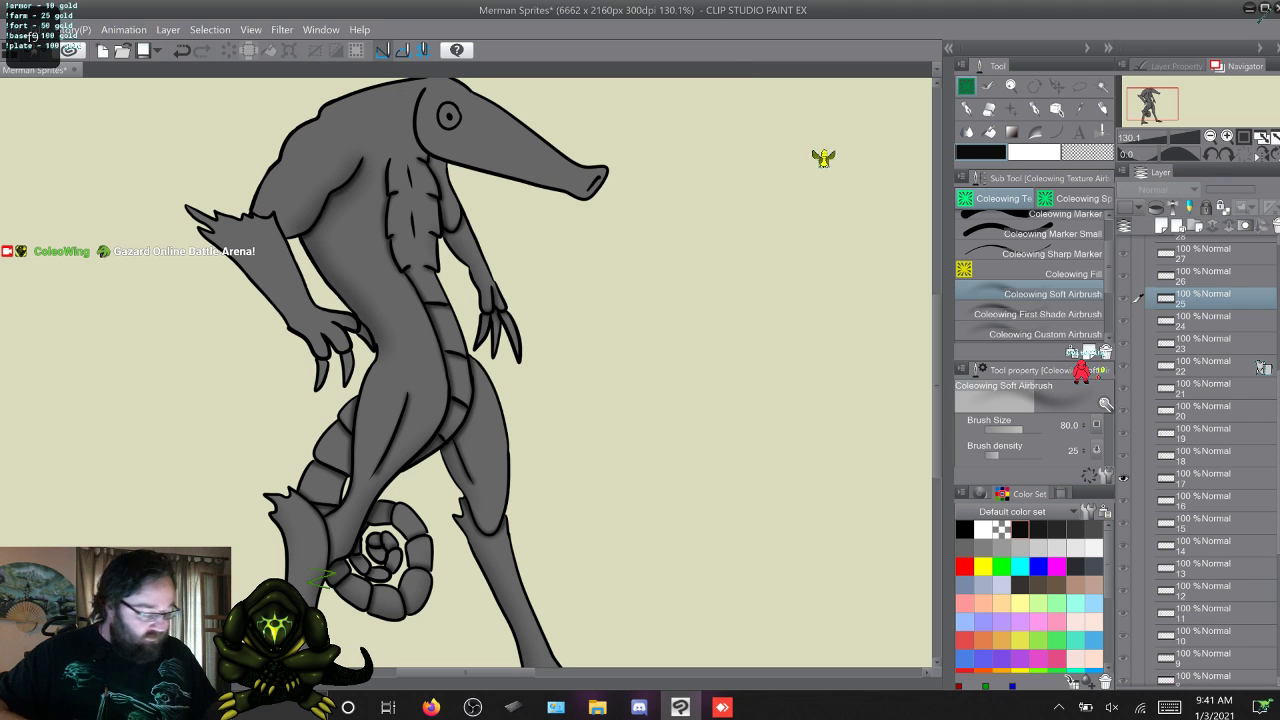
# Step forward through frames 18 to 22 to check how the copied shading fits the changing head and near arm.
pyautogui.press('w')
pyautogui.press('w')
pyautogui.press('w')
pyautogui.press('w')
pyautogui.press('w')
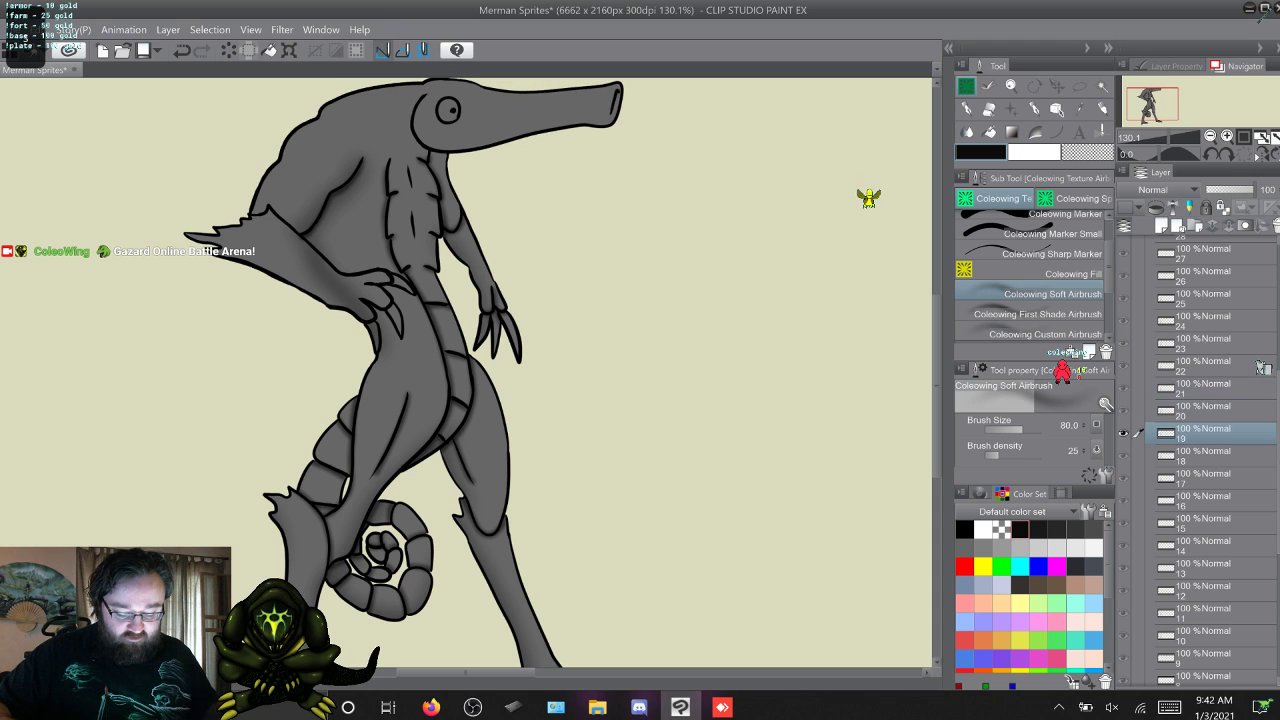
pyautogui.press('w')
pyautogui.press('w')
pyautogui.press('w')
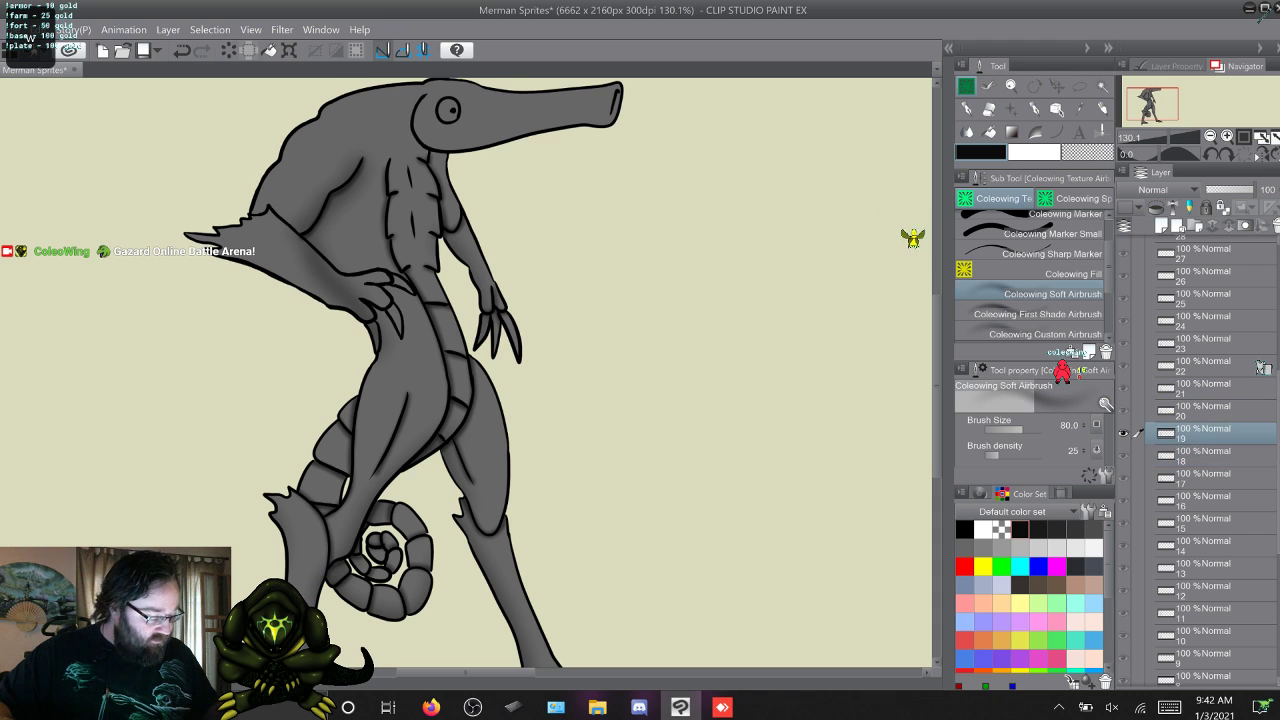
pyautogui.press('w')
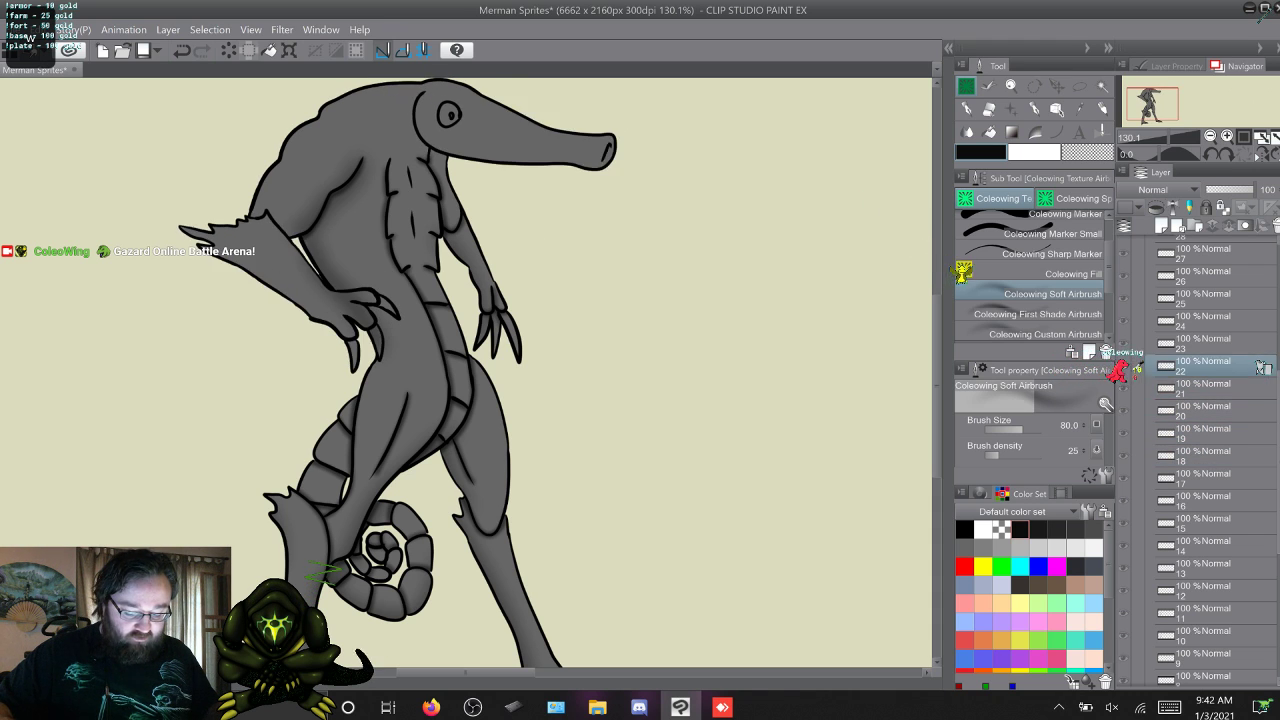
# Delete the shading layers of frames 20 and 21.
pyautogui.press('q')
pyautogui.keyDown('shift'); pyautogui.click(1210, 411); pyautogui.keyUp('shift')
pyautogui.rightClick(1205, 393)
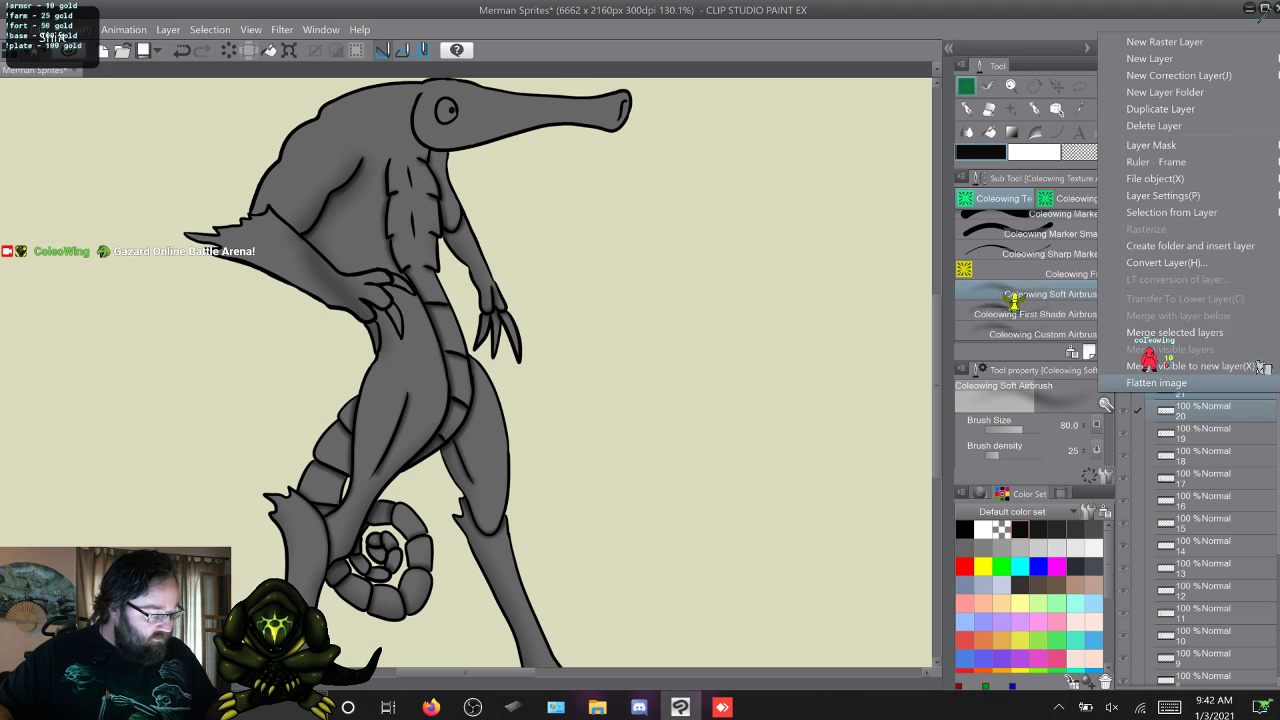
pyautogui.click(1180, 124)
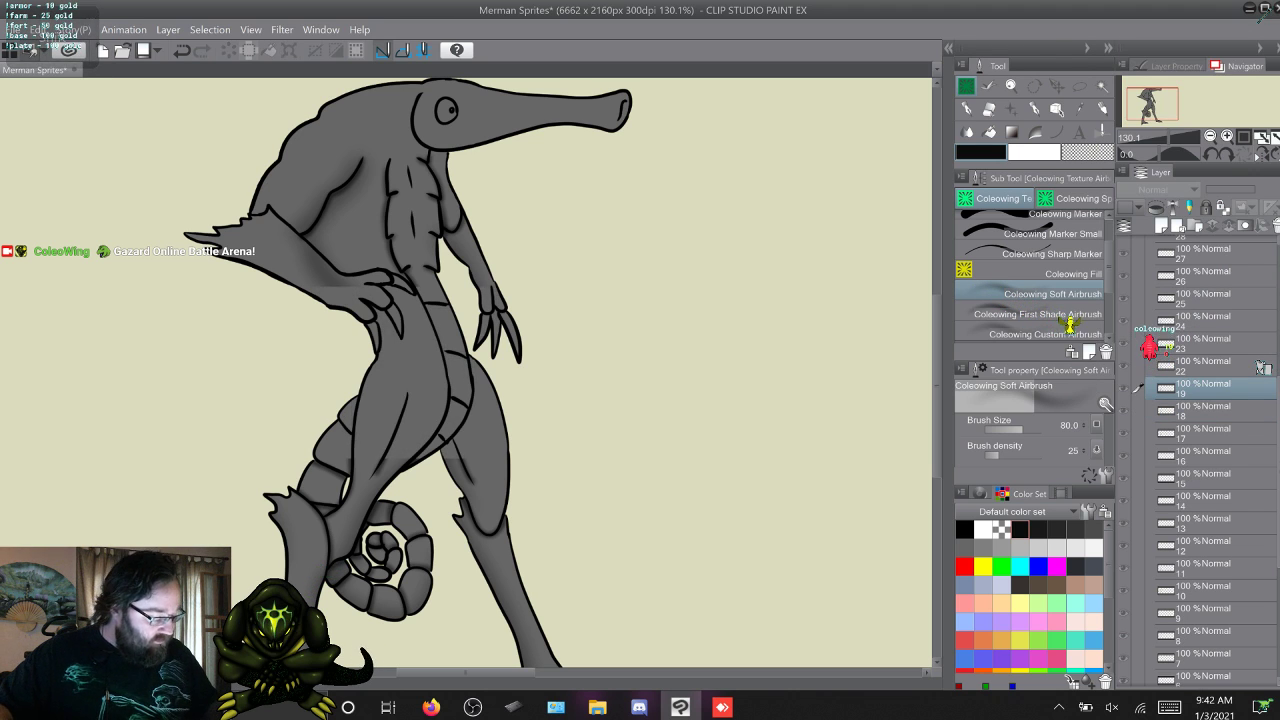
# On frame 18, clean up the copied torso shading around the near arm using the Coleowing Soft Airbrush with transparent colour.
pyautogui.press('q')
pyautogui.press('q')
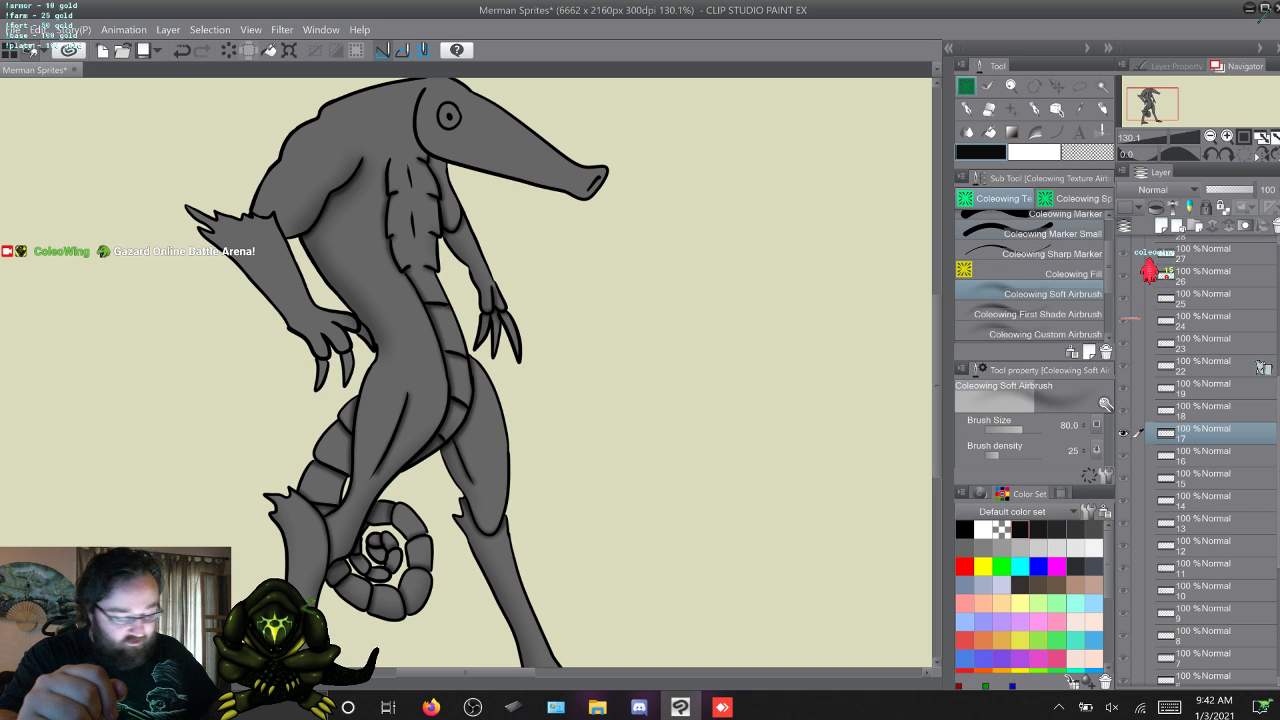
pyautogui.press('.')
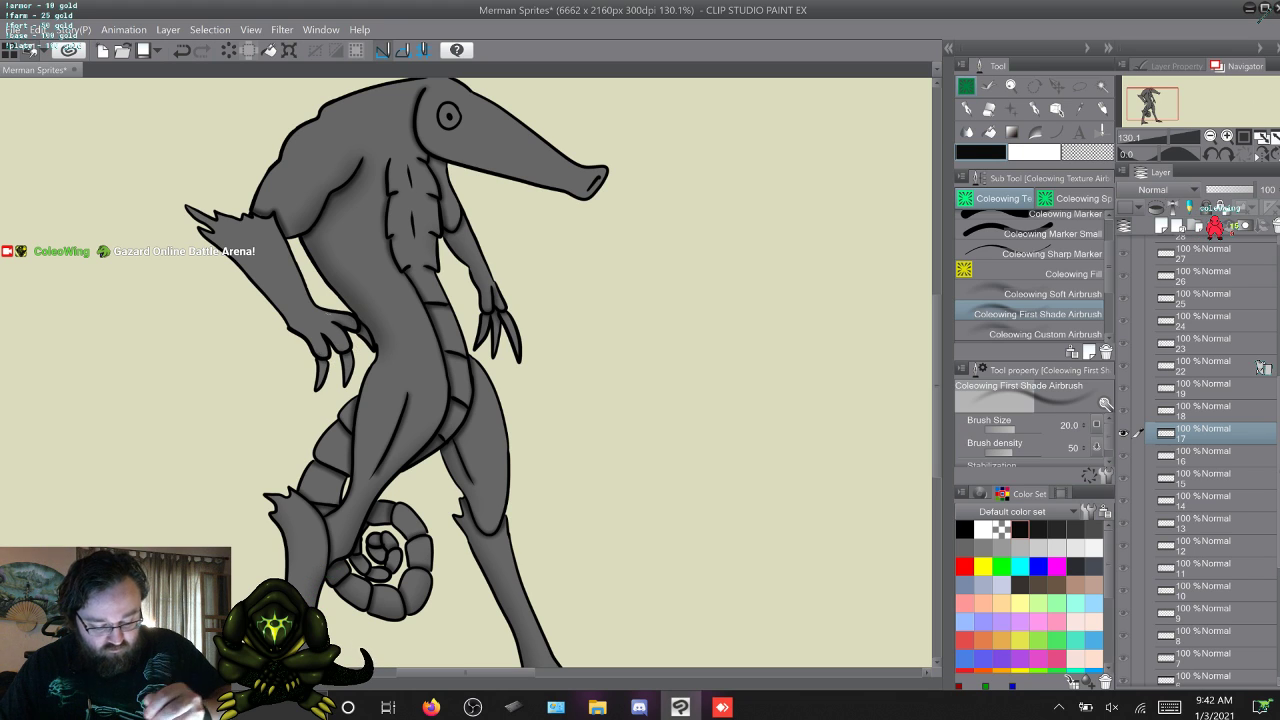
pyautogui.press('w')
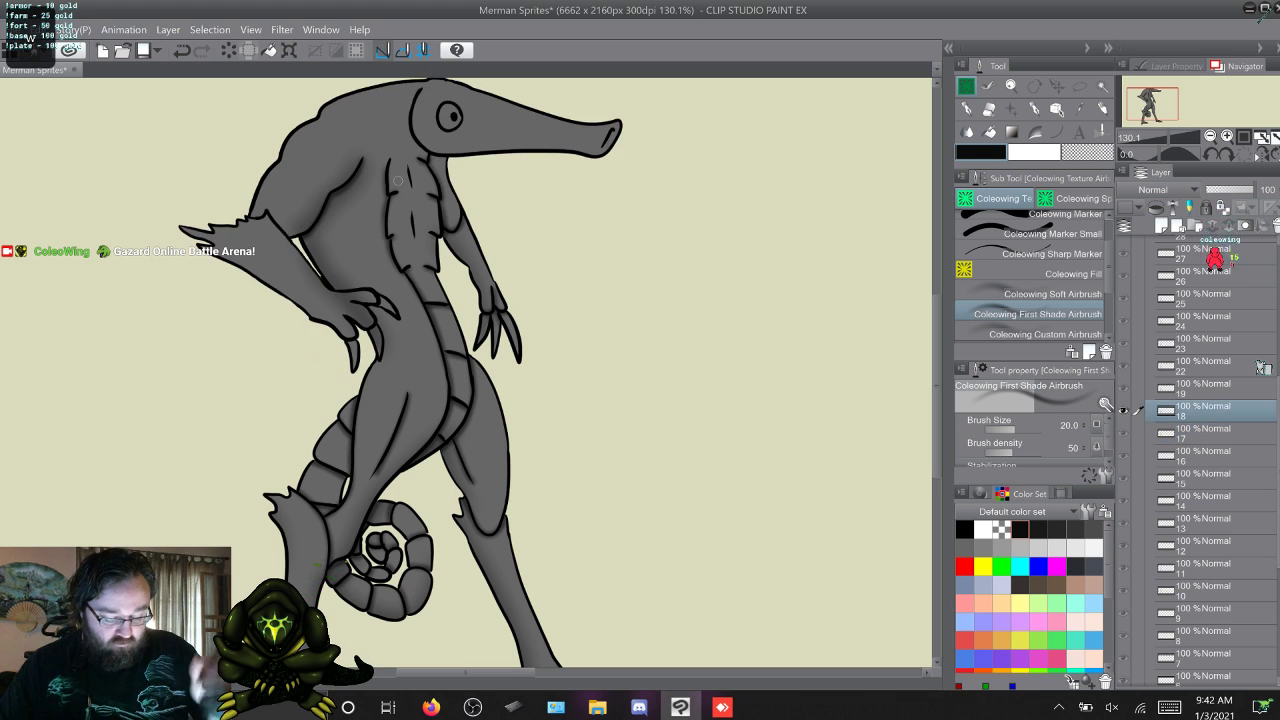
pyautogui.click(1050, 294)
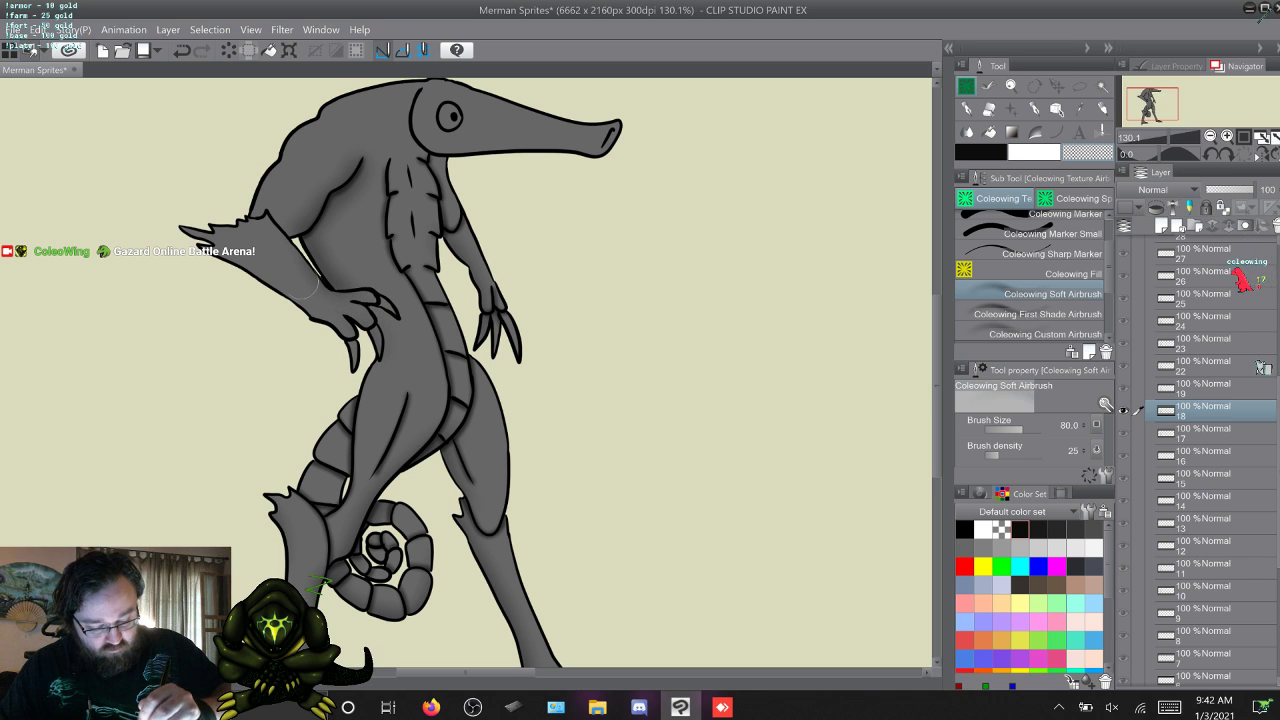
# Go to frame 19 and toggle its shading layer's visibility to examine the shading around the near arm.
pyautogui.press('w')
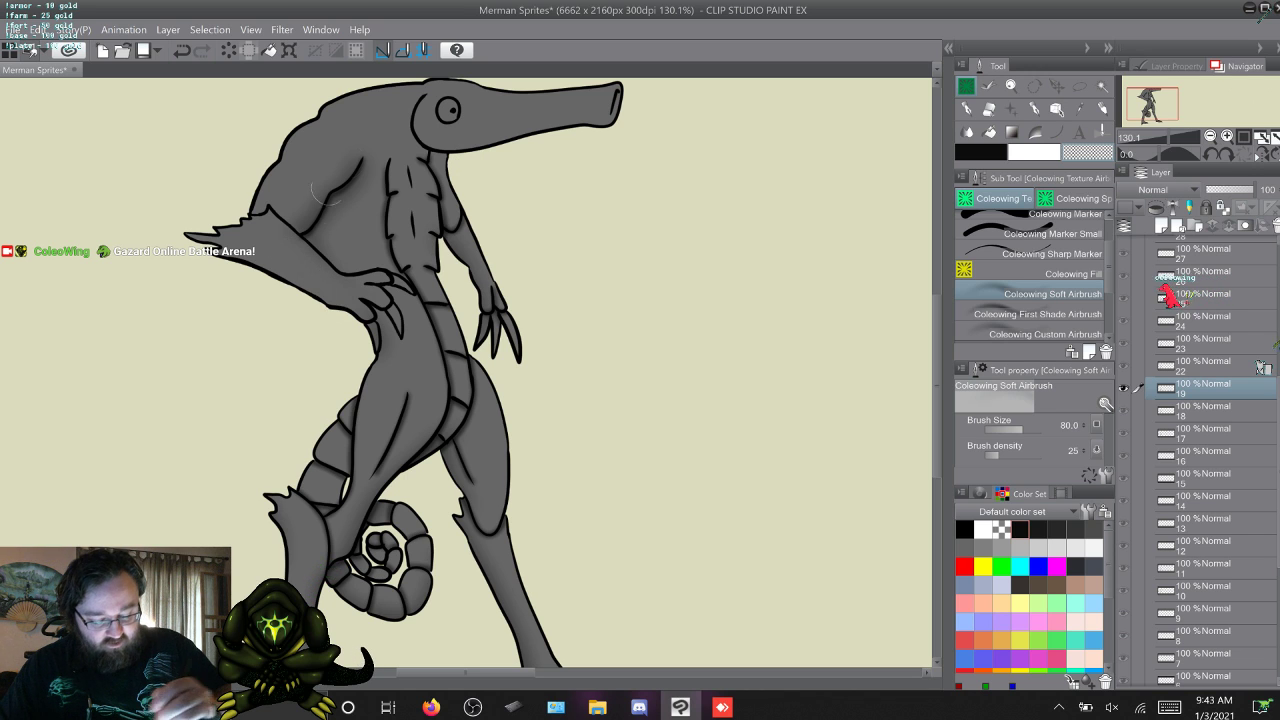
pyautogui.click(1123, 388)
pyautogui.click(1123, 388)
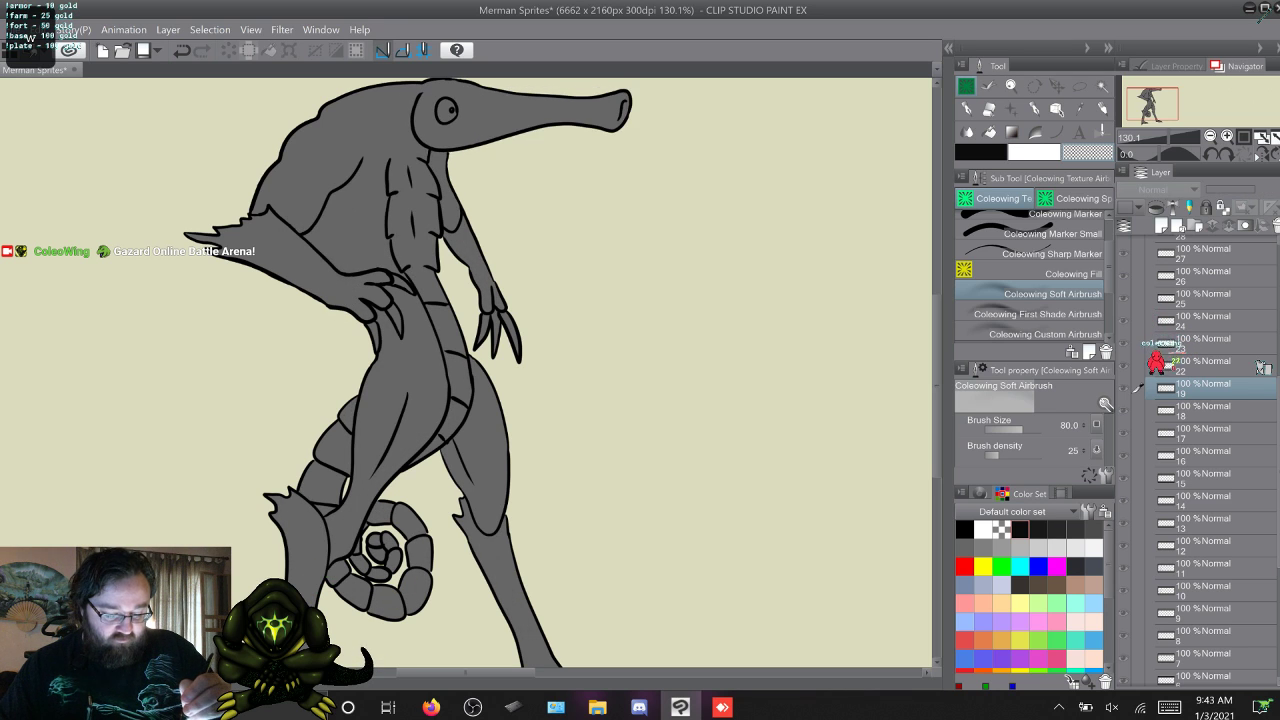
# Move back and forth through frames 17 to 23 to compare how the copied shading fits each arm and head pose.
pyautogui.press('w')
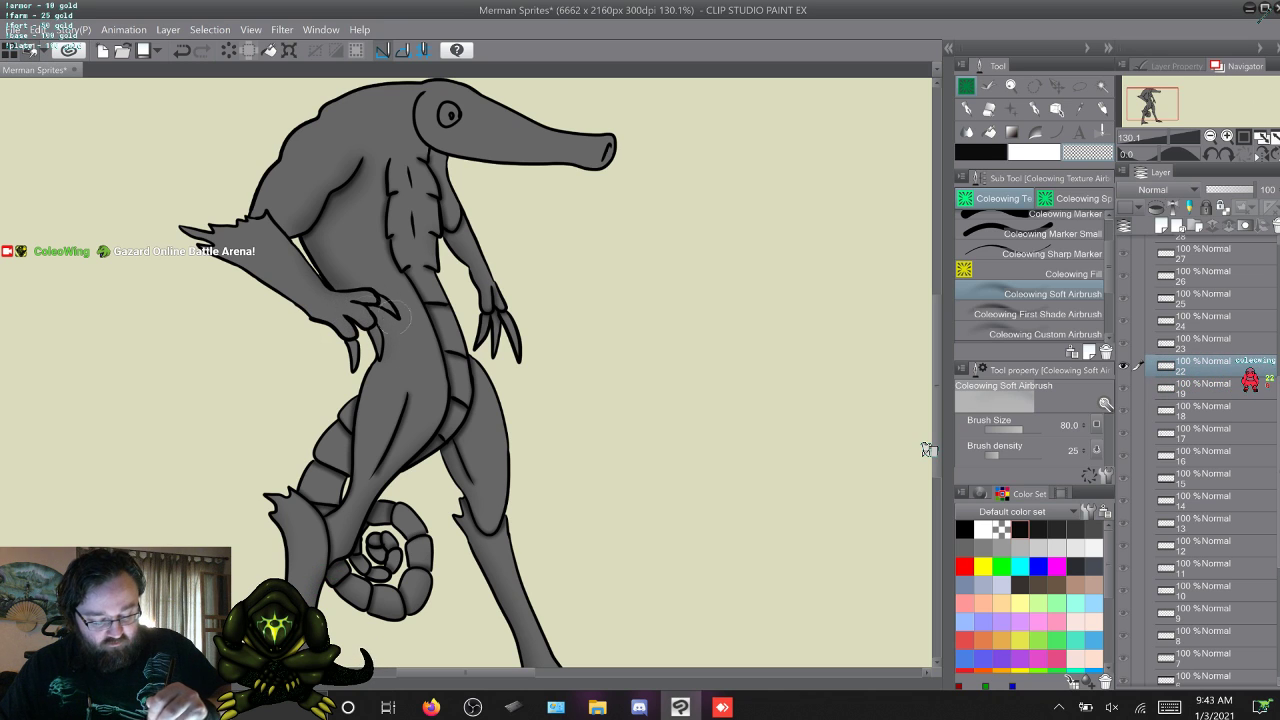
pyautogui.press('w')
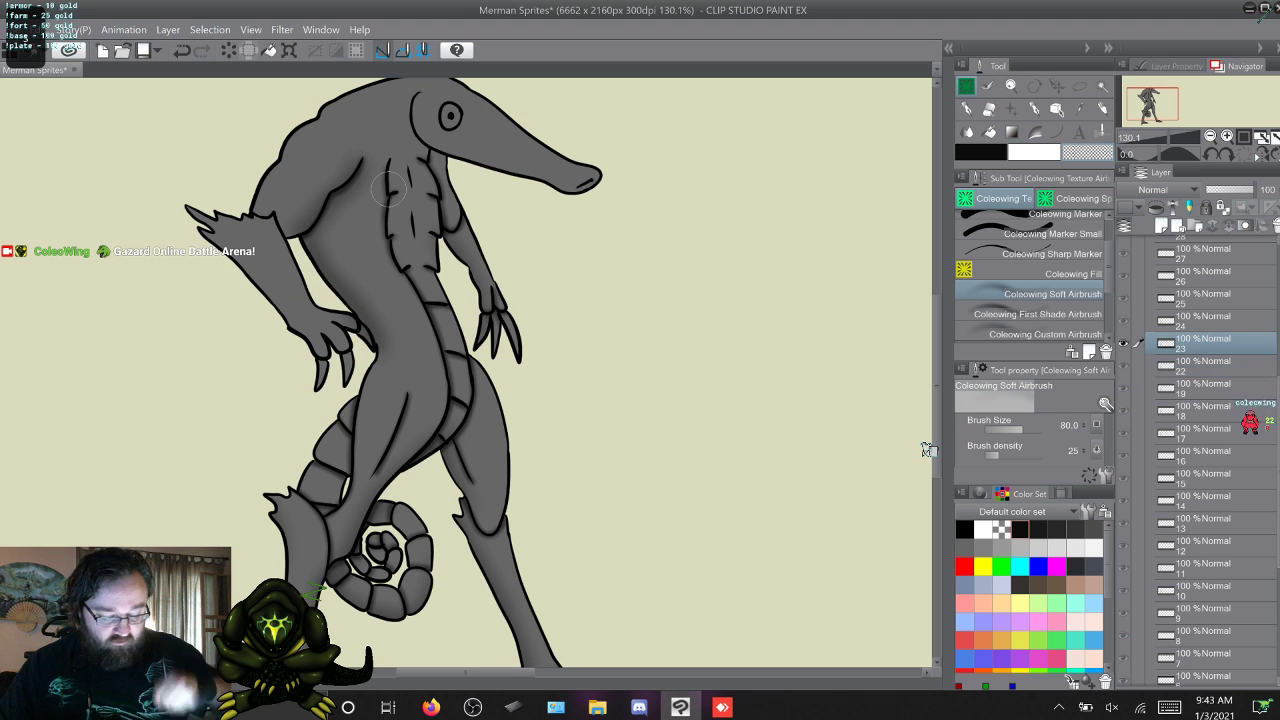
pyautogui.press('s')
pyautogui.press('s')
pyautogui.press('s')
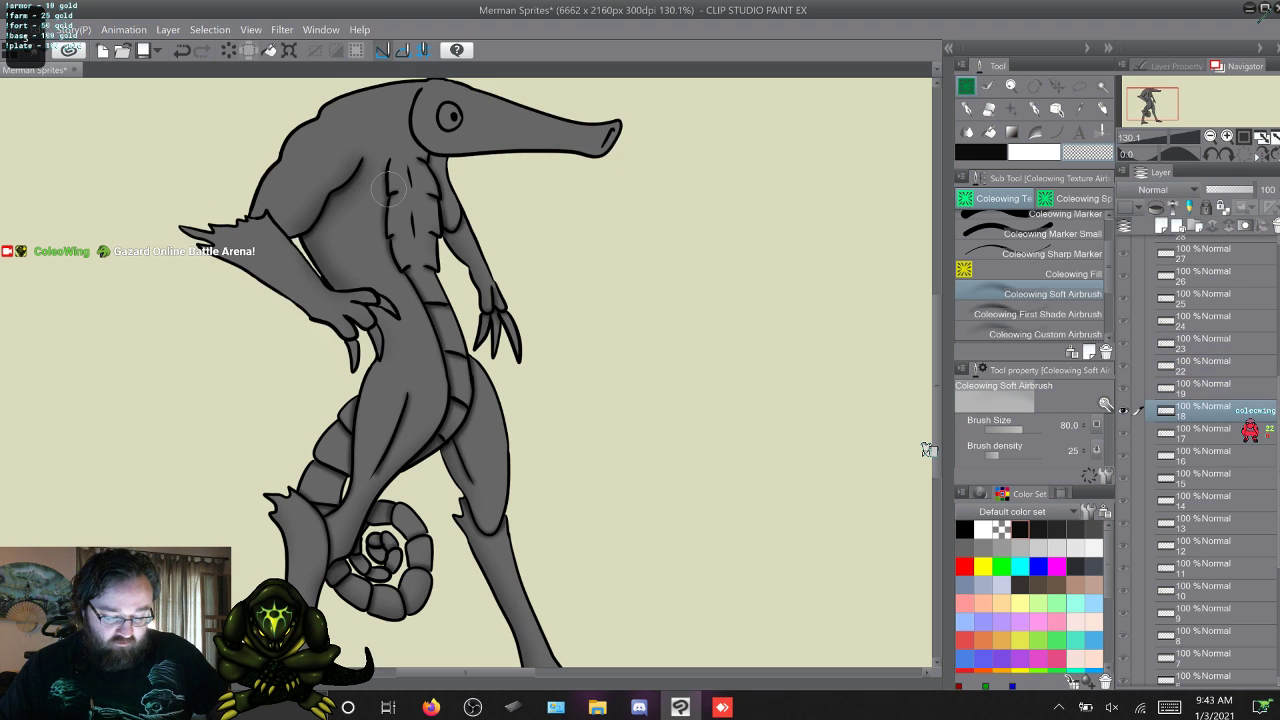
pyautogui.press('s')
pyautogui.press('s')
pyautogui.press('w')
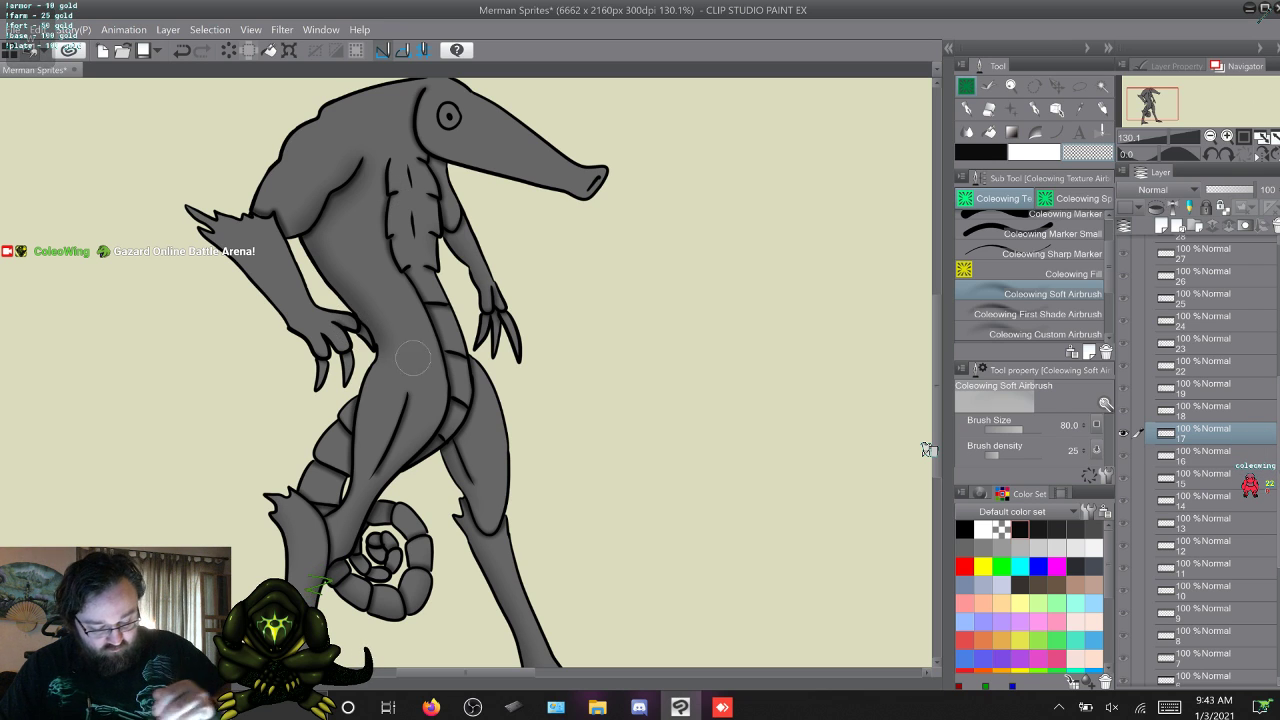
# Touch up the shading around the head and near arm on frames 18 and 19 with the Coleowing First Shade Airbrush in black.
pyautogui.press('.')
pyautogui.press('.')
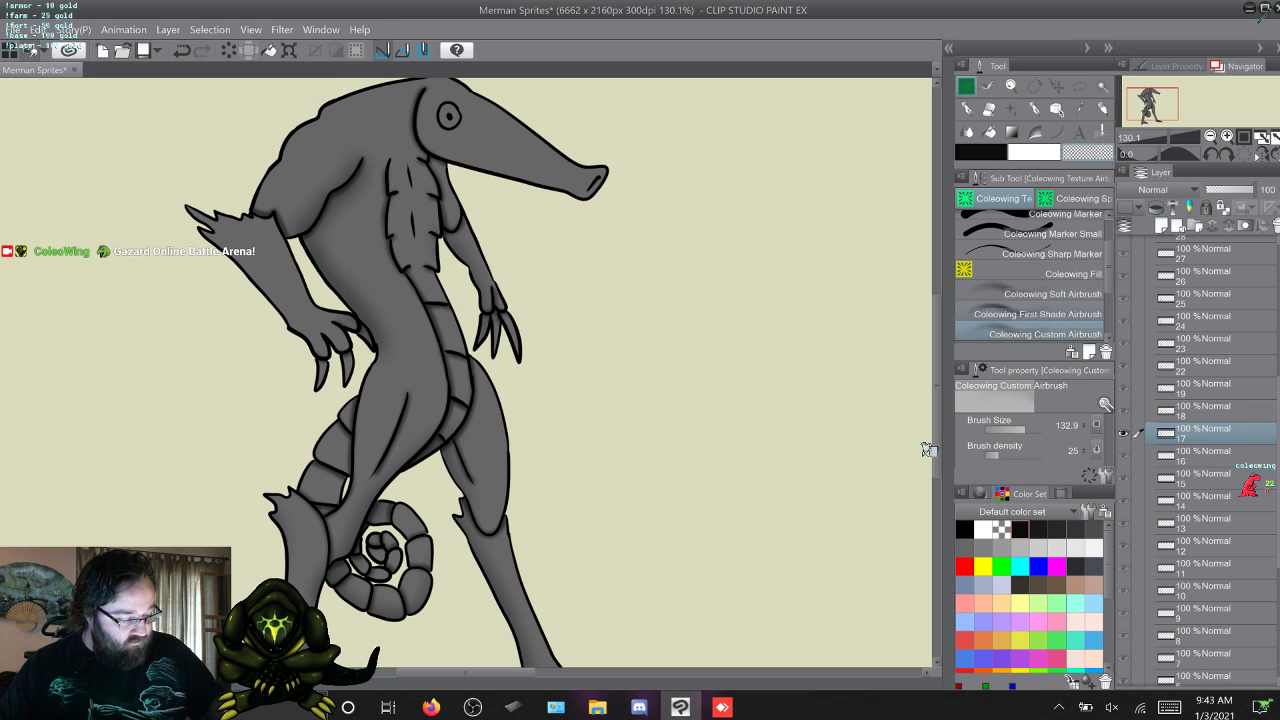
pyautogui.press(',')
pyautogui.press('c')
pyautogui.press('w')
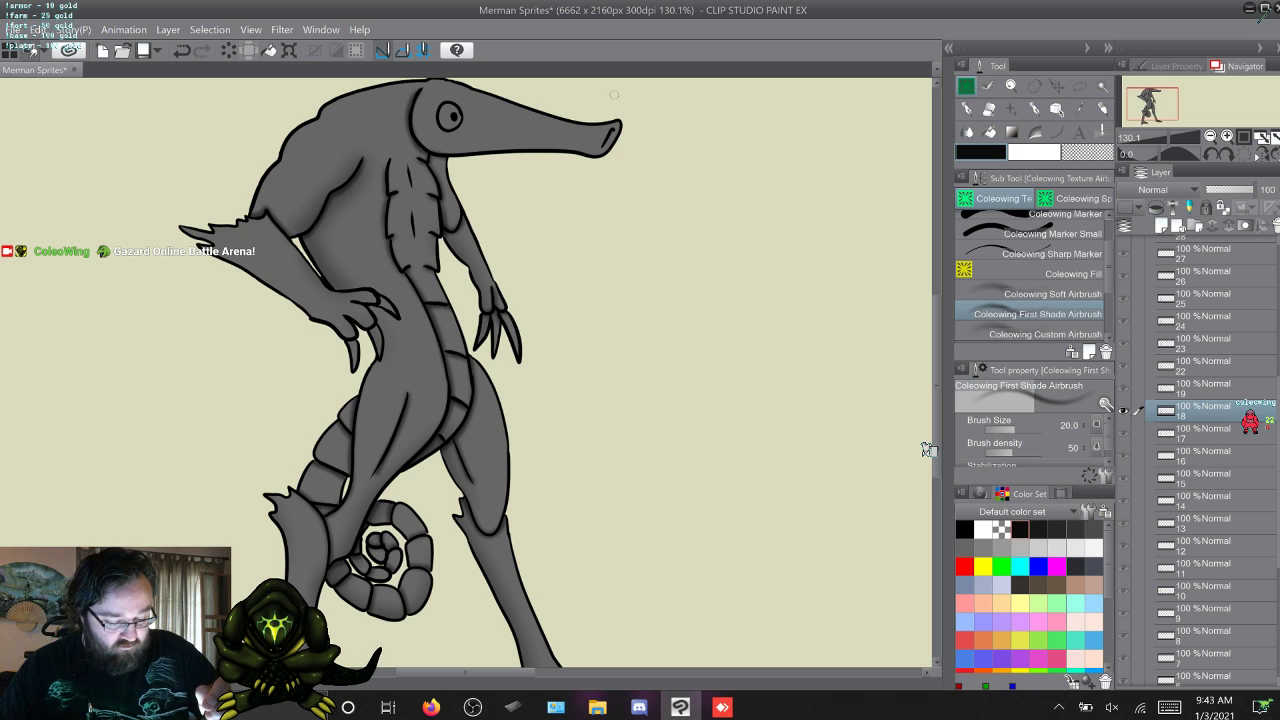
pyautogui.press('s')
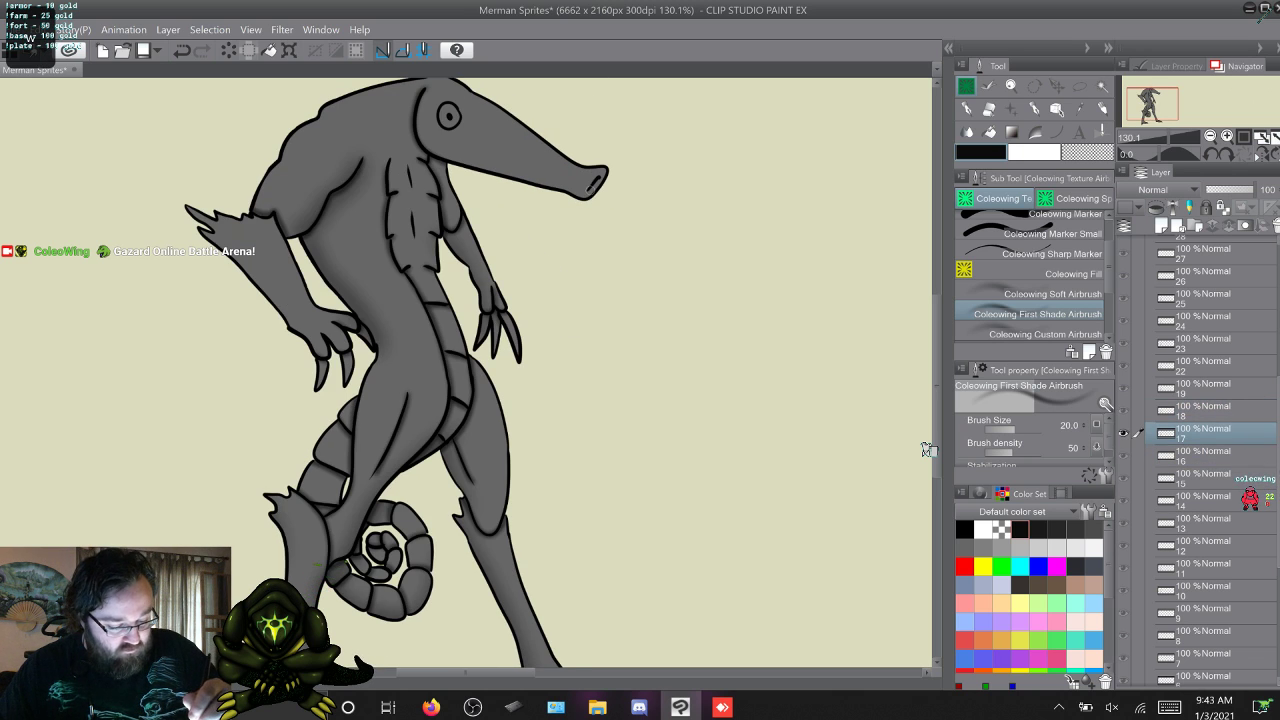
pyautogui.press('w')
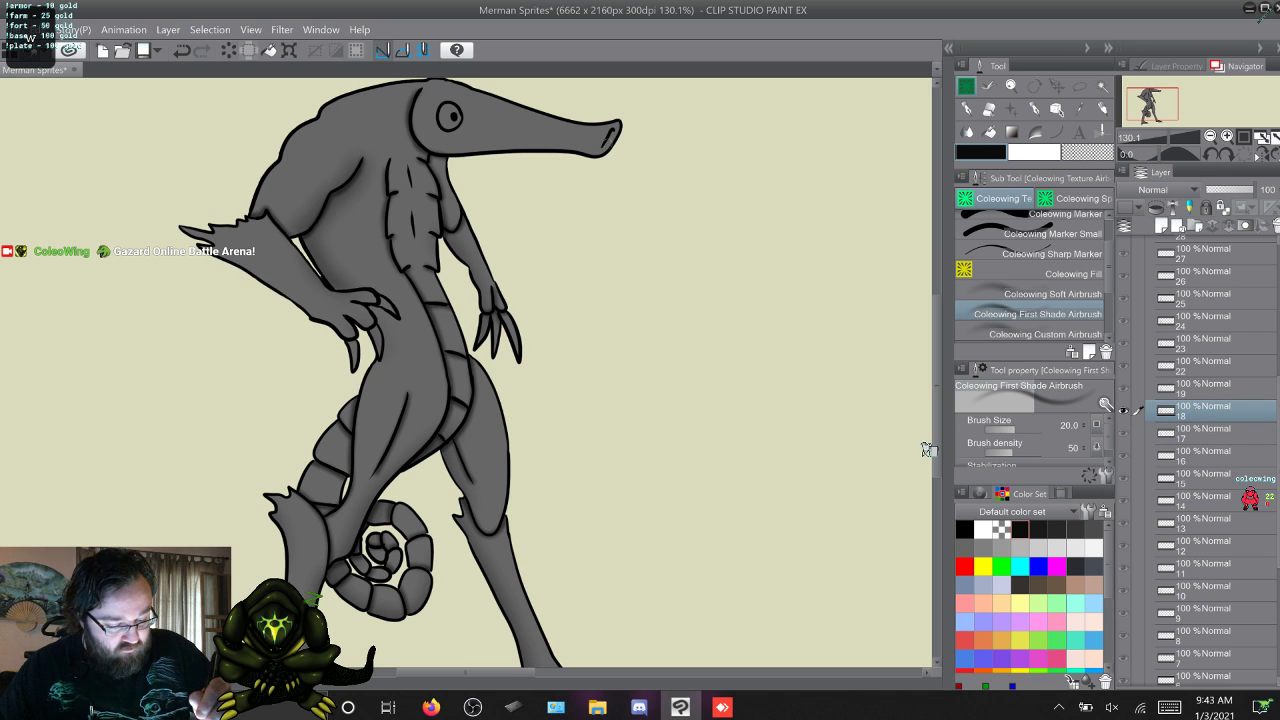
pyautogui.press('w')
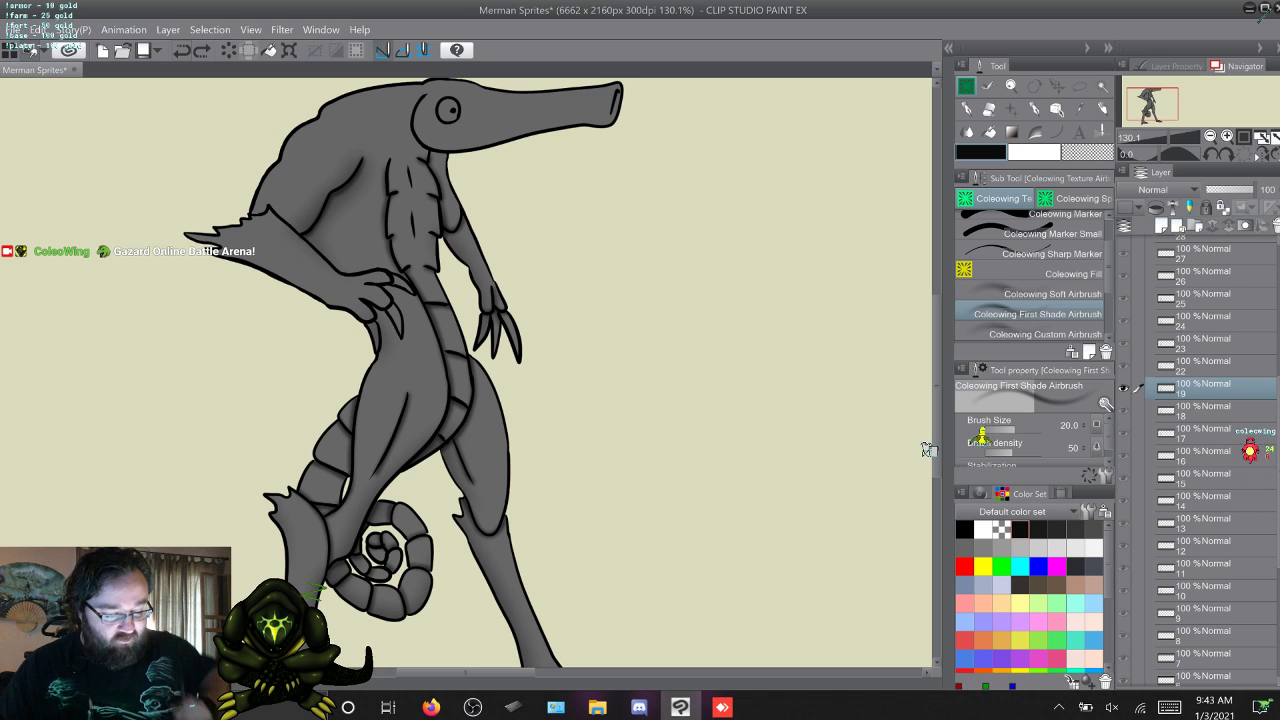
pyautogui.press('s')
pyautogui.press('w')
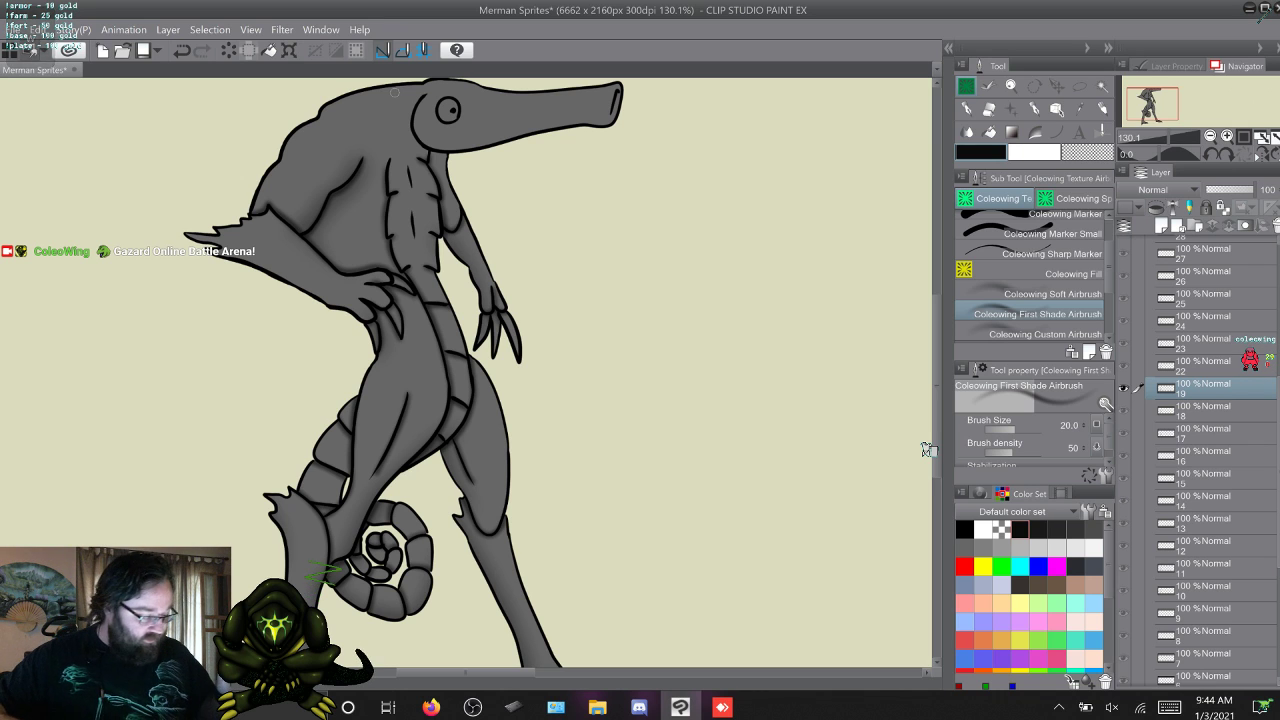
# Copy frame 19's shading layer to frames 20 and 21, returning to layer 19 with the Coleowing First Shade Airbrush.
pyautogui.press('F9')
pyautogui.press('F9')
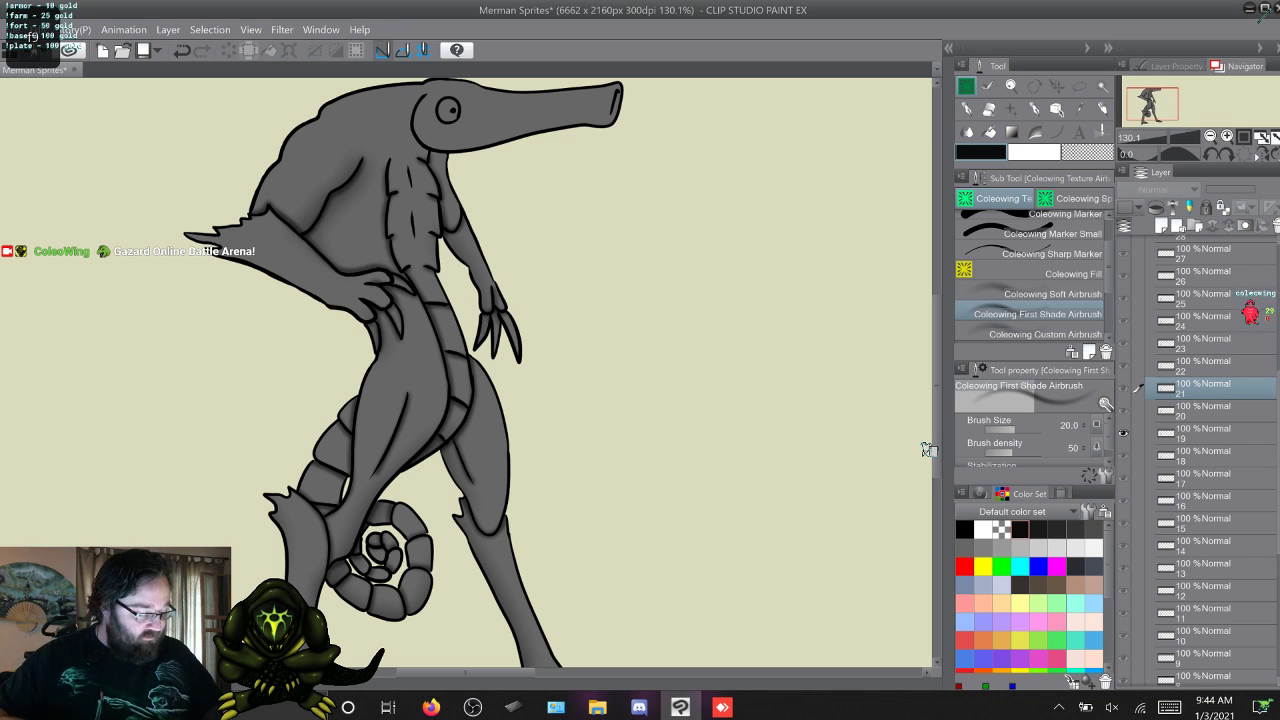
pyautogui.click(1204, 433)
pyautogui.click(1038, 294)
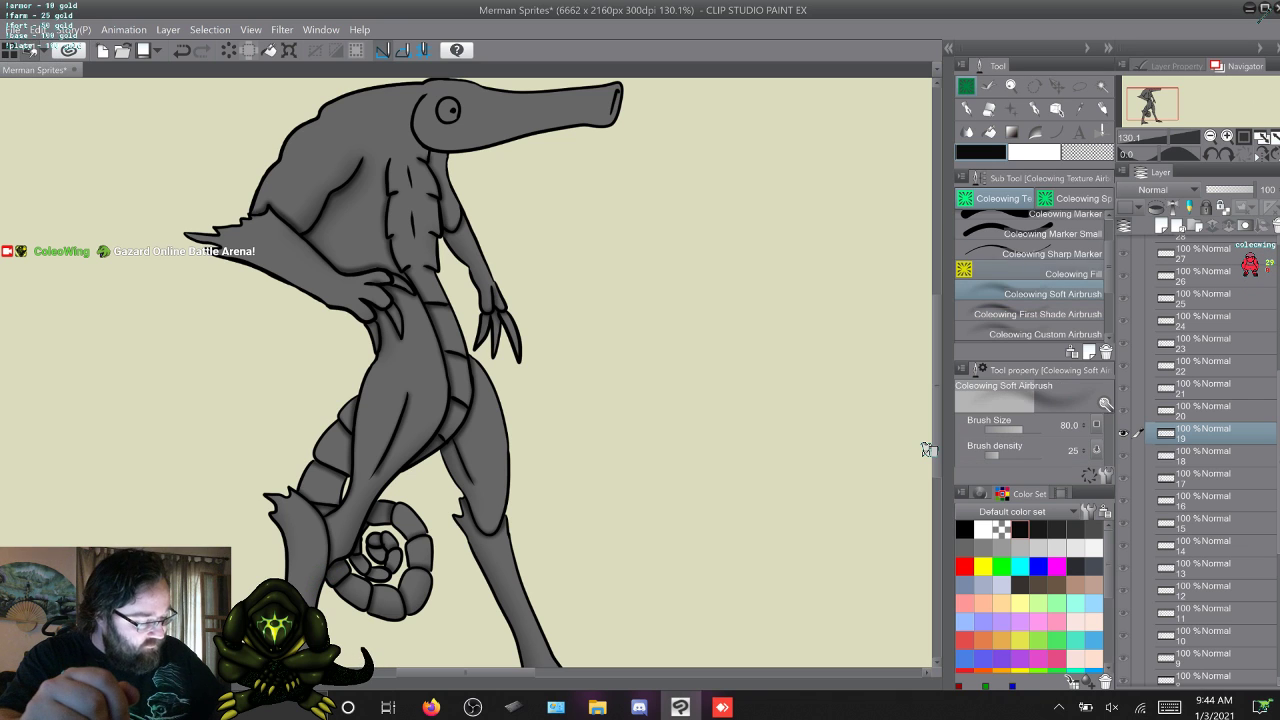
pyautogui.press('.')
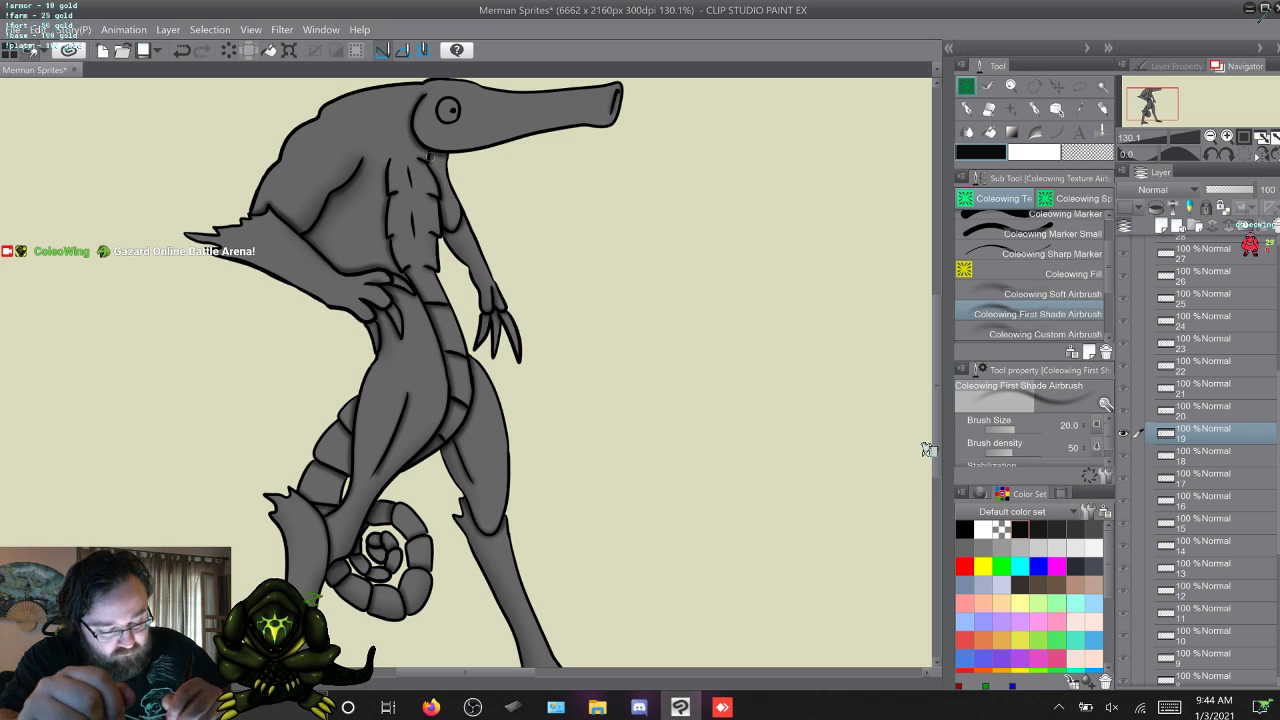
# On frame 20, shade along the back edge of the head with the Coleowing First Shade Airbrush in black.
pyautogui.press('w')
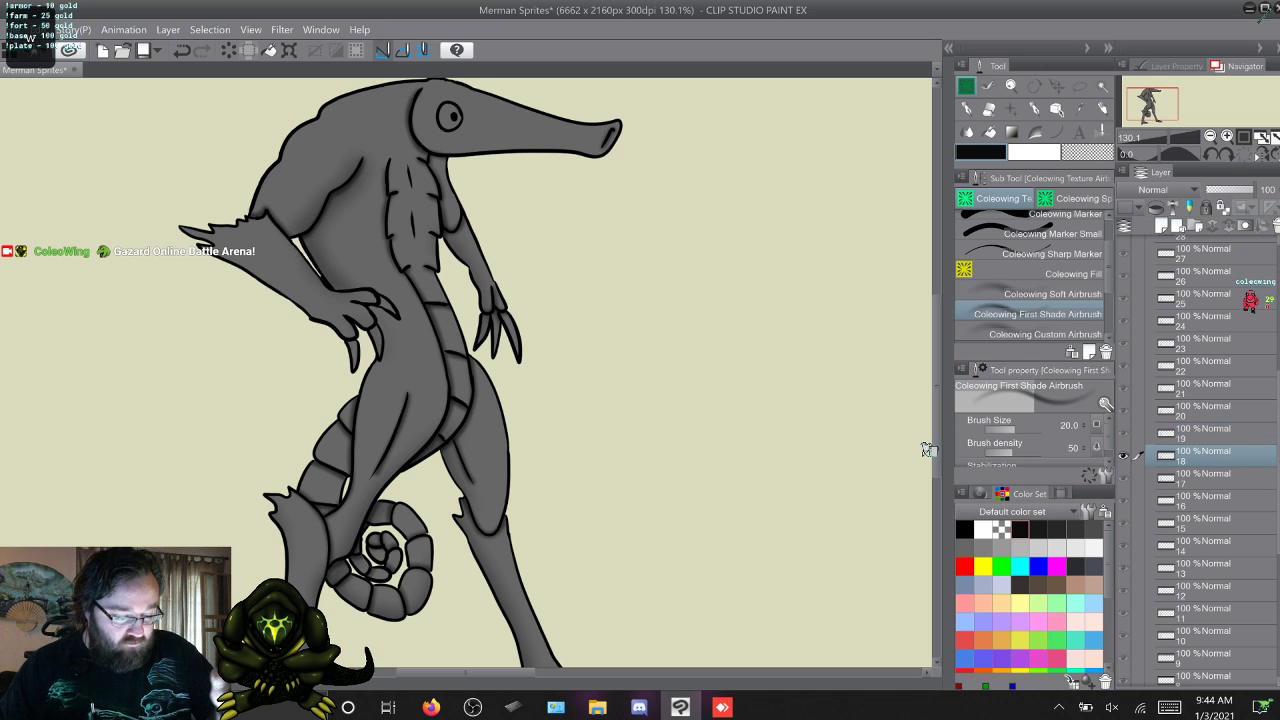
pyautogui.press('w')
pyautogui.press('w')
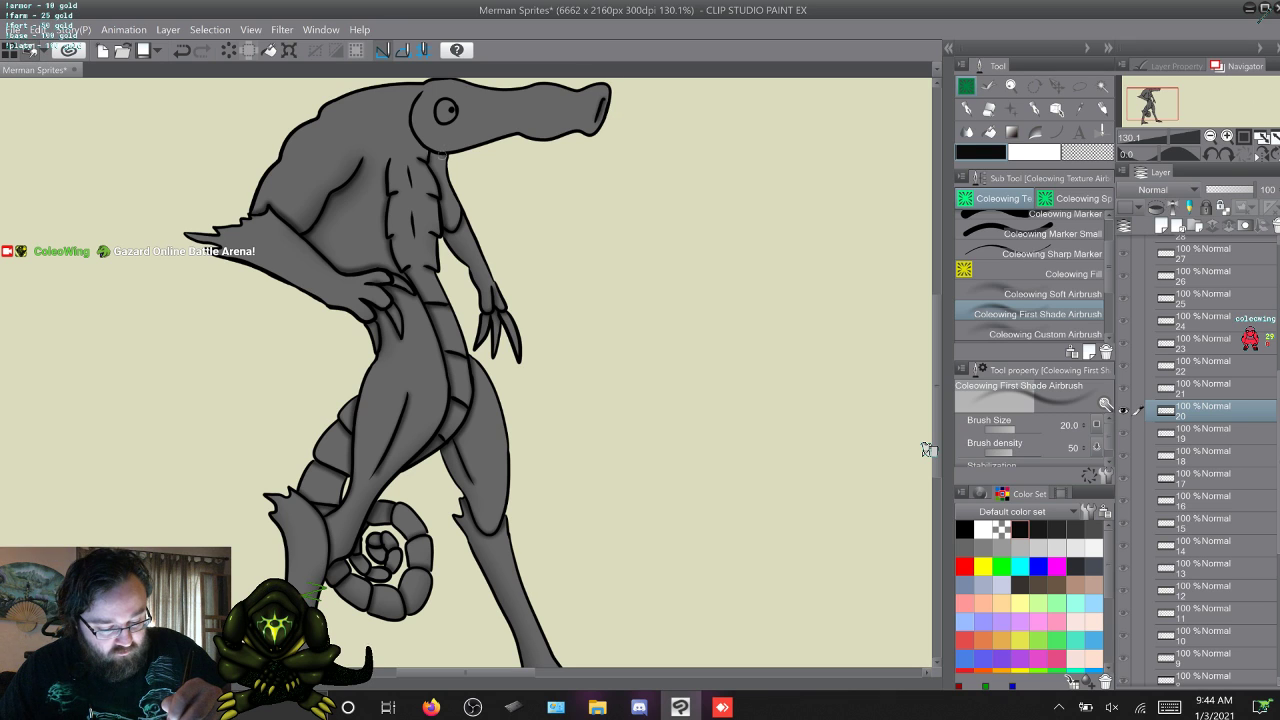
pyautogui.moveTo(438, 154)
pyautogui.mouseDown()
pyautogui.moveTo(410, 125)
pyautogui.moveTo(420, 92)
pyautogui.mouseUp()
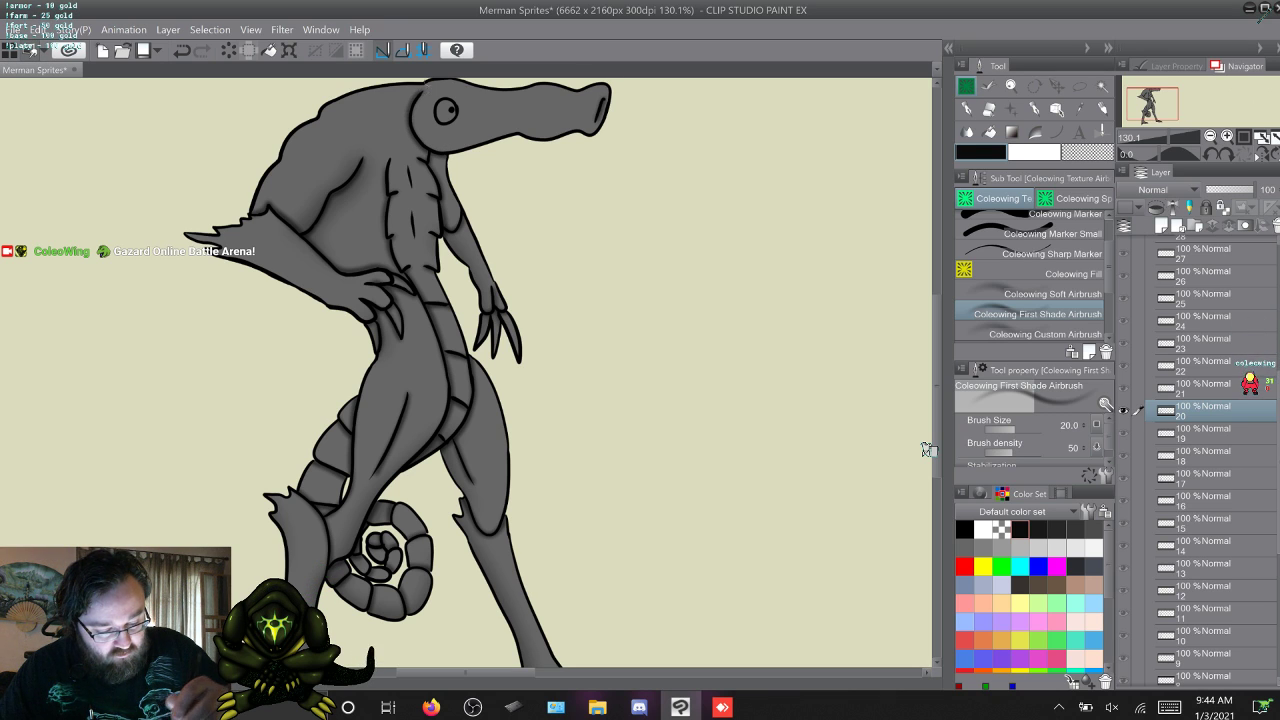
# Go past frame 21 to frame 22 and shade beneath the near hand with the Coleowing First Shade Airbrush, undoing unwanted strokes.
pyautogui.press('w')
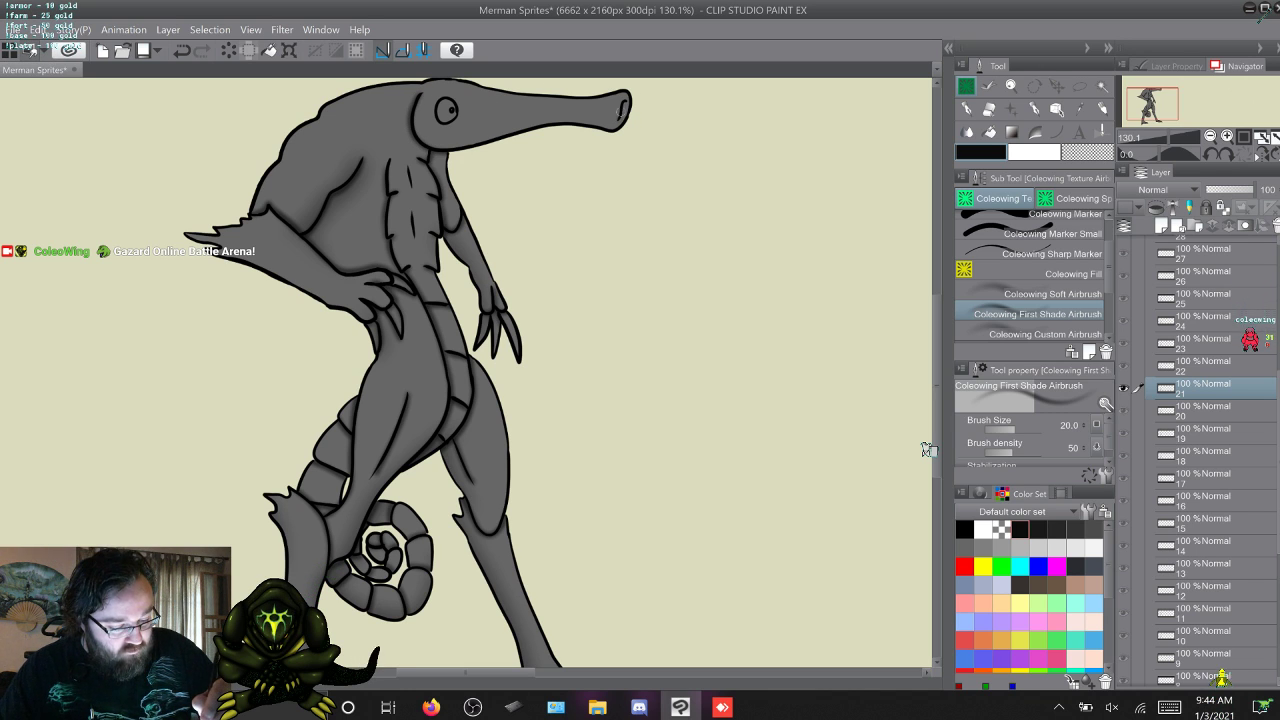
pyautogui.press('w')
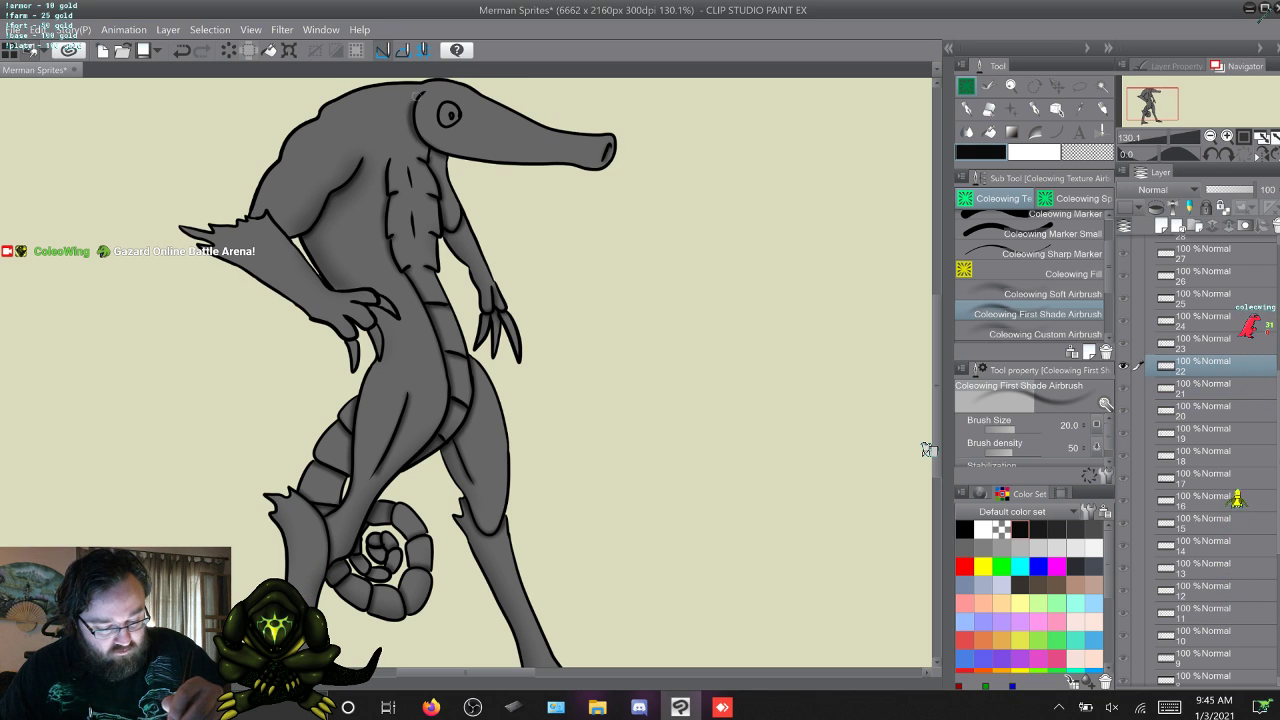
pyautogui.hotkey('ctrl', 'z')
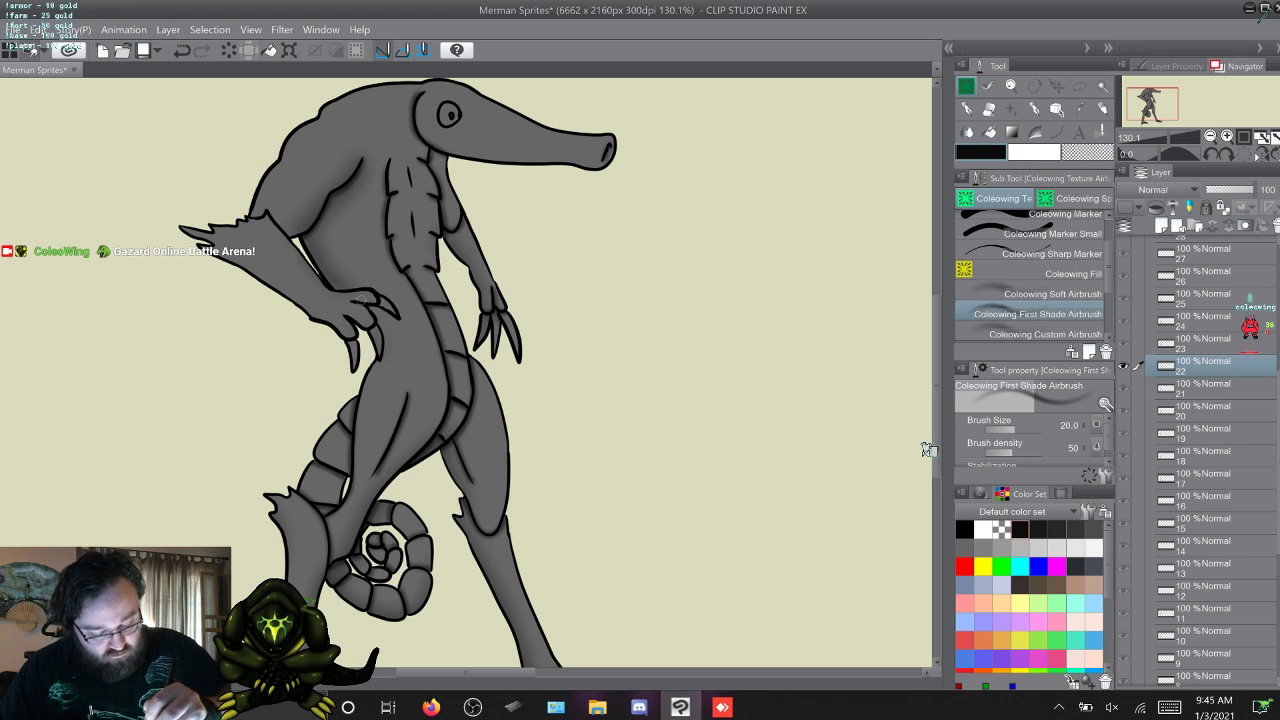
pyautogui.moveTo(366, 300); pyautogui.dragTo(400, 322)
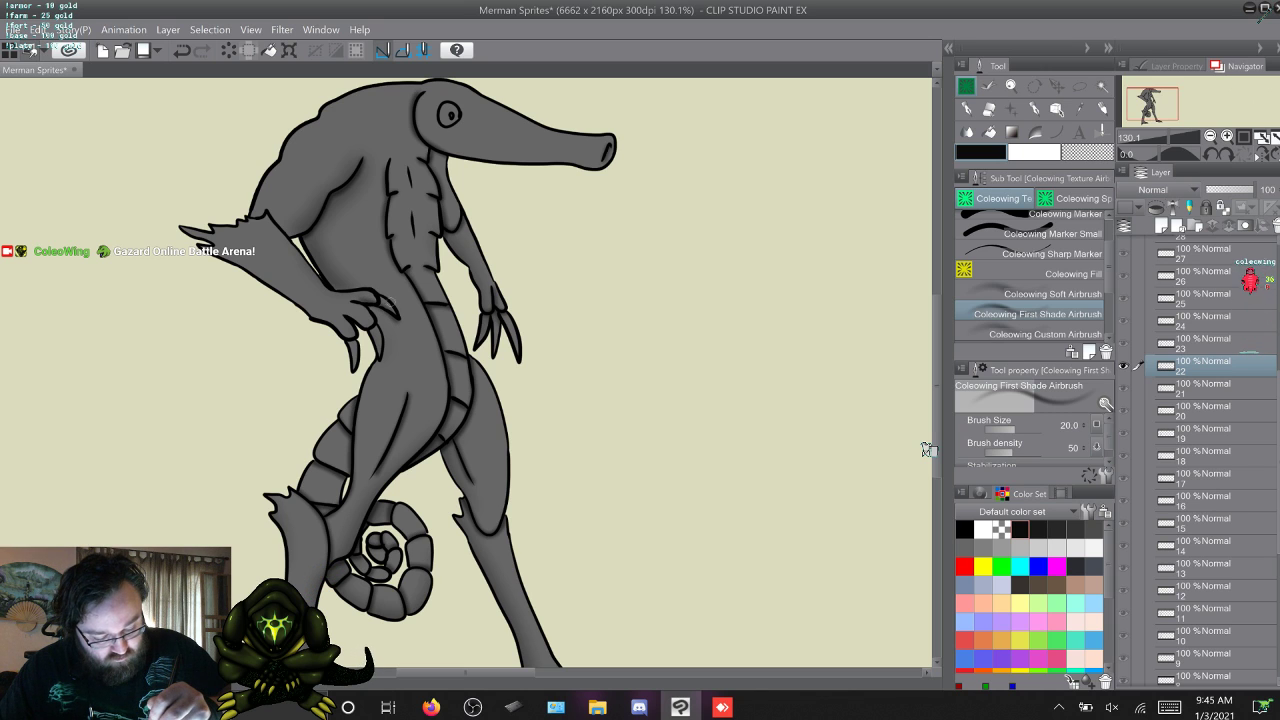
pyautogui.hotkey('ctrl', 'z')
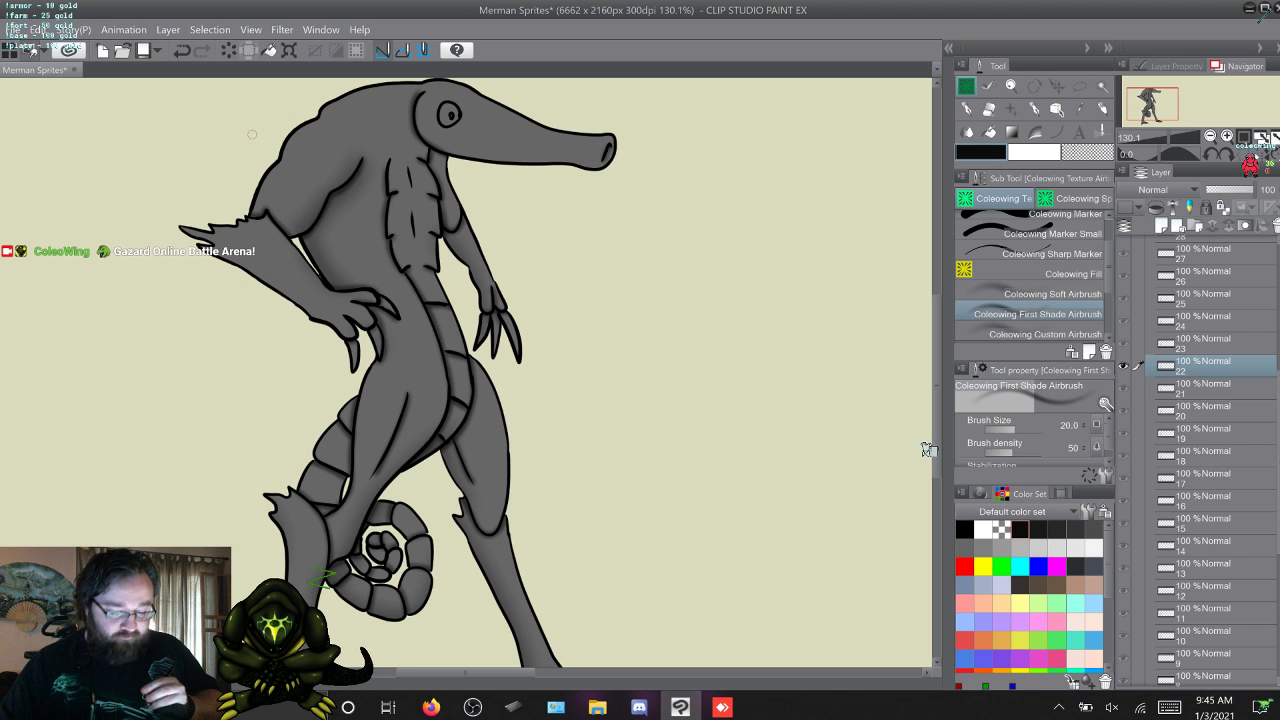
# Flip back and forth through frames 22 to 25 to compare the arm and head poses and their shading.
pyautogui.press('w')
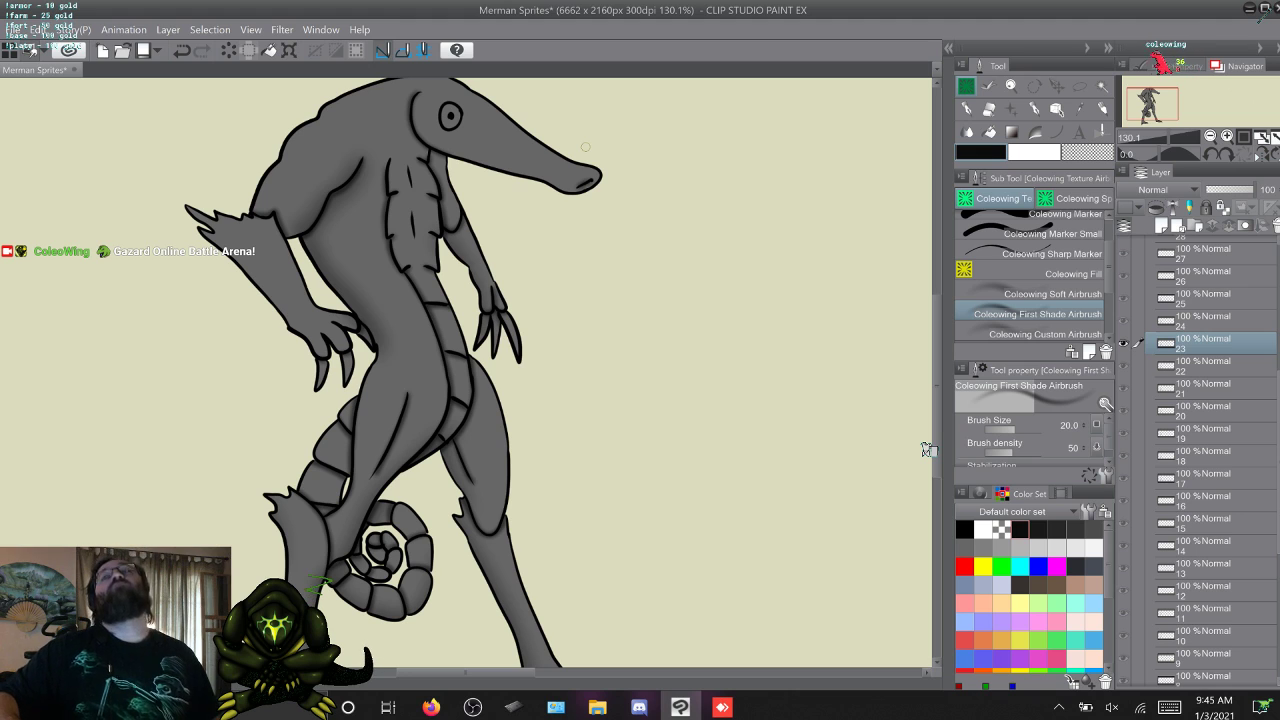
pyautogui.hotkey('alt', '[')
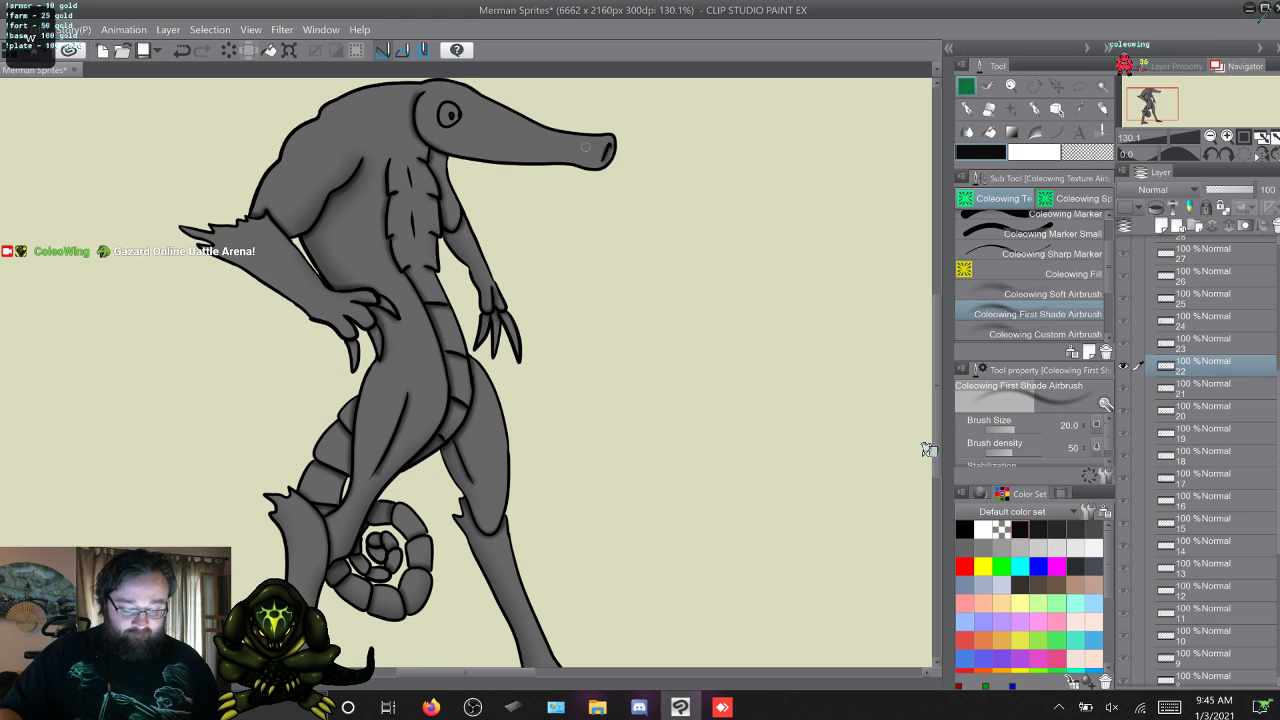
pyautogui.hotkey('alt', ']')
pyautogui.hotkey('alt', ']')
pyautogui.hotkey('alt', '[')
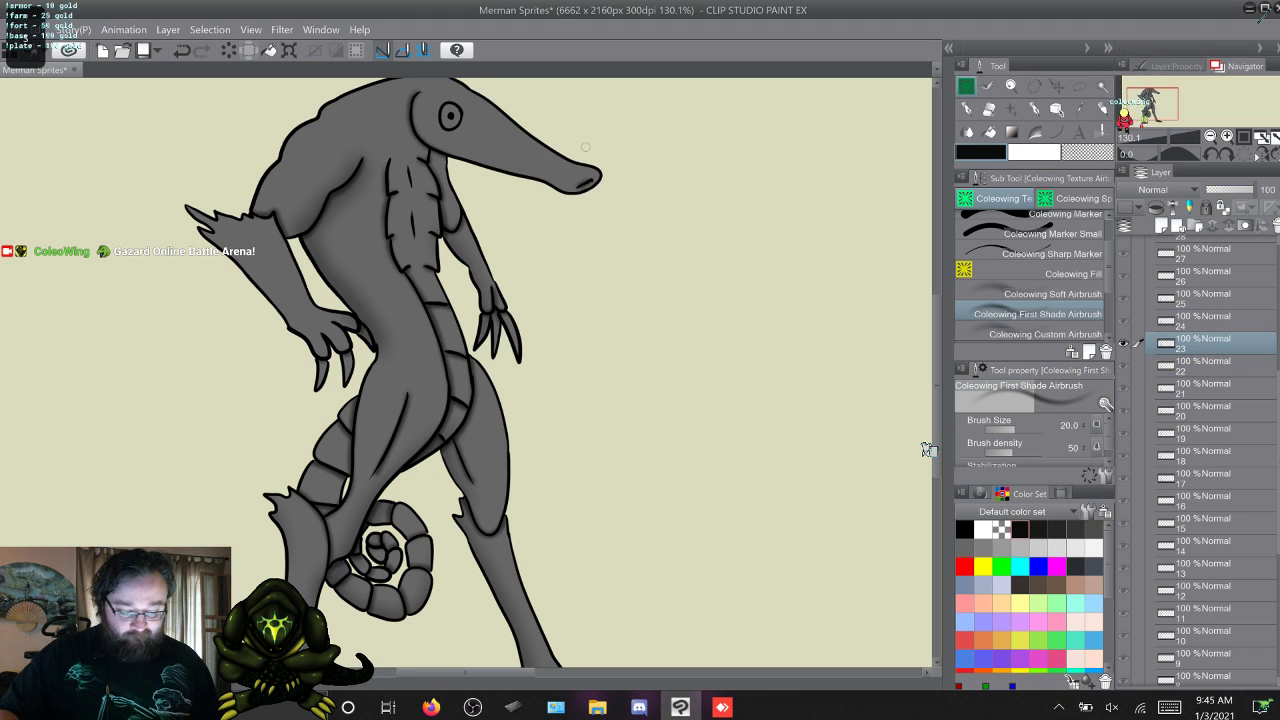
pyautogui.hotkey('alt', ']')
pyautogui.hotkey('alt', '[')
pyautogui.hotkey('alt', ']')
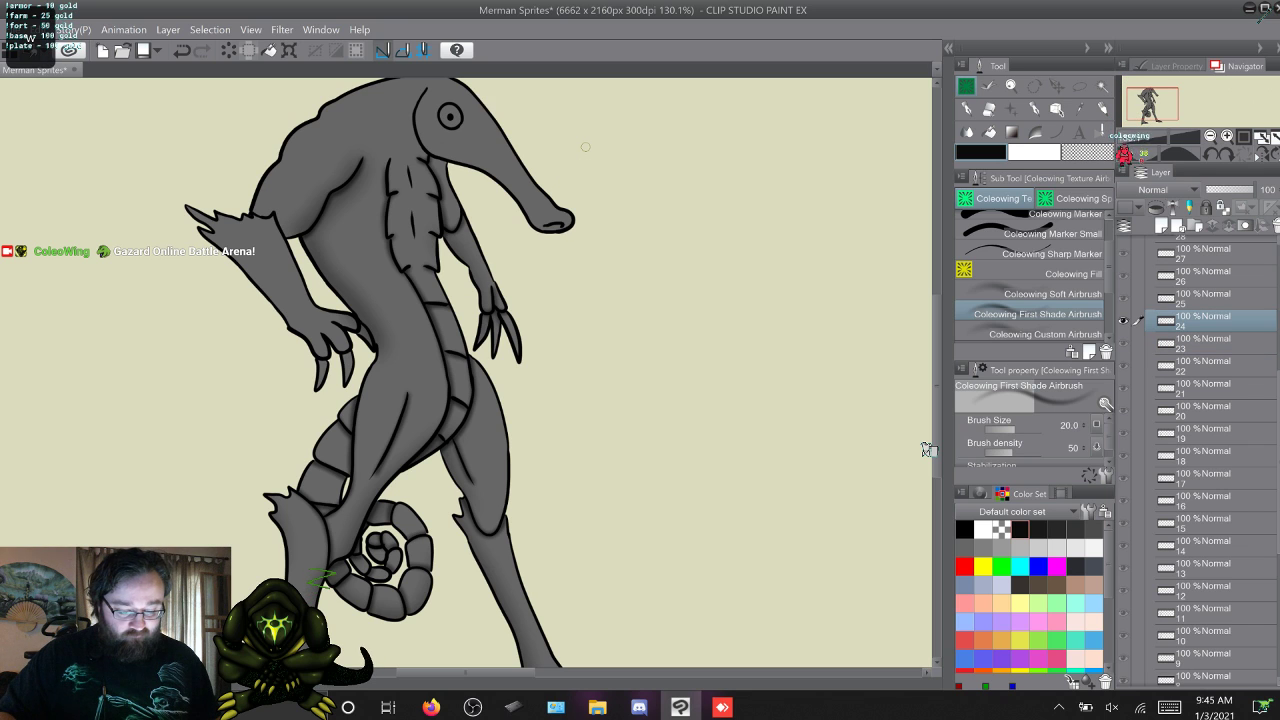
pyautogui.hotkey('alt', ']')
pyautogui.hotkey('alt', '[')
pyautogui.hotkey('alt', ']')
pyautogui.hotkey('alt', ']')
pyautogui.hotkey('alt', '[')
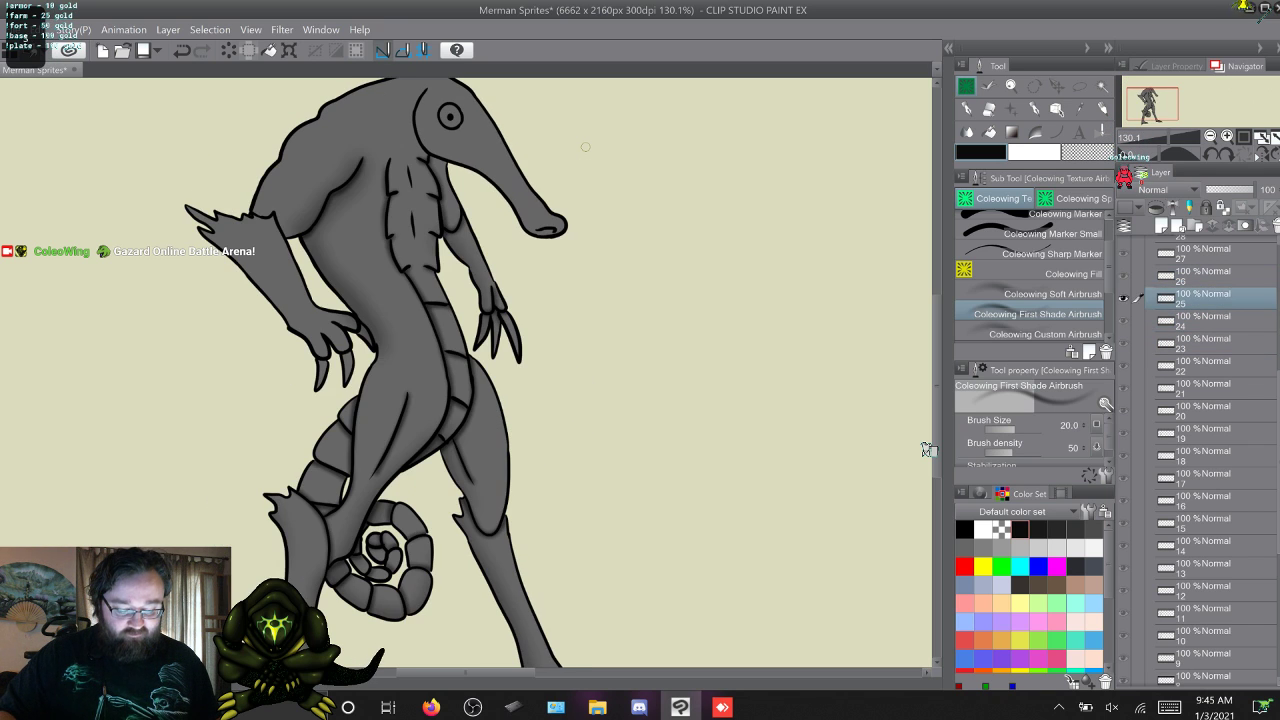
pyautogui.hotkey('alt', '[')
pyautogui.hotkey('alt', '[')
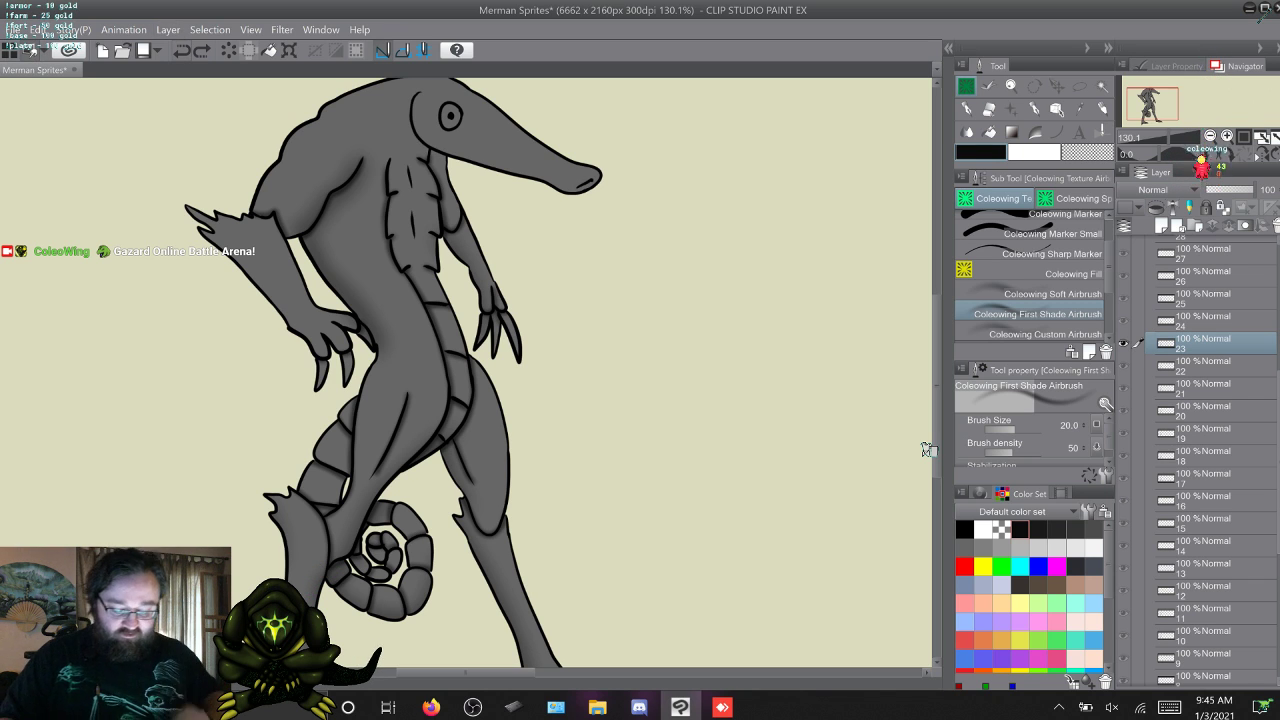
pyautogui.hotkey('alt', ']')
pyautogui.hotkey('alt', ']')
pyautogui.hotkey('alt', '[')
pyautogui.hotkey('alt', '[')
pyautogui.hotkey('alt', '[')
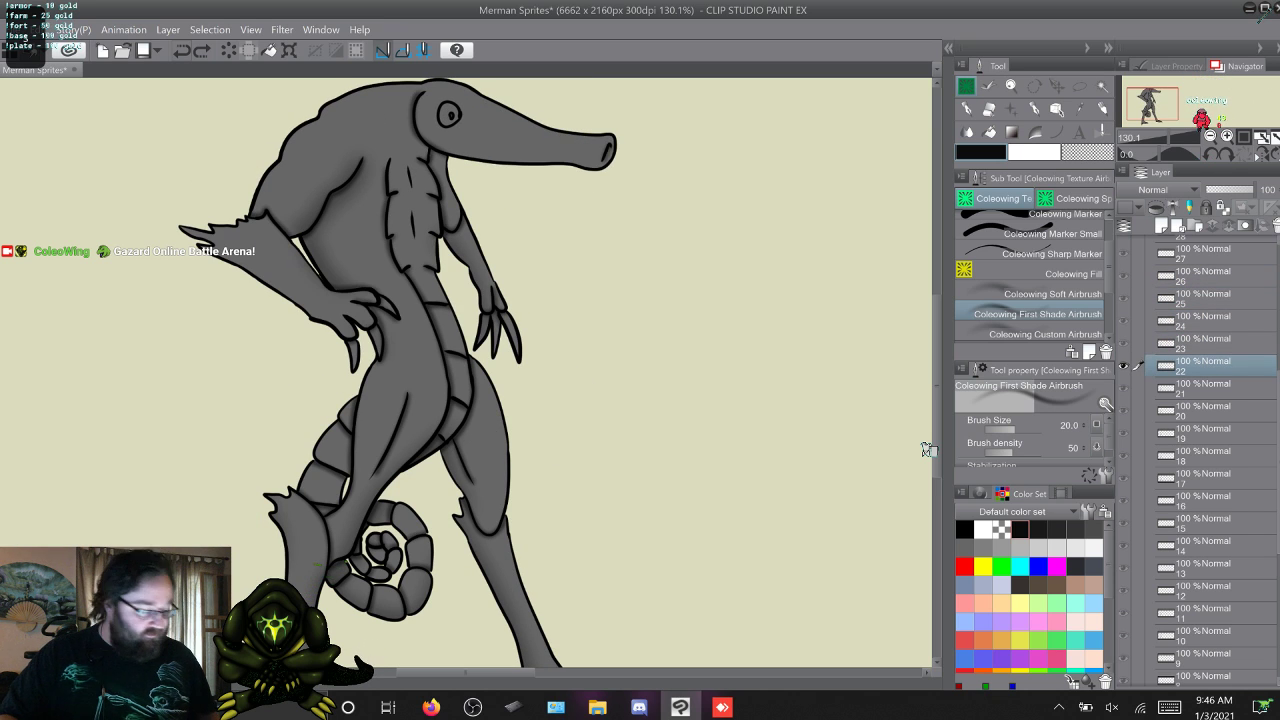
pyautogui.hotkey('alt', ']')
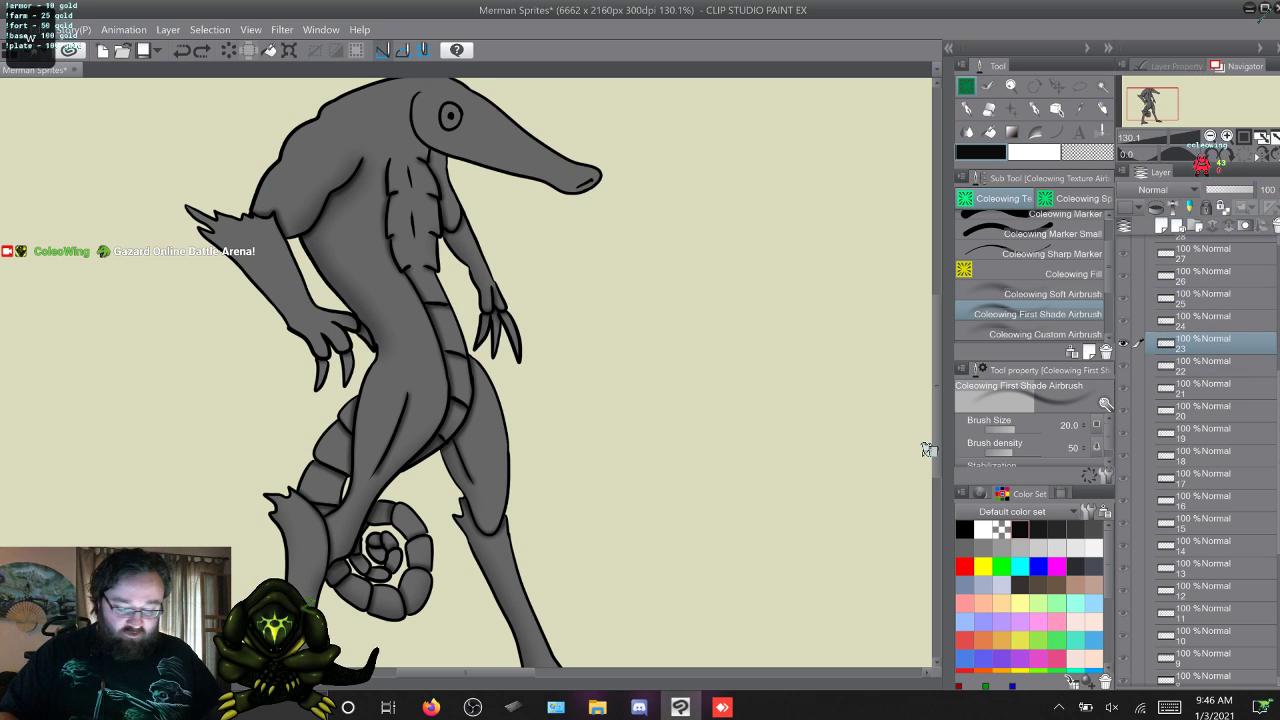
pyautogui.hotkey('alt', ']')
pyautogui.hotkey('alt', ']')
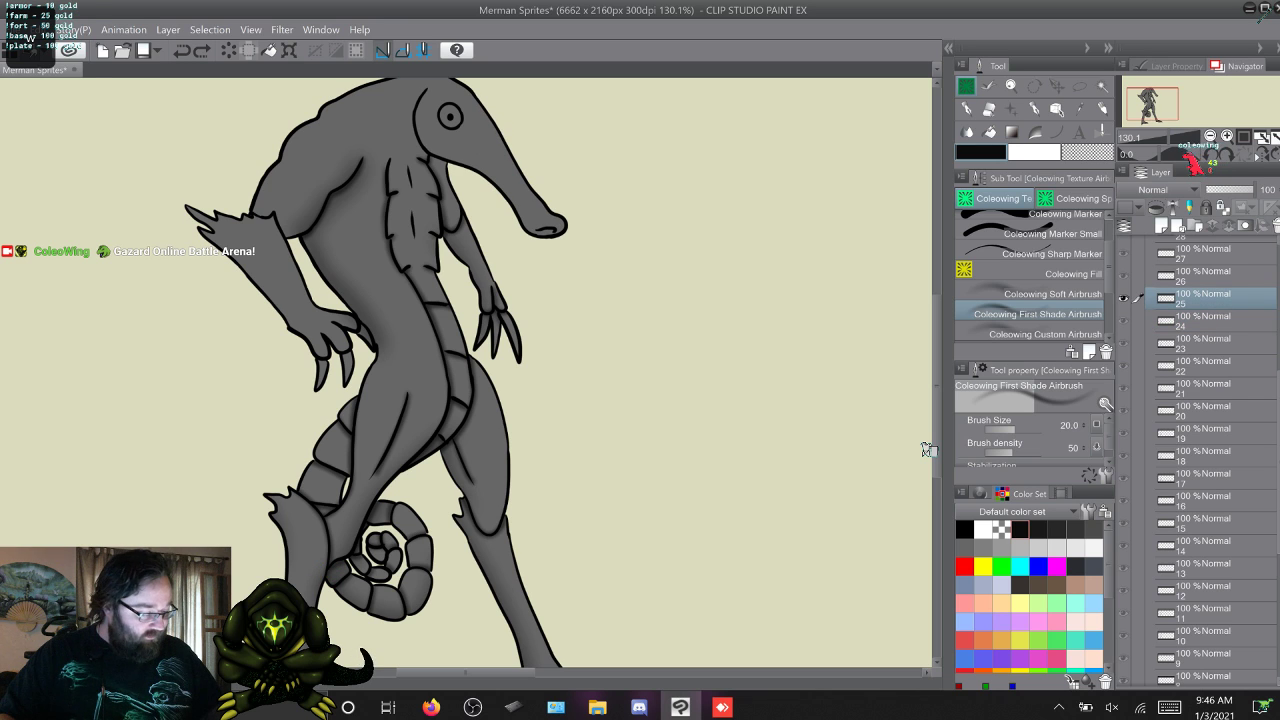
# Delete the shading layers of frames 23, 24 and 25.
pyautogui.keyDown('shift'); pyautogui.click(1203, 343); pyautogui.keyUp('shift')
pyautogui.rightClick(1203, 343)
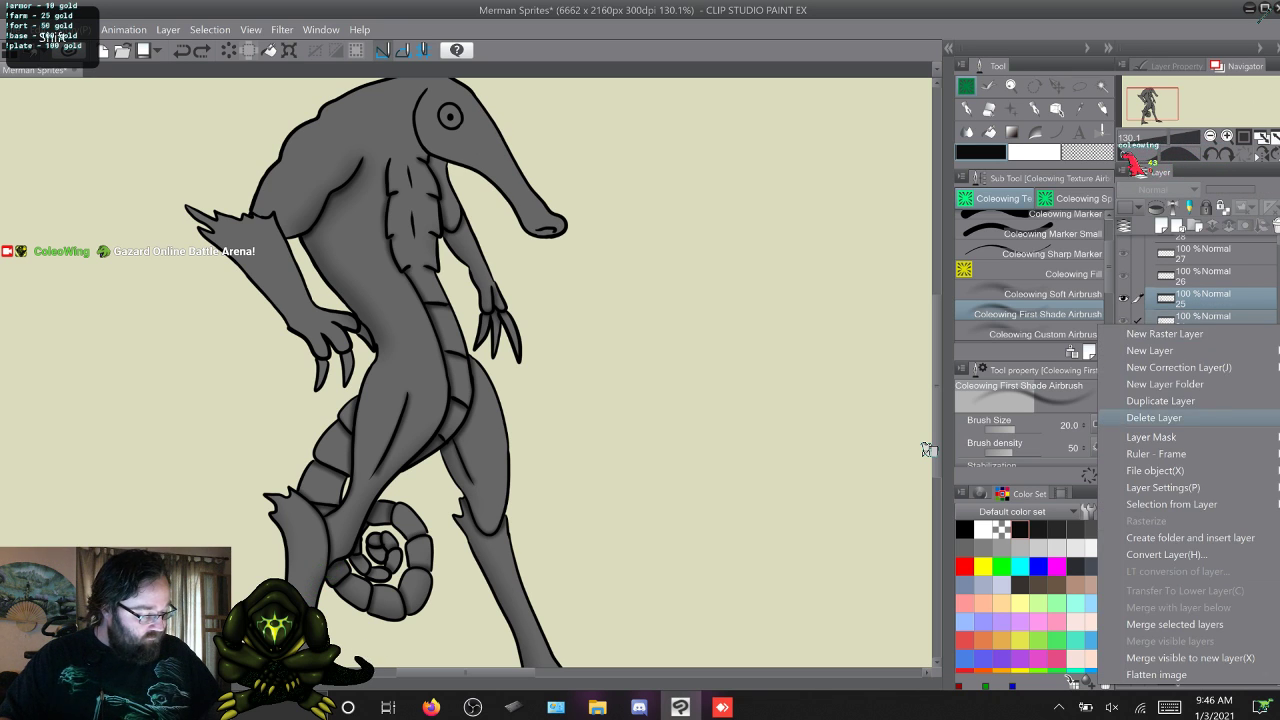
pyautogui.click(1154, 417)
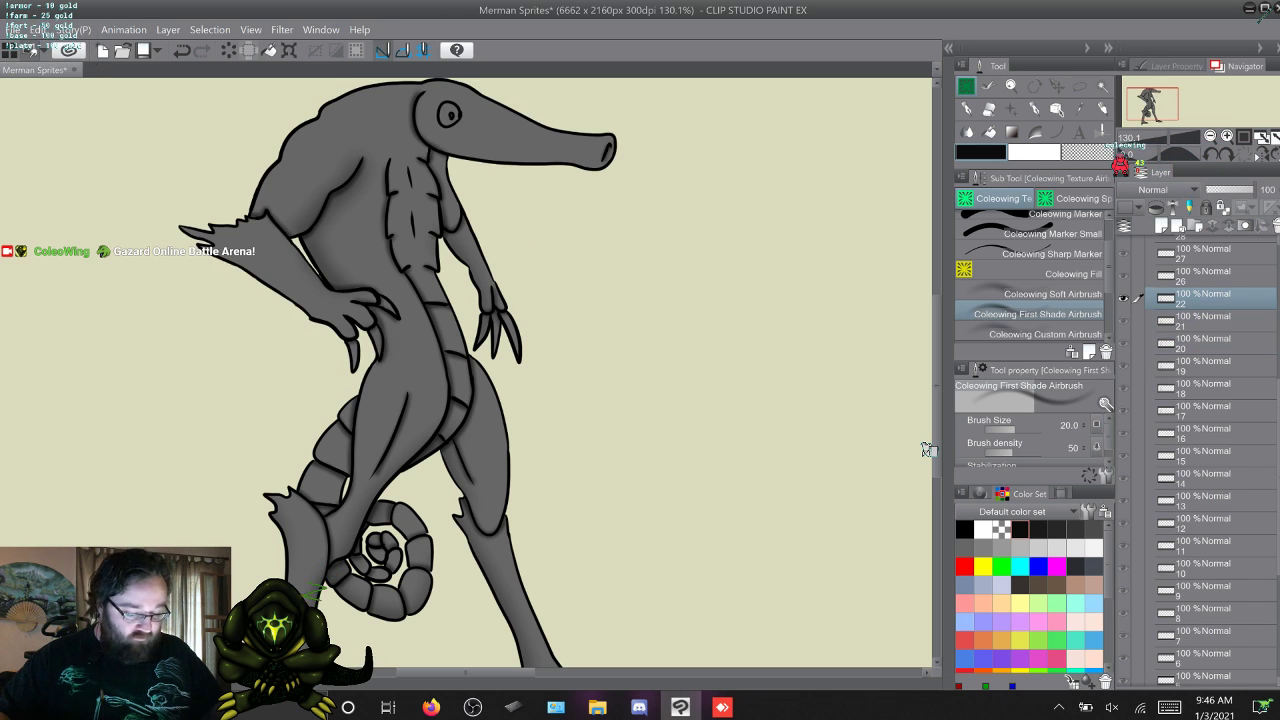
# Try copying frame 22's shading layer to frame 23 and undo the copy.
pyautogui.press('F9')
pyautogui.click(1203, 321)
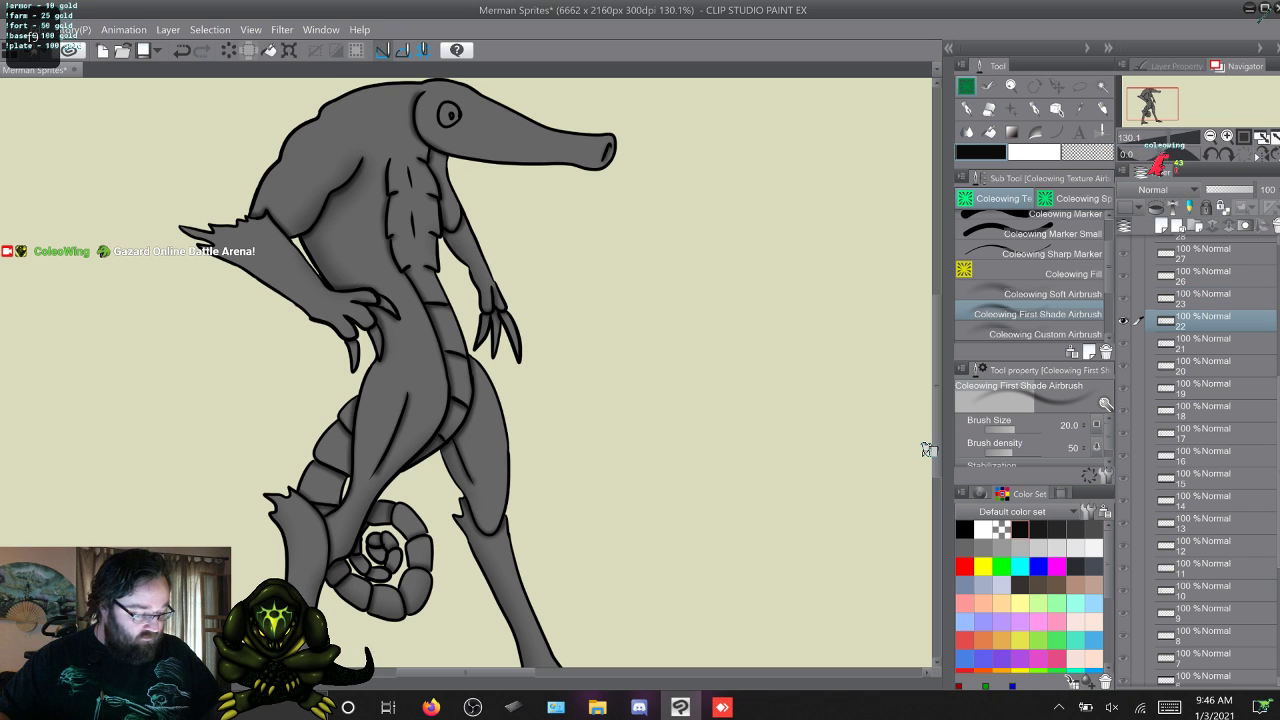
pyautogui.press('F9')
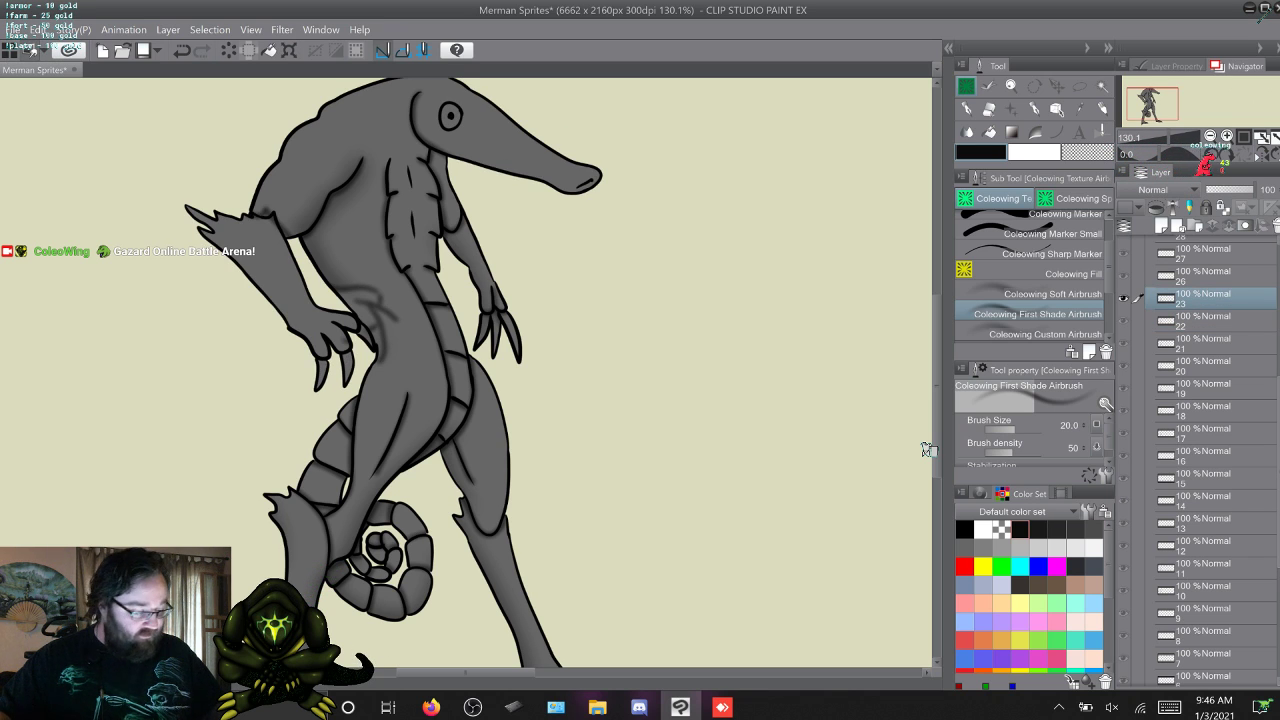
pyautogui.hotkey('ctrl', 'z')
pyautogui.hotkey('ctrl', 'z')
pyautogui.hotkey('ctrl', 'z')
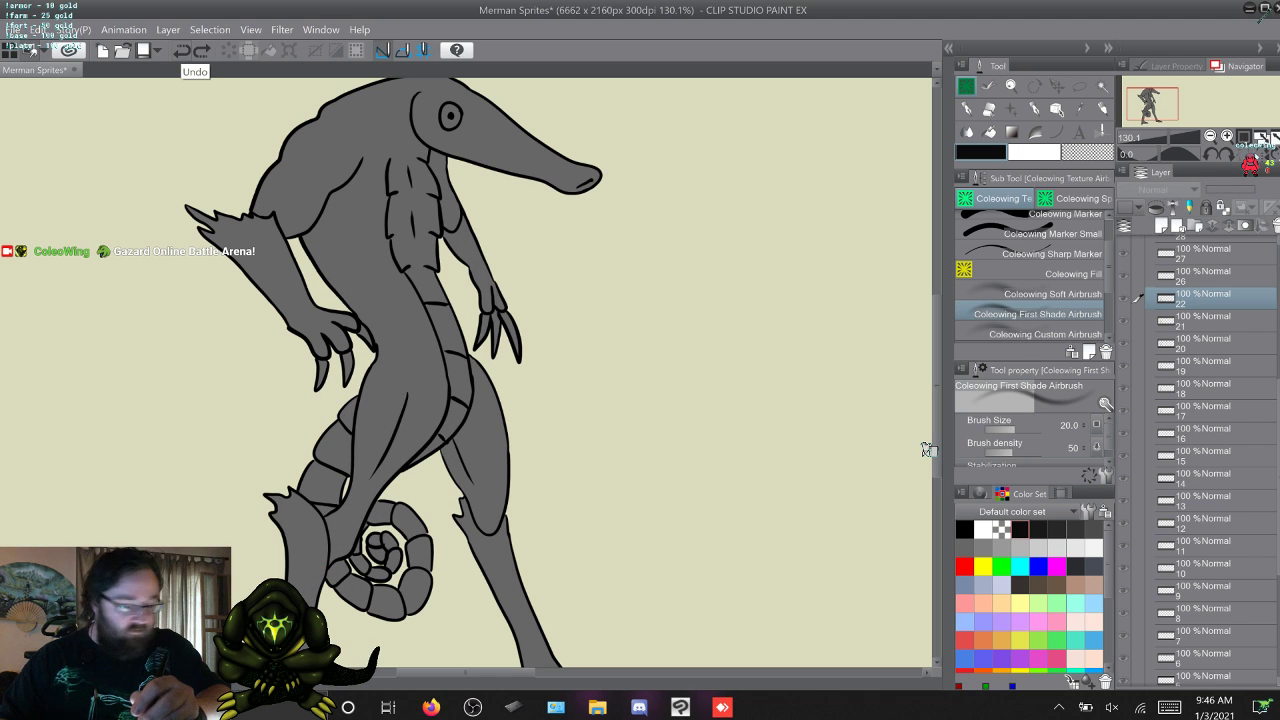
# Restore the deleted shading layers of frames 23 to 25 and go through to frame 25.
pyautogui.hotkey('ctrl', 'y')
pyautogui.hotkey('ctrl', 'y')
pyautogui.hotkey('ctrl', 'y')
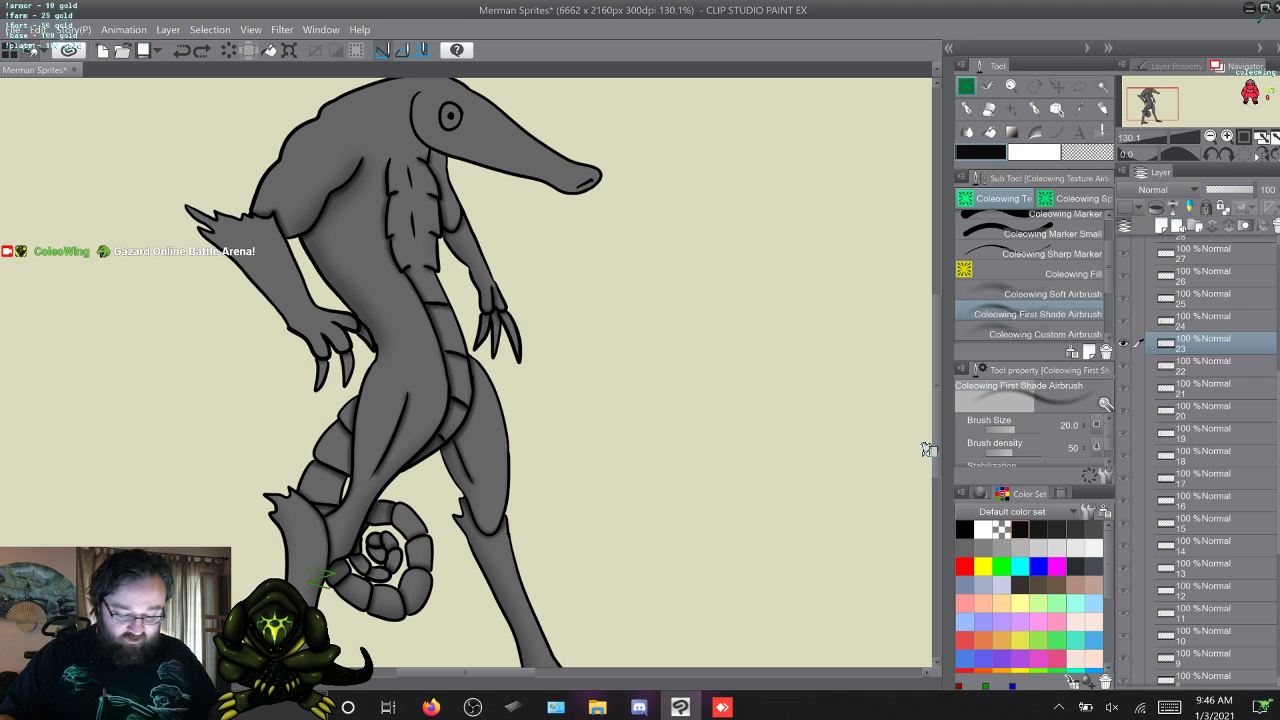
pyautogui.hotkey('alt', ']')
# Try deleting the shading layers of frames 24 and 25, and undo the deletion.
pyautogui.hotkey('alt', ']')
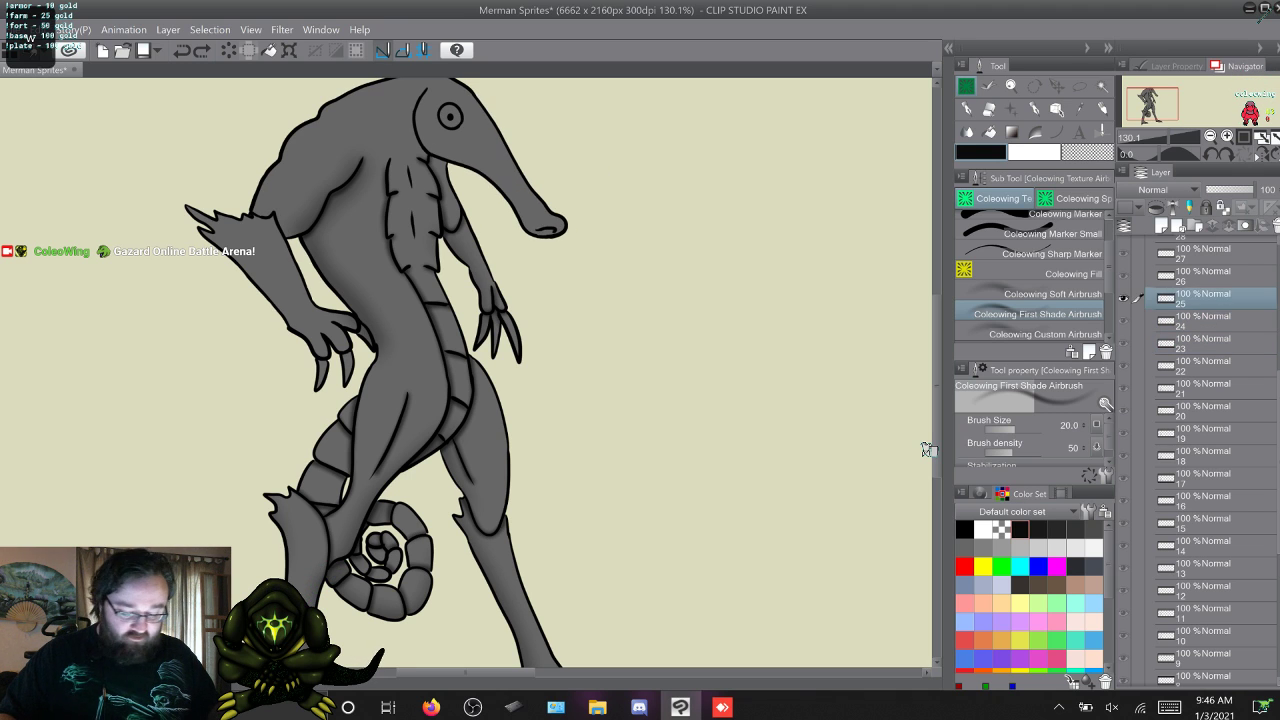
pyautogui.hotkey('alt', ']')
pyautogui.hotkey('alt', '[')
pyautogui.rightClick(1200, 299)
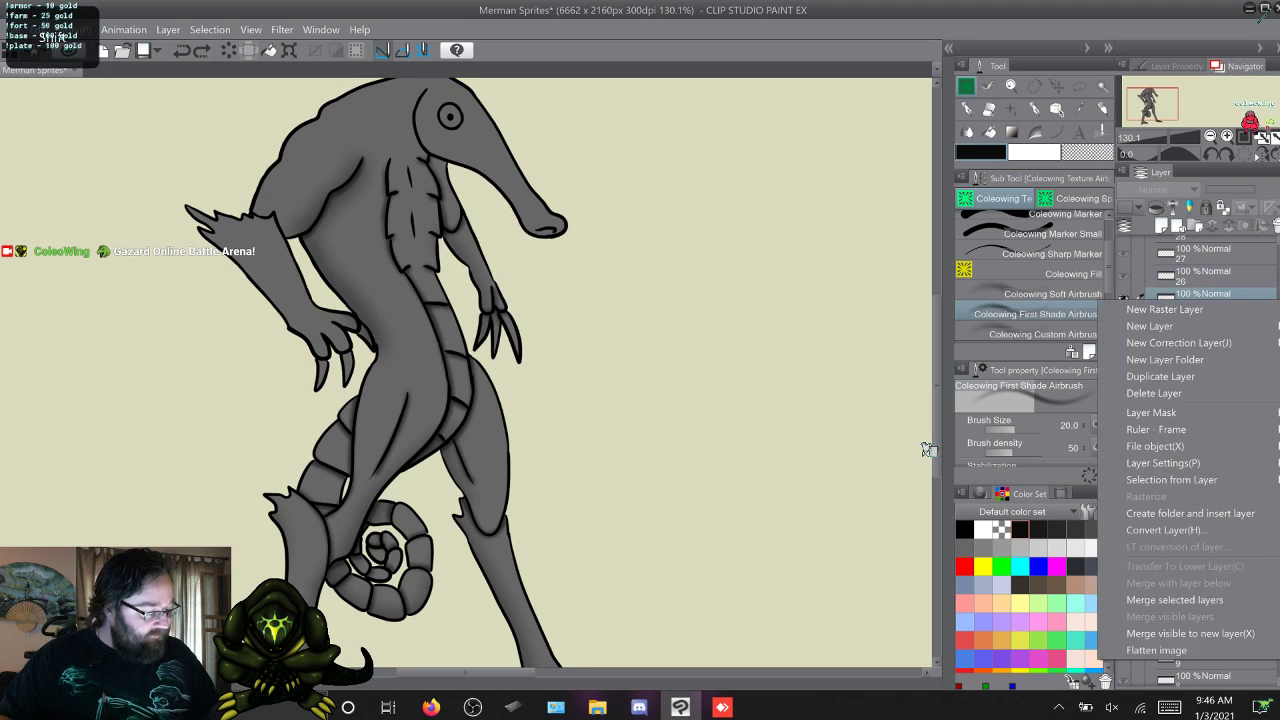
pyautogui.click(1170, 391)
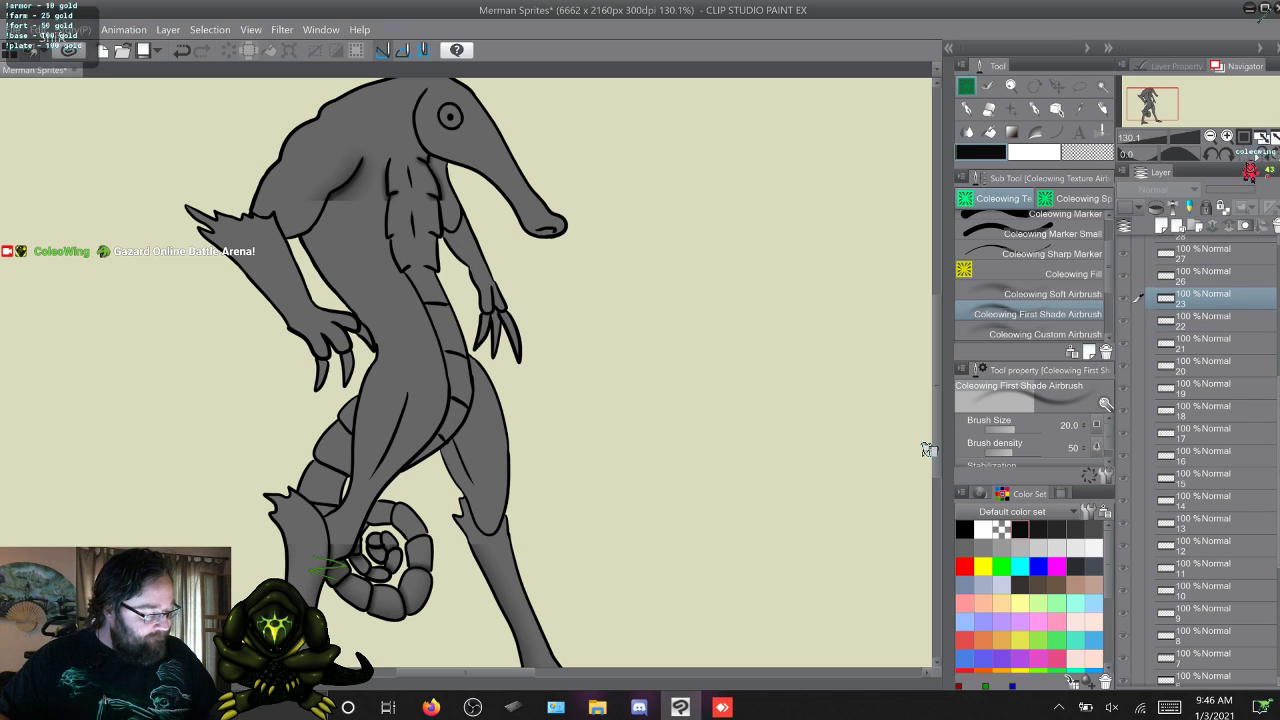
pyautogui.hotkey('ctrl', 'z')
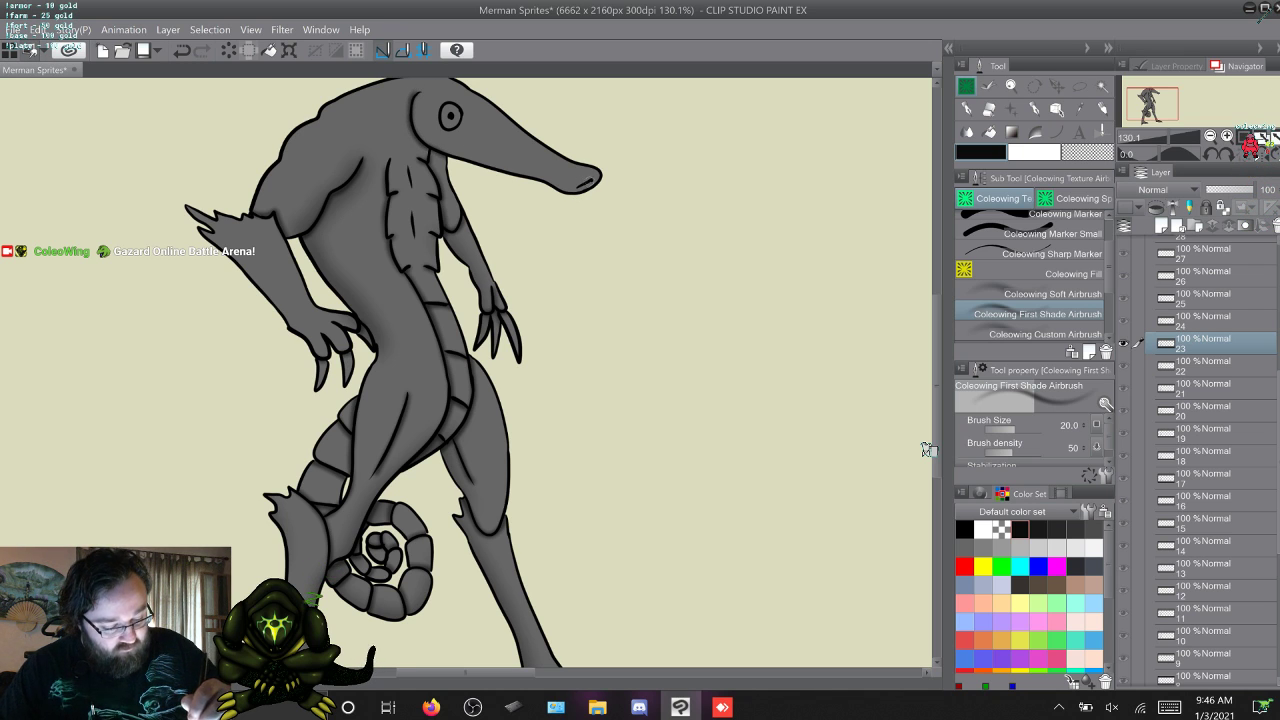
# Step through frames 24 to 26 and back to compare their shading.
pyautogui.press('w')
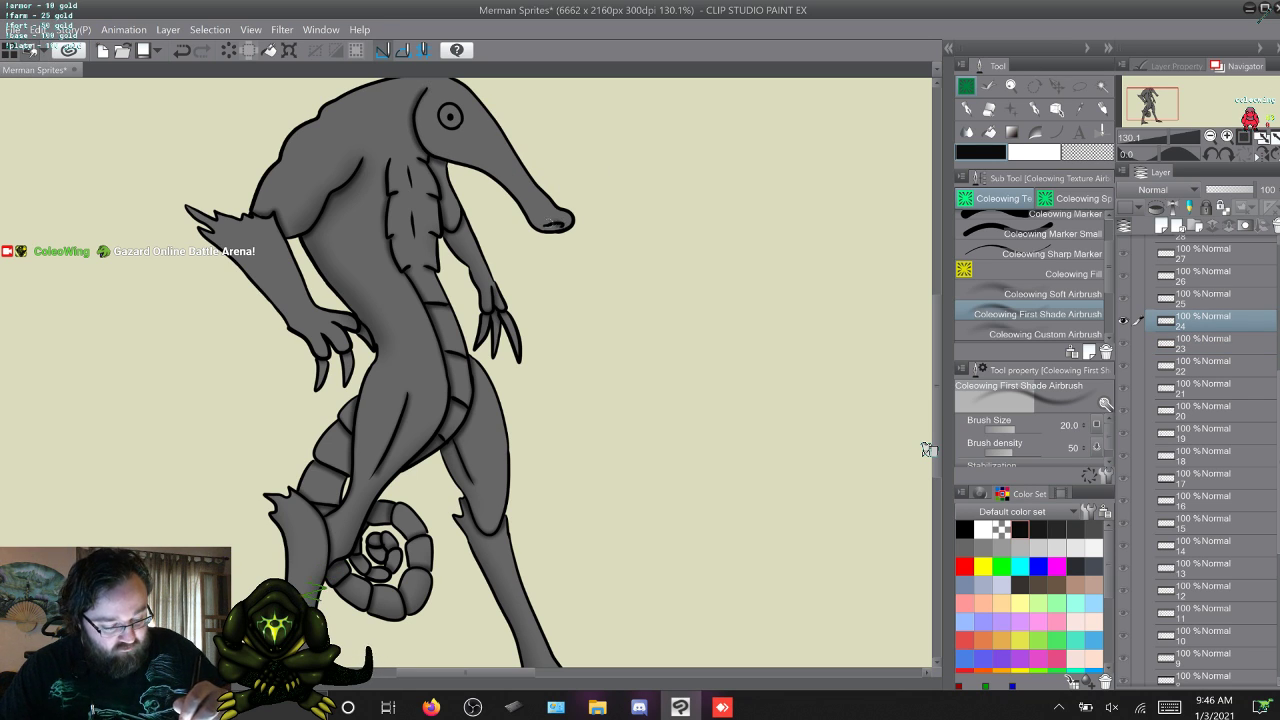
pyautogui.press('w')
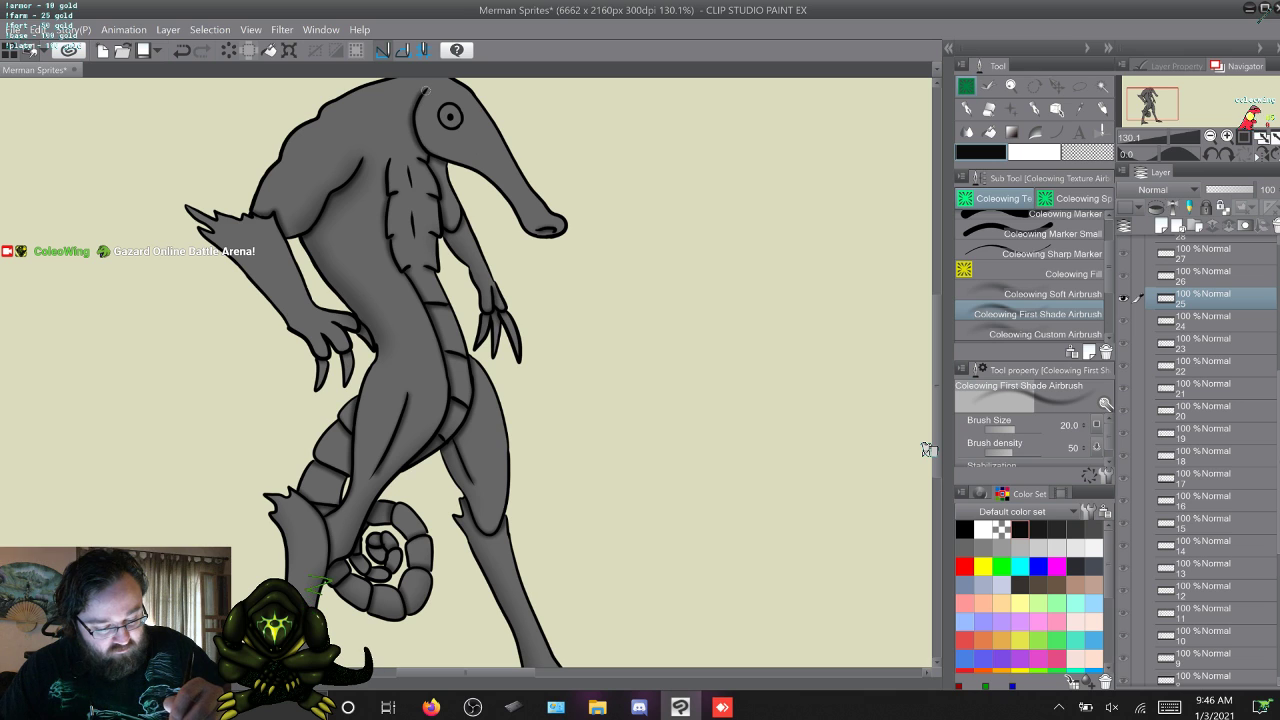
pyautogui.press('w')
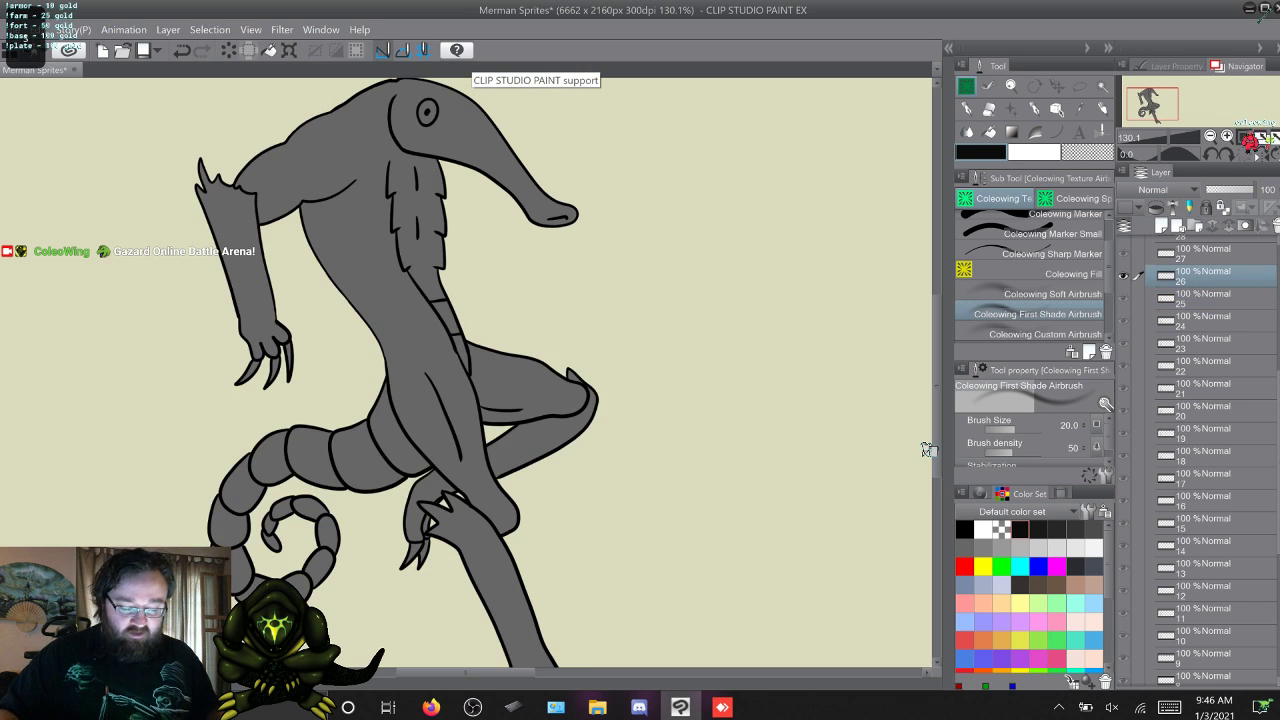
pyautogui.press('s')
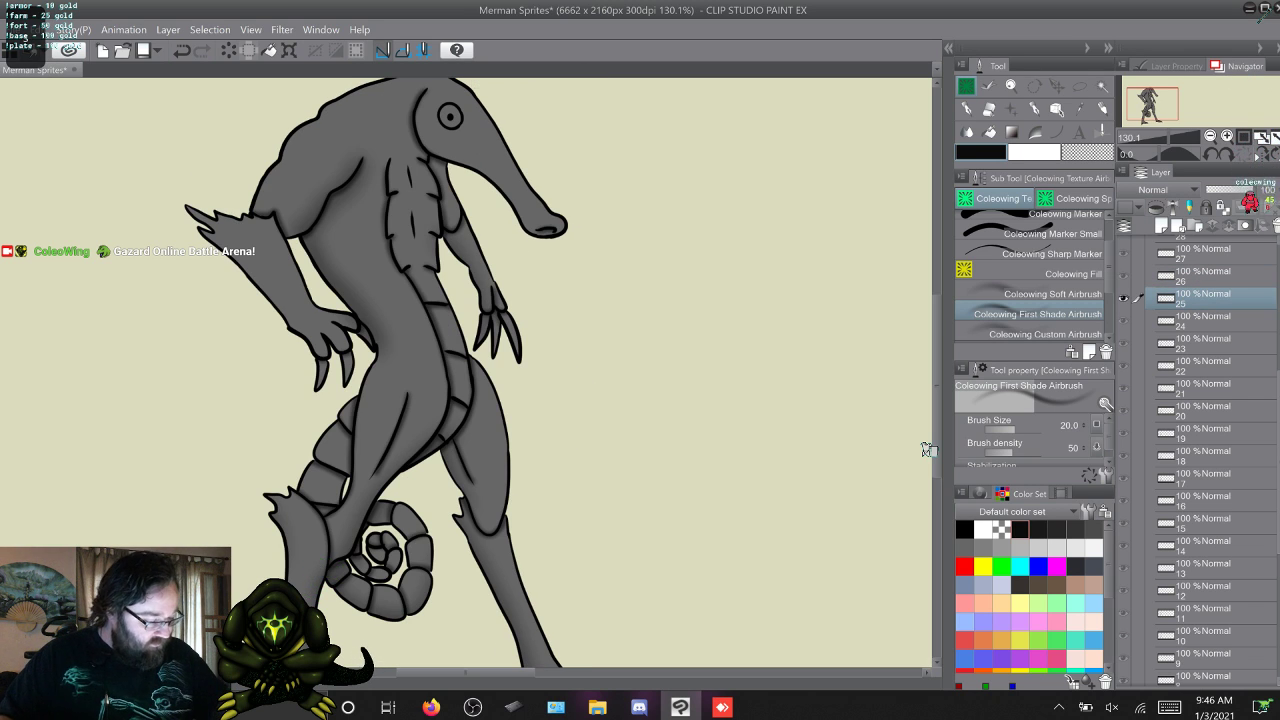
# Switch to the Coleowing Soft Airbrush, return to frame 17 and shade the underside of the head and snout on frames 17 to 19.
pyautogui.press(',')
pyautogui.press('s')
pyautogui.press('s')
pyautogui.press('s')
pyautogui.press('s')
pyautogui.press('s')
pyautogui.press('s')
pyautogui.press('s')
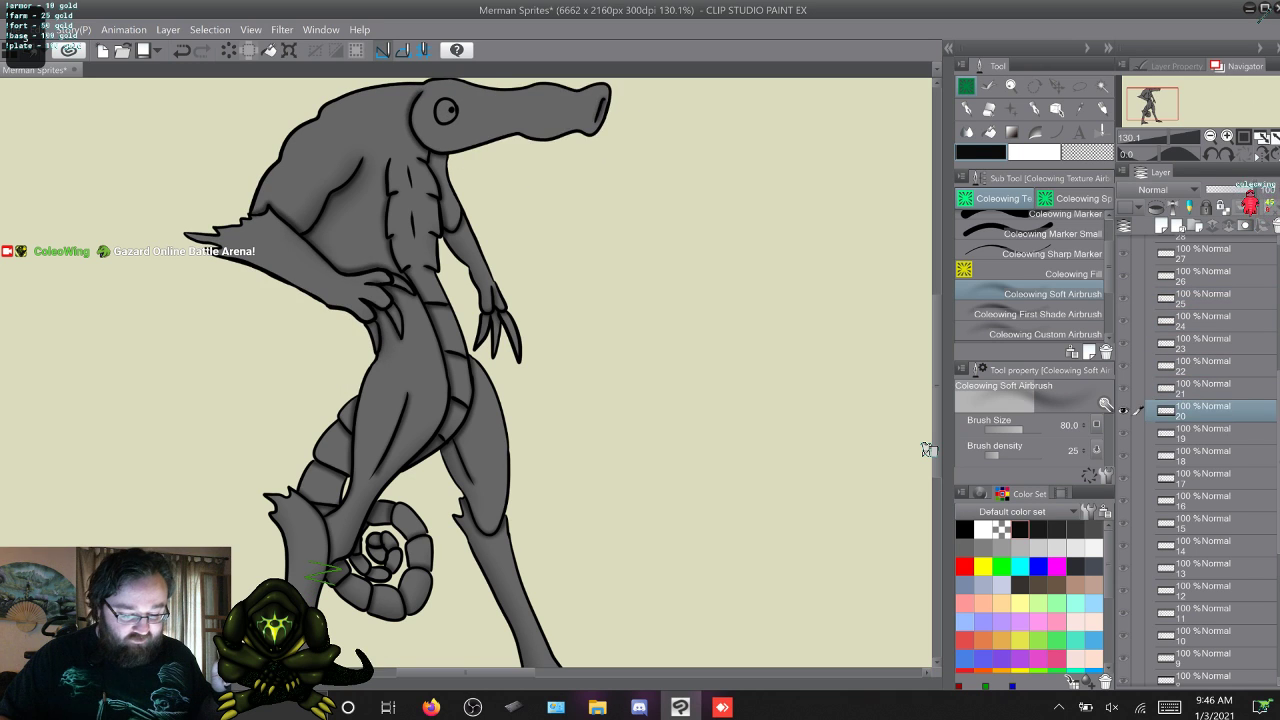
pyautogui.press('s')
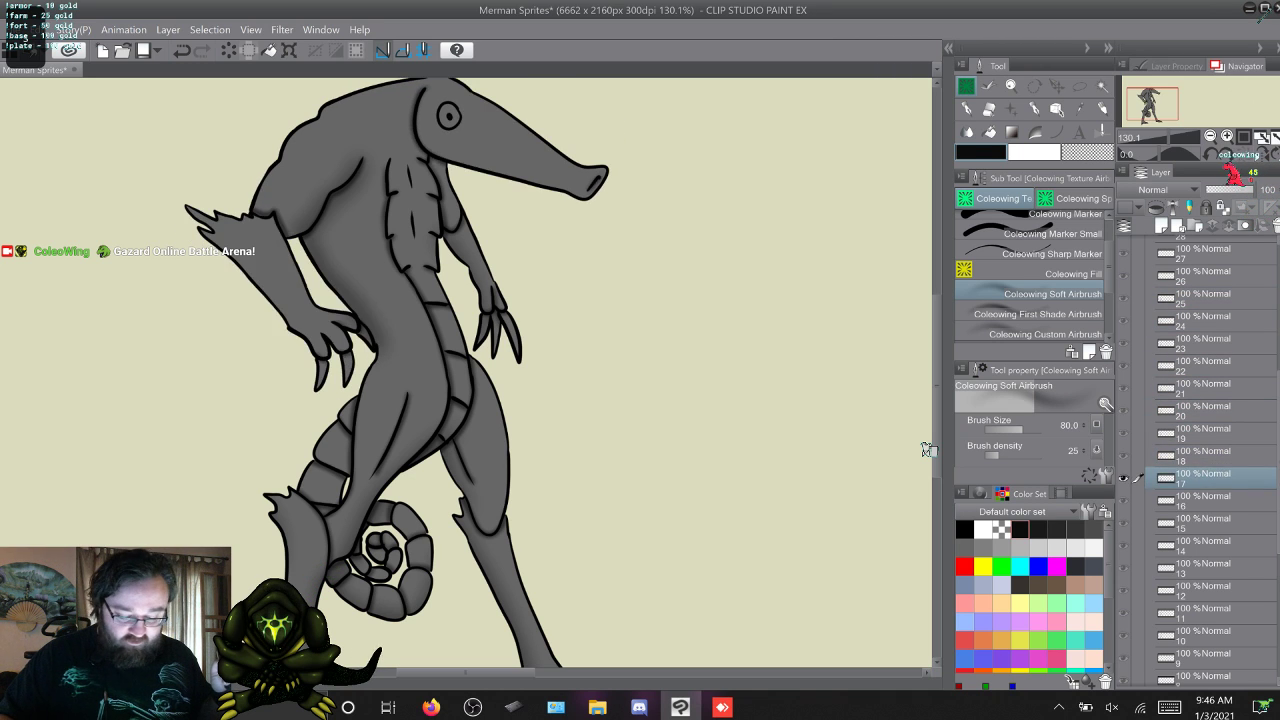
pyautogui.press('s')
pyautogui.press('w')
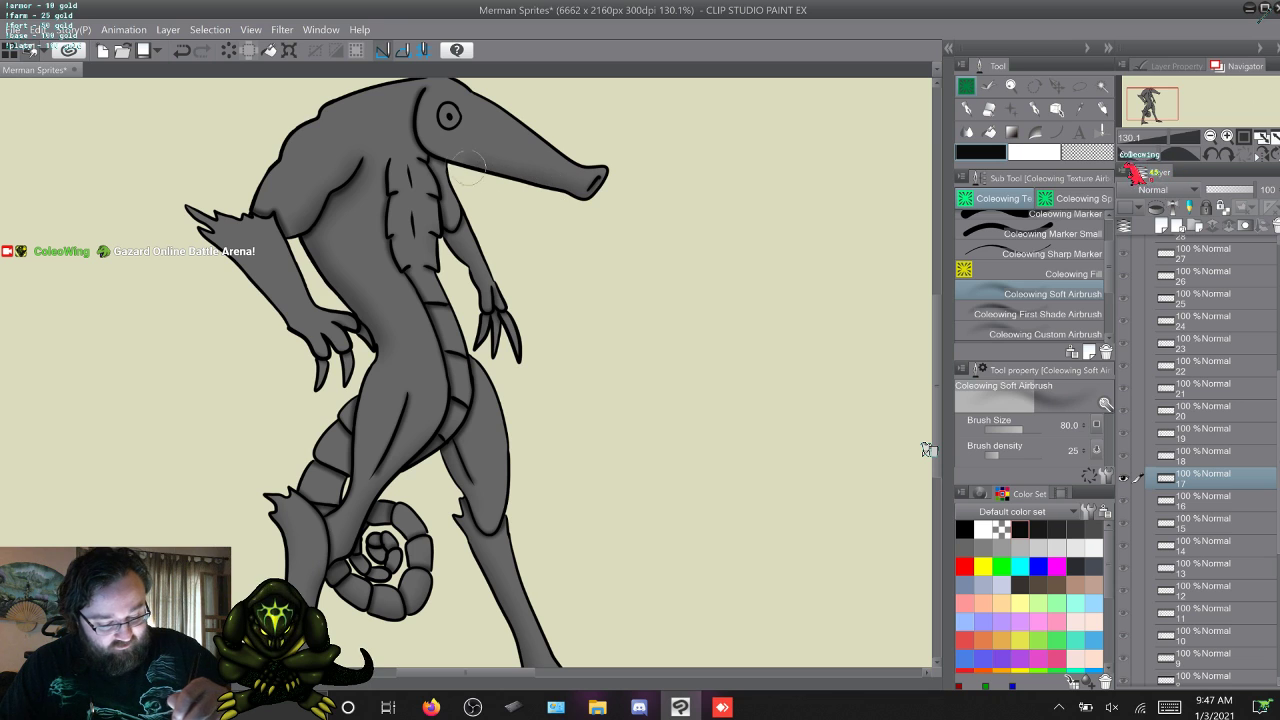
pyautogui.press('w')
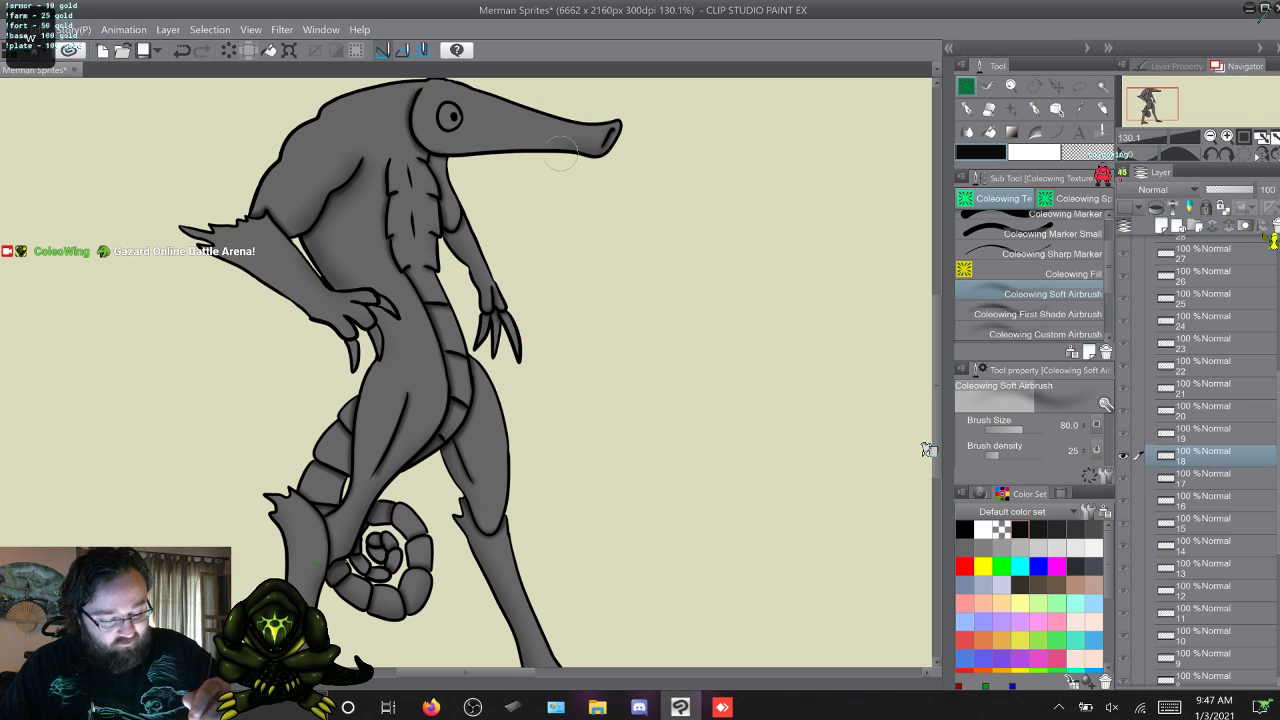
pyautogui.press('w')
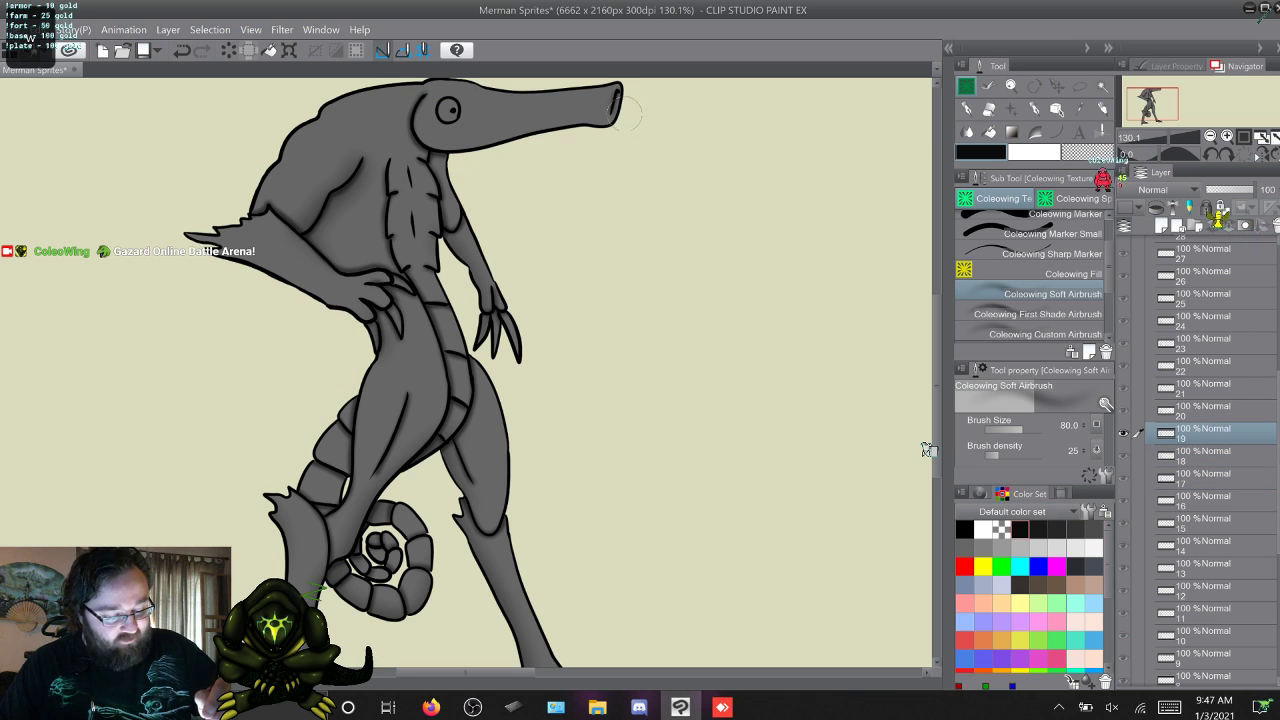
# Shade the underside of the snout and head on frames 20 to 25 with the Coleowing Soft Airbrush.
pyautogui.press('w')
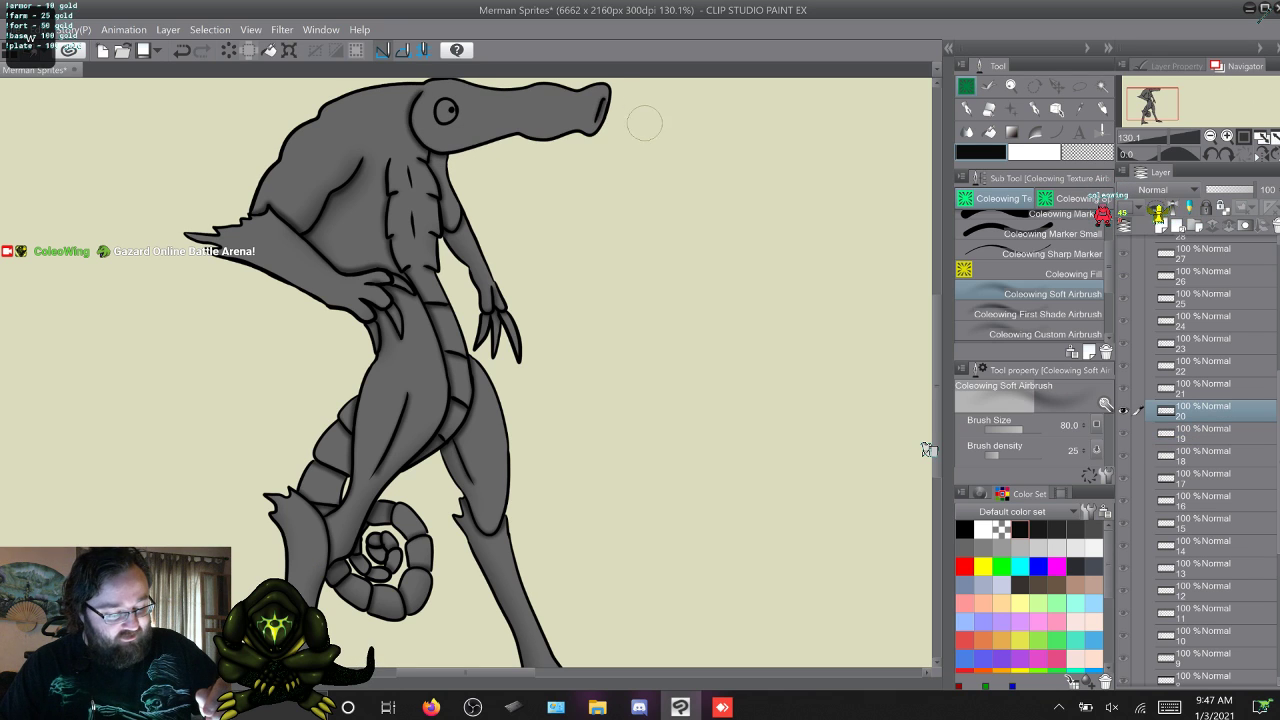
pyautogui.moveTo(615, 120); pyautogui.dragTo(553, 133)
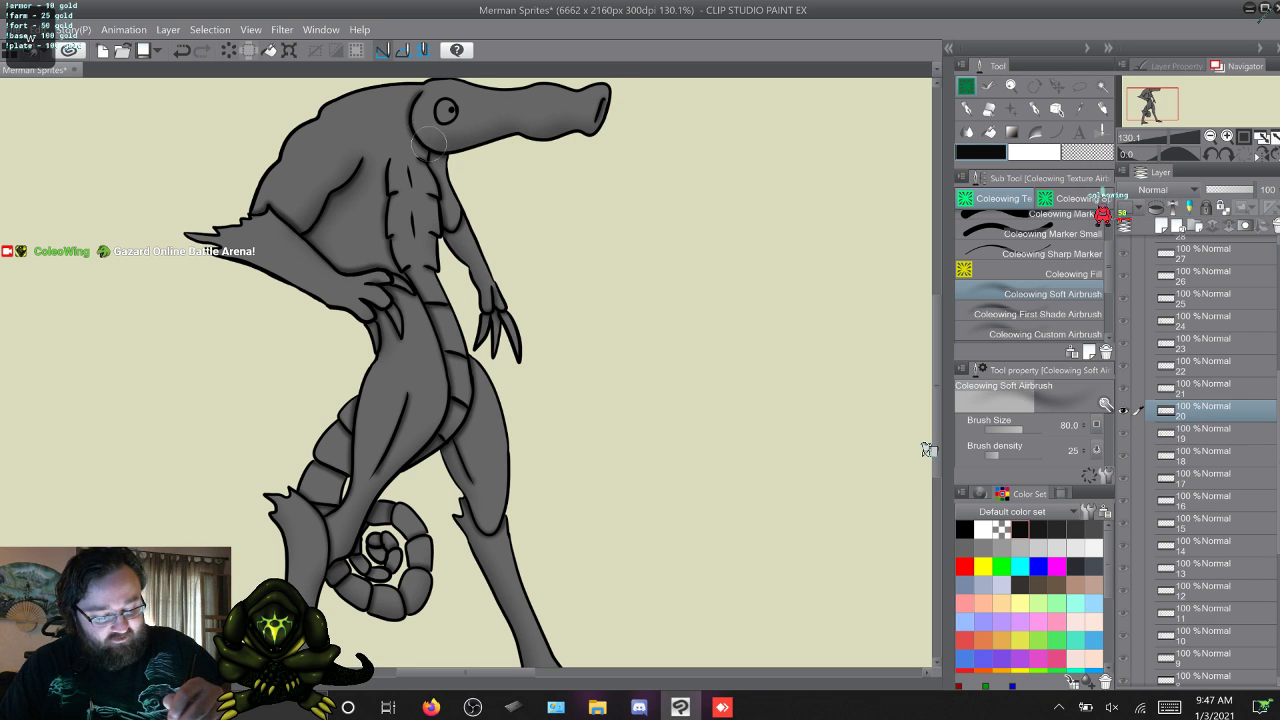
pyautogui.press('w')
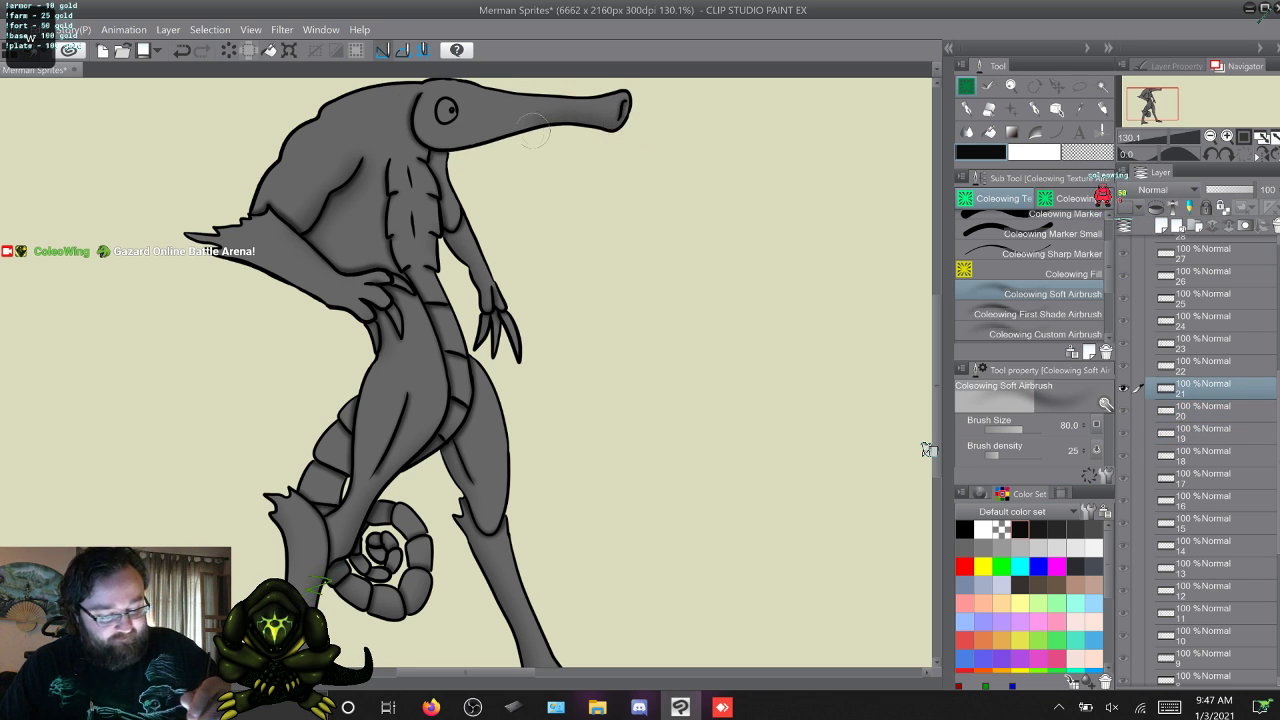
pyautogui.moveTo(533, 130); pyautogui.dragTo(455, 145)
pyautogui.press('w')
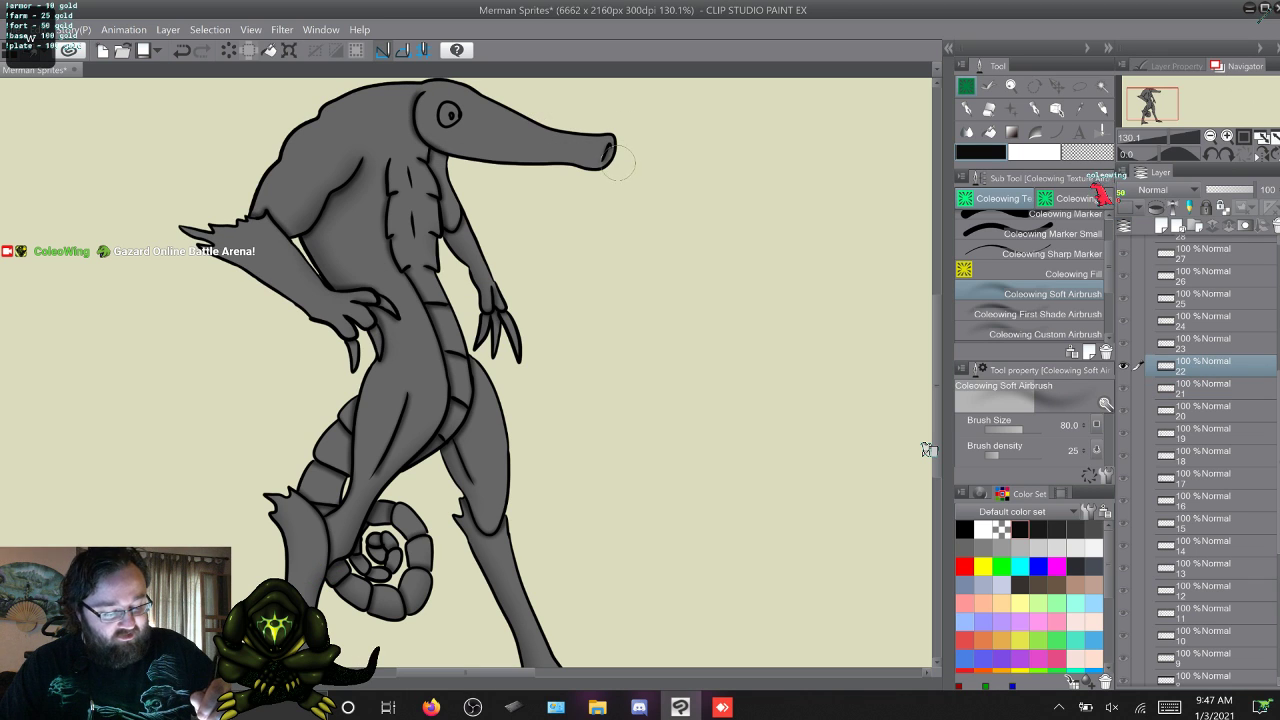
pyautogui.moveTo(617, 158)
pyautogui.mouseDown()
pyautogui.moveTo(490, 160)
pyautogui.moveTo(425, 145)
pyautogui.mouseUp()
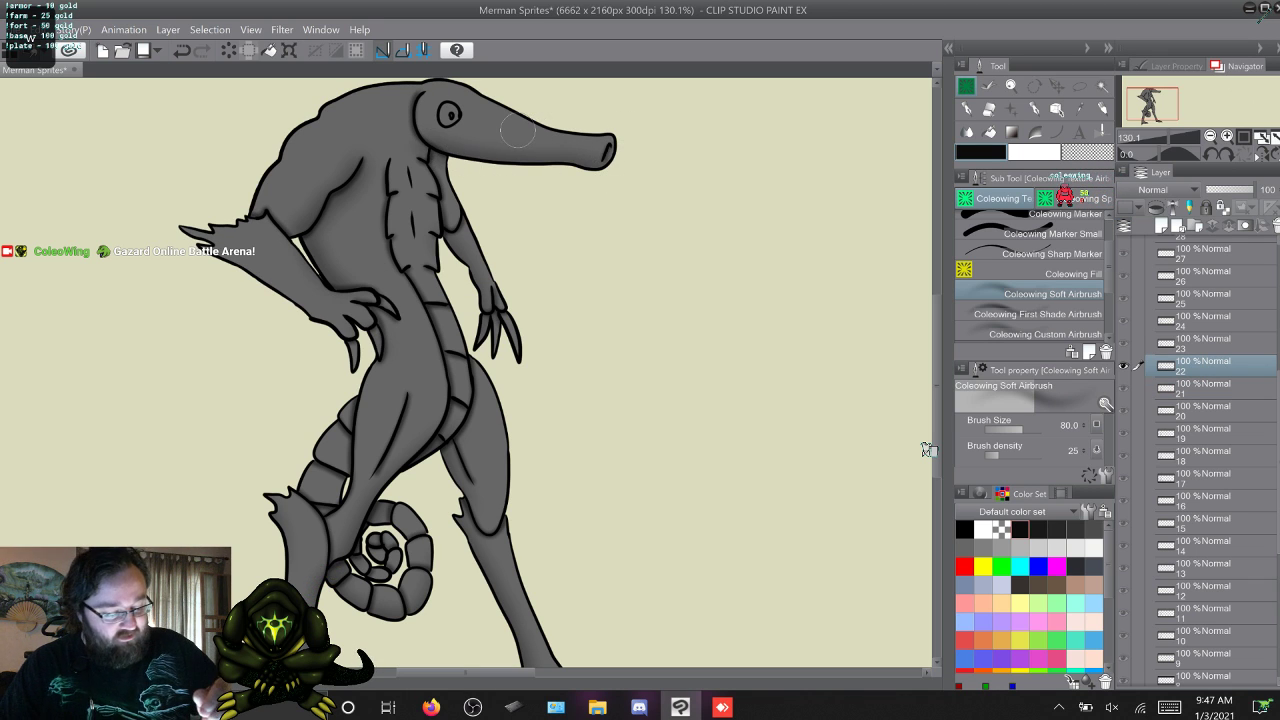
pyautogui.press('w')
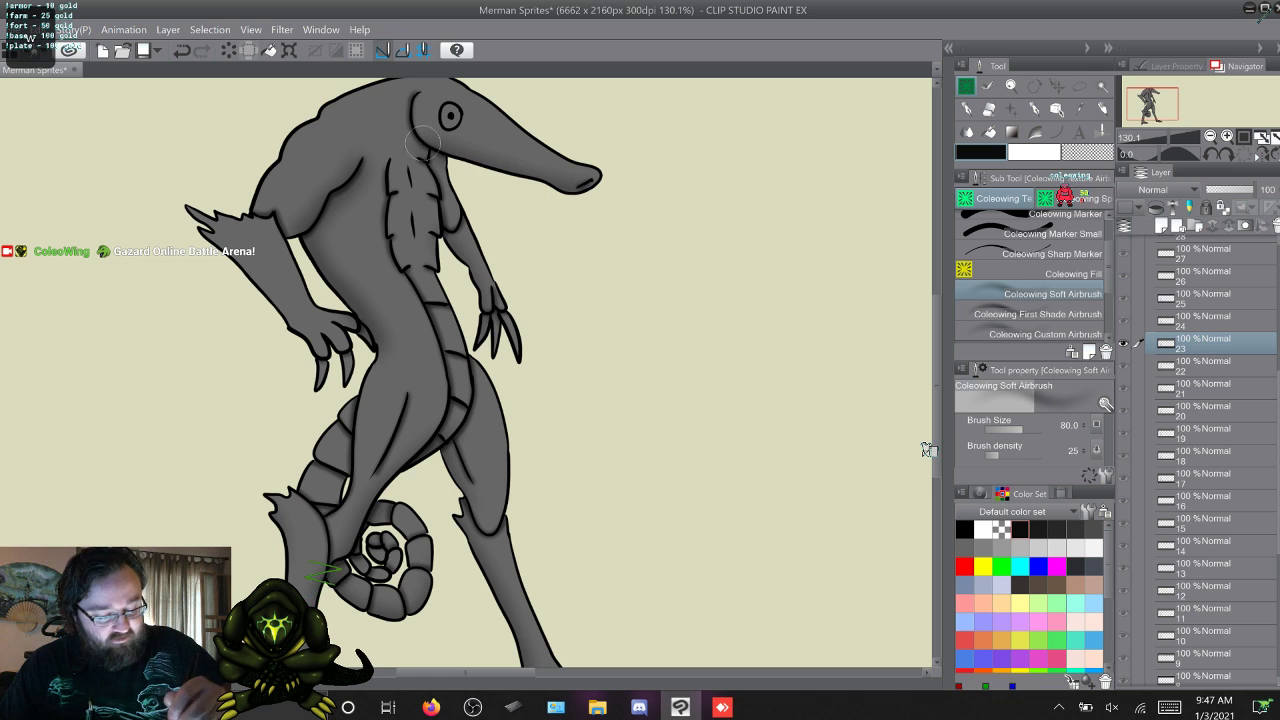
pyautogui.press('w')
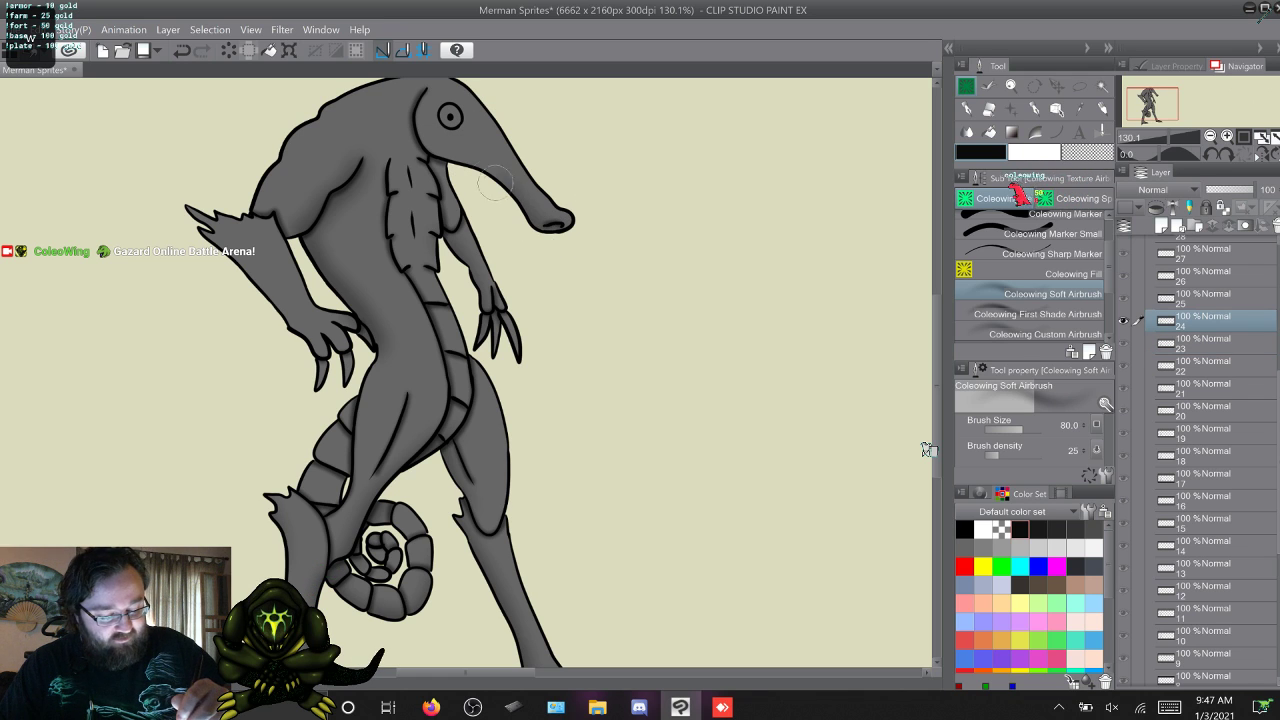
pyautogui.press('w')
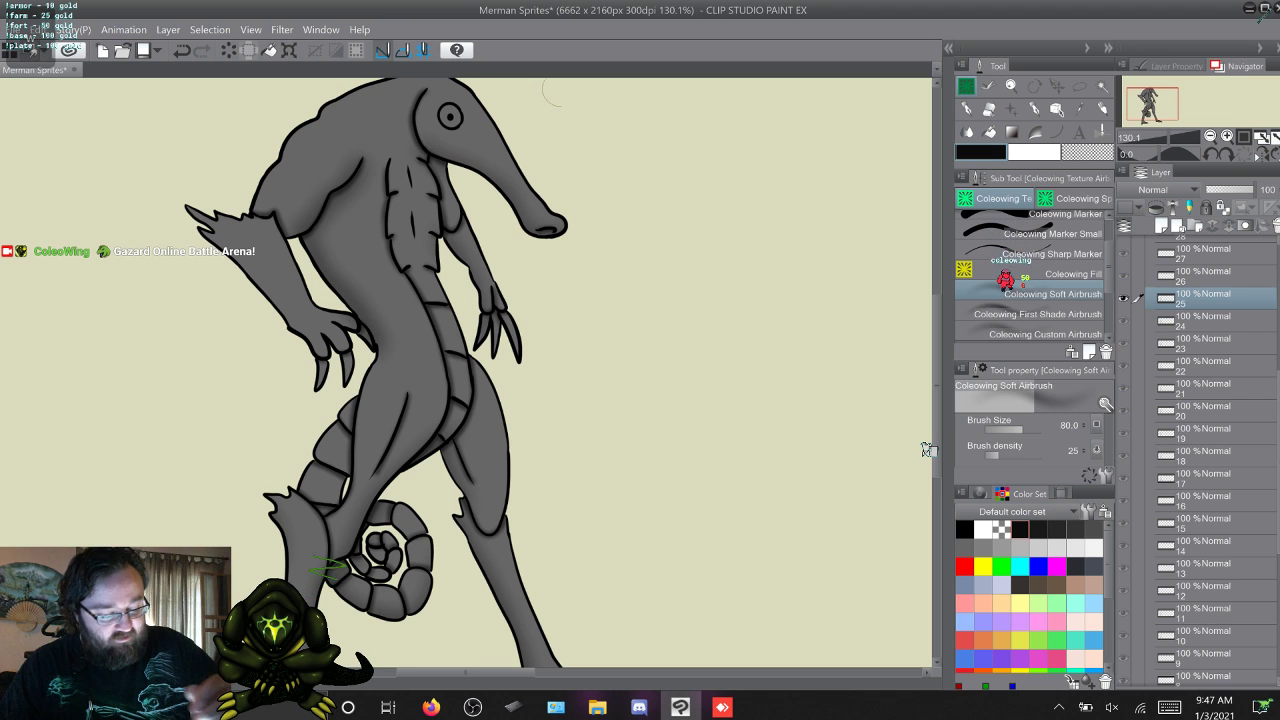
pyautogui.press('w')
# Return to frame 17 and softly shade the lower edge of the near forearm on frames 17 to 19.
pyautogui.press('s')
pyautogui.press('s')
pyautogui.press('s')
pyautogui.press('s')
pyautogui.press('s')
pyautogui.press('s')
pyautogui.press('s')
pyautogui.press('s')
pyautogui.press('s')
pyautogui.press('s')
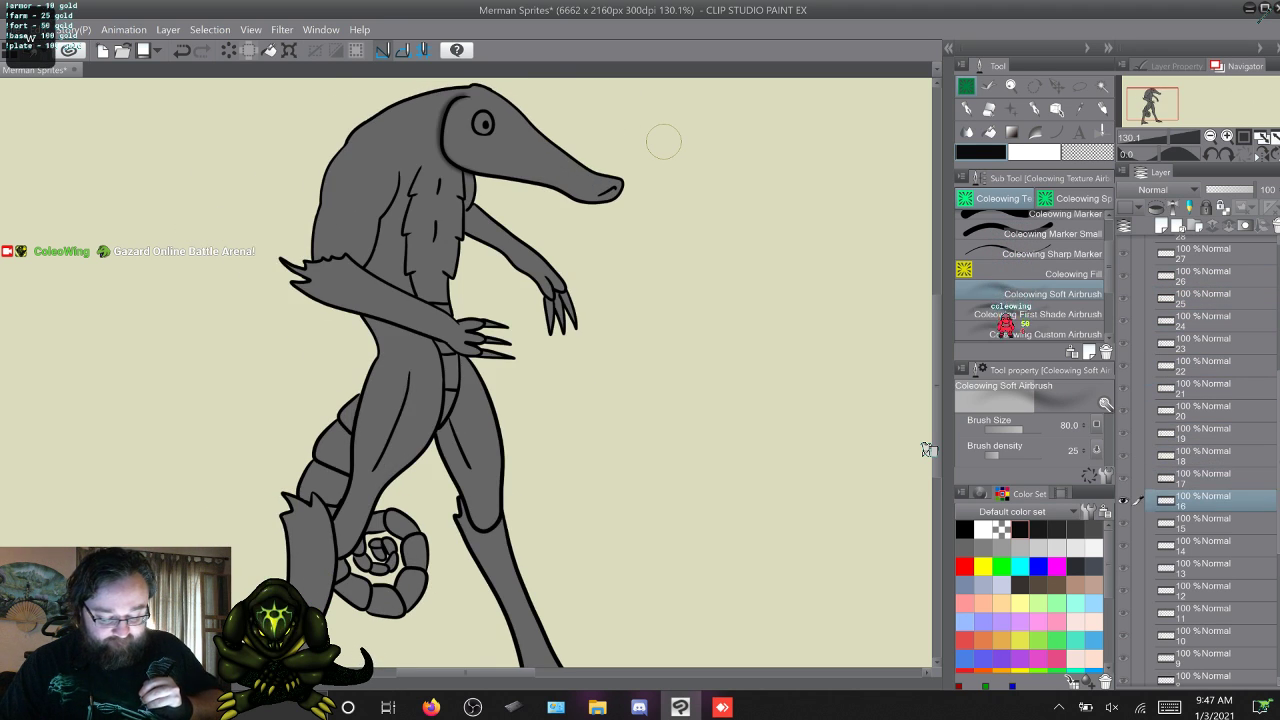
pyautogui.press('w')
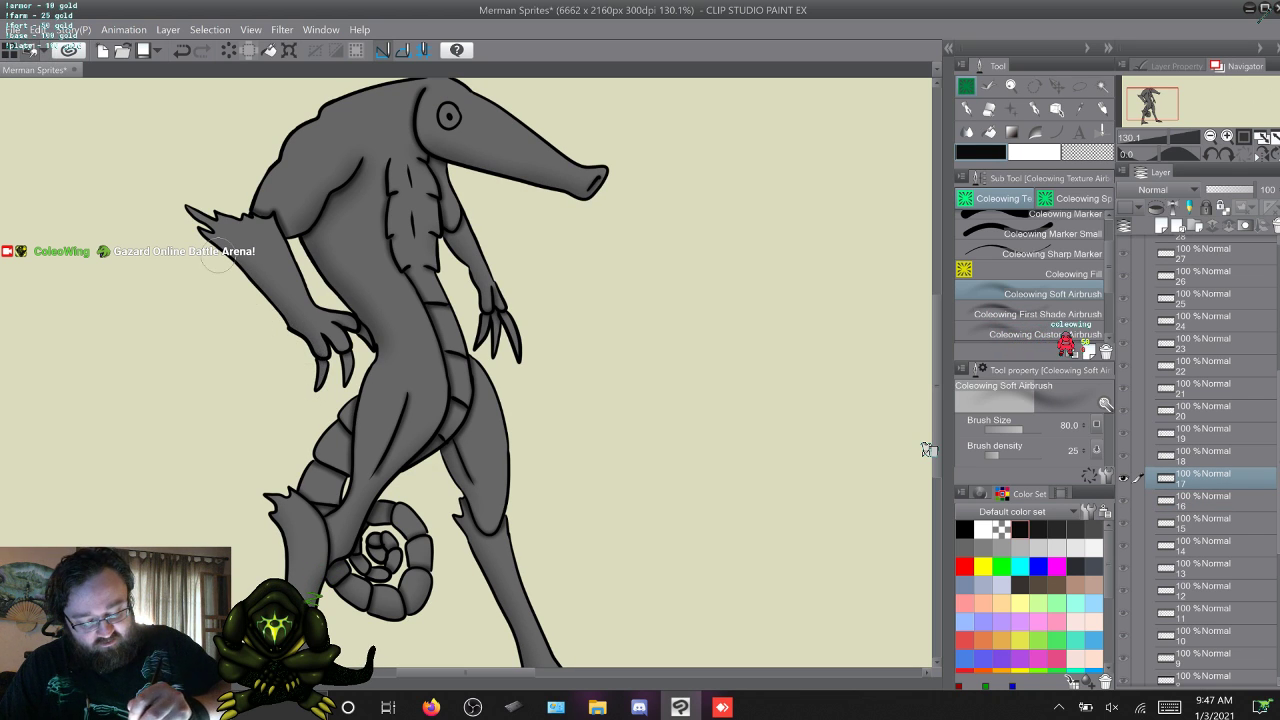
pyautogui.press('w')
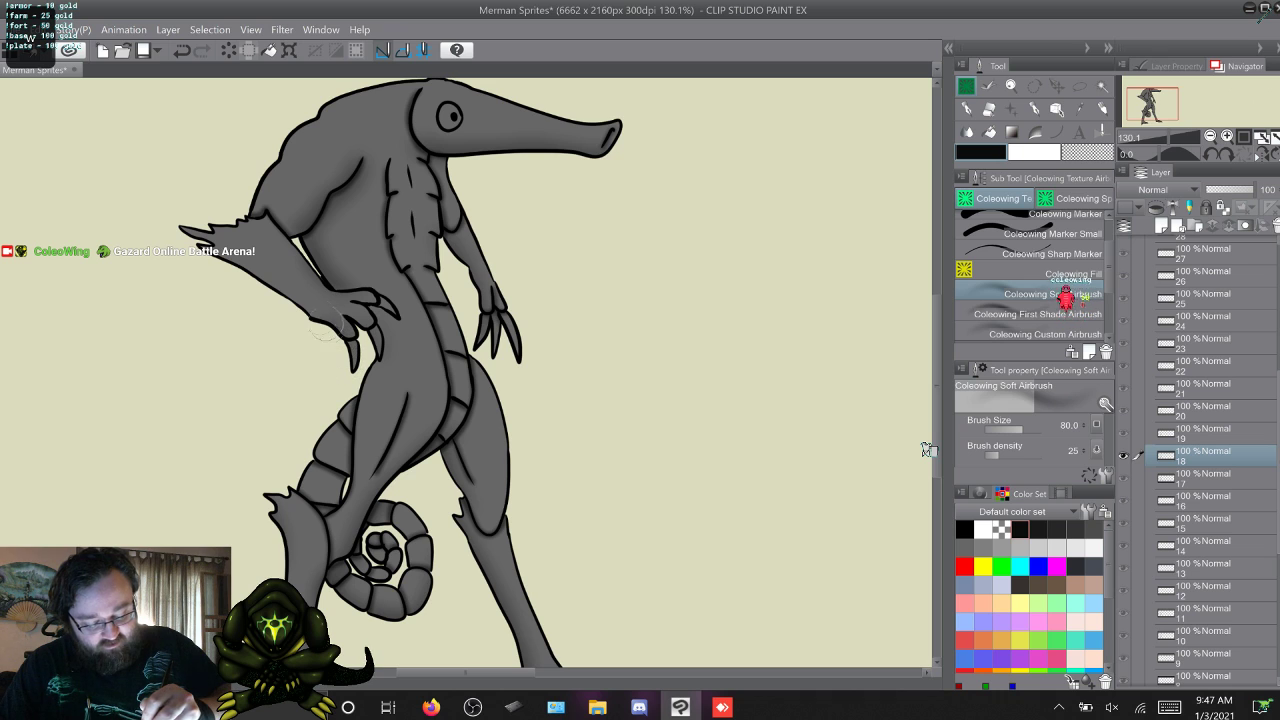
pyautogui.press('w')
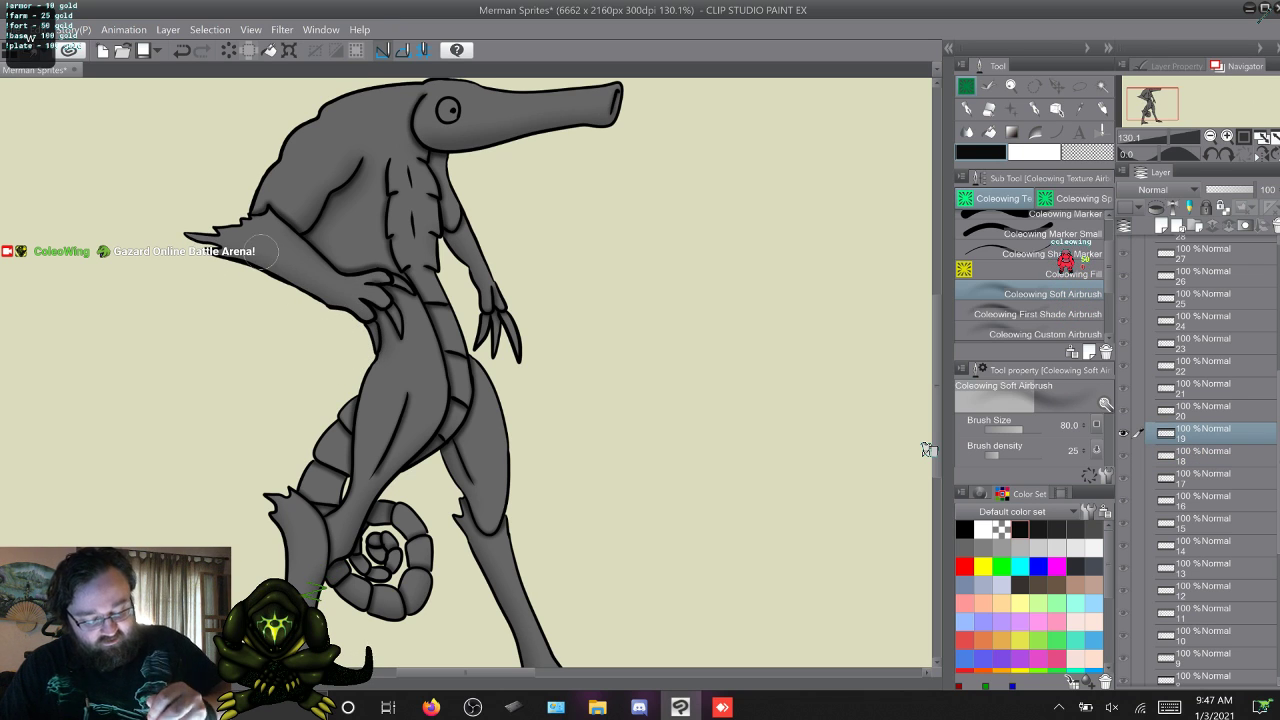
# Continue the soft shading along the near forearm and elbow fin on frames 20 to 25.
pyautogui.press('w')
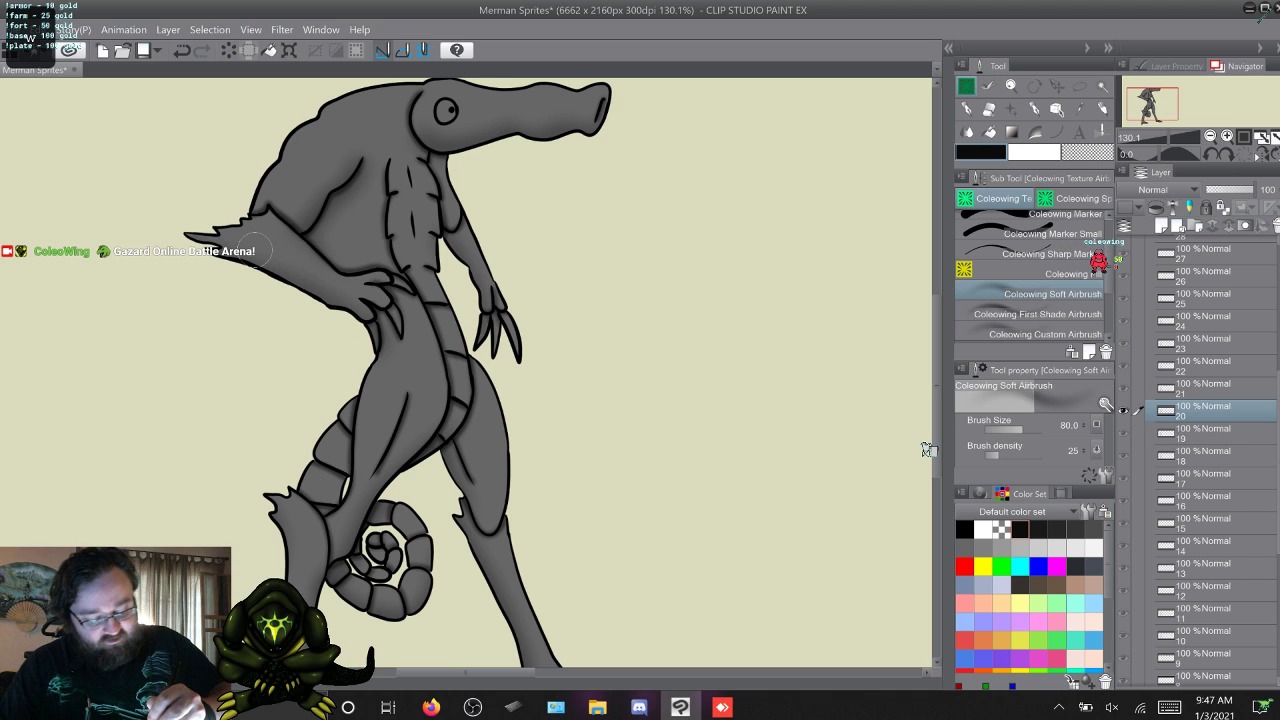
pyautogui.press('w')
pyautogui.press('w')
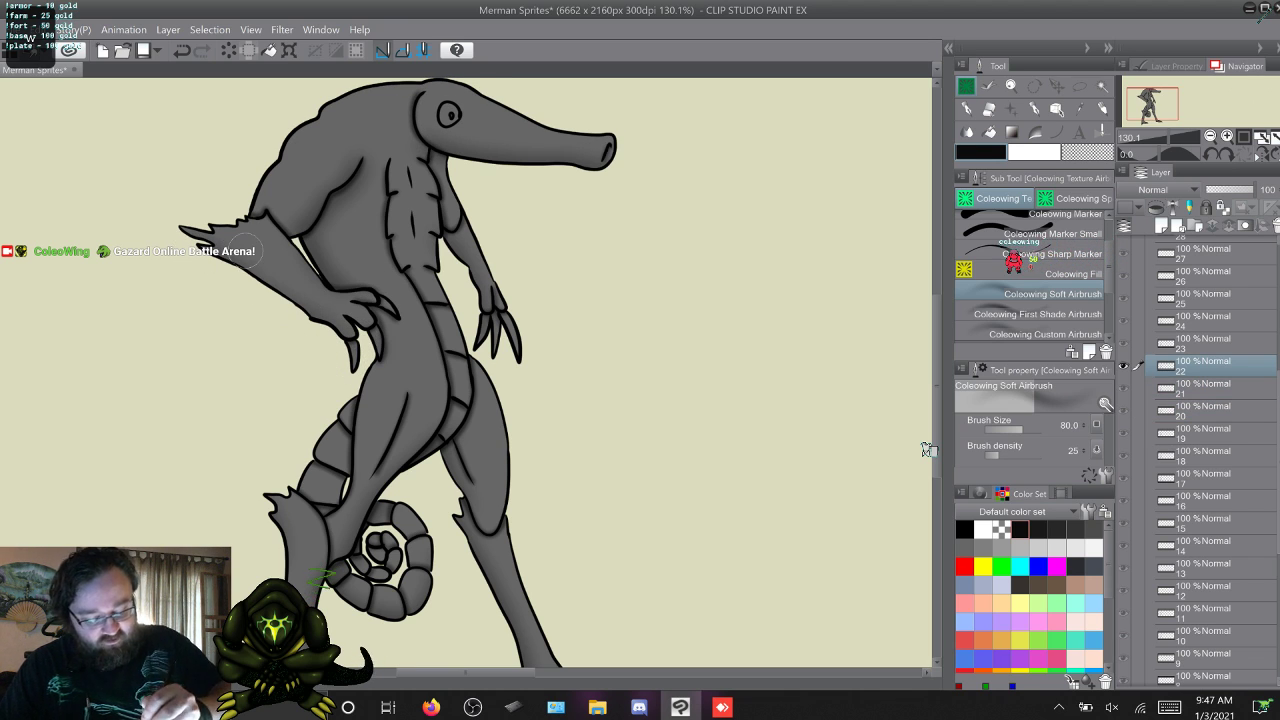
pyautogui.press('w')
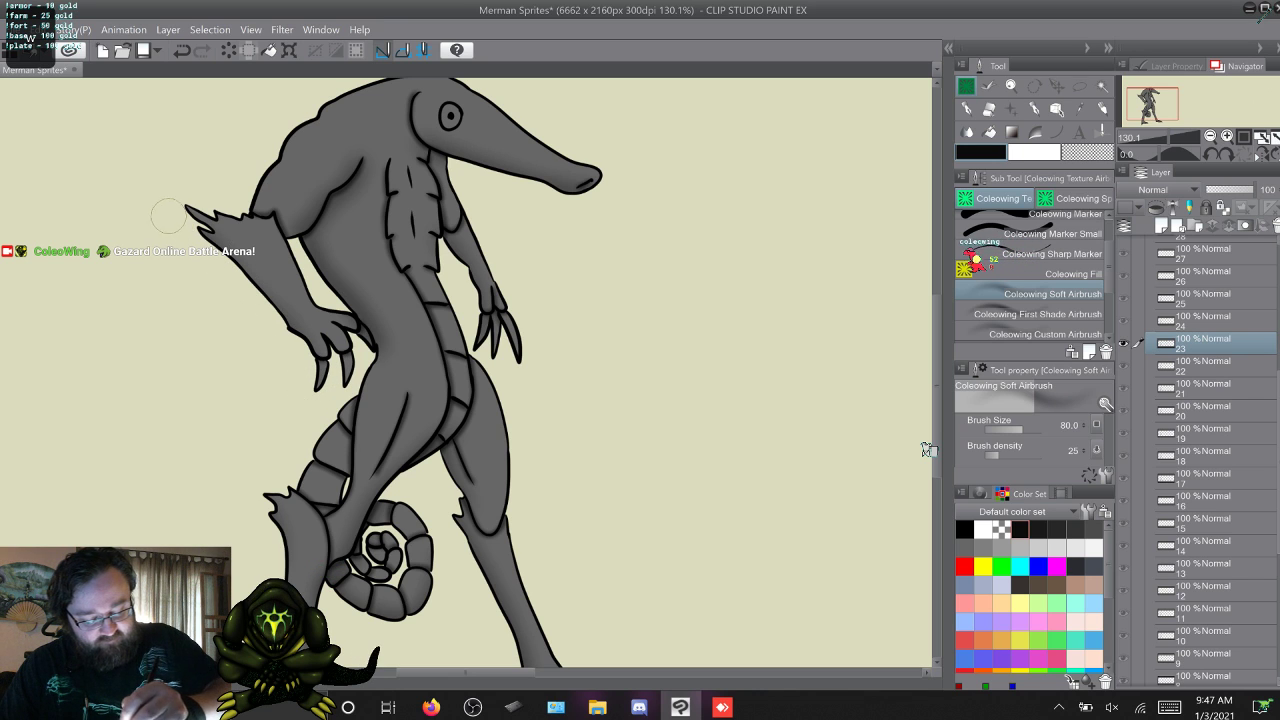
pyautogui.press('w')
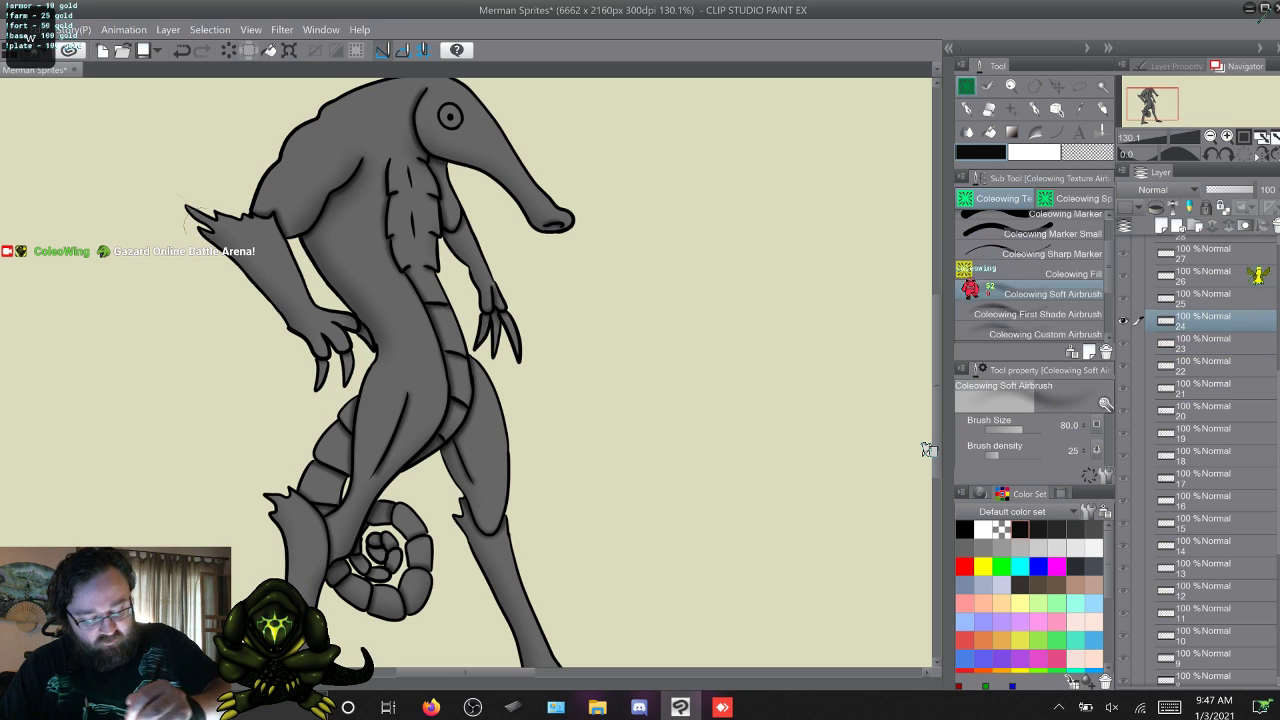
pyautogui.press('w')
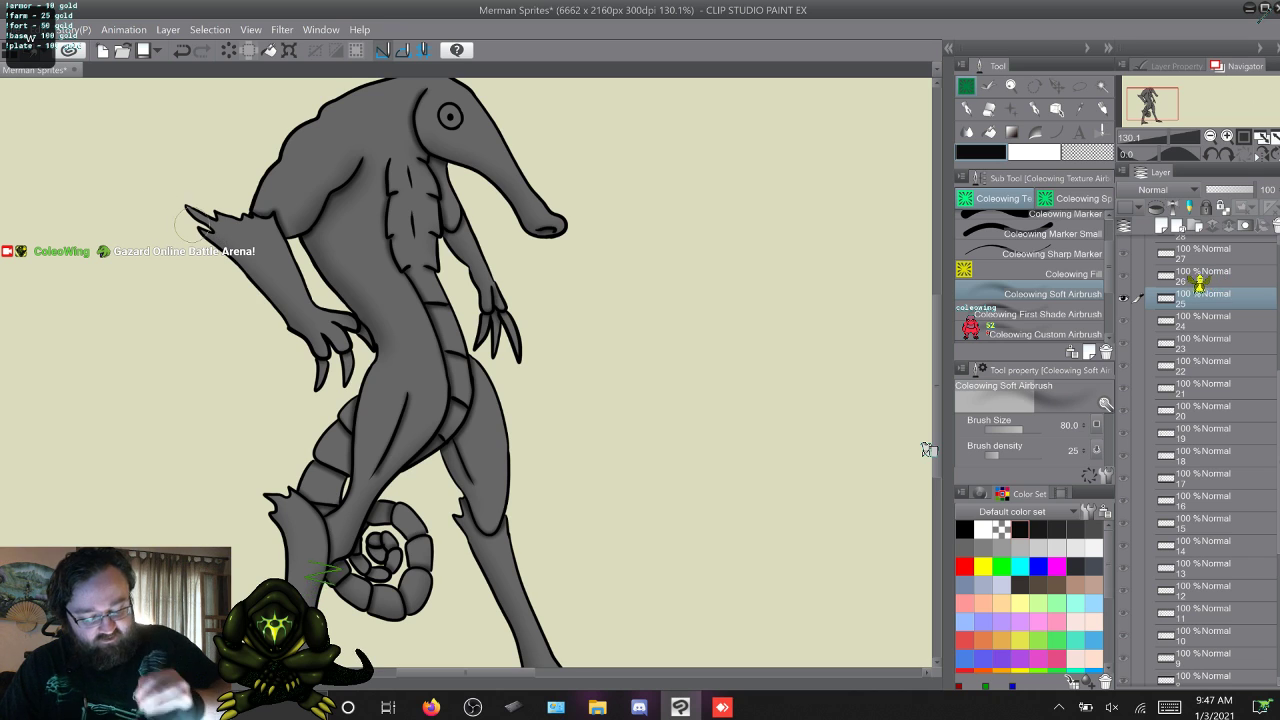
# Flip back and forth through frames 17 to 26 to check the head and arm shading in motion.
pyautogui.press('w')
pyautogui.press('s')
pyautogui.press('s')
pyautogui.press('s')
pyautogui.press('s')
pyautogui.press('s')
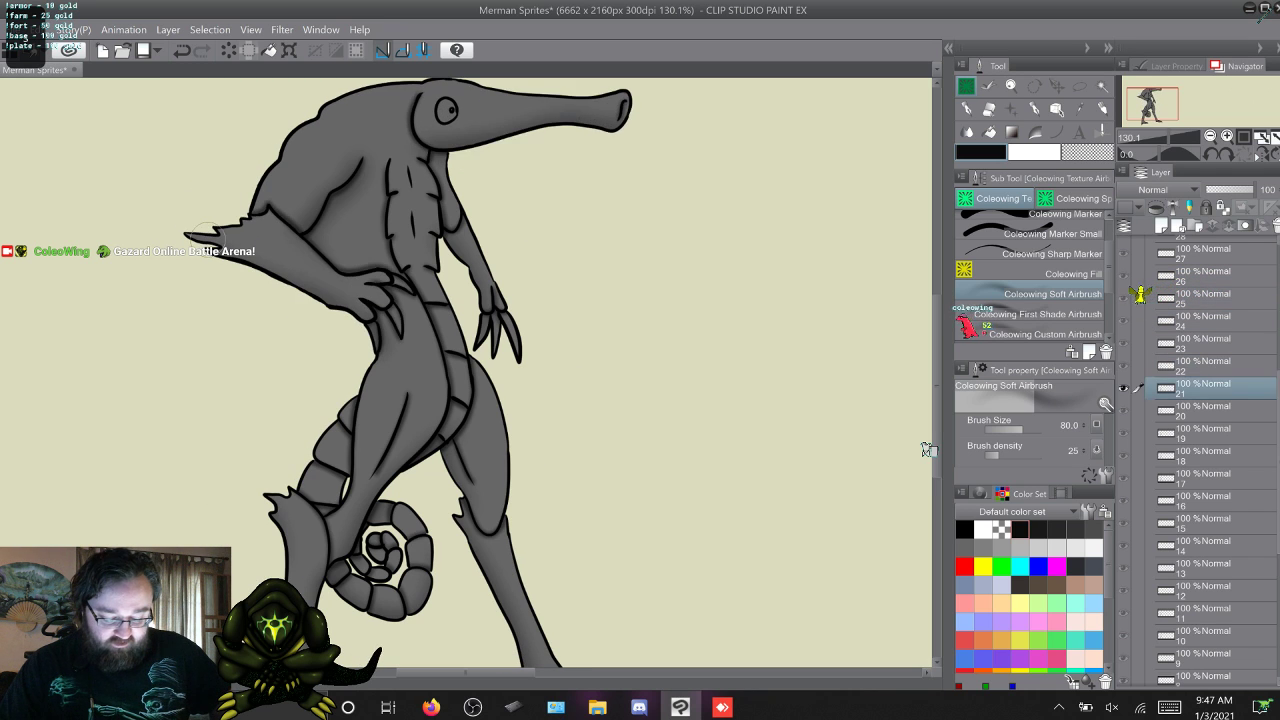
pyautogui.press('s')
pyautogui.press('s')
pyautogui.press('s')
pyautogui.press('s')
pyautogui.press('s')
pyautogui.press('s')
pyautogui.press('w')
pyautogui.press('w')
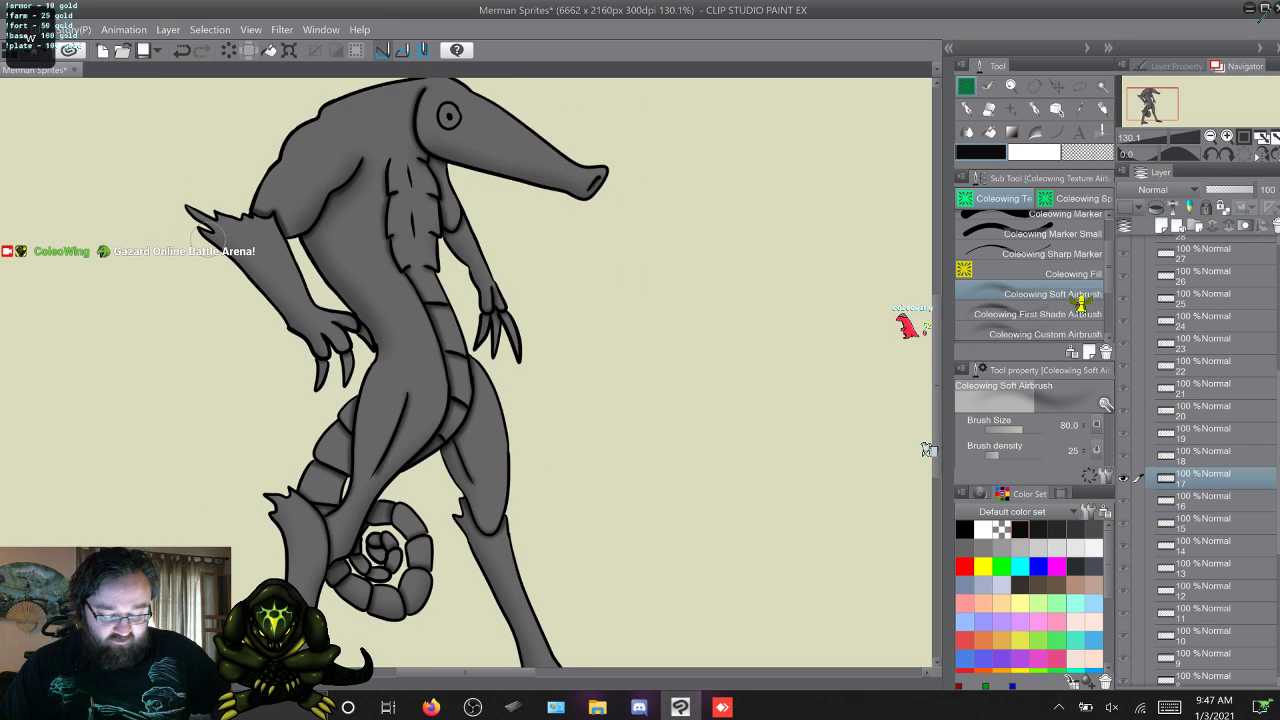
pyautogui.press('w')
pyautogui.press('w')
pyautogui.press('w')
pyautogui.press('w')
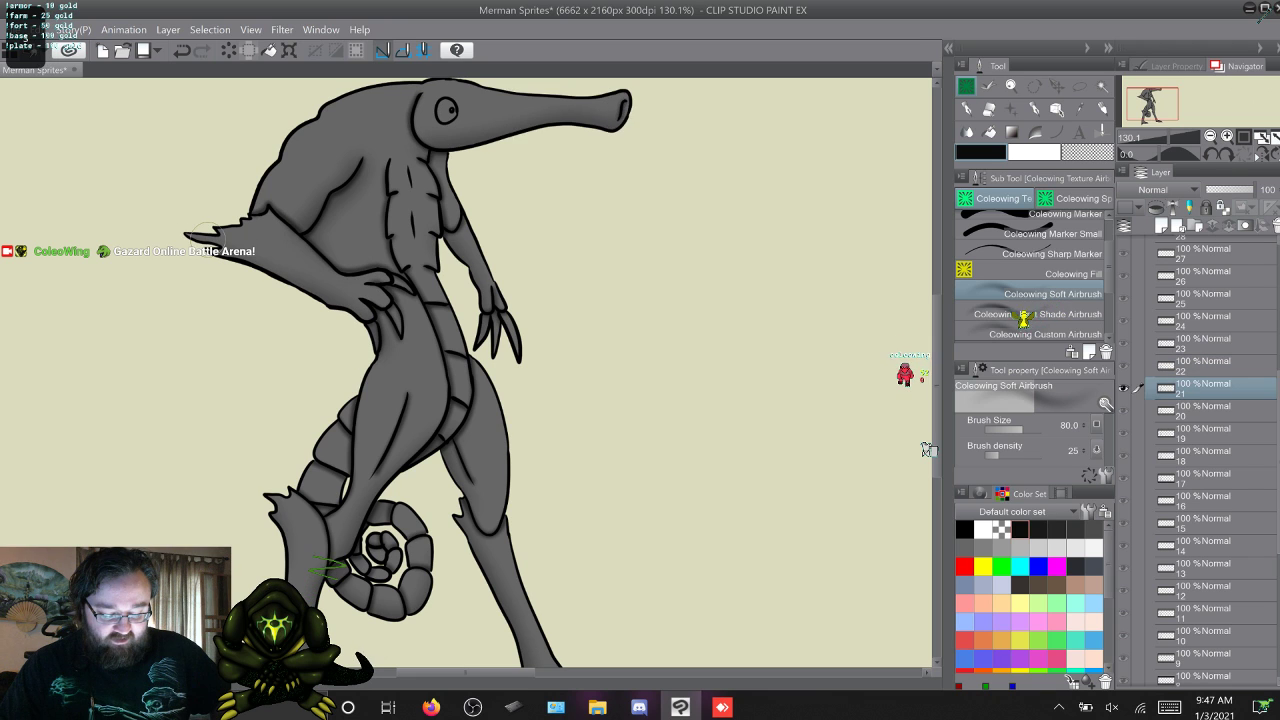
pyautogui.press('s')
pyautogui.press('s')
pyautogui.press('s')
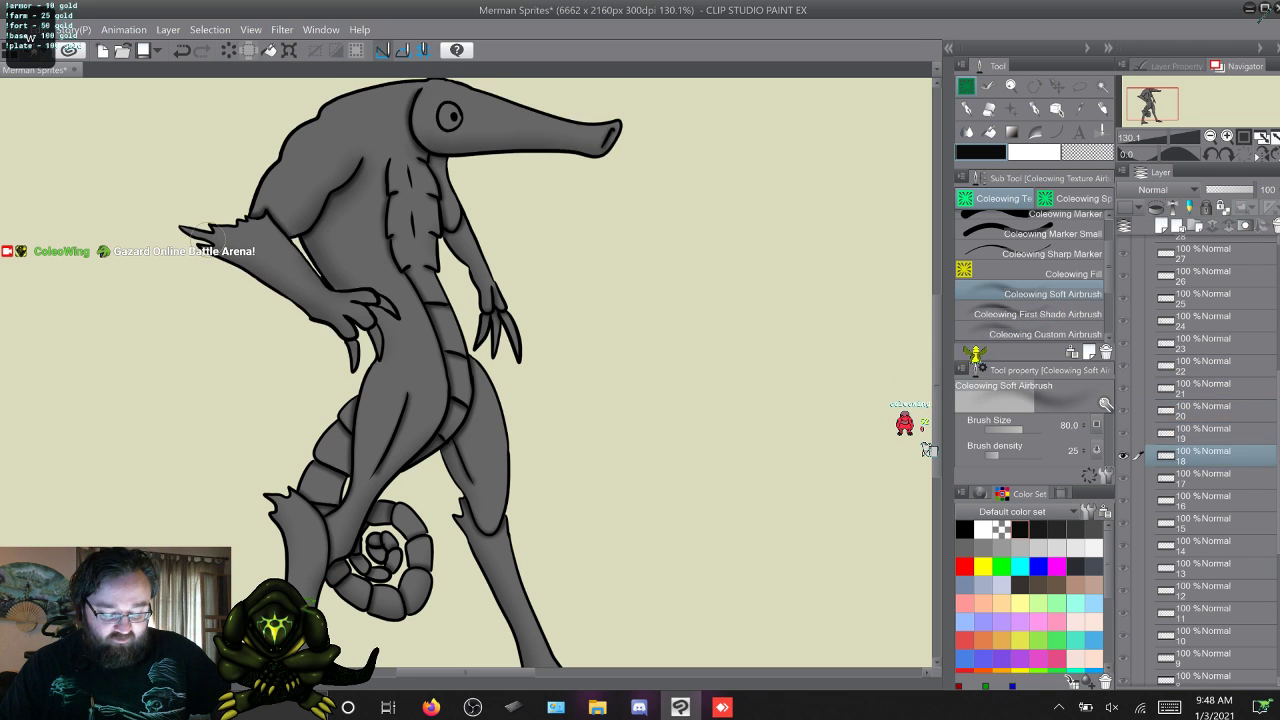
# Go to frame 26 and shade along the back and underside of the head outline with the Coleowing First Shade Airbrush.
pyautogui.press('w')
pyautogui.press('w')
pyautogui.press('w')
pyautogui.press('w')
pyautogui.press('w')
pyautogui.press('w')
pyautogui.press('w')
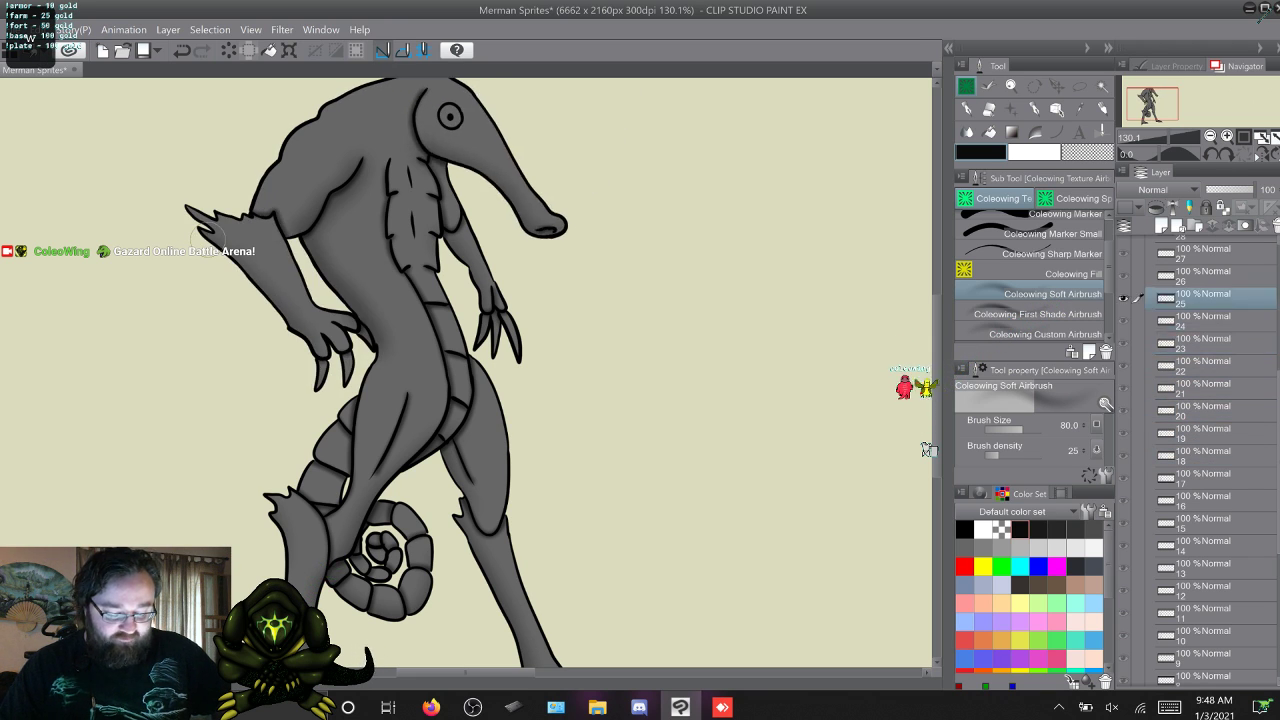
pyautogui.press('w')
pyautogui.press('s')
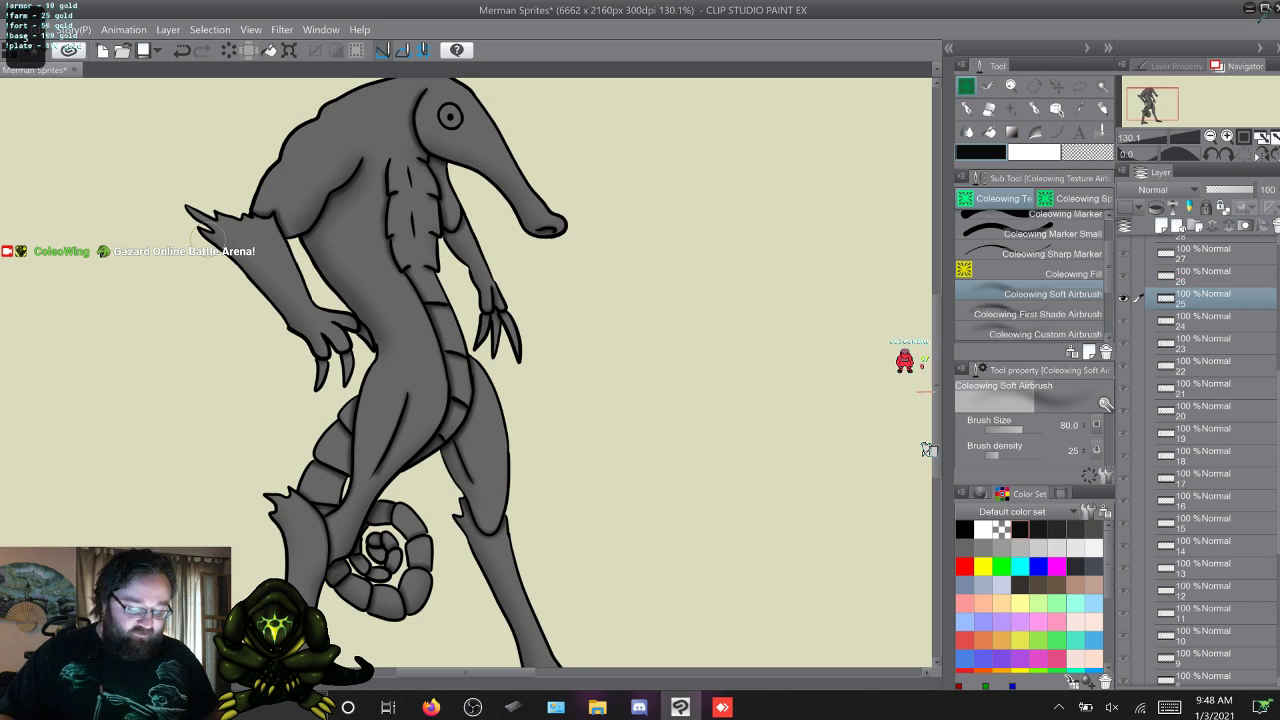
pyautogui.press('w')
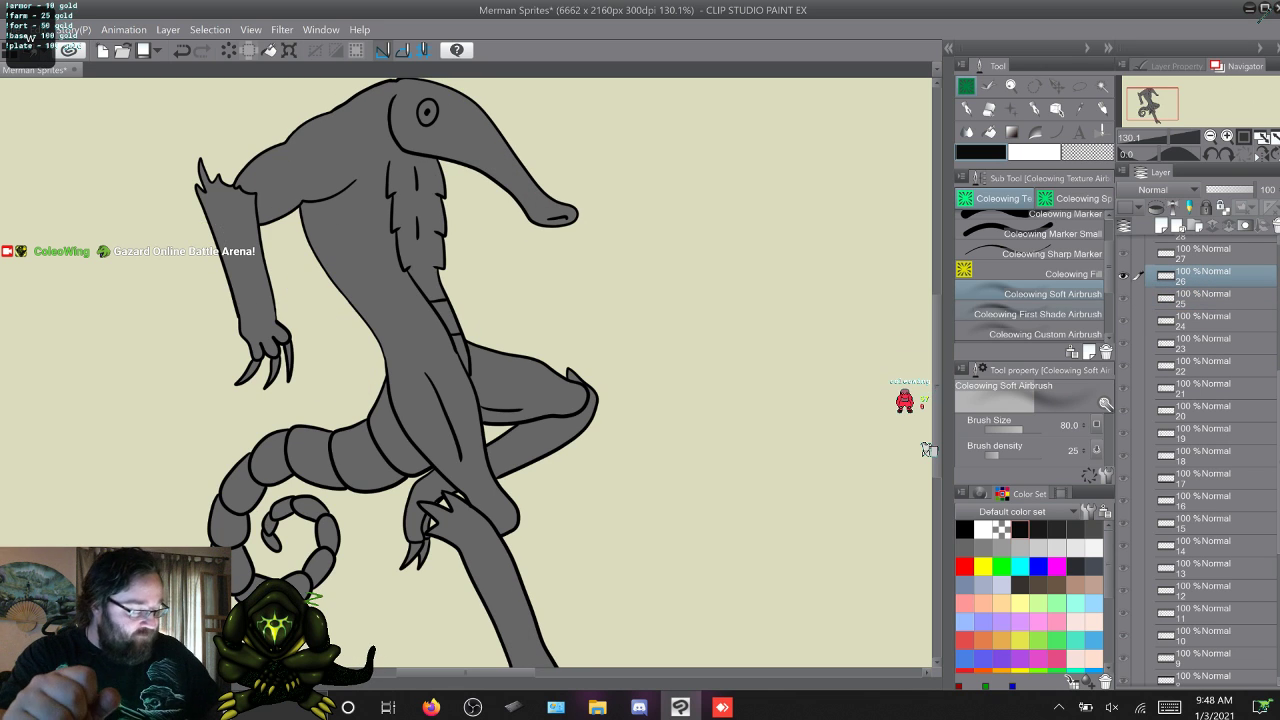
pyautogui.click(1038, 314)
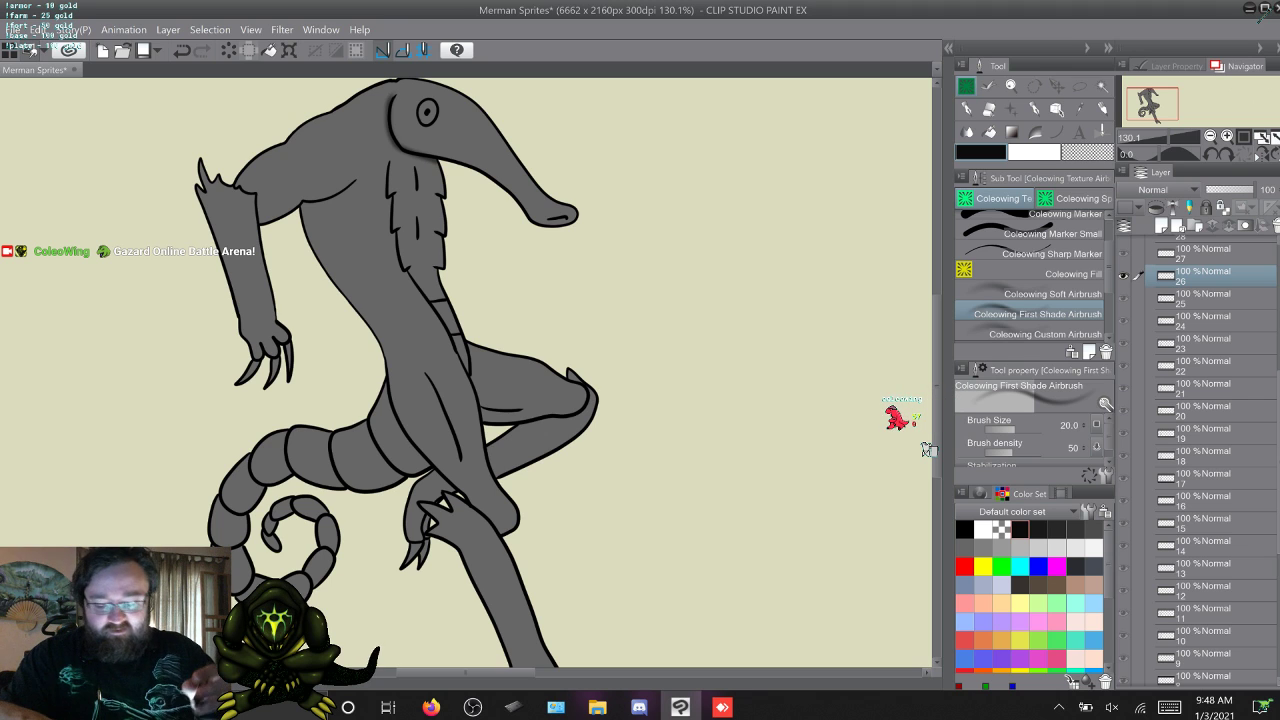
# Shade along both sides of the head and snout on frame 27, undoing and repainting unsatisfactory strokes.
pyautogui.press('w')
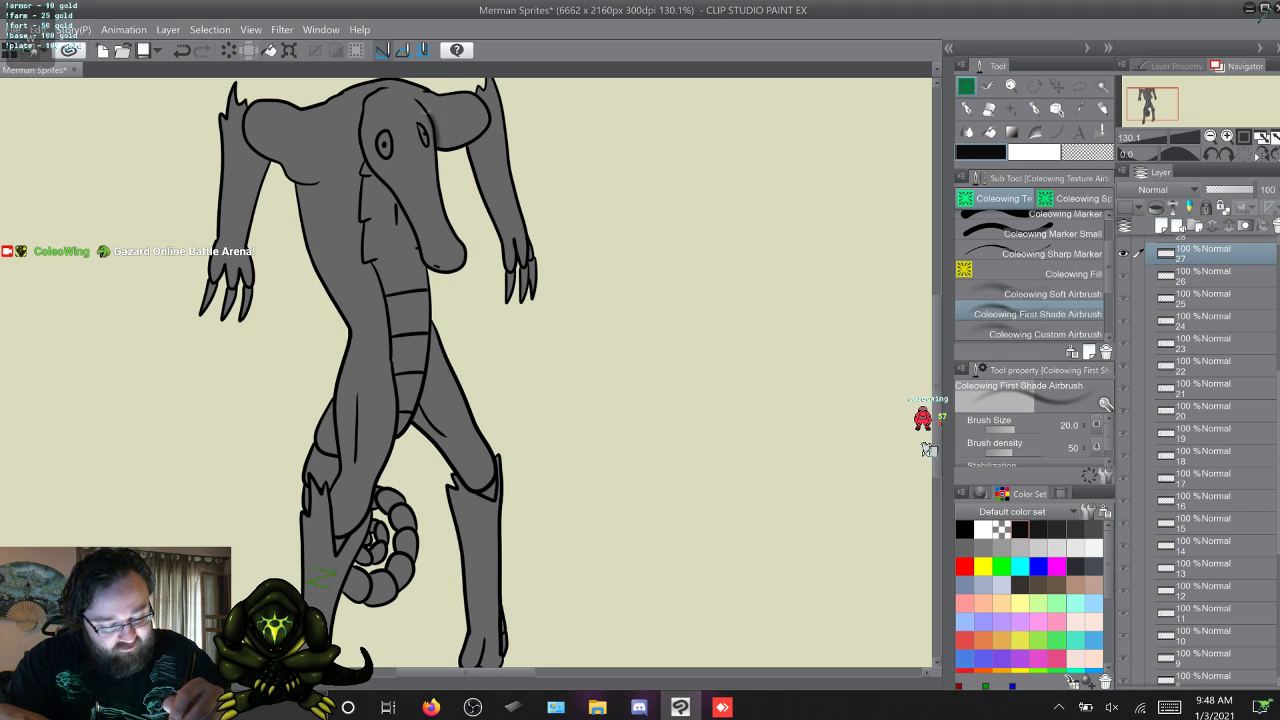
pyautogui.moveTo(426, 114); pyautogui.dragTo(418, 98)
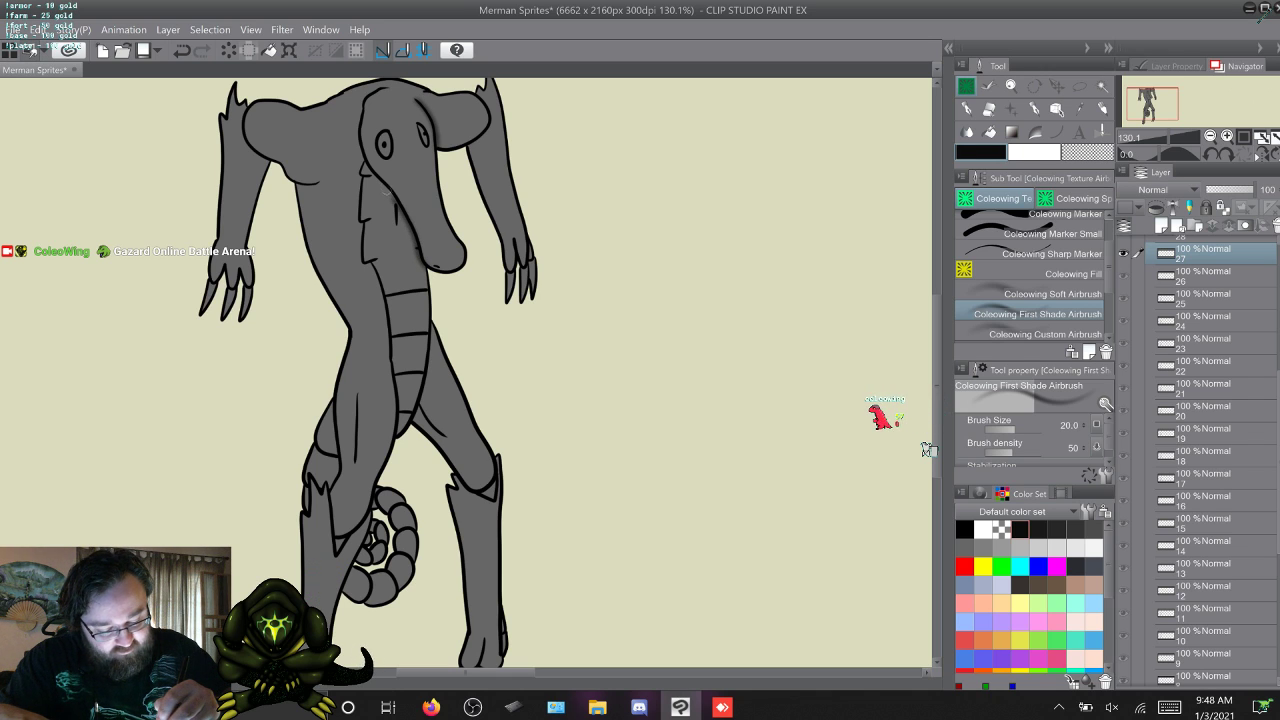
pyautogui.hotkey('ctrl', 'z')
pyautogui.hotkey('ctrl', 'z')
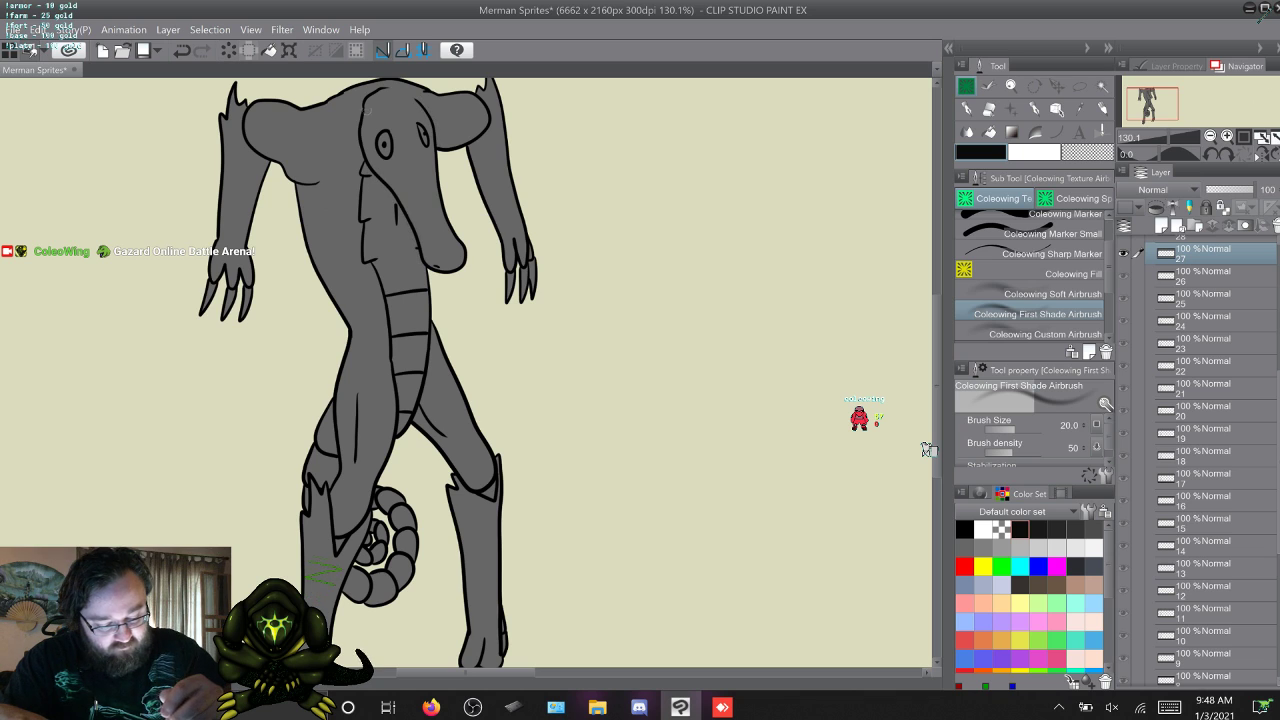
pyautogui.hotkey('ctrl', 'z')
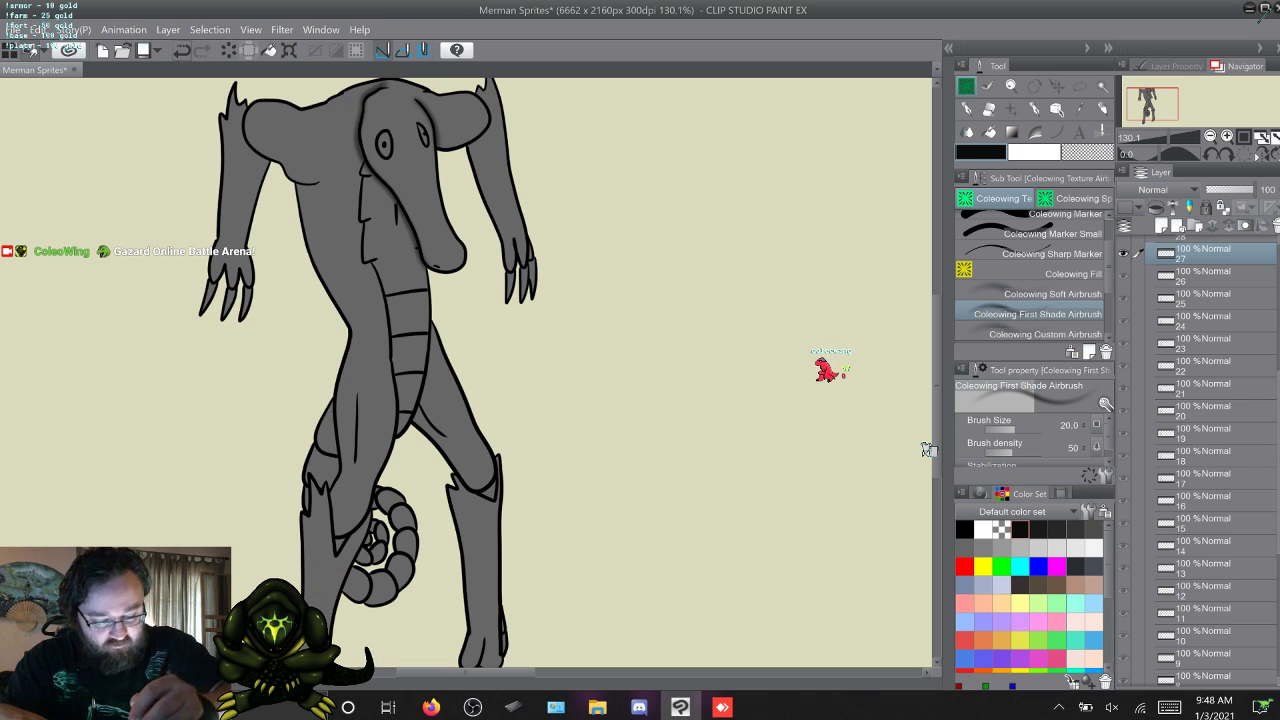
pyautogui.hotkey('ctrl', 'z')
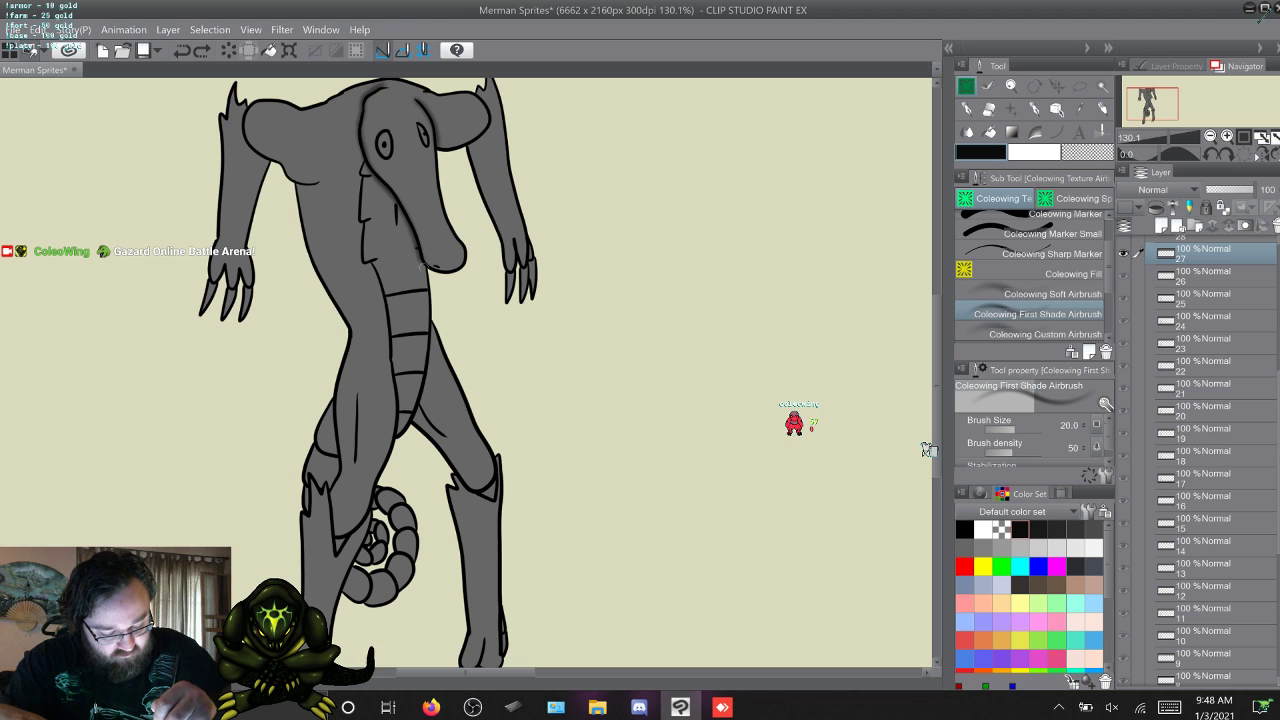
# Shade around the front-facing head and snout outline on frames 28 and 29.
pyautogui.press('w')
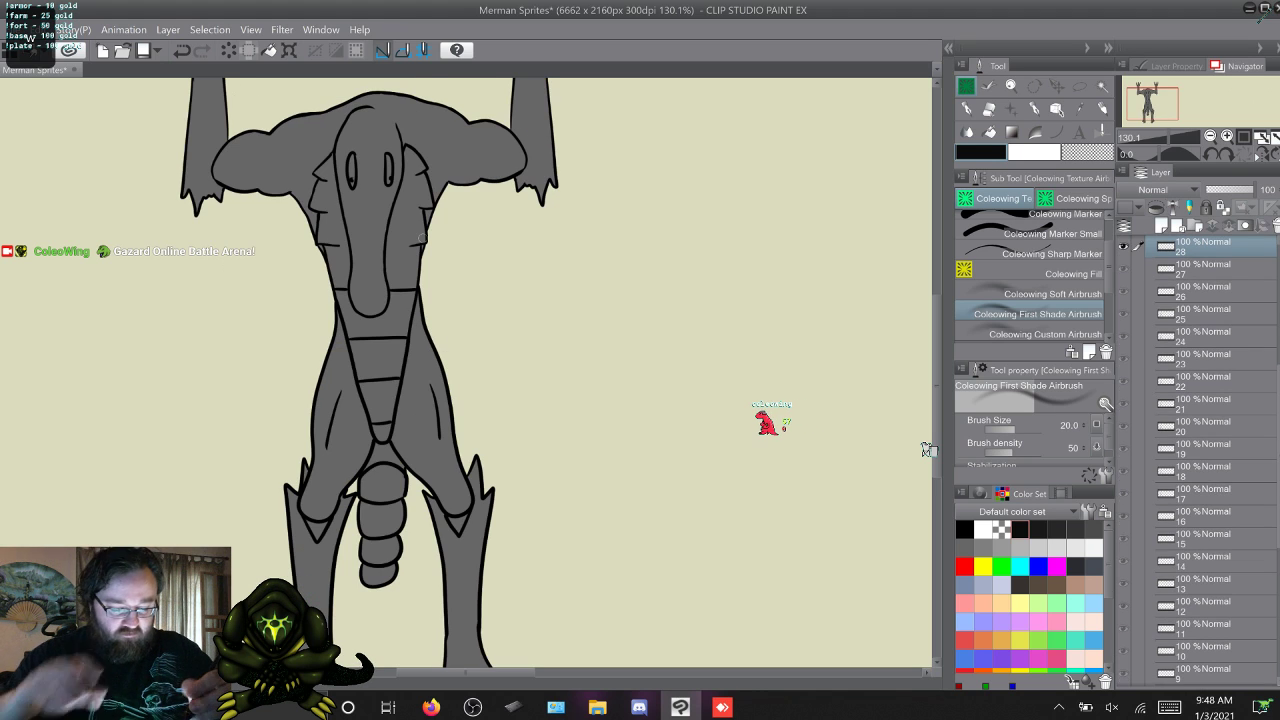
pyautogui.moveTo(397, 118); pyautogui.dragTo(405, 190)
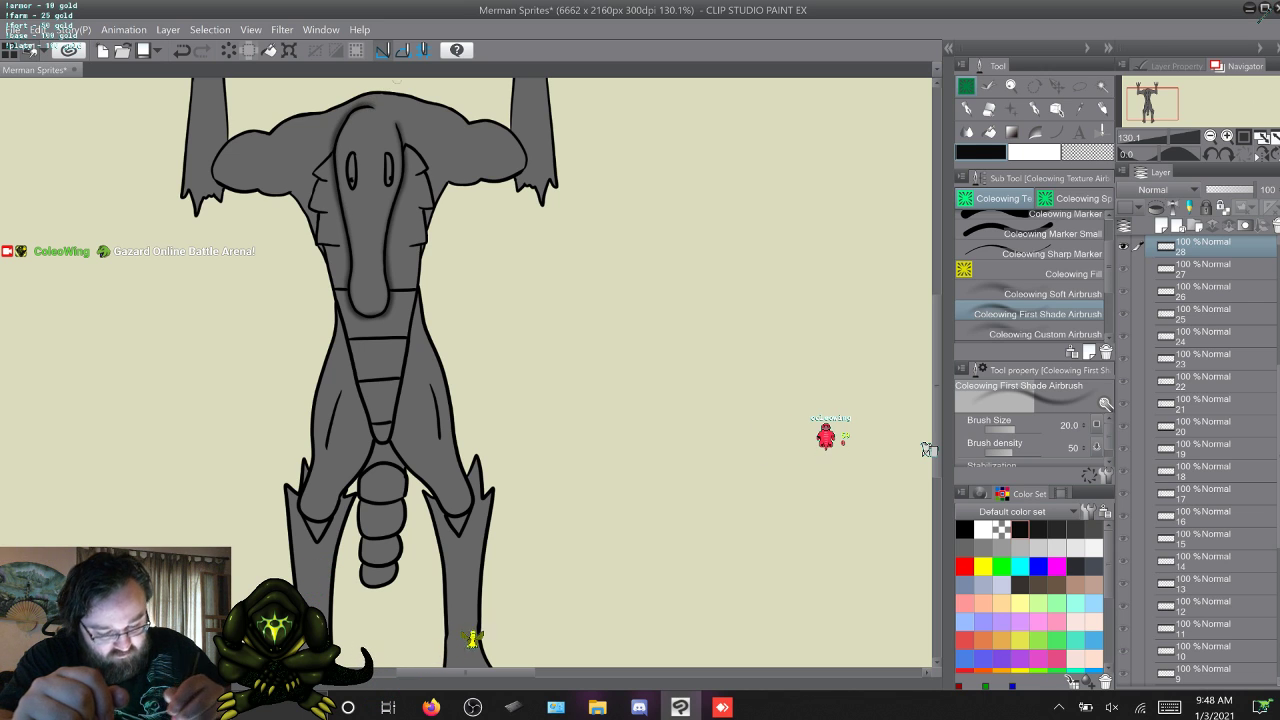
pyautogui.press('.')
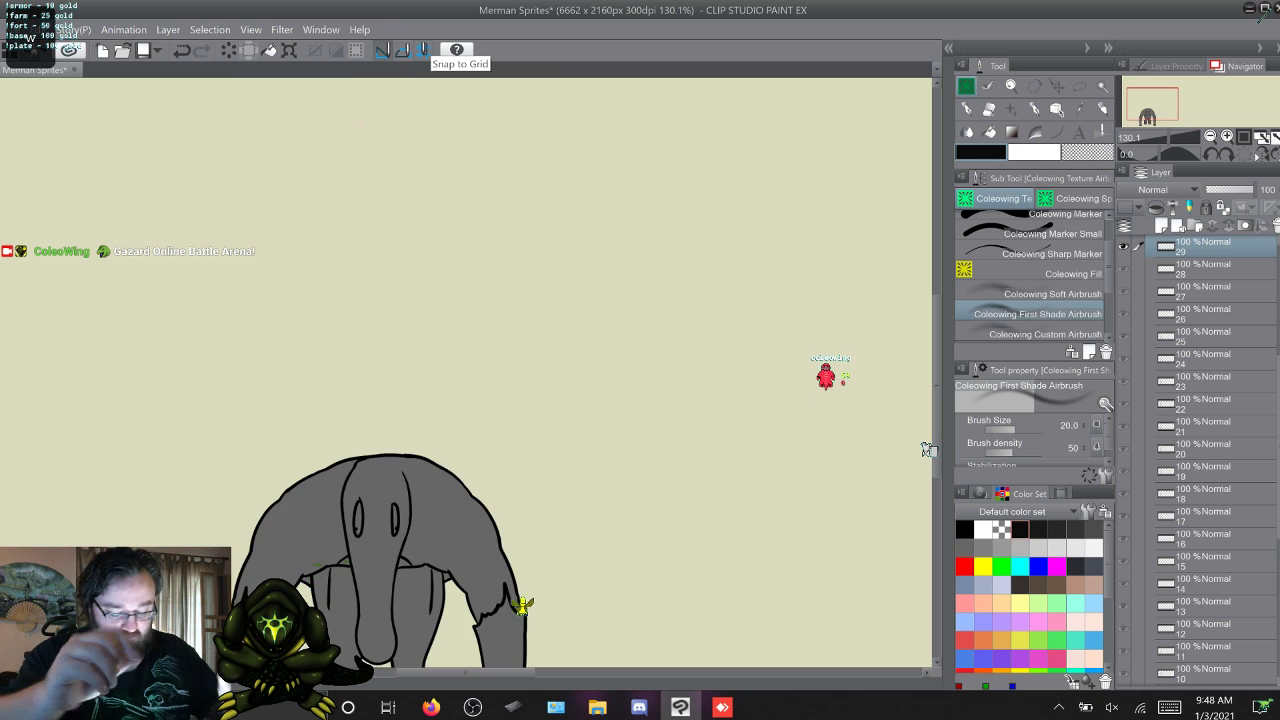
pyautogui.scroll(-3, 928, 449)
pyautogui.scroll(-2, 928, 449)
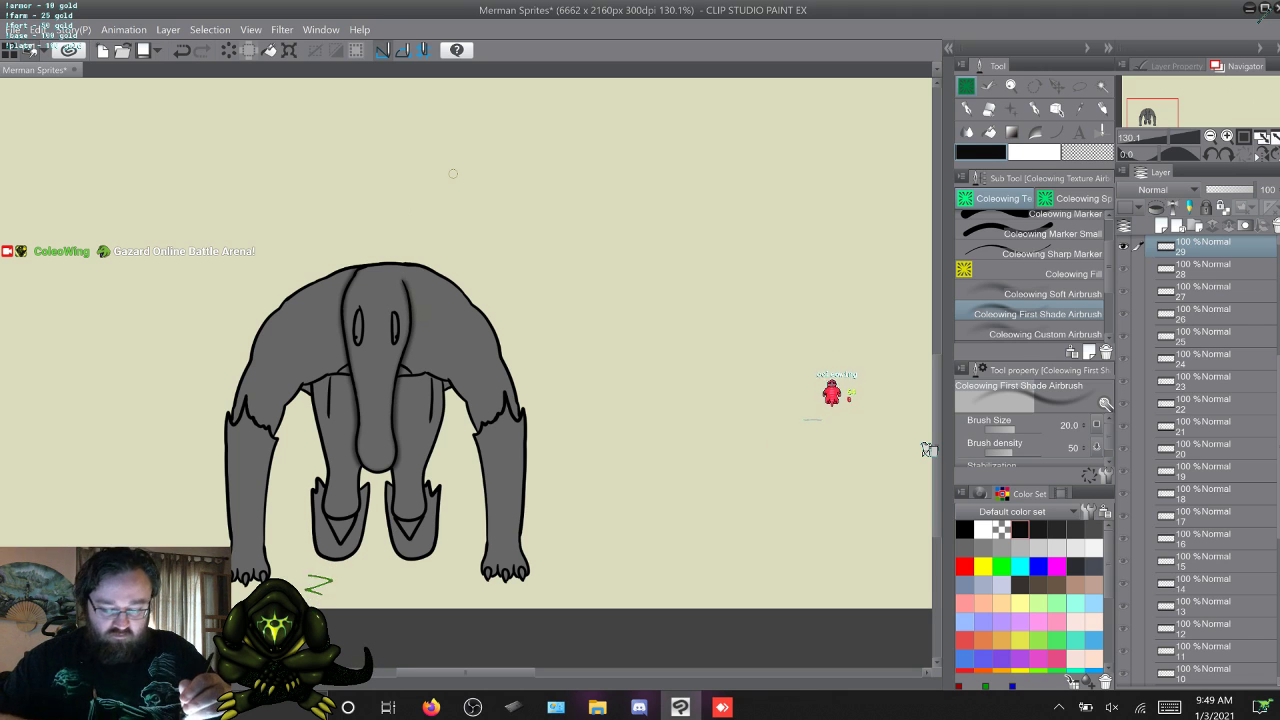
# Add the same first shading around the head and hanging snout on frames 30 and 31.
pyautogui.press('w')
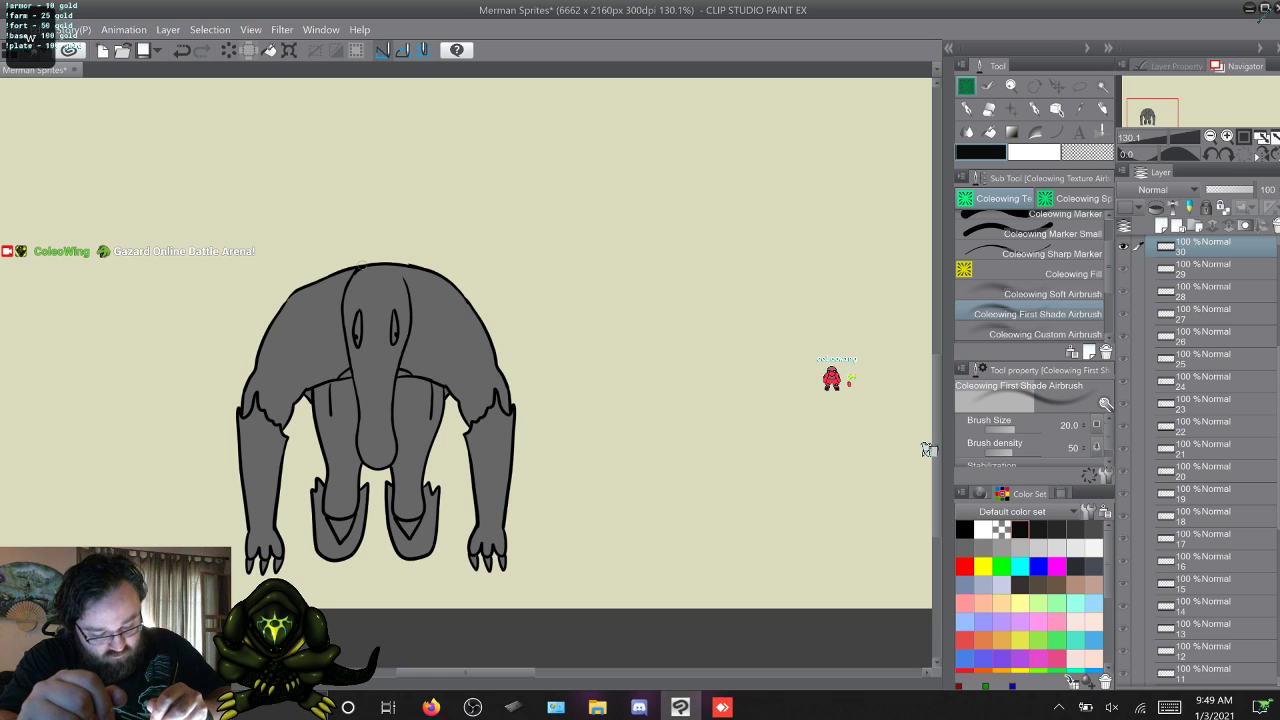
pyautogui.moveTo(357, 270); pyautogui.dragTo(342, 334)
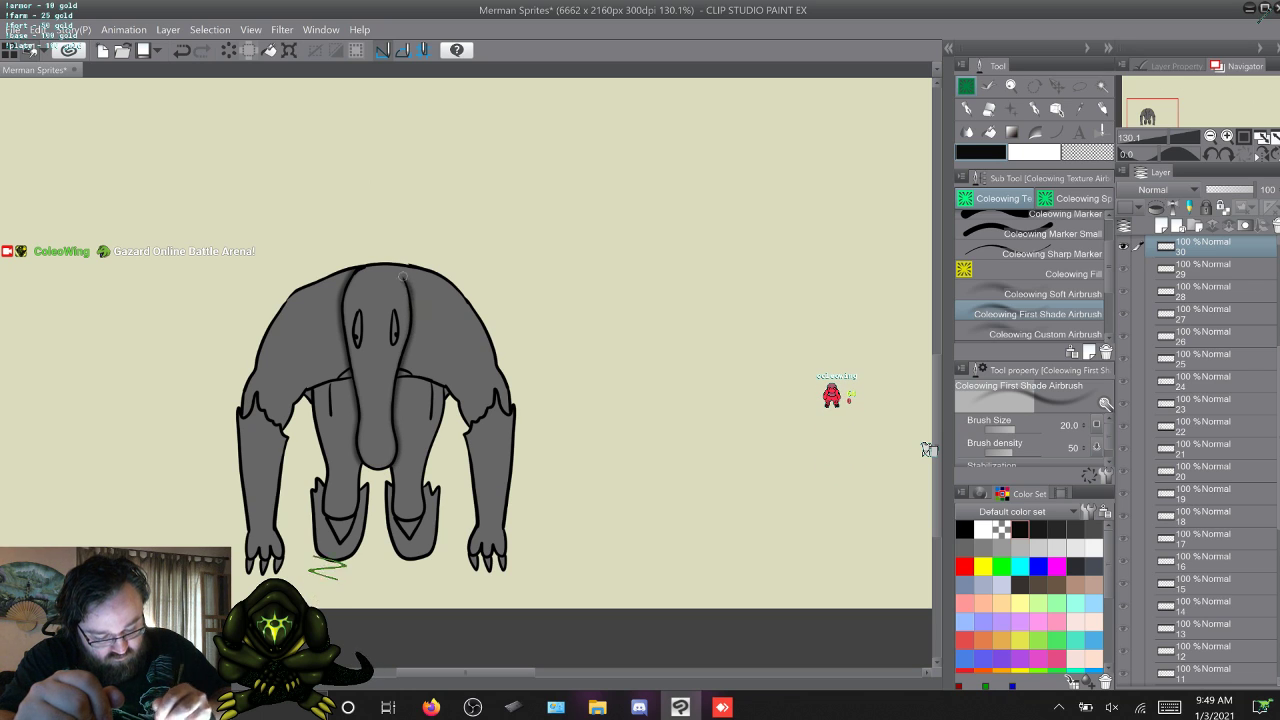
pyautogui.press('w')
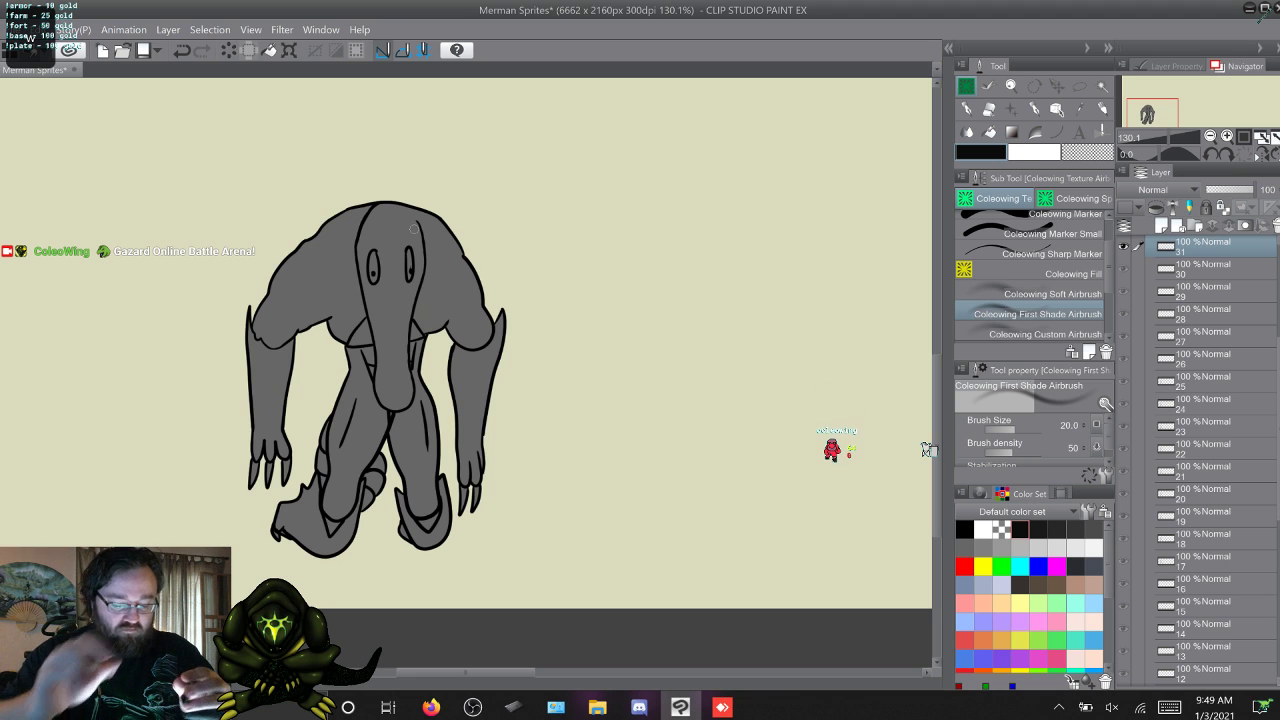
pyautogui.moveTo(375, 200); pyautogui.dragTo(353, 258)
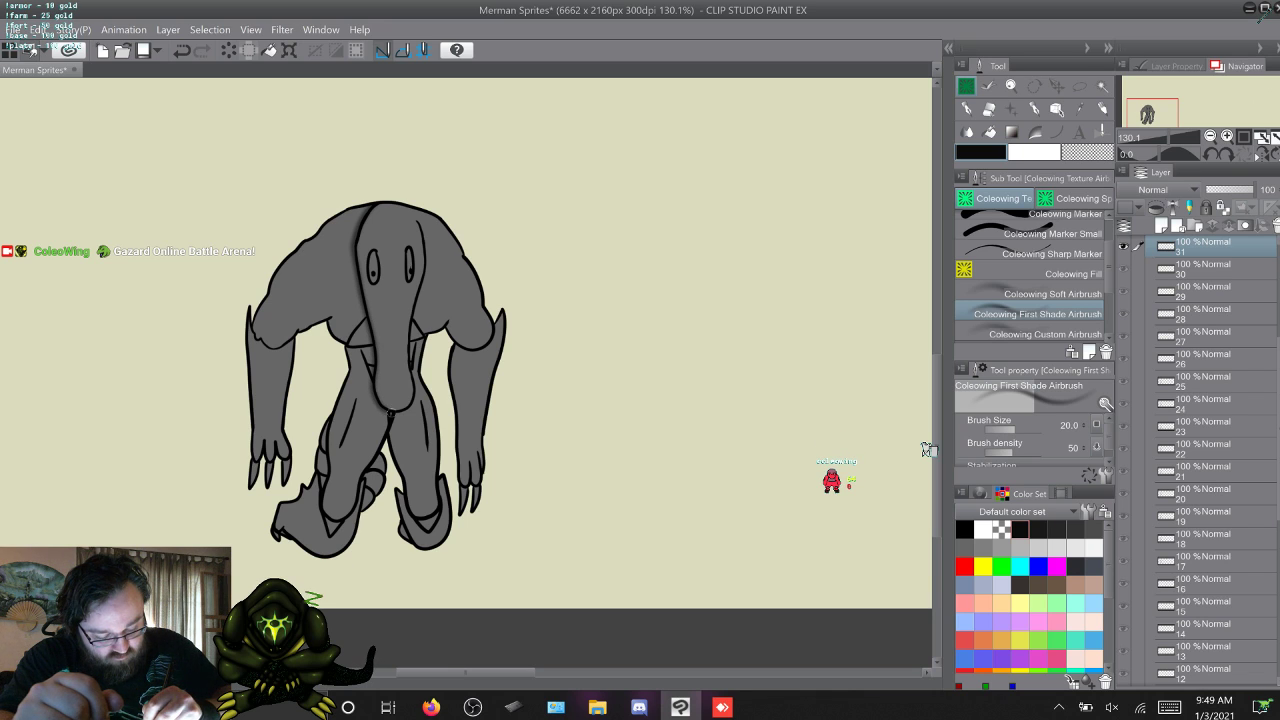
pyautogui.moveTo(411, 368); pyautogui.dragTo(415, 304)
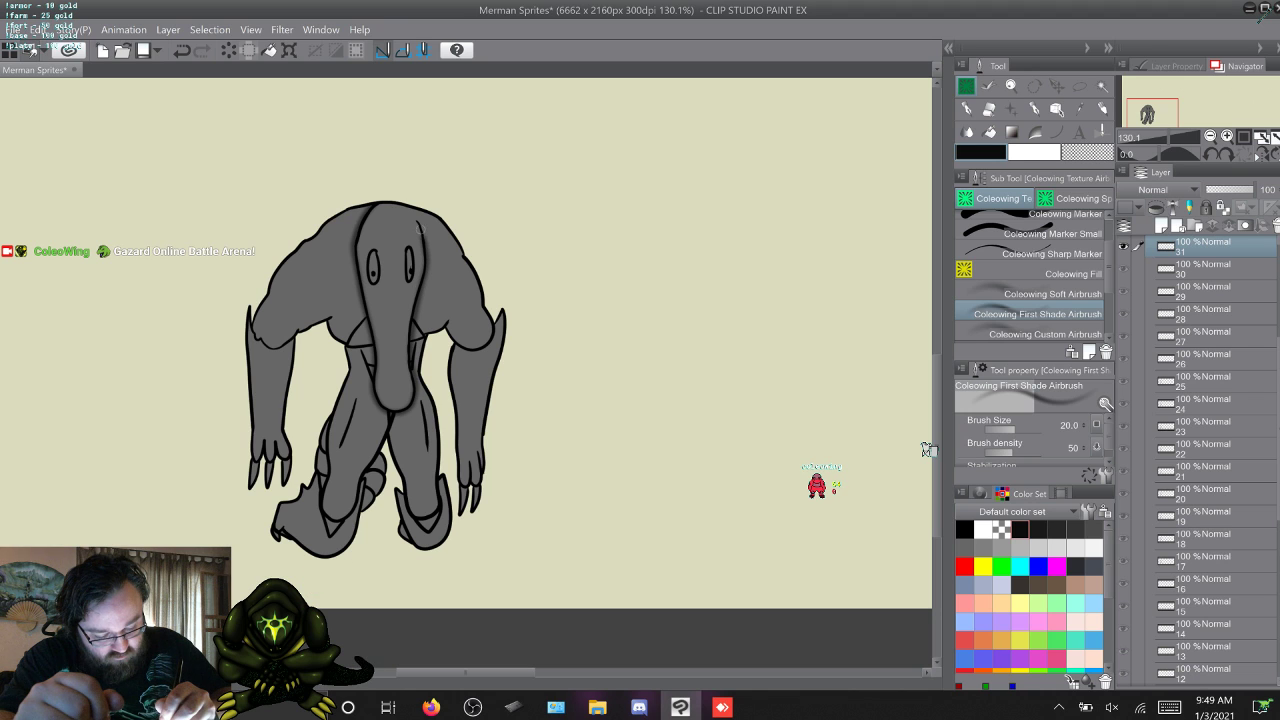
# Shade behind the head and beneath the snout on frames 32 and 33.
pyautogui.press('w')
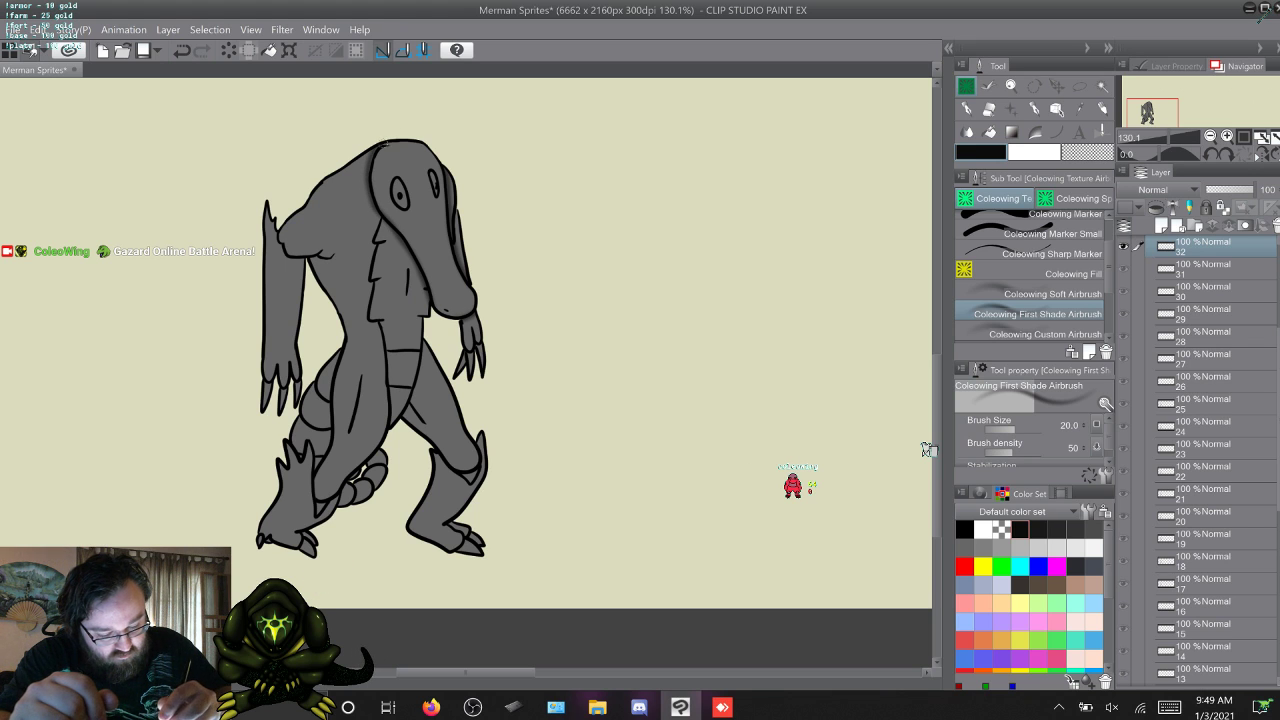
pyautogui.press('w')
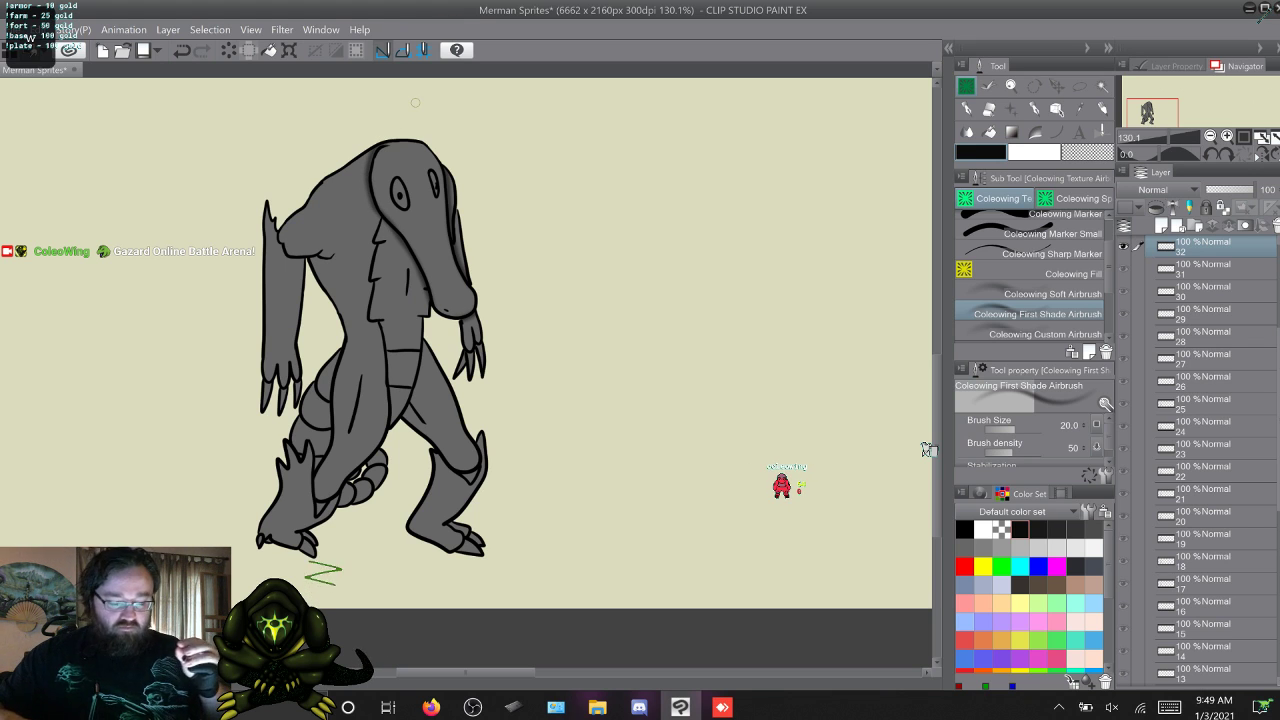
pyautogui.scroll(3, 606, 375)
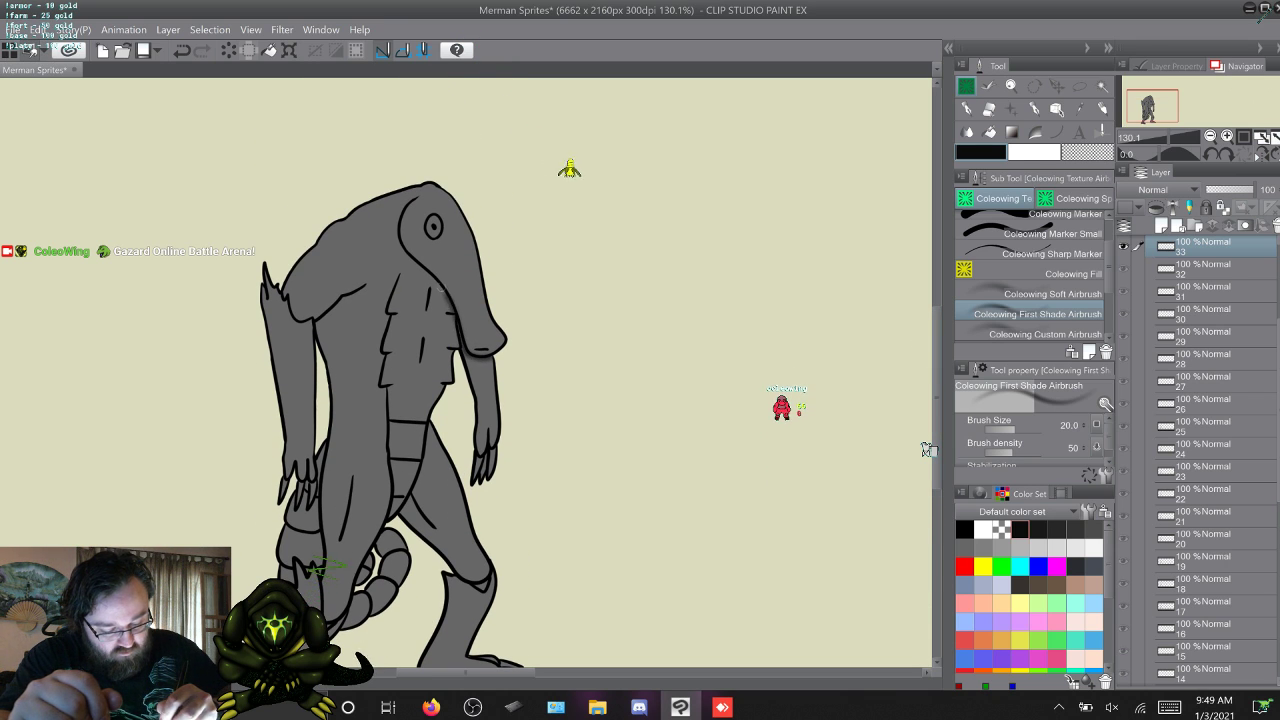
pyautogui.moveTo(402, 245); pyautogui.dragTo(417, 198)
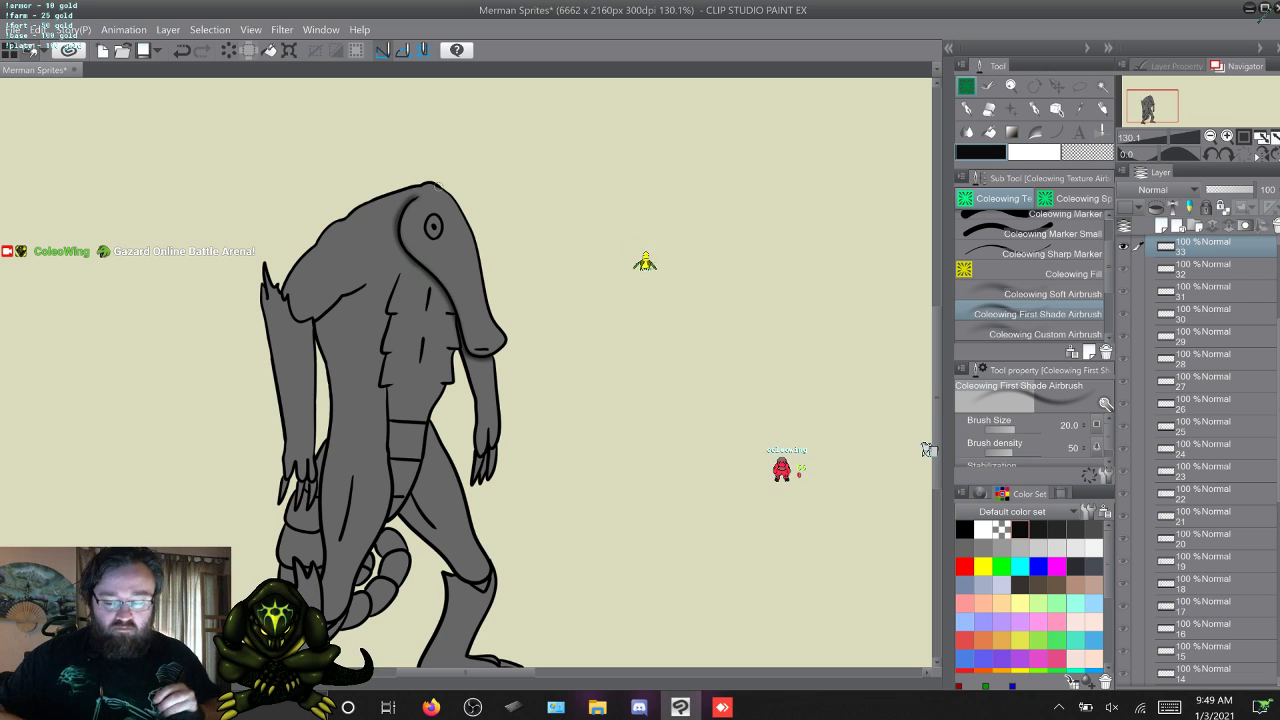
# Shade the back and lower edge of the head on frames 34 and 35, repainting the stroke on frame 35.
pyautogui.press('w')
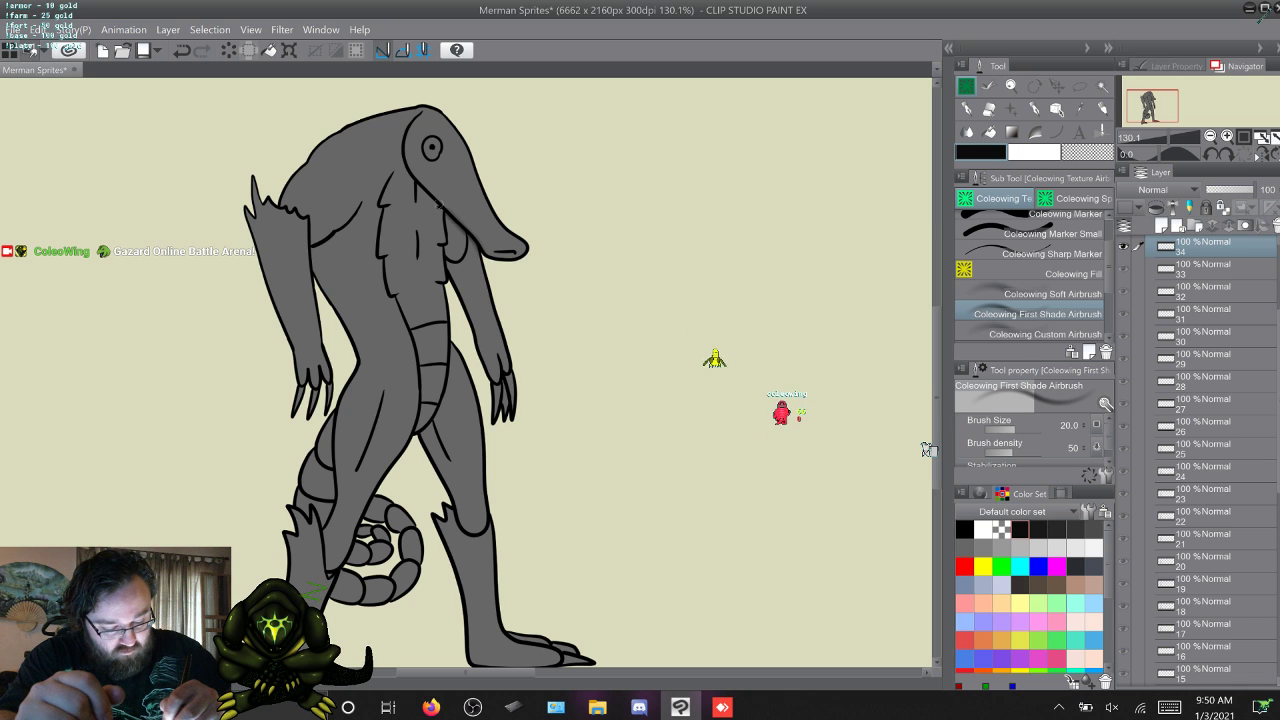
pyautogui.moveTo(402, 136); pyautogui.dragTo(423, 108)
pyautogui.press('w')
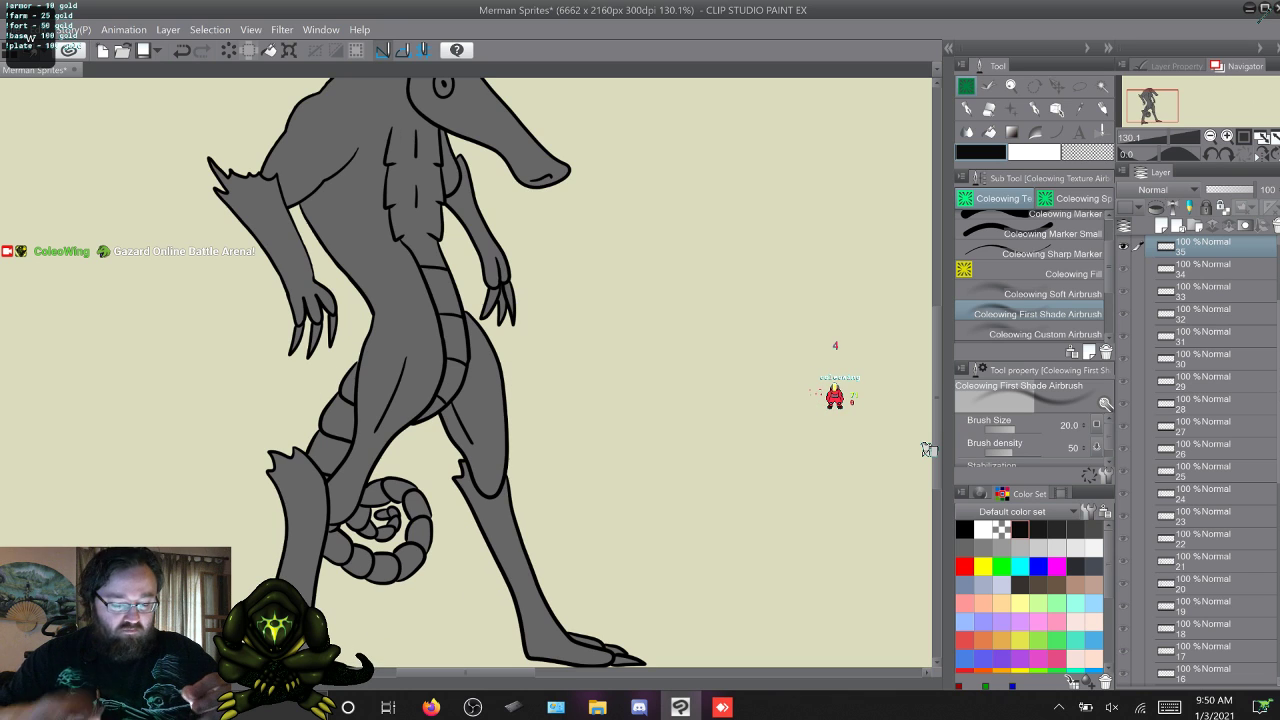
pyautogui.moveTo(937, 425); pyautogui.dragTo(937, 391)
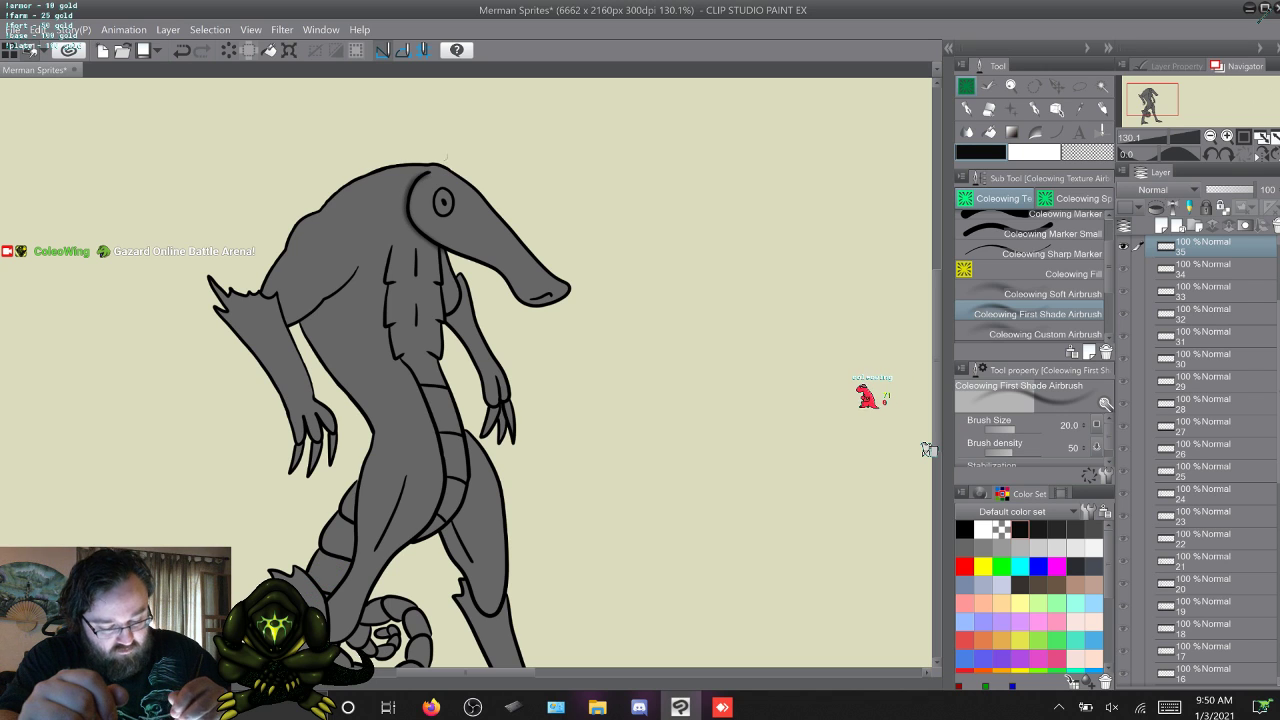
pyautogui.hotkey('ctrl', 'z')
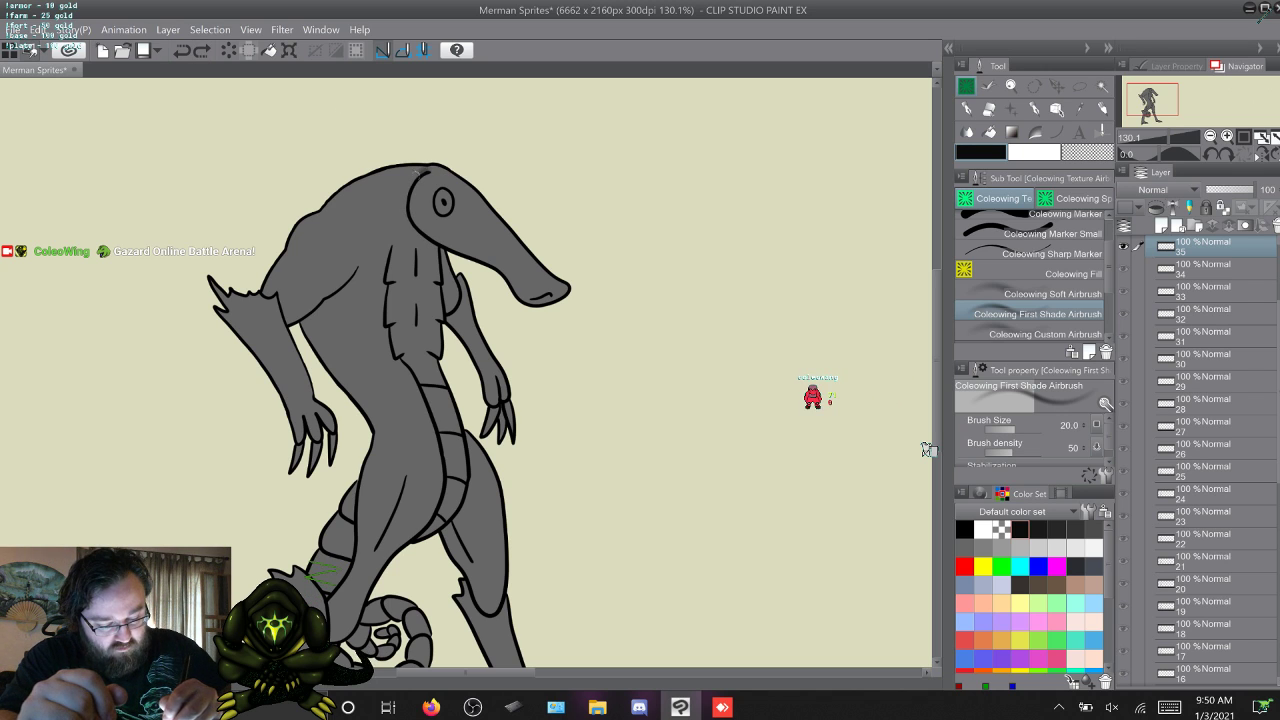
pyautogui.moveTo(411, 226); pyautogui.dragTo(444, 250)
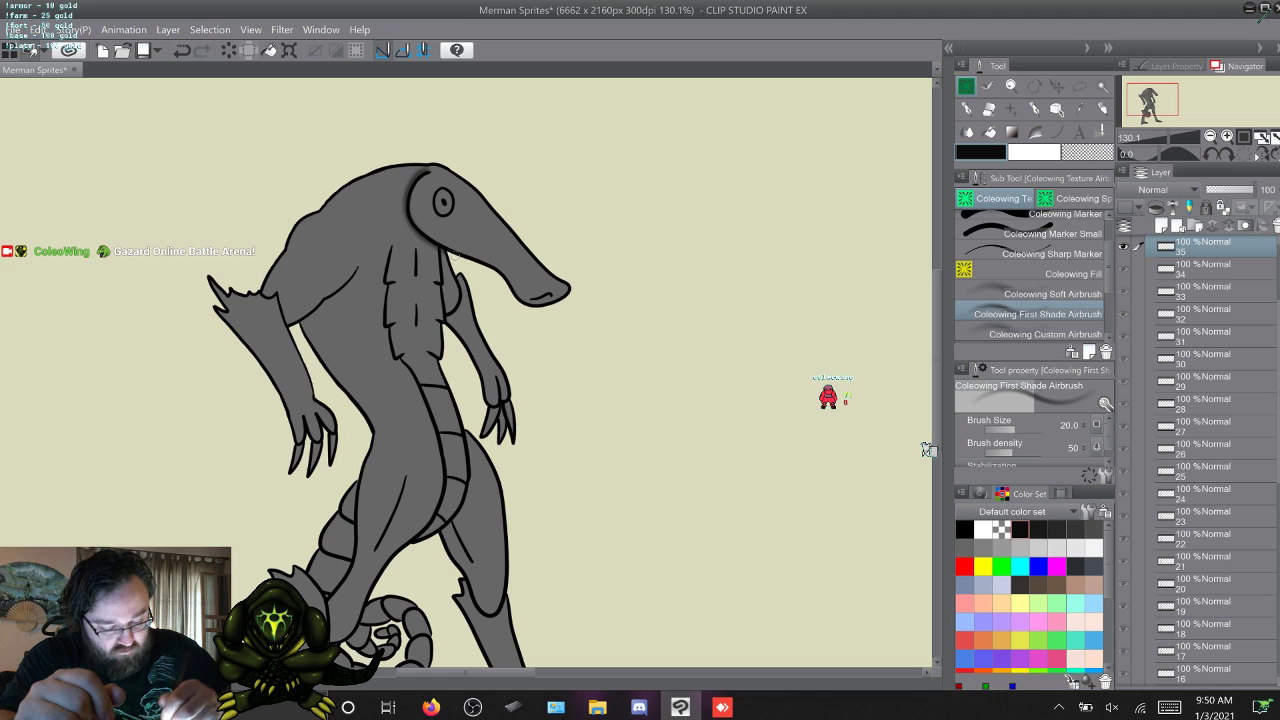
# Return to frame 1 and flip through frames 1 to 9 to check the head shading.
pyautogui.press('w')
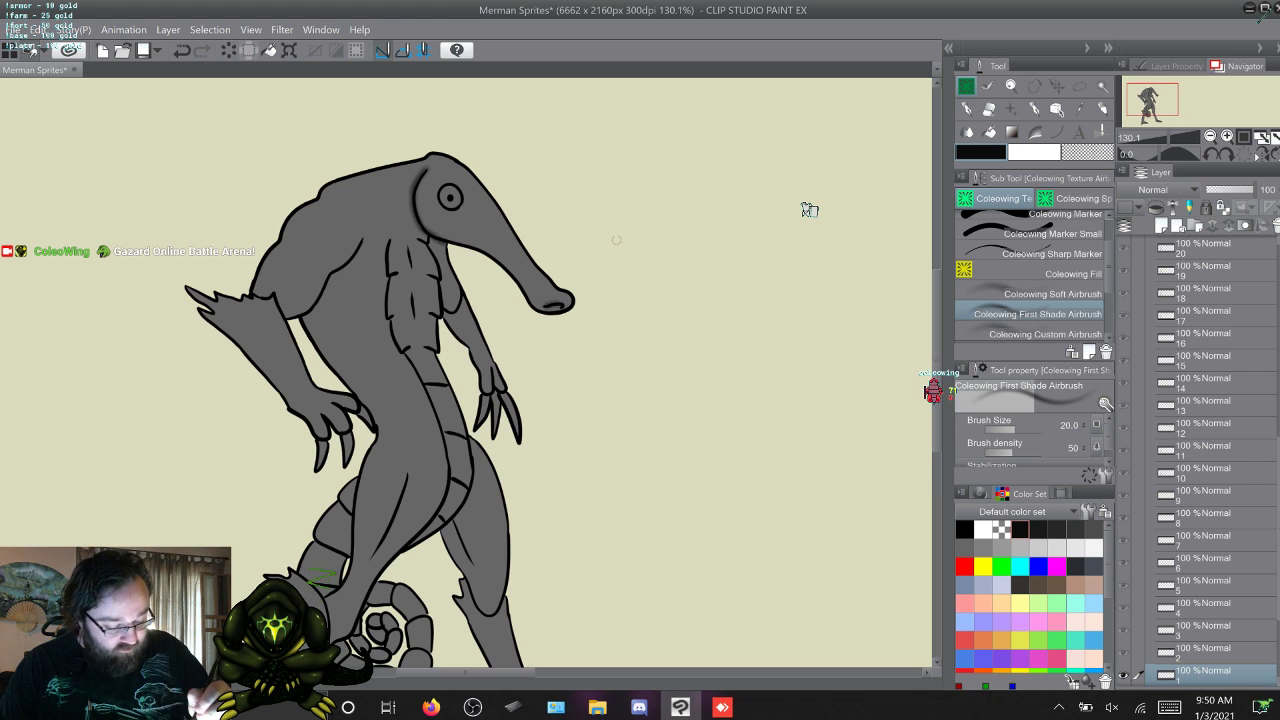
pyautogui.press('w')
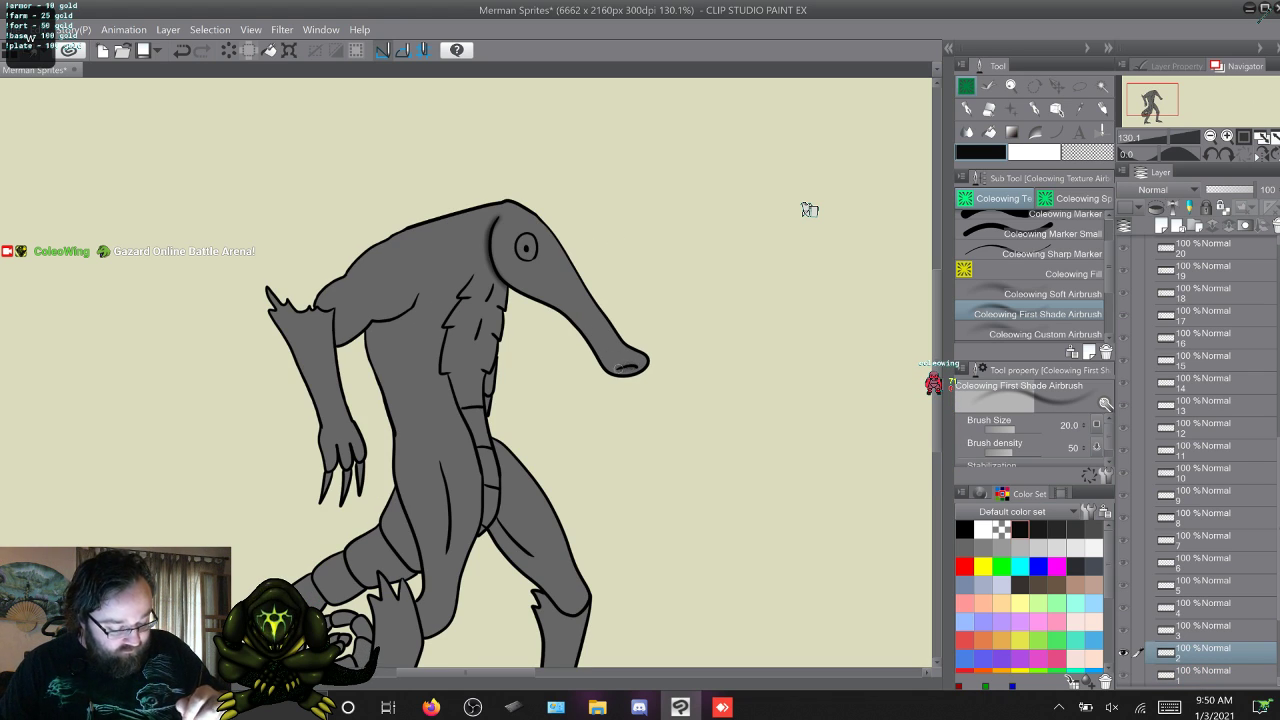
pyautogui.press('w')
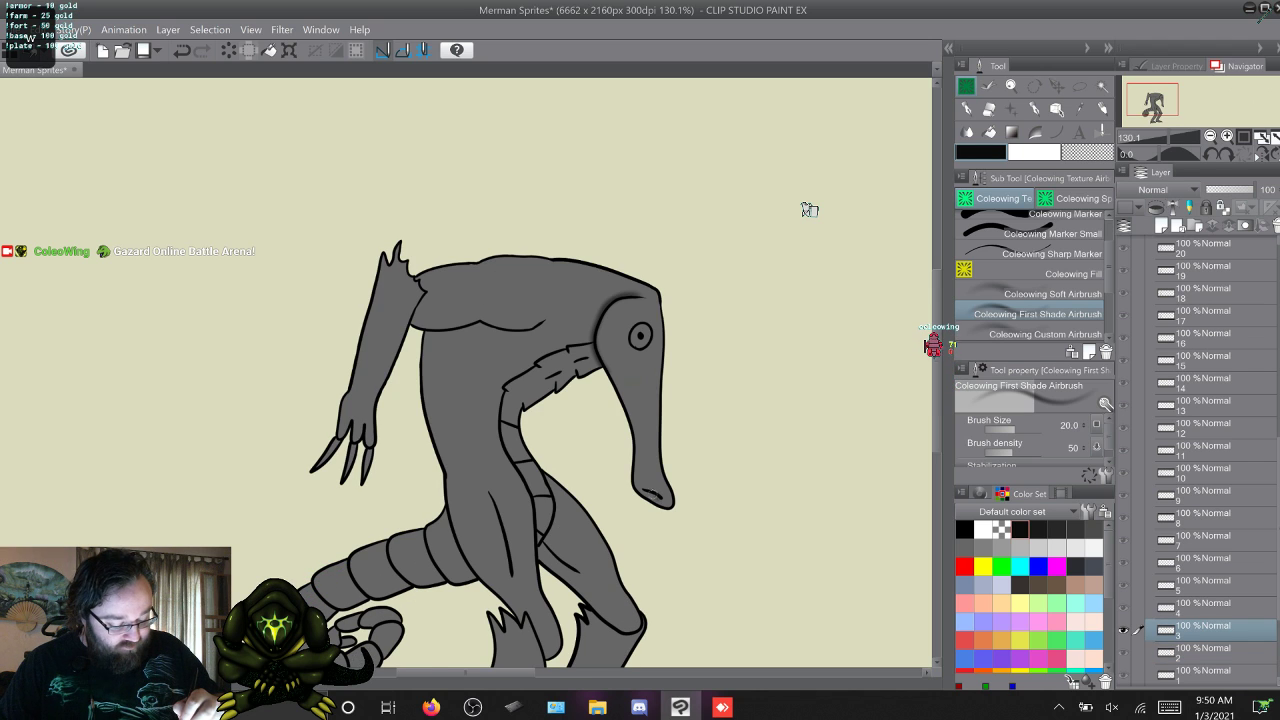
pyautogui.press('w')
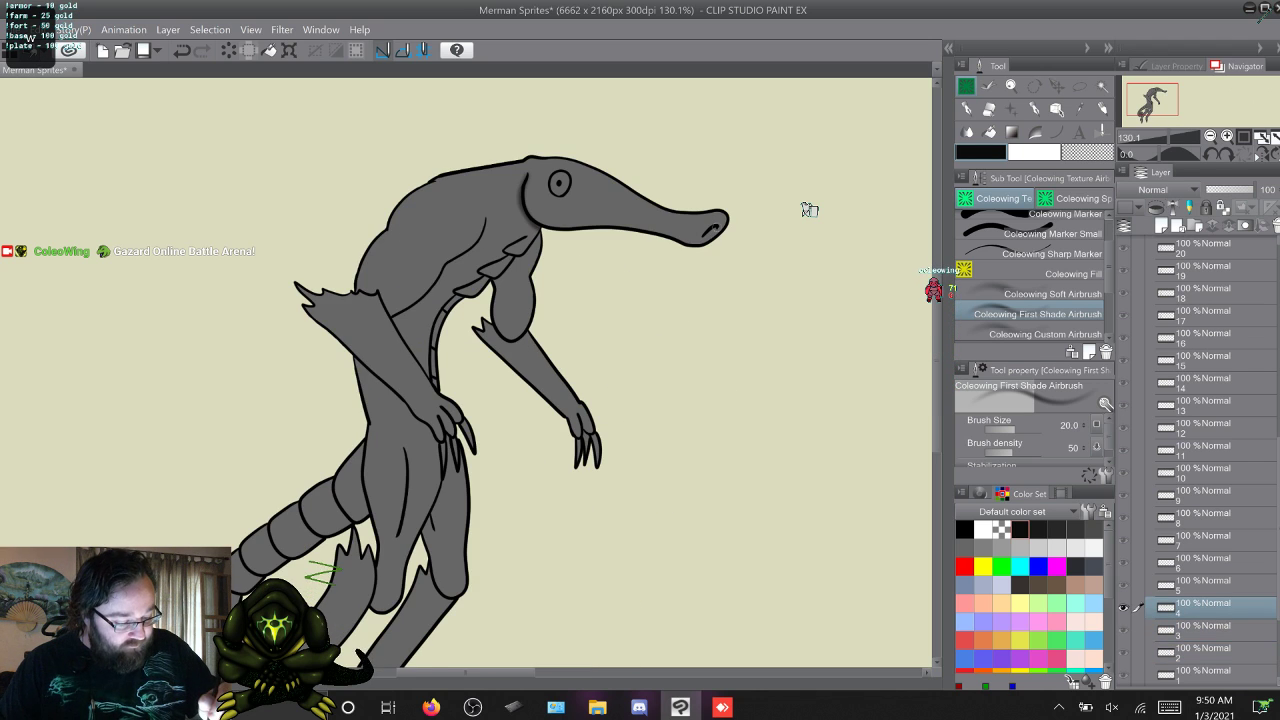
pyautogui.press('w')
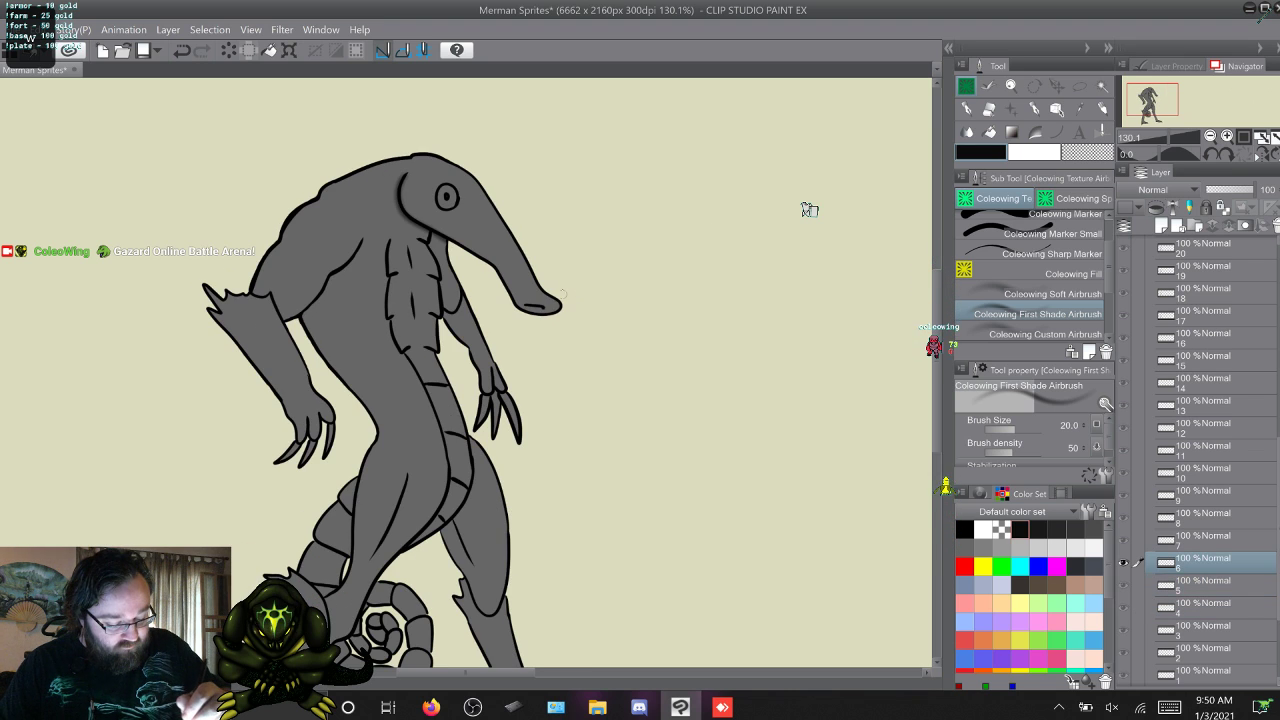
pyautogui.press('w')
pyautogui.press('w')
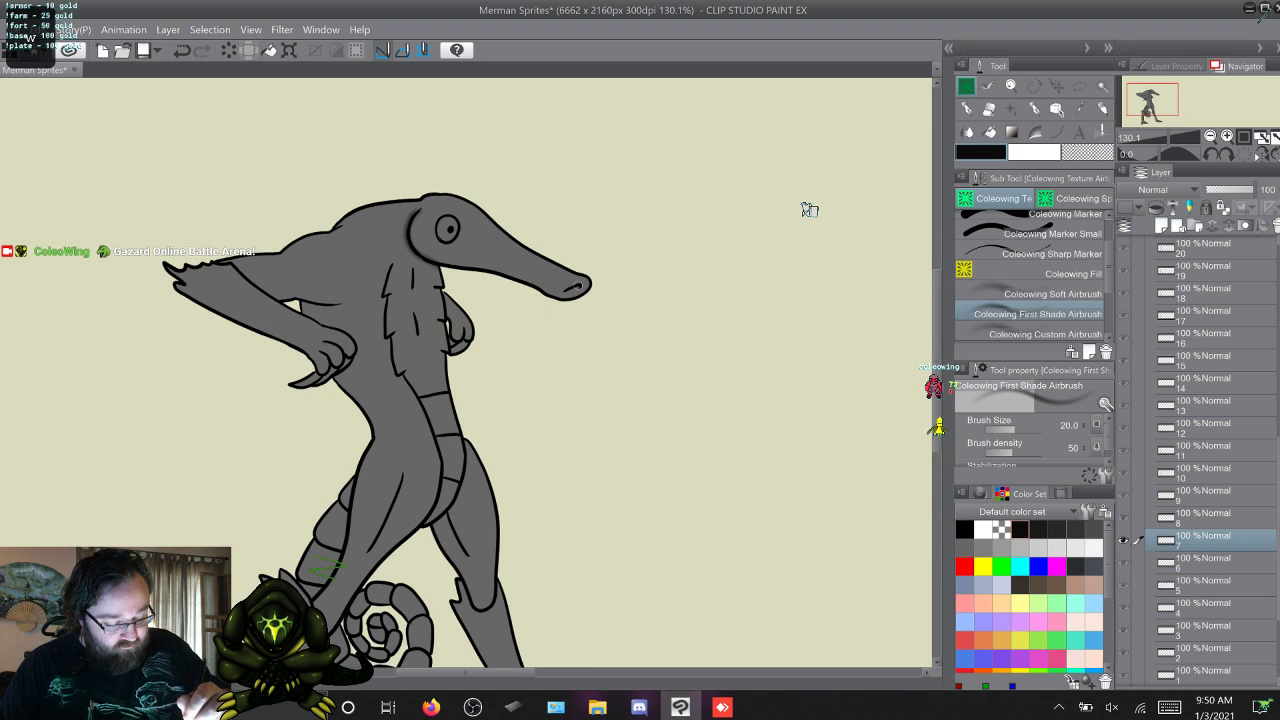
pyautogui.press('w')
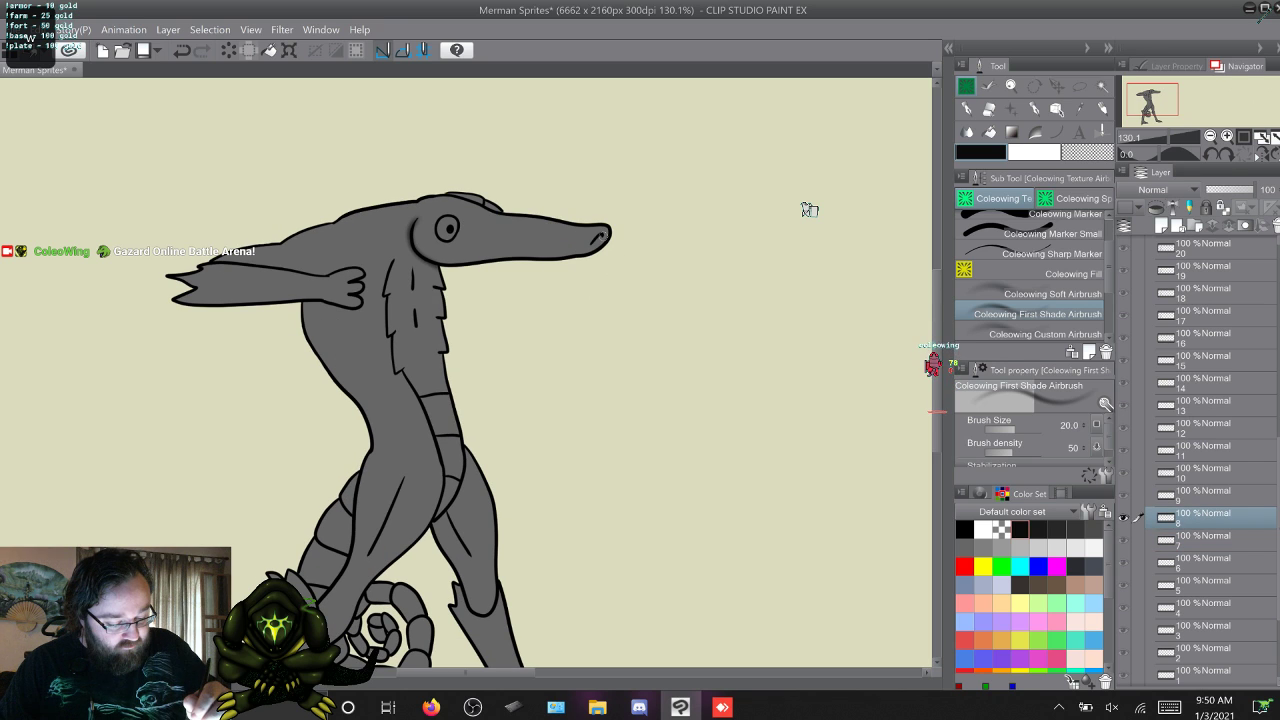
# Flip through the animation frames from 10 to 35 to check the head shading on each one.
pyautogui.press('w')
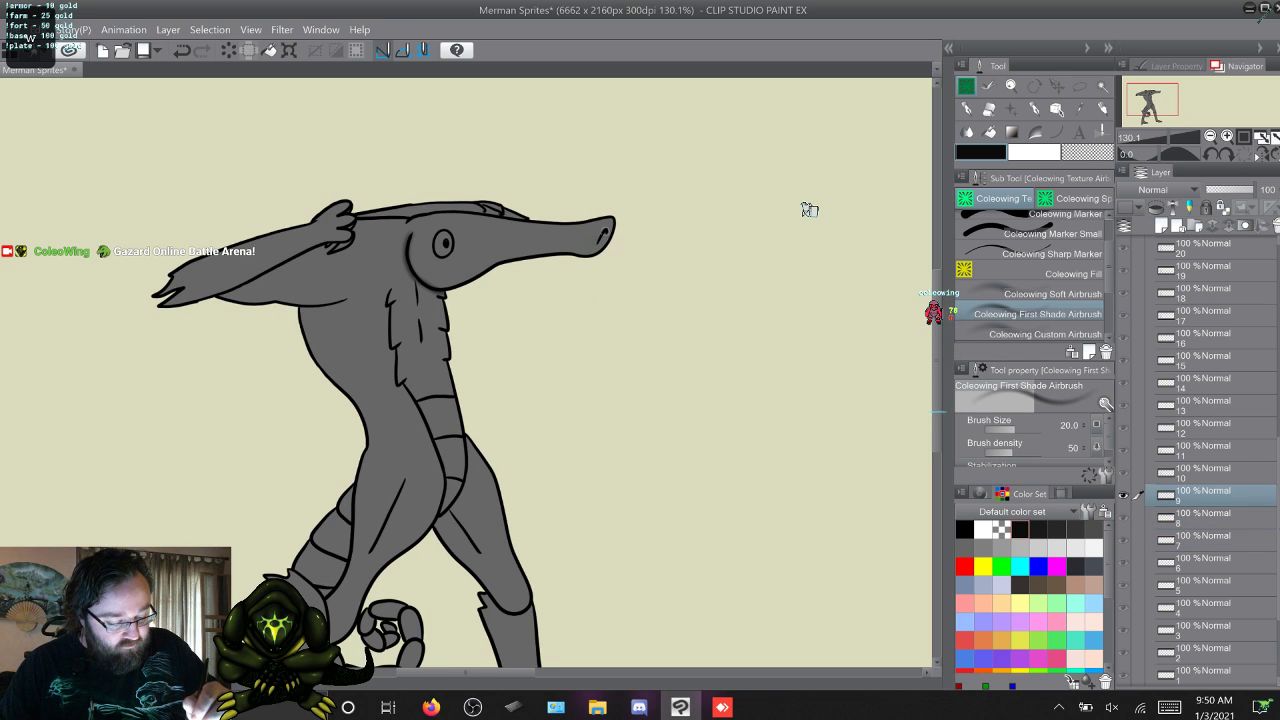
pyautogui.press('w')
pyautogui.press('w')
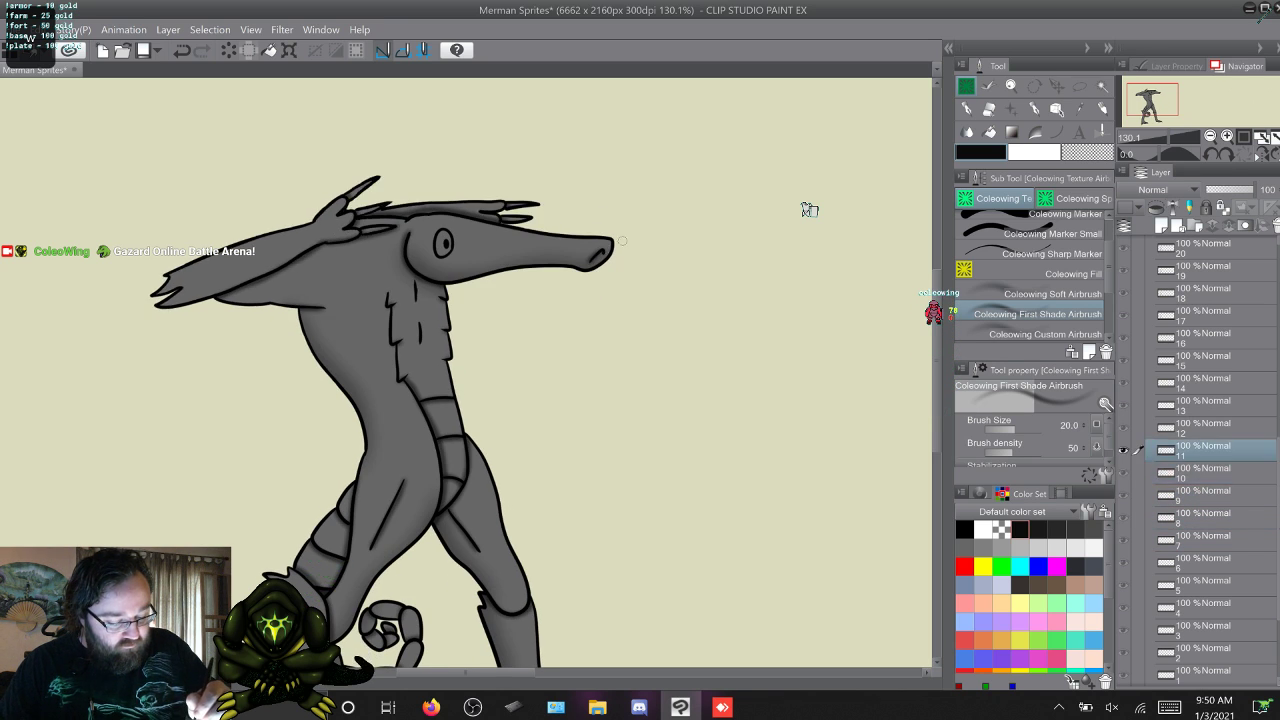
pyautogui.press('w')
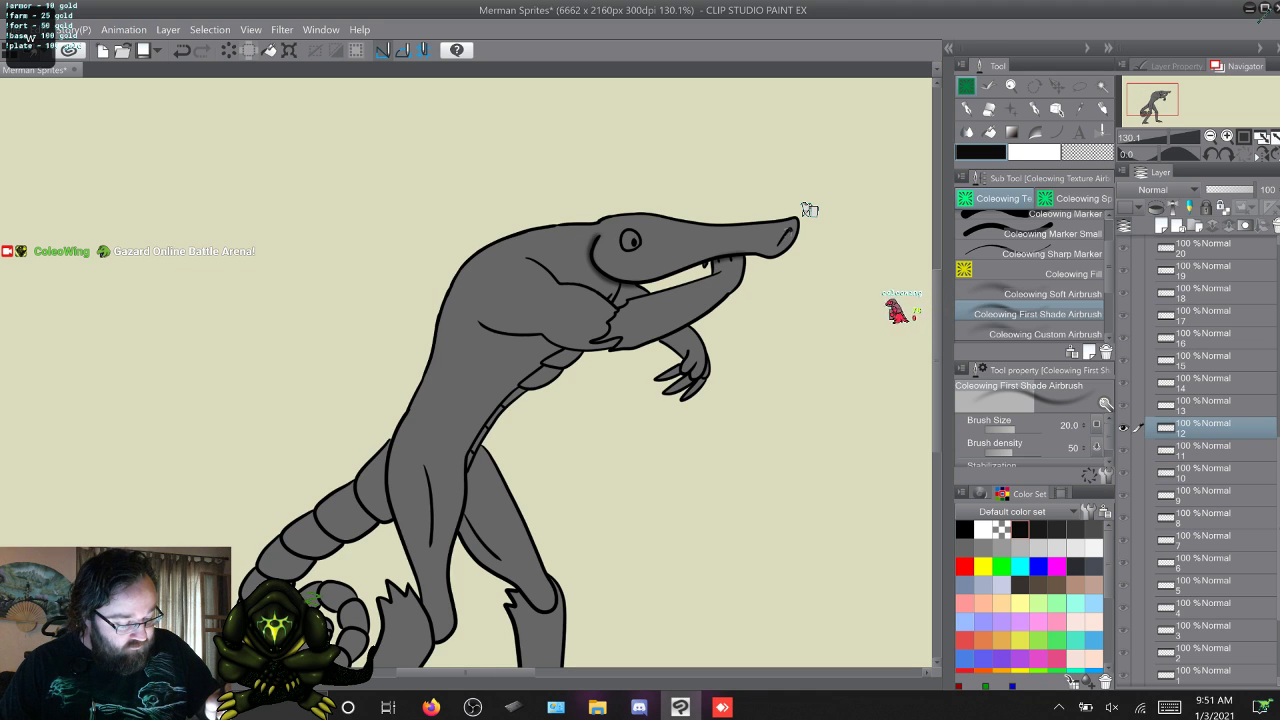
pyautogui.press('w')
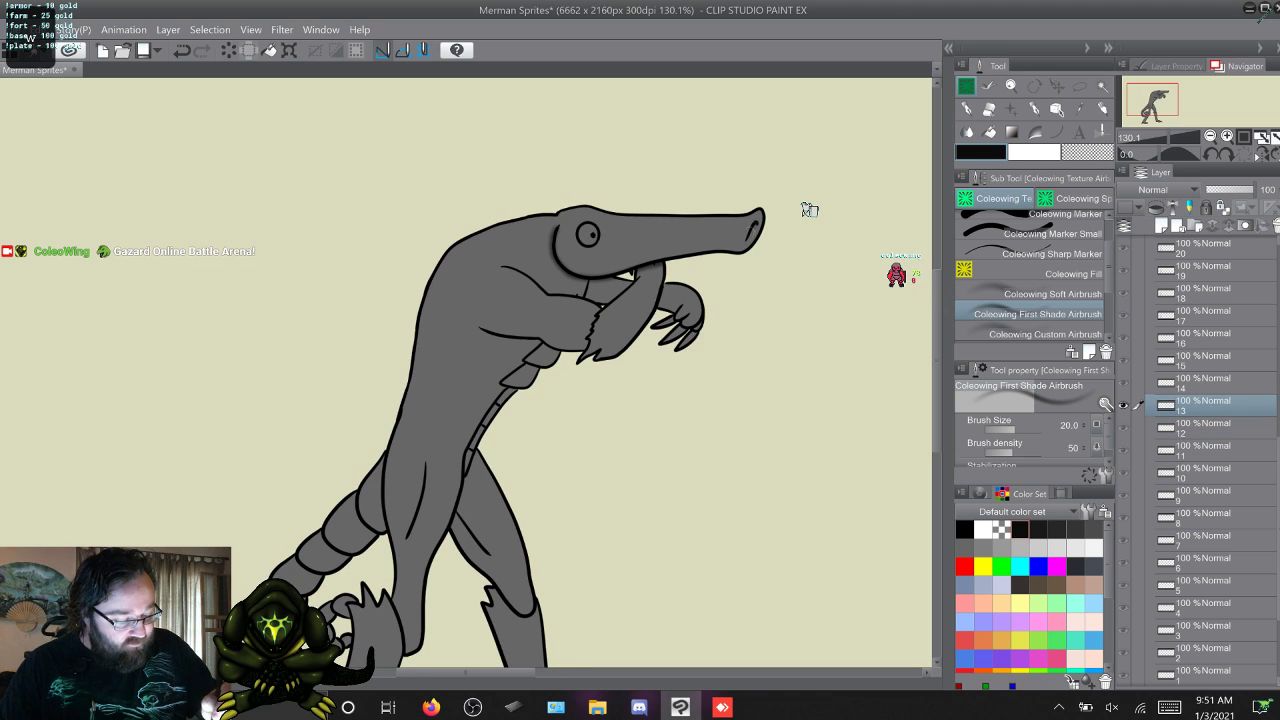
pyautogui.press('w')
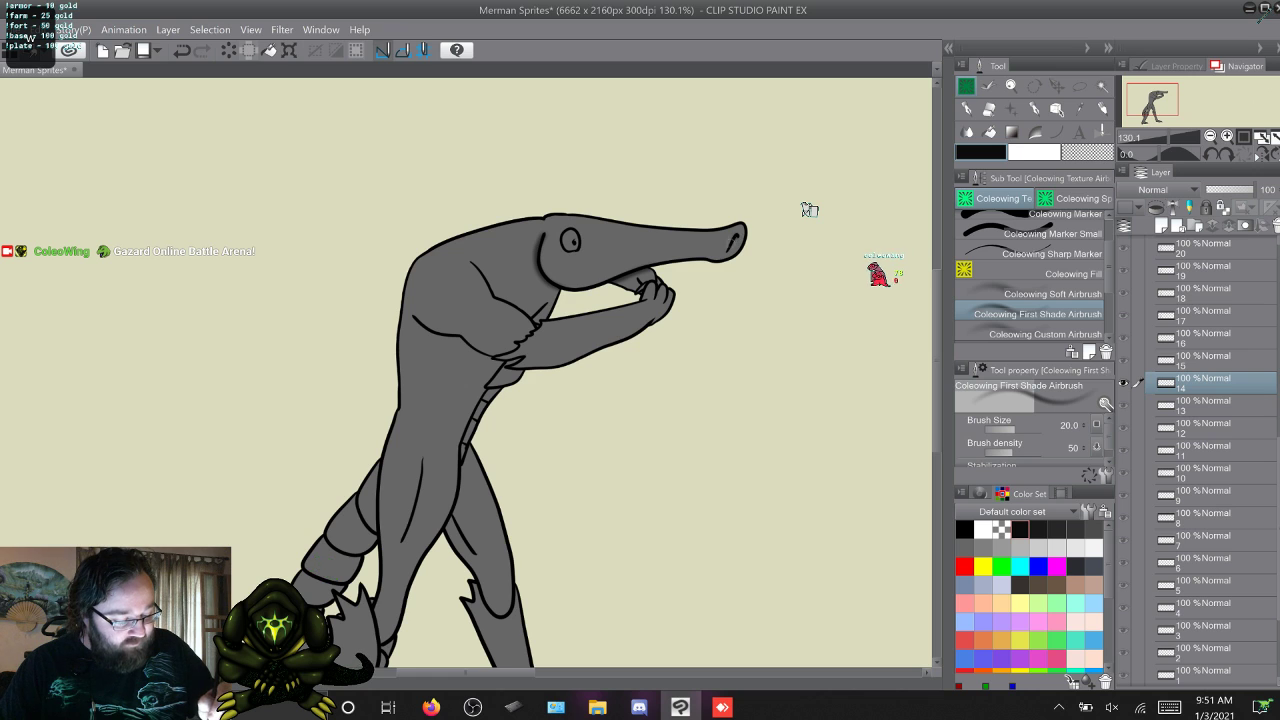
pyautogui.press('w')
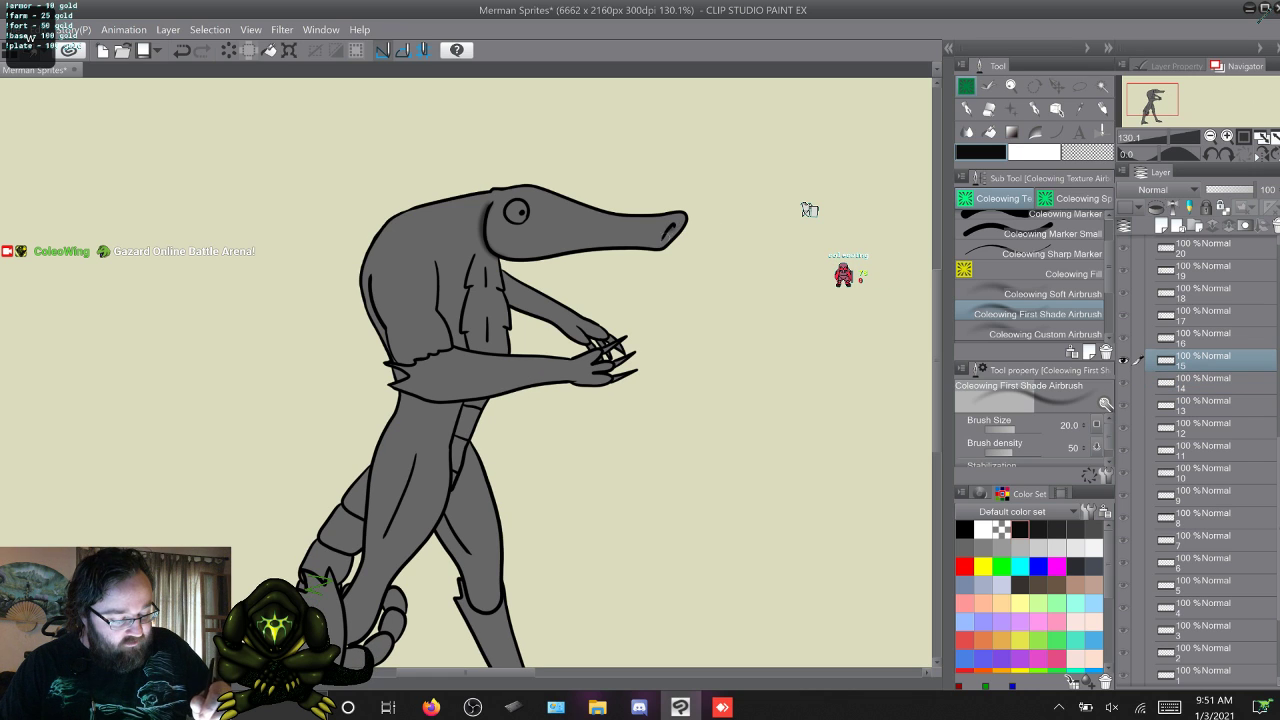
pyautogui.press('w')
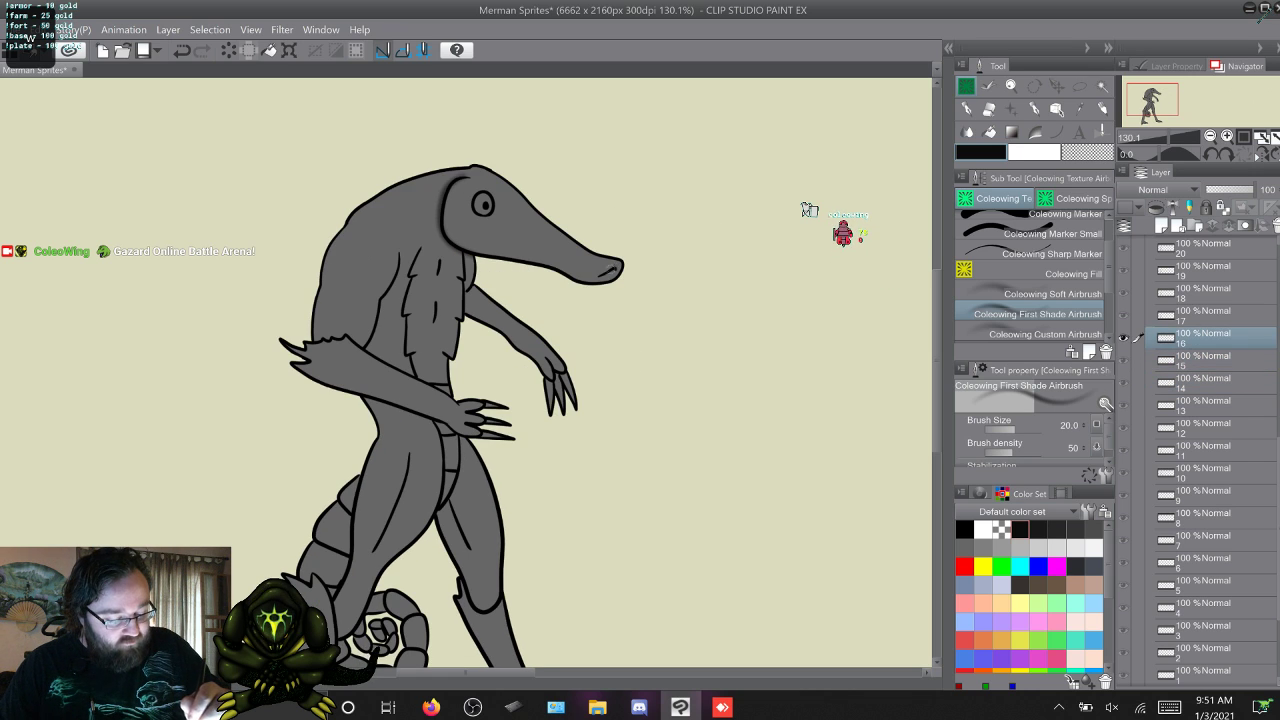
pyautogui.press('w')
pyautogui.press('w')
pyautogui.press('w')
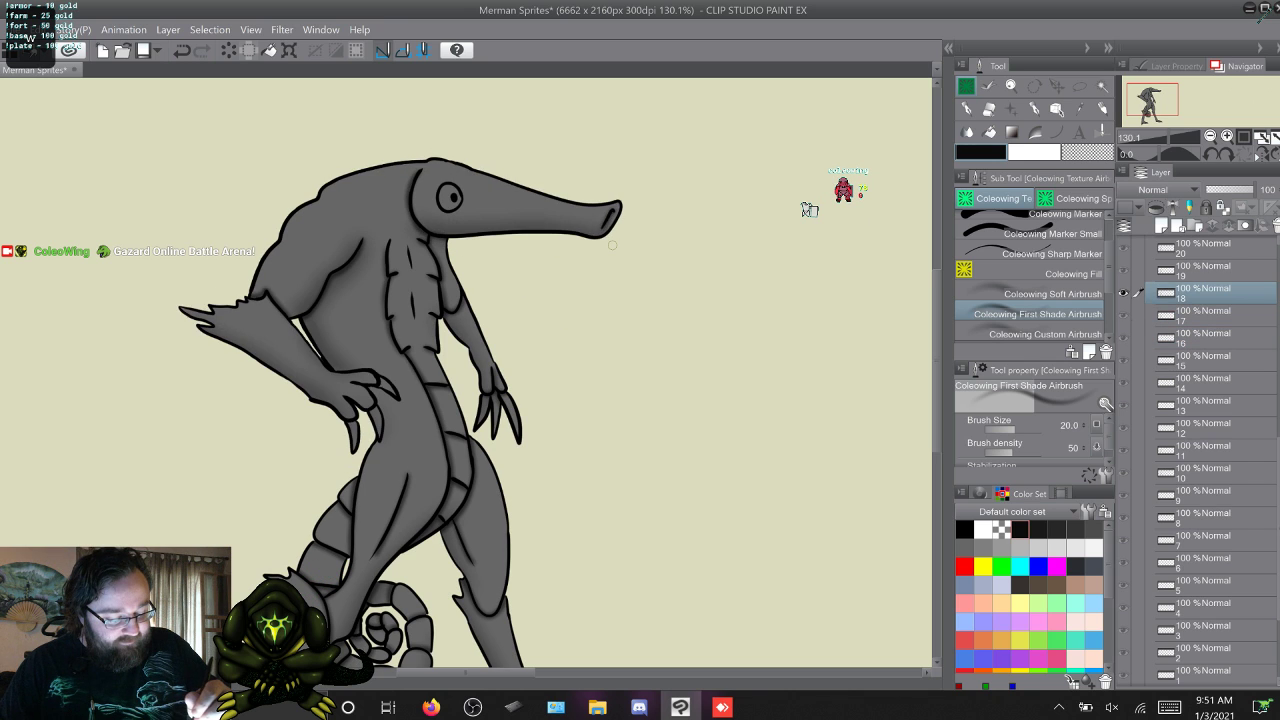
pyautogui.press('w')
pyautogui.press('w')
pyautogui.press('w')
pyautogui.press('w')
pyautogui.press('w')
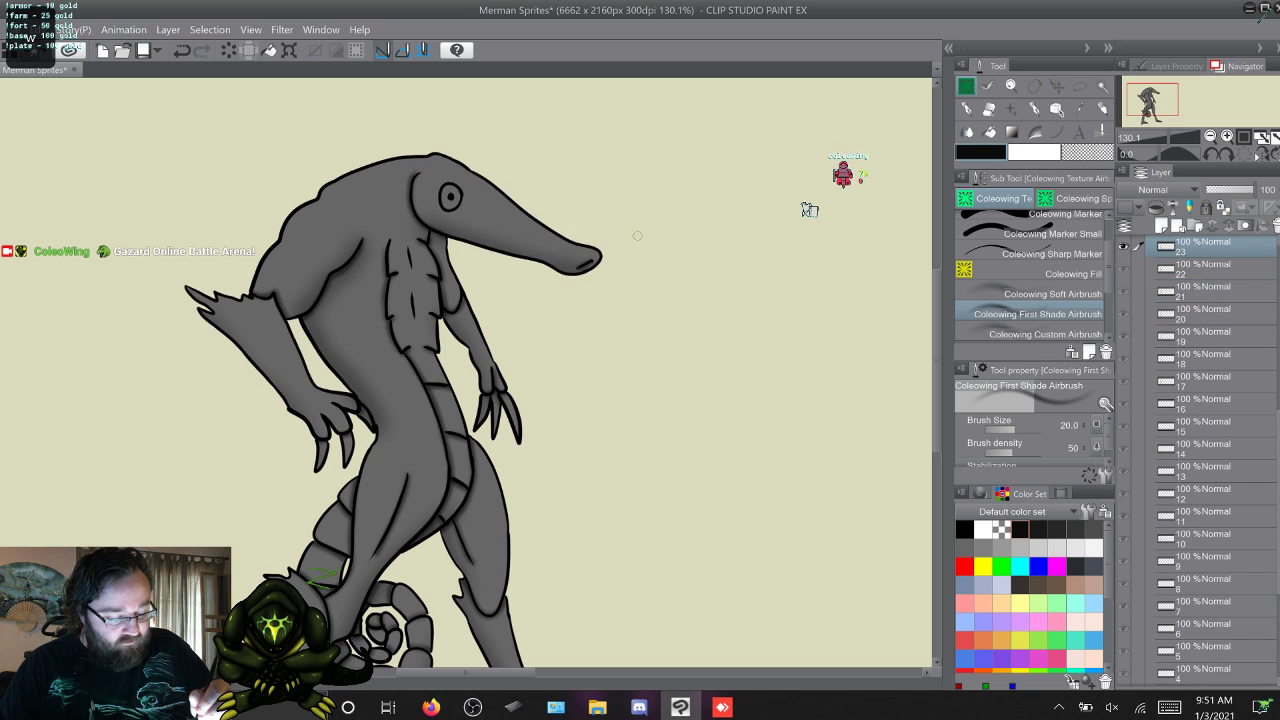
pyautogui.press('w')
pyautogui.press('w')
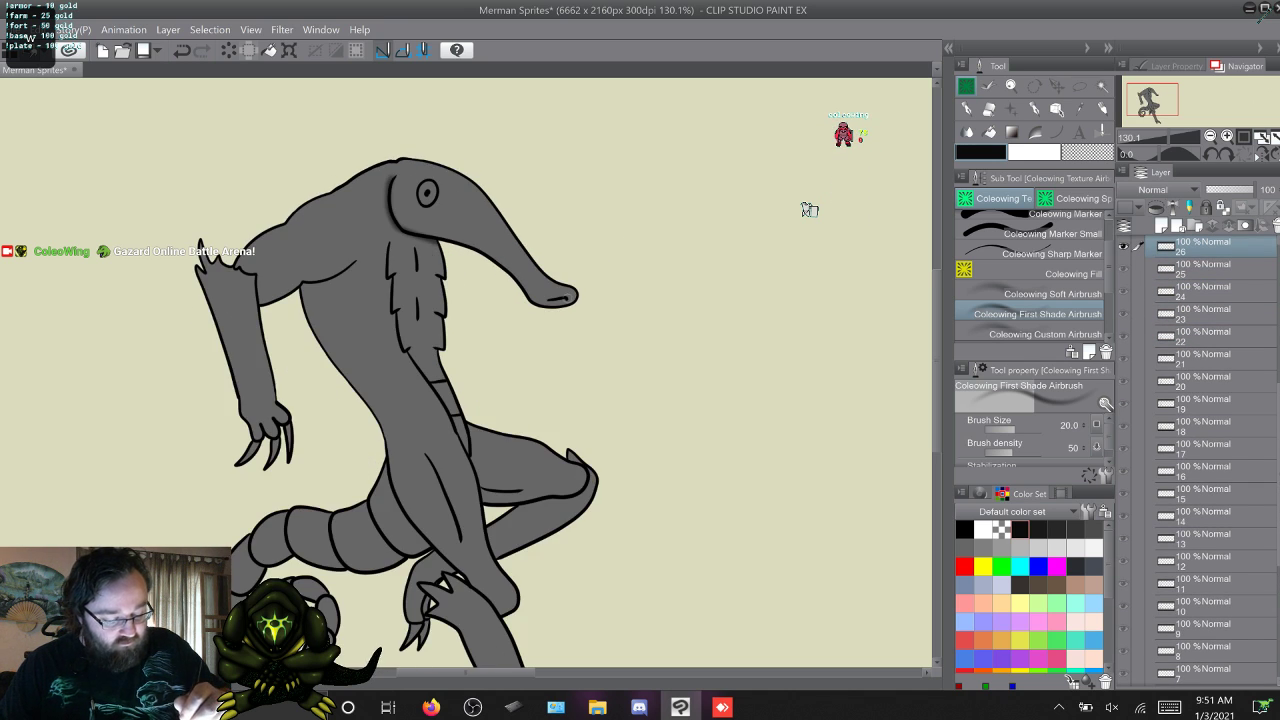
pyautogui.press('w')
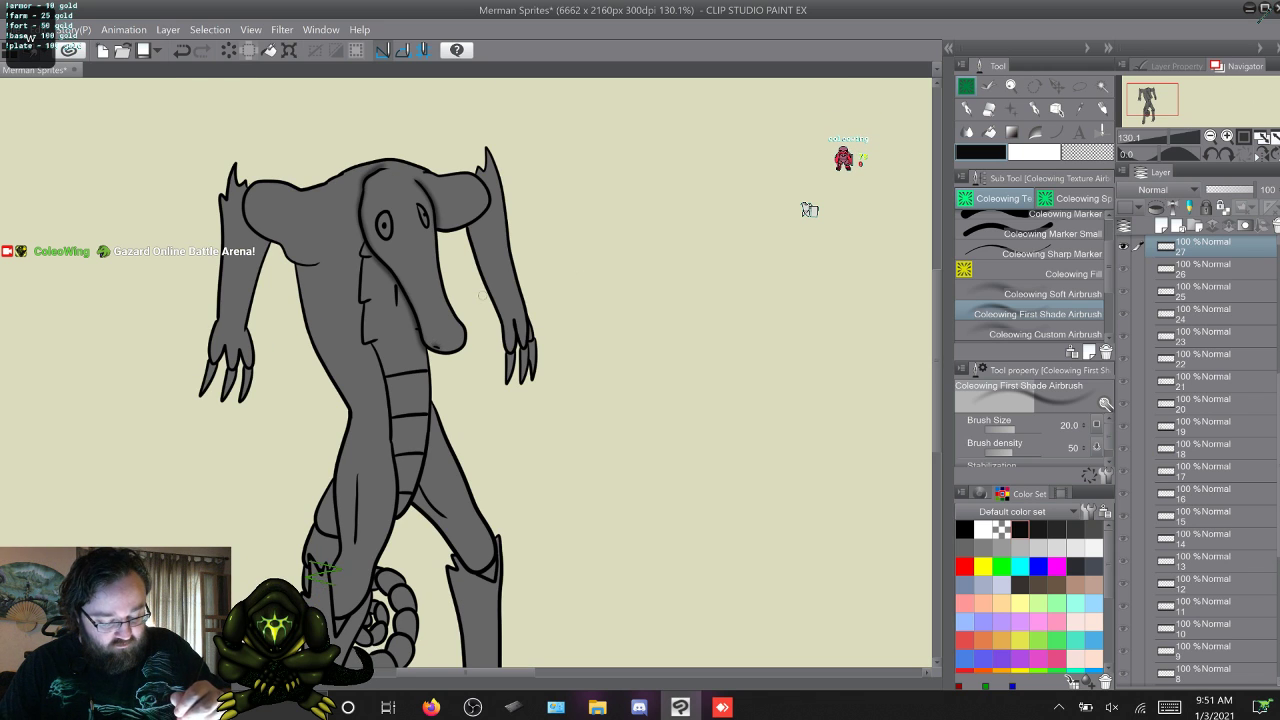
pyautogui.press('w')
pyautogui.press('w')
pyautogui.press('w')
pyautogui.press('w')
pyautogui.press('w')
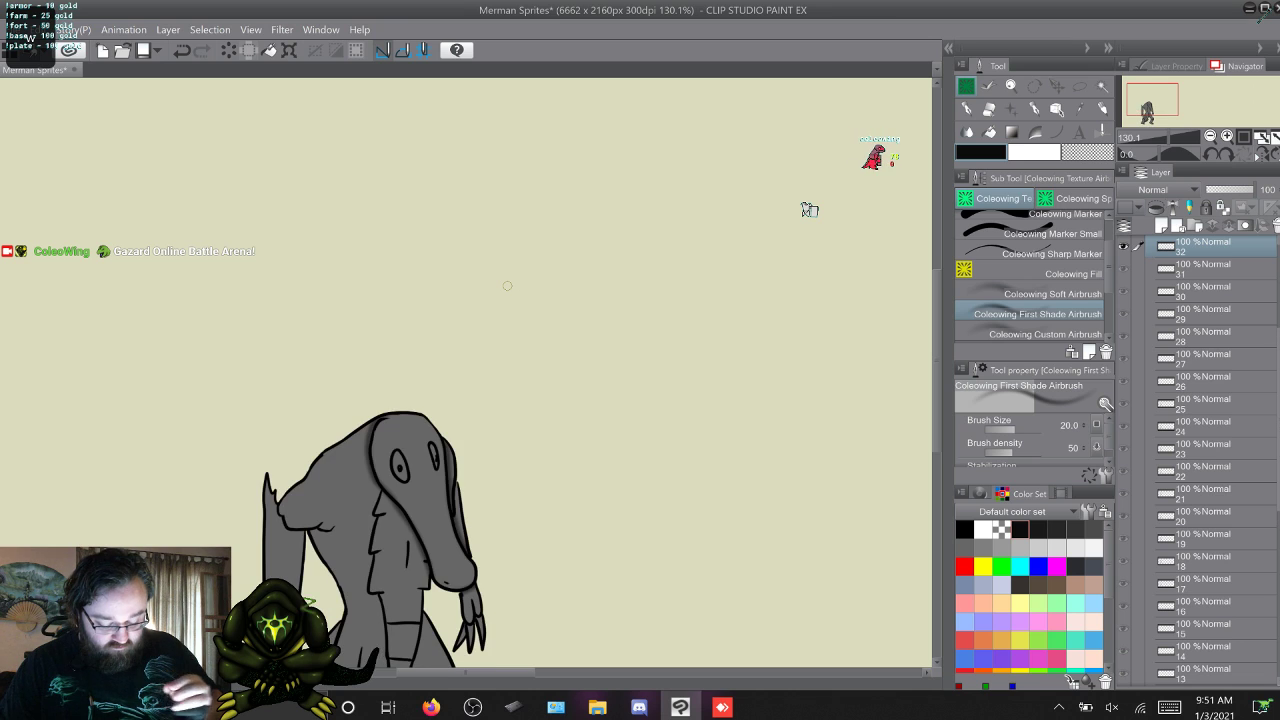
pyautogui.press('s')
pyautogui.moveTo(937, 361); pyautogui.dragTo(937, 380)
pyautogui.press('w')
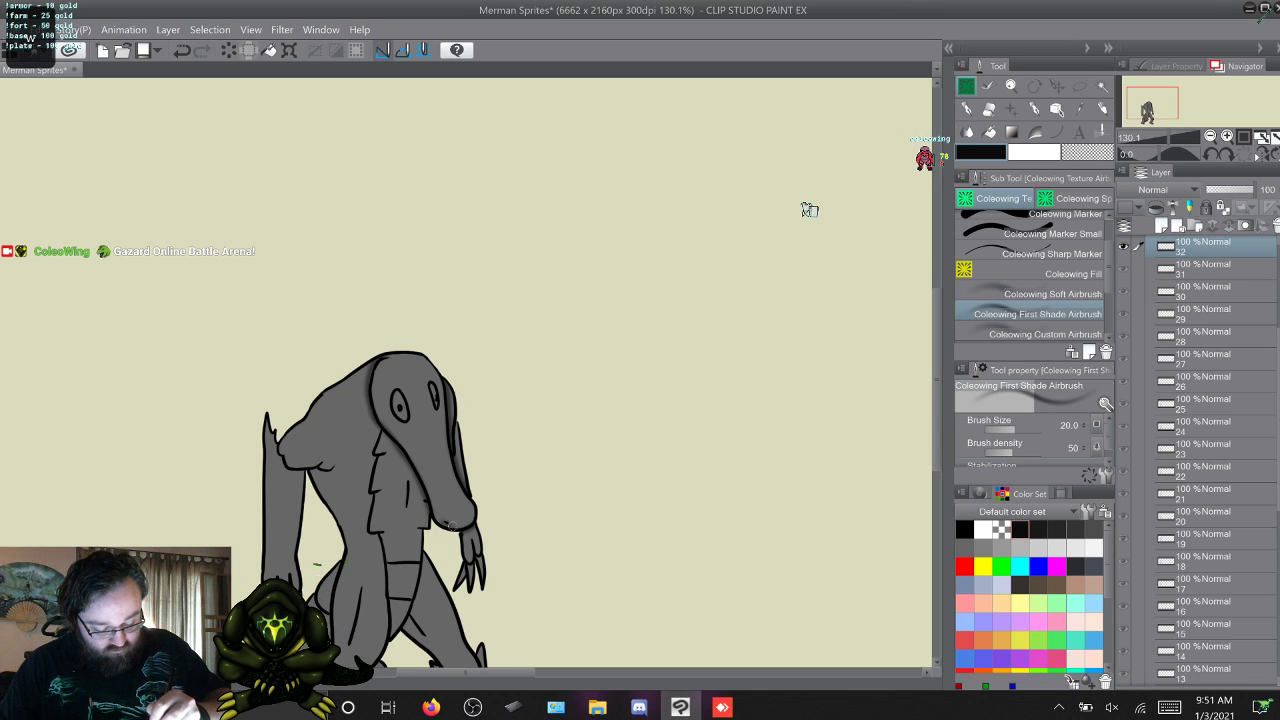
pyautogui.press('w')
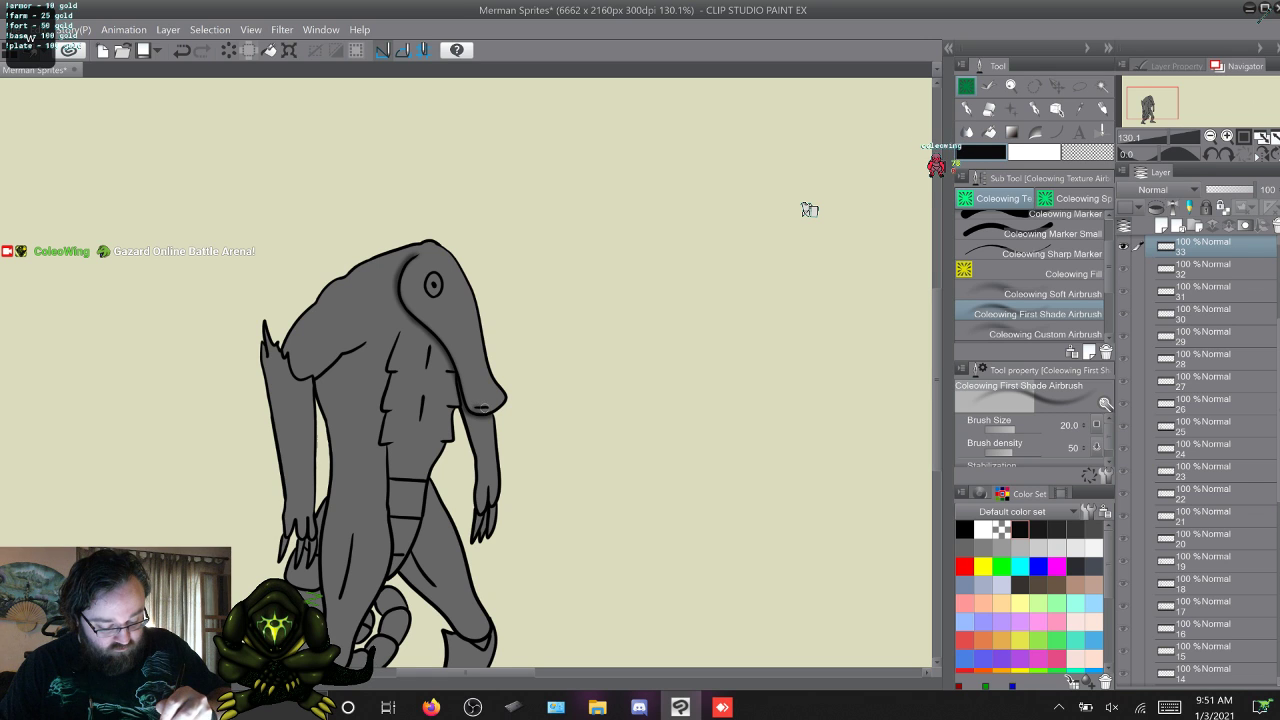
pyautogui.press('w')
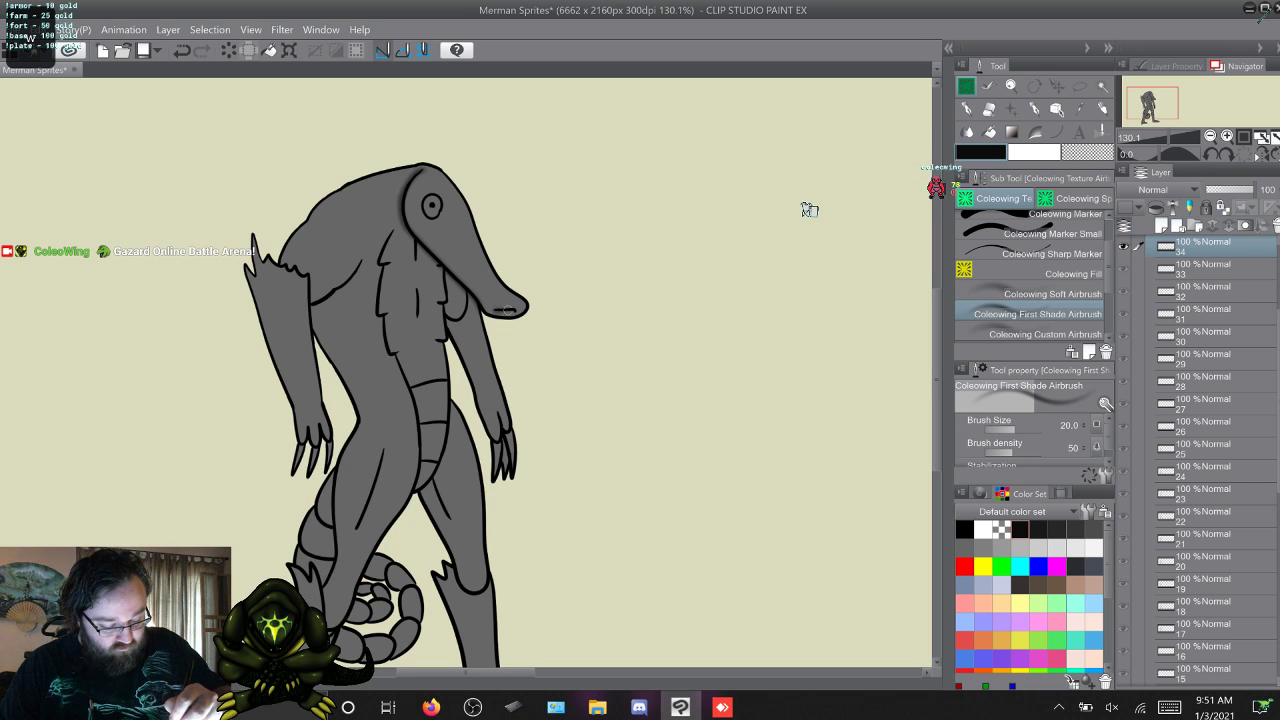
pyautogui.press('w')
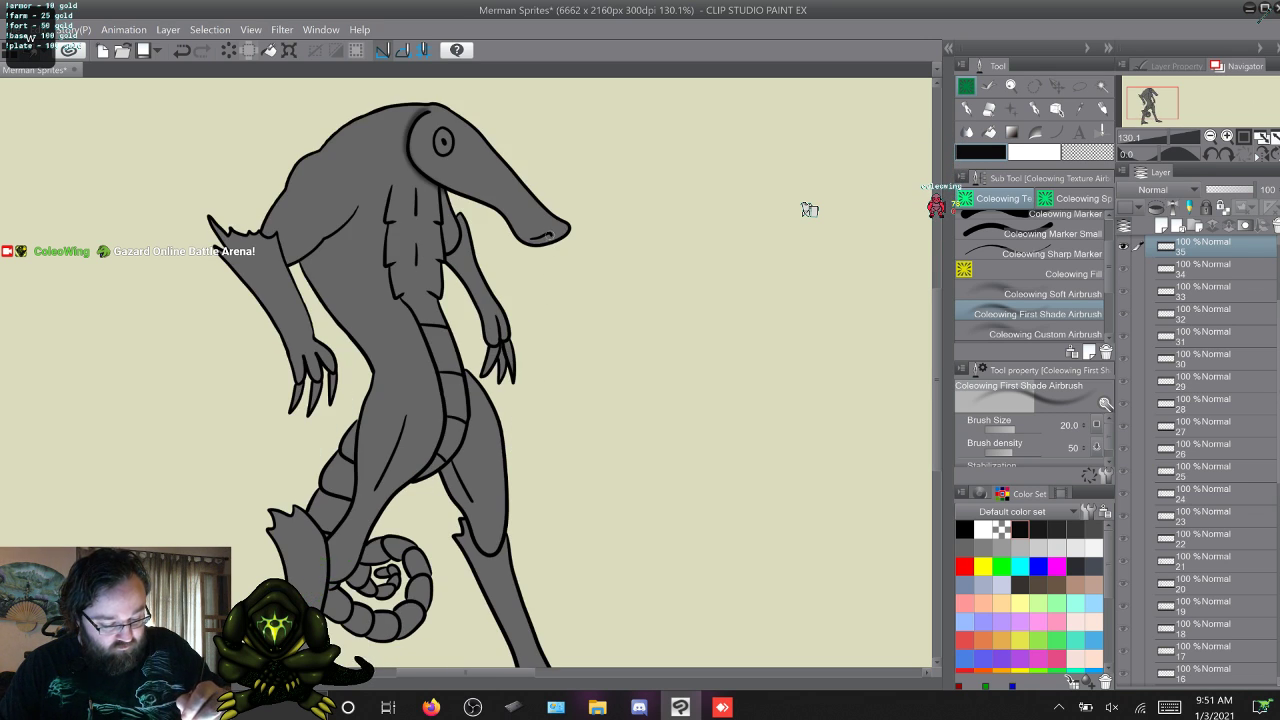
# Airbrush first shading on the upper arm along the edge of the near elbow fin on frames 1 to 3.
pyautogui.press('w')
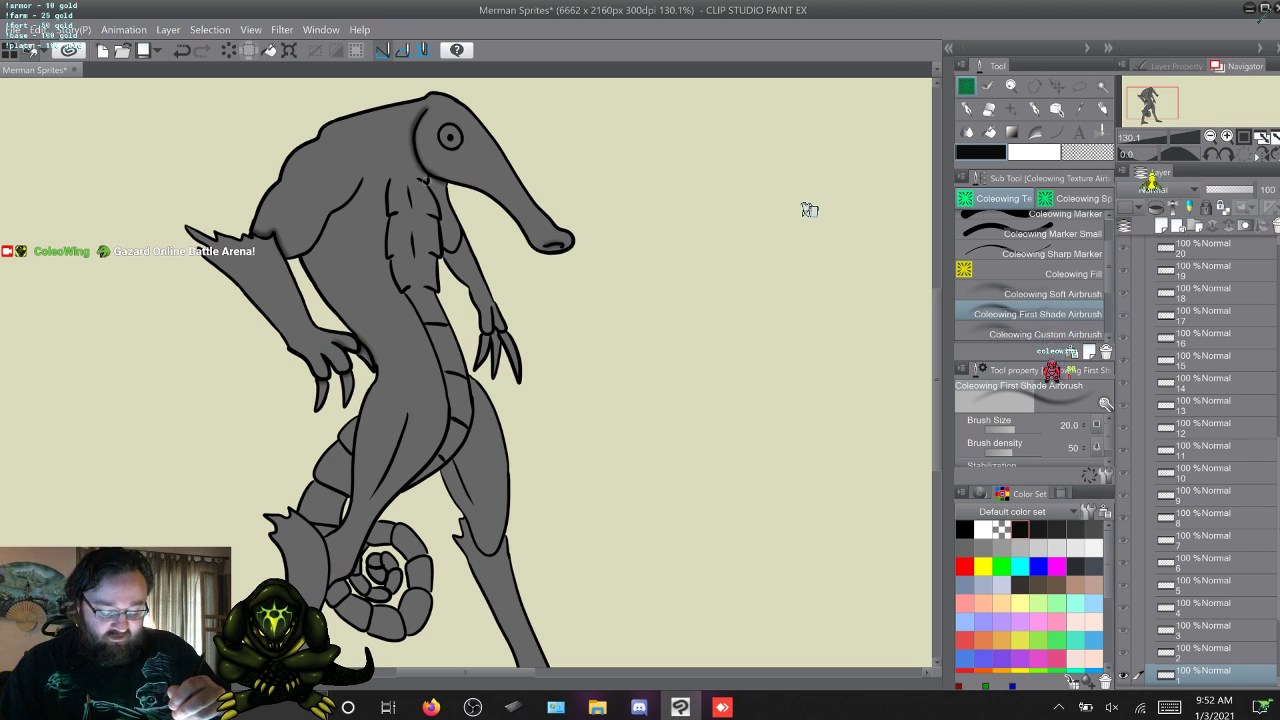
pyautogui.press('w')
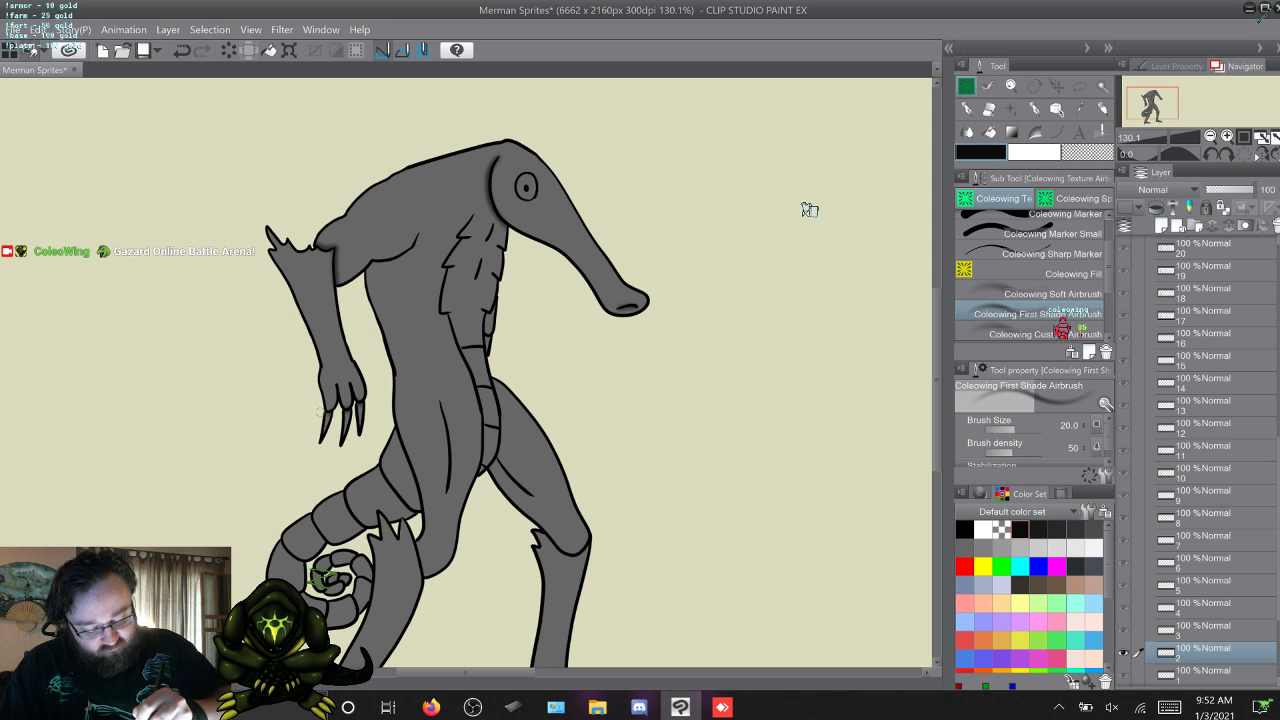
pyautogui.press('w')
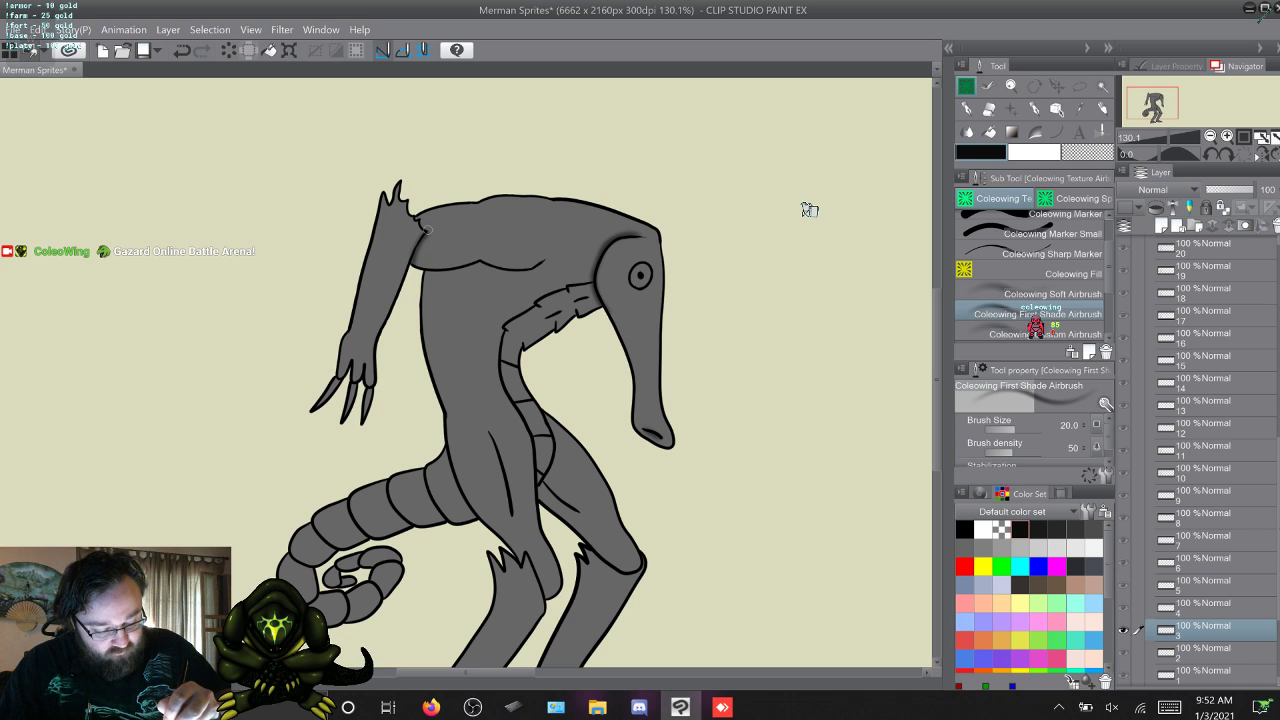
pyautogui.moveTo(427, 230); pyautogui.dragTo(419, 223)
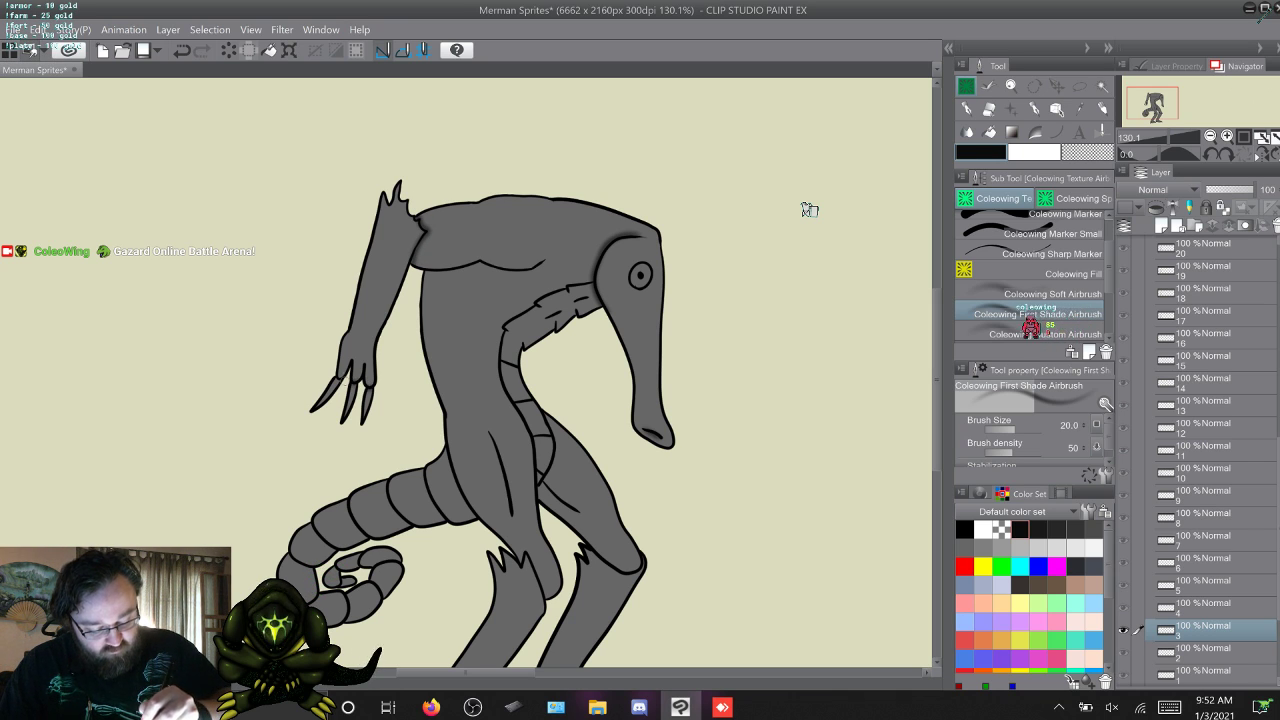
# Shade the body along the near forearm and hand on frame 4, and the upper arm at the elbow fin on frame 5.
pyautogui.press('w')
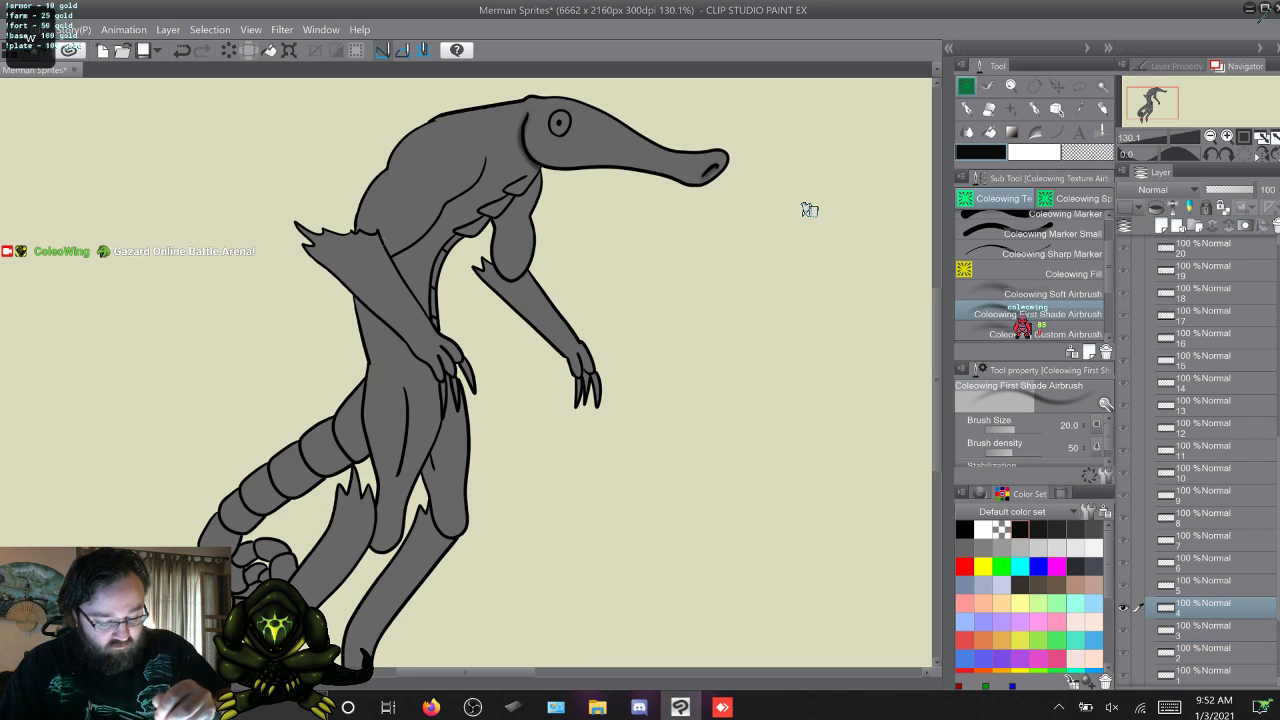
pyautogui.moveTo(358, 231)
pyautogui.mouseDown()
pyautogui.moveTo(379, 231)
pyautogui.moveTo(426, 310)
pyautogui.mouseUp()
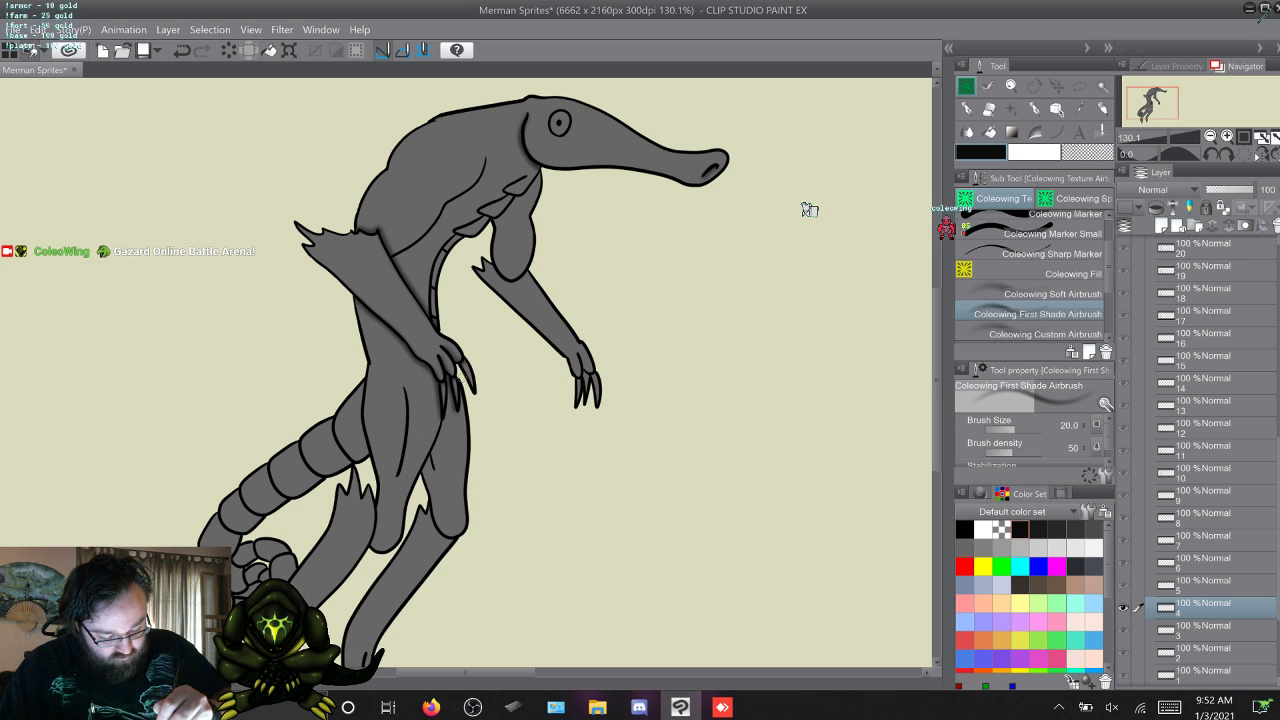
pyautogui.press('w')
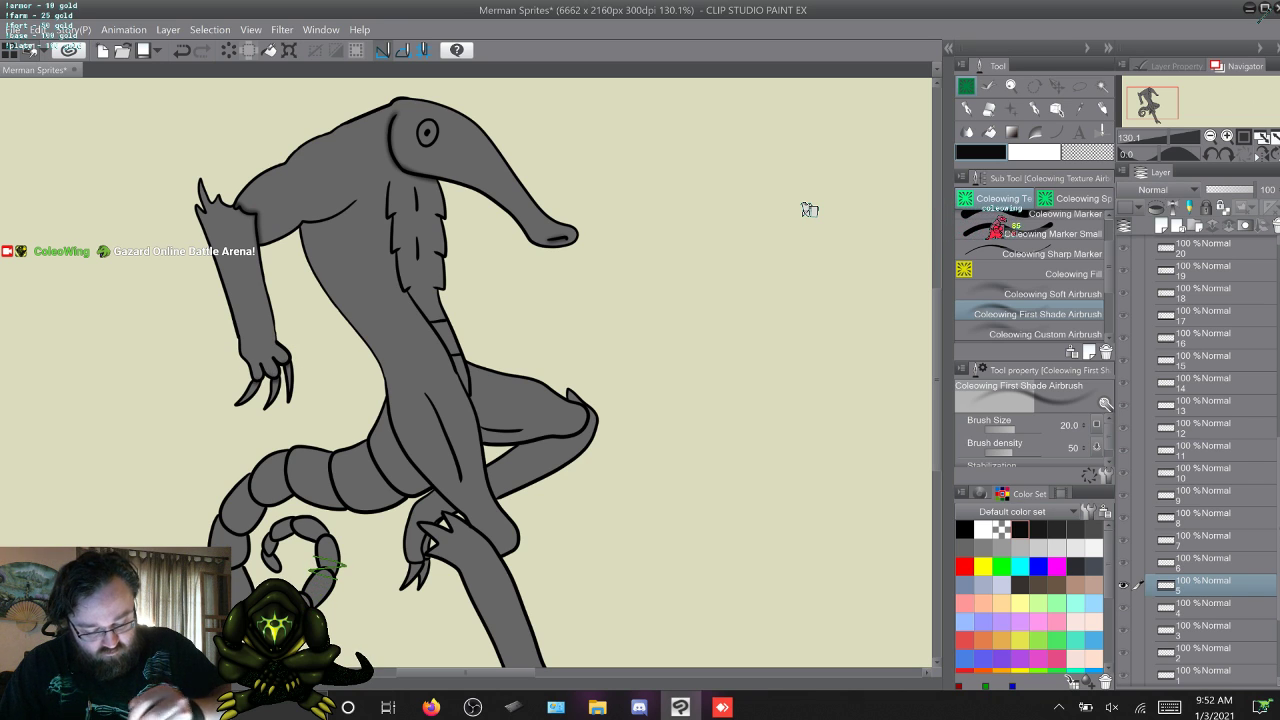
# Shade around the near forearm and elbow on frames 6, 7 and 8, and save the file.
pyautogui.press('w')
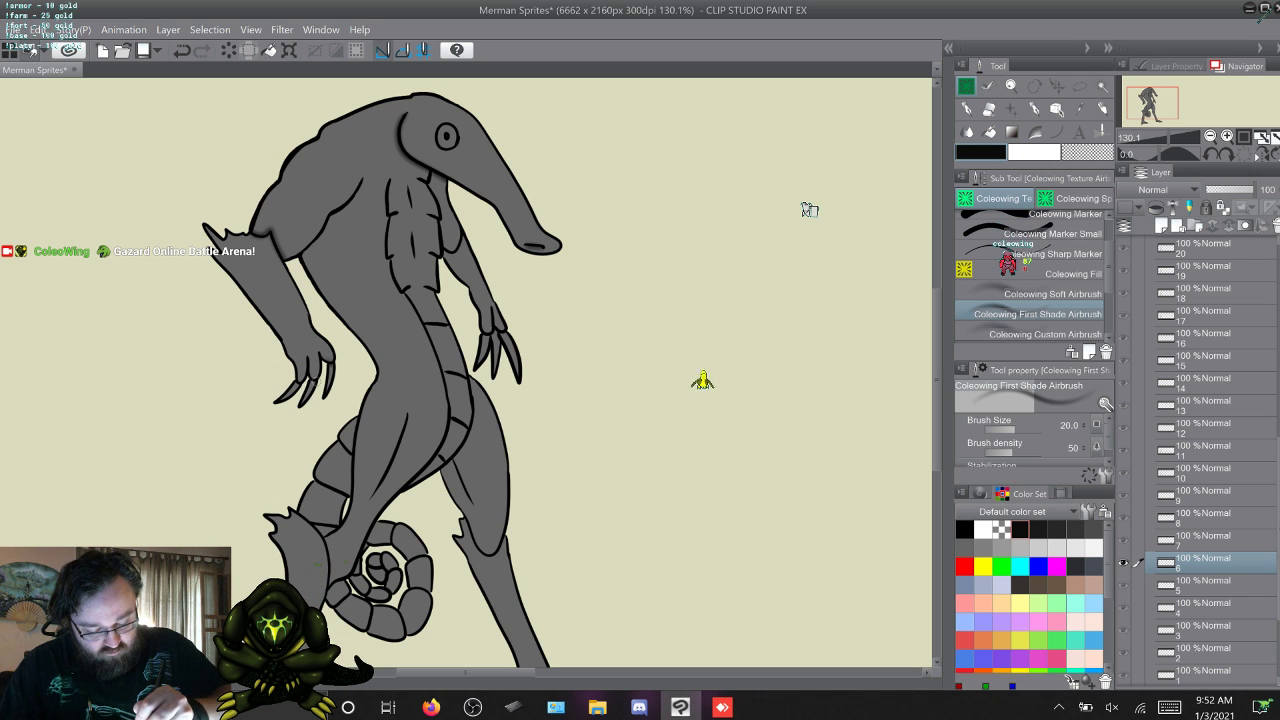
pyautogui.press('w')
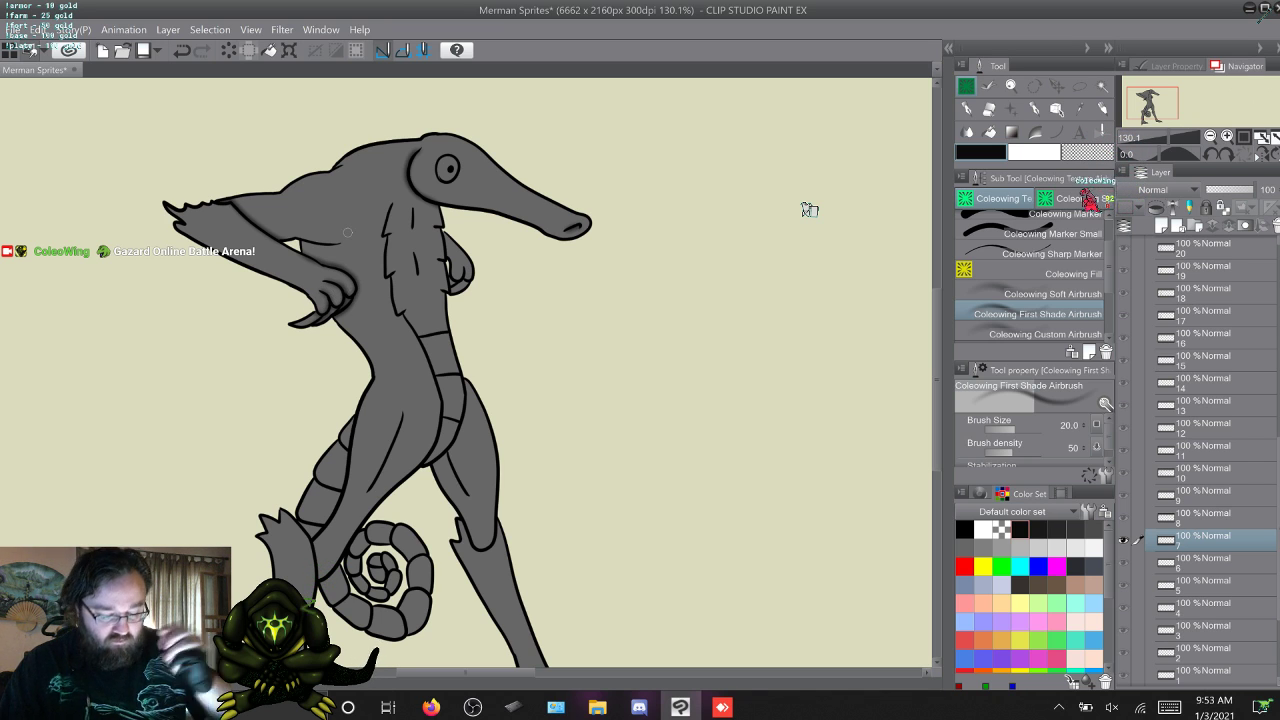
pyautogui.press('w')
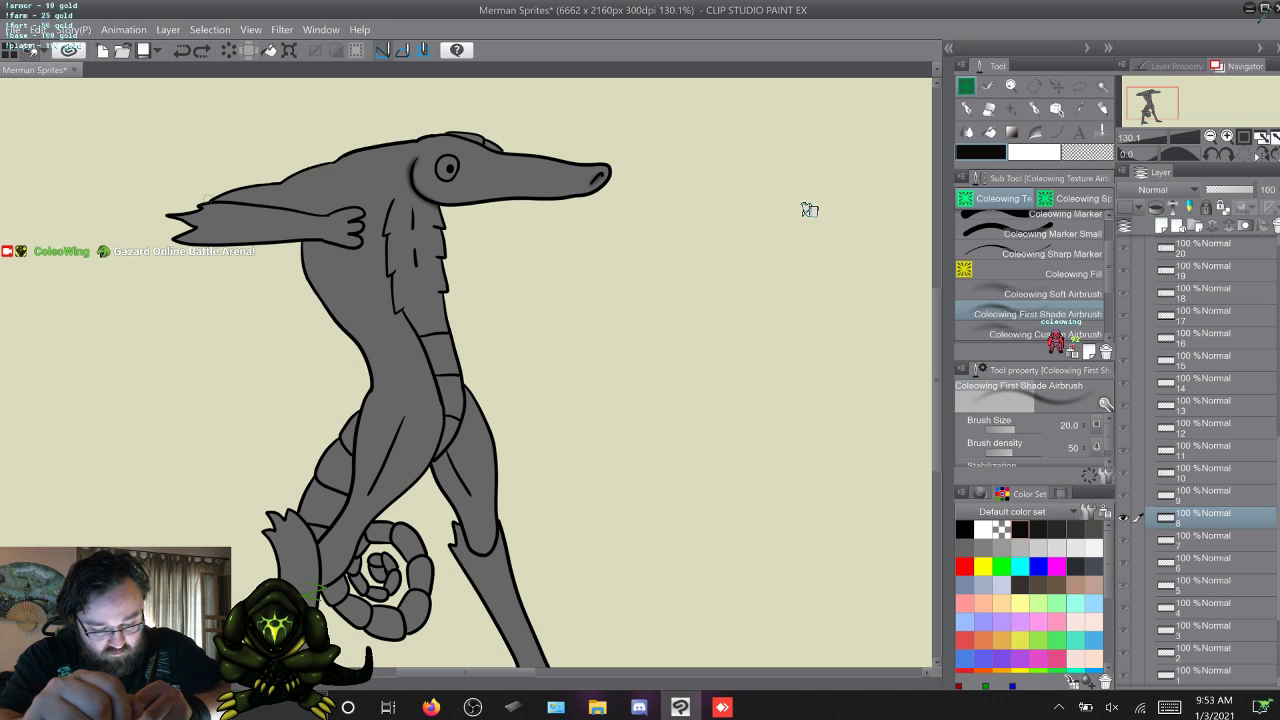
pyautogui.moveTo(230, 202)
pyautogui.mouseDown()
pyautogui.moveTo(366, 214)
pyautogui.moveTo(364, 242)
pyautogui.moveTo(286, 239)
pyautogui.mouseUp()
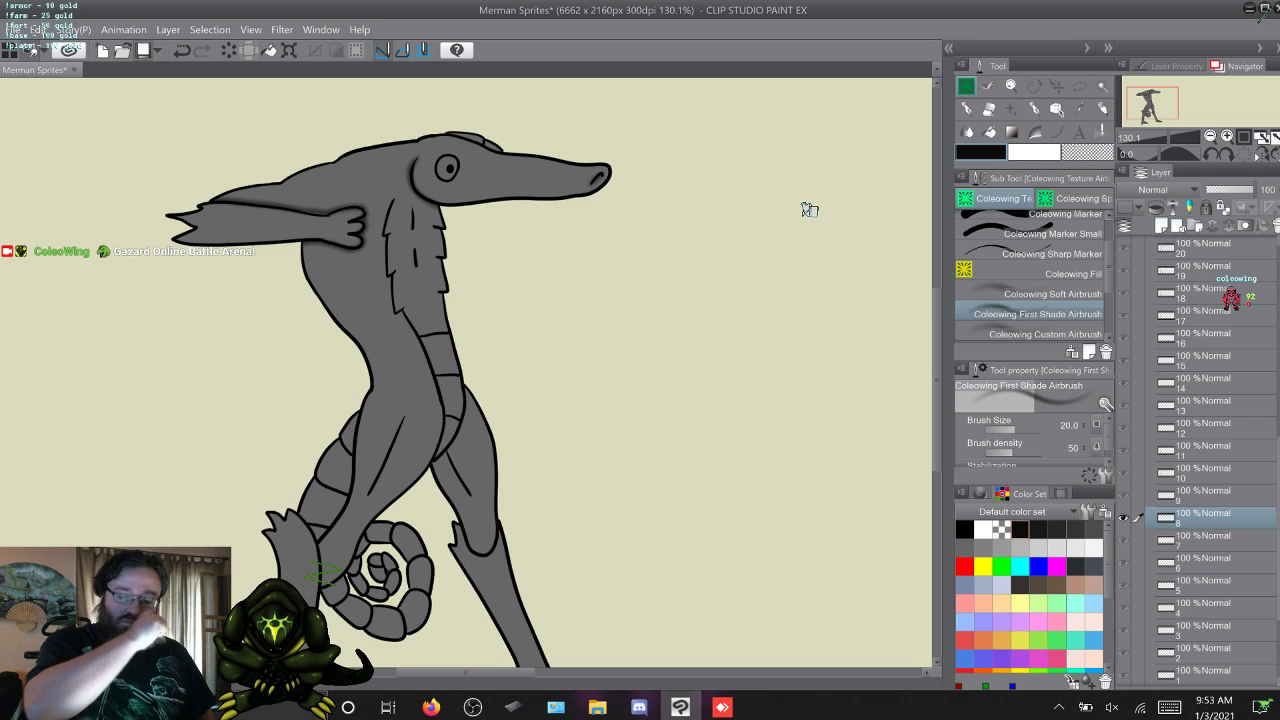
pyautogui.hotkey('ctrl', 's')
# Shade around the raised hand and beneath the forearm on frame 9, and compare it with frame 10.
pyautogui.press('w')
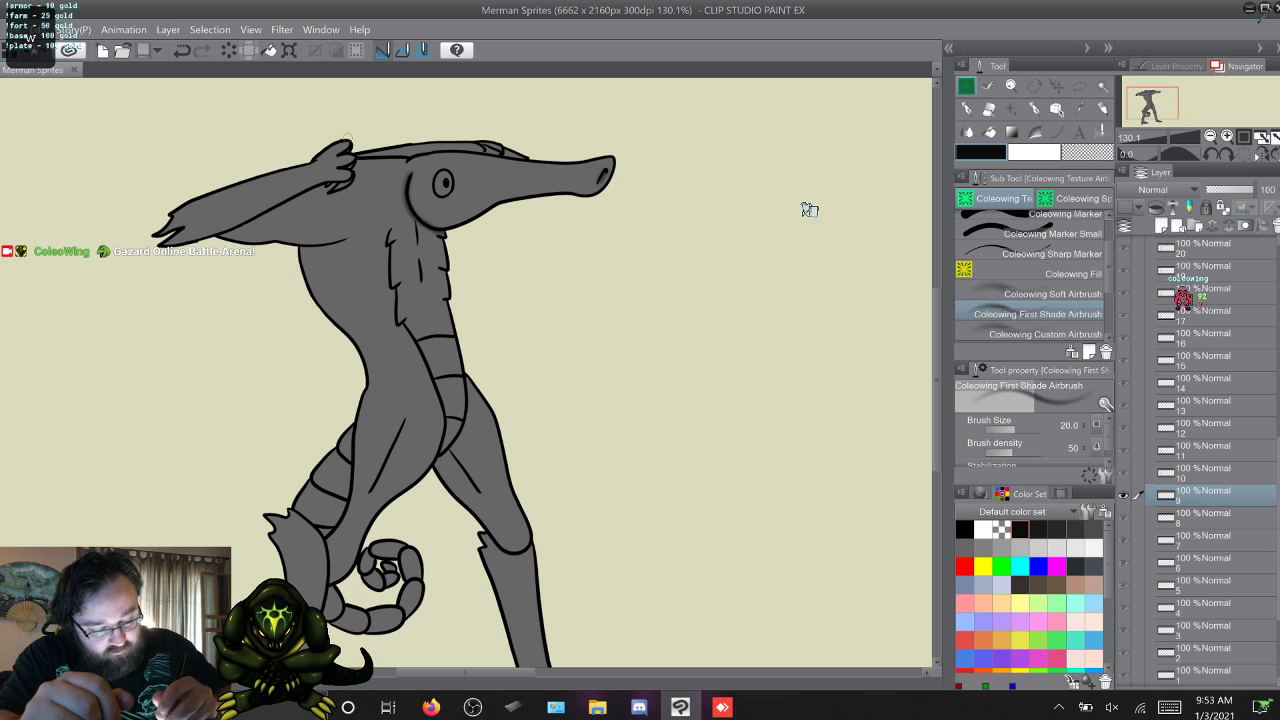
pyautogui.moveTo(353, 145); pyautogui.dragTo(357, 160)
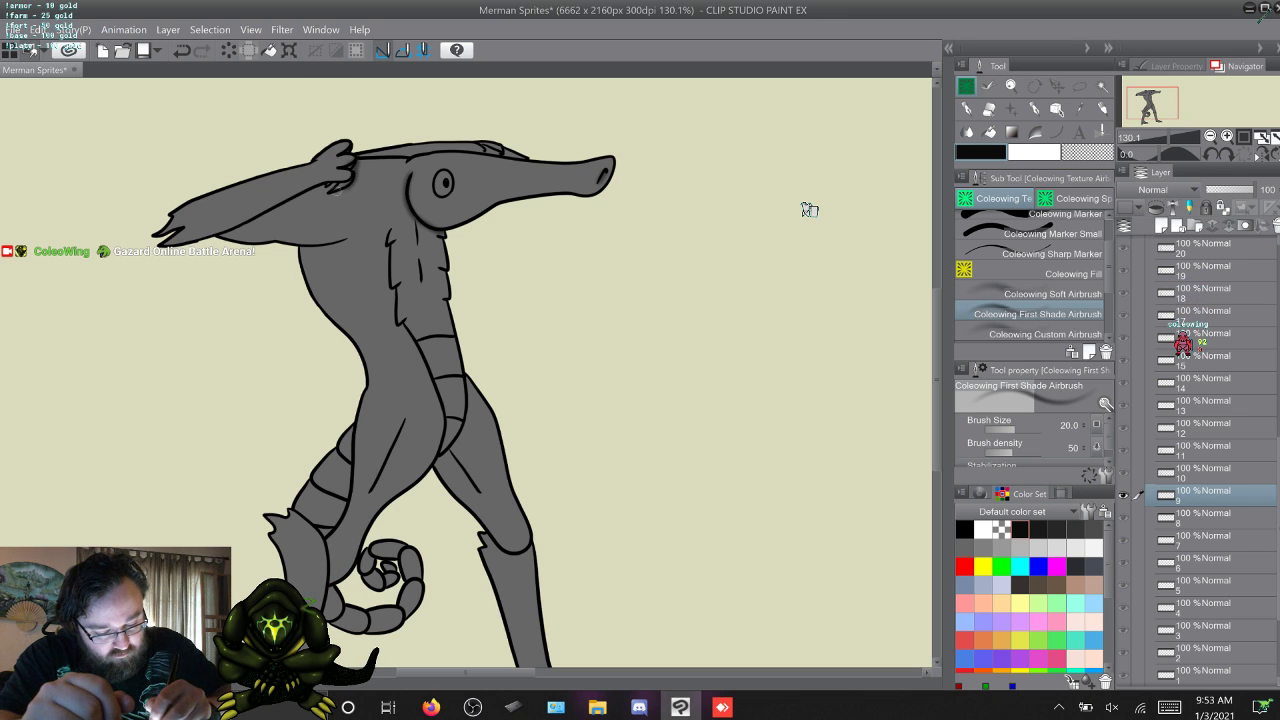
pyautogui.moveTo(346, 179); pyautogui.dragTo(306, 192)
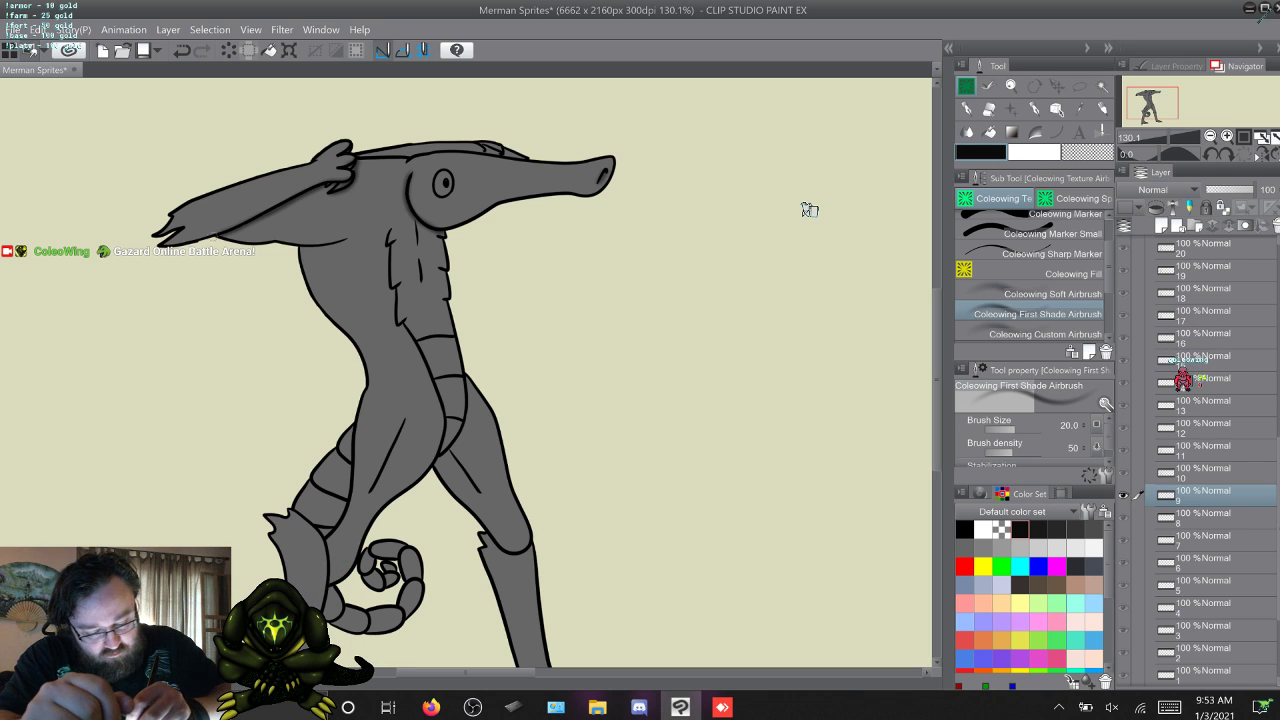
pyautogui.press('w')
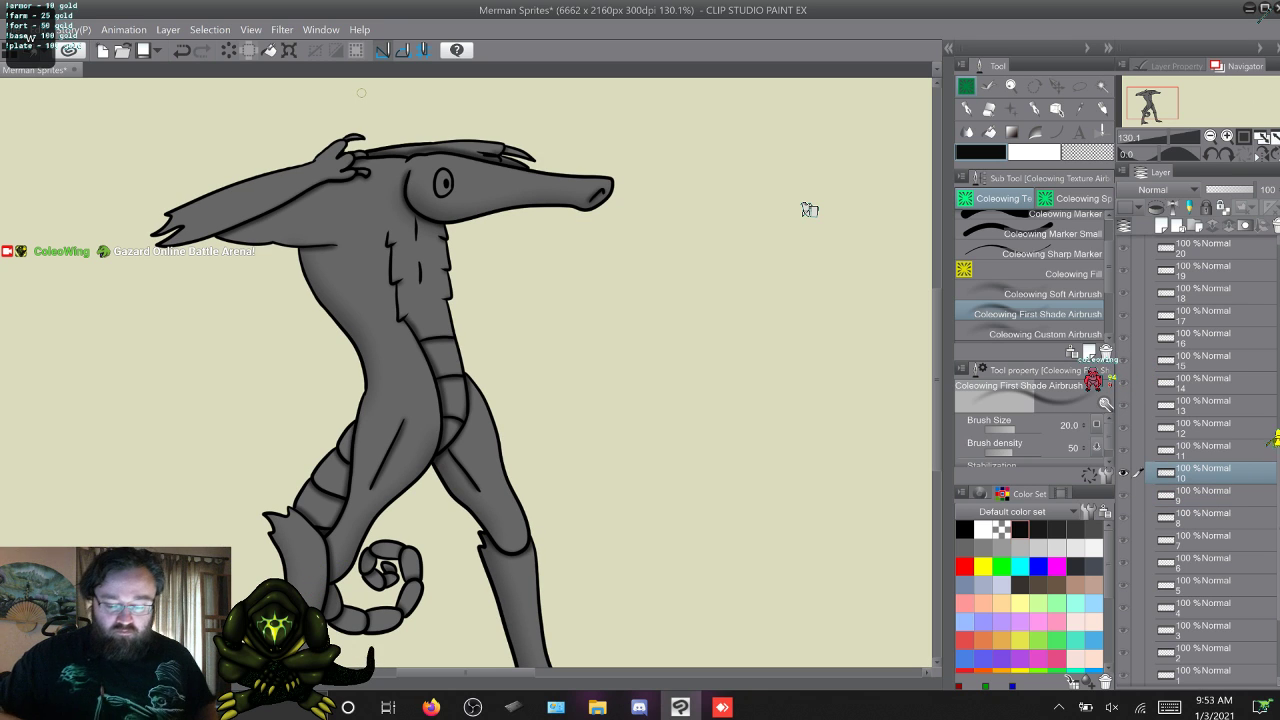
pyautogui.press('s')
pyautogui.press('w')
pyautogui.press('s')
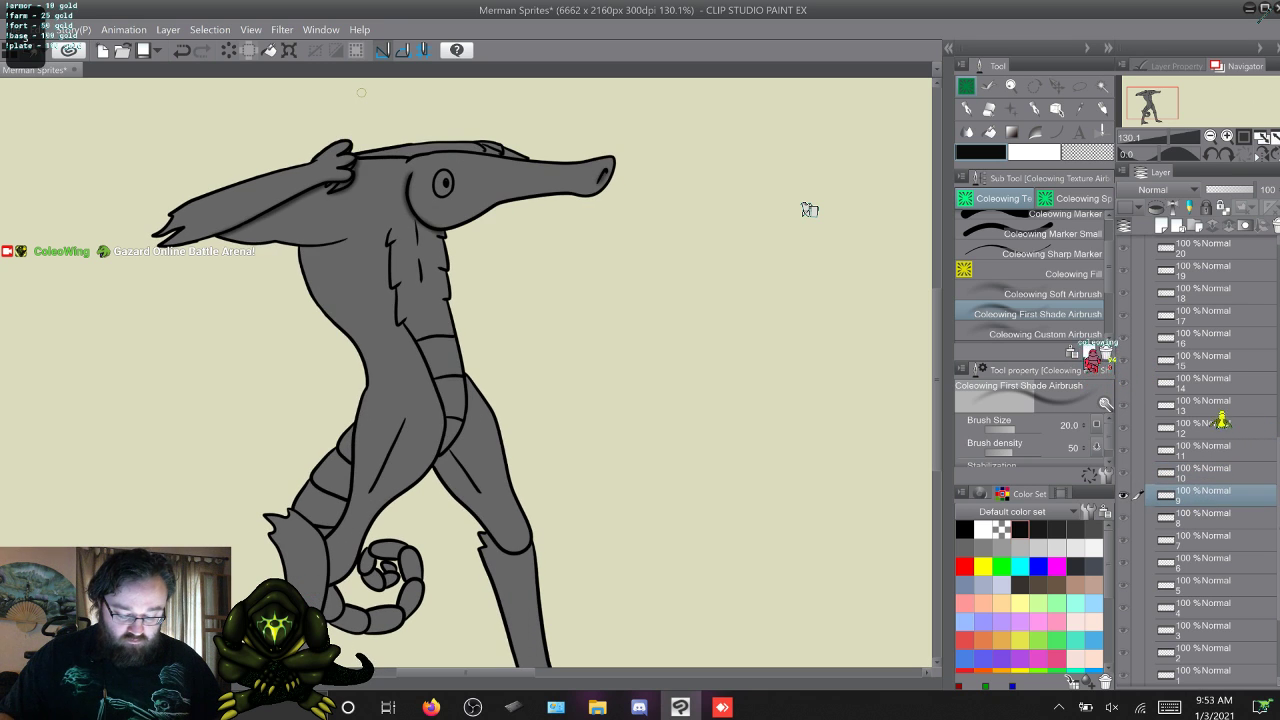
# Add first shading around the near elbow fin and forearm on frames 12, 13 and 14.
pyautogui.press('w')
pyautogui.press('w')
pyautogui.press('w')
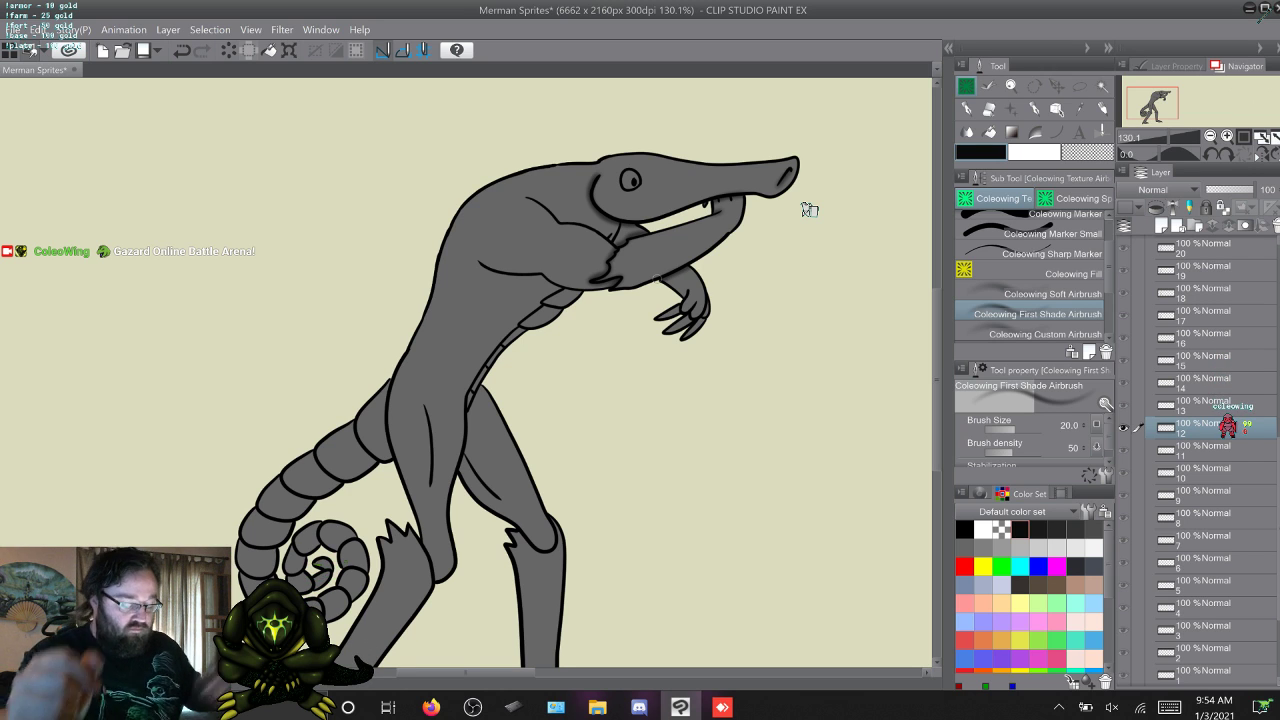
pyautogui.press('w')
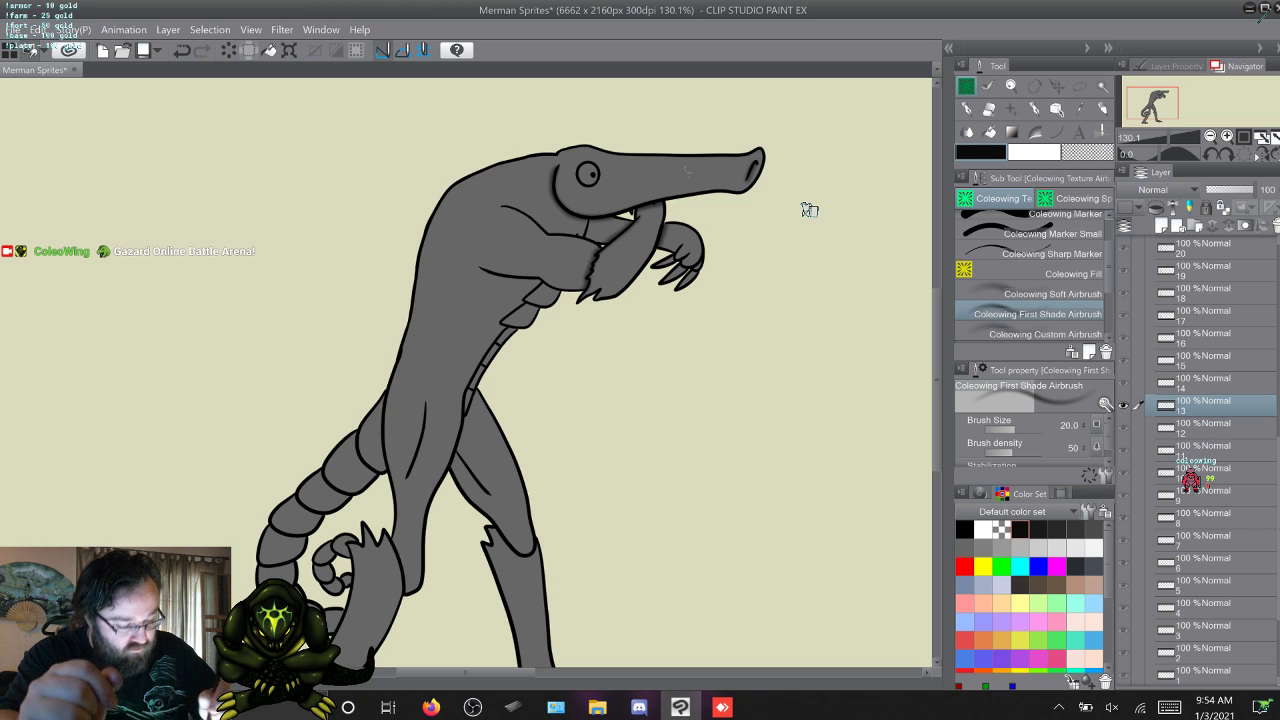
pyautogui.press('w')
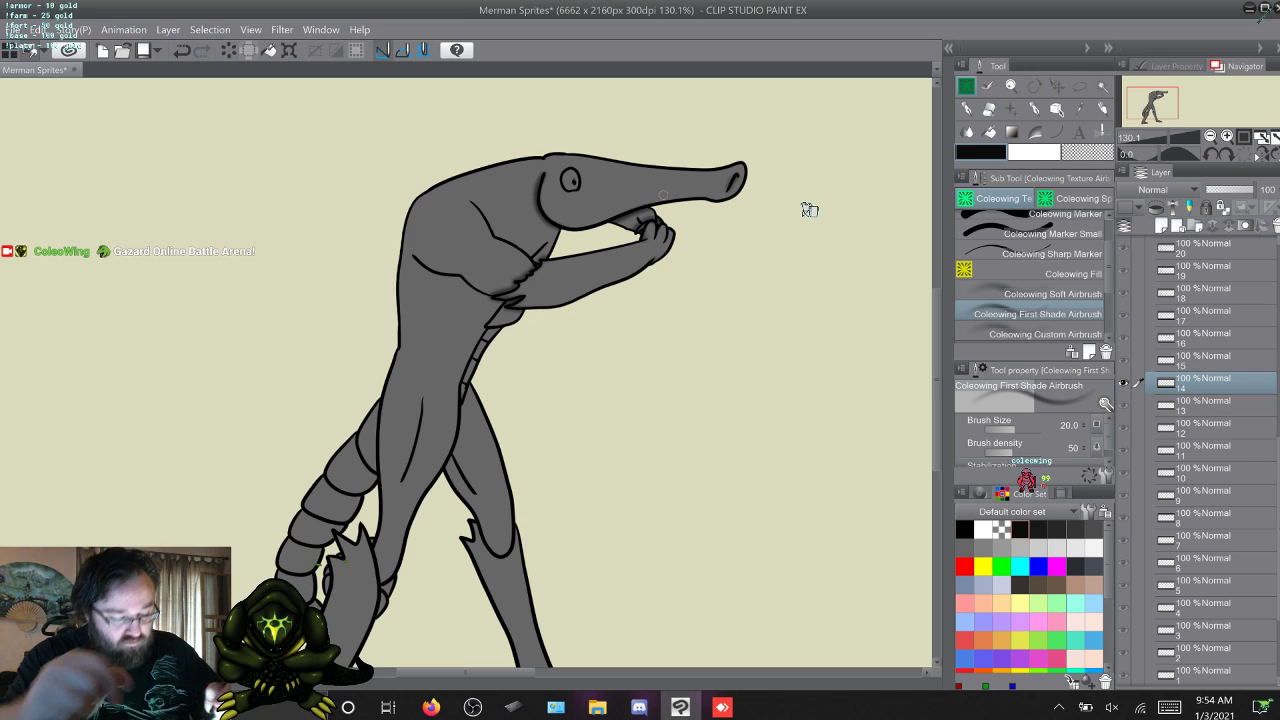
# Shade the torso along the near forearm and elbow fin on frame 15, and compare it with frame 16.
pyautogui.hotkey('alt', ']')
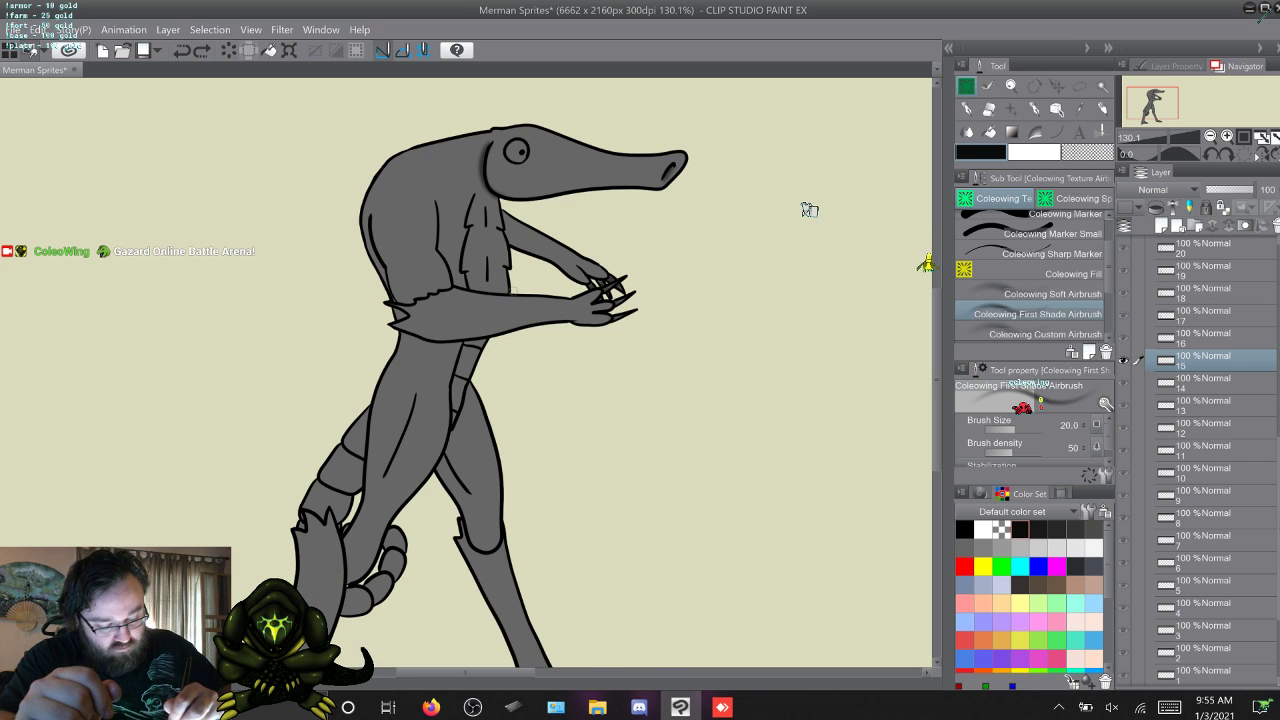
pyautogui.moveTo(510, 291); pyautogui.dragTo(463, 285)
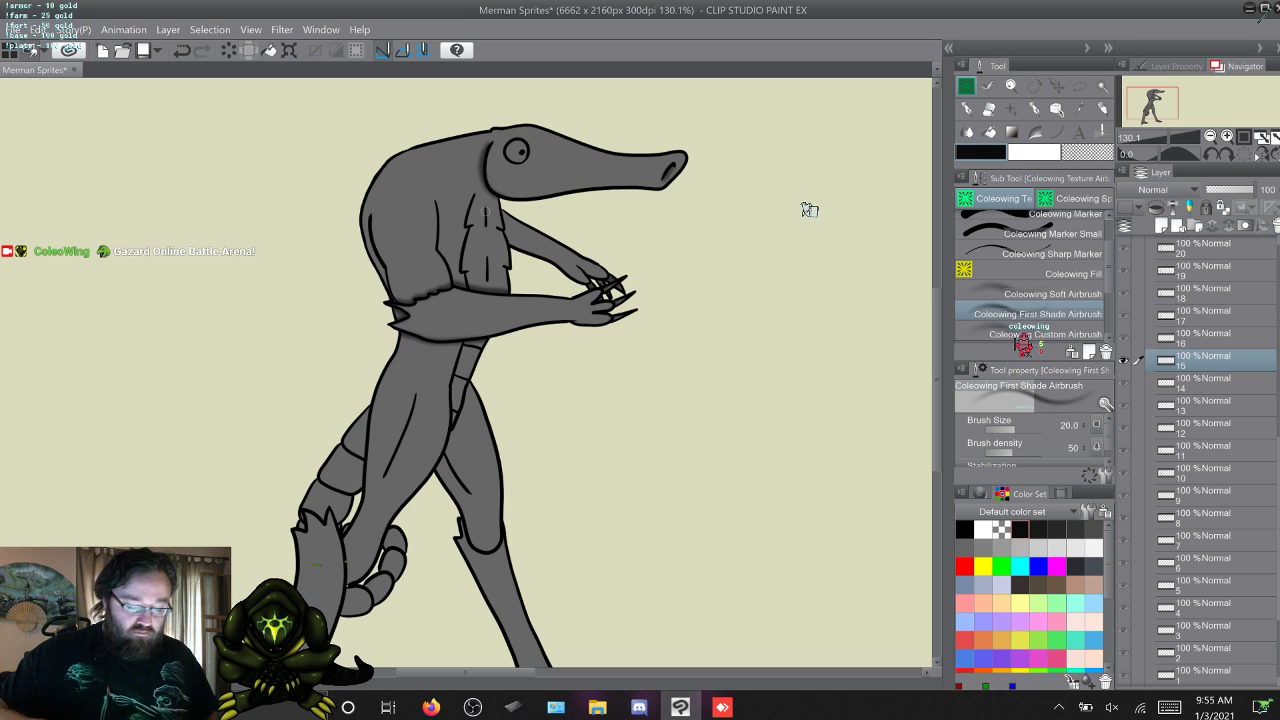
pyautogui.press('w')
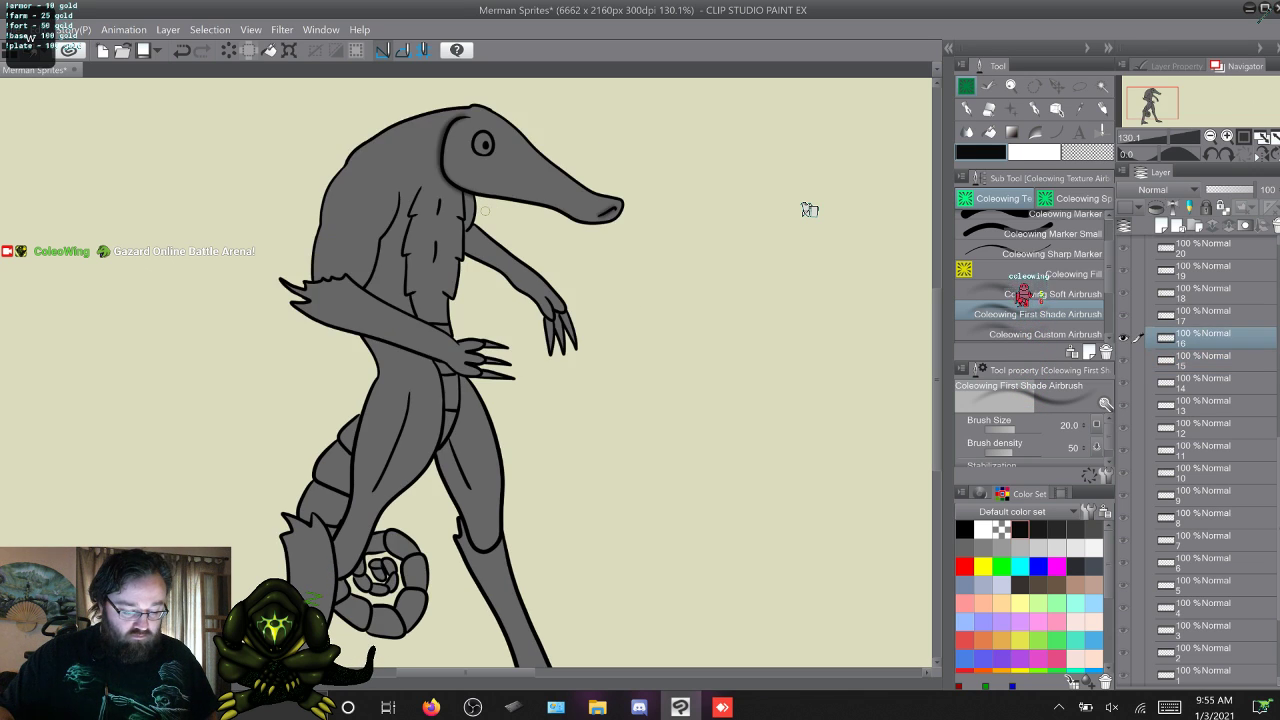
pyautogui.press('s')
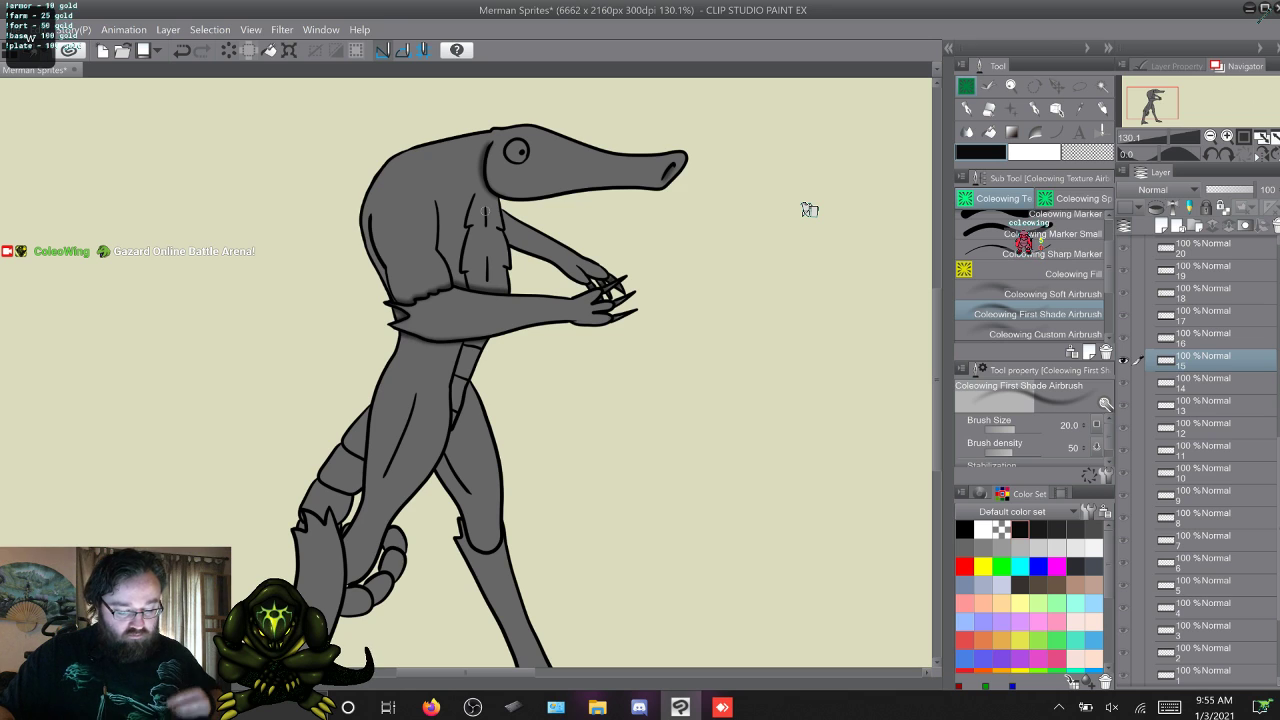
pyautogui.press('w')
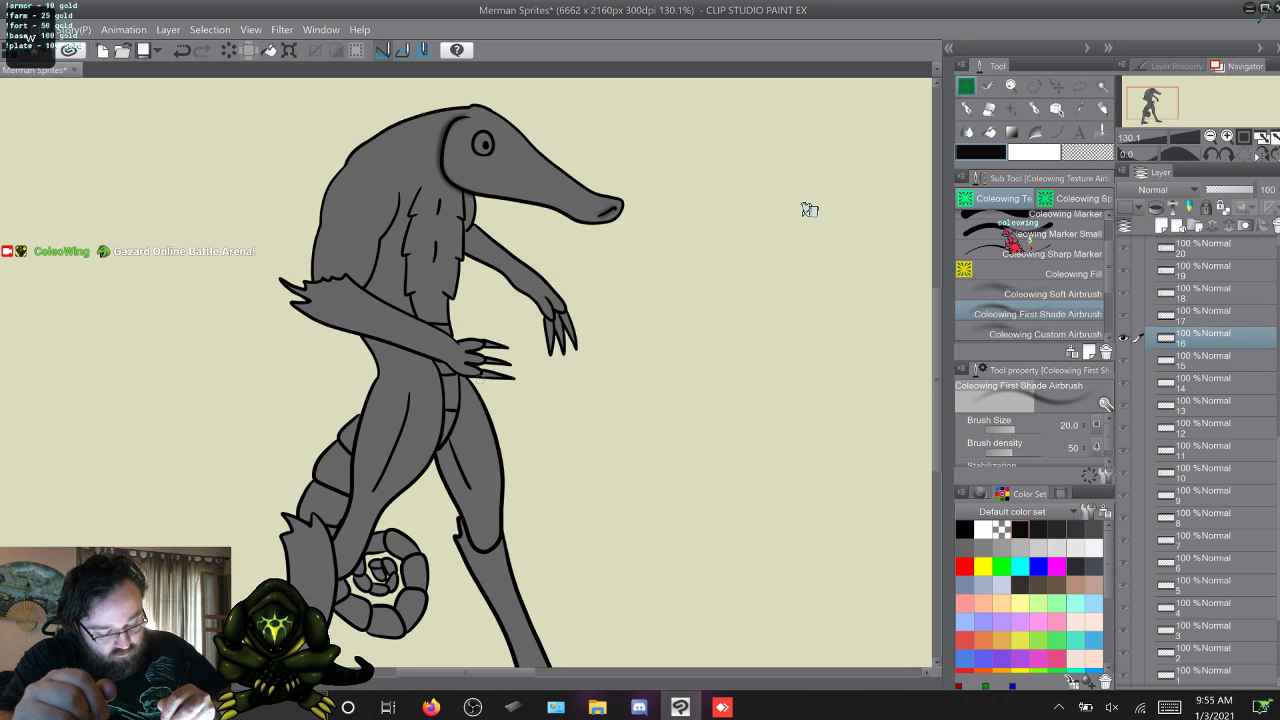
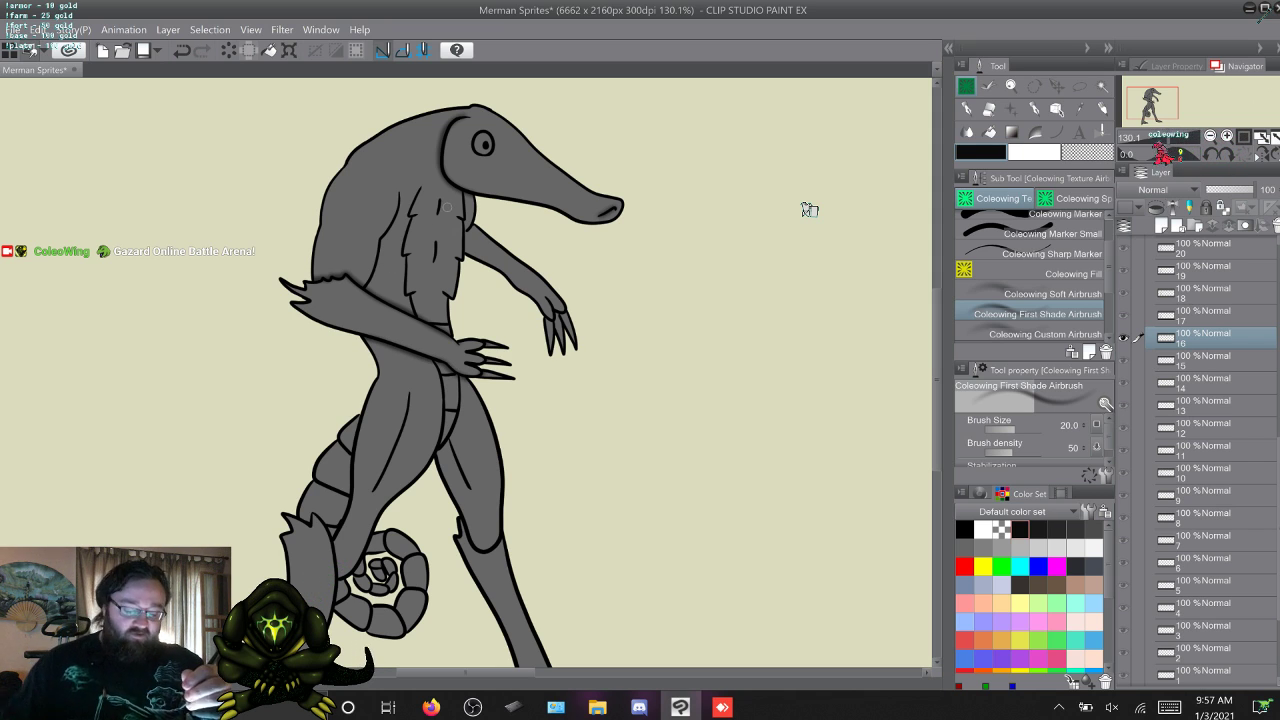
# Step through the frames from 16 up to 23 to check the existing shading on each.
pyautogui.press('w')
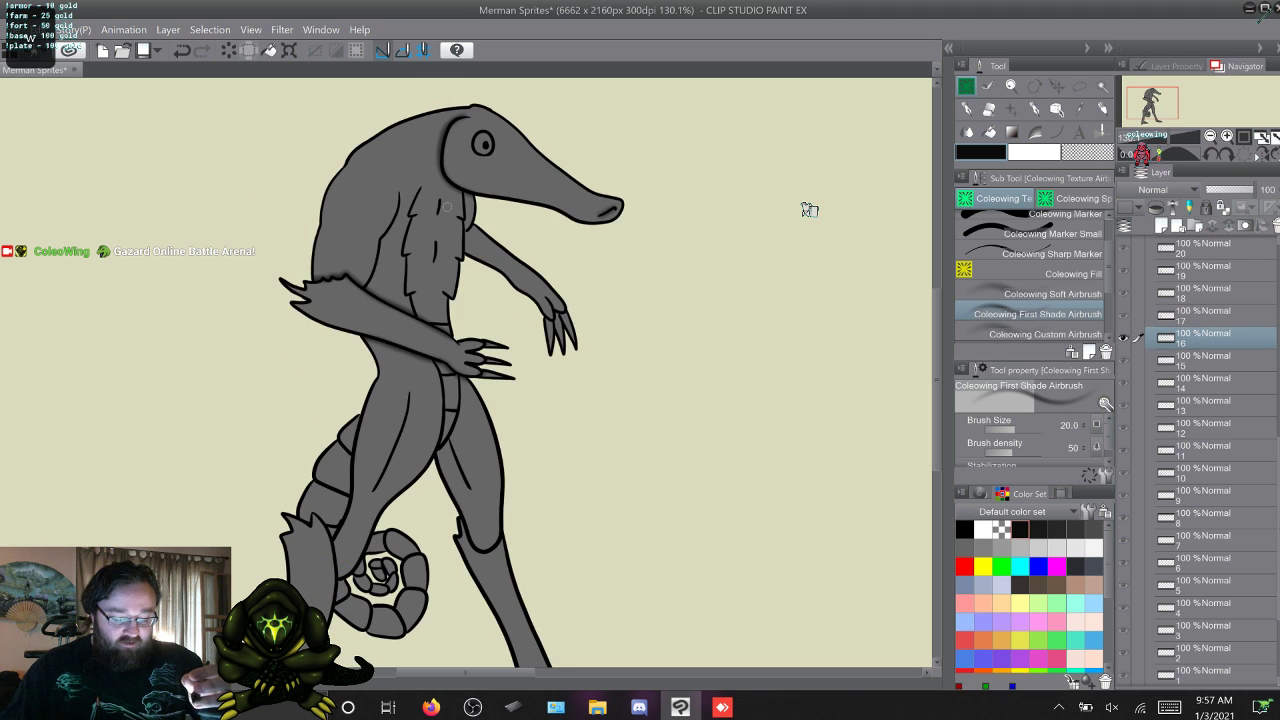
pyautogui.press('w')
pyautogui.press('w')
pyautogui.press('w')
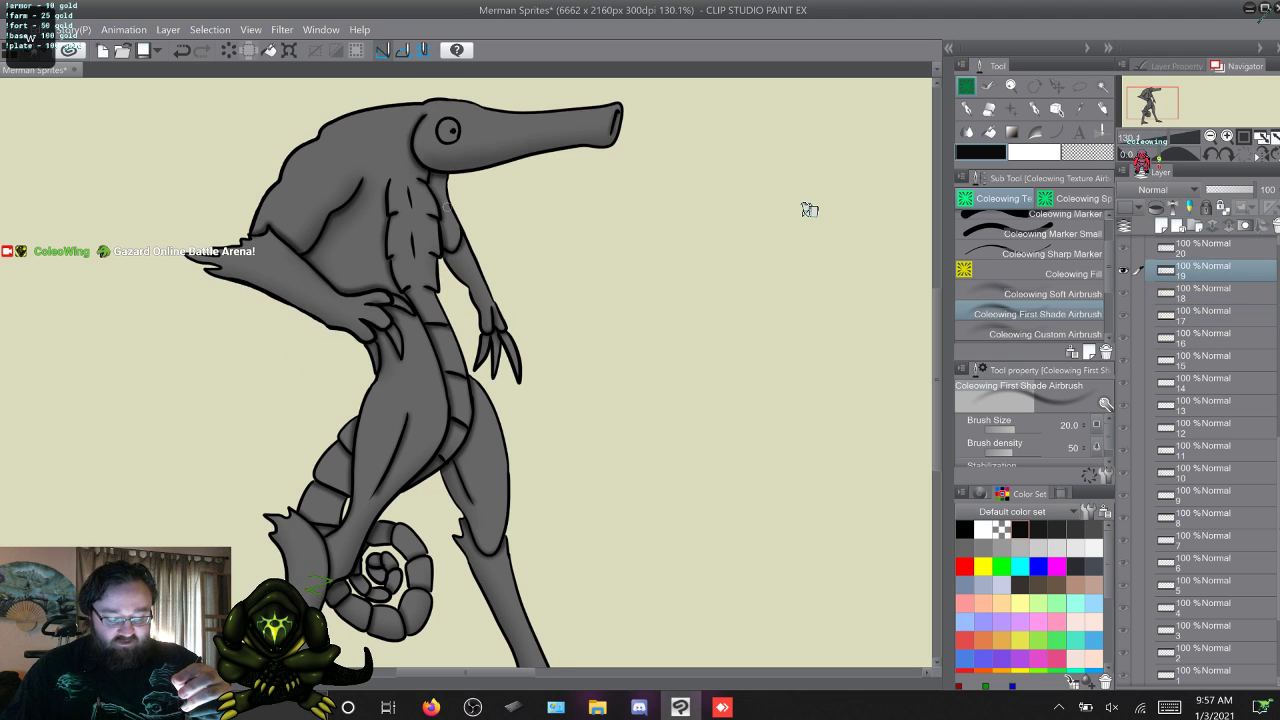
pyautogui.press('s')
pyautogui.press('s')
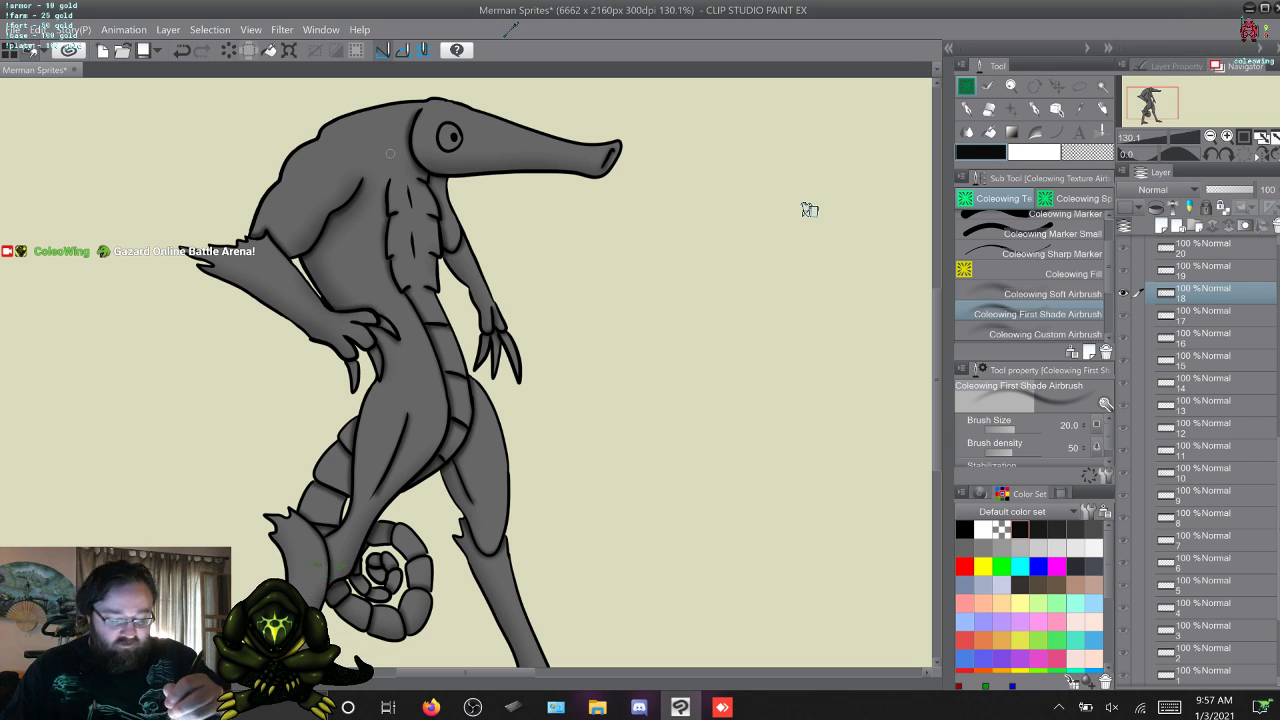
pyautogui.press('w')
pyautogui.press('w')
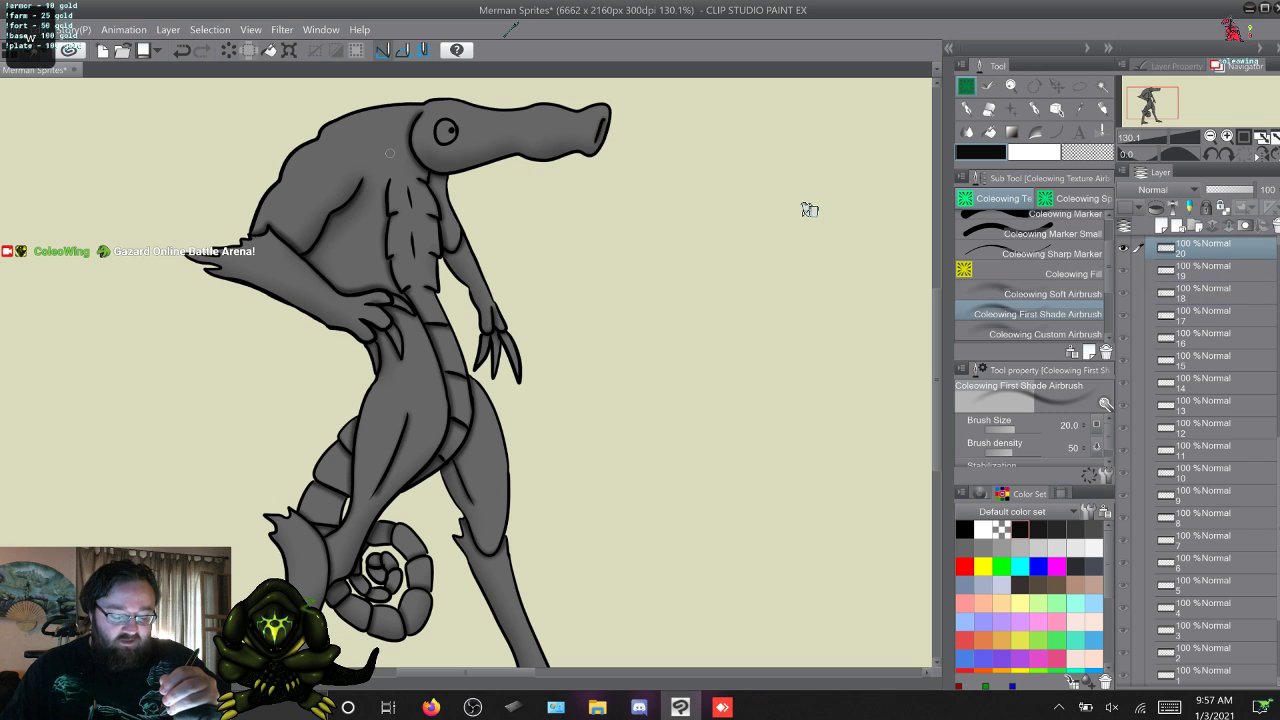
pyautogui.press('w')
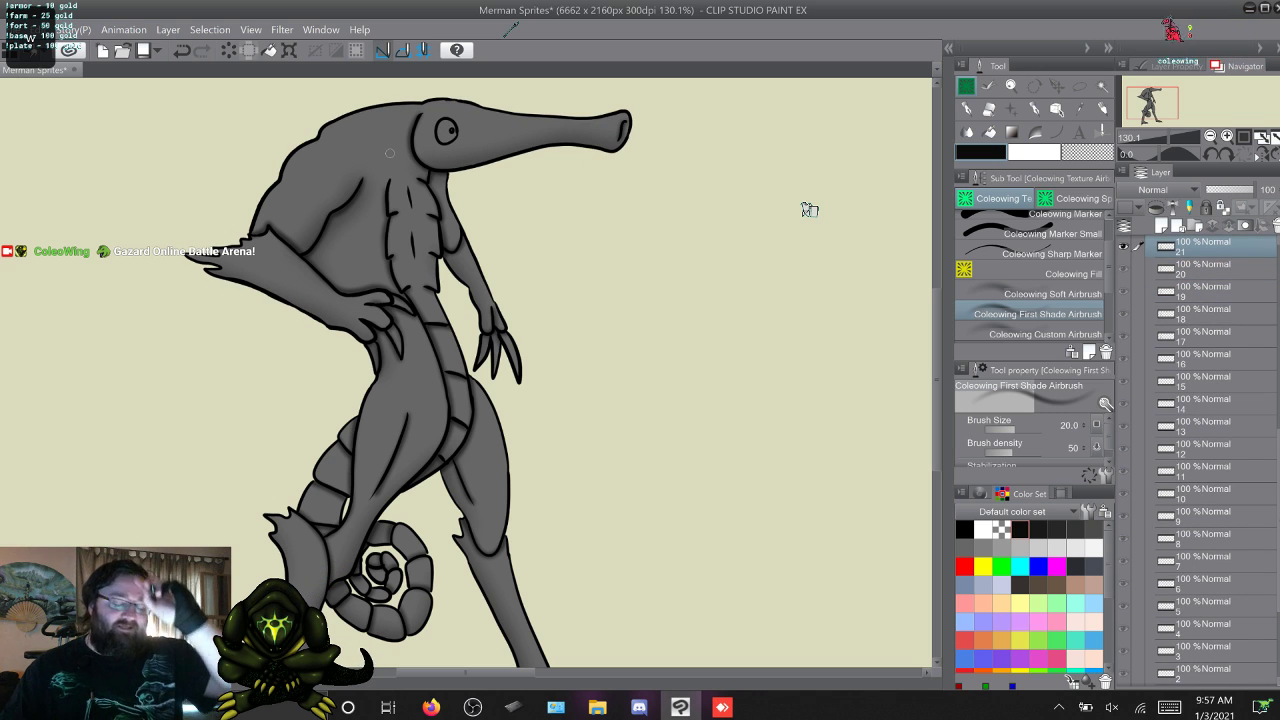
pyautogui.press('w')
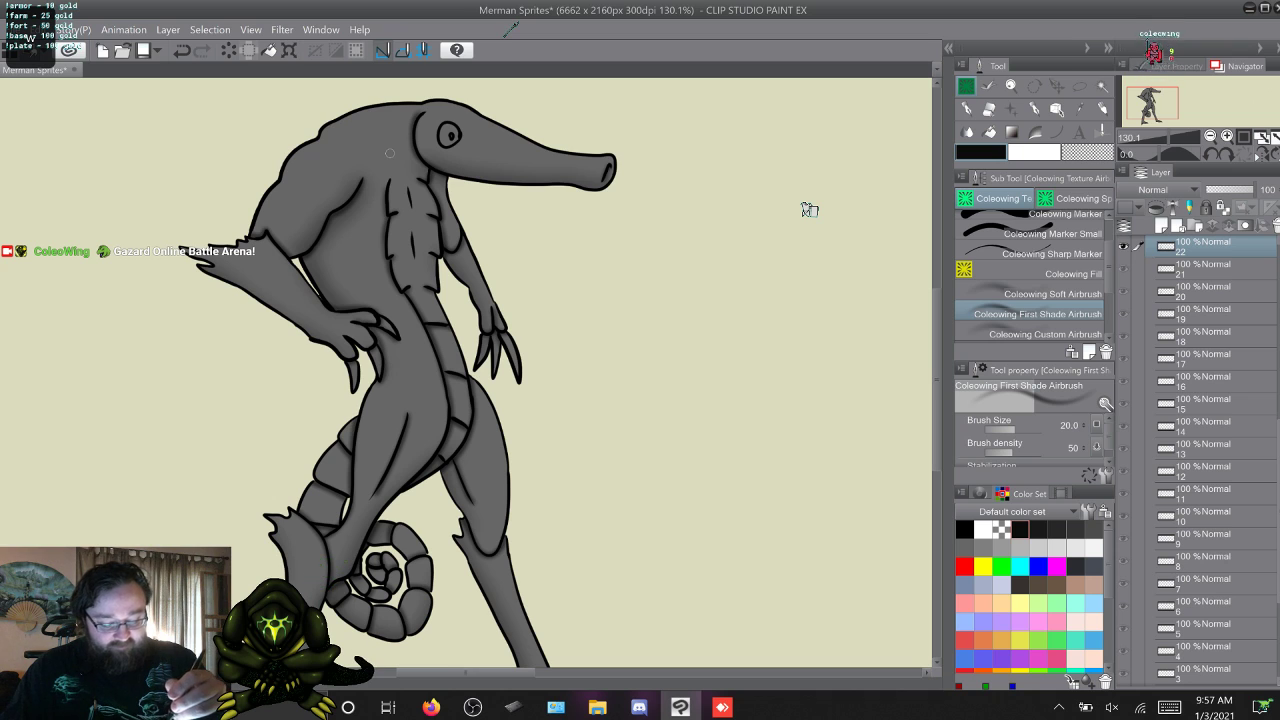
pyautogui.press('w')
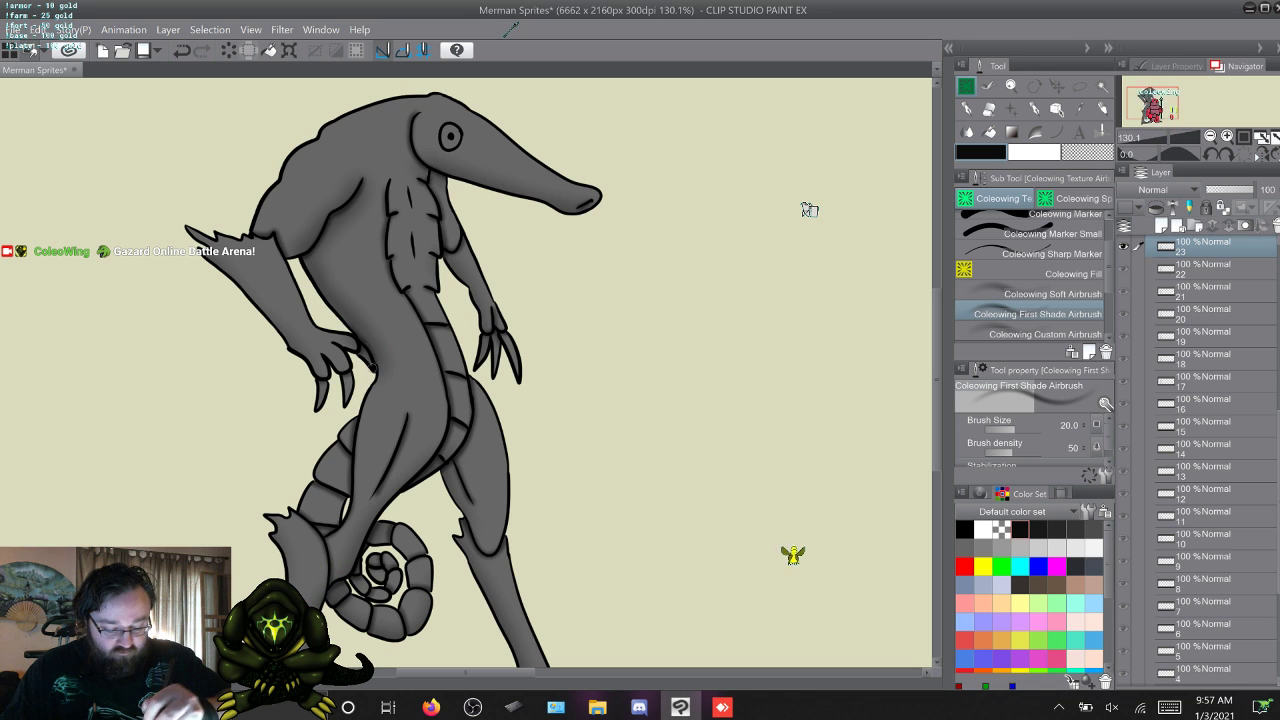
# Flip back and forth between frame 23 and its neighbouring frames to compare the shading.
pyautogui.press('w')
pyautogui.press('s')
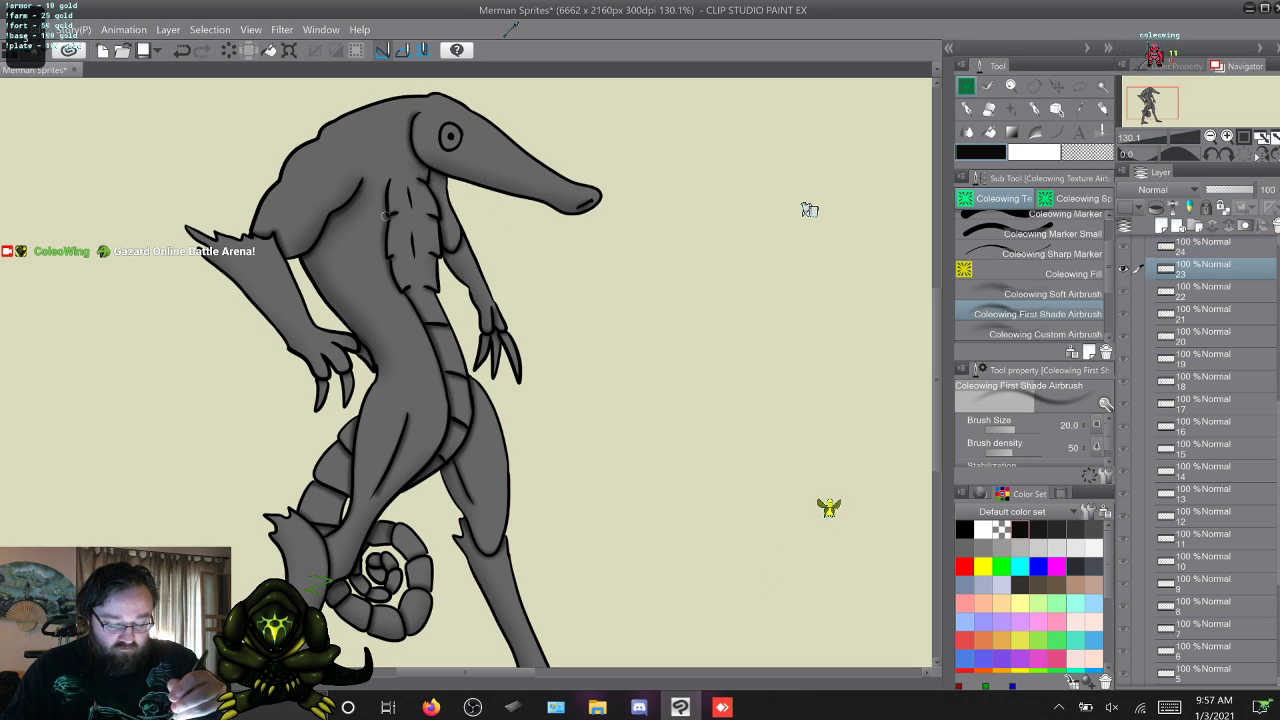
pyautogui.press('w')
pyautogui.press('w')
pyautogui.press('s')
pyautogui.press('s')
pyautogui.press('s')
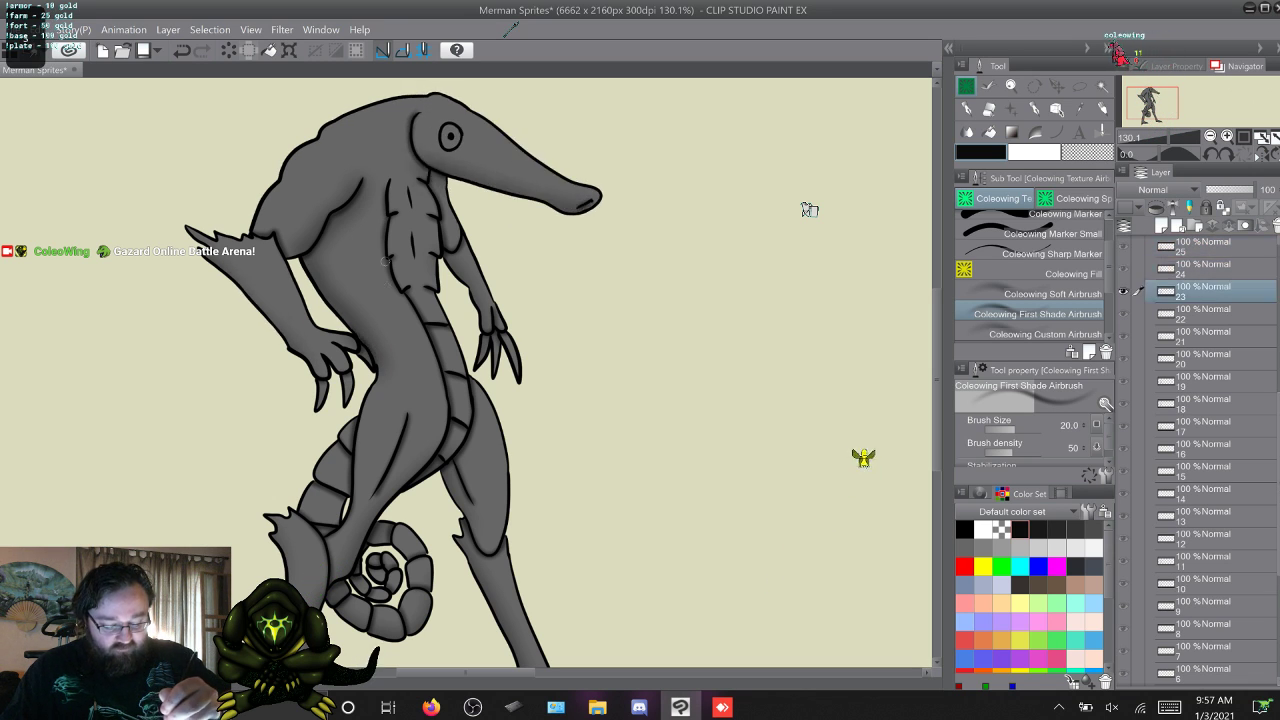
pyautogui.press('w')
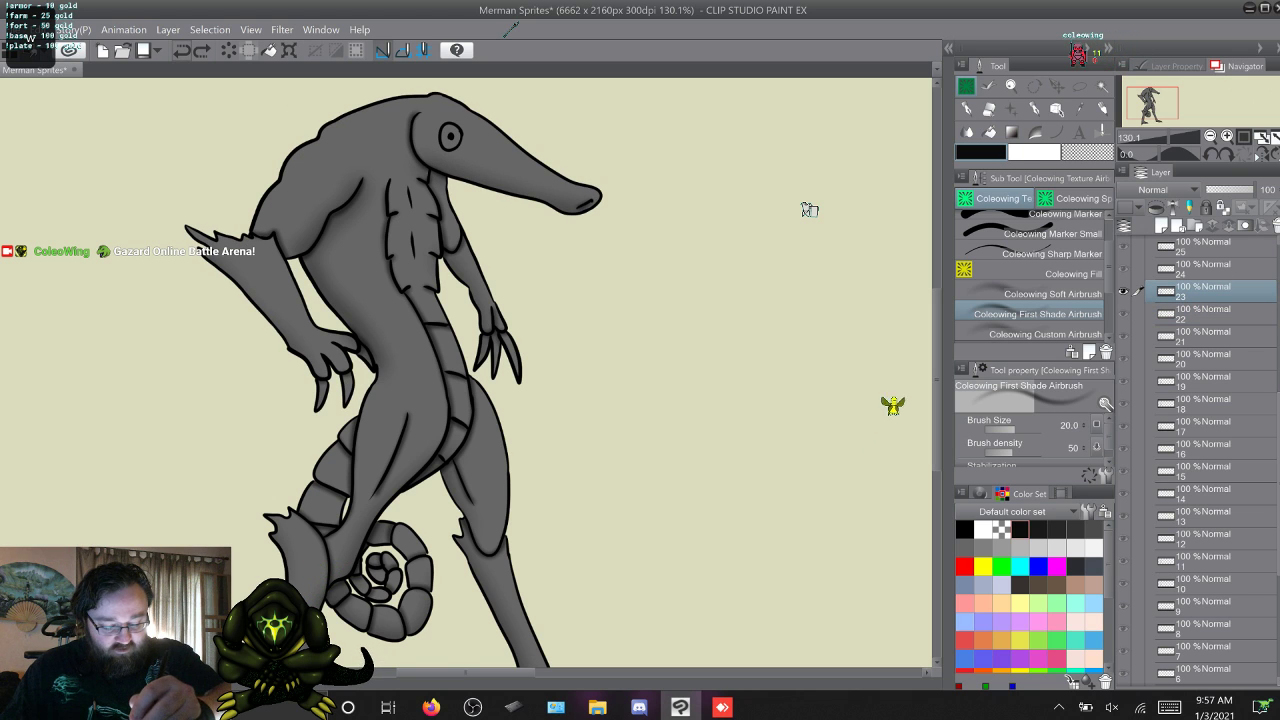
pyautogui.press('w')
pyautogui.press('s')
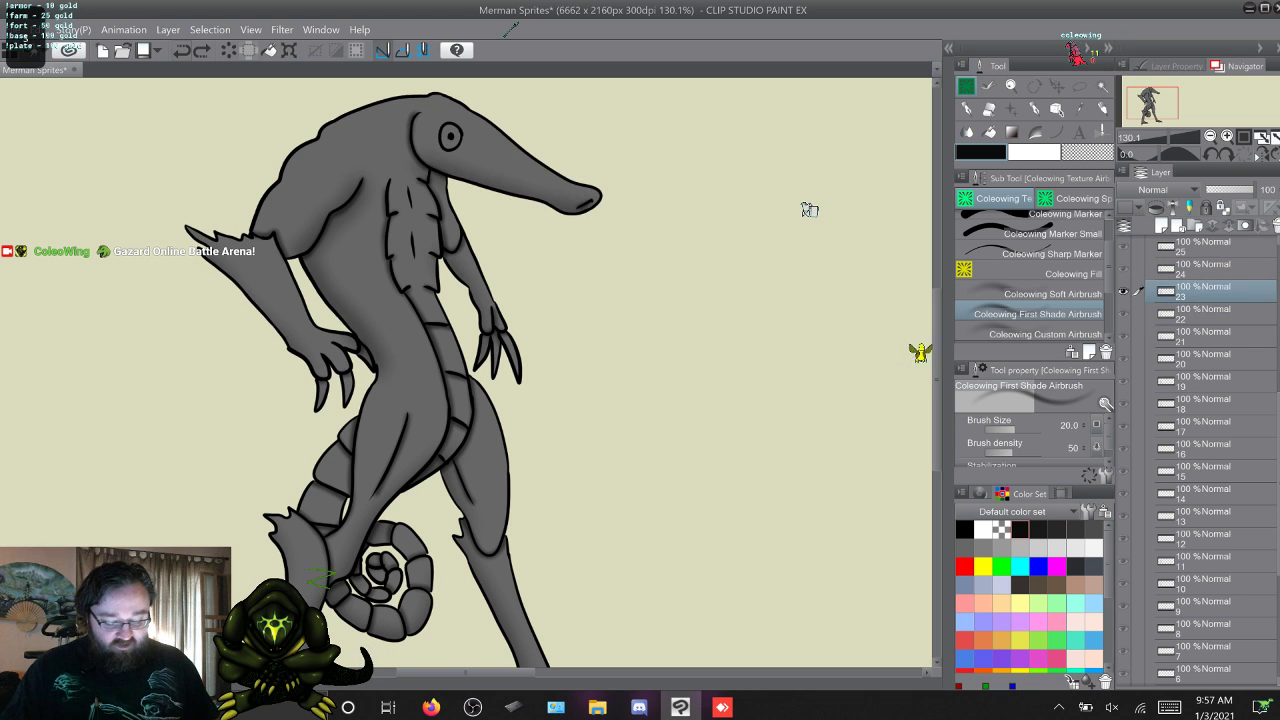
pyautogui.press('s')
pyautogui.press('w')
pyautogui.press('w')
pyautogui.press('s')
# Shade around the near elbow fin on frame 26 and around both elbows on frame 27.
pyautogui.press('w')
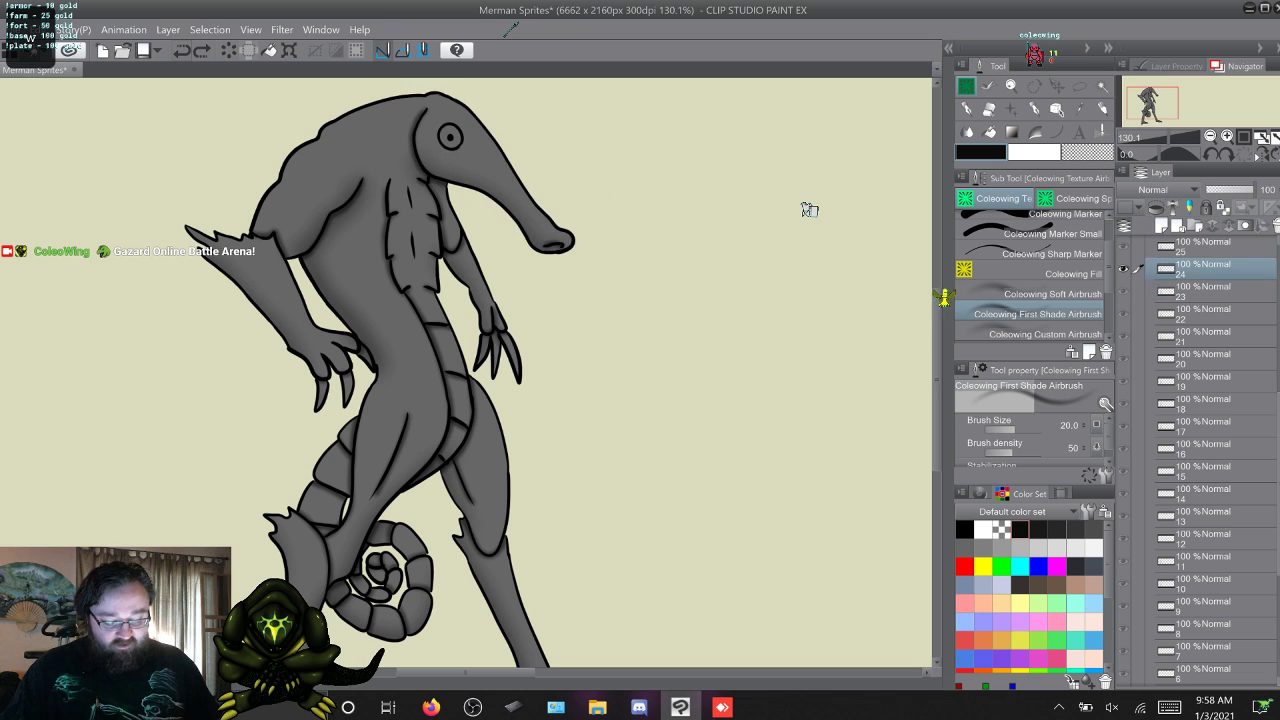
pyautogui.press('w')
pyautogui.press('w')
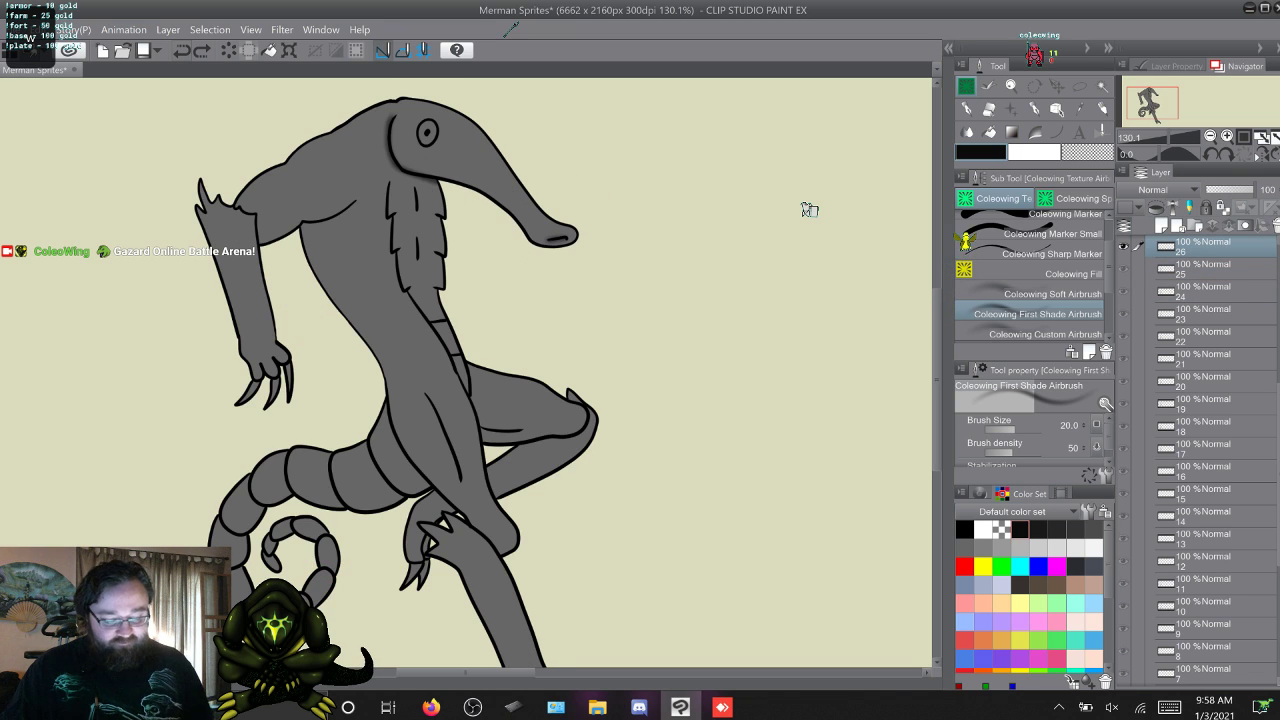
pyautogui.press('s')
pyautogui.press('w')
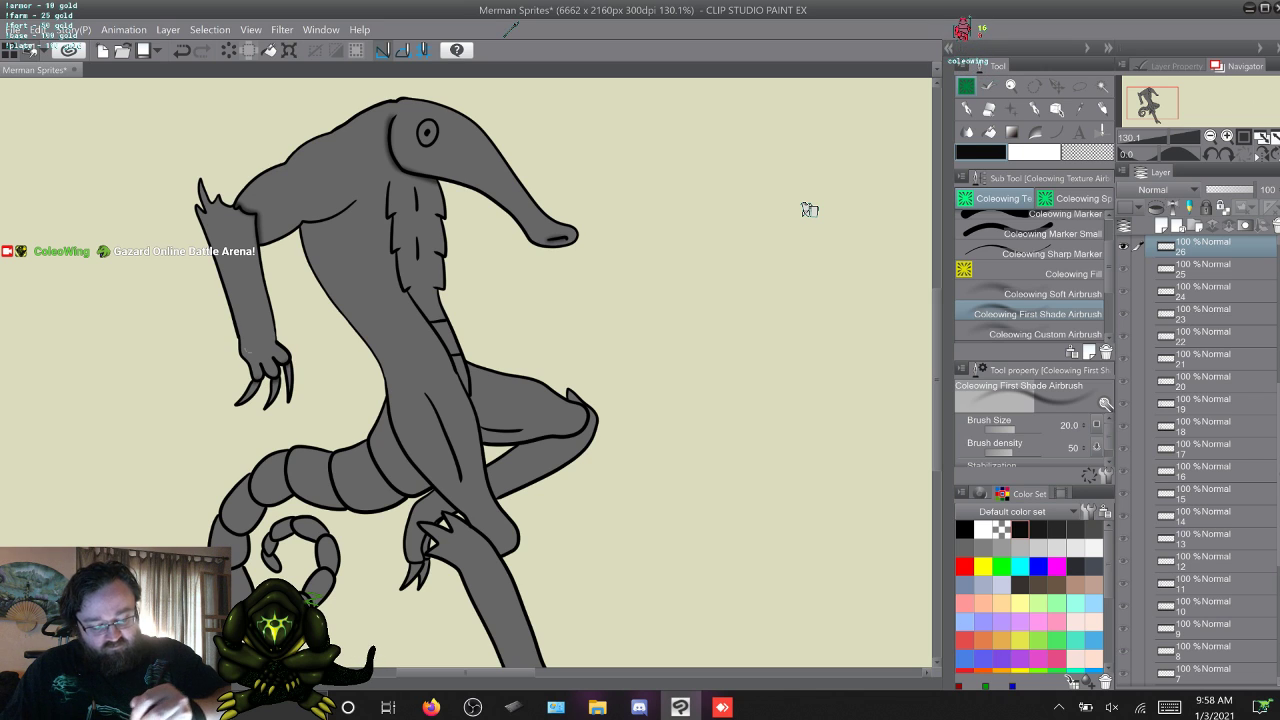
pyautogui.press('w')
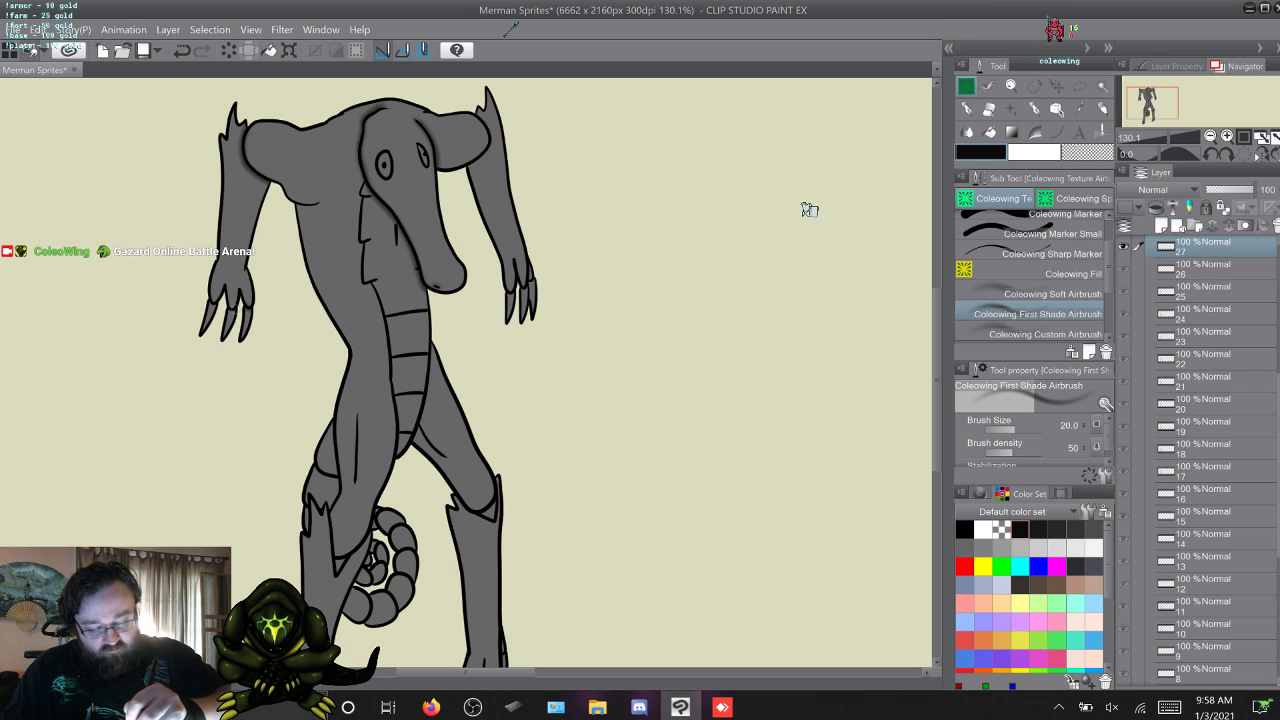
# Shade the raised forearms around the elbows on frame 28 and the upper arms along the elbow fins on frame 29.
pyautogui.press('w')
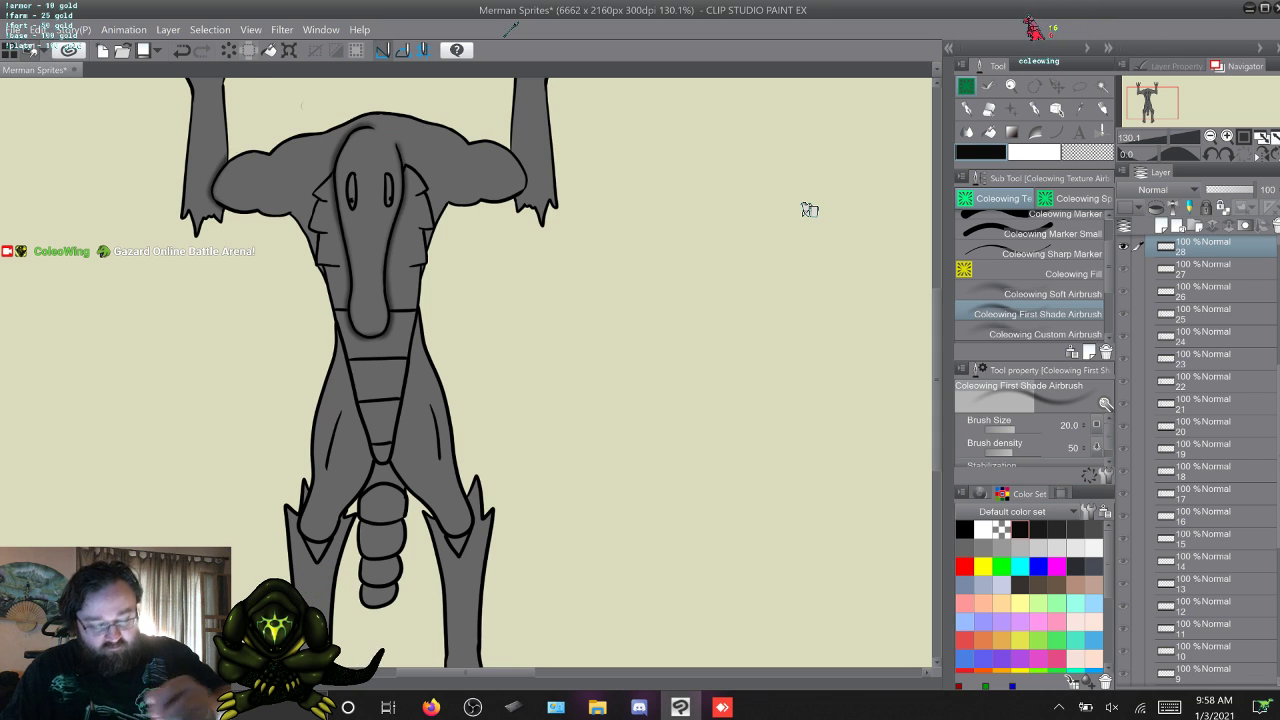
pyautogui.scroll(3, 809, 209)
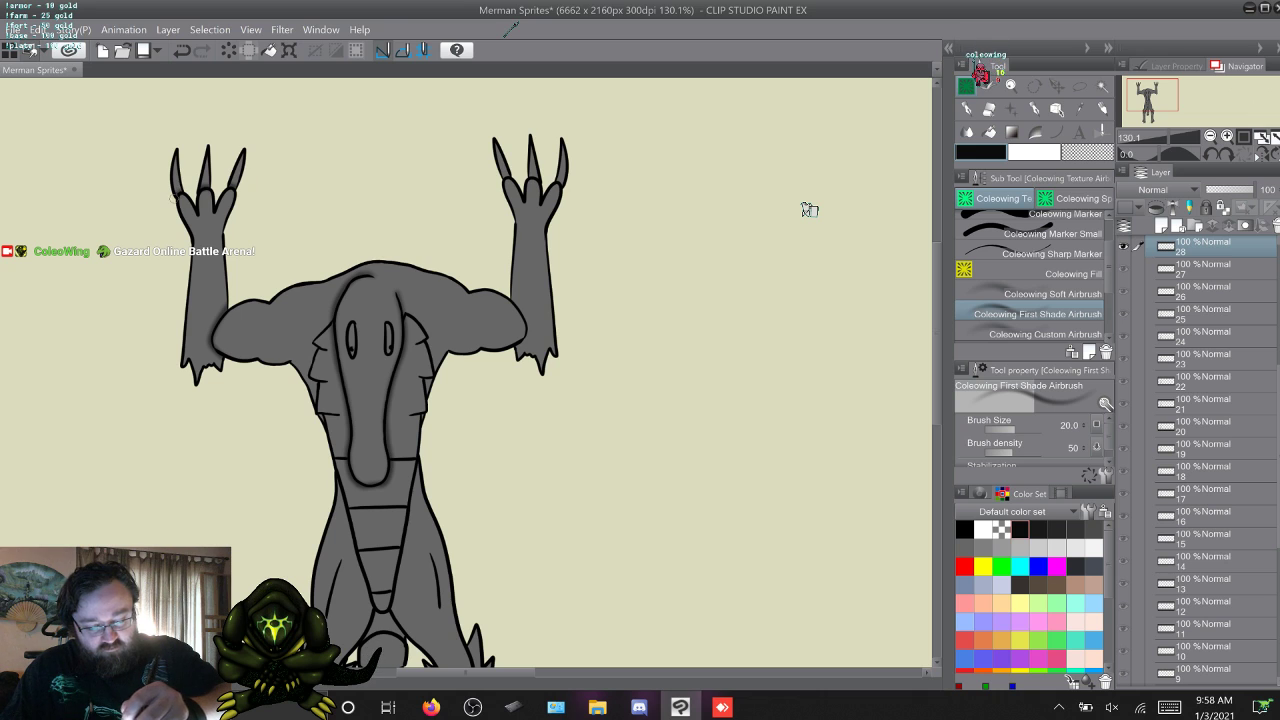
pyautogui.press('w')
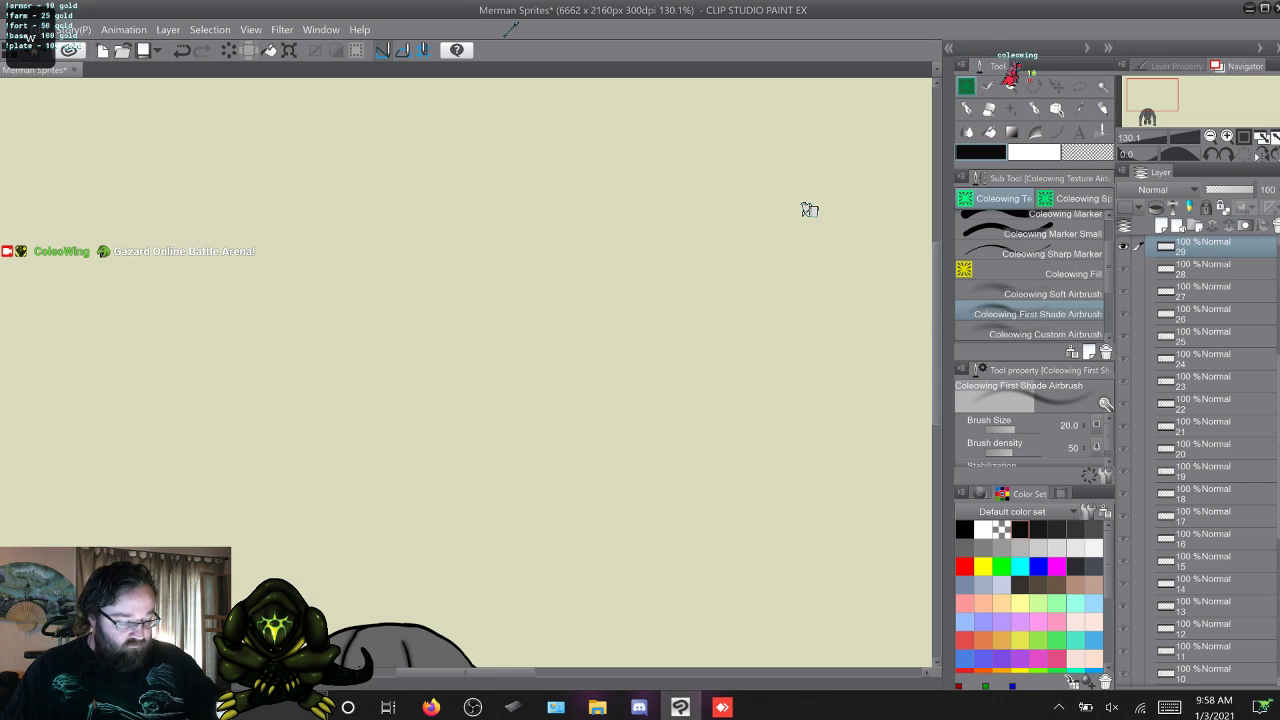
pyautogui.scroll(-10, 809, 209)
pyautogui.scroll(3, 809, 209)
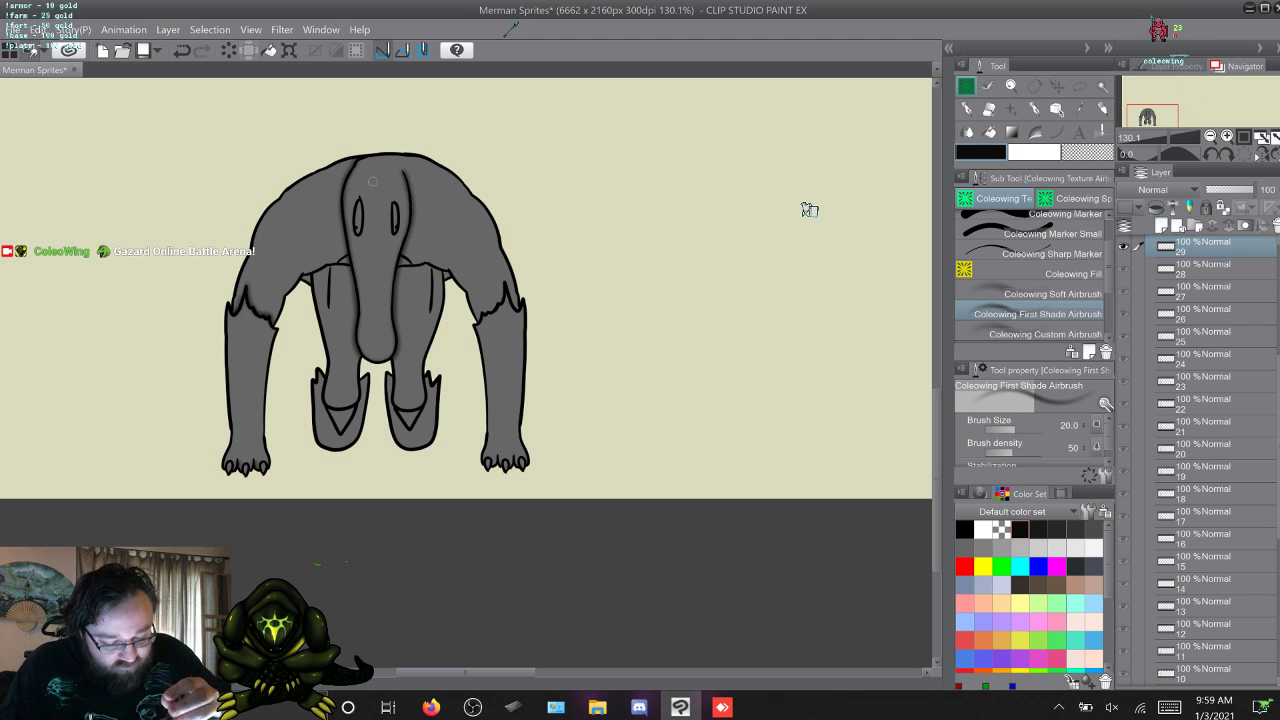
# Add first shading around the elbows and elbow fins on frames 30, 31 and 32.
pyautogui.press('w')
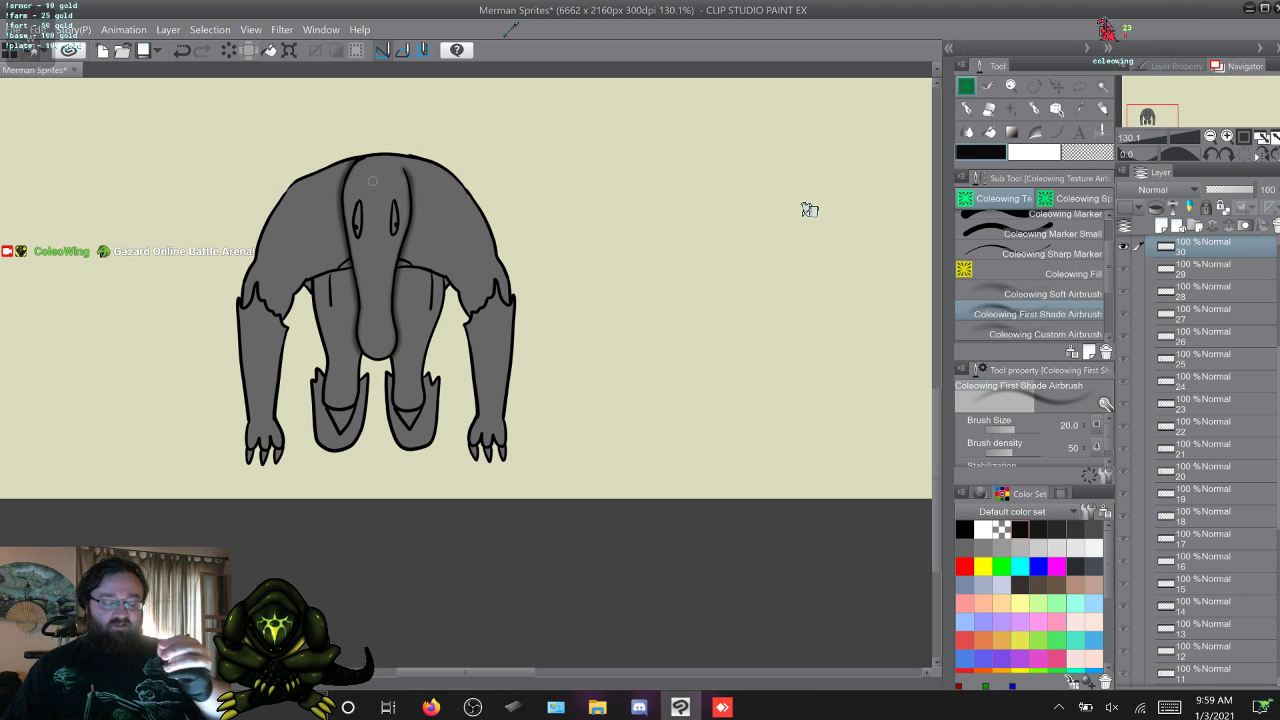
pyautogui.press('s')
pyautogui.press('w')
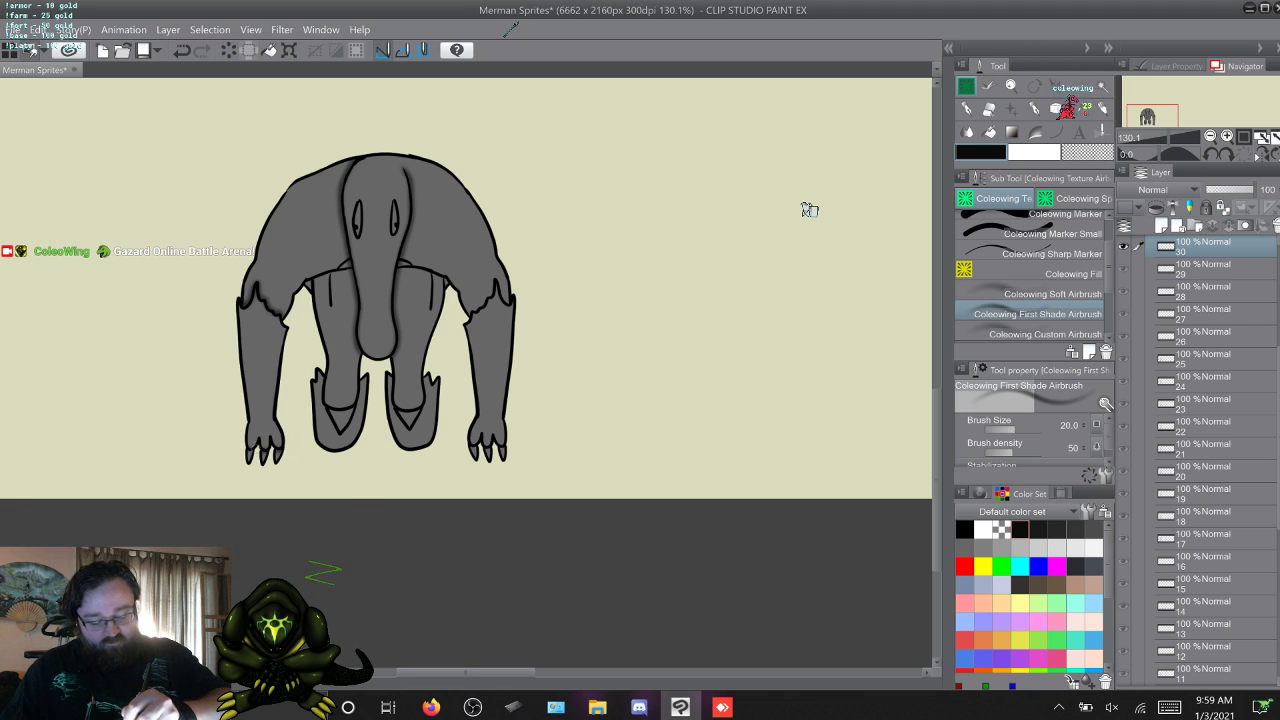
pyautogui.press('w')
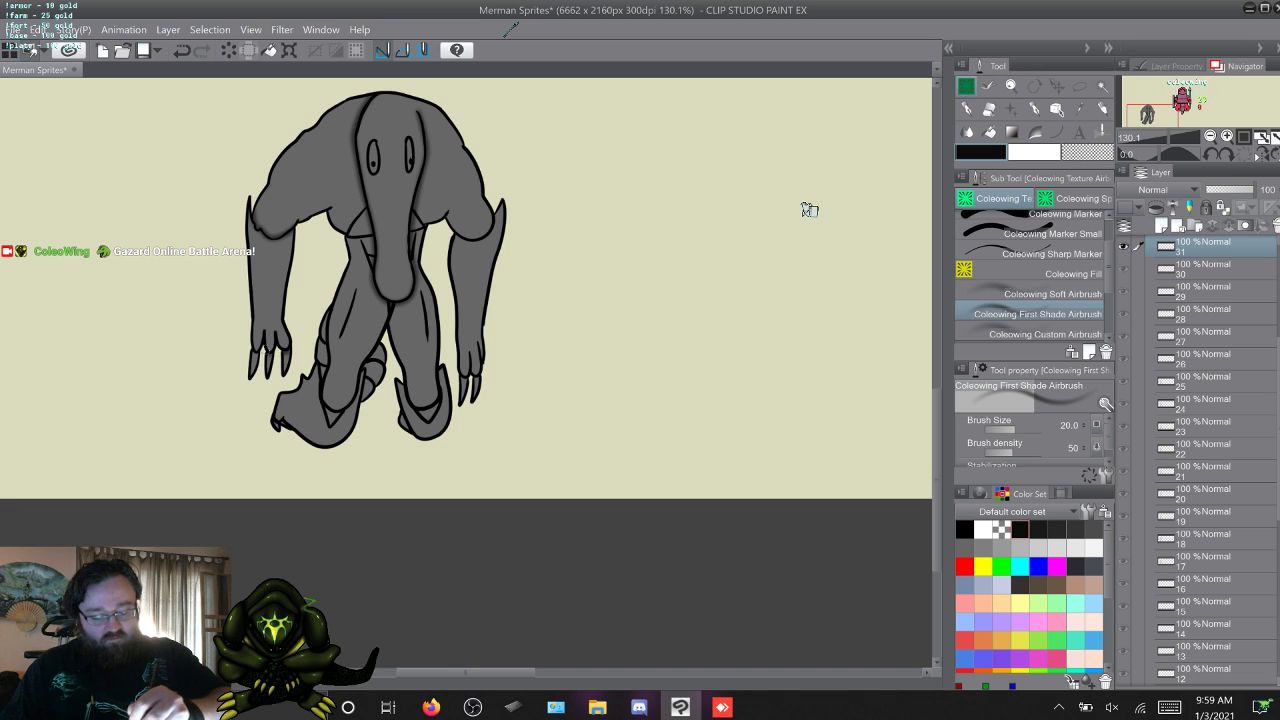
pyautogui.press('w')
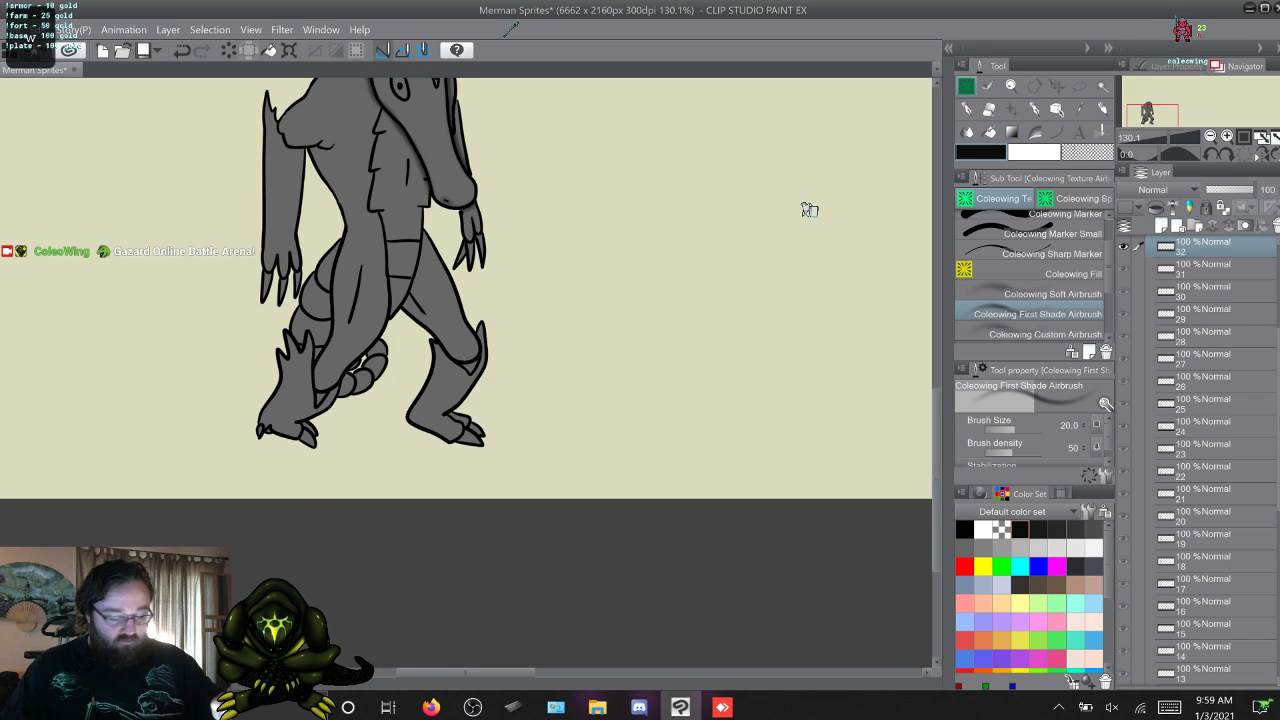
pyautogui.scroll(3, 809, 209)
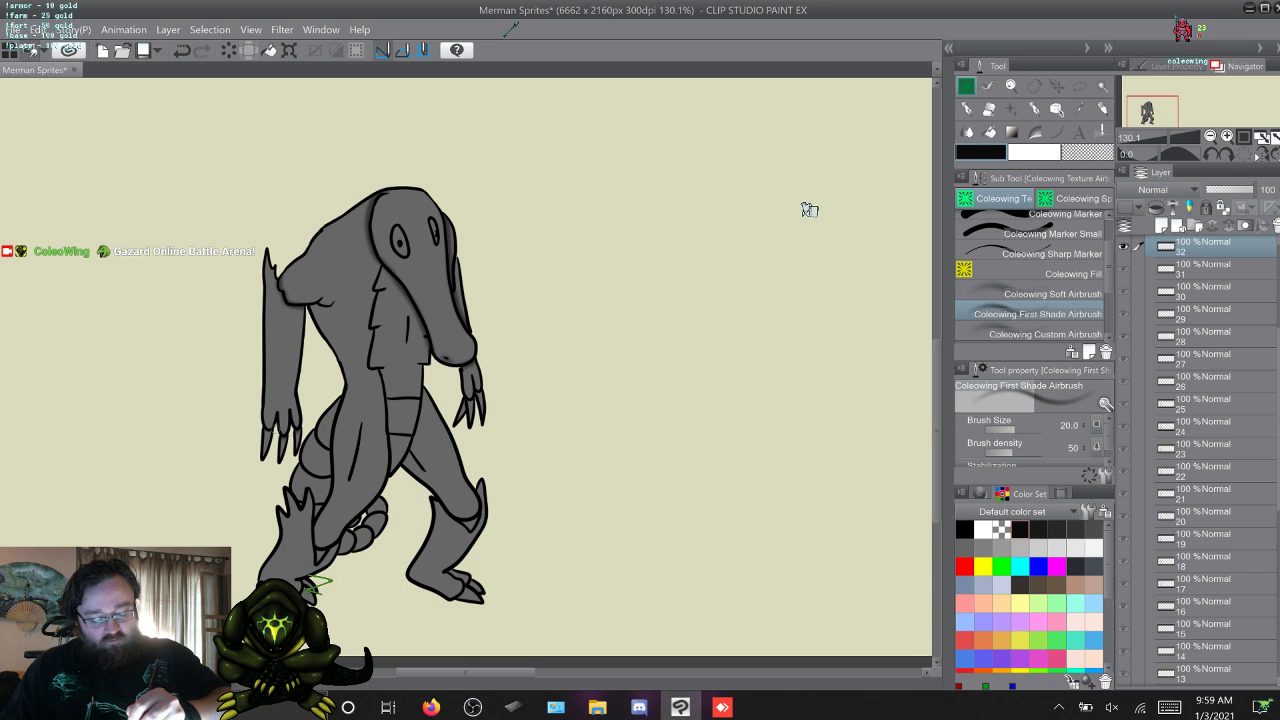
# Shade around the near elbow and hand on frame 33, and around the near elbow fin and forearm on frame 34.
pyautogui.press('w')
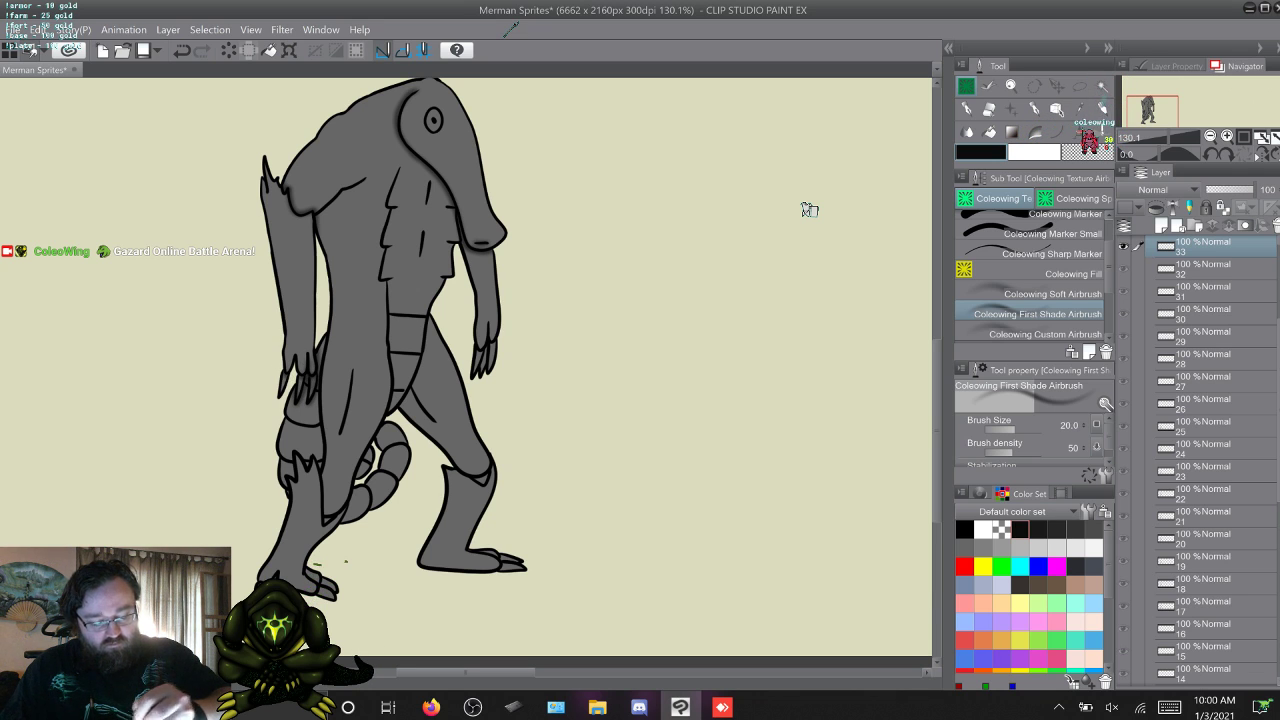
pyautogui.press('w')
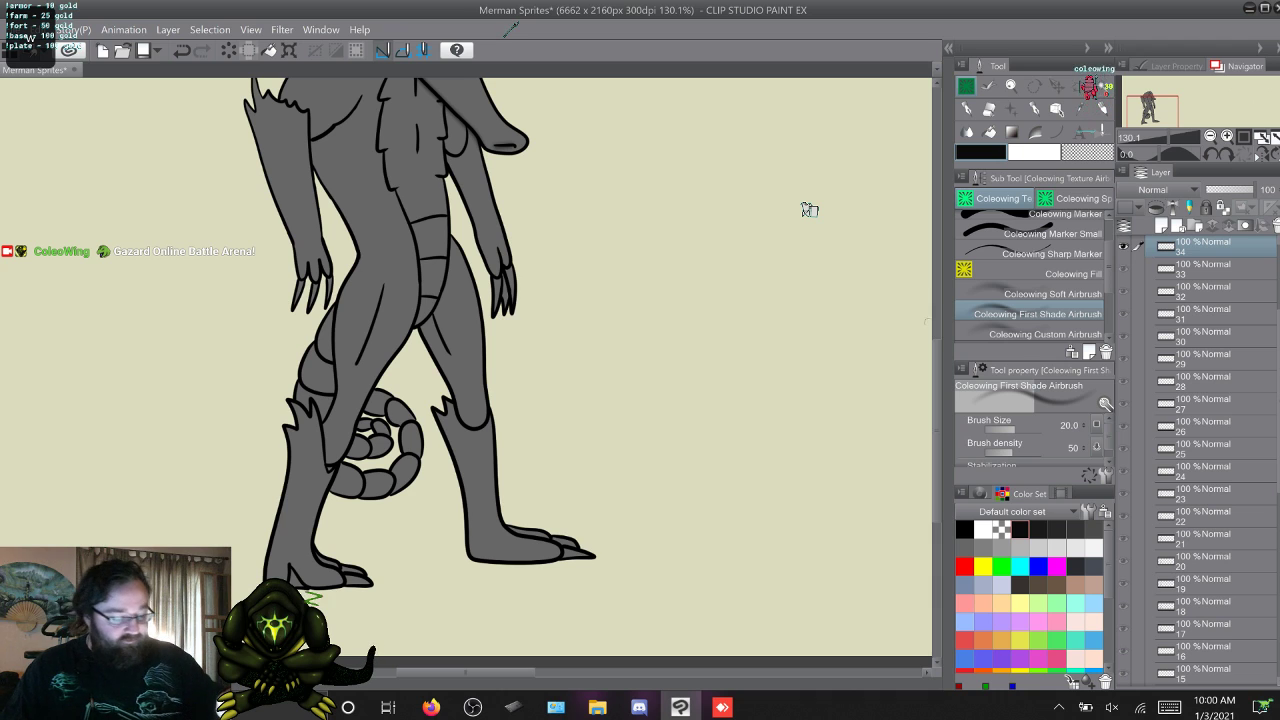
pyautogui.scroll(3, 810, 210)
pyautogui.scroll(2, 810, 210)
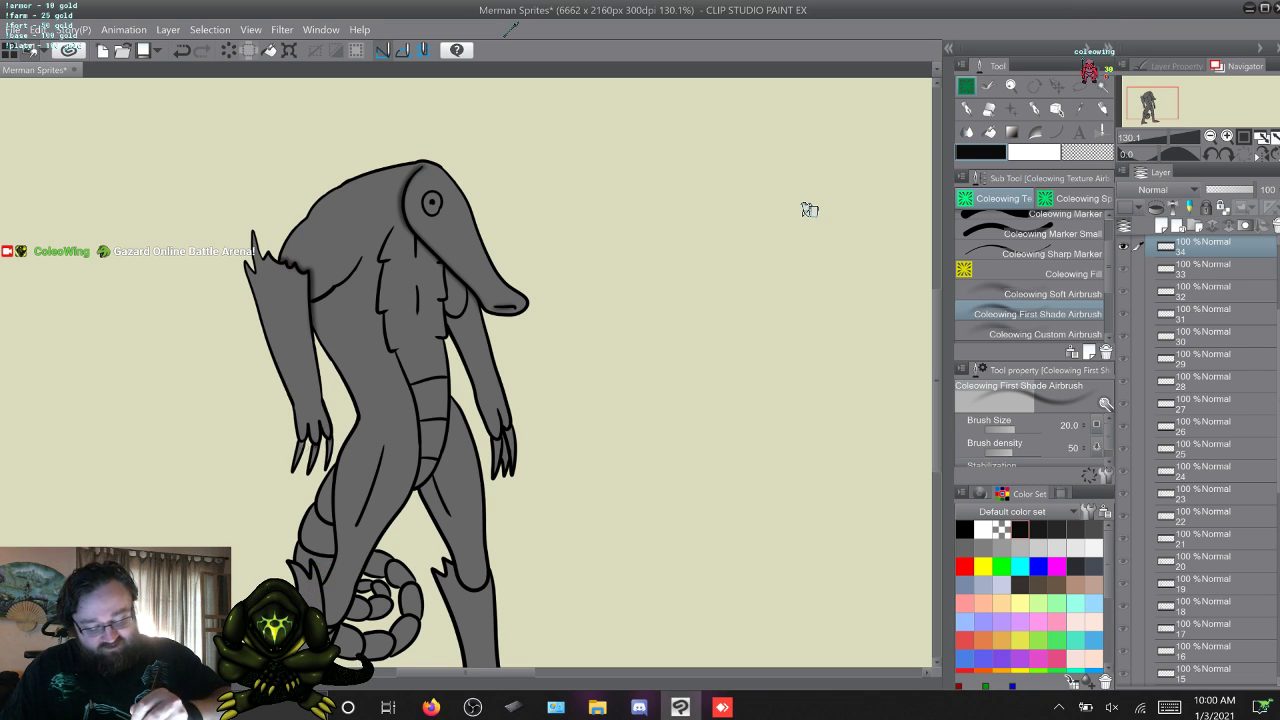
# Flip back and forth through frames 31 to 34 to compare the new elbow shading.
pyautogui.hotkey('alt', '[')
pyautogui.hotkey('alt', '[')
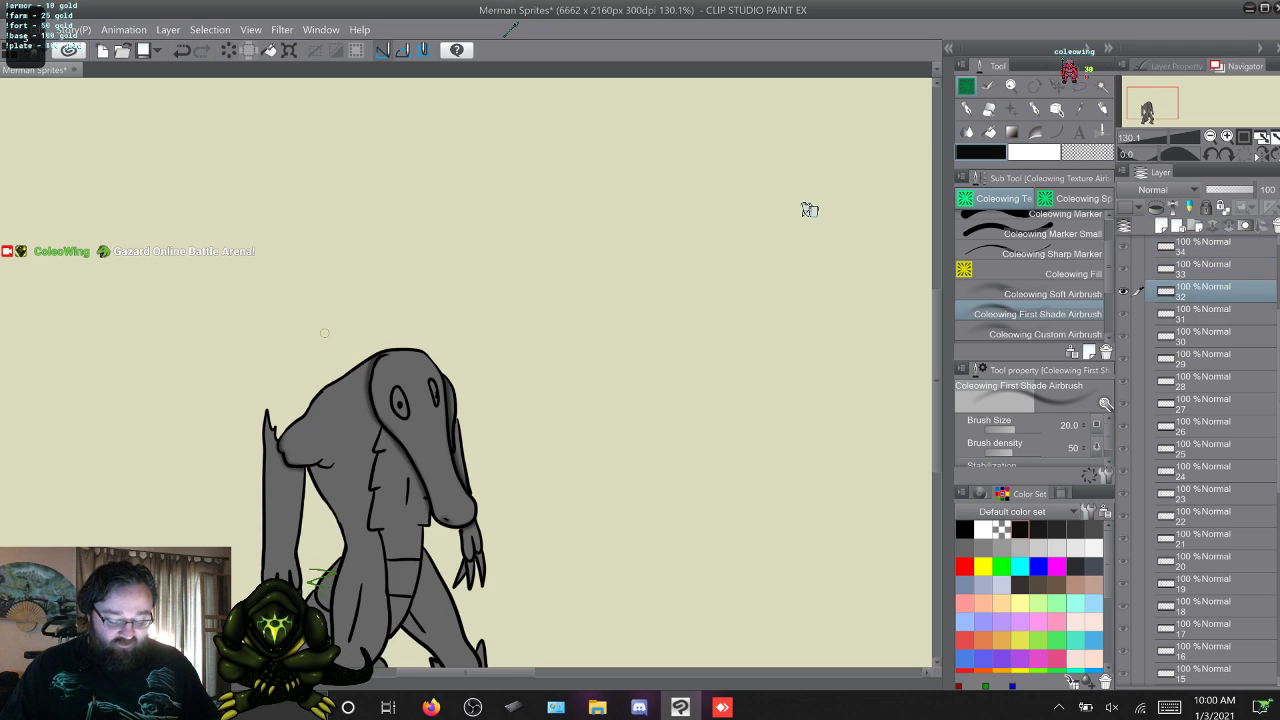
pyautogui.hotkey('alt', '[')
pyautogui.hotkey('alt', ']')
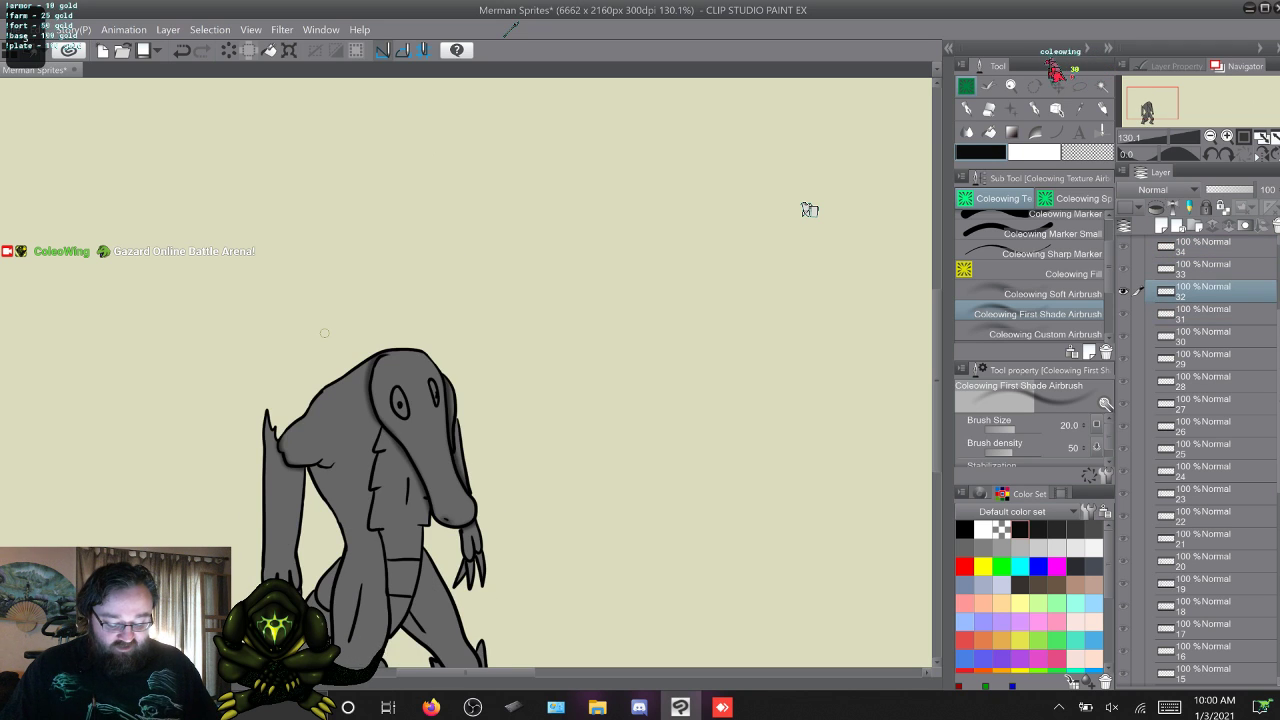
pyautogui.hotkey('alt', '[')
pyautogui.hotkey('alt', ']')
pyautogui.hotkey('alt', ']')
pyautogui.hotkey('alt', ']')
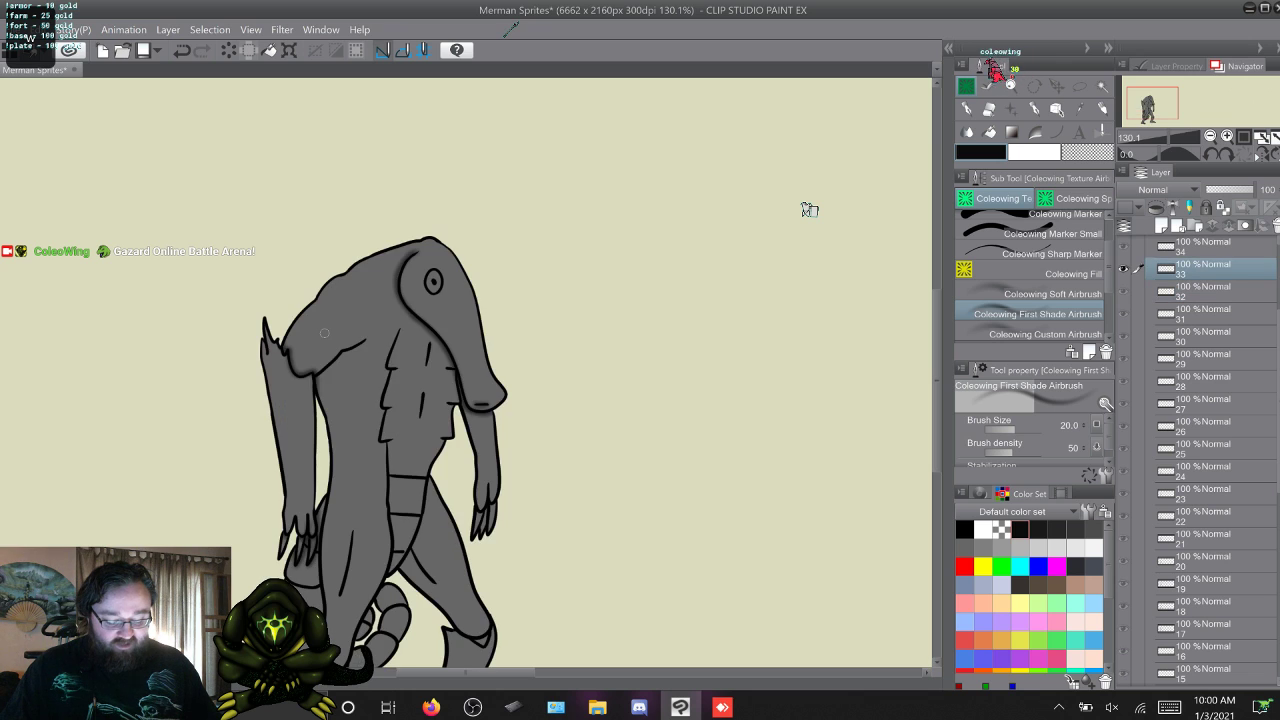
pyautogui.hotkey('alt', '[')
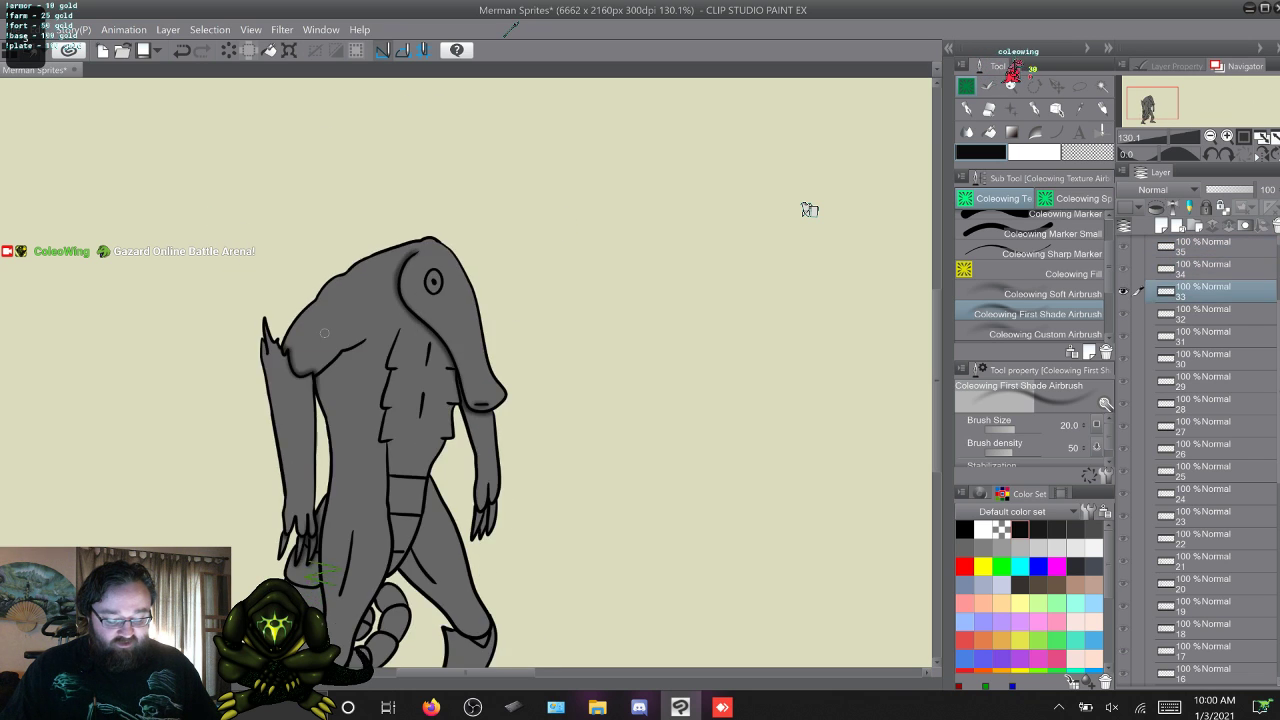
pyautogui.hotkey('alt', '[')
pyautogui.hotkey('alt', '[')
pyautogui.hotkey('alt', ']')
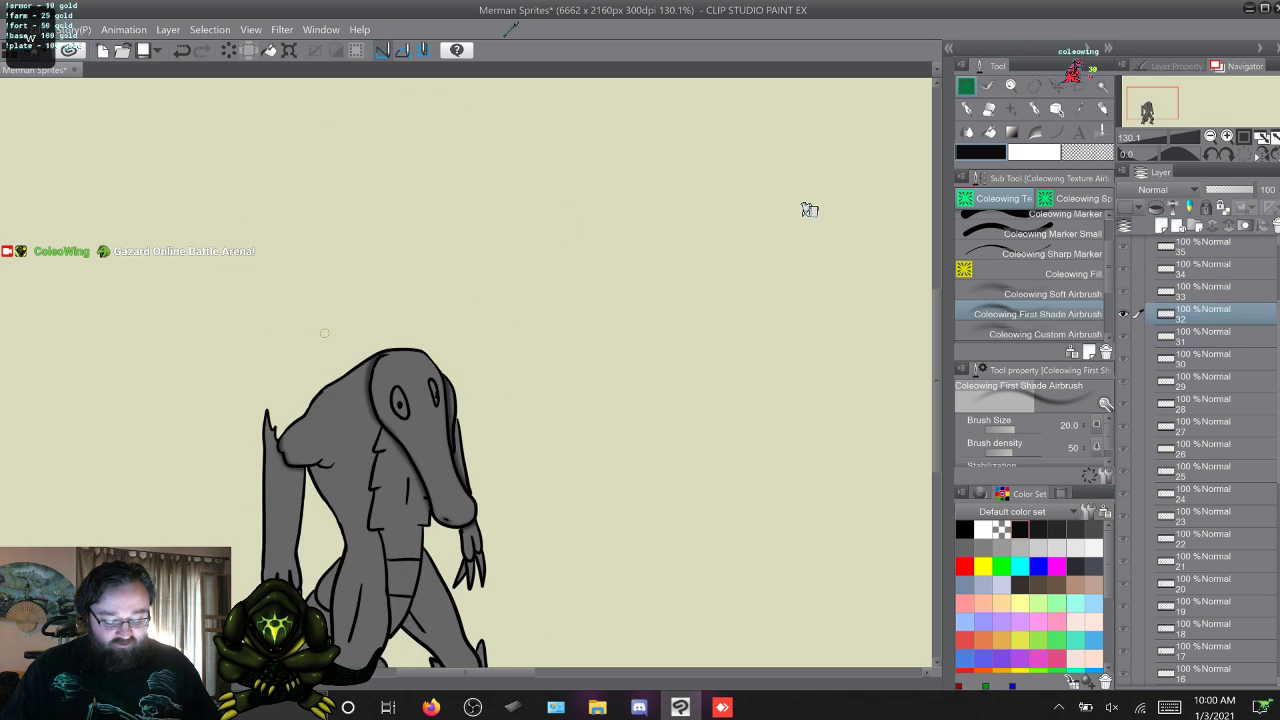
pyautogui.hotkey('alt', ']')
pyautogui.hotkey('alt', ']')
pyautogui.hotkey('alt', '[')
pyautogui.hotkey('alt', '[')
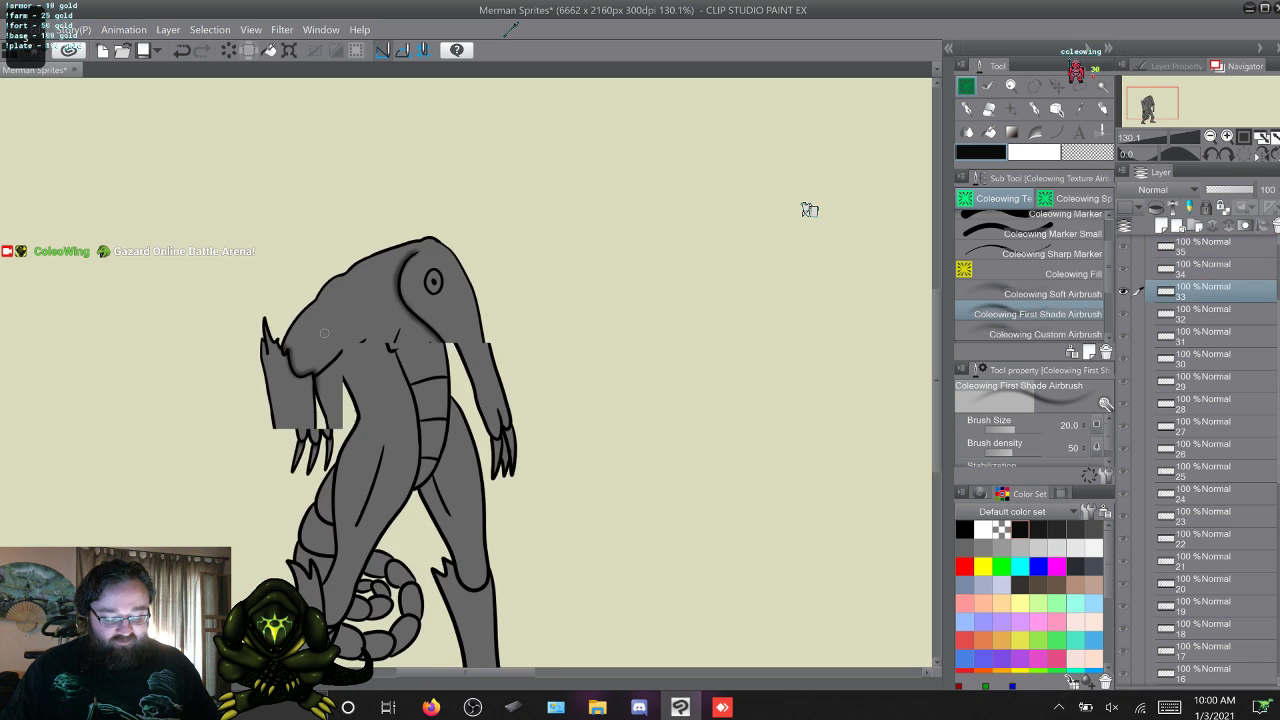
pyautogui.hotkey('alt', '[')
pyautogui.hotkey('alt', ']')
pyautogui.hotkey('alt', ']')
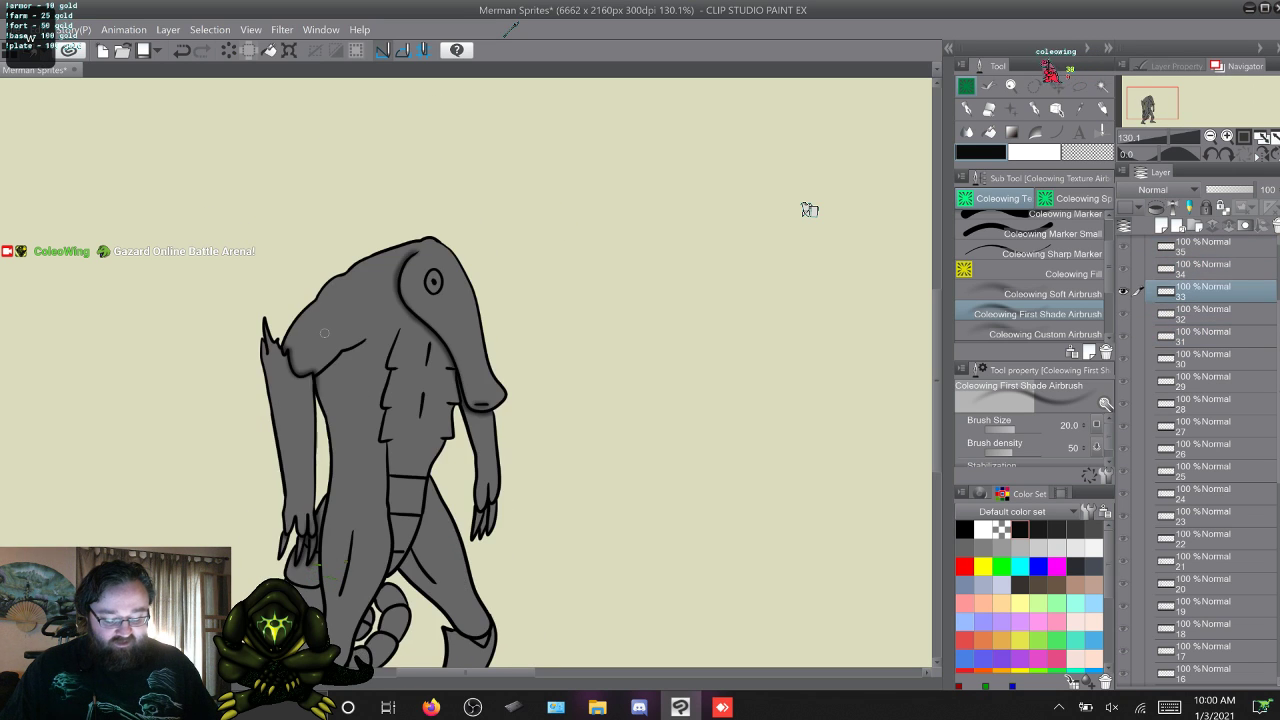
pyautogui.hotkey('alt', ']')
pyautogui.hotkey('alt', '[')
pyautogui.hotkey('alt', '[')
pyautogui.hotkey('alt', '[')
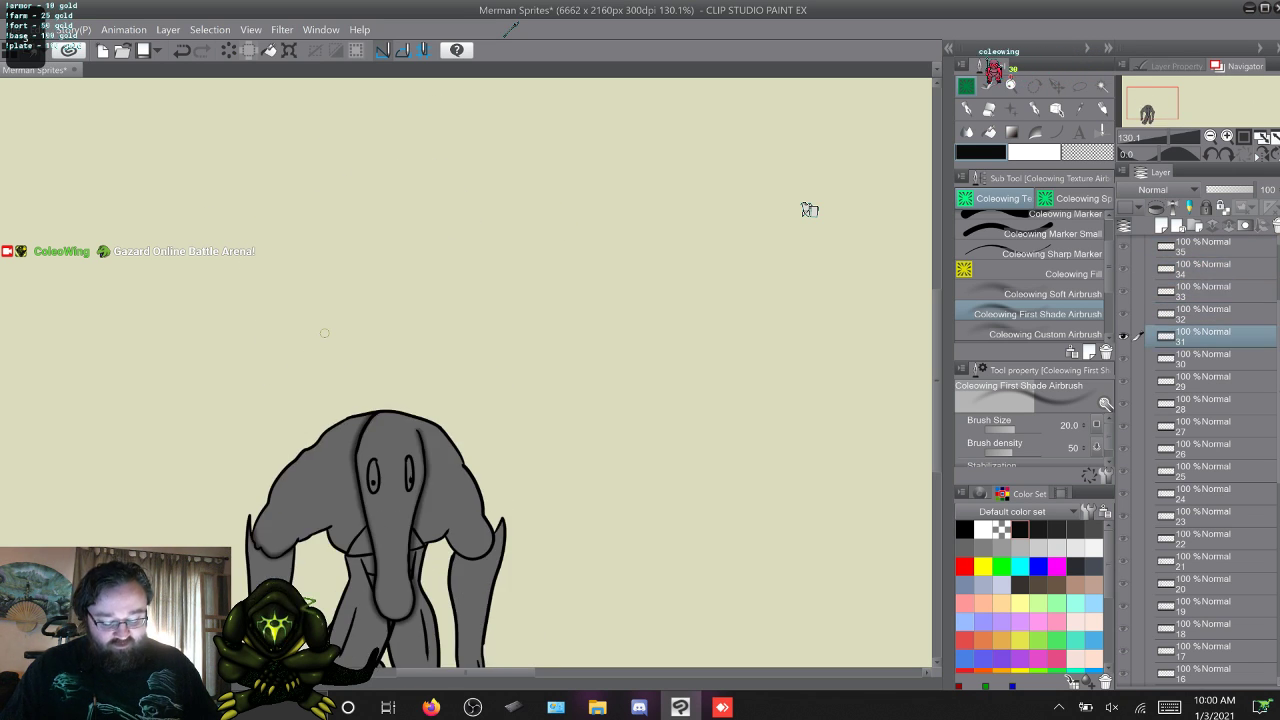
# Shade around the near elbow and along the end of the upper arm on frame 35.
pyautogui.hotkey('alt', ']')
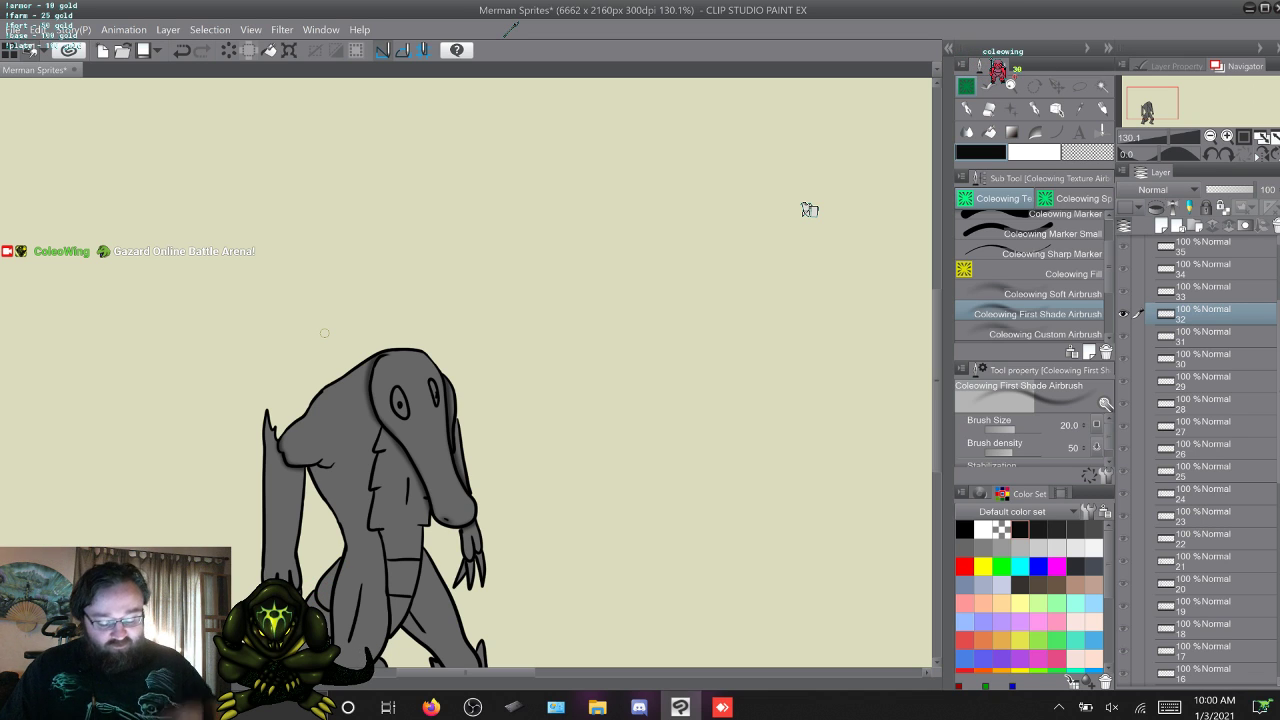
pyautogui.hotkey('alt', ']')
pyautogui.hotkey('alt', ']')
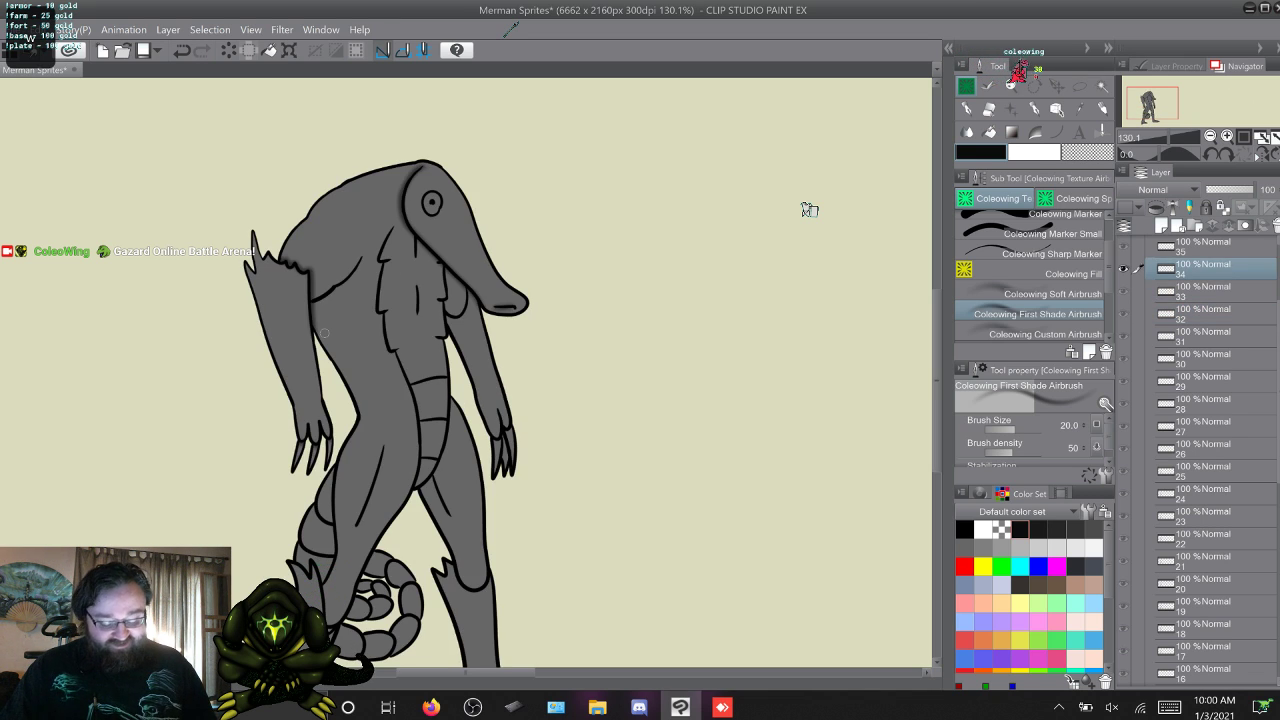
pyautogui.hotkey('alt', ']')
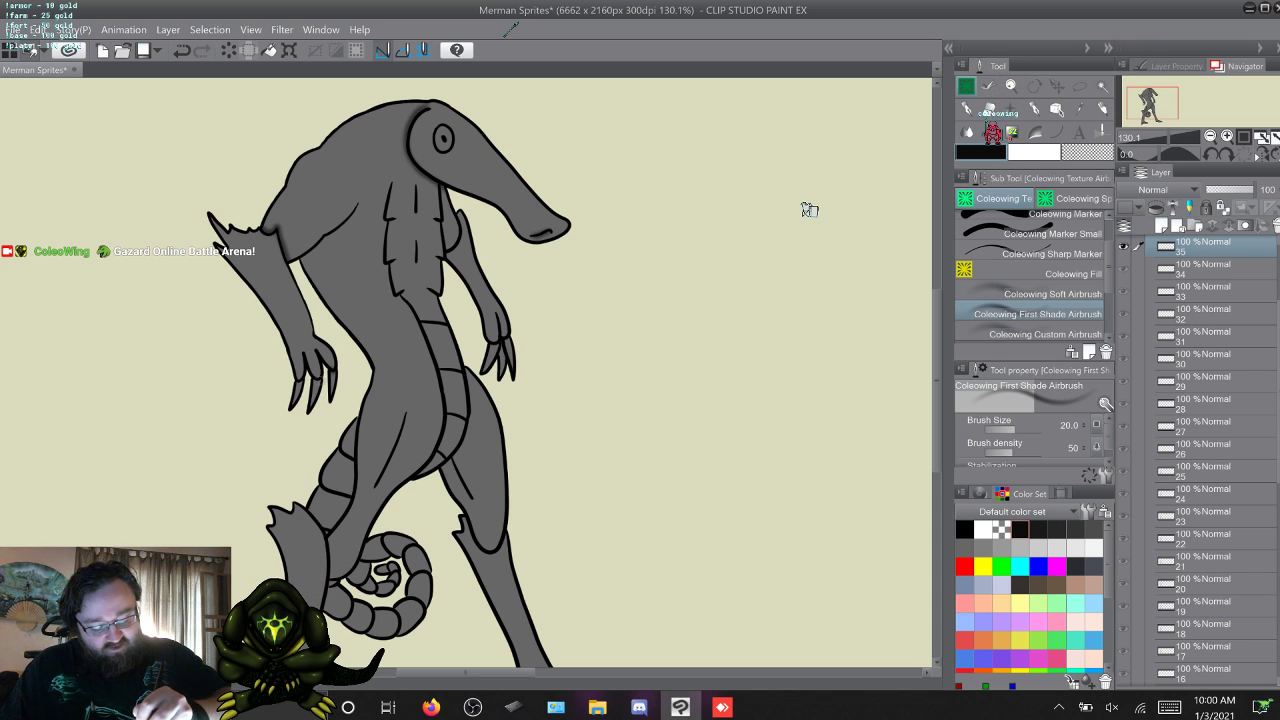
# Shade along the crease under the near shoulder and upper arm on frames 1 and 2.
pyautogui.press('w')
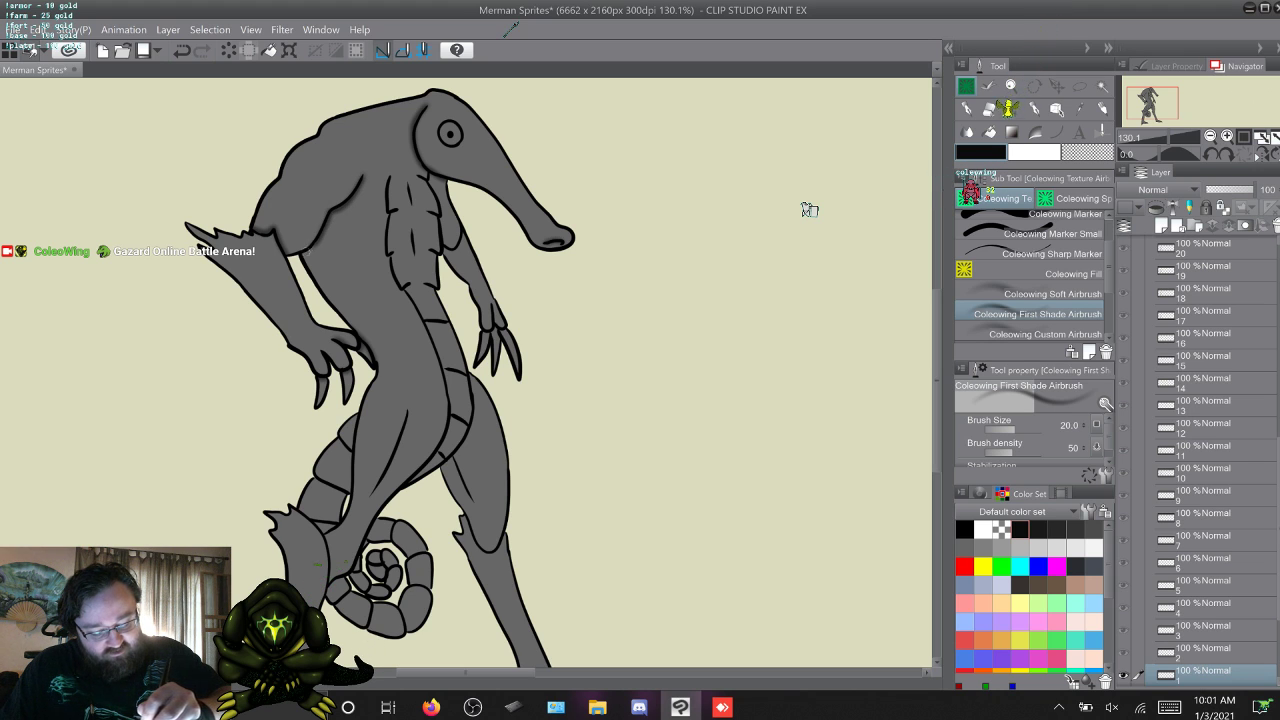
pyautogui.press('w')
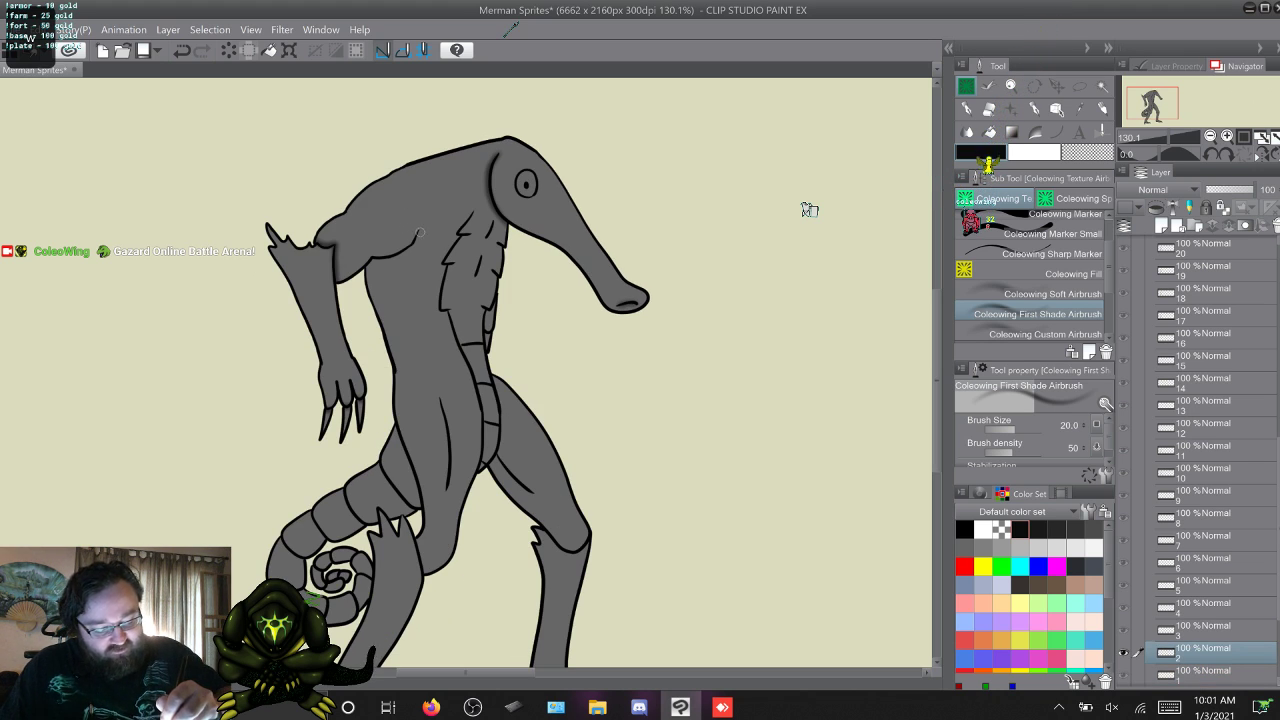
pyautogui.moveTo(418, 237); pyautogui.dragTo(368, 263)
# Continue the shading along the near shoulder and underarm crease on frames 3, 4, 5 and 6.
pyautogui.press('w')
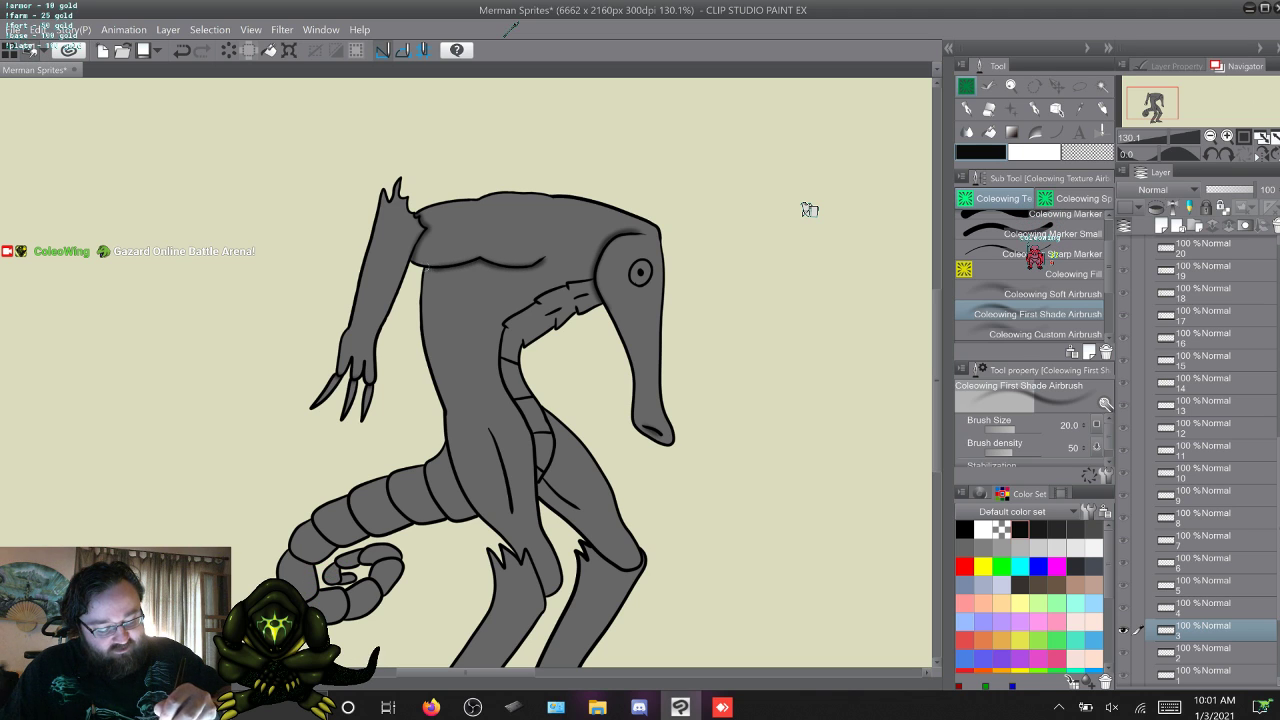
pyautogui.press('w')
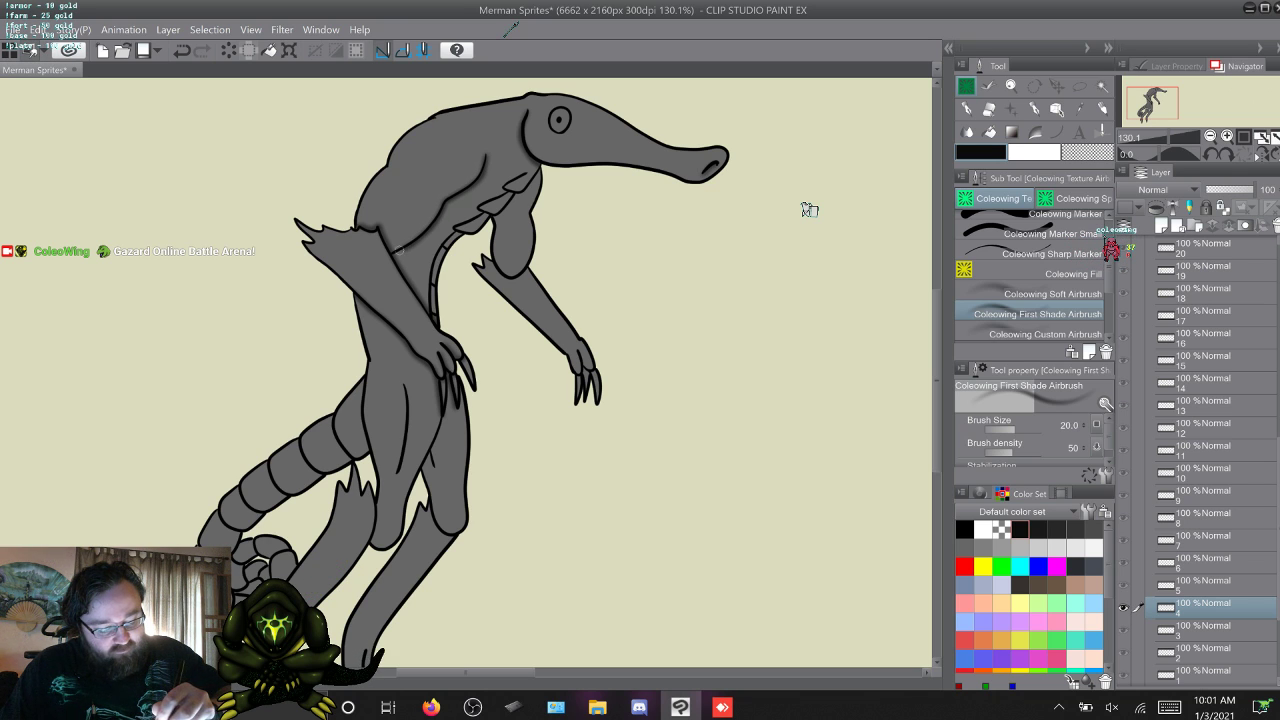
pyautogui.press('w')
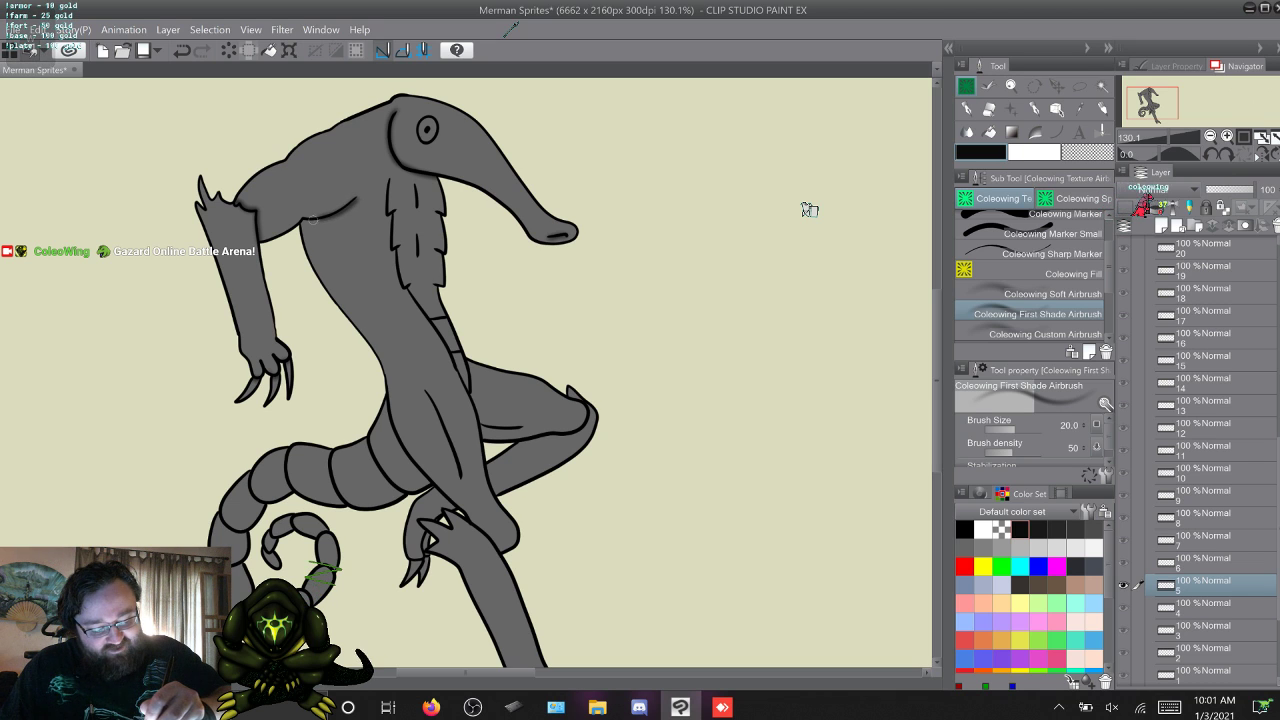
pyautogui.press('w')
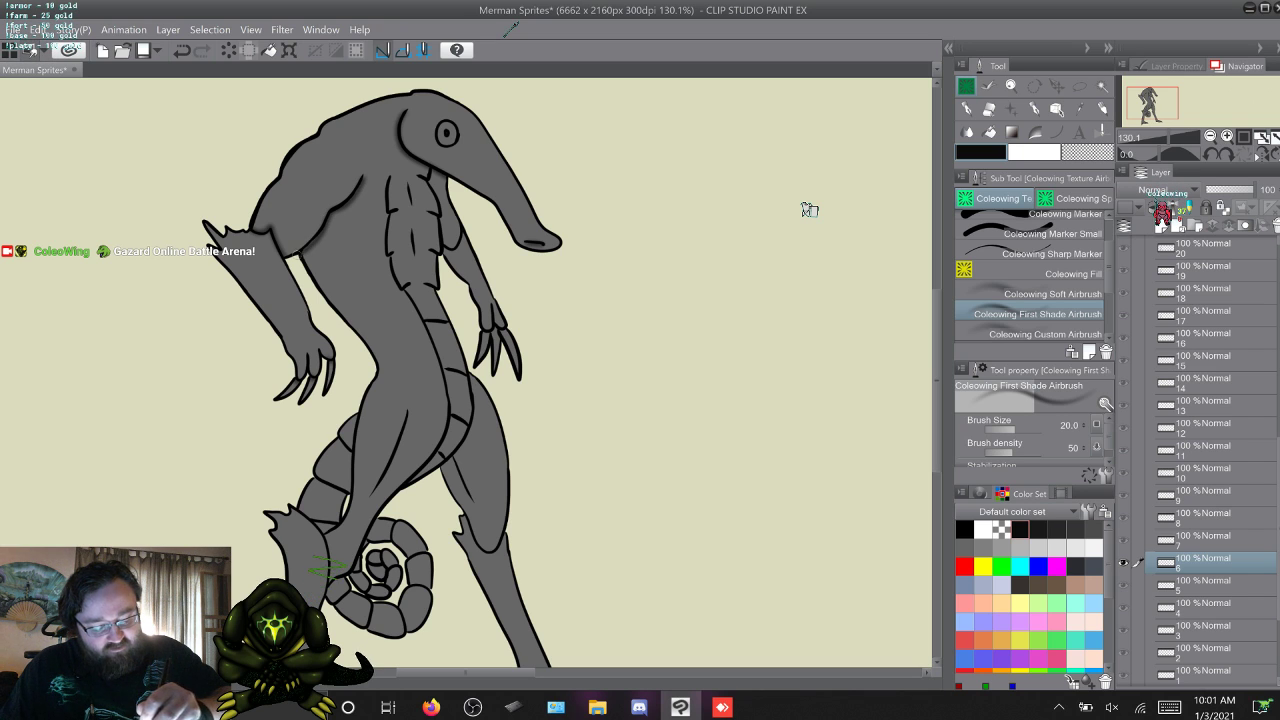
# Compare the arm shading on frames 7 and 8, and shade the crease under the raised near arm on frame 9.
pyautogui.press('w')
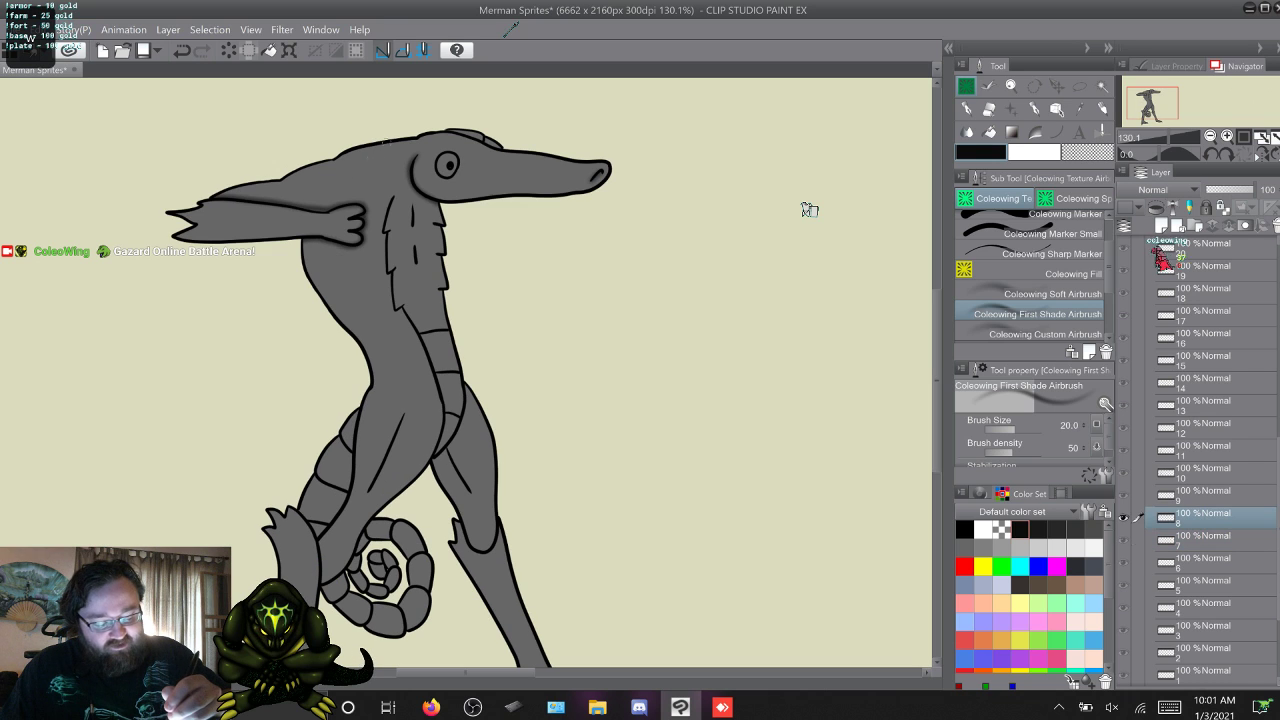
pyautogui.press('w')
pyautogui.press('s')
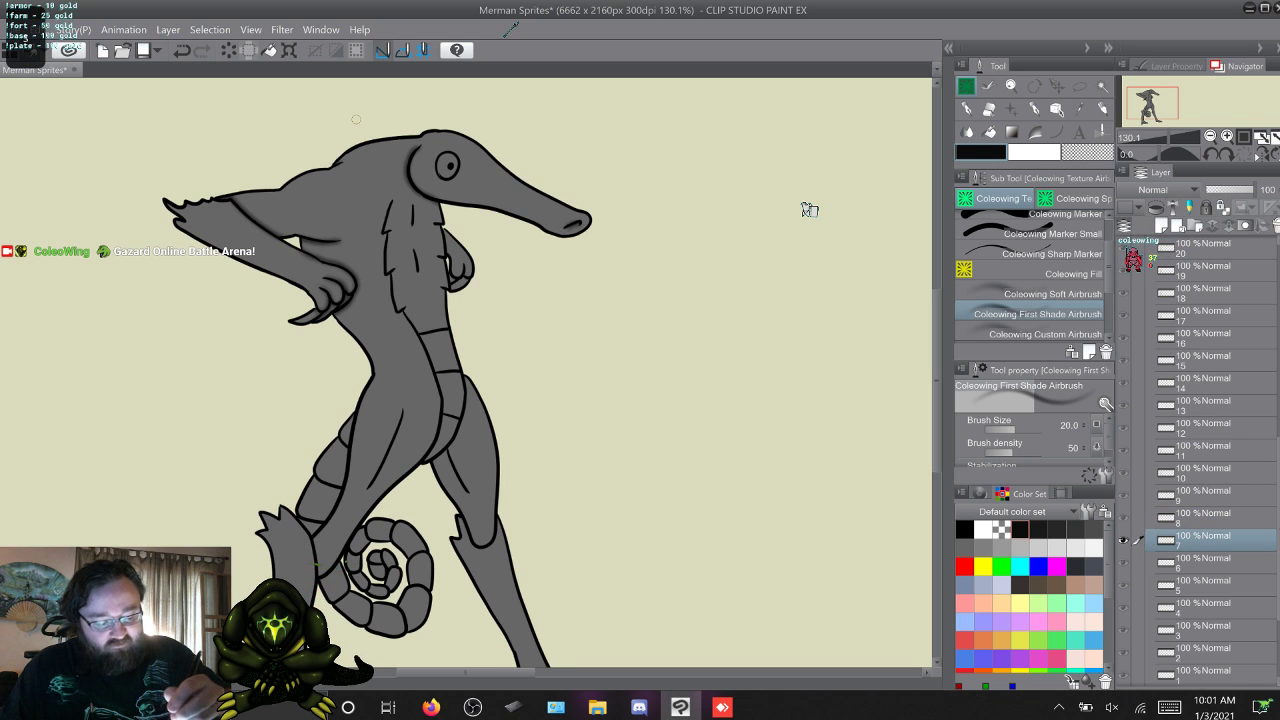
pyautogui.press('s')
pyautogui.press('w')
pyautogui.press('w')
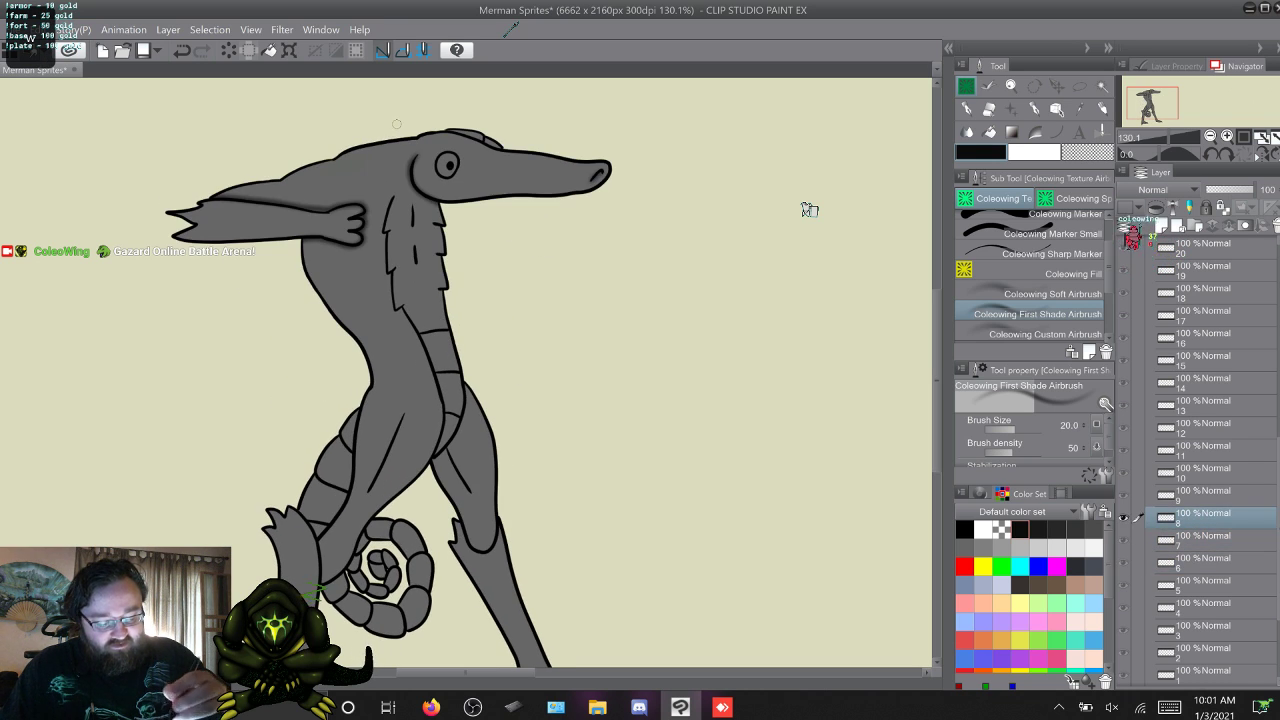
pyautogui.press('s')
pyautogui.press('w')
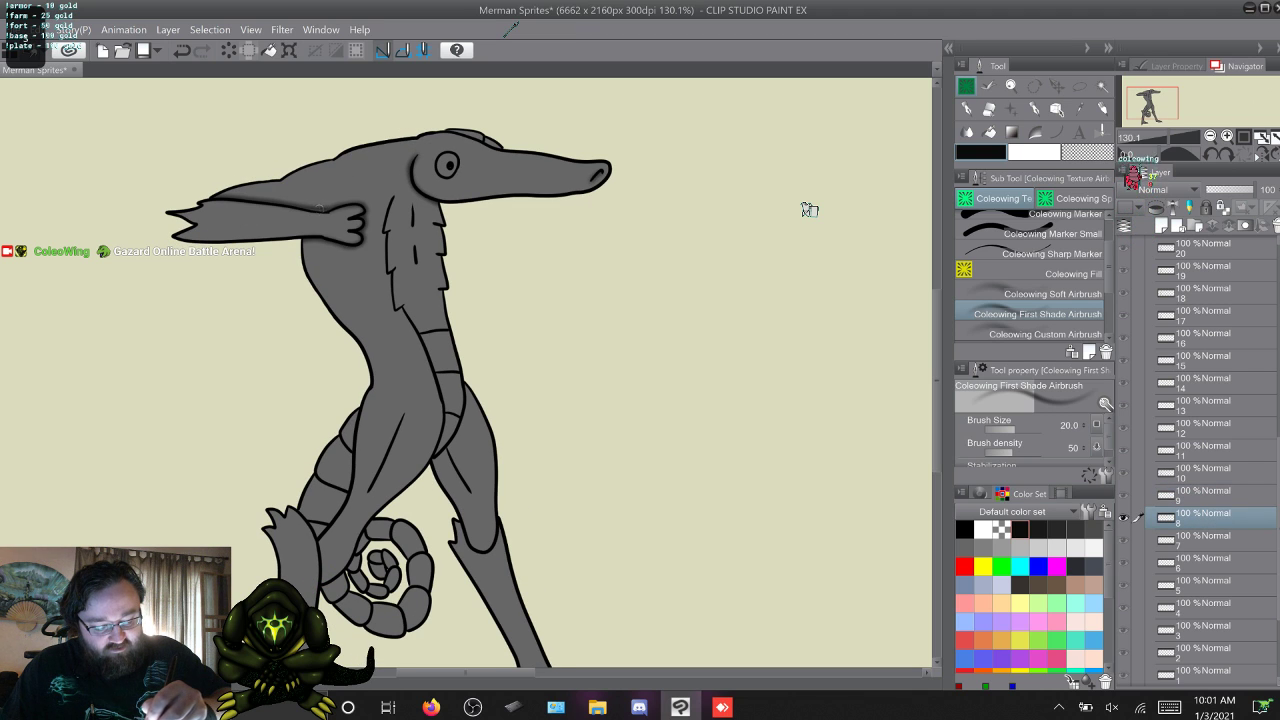
pyautogui.press('w')
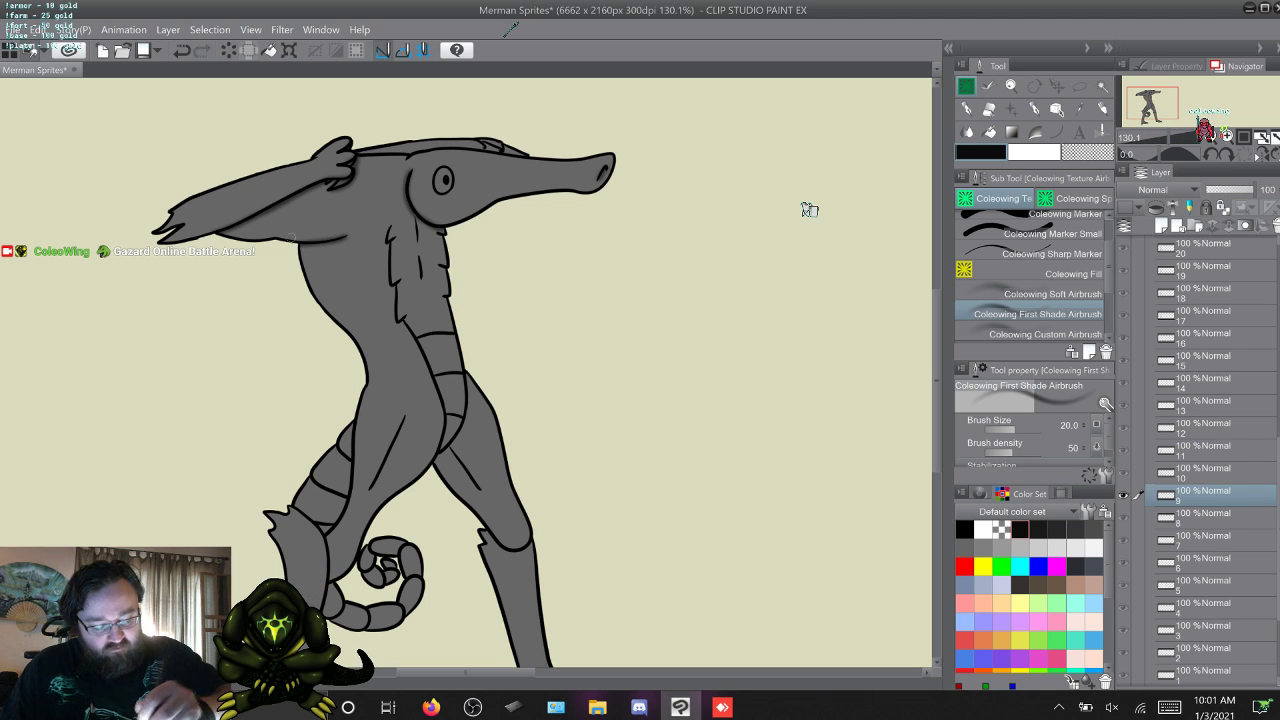
# Flip back and forth through frames 8 to 11 to compare the shading on the raised arms.
pyautogui.press('w')
pyautogui.press('q')
pyautogui.press('w')
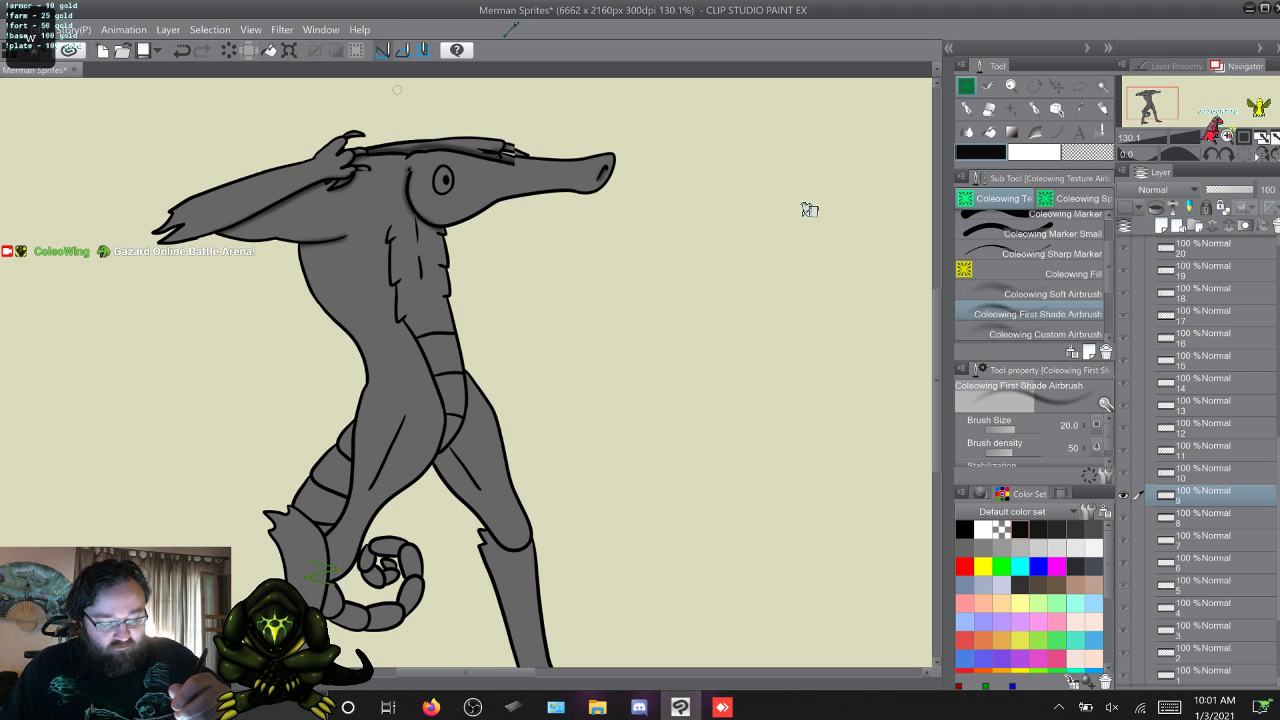
pyautogui.press('w')
pyautogui.press('q')
pyautogui.press('q')
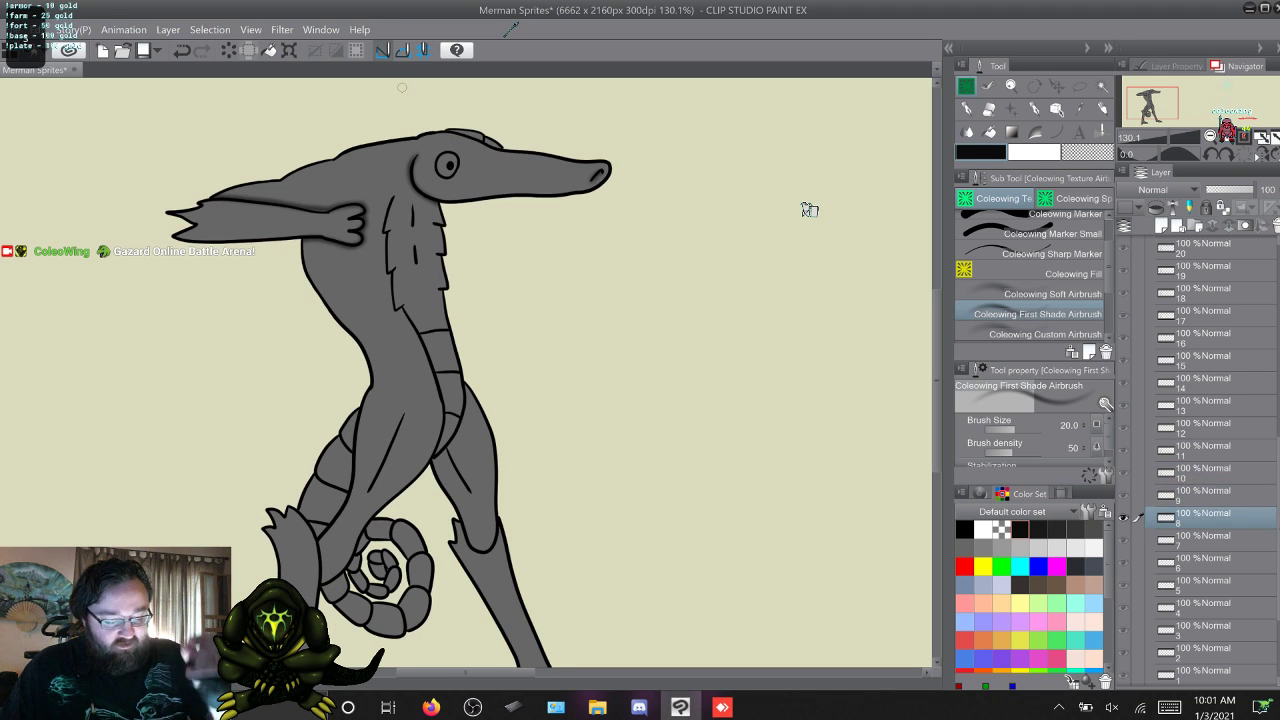
pyautogui.press('q')
pyautogui.press('w')
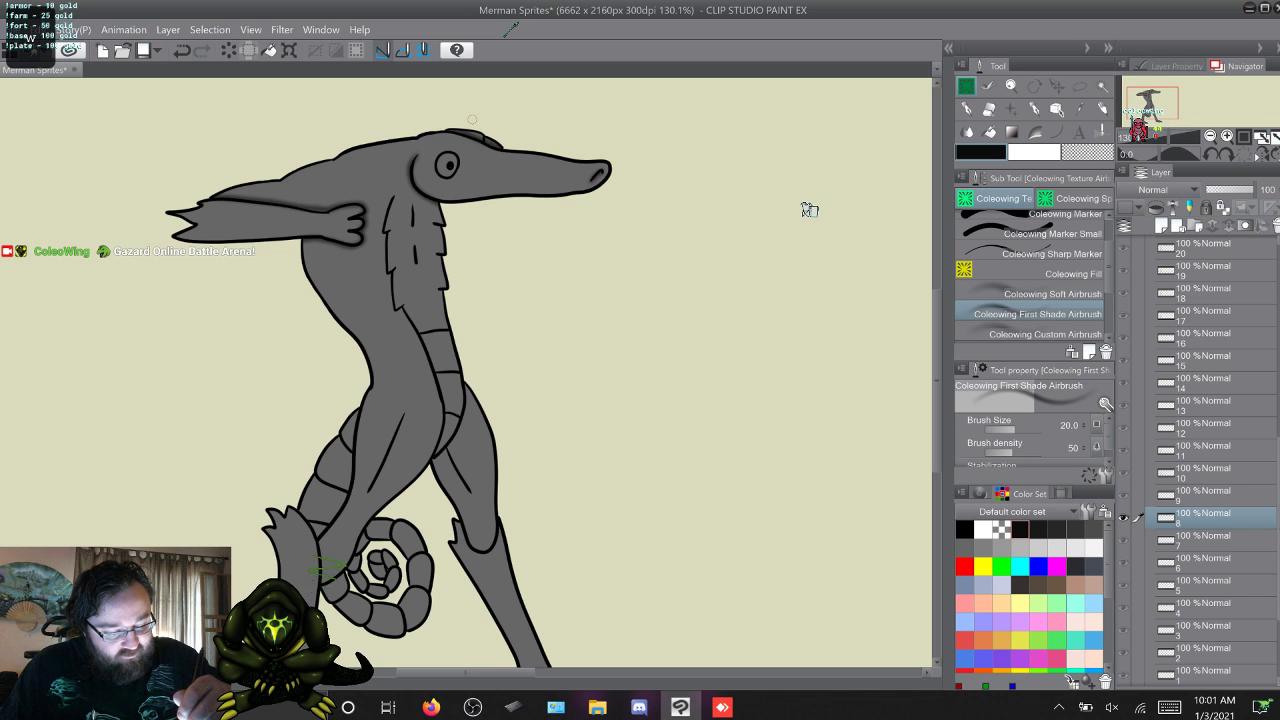
pyautogui.press('w')
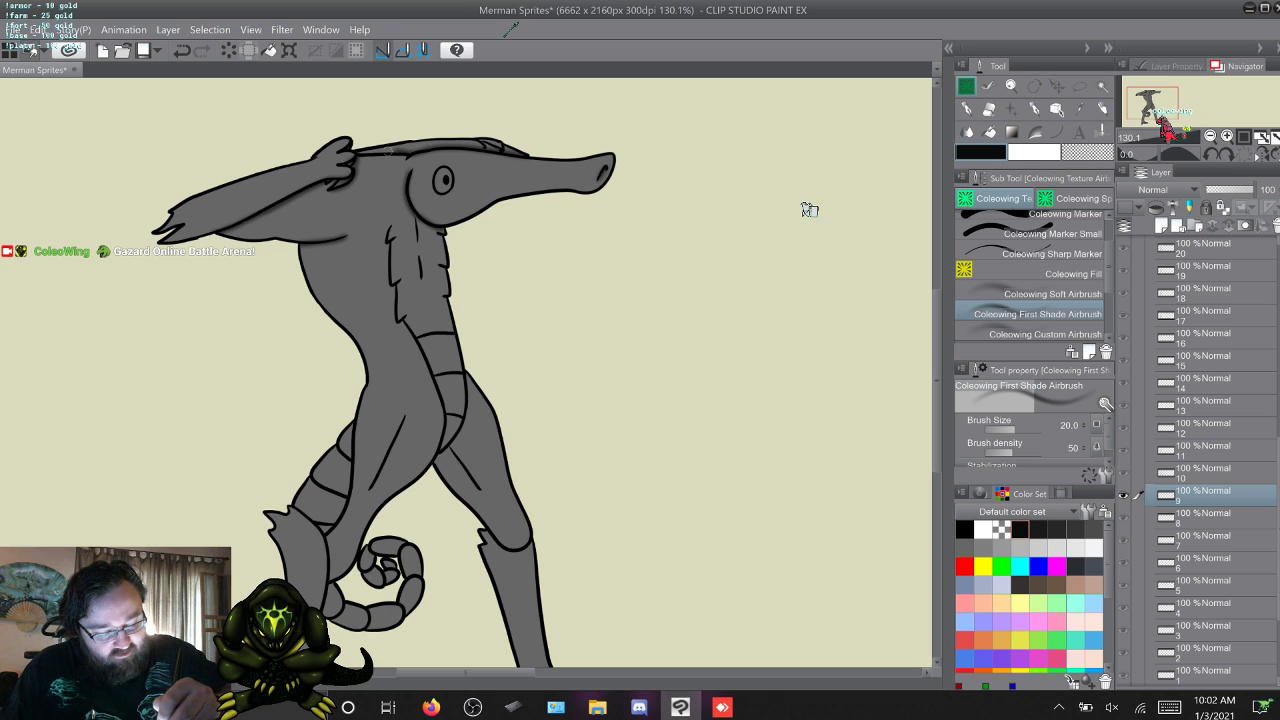
pyautogui.press('w')
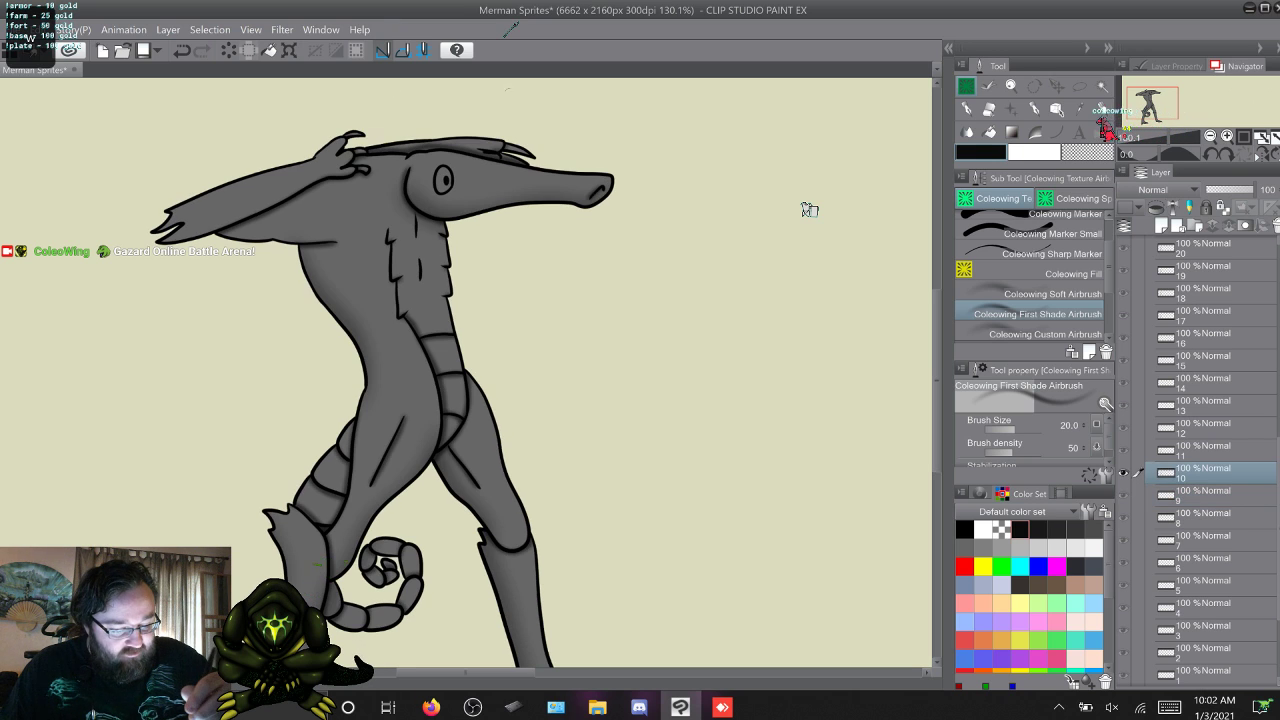
pyautogui.press('w')
pyautogui.press('s')
pyautogui.press('s')
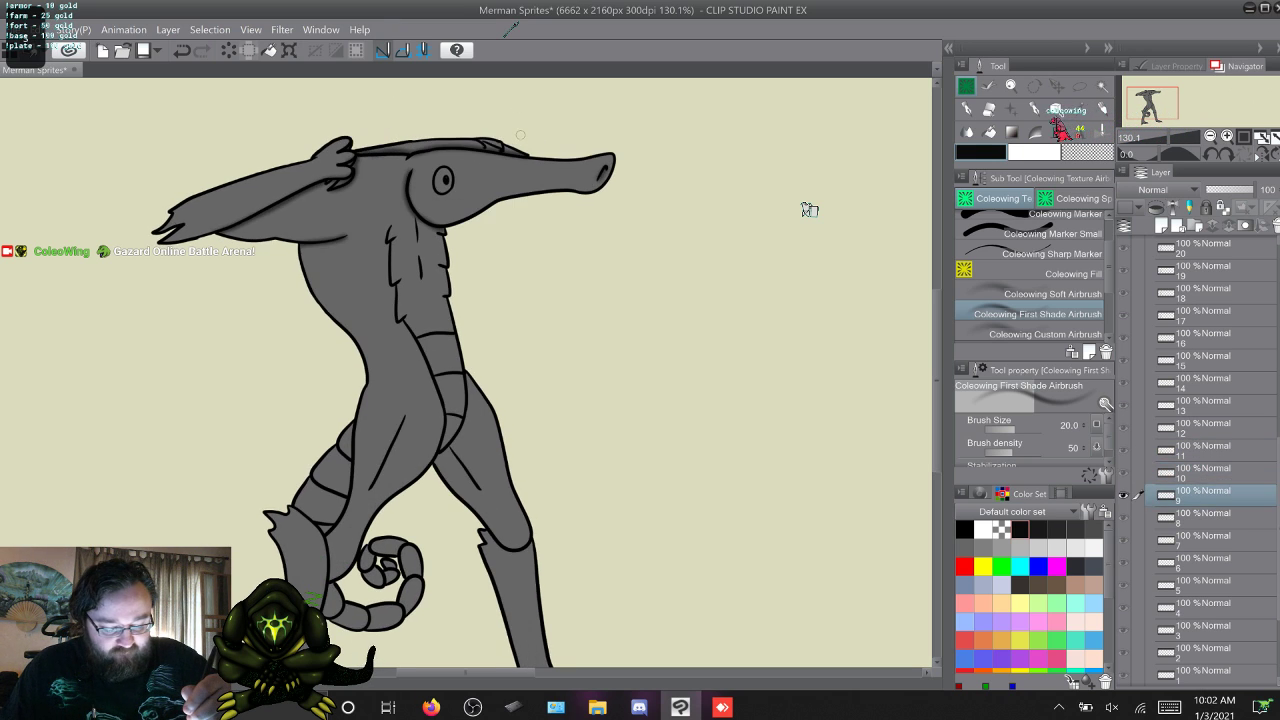
# Shade the near shoulder creases on frame 12, undoing a misplaced stroke.
pyautogui.press('w')
pyautogui.press('w')
pyautogui.press('w')
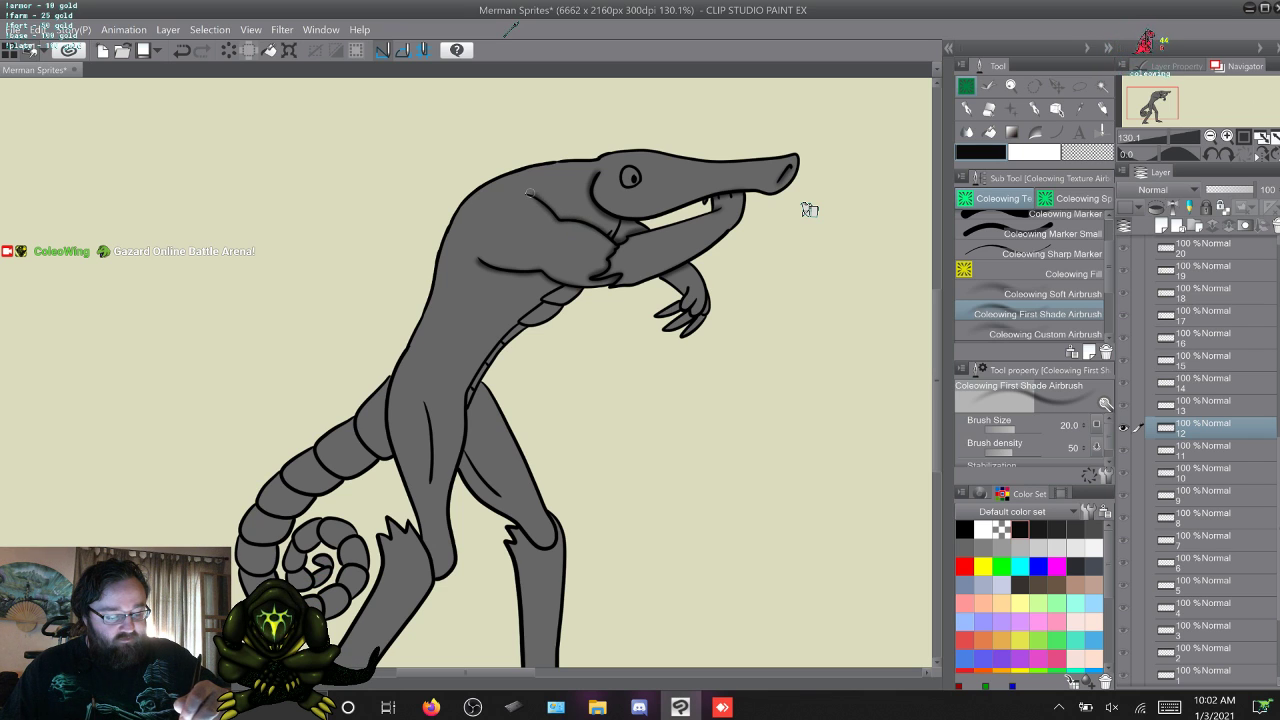
pyautogui.hotkey('ctrl', 'z')
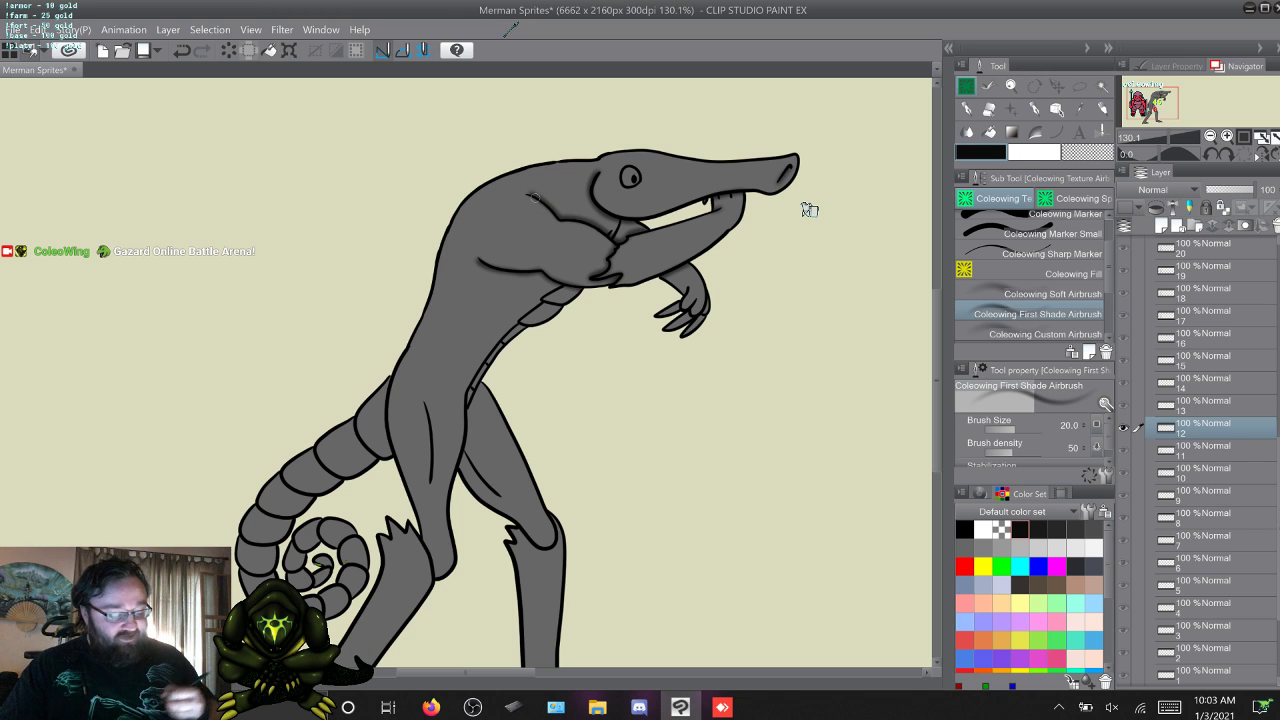
# Shade along the near shoulder and upper arm creases on frames 13, 14, 15 and 16.
pyautogui.press('w')
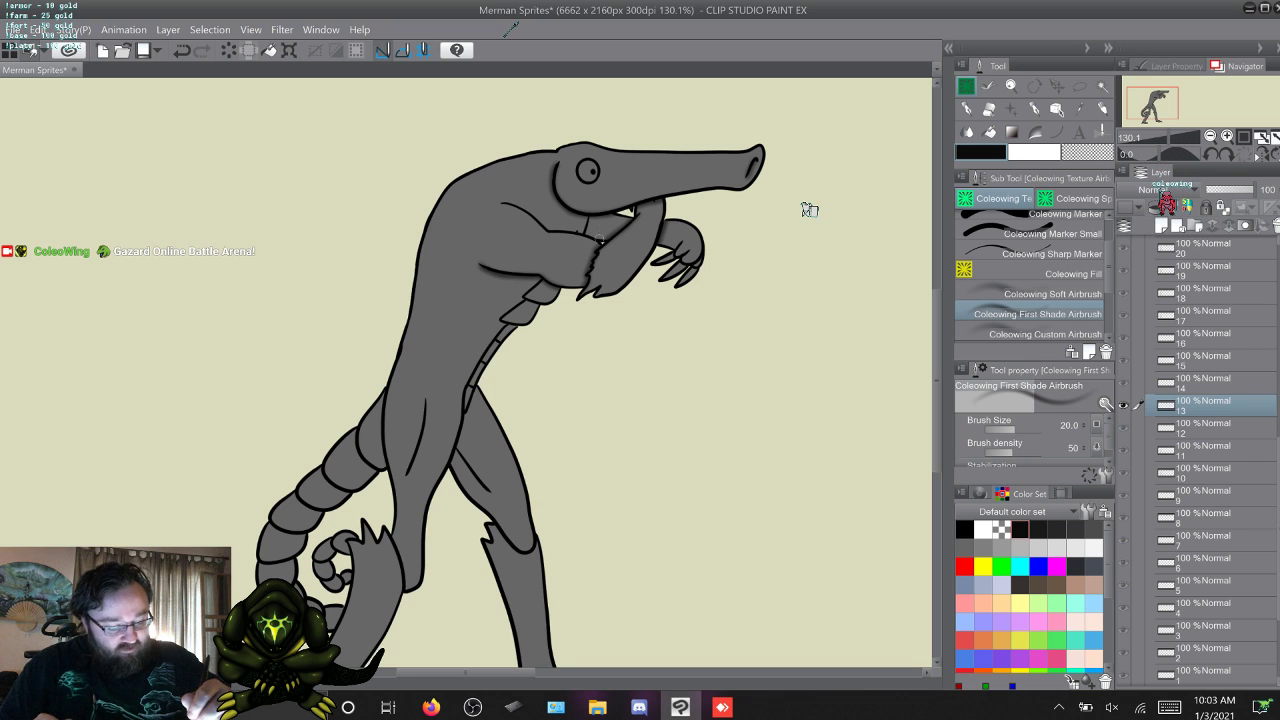
pyautogui.moveTo(582, 231); pyautogui.dragTo(527, 211)
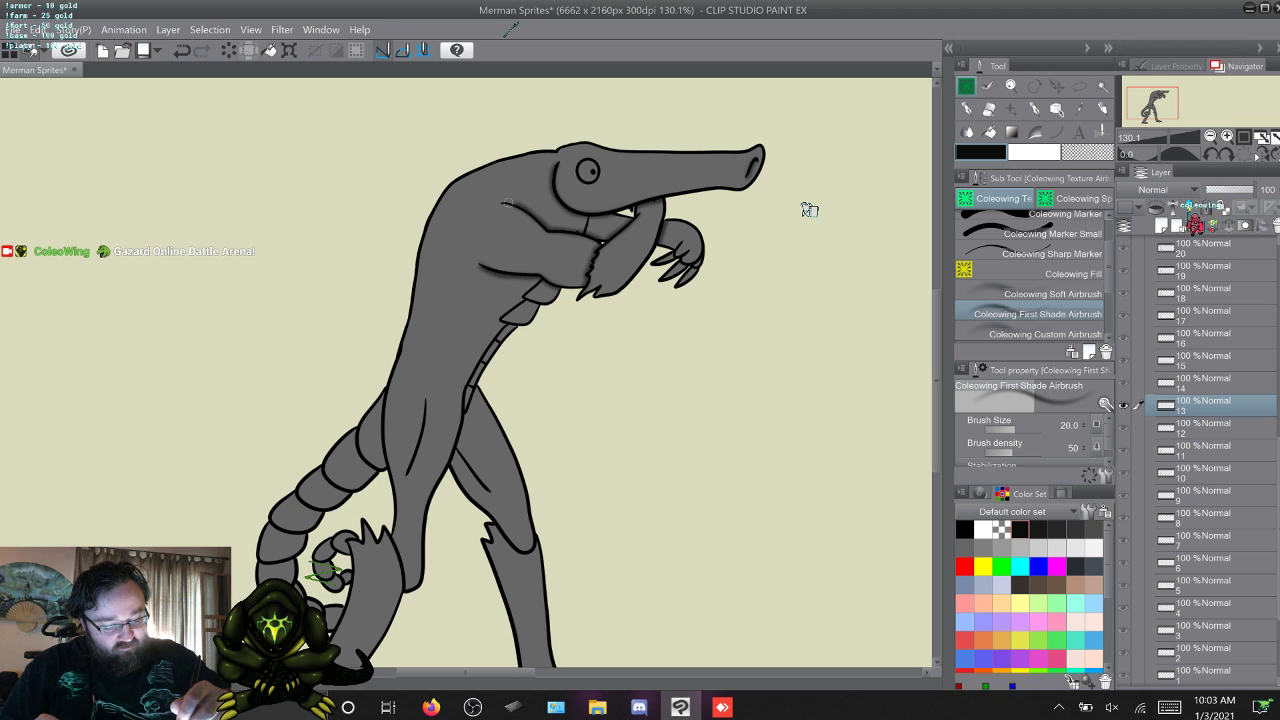
pyautogui.press('w')
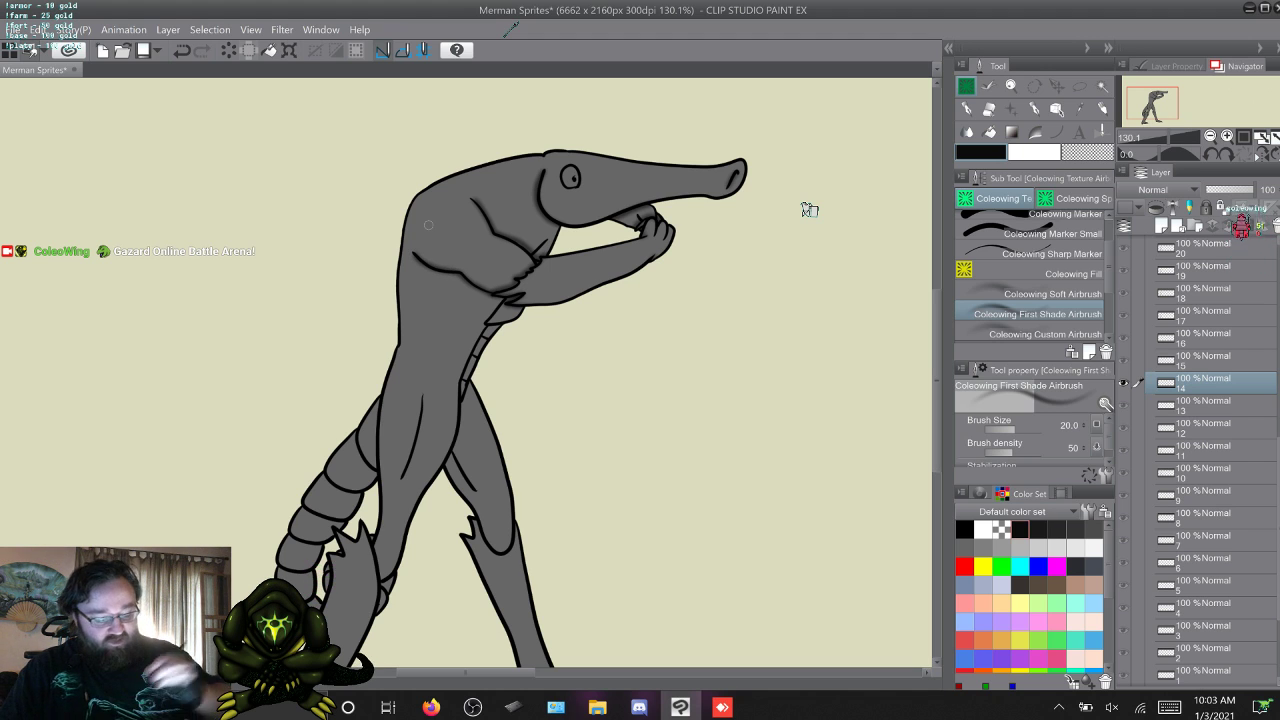
pyautogui.press('w')
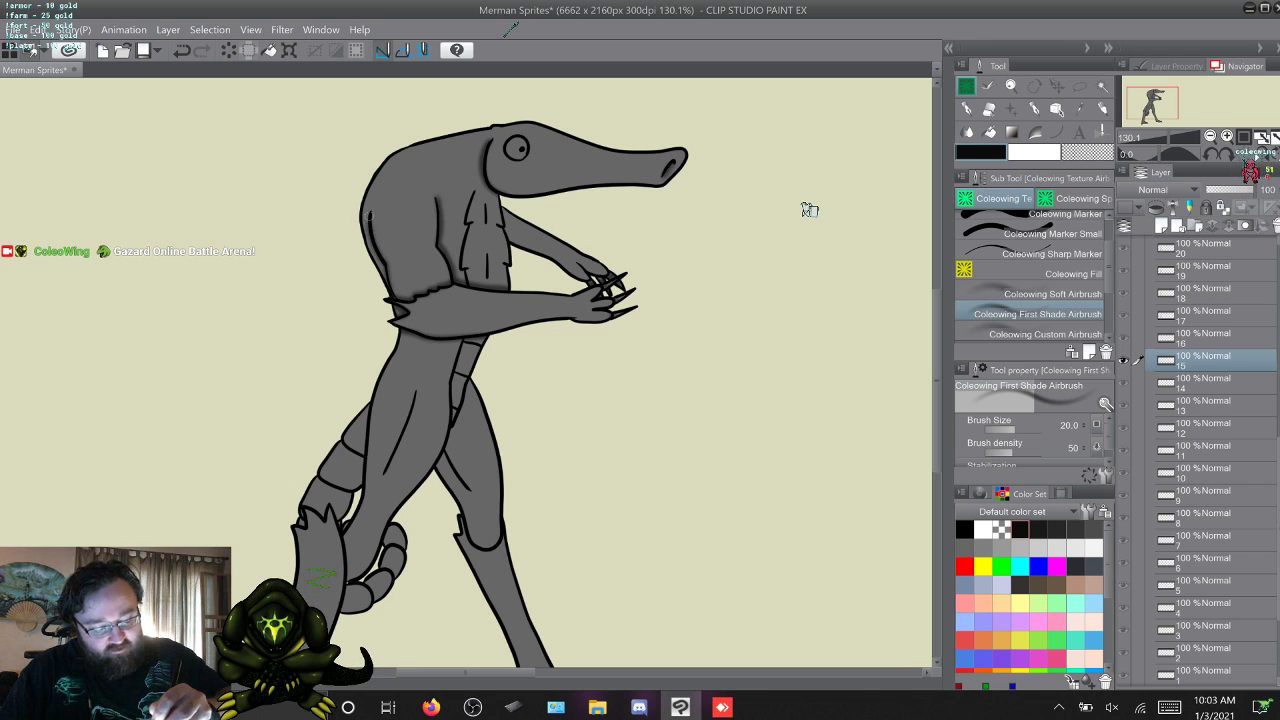
pyautogui.press('w')
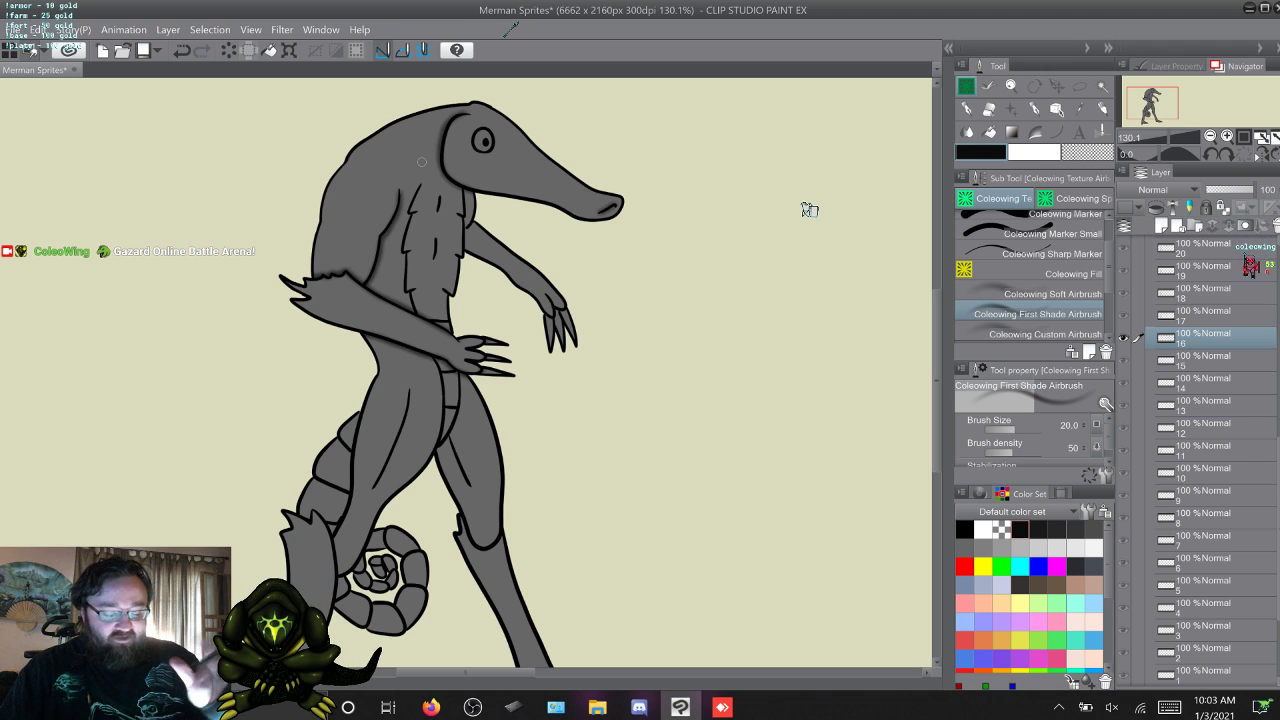
# Flip through frames 17 to 21 to review their body and arm shading.
pyautogui.press('w')
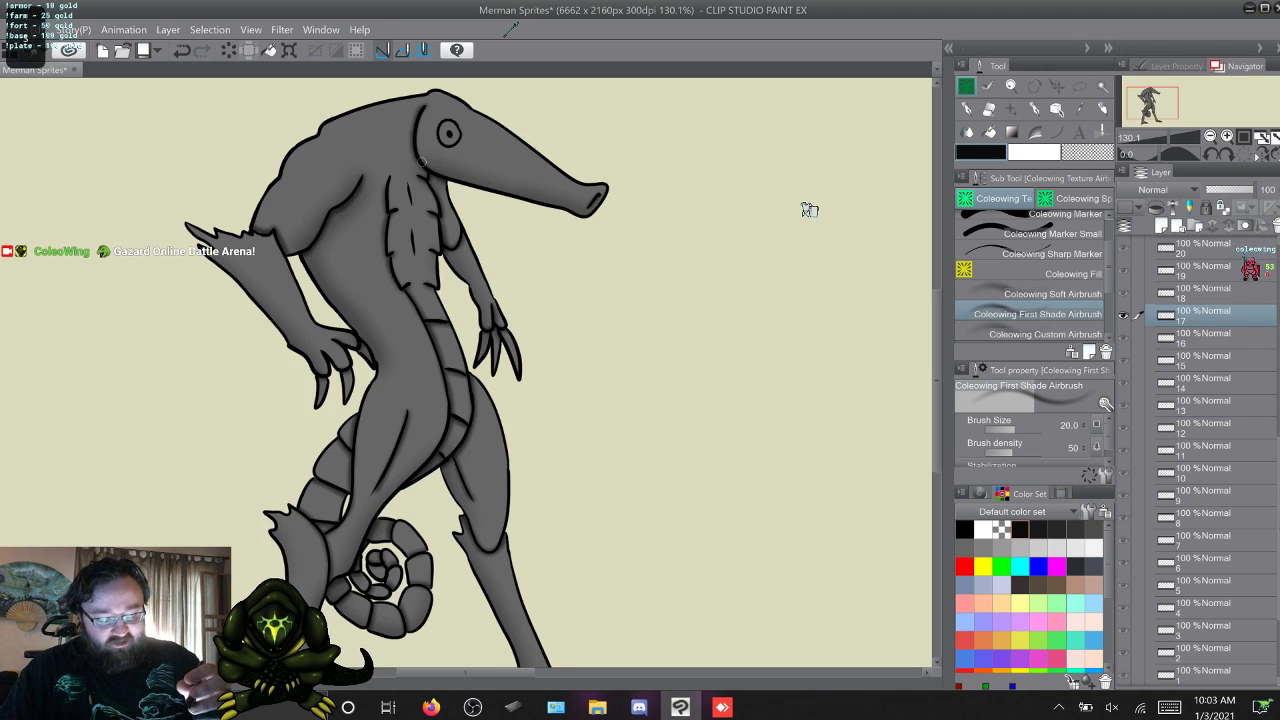
pyautogui.press('q')
pyautogui.press('w')
pyautogui.press('w')
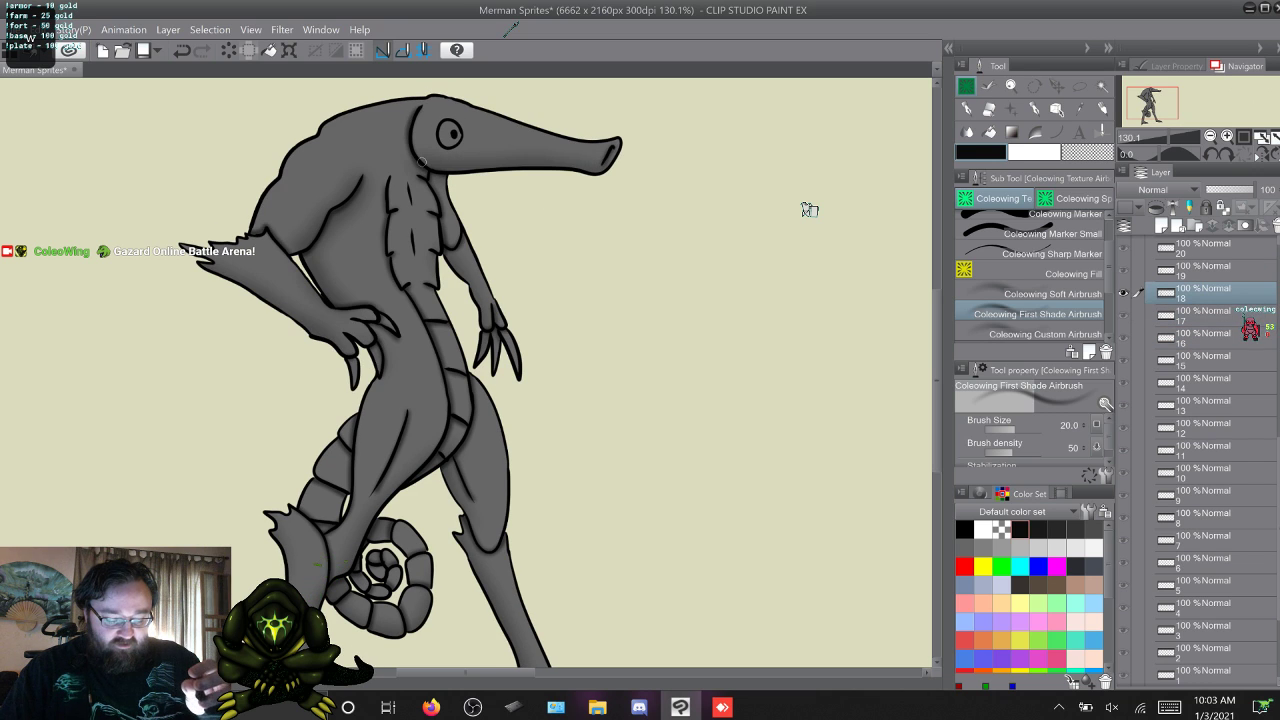
pyautogui.press('w')
pyautogui.press('w')
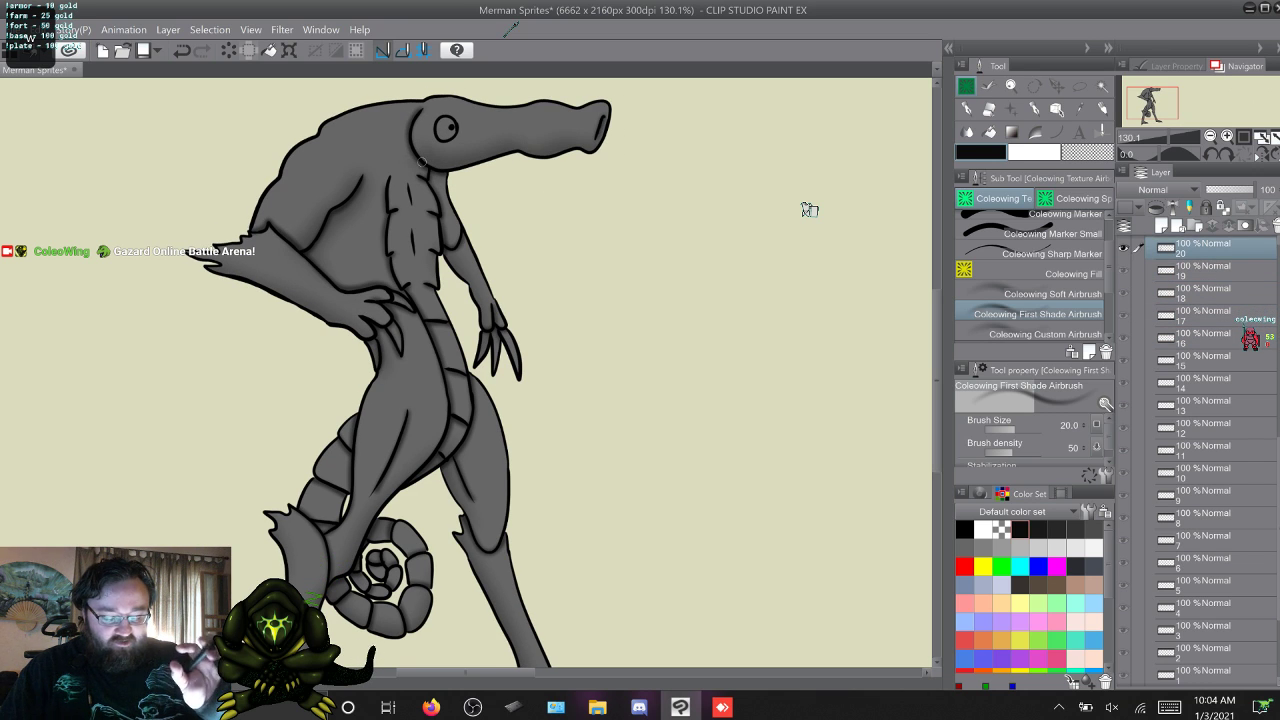
pyautogui.press('w')
pyautogui.press('q')
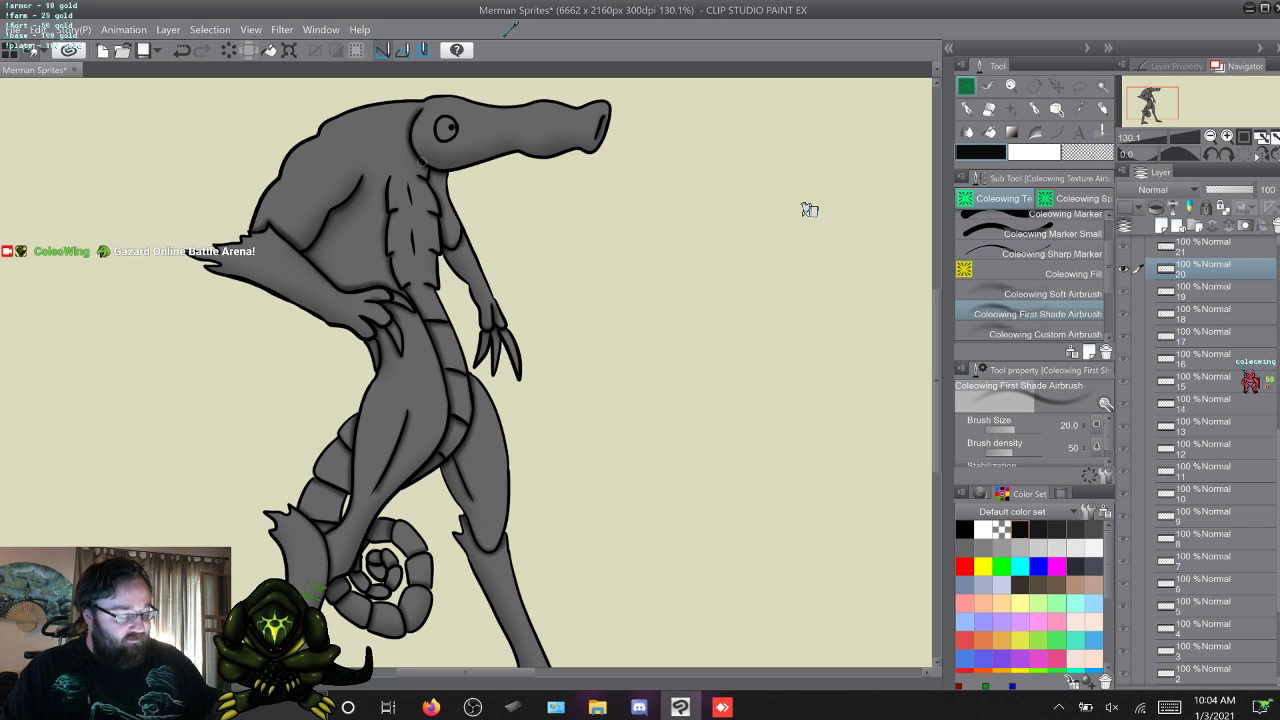
# Reselect the Coleowing First Shade Airbrush and shade the crease under the near upper arm on frames 26 and 27.
pyautogui.click(1052, 254)
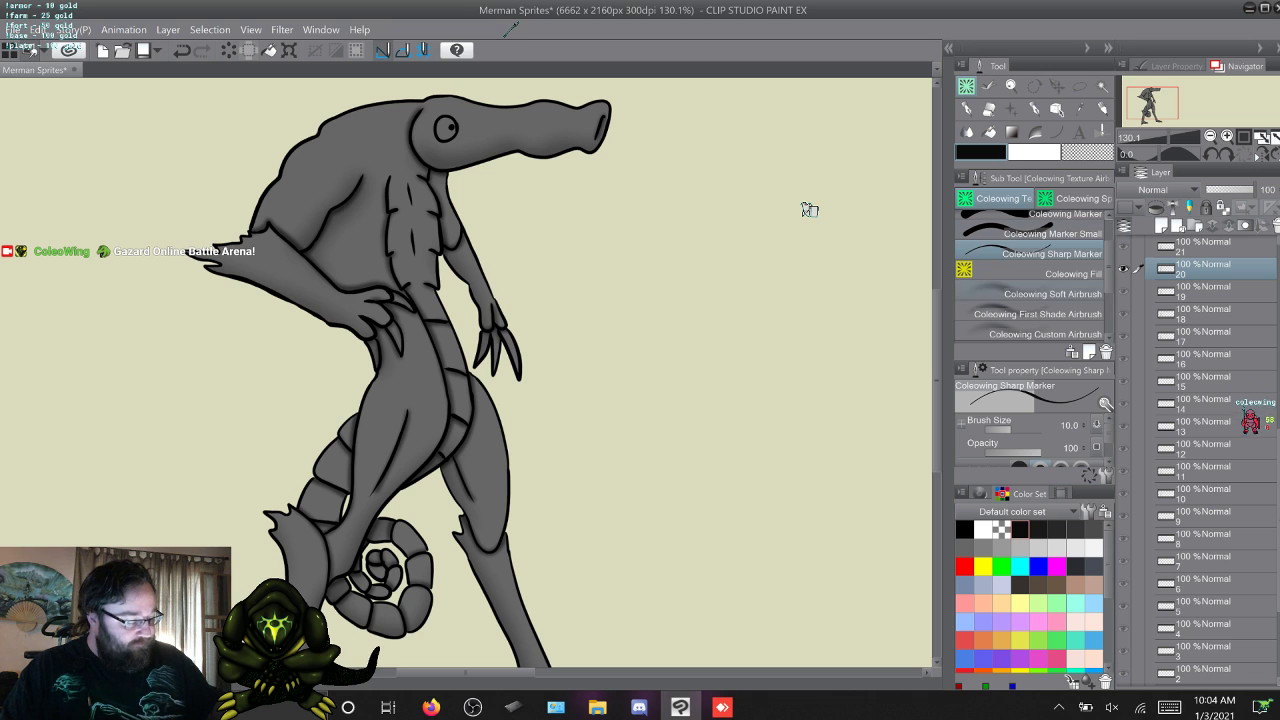
pyautogui.click(1038, 314)
pyautogui.press('w')
pyautogui.press('w')
pyautogui.press('w')
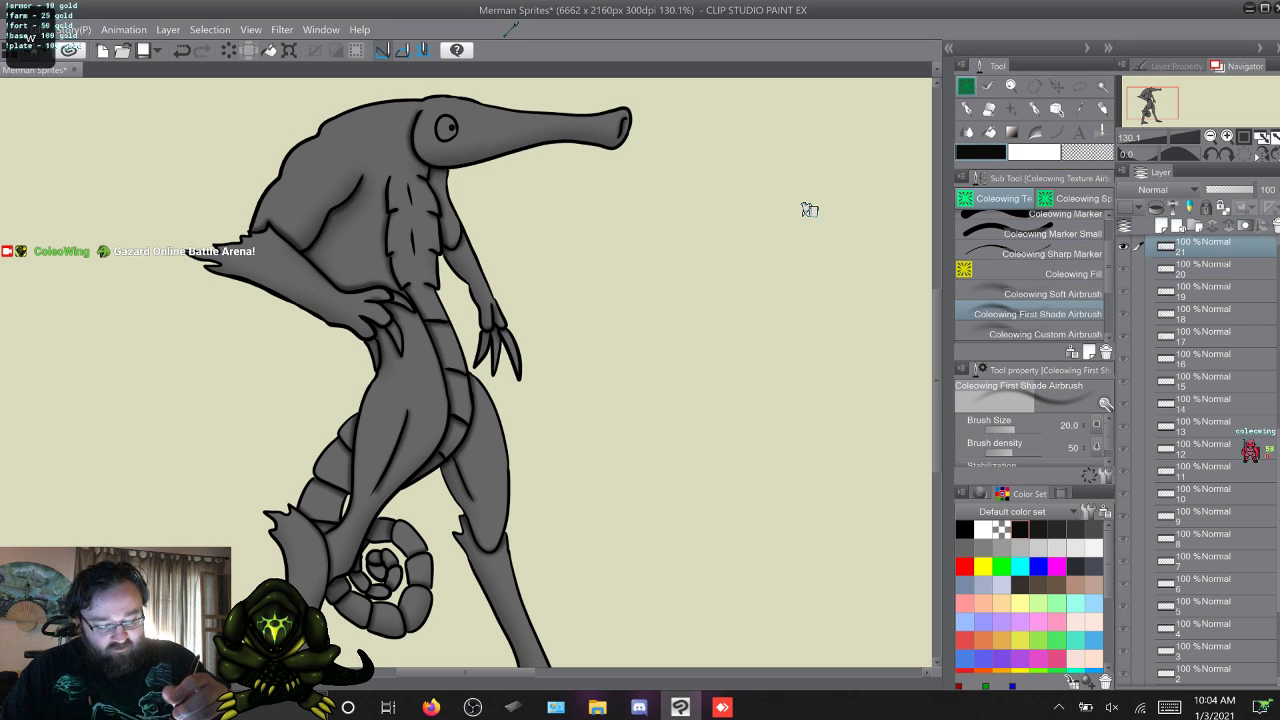
pyautogui.press('w')
pyautogui.press('w')
pyautogui.press('w')
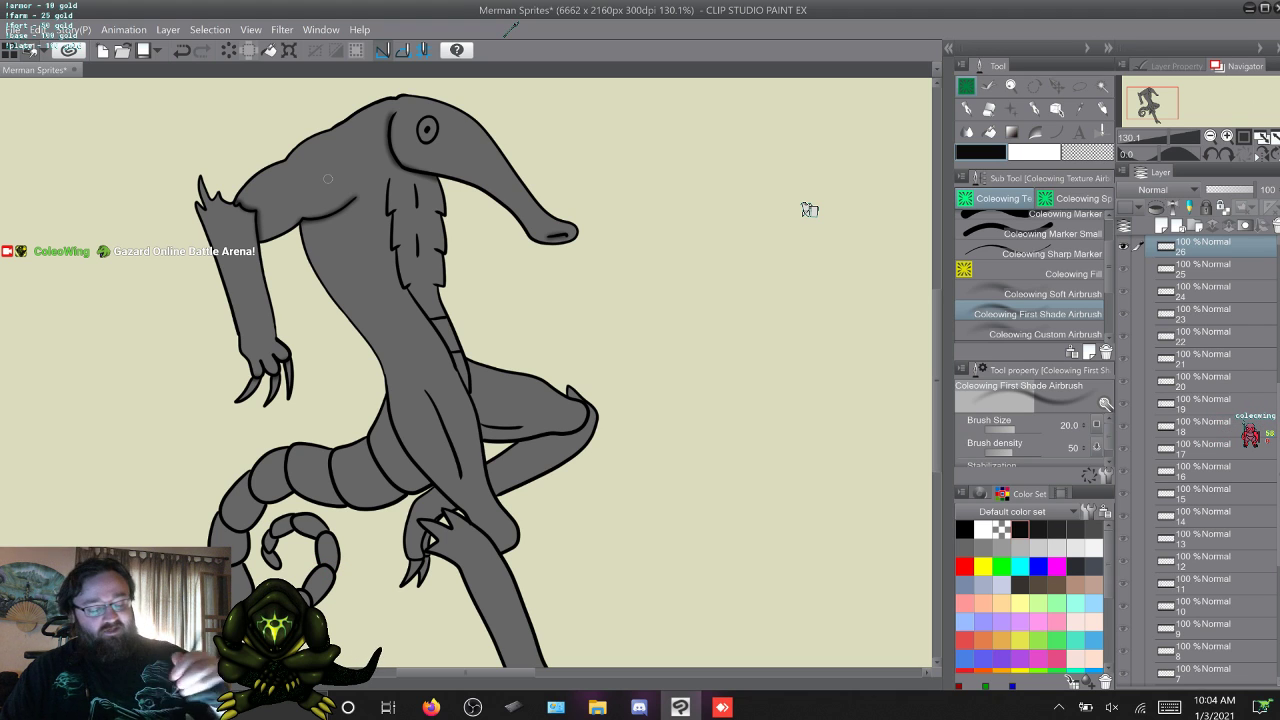
pyautogui.press('w')
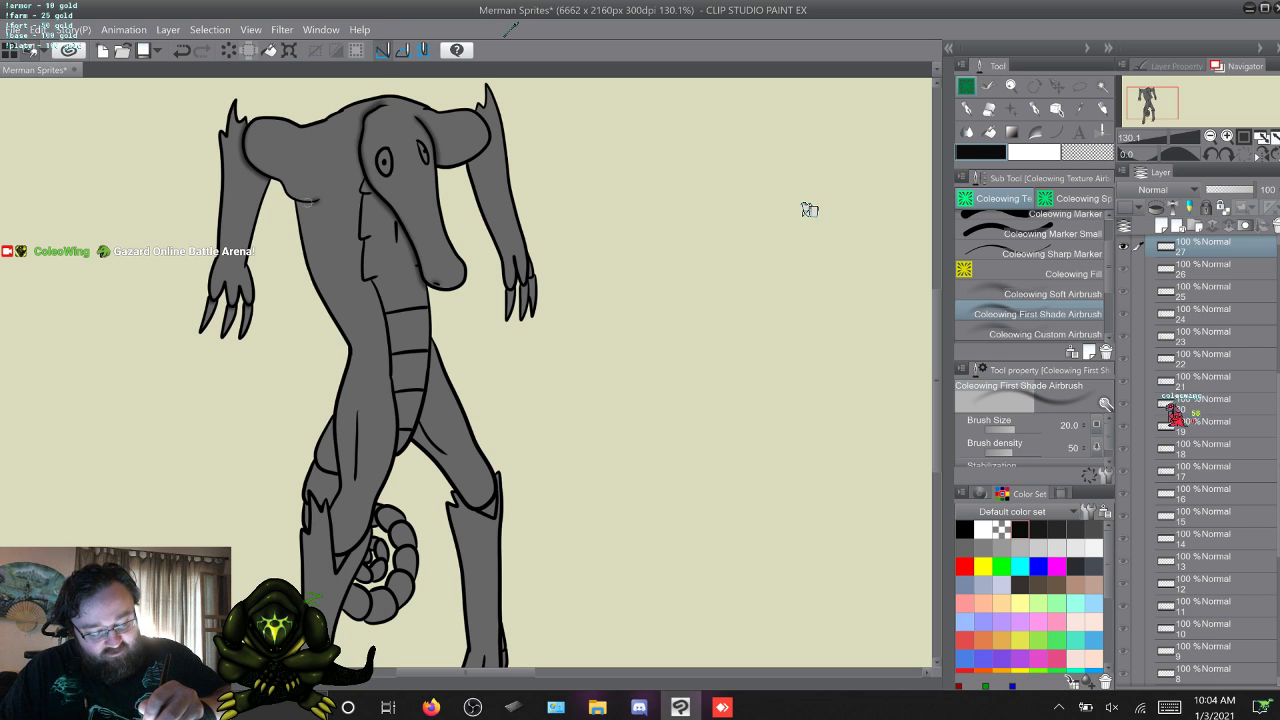
# Shade the shoulder and upper arm creases on frames 28 and 29 with the Coleowing First Shade Airbrush.
pyautogui.press('w')
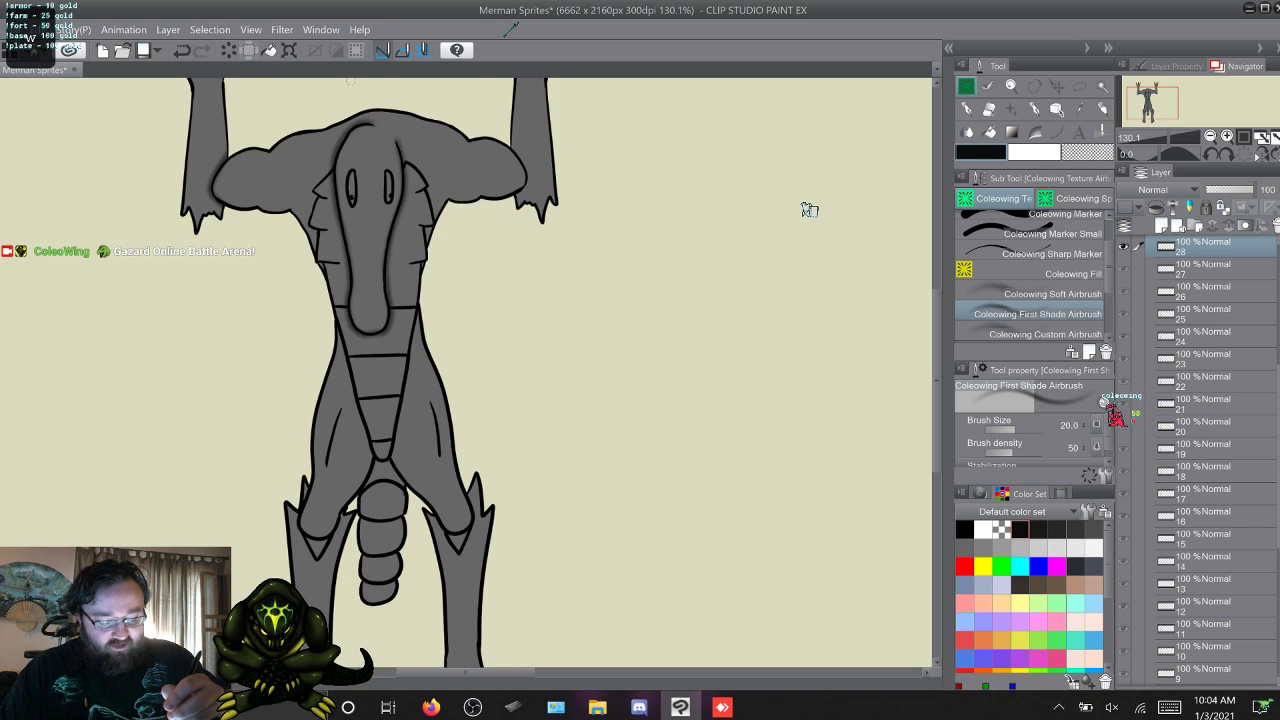
pyautogui.press('s')
pyautogui.press('w')
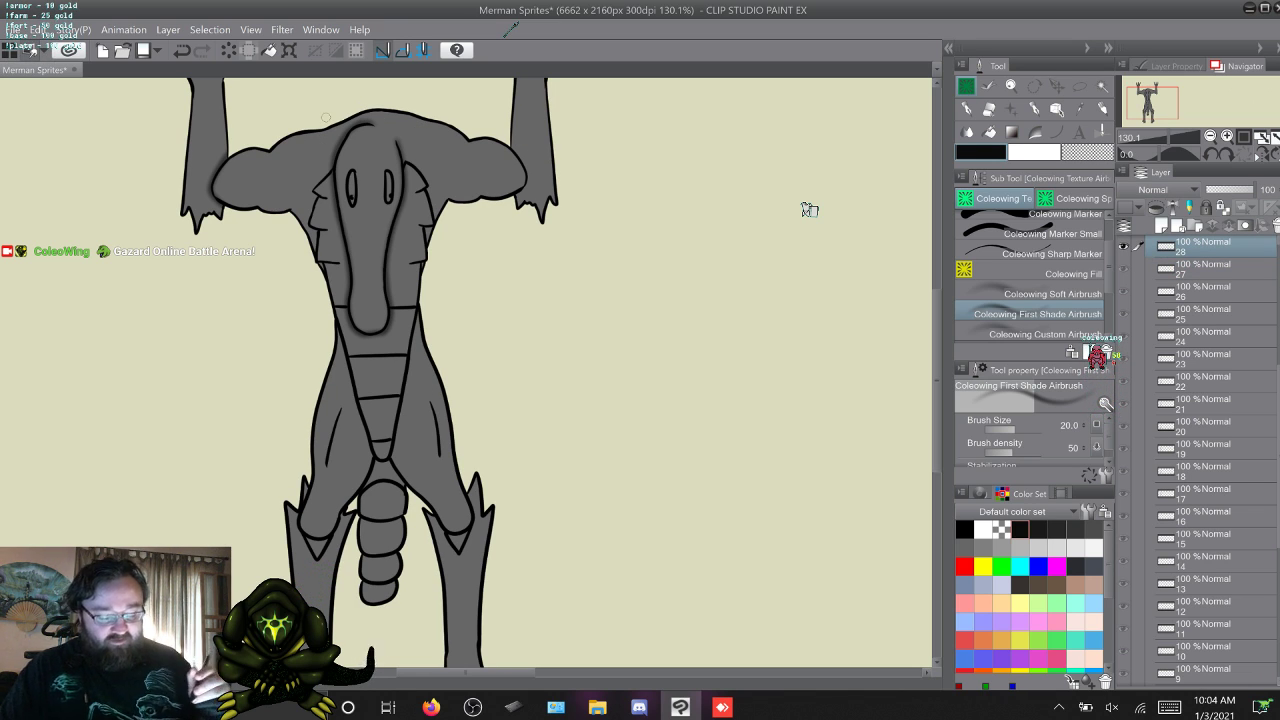
pyautogui.press('w')
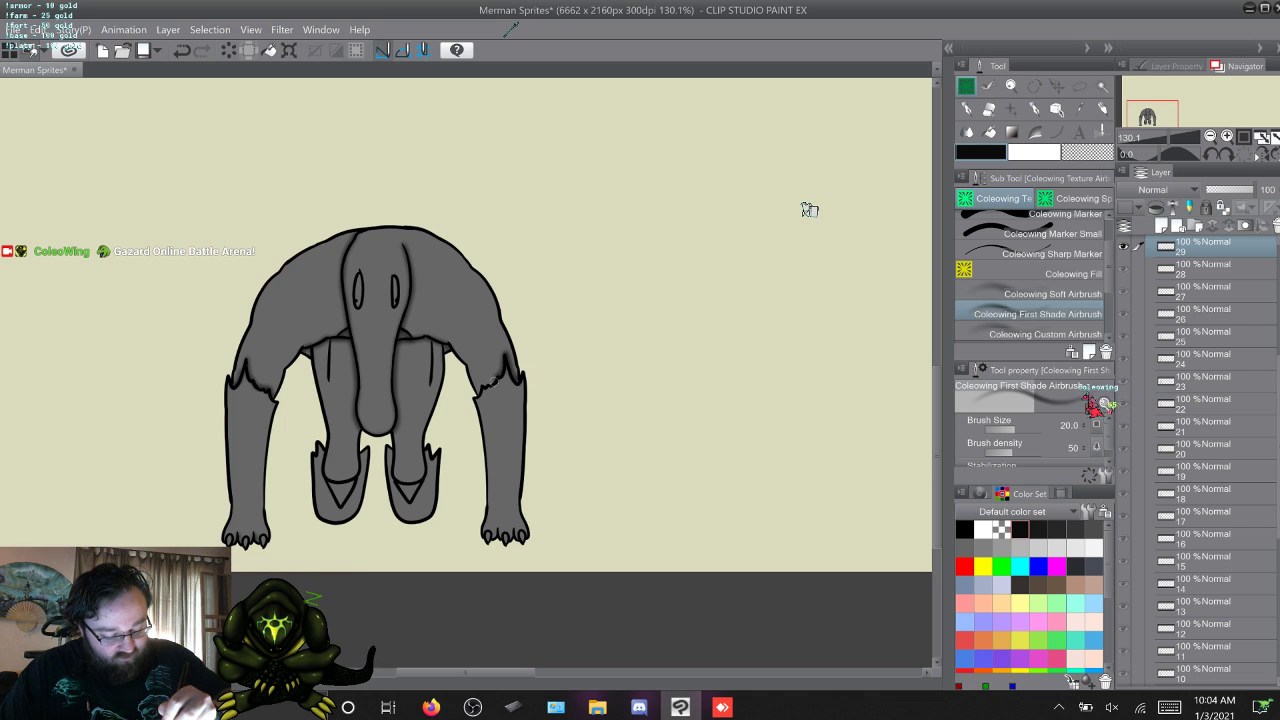
# Shade the upper arm edges above the elbow fins on frames 30, 31 and 32.
pyautogui.press('w')
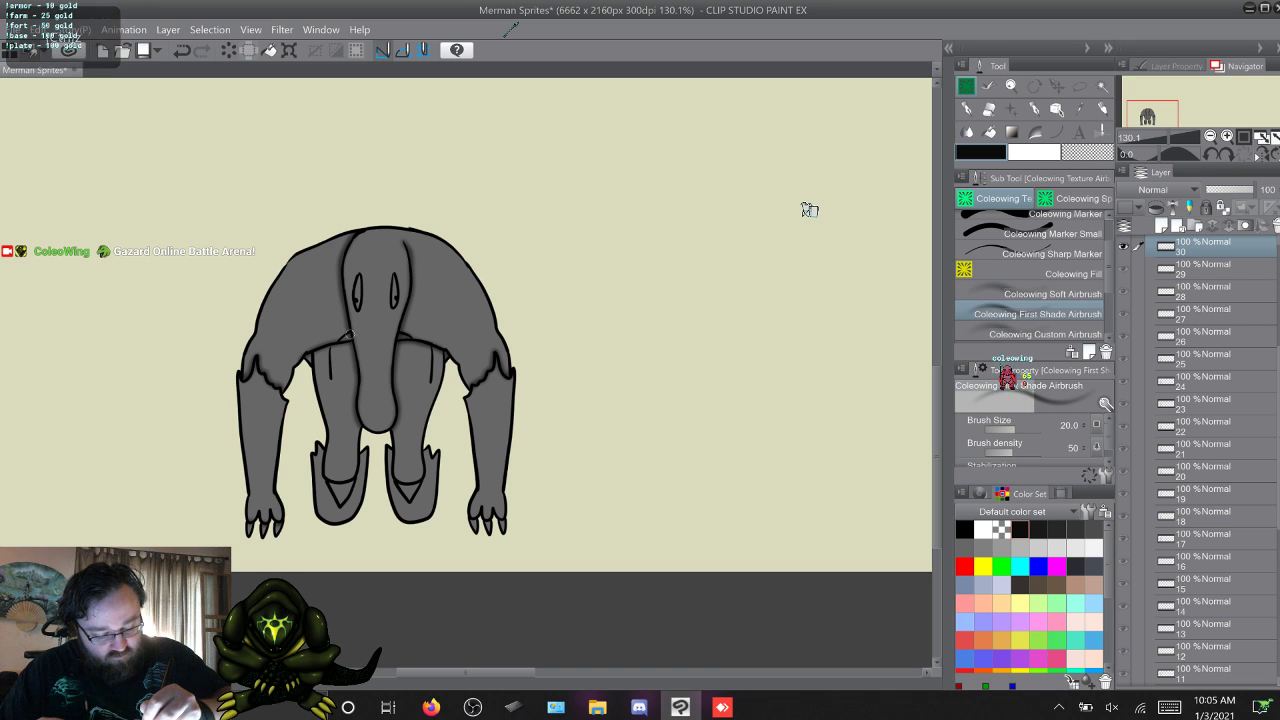
pyautogui.press('w')
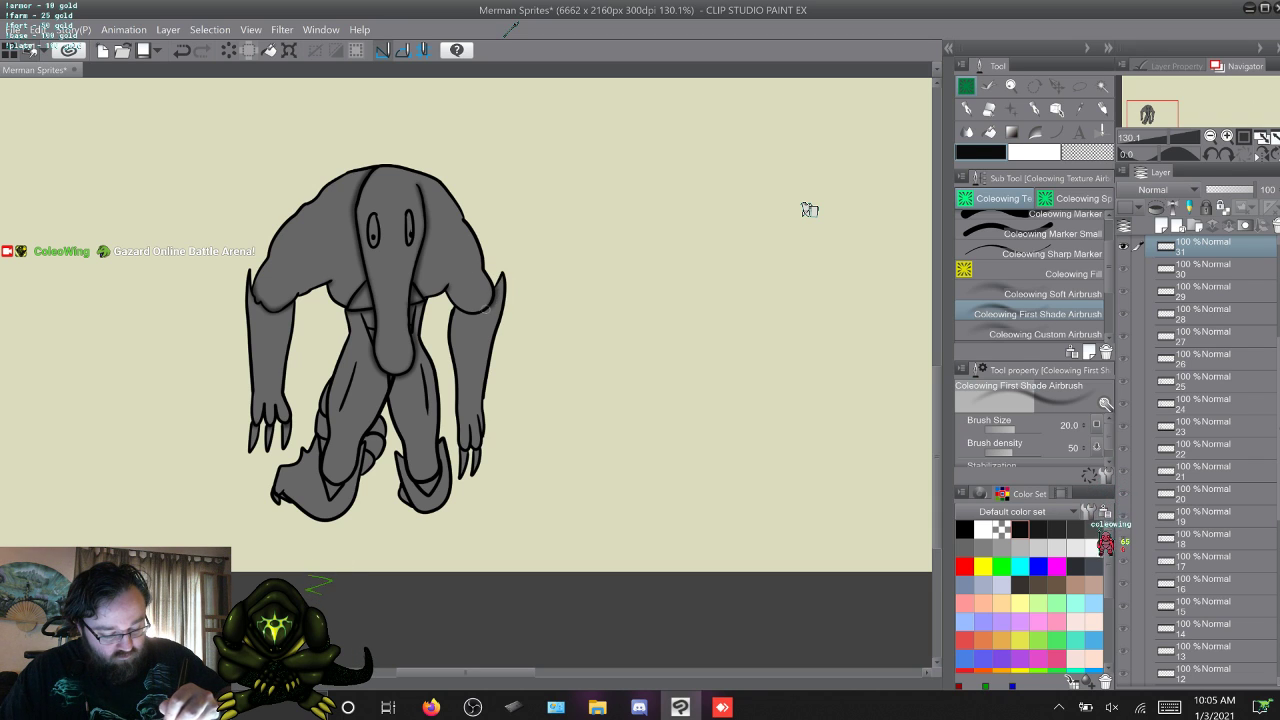
pyautogui.press('w')
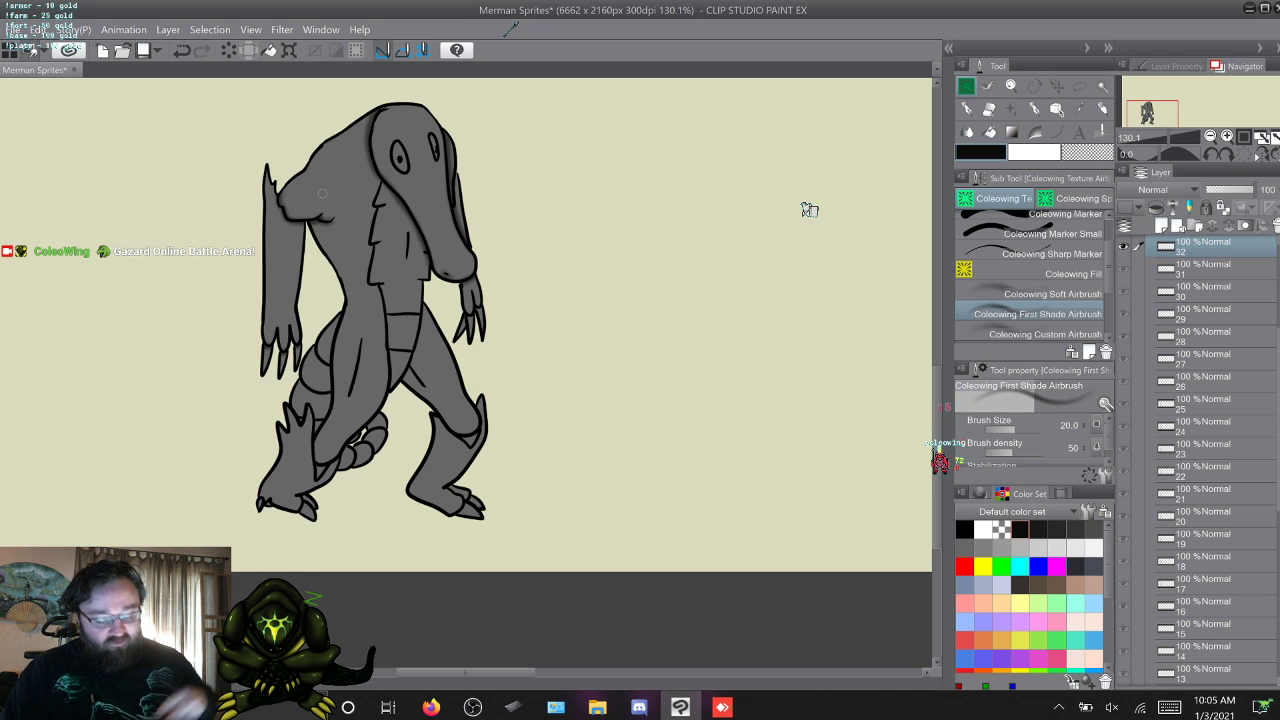
pyautogui.scroll(3, 810, 210)
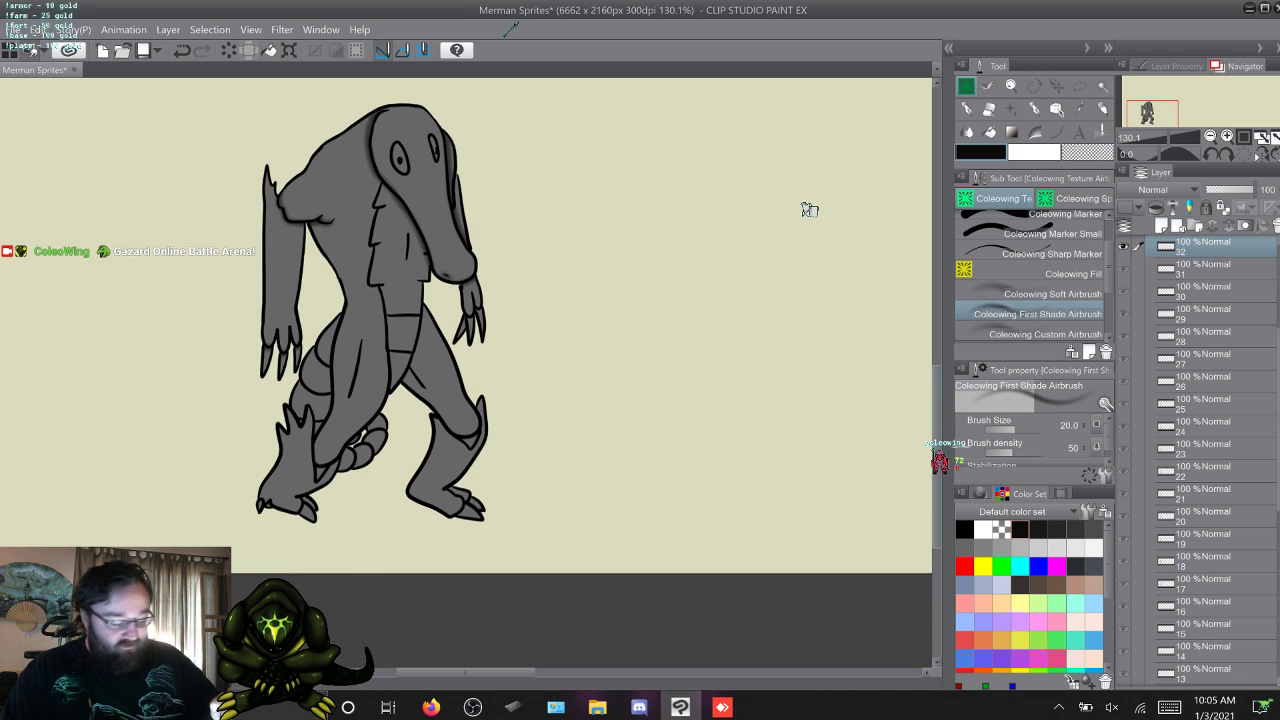
# Shade the crease under the near upper arm on frame 33, checking it against frame 32.
pyautogui.press('w')
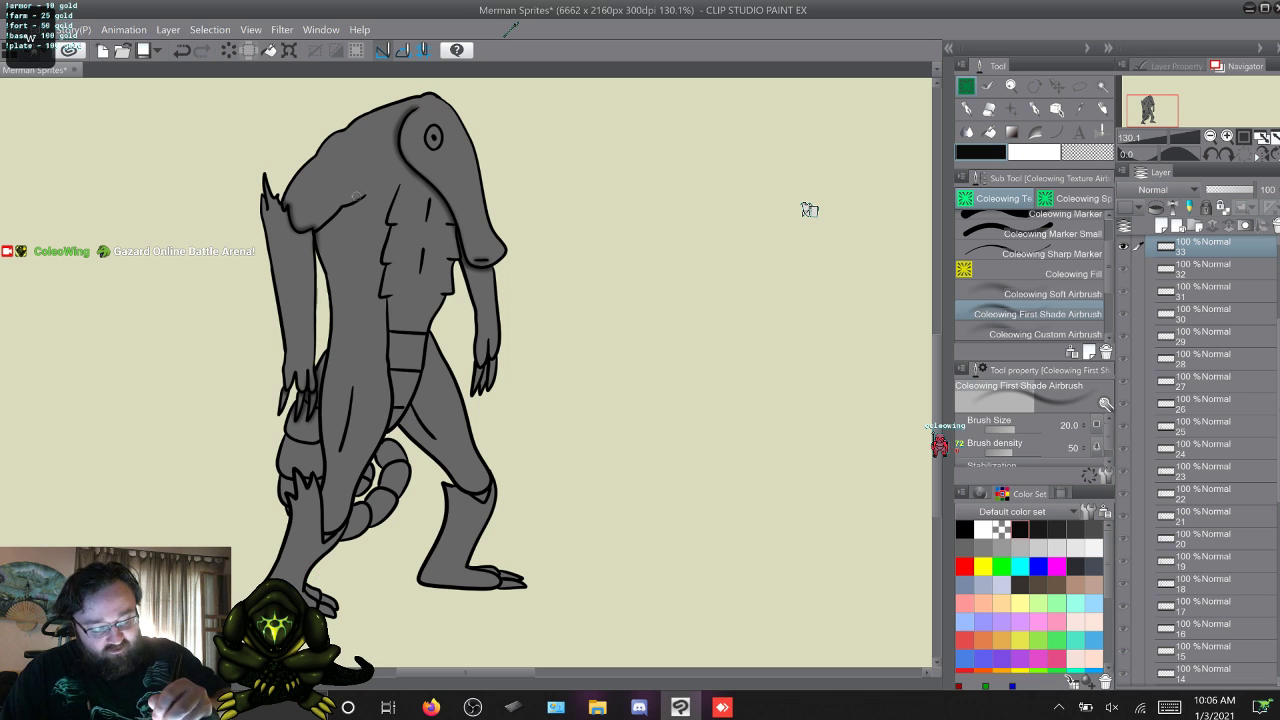
pyautogui.press('q')
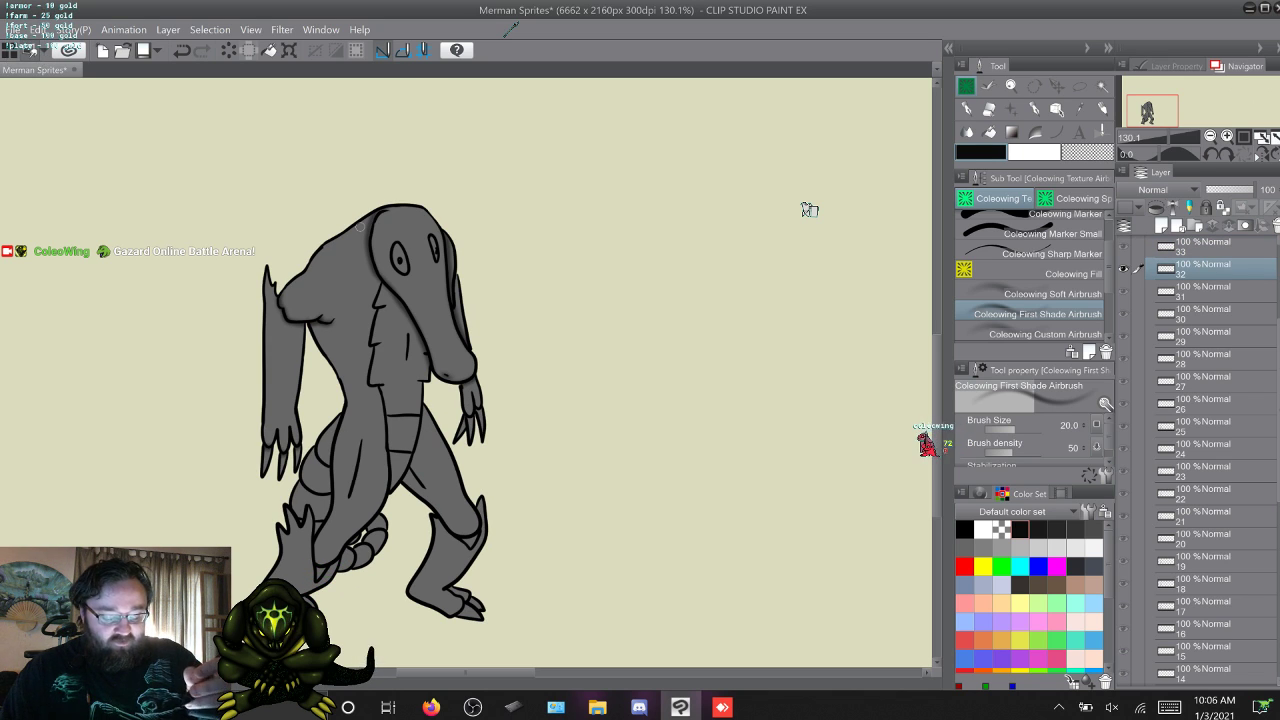
pyautogui.press('w')
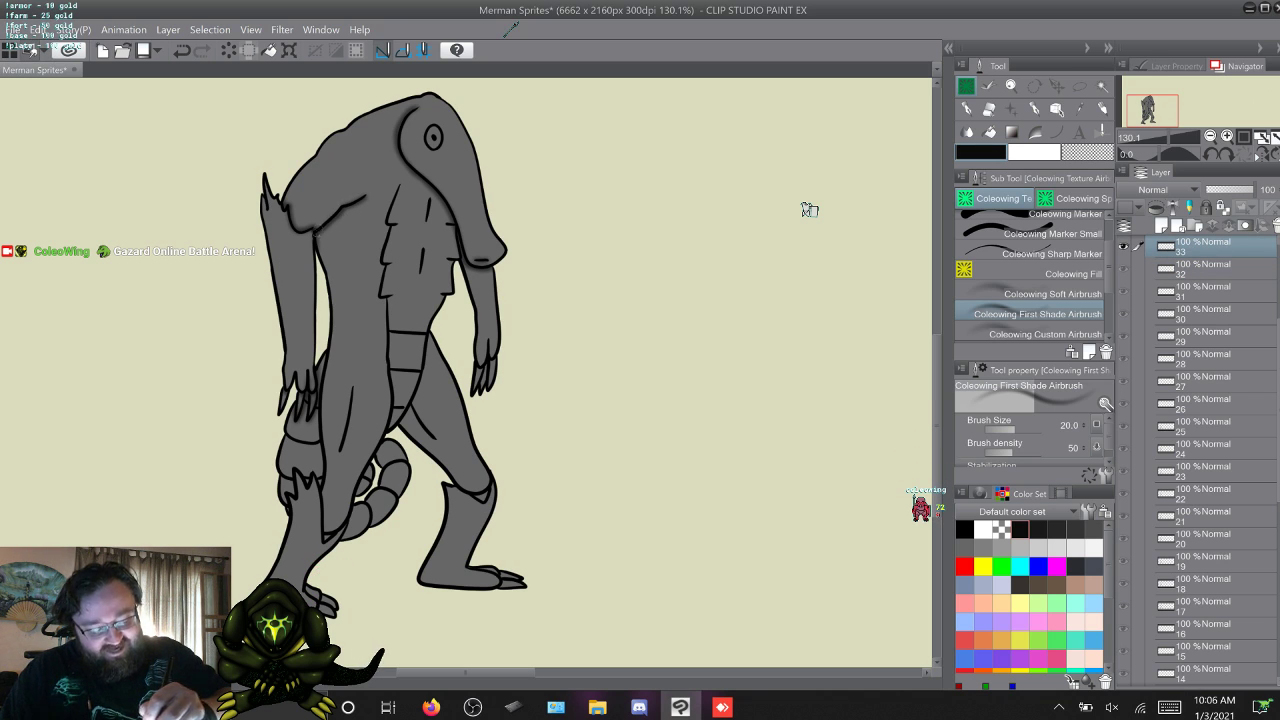
# Flip back and forth between frame 33 and its neighbouring frames to compare the arm shading.
pyautogui.press('s')
pyautogui.press('w')
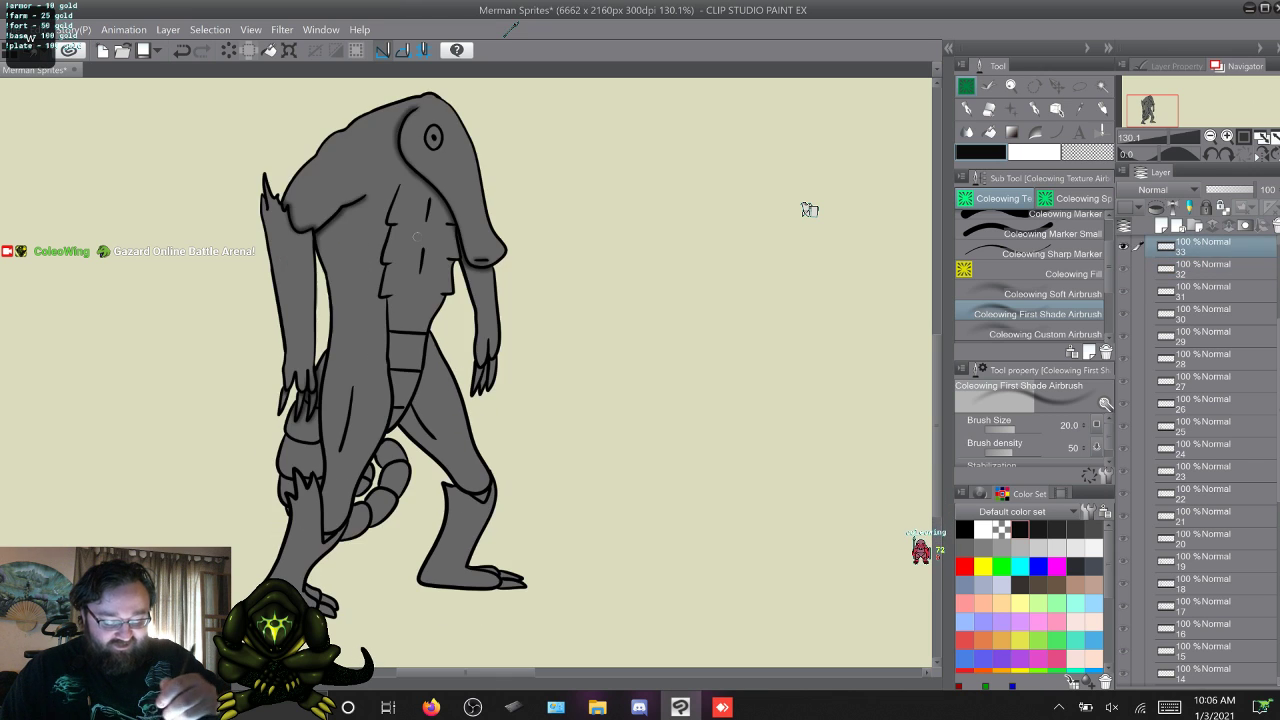
pyautogui.press('s')
pyautogui.press('w')
pyautogui.press('w')
pyautogui.press('s')
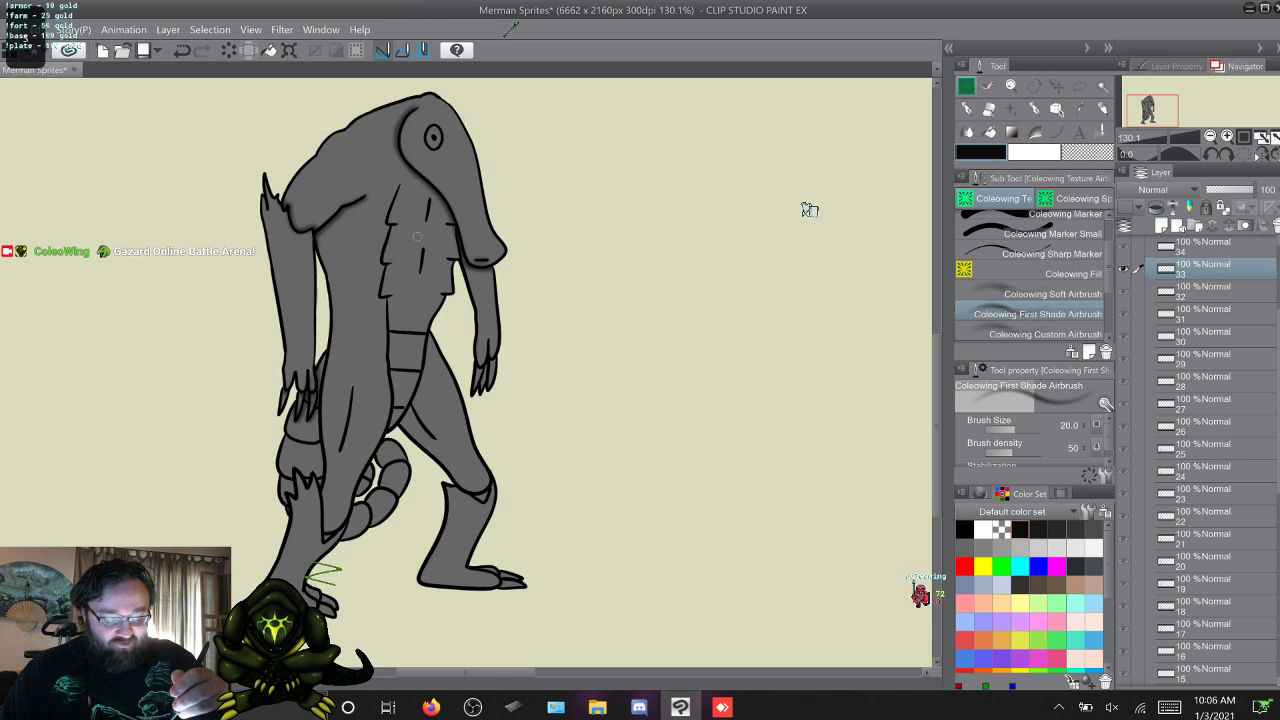
pyautogui.press('s')
pyautogui.press('s')
pyautogui.press('w')
pyautogui.press('w')
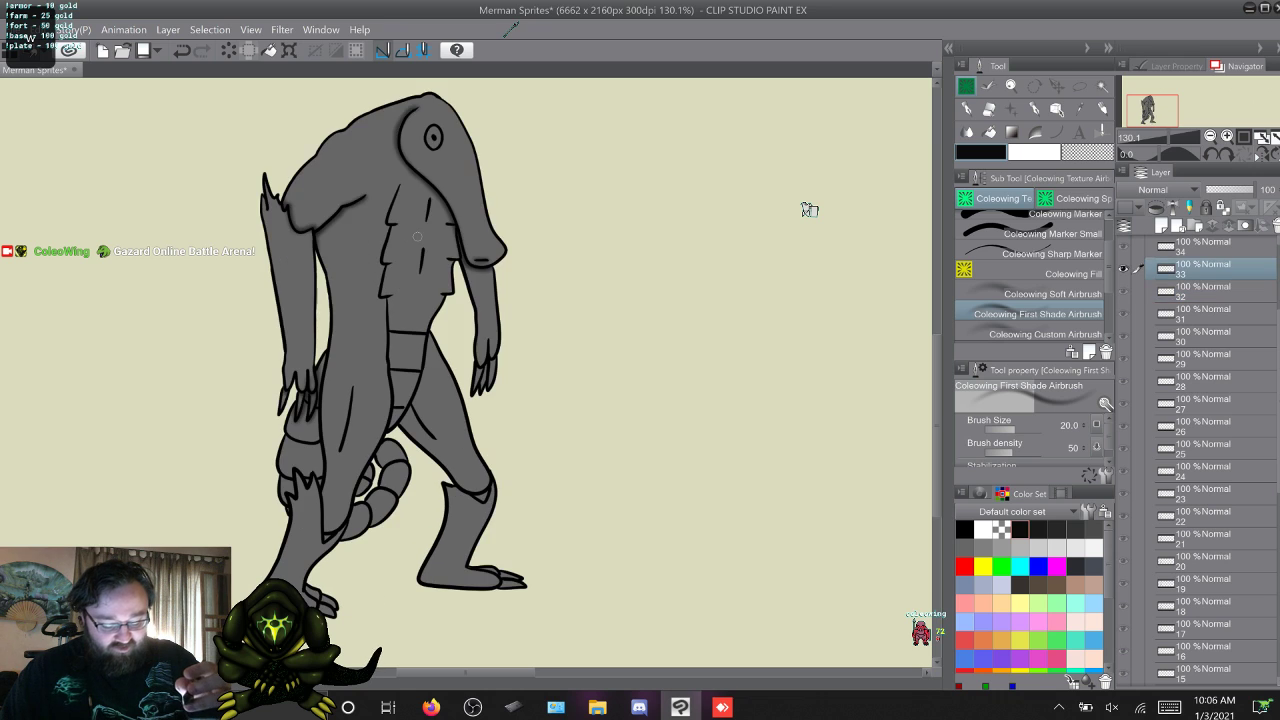
pyautogui.press('q')
# Shade the crease under the near upper arm on frames 34 and 35.
pyautogui.press('w')
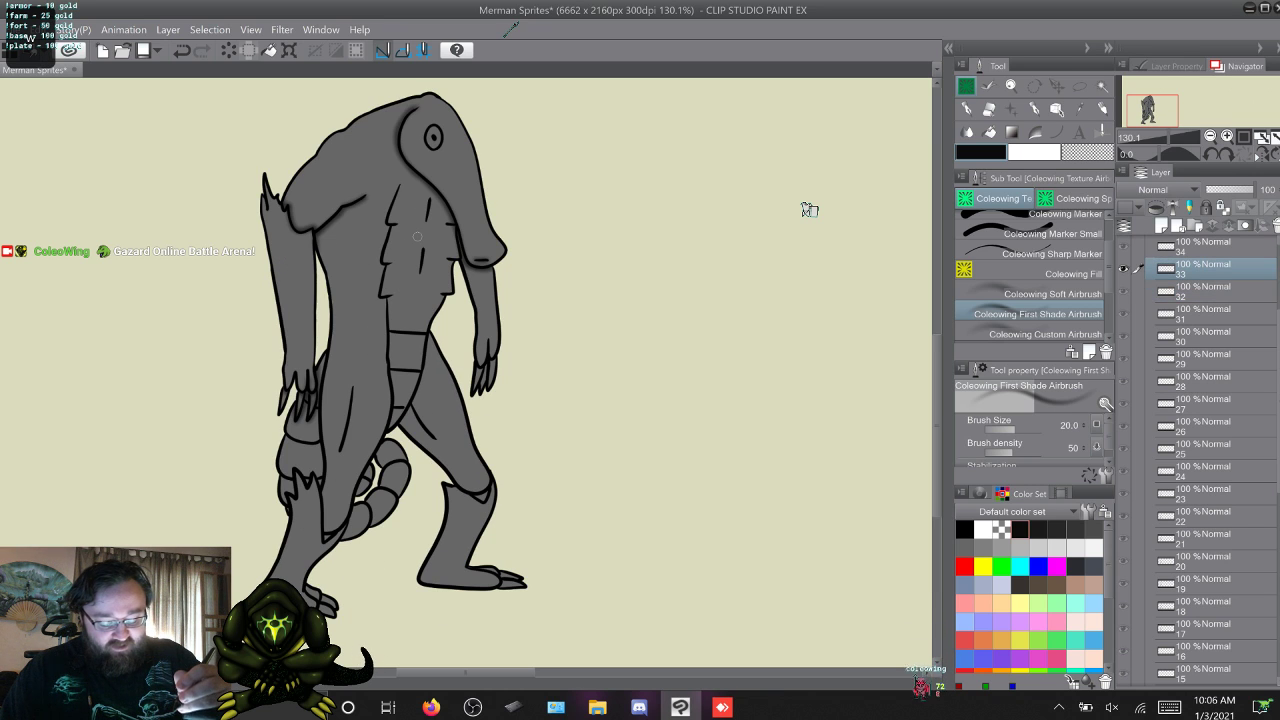
pyautogui.press('w')
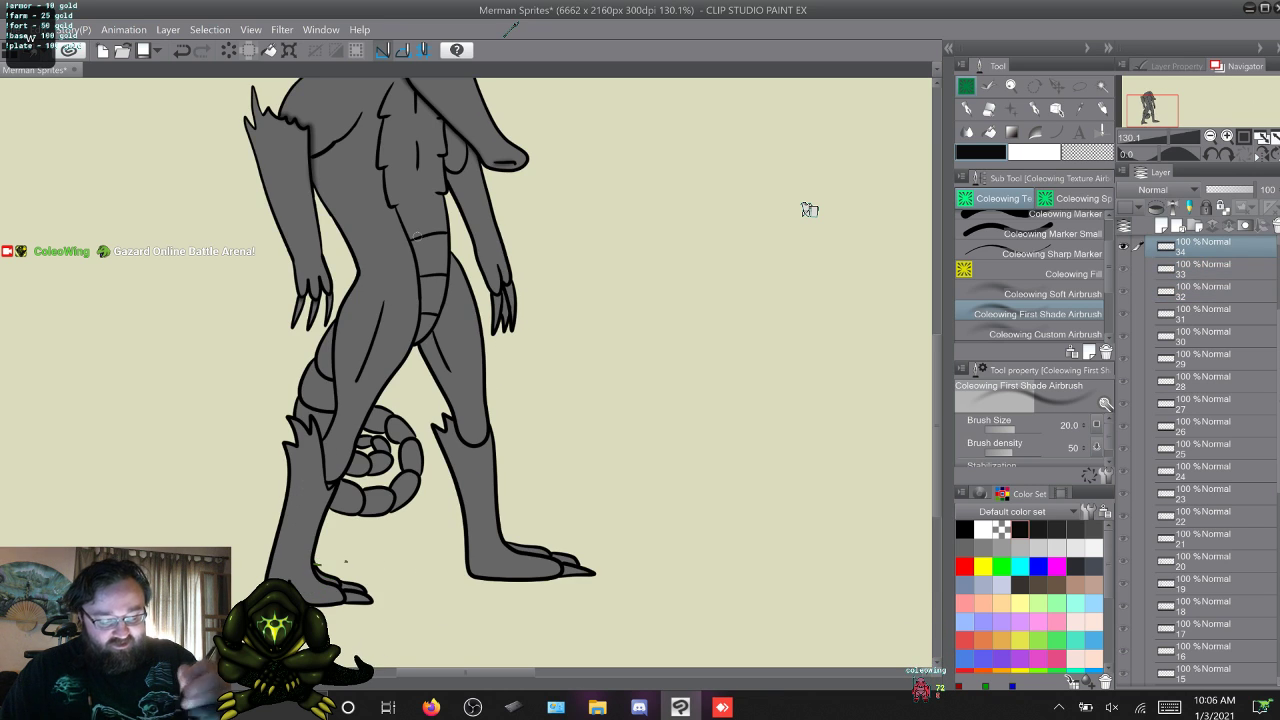
pyautogui.scroll(3, 809, 209)
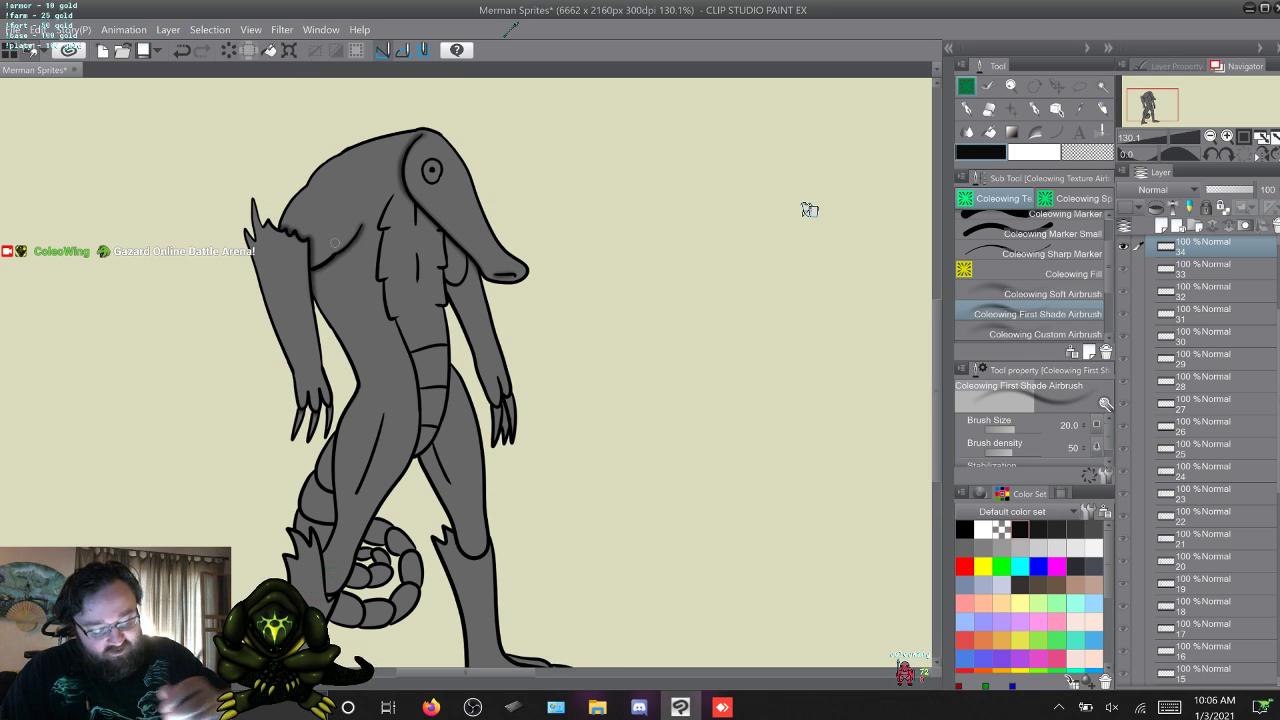
pyautogui.press('w')
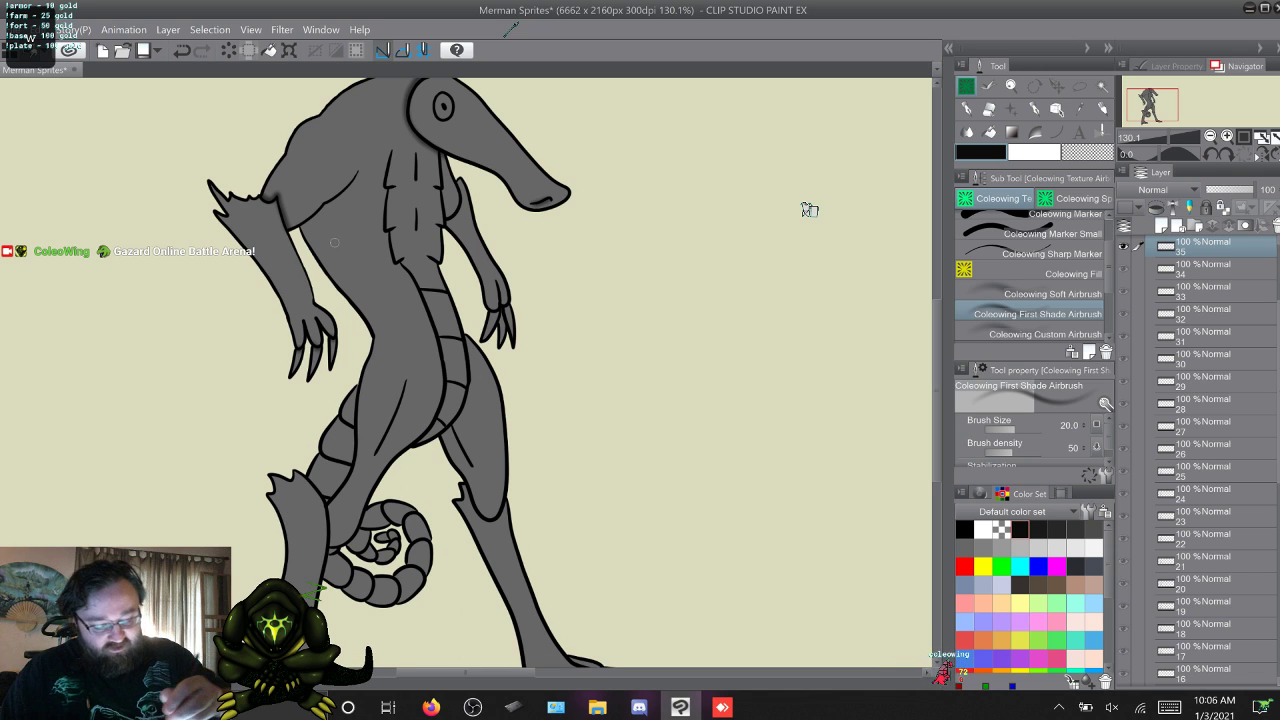
pyautogui.moveTo(358, 172); pyautogui.dragTo(325, 204)
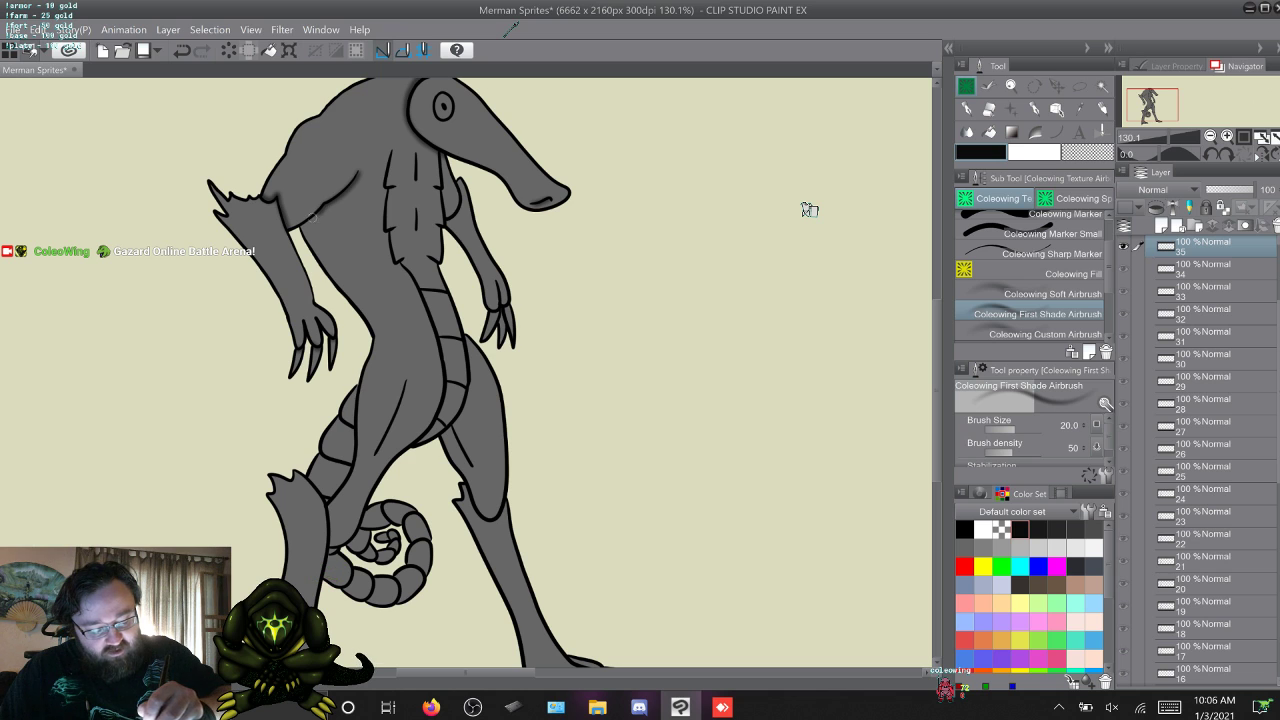
# Shade the near underarm crease on frame 1, comparing it with frame 35.
pyautogui.press('w')
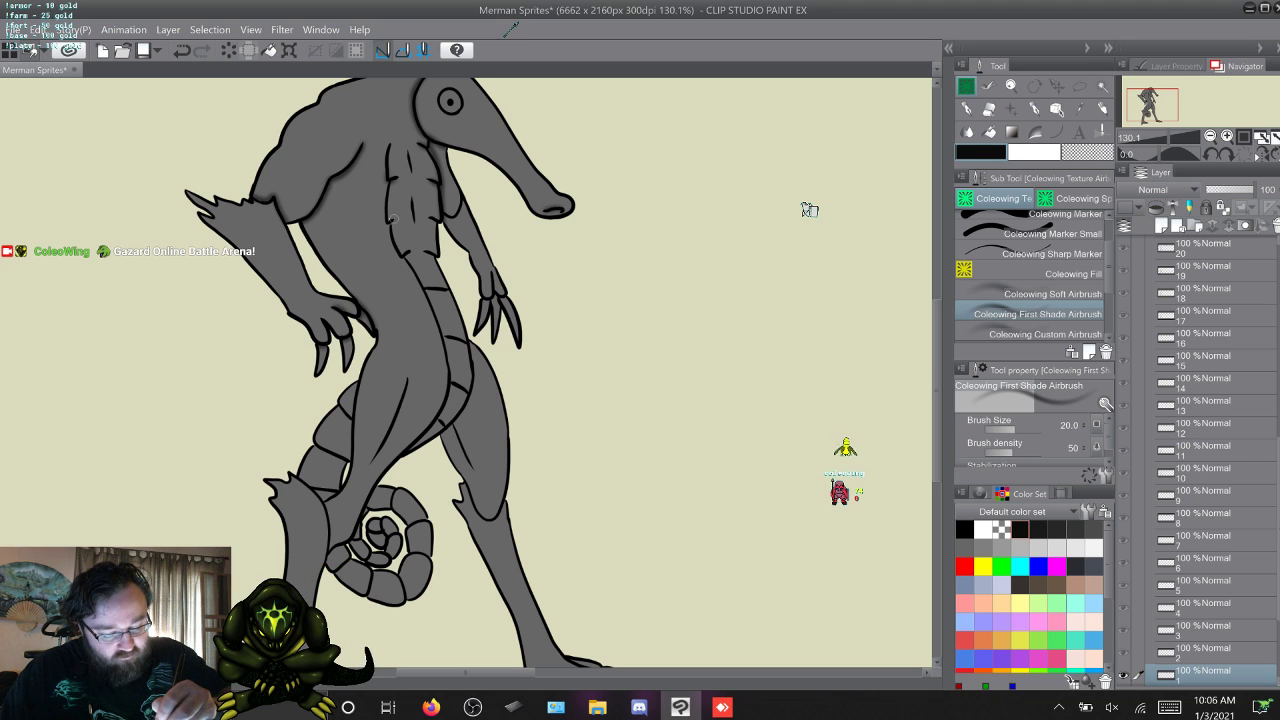
pyautogui.press('Left')
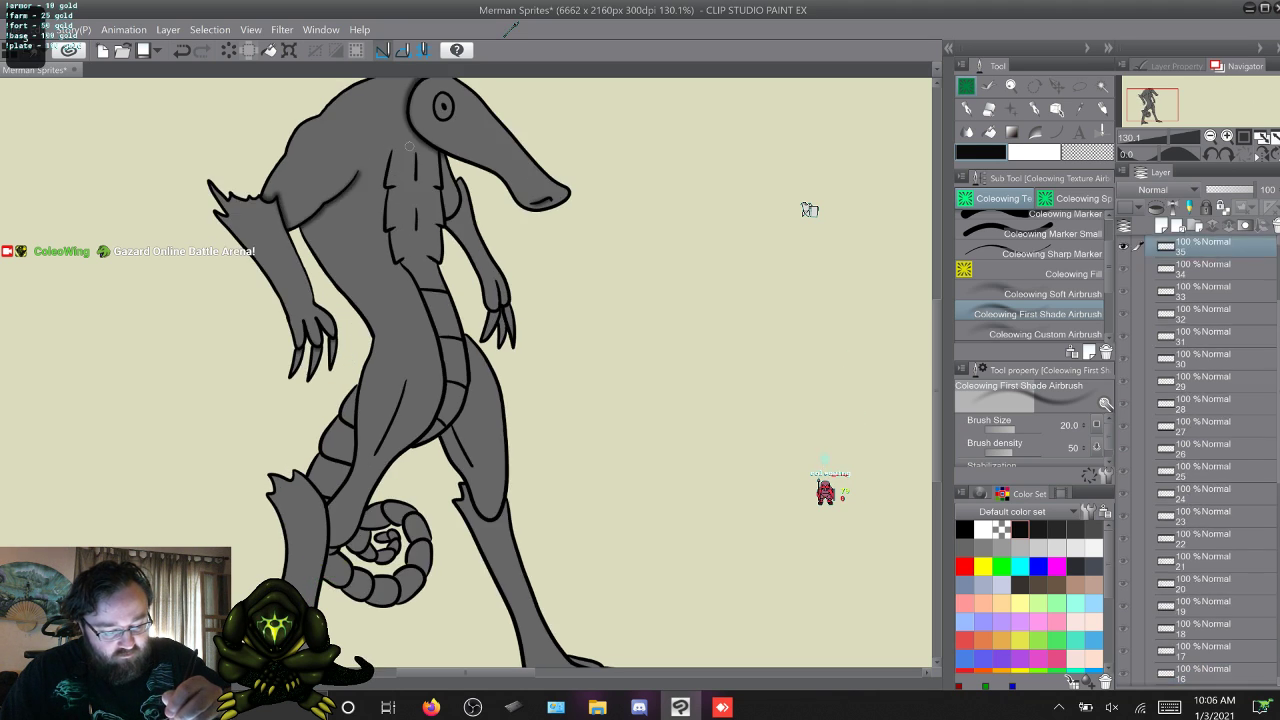
pyautogui.press('Right')
pyautogui.press('Right')
pyautogui.press('Left')
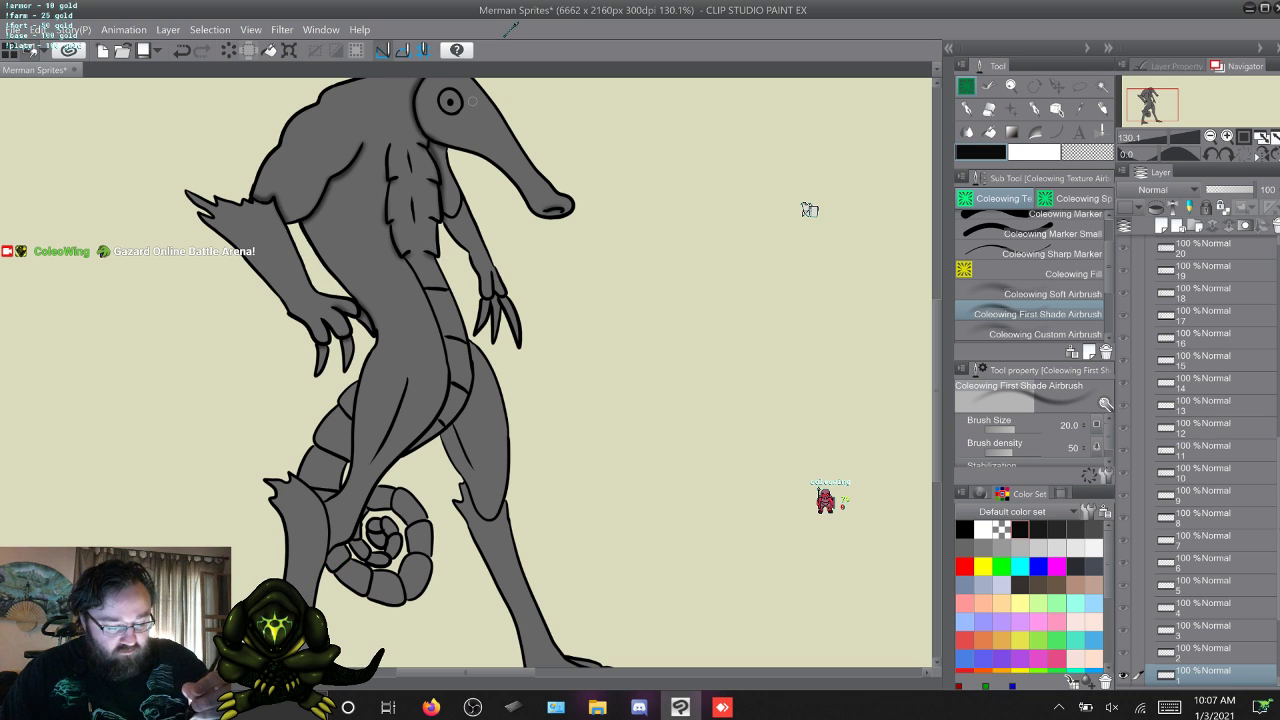
# Shade the near underarm crease on frames 2 and 3.
pyautogui.press('w')
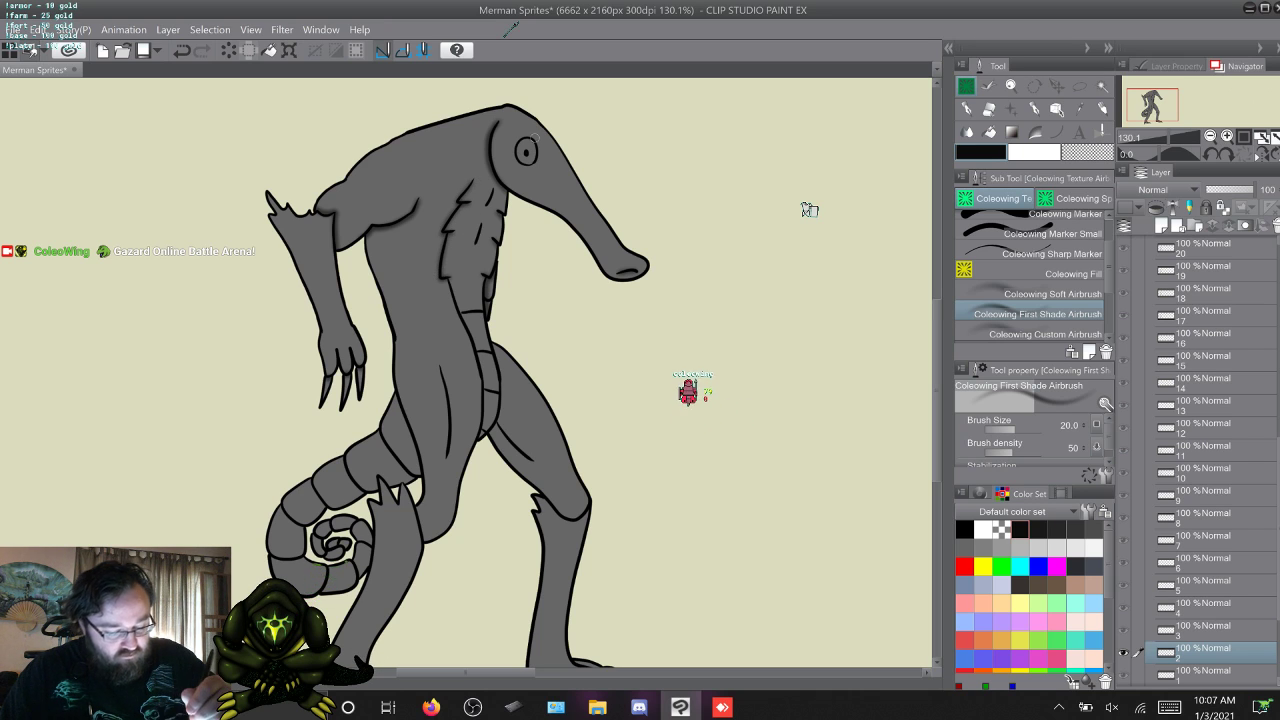
pyautogui.press('w')
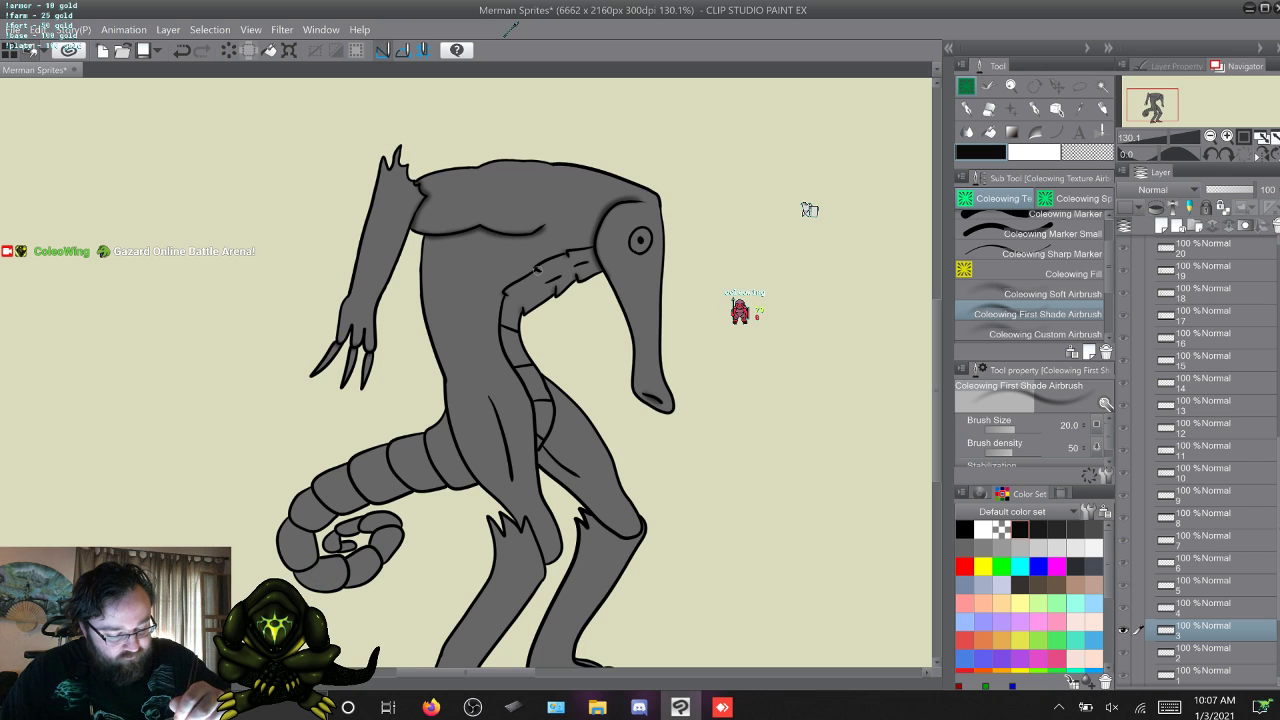
# Compare frames 3 and 4, try a shading stroke above the near elbow on frame 4, and undo it.
pyautogui.press('.')
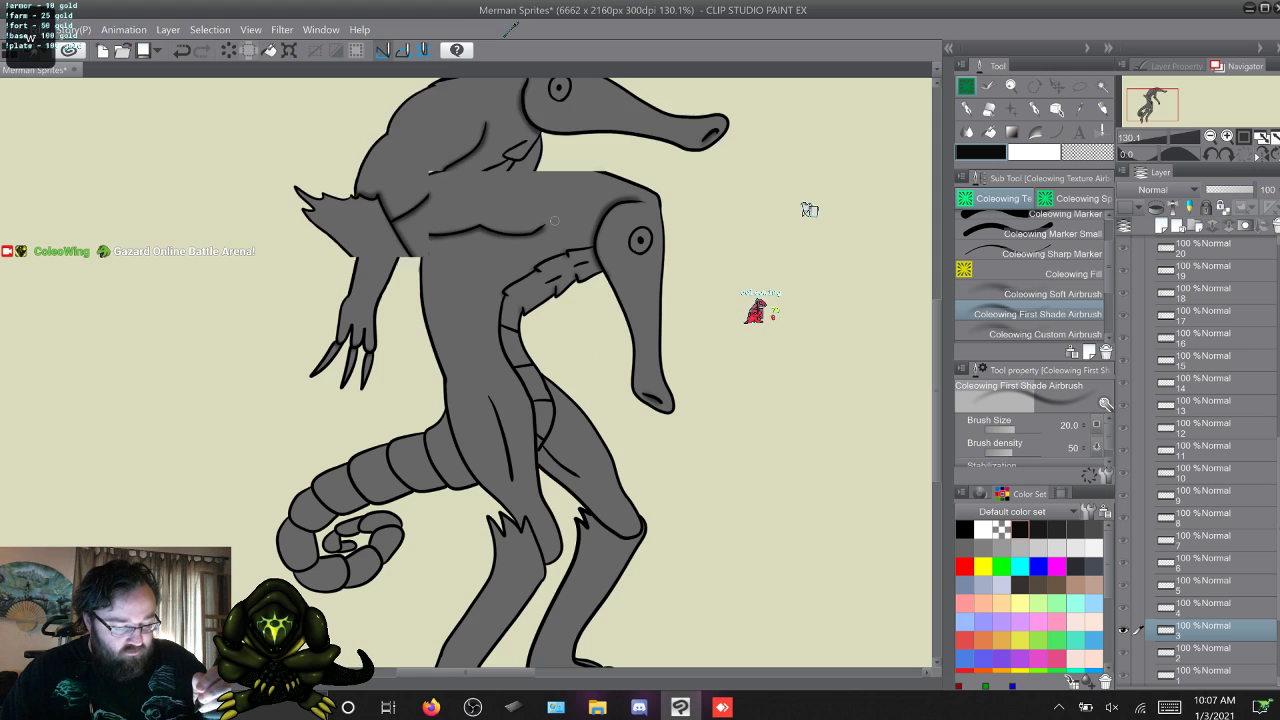
pyautogui.press(',')
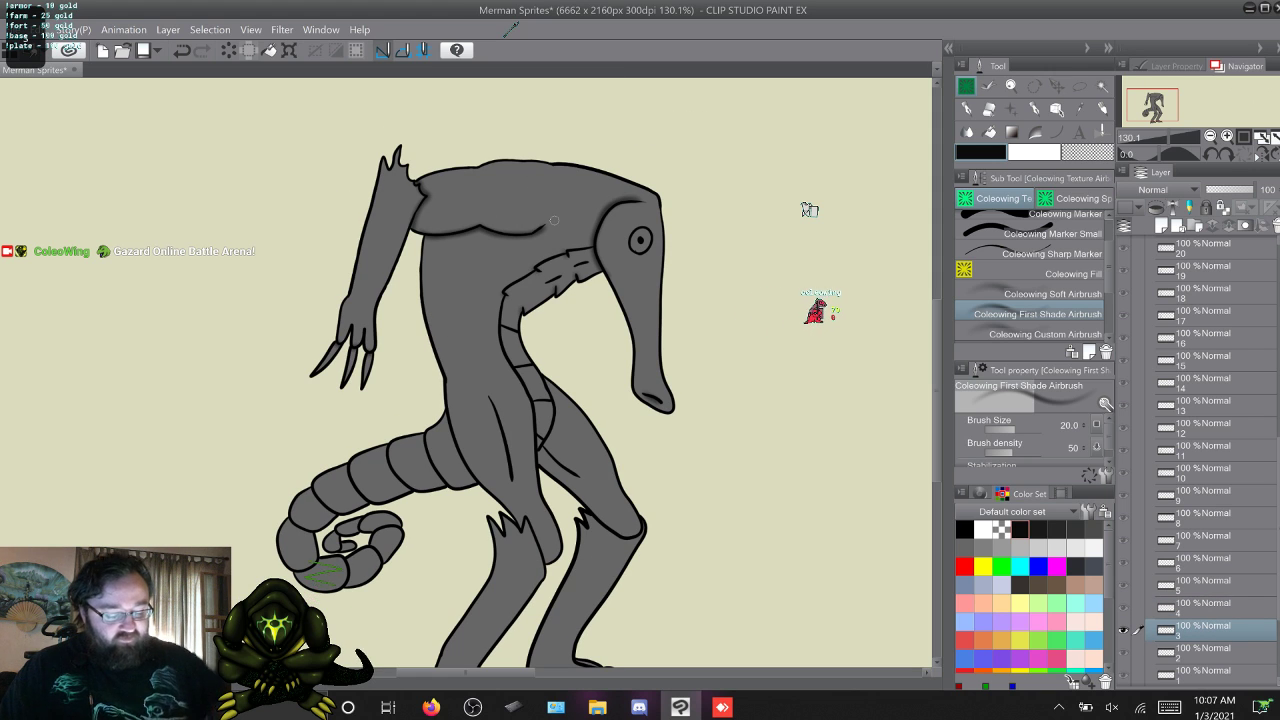
pyautogui.press('.')
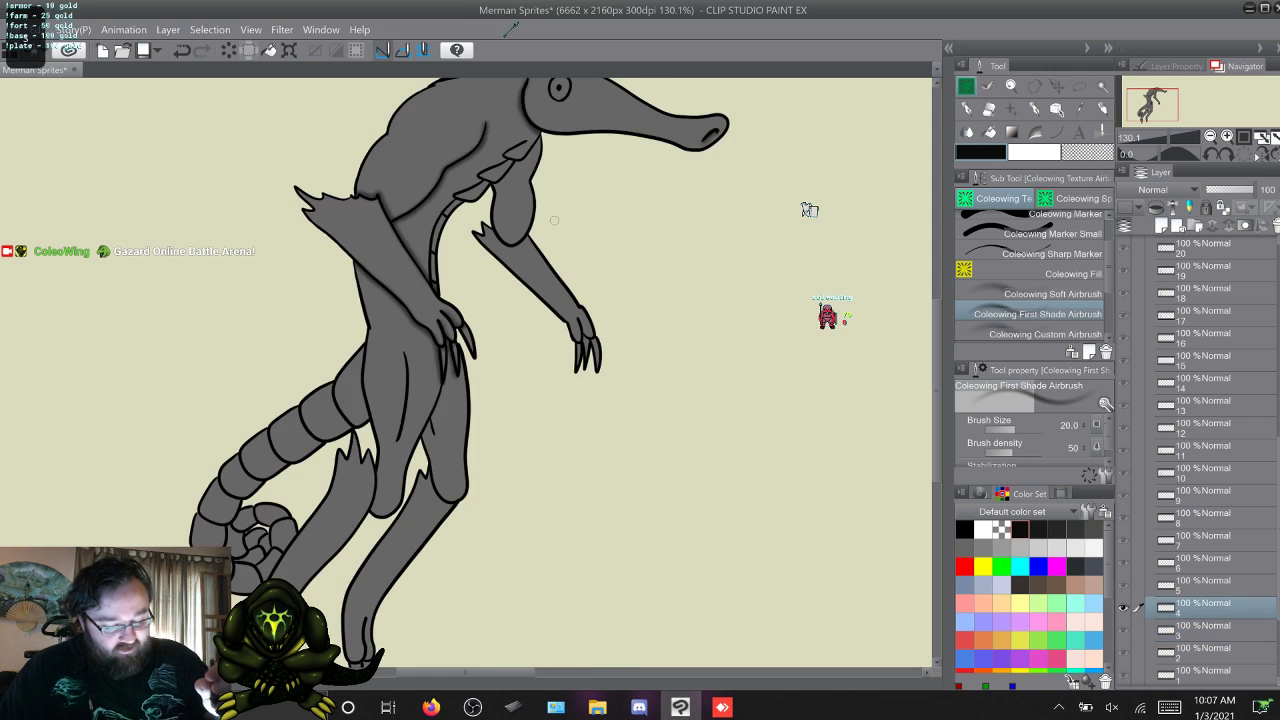
pyautogui.press(',')
pyautogui.press('.')
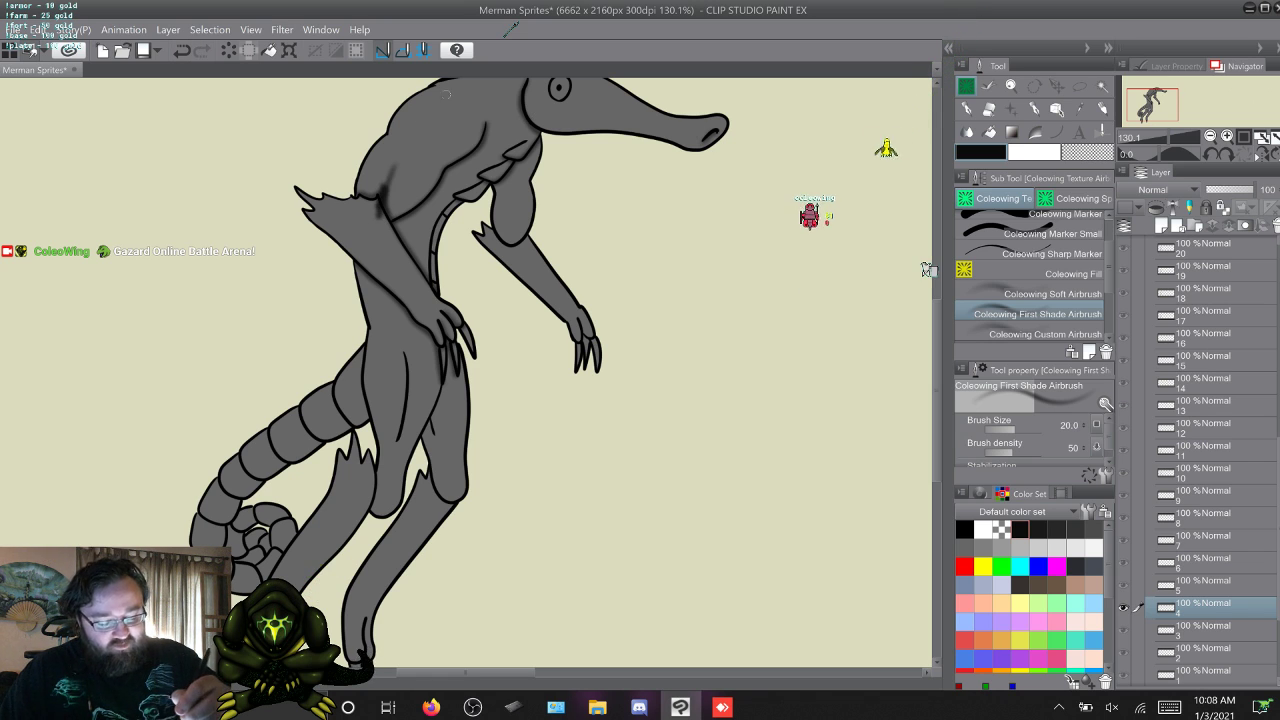
pyautogui.hotkey('ctrl', 'z')
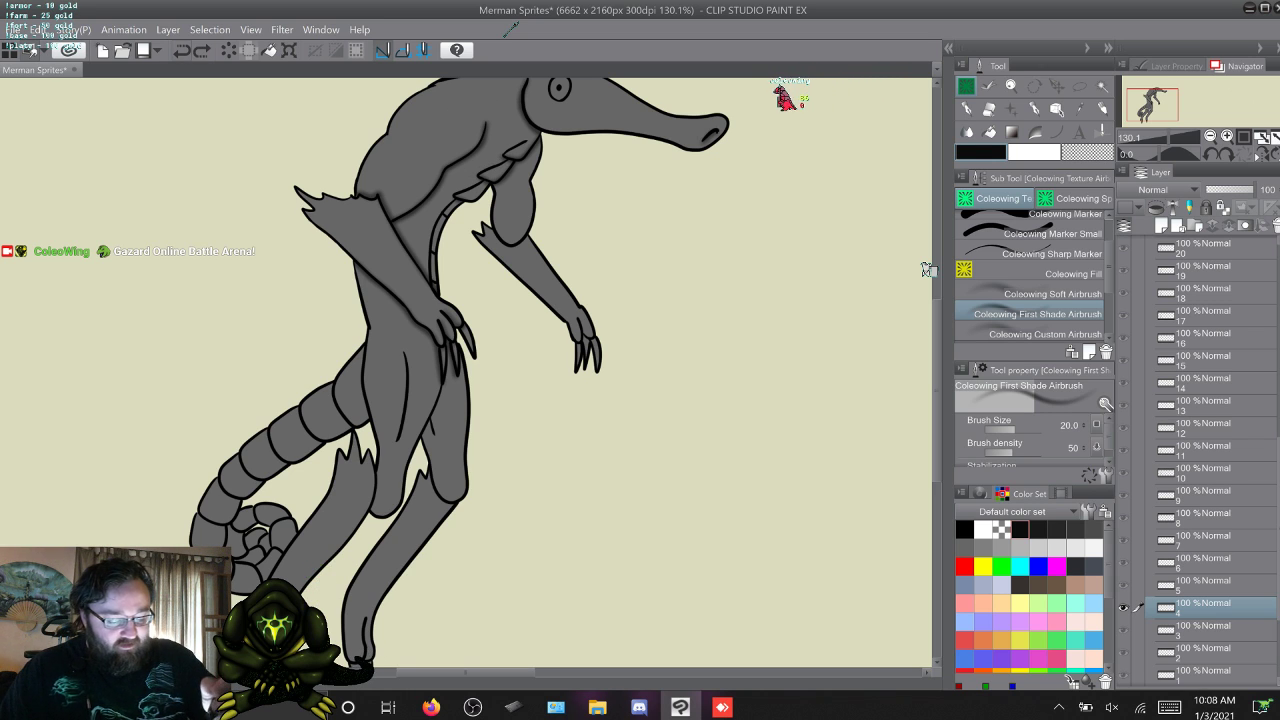
# Shade along the near shoulder and arm creases on frames 5, 6, 7 and 8.
pyautogui.press('w')
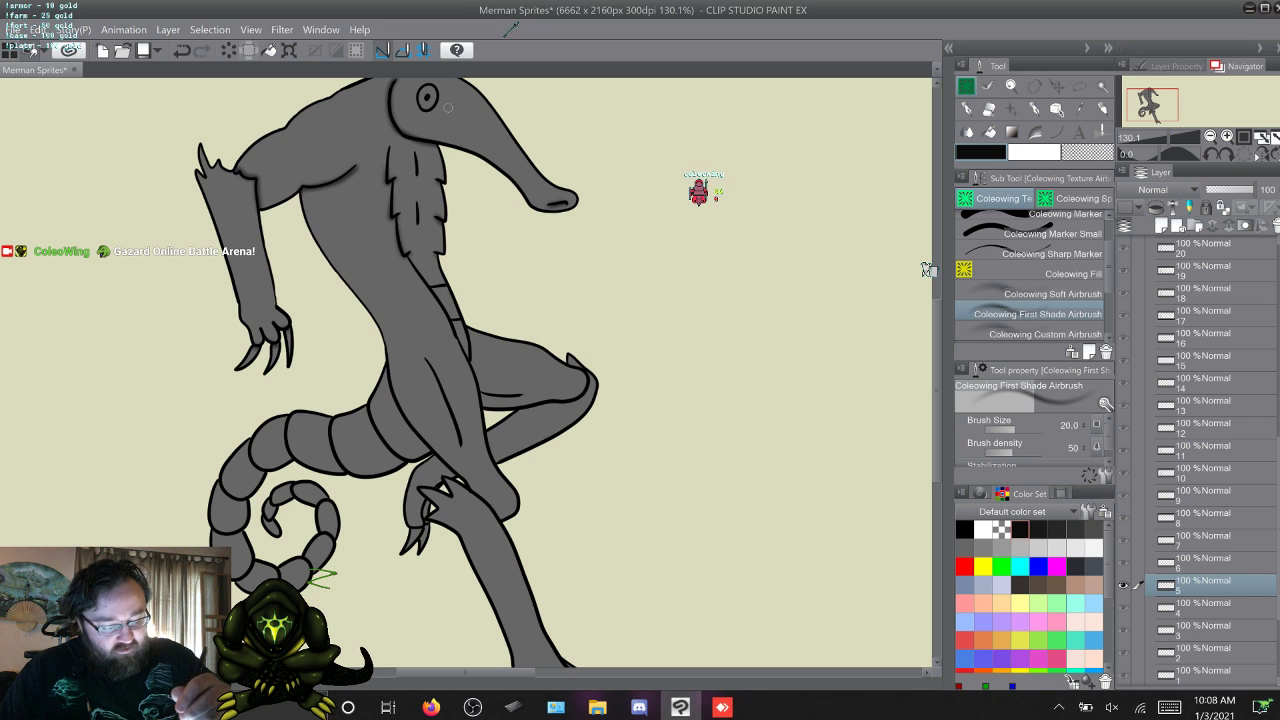
pyautogui.press('w')
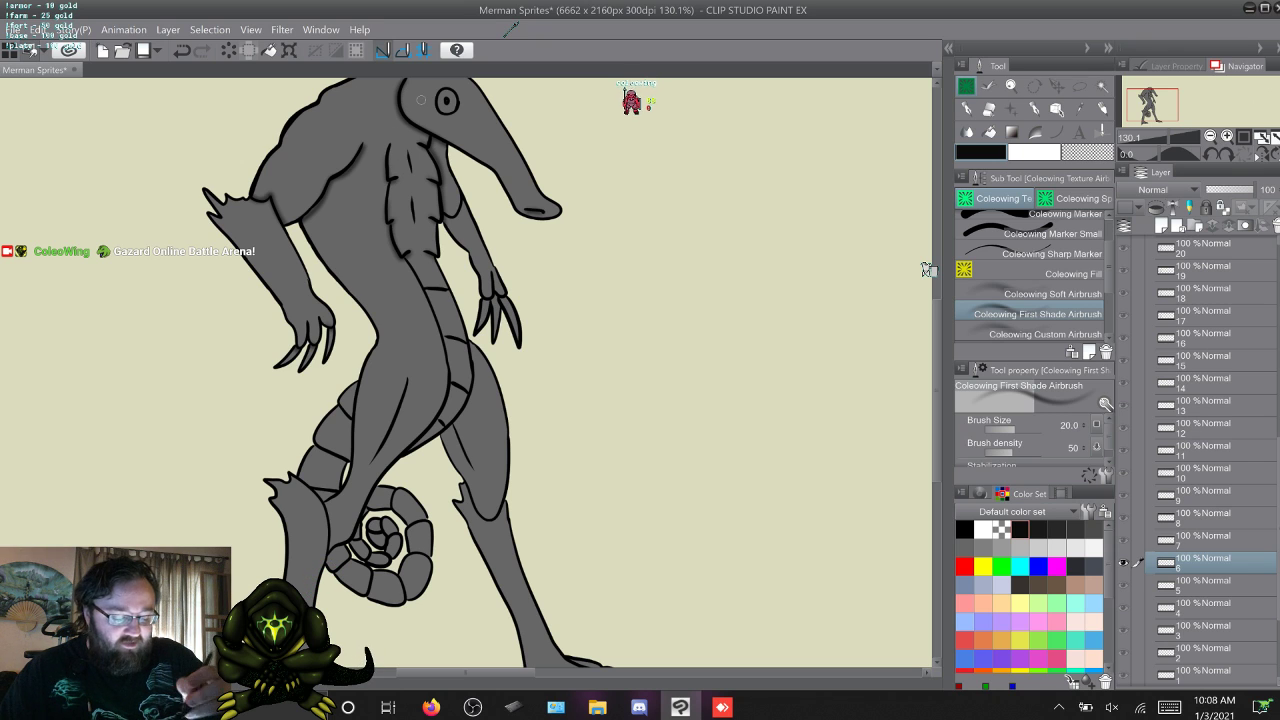
pyautogui.press('w')
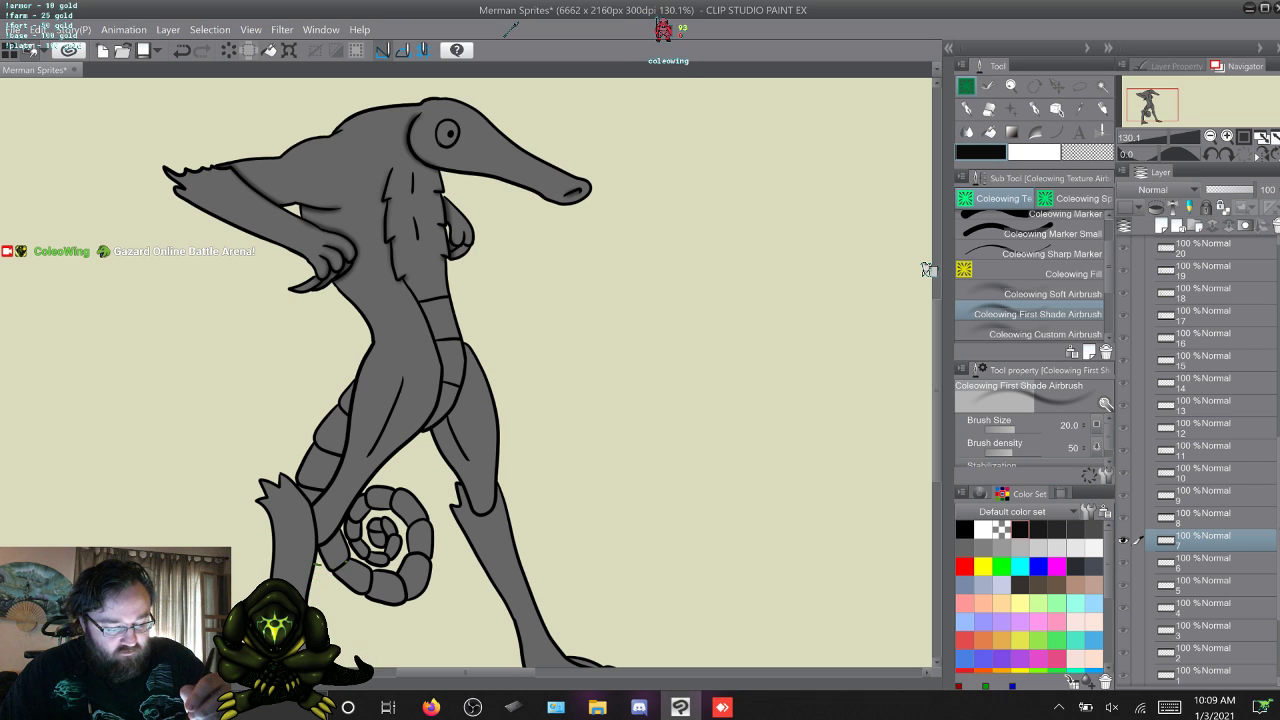
pyautogui.press('w')
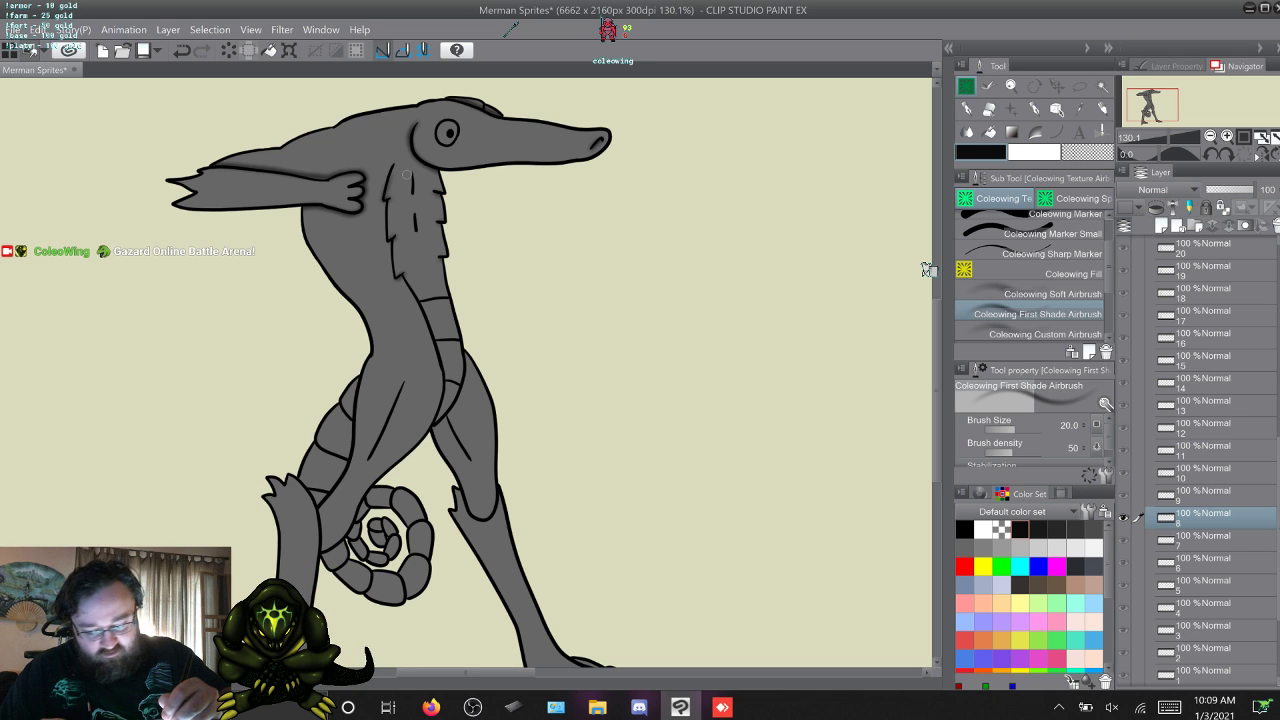
# Undo the last airbrush stroke on frame 8 and shade beneath the raised near arm on frame 9, comparing both frames.
pyautogui.hotkey('ctrl', 'z')
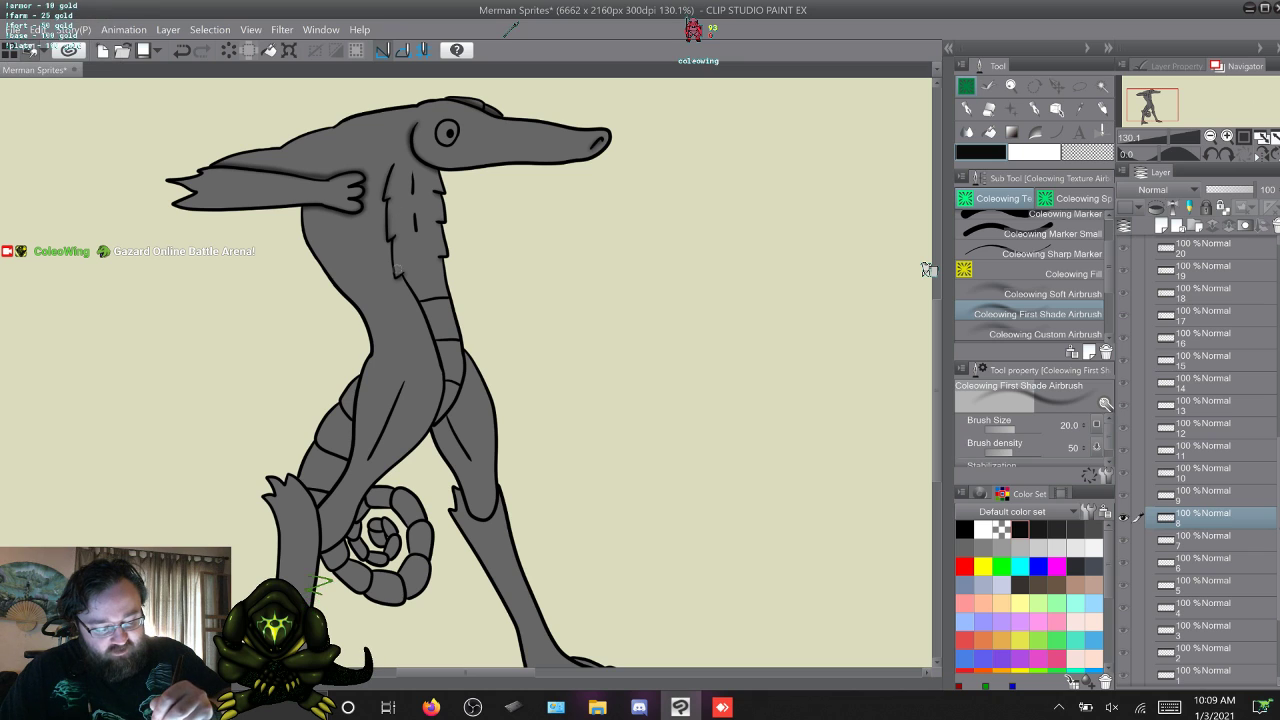
pyautogui.press('w')
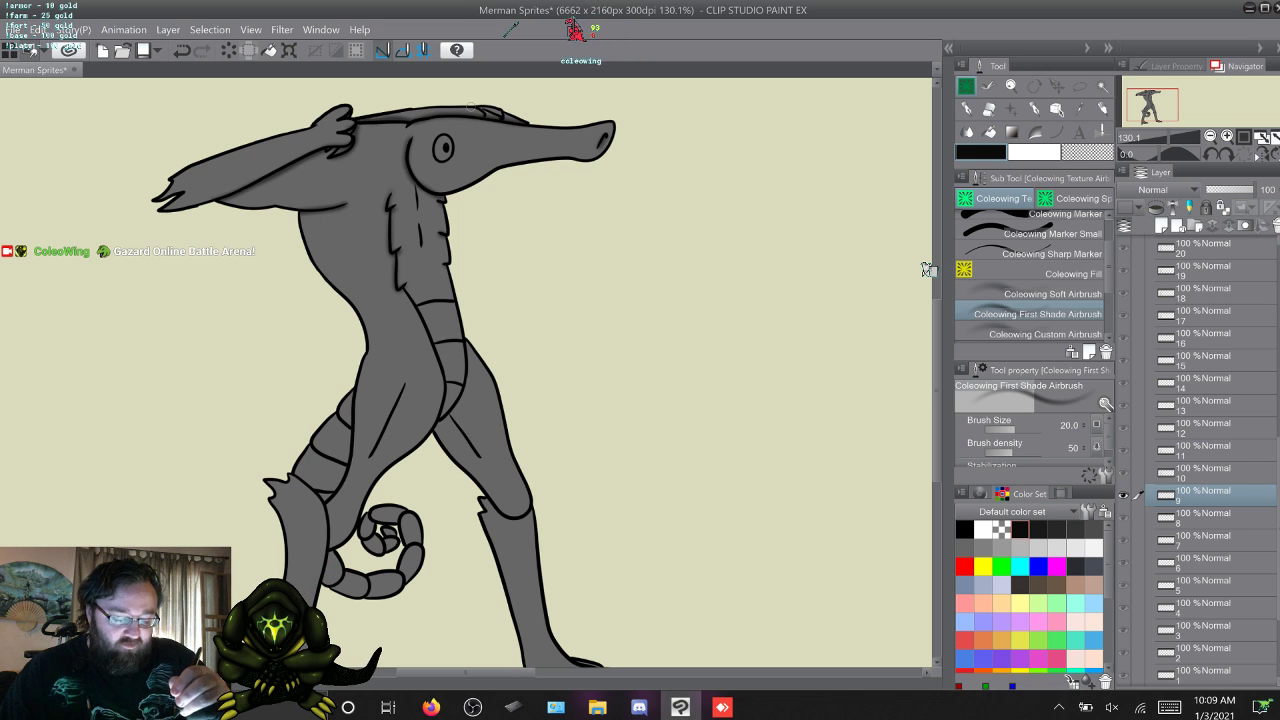
pyautogui.hotkey('alt', '[')
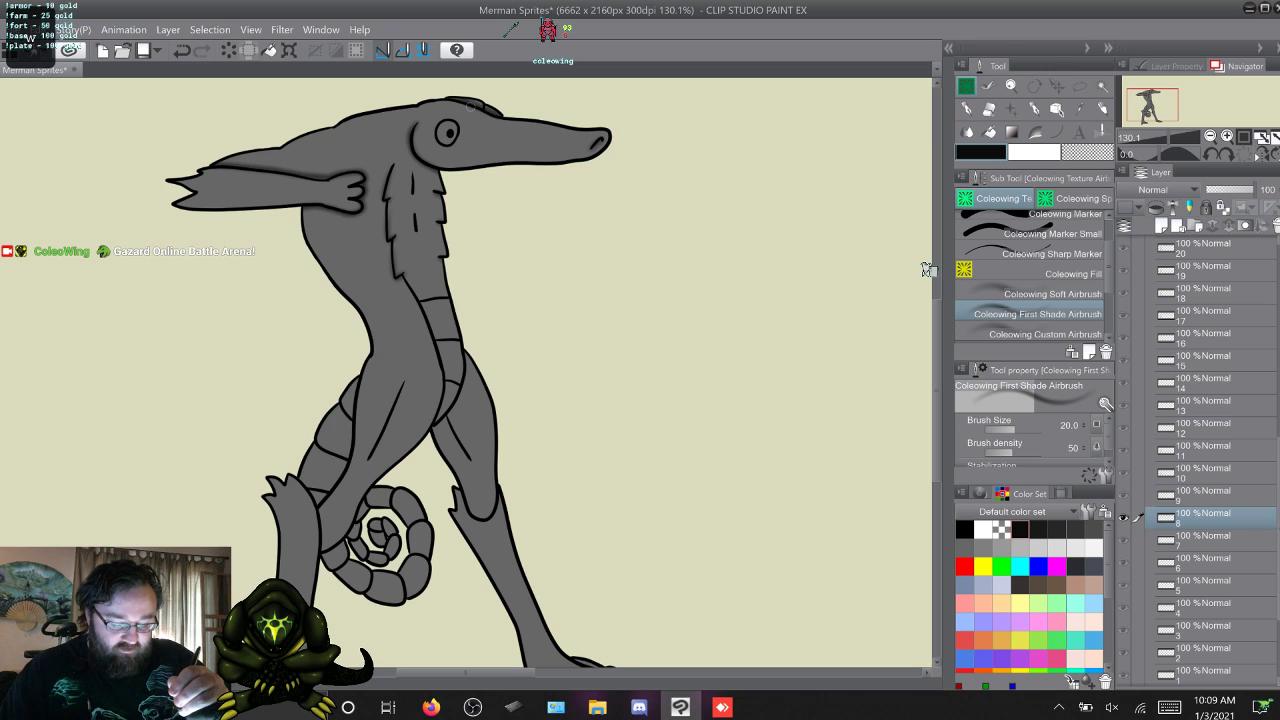
# Compare the shading on animation frames 8, 9 and 10 by flipping back and forth between them.
pyautogui.hotkey('alt', ']')
pyautogui.hotkey('alt', ']')
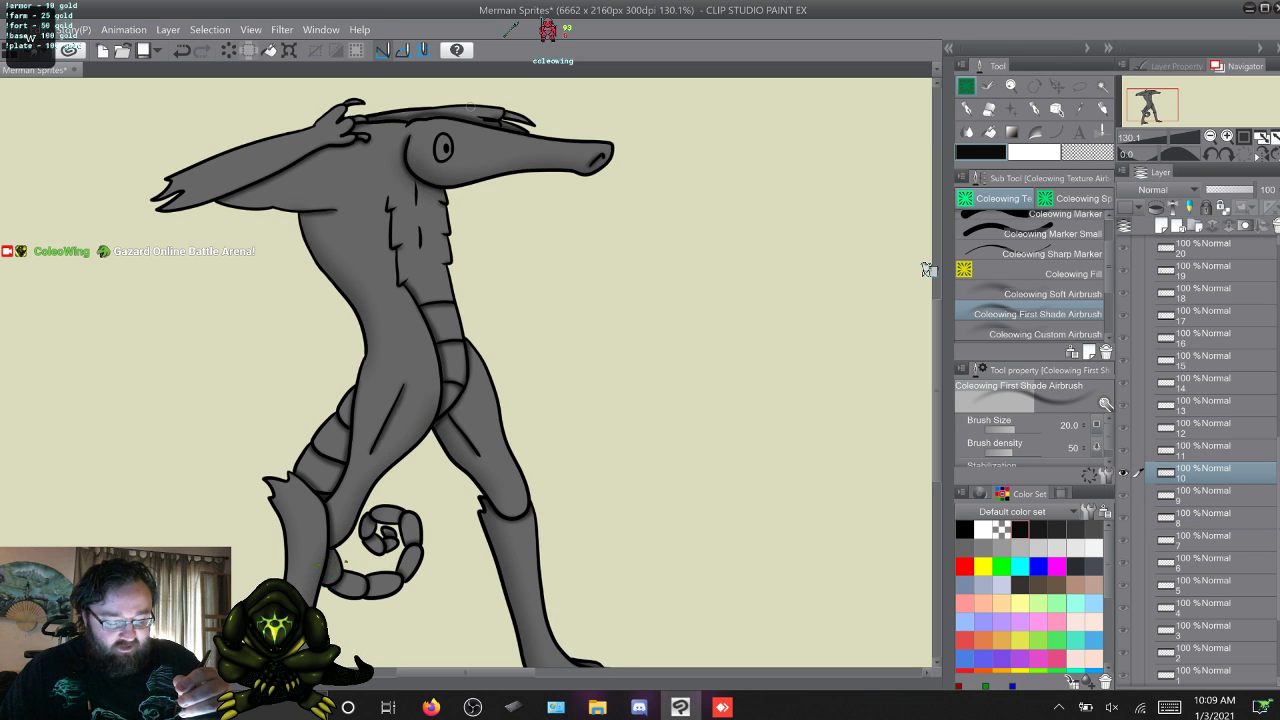
pyautogui.hotkey('alt', '[')
pyautogui.hotkey('alt', ']')
pyautogui.hotkey('alt', '[')
pyautogui.hotkey('alt', '[')
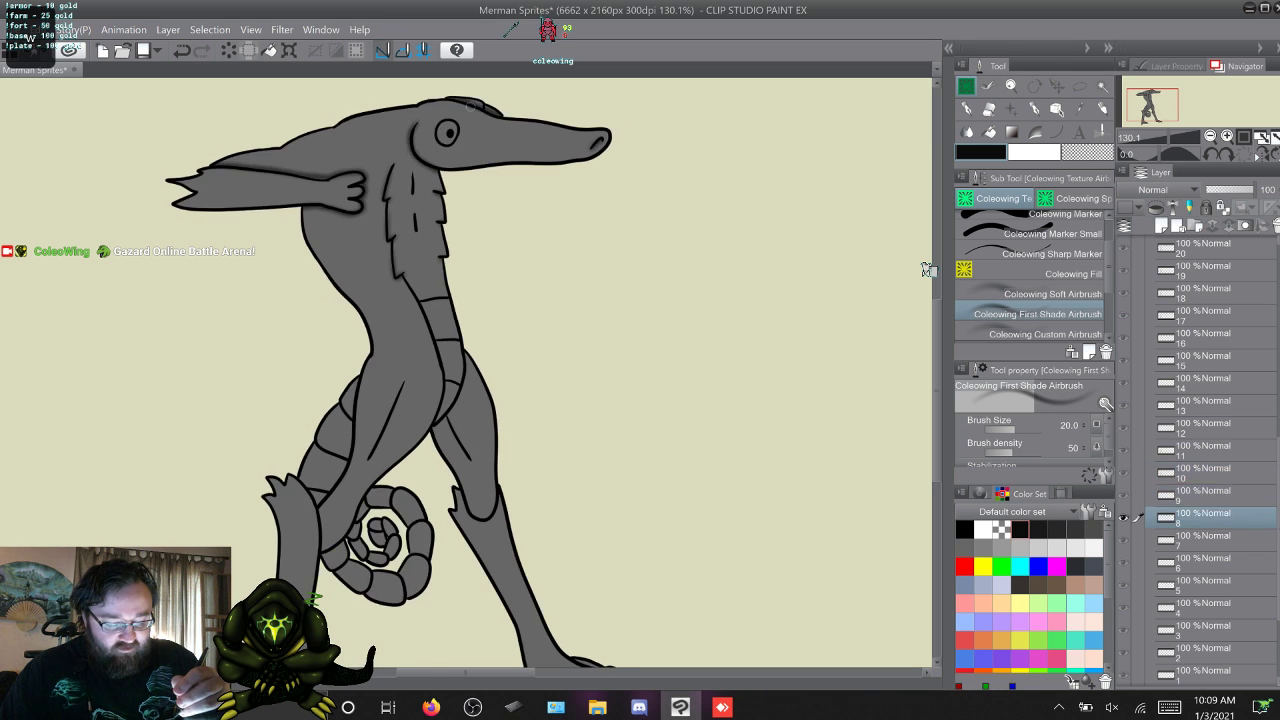
pyautogui.hotkey('alt', ']')
pyautogui.hotkey('alt', ']')
pyautogui.hotkey('alt', ']')
pyautogui.hotkey('alt', '[')
pyautogui.hotkey('alt', '[')
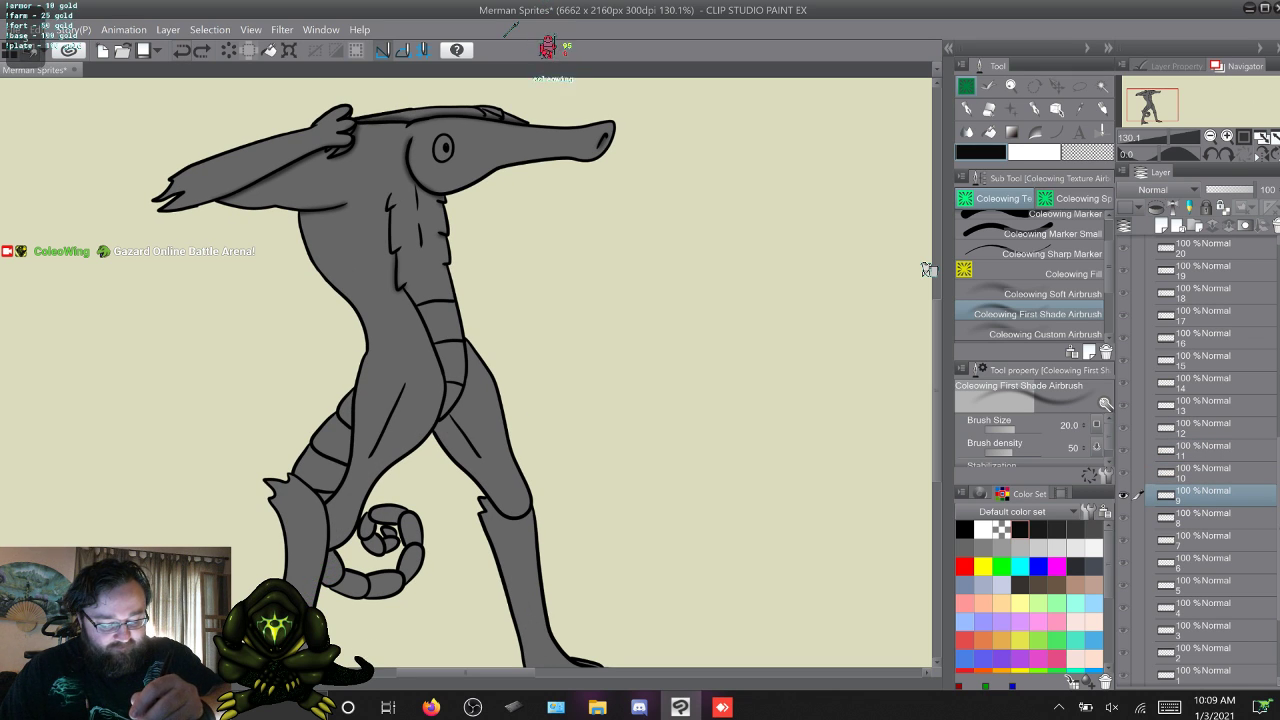
pyautogui.hotkey('alt', ']')
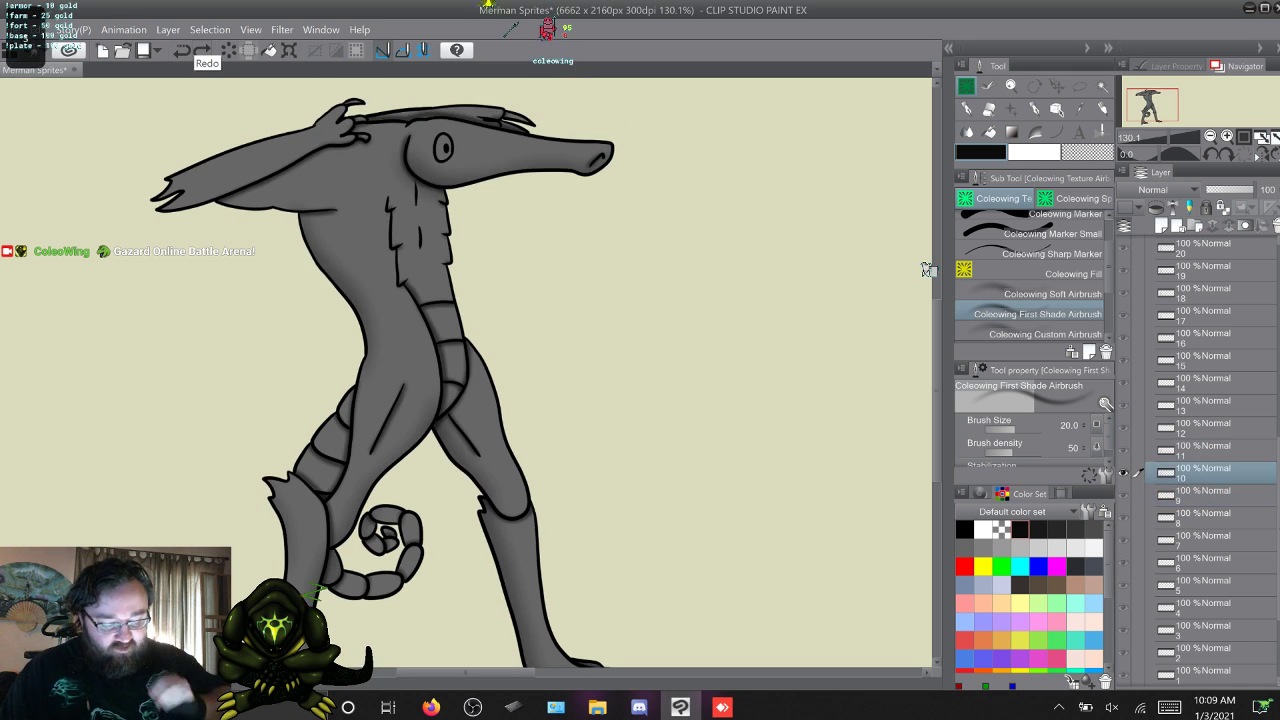
pyautogui.hotkey('alt', '[')
pyautogui.hotkey('alt', ']')
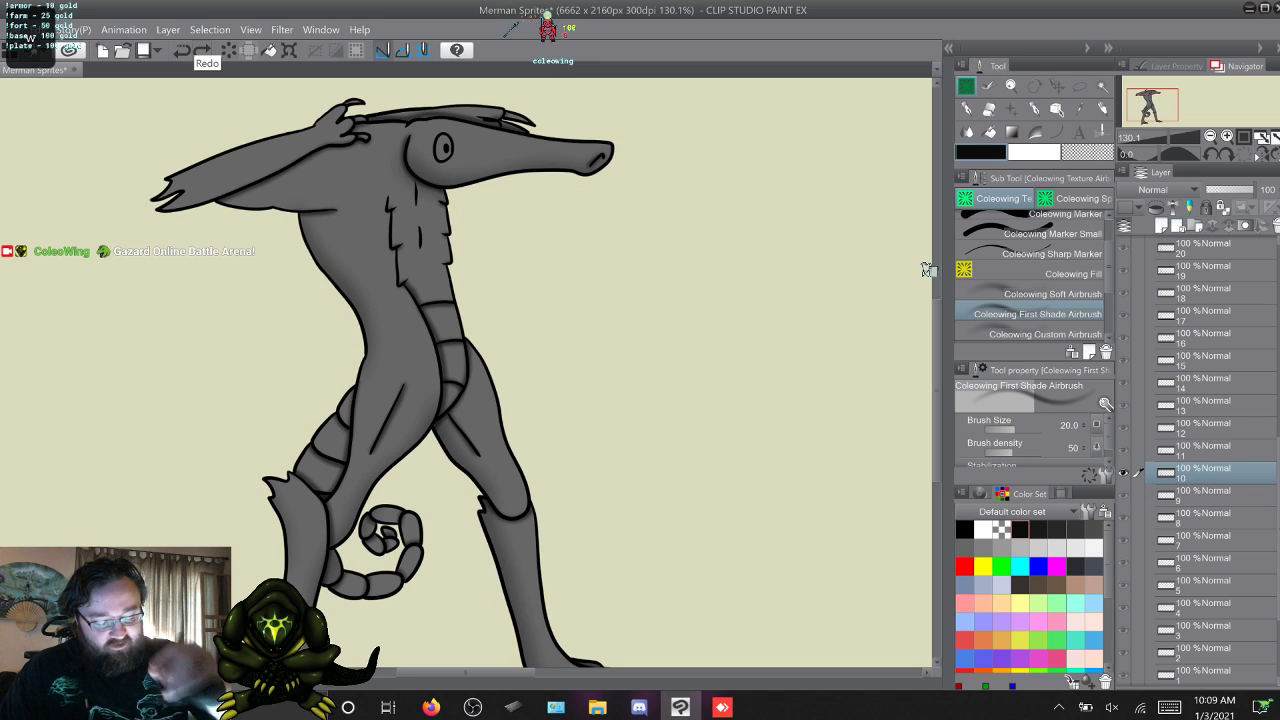
pyautogui.hotkey('alt', '[')
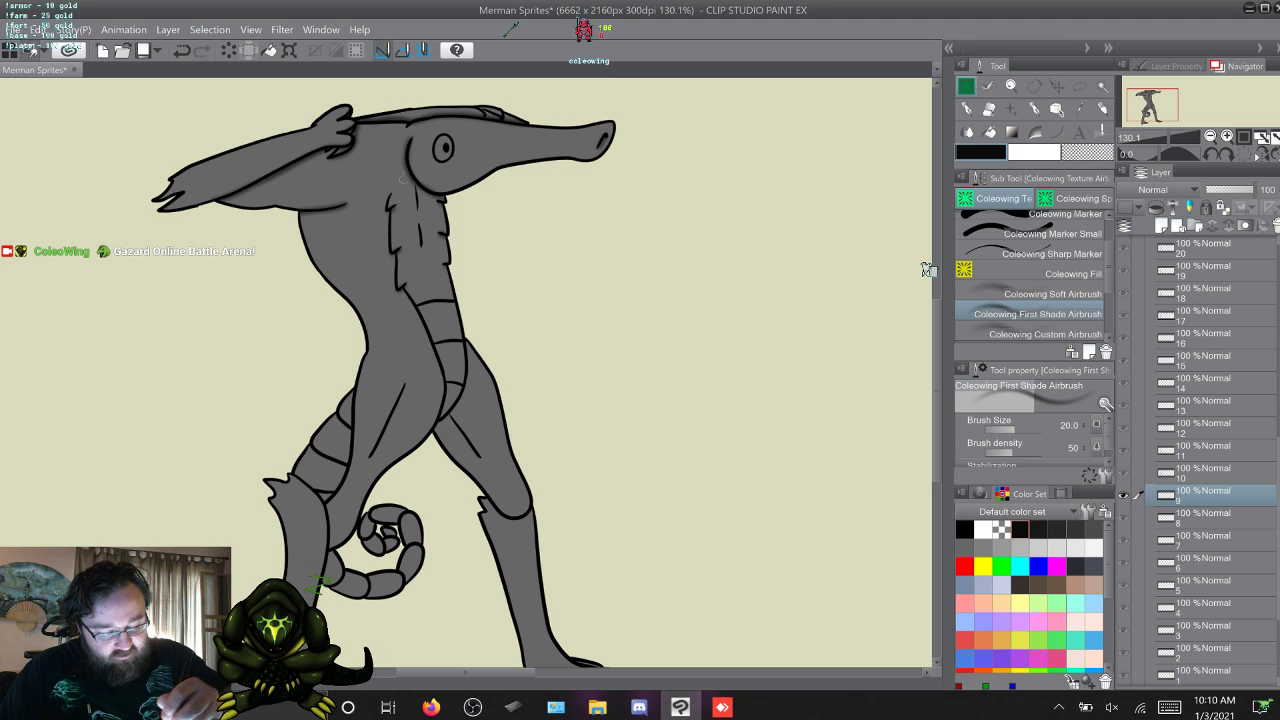
pyautogui.hotkey('alt', '[')
pyautogui.hotkey('alt', ']')
# Airbrush shading beneath the head and along the neck and chest on frames 12, 13, 14, 15 and 16.
pyautogui.hotkey('alt', ']')
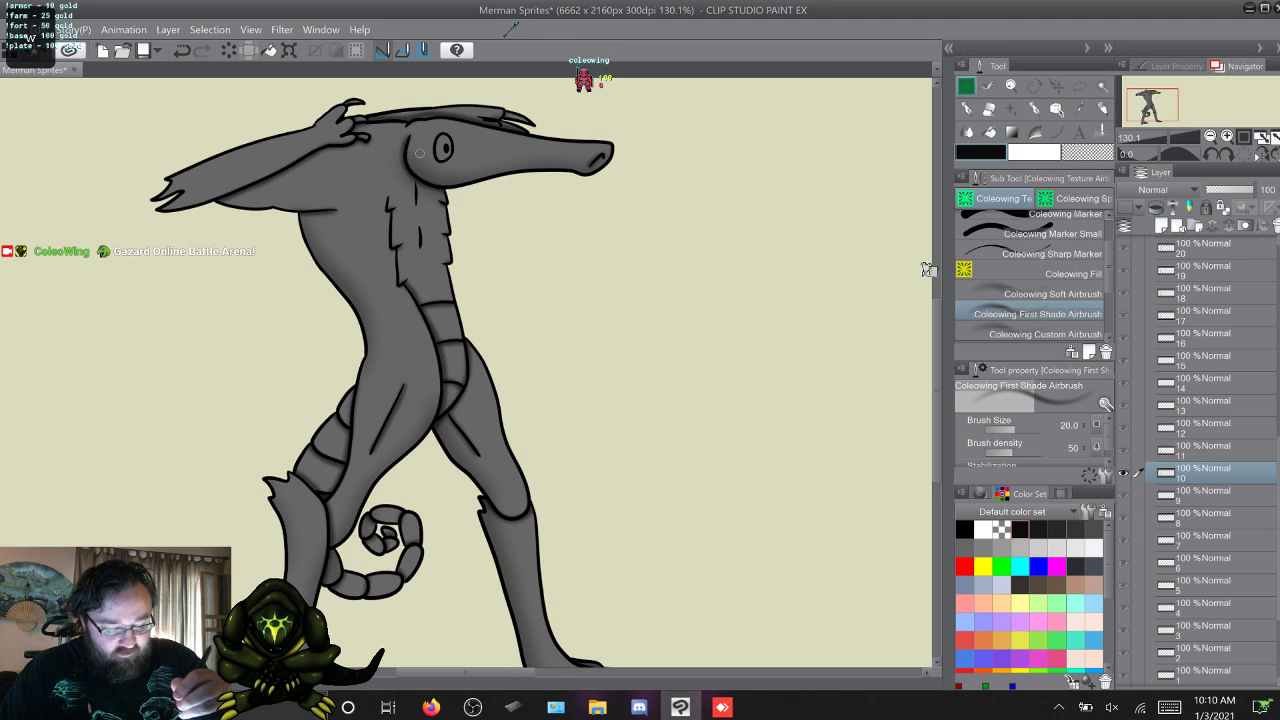
pyautogui.hotkey('alt', ']')
pyautogui.hotkey('alt', ']')
pyautogui.hotkey('alt', ']')
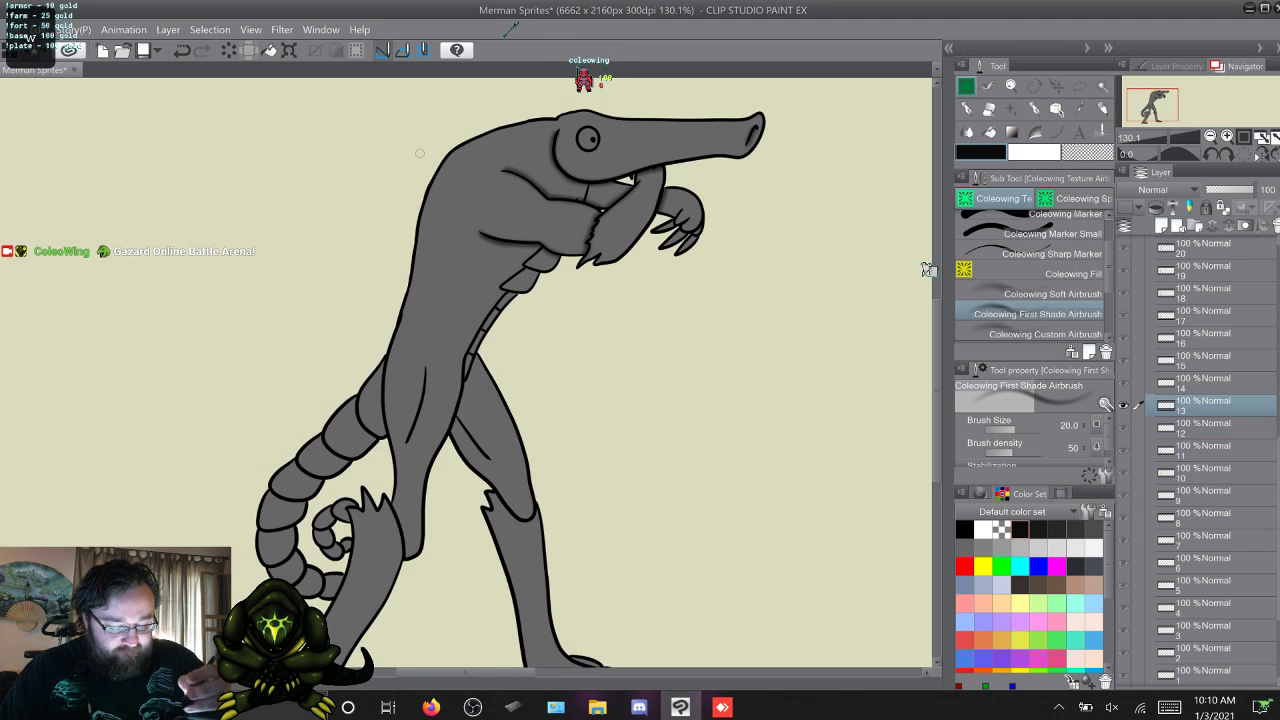
pyautogui.hotkey('alt', '[')
pyautogui.hotkey('alt', '[')
pyautogui.hotkey('alt', ']')
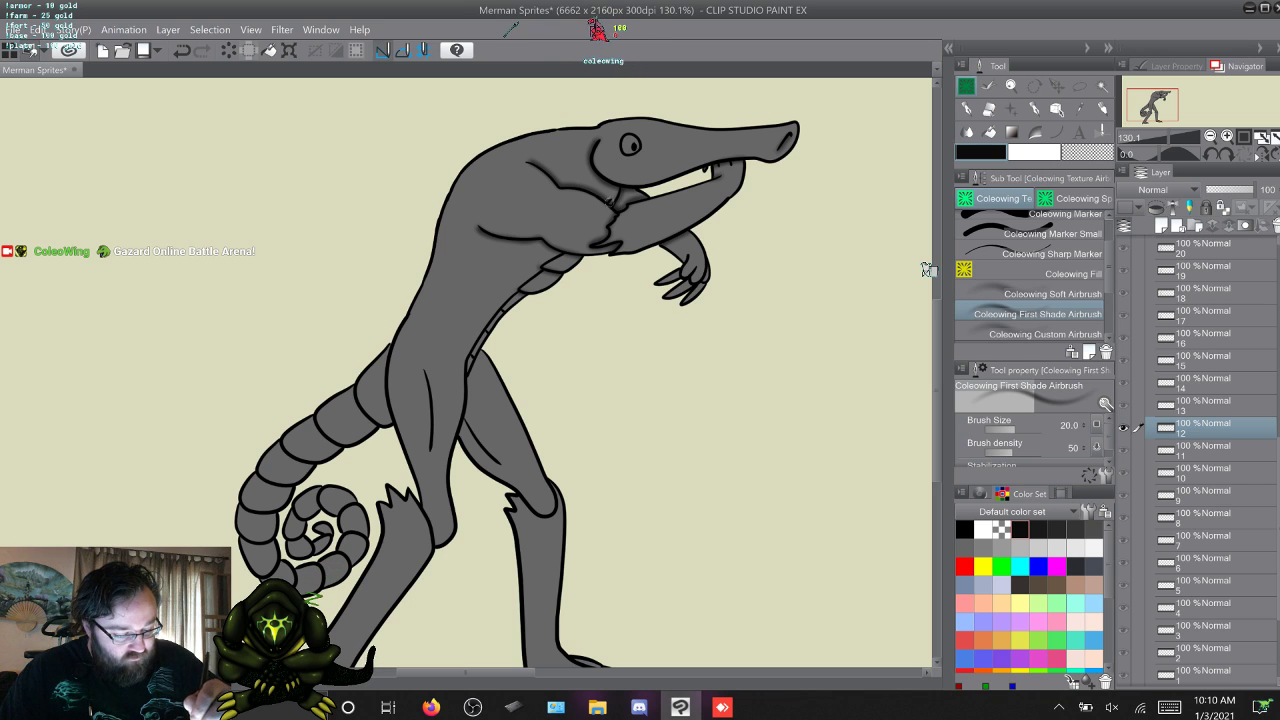
pyautogui.hotkey('alt', ']')
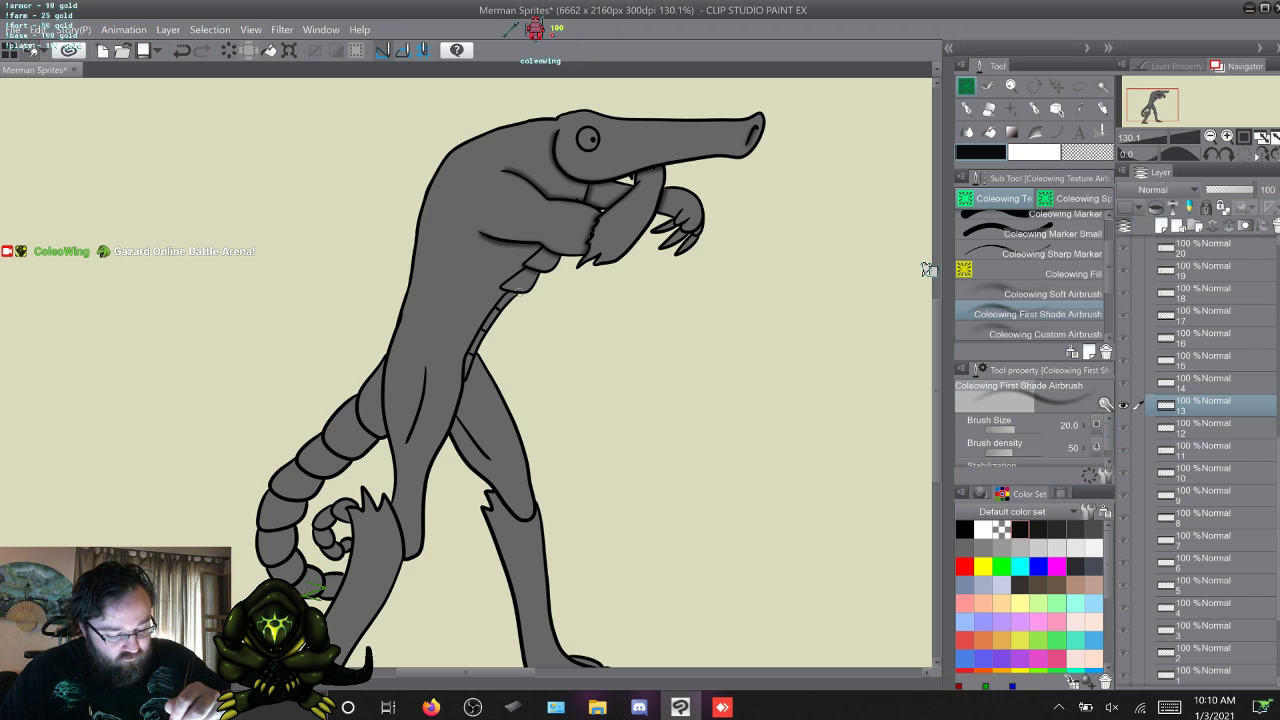
pyautogui.hotkey('alt', ']')
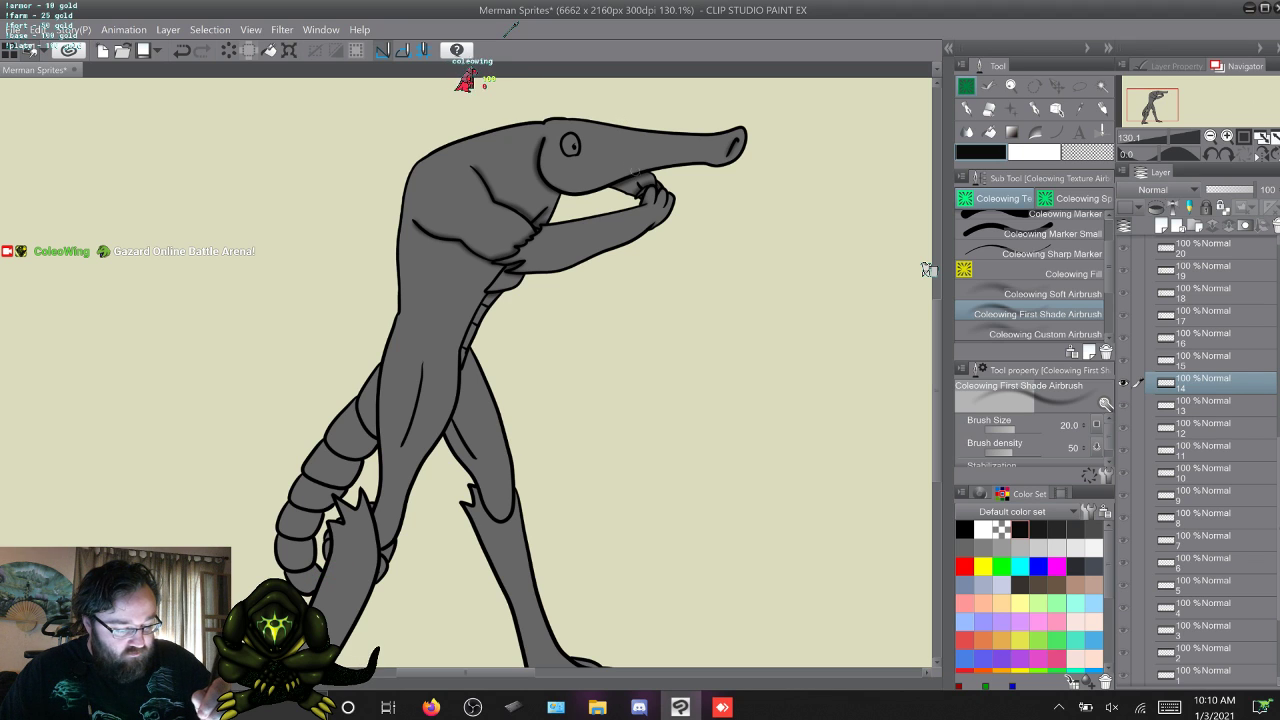
pyautogui.hotkey('alt', ']')
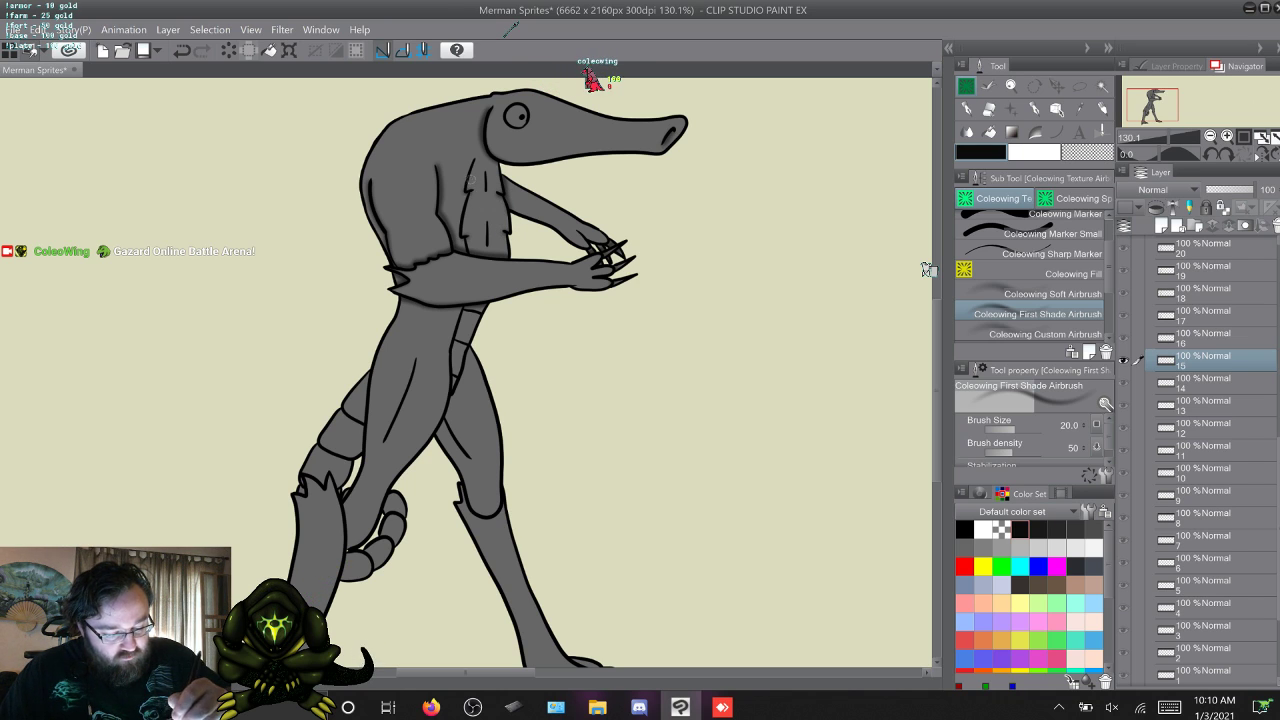
pyautogui.press('w')
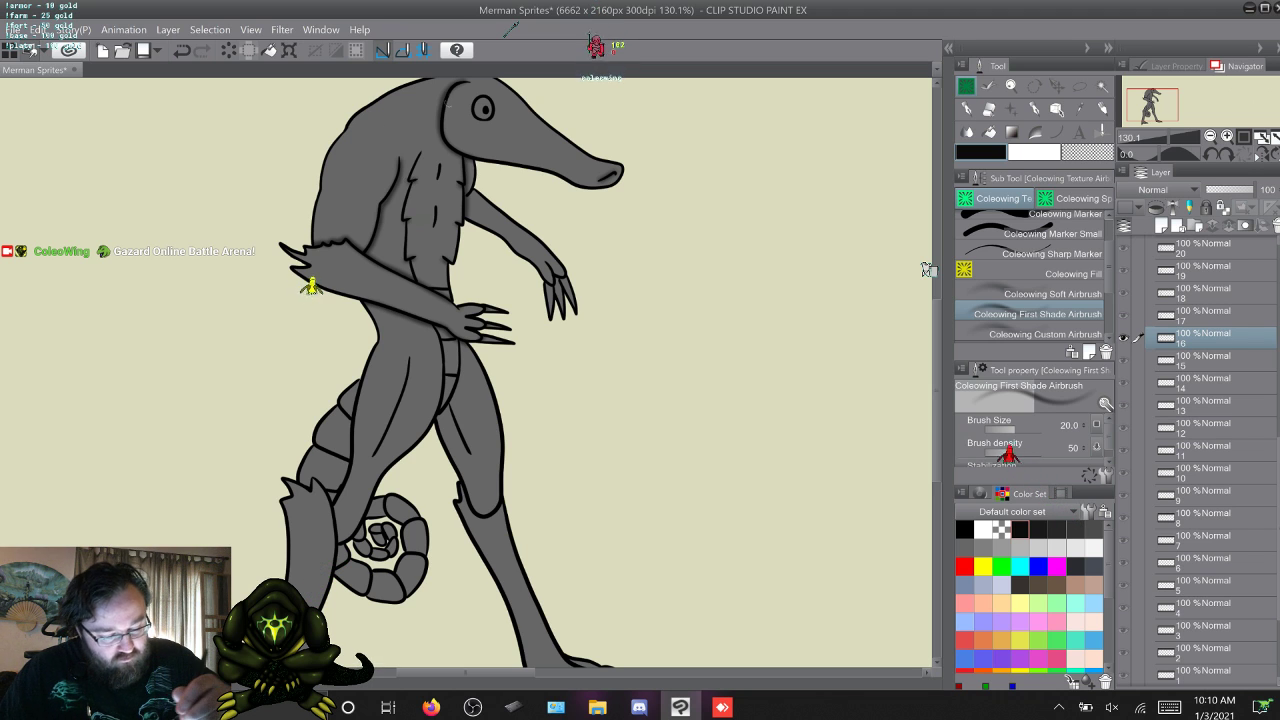
# Compare the head and chest shading on frames 16 and 17 by flipping repeatedly between them.
pyautogui.press('q')
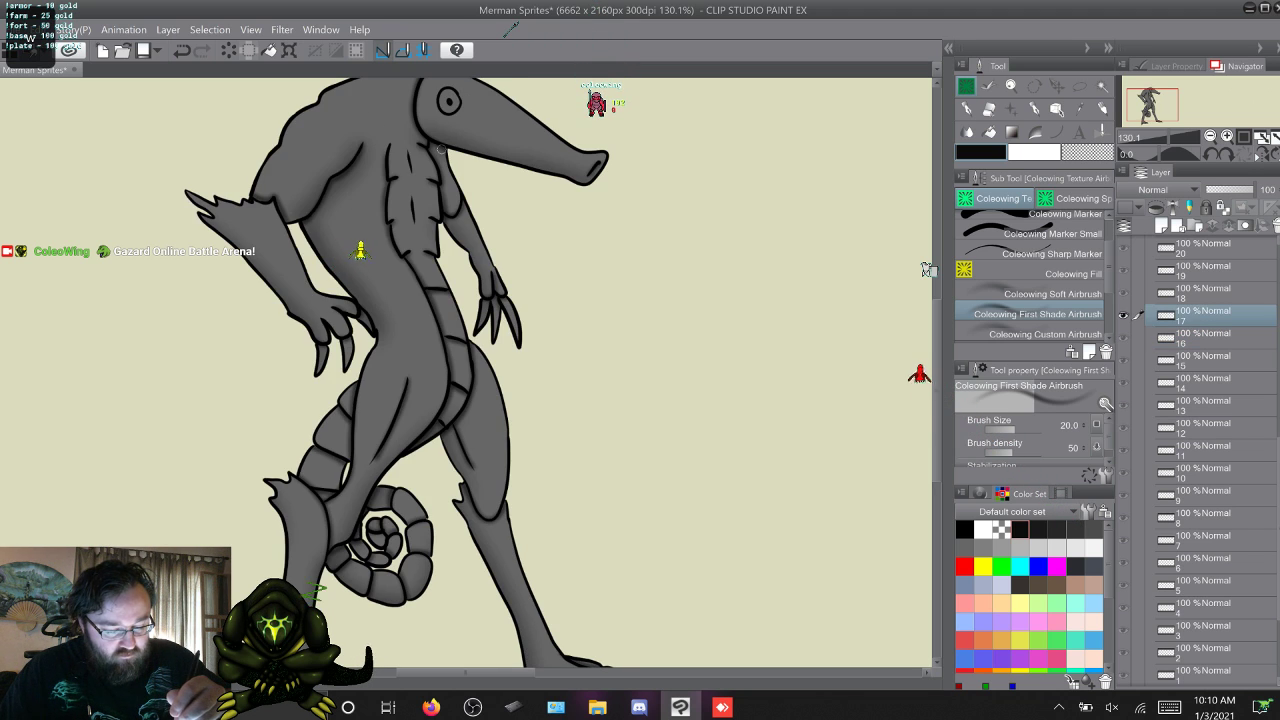
pyautogui.press('w')
pyautogui.press('q')
pyautogui.press('w')
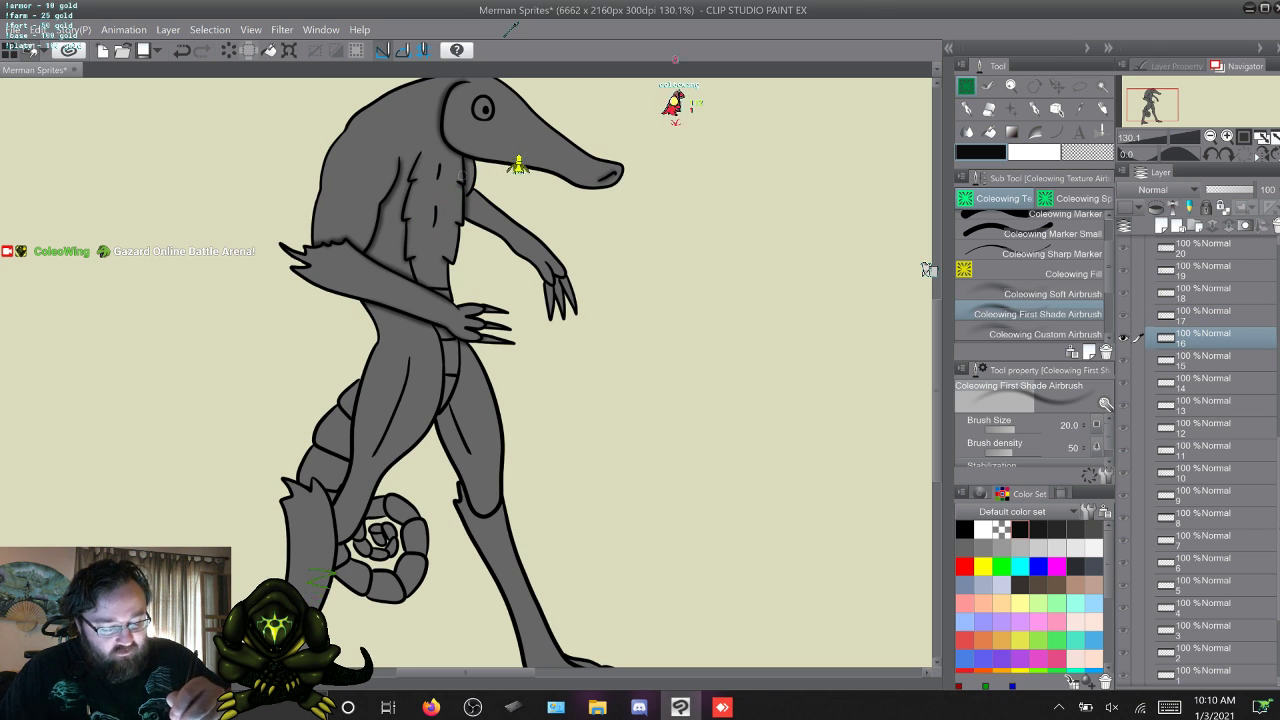
pyautogui.press('q')
pyautogui.press('w')
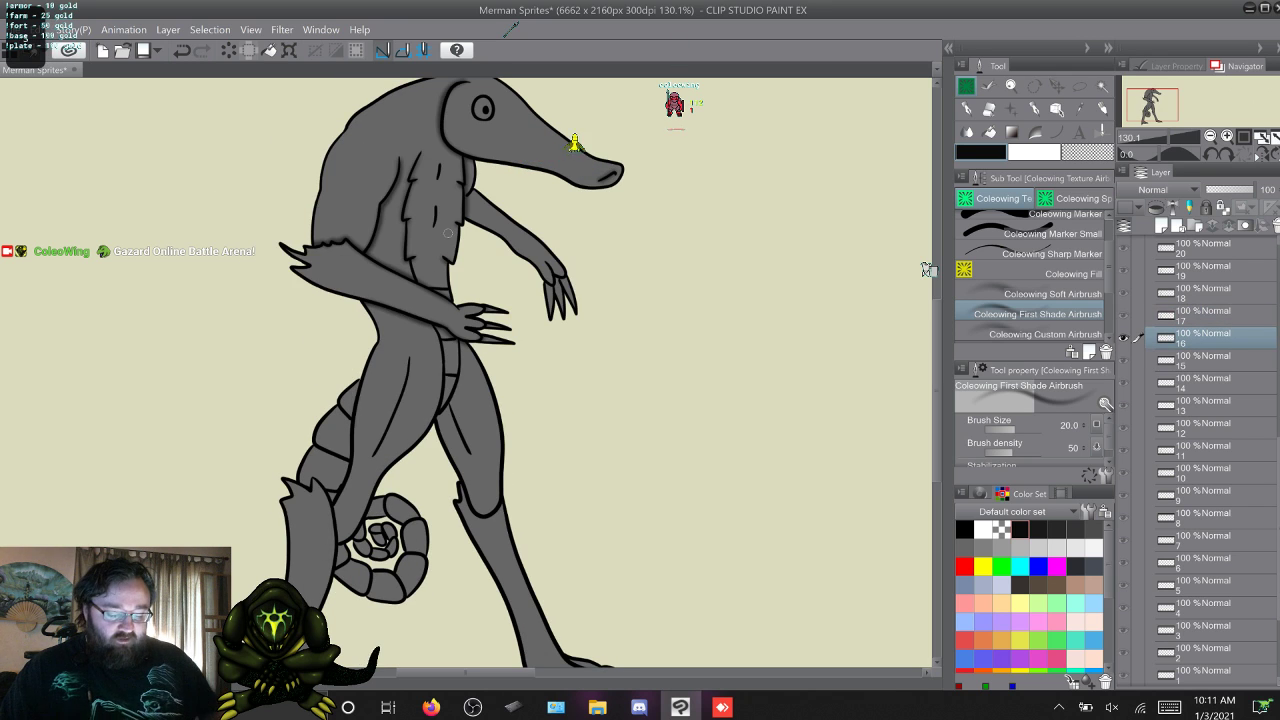
pyautogui.press('w')
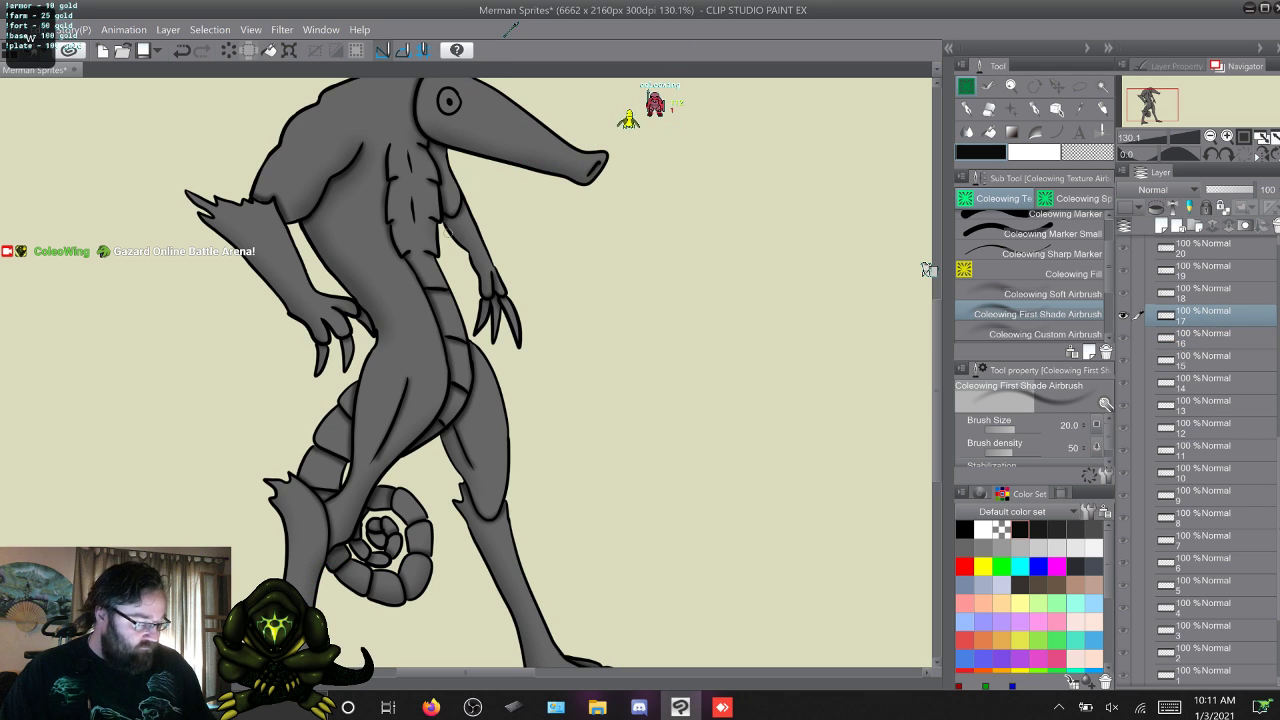
pyautogui.press('q')
pyautogui.press('w')
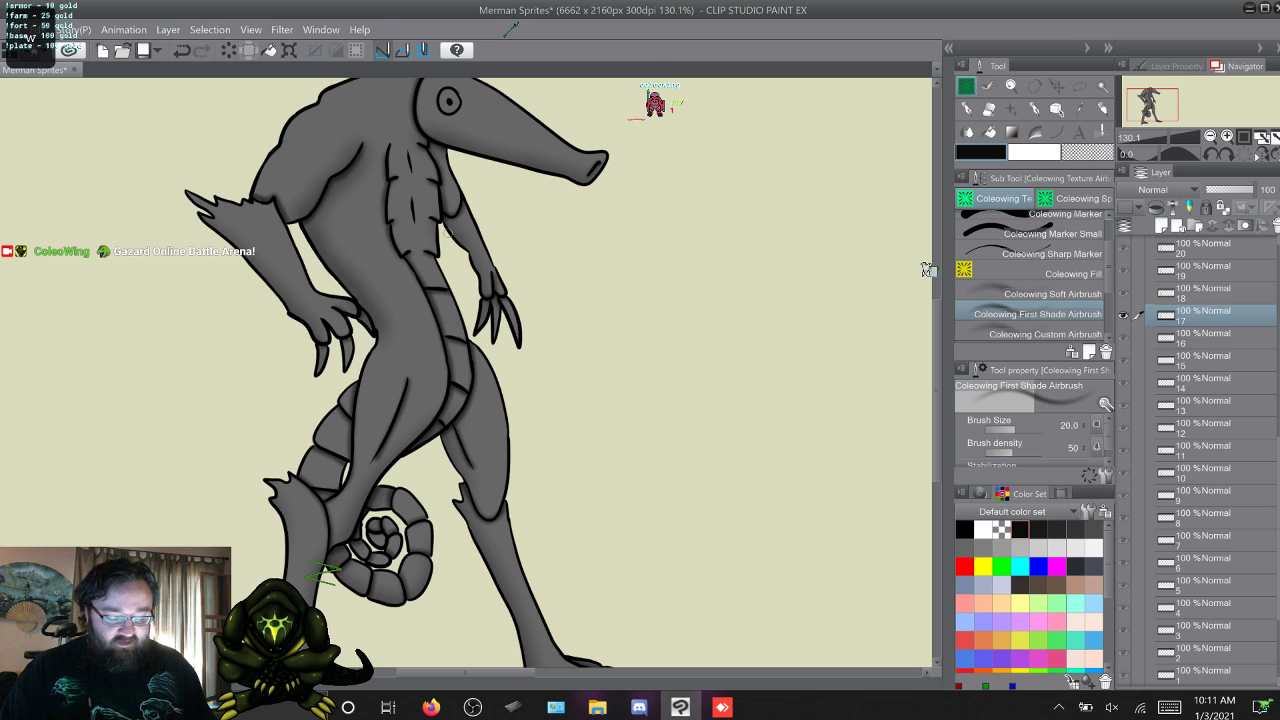
pyautogui.press('q')
pyautogui.press('w')
# Skip ahead past frame 24 and airbrush shading around the head and chest fur on frames 26 and 27.
pyautogui.press('w')
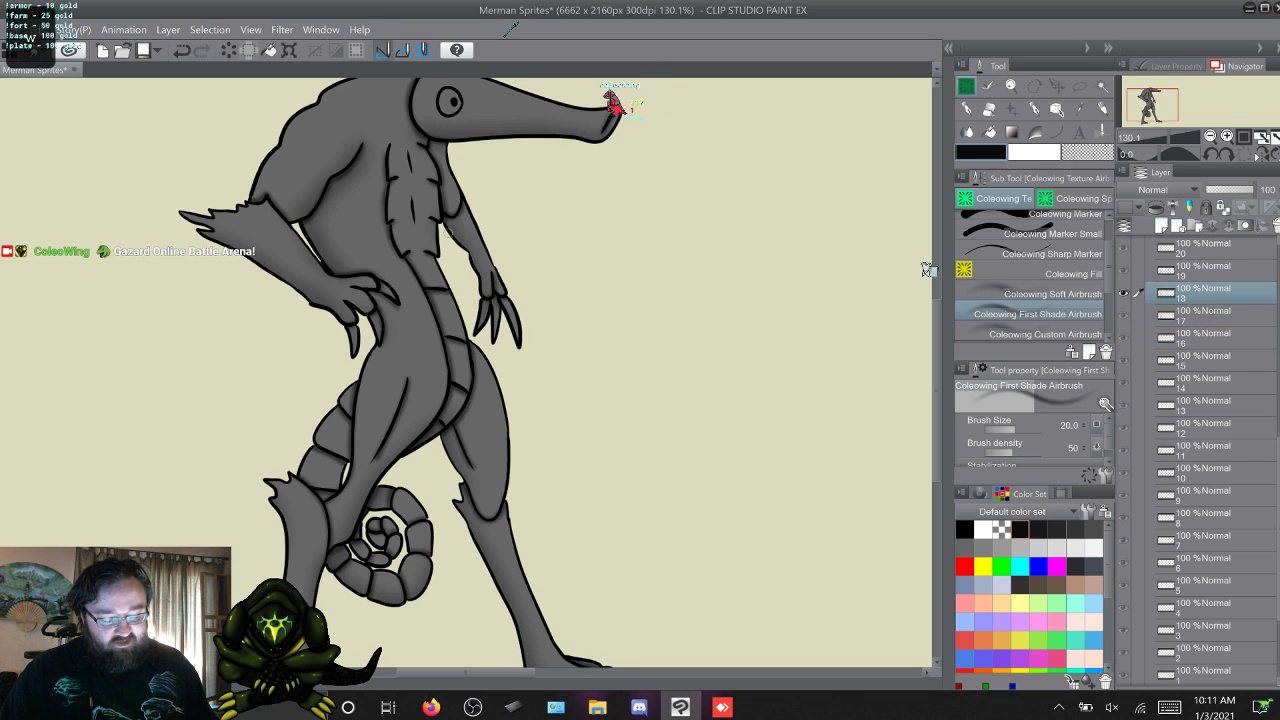
pyautogui.press('w')
pyautogui.press('w')
pyautogui.press('w')
pyautogui.press('w')
pyautogui.press('w')
pyautogui.press('w')
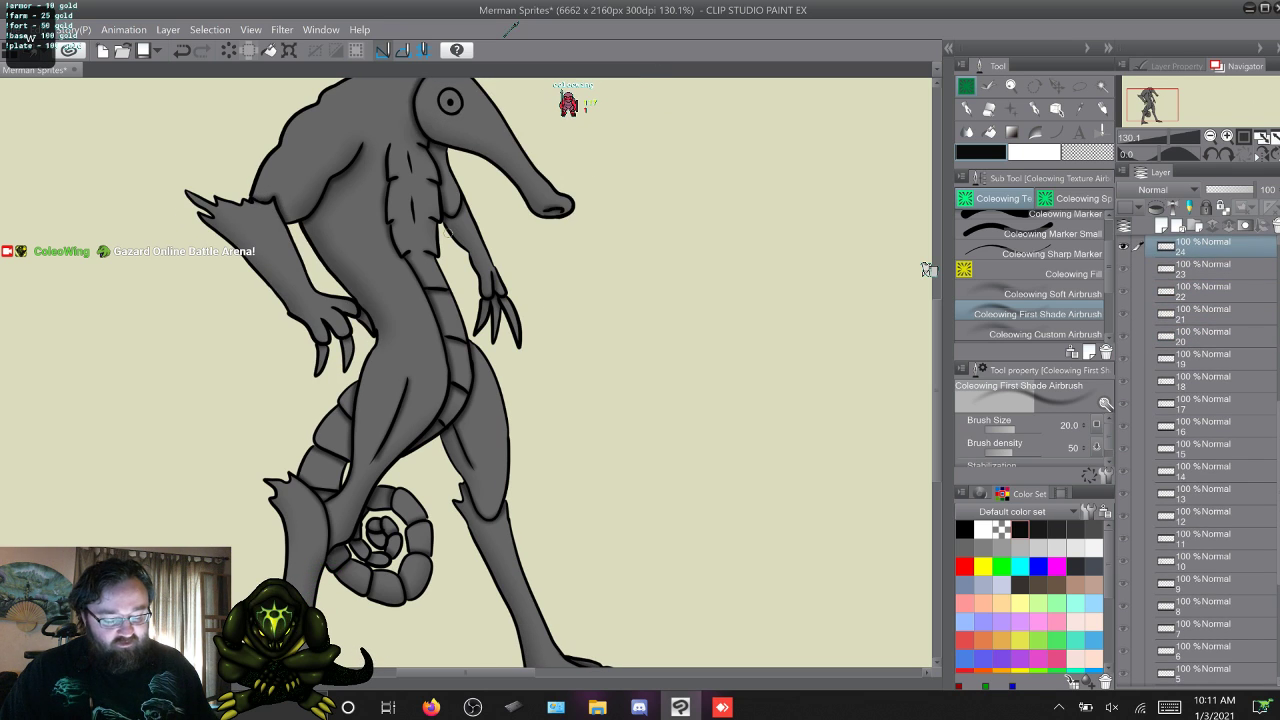
pyautogui.press('w')
pyautogui.press('w')
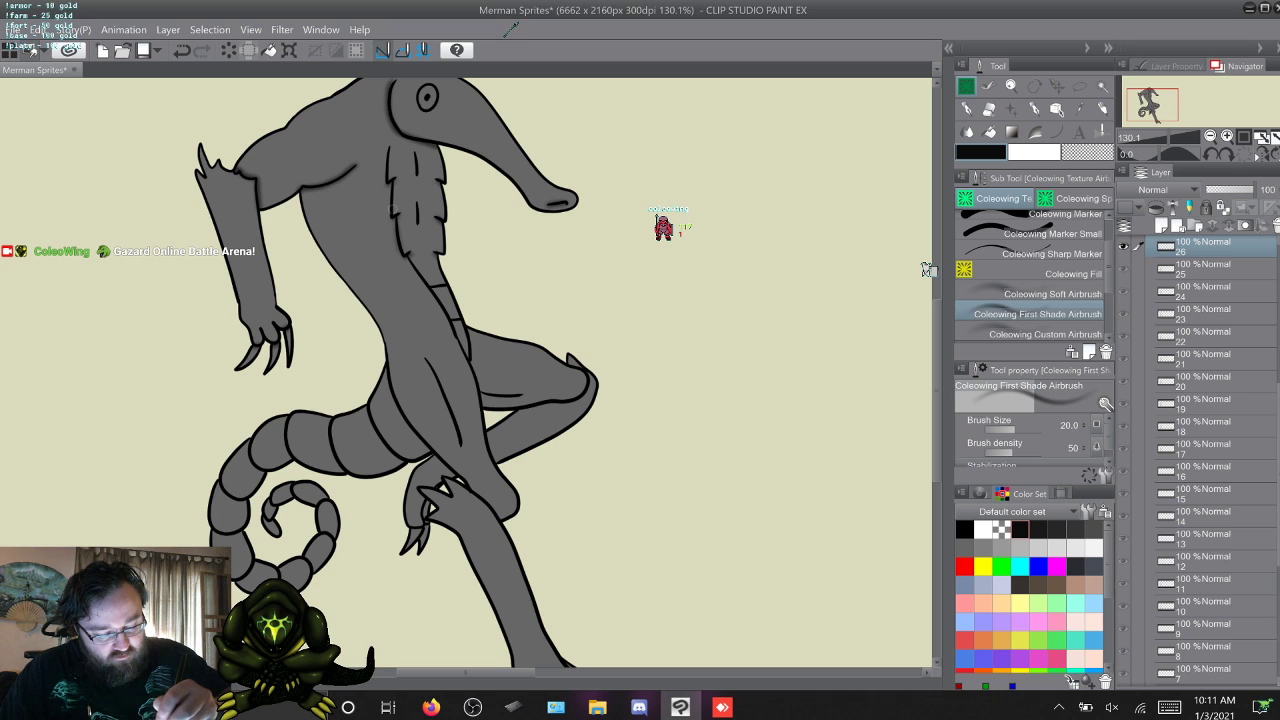
pyautogui.press('w')
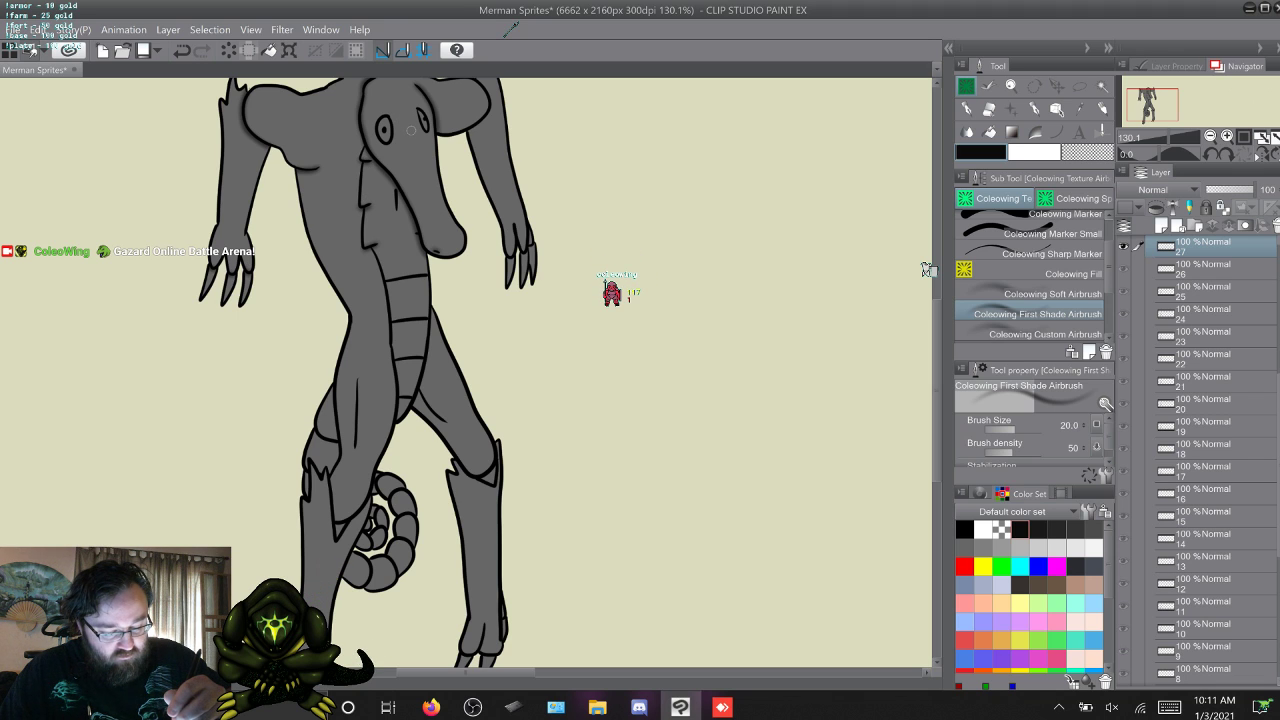
# Shade the chest fur edges on both sides of the snout on frame 28, undoing one airbrush stroke.
pyautogui.press('w')
pyautogui.press('w')
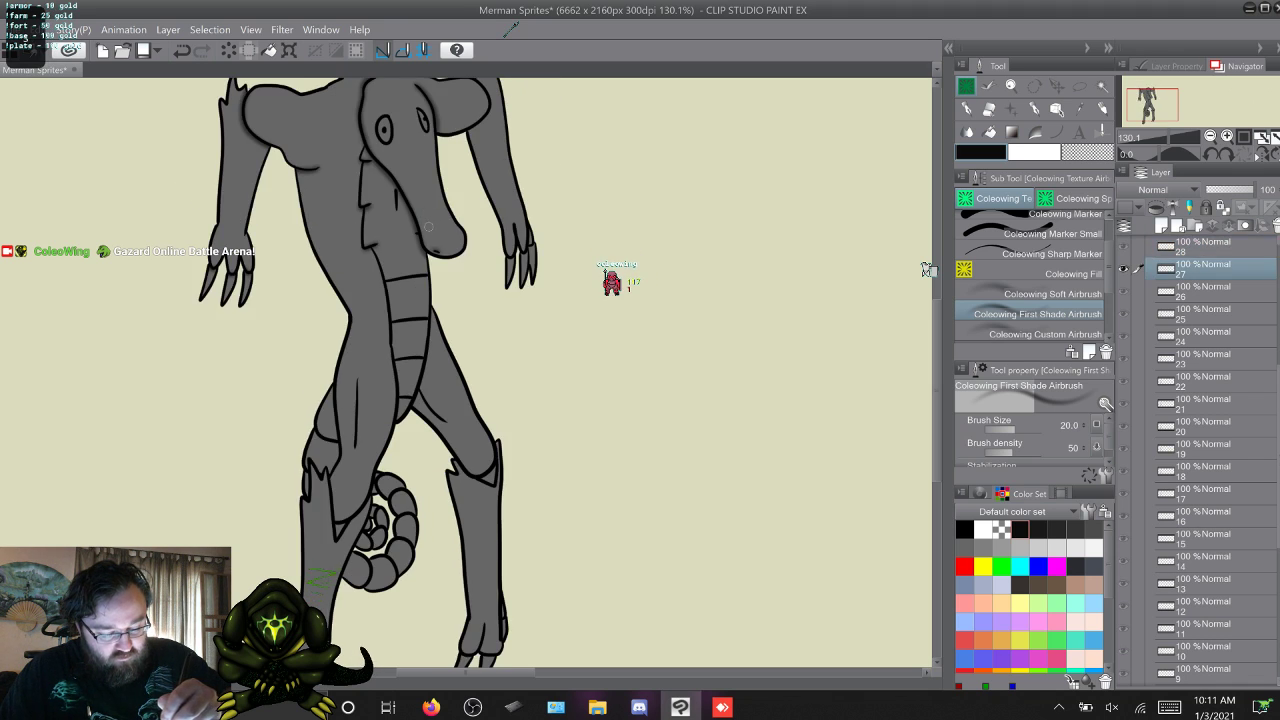
pyautogui.press('w')
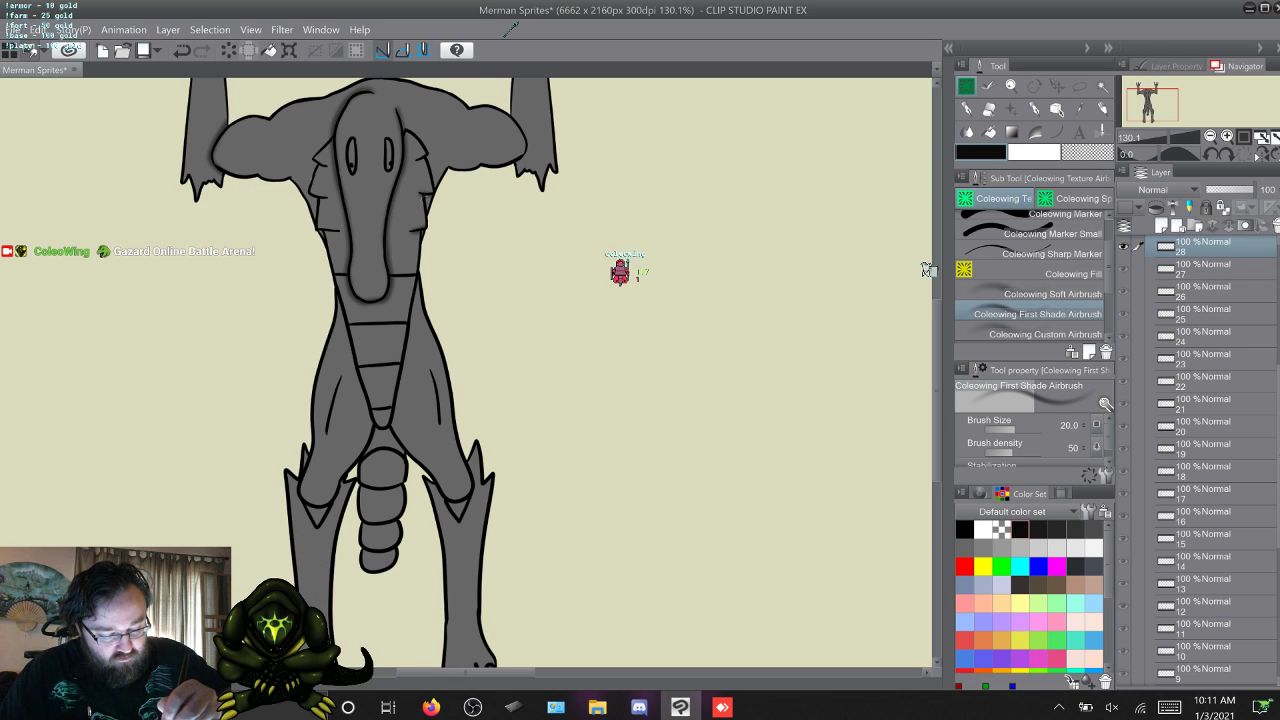
pyautogui.moveTo(433, 189); pyautogui.dragTo(427, 154)
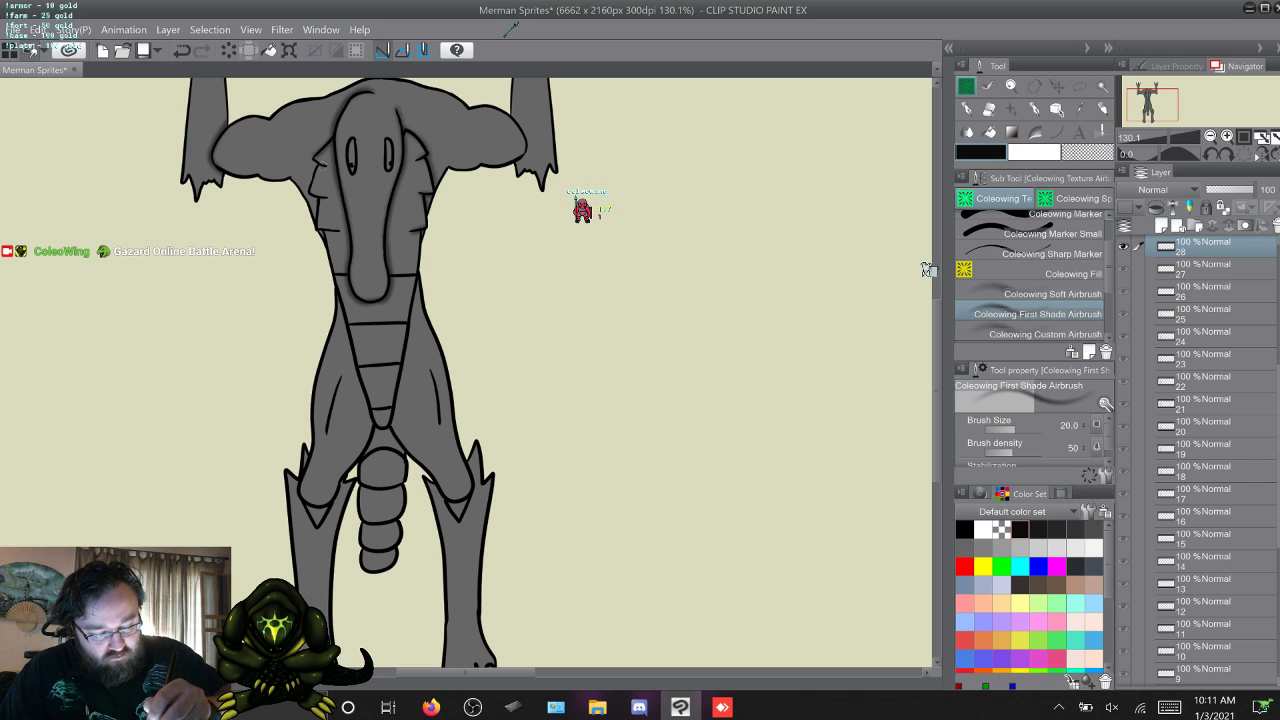
pyautogui.hotkey('ctrl', 'z')
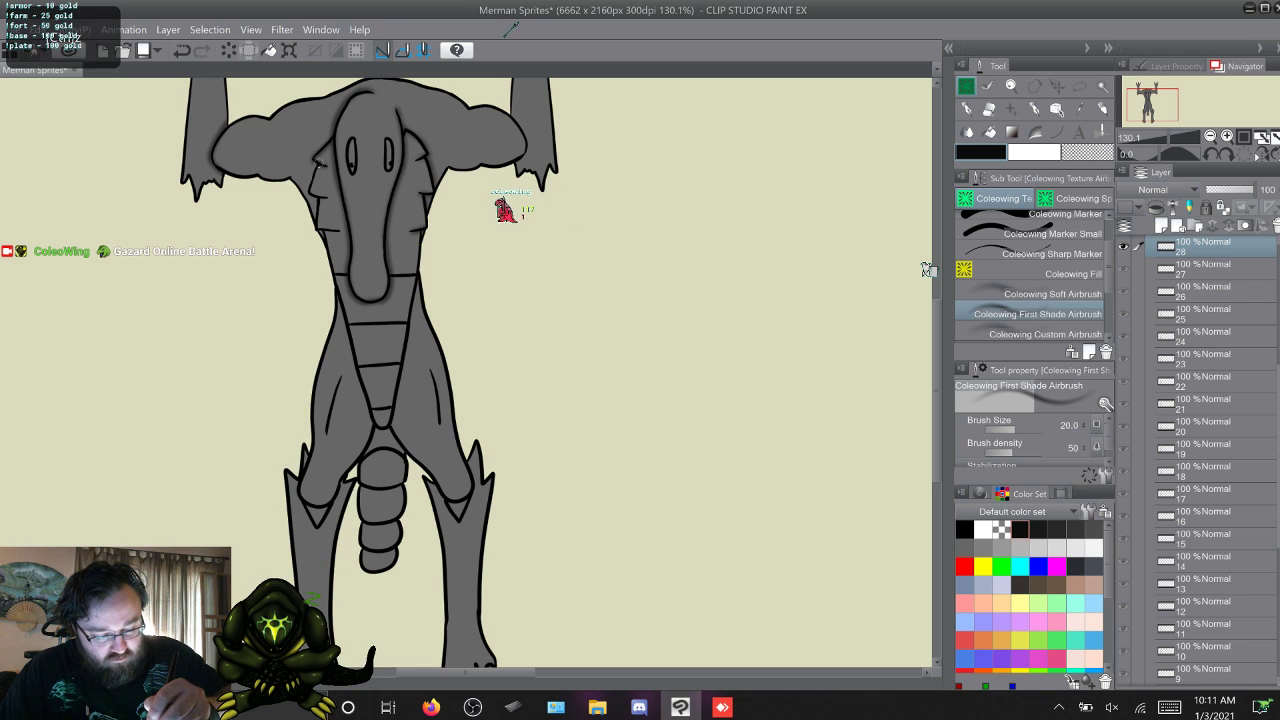
pyautogui.moveTo(318, 166); pyautogui.dragTo(318, 217)
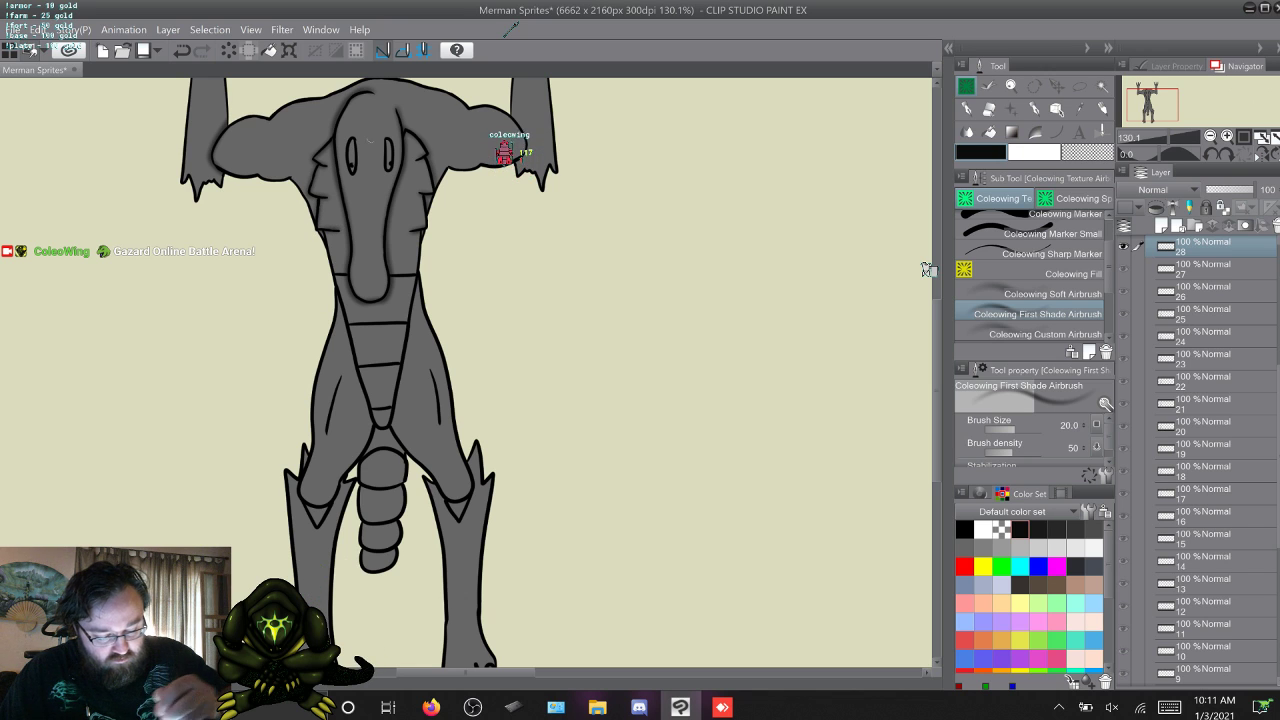
# Continue past frame 31 and airbrush shading beneath the head and along the chest on frames 32, 33 and 34.
pyautogui.press('w')
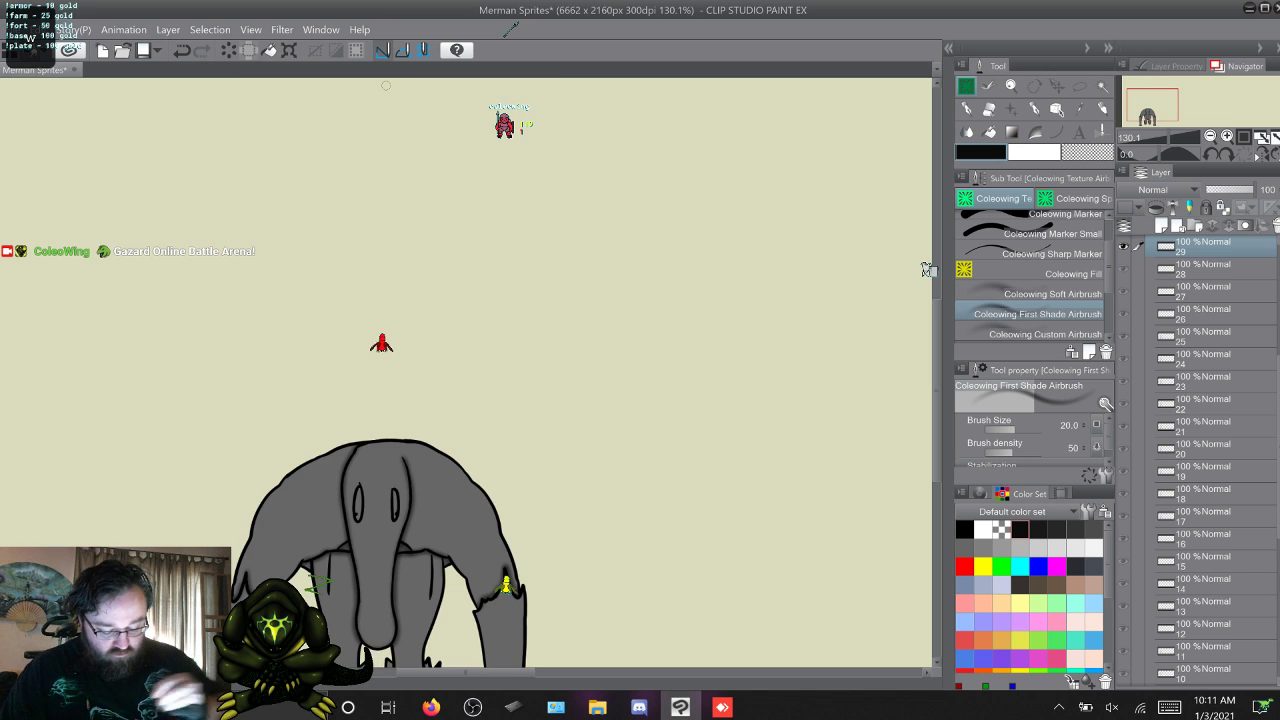
pyautogui.press('w')
pyautogui.press('w')
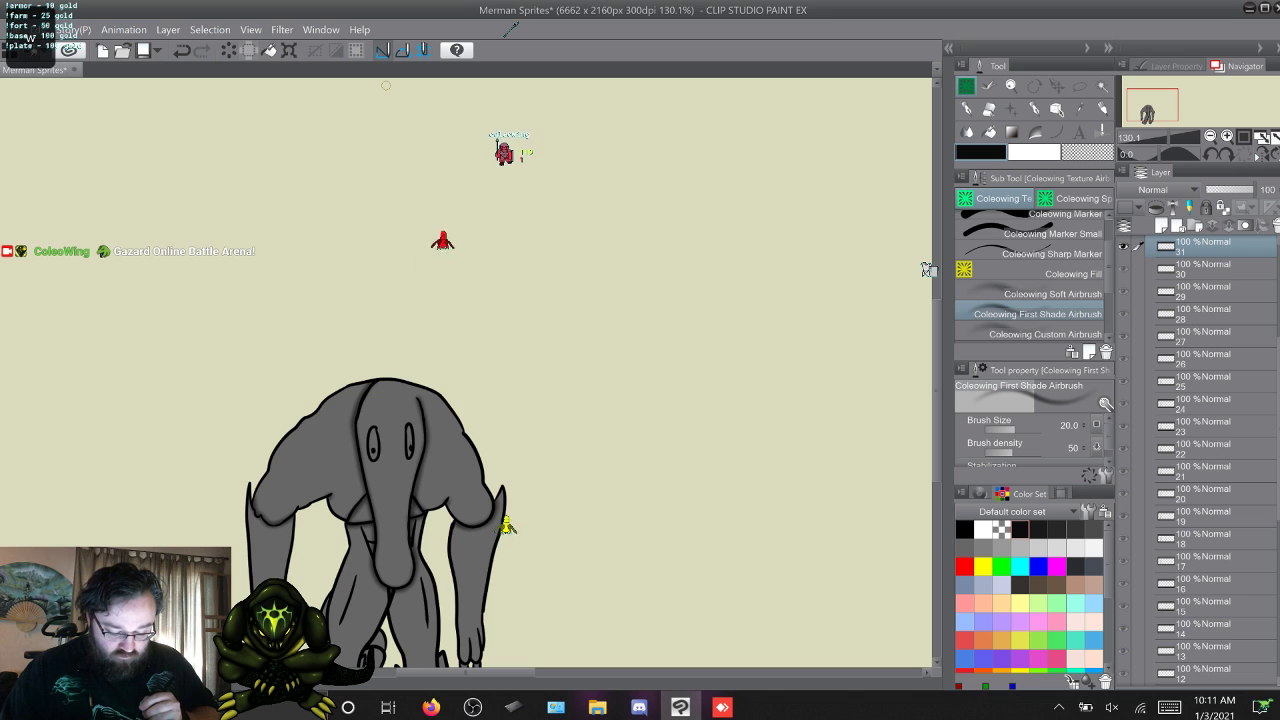
pyautogui.press('w')
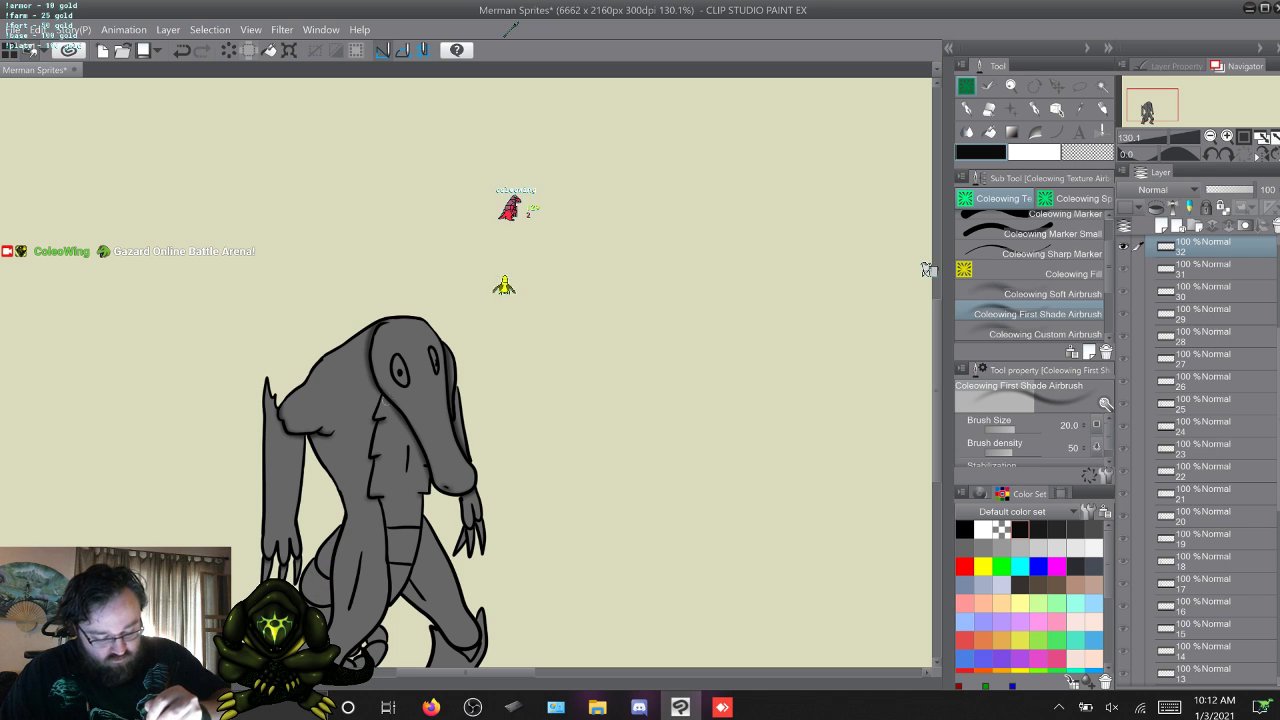
pyautogui.hotkey('alt', ']')
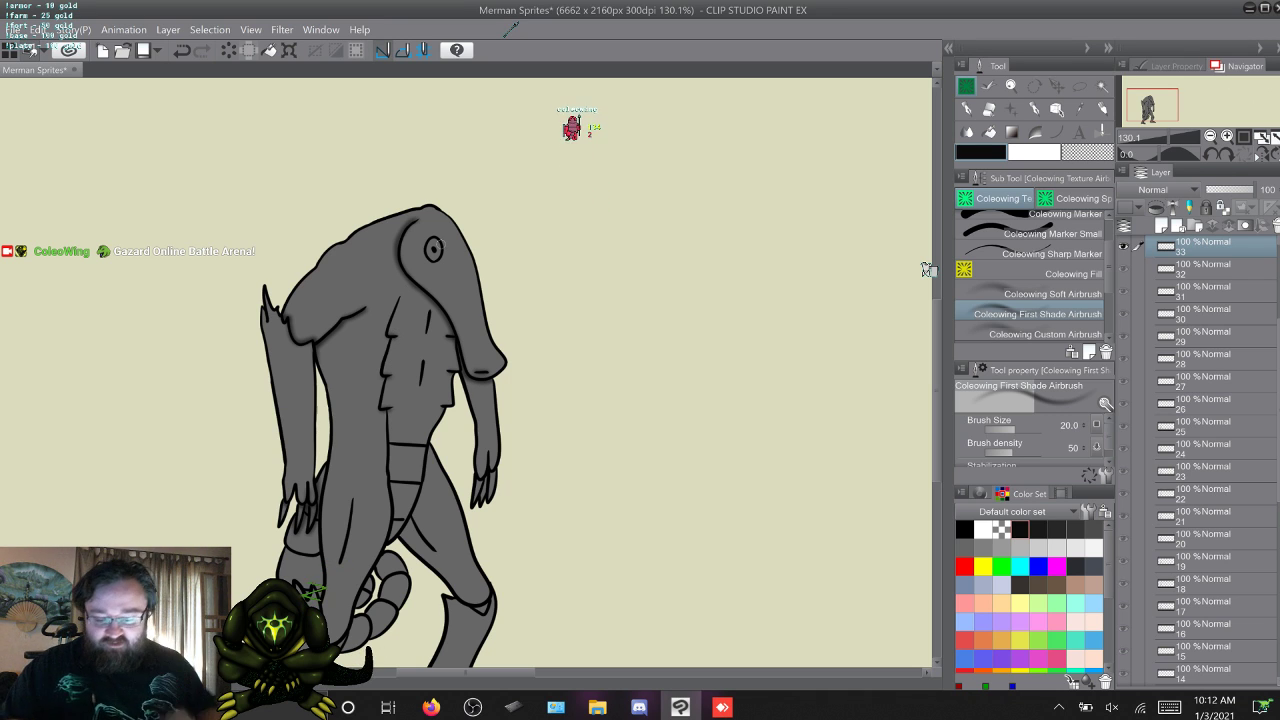
pyautogui.press('w')
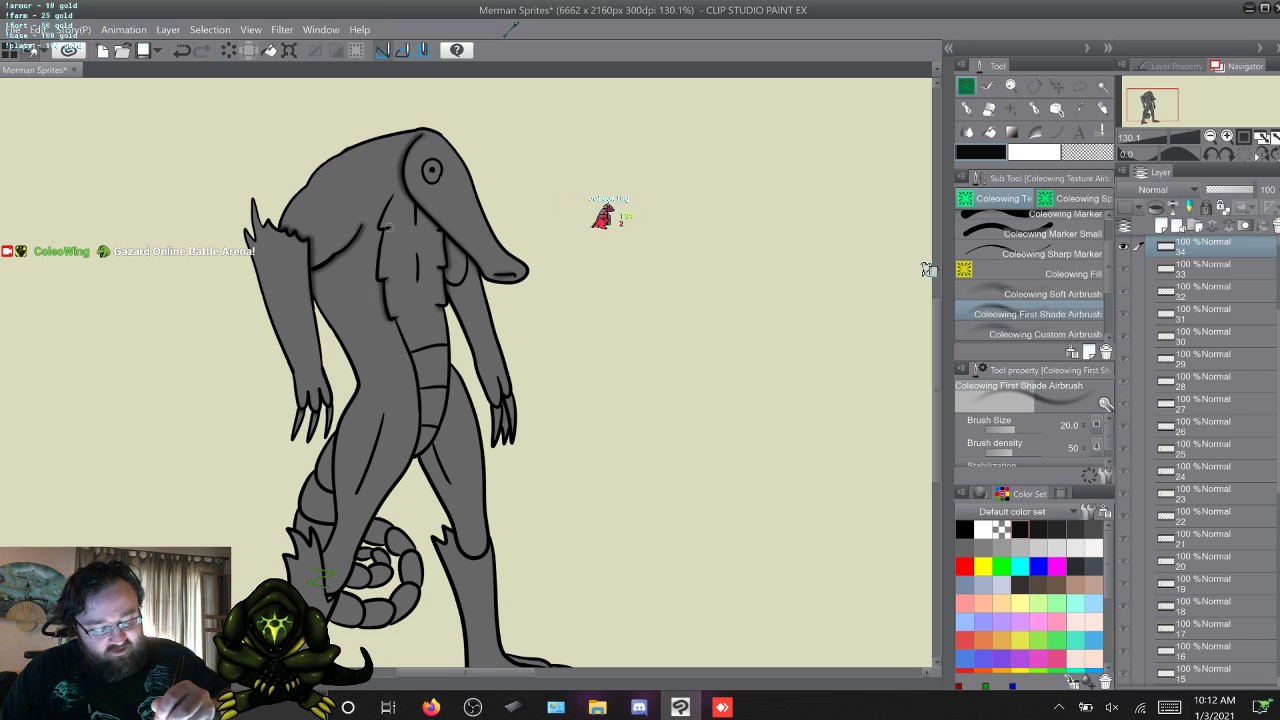
# Compare the shading on frames 33 and 34 by flipping back and forth between them.
pyautogui.press('s')
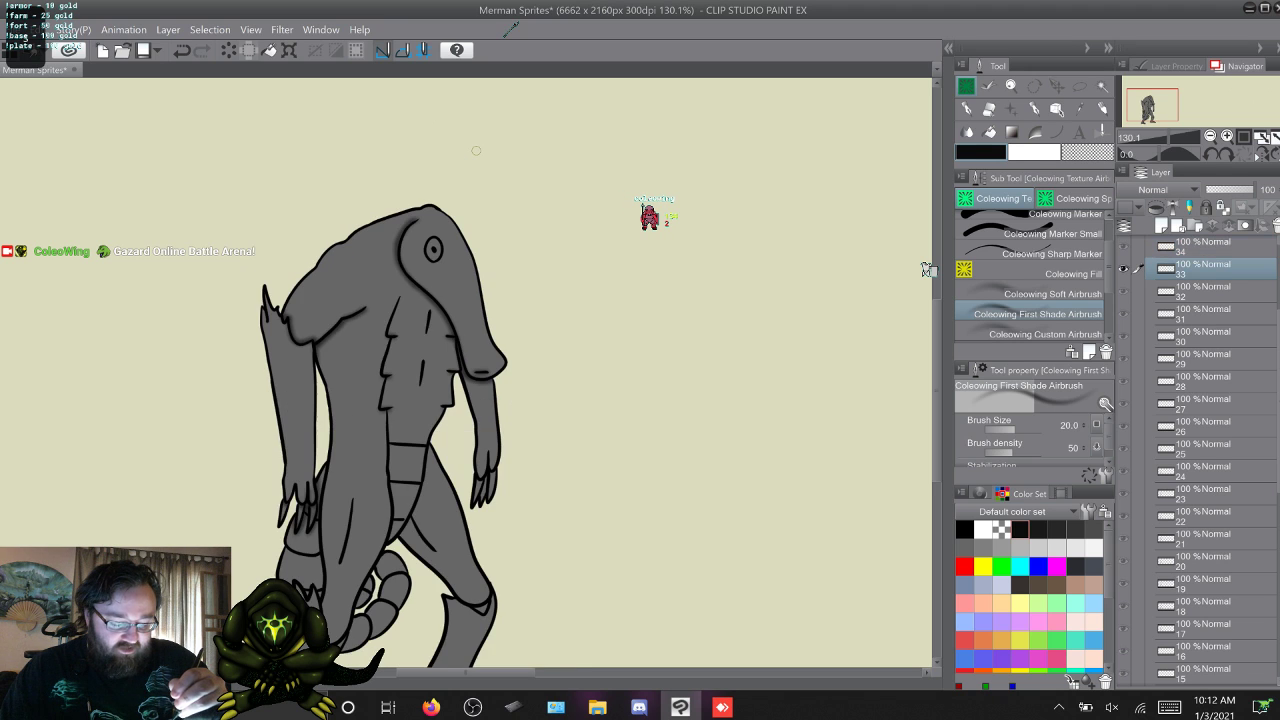
pyautogui.press('w')
pyautogui.press('s')
pyautogui.press('w')
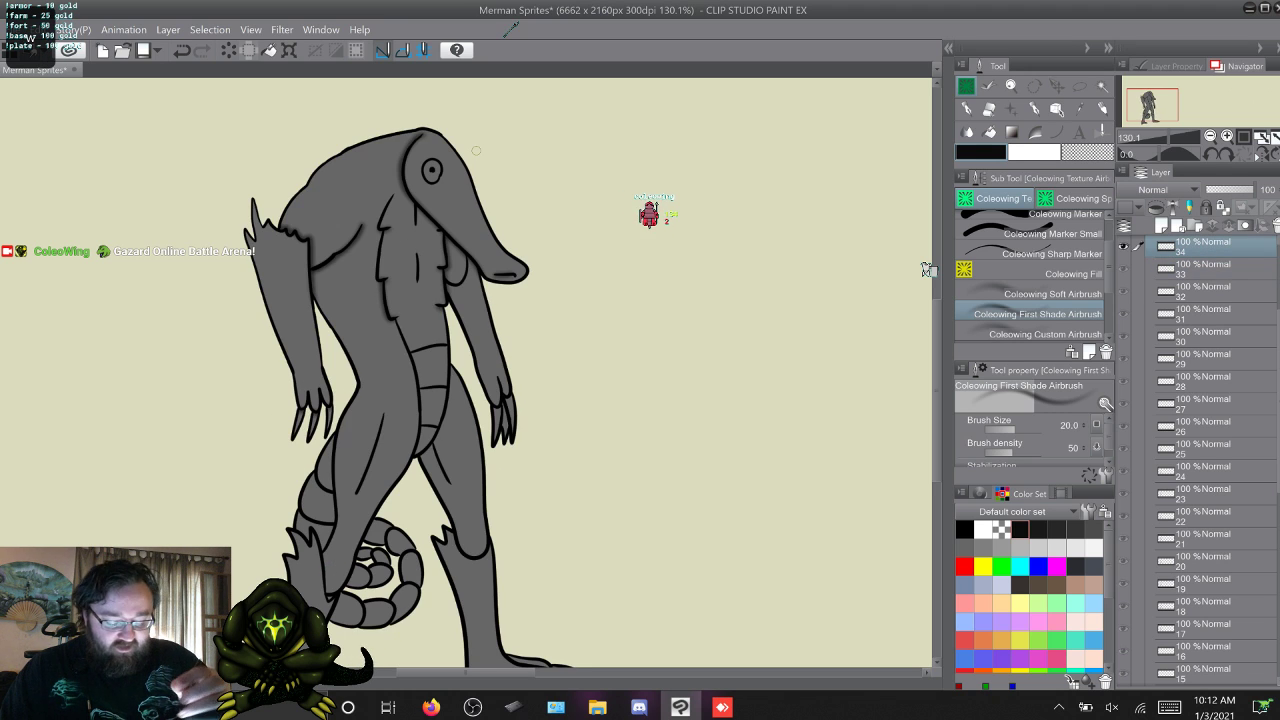
pyautogui.press('s')
pyautogui.press('w')
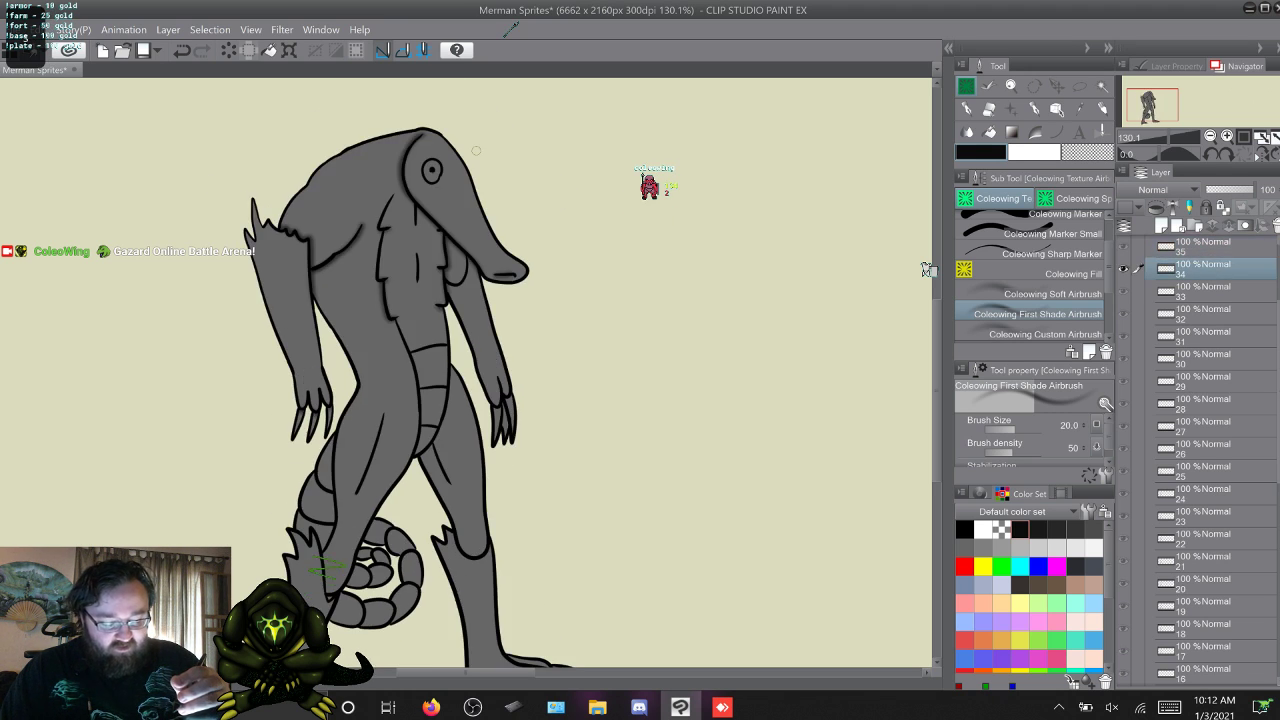
# Airbrush shading beneath the head and along the chest on frame 35, comparing it with frame 1.
pyautogui.press('w')
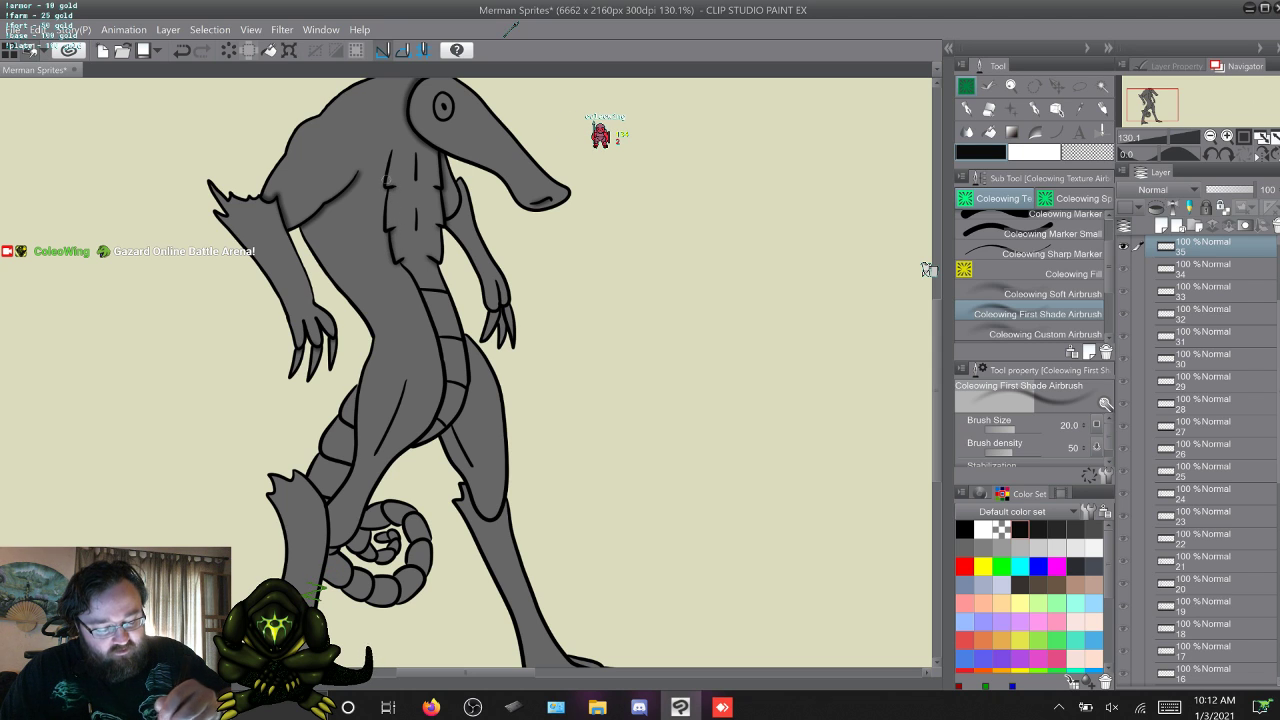
pyautogui.press('Left')
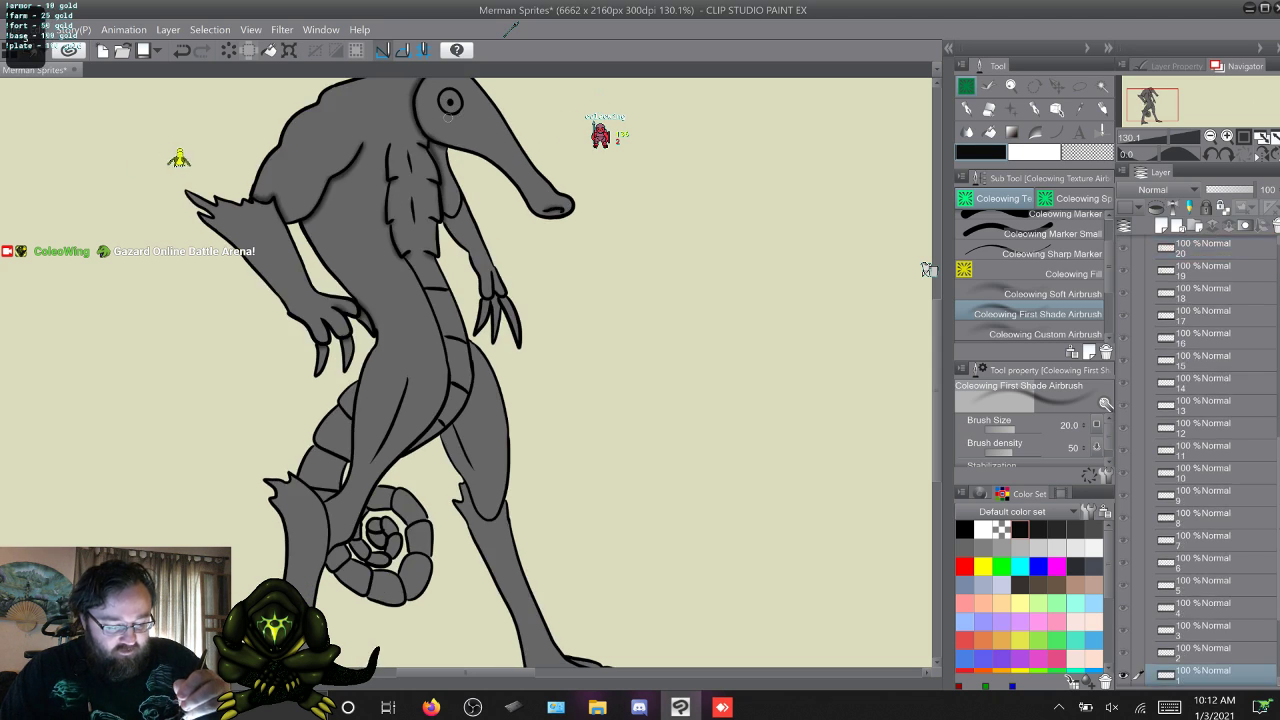
pyautogui.press('Right')
pyautogui.press('Left')
pyautogui.press('Right')
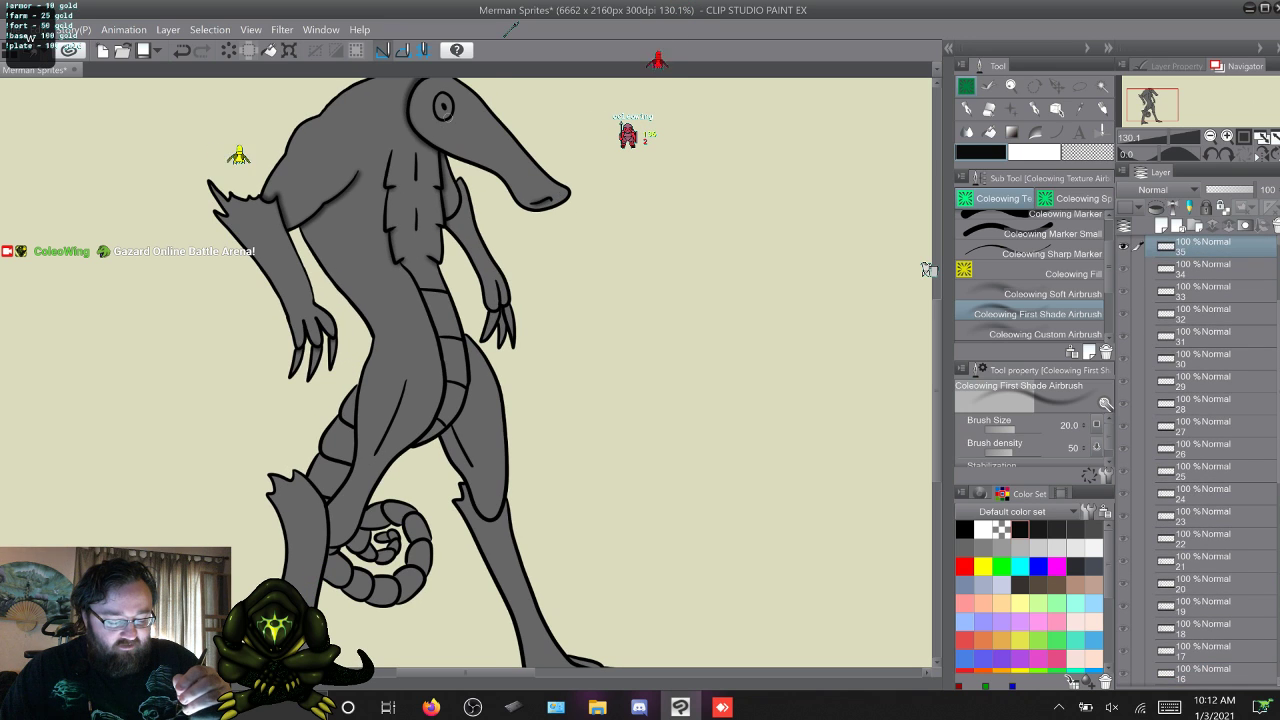
# Return to frame 1 and airbrush shading on the hands and claws through frame 4.
pyautogui.press('Left')
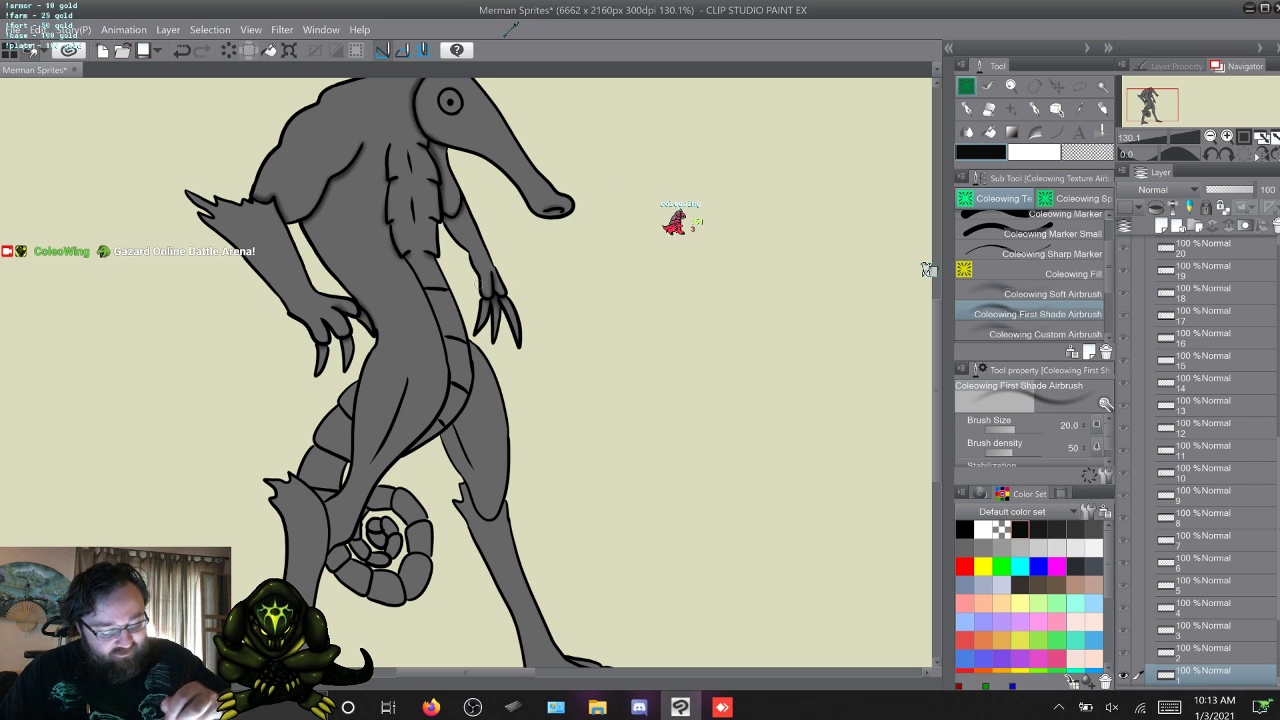
pyautogui.press('w')
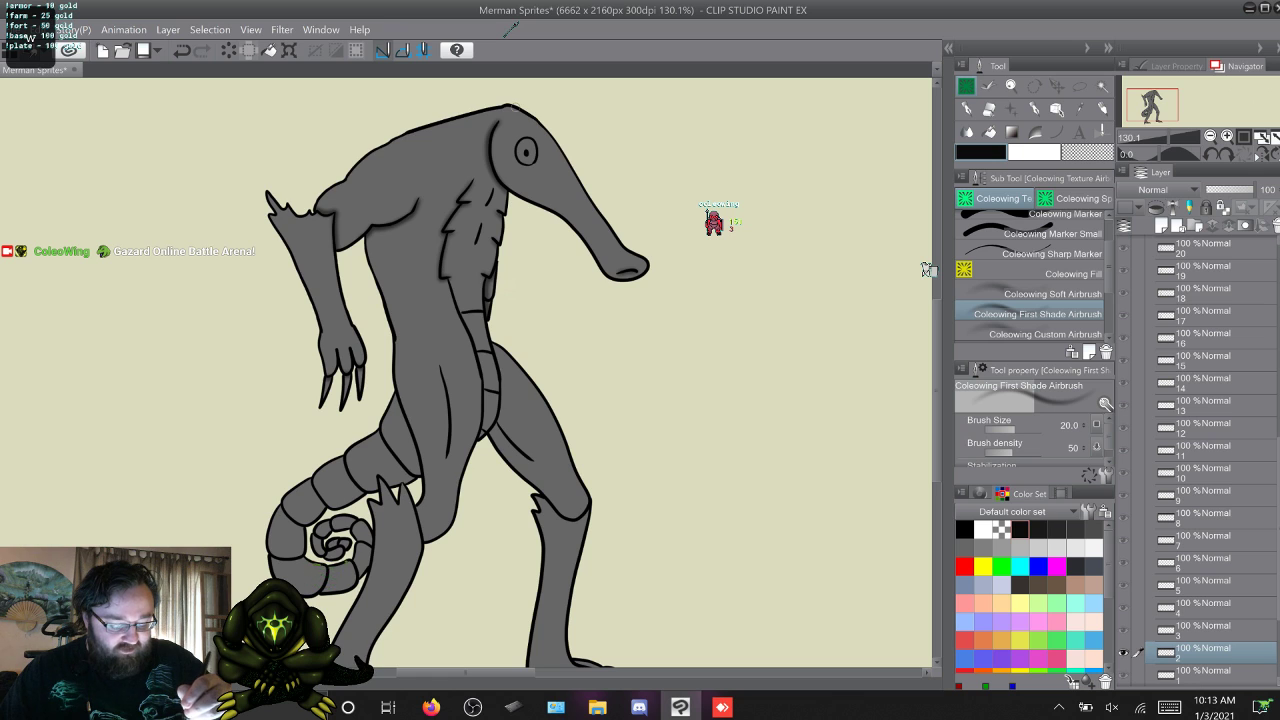
pyautogui.press('w')
pyautogui.press('s')
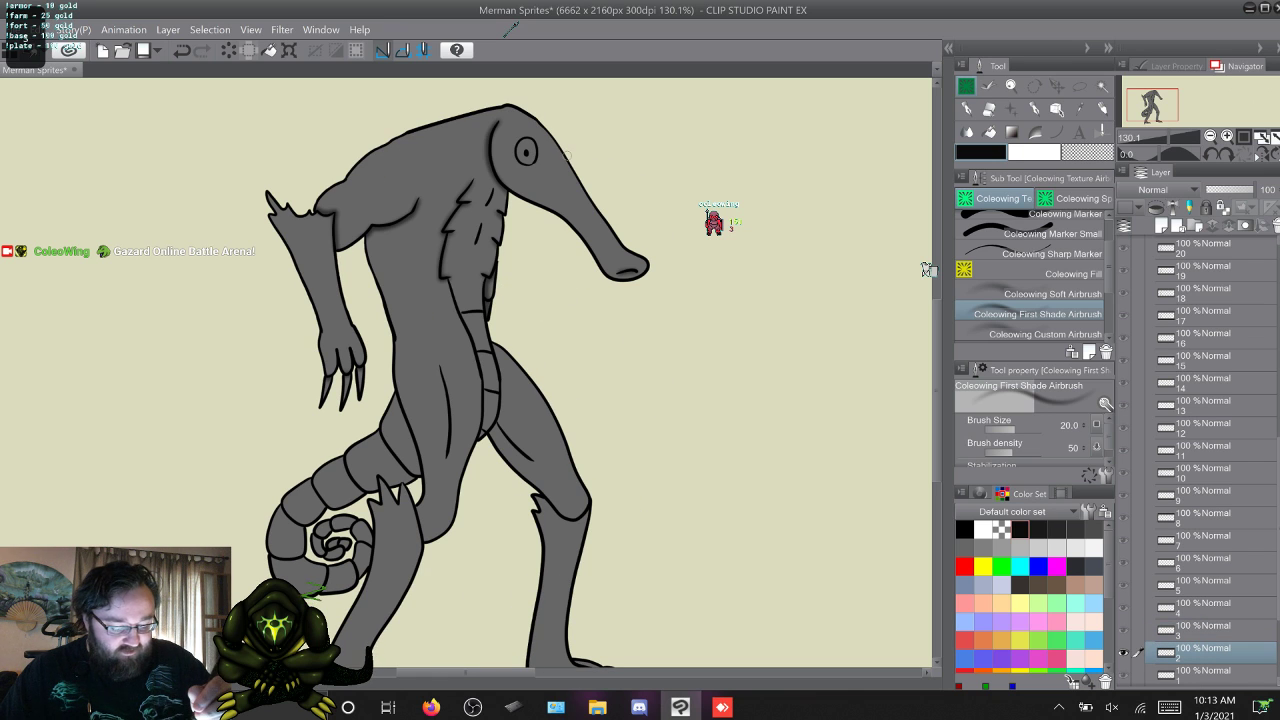
pyautogui.press('w')
pyautogui.press('w')
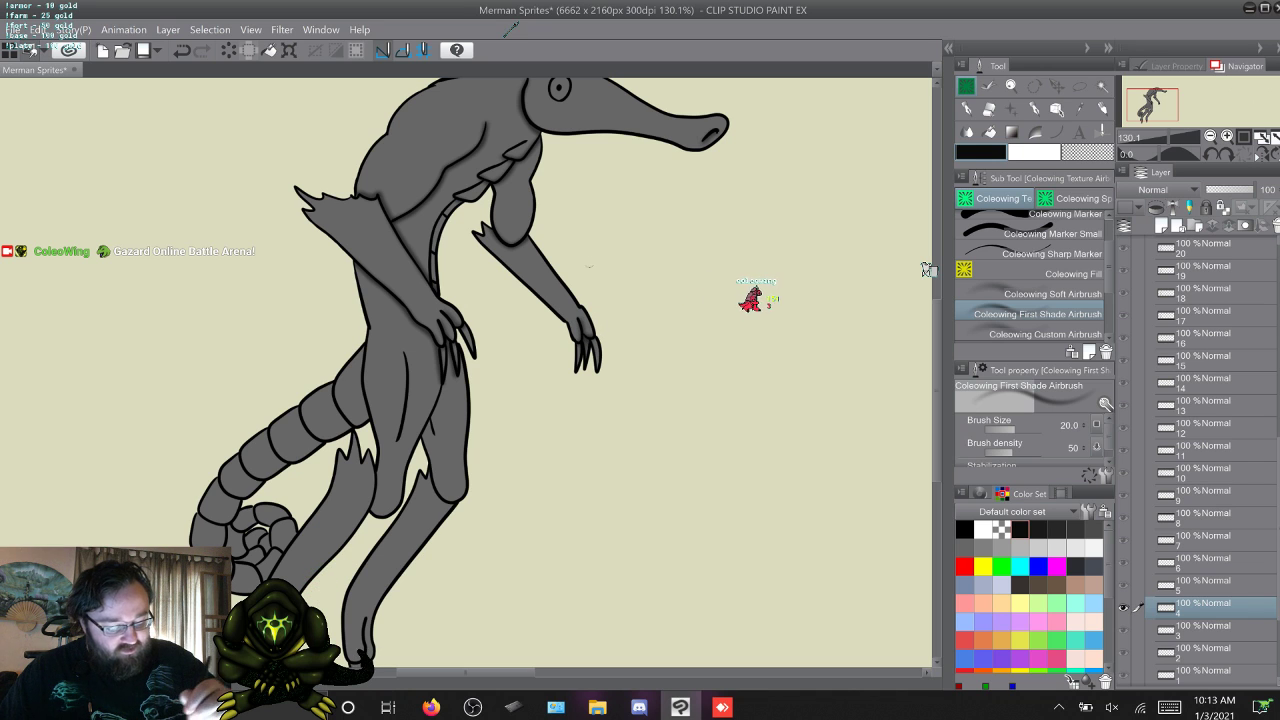
# Continue the airbrush shading of the hands and claws on frames 5 to 9.
pyautogui.press('w')
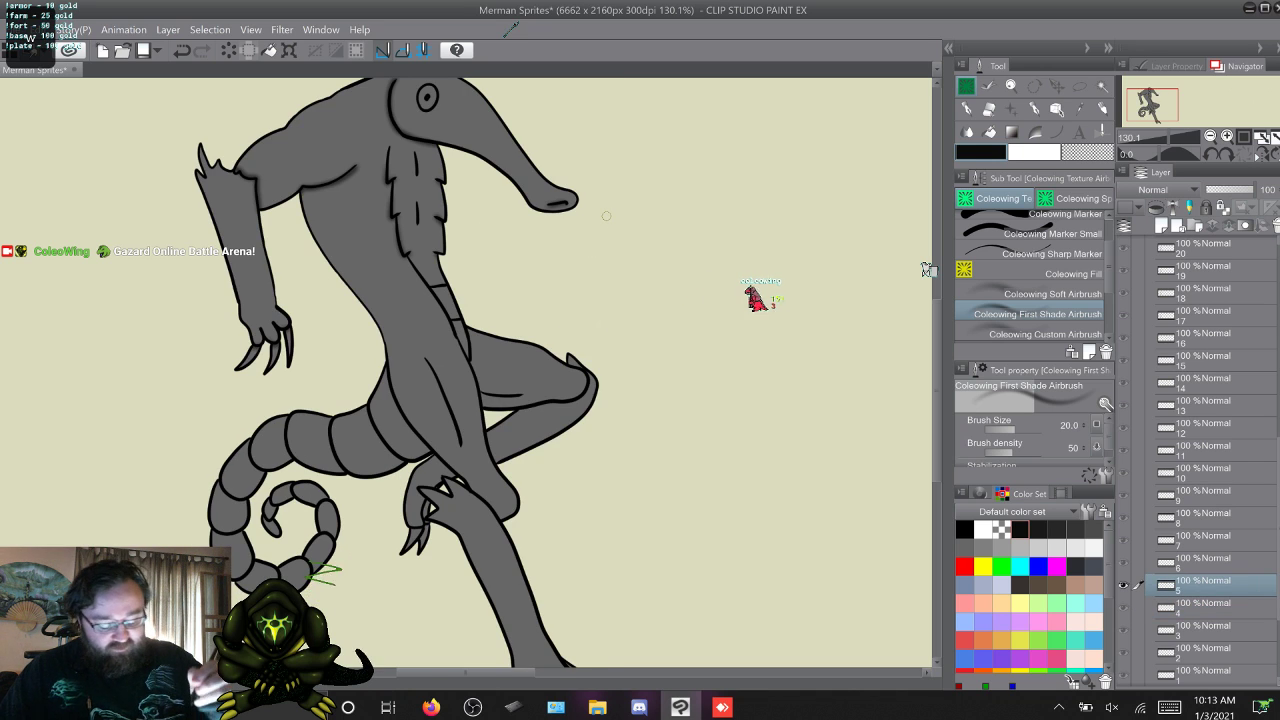
pyautogui.press('w')
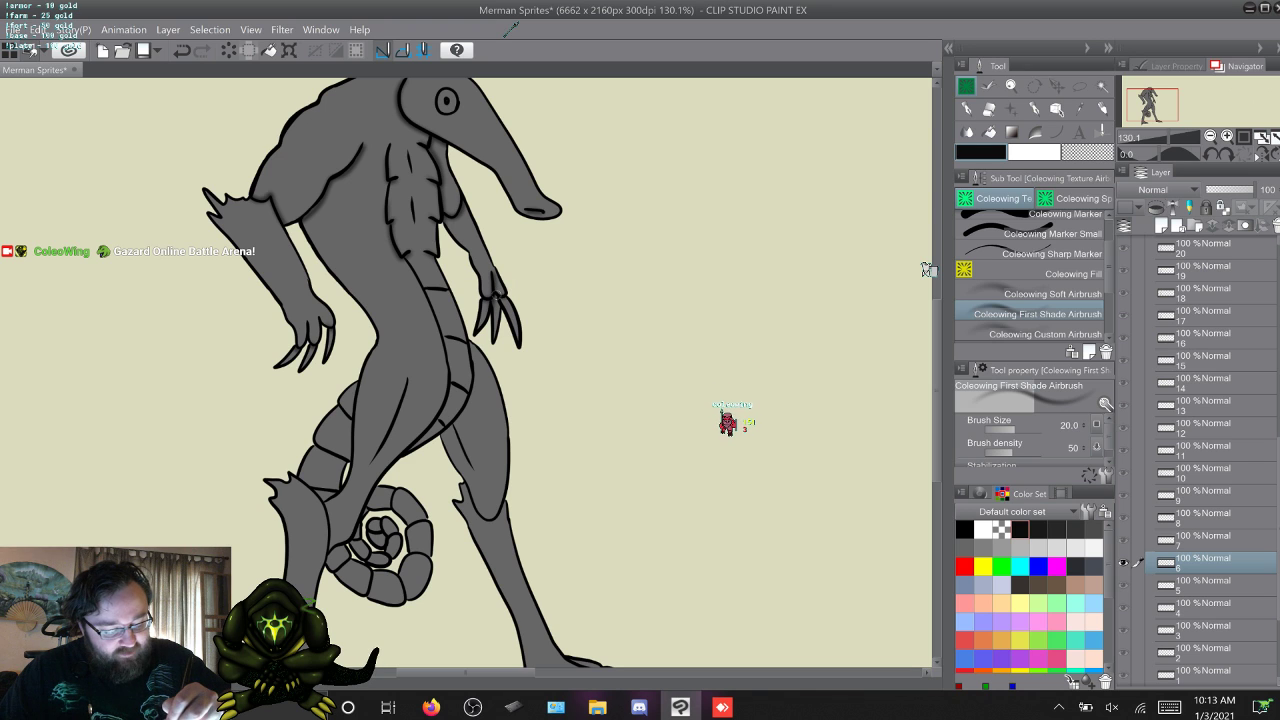
pyautogui.press('w')
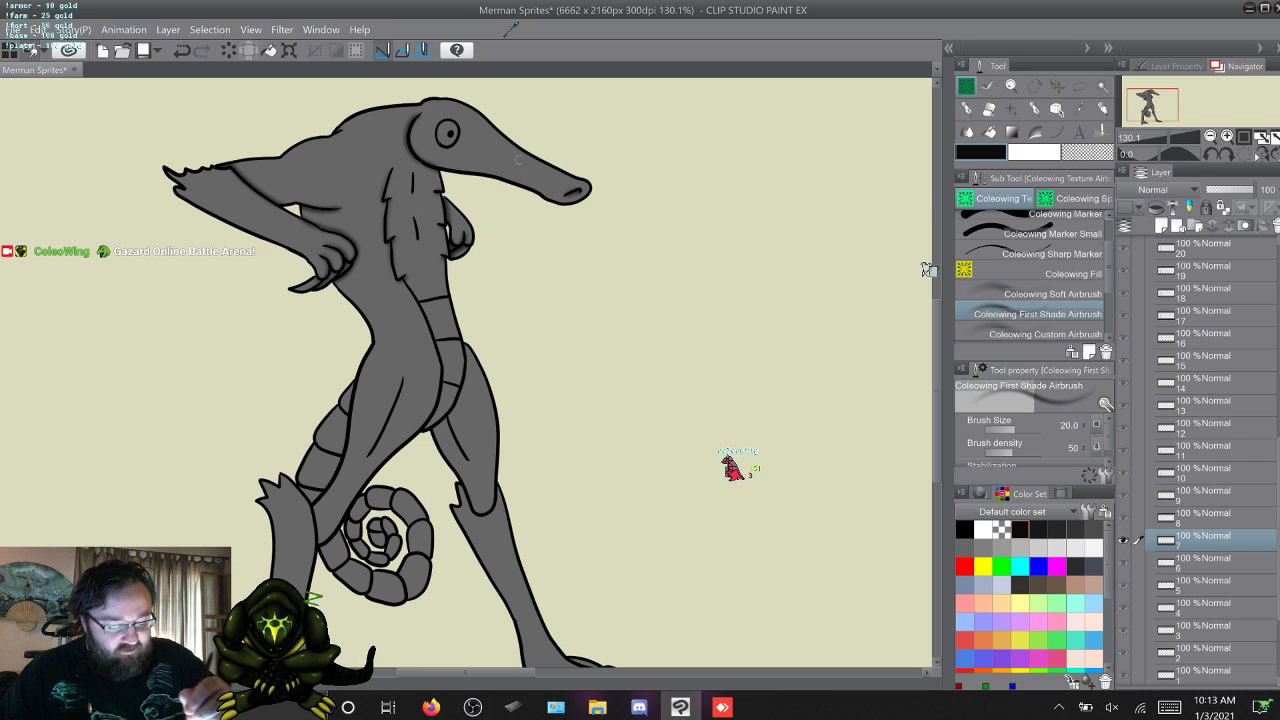
pyautogui.press('w')
pyautogui.press('w')
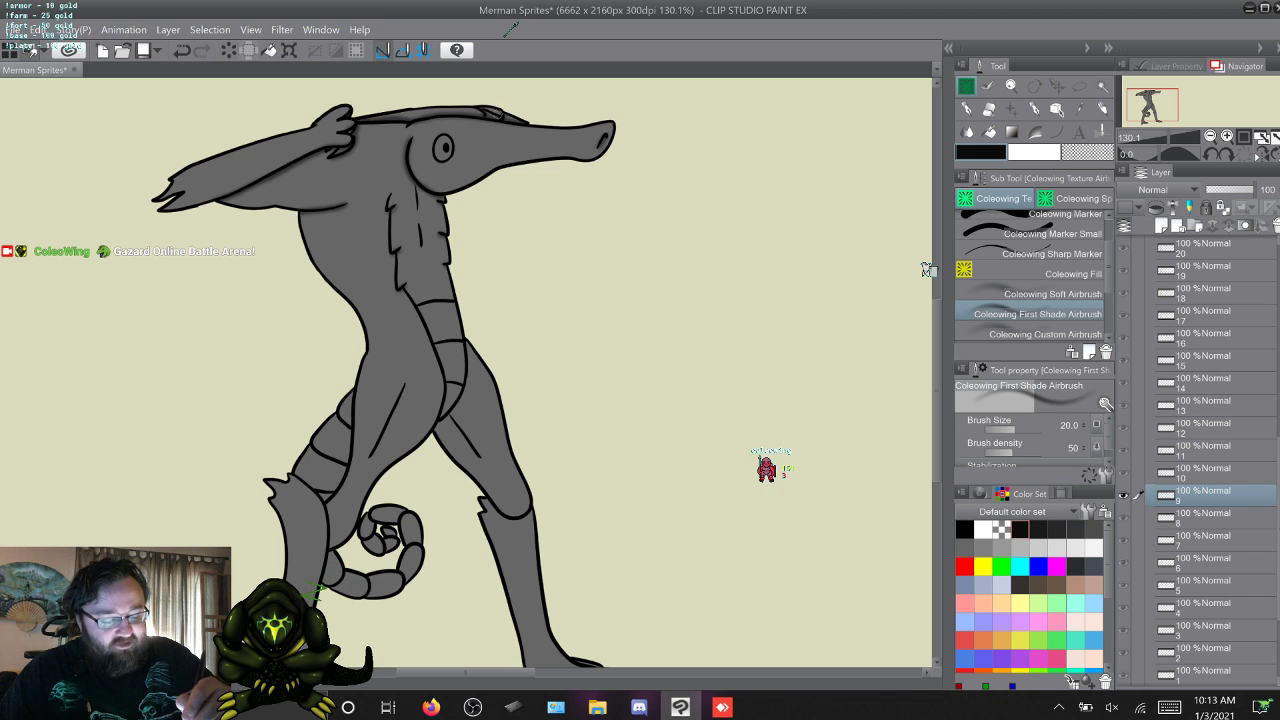
# Skip past frames 10 and 11 and airbrush the hand shading on frames 12 and 13.
pyautogui.press('w')
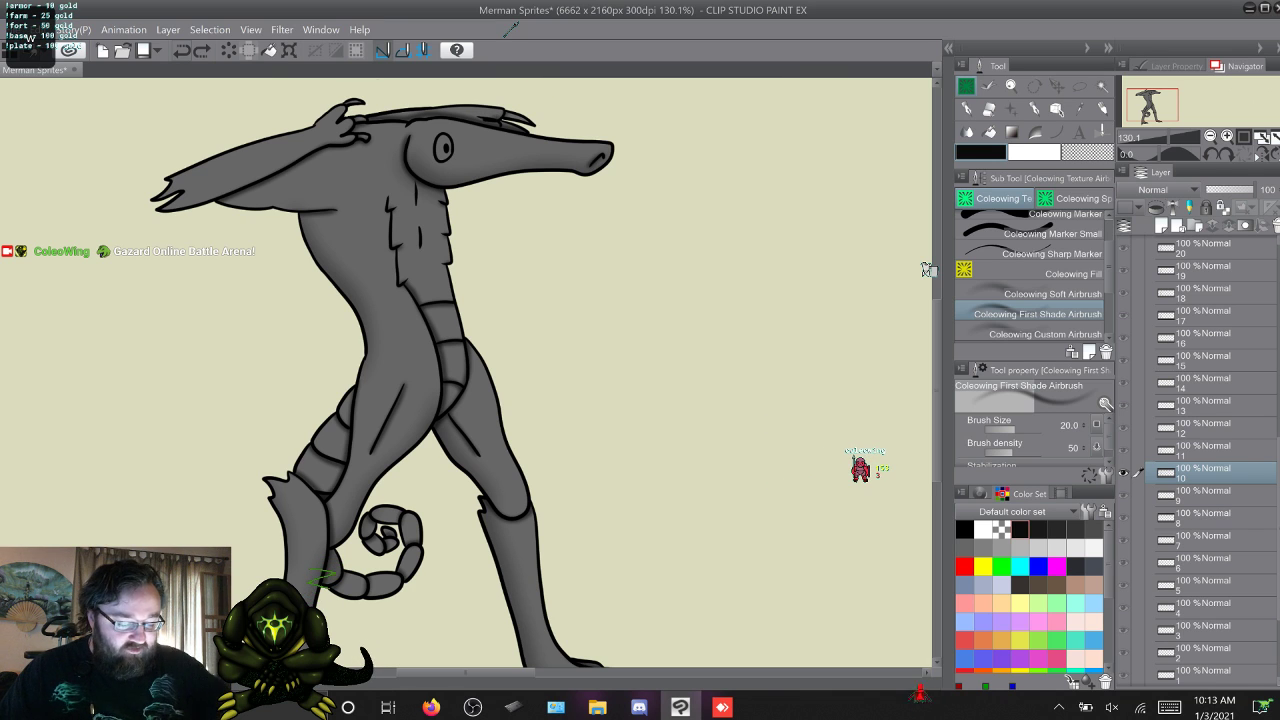
pyautogui.press('w')
pyautogui.press('w')
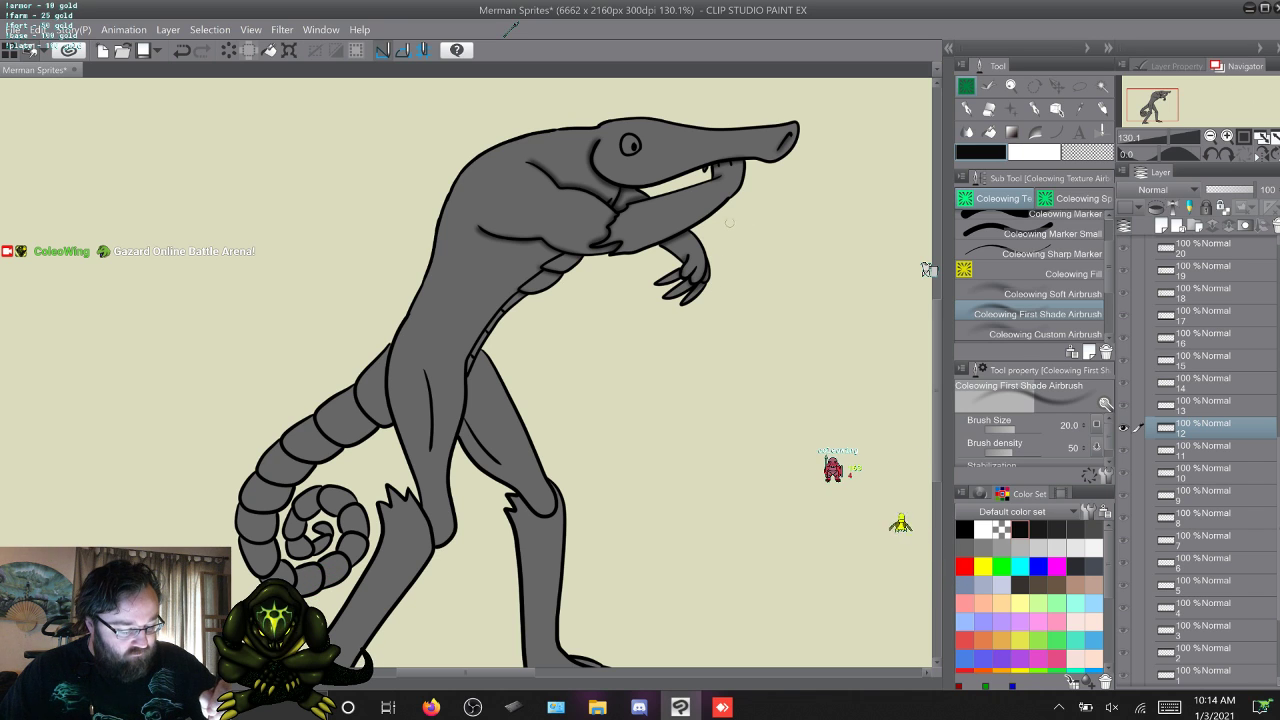
pyautogui.hotkey('alt', ']')
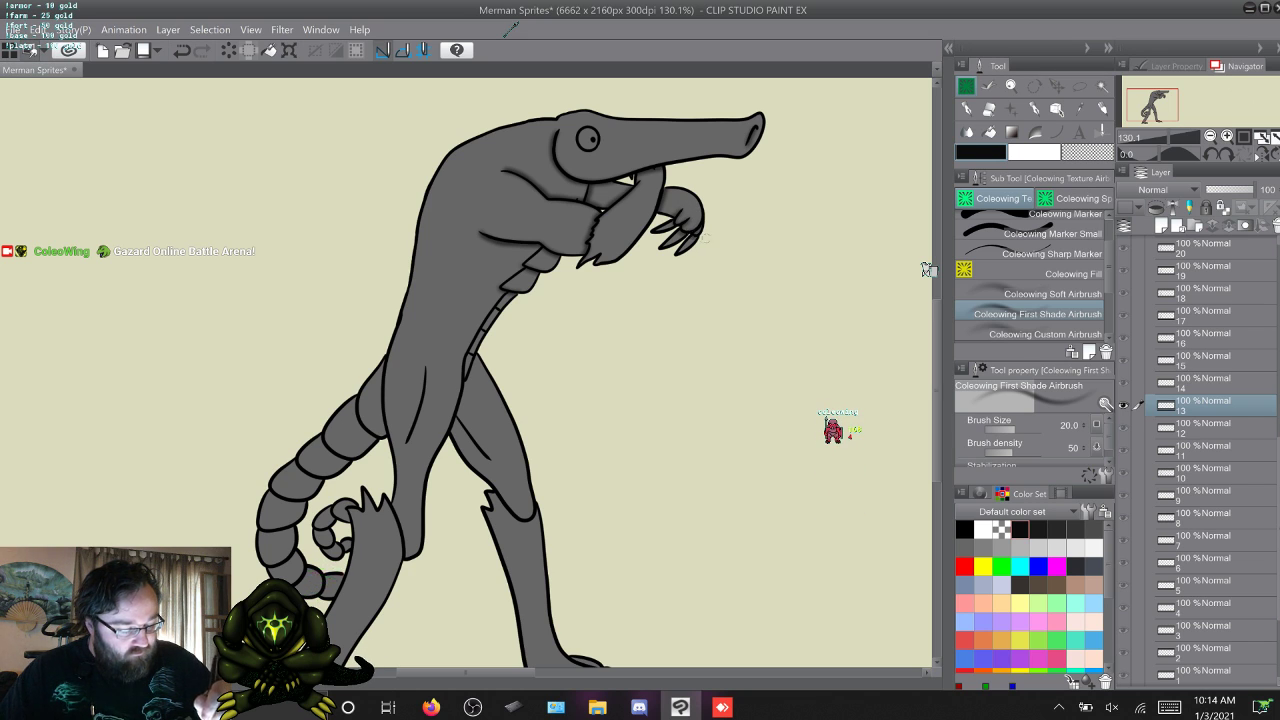
# Compare frame 14 with its neighbour by flipping between them, and airbrush shading on the hands of frames 15 and 16.
pyautogui.press('w')
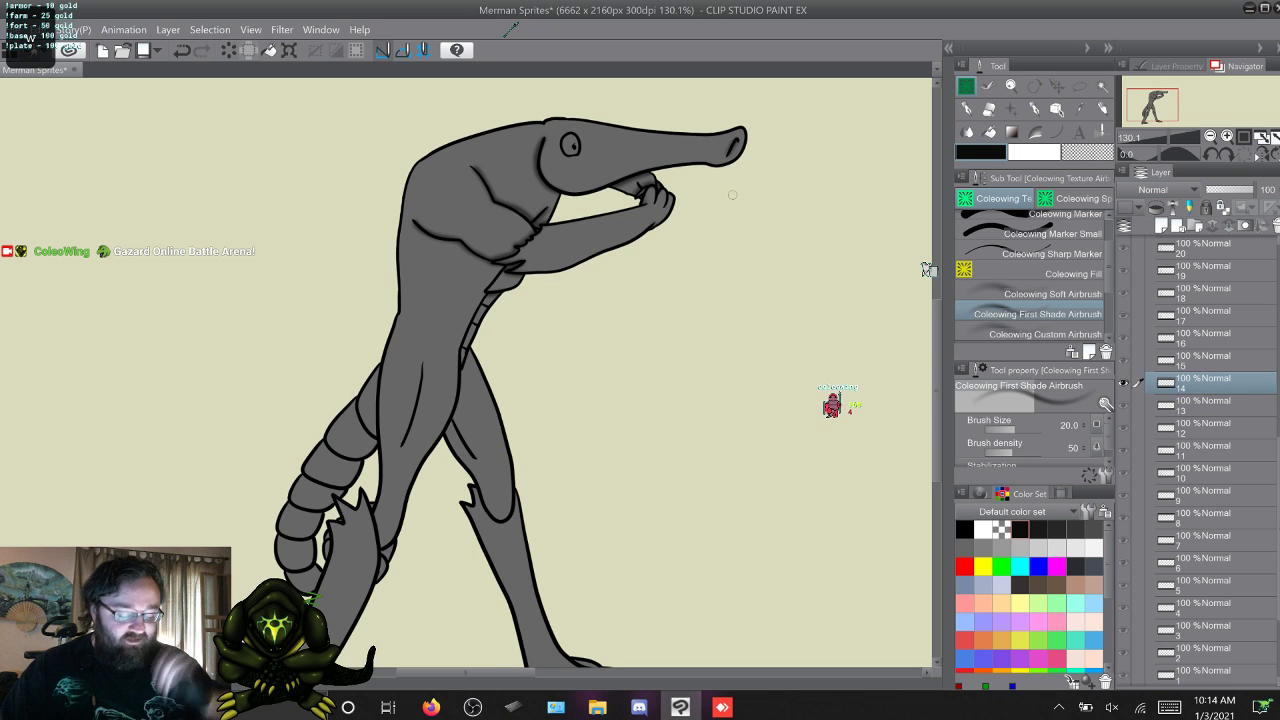
pyautogui.press('w')
pyautogui.press('q')
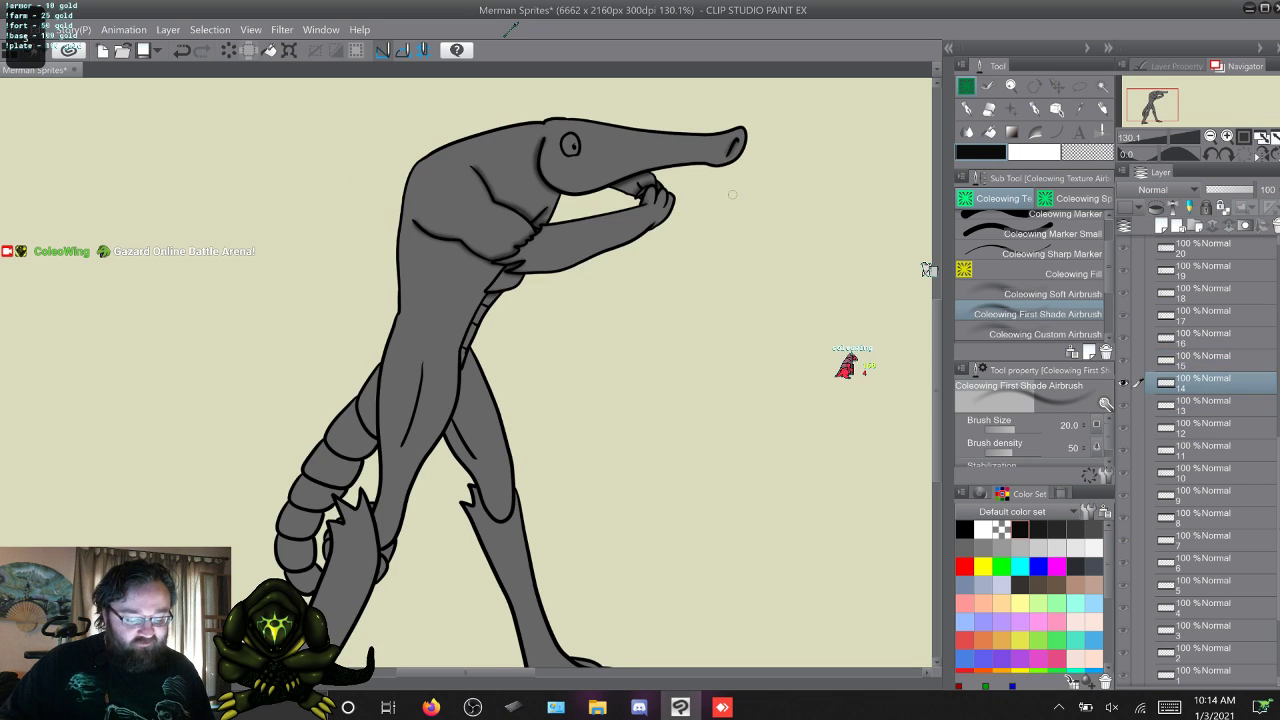
pyautogui.press('w')
pyautogui.press('q')
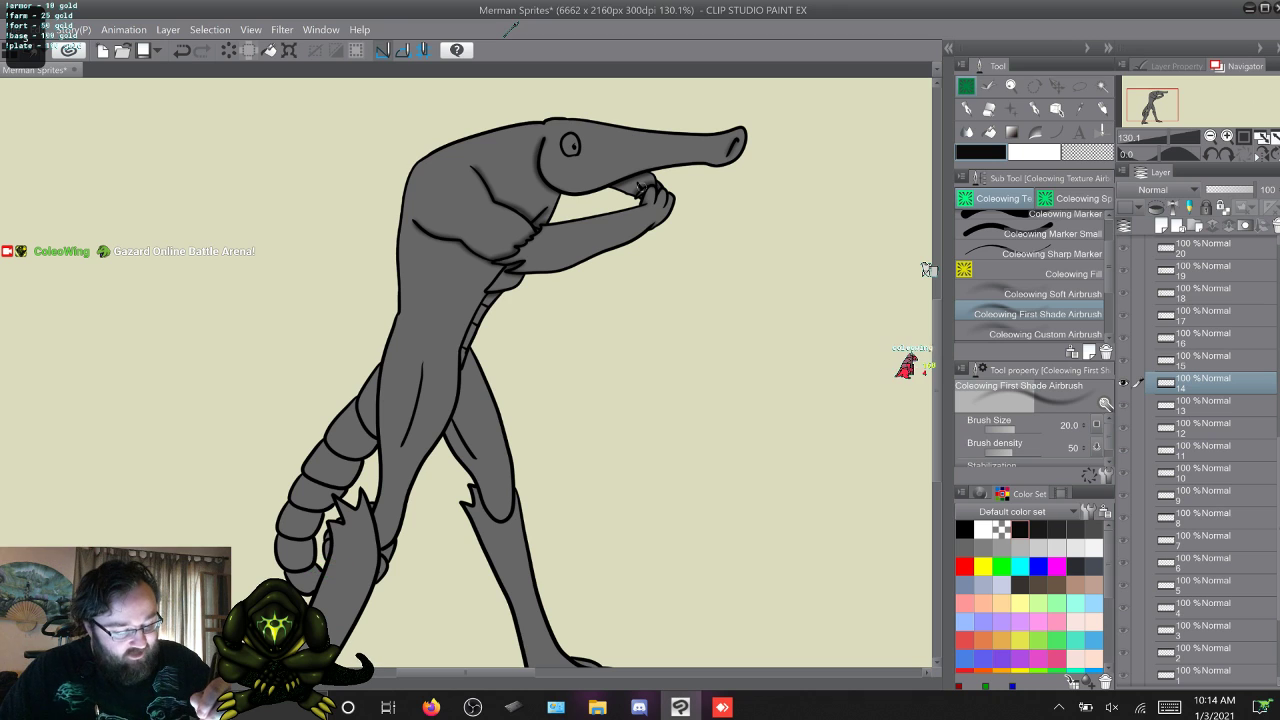
pyautogui.press('w')
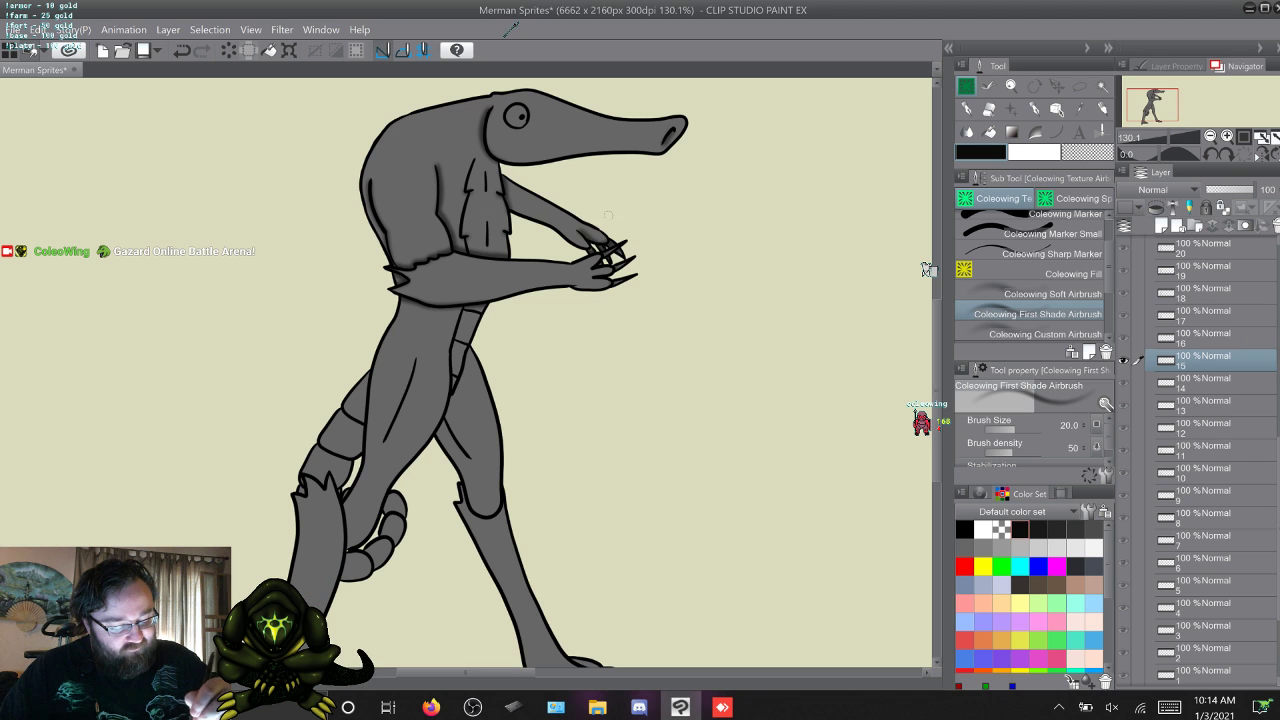
pyautogui.press('w')
pyautogui.press('q')
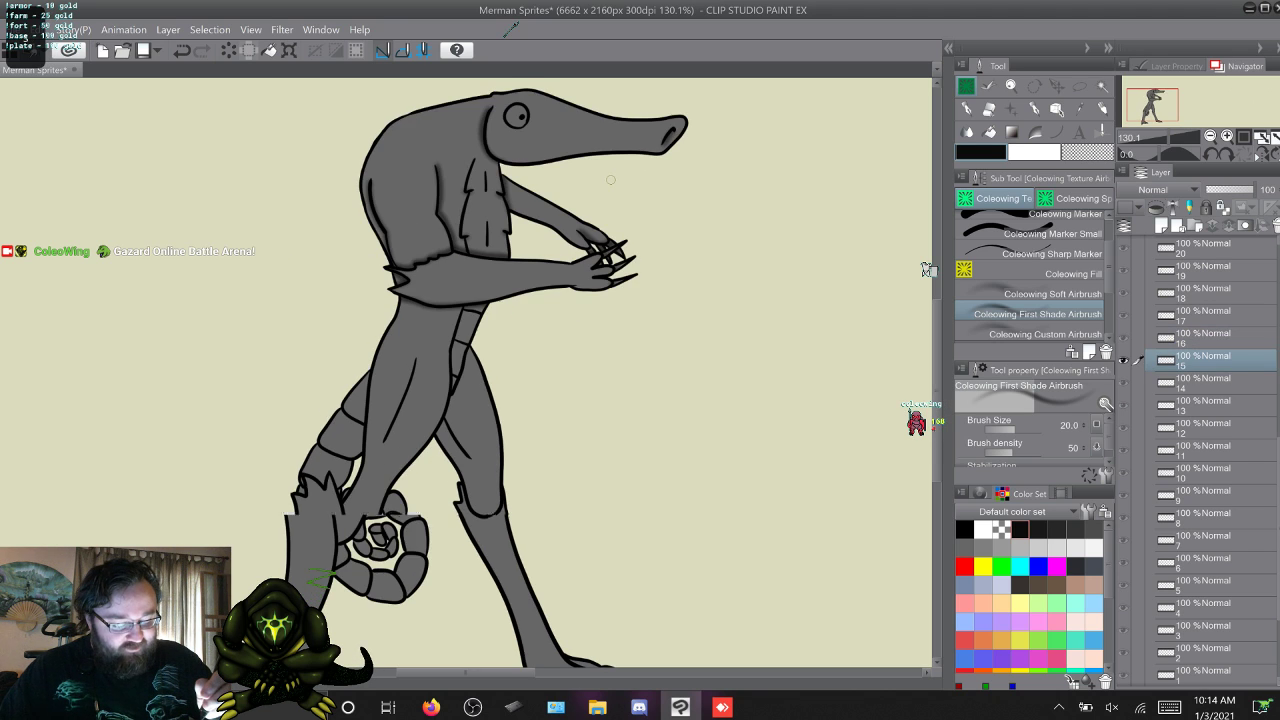
pyautogui.press('w')
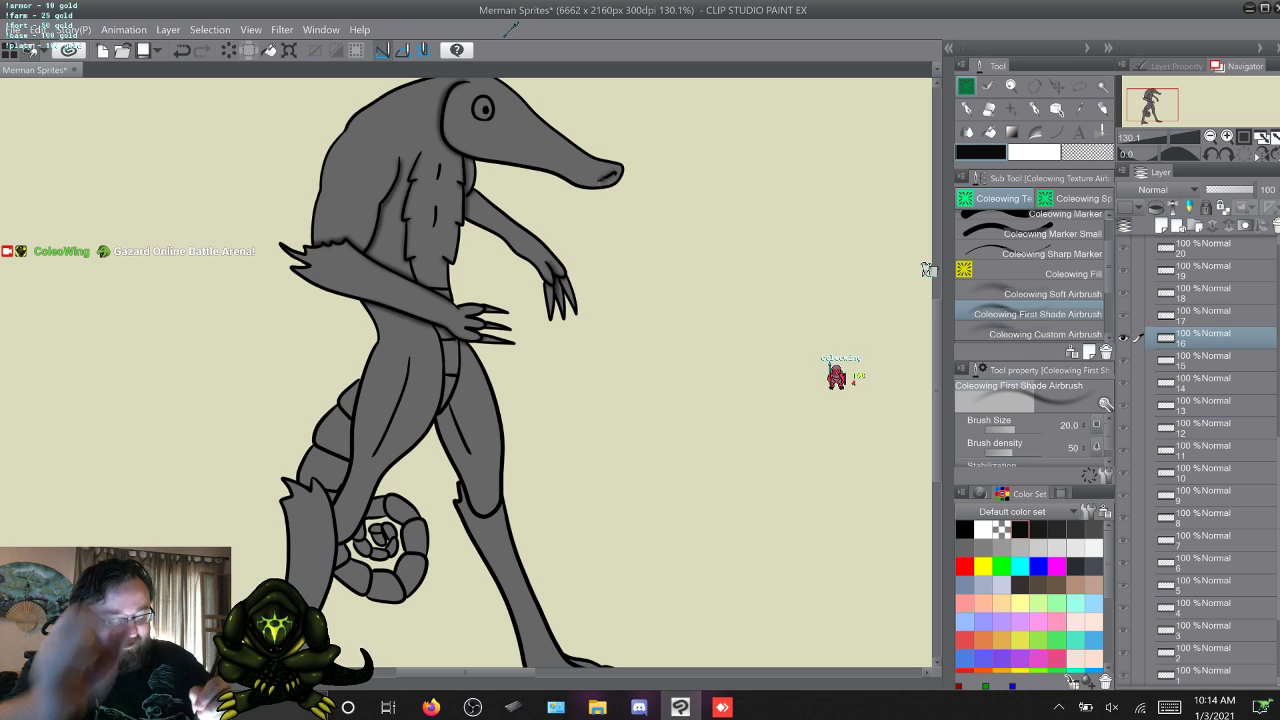
pyautogui.press('w')
pyautogui.press('s')
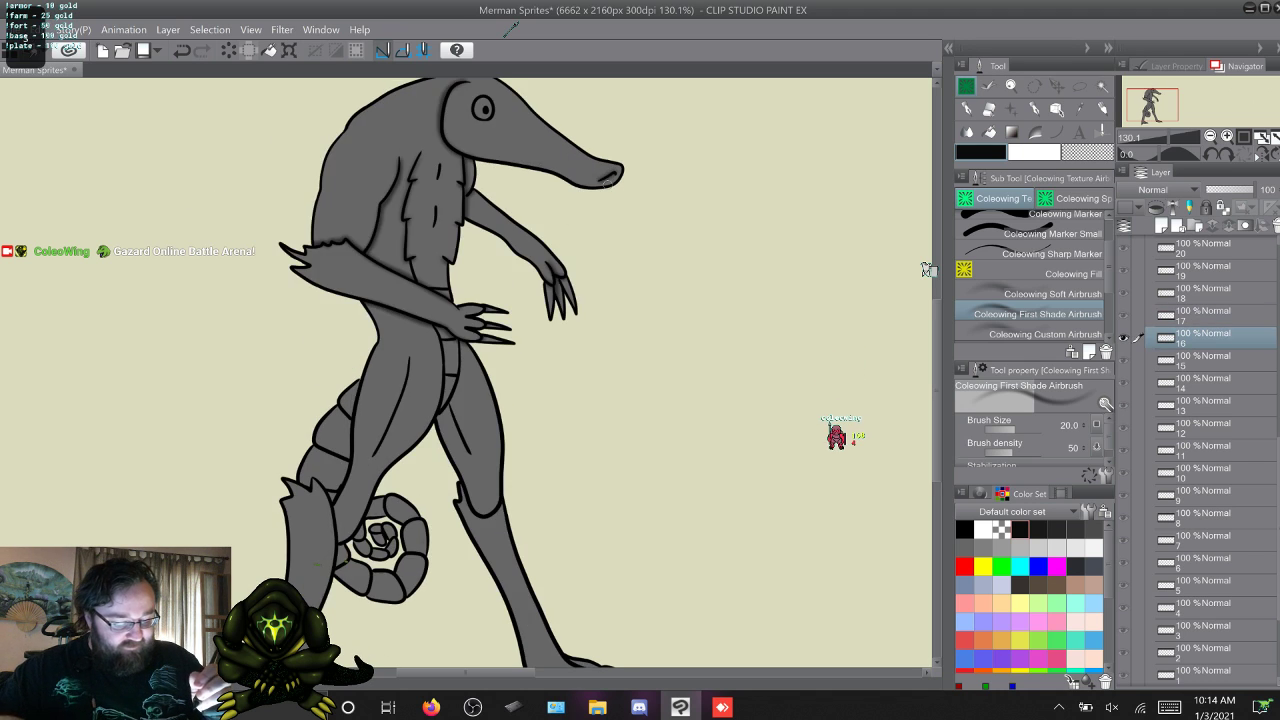
# Skip ahead past frame 26 and airbrush shading on the hands of frame 27.
pyautogui.press('w')
pyautogui.press('w')
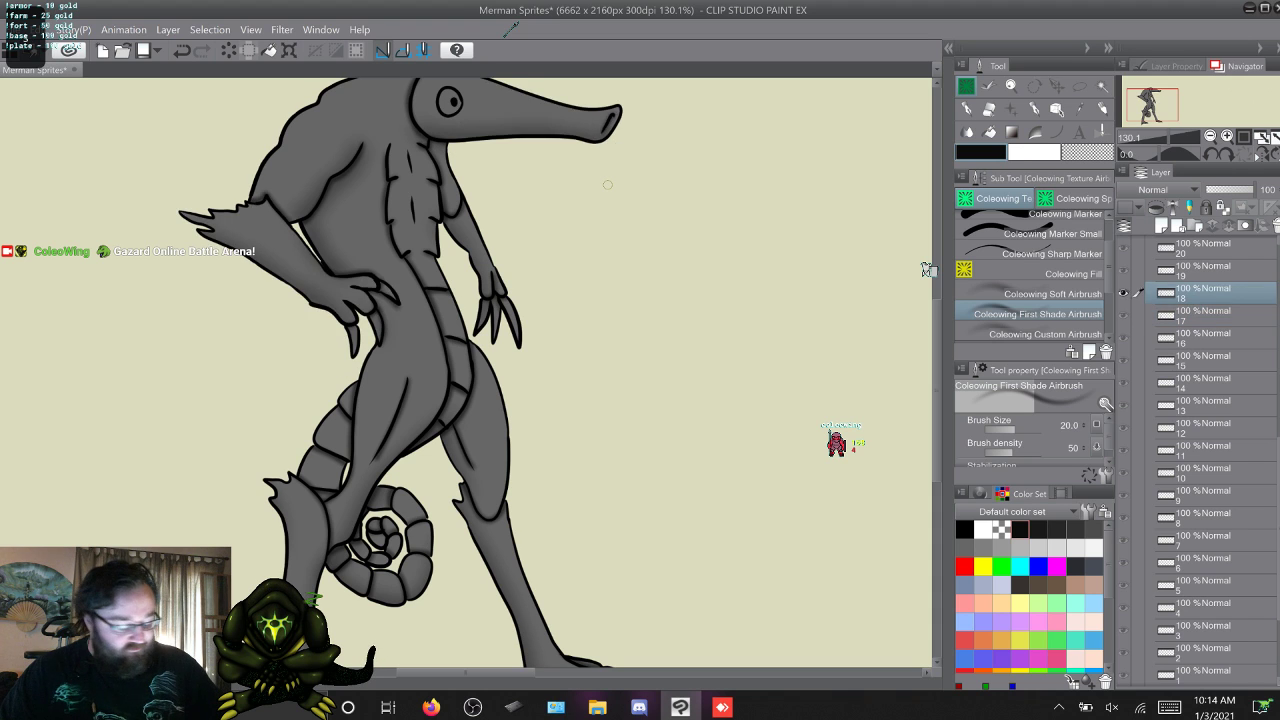
pyautogui.press('s')
pyautogui.press('w')
pyautogui.press('w')
pyautogui.press('w')
pyautogui.press('w')
pyautogui.press('w')
pyautogui.press('w')
pyautogui.press('w')
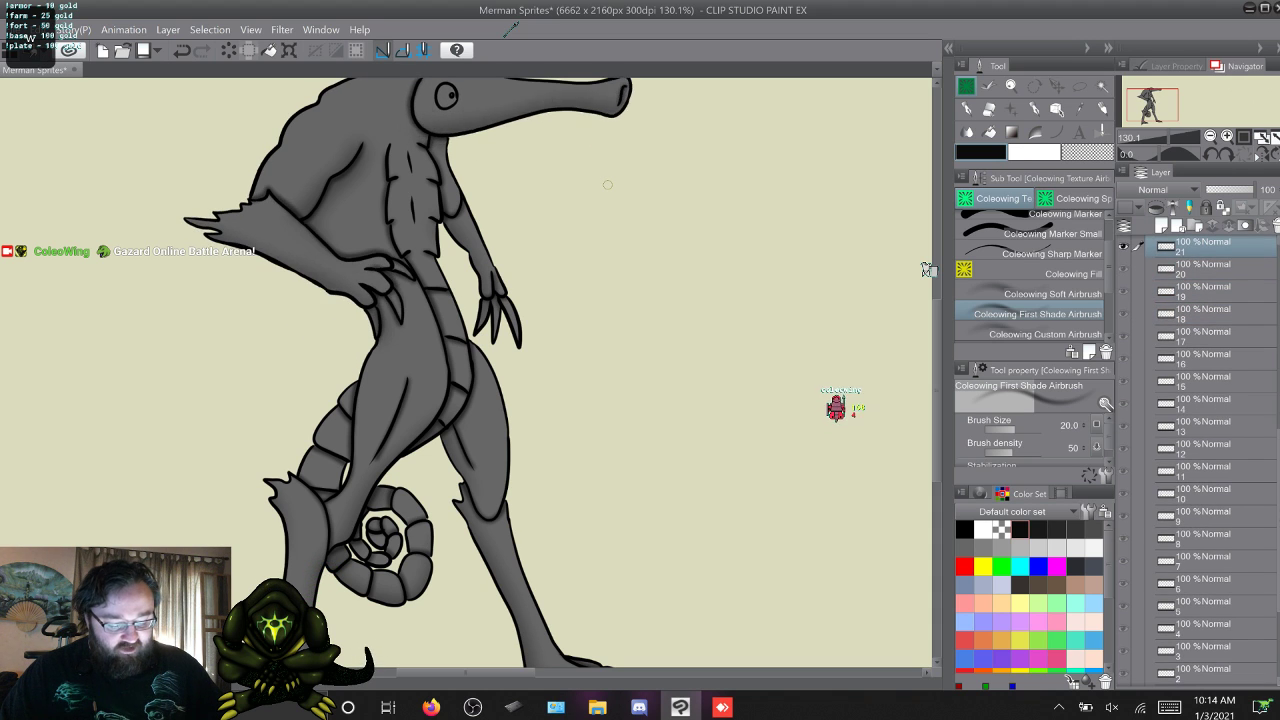
pyautogui.press('w')
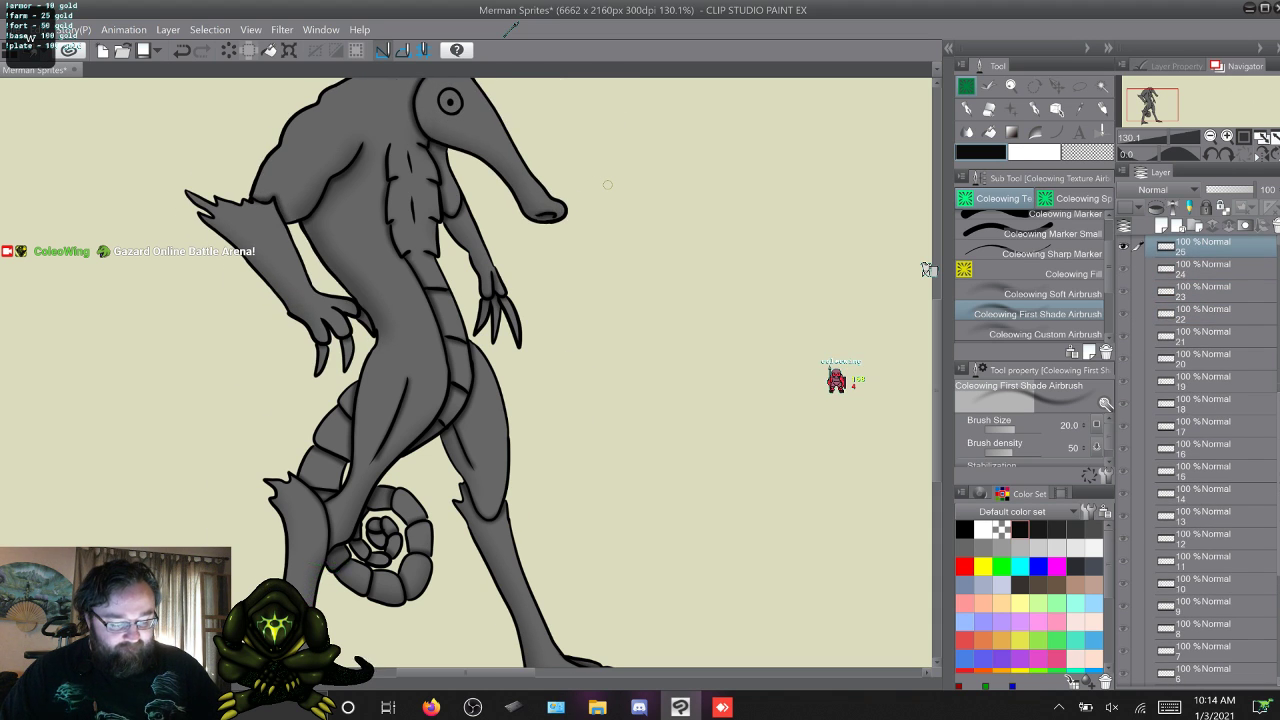
pyautogui.press('w')
pyautogui.press('w')
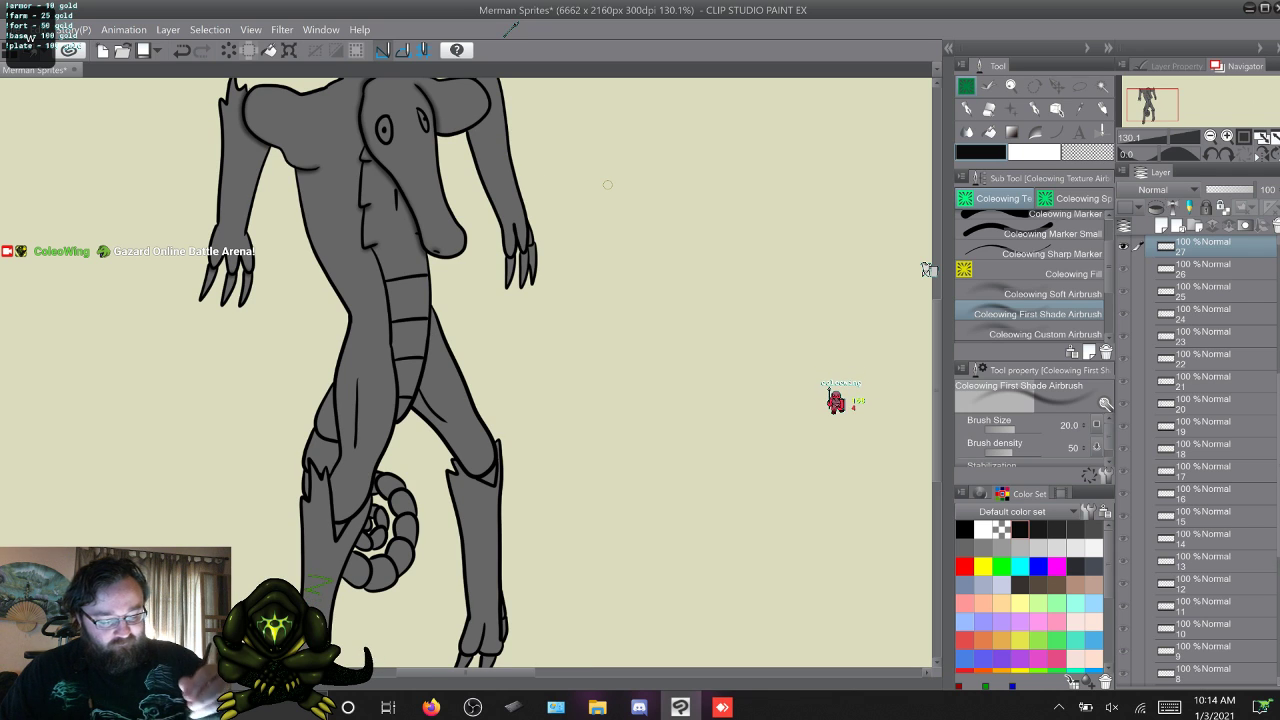
pyautogui.moveTo(937, 390); pyautogui.dragTo(937, 363)
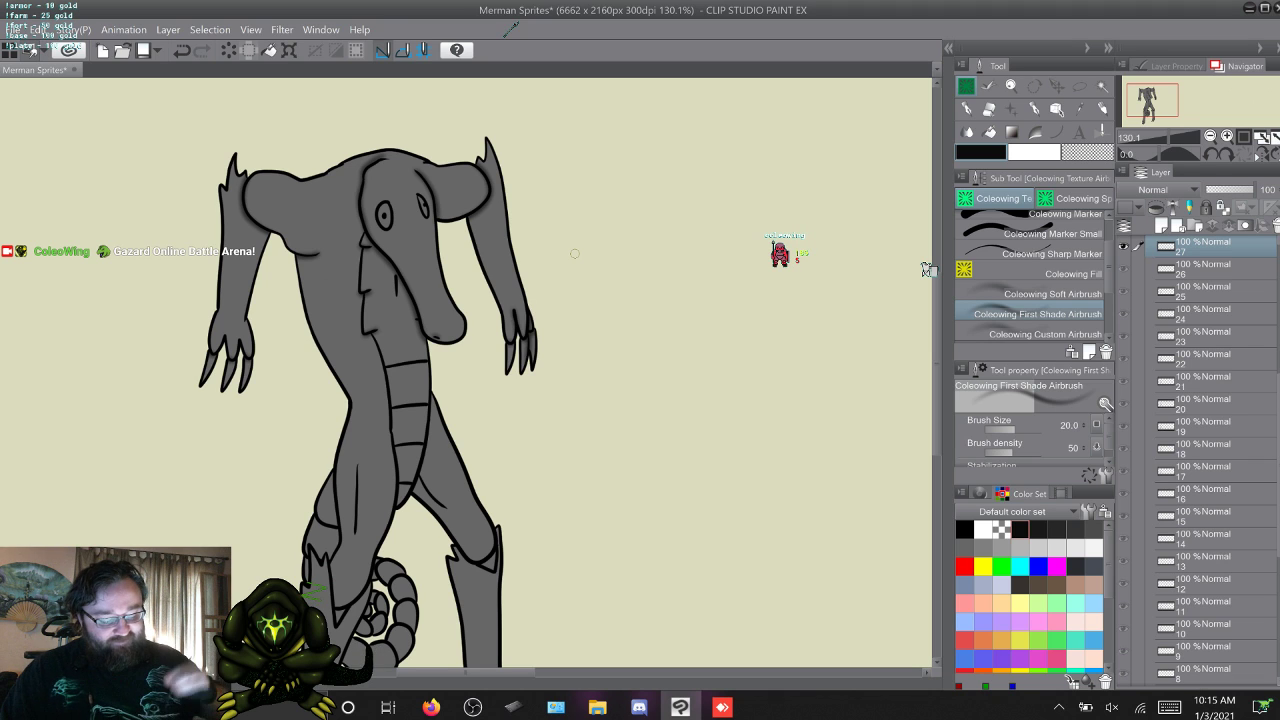
# Airbrush shading on the raised hands and claws of frame 28 and the lowered hands of frame 29.
pyautogui.press('w')
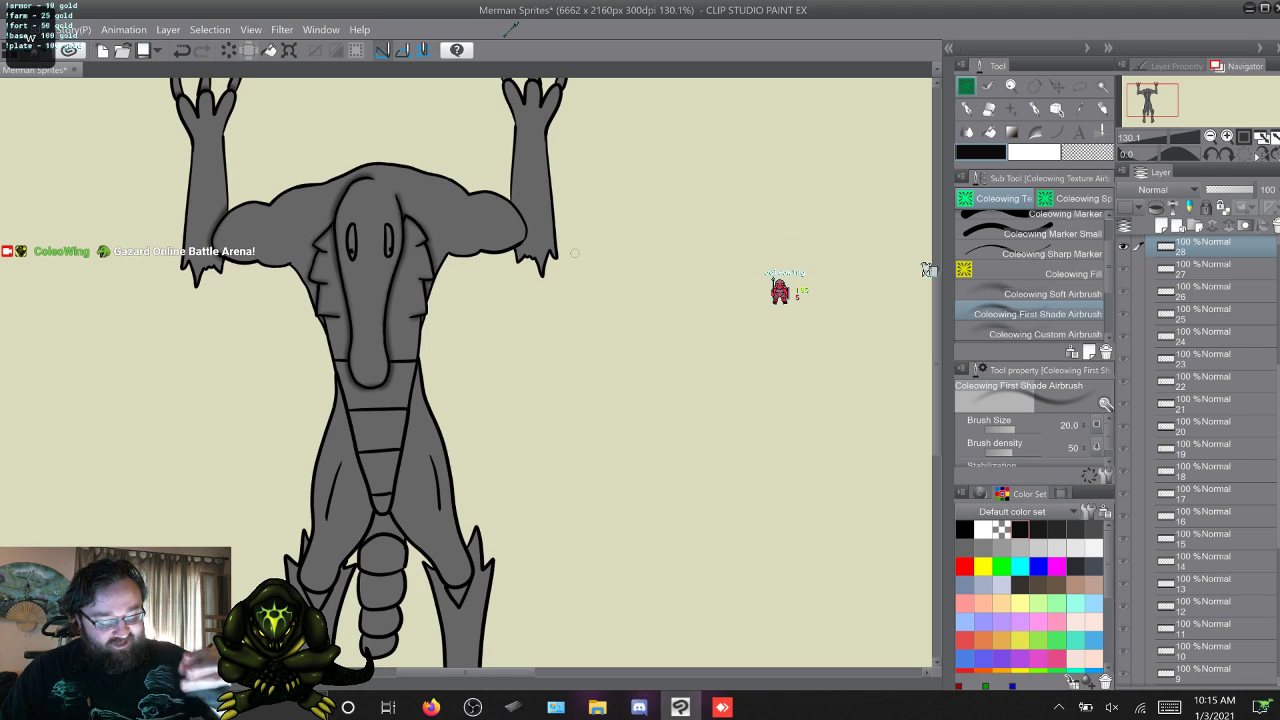
pyautogui.scroll(3, 929, 270)
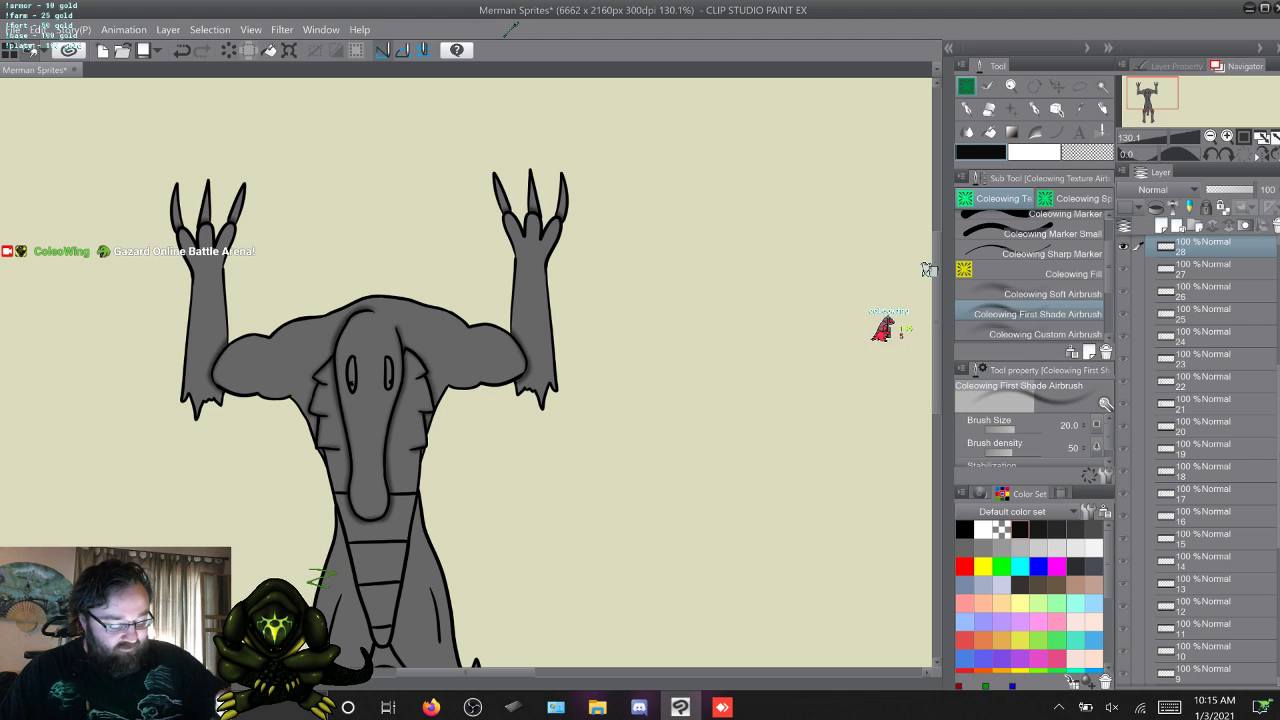
pyautogui.scroll(-15, 929, 270)
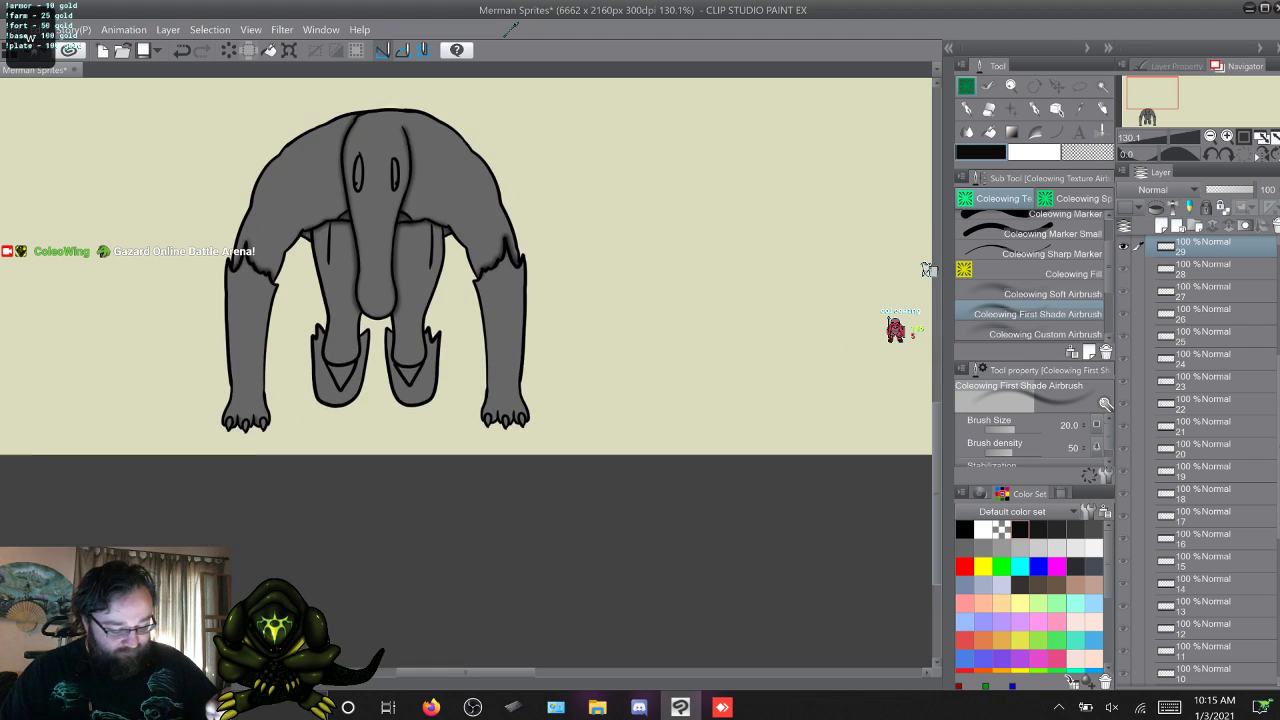
pyautogui.scroll(-1, 927, 270)
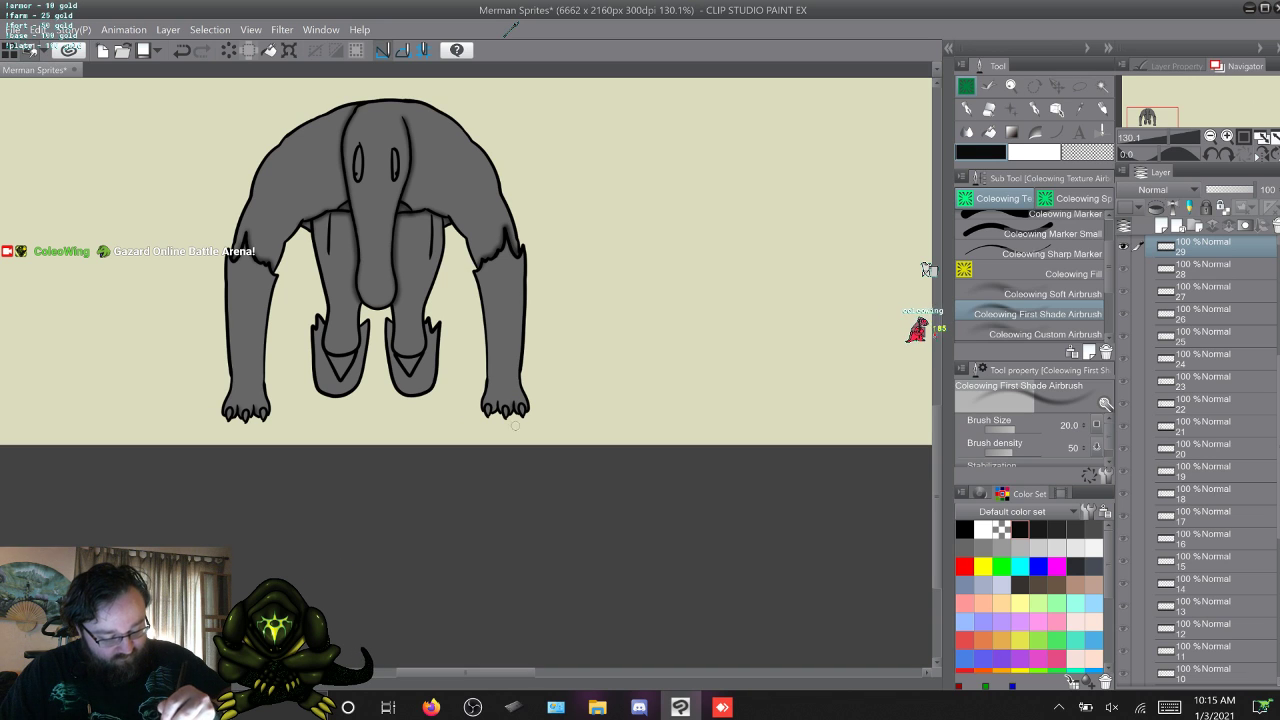
# Continue the airbrush shading of the hands and claws on frames 30 to 33.
pyautogui.press('w')
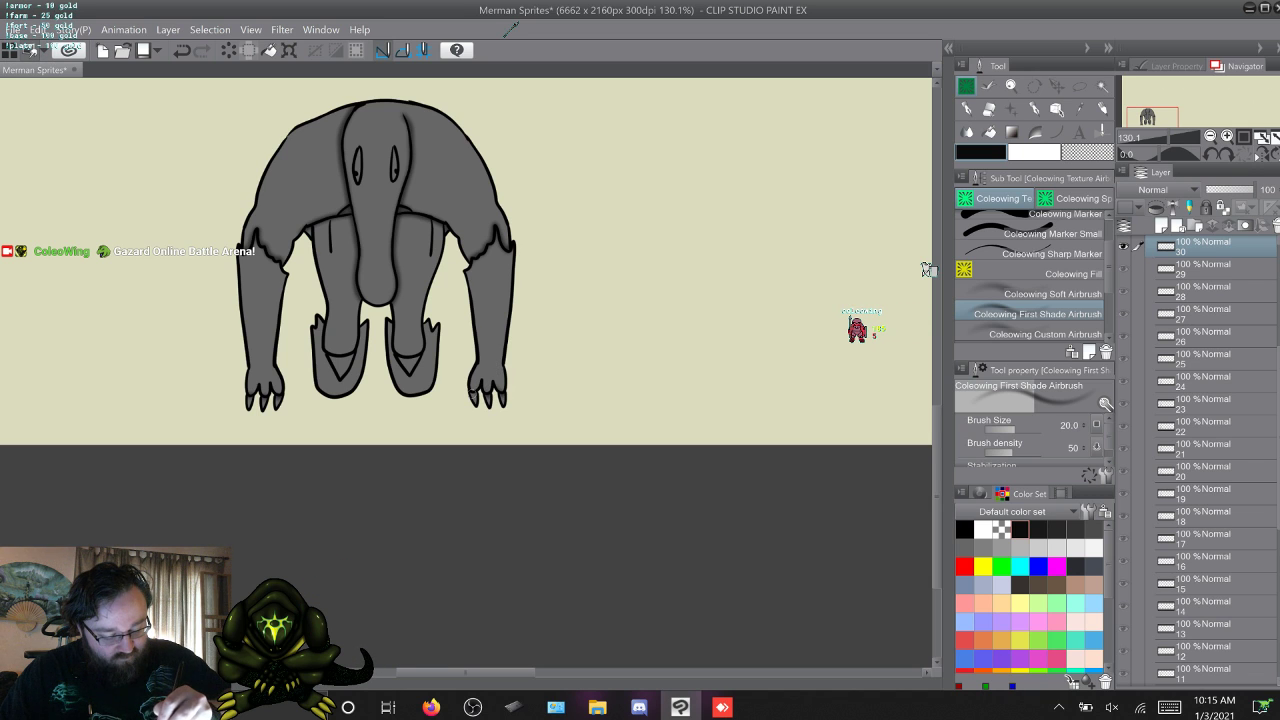
pyautogui.press('w')
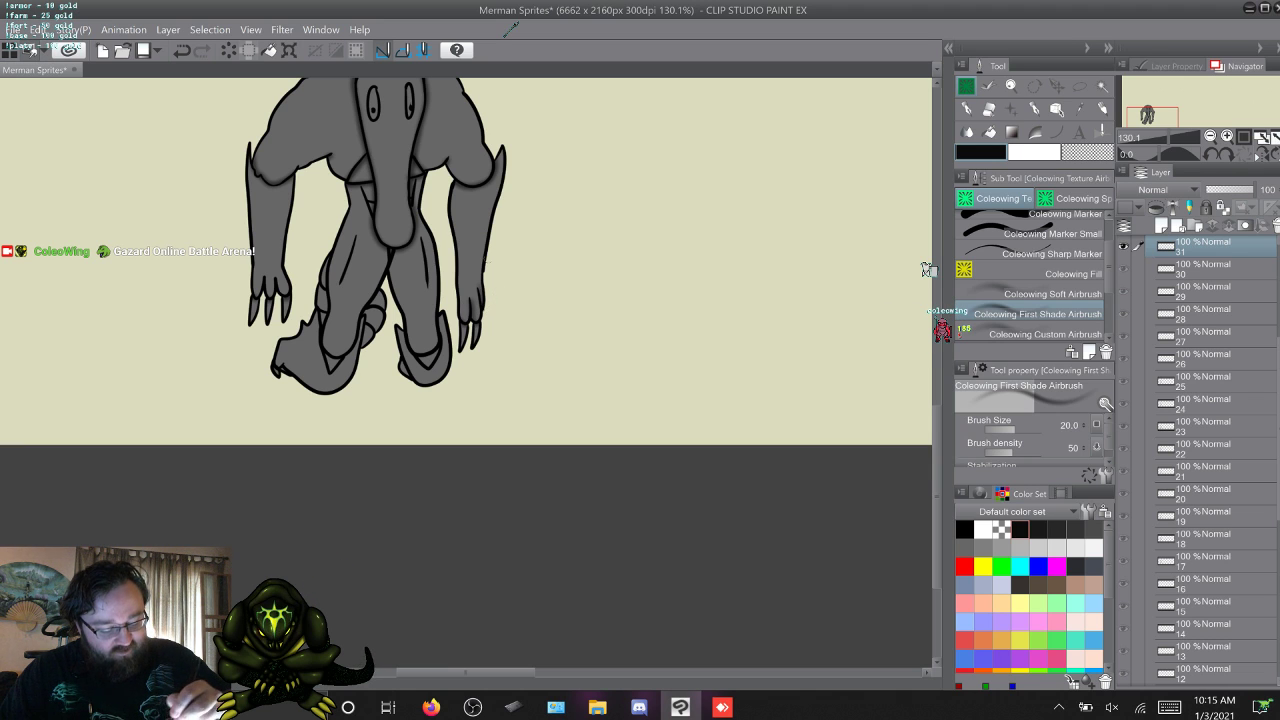
pyautogui.press('w')
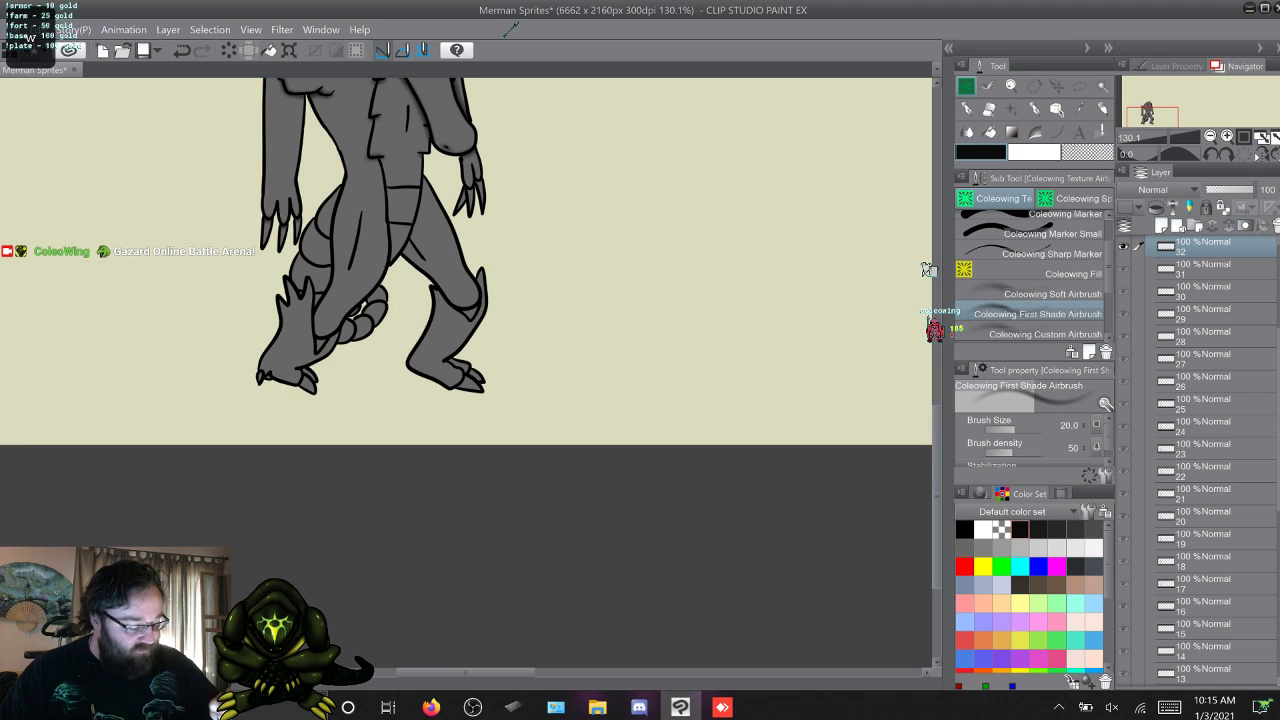
pyautogui.scroll(3, 928, 270)
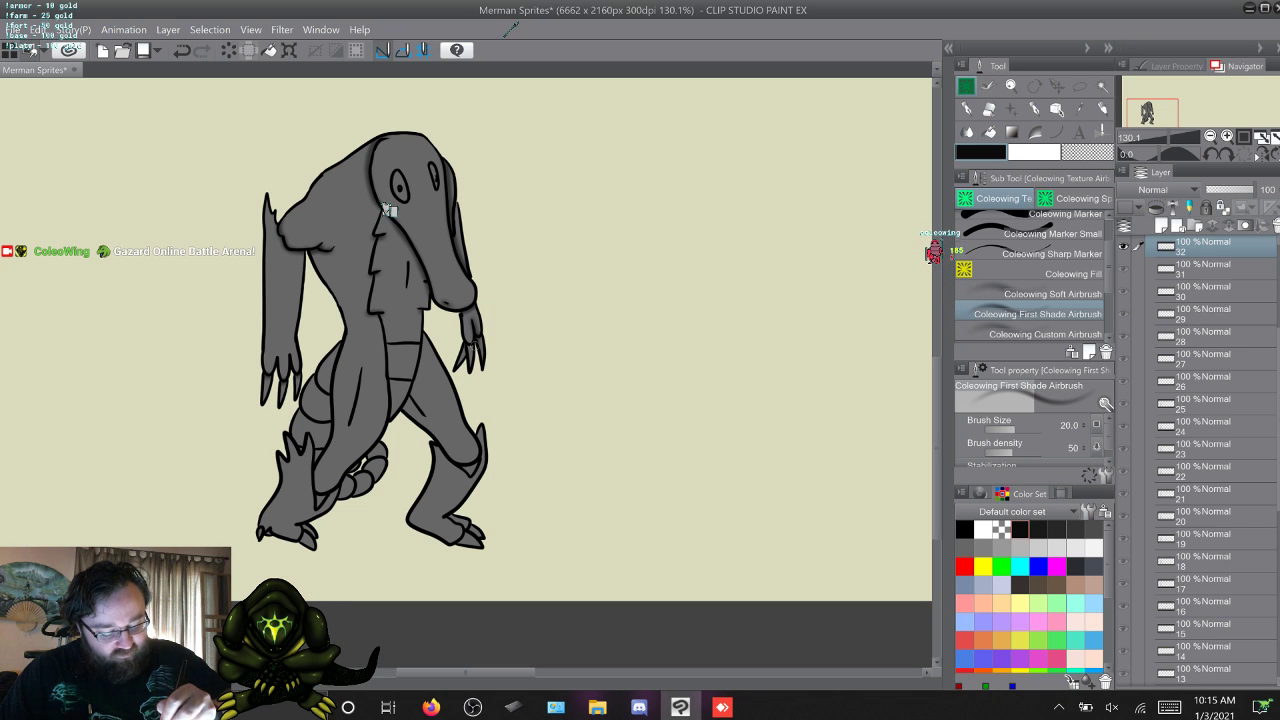
pyautogui.press('w')
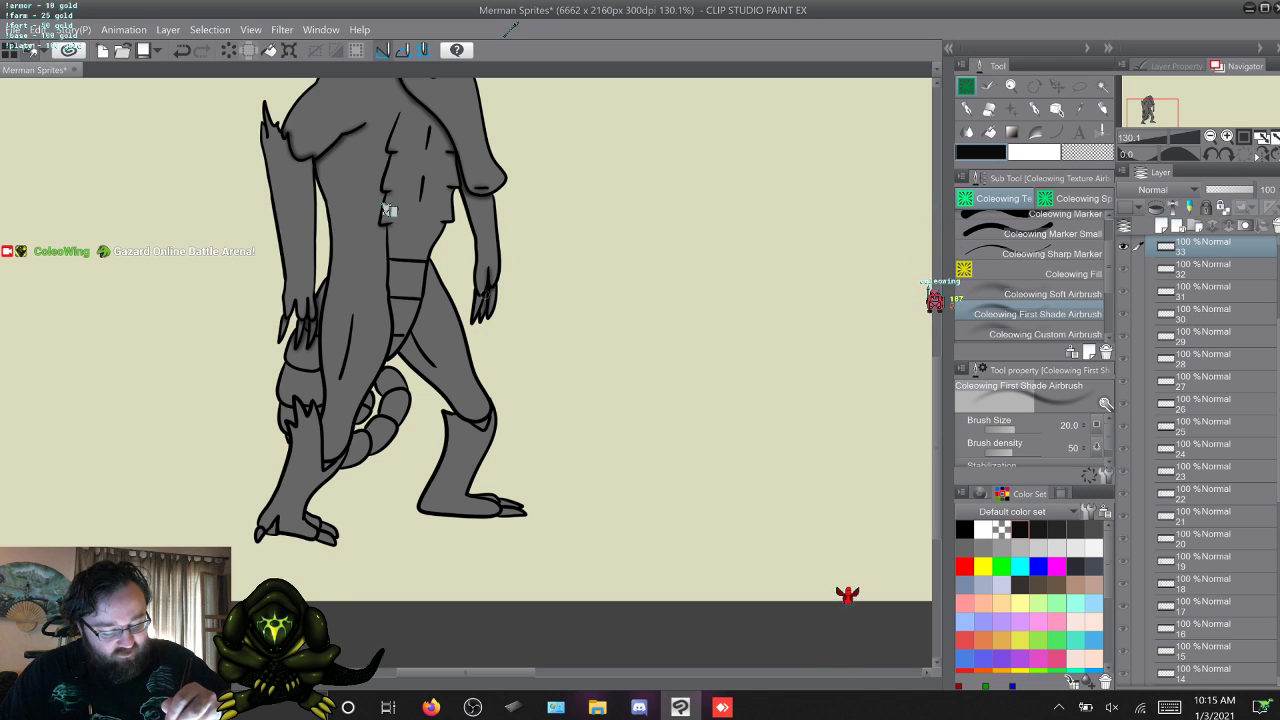
# Airbrush shading on the hands and claws of frames 34 and 35, flipping between the two frames to match them.
pyautogui.press('w')
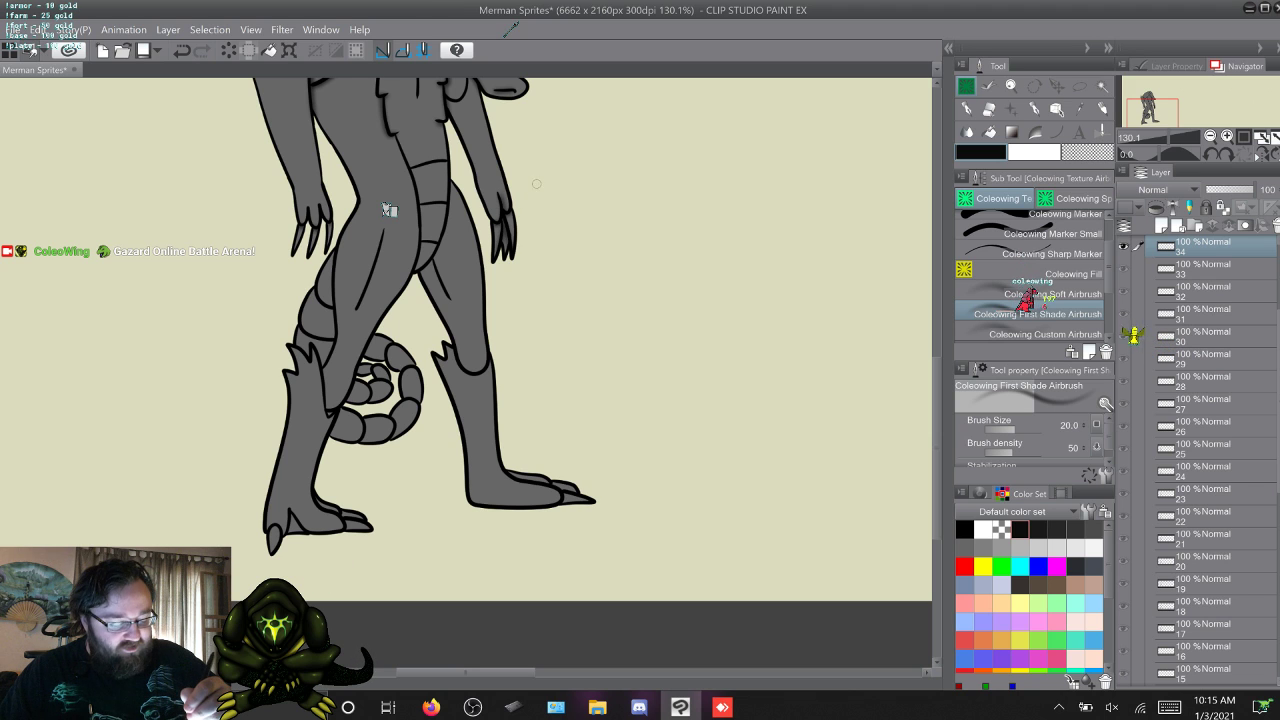
pyautogui.press('w')
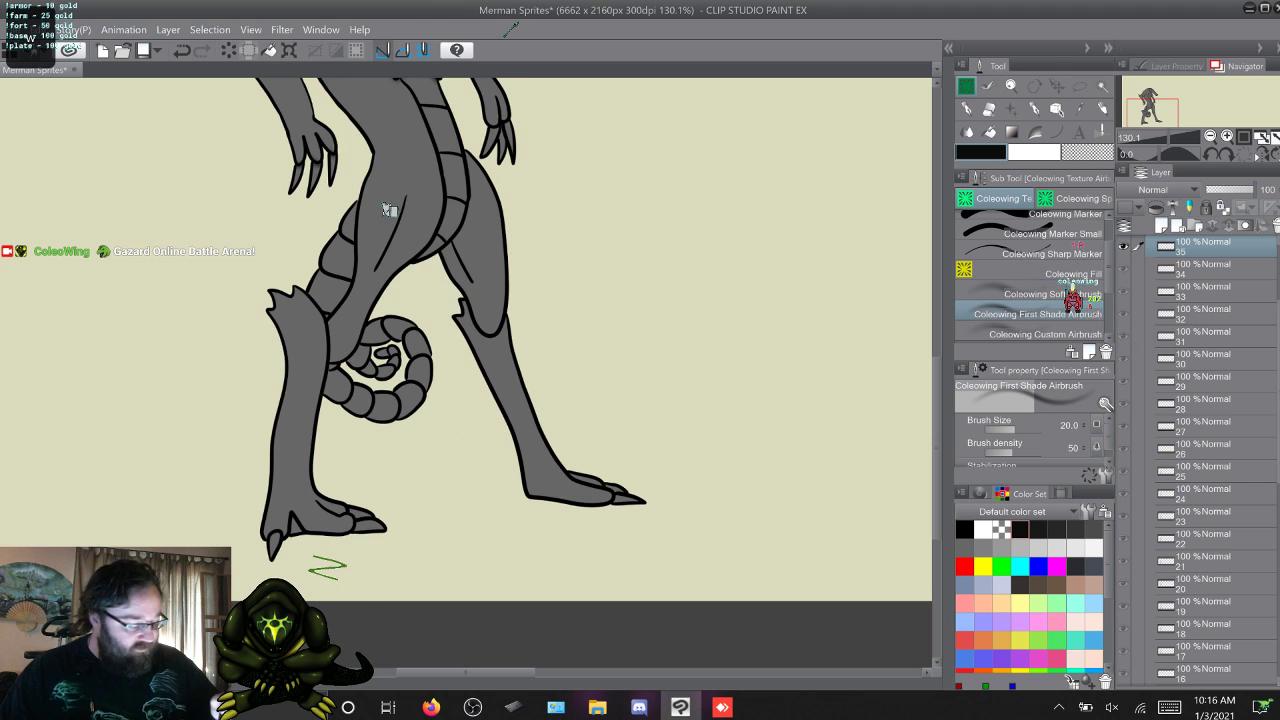
pyautogui.scroll(5, 389, 209)
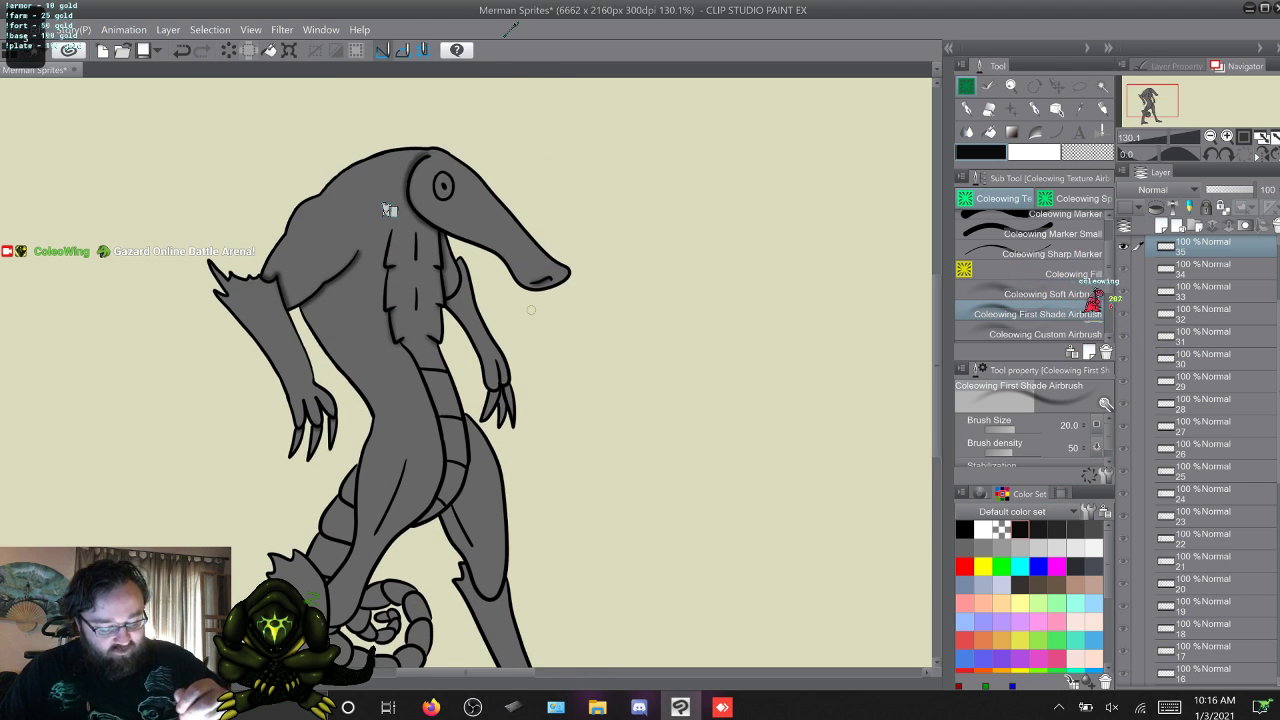
pyautogui.press('q')
pyautogui.press('q')
pyautogui.press('w')
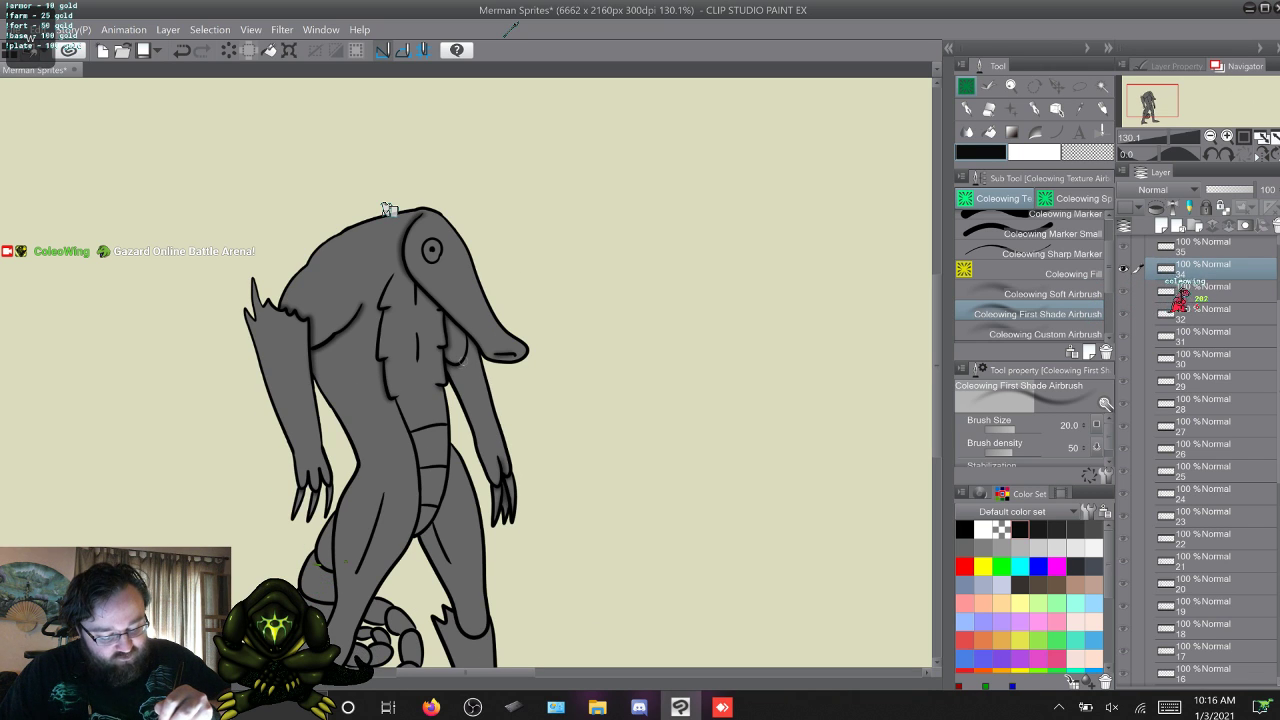
pyautogui.press('q')
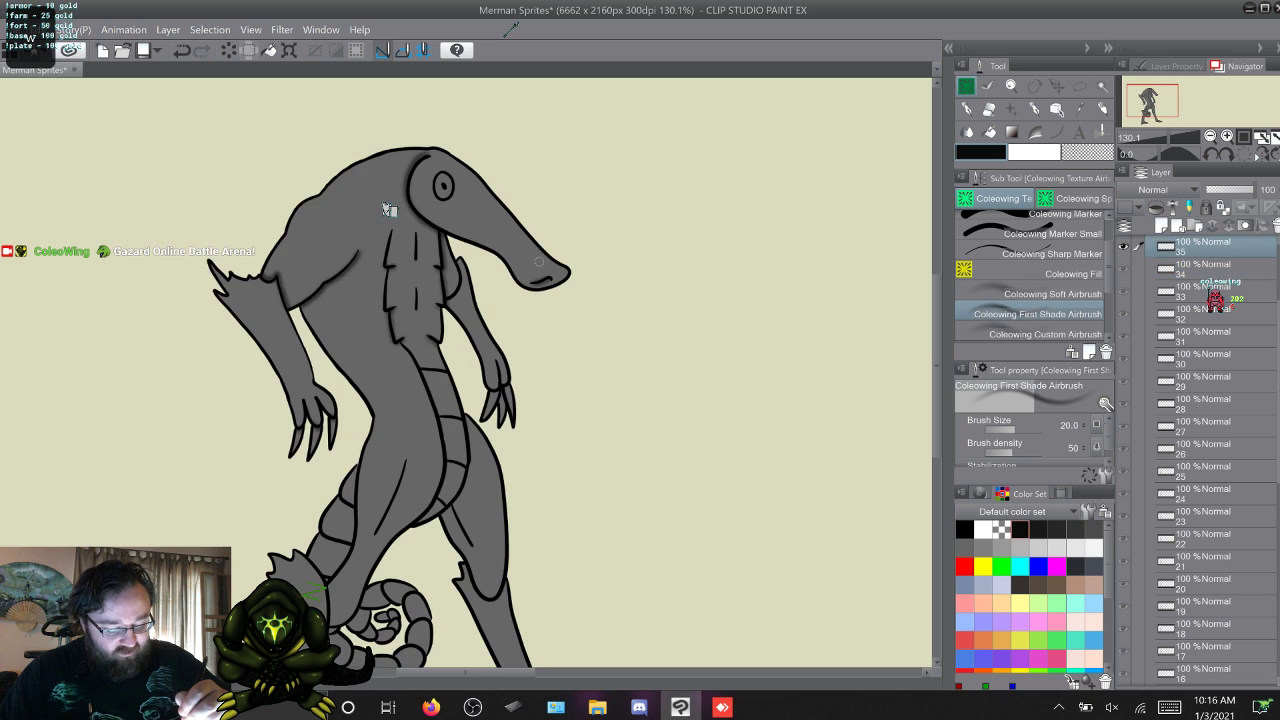
pyautogui.hotkey('alt', '[')
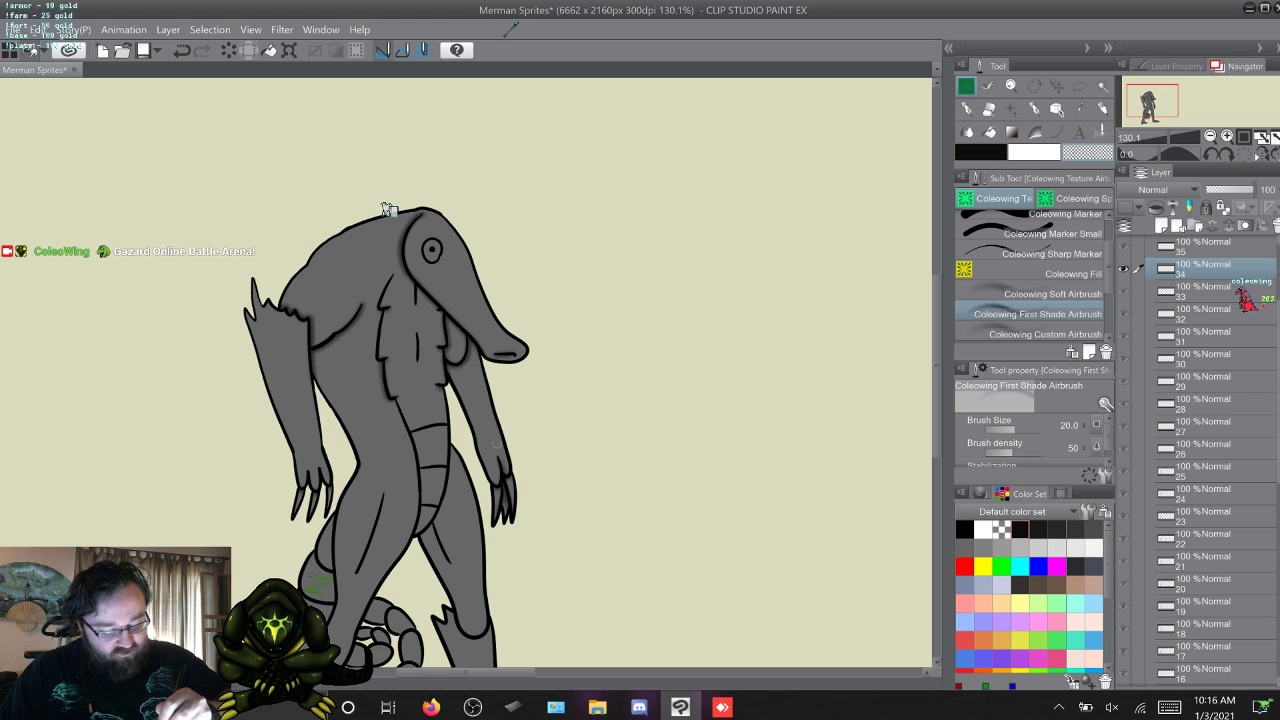
pyautogui.press('w')
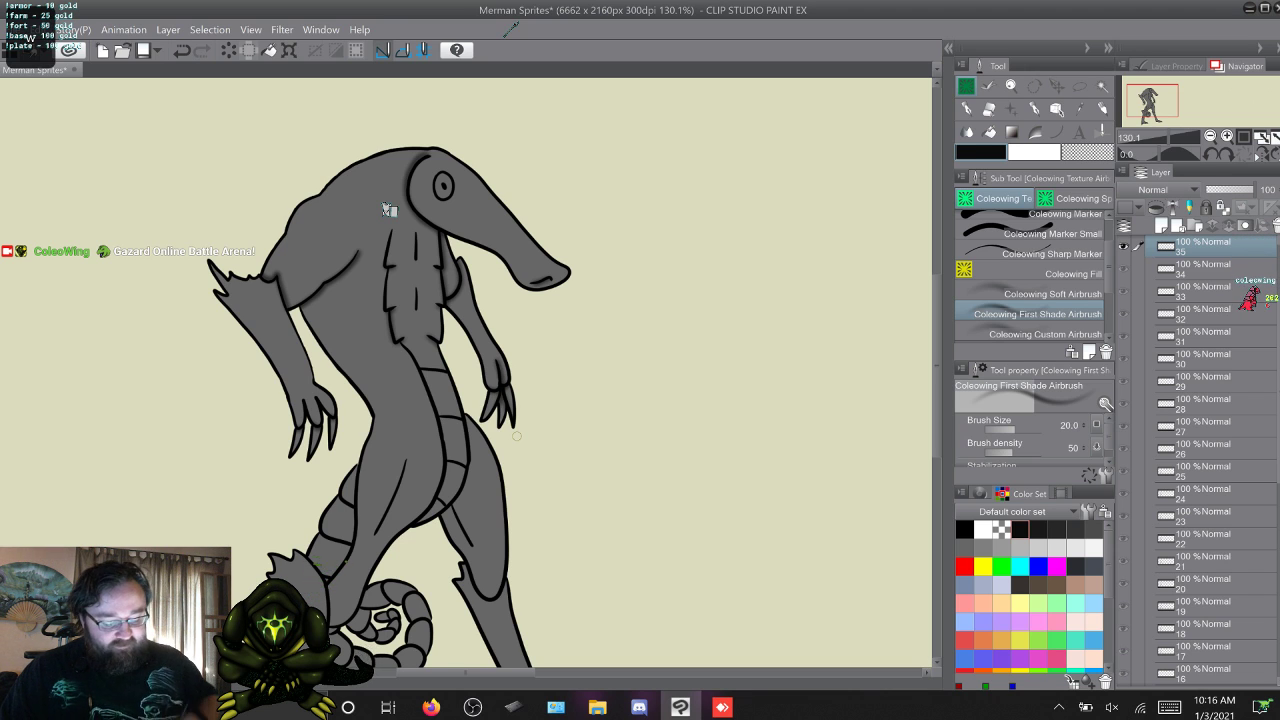
# Flip back and forth through frames 34, 35 and 1 to examine how the hands and their shading carry across the loop.
pyautogui.press('w')
pyautogui.press('q')
pyautogui.press('w')
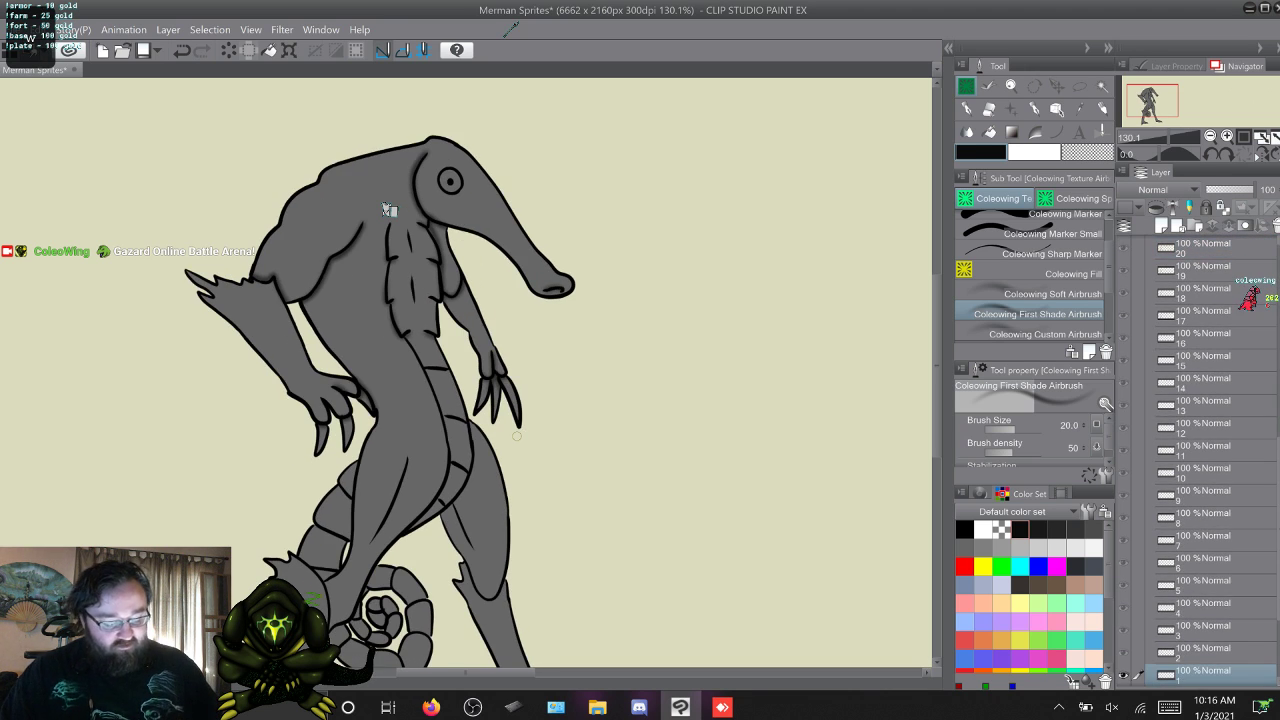
pyautogui.press('q')
pyautogui.press('w')
pyautogui.press('q')
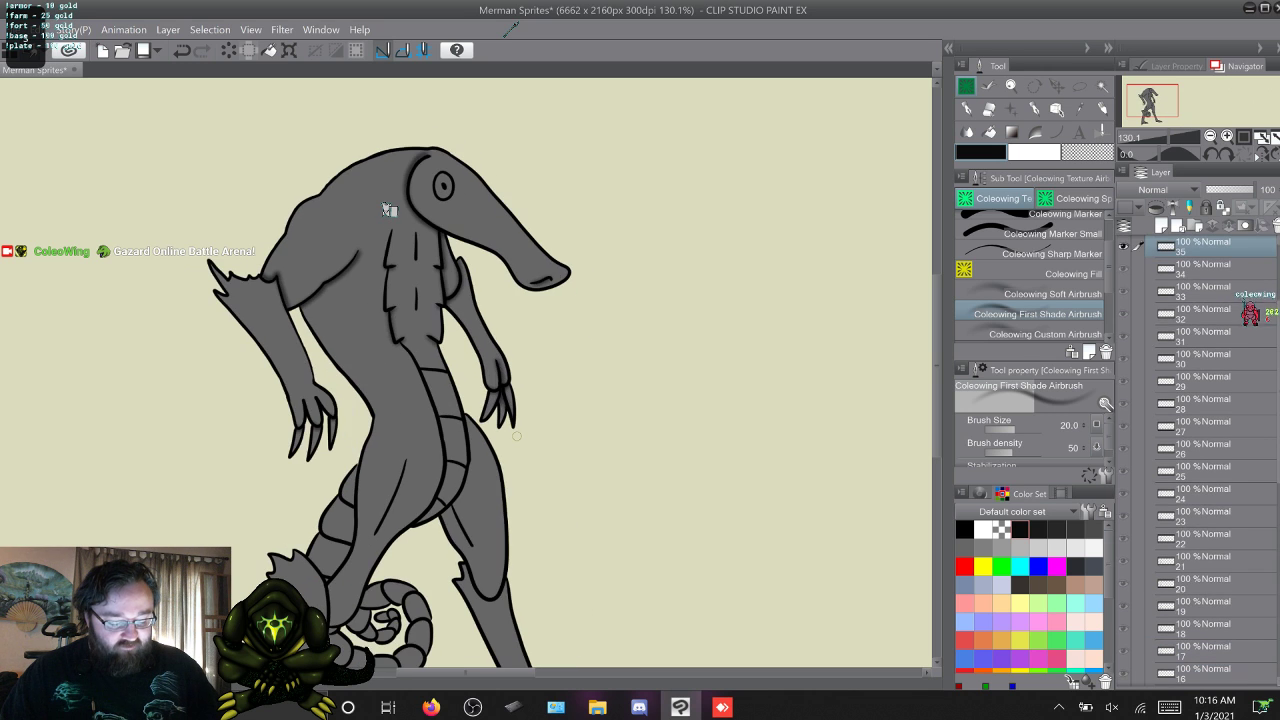
pyautogui.press('w')
pyautogui.press('w')
pyautogui.press('q')
pyautogui.press('q')
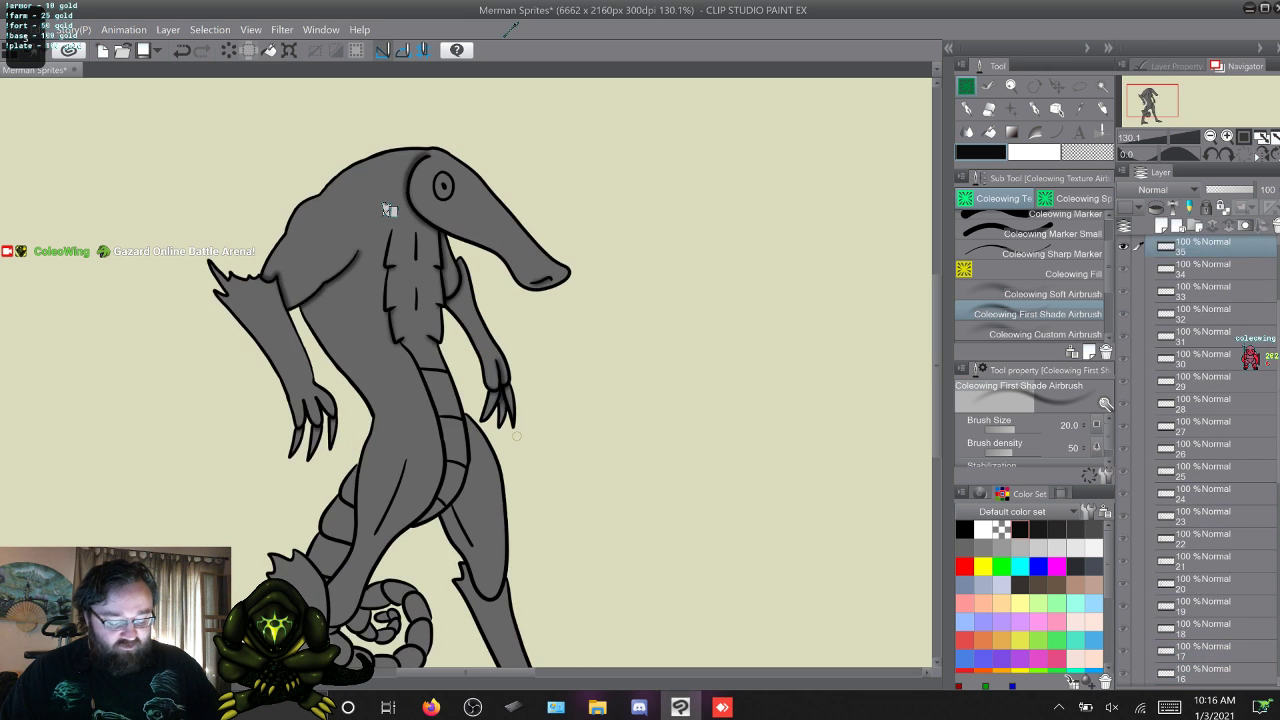
pyautogui.press('q')
pyautogui.press('w')
pyautogui.press('w')
pyautogui.press('q')
pyautogui.press('q')
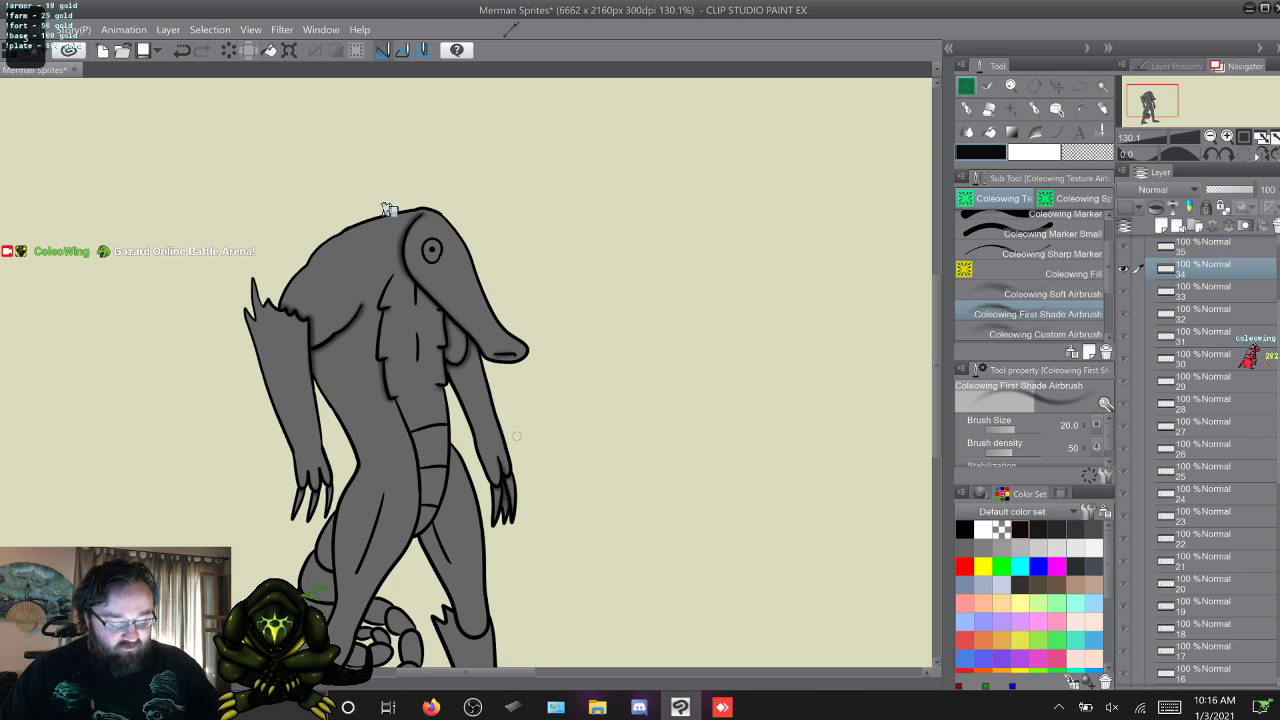
# Return to frame 1 with the merman's torso, legs and tail in view.
pyautogui.press('w')
pyautogui.press('w')
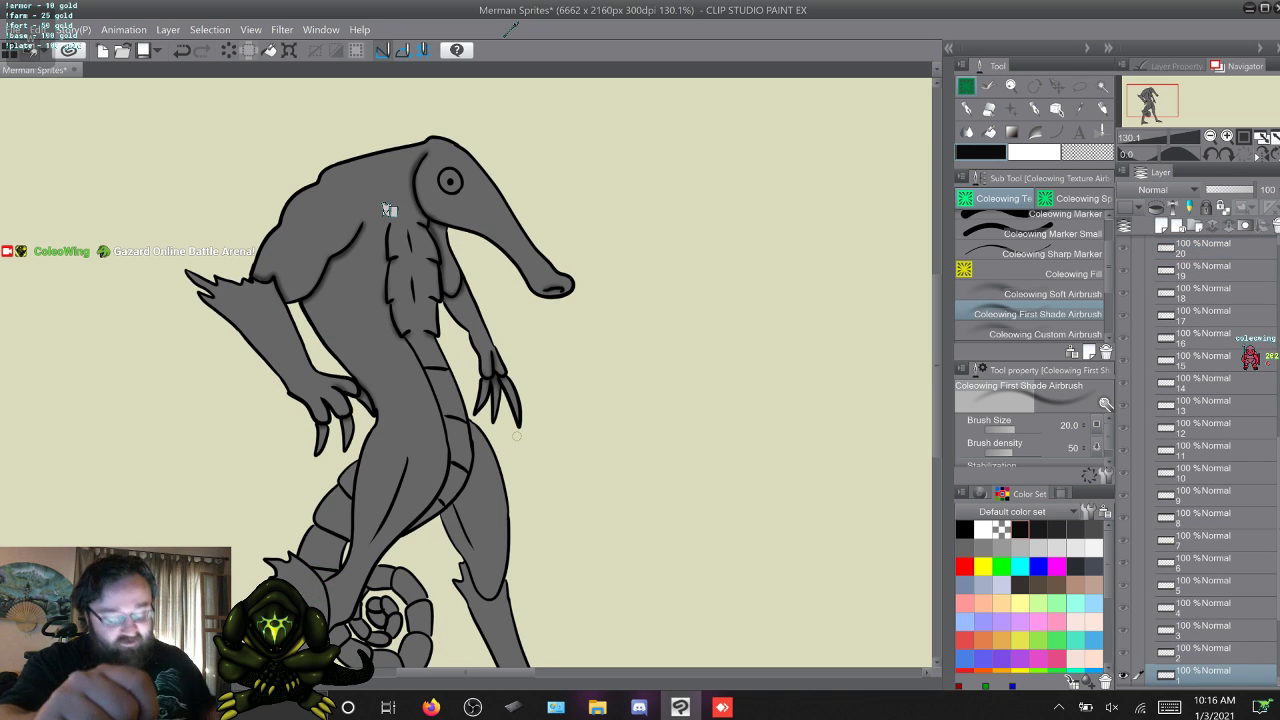
pyautogui.scroll(-3, 388, 210)
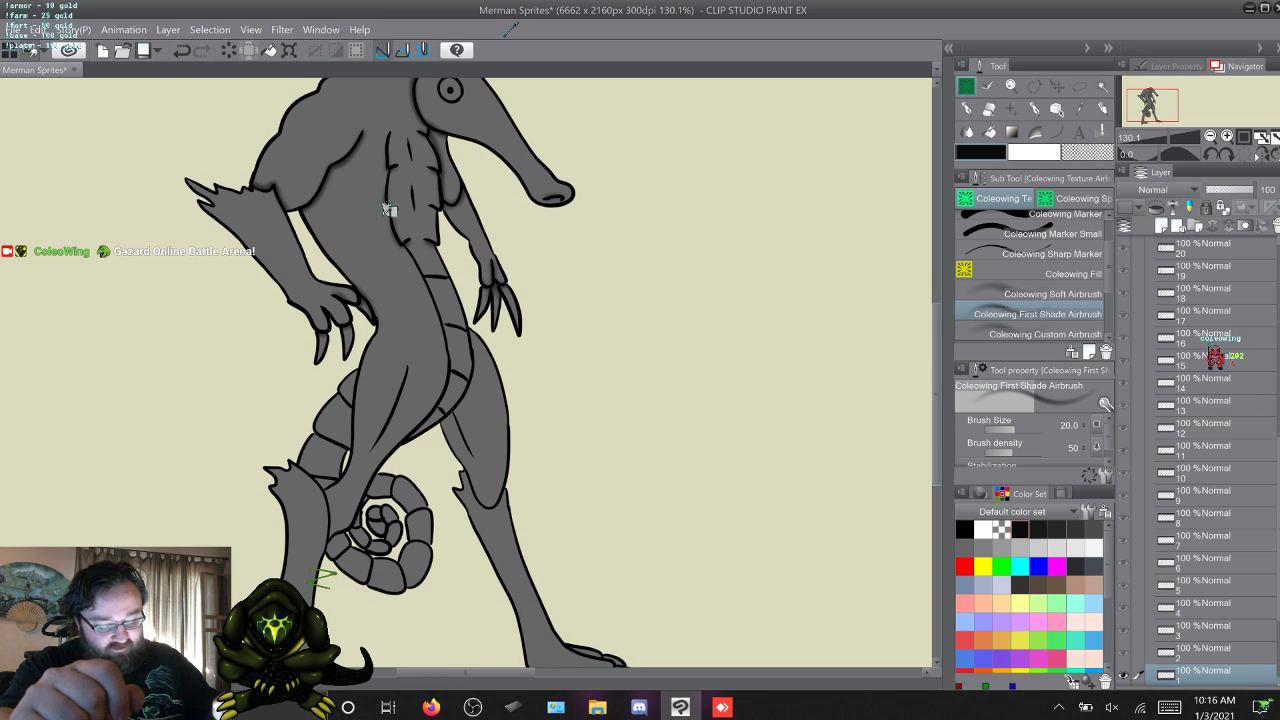
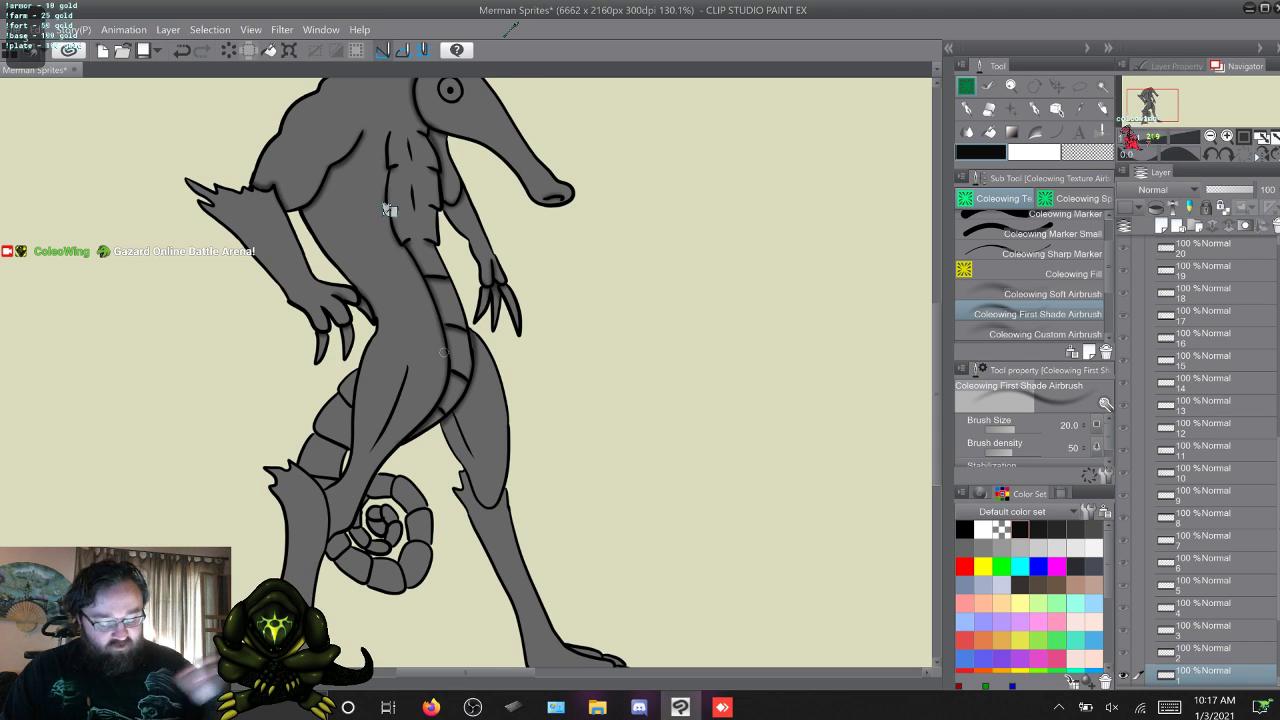
# Airbrush shading along the segmented belly plates of frames 2 and 3, flipping against frame 1 to match it.
pyautogui.press('.')
pyautogui.press(',')
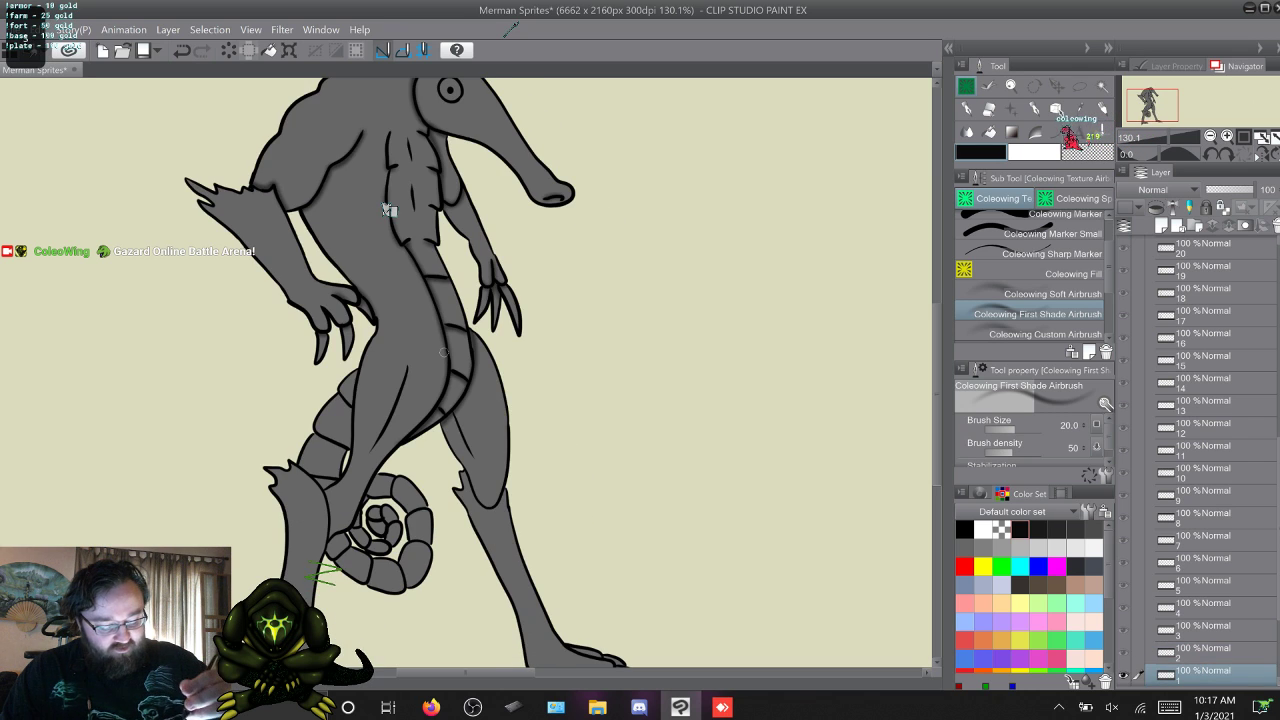
pyautogui.press('.')
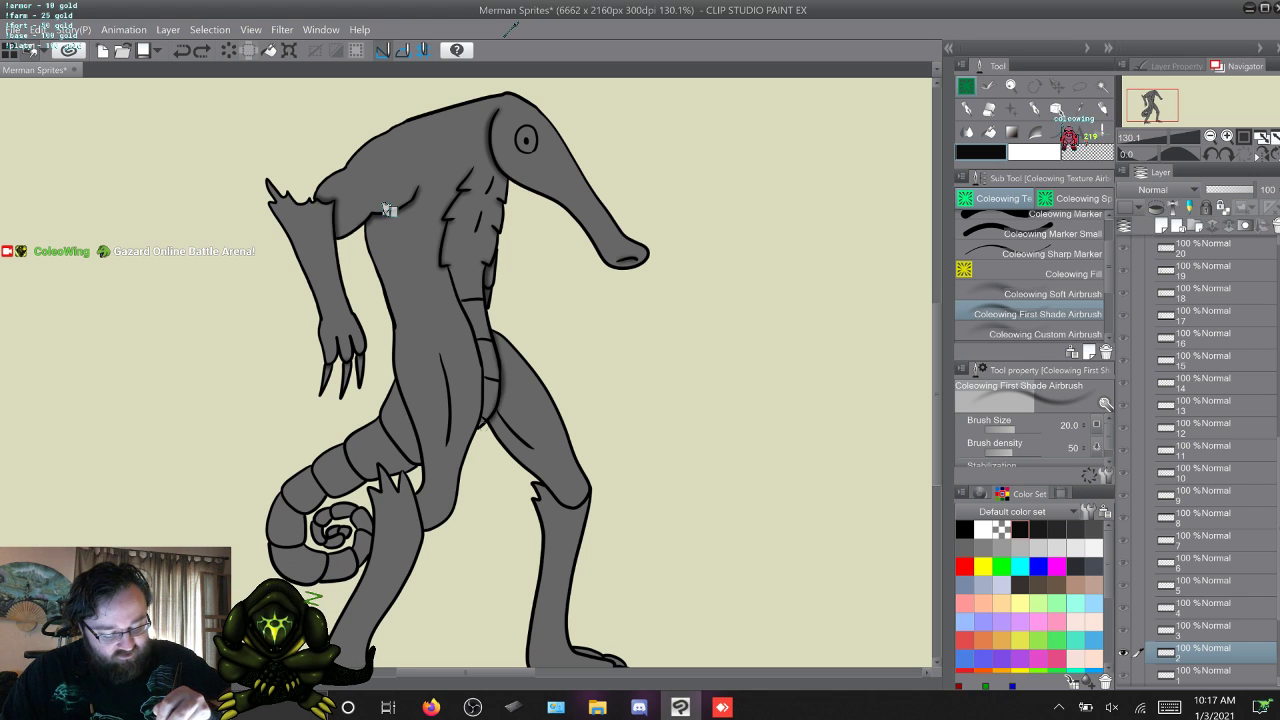
pyautogui.moveTo(479, 429)
pyautogui.mouseDown()
pyautogui.moveTo(483, 358)
pyautogui.moveTo(452, 284)
pyautogui.mouseUp()
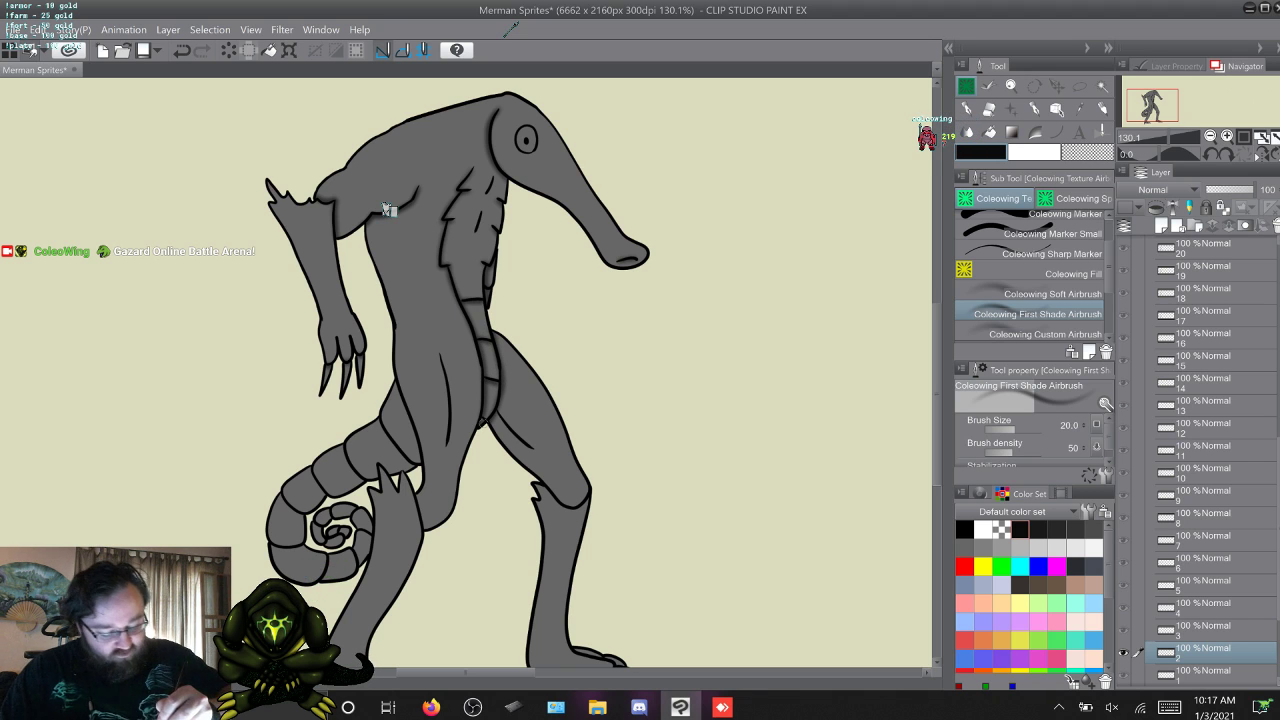
pyautogui.press('w')
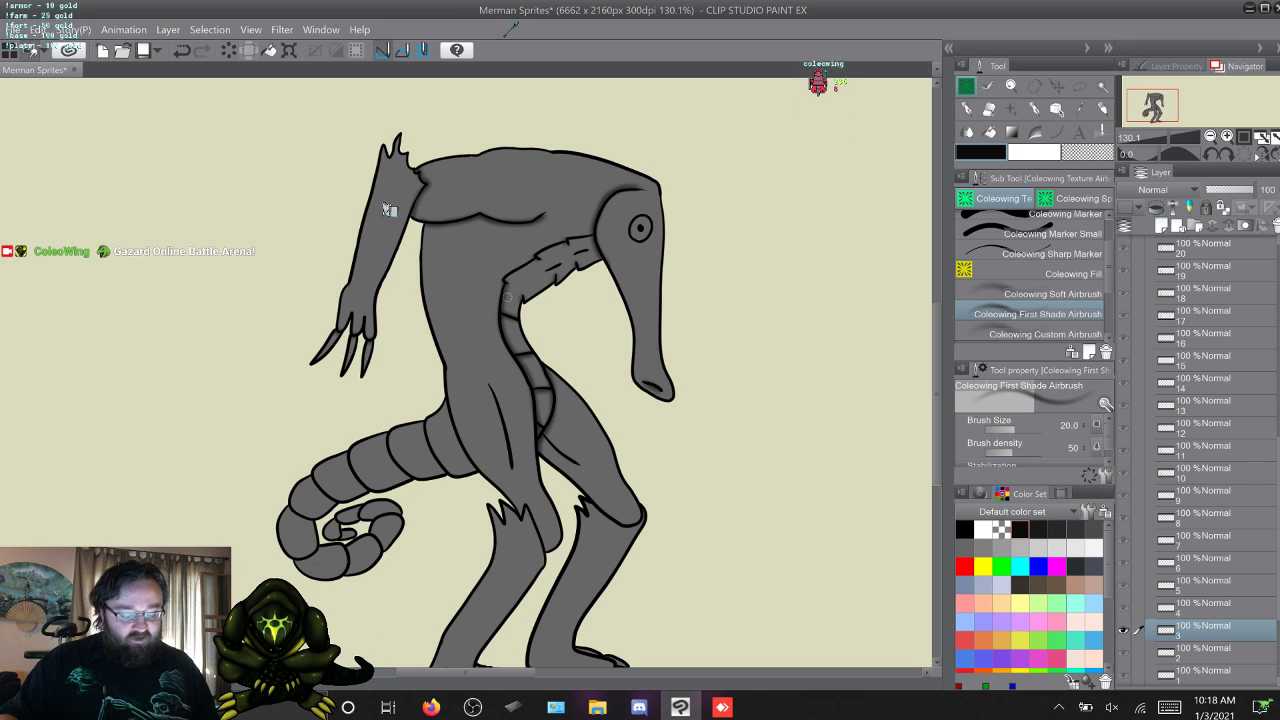
# Airbrush shading along the edges of the belly plates on frames 4, 5 and 6.
pyautogui.press('w')
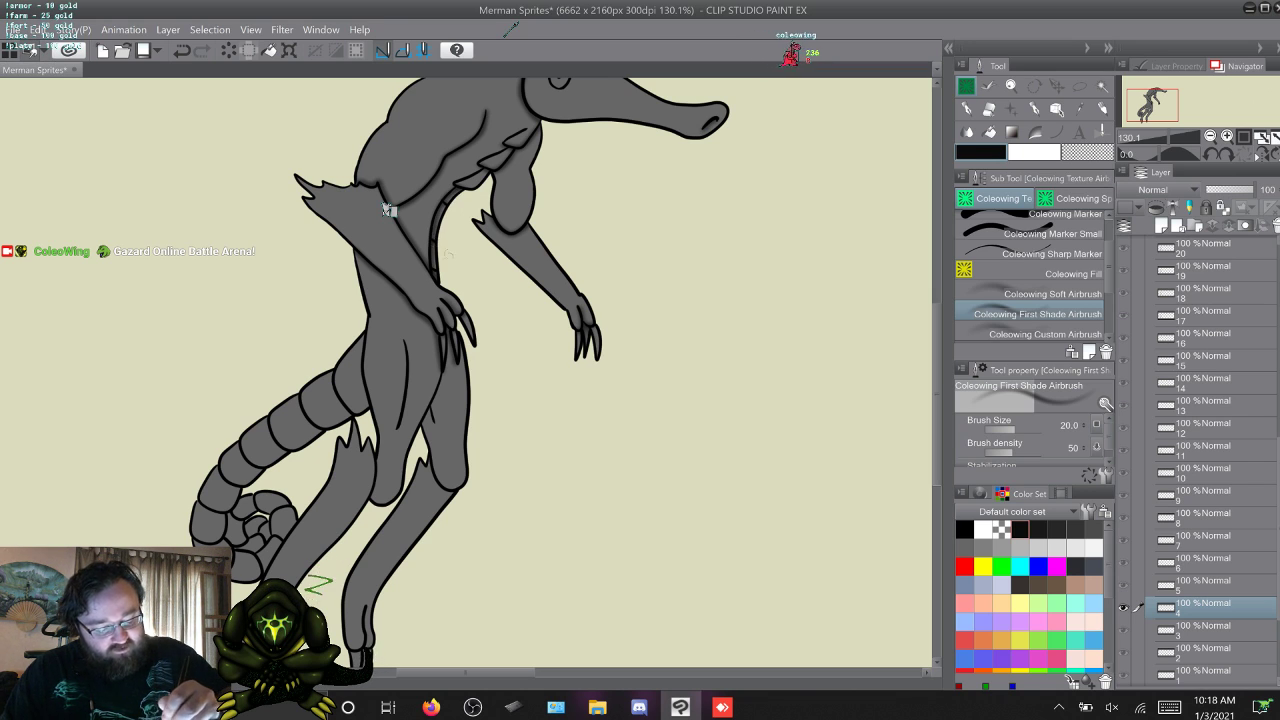
pyautogui.press('w')
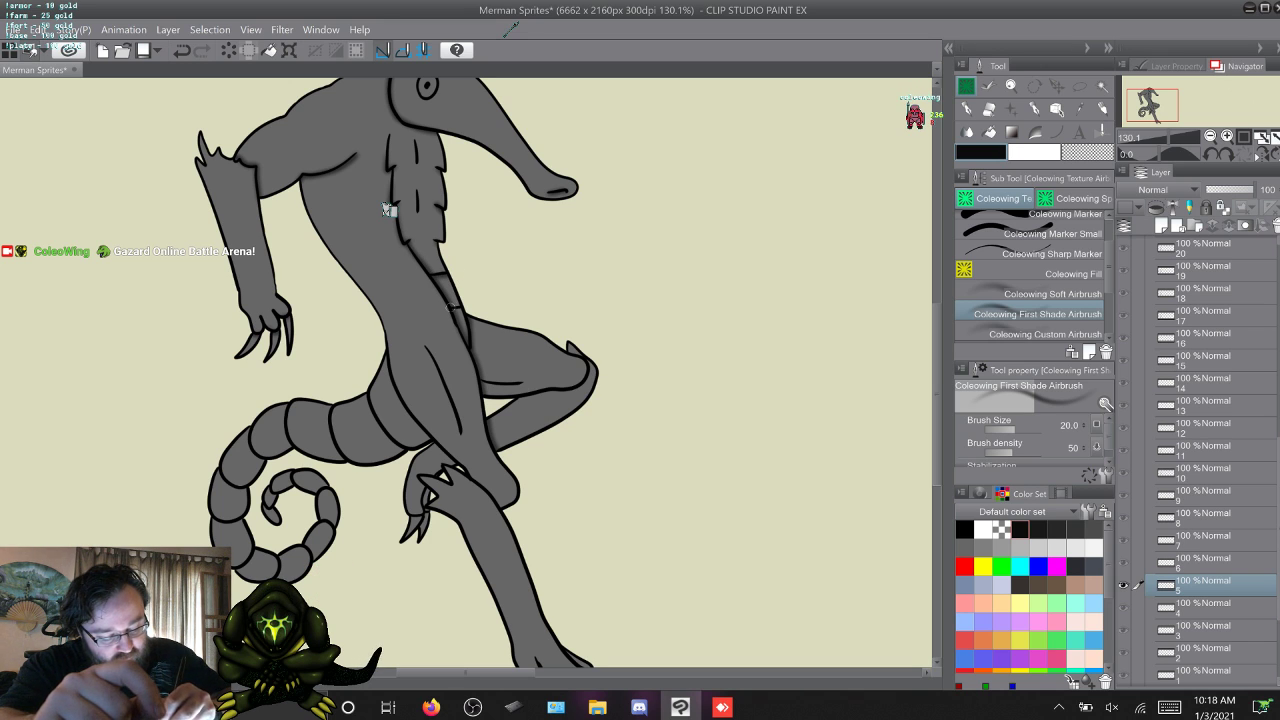
pyautogui.press('w')
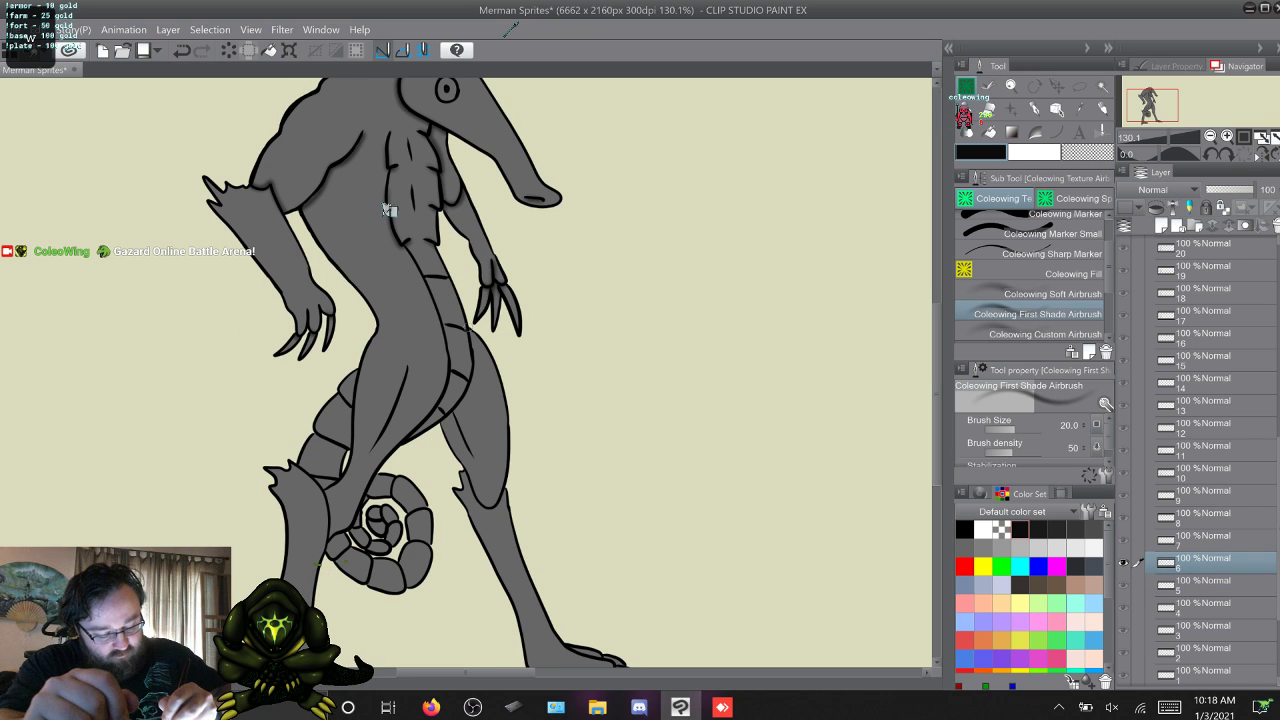
pyautogui.moveTo(471, 338)
pyautogui.mouseDown()
pyautogui.moveTo(472, 381)
pyautogui.moveTo(448, 411)
pyautogui.mouseUp()
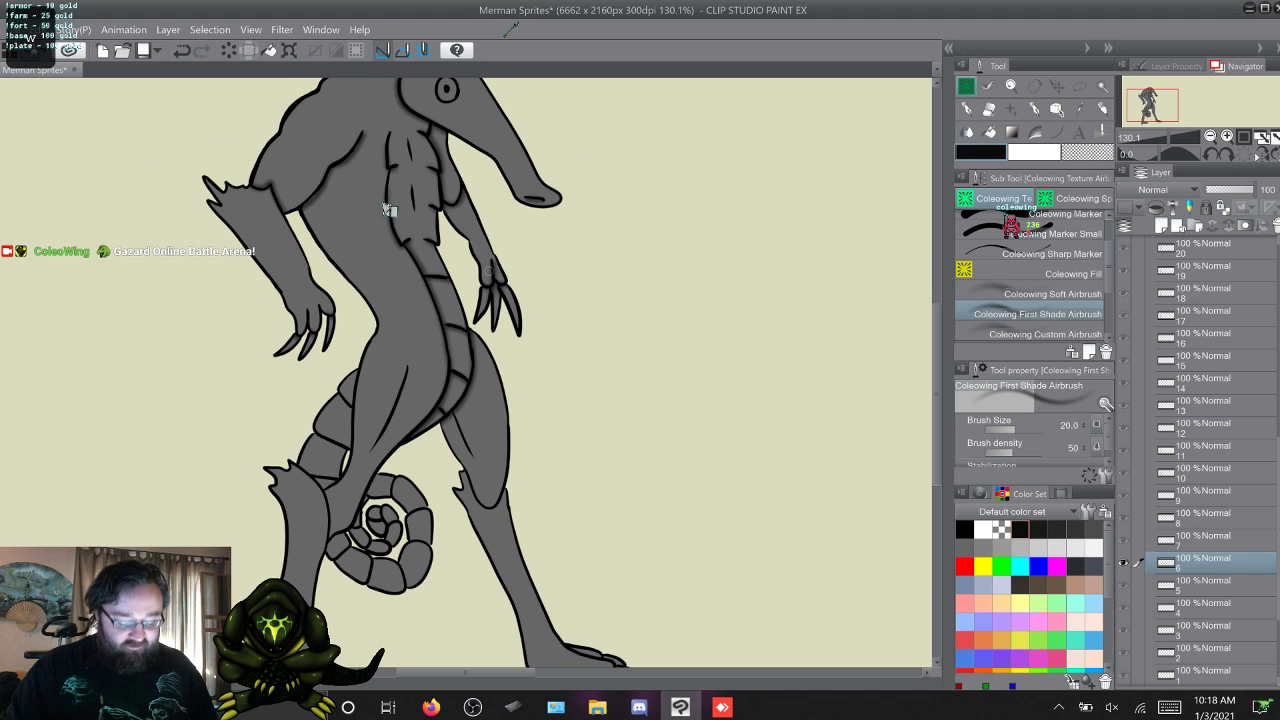
# Carry the belly plate airbrush shading on through frames 7, 8 and 9, comparing frames 6 and 7.
pyautogui.press('w')
pyautogui.press('s')
pyautogui.press('w')
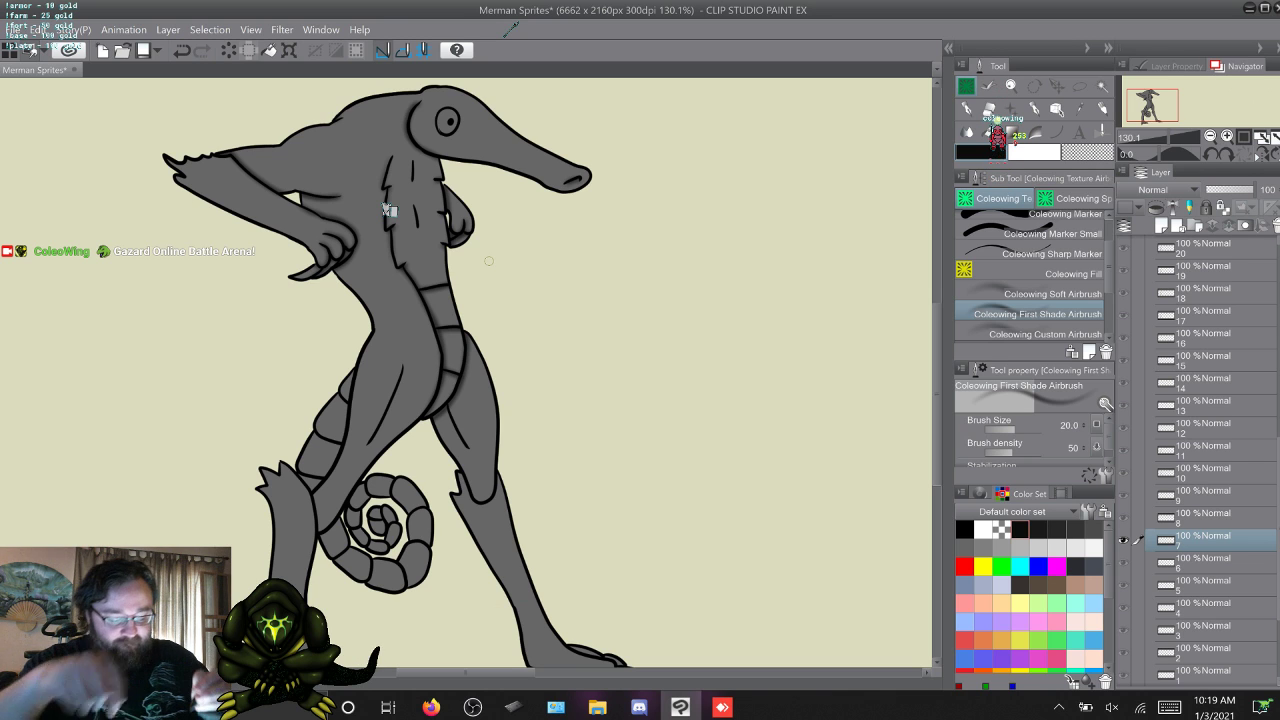
pyautogui.press('w')
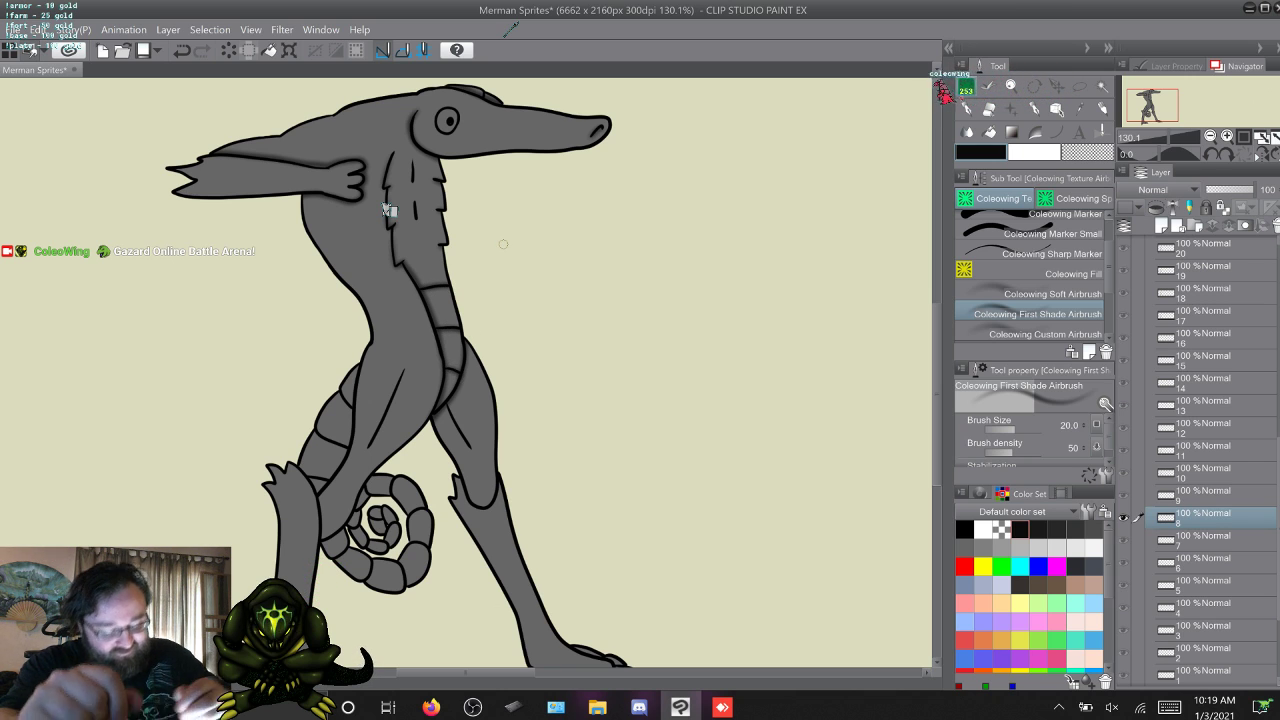
pyautogui.press('w')
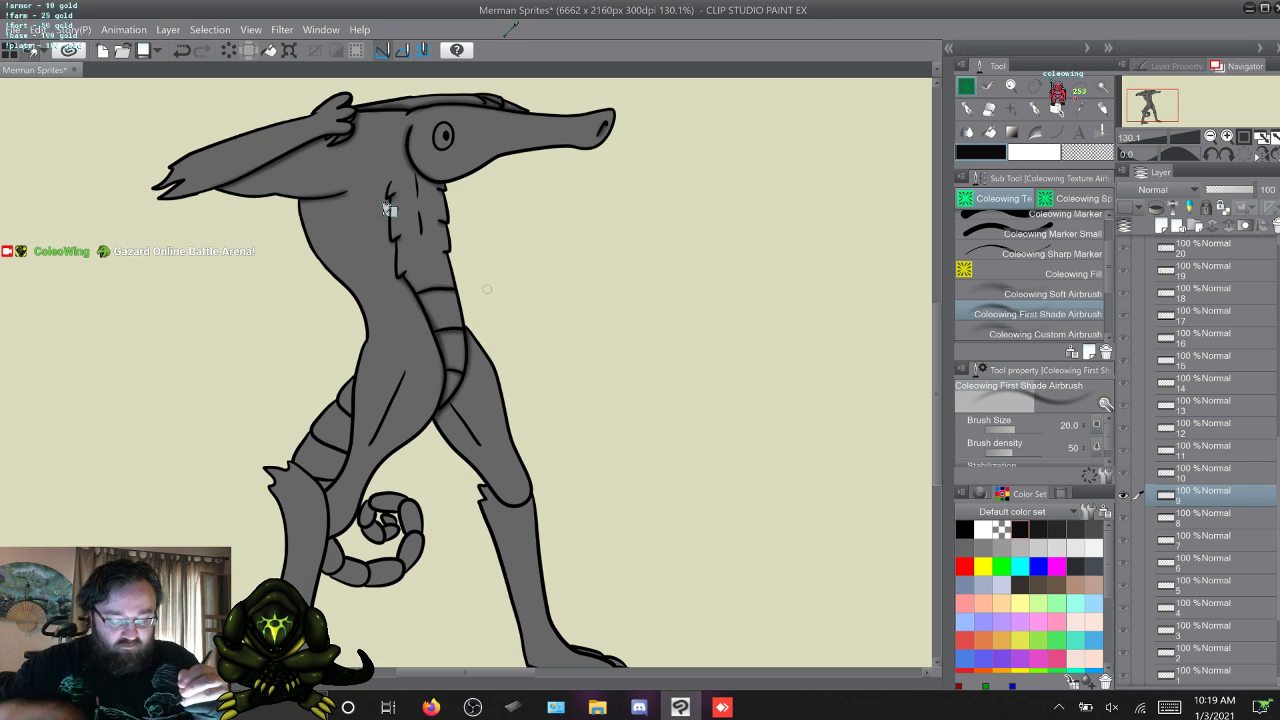
# Skip past frames 10 and 11 and airbrush the belly plates of frame 12, flipping through the neighbouring frames to match them.
pyautogui.press('w')
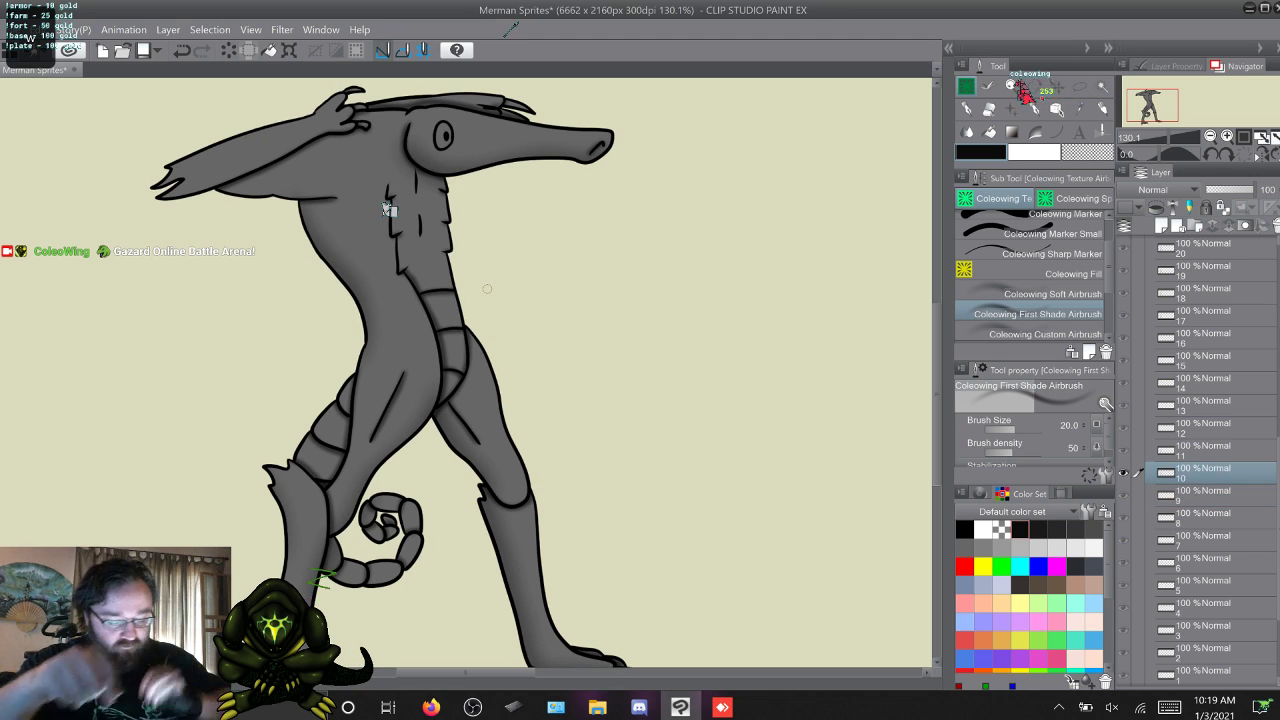
pyautogui.press('w')
pyautogui.press('w')
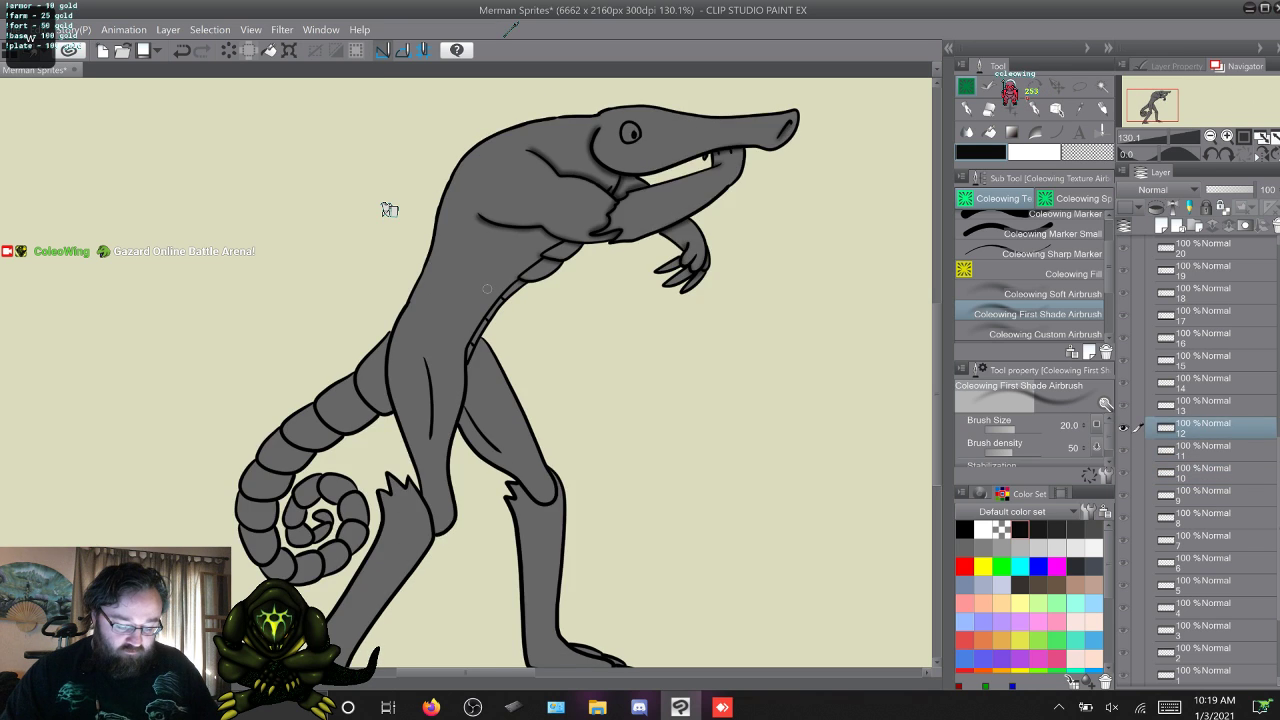
pyautogui.press('w')
pyautogui.press('s')
pyautogui.press('s')
pyautogui.press('w')
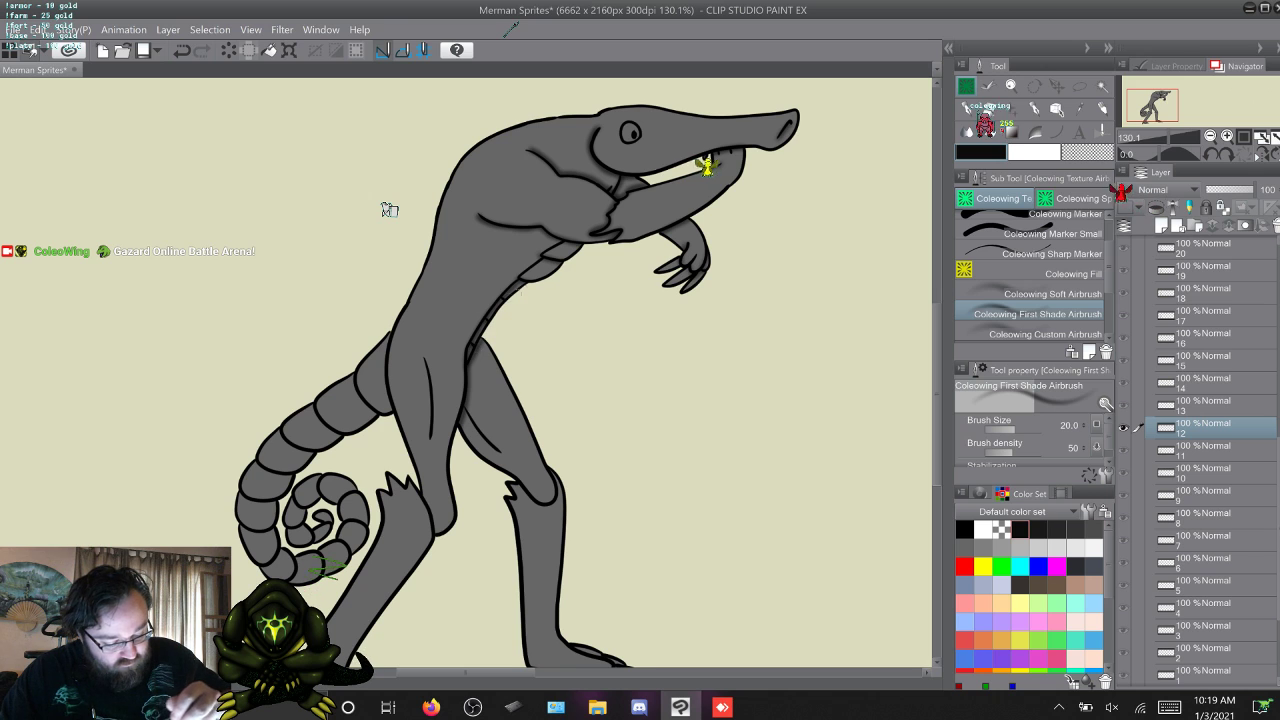
# Airbrush shading on the belly plates of frames 13 to 16, including the segments below the forearm on frame 16.
pyautogui.press('w')
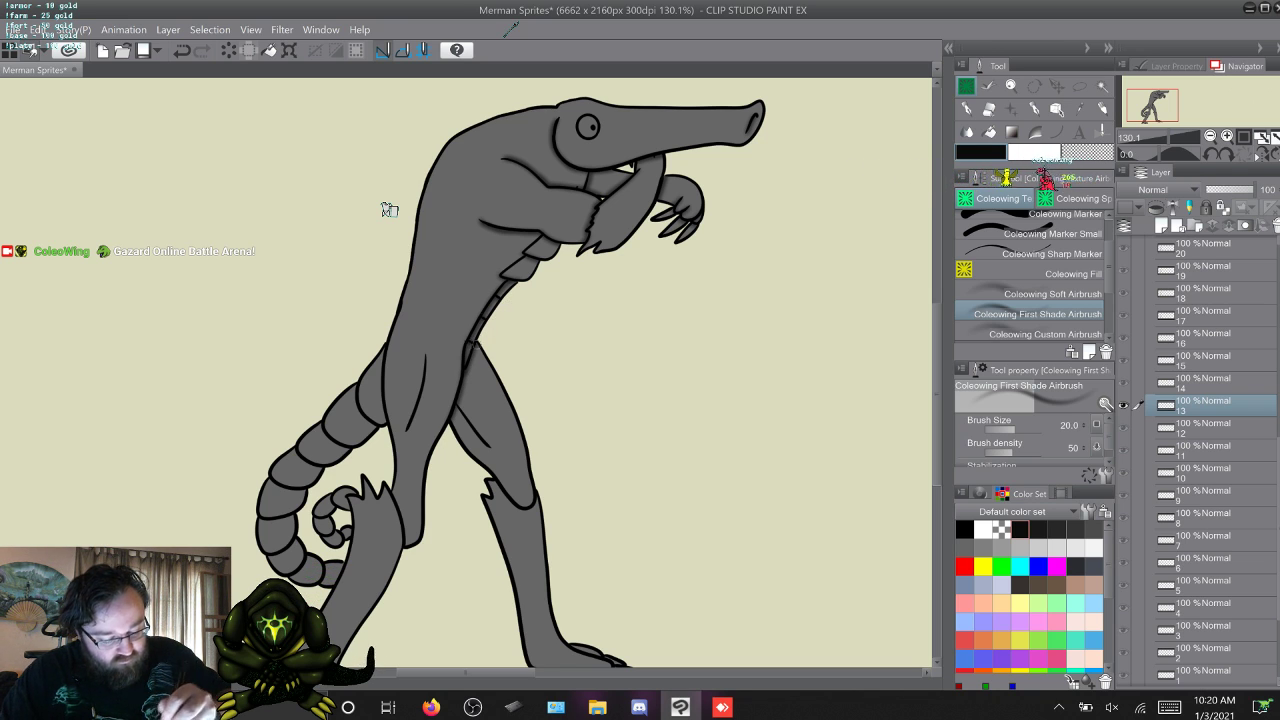
pyautogui.press('w')
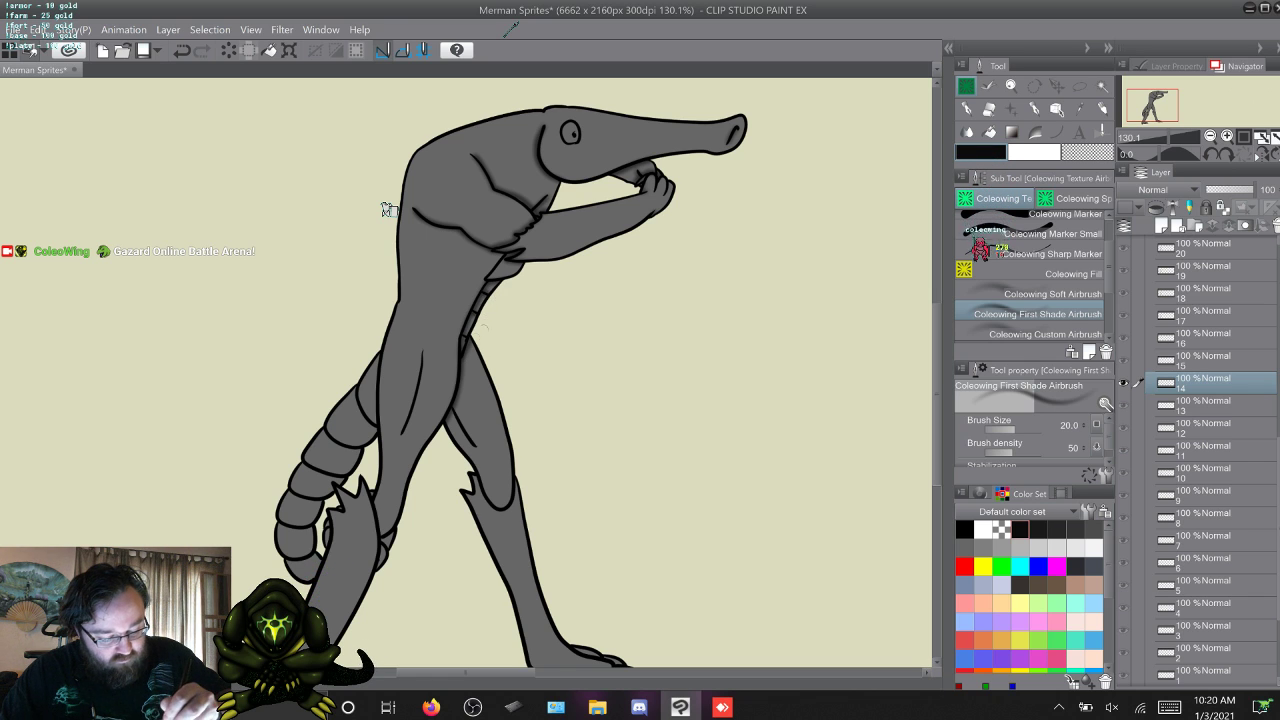
pyautogui.press('w')
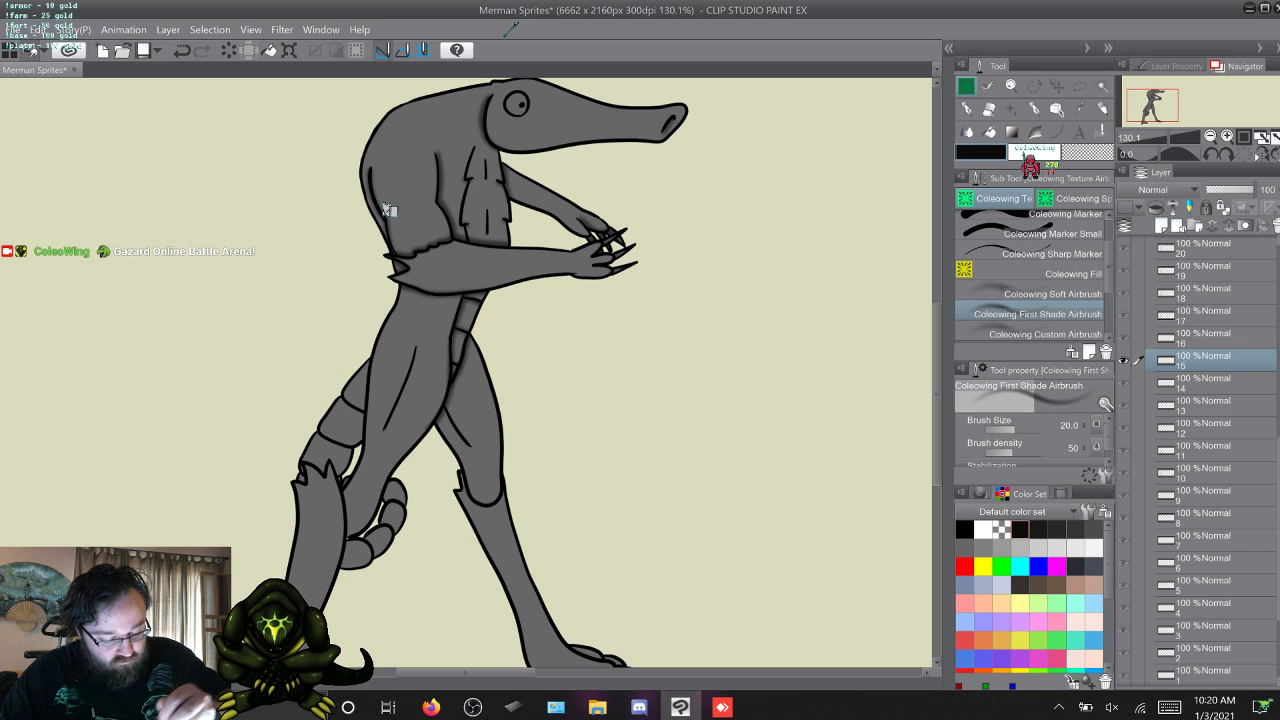
pyautogui.press('.')
pyautogui.press(',')
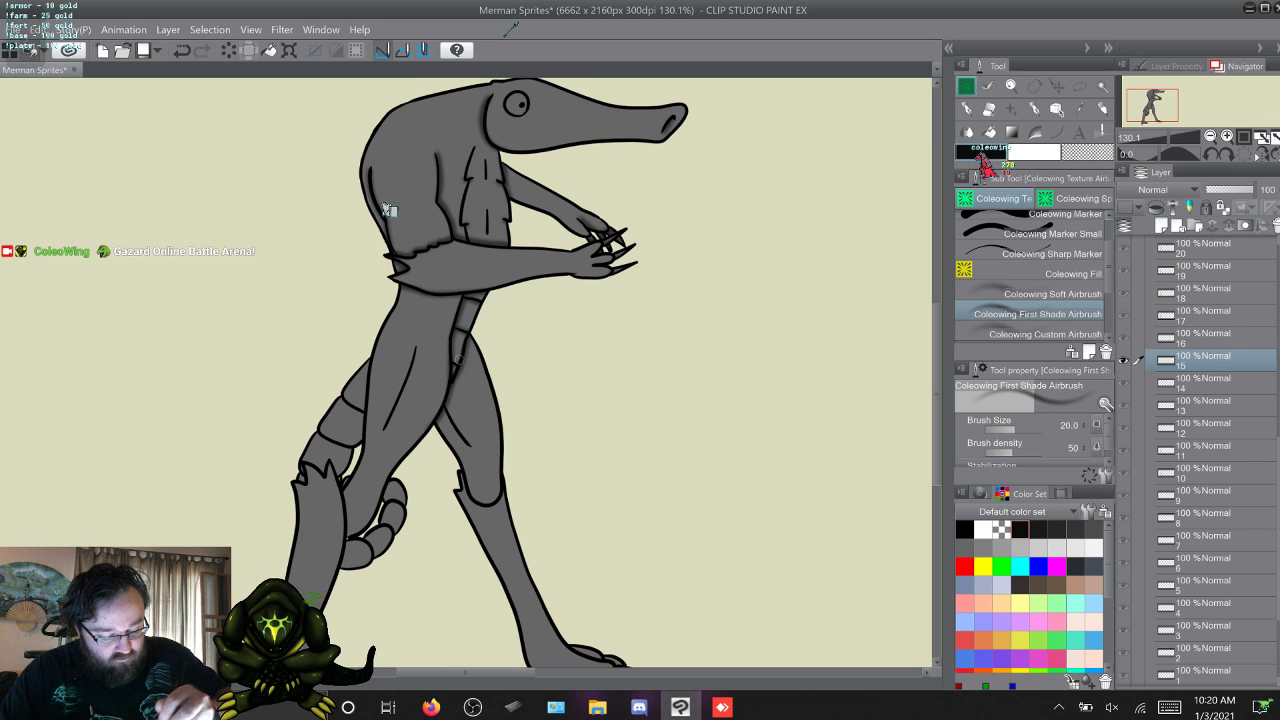
pyautogui.press('.')
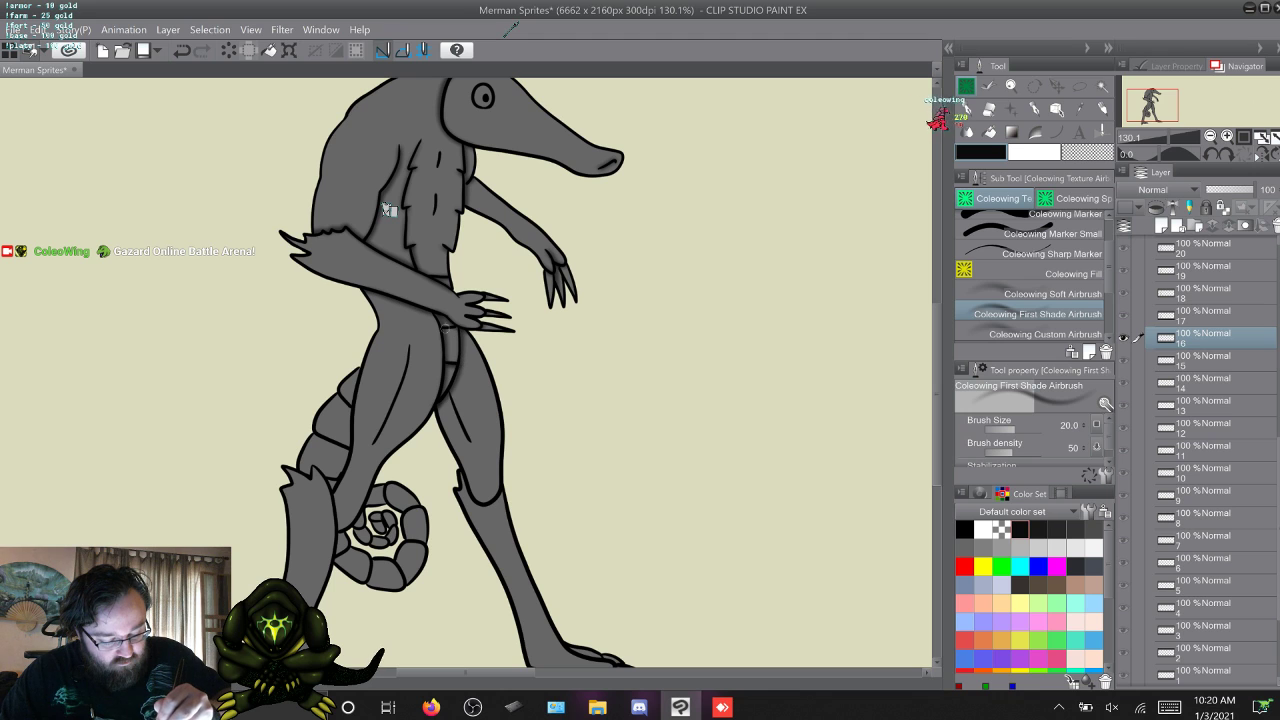
pyautogui.moveTo(444, 328); pyautogui.dragTo(460, 328)
# Advance past frames 17 to 25 and airbrush the belly plates of frame 26 above the raised leg.
pyautogui.press('w')
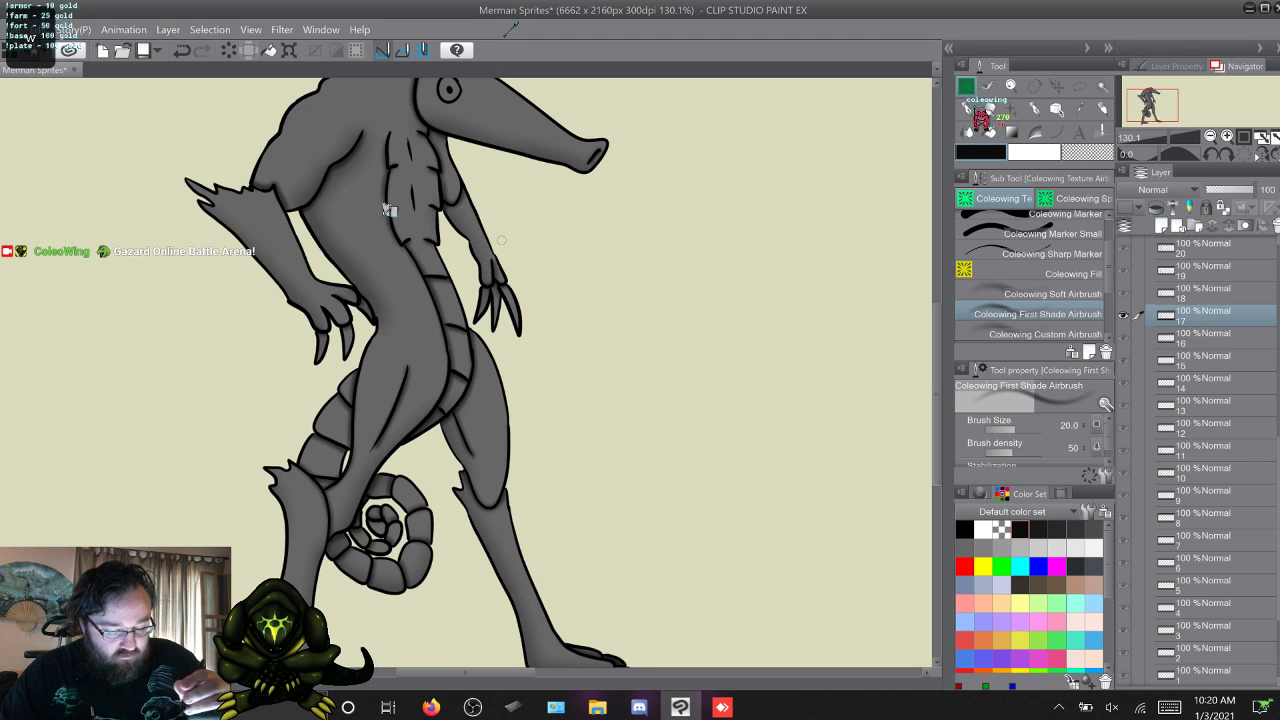
pyautogui.press('w')
pyautogui.press('s')
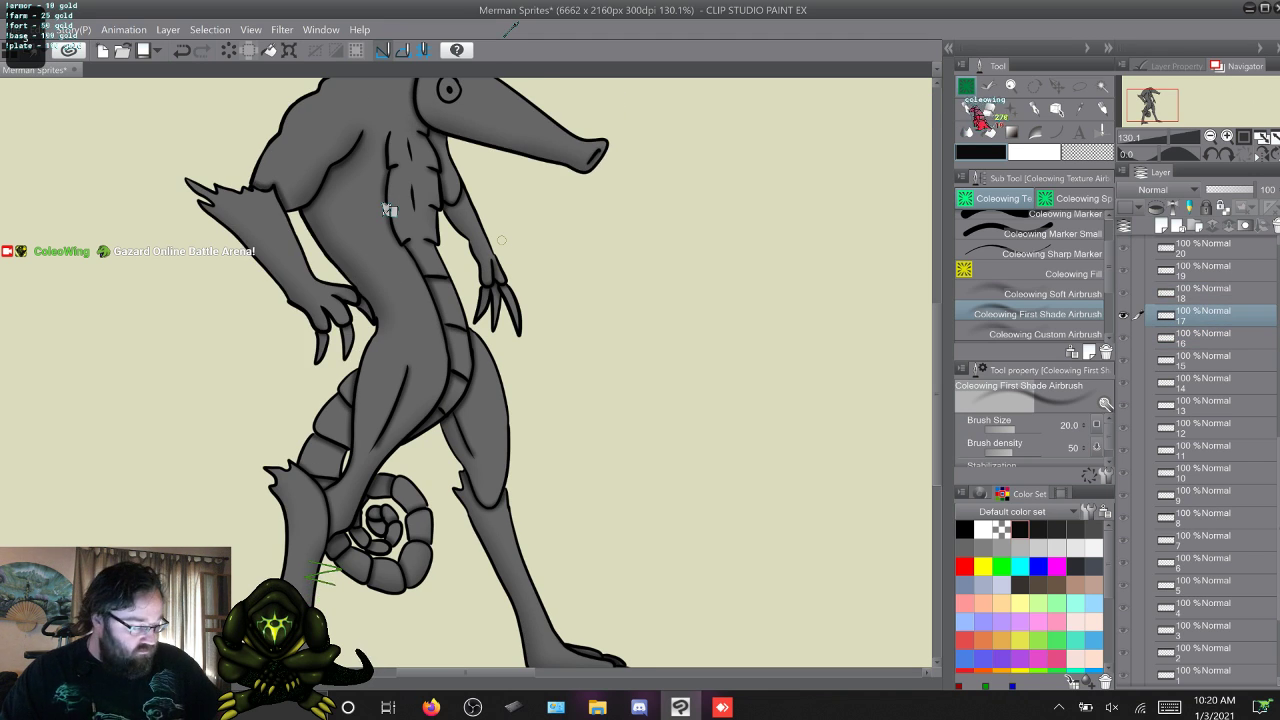
pyautogui.press('w')
pyautogui.press('w')
pyautogui.press('w')
pyautogui.press('w')
pyautogui.press('w')
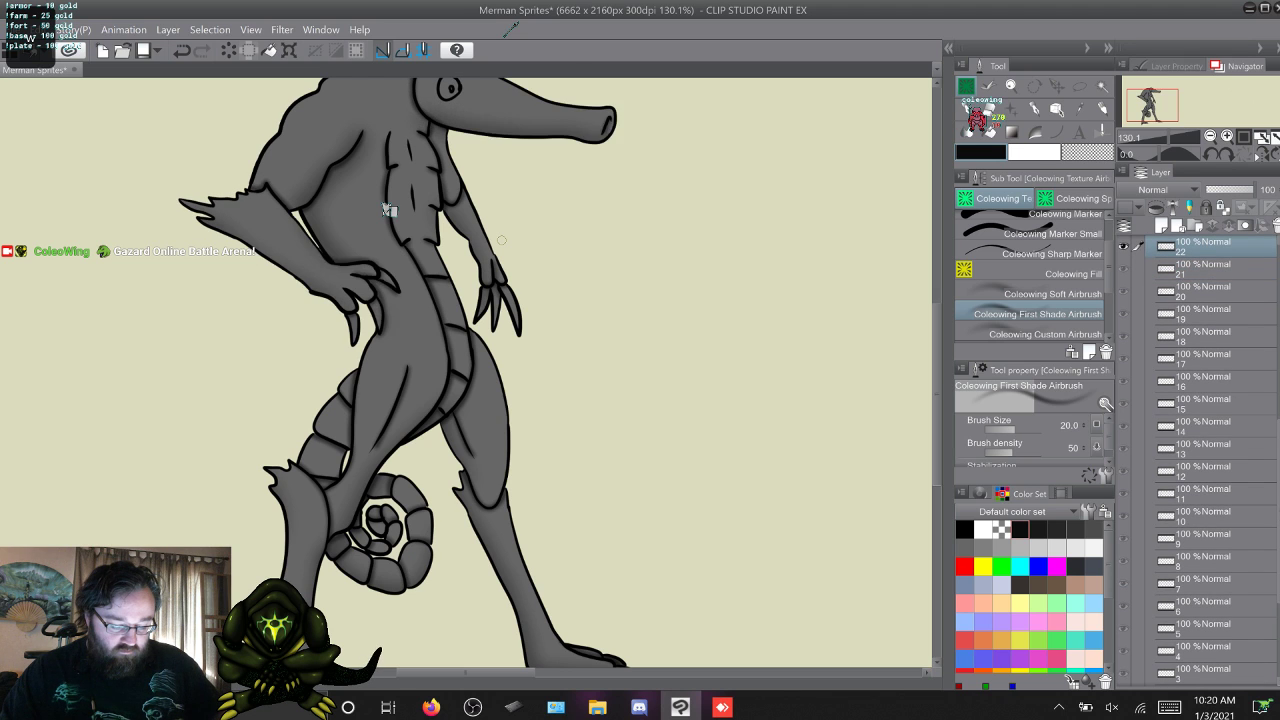
pyautogui.press('w')
pyautogui.press('w')
pyautogui.press('w')
pyautogui.press('w')
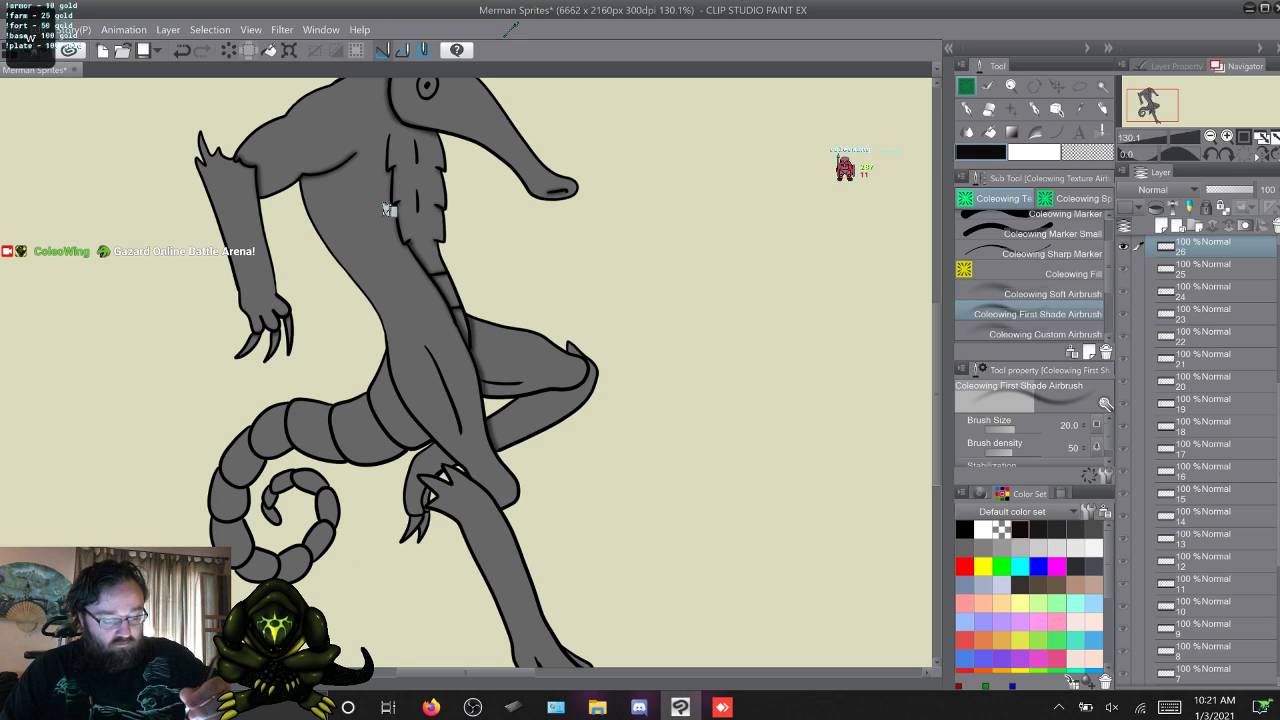
# Airbrush shading on the belly plates of the front-turning poses in frames 27 and 28.
pyautogui.press('.')
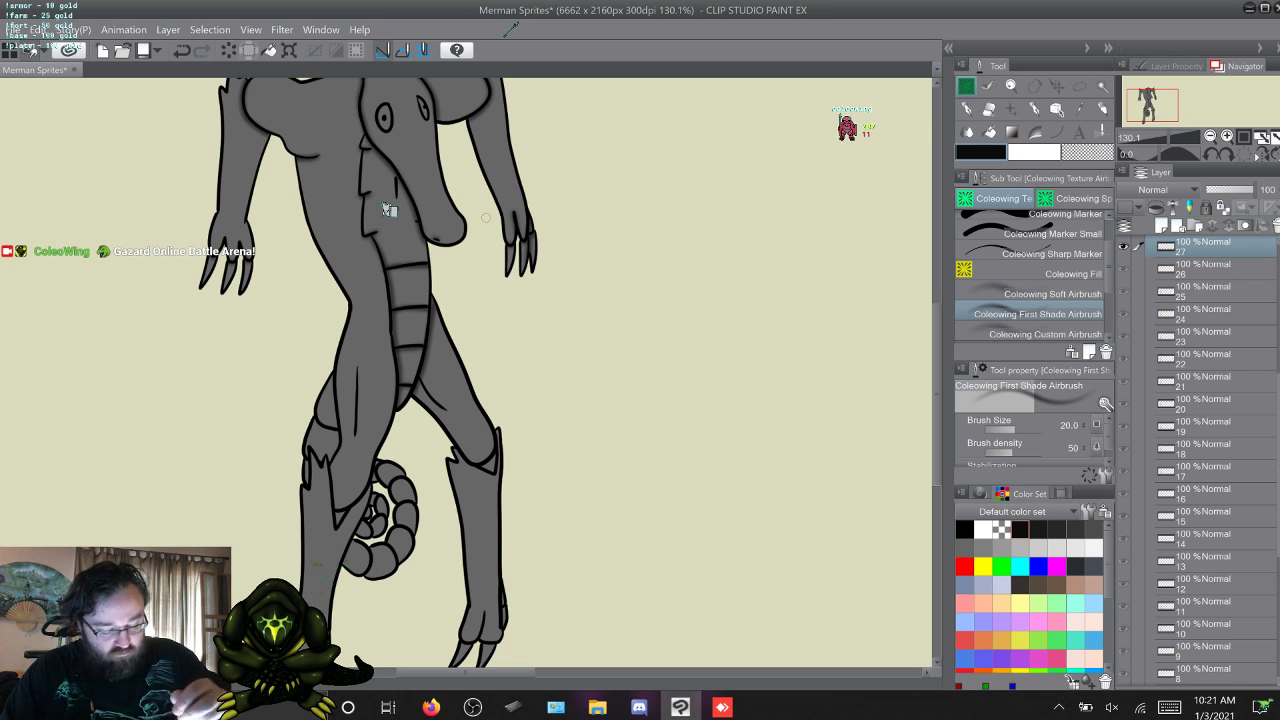
pyautogui.press('w')
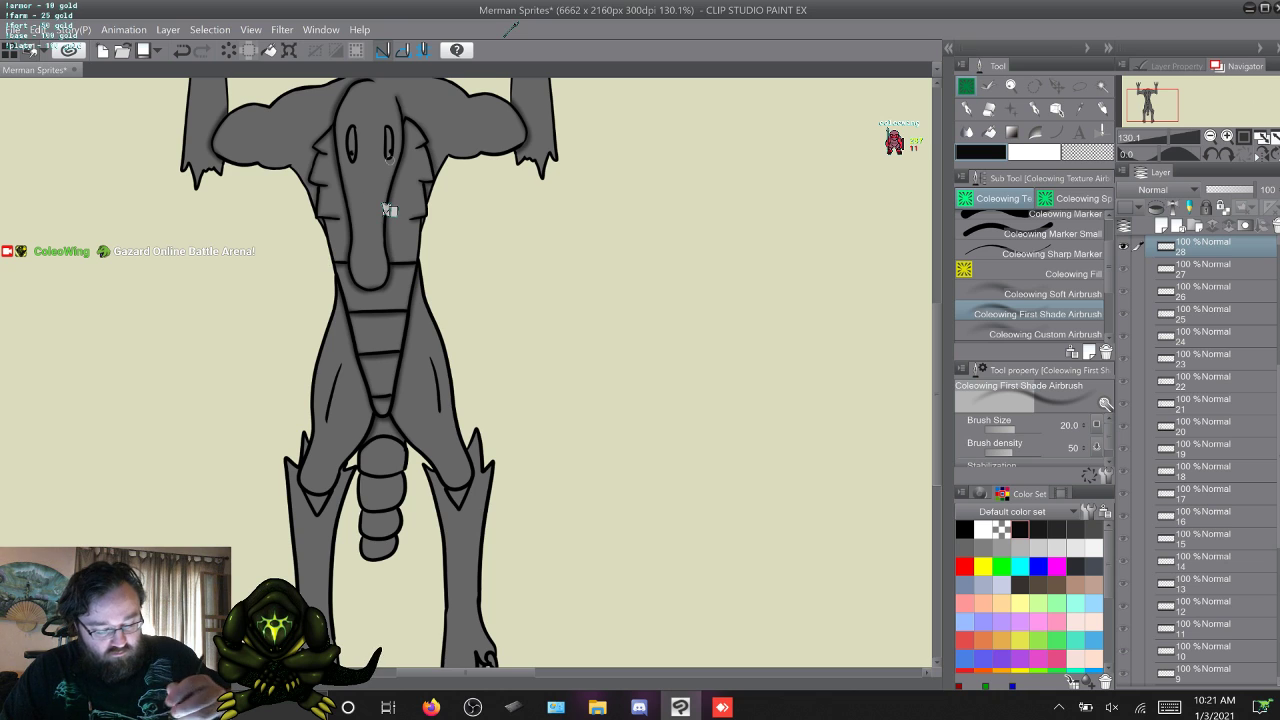
pyautogui.press('.')
pyautogui.press(',')
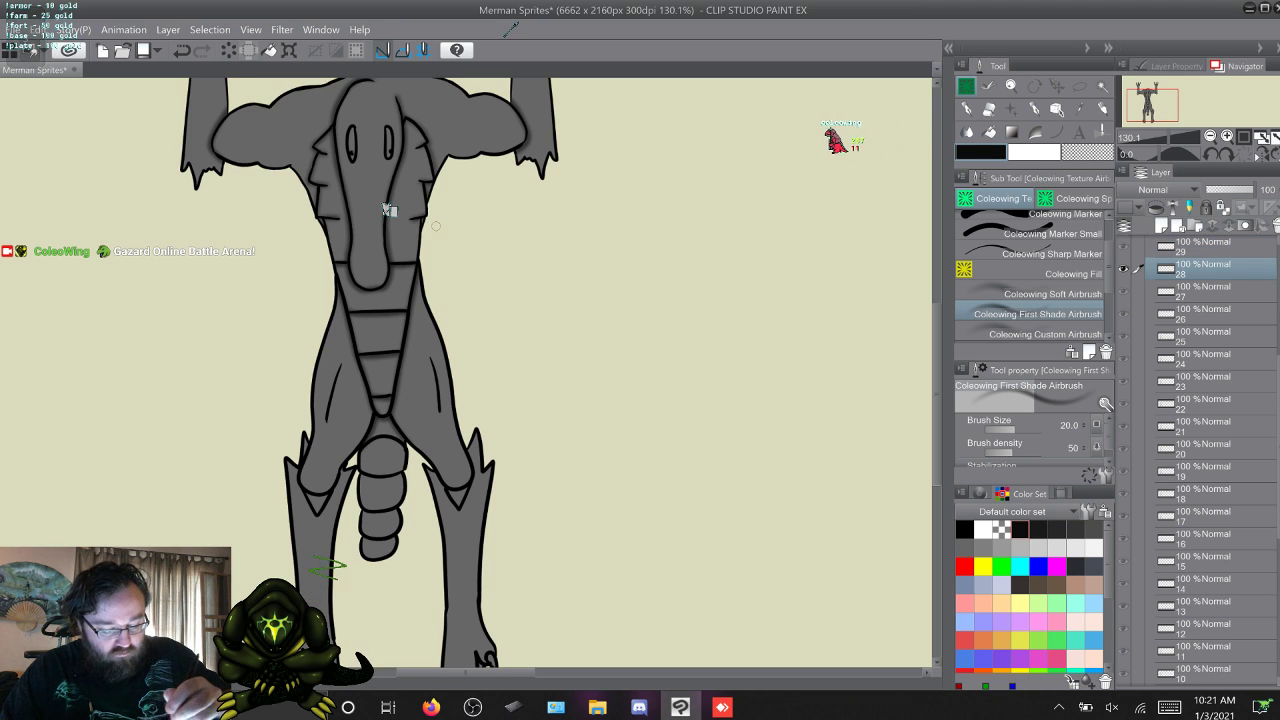
# Move past frames 29 and 30 and airbrush the belly area behind the snout on frame 31, comparing it with frame 32.
pyautogui.press('.')
pyautogui.scroll(-3, 736, 441)
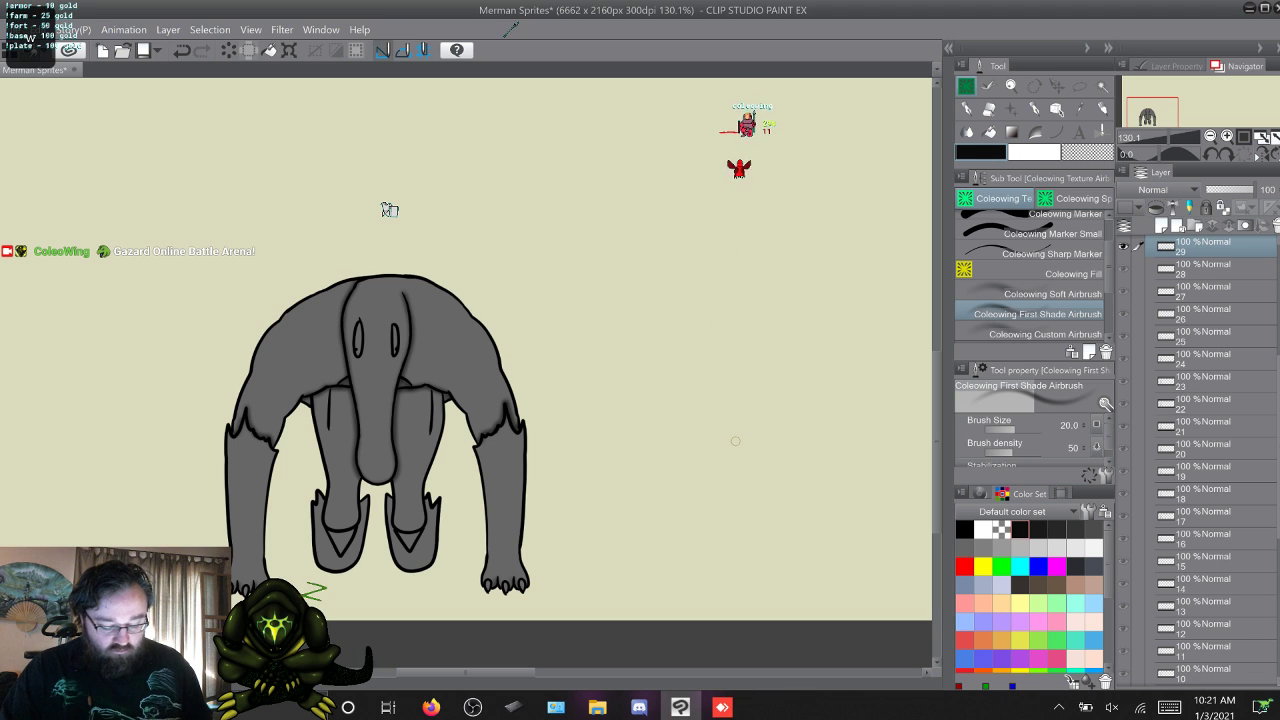
pyautogui.press('w')
pyautogui.press('w')
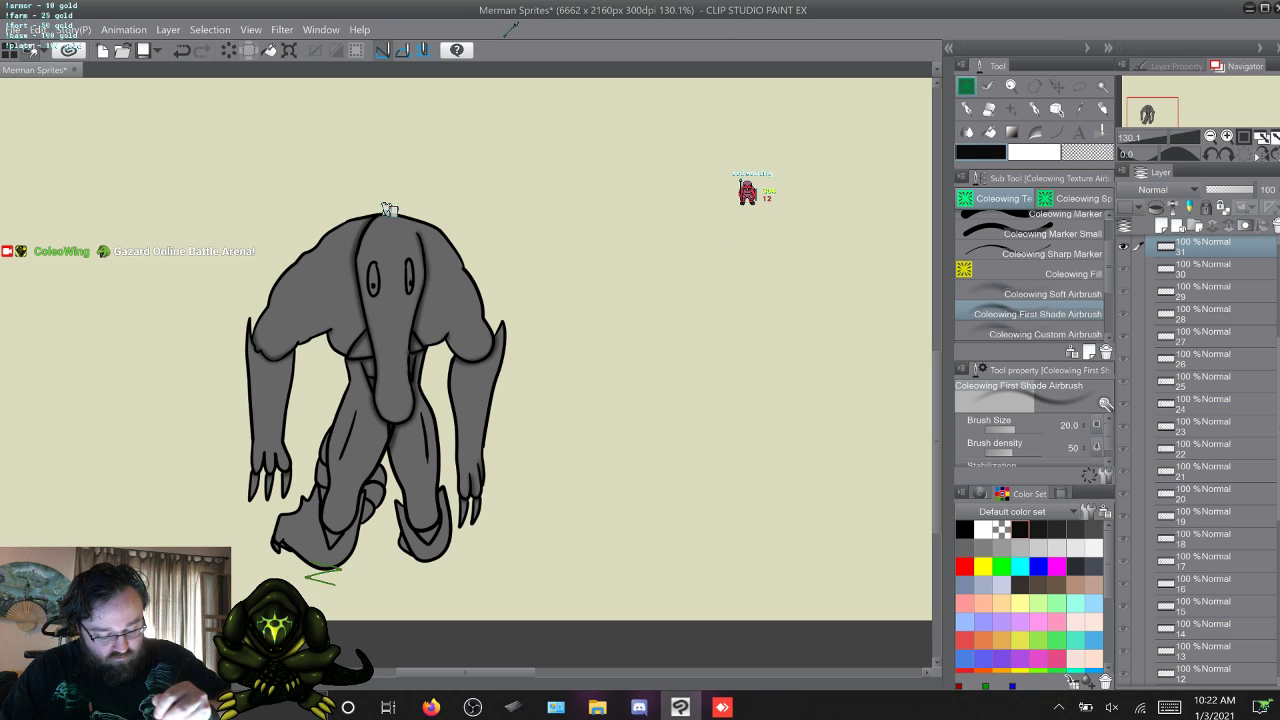
pyautogui.press('w')
pyautogui.press('s')
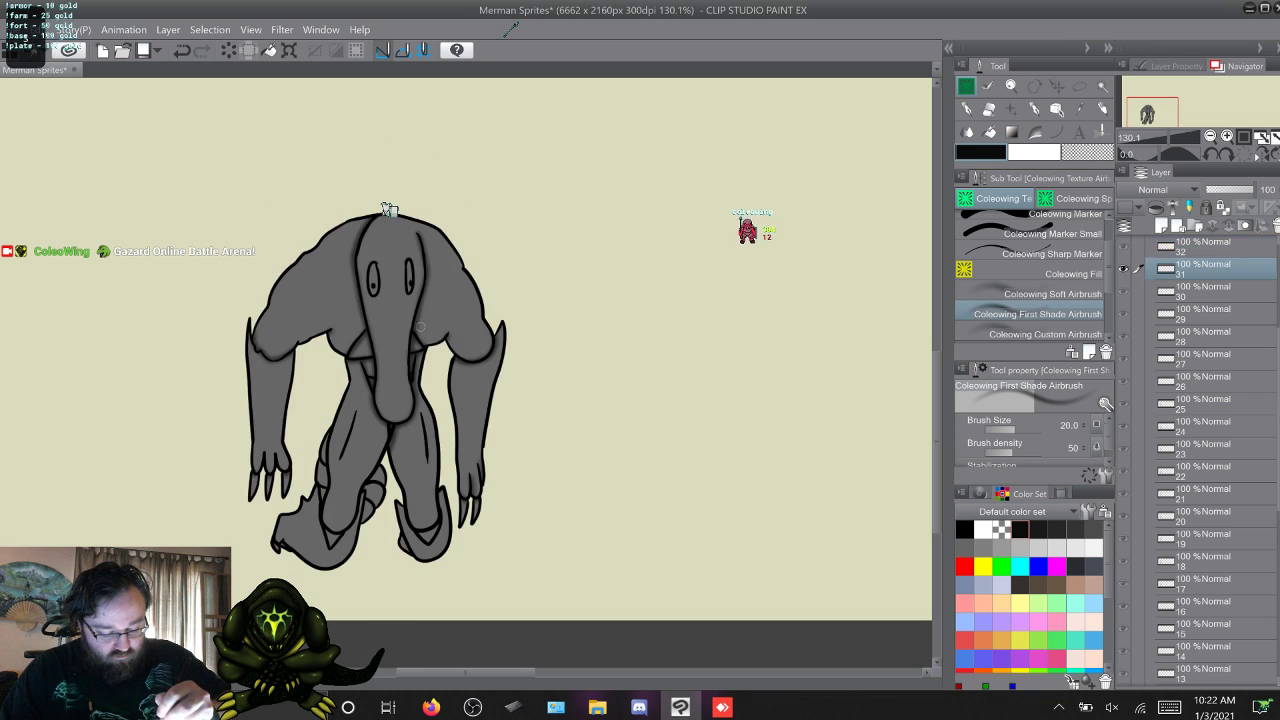
# Airbrush shading on the belly plates of frames 32, 33 and 34, flipping between neighbouring frames to match them.
pyautogui.press('w')
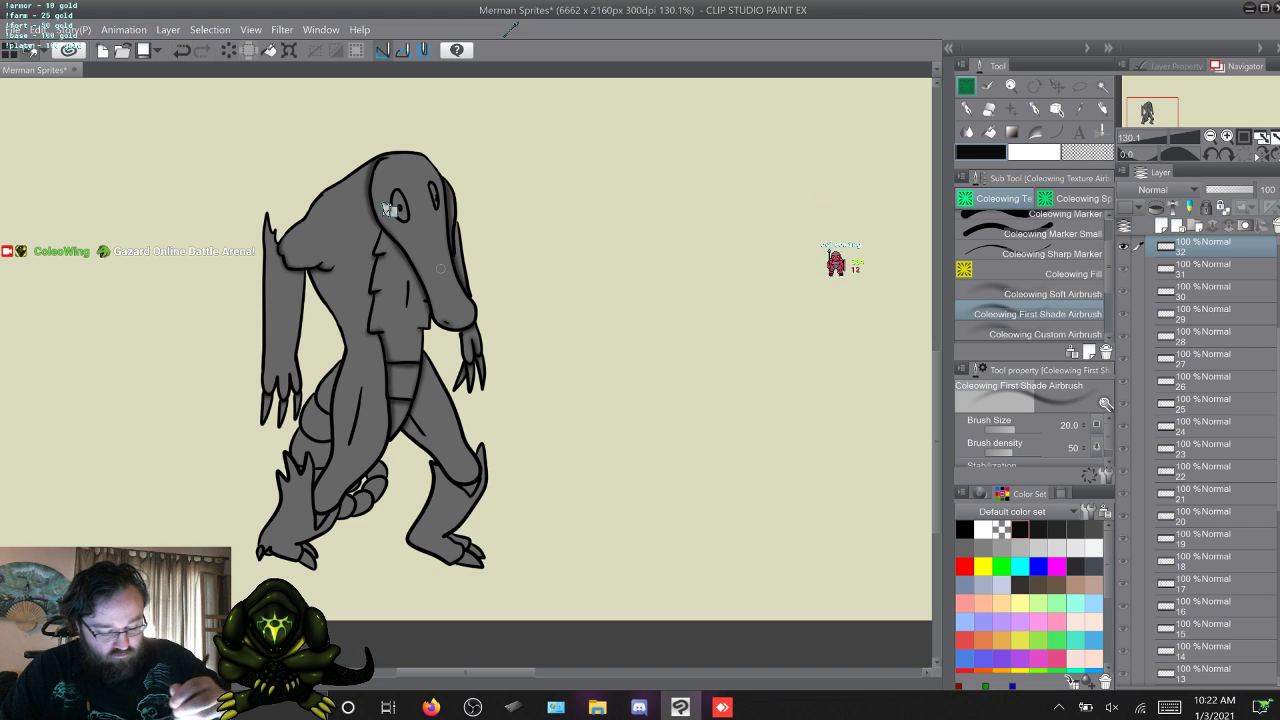
pyautogui.press('w')
pyautogui.press('s')
pyautogui.press('w')
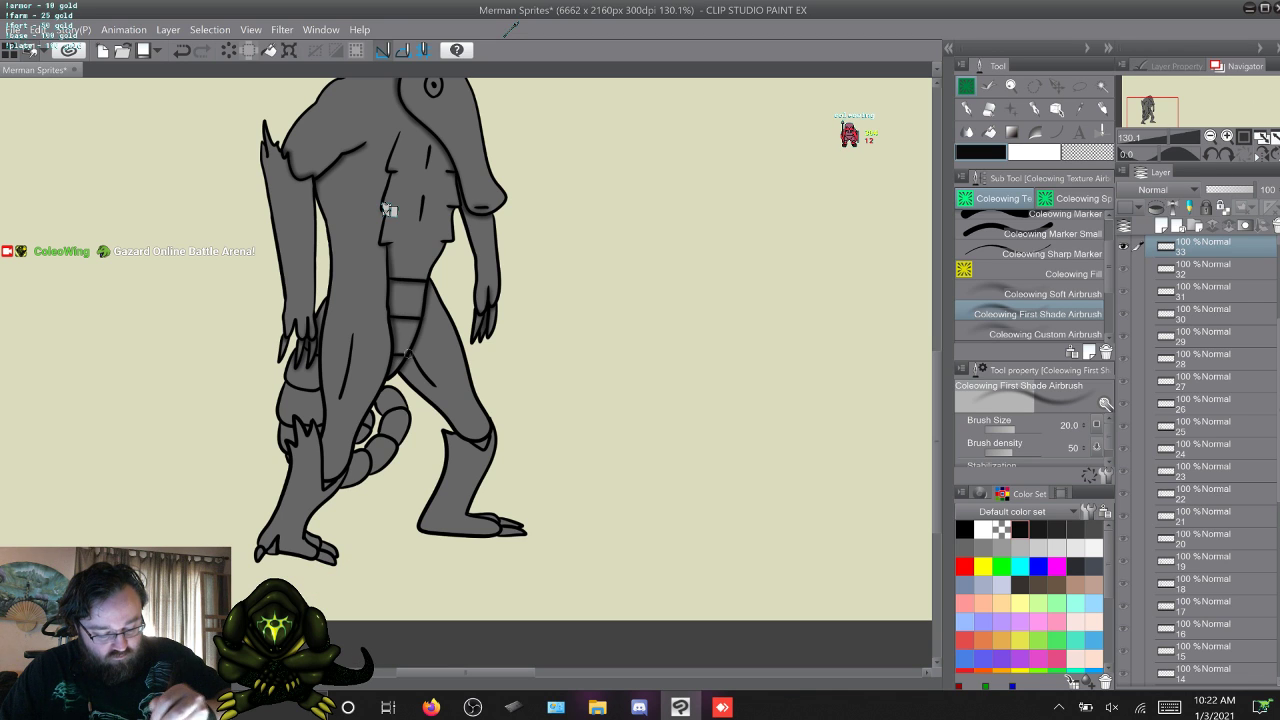
pyautogui.press('w')
pyautogui.press('s')
pyautogui.press('w')
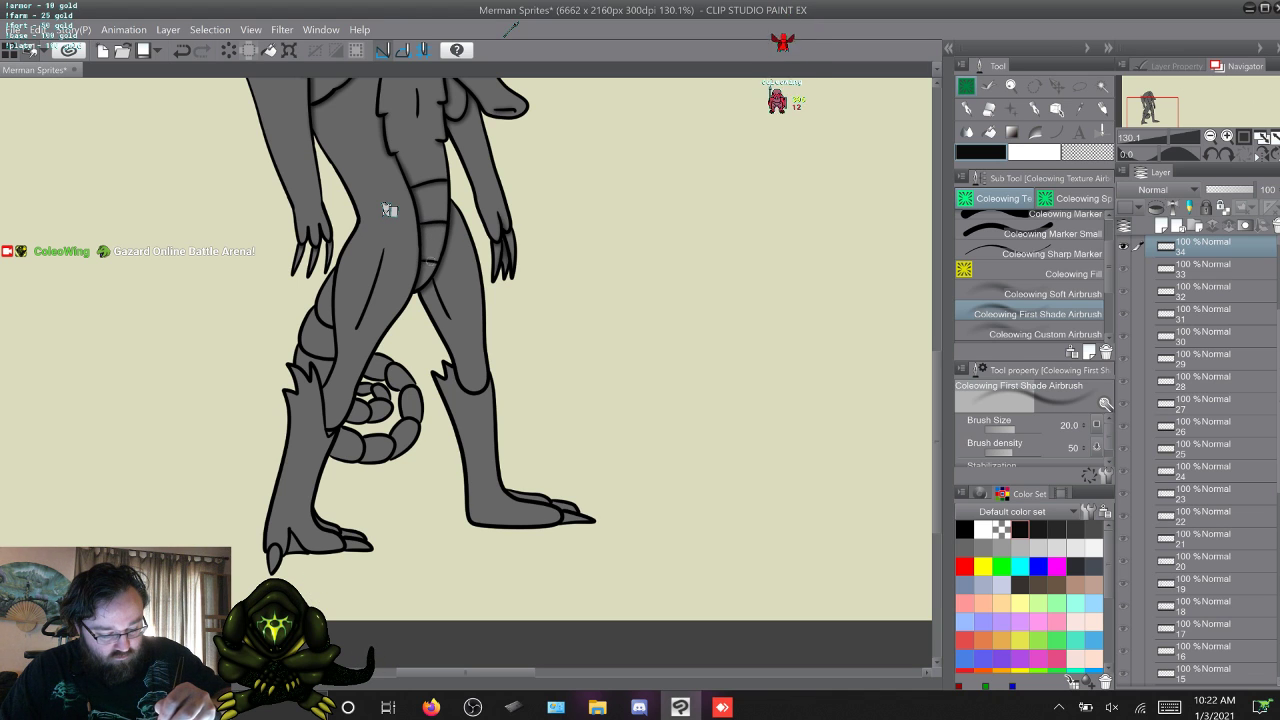
# Airbrush shading on the belly plates of frame 35, then return to frame 1.
pyautogui.press('w')
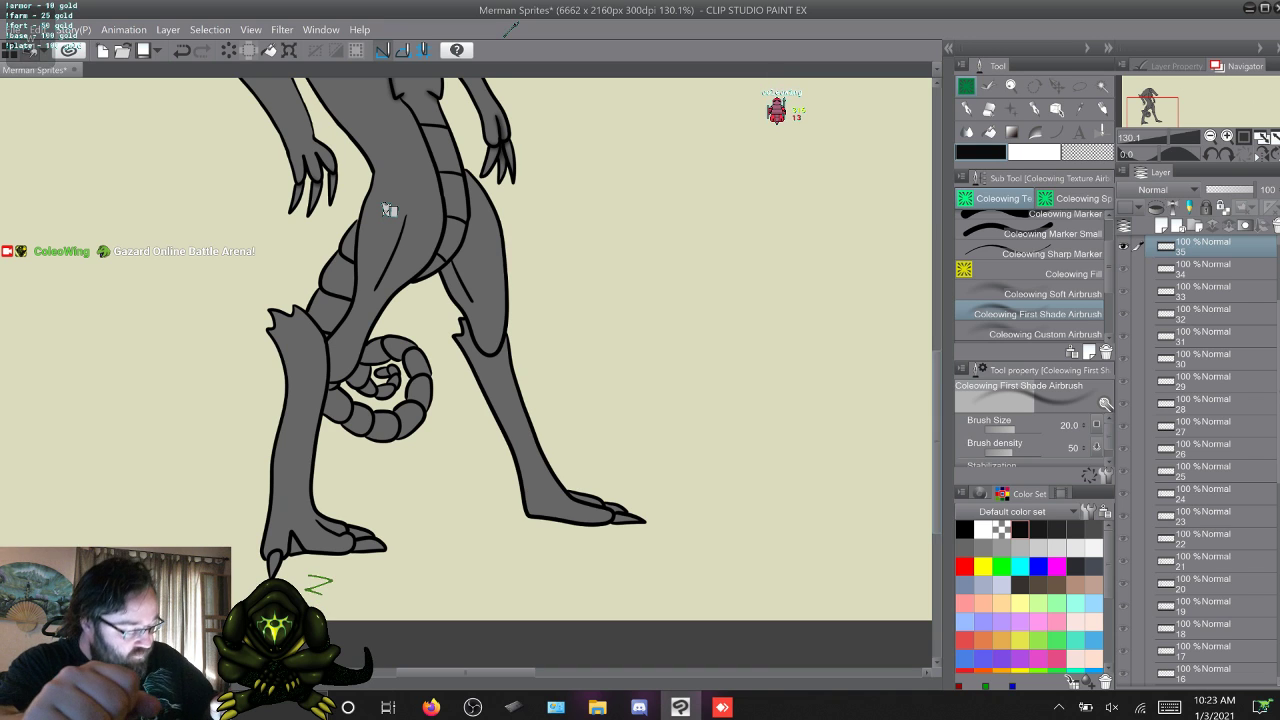
pyautogui.scroll(3, 389, 209)
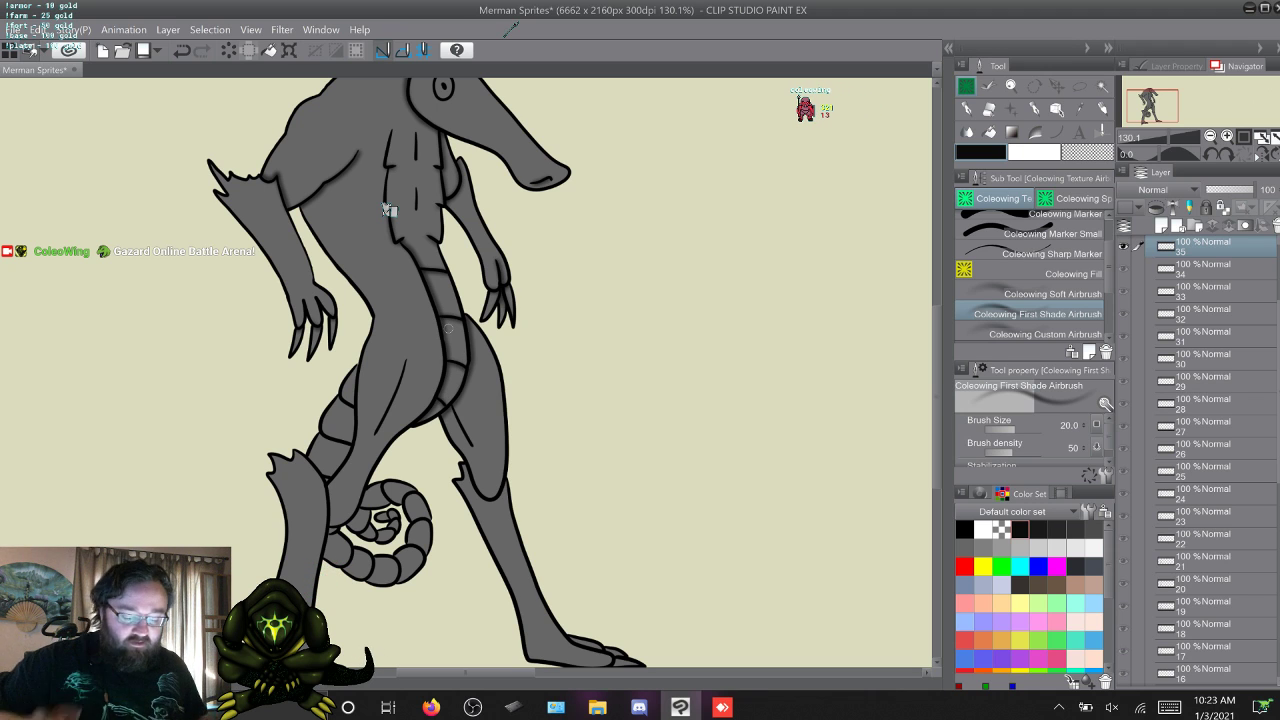
pyautogui.press('w')
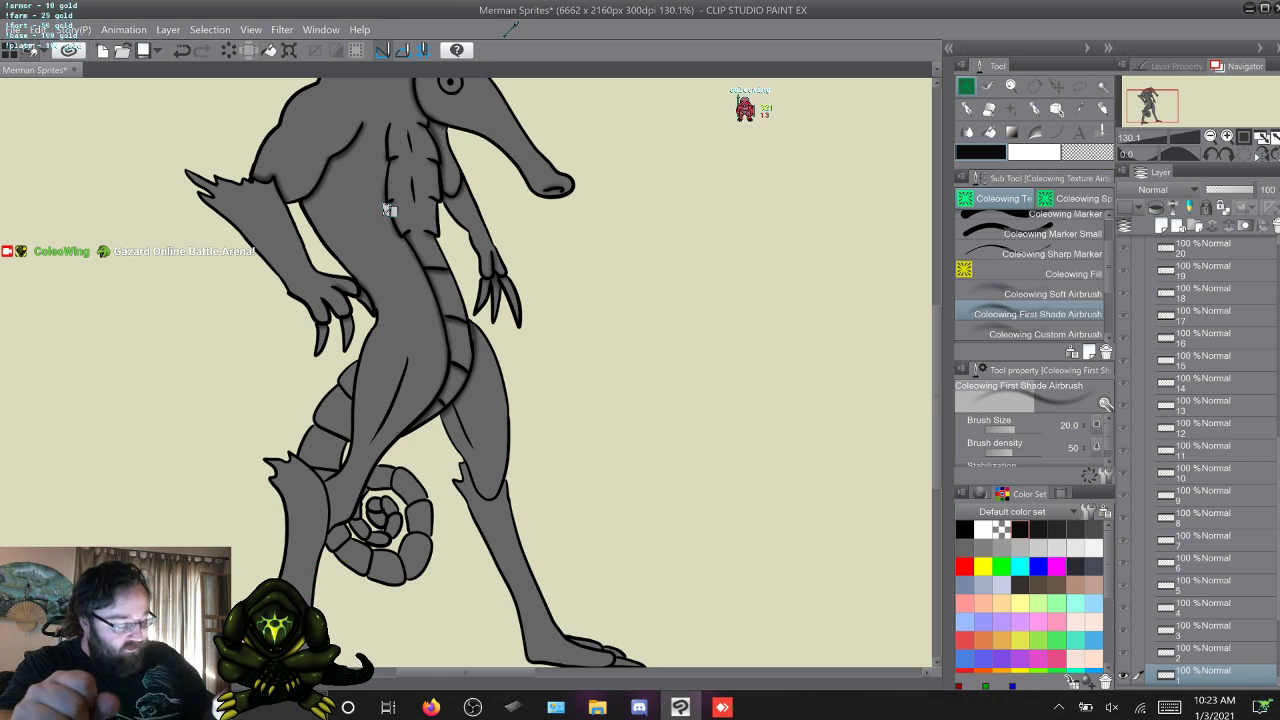
# Airbrush shading on the far leg's thigh crease and knee in frames 1 and 2.
pyautogui.scroll(-2, 389, 210)
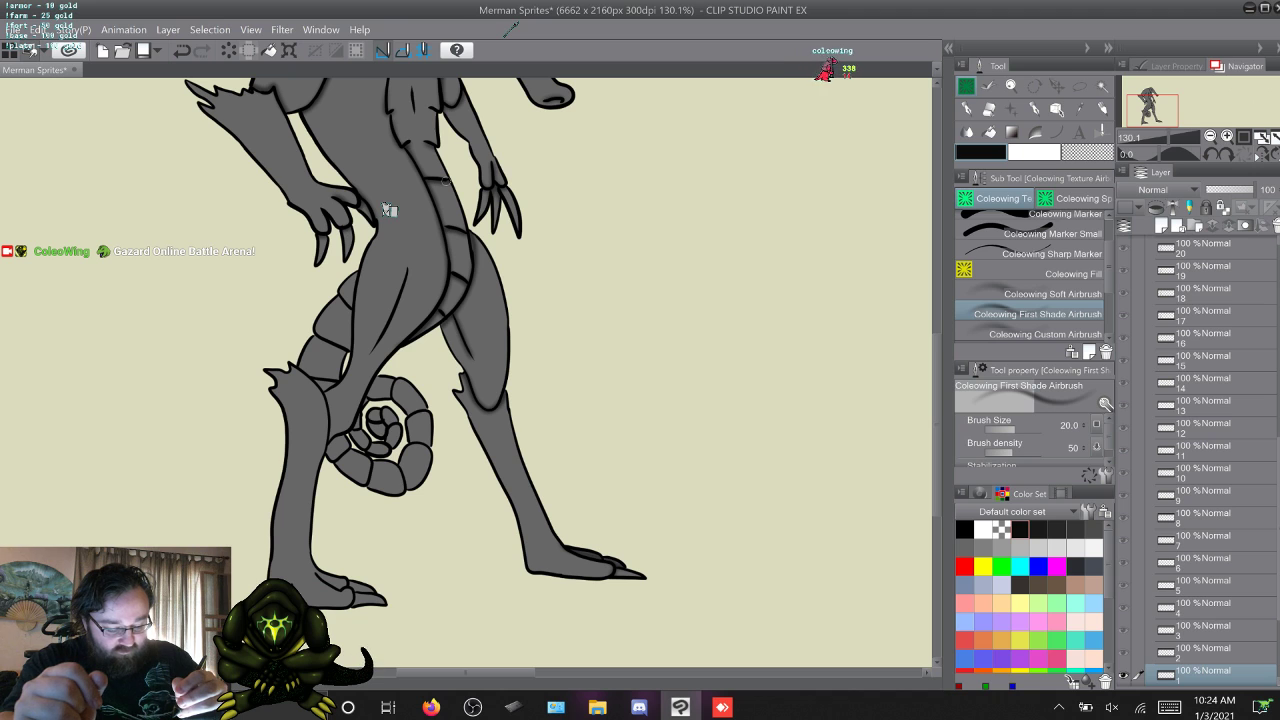
pyautogui.press('w')
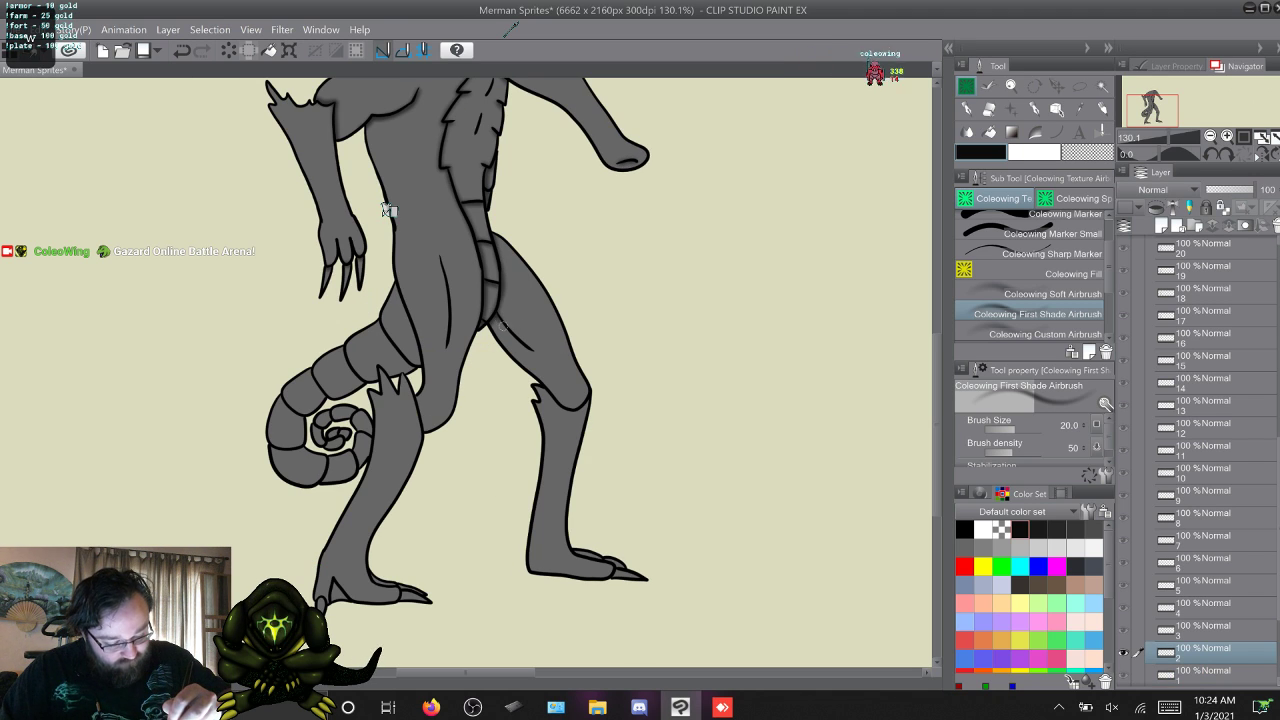
pyautogui.moveTo(495, 316); pyautogui.dragTo(534, 353)
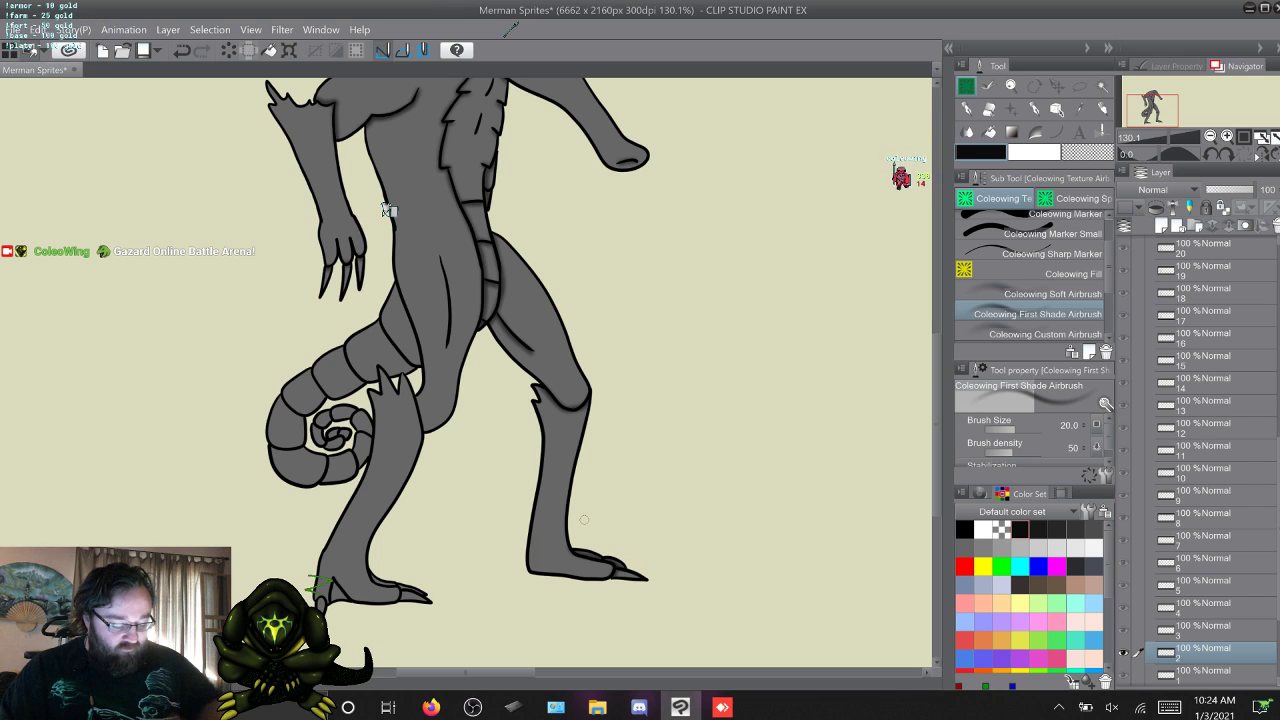
# Airbrush shading on the far leg in frames 3 and 4, flipping between the two frames to match them.
pyautogui.press('w')
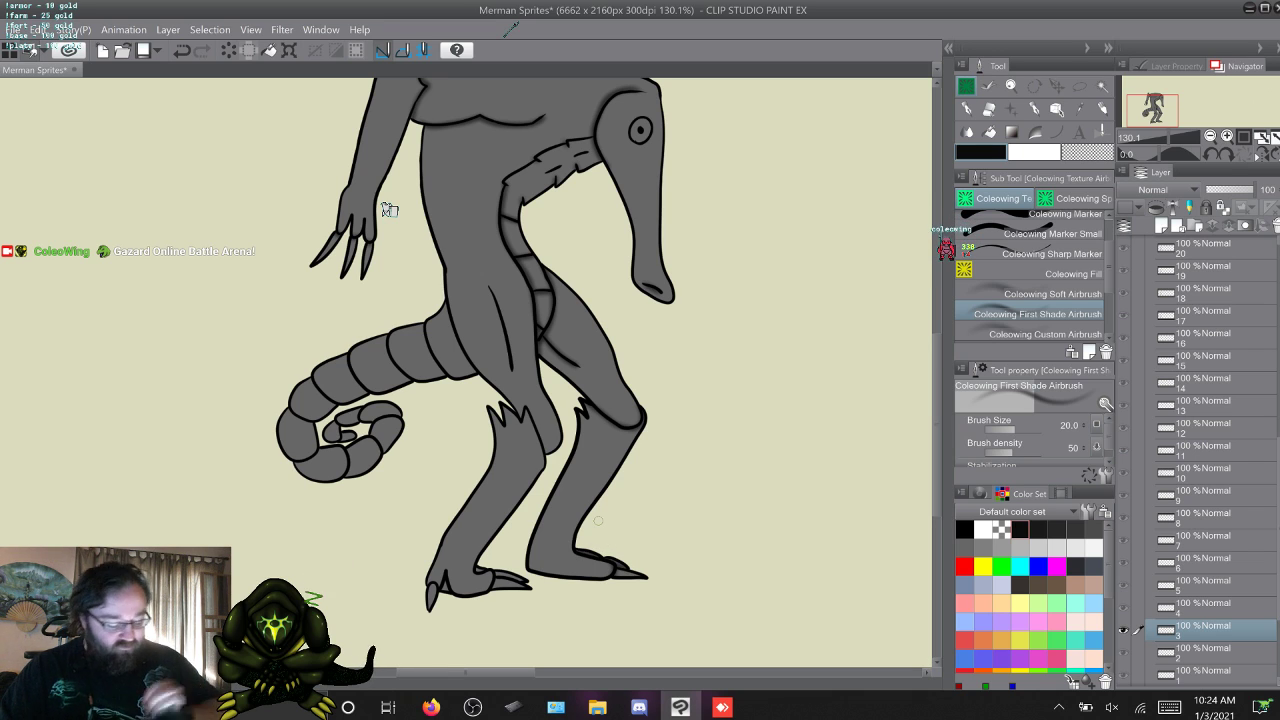
pyautogui.press('w')
pyautogui.press('q')
pyautogui.press('w')
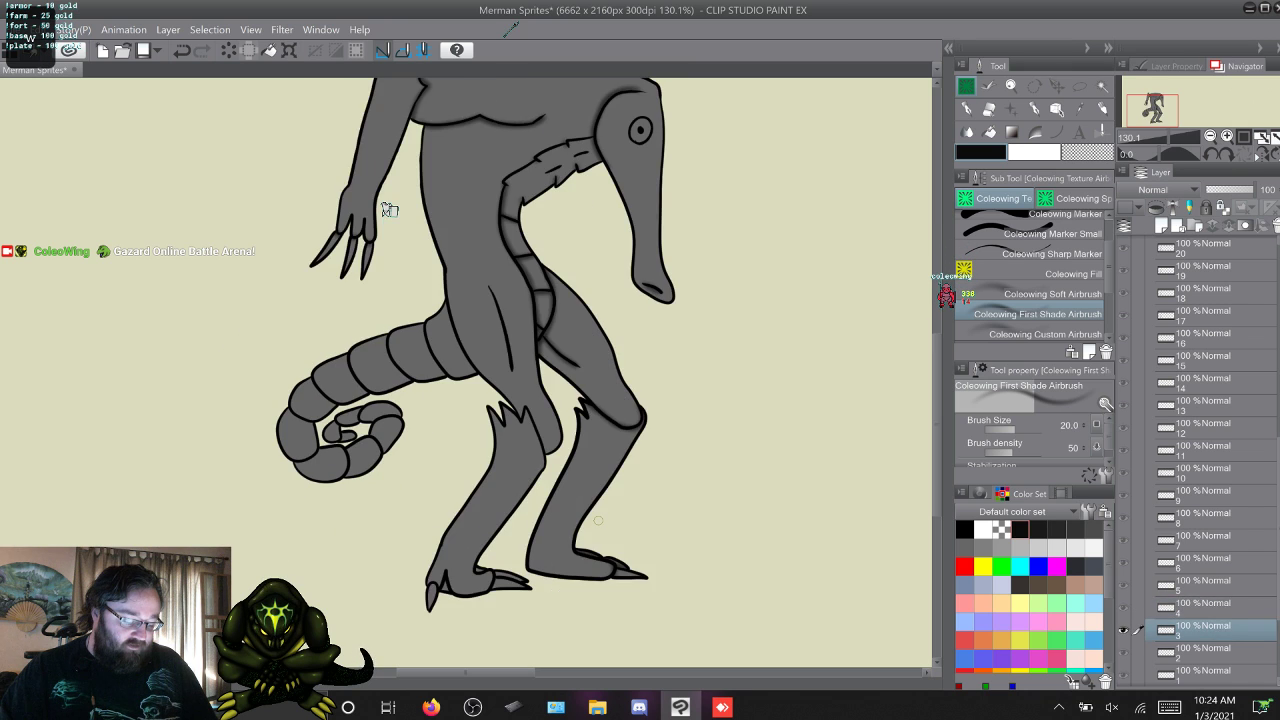
pyautogui.press('w')
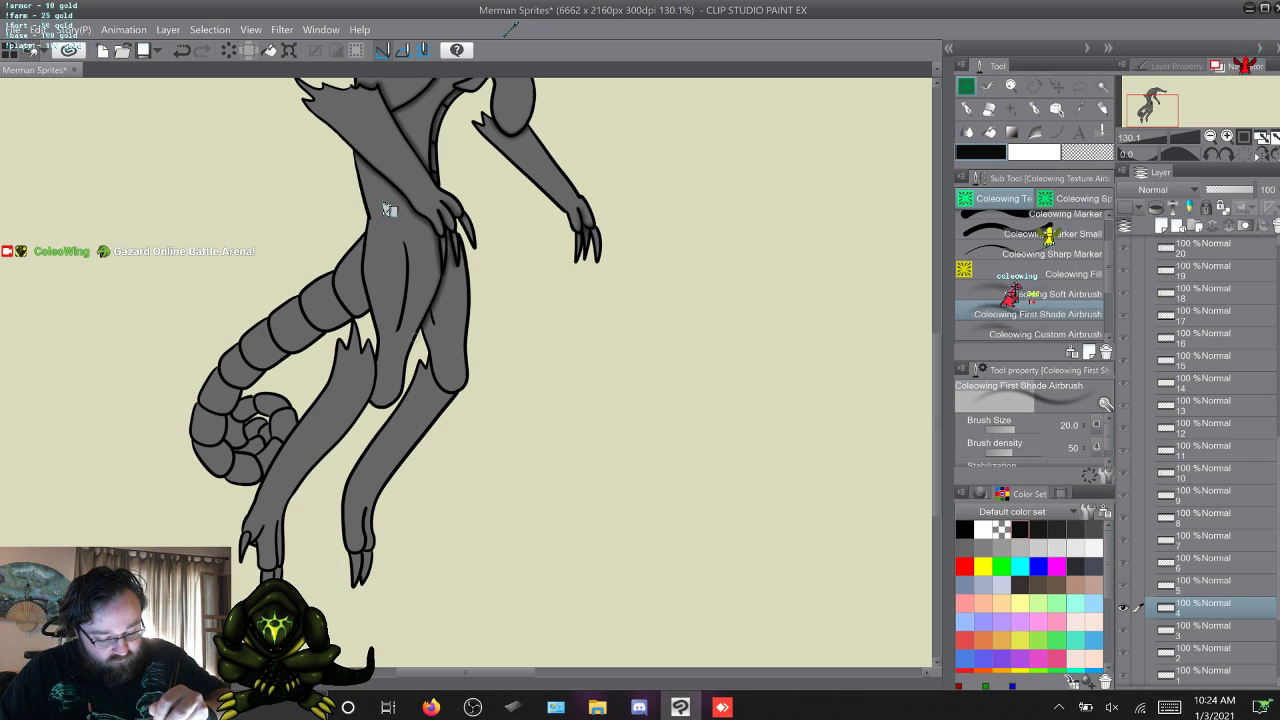
pyautogui.press('q')
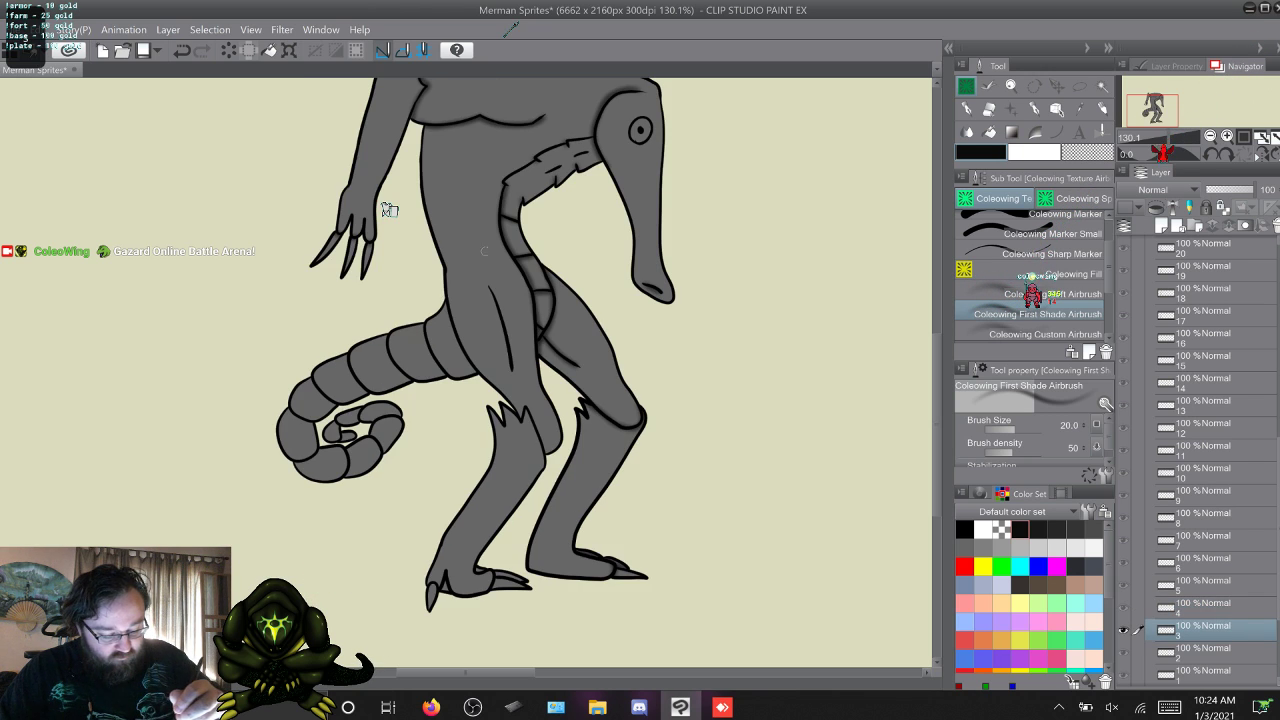
pyautogui.press('w')
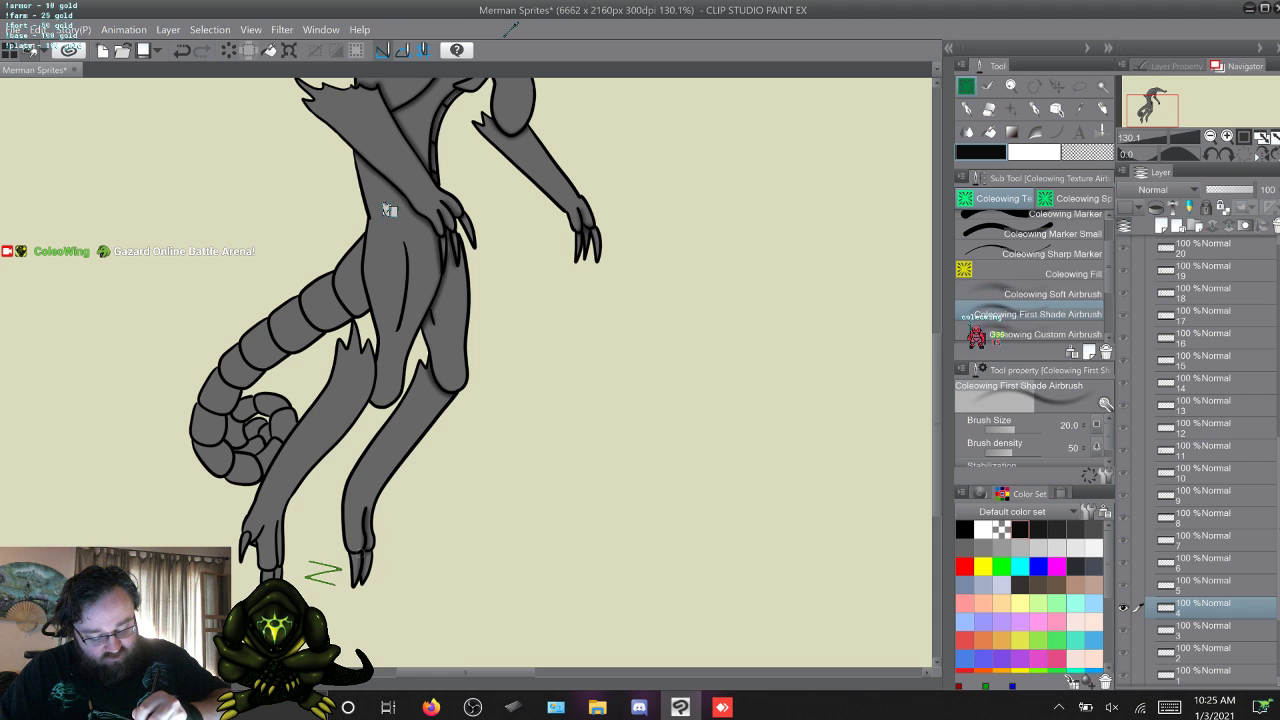
# Compare frame 5 with frames 2 to 4, and airbrush shading on the raised far leg of frame 5.
pyautogui.press('w')
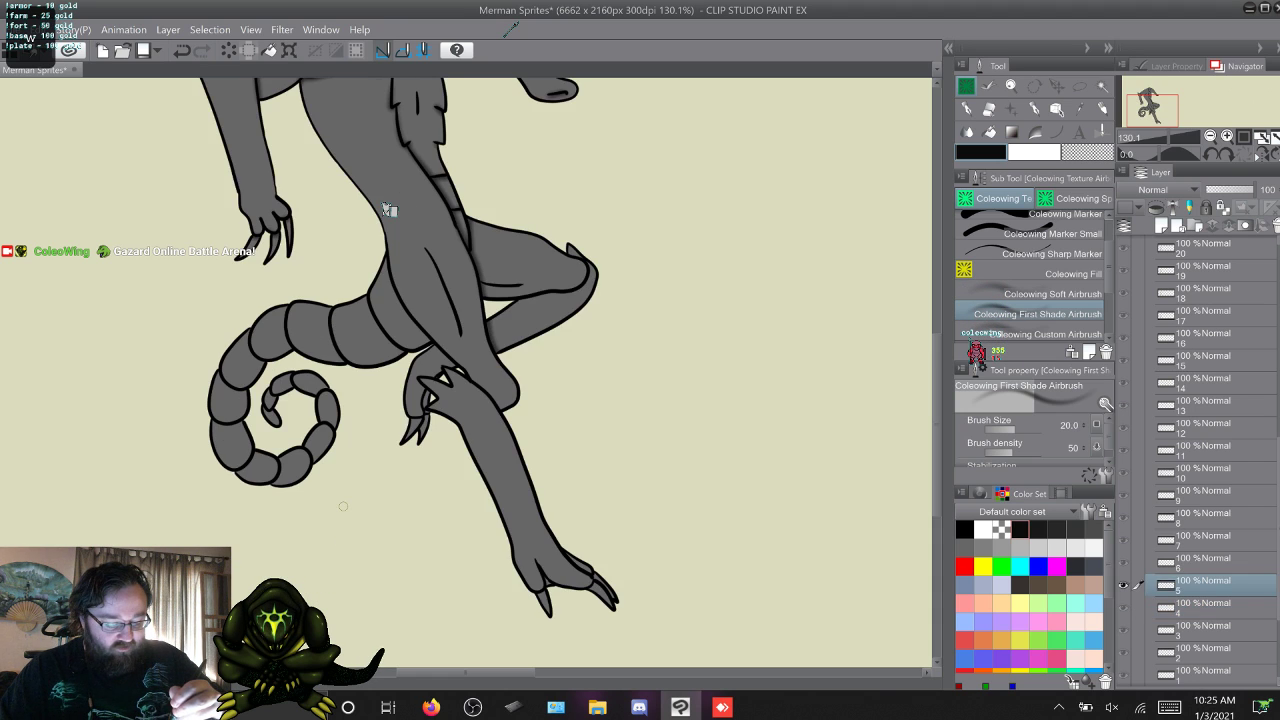
pyautogui.press('q')
pyautogui.press('w')
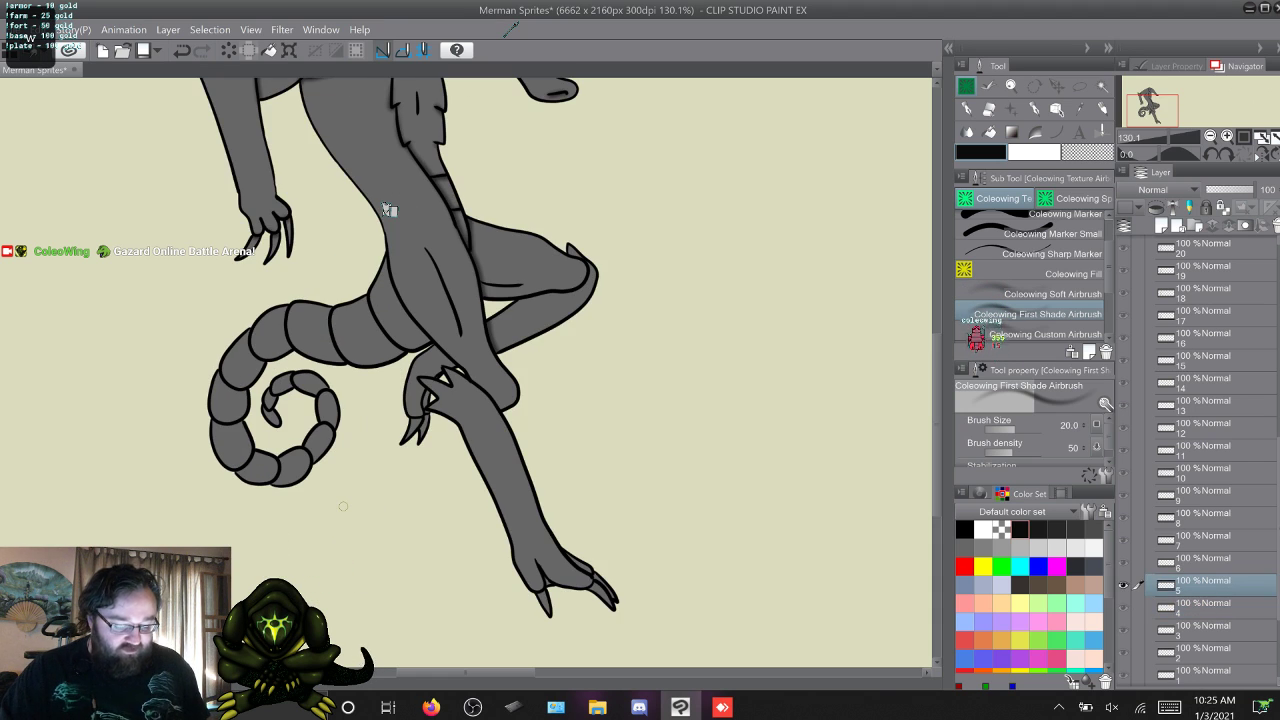
pyautogui.press('q')
pyautogui.press('q')
pyautogui.press('q')
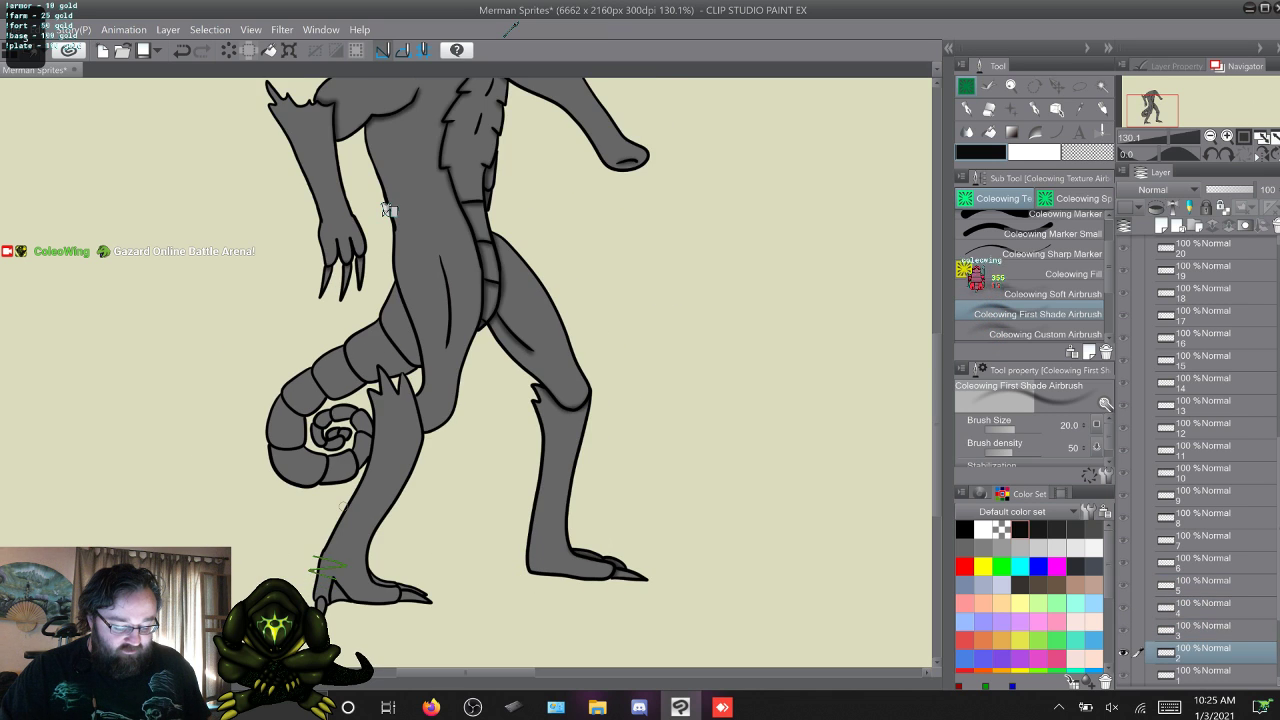
pyautogui.press('w')
pyautogui.press('w')
pyautogui.press('w')
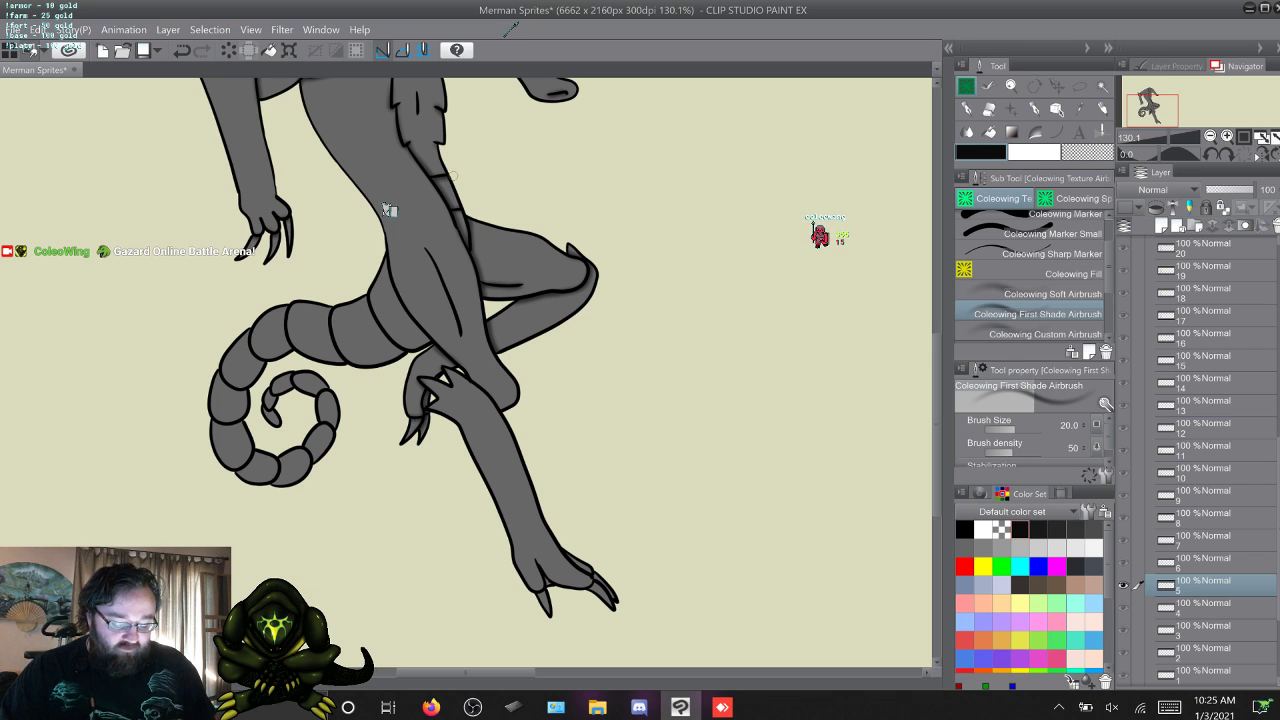
# Airbrush shading on the far leg's thigh and knee in frame 6, comparing it with the neighbouring frames.
pyautogui.press('w')
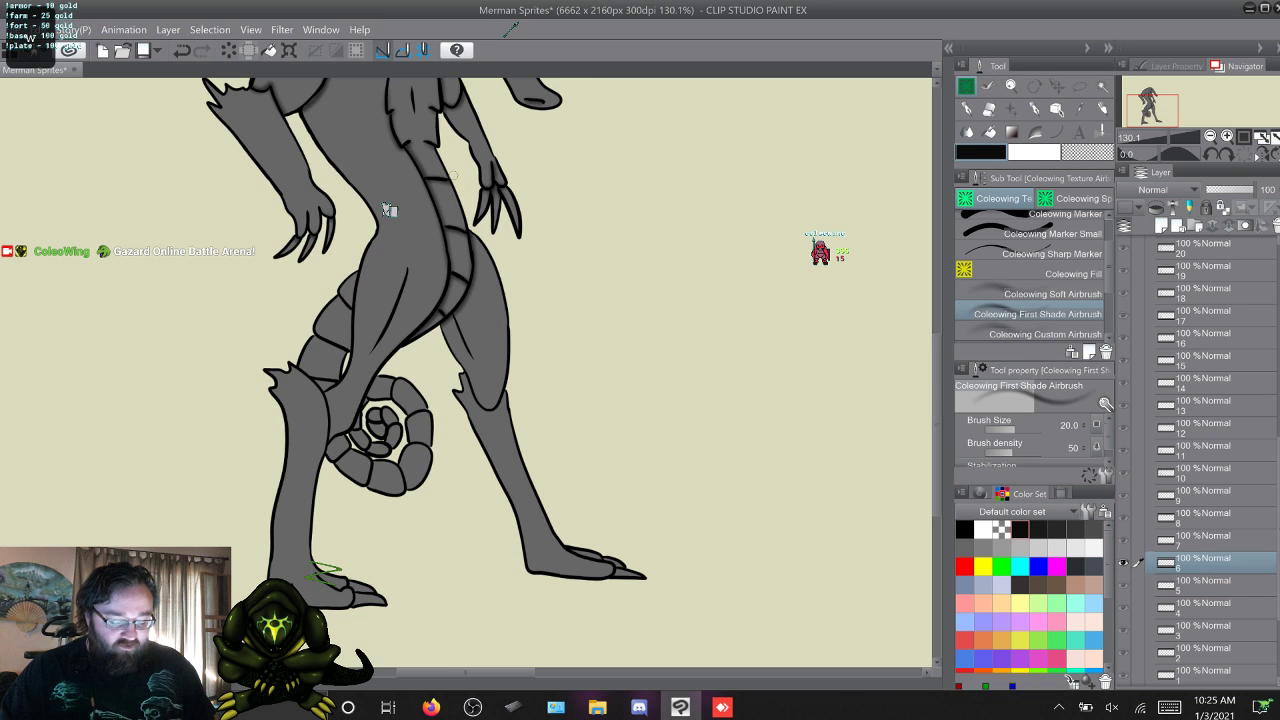
pyautogui.press('q')
pyautogui.press('w')
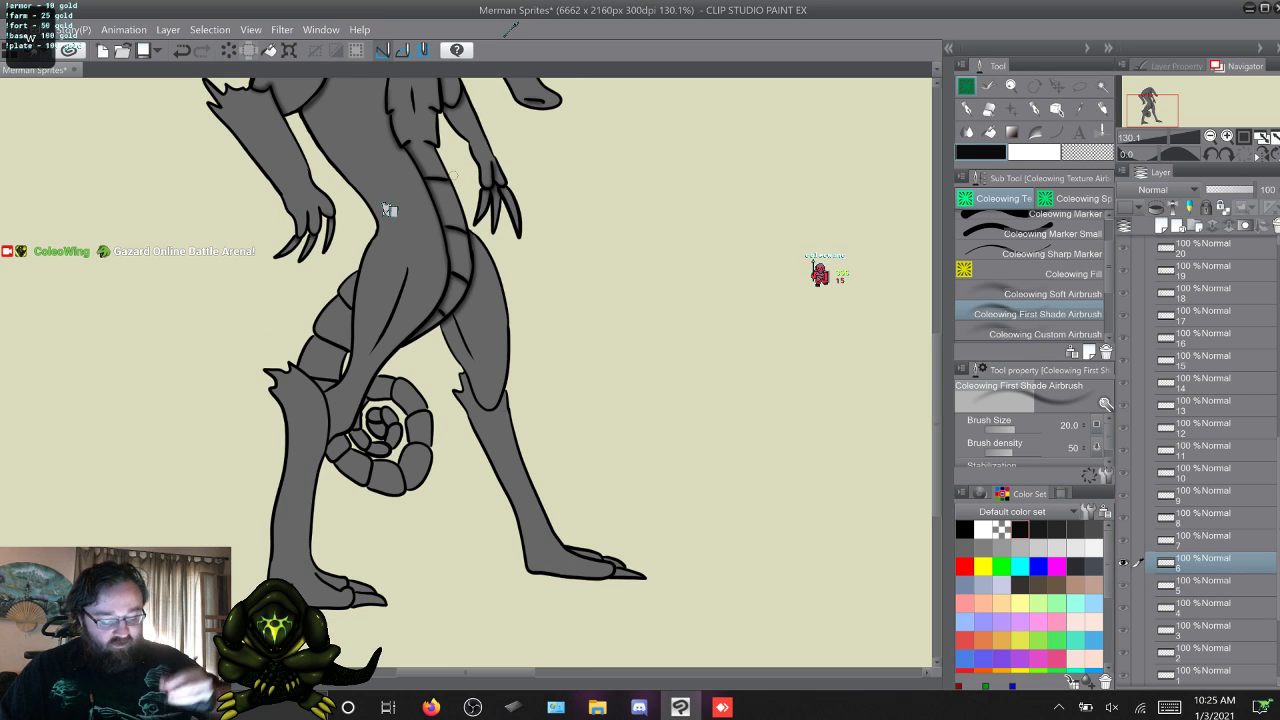
pyautogui.press('q')
pyautogui.press('w')
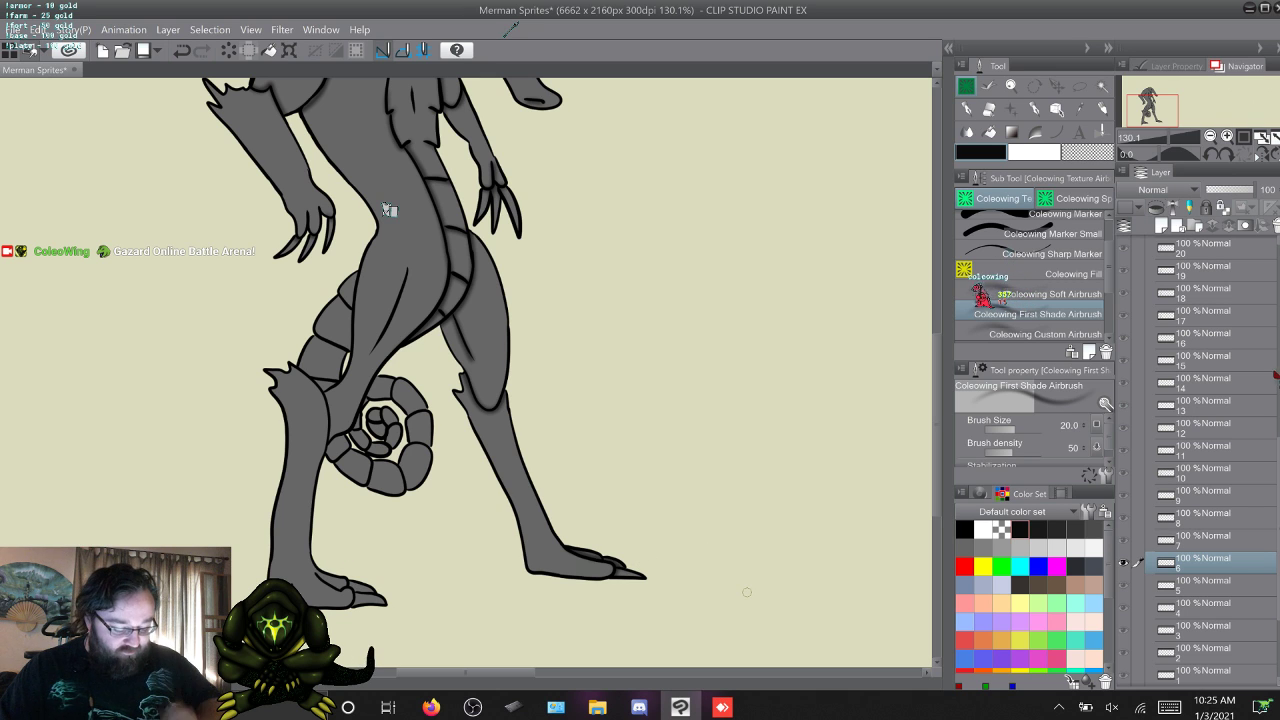
pyautogui.press('Right')
pyautogui.press('Left')
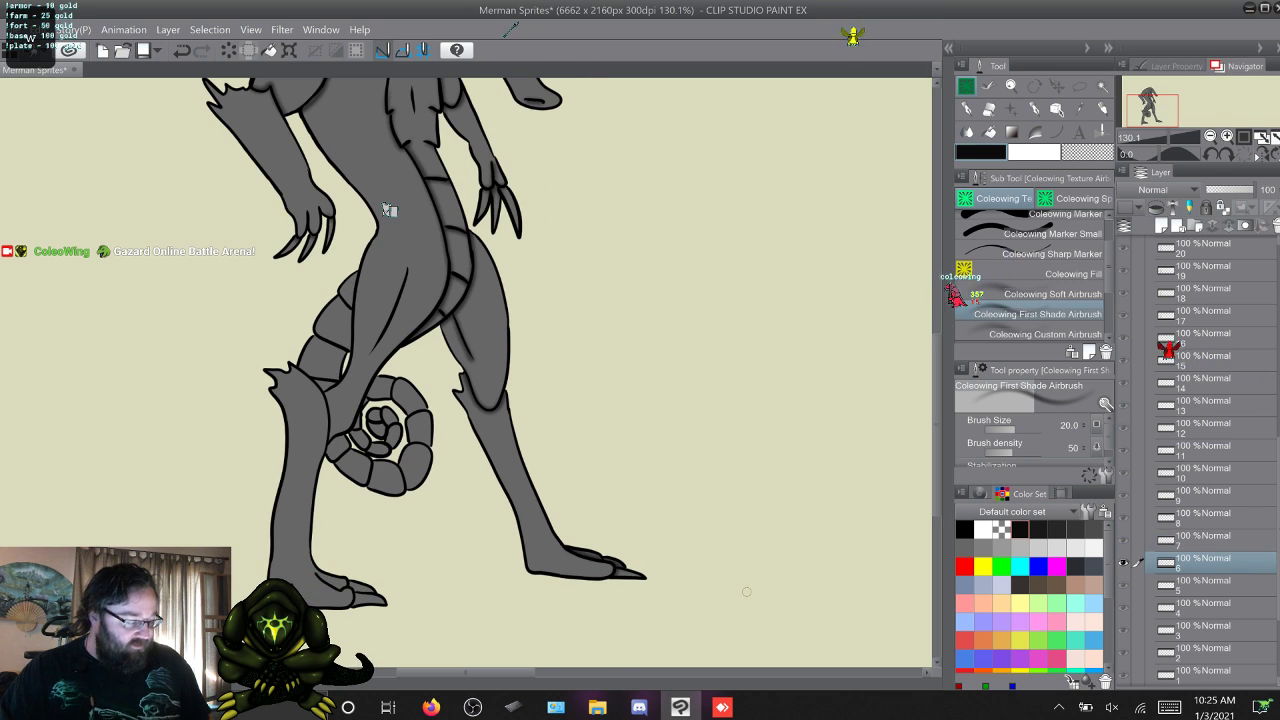
# Airbrush shading on the far leg of frame 7 from the knee up to the hip, and check it against frames 5 and 6.
pyautogui.press('Right')
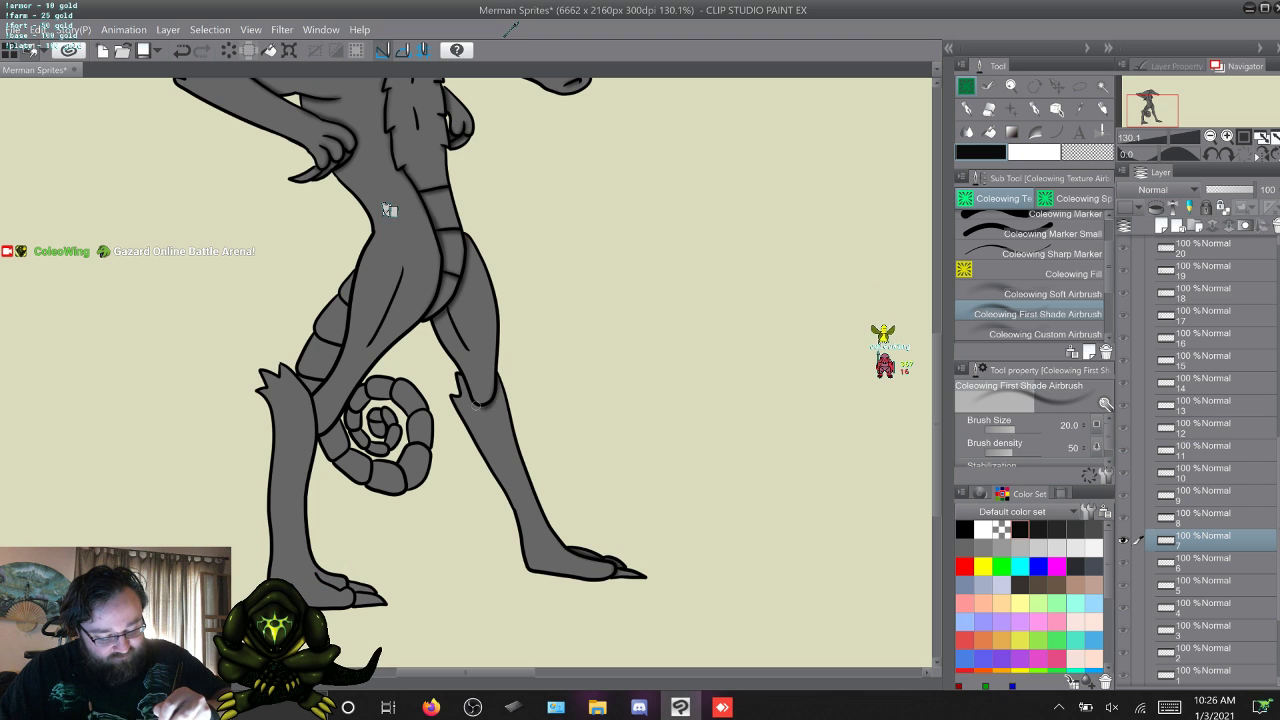
pyautogui.moveTo(476, 405); pyautogui.dragTo(444, 309)
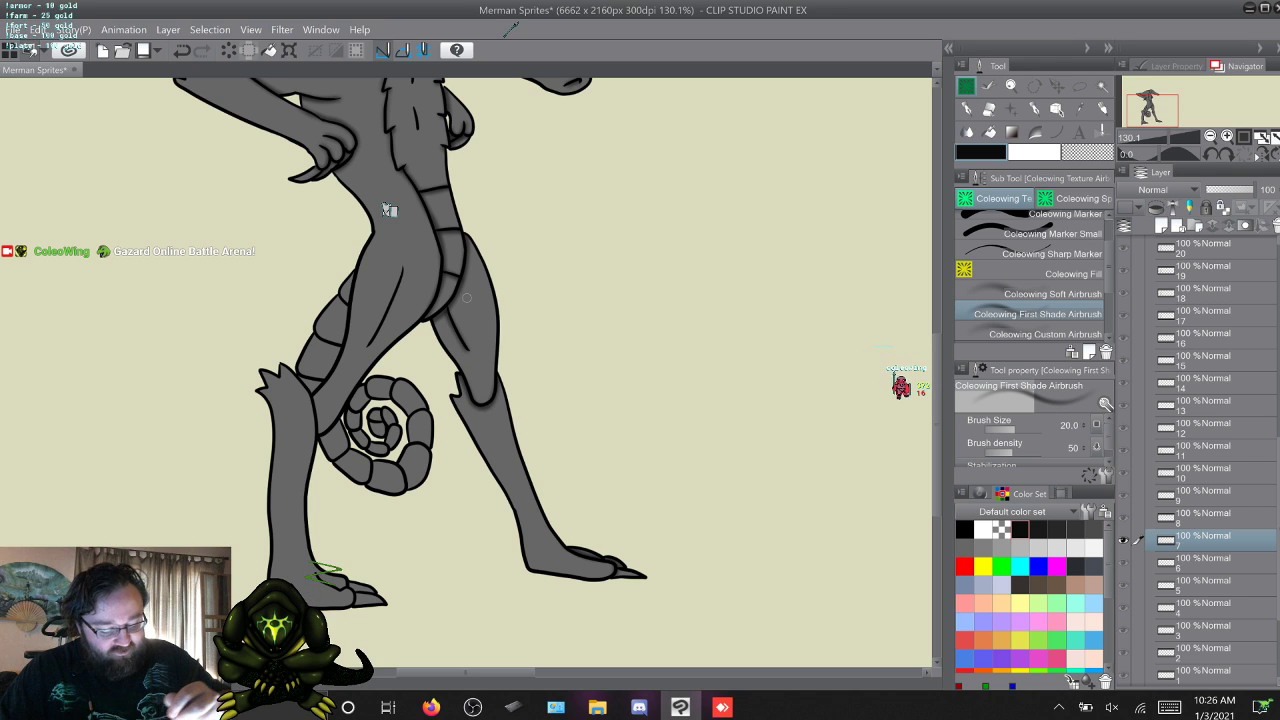
pyautogui.press('q')
pyautogui.press('q')
pyautogui.press('w')
pyautogui.press('w')
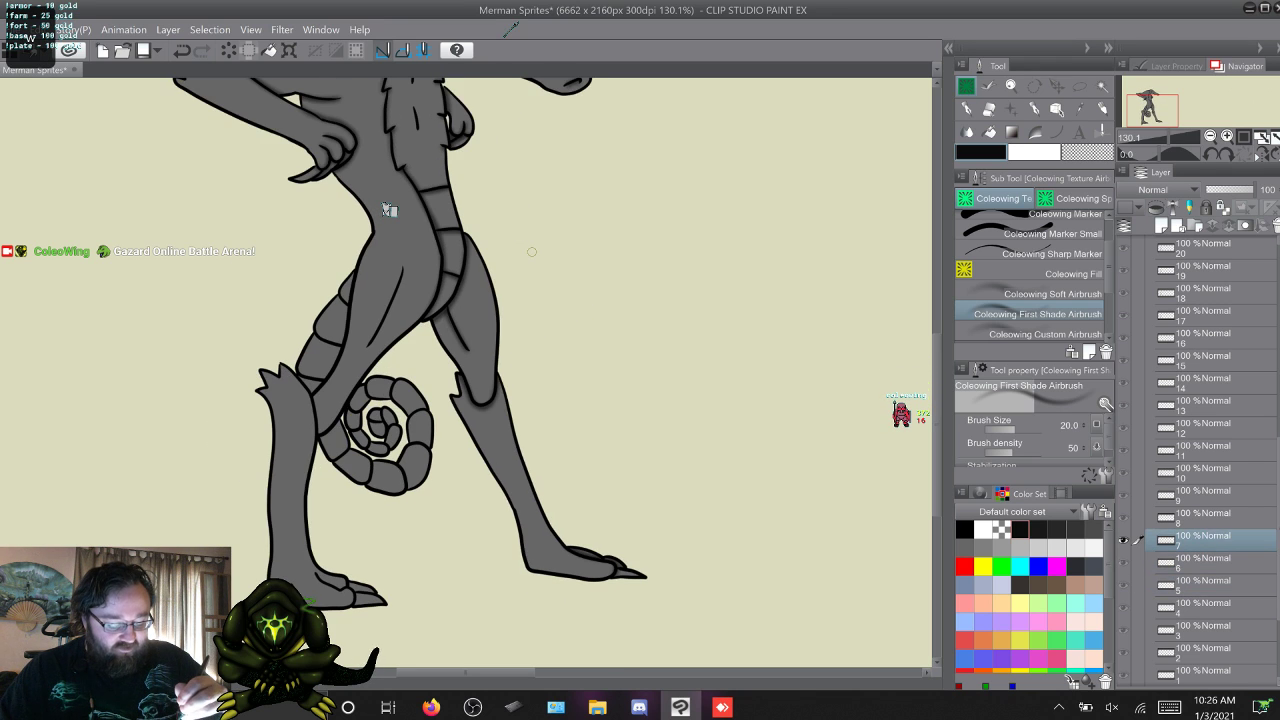
# Airbrush shading around the far leg's knee and thigh in frames 8 and 9, comparing them with frame 7.
pyautogui.press('w')
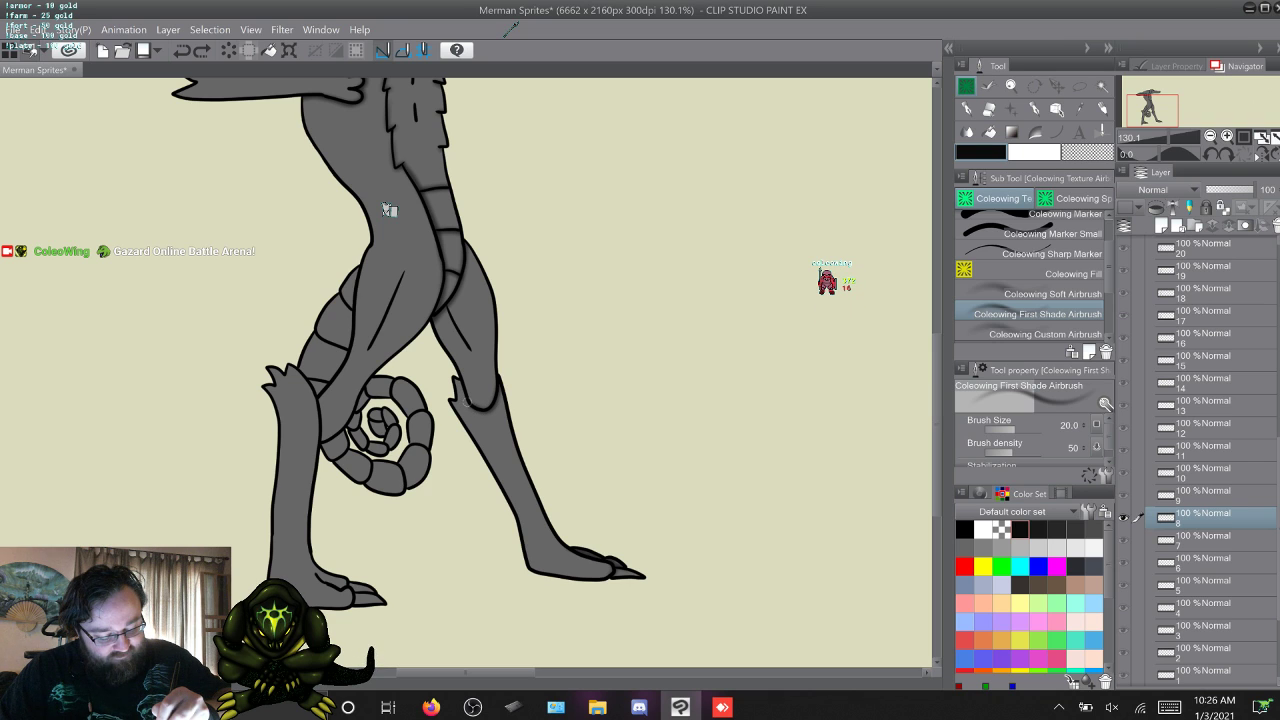
pyautogui.moveTo(462, 388); pyautogui.dragTo(466, 404)
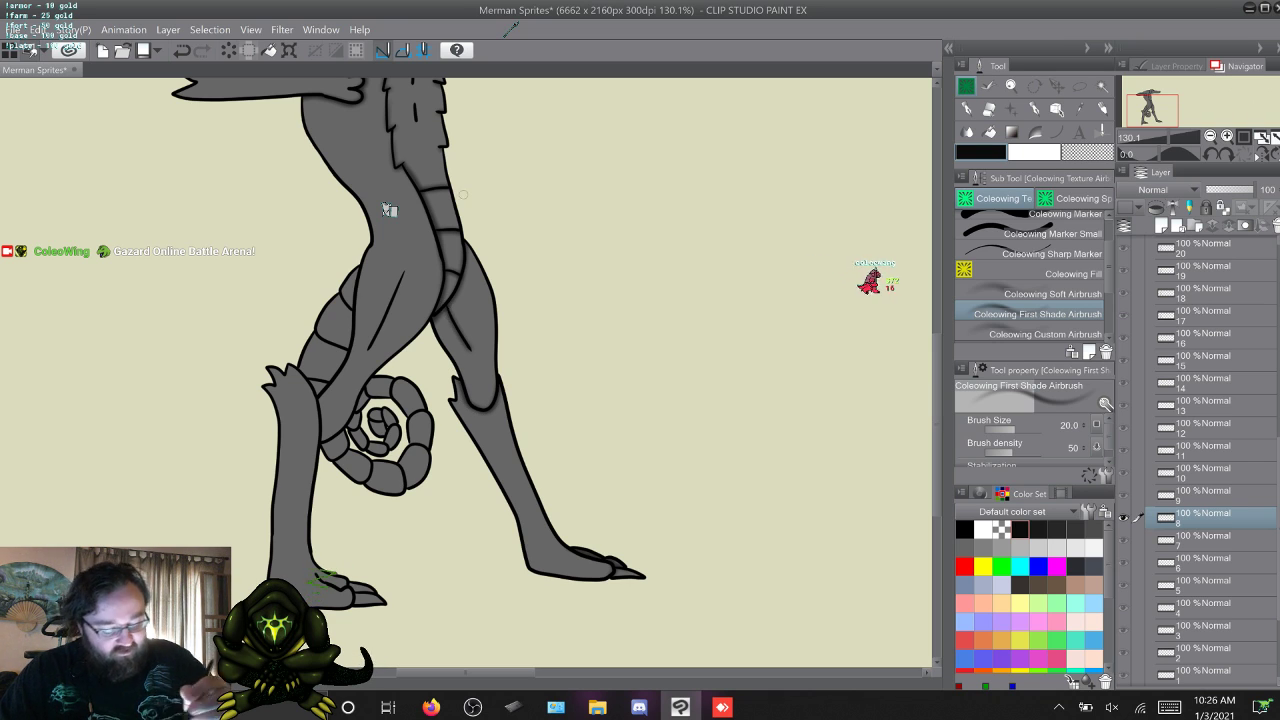
pyautogui.press('w')
pyautogui.press('s')
pyautogui.press('s')
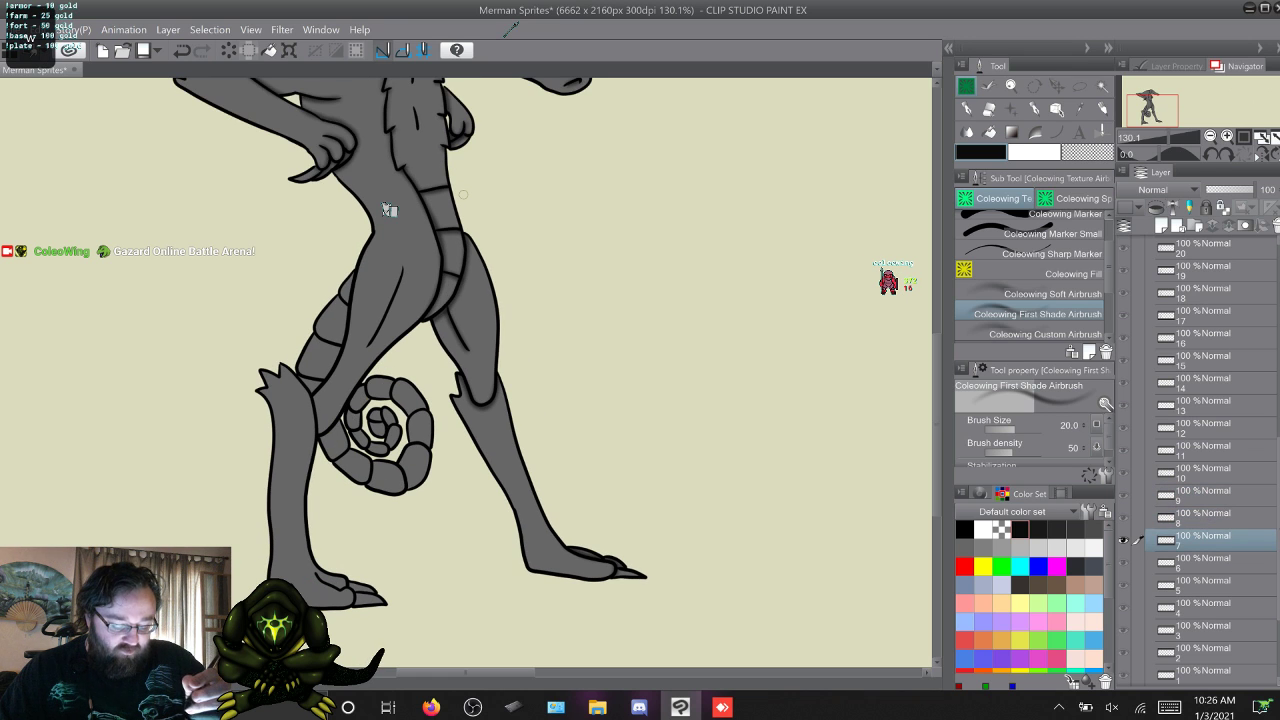
pyautogui.press('w')
pyautogui.press('w')
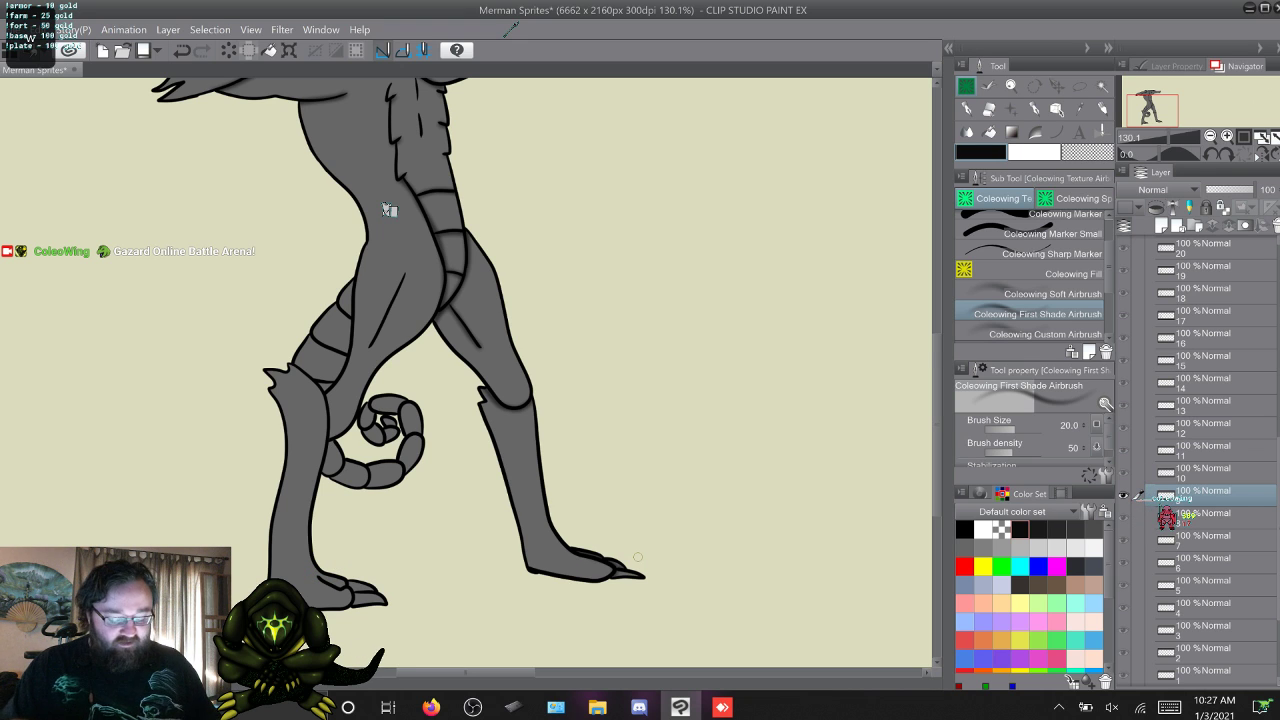
# Move past frames 10 and 11 and airbrush shading on the far leg's thigh, knee and foot in frame 12.
pyautogui.press('w')
pyautogui.press('w')
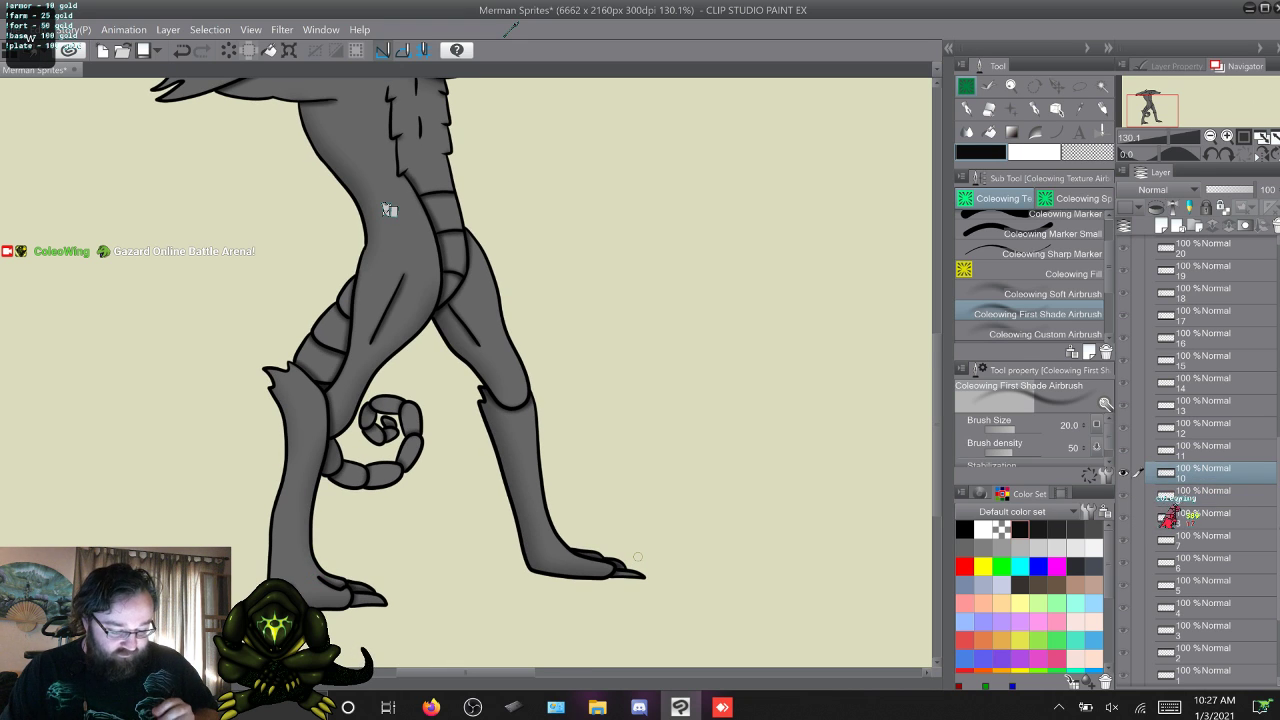
pyautogui.press('w')
pyautogui.press('w')
pyautogui.press('q')
pyautogui.press('q')
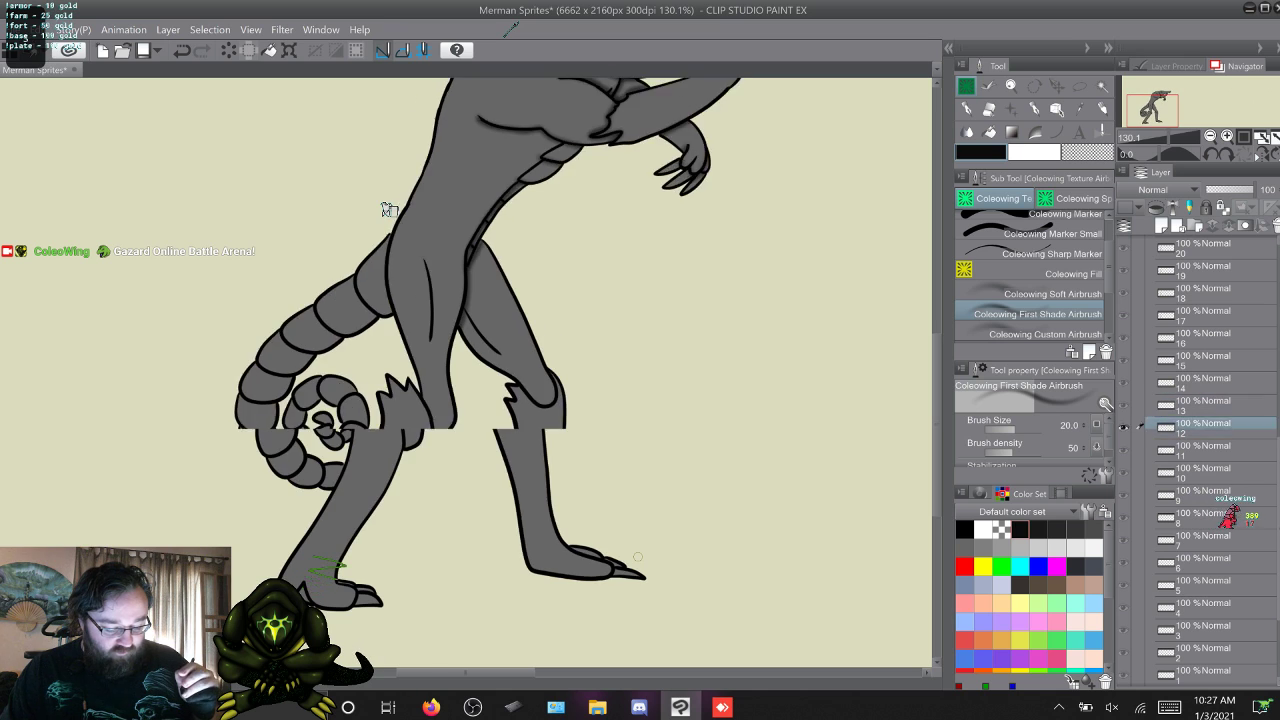
pyautogui.press('w')
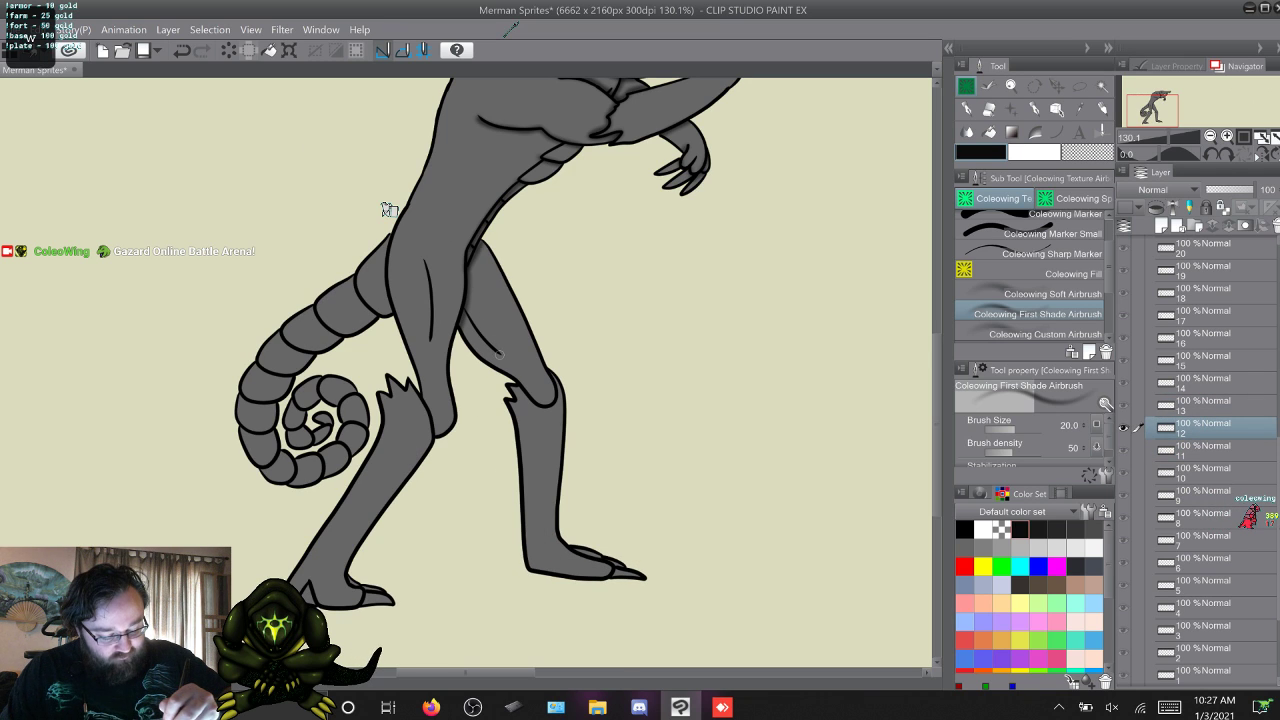
pyautogui.moveTo(490, 348); pyautogui.dragTo(460, 304)
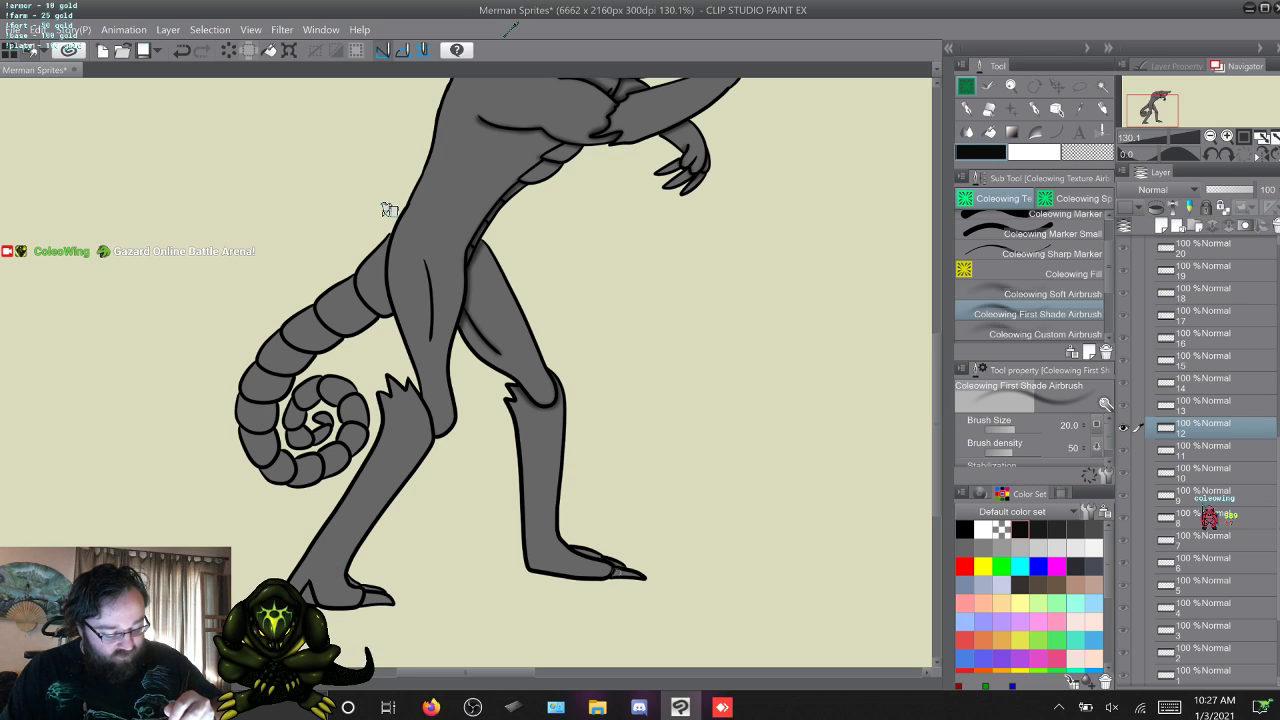
pyautogui.moveTo(604, 558); pyautogui.dragTo(565, 540)
# Airbrush shading on the far leg's thigh crease and knee in frames 13, 14, 15 and 16.
pyautogui.hotkey('alt', ']')
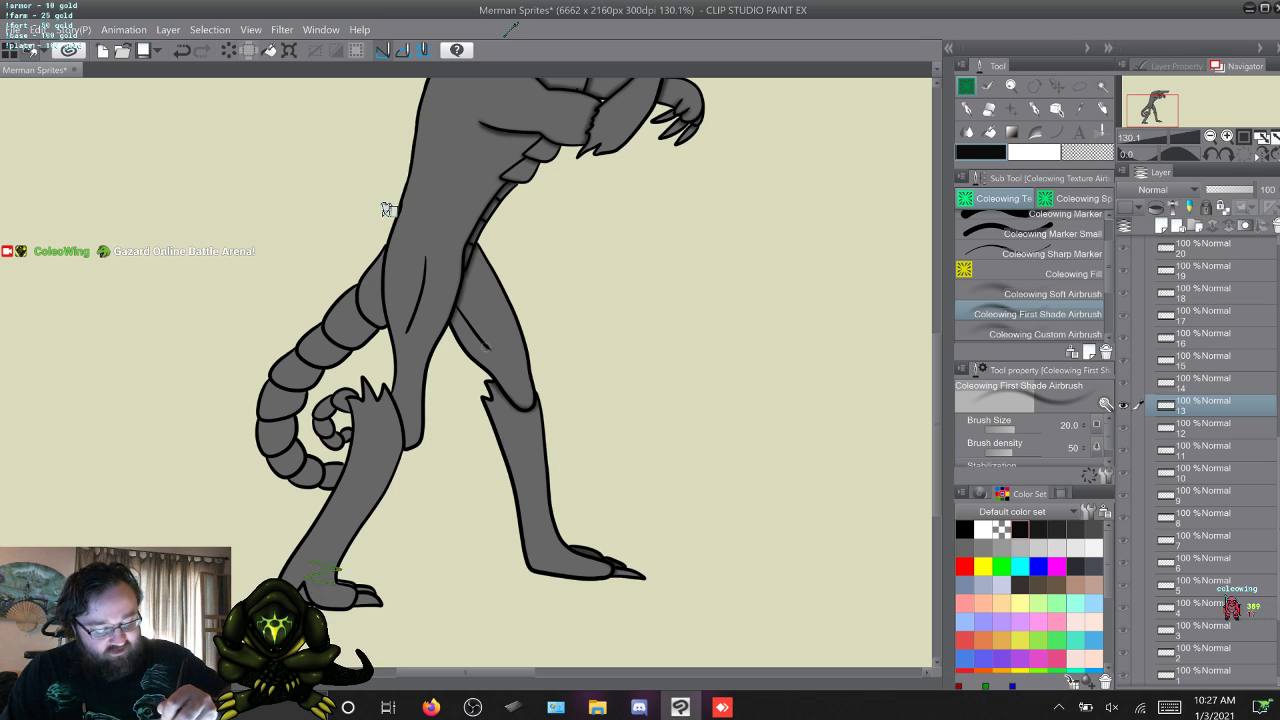
pyautogui.press('w')
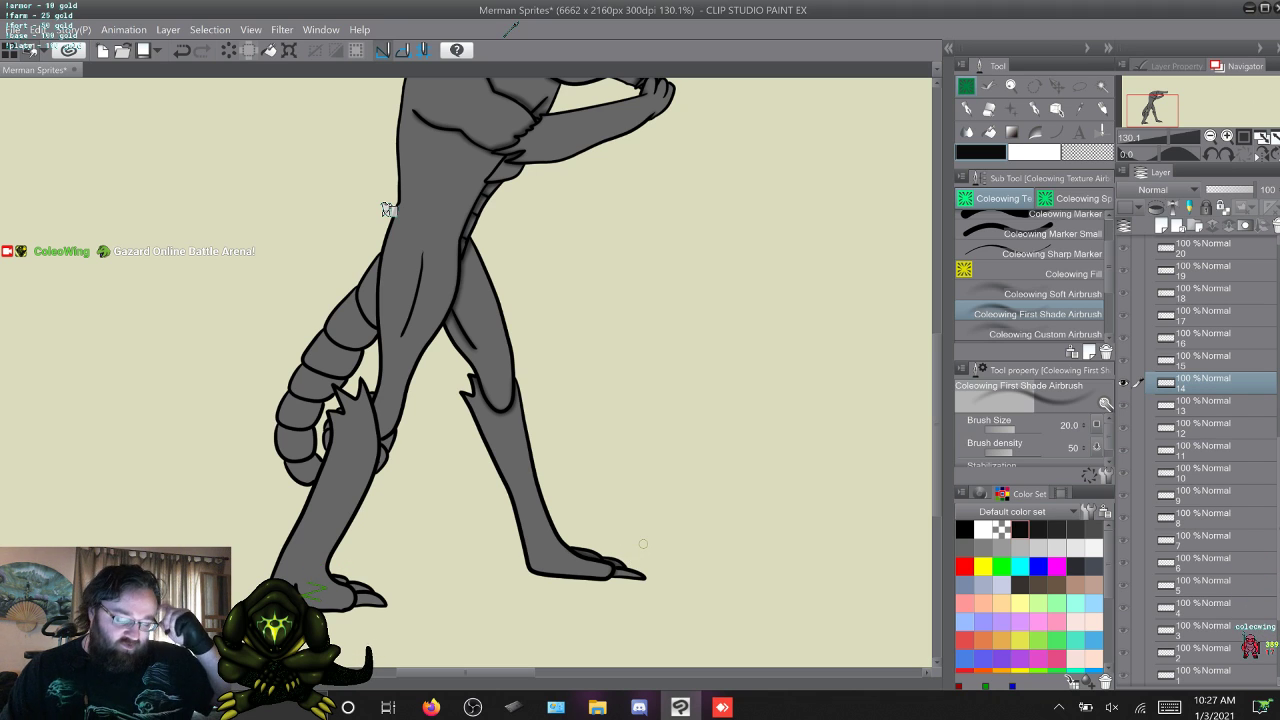
pyautogui.press('w')
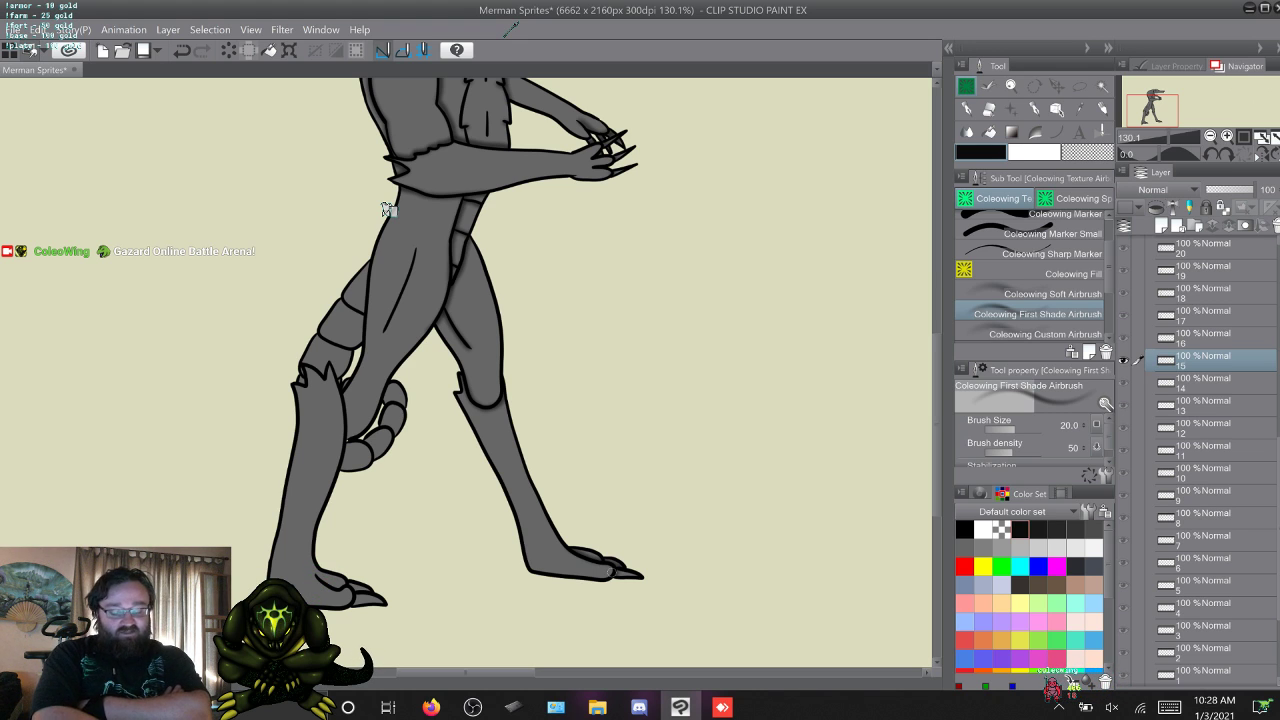
pyautogui.press('w')
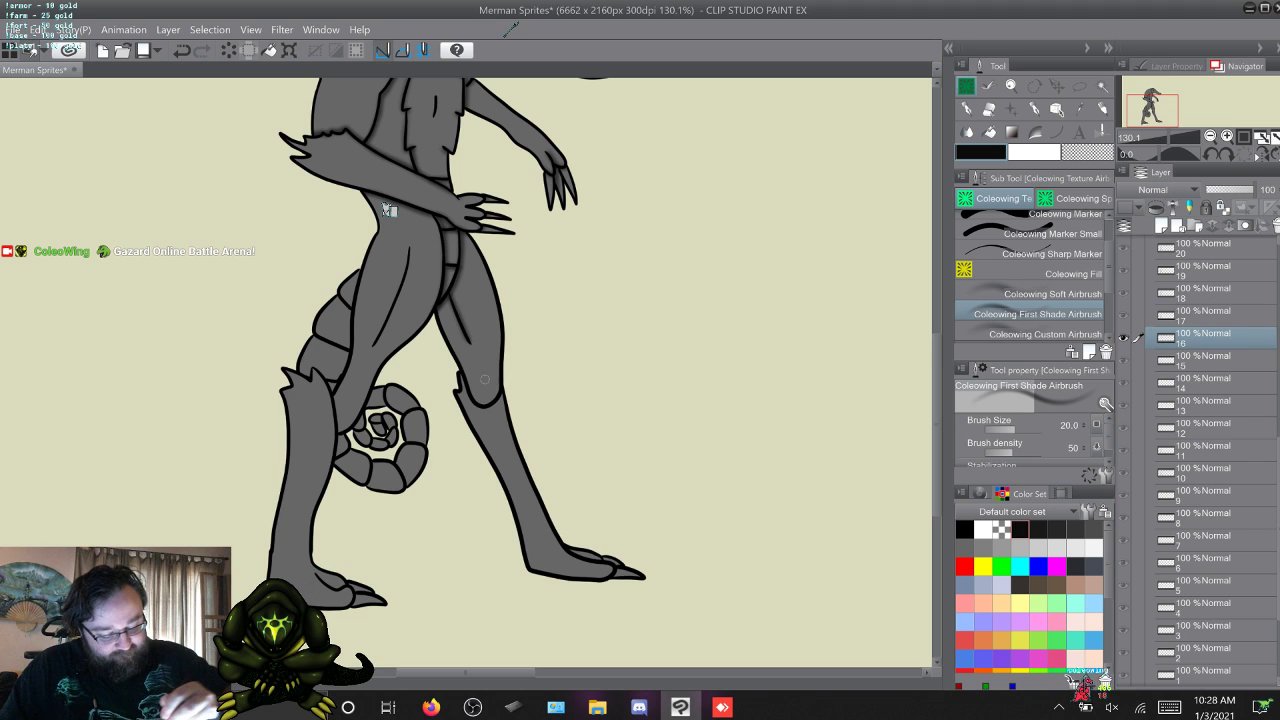
pyautogui.moveTo(499, 398)
pyautogui.mouseDown()
pyautogui.moveTo(471, 405)
pyautogui.moveTo(461, 371)
pyautogui.mouseUp()
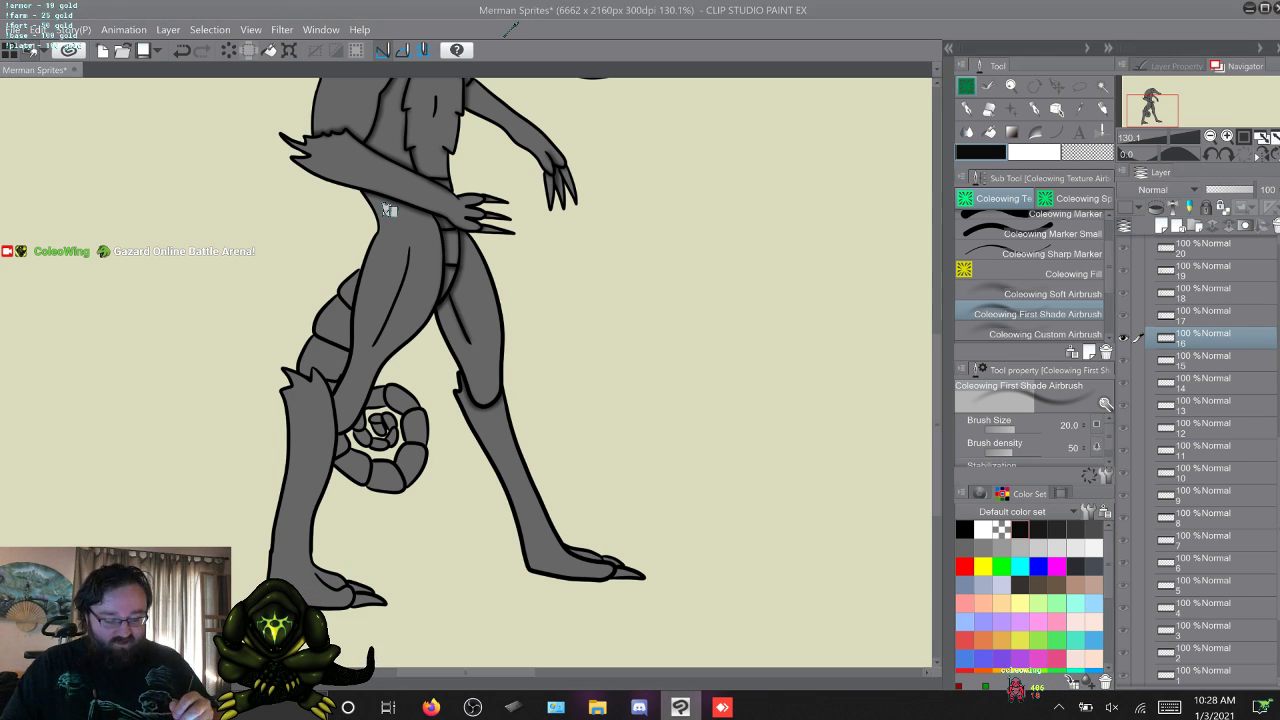
# Minimise the drawing program's window to show the desktop.
pyautogui.click(680, 707)
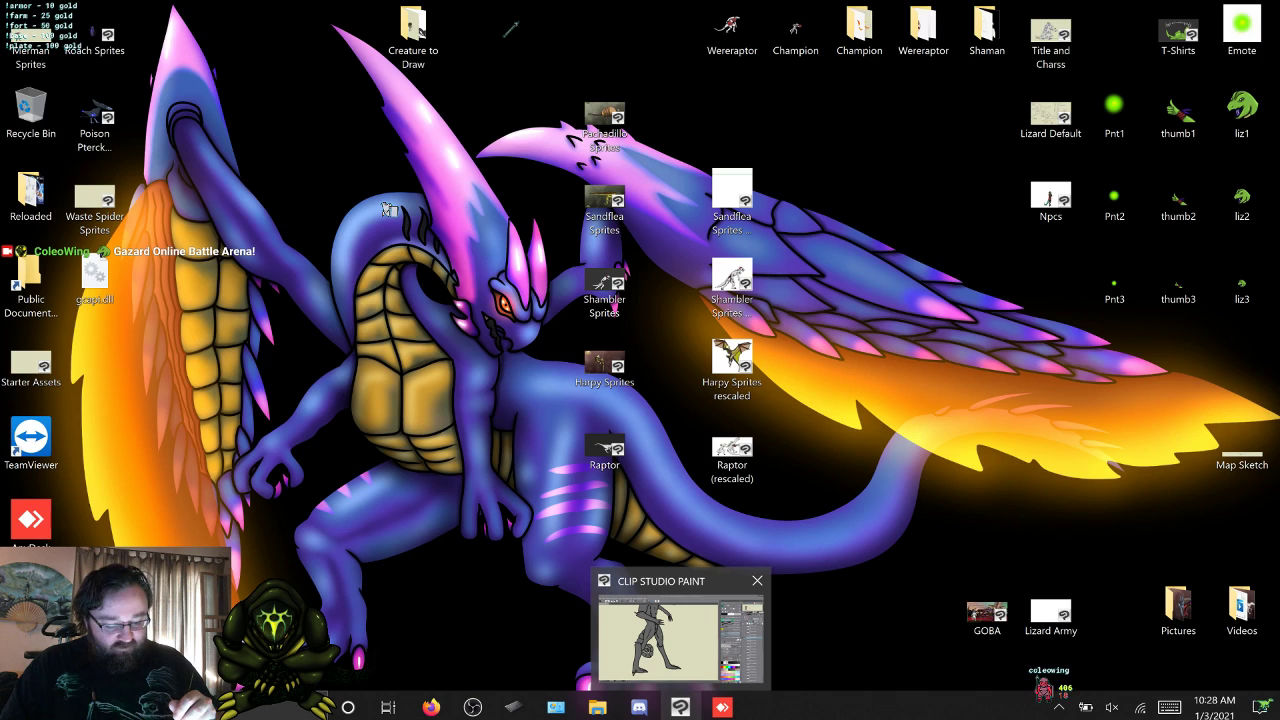
pyautogui.click(680, 707)
pyautogui.click(680, 638)
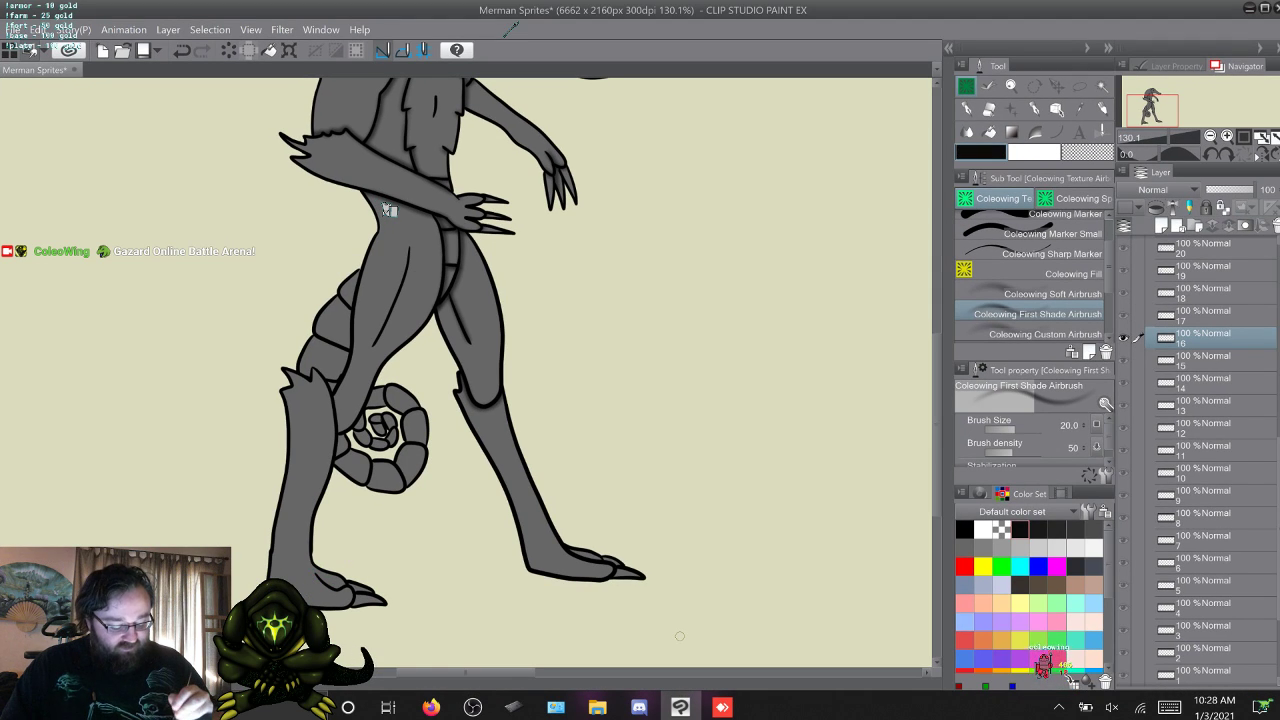
pyautogui.click(680, 707)
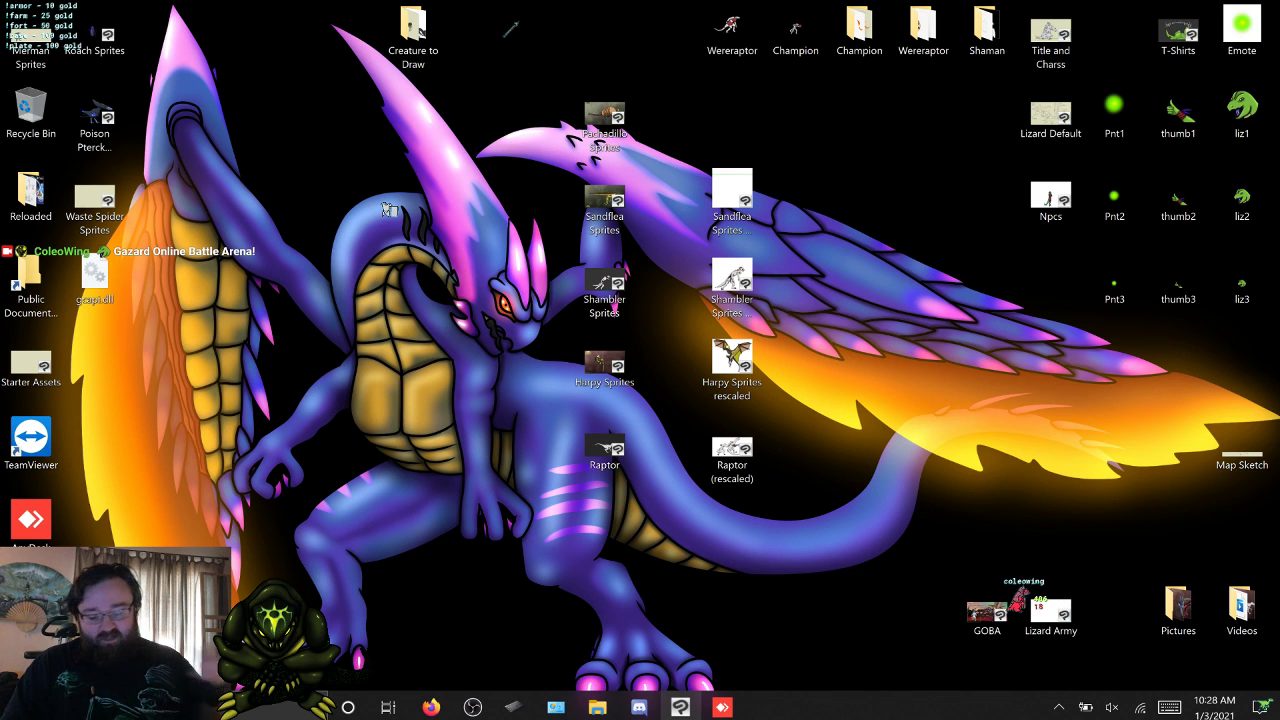
# Look into the Reloaded folder on the desktop, close it and switch back to Clip Studio Paint.
pyautogui.click(31, 193)
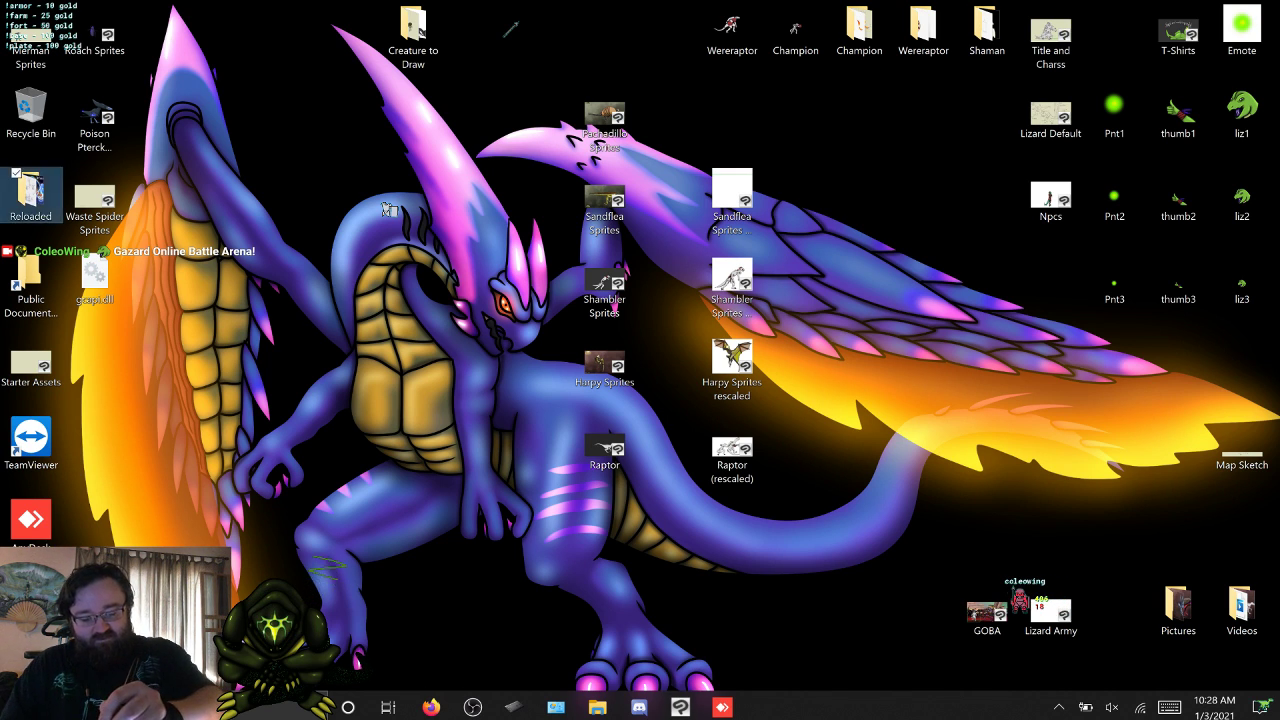
pyautogui.doubleClick(31, 193)
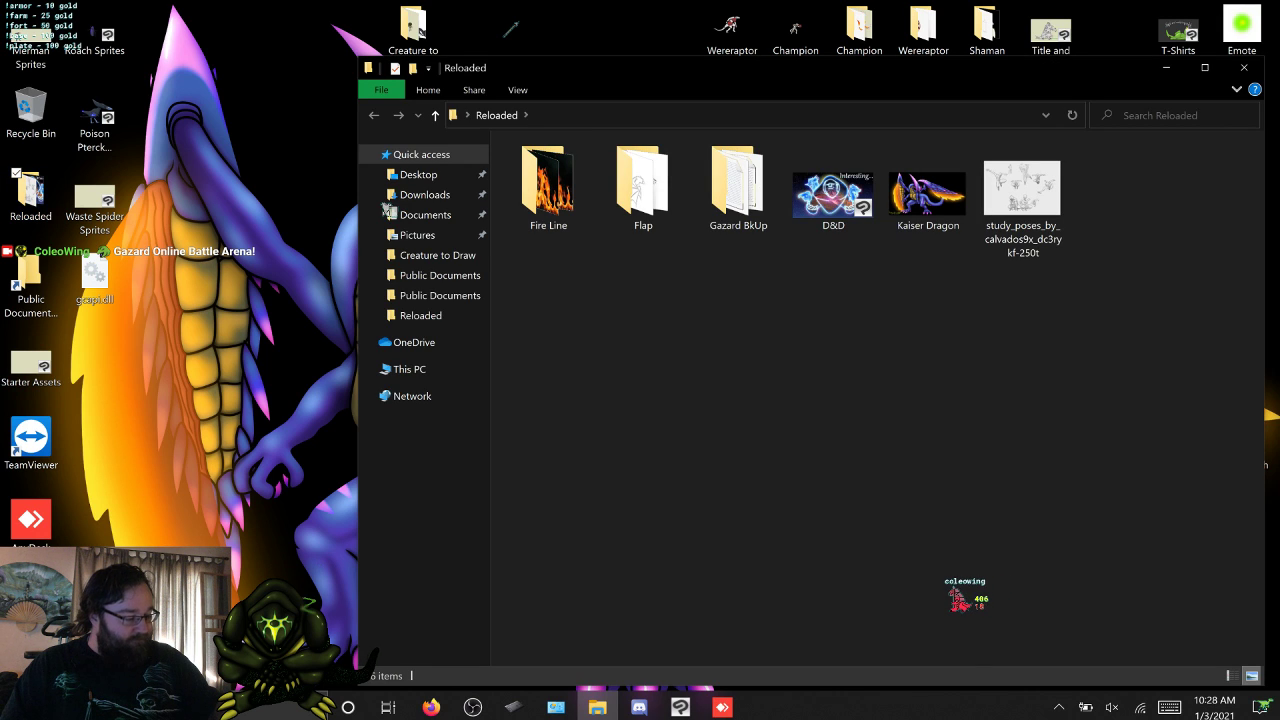
pyautogui.click(1244, 67)
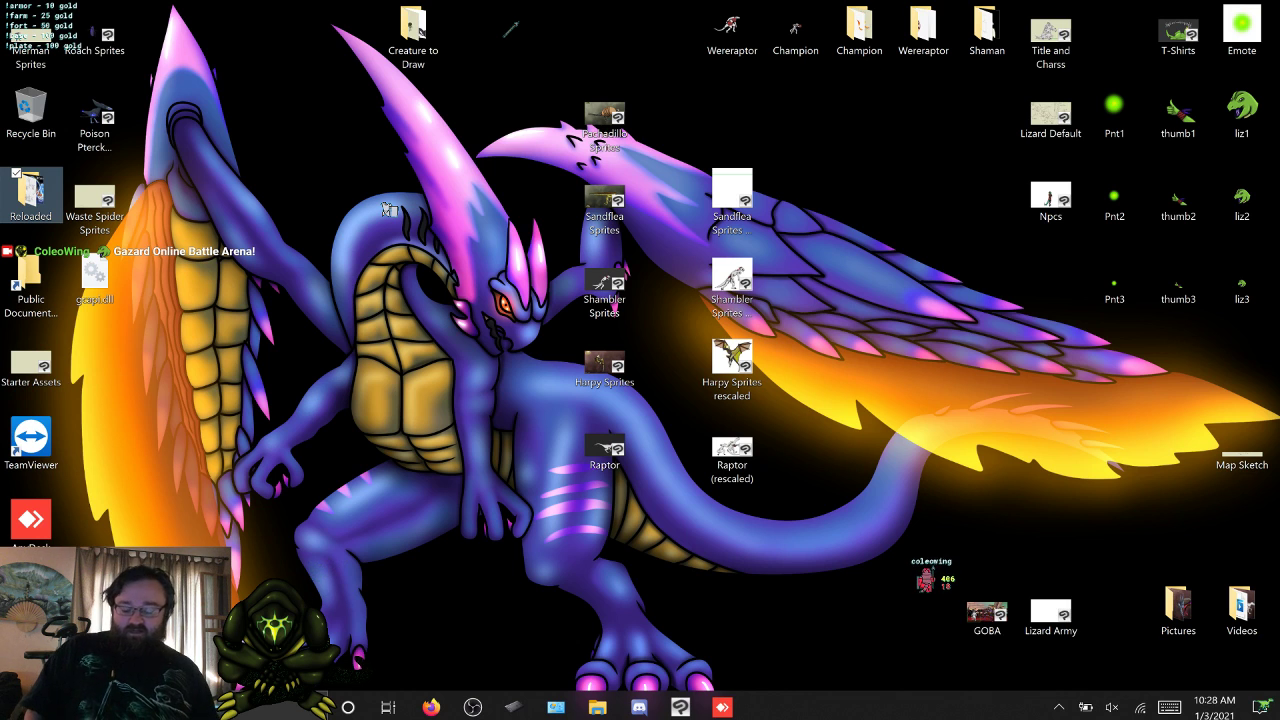
pyautogui.click(681, 707)
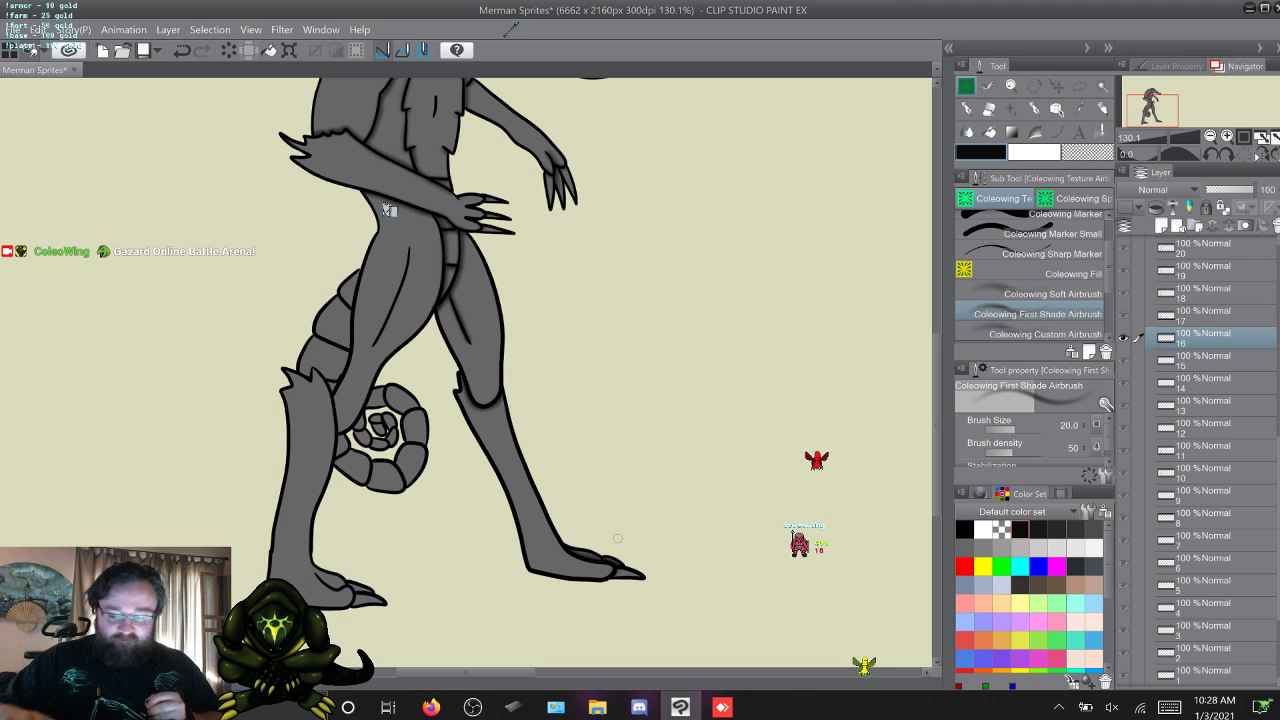
# Move past frames 17 to 25 and airbrush shading on the far leg in frame 26.
pyautogui.press('w')
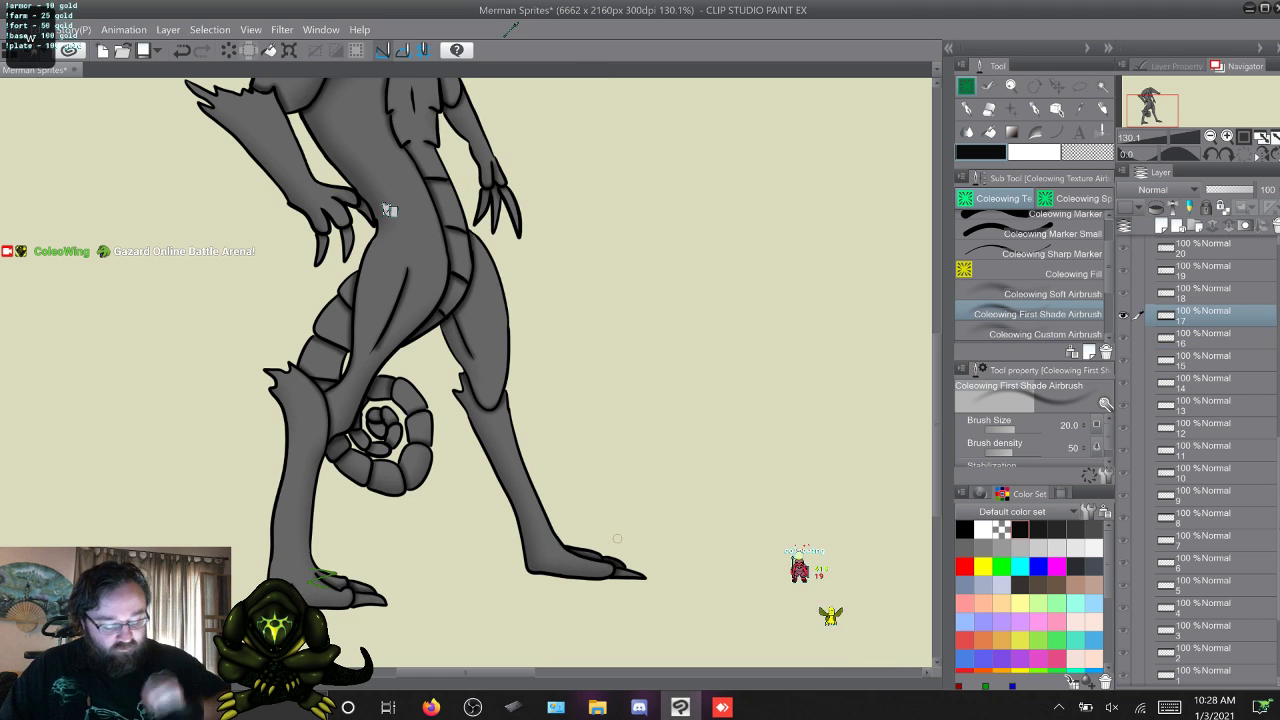
pyautogui.press('q')
pyautogui.press('w')
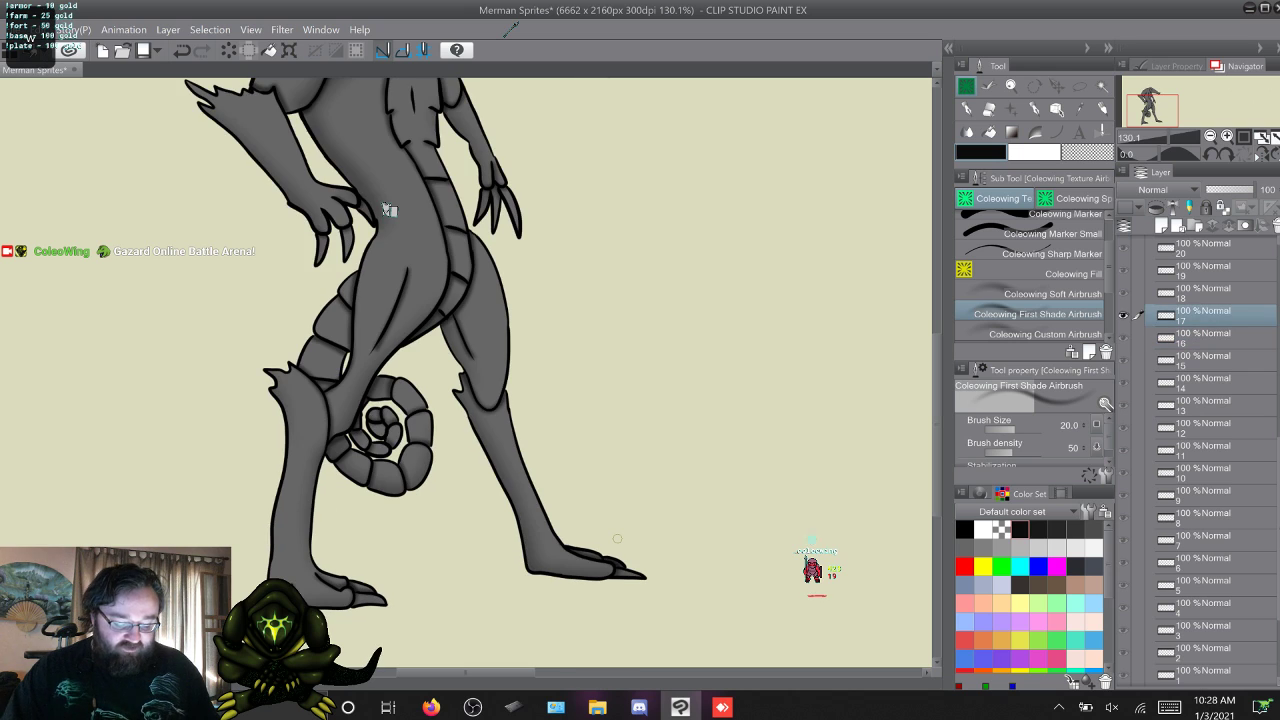
pyautogui.press('w')
pyautogui.press('w')
pyautogui.press('w')
pyautogui.press('w')
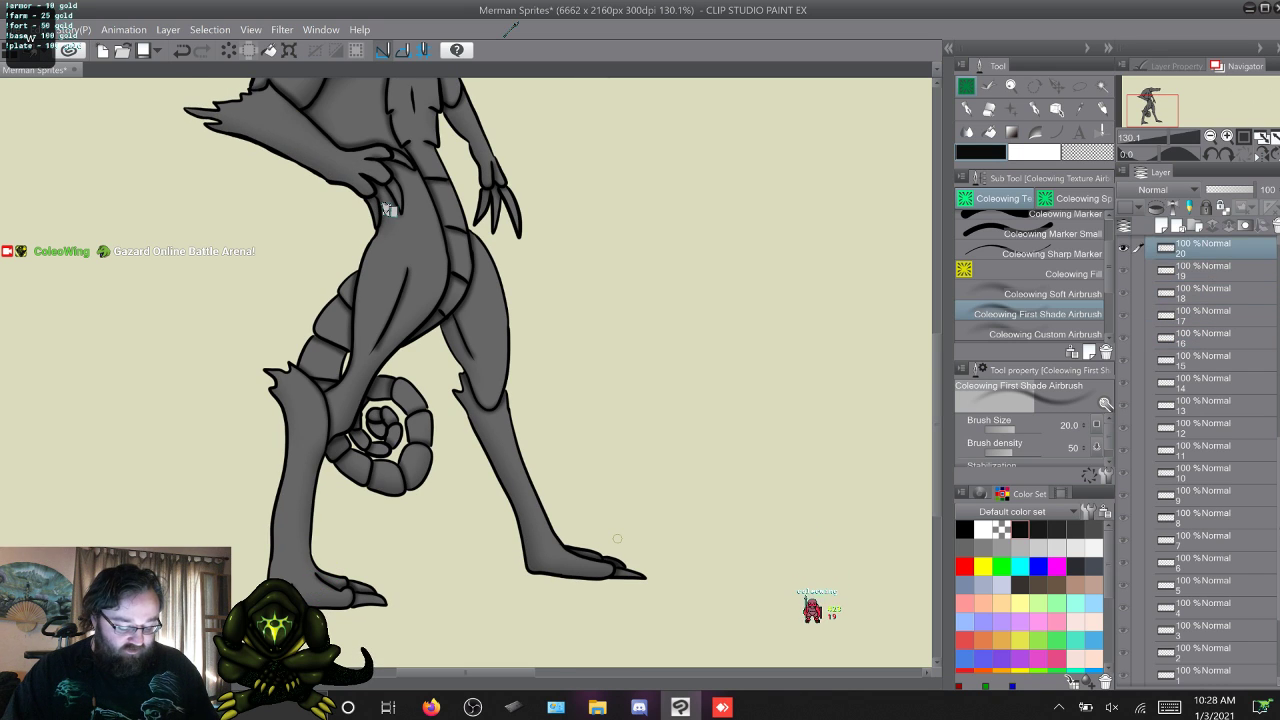
pyautogui.press('w')
pyautogui.press('w')
pyautogui.press('w')
pyautogui.press('w')
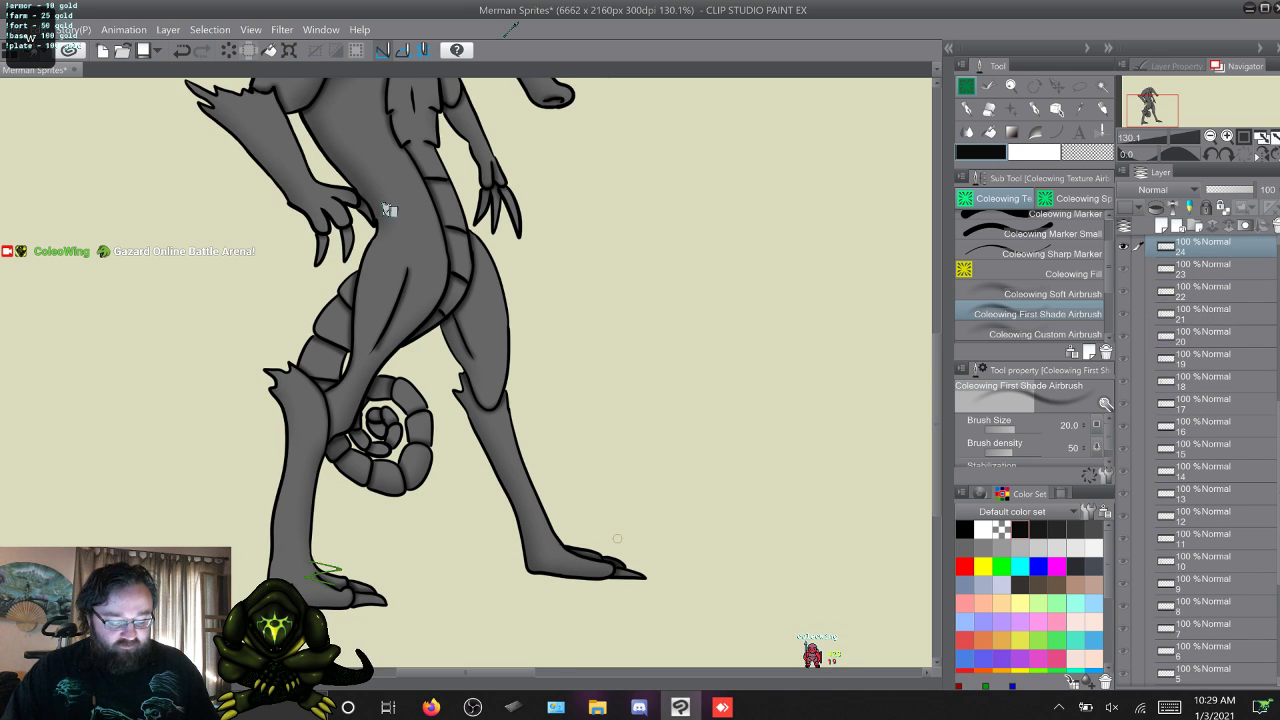
pyautogui.press('w')
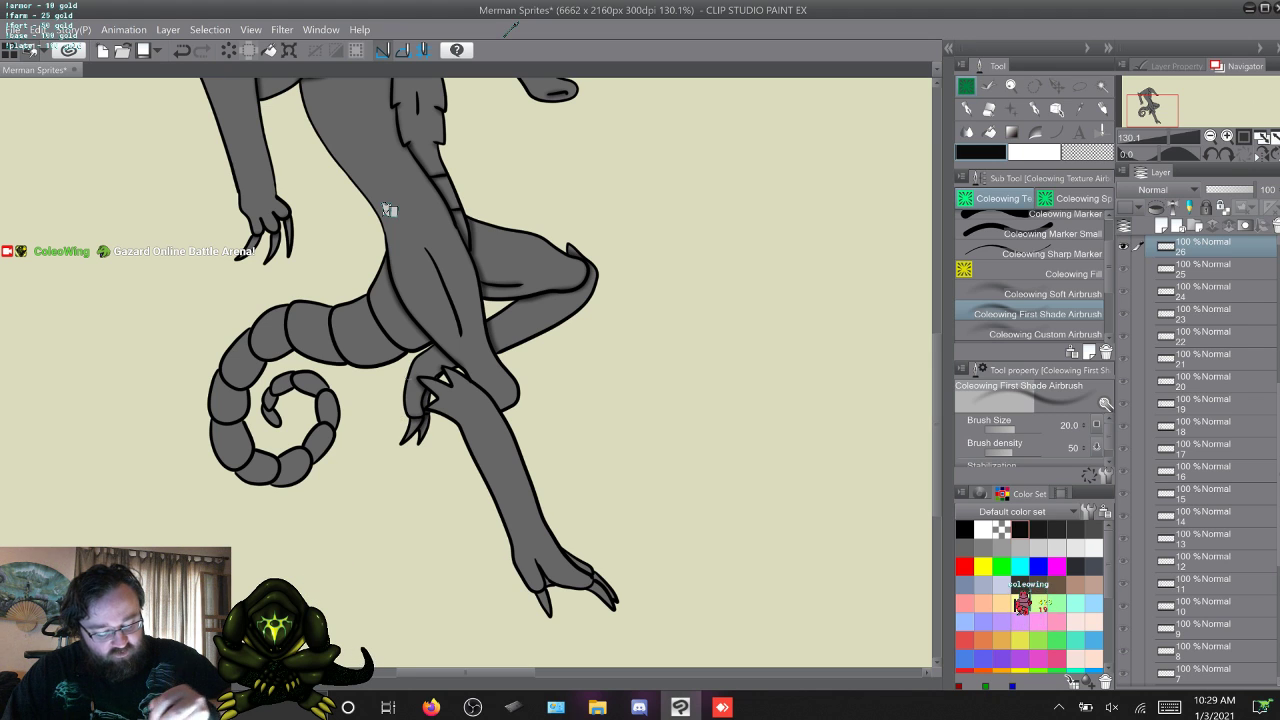
# Airbrush first-pass shading on the far leg in frames 27, 28 and 29.
pyautogui.press('w')
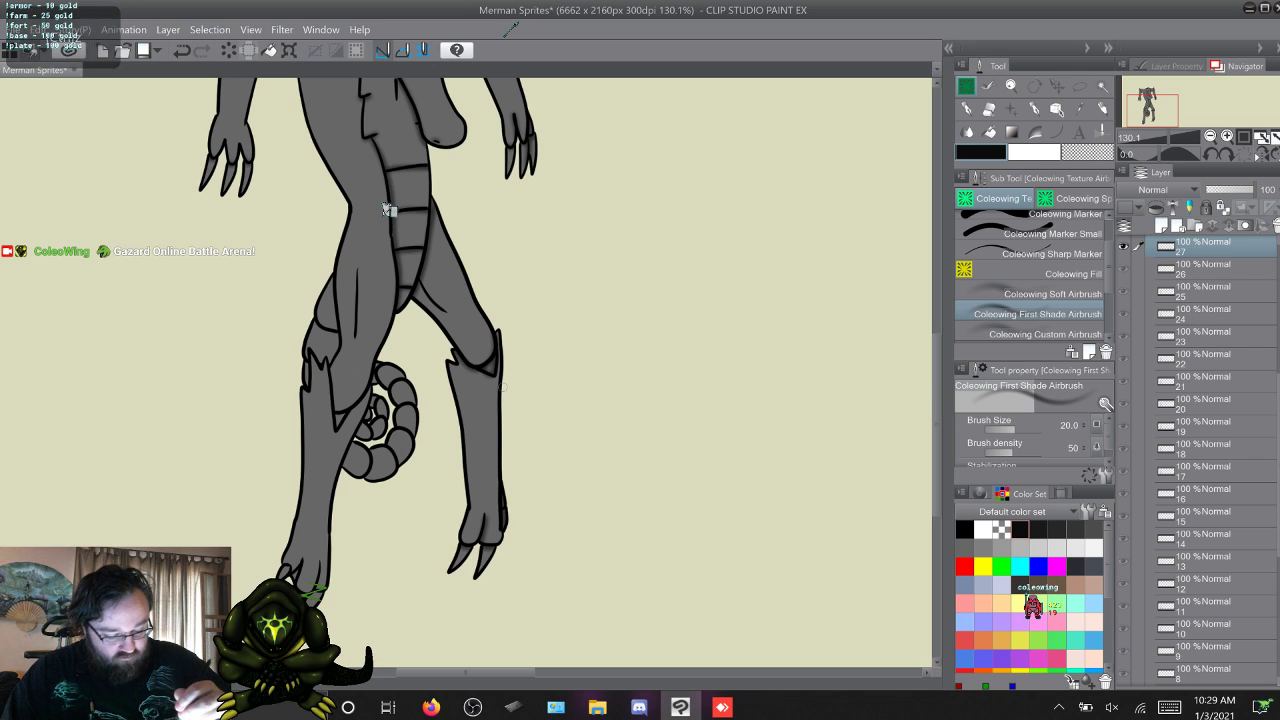
pyautogui.press('w')
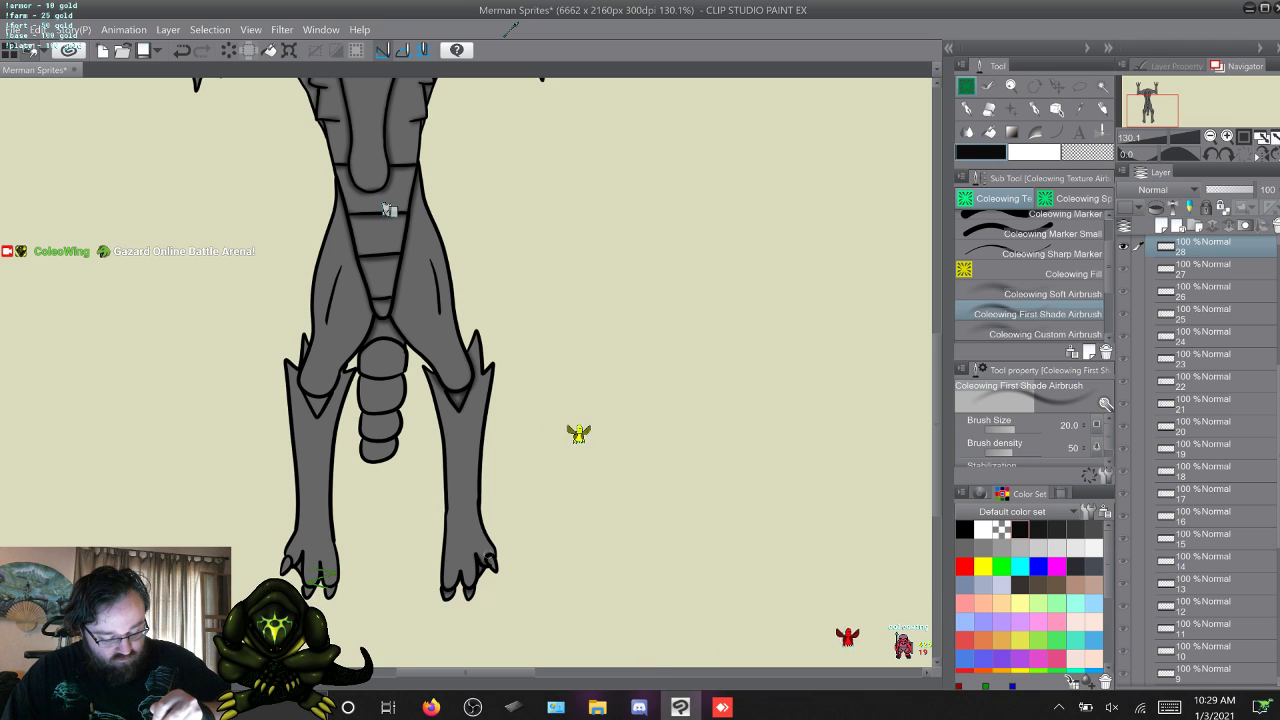
pyautogui.press('w')
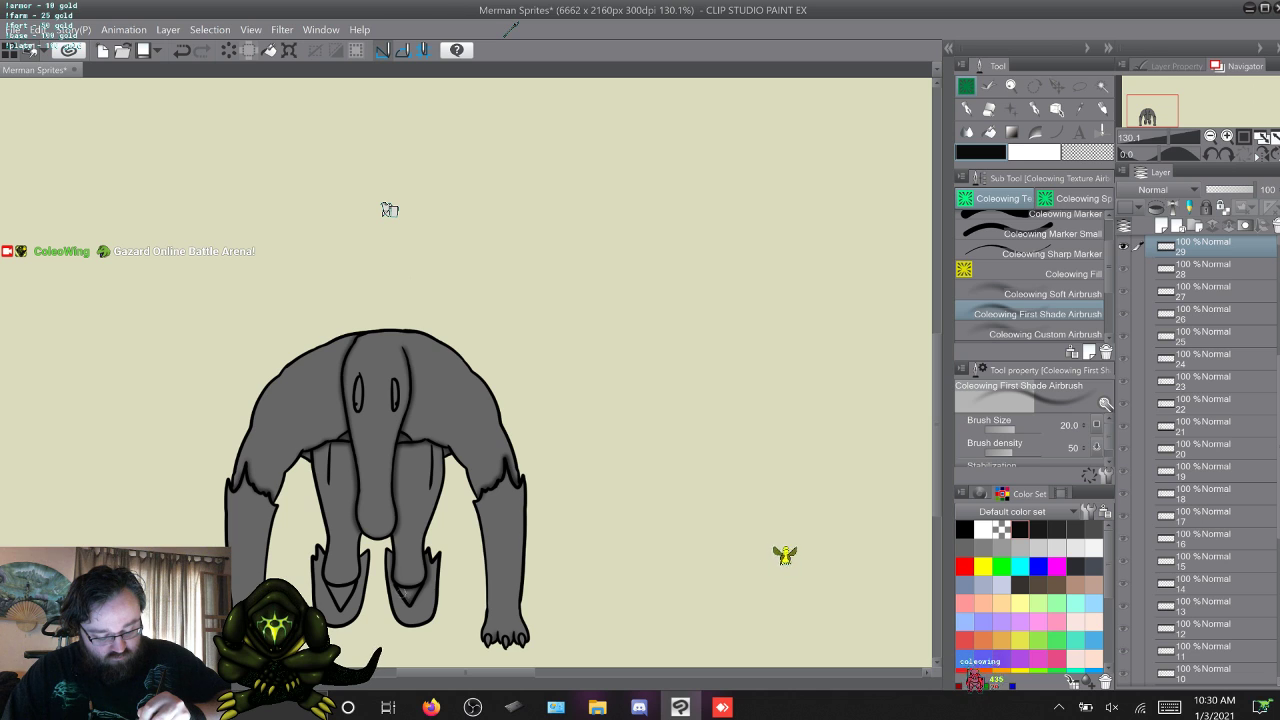
# Airbrush shading on the far leg in frames 30 and 31 and around its knee in frame 32.
pyautogui.press('w')
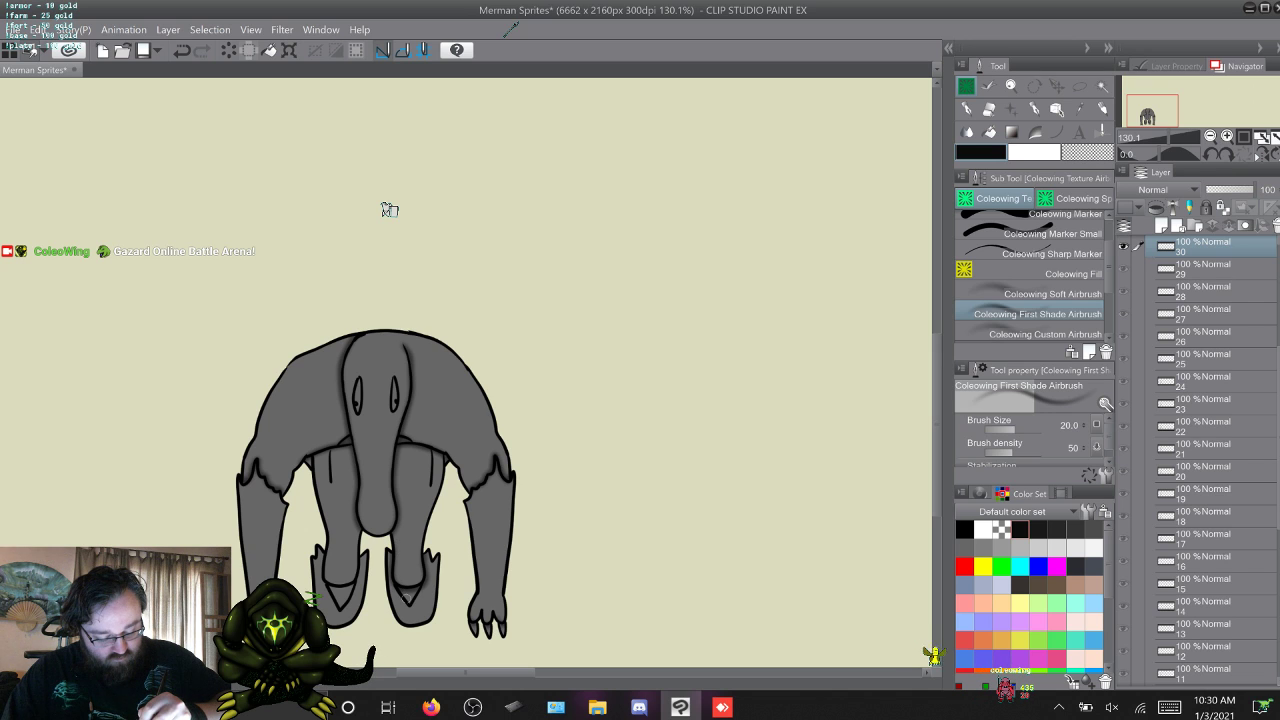
pyautogui.press('w')
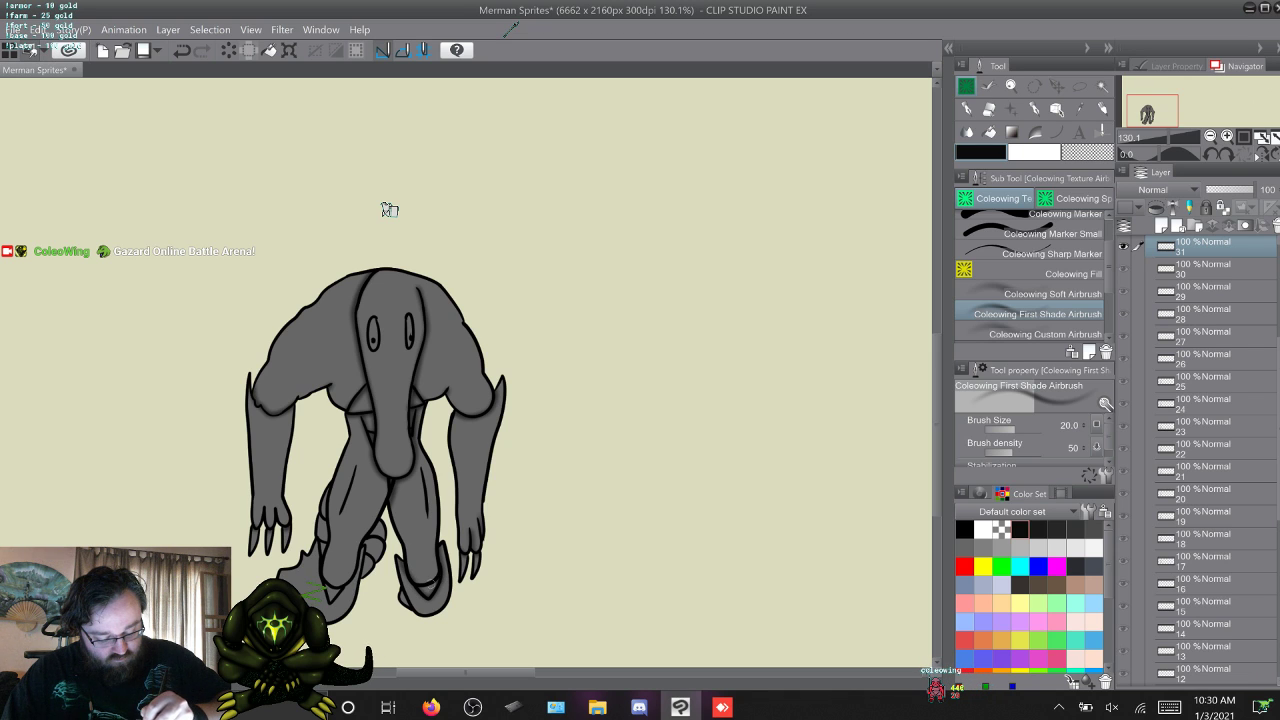
pyautogui.press('w')
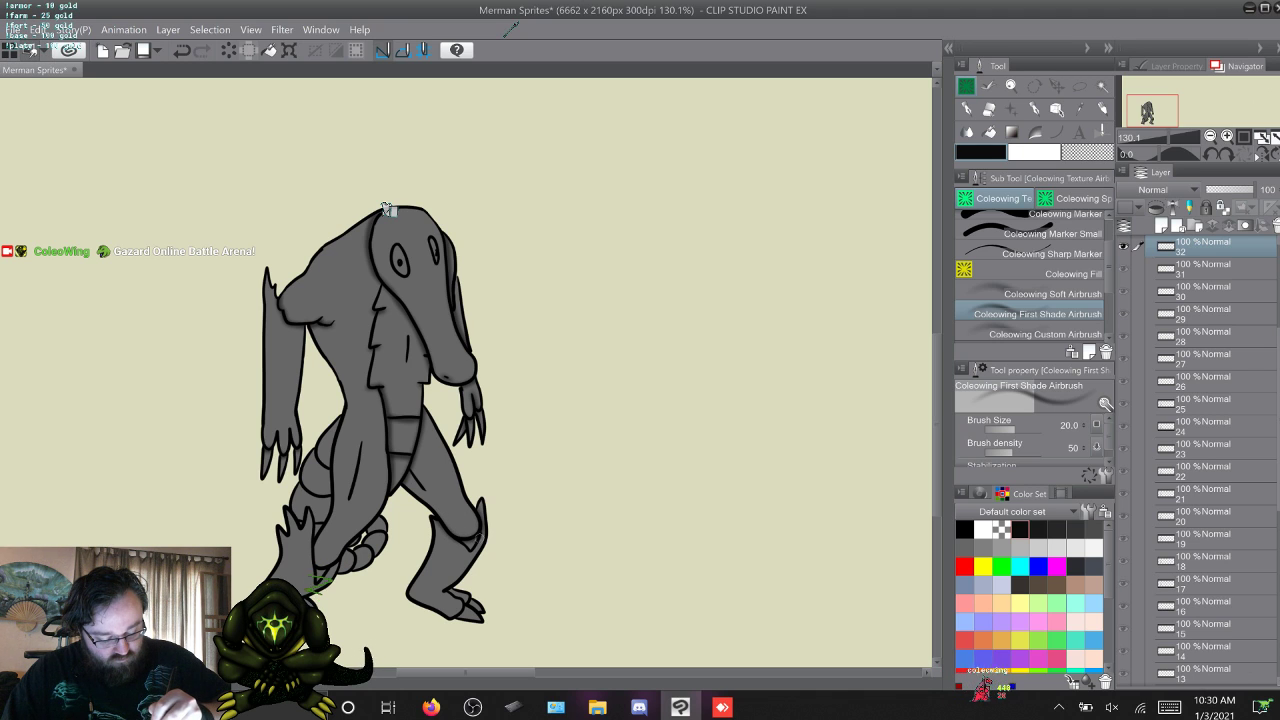
pyautogui.moveTo(472, 547); pyautogui.dragTo(462, 540)
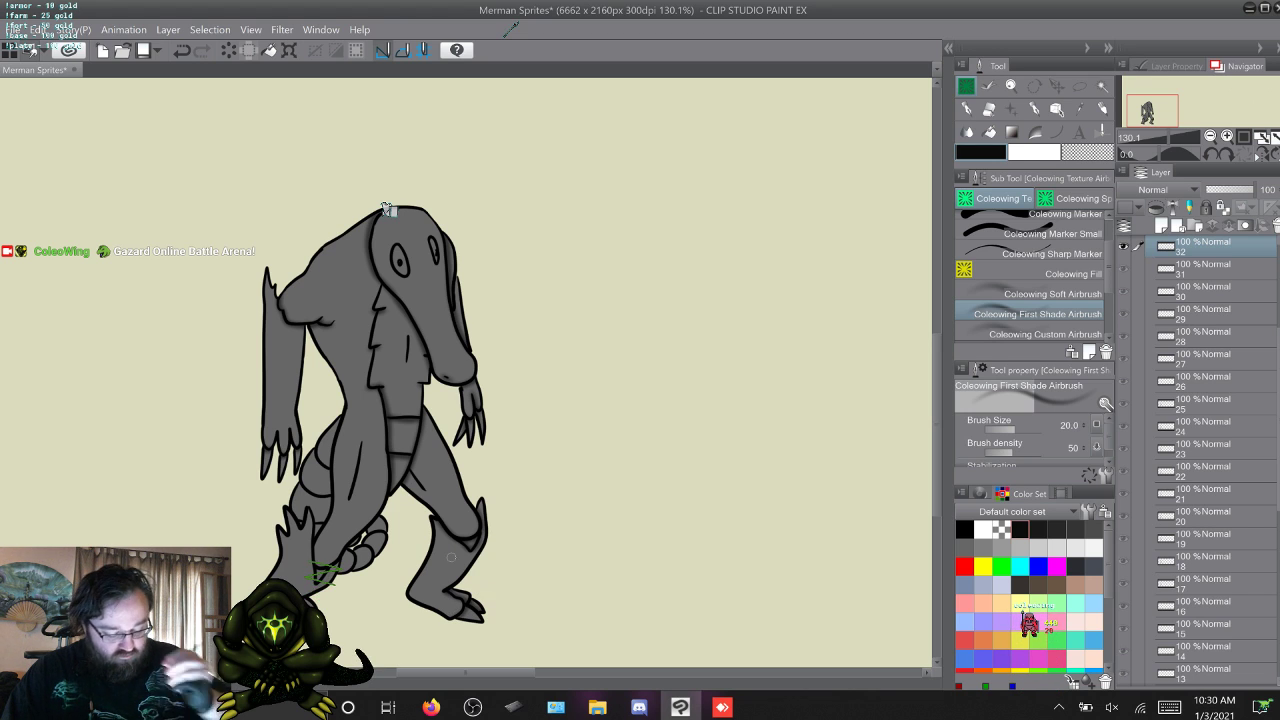
# Review the leg shading by going back from frame 33 to frame 25 and forward again to frame 33.
pyautogui.hotkey('alt', ']')
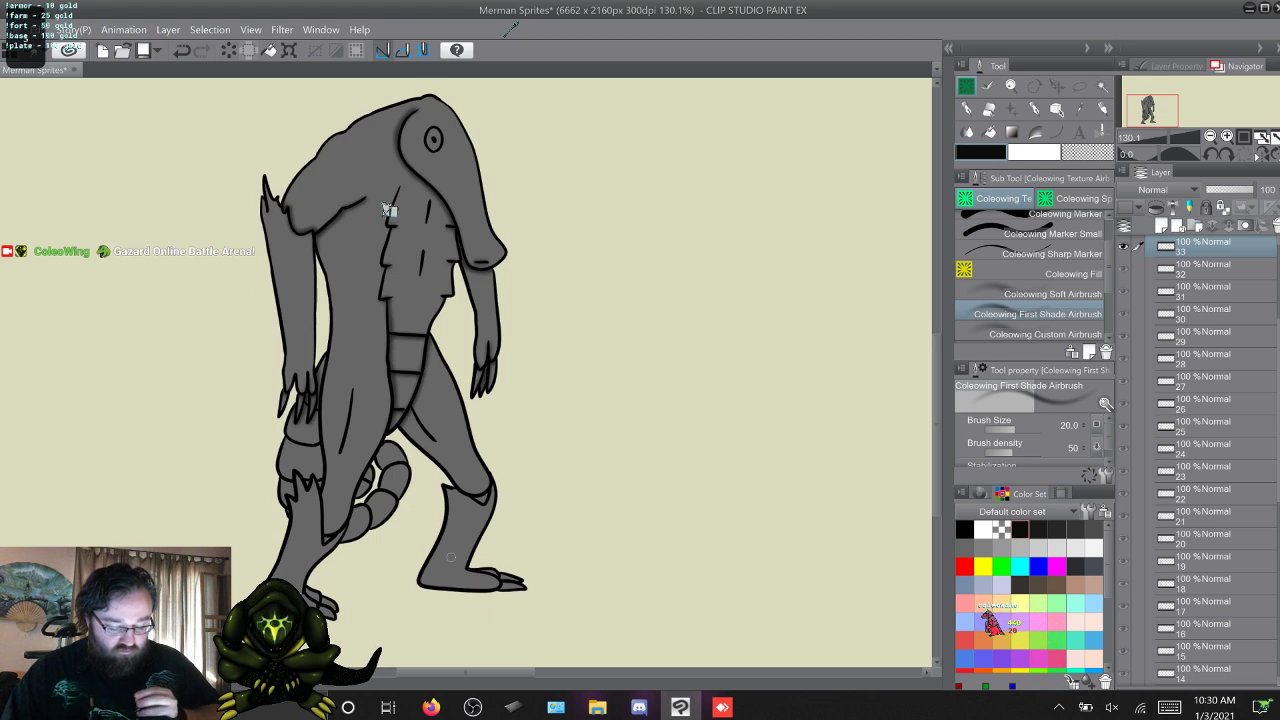
pyautogui.hotkey('alt', '[')
pyautogui.hotkey('alt', '[')
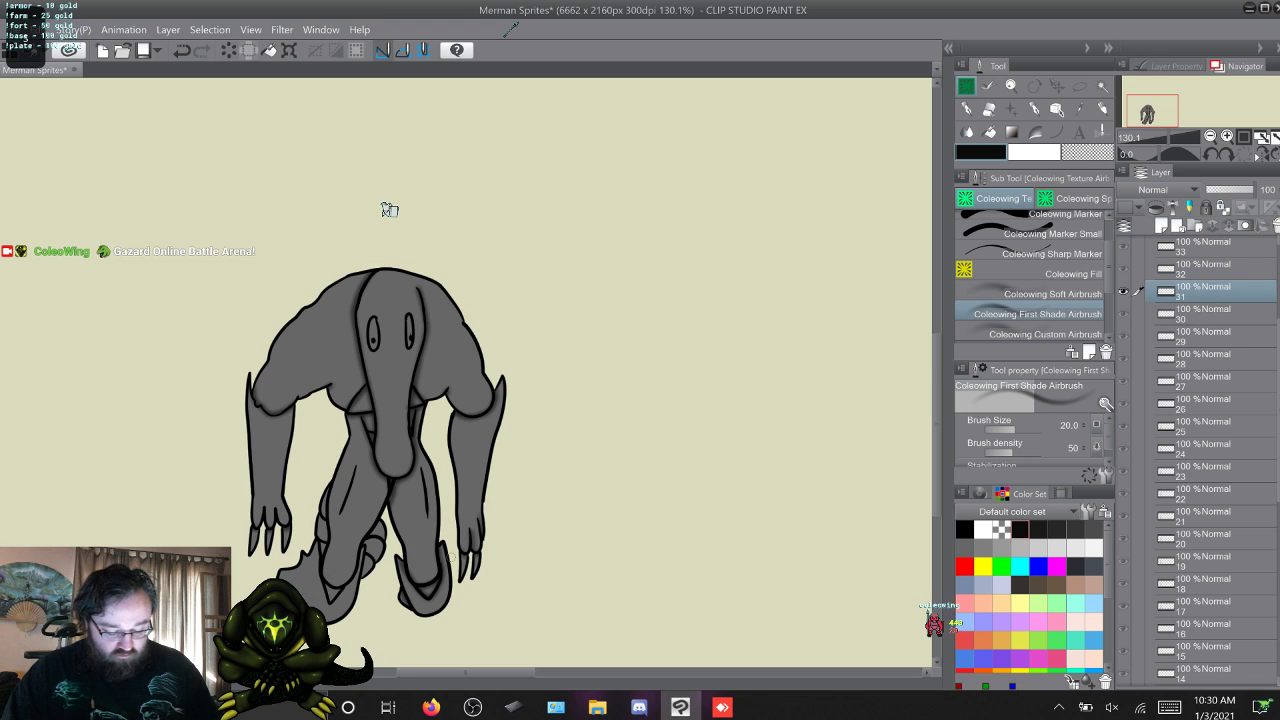
pyautogui.hotkey('alt', '[')
pyautogui.hotkey('alt', '[')
pyautogui.hotkey('alt', '[')
pyautogui.hotkey('alt', '[')
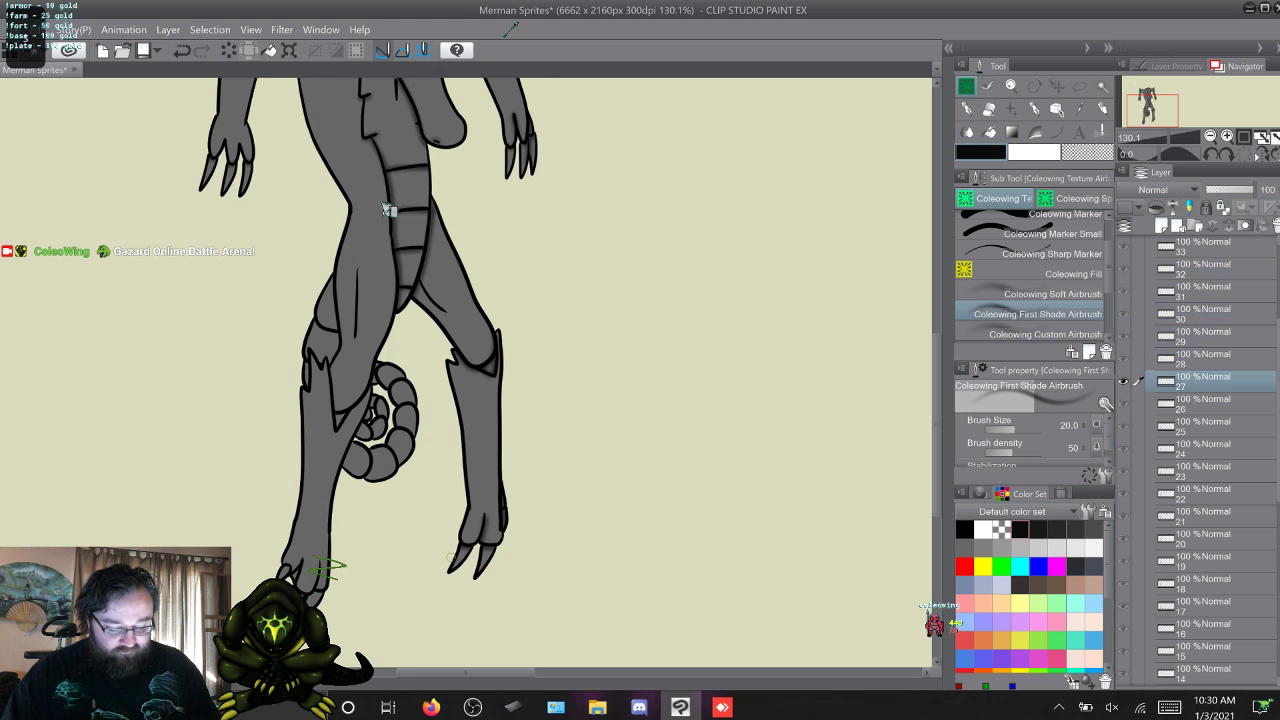
pyautogui.hotkey('alt', '[')
pyautogui.hotkey('alt', '[')
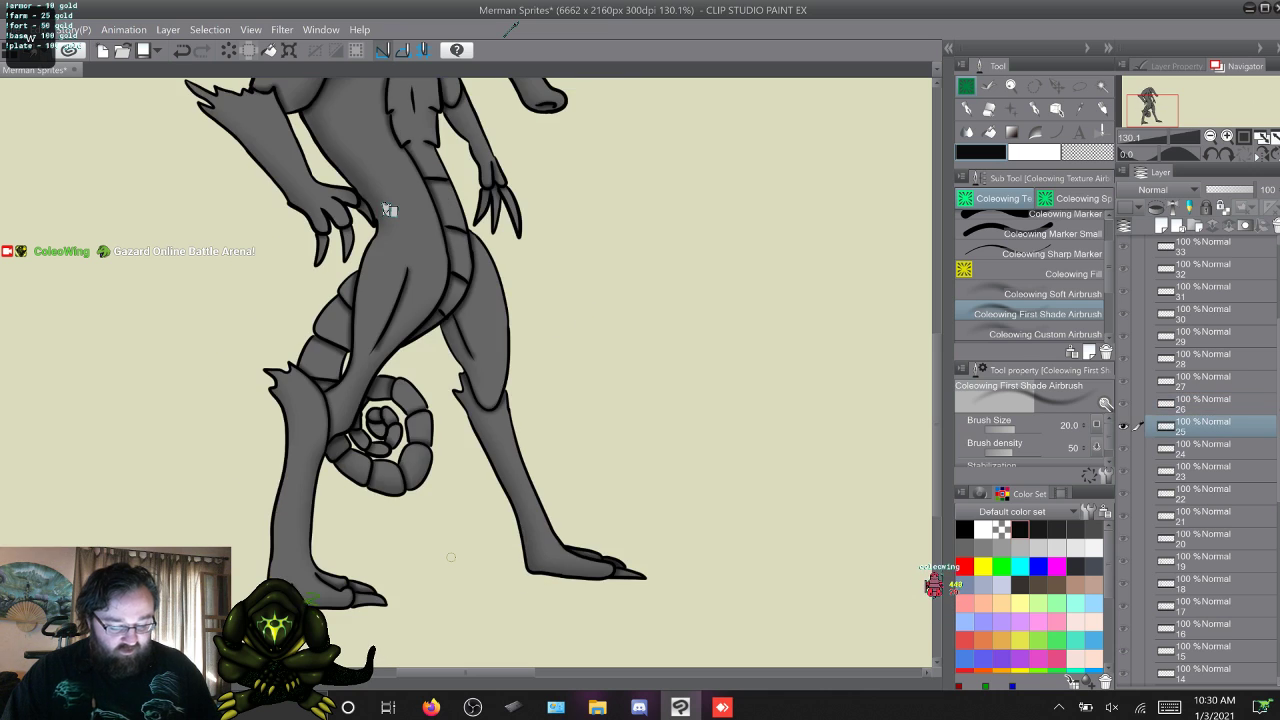
pyautogui.hotkey('alt', ']')
pyautogui.hotkey('alt', '[')
pyautogui.hotkey('alt', ']')
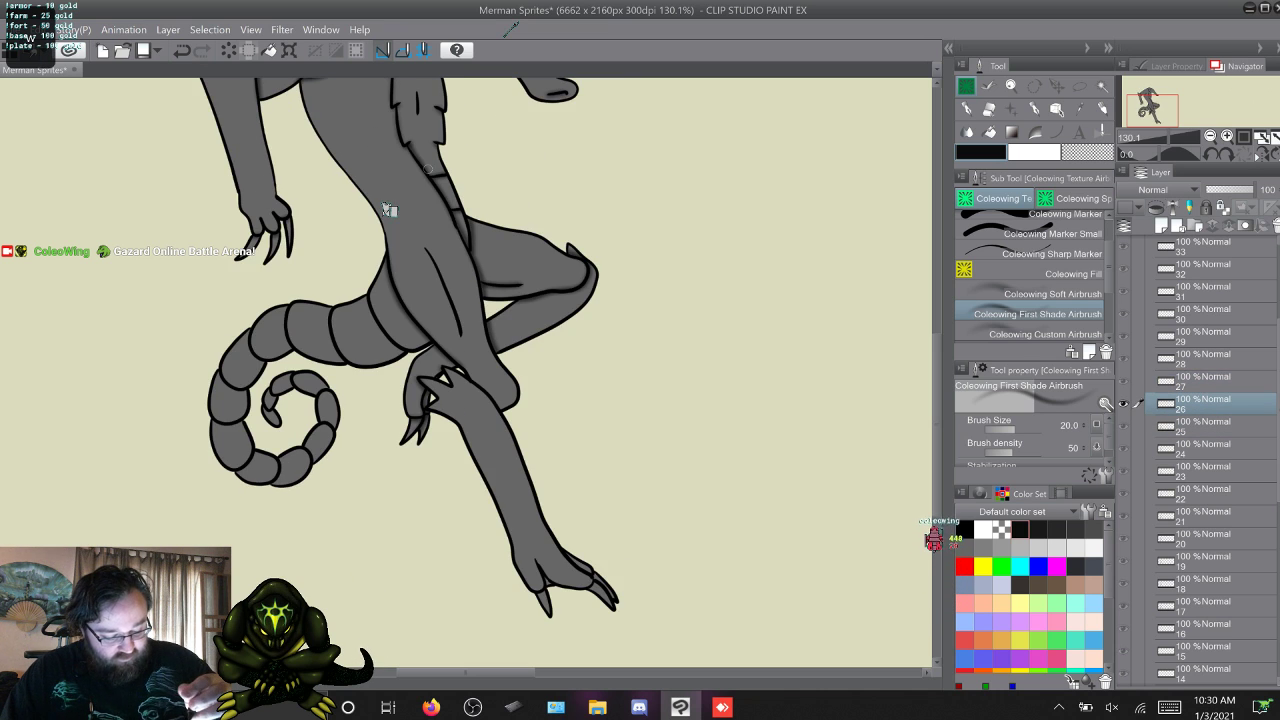
pyautogui.hotkey('alt', ']')
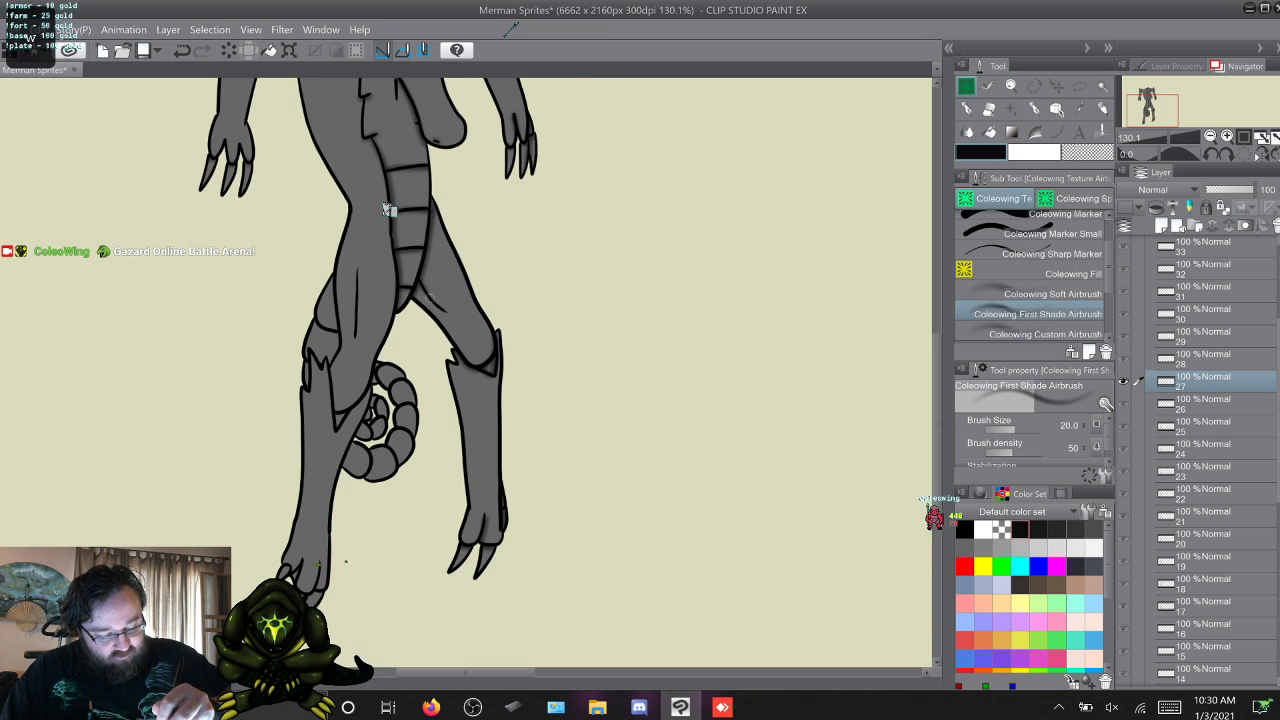
pyautogui.hotkey('alt', ']')
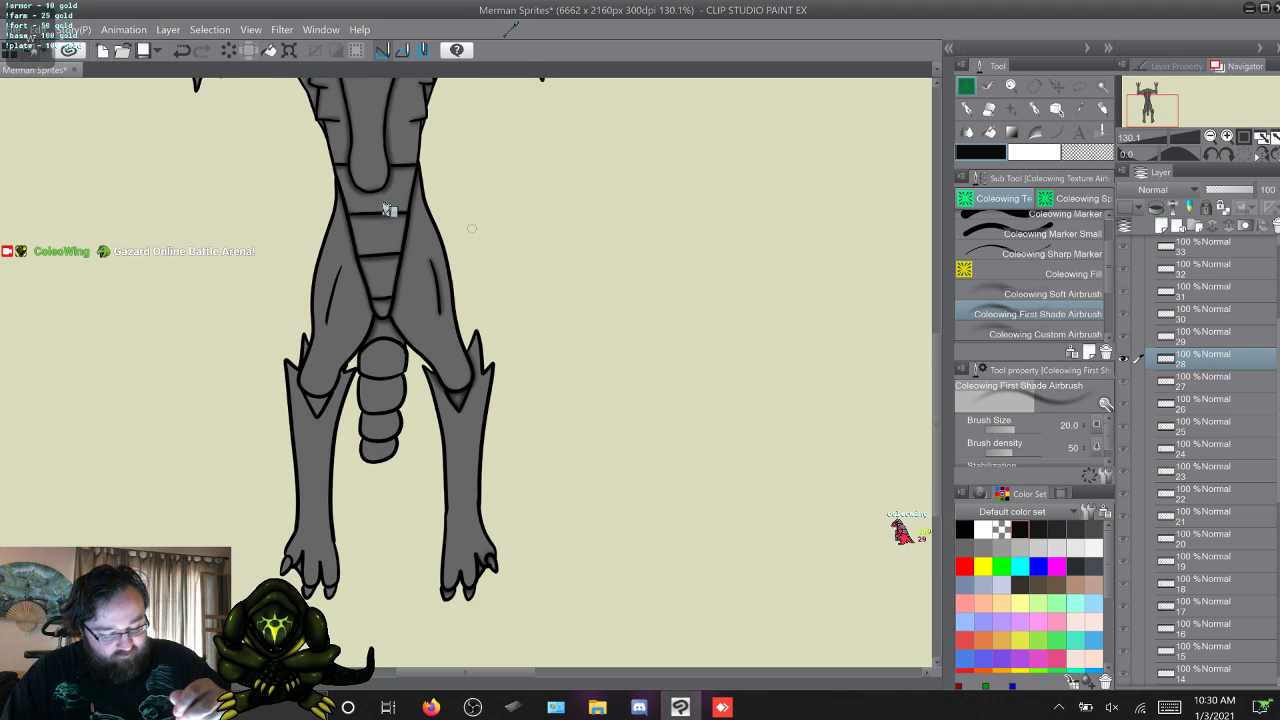
pyautogui.hotkey('alt', ']')
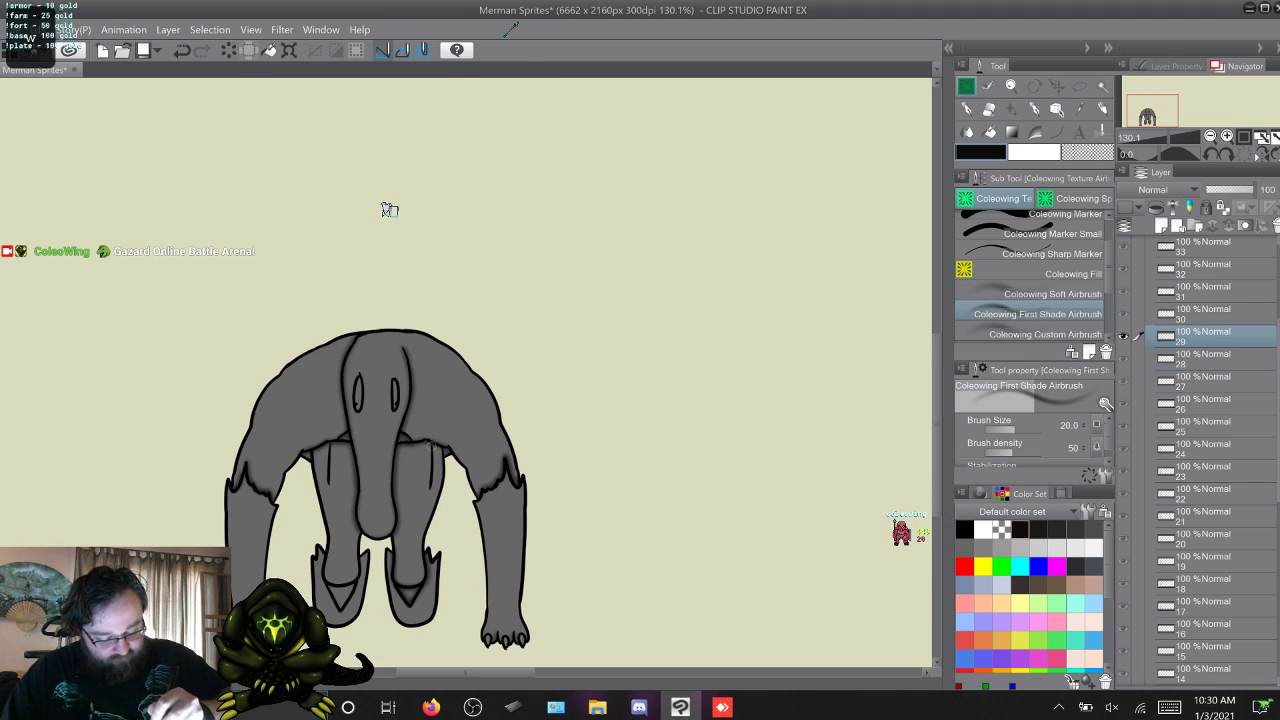
pyautogui.hotkey('alt', ']')
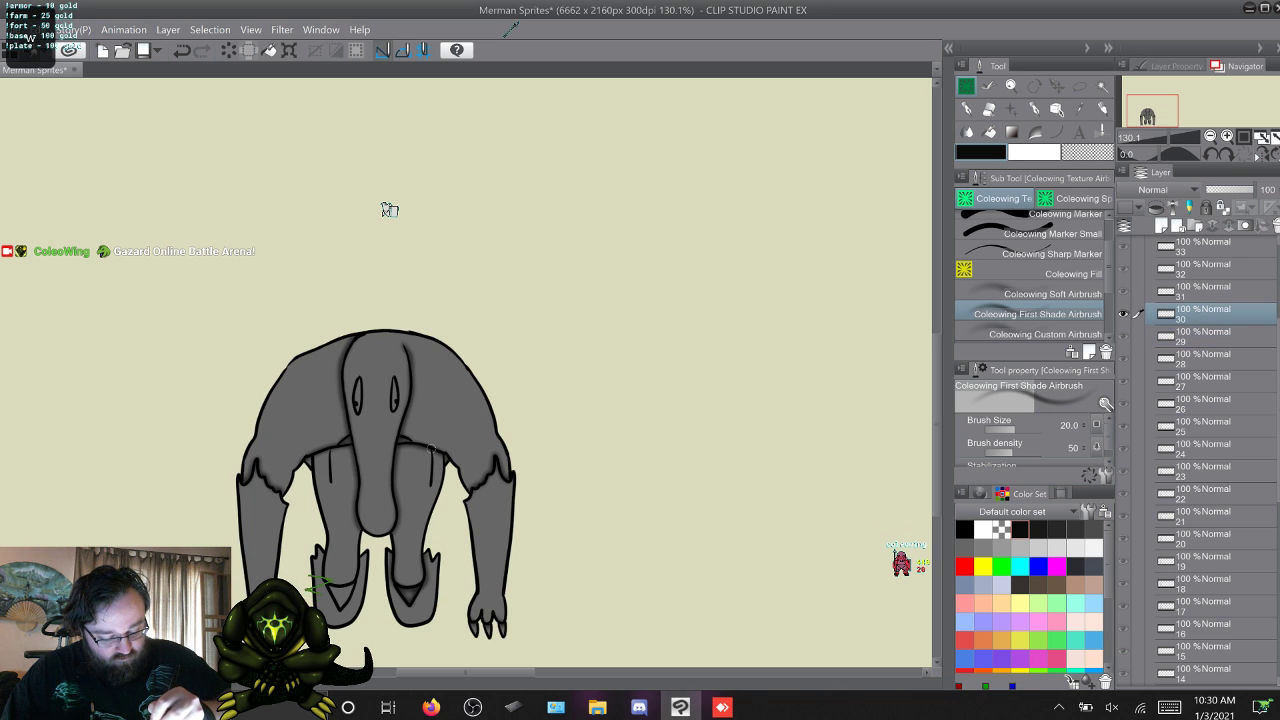
pyautogui.hotkey('alt', ']')
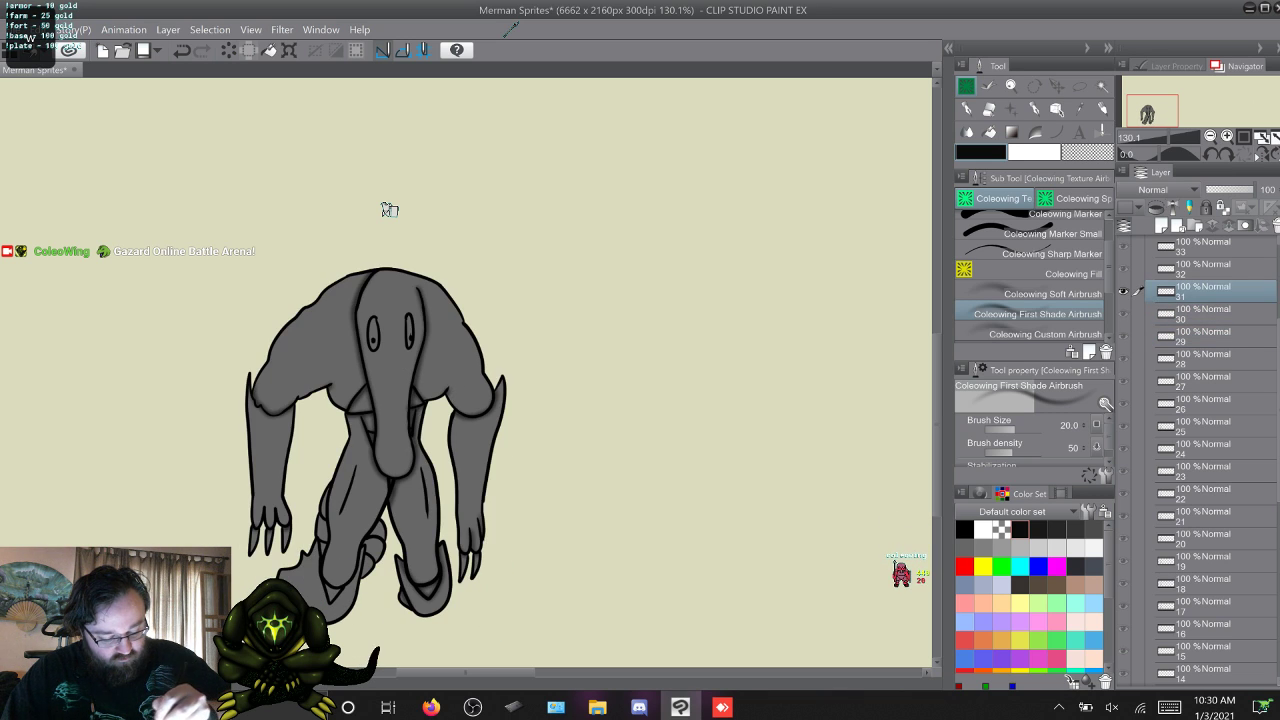
pyautogui.hotkey('alt', ']')
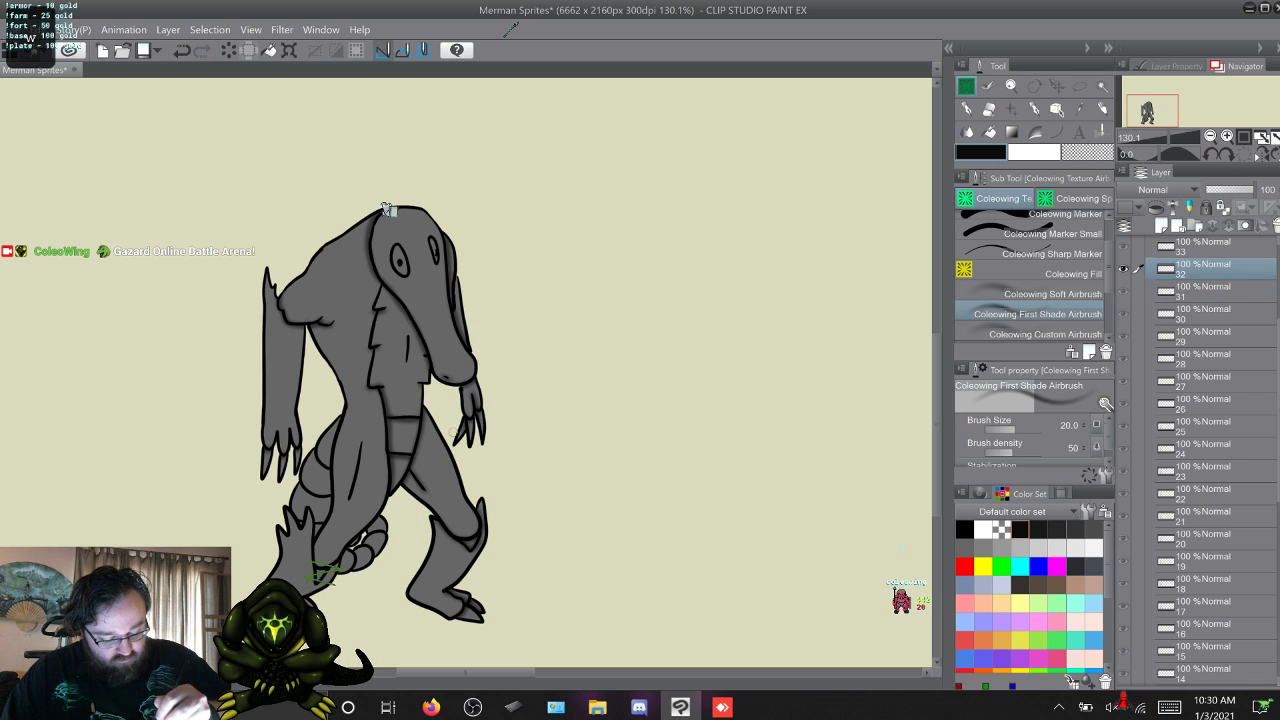
pyautogui.hotkey('alt', ']')
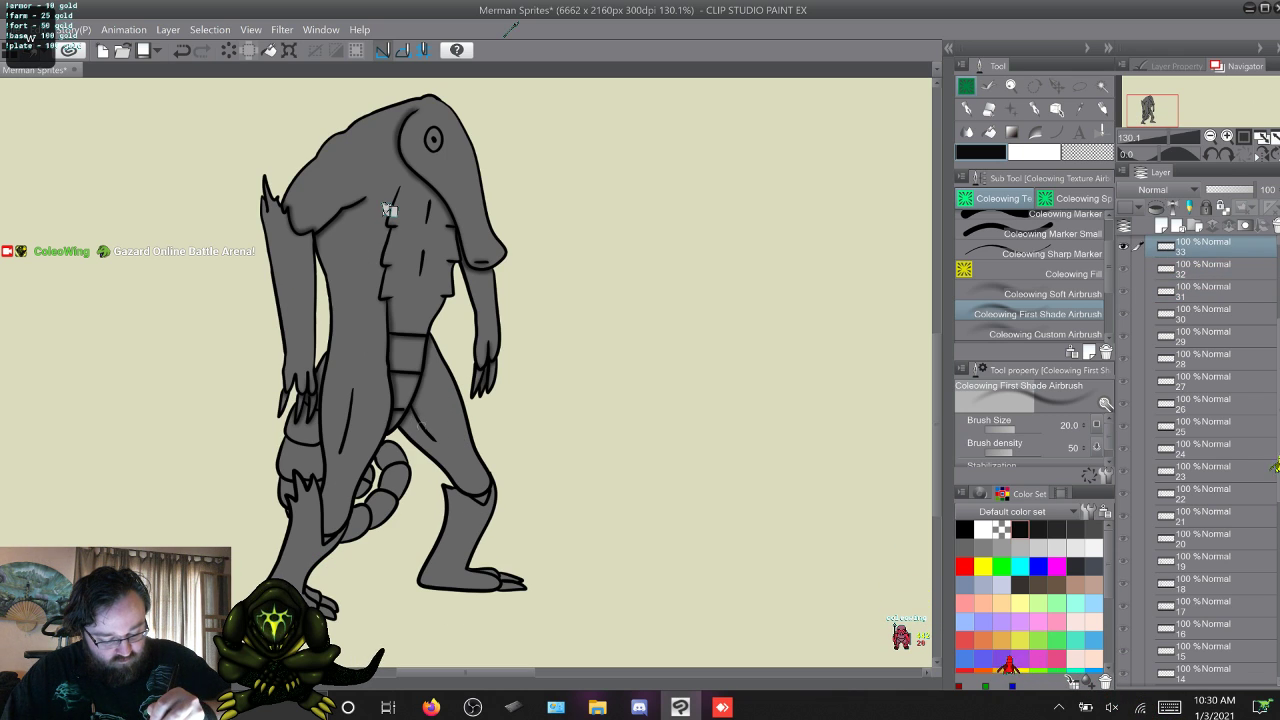
# Compare frame 33 with frame 32, and airbrush shading on the far leg's thigh and knee in frames 33, 34 and 35.
pyautogui.hotkey('alt', '[')
pyautogui.hotkey('alt', ']')
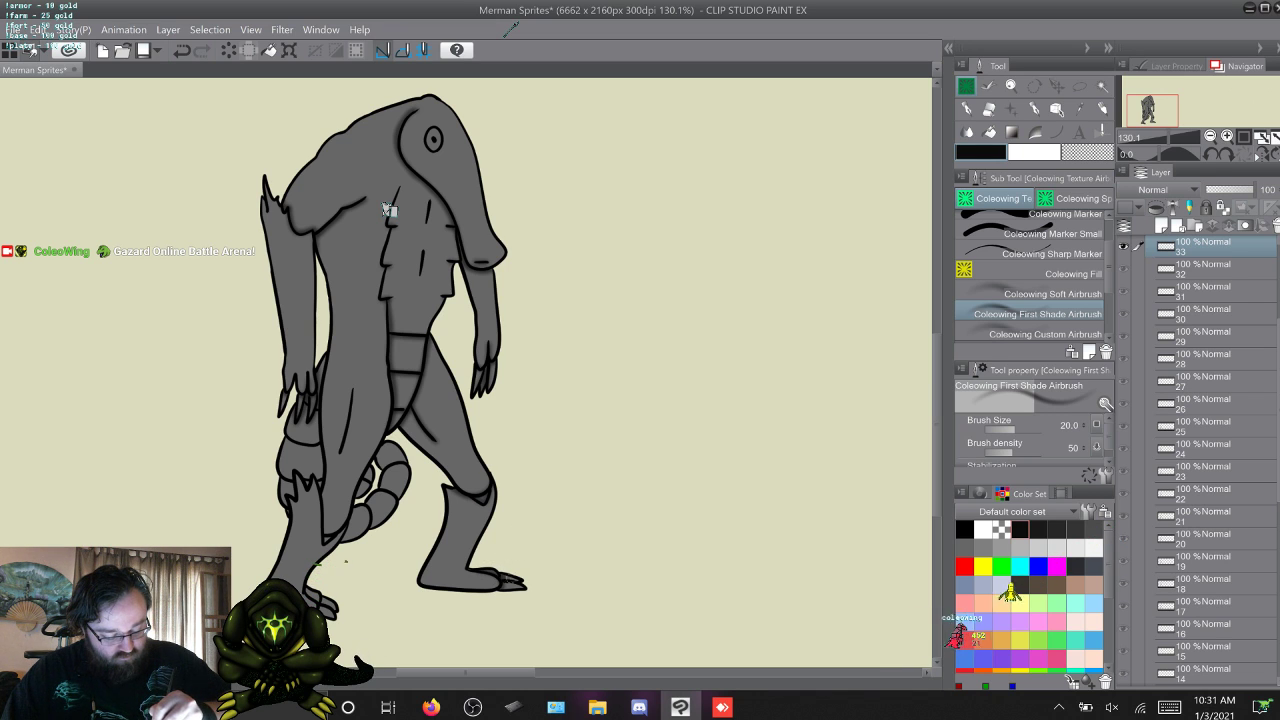
pyautogui.press('w')
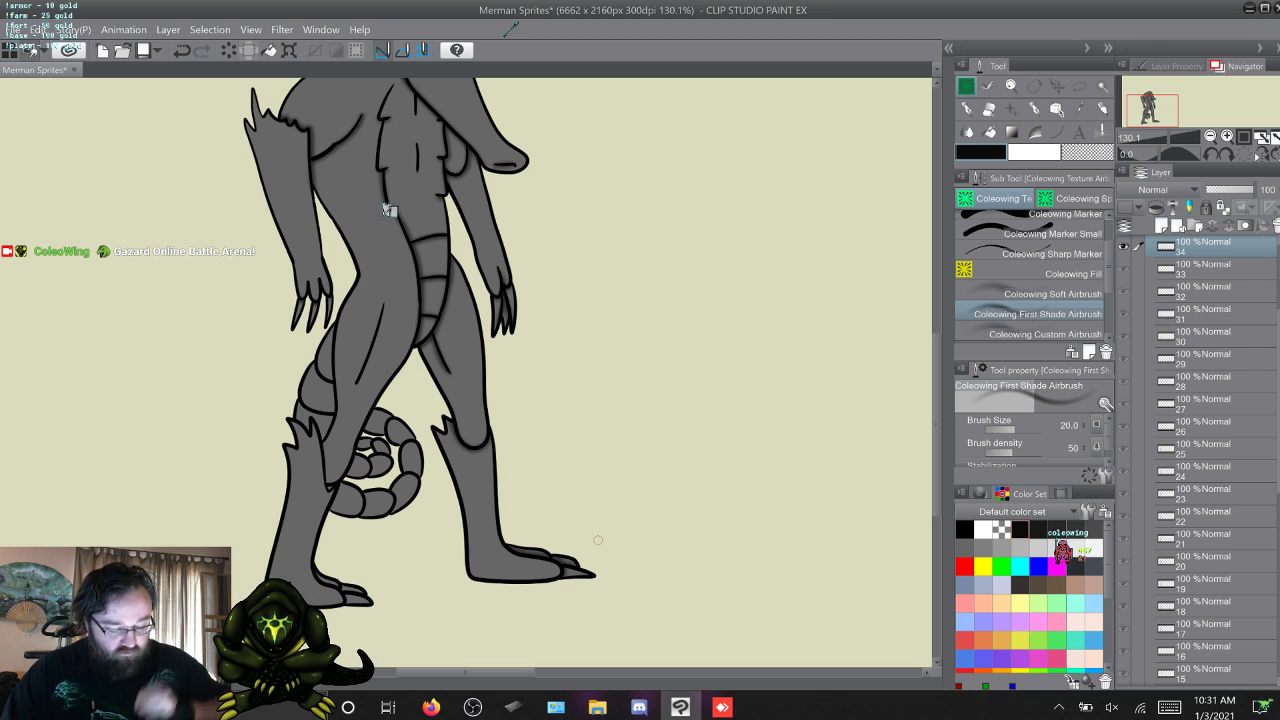
pyautogui.press('w')
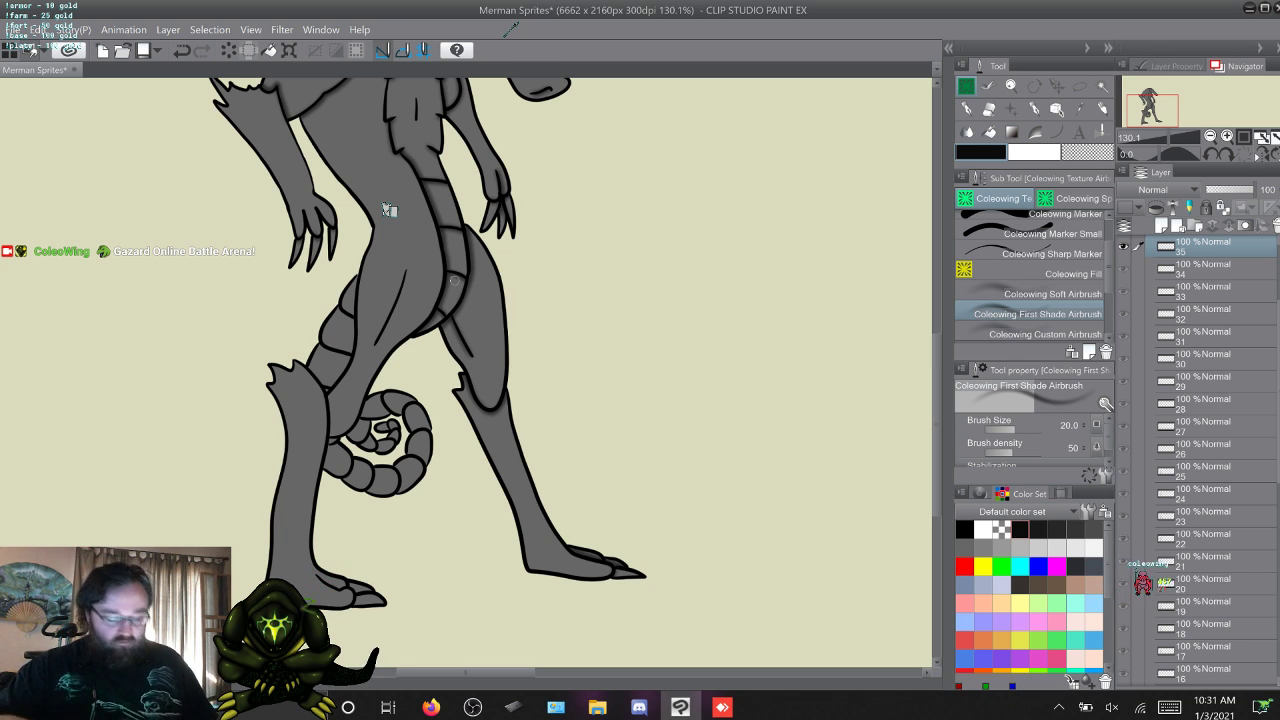
# Compare frame 35 with frame 1, and begin the near leg's airbrush shading in frames 1 and 2.
pyautogui.press('w')
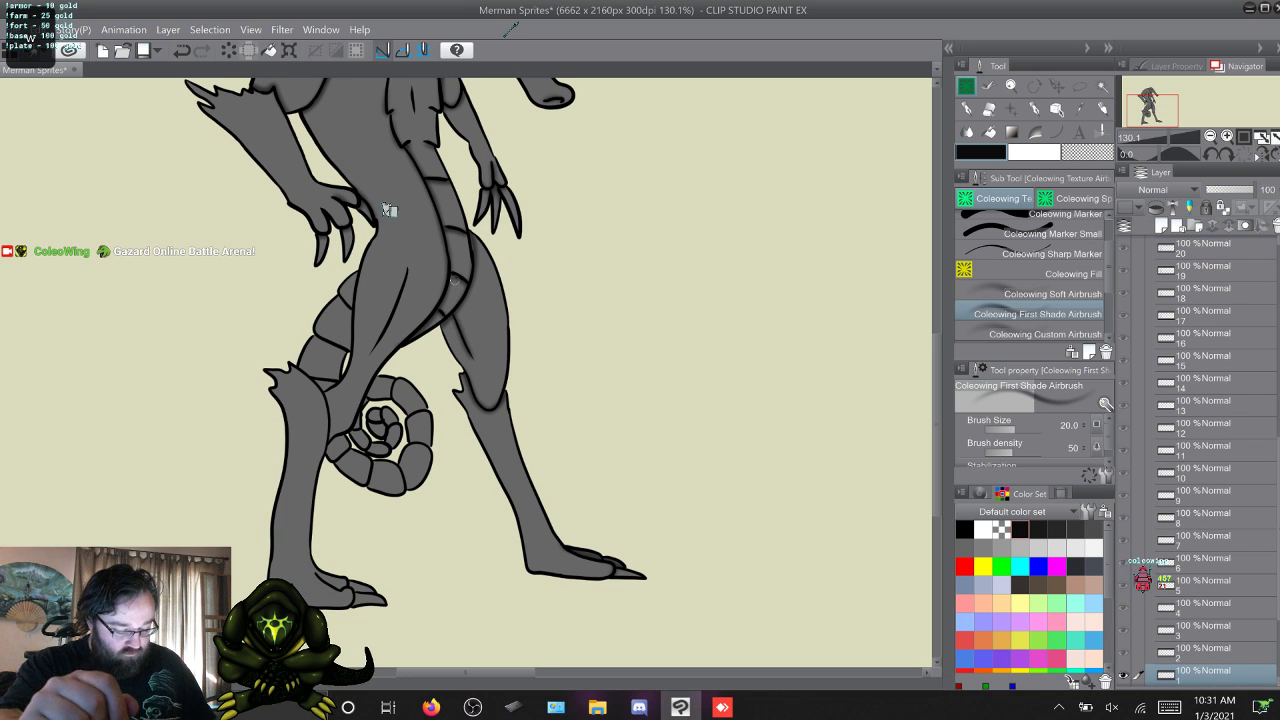
pyautogui.press('q')
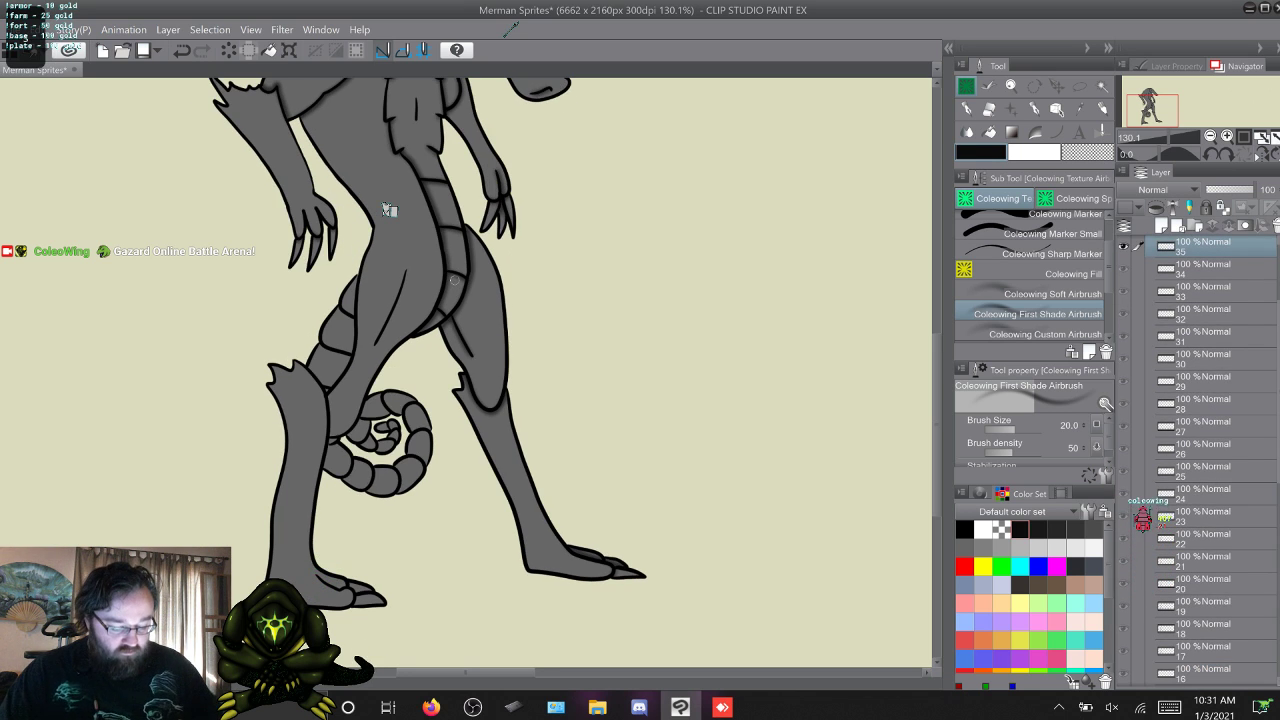
pyautogui.press('w')
pyautogui.press('w')
pyautogui.press('q')
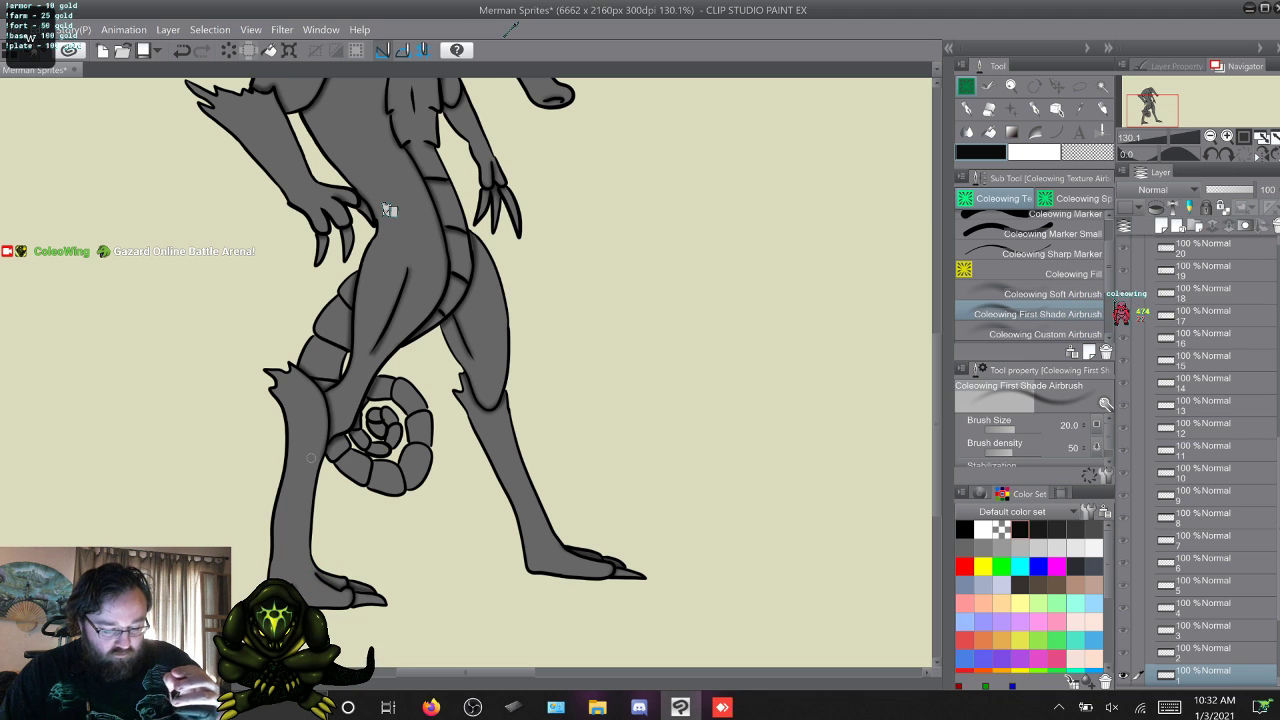
pyautogui.hotkey('alt', ']')
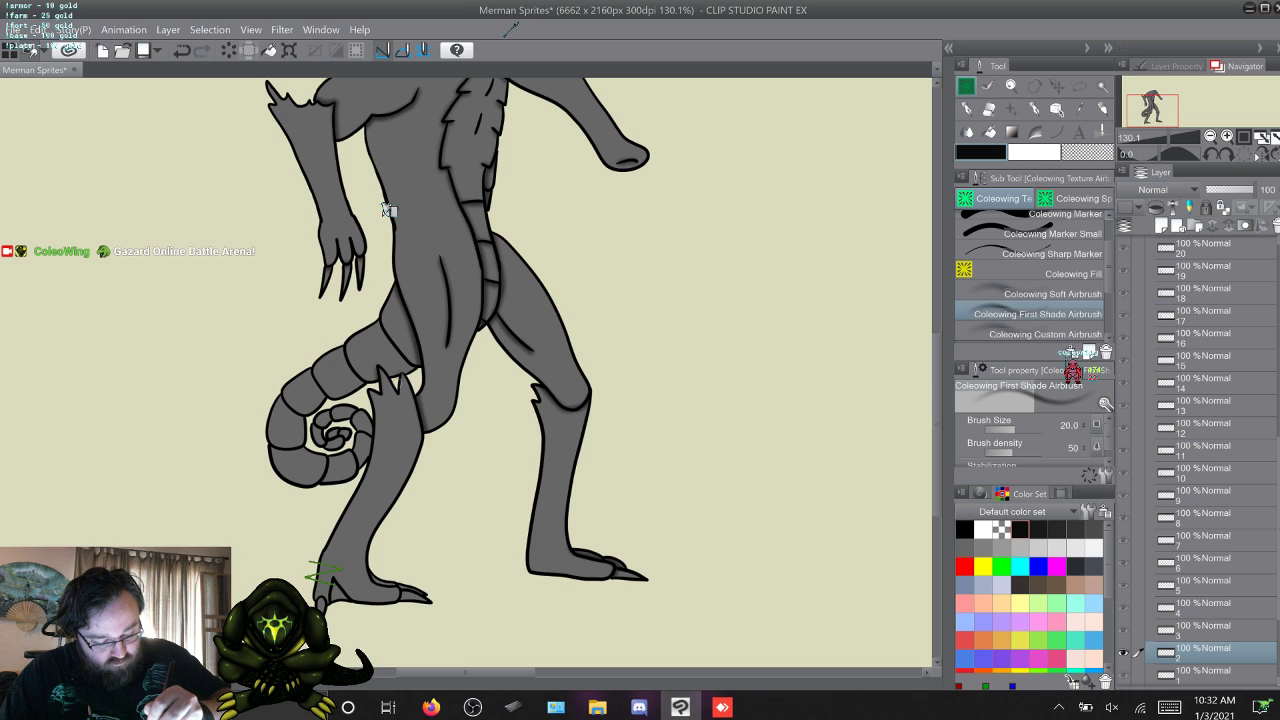
# Airbrush the near leg's shading in frame 2, compare it with the neighbouring frame, and continue the shading through frames 3, 4 and 5.
pyautogui.moveTo(374, 433); pyautogui.dragTo(363, 480)
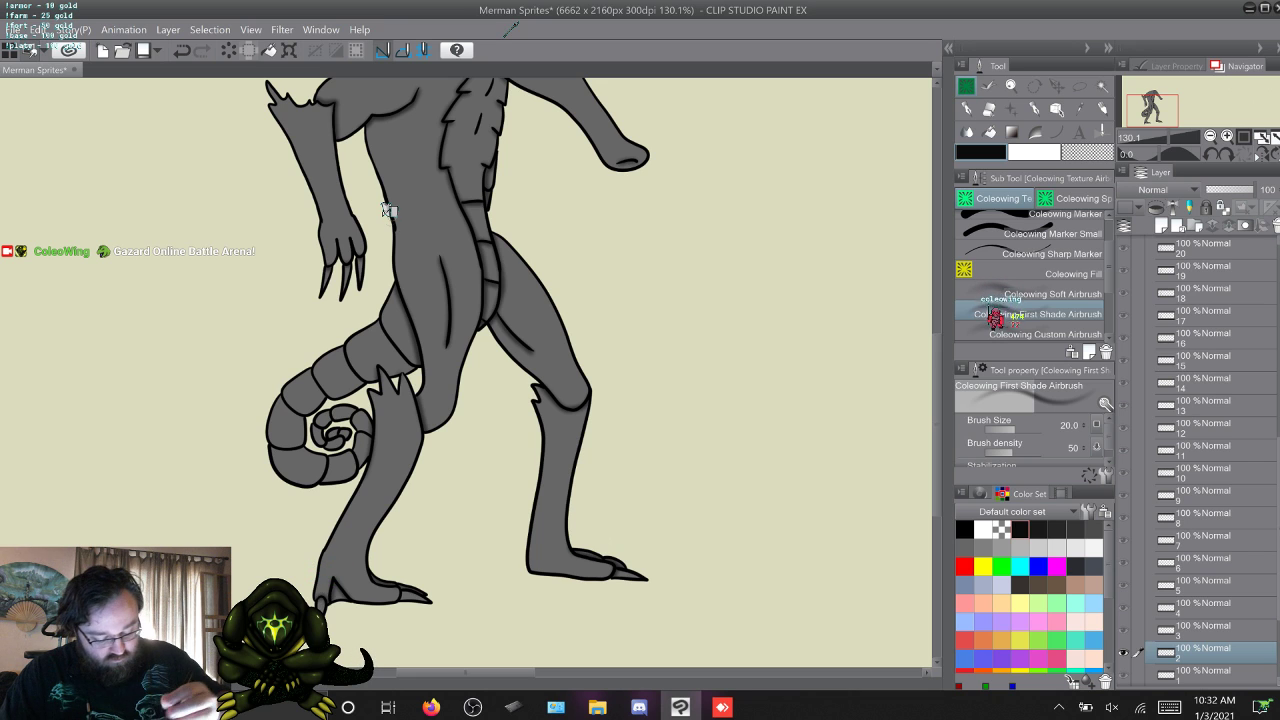
pyautogui.hotkey('alt', ']')
pyautogui.hotkey('alt', '[')
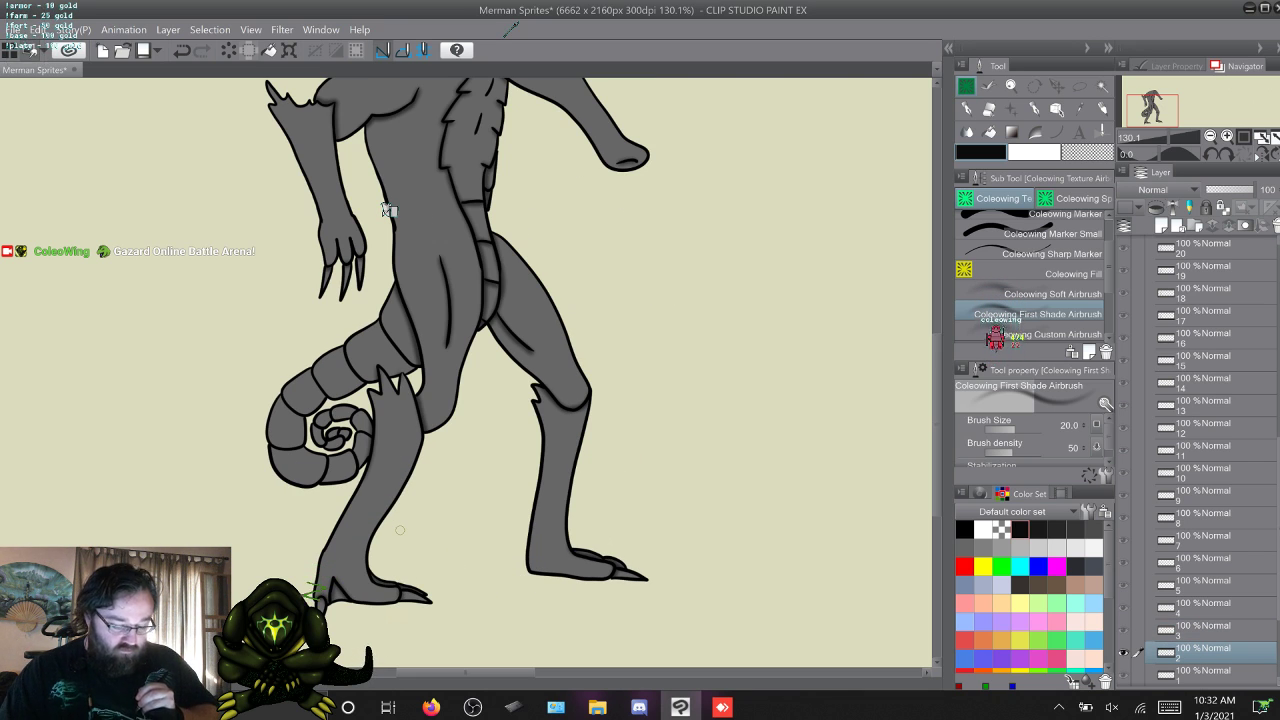
pyautogui.hotkey('alt', ']')
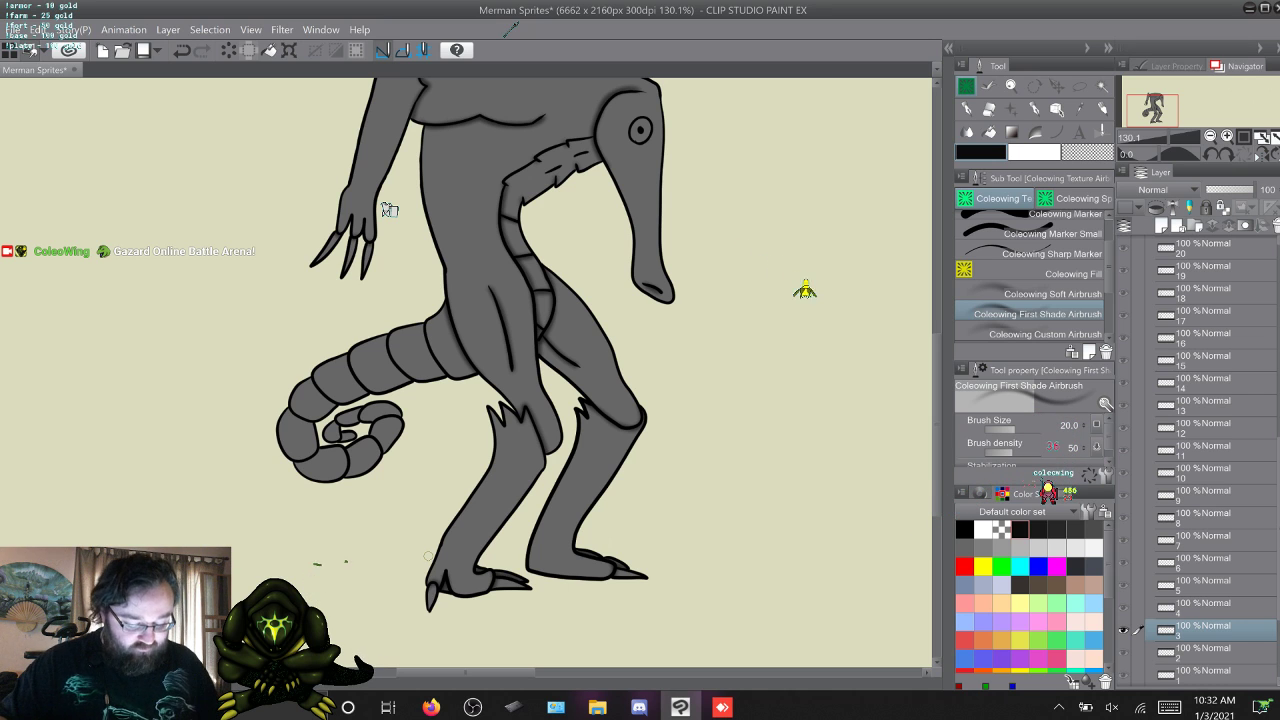
pyautogui.press('w')
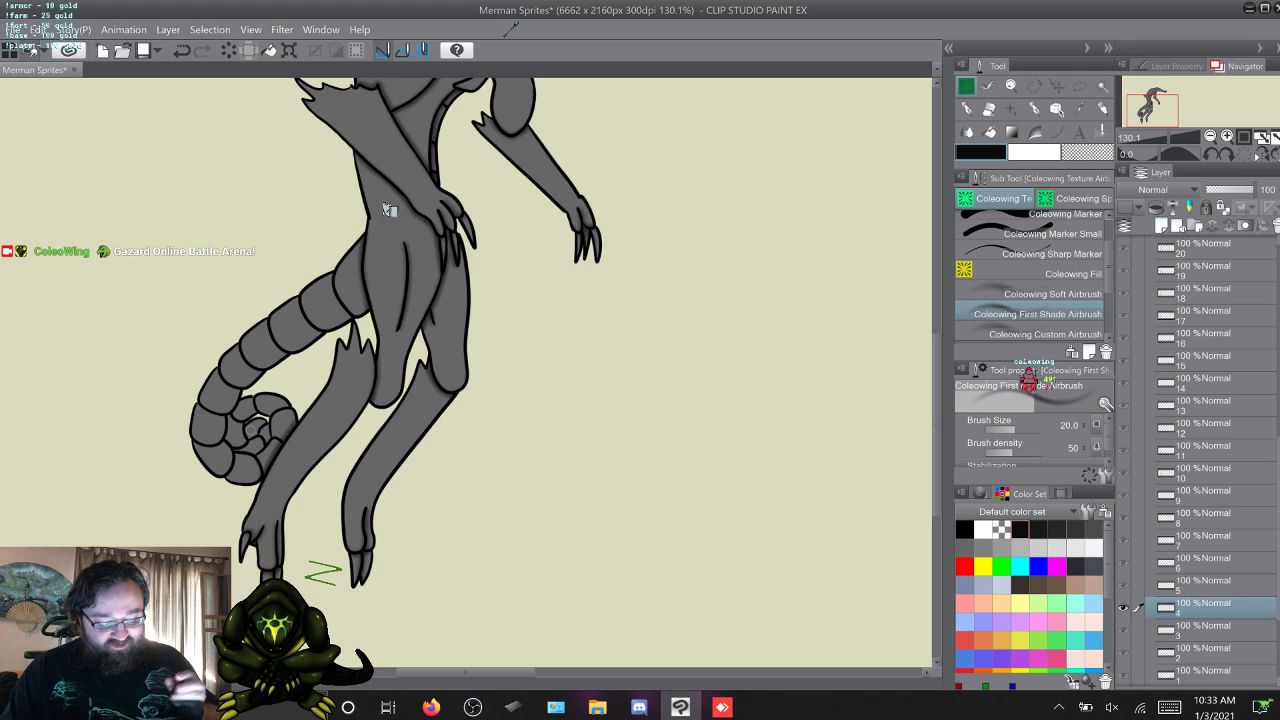
pyautogui.press('w')
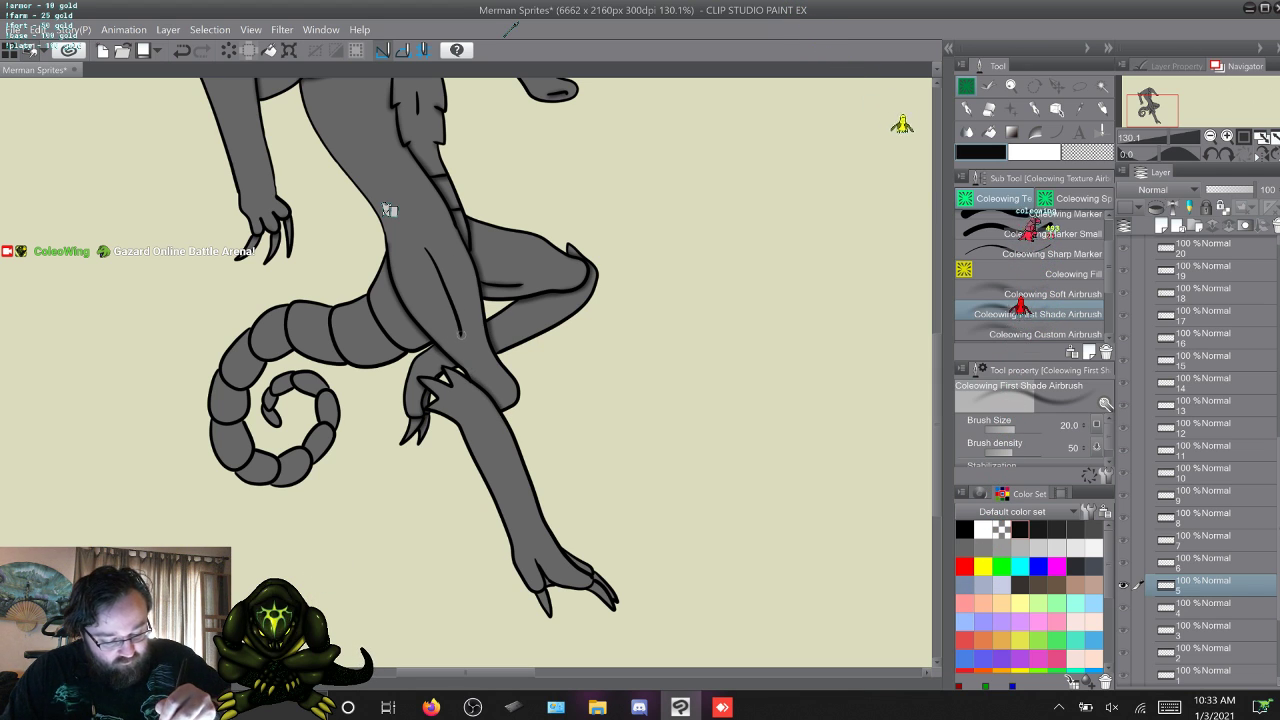
# Review the near leg shading by flipping back from frame 5 to frame 1 and forward again to frame 5.
pyautogui.press('q')
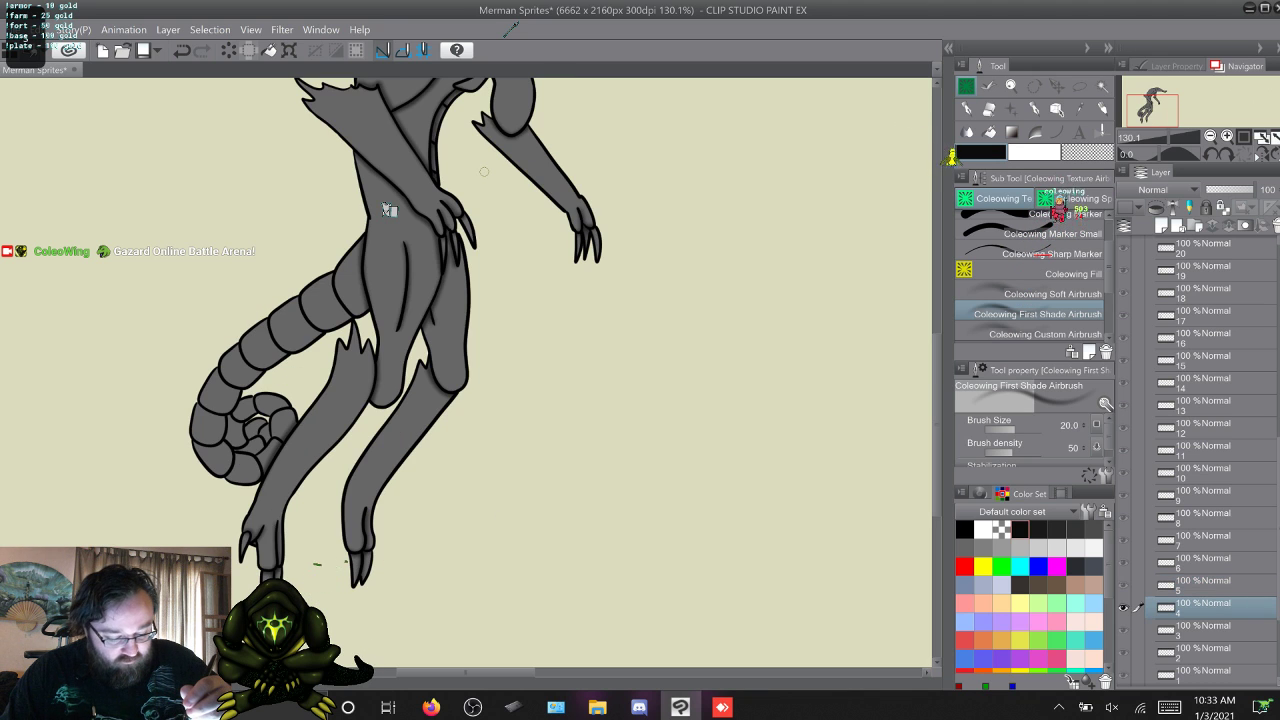
pyautogui.press('w')
pyautogui.press('q')
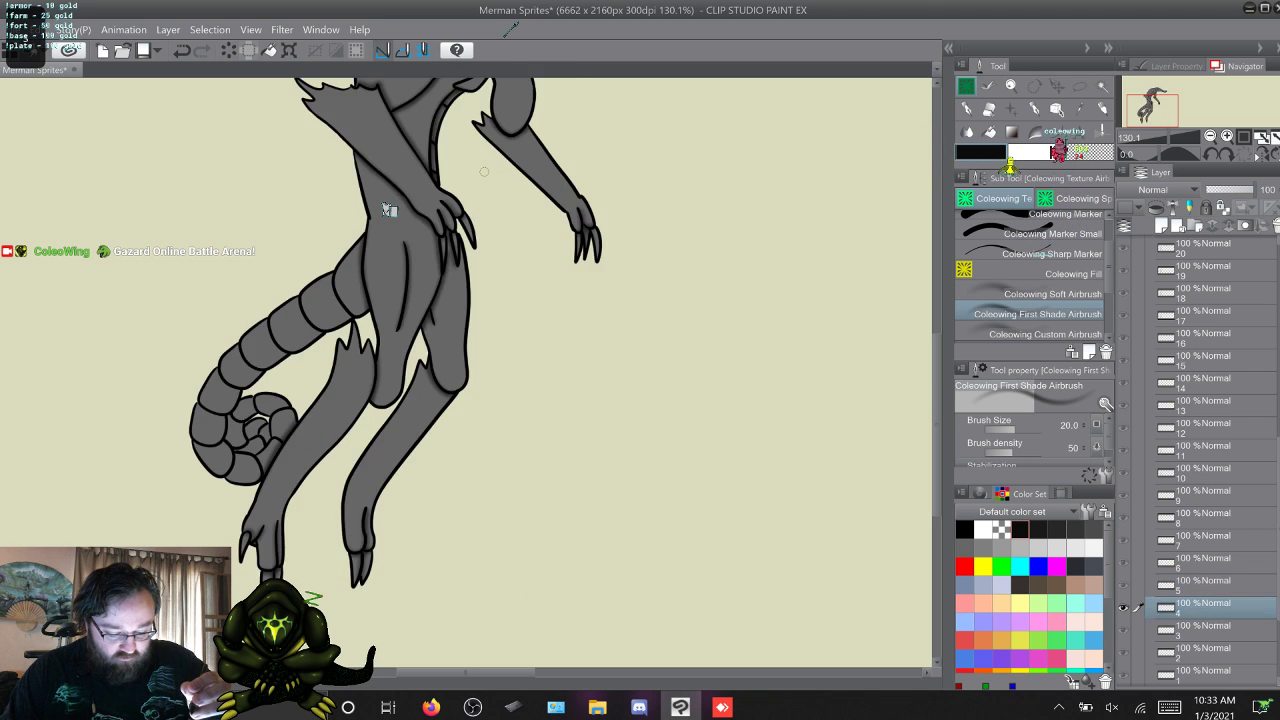
pyautogui.press('q')
pyautogui.press('w')
pyautogui.press('q')
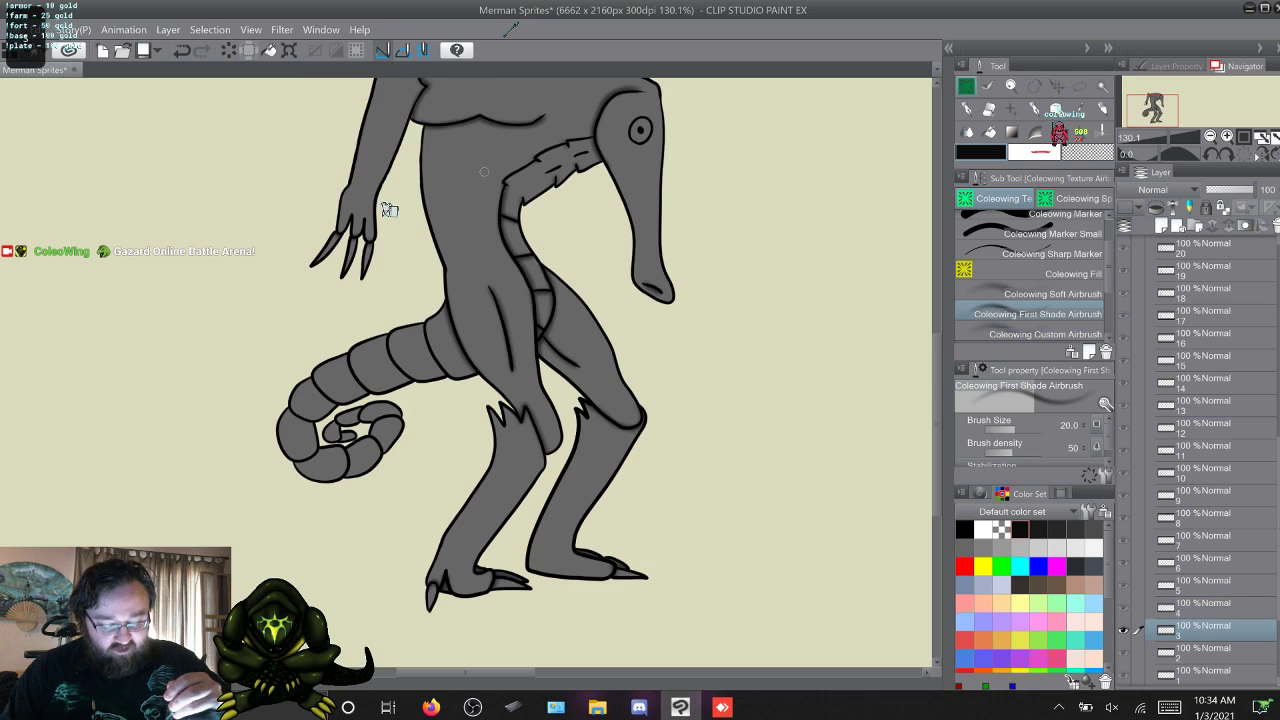
pyautogui.press('q')
pyautogui.press('q')
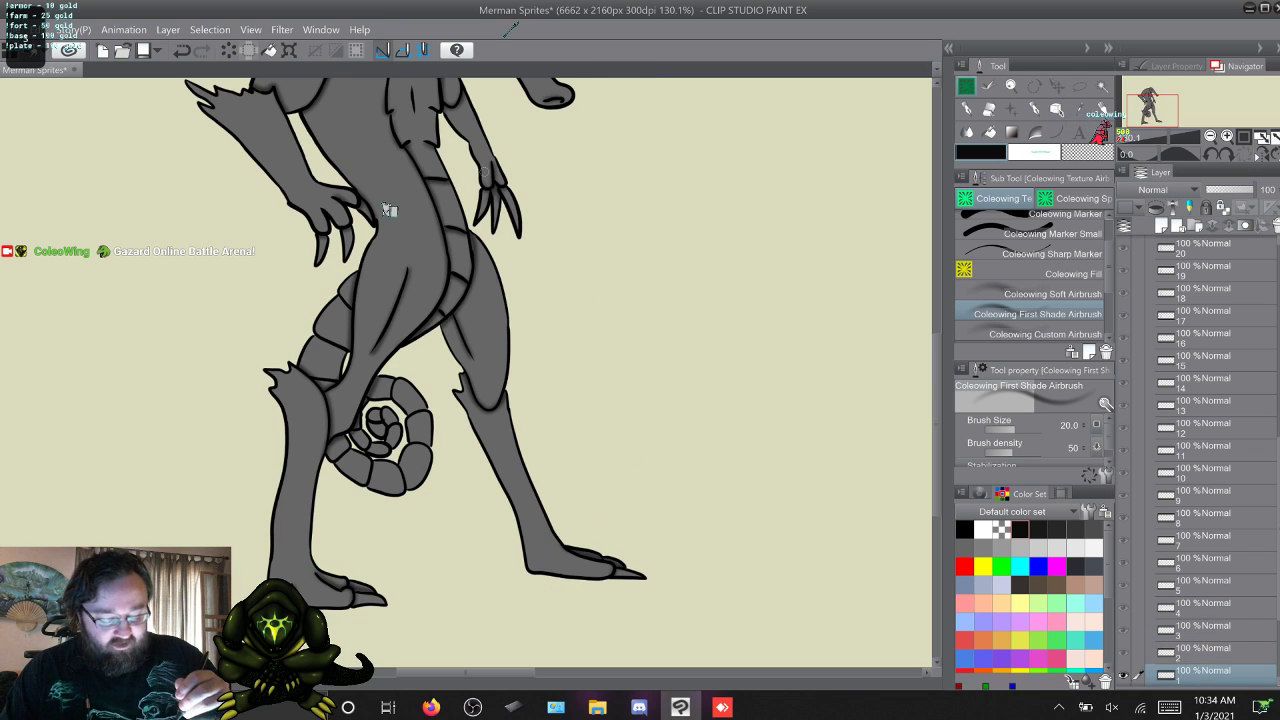
pyautogui.press('w')
pyautogui.press('w')
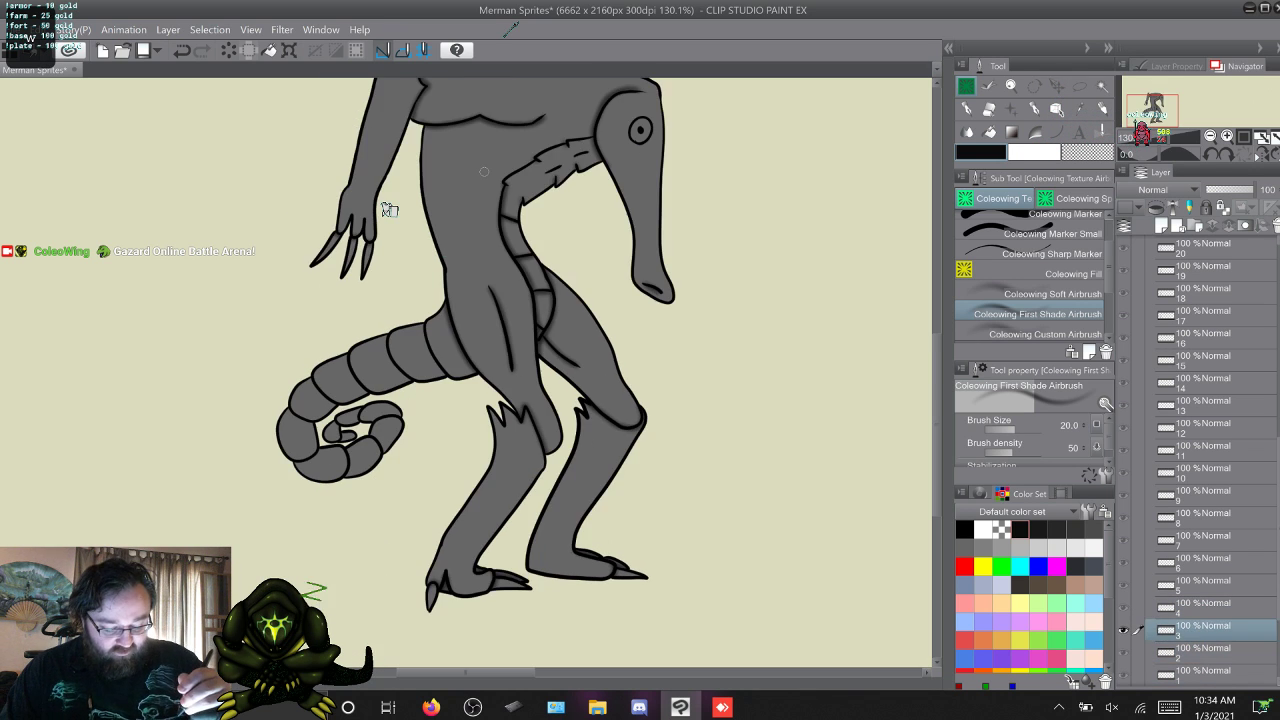
pyautogui.press('q')
pyautogui.press('w')
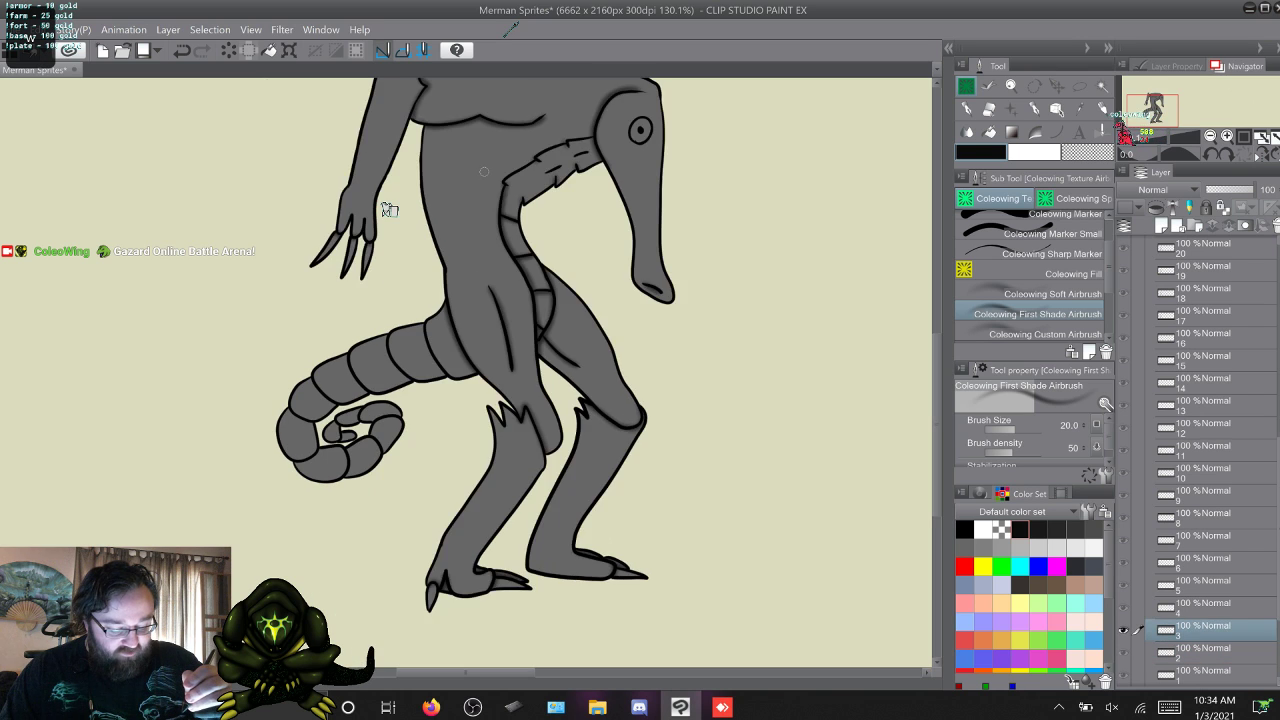
pyautogui.press('w')
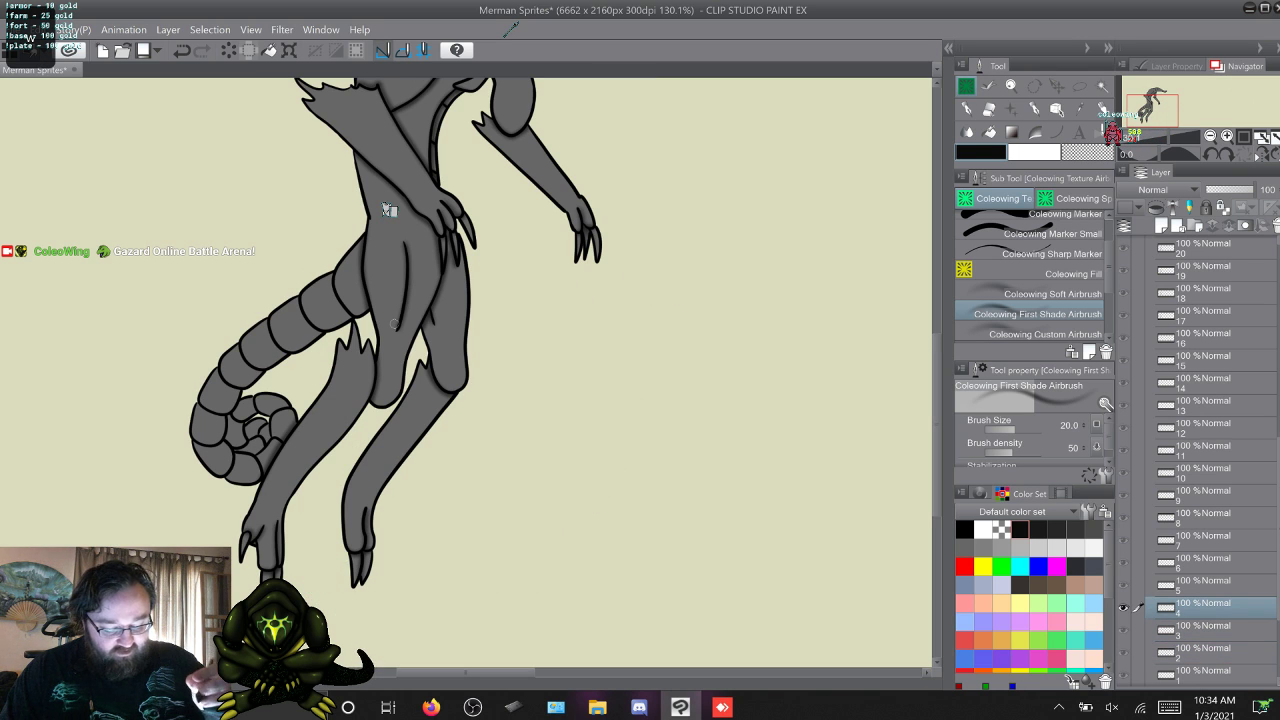
pyautogui.press('w')
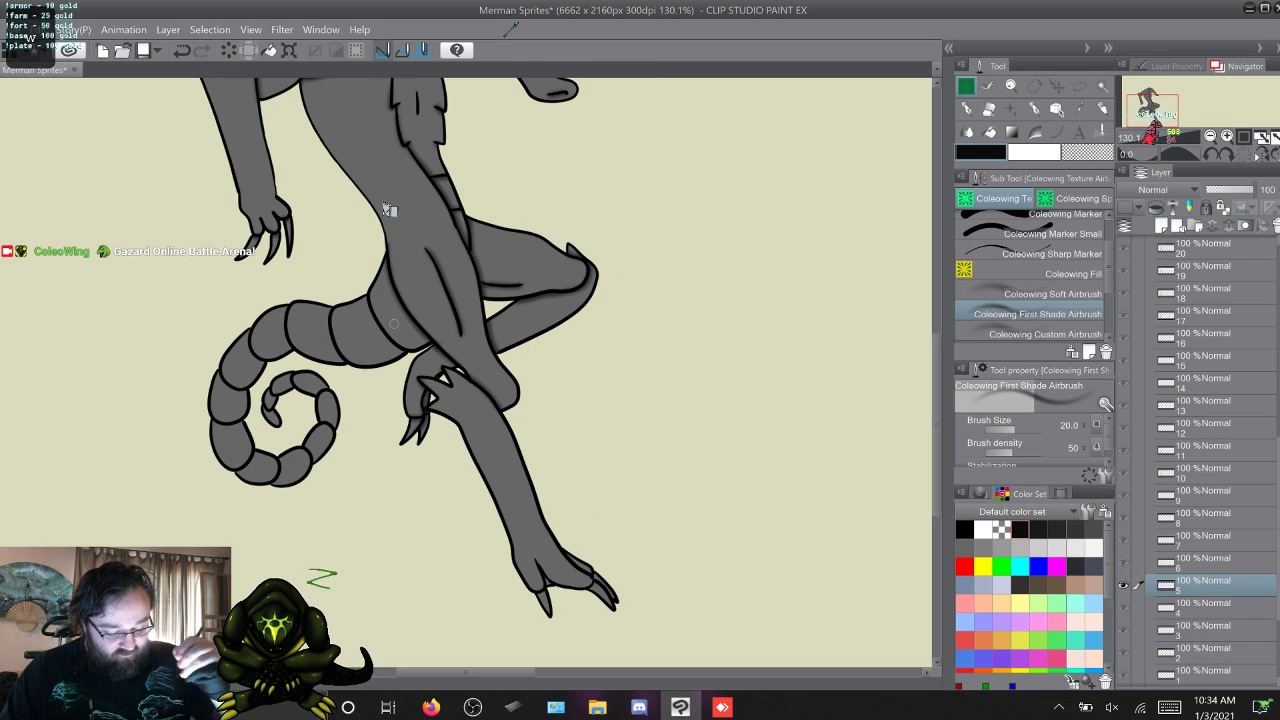
pyautogui.press('q')
pyautogui.press('w')
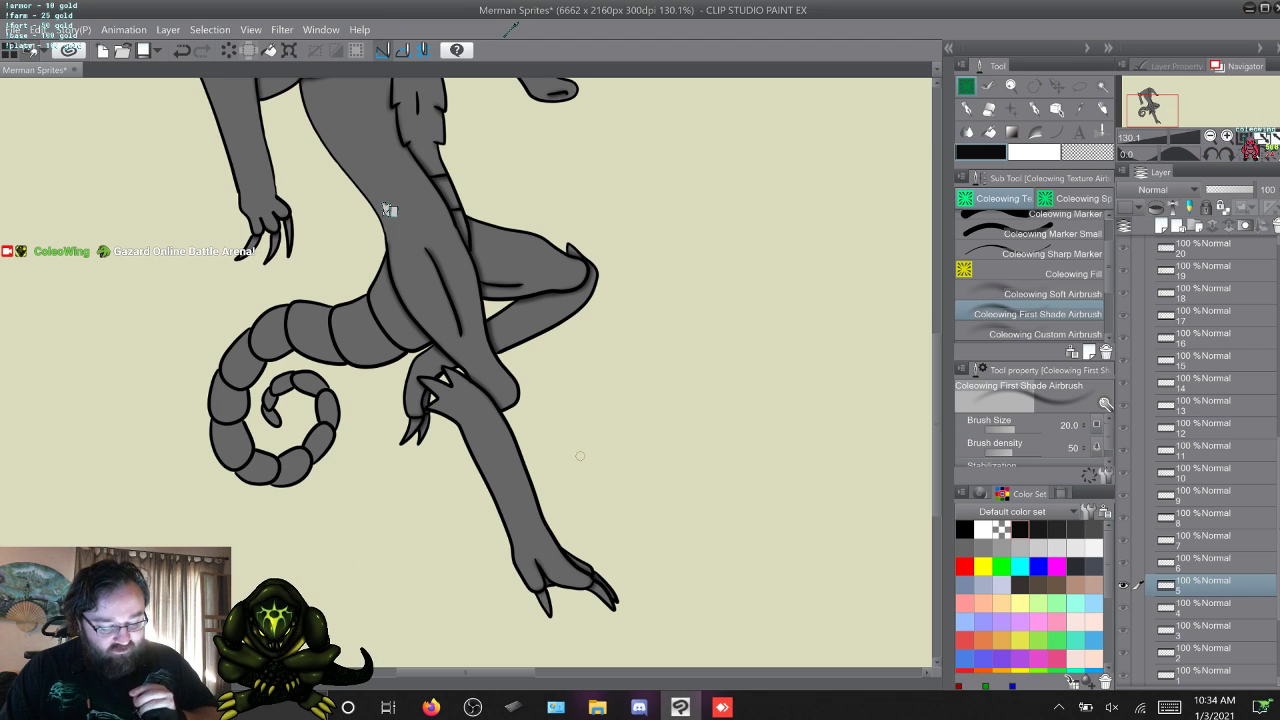
# Airbrush shading along the near leg's thigh line in frame 6.
pyautogui.press('w')
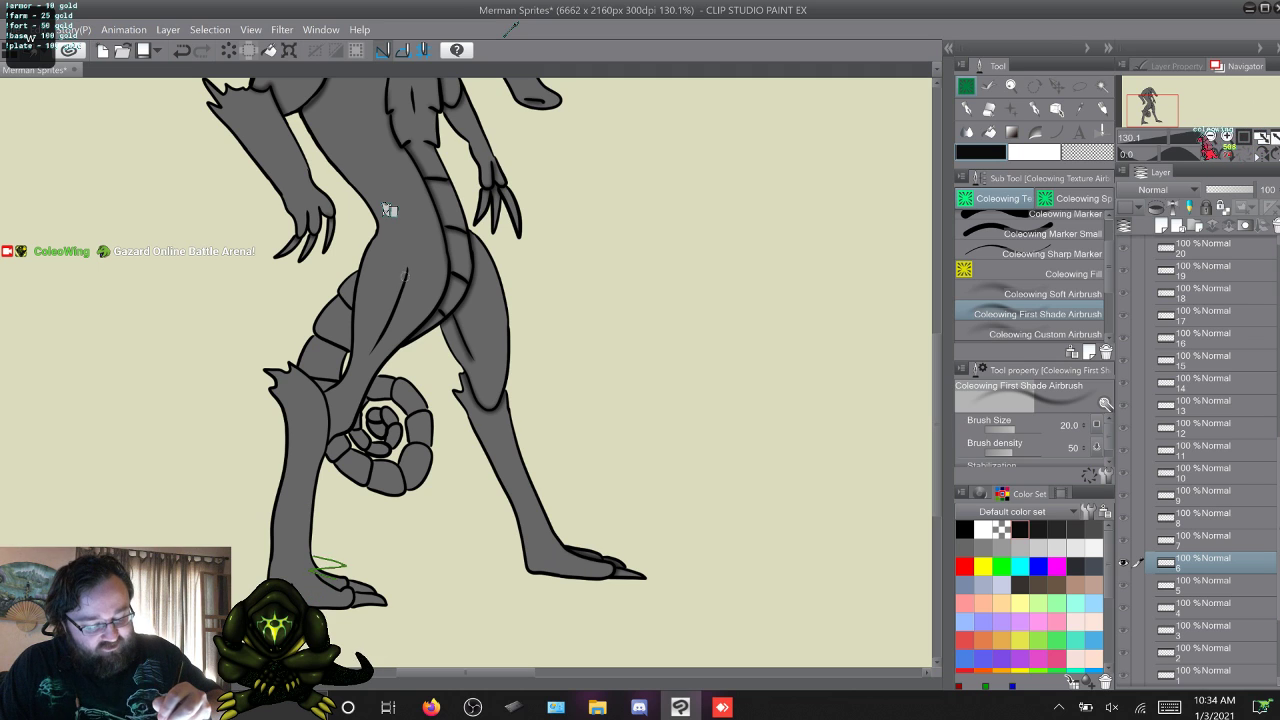
pyautogui.moveTo(408, 268); pyautogui.dragTo(391, 322)
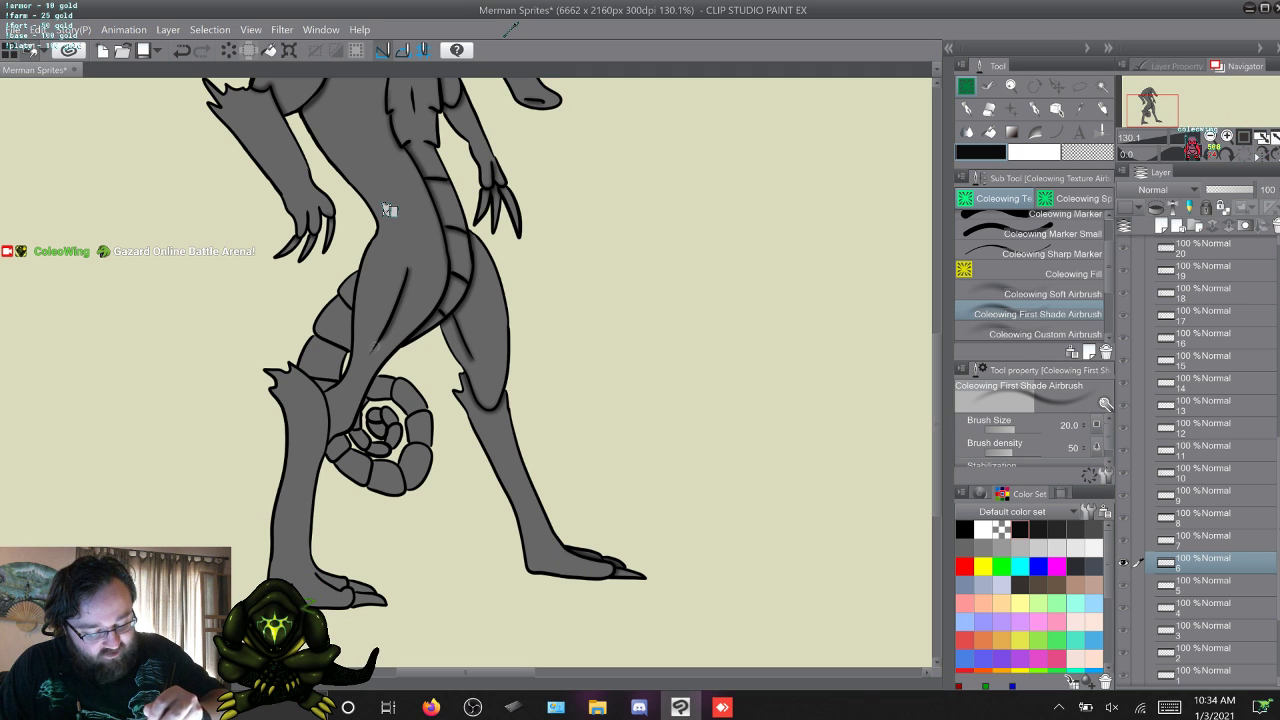
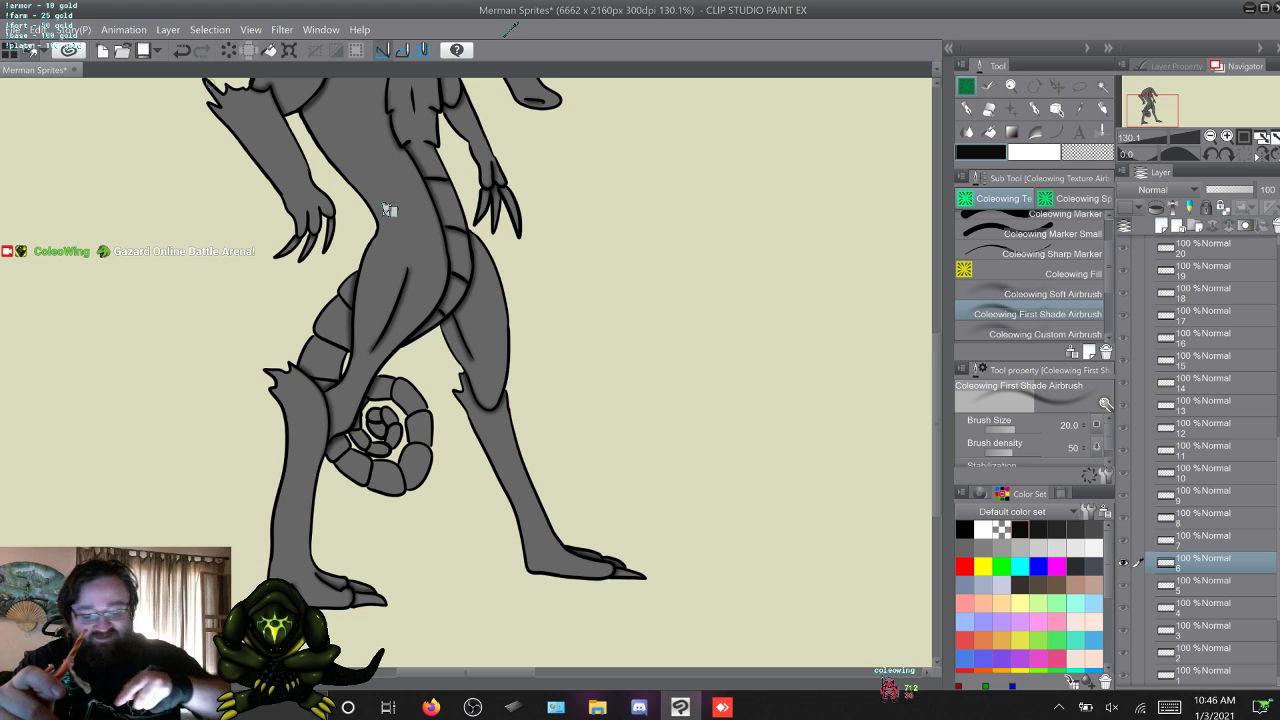
# Airbrush the near leg's thigh shading in frame 7, comparing it with frame 6.
pyautogui.hotkey('alt', ']')
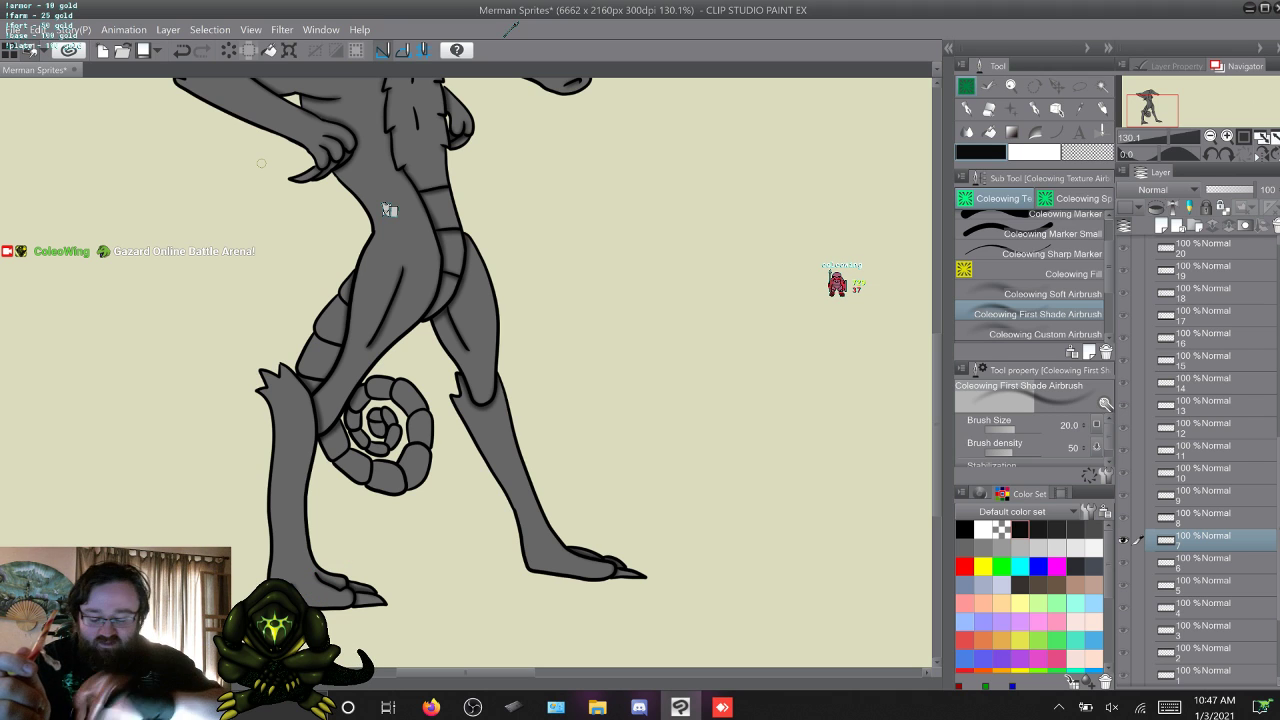
pyautogui.hotkey('alt', '[')
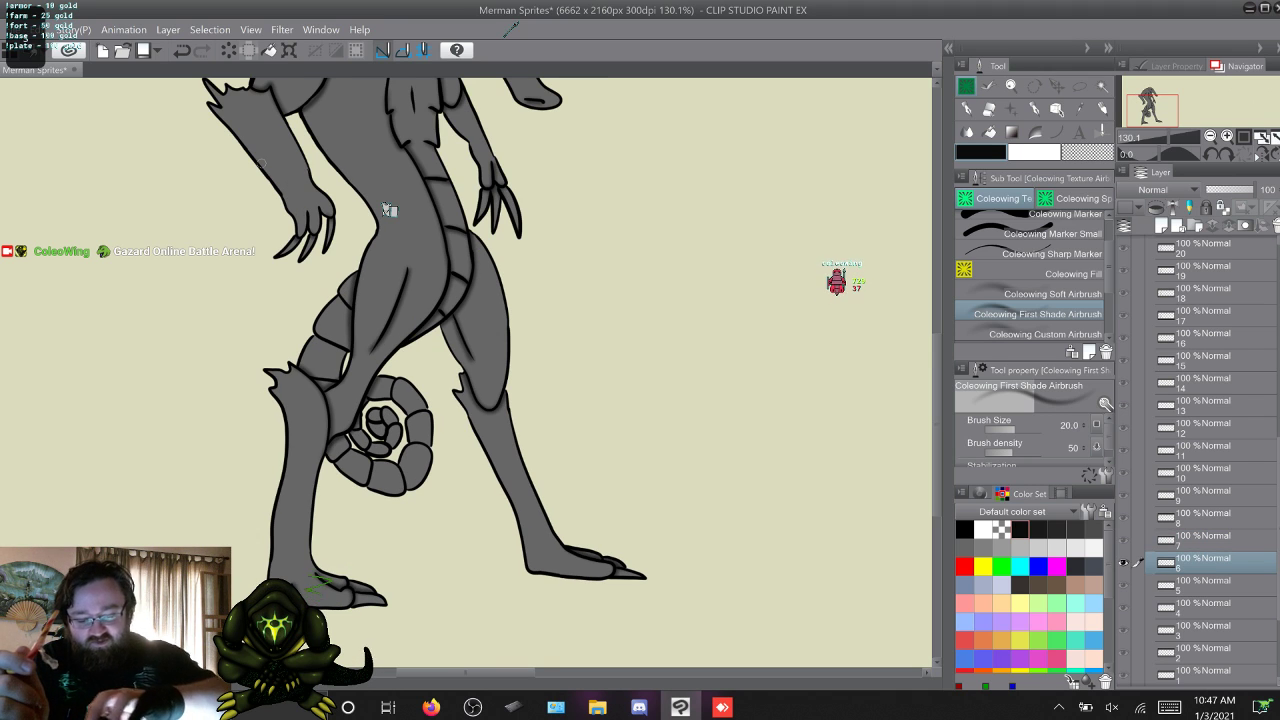
pyautogui.hotkey('alt', ']')
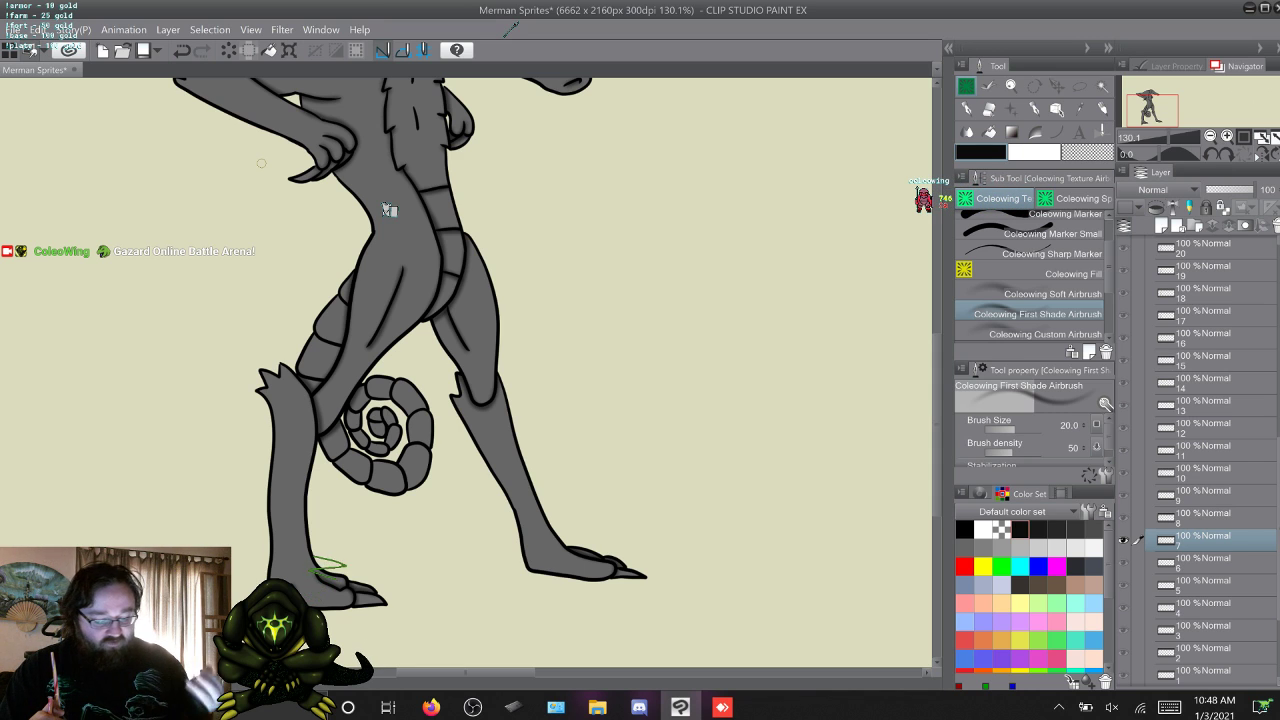
# Airbrush the near leg's thigh shading in frame 8 and compare it with frames 7 and 6.
pyautogui.press('w')
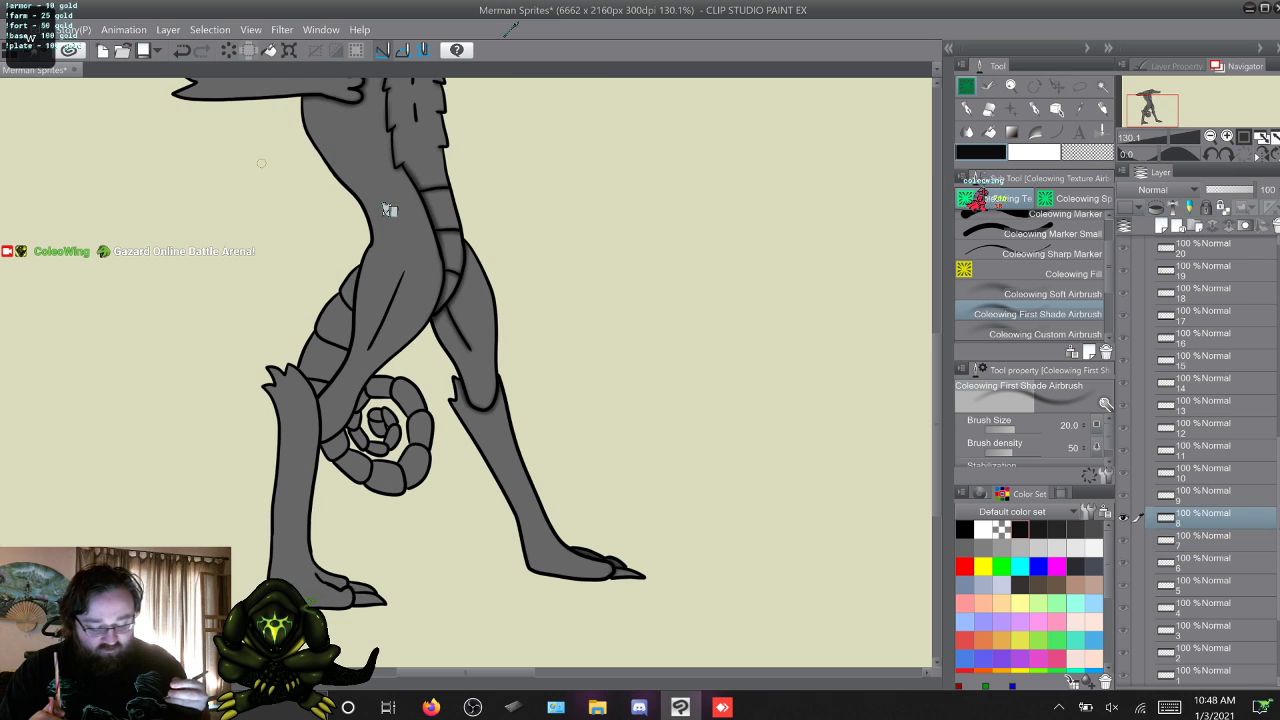
pyautogui.press('s')
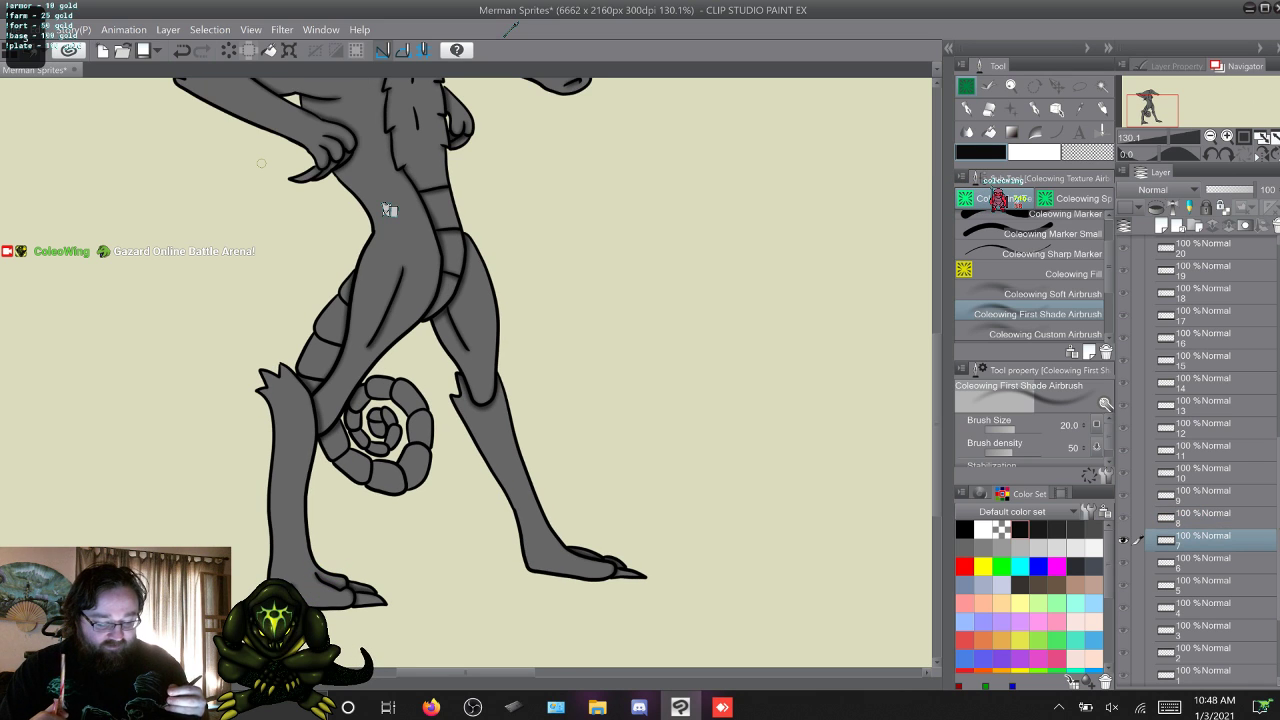
pyautogui.press('w')
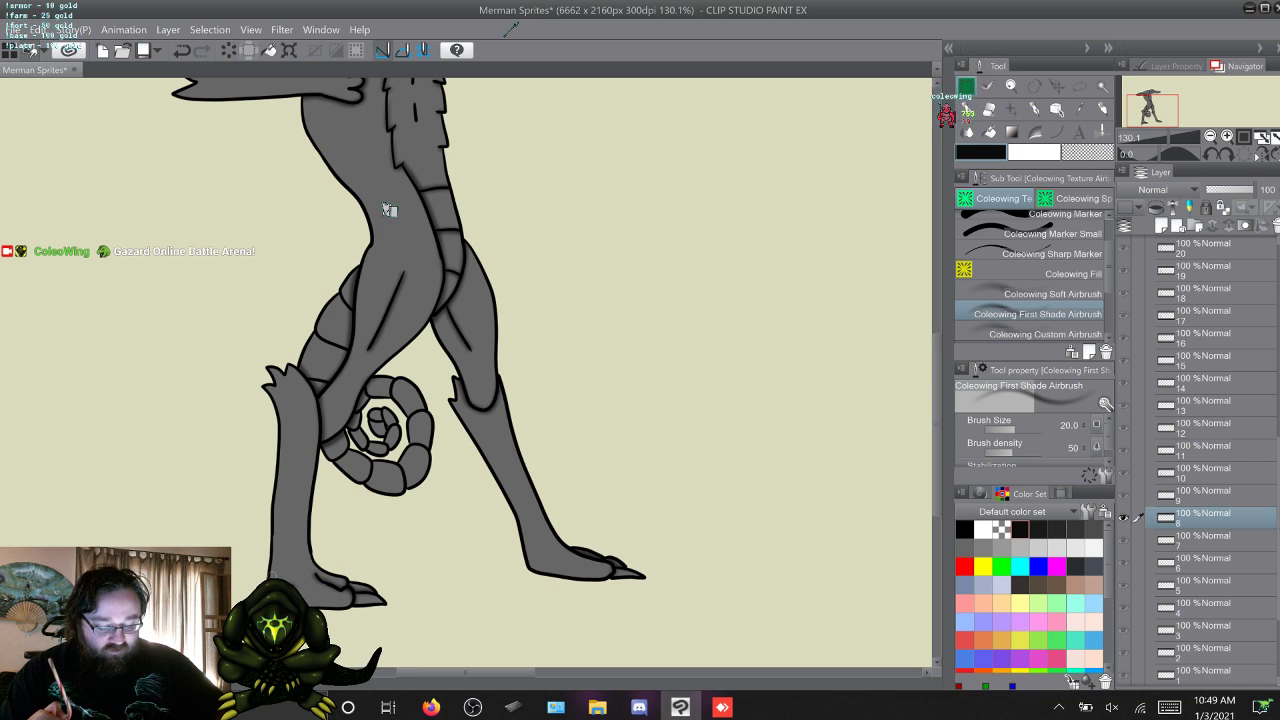
pyautogui.press('s')
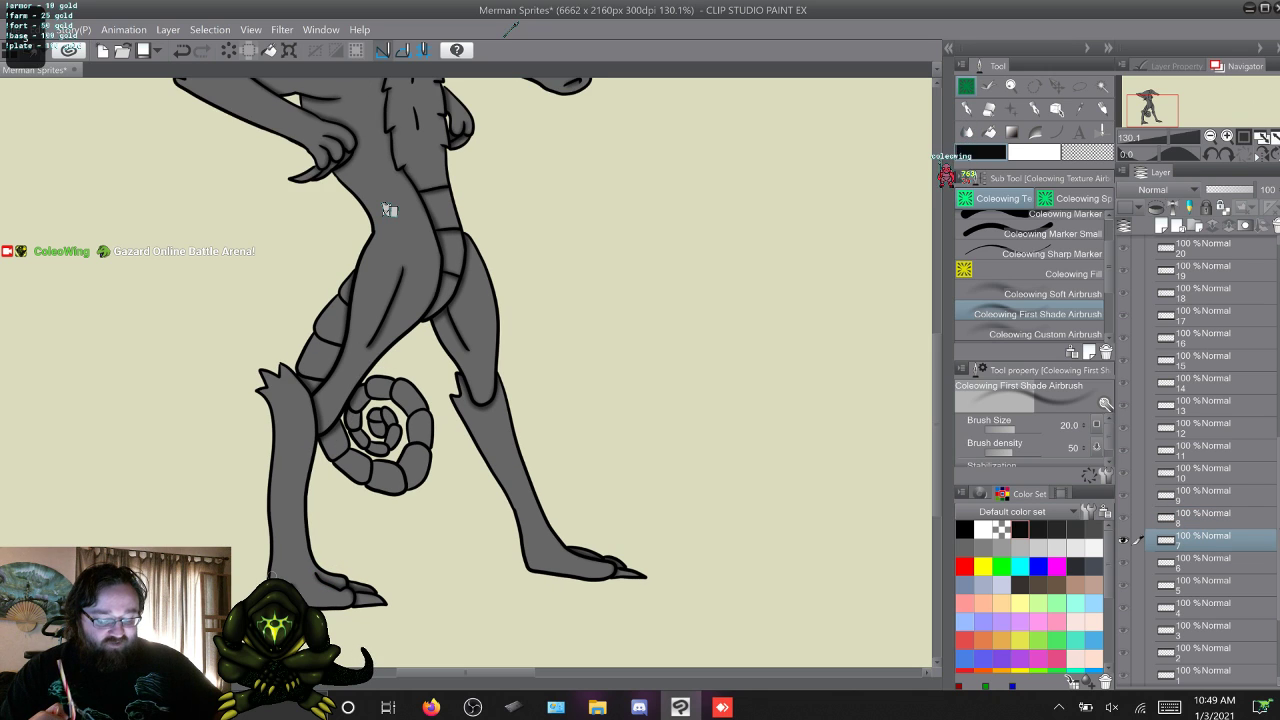
pyautogui.press('w')
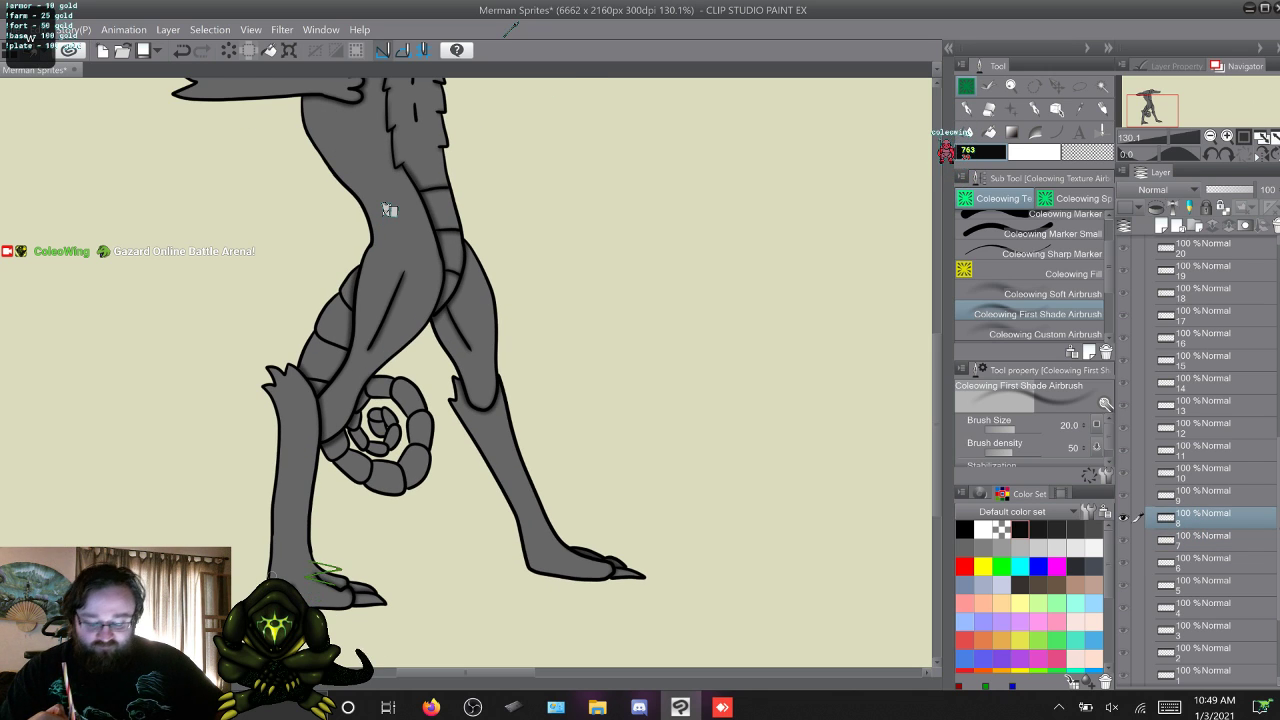
pyautogui.press('s')
pyautogui.press('s')
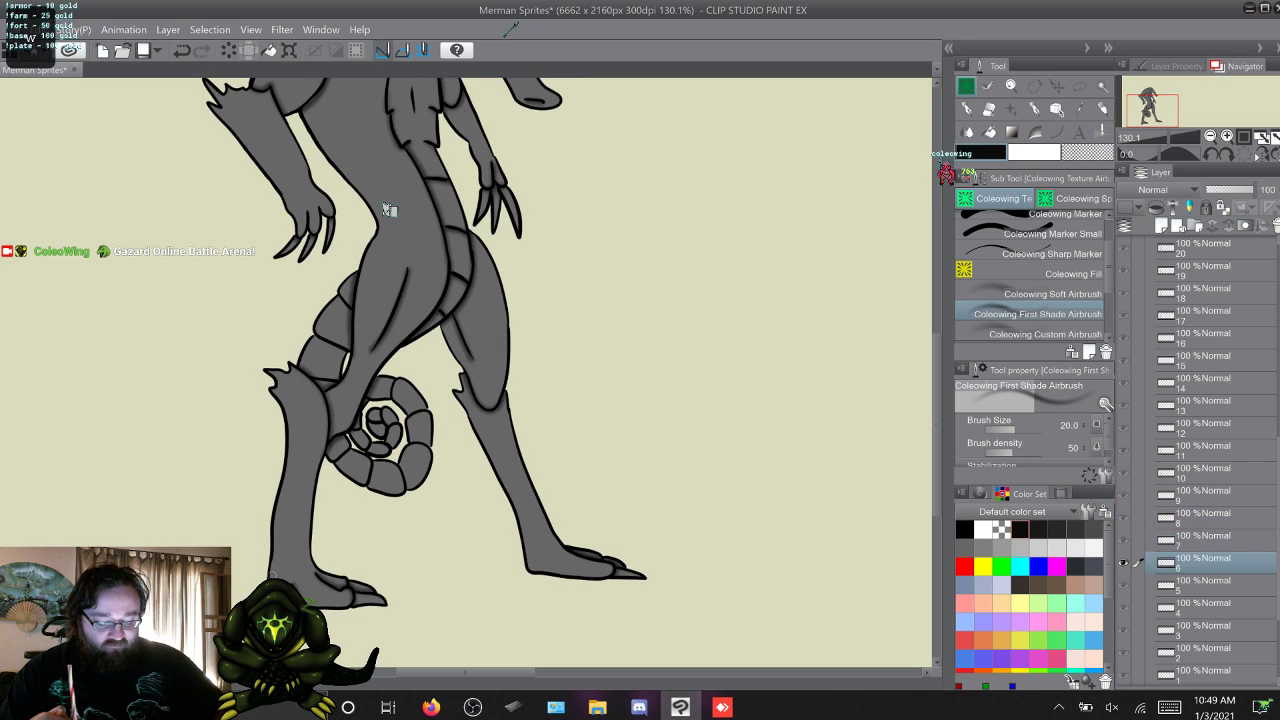
pyautogui.press('w')
pyautogui.press('w')
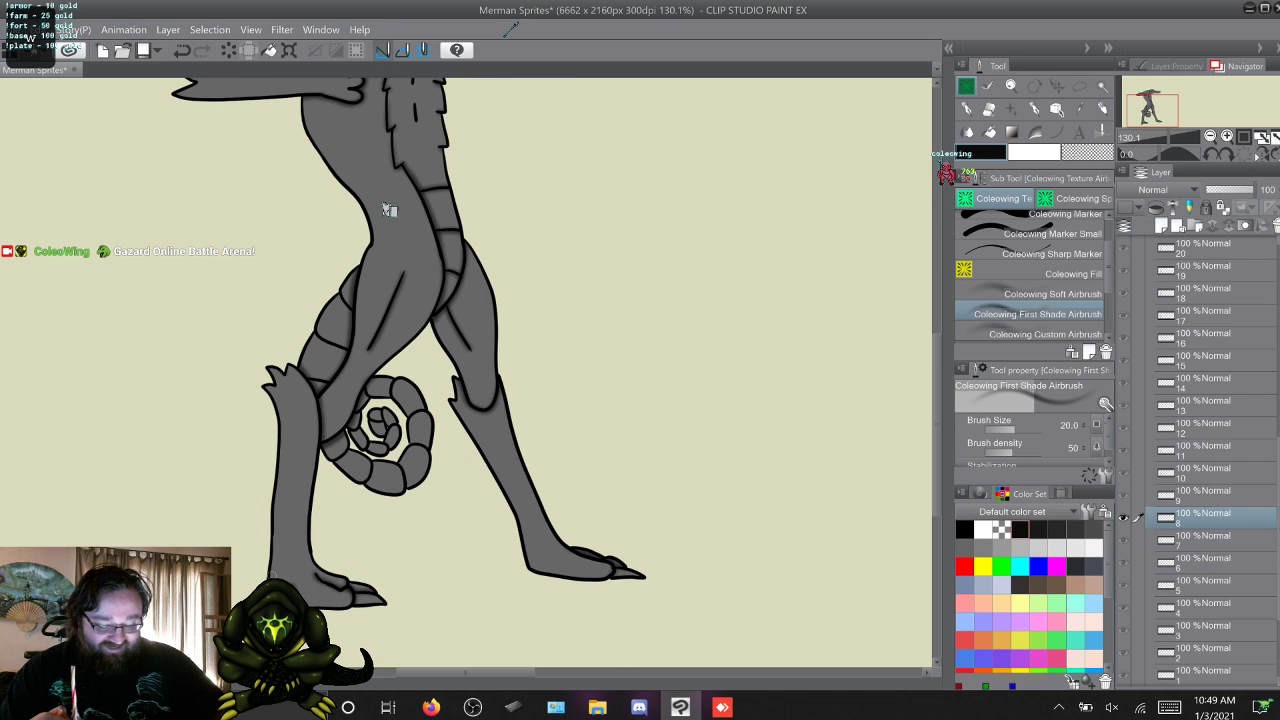
# Airbrush shading along the near leg's thigh line in frame 9, checking it against frame 8.
pyautogui.press('w')
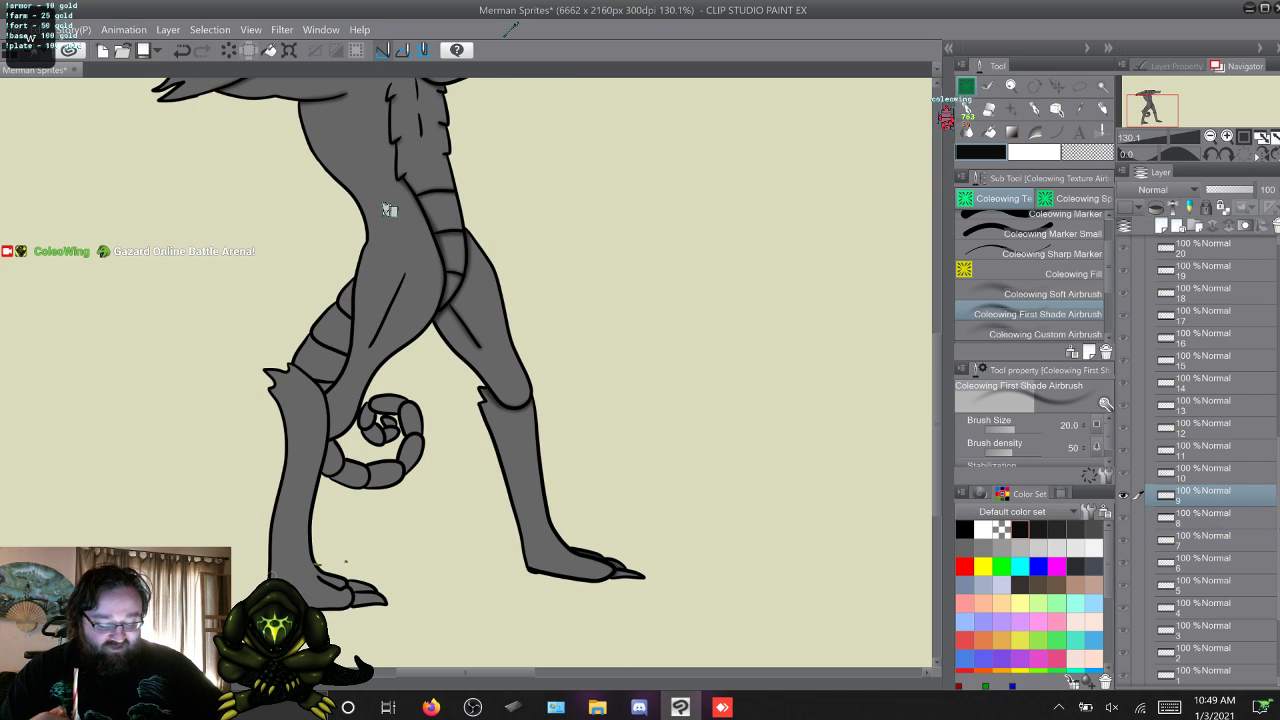
pyautogui.press('s')
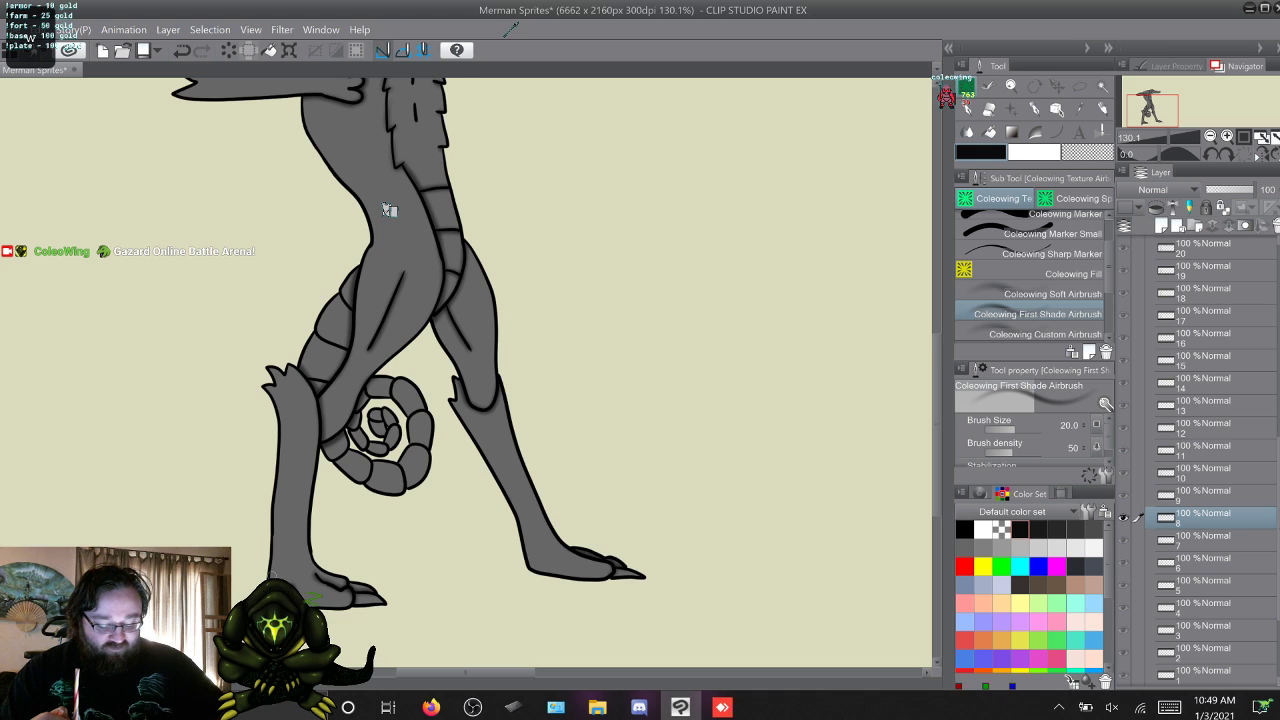
pyautogui.press('w')
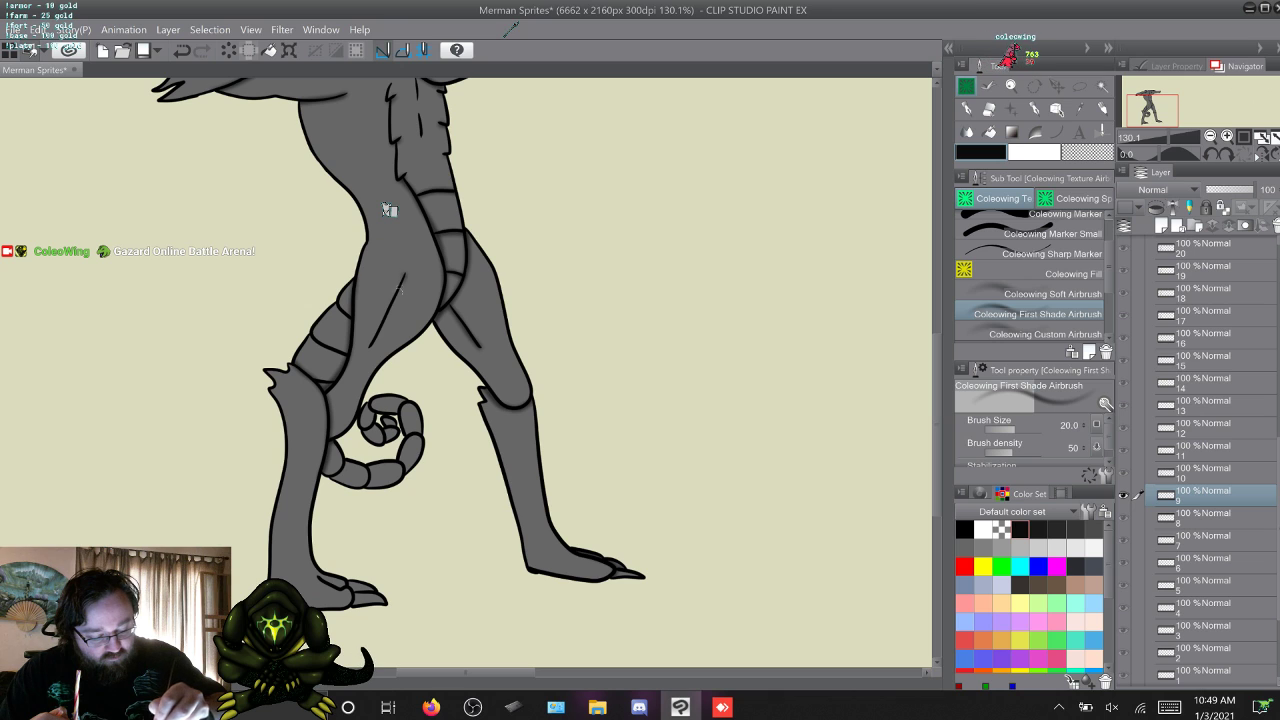
pyautogui.moveTo(400, 291); pyautogui.dragTo(370, 347)
pyautogui.hotkey('alt', '[')
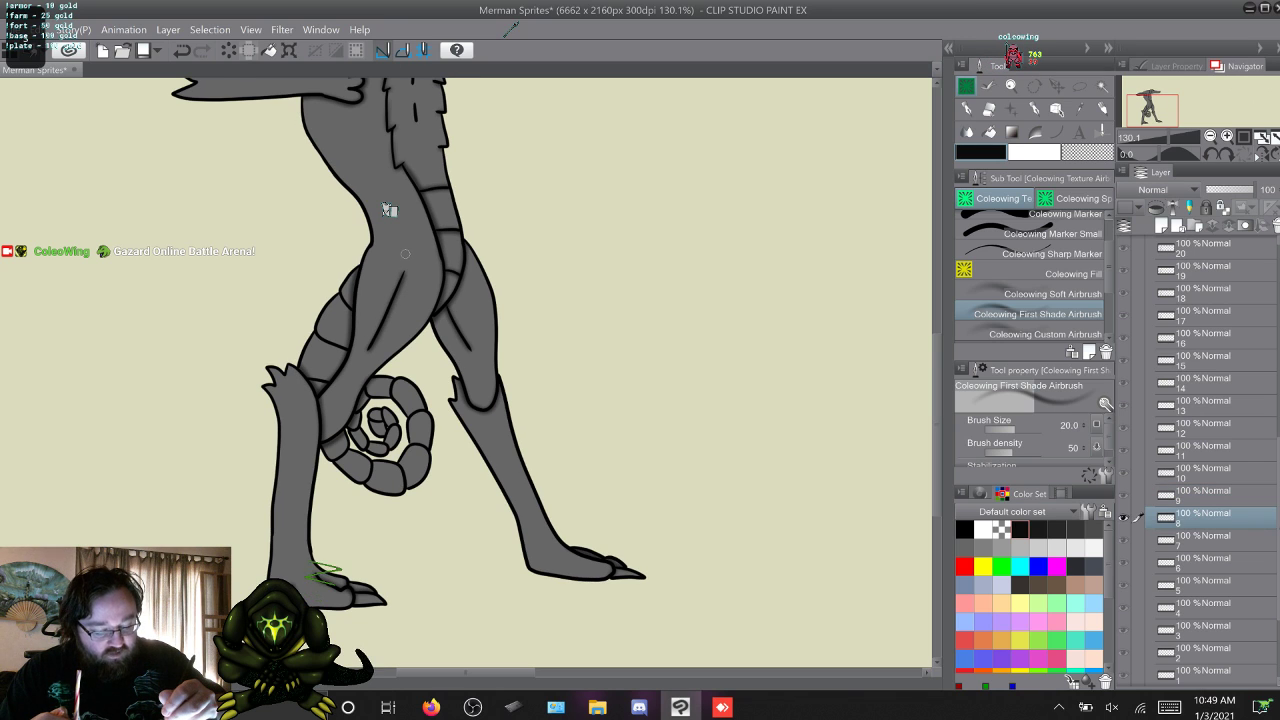
pyautogui.hotkey('alt', ']')
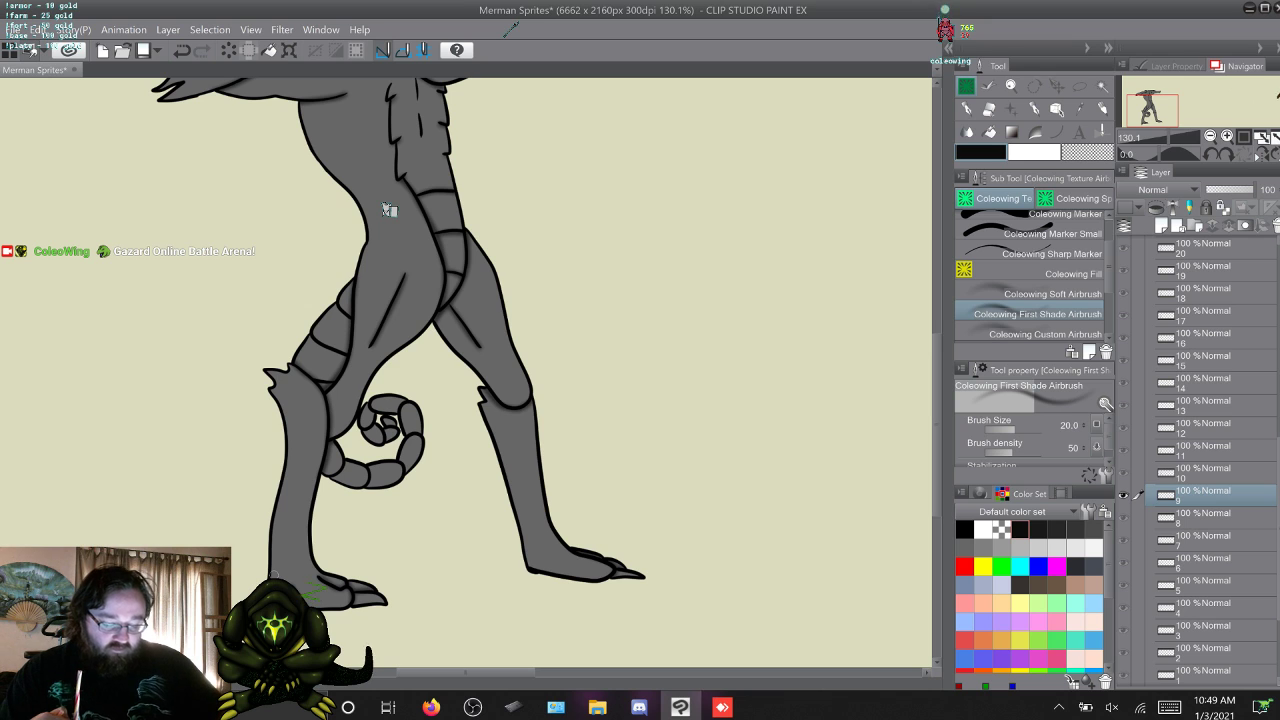
pyautogui.press('q')
pyautogui.press('w')
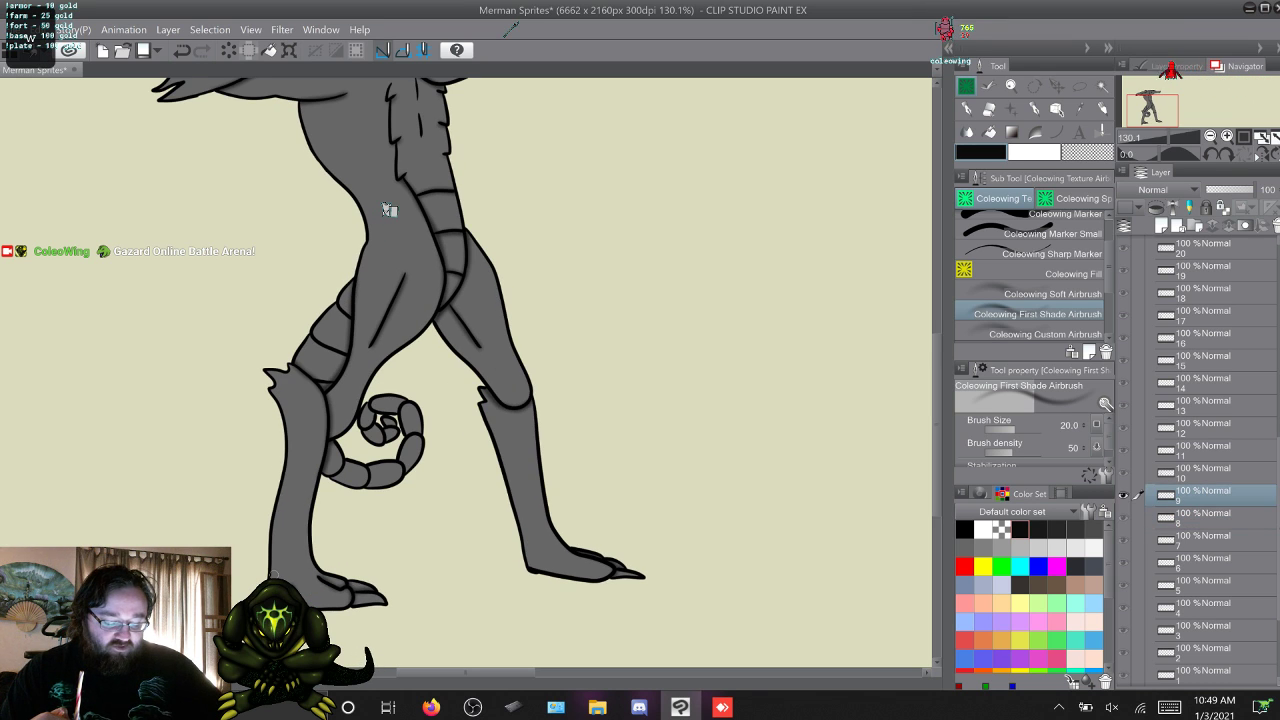
# Advance past frames 10 and 11 and airbrush the near leg's shading in frame 12, comparing it with frame 11.
pyautogui.press('w')
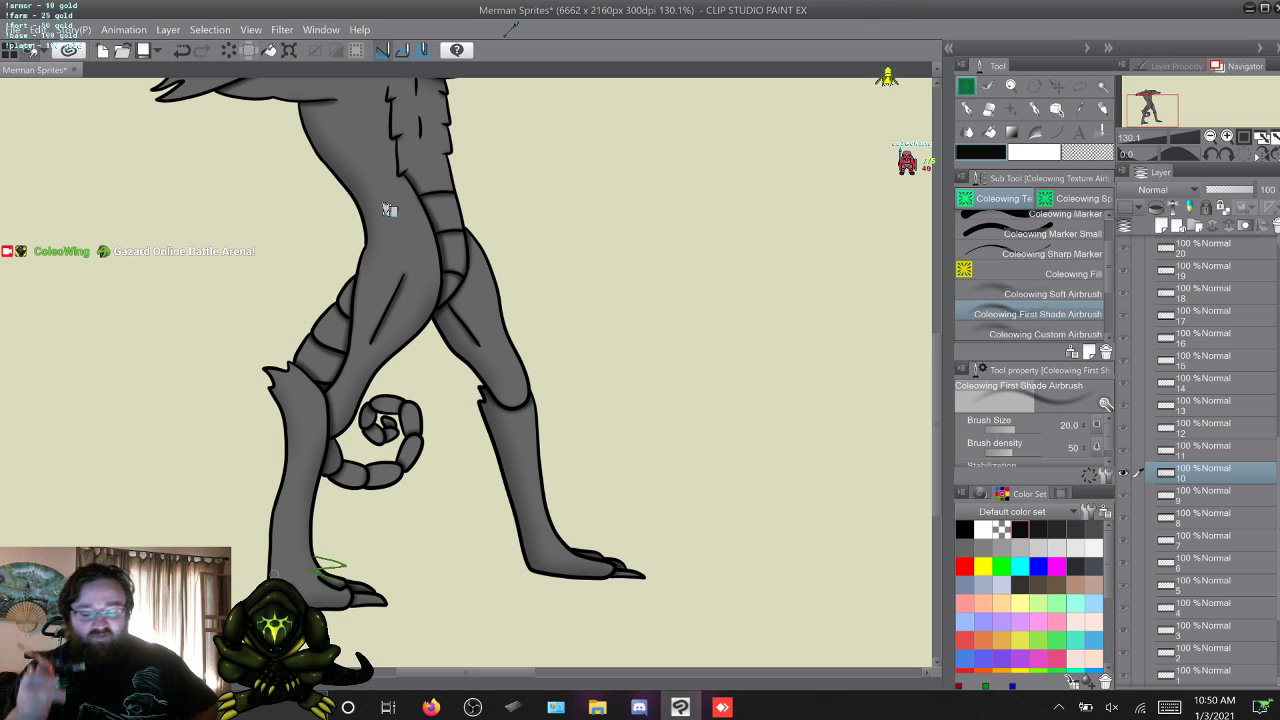
pyautogui.hotkey('alt', ']')
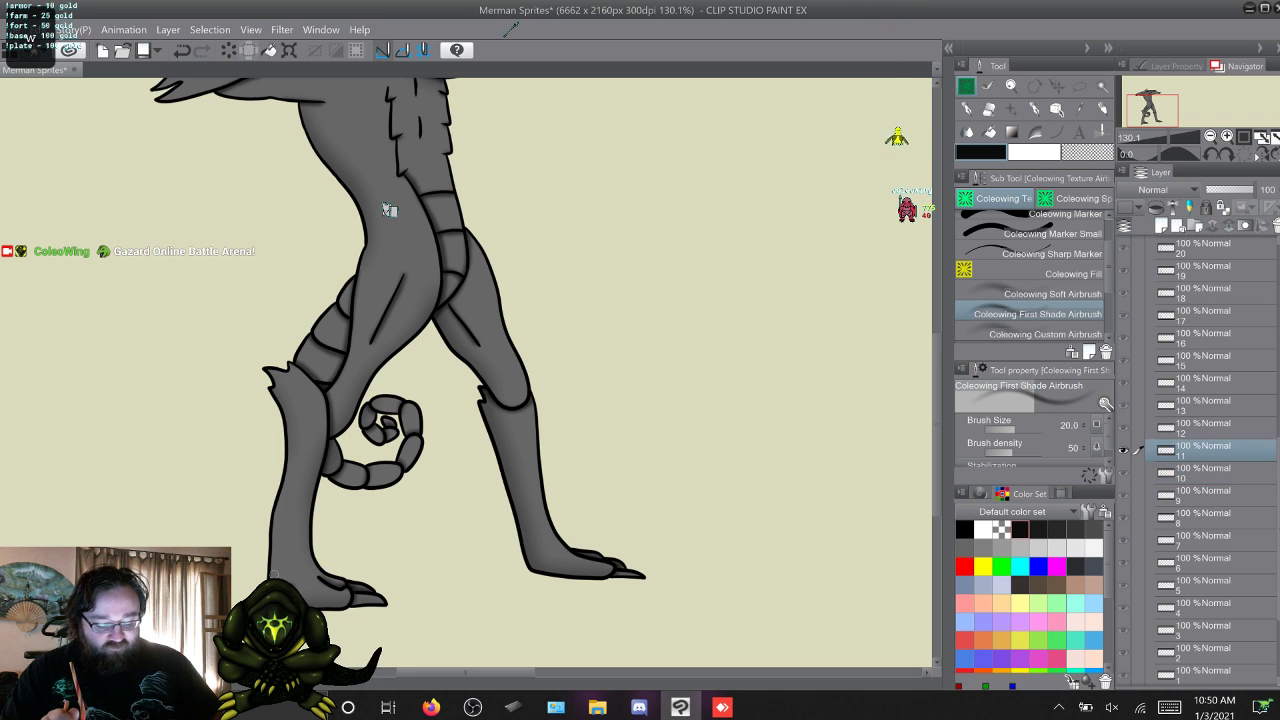
pyautogui.hotkey('alt', ']')
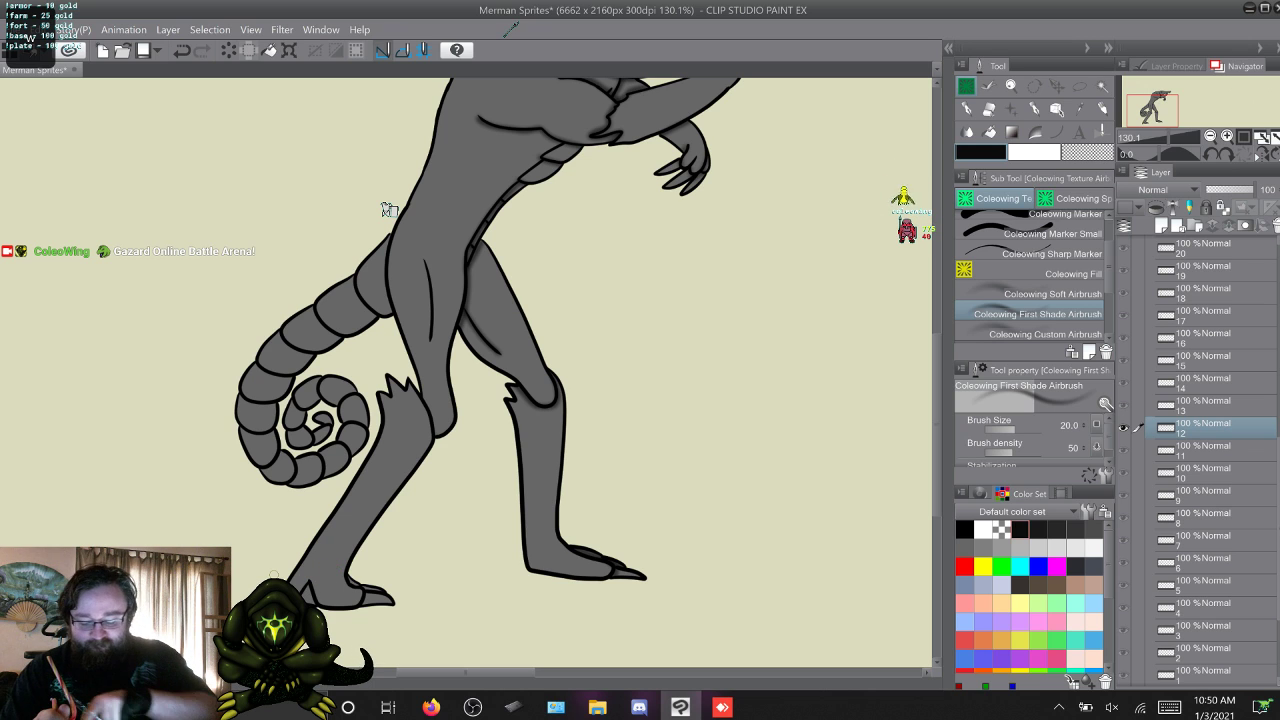
pyautogui.hotkey('alt', '[')
pyautogui.hotkey('alt', ']')
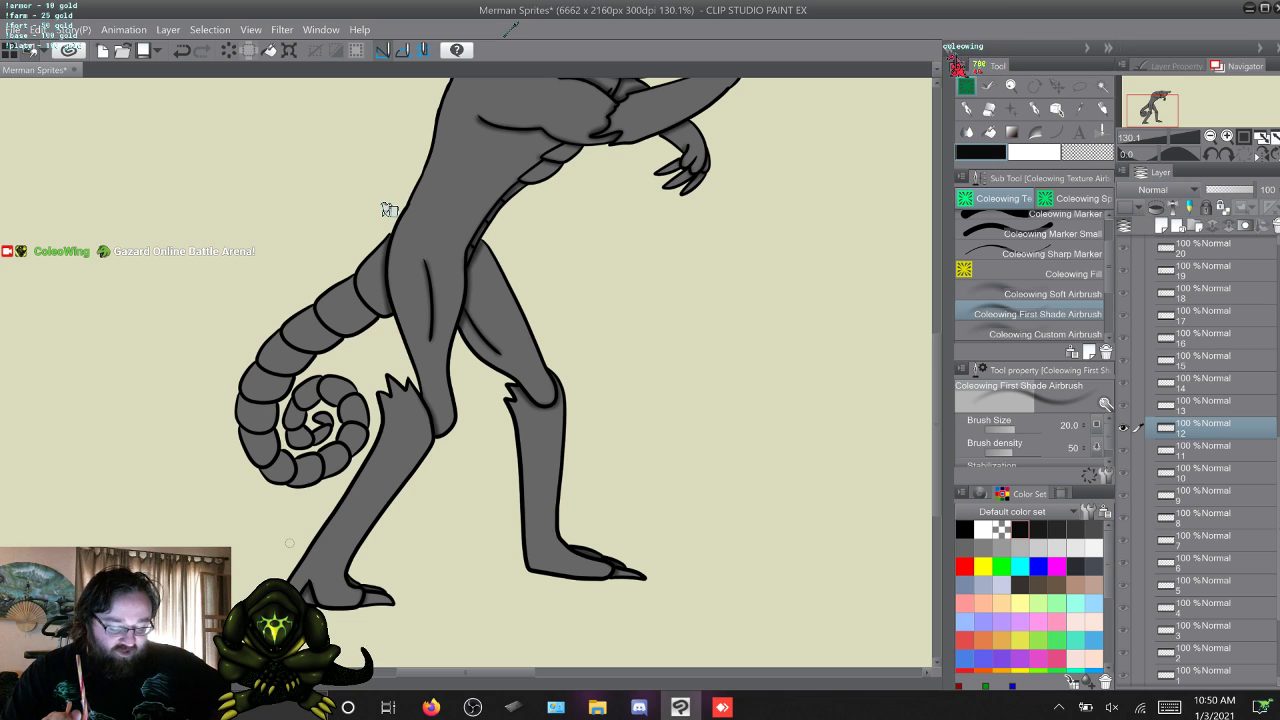
# Airbrush the near leg's shading in frames 13 and 14 and begin it in frame 15.
pyautogui.press('w')
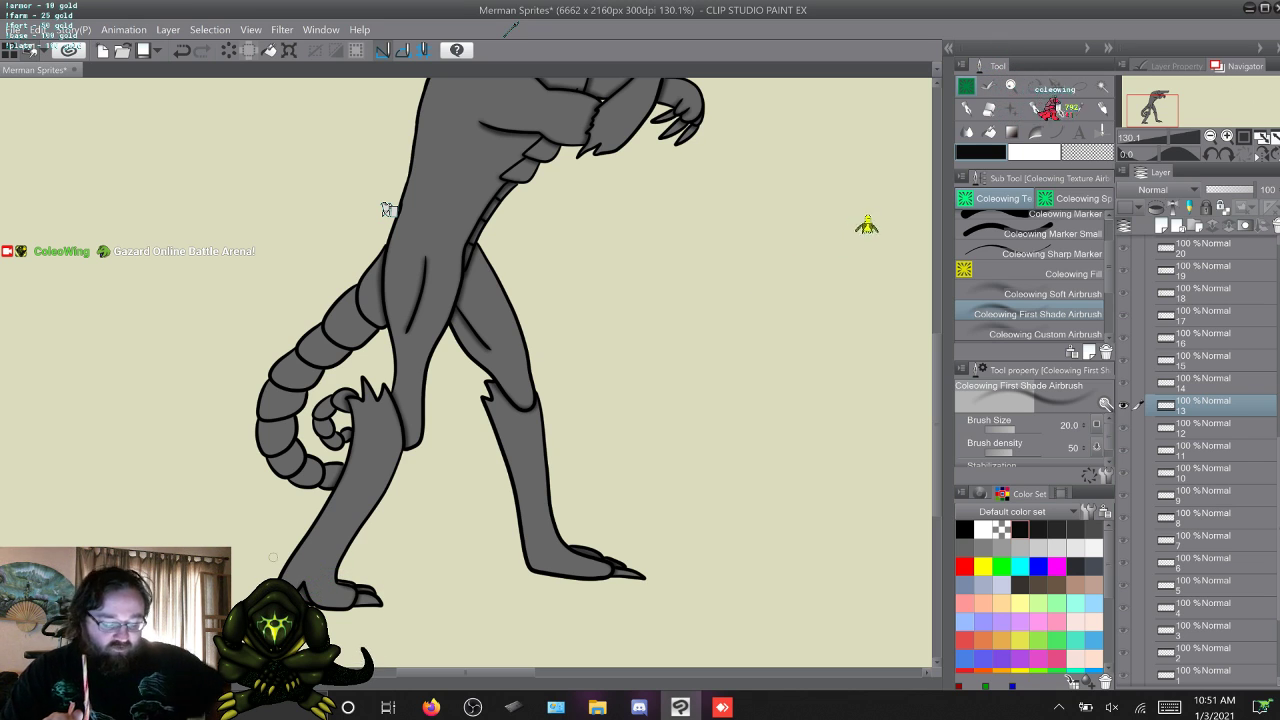
pyautogui.press('w')
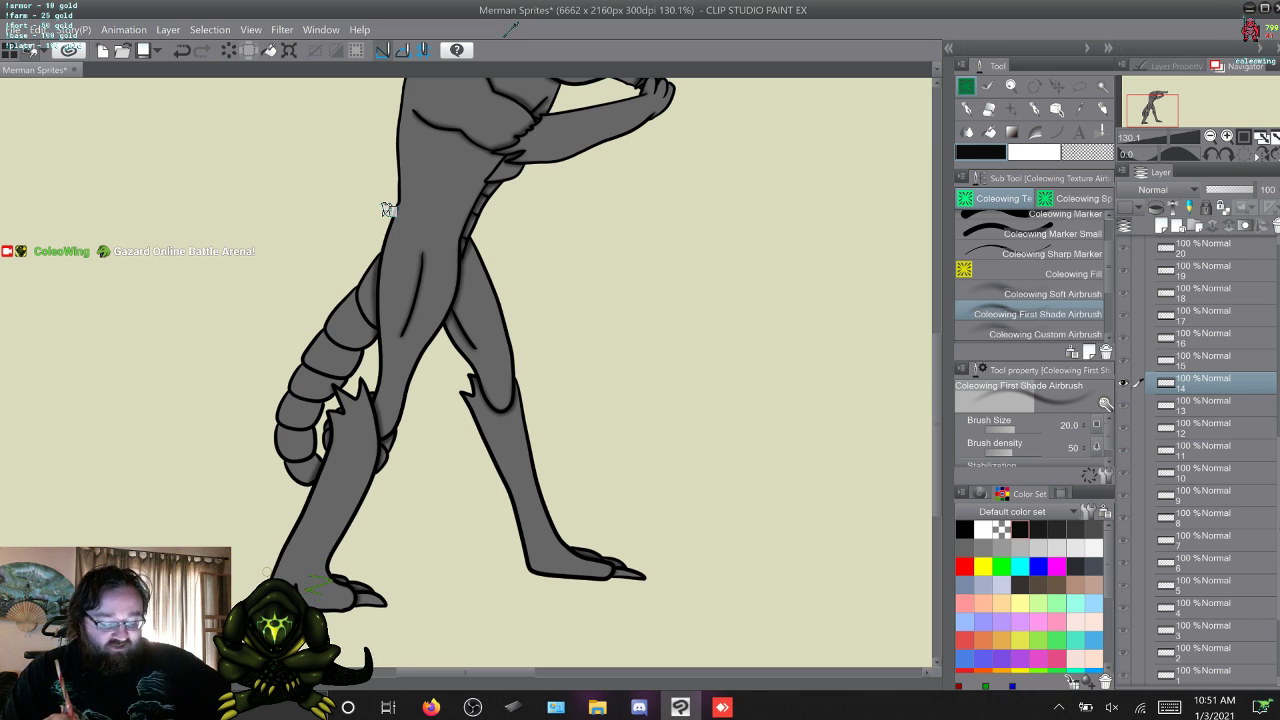
pyautogui.press('w')
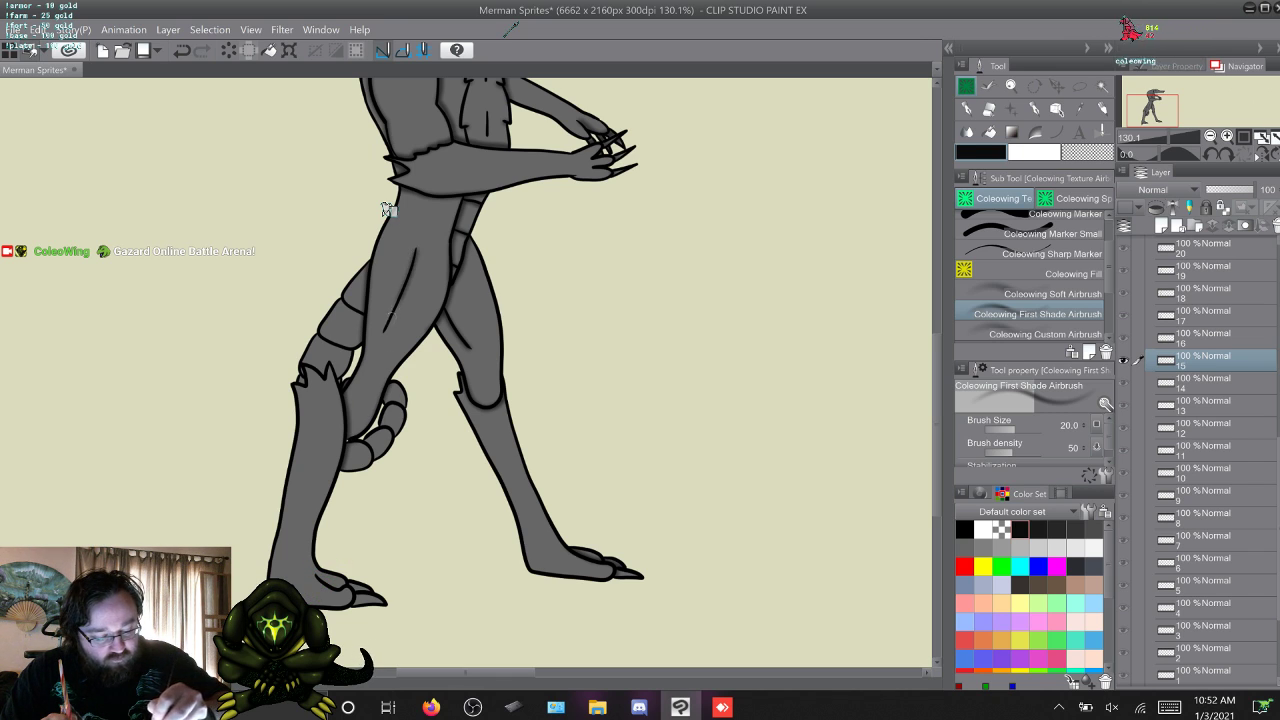
# Review the near leg shading by flipping back from frame 15 to frame 11 and forward again to frame 15.
pyautogui.hotkey('alt', '[')
pyautogui.hotkey('alt', '[')
pyautogui.hotkey('alt', '[')
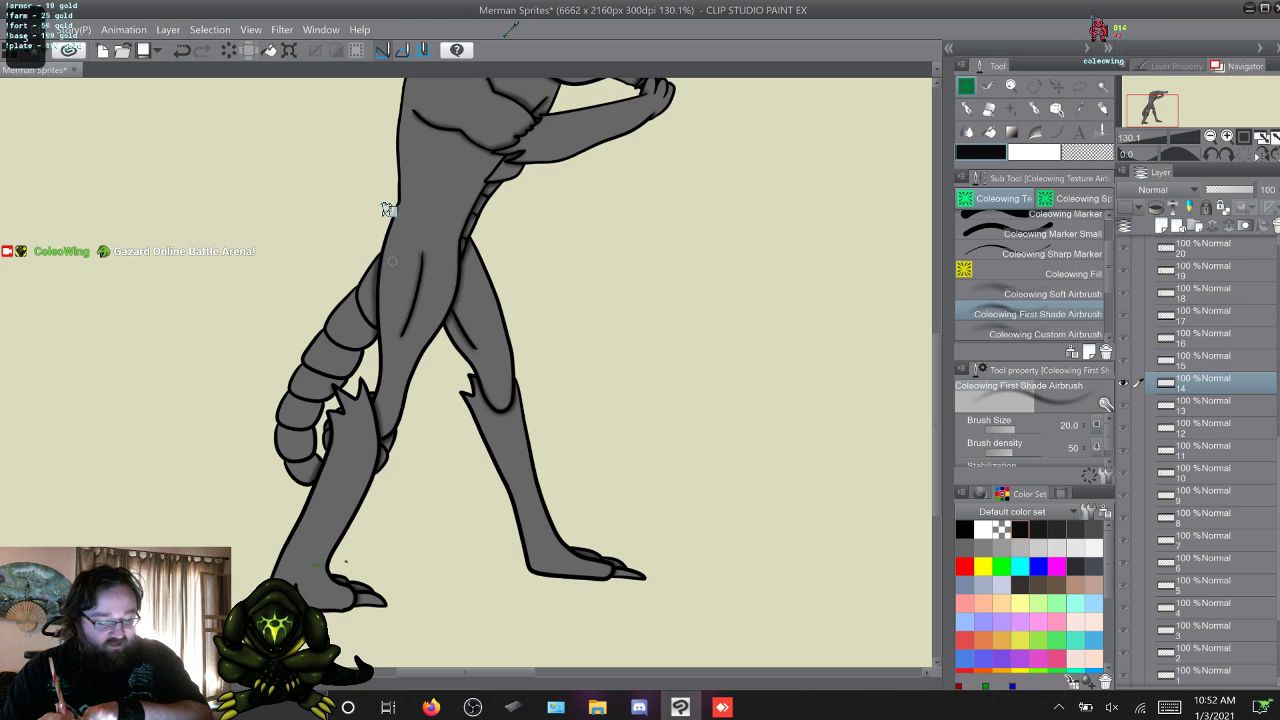
pyautogui.hotkey('alt', '[')
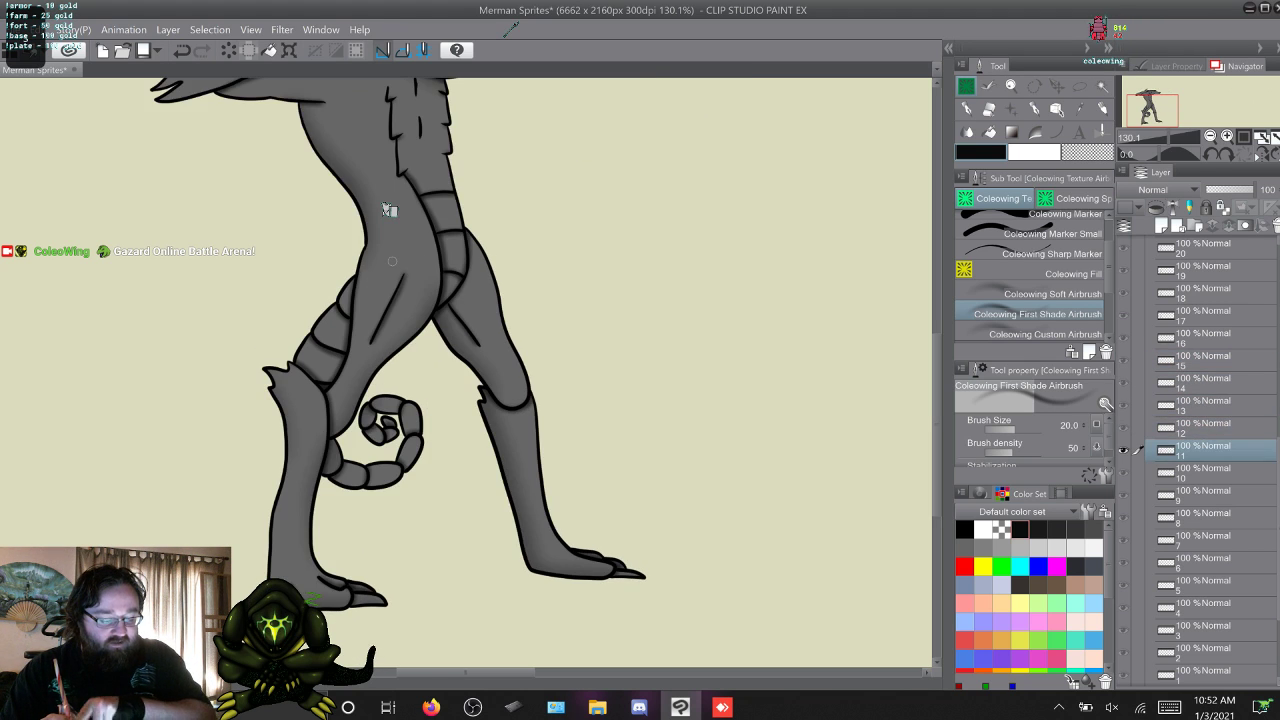
pyautogui.hotkey('alt', ']')
pyautogui.hotkey('alt', ']')
pyautogui.hotkey('alt', ']')
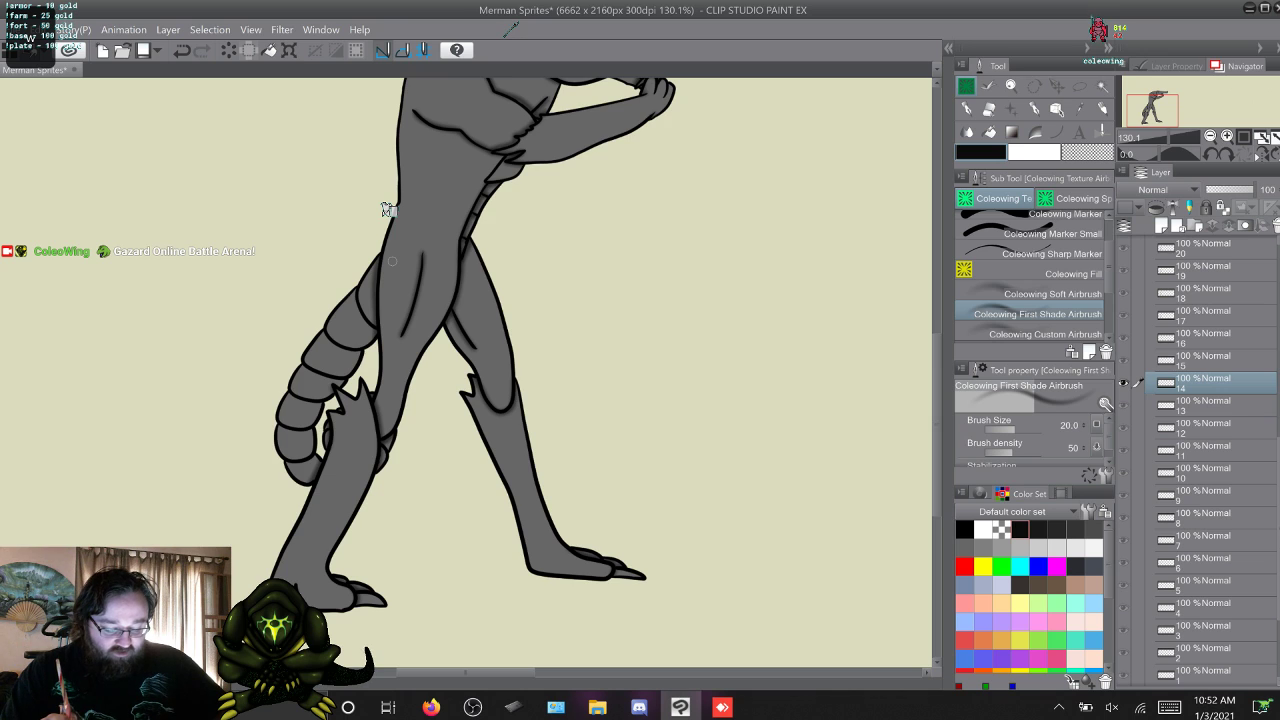
pyautogui.hotkey('alt', ']')
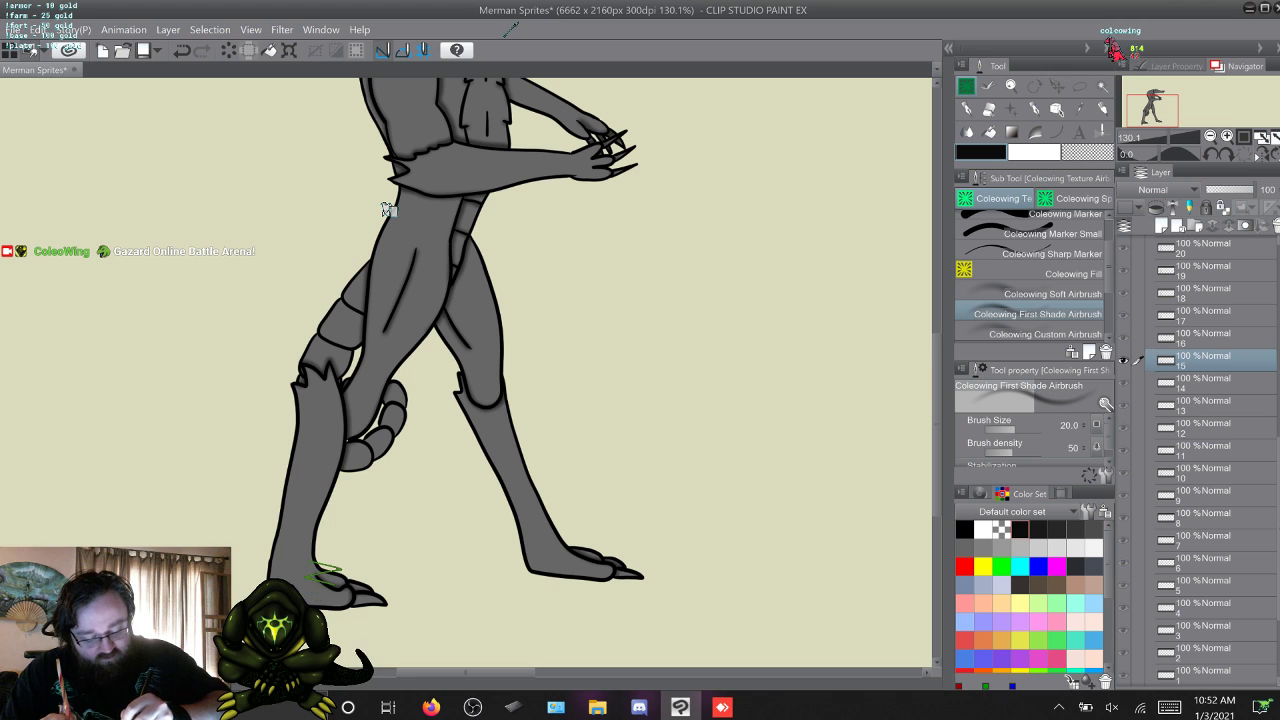
# Airbrush the near leg's thigh shading in frame 16, comparing it with frame 15.
pyautogui.press('w')
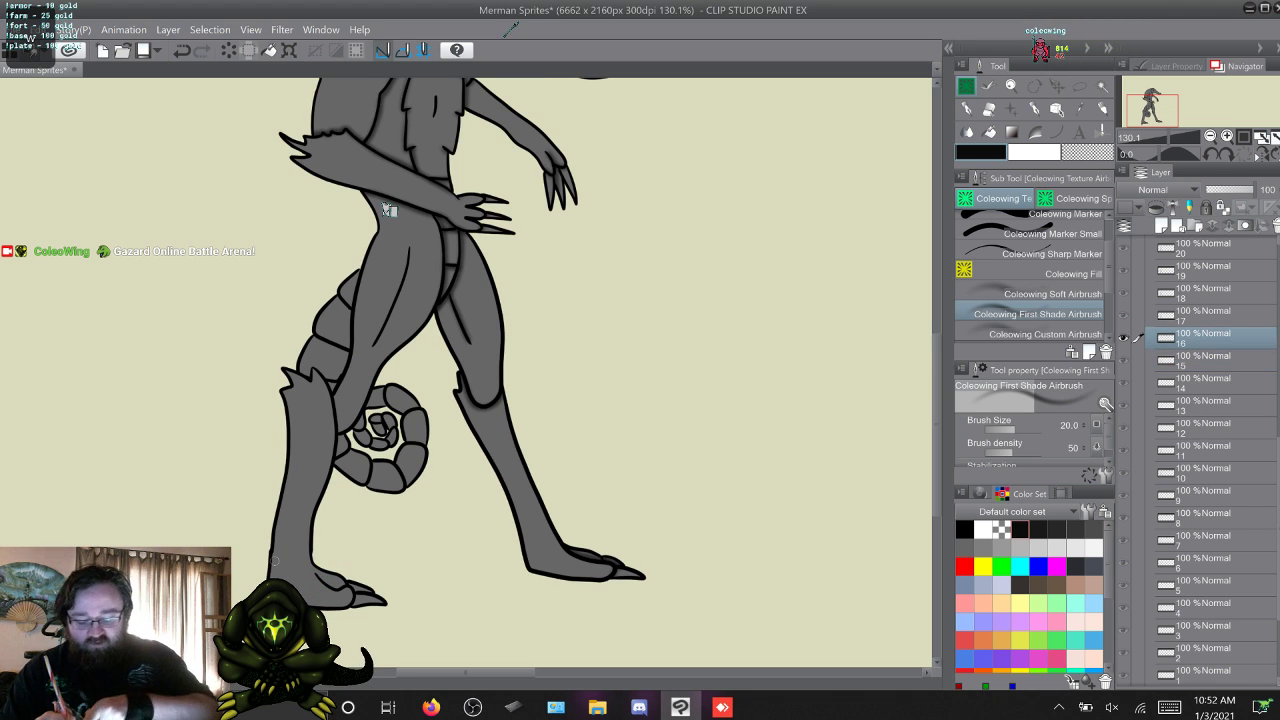
pyautogui.press('s')
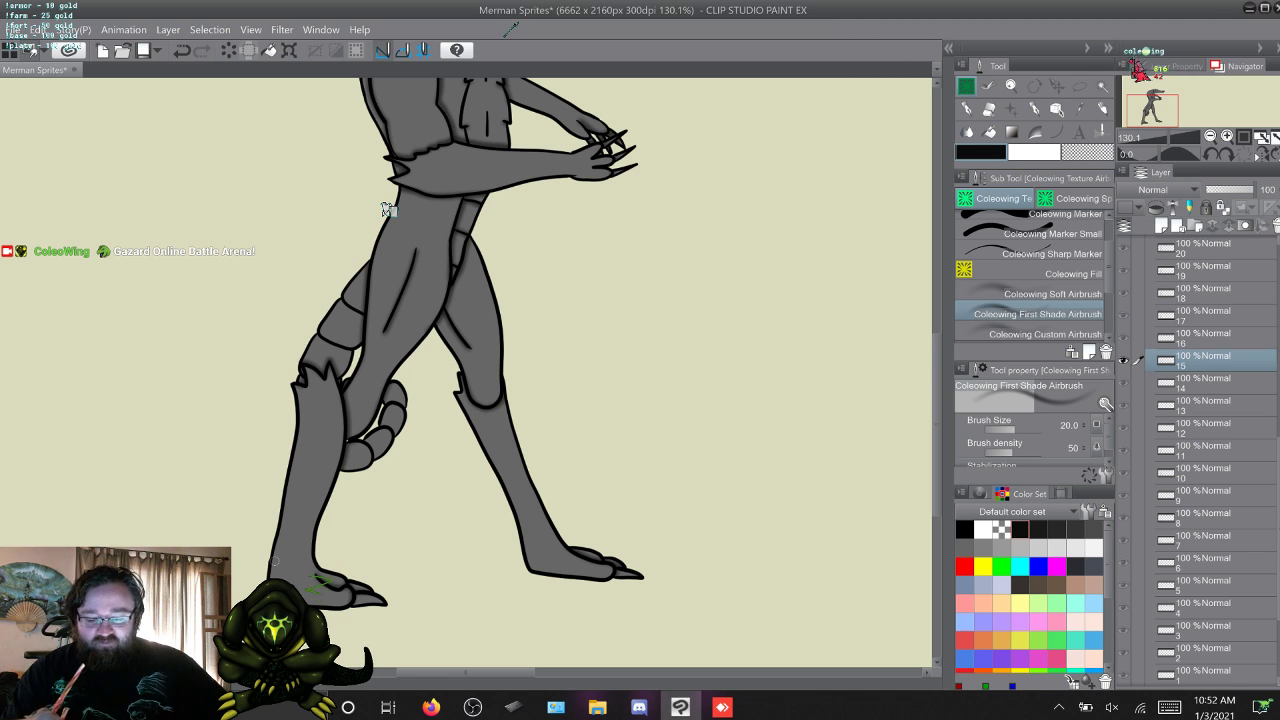
pyautogui.press('w')
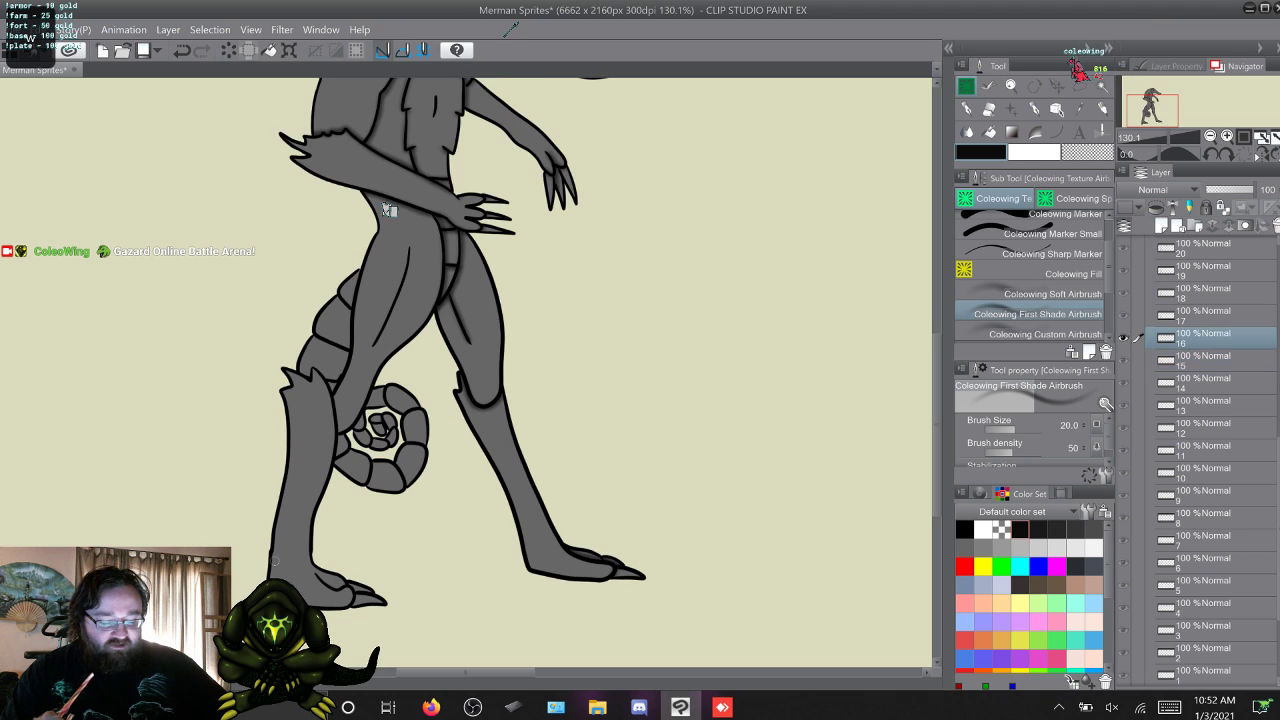
pyautogui.press('q')
pyautogui.press('w')
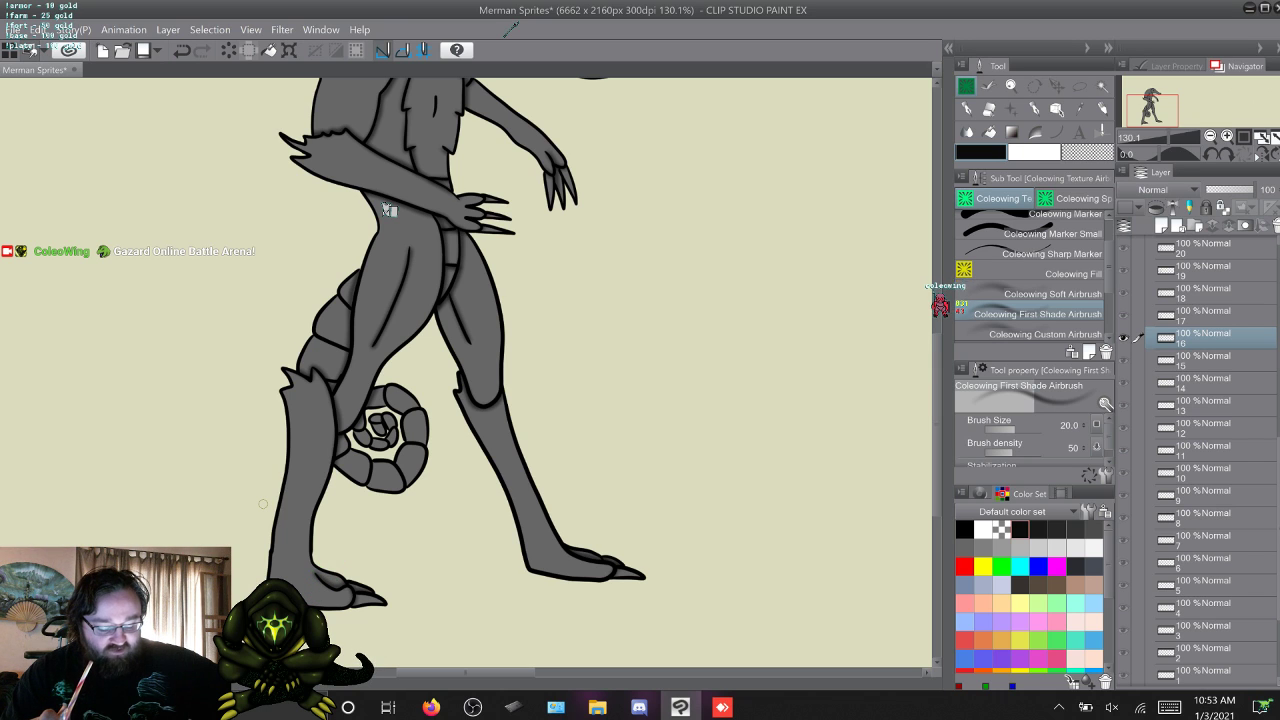
# Compare the leg shading in frames 16 and 17, and step forward through the frames to frame 19.
pyautogui.press('w')
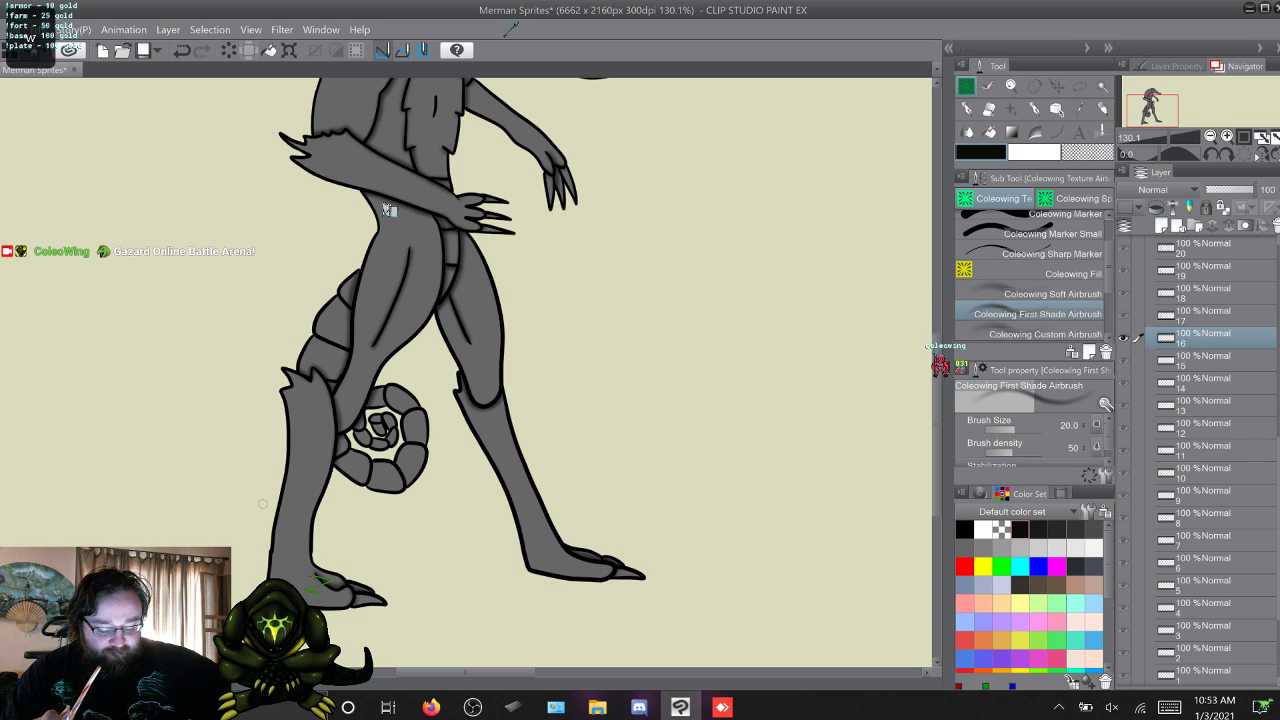
pyautogui.press('q')
pyautogui.press('w')
pyautogui.press('q')
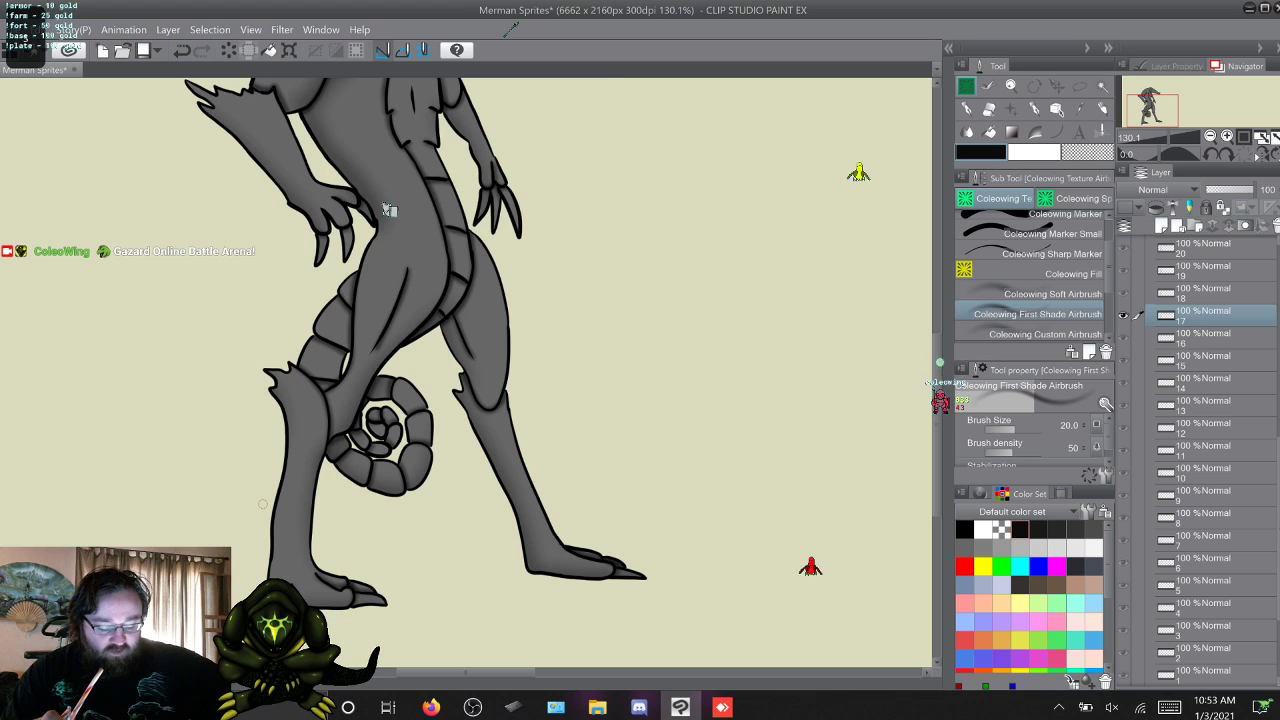
pyautogui.press('w')
pyautogui.press('q')
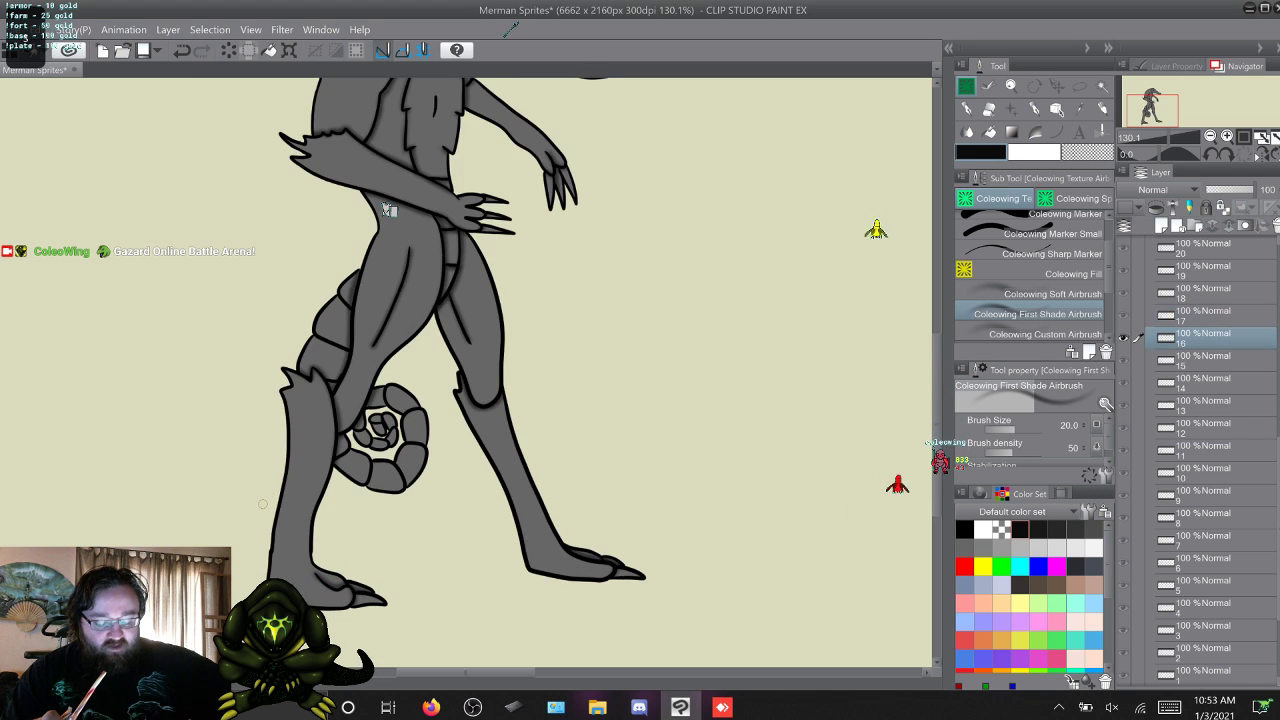
pyautogui.press('w')
# Check the leg shading frame by frame from frame 19 through frame 26.
pyautogui.press('w')
pyautogui.press('w')
pyautogui.press('w')
pyautogui.press('w')
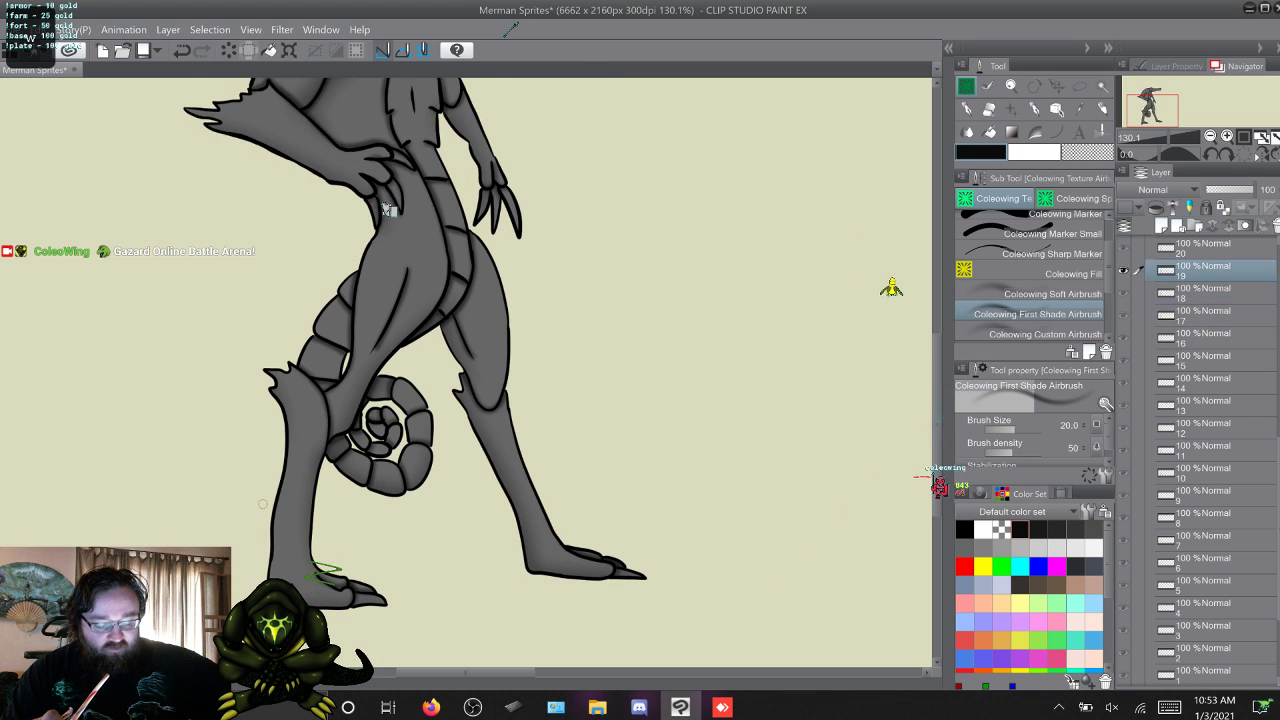
pyautogui.press('w')
pyautogui.press('w')
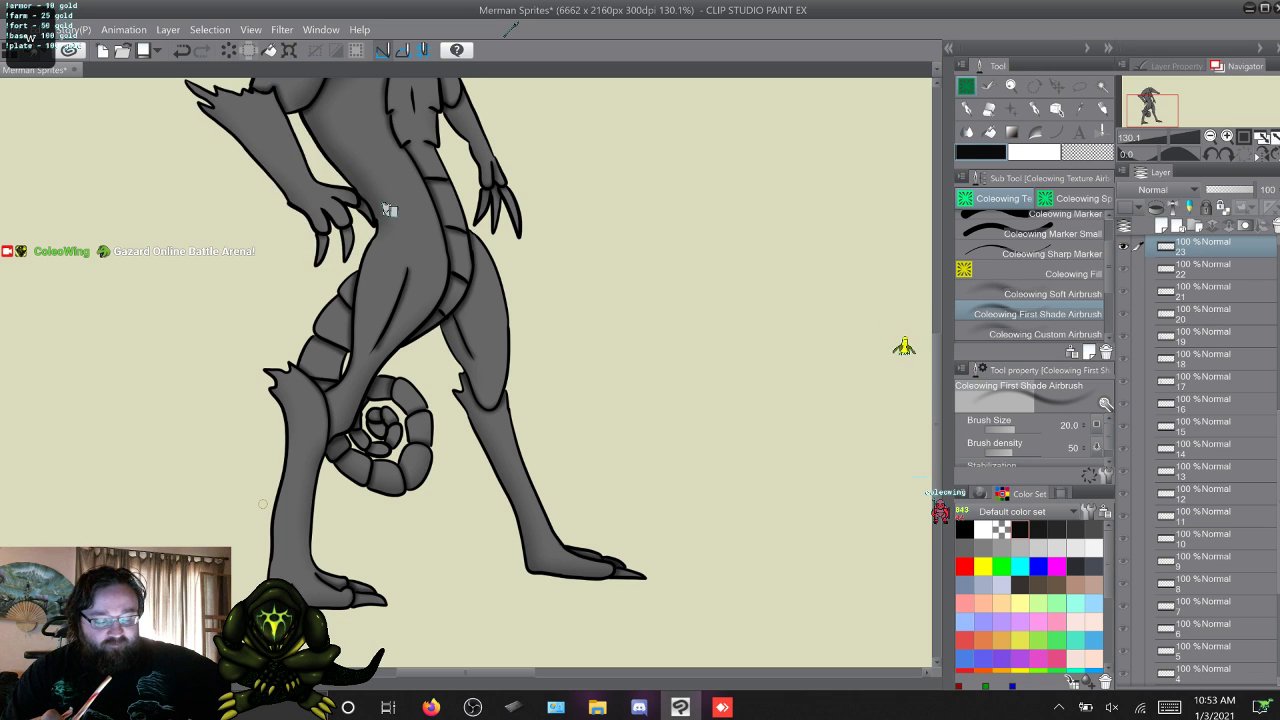
pyautogui.press('q')
pyautogui.press('q')
pyautogui.press('w')
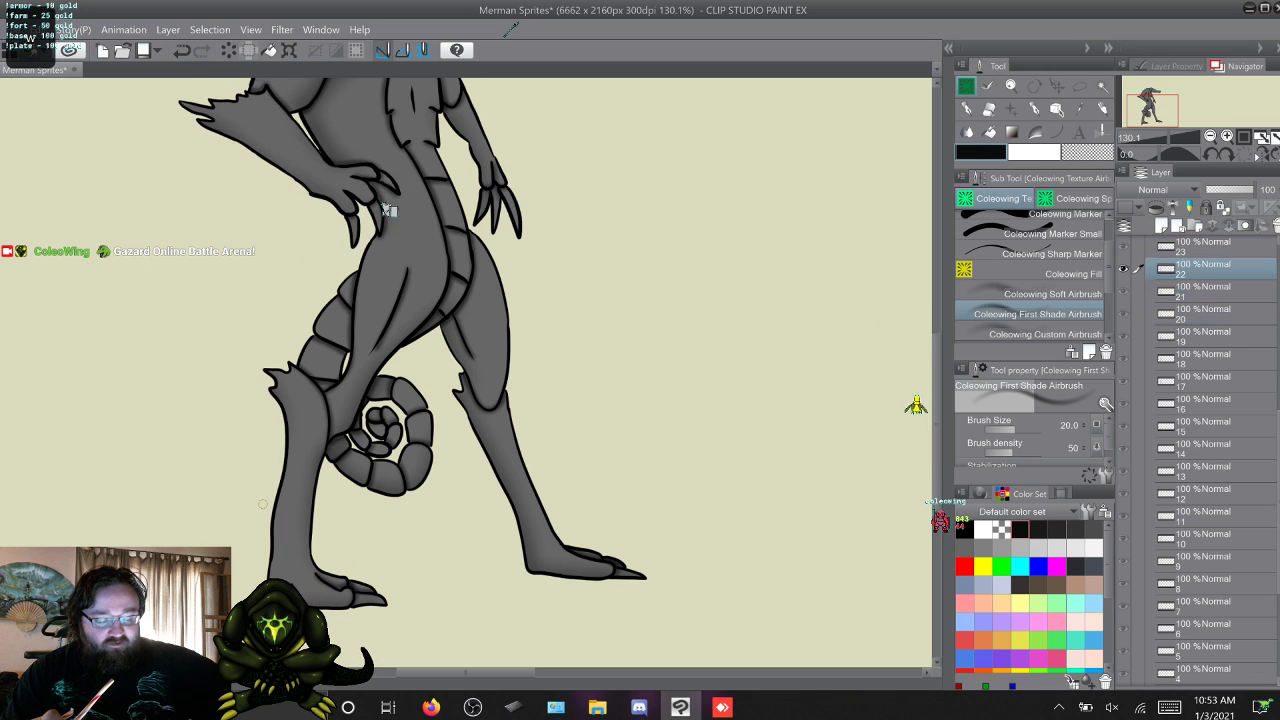
pyautogui.press('w')
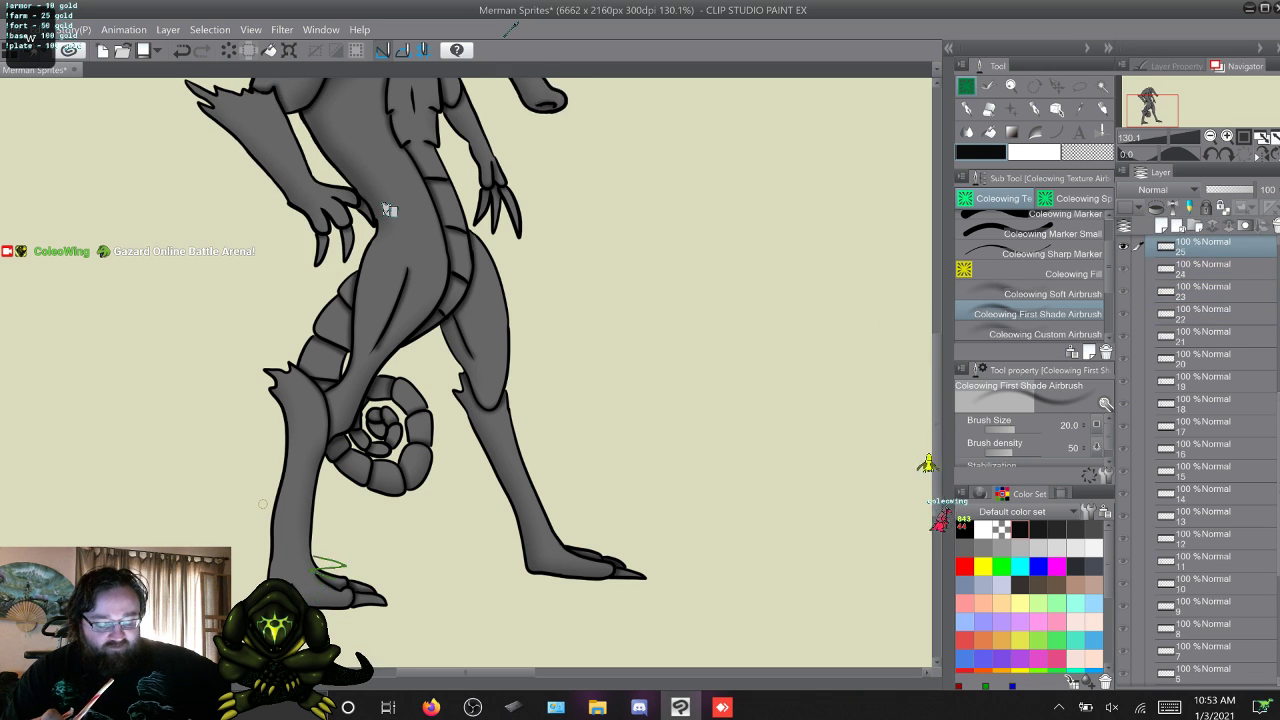
pyautogui.press('w')
pyautogui.press('w')
pyautogui.press('w')
pyautogui.press('q')
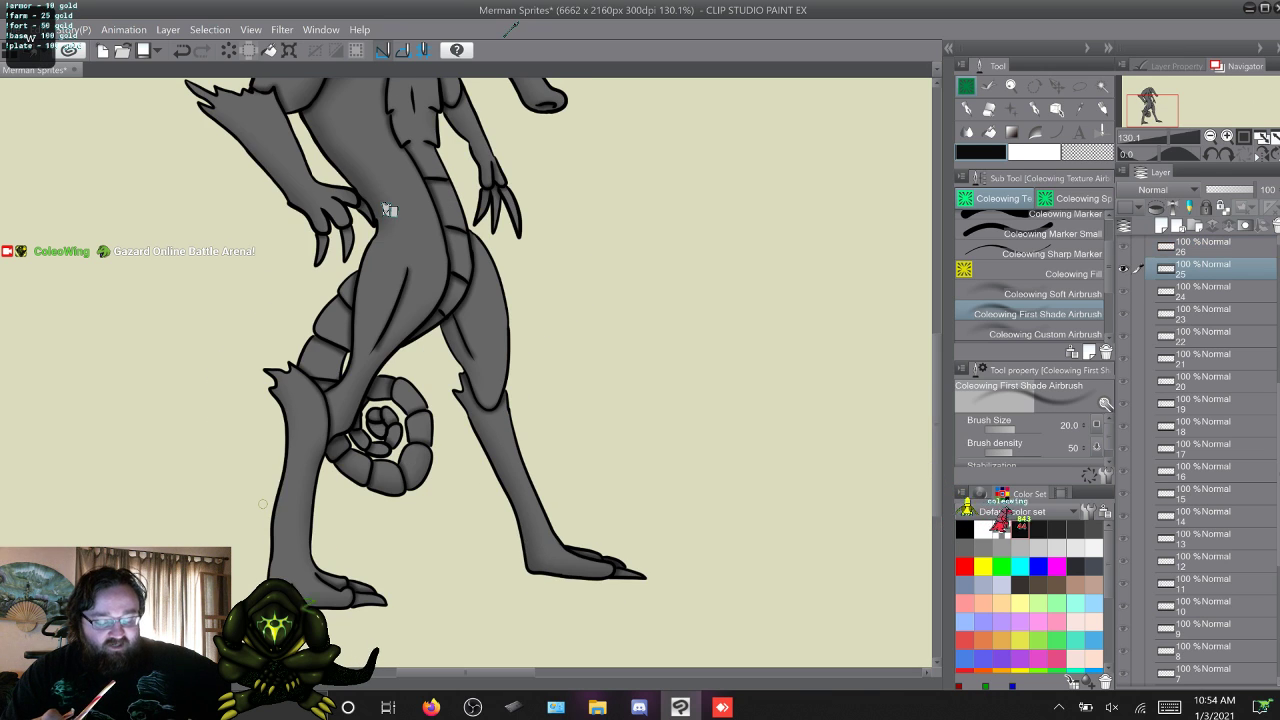
pyautogui.press('w')
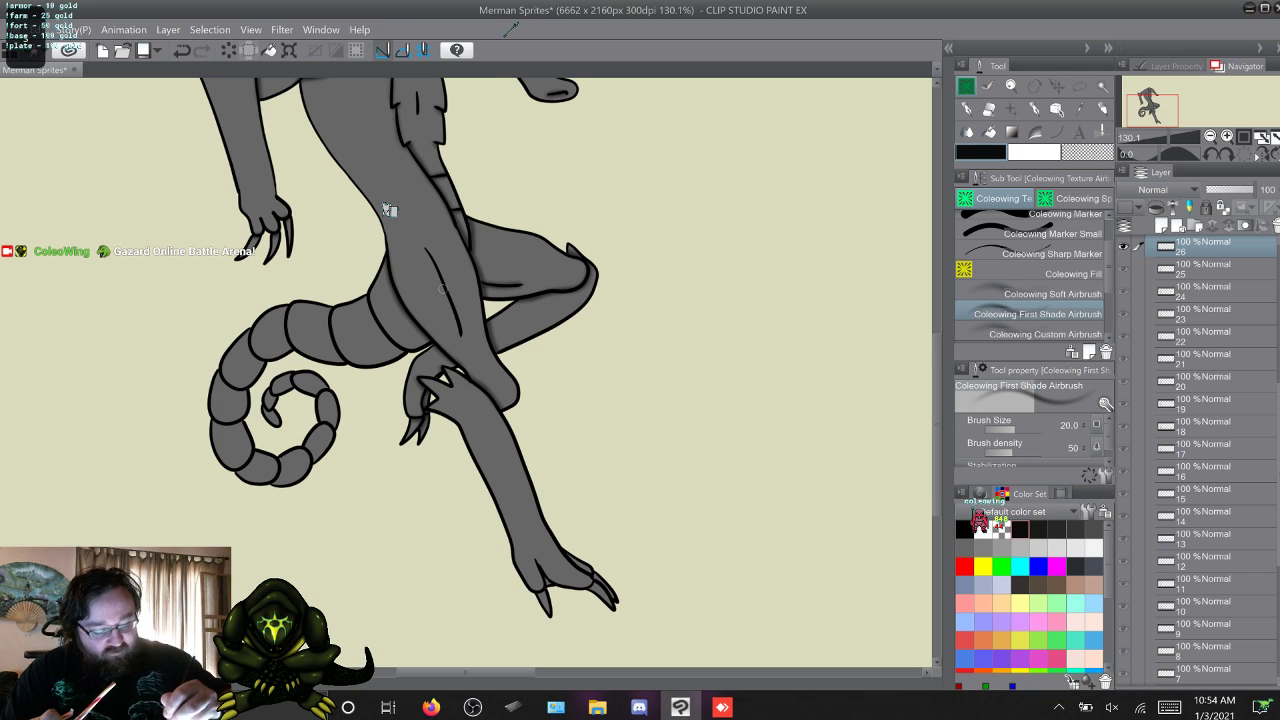
# Compare the leg shading by flipping back from frame 26 to frame 17 and forward again to frame 26.
pyautogui.hotkey('alt', '[')
pyautogui.hotkey('alt', '[')
pyautogui.hotkey('alt', '[')
pyautogui.hotkey('alt', '[')
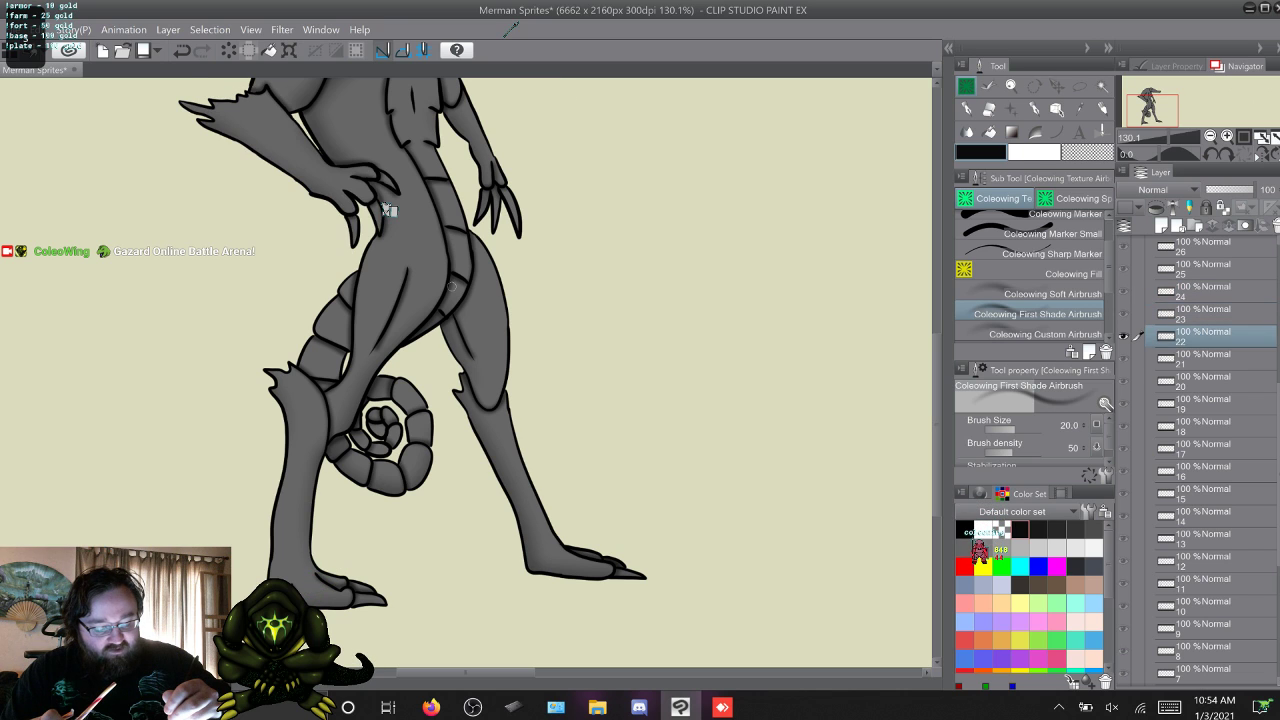
pyautogui.hotkey('alt', '[')
pyautogui.hotkey('alt', '[')
pyautogui.hotkey('alt', '[')
pyautogui.hotkey('alt', '[')
pyautogui.hotkey('alt', '[')
pyautogui.hotkey('alt', '[')
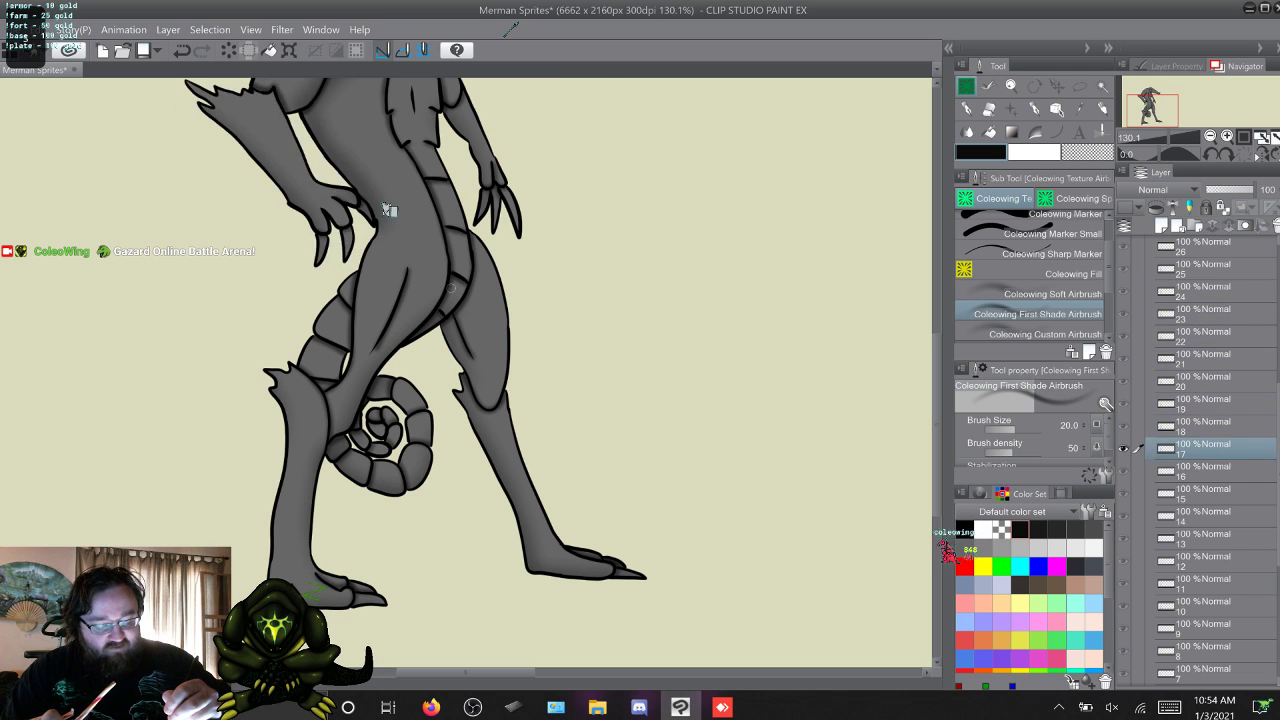
pyautogui.hotkey('alt', ']')
pyautogui.hotkey('alt', ']')
pyautogui.hotkey('alt', ']')
pyautogui.hotkey('alt', ']')
pyautogui.hotkey('alt', ']')
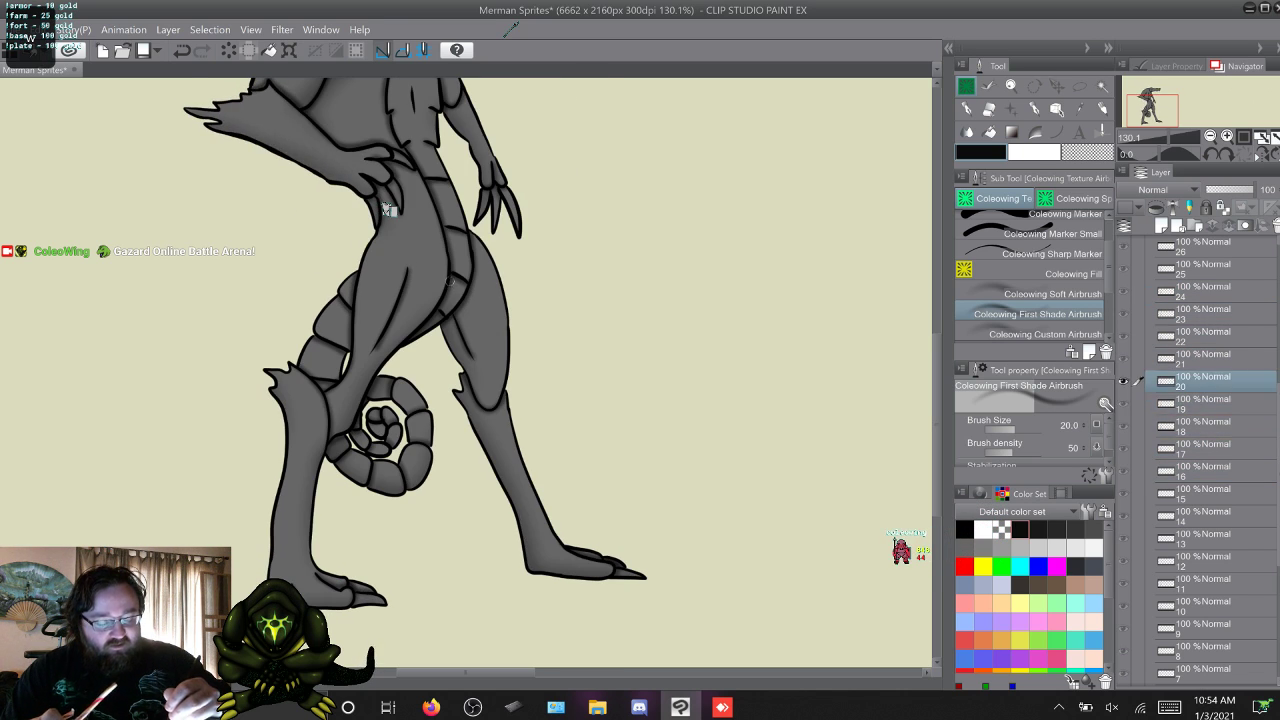
pyautogui.hotkey('alt', ']')
pyautogui.hotkey('alt', ']')
pyautogui.hotkey('alt', '[')
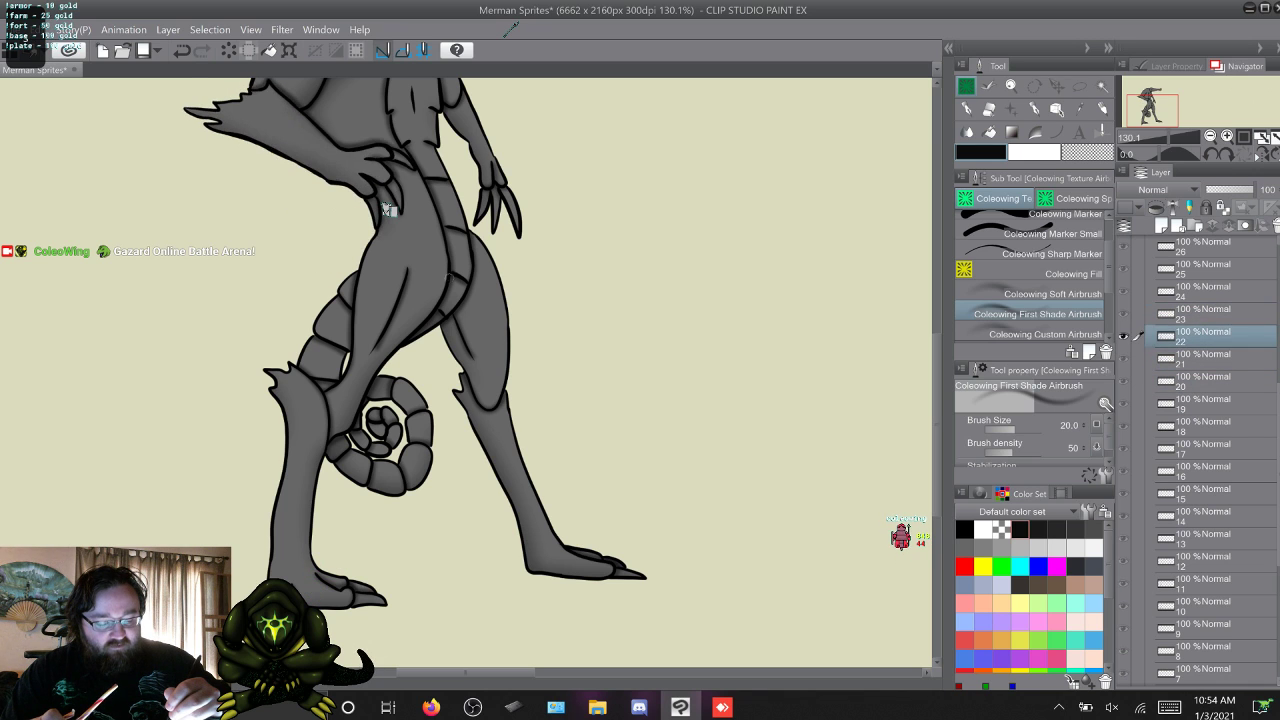
pyautogui.hotkey('alt', '[')
pyautogui.hotkey('alt', ']')
pyautogui.hotkey('alt', ']')
pyautogui.hotkey('alt', ']')
pyautogui.hotkey('alt', ']')
pyautogui.hotkey('alt', ']')
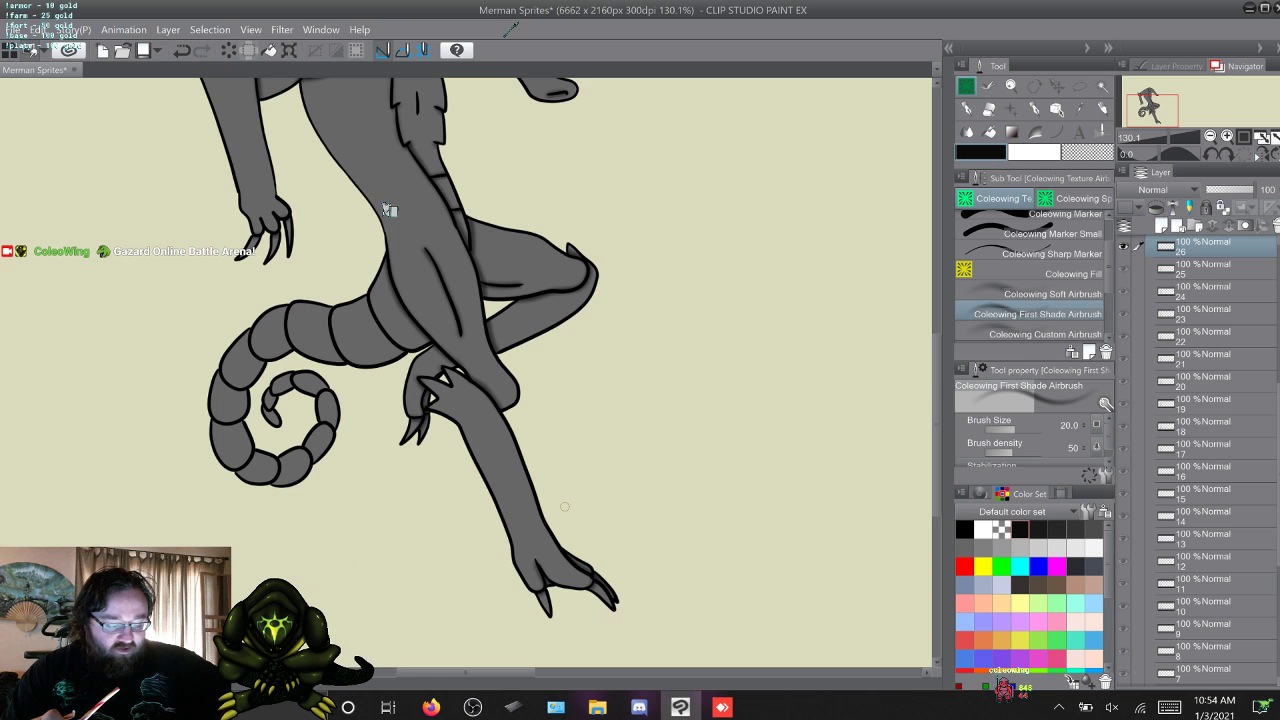
# Airbrush the near leg's thigh shading in frames 26 and 27, comparing frame 27 with its neighbouring frames.
pyautogui.press('w')
pyautogui.press('q')
pyautogui.press('w')
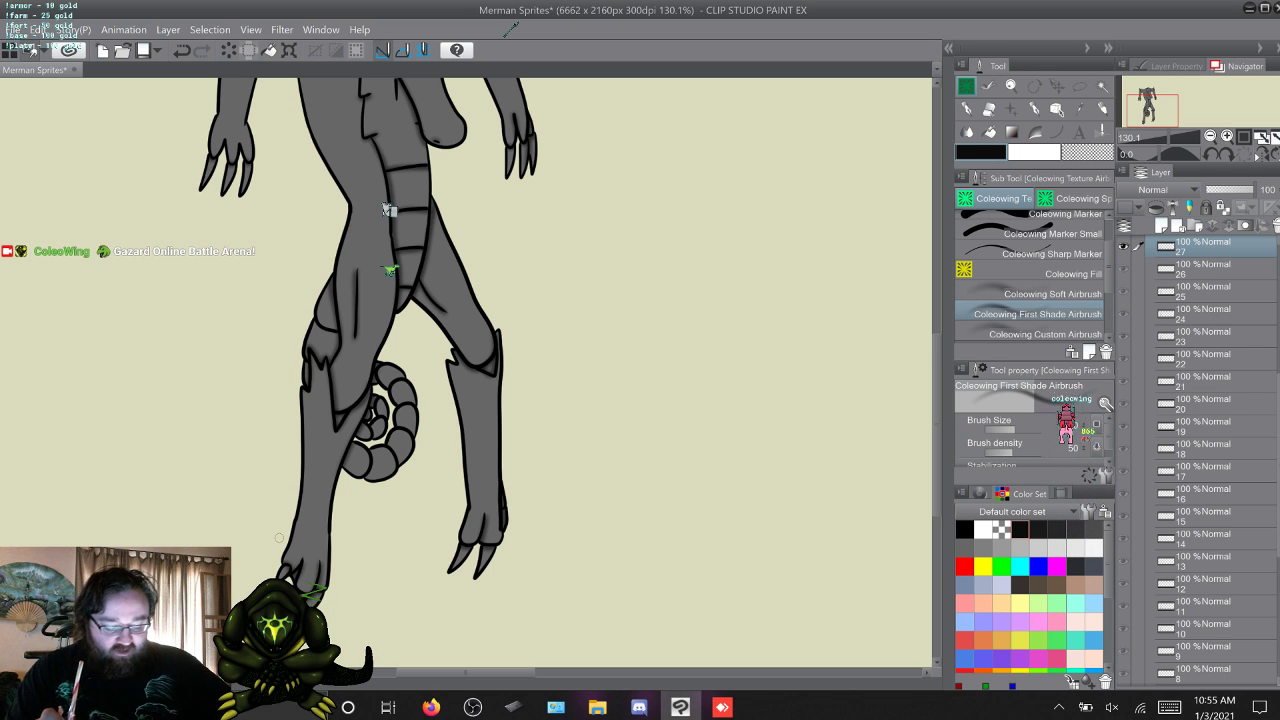
pyautogui.press('w')
pyautogui.press('s')
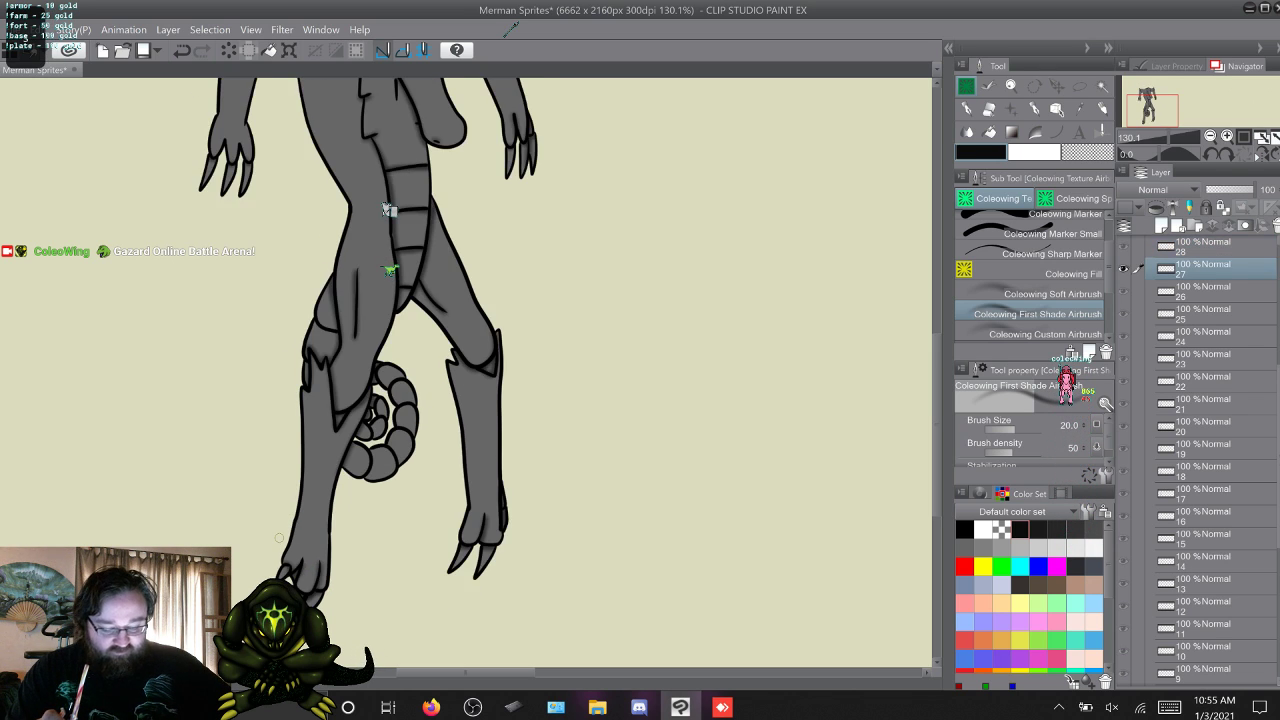
pyautogui.press('w')
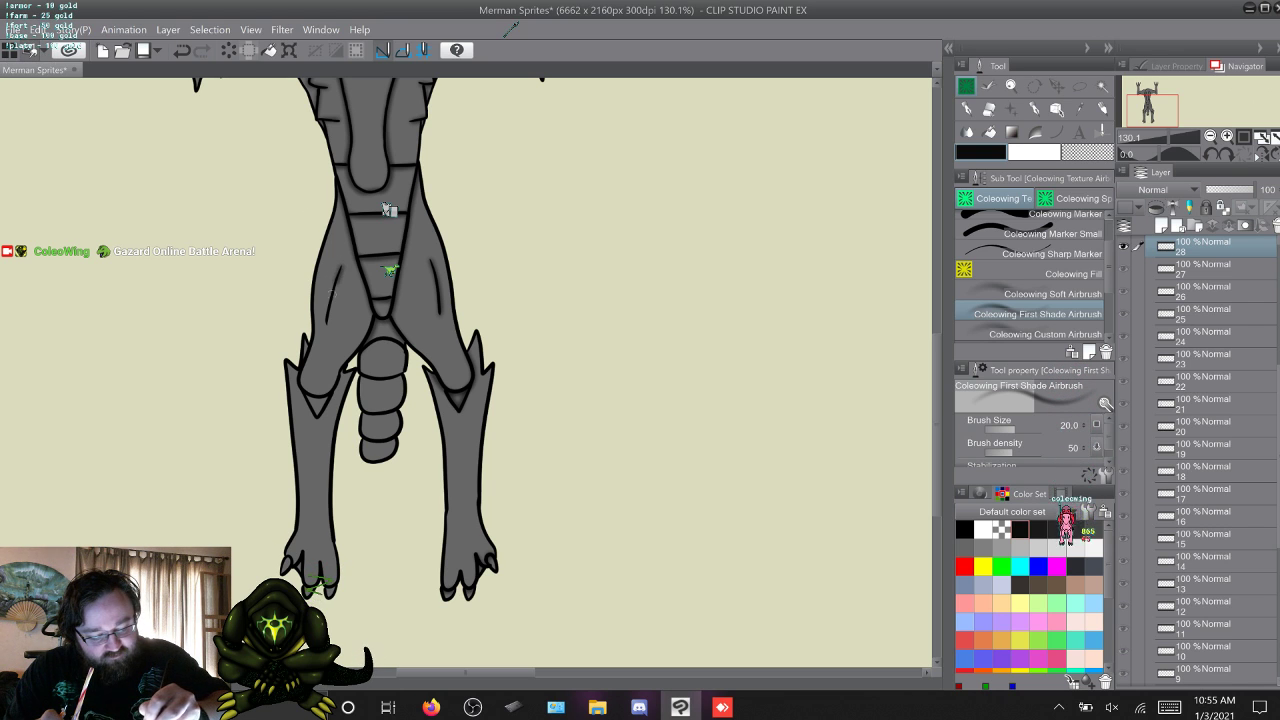
pyautogui.press('s')
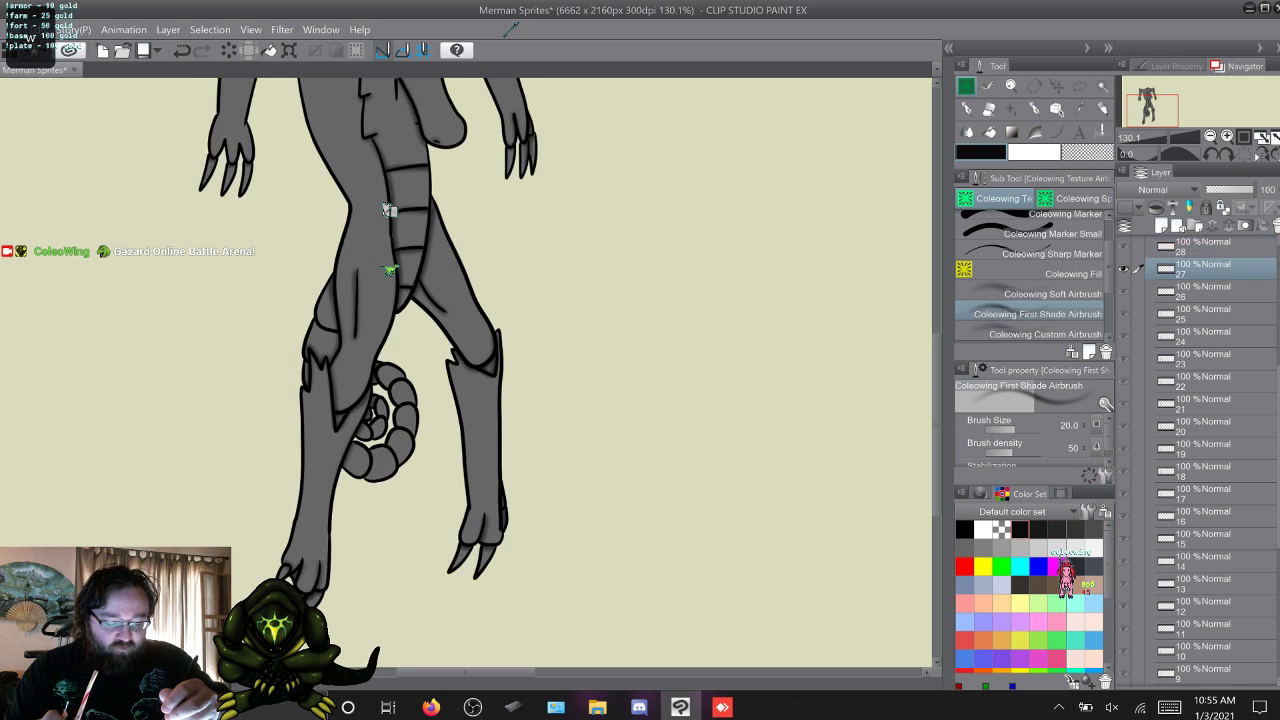
# Airbrush the thigh shading on the front-facing legs in frame 28, comparing it with frame 27.
pyautogui.press('w')
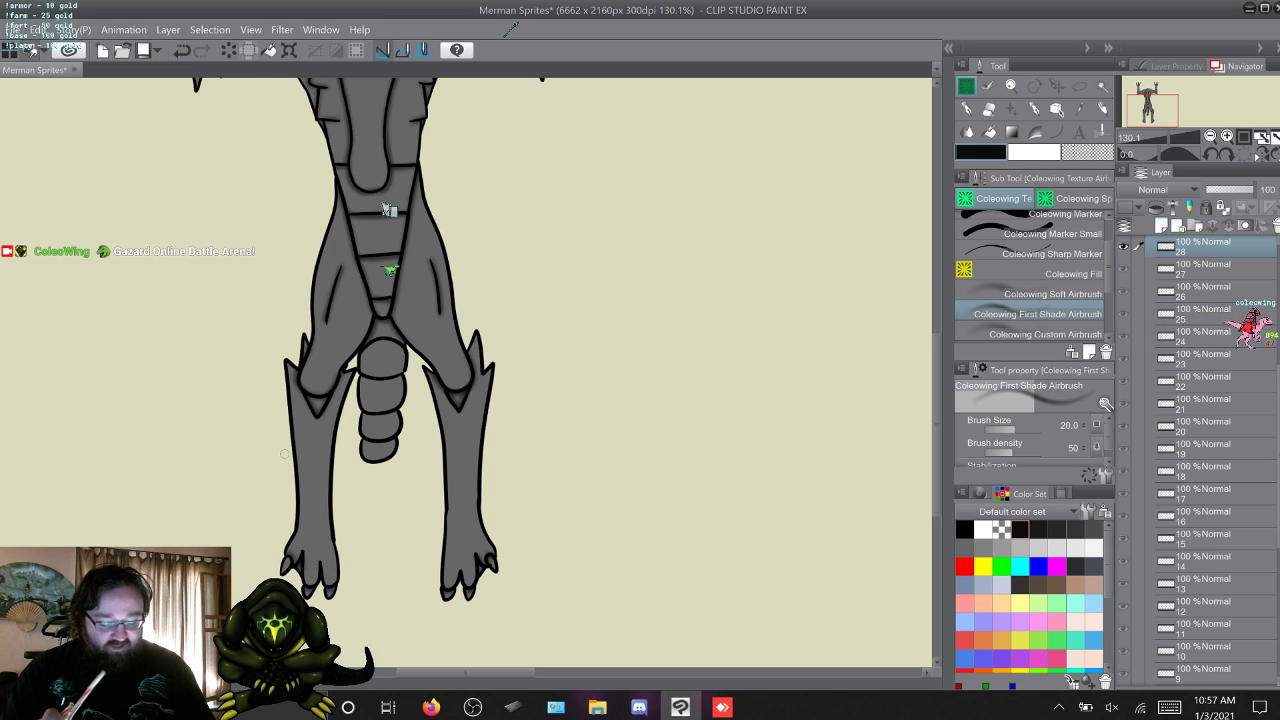
pyautogui.press('q')
pyautogui.press('w')
pyautogui.press('q')
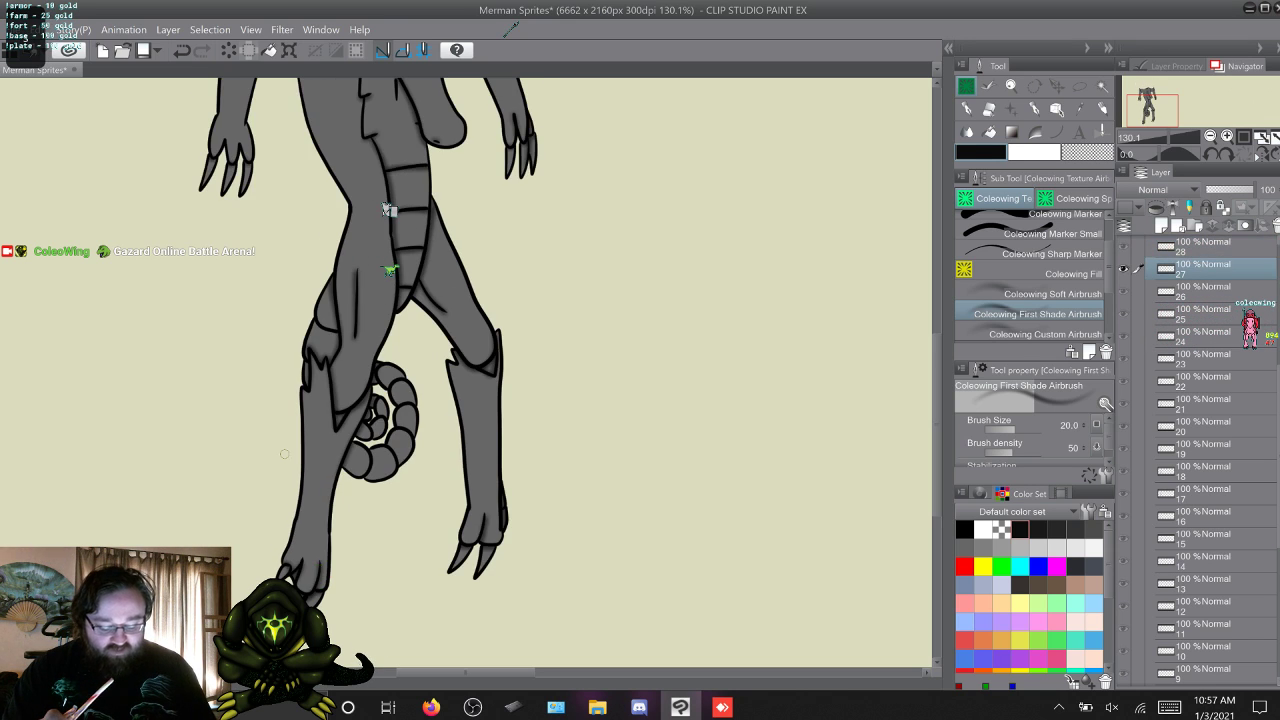
pyautogui.press('w')
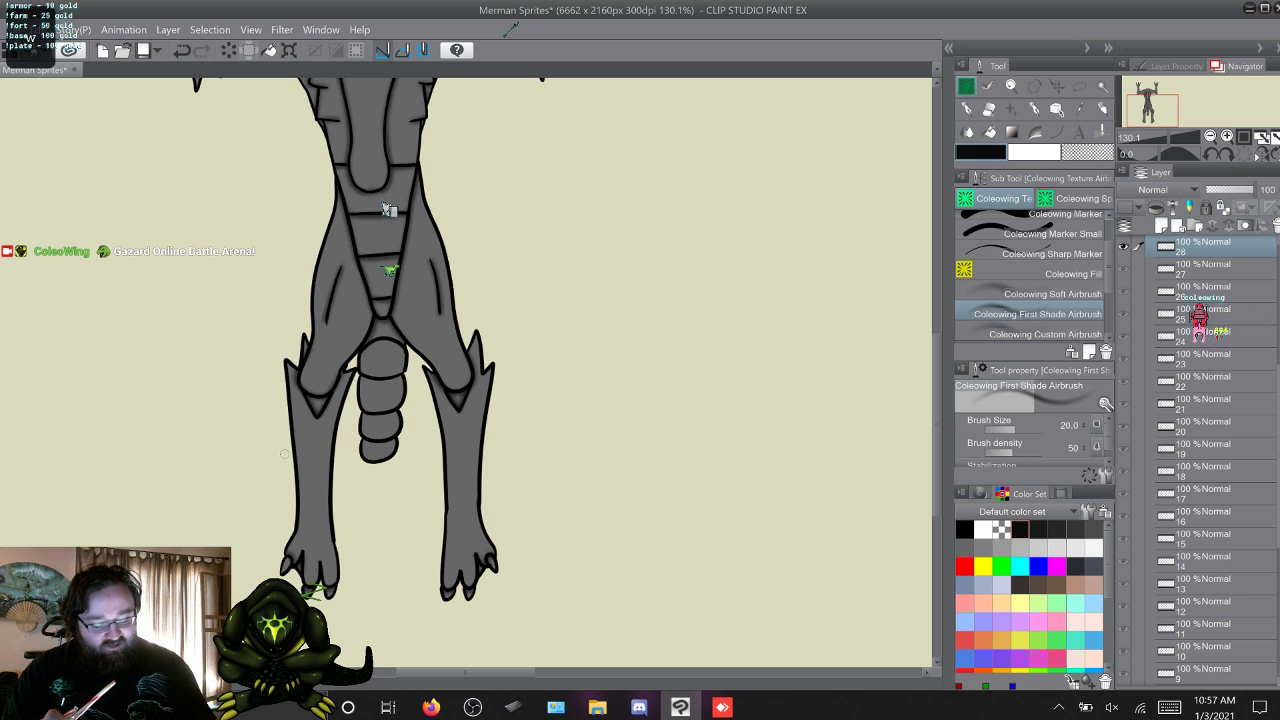
pyautogui.press('q')
pyautogui.press('w')
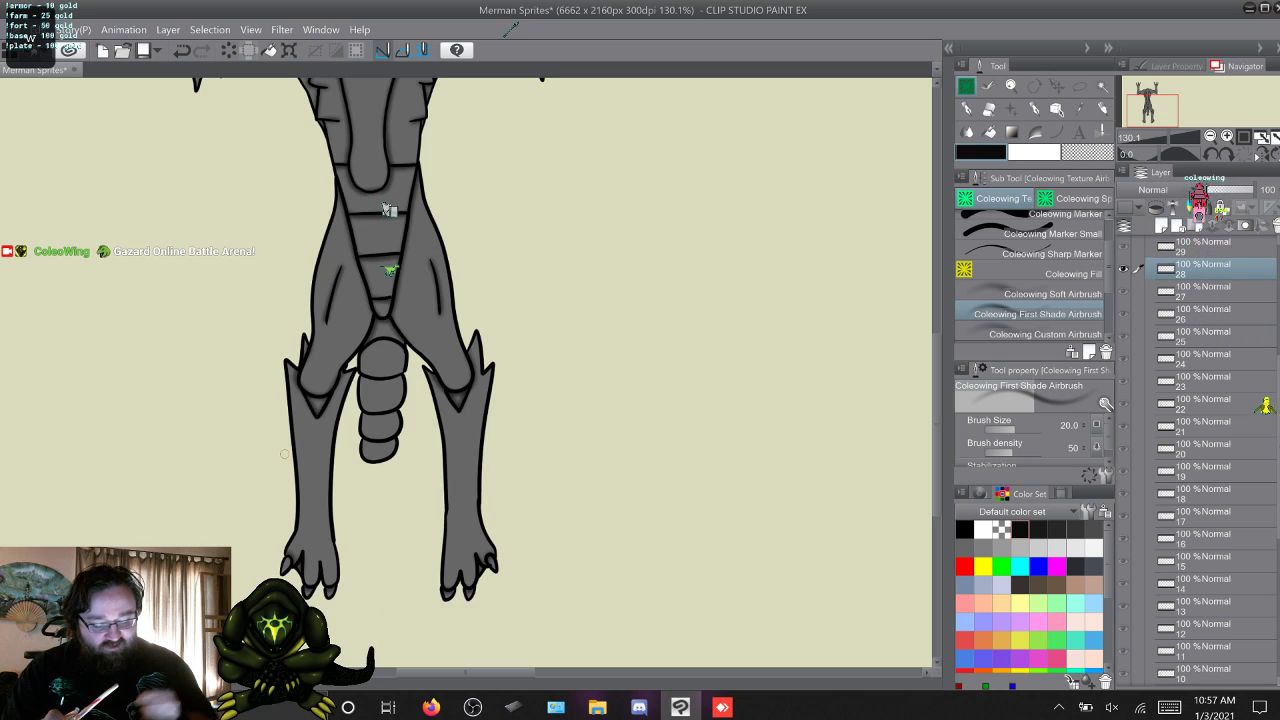
# Airbrush the leg shading in crouching frame 29 and compare it with frames 27 and 28.
pyautogui.press('w')
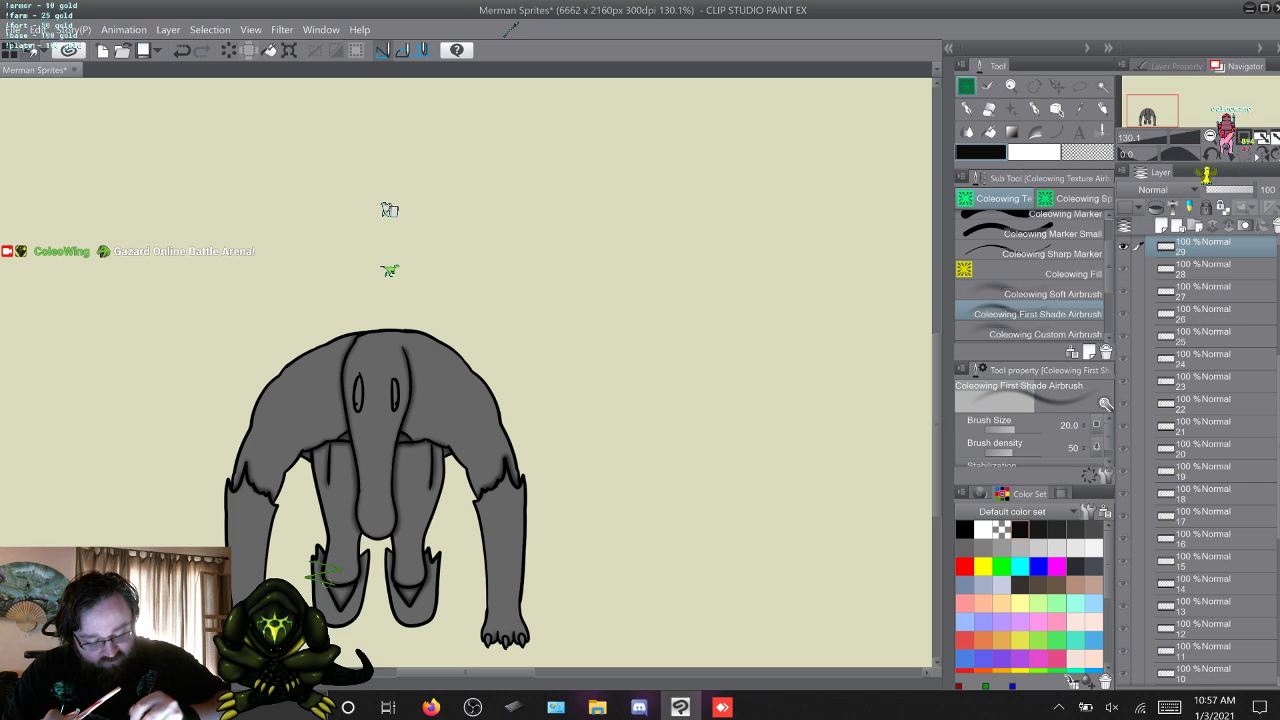
pyautogui.hotkey('alt', '[')
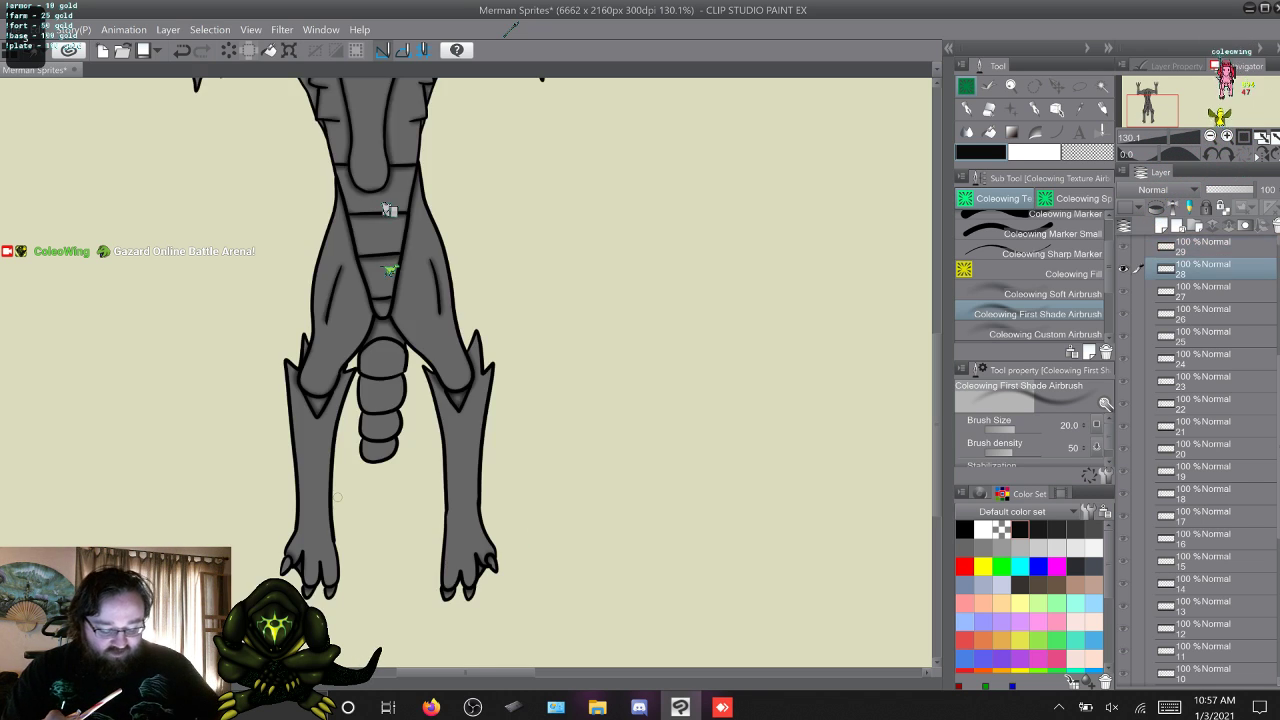
pyautogui.hotkey('alt', ']')
pyautogui.hotkey('alt', '[')
pyautogui.hotkey('alt', '[')
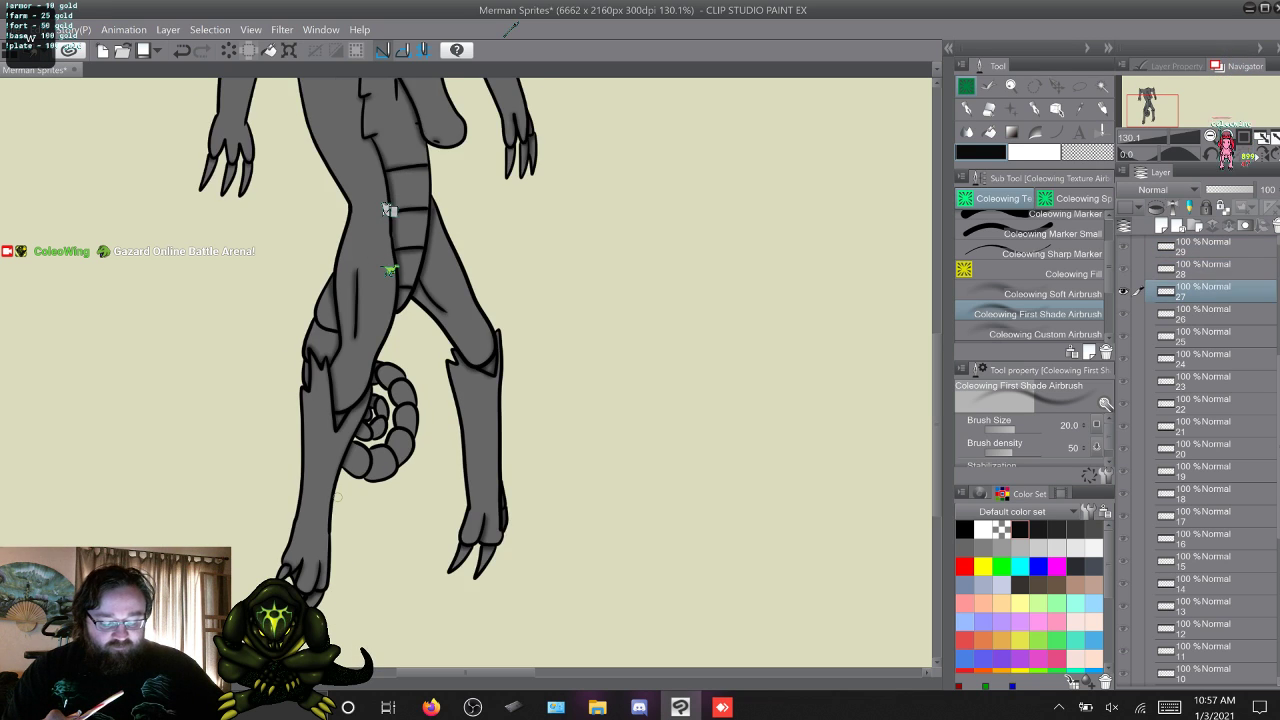
pyautogui.hotkey('alt', ']')
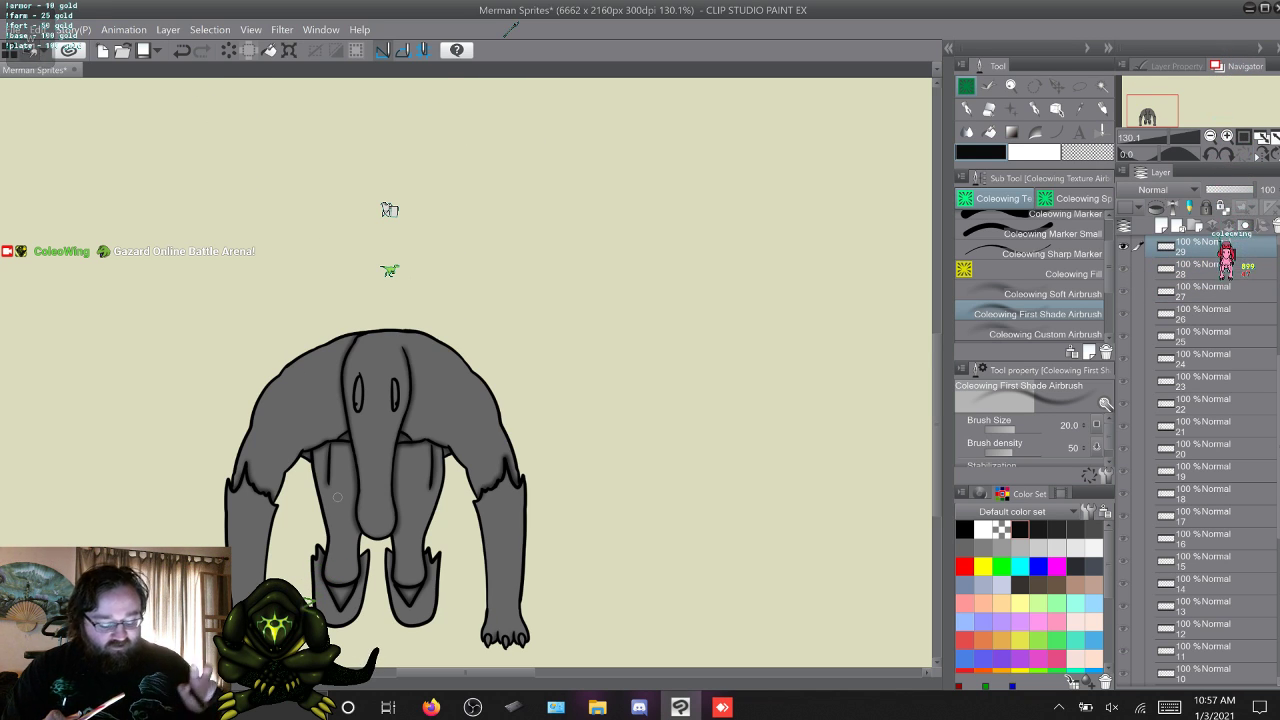
# Airbrush the leg shading in frames 30, 31 and 32, comparing frame 32 with frame 31.
pyautogui.press('w')
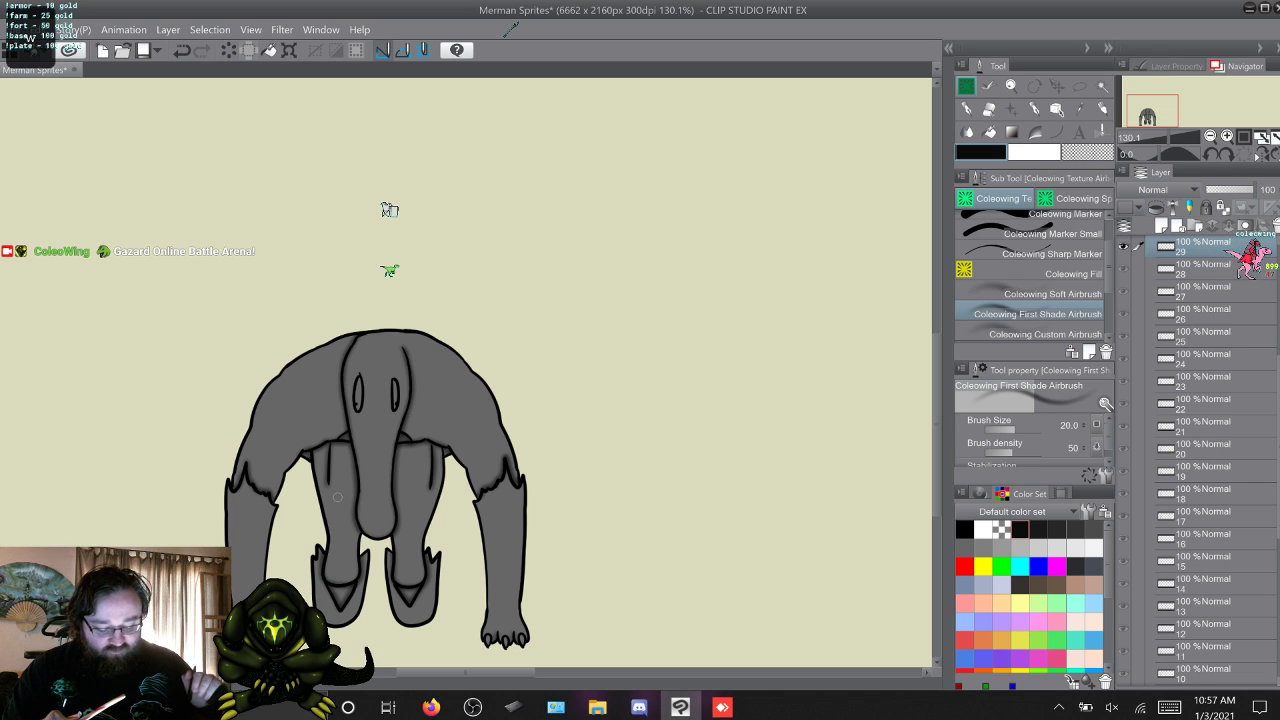
pyautogui.press('s')
pyautogui.press('w')
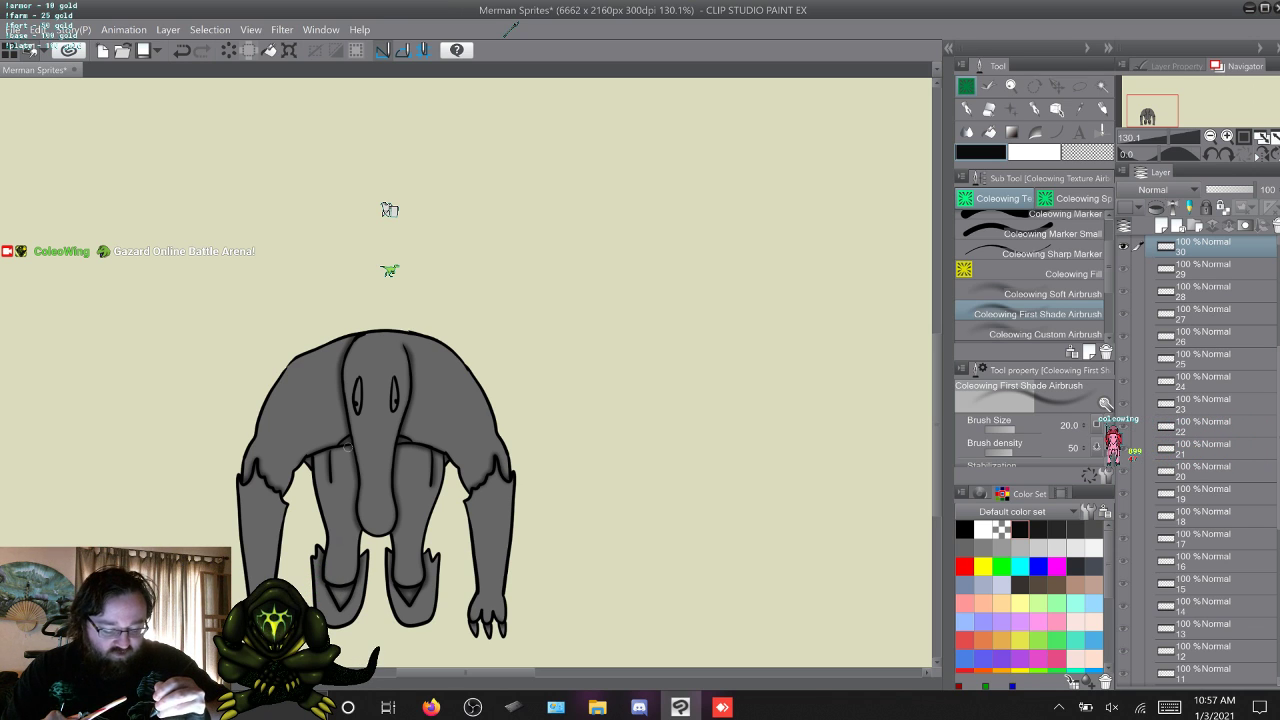
pyautogui.press('w')
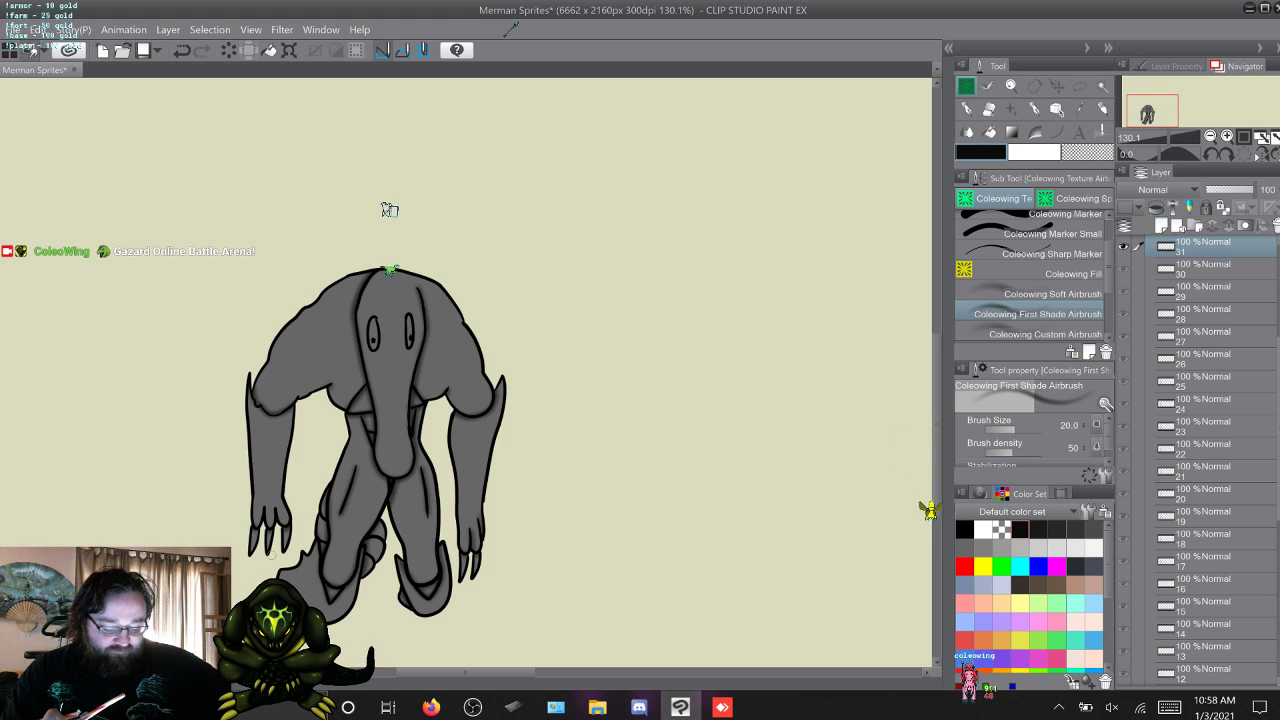
pyautogui.press('w')
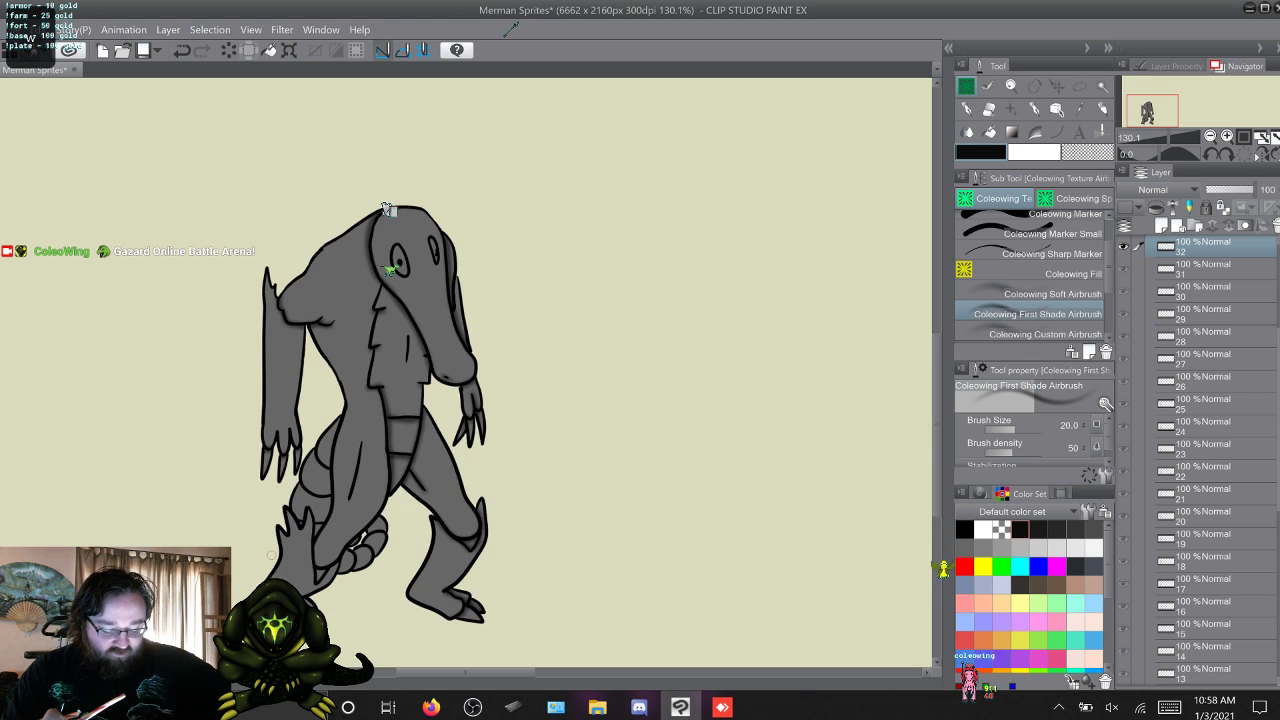
pyautogui.press('q')
pyautogui.press('w')
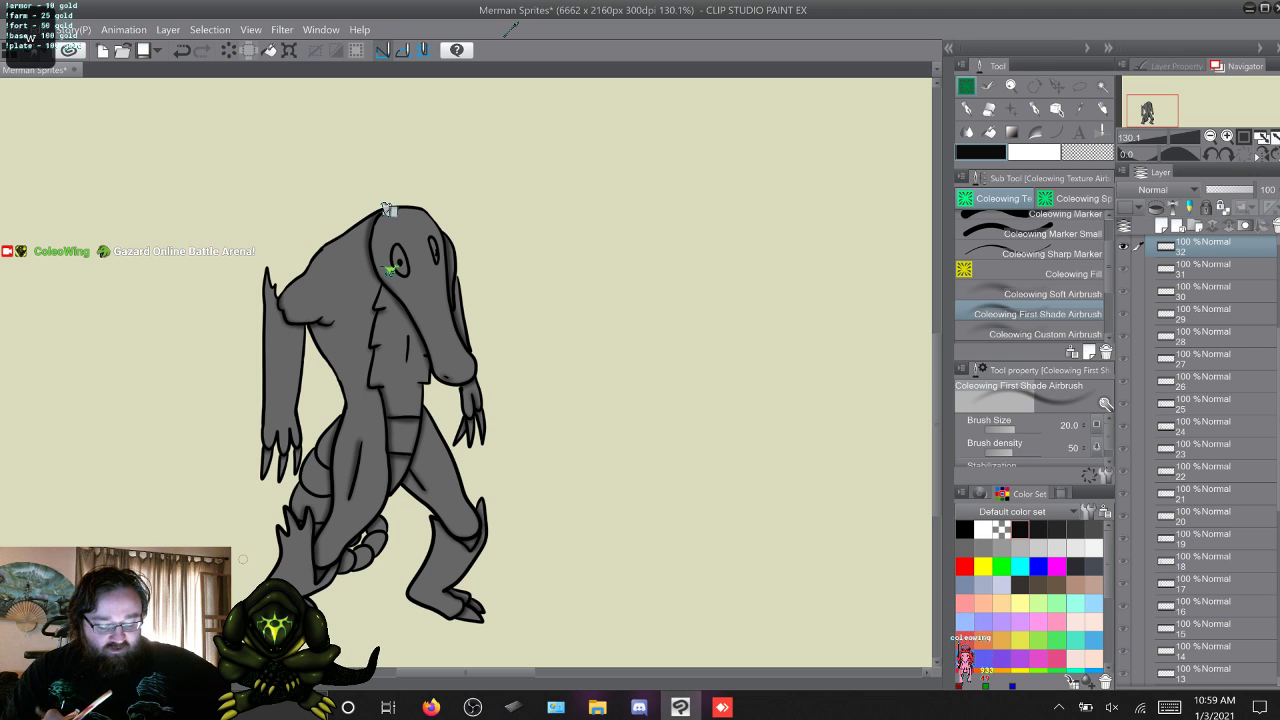
# Airbrush the near leg's shading in frame 33, using frame 32 as the reference.
pyautogui.press('w')
pyautogui.press('s')
pyautogui.press('w')
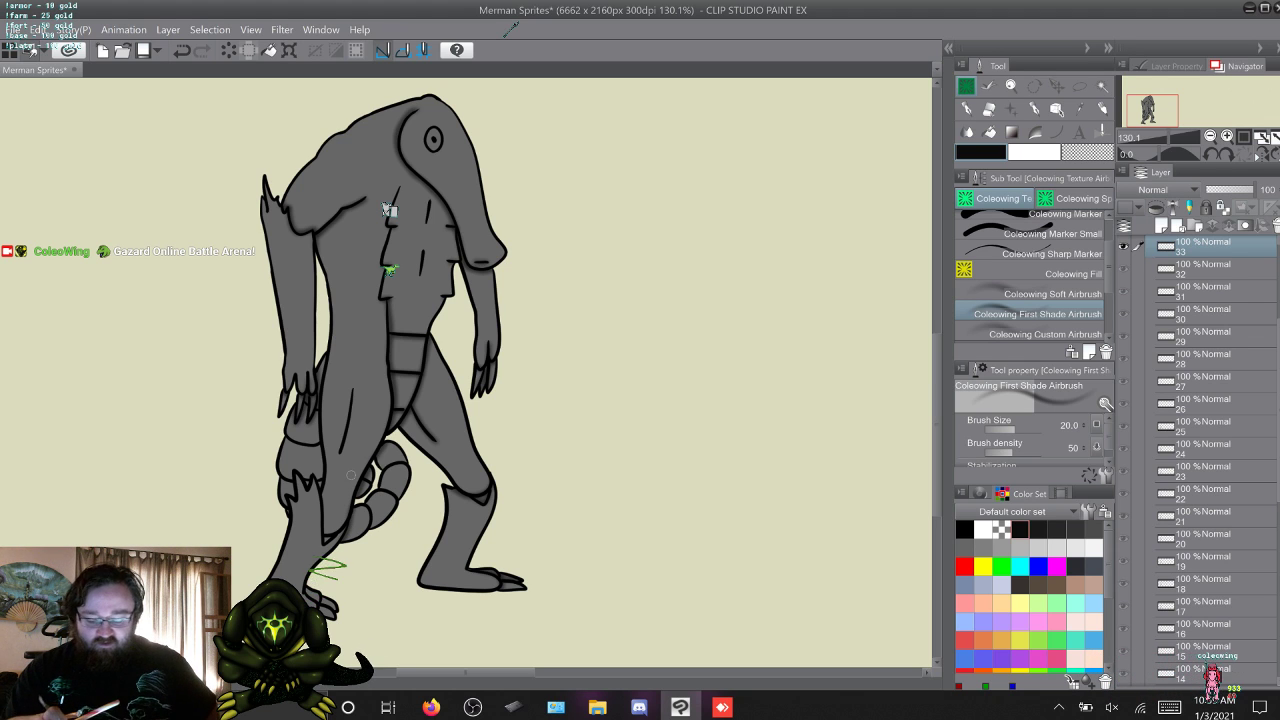
pyautogui.hotkey('alt', '[')
pyautogui.hotkey('alt', ']')
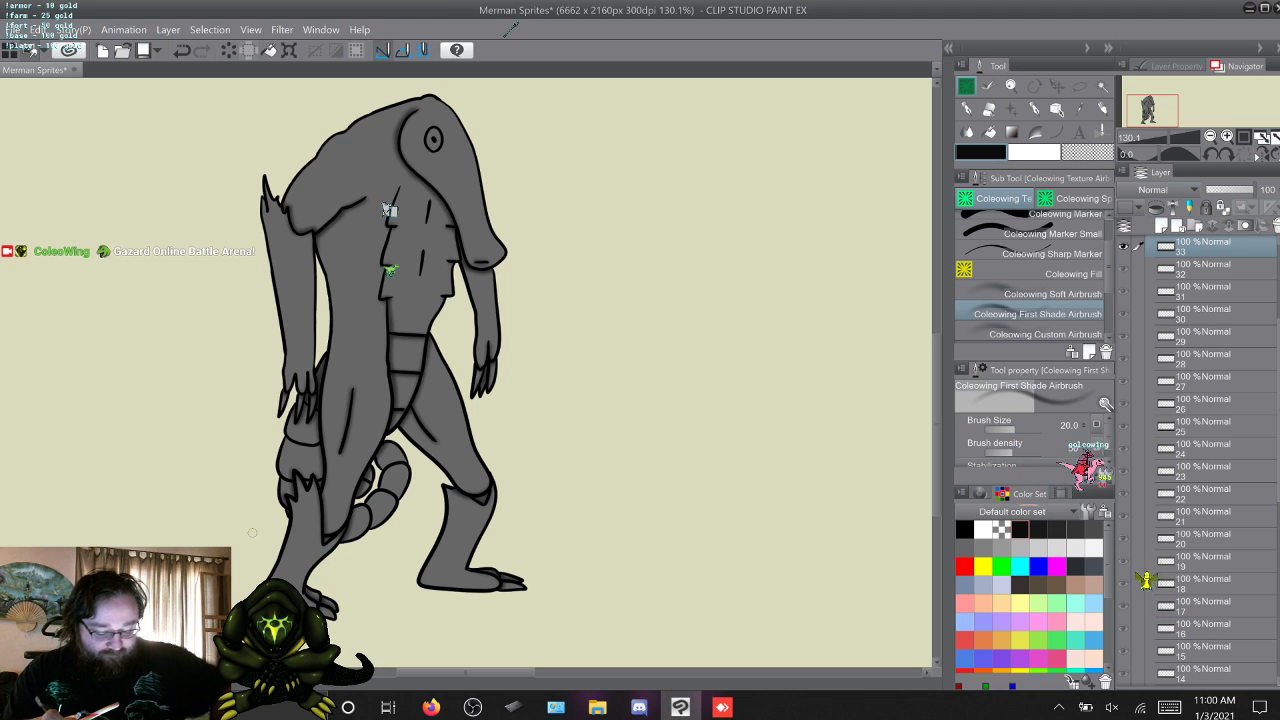
# Airbrush the leg shading in frame 34, comparing it with frame 33.
pyautogui.press('w')
pyautogui.press('q')
pyautogui.press('w')
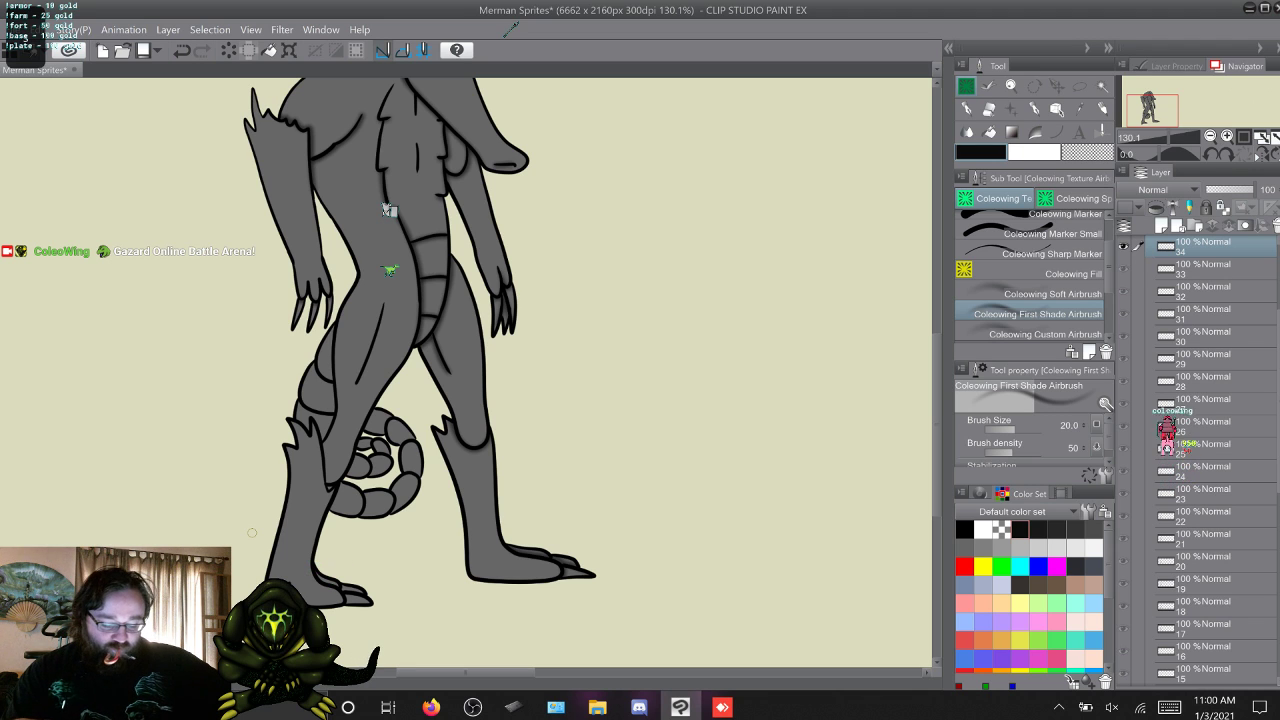
pyautogui.press('w')
pyautogui.press('w')
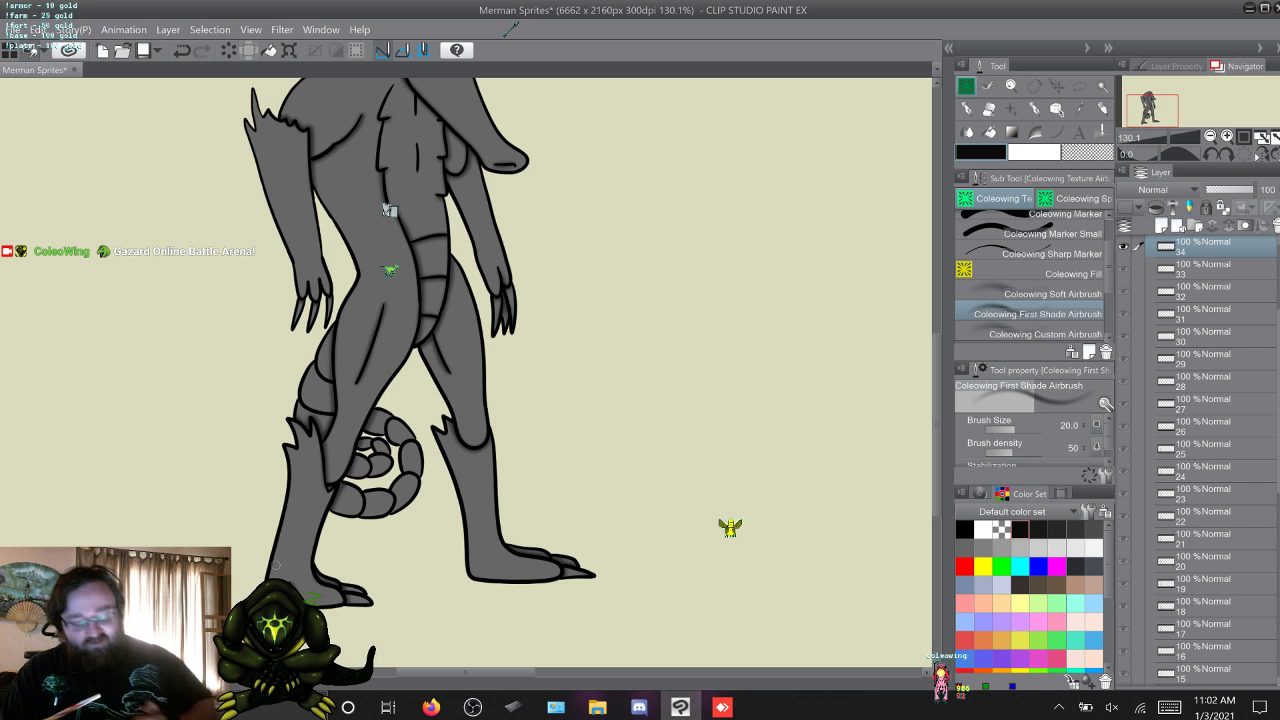
# Airbrush shading along the thigh creases of both legs in frame 35, comparing it with frame 34.
pyautogui.hotkey('alt', ']')
pyautogui.hotkey('alt', '[')
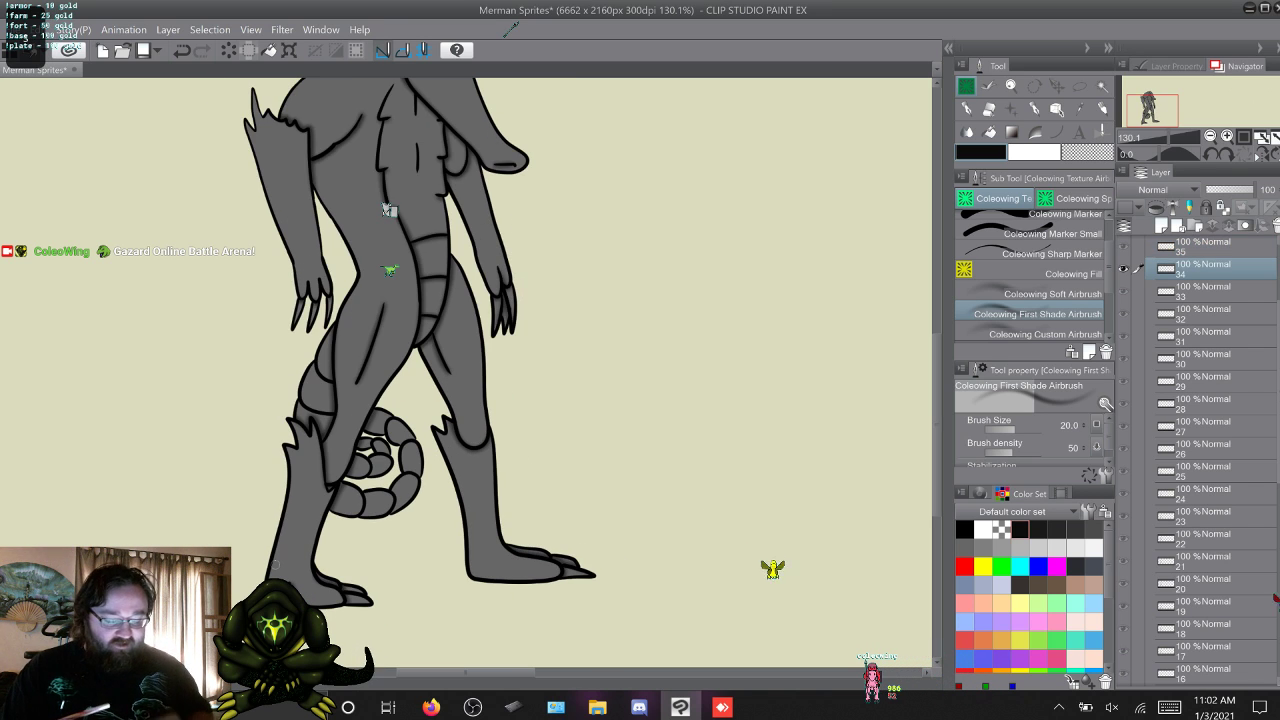
pyautogui.hotkey('alt', ']')
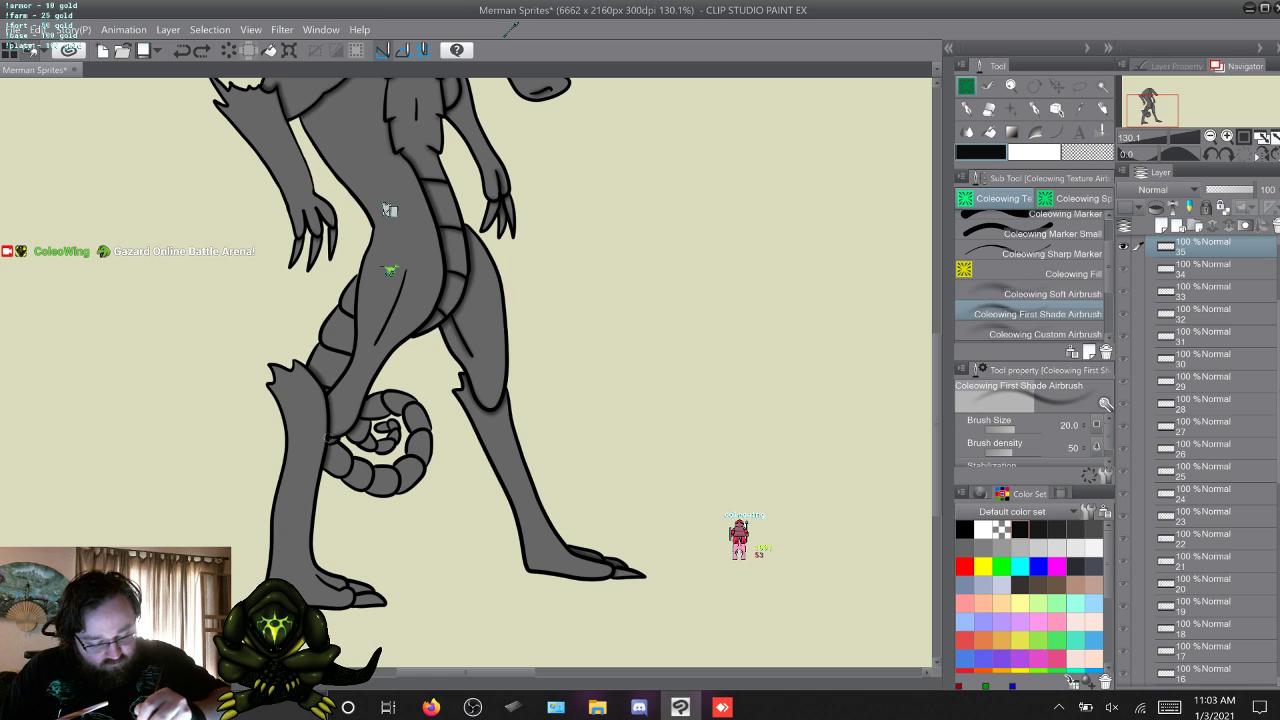
pyautogui.moveTo(404, 276); pyautogui.dragTo(376, 341)
pyautogui.press('s')
pyautogui.press('w')
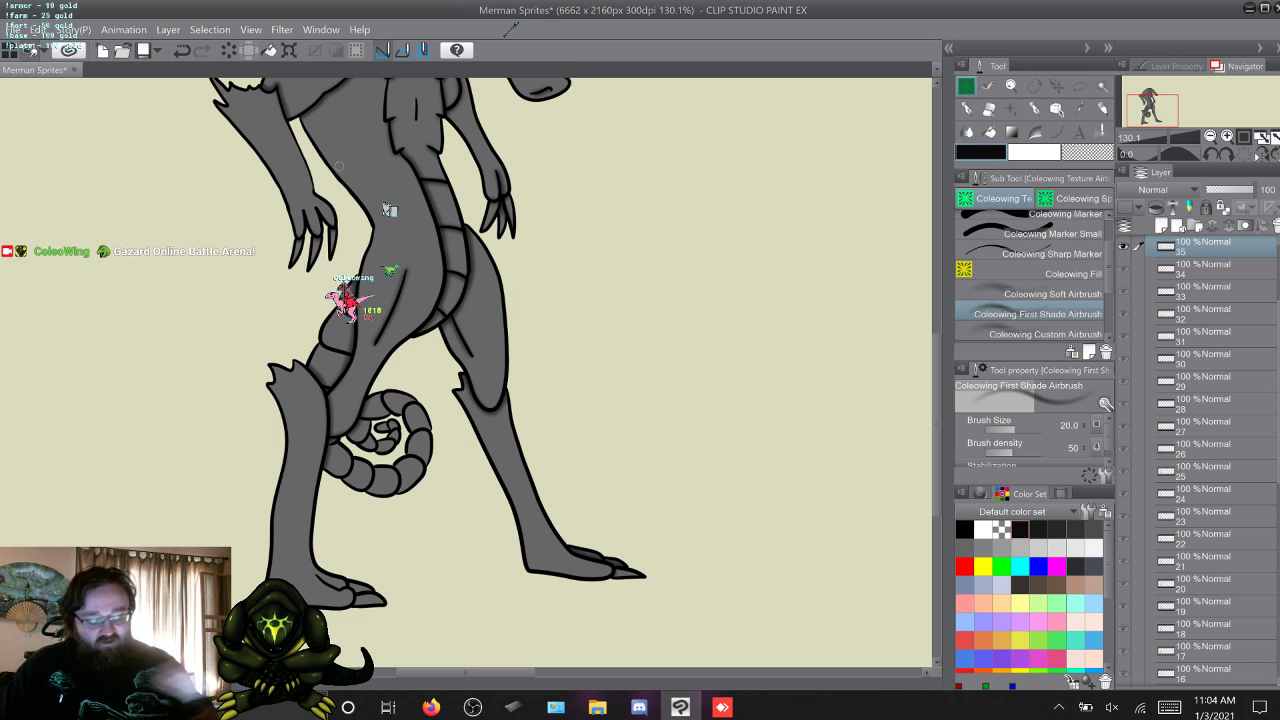
pyautogui.moveTo(937, 425); pyautogui.dragTo(937, 431)
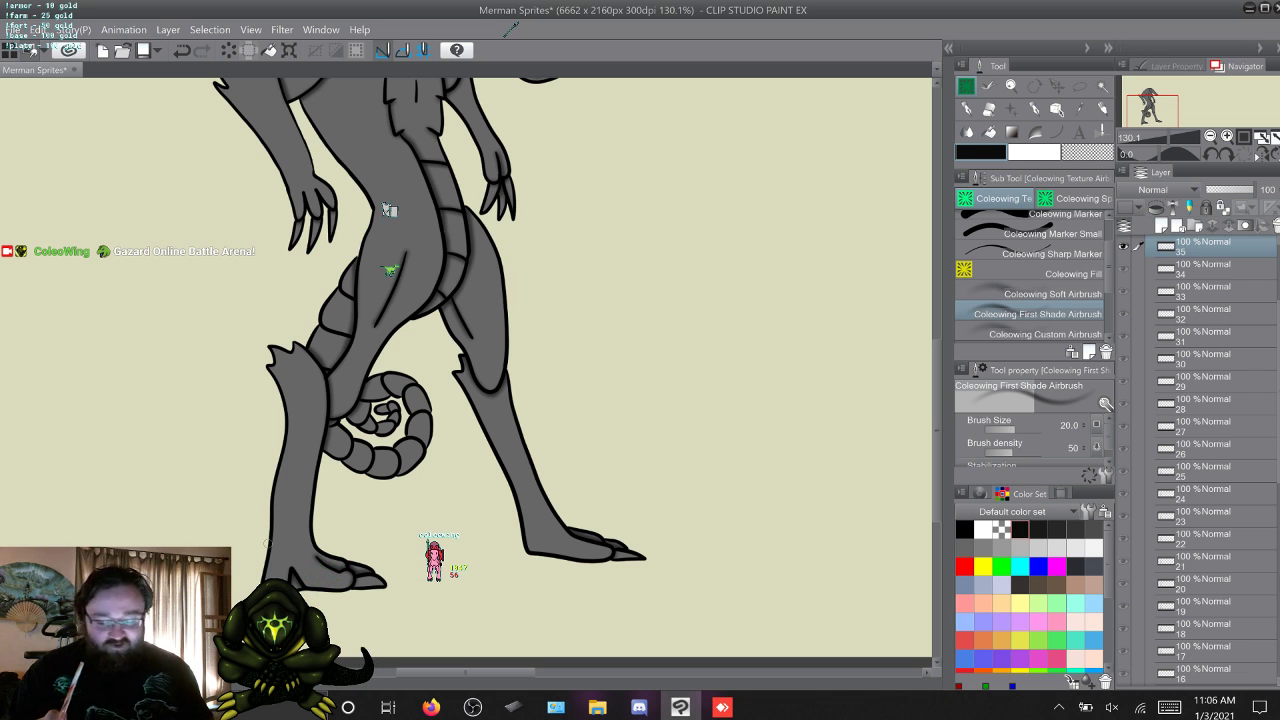
# Flip back and forth between frame 35 and frame 1 to compare the leg shading across the loop point.
pyautogui.press('q')
pyautogui.press('w')
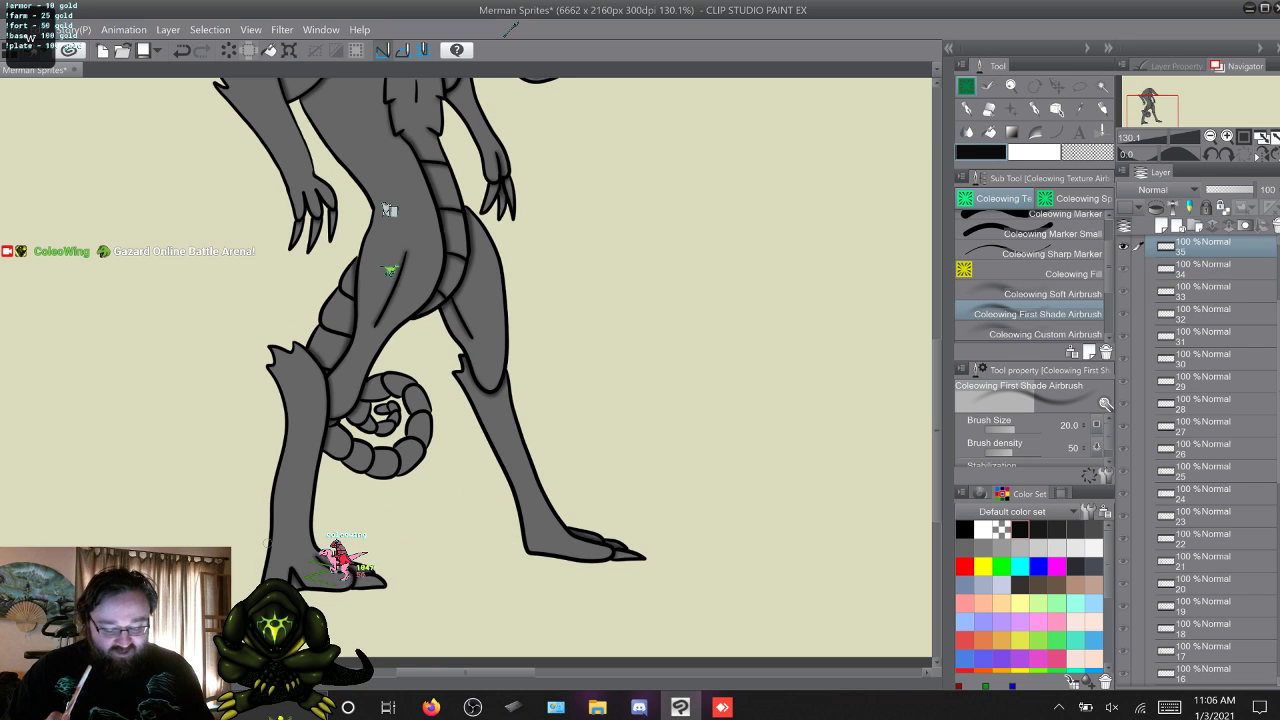
pyautogui.press('q')
pyautogui.press('w')
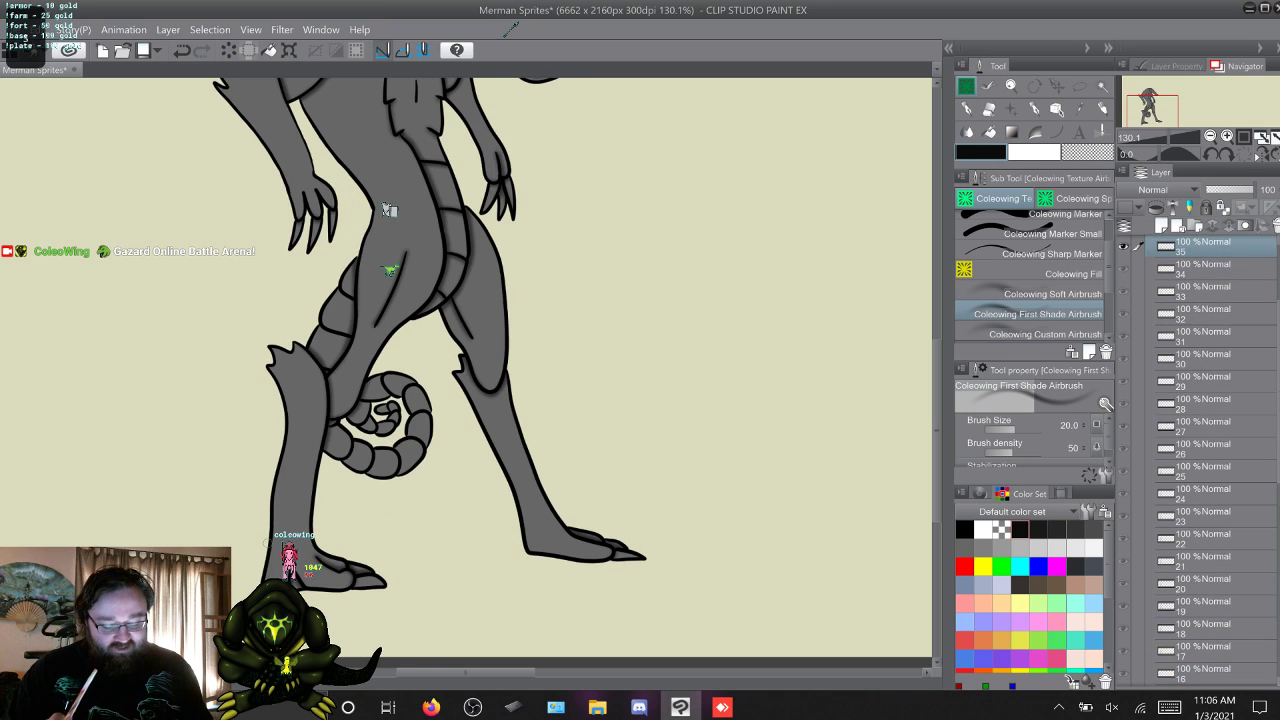
pyautogui.press('w')
pyautogui.press('w')
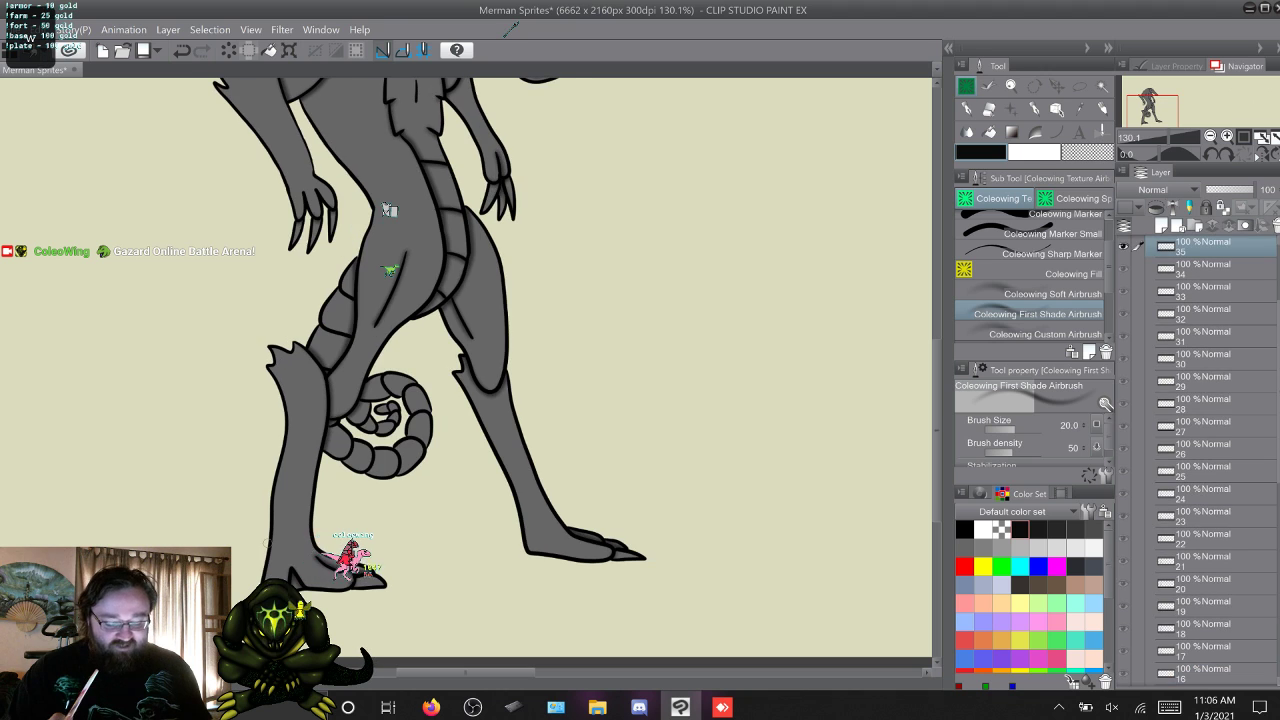
pyautogui.press('q')
pyautogui.press('w')
pyautogui.press('q')
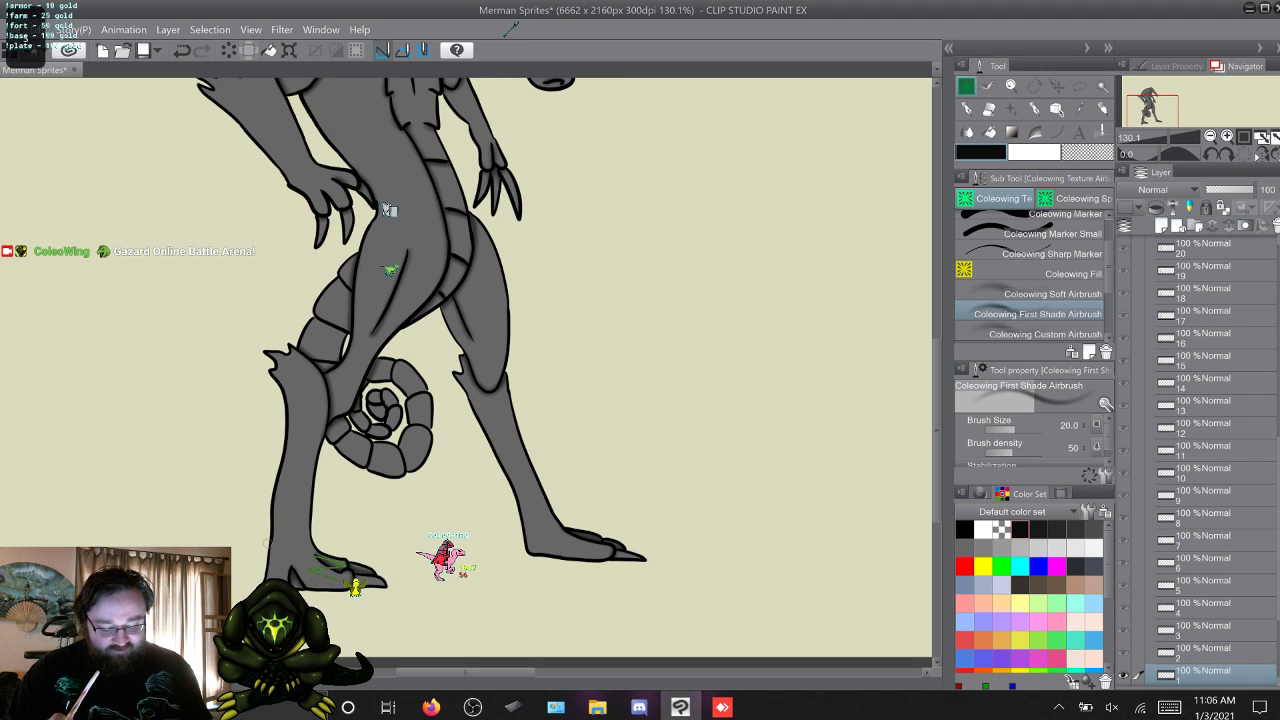
pyautogui.press('q')
pyautogui.press('q')
pyautogui.press('w')
pyautogui.press('w')
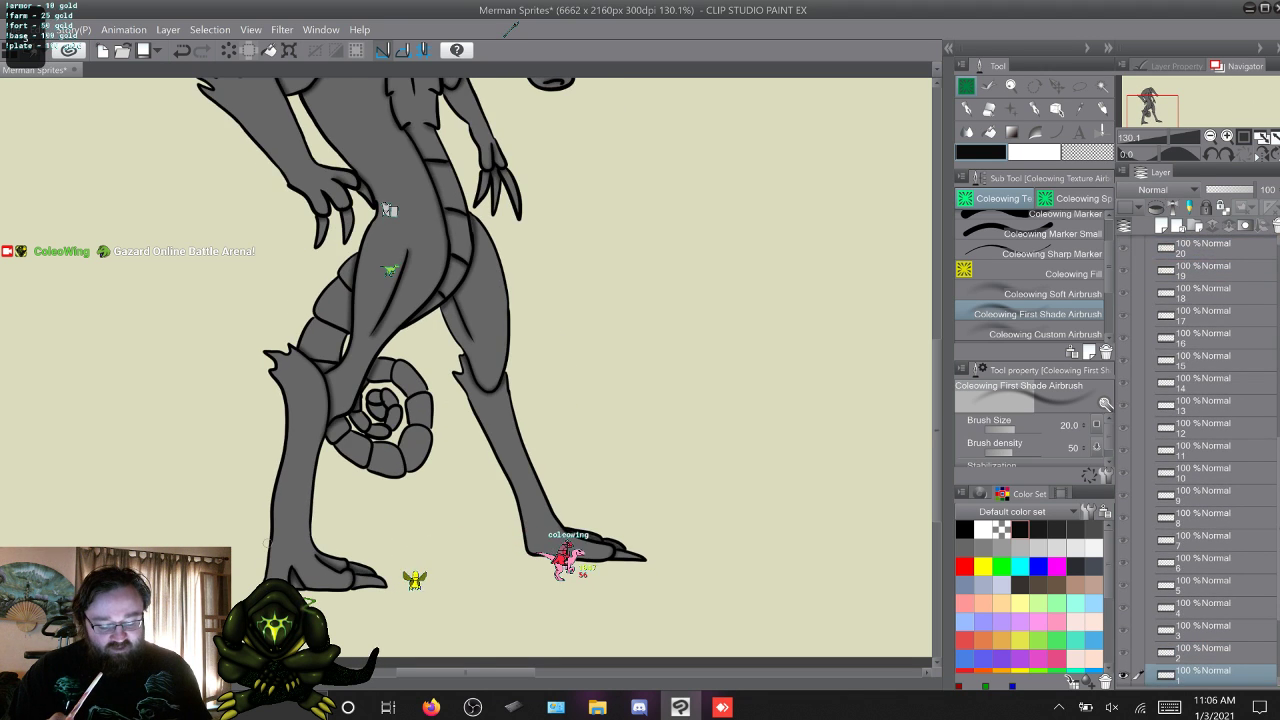
pyautogui.press('q')
pyautogui.press('q')
pyautogui.press('q')
# Airbrush shading along the tail segments in frames 1 and 2.
pyautogui.press('w')
pyautogui.press('w')
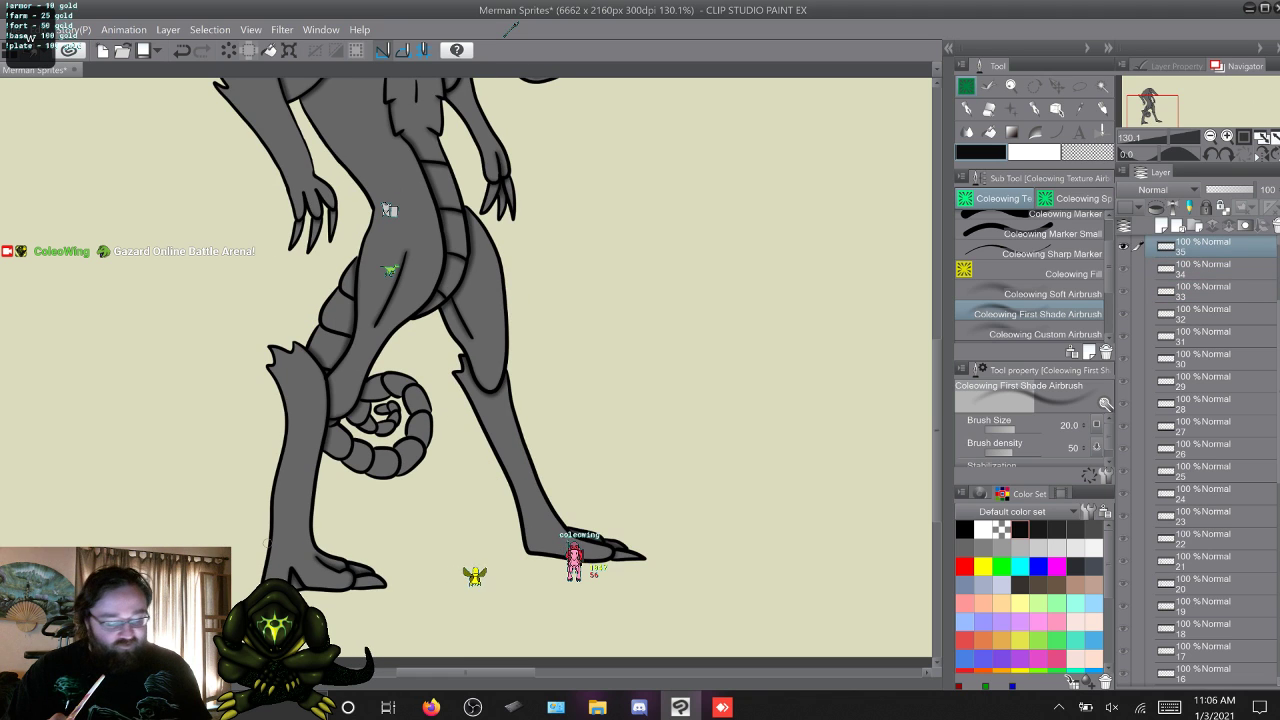
pyautogui.press('w')
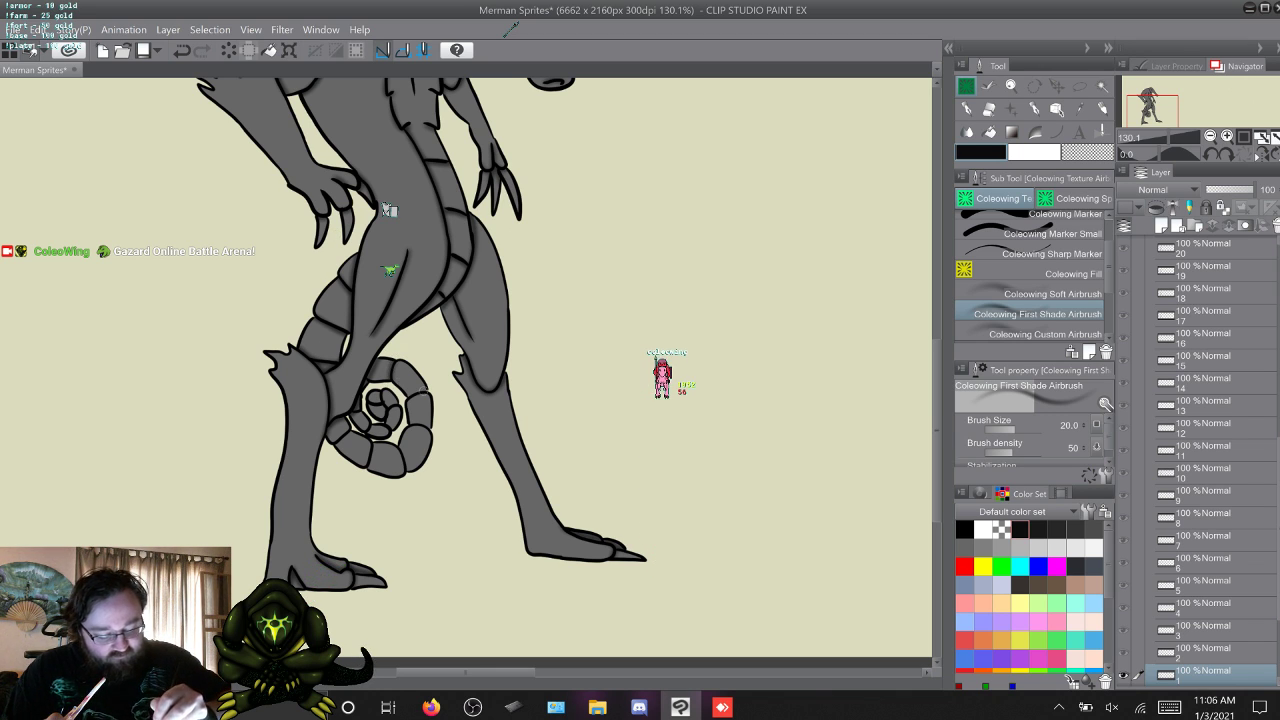
pyautogui.moveTo(429, 389); pyautogui.dragTo(409, 394)
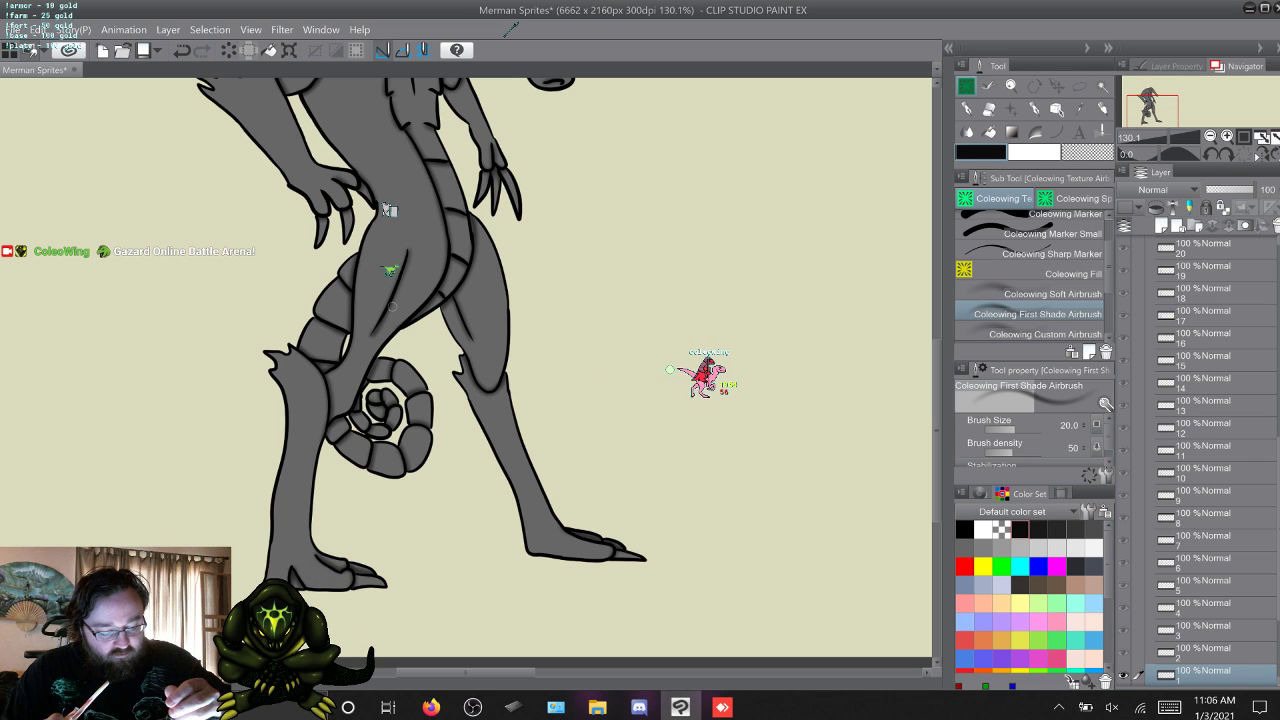
pyautogui.press('w')
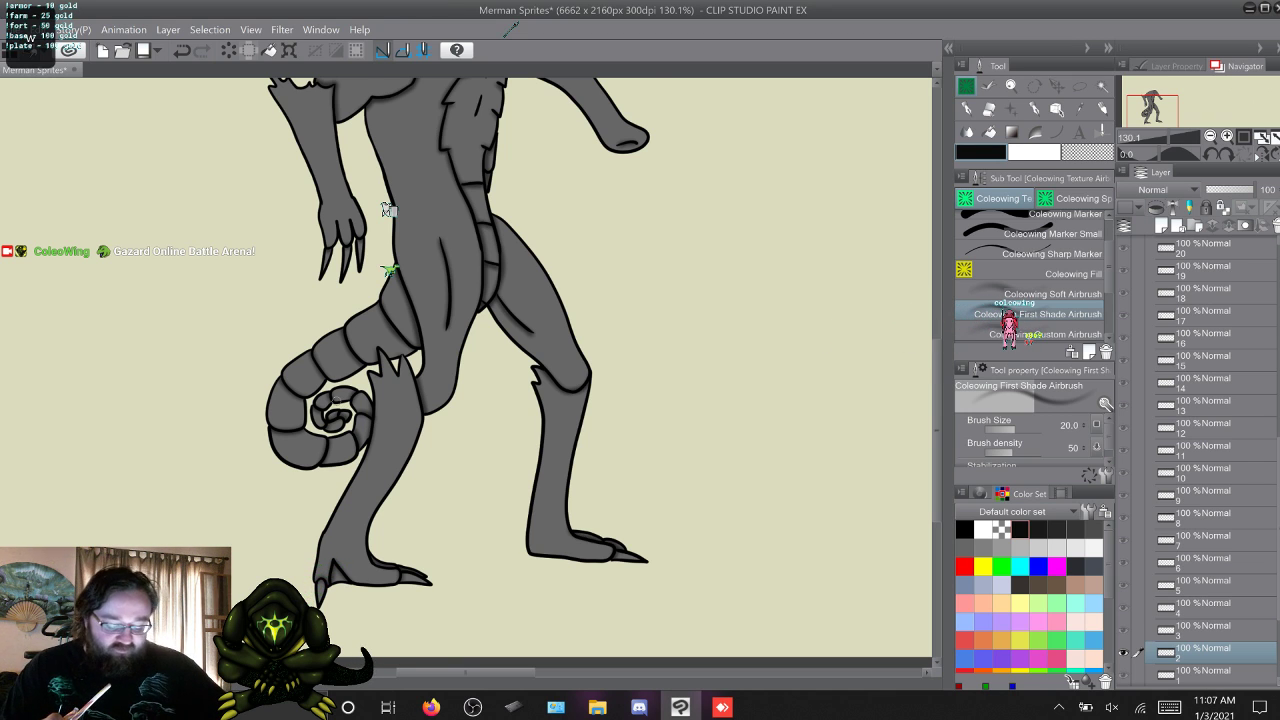
# Airbrush shading along the tail segments in frames 3, 4 and 5.
pyautogui.hotkey('alt', ']')
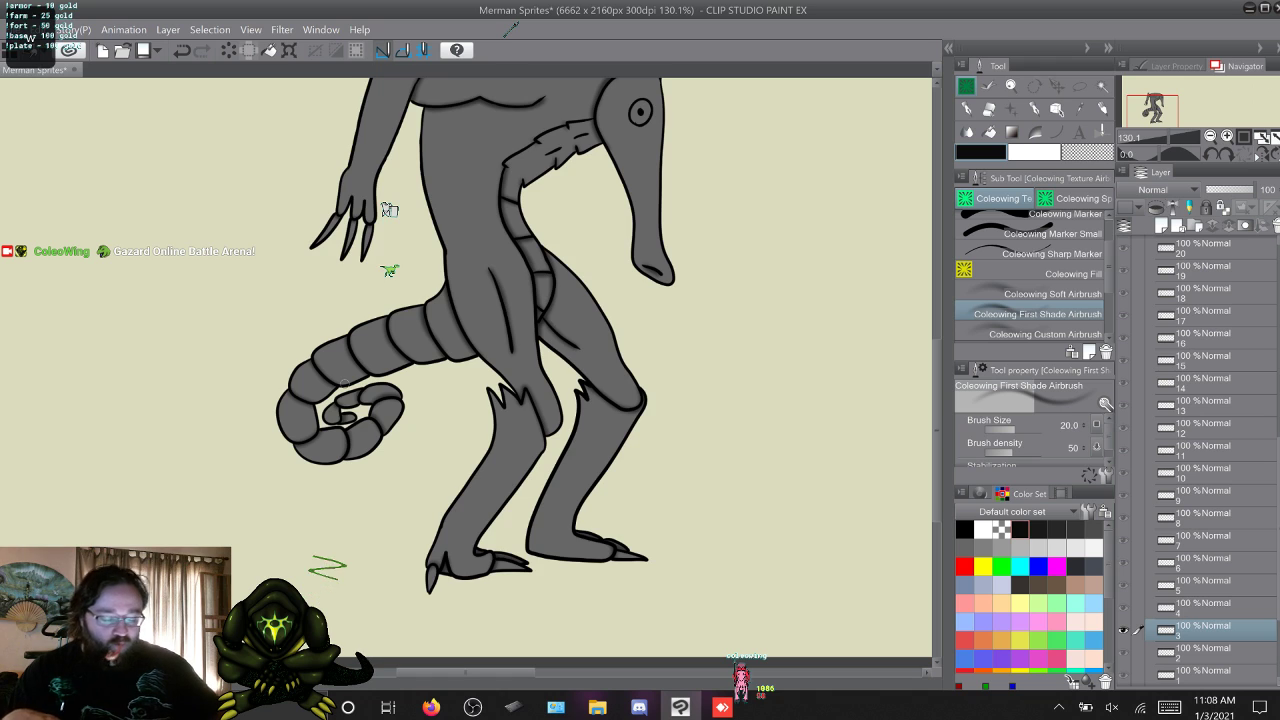
pyautogui.hotkey('alt', ']')
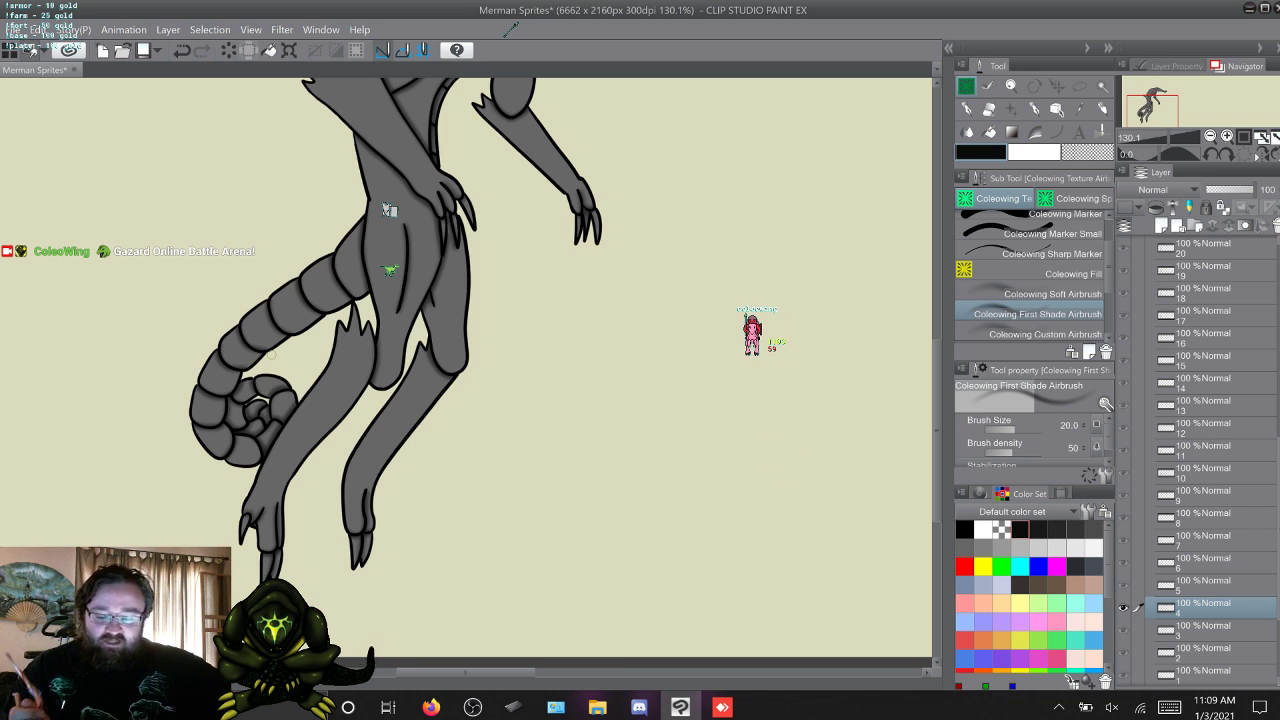
pyautogui.press('w')
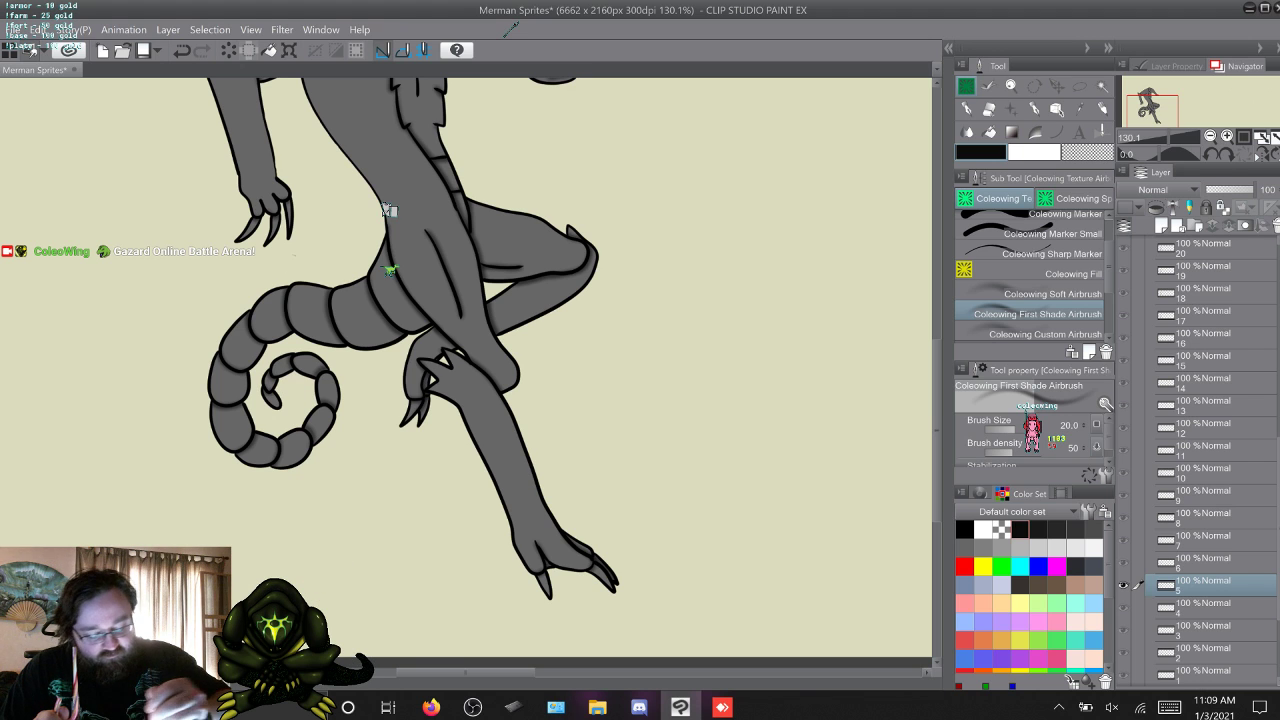
# Airbrush shading along the tail segments in frames 6, 7, 8 and 9.
pyautogui.press('w')
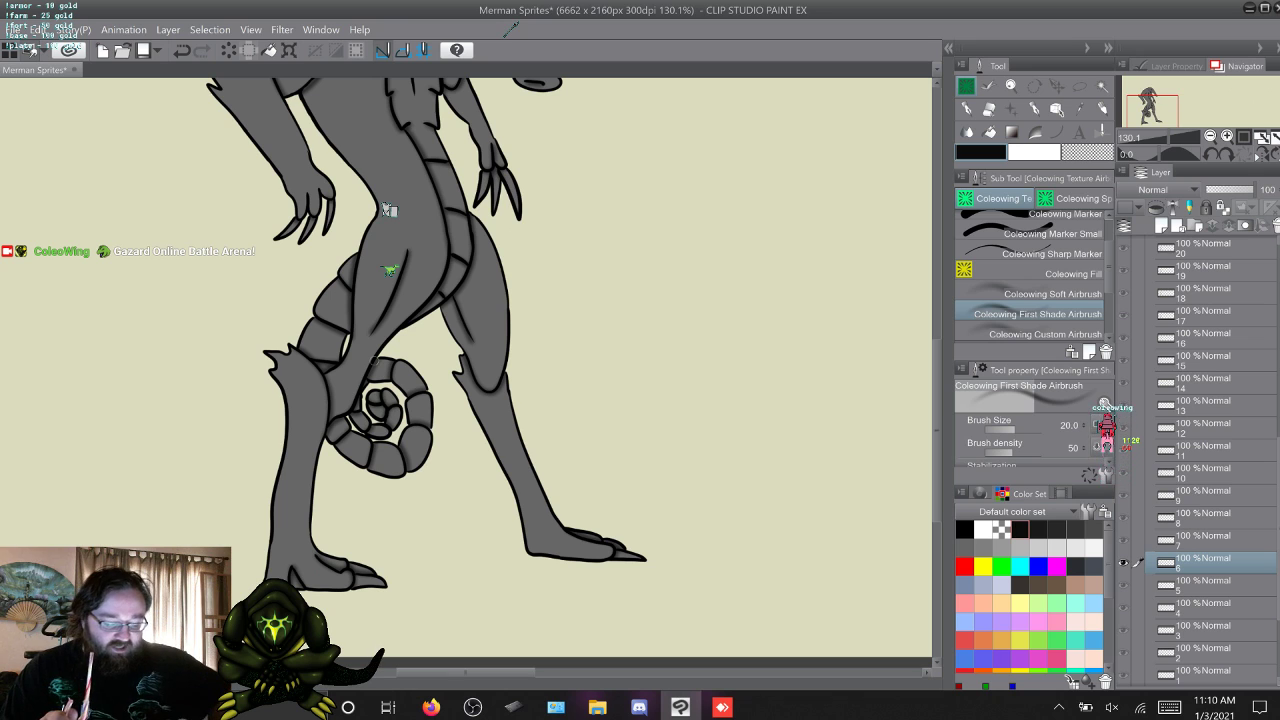
pyautogui.press('w')
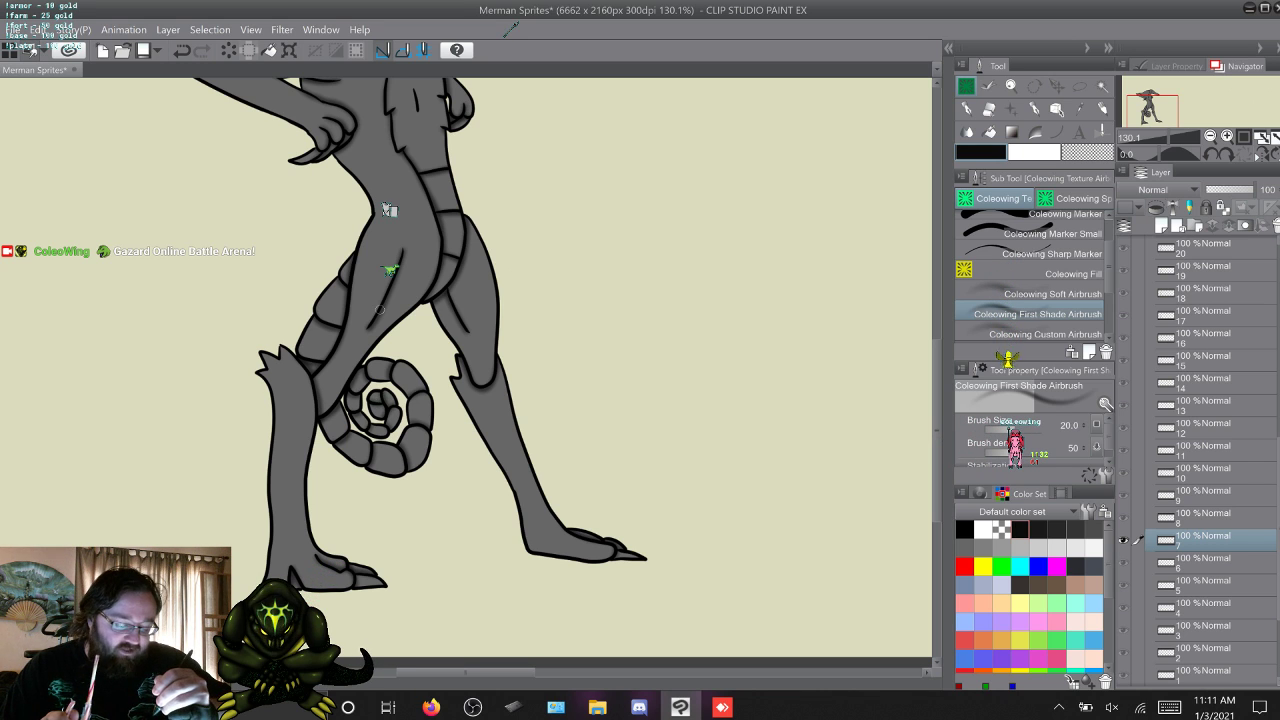
pyautogui.press('w')
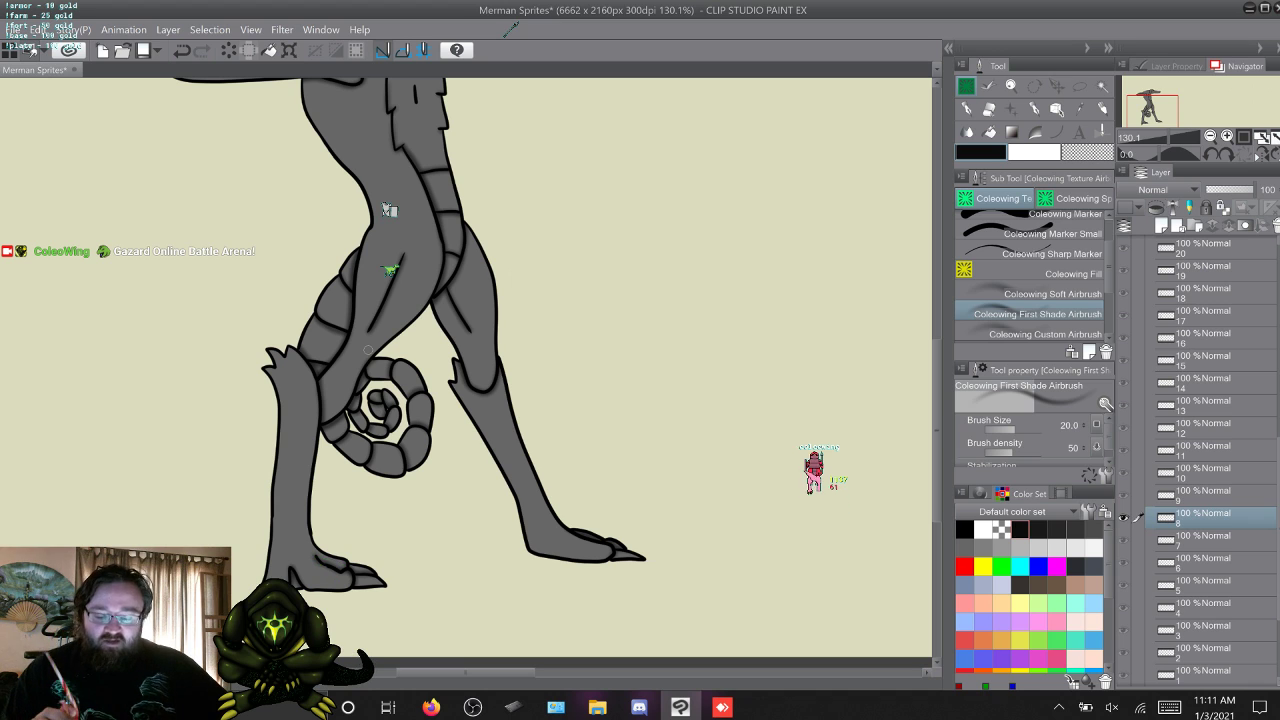
pyautogui.press('w')
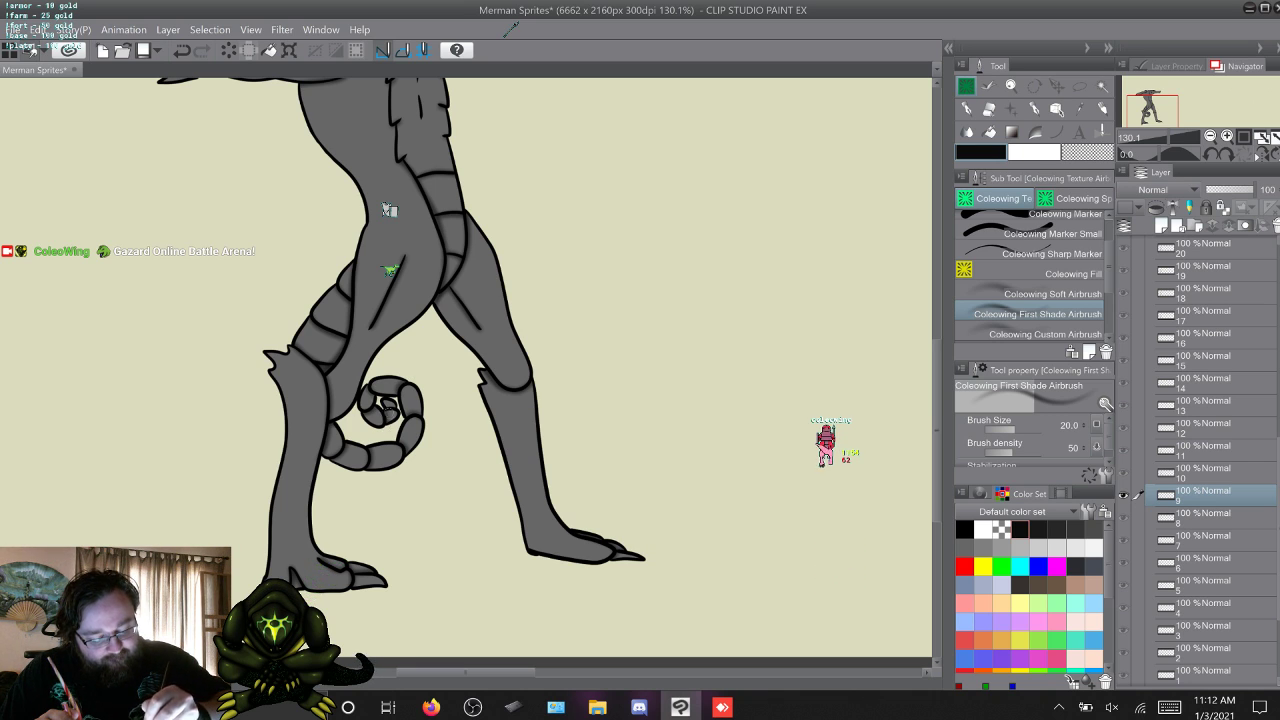
# Skip past frames 10 and 11 and airbrush the tail segments' shading in frame 12.
pyautogui.press('w')
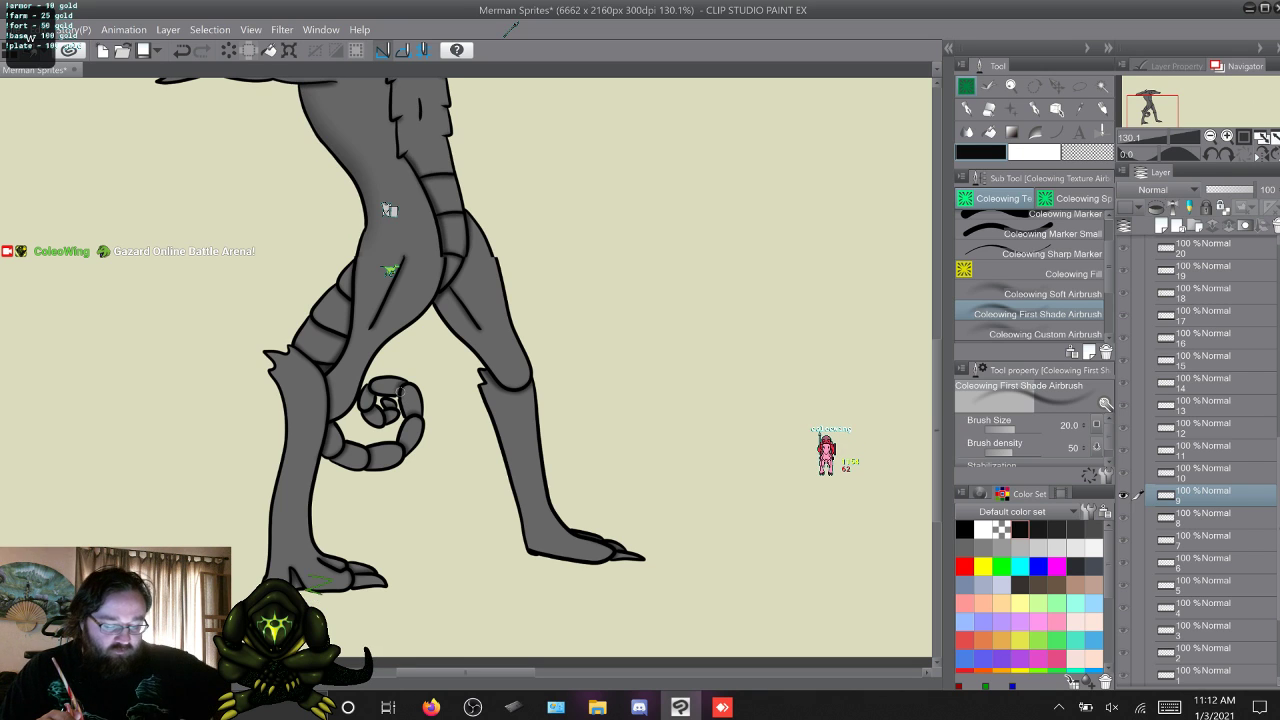
pyautogui.press('w')
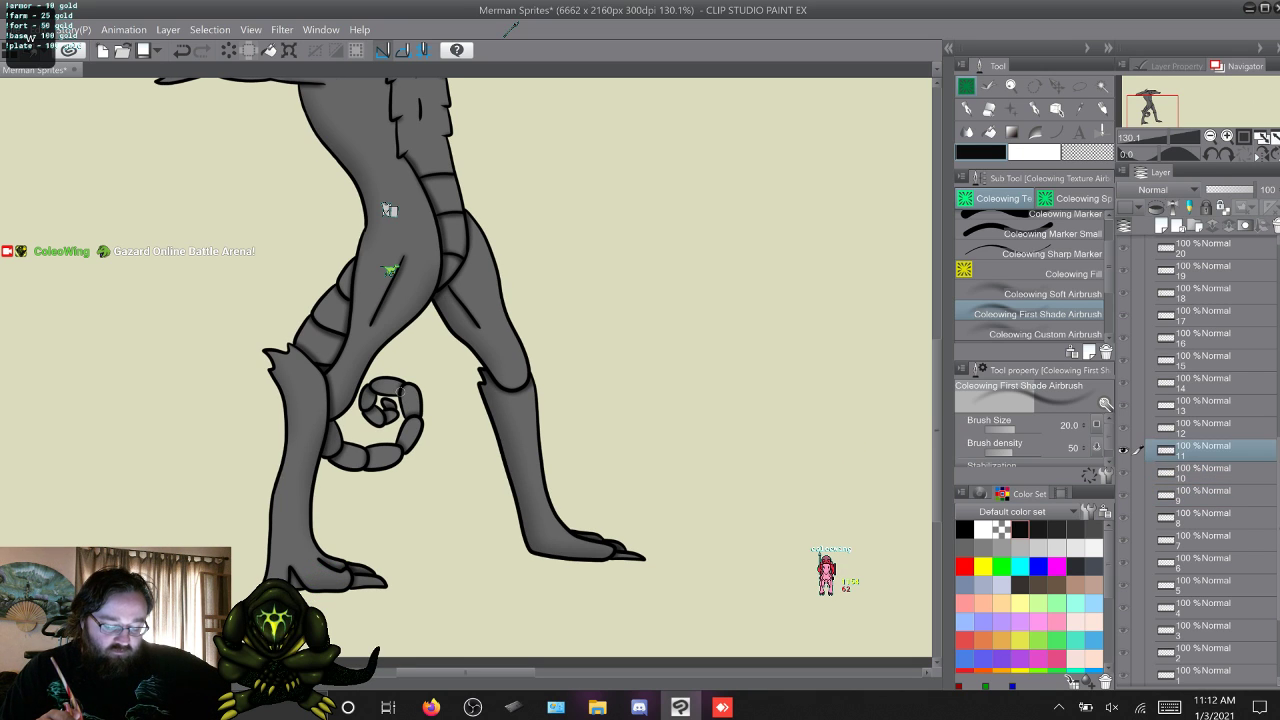
pyautogui.press('w')
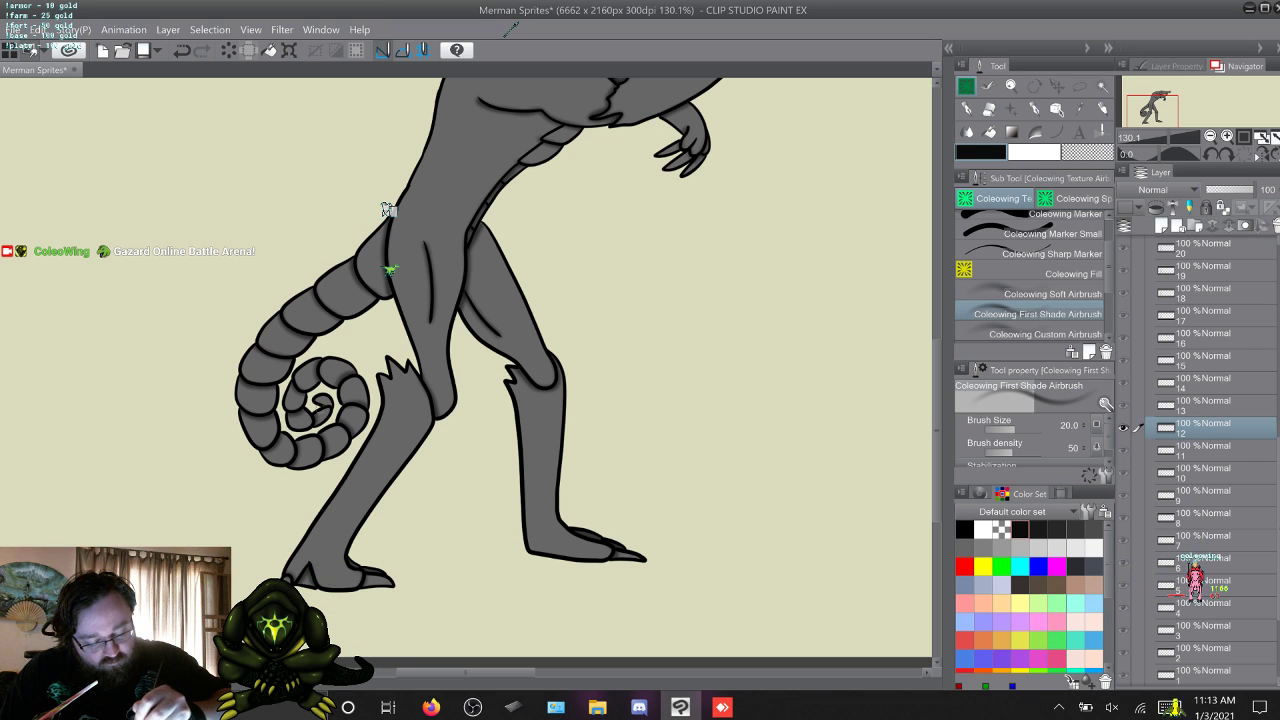
# Airbrush shading along the tail segments in frames 13, 14 and 15.
pyautogui.press('w')
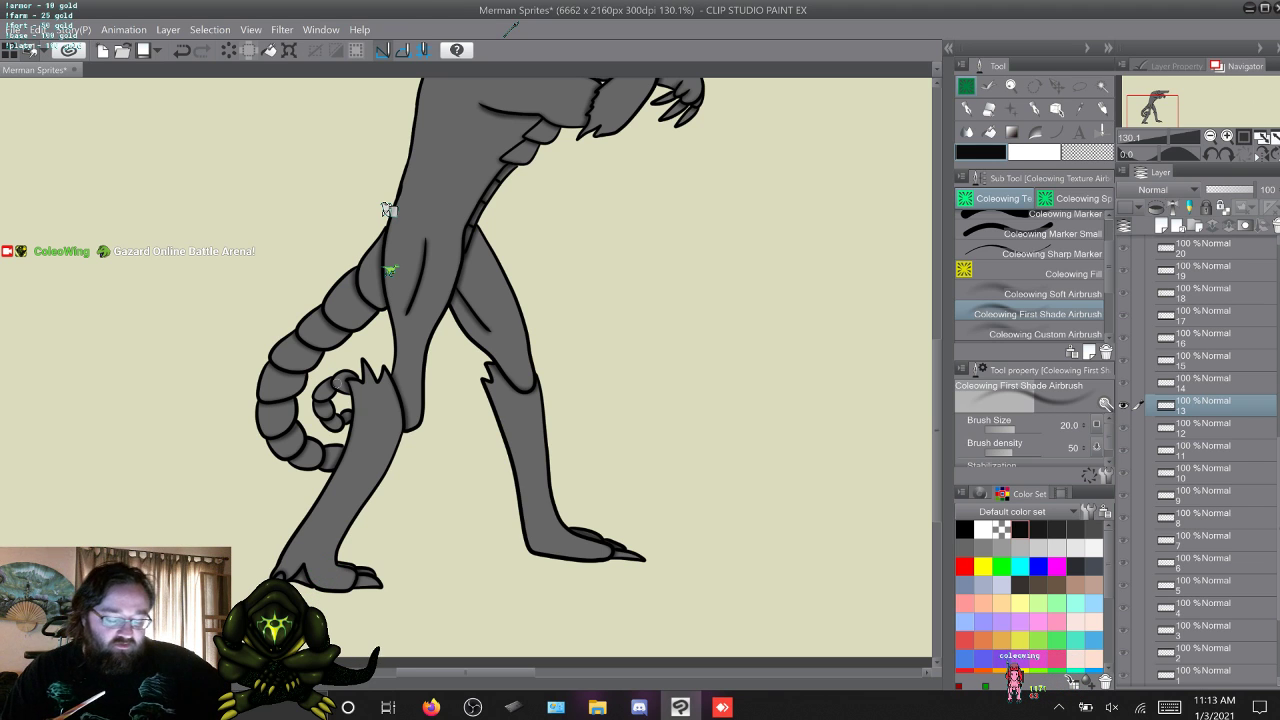
pyautogui.press('w')
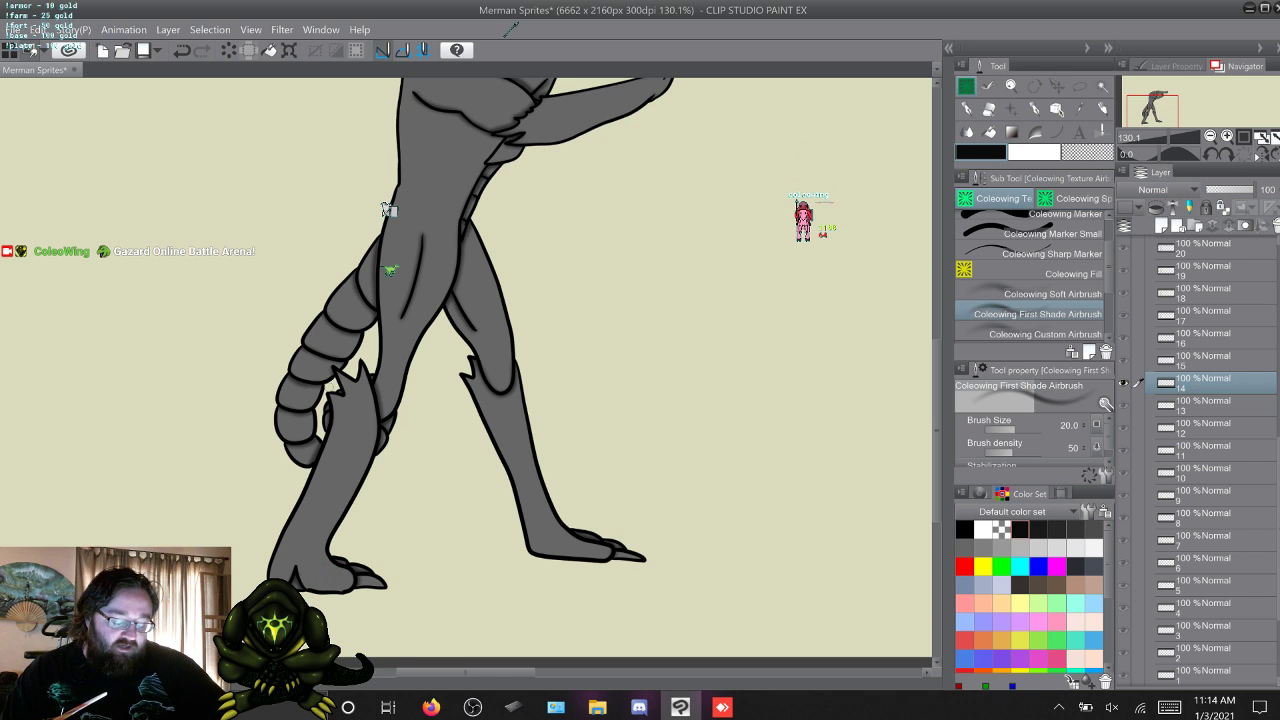
pyautogui.press('w')
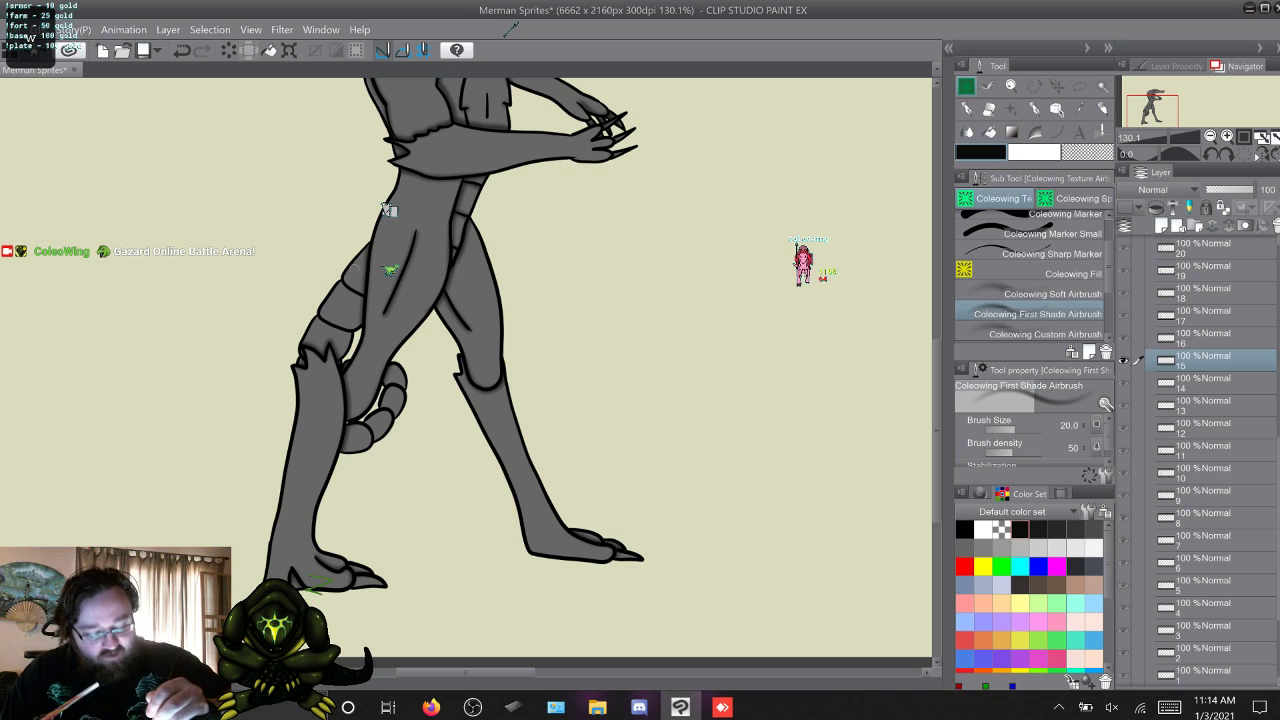
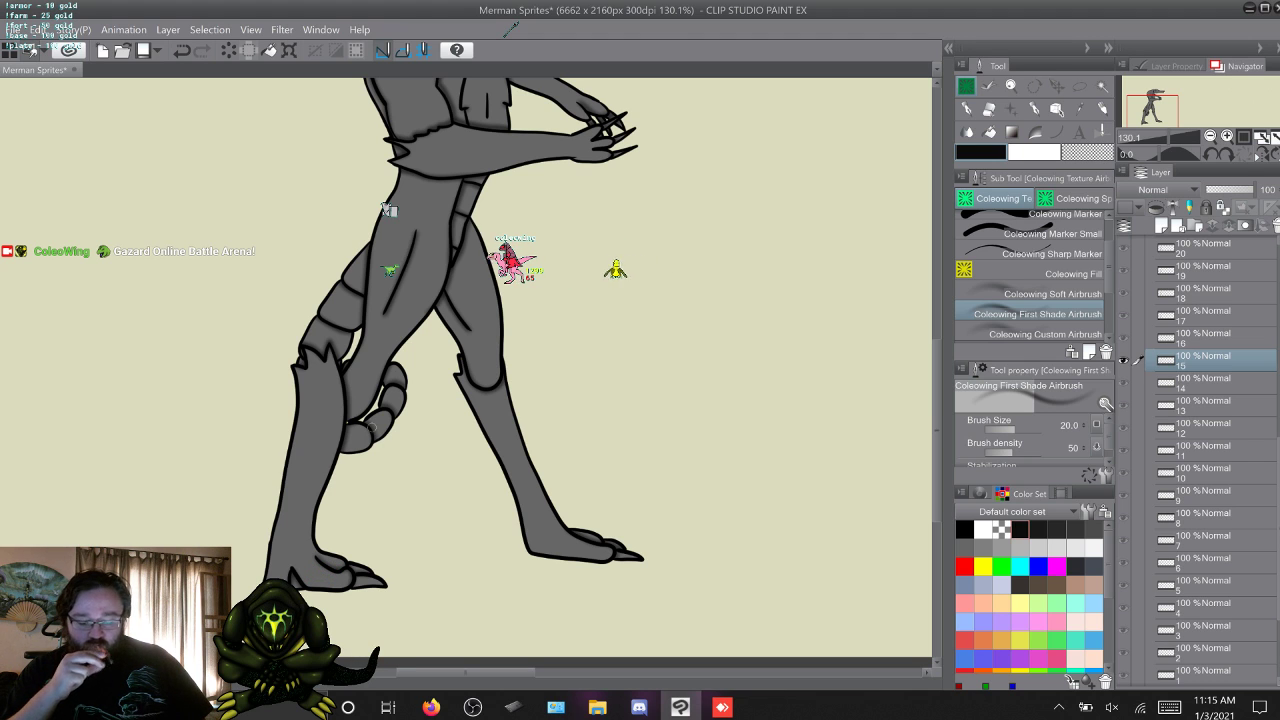
# Airbrush shading along the tail segments in frames 16 and 26, skipping the frames between them.
pyautogui.press('w')
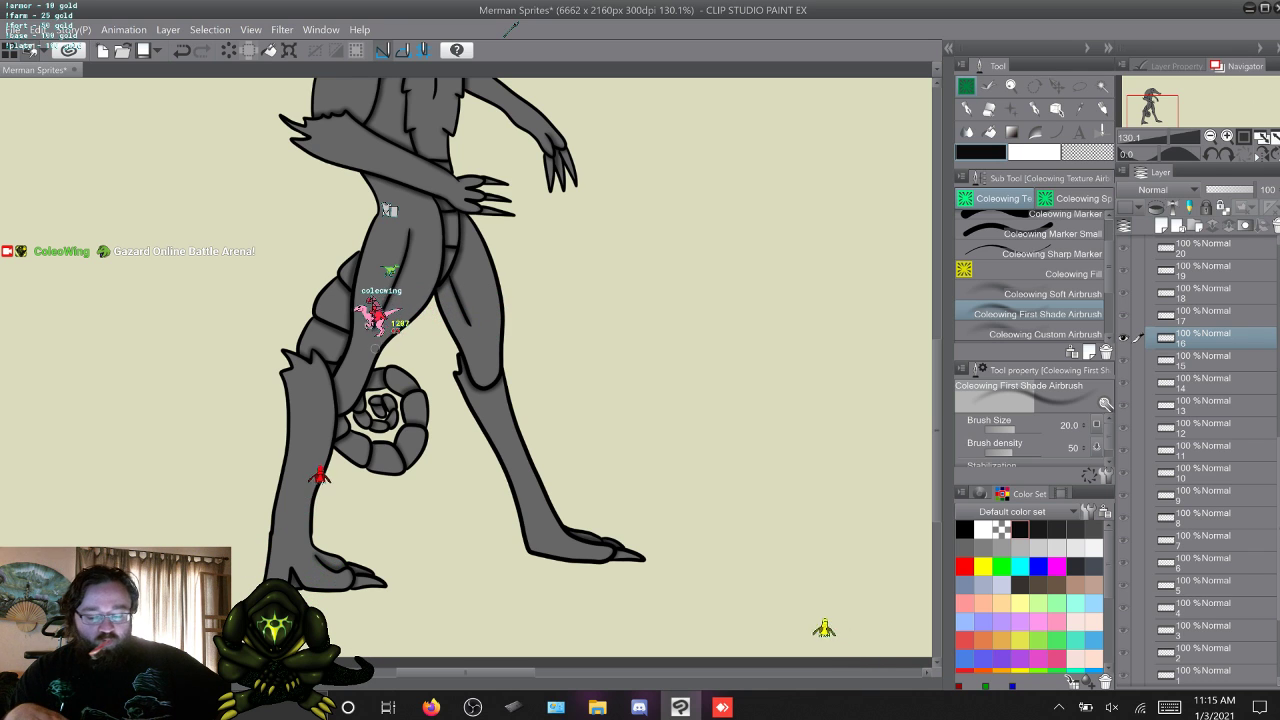
pyautogui.hotkey('alt', ']')
pyautogui.hotkey('alt', ']')
pyautogui.hotkey('alt', ']')
pyautogui.hotkey('alt', ']')
pyautogui.hotkey('alt', ']')
pyautogui.hotkey('alt', ']')
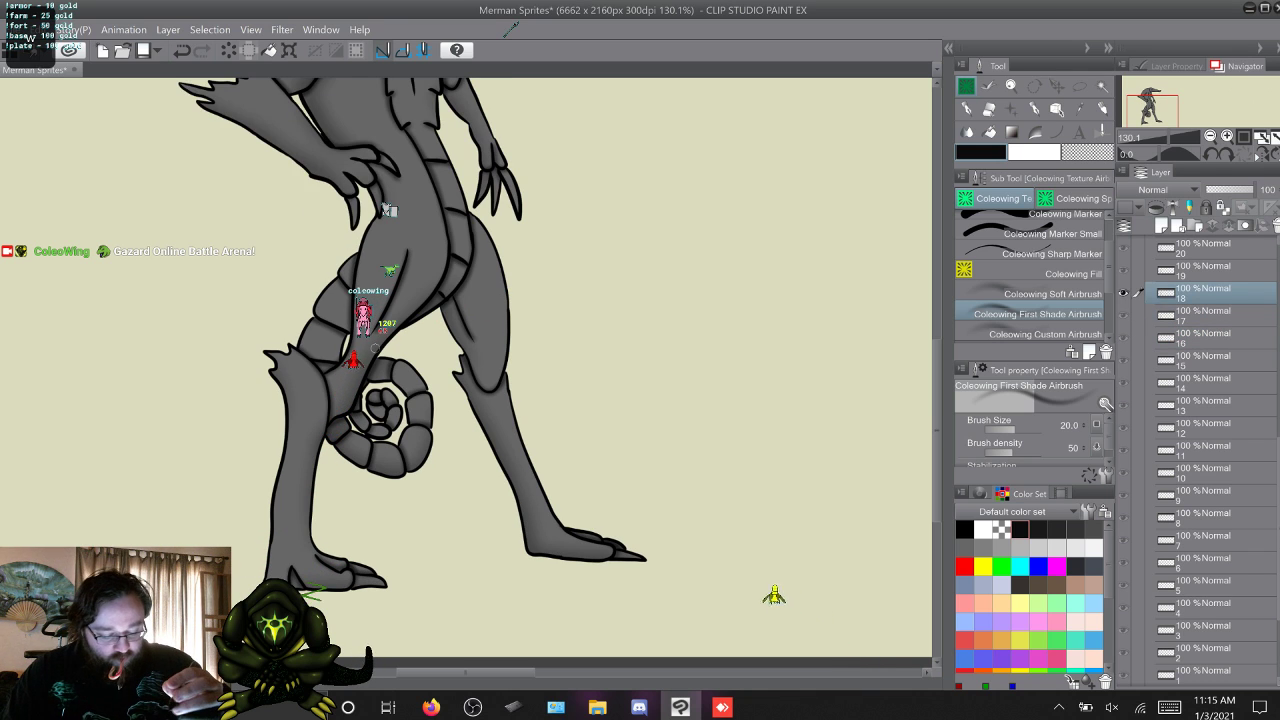
pyautogui.hotkey('alt', ']')
pyautogui.hotkey('alt', ']')
pyautogui.hotkey('alt', ']')
pyautogui.hotkey('alt', ']')
pyautogui.hotkey('alt', ']')
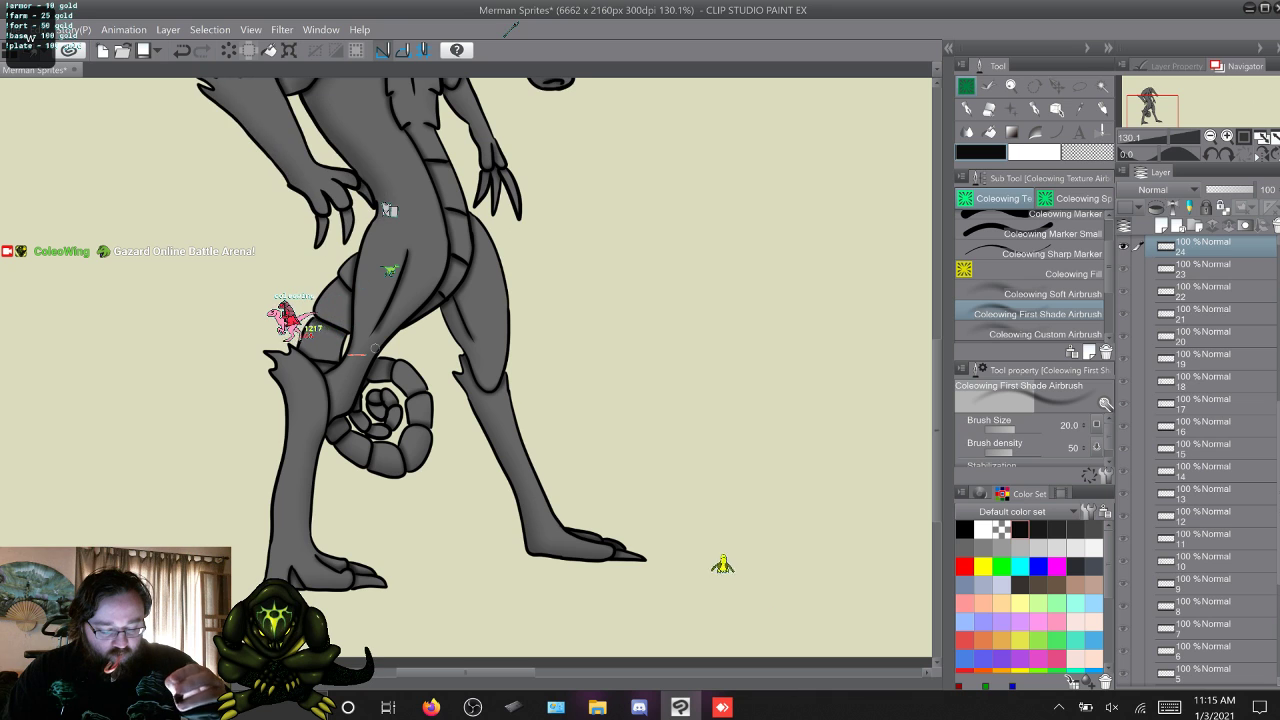
pyautogui.hotkey('alt', '[')
pyautogui.hotkey('alt', '[')
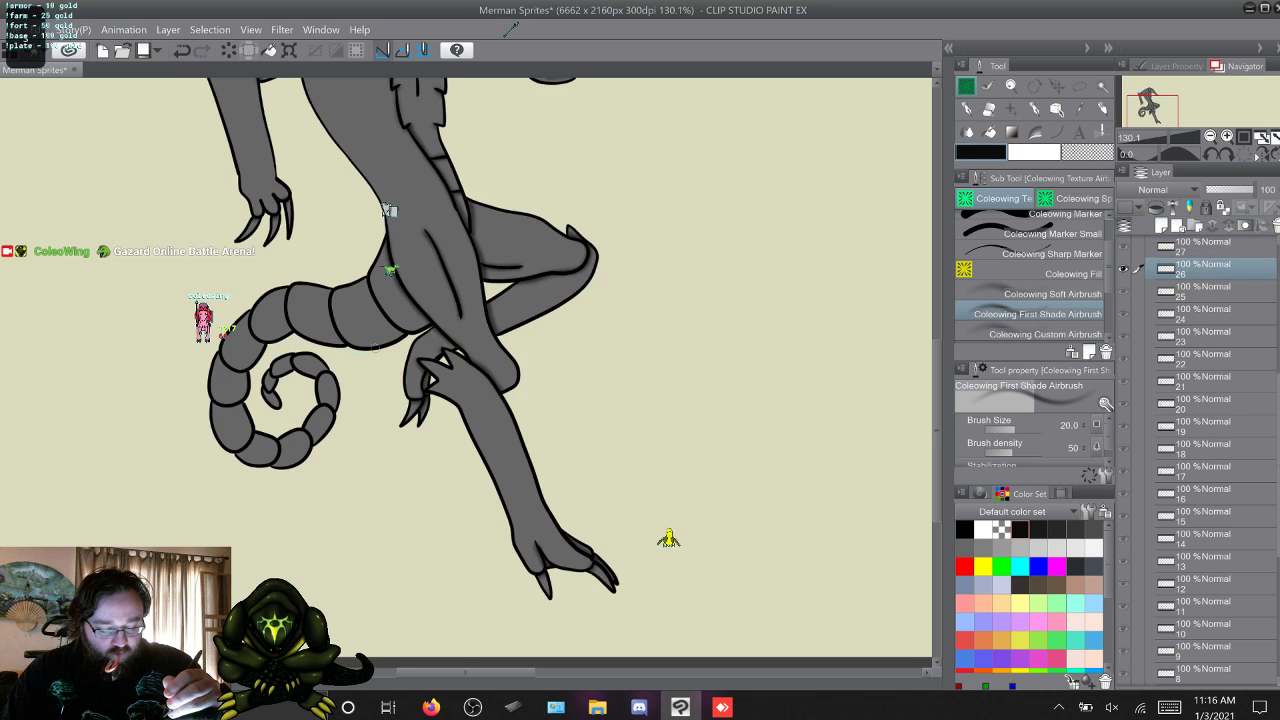
pyautogui.hotkey('alt', ']')
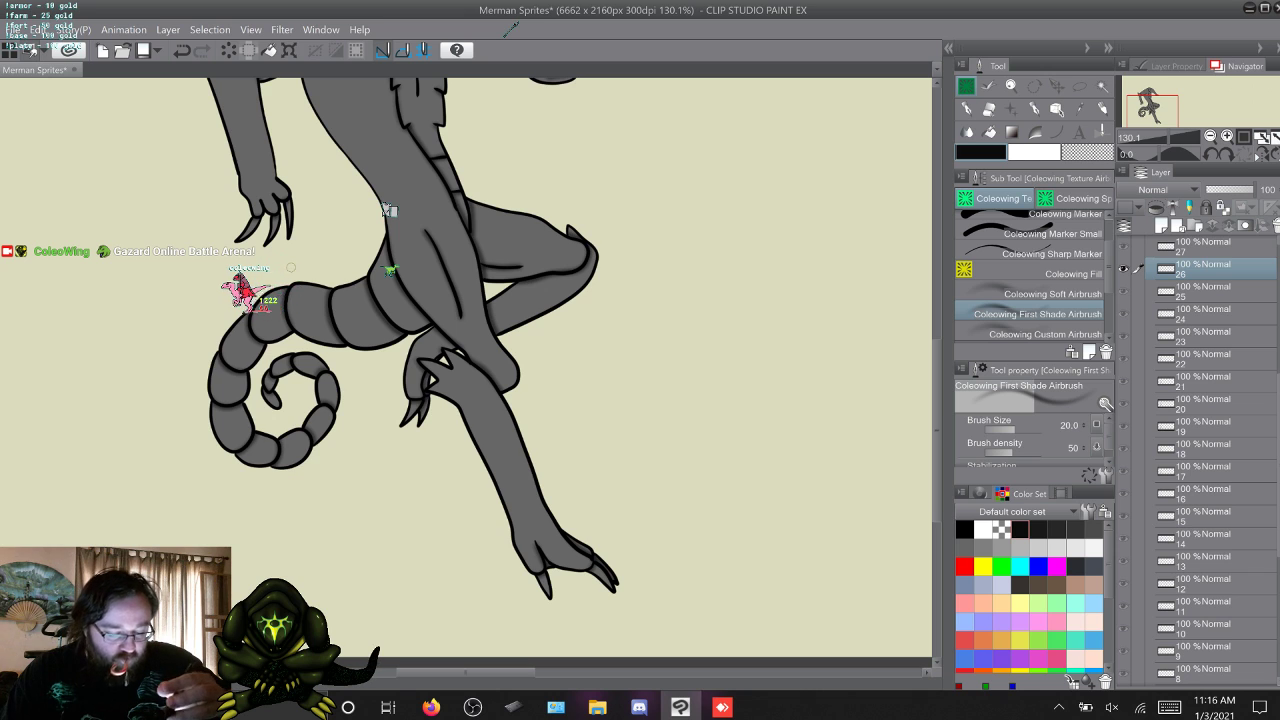
# Airbrush shading along the tail segments in frames 27, 28 and 31, passing over frames 29 and 30.
pyautogui.press('w')
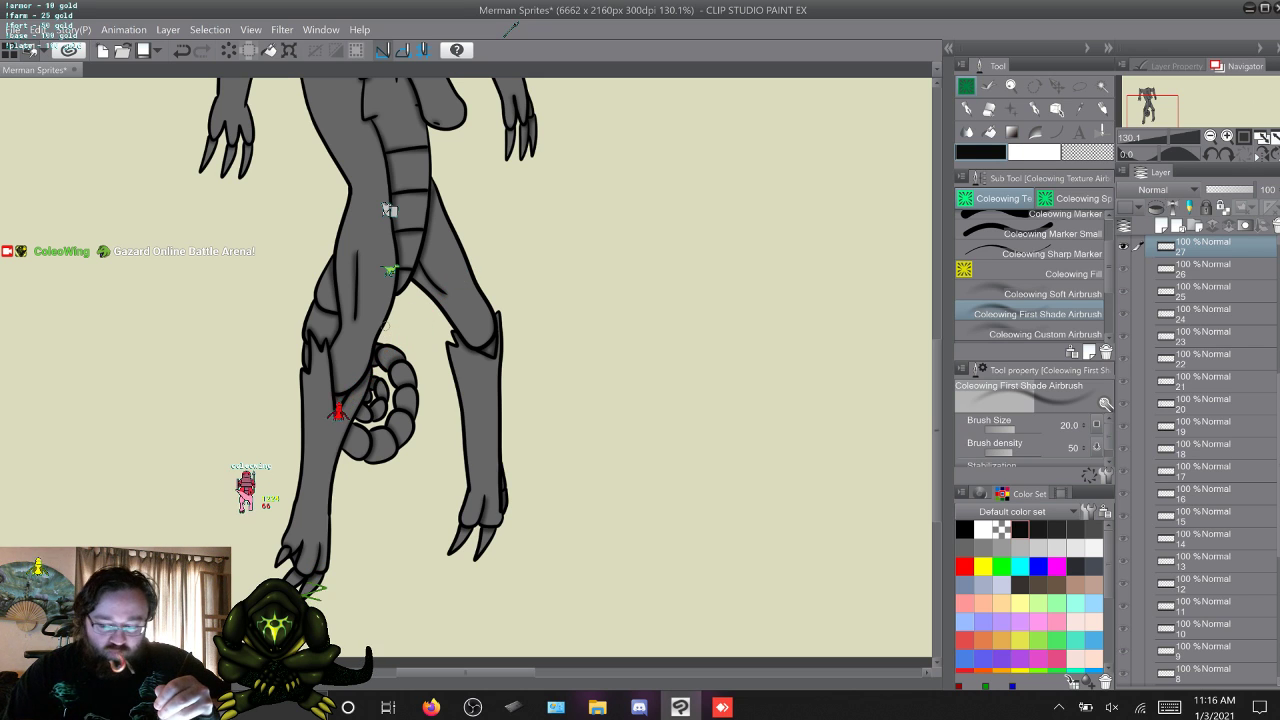
pyautogui.press('w')
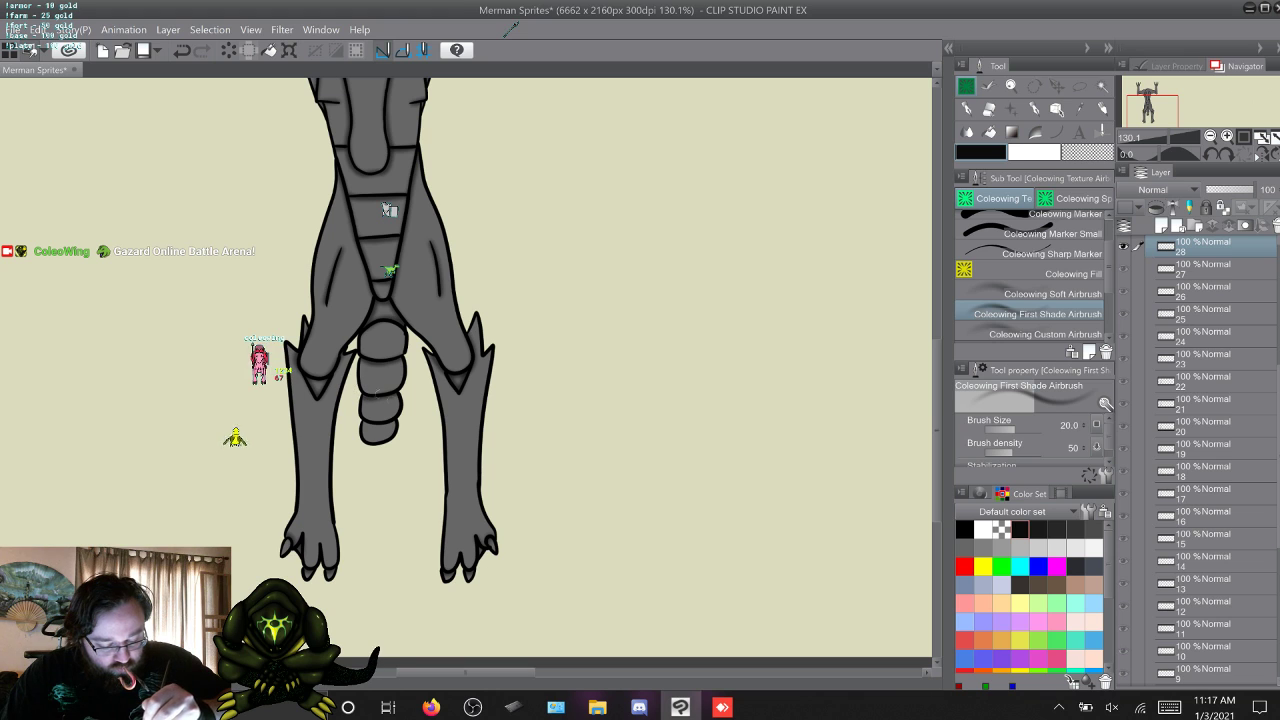
pyautogui.press('w')
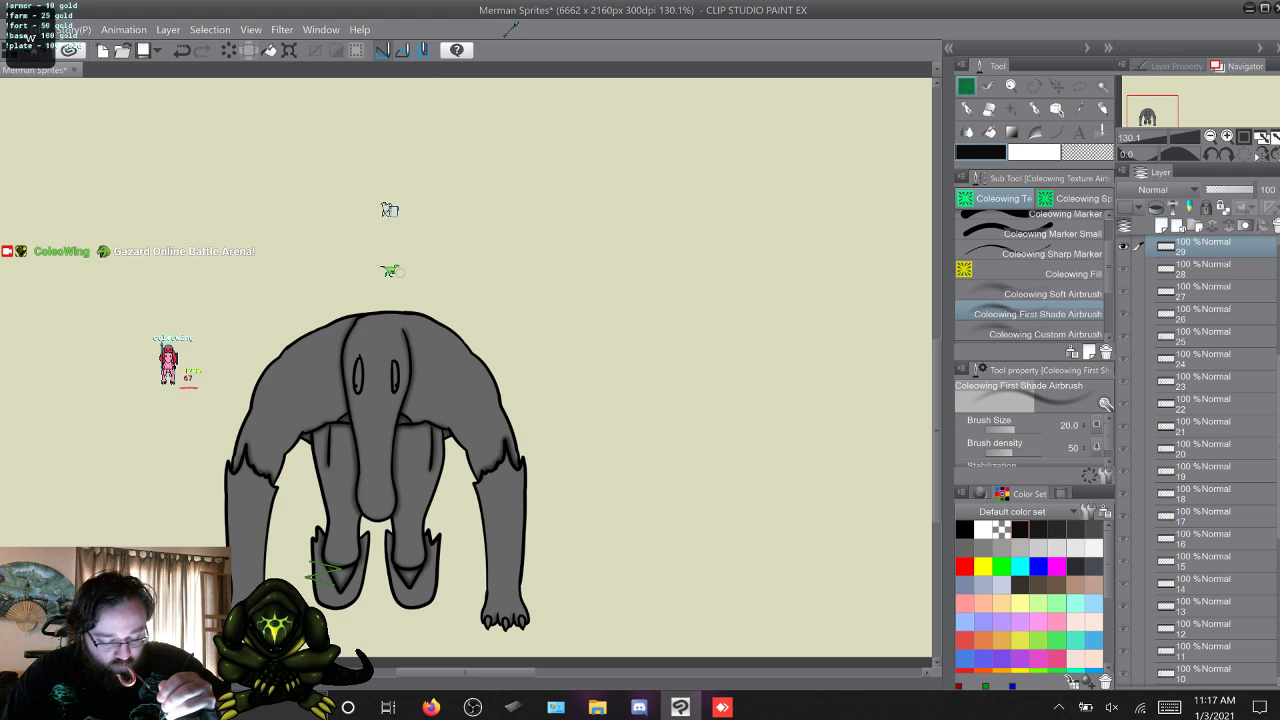
pyautogui.press('w')
pyautogui.press('w')
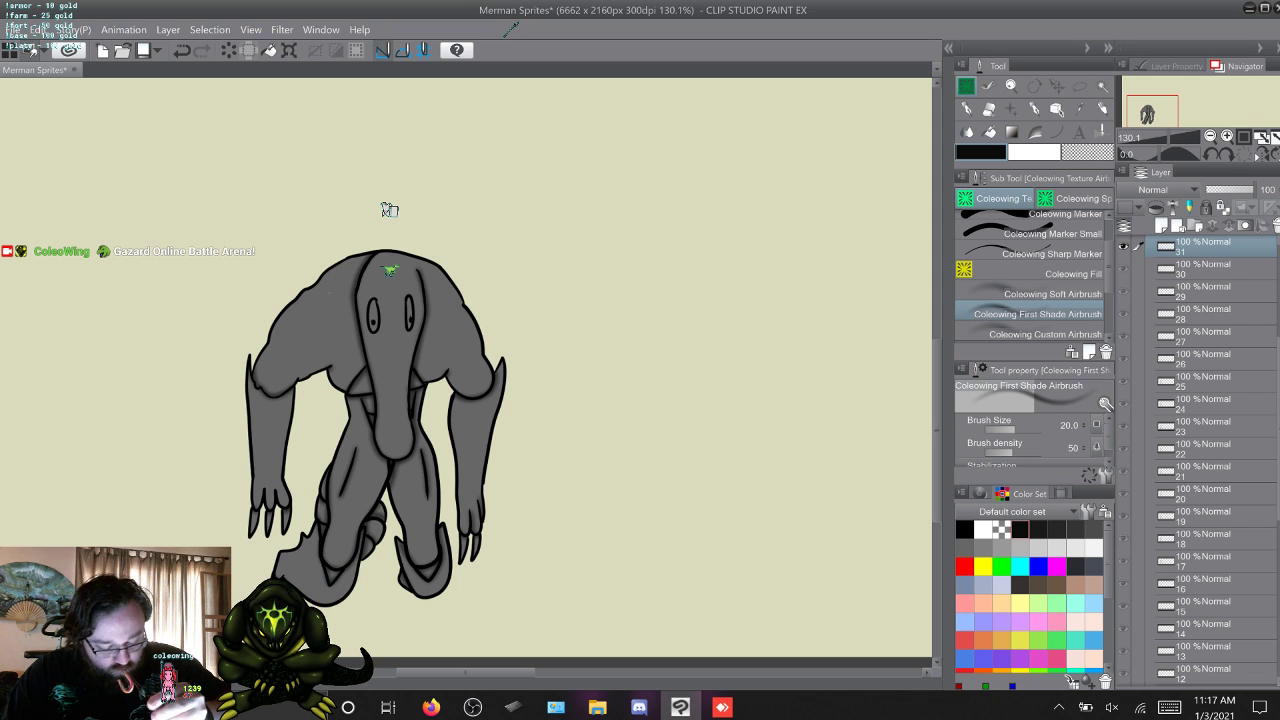
# Airbrush shading along the tail segments in frames 33, 34 and 35.
pyautogui.press('w')
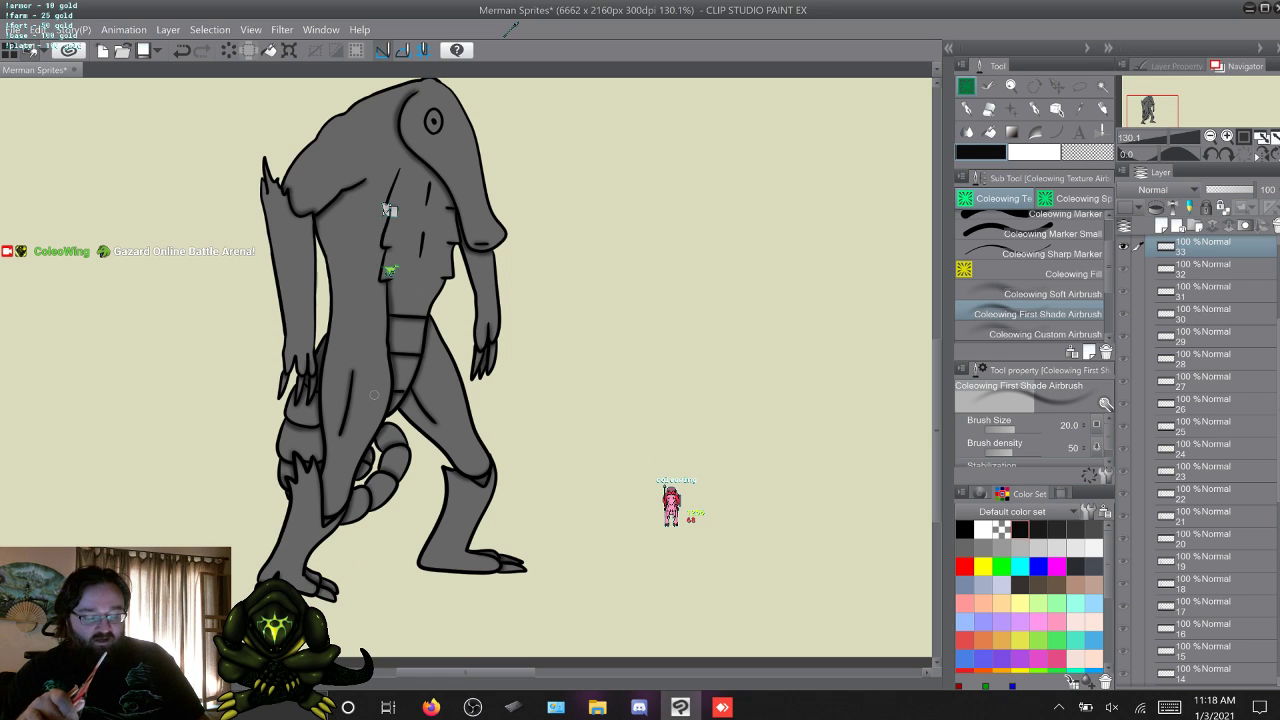
pyautogui.press('w')
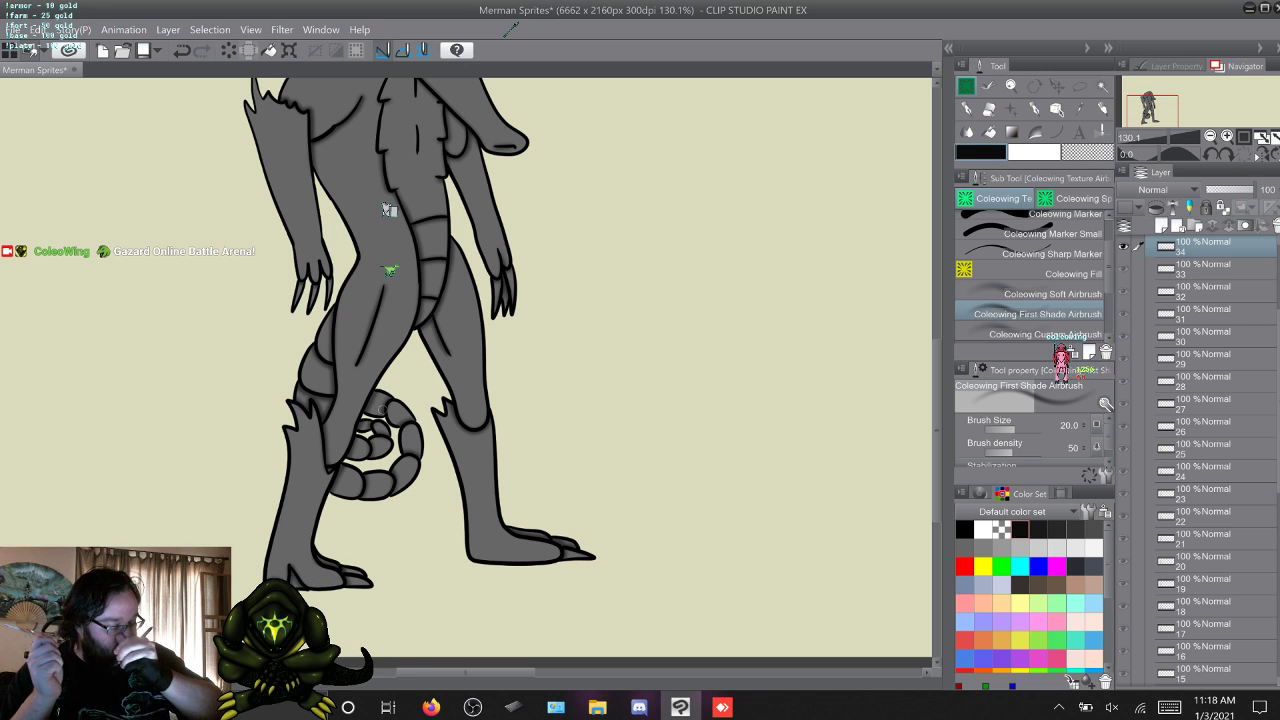
pyautogui.press('w')
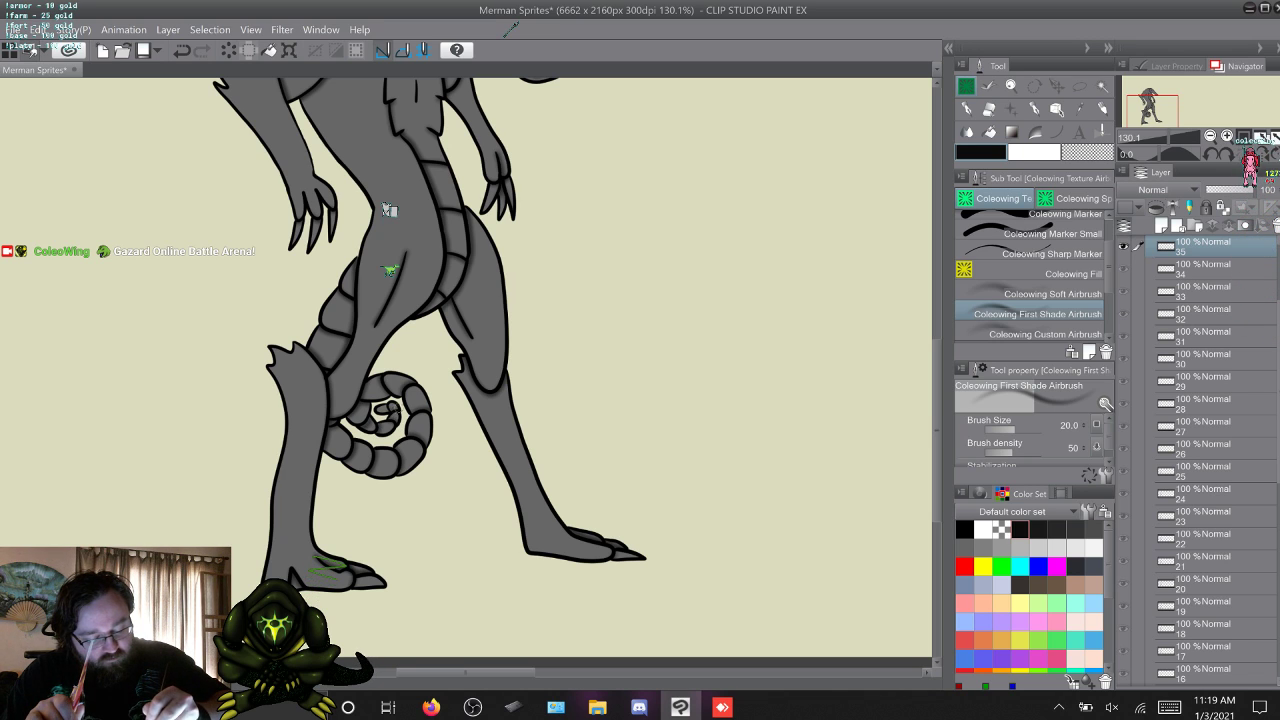
# Return to frame 1 with the whole figure in view and save the sprite file.
pyautogui.press('w')
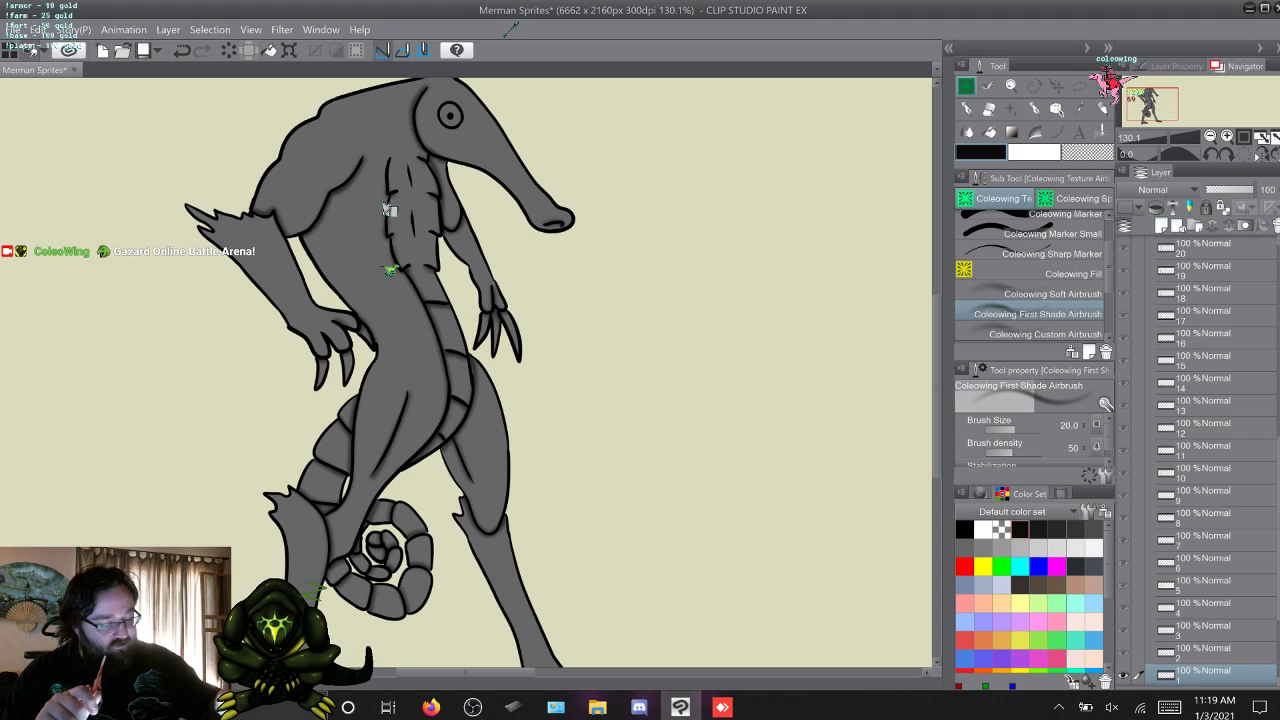
pyautogui.scroll(-5, 389, 210)
pyautogui.scroll(1, 389, 210)
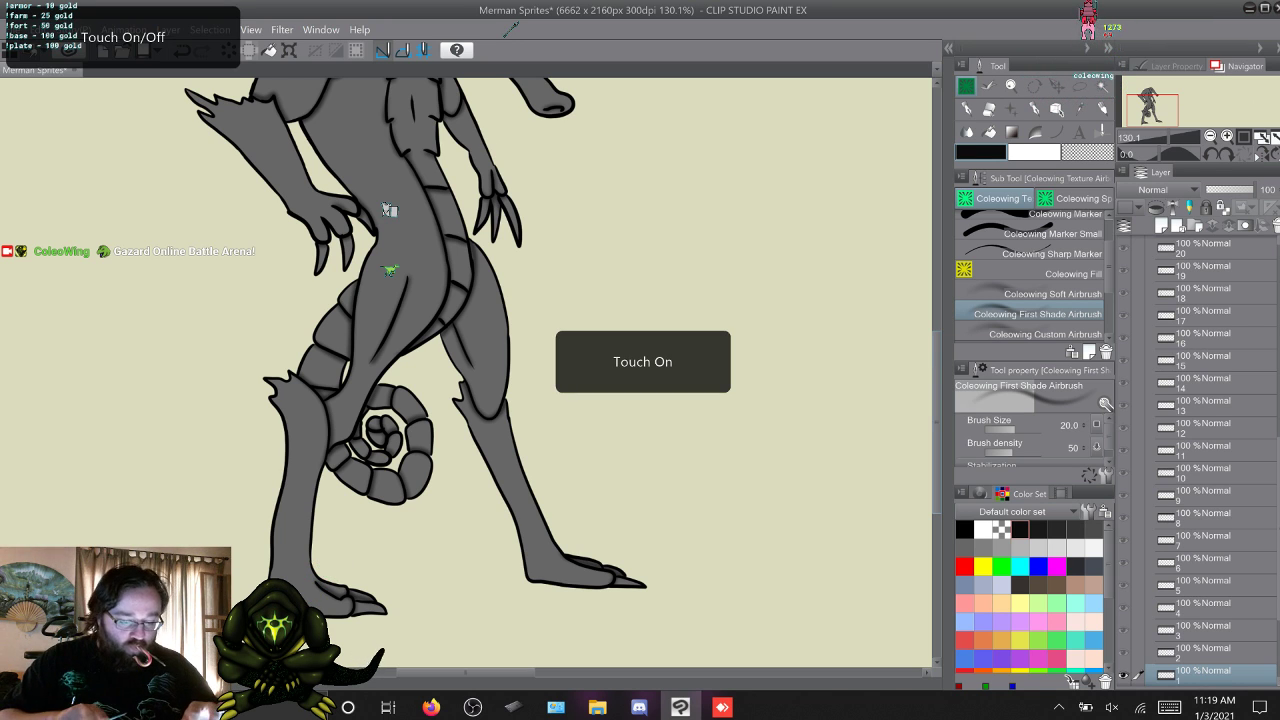
pyautogui.scroll(-3, 450, 400)
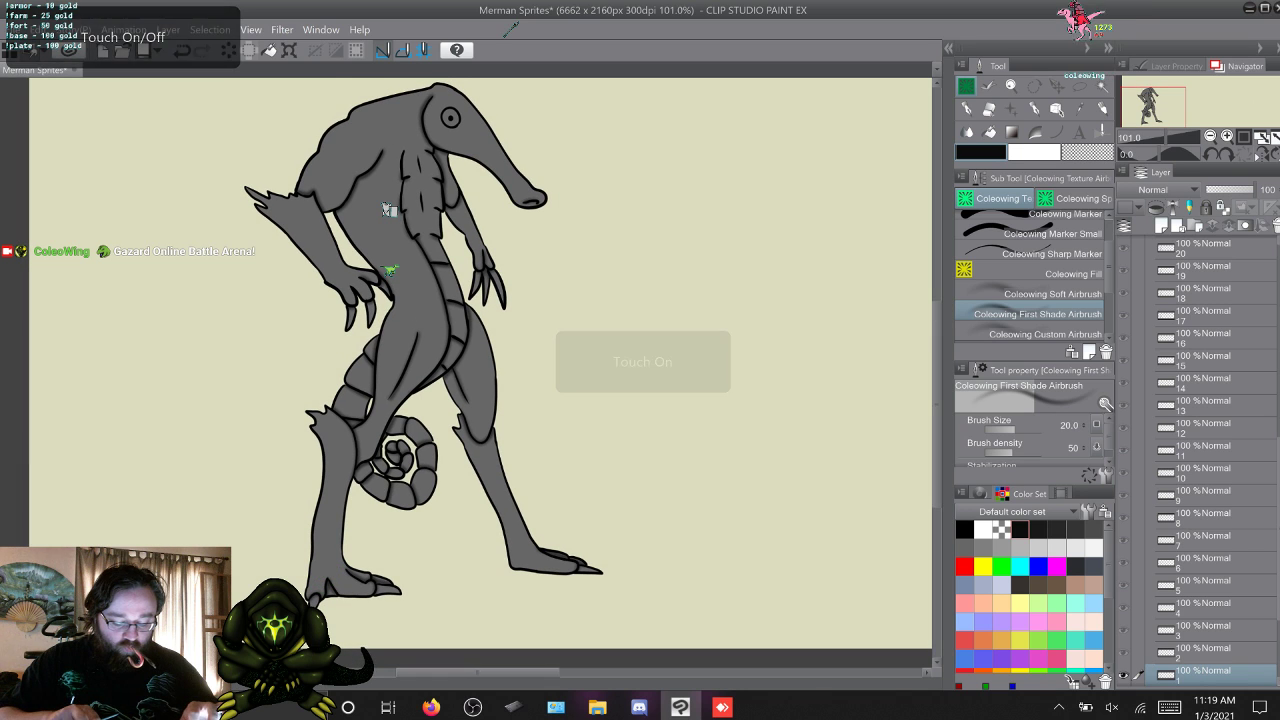
pyautogui.moveTo(450, 400); pyautogui.dragTo(403, 427)
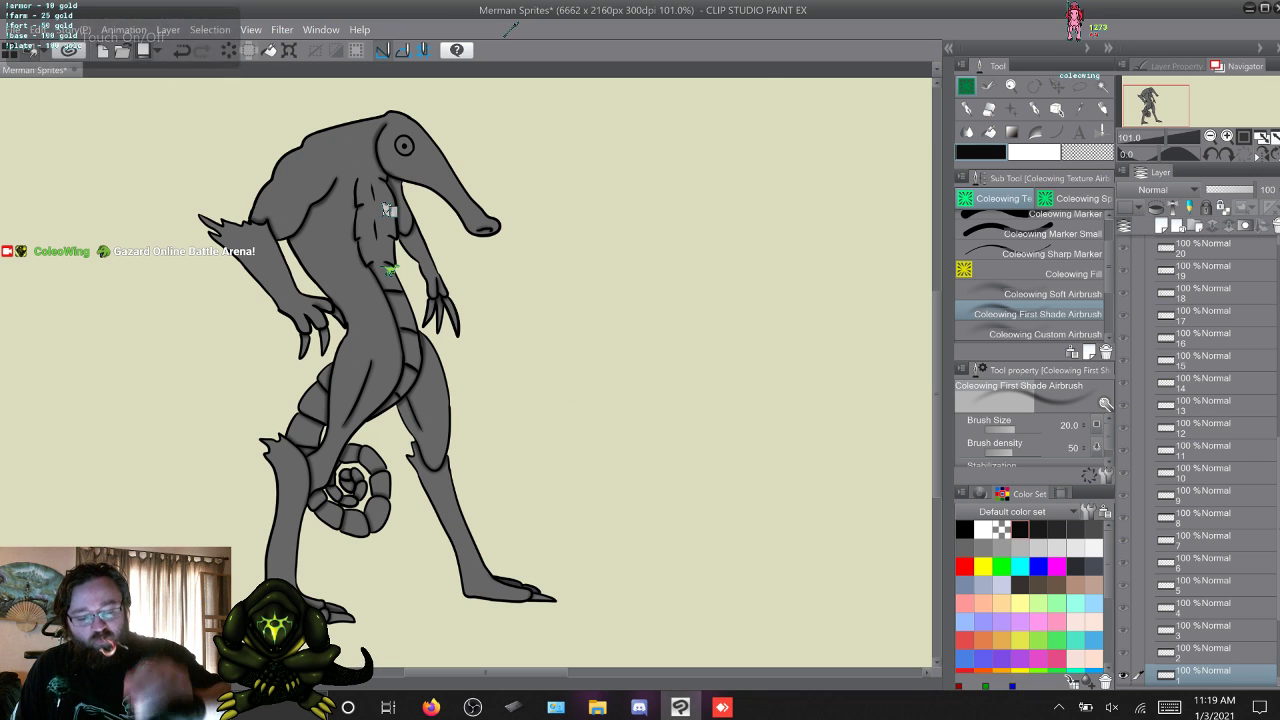
pyautogui.hotkey('ctrl', 's')
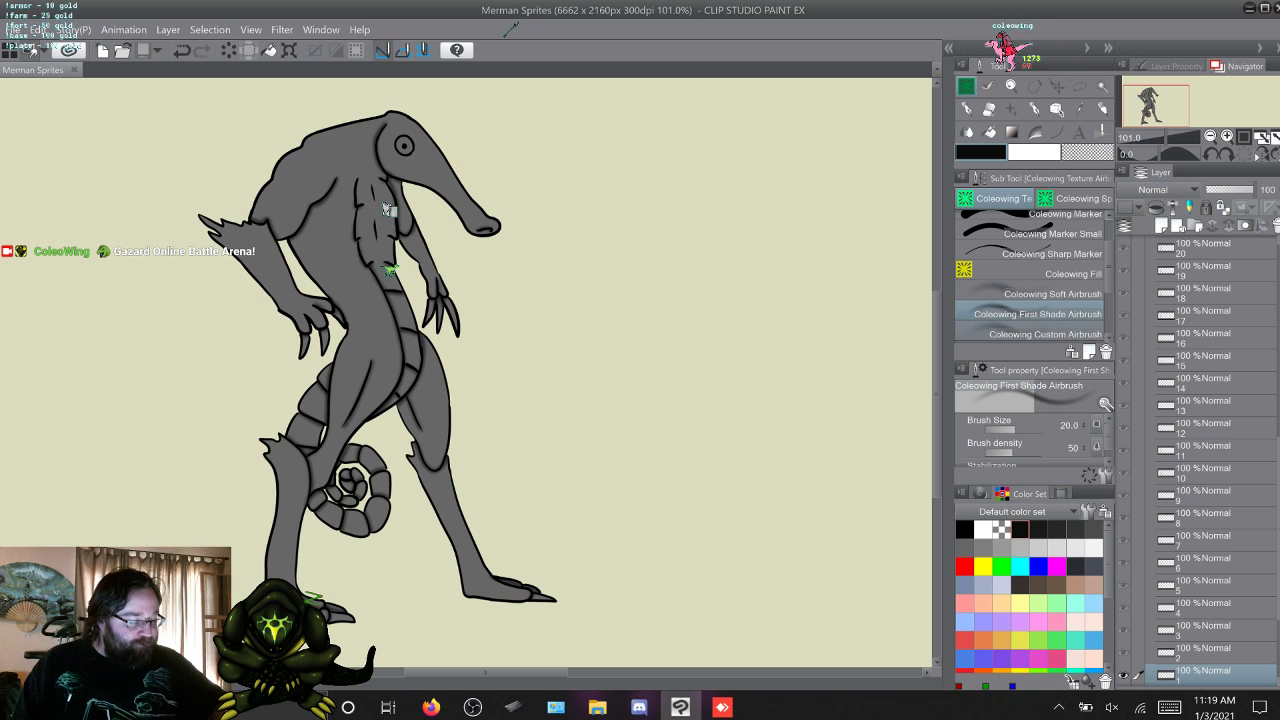
# Switch to the Coleowing Soft Airbrush and add soft shading over the legs and tail in frame 1.
pyautogui.press(',')
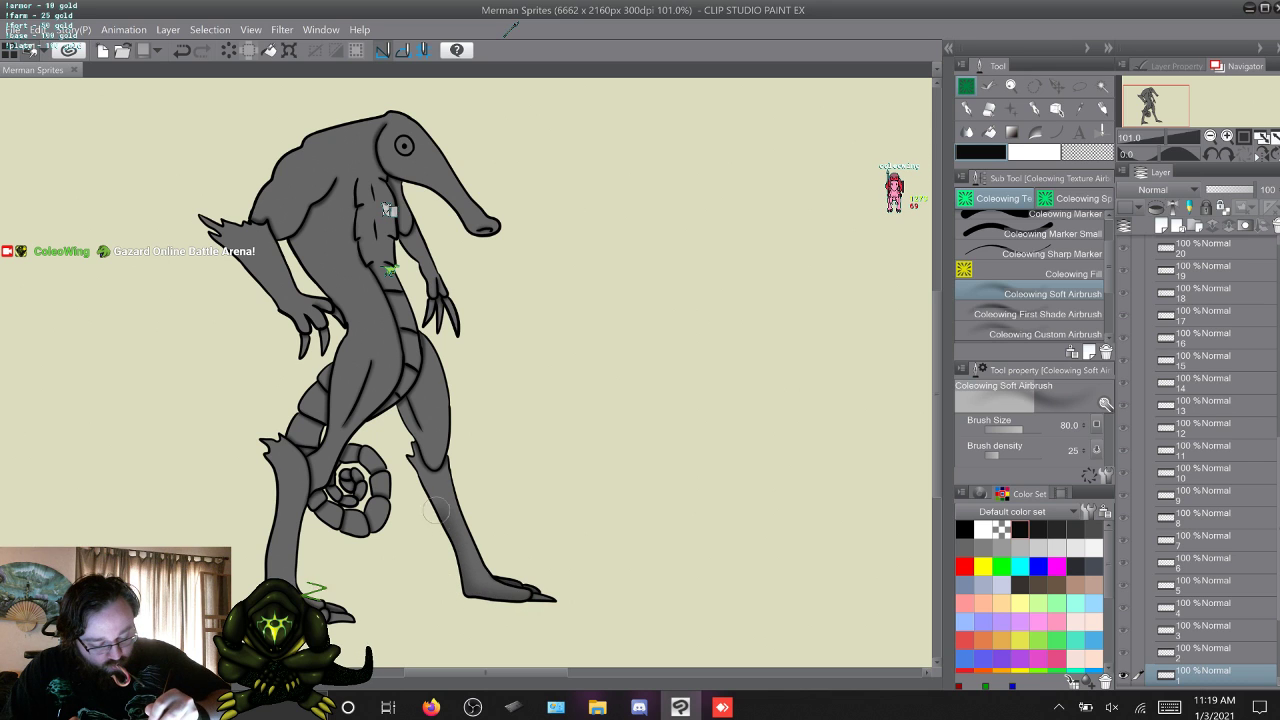
pyautogui.moveTo(396, 406); pyautogui.dragTo(346, 452)
pyautogui.moveTo(310, 497); pyautogui.dragTo(304, 528)
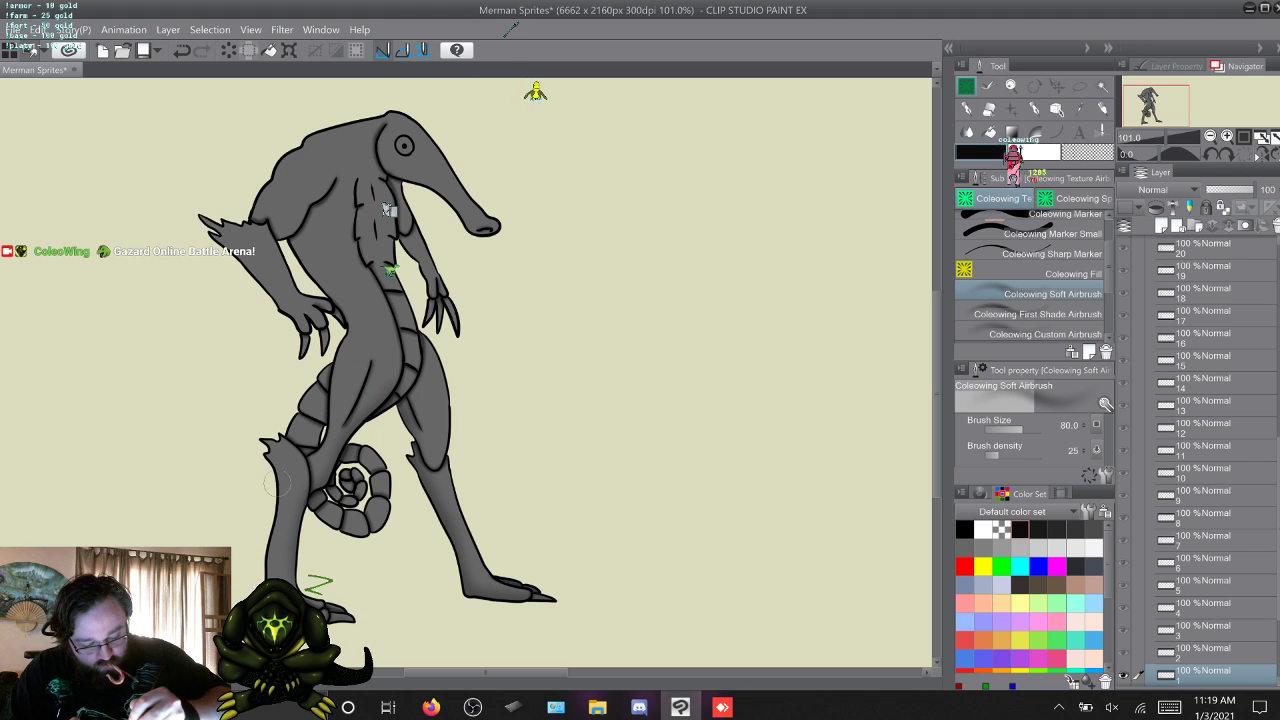
# Add soft airbrush shading to the body and legs in frames 2 and 3, flipping between neighbouring frames to compare.
pyautogui.press('w')
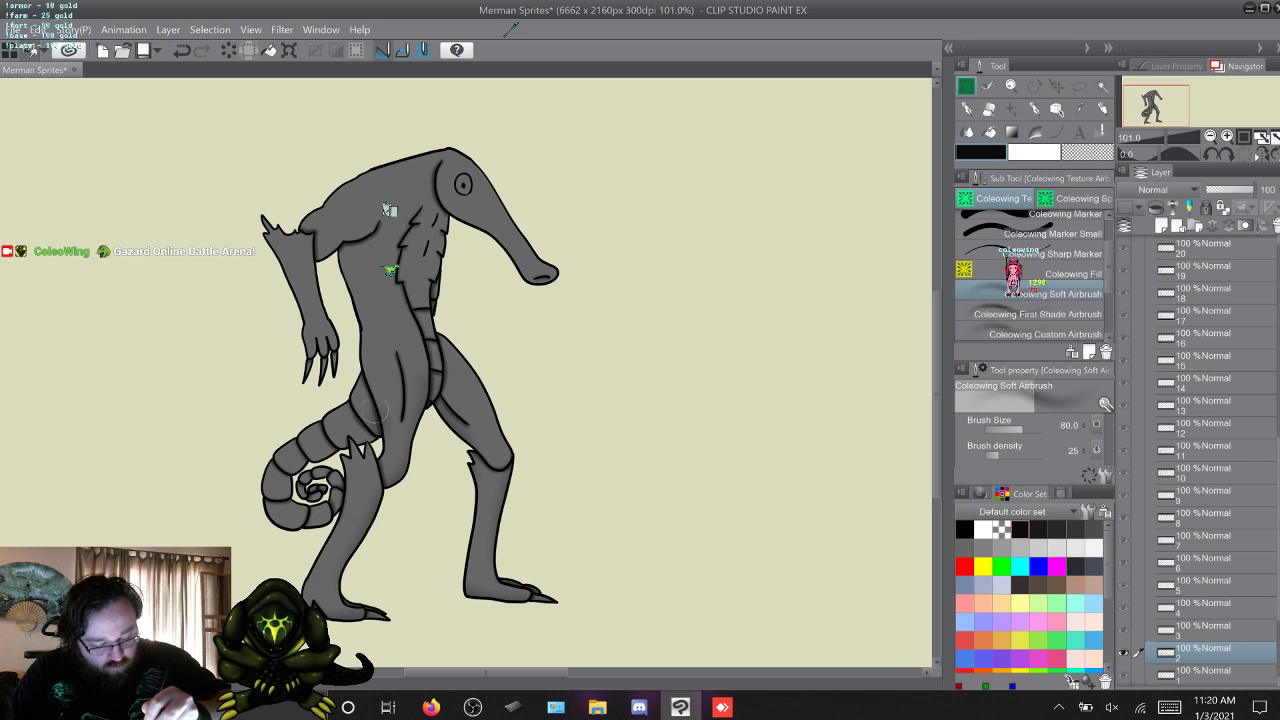
pyautogui.hotkey('alt', ']')
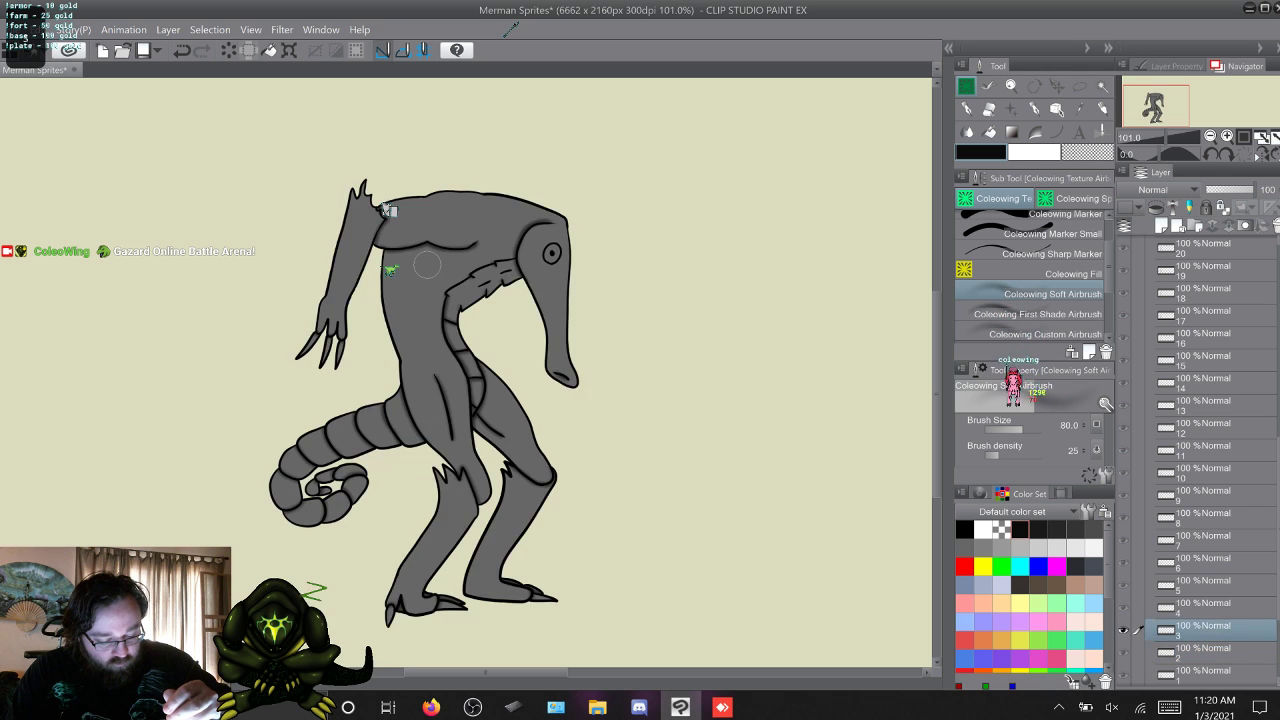
pyautogui.hotkey('alt', '[')
pyautogui.hotkey('alt', '[')
pyautogui.hotkey('alt', ']')
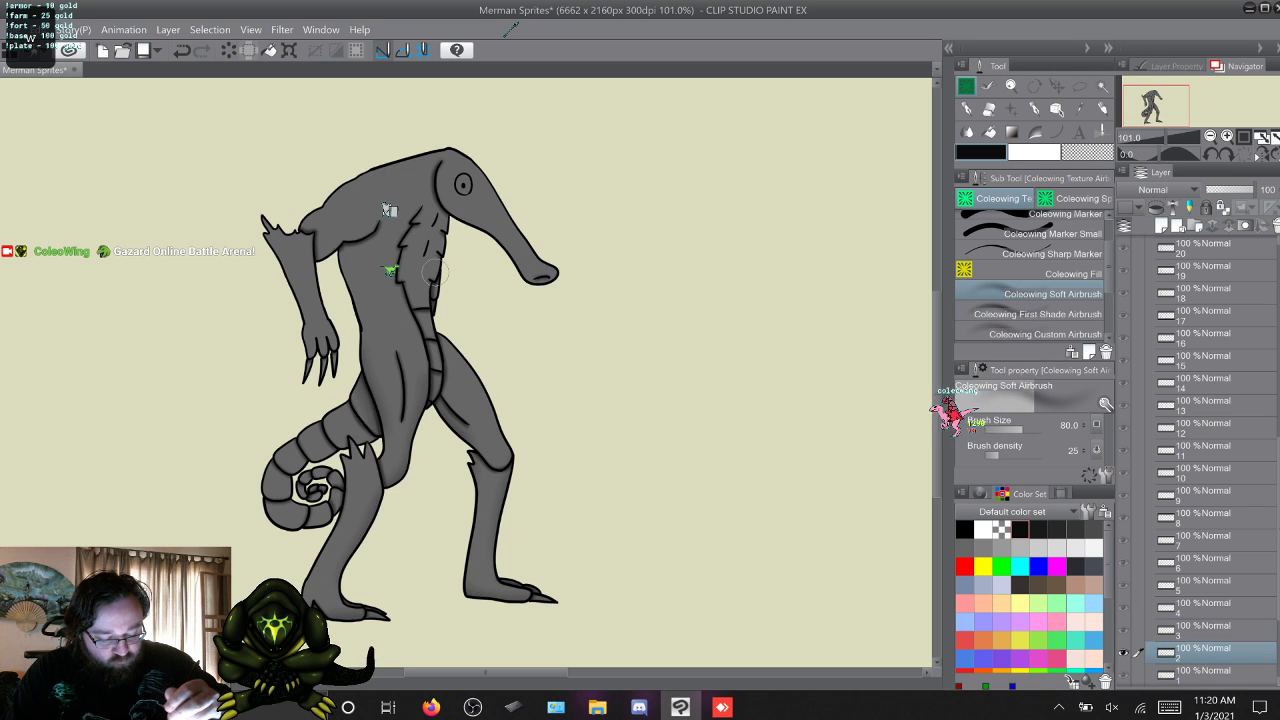
pyautogui.hotkey('alt', ']')
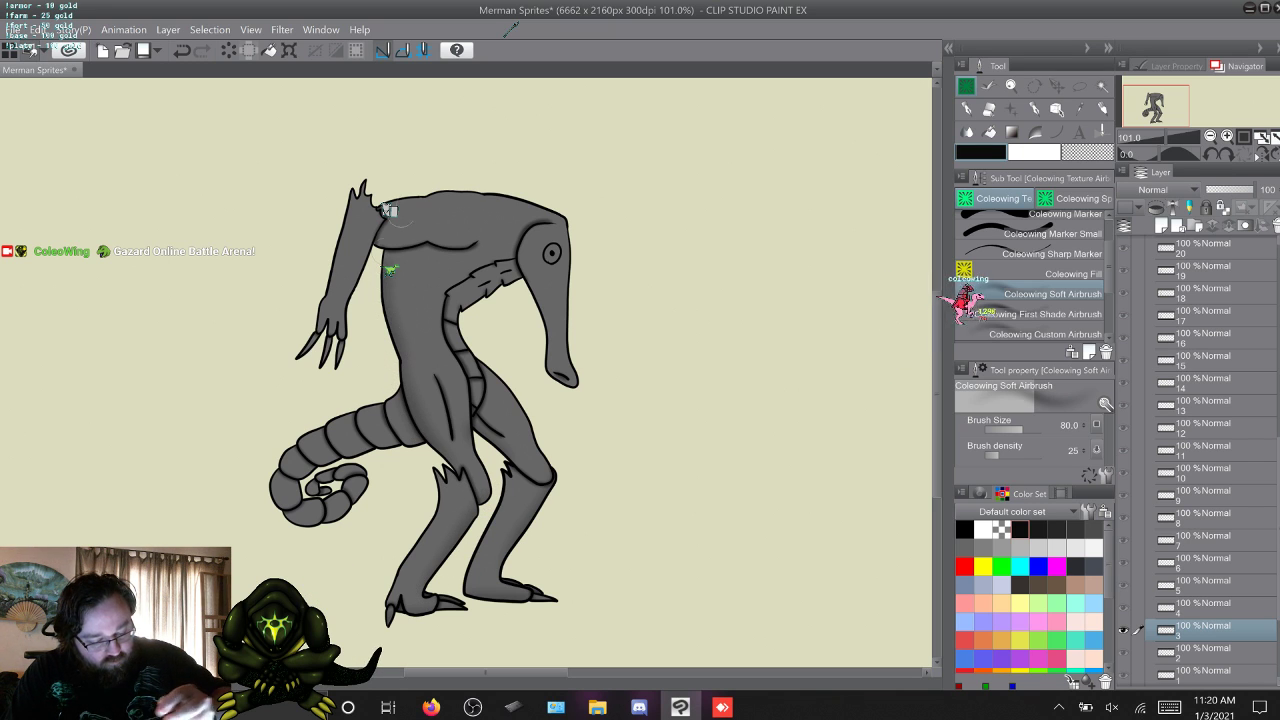
# Add soft airbrush shading to the body, legs and tail in frames 4, 5, 6, 7 and 8.
pyautogui.press('w')
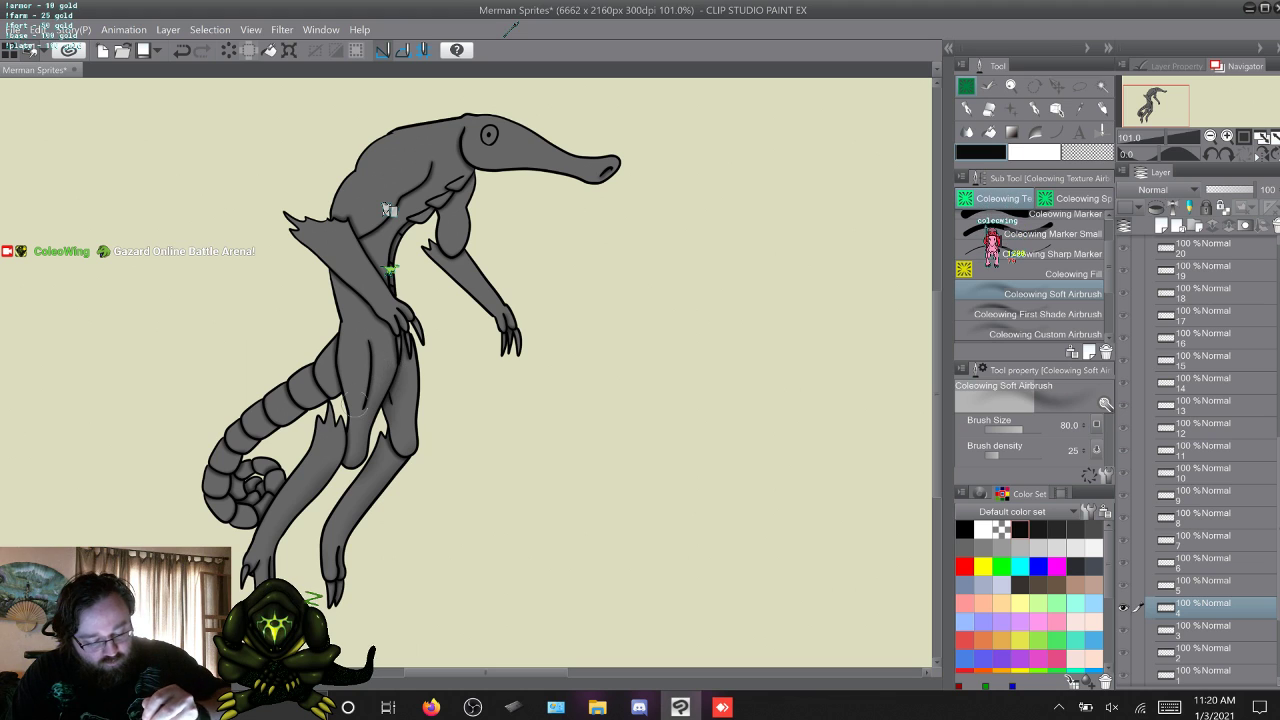
pyautogui.press('w')
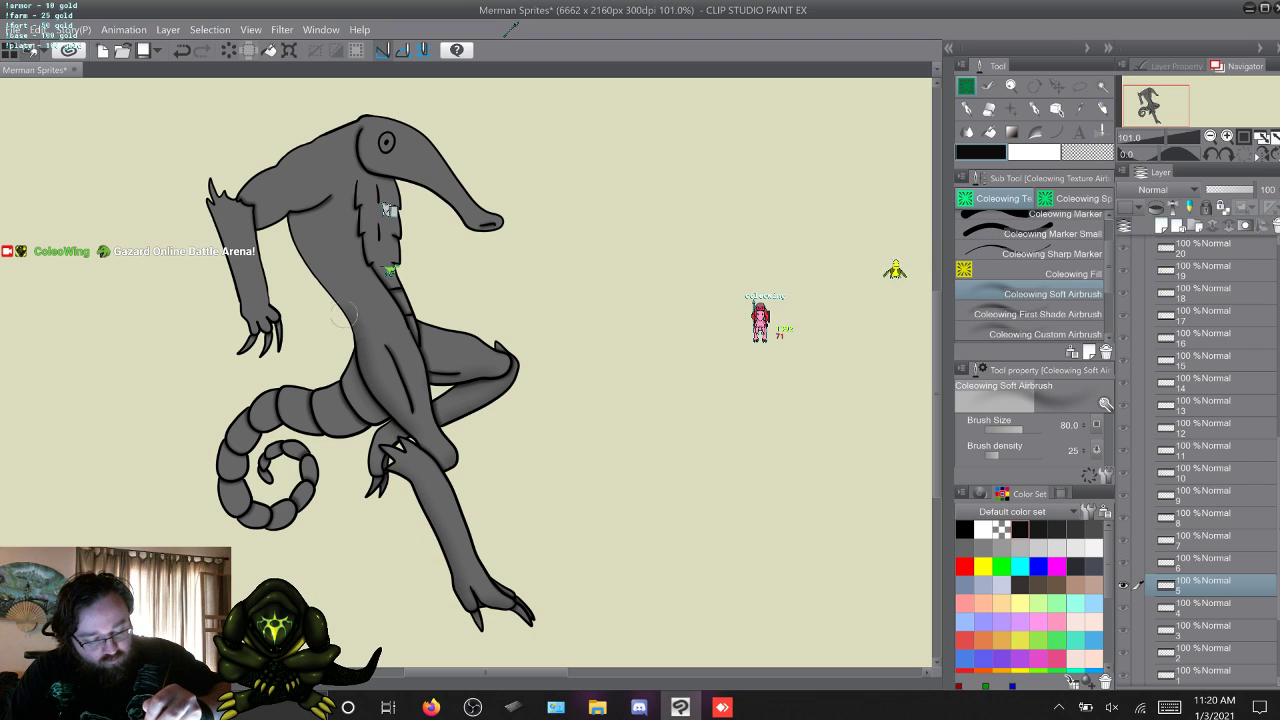
pyautogui.press('w')
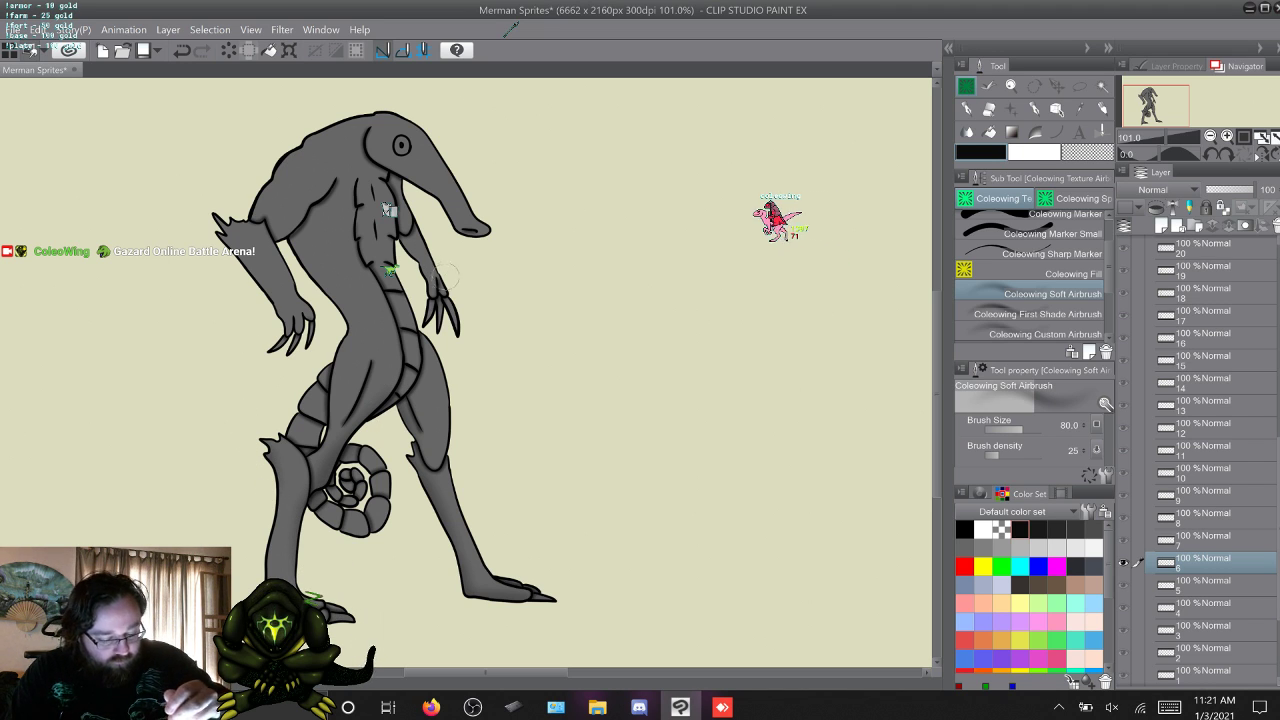
pyautogui.press('w')
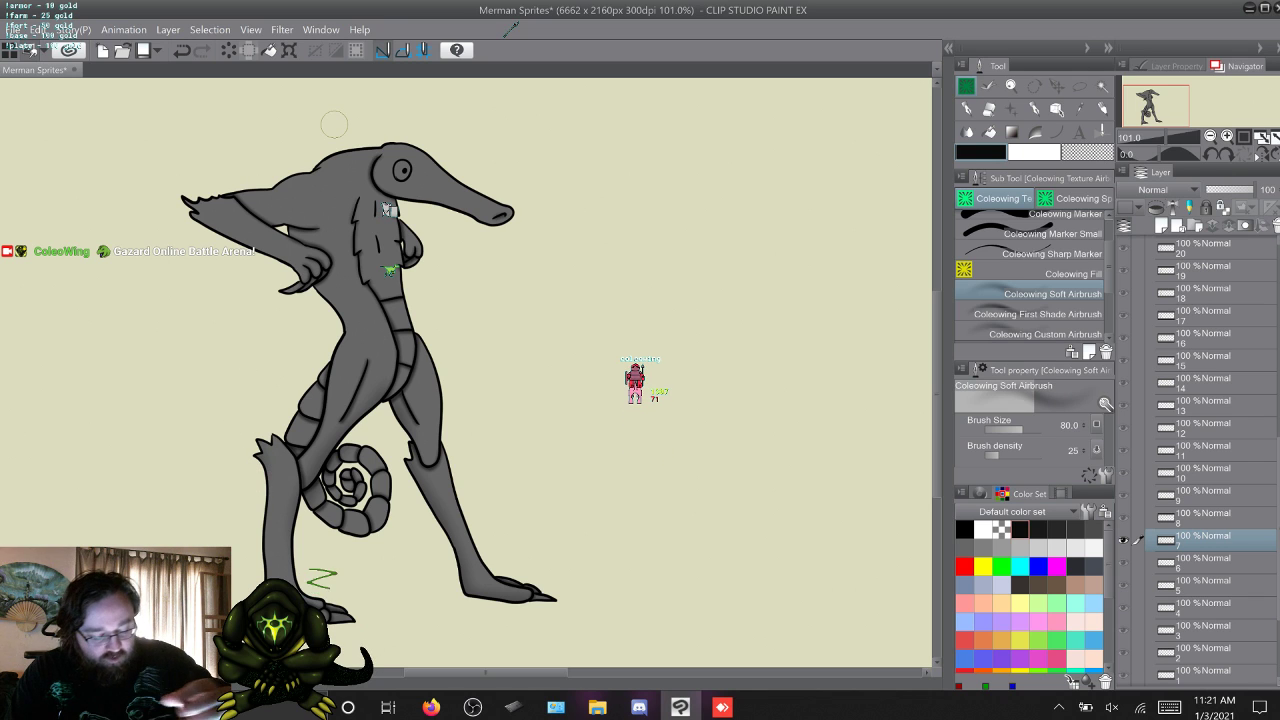
pyautogui.press('w')
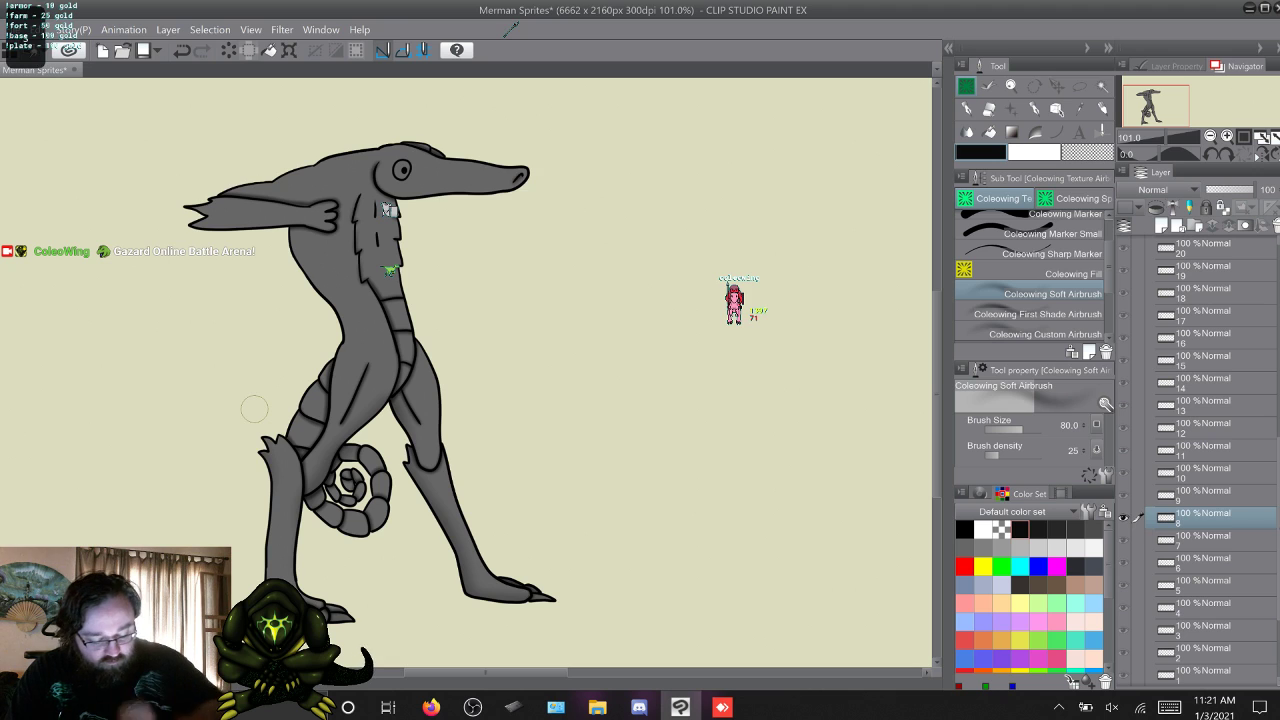
# Add soft airbrush shading in frames 9 and 12, skipping past frames 10 and 11.
pyautogui.press('s')
pyautogui.press('w')
pyautogui.press('w')
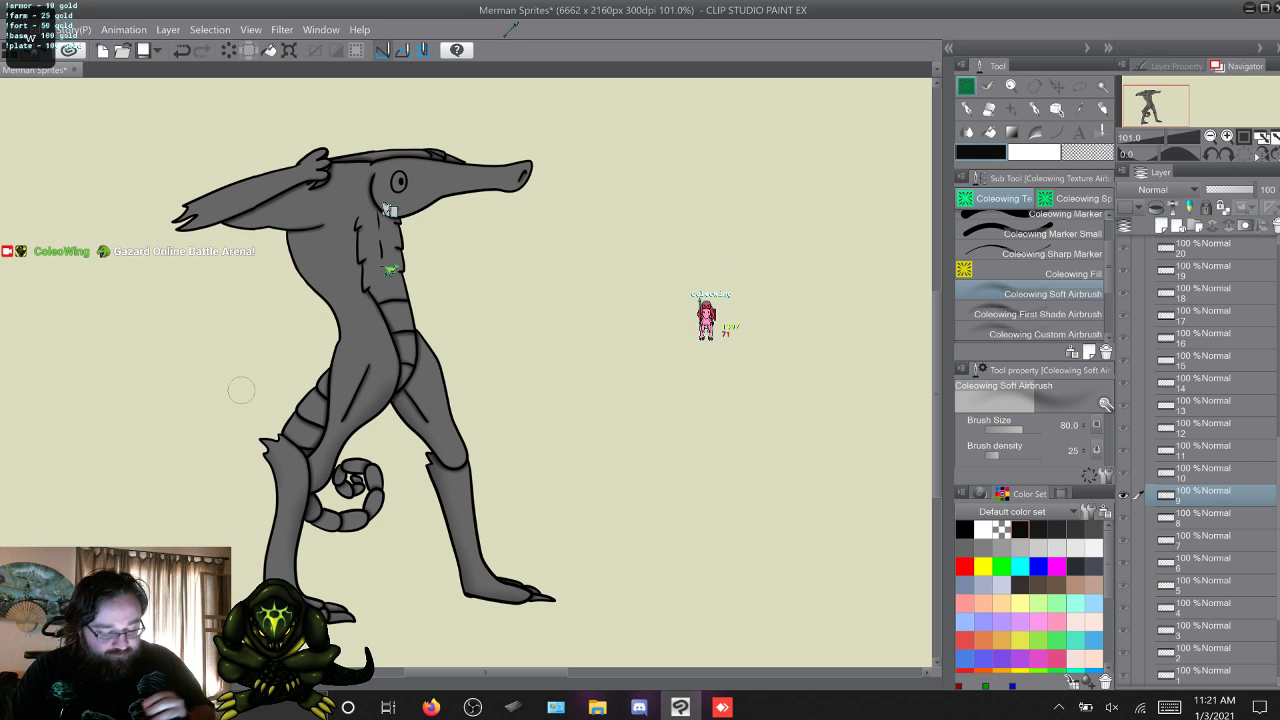
pyautogui.press('w')
pyautogui.press('q')
pyautogui.press('w')
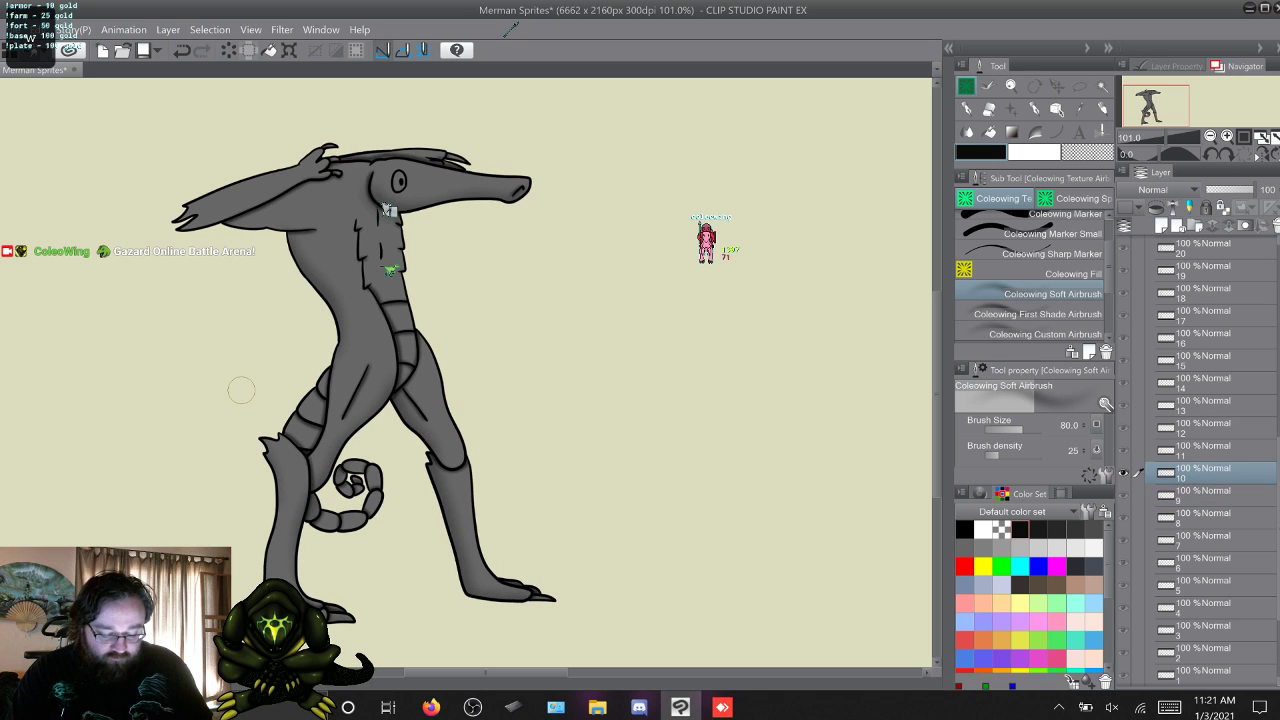
pyautogui.press('w')
pyautogui.press('w')
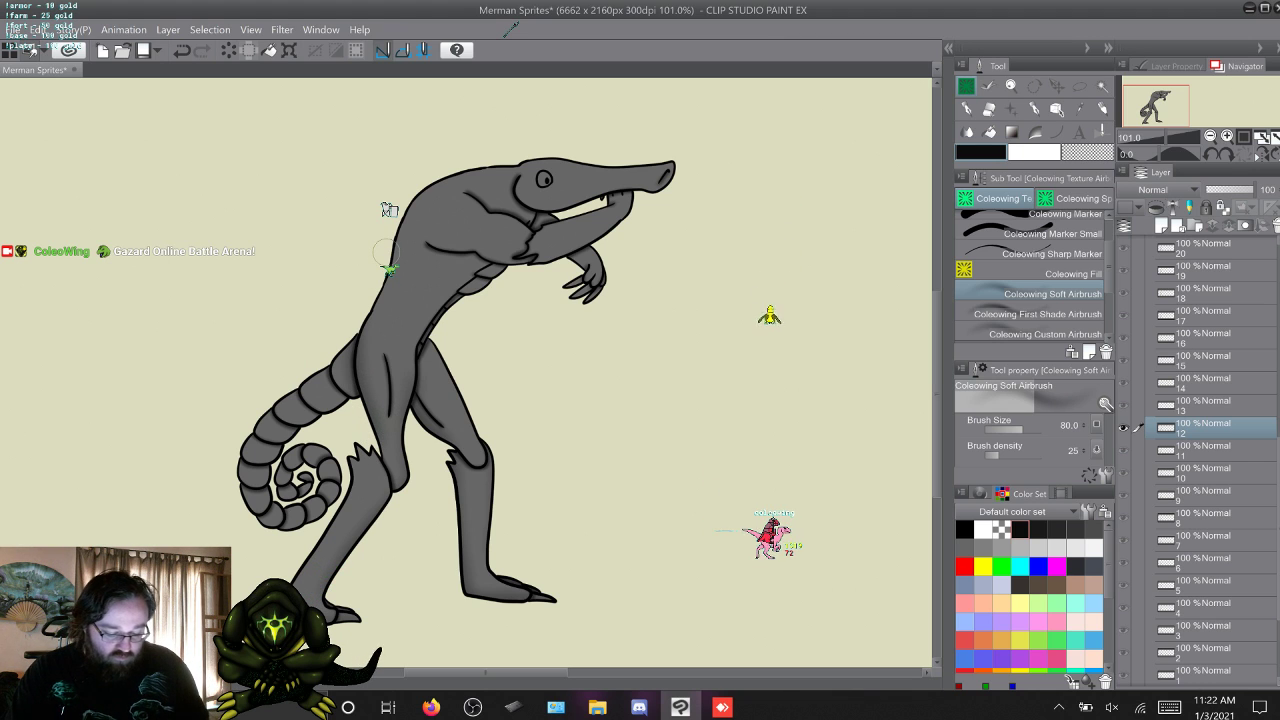
# Add soft airbrush shading to the body, legs and tail in frames 13, 14, 15 and 16.
pyautogui.press('w')
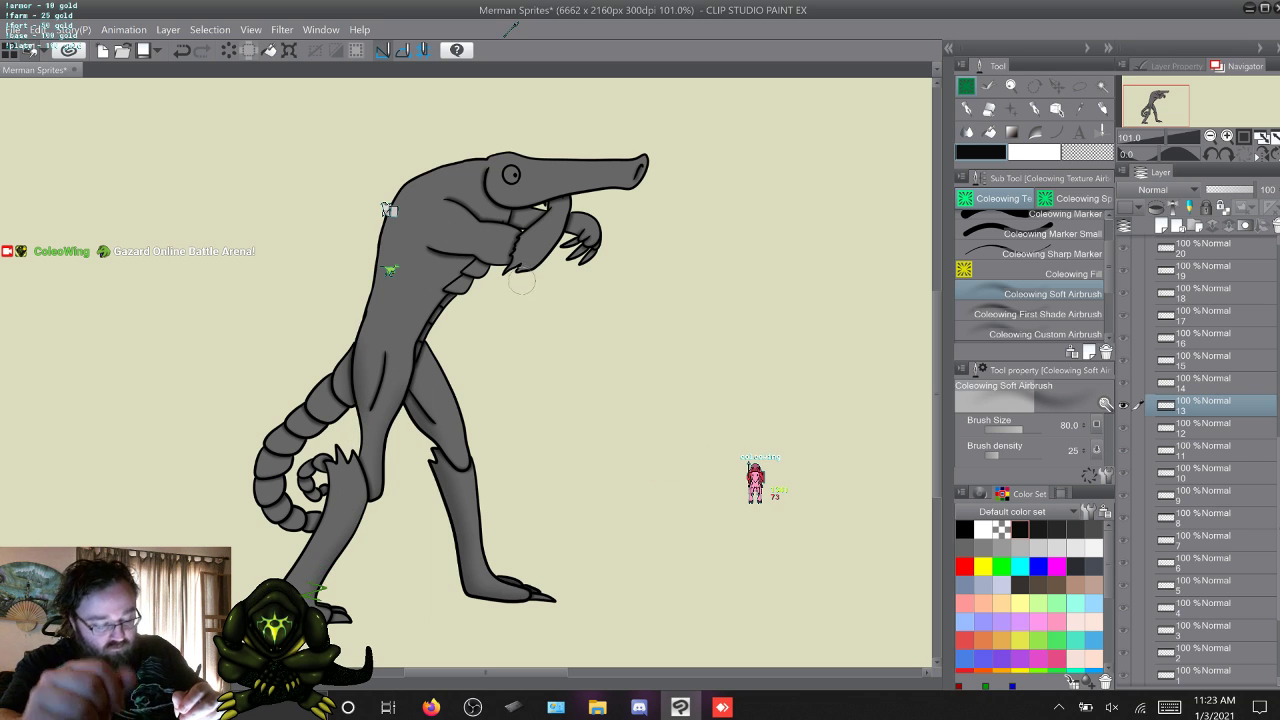
pyautogui.press('w')
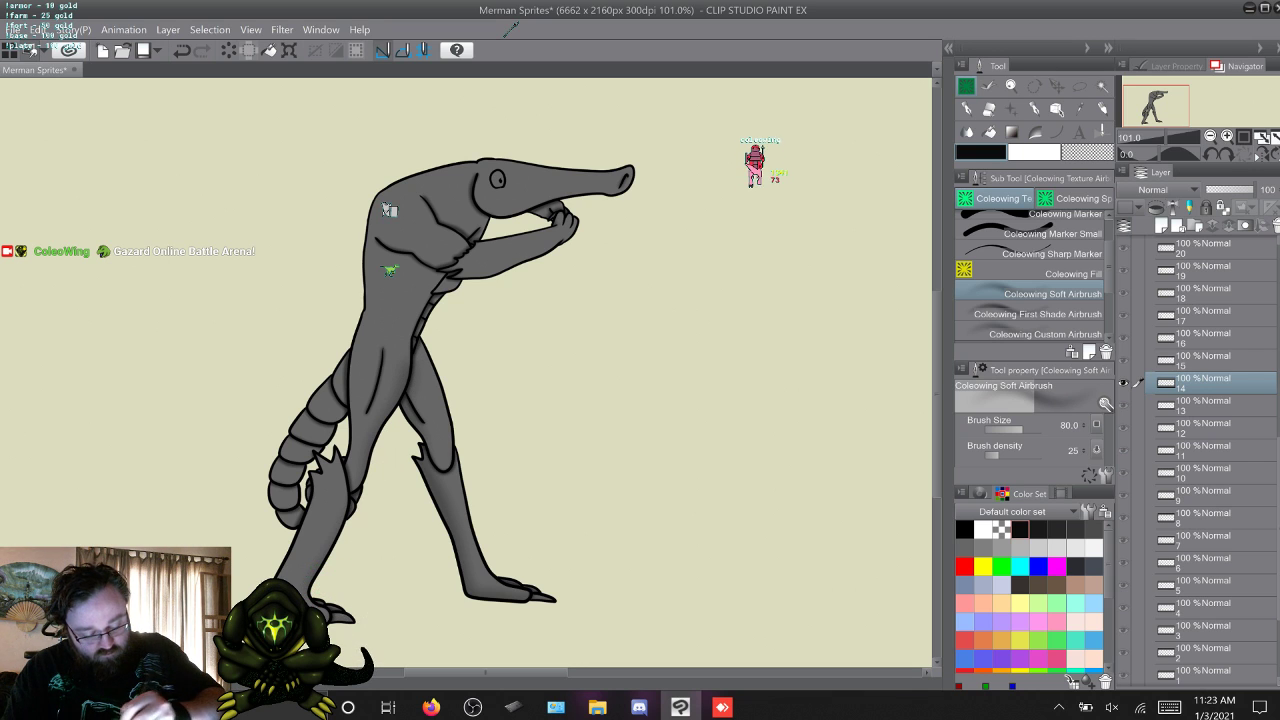
pyautogui.press('w')
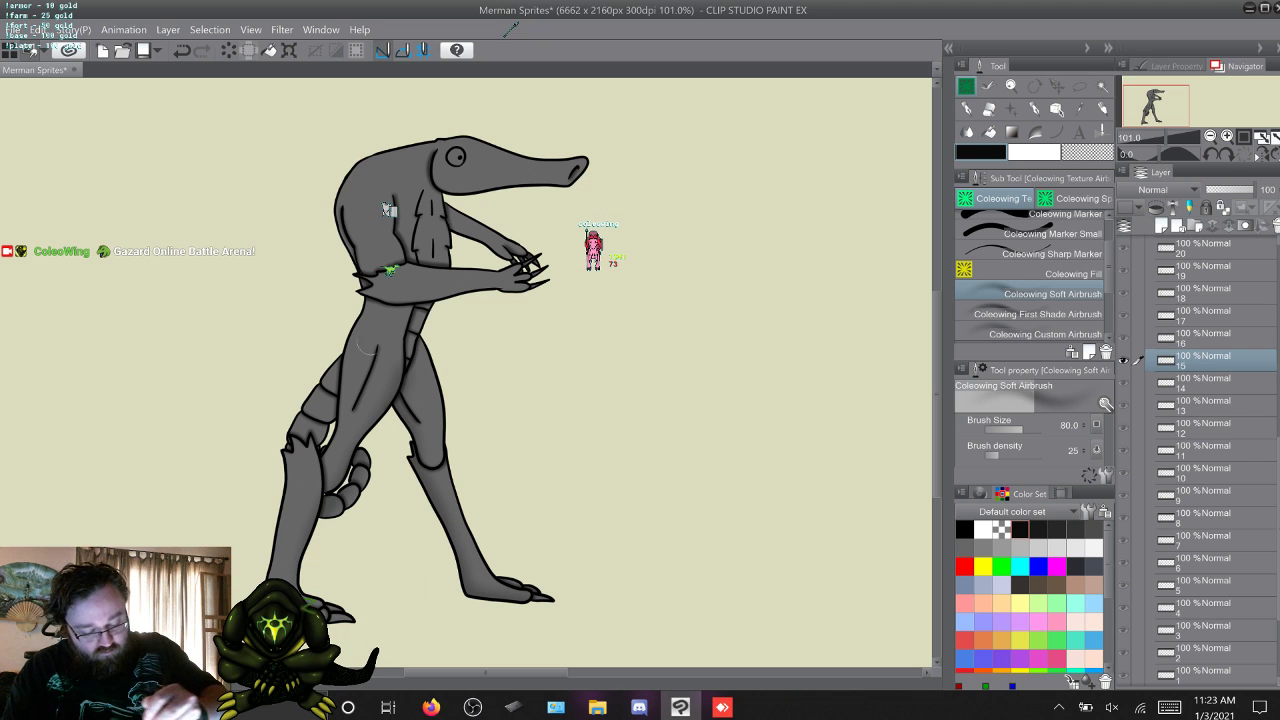
pyautogui.press('w')
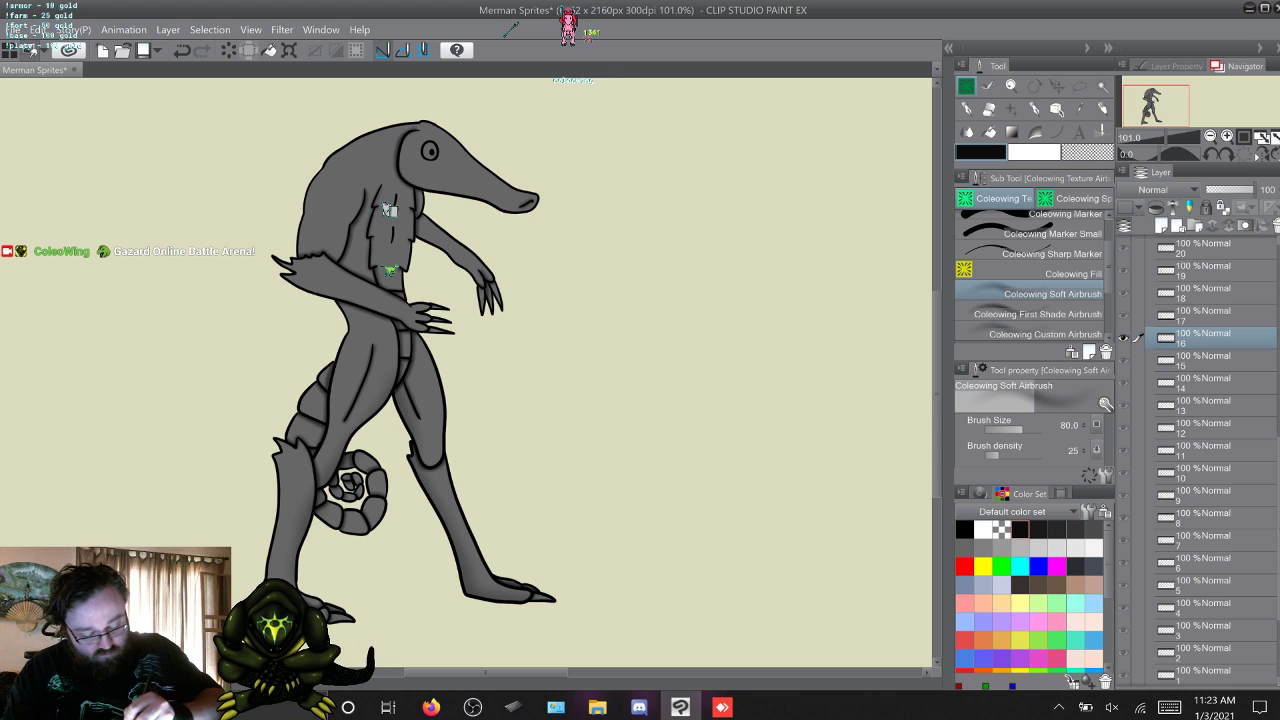
# Skip past frames 17 to 25 and add soft airbrush shading to the merman in frame 26.
pyautogui.press('w')
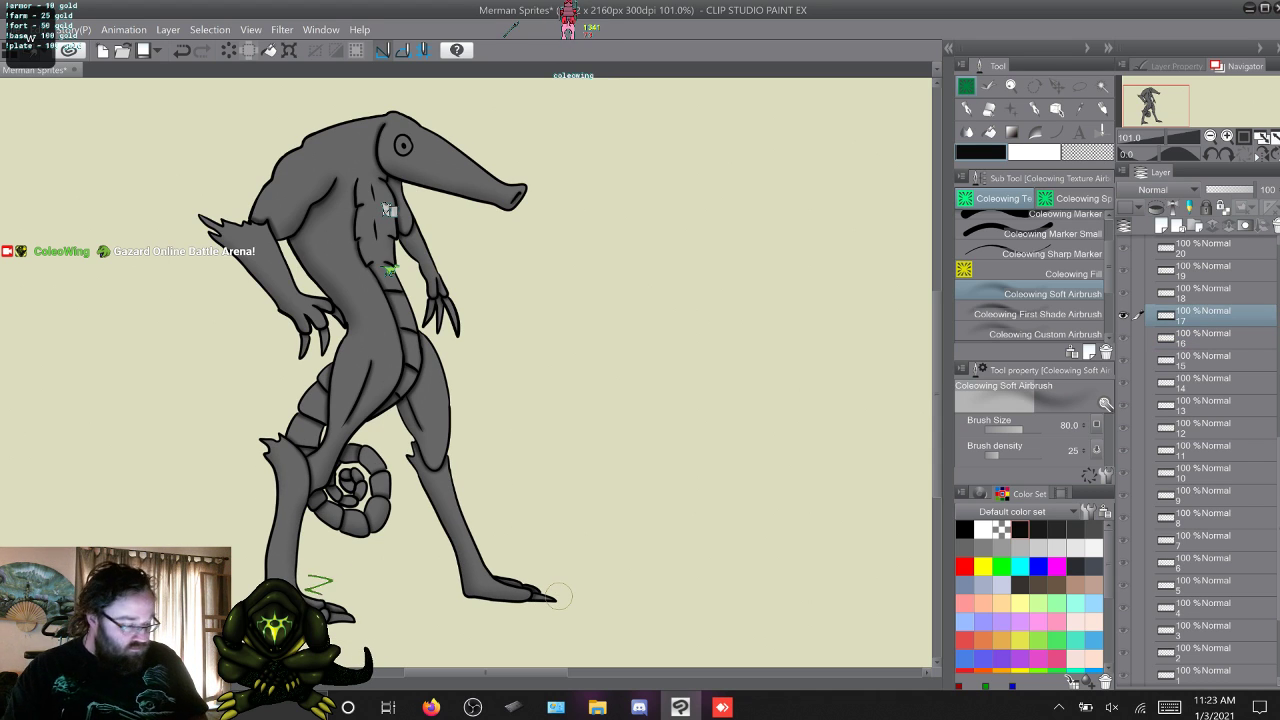
pyautogui.press('w')
pyautogui.press('w')
pyautogui.press('w')
pyautogui.press('w')
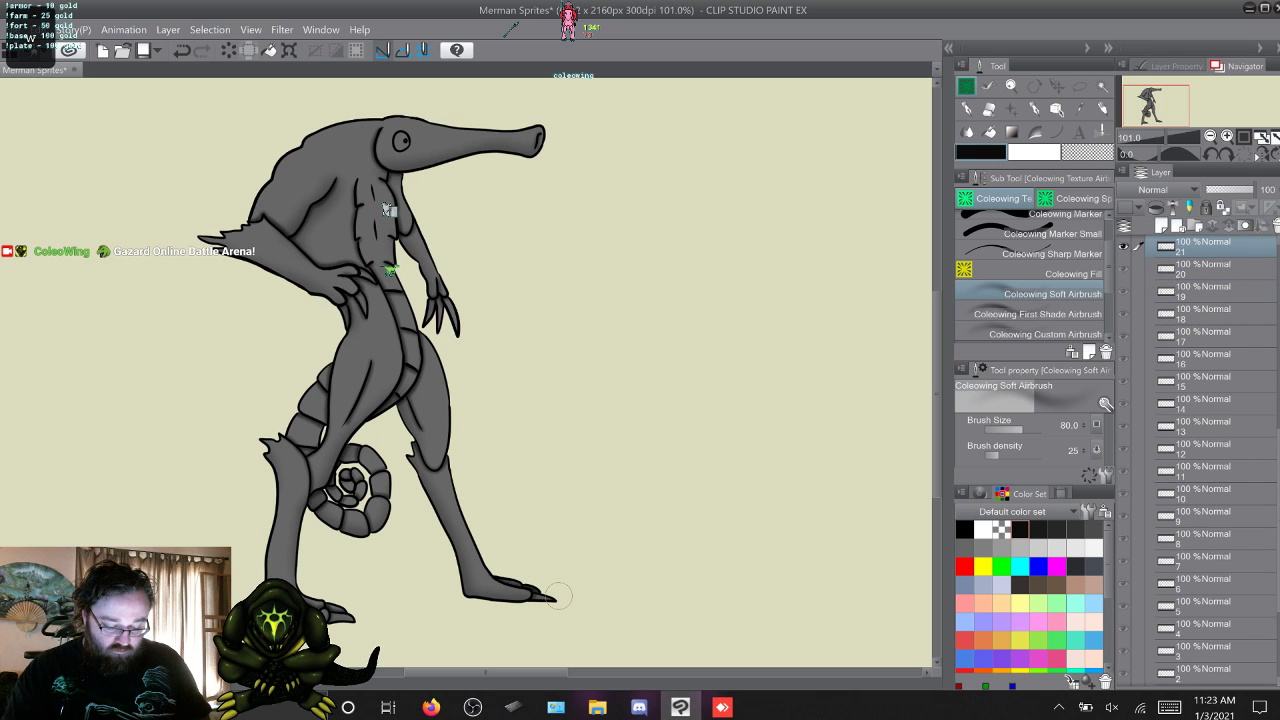
pyautogui.press('w')
pyautogui.press('w')
pyautogui.press('w')
pyautogui.press('w')
pyautogui.press('w')
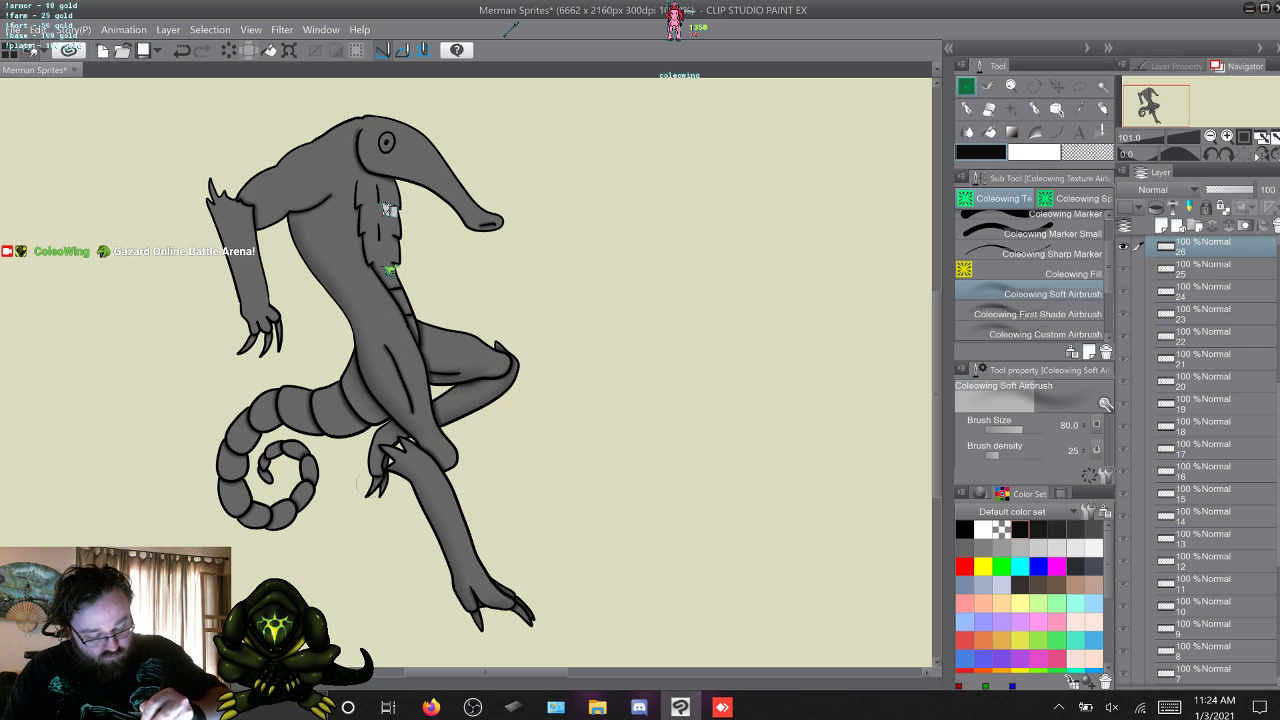
# Add soft airbrush shading to the merman in frames 27, 28, 29 and 30.
pyautogui.press('w')
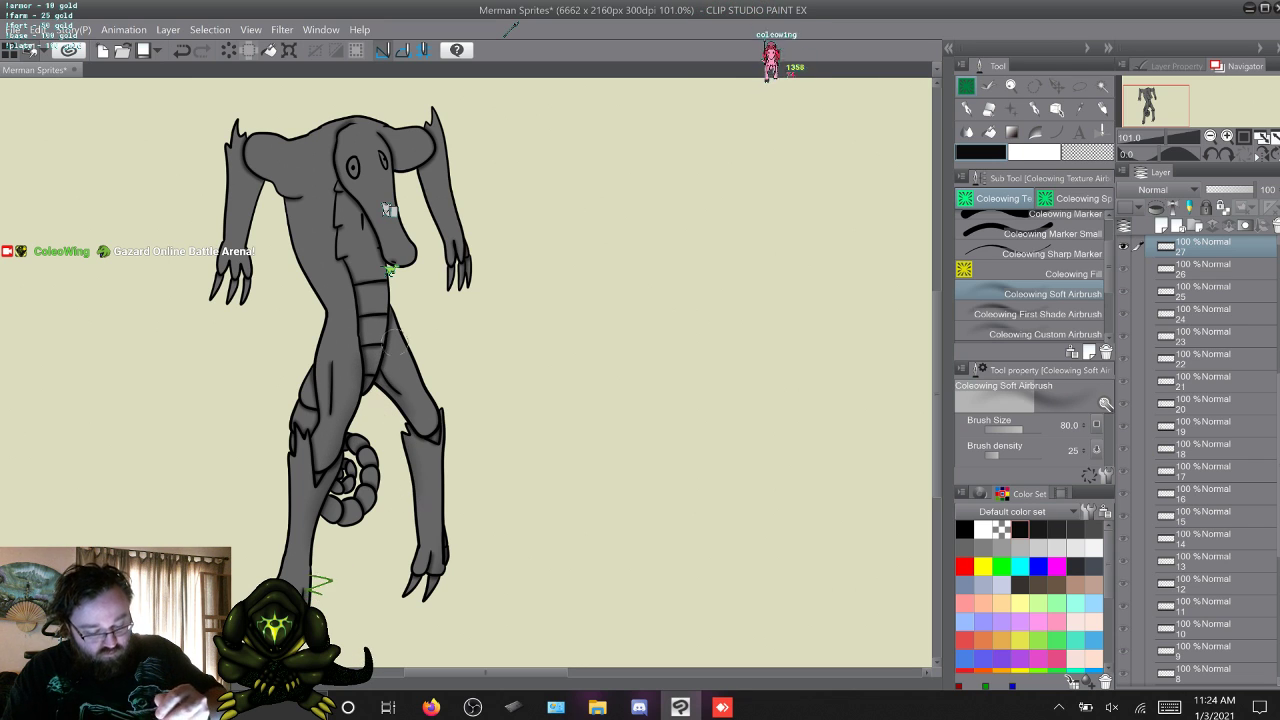
pyautogui.press('w')
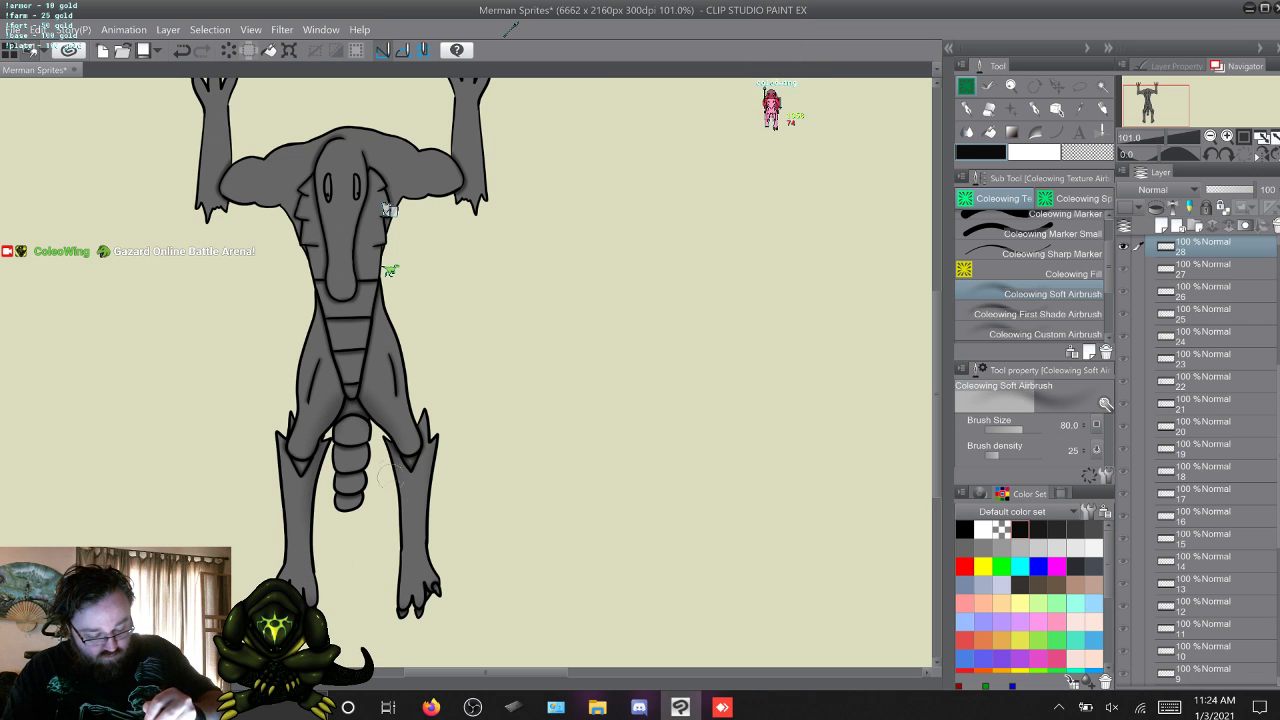
pyautogui.press('w')
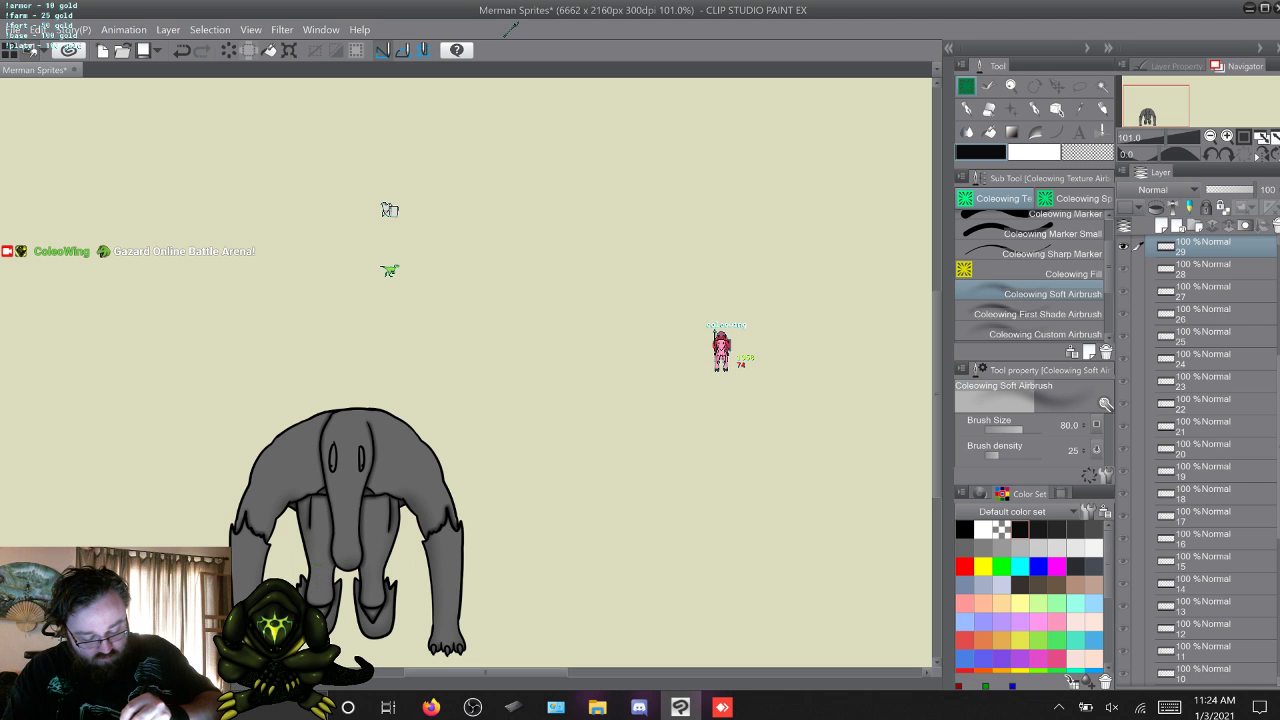
pyautogui.press('w')
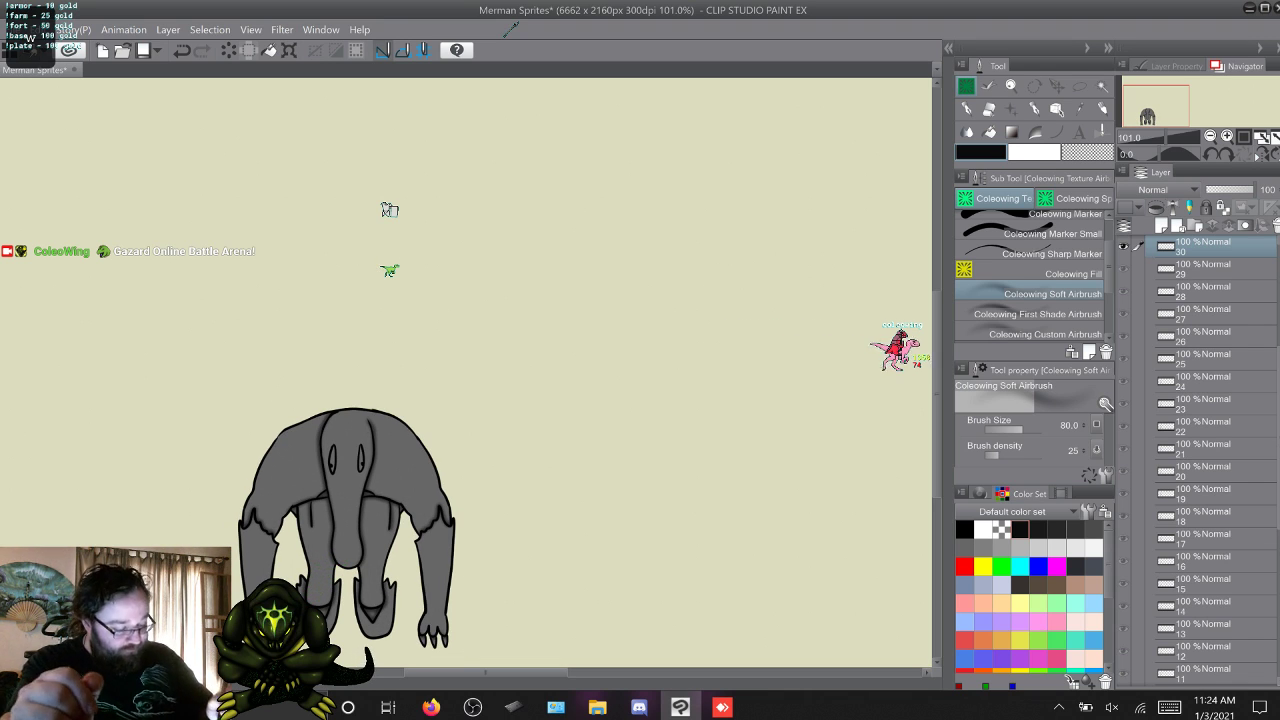
pyautogui.scroll(-2, 388, 258)
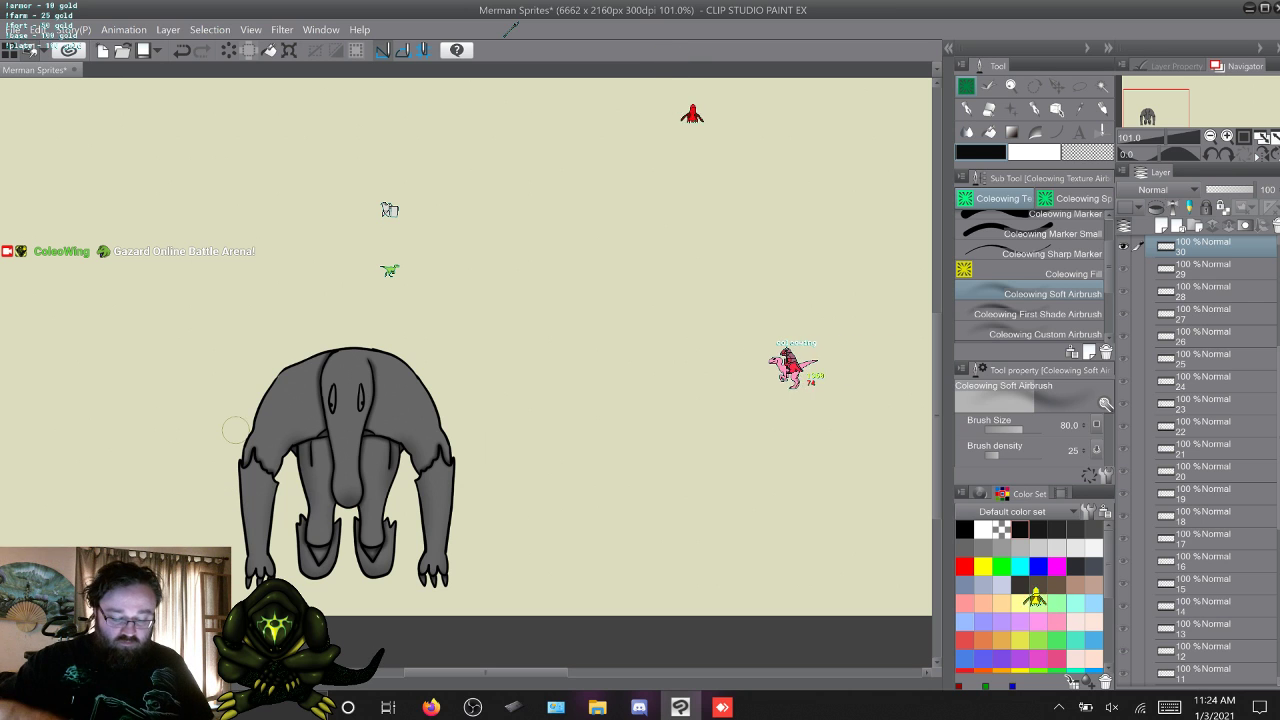
# Add soft airbrush shading to the body, arms and legs in frames 31, 32, 33, 34 and 35.
pyautogui.press('w')
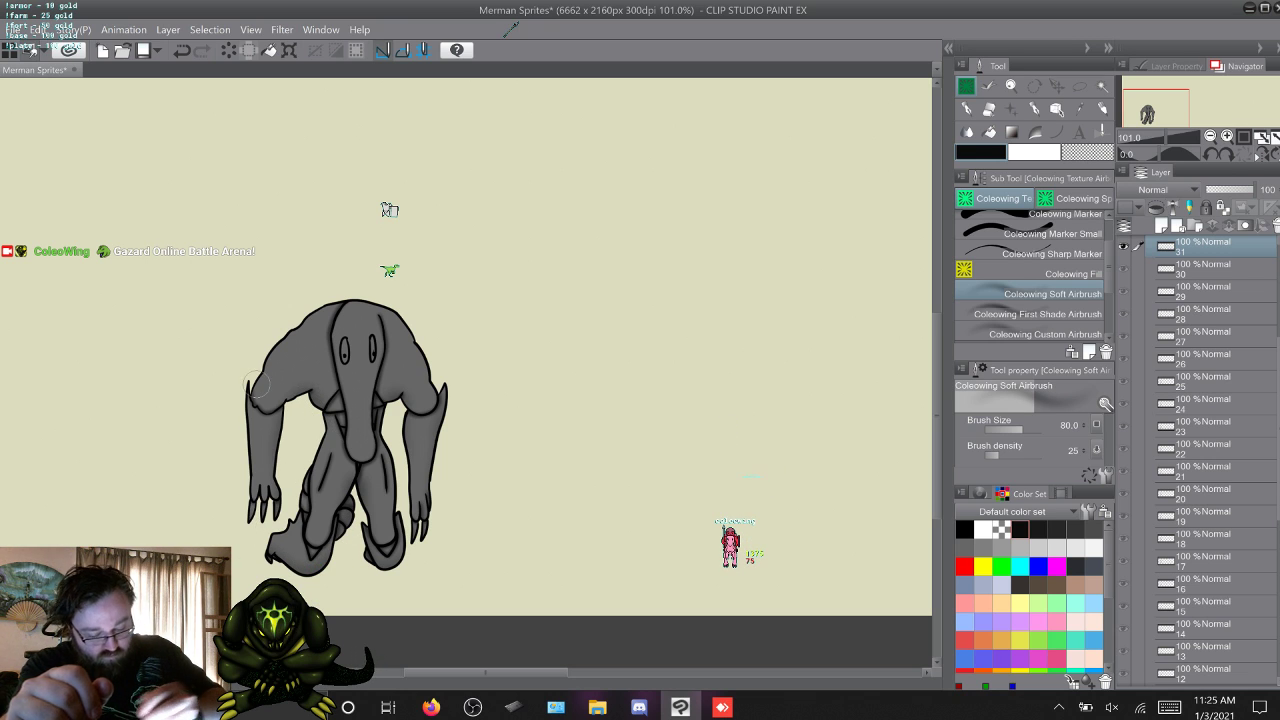
pyautogui.press('w')
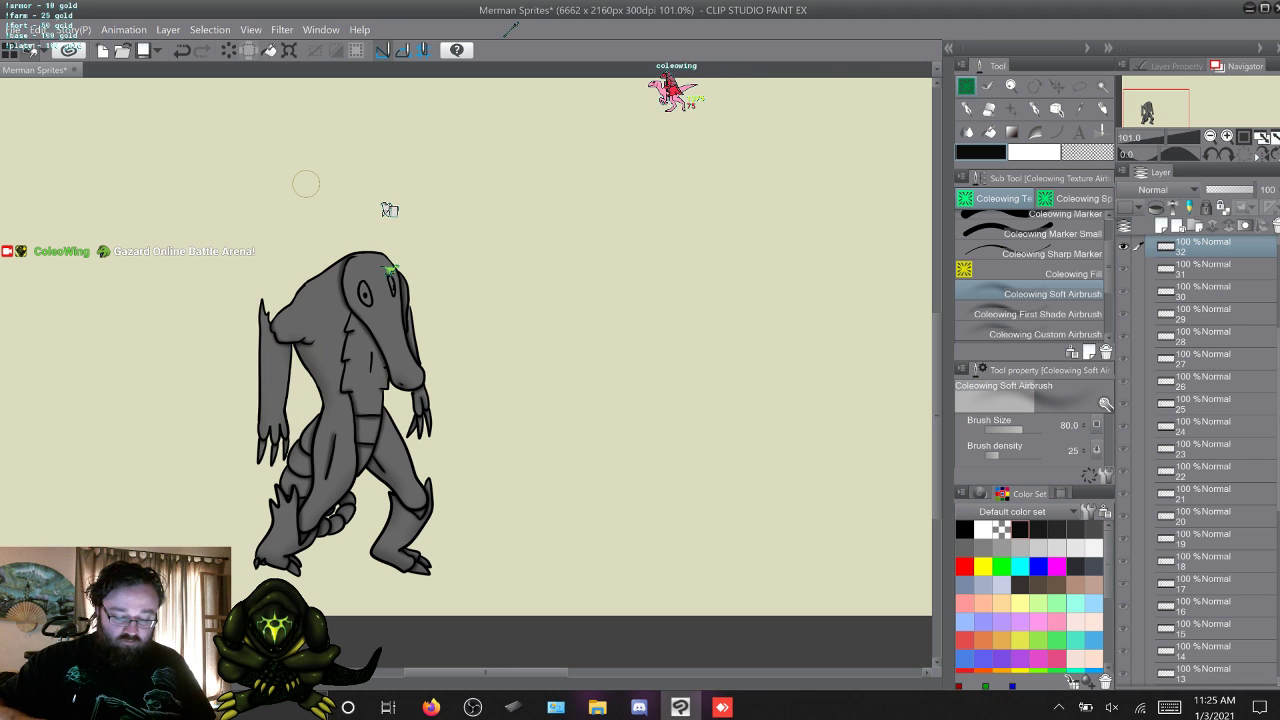
pyautogui.press('w')
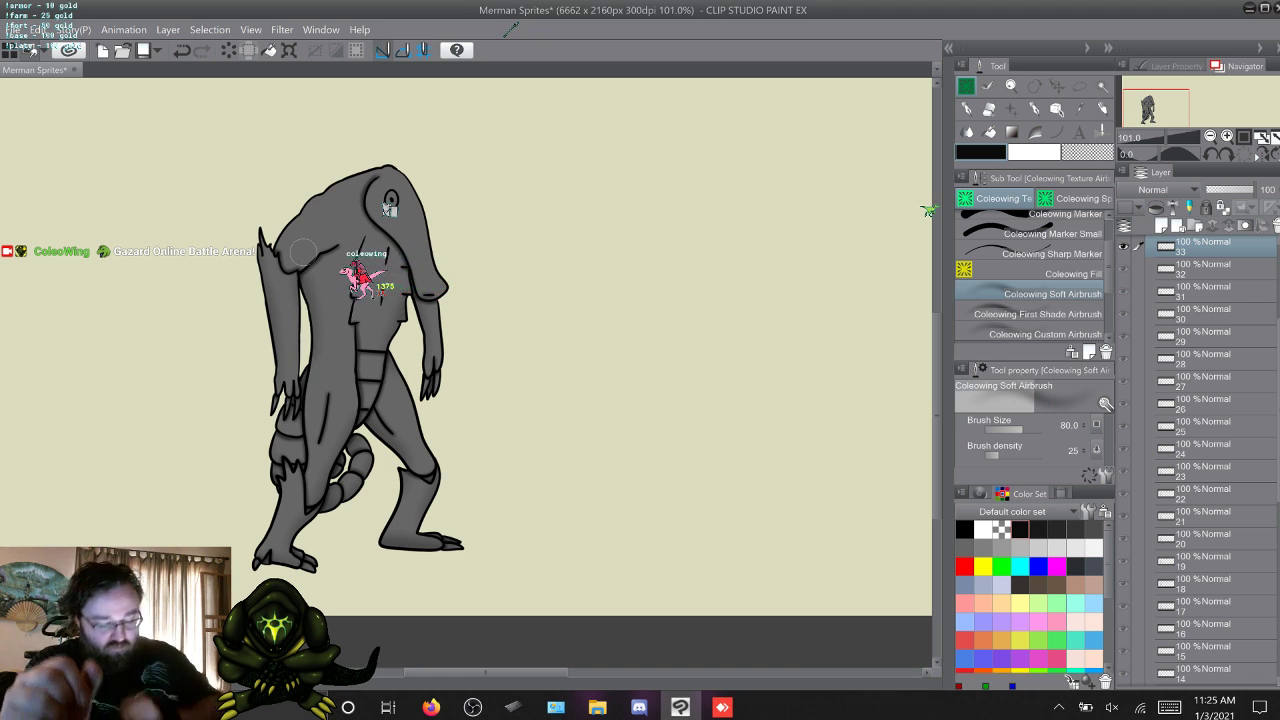
pyautogui.press('w')
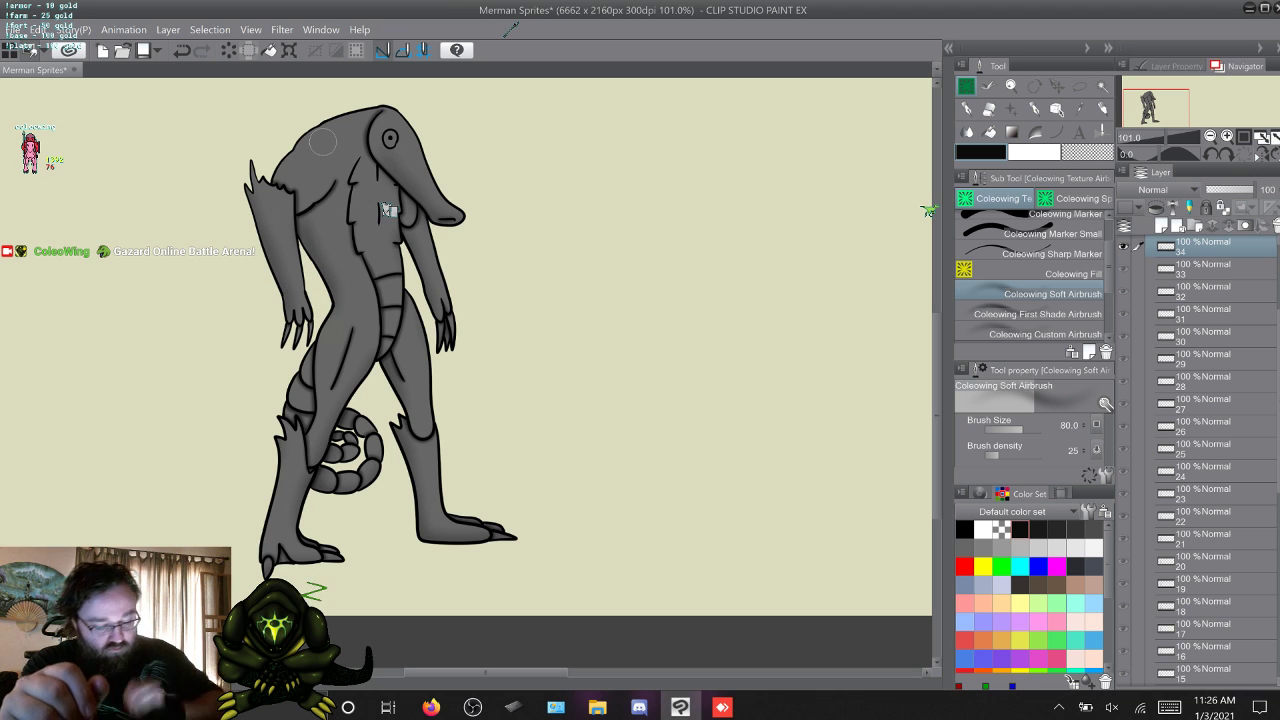
pyautogui.press('w')
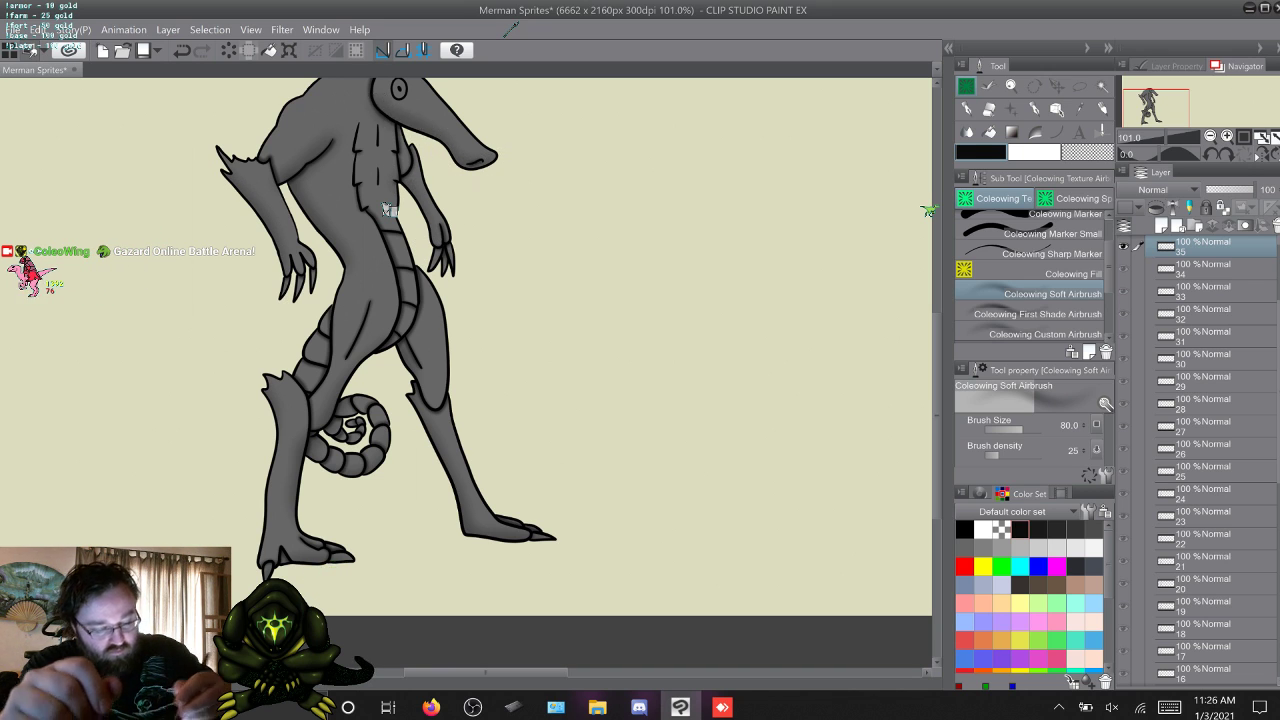
# Flip back and forth through frames 31 to 35 to compare their shading.
pyautogui.click(1208, 269)
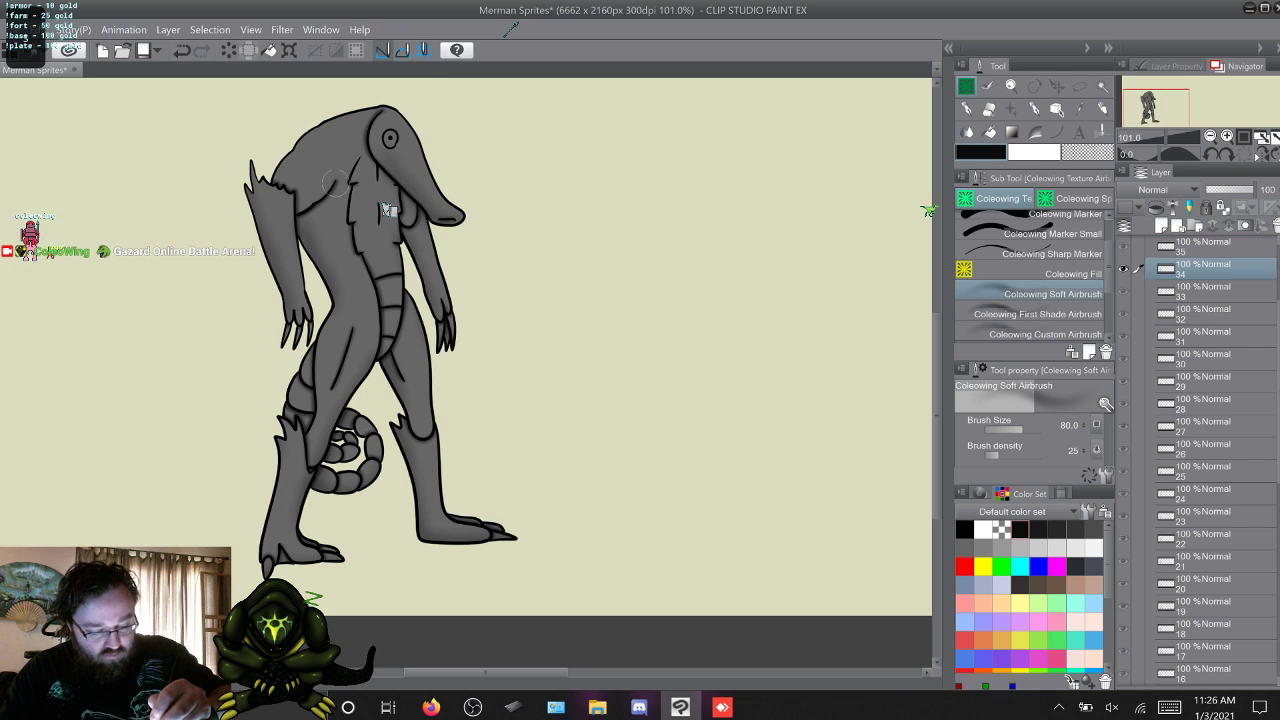
pyautogui.hotkey('alt', '[')
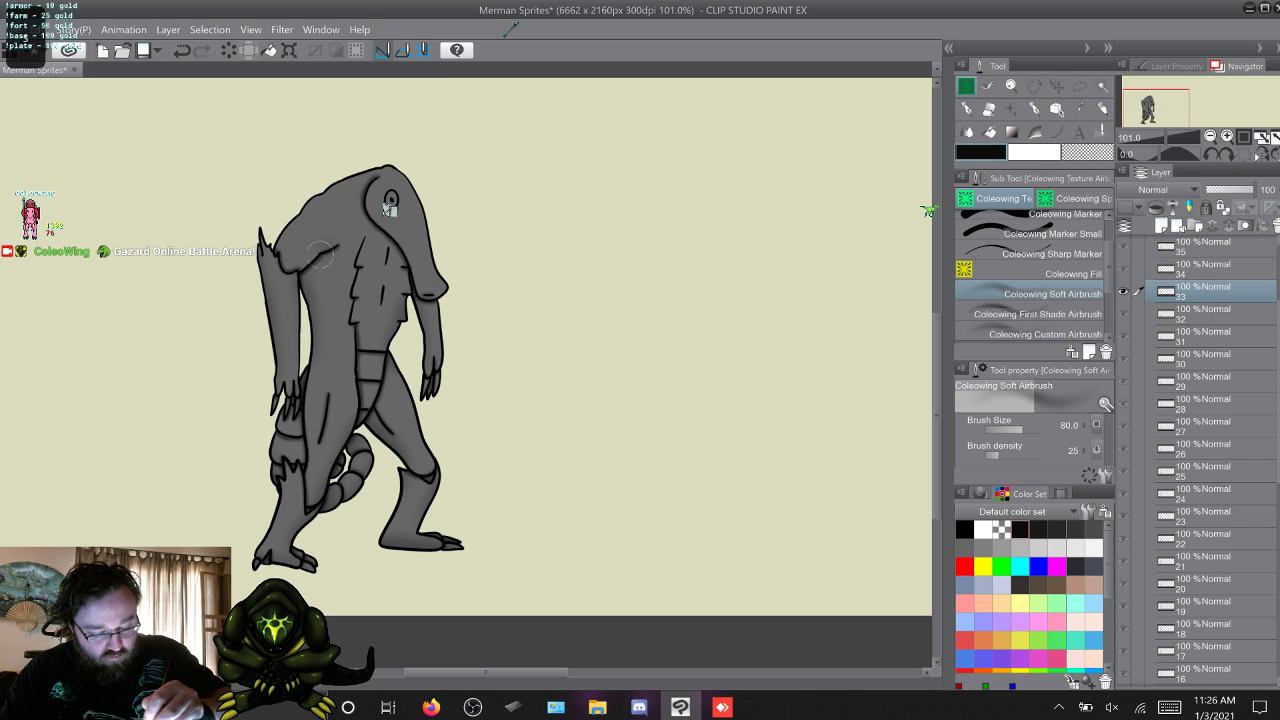
pyautogui.hotkey('alt', '[')
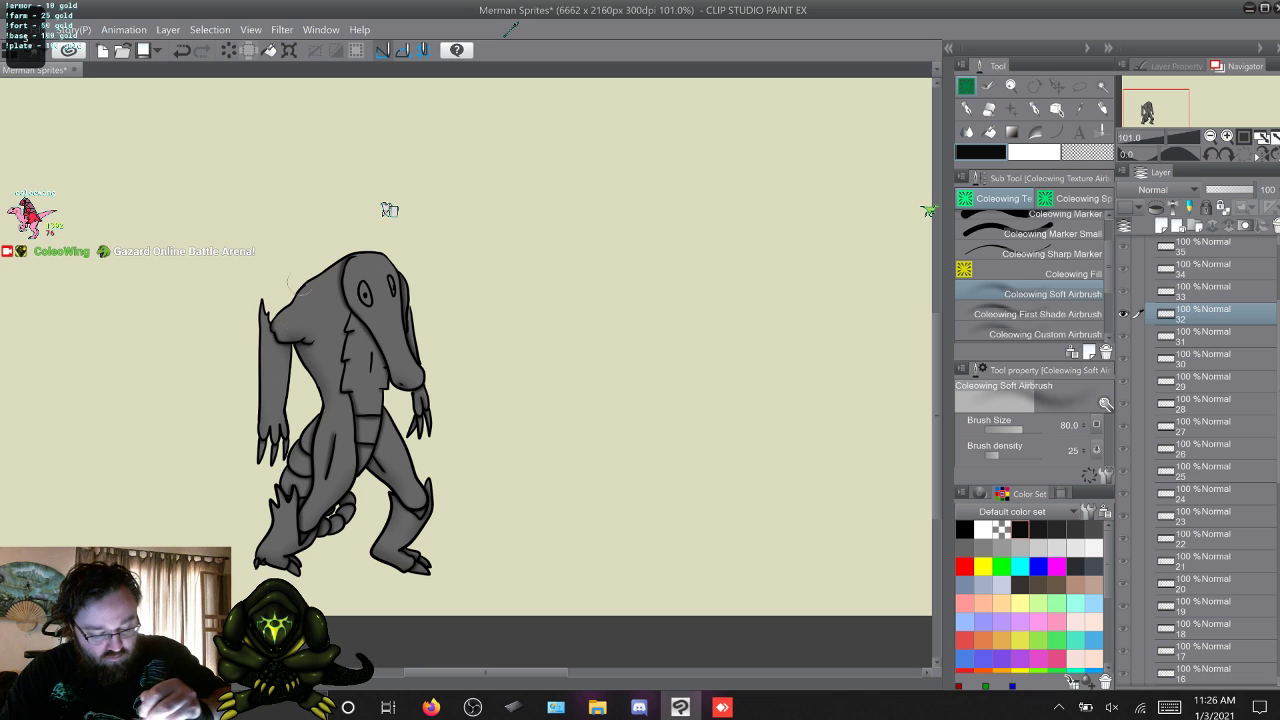
pyautogui.hotkey('alt', '[')
pyautogui.hotkey('alt', ']')
pyautogui.hotkey('alt', ']')
pyautogui.hotkey('alt', ']')
pyautogui.hotkey('alt', ']')
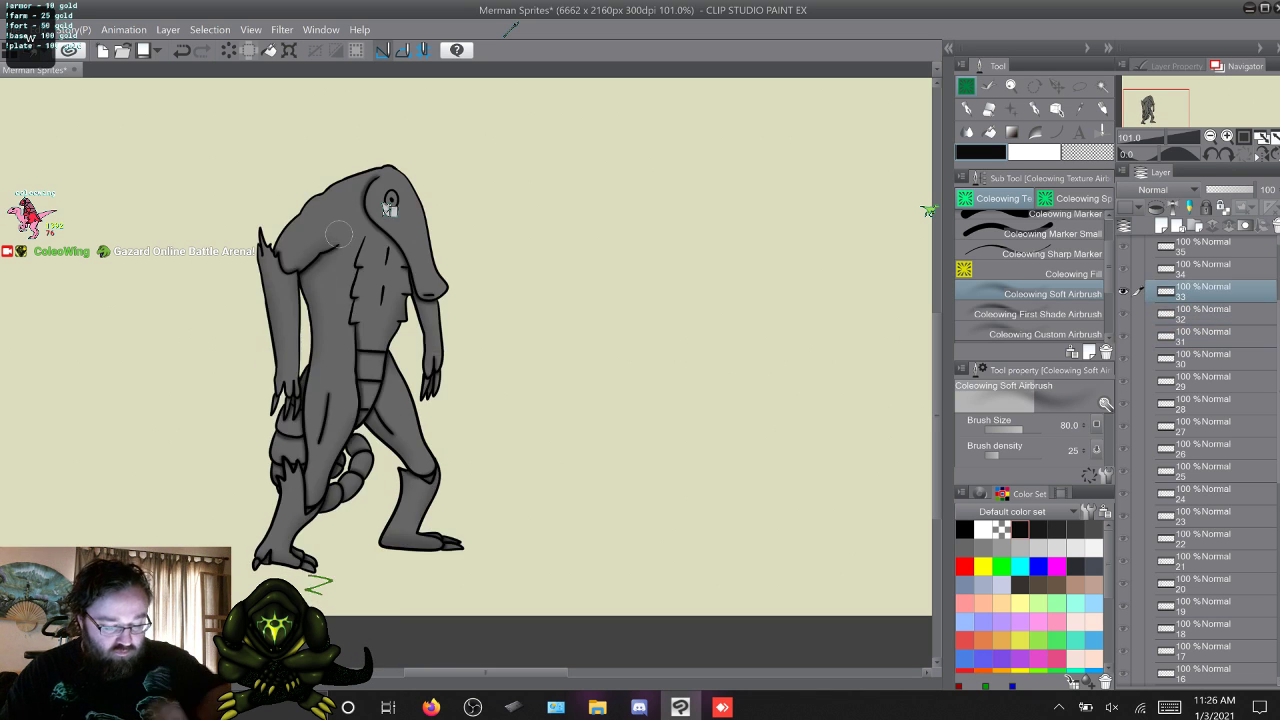
pyautogui.hotkey('alt', ']')
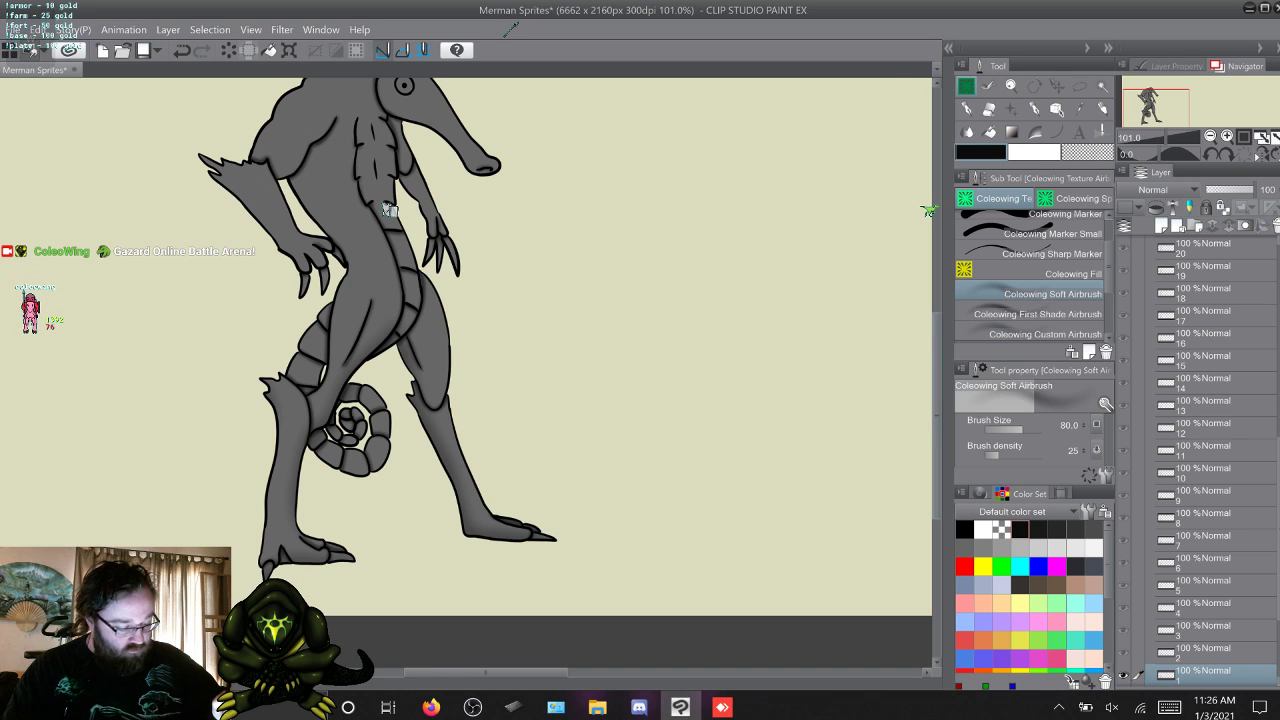
# Return to frame 1 and add another pass of soft airbrush shading across frames 1, 2, 3, 4 and 5.
pyautogui.scroll(3, 431, 516)
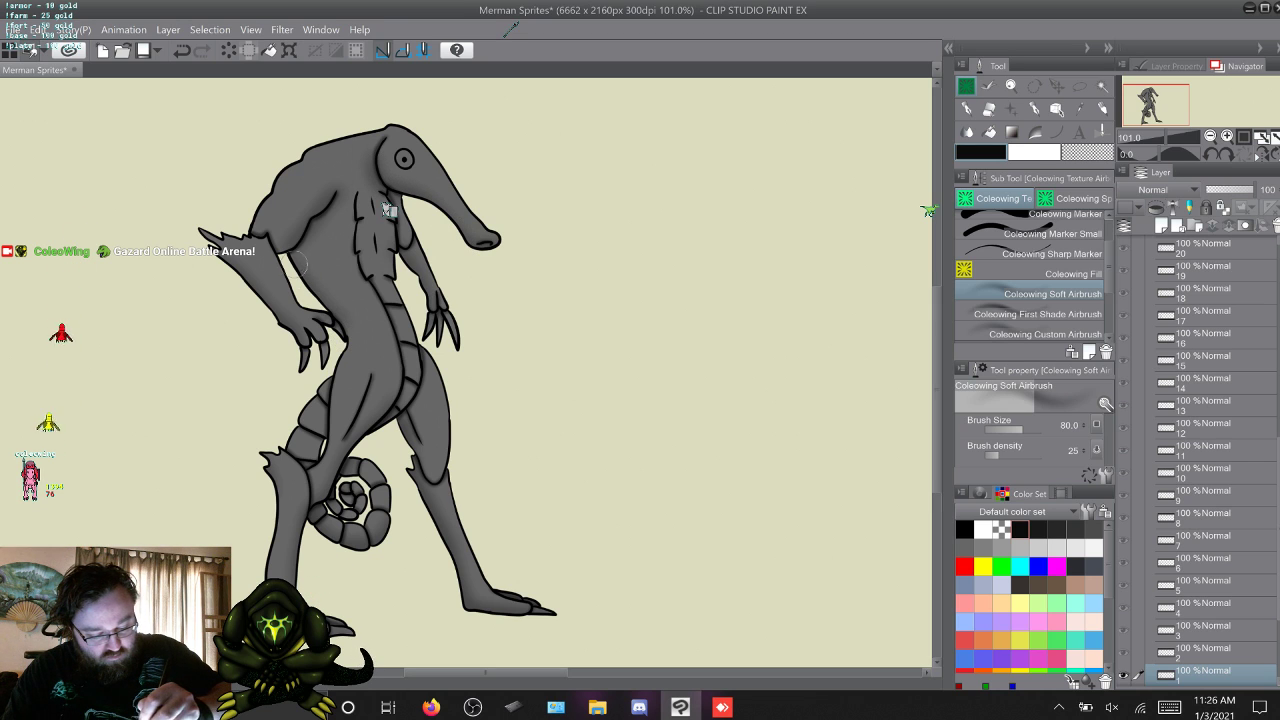
pyautogui.press('w')
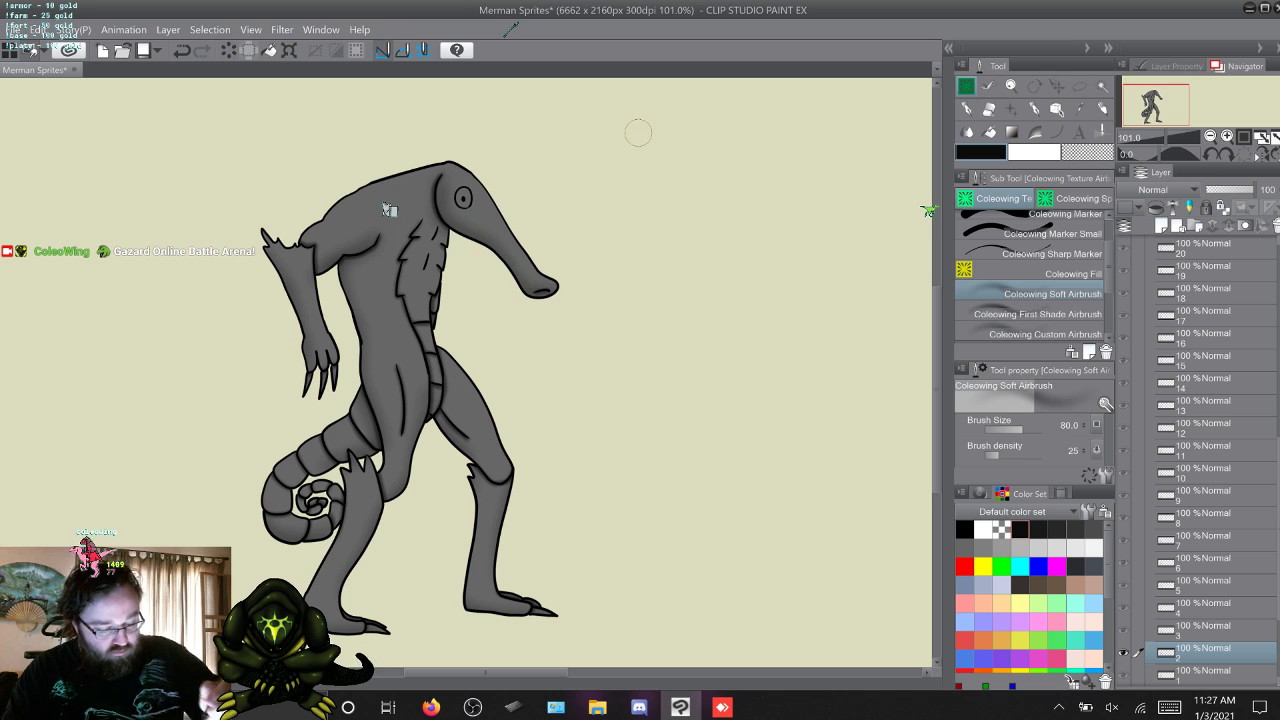
pyautogui.press('w')
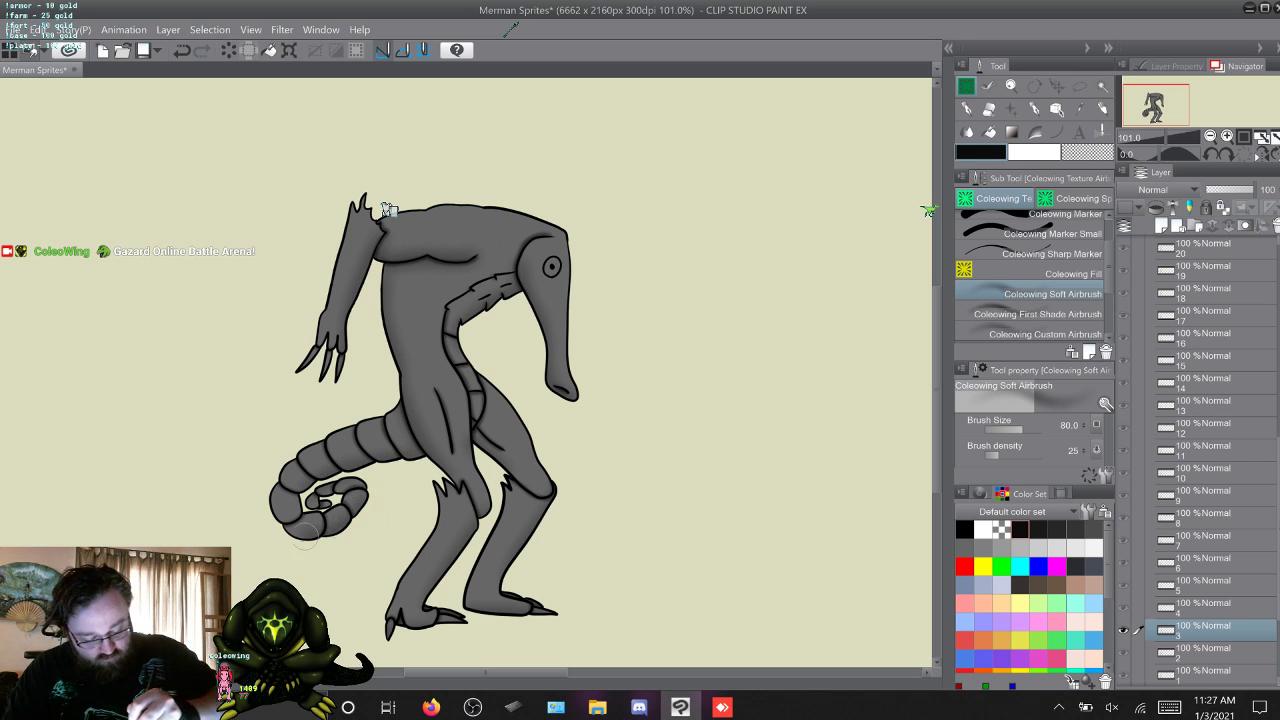
pyautogui.press('w')
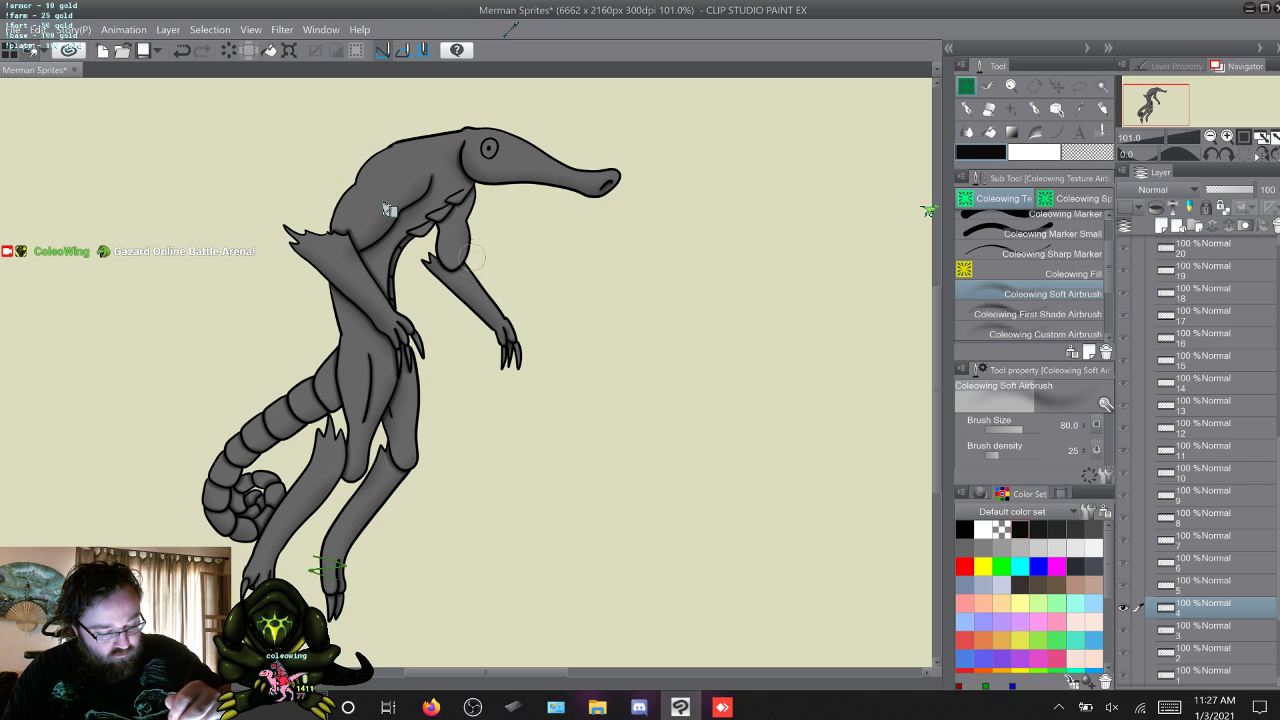
pyautogui.hotkey('alt', ']')
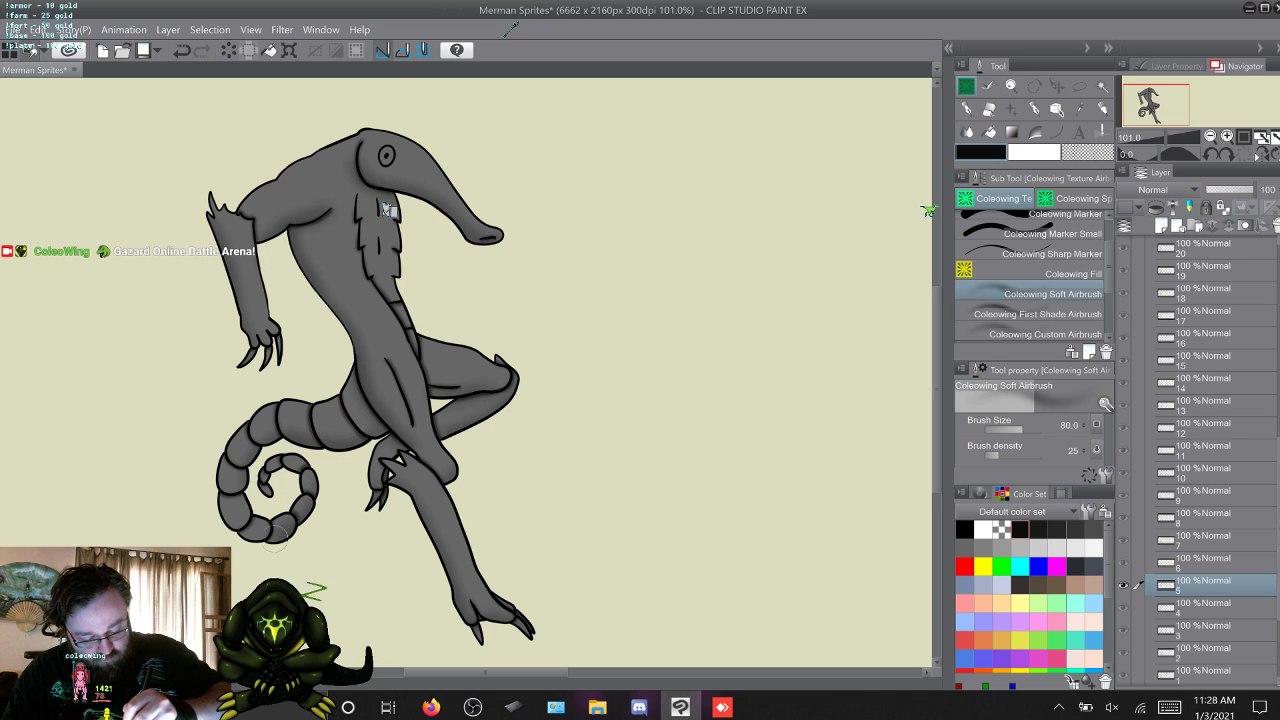
# Add another pass of soft airbrush shading in frames 6, 7 and 8, flipping between 6 and 7 to compare.
pyautogui.press('w')
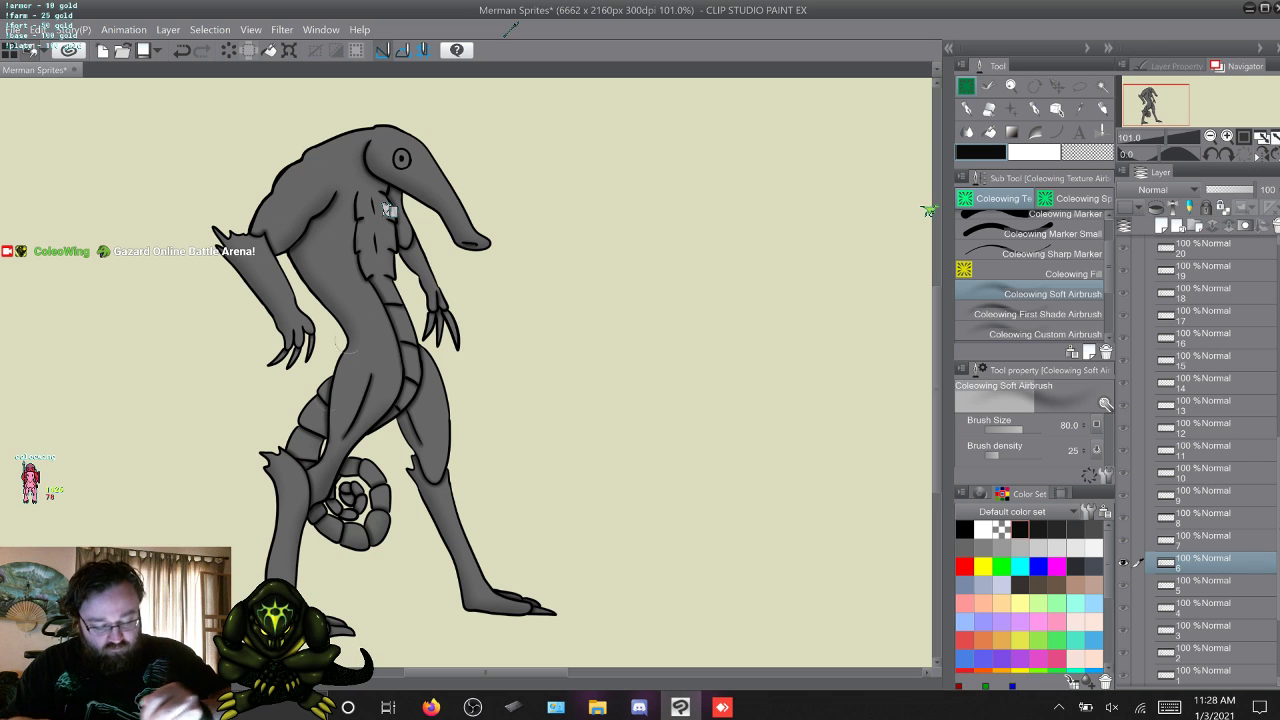
pyautogui.press('w')
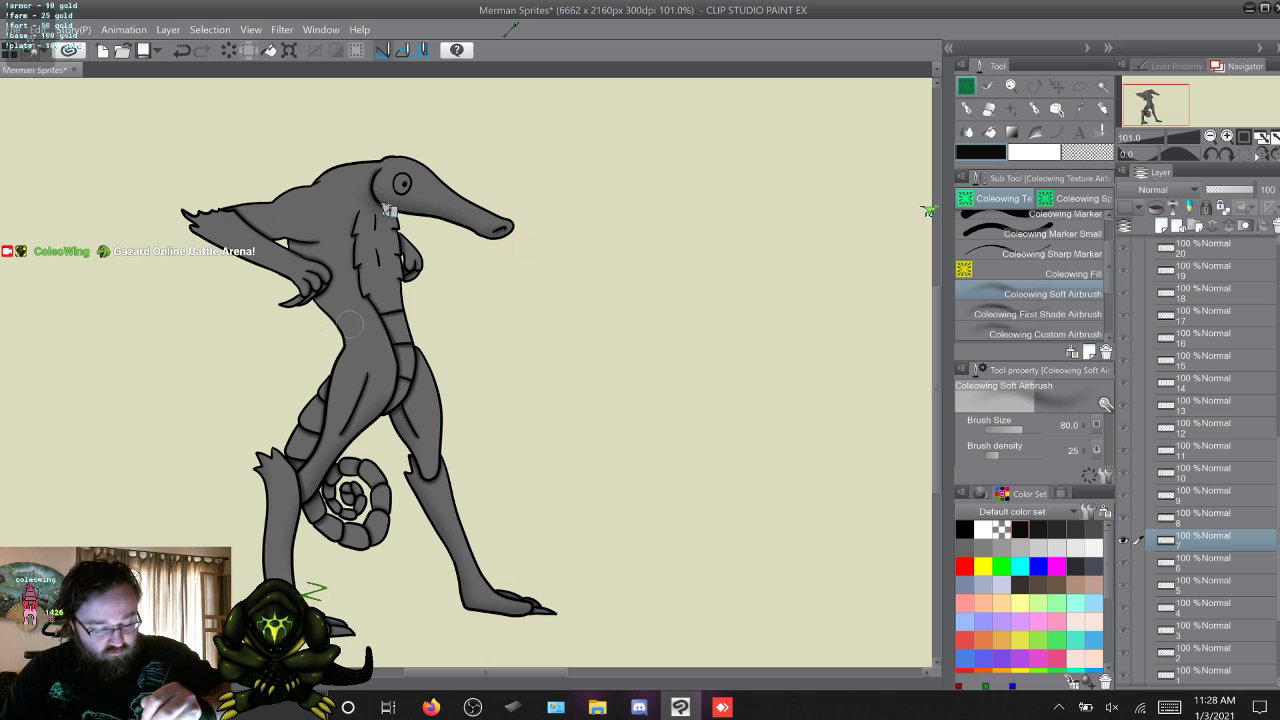
pyautogui.press('s')
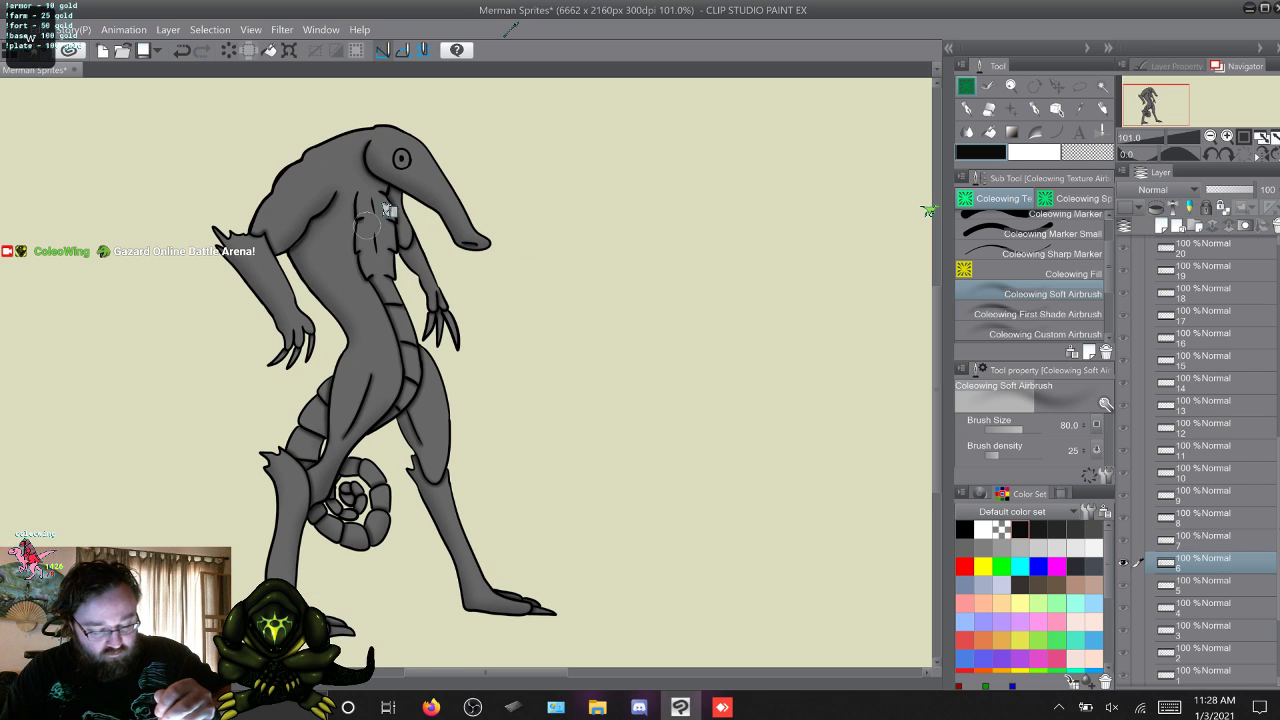
pyautogui.press('w')
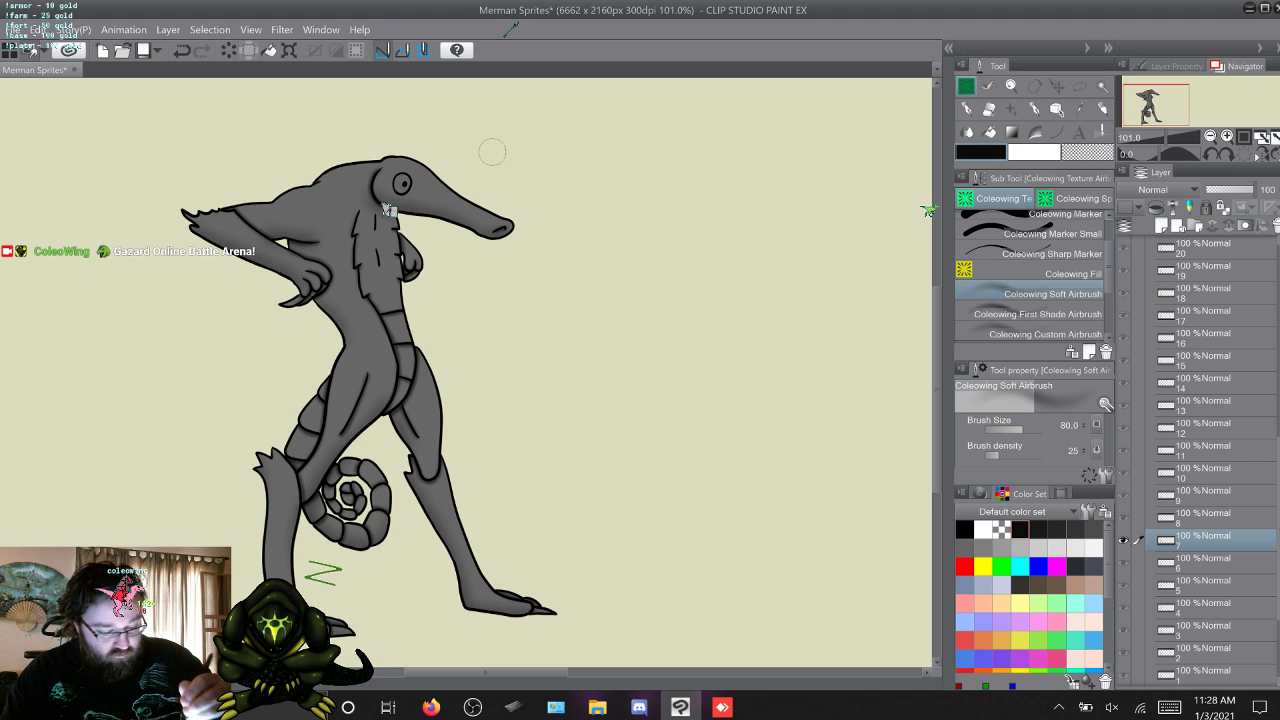
pyautogui.press('w')
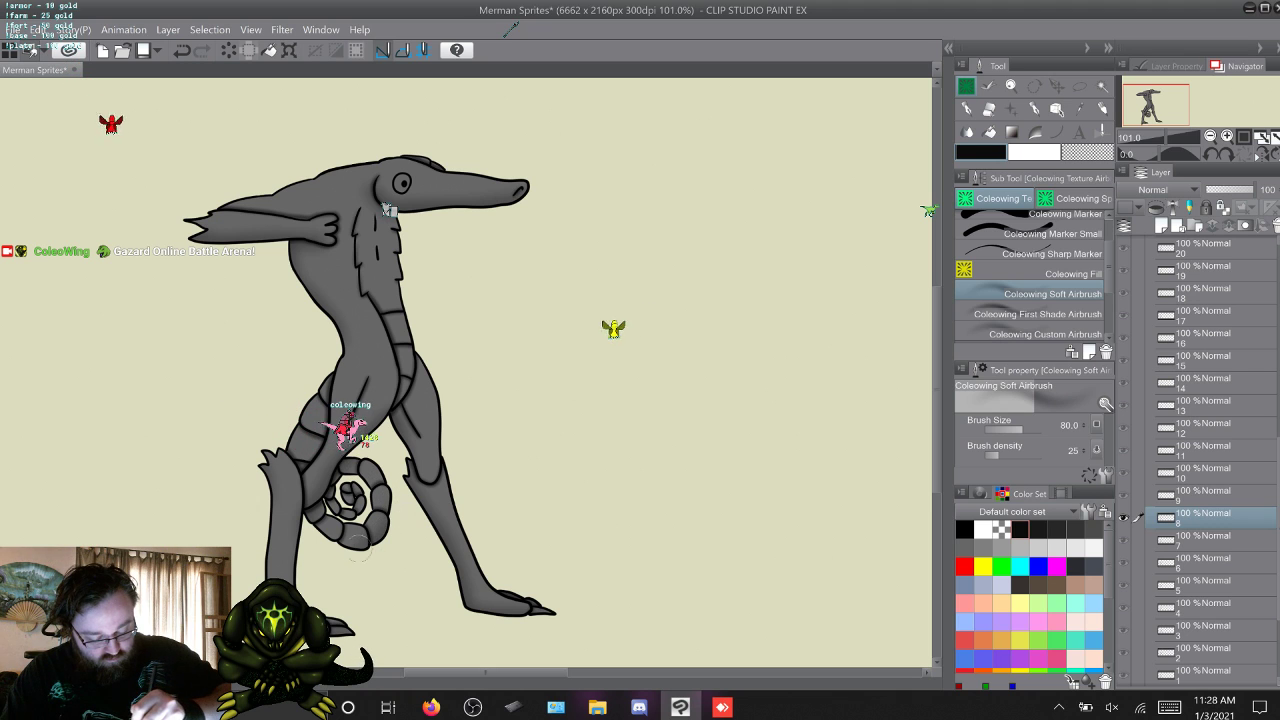
# Add another pass of soft airbrush shading in frame 9, comparing it with frame 8.
pyautogui.press('w')
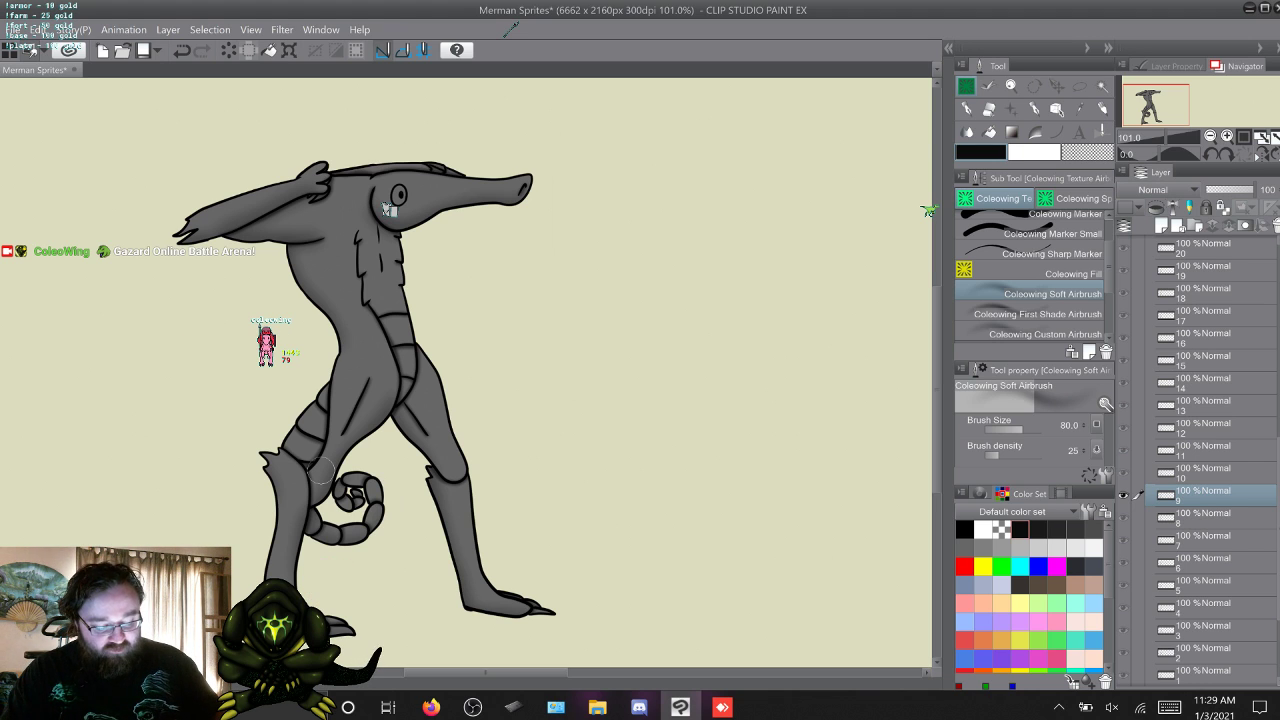
pyautogui.press('s')
pyautogui.press('w')
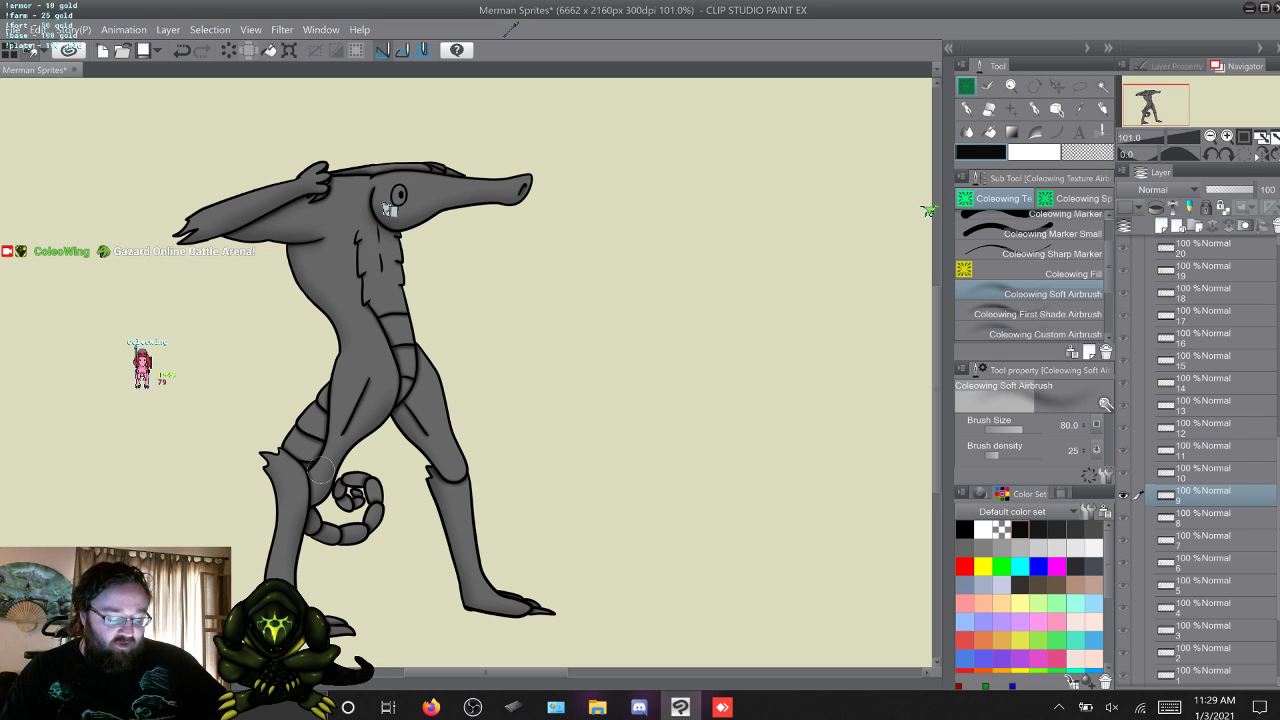
pyautogui.press('s')
pyautogui.press('w')
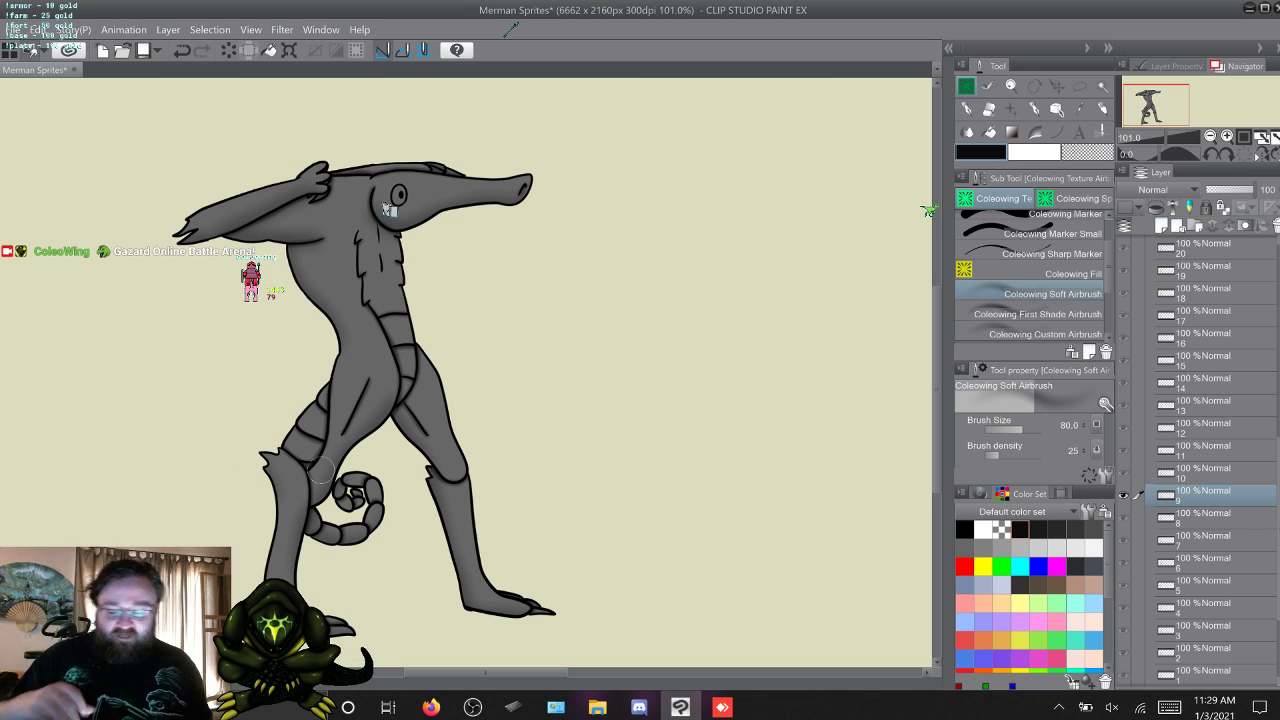
# Check frames 10 and 11 against their neighbours and continue the soft airbrush shading in frame 12.
pyautogui.hotkey('alt', ']')
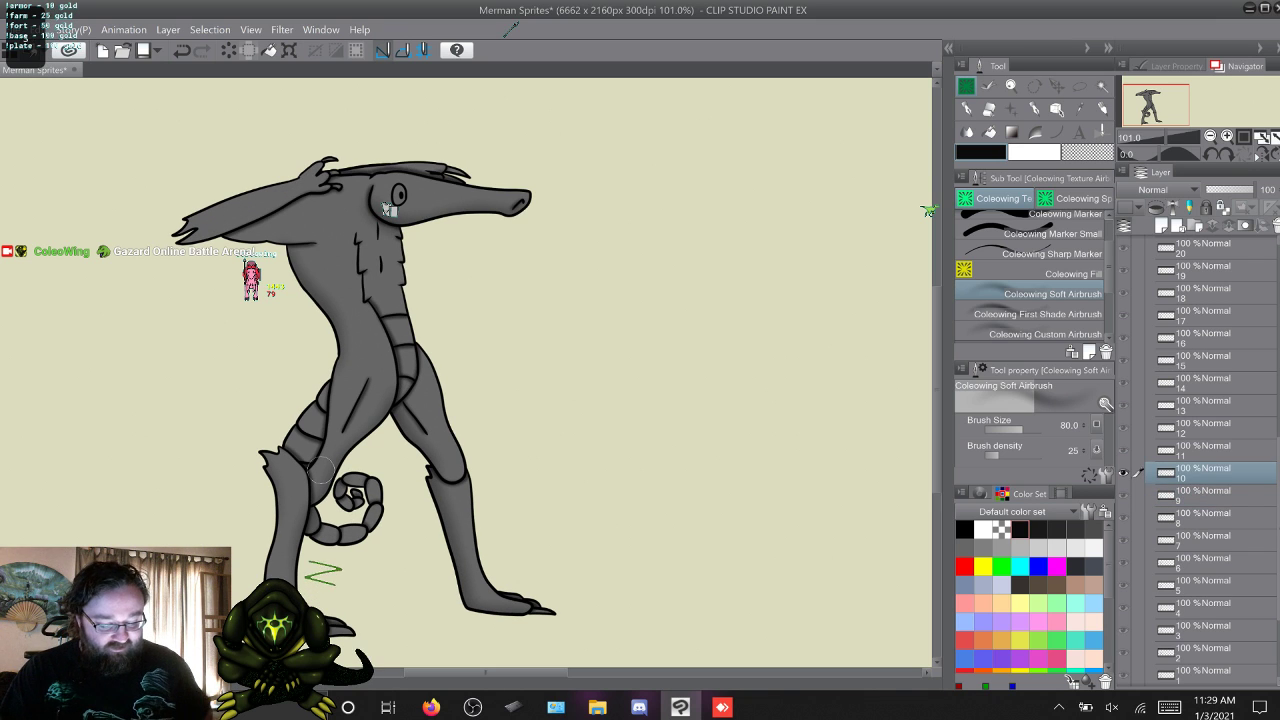
pyautogui.hotkey('alt', '[')
pyautogui.hotkey('alt', ']')
pyautogui.hotkey('alt', ']')
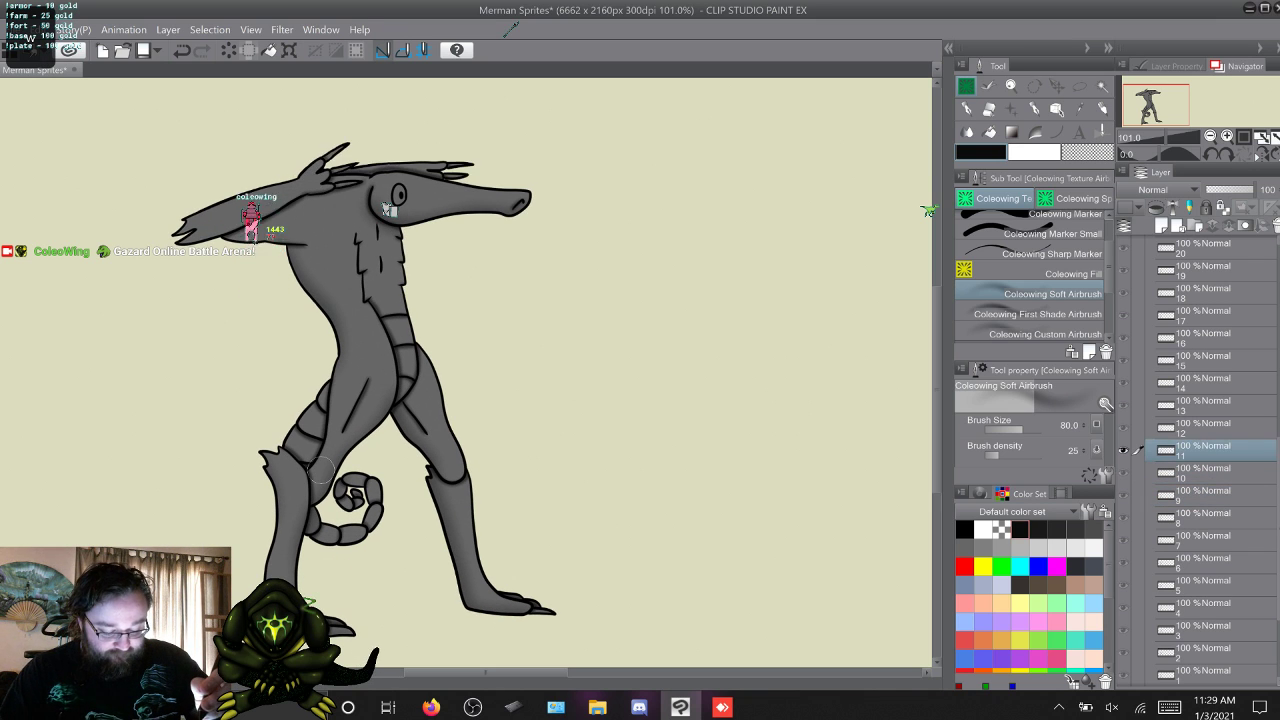
pyautogui.hotkey('alt', ']')
pyautogui.hotkey('alt', '[')
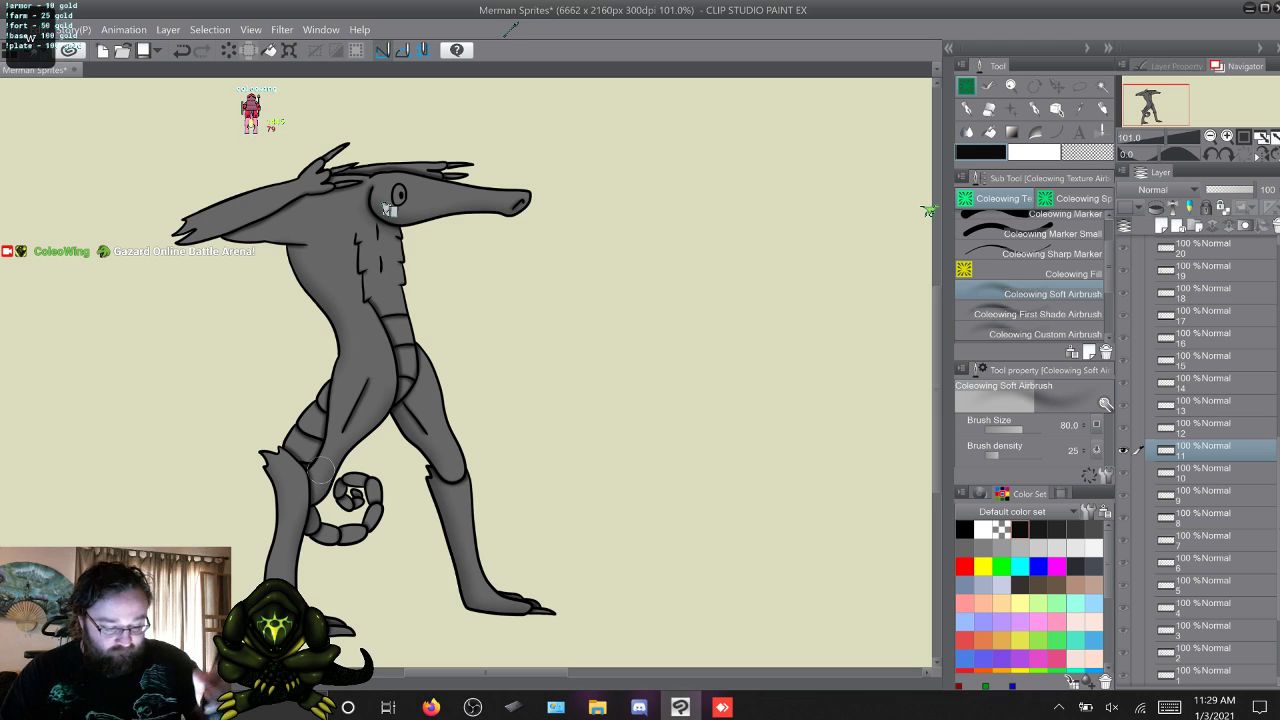
pyautogui.hotkey('alt', ']')
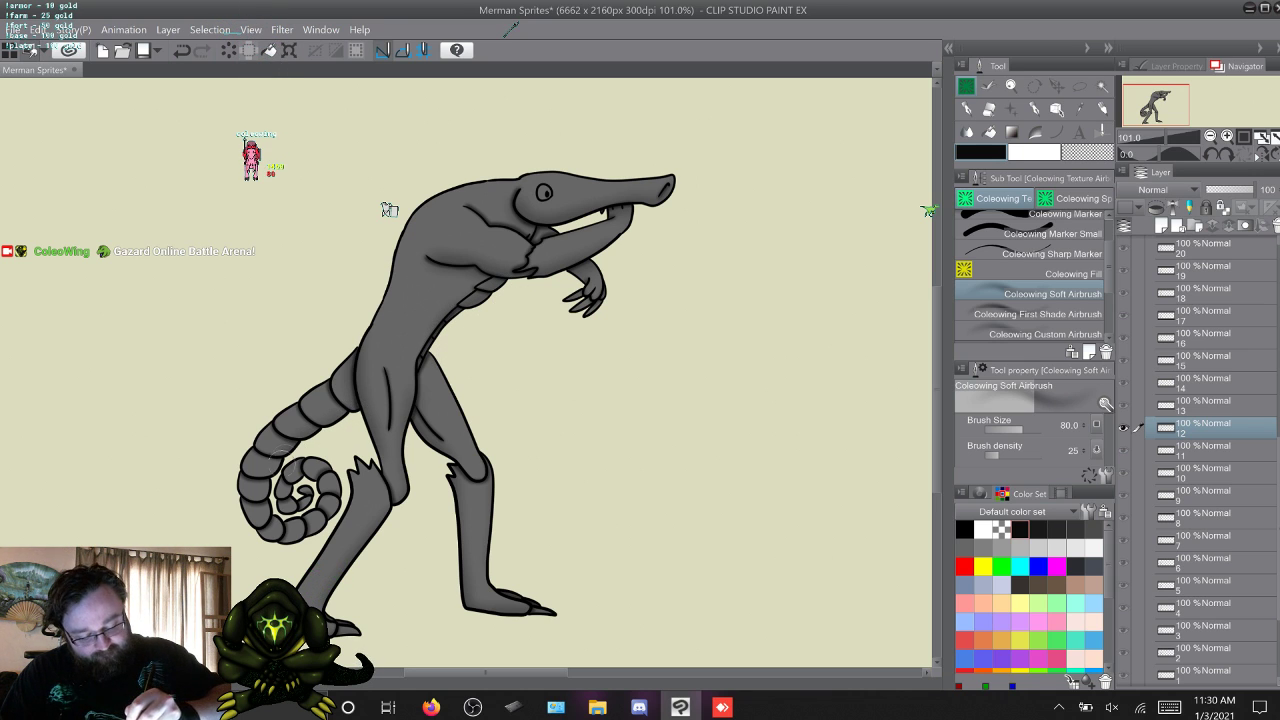
# Finish the soft airbrush shading on frame 12's coiled tail and compare the frame with frame 13.
pyautogui.moveTo(335, 498); pyautogui.dragTo(282, 538)
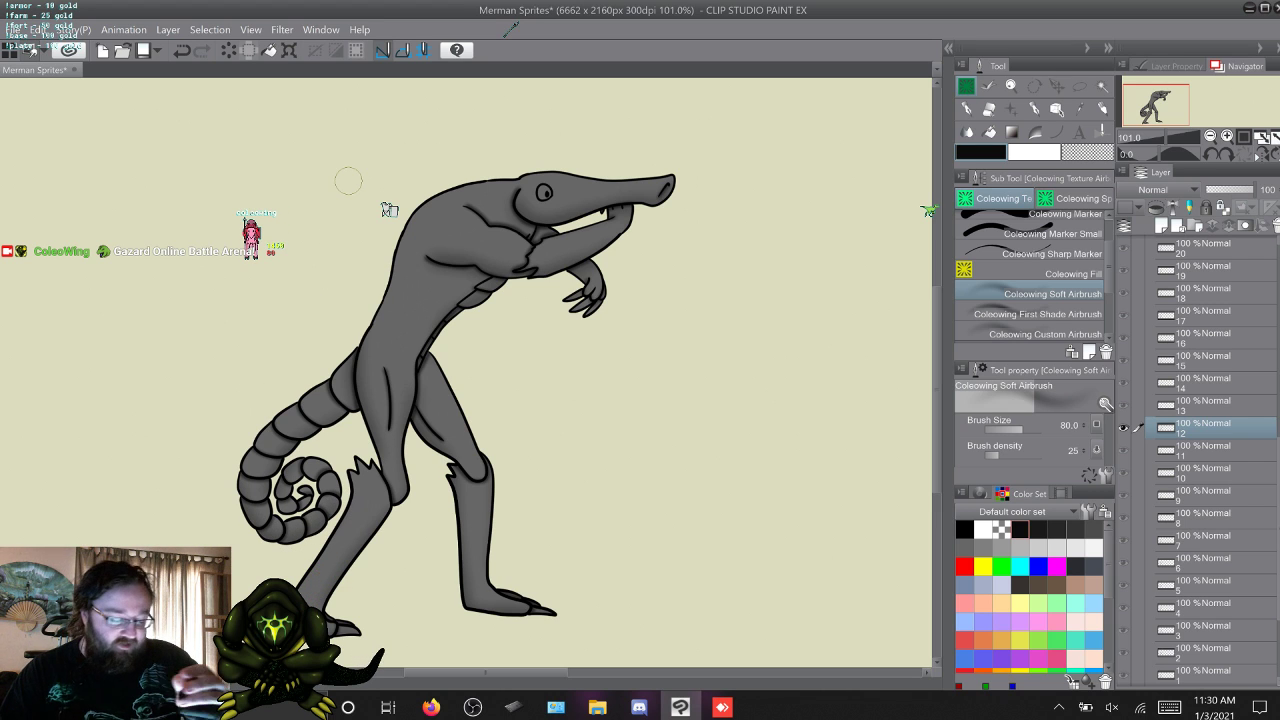
pyautogui.press('w')
pyautogui.press('q')
pyautogui.press('w')
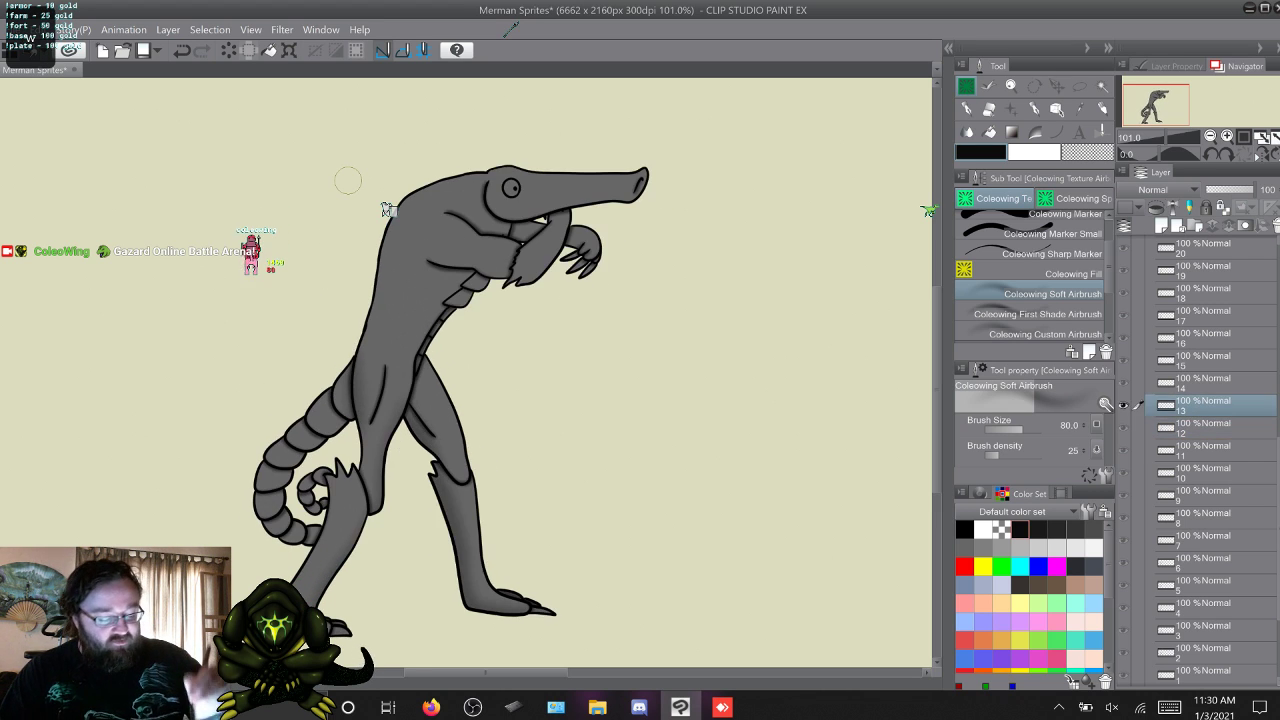
pyautogui.press('q')
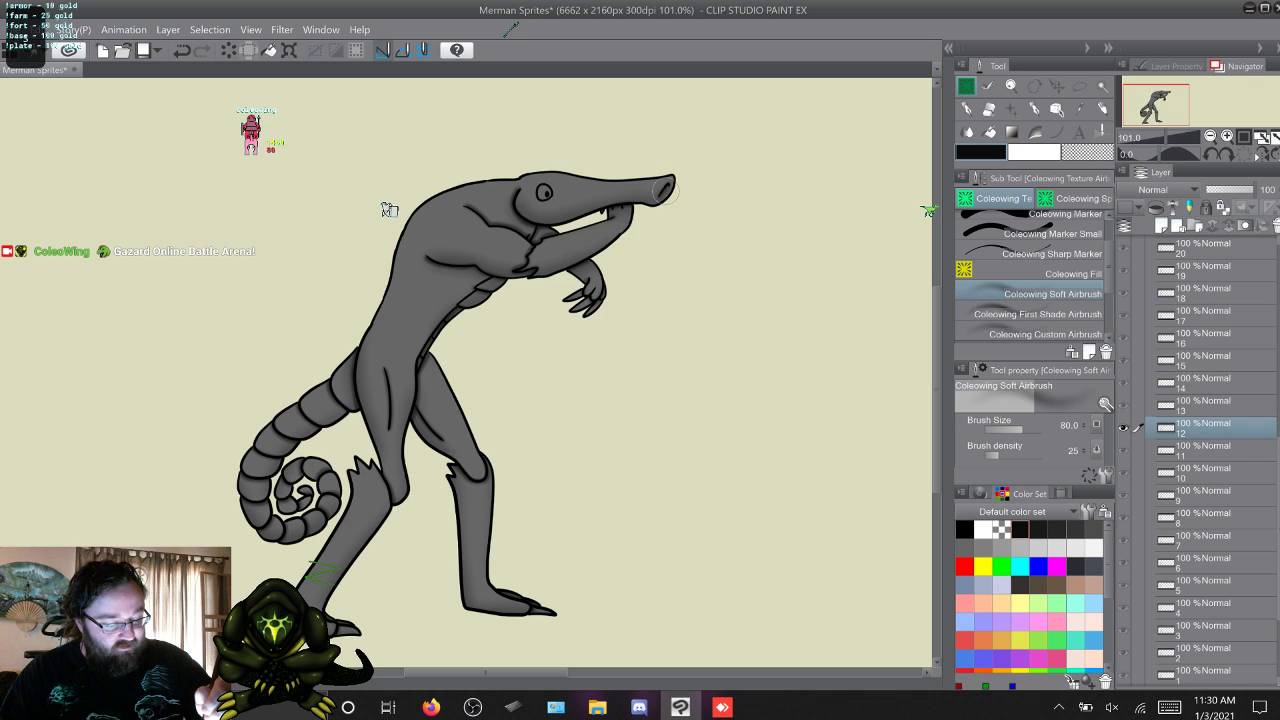
# Add another pass of soft airbrush shading across frames 13, 14, 15 and 16.
pyautogui.press('w')
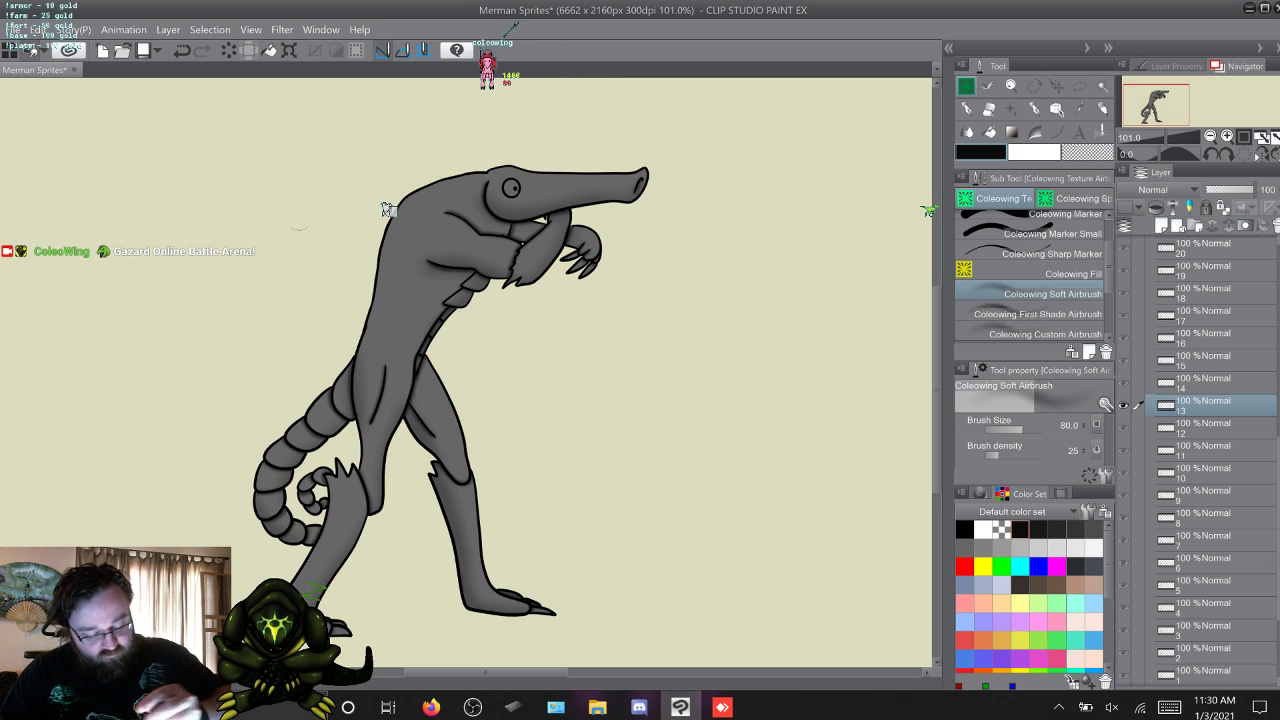
pyautogui.hotkey('alt', ']')
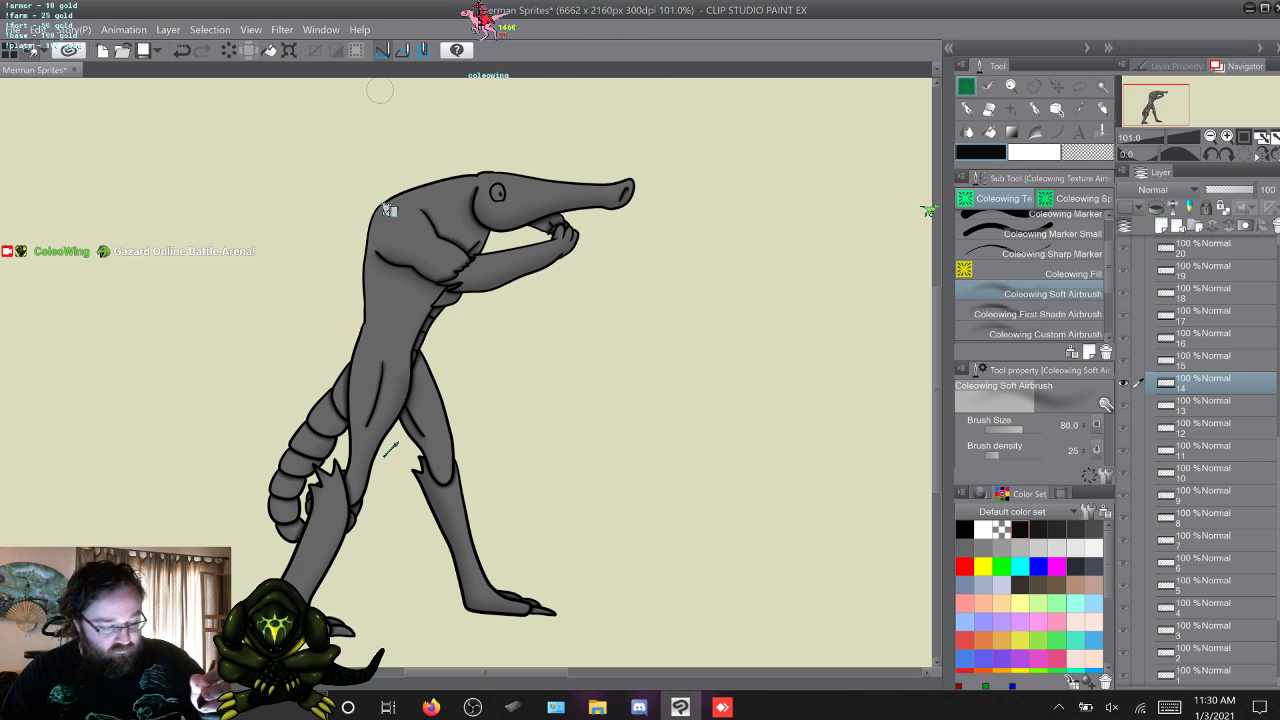
pyautogui.press('w')
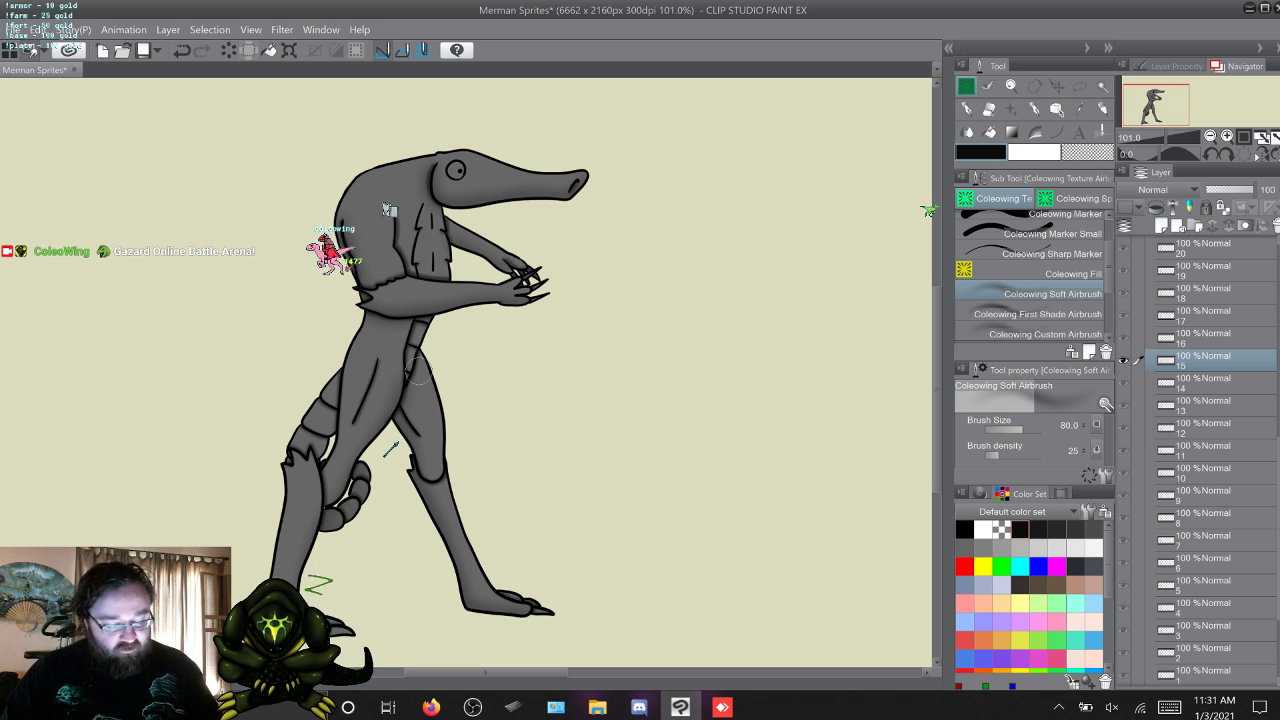
pyautogui.press('w')
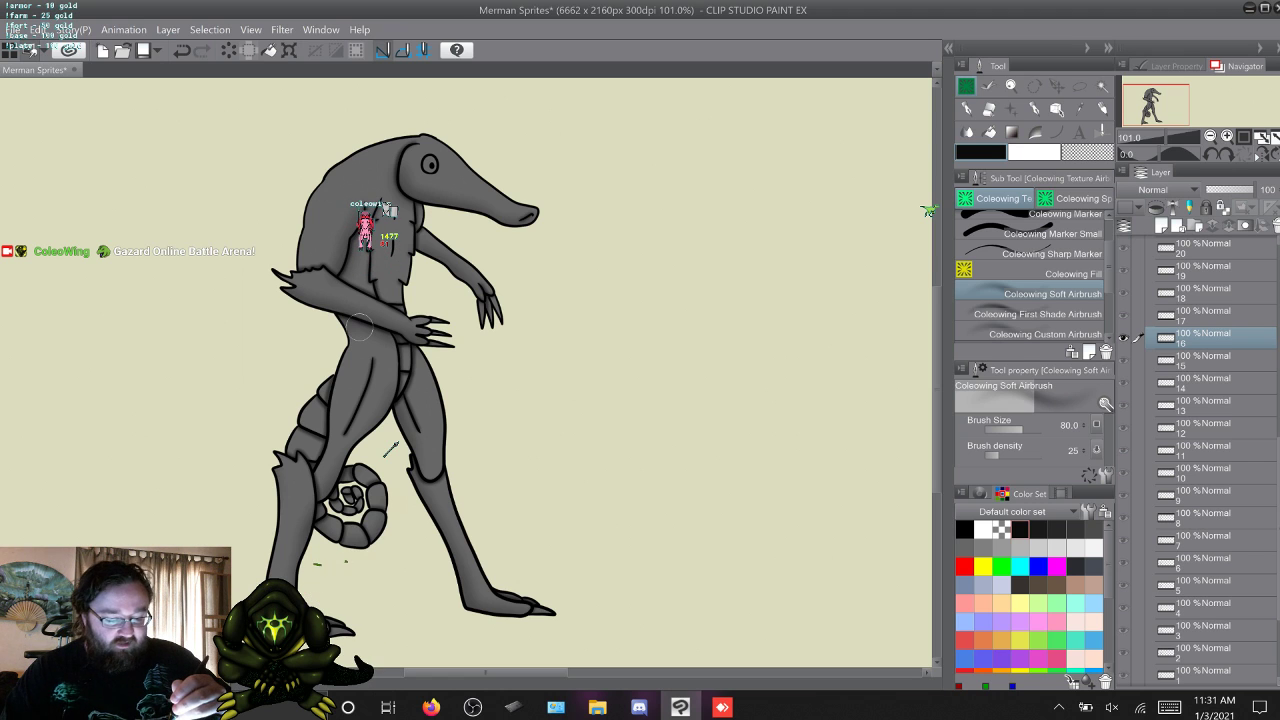
# Go through frames 17 to 25 and add another pass of soft airbrush shading in frame 26.
pyautogui.press('w')
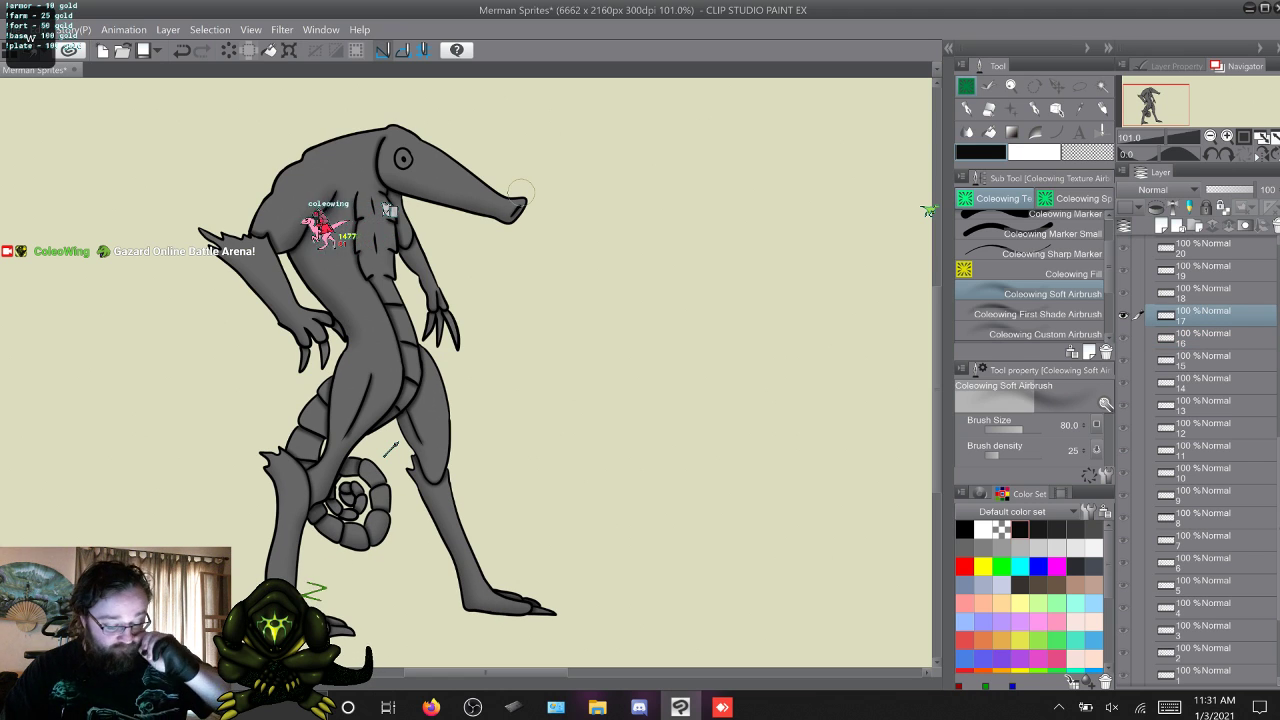
pyautogui.press('w')
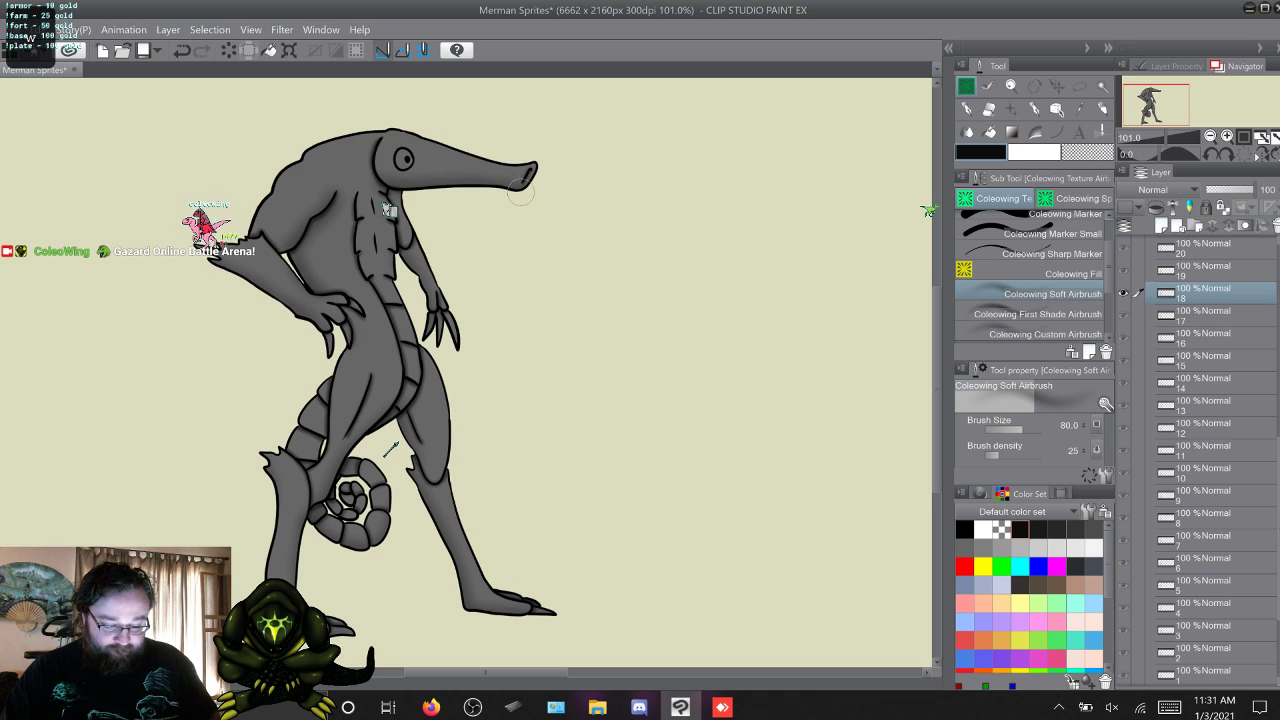
pyautogui.press('w')
pyautogui.press('w')
pyautogui.press('w')
pyautogui.press('w')
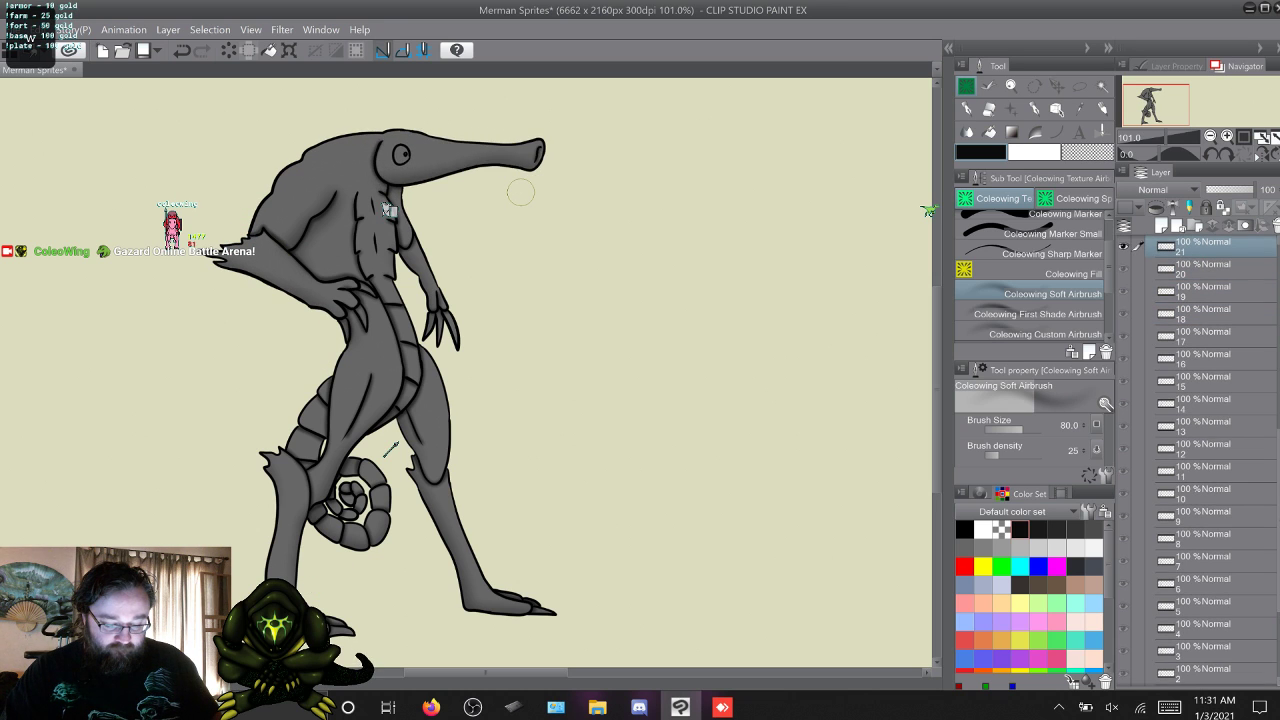
pyautogui.press('w')
pyautogui.press('w')
pyautogui.press('w')
pyautogui.press('w')
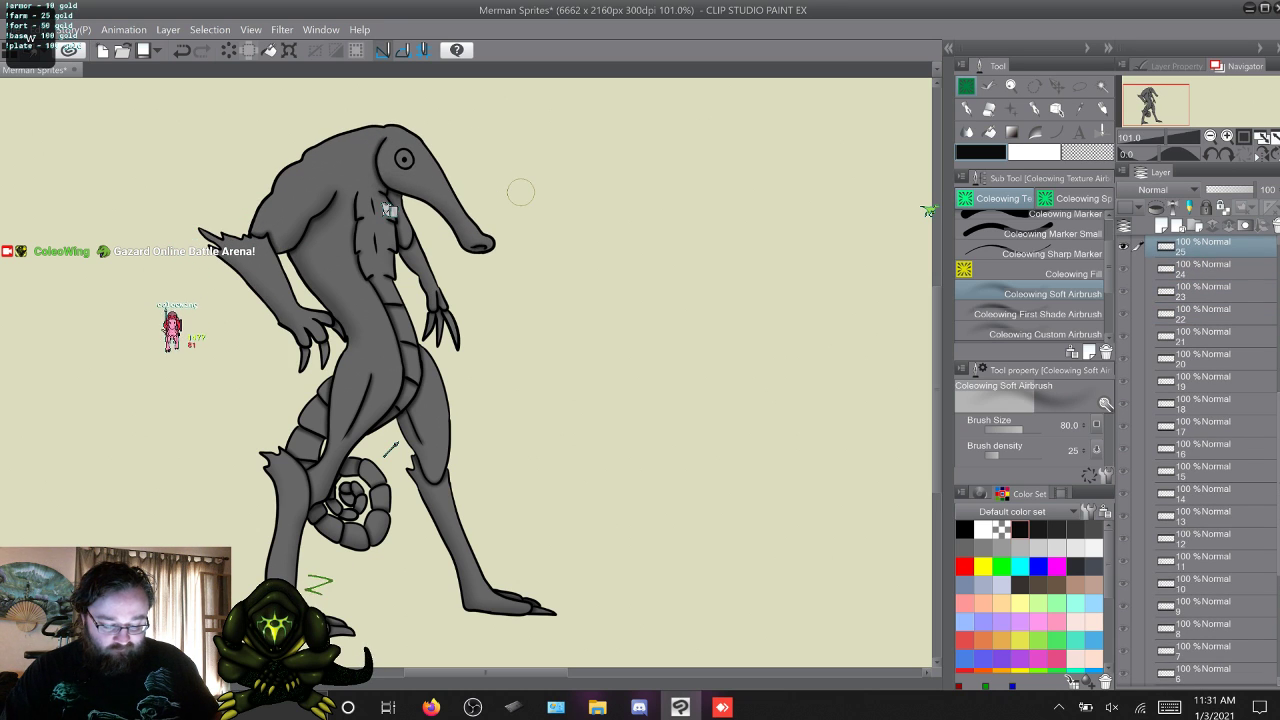
pyautogui.press('s')
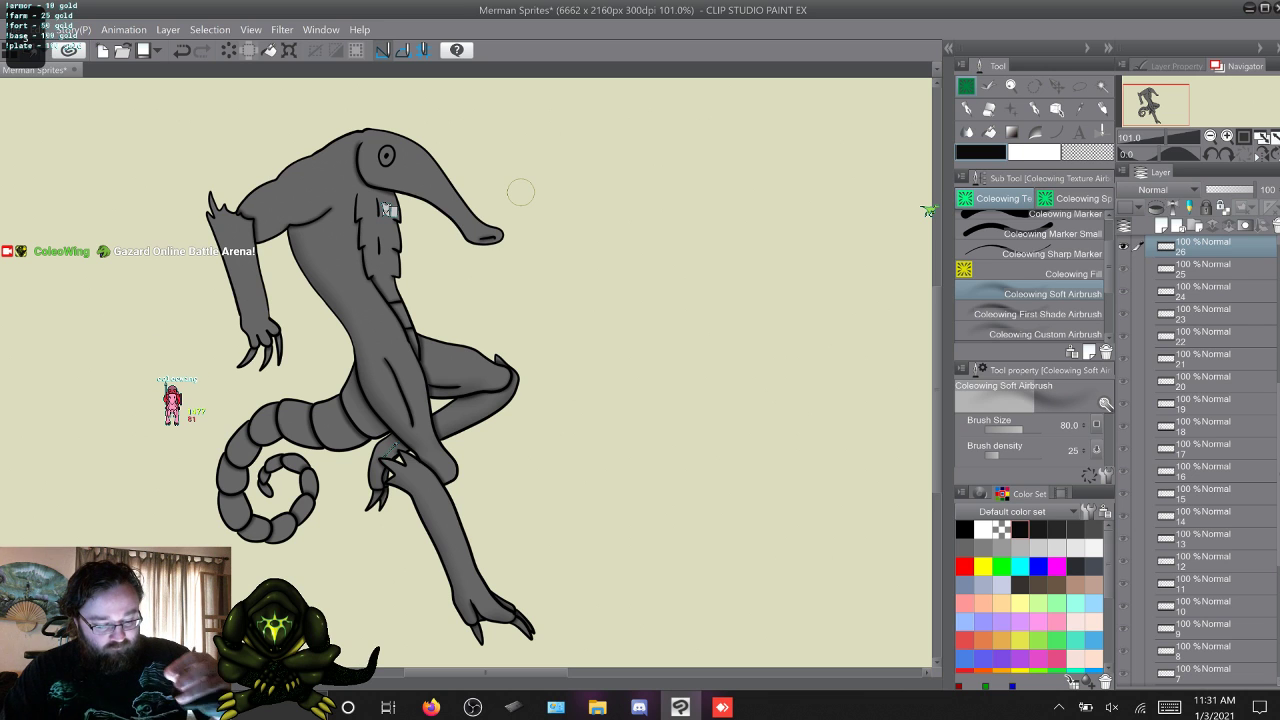
pyautogui.press('w')
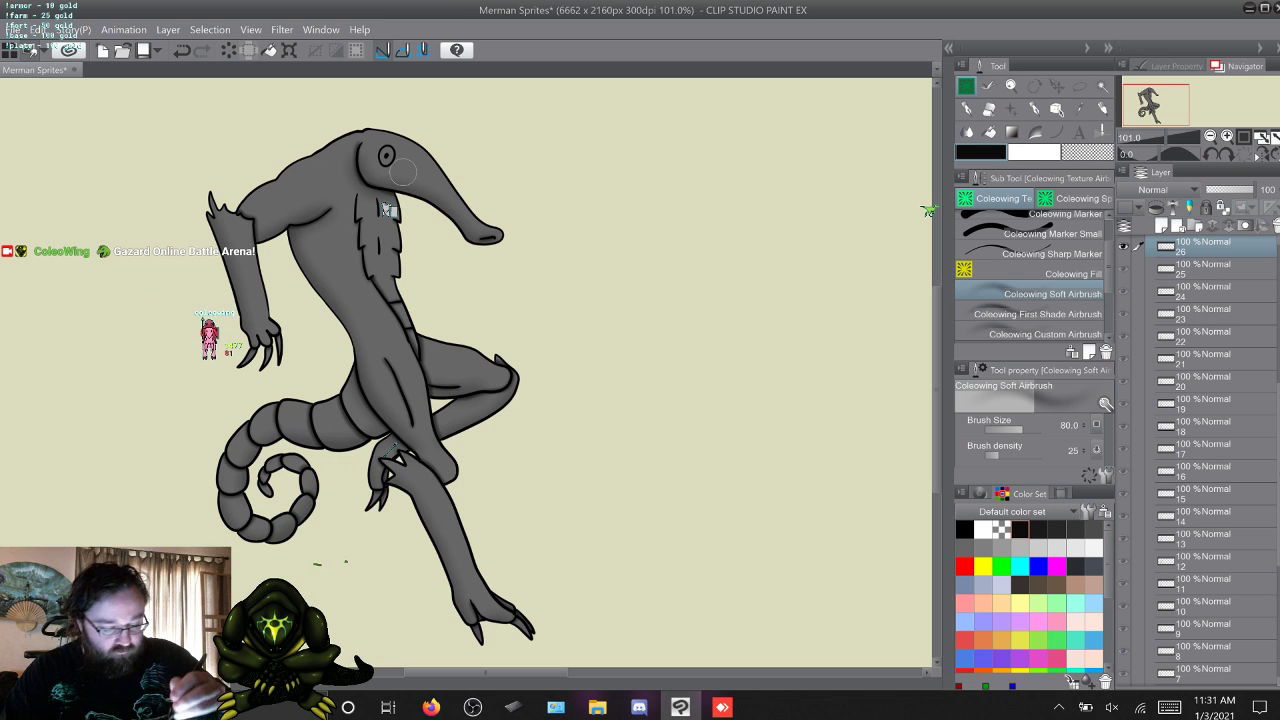
# Add another pass of soft airbrush shading in frames 27 and 28, including frame 28's raised arms and hands.
pyautogui.hotkey('ctrl', 'v')
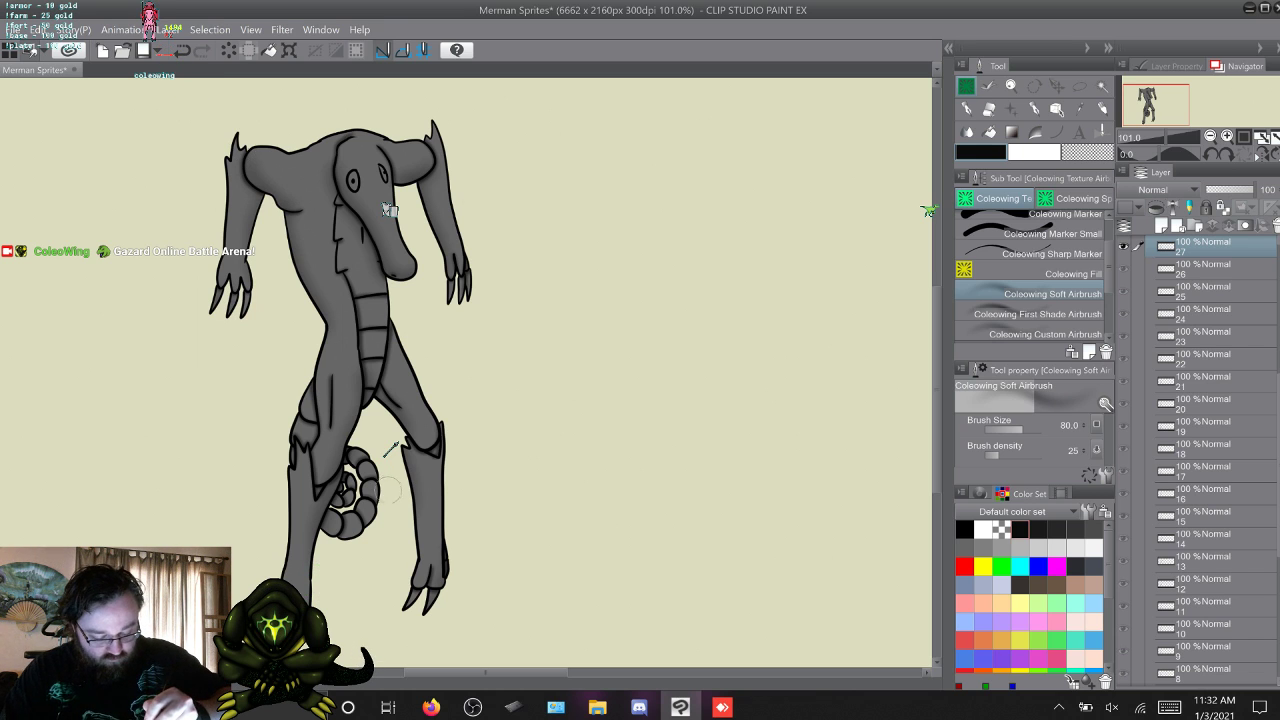
pyautogui.hotkey('ctrl', 'v')
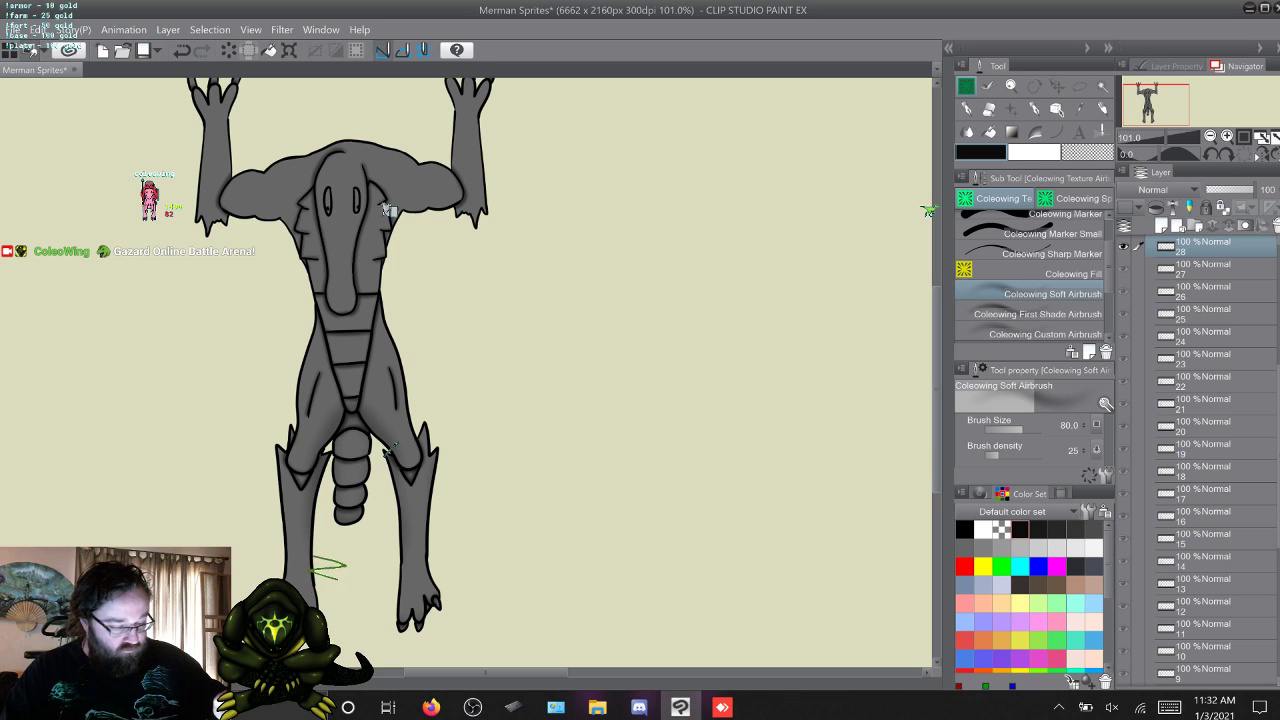
pyautogui.scroll(3, 389, 210)
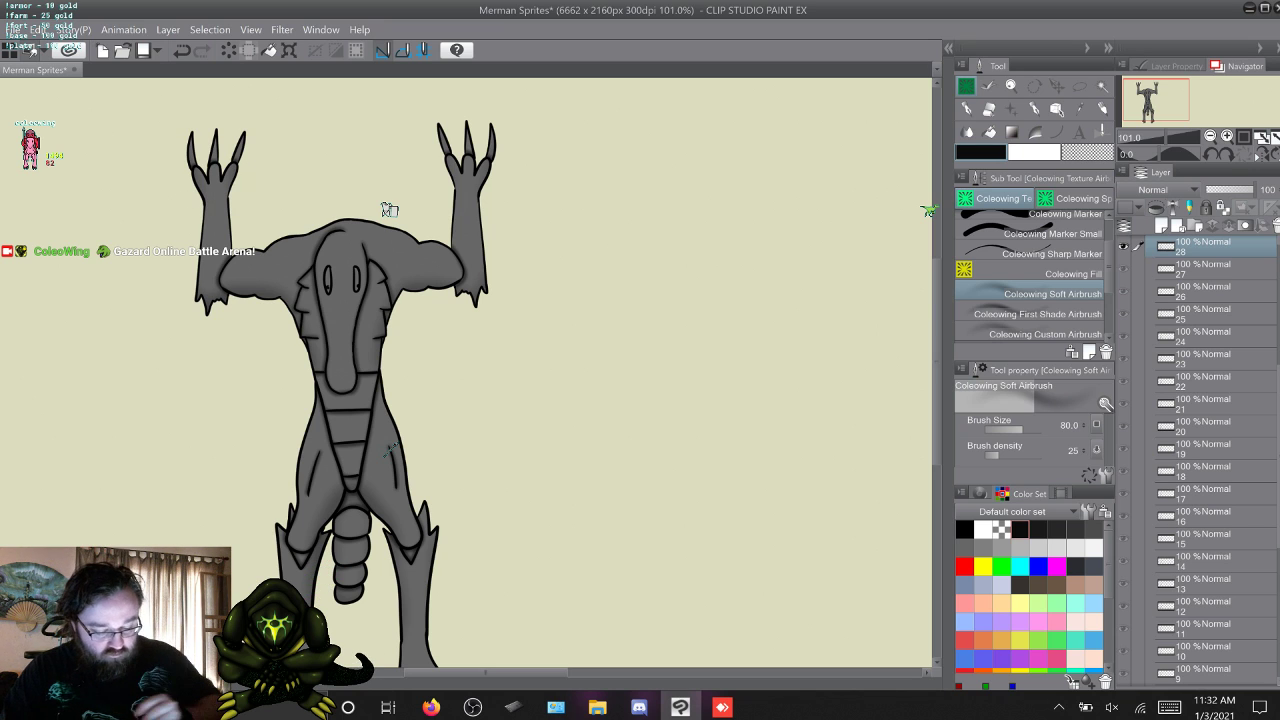
# Flip through the frames after 28 to check their shading and return to frame 1.
pyautogui.press('w')
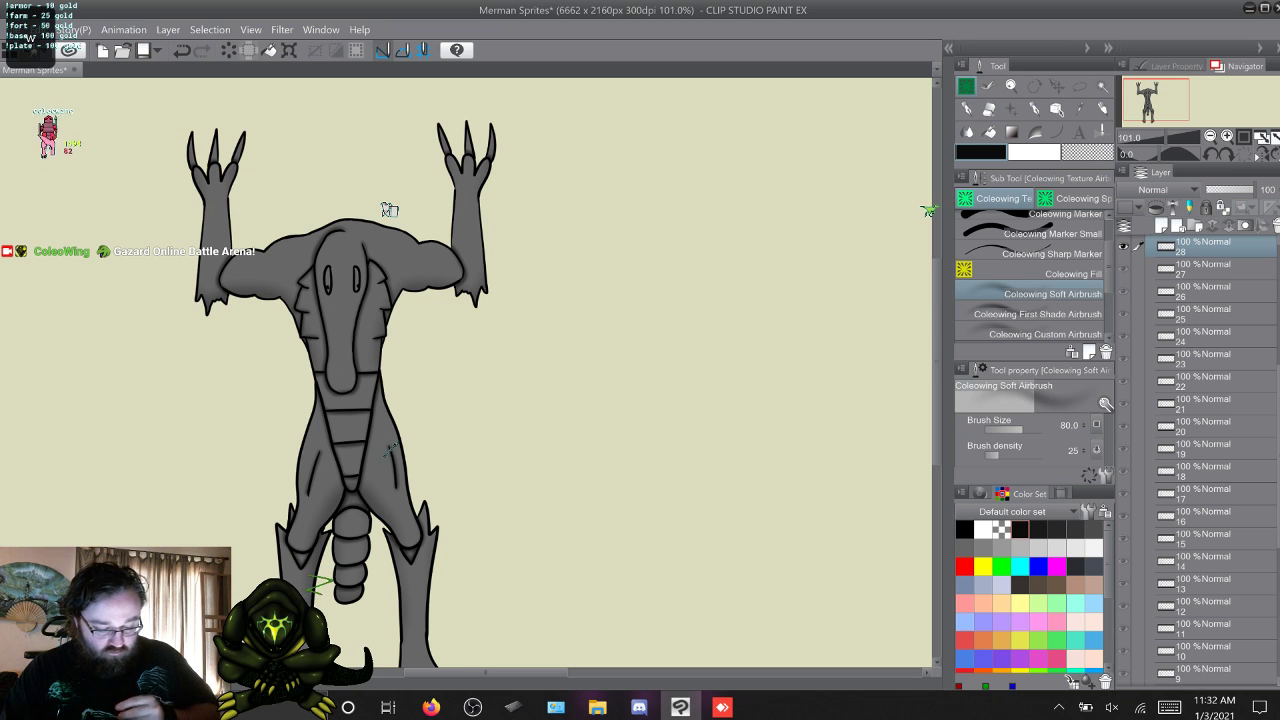
pyautogui.moveTo(937, 323); pyautogui.dragTo(937, 393)
pyautogui.press('w')
pyautogui.press('w')
pyautogui.press('w')
pyautogui.press('w')
pyautogui.press('w')
pyautogui.press('w')
pyautogui.press('w')
pyautogui.press('w')
pyautogui.press('w')
pyautogui.press('w')
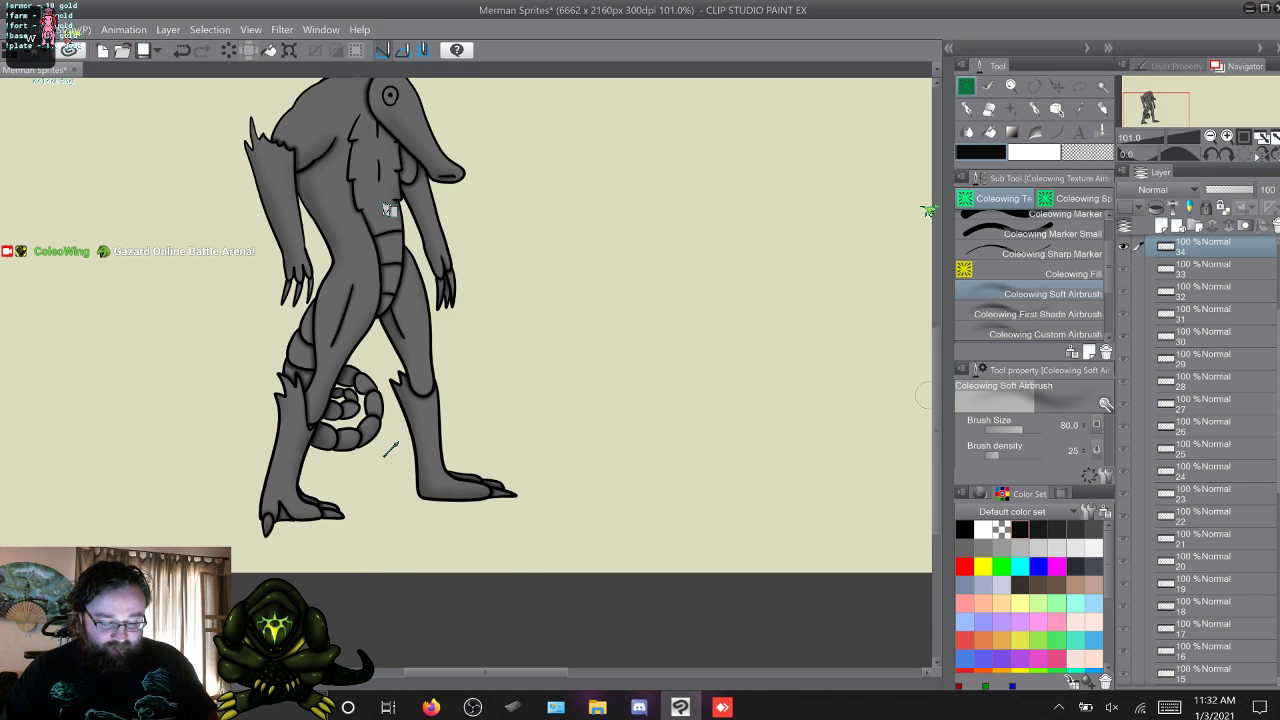
pyautogui.press('w')
pyautogui.press('w')
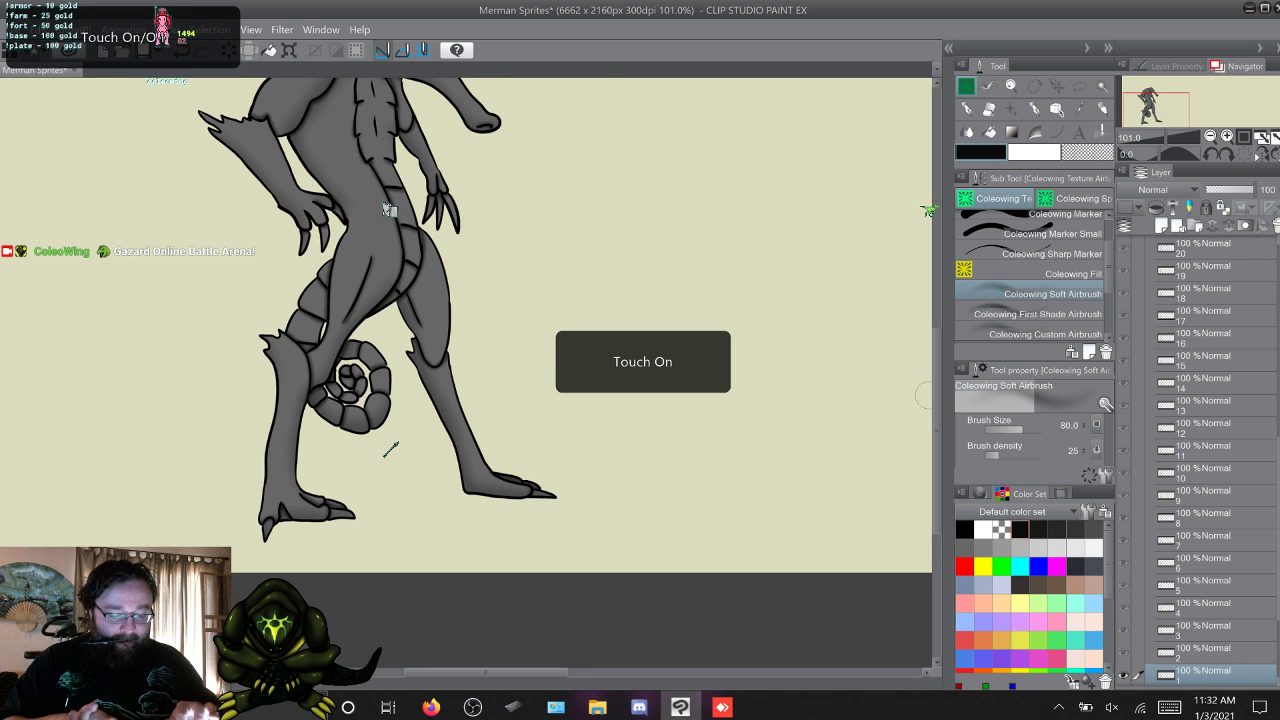
pyautogui.hscroll(-3, 466, 330)
pyautogui.hscroll(-2, 466, 330)
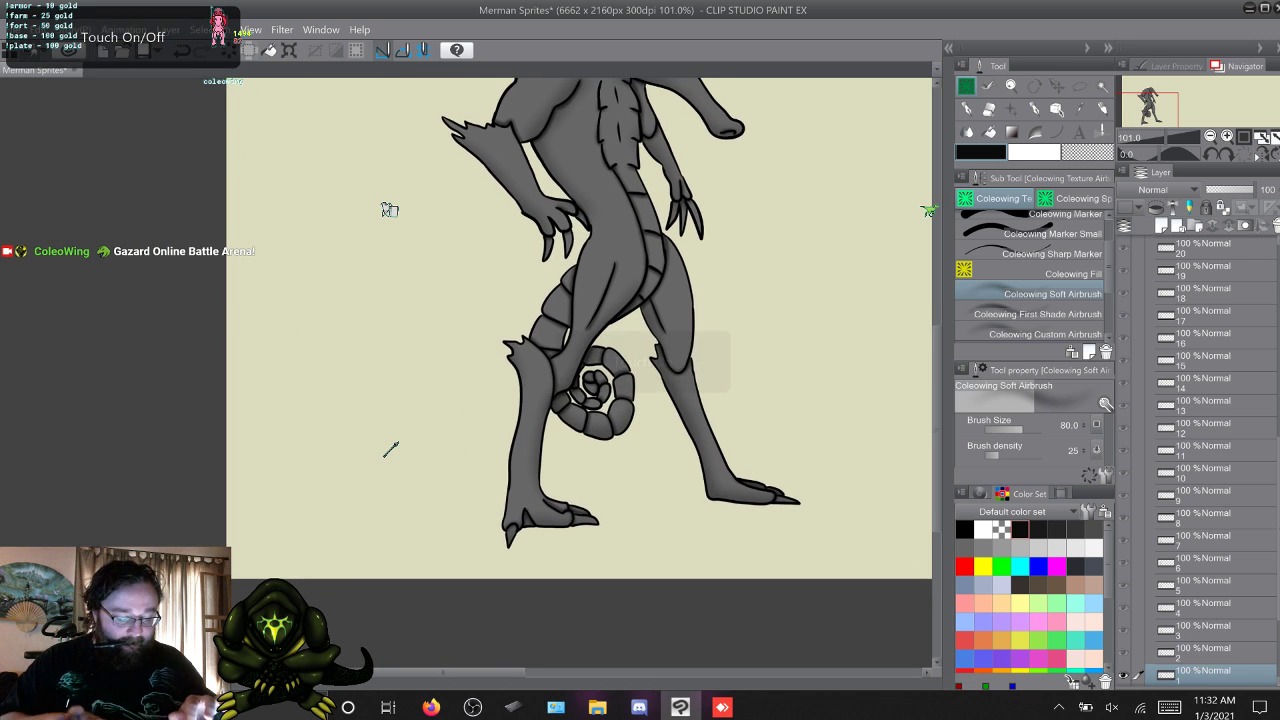
pyautogui.hscroll(5, 466, 360)
pyautogui.hscroll(-2, 466, 360)
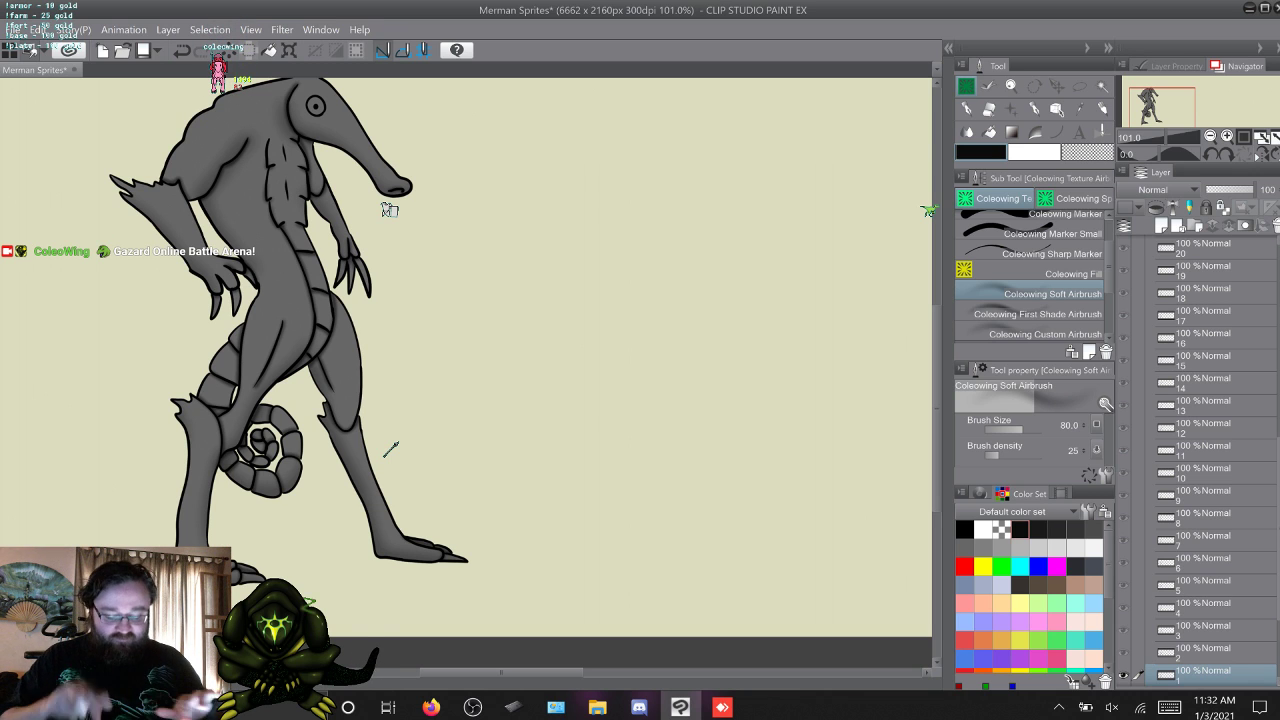
pyautogui.hscroll(-2, 466, 330)
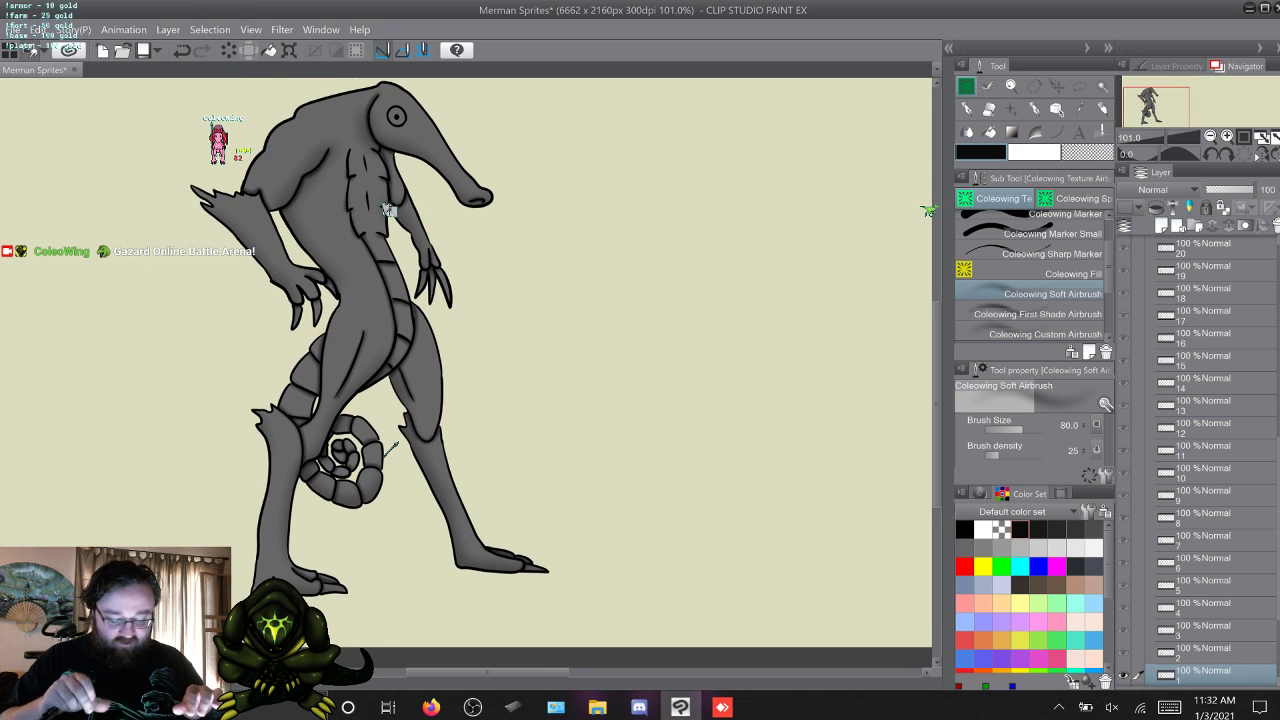
pyautogui.hscroll(-2, 466, 360)
pyautogui.hscroll(3, 466, 360)
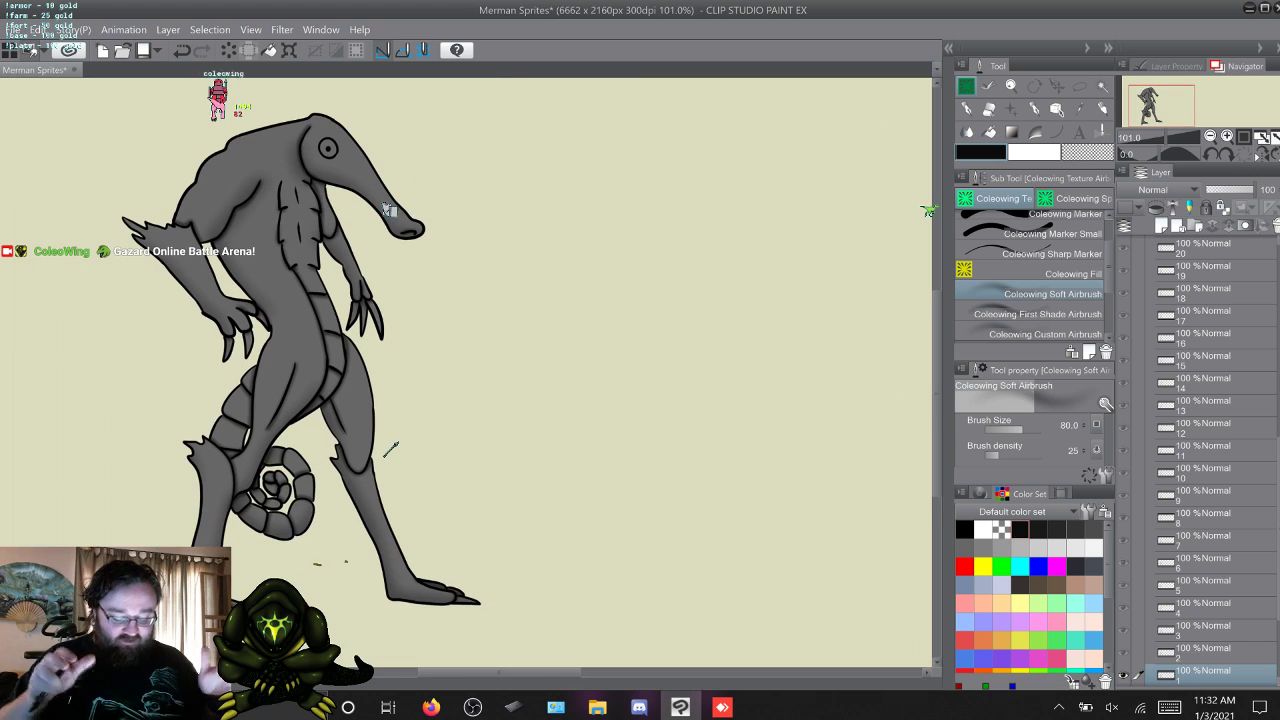
pyautogui.scroll(-3, 390, 450)
pyautogui.scroll(3, 390, 450)
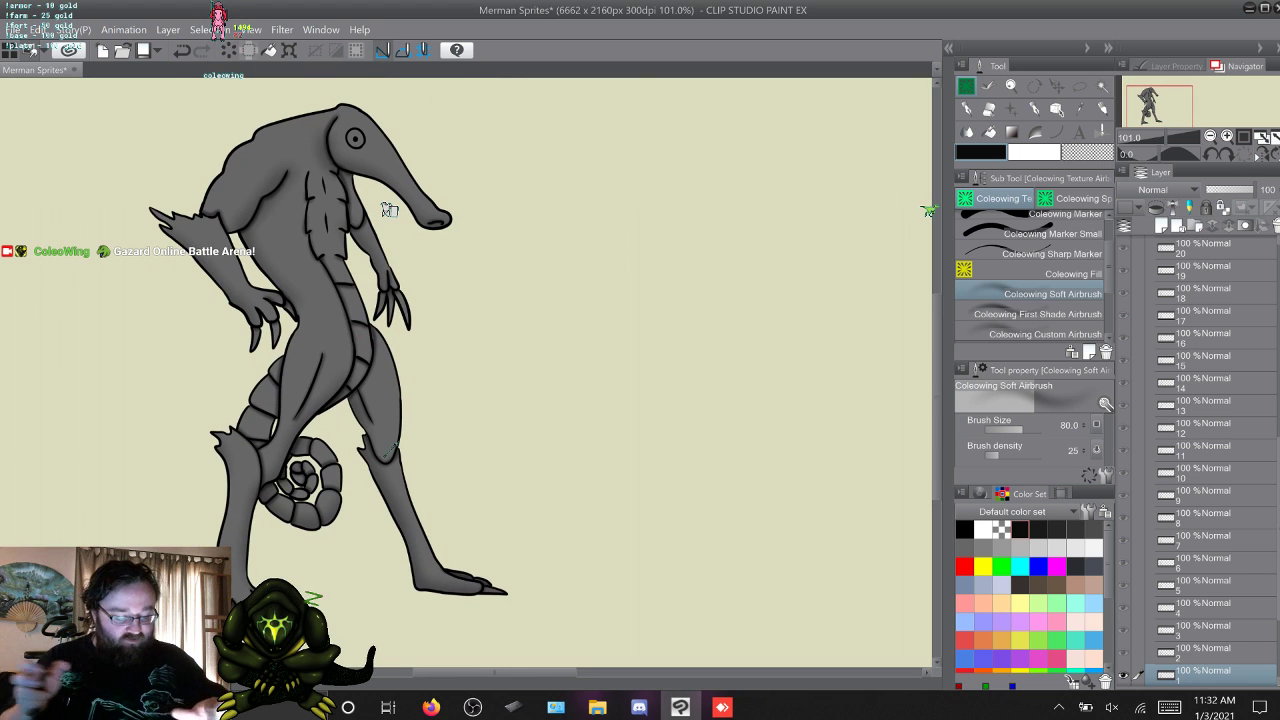
pyautogui.hscroll(3, 389, 210)
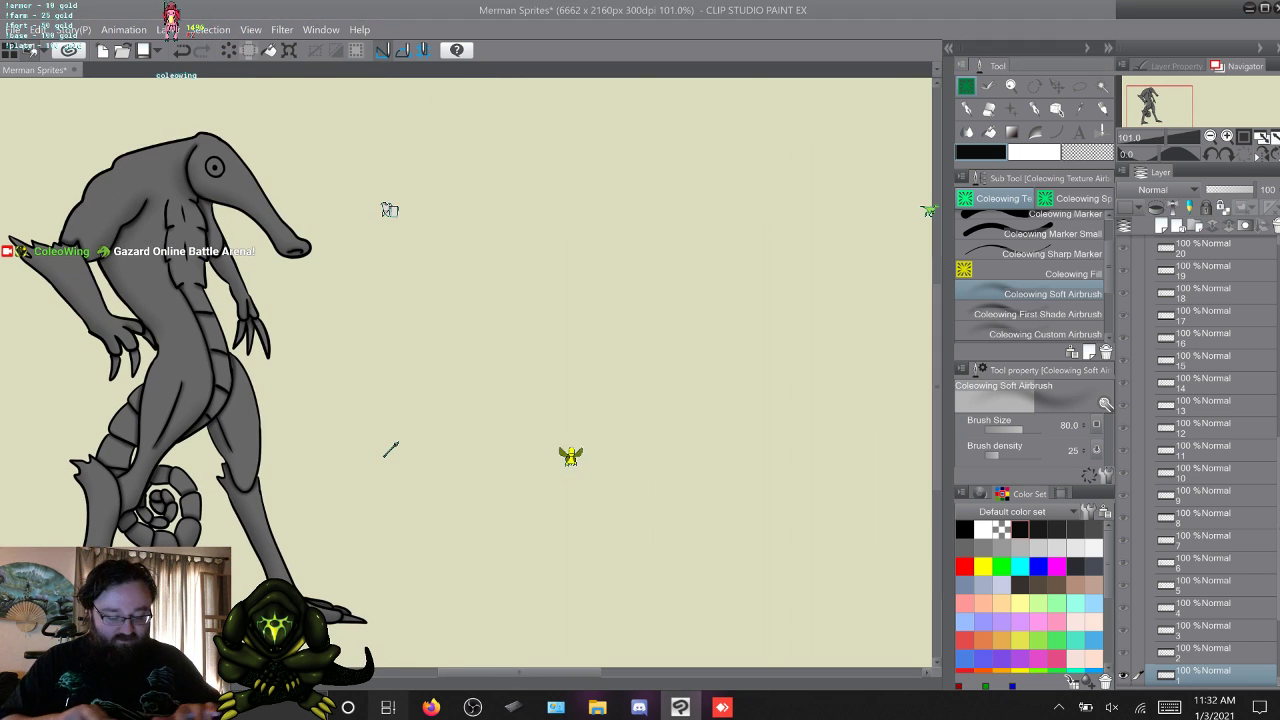
pyautogui.press('super+Tab')
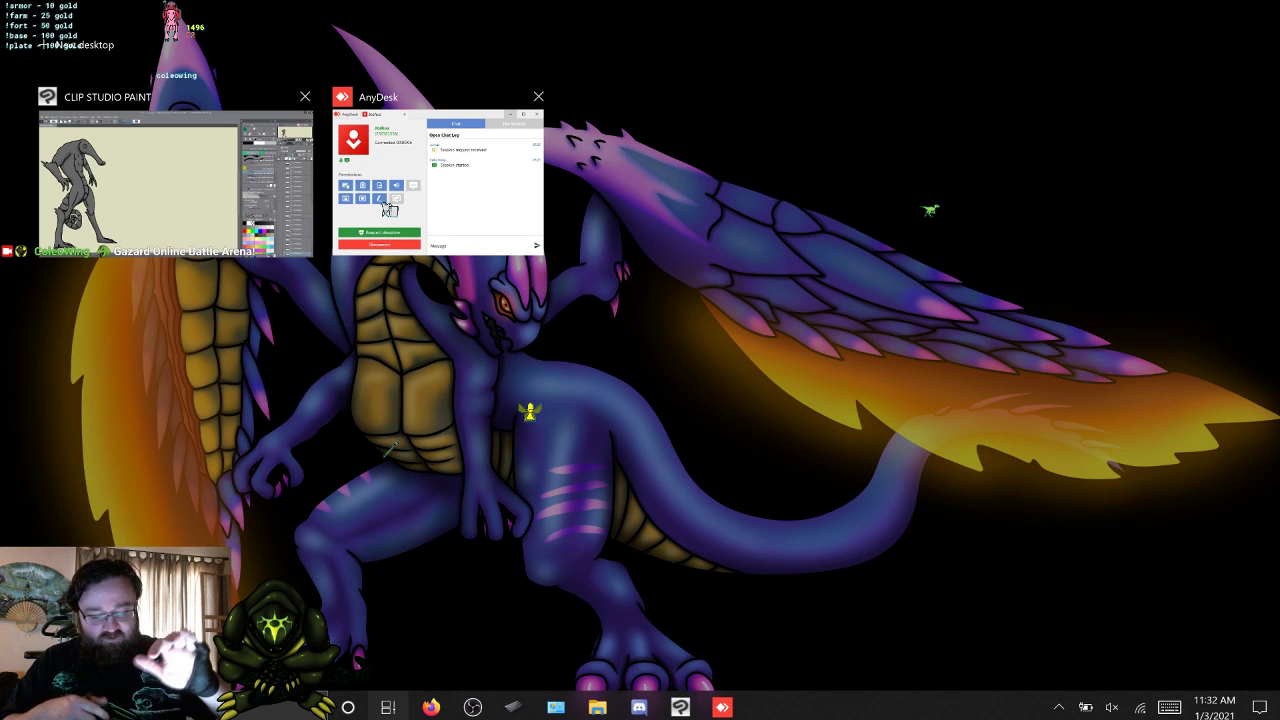
pyautogui.click(172, 182)
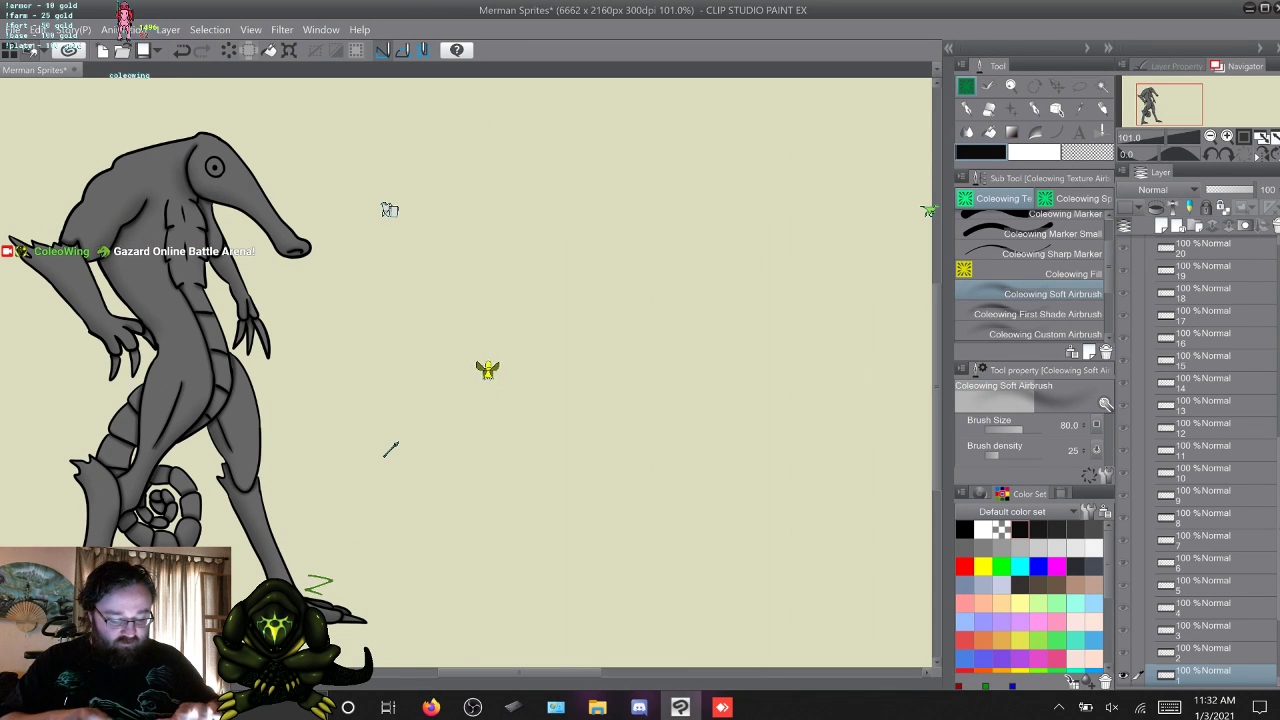
pyautogui.hscroll(-3, 389, 210)
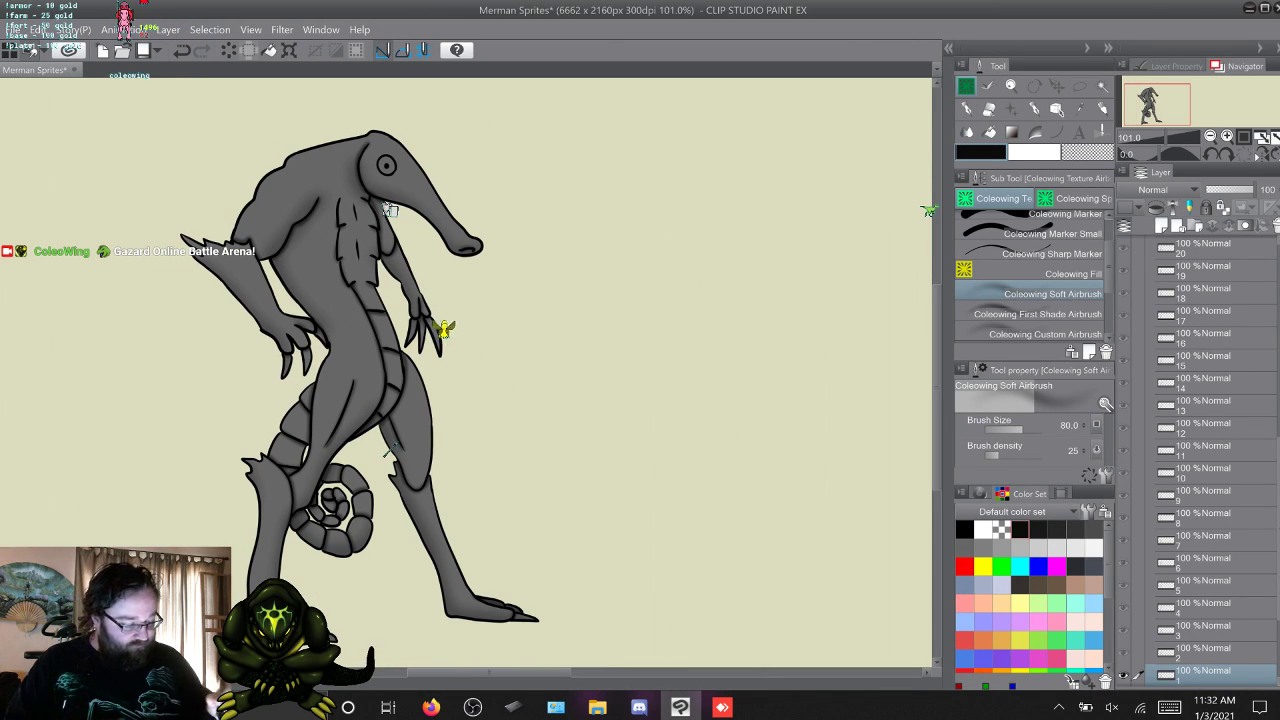
pyautogui.scroll(-1, 389, 210)
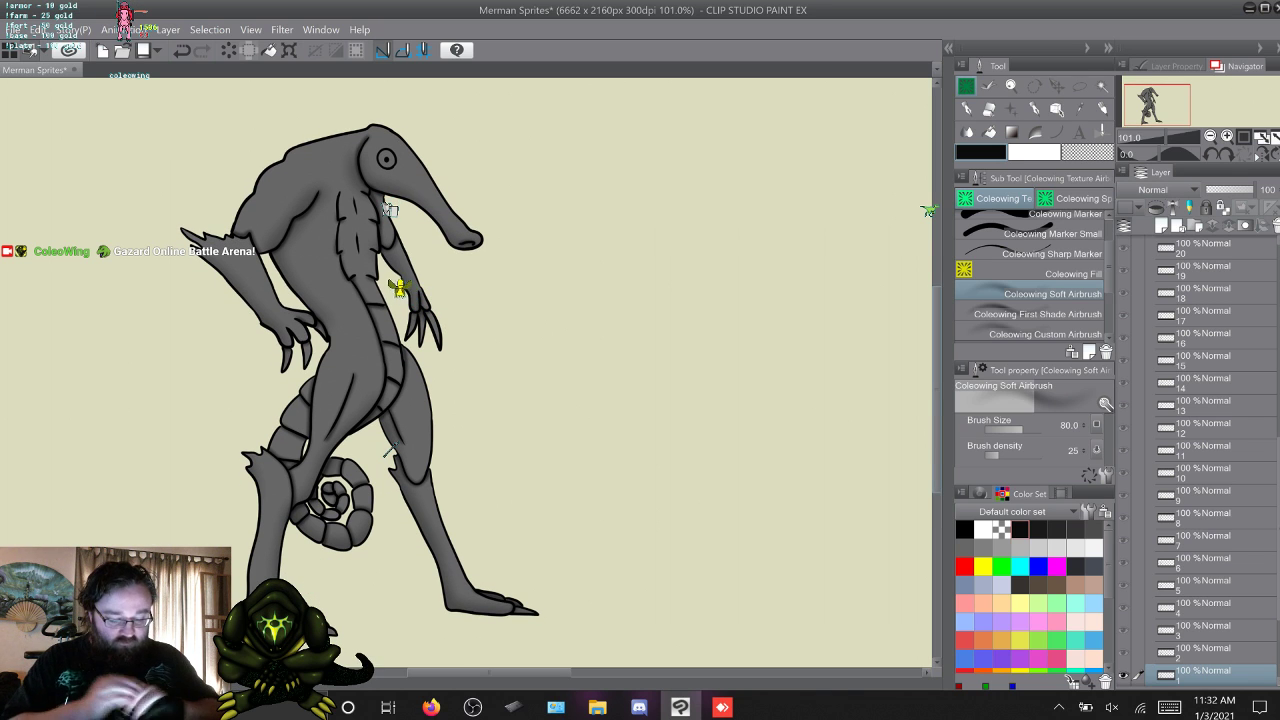
pyautogui.scroll(-3, 389, 210)
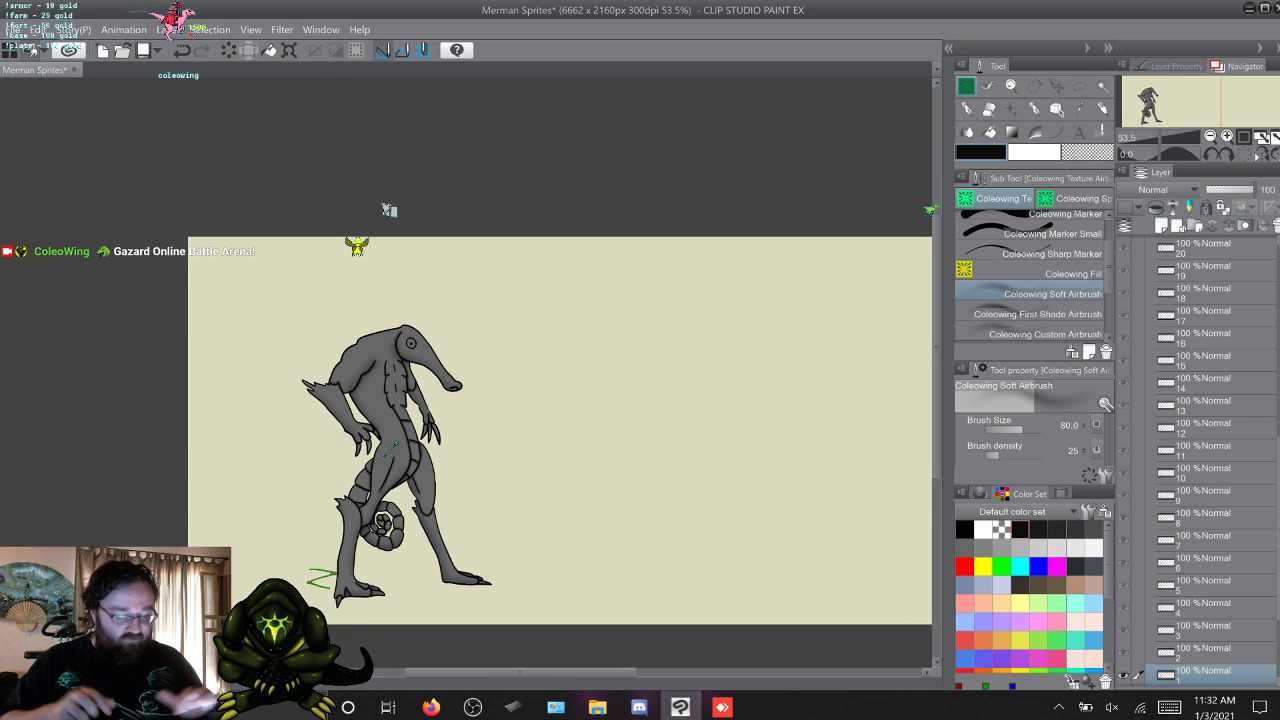
pyautogui.hscroll(3, 390, 448)
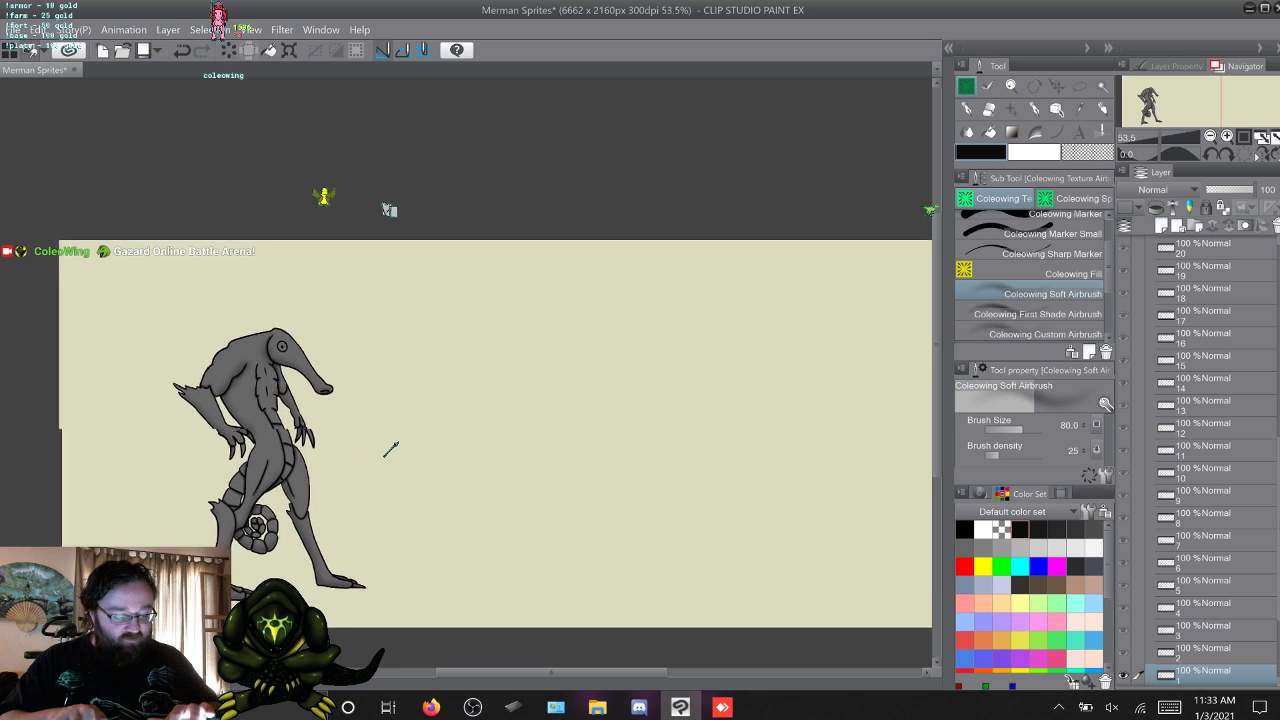
pyautogui.hscroll(-4, 390, 448)
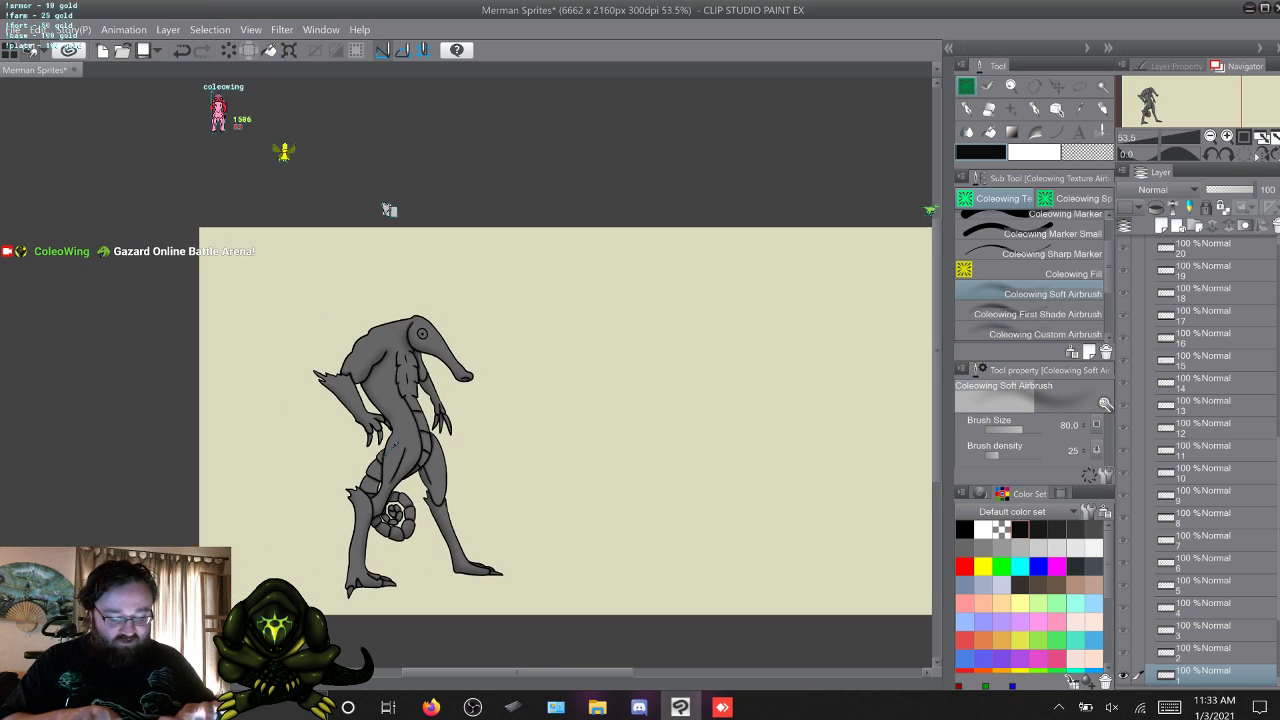
pyautogui.scroll(3, 390, 448)
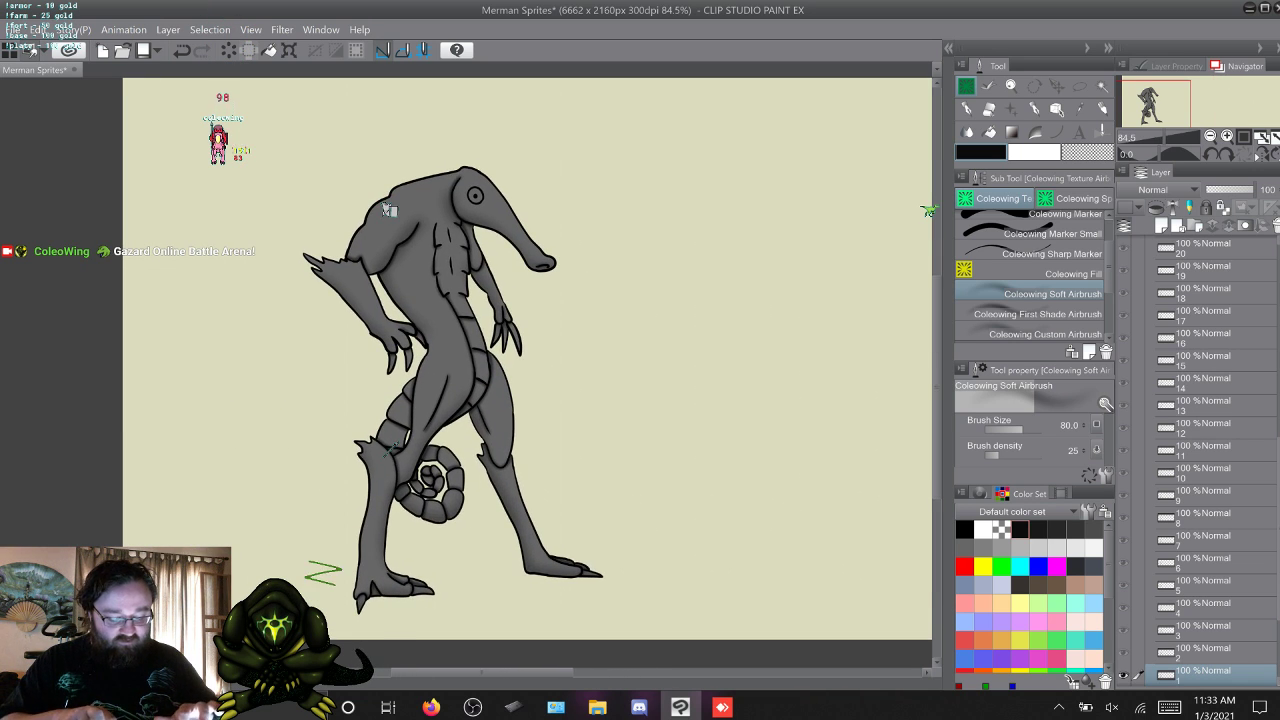
pyautogui.scroll(-1, 390, 448)
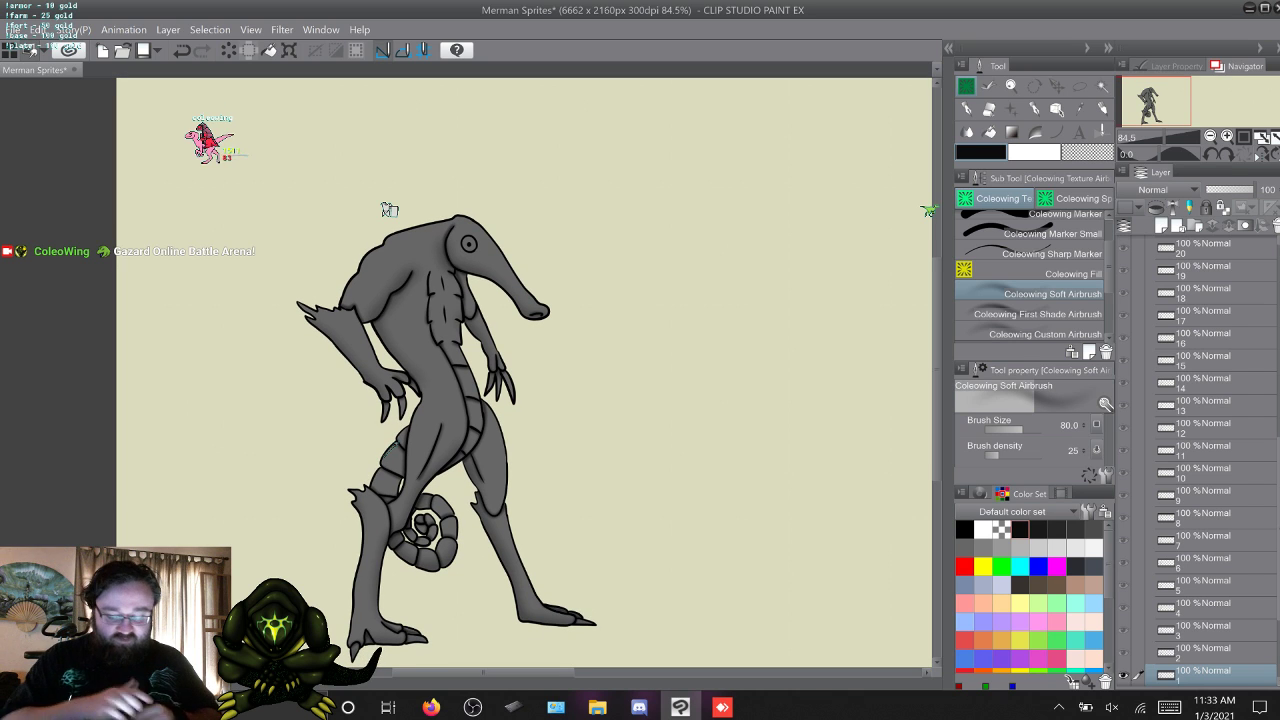
pyautogui.press('XF86TouchpadToggle')
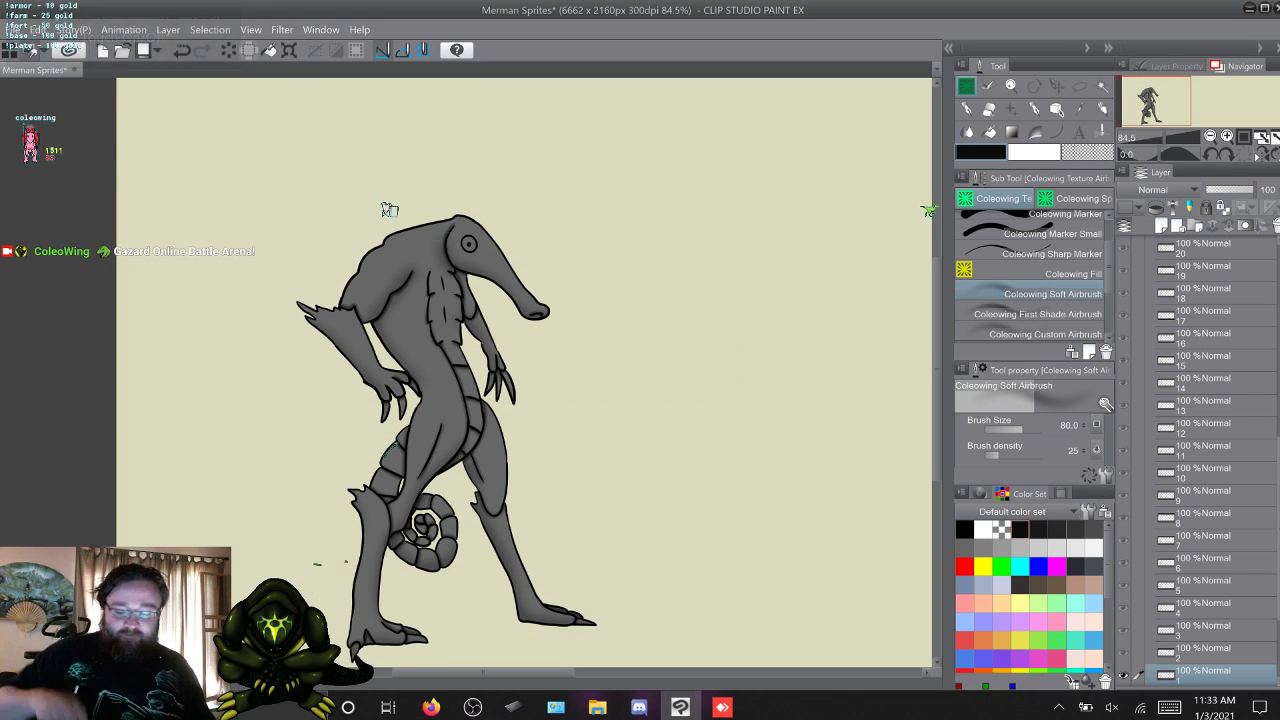
# Flip forward through the first few frames and back to frame 1 to check how the shading reads in motion.
pyautogui.press('w')
pyautogui.press('w')
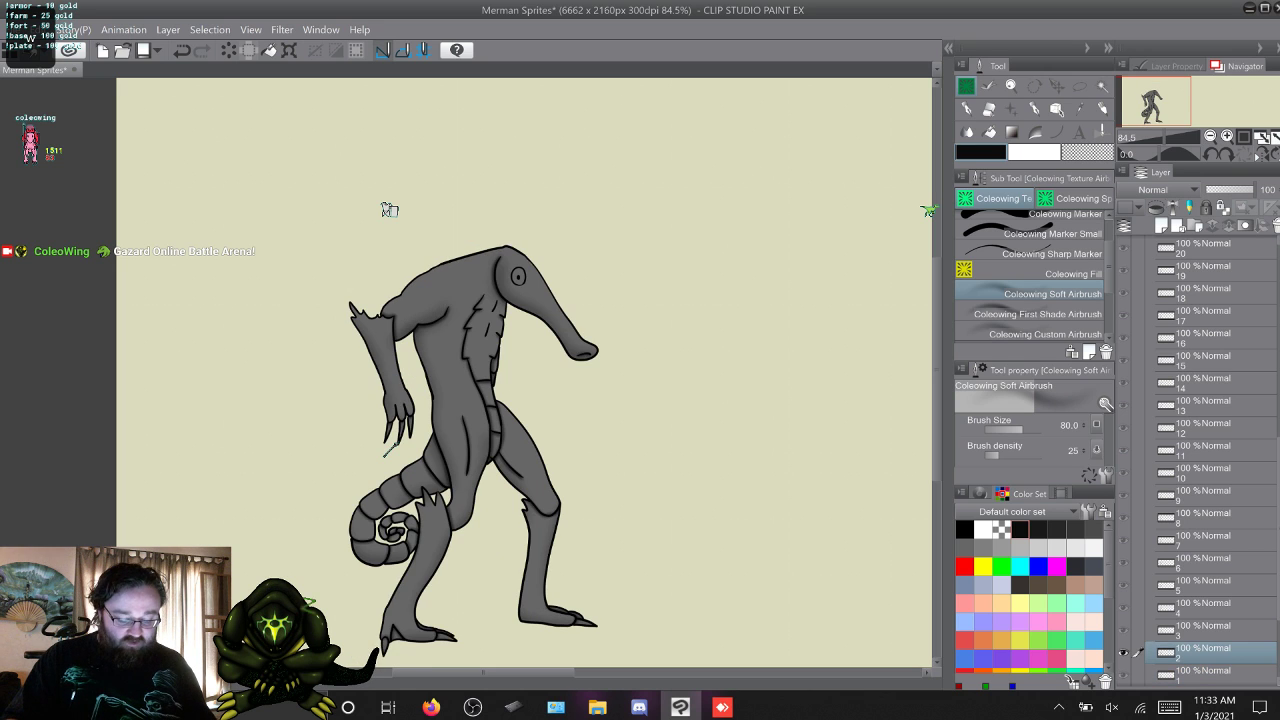
pyautogui.press('w')
pyautogui.press('w')
pyautogui.press('s')
pyautogui.press('s')
pyautogui.press('s')
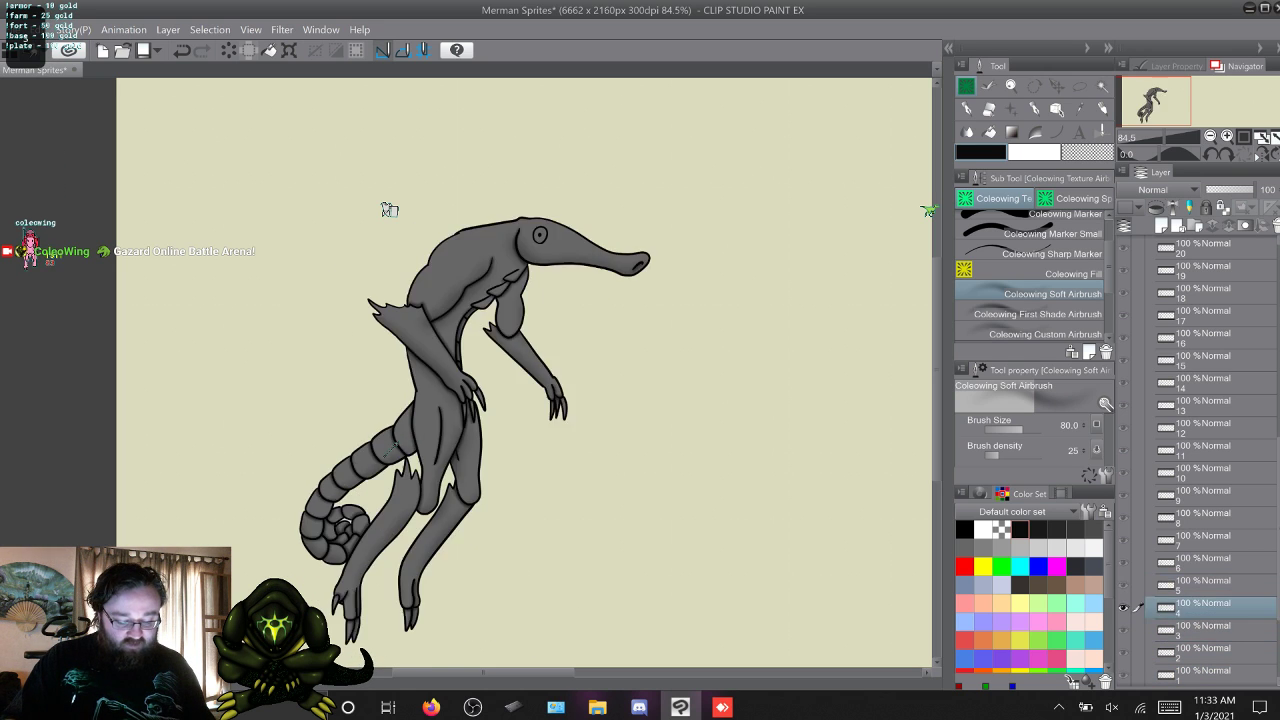
pyautogui.press('s')
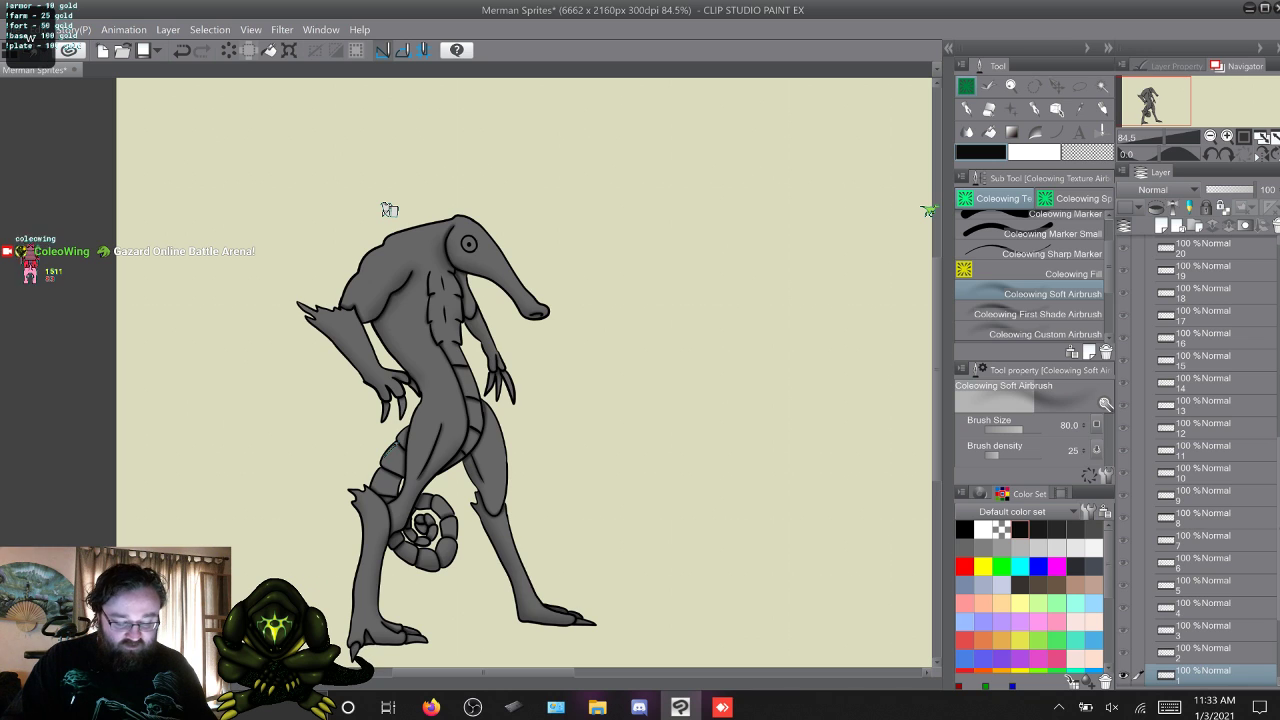
# Run through the whole frame sequence from frame 1 to 35 to check the shading, then return to frame 1.
pyautogui.press('w')
pyautogui.press('w')
pyautogui.press('w')
pyautogui.press('w')
pyautogui.press('w')
pyautogui.press('w')
pyautogui.press('w')
pyautogui.press('w')
pyautogui.press('w')
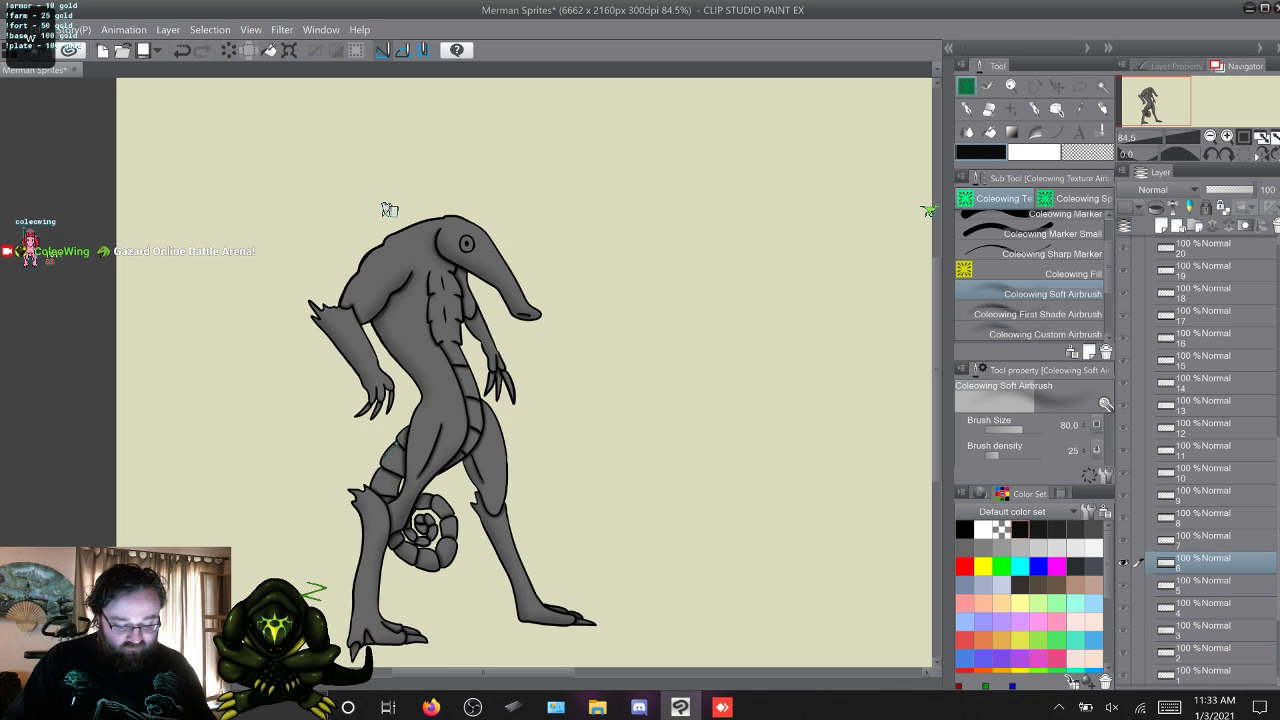
pyautogui.press('w')
pyautogui.press('w')
pyautogui.press('w')
pyautogui.press('w')
pyautogui.press('w')
pyautogui.press('w')
pyautogui.press('w')
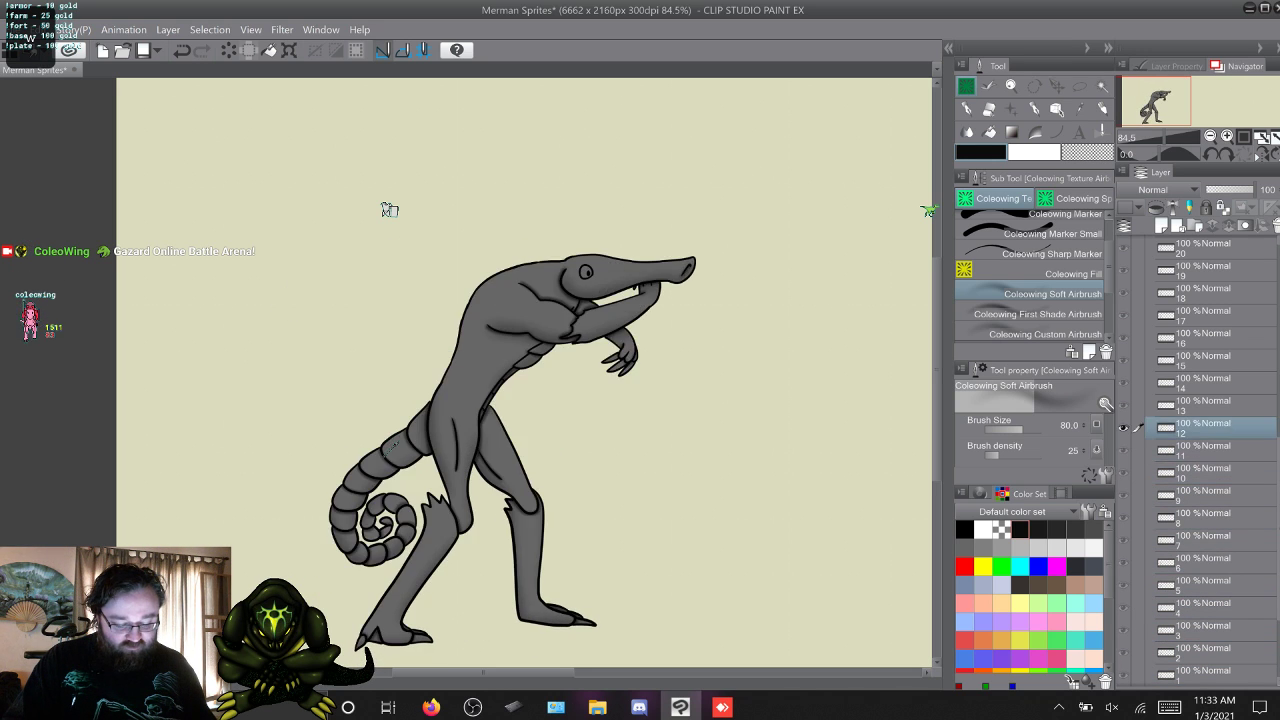
pyautogui.press('w')
pyautogui.press('w')
pyautogui.press('w')
pyautogui.press('w')
pyautogui.press('w')
pyautogui.press('w')
pyautogui.press('w')
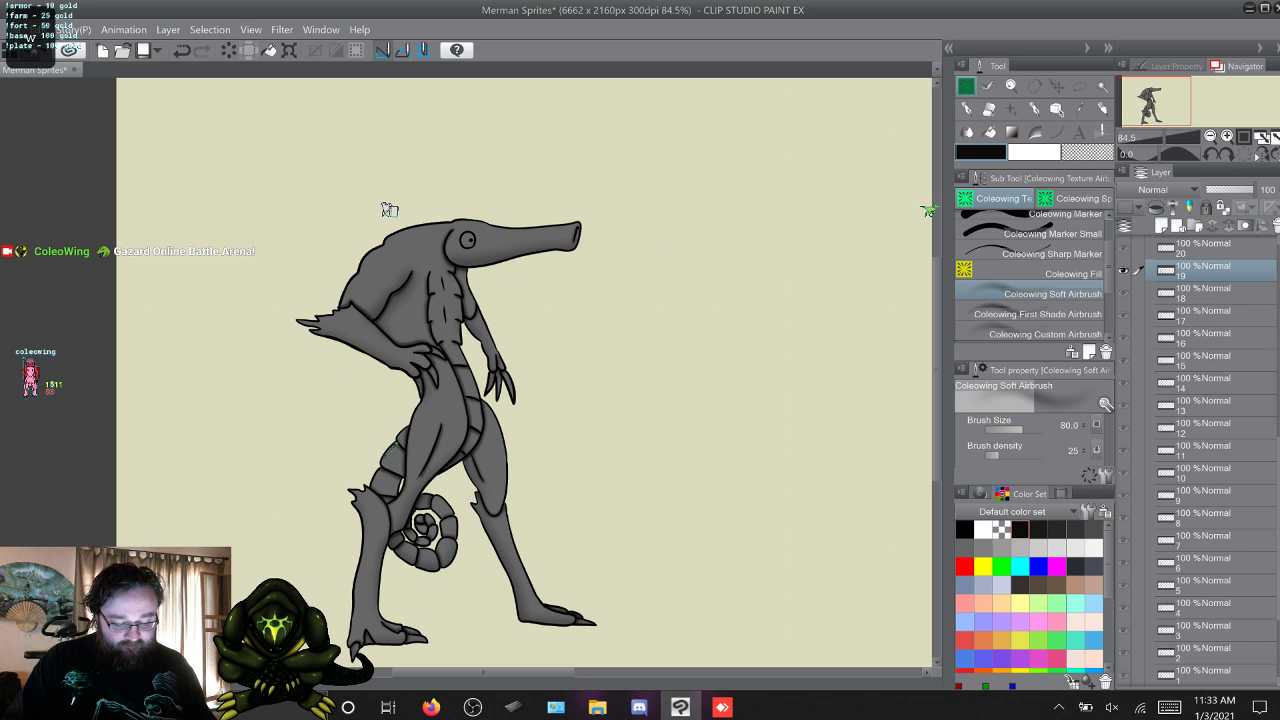
pyautogui.press('w')
pyautogui.press('w')
pyautogui.press('w')
pyautogui.press('w')
pyautogui.press('w')
pyautogui.press('w')
pyautogui.press('w')
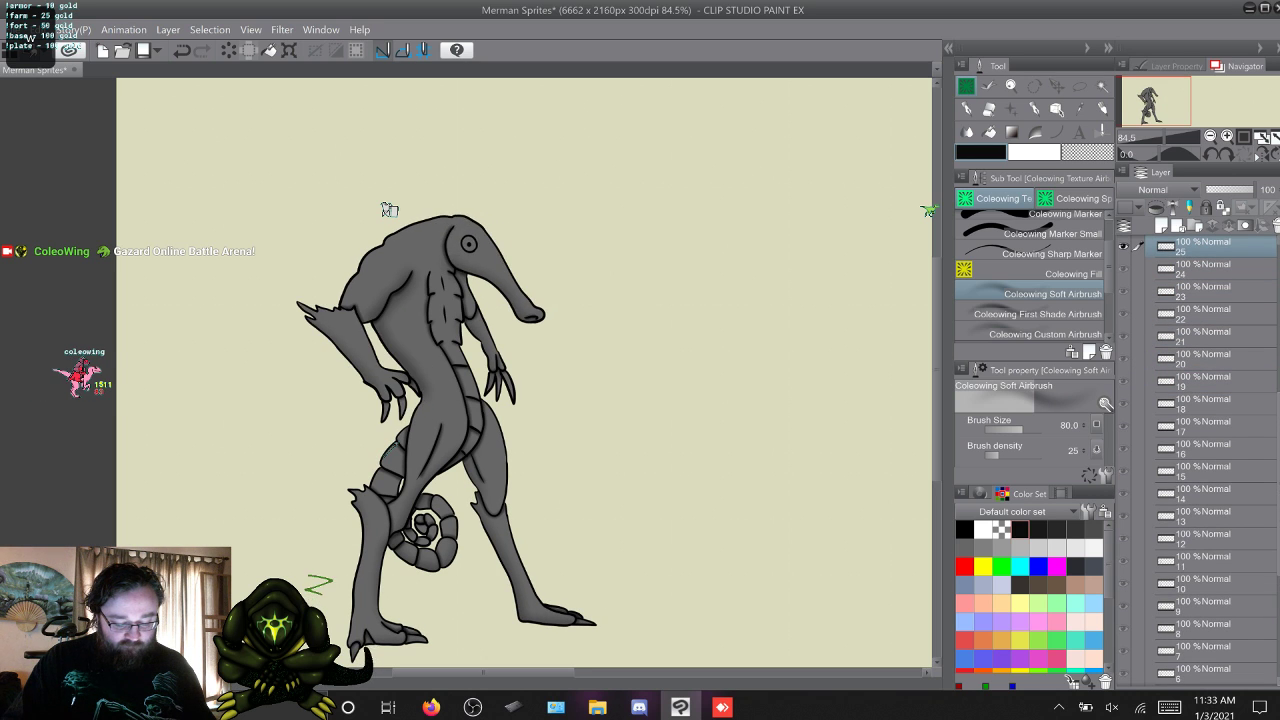
pyautogui.press('w')
pyautogui.press('w')
pyautogui.press('w')
pyautogui.press('w')
pyautogui.press('w')
pyautogui.press('w')
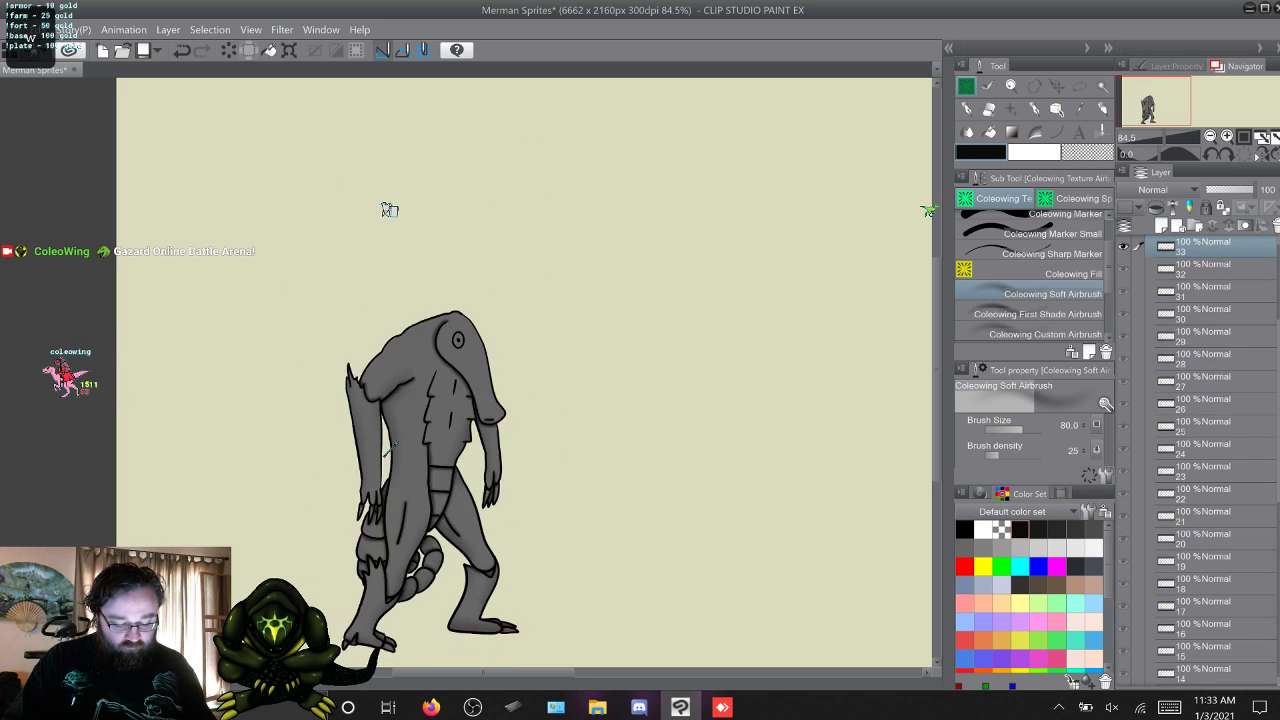
pyautogui.press('w')
pyautogui.press('w')
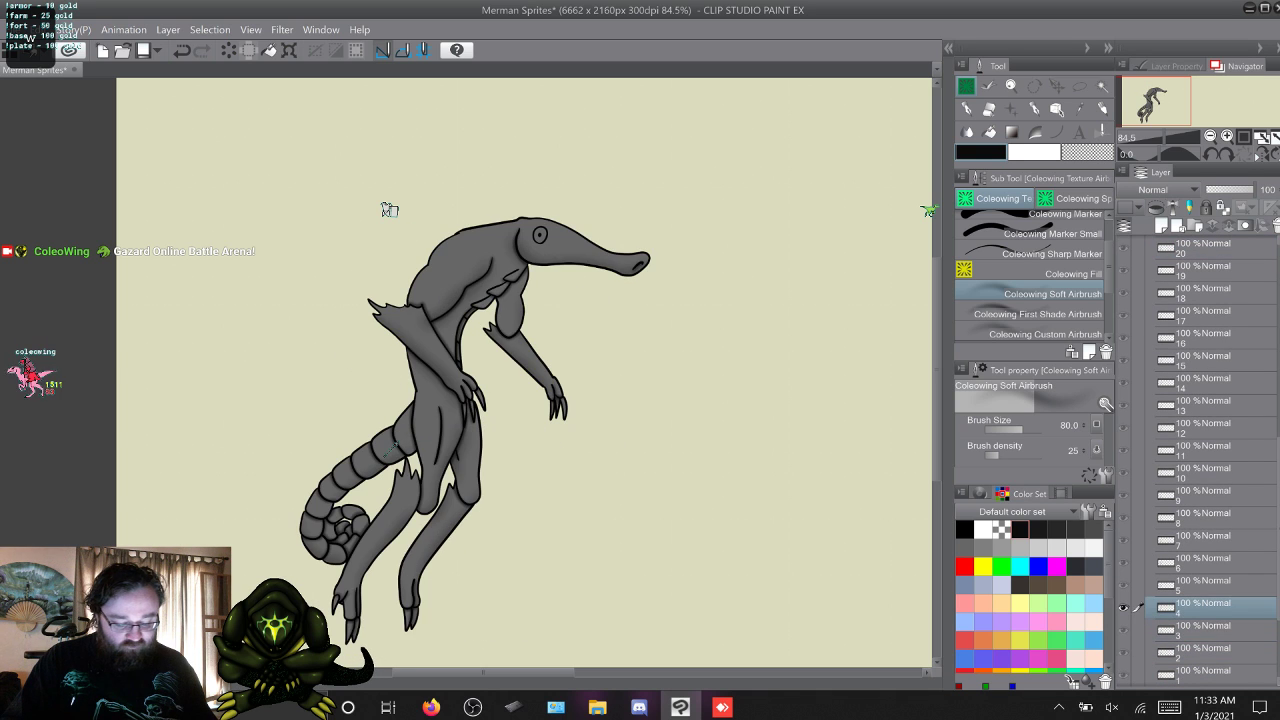
# Flip through all 35 frames a second time to compare their shading, ending again on frame 1.
pyautogui.press('w')
pyautogui.press('w')
pyautogui.press('w')
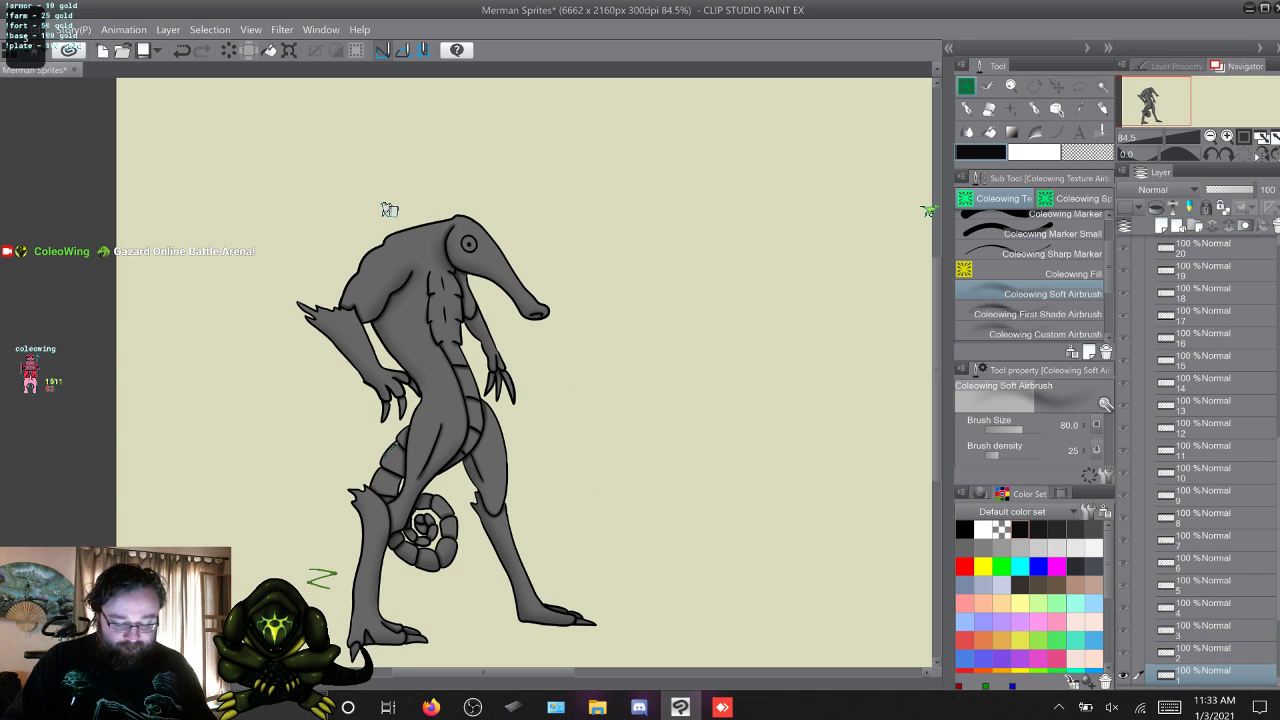
pyautogui.press('w')
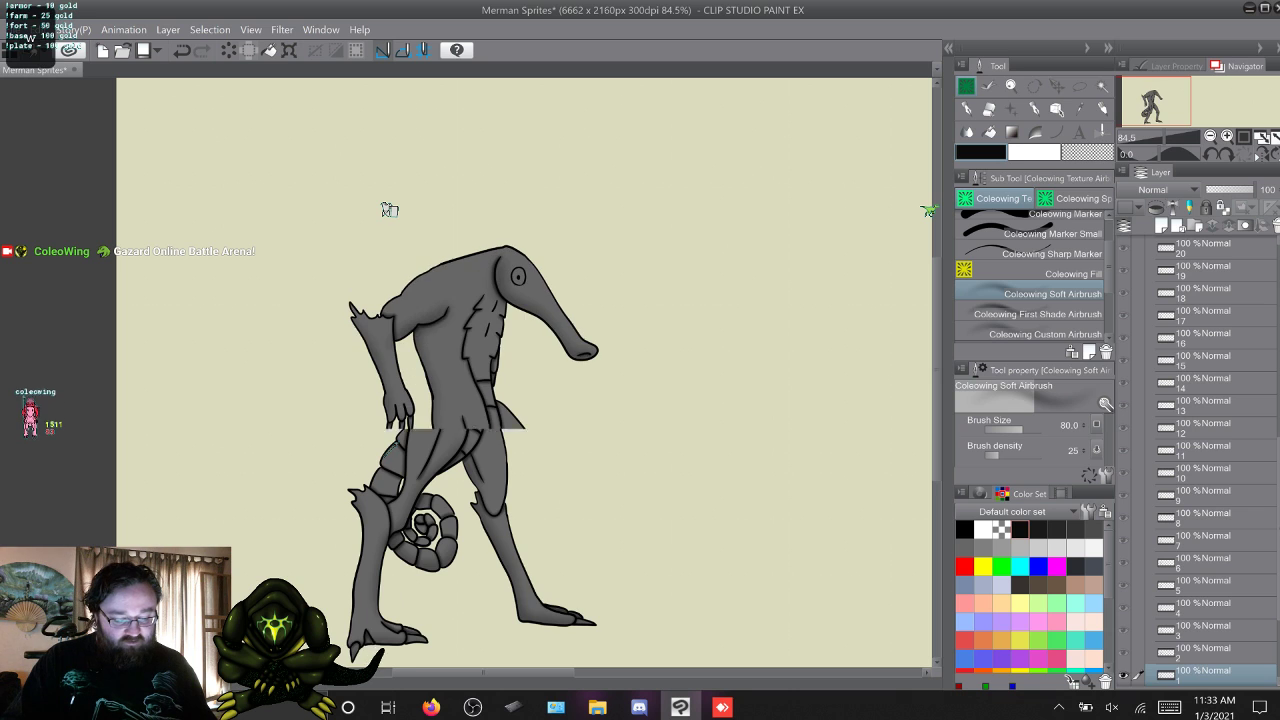
pyautogui.press('w')
pyautogui.press('w')
pyautogui.press('w')
pyautogui.press('w')
pyautogui.press('w')
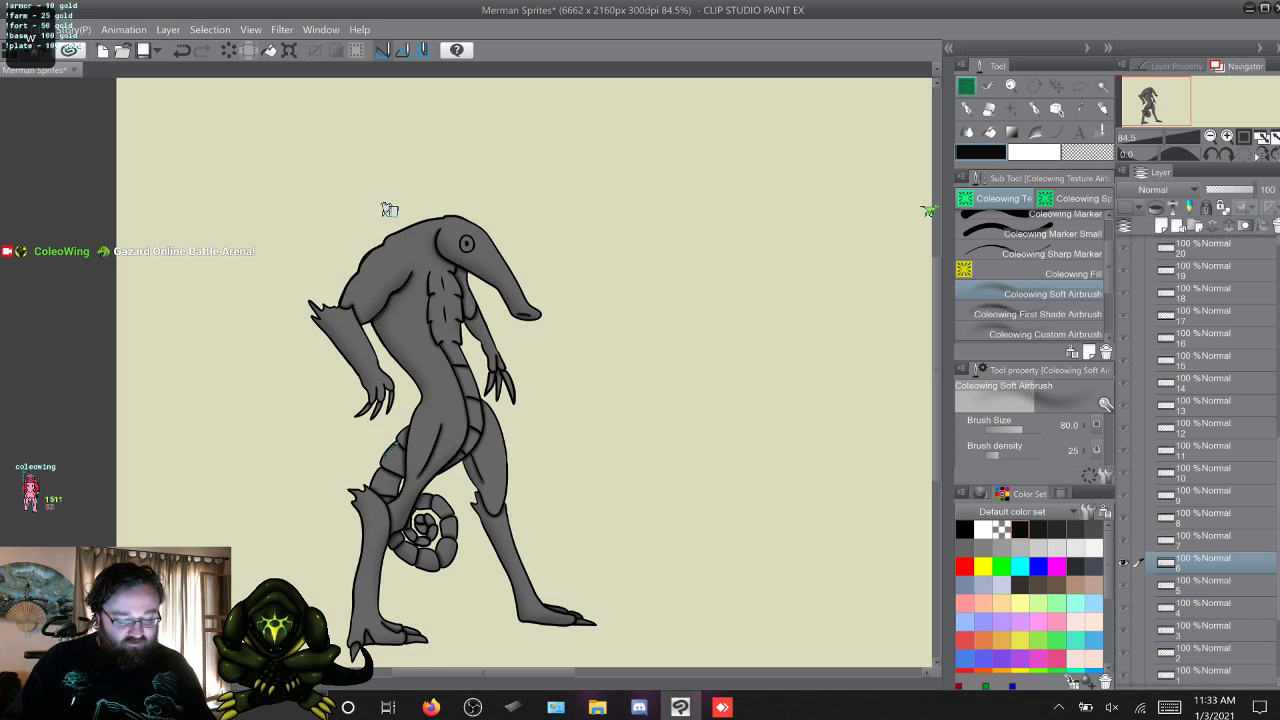
pyautogui.press('w')
pyautogui.press('w')
pyautogui.press('w')
pyautogui.press('w')
pyautogui.press('w')
pyautogui.press('w')
pyautogui.press('w')
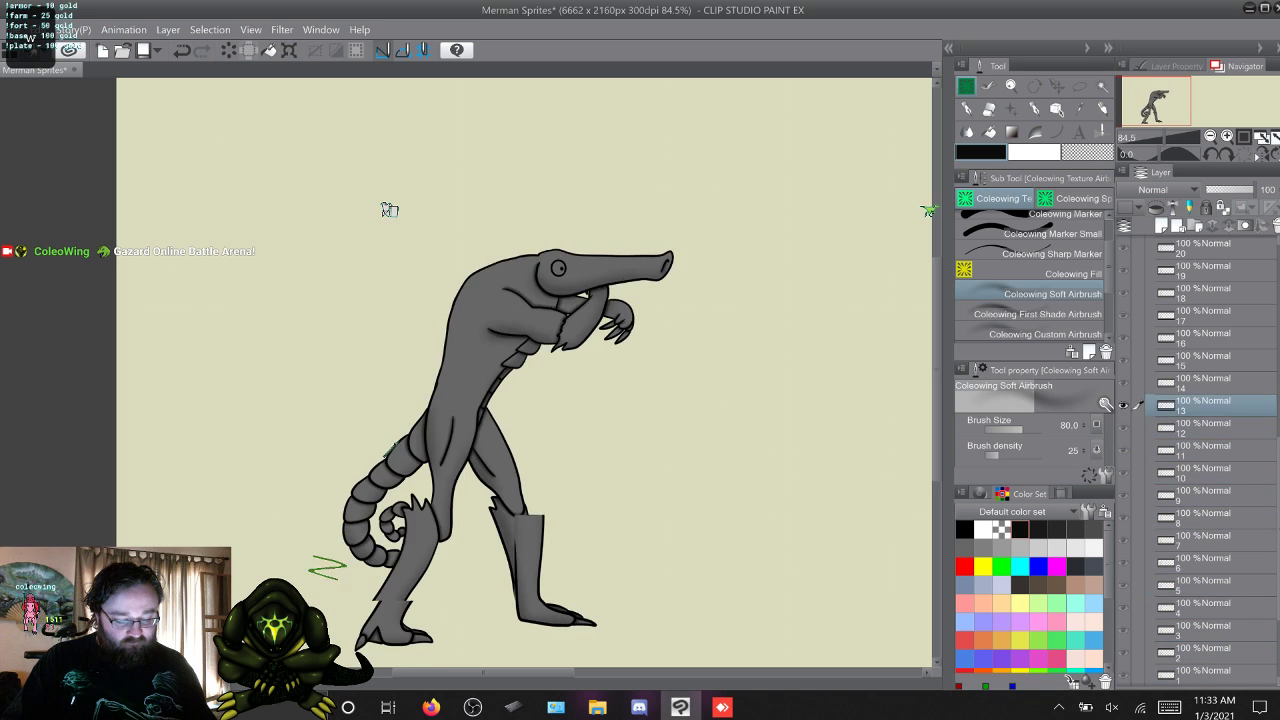
pyautogui.press('w')
pyautogui.press('w')
pyautogui.press('w')
pyautogui.press('w')
pyautogui.press('w')
pyautogui.press('w')
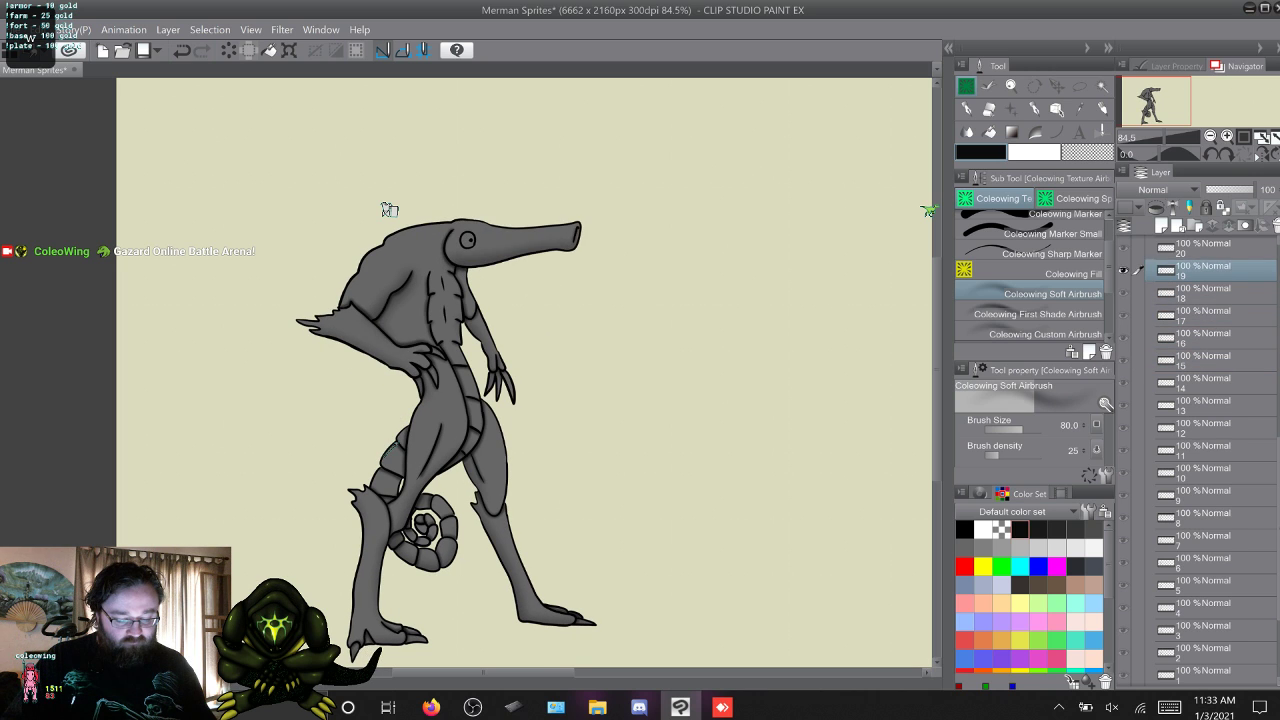
pyautogui.press('w')
pyautogui.press('w')
pyautogui.press('w')
pyautogui.press('w')
pyautogui.press('w')
pyautogui.press('w')
pyautogui.press('w')
pyautogui.press('w')
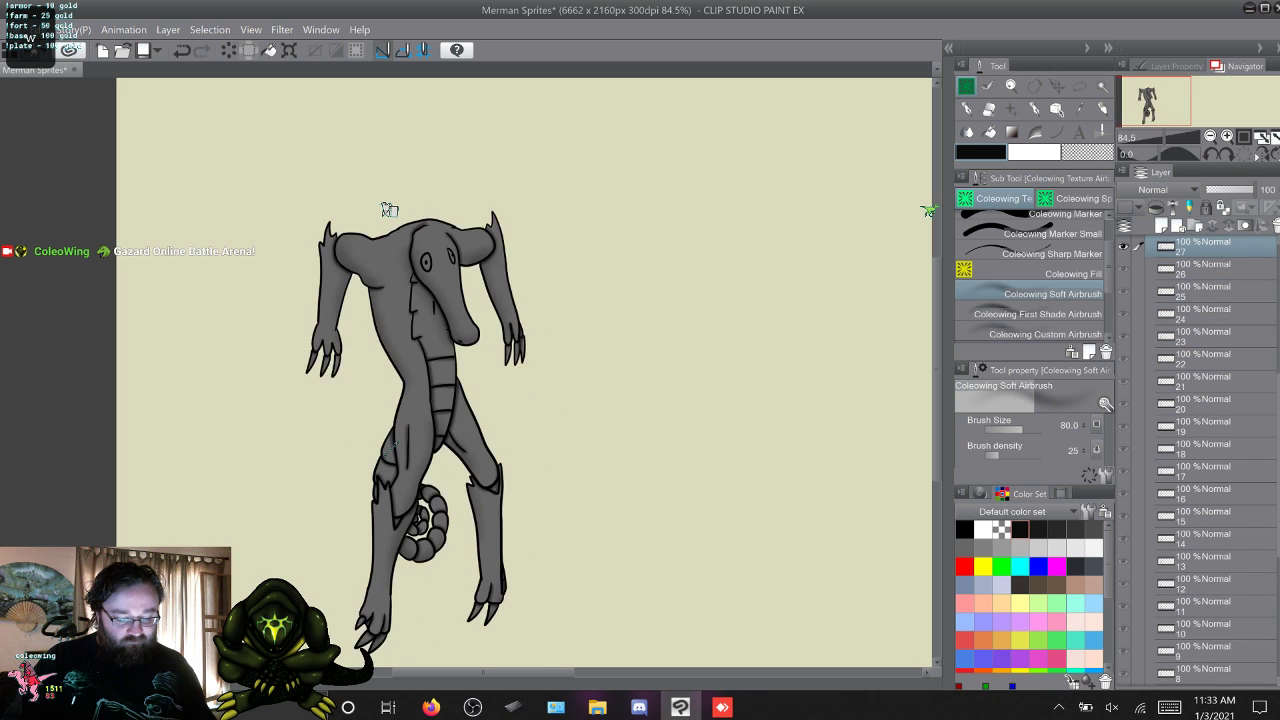
pyautogui.press('w')
pyautogui.press('w')
pyautogui.press('w')
pyautogui.press('w')
pyautogui.press('w')
pyautogui.press('w')
pyautogui.press('w')
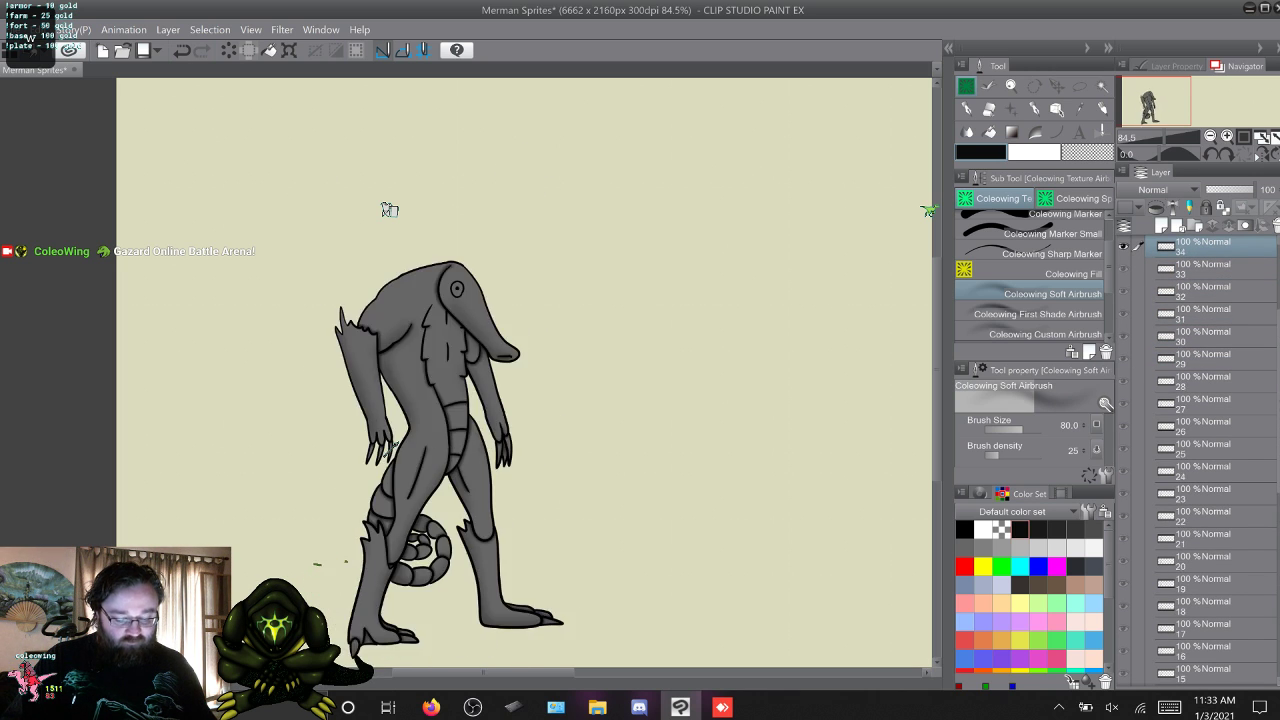
pyautogui.press('w')
pyautogui.press('w')
pyautogui.press('w')
pyautogui.press('s')
pyautogui.press('s')
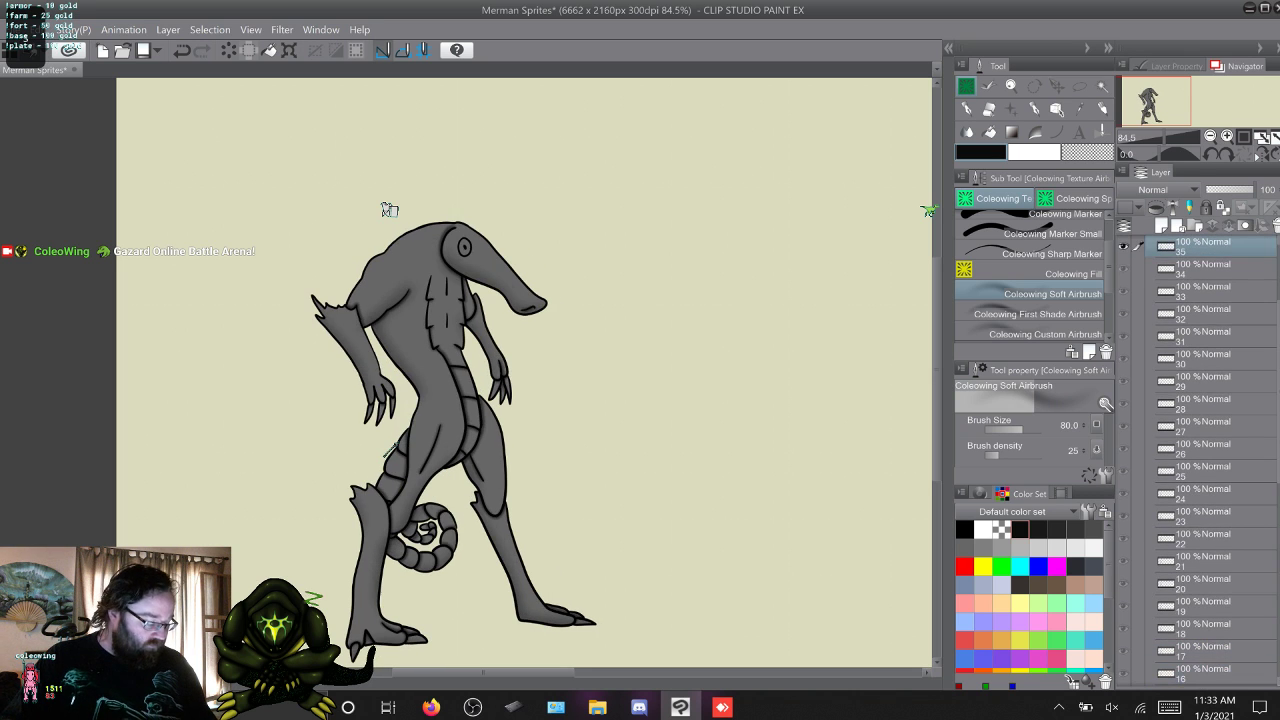
pyautogui.press('w')
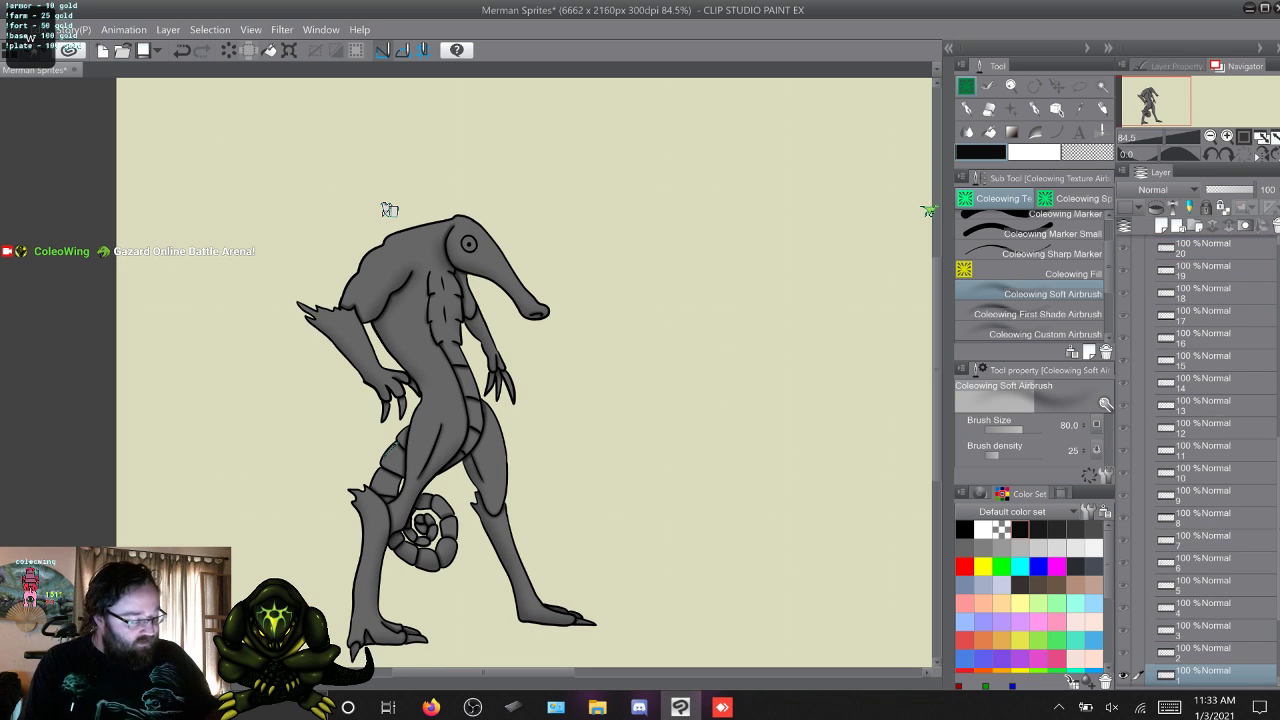
# Collapse the Hard light shading folder, Folder 1 Copy 9, in the Beach Merman group.
pyautogui.scroll(5, 1200, 460)
pyautogui.scroll(3, 1200, 460)
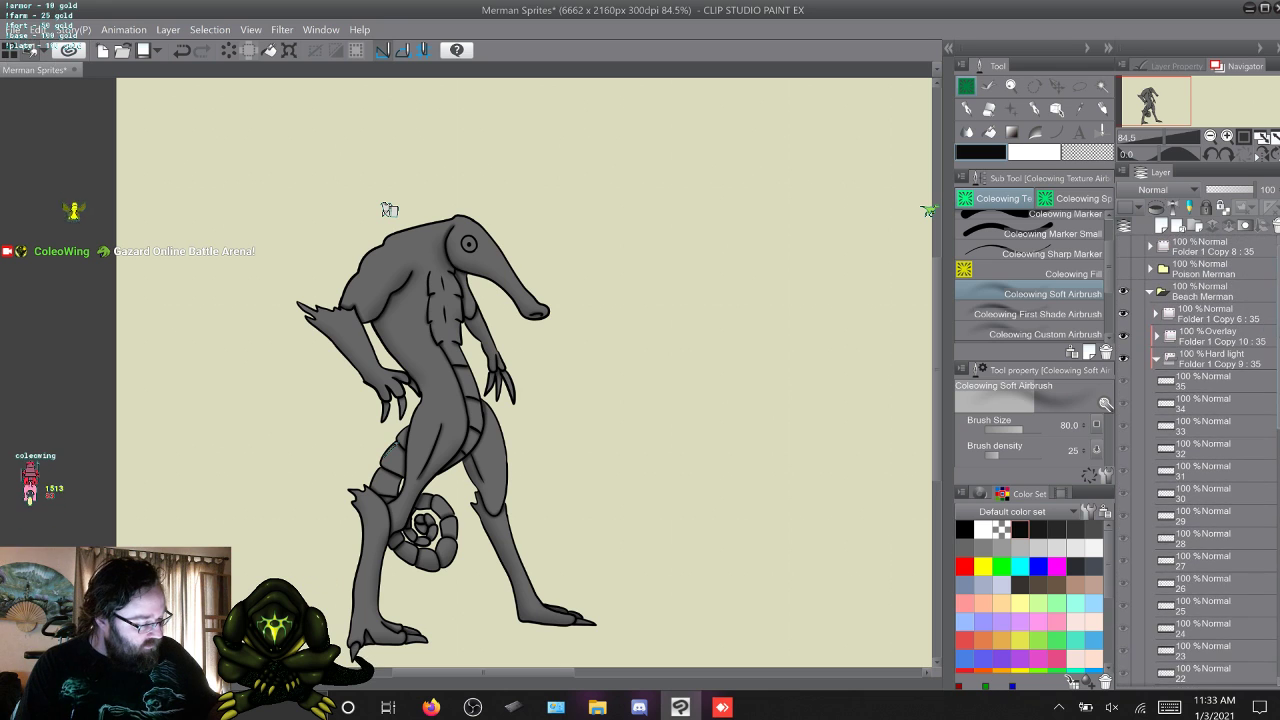
pyautogui.click(1157, 358)
pyautogui.click(1220, 359)
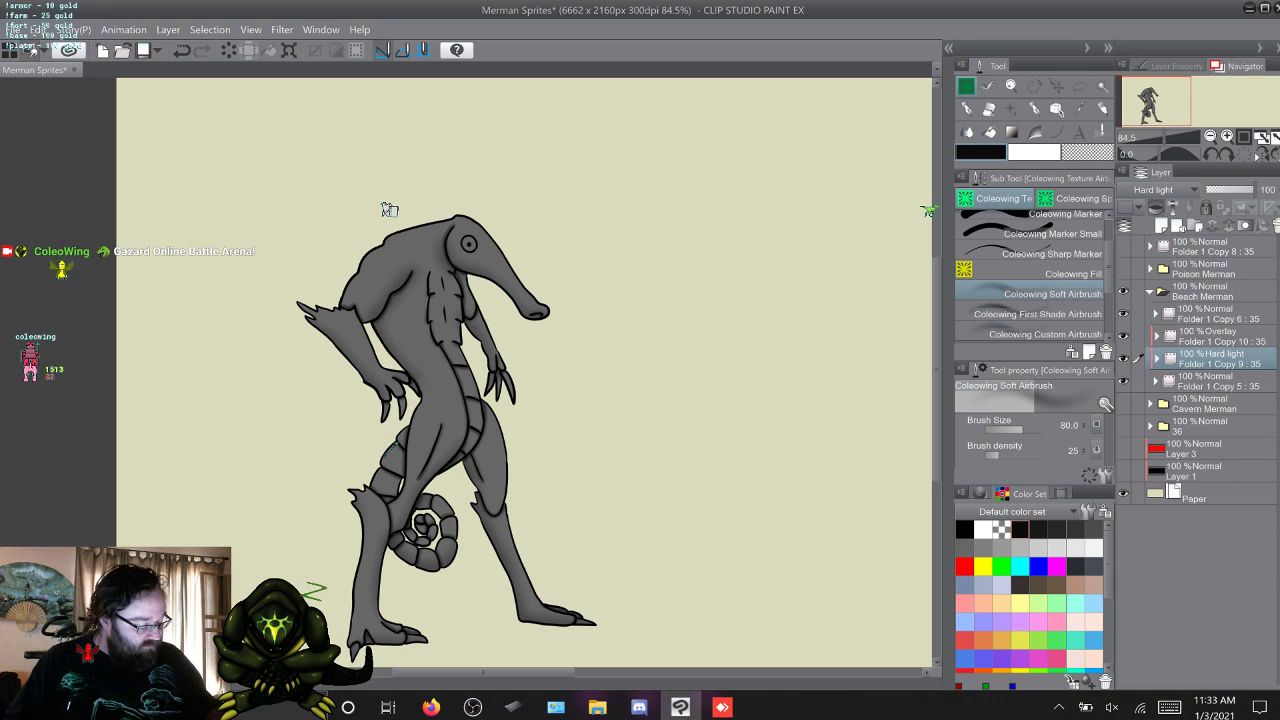
pyautogui.press('F9')
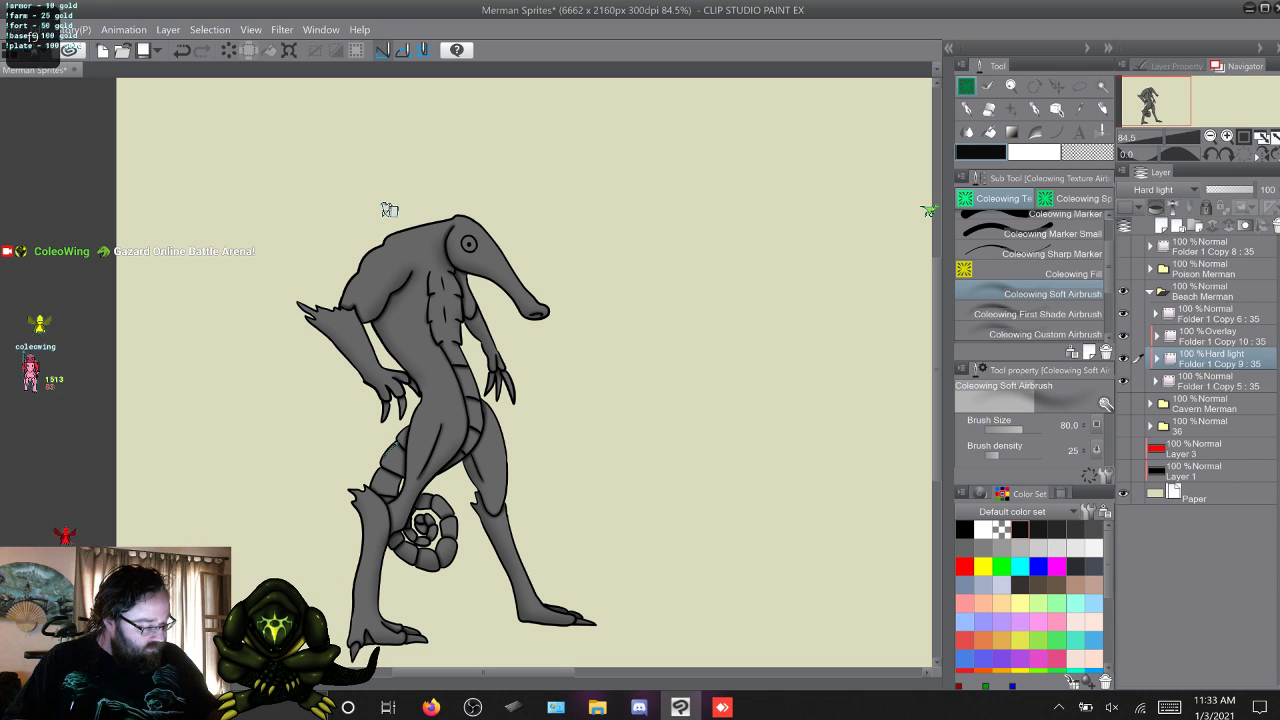
pyautogui.moveTo(1215, 359); pyautogui.dragTo(1212, 417)
pyautogui.click(1150, 404)
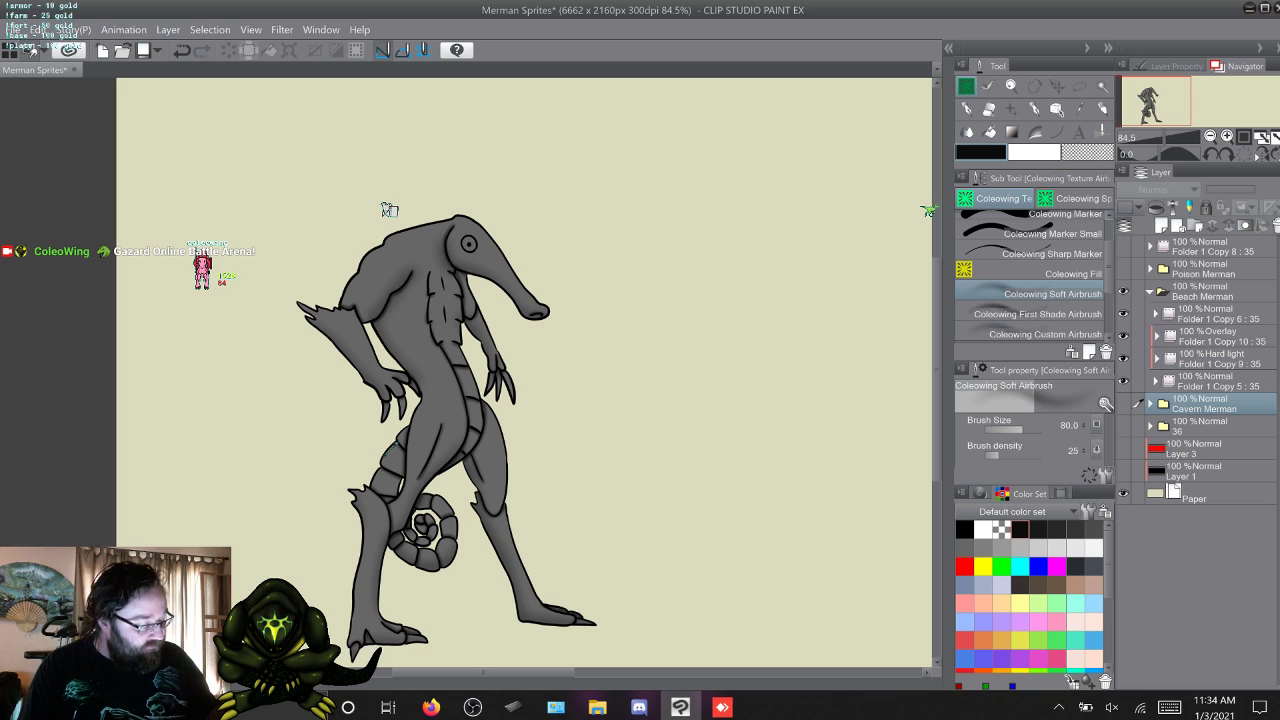
# Hide the Hard light shading folder, expand the Overlay folder, Folder 1 Copy 10, and go to its frame 1 layer.
pyautogui.click(1221, 337)
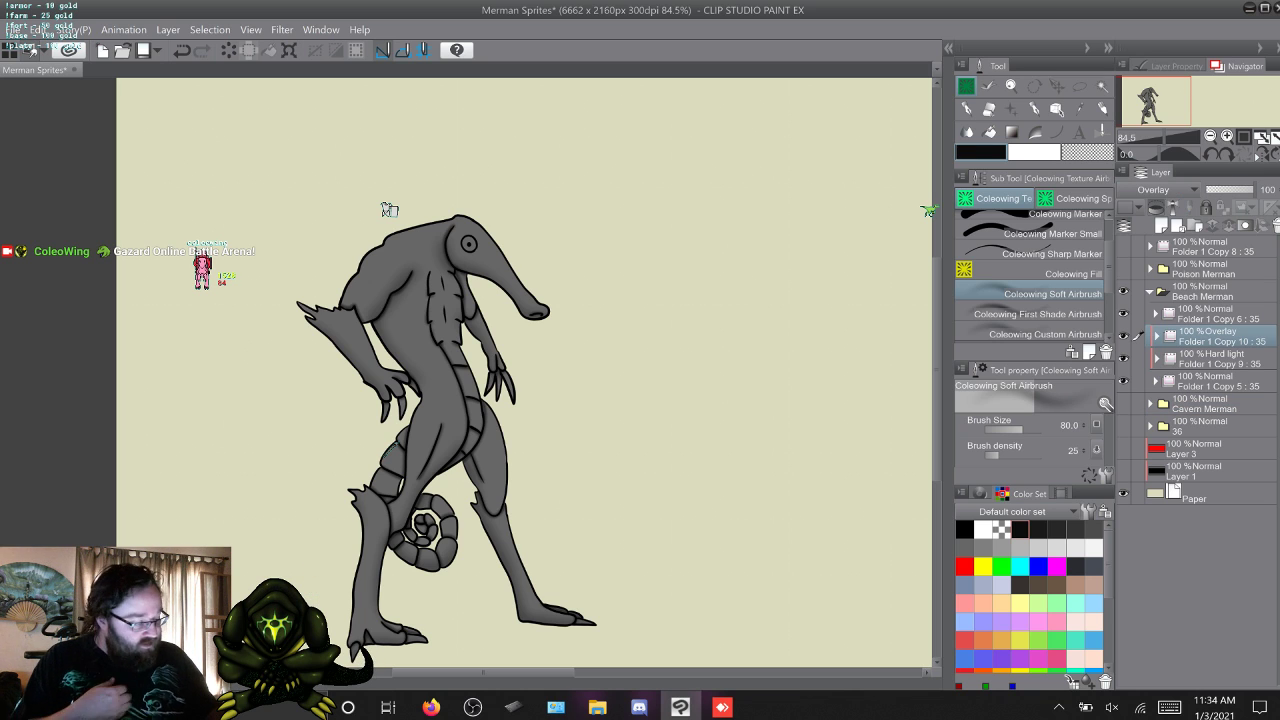
pyautogui.click(1221, 359)
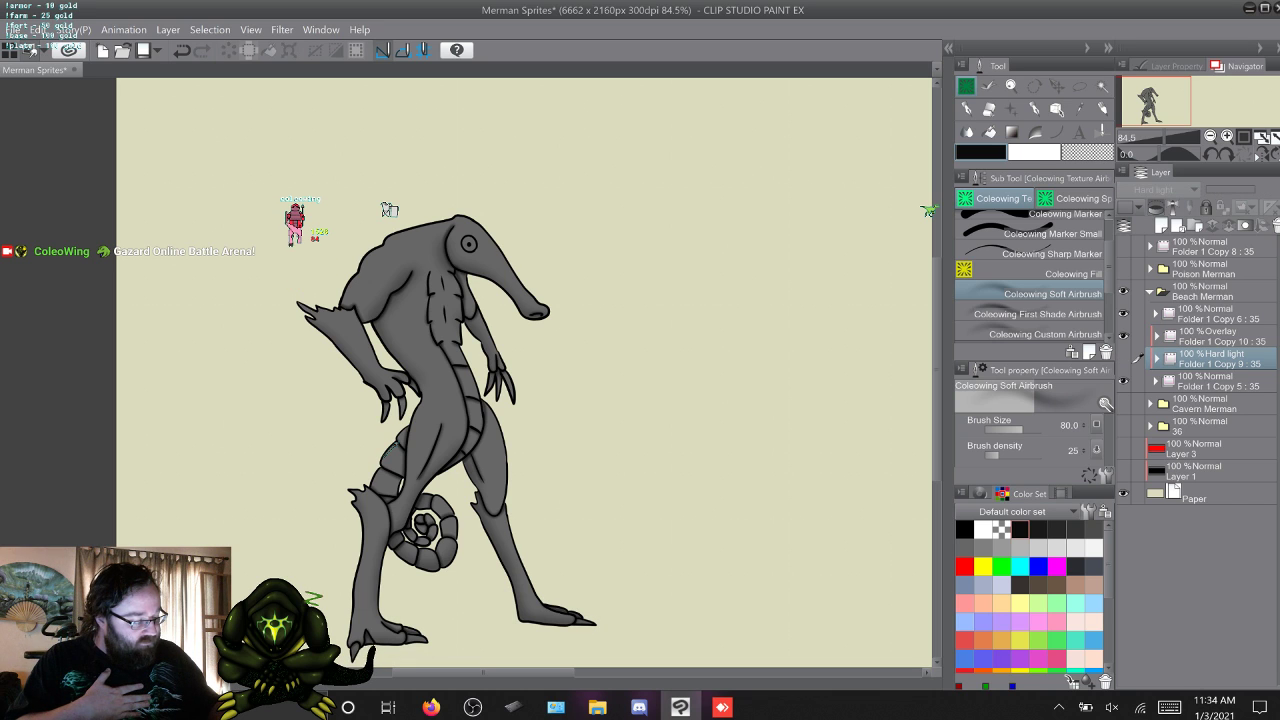
pyautogui.click(1157, 337)
pyautogui.click(1203, 359)
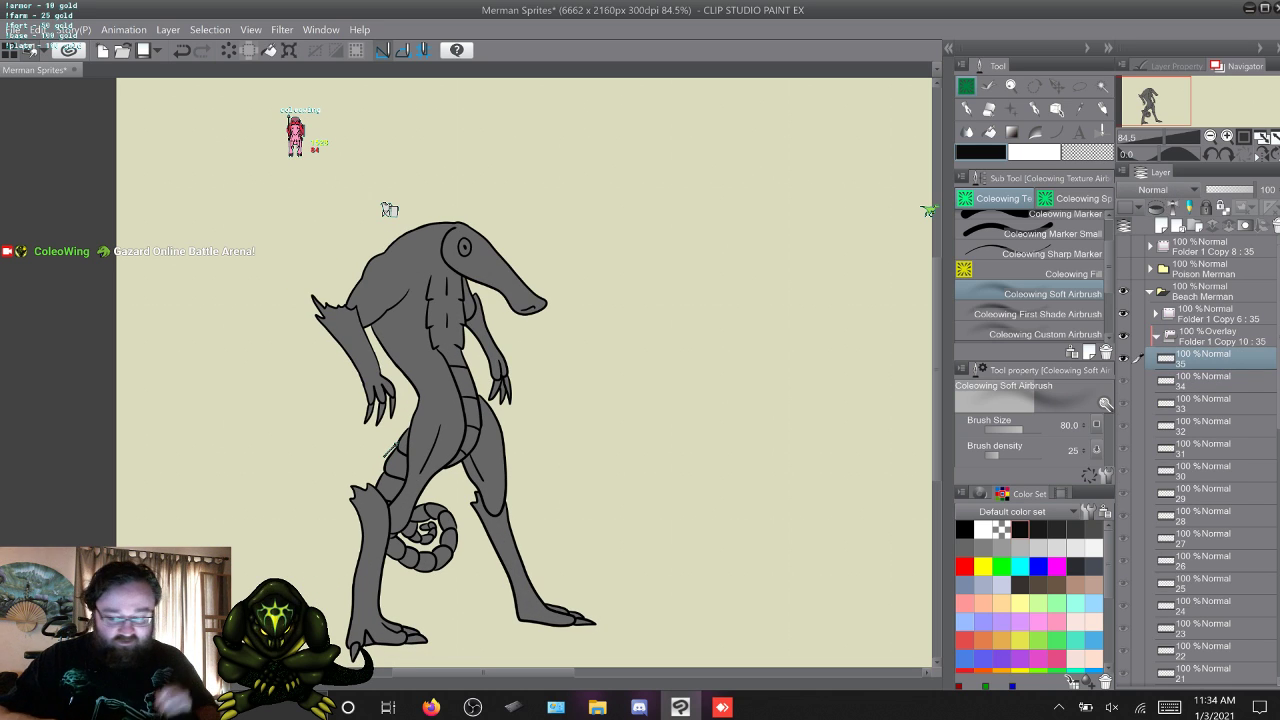
pyautogui.press('w')
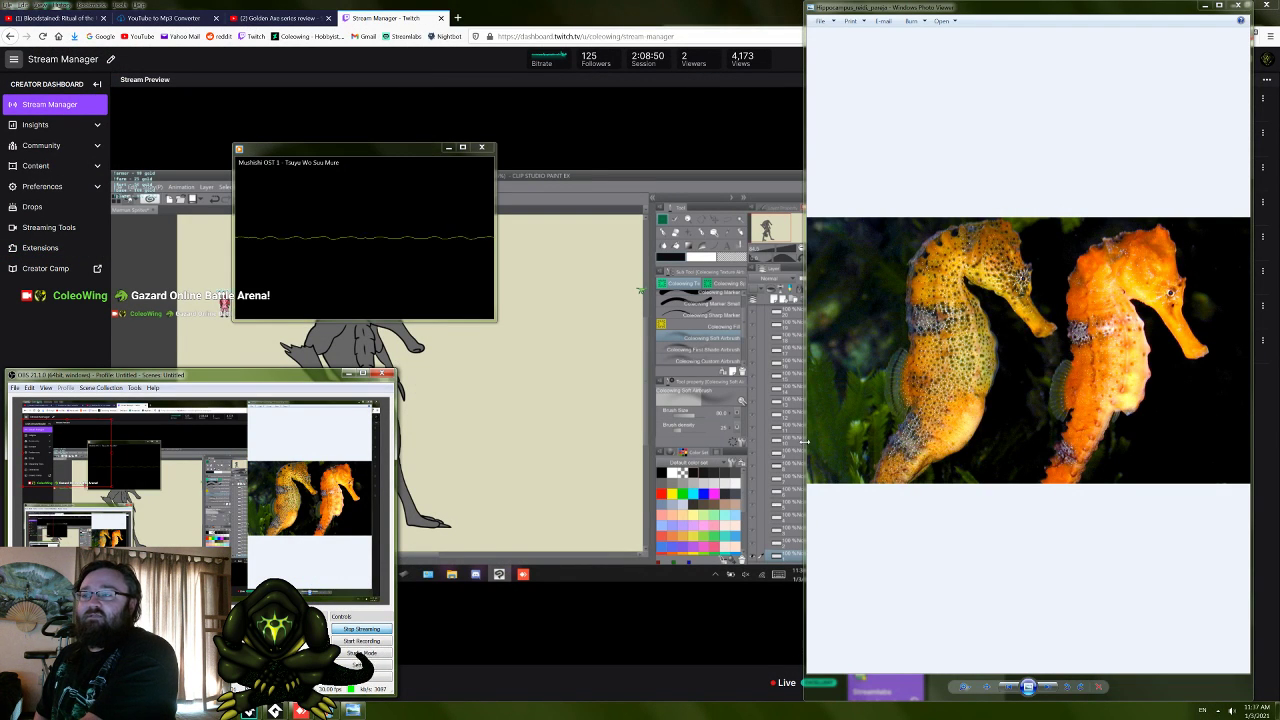
# Widen the seahorse reference photo's window to study the animals' colours.
pyautogui.moveTo(804, 441); pyautogui.dragTo(523, 441)
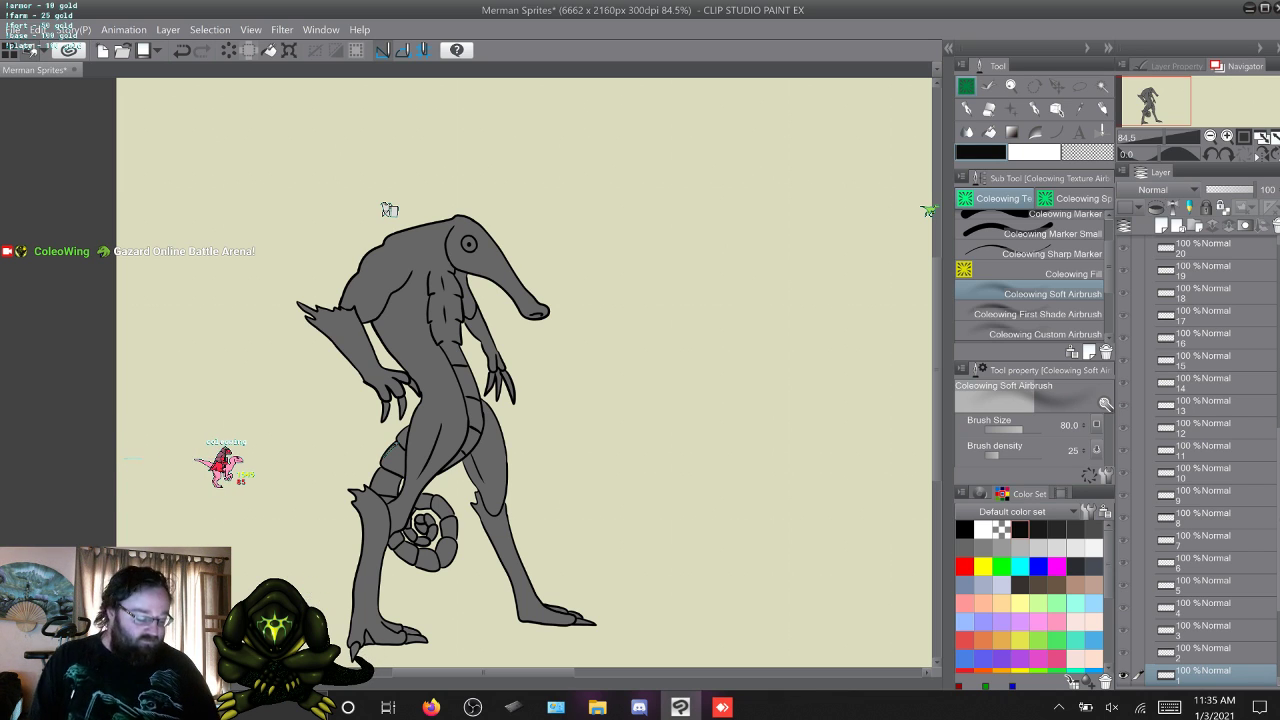
# Try an orange fill and then a brown fill over the merman on the Overlay folder's frame 1 layer.
pyautogui.click(1002, 640)
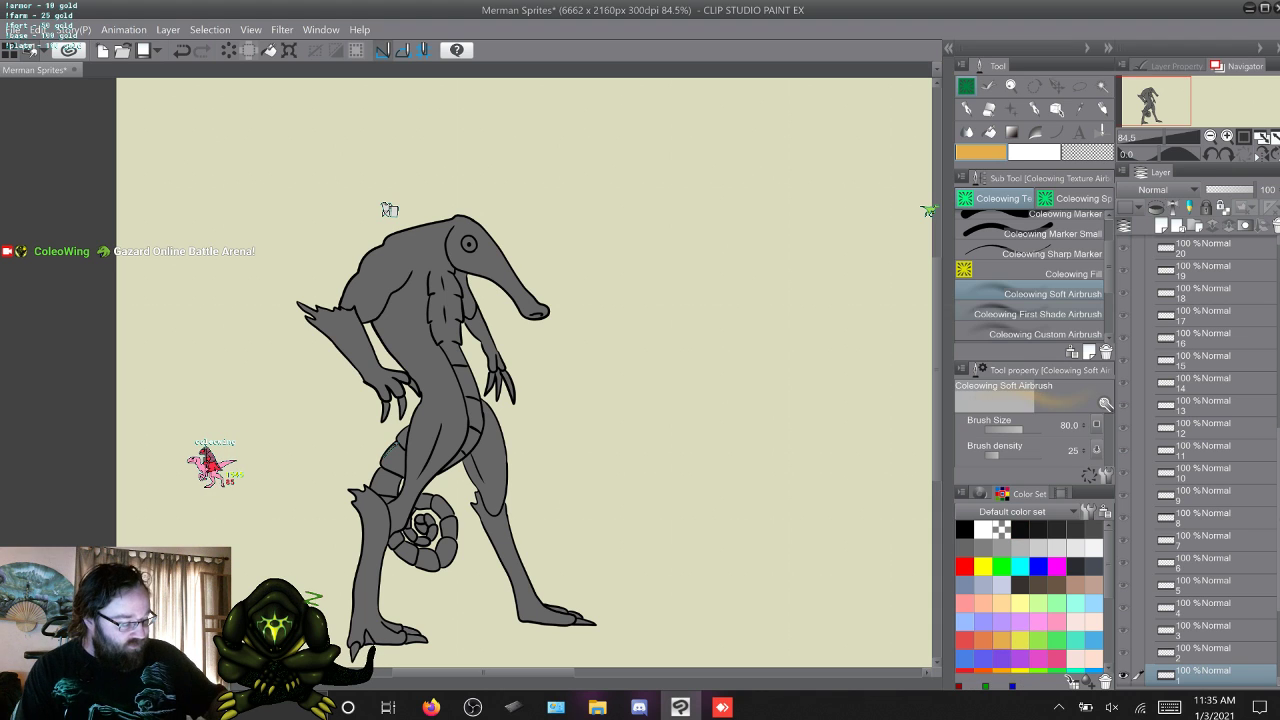
pyautogui.press('g')
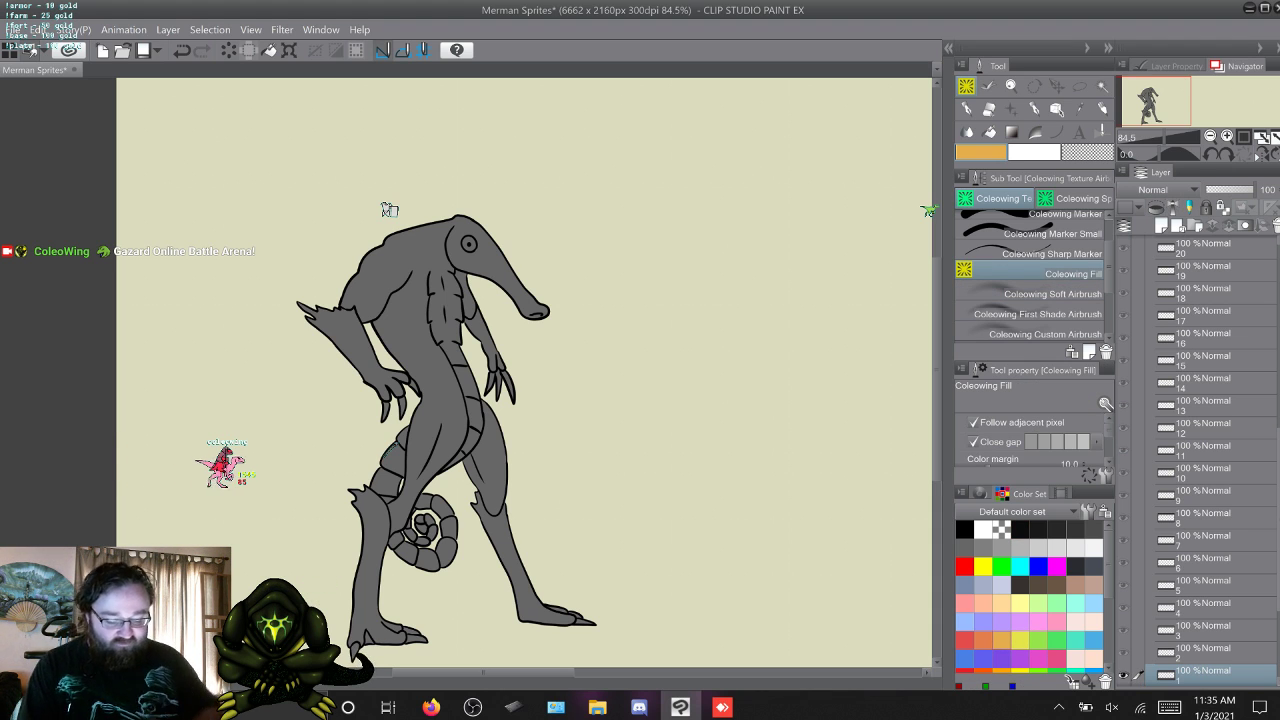
pyautogui.click(389, 209)
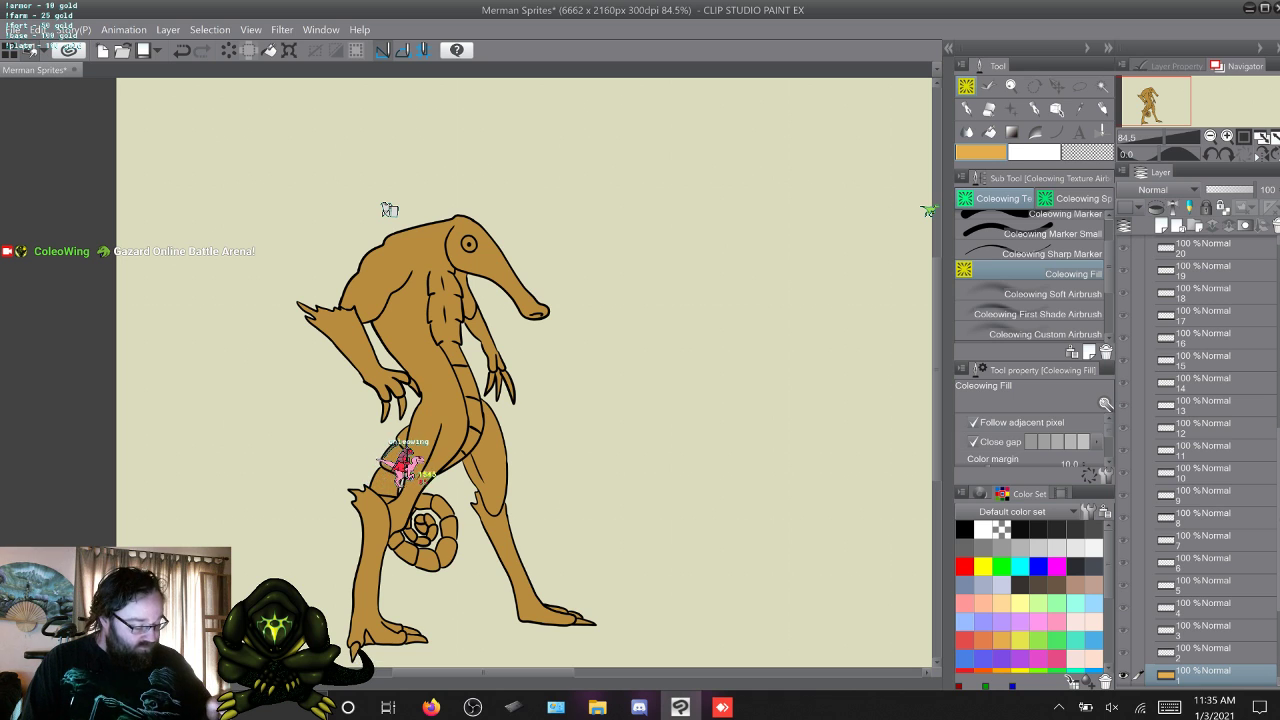
pyautogui.moveTo(1107, 566); pyautogui.dragTo(1107, 607)
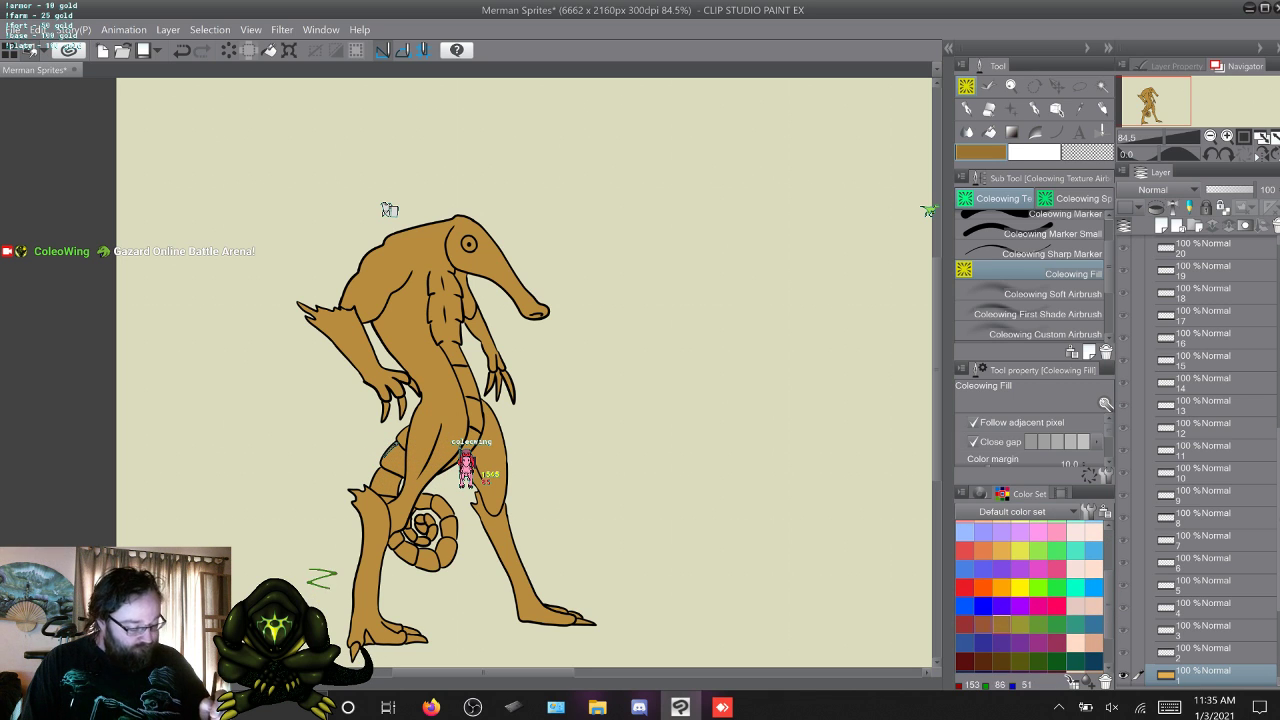
pyautogui.click(389, 209)
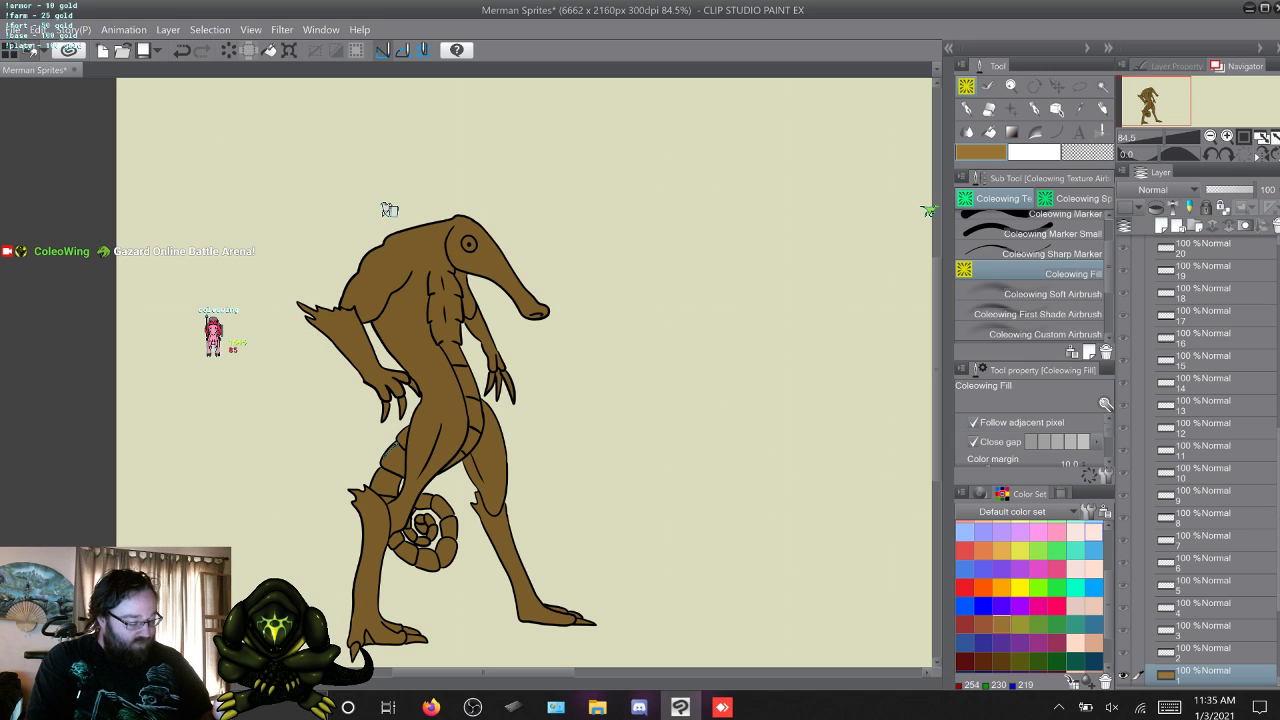
# Fill the merman on the Overlay folder's frame 1 layer with bright blue.
pyautogui.scroll(1, 1030, 597)
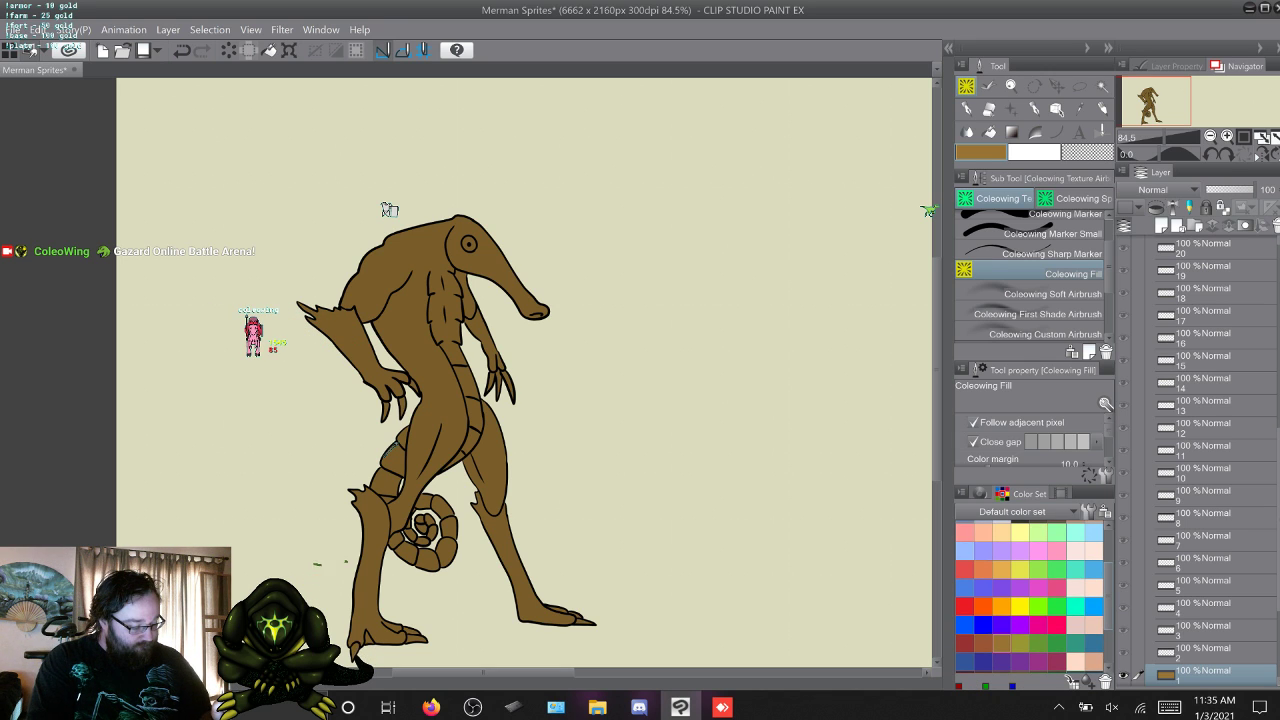
pyautogui.moveTo(1108, 600); pyautogui.dragTo(1108, 604)
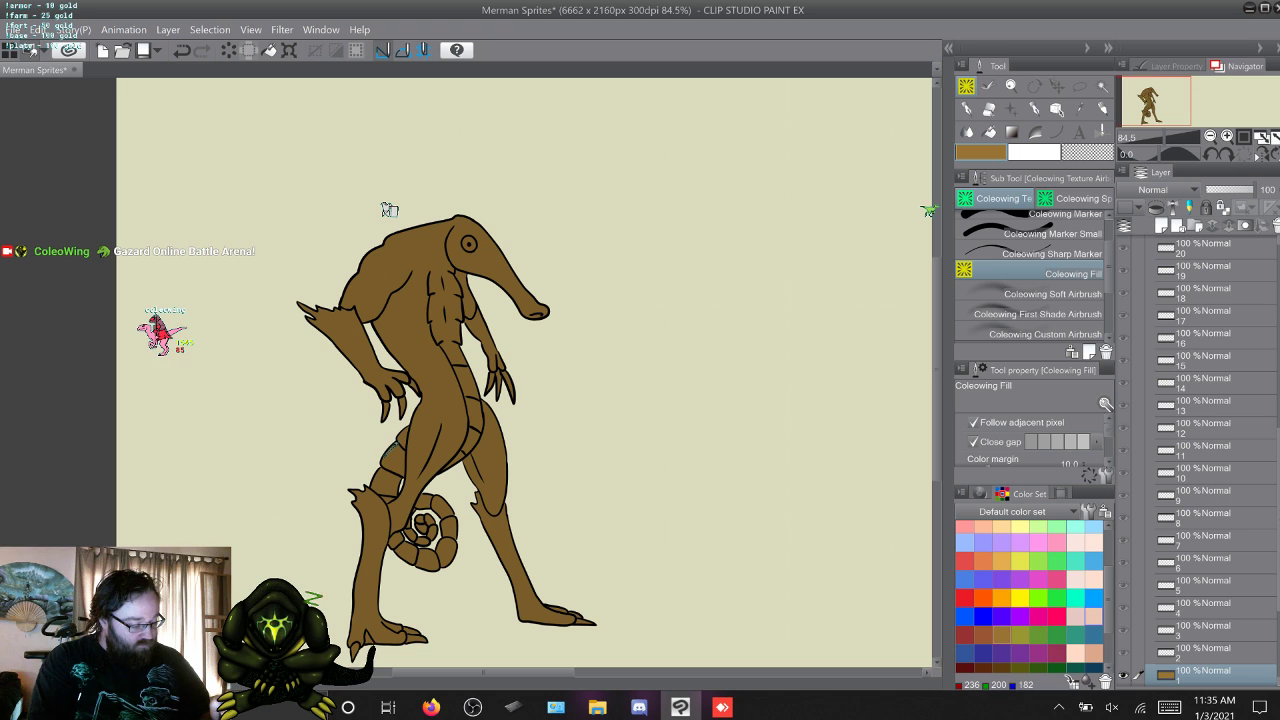
pyautogui.click(1094, 598)
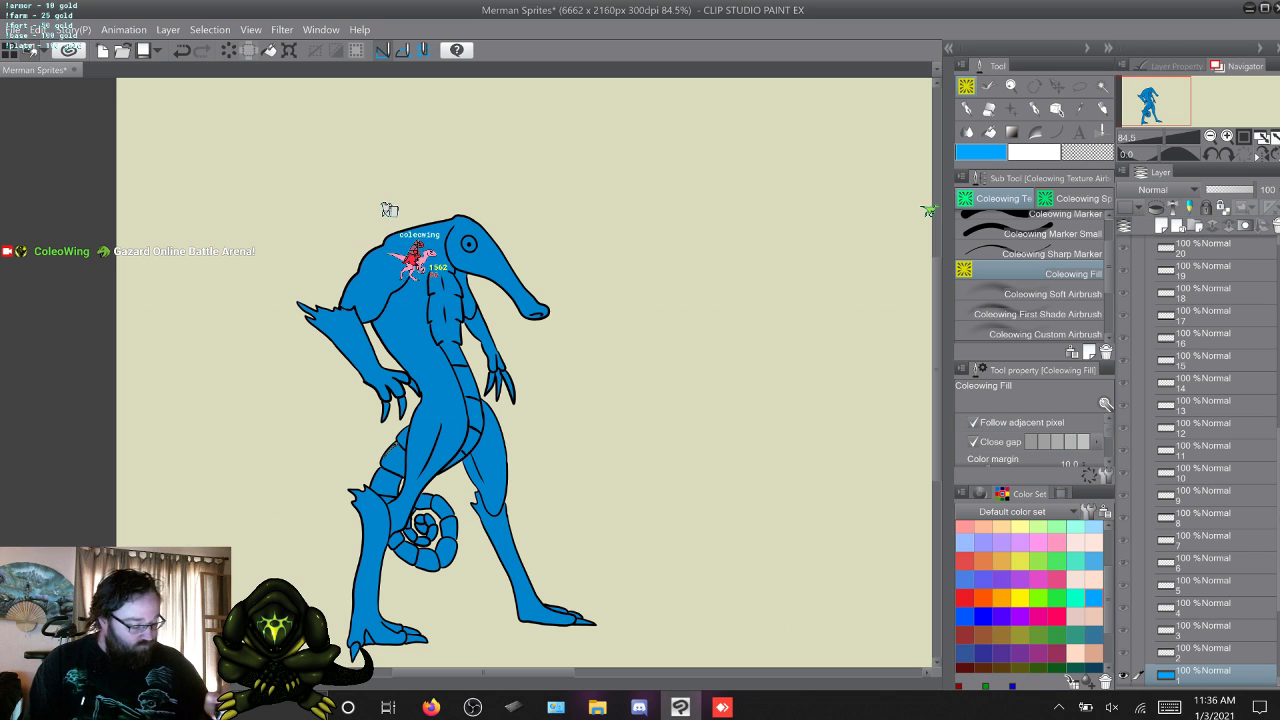
# Try light orange, muted orange, red and yellow fills over the merman on the Overlay folder's frame 1 layer.
pyautogui.click(1002, 561)
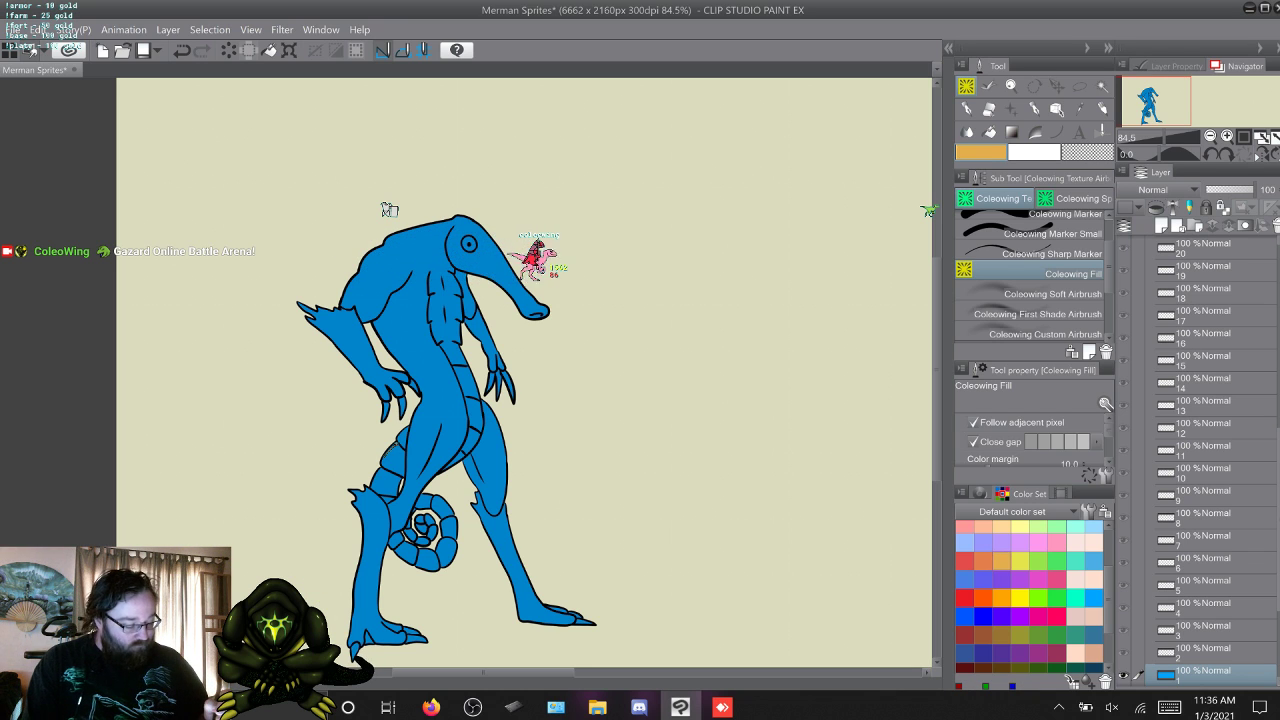
pyautogui.click(415, 300)
pyautogui.click(984, 561)
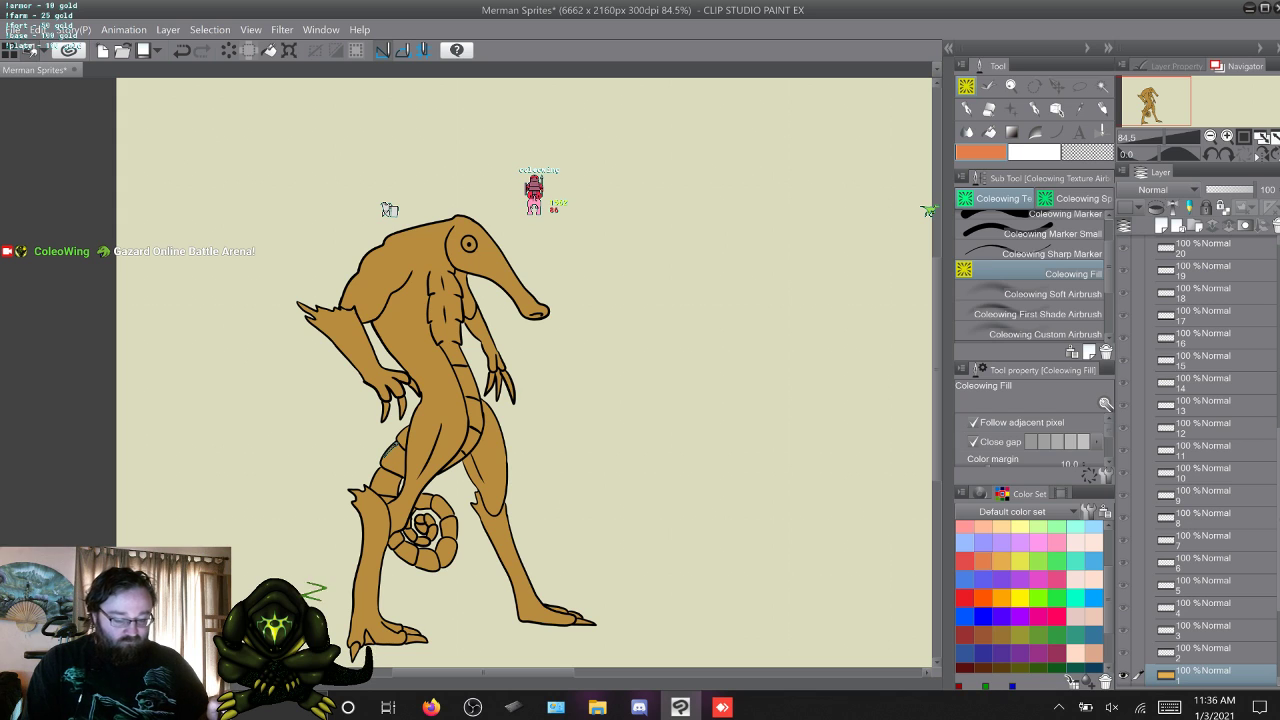
pyautogui.click(430, 340)
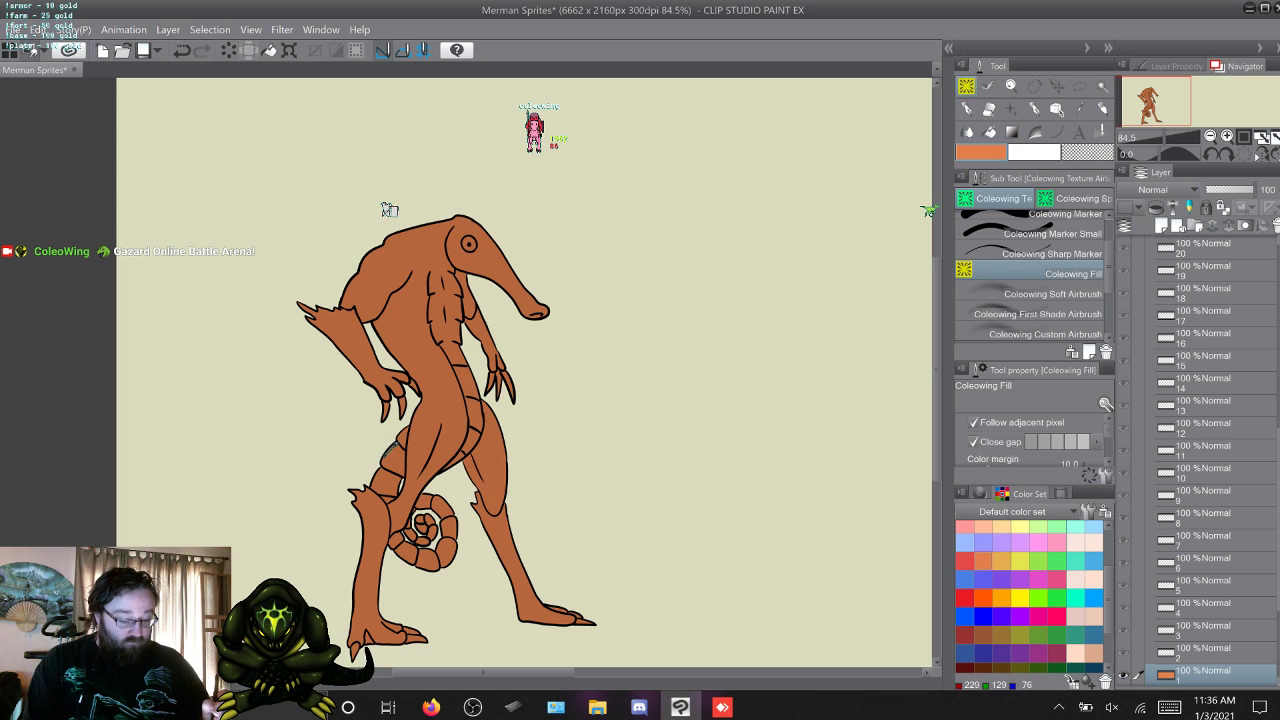
pyautogui.click(965, 561)
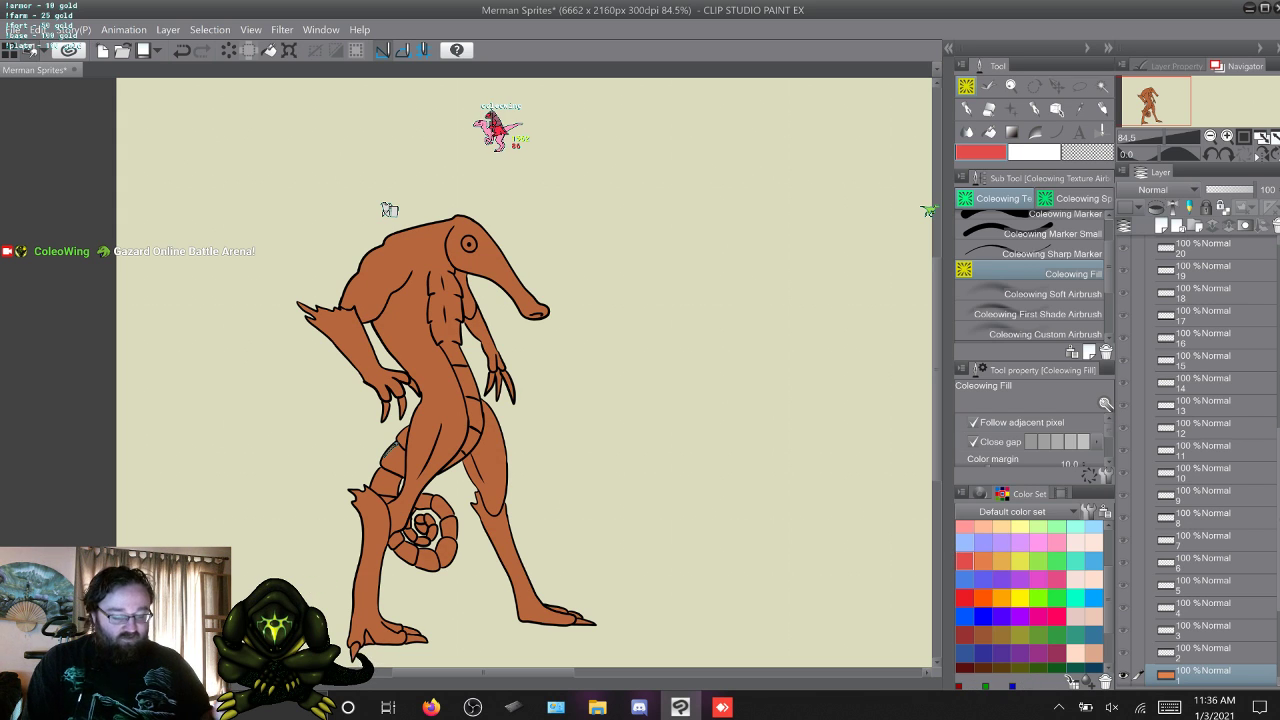
pyautogui.click(425, 335)
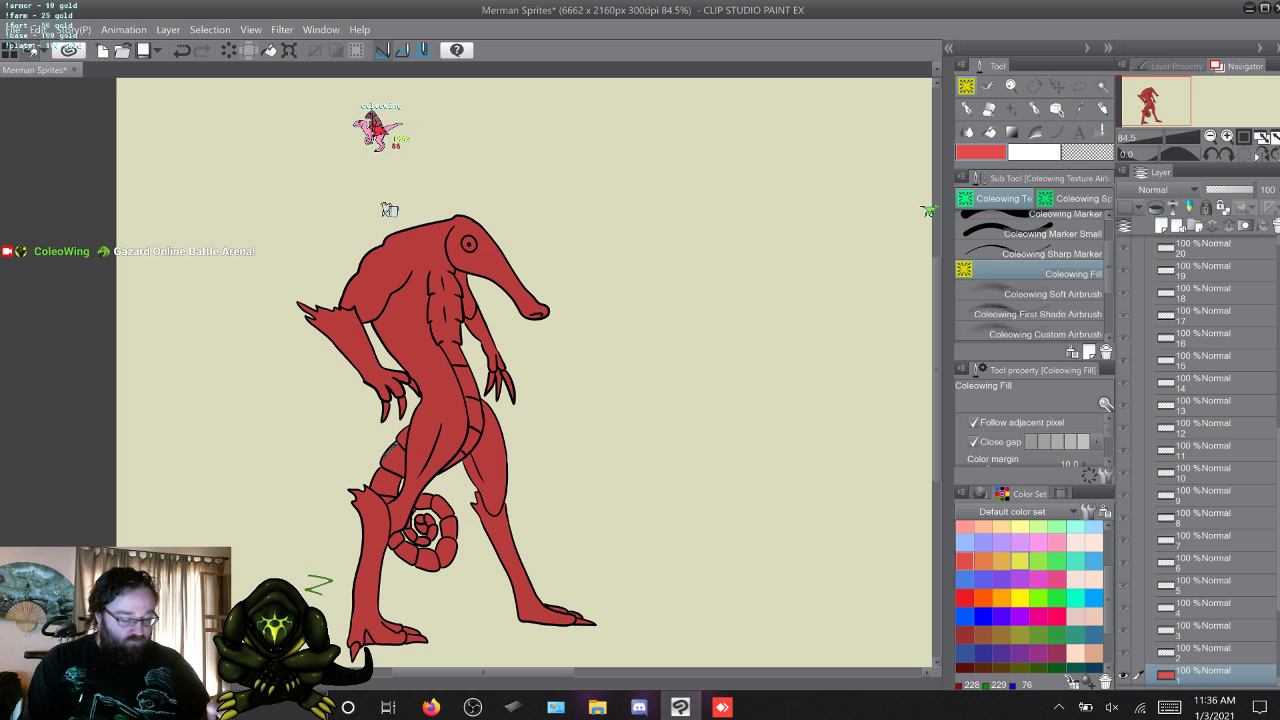
pyautogui.click(1019, 597)
pyautogui.click(425, 335)
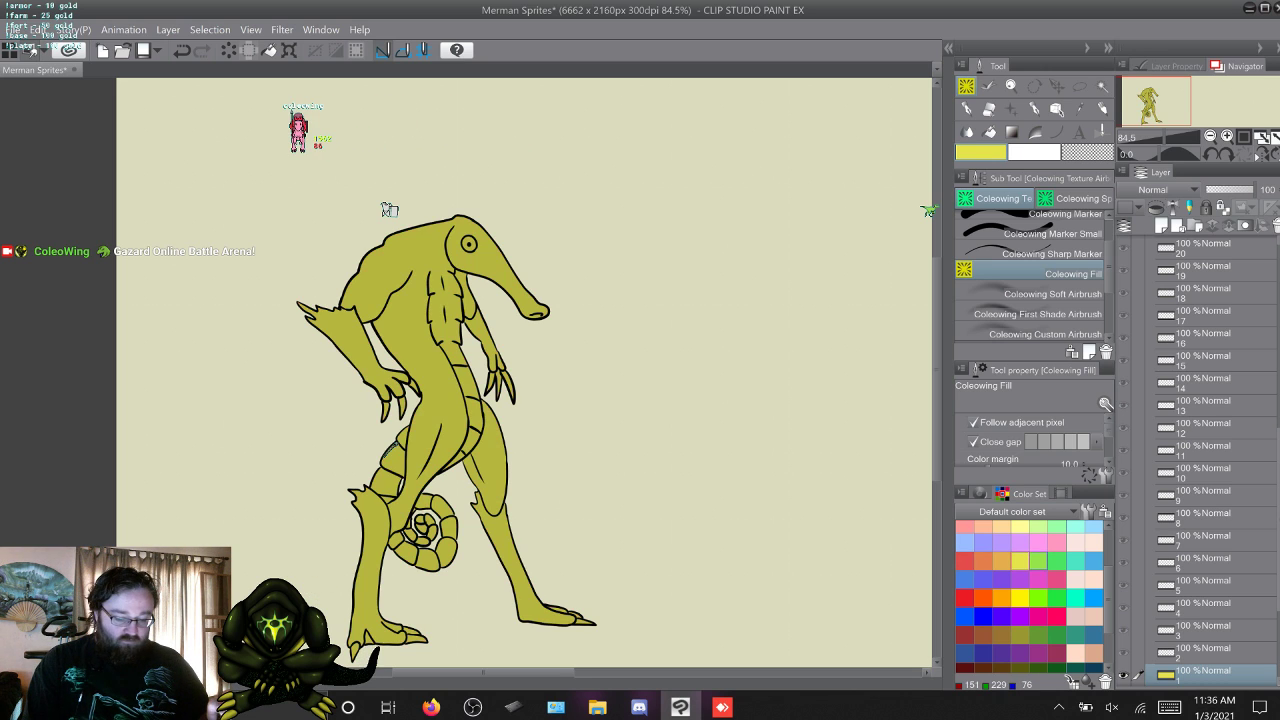
# Try lime green, emerald green, turquoise and light blue fills over the merman on the Overlay folder's frame 1 layer.
pyautogui.click(425, 335)
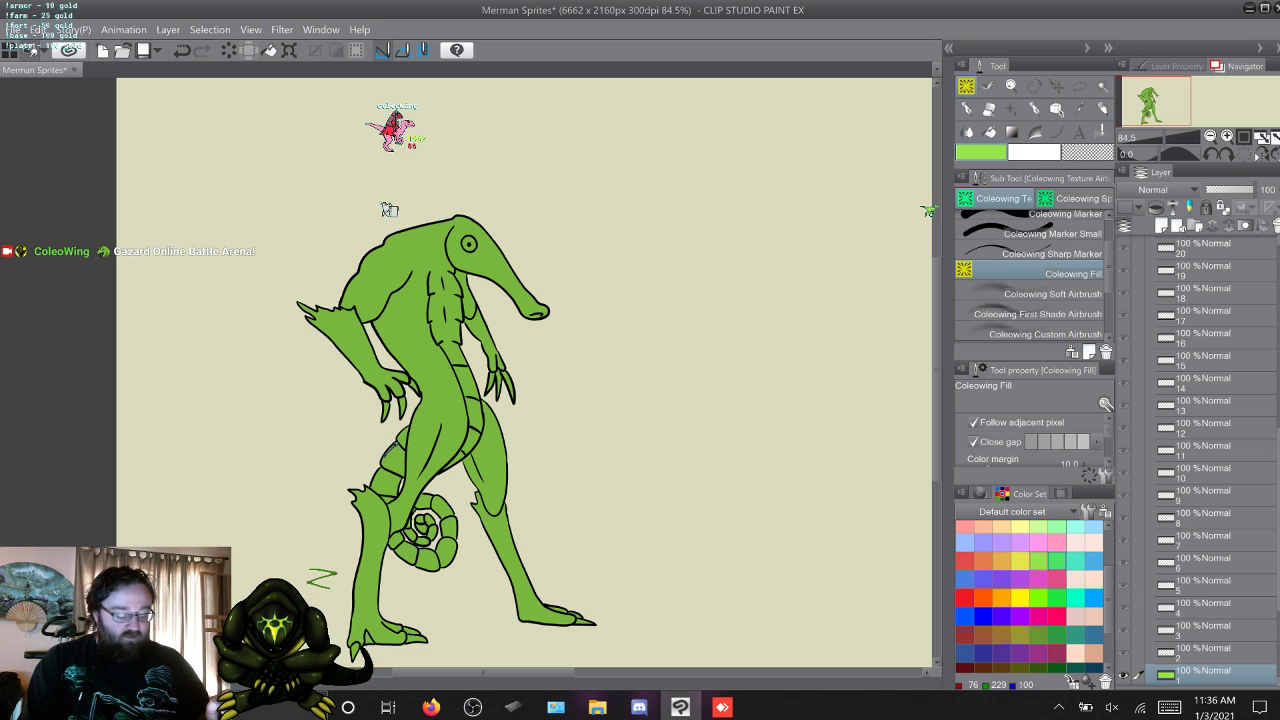
pyautogui.click(1057, 562)
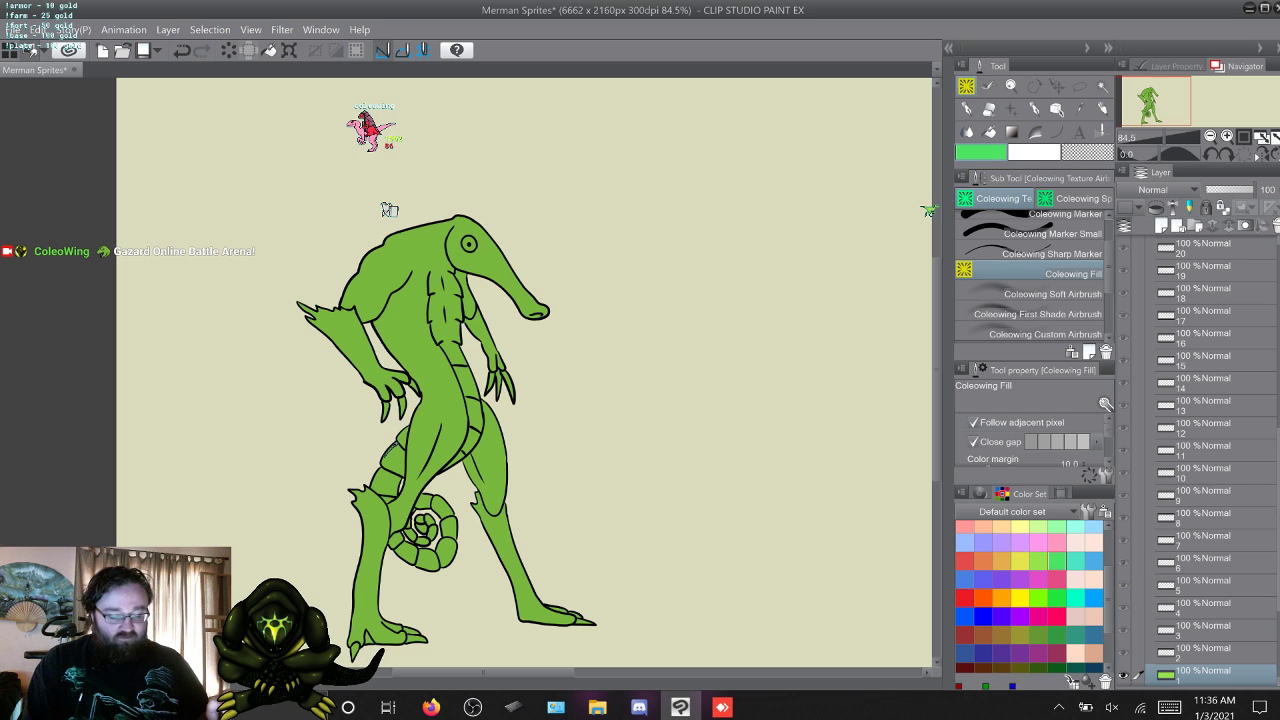
pyautogui.click(425, 335)
pyautogui.click(1074, 560)
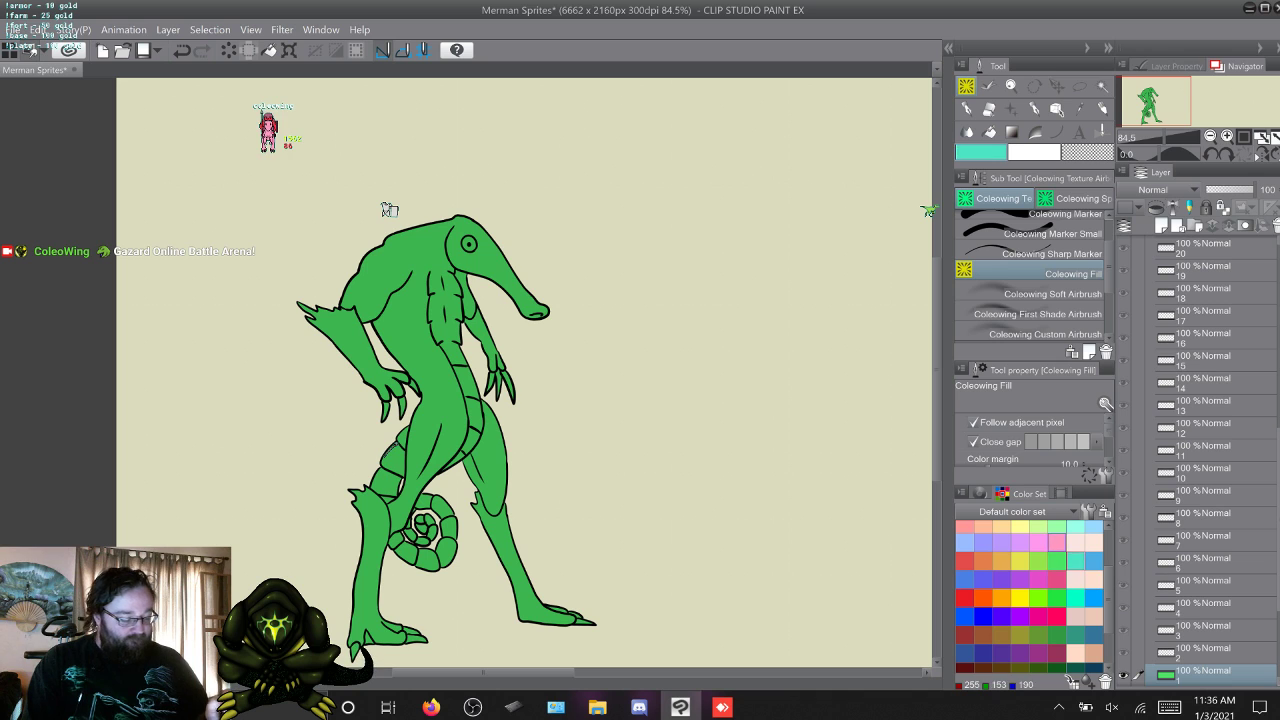
pyautogui.click(389, 209)
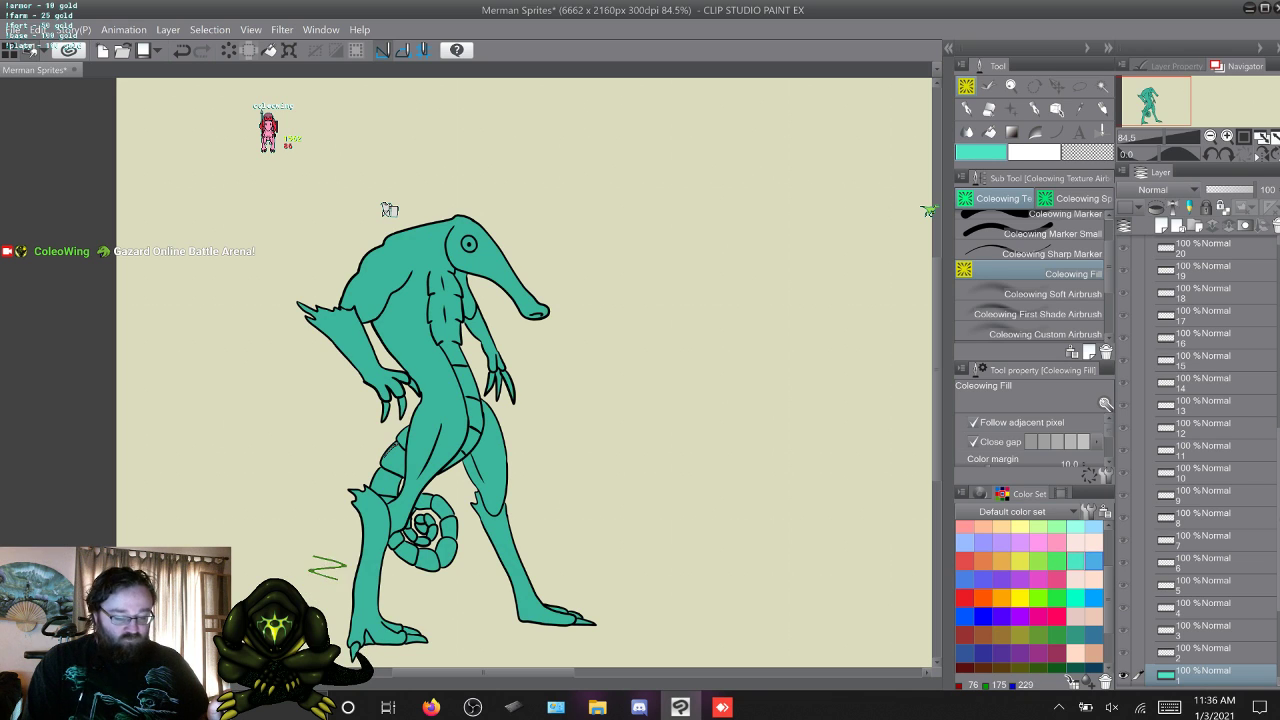
pyautogui.click(389, 209)
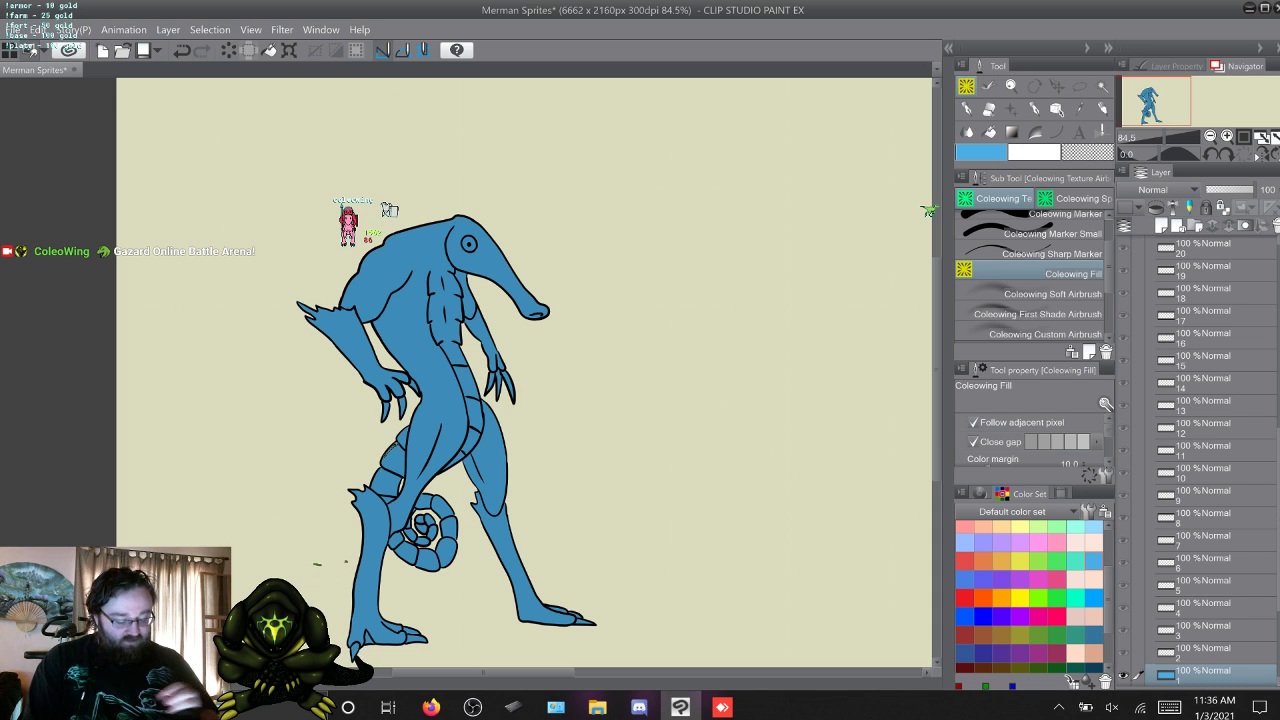
# Play the Merman clip from the desktop's Videos folder to study the existing colouring, and return to the sprite drawing in Clip Studio Paint.
pyautogui.moveTo(680, 707)
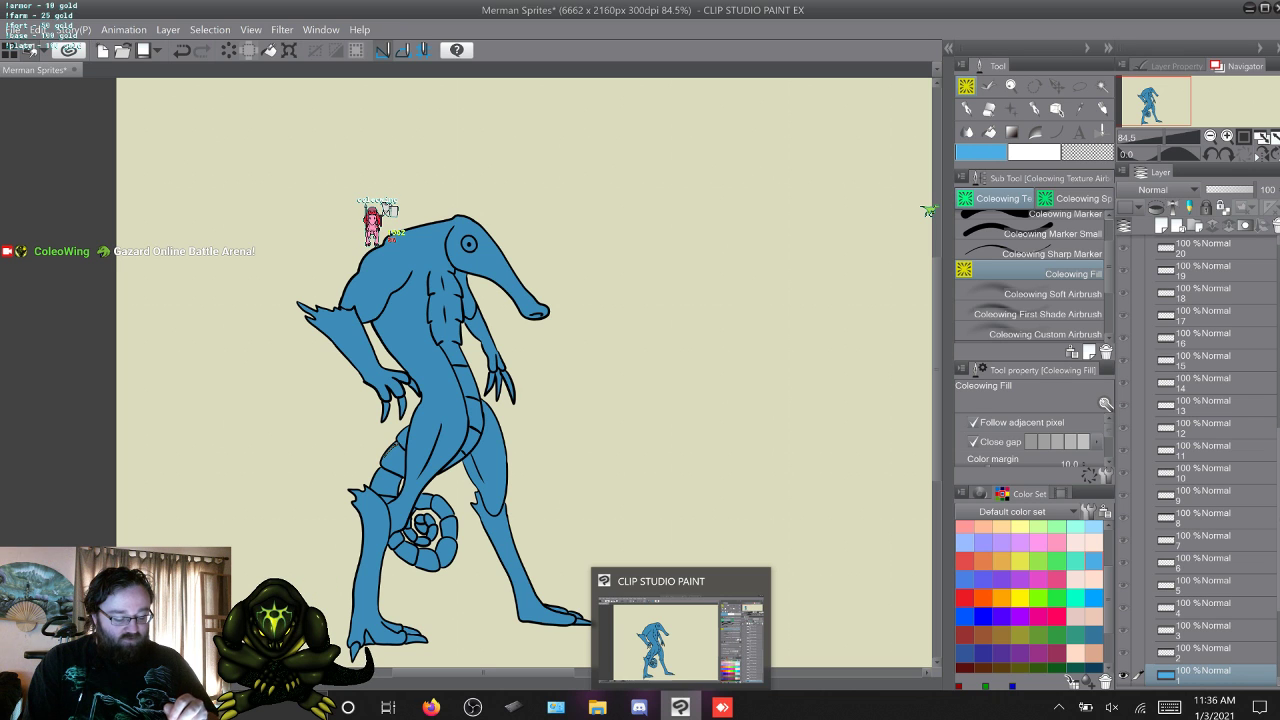
pyautogui.click(680, 707)
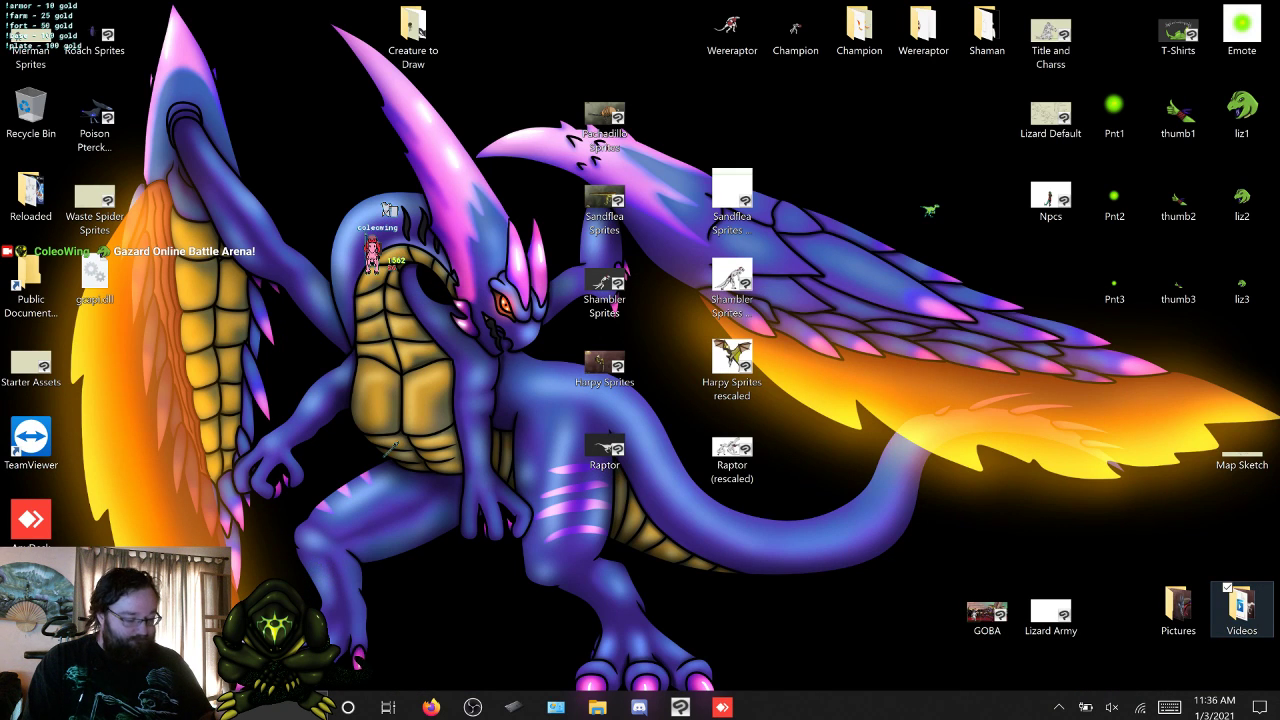
pyautogui.doubleClick(1241, 605)
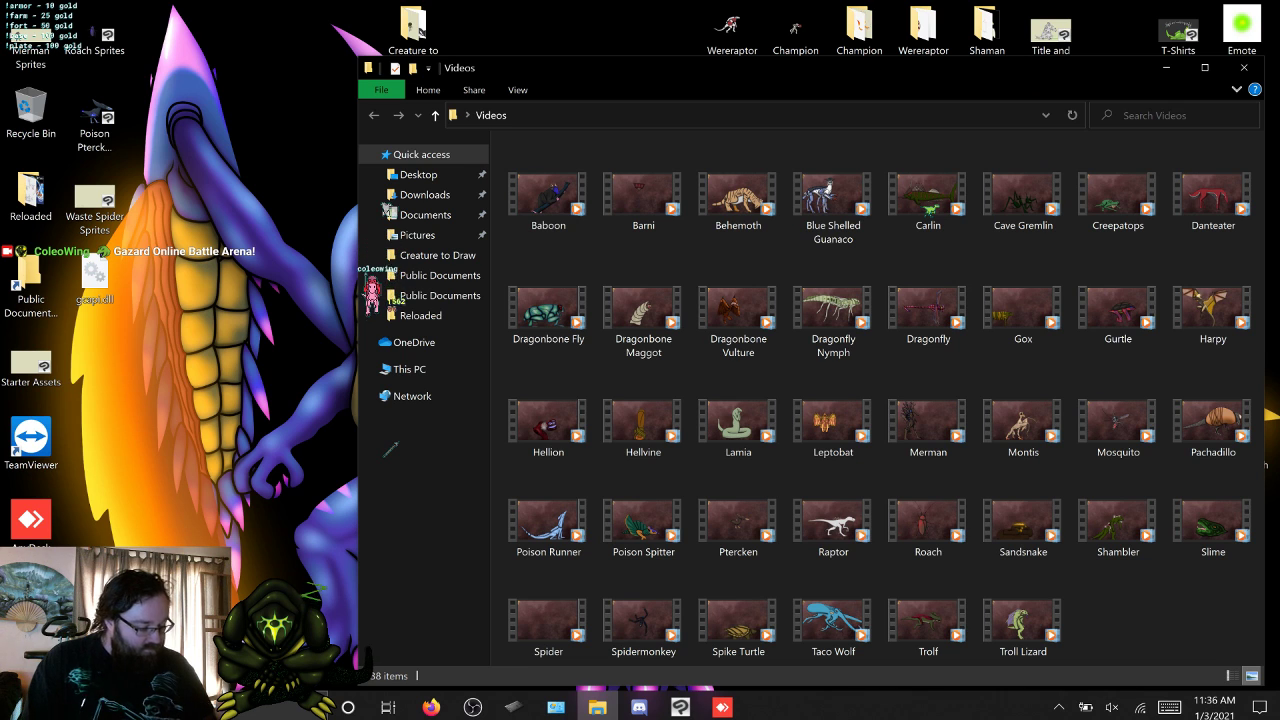
pyautogui.click(928, 420)
pyautogui.doubleClick(928, 420)
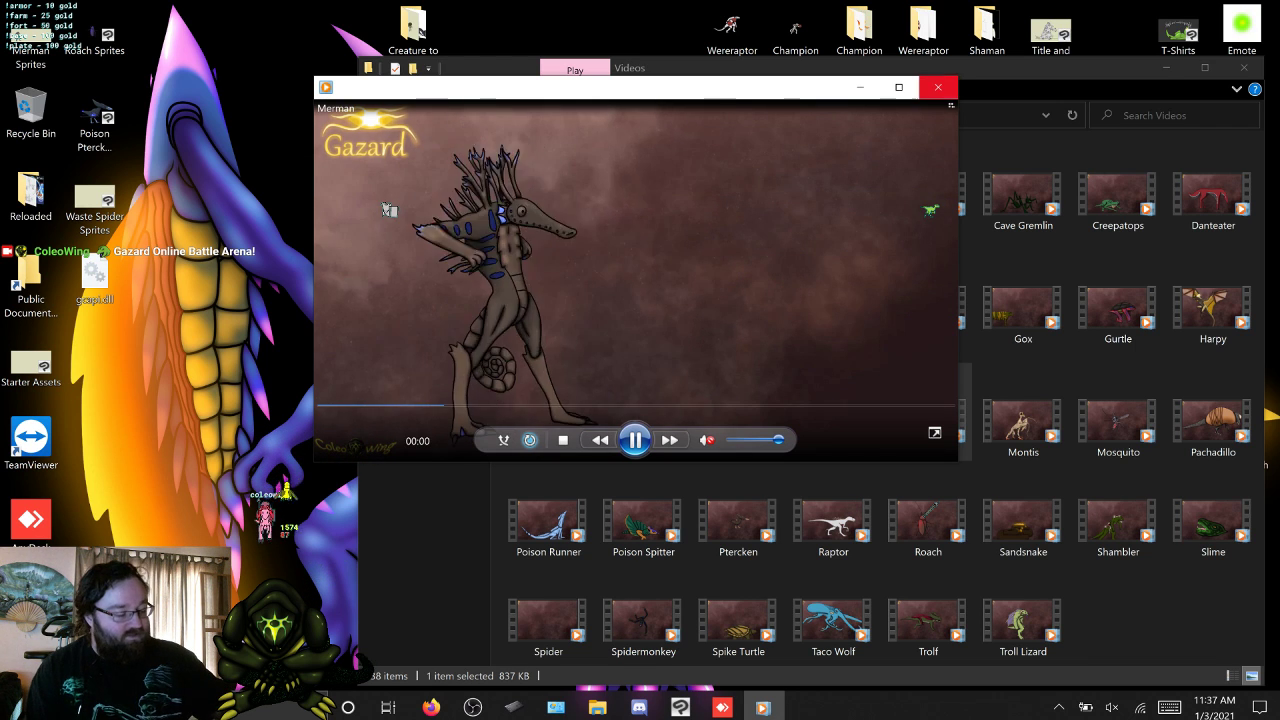
pyautogui.click(937, 87)
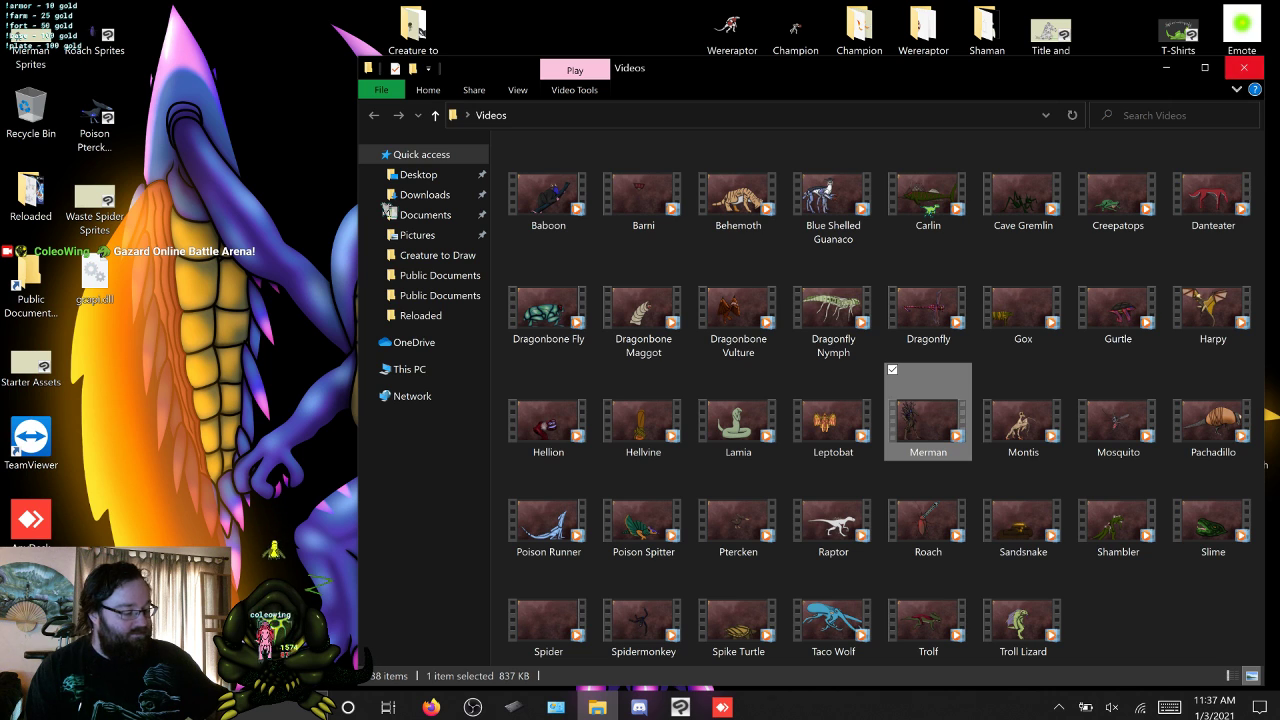
pyautogui.click(1245, 68)
pyautogui.click(680, 707)
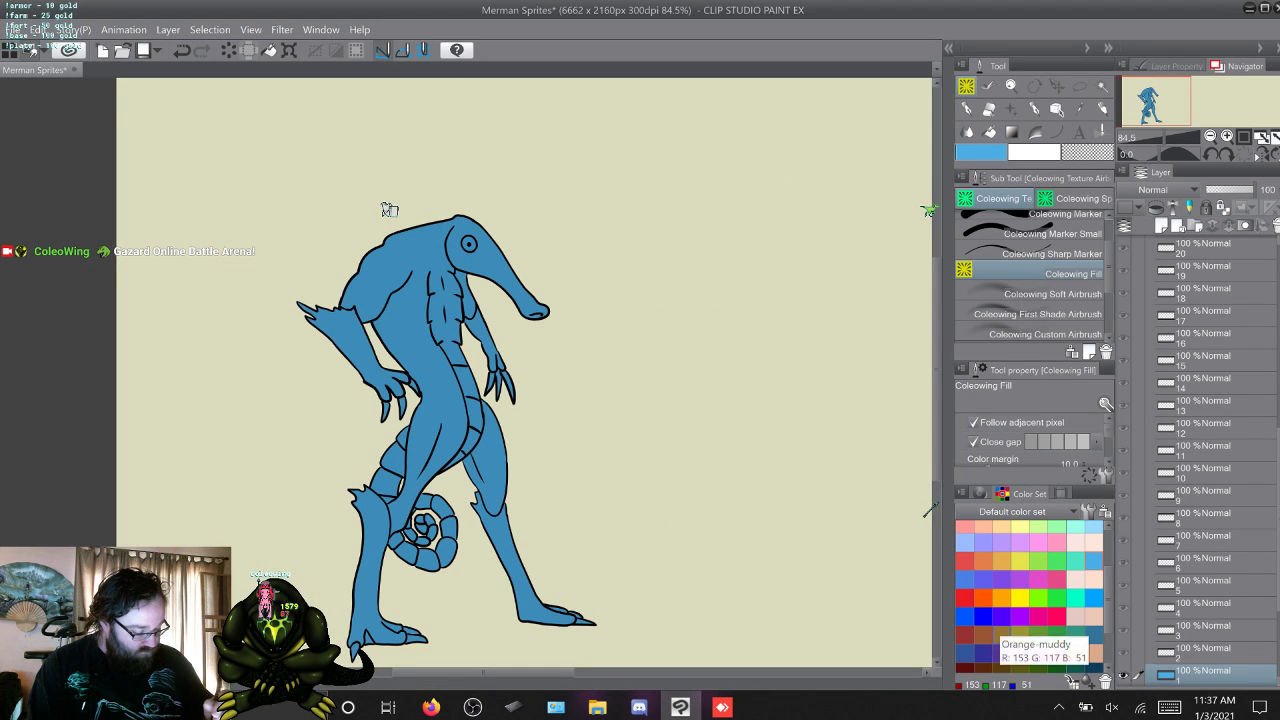
# Try muddy brown, pure orange, red-orange and muted orange fills from the colour set over the merman on the frame 1 layer.
pyautogui.moveTo(1109, 600); pyautogui.dragTo(1109, 611)
pyautogui.click(1002, 611)
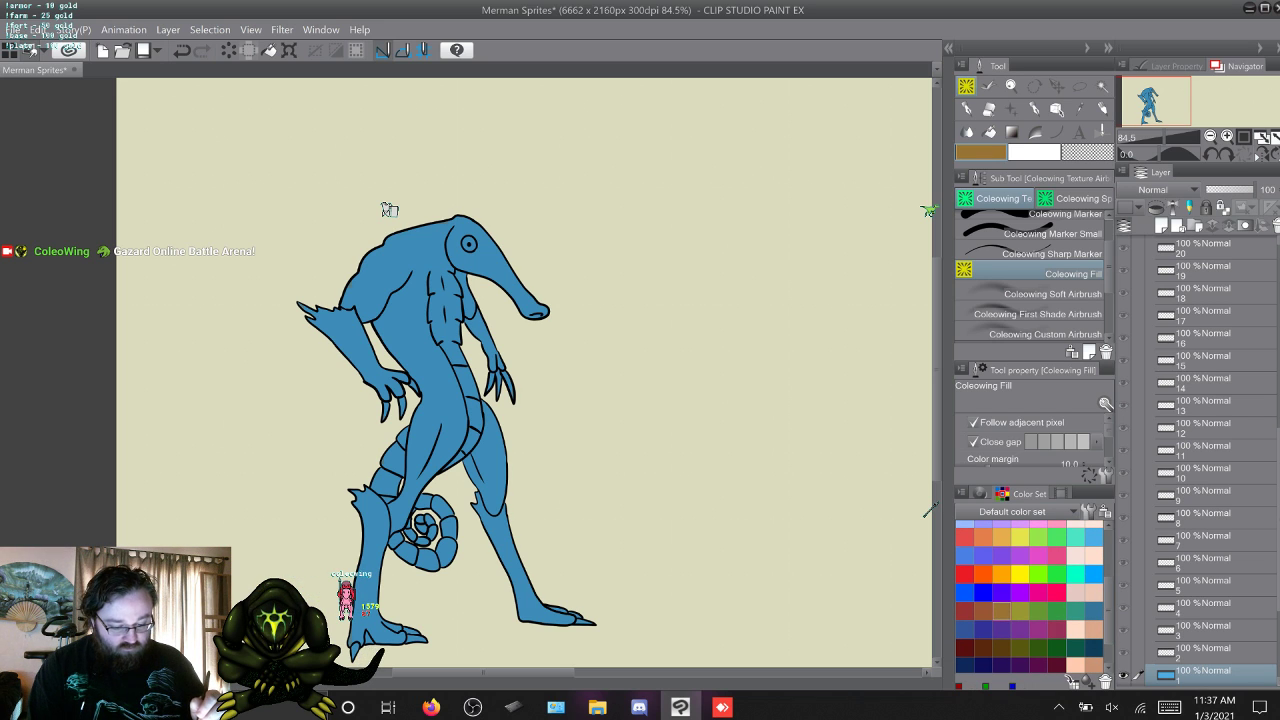
pyautogui.click(430, 385)
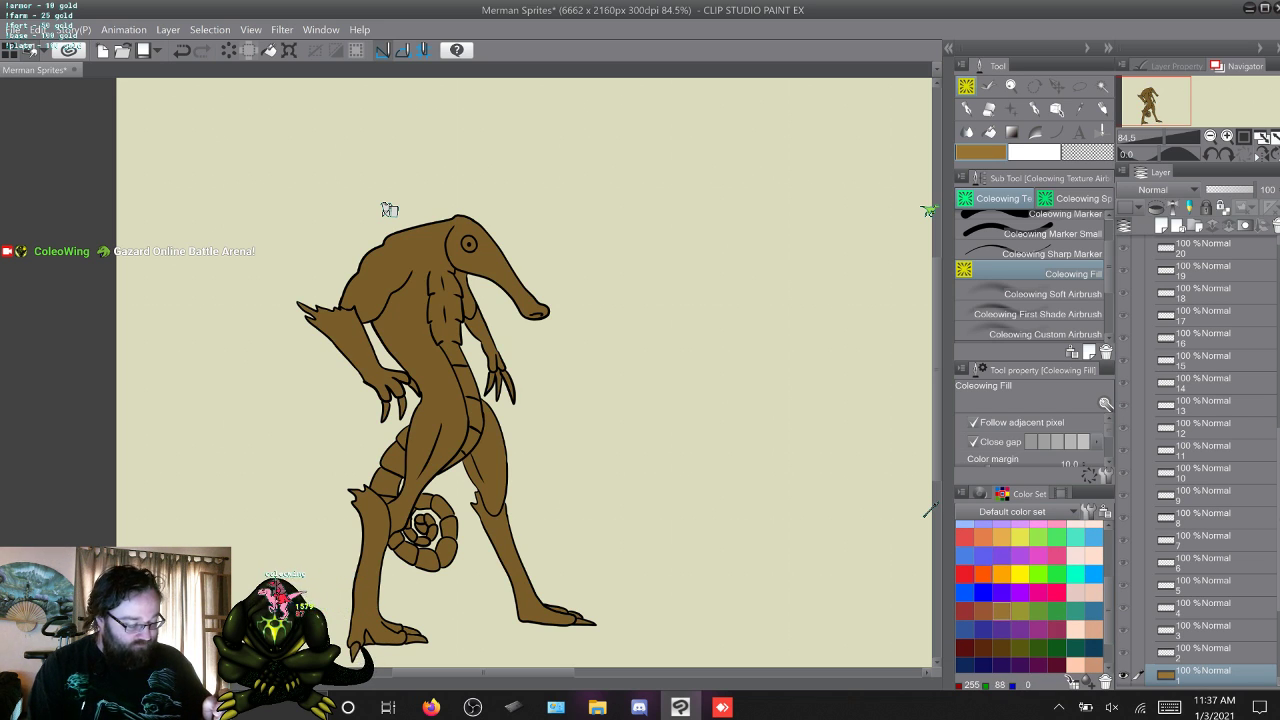
pyautogui.click(1001, 573)
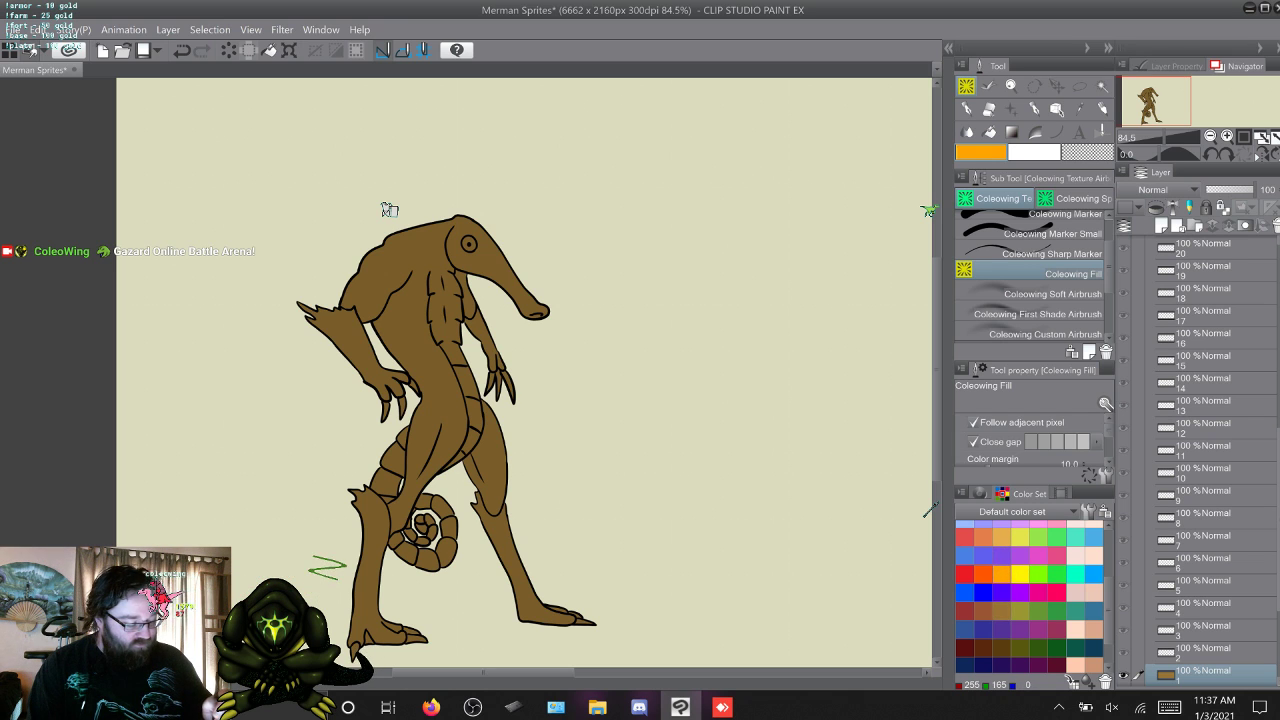
pyautogui.click(410, 290)
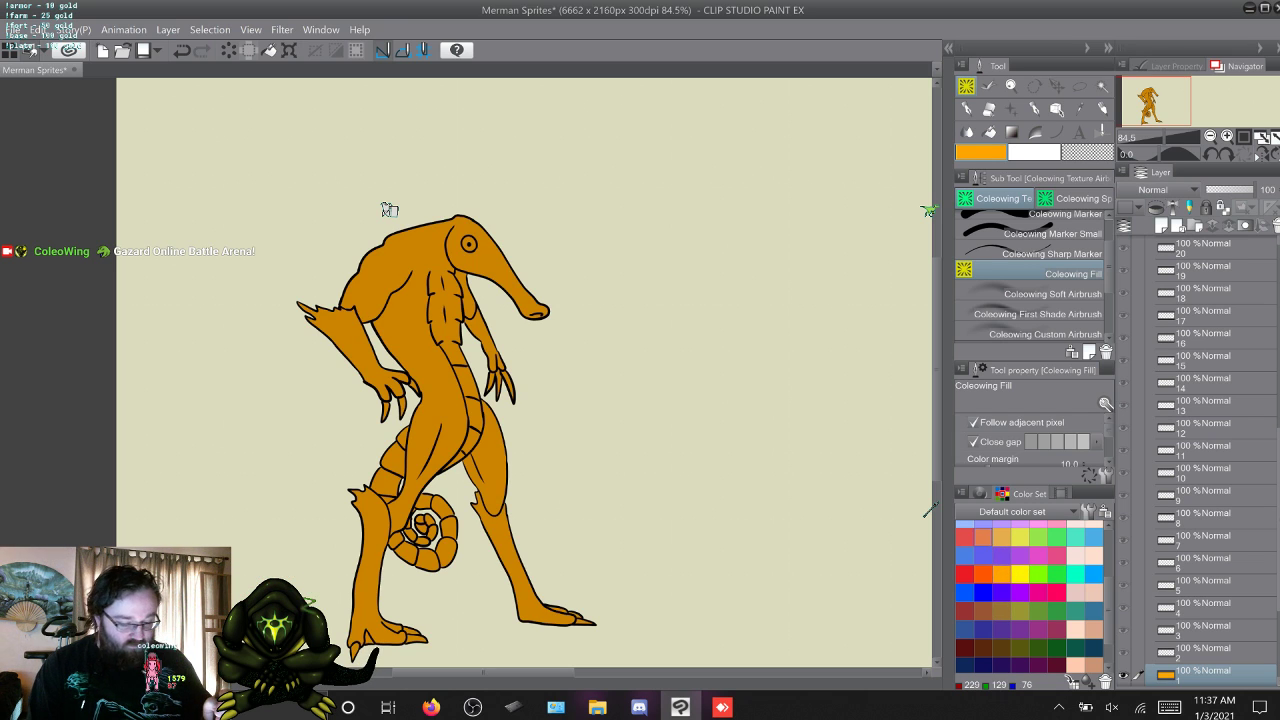
pyautogui.click(983, 574)
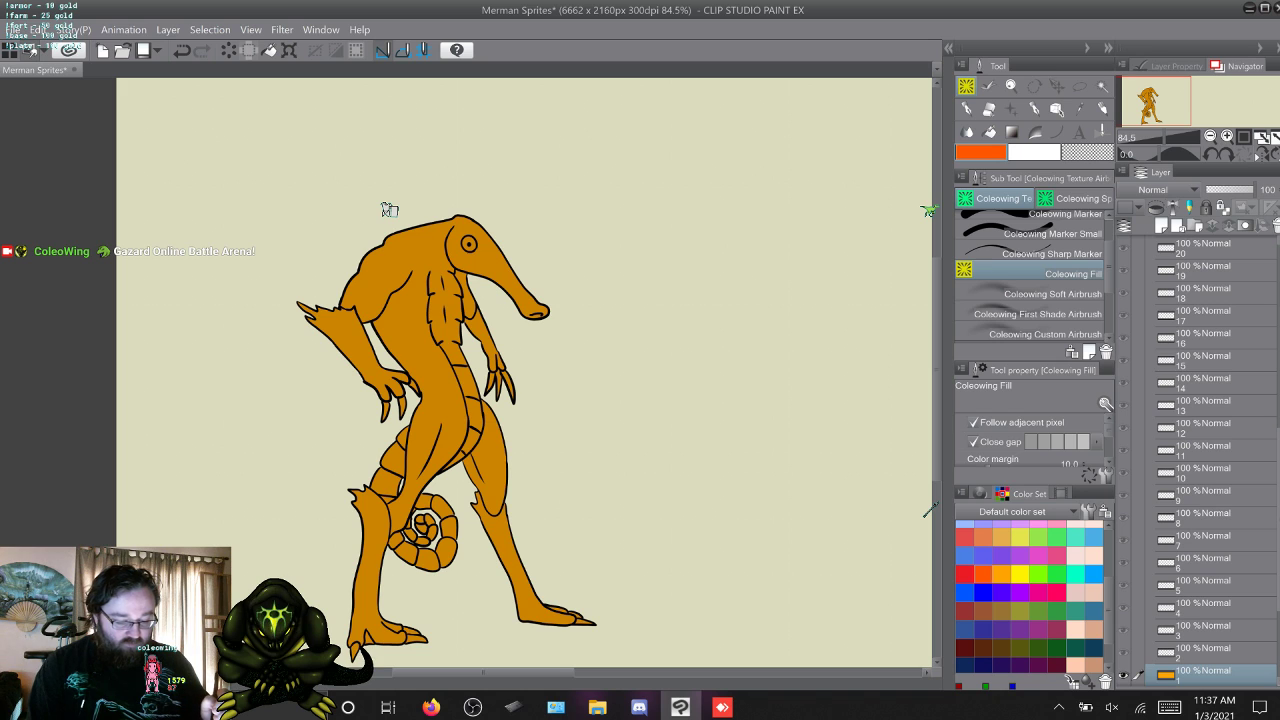
pyautogui.click(410, 290)
pyautogui.click(983, 538)
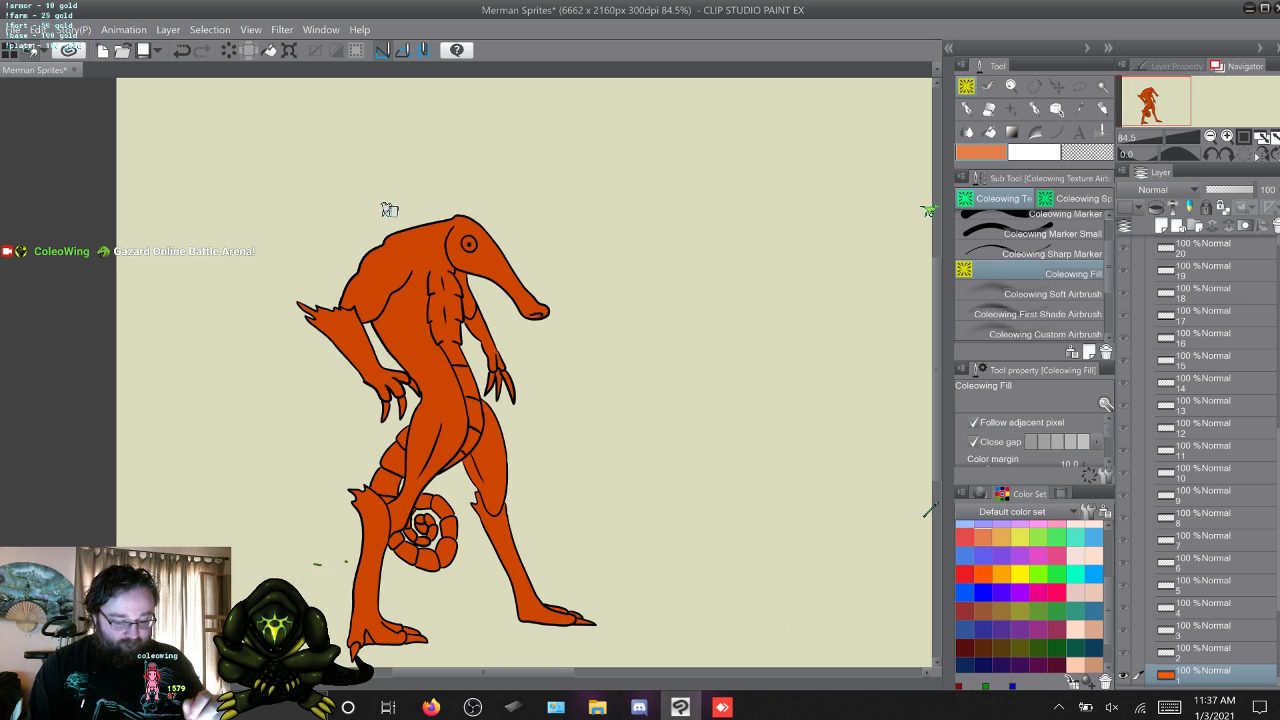
pyautogui.click(412, 300)
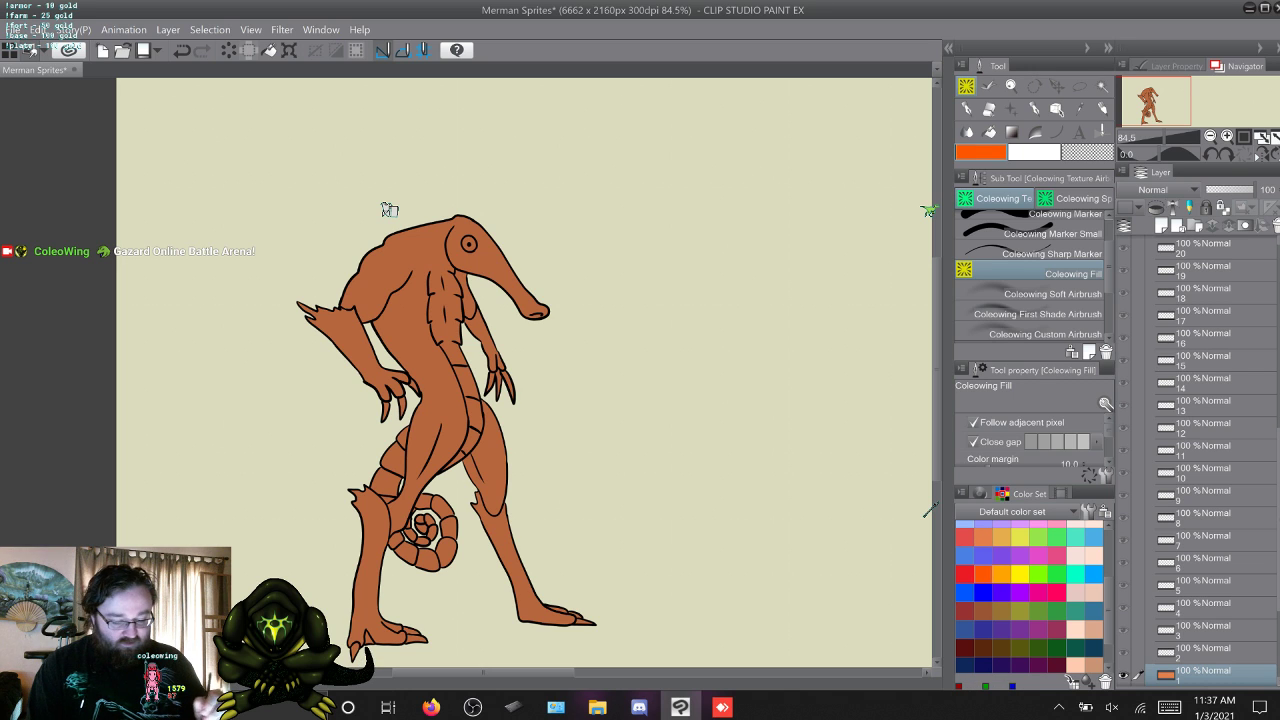
pyautogui.click(412, 300)
# Try fills over the frame 1 merman with colours mixed on the colour wheel at hues 21, 33 and 47, saturation 89, value 90.
pyautogui.moveTo(1108, 610)
pyautogui.mouseDown()
pyautogui.moveTo(1108, 570)
pyautogui.moveTo(1108, 612)
pyautogui.mouseUp()
pyautogui.click(980, 493)
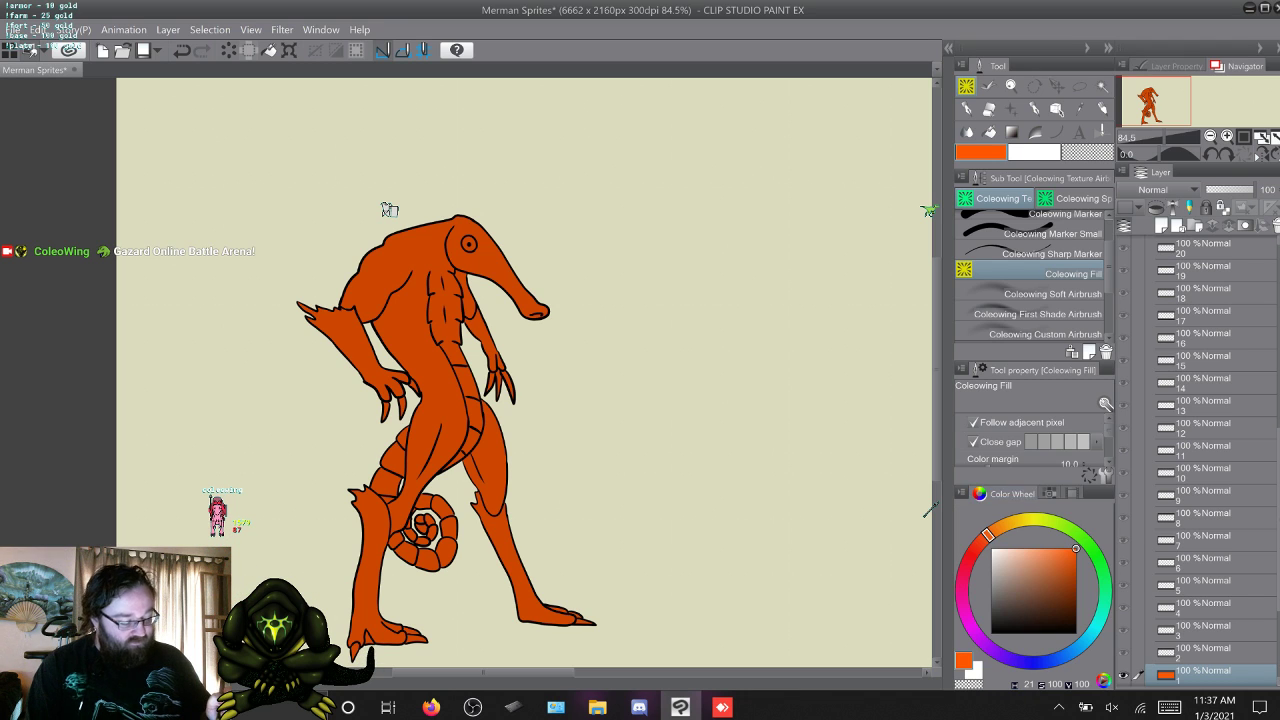
pyautogui.moveTo(1076, 548); pyautogui.dragTo(1067, 557)
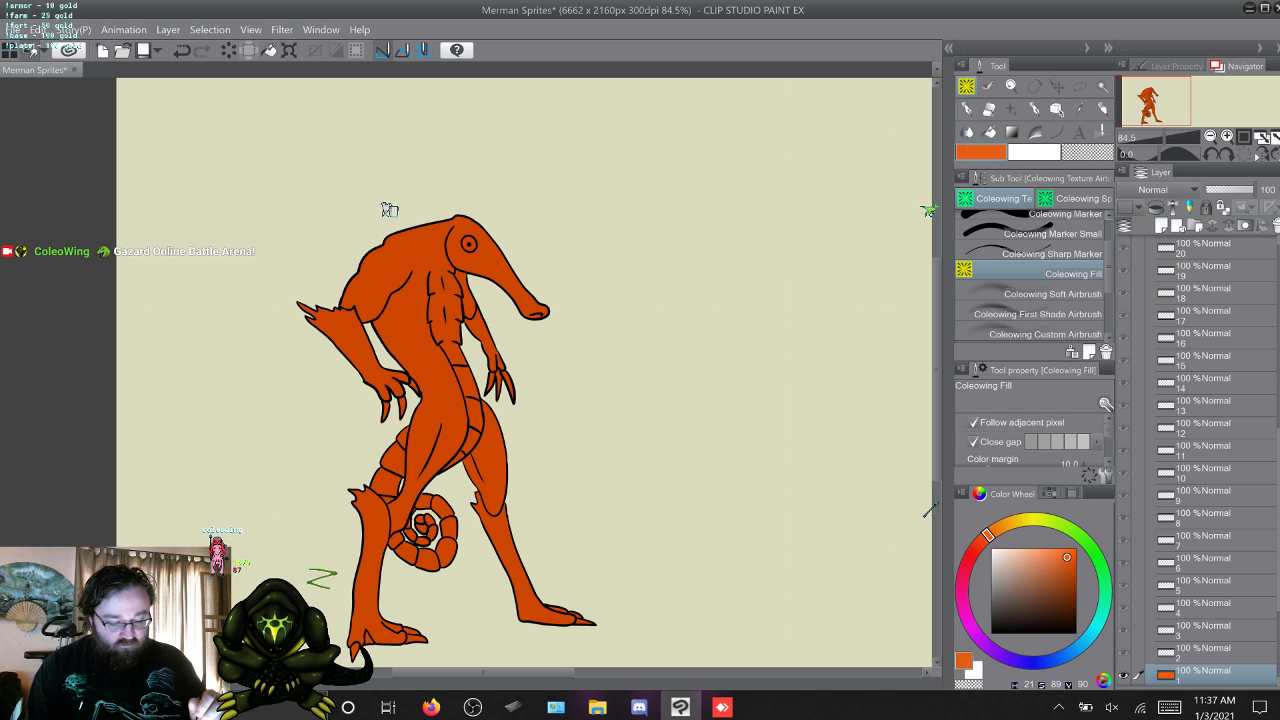
pyautogui.click(408, 300)
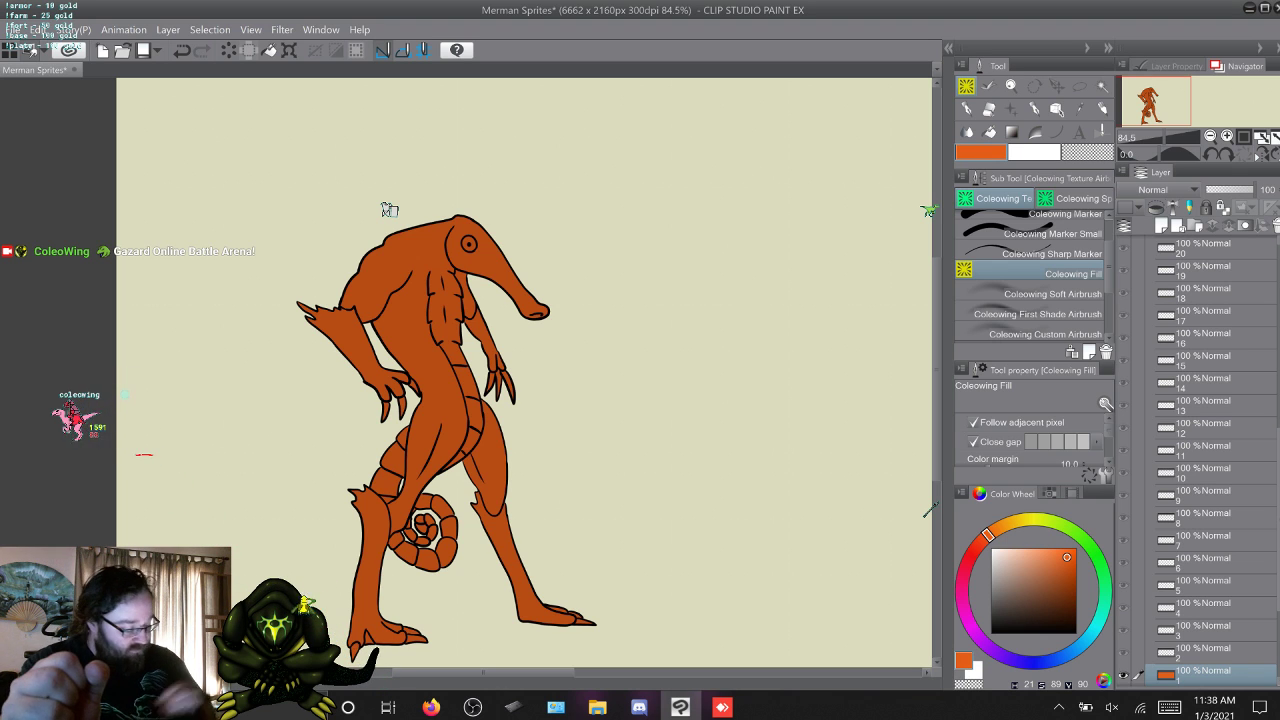
pyautogui.moveTo(988, 535); pyautogui.dragTo(998, 528)
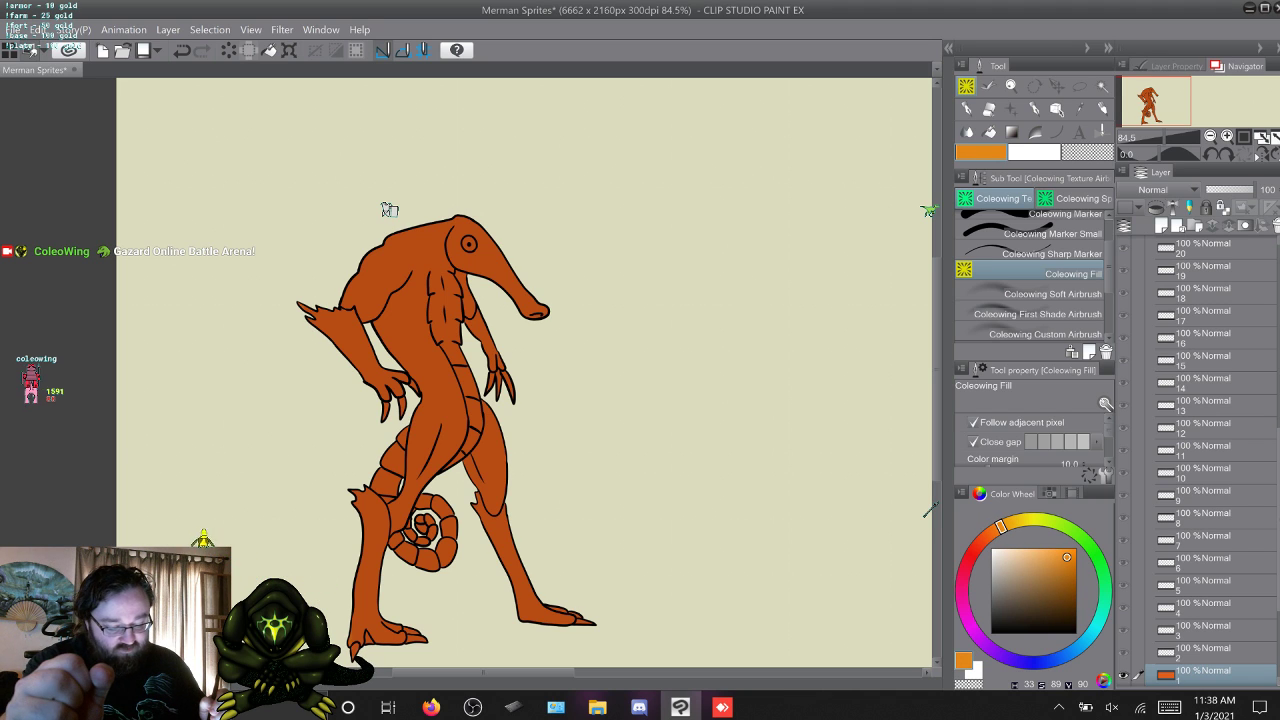
pyautogui.click(386, 208)
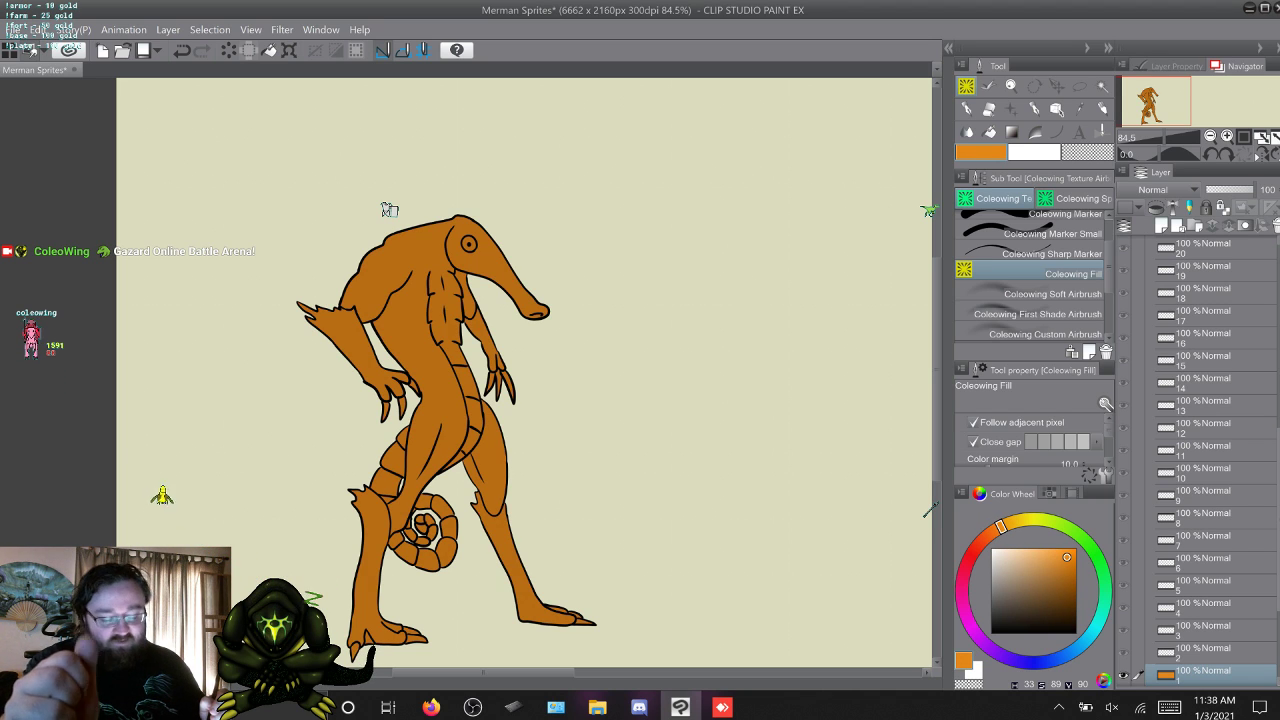
pyautogui.click(1017, 521)
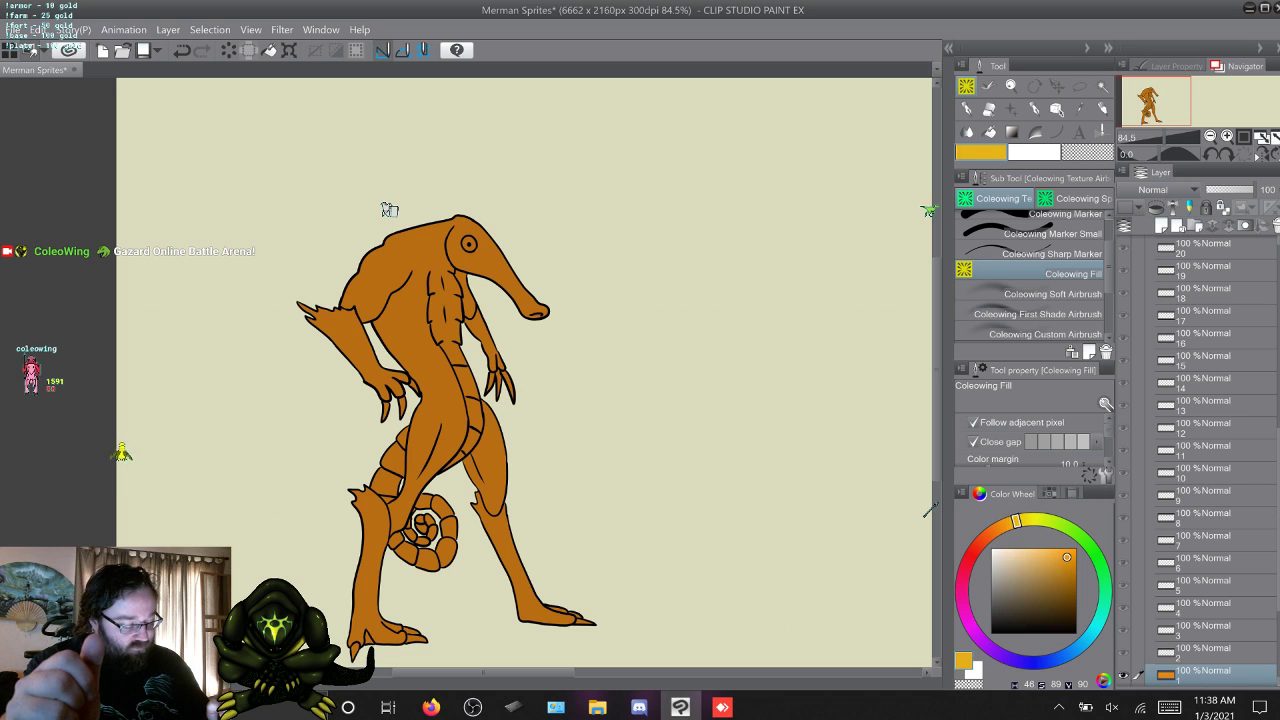
pyautogui.click(386, 208)
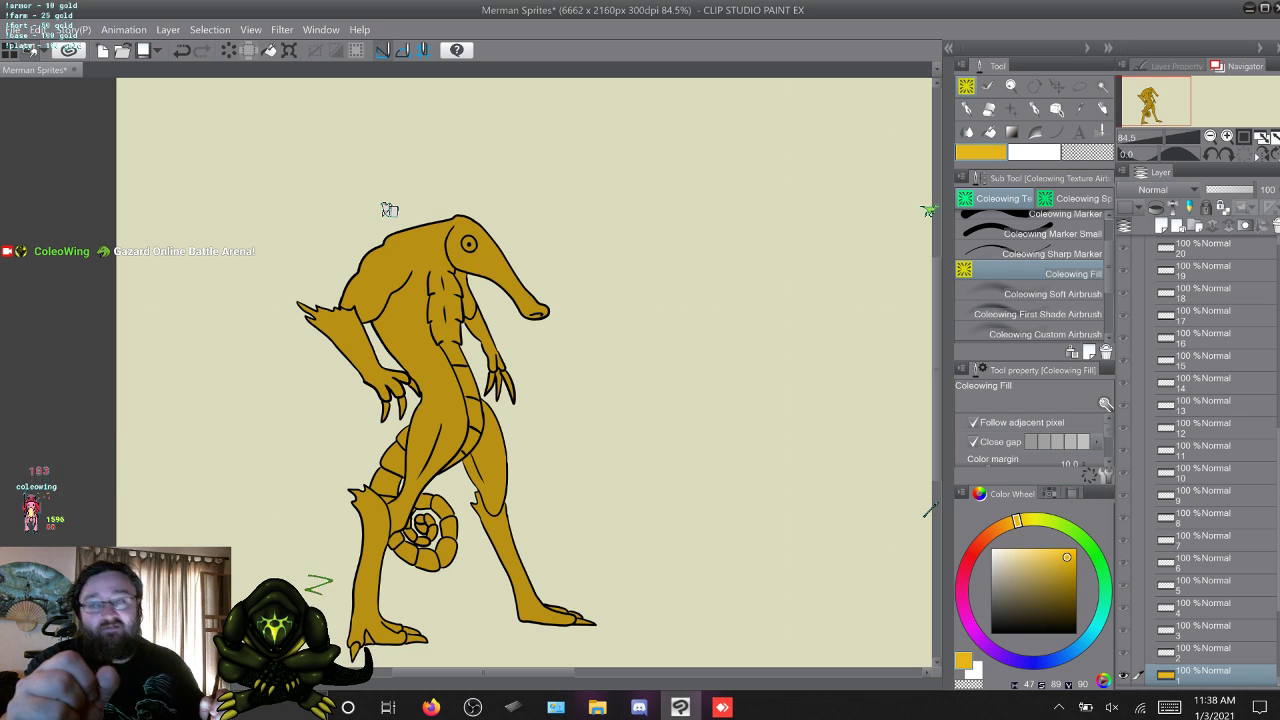
# Fill the frame 1 merman with orange at hue 25, saturation 89, value 90, and select the Beach Merman folder.
pyautogui.moveTo(1017, 521); pyautogui.dragTo(989, 534)
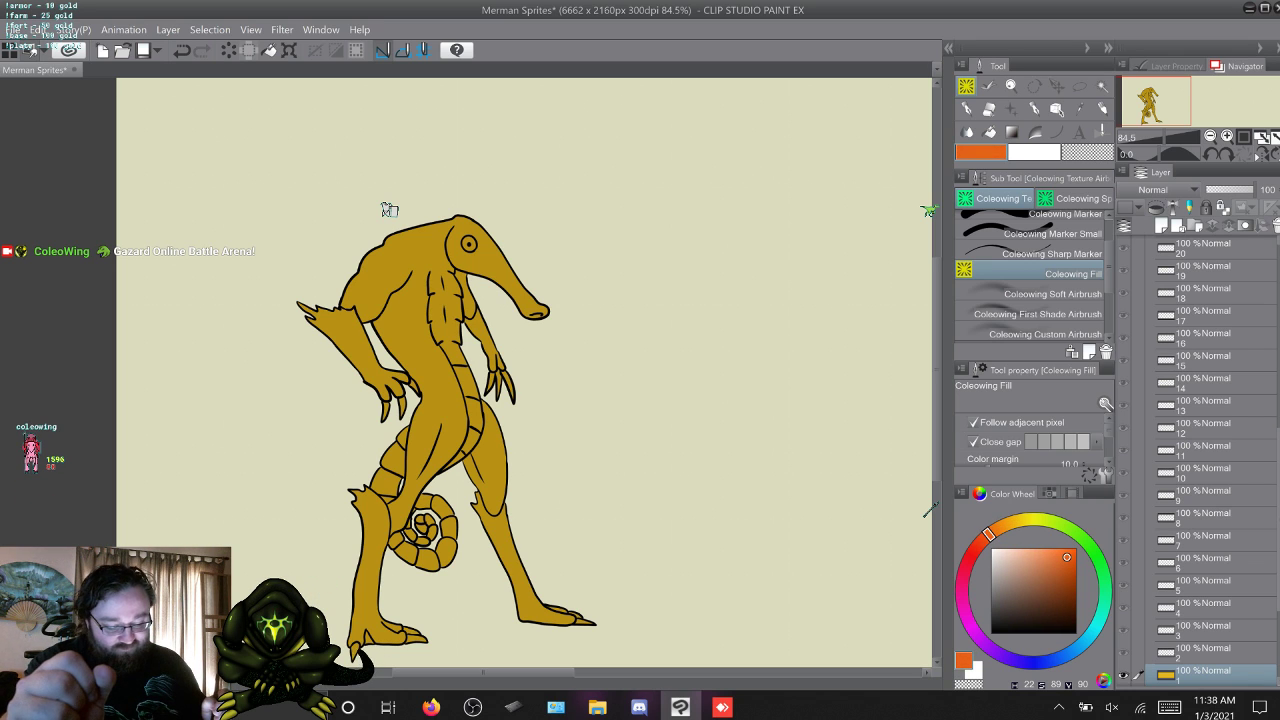
pyautogui.click(386, 208)
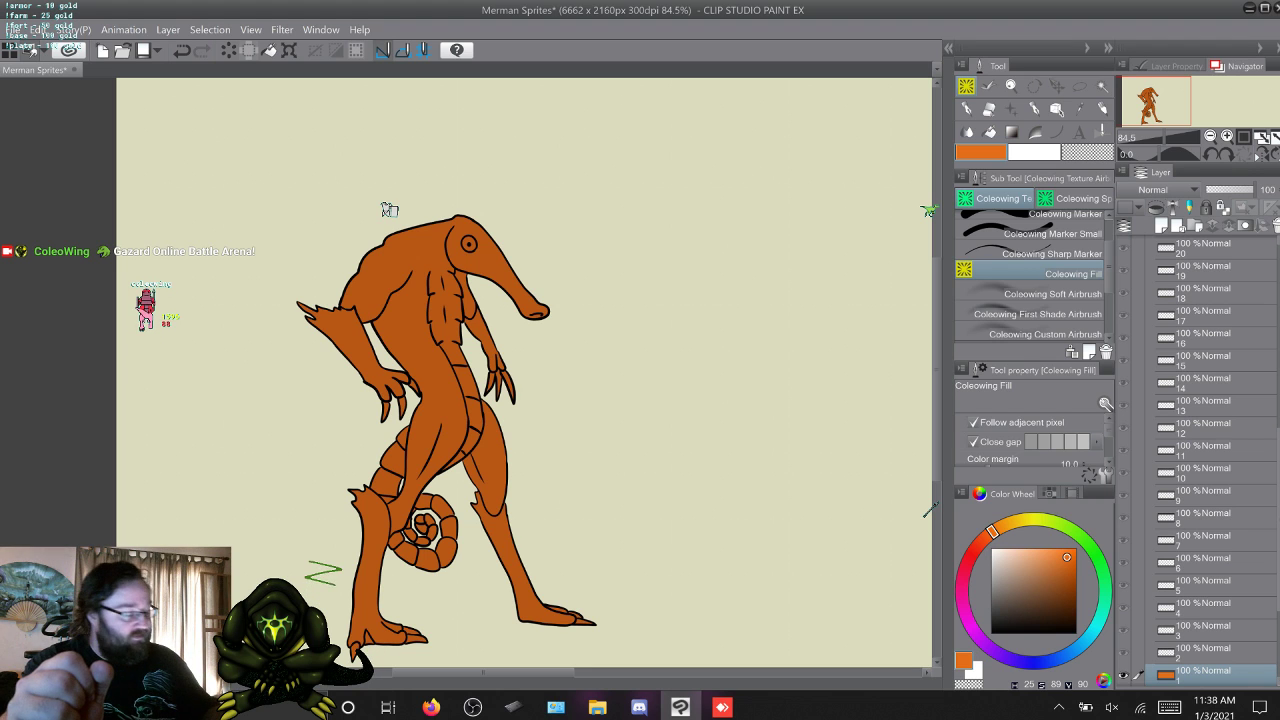
pyautogui.scroll(7, 1200, 460)
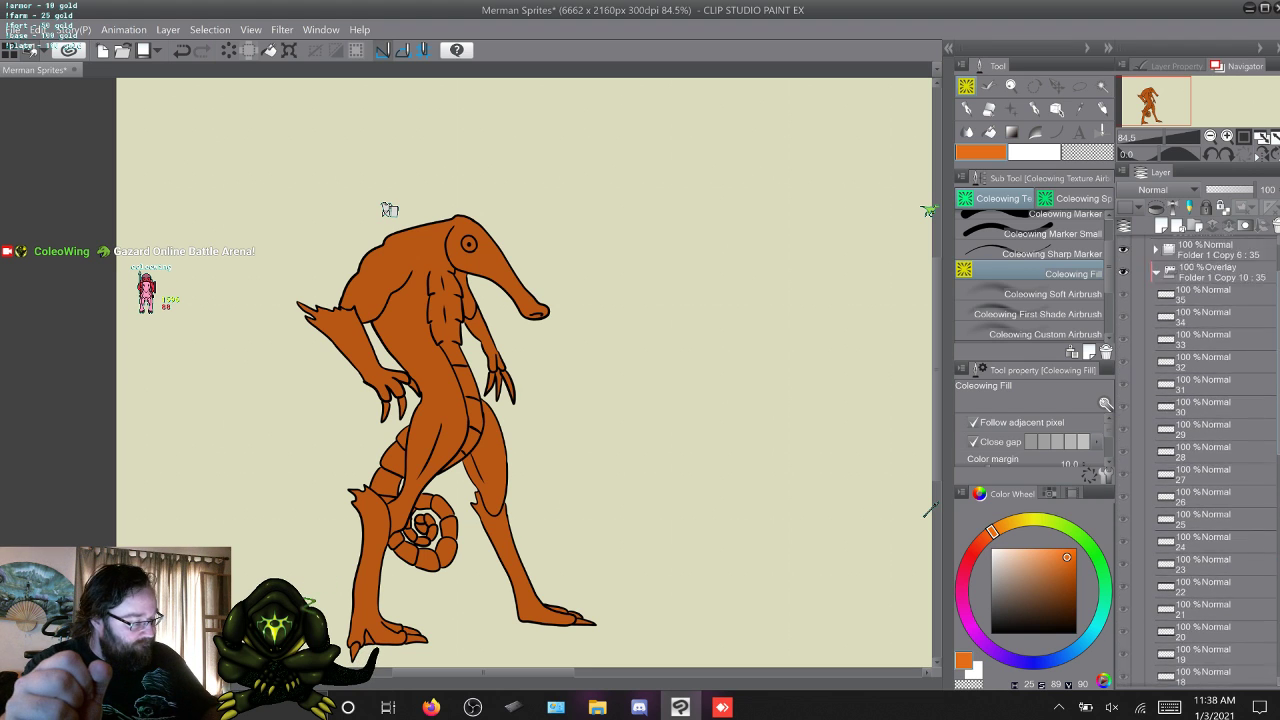
pyautogui.click(1204, 291)
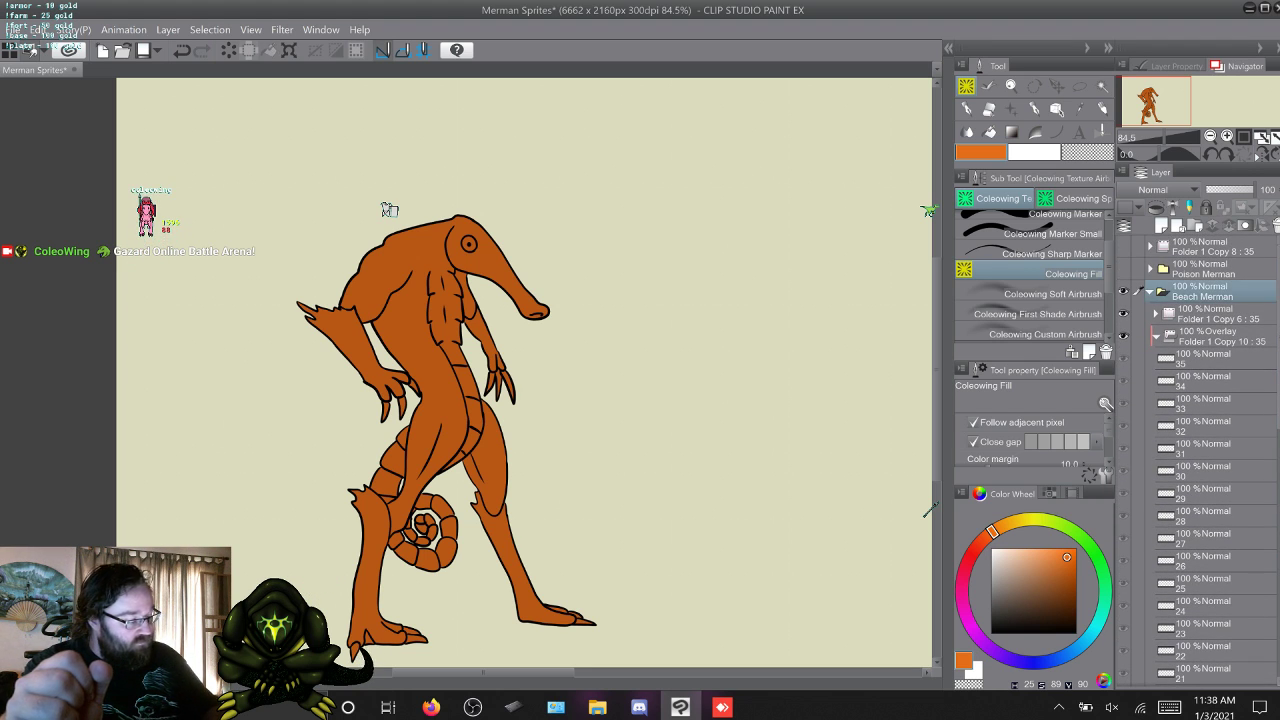
# Add a new layer in the Beach Merman folder and paint an orange swatch beside the merman with the Coleowing Marker.
pyautogui.hotkey('ctrl', 'shift', 'n')
pyautogui.click(1050, 215)
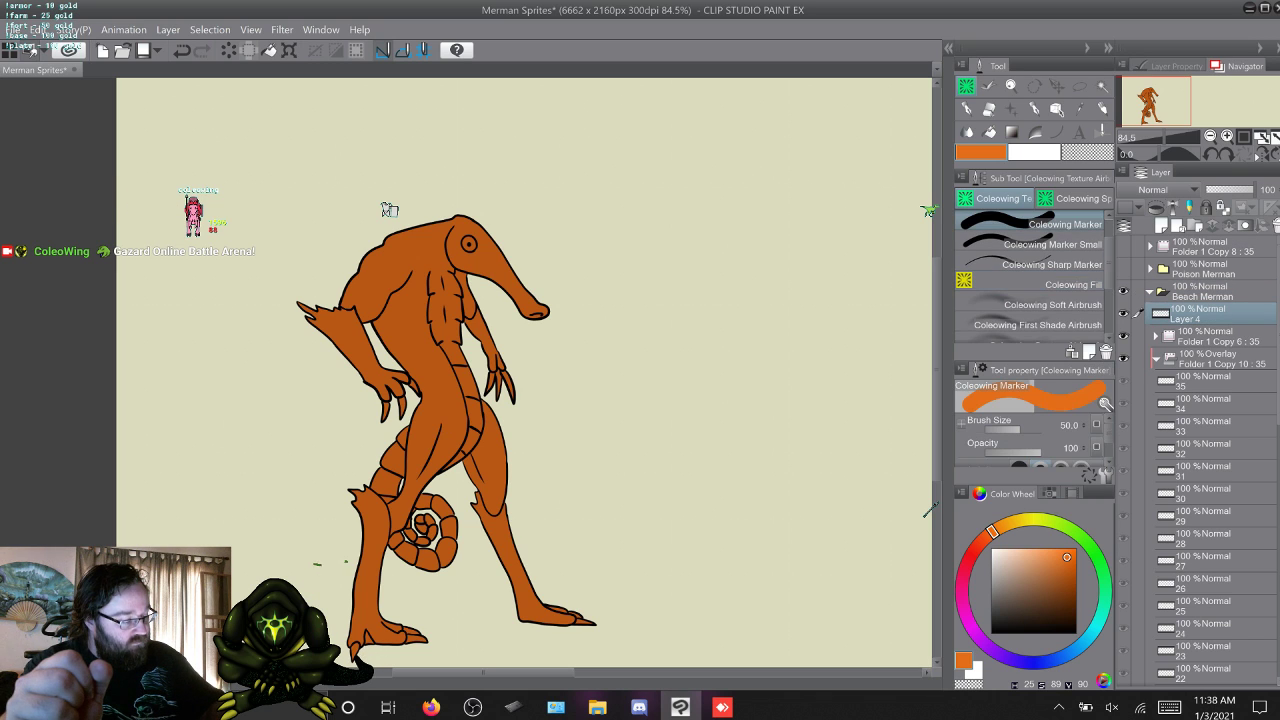
pyautogui.click(201, 171)
pyautogui.moveTo(201, 171)
pyautogui.mouseDown()
pyautogui.moveTo(200, 132)
pyautogui.moveTo(212, 180)
pyautogui.moveTo(212, 140)
pyautogui.mouseUp()
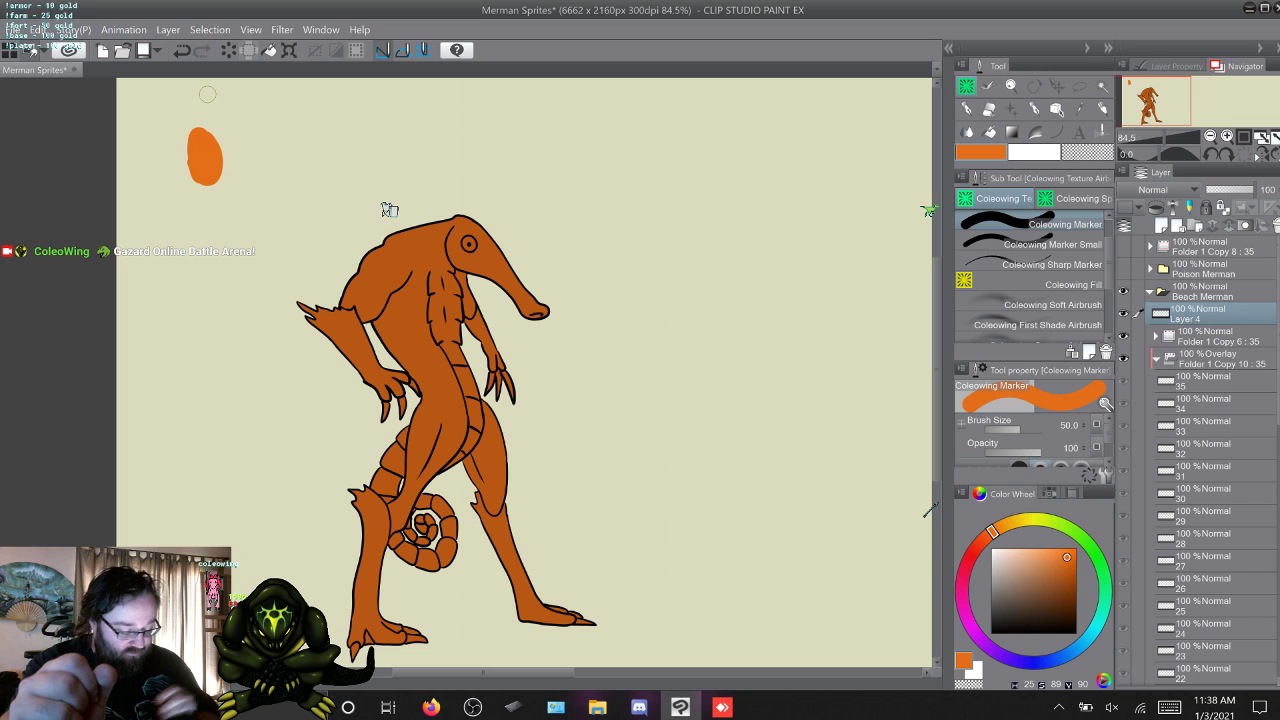
# Play the Merman clip from the desktop's Videos folder to examine its markings, and return to the sprite drawing in Clip Studio Paint.
pyautogui.click(680, 707)
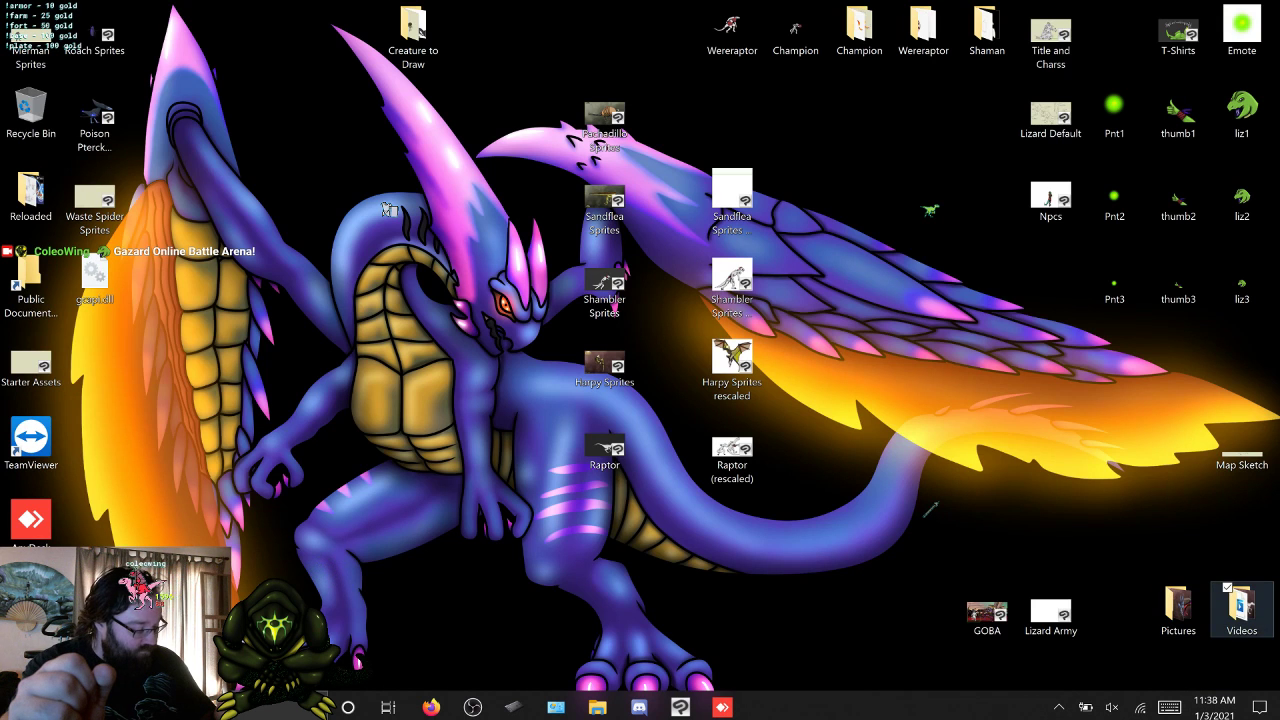
pyautogui.doubleClick(1241, 605)
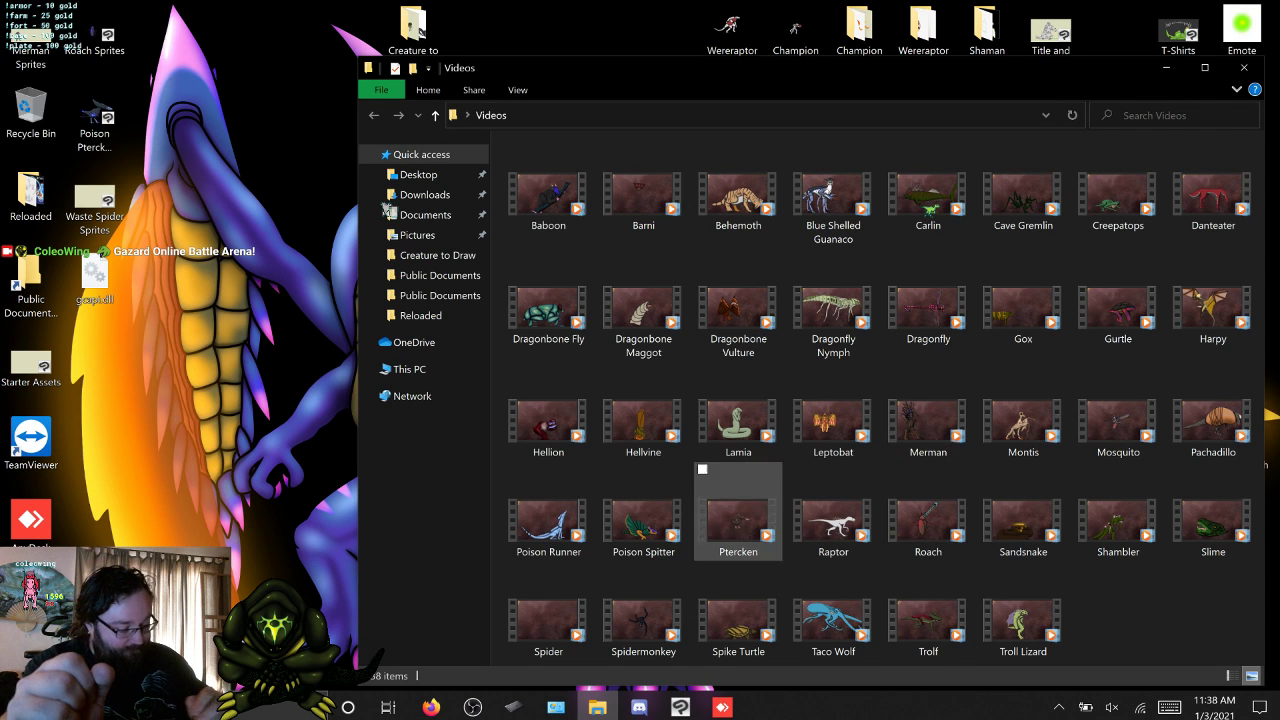
pyautogui.click(928, 418)
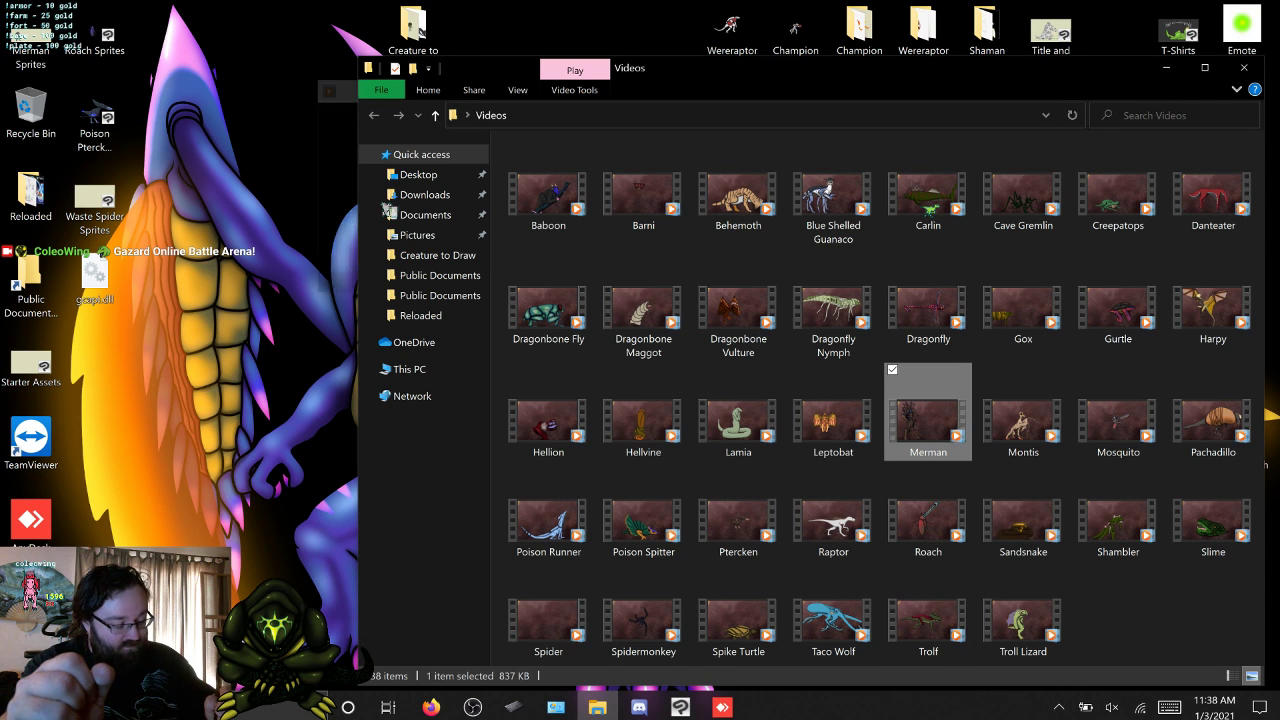
pyautogui.press('Return')
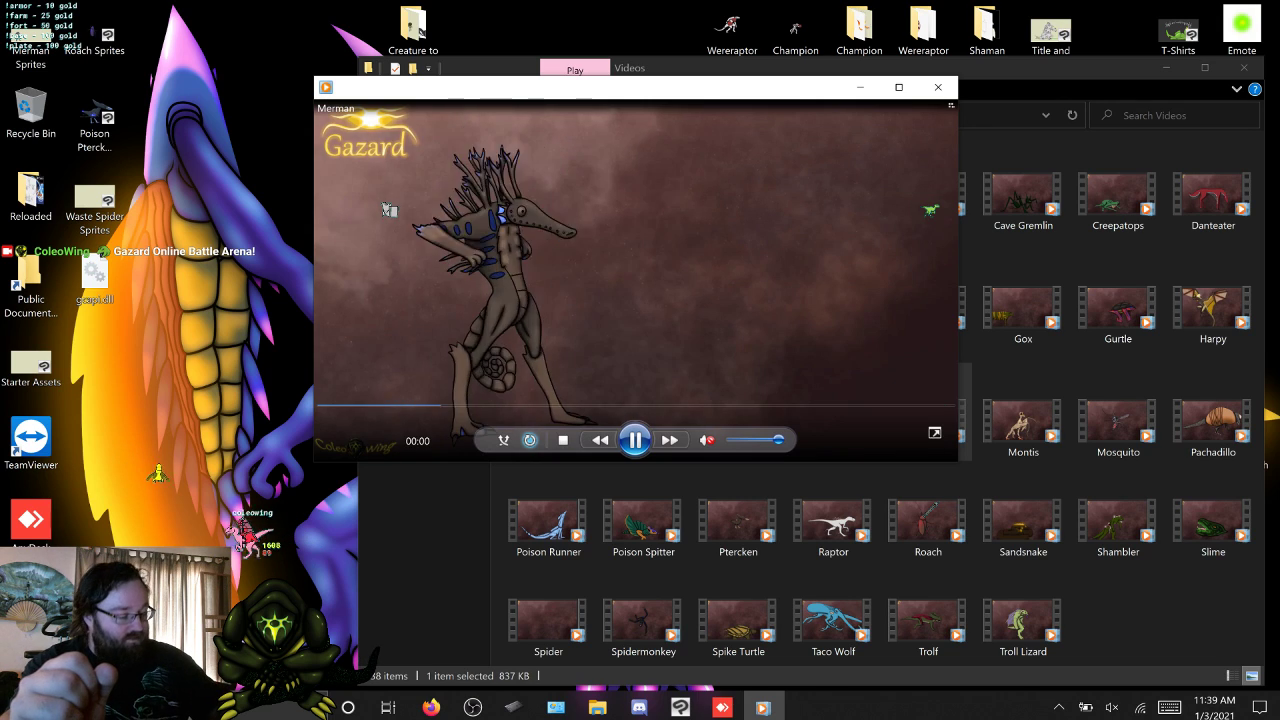
pyautogui.click(938, 87)
pyautogui.click(1244, 67)
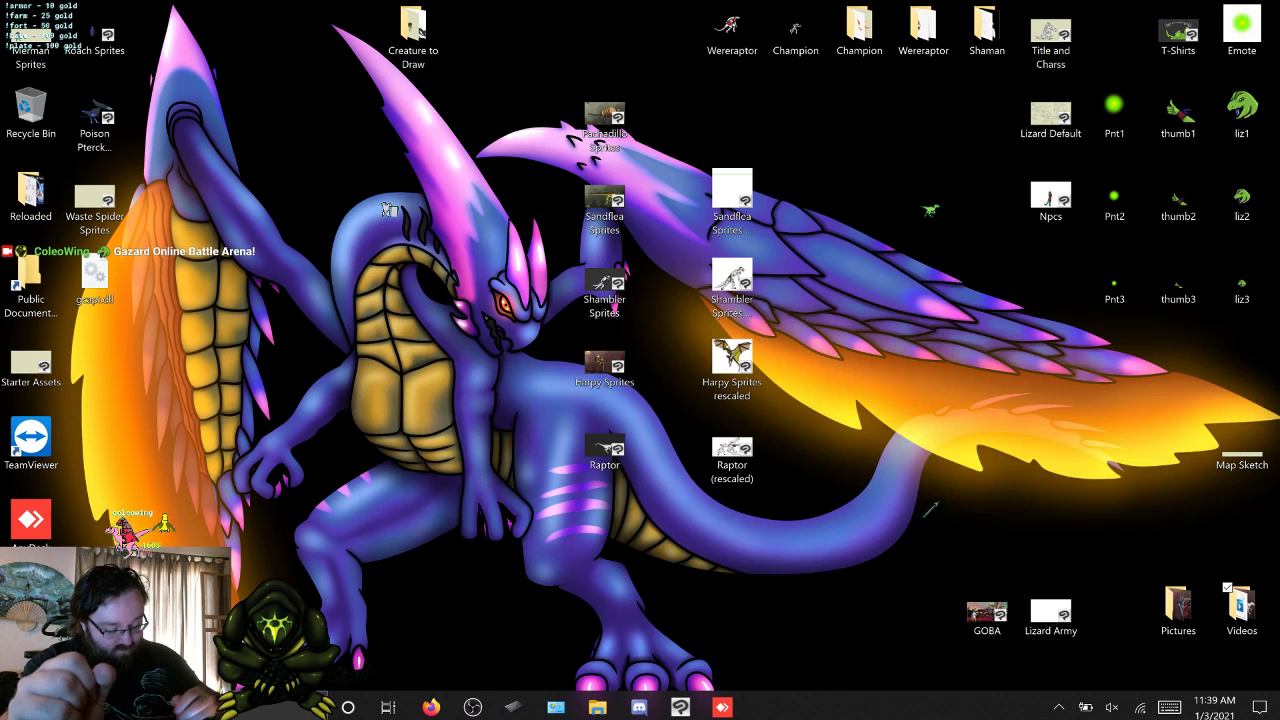
pyautogui.click(680, 707)
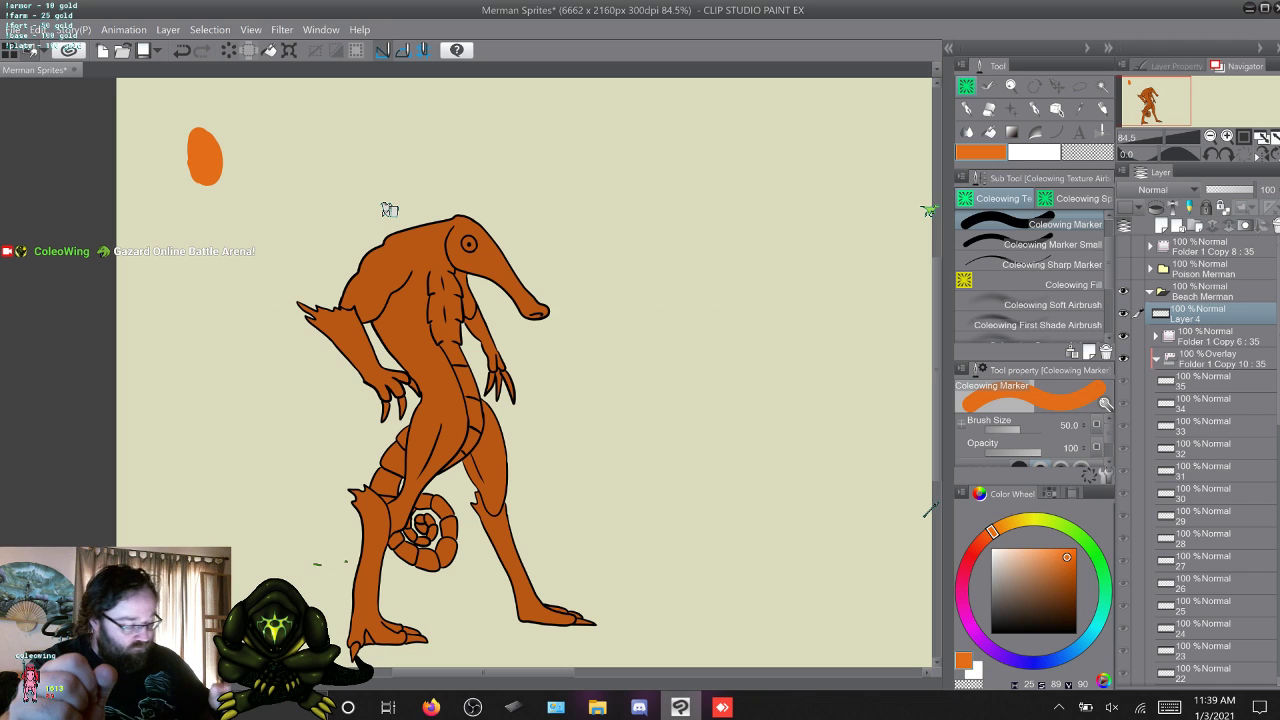
# Paint a yellow-orange swatch at hue 38, saturation 89, value 90 overlapping the orange swatch on Layer 4.
pyautogui.click(1011, 522)
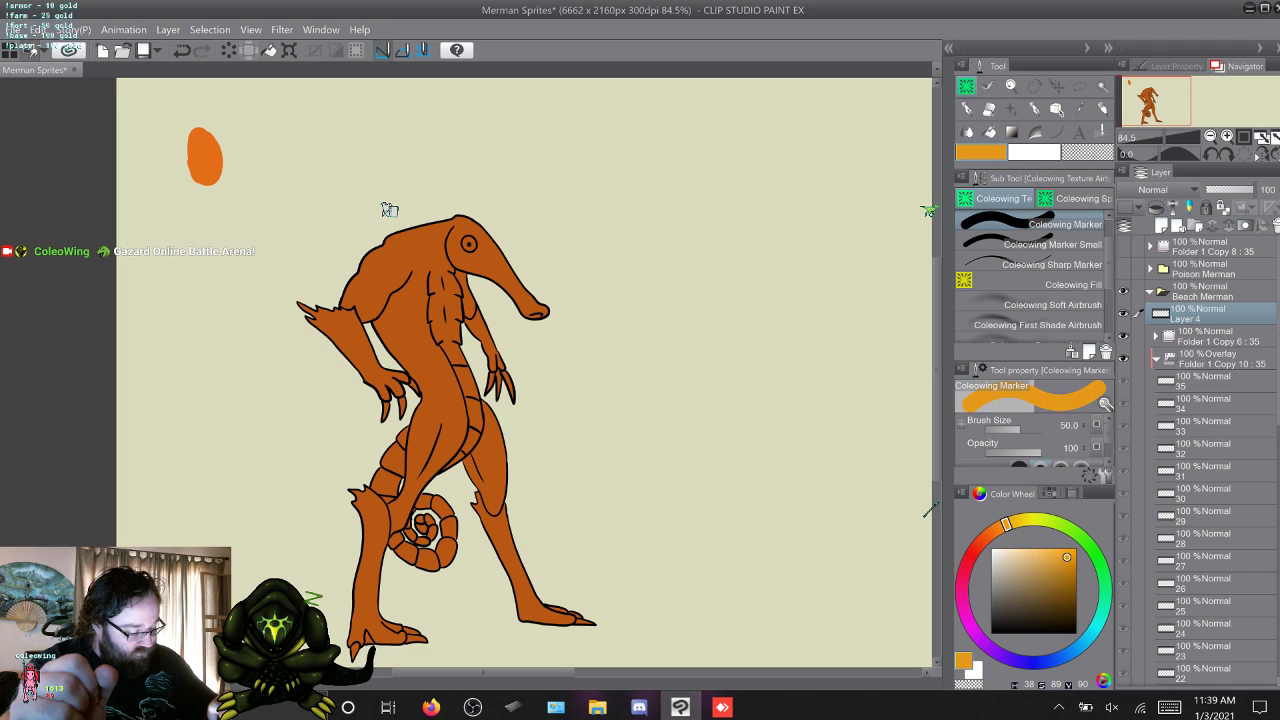
pyautogui.moveTo(1006, 524); pyautogui.dragTo(1007, 524)
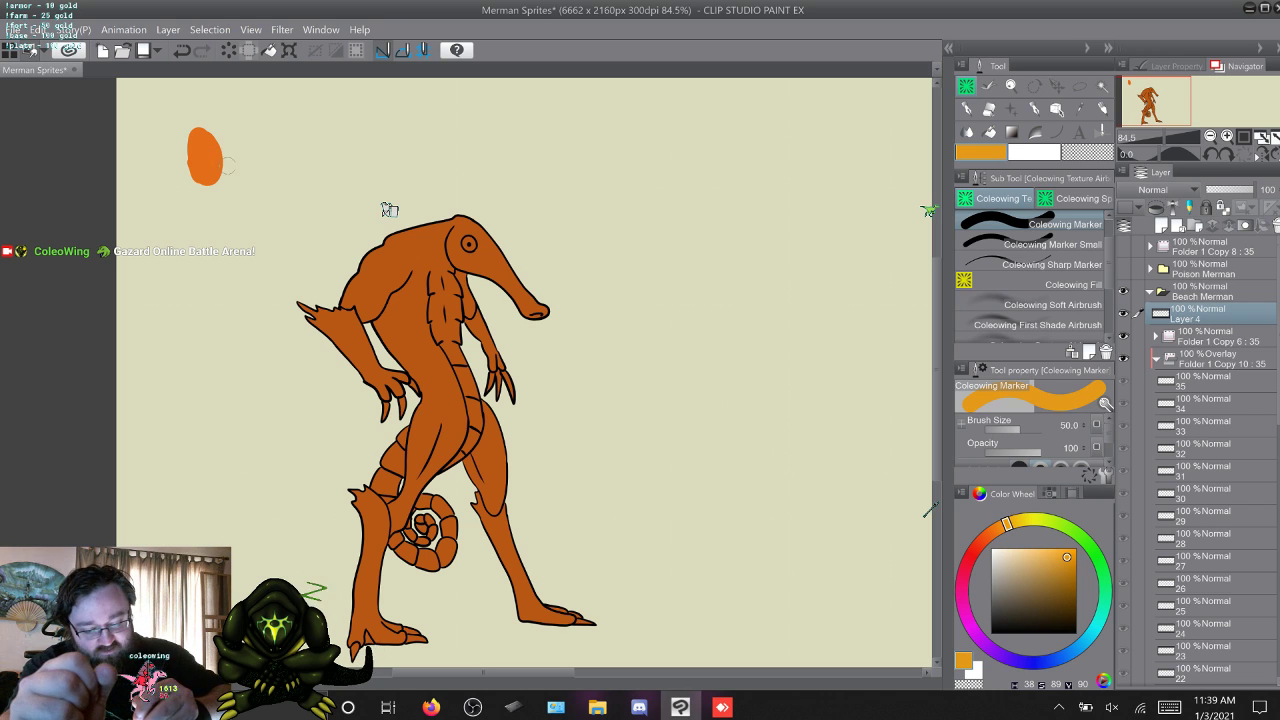
pyautogui.moveTo(228, 166); pyautogui.dragTo(222, 138)
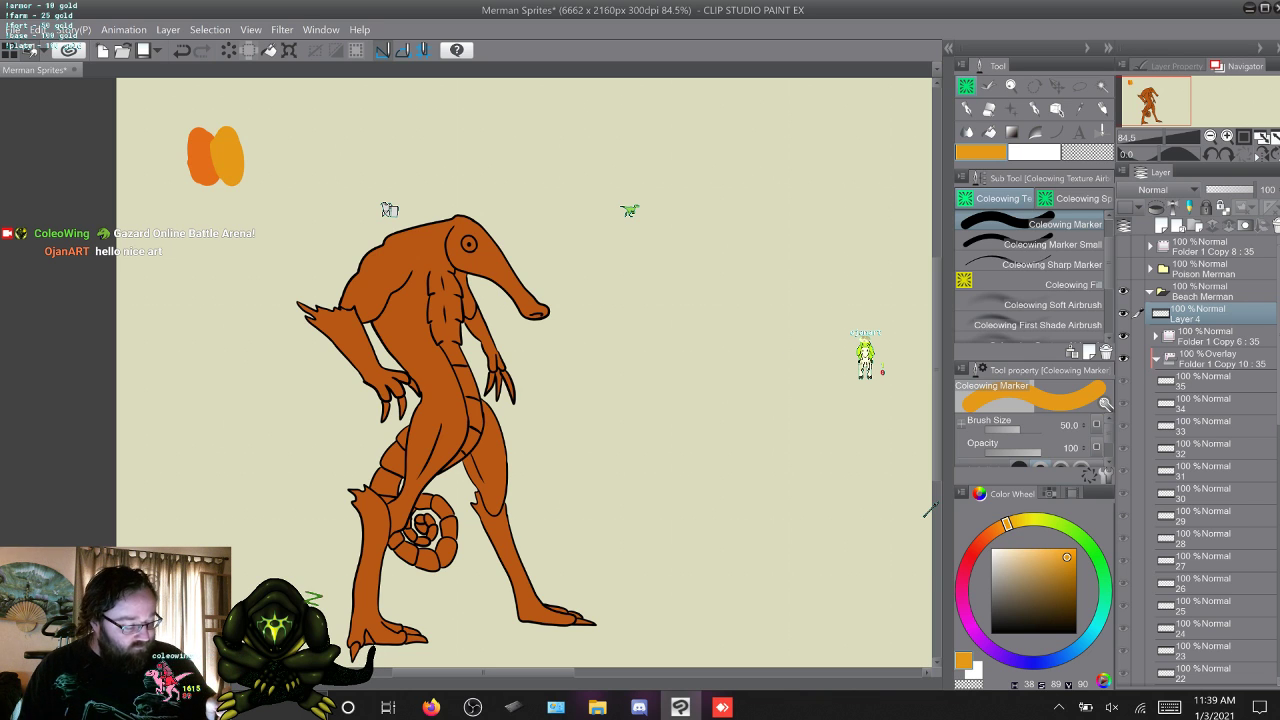
pyautogui.scroll(-1, 930, 510)
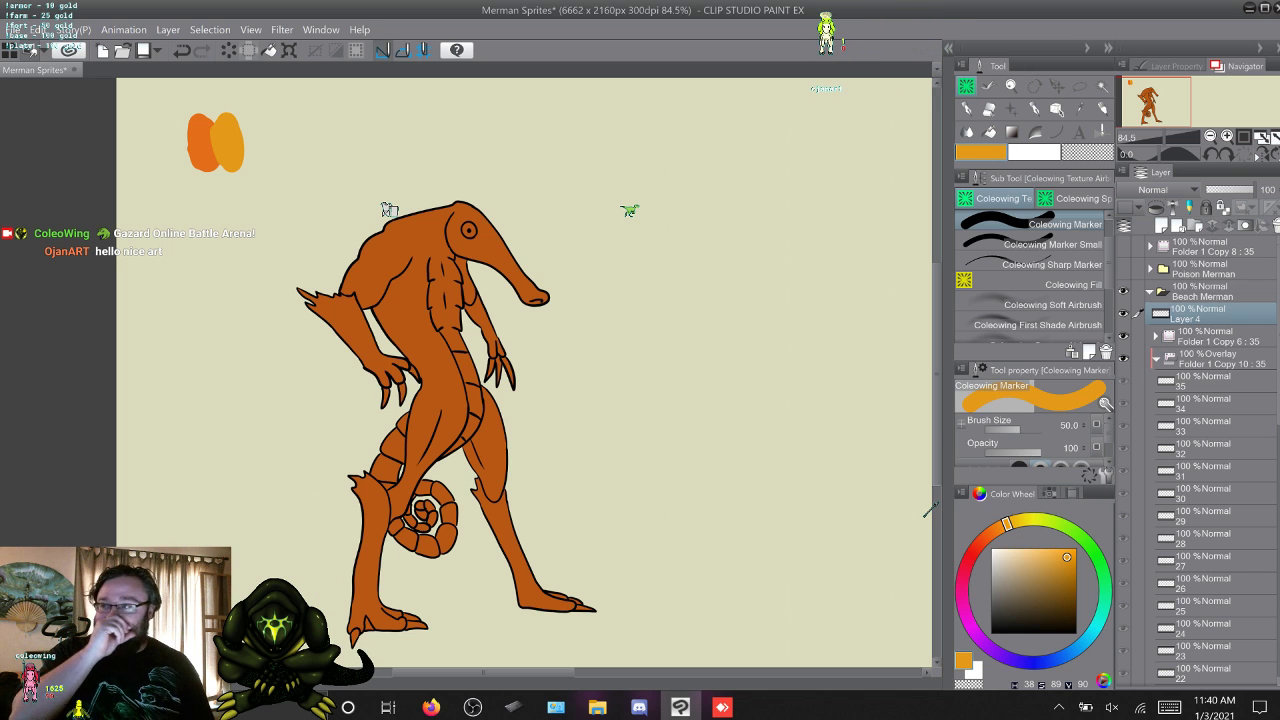
# Replay the Merman clip from the Videos folder to compare its colours with the swatches, and return to Clip Studio Paint.
pyautogui.click(1278, 707)
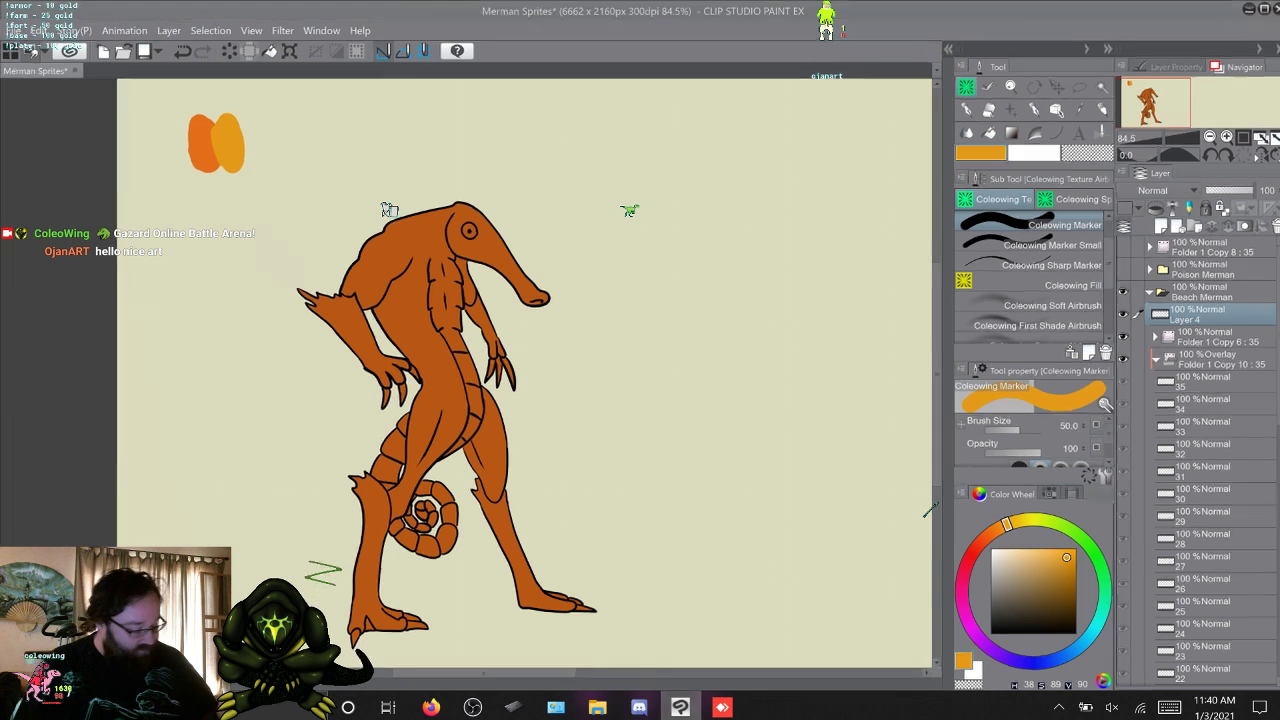
pyautogui.doubleClick(1242, 608)
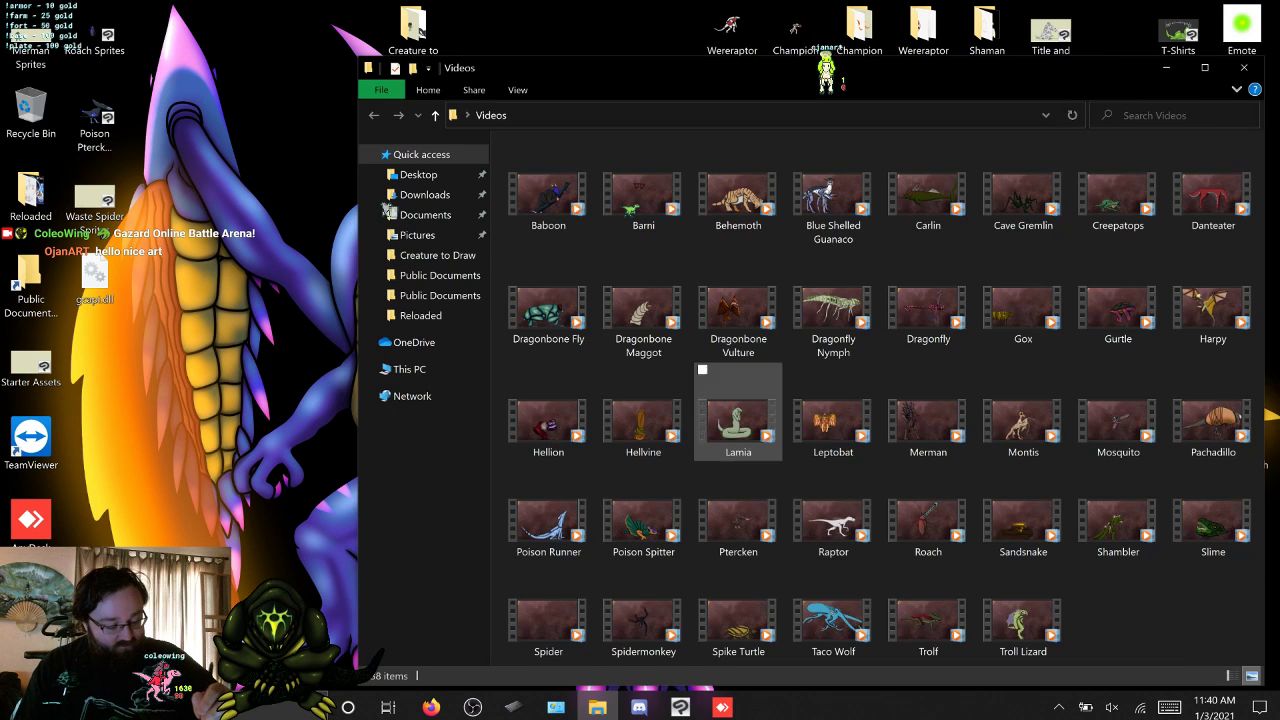
pyautogui.click(928, 420)
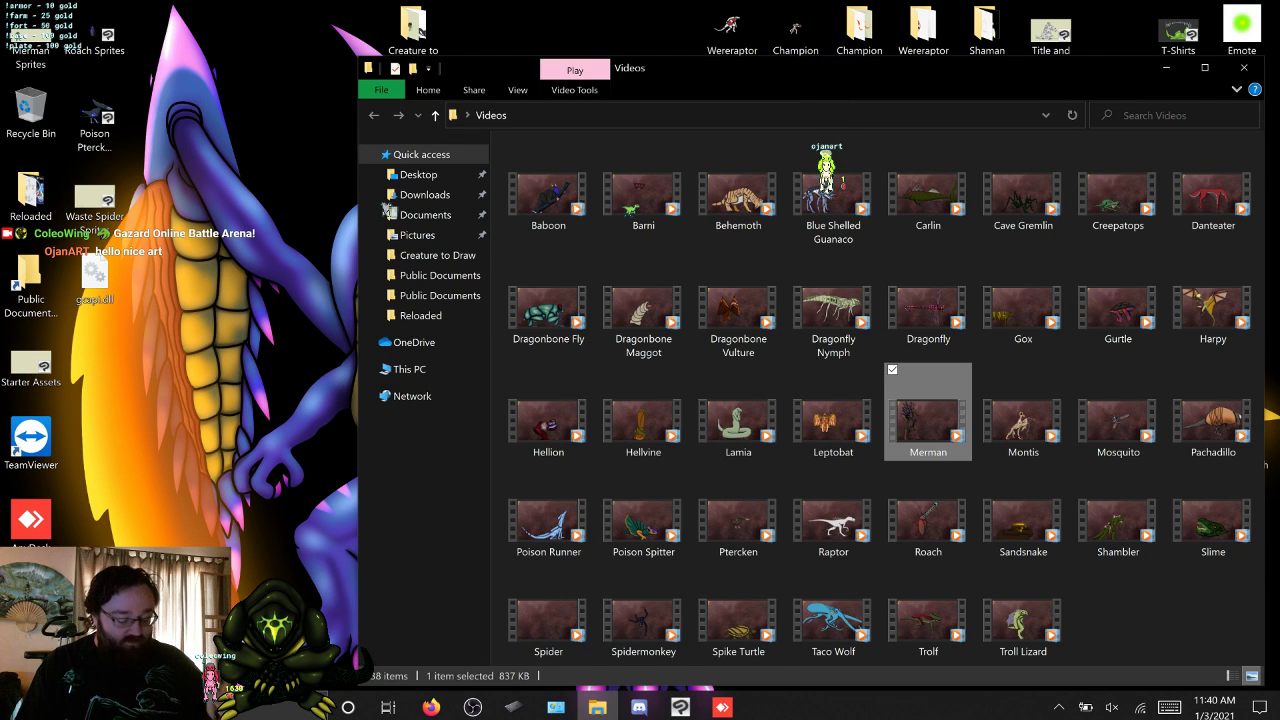
pyautogui.doubleClick(926, 420)
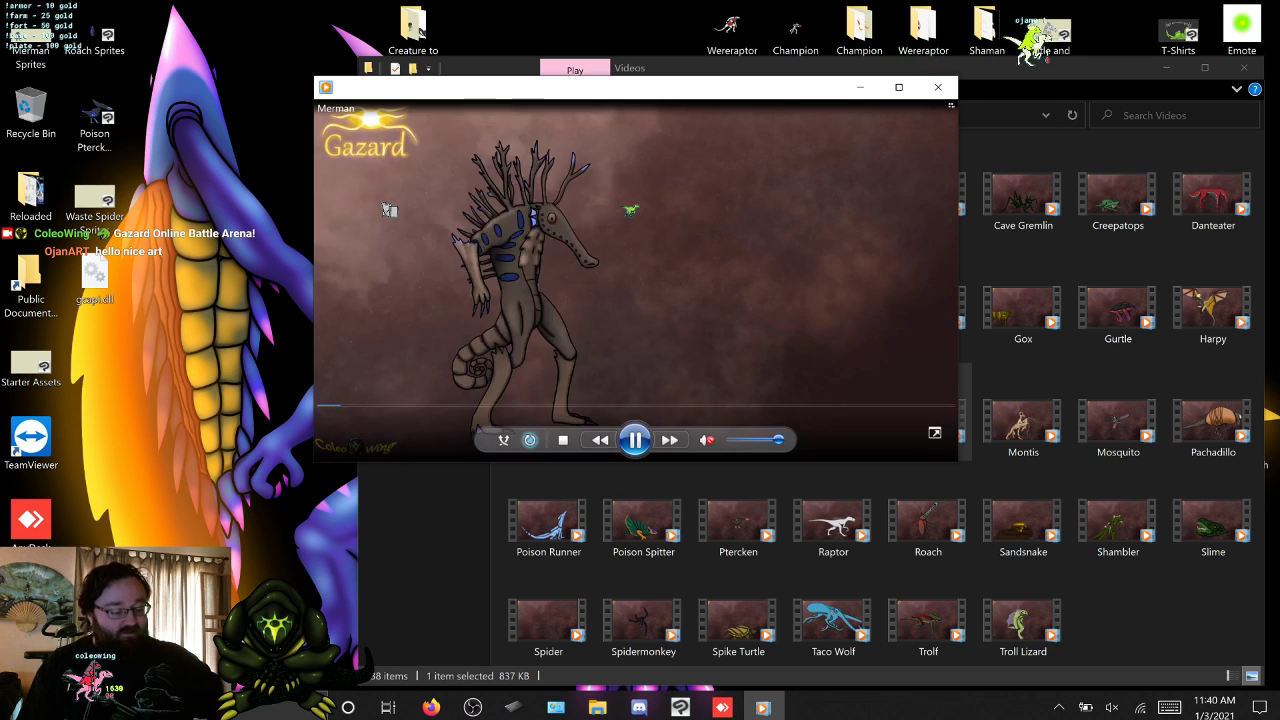
pyautogui.click(938, 87)
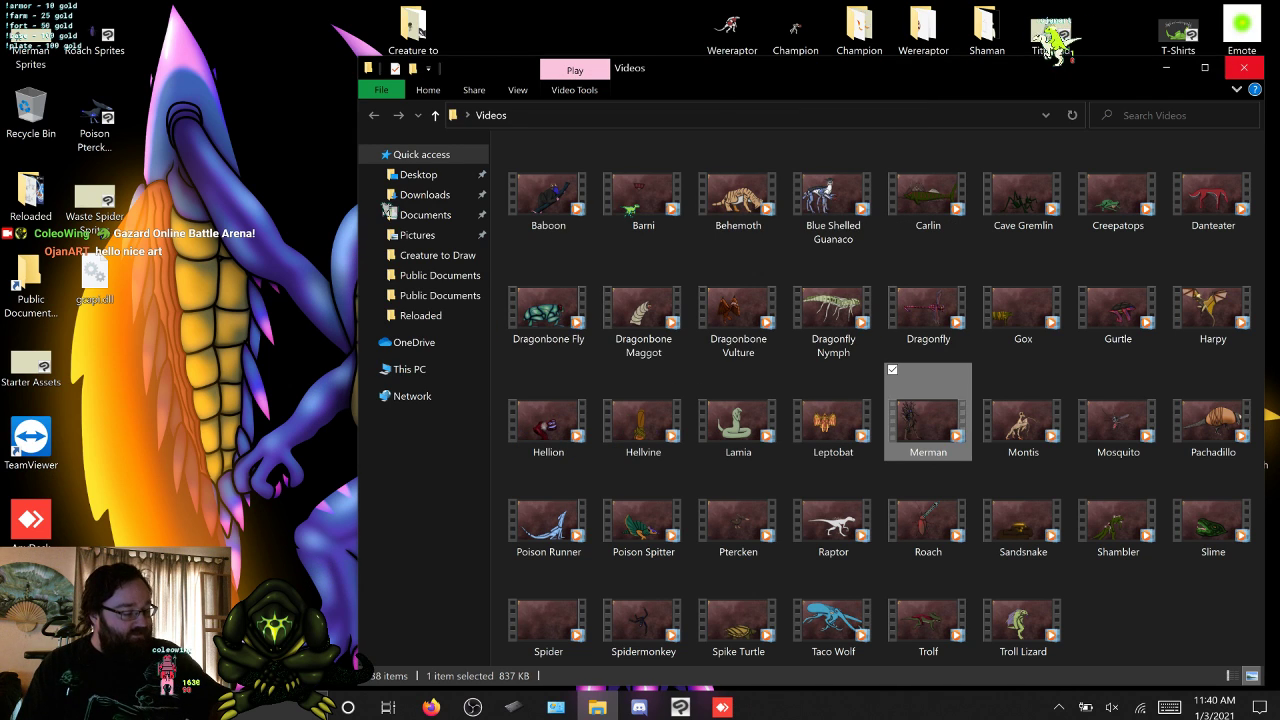
pyautogui.click(1244, 68)
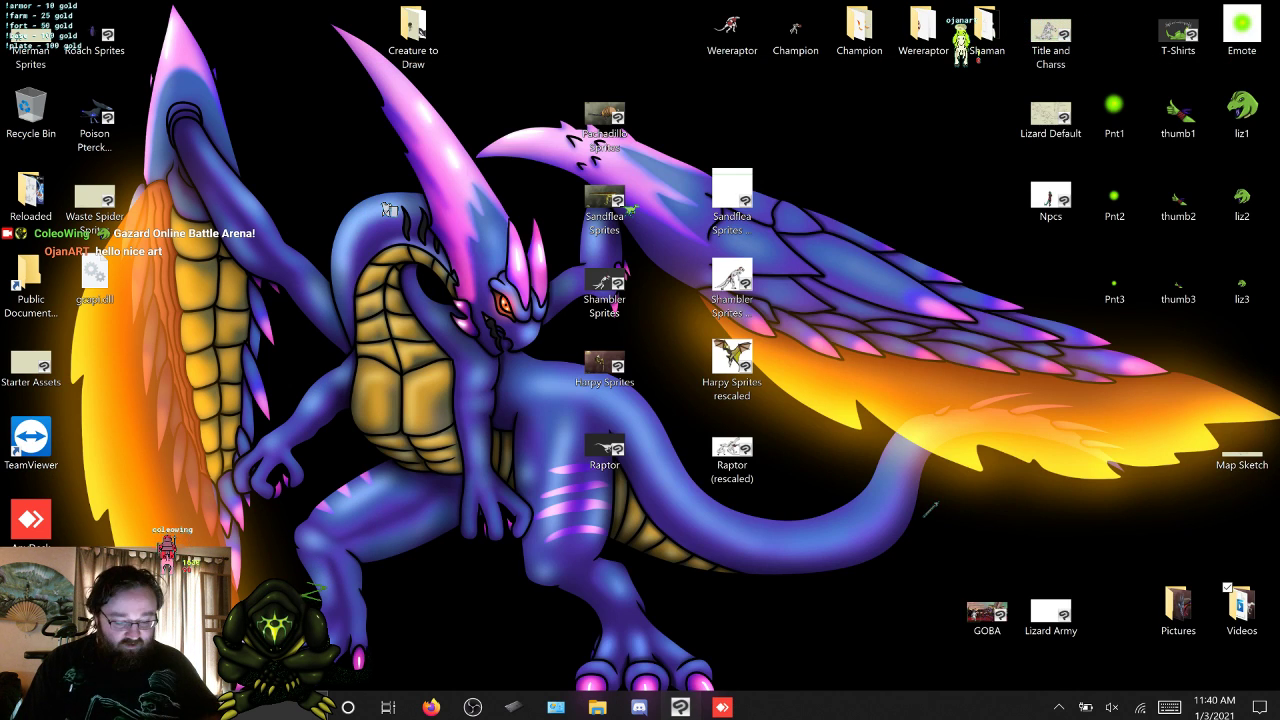
pyautogui.click(680, 707)
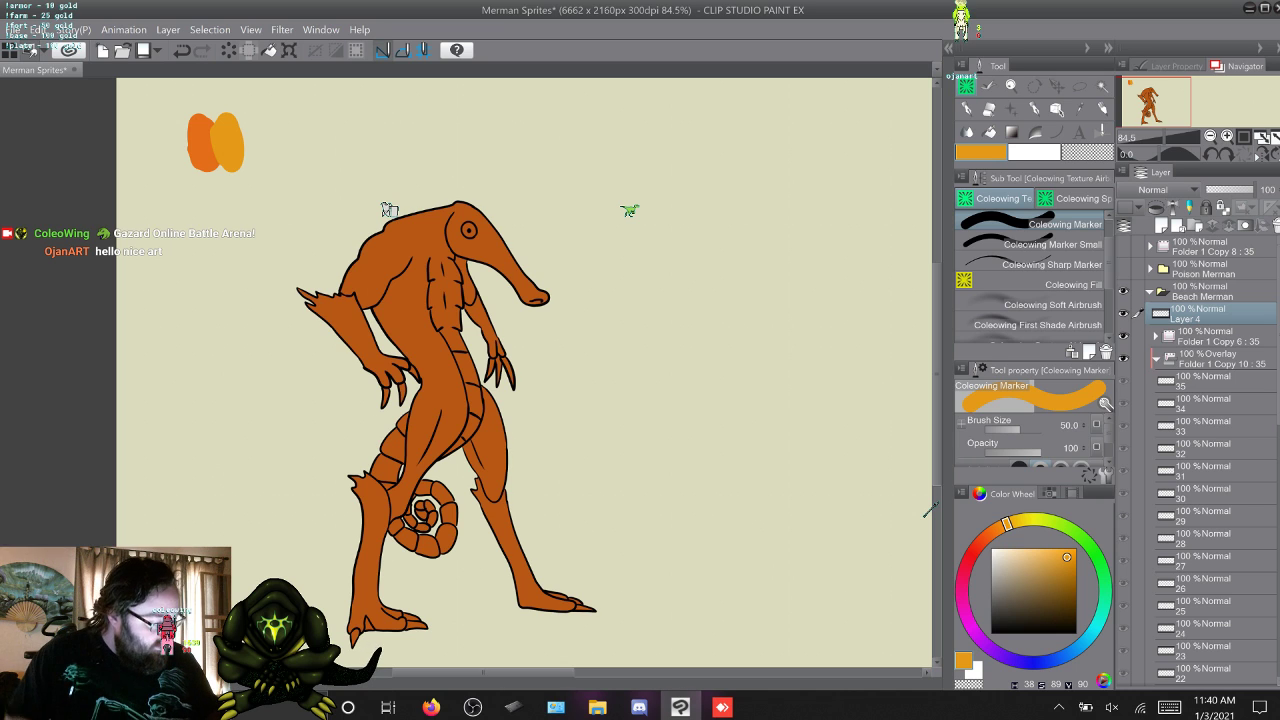
# Sample the yellow-orange swatch as the sub colour and the orange swatch as the main colour, and choose the Coleowing Fill tool.
pyautogui.click(1203, 381)
pyautogui.click(1204, 336)
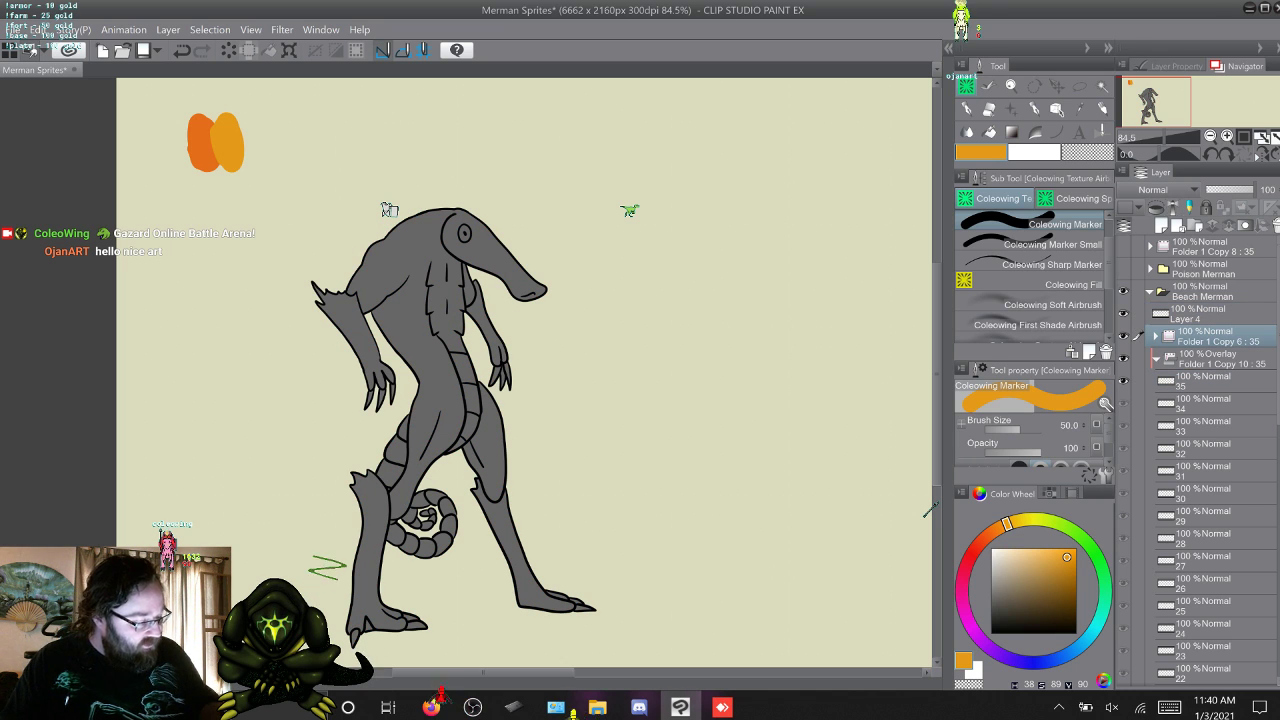
pyautogui.press('x')
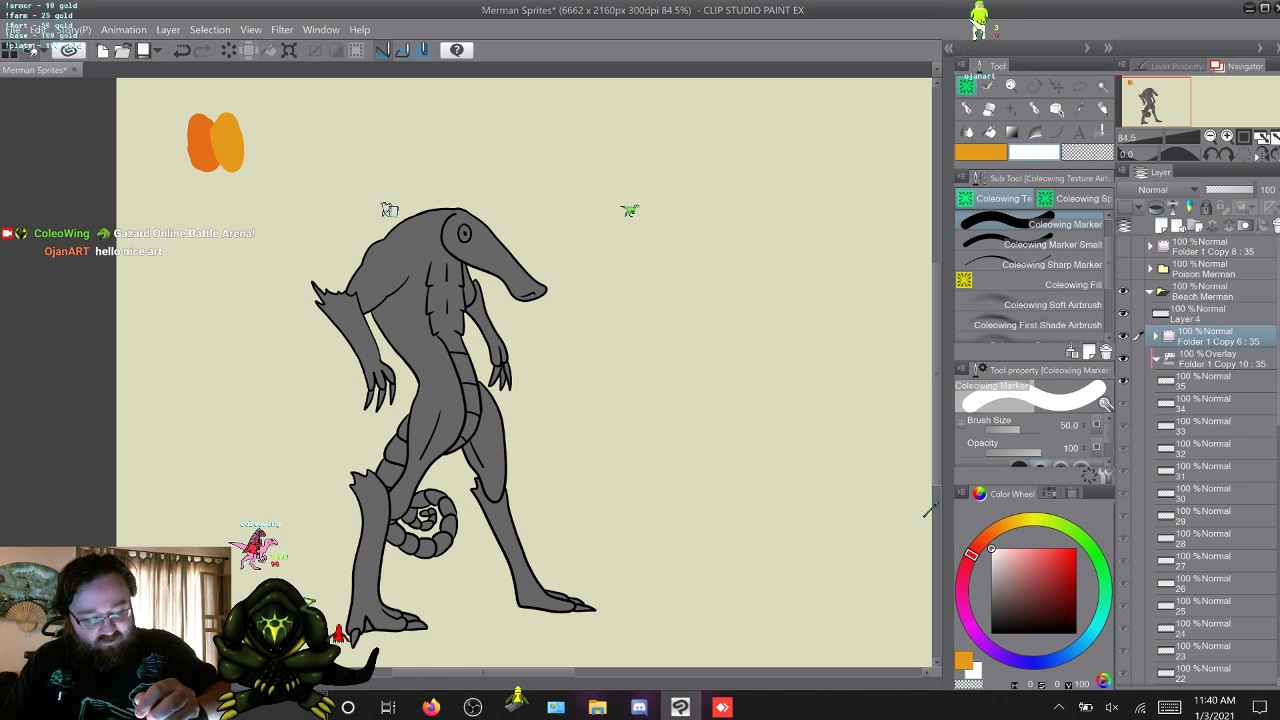
pyautogui.click(1204, 314)
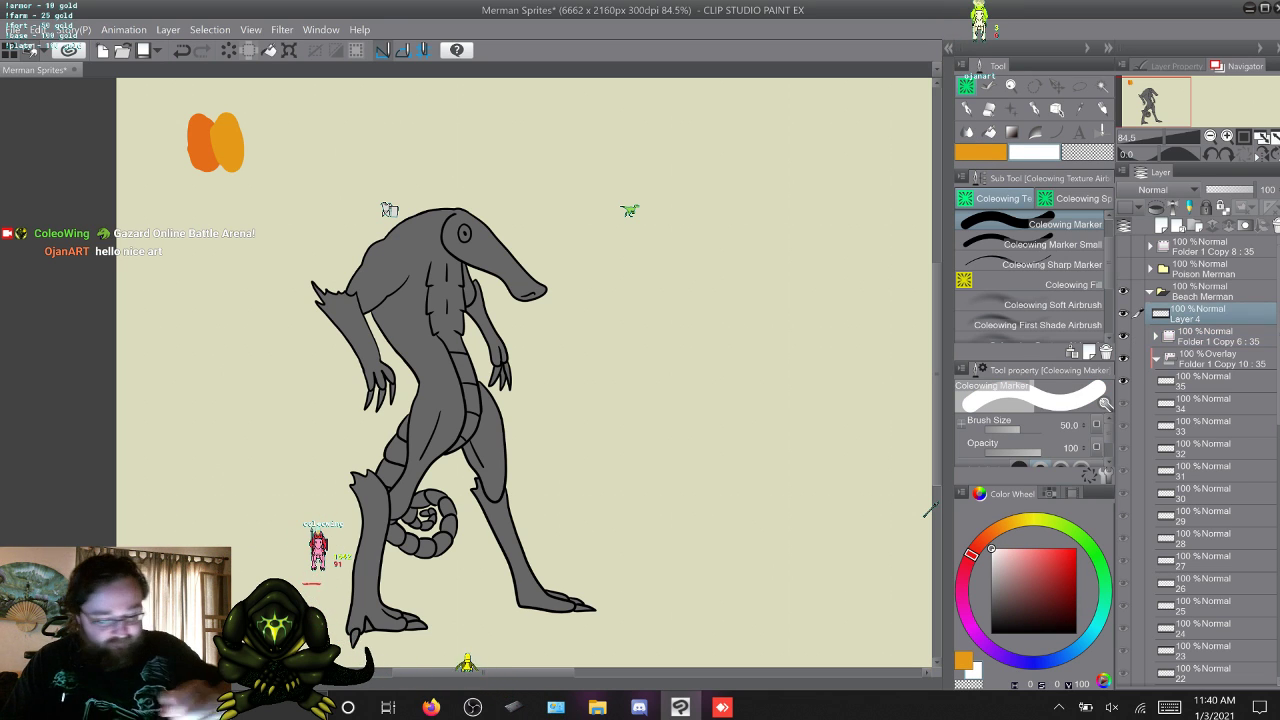
pyautogui.keyDown('alt'); pyautogui.click(230, 142); pyautogui.keyUp('alt')
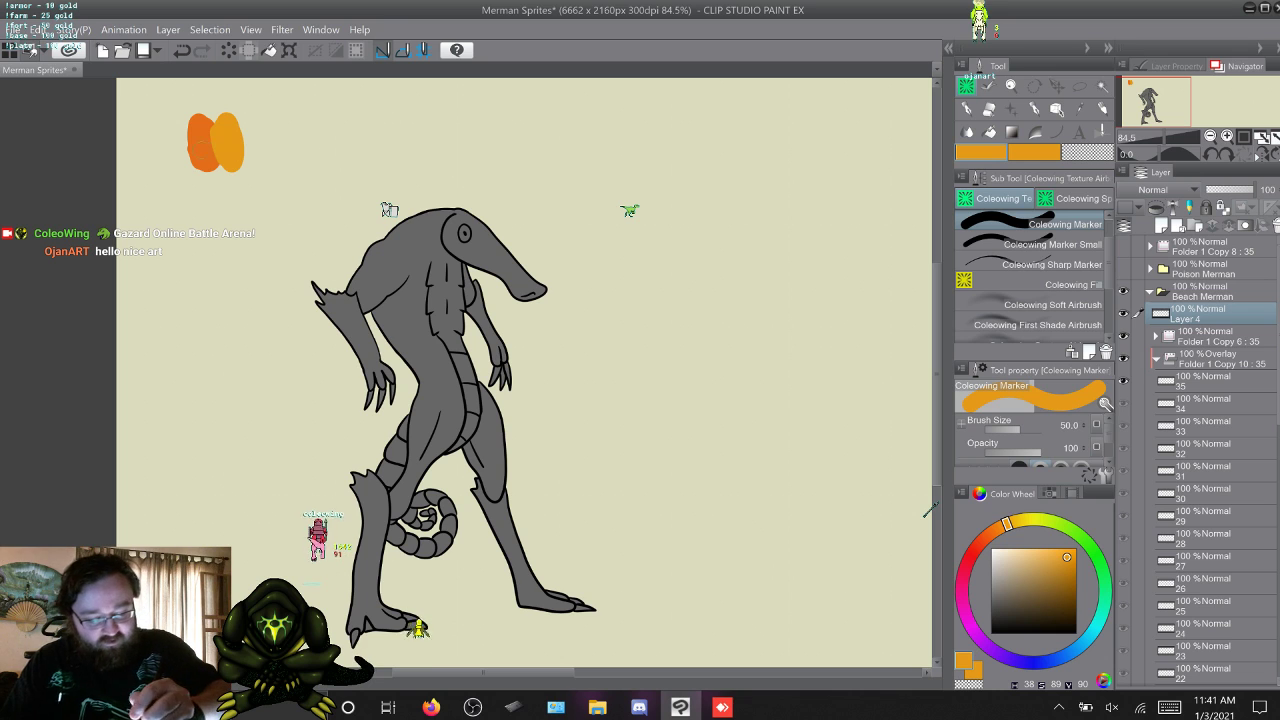
pyautogui.keyDown('alt'); pyautogui.click(200, 143); pyautogui.keyUp('alt')
pyautogui.click(1040, 285)
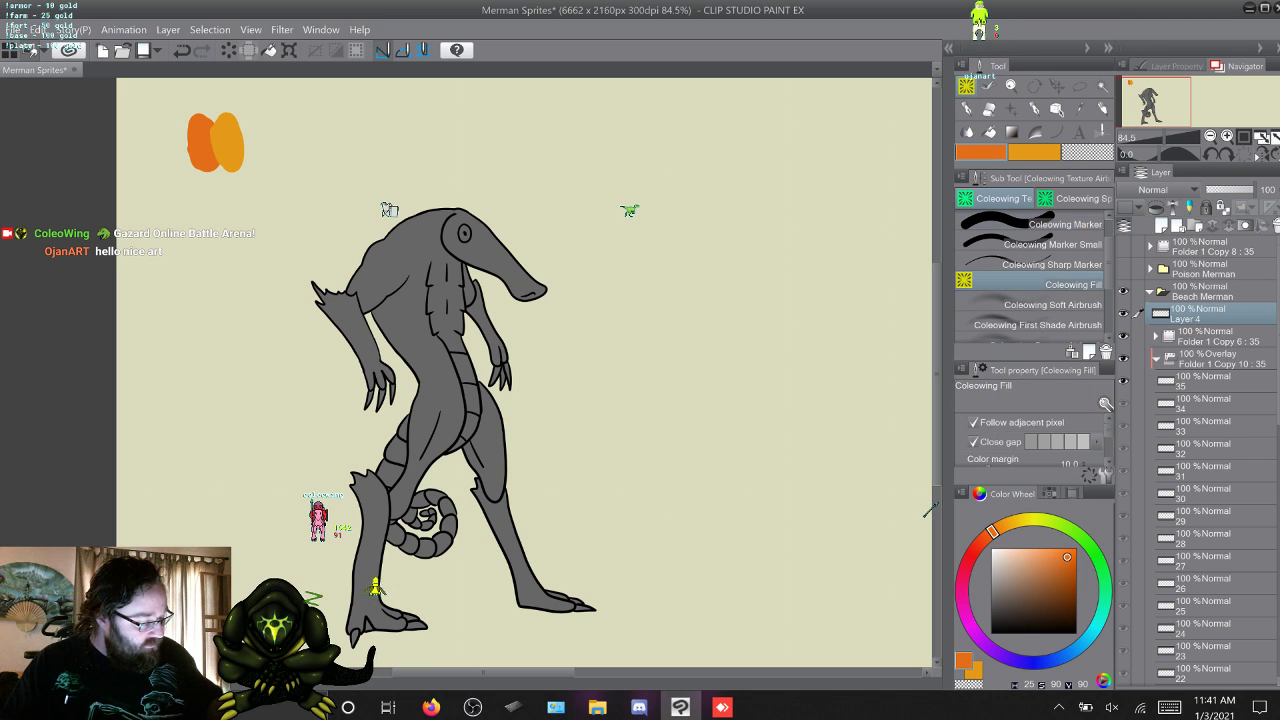
# Fill the frame 2 merman in the Overlay folder with orange at hue 25, saturation 90, value 90, and advance to frame 3.
pyautogui.click(1205, 380)
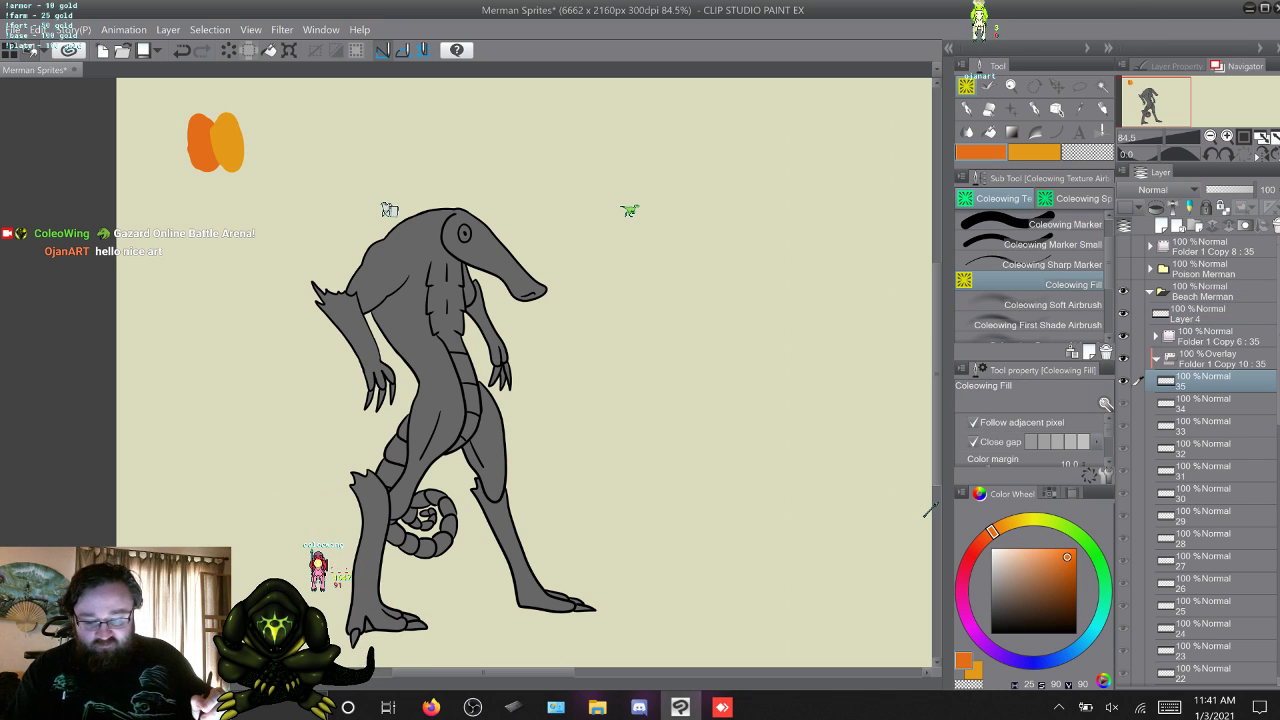
pyautogui.press('w')
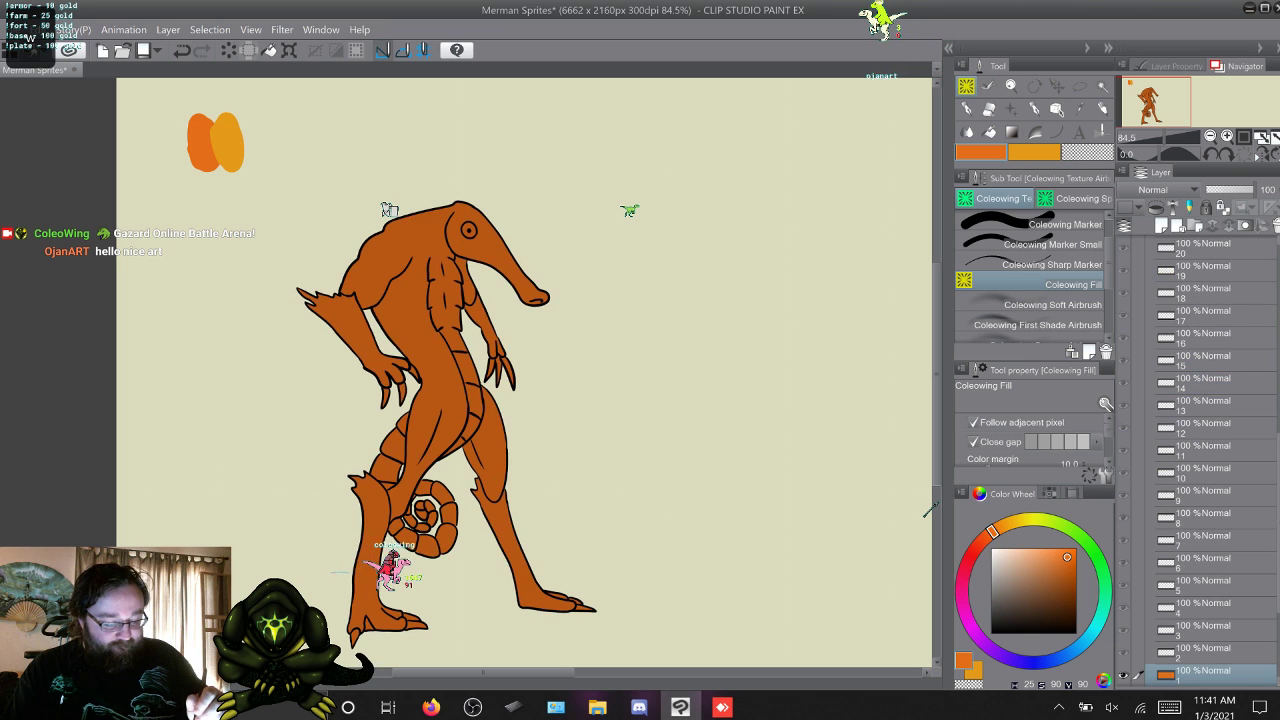
pyautogui.press('w')
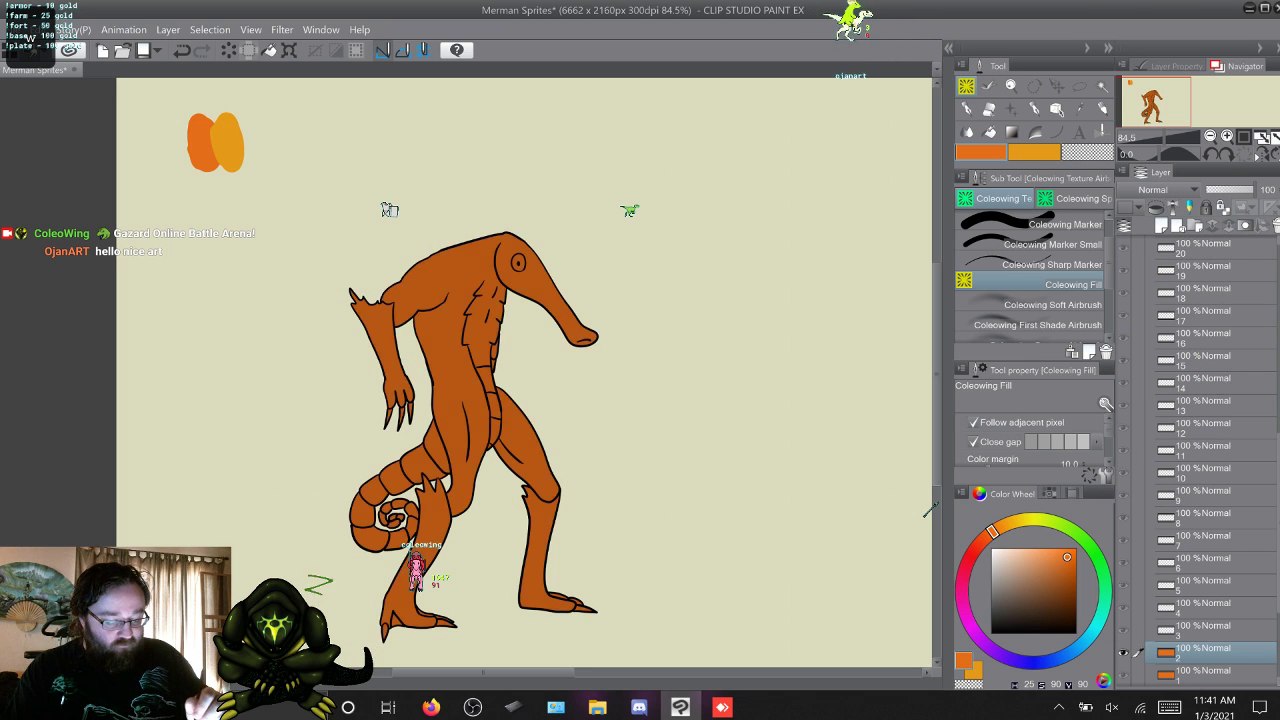
pyautogui.press('w')
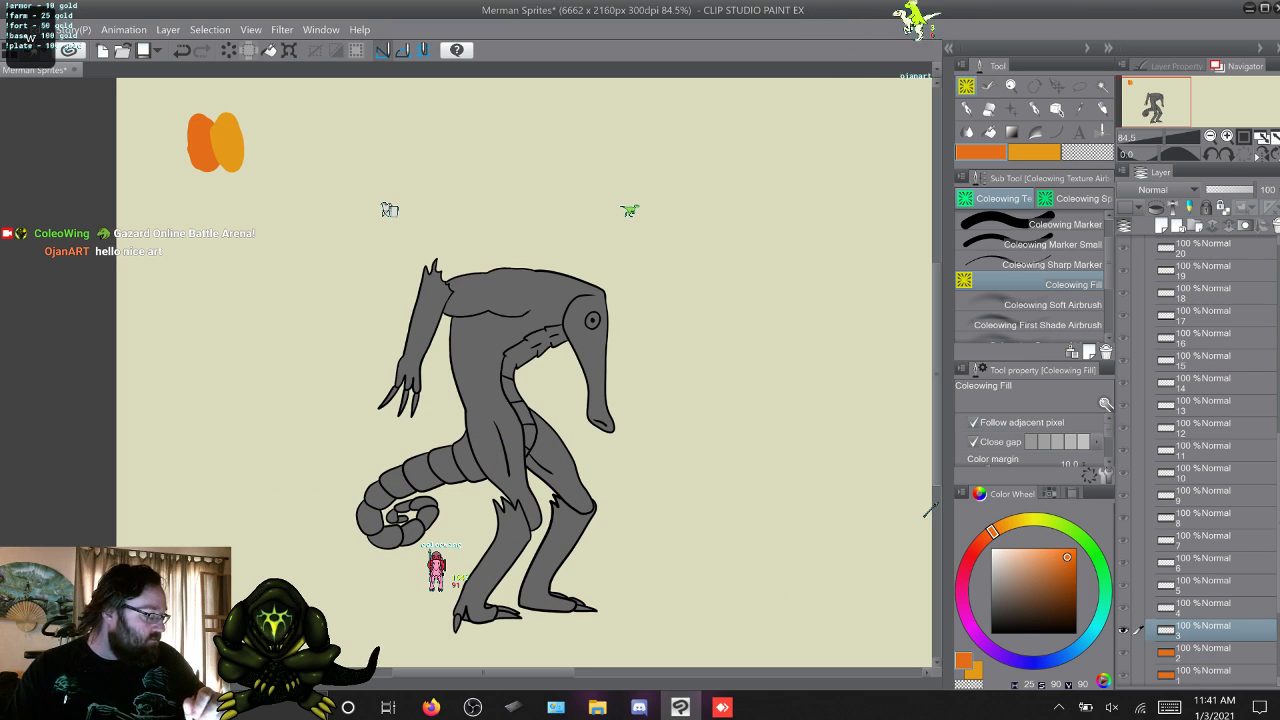
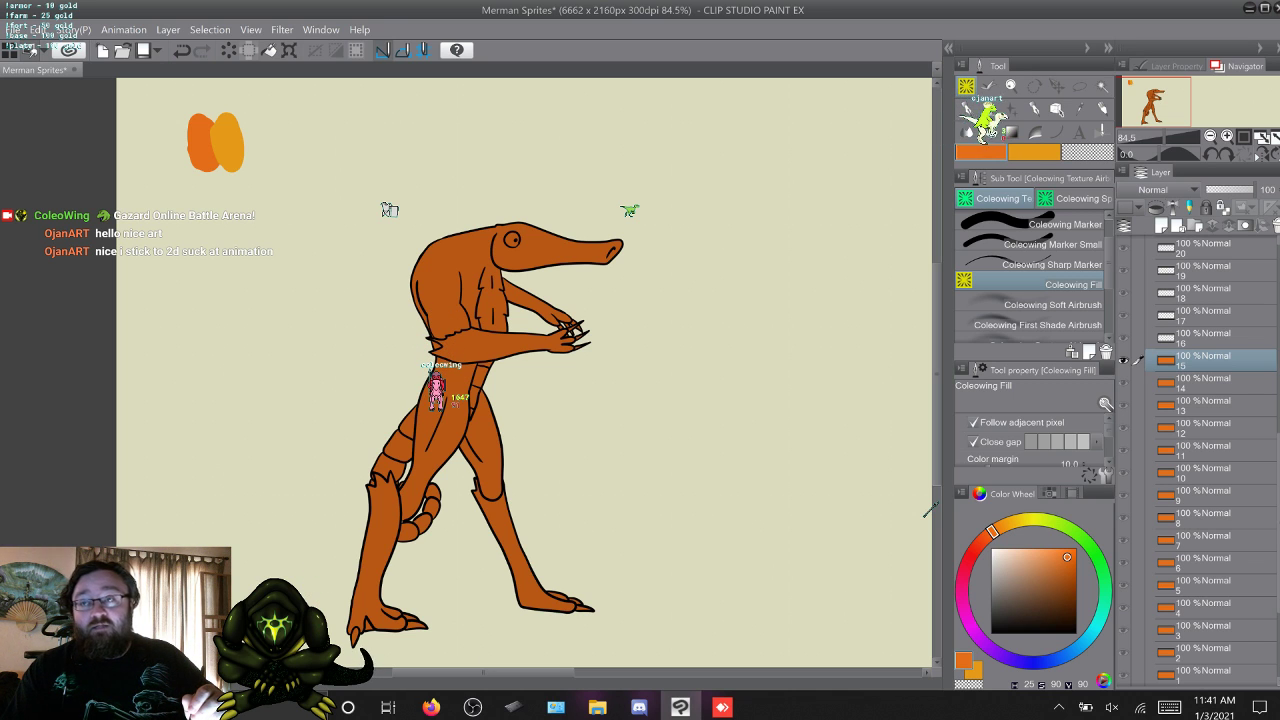
# Recolour the merman's grey base with the orange on animation frames 16 to 35 and return to frame 1.
pyautogui.press('w')
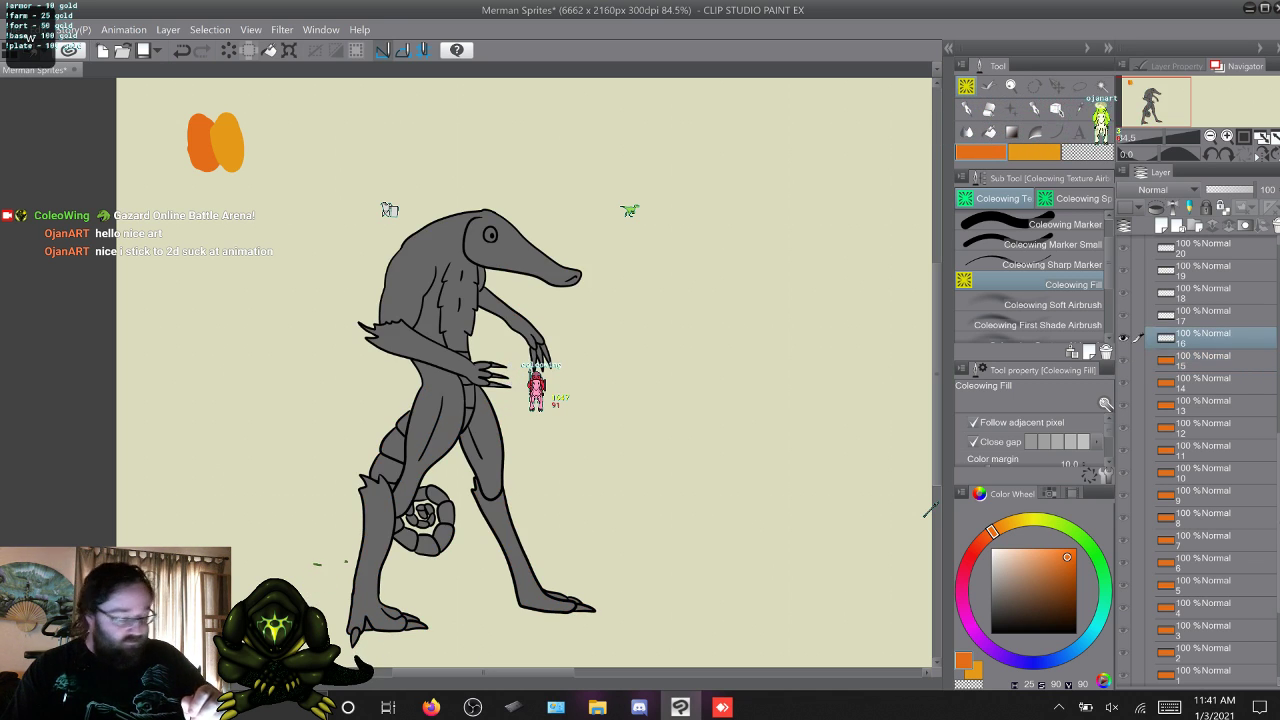
pyautogui.press('w')
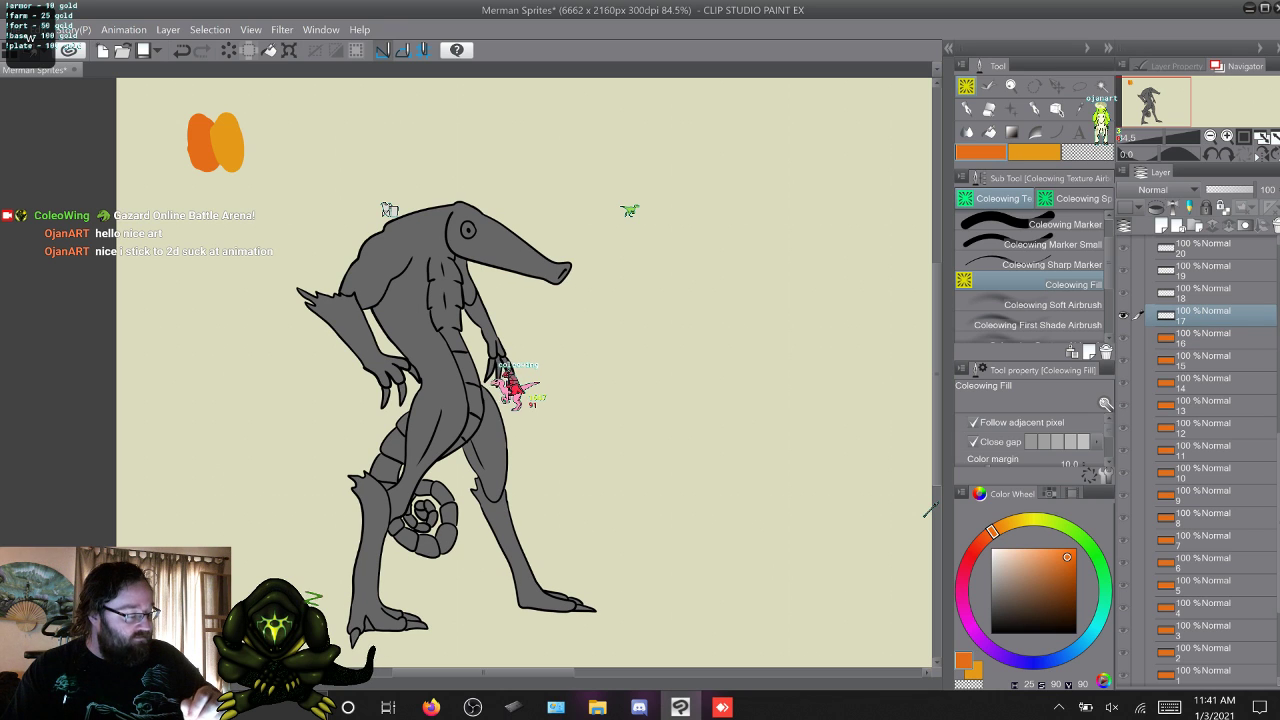
pyautogui.press('w')
pyautogui.press('w')
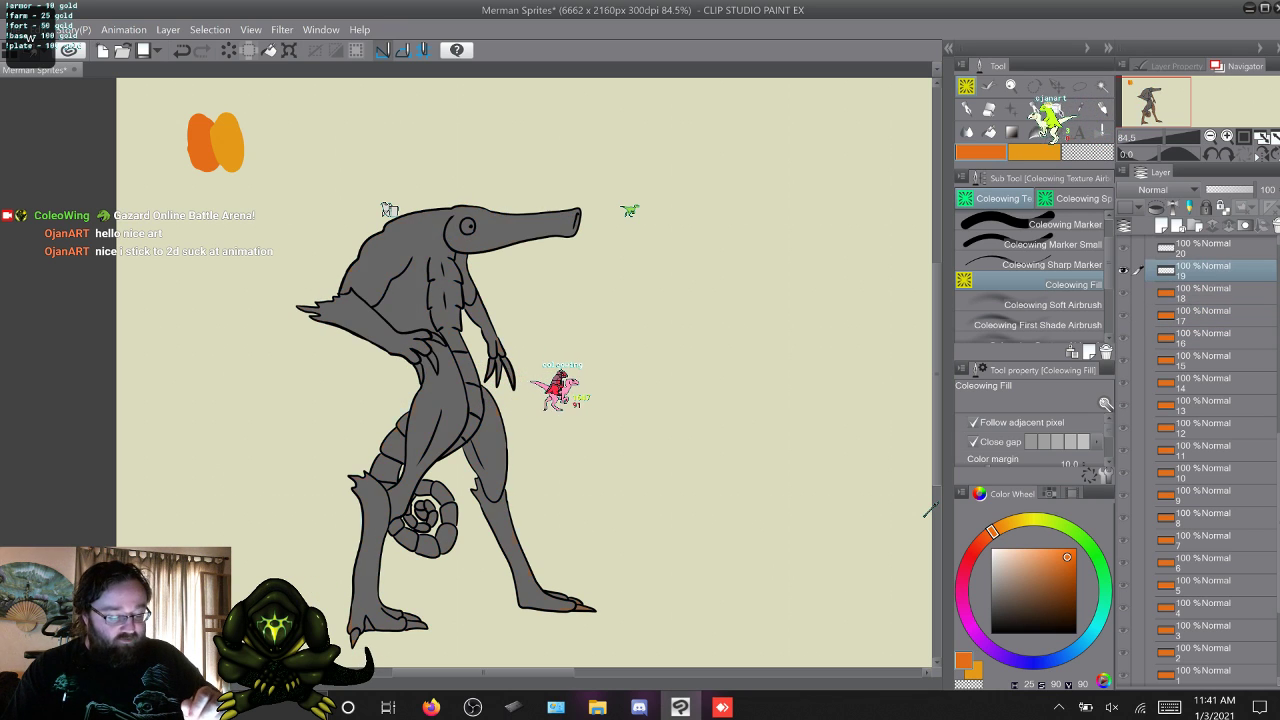
pyautogui.press('w')
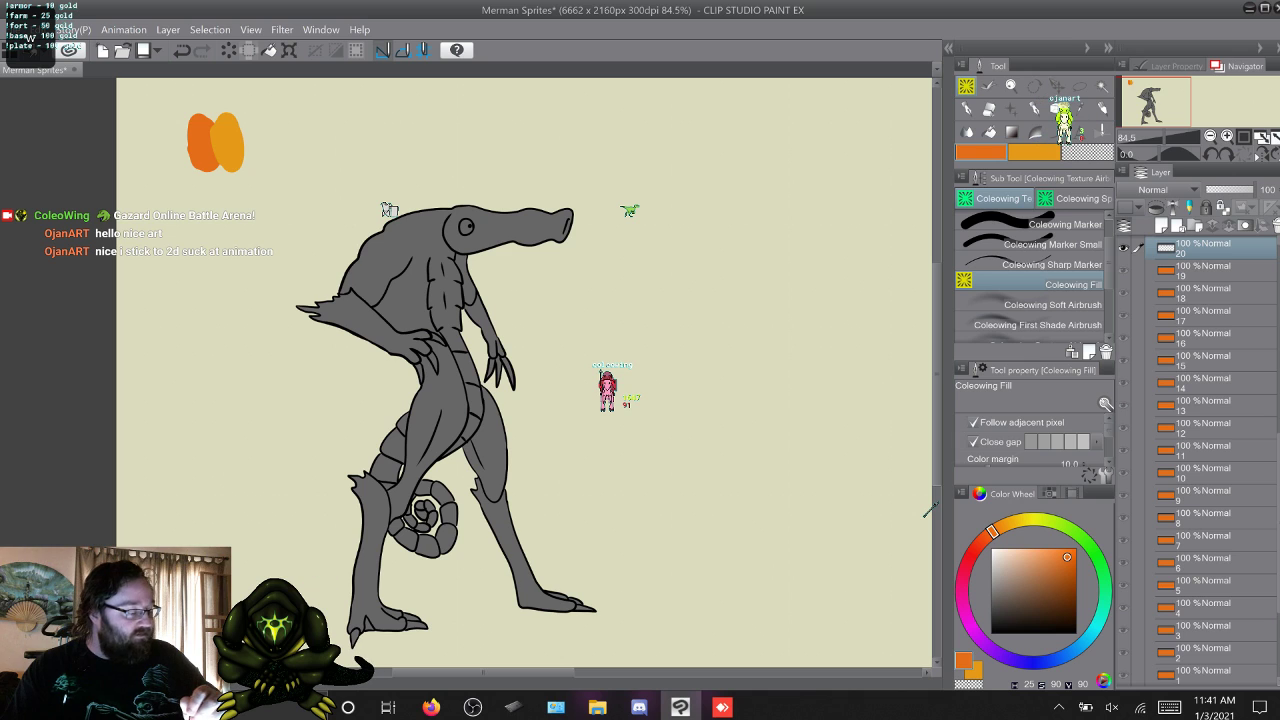
pyautogui.press('w')
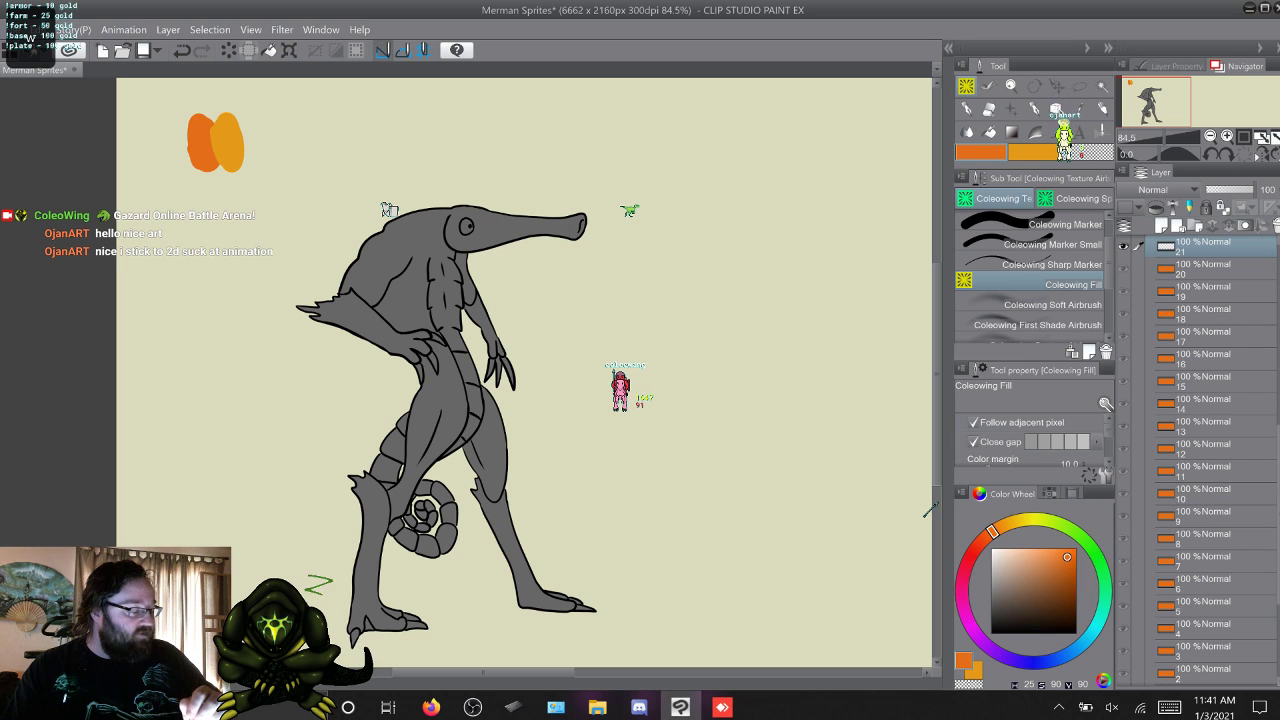
pyautogui.press('w')
pyautogui.press('w')
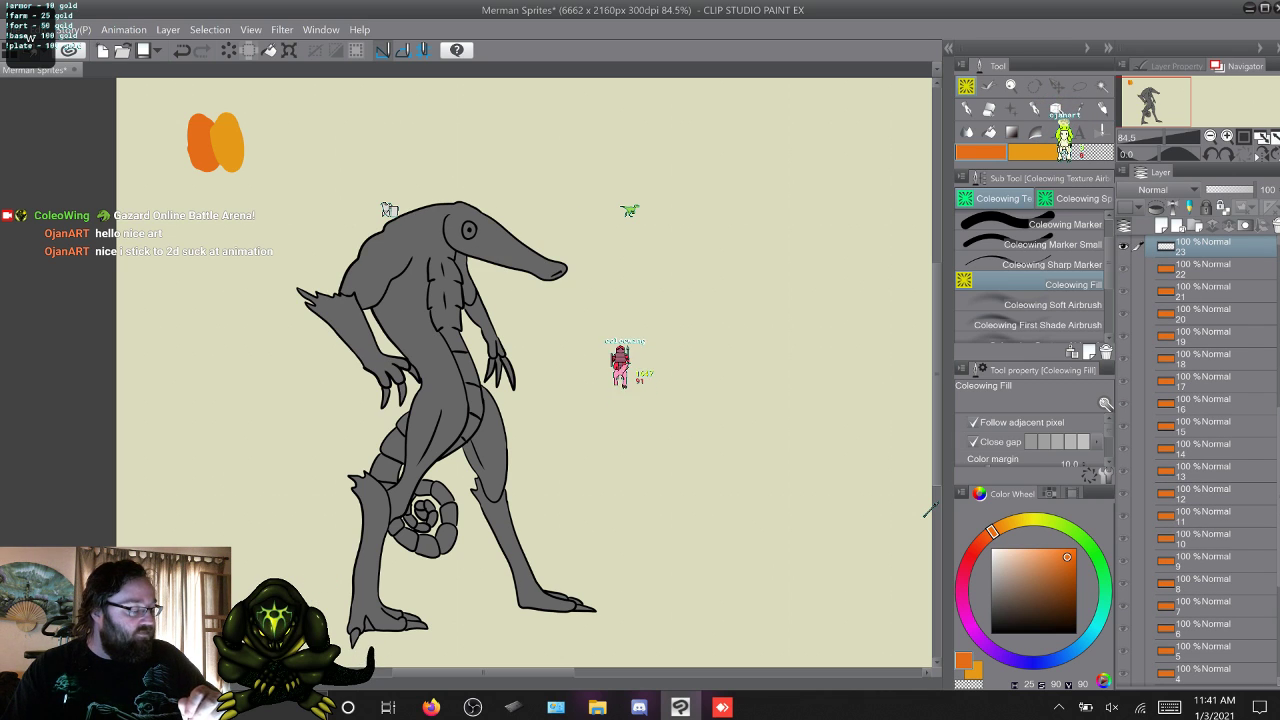
pyautogui.press('w')
pyautogui.press('w')
pyautogui.press('w')
pyautogui.press('w')
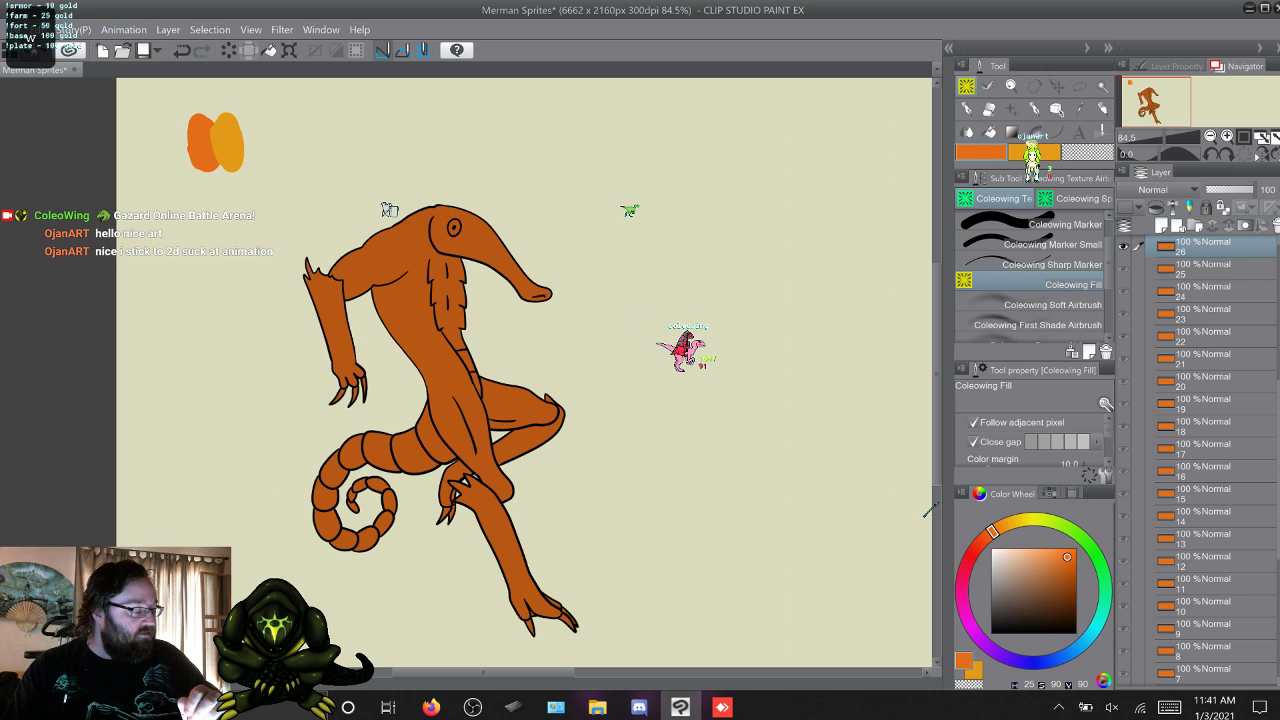
pyautogui.press('w')
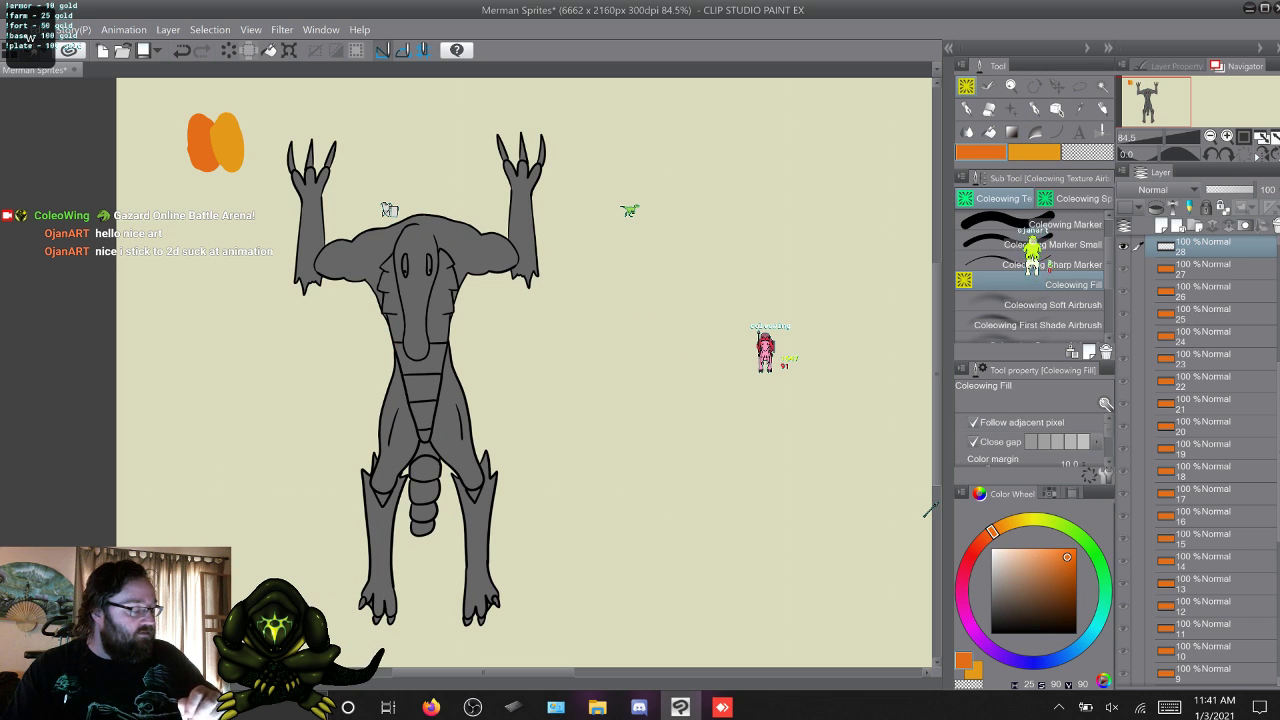
pyautogui.press('w')
pyautogui.press('w')
pyautogui.press('w')
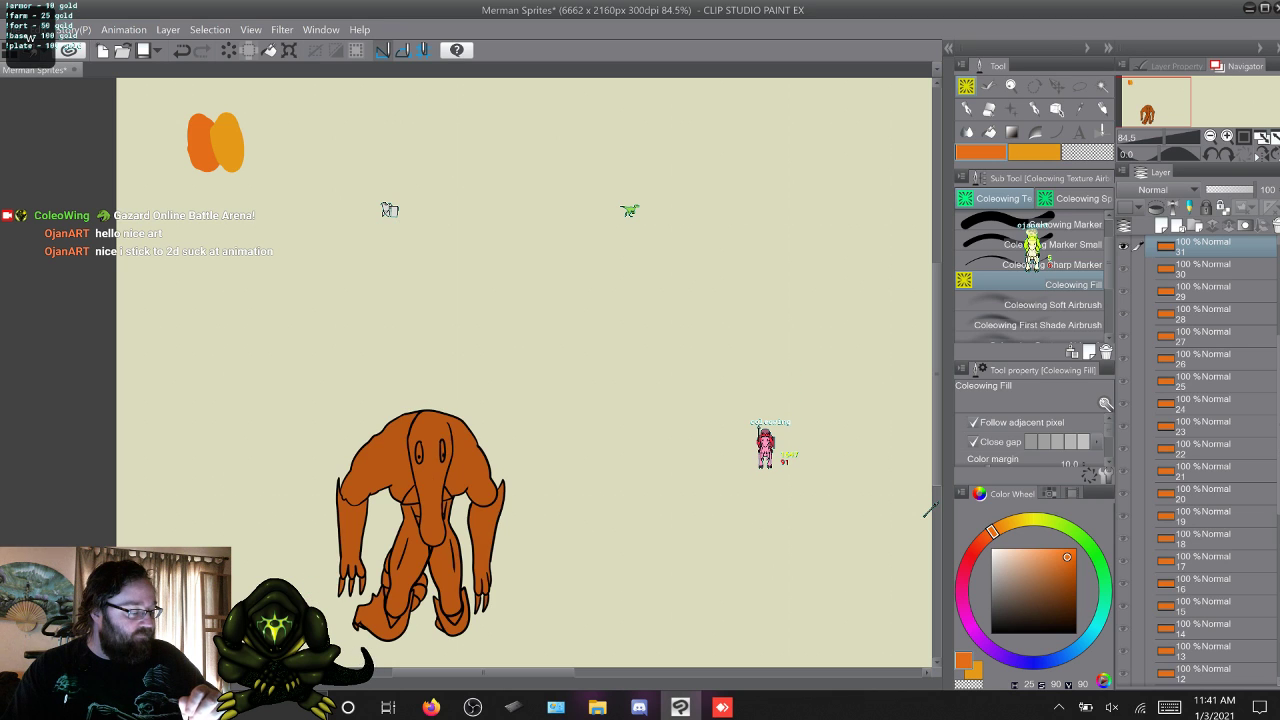
pyautogui.press('w')
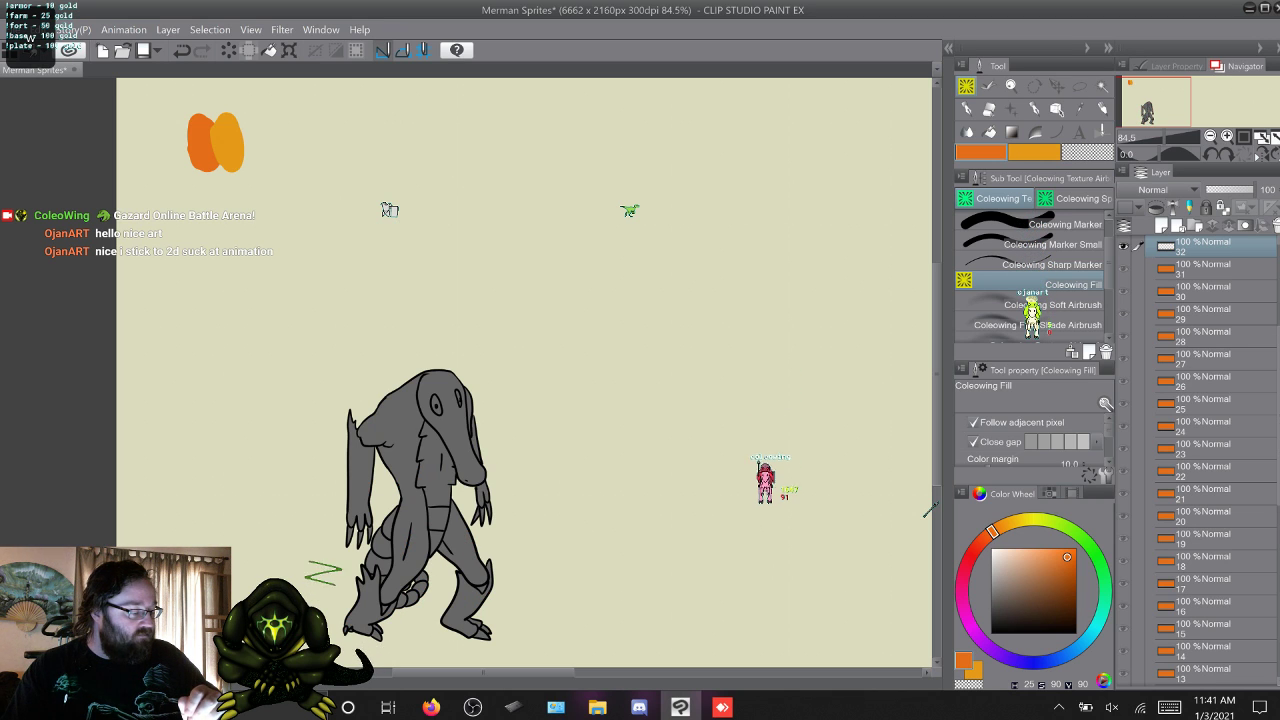
pyautogui.press('w')
pyautogui.press('w')
pyautogui.press('w')
pyautogui.press('w')
pyautogui.press('w')
pyautogui.press('w')
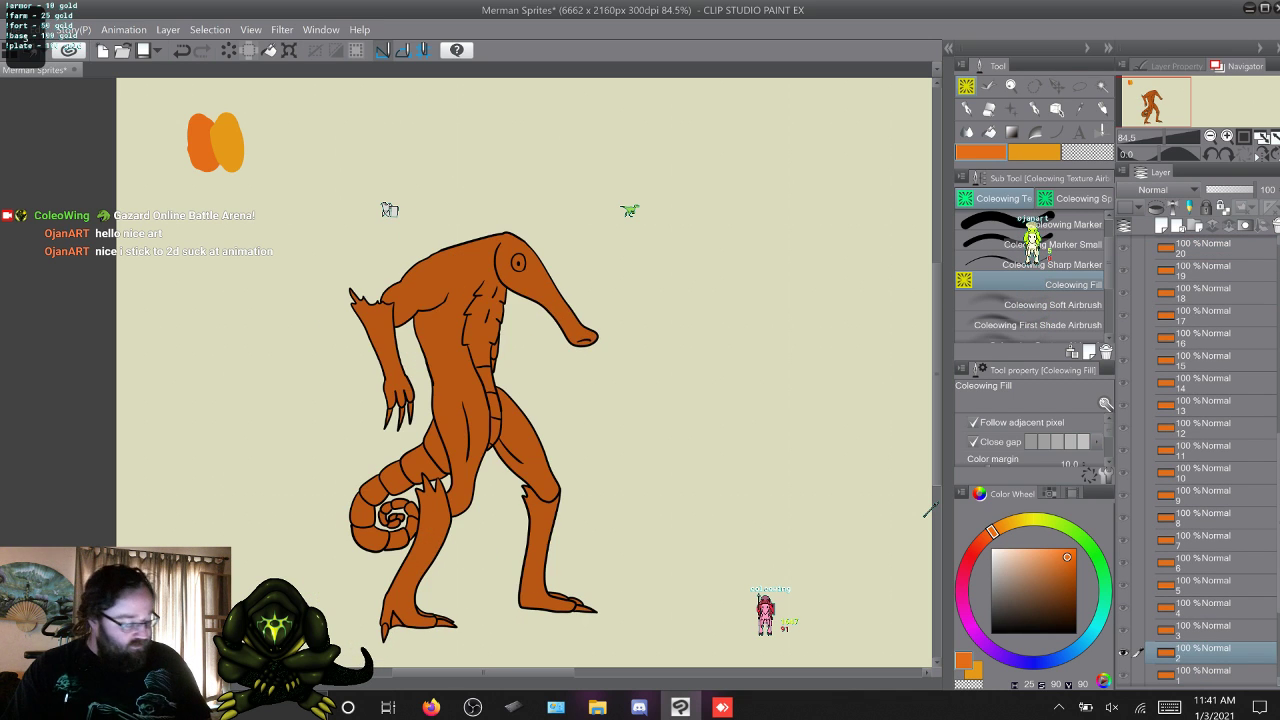
pyautogui.press('w')
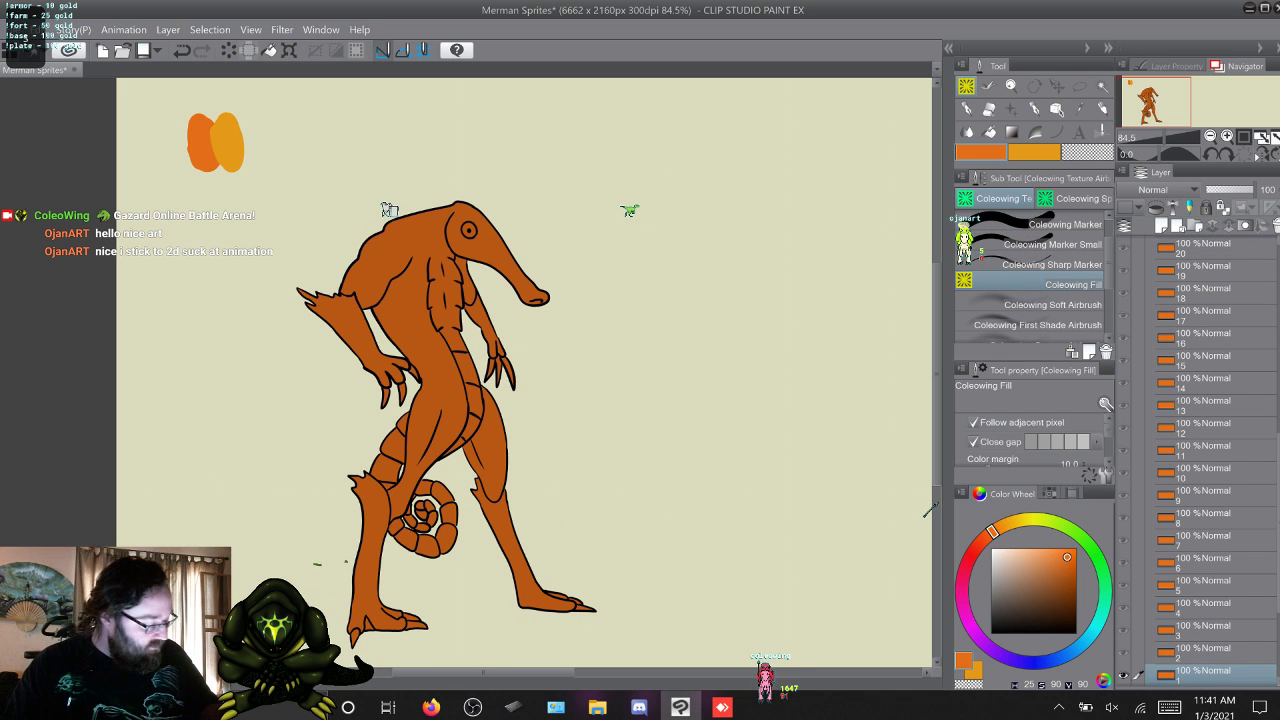
# Make frame 1 of the Folder 1 Copy 10 overlay folder active and switch the drawing colour to the yellow-orange (H 38, S 90, V 90).
pyautogui.scroll(7, 1215, 460)
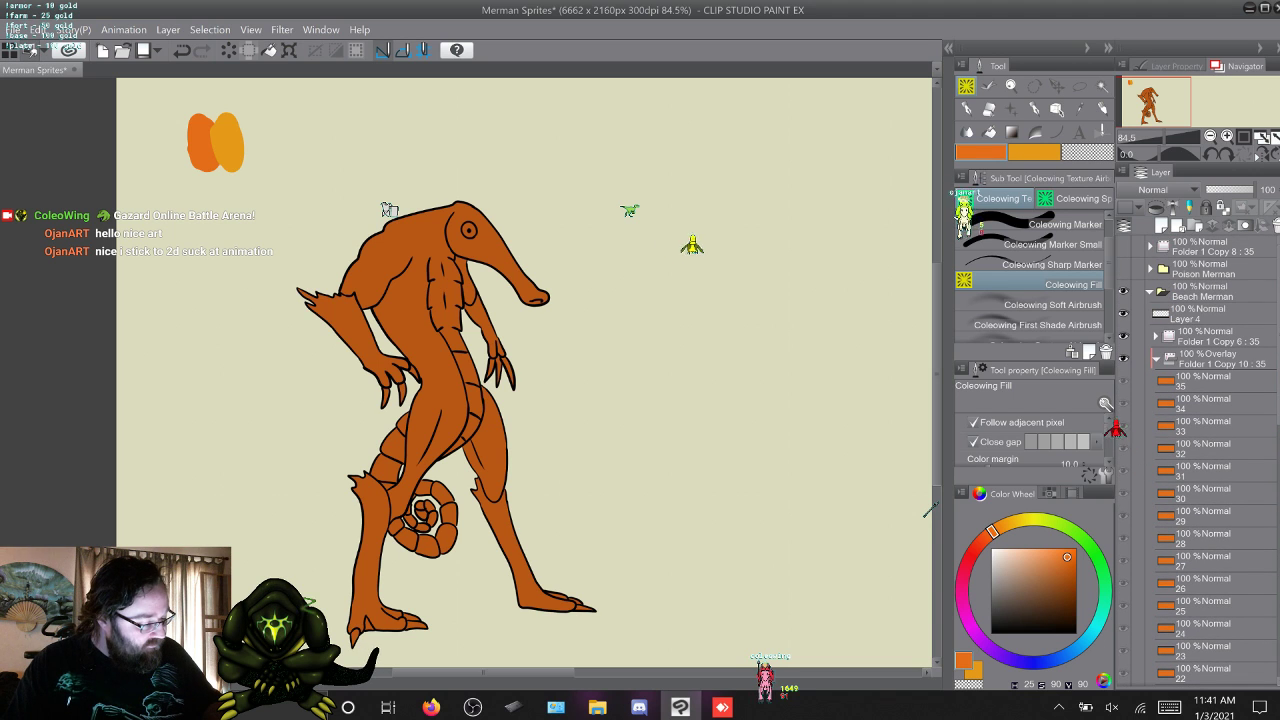
pyautogui.click(1205, 314)
pyautogui.click(1210, 336)
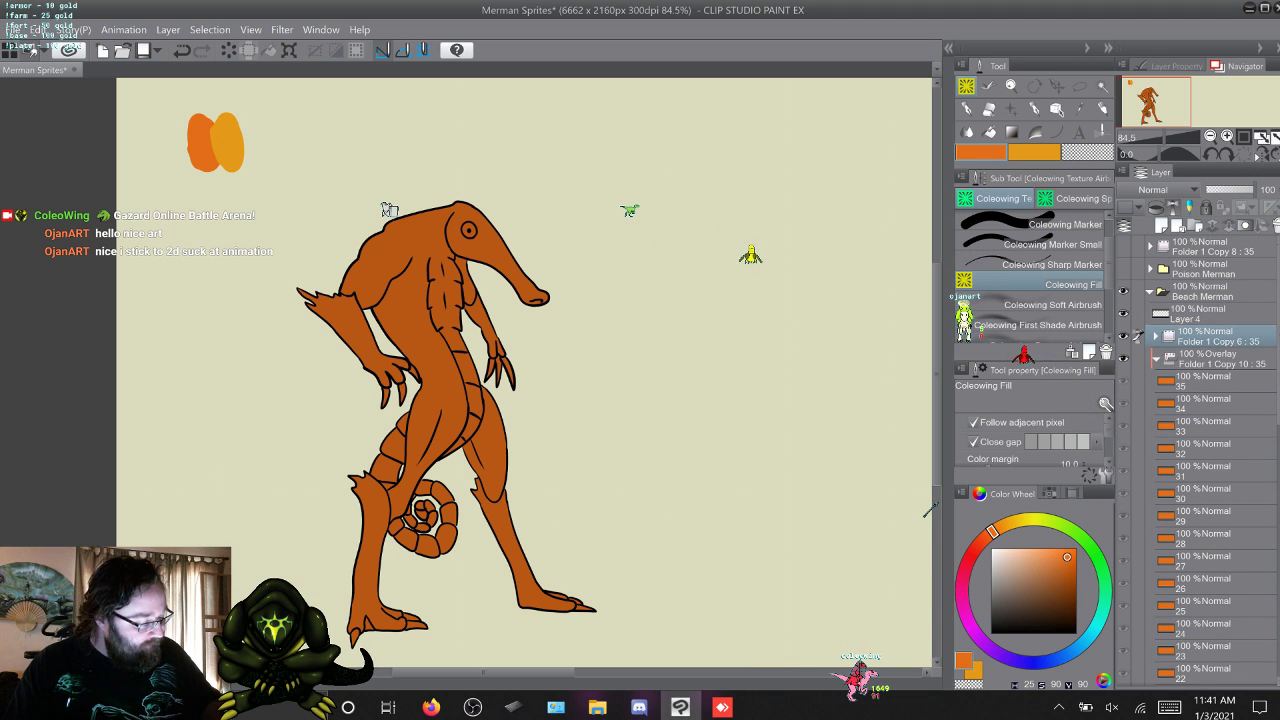
pyautogui.click(1204, 381)
pyautogui.press('w')
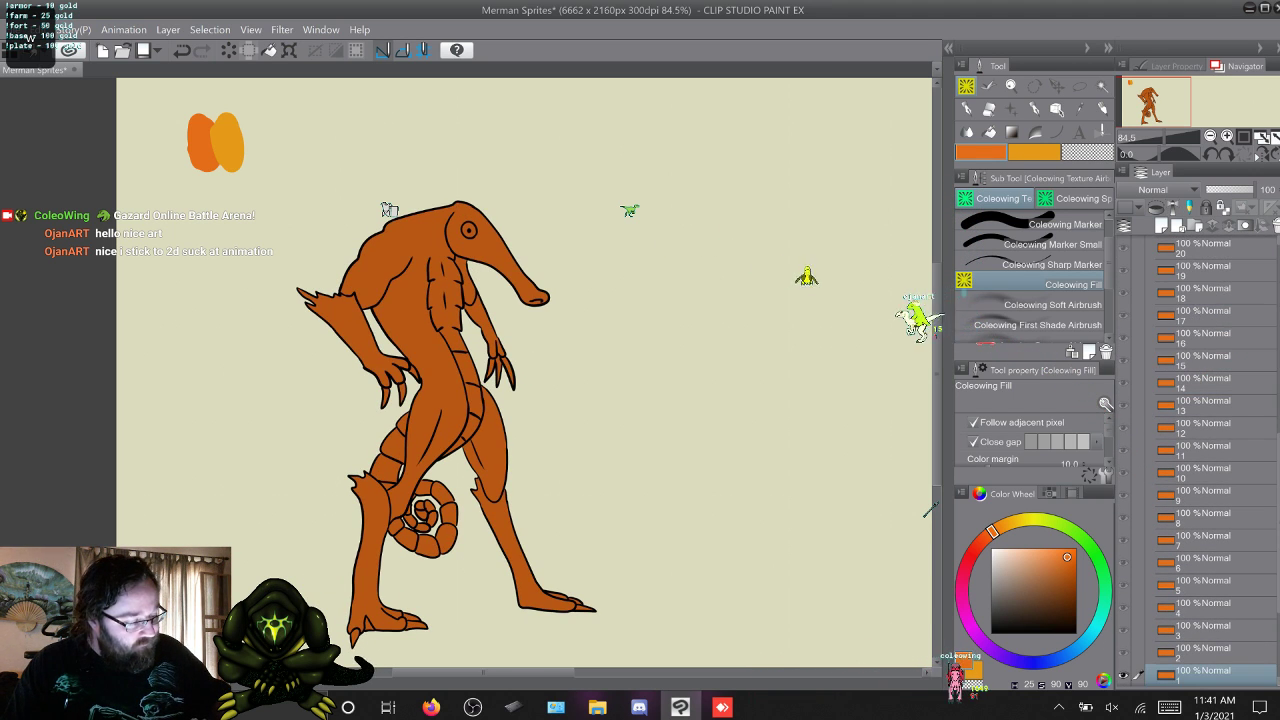
pyautogui.press('x')
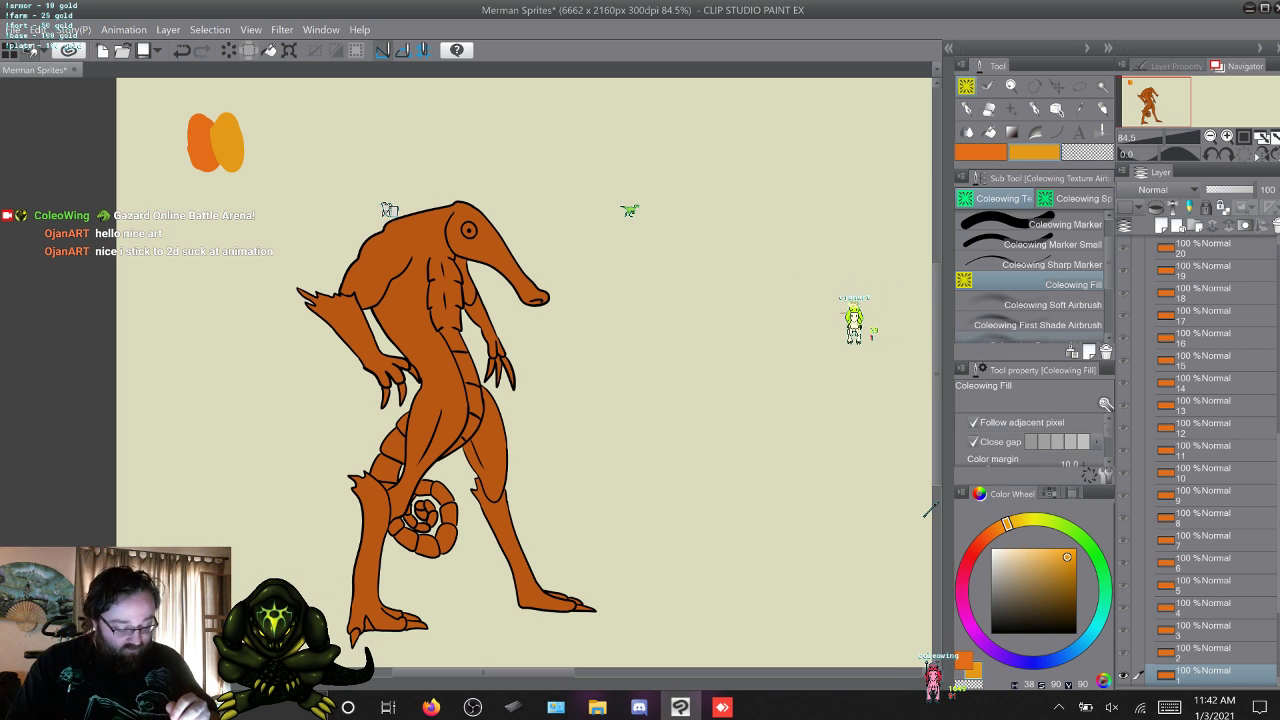
# Play the Merman video from the desktop's Videos folder as reference, close it and return to Clip Studio Paint.
pyautogui.press('super+d')
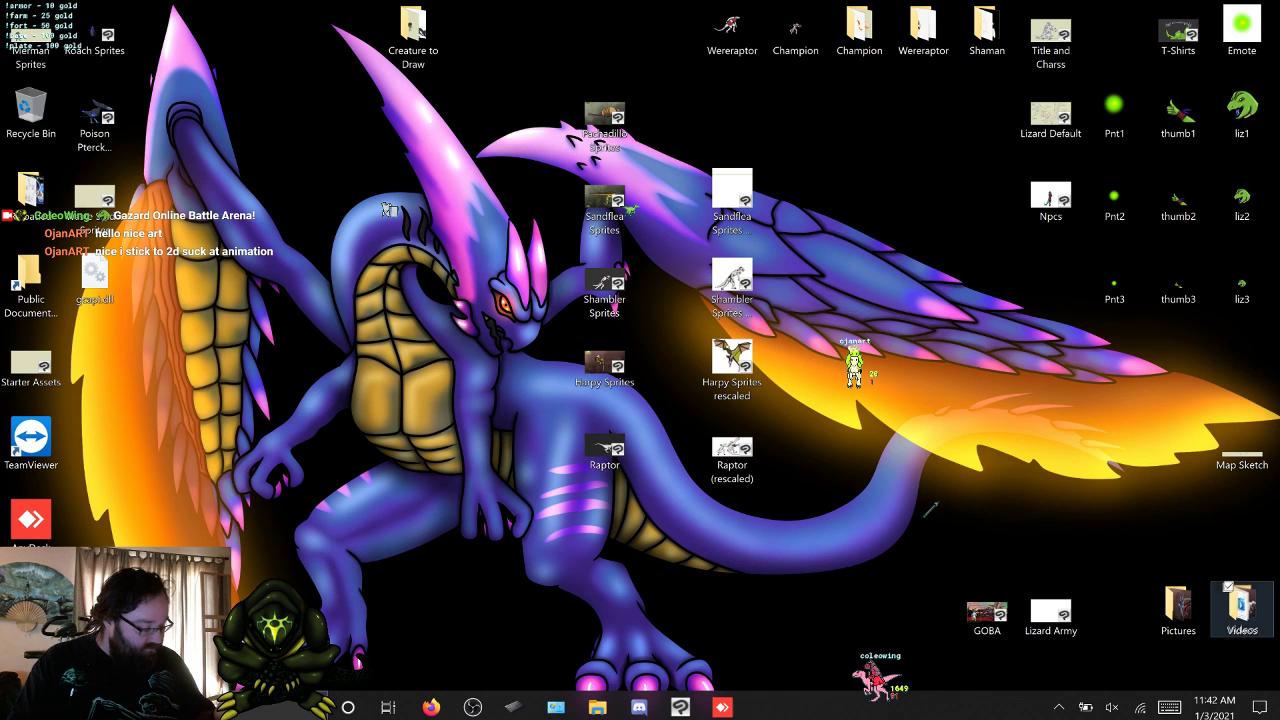
pyautogui.press('Return')
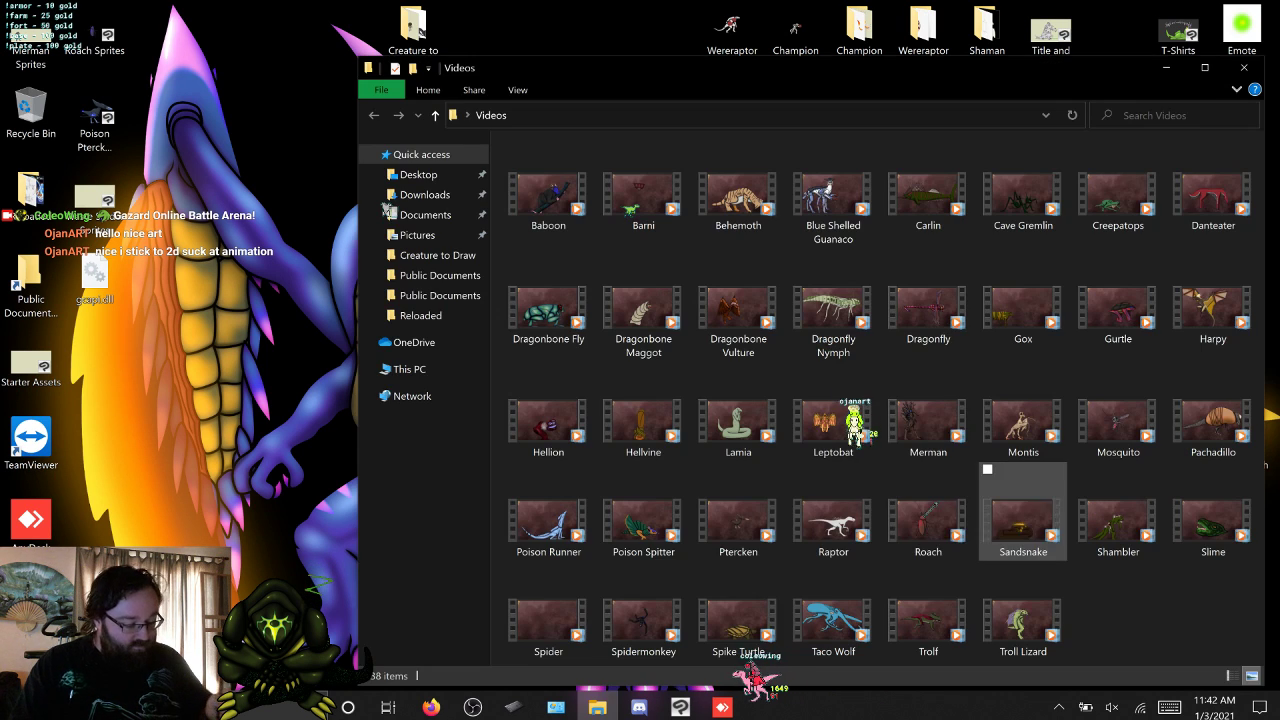
pyautogui.click(928, 415)
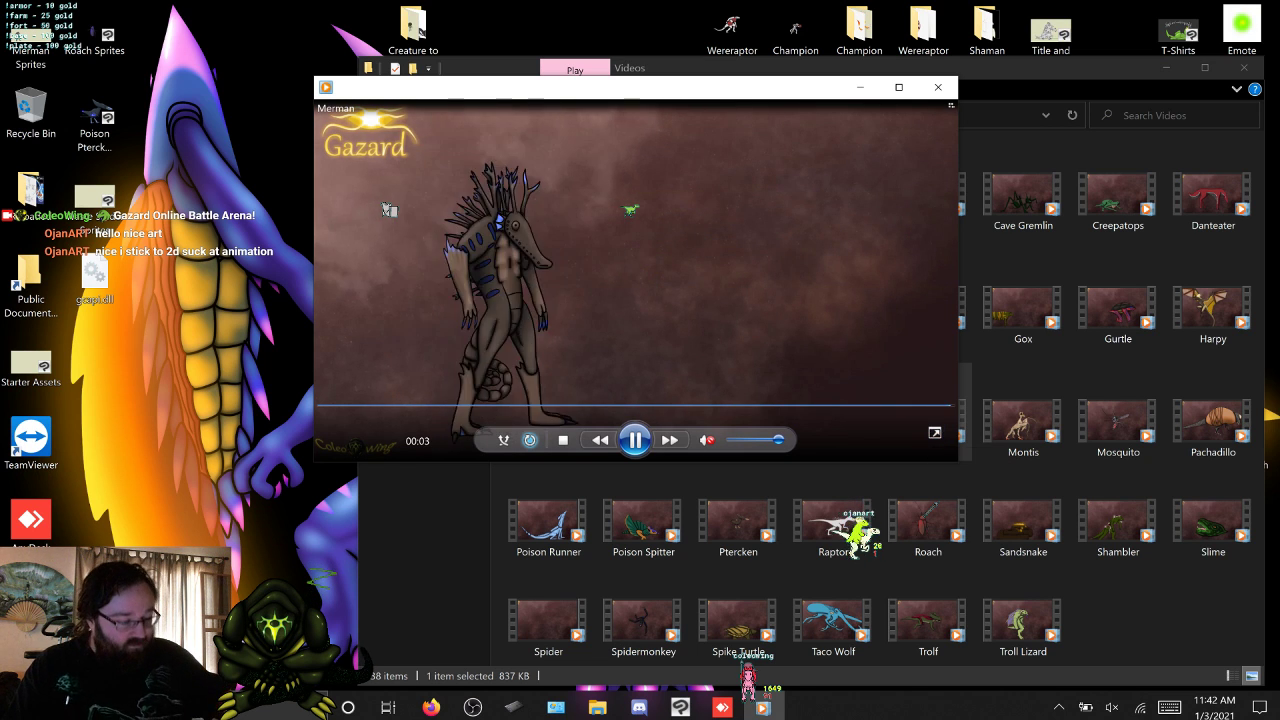
pyautogui.click(938, 87)
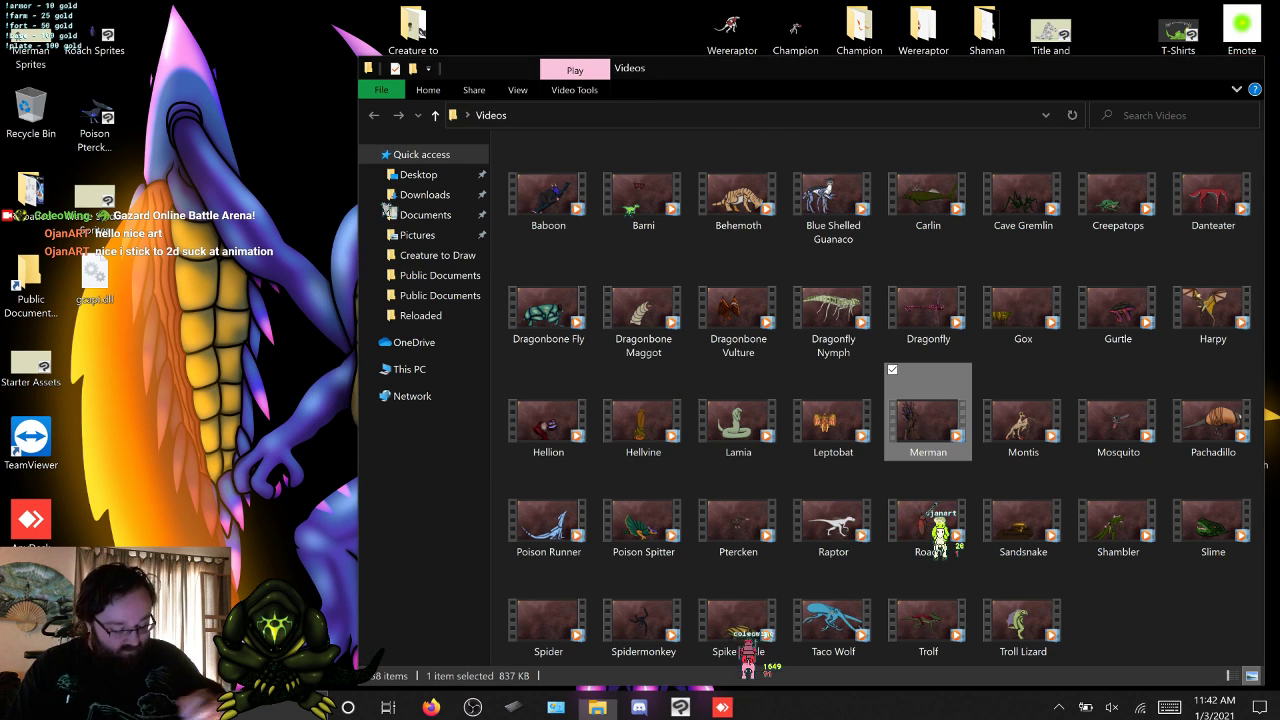
pyautogui.click(1243, 67)
pyautogui.hotkey('alt', 'Tab')
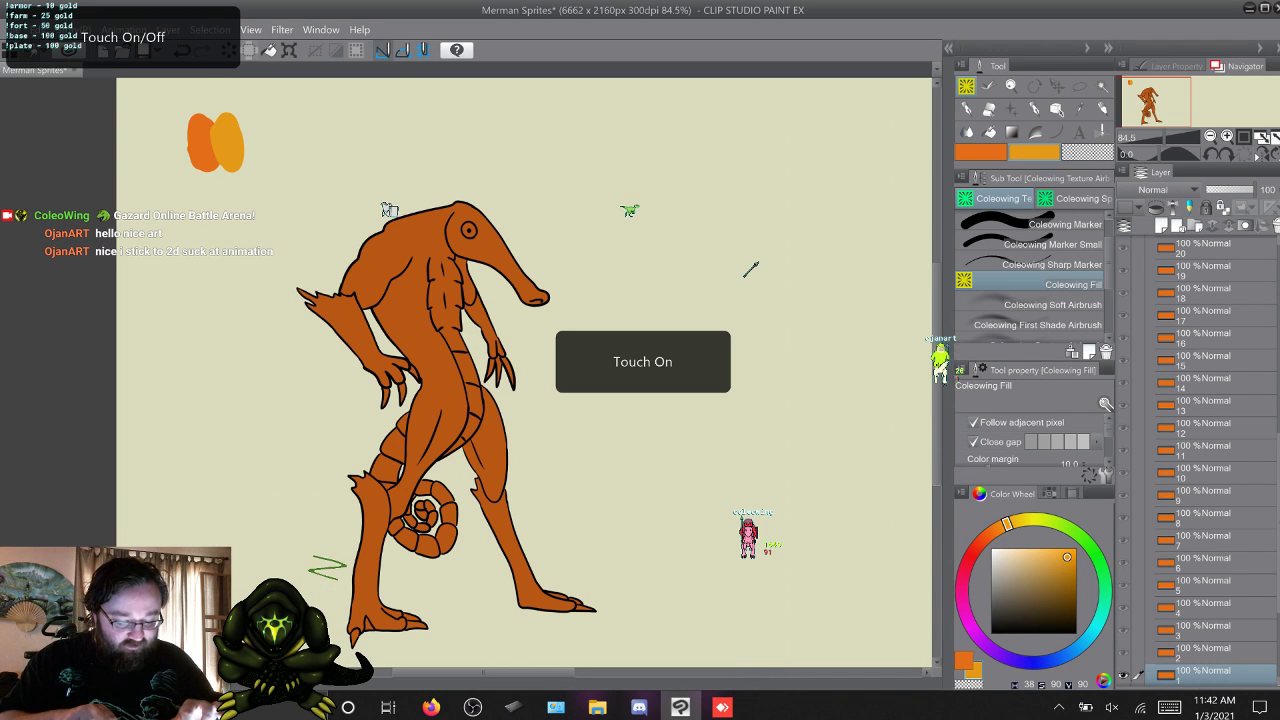
# Fill both of the merman's lower legs and both forearms on frame 1 with the yellow-orange.
pyautogui.scroll(2, 750, 270)
pyautogui.scroll(-1, 750, 270)
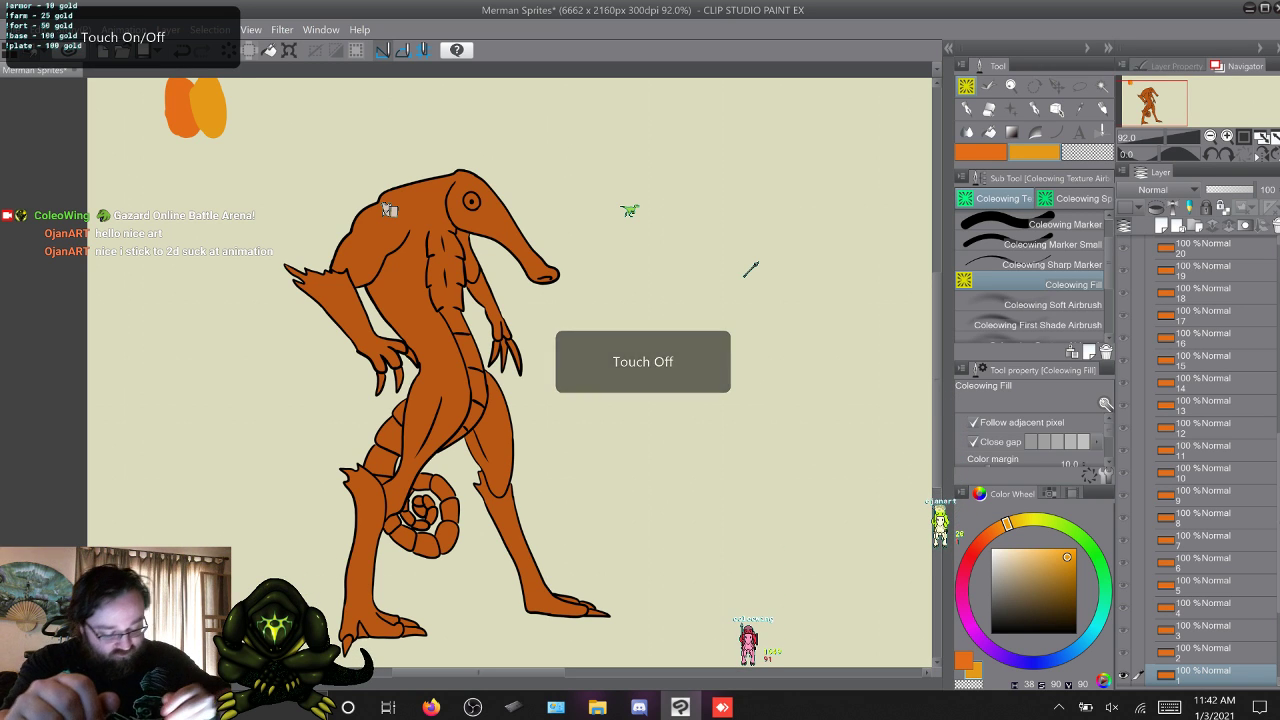
pyautogui.click(518, 548)
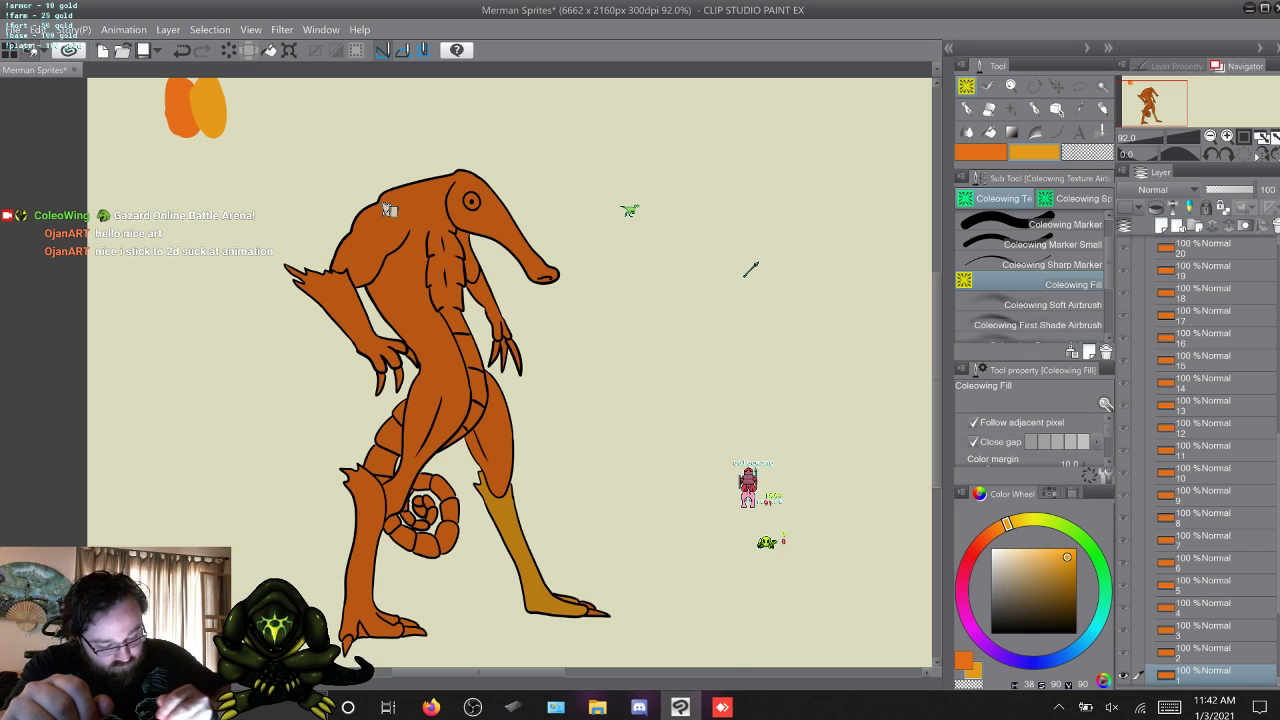
pyautogui.click(366, 540)
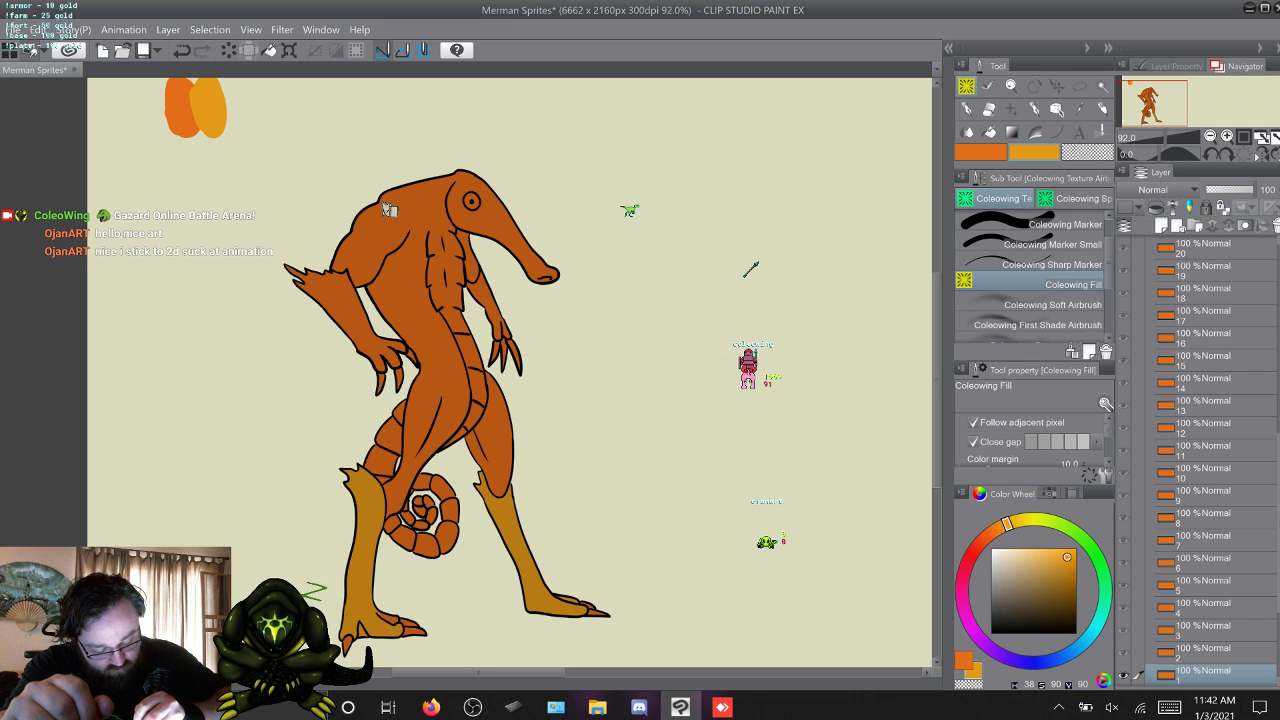
pyautogui.hotkey('ctrl', 'z')
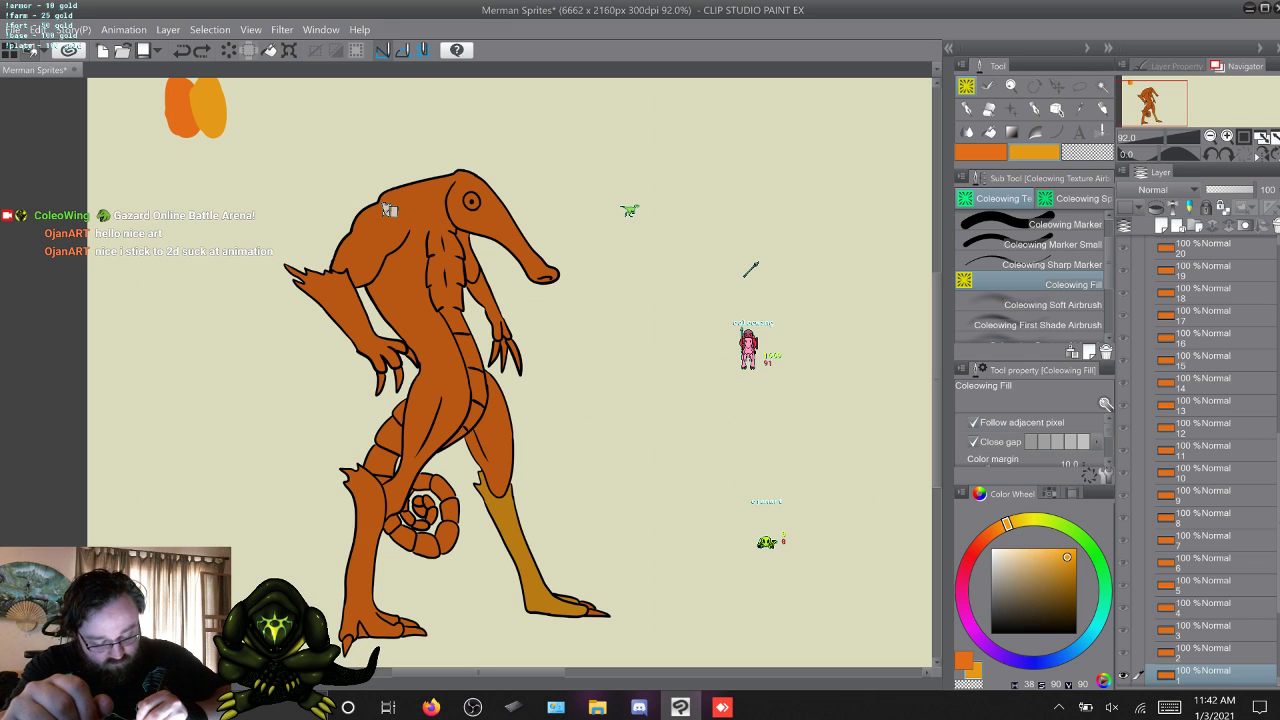
pyautogui.hotkey('ctrl', 'y')
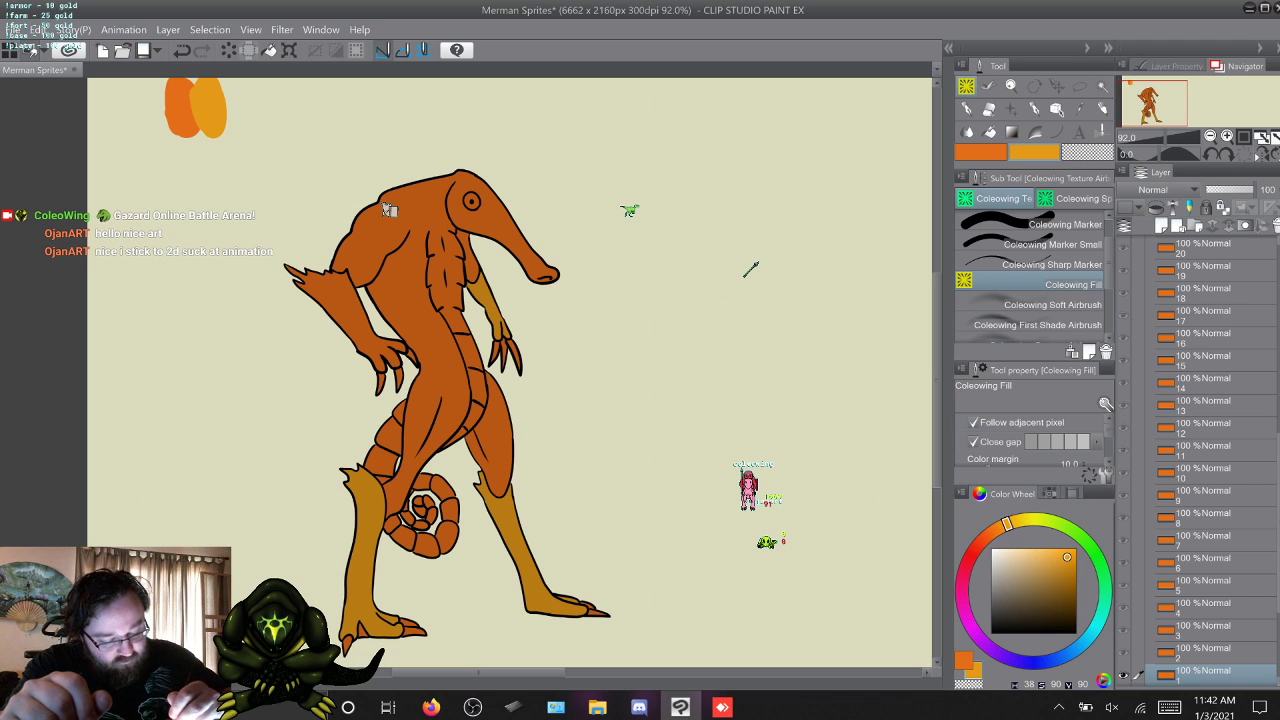
pyautogui.hotkey('ctrl', 'y')
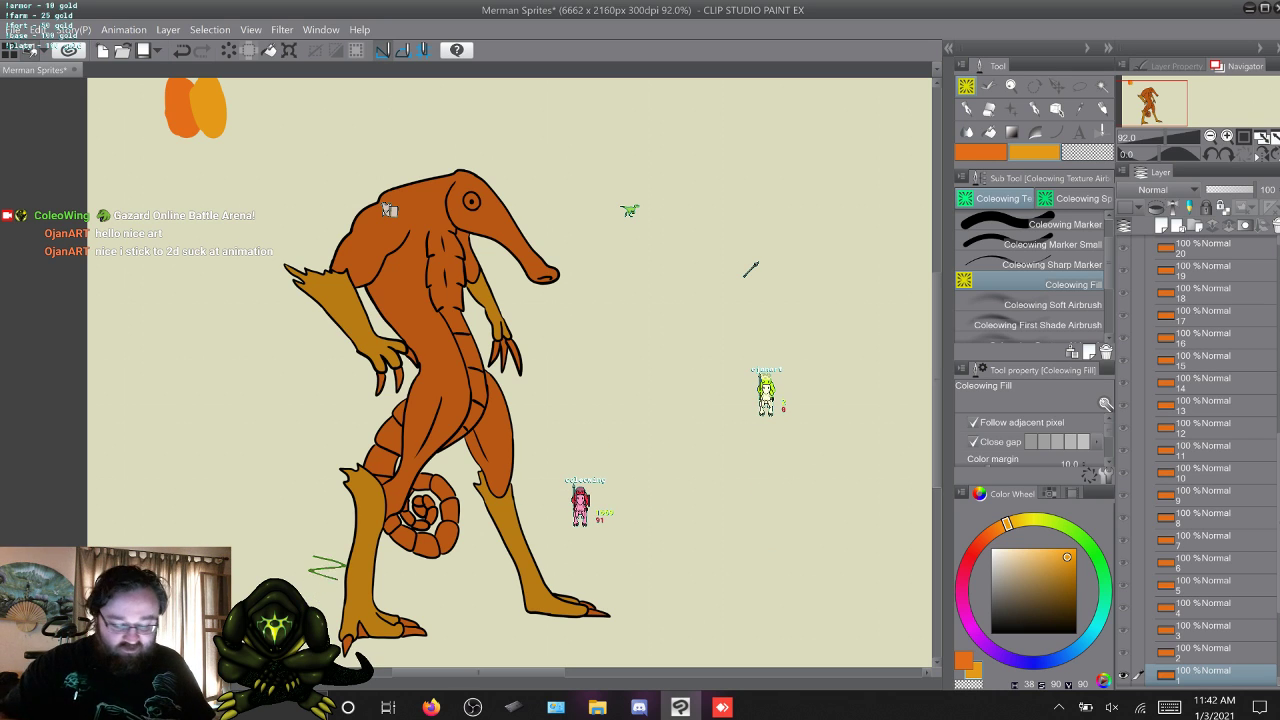
# Fill the merman's lower legs, forearm and hand on frame 2 with the yellow-orange and save the file.
pyautogui.press('w')
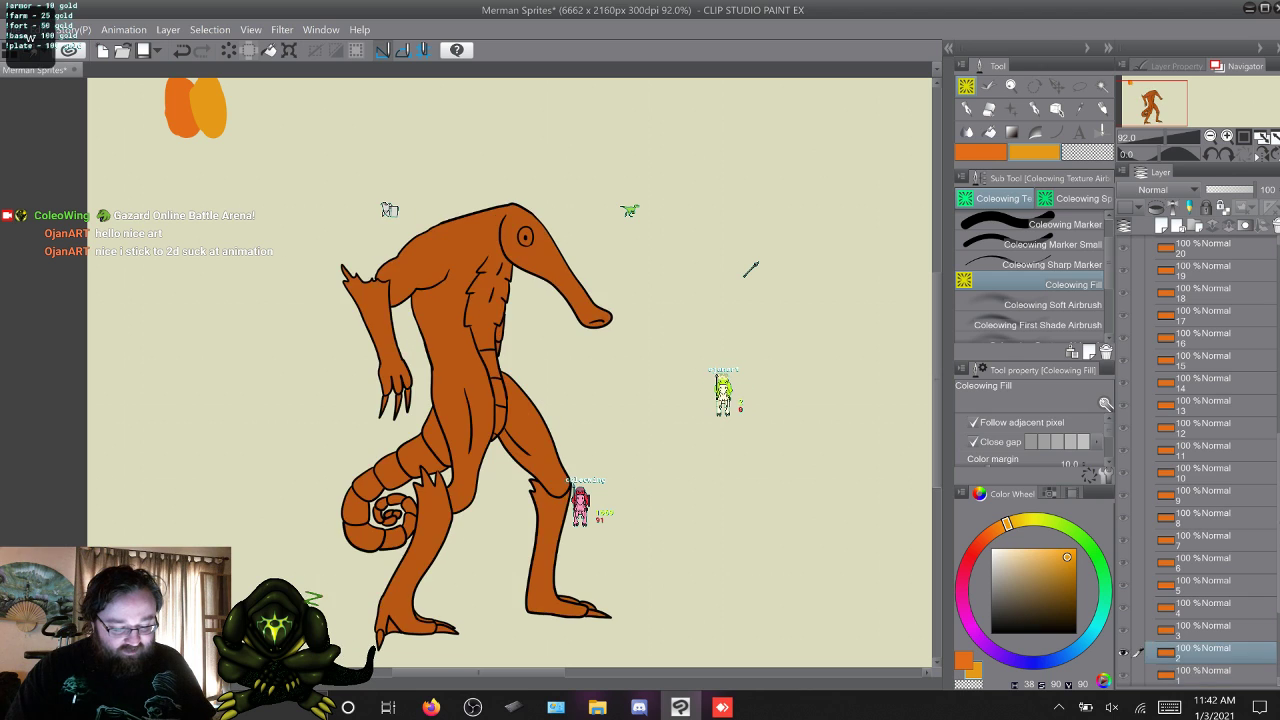
pyautogui.press('s')
pyautogui.press('w')
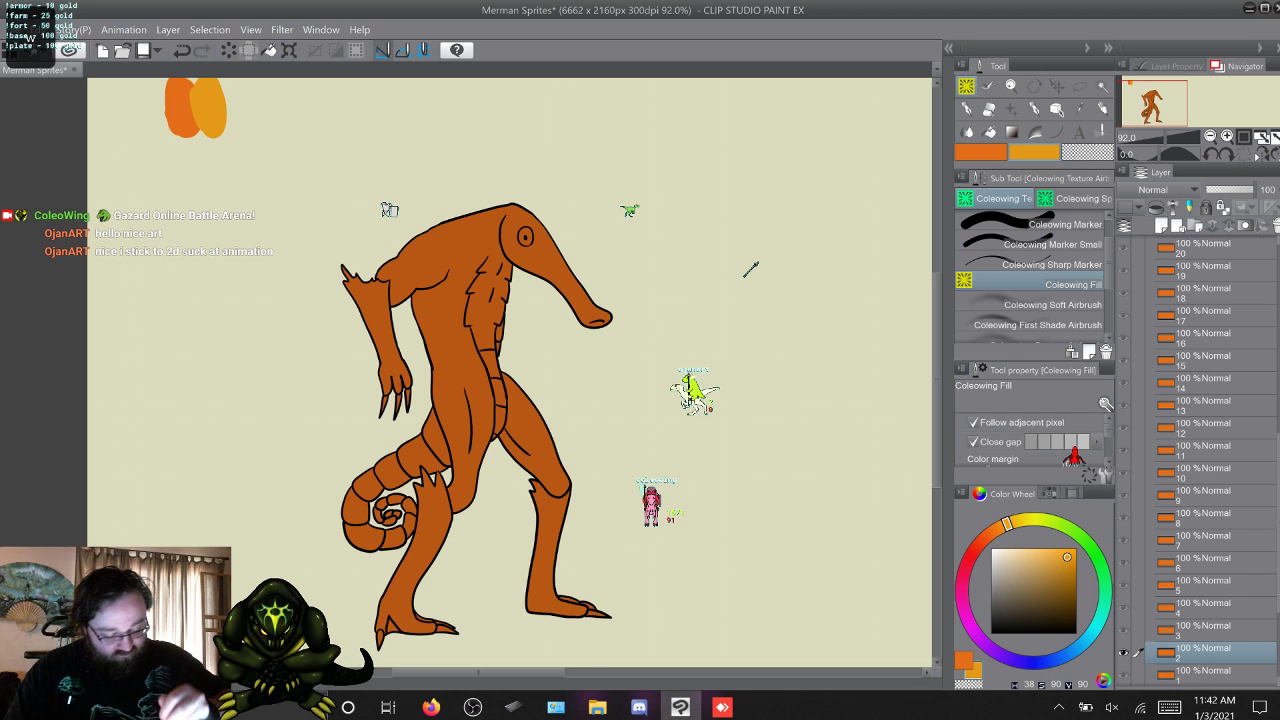
pyautogui.click(550, 535)
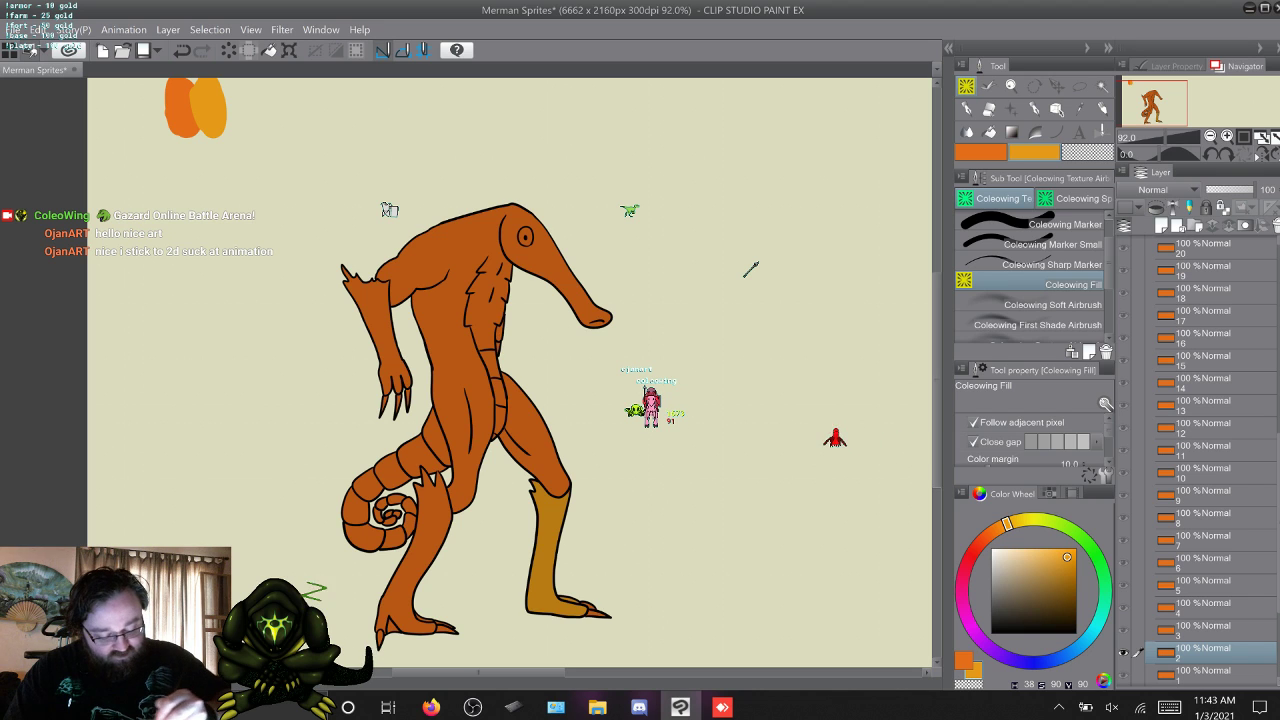
pyautogui.click(430, 540)
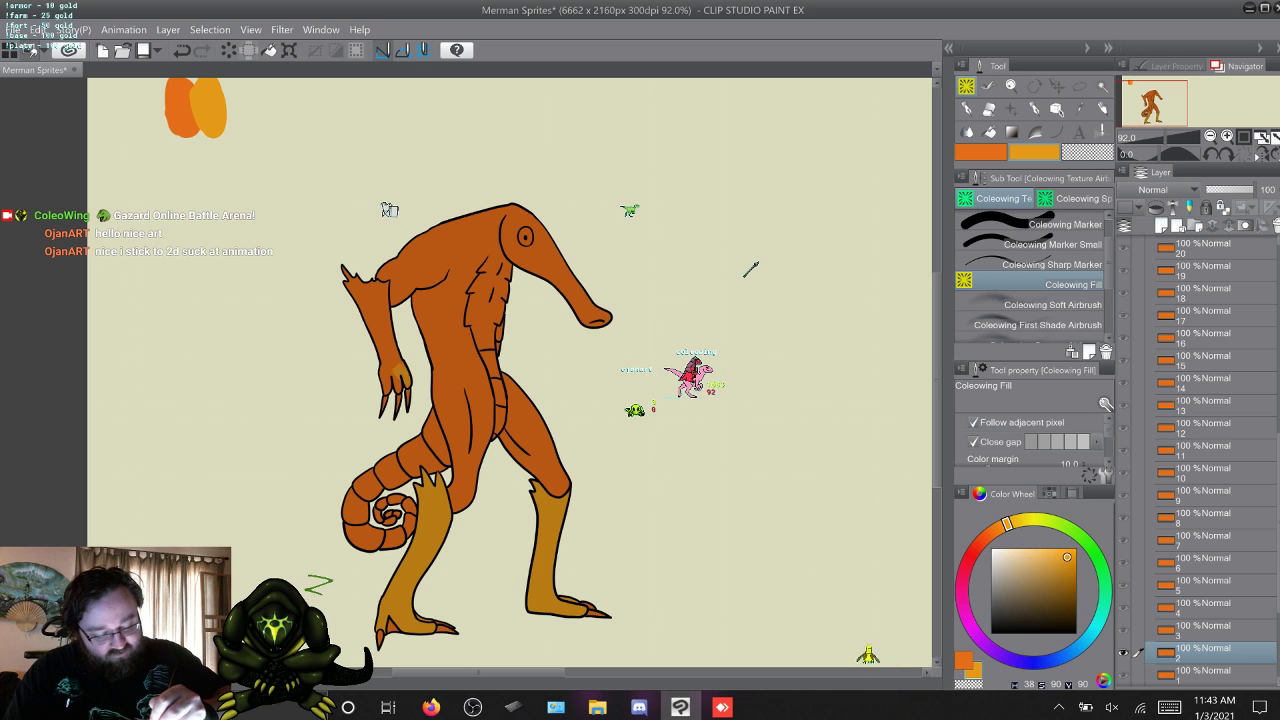
pyautogui.click(395, 370)
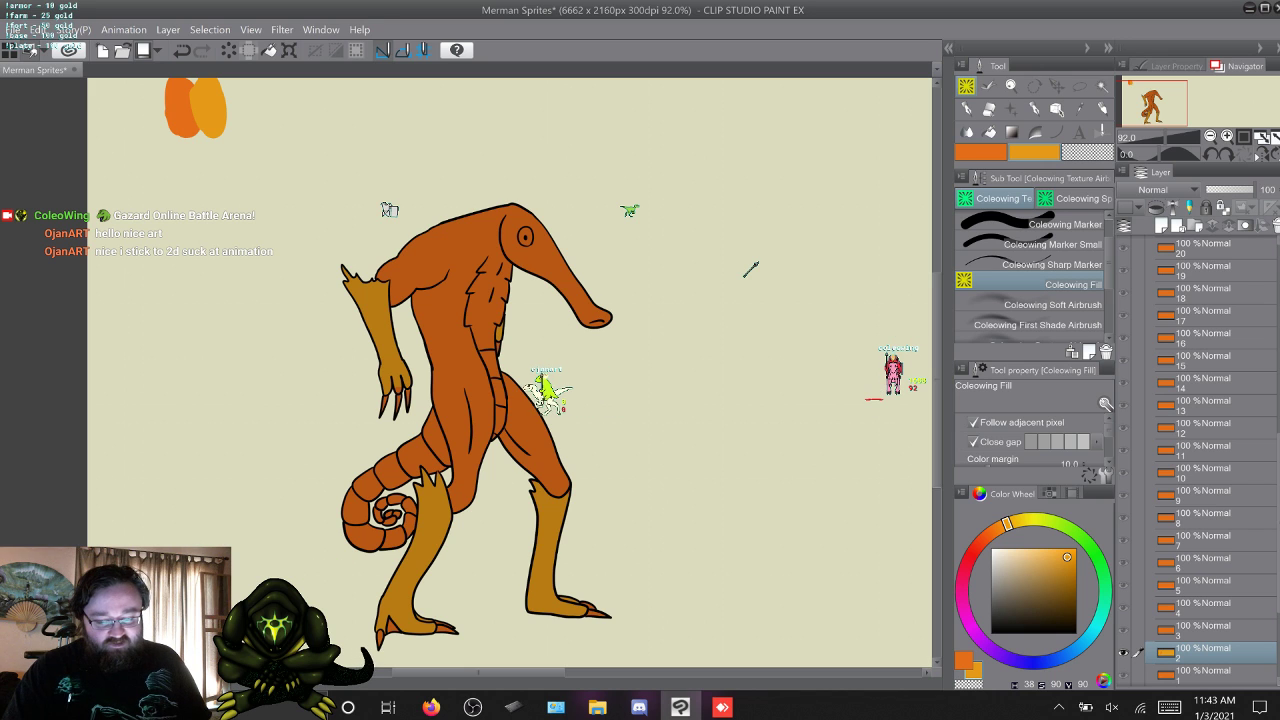
pyautogui.hotkey('ctrl', 's')
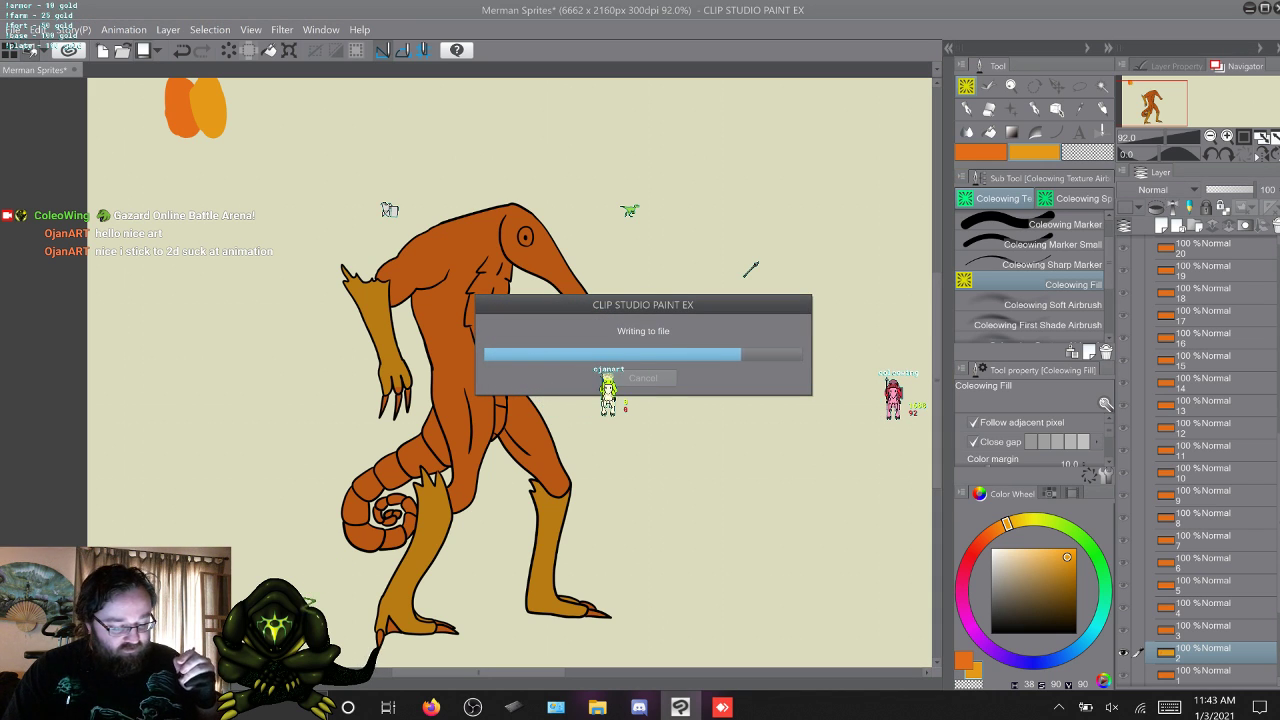
# Fill the merman's lower legs, forearm and hand on frame 3 with the yellow-orange.
pyautogui.press('w')
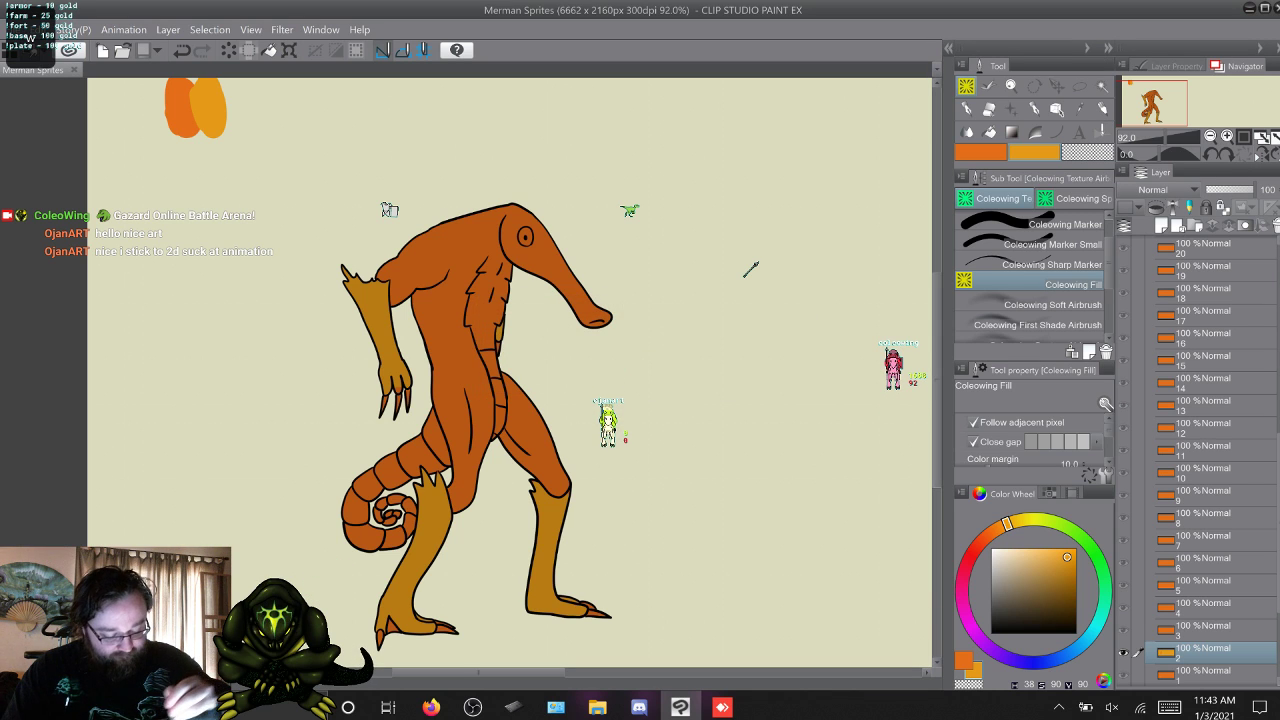
pyautogui.click(570, 552)
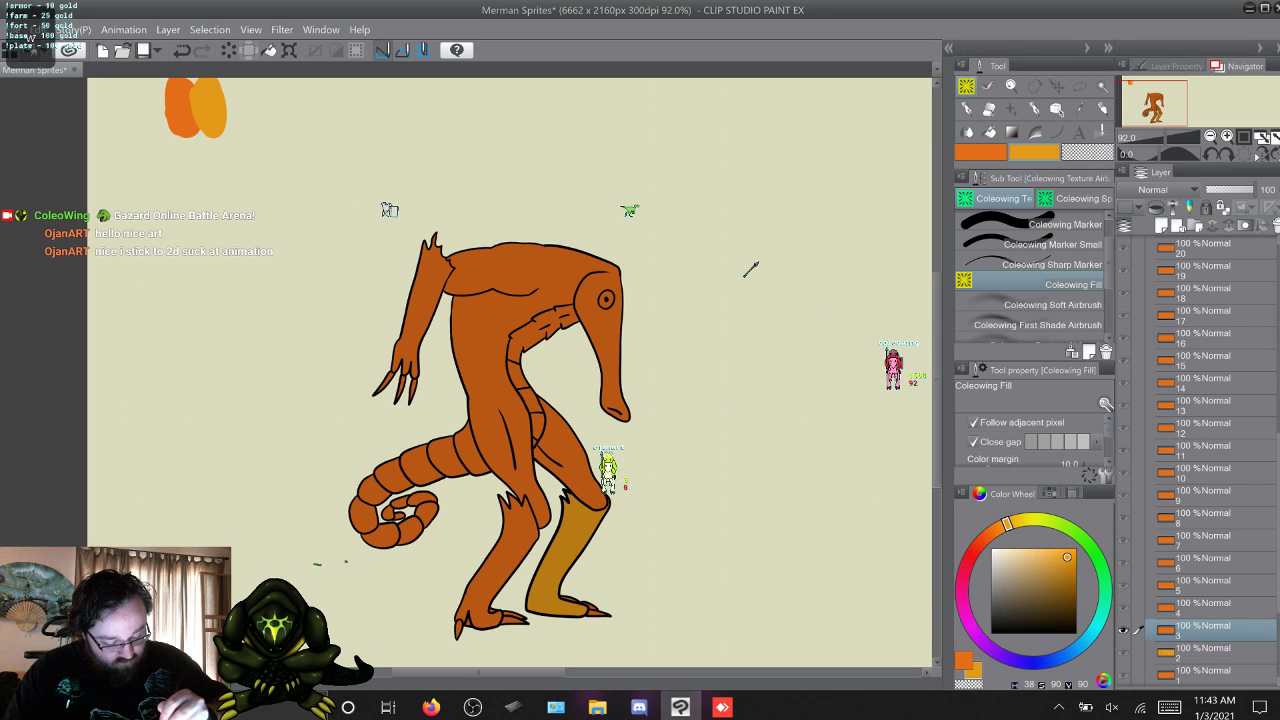
pyautogui.click(497, 562)
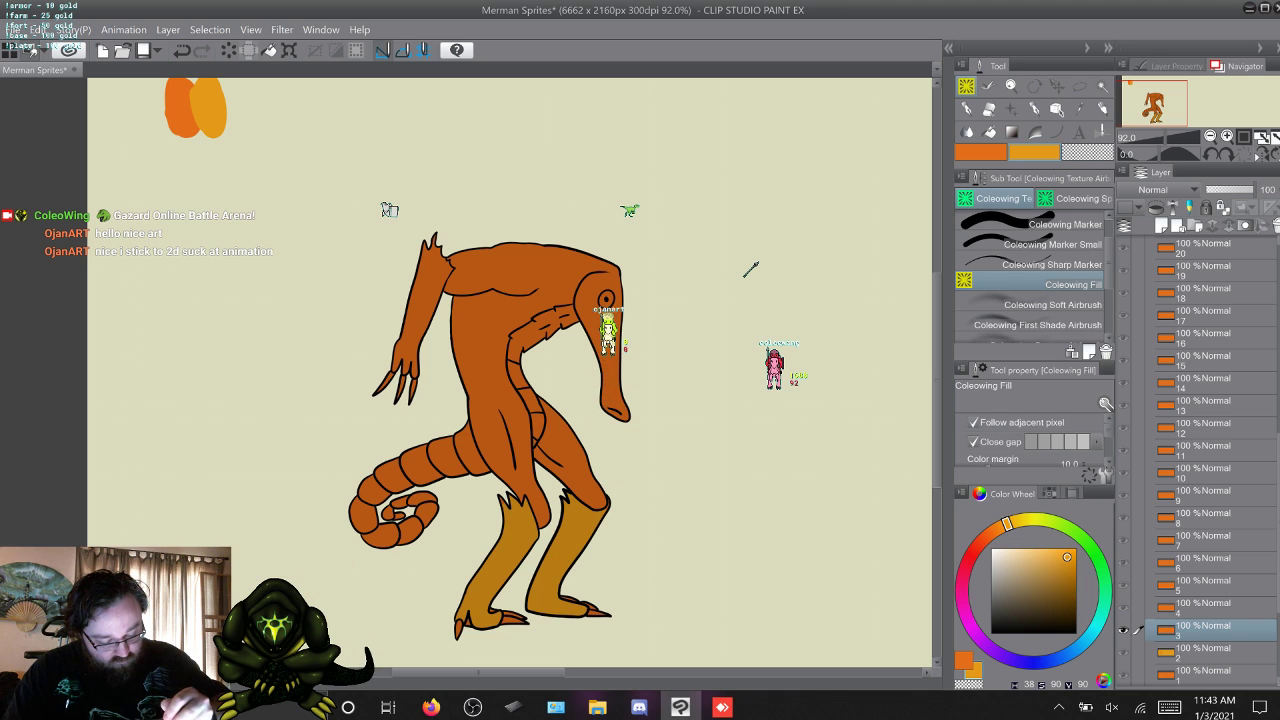
pyautogui.click(430, 290)
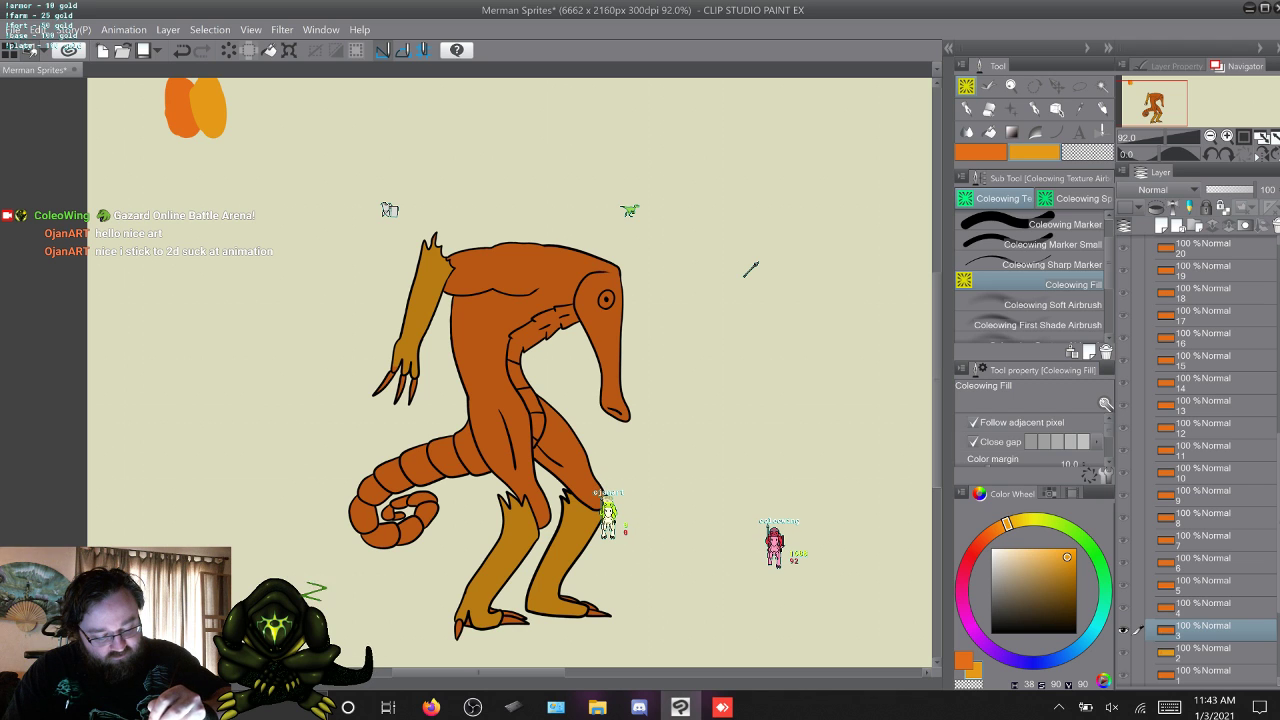
pyautogui.press('w')
pyautogui.press('q')
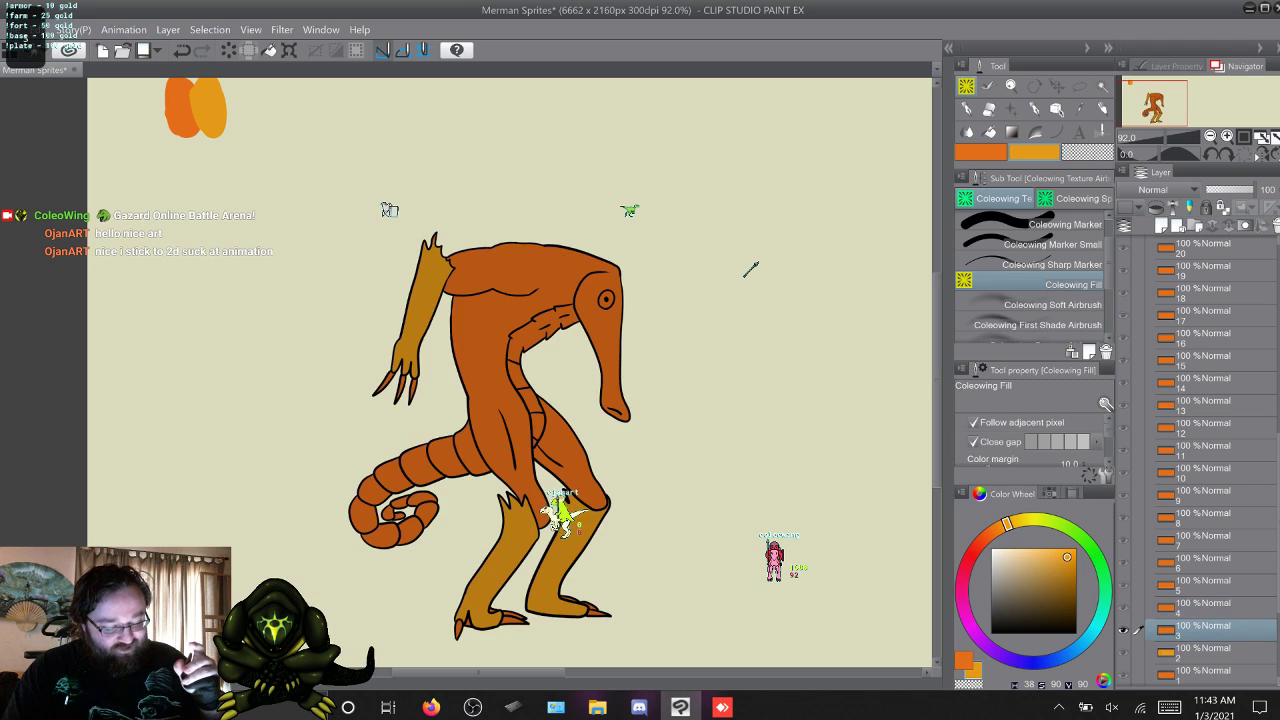
# Fill both of the merman's lower legs and both forearms on frame 4 with the yellow-orange.
pyautogui.press('w')
pyautogui.click(431, 530)
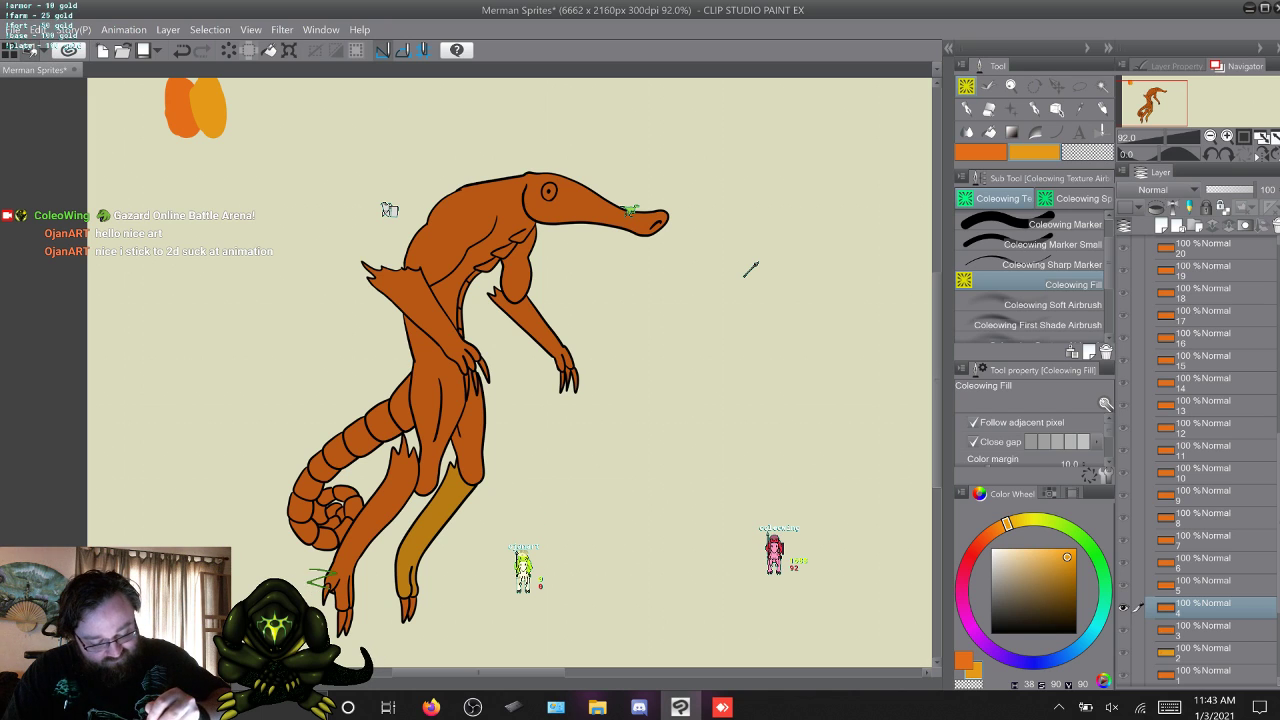
pyautogui.click(325, 570)
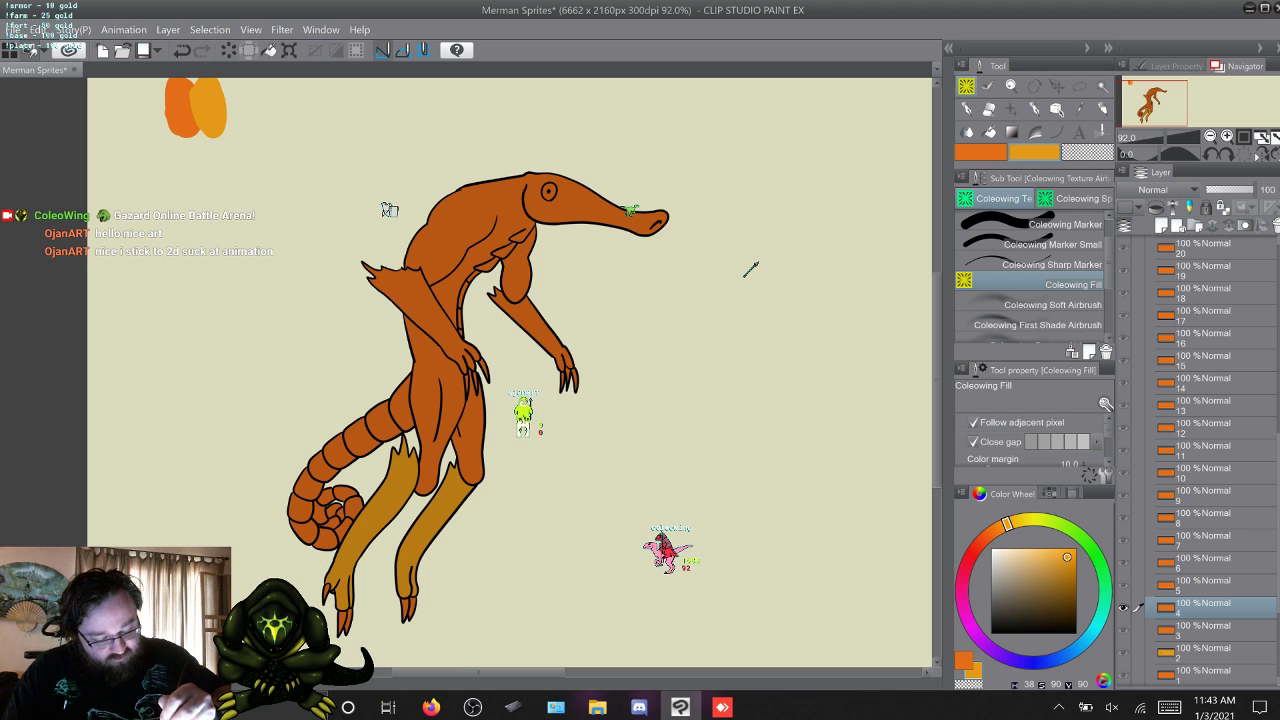
pyautogui.click(420, 315)
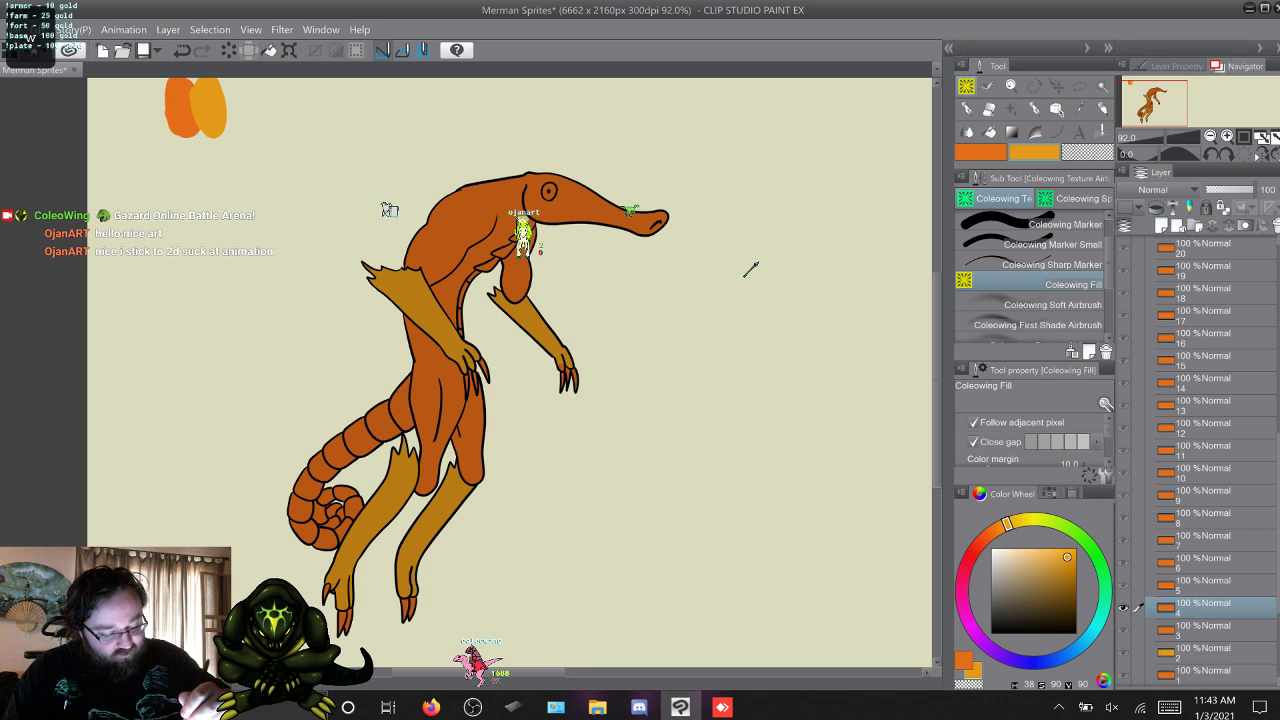
pyautogui.hotkey('alt', ']')
pyautogui.hotkey('alt', '[')
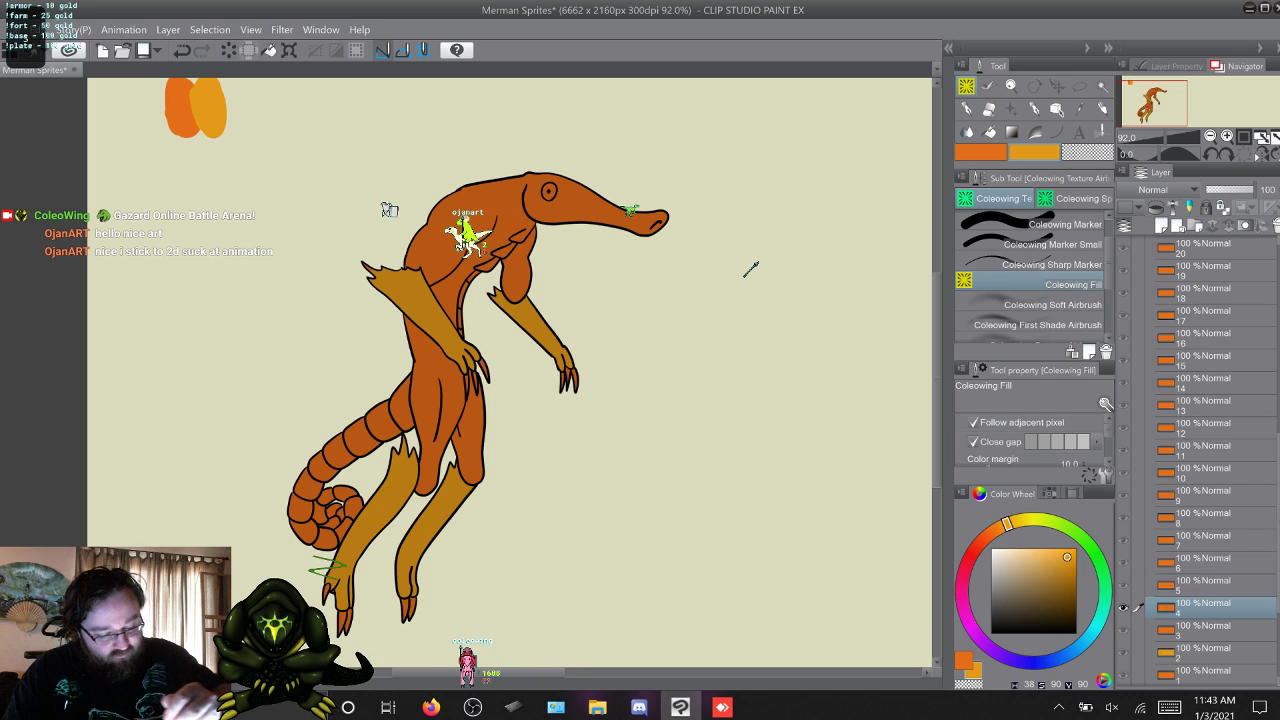
# Fill the merman's visible forearm and hand and both lower legs on frame 5 with the yellow-orange.
pyautogui.hotkey('alt', ']')
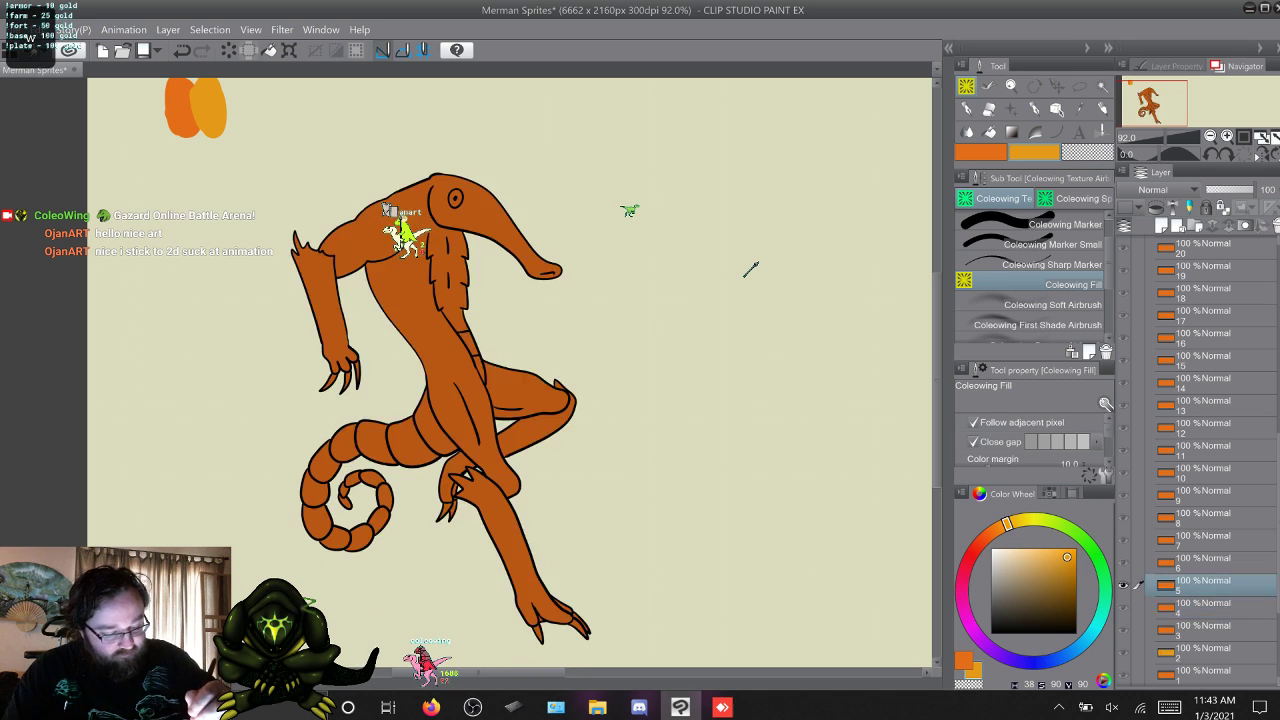
pyautogui.click(325, 301)
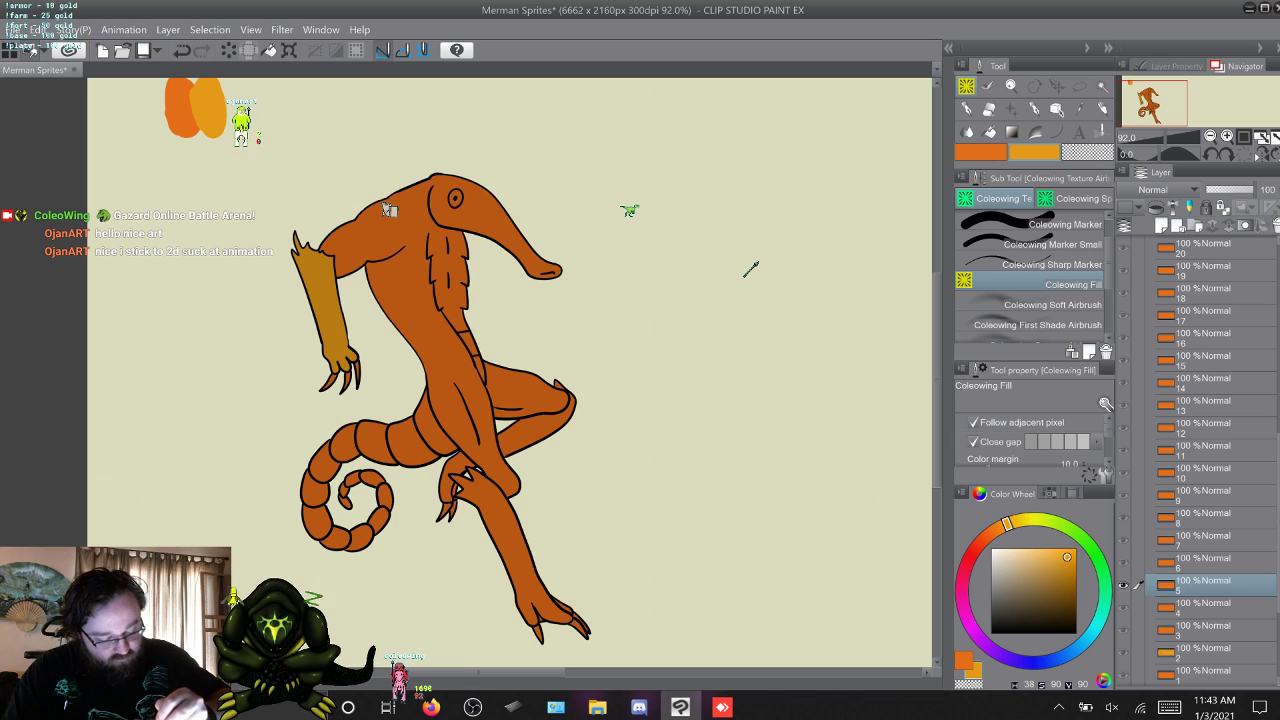
pyautogui.click(507, 530)
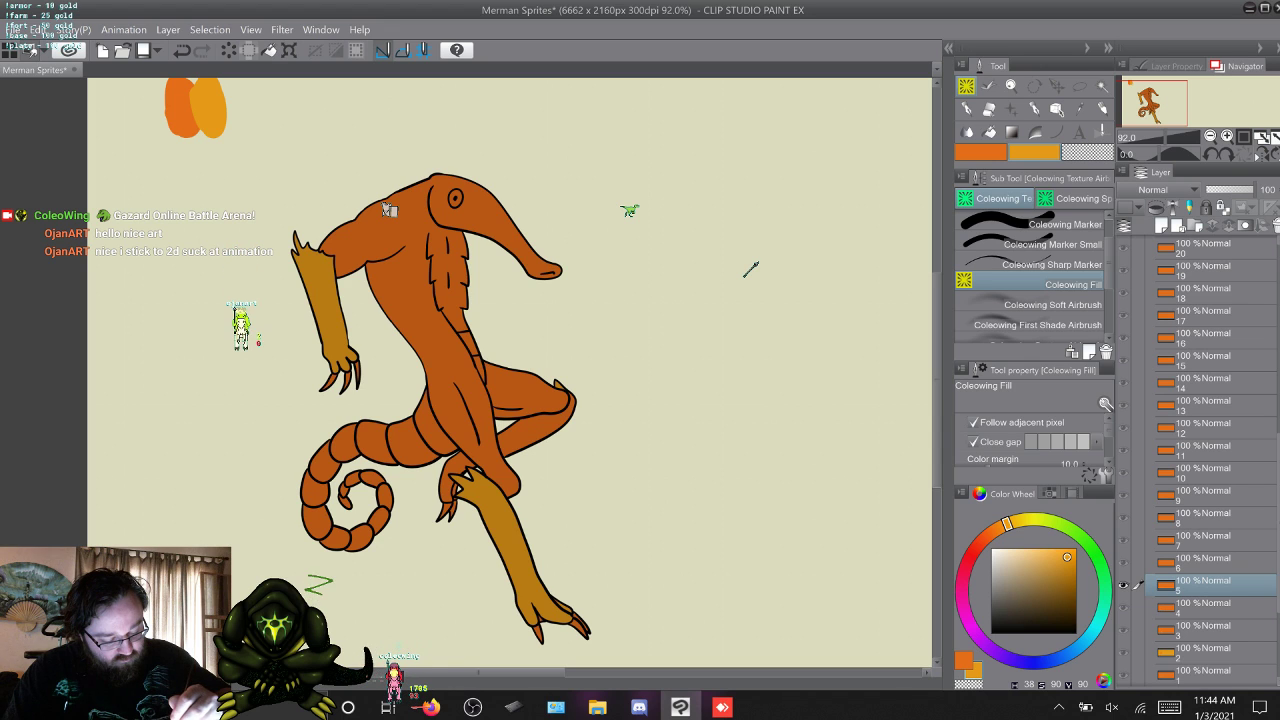
pyautogui.click(535, 432)
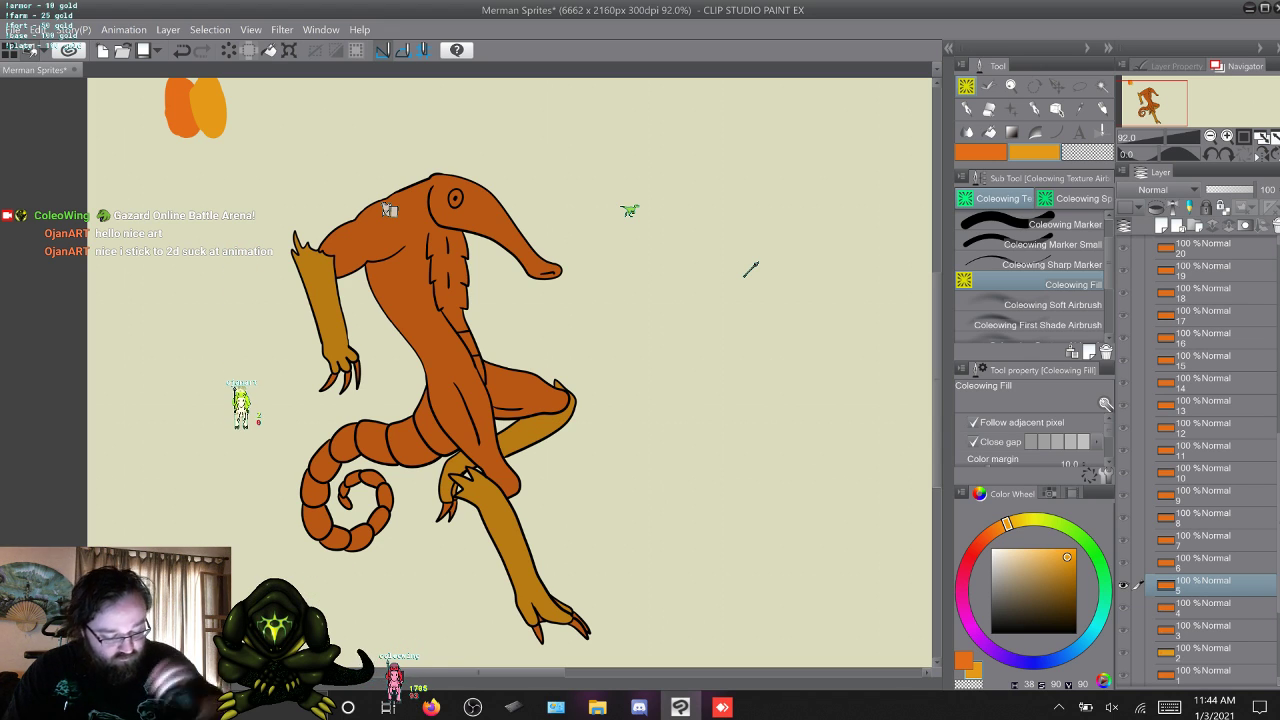
# Fill both of the merman's forearms and both lower legs on frame 6 with the yellow-orange.
pyautogui.hotkey('alt', ']')
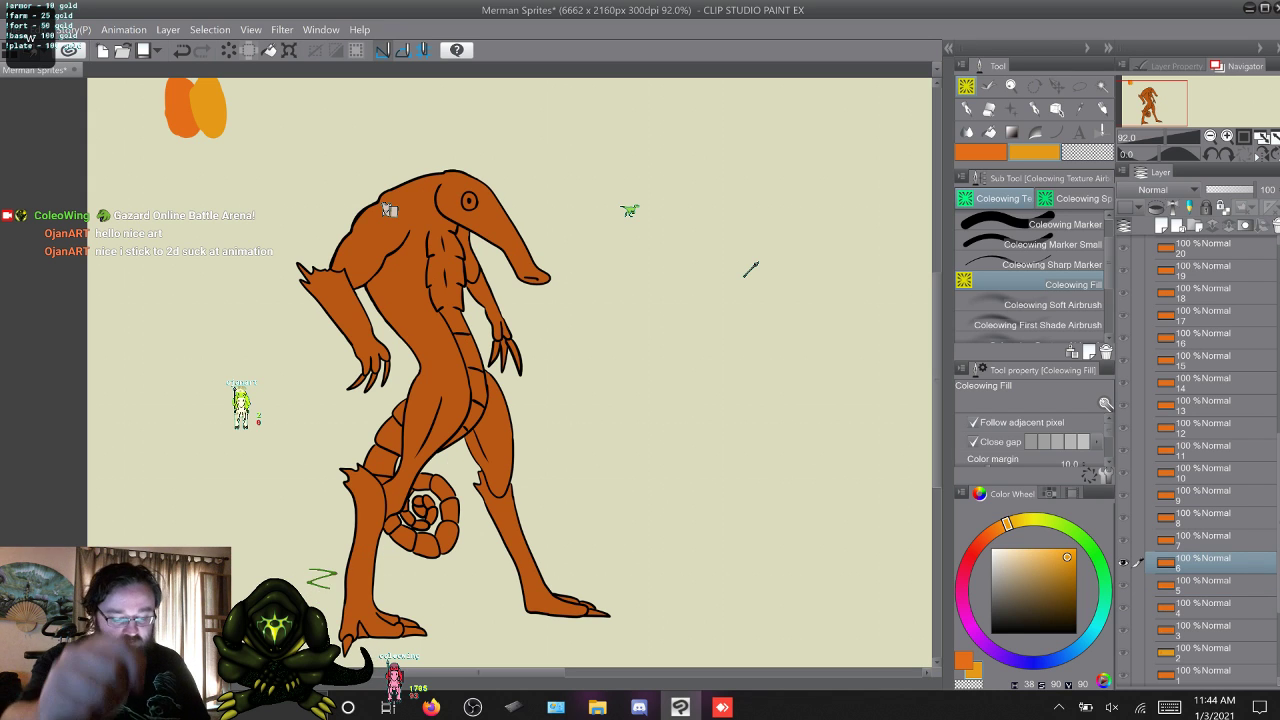
pyautogui.click(344, 312)
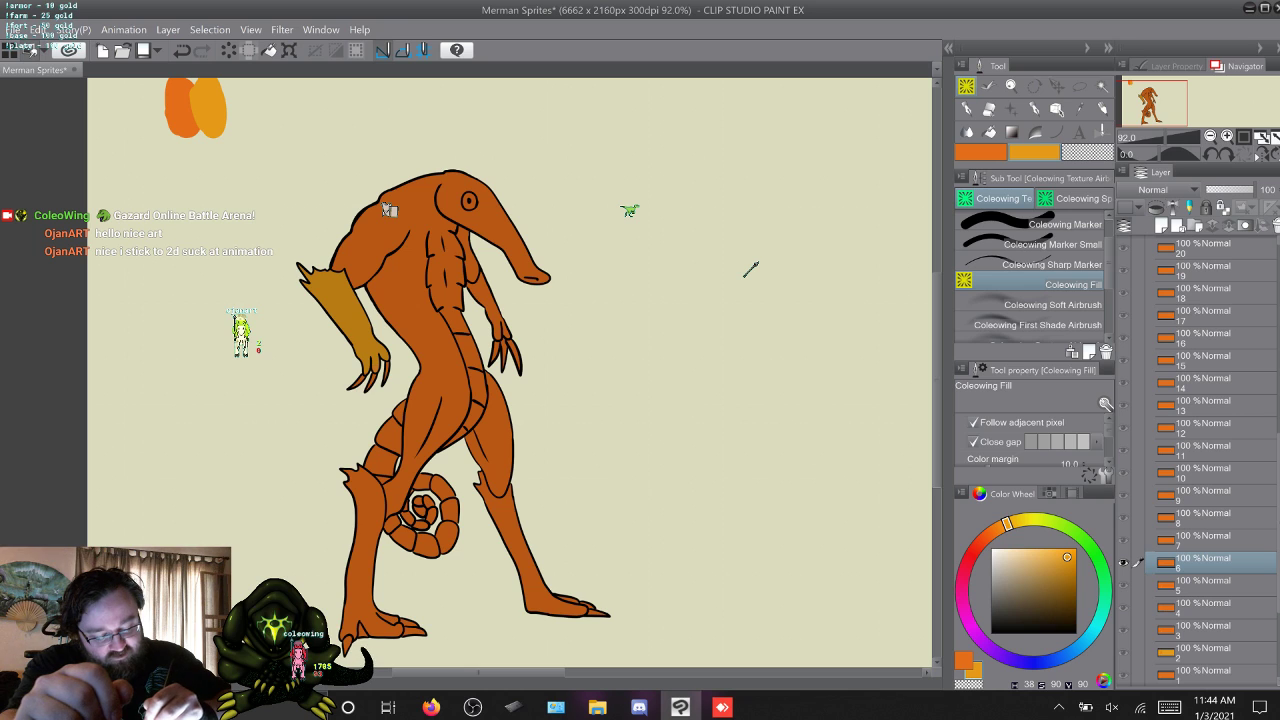
pyautogui.click(372, 550)
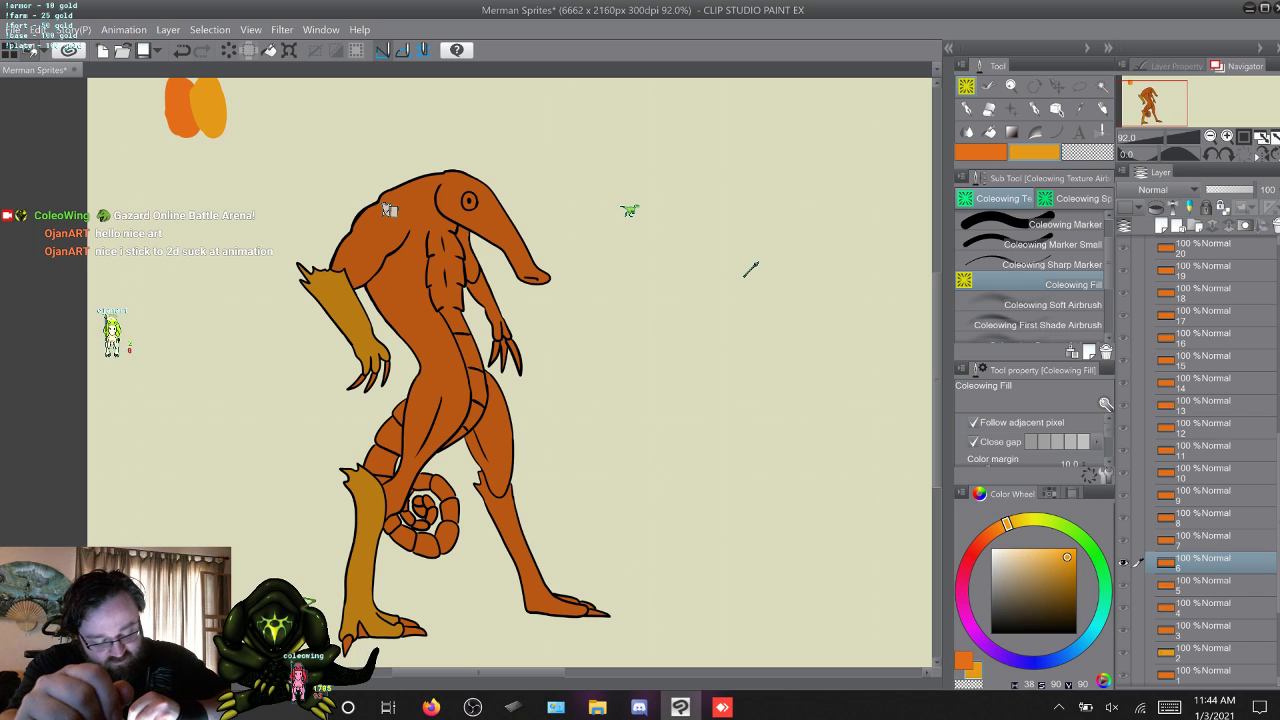
pyautogui.click(530, 545)
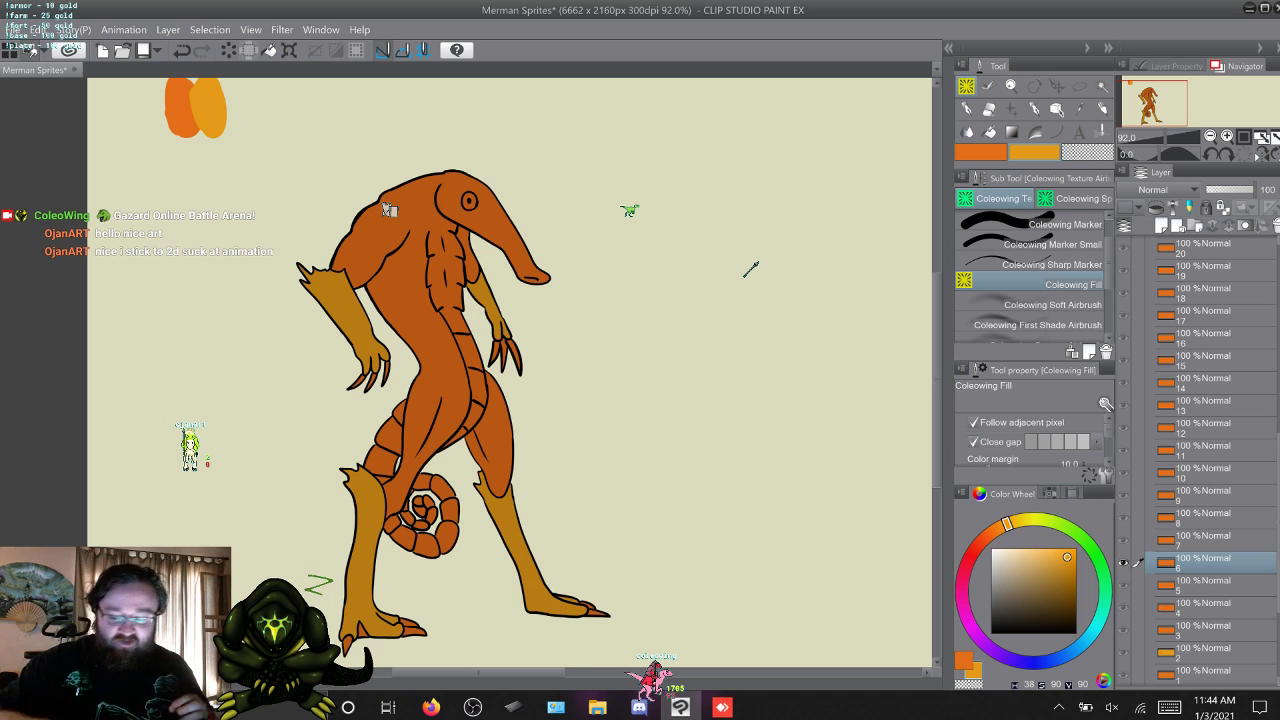
# Fill the merman's hands, bent forearm and both lower legs on frame 7 with the yellow-orange.
pyautogui.hotkey('alt', ']')
pyautogui.click(390, 308)
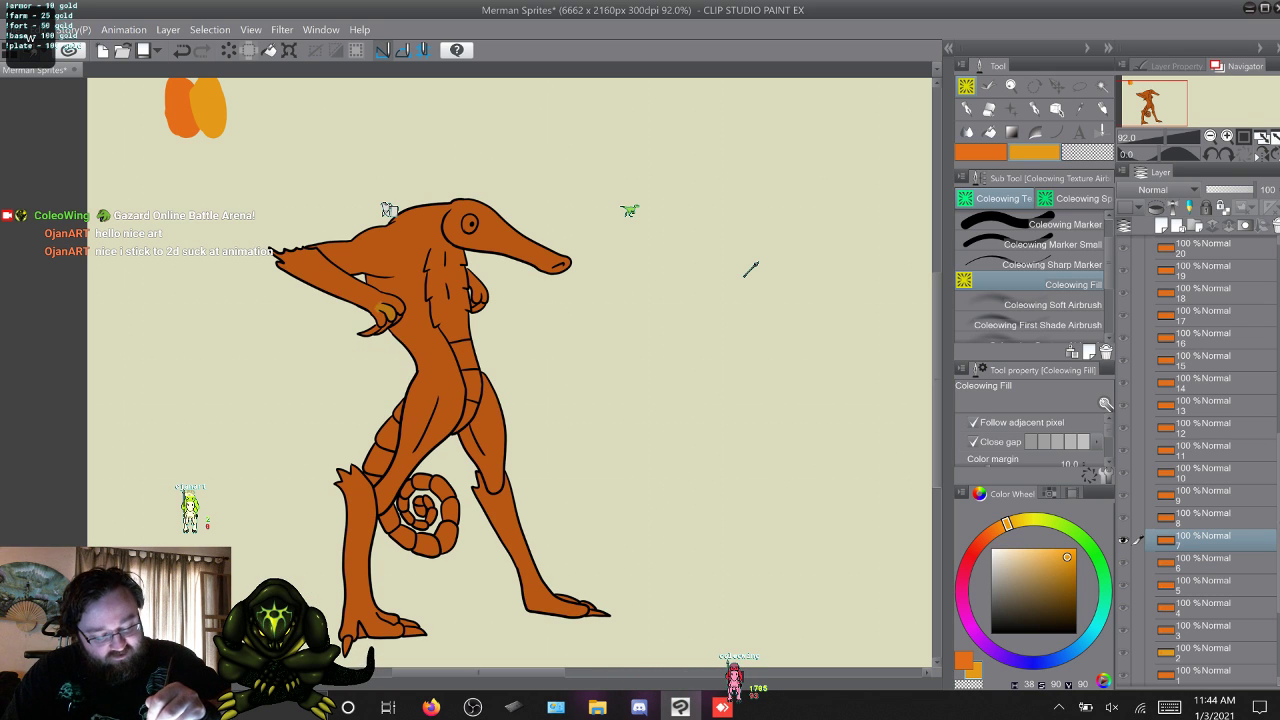
pyautogui.click(345, 285)
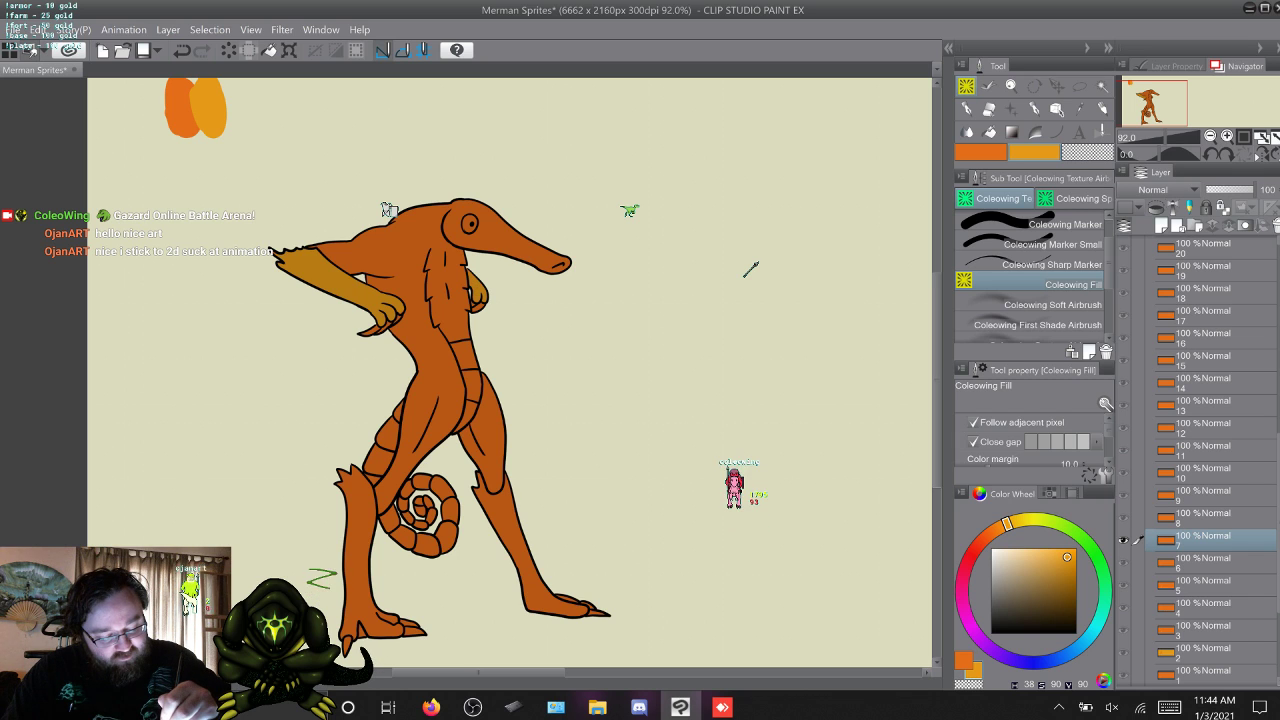
pyautogui.click(512, 530)
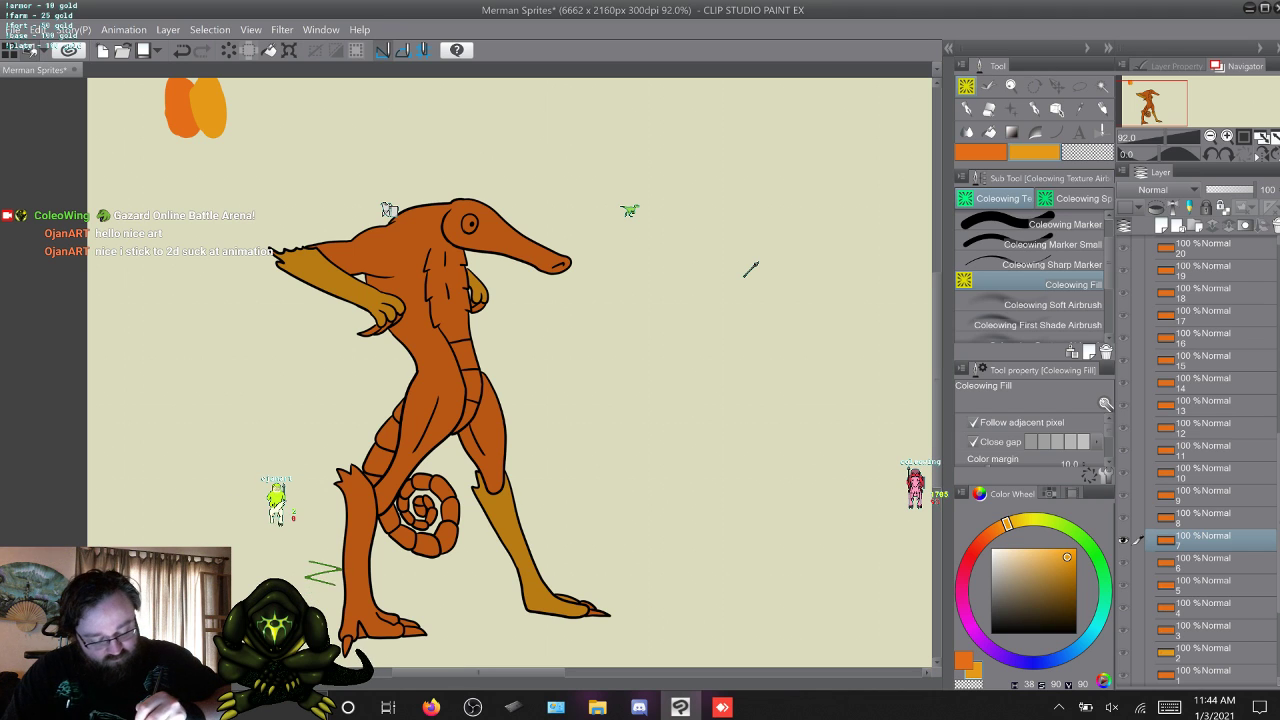
pyautogui.click(365, 560)
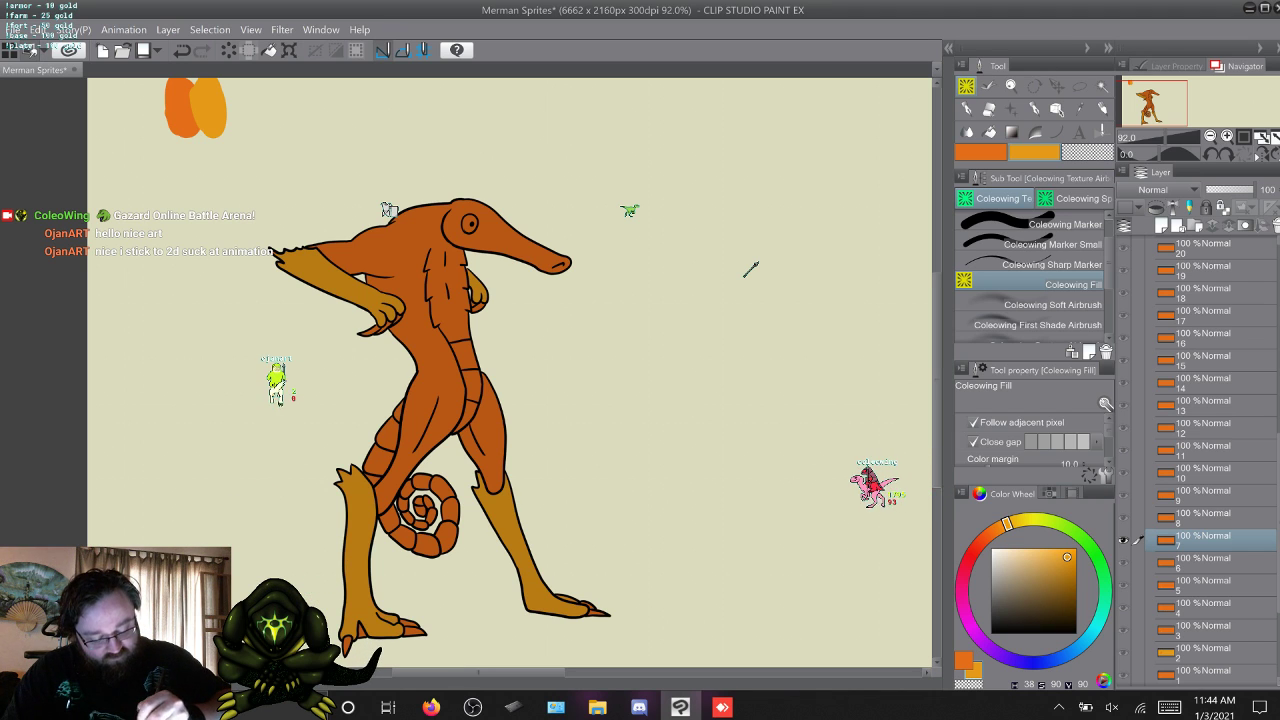
# Fill both of the merman's lower legs and the raised forearm and hand on frame 8 with the yellow-orange.
pyautogui.press('w')
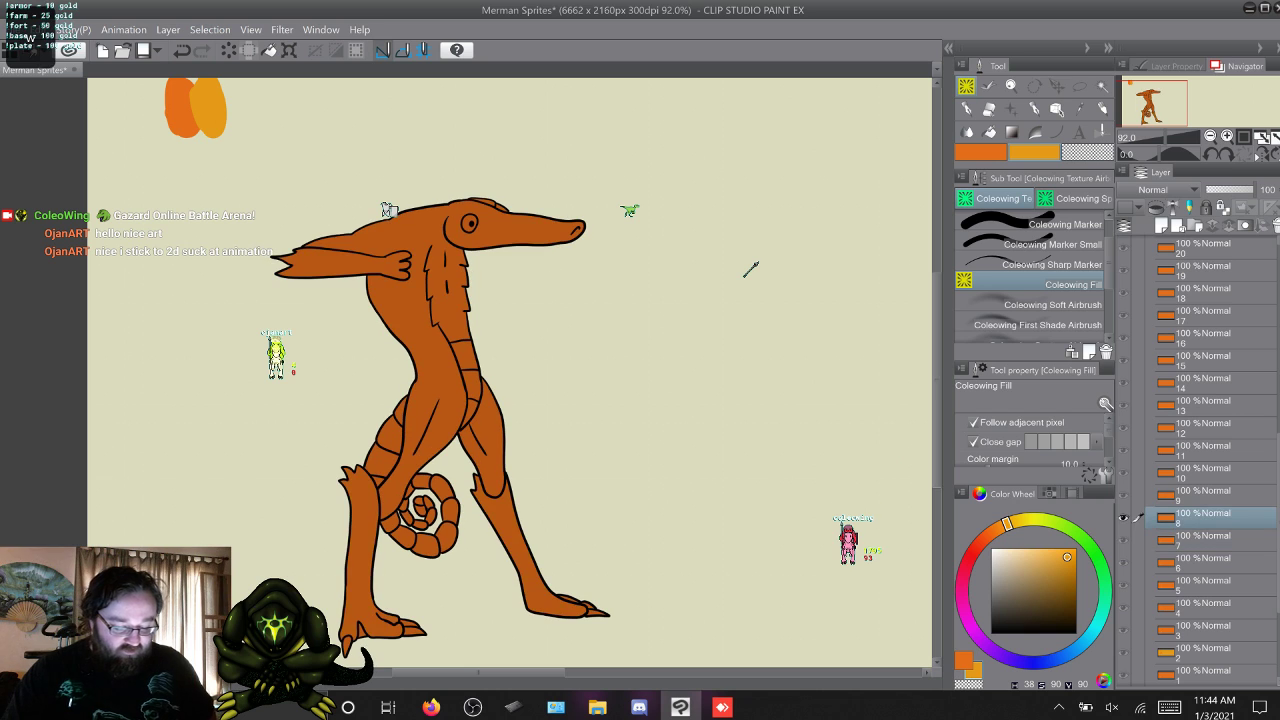
pyautogui.click(505, 535)
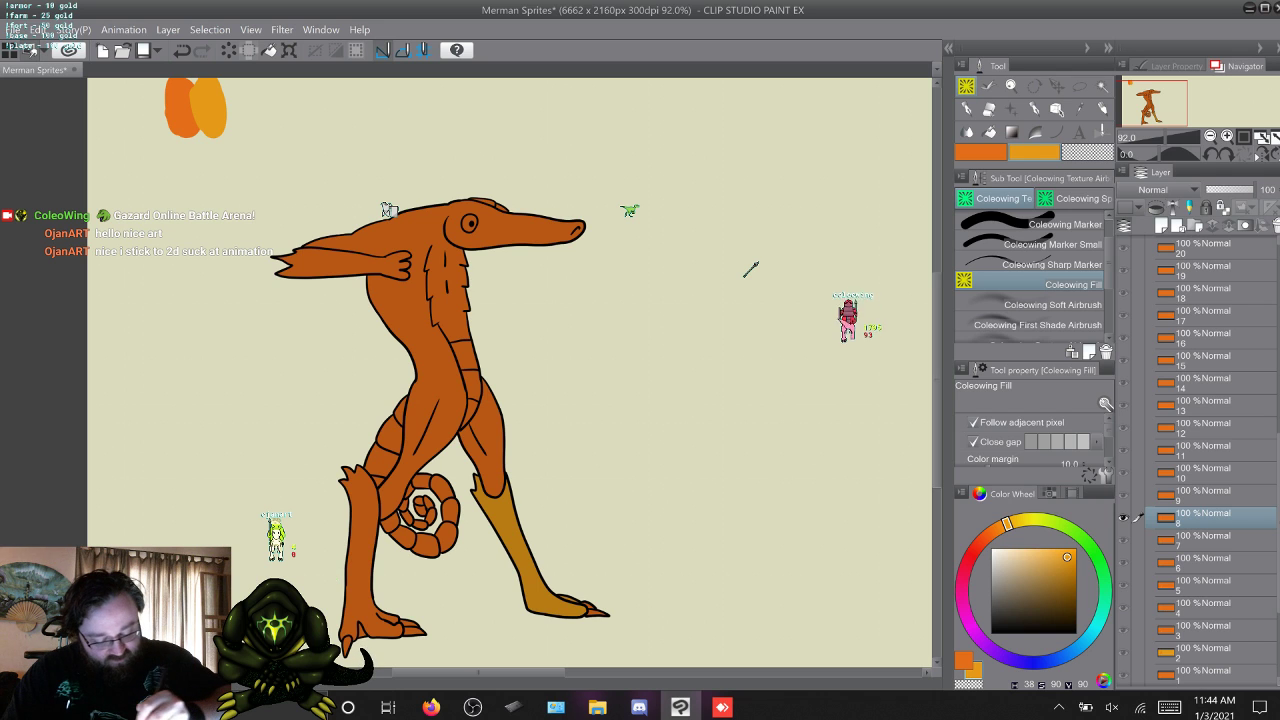
pyautogui.click(362, 545)
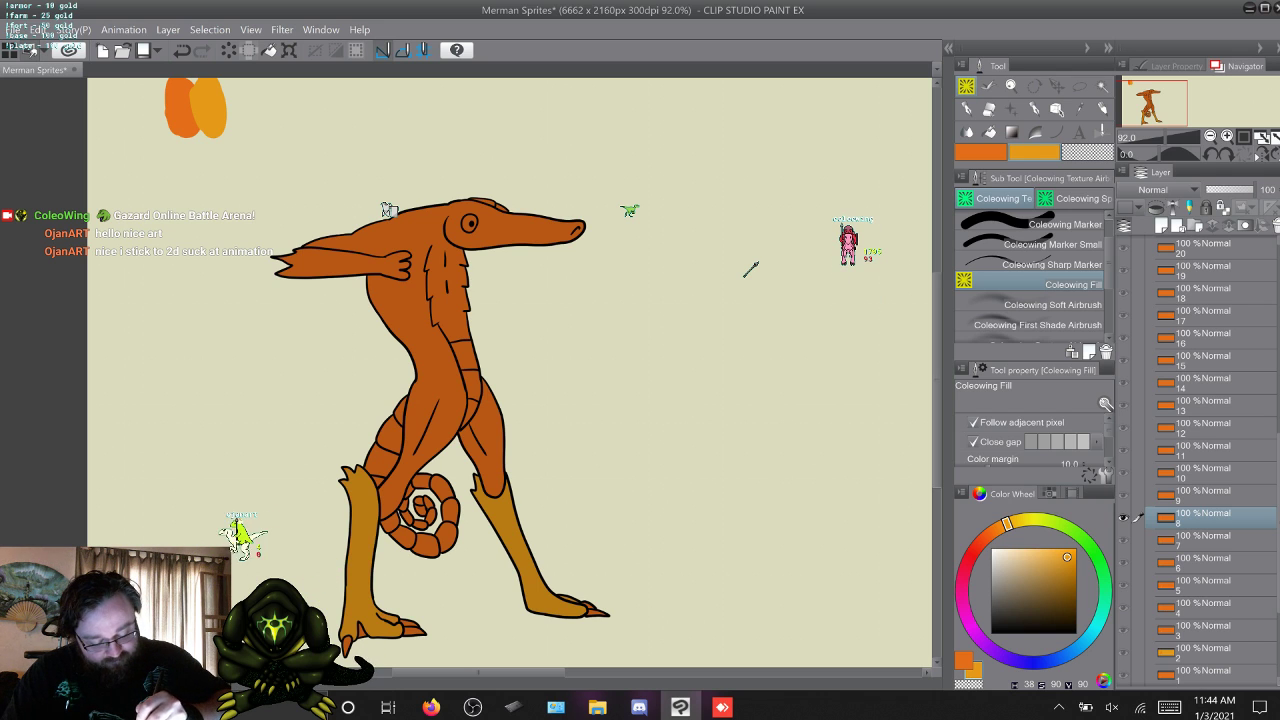
pyautogui.click(388, 210)
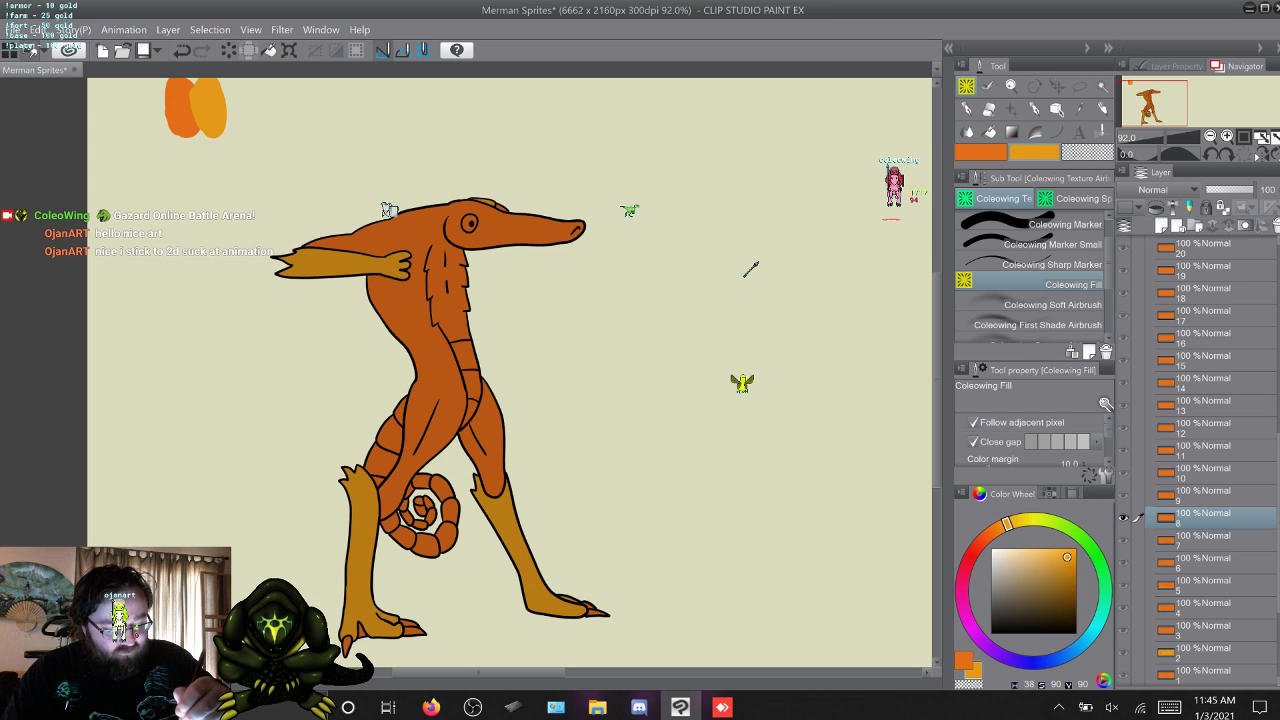
# Fill the merman's lower legs and raised forearms on frame 9 with the yellow-orange.
pyautogui.press('w')
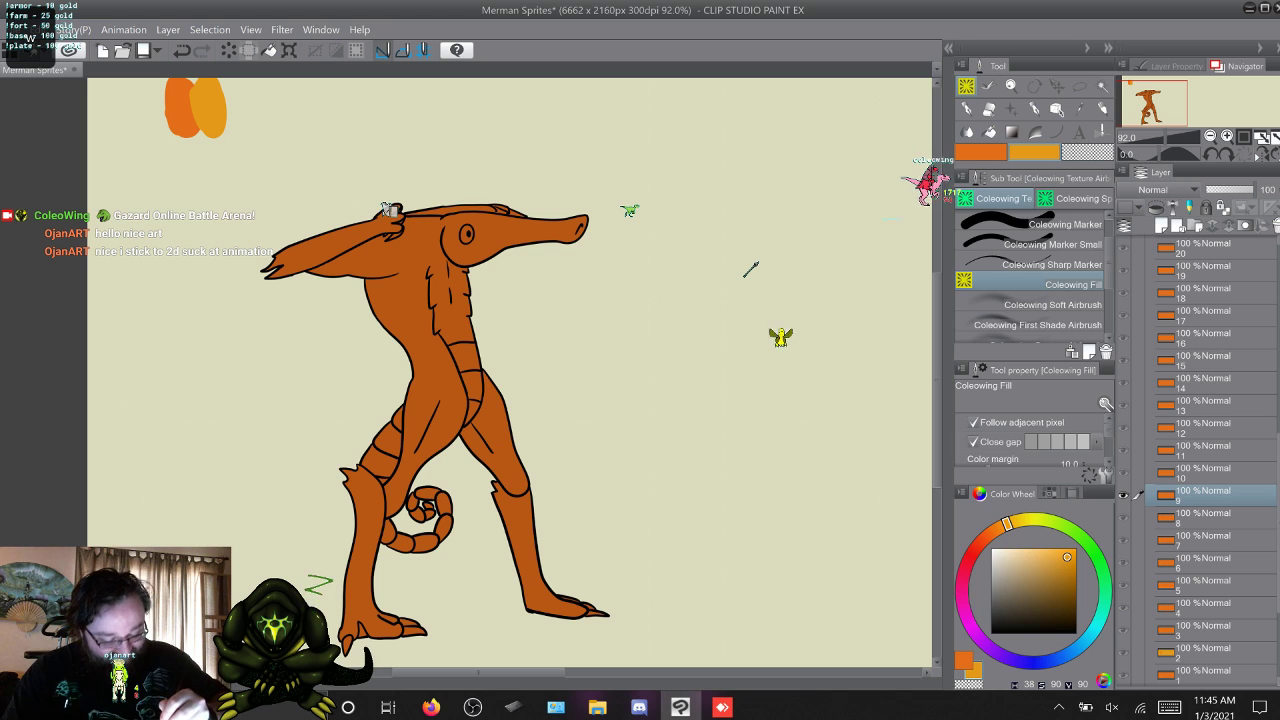
pyautogui.click(524, 548)
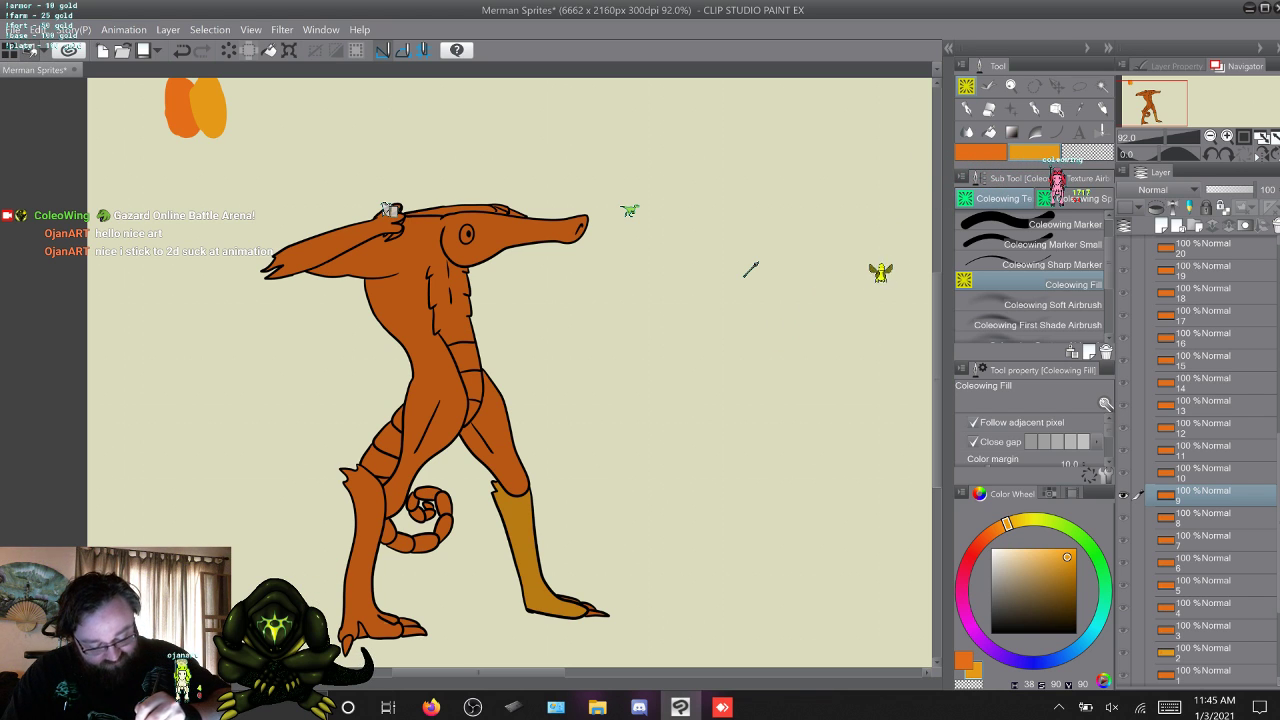
pyautogui.click(364, 545)
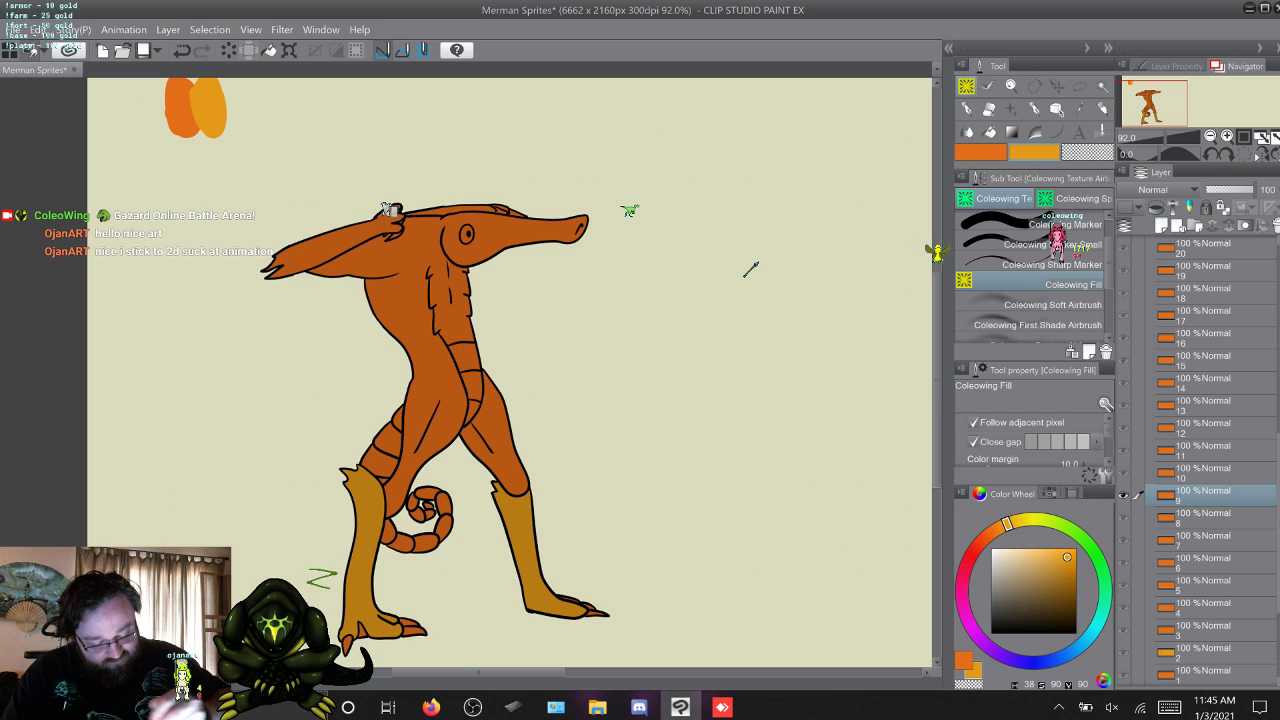
pyautogui.click(389, 210)
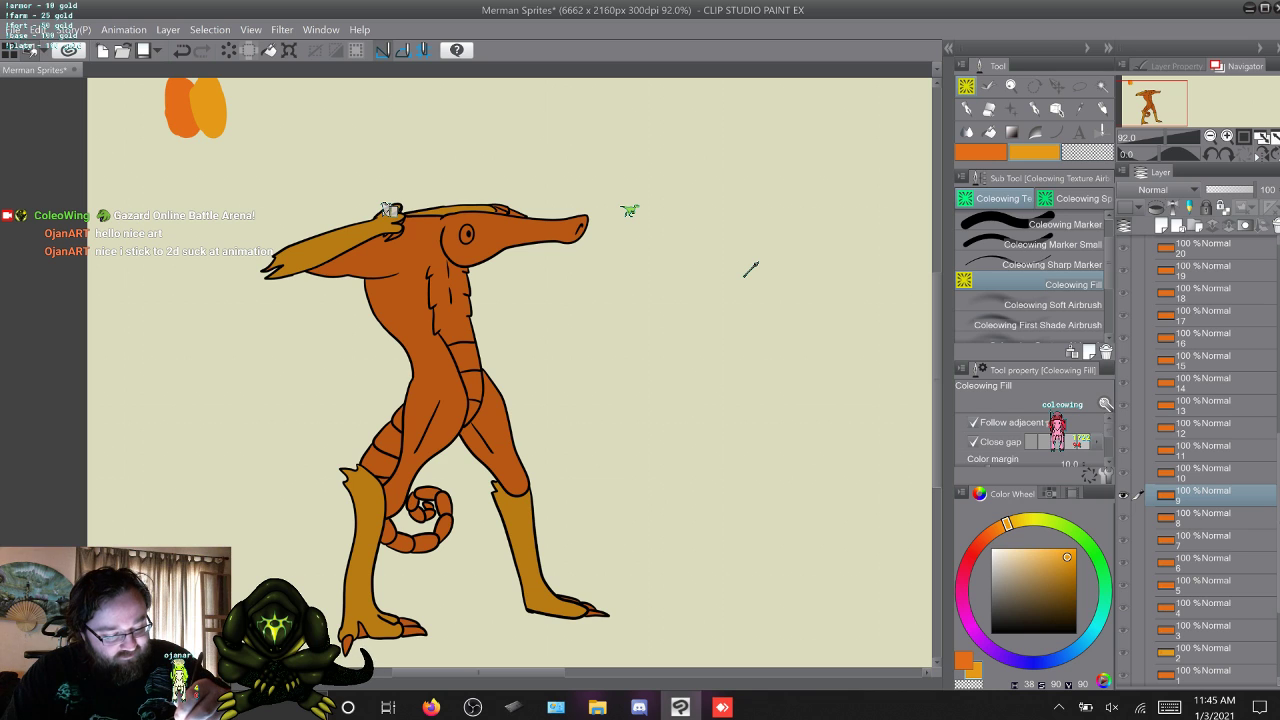
# Fill the merman's lower legs and raised forearms on frame 10 with the yellow-orange.
pyautogui.press('w')
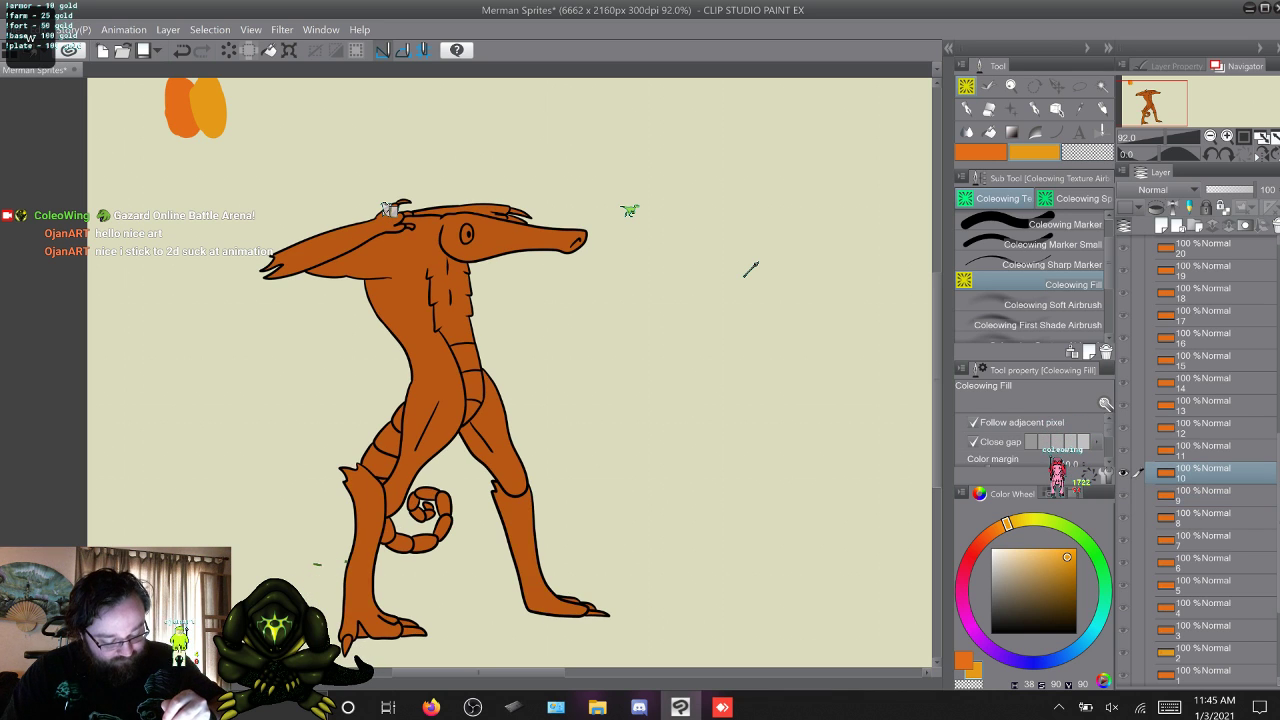
pyautogui.click(520, 550)
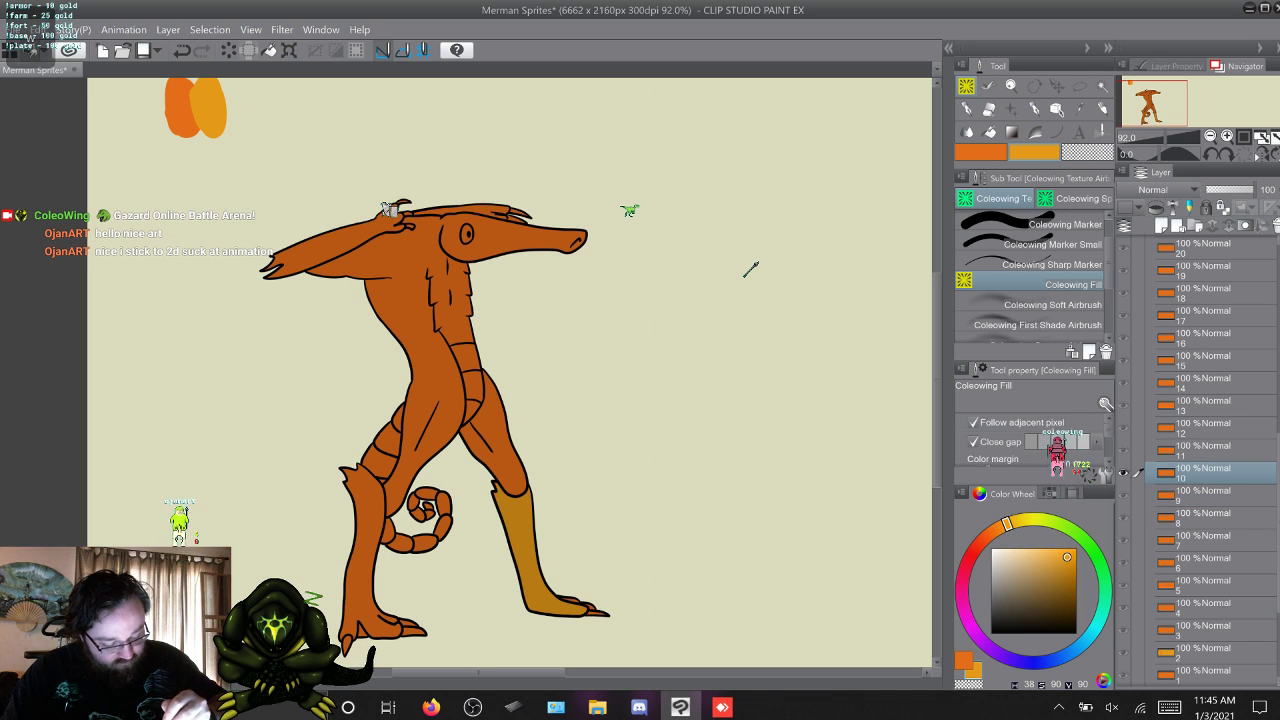
pyautogui.click(364, 550)
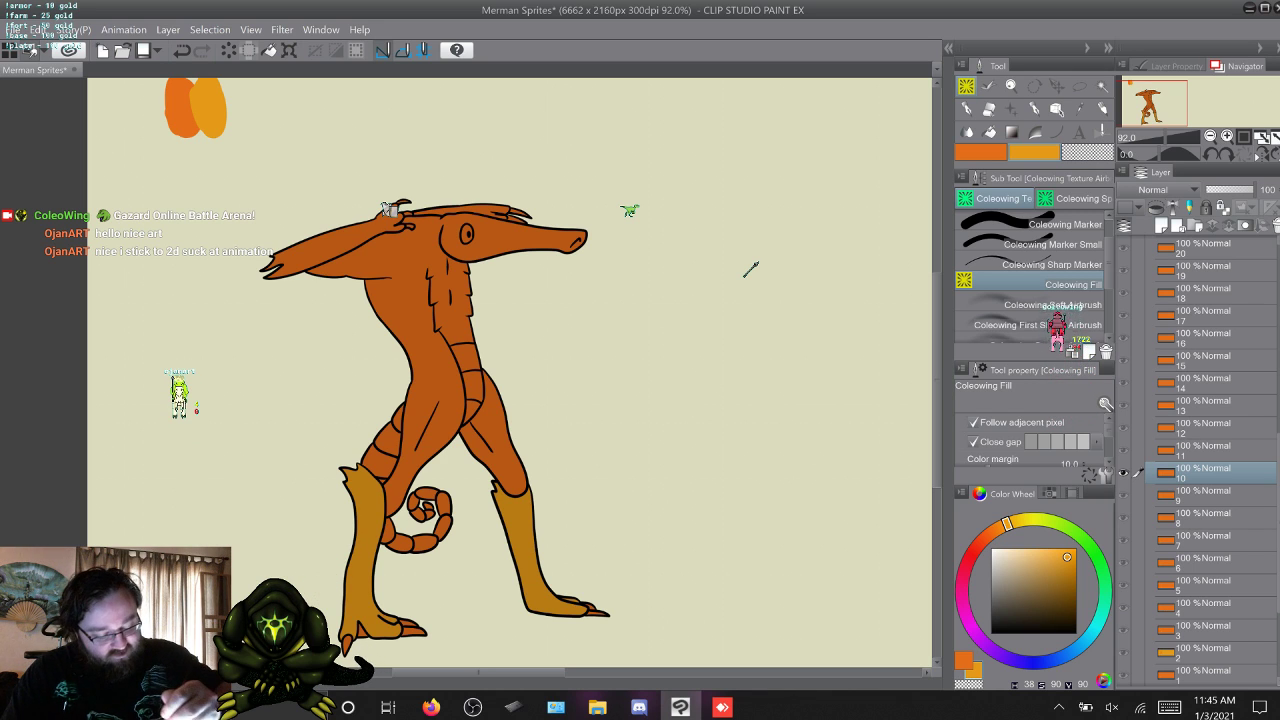
pyautogui.click(392, 216)
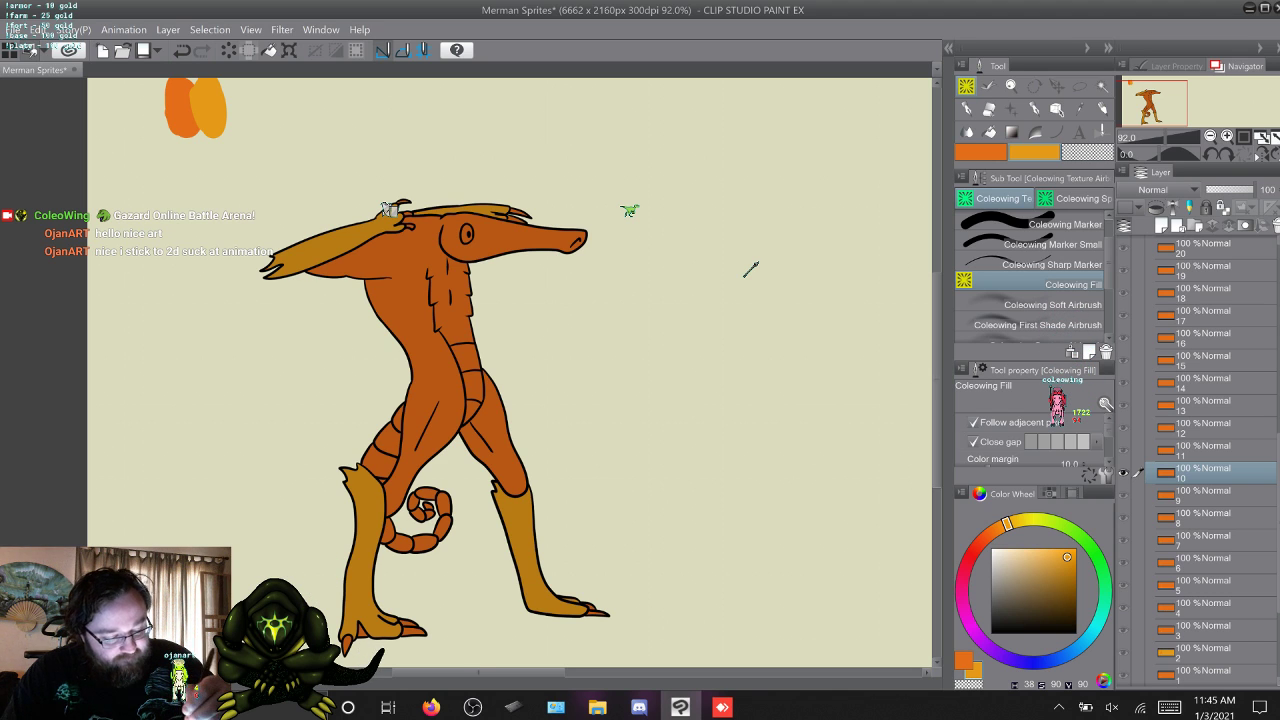
# Fill the merman's raised forearms and both lower legs on frame 11 with the yellow-orange.
pyautogui.press('w')
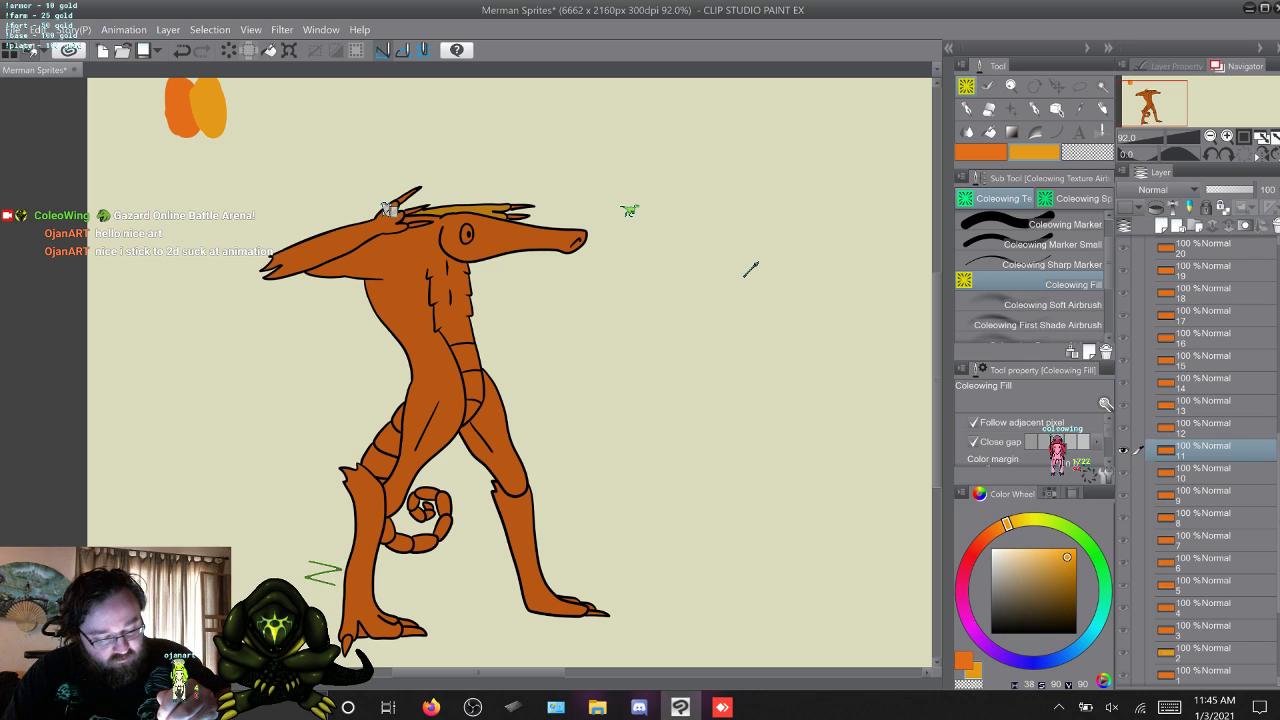
pyautogui.click(388, 209)
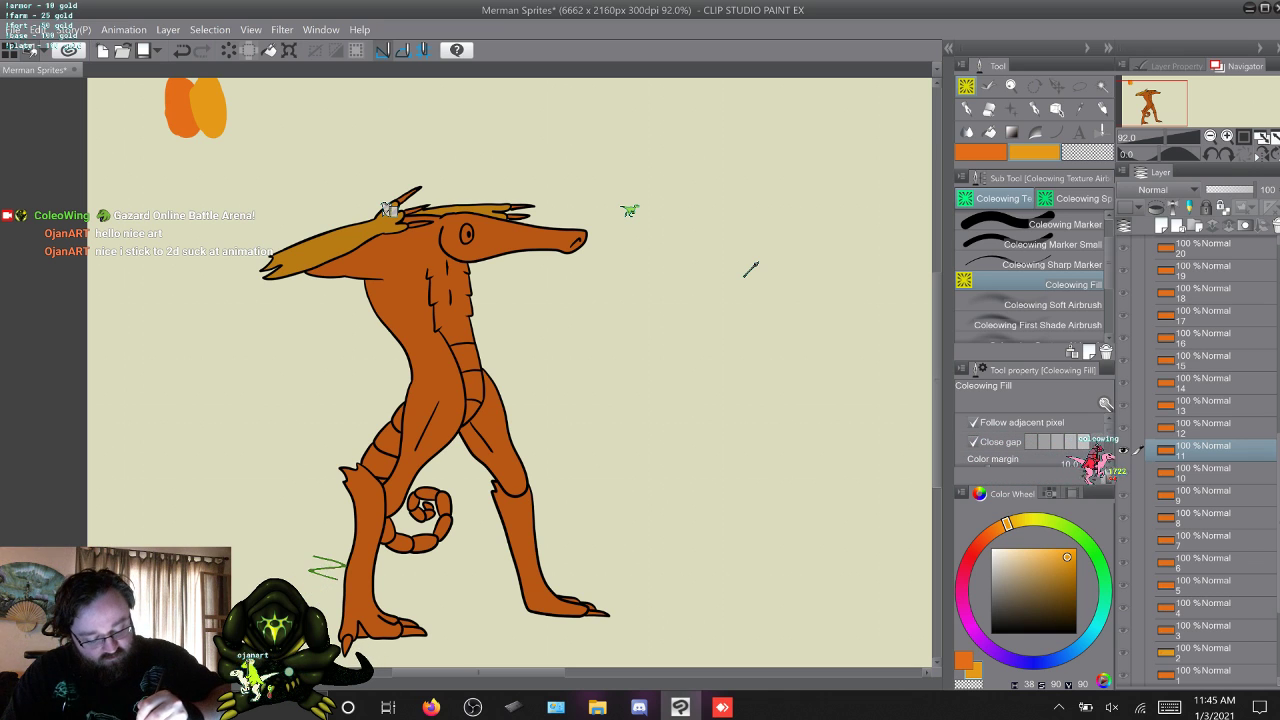
pyautogui.click(368, 540)
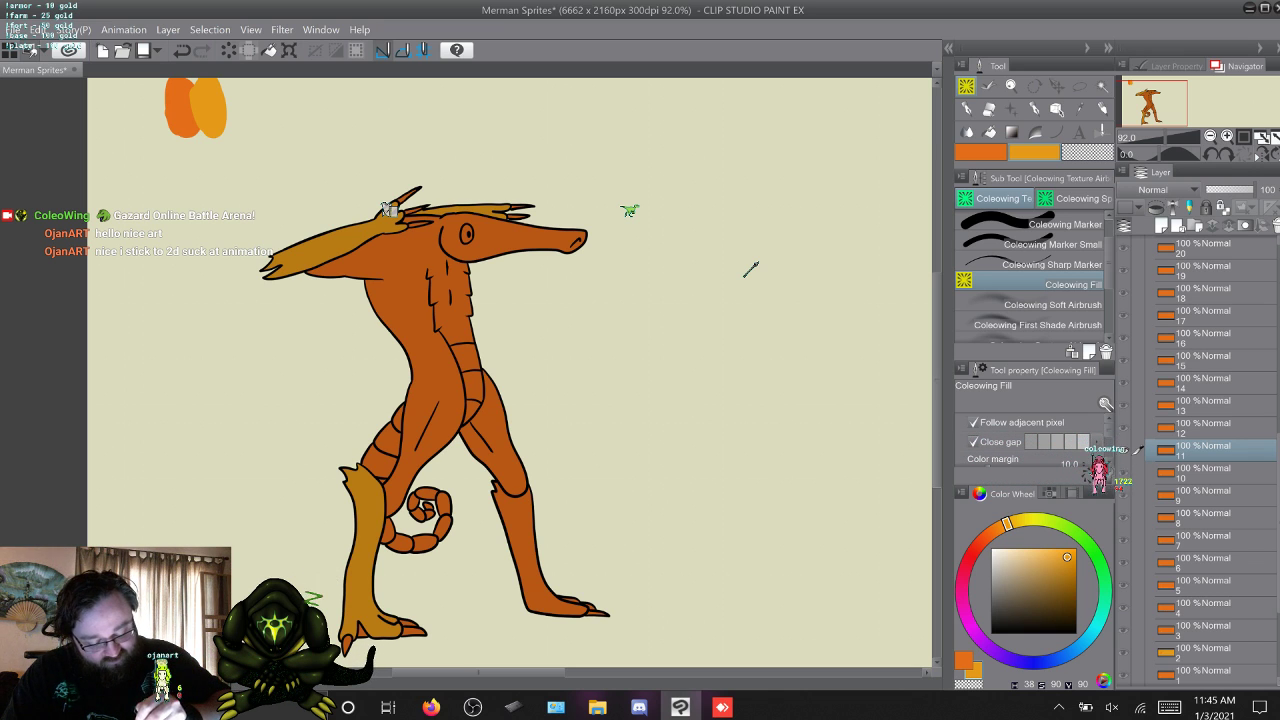
pyautogui.click(520, 540)
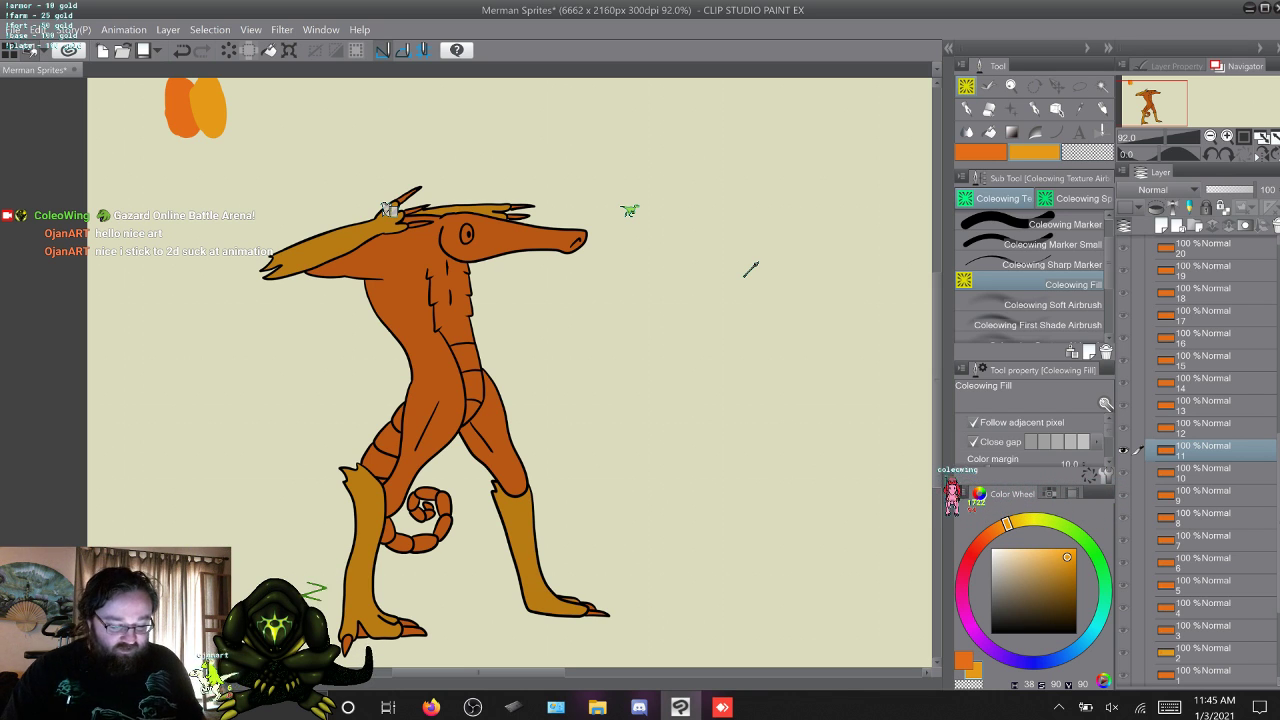
# Fill both lower legs, the forearm across the chest and the far hand on frame 12 with the yellow-orange.
pyautogui.press('w')
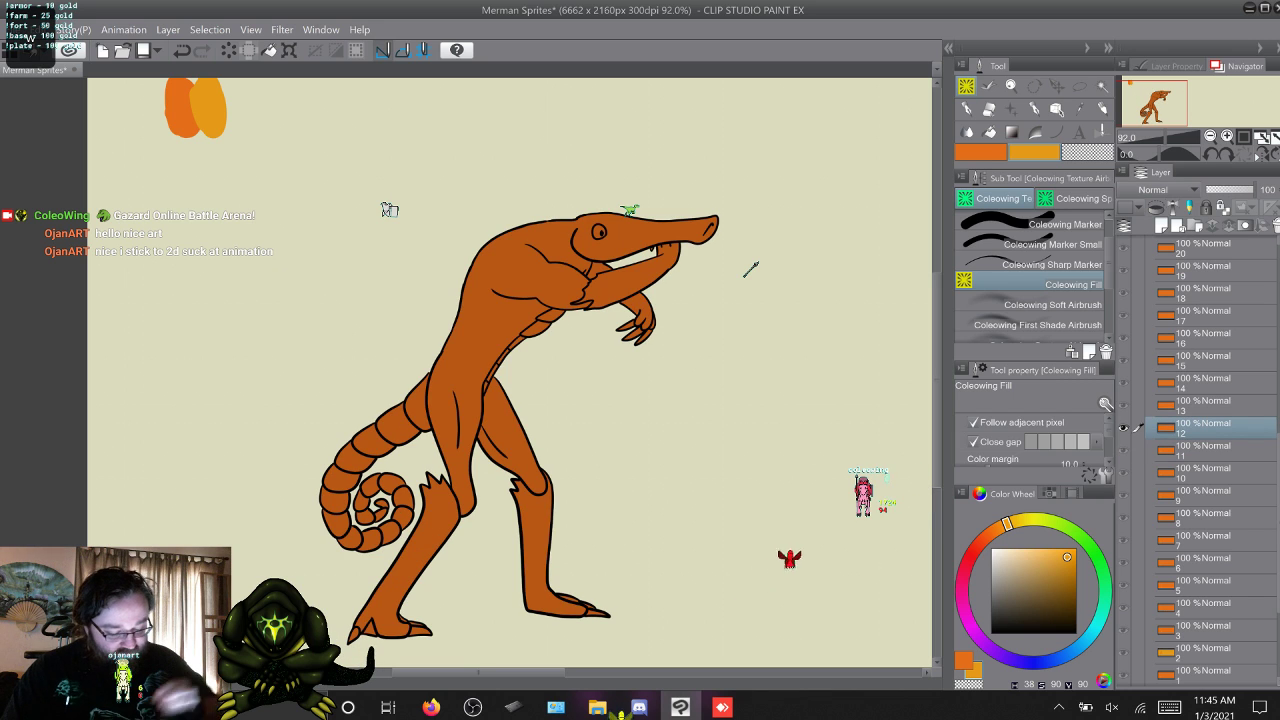
pyautogui.click(545, 550)
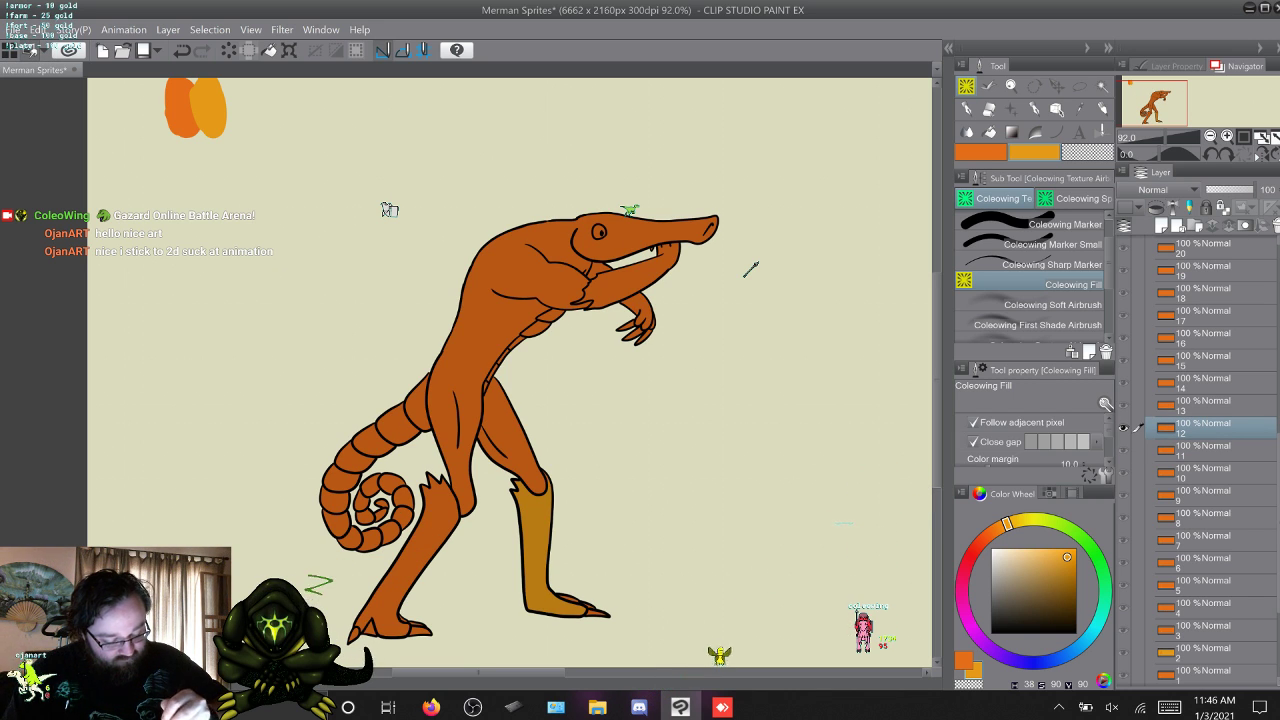
pyautogui.click(416, 548)
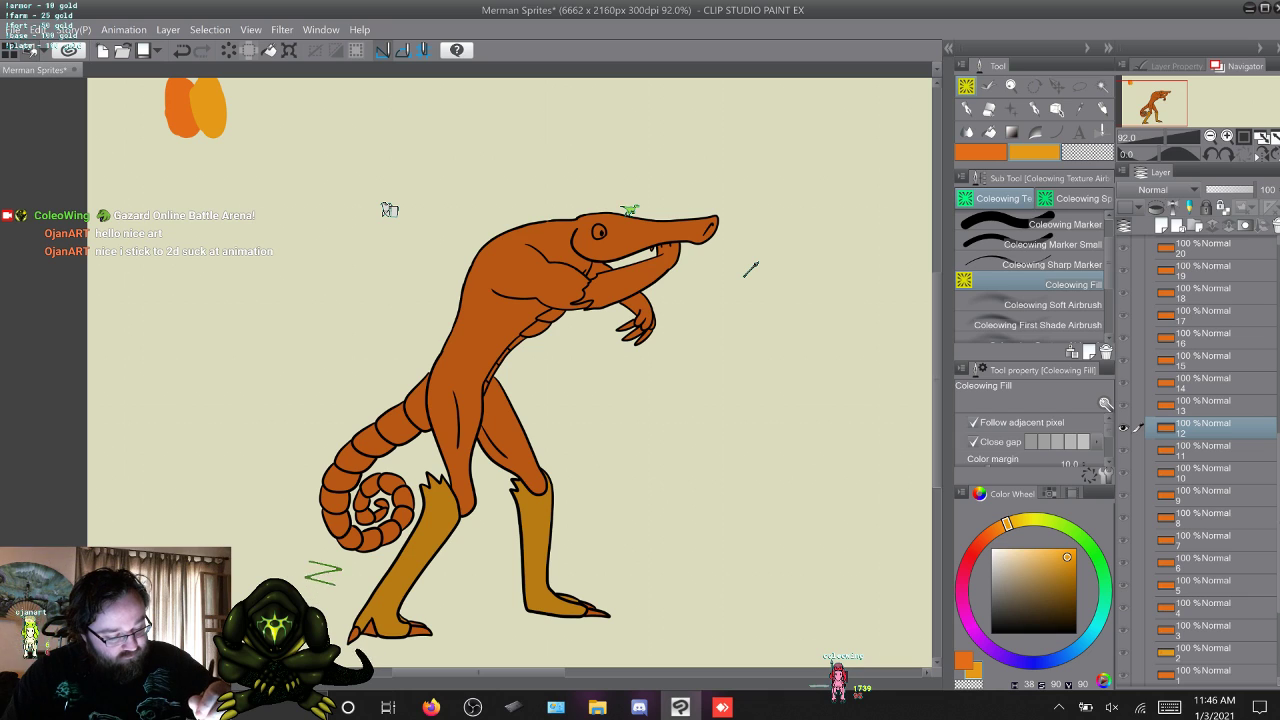
pyautogui.click(640, 268)
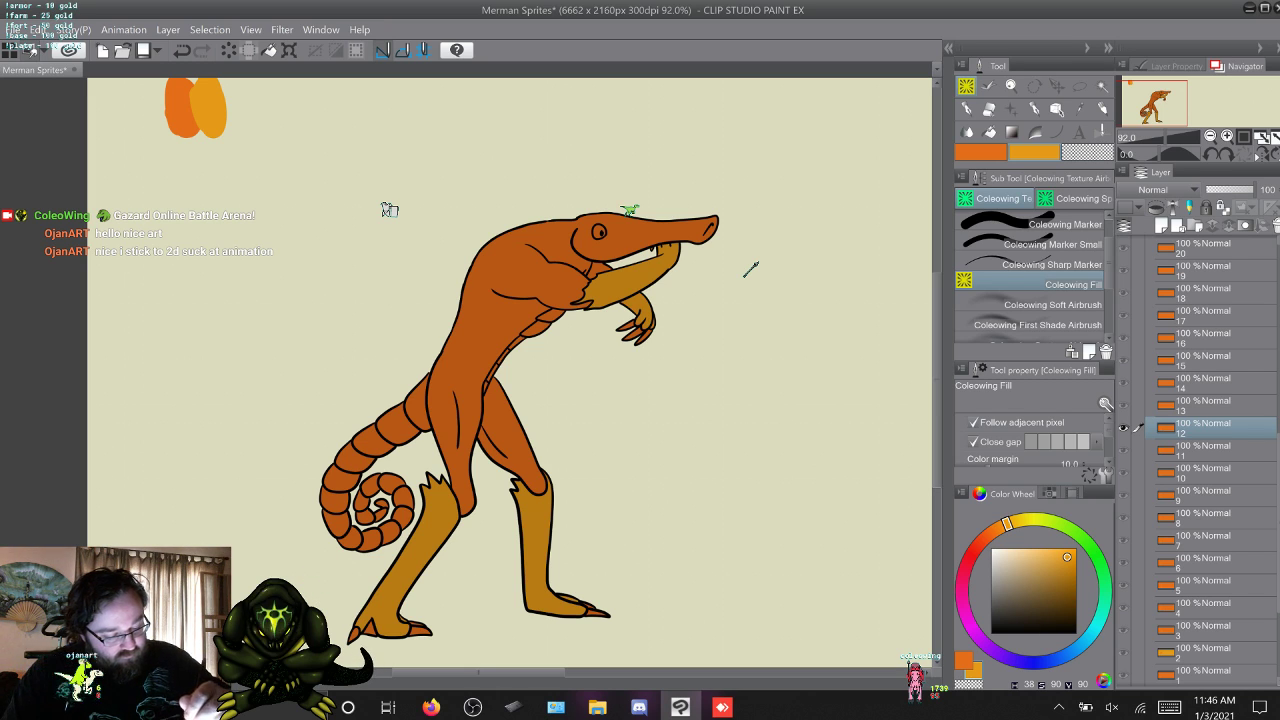
# Compare the arm poses on frame 12 with those on frames 11 and 13.
pyautogui.hotkey('alt', '[')
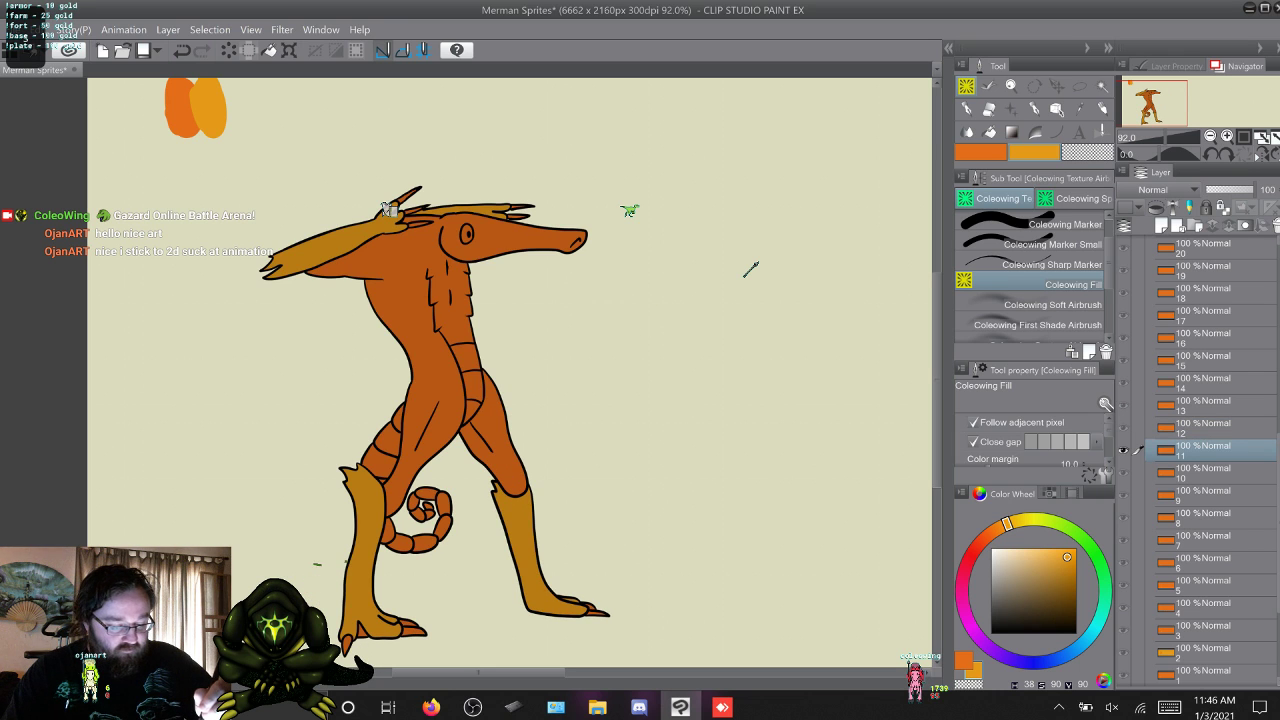
pyautogui.hotkey('alt', ']')
pyautogui.hotkey('alt', ']')
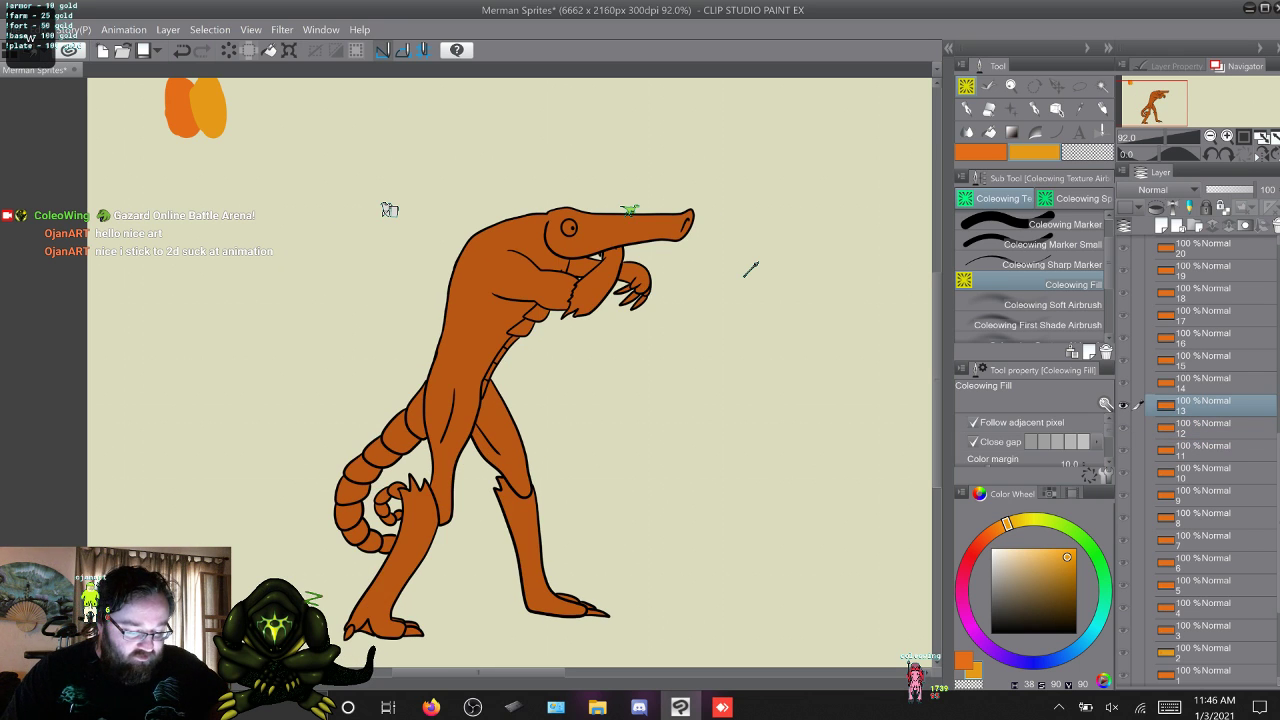
pyautogui.hotkey('alt', ']')
pyautogui.hotkey('alt', '[')
pyautogui.hotkey('alt', '[')
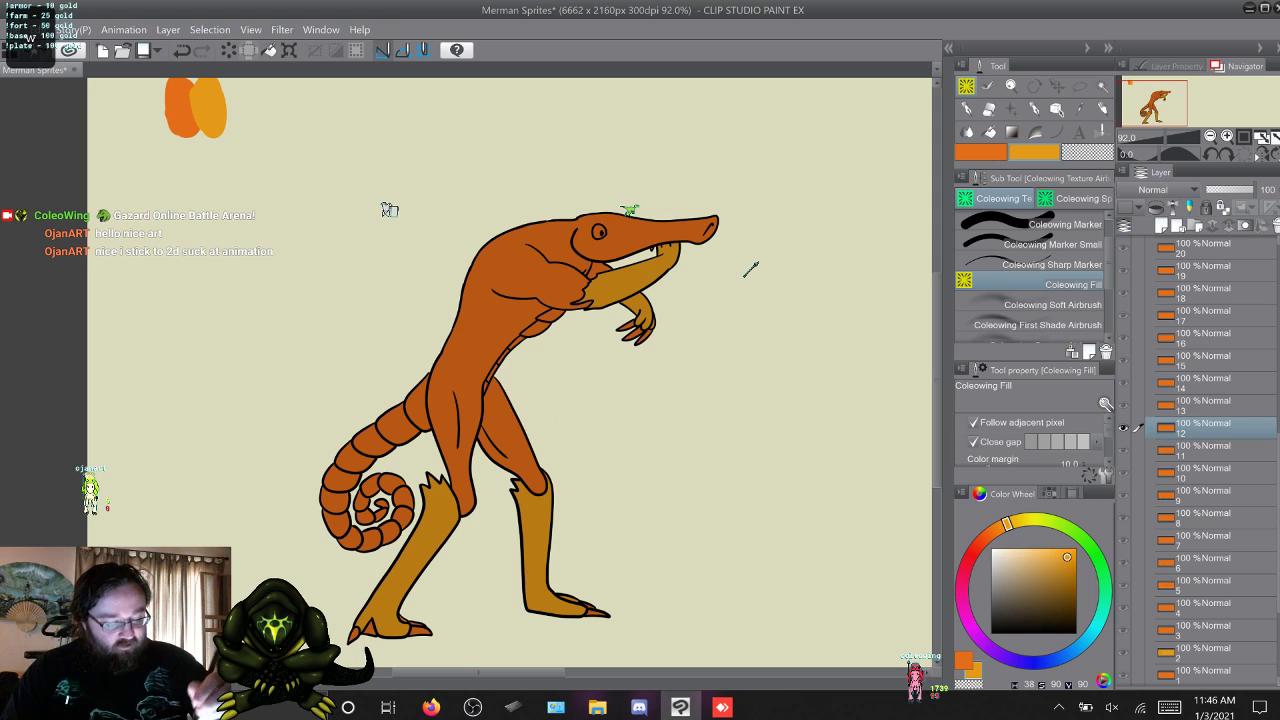
pyautogui.hotkey('alt', ']')
pyautogui.hotkey('alt', '[')
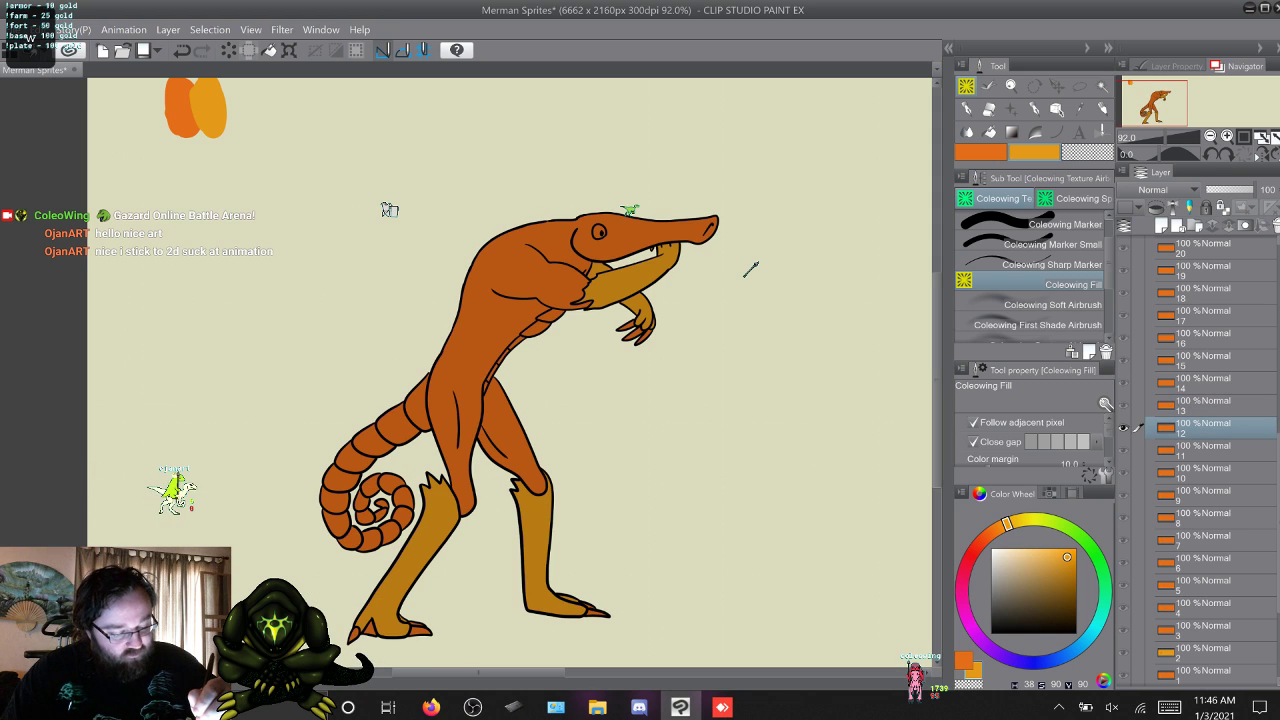
# Fill the merman's bent forearms, far hand and both lower legs on frame 13 with the yellow-orange.
pyautogui.hotkey('alt', ']')
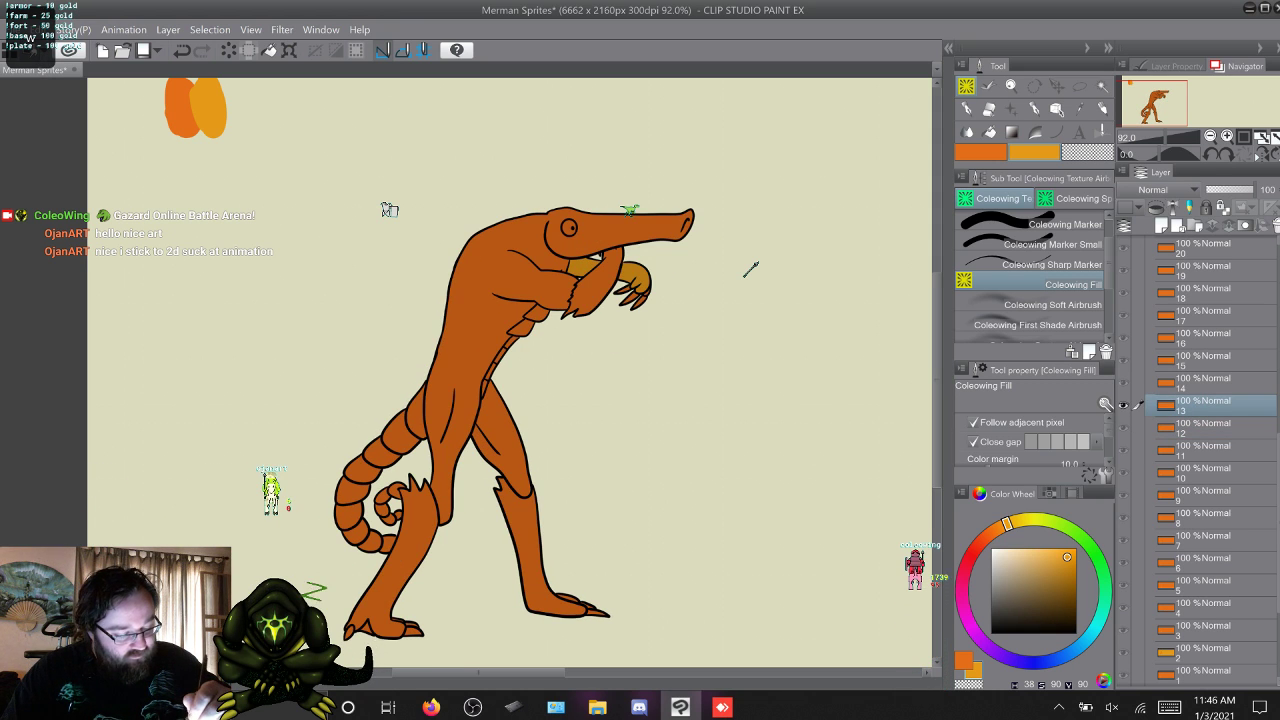
pyautogui.click(598, 287)
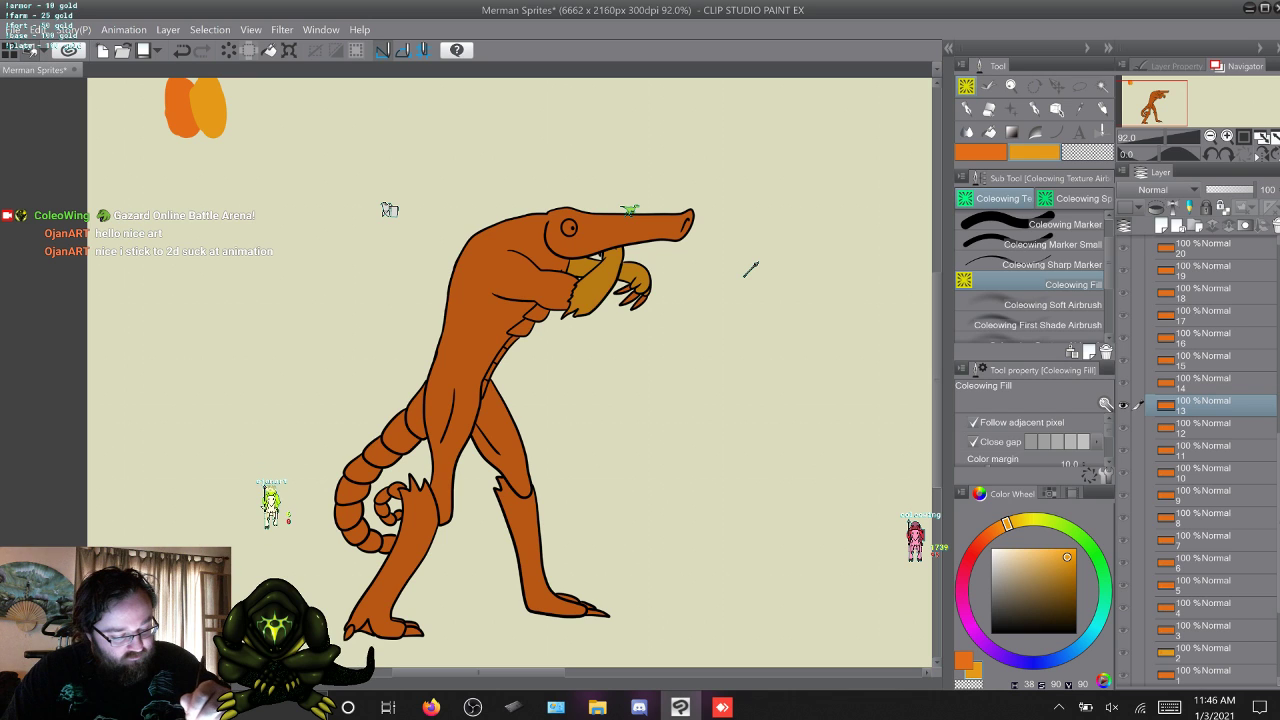
pyautogui.click(528, 545)
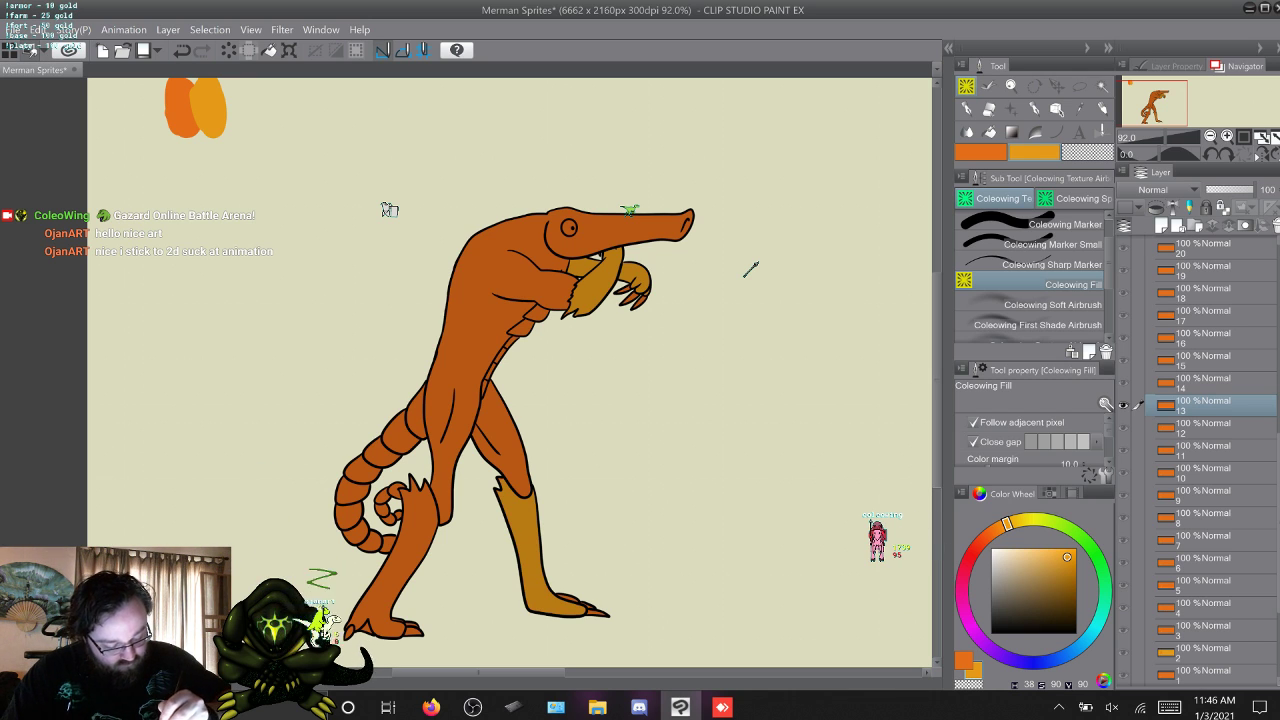
pyautogui.click(405, 550)
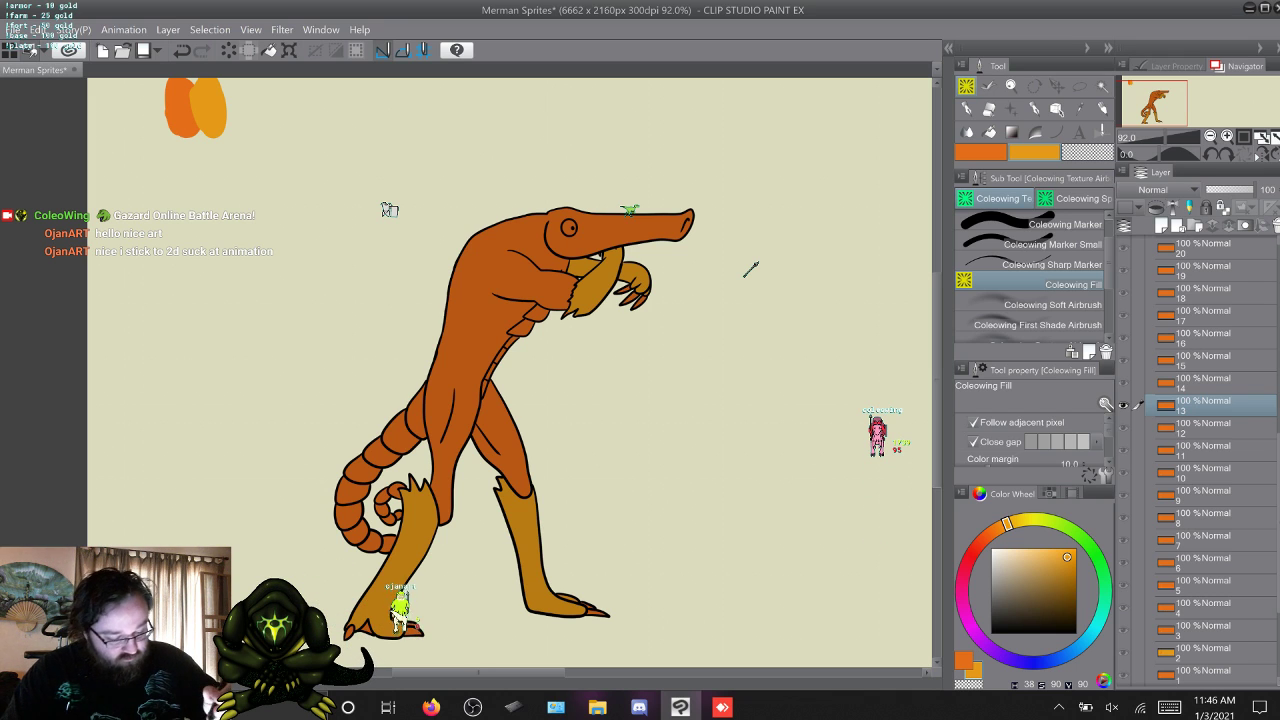
# Fill the merman's forearm and hand below the snout and both lower legs on frame 14 with the yellow-orange.
pyautogui.press('w')
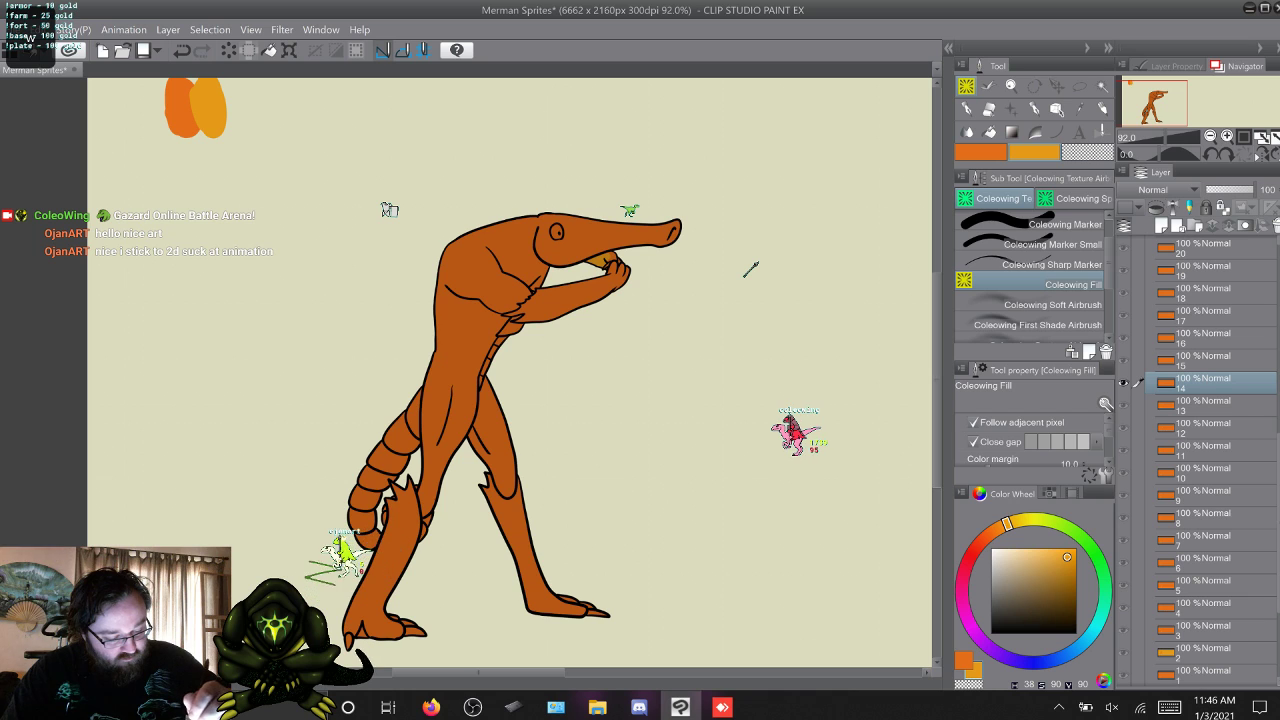
pyautogui.click(578, 292)
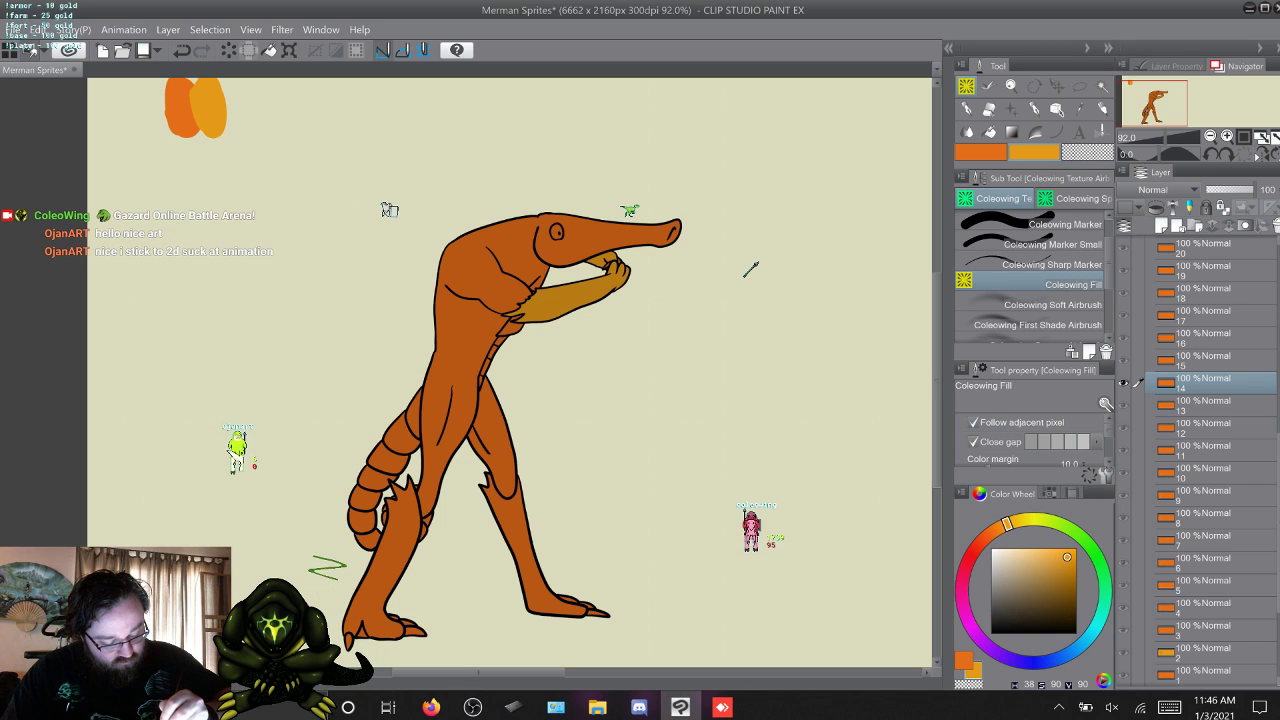
pyautogui.click(510, 540)
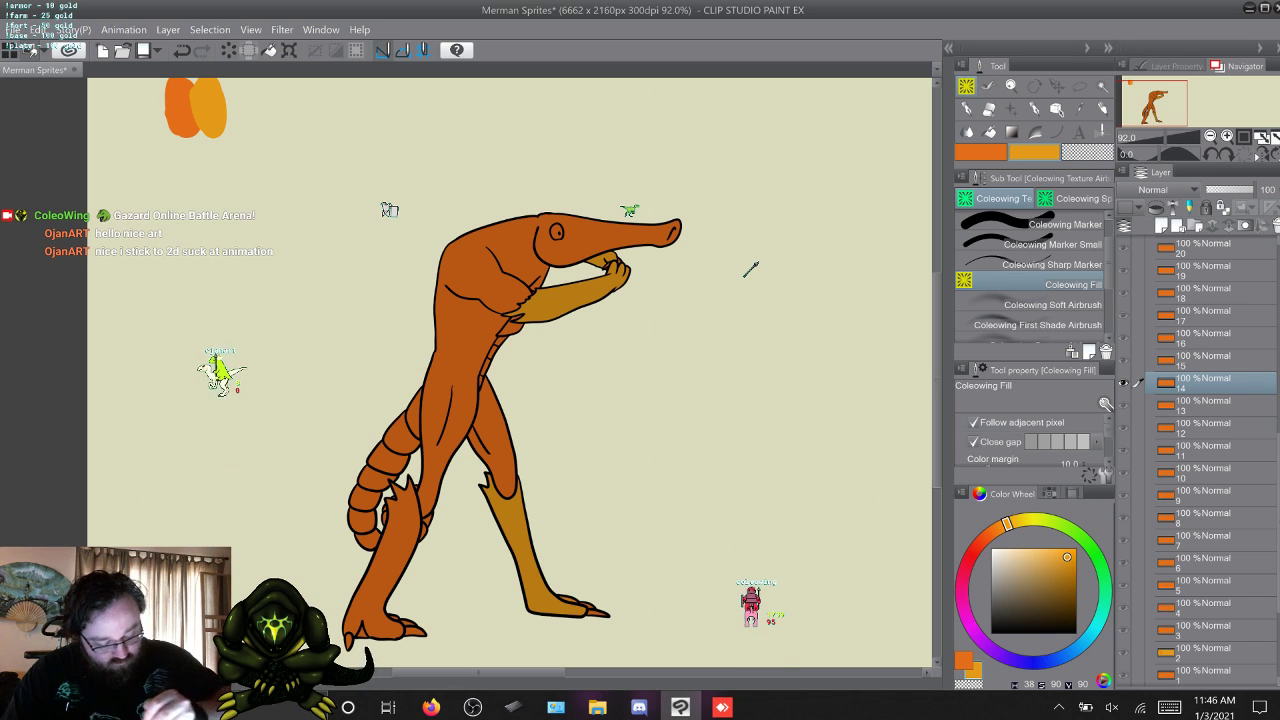
pyautogui.click(395, 560)
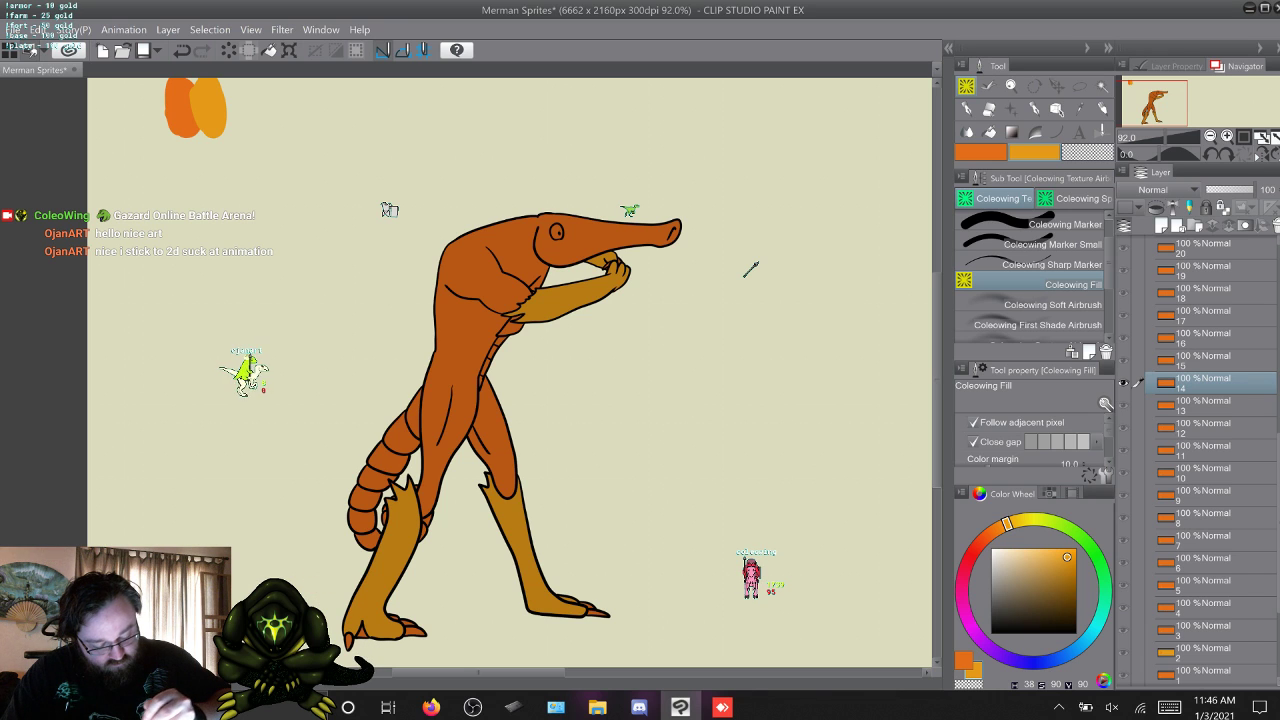
# Fill both lower legs and both outstretched forearms on frame 15 with the yellow-orange.
pyautogui.press('w')
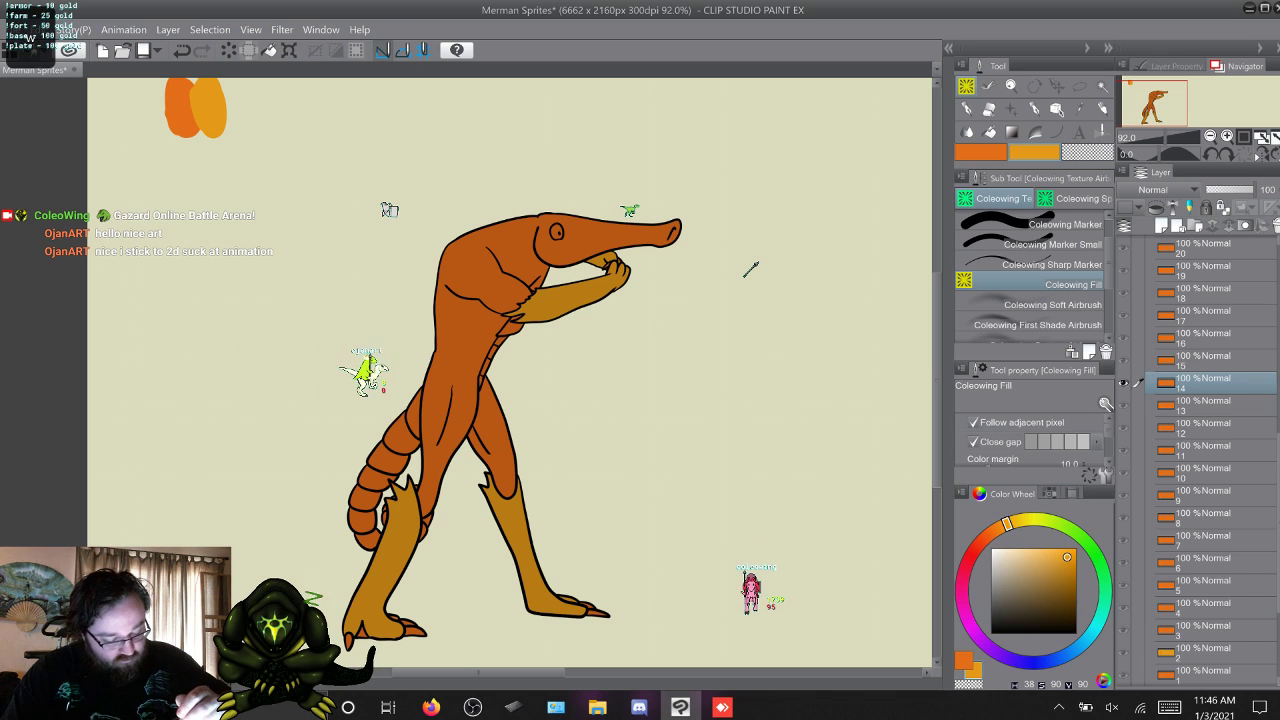
pyautogui.click(515, 550)
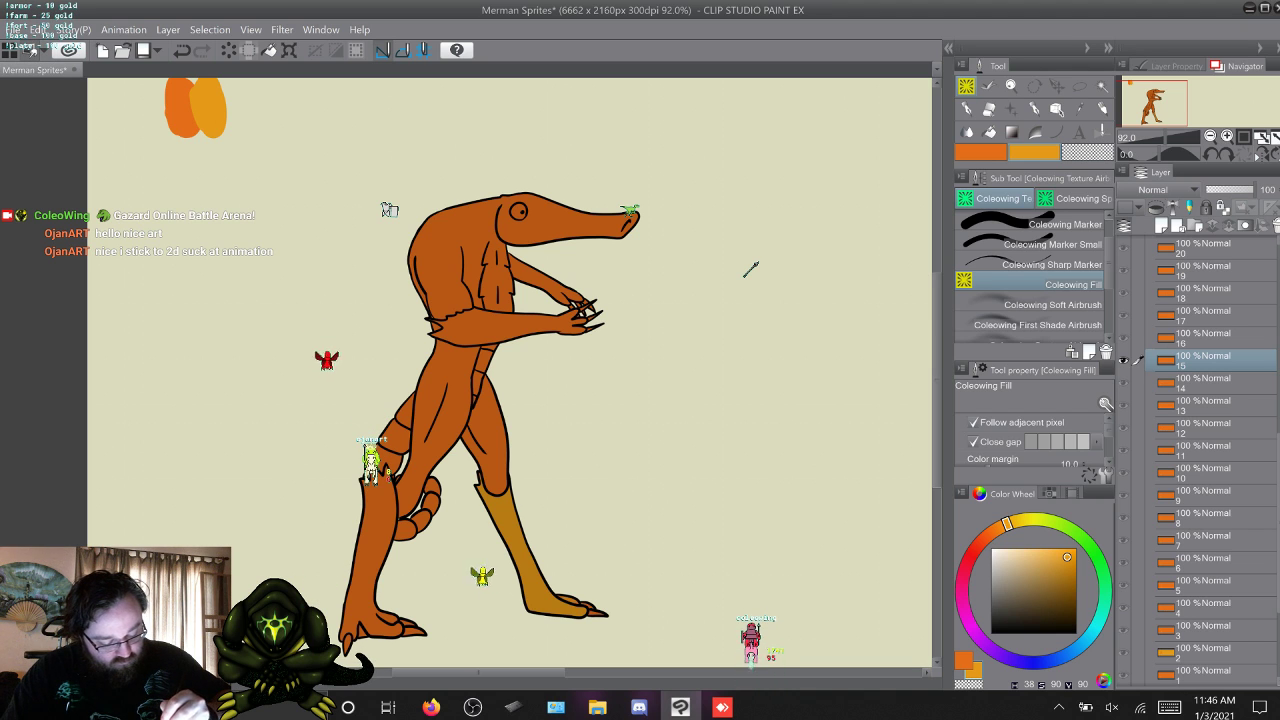
pyautogui.click(373, 545)
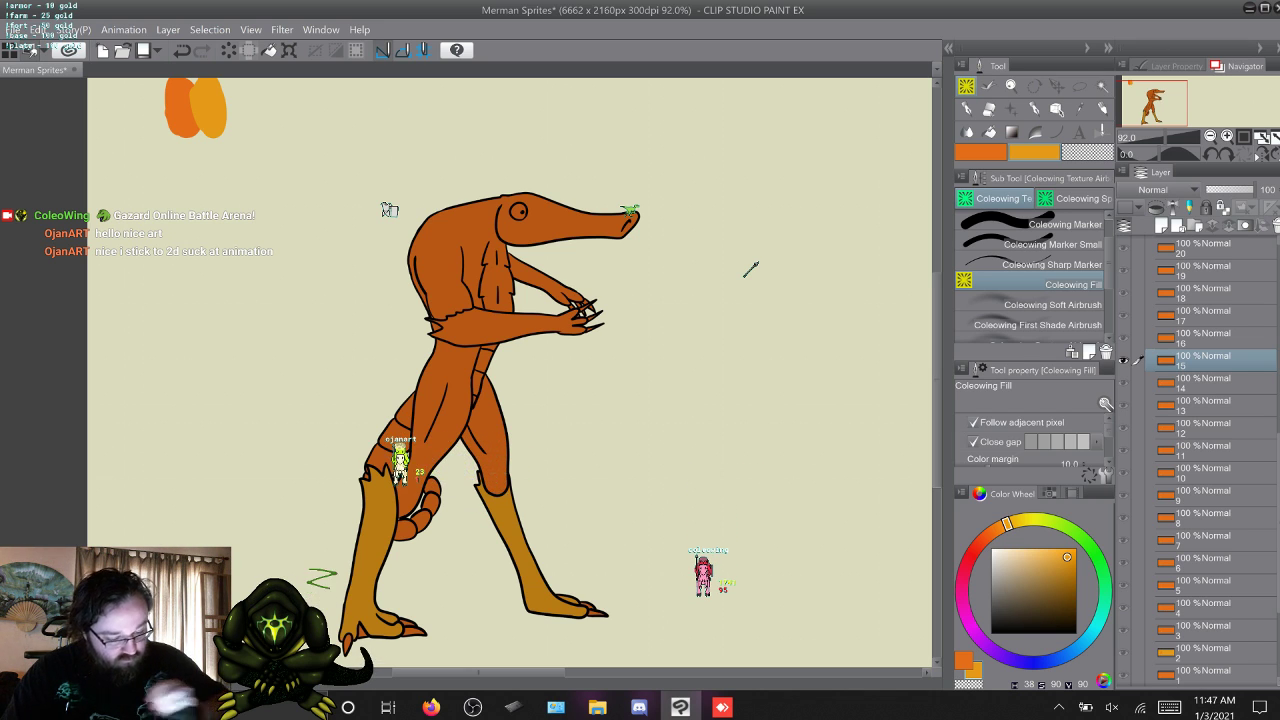
pyautogui.click(498, 327)
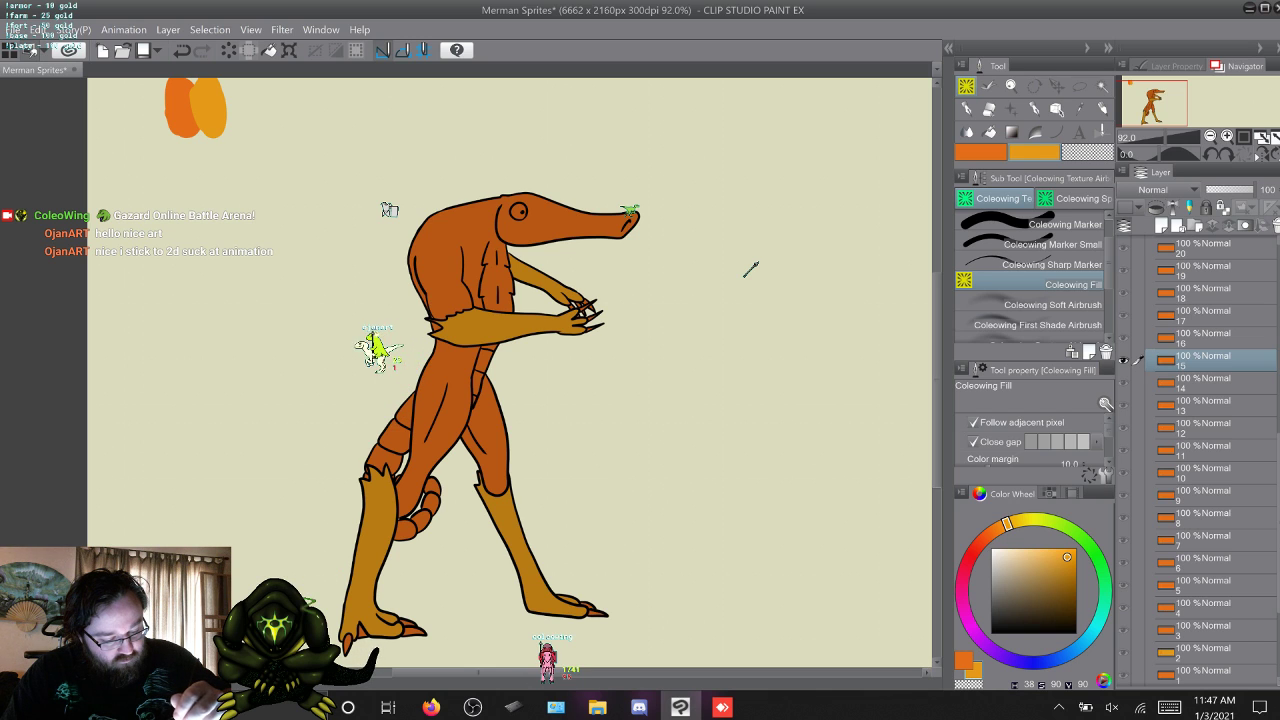
# Fill the merman's two forearms and both lower legs on frame 16 with the yellow-orange.
pyautogui.press('w')
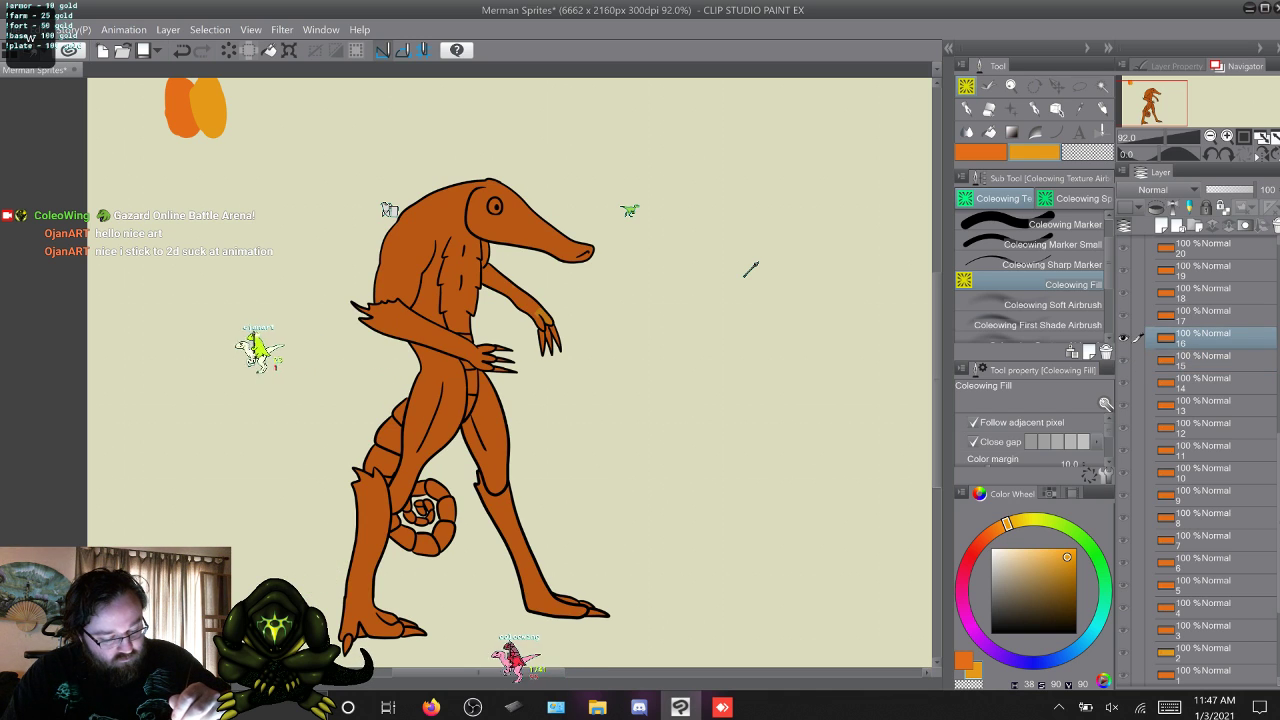
pyautogui.click(517, 292)
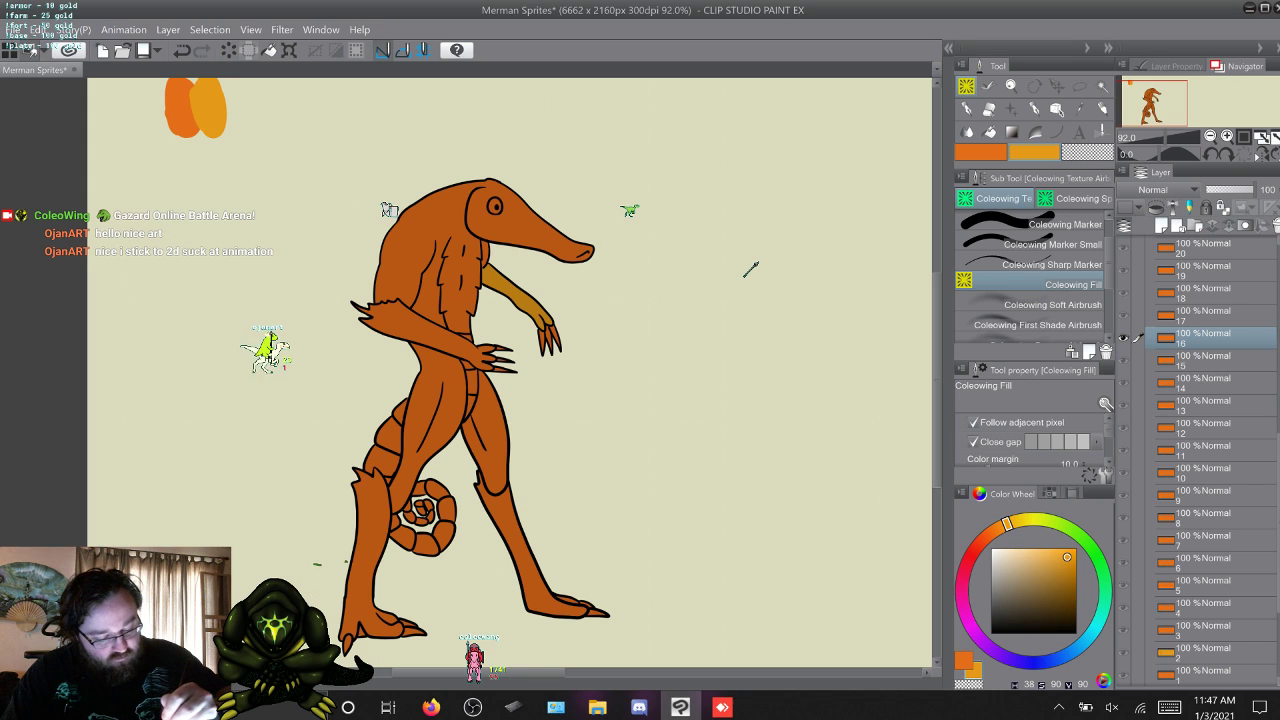
pyautogui.click(424, 337)
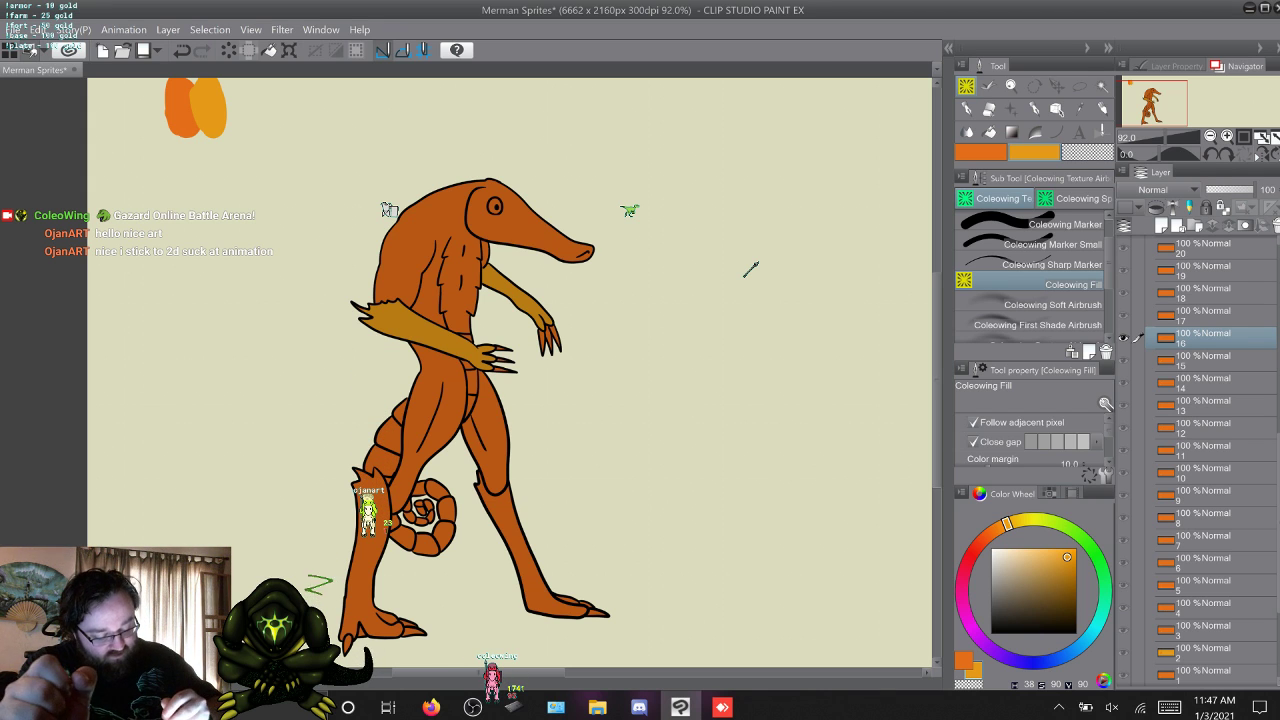
pyautogui.click(510, 535)
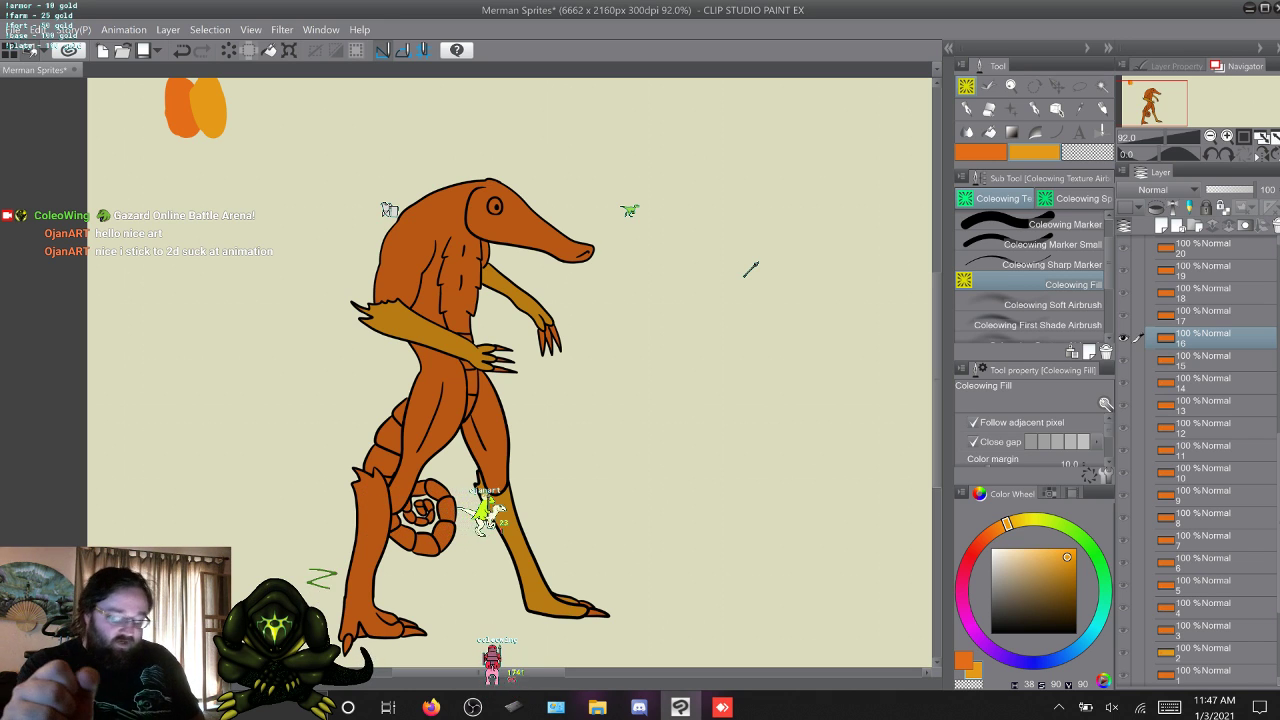
pyautogui.click(371, 532)
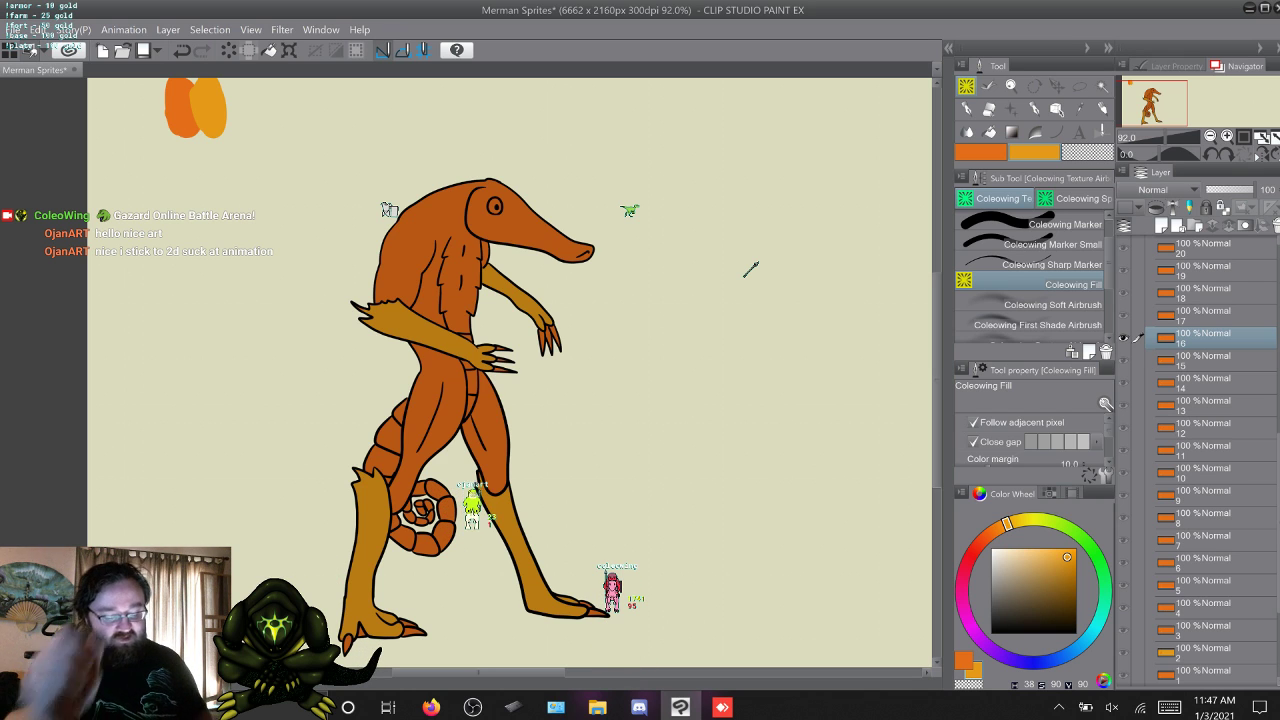
# Fill the merman's lowered forearms and both lower legs on frame 17 with the yellow-orange, checking against the neighbouring frames.
pyautogui.press('Right')
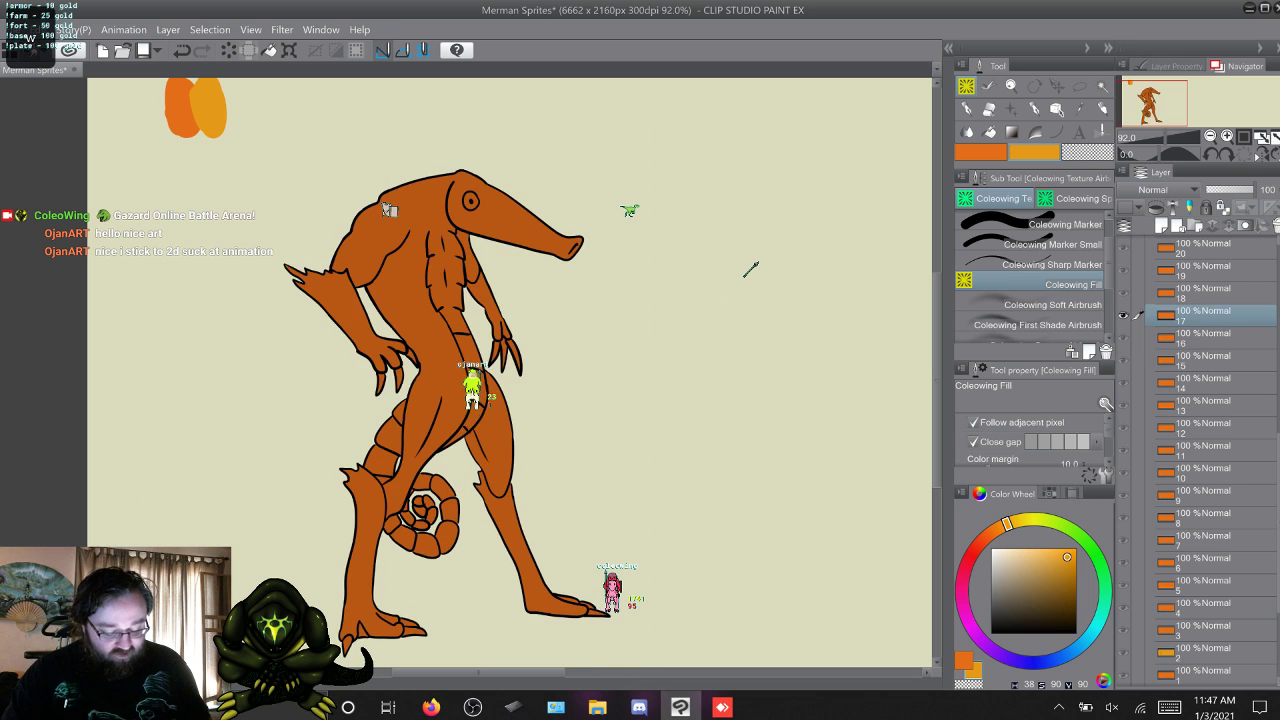
pyautogui.press('Left')
pyautogui.press('Right')
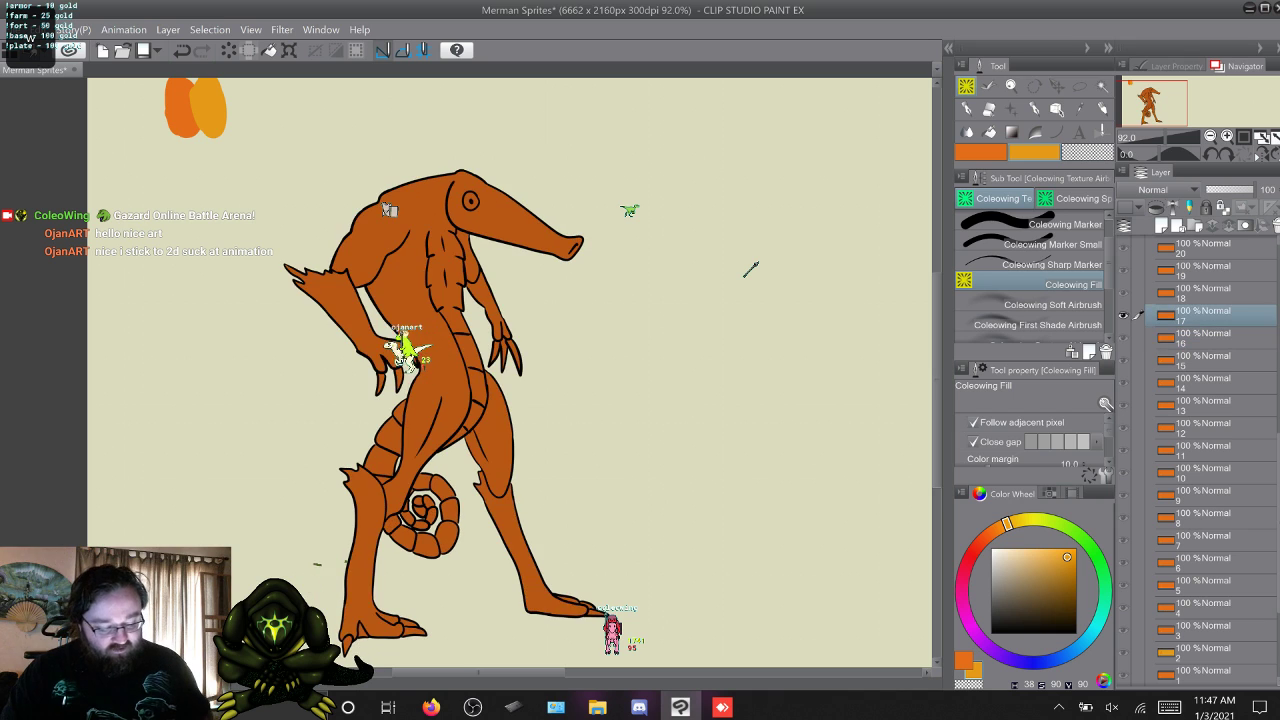
pyautogui.click(518, 550)
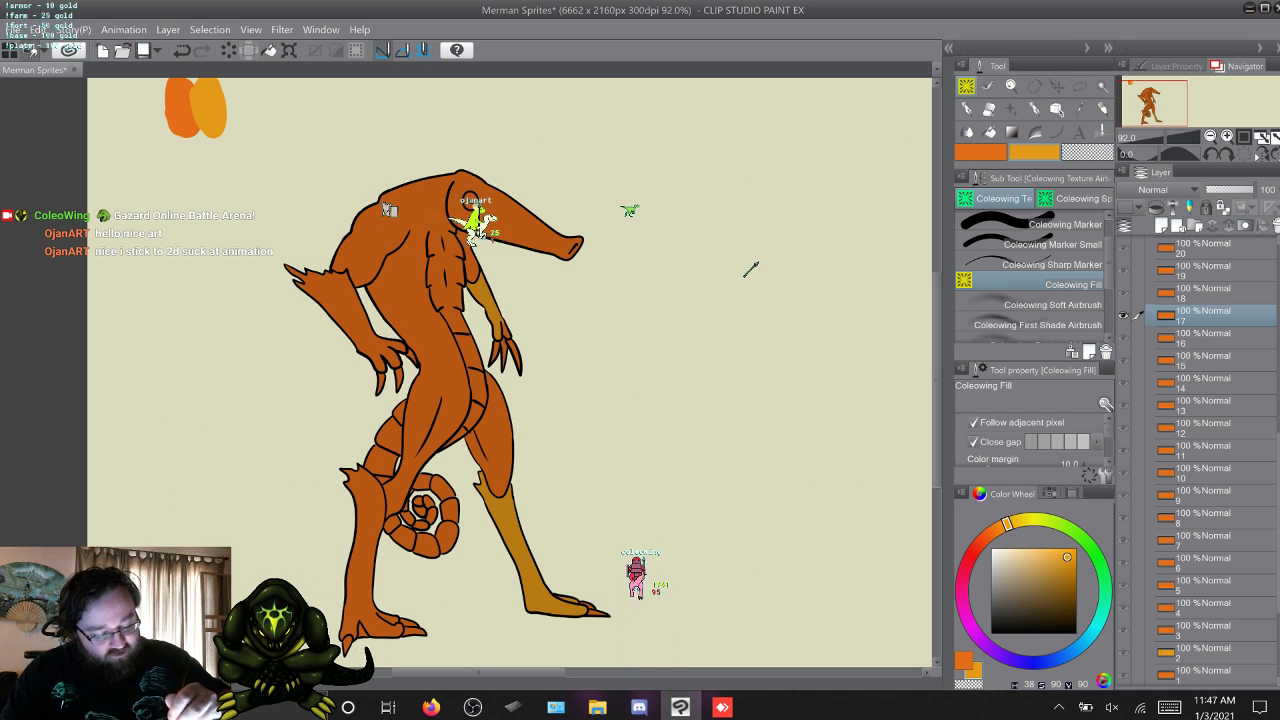
pyautogui.click(335, 310)
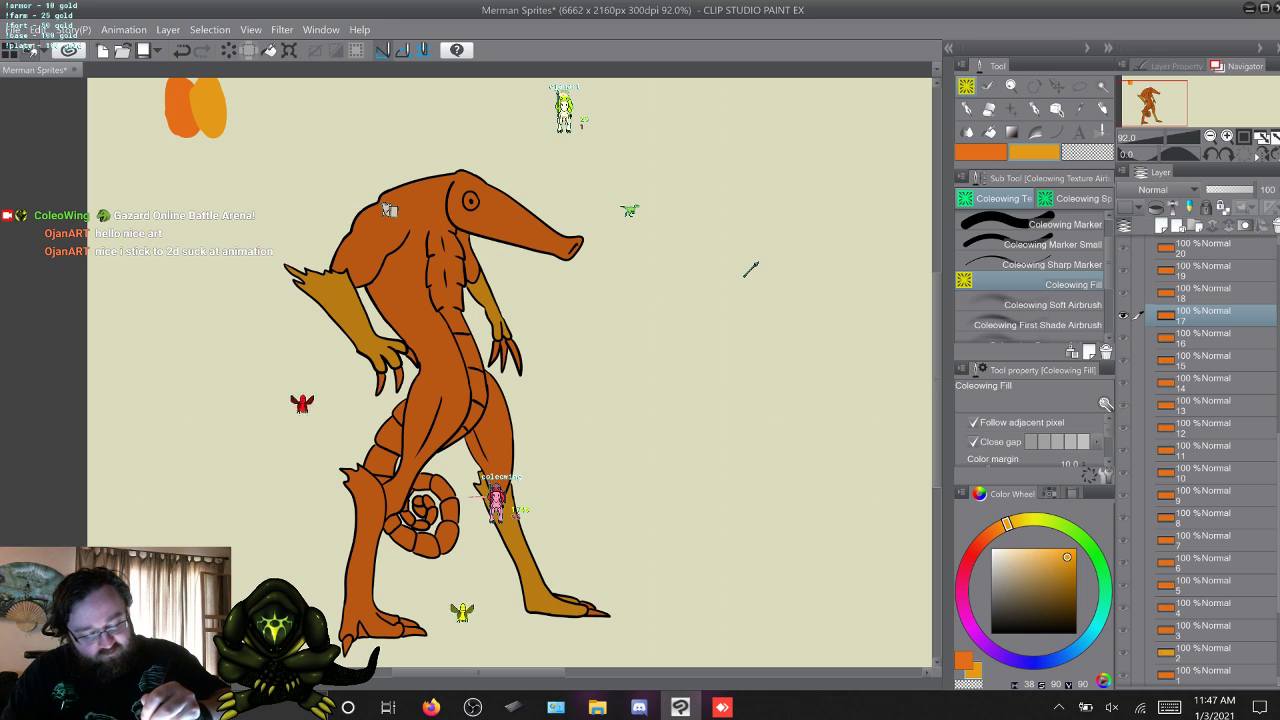
pyautogui.click(372, 560)
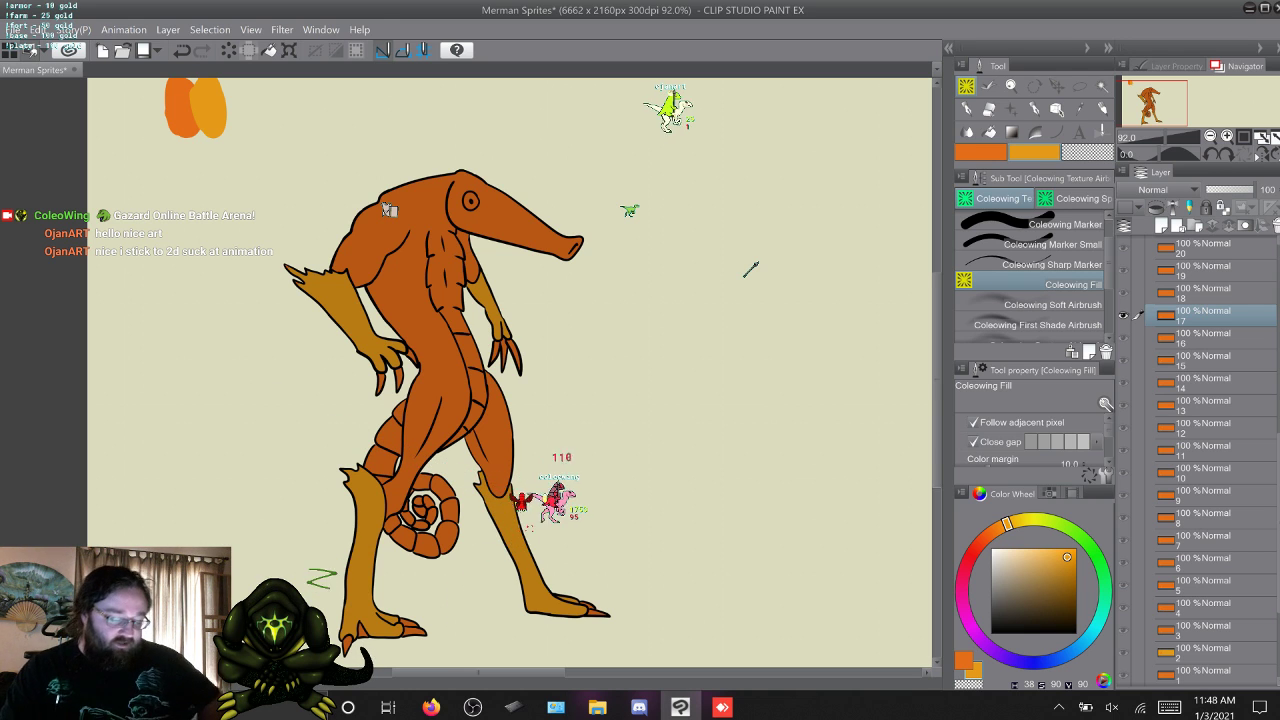
pyautogui.press('w')
pyautogui.press('q')
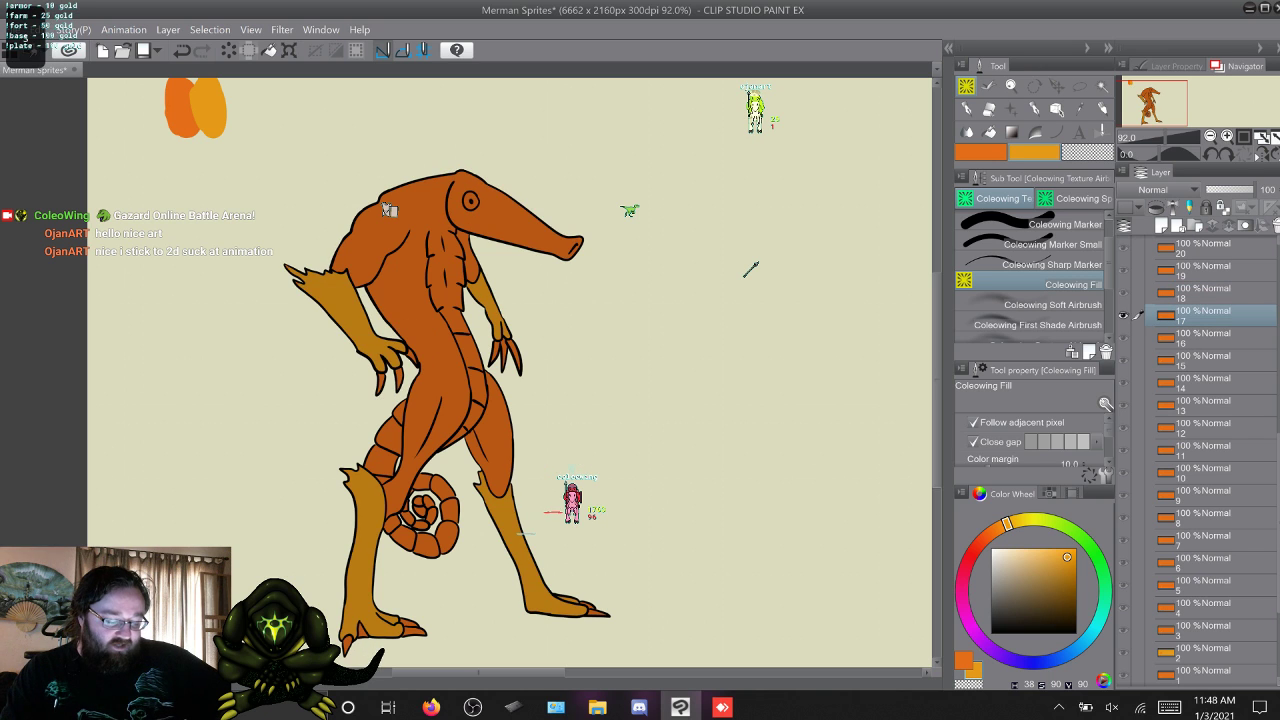
# Fill the merman's two lower legs and both forearms on frame 18 with the yellow-orange.
pyautogui.press('w')
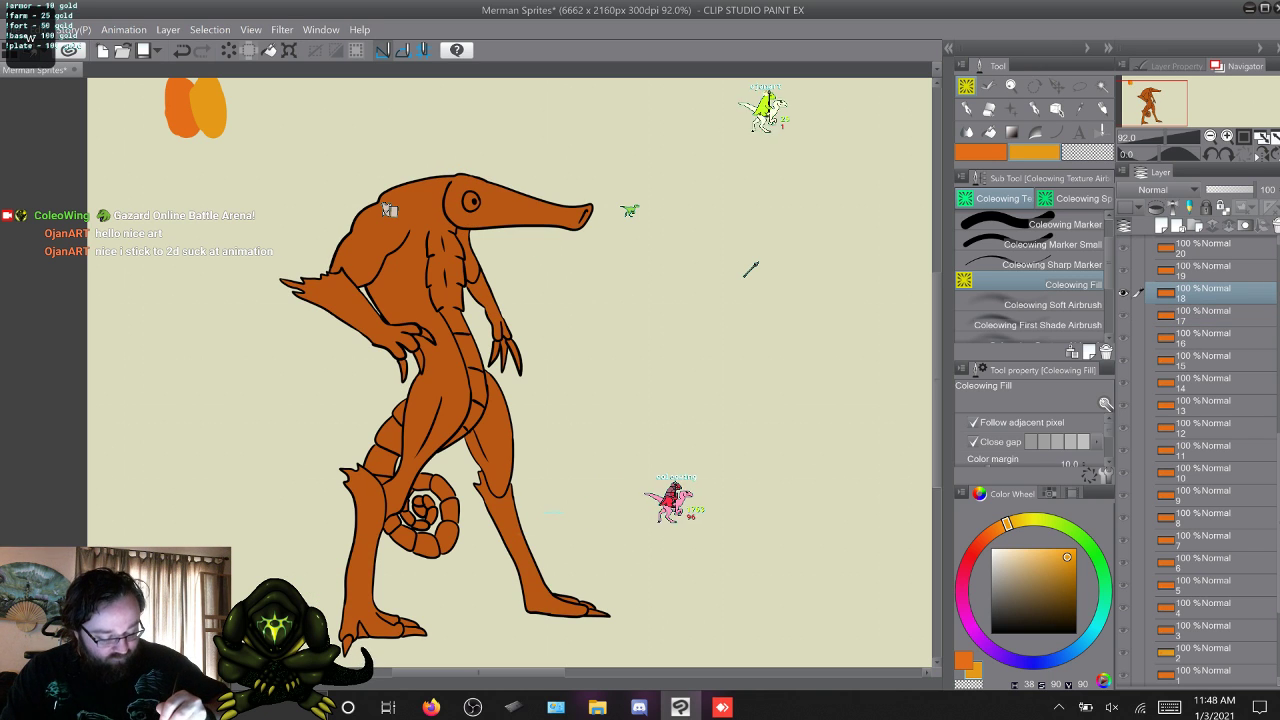
pyautogui.click(524, 556)
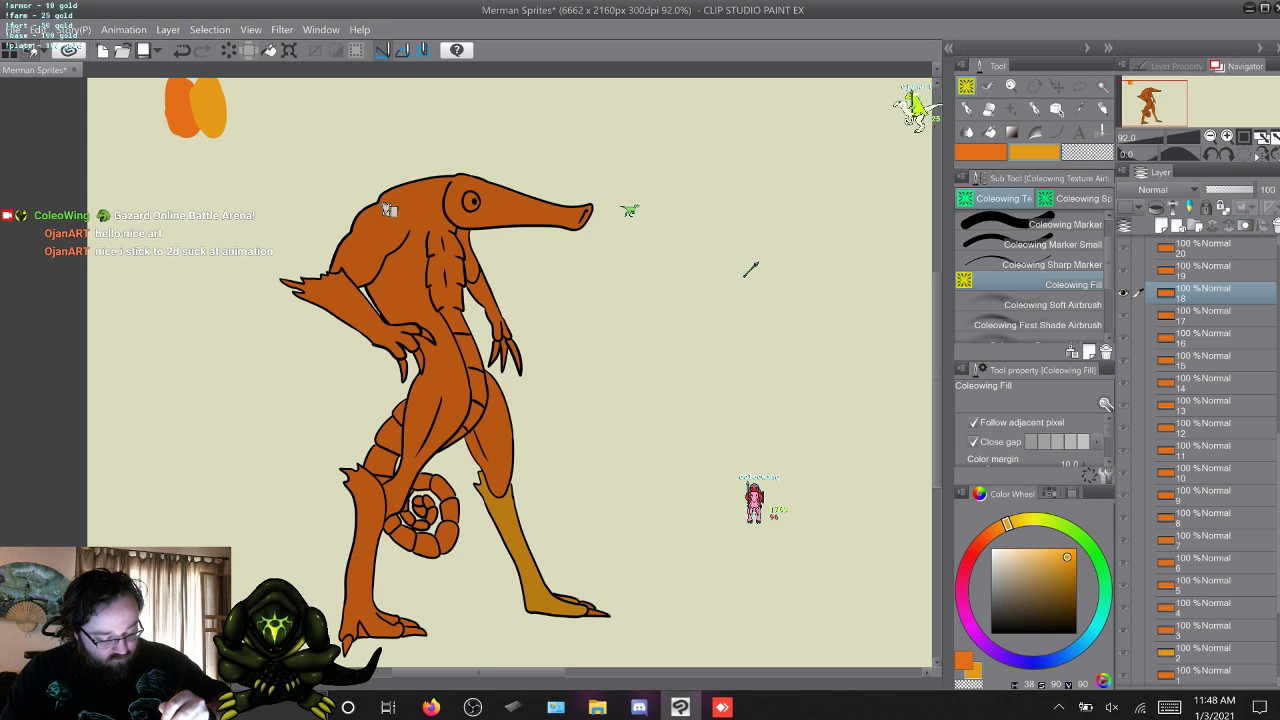
pyautogui.click(364, 564)
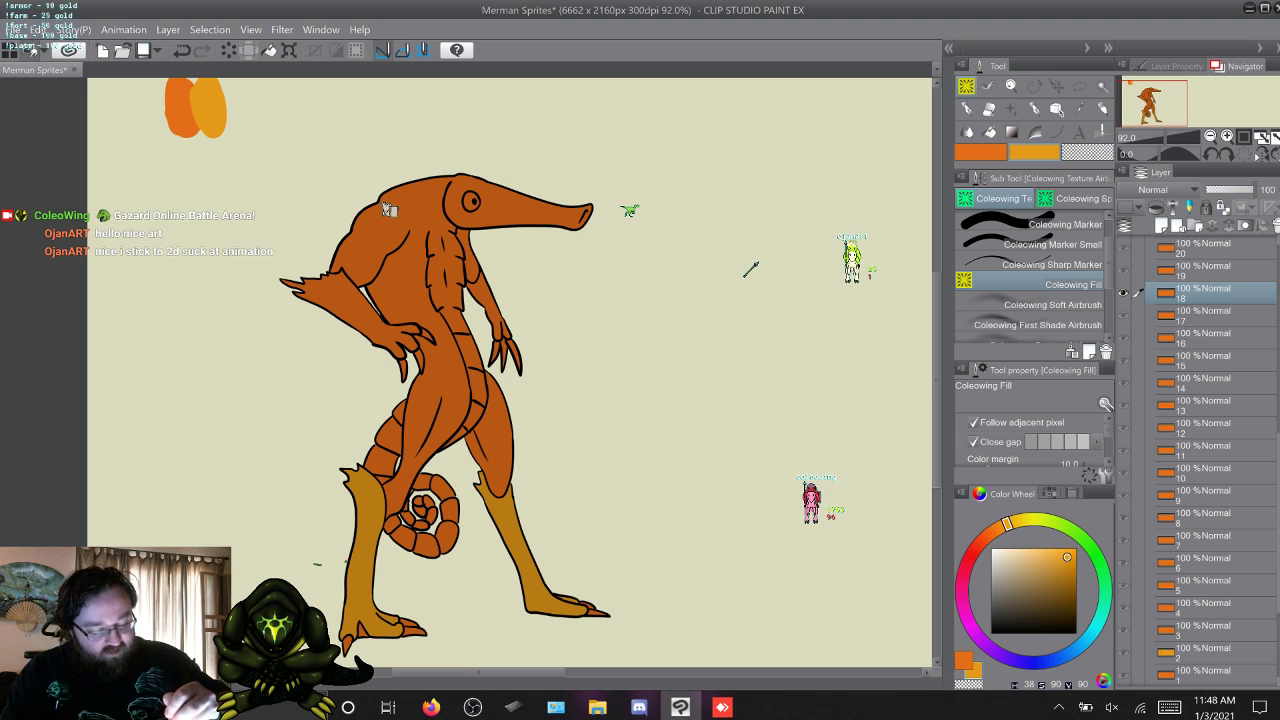
pyautogui.click(335, 300)
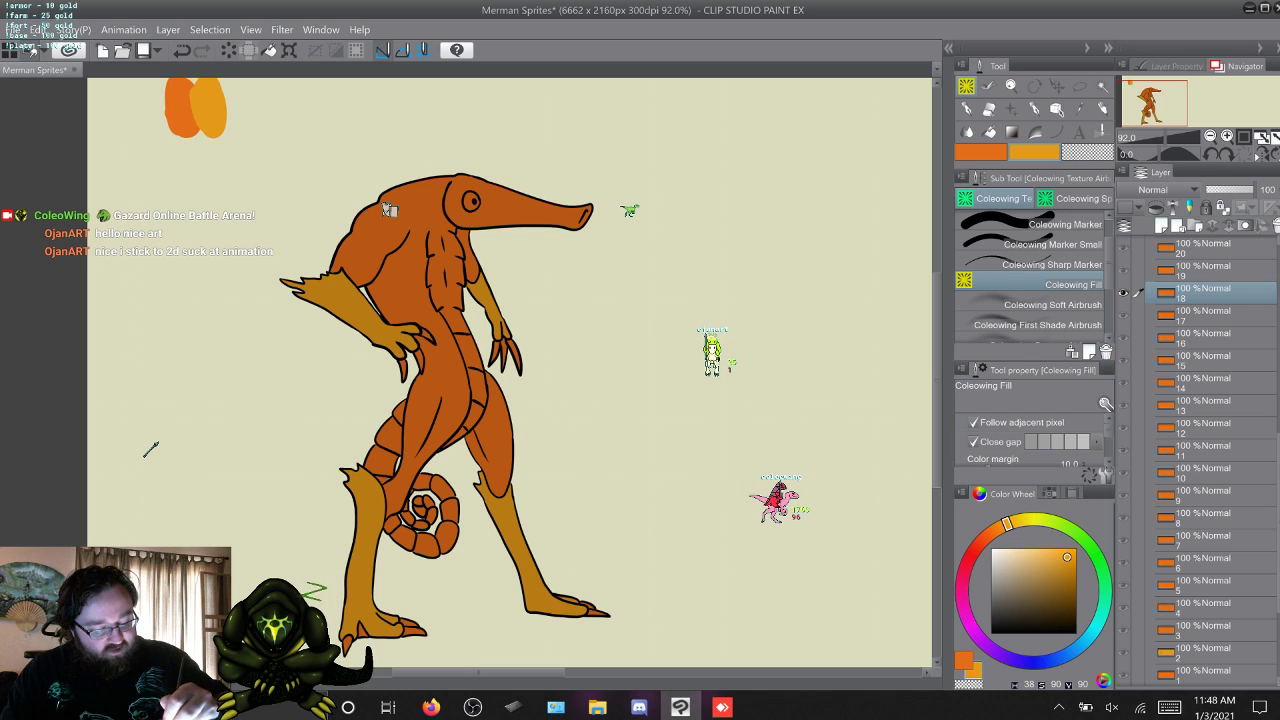
# Fill both lower legs, the forearm bent at the hip and the far forearm on frame 19 with the yellow-orange.
pyautogui.press('w')
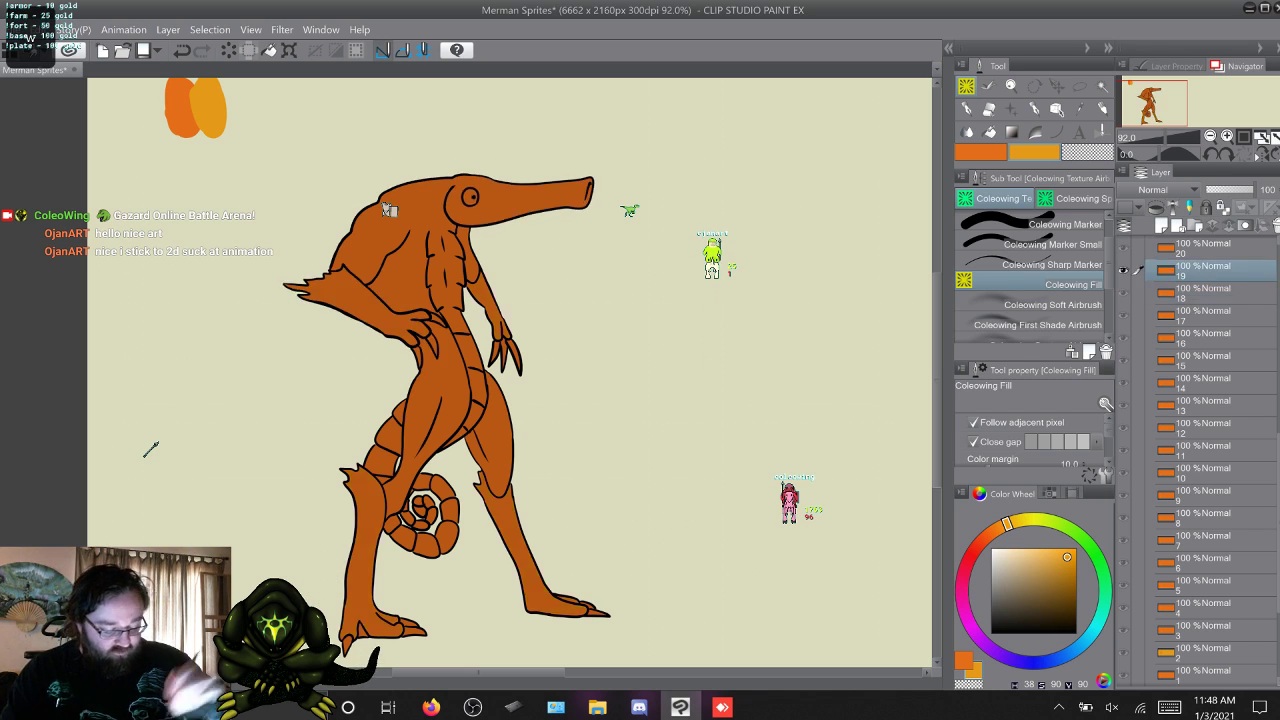
pyautogui.click(516, 545)
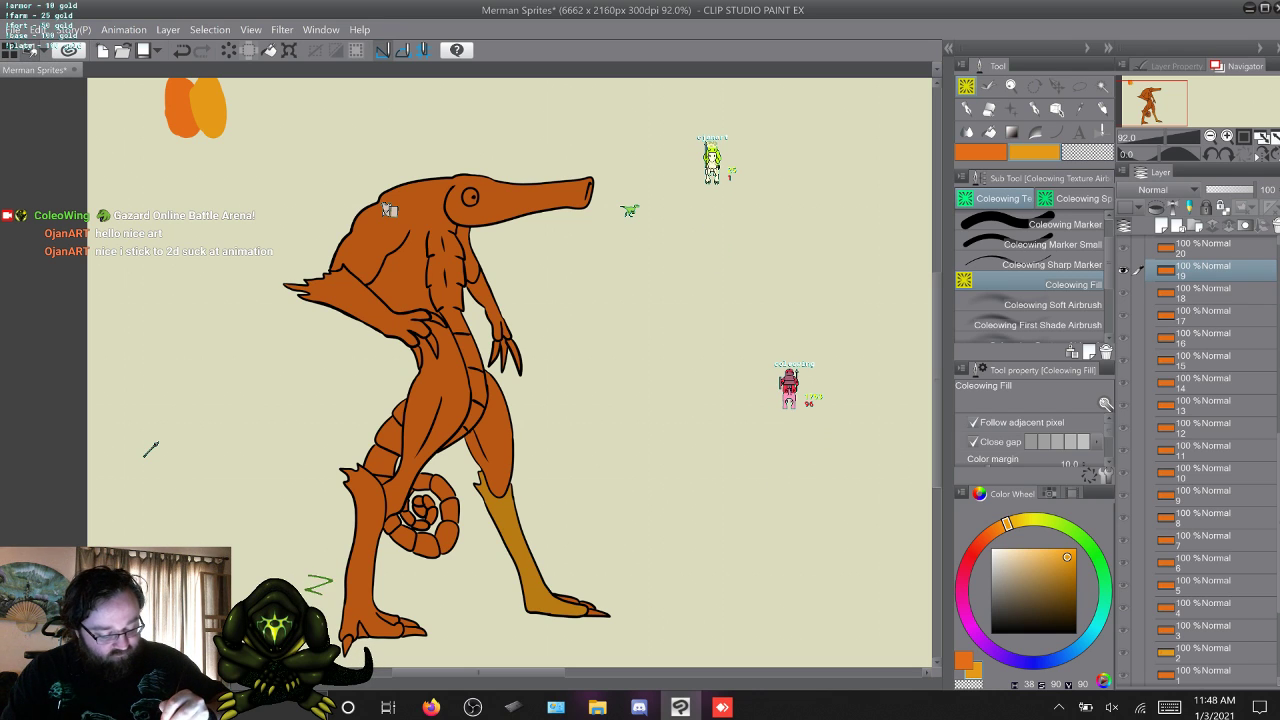
pyautogui.click(366, 560)
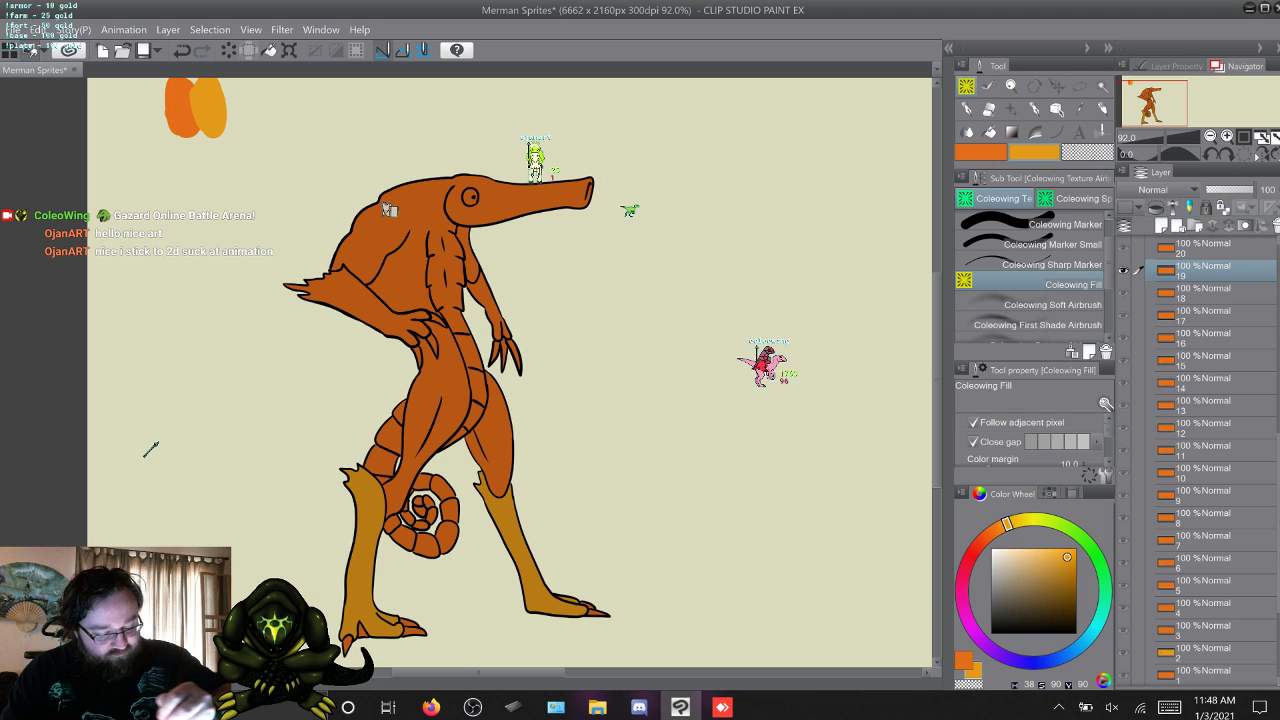
pyautogui.click(350, 300)
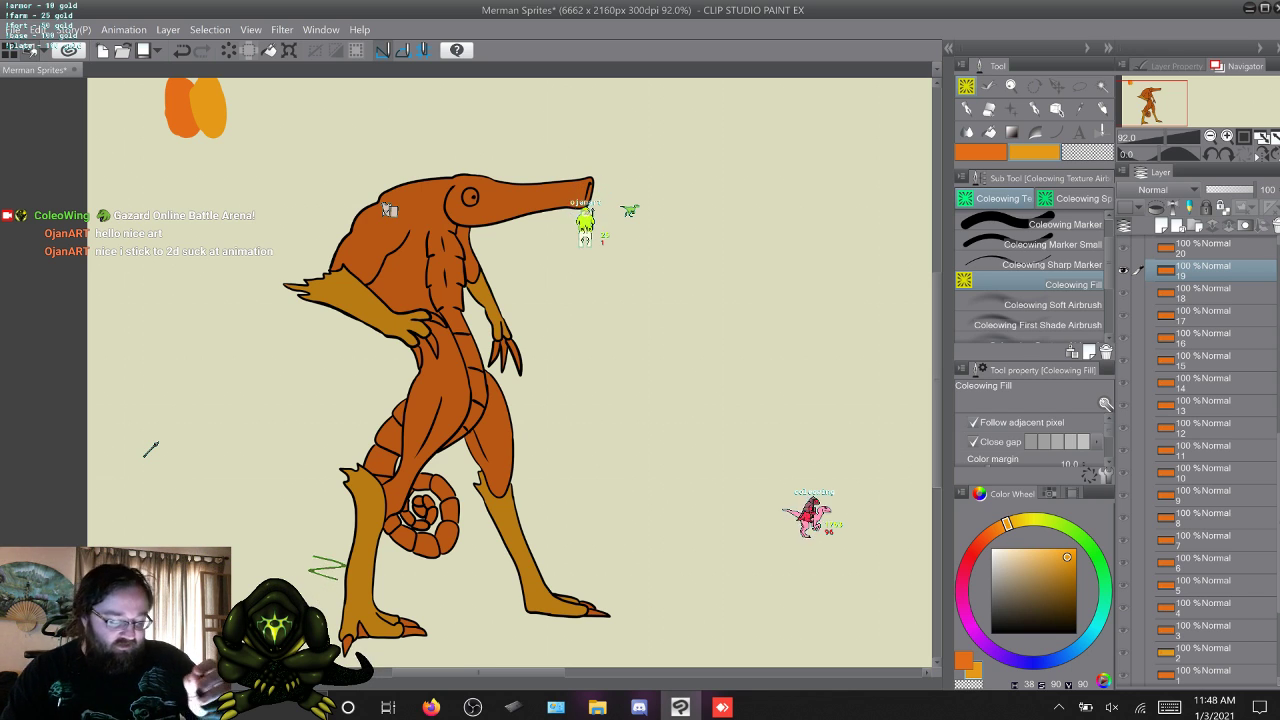
# Compare frame 20 with frame 19 and fill its lower legs and forearms with the yellow-orange.
pyautogui.press('w')
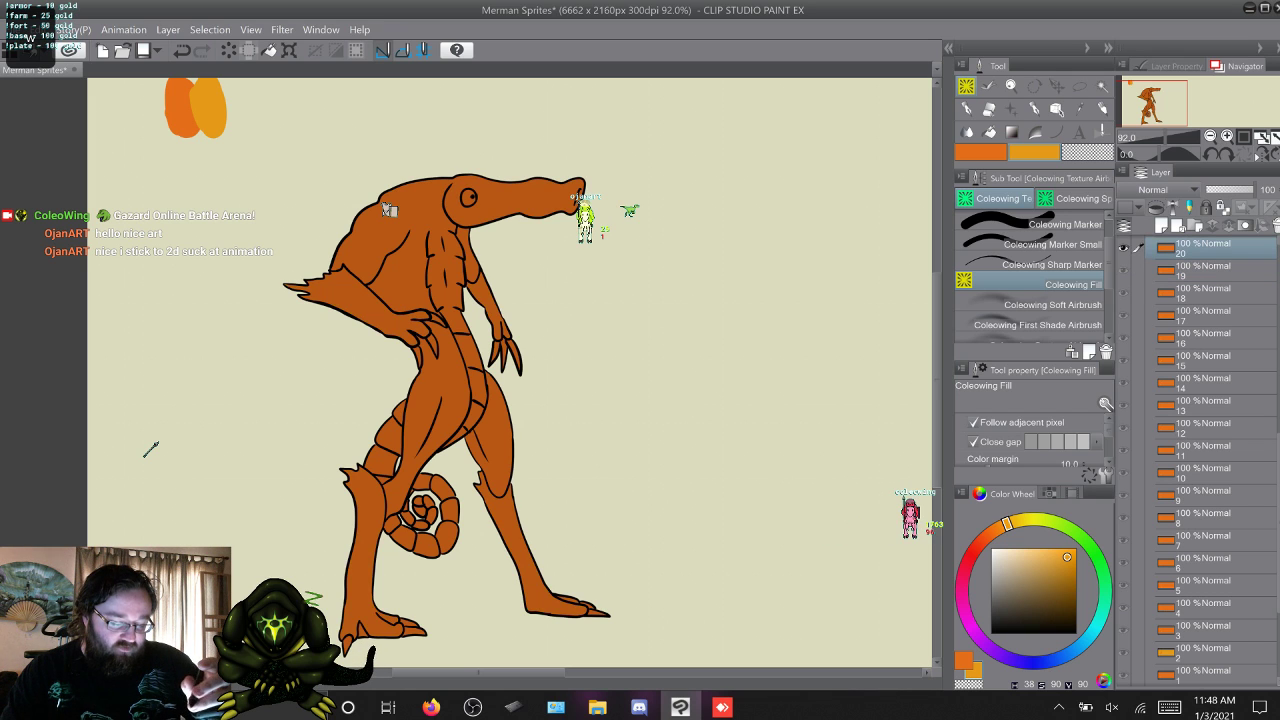
pyautogui.press('s')
pyautogui.press('w')
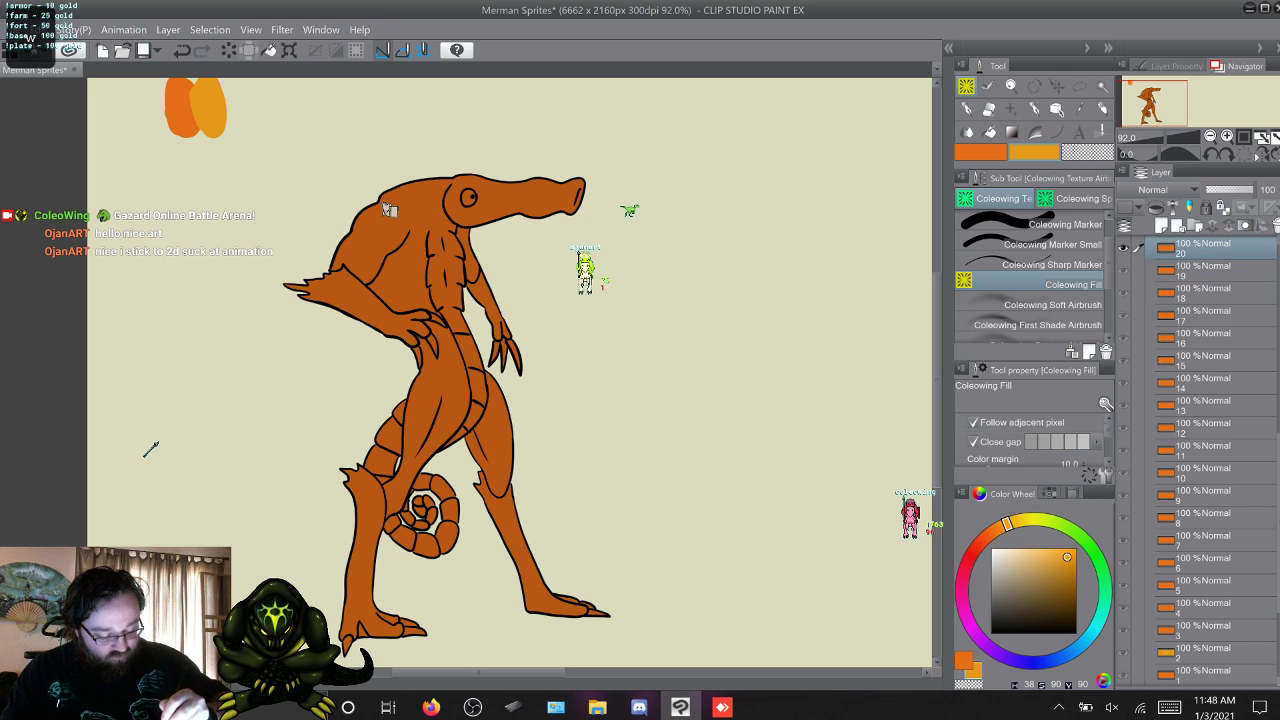
pyautogui.click(518, 552)
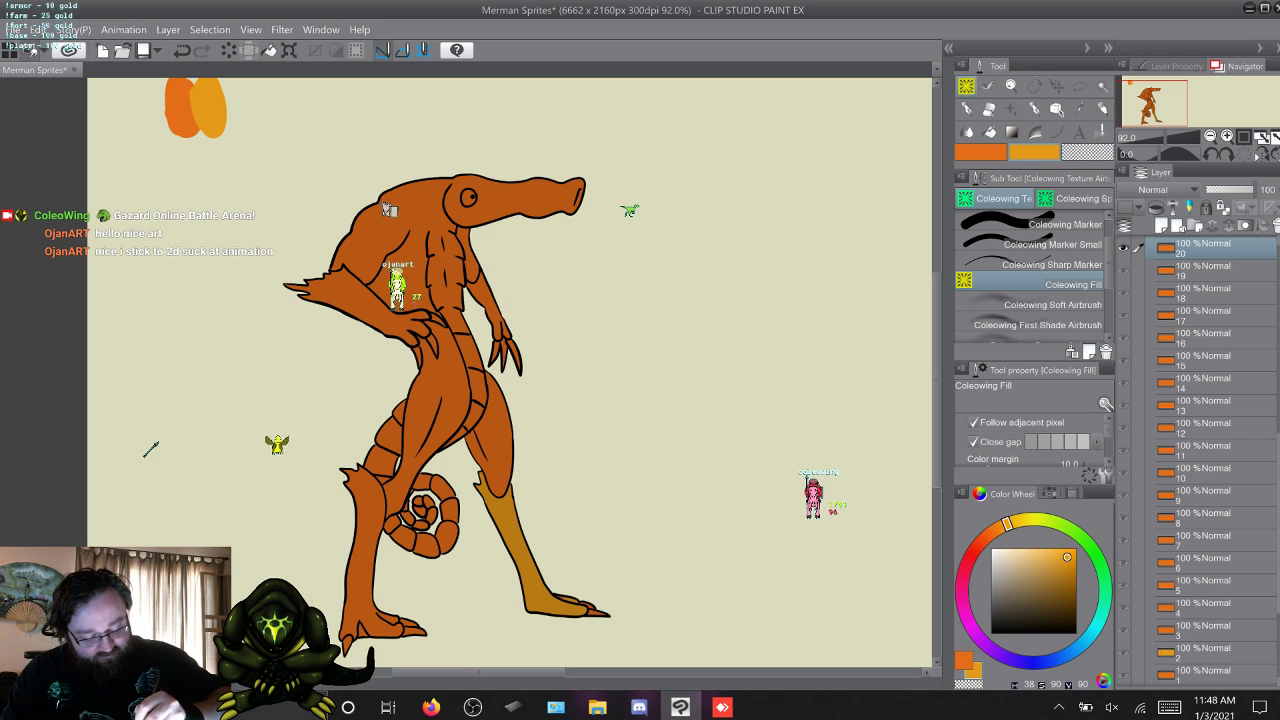
pyautogui.click(364, 552)
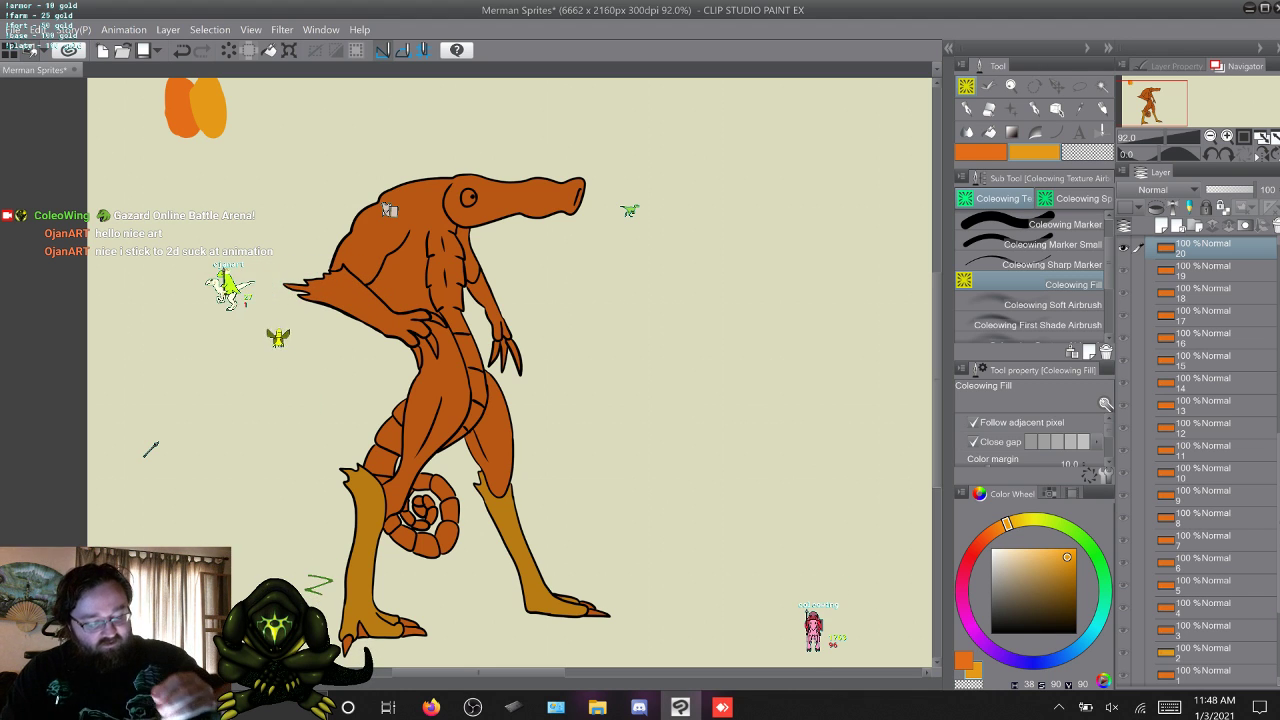
pyautogui.click(364, 296)
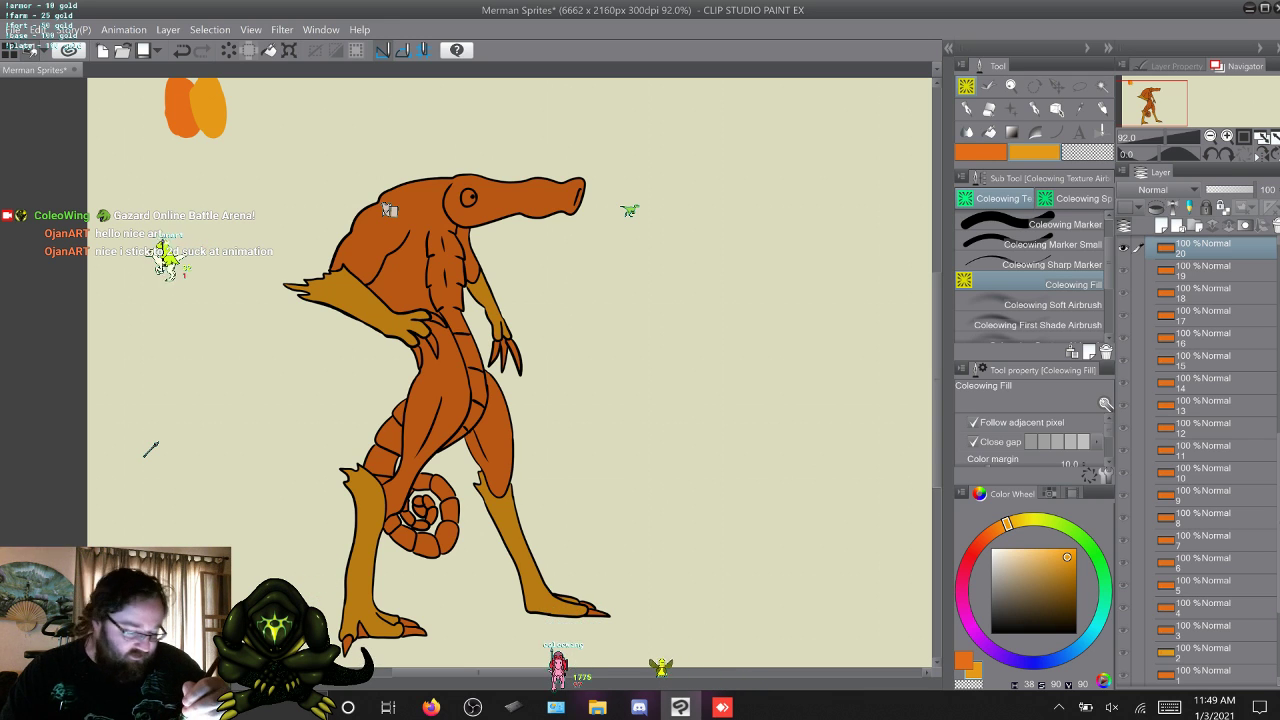
# Fill the lower legs and forearms on frame 21 with the yellow-orange, checking against frame 20.
pyautogui.press('w')
pyautogui.press('q')
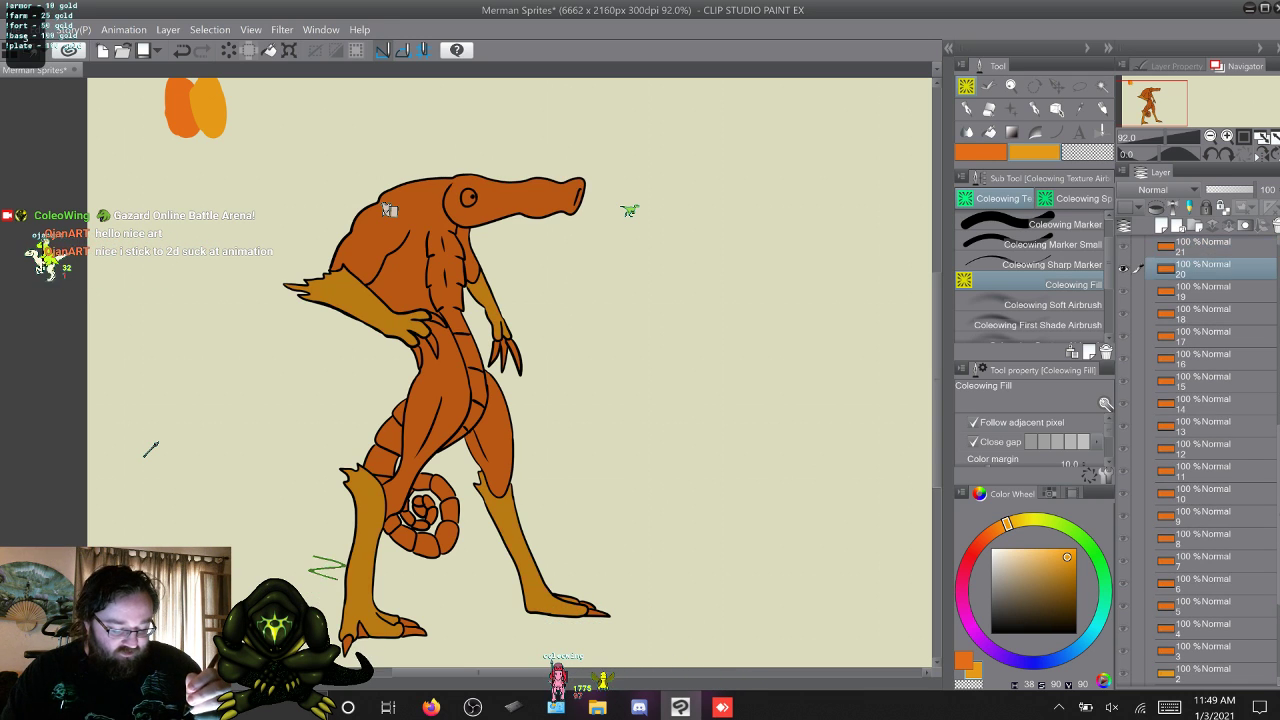
pyautogui.press('w')
pyautogui.click(515, 543)
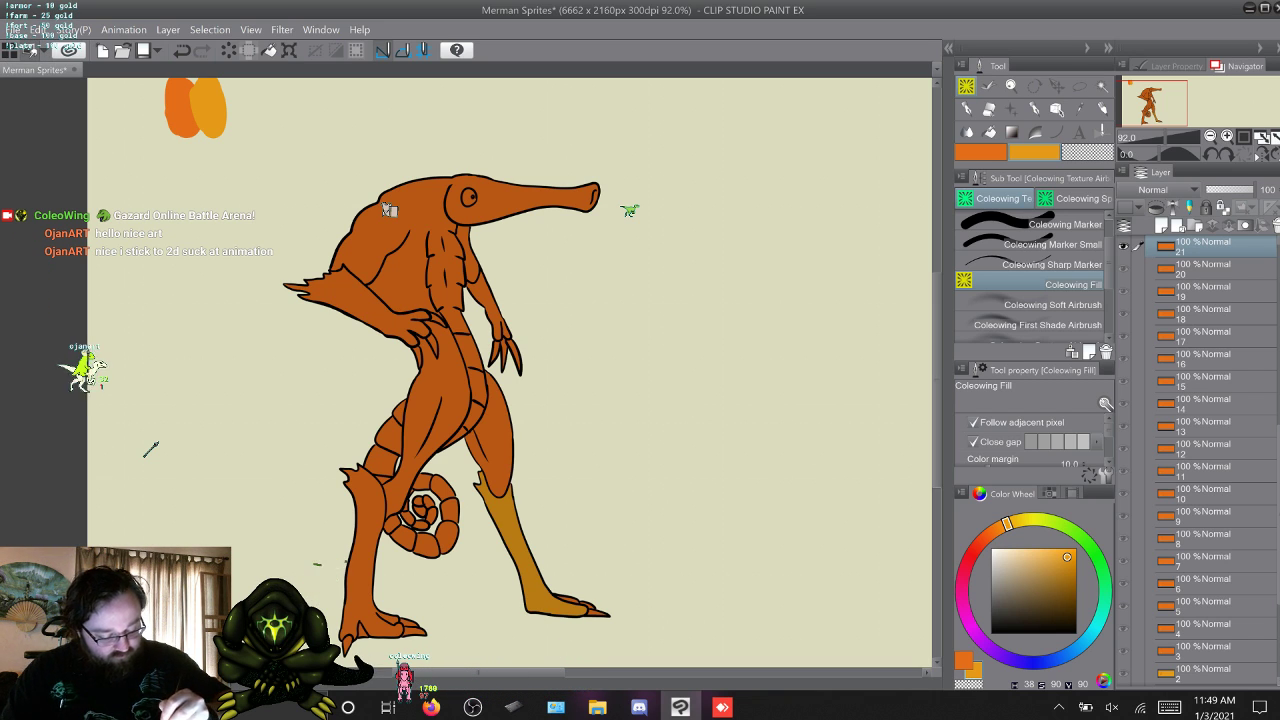
pyautogui.click(372, 540)
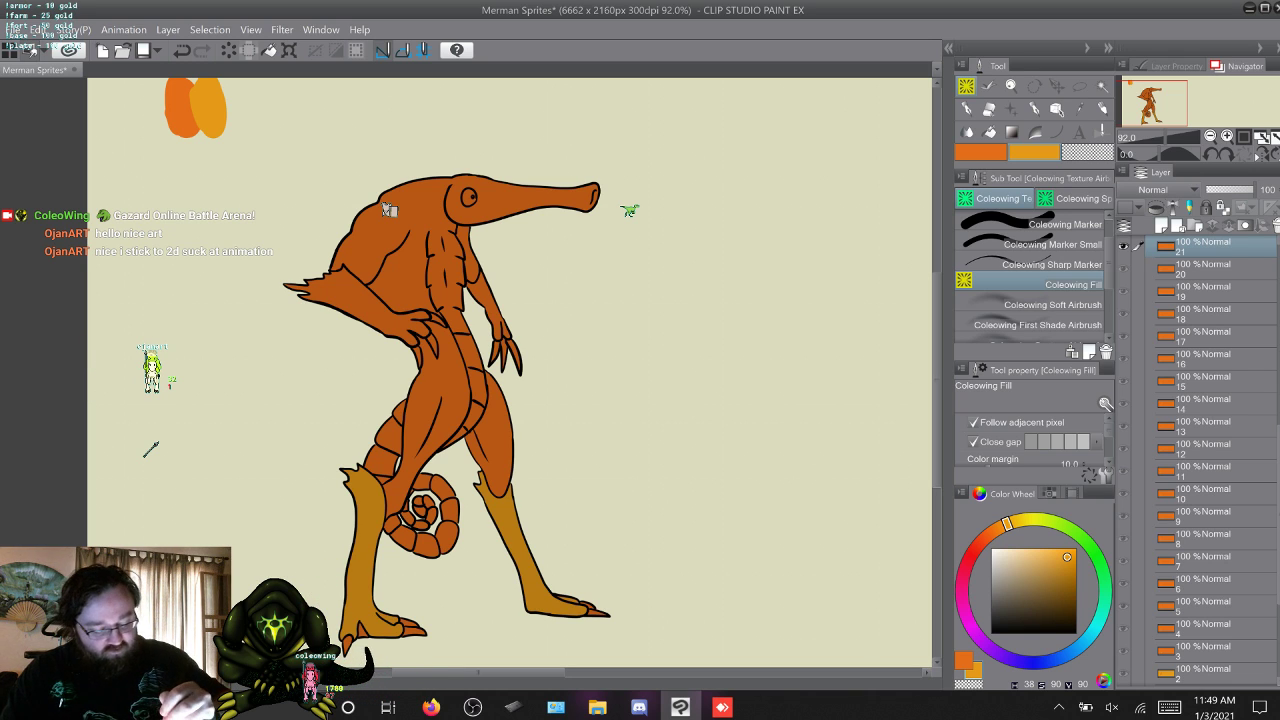
pyautogui.click(340, 300)
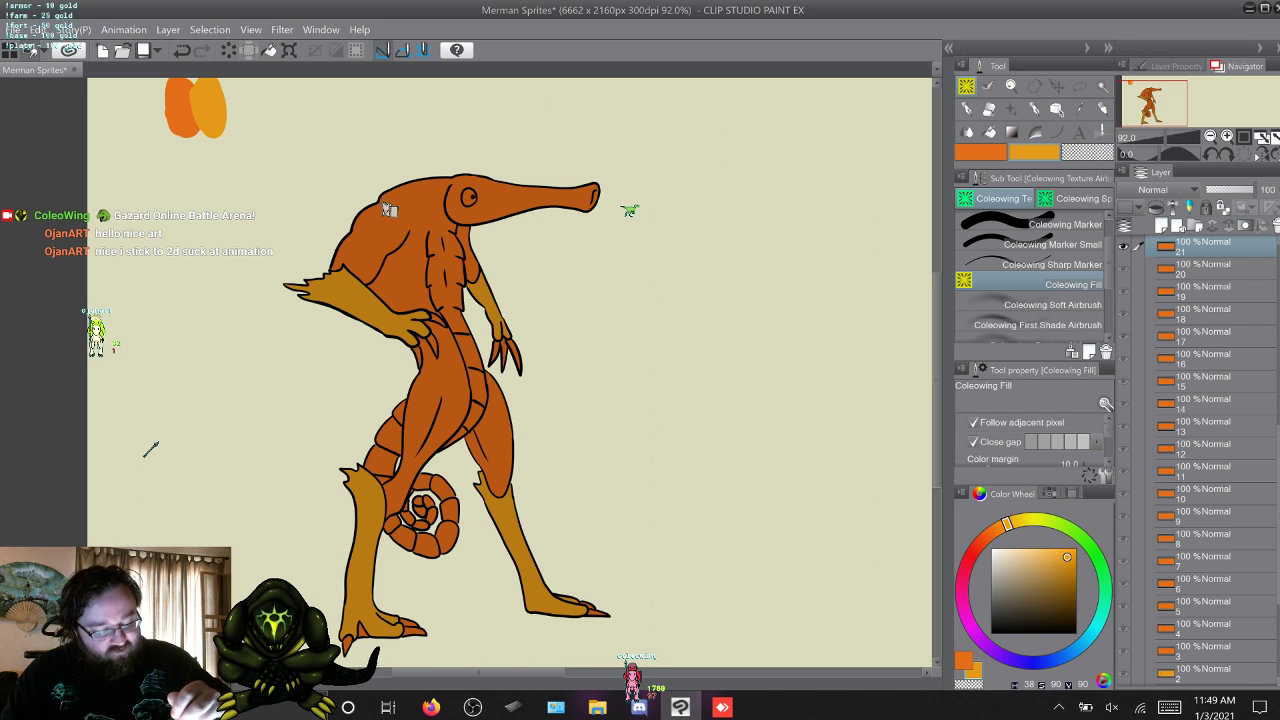
# Fill the merman's lower legs and both forearms on frame 22 with the yellow-orange.
pyautogui.press('w')
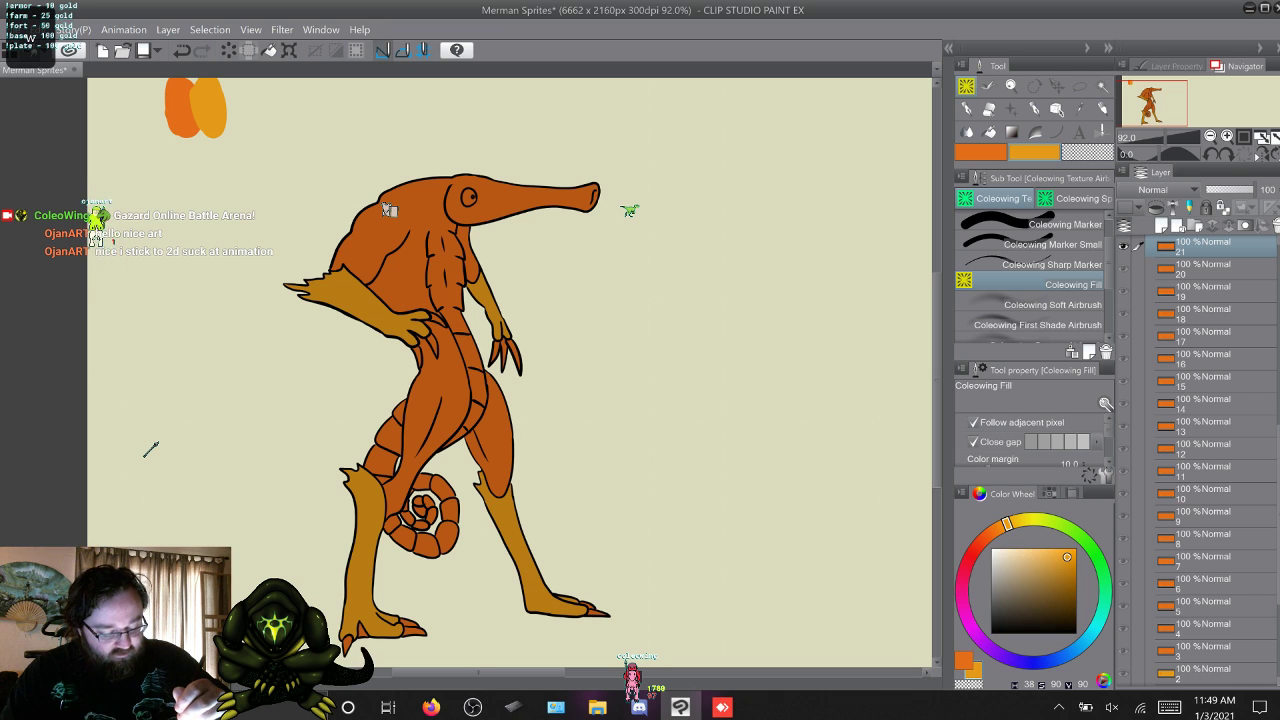
pyautogui.click(516, 541)
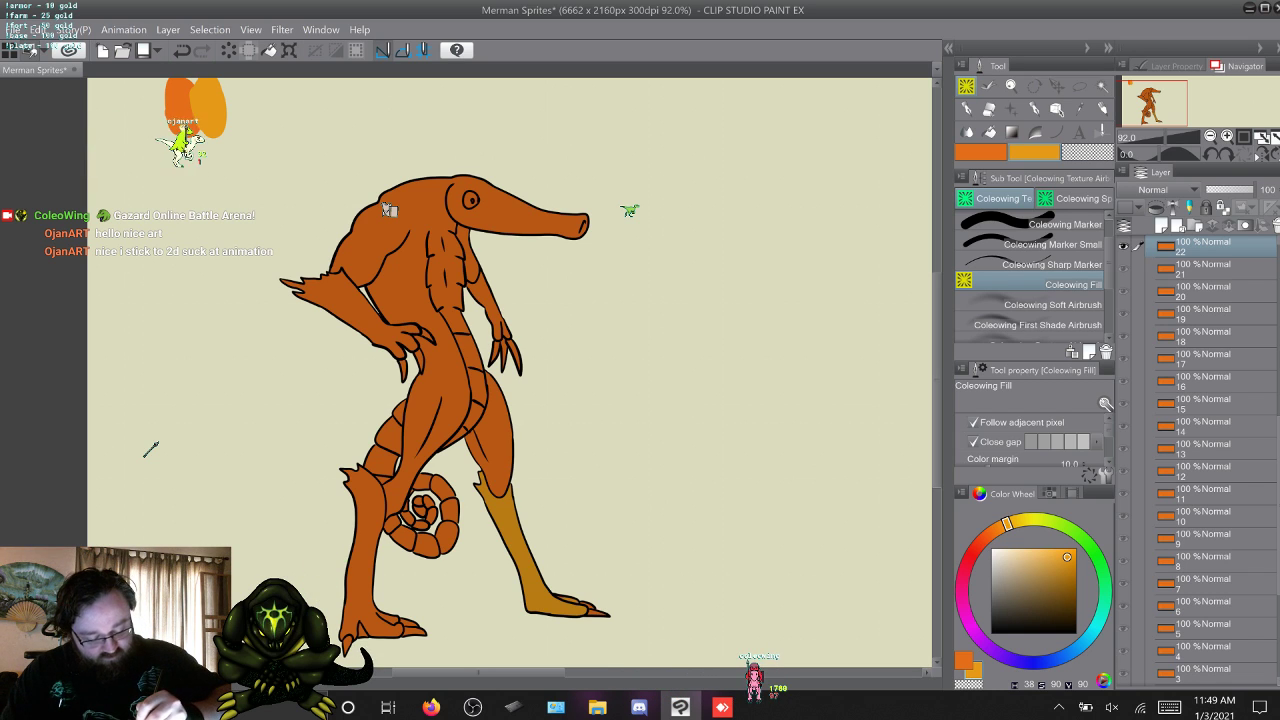
pyautogui.click(372, 540)
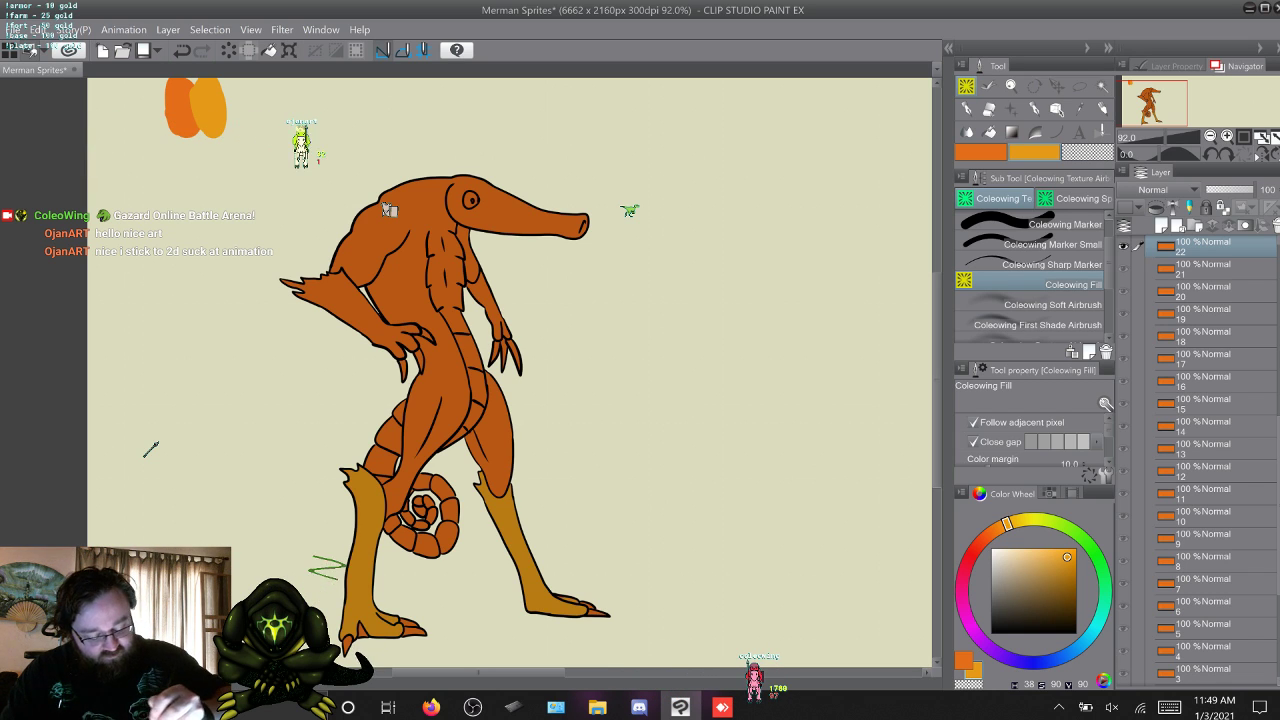
pyautogui.click(352, 306)
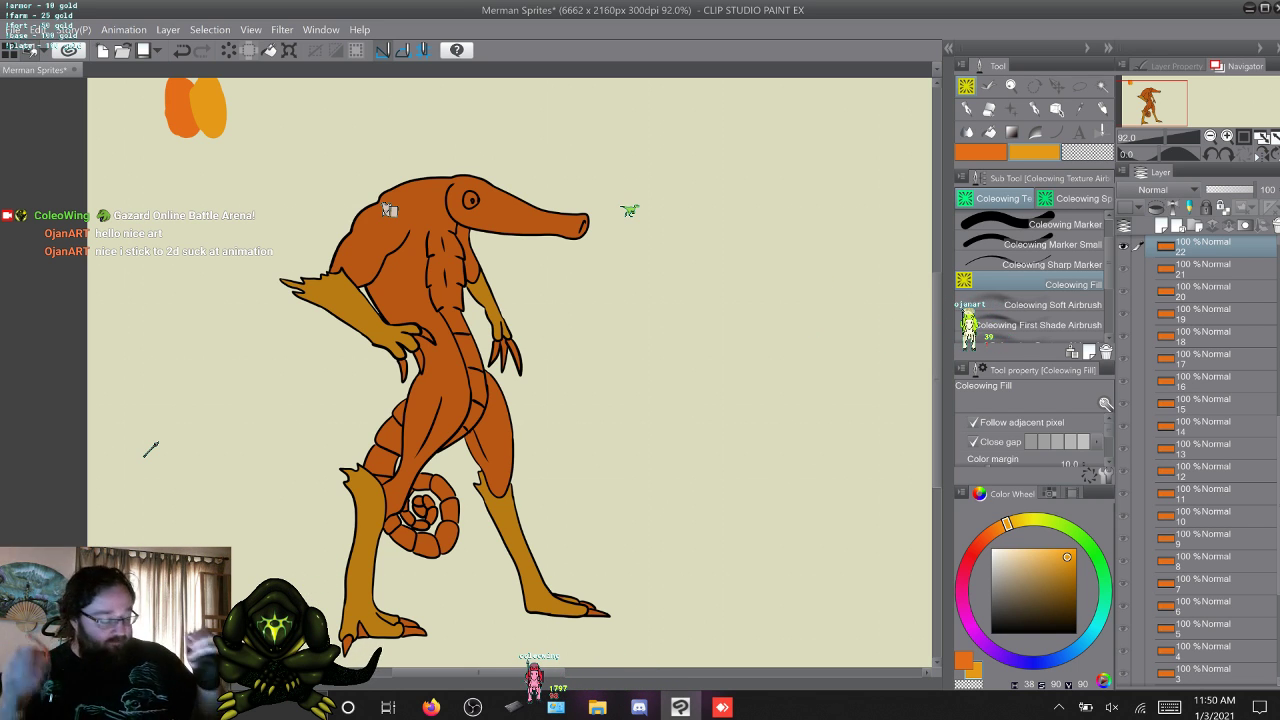
# Fill both lower legs and the two lowered forearms on frame 23 with the yellow-orange.
pyautogui.press('w')
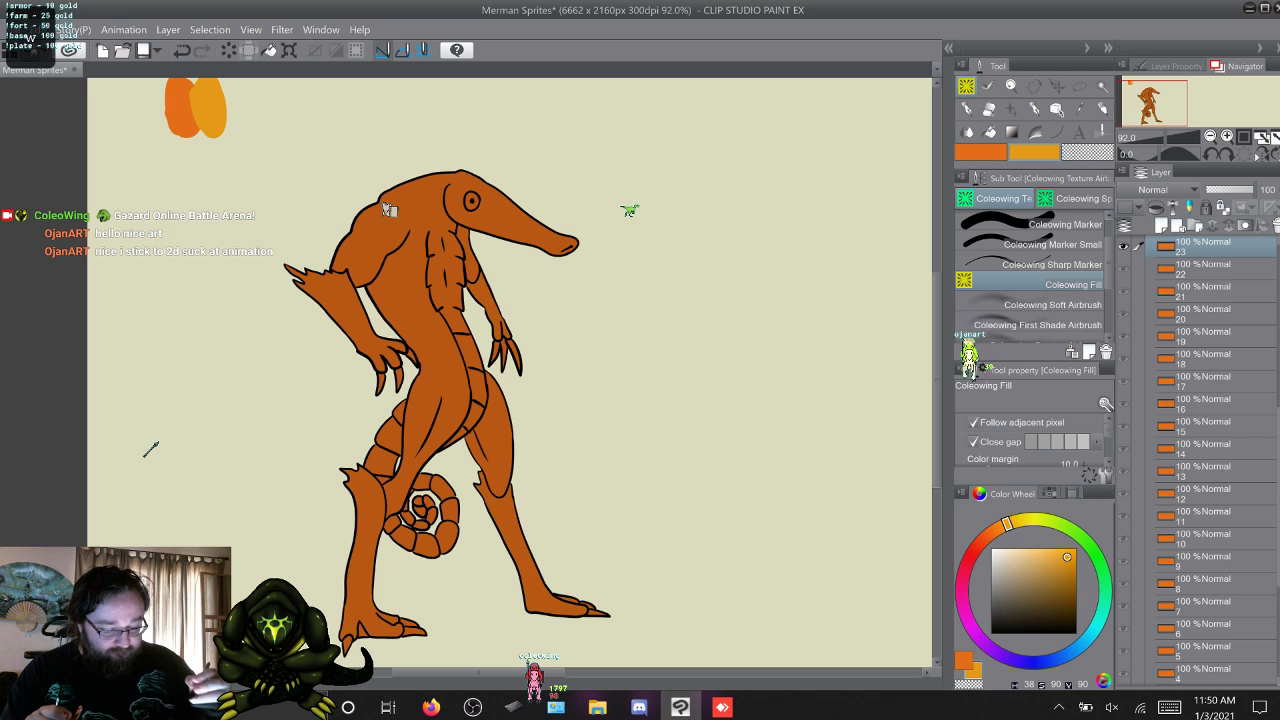
pyautogui.click(514, 545)
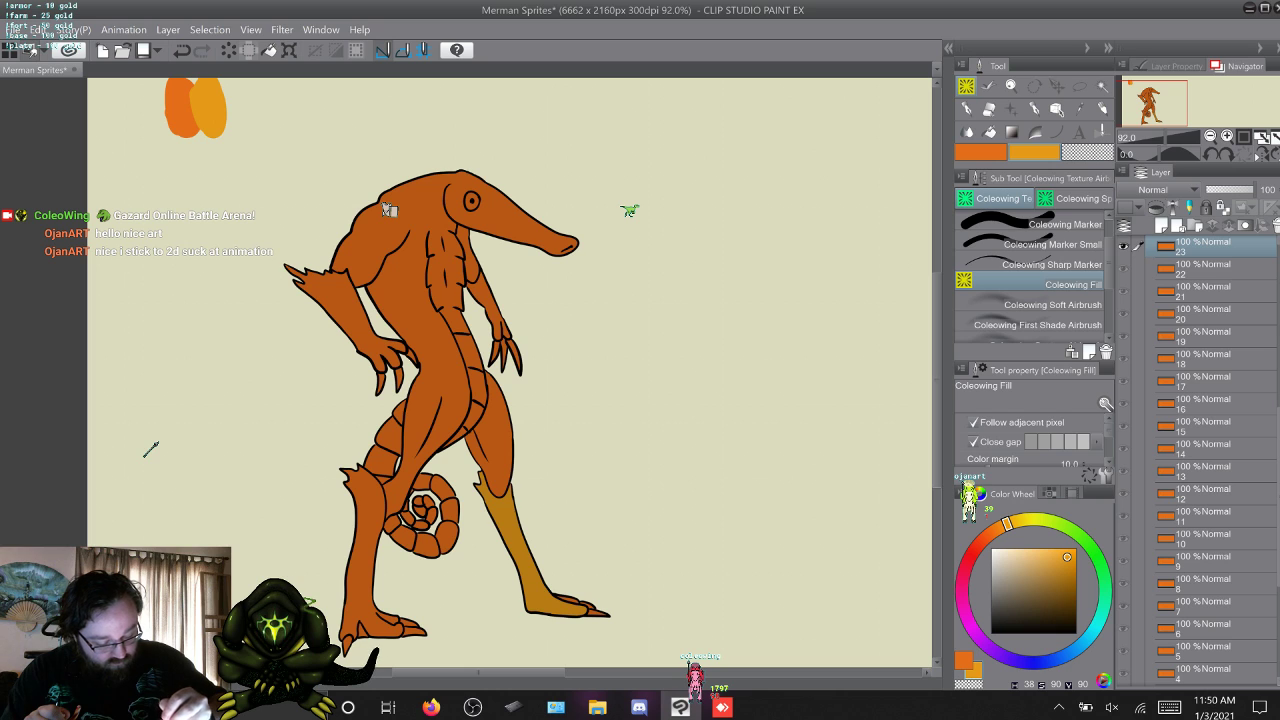
pyautogui.click(368, 540)
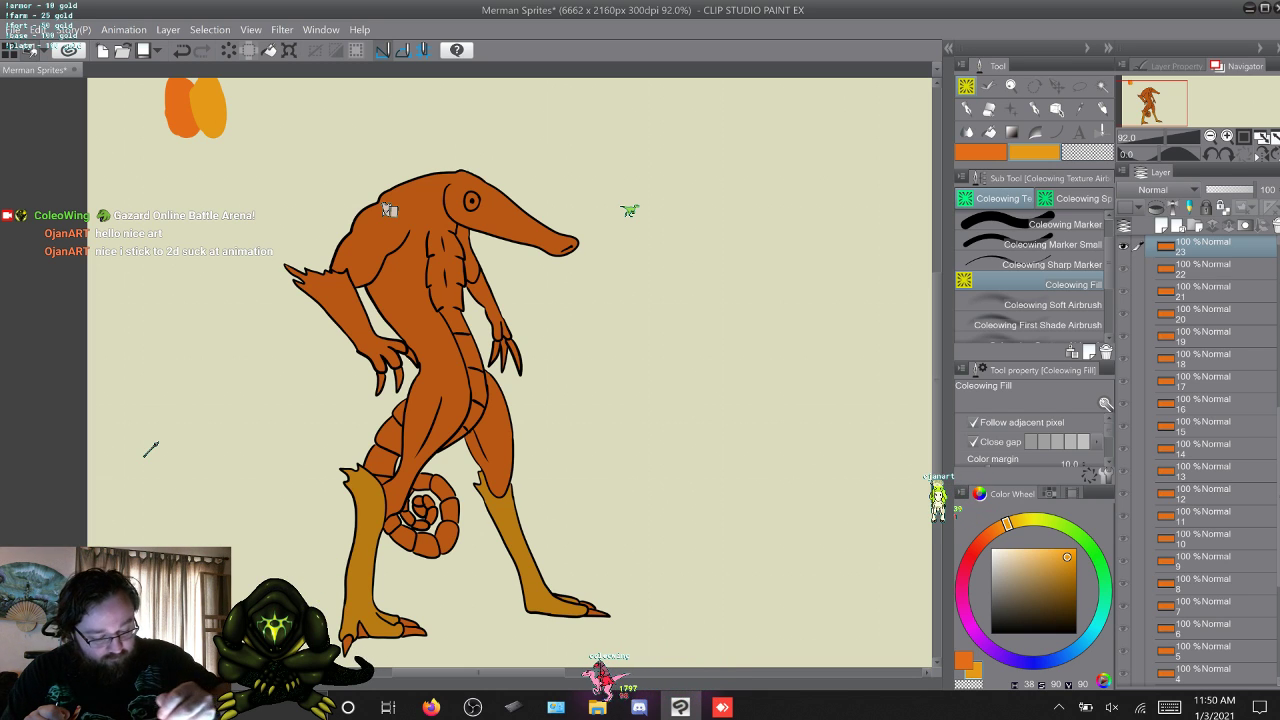
pyautogui.click(340, 305)
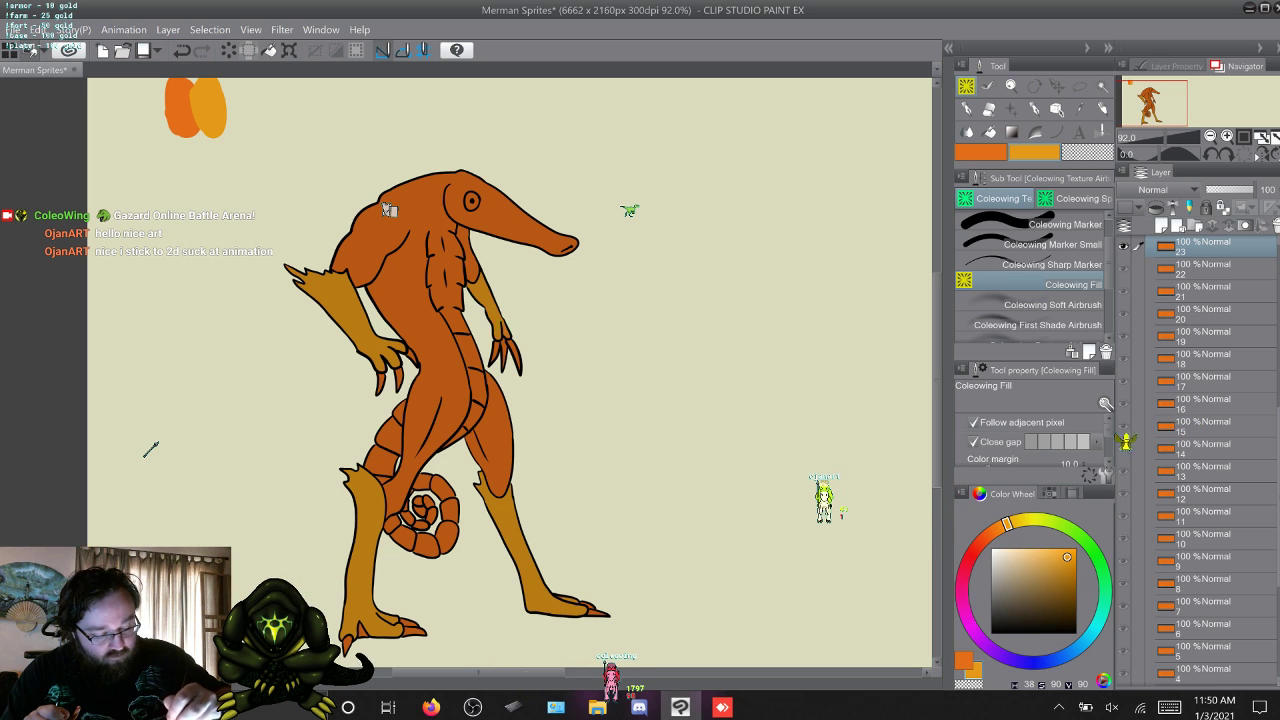
# Fill the two lower legs and both hanging forearms on frame 24 with the yellow-orange.
pyautogui.press('w')
pyautogui.click(518, 560)
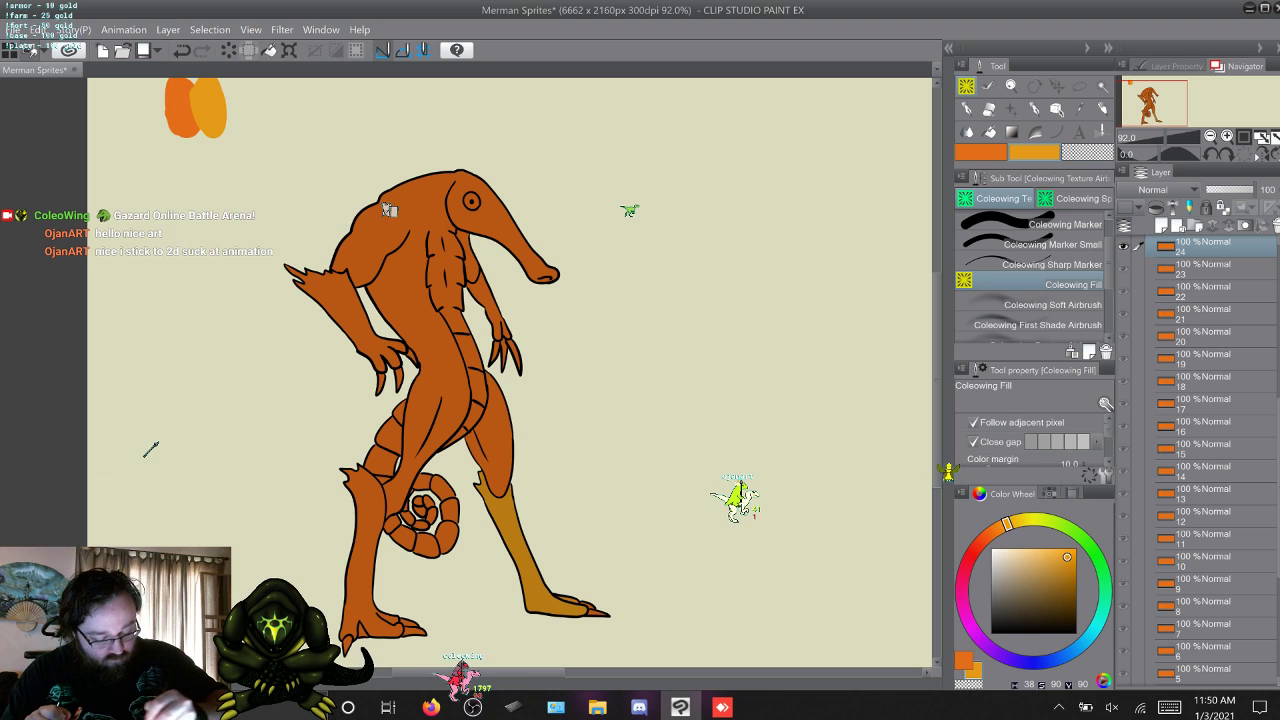
pyautogui.click(366, 555)
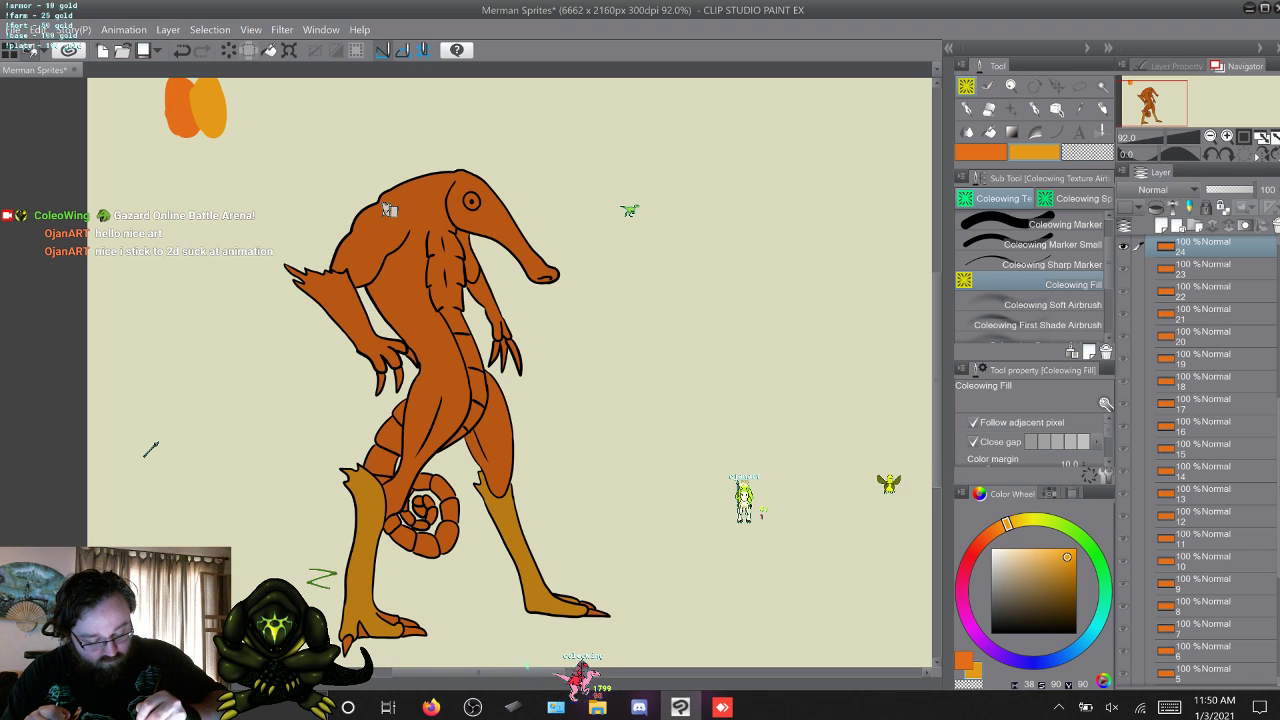
pyautogui.click(347, 313)
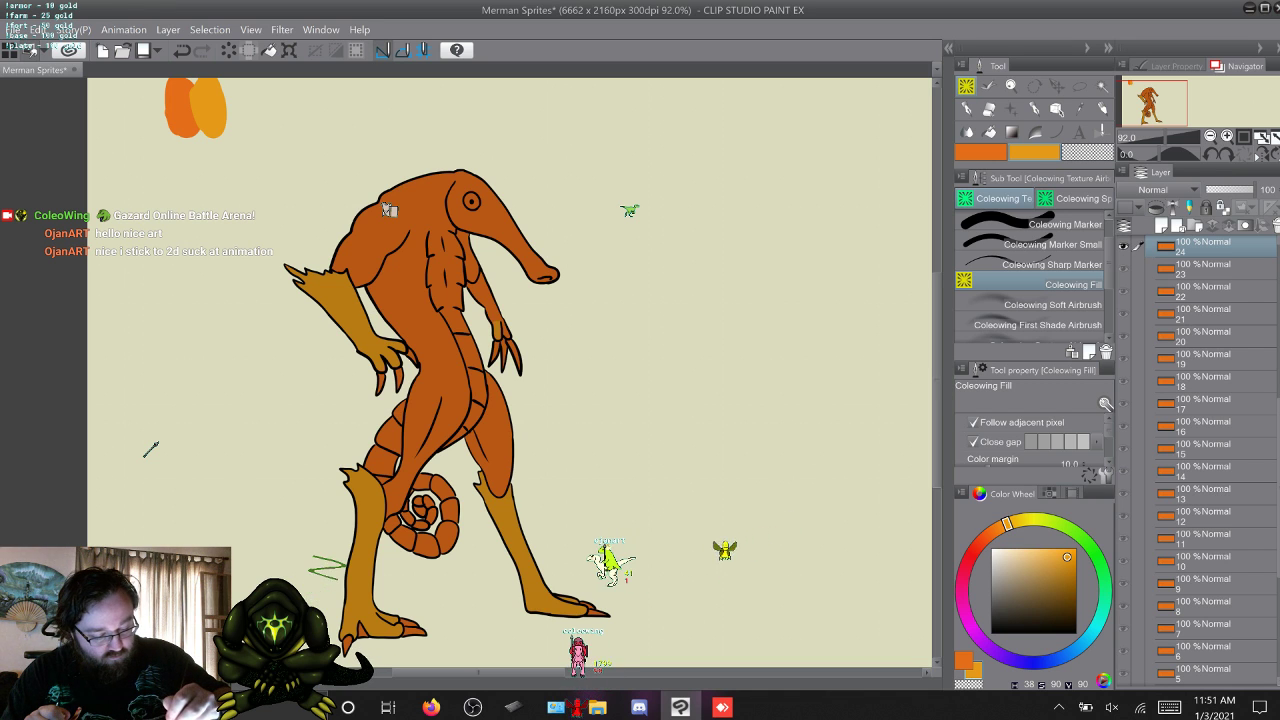
# Fill the merman's two forearms and both lower legs on frame 25 with the yellow-orange.
pyautogui.click(370, 530)
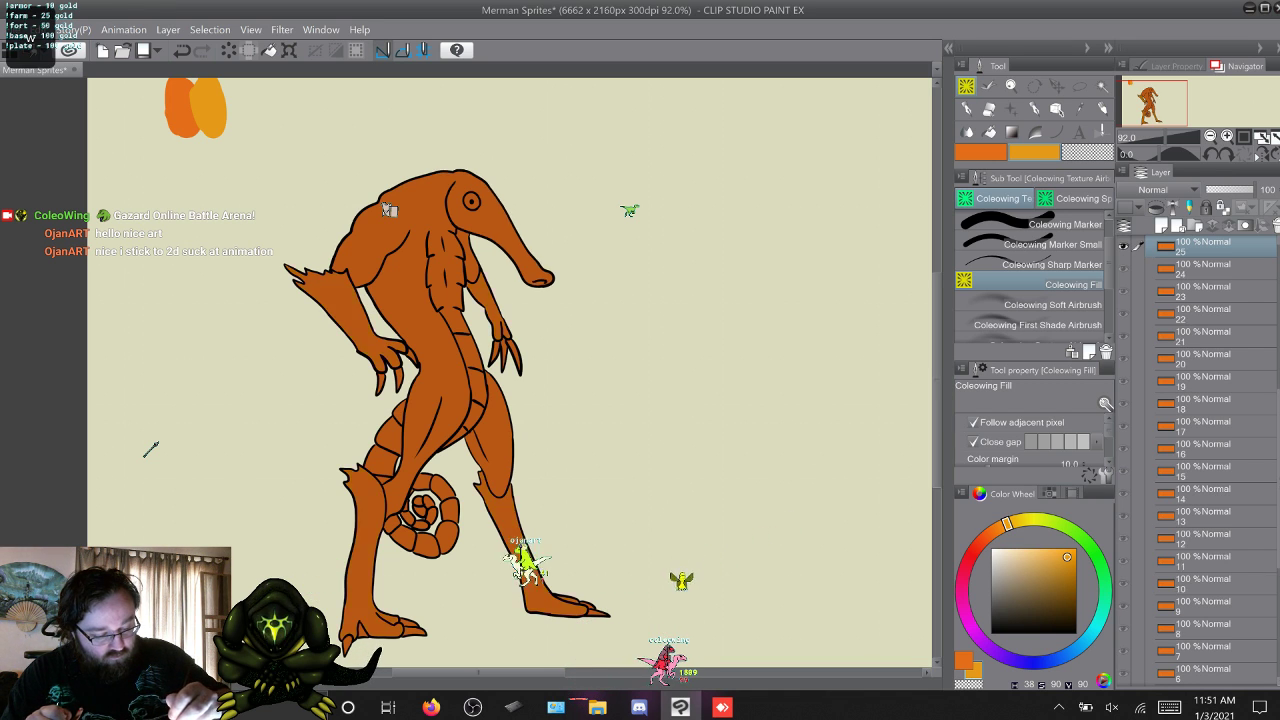
pyautogui.click(487, 303)
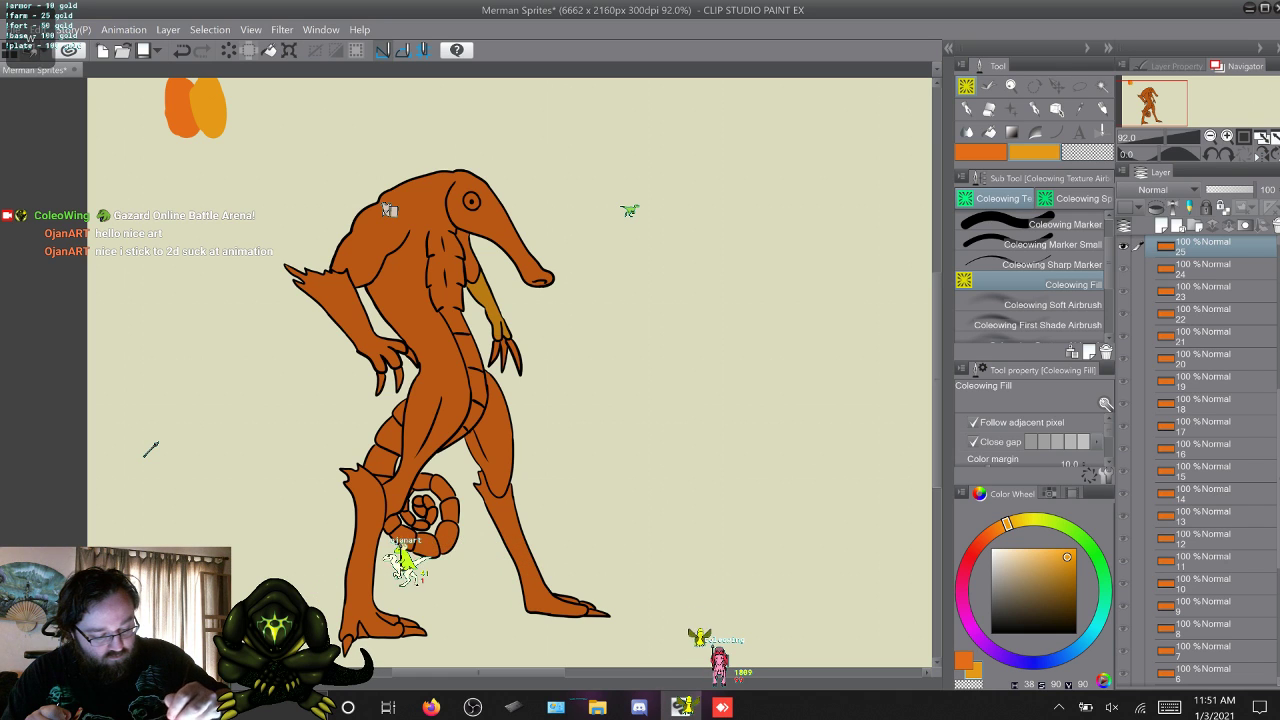
pyautogui.click(345, 307)
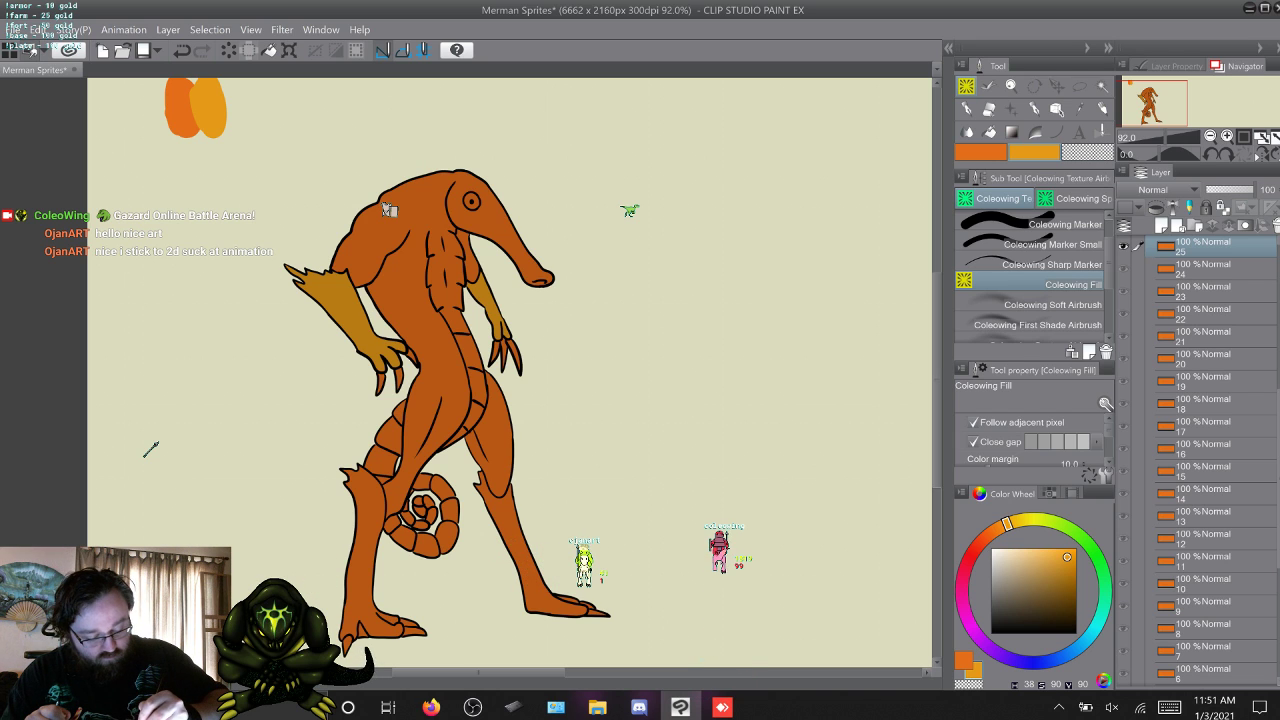
pyautogui.click(366, 541)
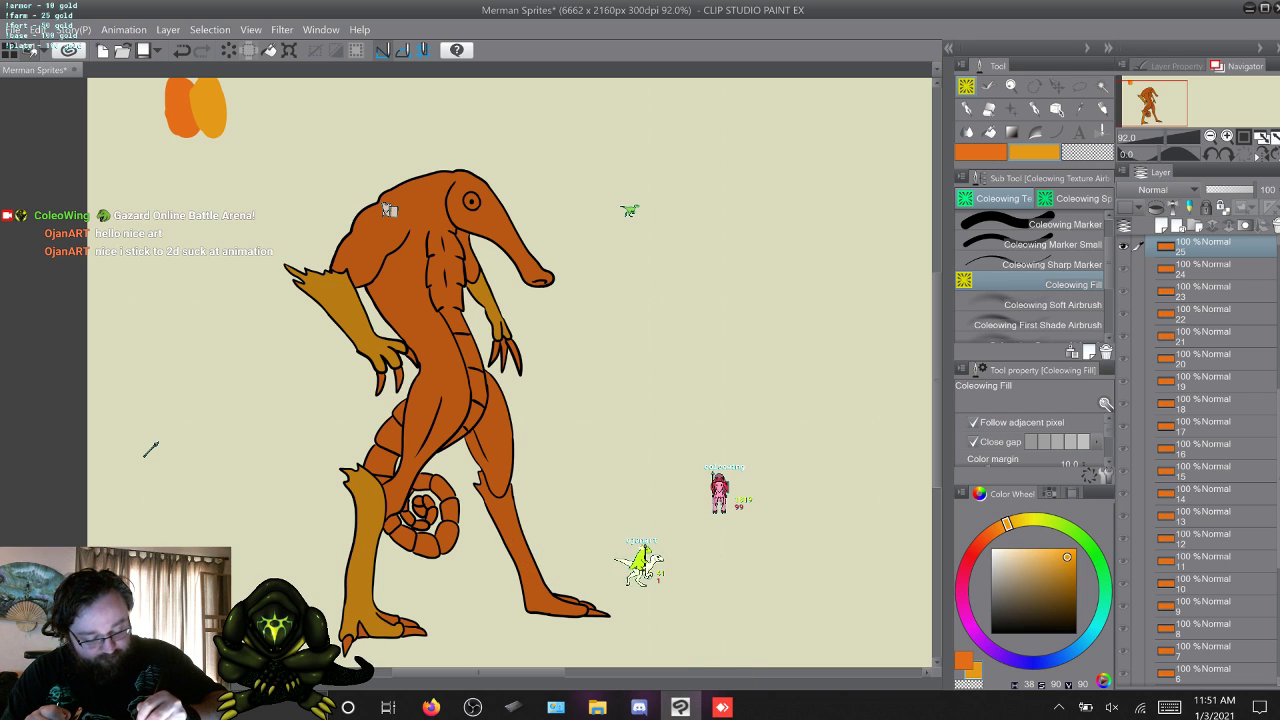
pyautogui.click(512, 535)
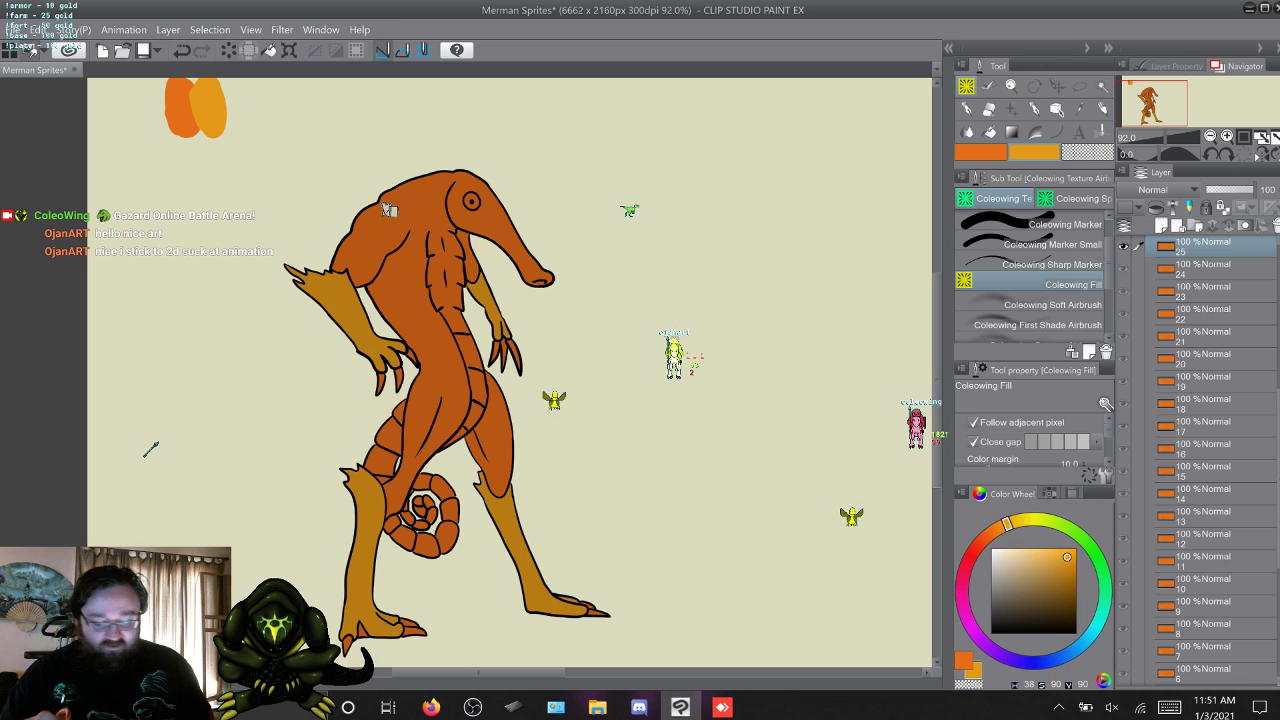
# Fill both lower legs and the hanging forearm on frame 26 with the yellow-orange.
pyautogui.press('w')
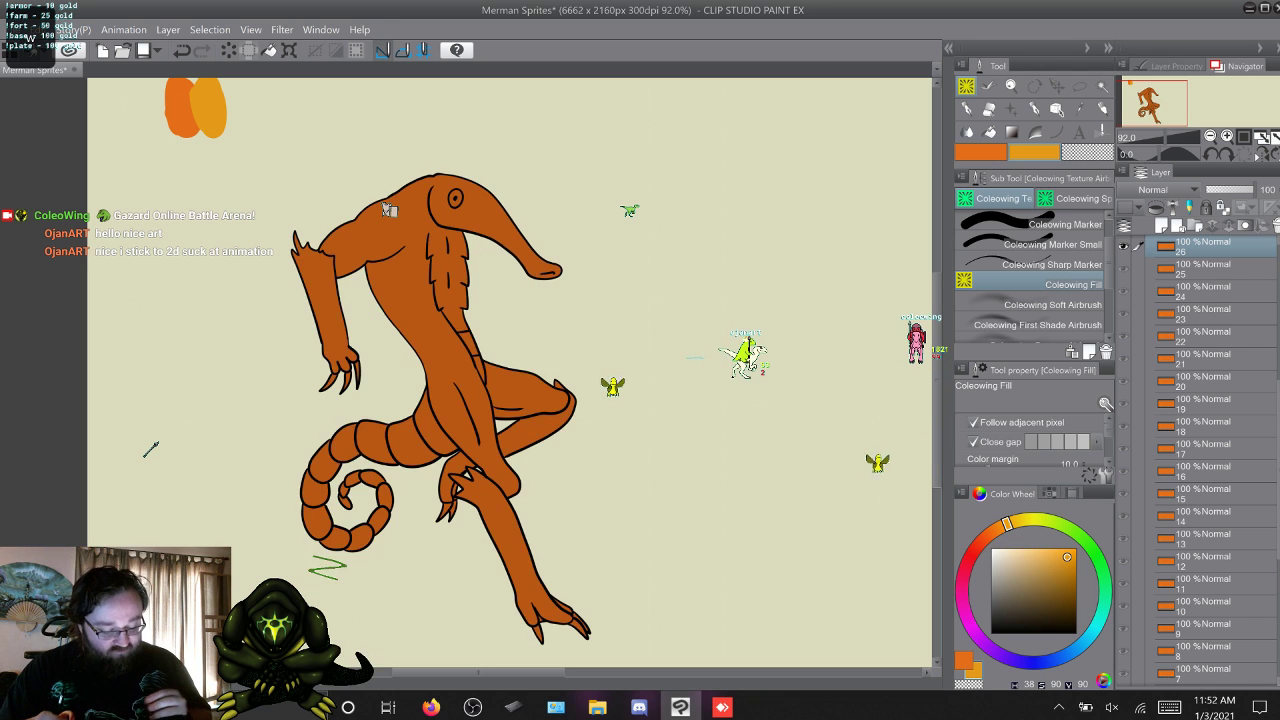
pyautogui.press('s')
pyautogui.press('w')
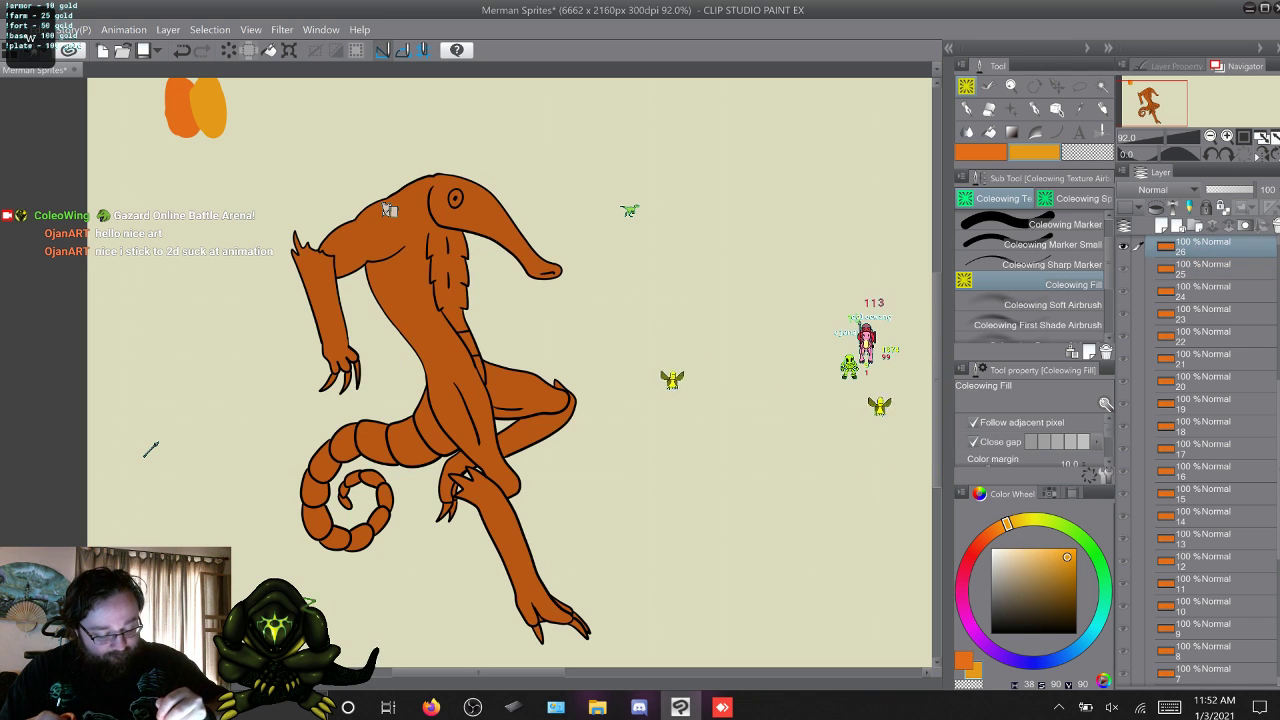
pyautogui.click(509, 530)
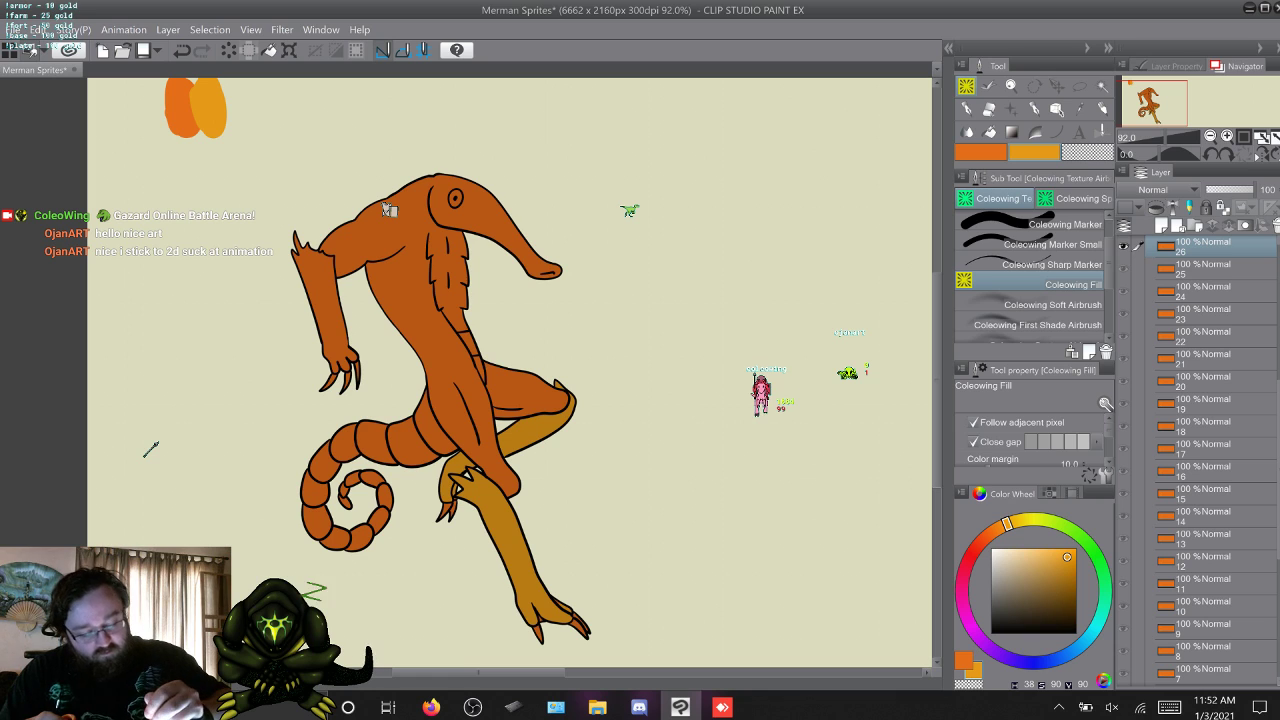
pyautogui.click(325, 297)
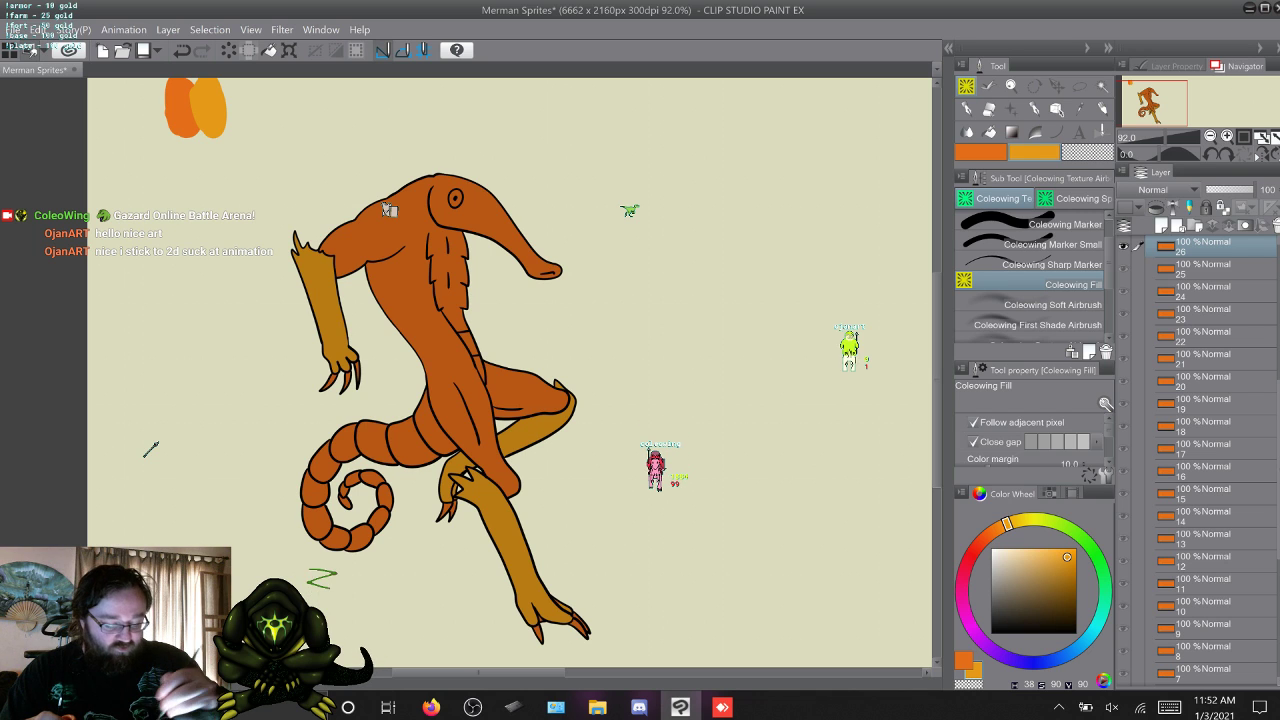
# Fill the merman's two lower legs and both hanging forearms on frame 27 with the yellow-orange.
pyautogui.press('w')
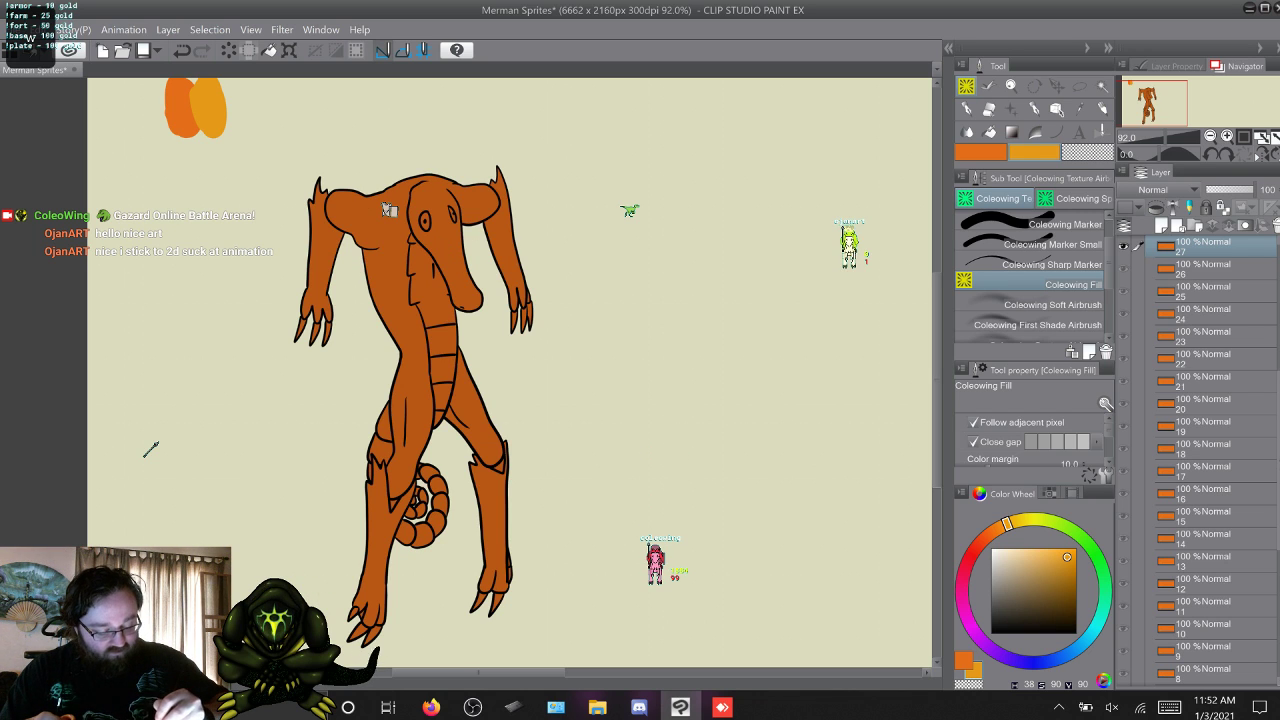
pyautogui.click(493, 510)
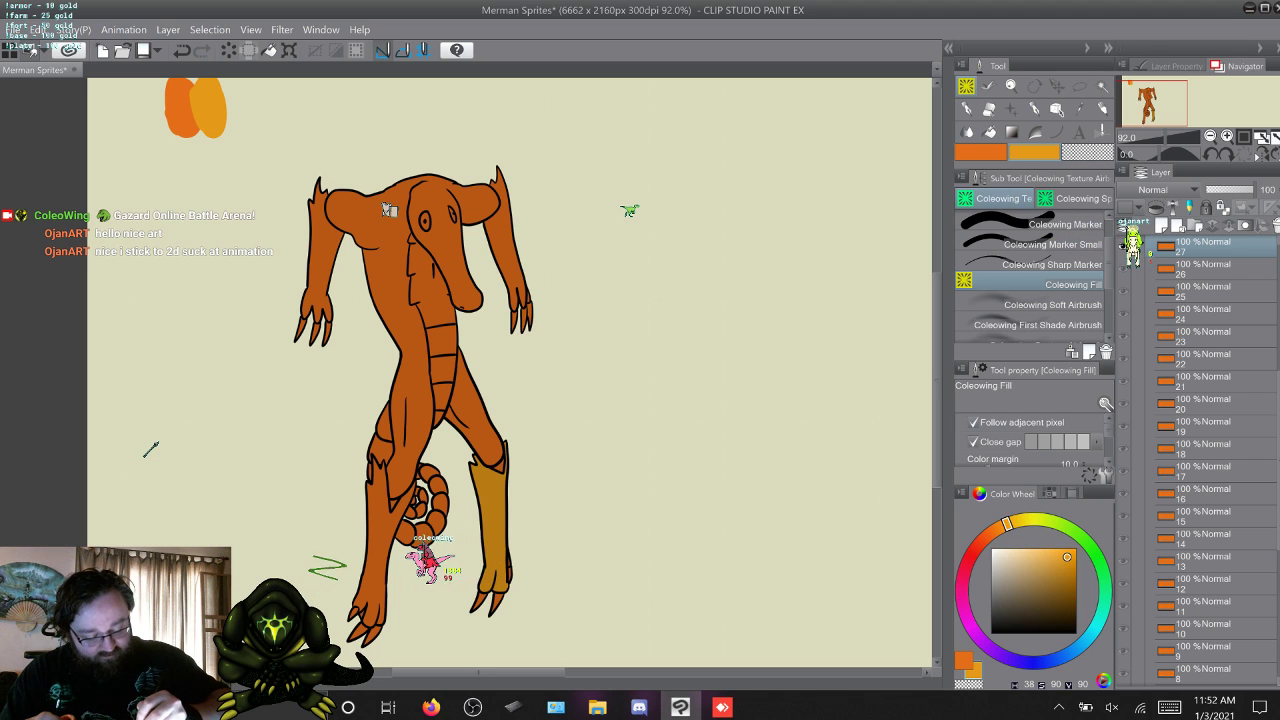
pyautogui.click(382, 528)
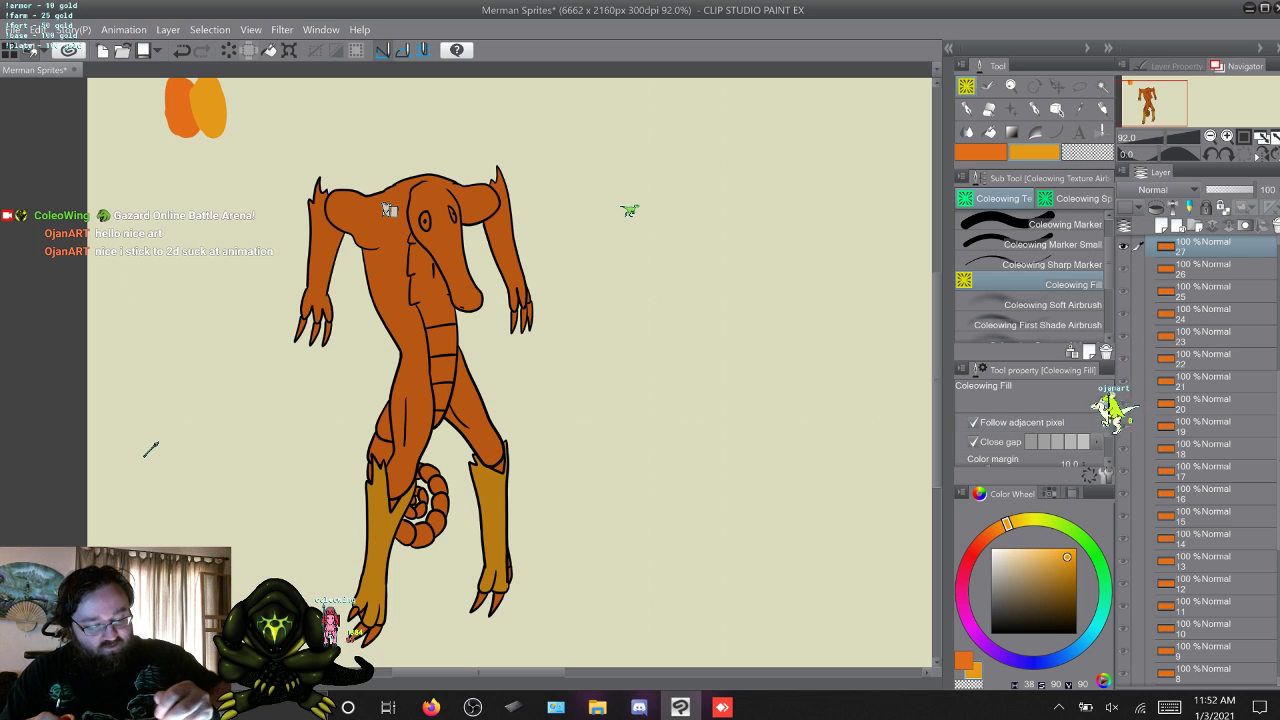
pyautogui.click(322, 250)
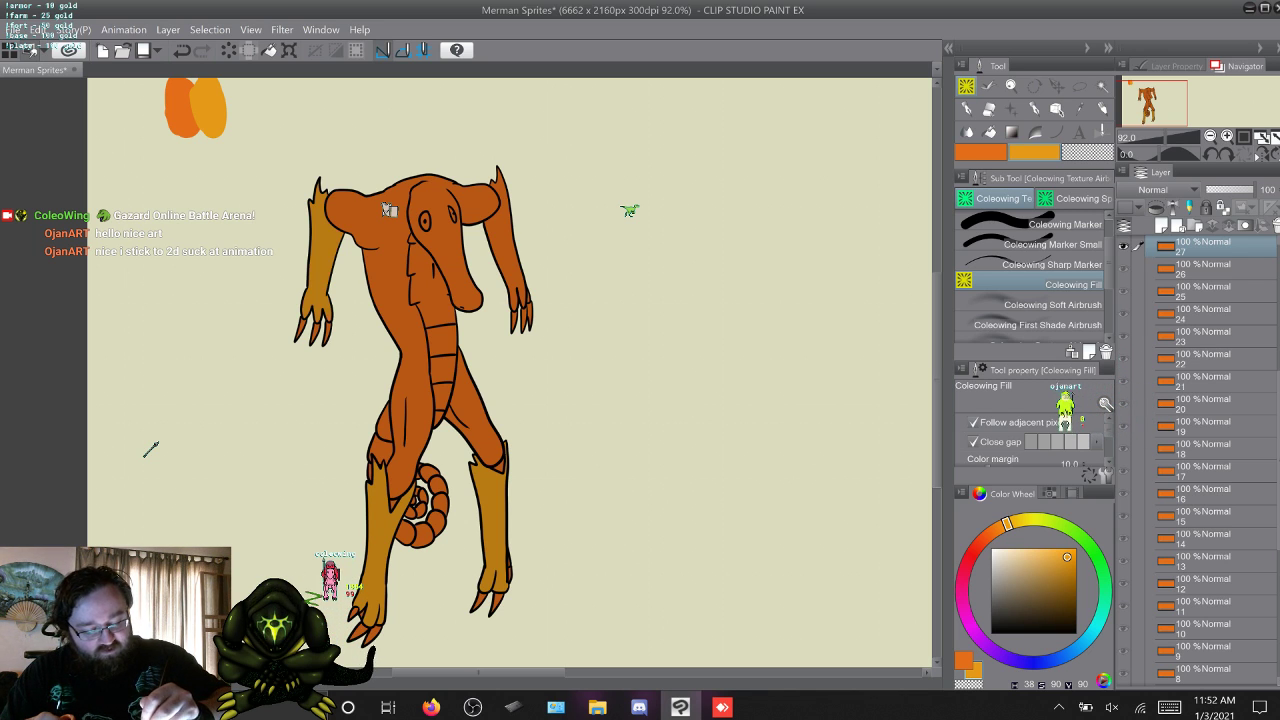
pyautogui.click(505, 240)
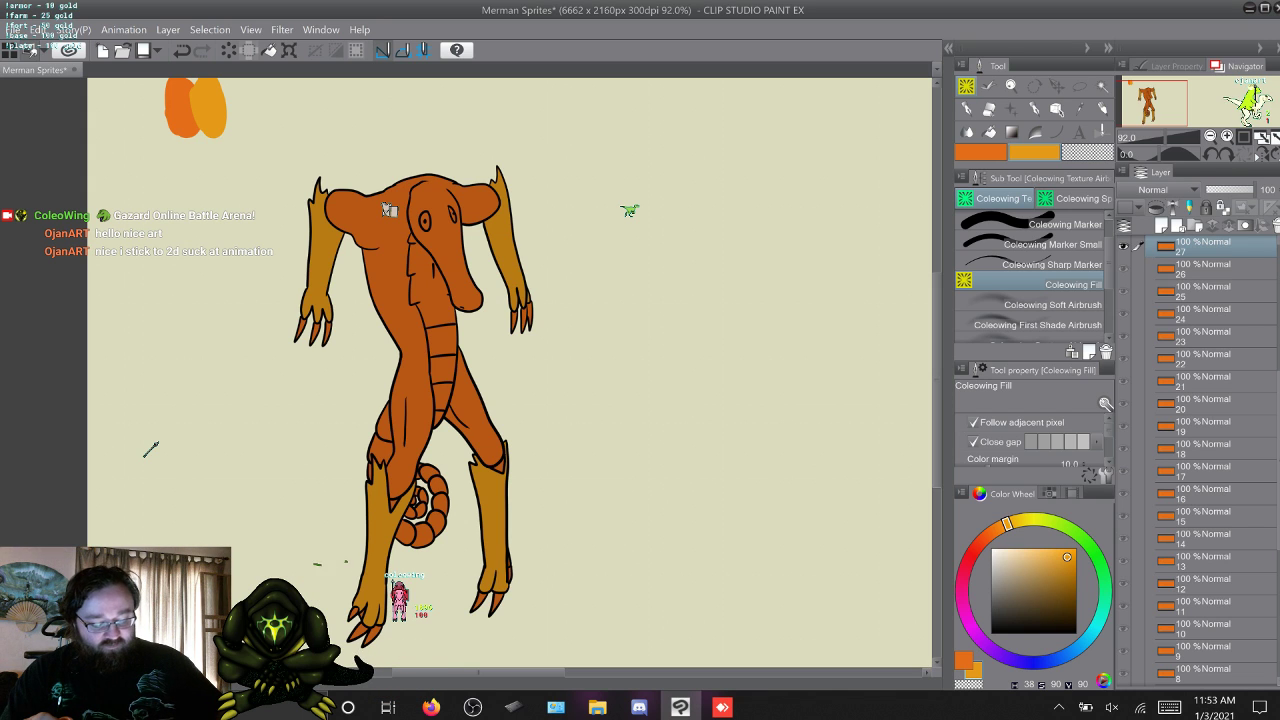
# Fill both raised forearms and the two lower legs on frame 28 with the yellow-orange.
pyautogui.press('w')
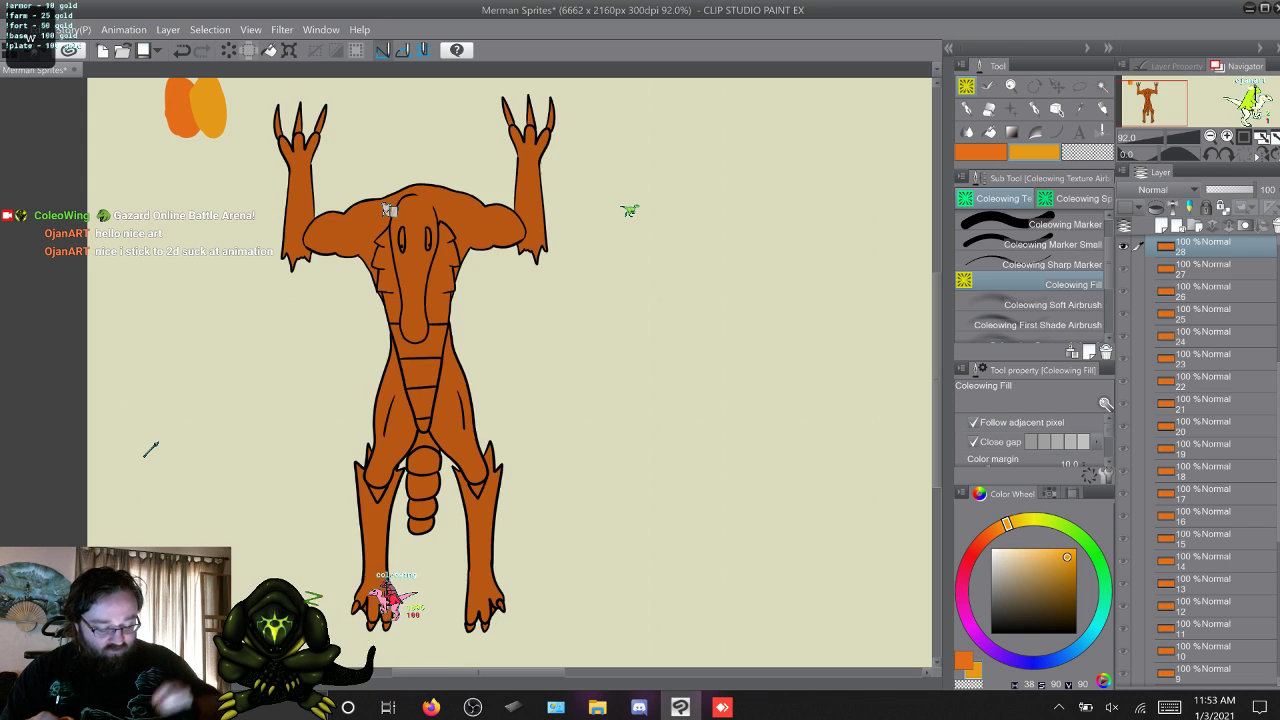
pyautogui.press('q')
pyautogui.press('w')
pyautogui.press('w')
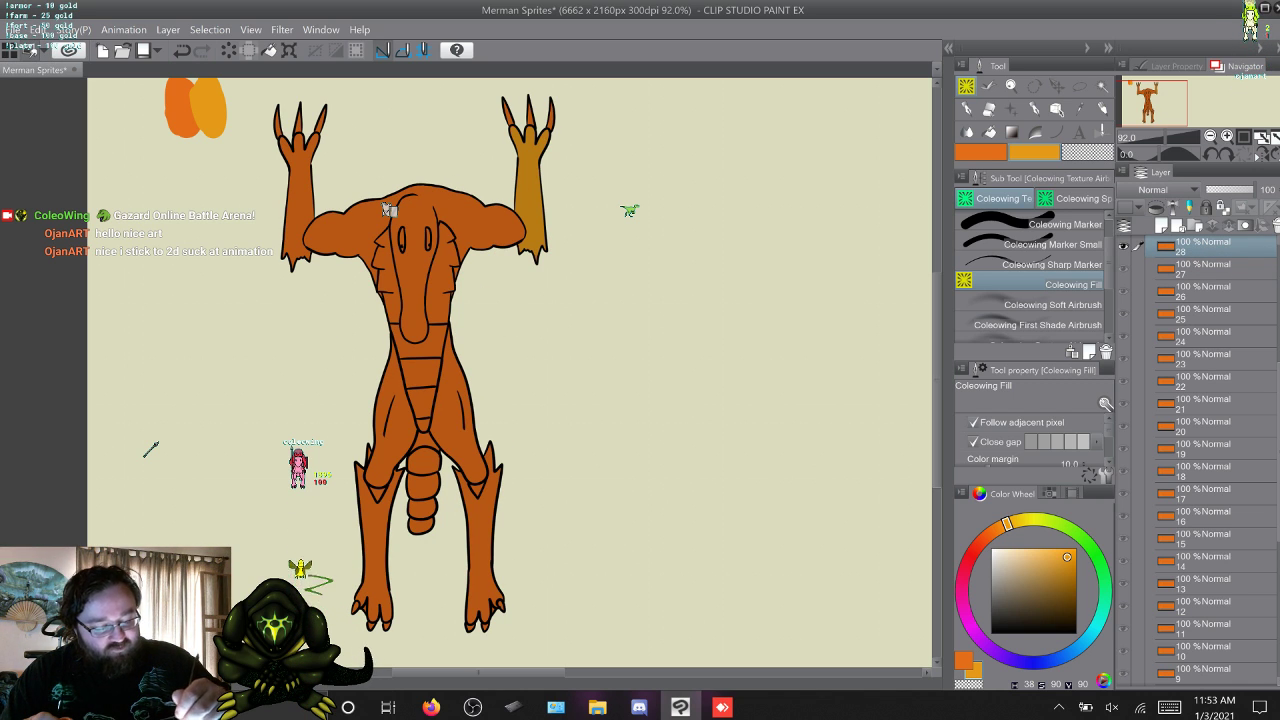
pyautogui.click(300, 200)
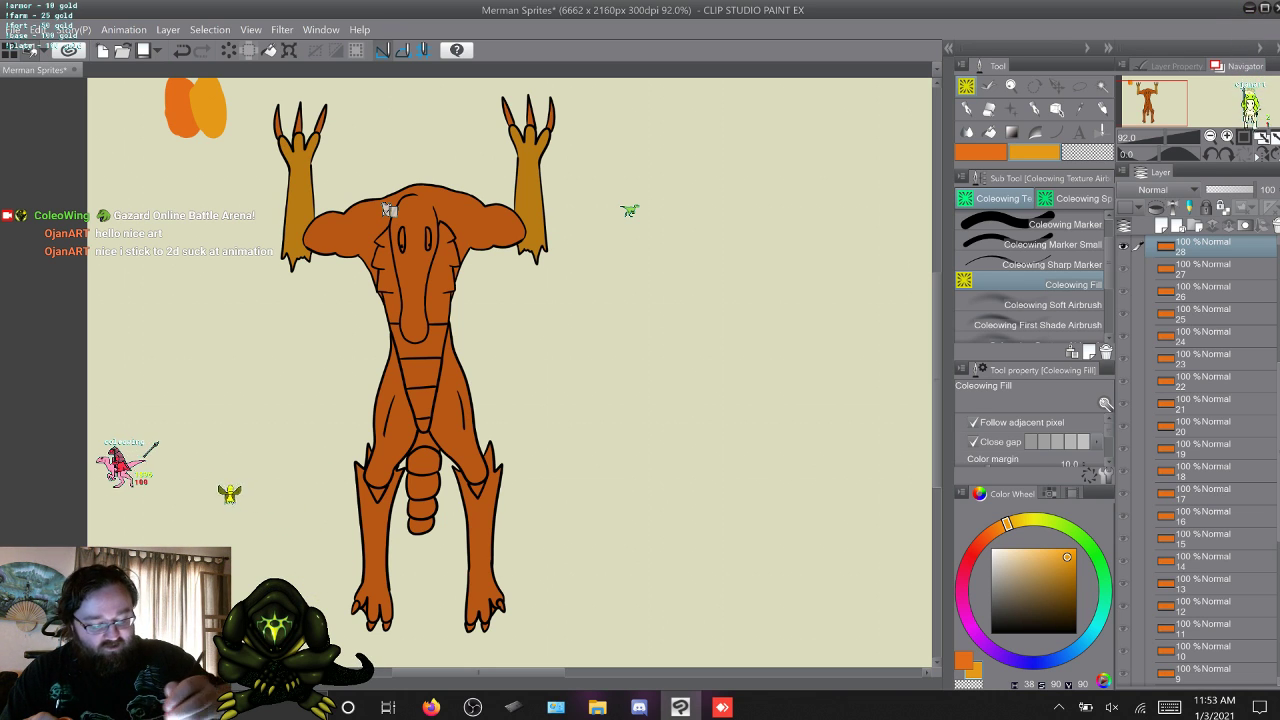
pyautogui.click(372, 540)
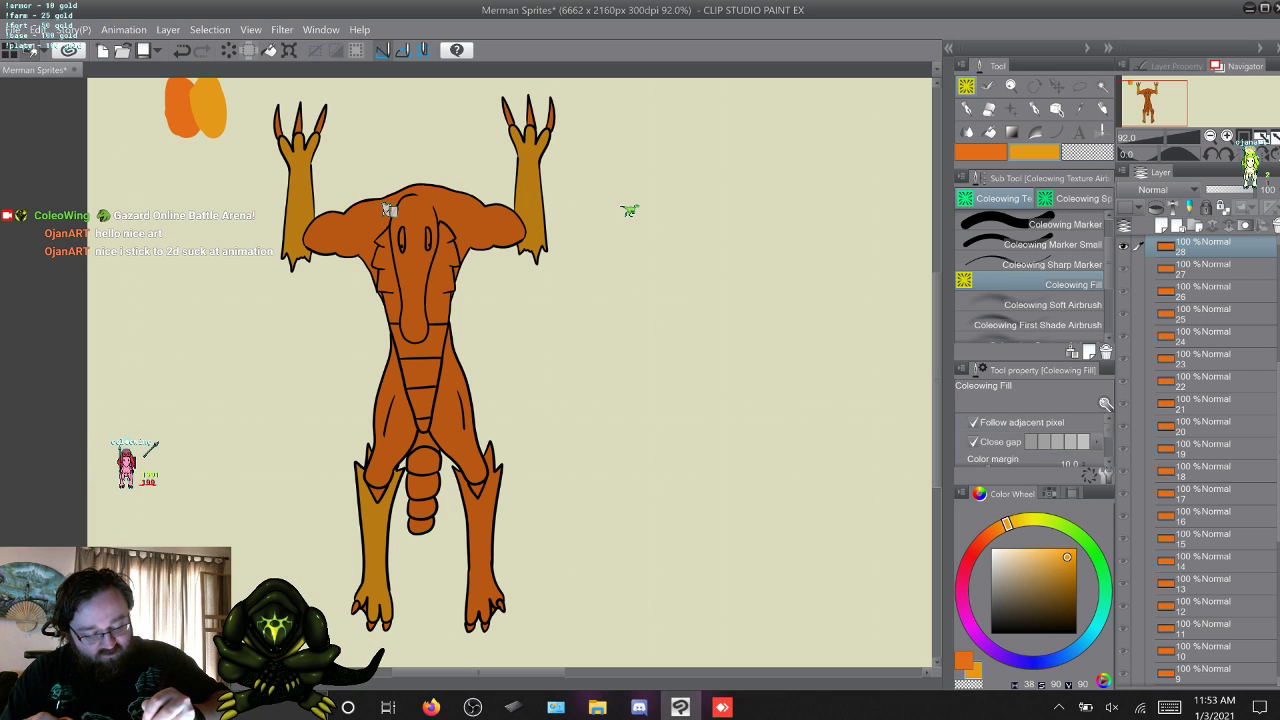
pyautogui.click(482, 510)
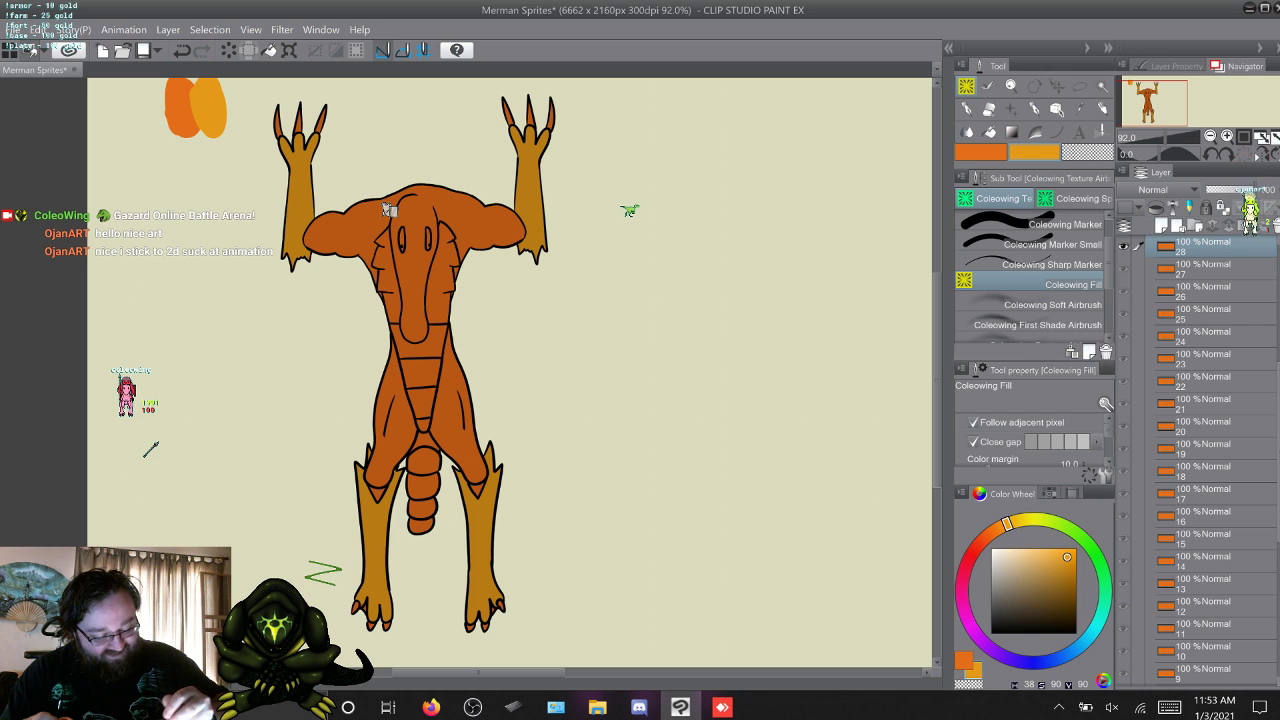
# Fill the crouching merman's two forearms and both lower legs on frame 29 with the yellow-orange.
pyautogui.hotkey('alt', ']')
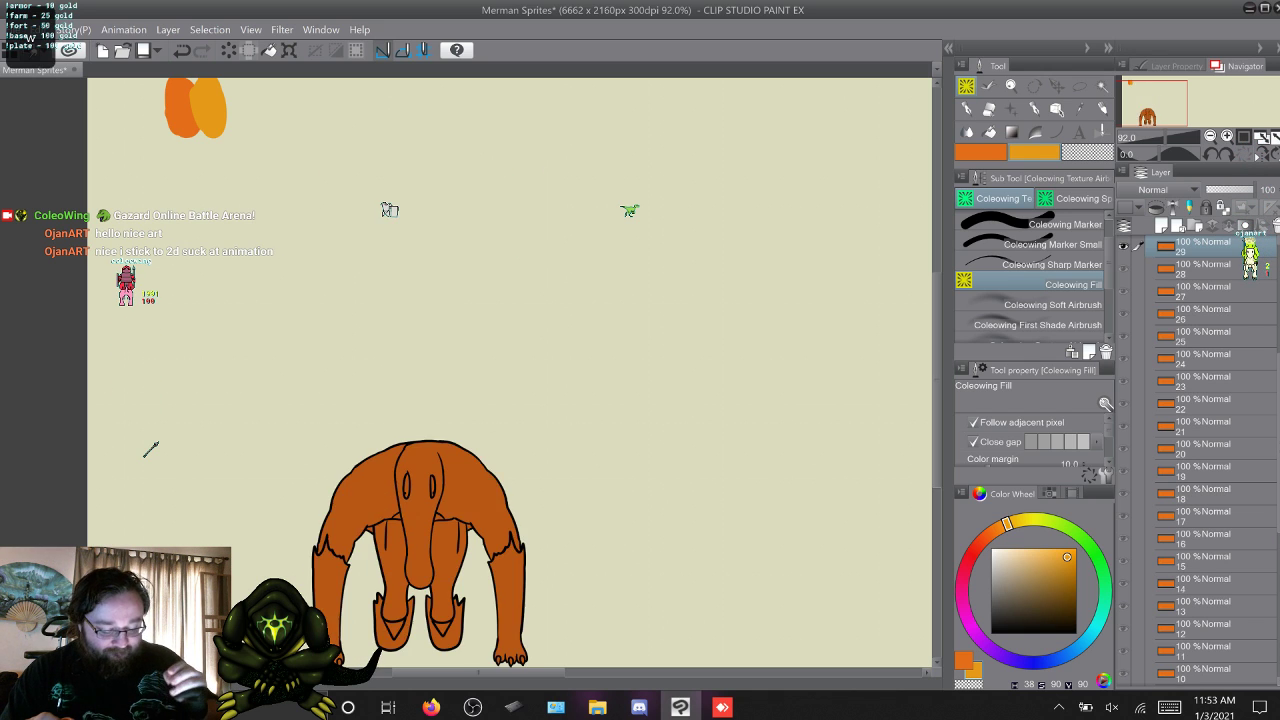
pyautogui.hotkey('alt', '[')
pyautogui.hotkey('alt', ']')
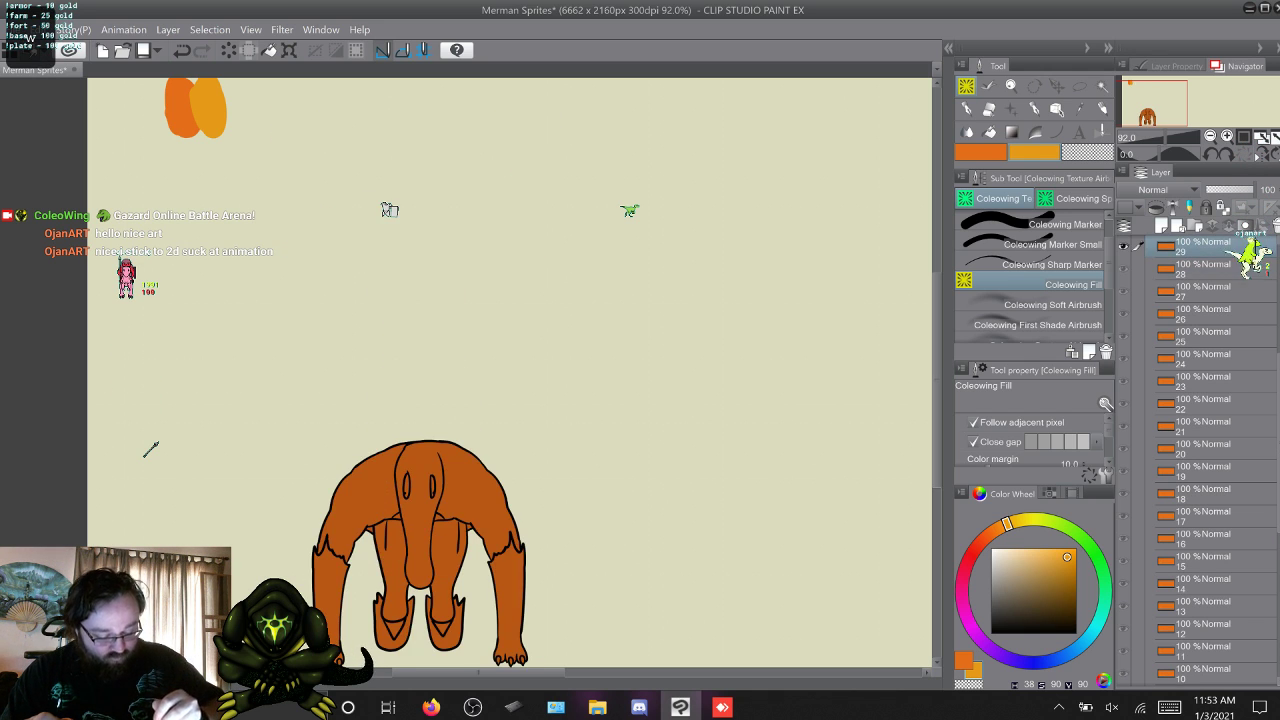
pyautogui.click(509, 596)
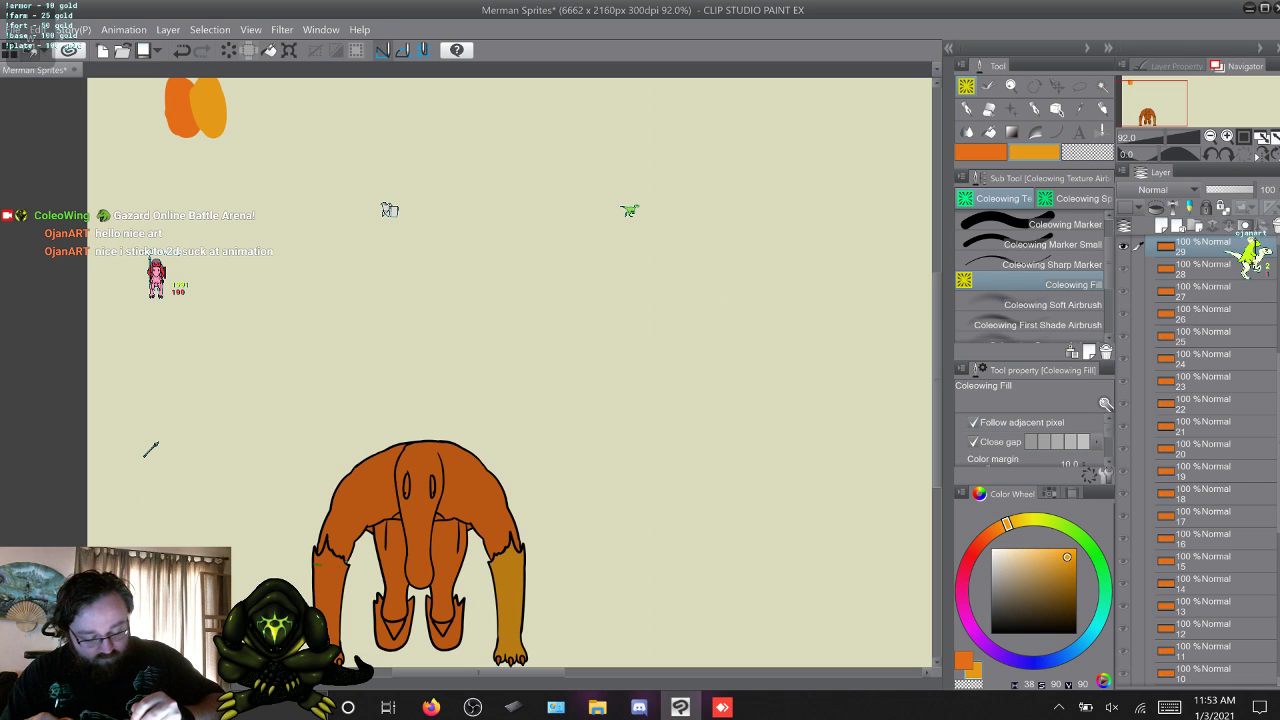
pyautogui.click(330, 600)
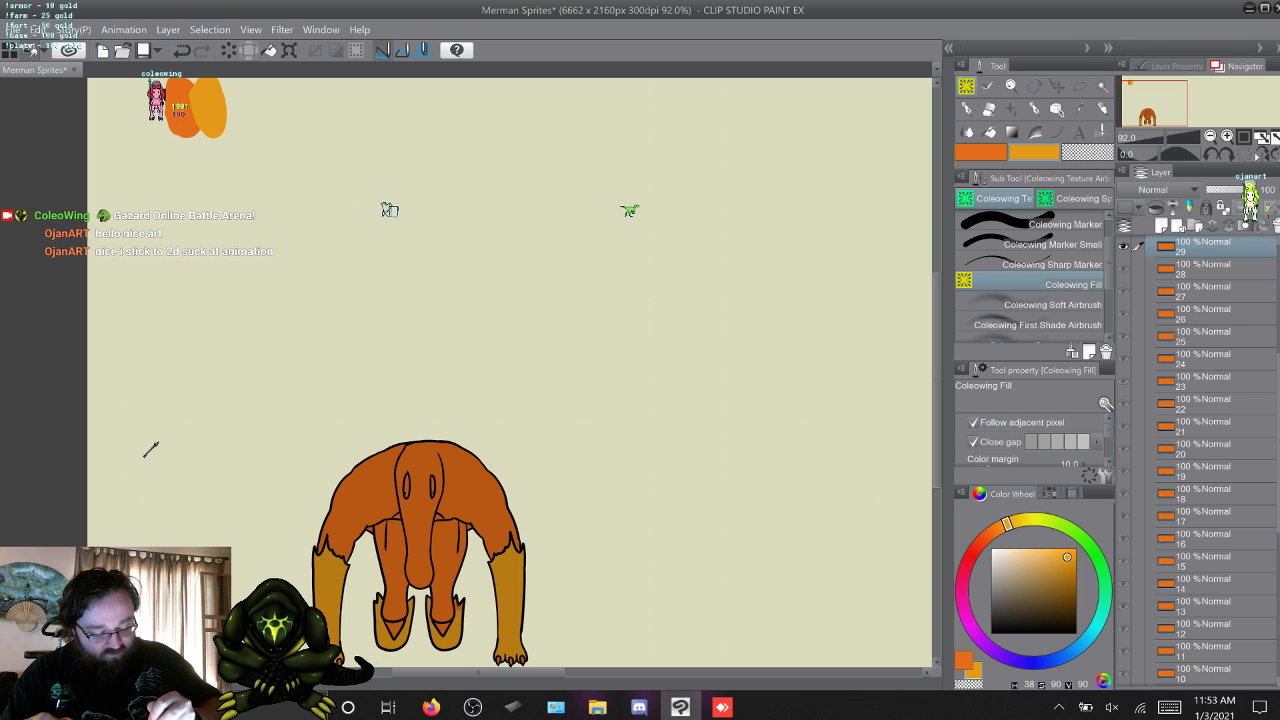
# Fill both forearms and both lower legs of the crouching merman on frame 30 with the yellow-orange.
pyautogui.press('w')
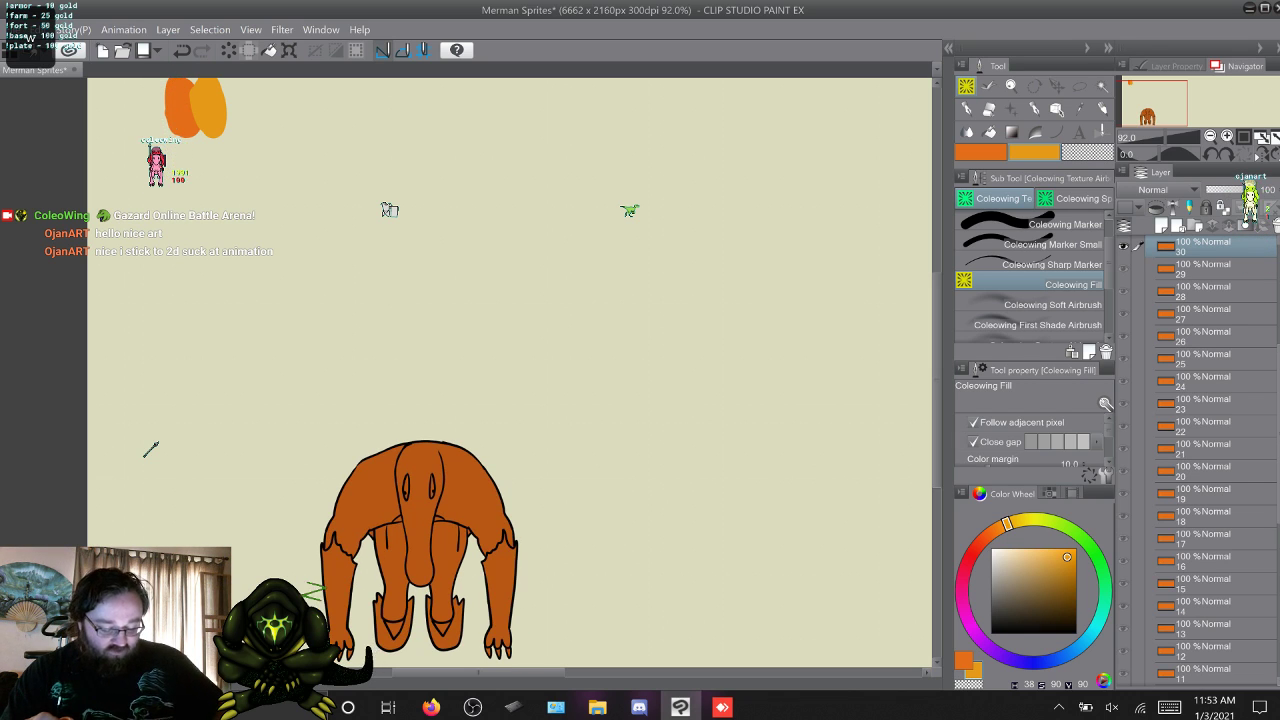
pyautogui.click(499, 588)
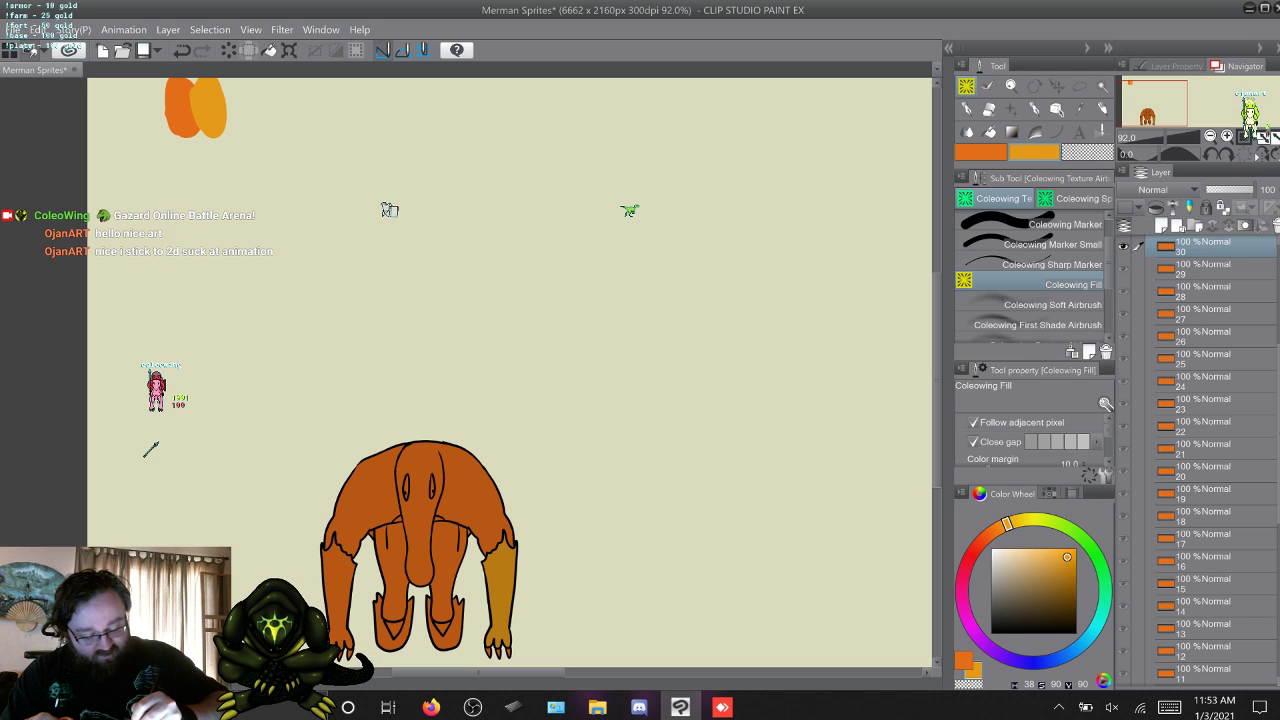
pyautogui.click(338, 590)
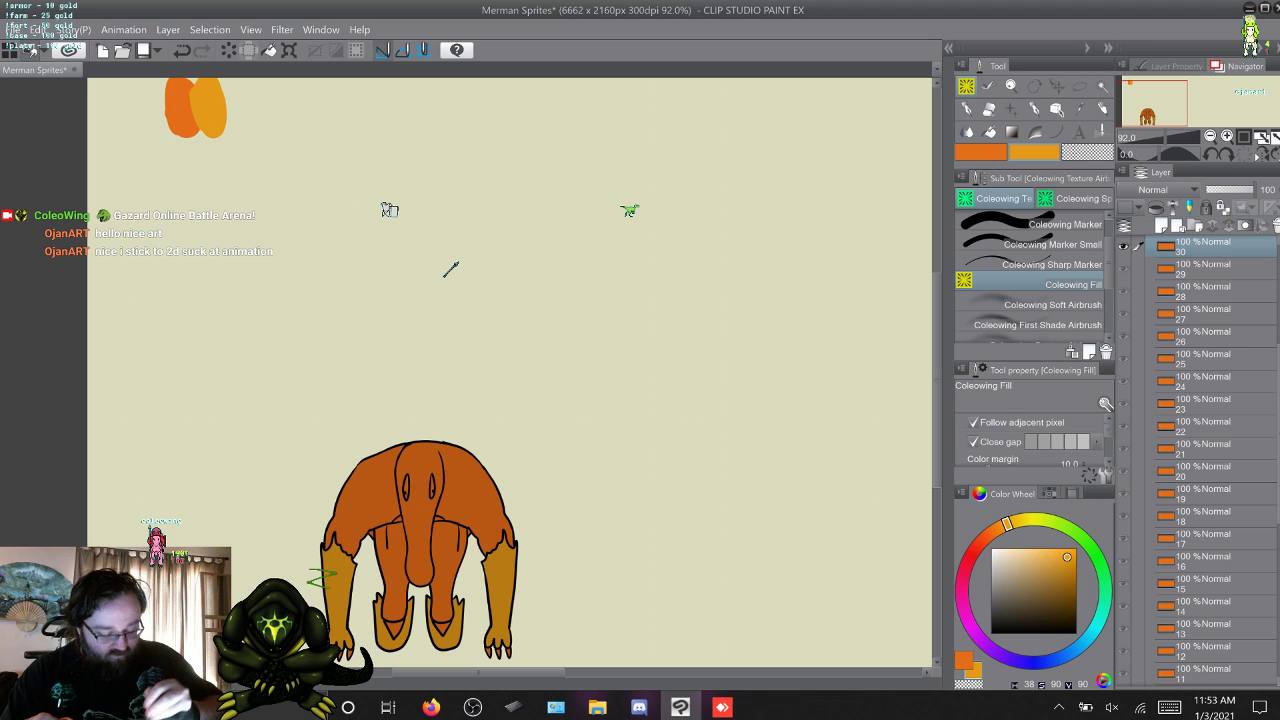
# Compare frames 29 to 31, and fill the forearms and lower legs on frame 31 with the yellow-orange.
pyautogui.press('s')
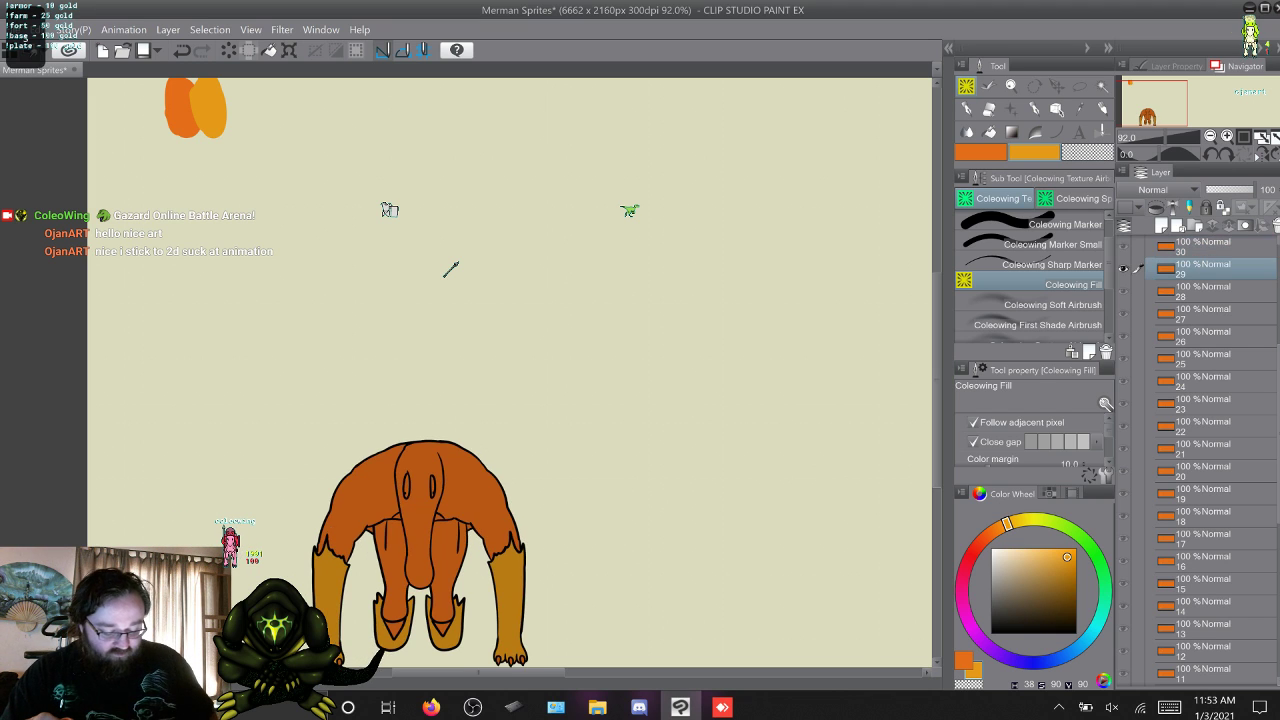
pyautogui.press('w')
pyautogui.press('w')
pyautogui.press('s')
pyautogui.press('s')
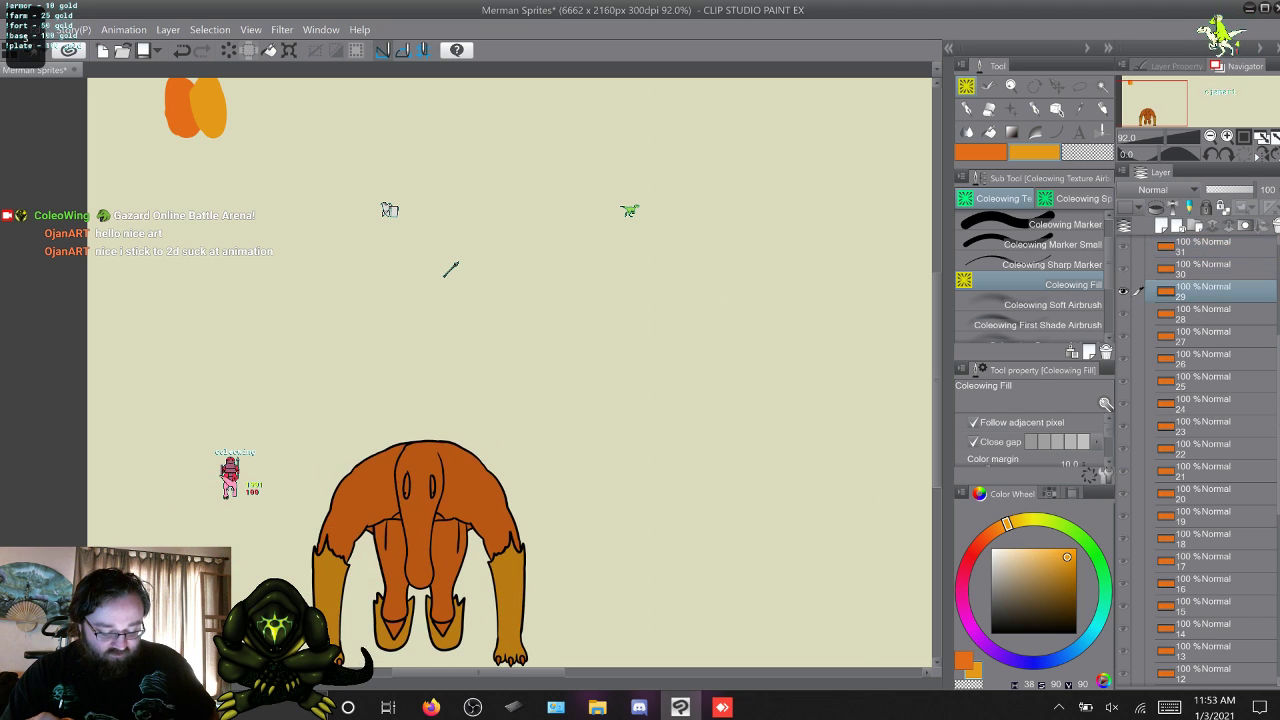
pyautogui.press('w')
pyautogui.press('w')
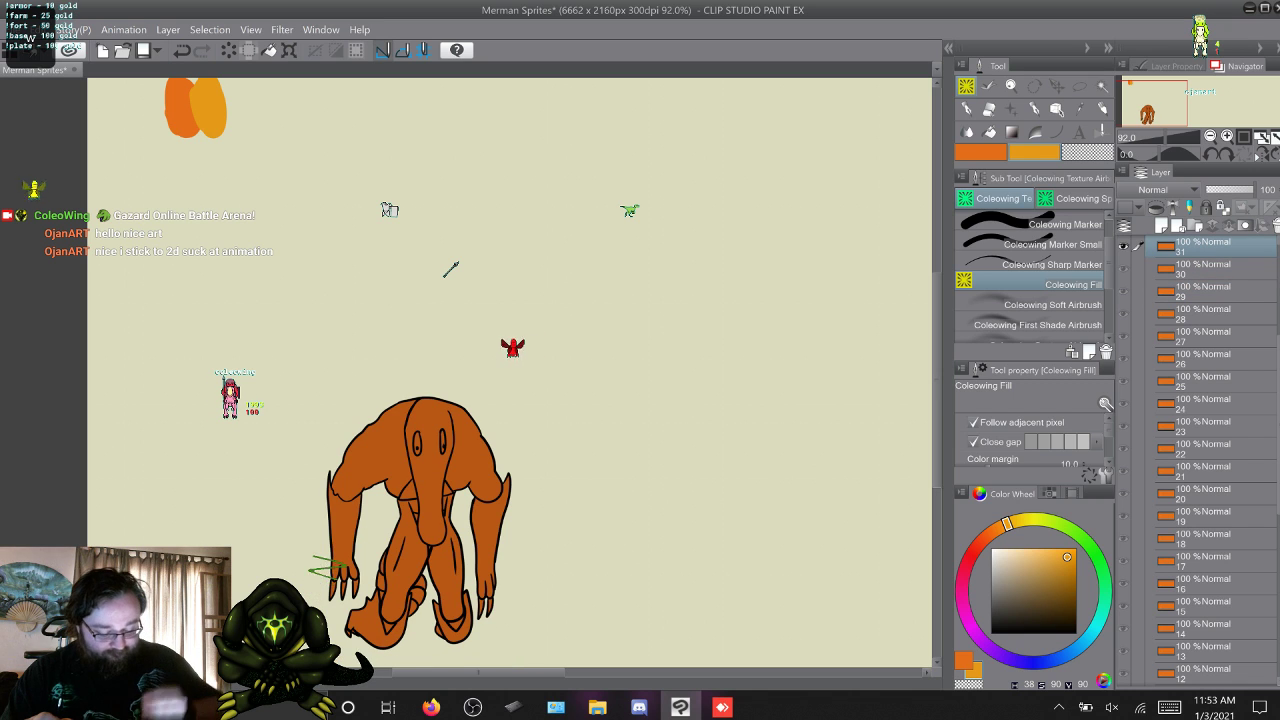
pyautogui.click(489, 528)
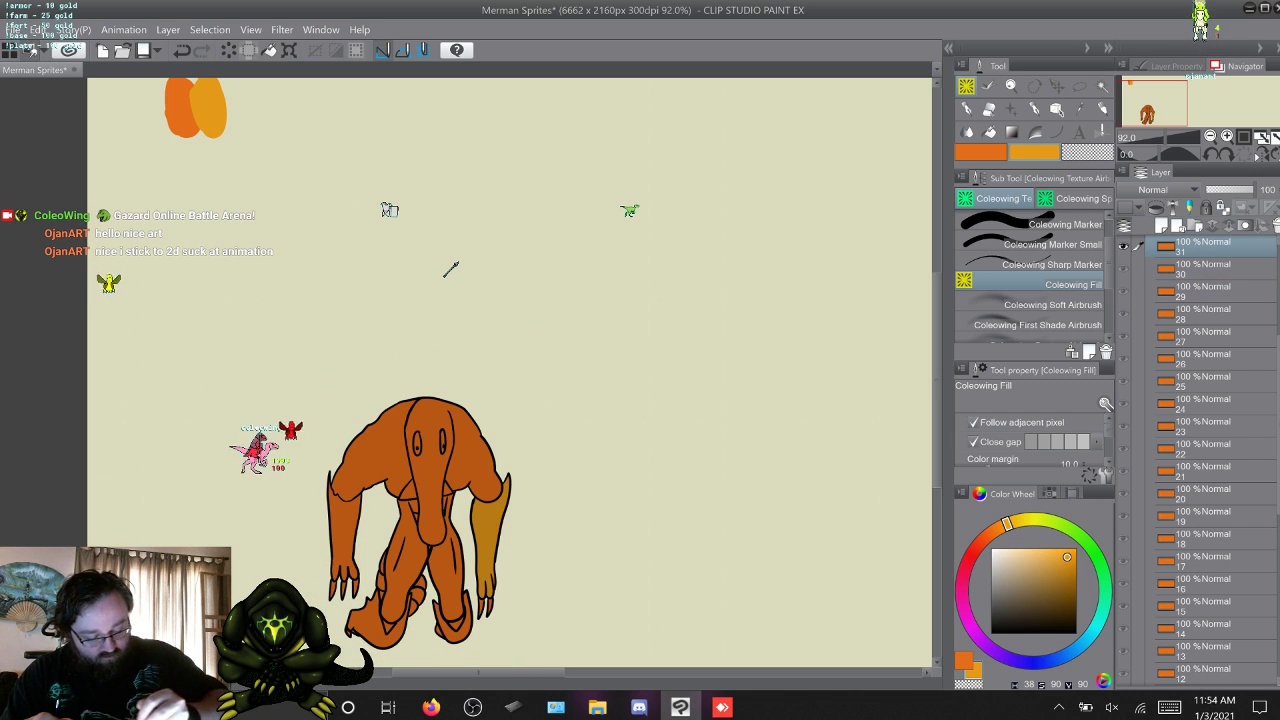
pyautogui.click(344, 528)
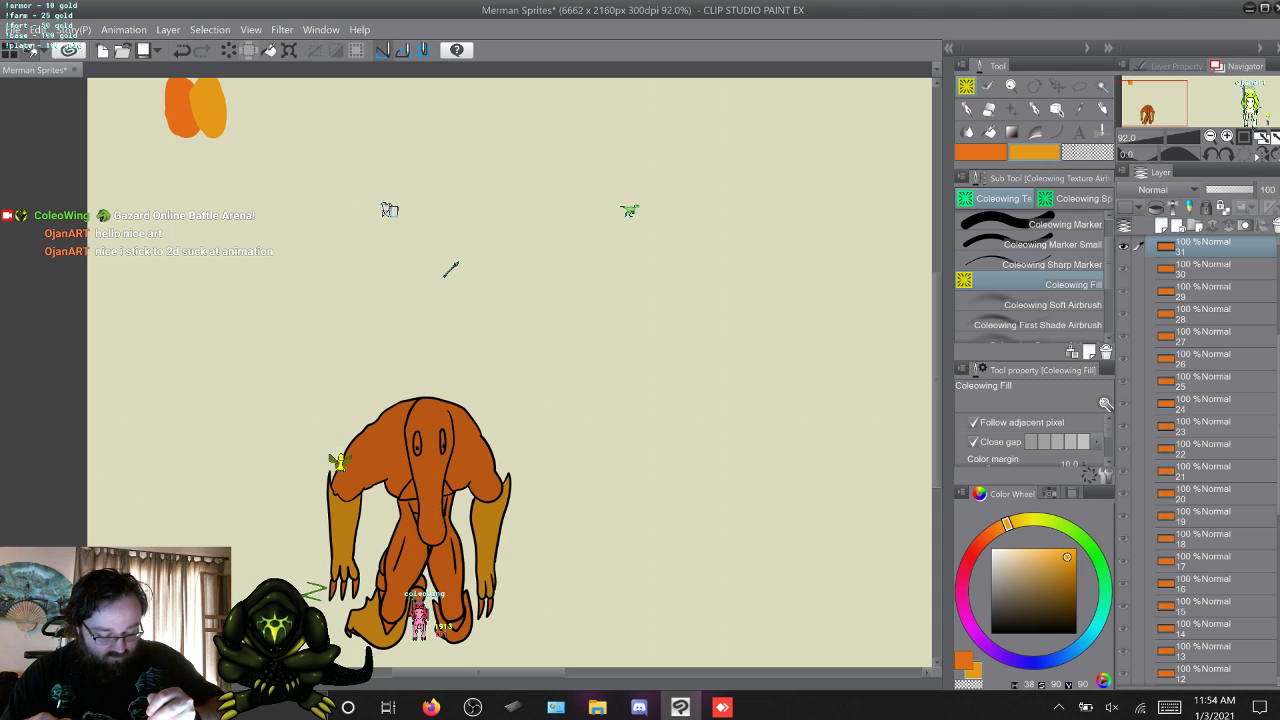
# Fill both forearms, including the one partly behind the snout, and both lower legs on frame 32 with the yellow-orange.
pyautogui.hotkey('alt', ']')
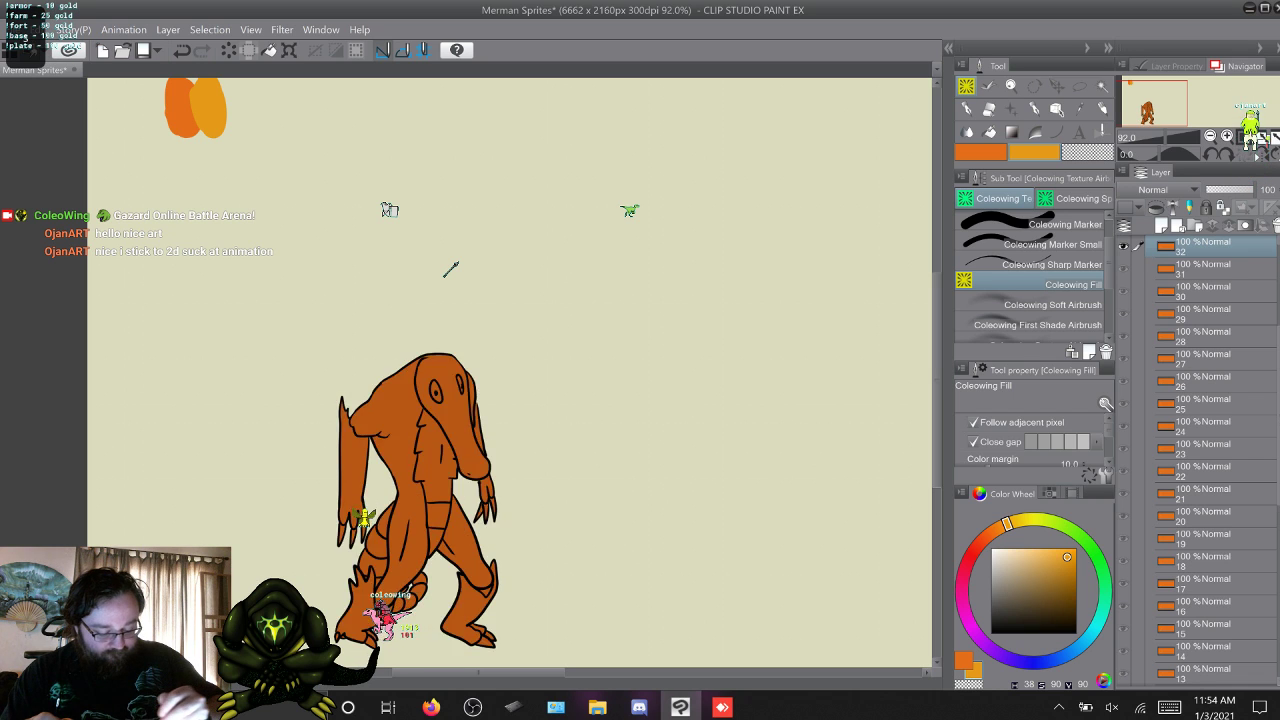
pyautogui.hotkey('alt', '[')
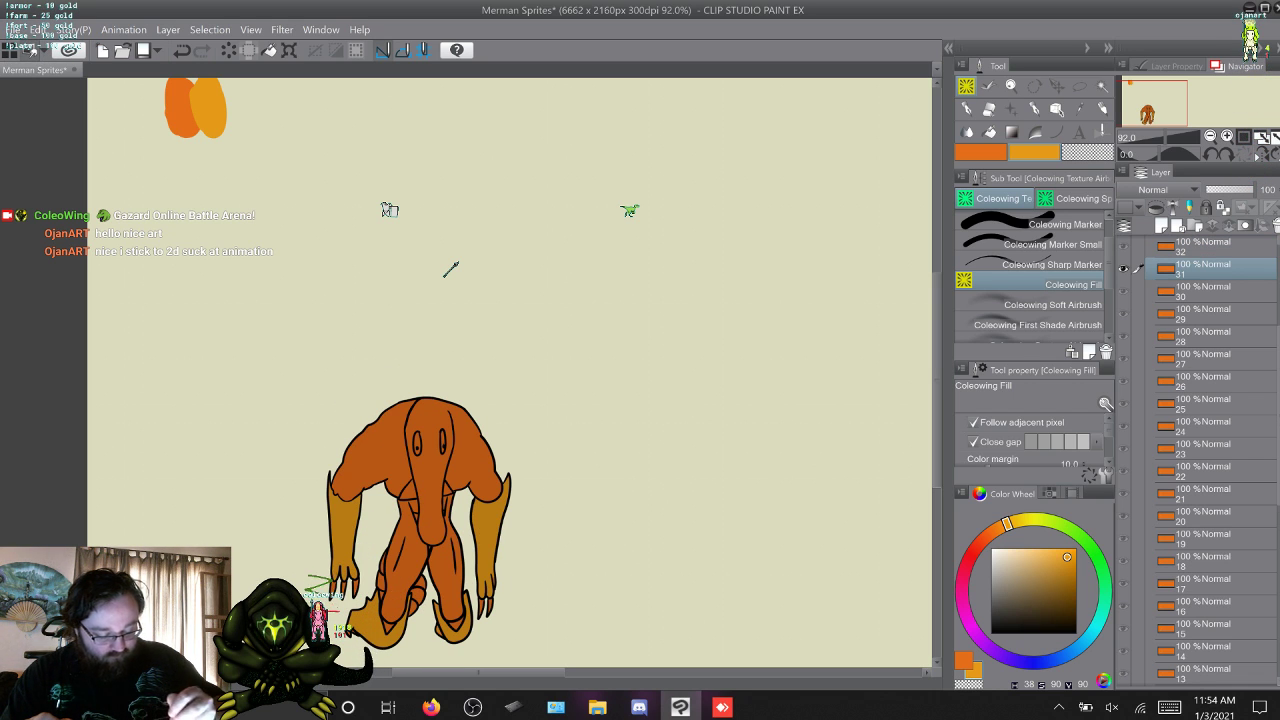
pyautogui.hotkey('alt', ']')
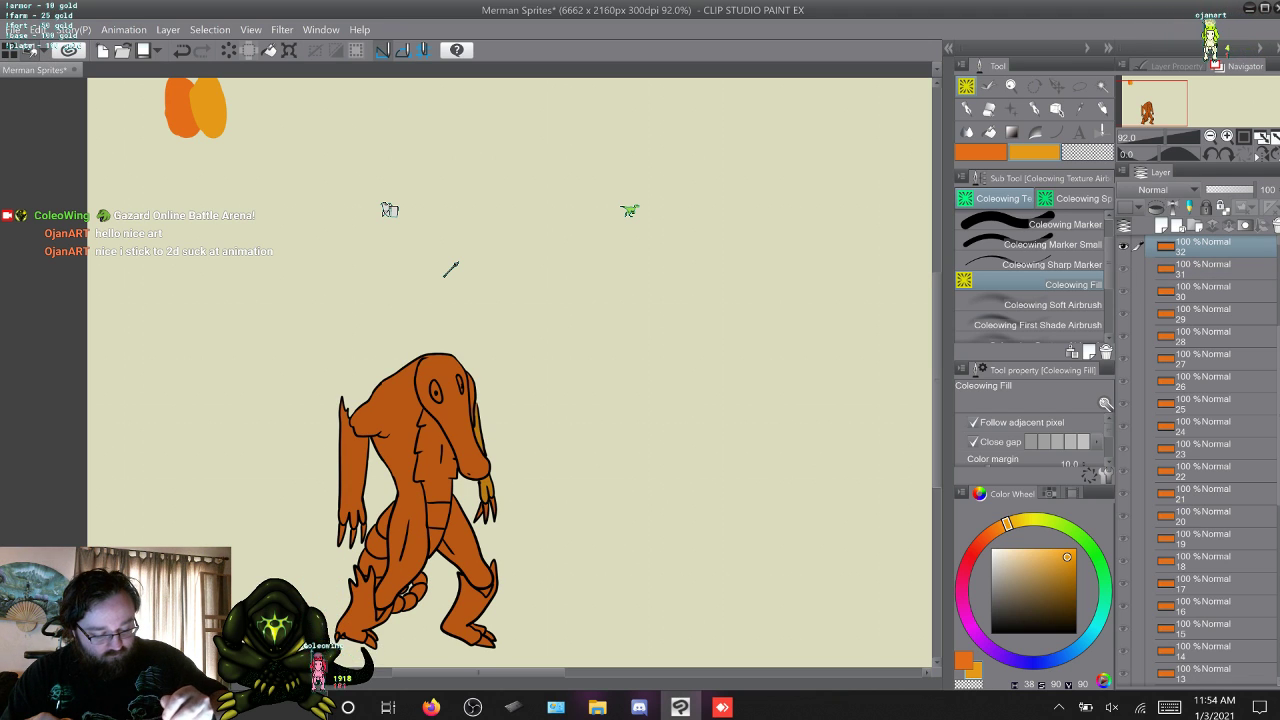
pyautogui.click(353, 474)
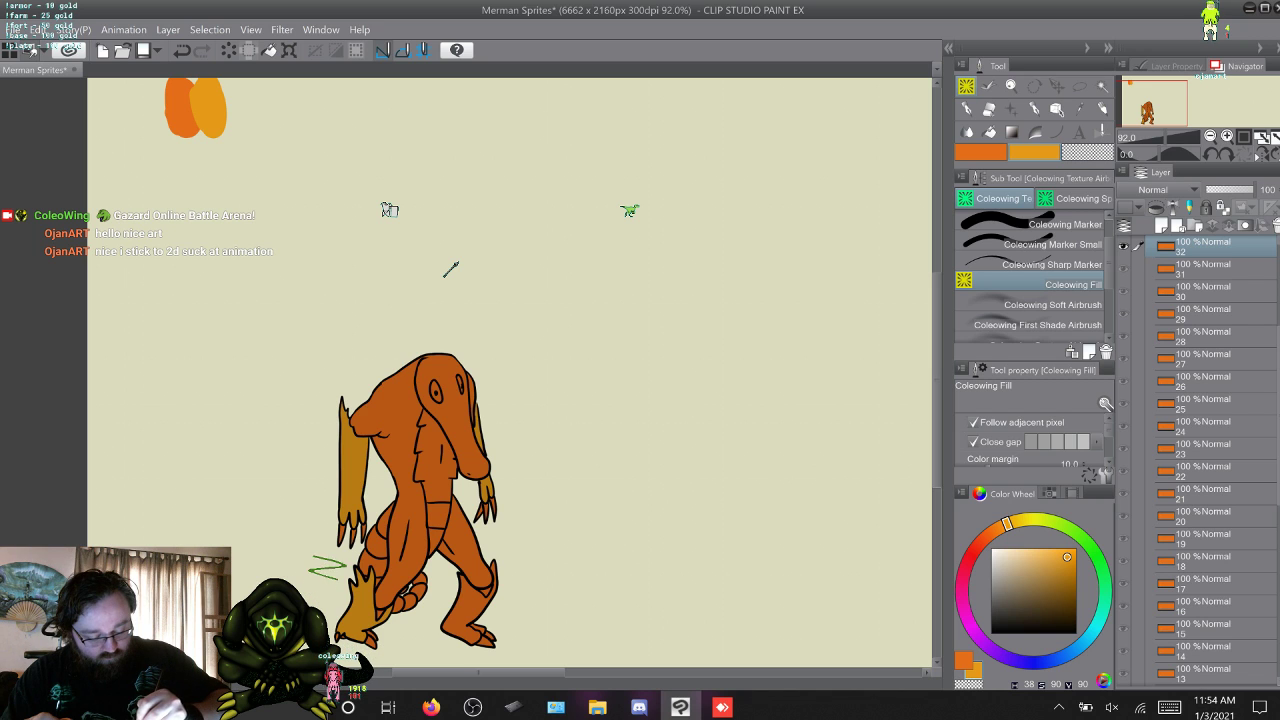
pyautogui.click(466, 607)
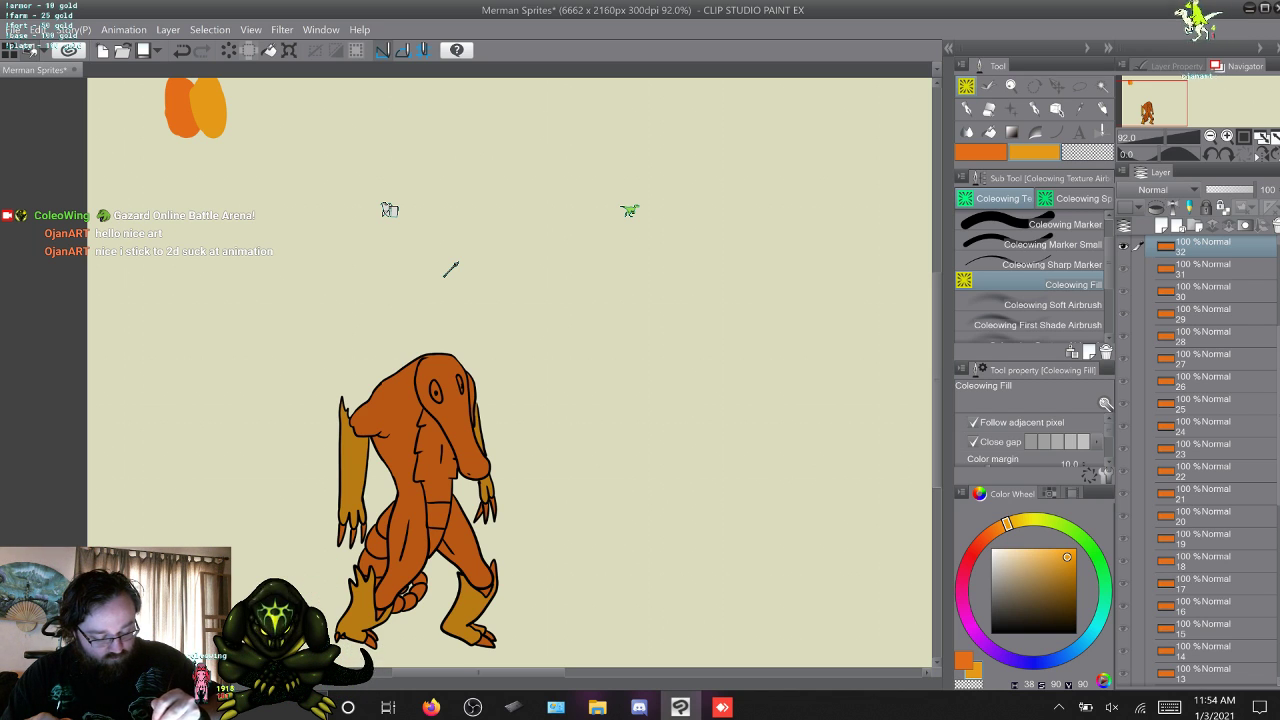
# Fill the standing merman's two lower legs and both hanging forearms on frame 33 with the yellow-orange.
pyautogui.press('w')
pyautogui.press('s')
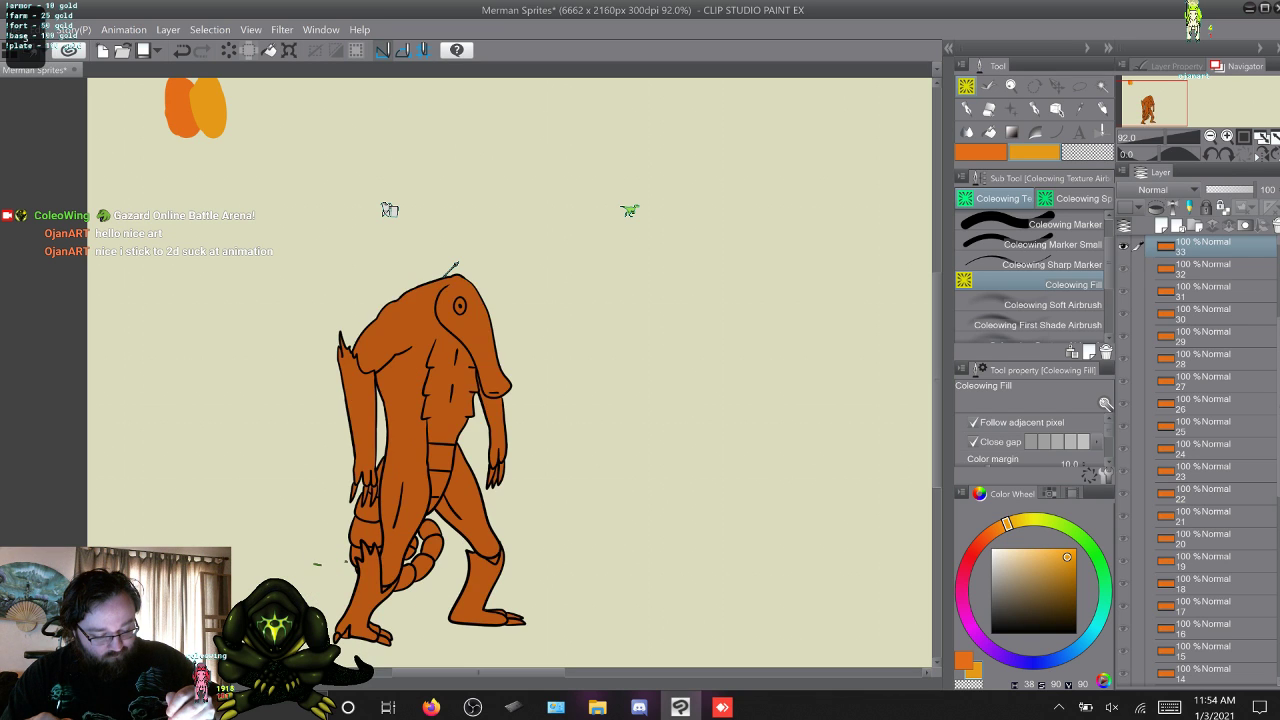
pyautogui.press('w')
pyautogui.click(476, 594)
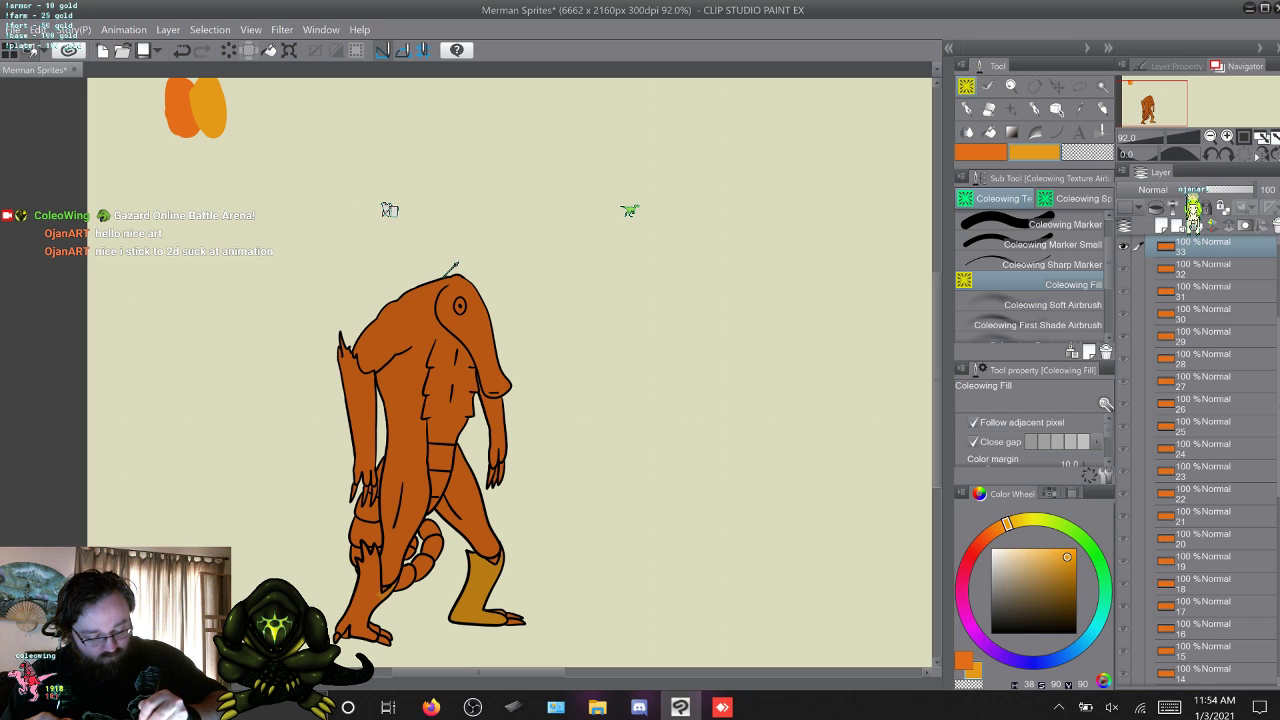
pyautogui.click(360, 590)
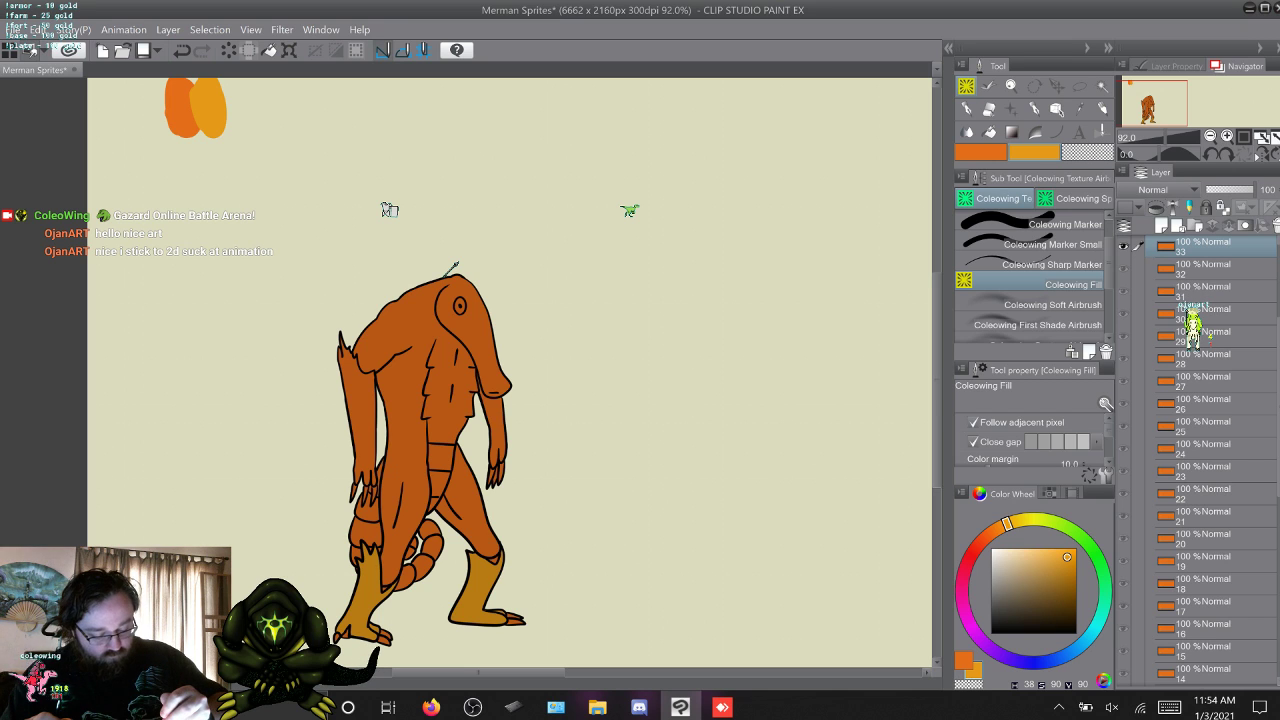
pyautogui.click(360, 412)
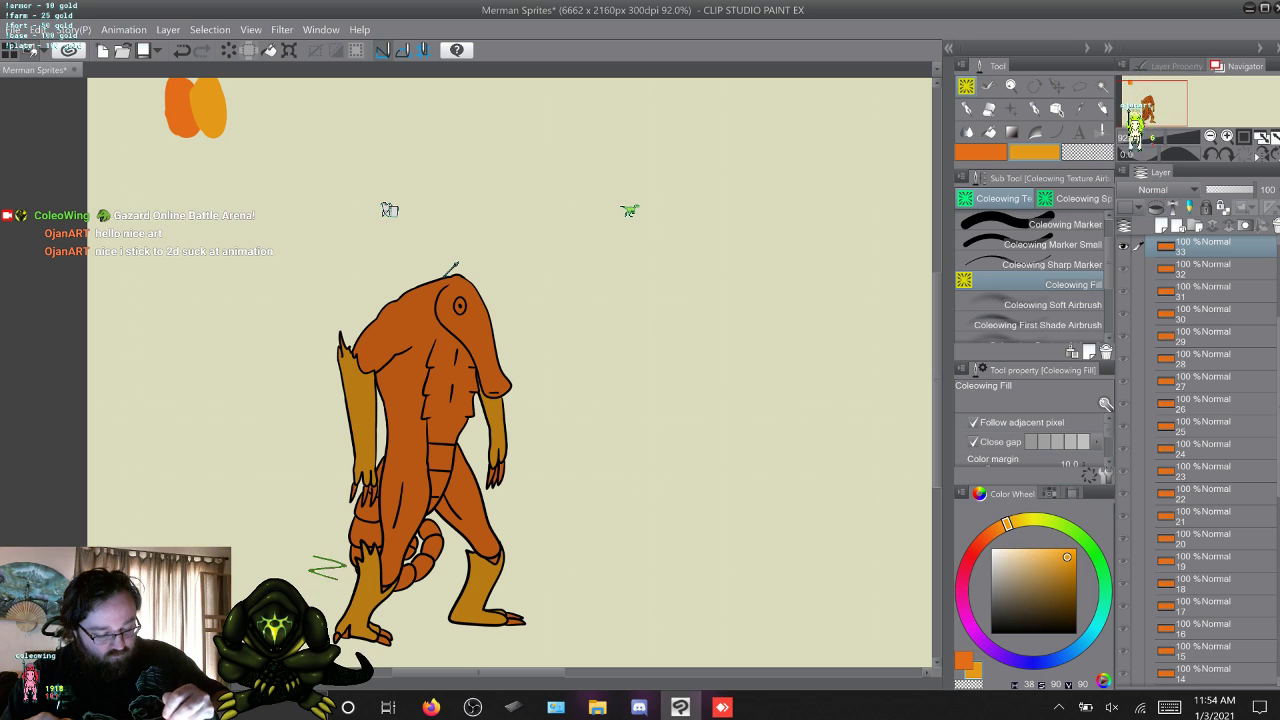
# Fill the standing merman's two hanging forearms and both lower legs on frame 34 with the yellow-orange.
pyautogui.press('w')
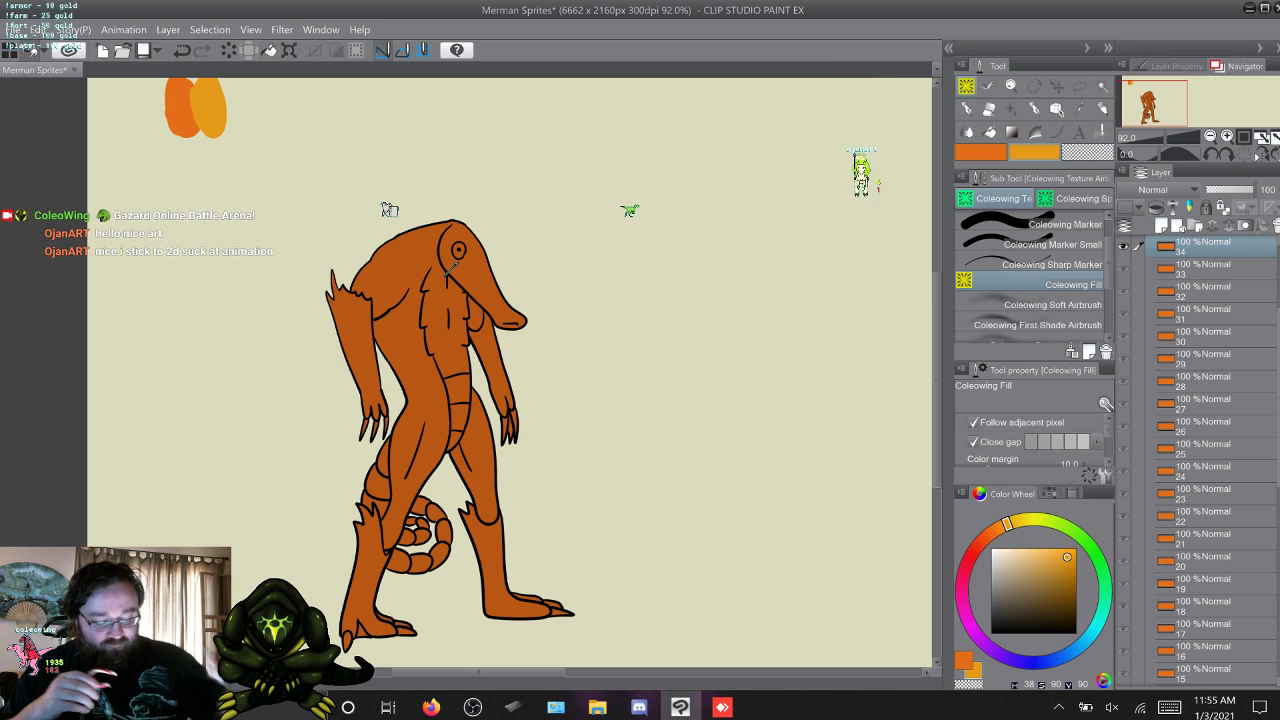
pyautogui.click(490, 360)
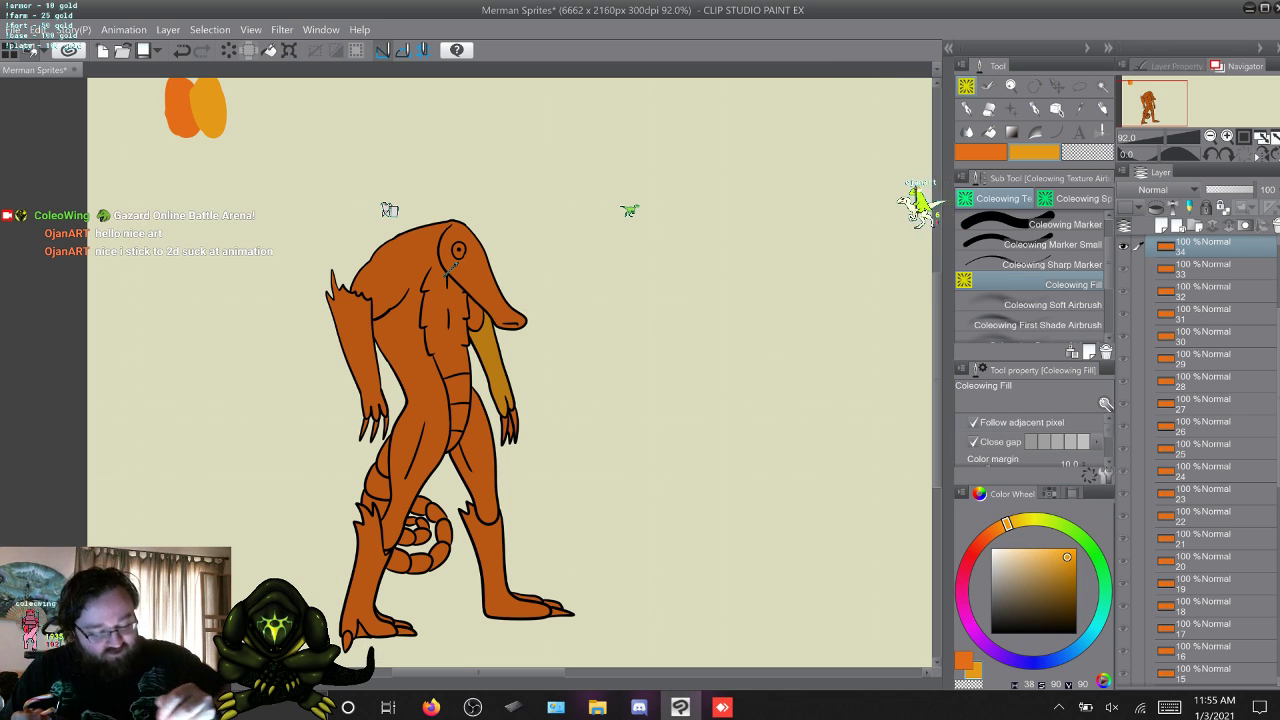
pyautogui.click(355, 340)
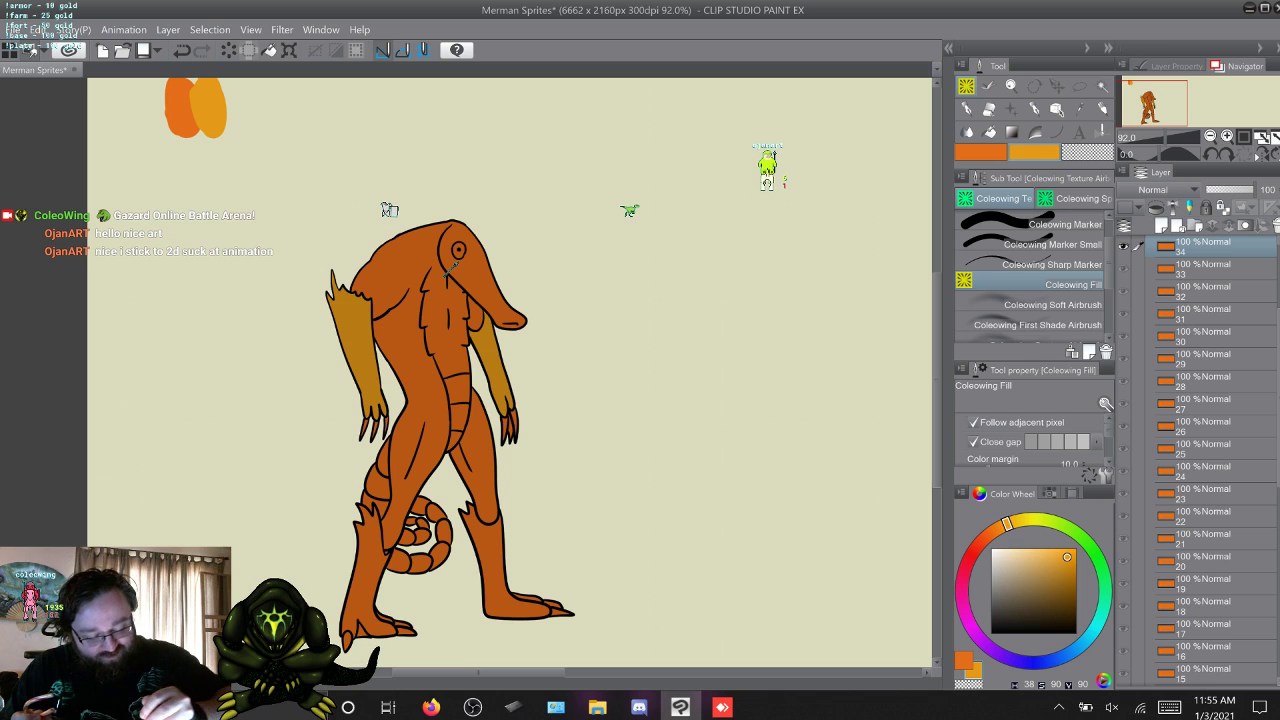
pyautogui.click(367, 575)
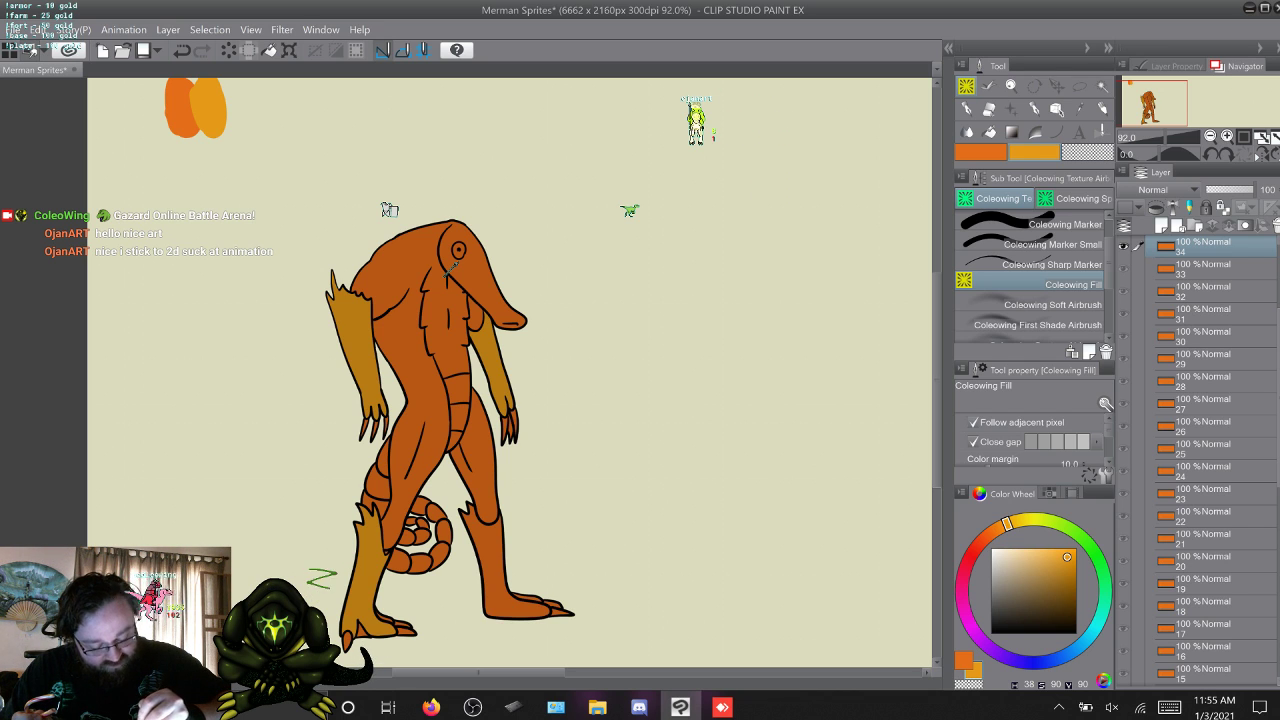
pyautogui.click(490, 566)
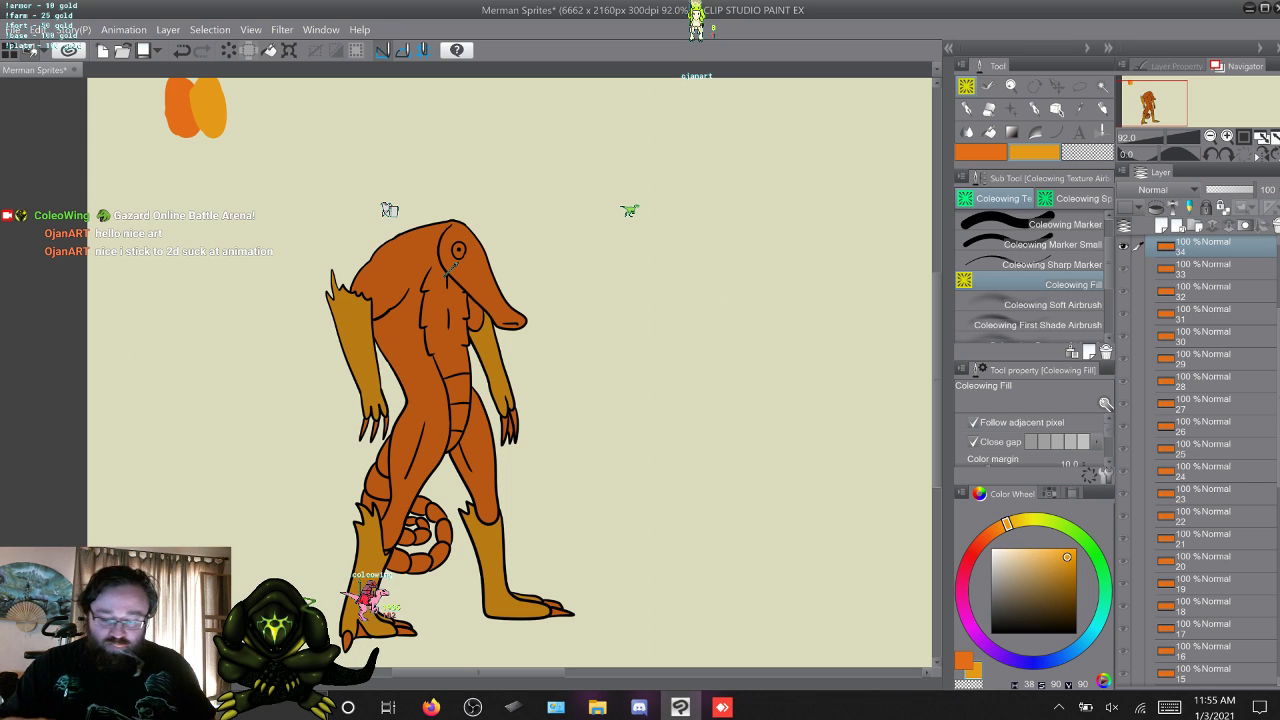
# Fill both forearms and both lower legs of the striding merman on frame 35 with the yellow-orange.
pyautogui.press('w')
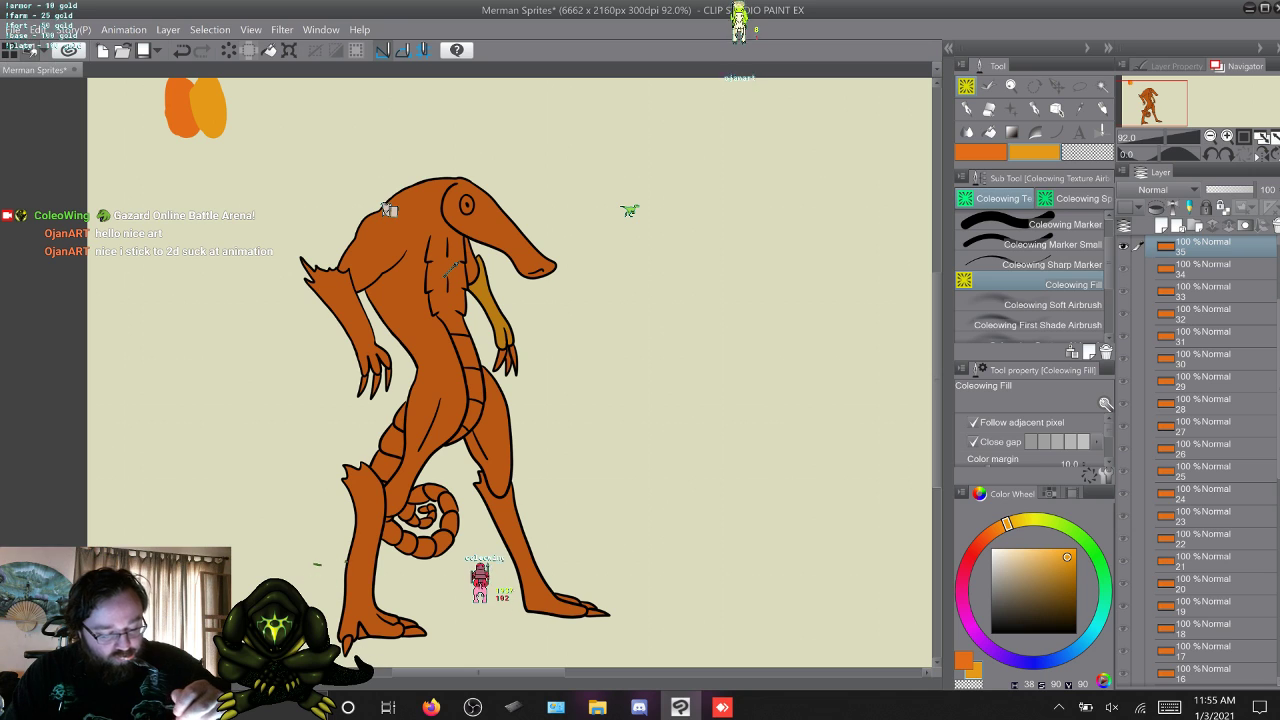
pyautogui.click(346, 306)
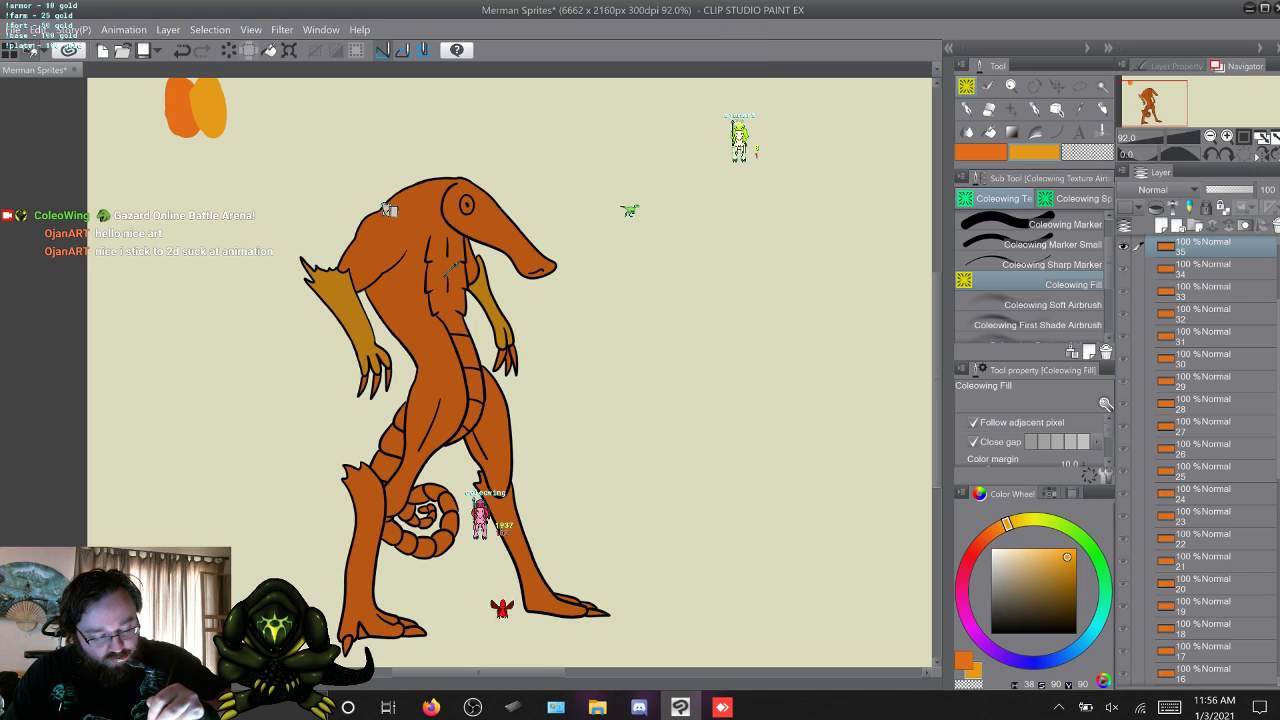
pyautogui.click(363, 552)
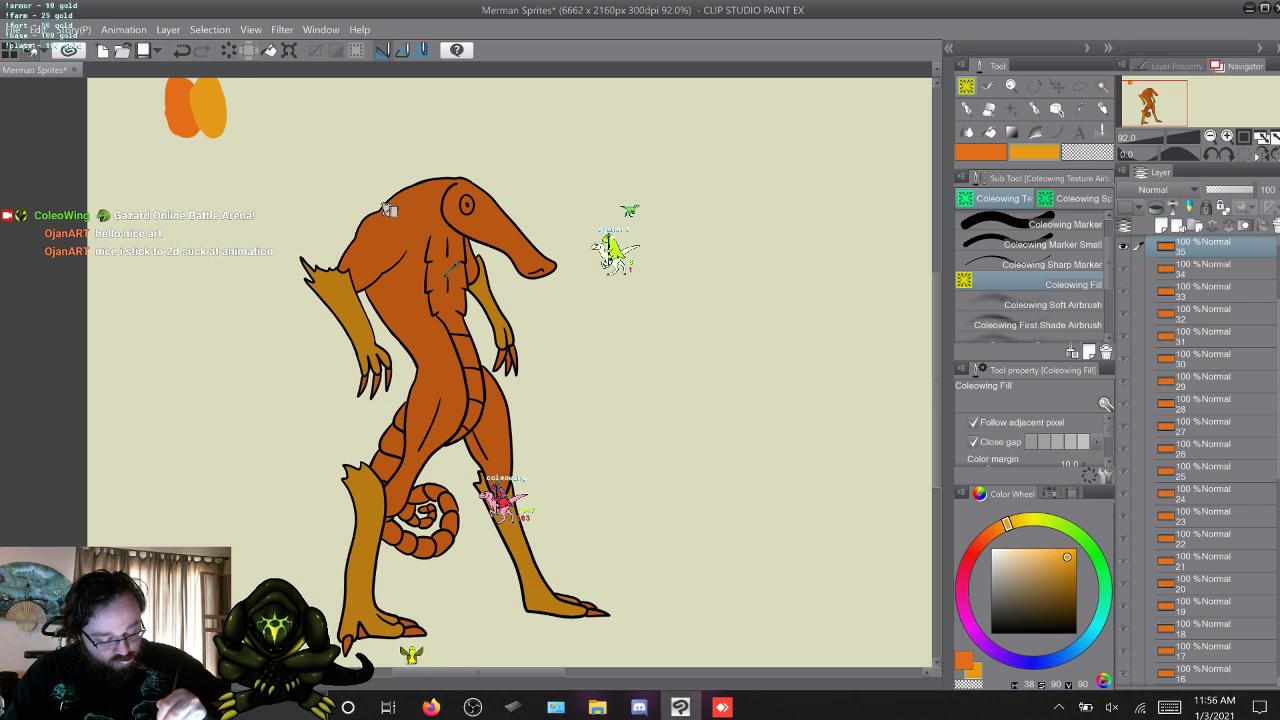
# Return to the first frame and touch up the yellow-orange lower legs on frames 1 and 2 with the Coleowing marker brushes.
pyautogui.press('w')
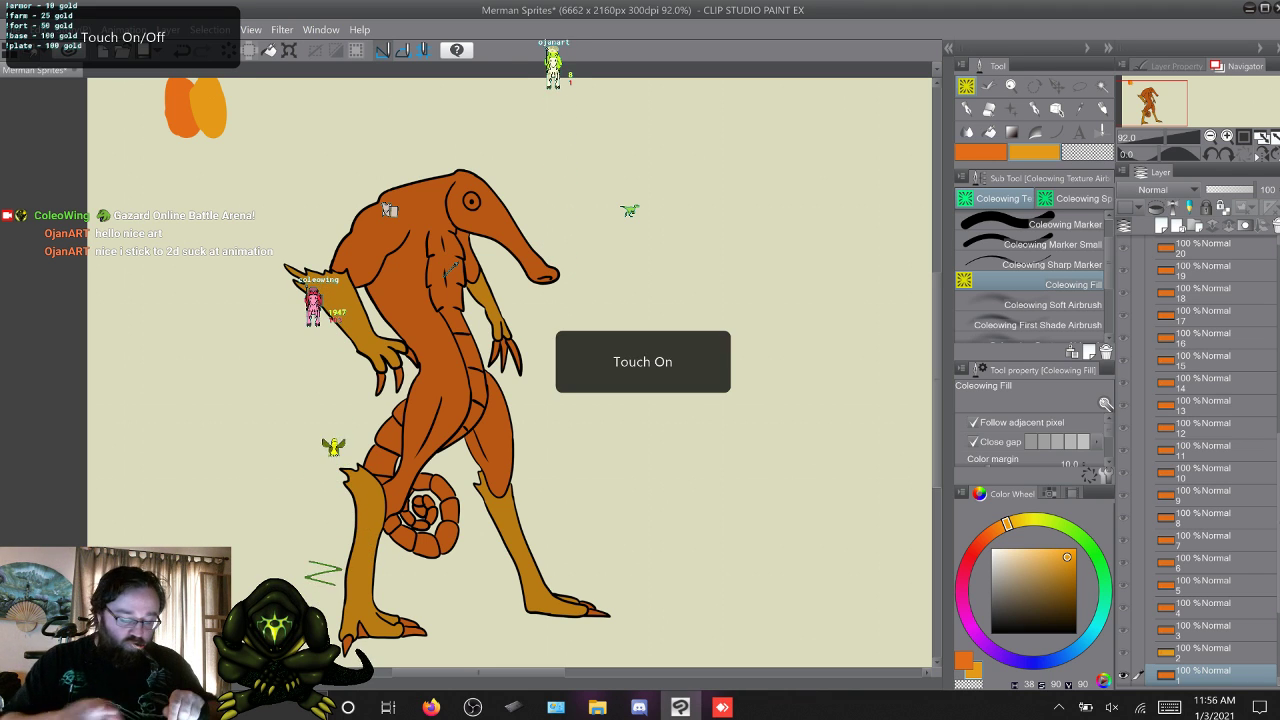
pyautogui.scroll(5, 451, 270)
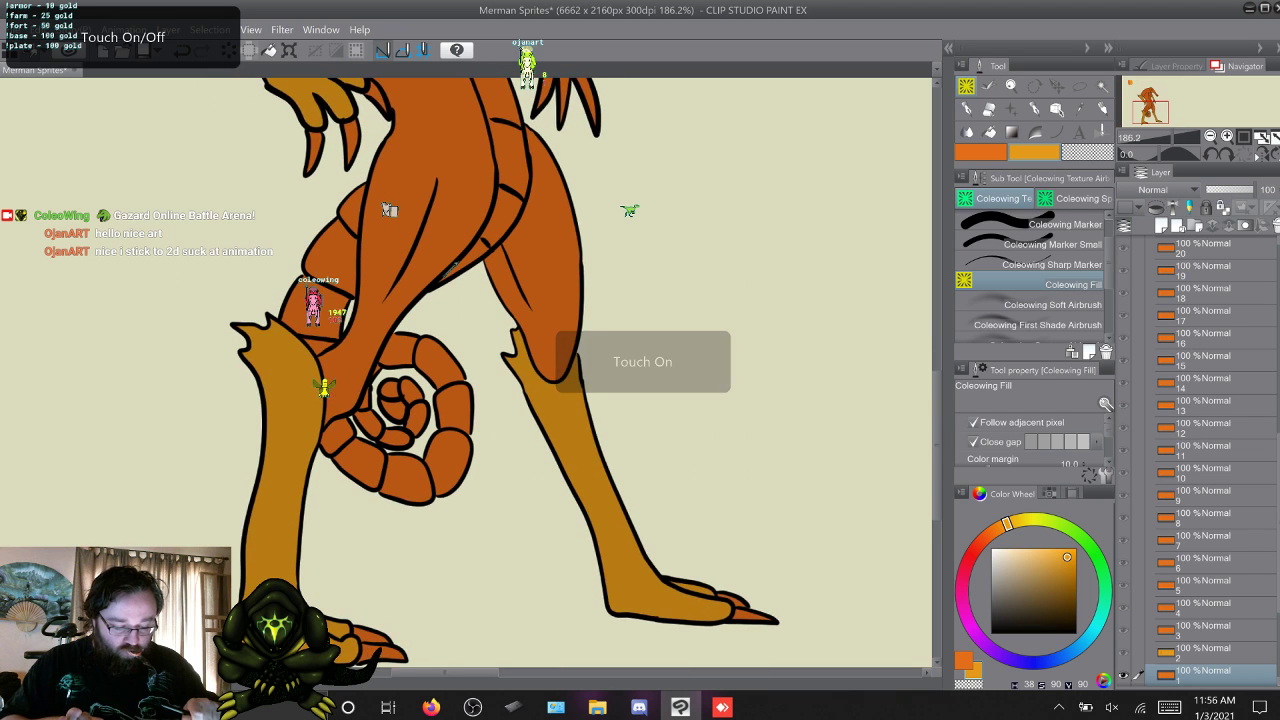
pyautogui.scroll(-1, 451, 270)
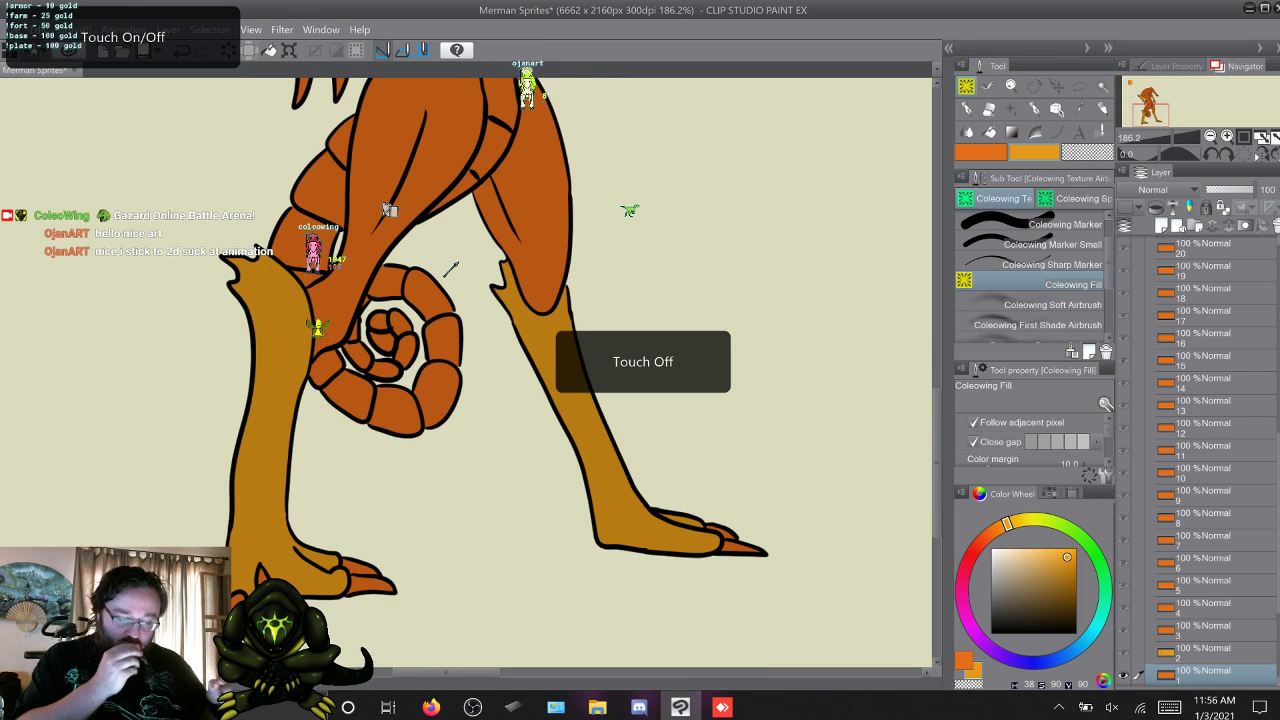
pyautogui.press('b')
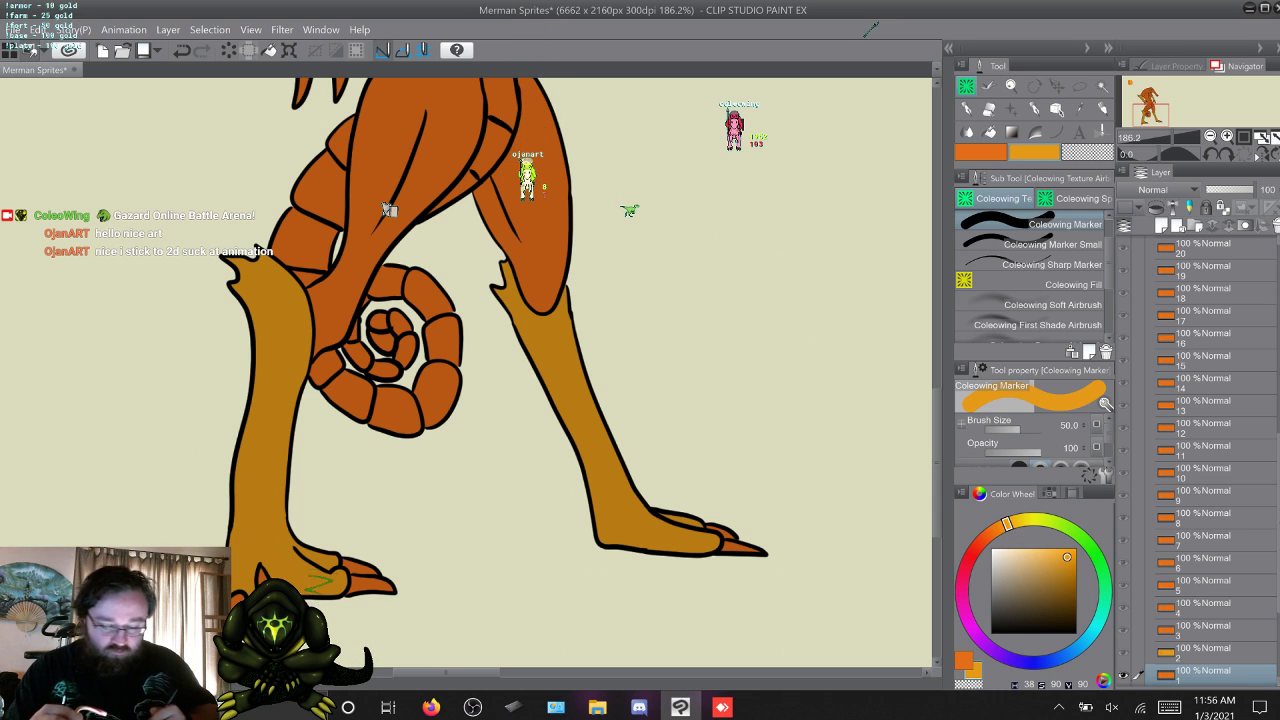
pyautogui.press('w')
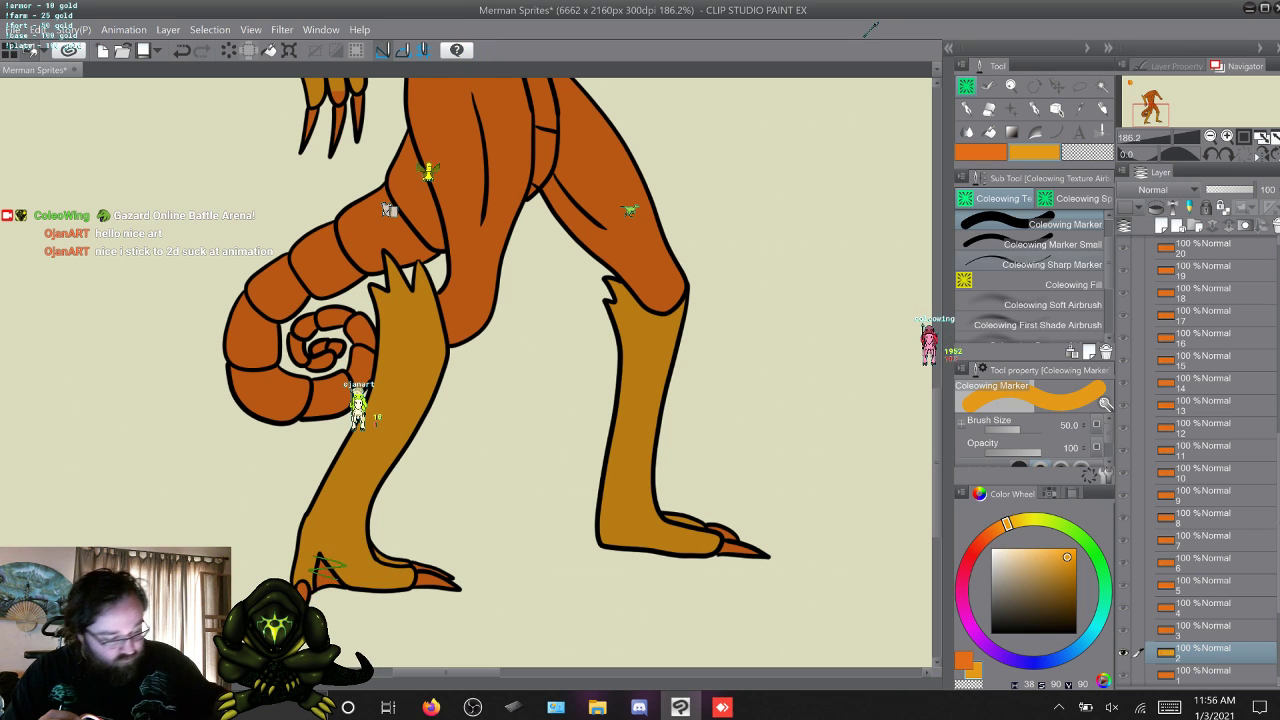
pyautogui.click(1050, 244)
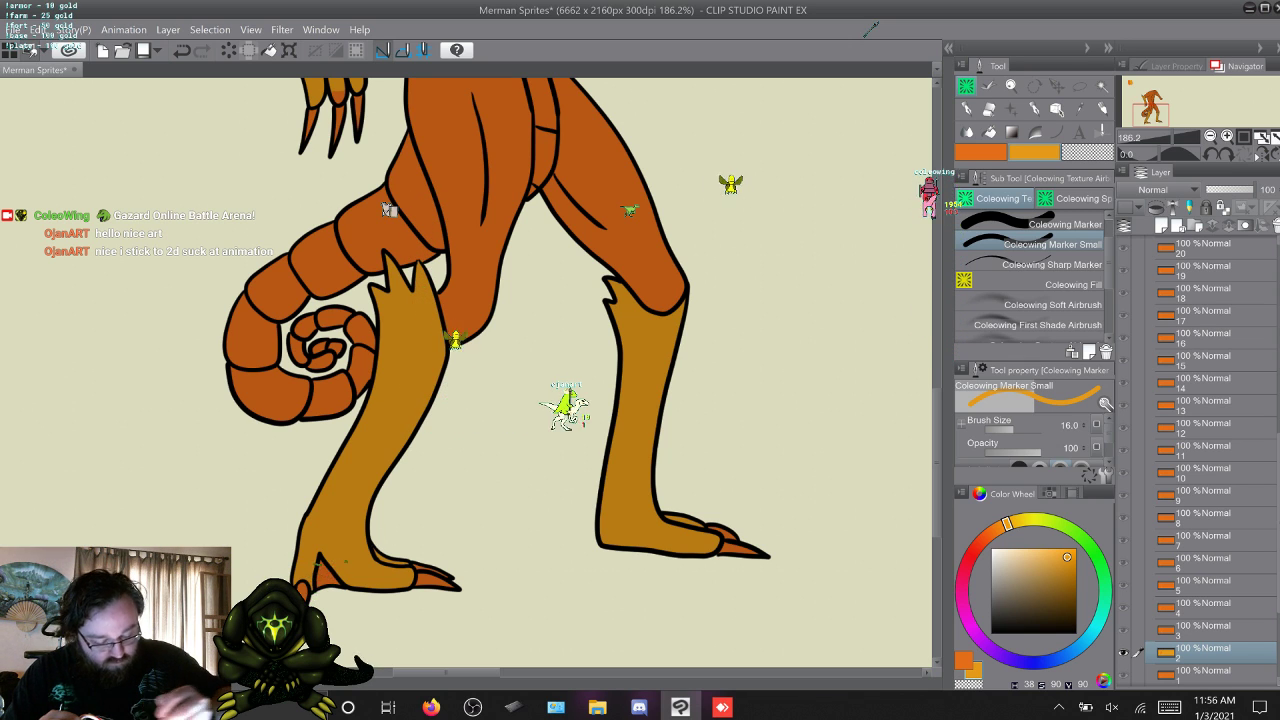
# Touch up the lower legs on frame 3 with the 50-size Coleowing Marker, checking them against frame 2.
pyautogui.hotkey('alt', ']')
pyautogui.press(',')
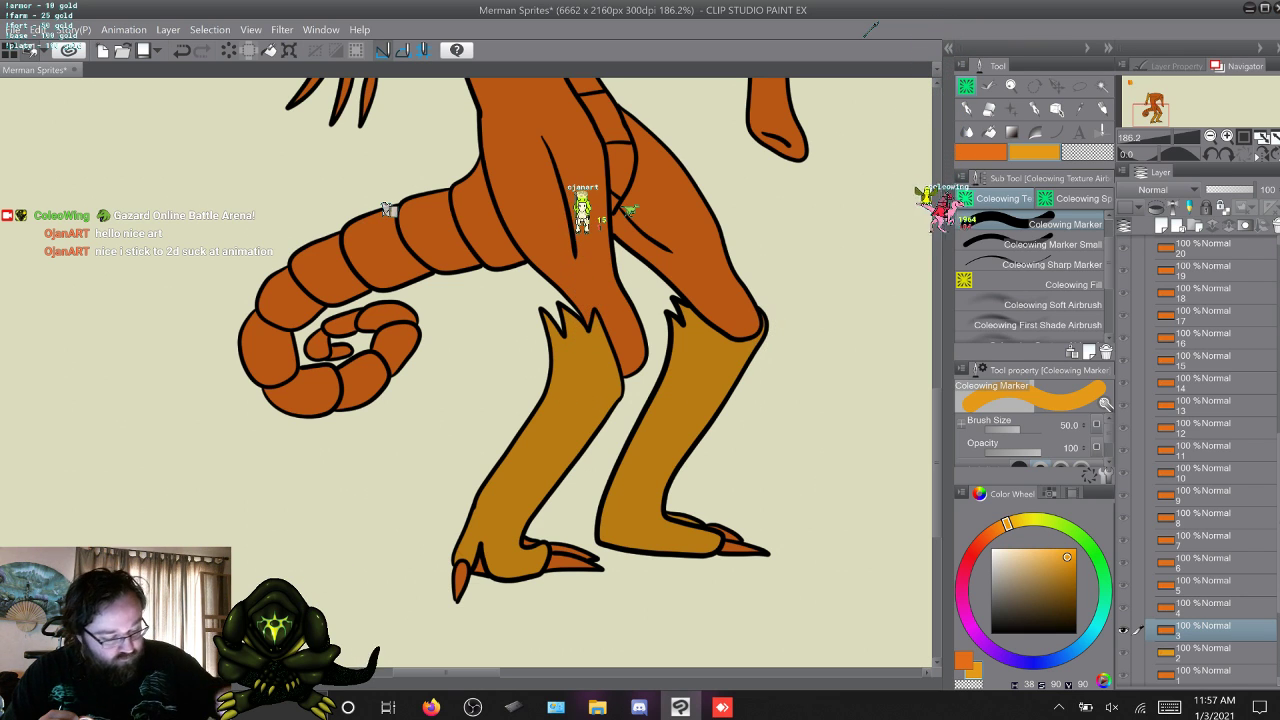
pyautogui.click(1050, 244)
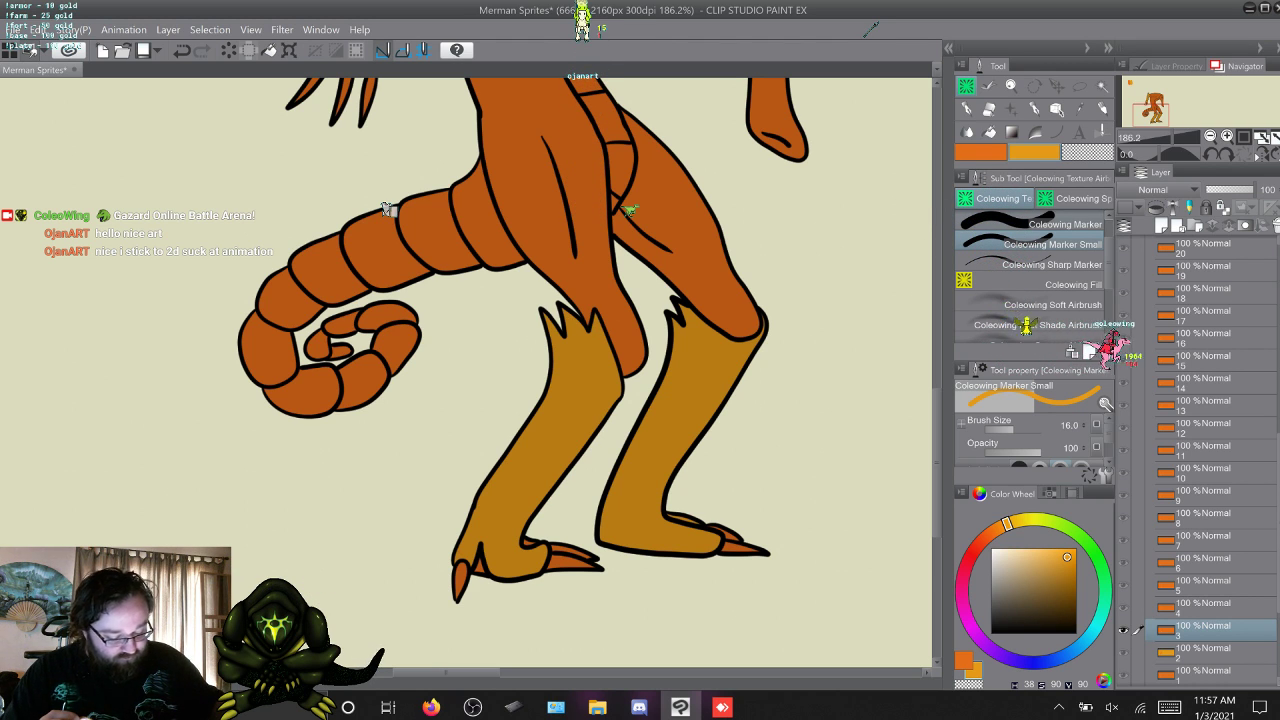
pyautogui.click(1050, 224)
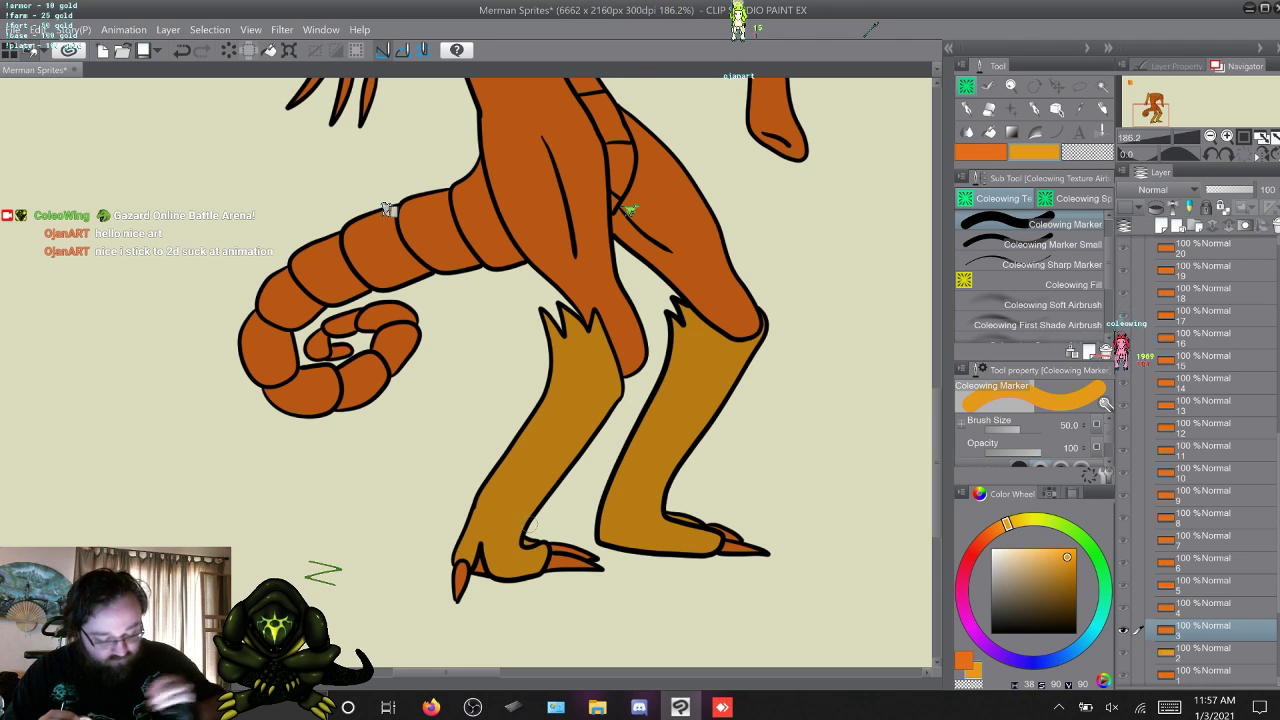
pyautogui.hotkey('alt', '[')
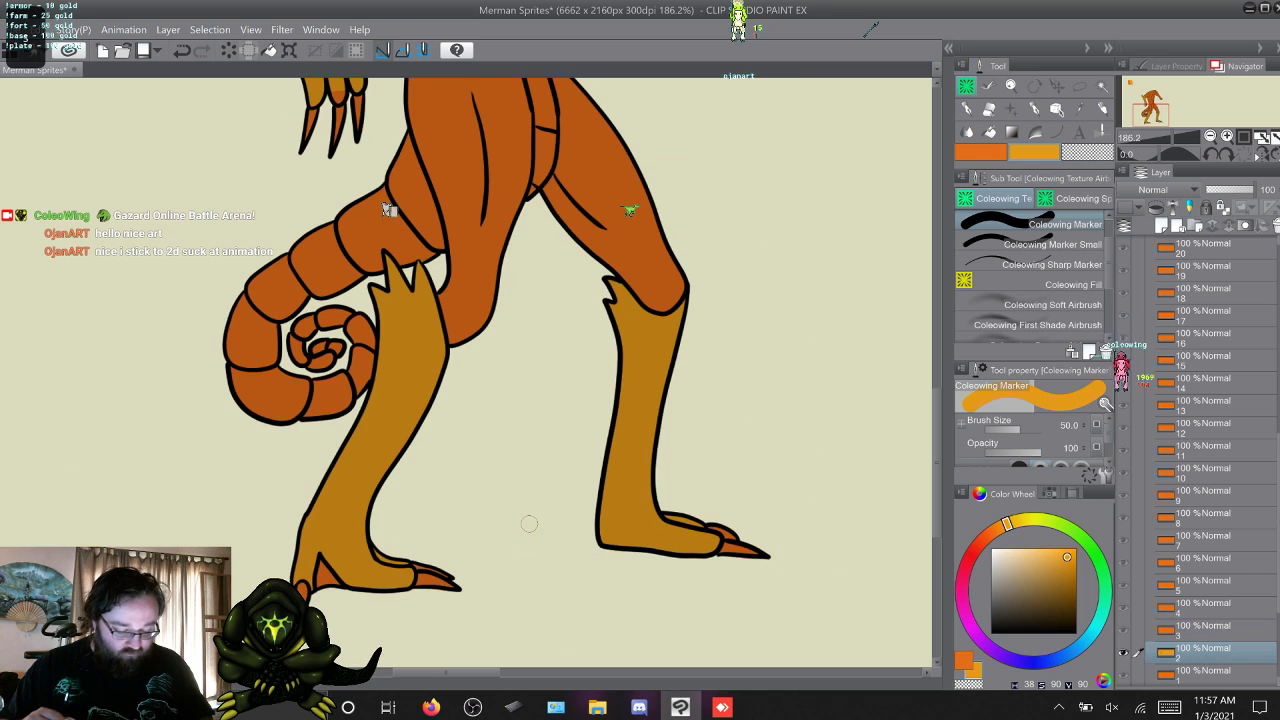
pyautogui.hotkey('alt', ']')
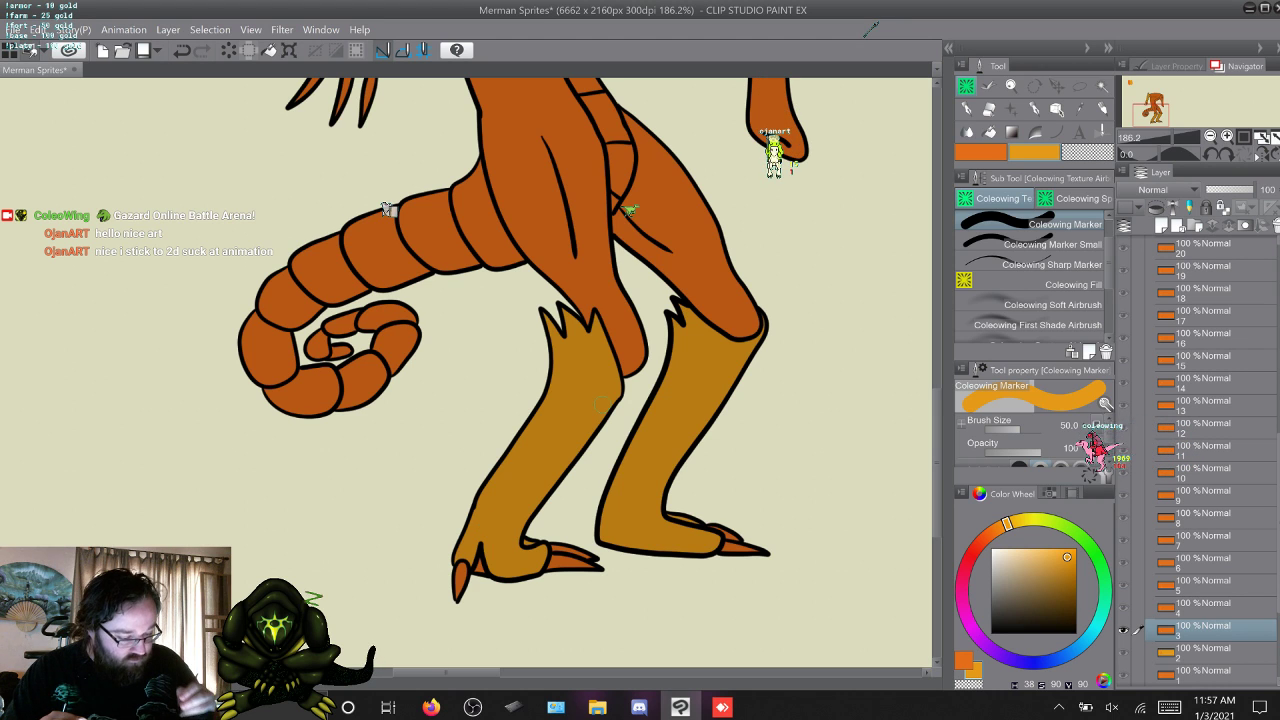
# Paint the missed spots at the knee tufts of the lower legs on frames 4 and 5 in yellow-orange.
pyautogui.hotkey('alt', ']')
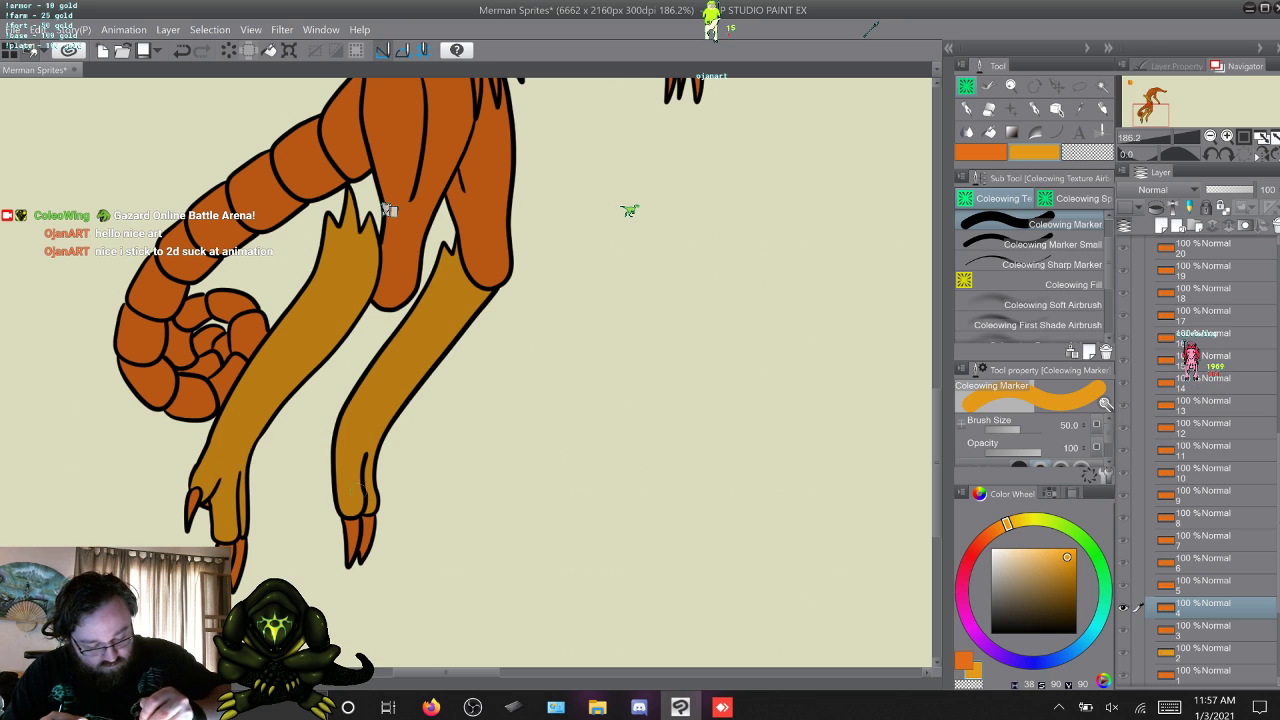
pyautogui.press('w')
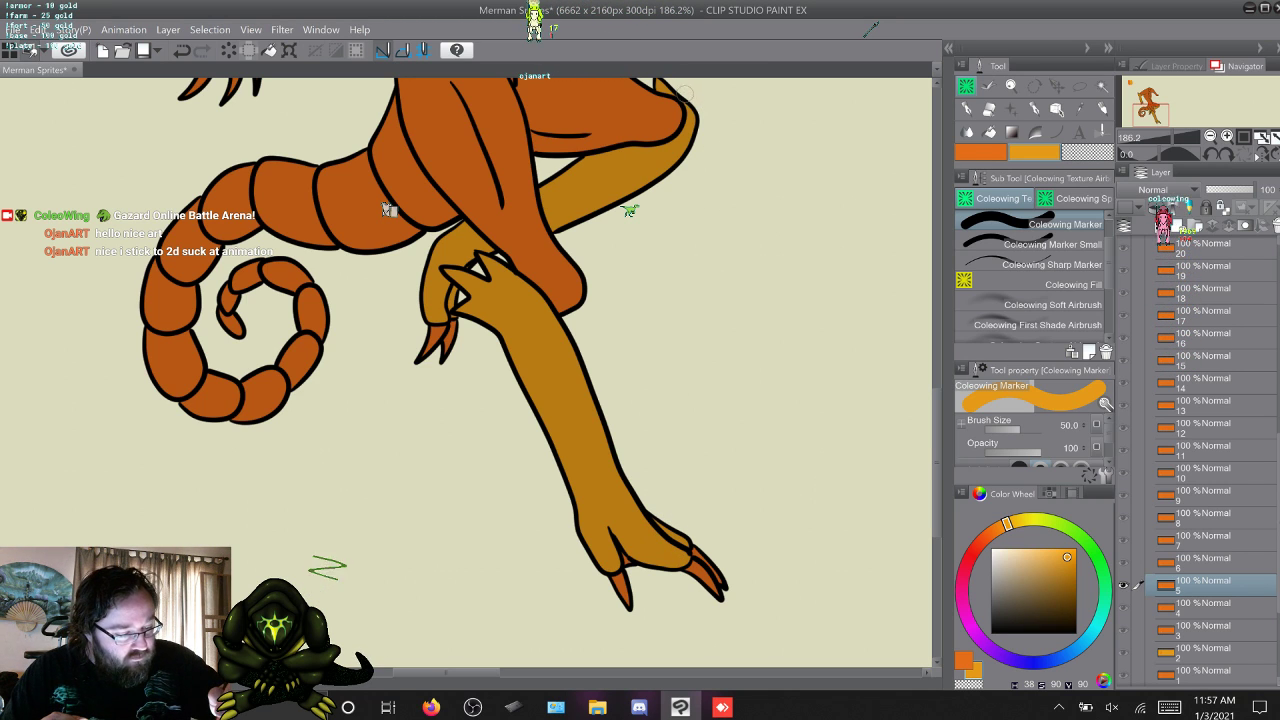
pyautogui.scroll(2, 388, 210)
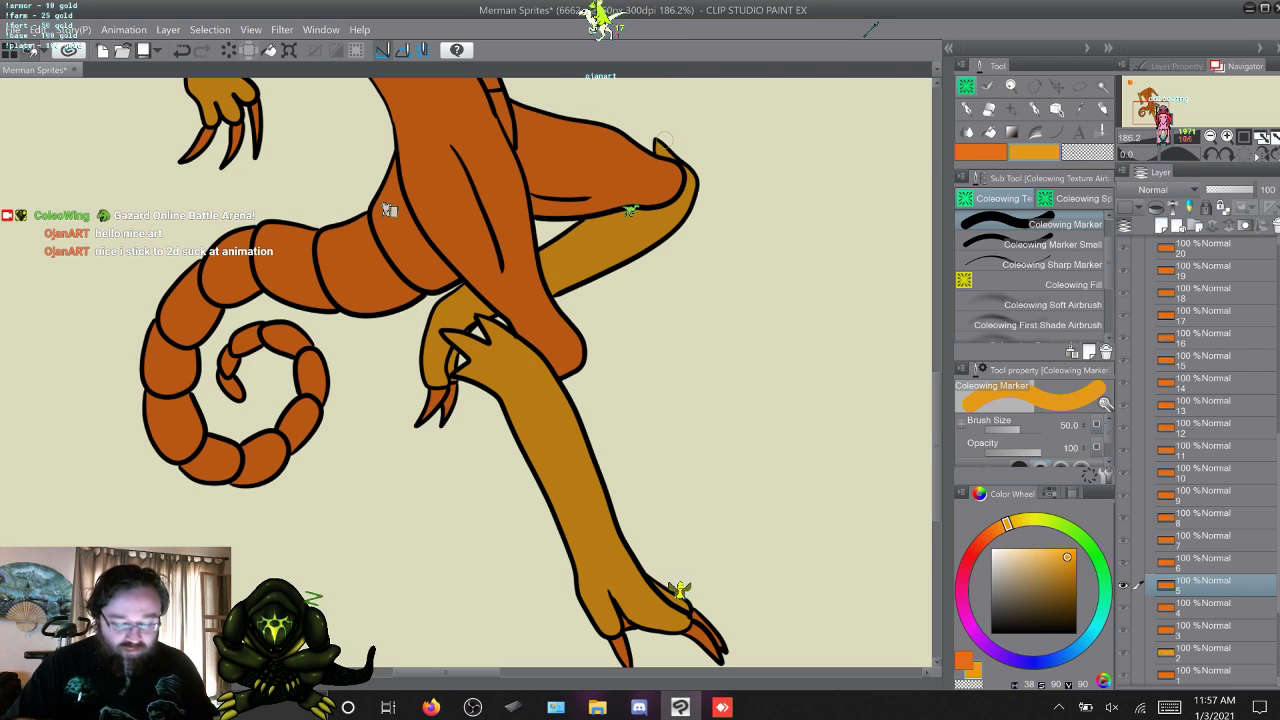
# Touch up the yellow-orange of the lower legs and feet on frames 6 to 8, comparing frames 7 and 8.
pyautogui.press('w')
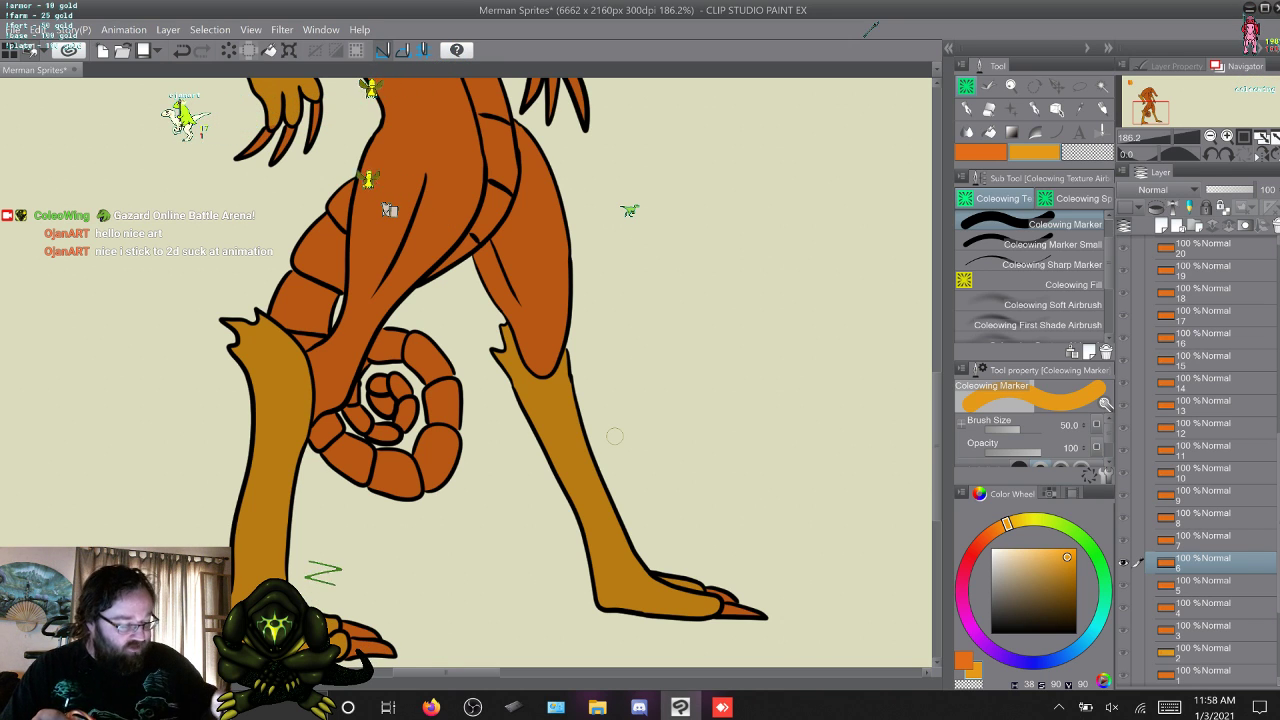
pyautogui.scroll(-2, 614, 436)
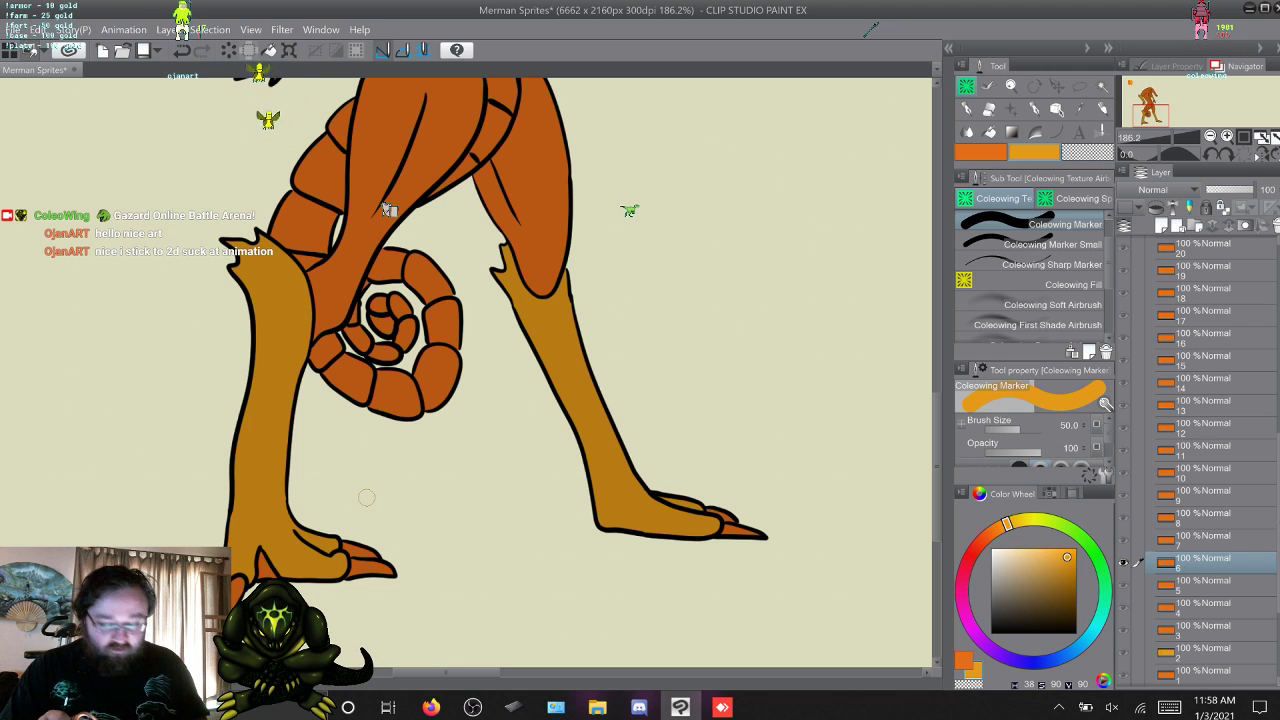
pyautogui.press('w')
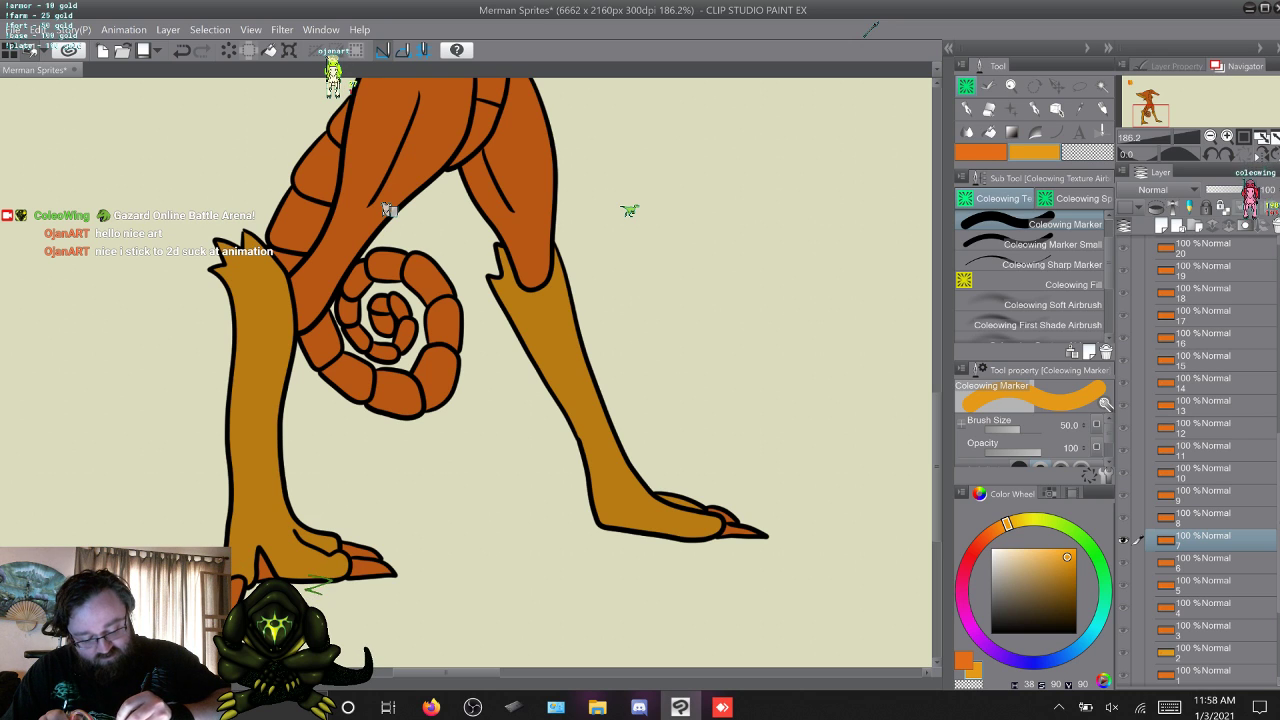
pyautogui.press('w')
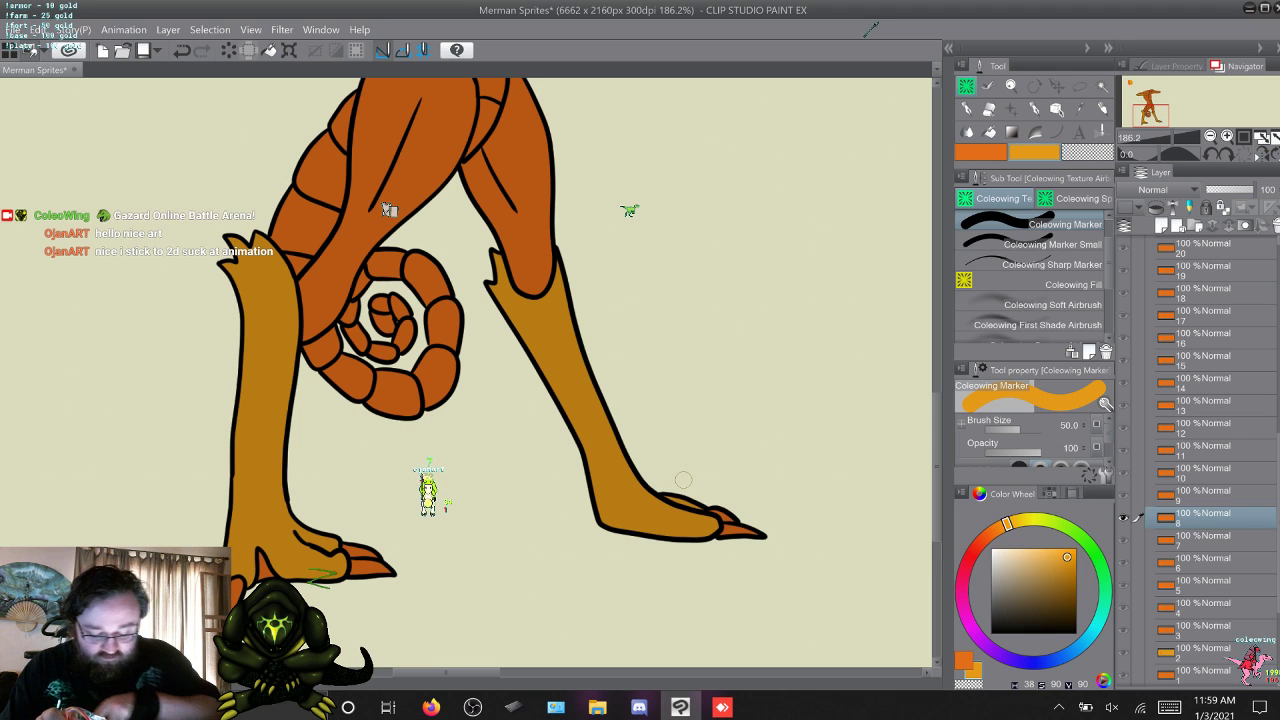
pyautogui.hotkey('alt', '[')
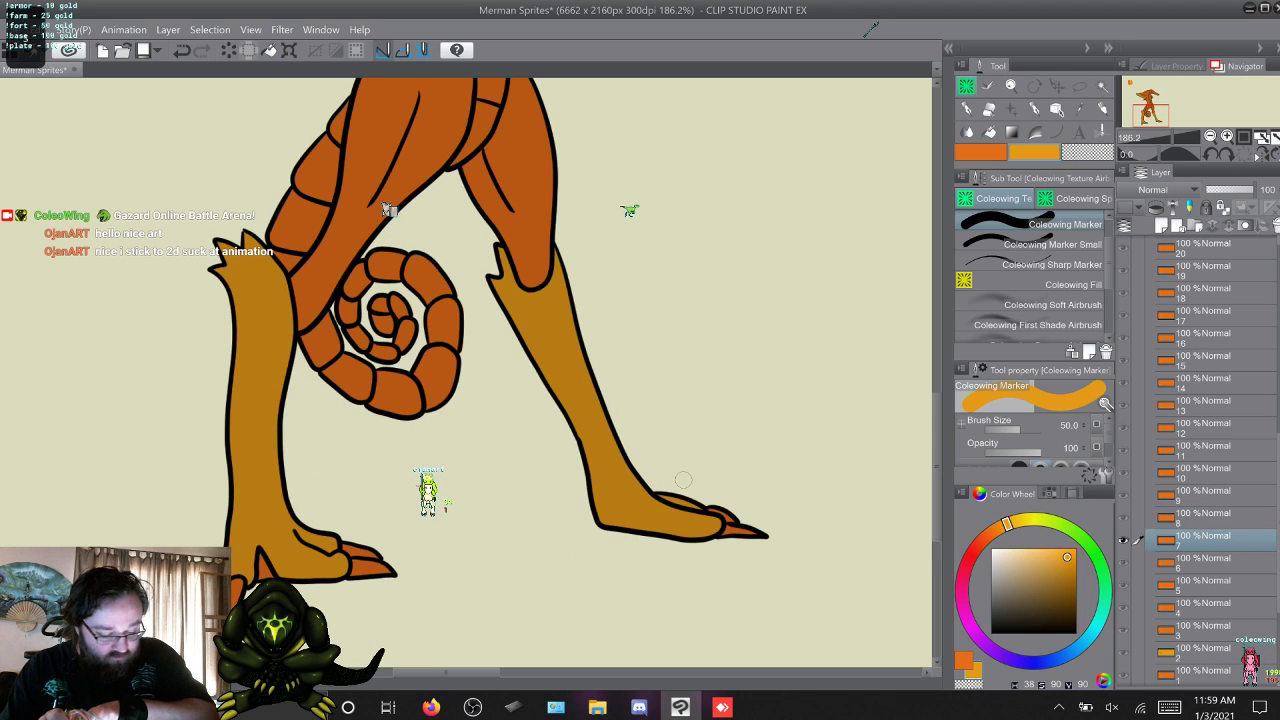
pyautogui.hotkey('alt', ']')
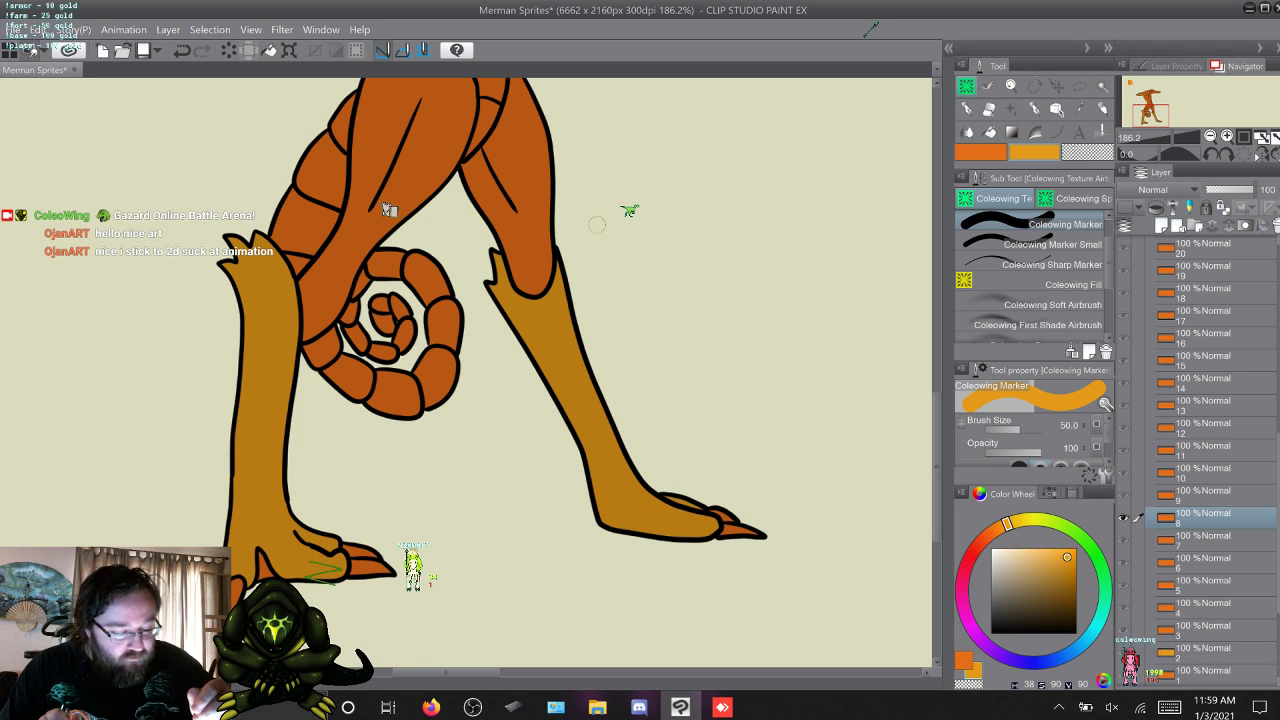
# Touch up the yellow-orange of the lower legs and feet on frames 9 to 11 with the 50-size Coleowing Marker.
pyautogui.hotkey('alt', ']')
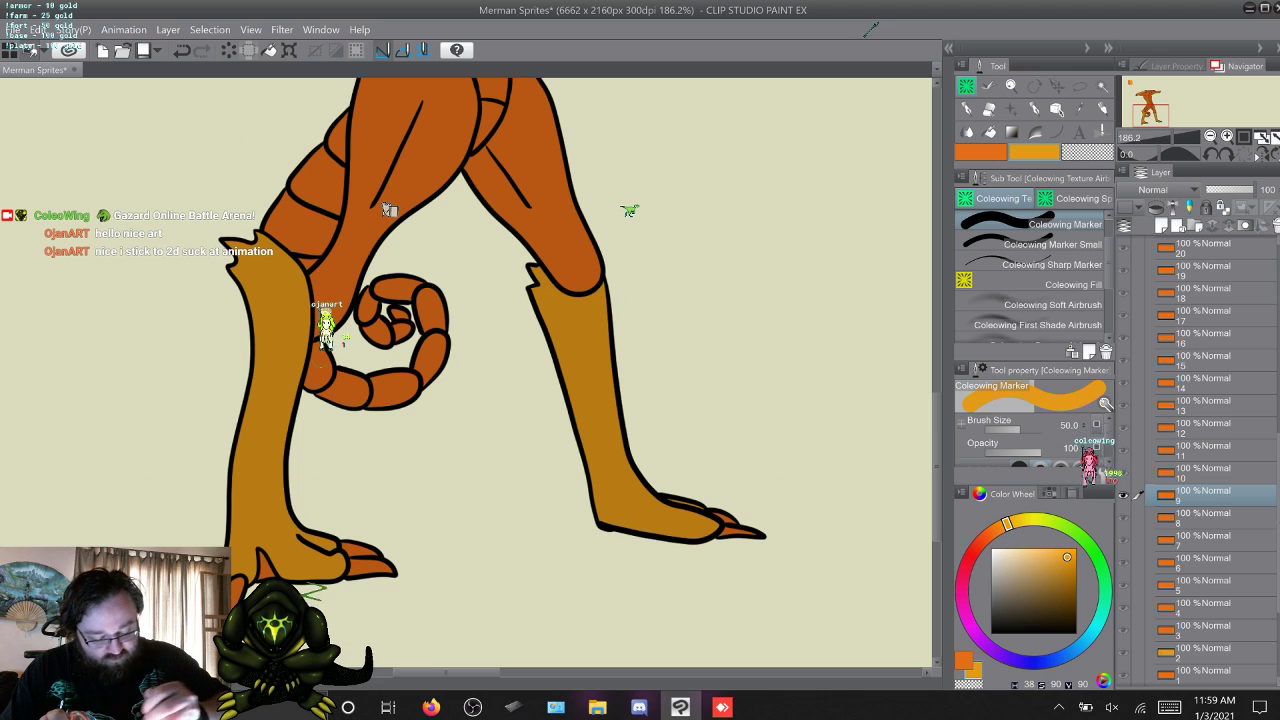
pyautogui.hotkey('alt', ']')
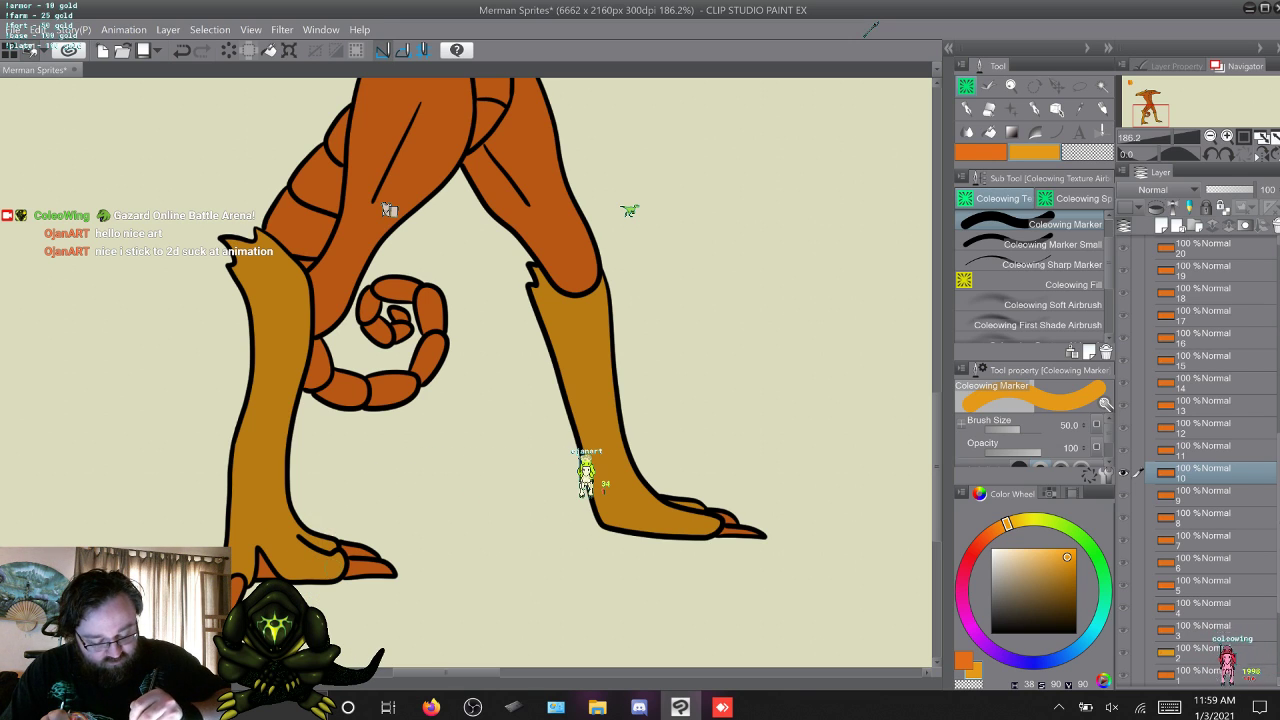
pyautogui.press('w')
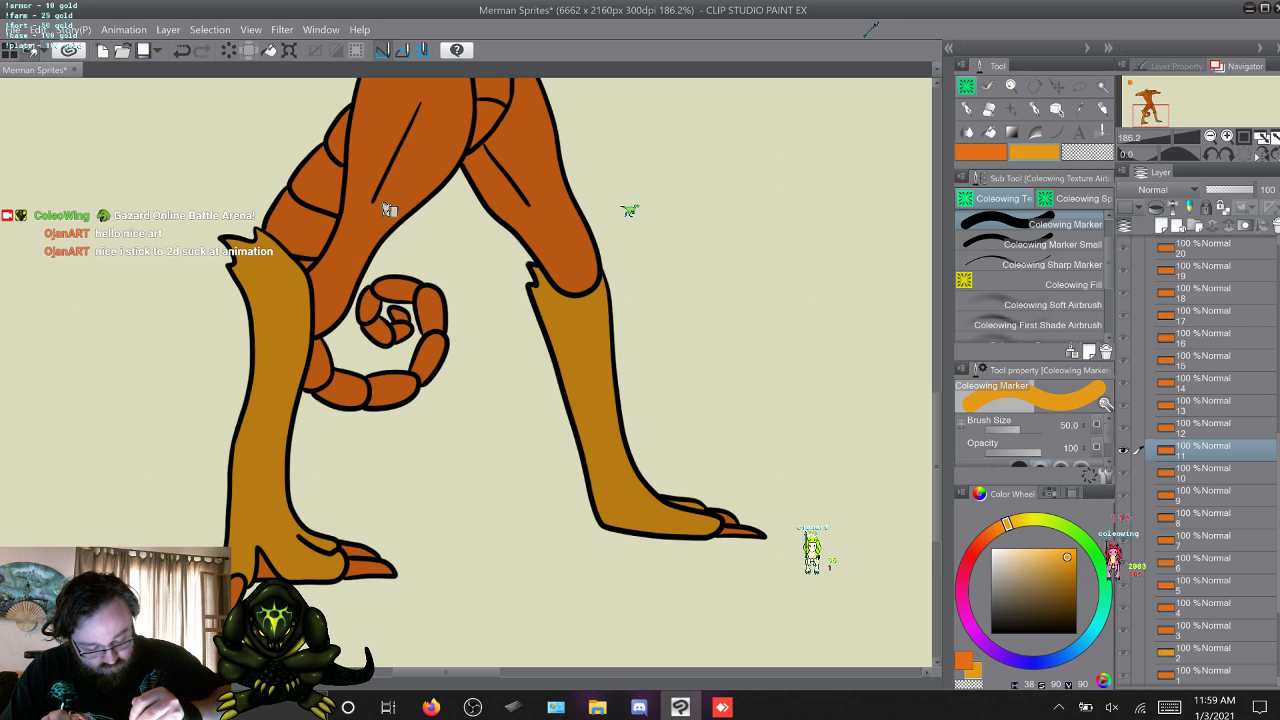
# Touch up the yellow-orange lower legs and knee tufts on frames 12 to 14.
pyautogui.press('w')
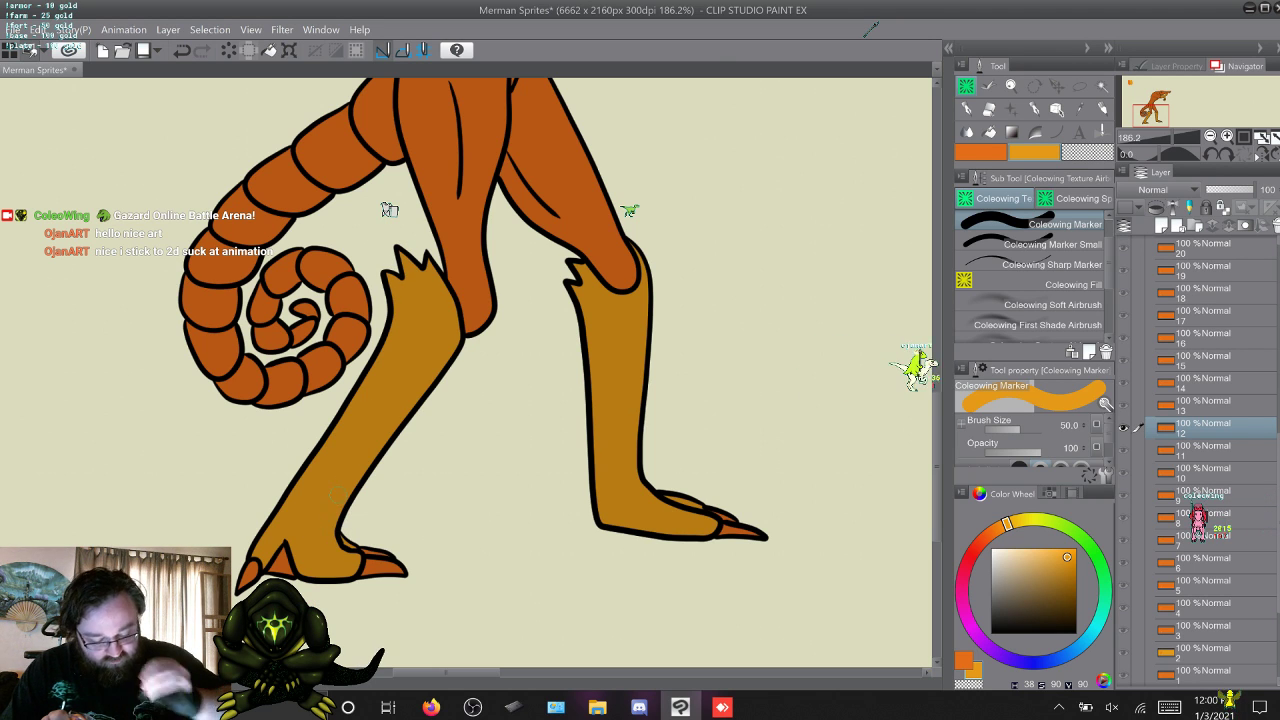
pyautogui.hotkey('alt', ']')
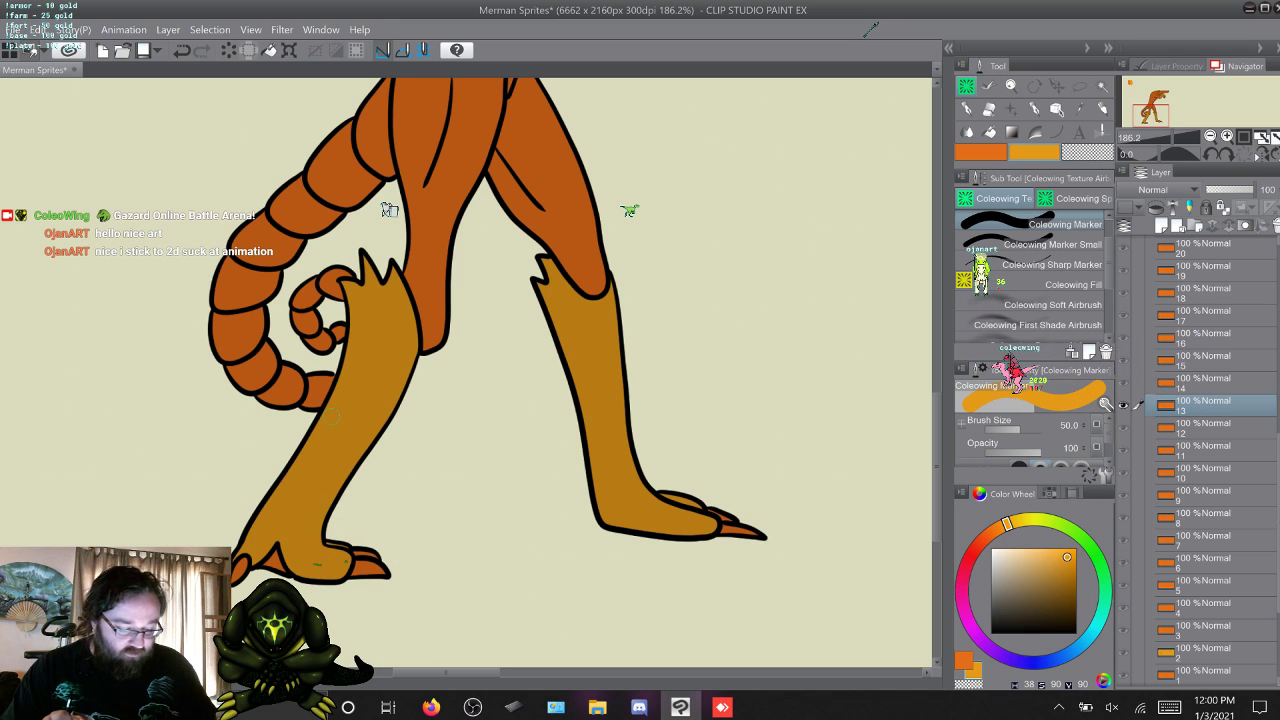
pyautogui.press('w')
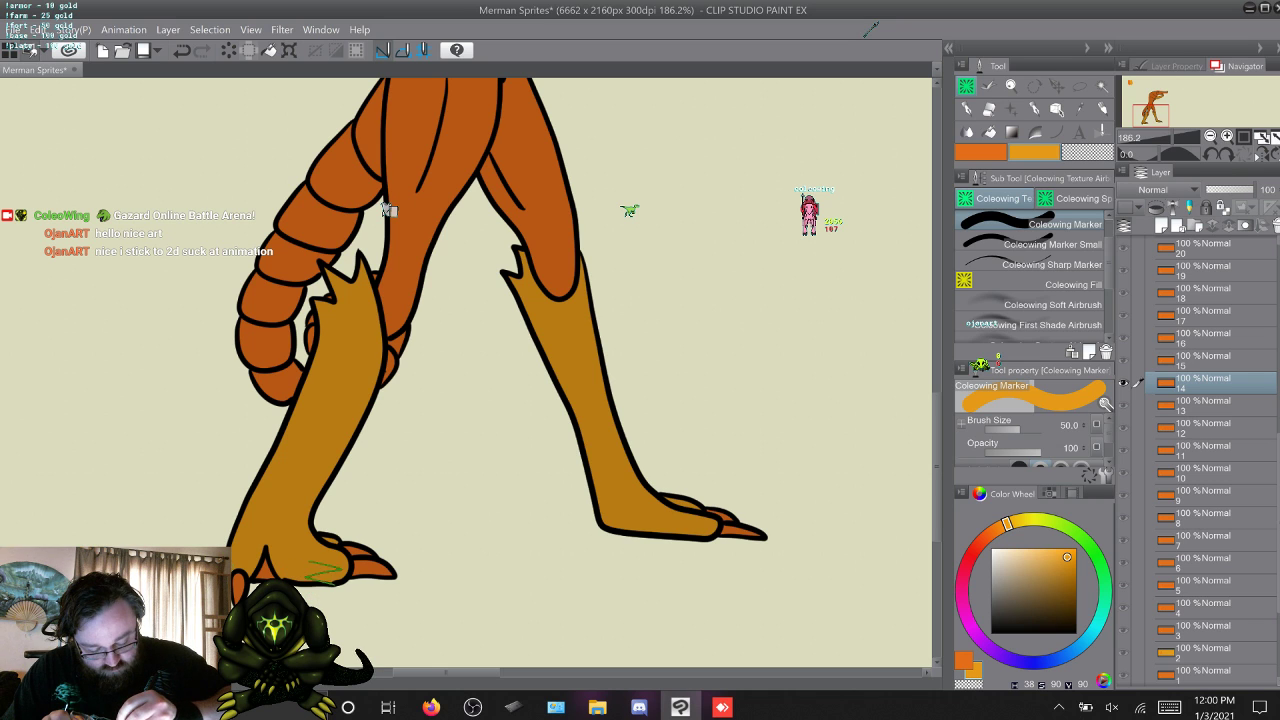
# Touch up the lower legs and knee tufts on frames 15 and 16 in yellow-orange, comparing the two frames.
pyautogui.hotkey('alt', ']')
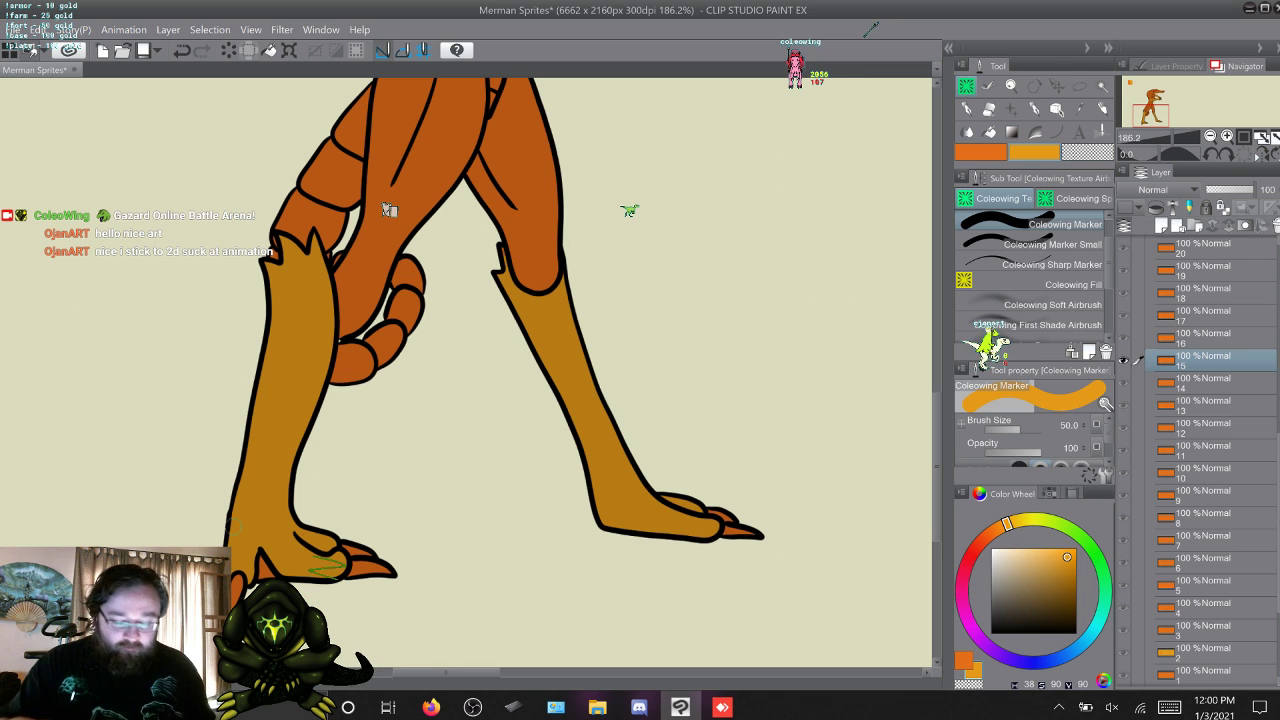
pyautogui.hotkey('alt', ']')
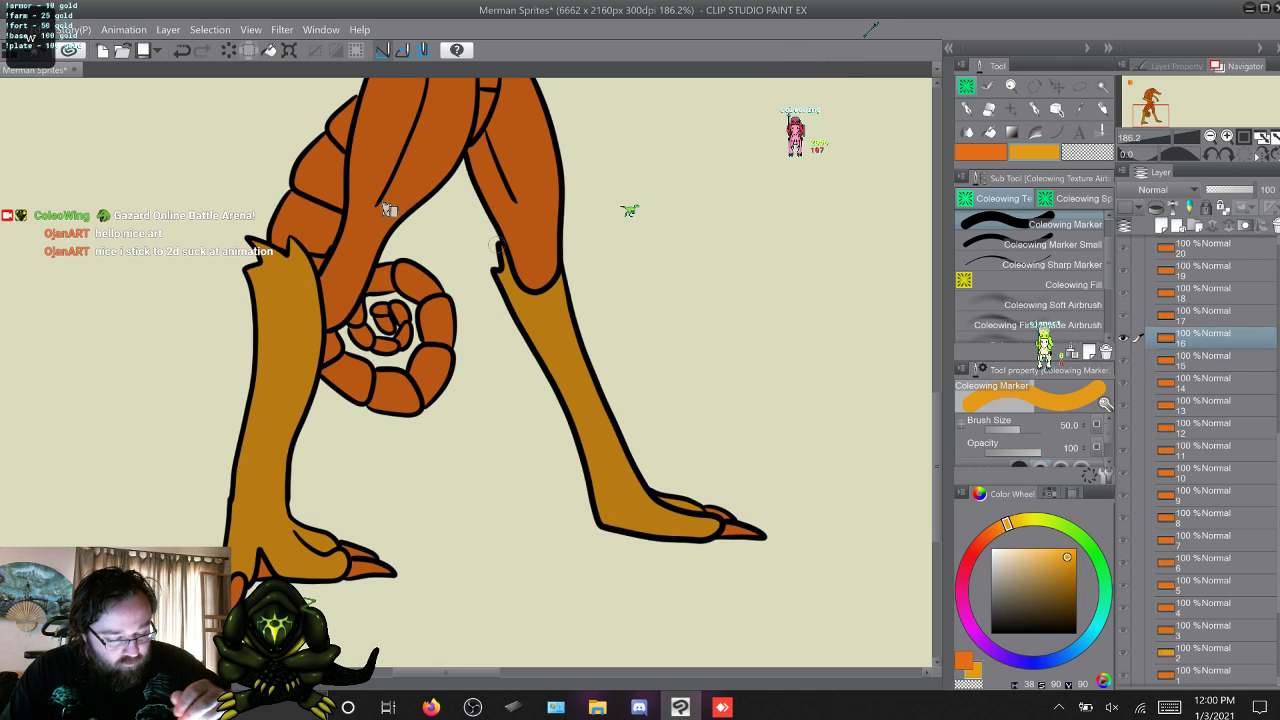
pyautogui.hotkey('alt', '[')
pyautogui.hotkey('alt', ']')
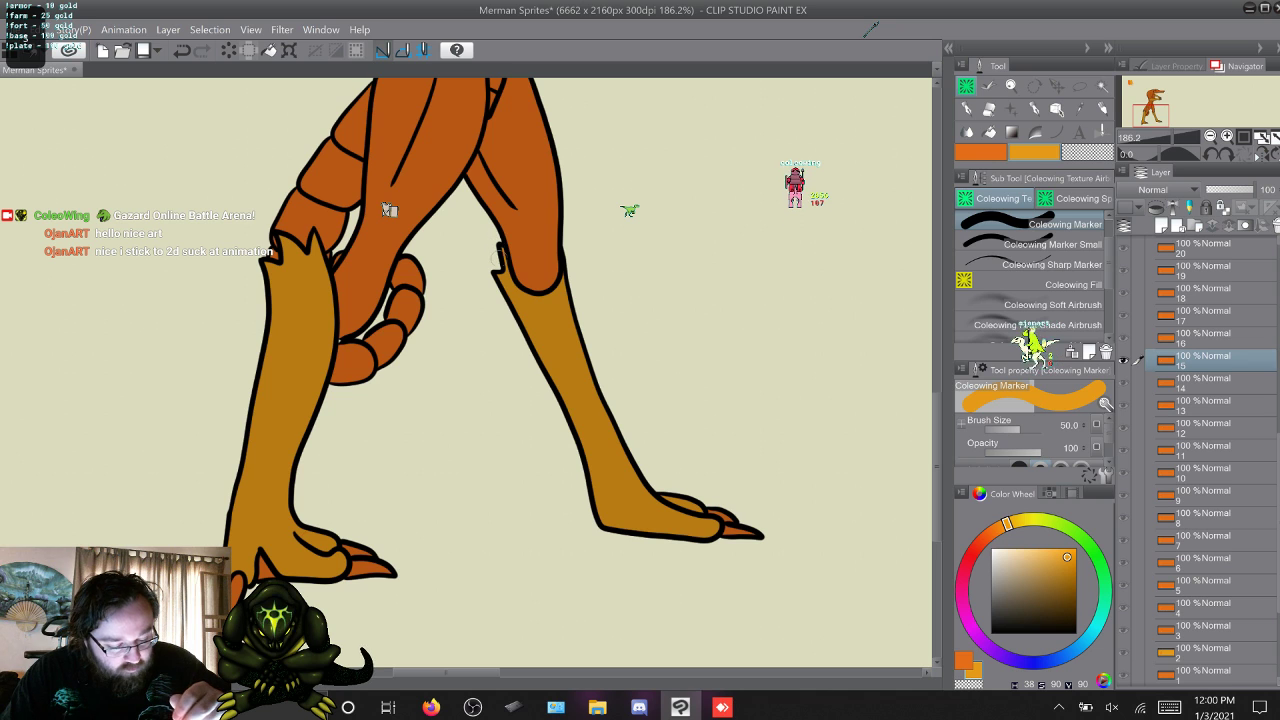
pyautogui.press('s')
pyautogui.press('w')
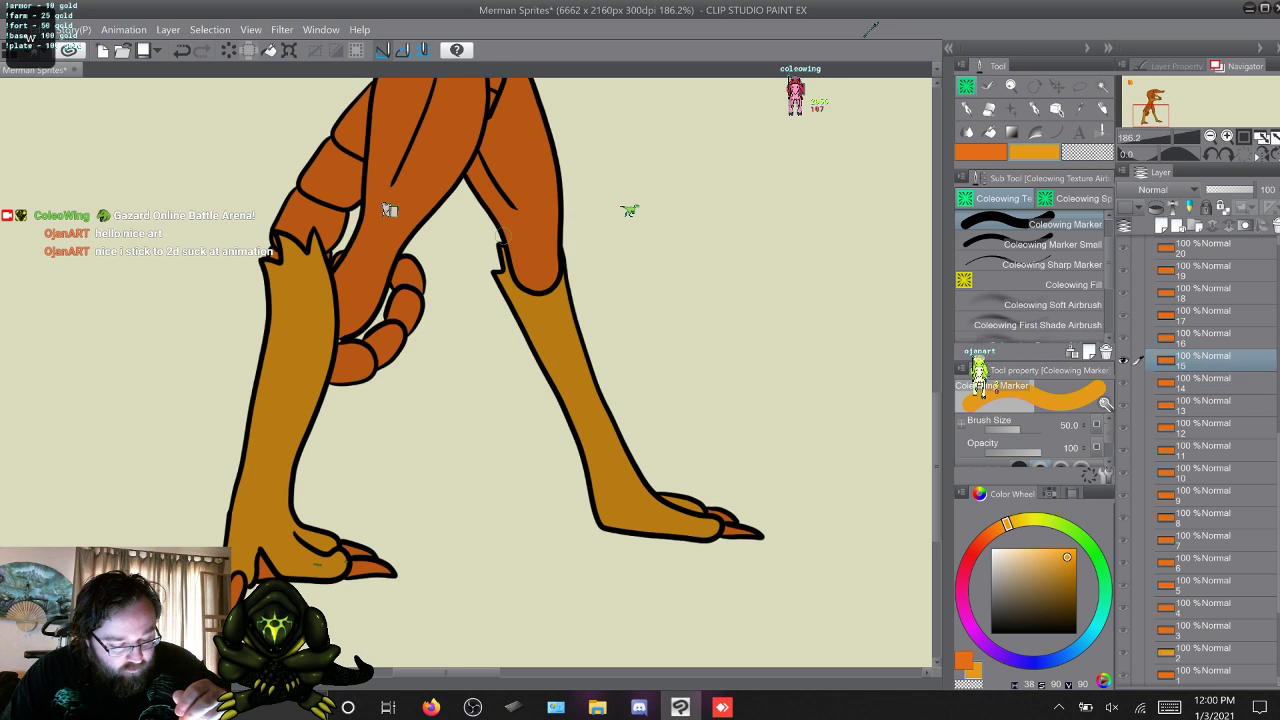
pyautogui.press('s')
pyautogui.press('w')
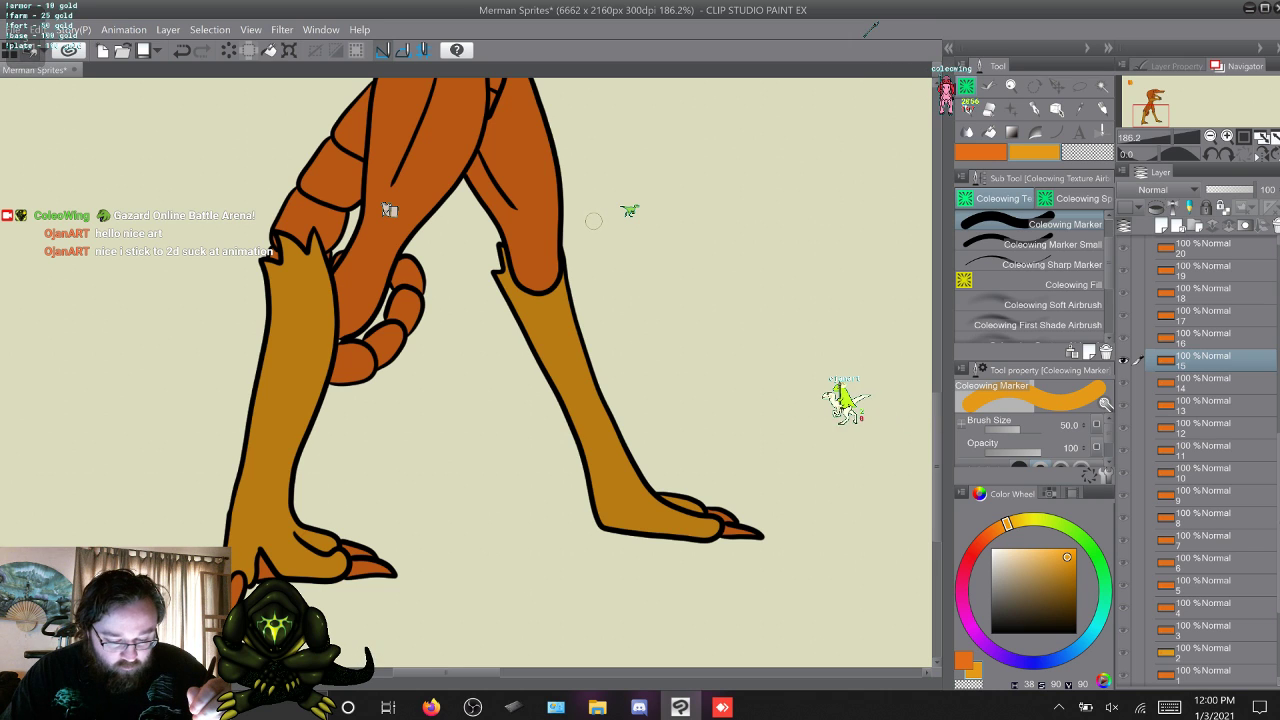
pyautogui.press('w')
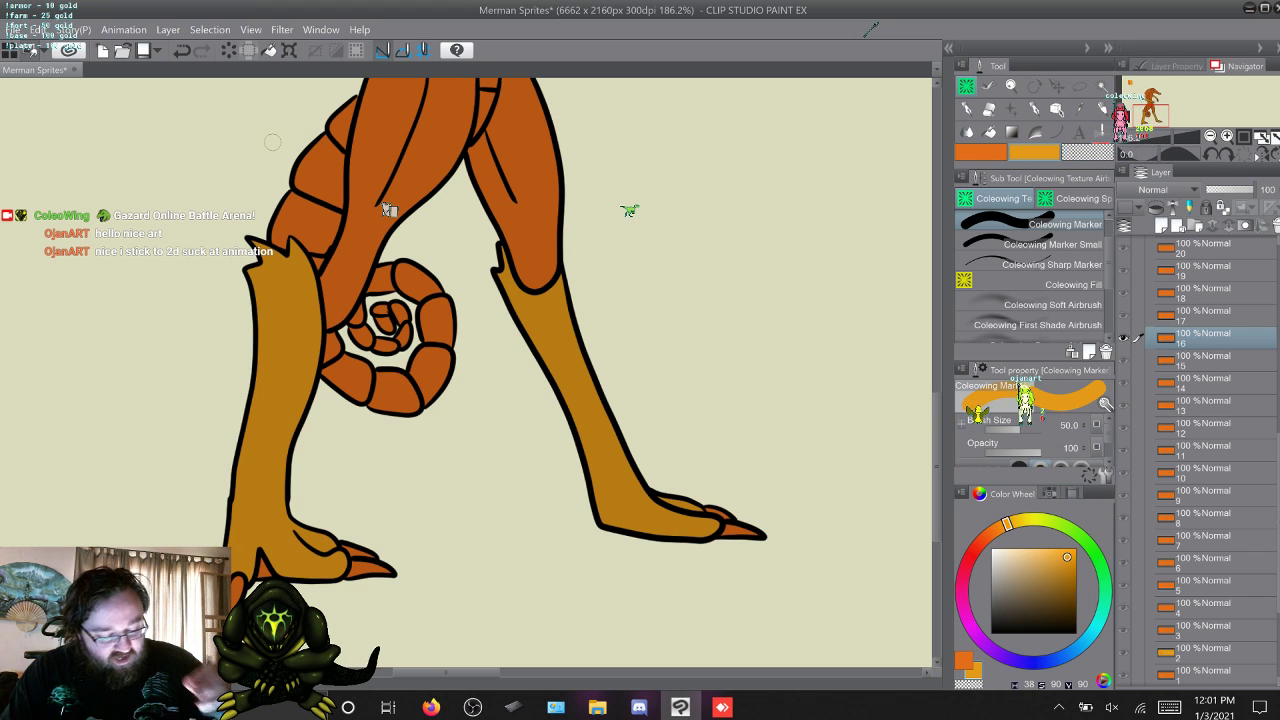
# Examine the leg pose on frames 17 to 24 and return to frame 17.
pyautogui.press('w')
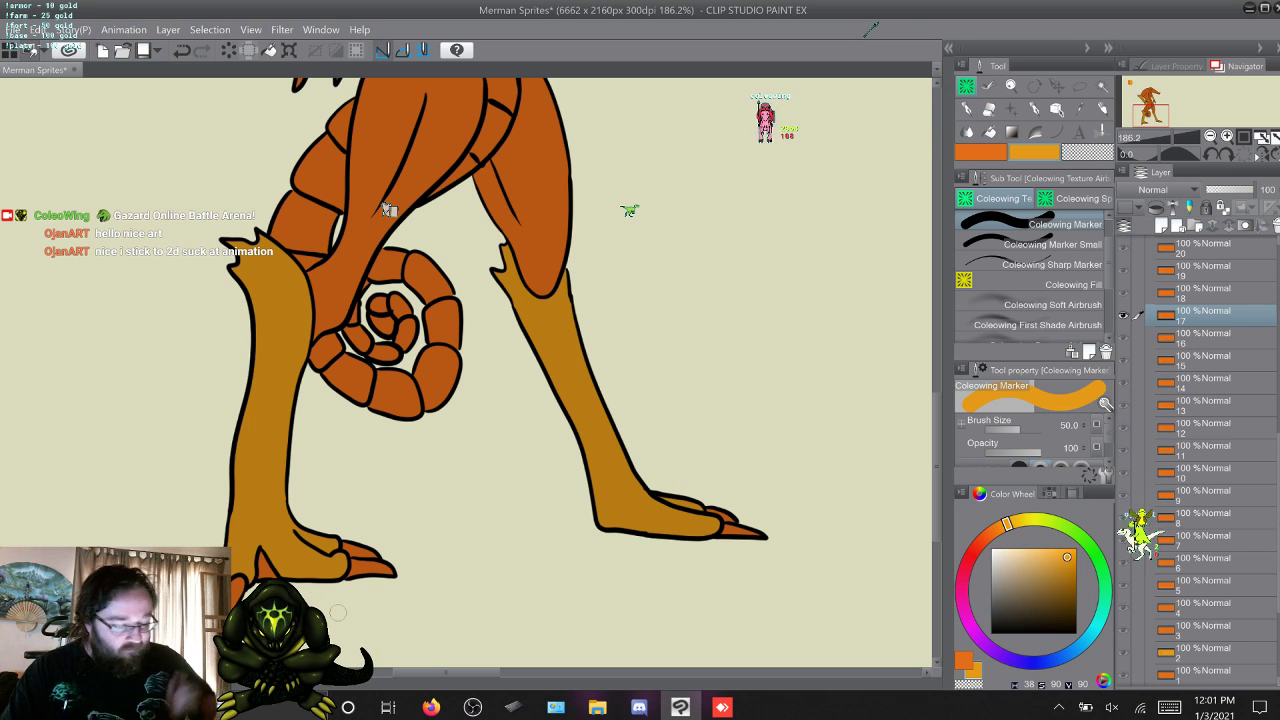
pyautogui.press('w')
pyautogui.press('w')
pyautogui.press('w')
pyautogui.press('w')
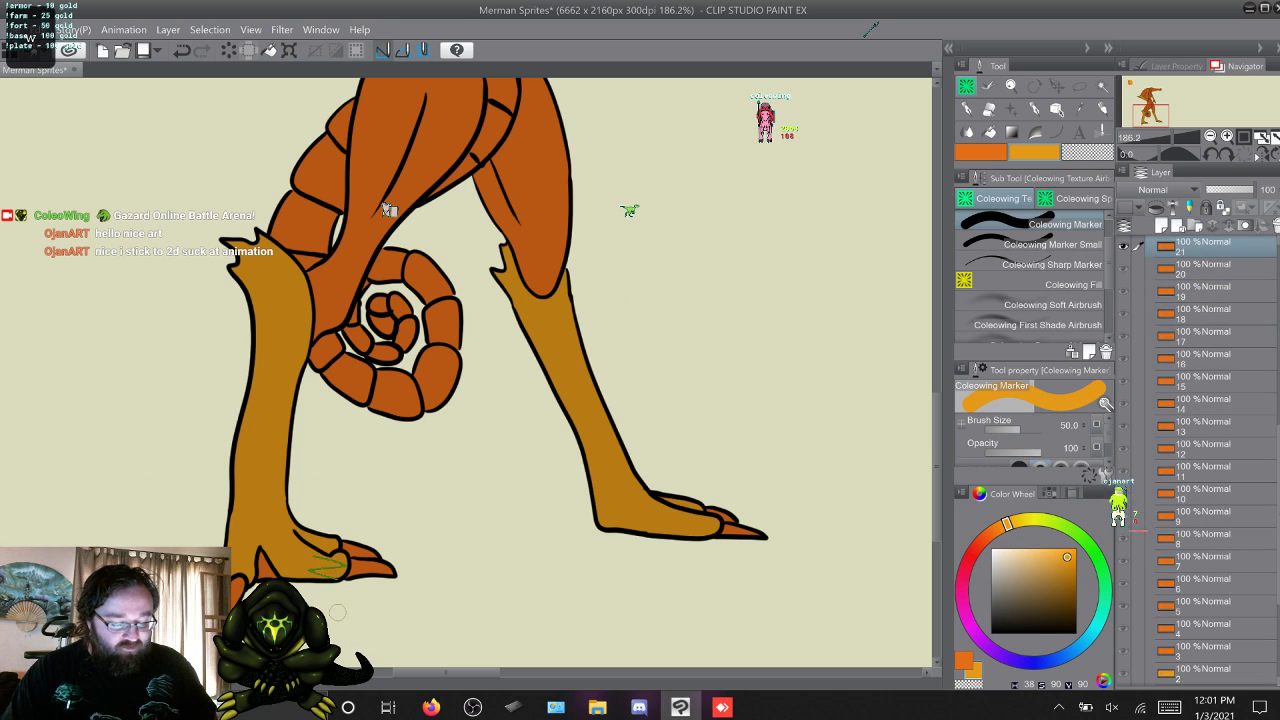
pyautogui.press('w')
pyautogui.press('q')
pyautogui.press('q')
pyautogui.press('q')
pyautogui.press('q')
pyautogui.press('q')
pyautogui.press('q')
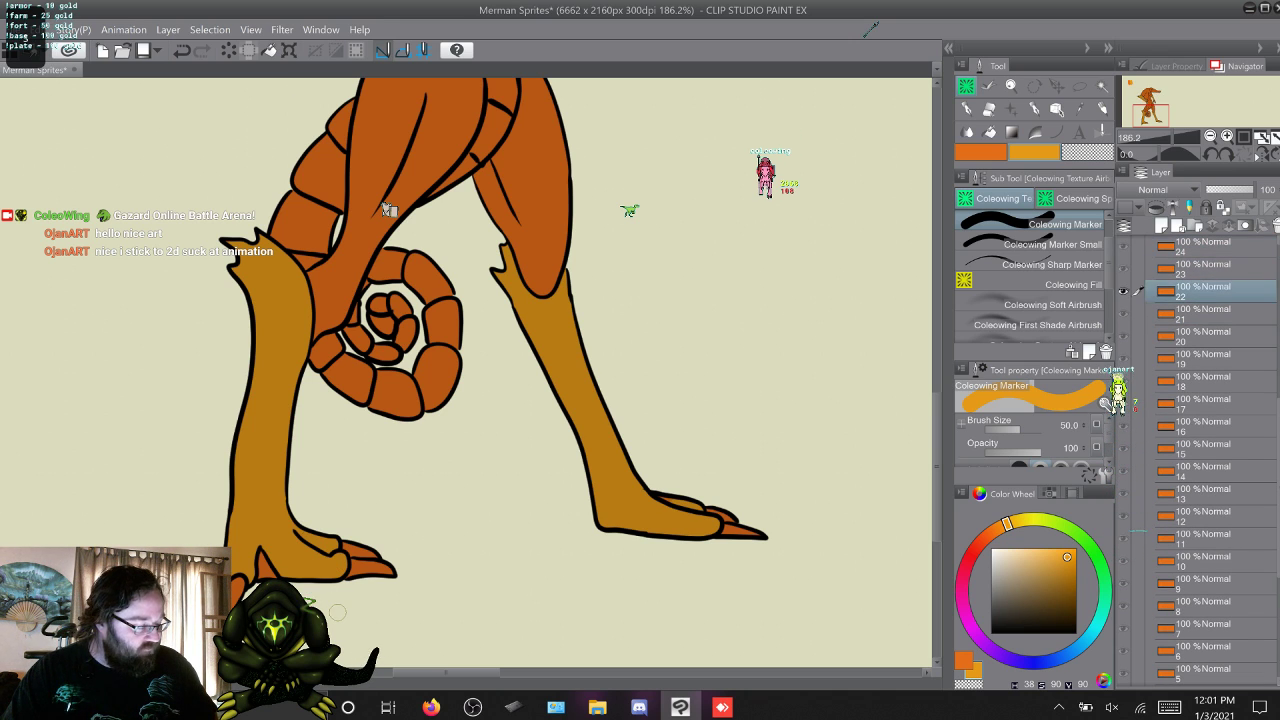
pyautogui.press('q')
pyautogui.press('q')
pyautogui.press('w')
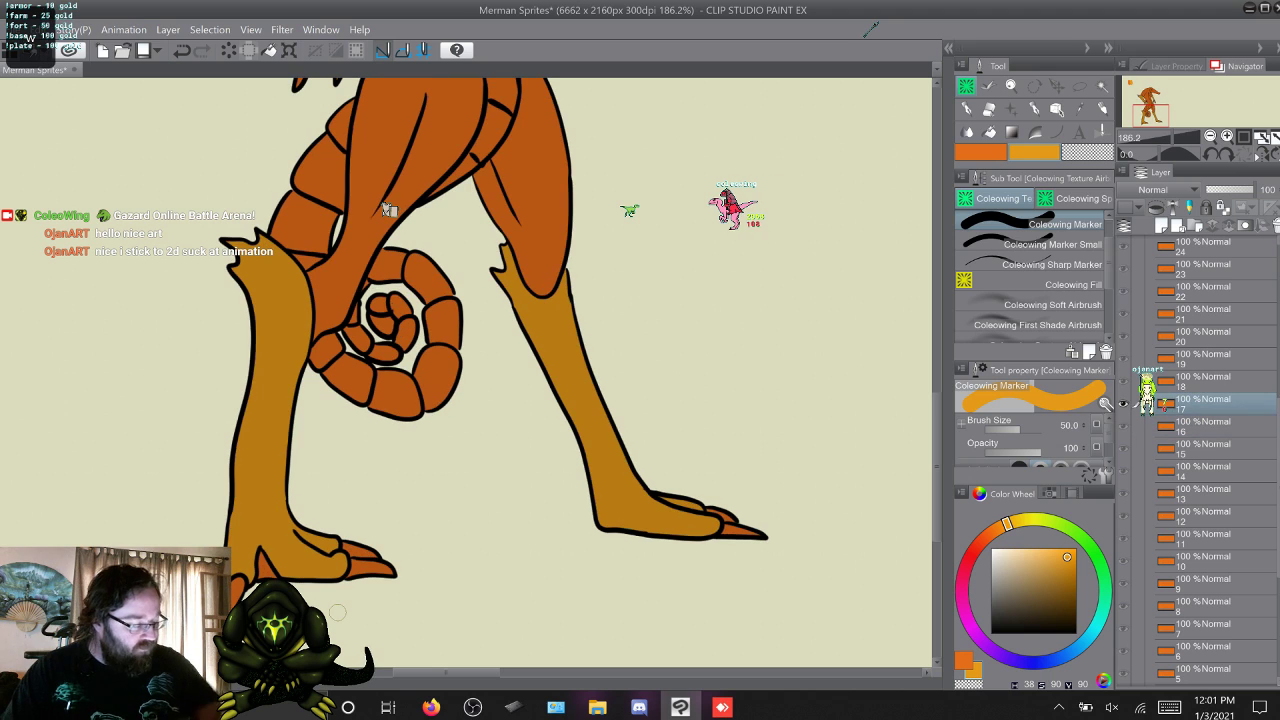
# Lasso both lower legs and feet on frame 17 and fill them with yellow-orange, including the toe claws.
pyautogui.press('m')
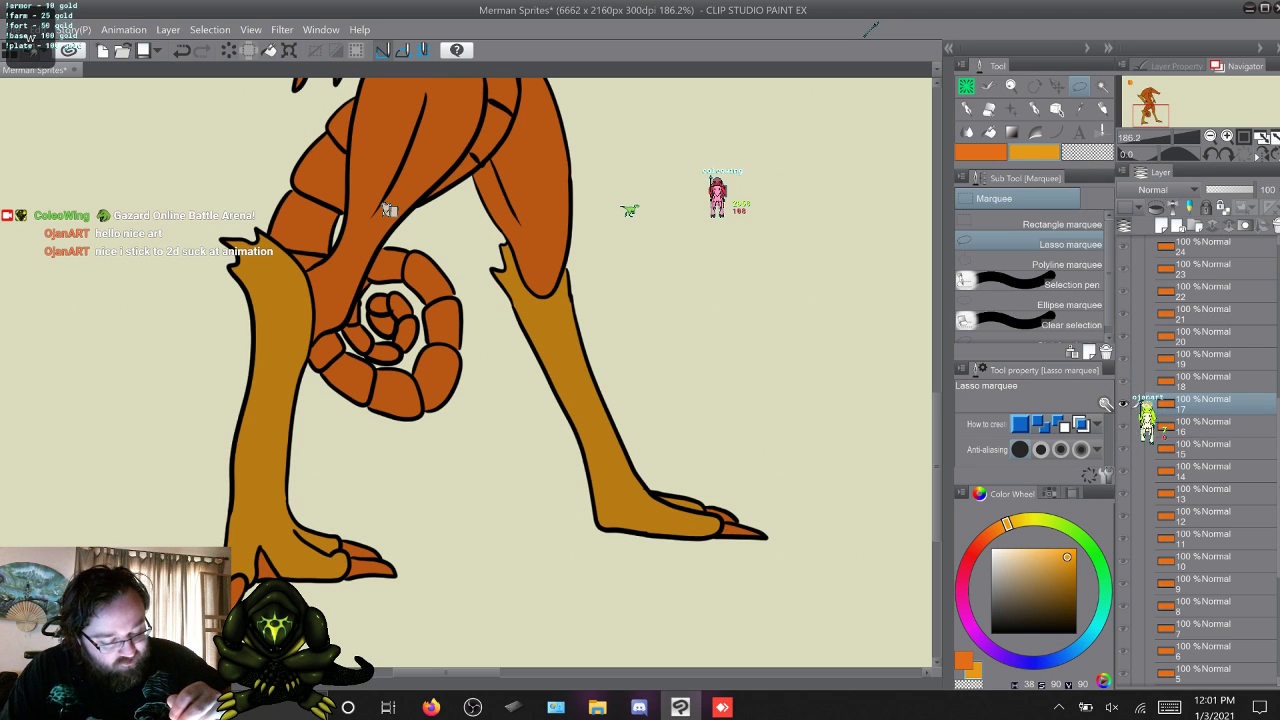
pyautogui.moveTo(499, 238); pyautogui.dragTo(492, 298)
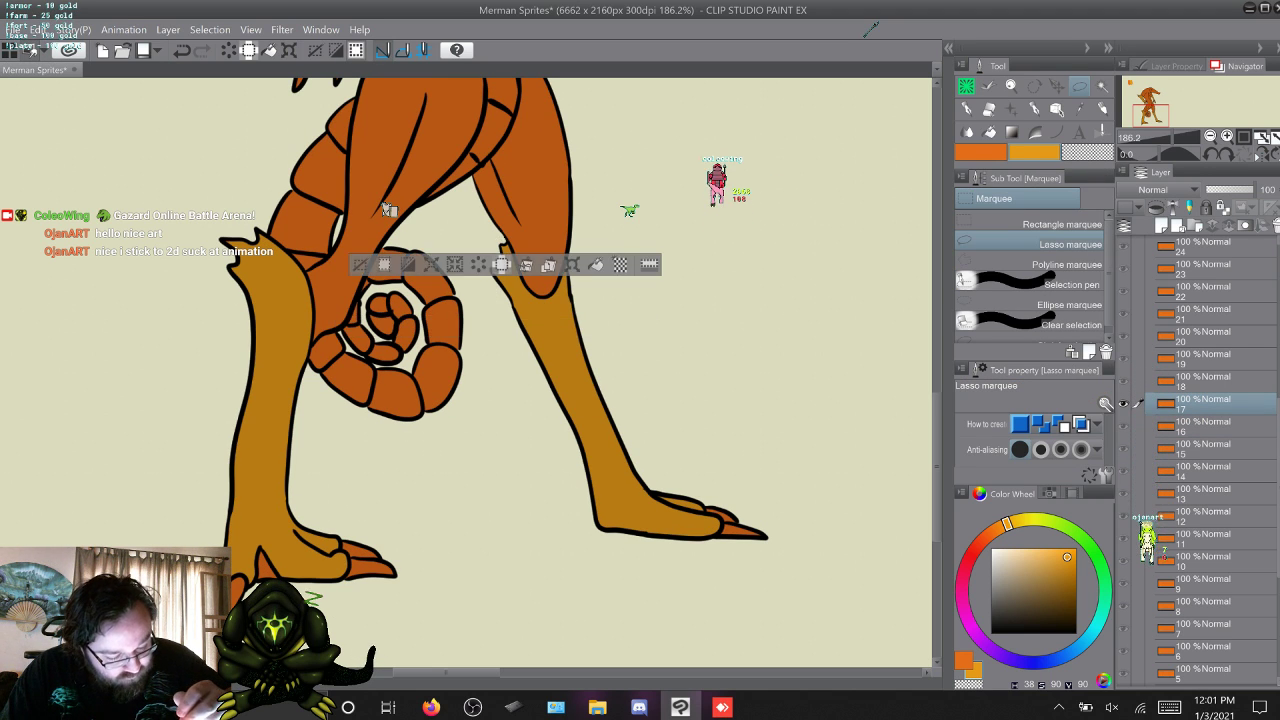
pyautogui.hotkey('ctrl', 'd')
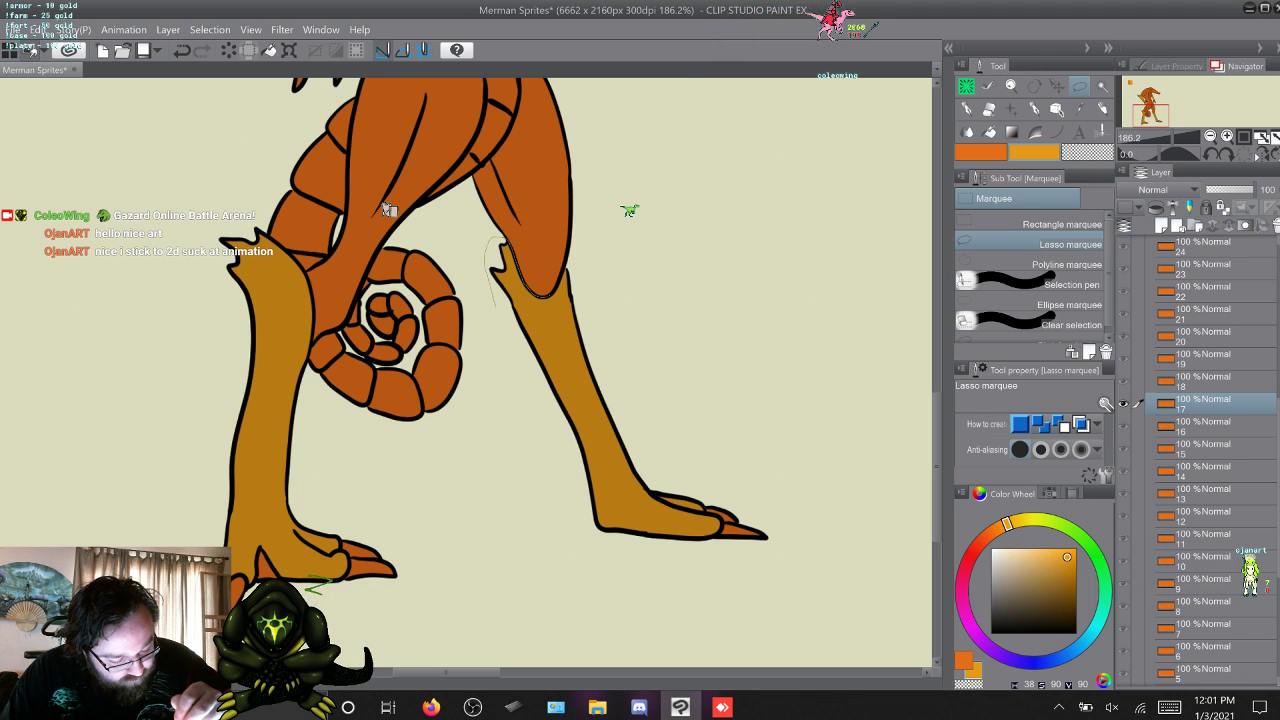
pyautogui.moveTo(556, 288)
pyautogui.mouseDown()
pyautogui.moveTo(566, 268)
pyautogui.moveTo(622, 287)
pyautogui.moveTo(711, 465)
pyautogui.moveTo(793, 567)
pyautogui.moveTo(505, 310)
pyautogui.moveTo(490, 245)
pyautogui.mouseUp()
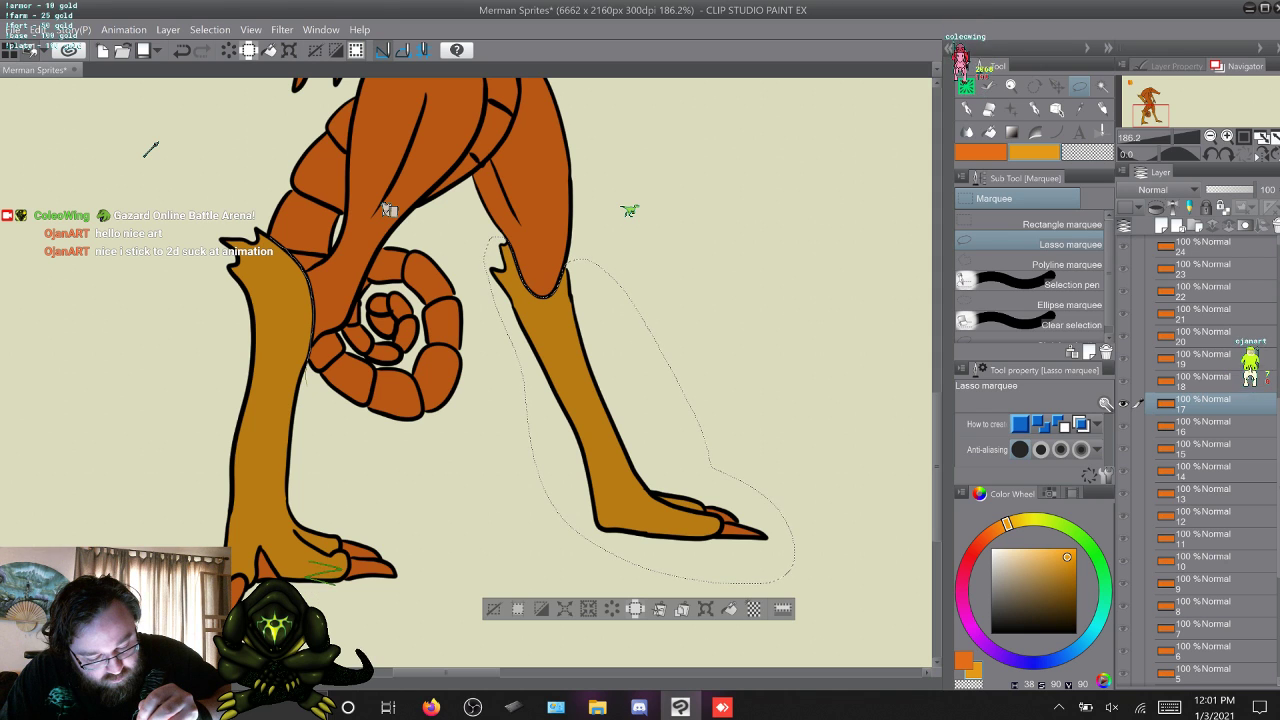
pyautogui.moveTo(257, 230)
pyautogui.mouseDown()
pyautogui.moveTo(183, 325)
pyautogui.moveTo(168, 518)
pyautogui.moveTo(358, 611)
pyautogui.mouseUp()
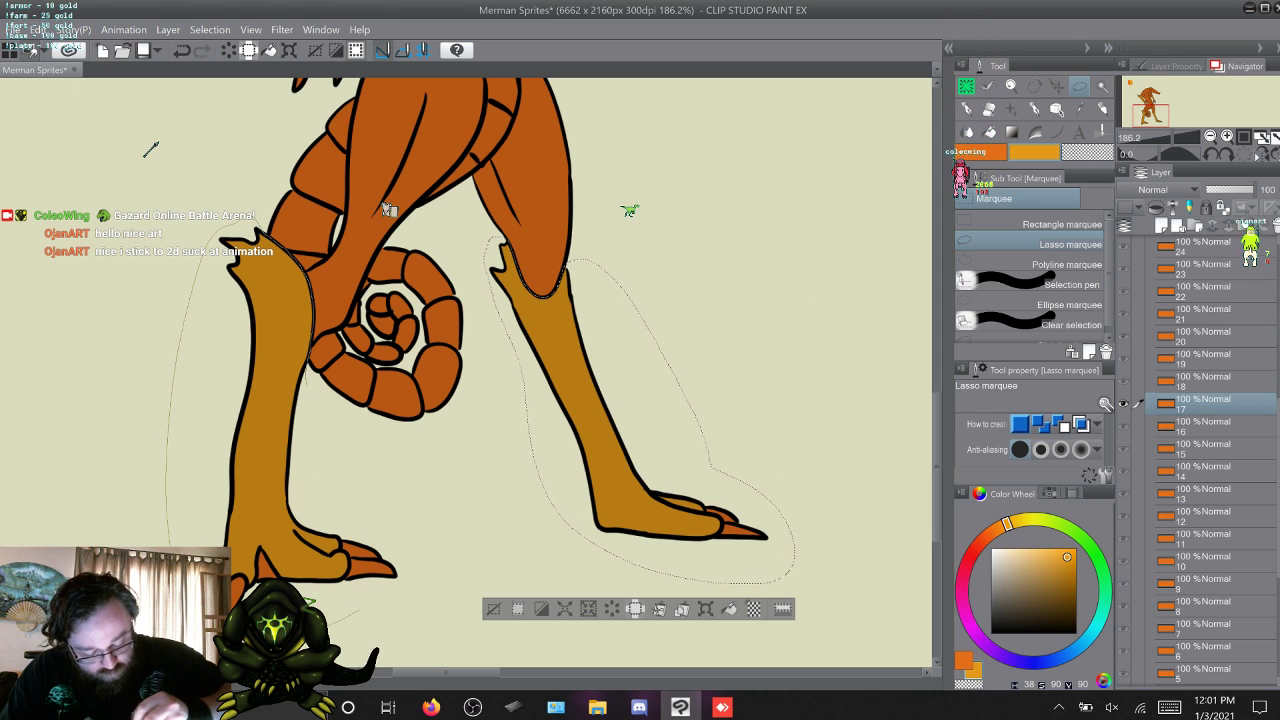
pyautogui.moveTo(345, 452); pyautogui.dragTo(305, 372)
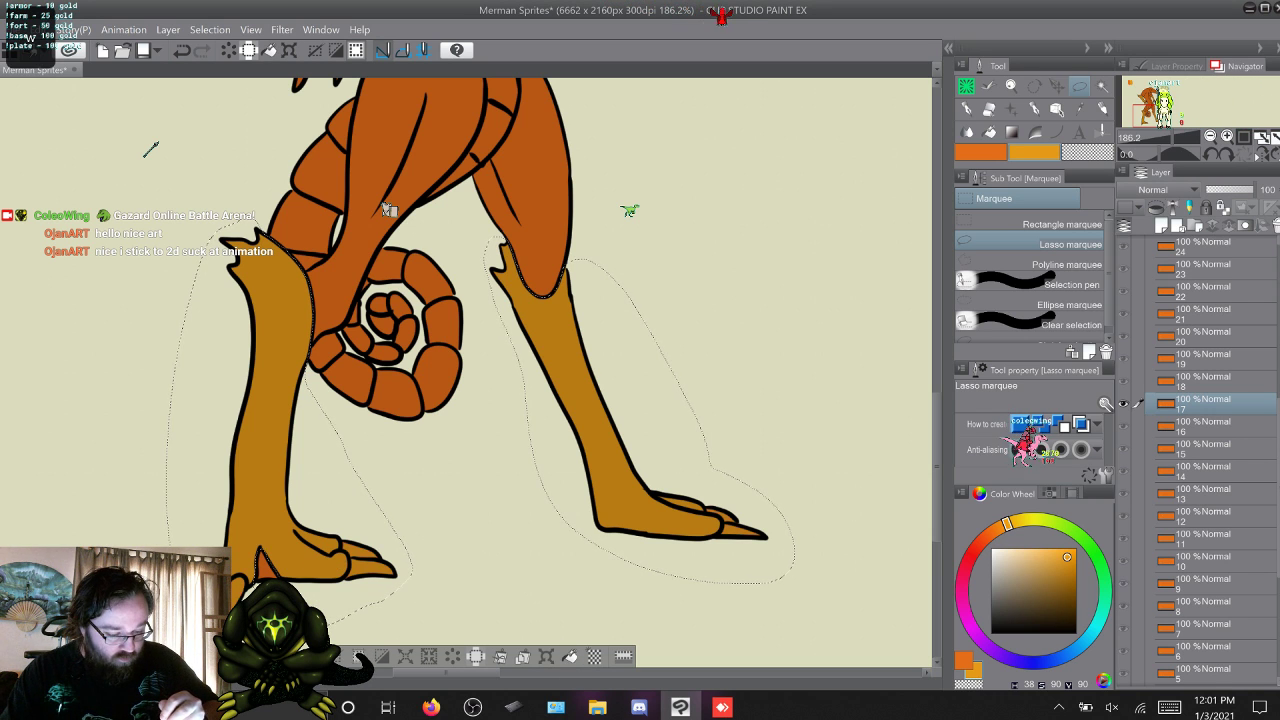
# Fill the same lower-leg selection with yellow-orange on frames 18 to 25 and clear the selection.
pyautogui.hotkey('alt', ']')
pyautogui.hotkey('alt', ']')
pyautogui.hotkey('alt', ']')
pyautogui.hotkey('alt', ']')
pyautogui.hotkey('alt', ']')
pyautogui.hotkey('alt', ']')
pyautogui.hotkey('alt', ']')
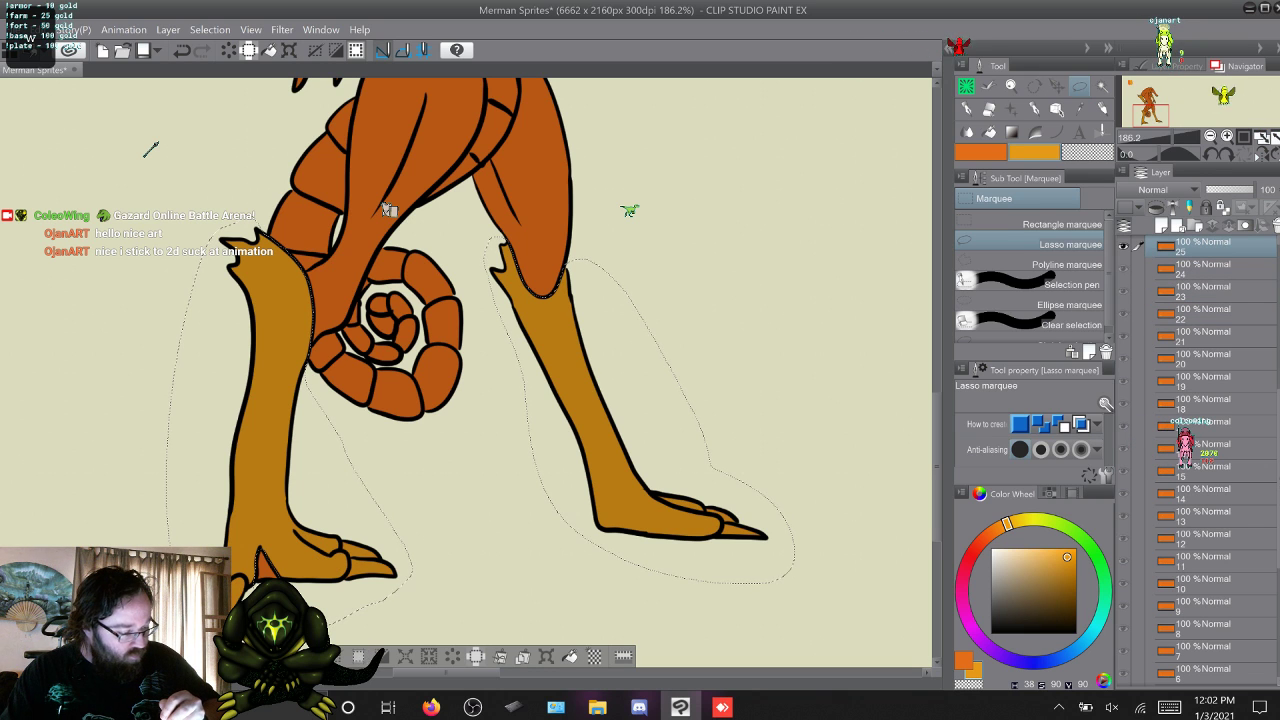
pyautogui.hotkey('alt', ']')
pyautogui.hotkey('alt', ']')
pyautogui.hotkey('alt', '[')
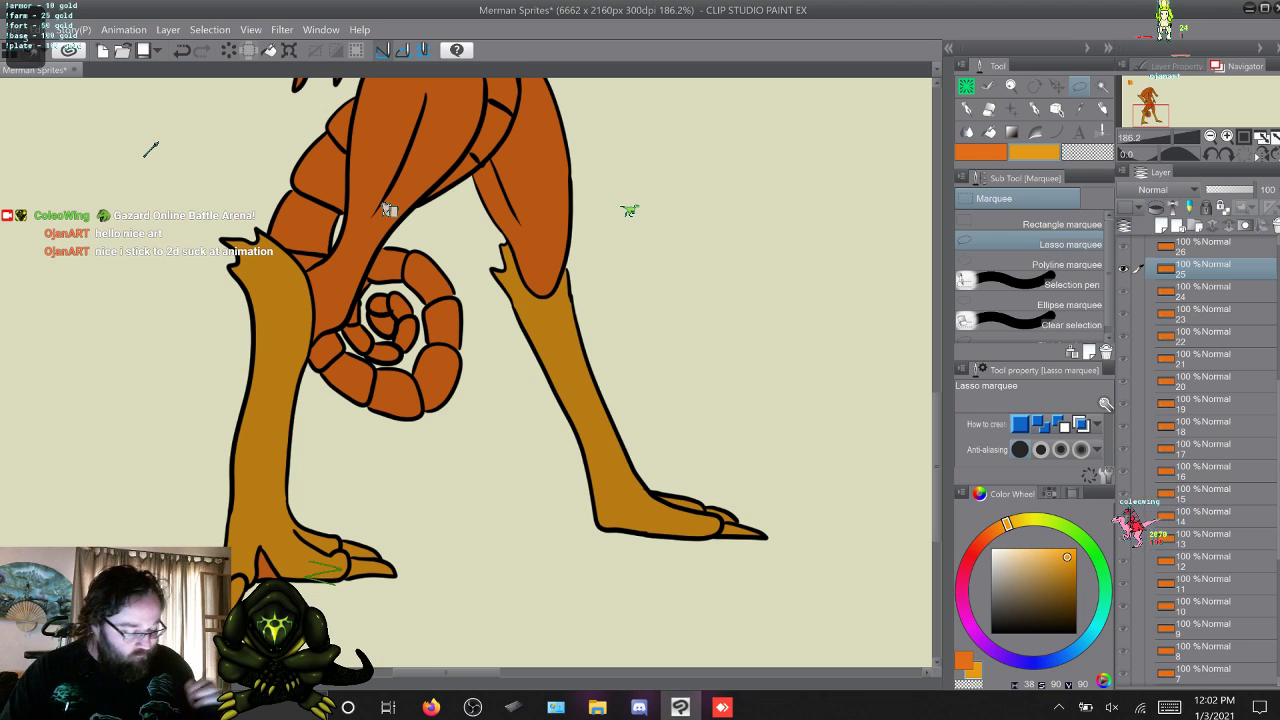
# Touch up the yellow-orange of the raised and standing lower legs on frame 26 with the 50-size Coleowing Marker.
pyautogui.press('p')
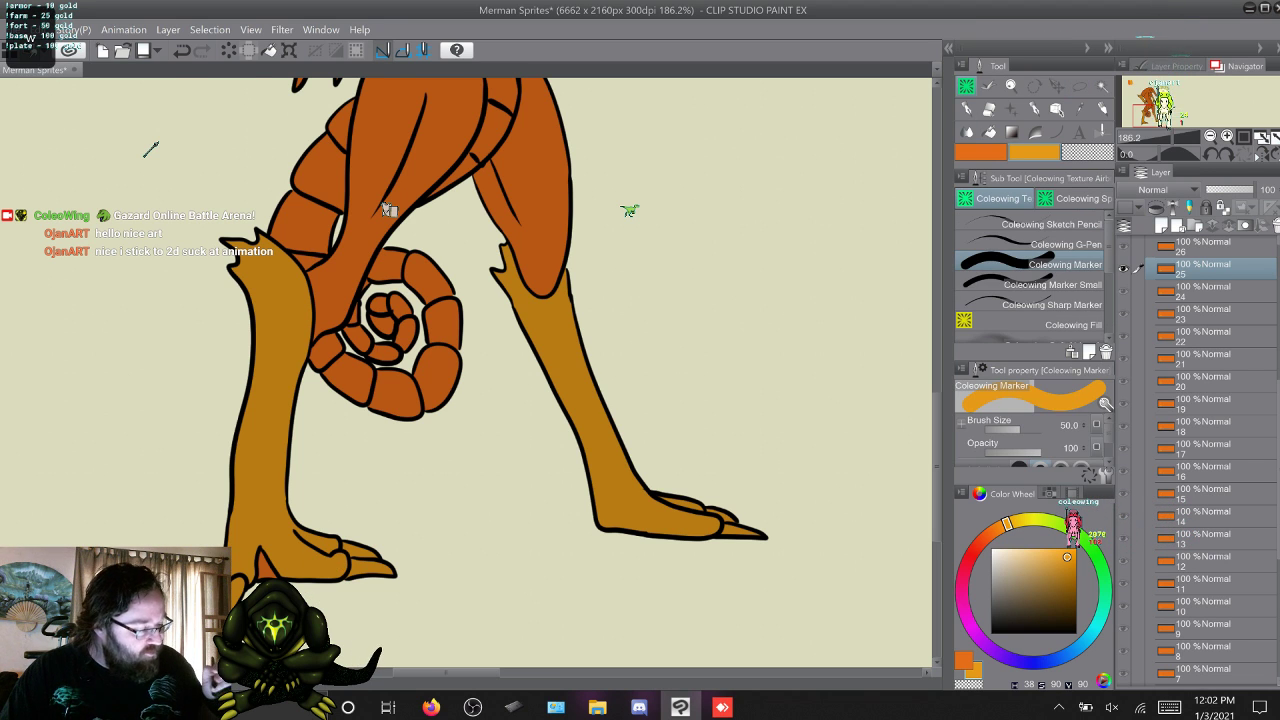
pyautogui.hotkey('alt', ']')
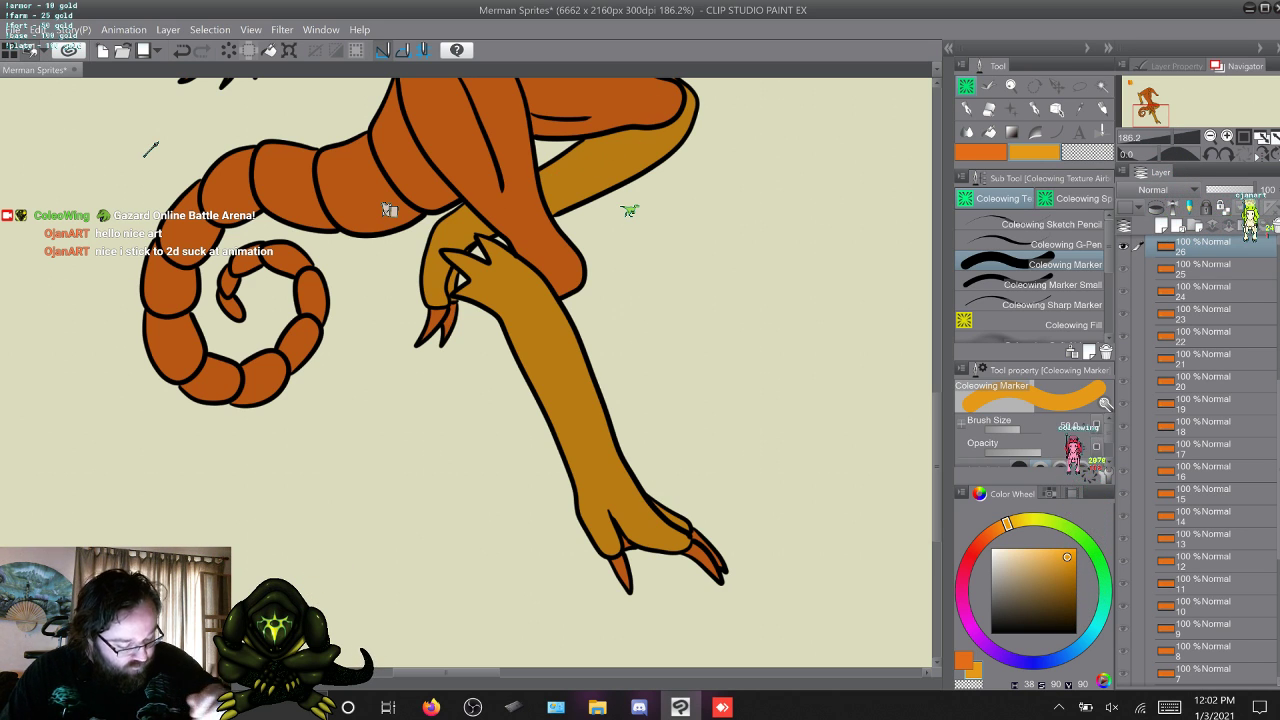
pyautogui.scroll(3, 389, 210)
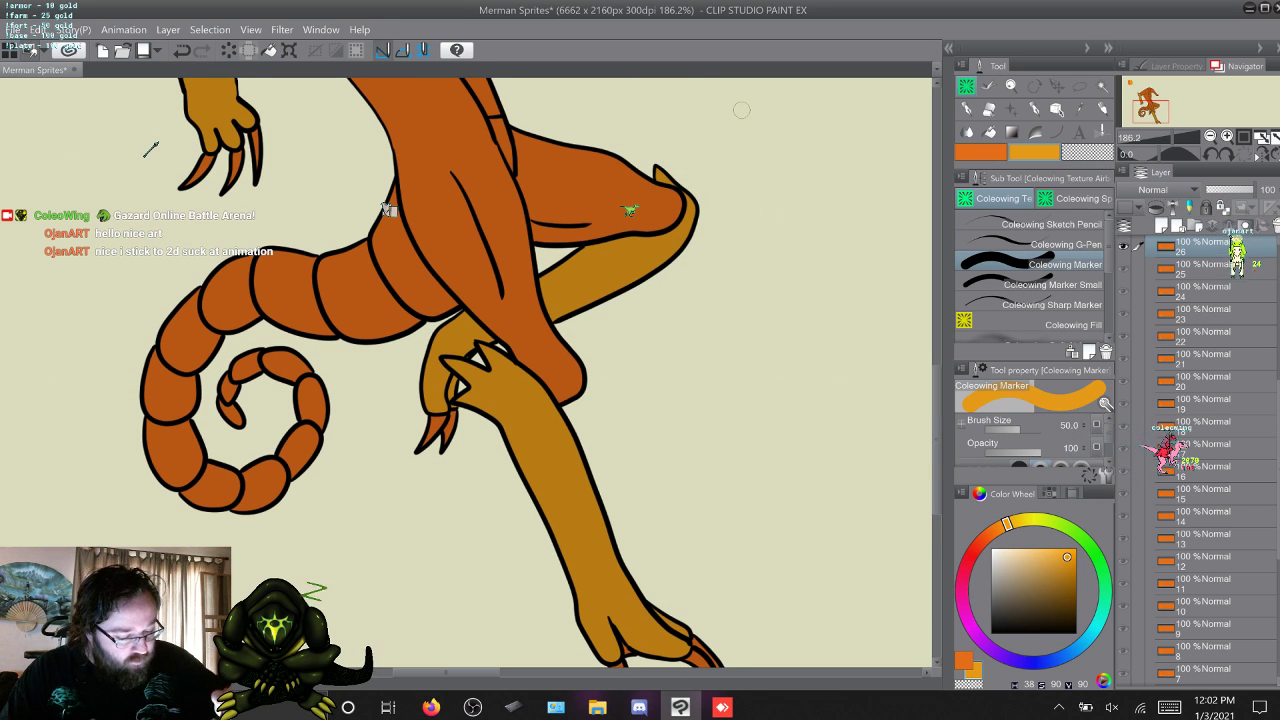
# Touch up the lower legs and feet on frame 27 in yellow-orange with the 16-size Coleowing Marker Small.
pyautogui.press('w')
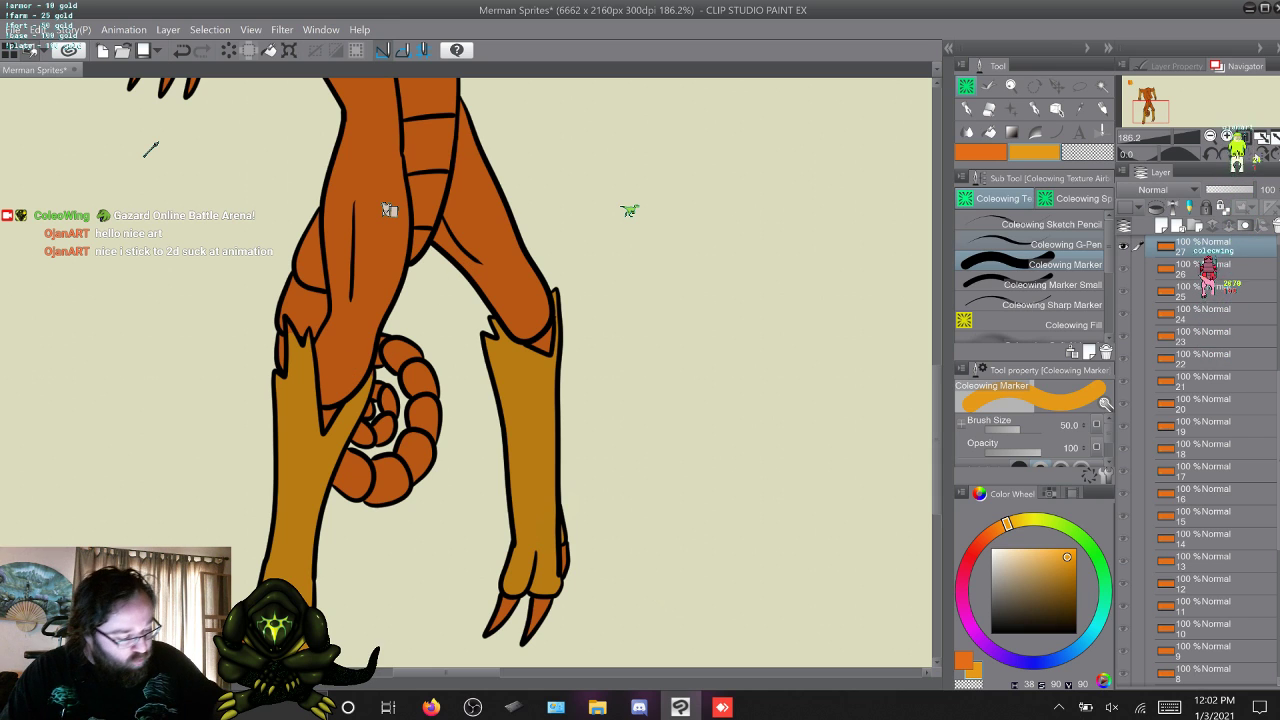
pyautogui.click(1051, 285)
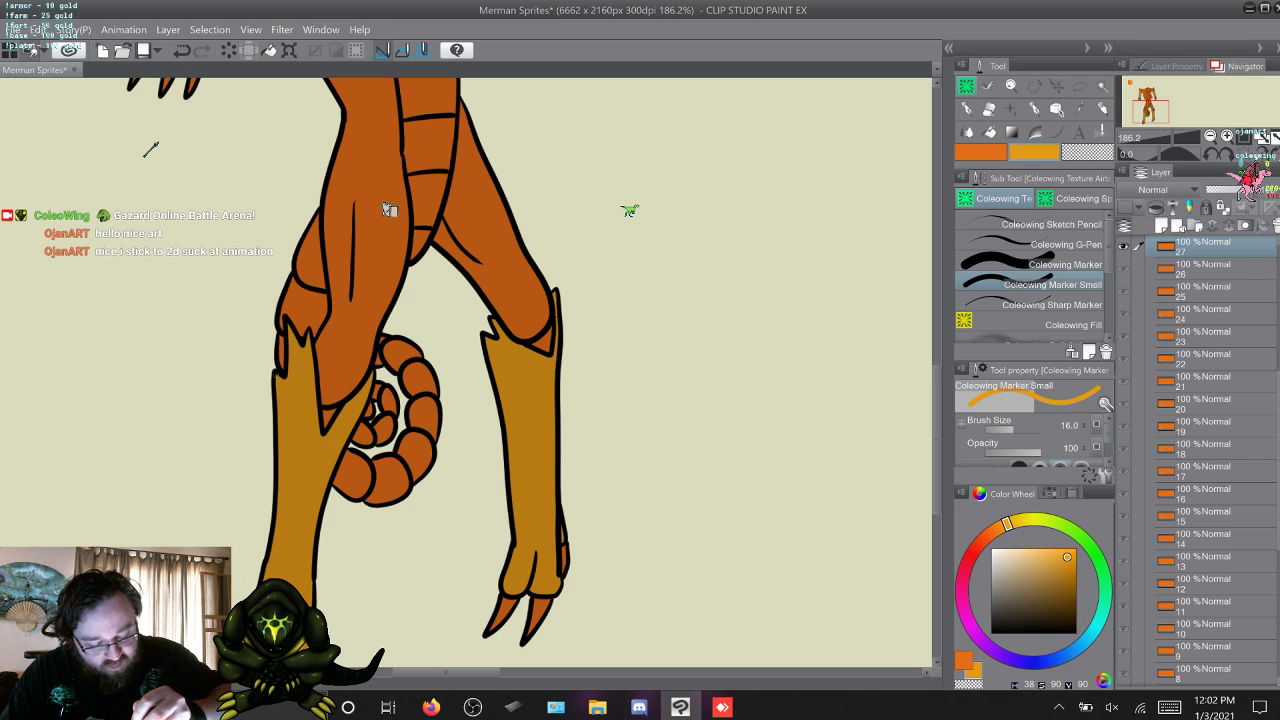
pyautogui.scroll(-3, 389, 210)
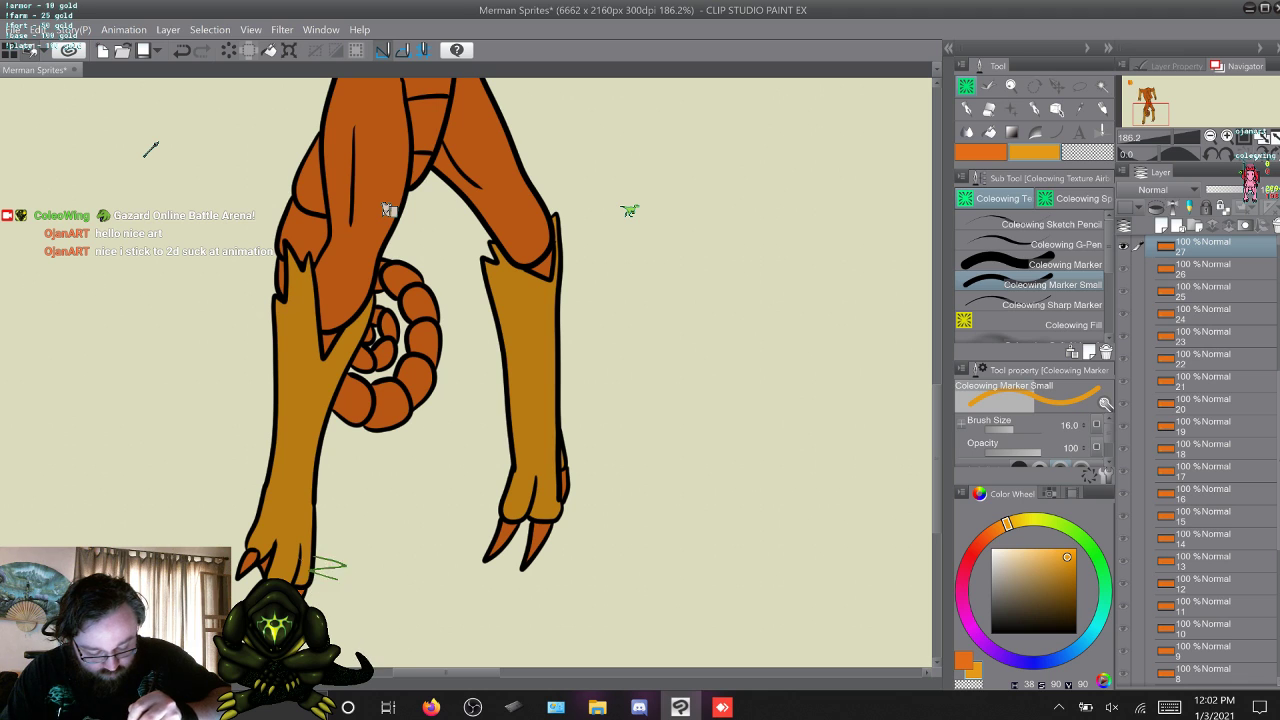
# Touch up the lower legs and knee tufts on frame 28 with the Coleowing Marker and Coleowing Marker Small.
pyautogui.hotkey('alt', ']')
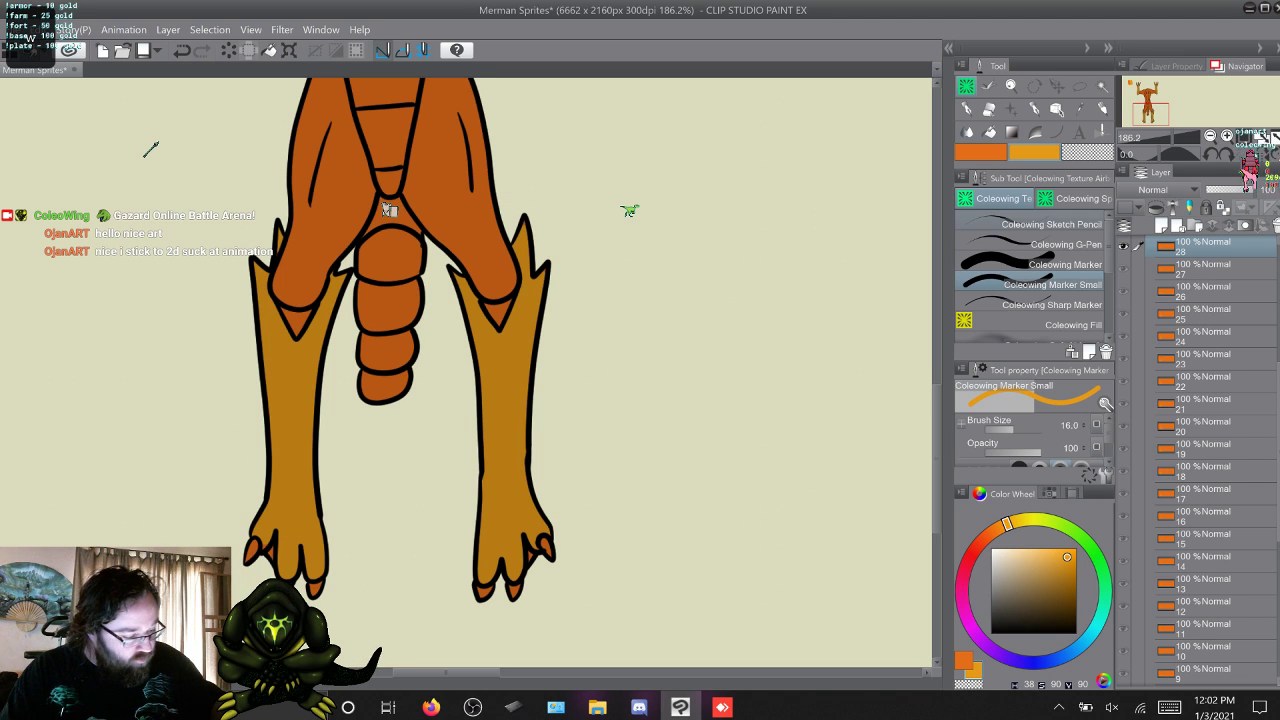
pyautogui.press('w')
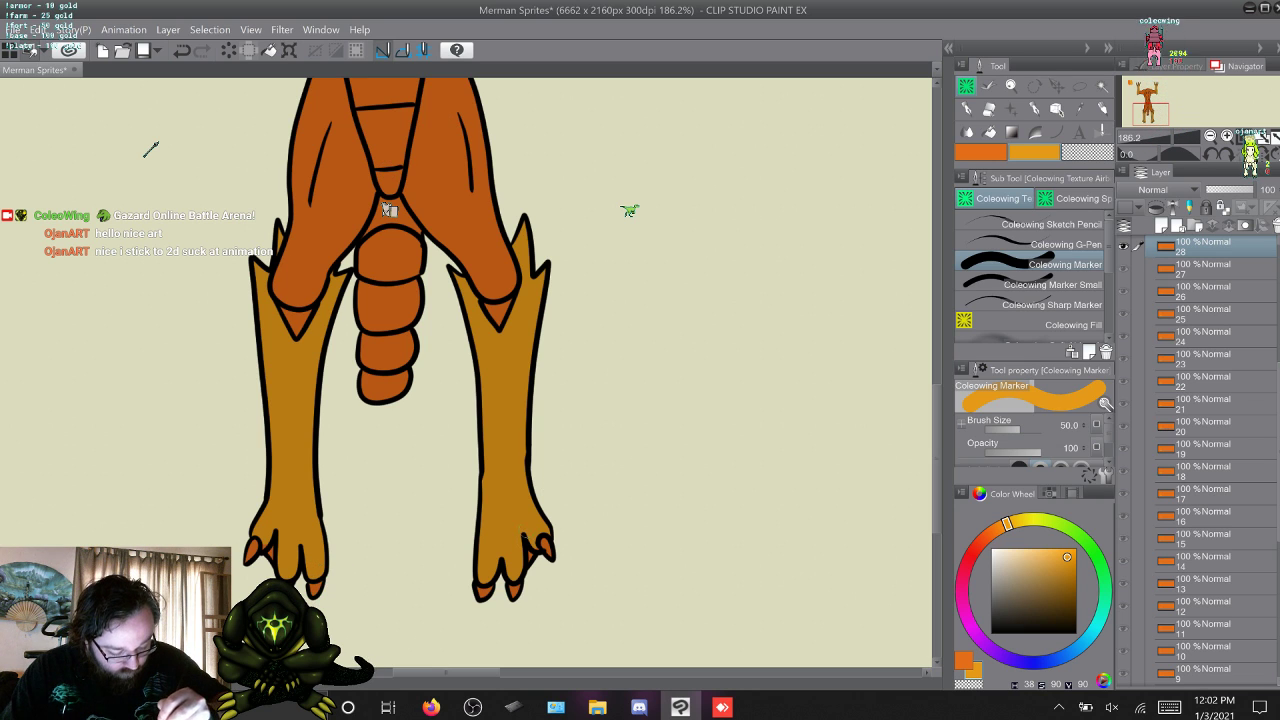
pyautogui.click(1040, 285)
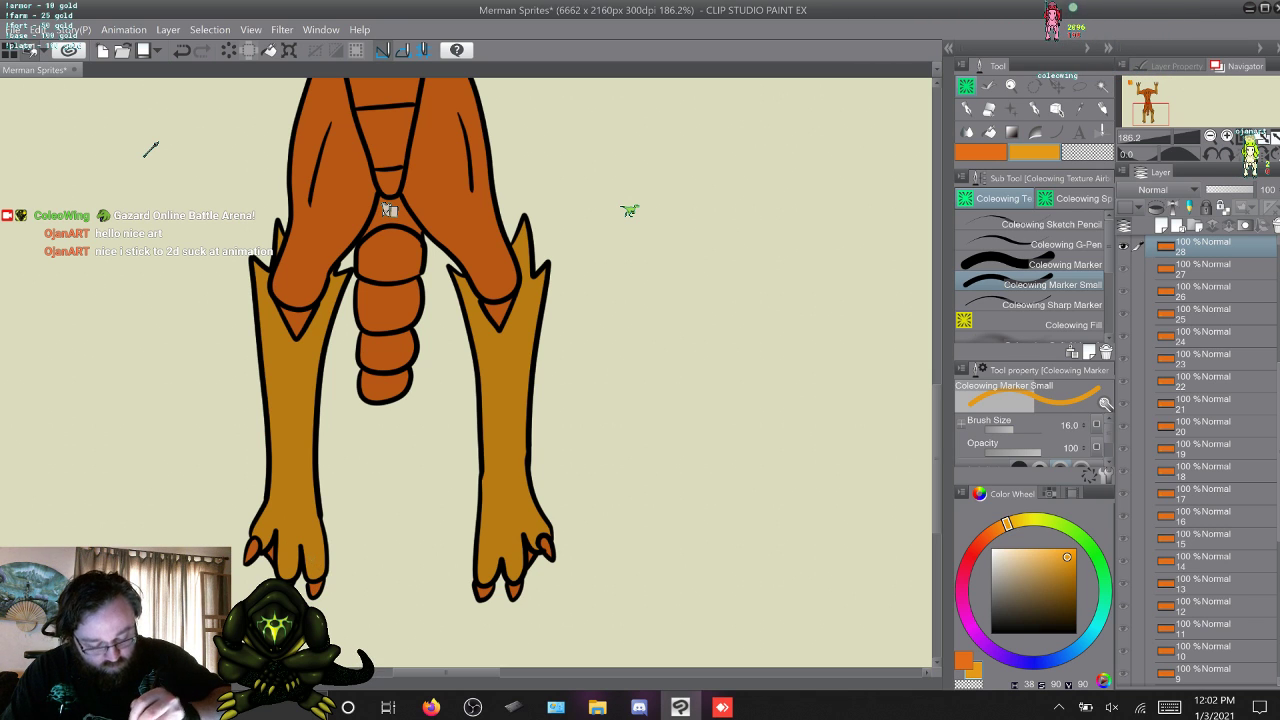
# Touch up the yellow-orange forearms, hands and lower legs on frame 29 with the Coleowing Marker and Marker Small.
pyautogui.press('w')
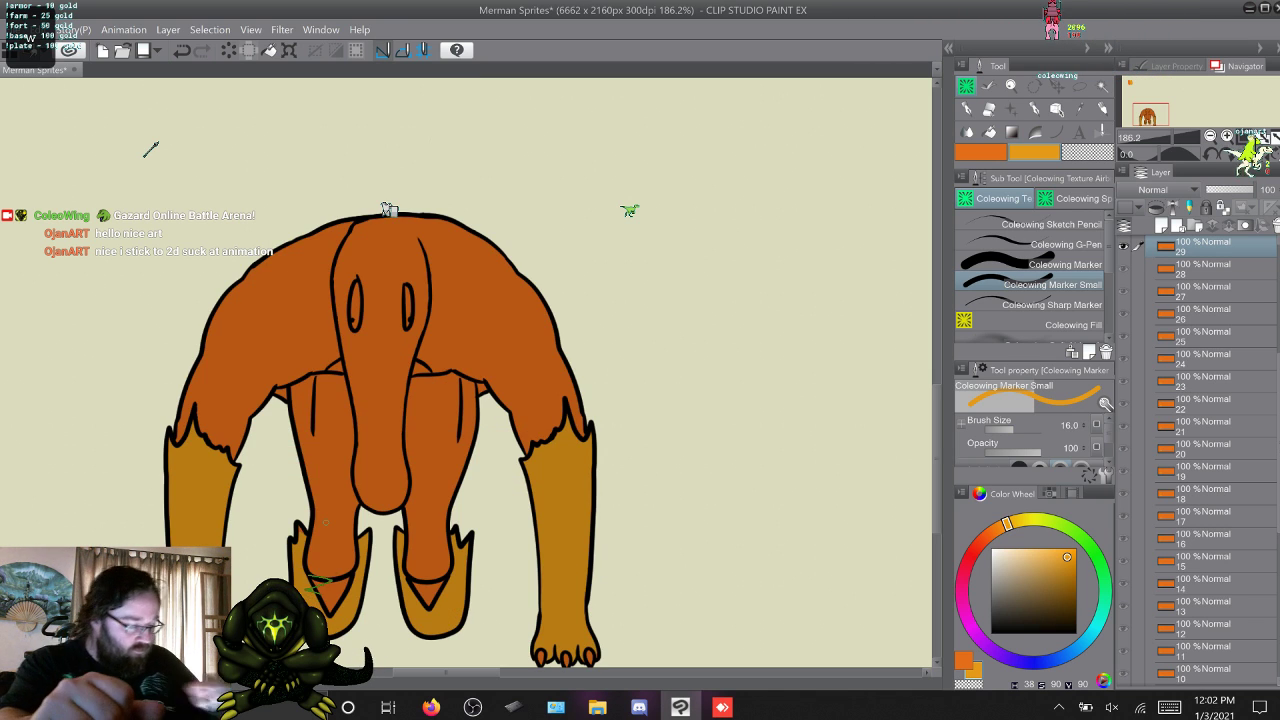
pyautogui.scroll(-3, 388, 208)
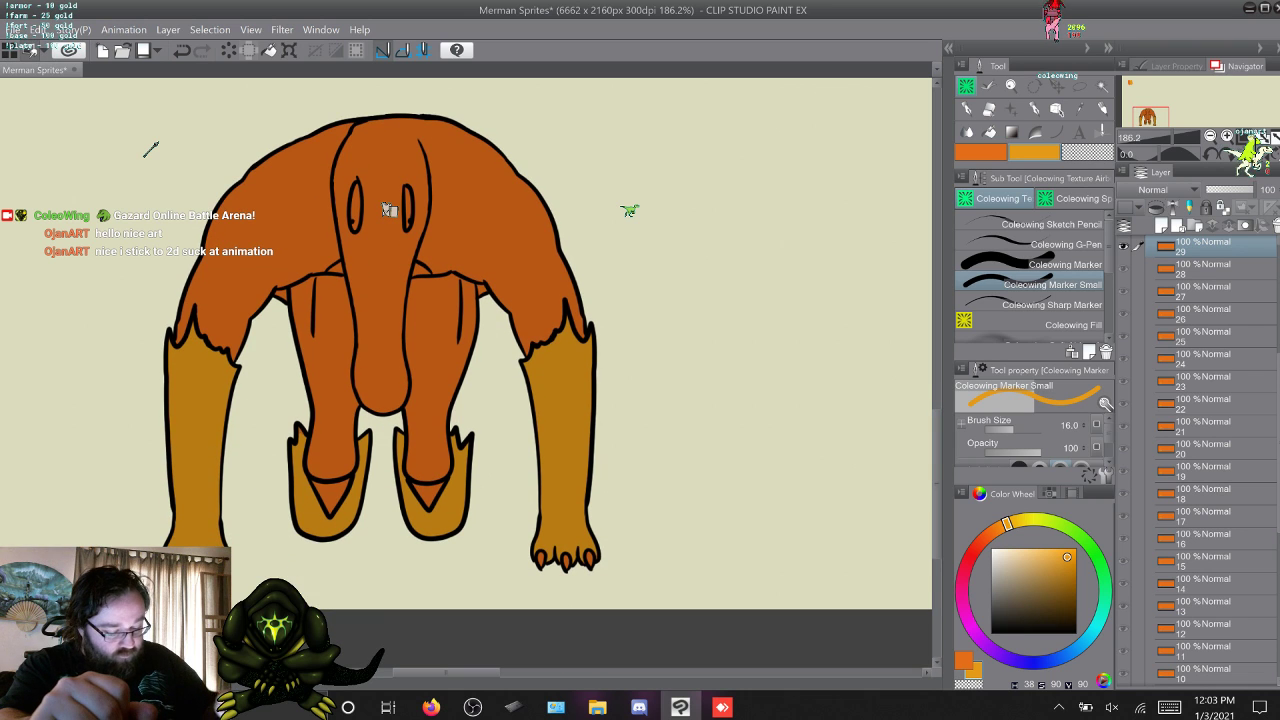
pyautogui.click(1034, 265)
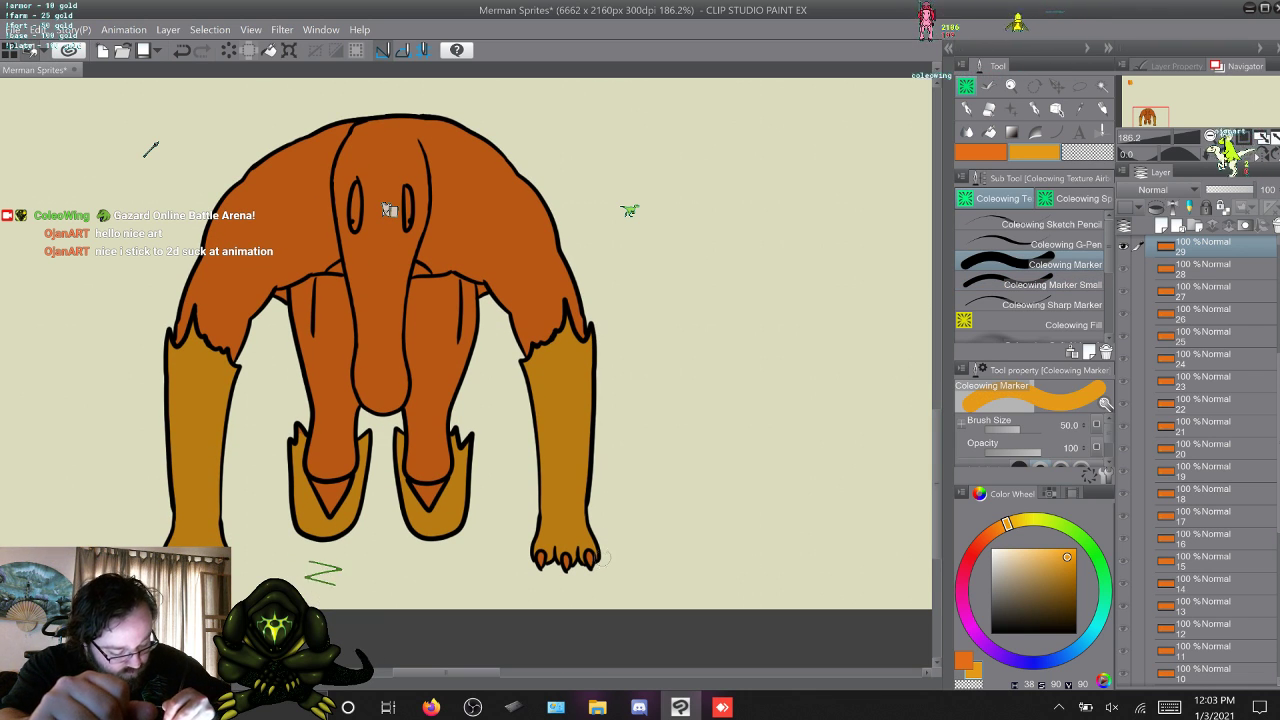
pyautogui.click(1034, 285)
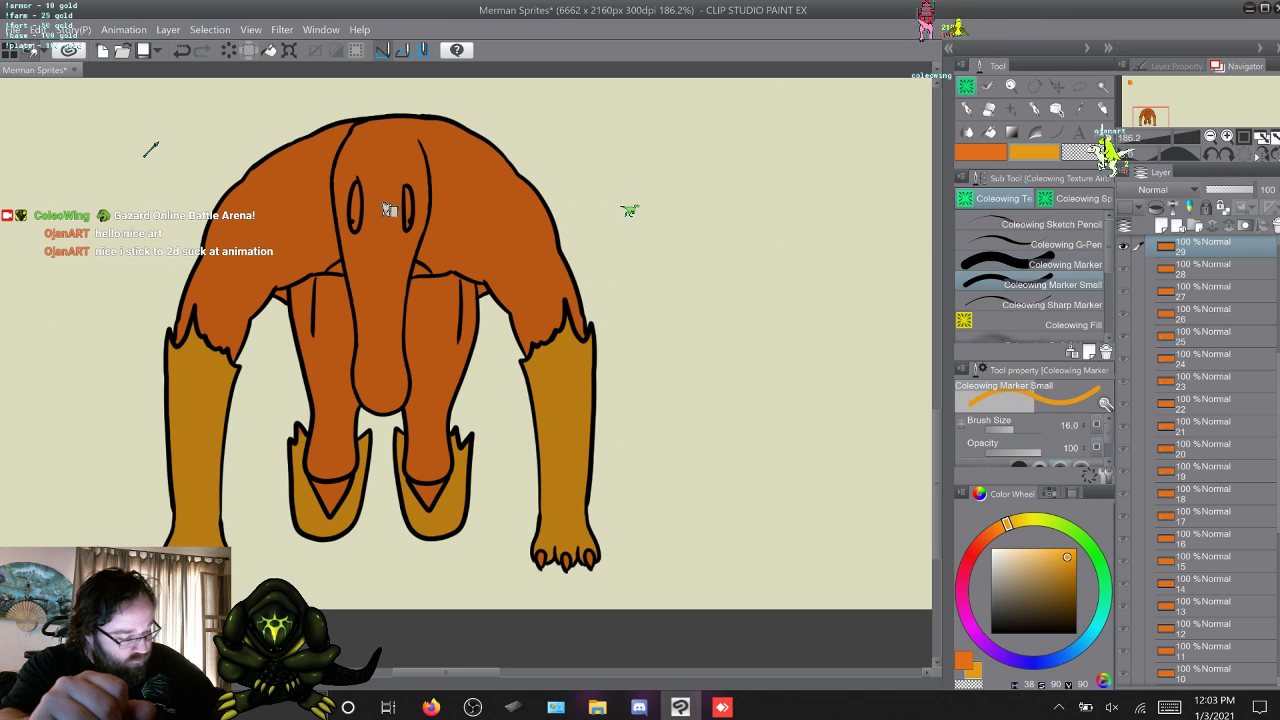
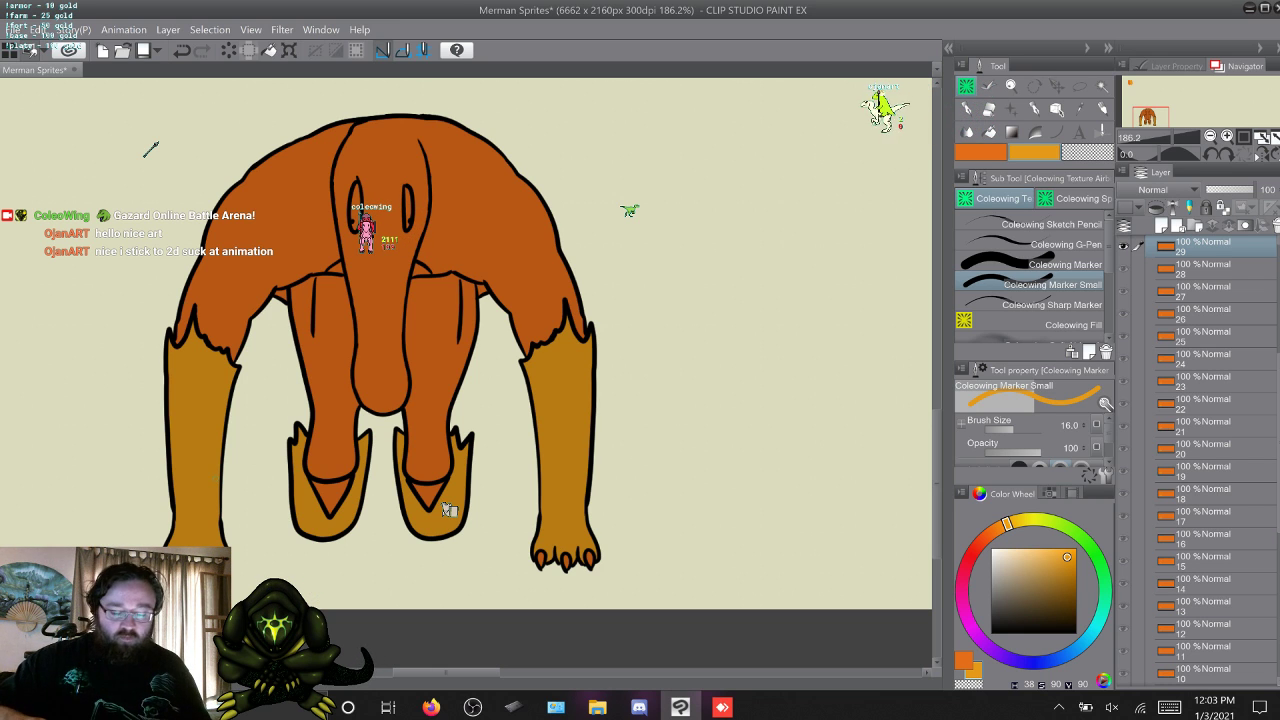
# Touch up missed yellow-orange spots on the forearms and lower legs on frames 30 to 33 with the 16-size Coleowing Marker Small.
pyautogui.press('w')
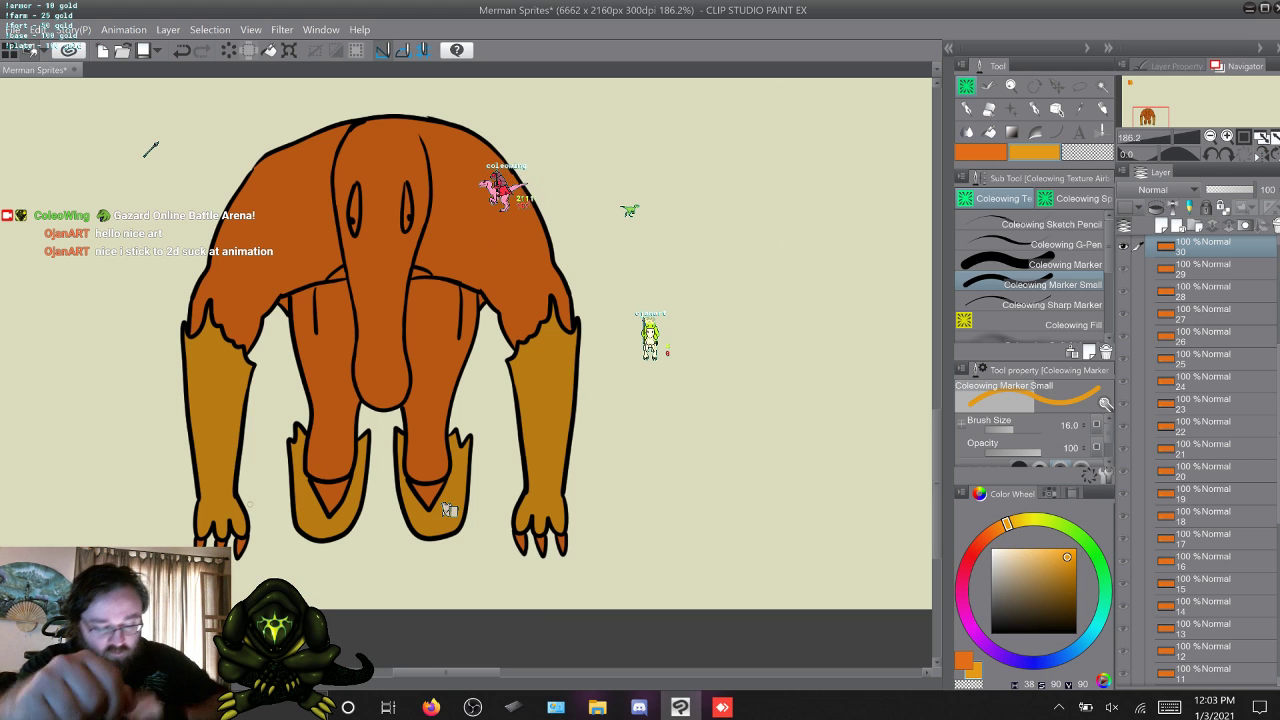
pyautogui.press('w')
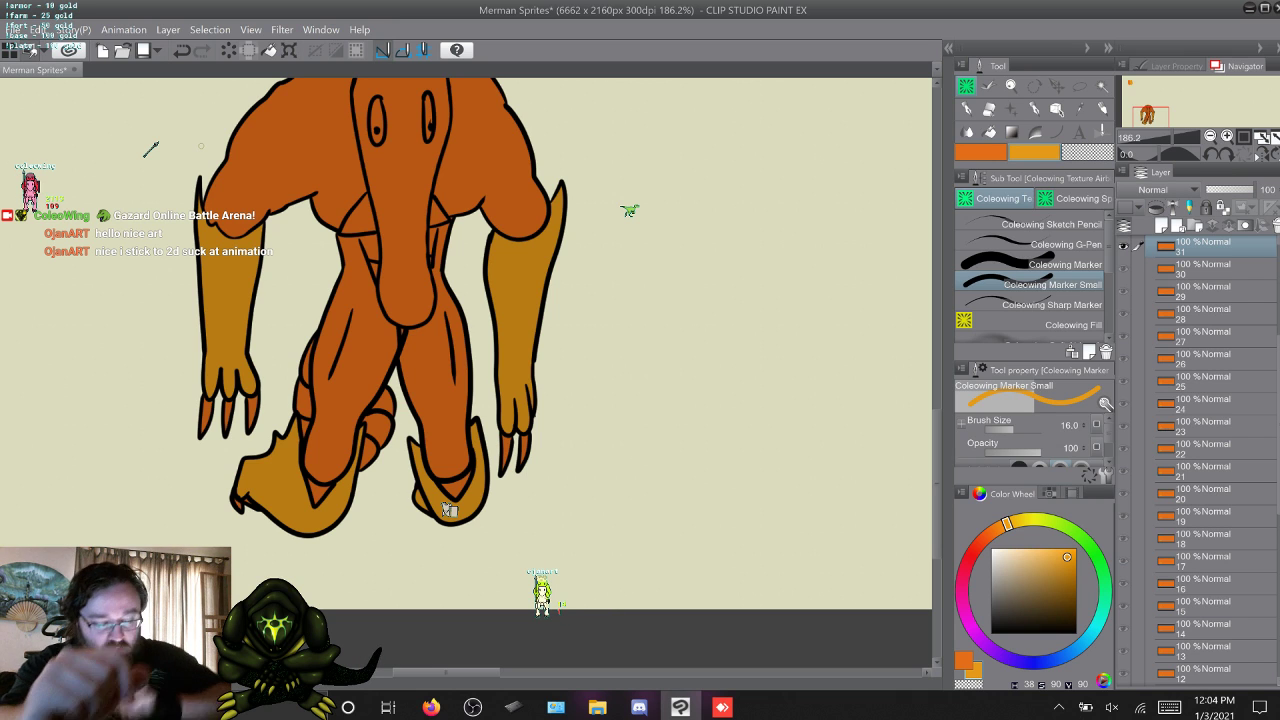
pyautogui.press('w')
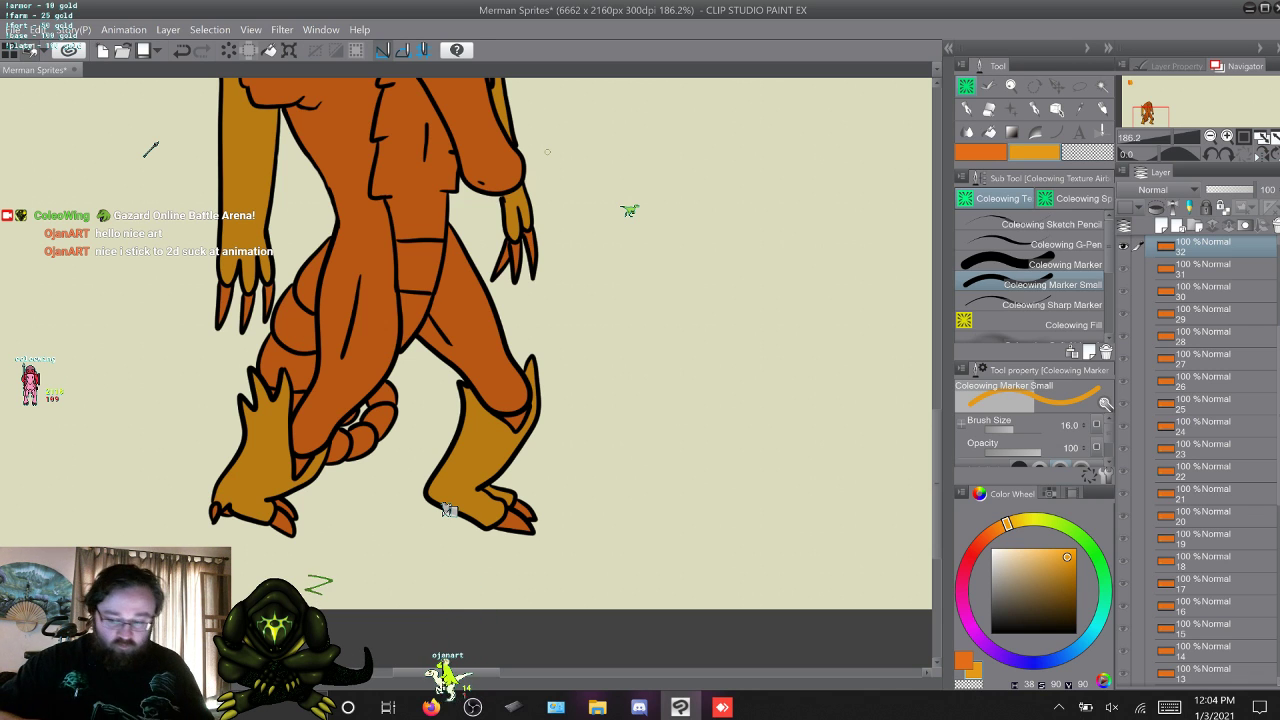
pyautogui.press('w')
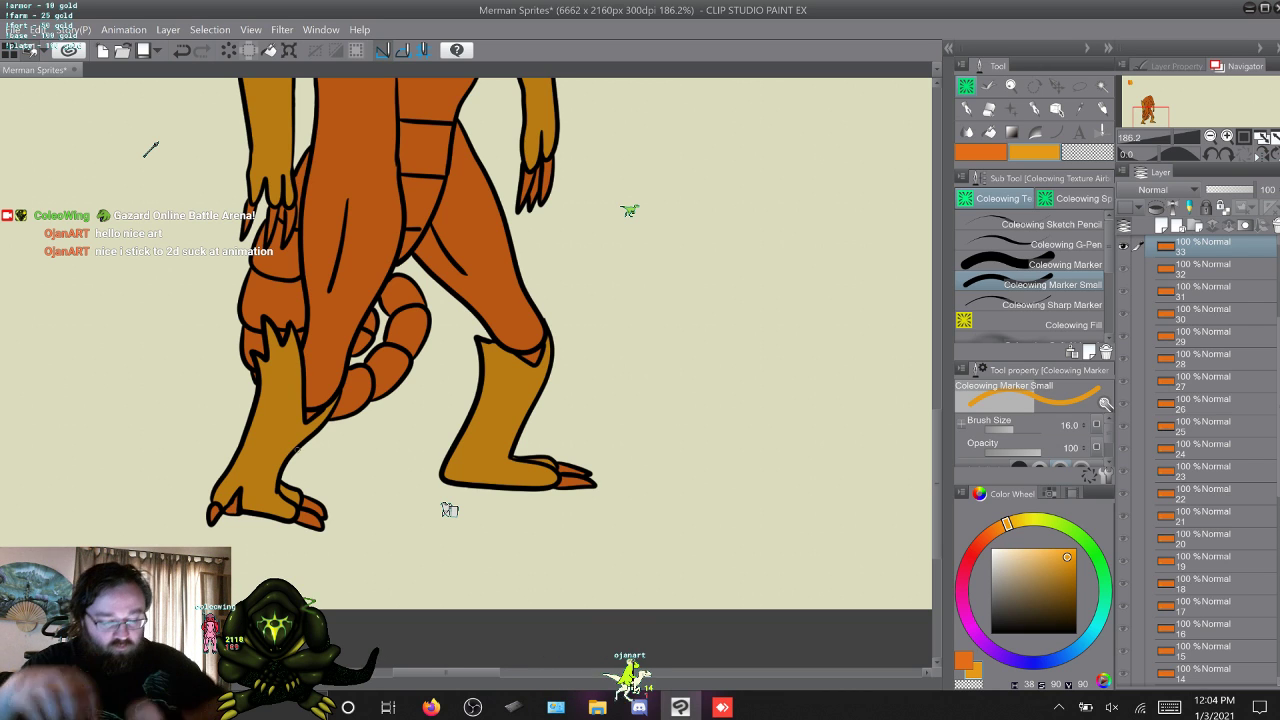
# Touch up missed yellow-orange spots on the forearms and lower legs on frames 34 and 35 with the Coleowing Marker Small.
pyautogui.press('w')
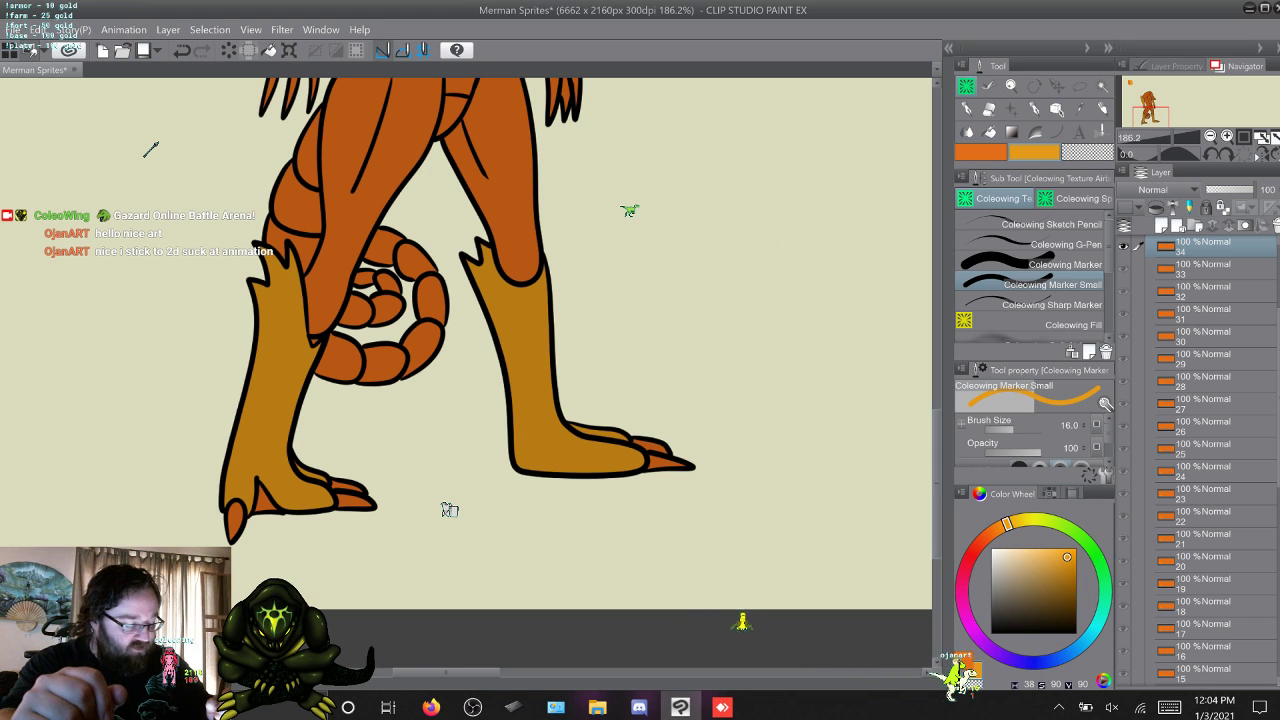
pyautogui.scroll(5, 150, 148)
pyautogui.scroll(3, 150, 148)
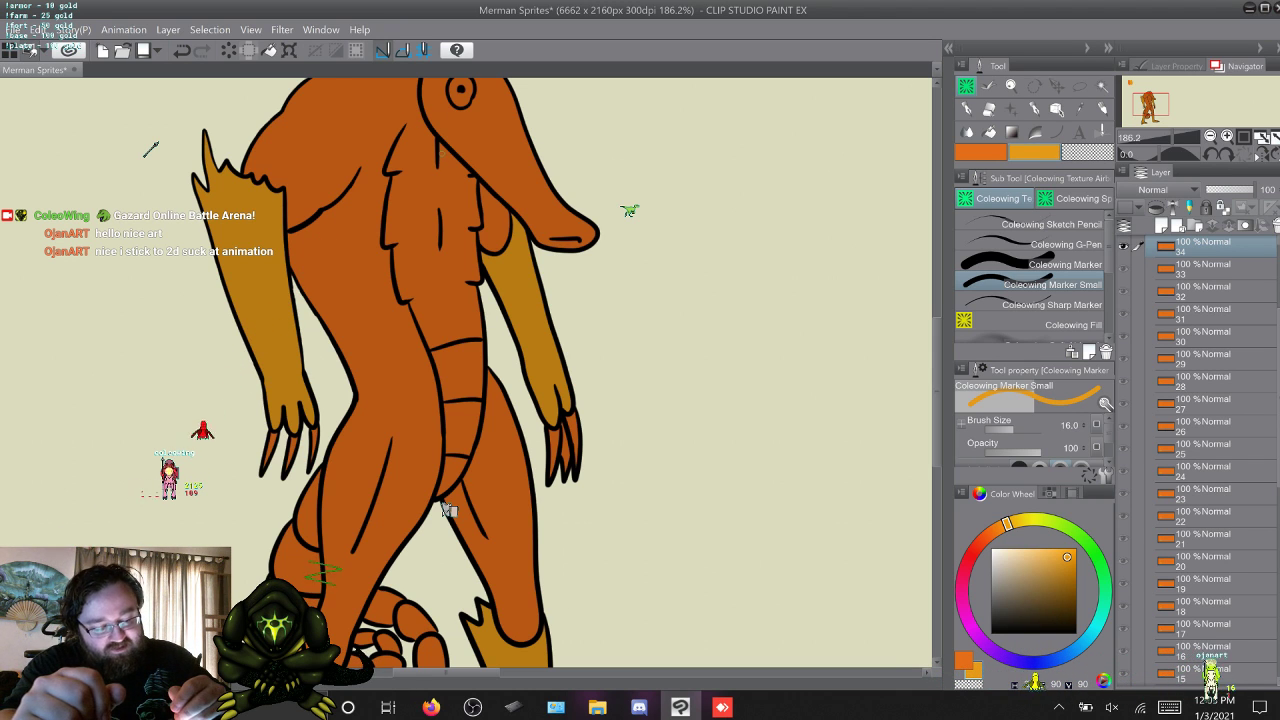
pyautogui.scroll(-5, 449, 510)
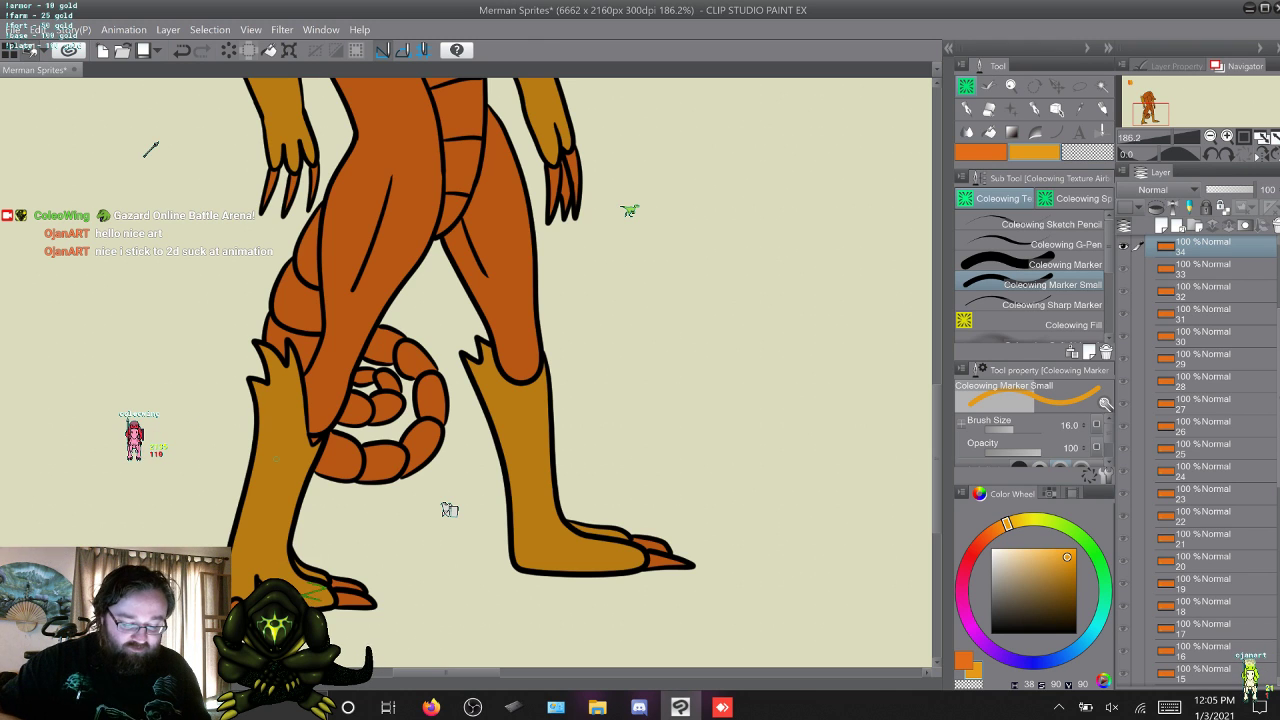
pyautogui.press('w')
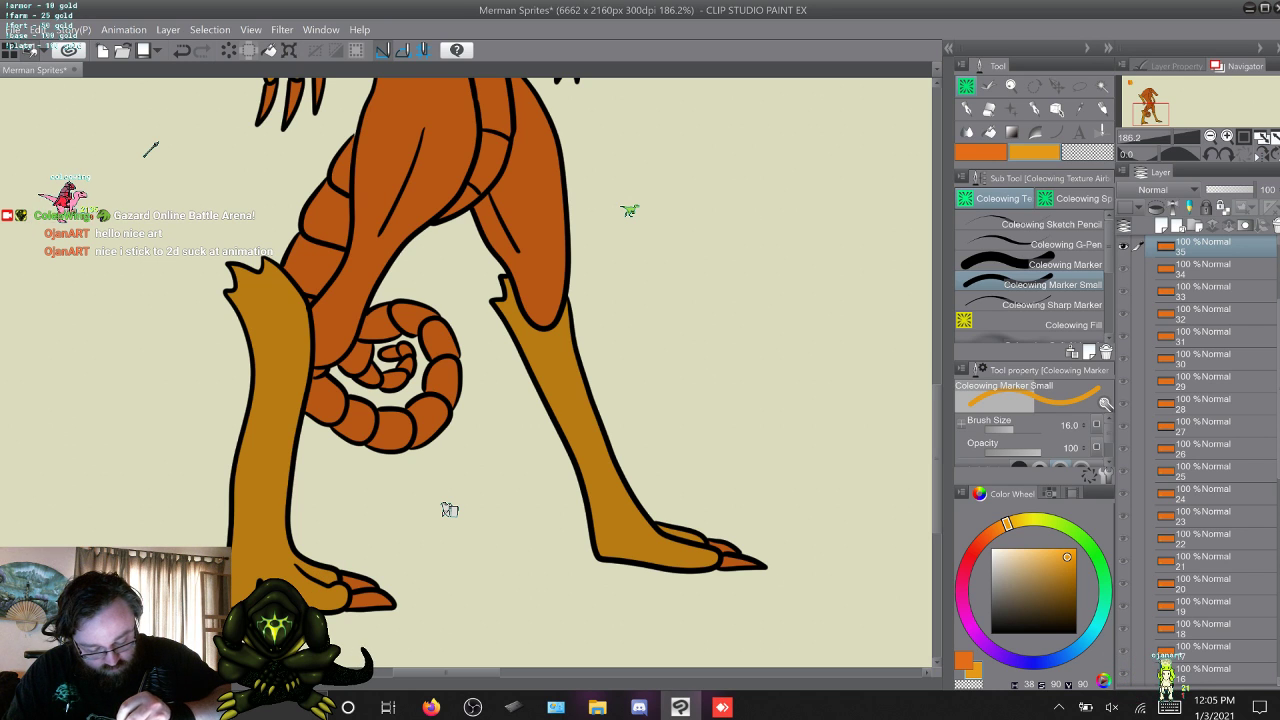
# Return to frame 1 and touch up the yellow-orange forearms on frames 1 to 3 with the 50-size Coleowing Marker.
pyautogui.press('w')
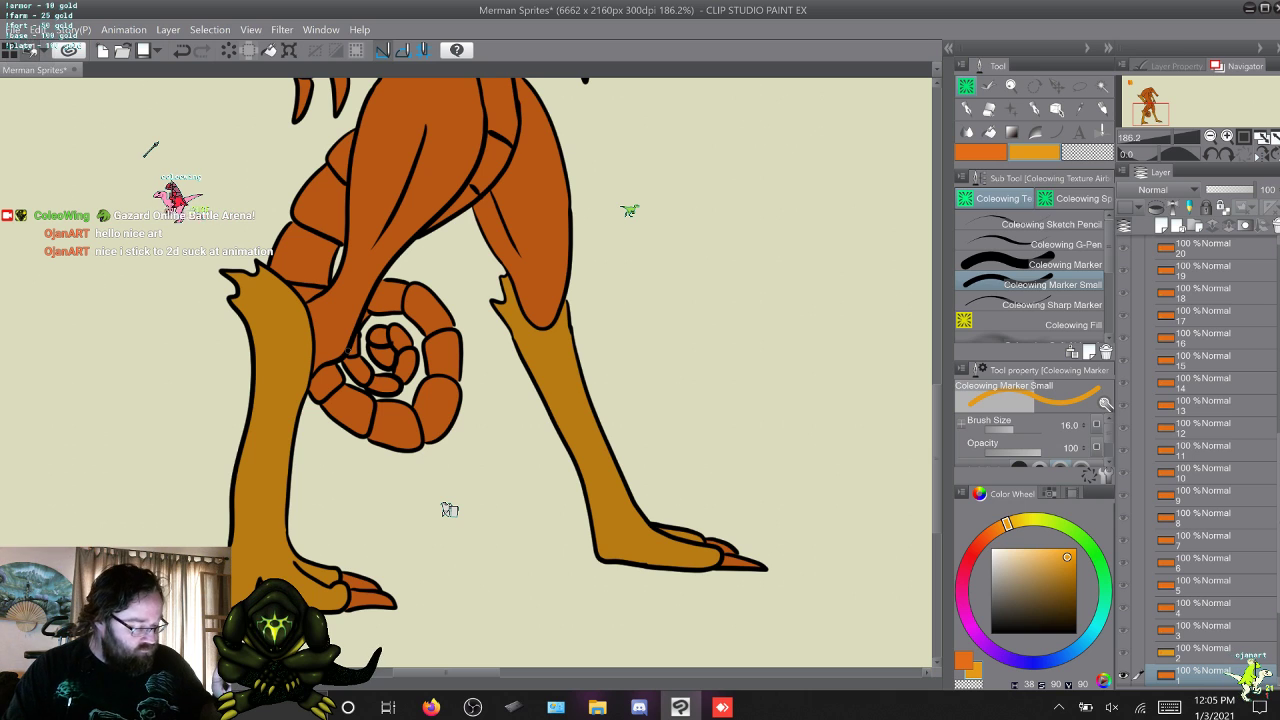
pyautogui.scroll(6, 449, 510)
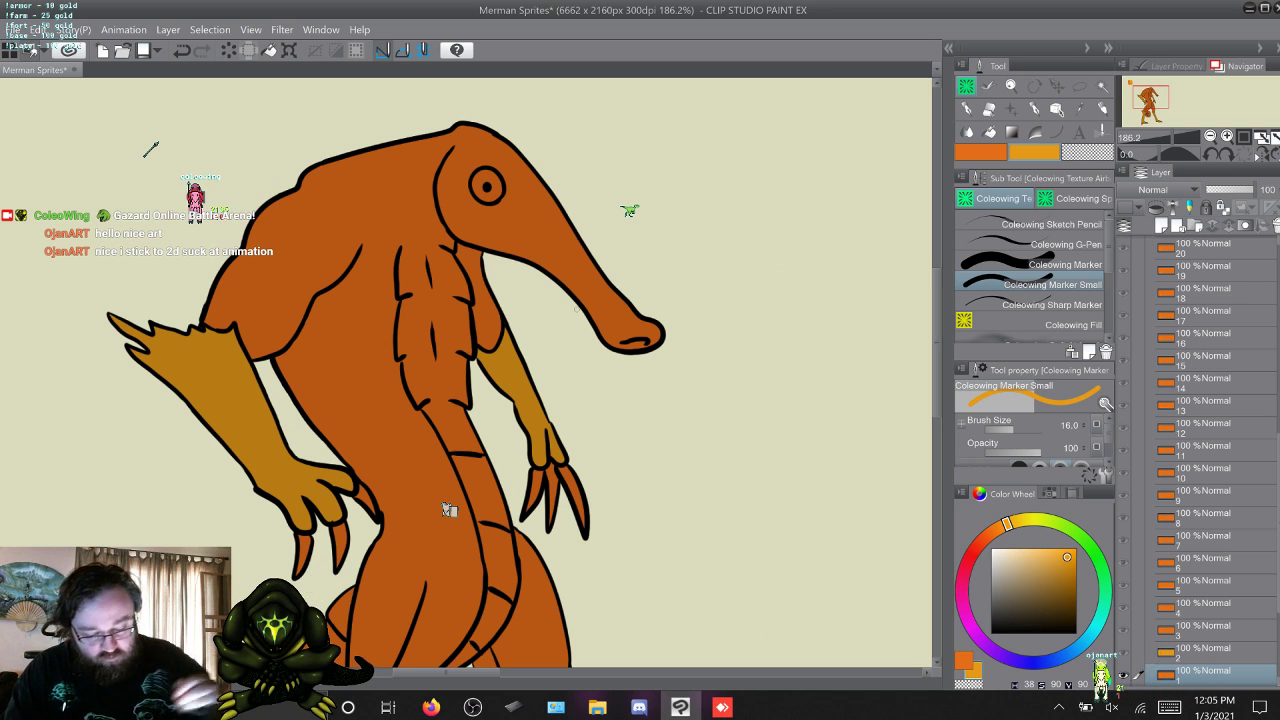
pyautogui.click(1064, 265)
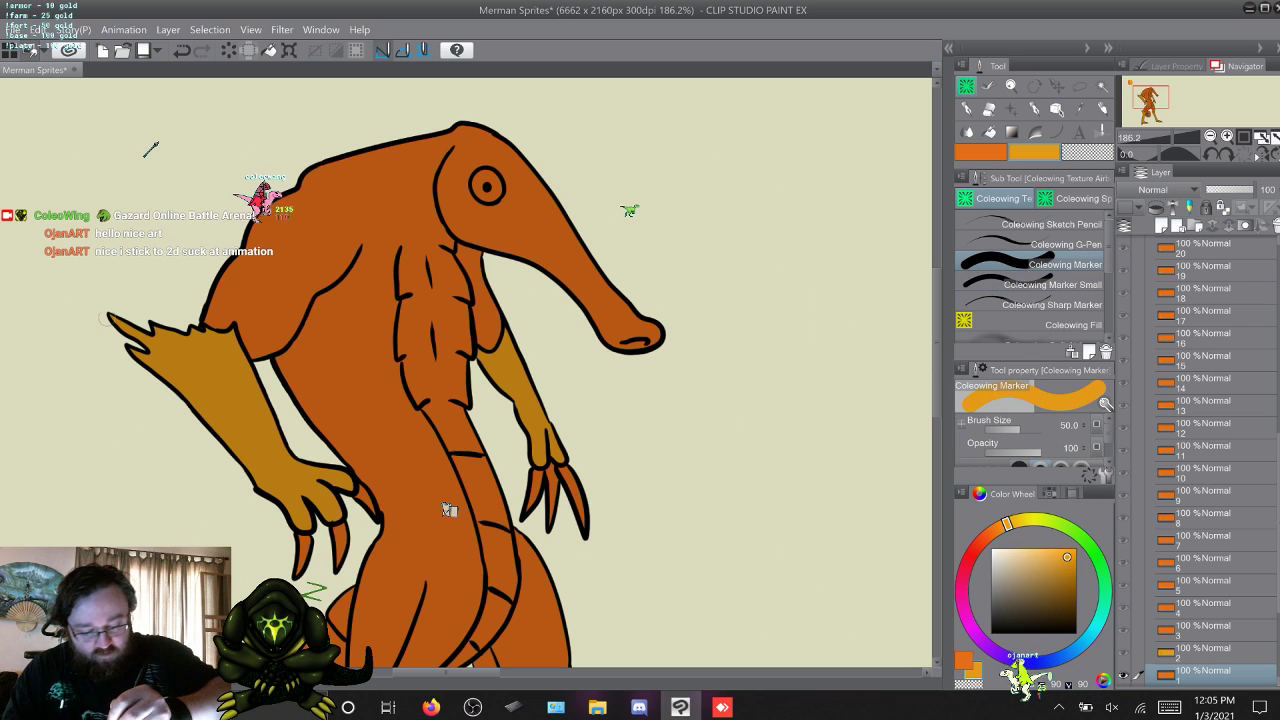
pyautogui.press('w')
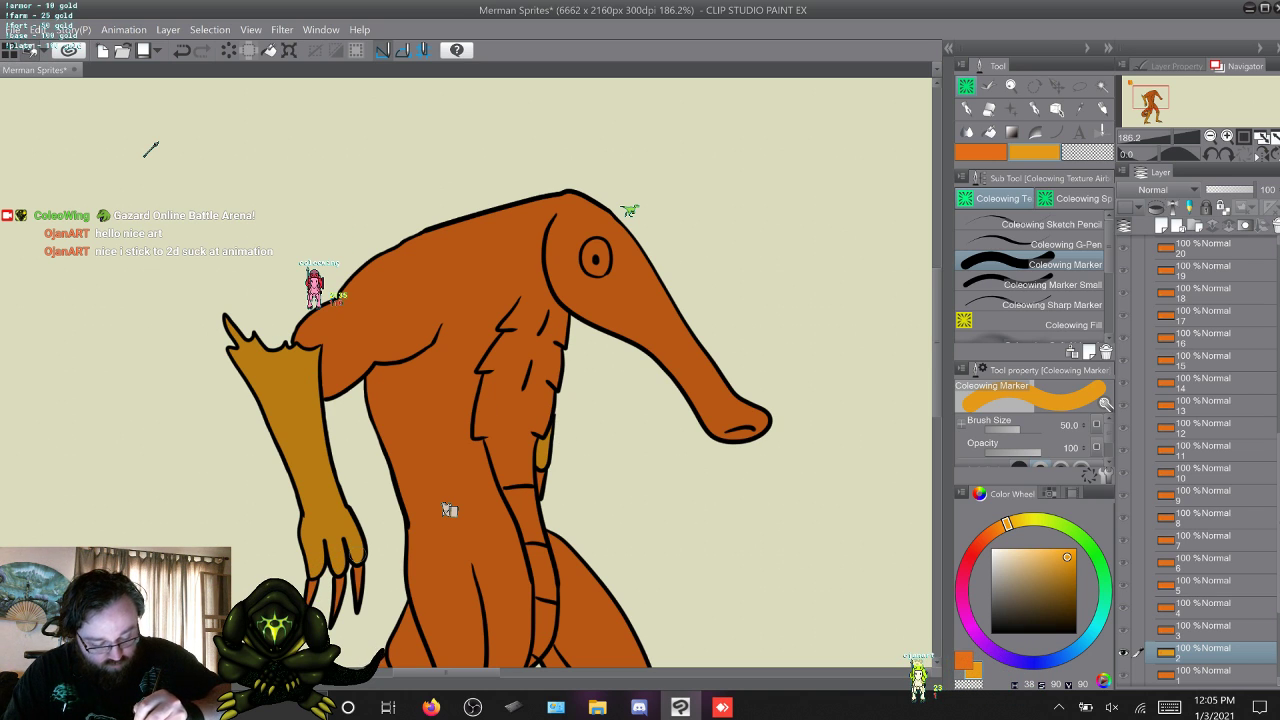
pyautogui.press('w')
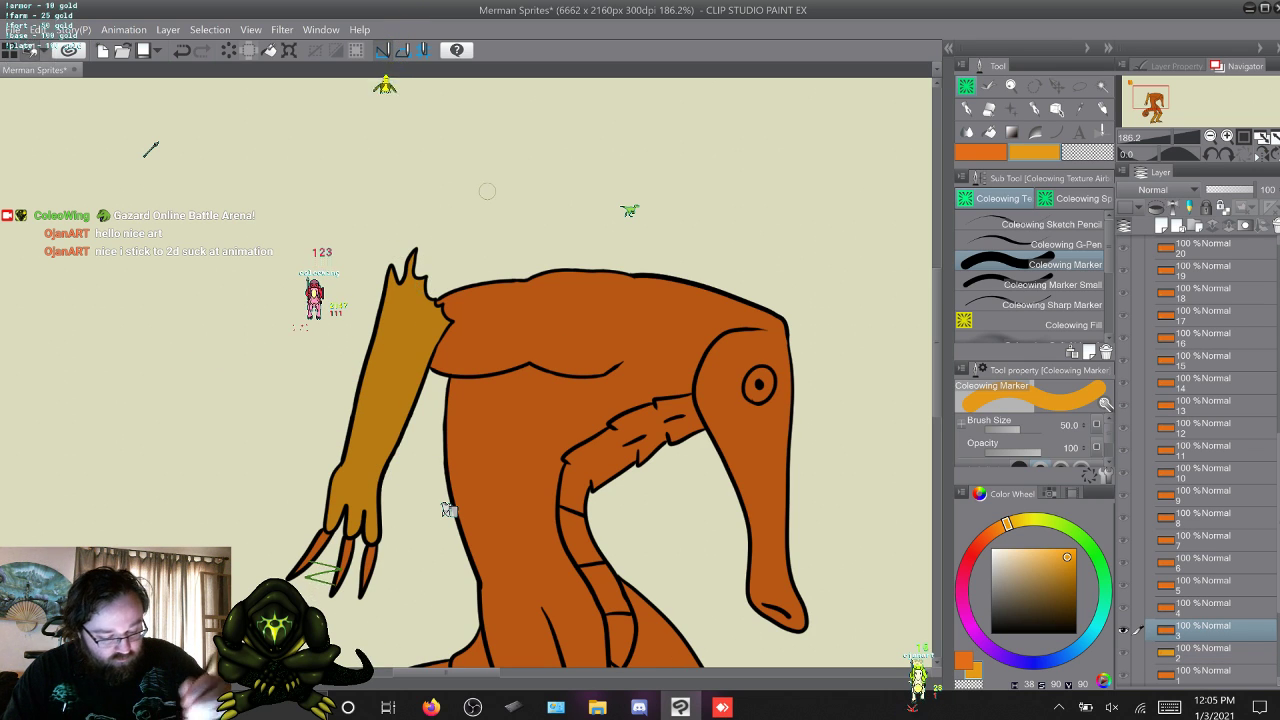
# Touch up the yellow-orange forearms and hands on frames 4 to 8 with the 50-size Coleowing Marker.
pyautogui.press('w')
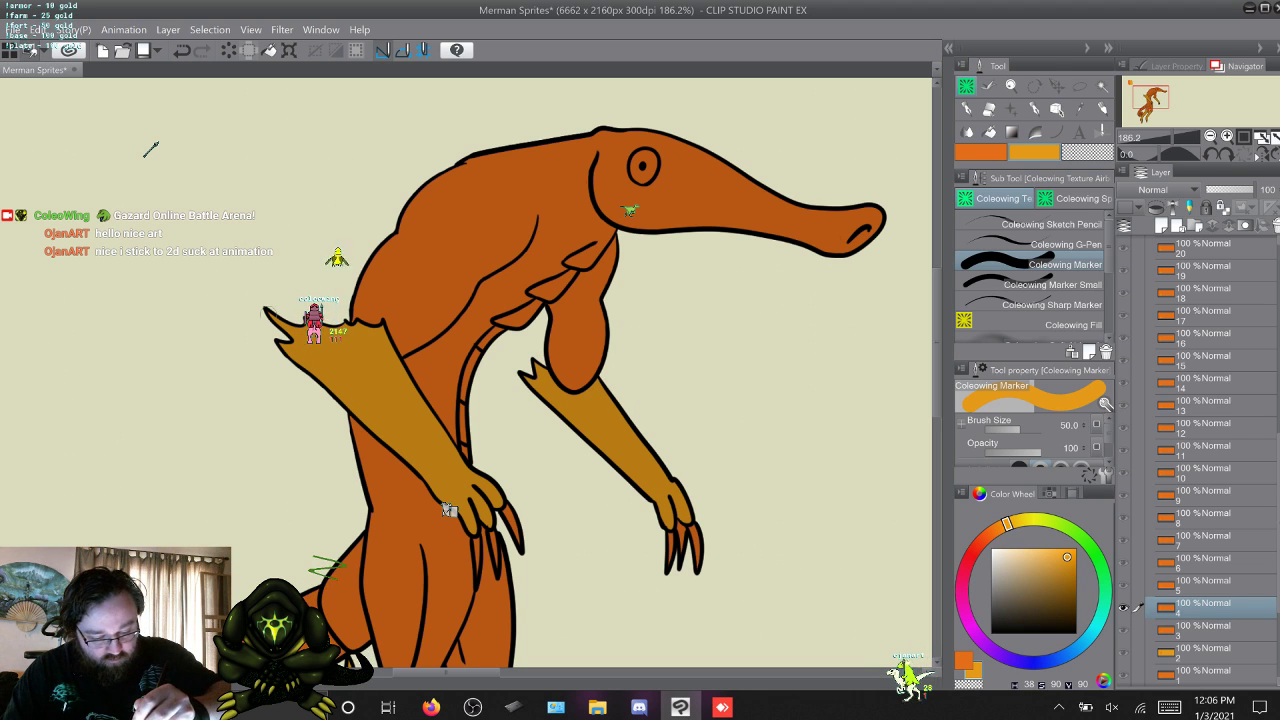
pyautogui.press('w')
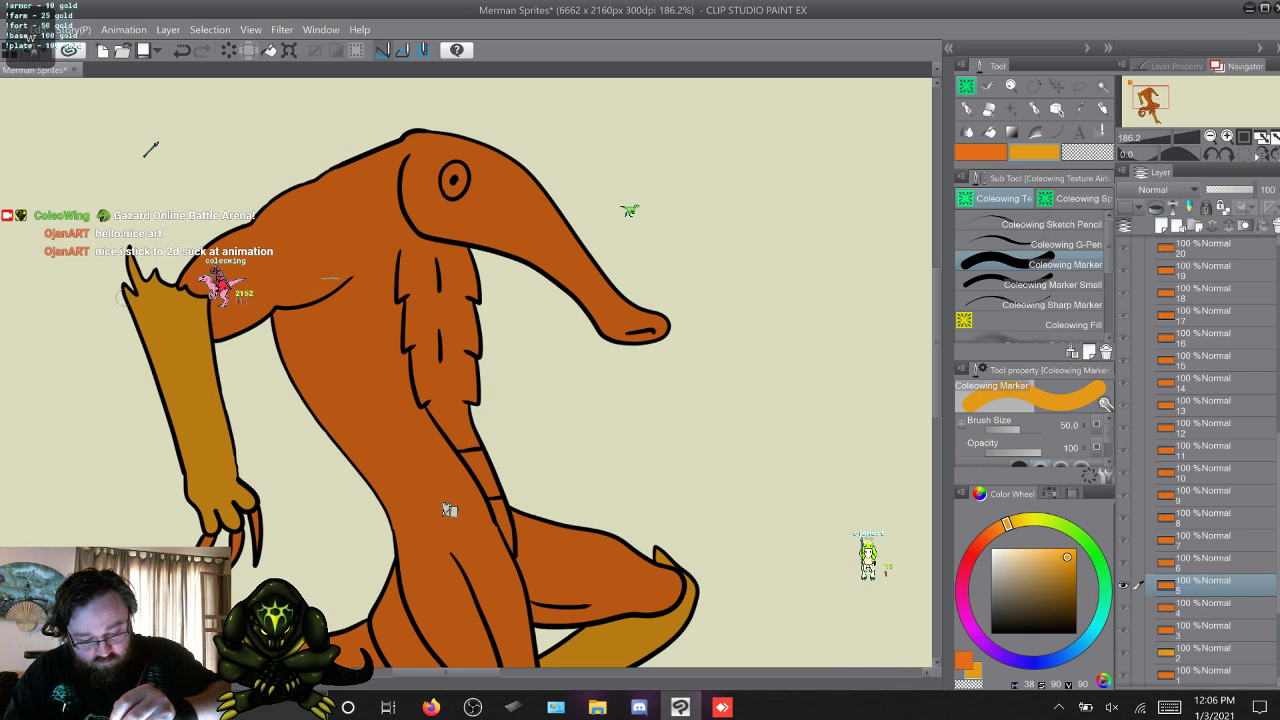
pyautogui.press('w')
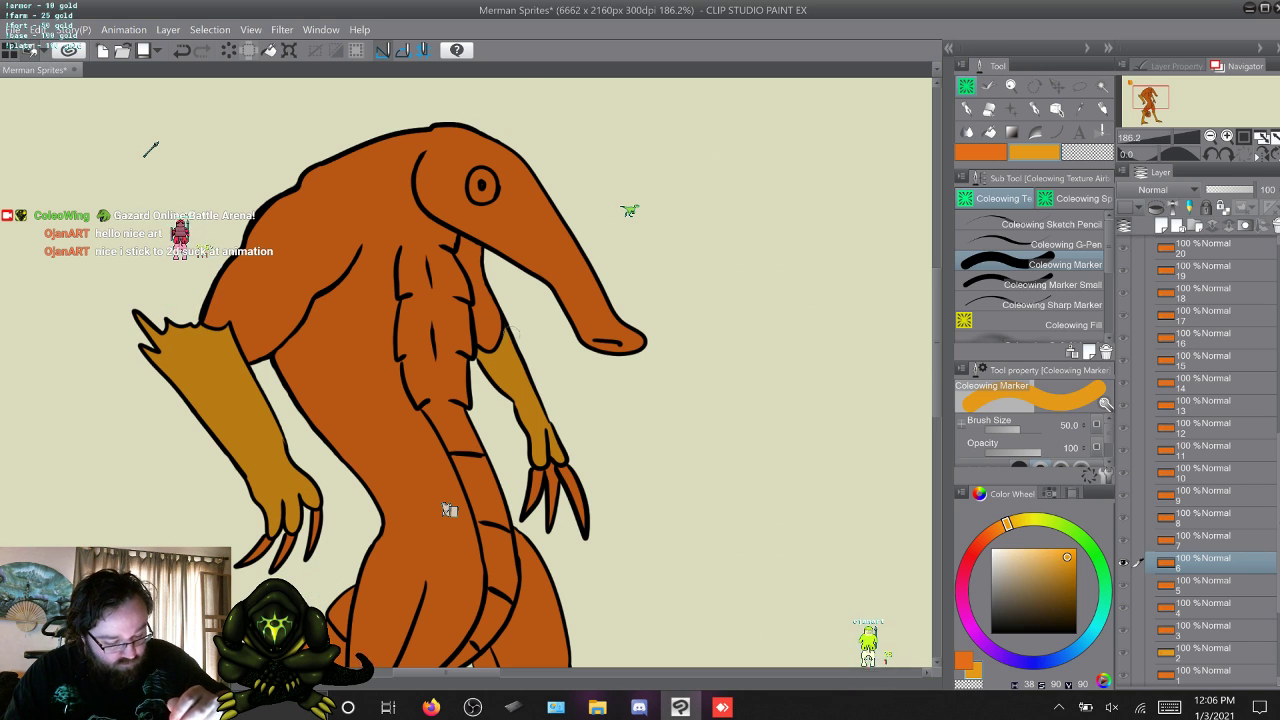
pyautogui.press('w')
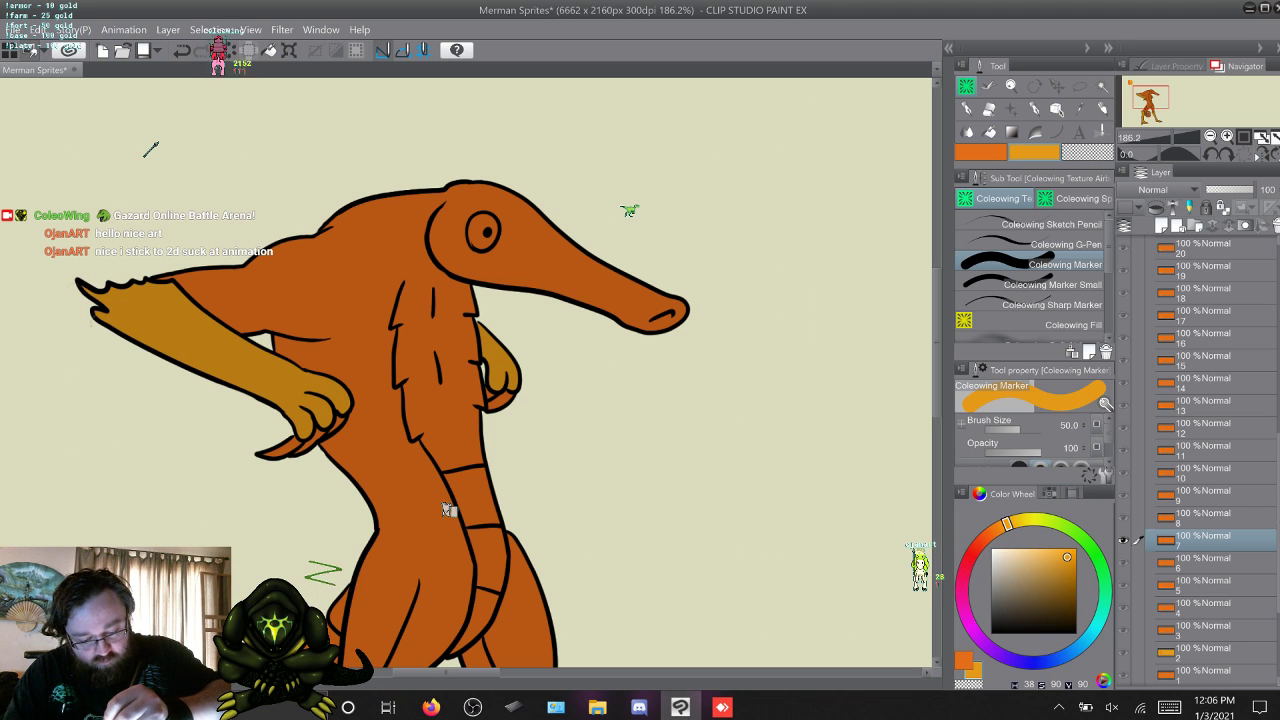
pyautogui.press('w')
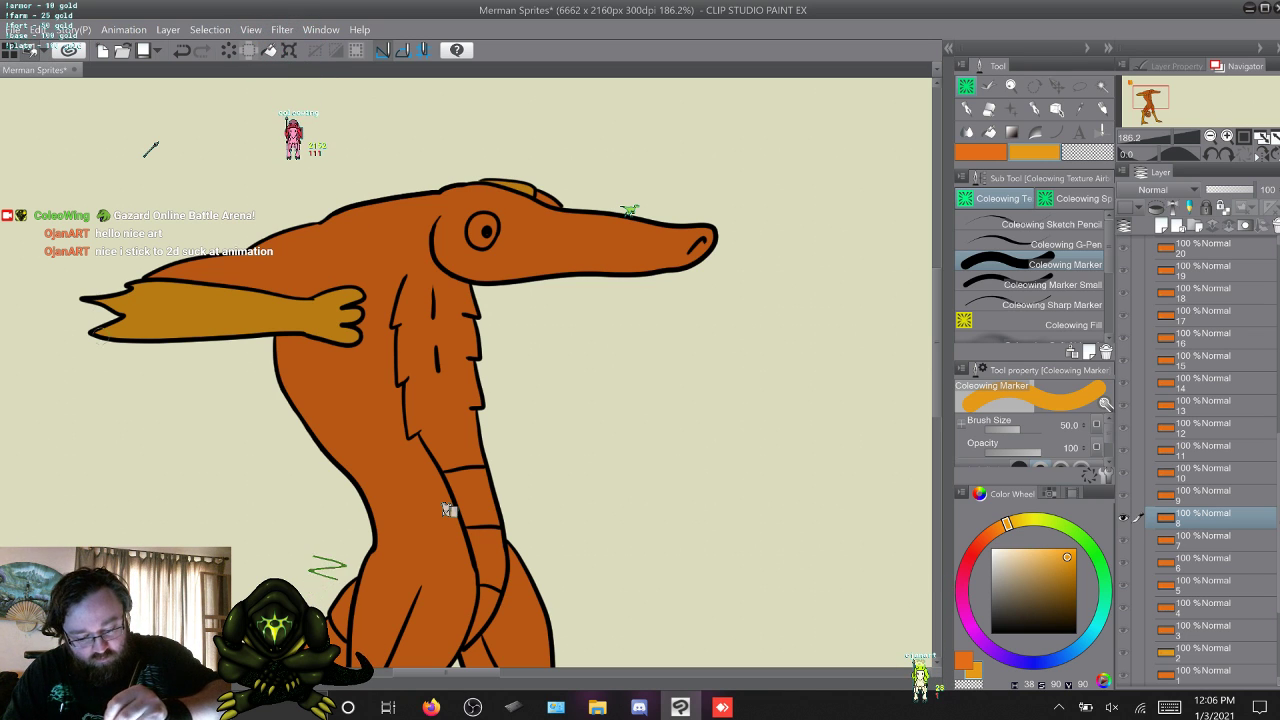
# Touch up the raised yellow-orange forearms and hands on frames 9 to 11 with the Coleowing Marker and Marker Small.
pyautogui.press('w')
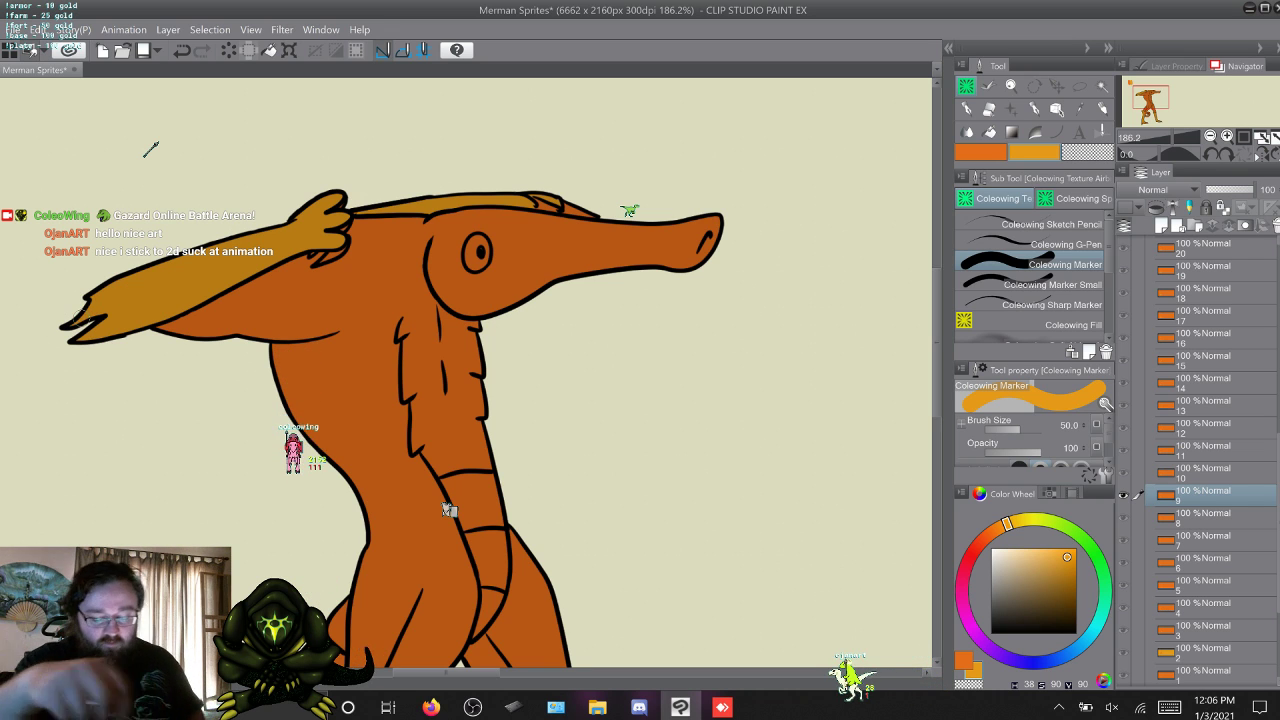
pyautogui.hotkey('alt', ']')
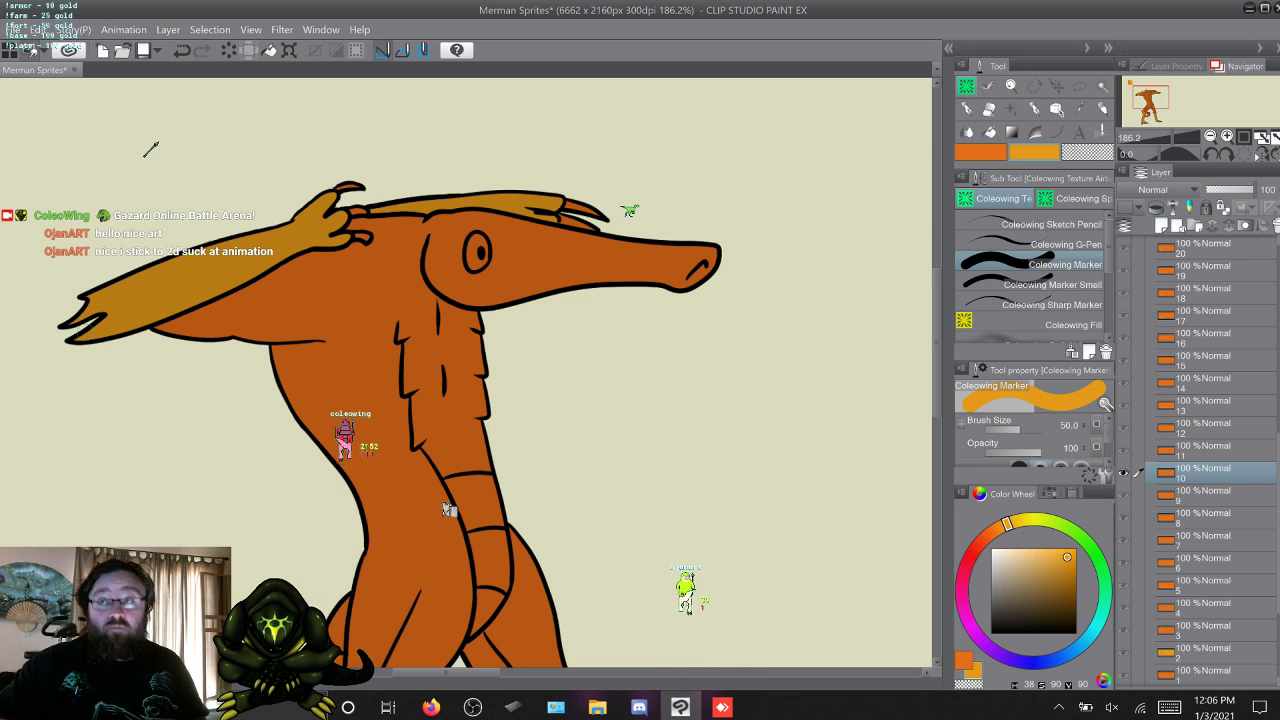
pyautogui.hotkey('alt', ']')
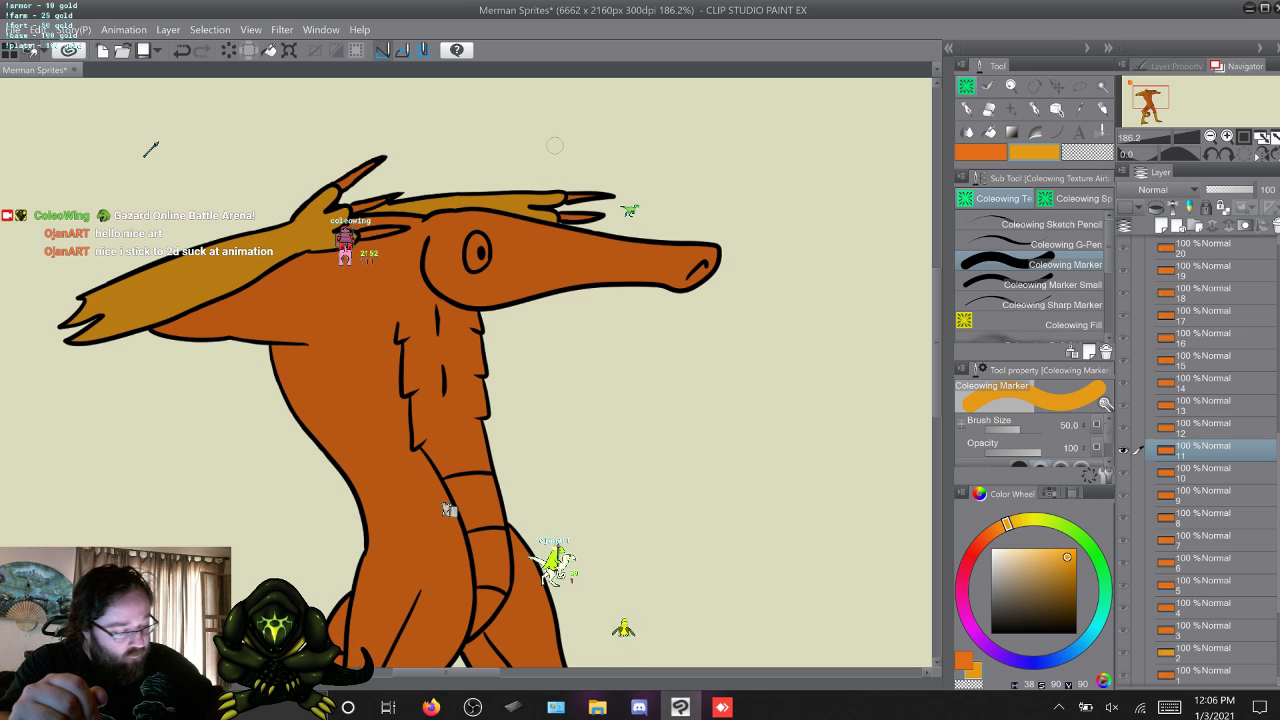
pyautogui.click(1050, 285)
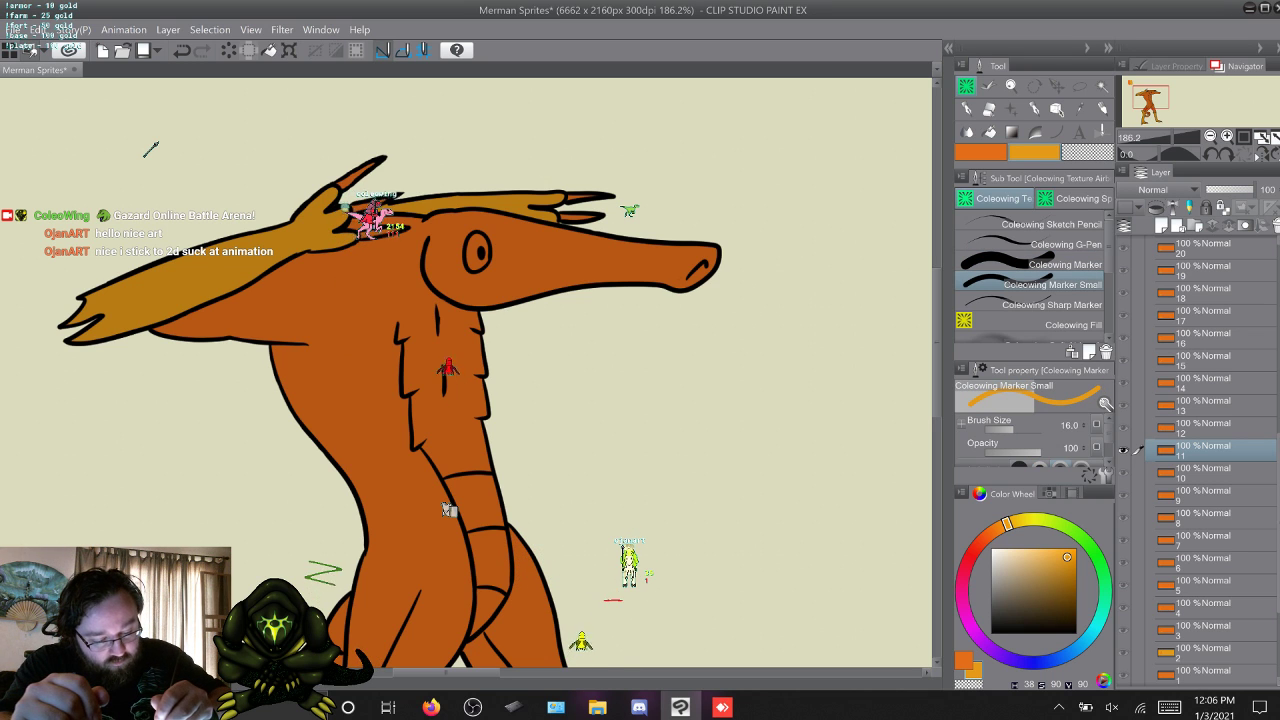
pyautogui.click(1050, 265)
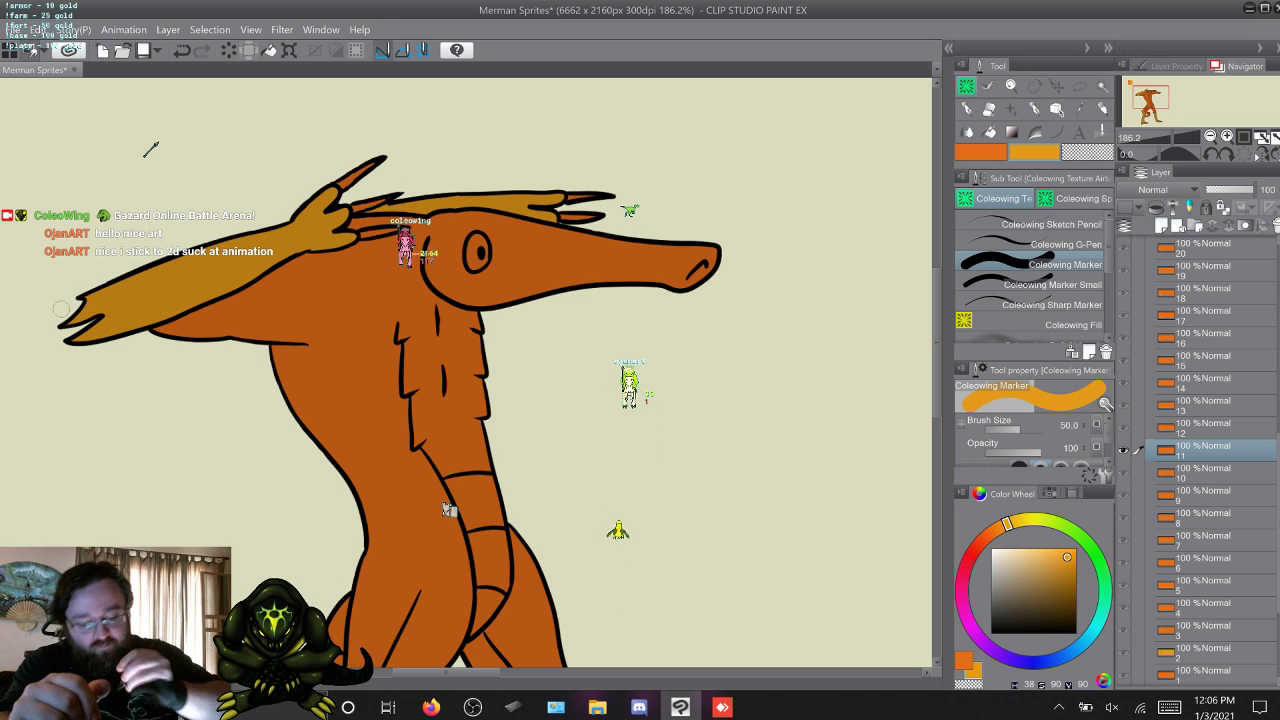
# Touch up the yellow-orange forearms and hands below the snout on frame 12 with the Coleowing Marker and Marker Small.
pyautogui.press('w')
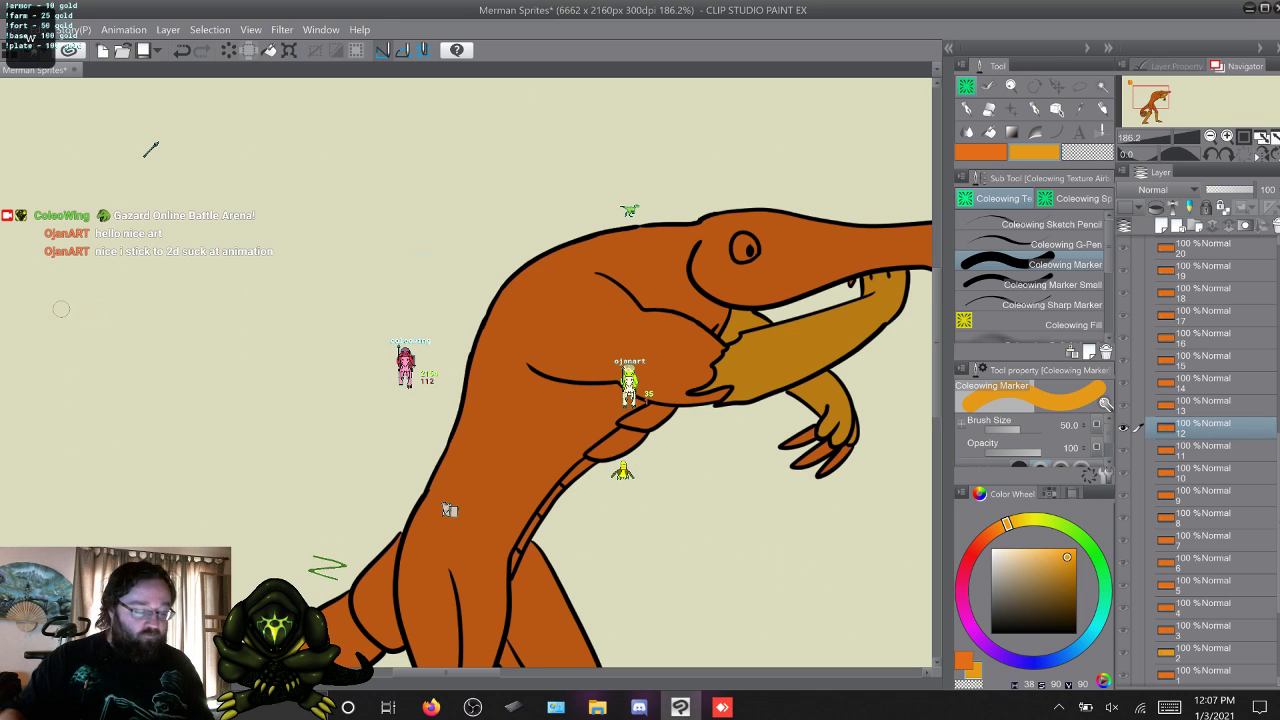
pyautogui.moveTo(61, 309); pyautogui.dragTo(57, 309)
pyautogui.moveTo(600, 400); pyautogui.dragTo(380, 400)
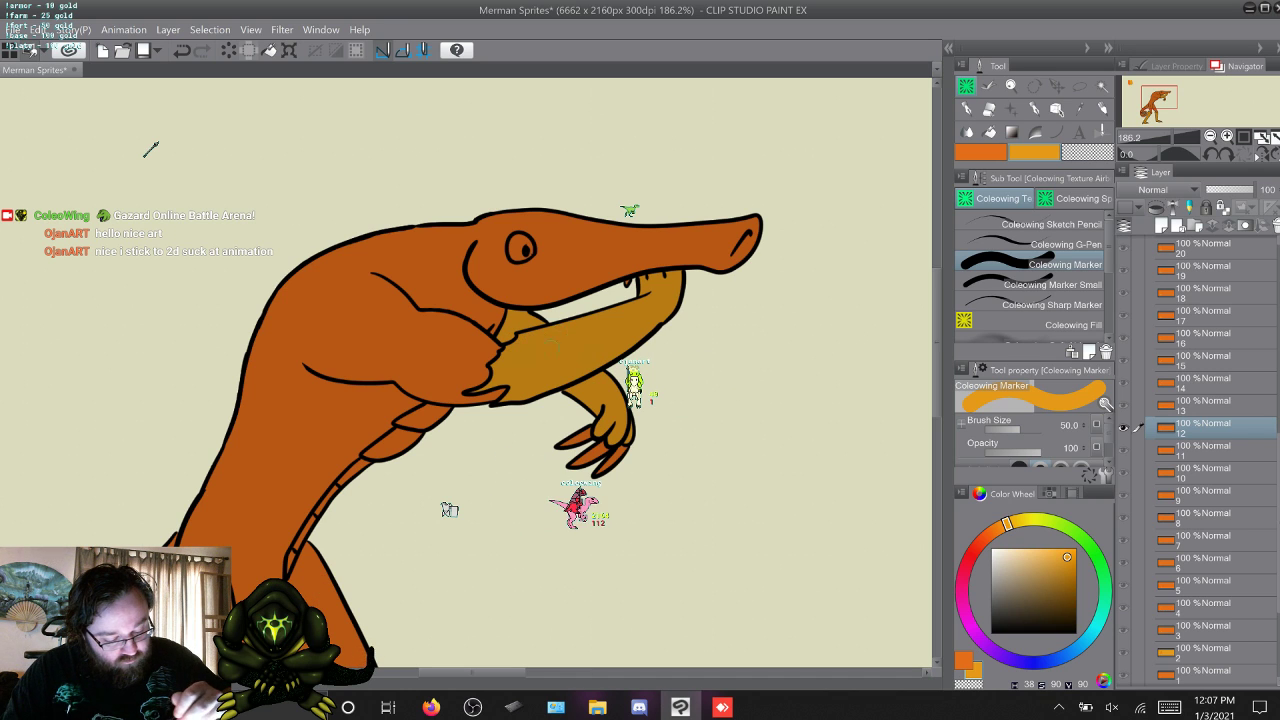
pyautogui.click(1052, 285)
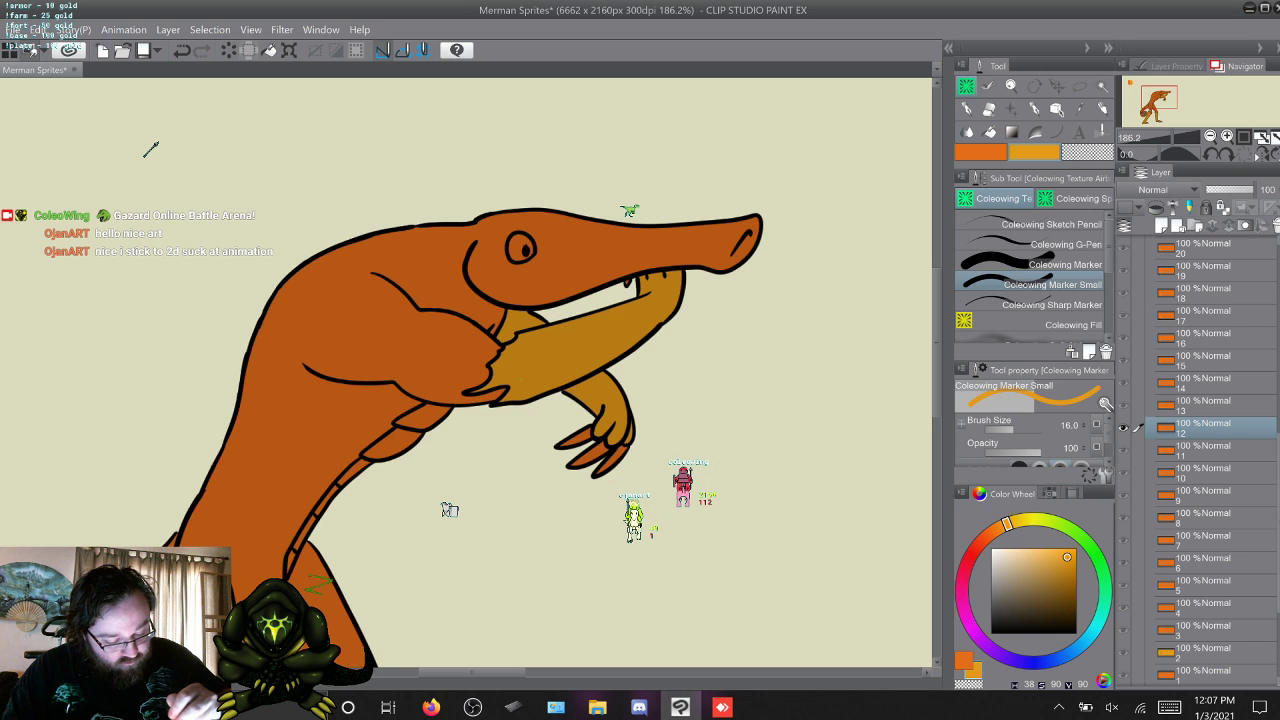
# Touch up the bent yellow-orange forearms and hands on frames 13 and 14 with the Coleowing Marker and Marker Small.
pyautogui.press('w')
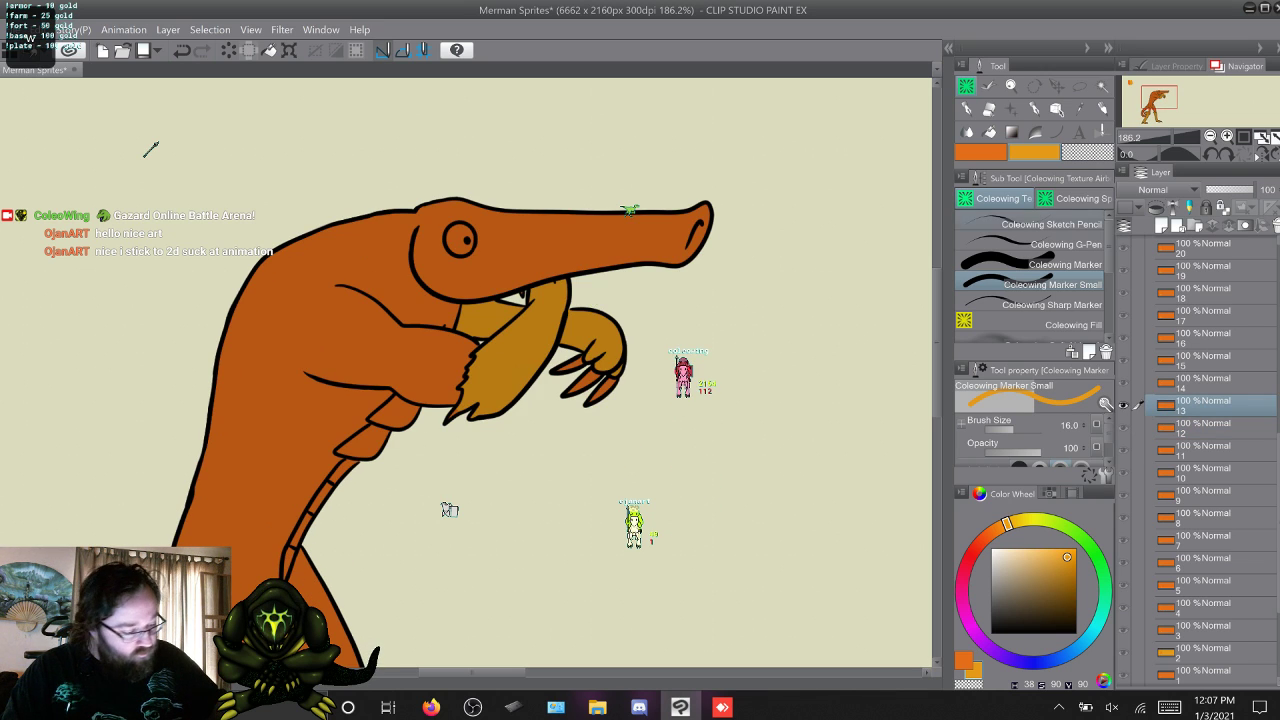
pyautogui.click(1052, 265)
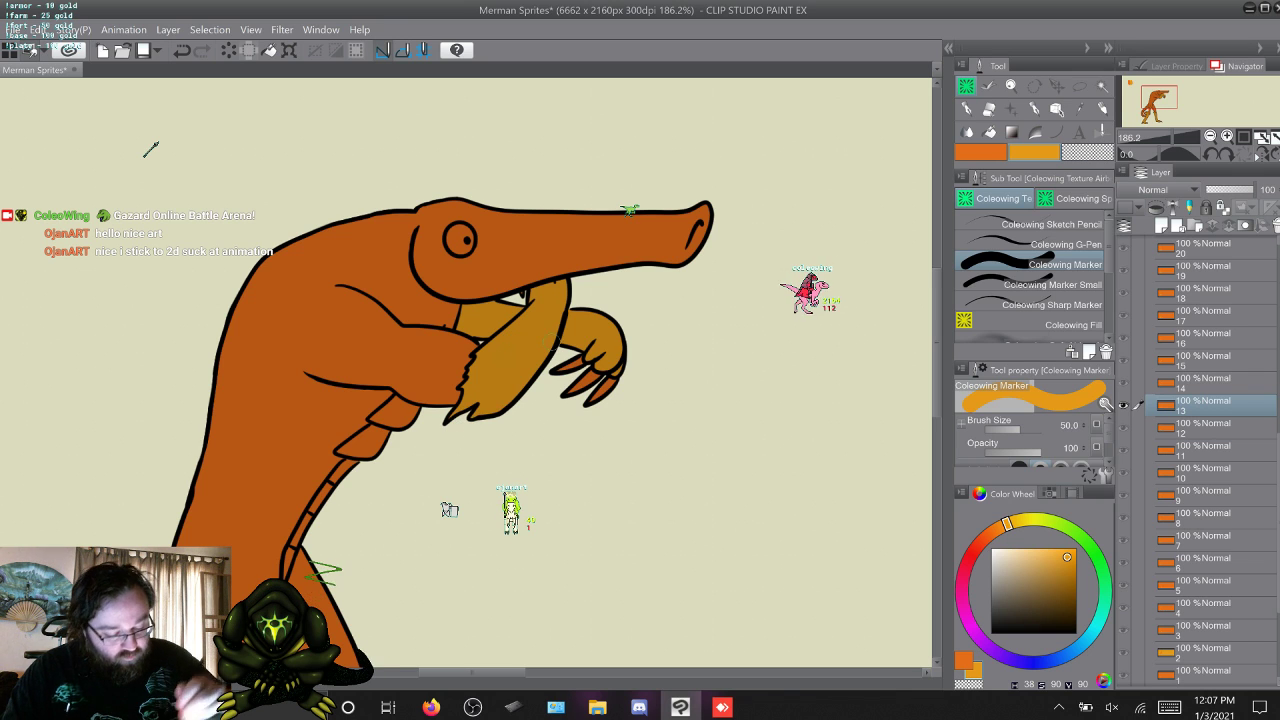
pyautogui.press('w')
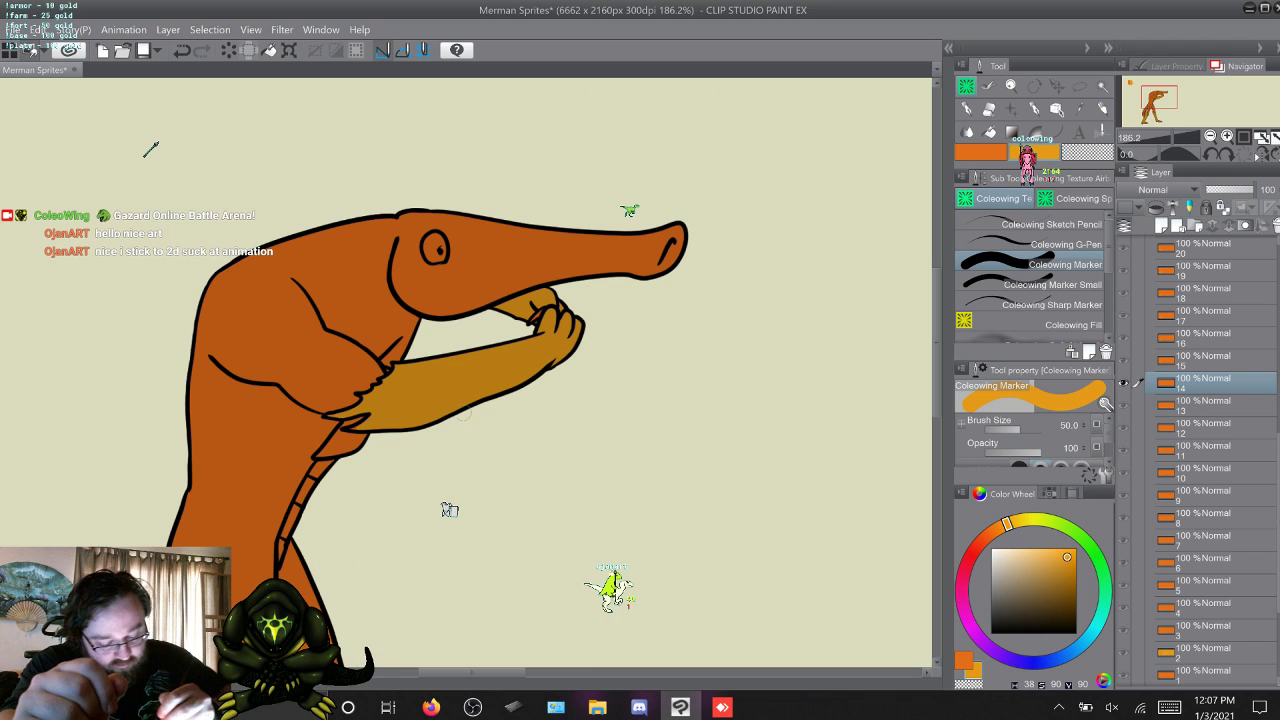
pyautogui.click(1052, 285)
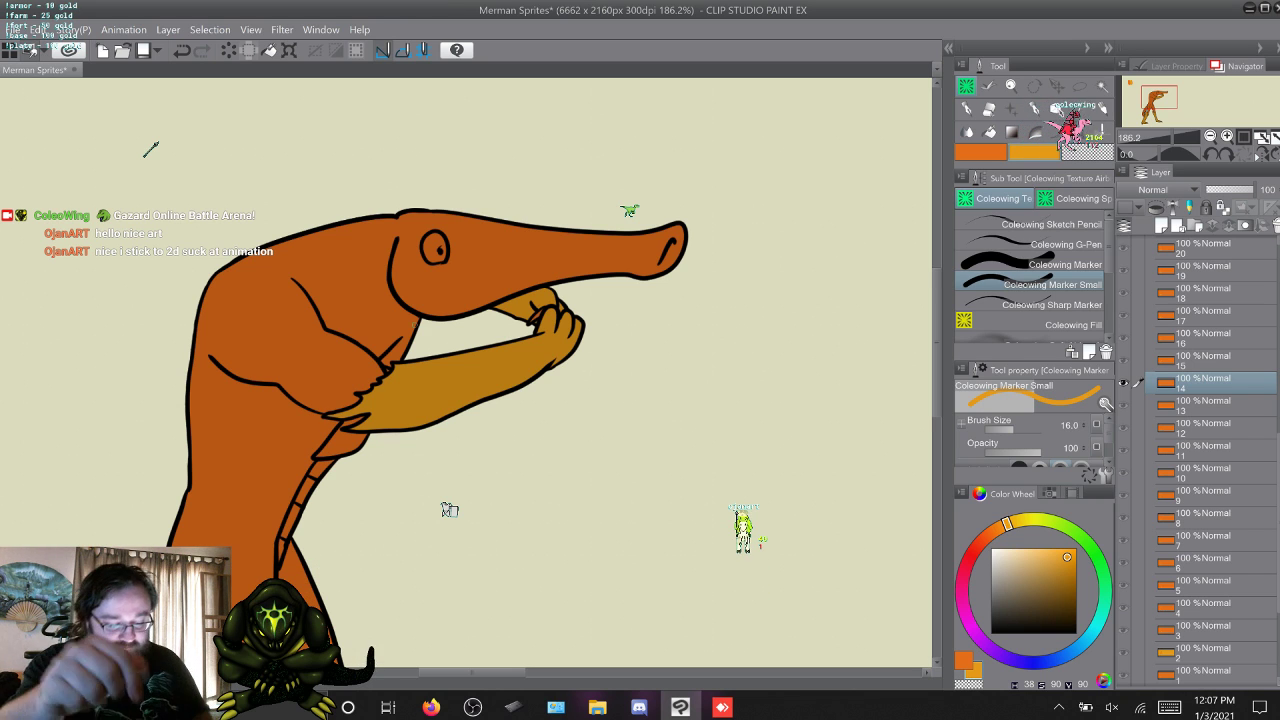
# Touch up the yellow-orange forearms and hands on frames 15 to 18 with the 16-size Coleowing Marker Small, then recheck frame 17.
pyautogui.hotkey('alt', ']')
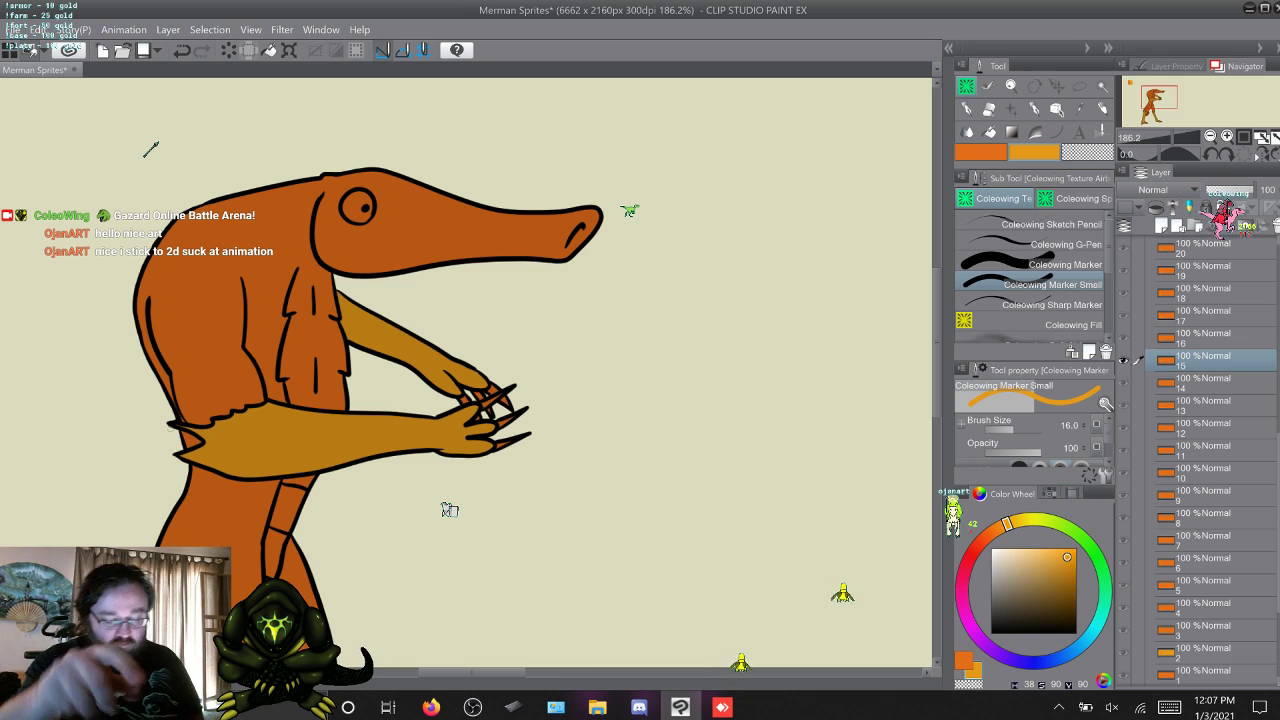
pyautogui.press('w')
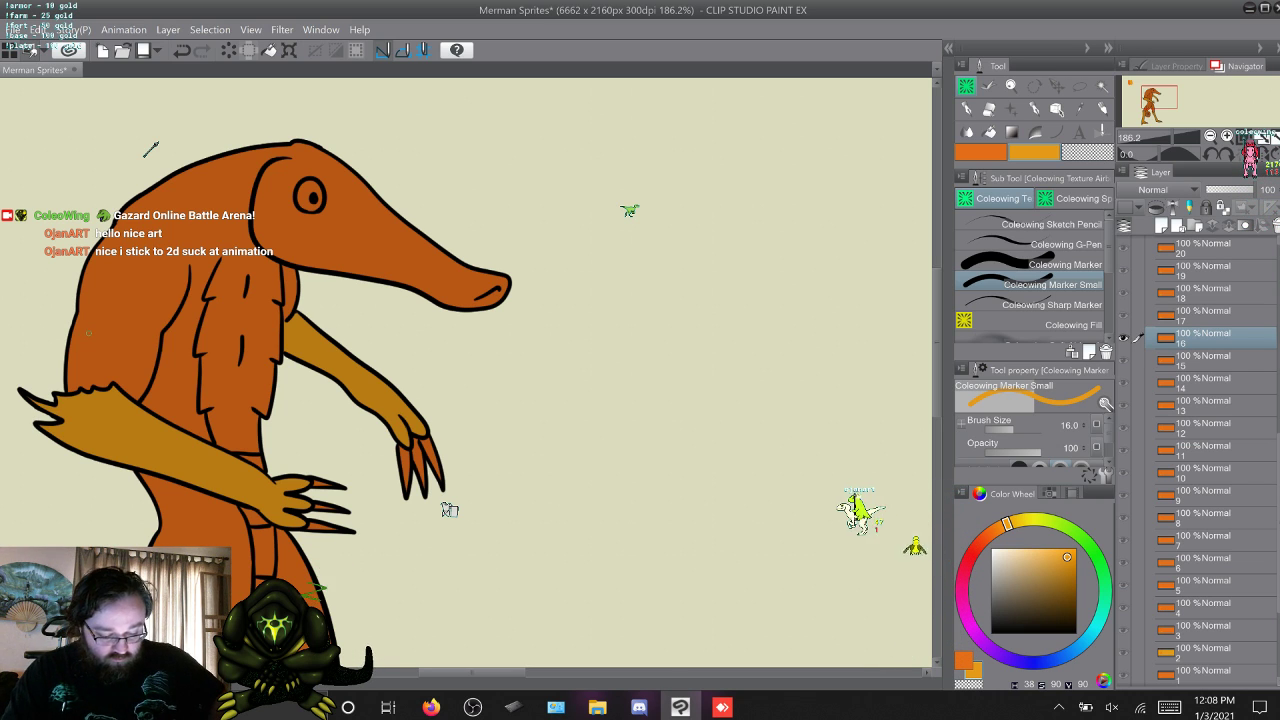
pyautogui.press('w')
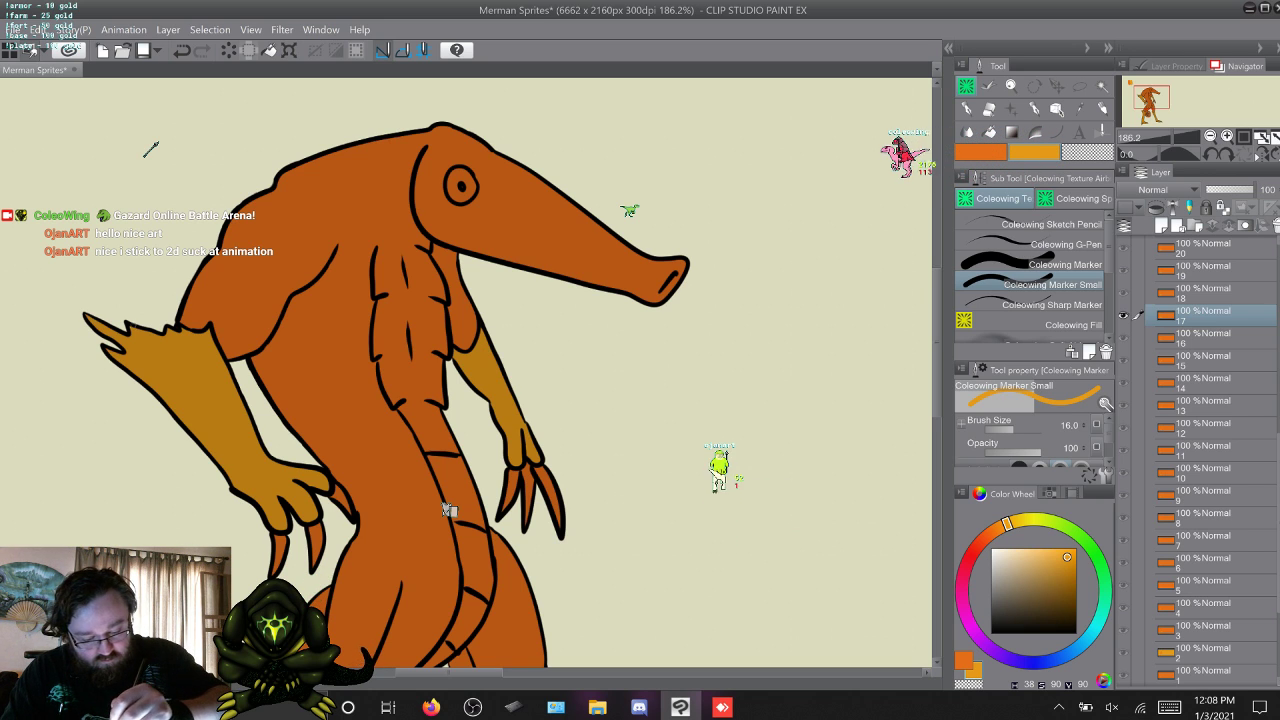
pyautogui.press('w')
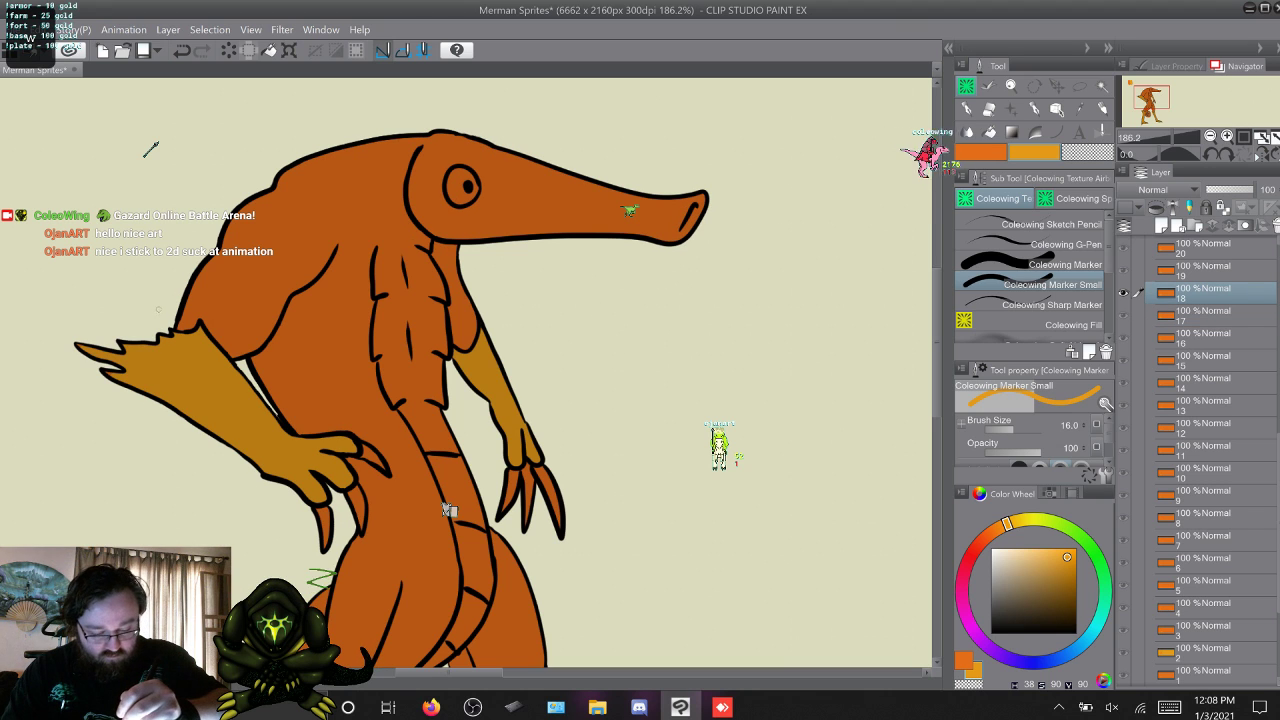
pyautogui.press('q')
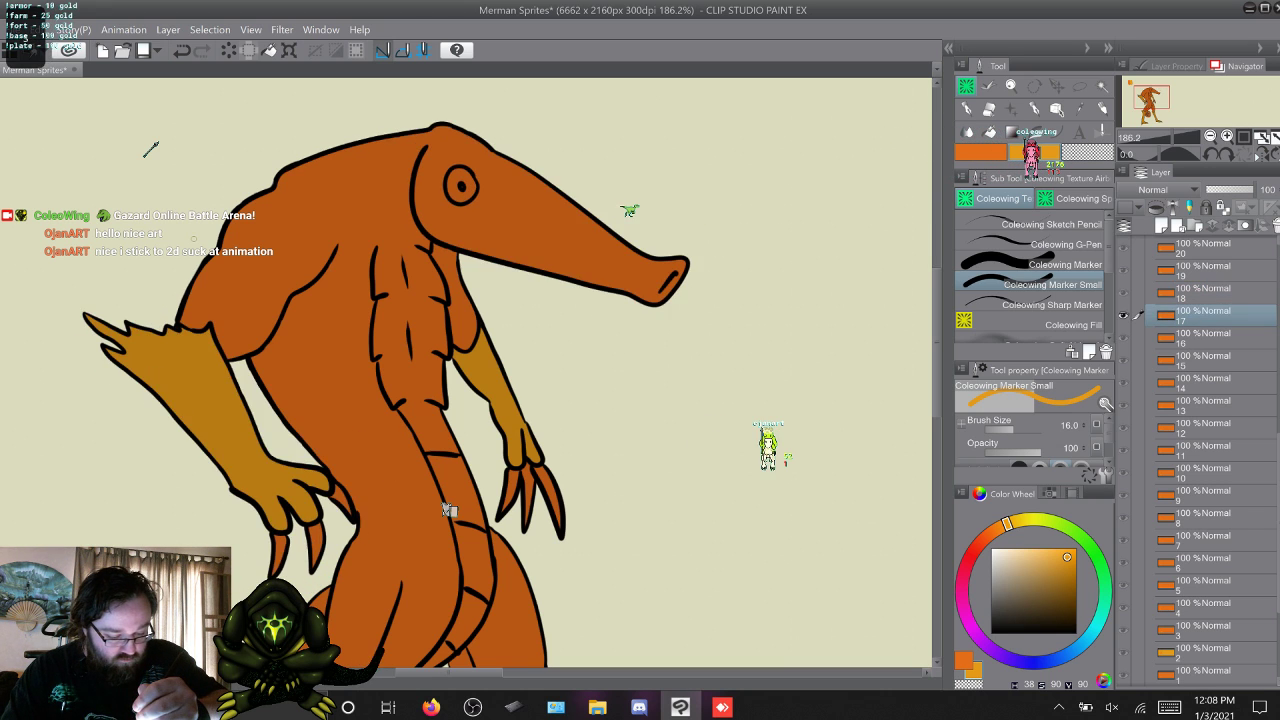
# Lasso the far forearm on frame 18, carry the selection forward through frame 25, and deselect it.
pyautogui.press('w')
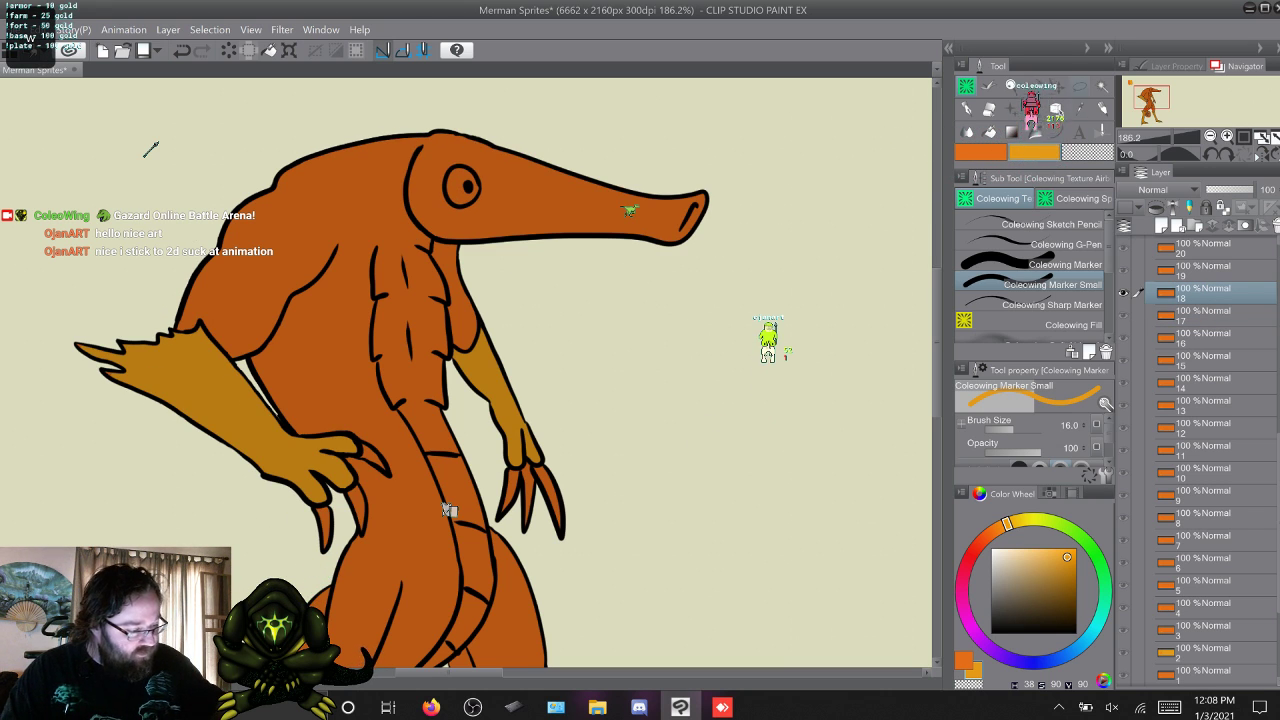
pyautogui.press('m')
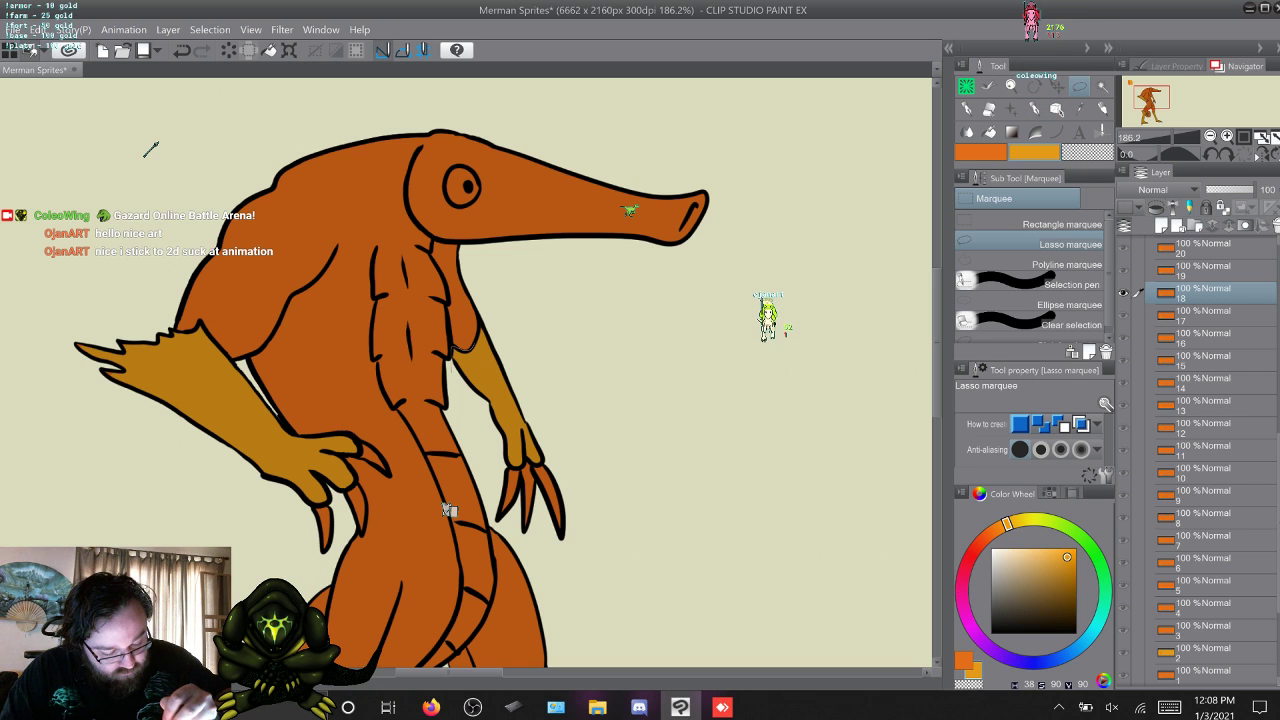
pyautogui.moveTo(490, 320)
pyautogui.mouseDown()
pyautogui.moveTo(521, 366)
pyautogui.moveTo(538, 436)
pyautogui.mouseUp()
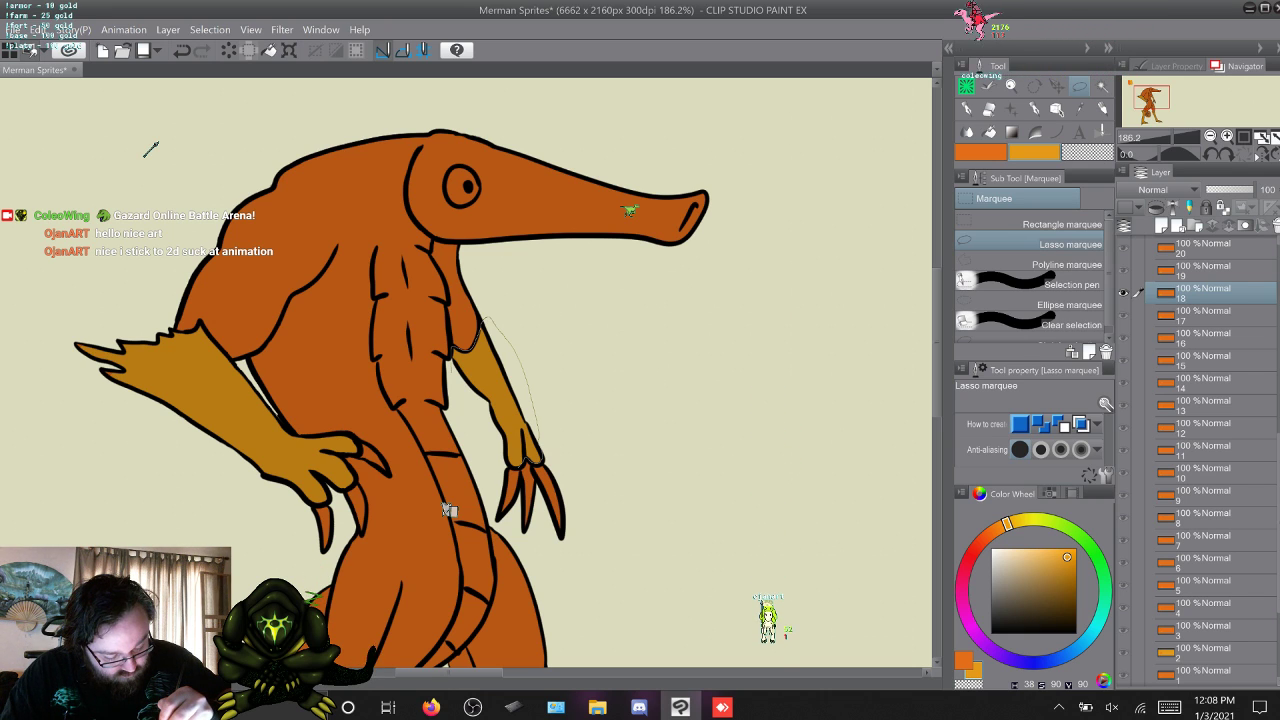
pyautogui.moveTo(449, 510); pyautogui.dragTo(449, 510)
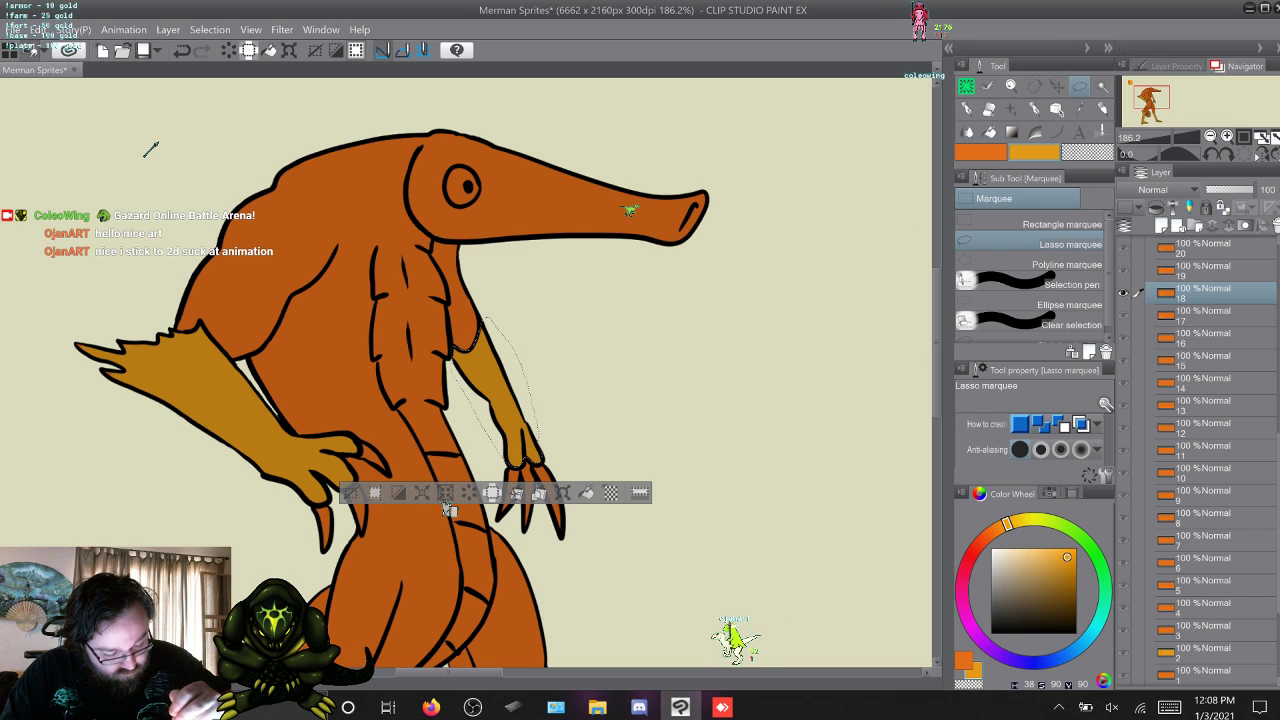
pyautogui.press('w')
pyautogui.press('w')
pyautogui.press('w')
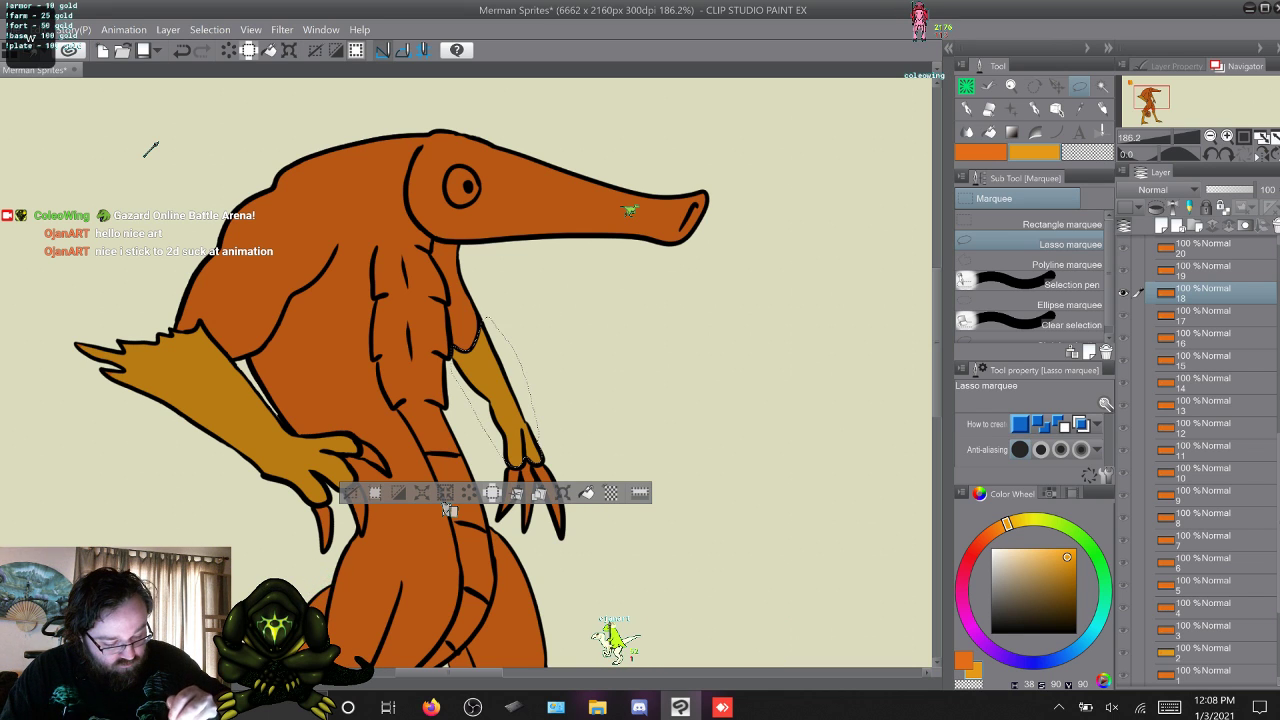
pyautogui.press('w')
pyautogui.press('w')
pyautogui.press('w')
pyautogui.press('w')
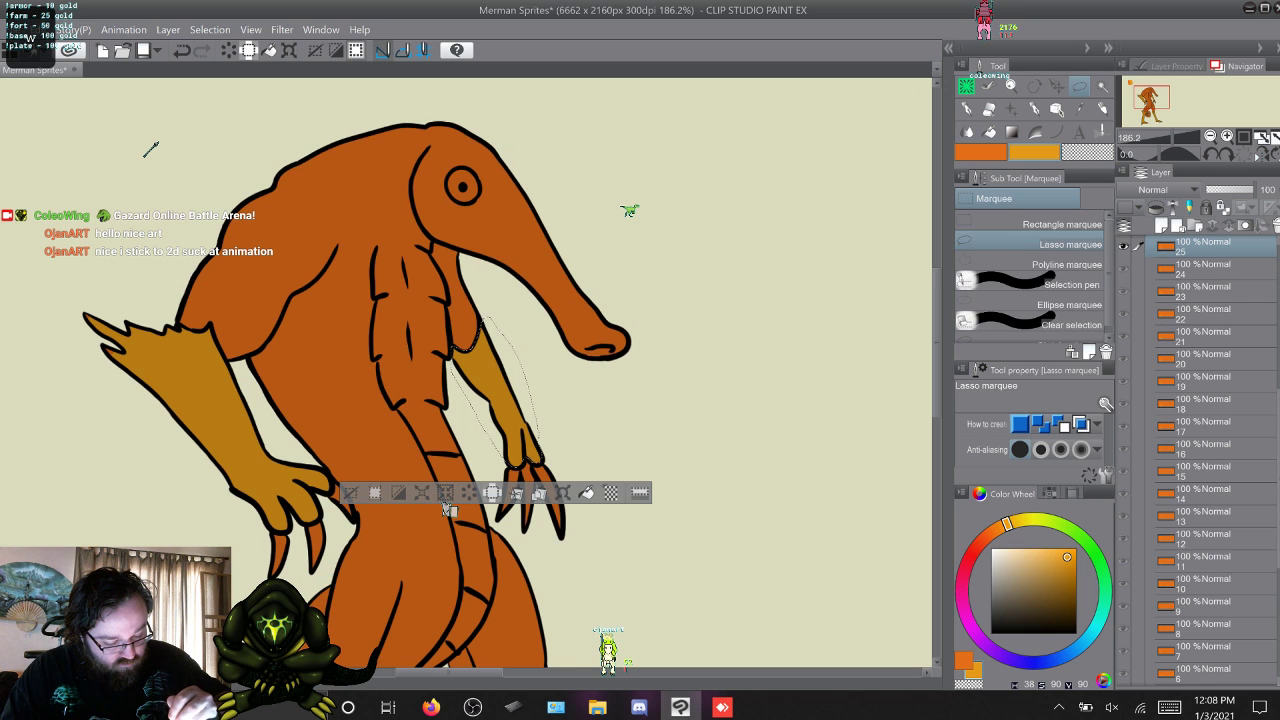
pyautogui.press('w')
pyautogui.press('q')
pyautogui.hotkey('ctrl', 'd')
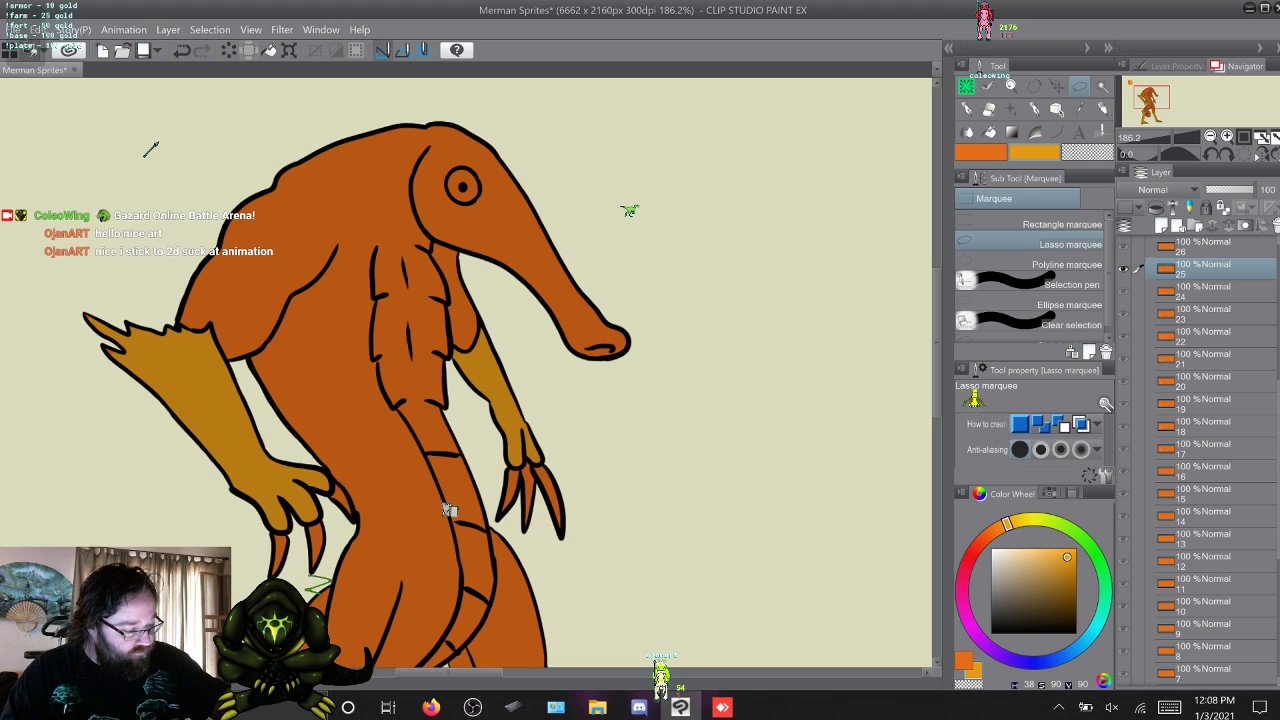
# Touch up the yellow-orange near forearm and jagged elbow on frames 17 to 20 with the 50-size Coleowing Marker.
pyautogui.press('b')
pyautogui.press('b')
pyautogui.press('q')
pyautogui.press('q')
pyautogui.press('q')
pyautogui.press('q')
pyautogui.press('q')
pyautogui.press('q')
pyautogui.press('q')
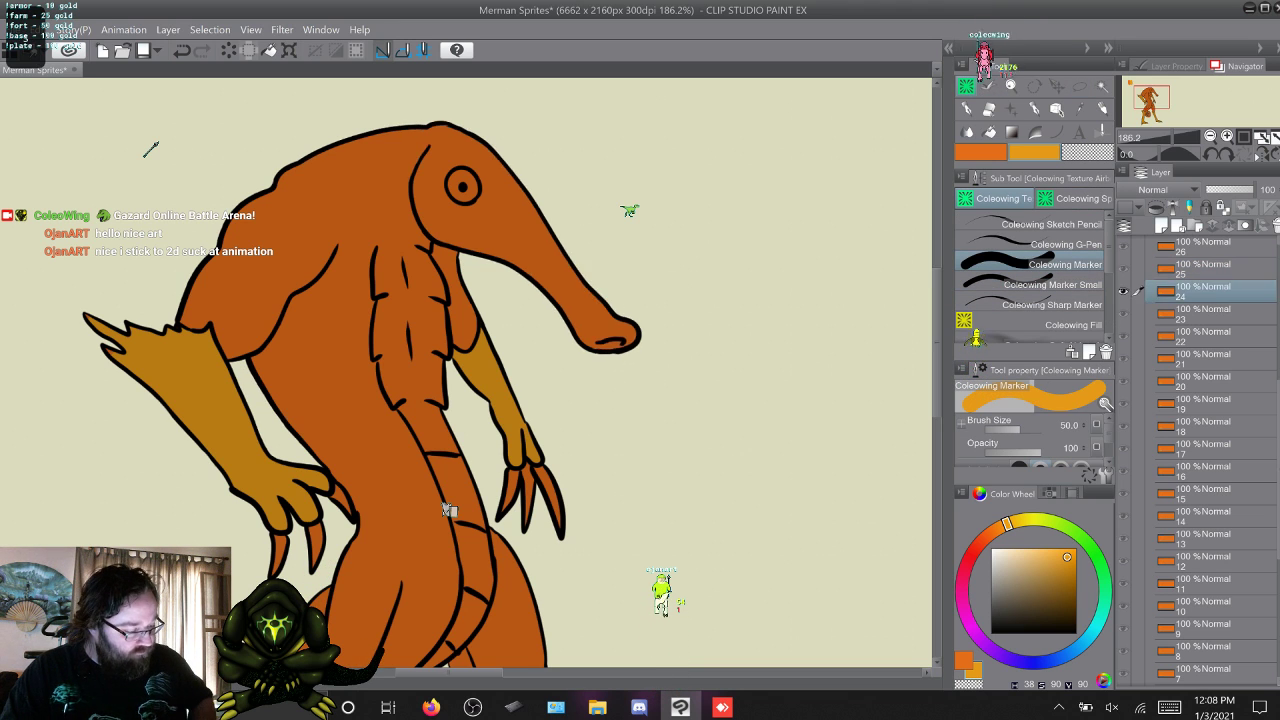
pyautogui.press('q')
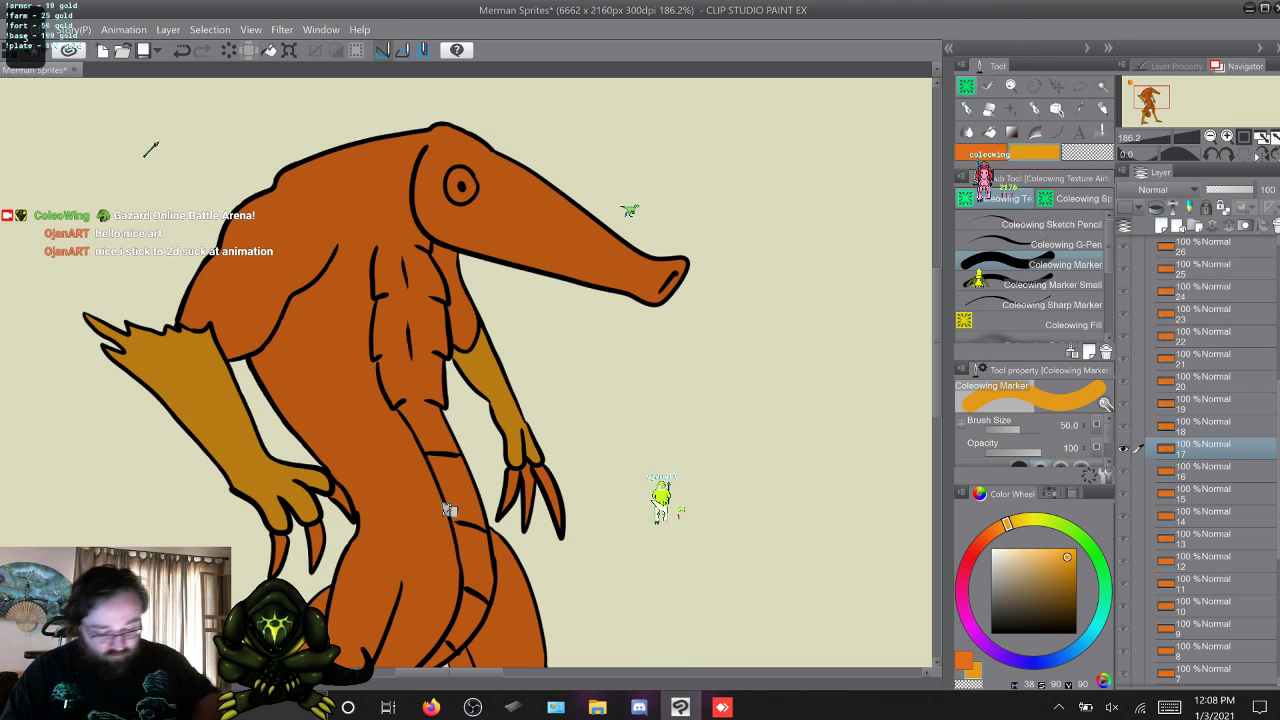
pyautogui.press('w')
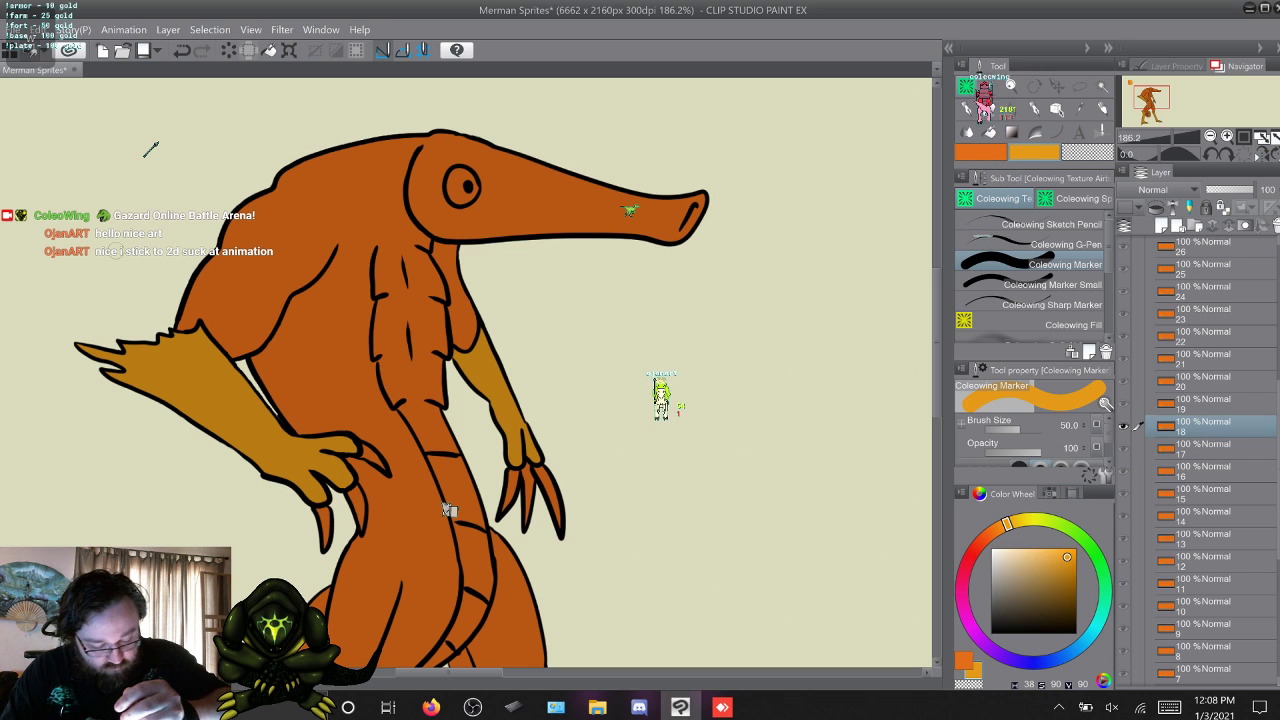
pyautogui.press('w')
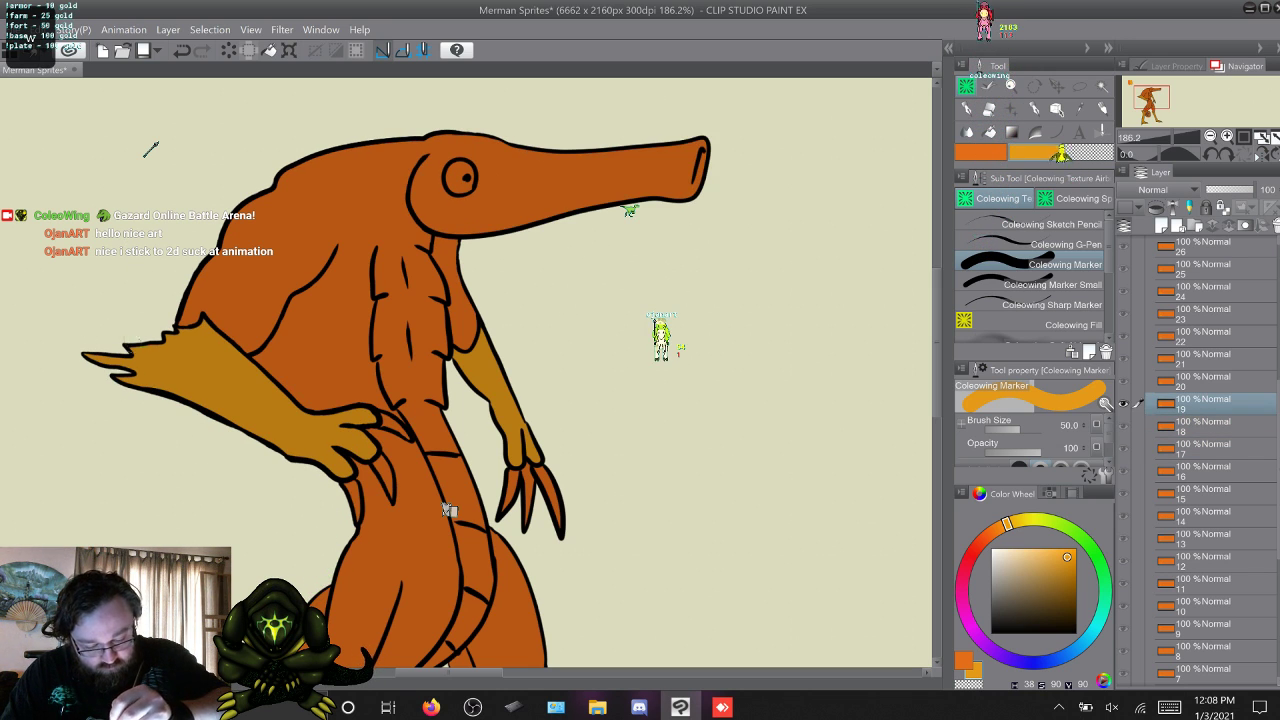
pyautogui.press('w')
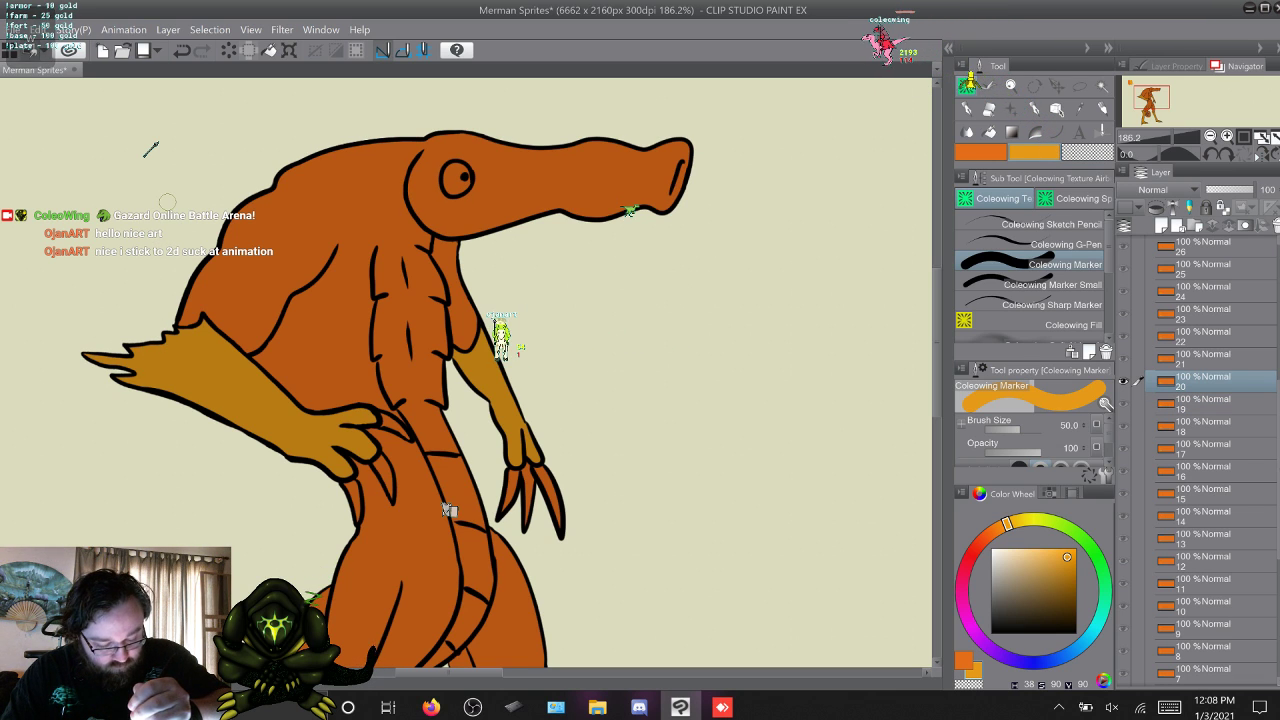
pyautogui.press('w')
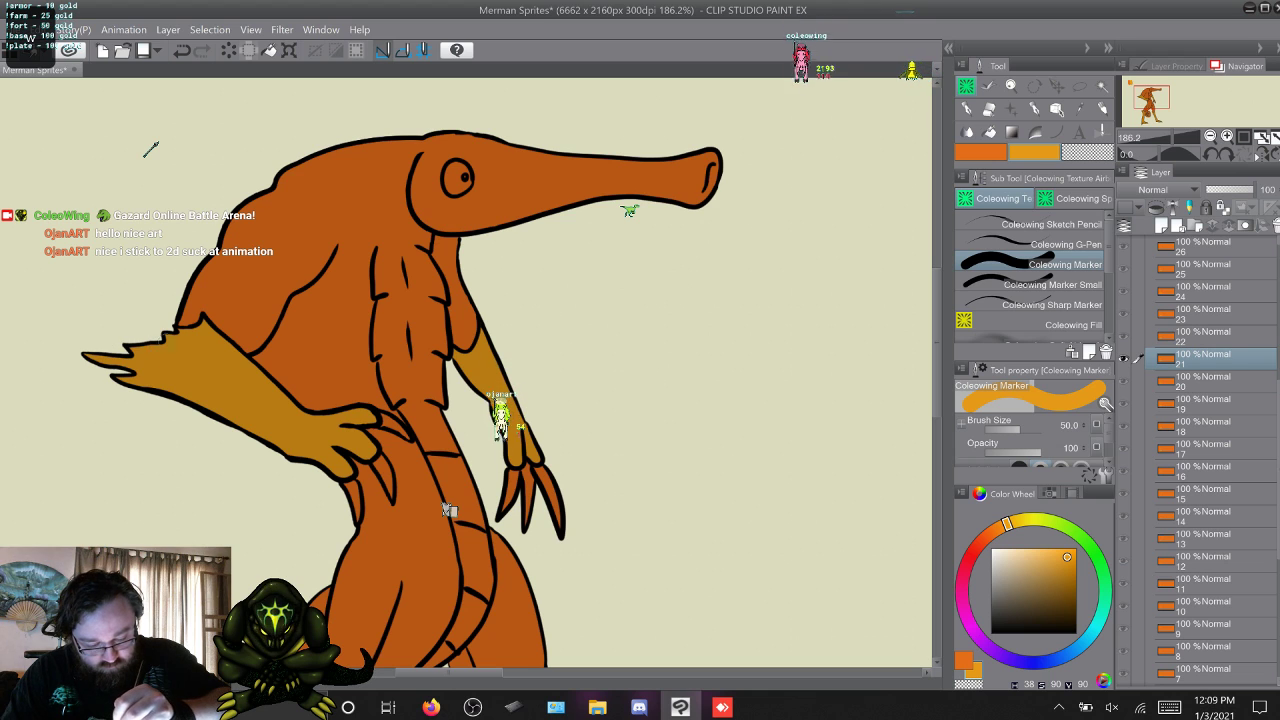
# Touch up the yellow-orange near forearm and elbow on frames 21 to 24 with the Coleowing Marker.
pyautogui.press('w')
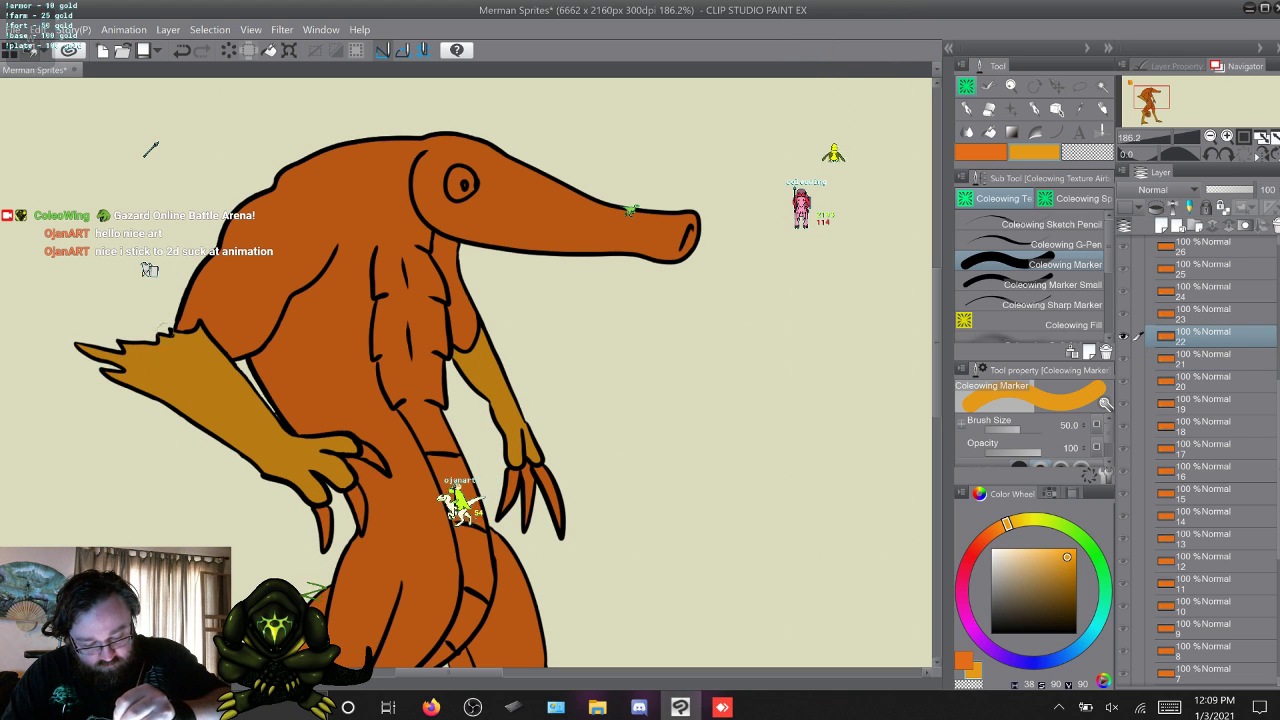
pyautogui.press('w')
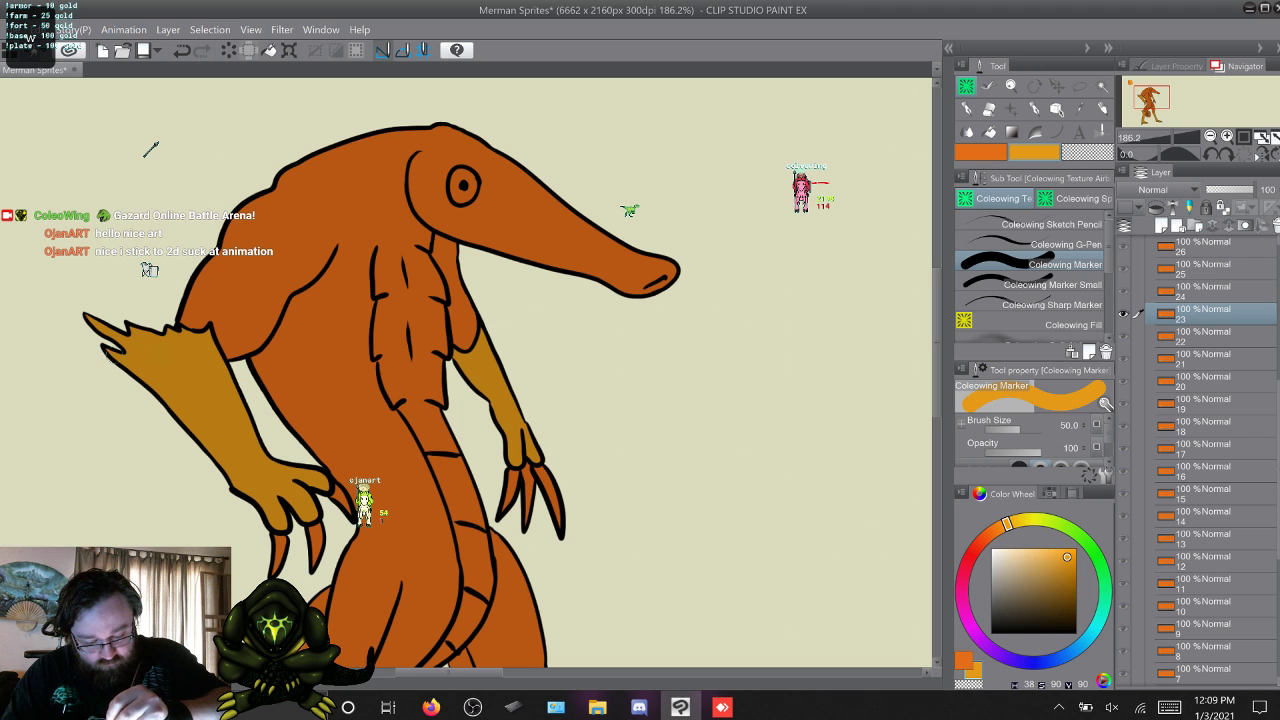
pyautogui.press('w')
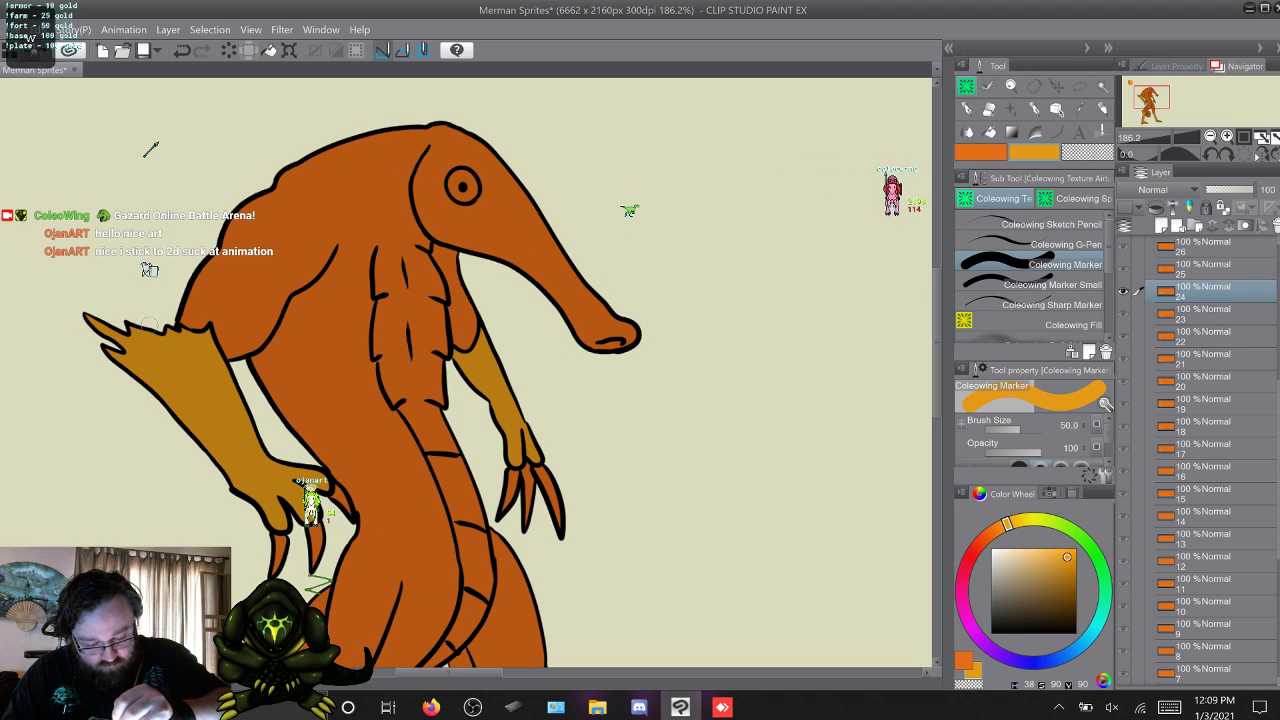
pyautogui.press('w')
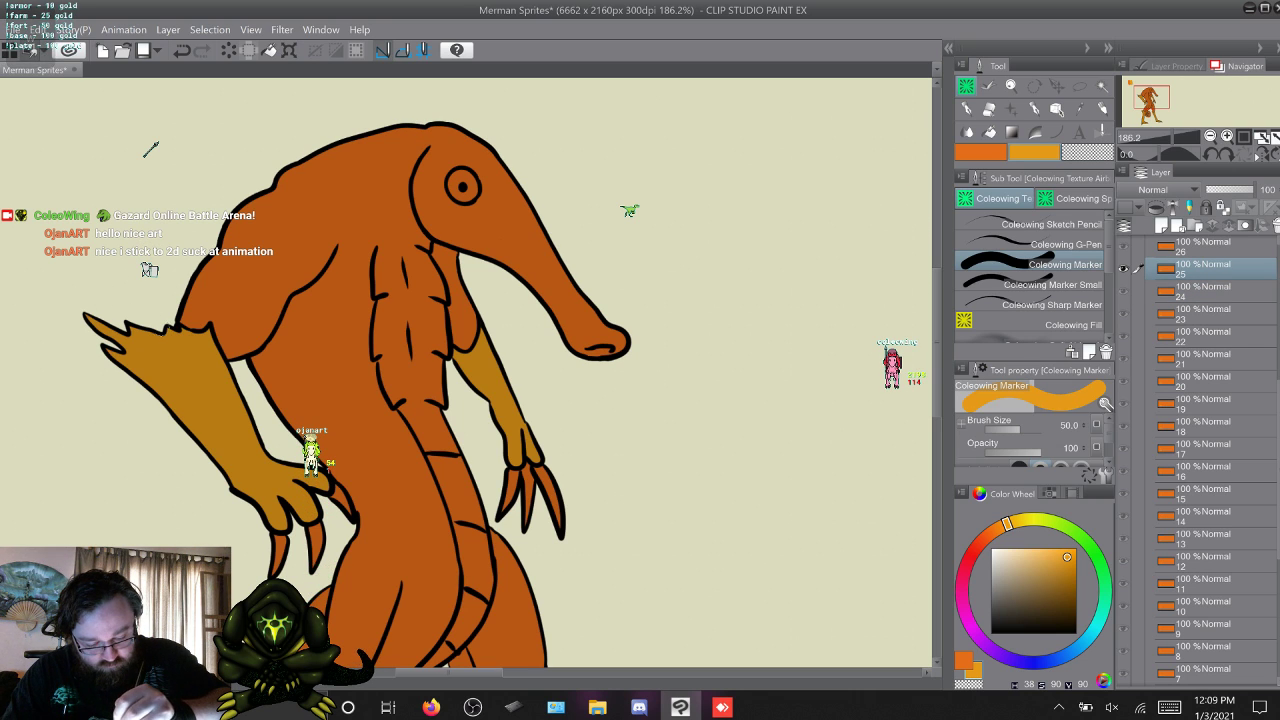
# Touch up the yellow-orange forearms on frames 25 to 28 with the Coleowing Marker, including the raised hands on frame 28.
pyautogui.press('w')
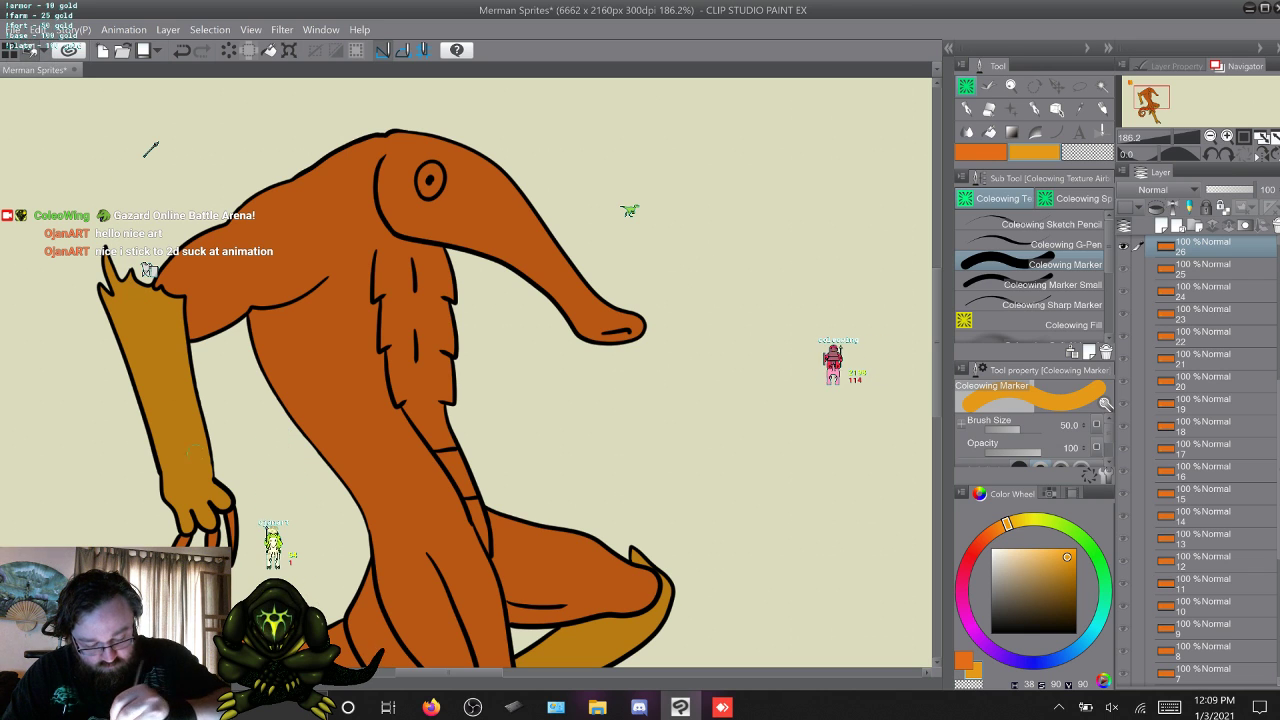
pyautogui.press('w')
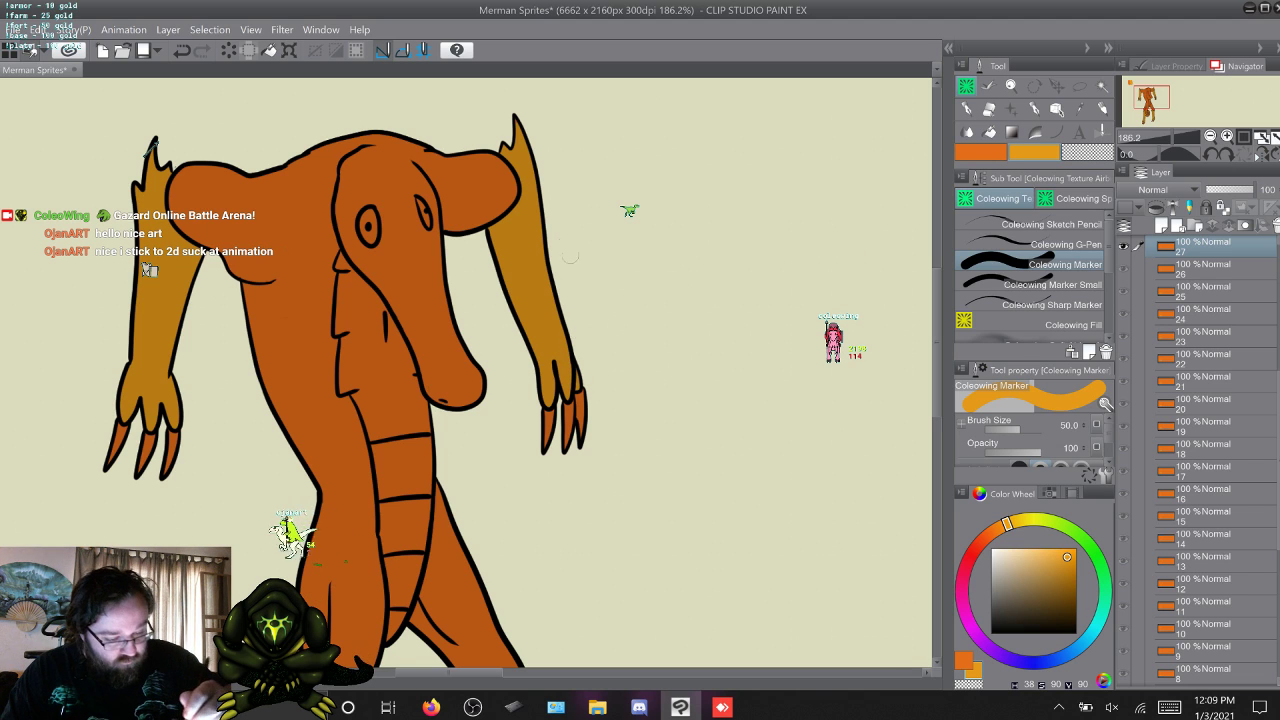
pyautogui.press('w')
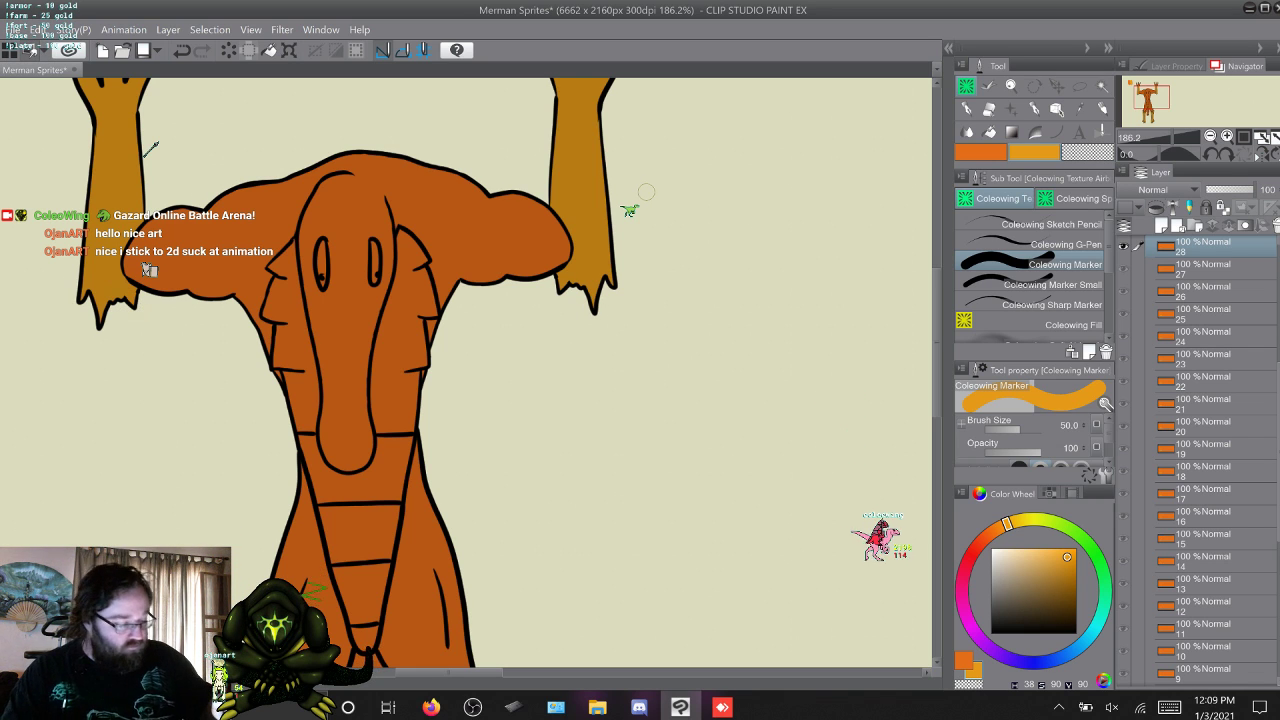
pyautogui.moveTo(937, 343); pyautogui.dragTo(937, 303)
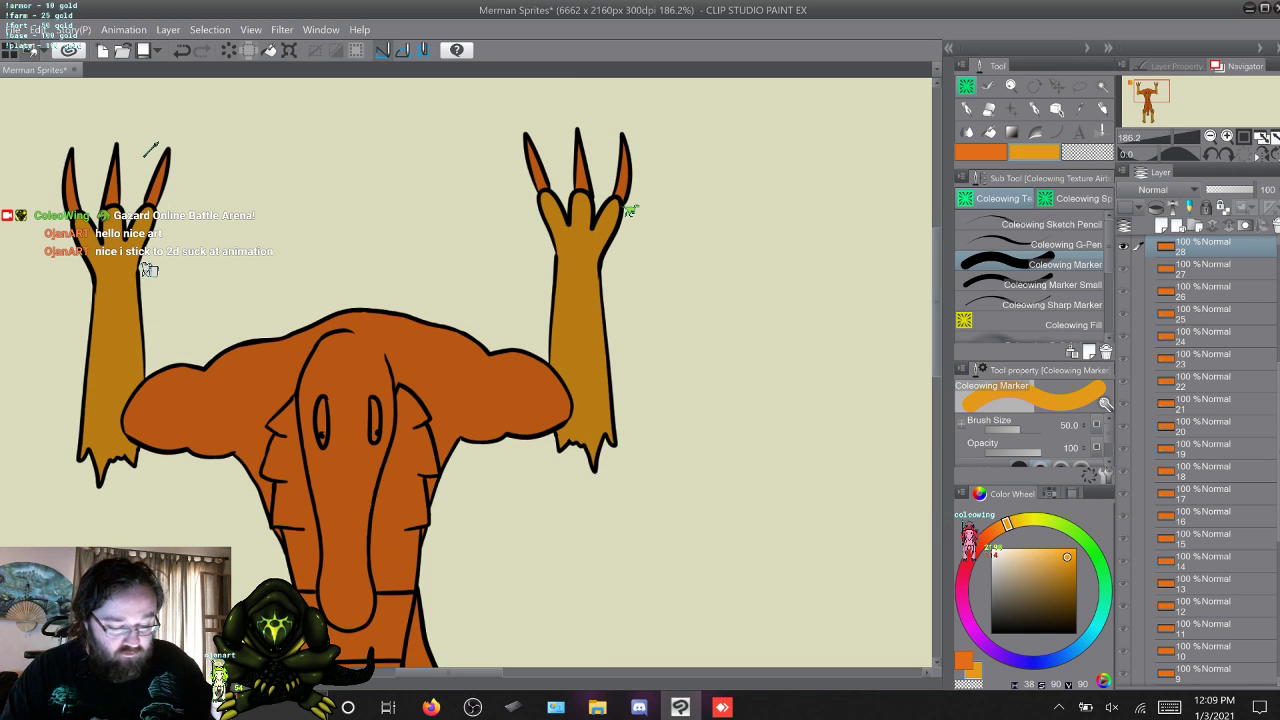
# Check the forearms on frames 29 to 32 and touch up frame 33 with the 16-size Coleowing Marker Small.
pyautogui.press('w')
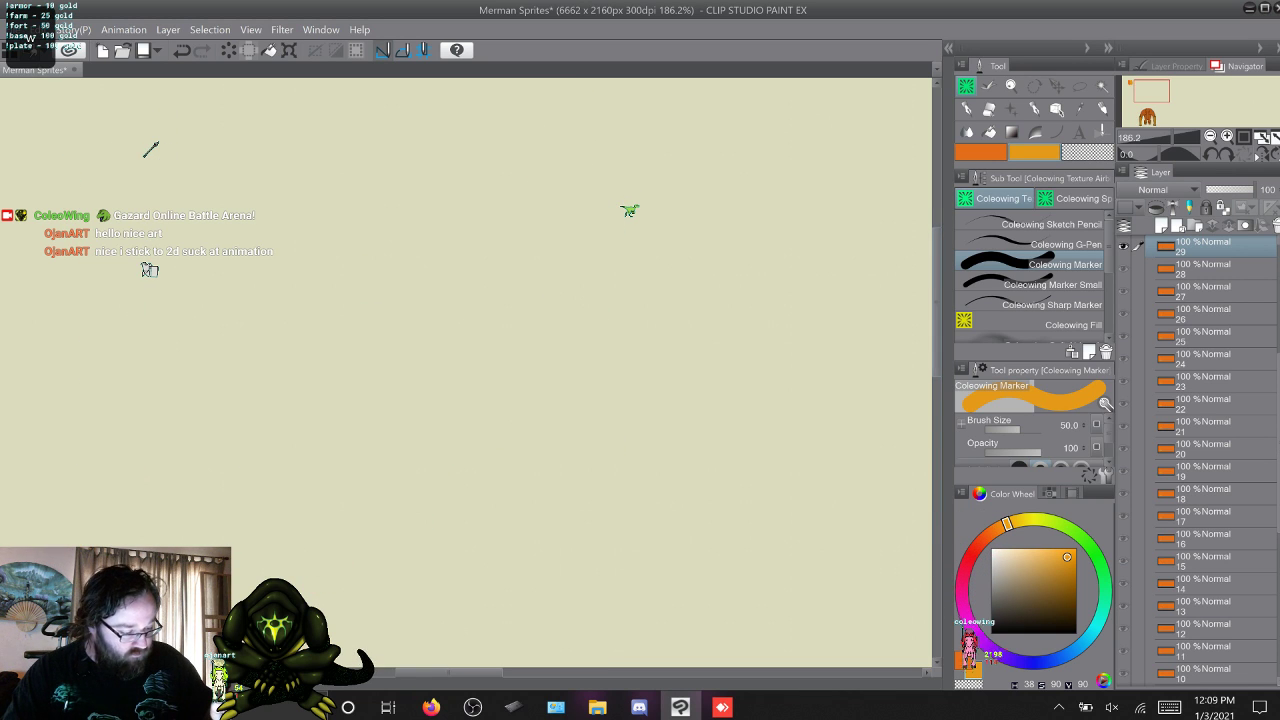
pyautogui.moveTo(937, 366); pyautogui.dragTo(937, 450)
pyautogui.press('w')
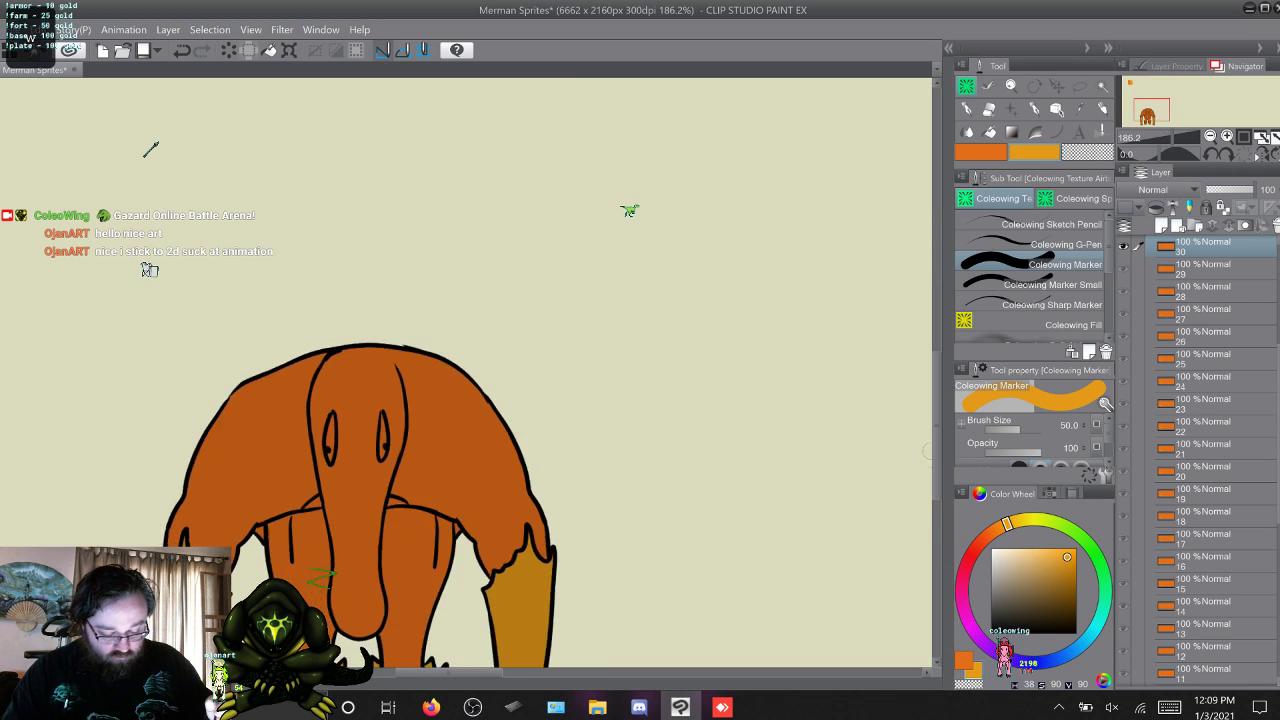
pyautogui.press('w')
pyautogui.press('w')
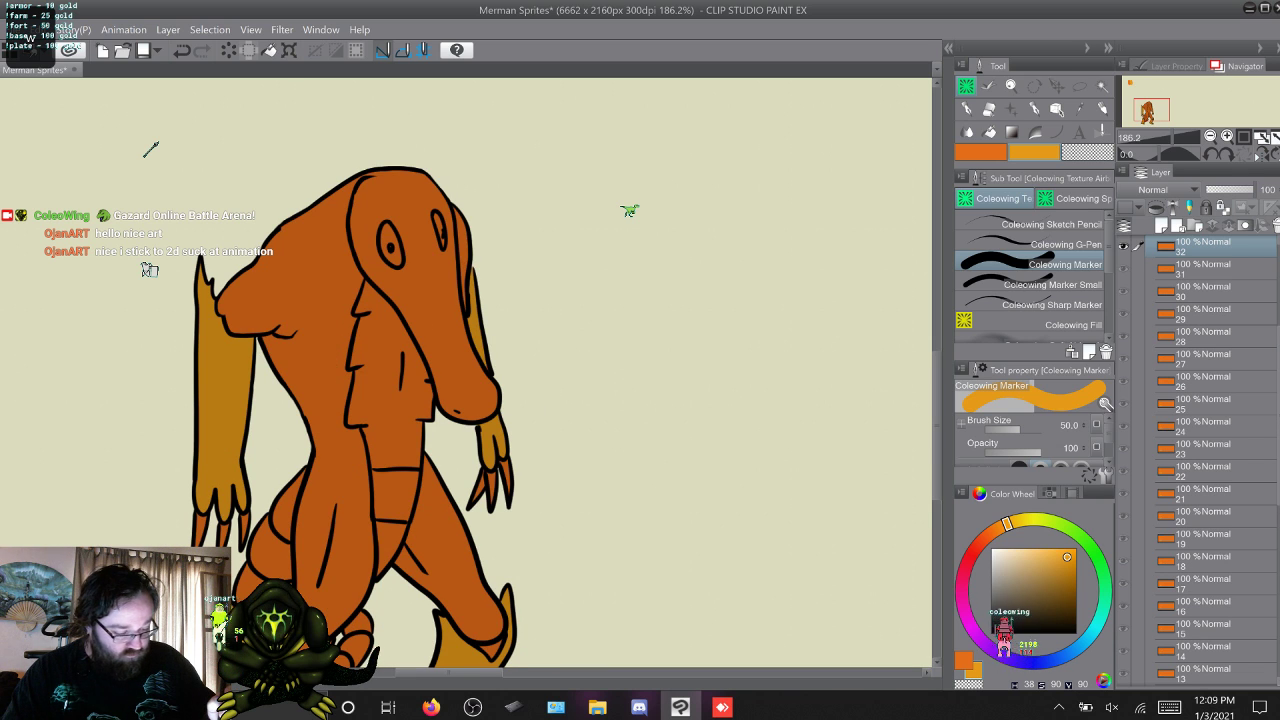
pyautogui.moveTo(937, 426); pyautogui.dragTo(937, 398)
pyautogui.press('w')
pyautogui.press('w')
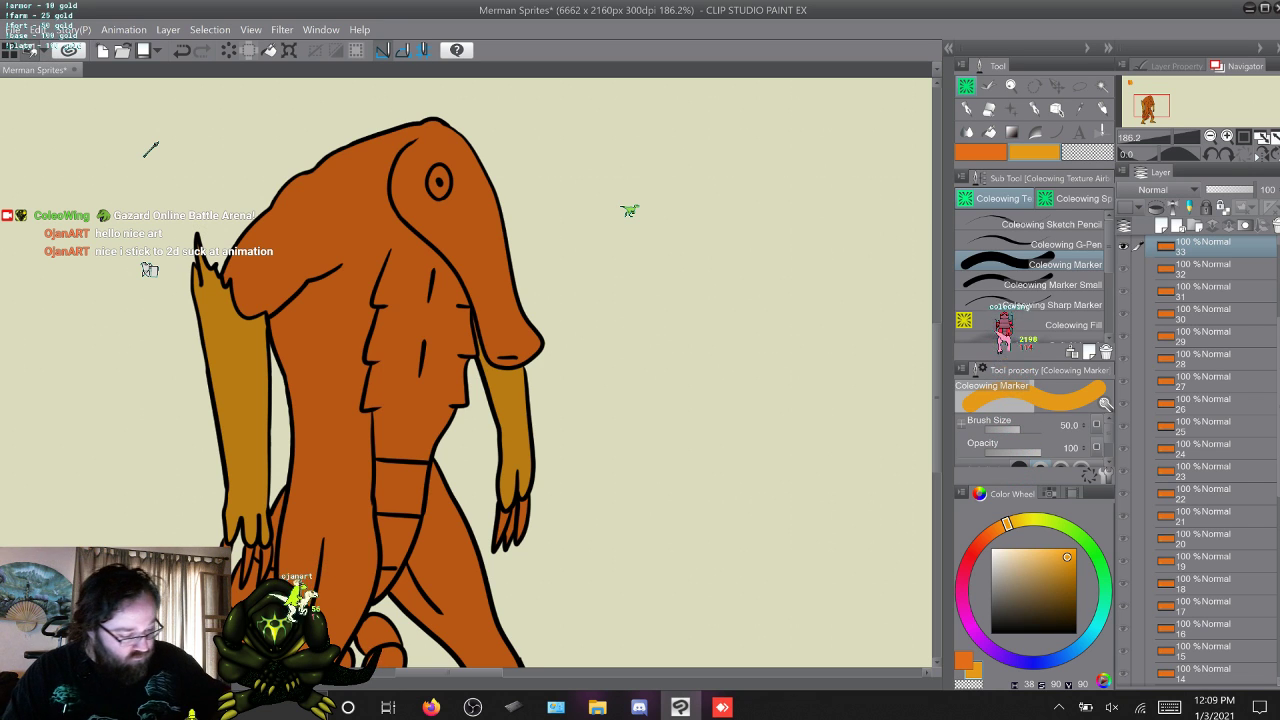
pyautogui.click(1058, 285)
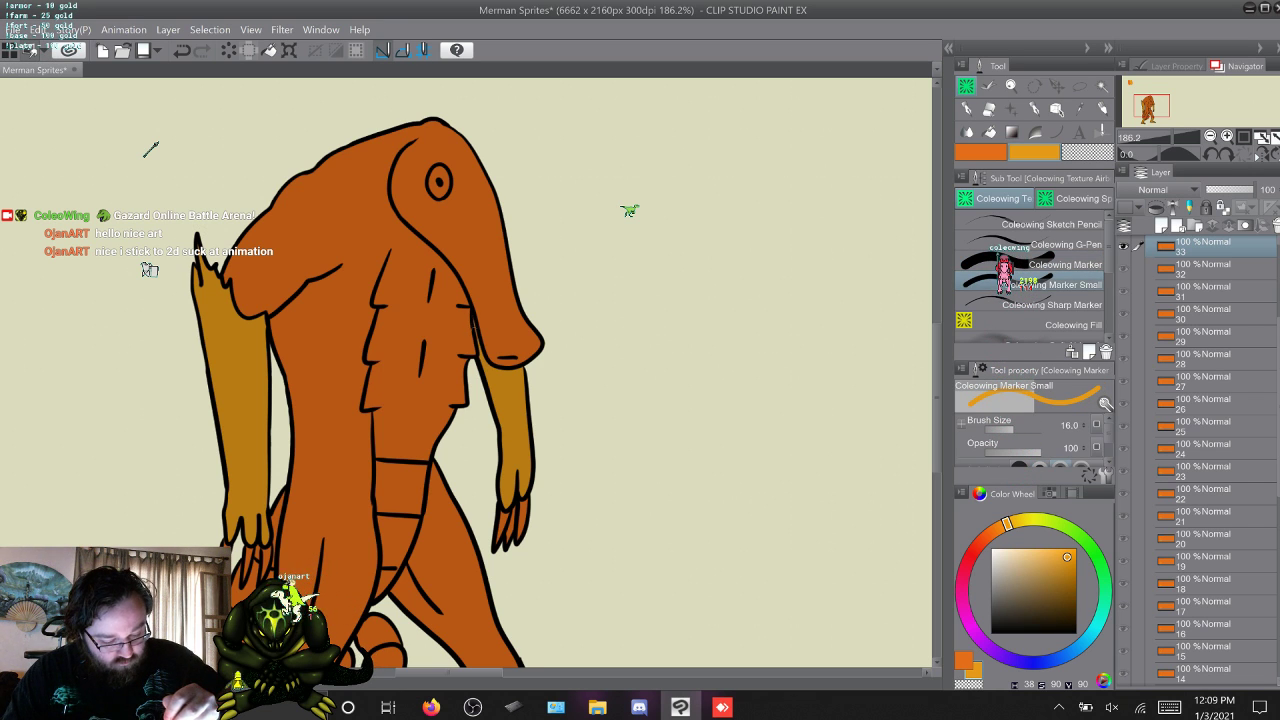
# Touch up the yellow-orange forearms on frames 34 and 35 with the Coleowing Marker Small and Coleowing Marker, then return to frame 1.
pyautogui.press('w')
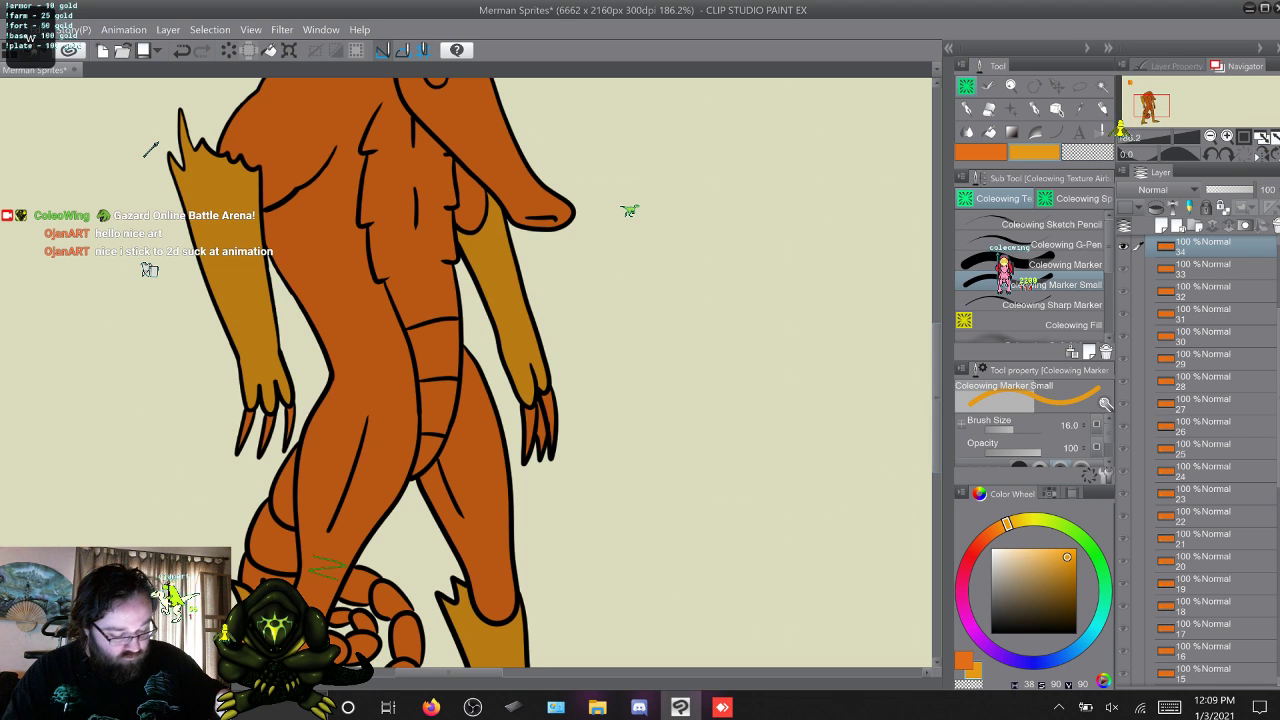
pyautogui.scroll(3, 466, 372)
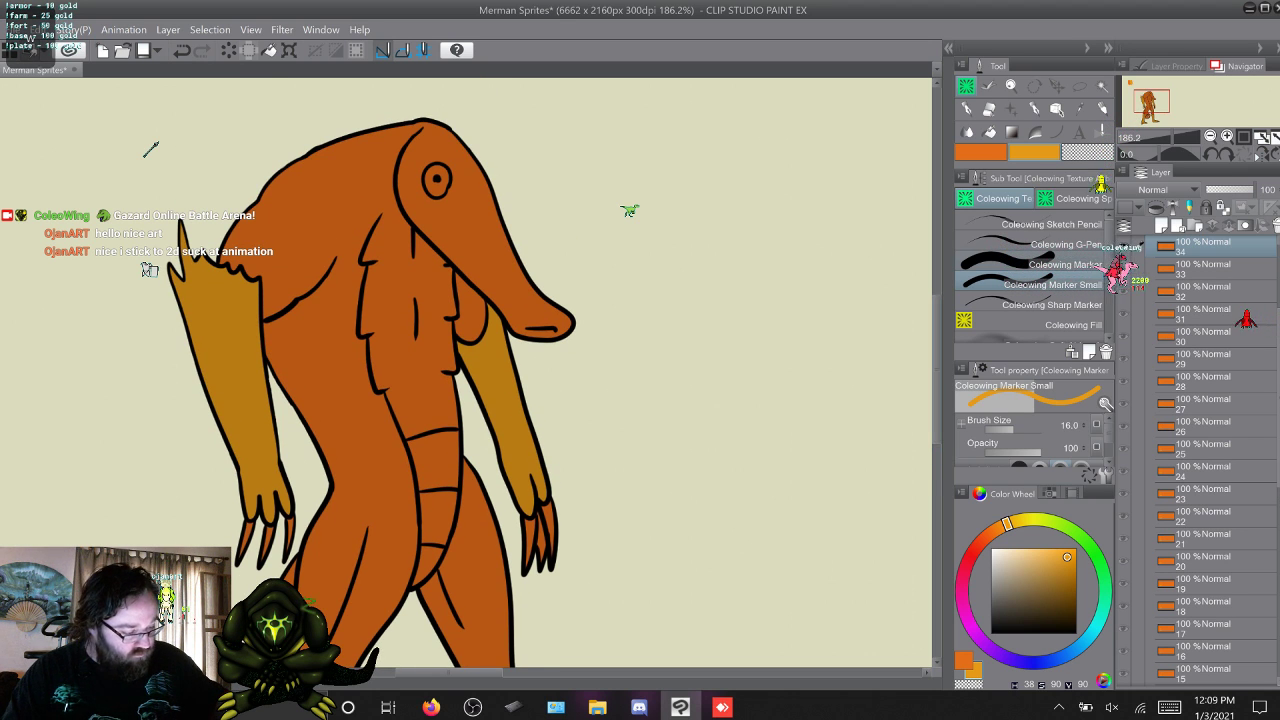
pyautogui.click(1060, 265)
pyautogui.click(1052, 285)
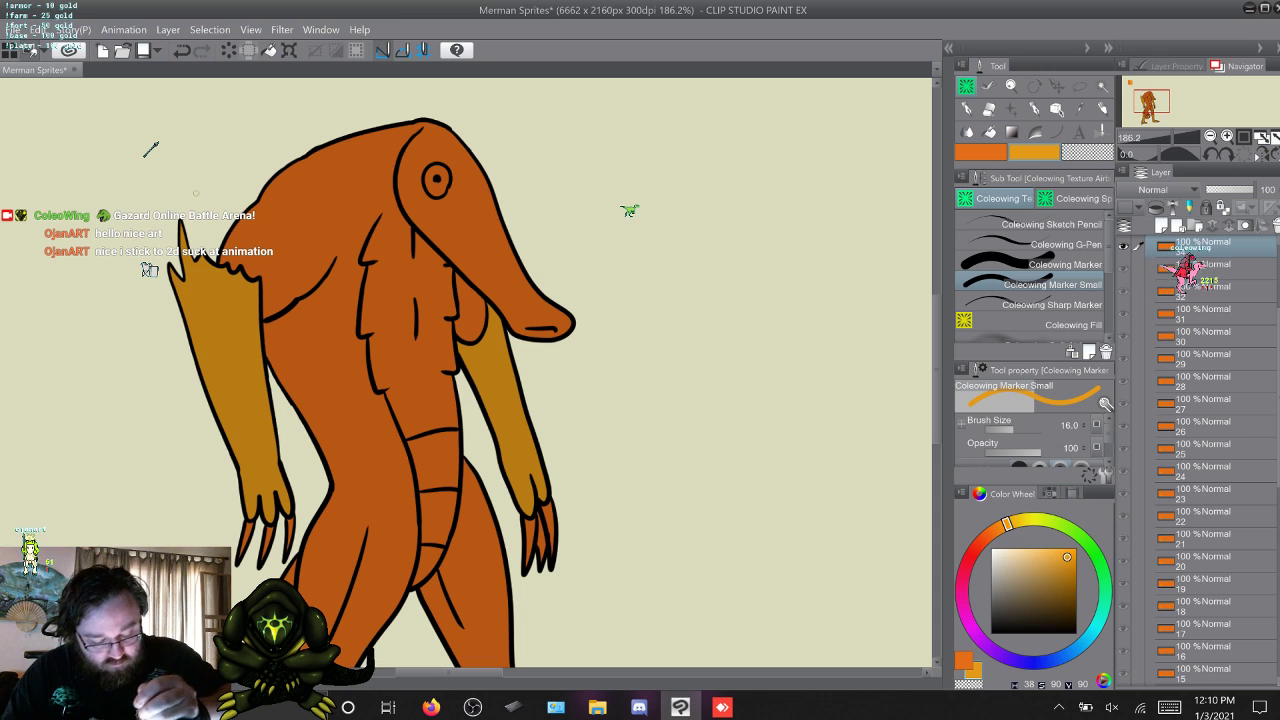
pyautogui.press('w')
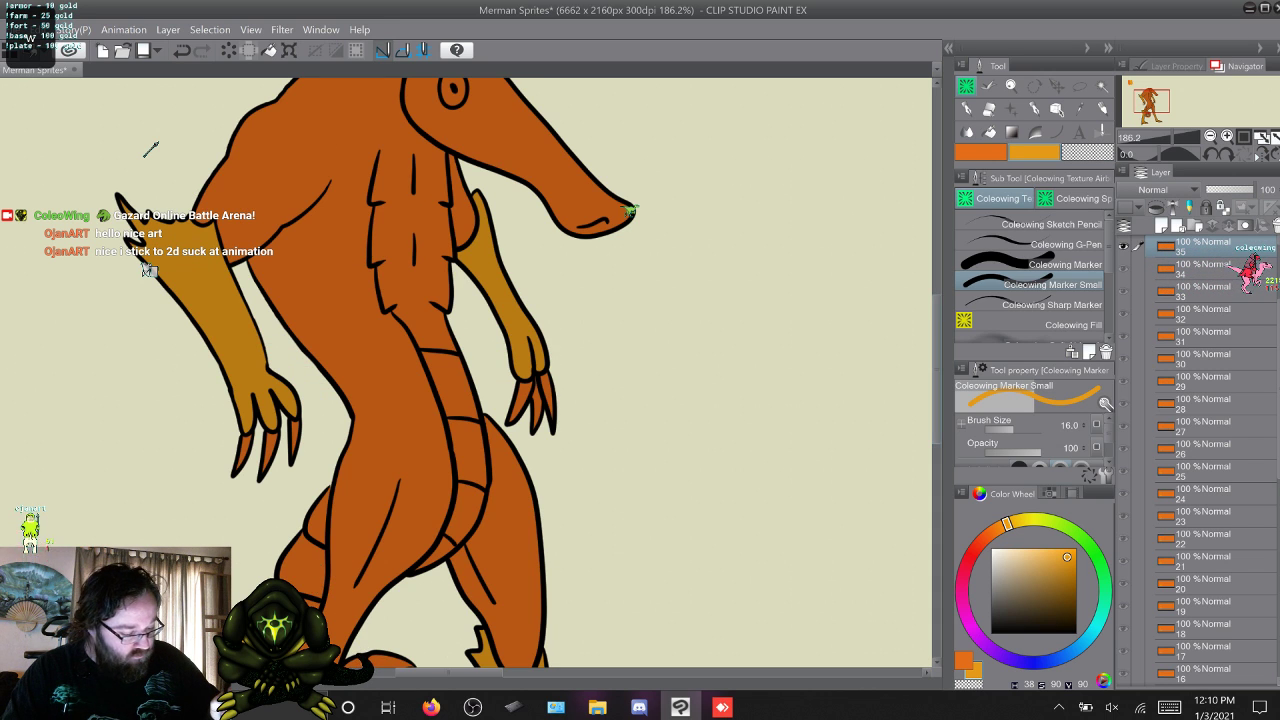
pyautogui.scroll(3, 466, 372)
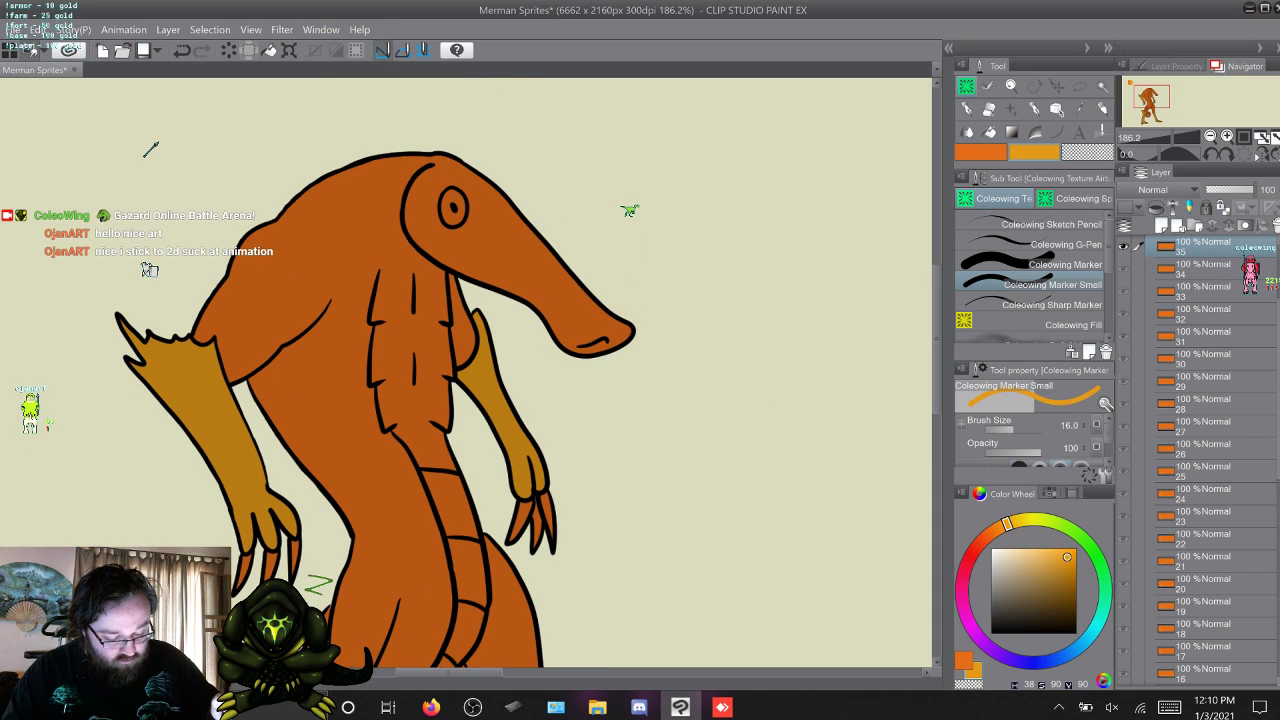
pyautogui.click(1050, 264)
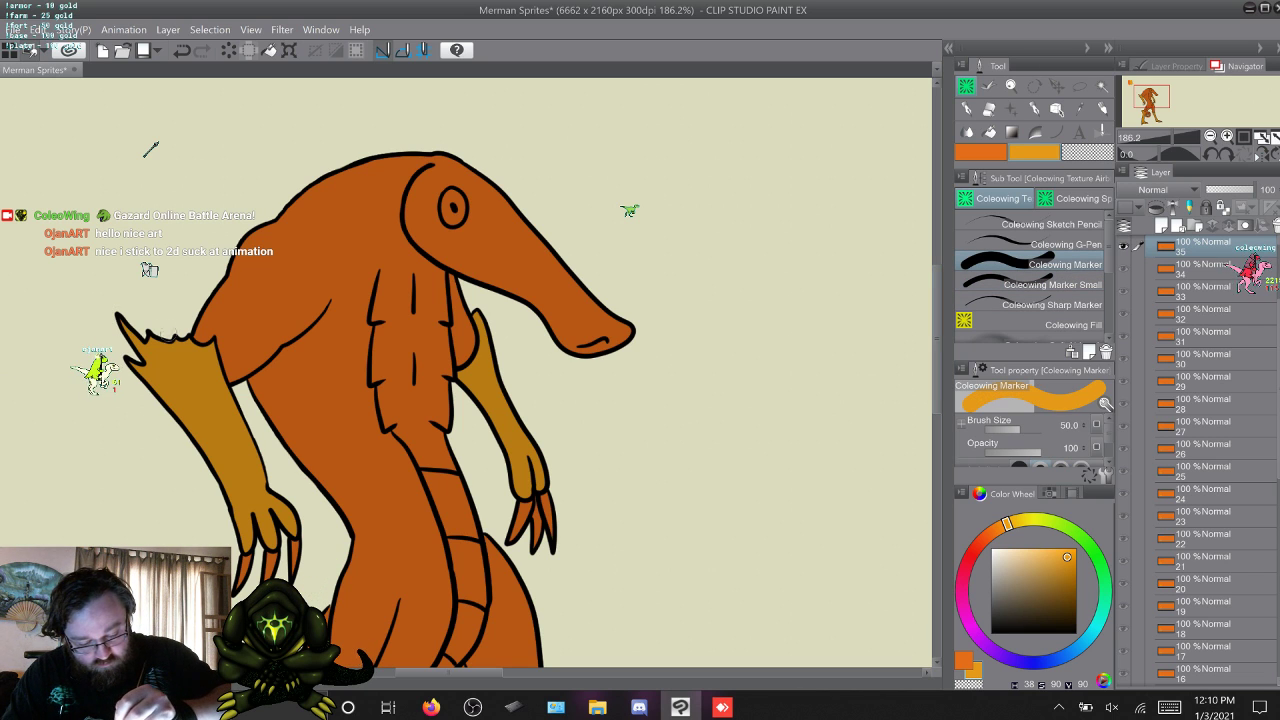
pyautogui.press('w')
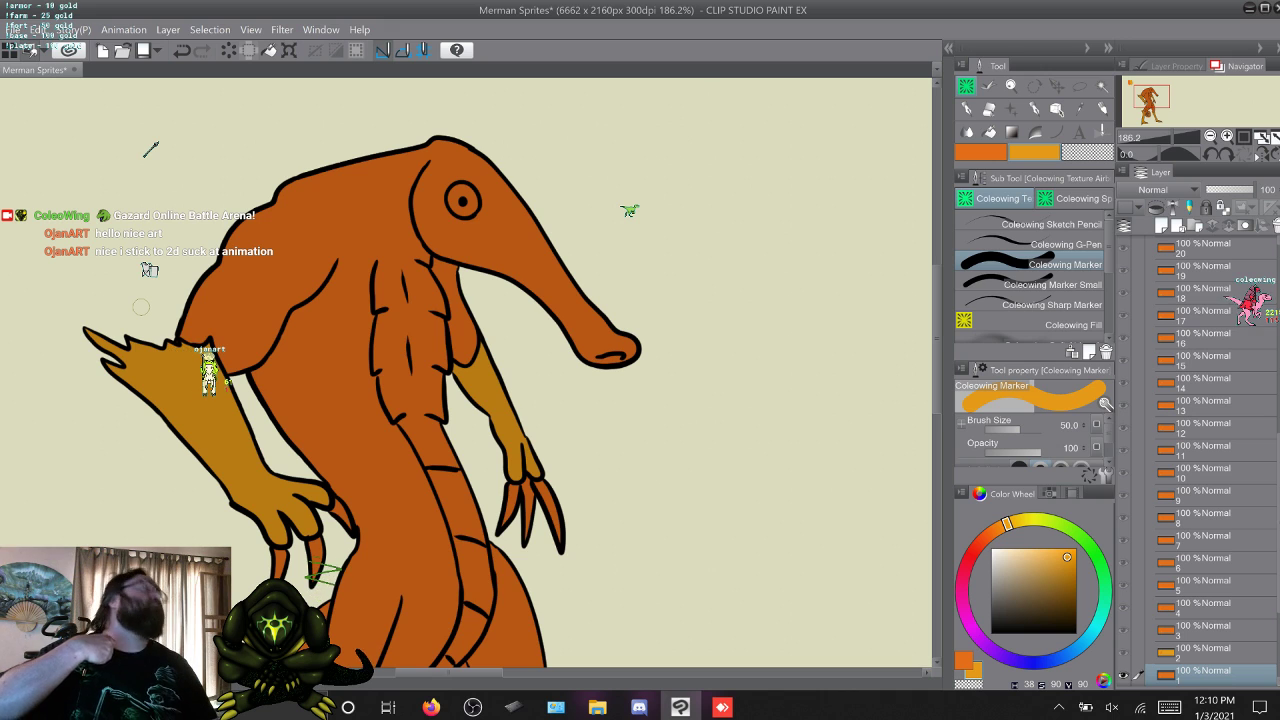
# Fill the merman's eye with yellow-orange on frames 1 to 3 using Coleowing Fill.
pyautogui.click(1035, 325)
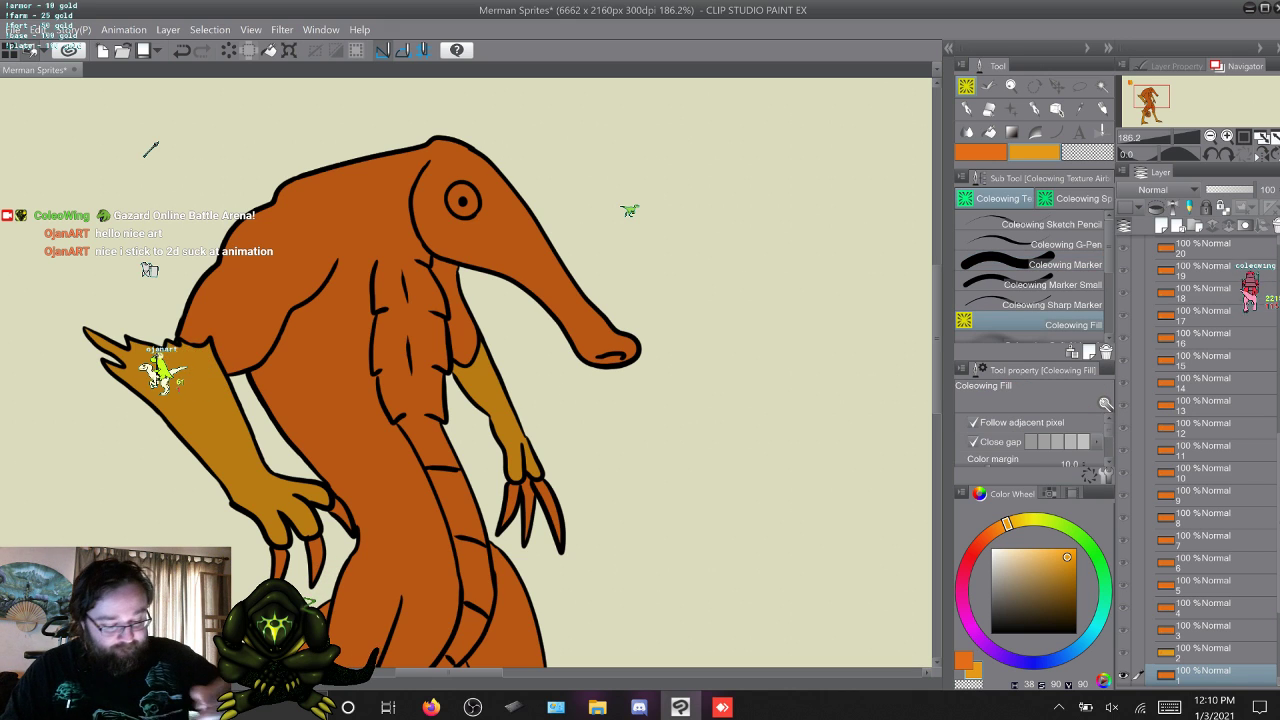
pyautogui.click(463, 191)
pyautogui.press('w')
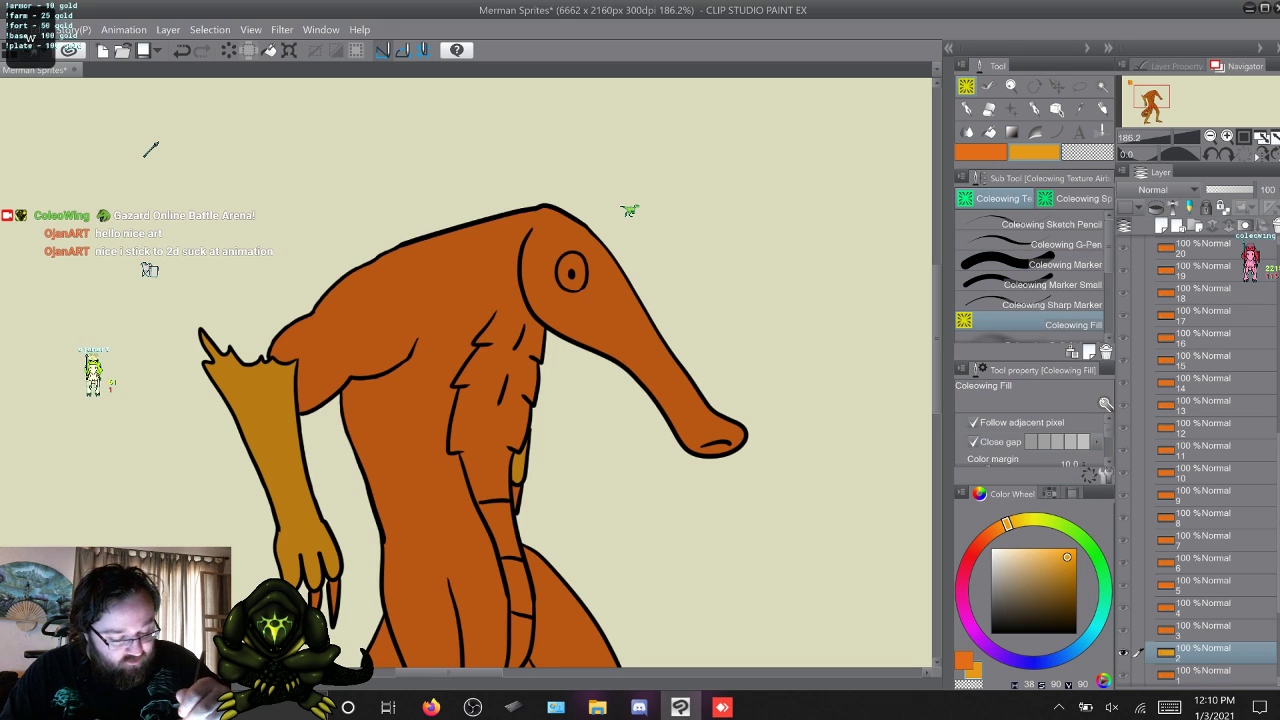
pyautogui.press('w')
pyautogui.click(735, 411)
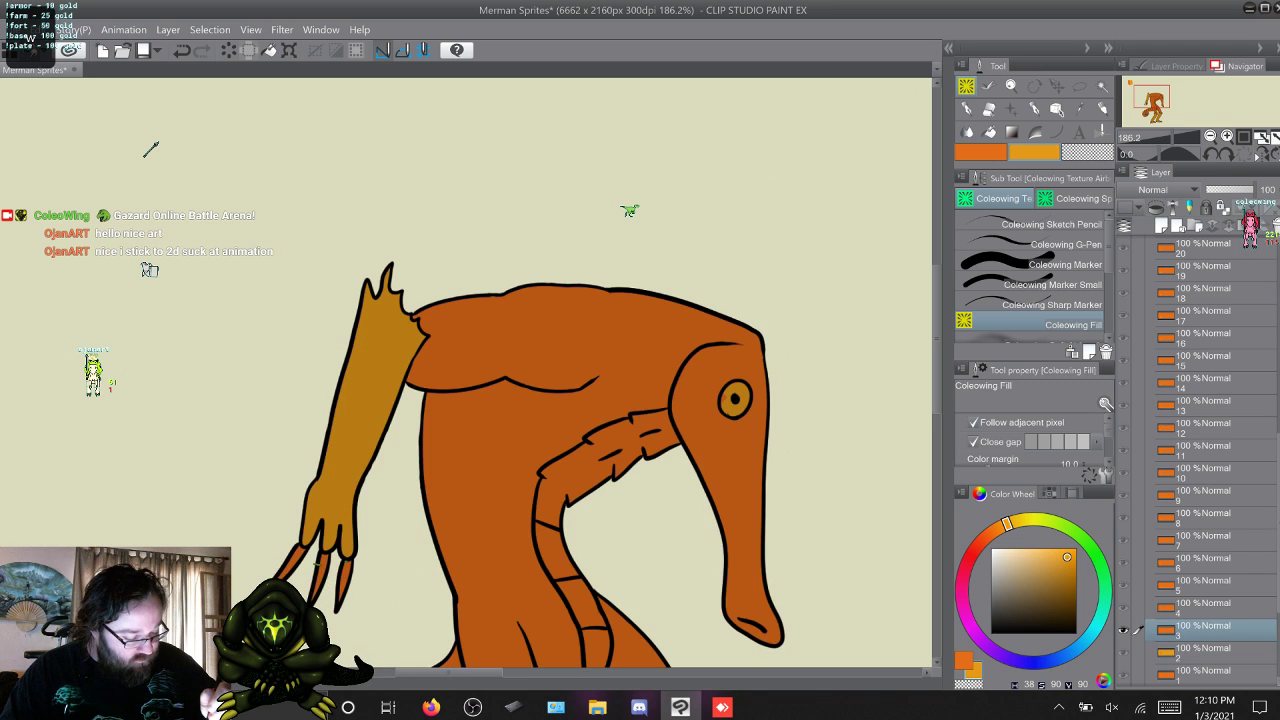
pyautogui.press('w')
pyautogui.press('s')
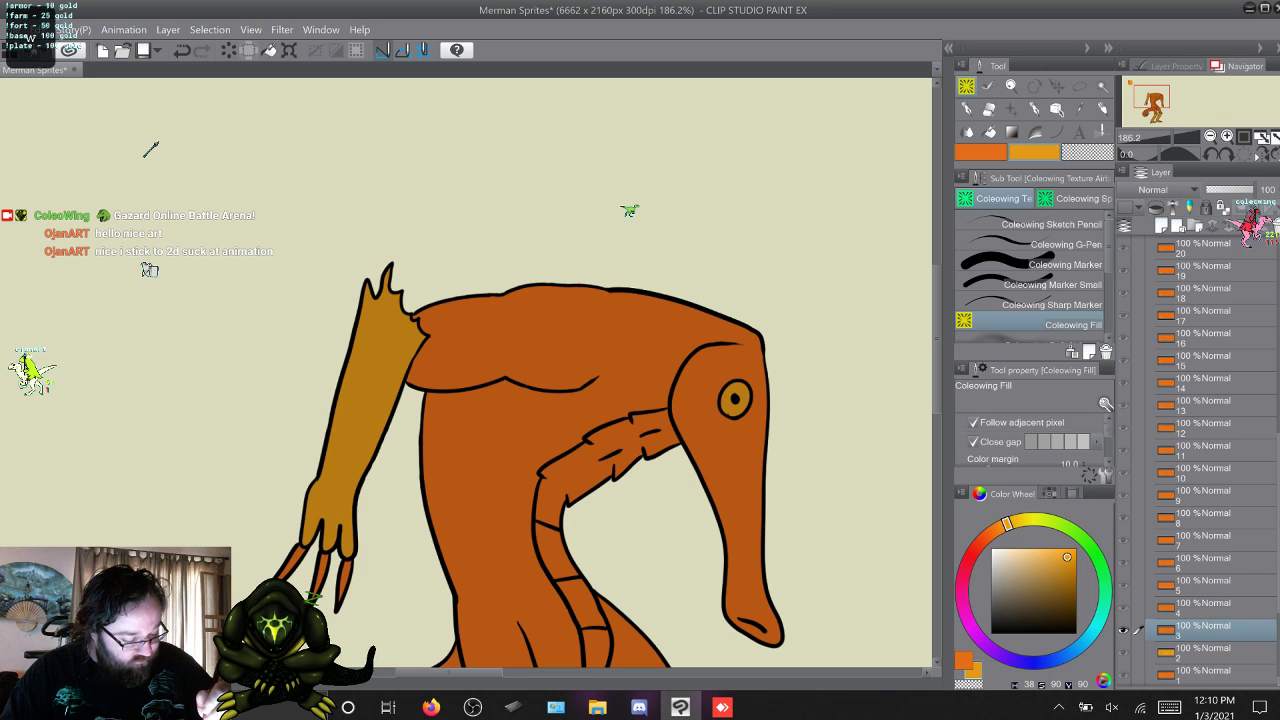
# Fill the eye with yellow-orange on frames 4 to 8 using Coleowing Fill.
pyautogui.press('w')
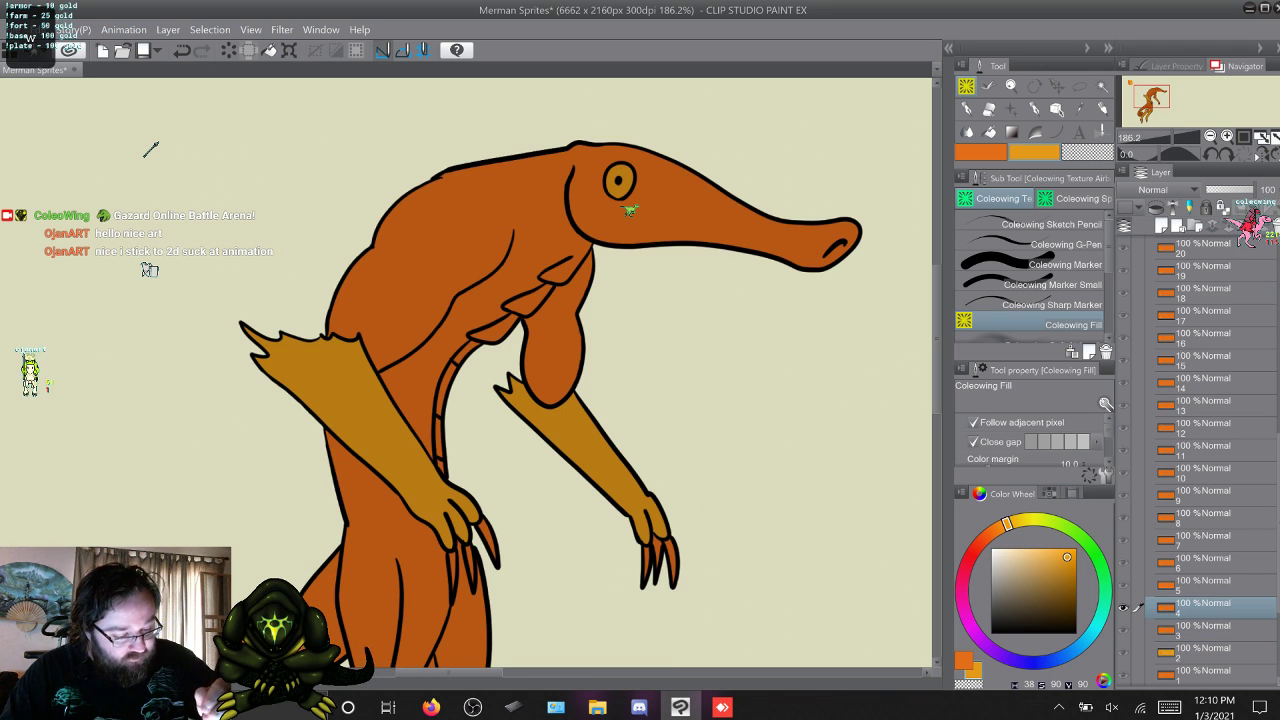
pyautogui.press('w')
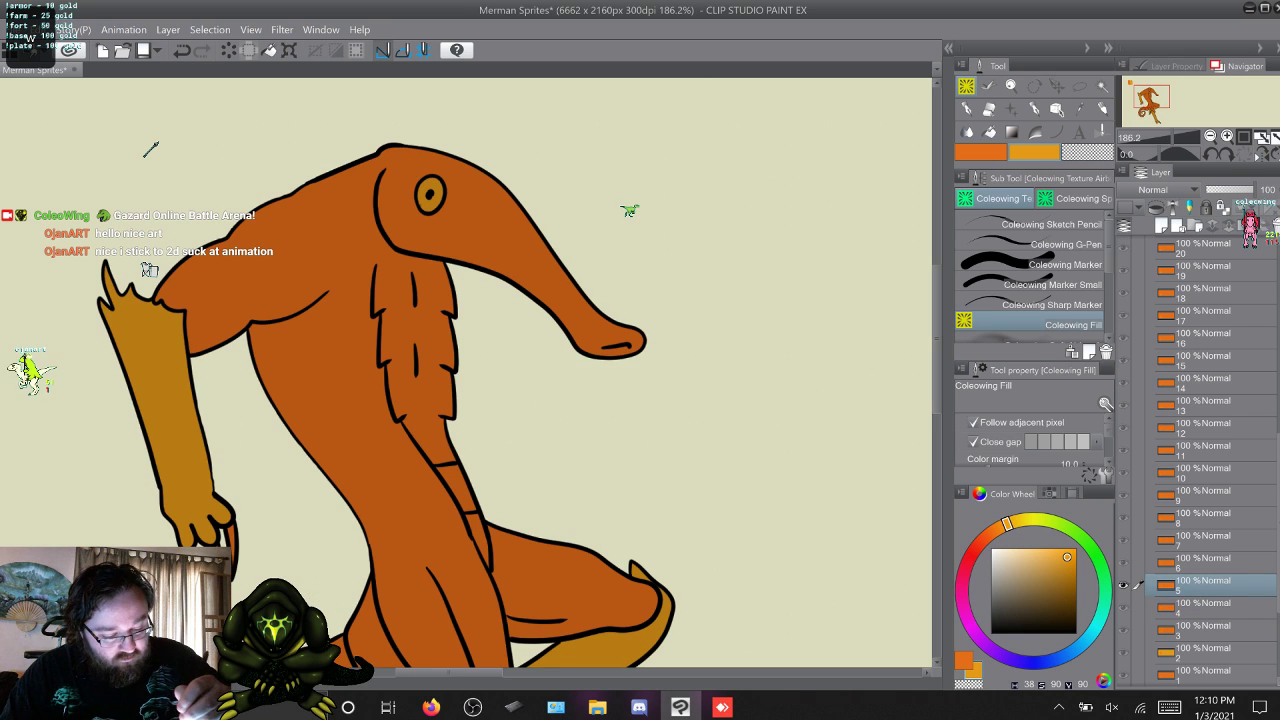
pyautogui.press('w')
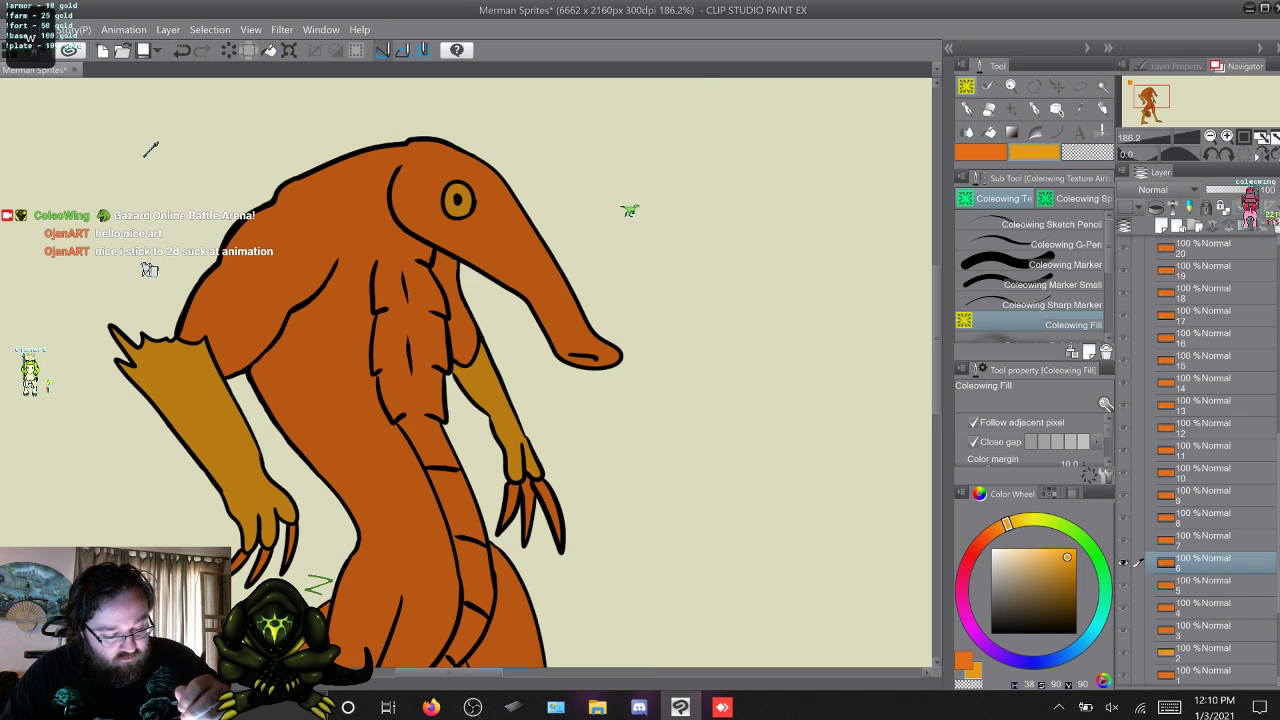
pyautogui.press('w')
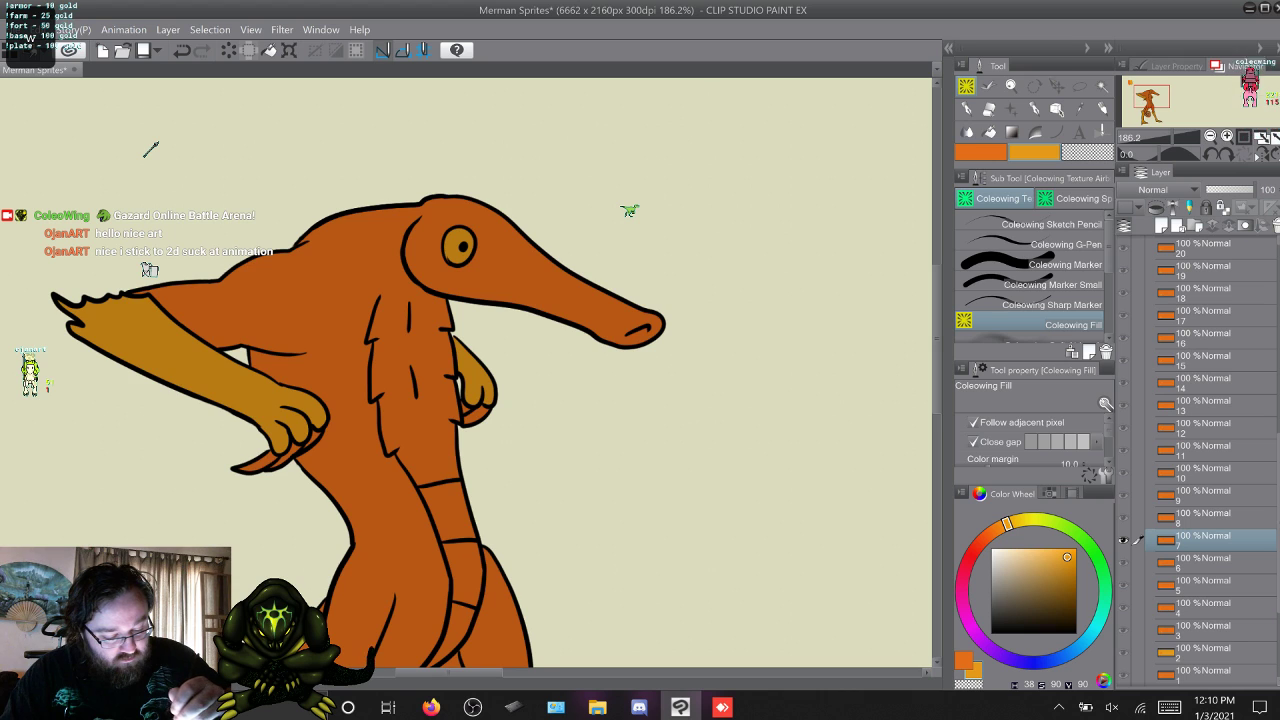
pyautogui.press('w')
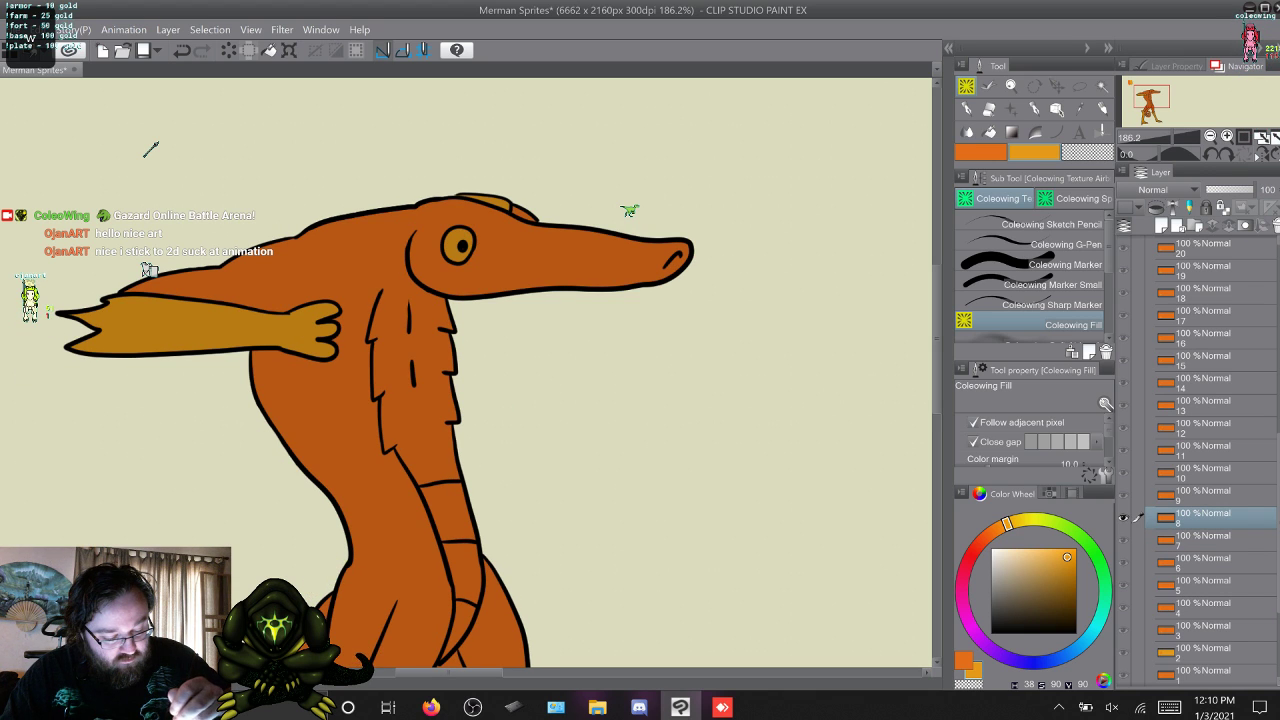
pyautogui.press('w')
# Continue filling the eye with yellow-orange frame by frame on frames 9 to 16.
pyautogui.press('w')
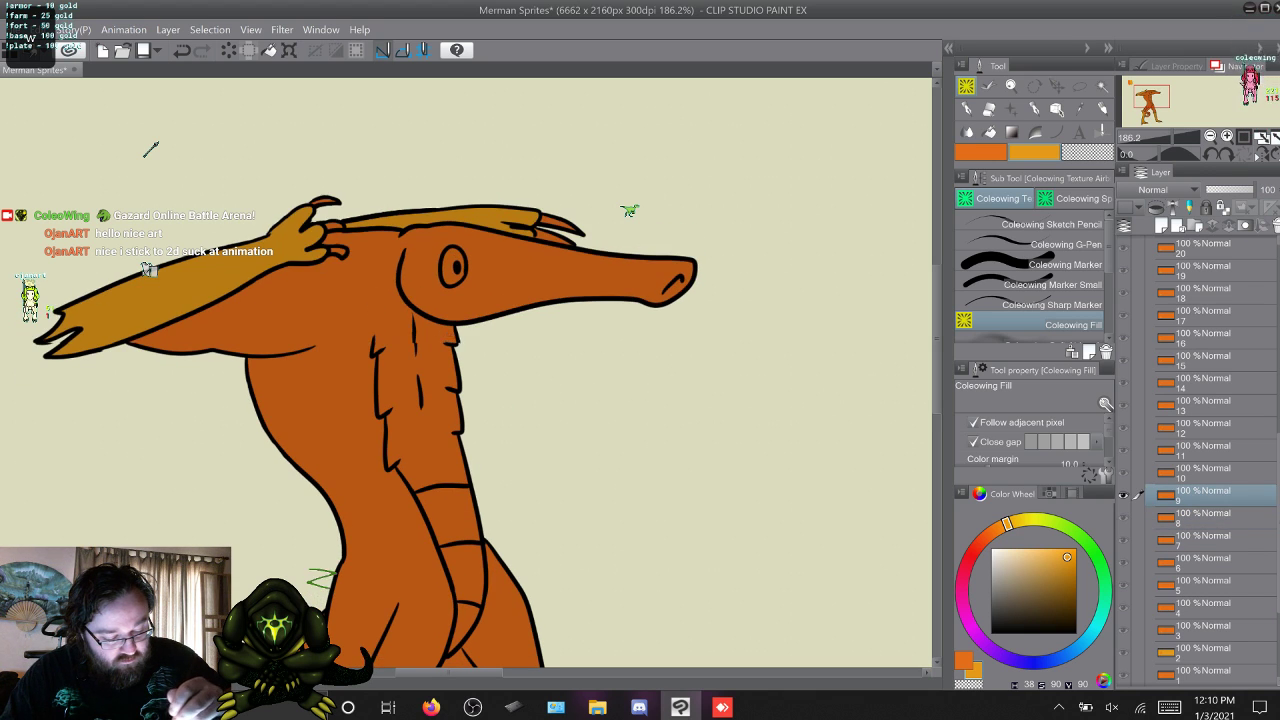
pyautogui.press('w')
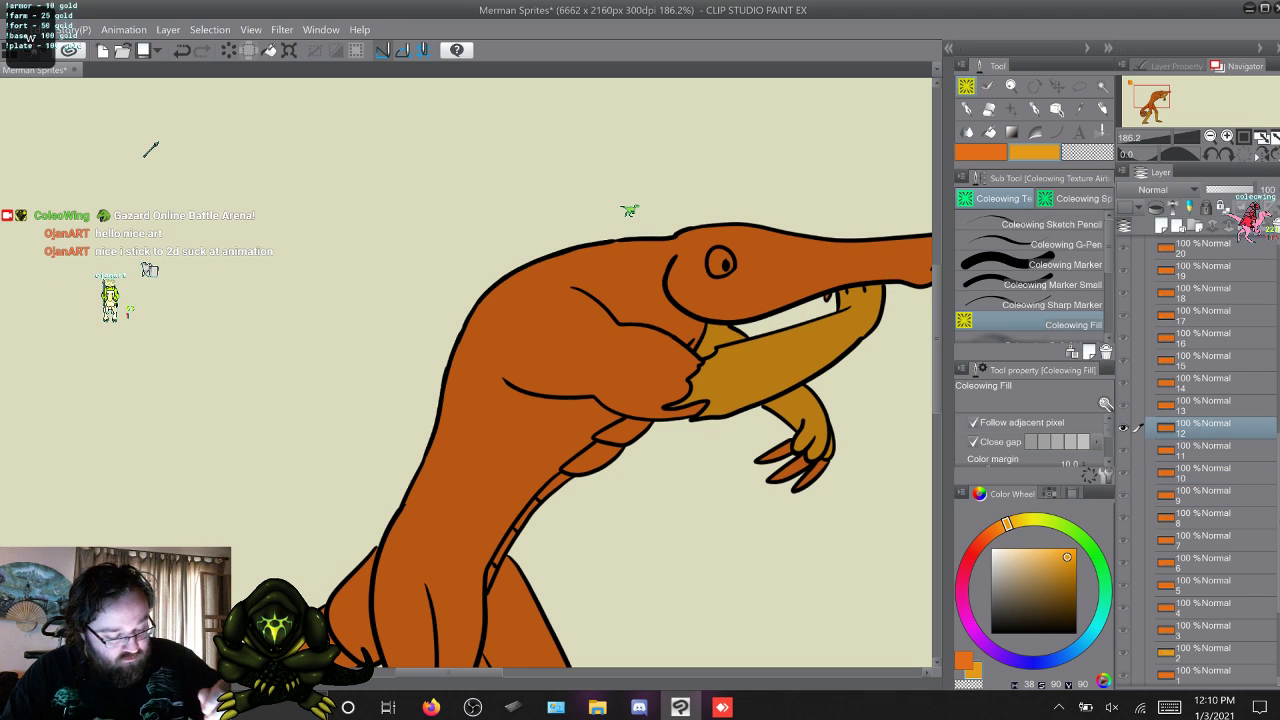
pyautogui.click(1215, 405)
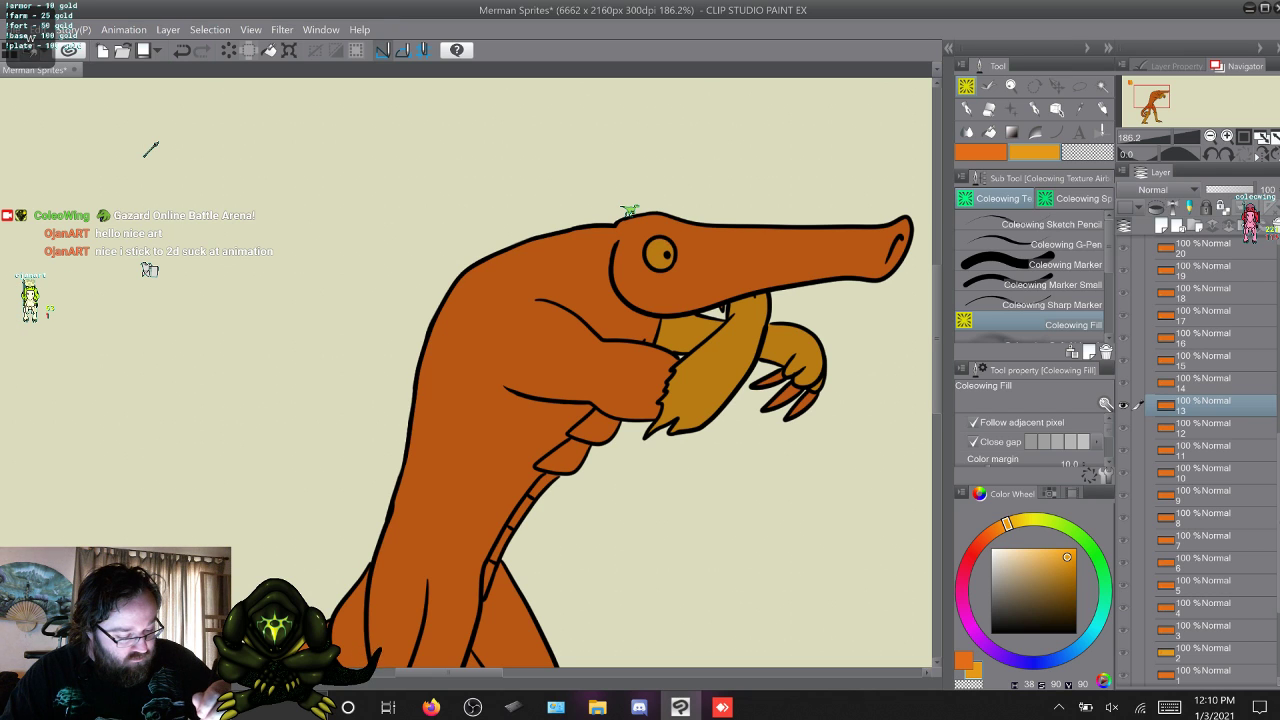
pyautogui.press('w')
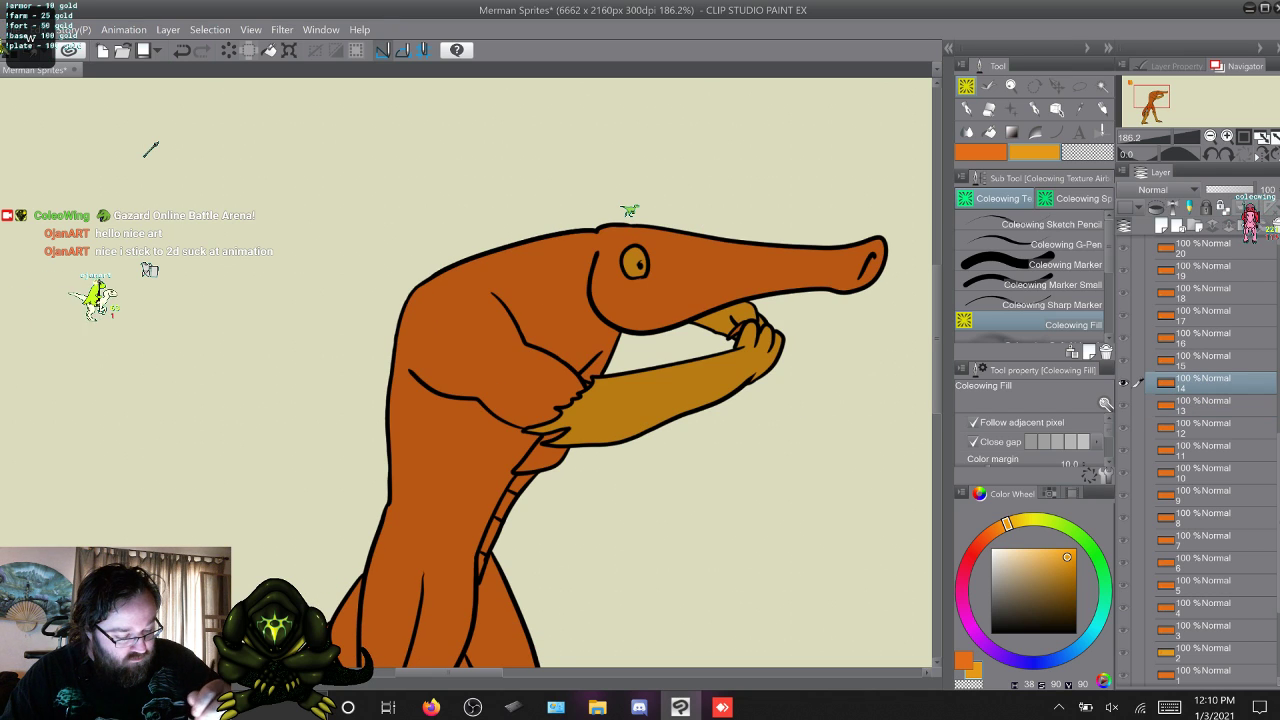
pyautogui.press('w')
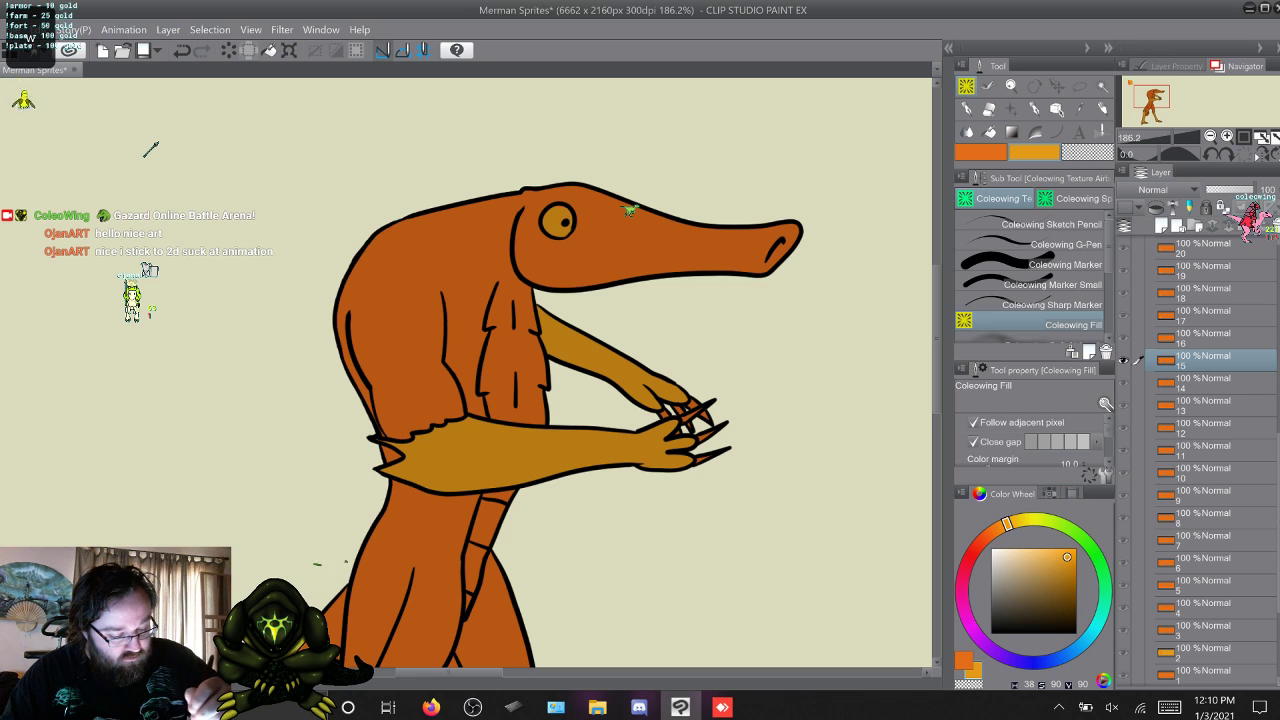
pyautogui.press('w')
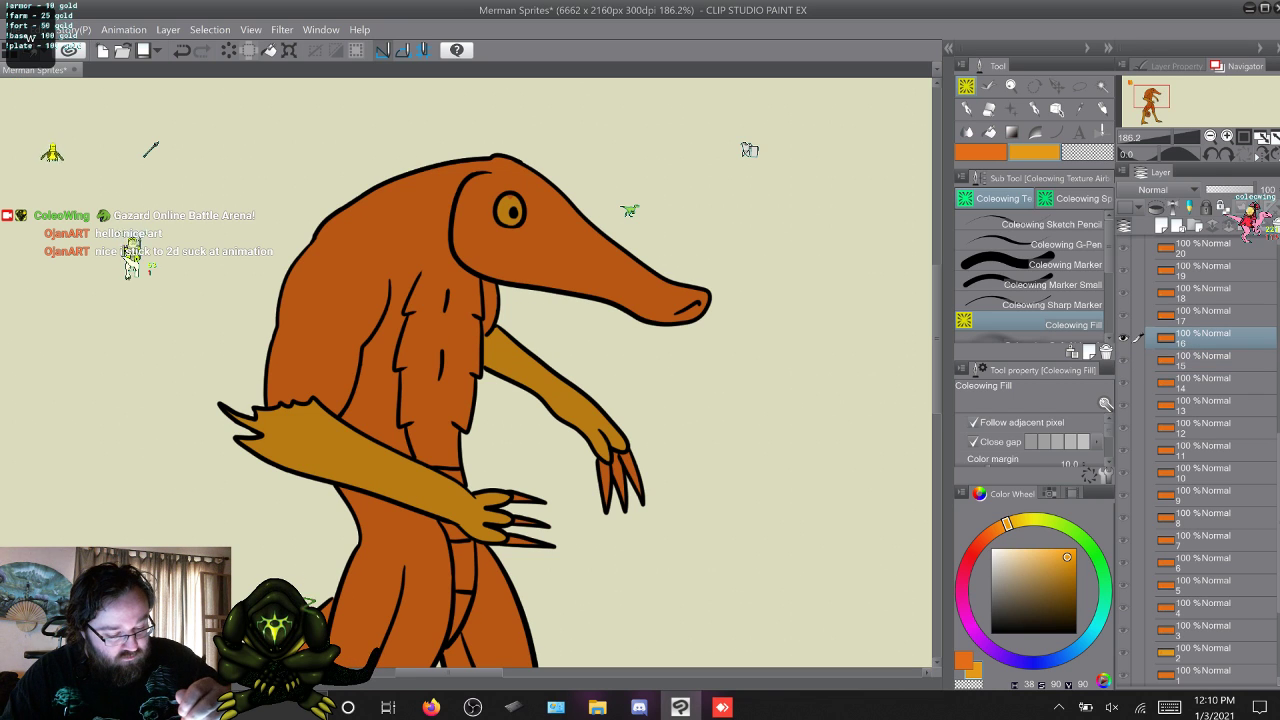
# Fill the eye with yellow-orange on frames 17 to 21 using Coleowing Fill.
pyautogui.press('w')
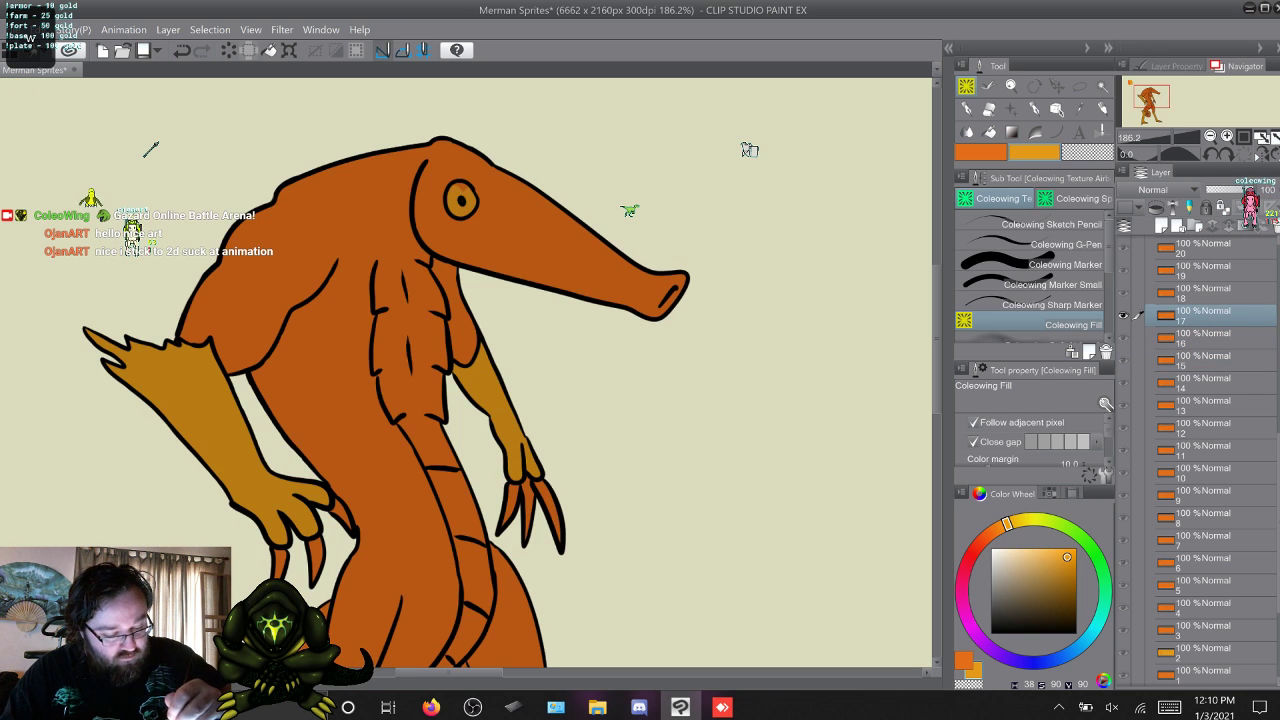
pyautogui.press('w')
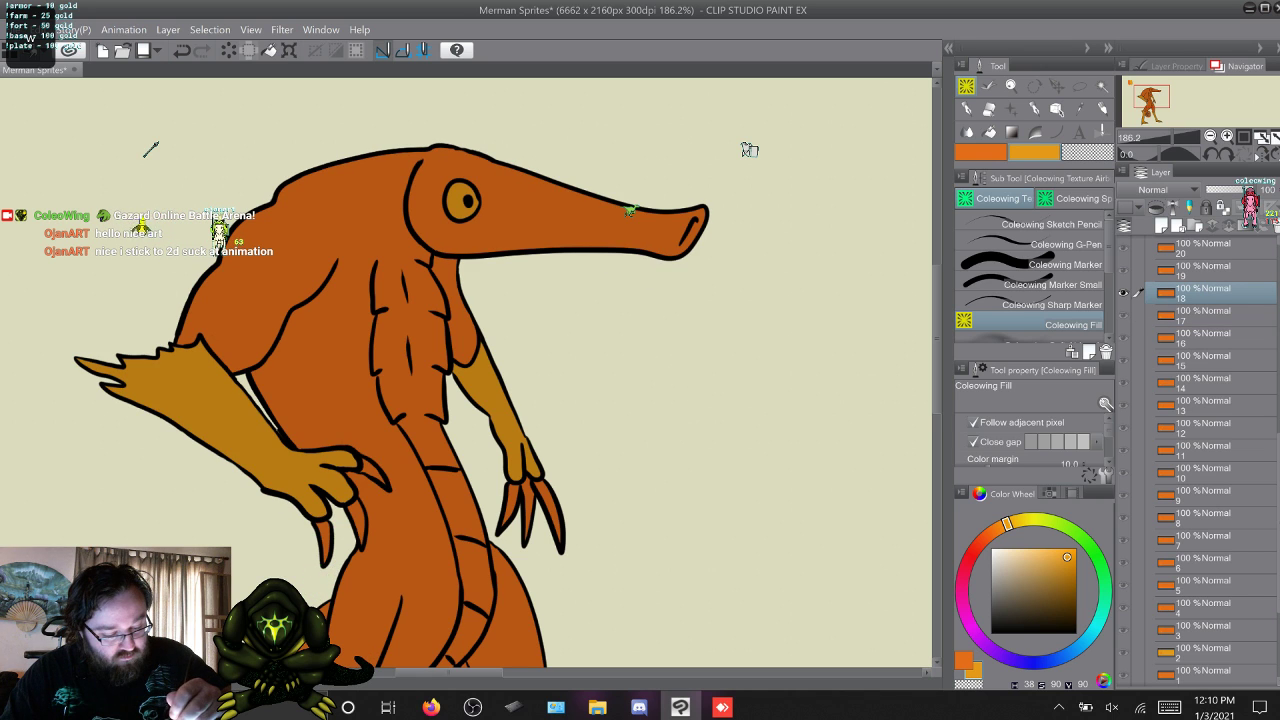
pyautogui.press('w')
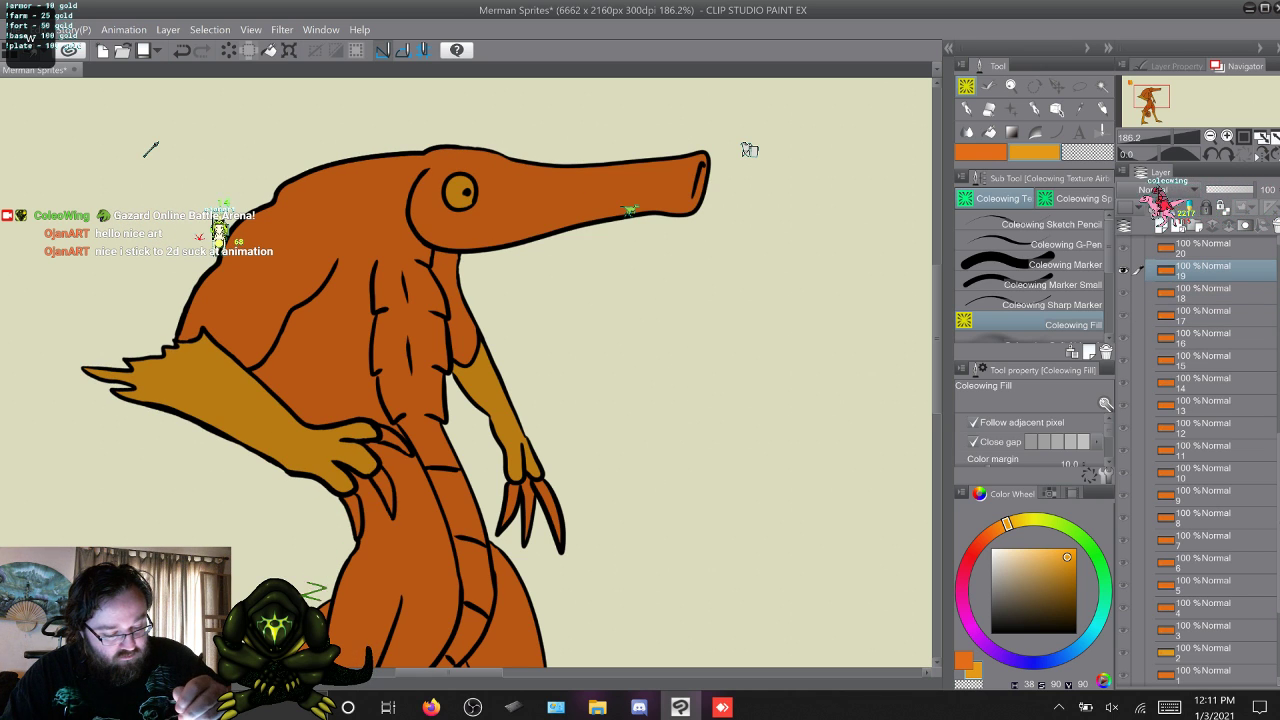
pyautogui.press('w')
pyautogui.press('w')
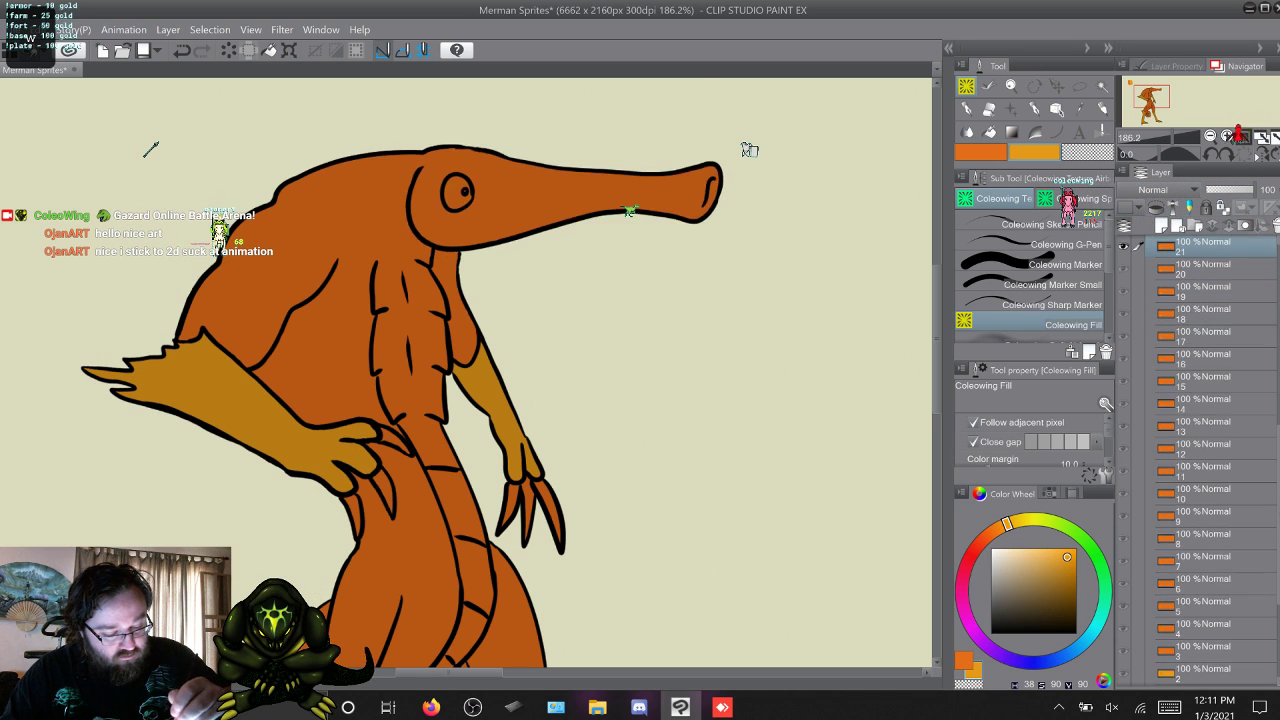
pyautogui.press('w')
pyautogui.press('s')
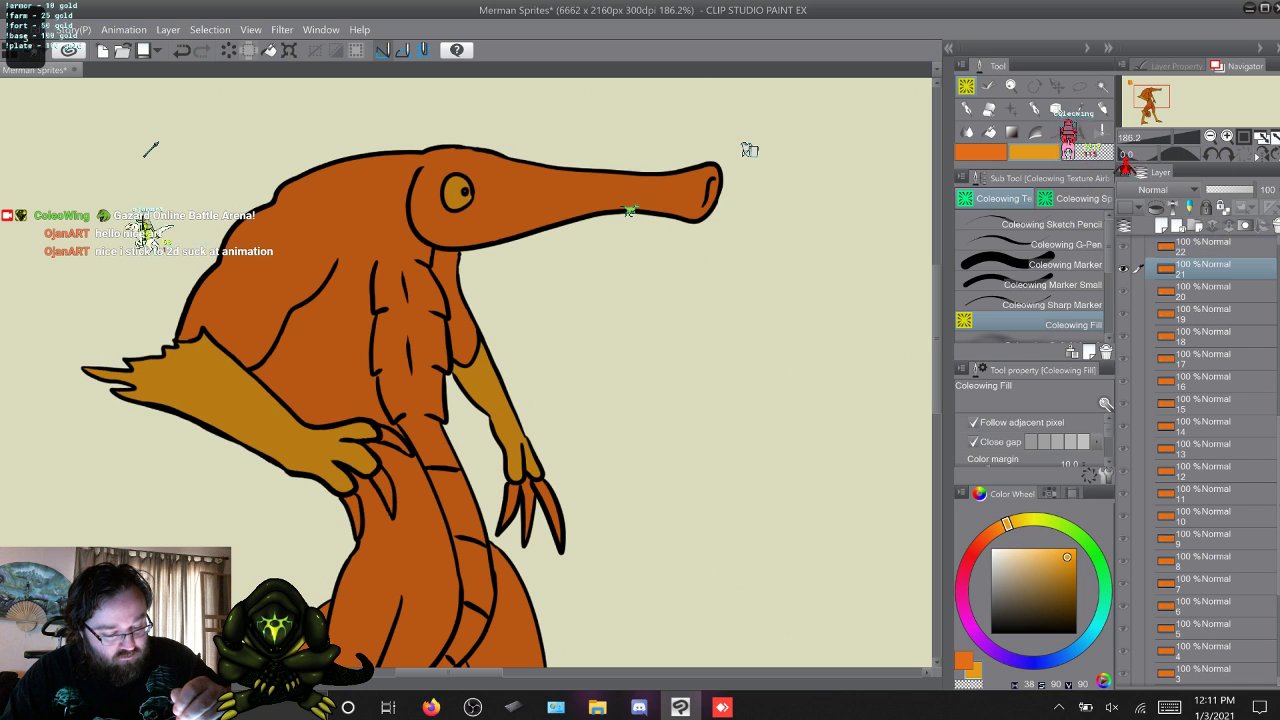
# Fill the eye with yellow-orange on frames 22 to 25 using Coleowing Fill.
pyautogui.press('b')
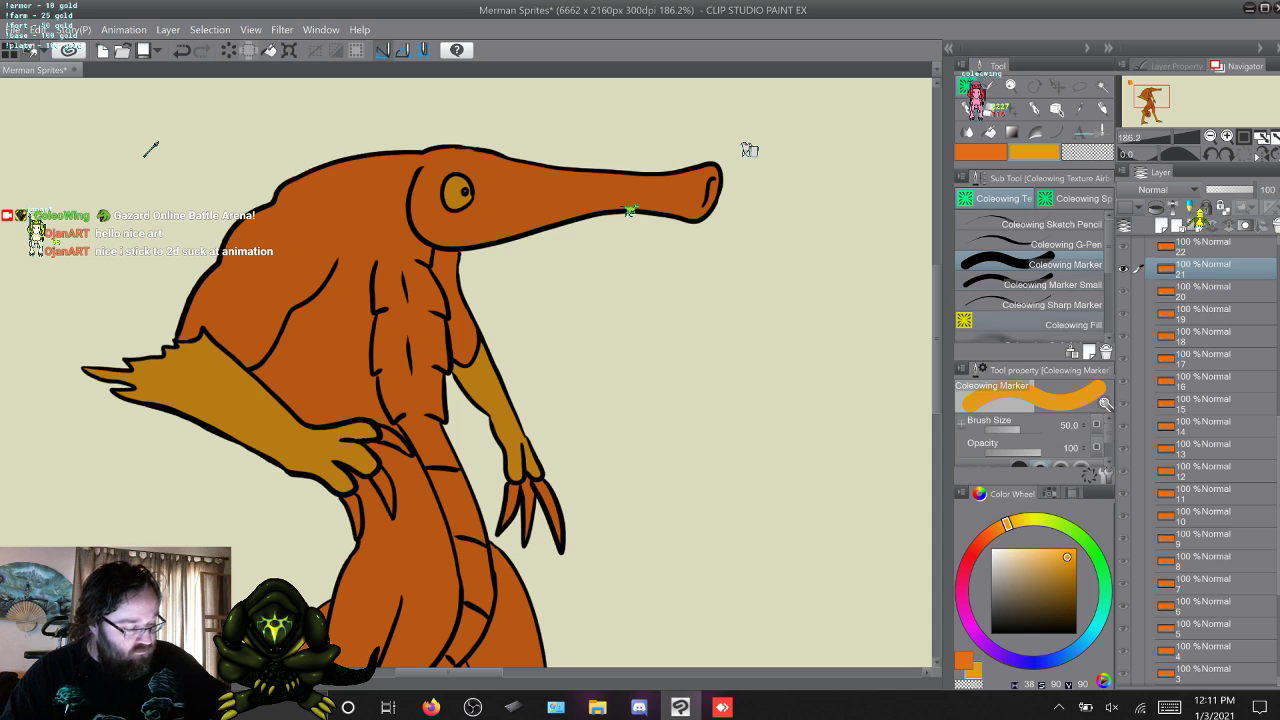
pyautogui.press('g')
pyautogui.press('w')
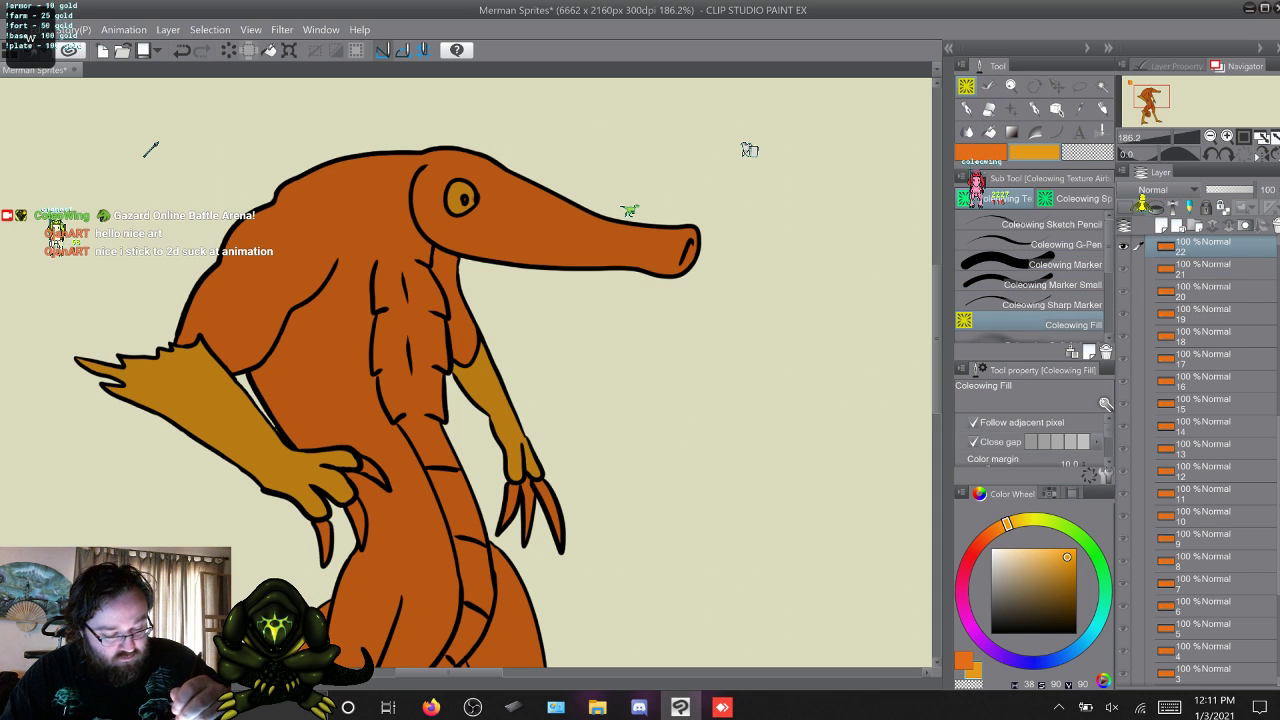
pyautogui.press('w')
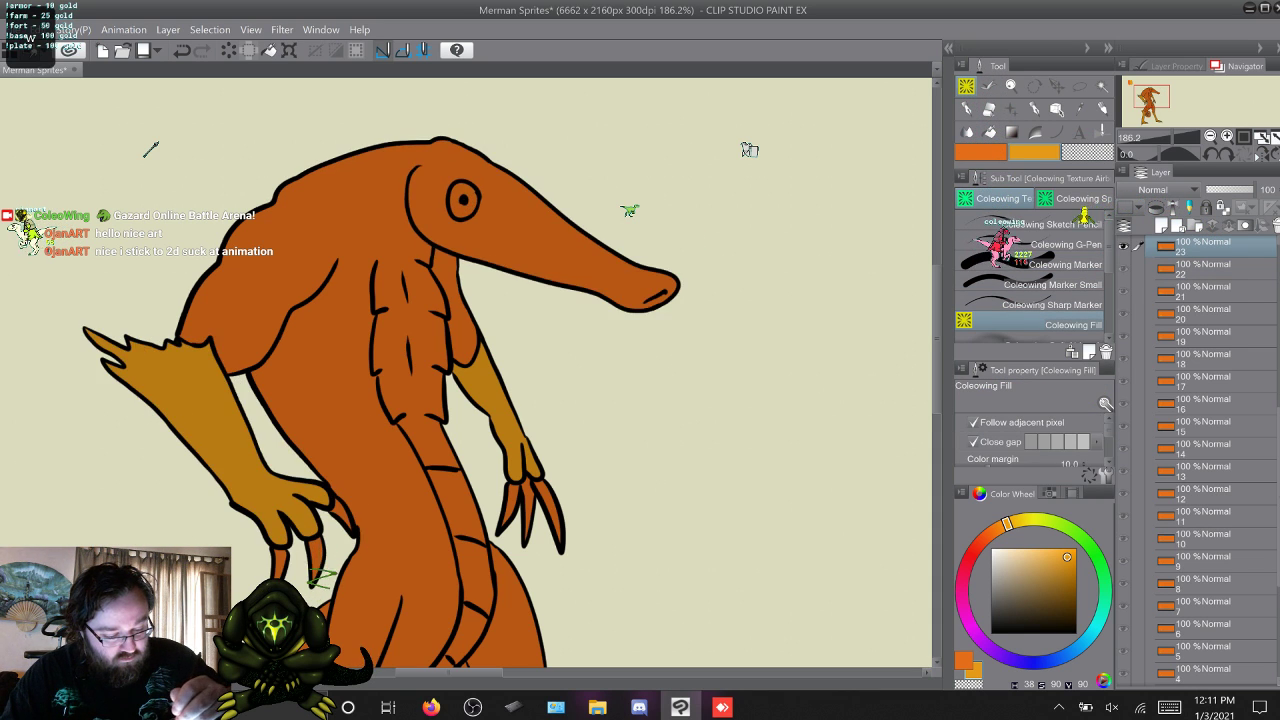
pyautogui.click(463, 210)
pyautogui.press('w')
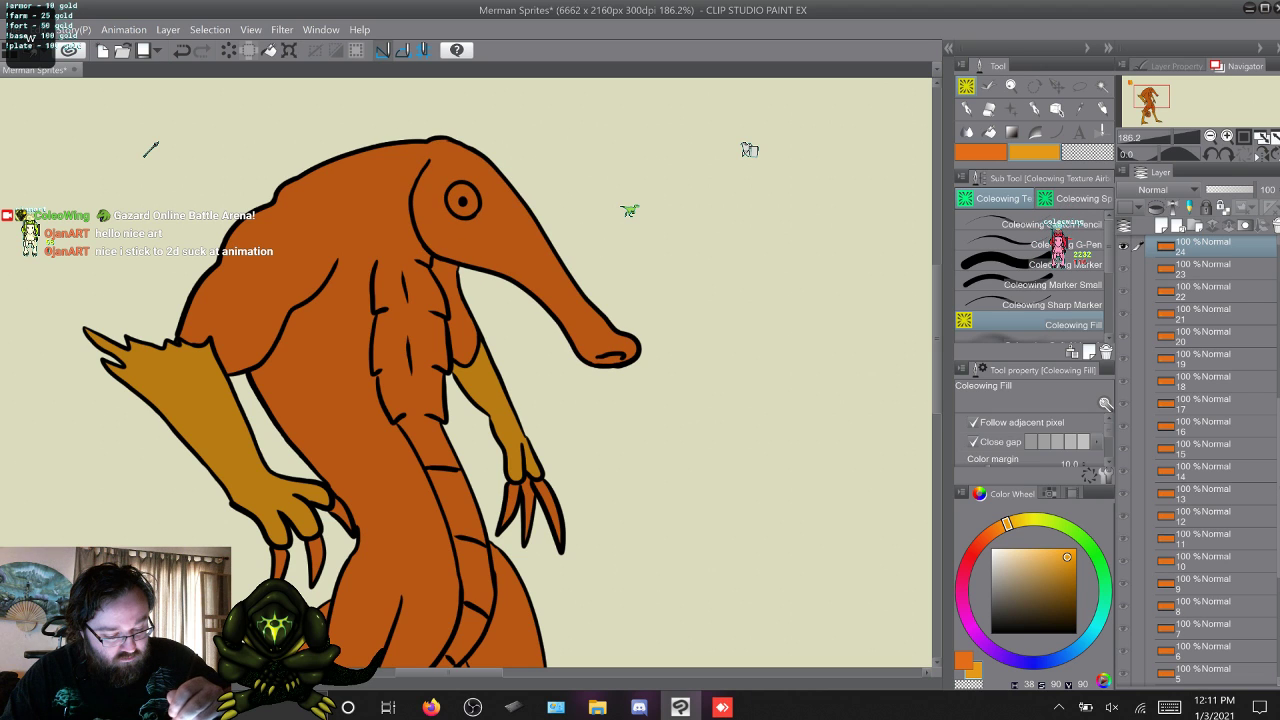
pyautogui.press('w')
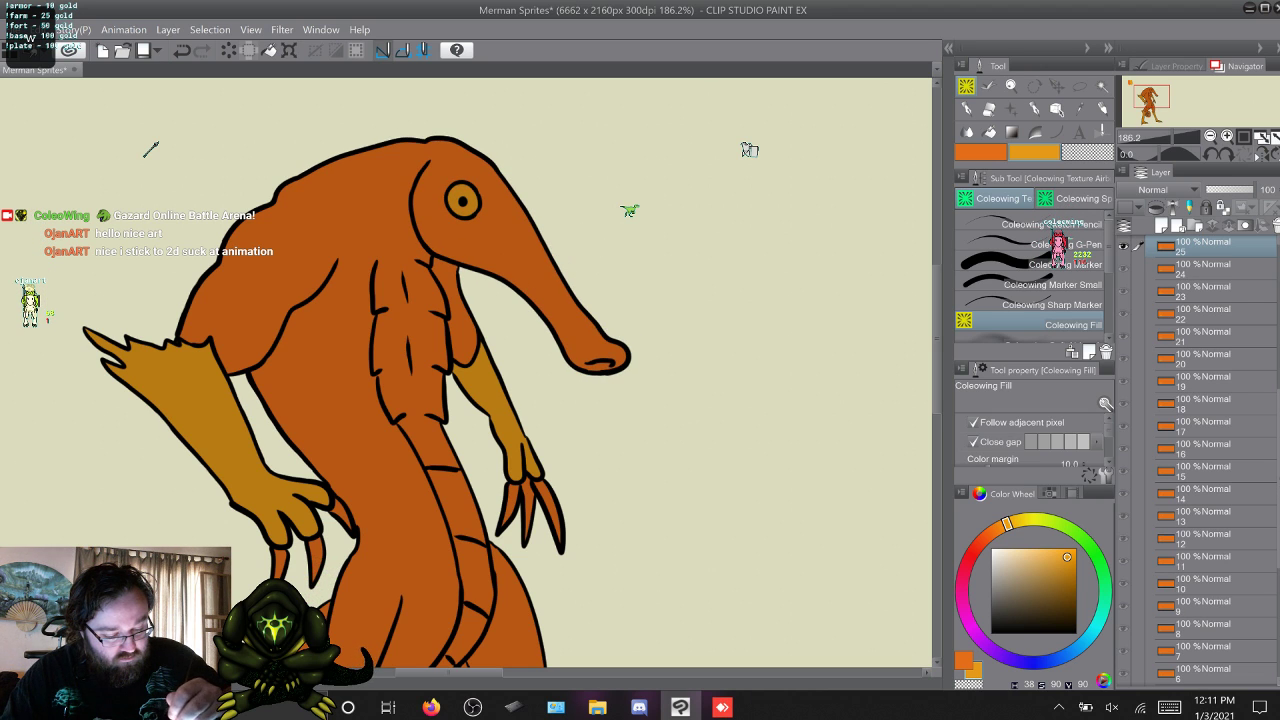
# Fill the side-view eye on frame 26 and both eyes on the turned poses of frames 27 to 30 with yellow-orange.
pyautogui.press('w')
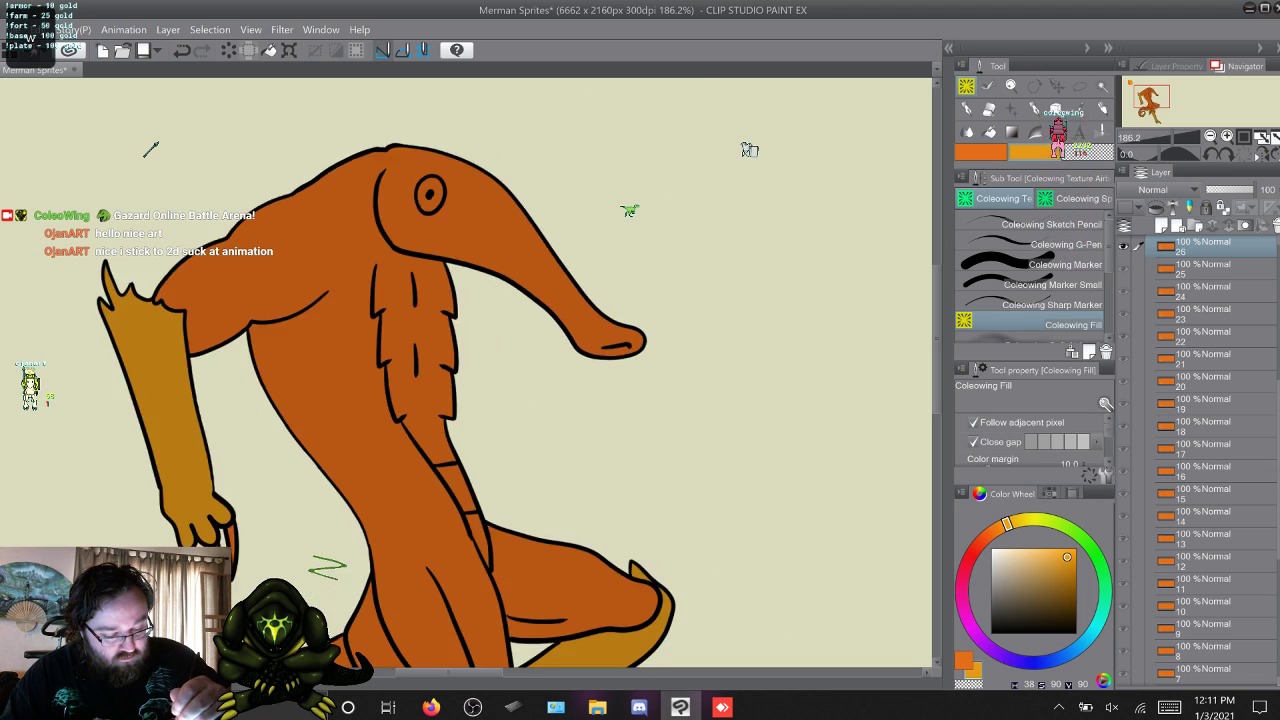
pyautogui.press('w')
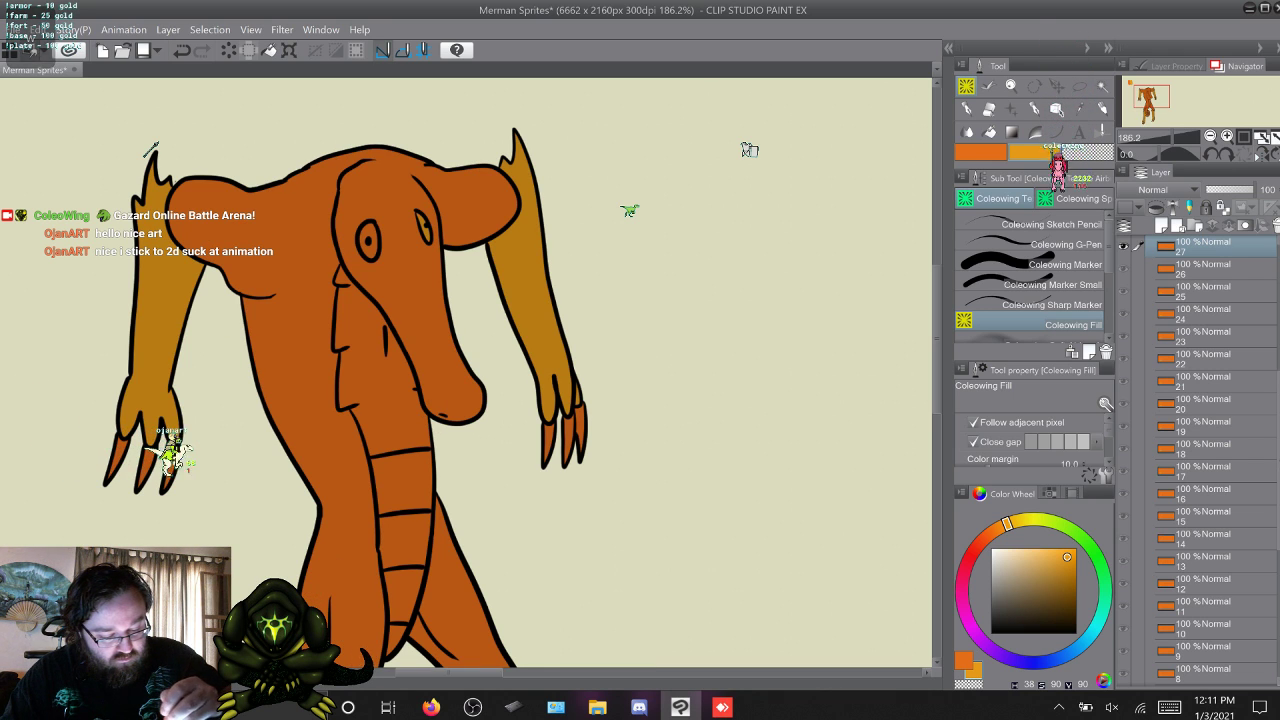
pyautogui.press('w')
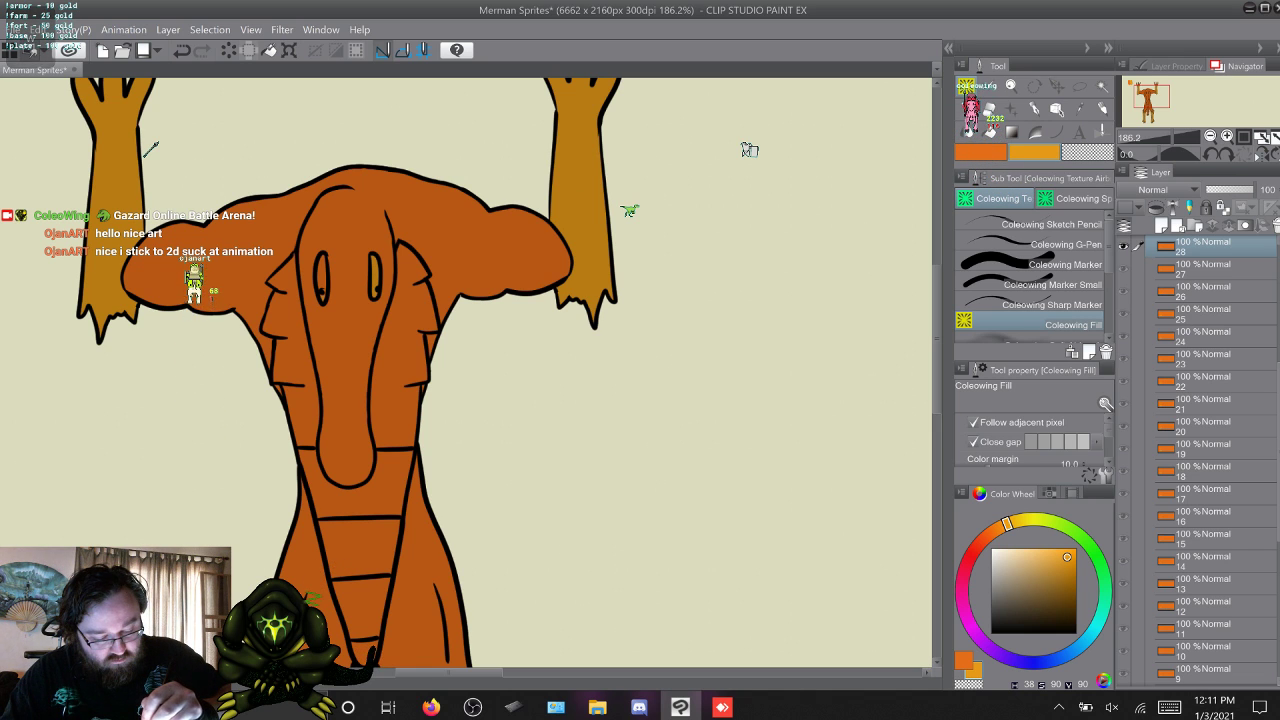
pyautogui.press('w')
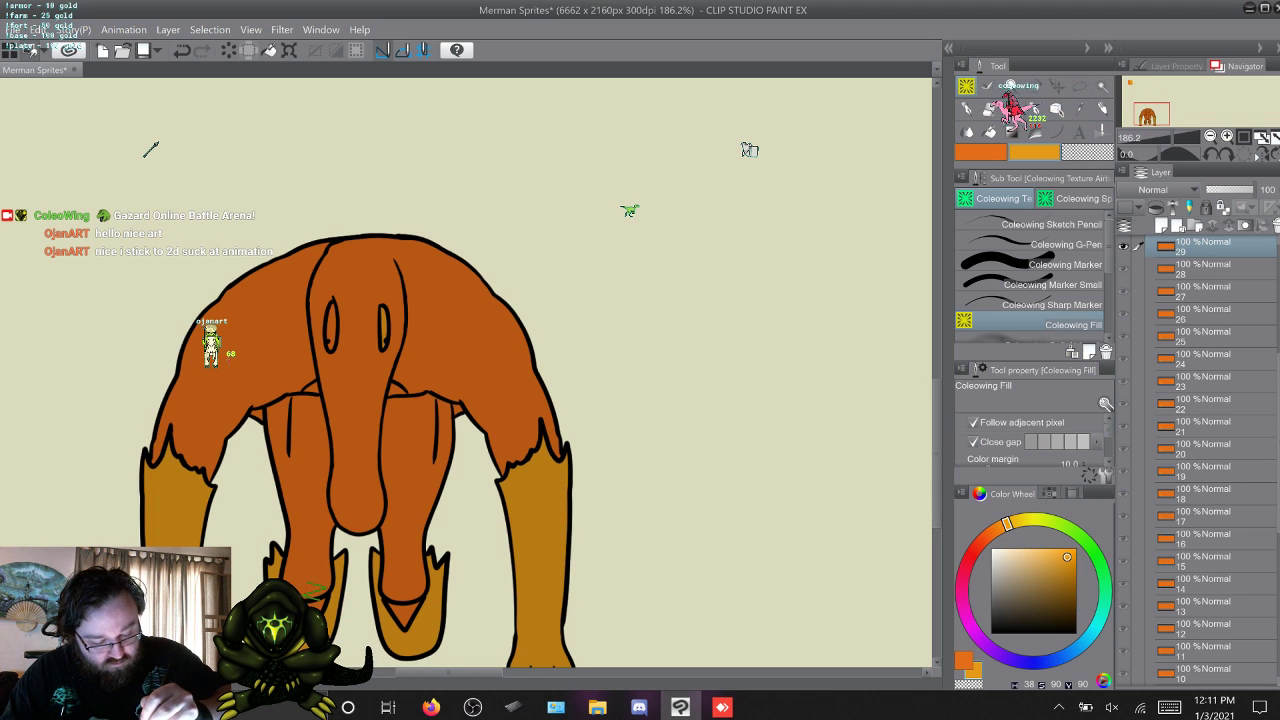
pyautogui.press('w')
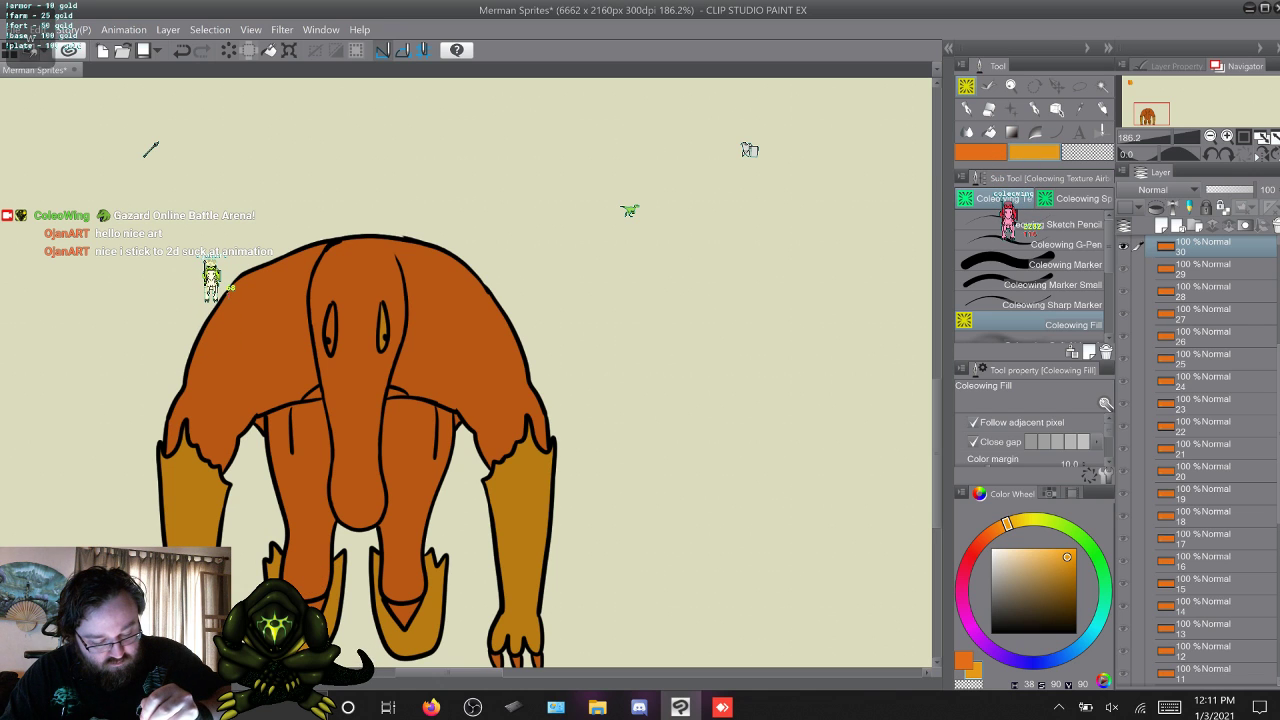
pyautogui.press('b')
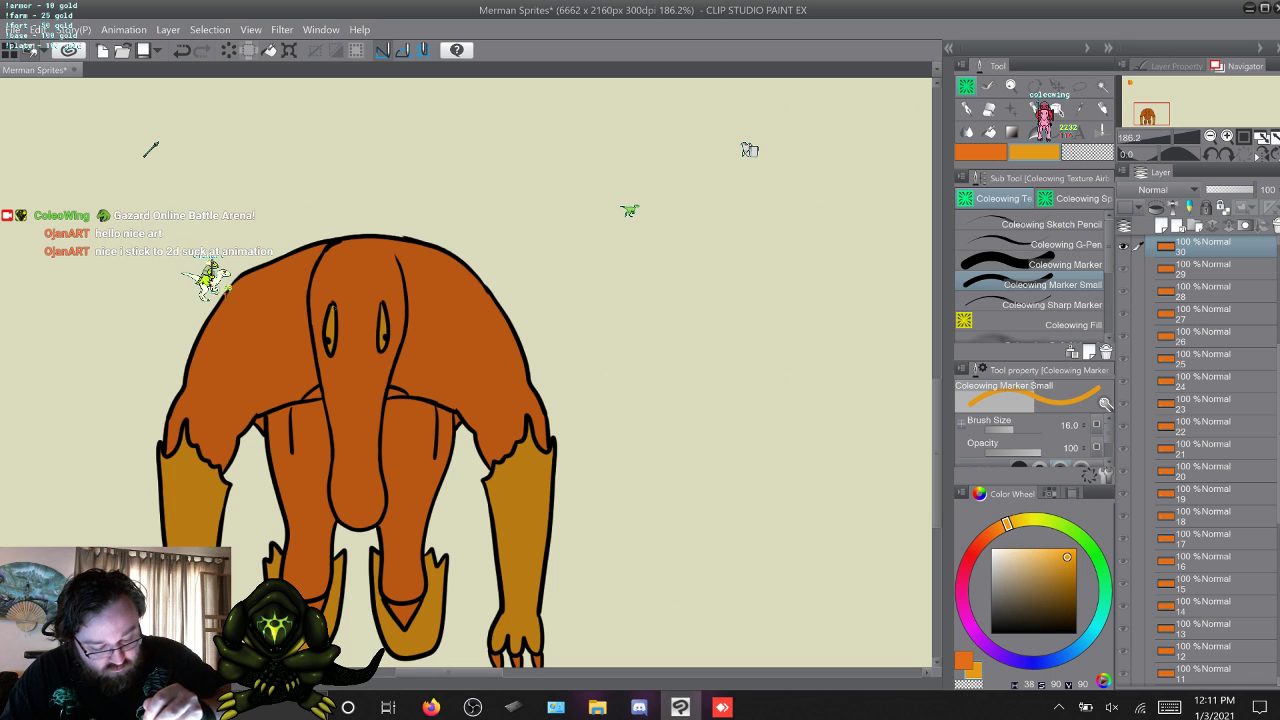
# Fill both eyes with yellow-orange on the turned poses of frames 31 and 32 using Coleowing Fill.
pyautogui.press('w')
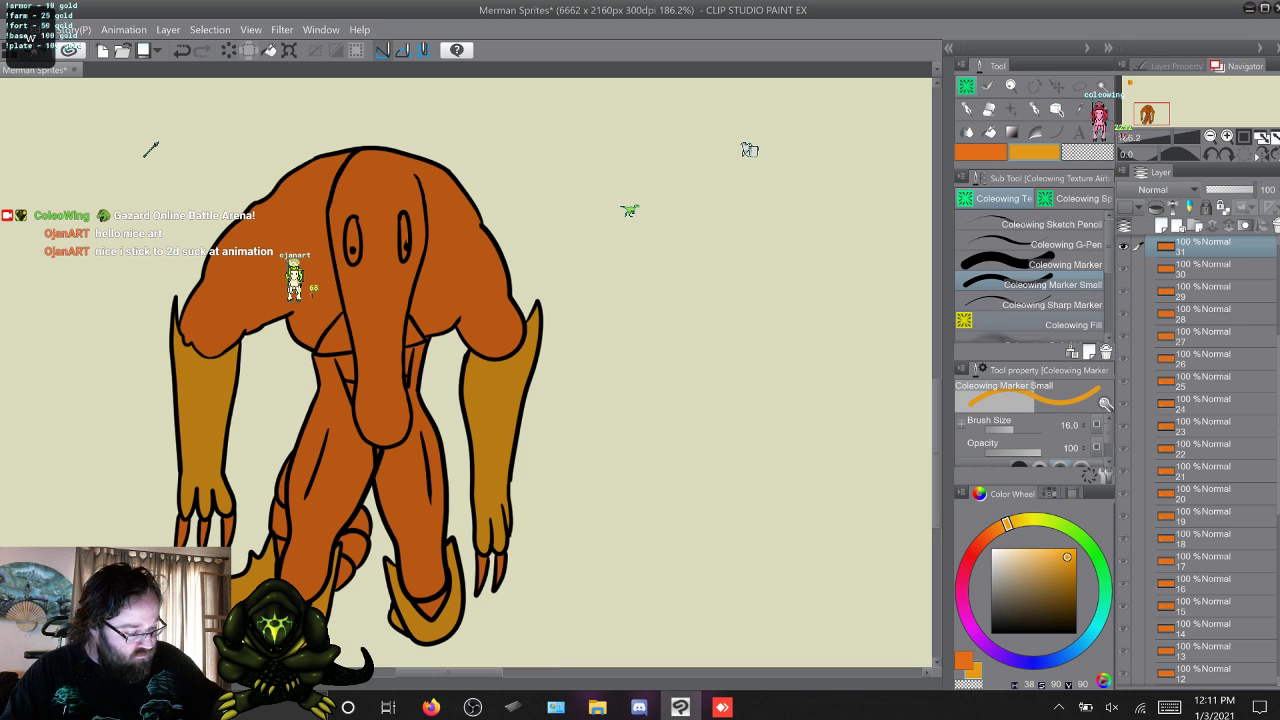
pyautogui.press('g')
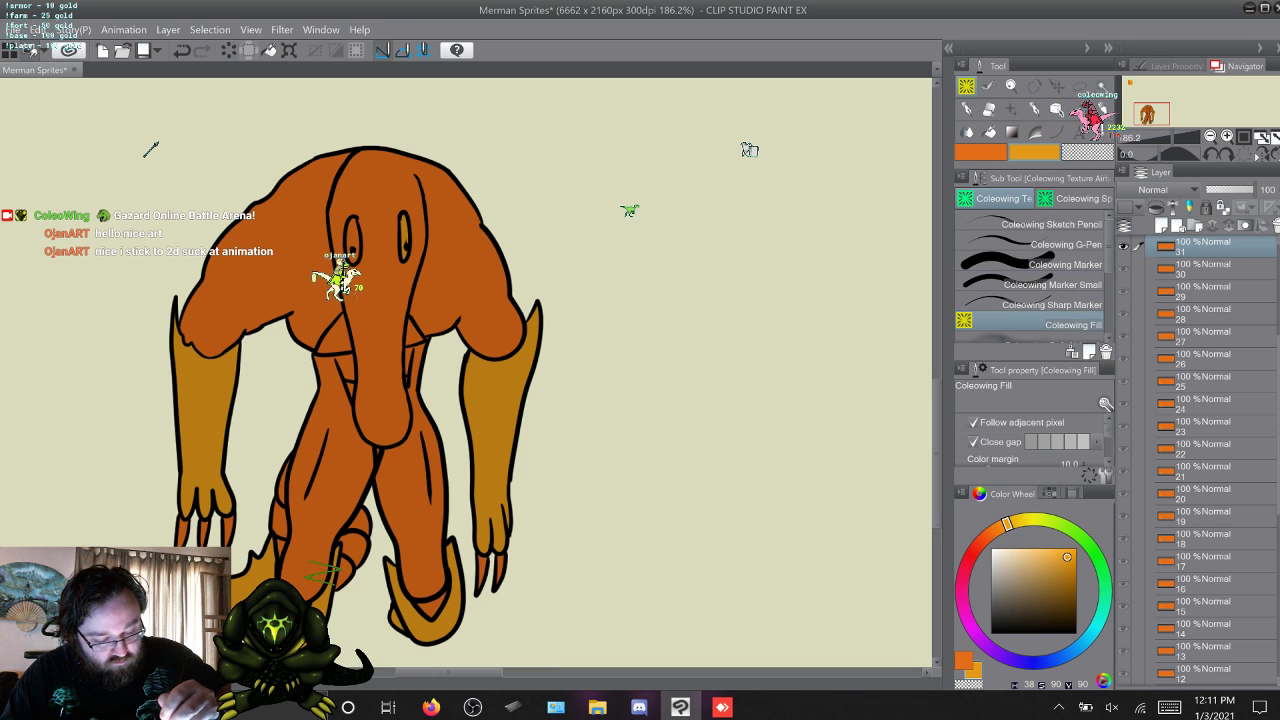
pyautogui.press('w')
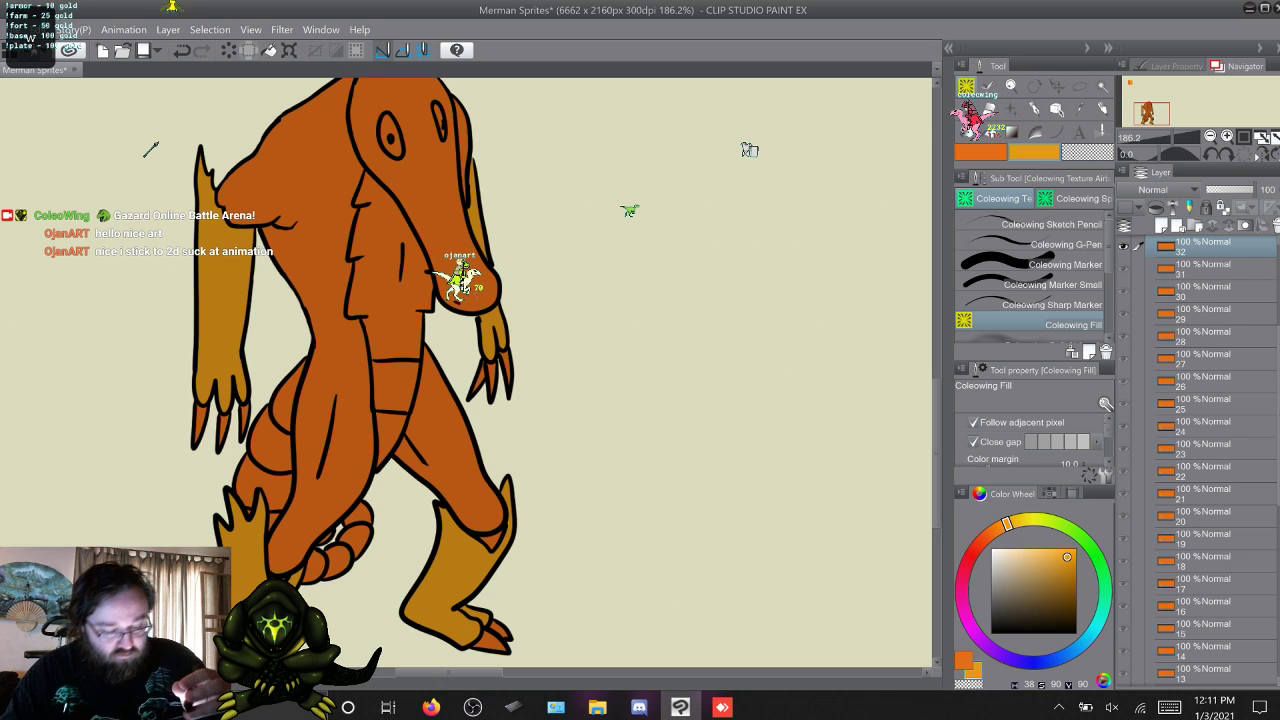
pyautogui.press('w')
pyautogui.press('w')
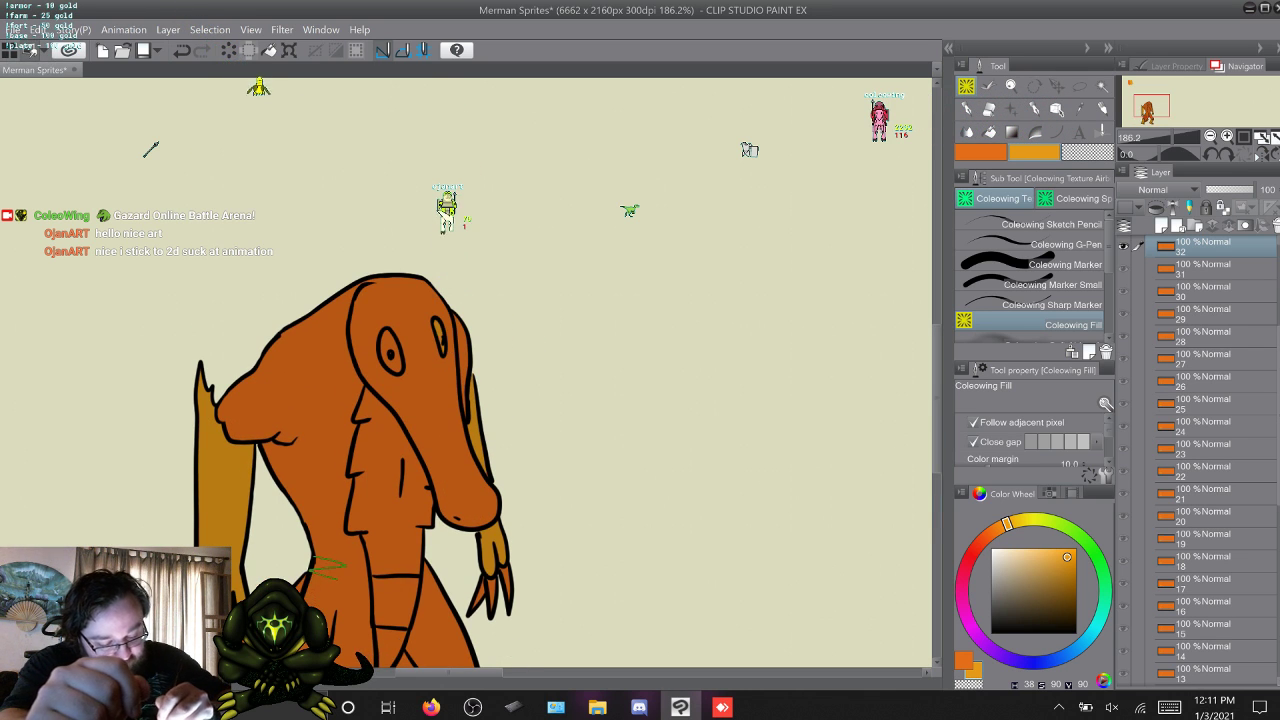
pyautogui.click(438, 331)
pyautogui.click(388, 341)
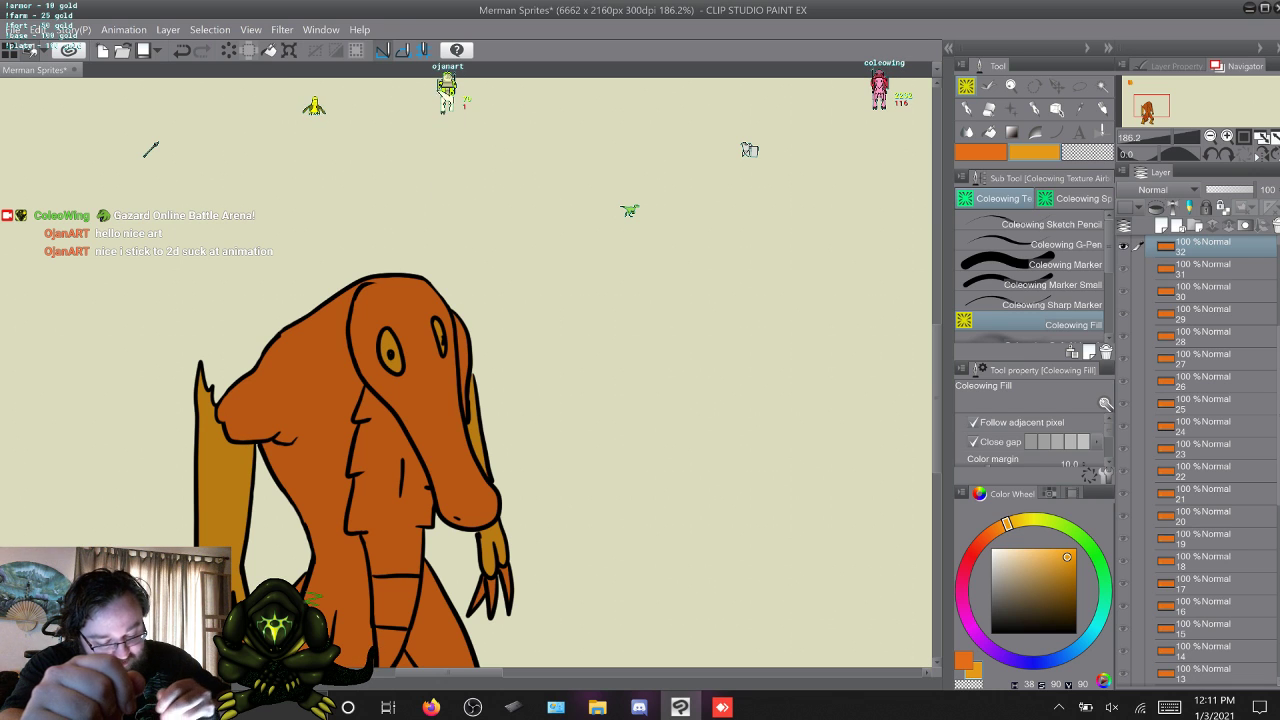
# Fill the visible eye with yellow-orange on frames 33 to 35 and return to frame 1.
pyautogui.press('w')
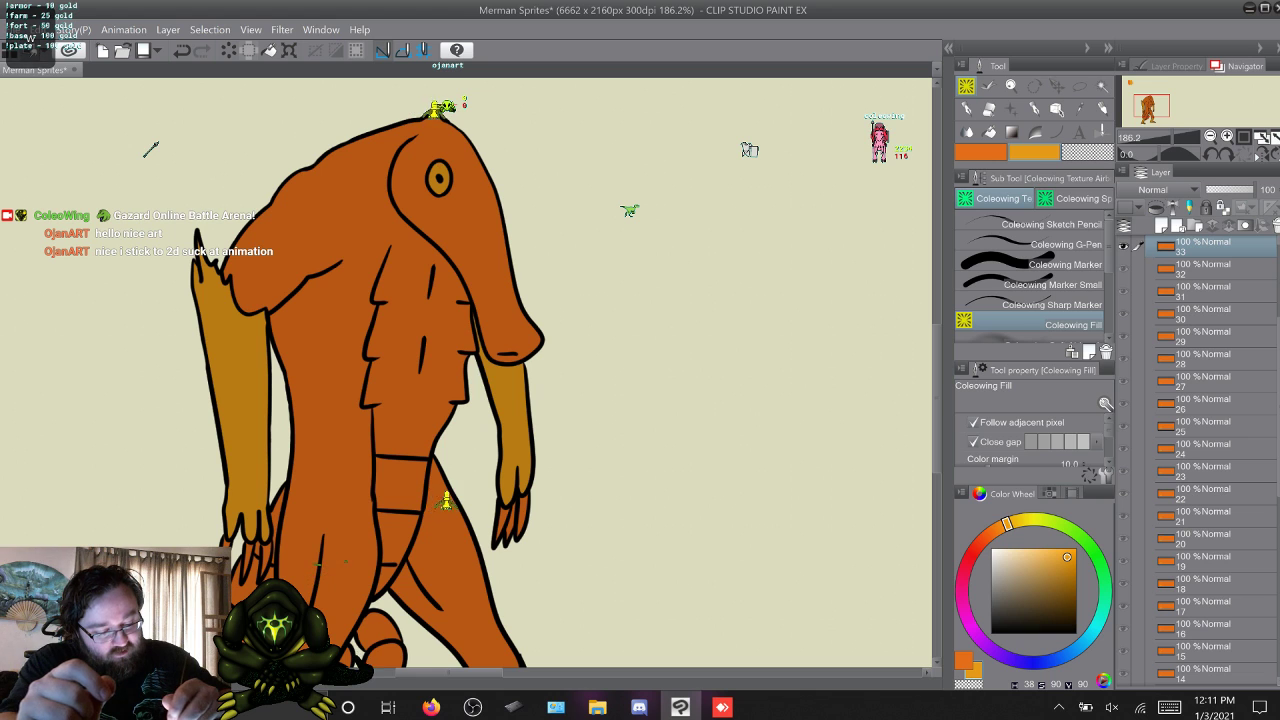
pyautogui.press('w')
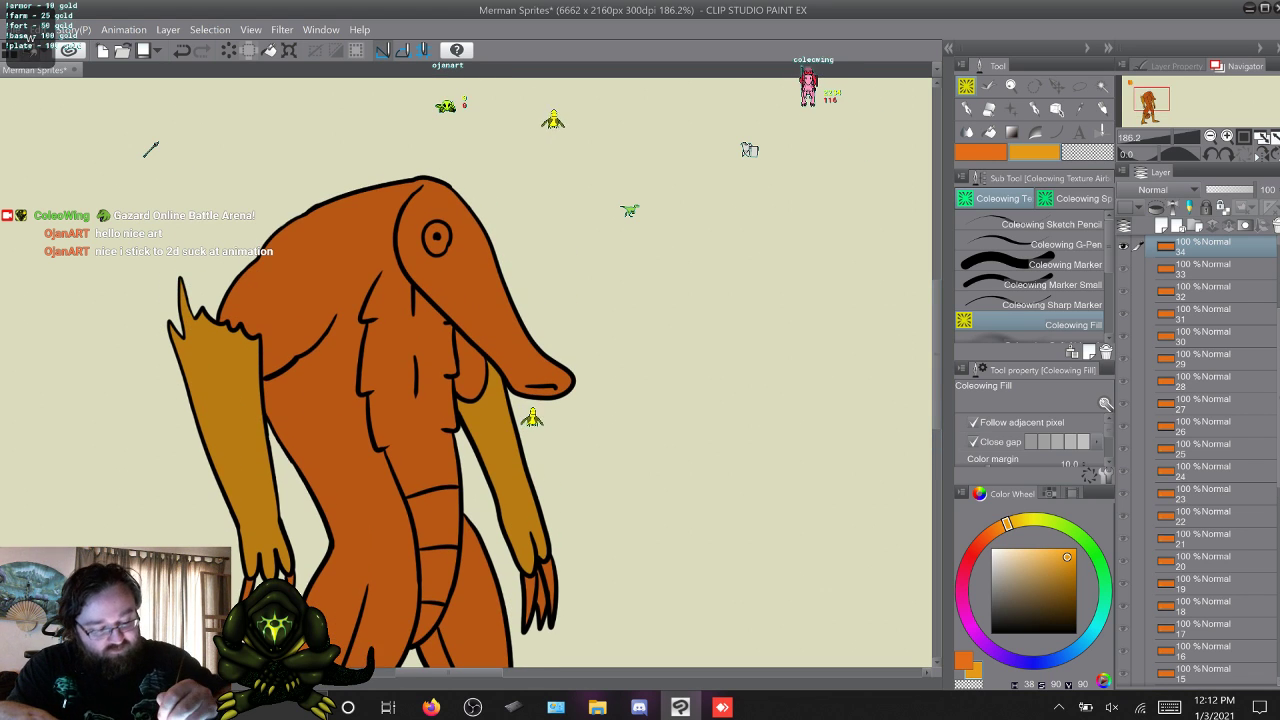
pyautogui.press('w')
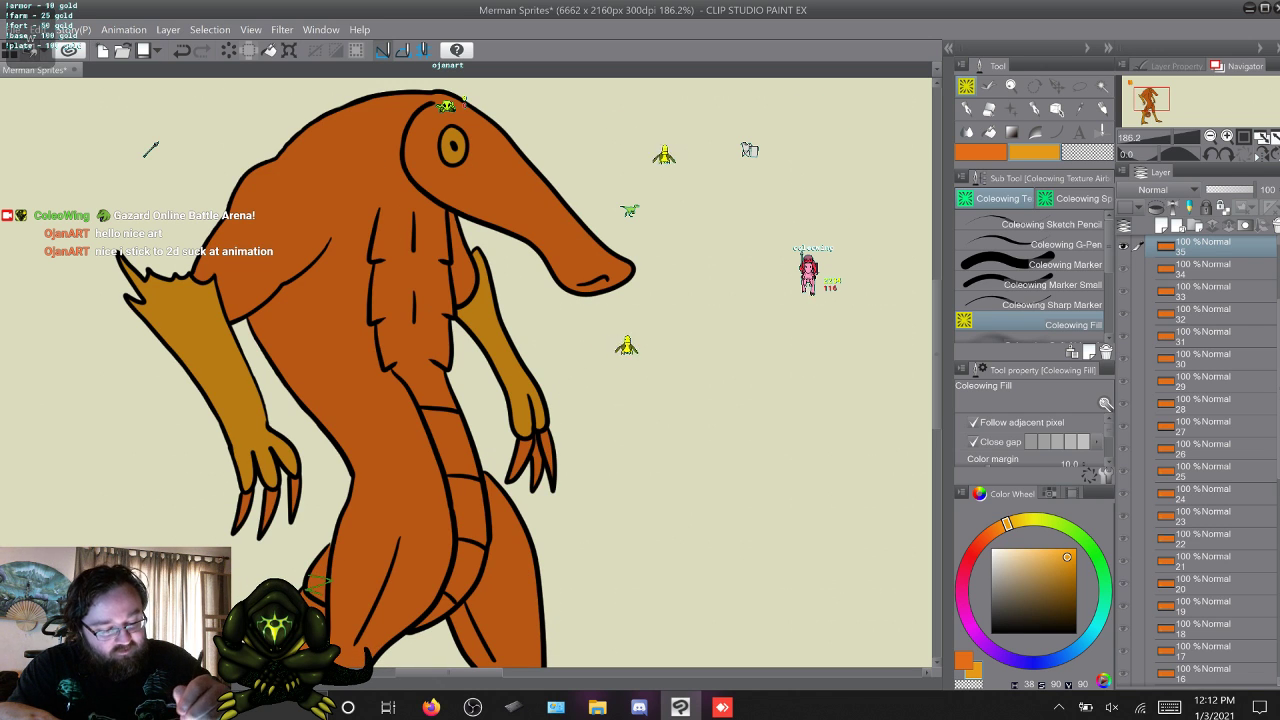
pyautogui.press('w')
pyautogui.press('w')
pyautogui.press('w')
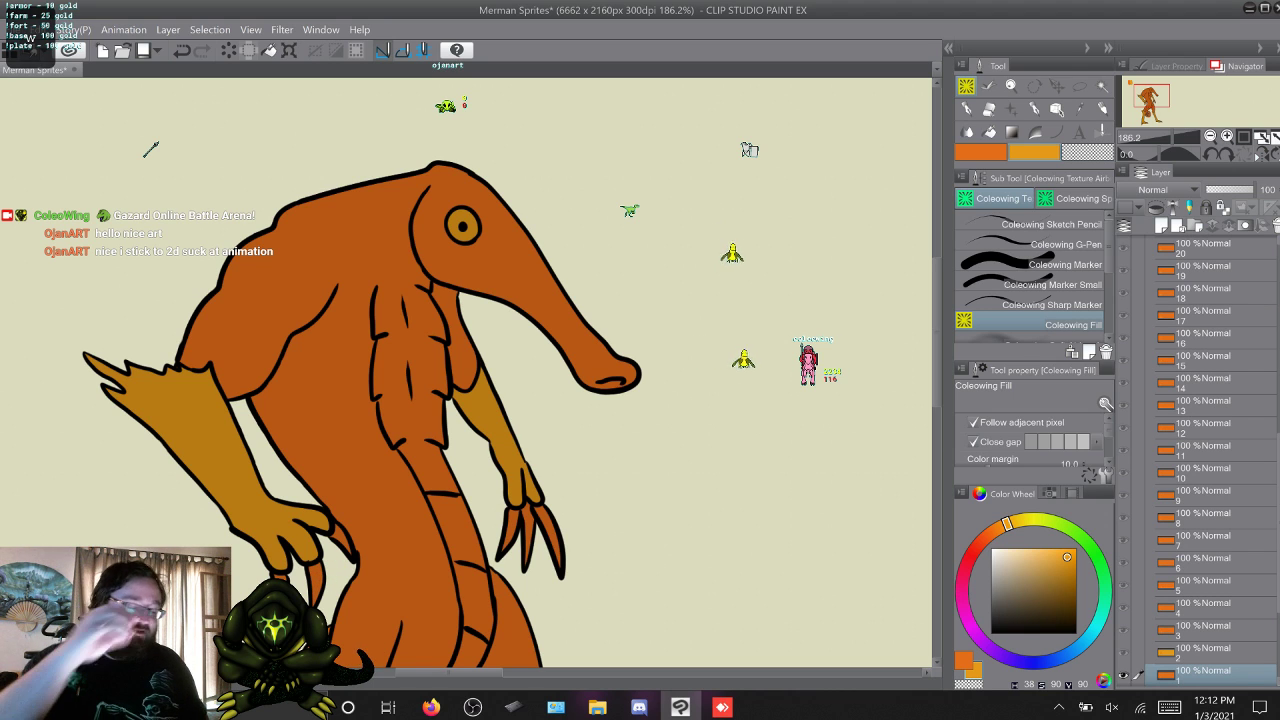
# Switch to the Coleowing Marker Small brush and set the drawing colour to black from the default colour set.
pyautogui.click(1050, 285)
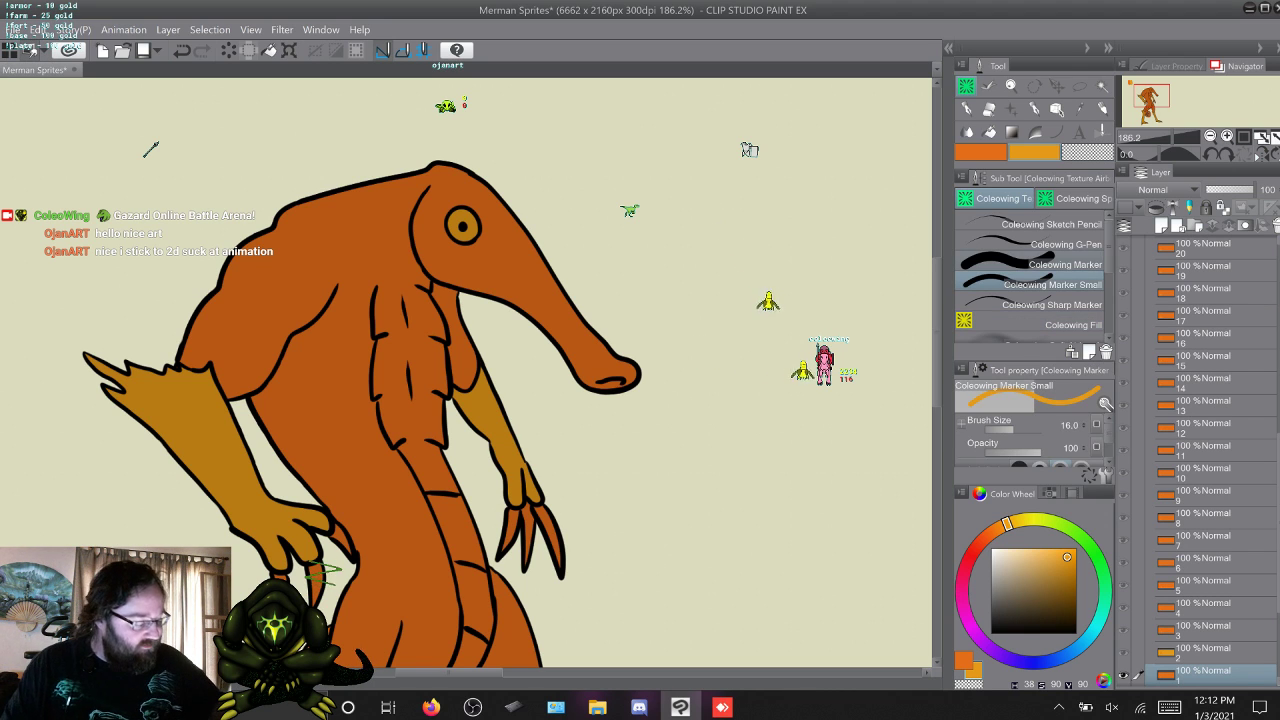
pyautogui.click(1049, 493)
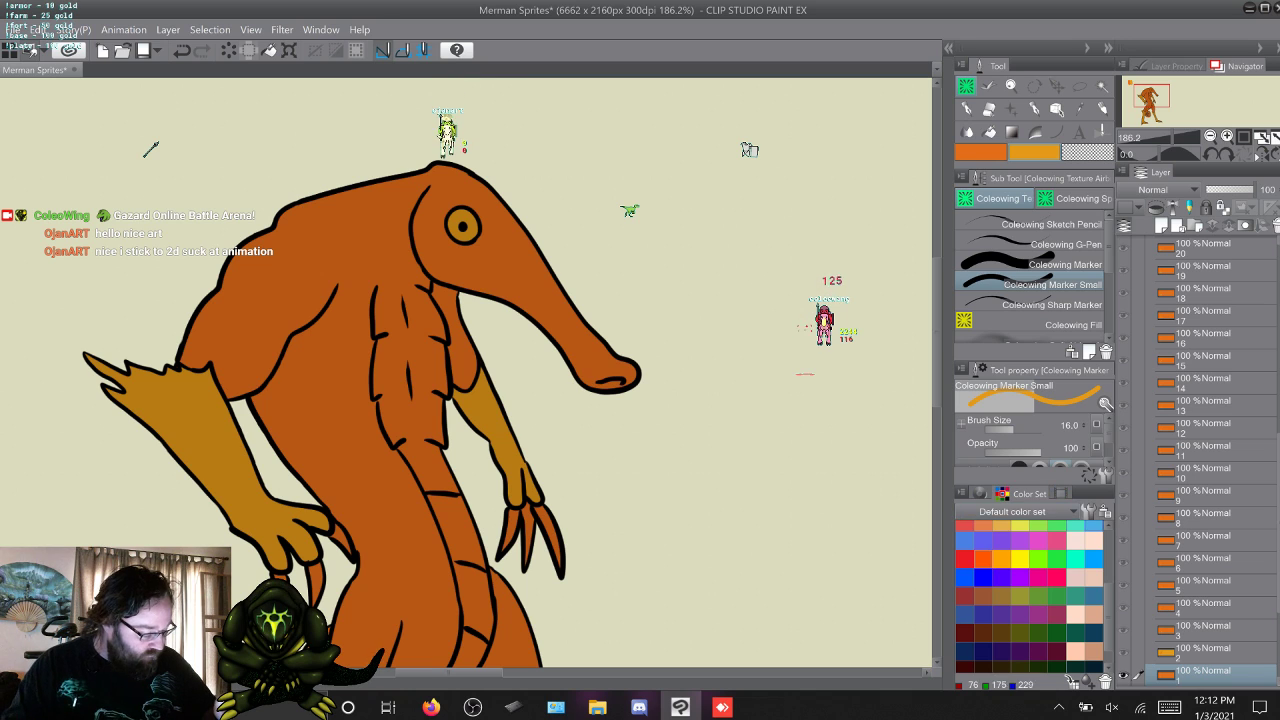
pyautogui.moveTo(1109, 625); pyautogui.dragTo(1109, 550)
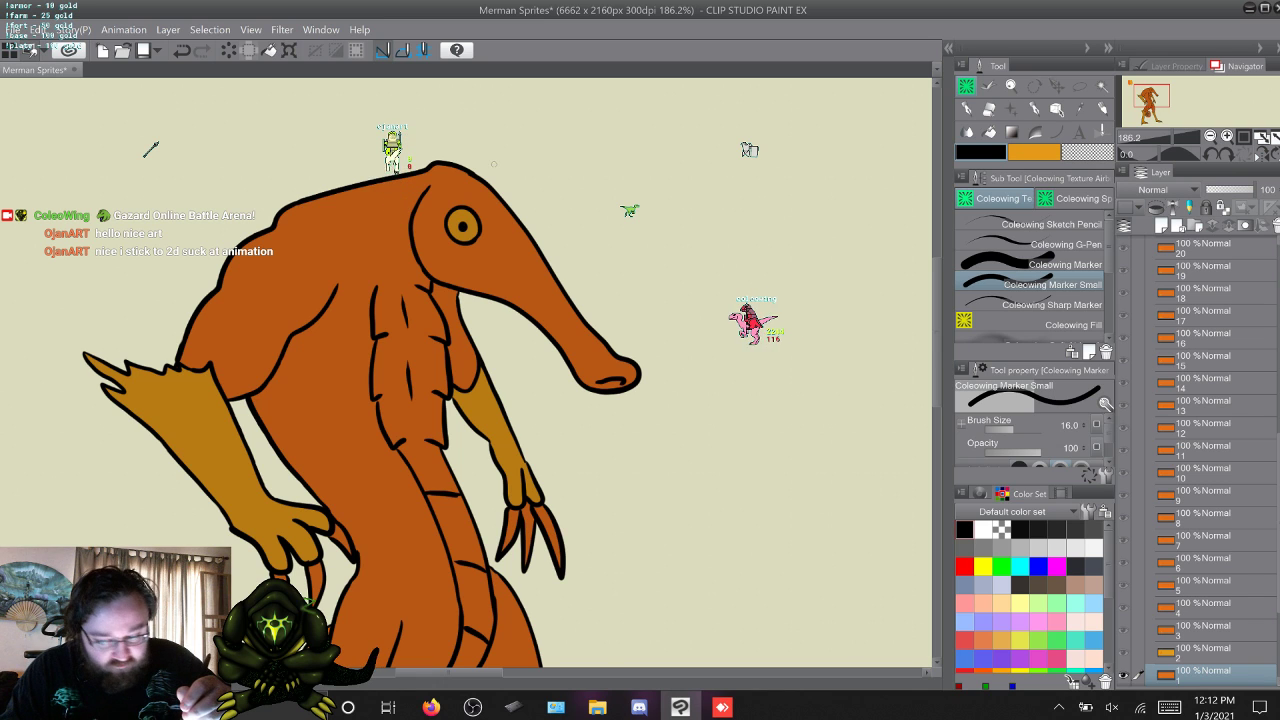
# Check the merman's eye and its black linework frame by frame on frames 2 to 11.
pyautogui.press('w')
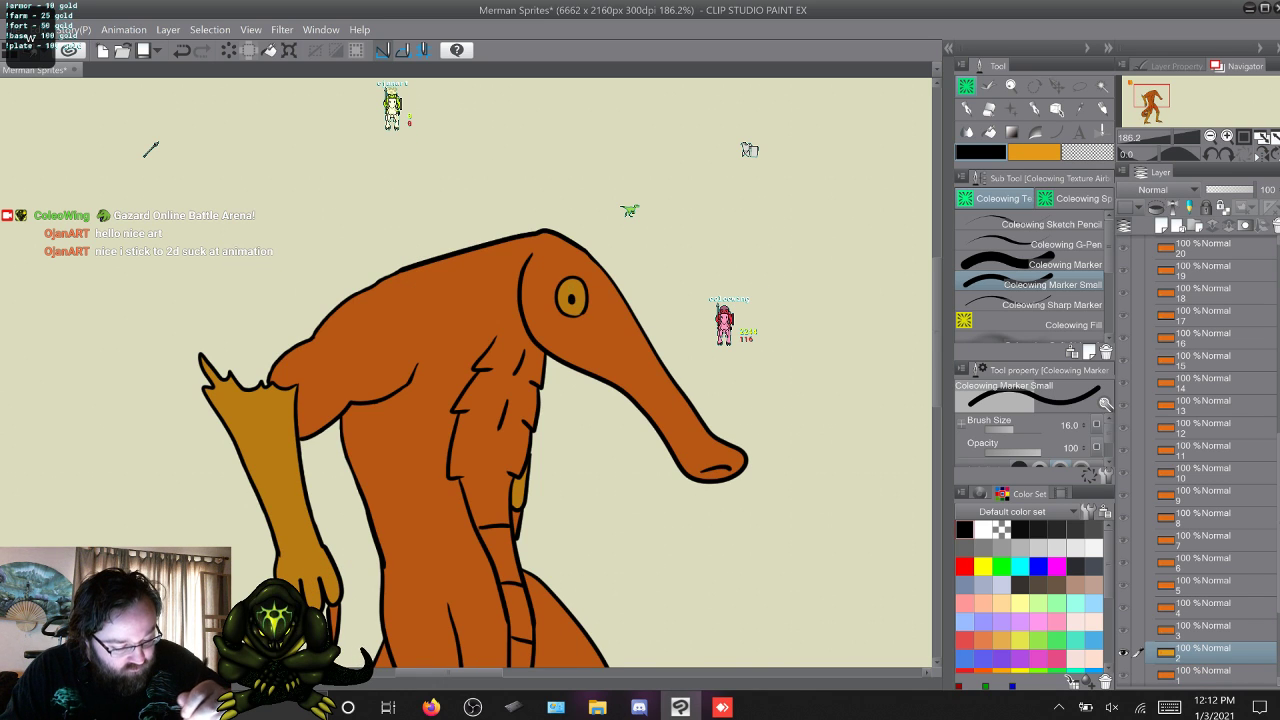
pyautogui.press('w')
pyautogui.press('w')
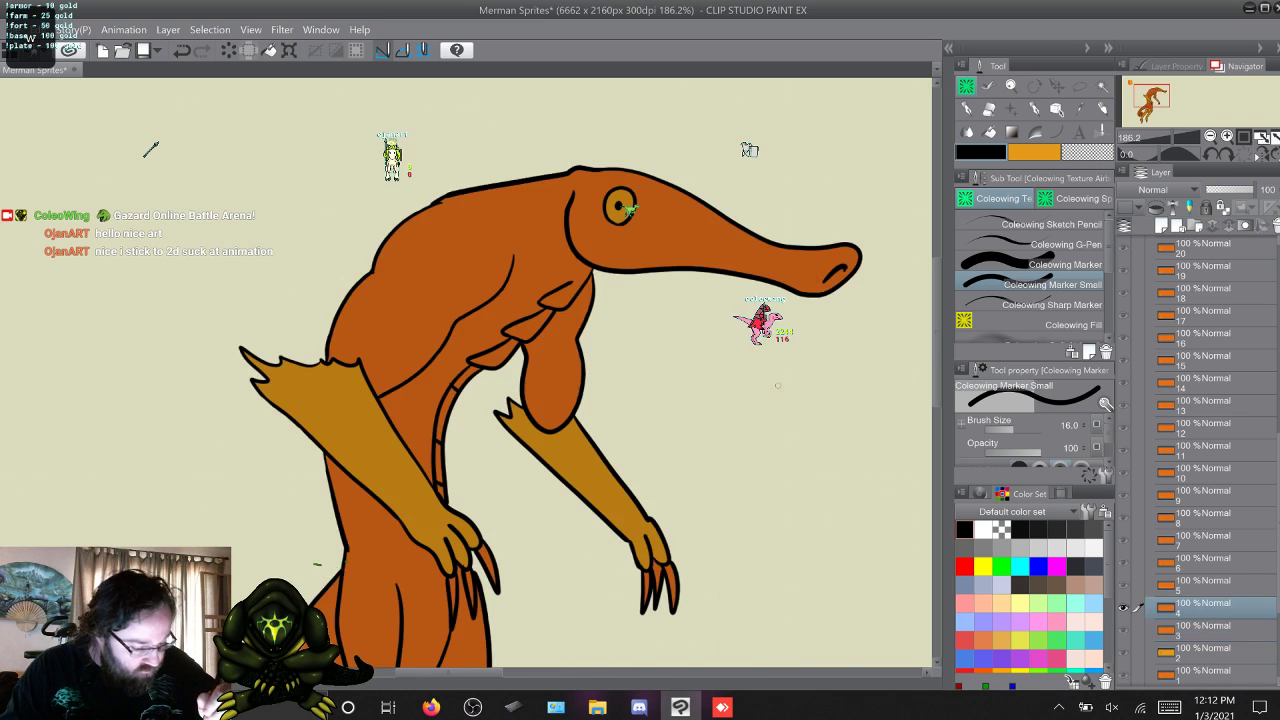
pyautogui.press('w')
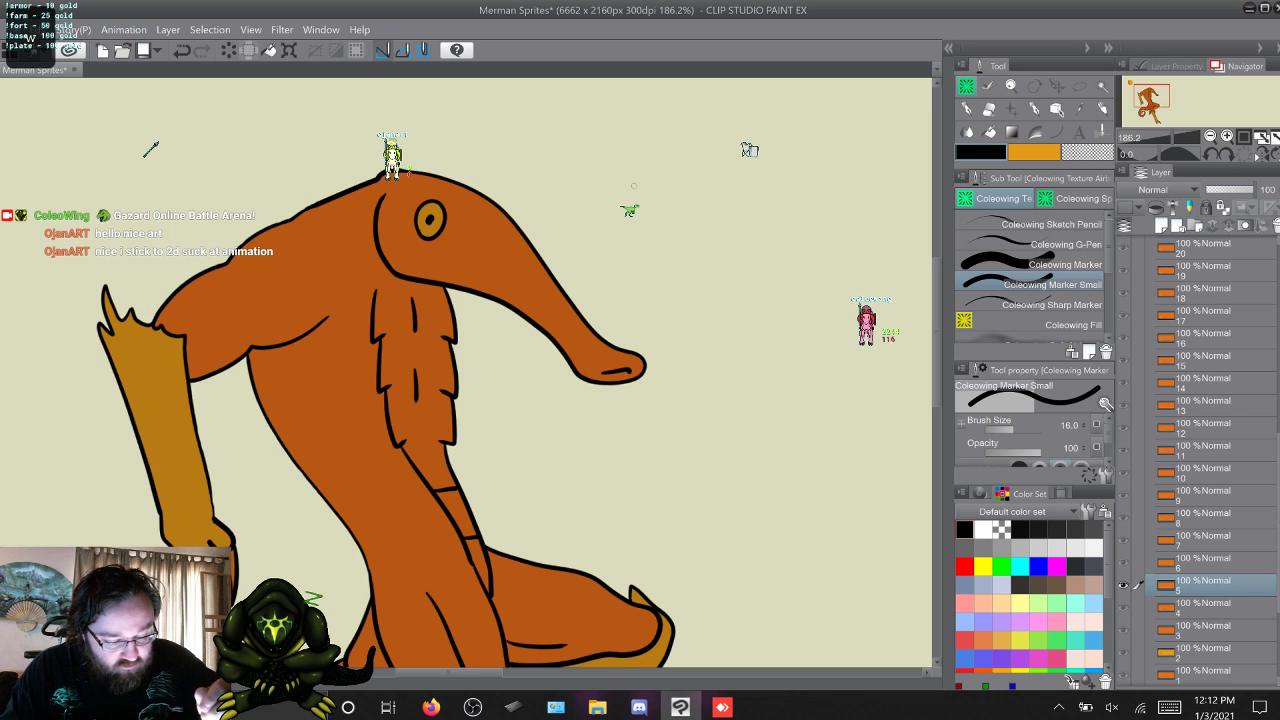
pyautogui.press('w')
pyautogui.press('w')
pyautogui.press('s')
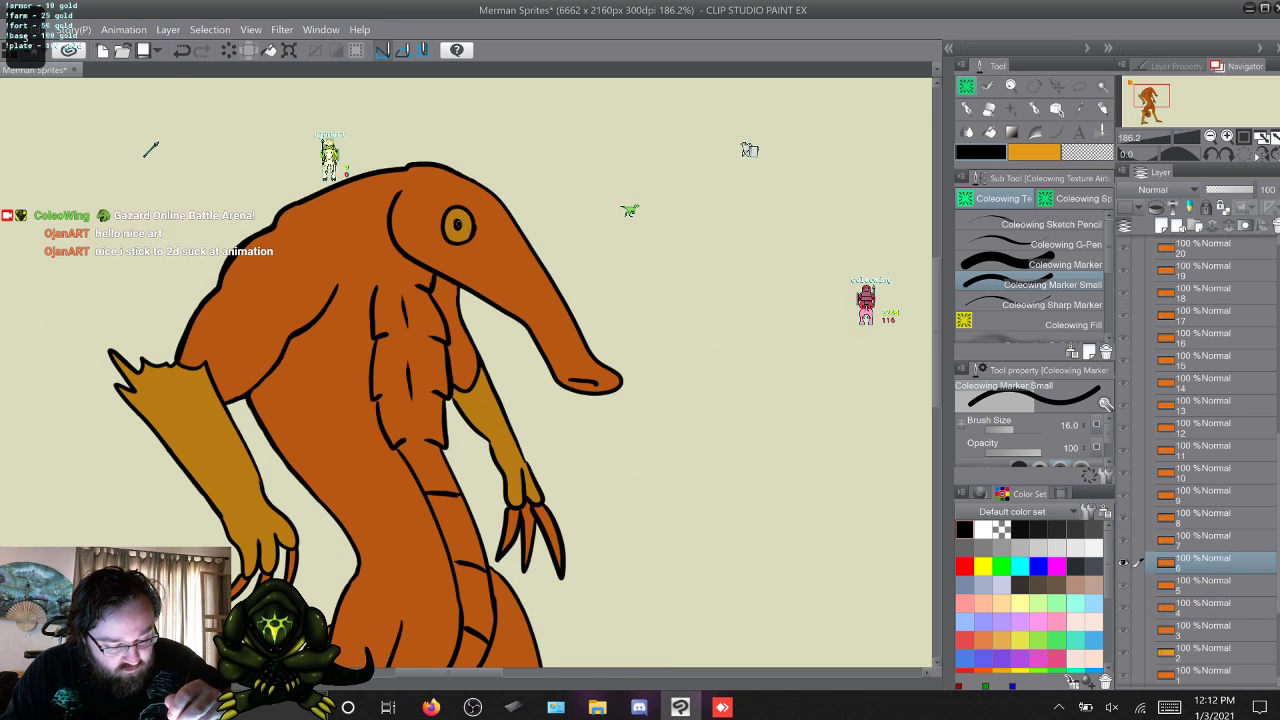
pyautogui.press('w')
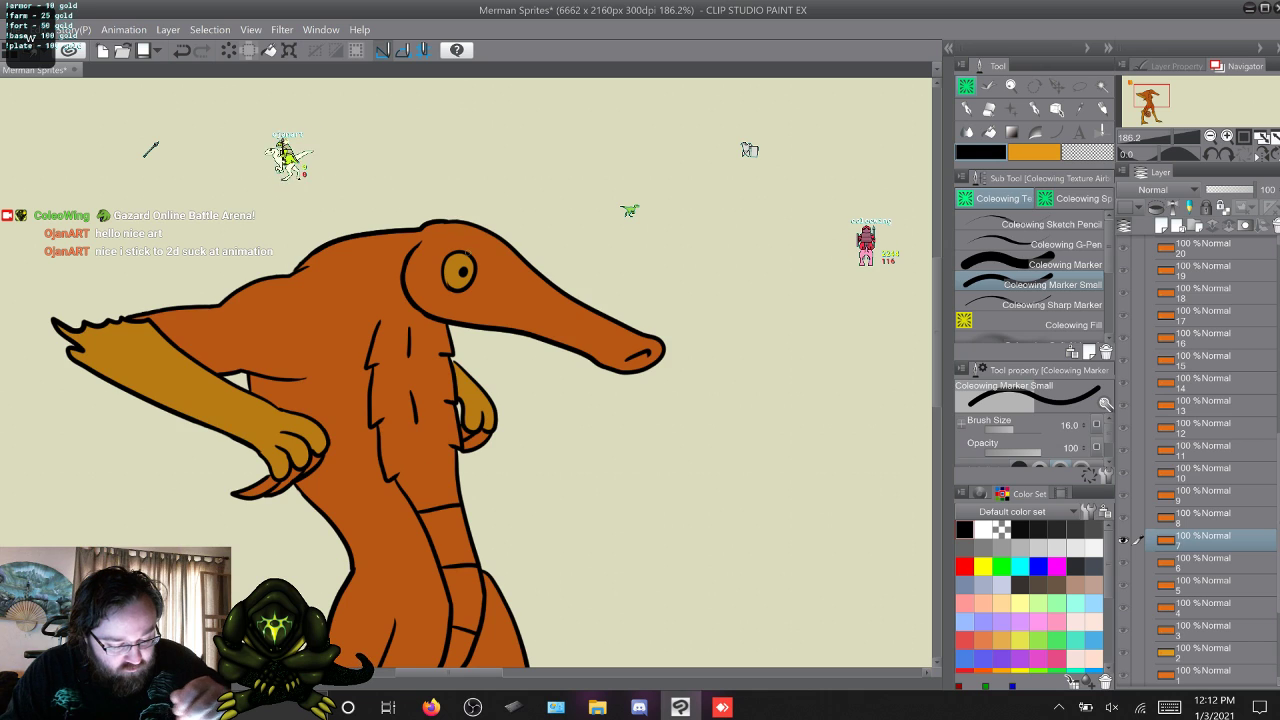
pyautogui.press('w')
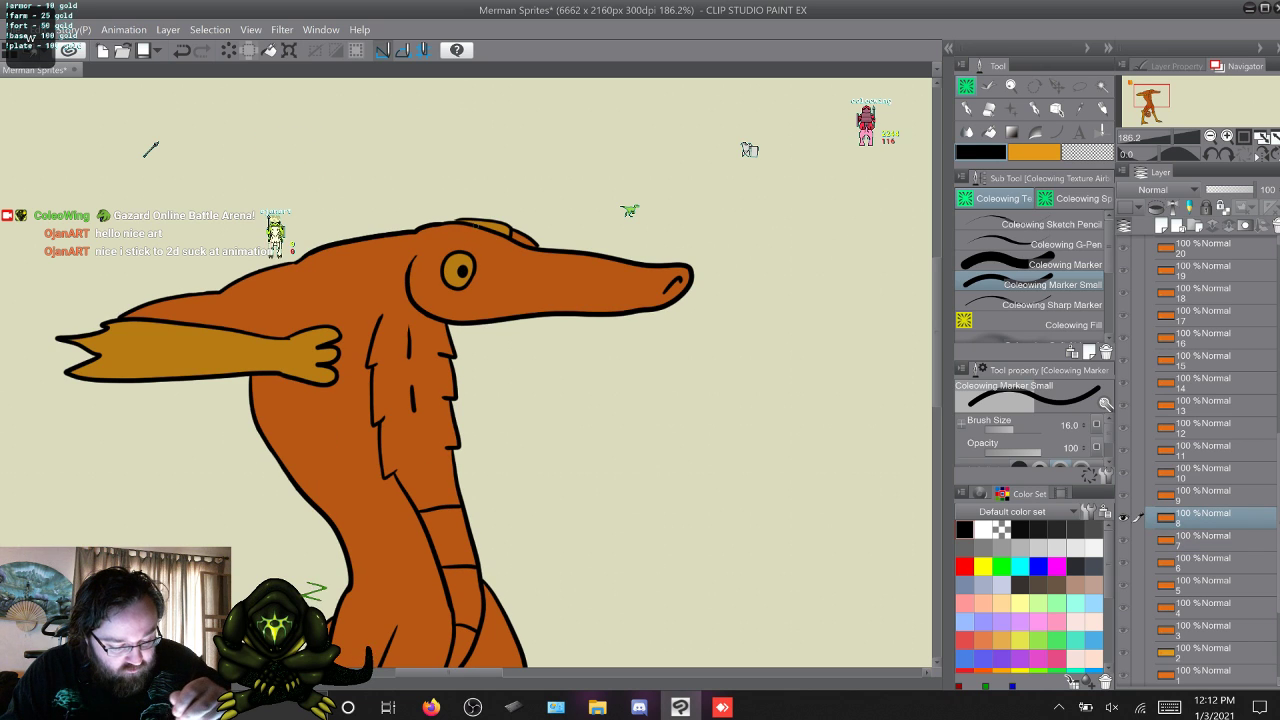
pyautogui.press('w')
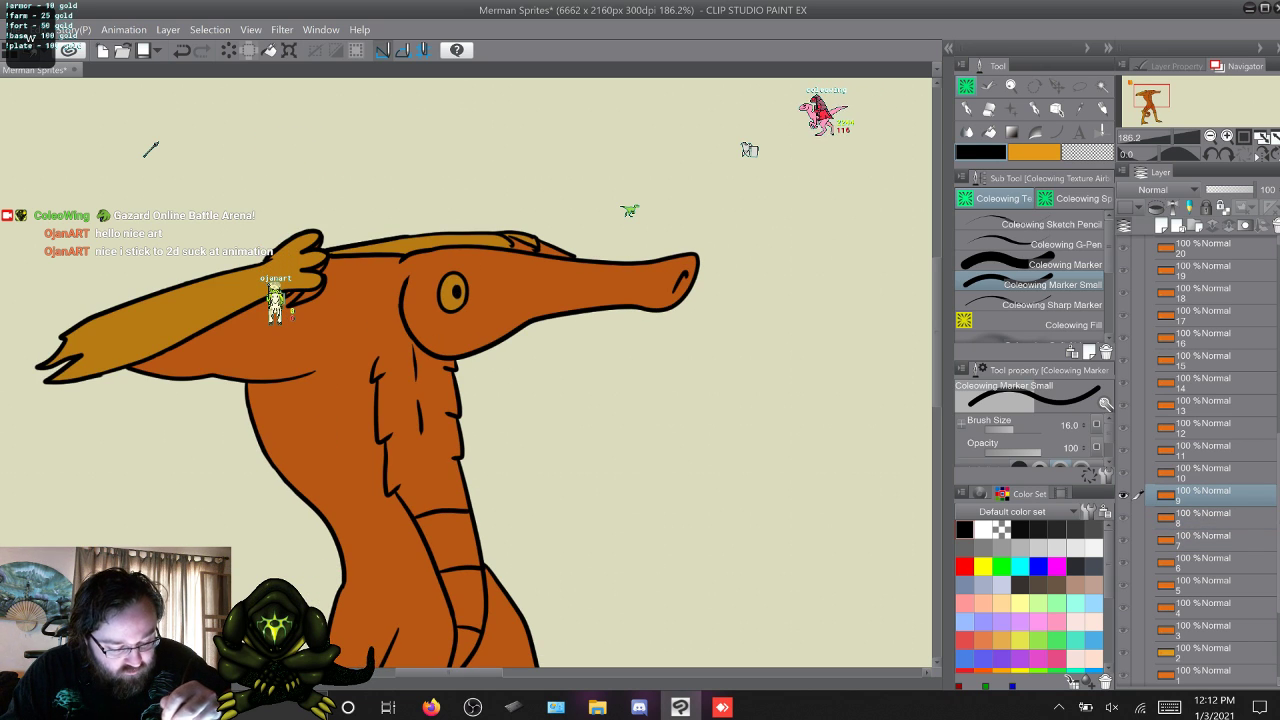
pyautogui.press('w')
# Examine the eye on frames 12 to 20, going back to frame 14 for another look.
pyautogui.press('w')
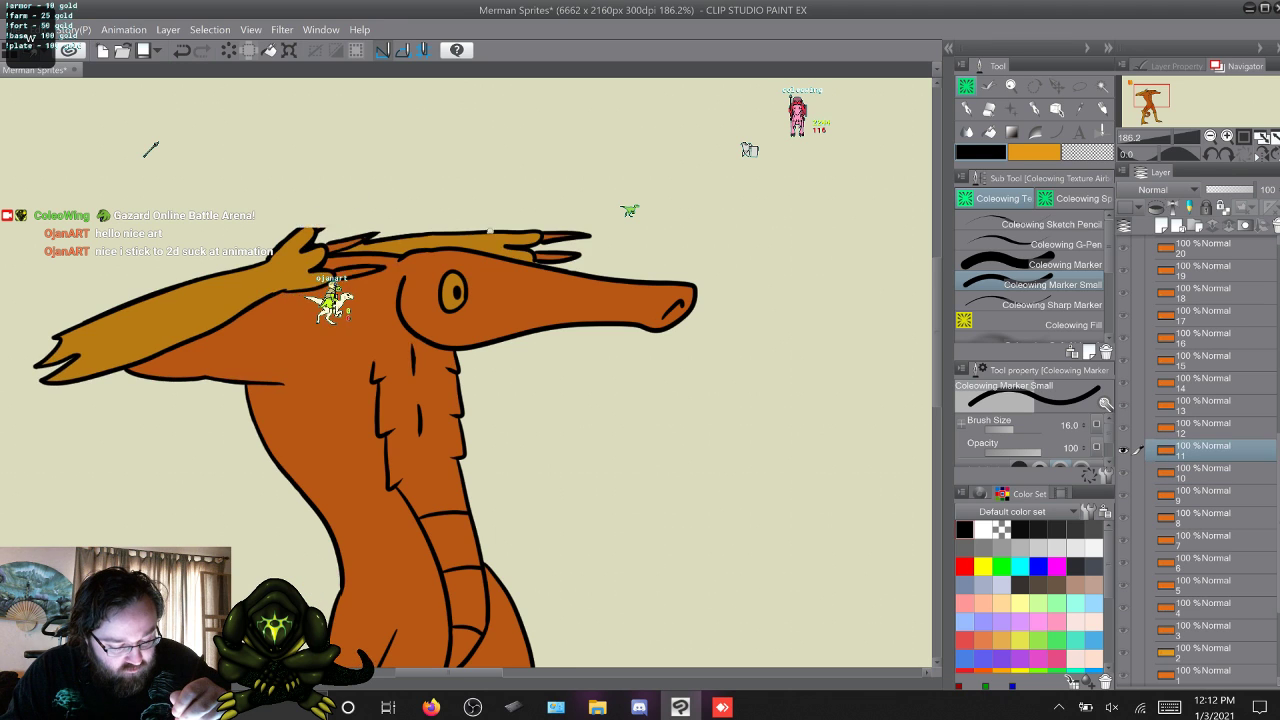
pyautogui.press('w')
pyautogui.press('w')
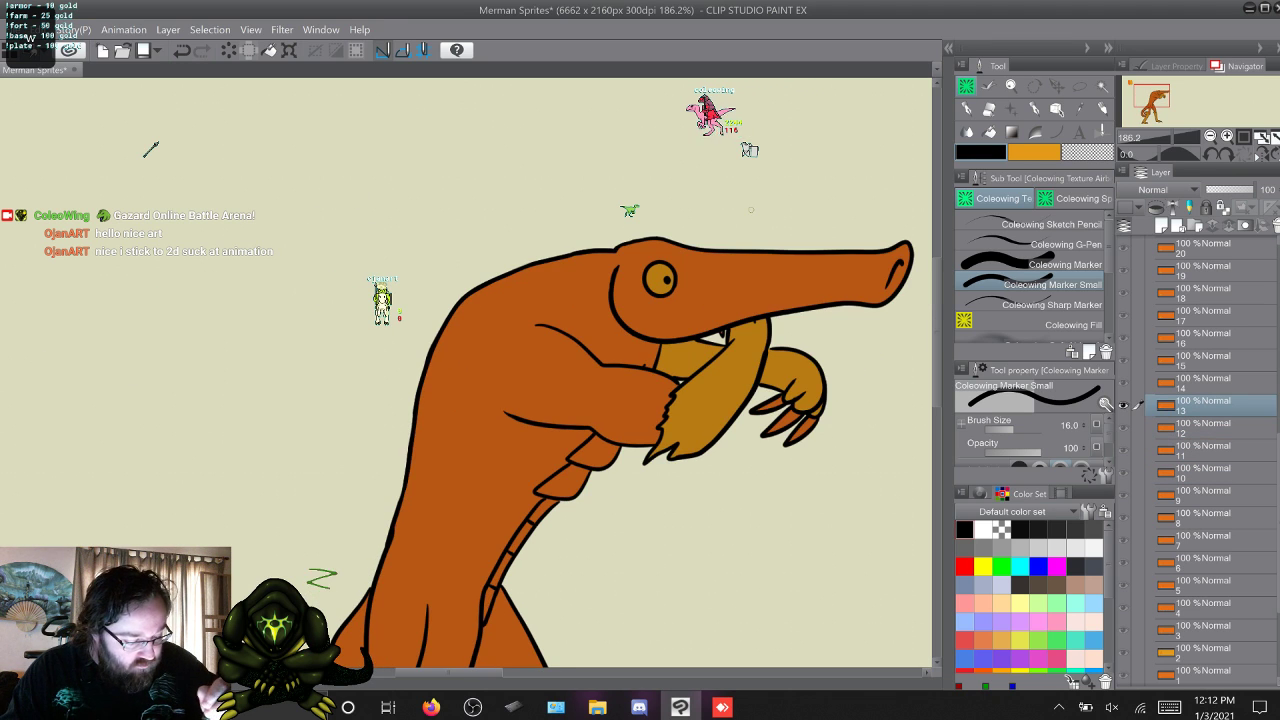
pyautogui.press('w')
pyautogui.press('w')
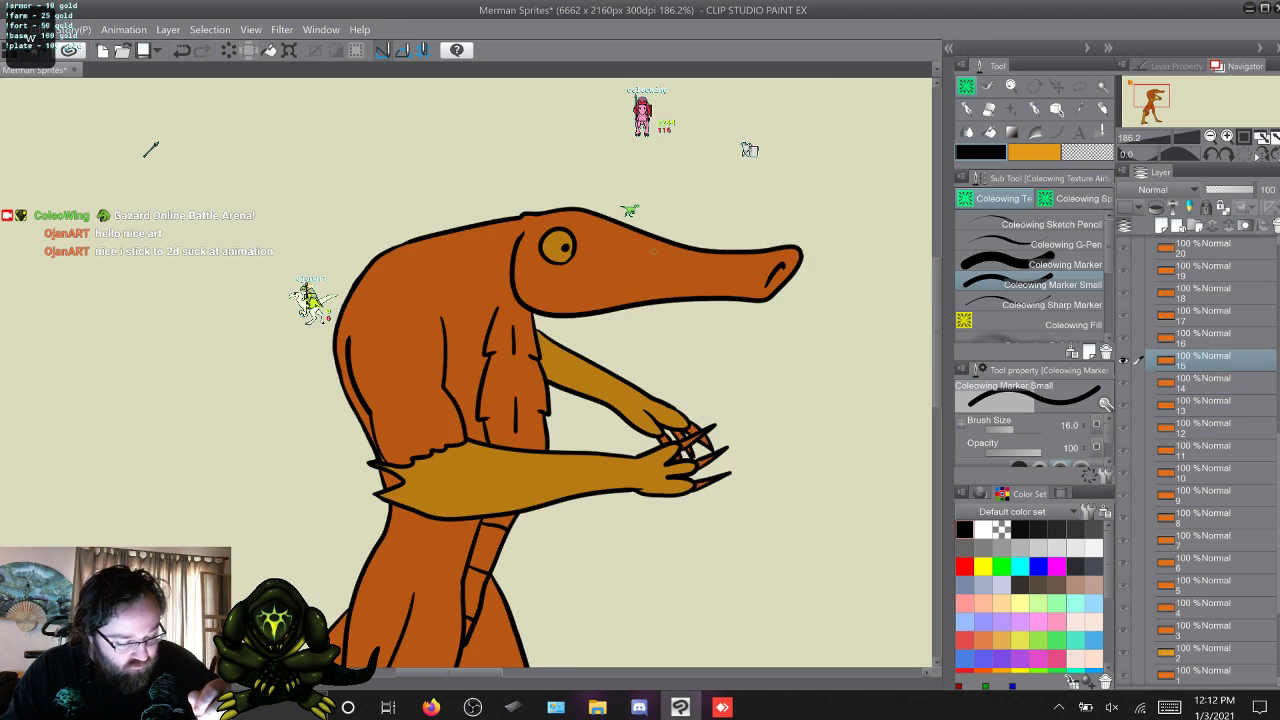
pyautogui.press('w')
pyautogui.press('s')
pyautogui.press('s')
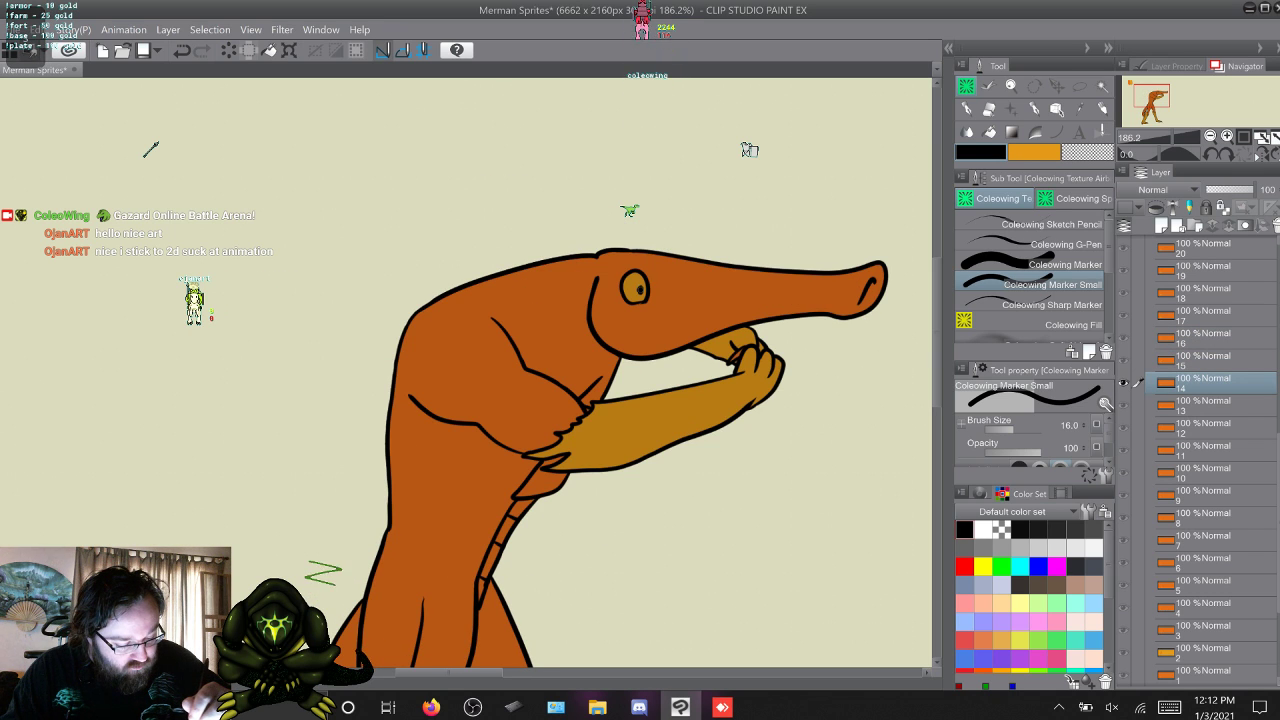
pyautogui.press('w')
pyautogui.press('w')
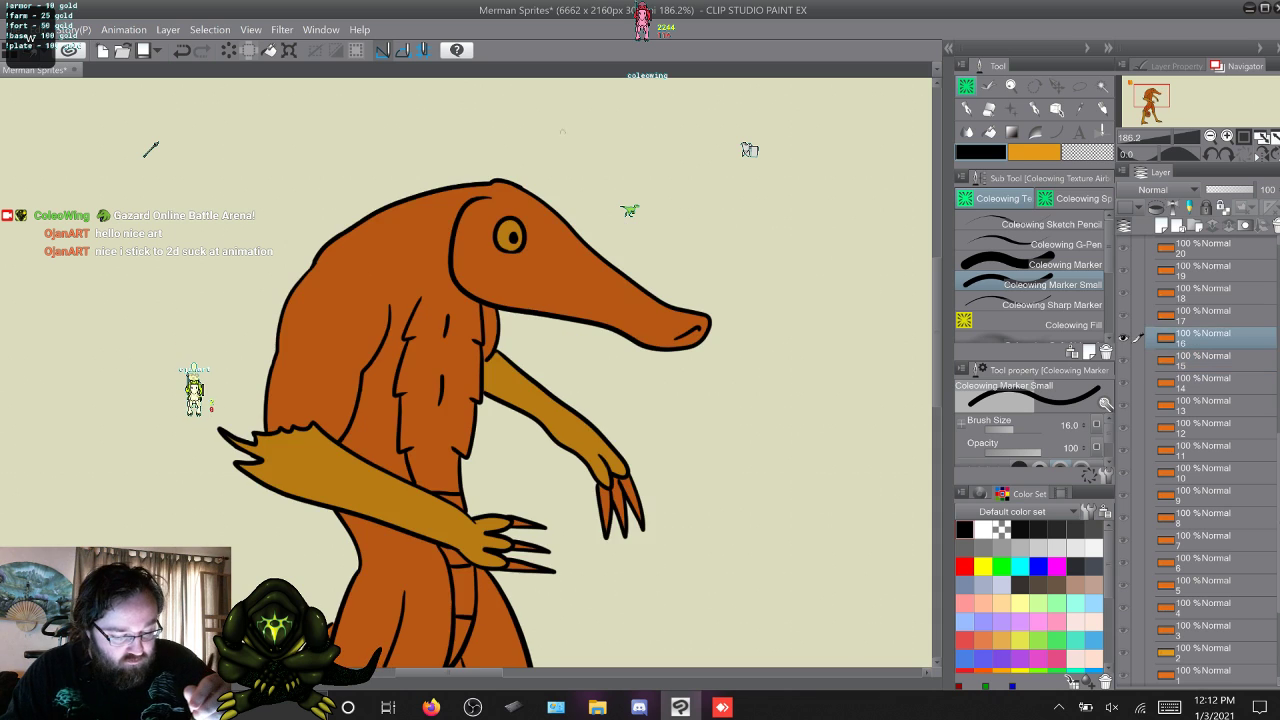
pyautogui.press('w')
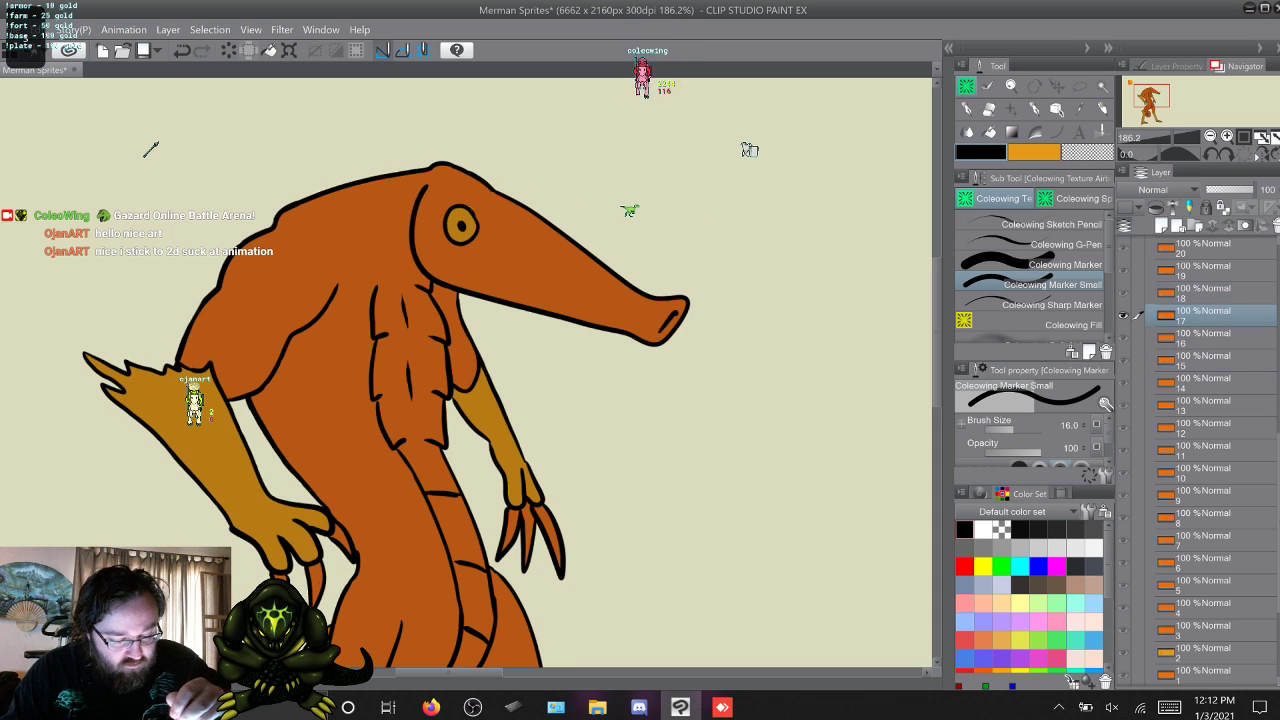
pyautogui.press('w')
pyautogui.press('w')
pyautogui.press('w')
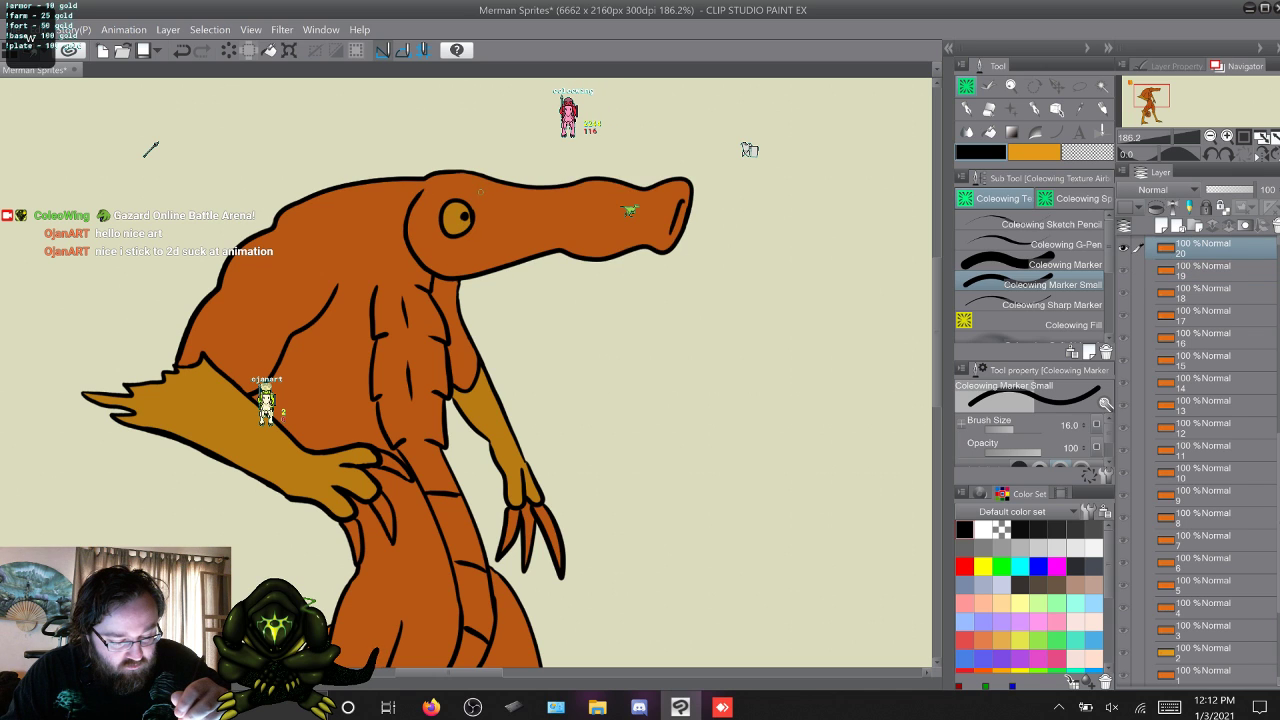
# Check the merman's eyes and their black linework frame by frame on frames 21 to 35, returning to frame 1.
pyautogui.press('w')
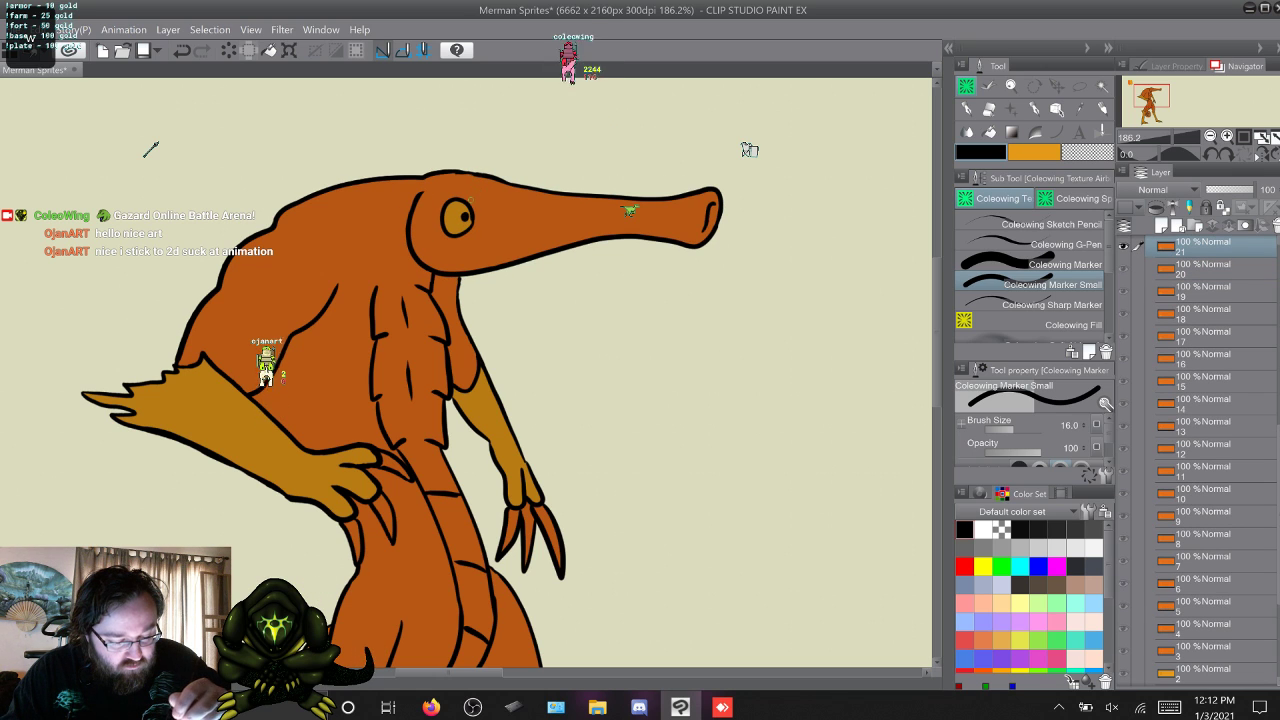
pyautogui.press('w')
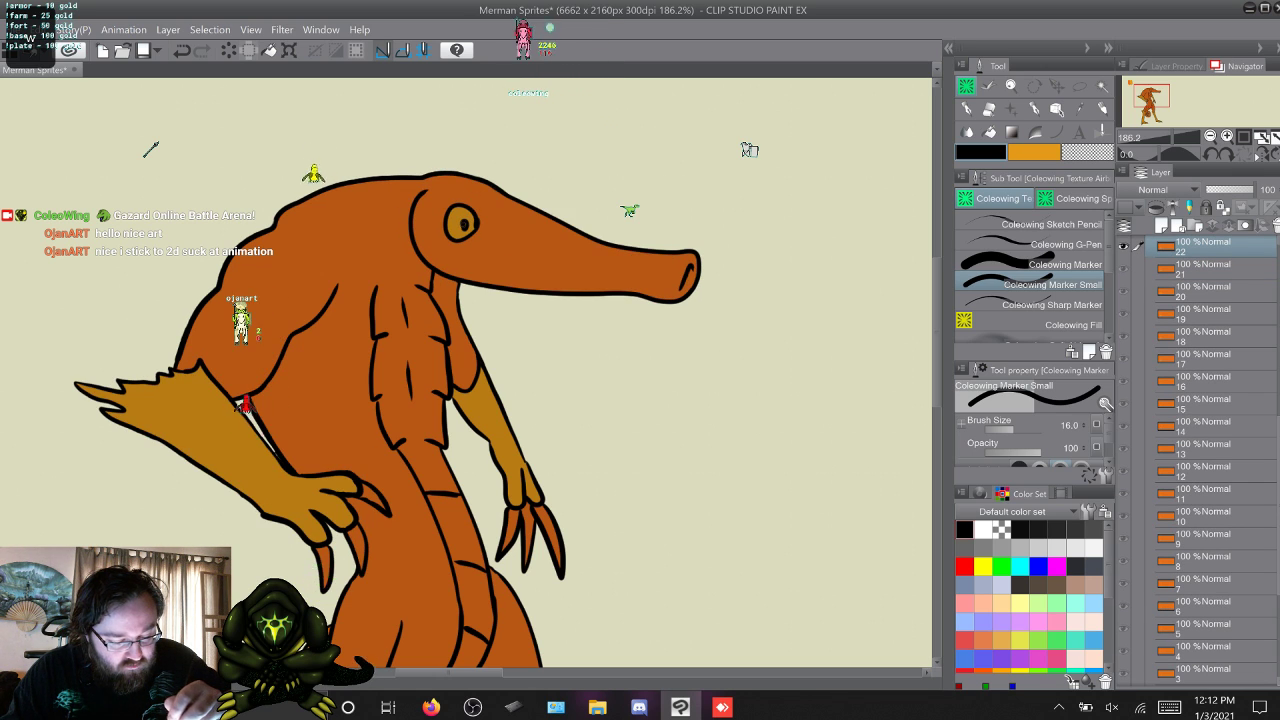
pyautogui.press('w')
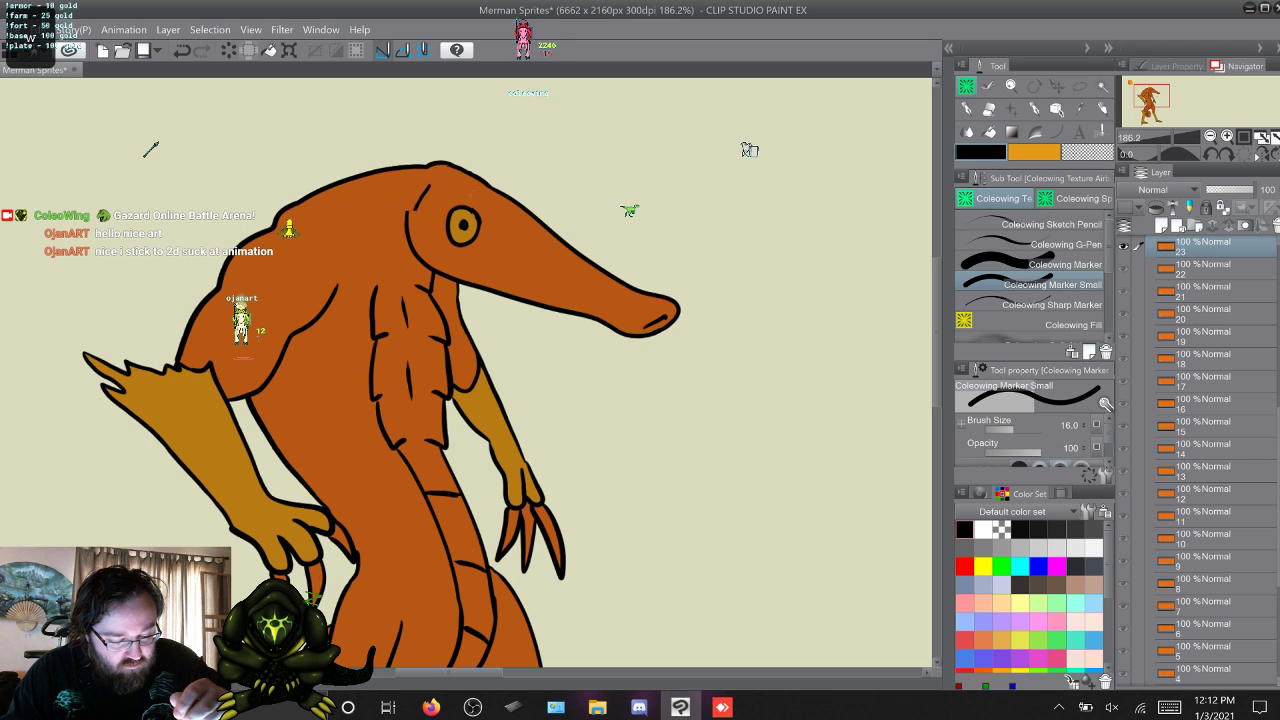
pyautogui.press('w')
pyautogui.press('w')
pyautogui.press('w')
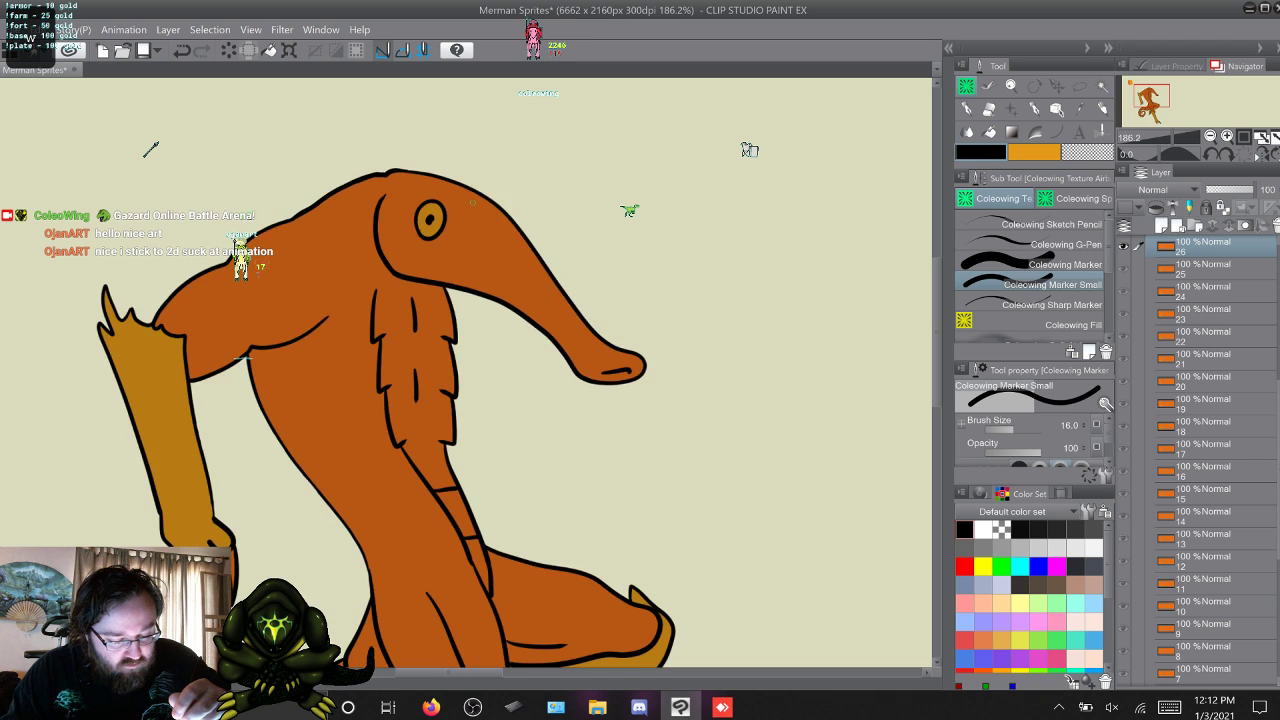
pyautogui.press('w')
pyautogui.press('w')
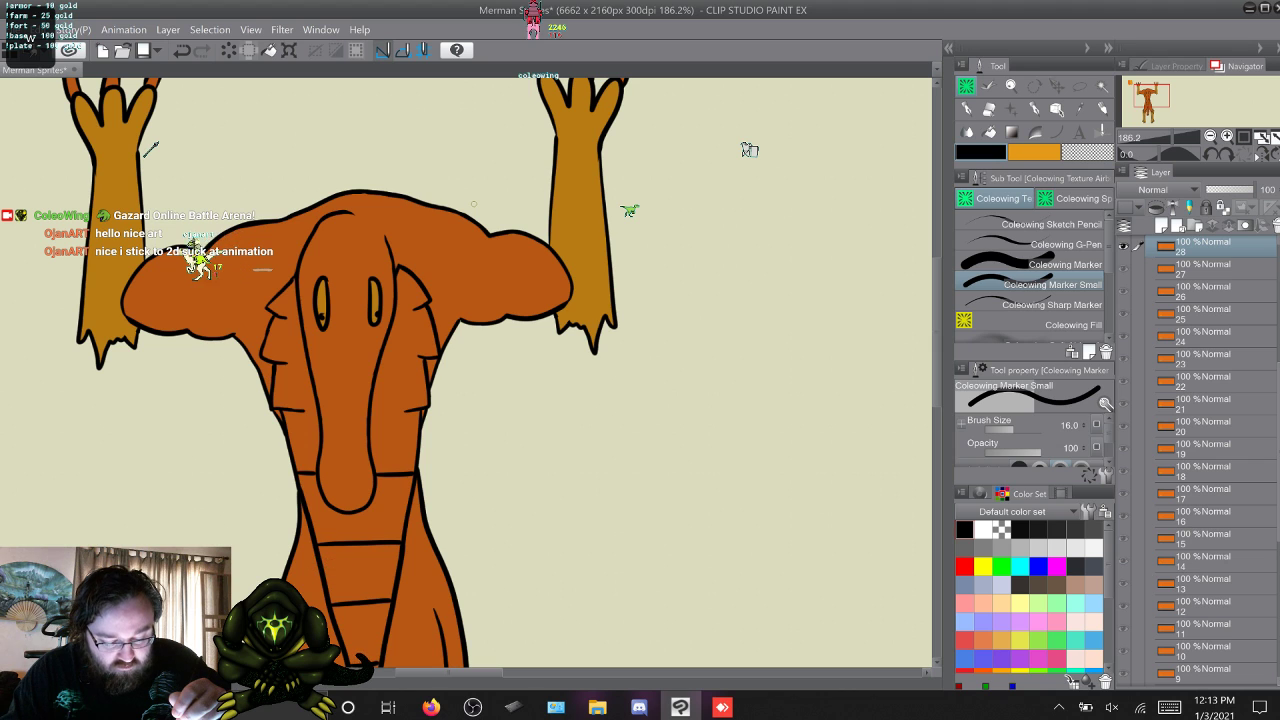
pyautogui.press('w')
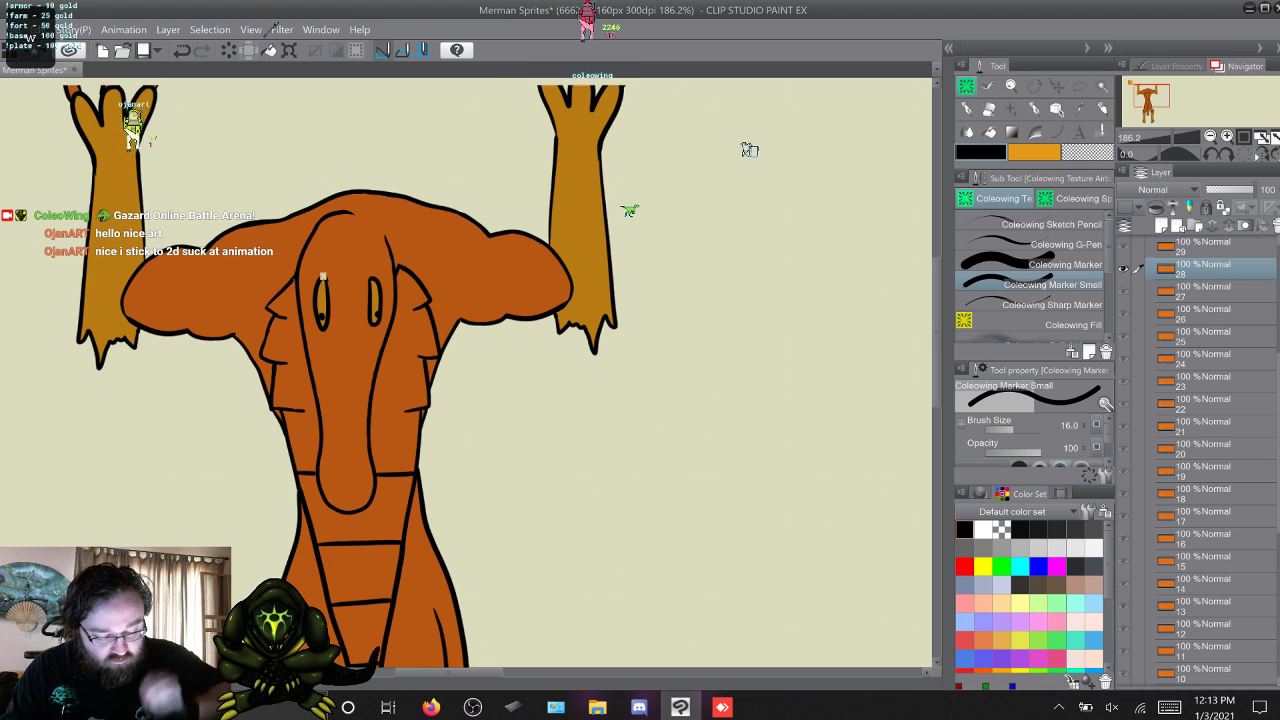
pyautogui.press('w')
pyautogui.press('w')
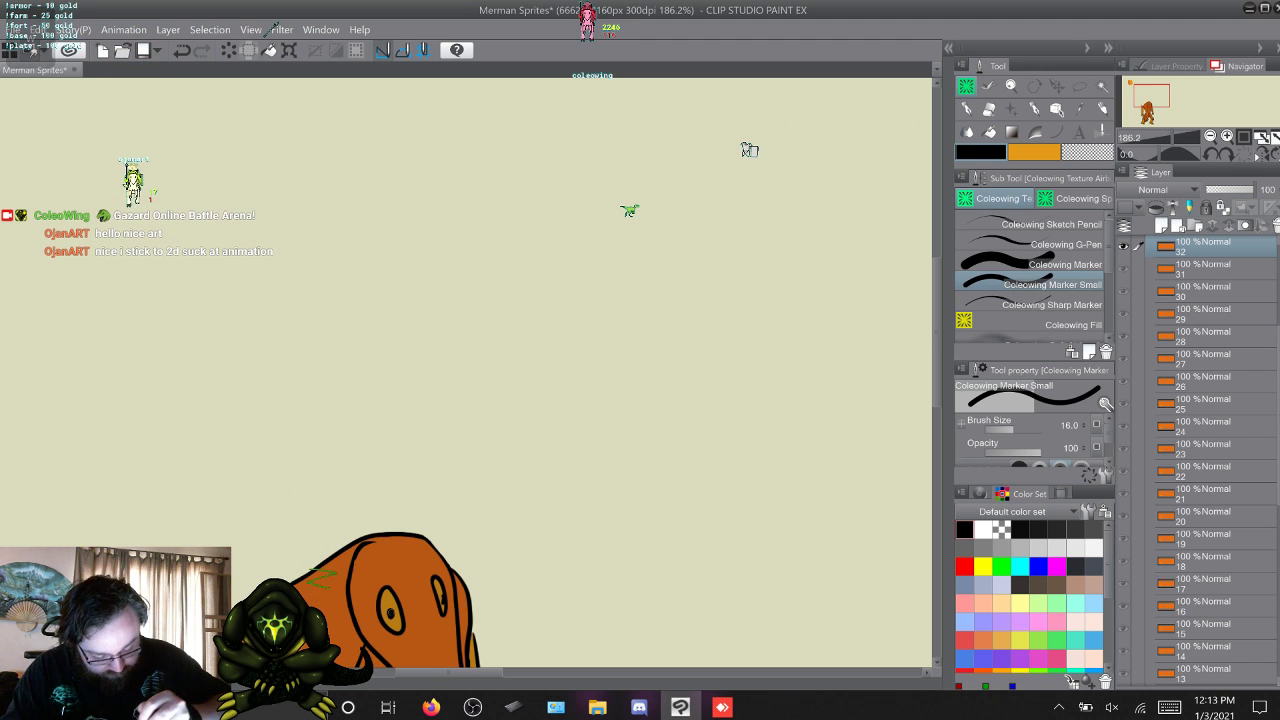
pyautogui.press('w')
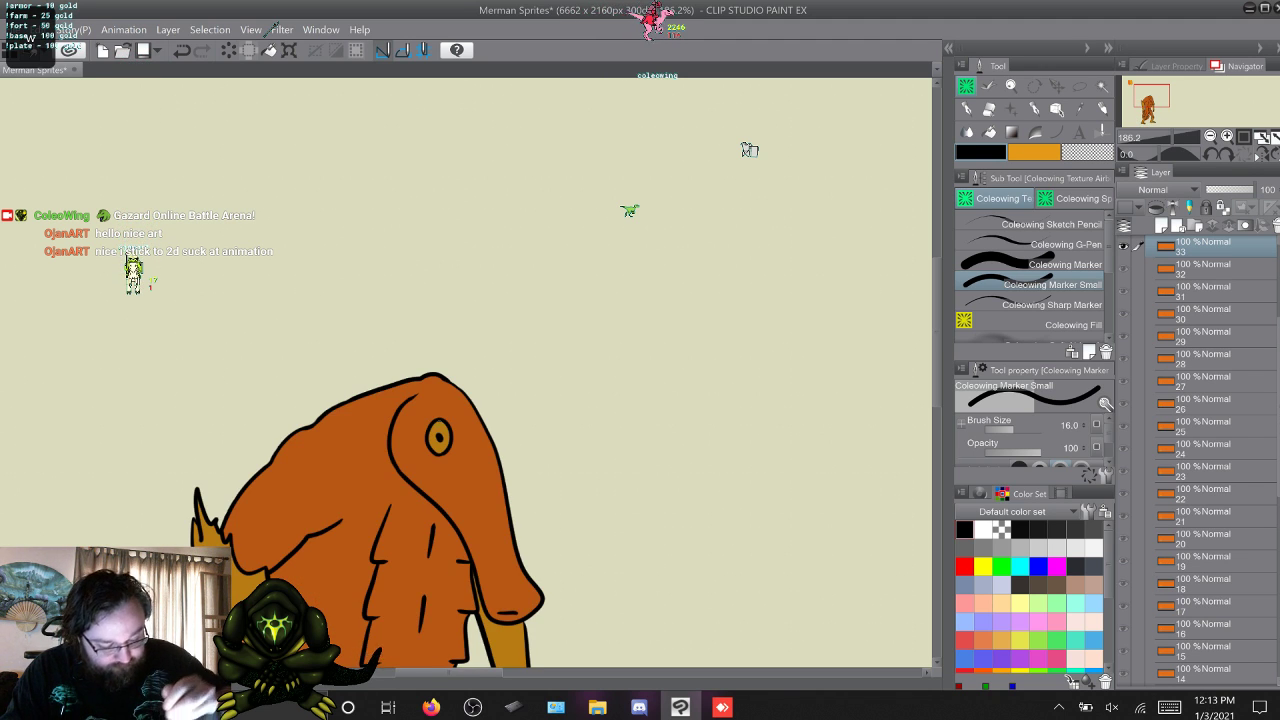
pyautogui.press('w')
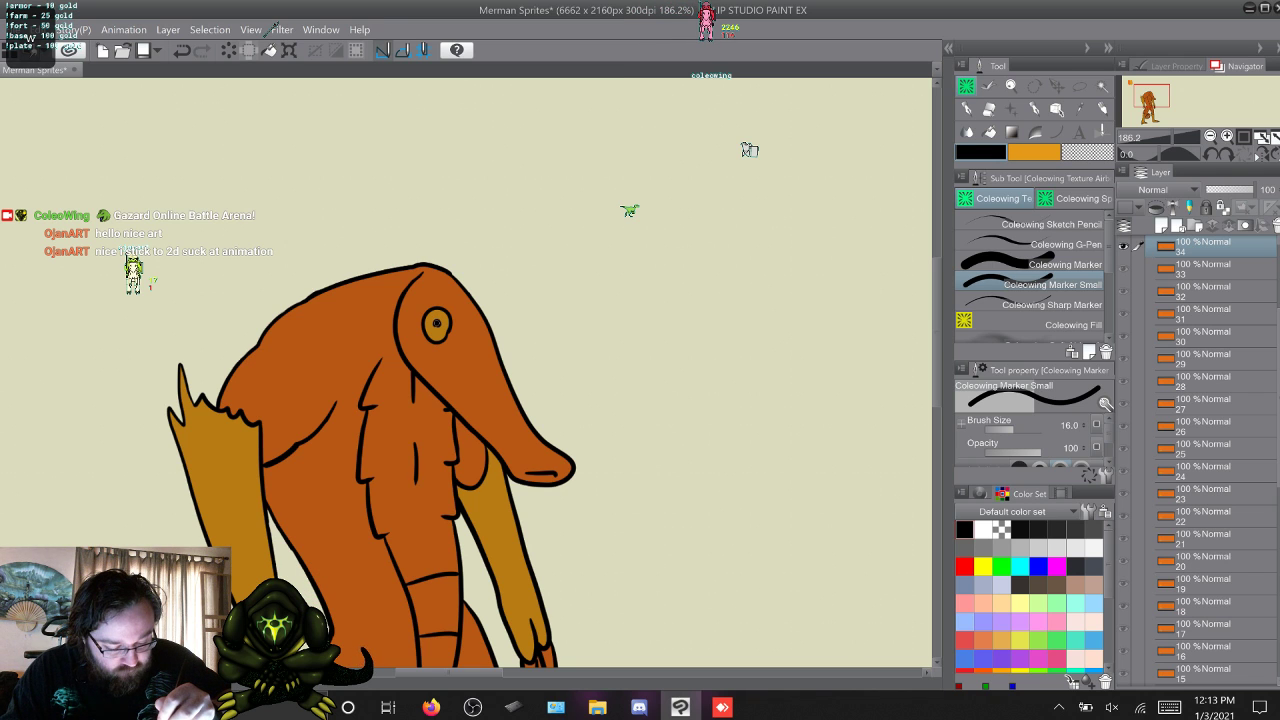
pyautogui.press('w')
pyautogui.press('w')
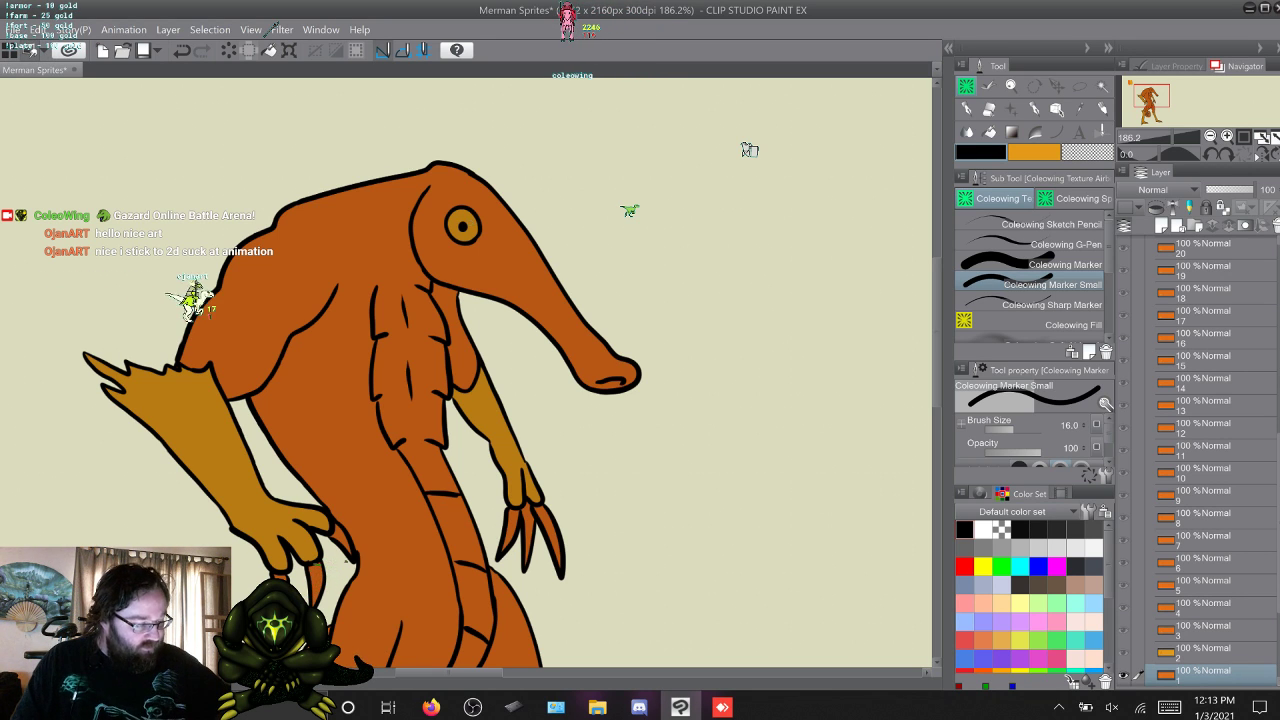
# Switch the drawing colour to yellow-orange and draw a line closing the belly's upper edge below the head on frames 1, 2 and 5.
pyautogui.press('x')
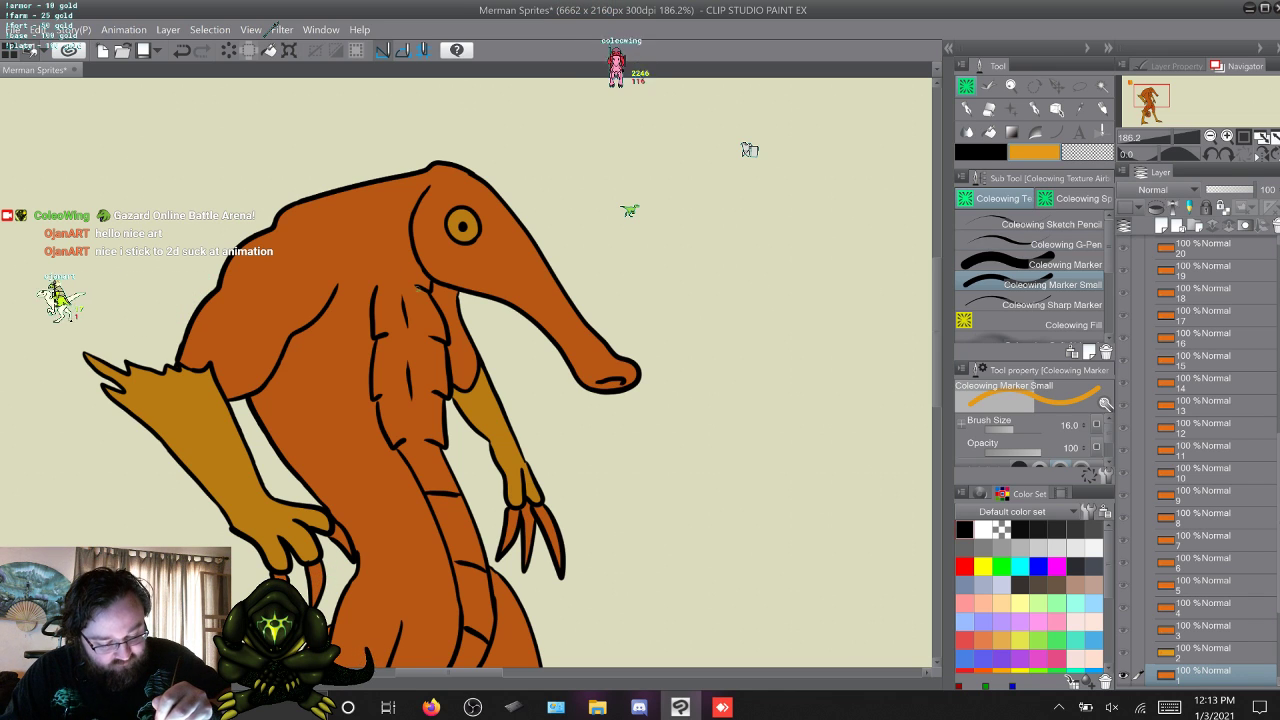
pyautogui.moveTo(428, 290); pyautogui.dragTo(402, 287)
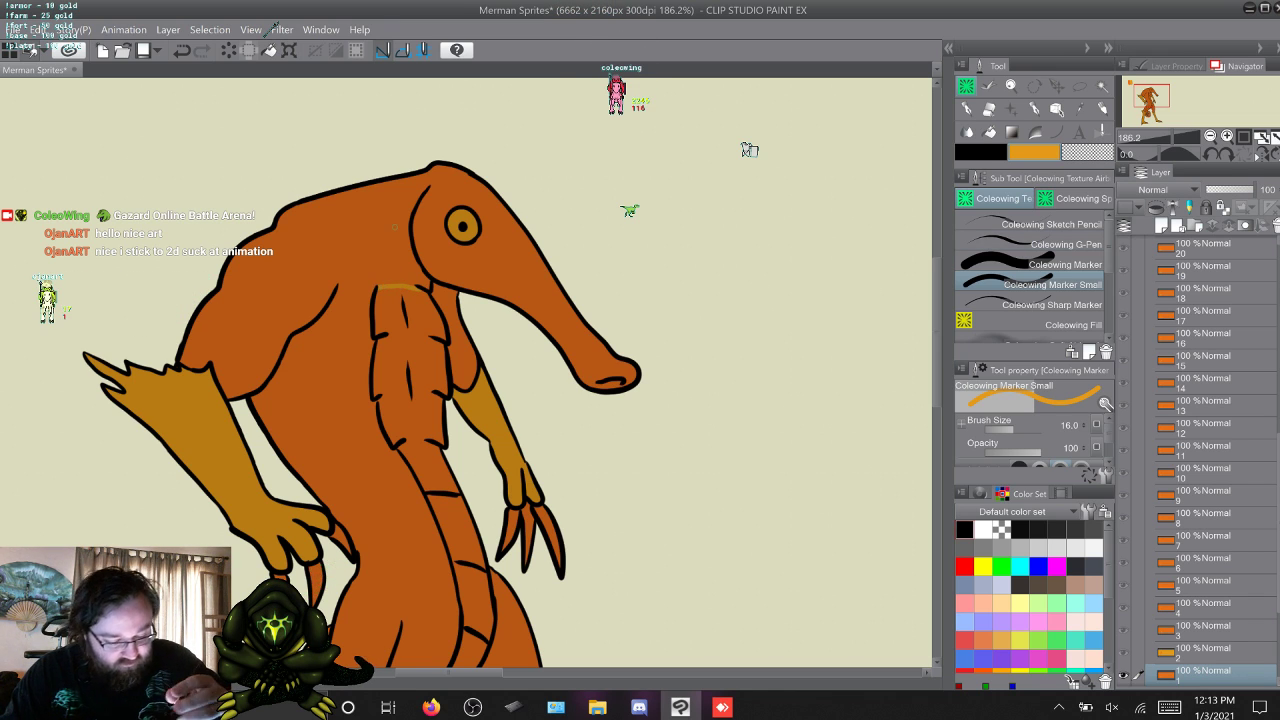
pyautogui.press('w')
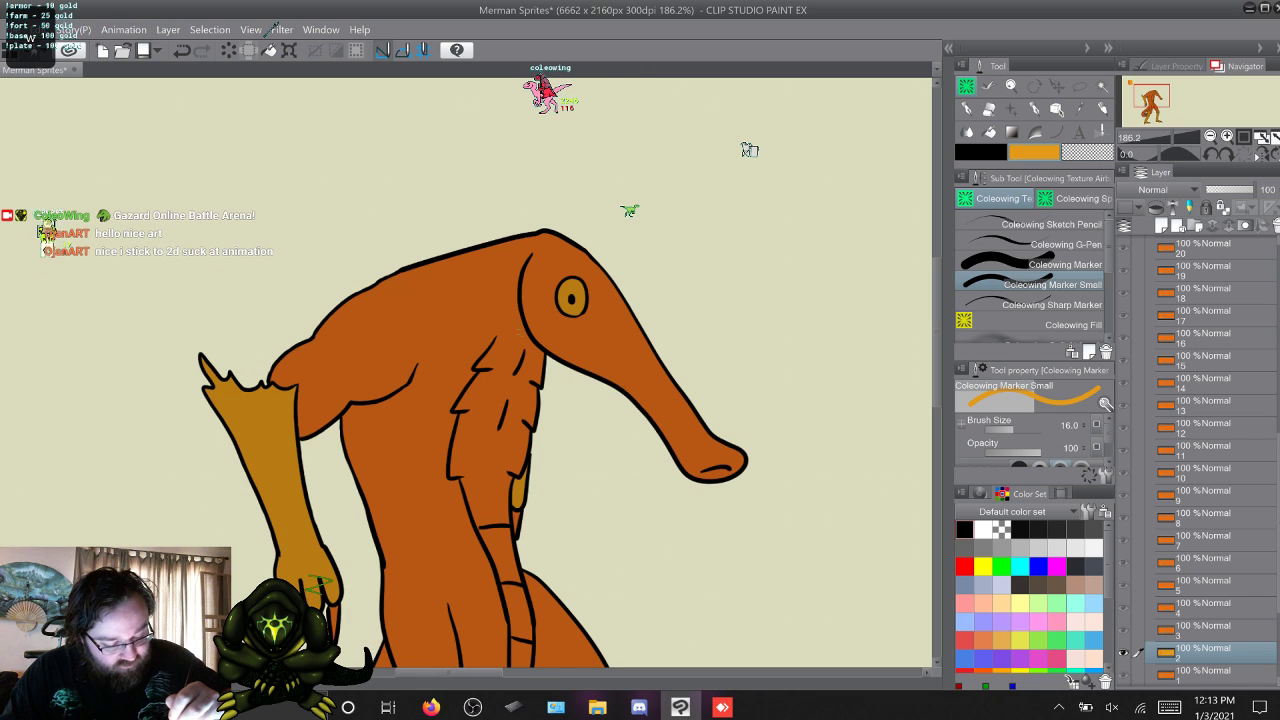
pyautogui.moveTo(498, 338); pyautogui.dragTo(530, 338)
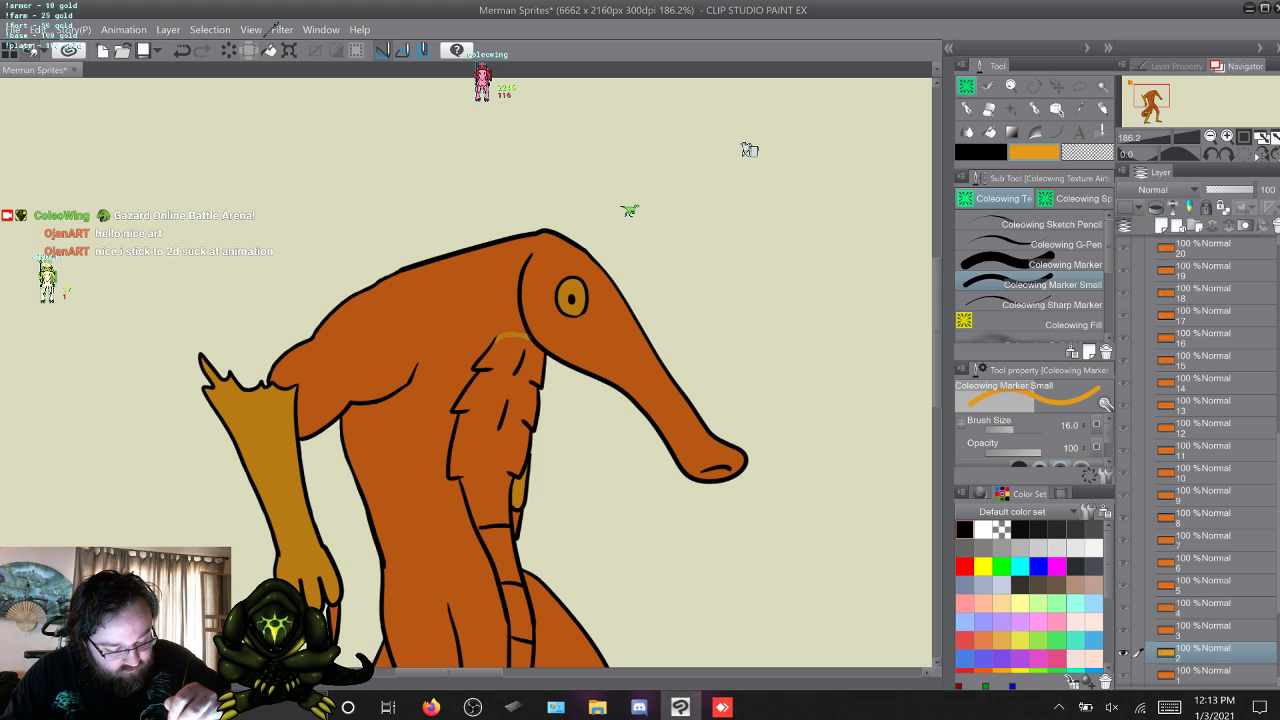
pyautogui.press('w')
pyautogui.press('w')
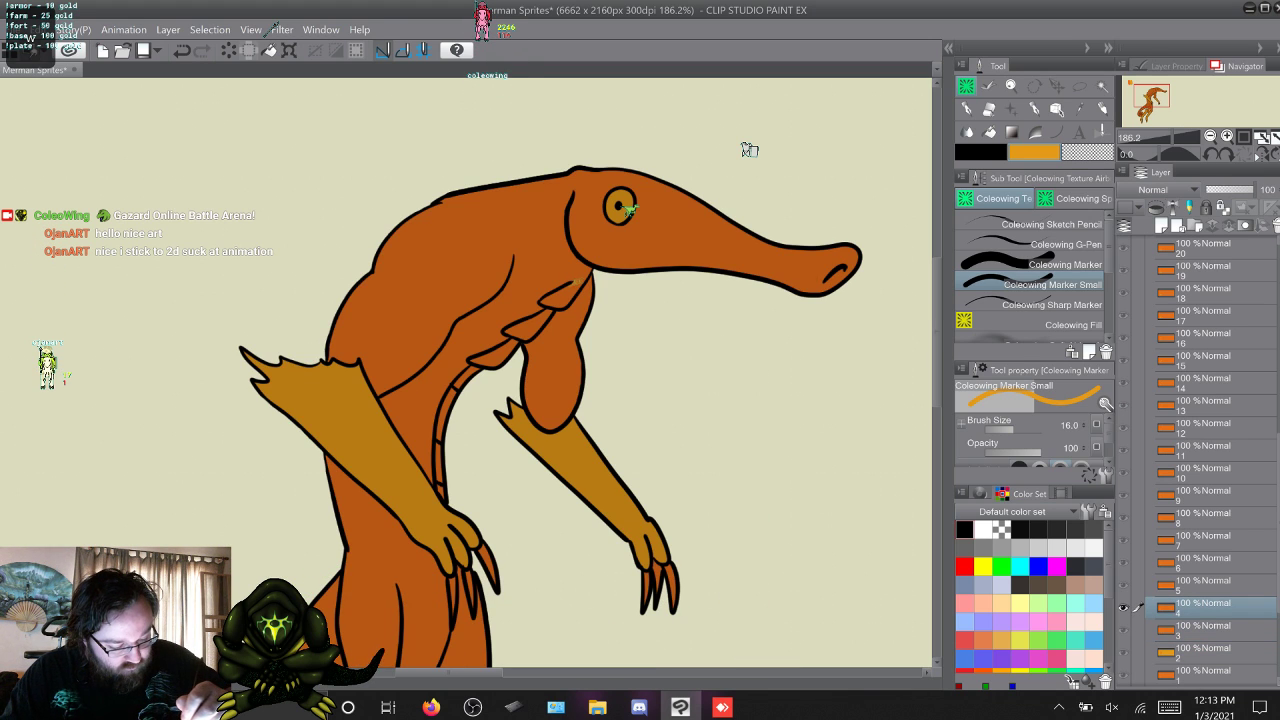
pyautogui.press('w')
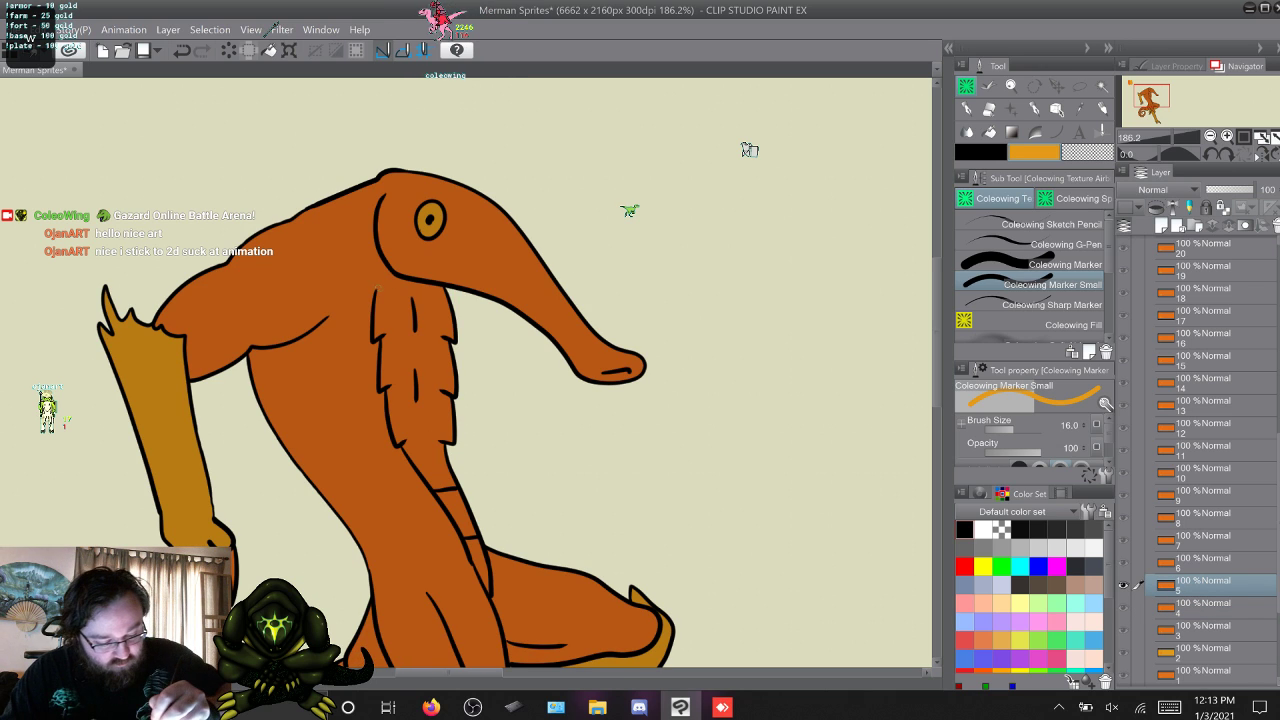
pyautogui.moveTo(377, 290); pyautogui.dragTo(400, 278)
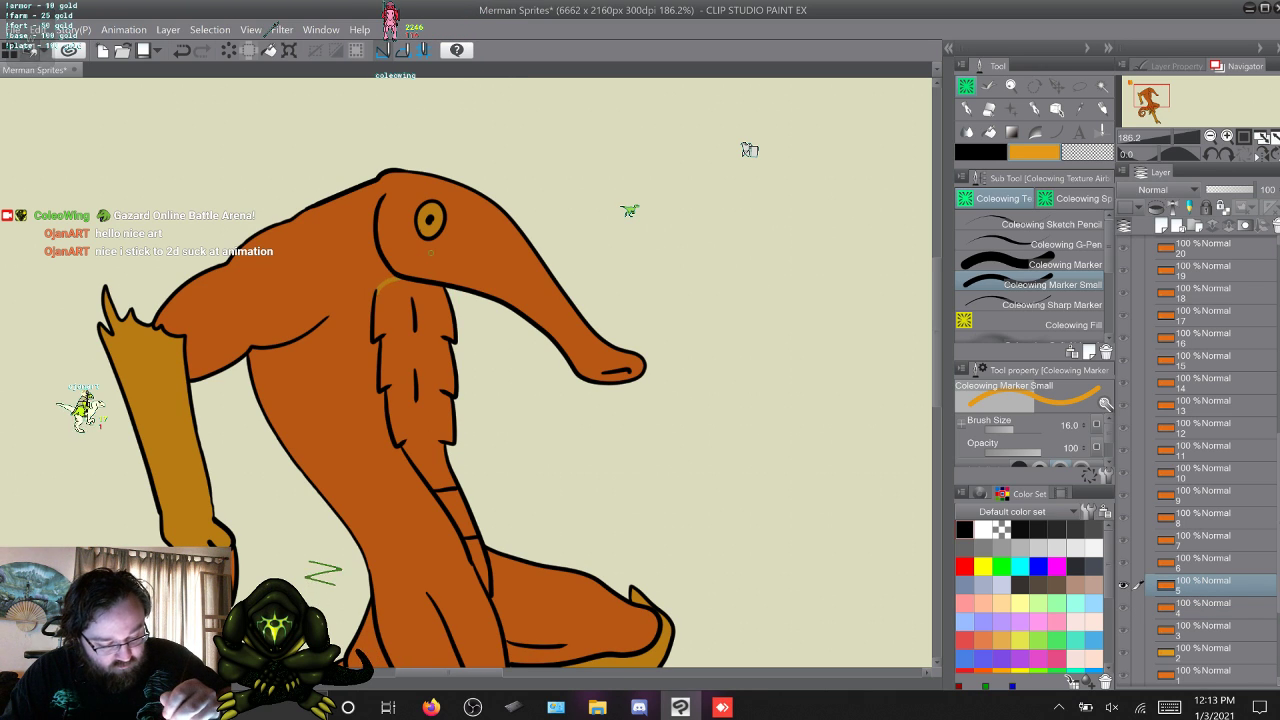
# Return to frame 1, outline a wedge between the belly's upper edge and the jaw, and fill it with yellow-orange marker strokes.
pyautogui.press('w')
pyautogui.press('s')
pyautogui.press('s')
pyautogui.press('s')
pyautogui.press('s')
pyautogui.press('s')
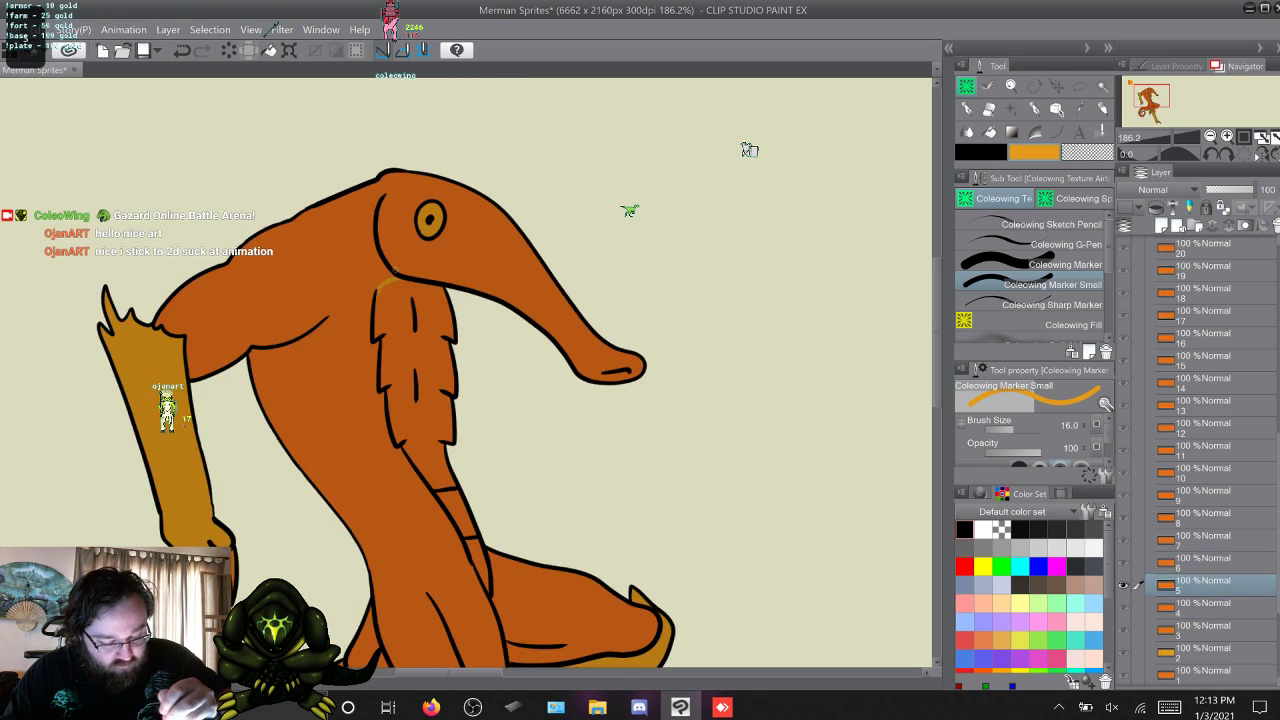
pyautogui.press('s')
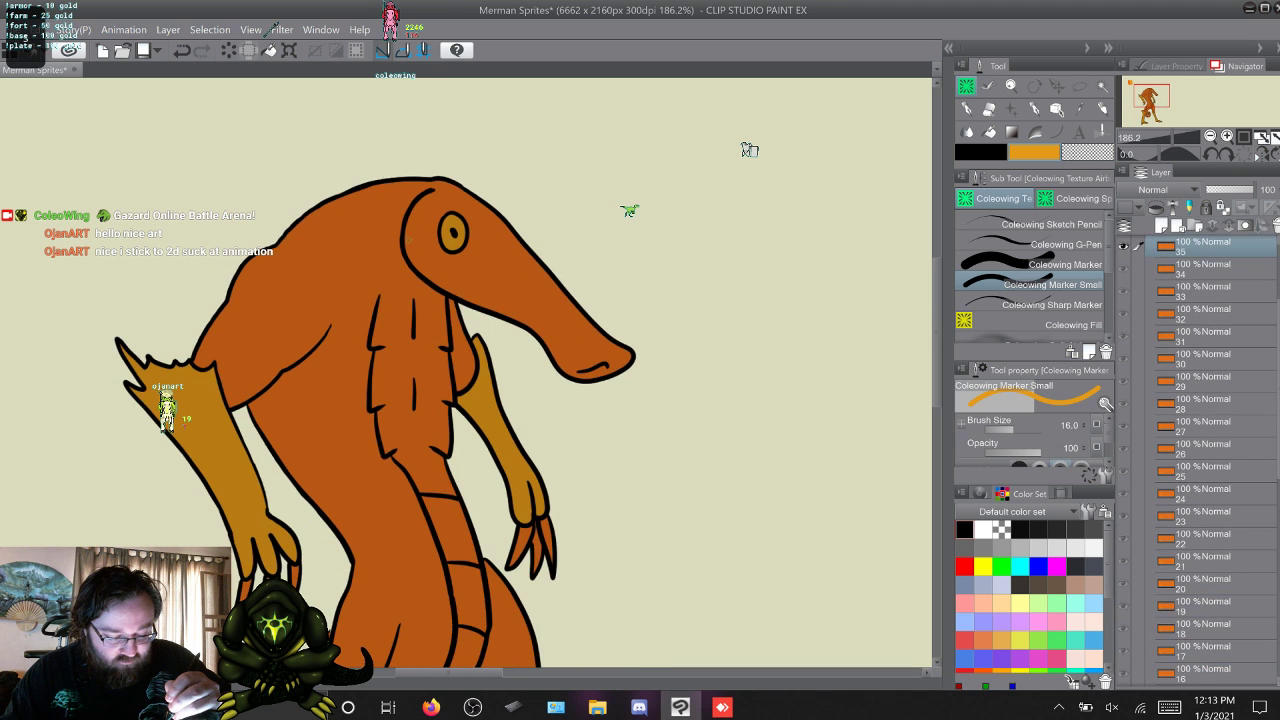
pyautogui.press('w')
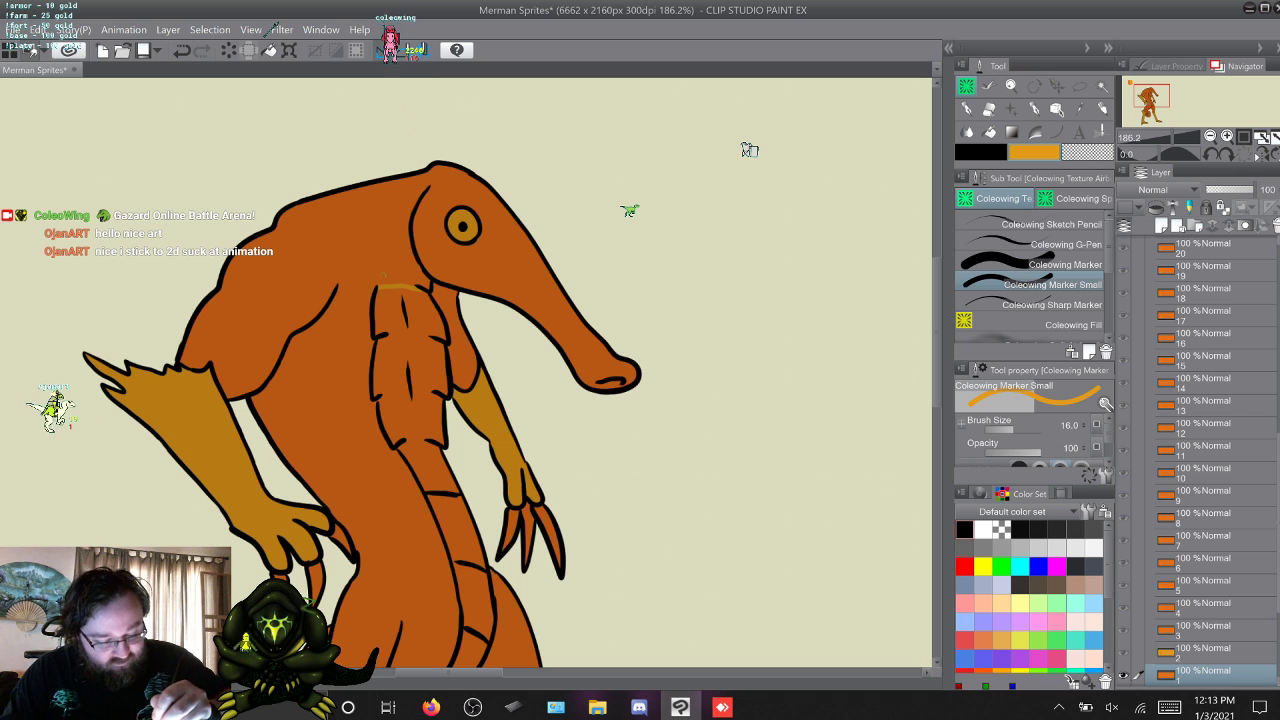
pyautogui.moveTo(379, 286)
pyautogui.mouseDown()
pyautogui.moveTo(411, 267)
pyautogui.moveTo(416, 280)
pyautogui.moveTo(433, 236)
pyautogui.mouseUp()
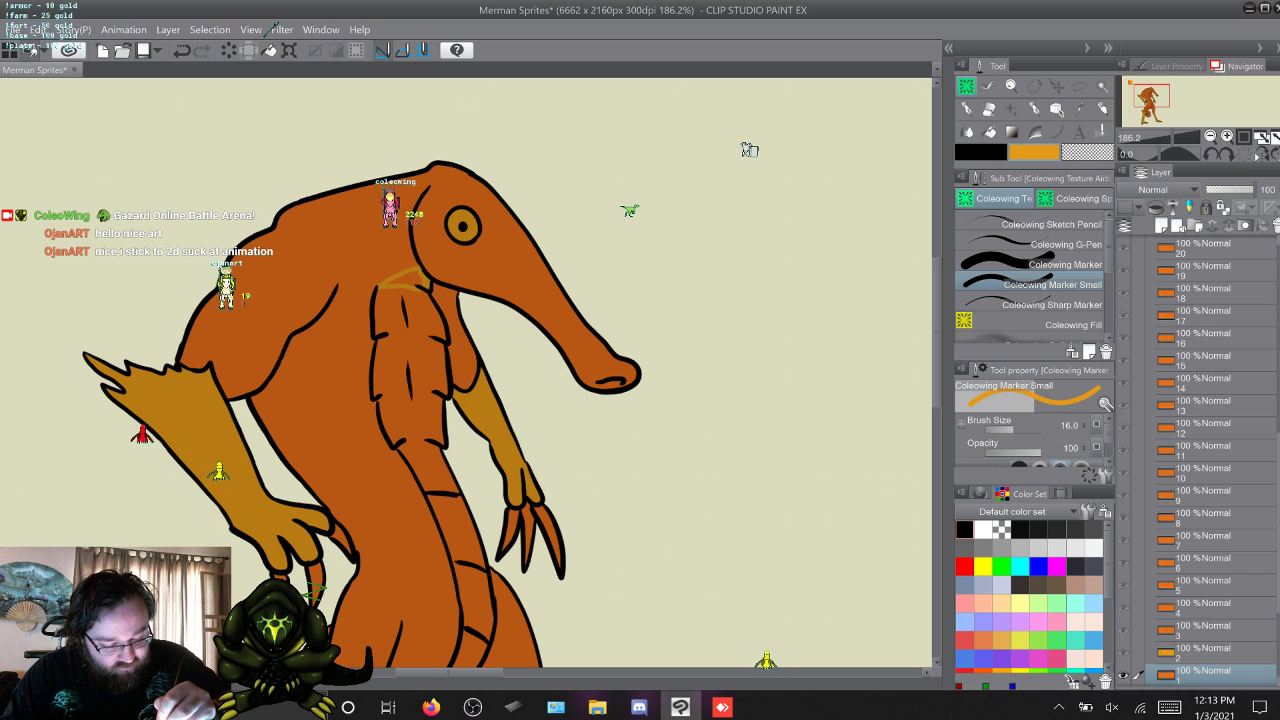
pyautogui.moveTo(388, 284); pyautogui.dragTo(425, 285)
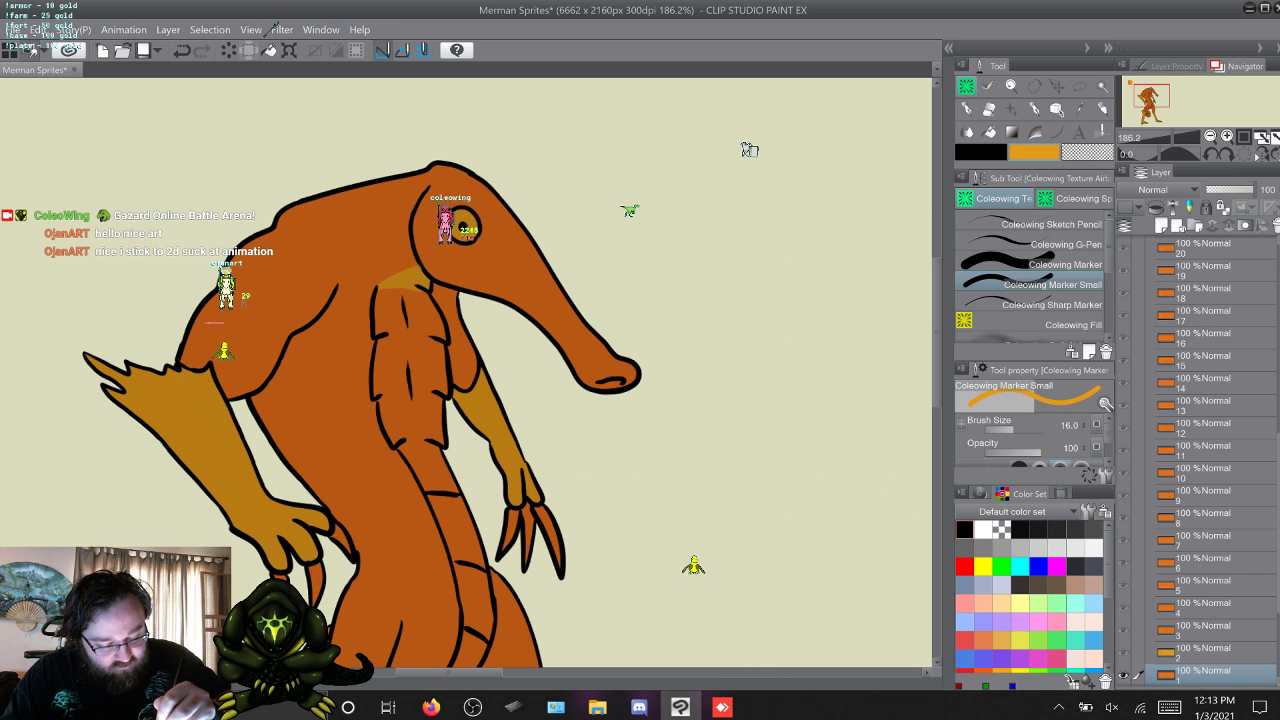
# Go through frames 2 to 9, adding a thin yellow-orange line where the belly's upper edge is open below the head.
pyautogui.press('w')
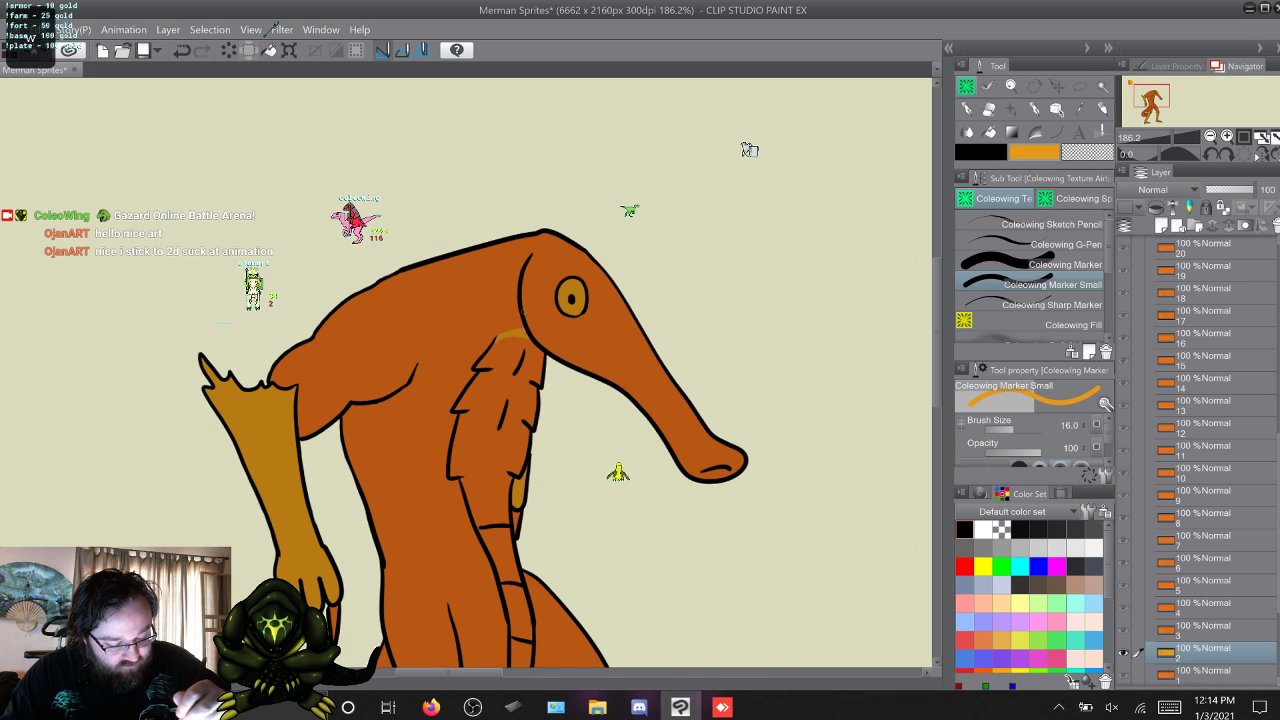
pyautogui.press('w')
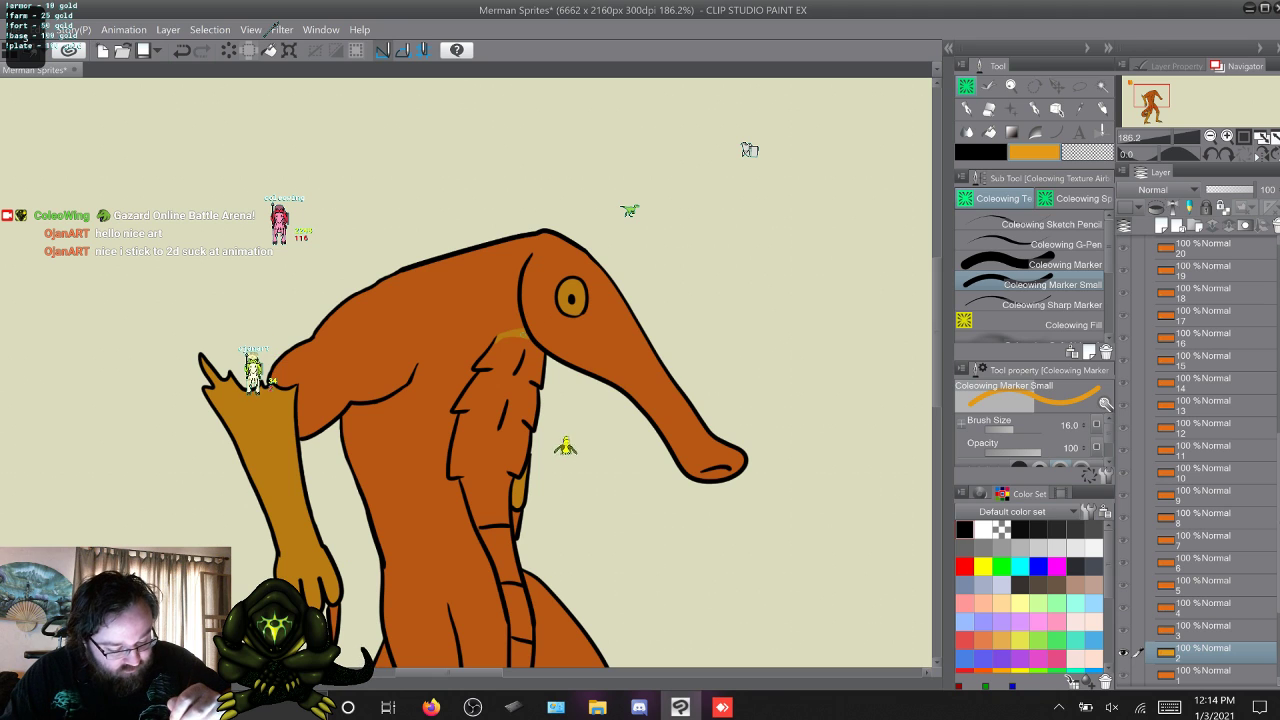
pyautogui.press('.')
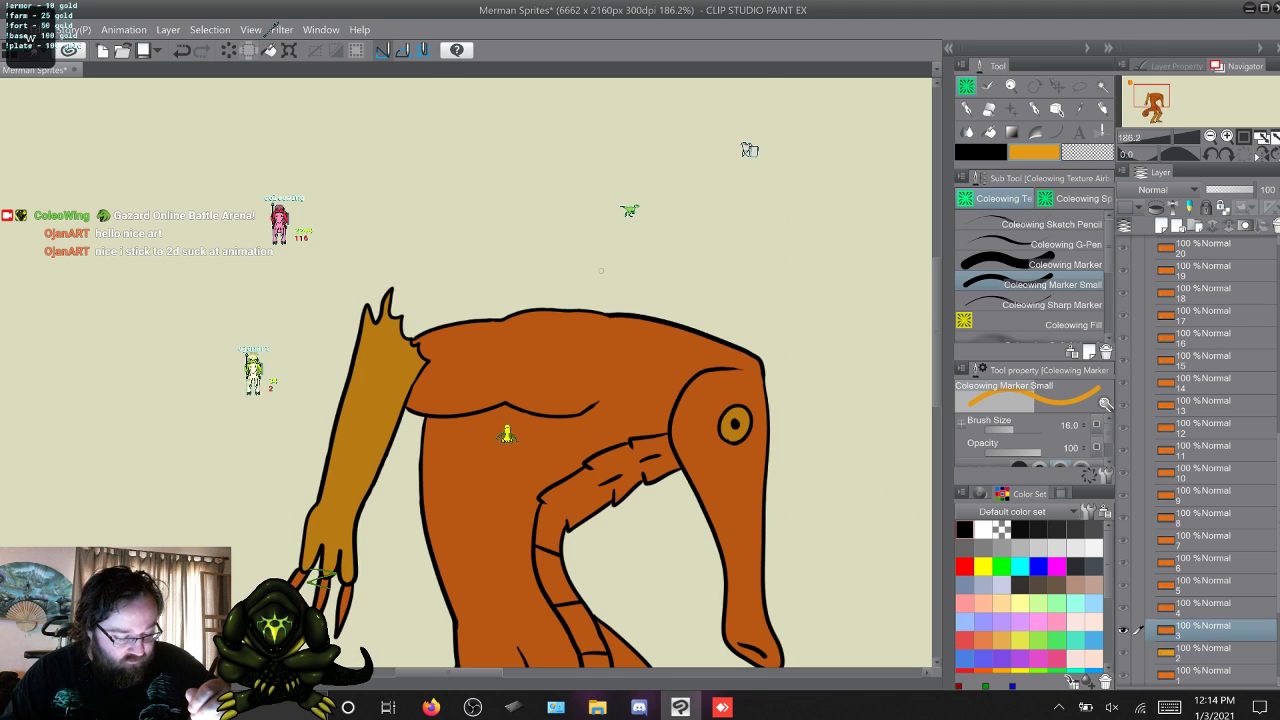
pyautogui.press('.')
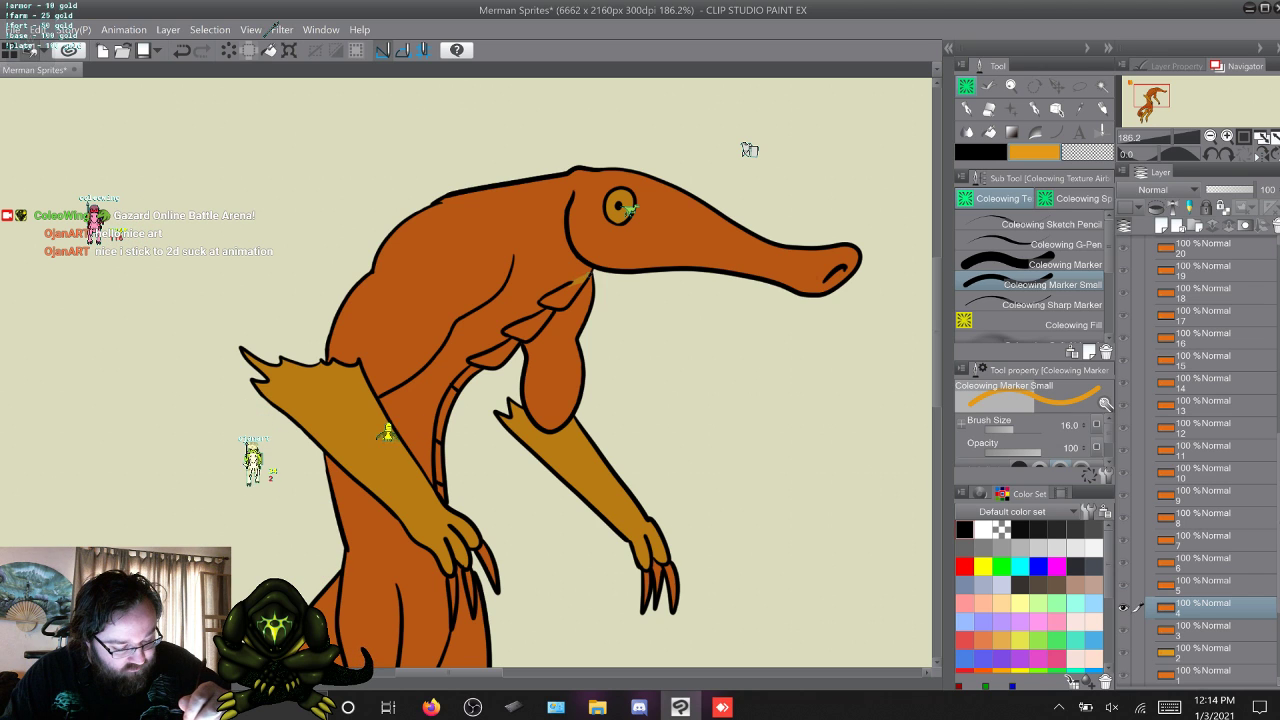
pyautogui.press('.')
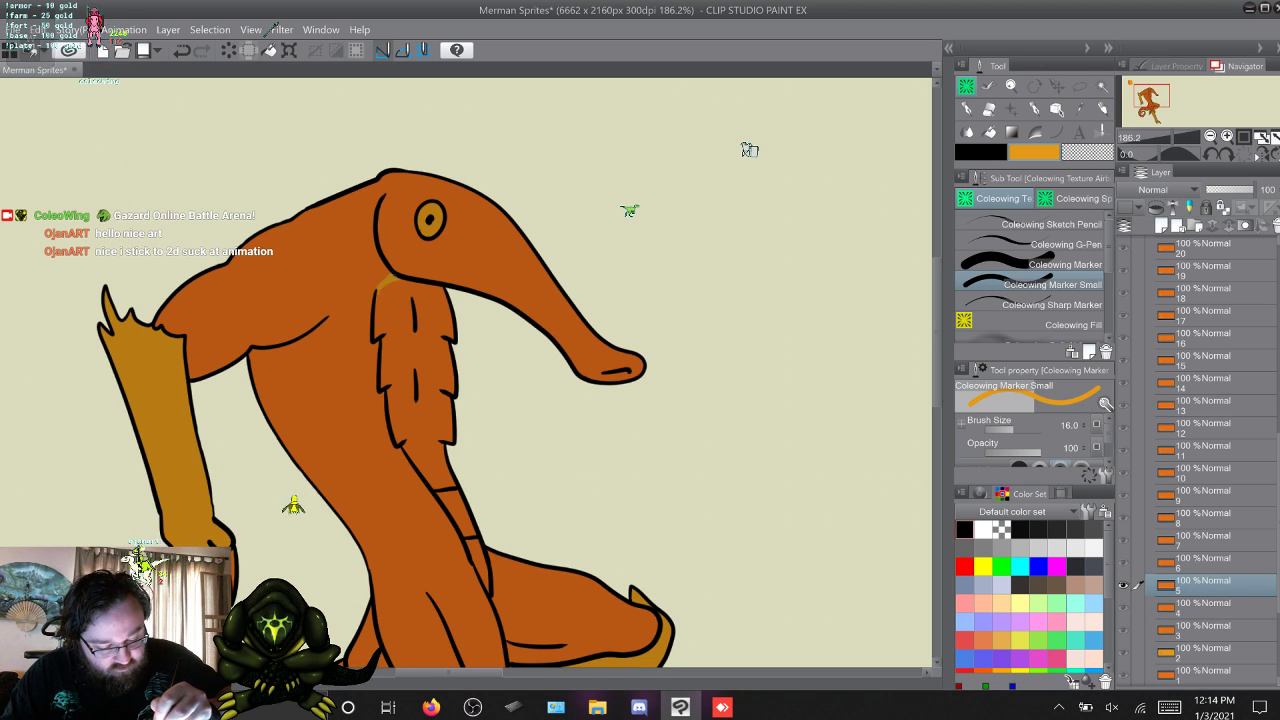
pyautogui.press('.')
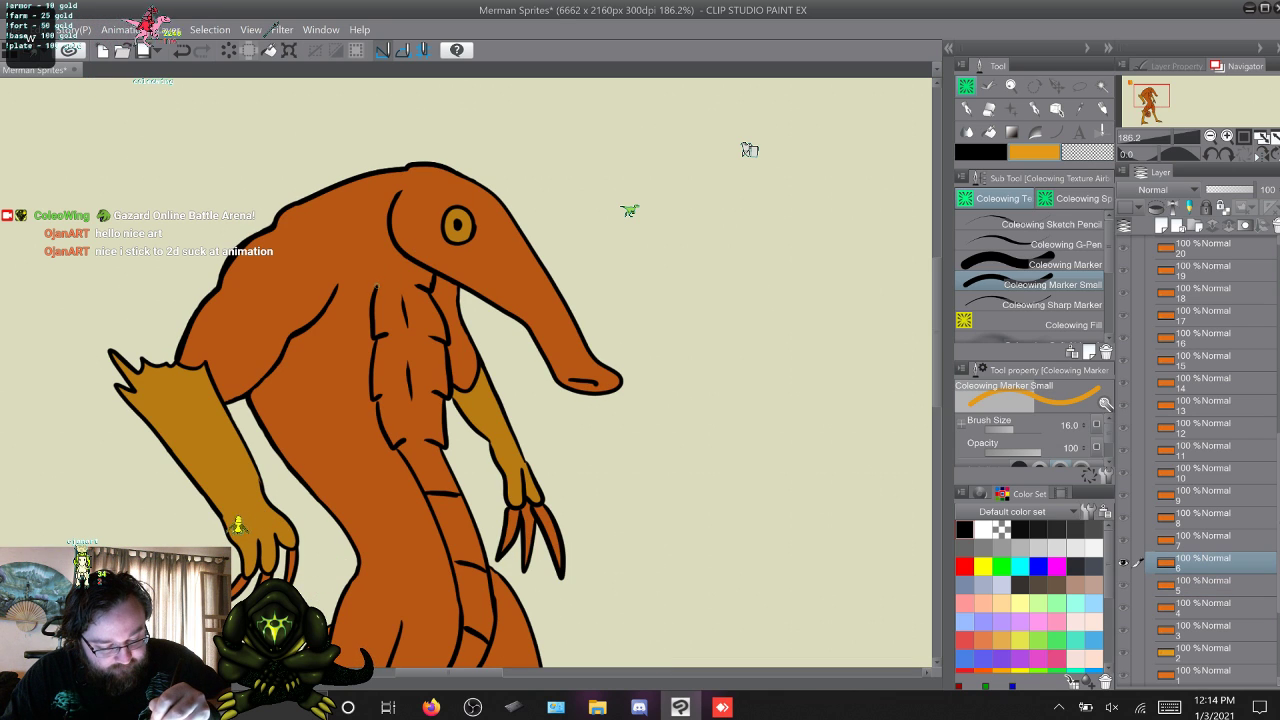
pyautogui.press('.')
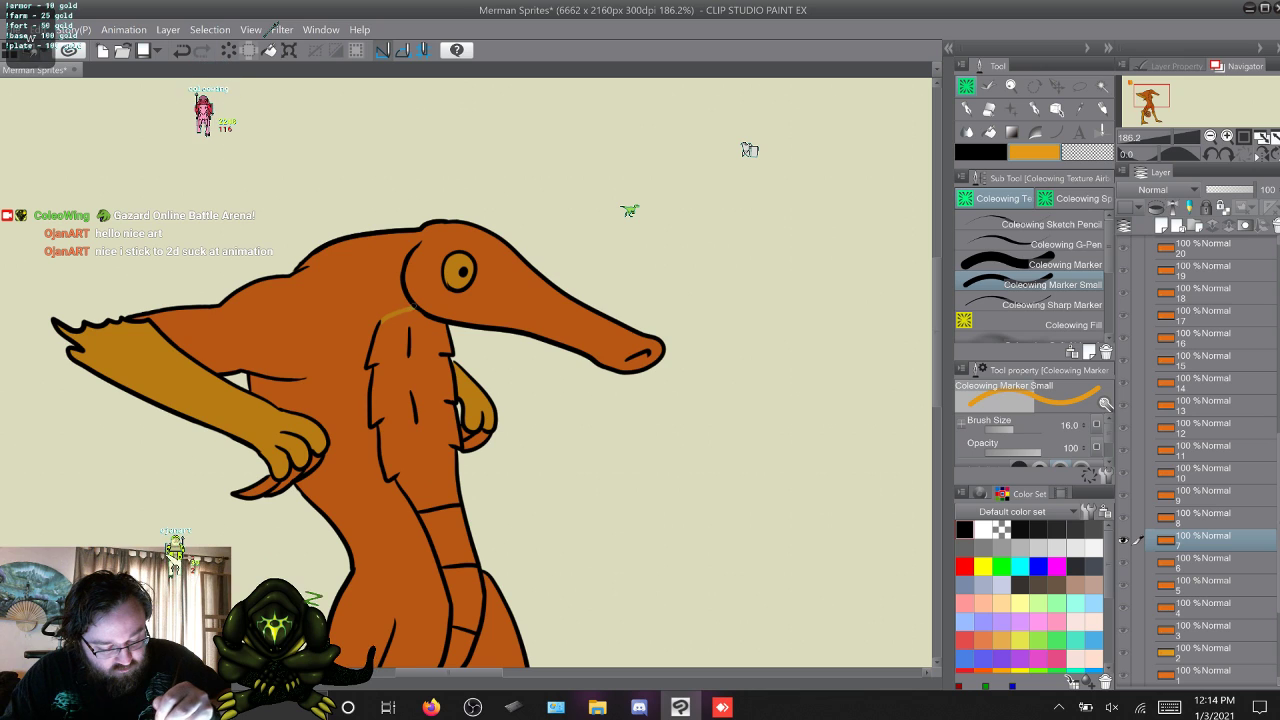
pyautogui.press('.')
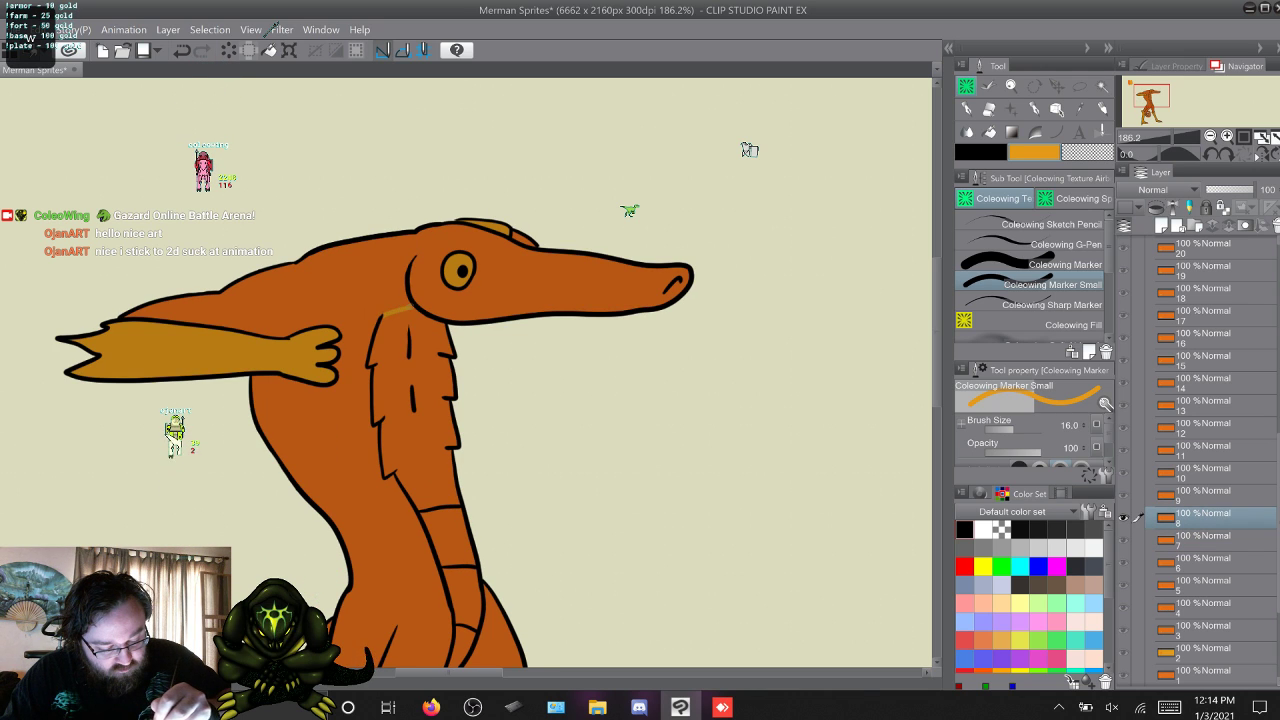
pyautogui.press('.')
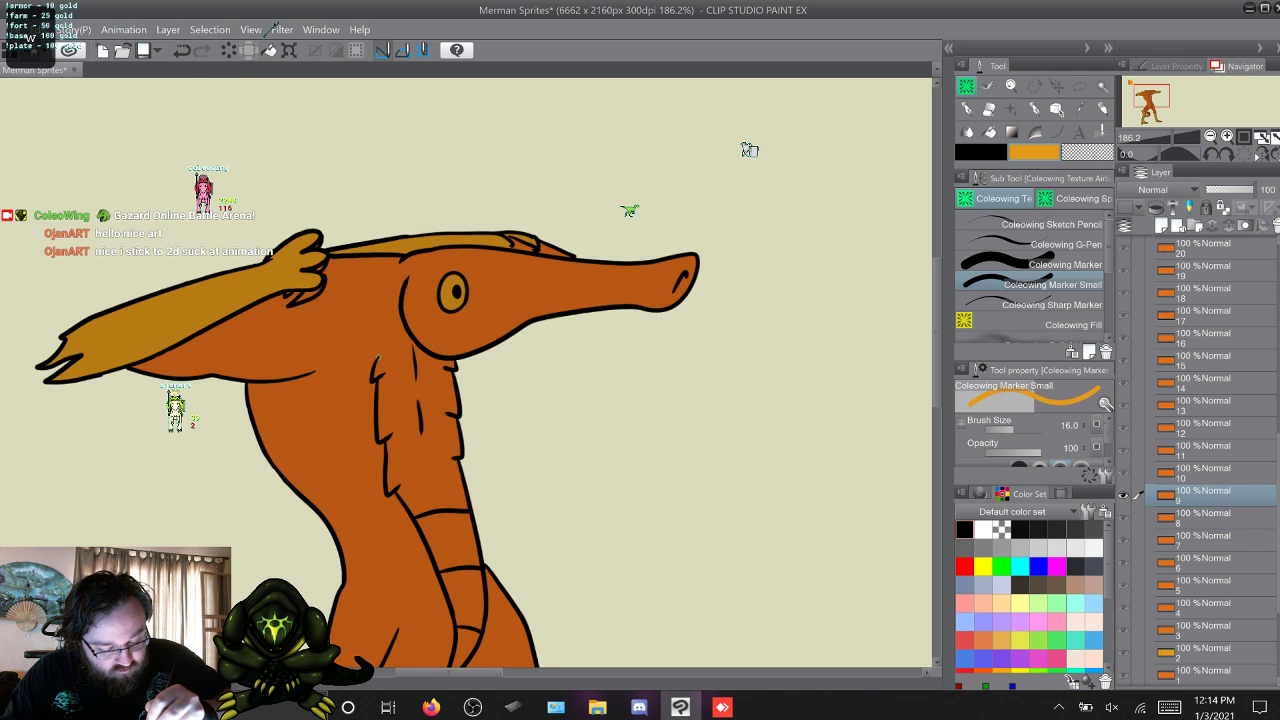
# Draw a diagonal yellow-orange line from the belly's upper corner to the jaw on frames 10 and 11, comparing the two frames.
pyautogui.press('.')
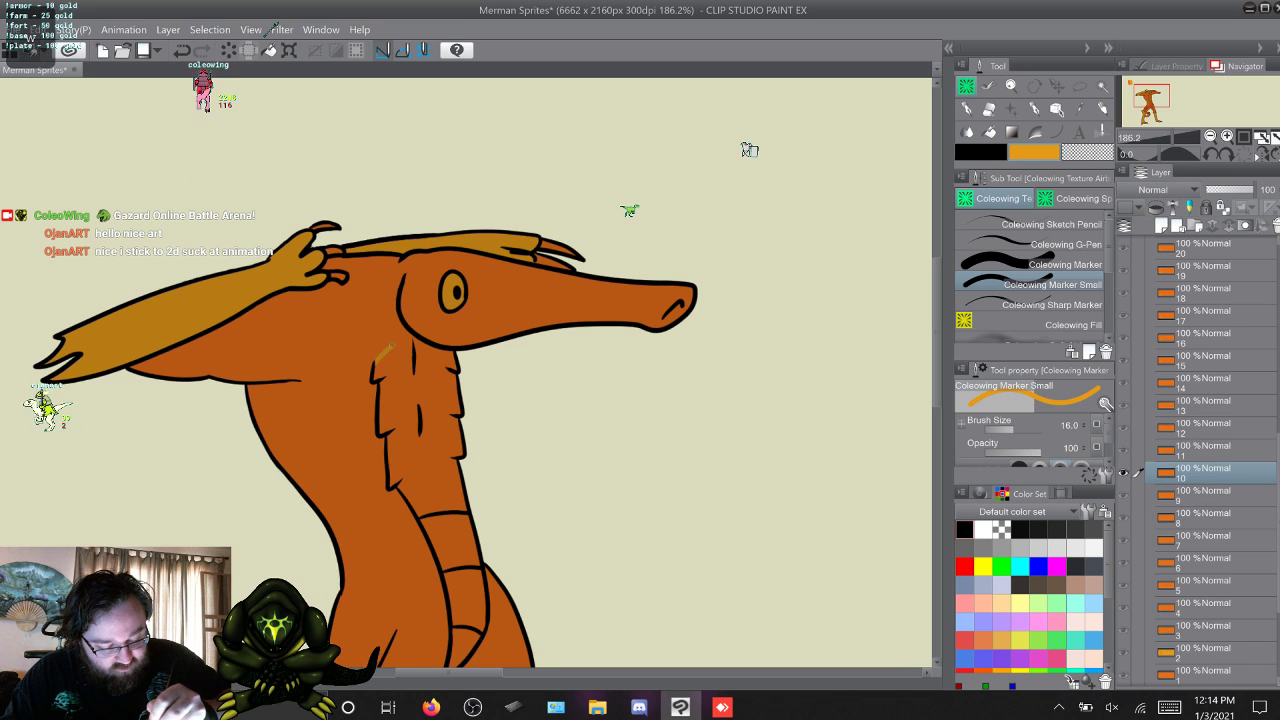
pyautogui.press('.')
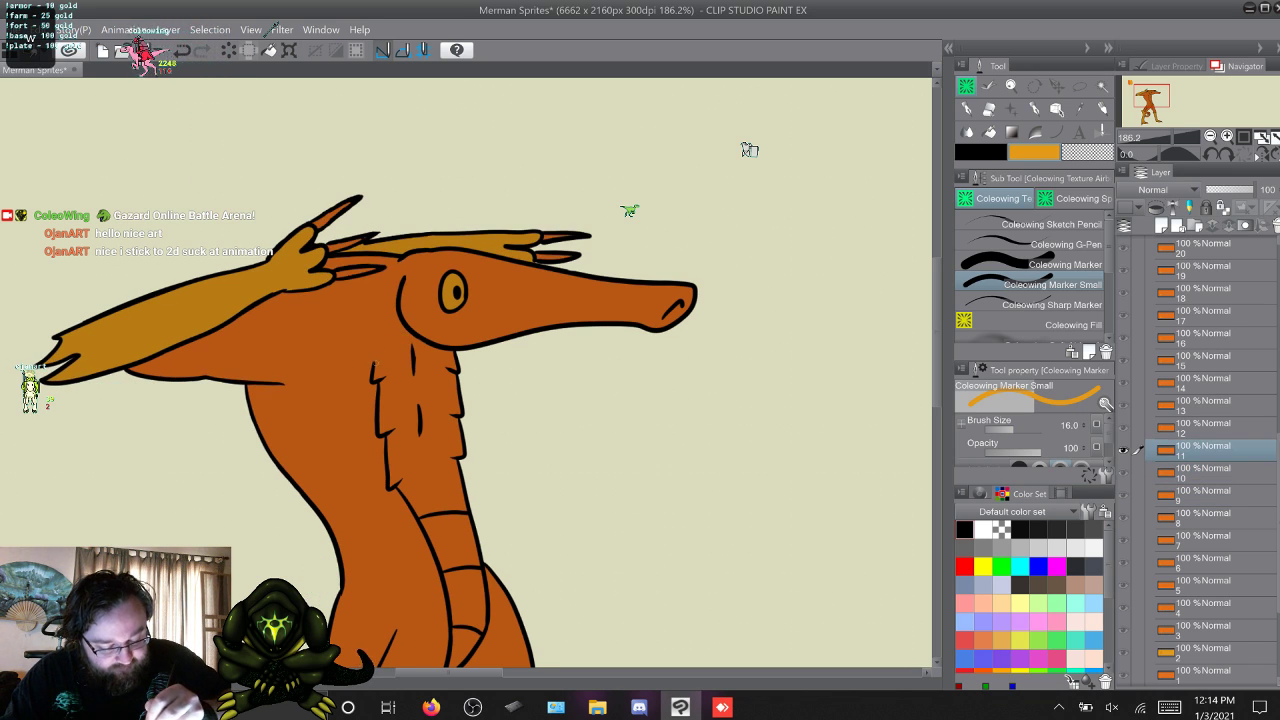
pyautogui.press(',')
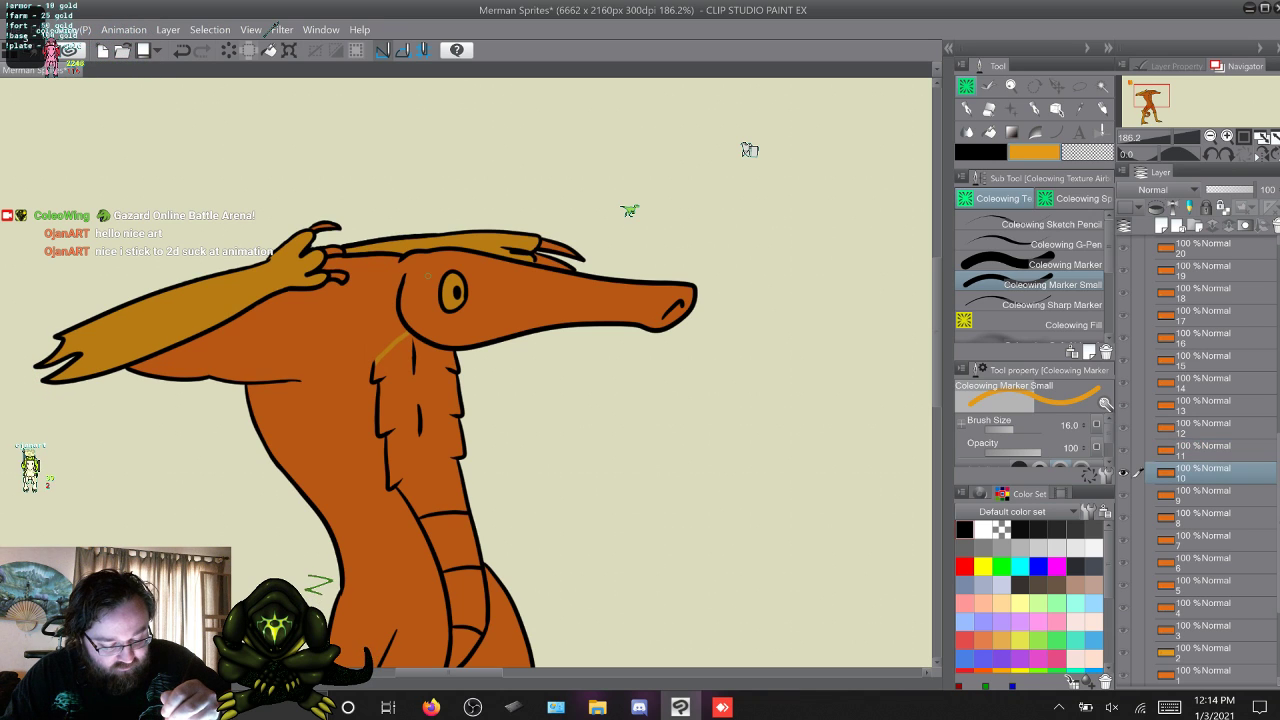
pyautogui.press('.')
pyautogui.press(',')
pyautogui.press('.')
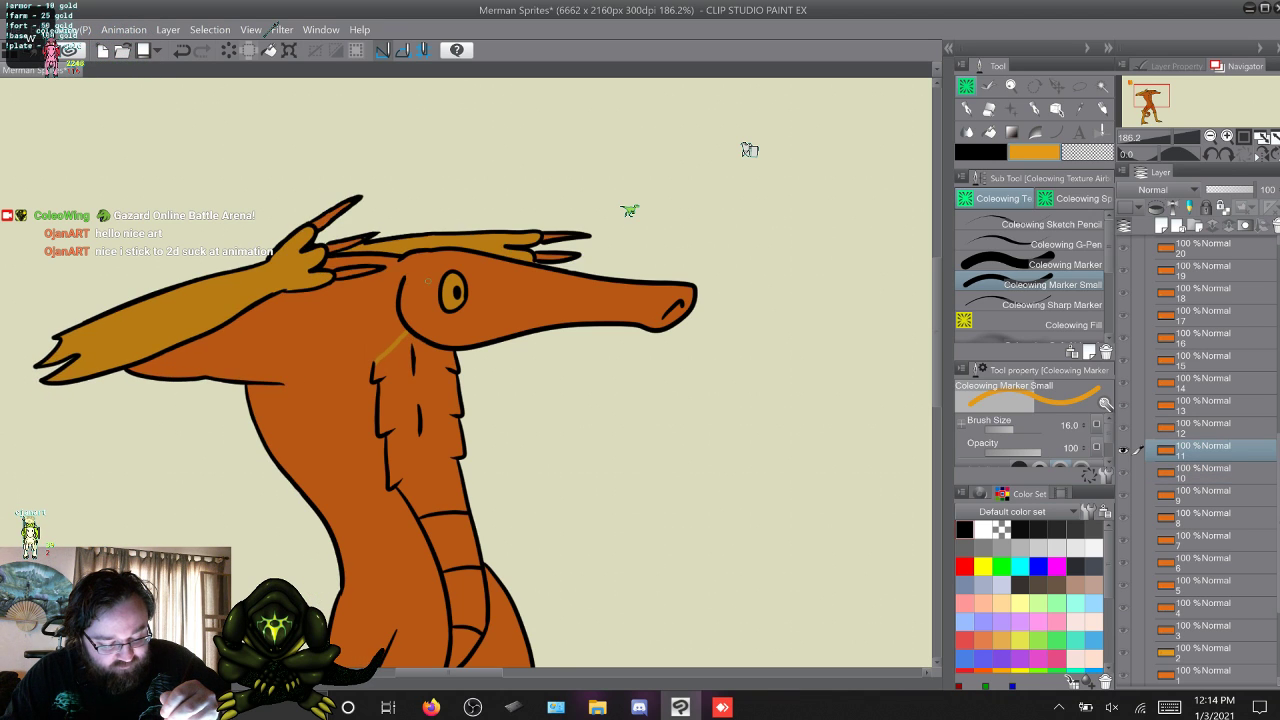
# Go through frames 12 to 16, closing the open upper edge of the belly below the head with short yellow-orange lines.
pyautogui.press('.')
pyautogui.press(',')
pyautogui.press('.')
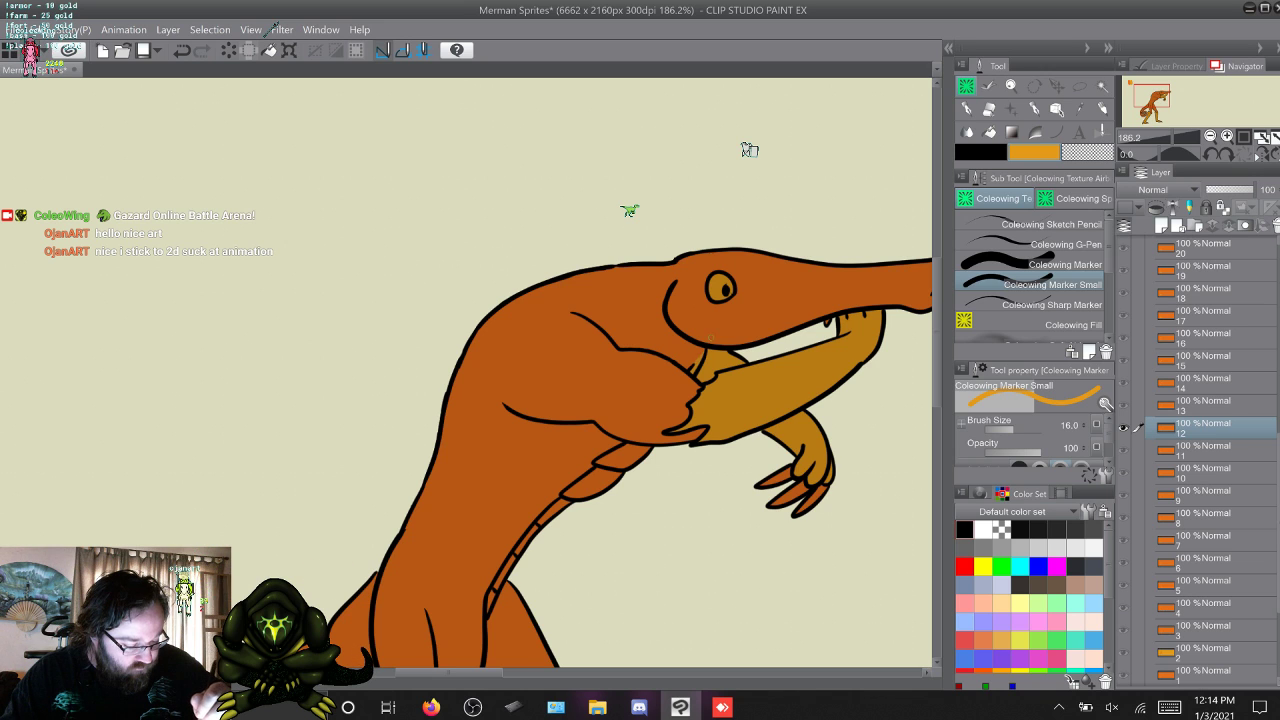
pyautogui.press('.')
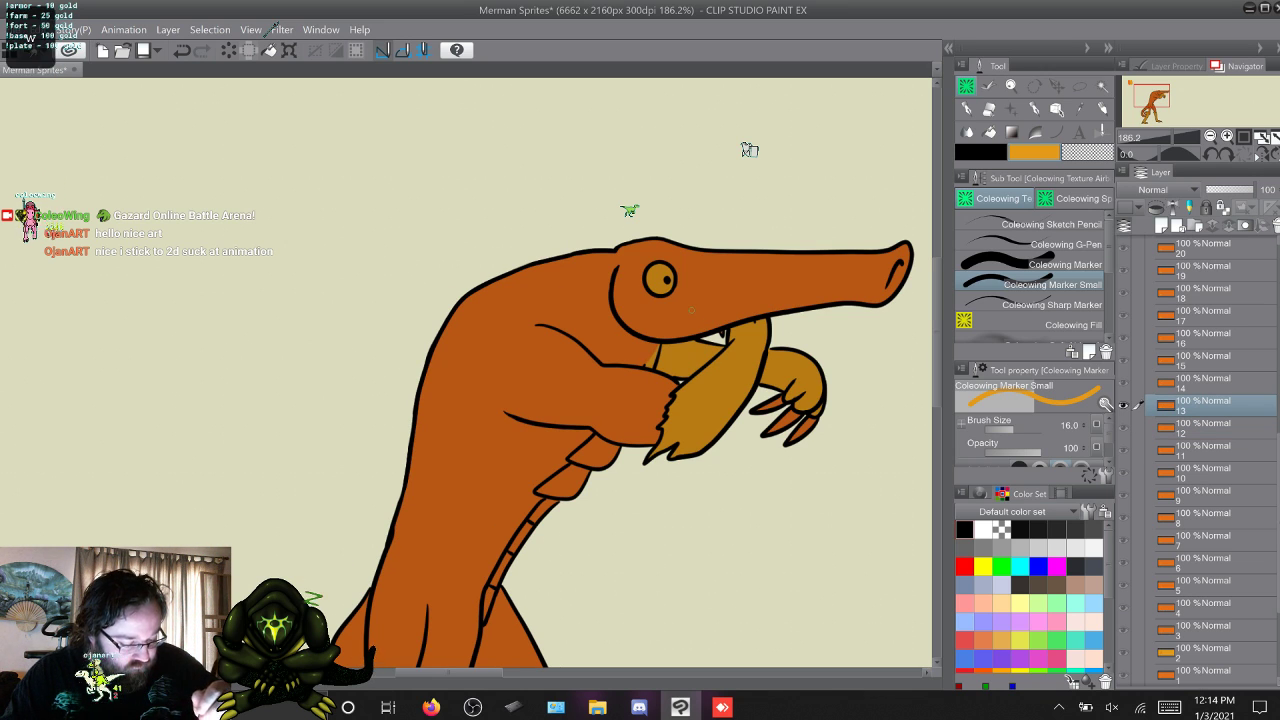
pyautogui.press('.')
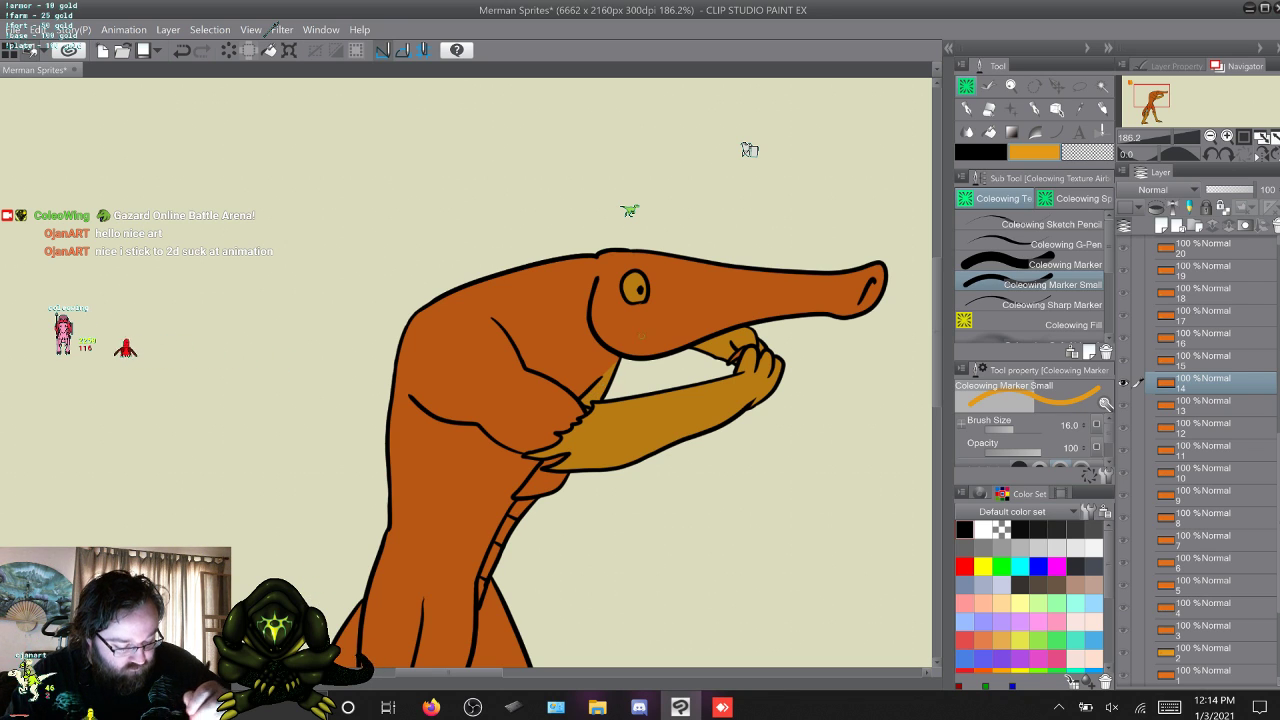
pyautogui.press('w')
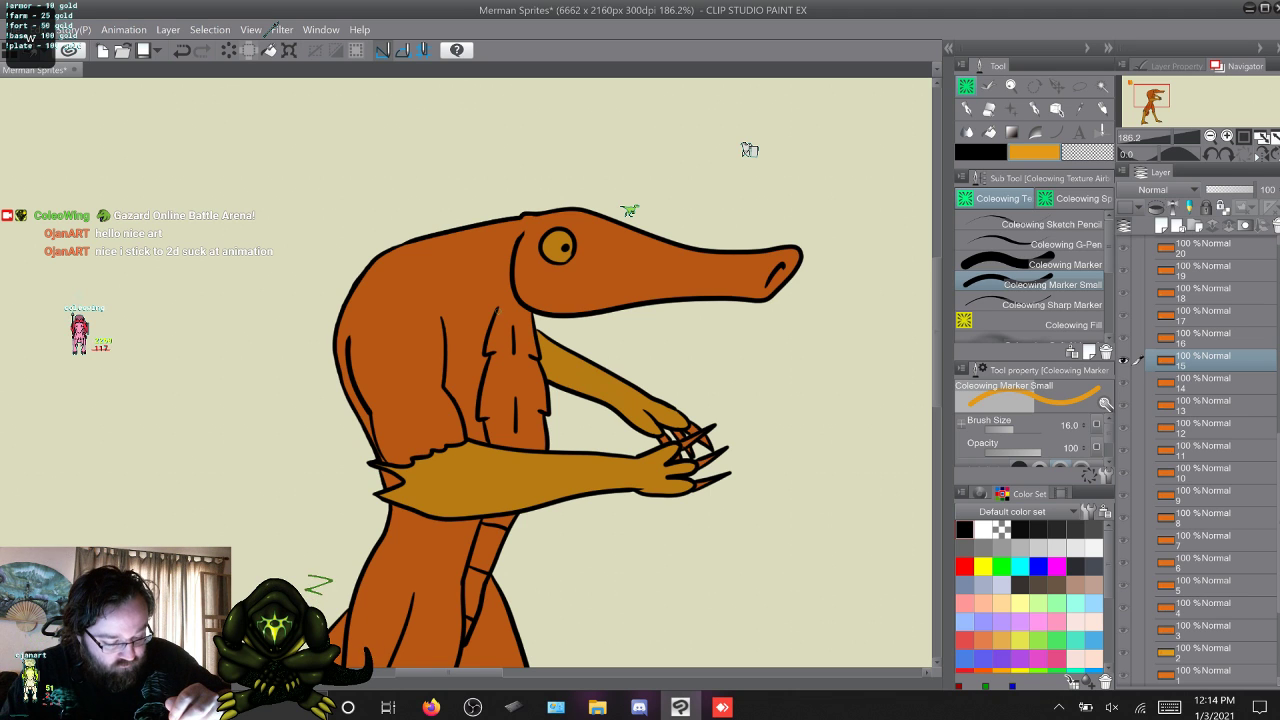
pyautogui.press('w')
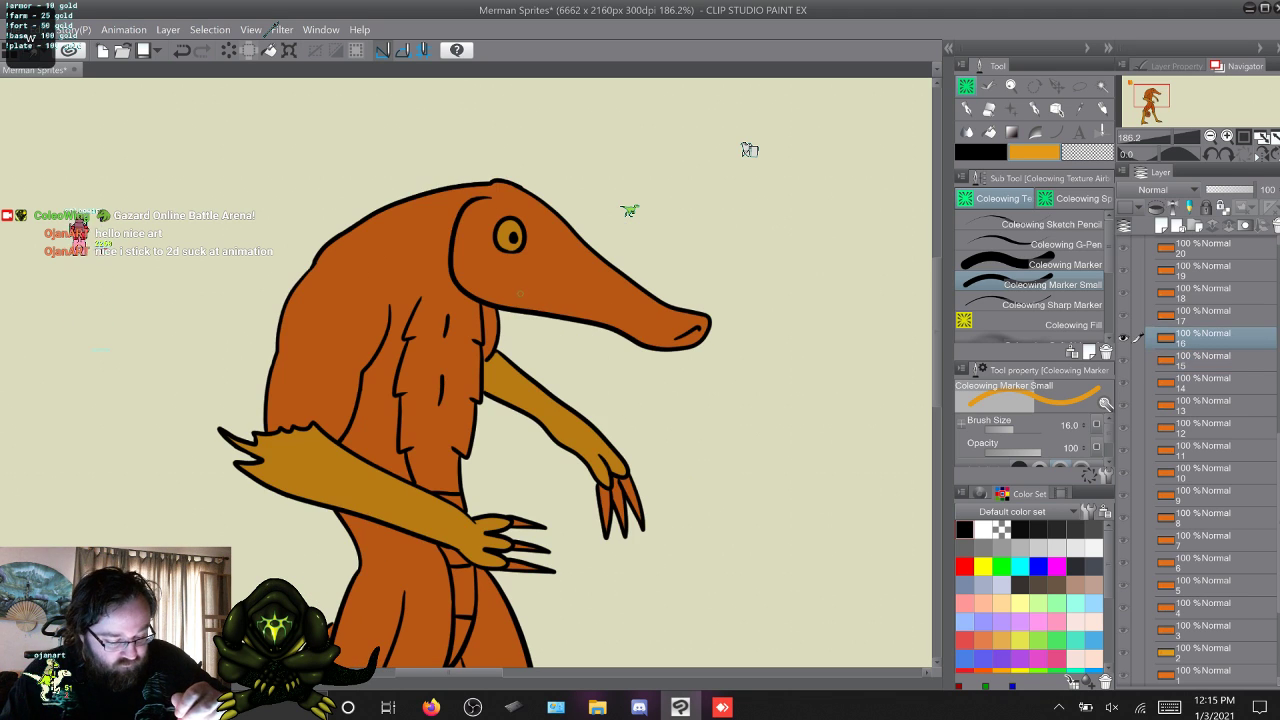
pyautogui.moveTo(423, 297); pyautogui.dragTo(451, 283)
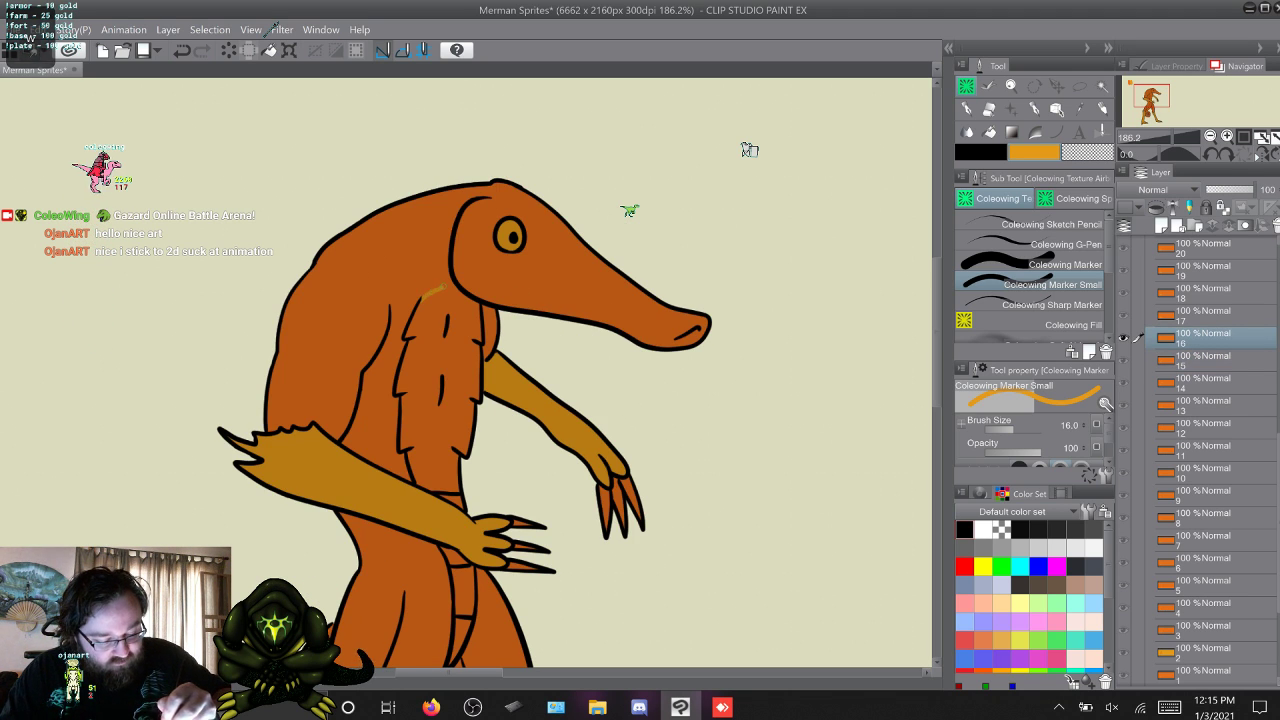
pyautogui.press('w')
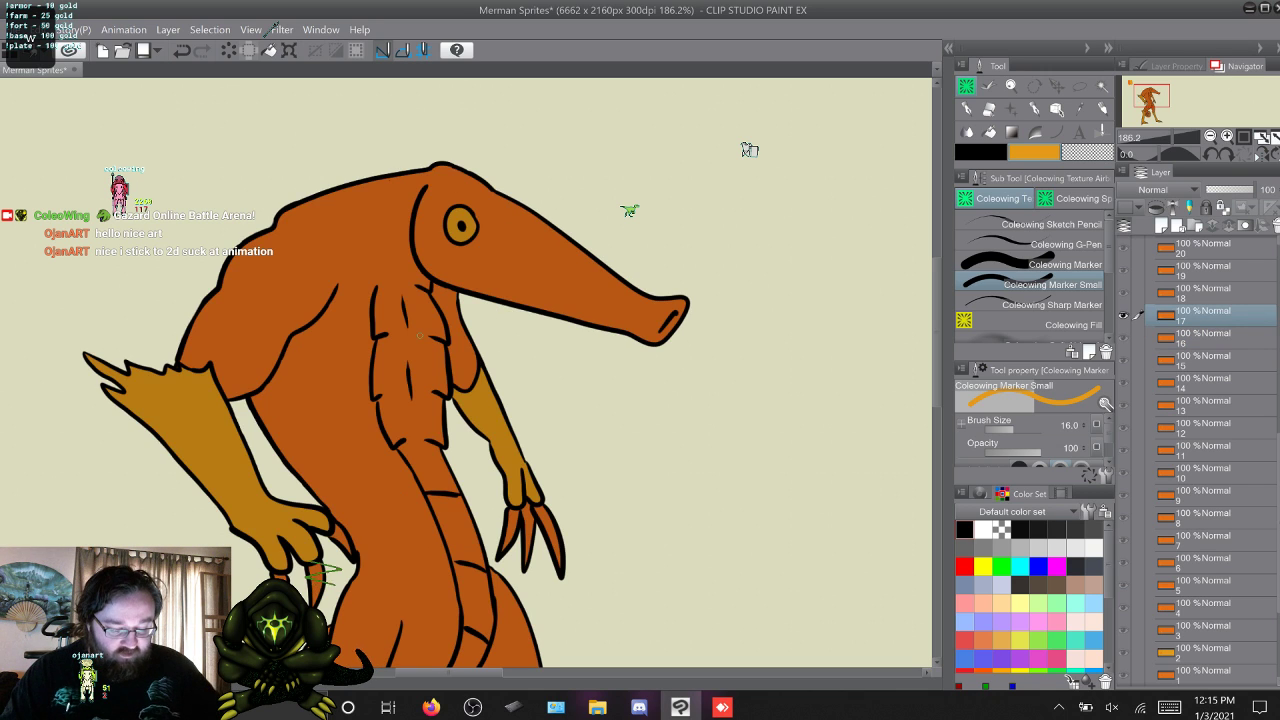
# Flip back and forth between frames 16 and 21 to compare the belly's upper edge and the head position.
pyautogui.press('w')
pyautogui.press('w')
pyautogui.press('w')
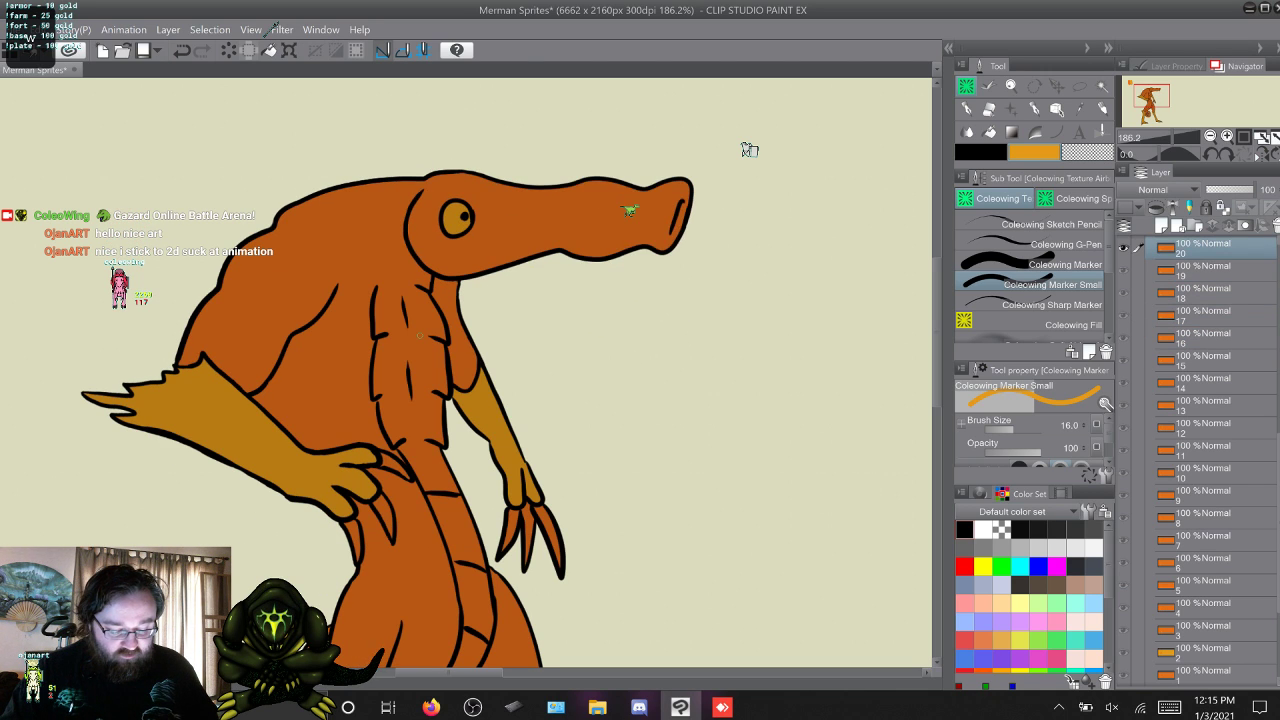
pyautogui.press('w')
pyautogui.press('s')
pyautogui.press('s')
pyautogui.press('s')
pyautogui.press('s')
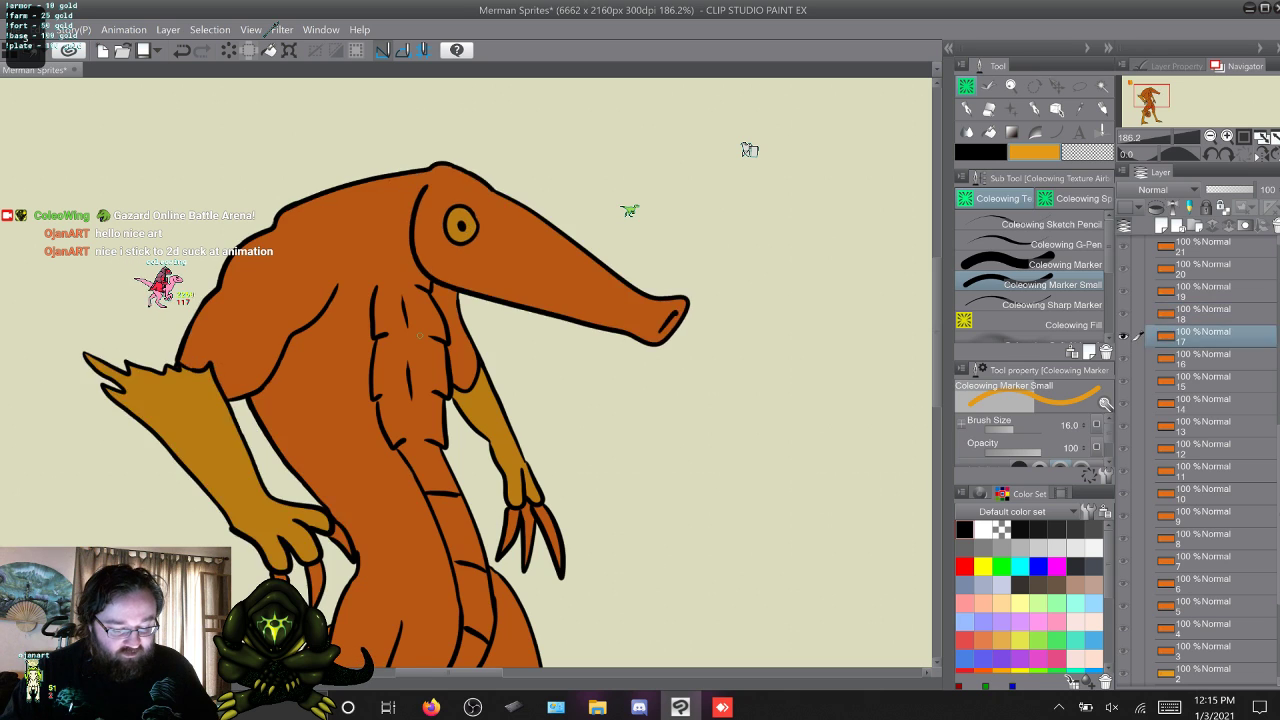
pyautogui.press('s')
pyautogui.press('s')
pyautogui.press('w')
pyautogui.press('w')
pyautogui.press('w')
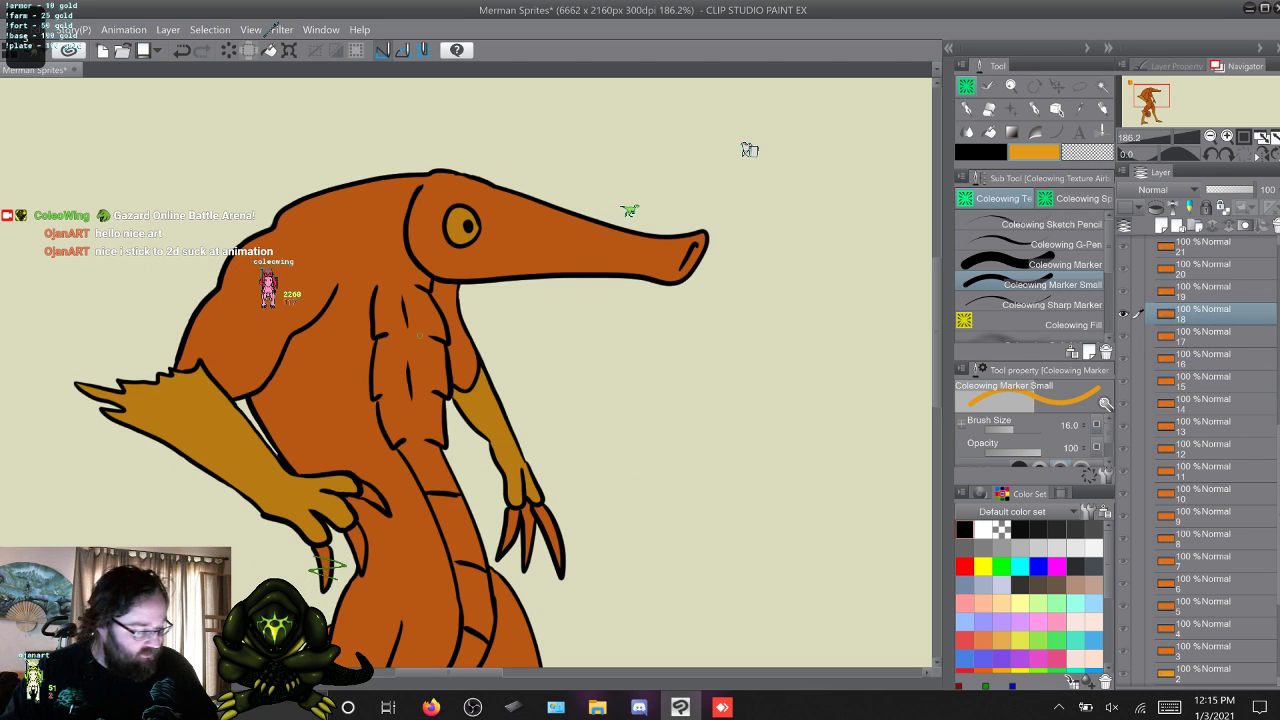
pyautogui.press('s')
pyautogui.press('s')
pyautogui.press('w')
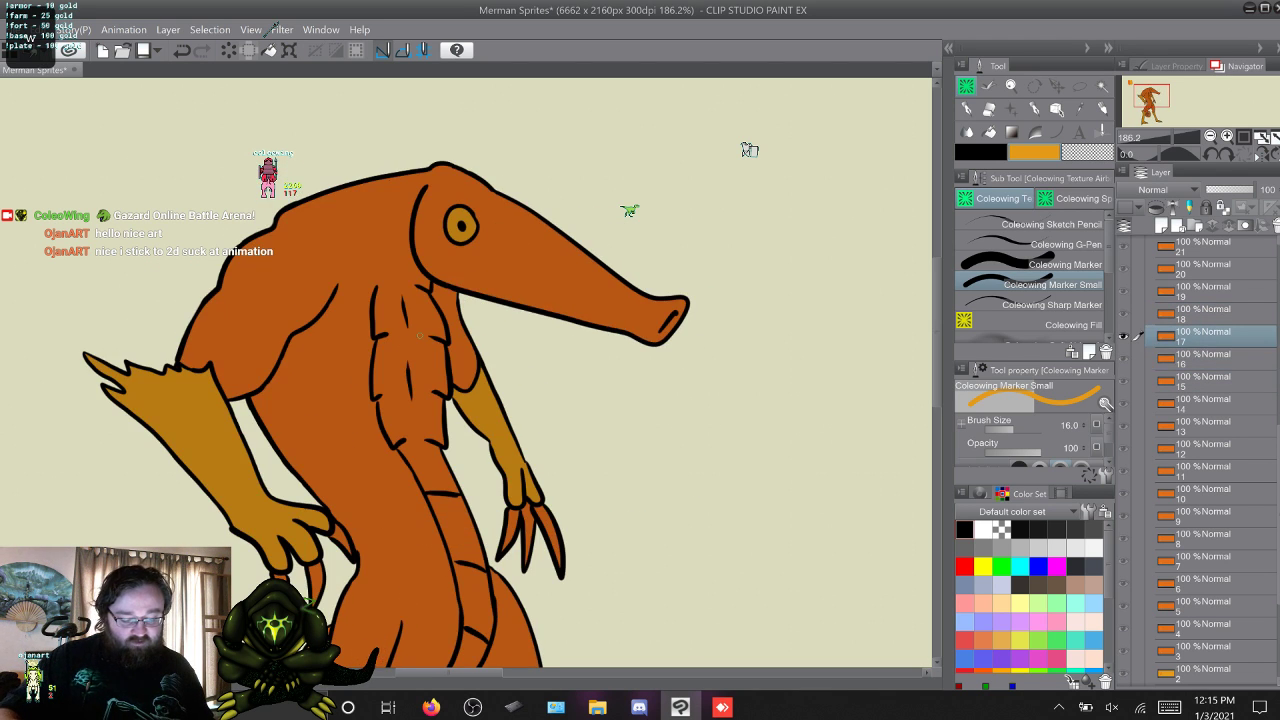
pyautogui.press('w')
pyautogui.press('w')
pyautogui.press('w')
pyautogui.press('w')
pyautogui.press('w')
pyautogui.press('w')
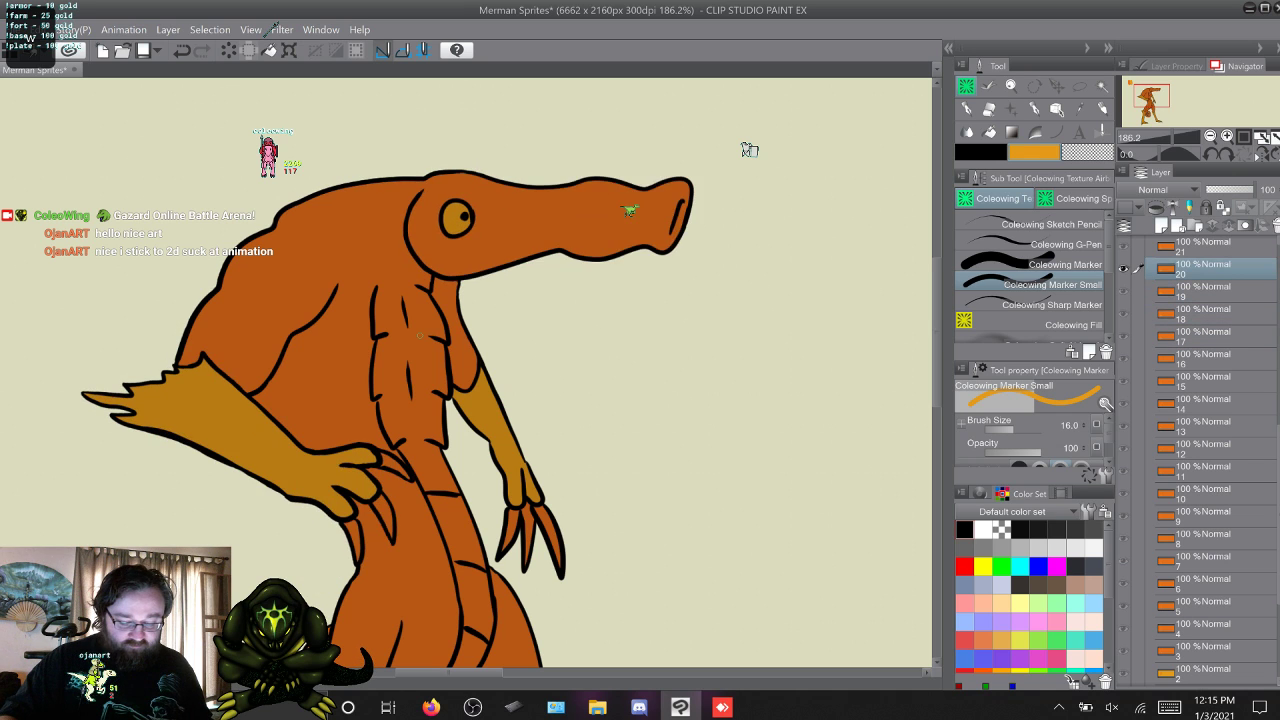
# Advance through frames 21 to 33, drawing a short yellow-orange line from the belly's upper edge to the jaw on frames 26 and 33.
pyautogui.press('w')
pyautogui.press('w')
pyautogui.press('w')
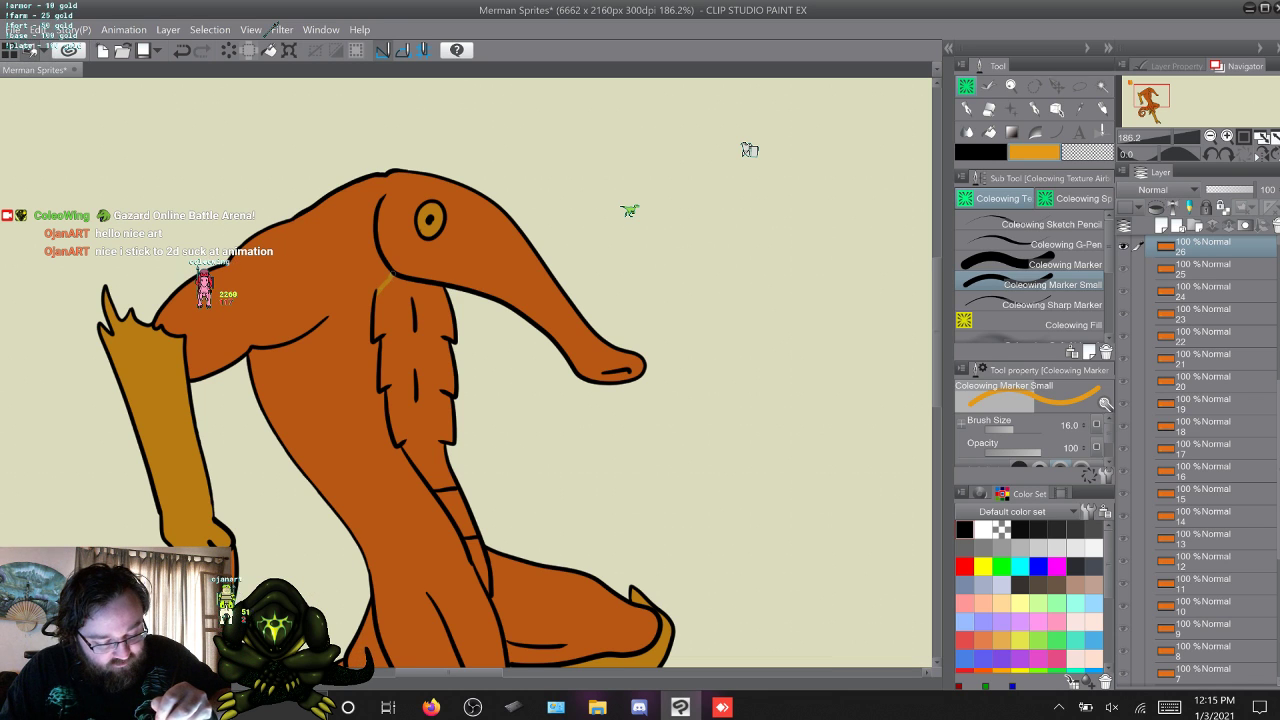
pyautogui.press('w')
pyautogui.press('w')
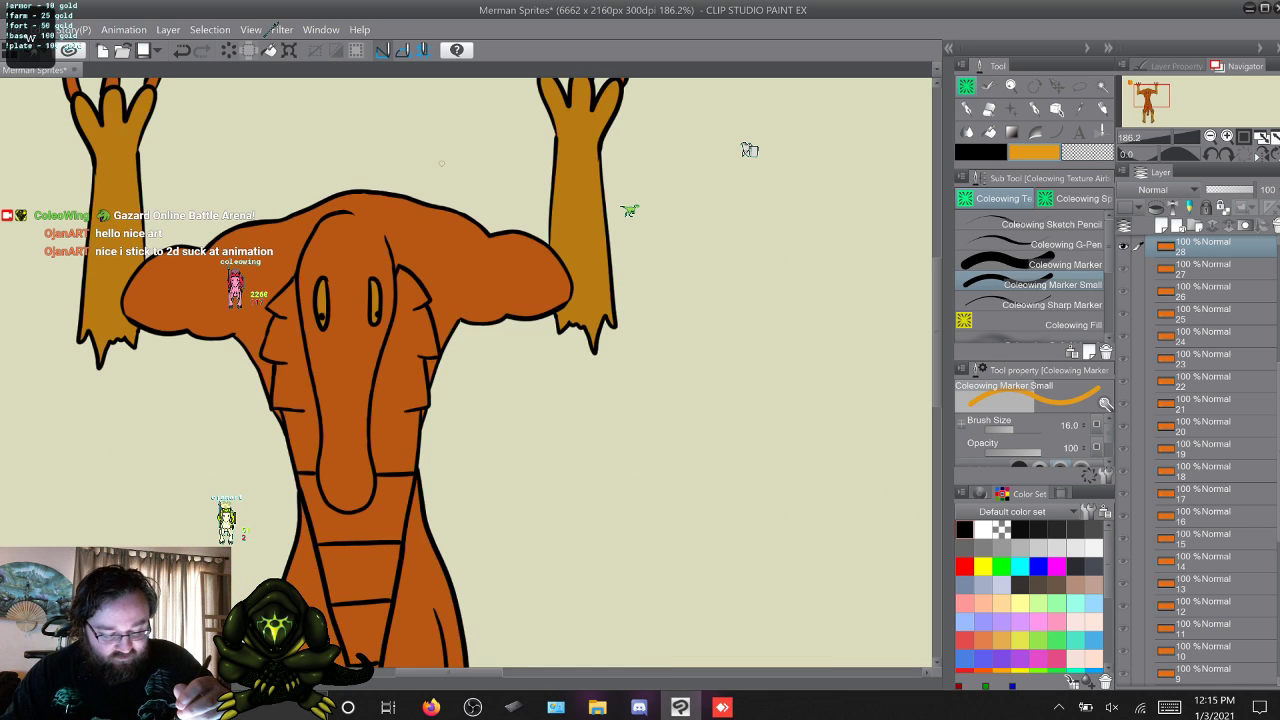
pyautogui.press('w')
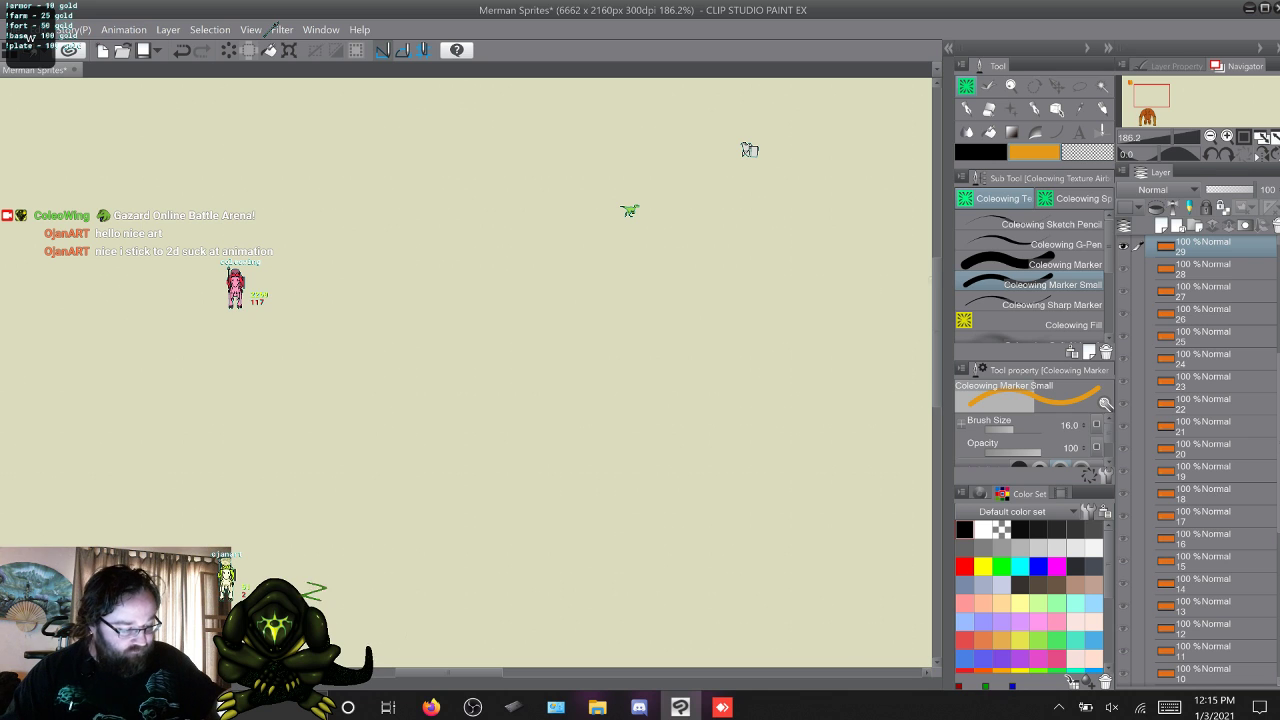
pyautogui.press('w')
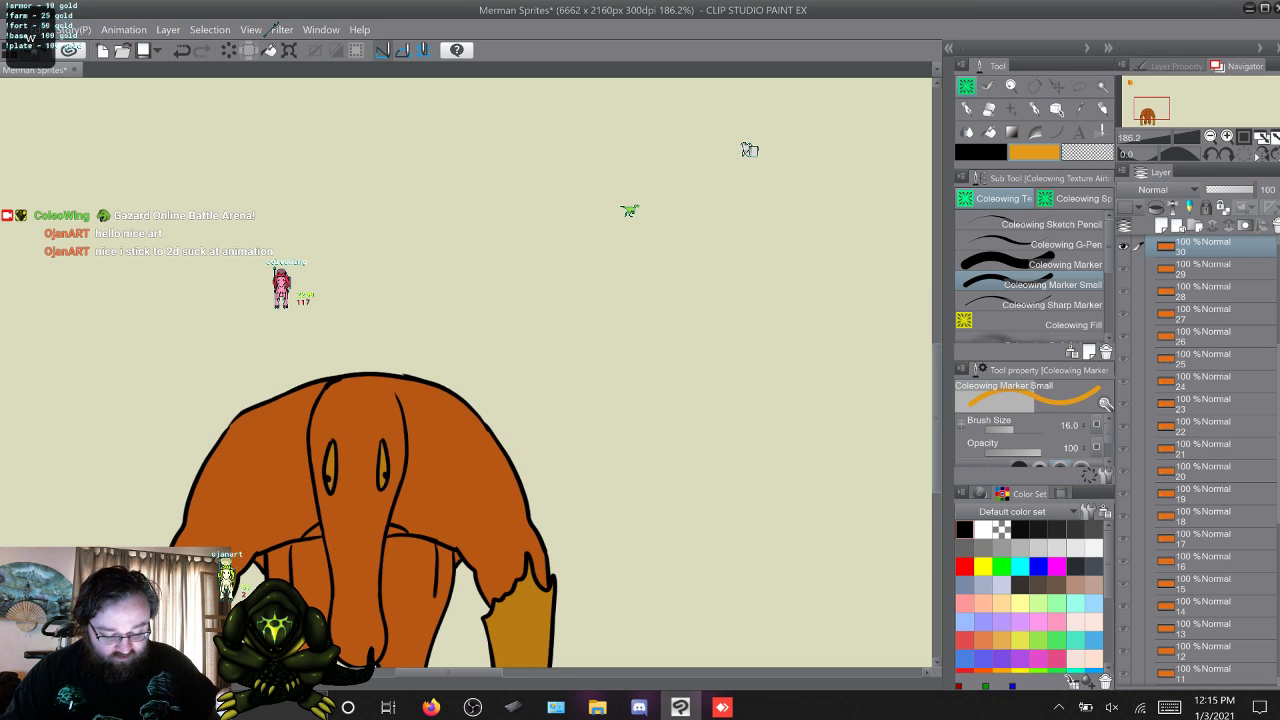
pyautogui.press('w')
pyautogui.press('w')
pyautogui.press('w')
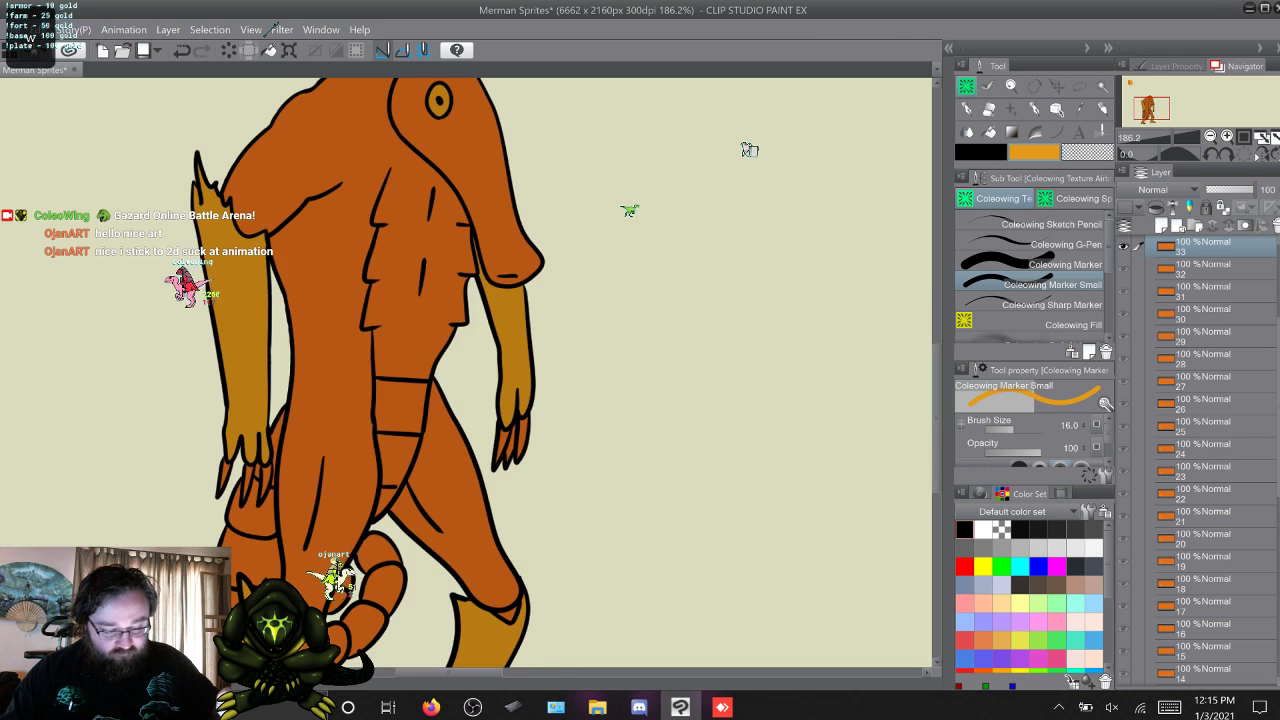
pyautogui.scroll(5, 640, 392)
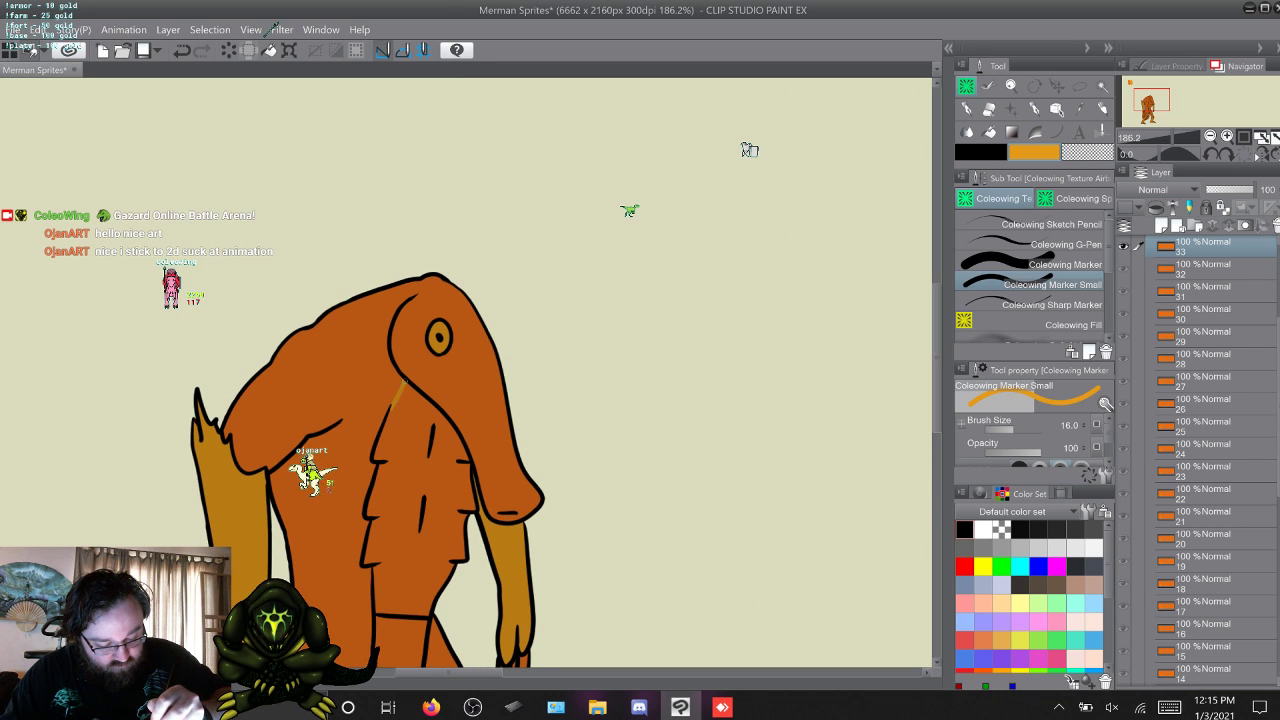
# Try a straight diagonal yellow-orange line from the belly's upper corner to the jaw on frame 35, and undo it.
pyautogui.press('w')
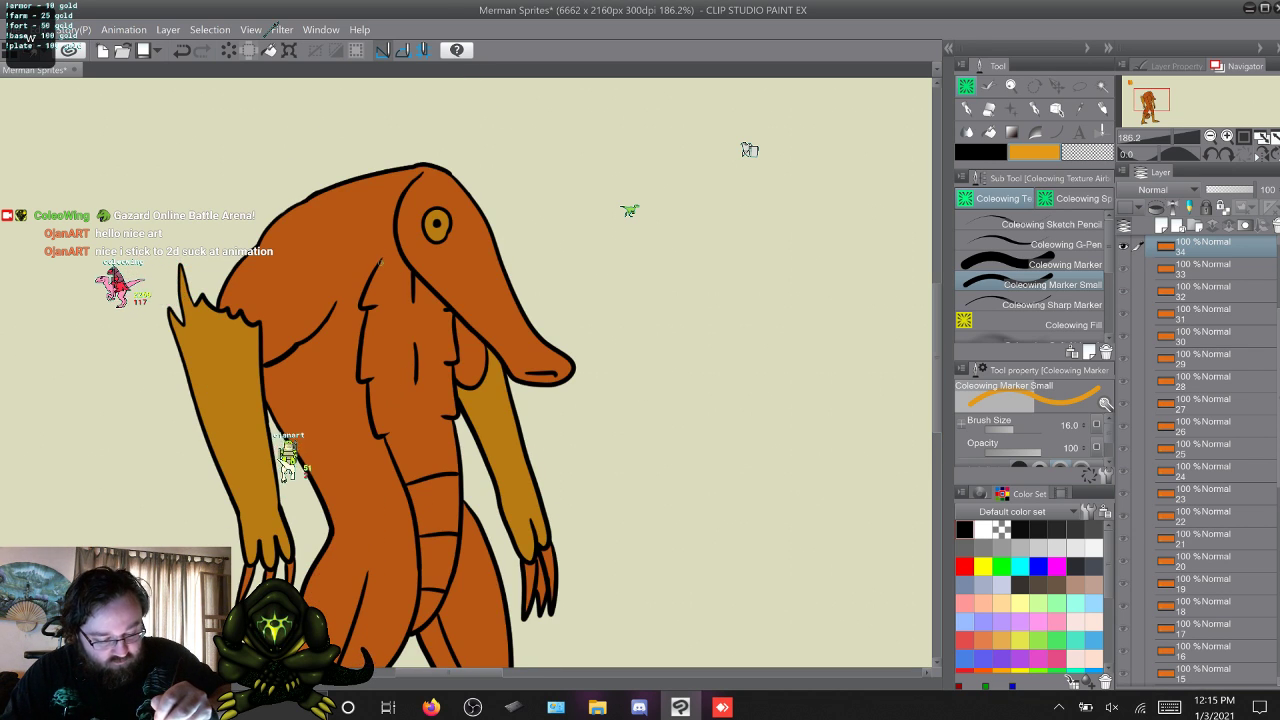
pyautogui.press('w')
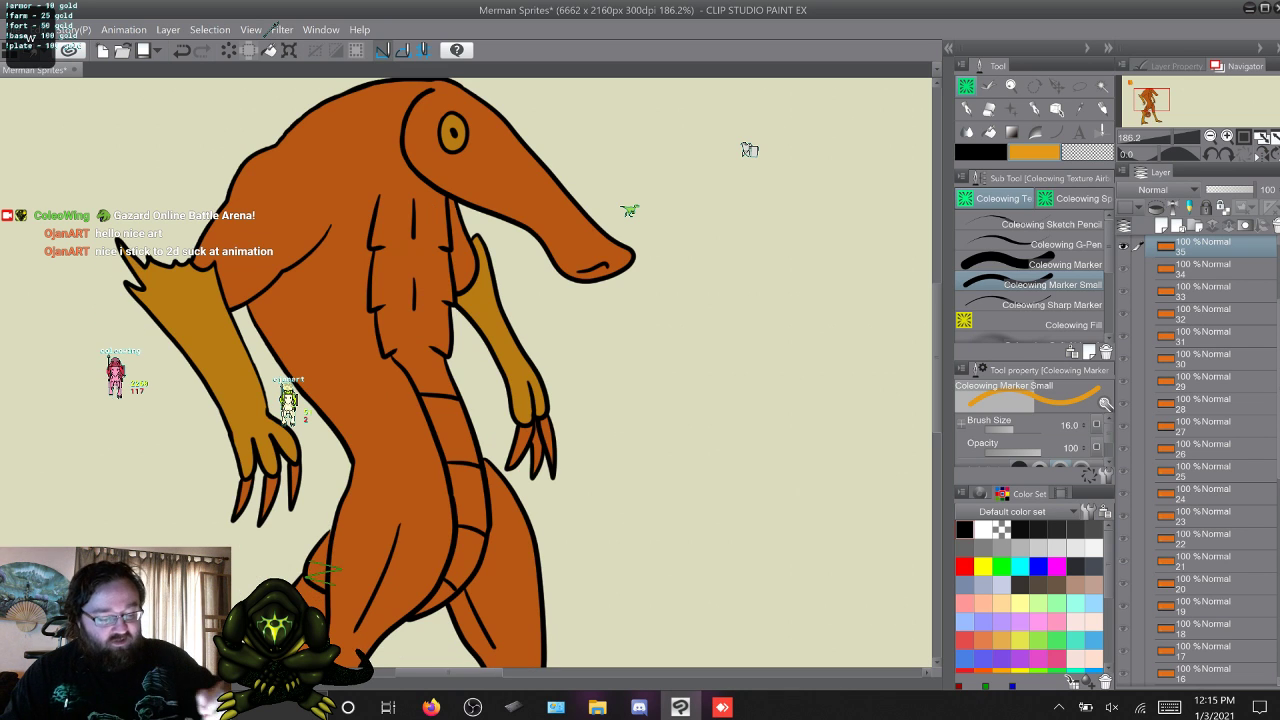
pyautogui.scroll(3, 470, 372)
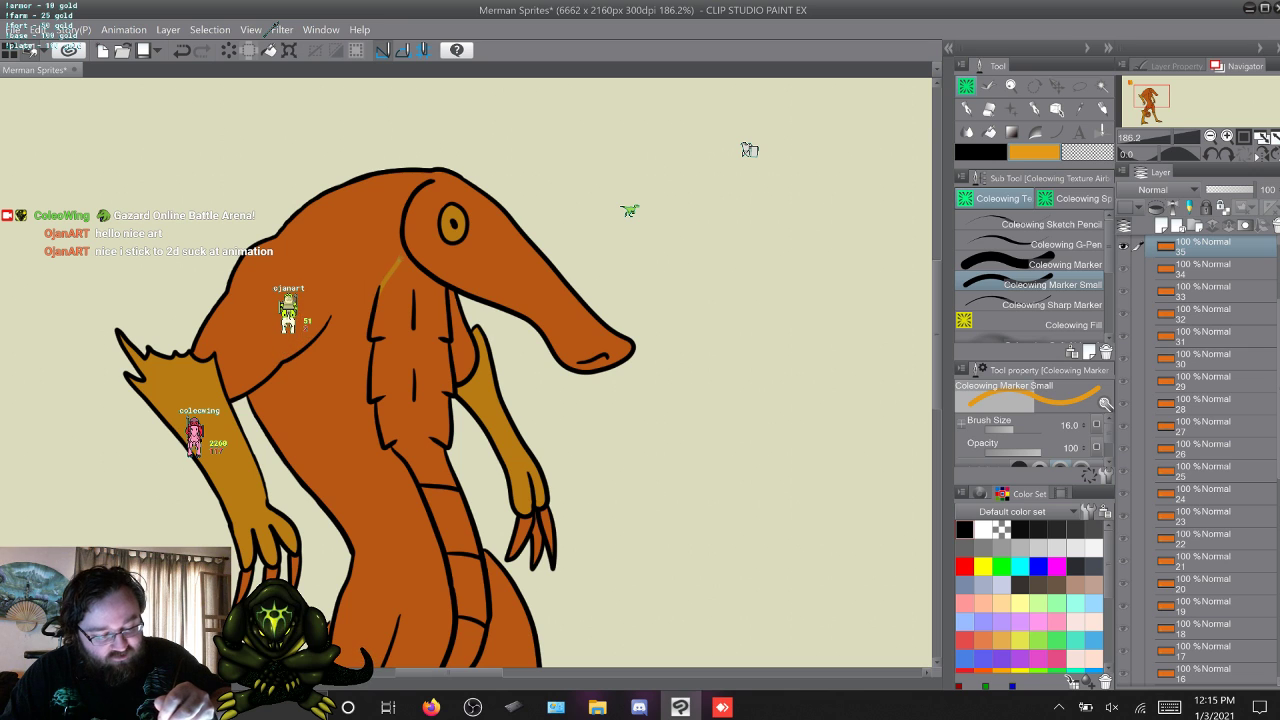
pyautogui.press('w')
pyautogui.press('s')
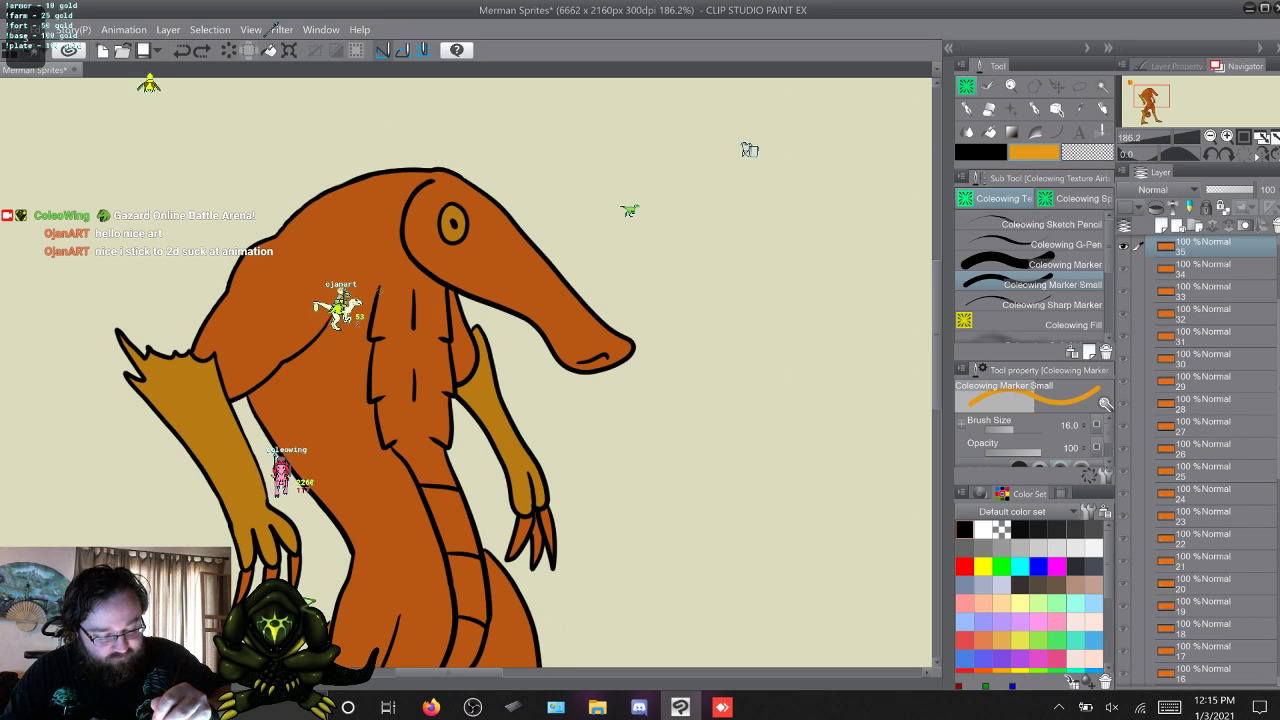
# Compare frame 35 with frames 1 and 2, and draw a curved yellow-orange line closing the belly's upper edge on frame 35.
pyautogui.press('w')
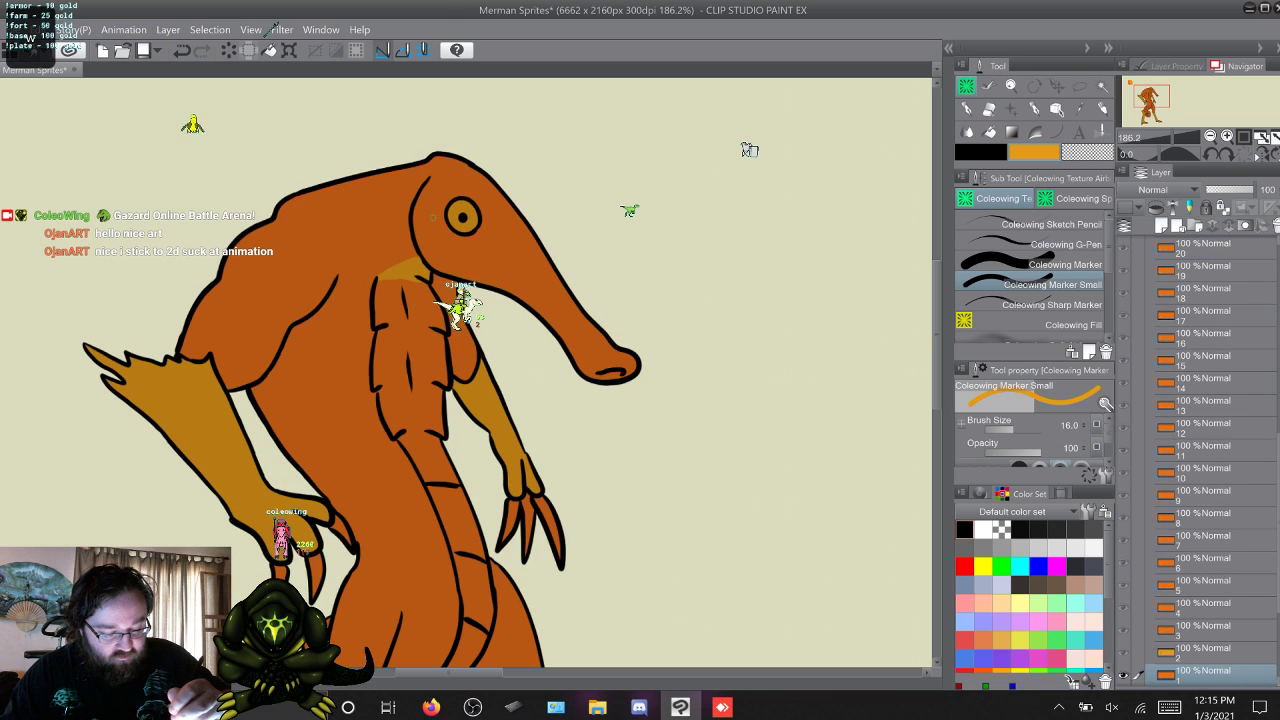
pyautogui.press('s')
pyautogui.press('w')
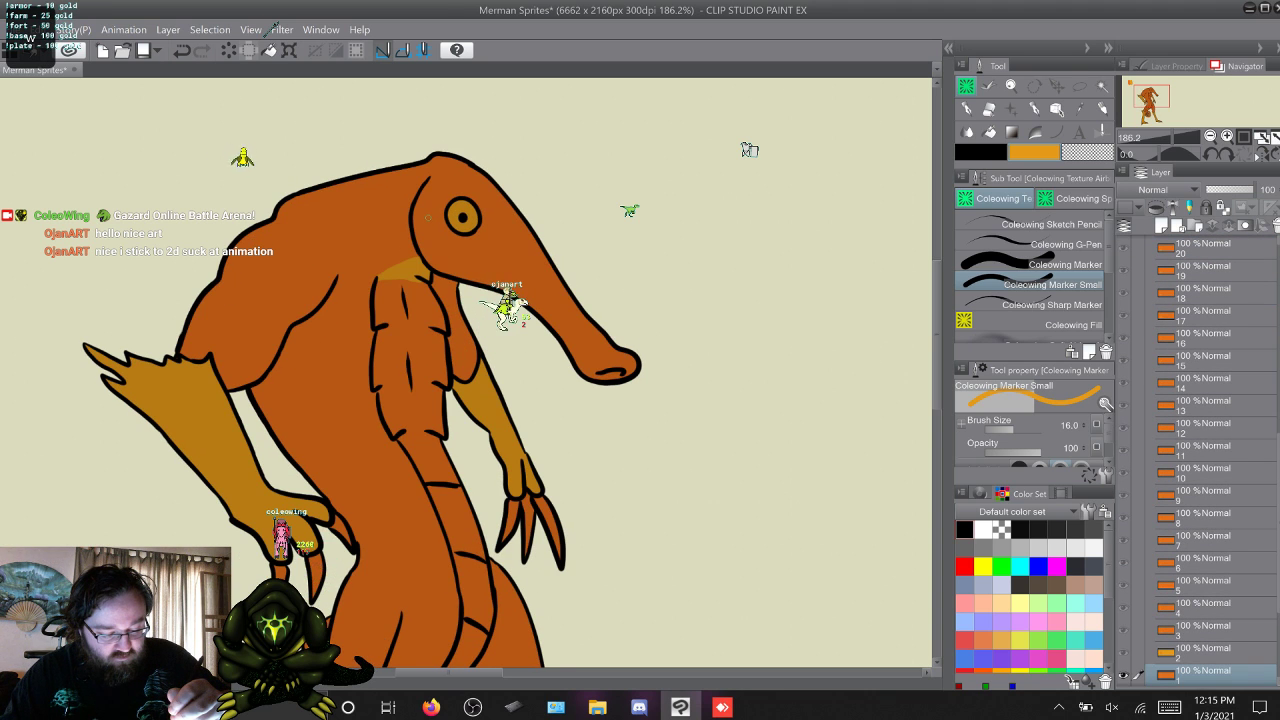
pyautogui.press('s')
pyautogui.press('w')
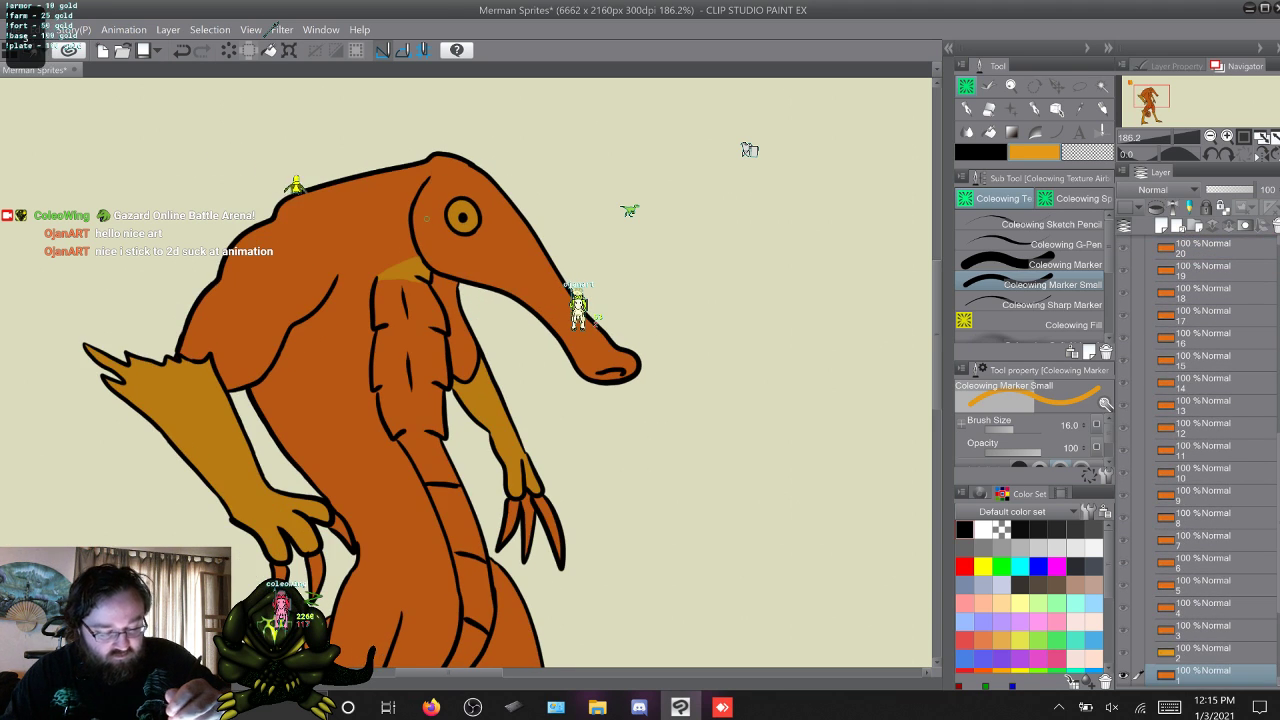
pyautogui.press('s')
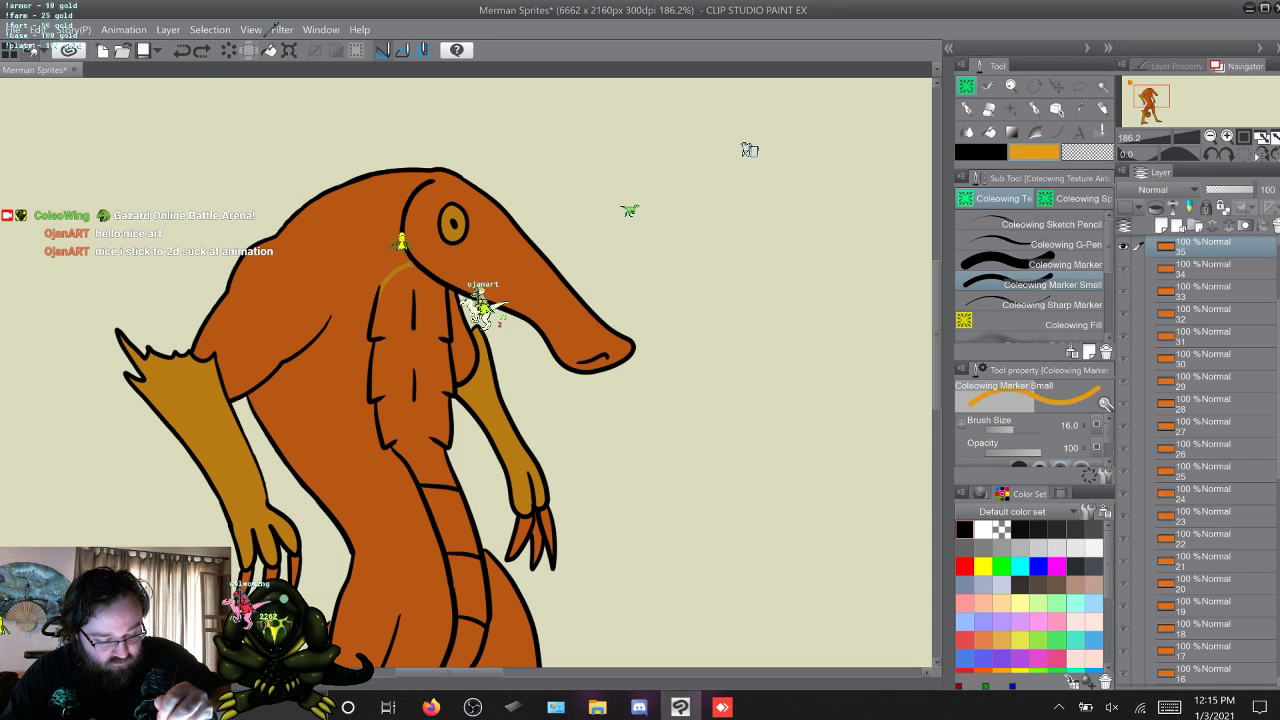
pyautogui.press('w')
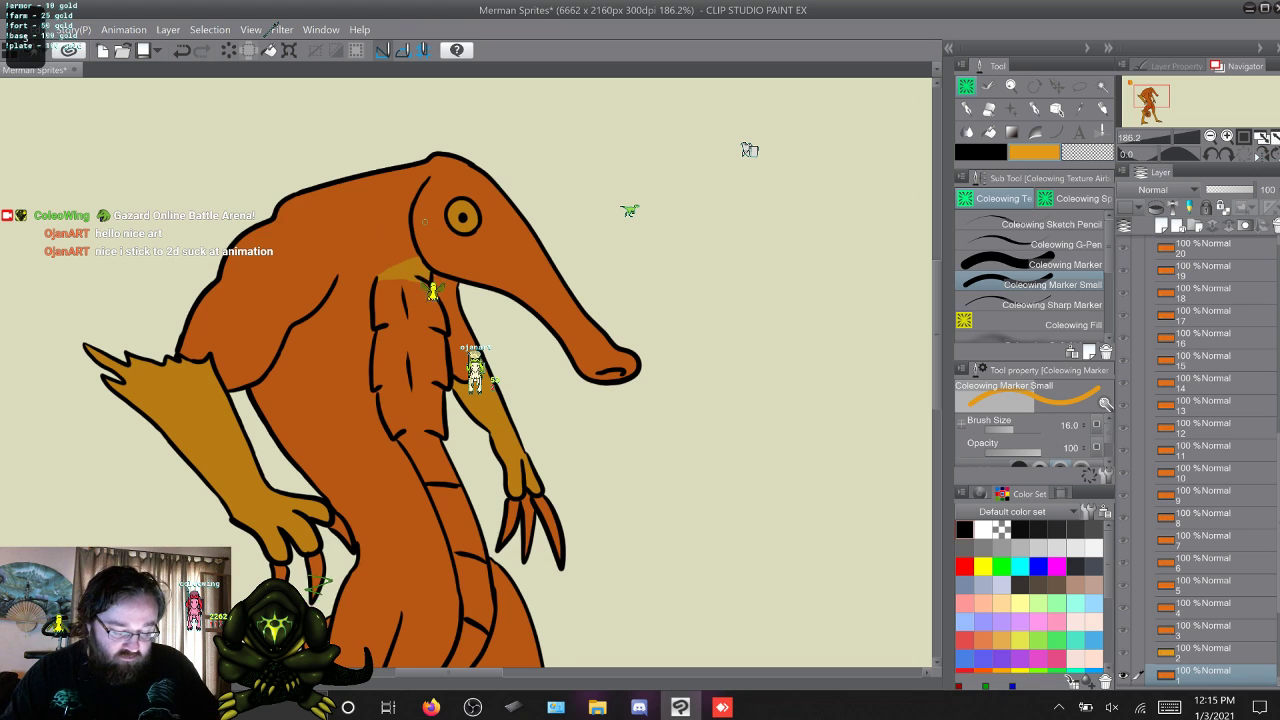
pyautogui.press('s')
pyautogui.press('w')
pyautogui.press('w')
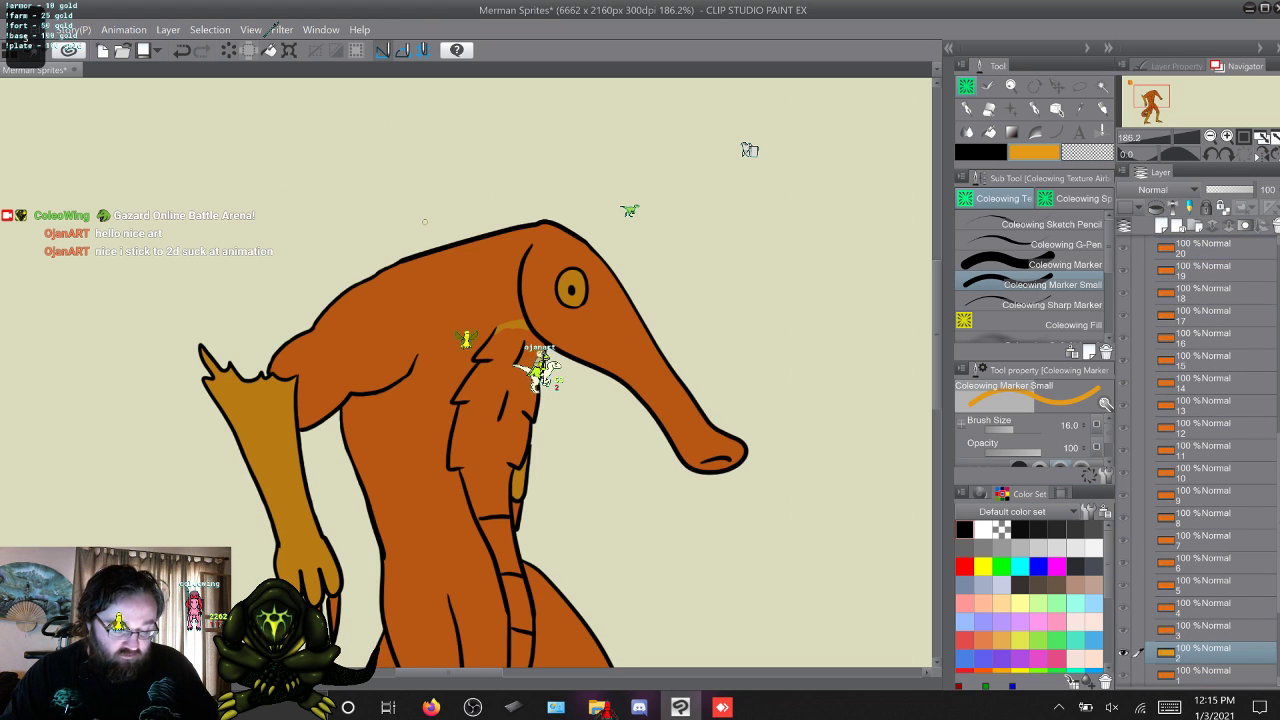
pyautogui.press('s')
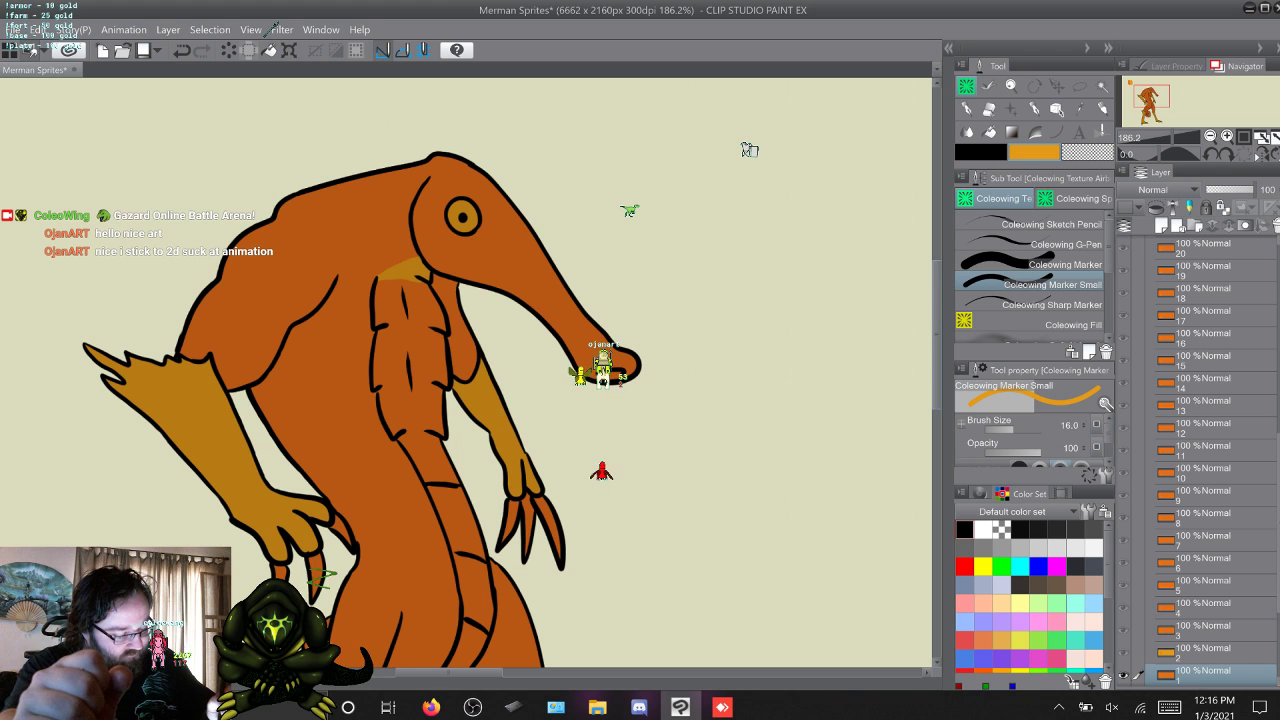
# Fill the chest and all lower belly segments on frame 1 with yellow-orange using Coleowing Fill.
pyautogui.scroll(-5, 749, 149)
pyautogui.scroll(1, 749, 149)
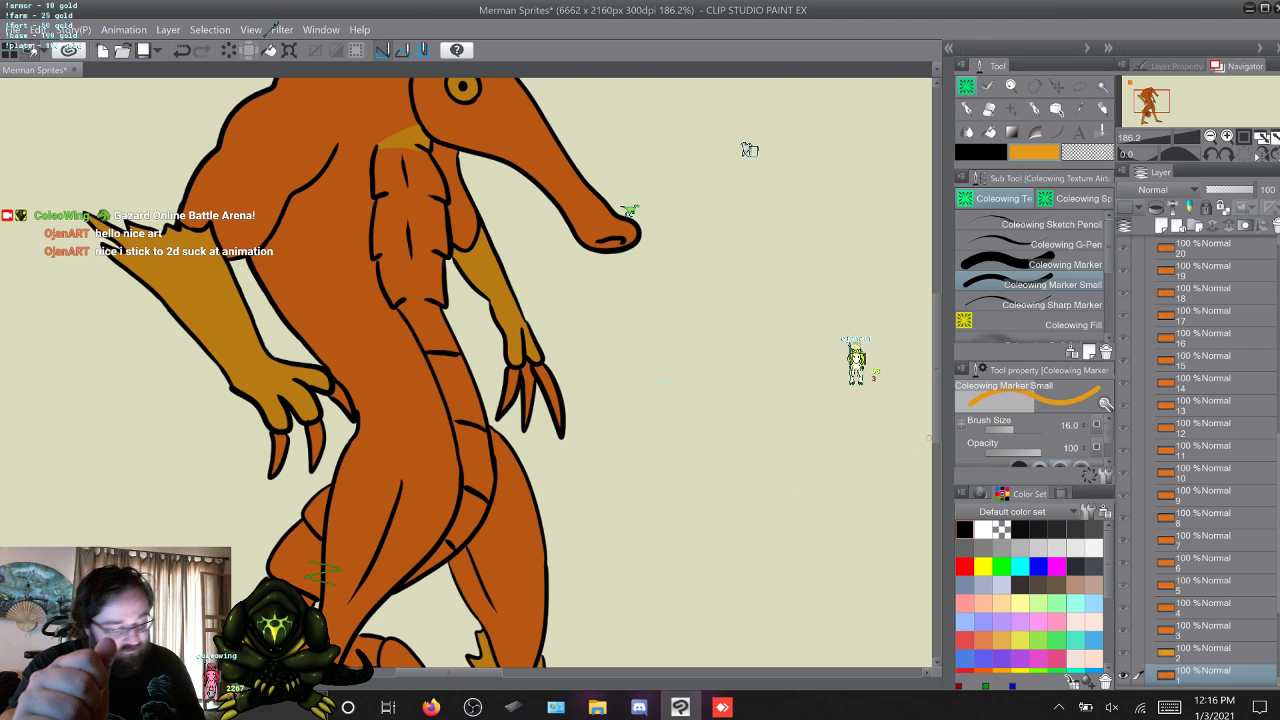
pyautogui.click(1073, 325)
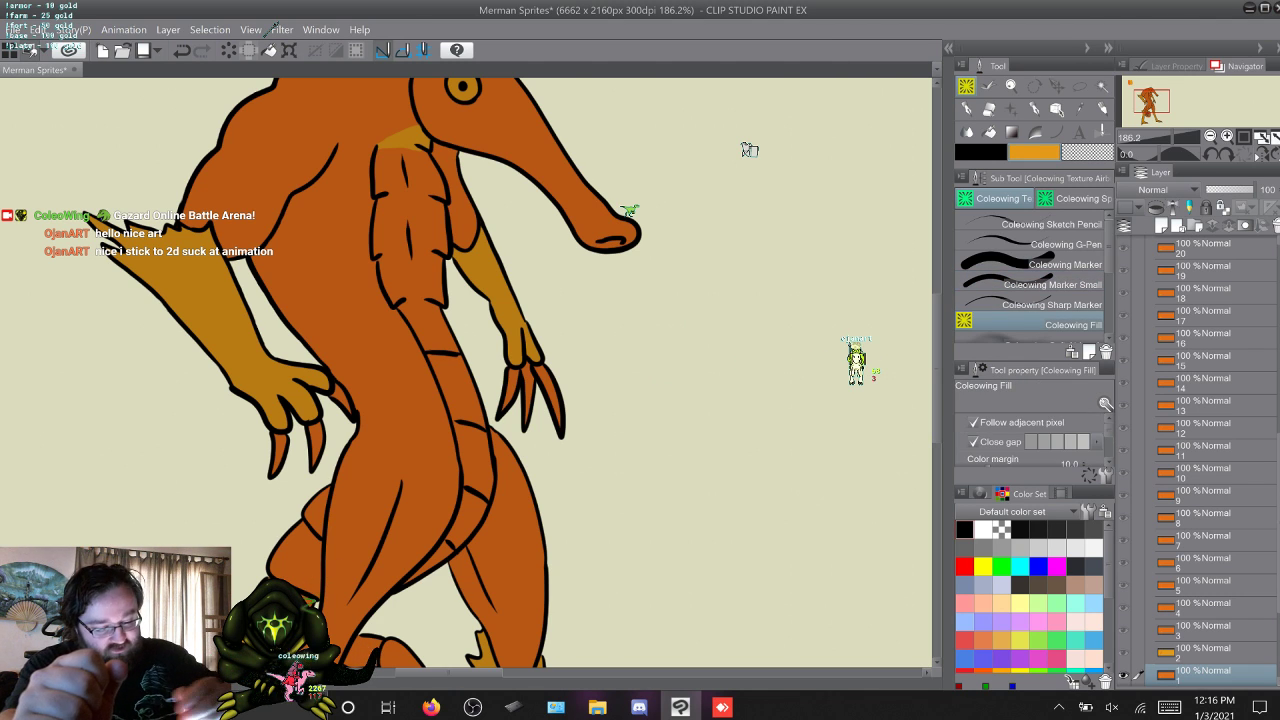
pyautogui.click(412, 230)
pyautogui.click(456, 392)
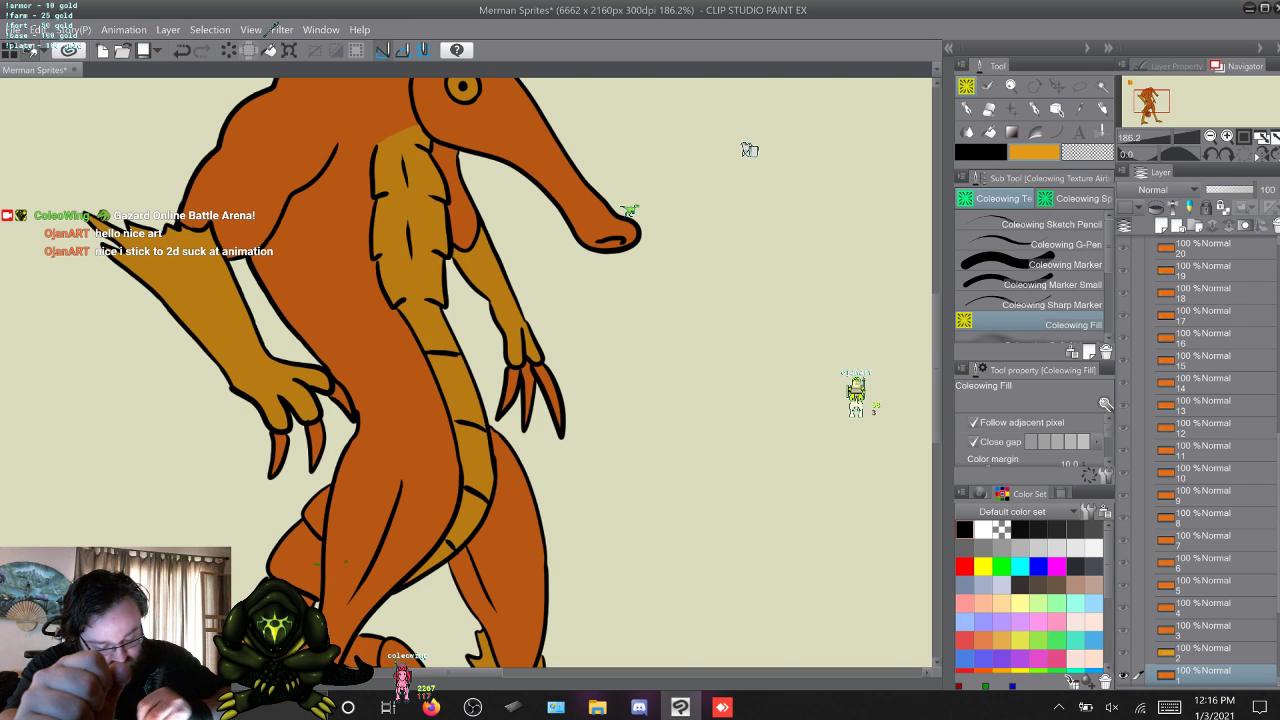
# Fill the chest and lower belly segments on frame 2 with yellow-orange using Coleowing Fill.
pyautogui.click(1052, 285)
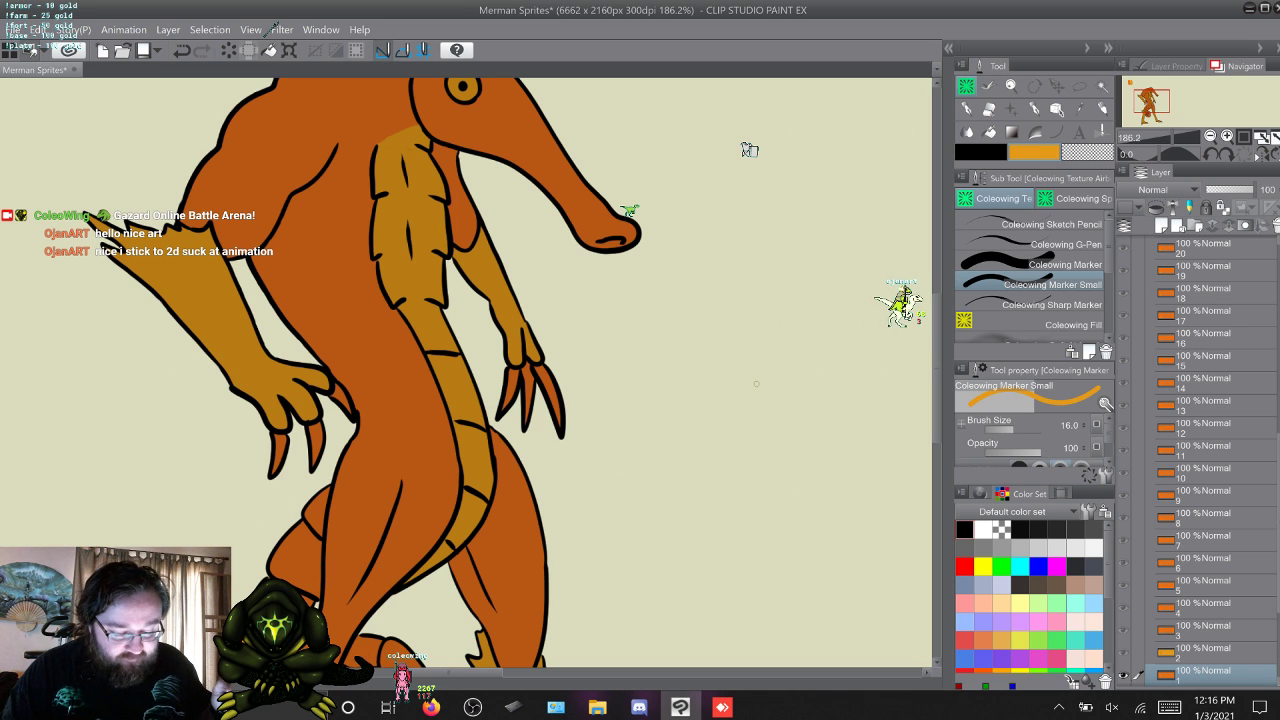
pyautogui.press('w')
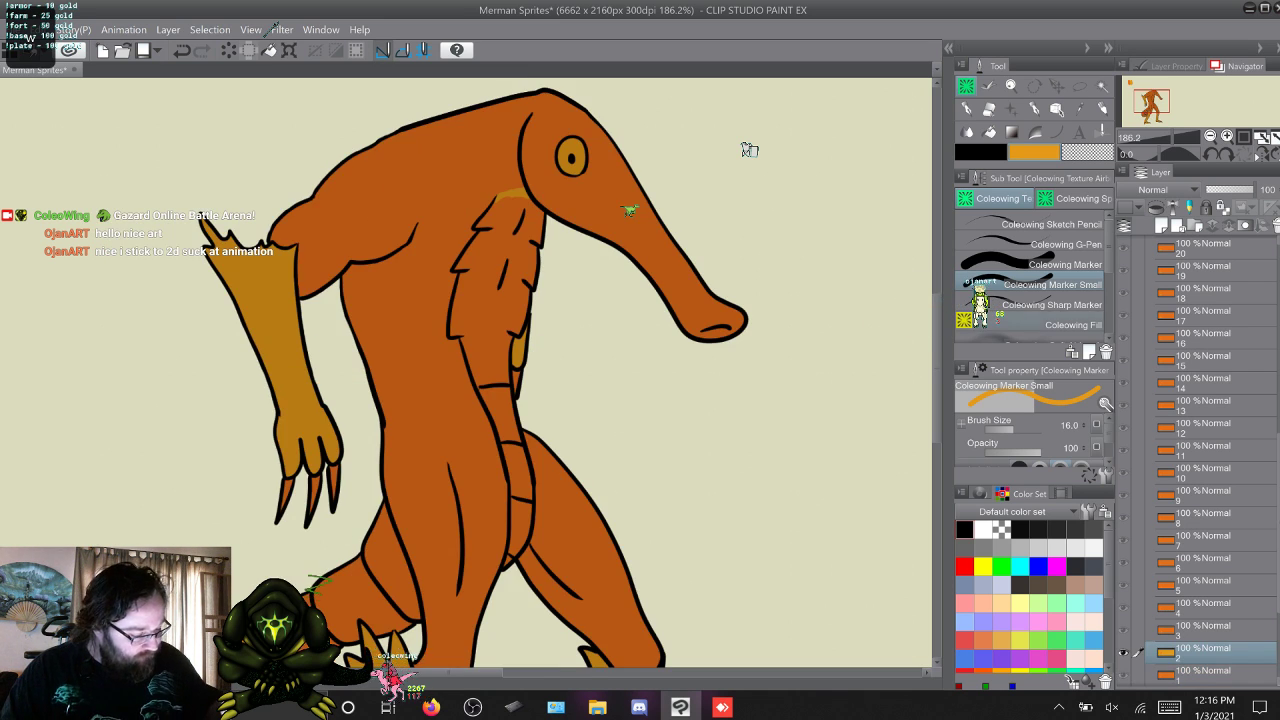
pyautogui.press('g')
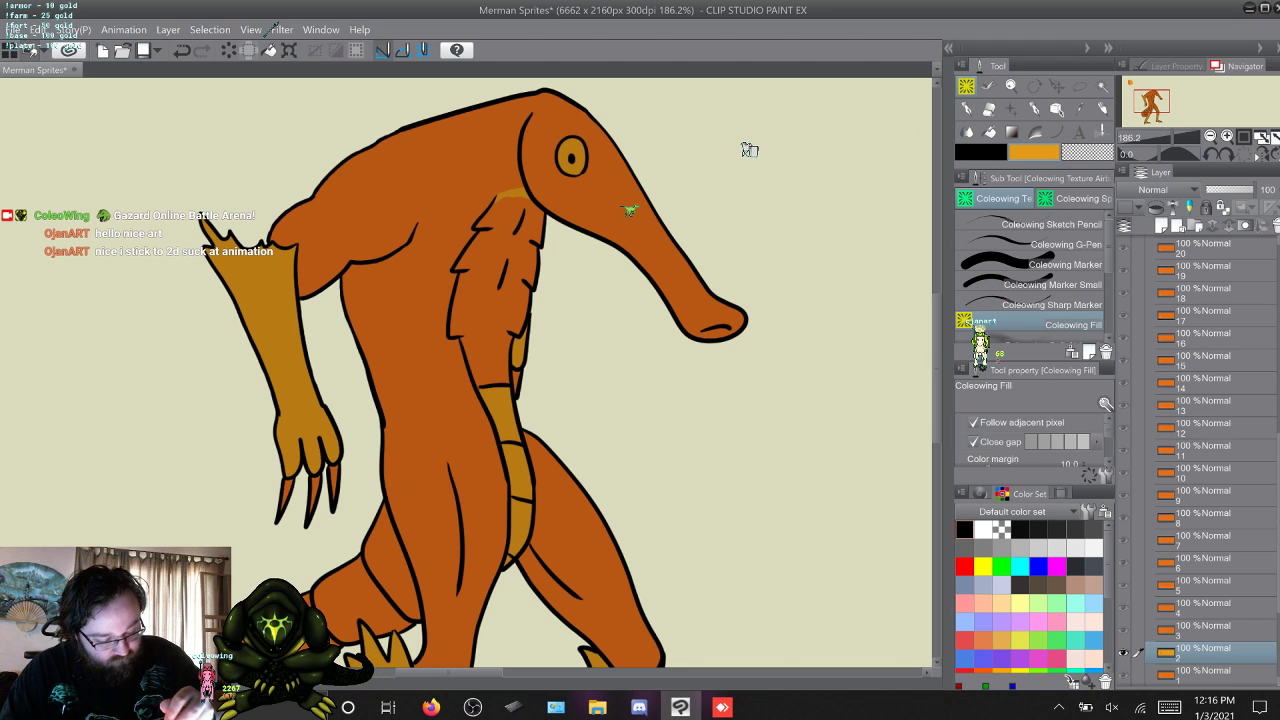
pyautogui.click(490, 290)
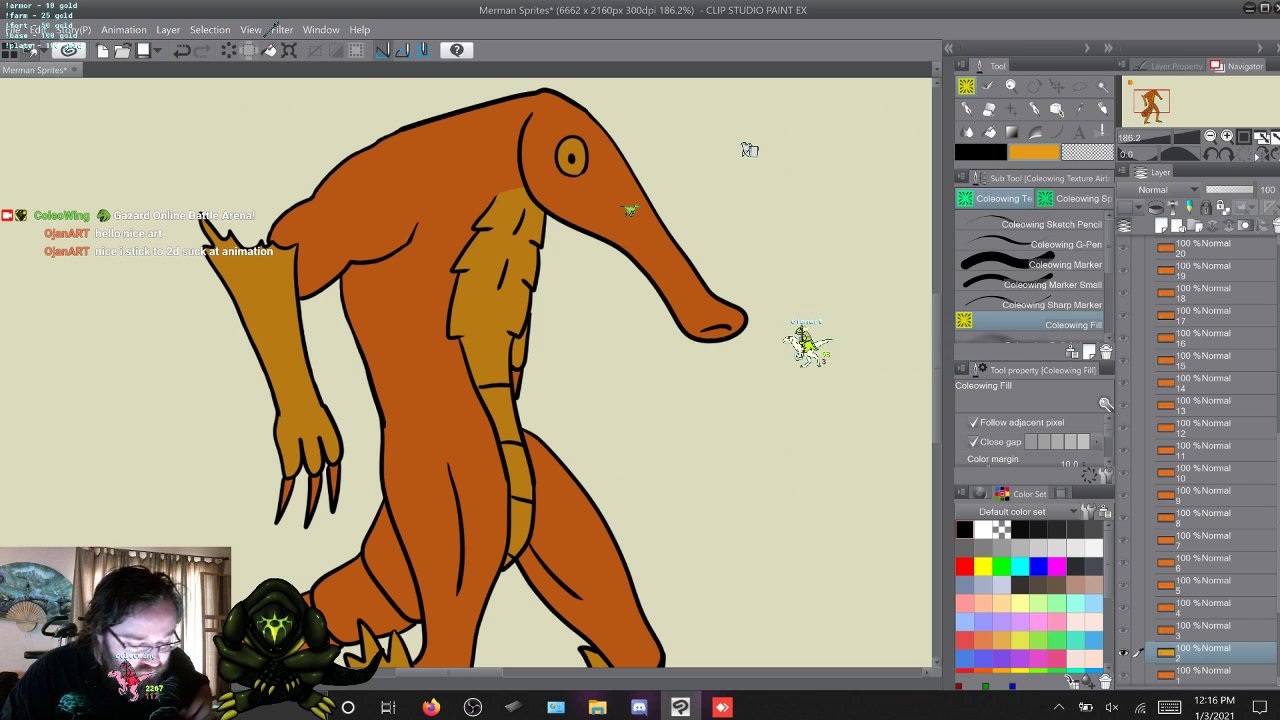
pyautogui.press('p')
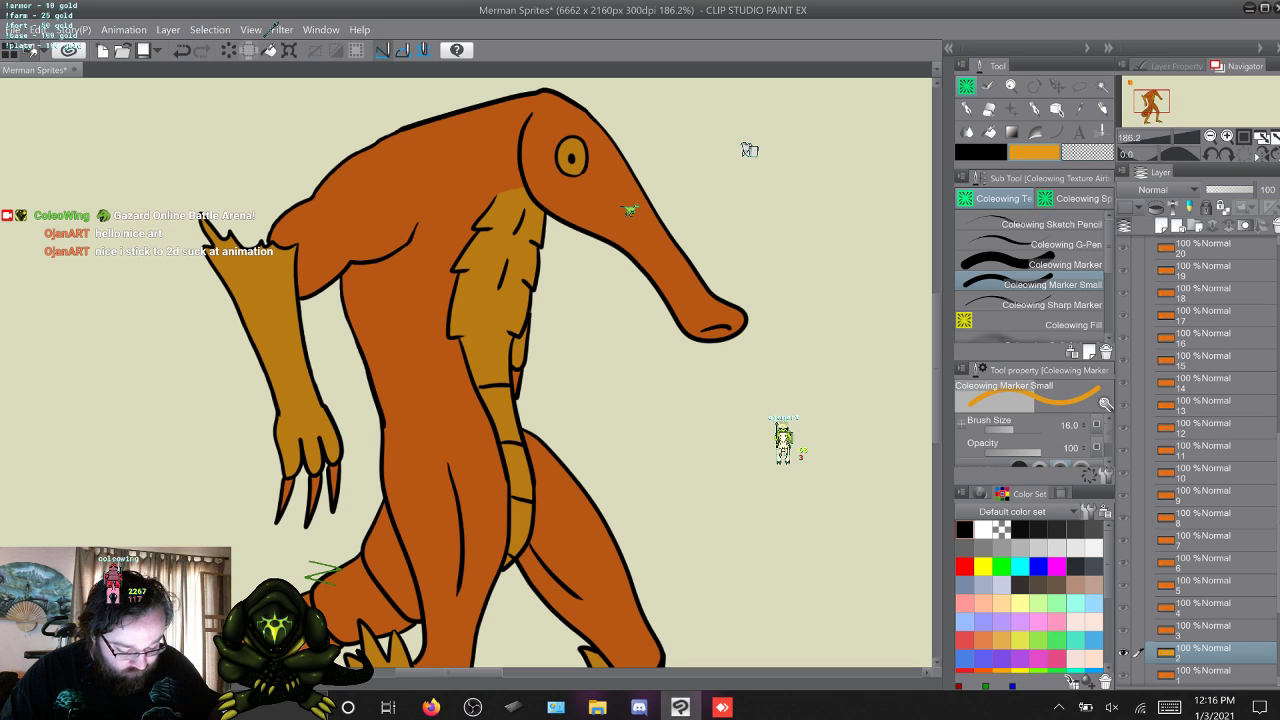
pyautogui.press('g')
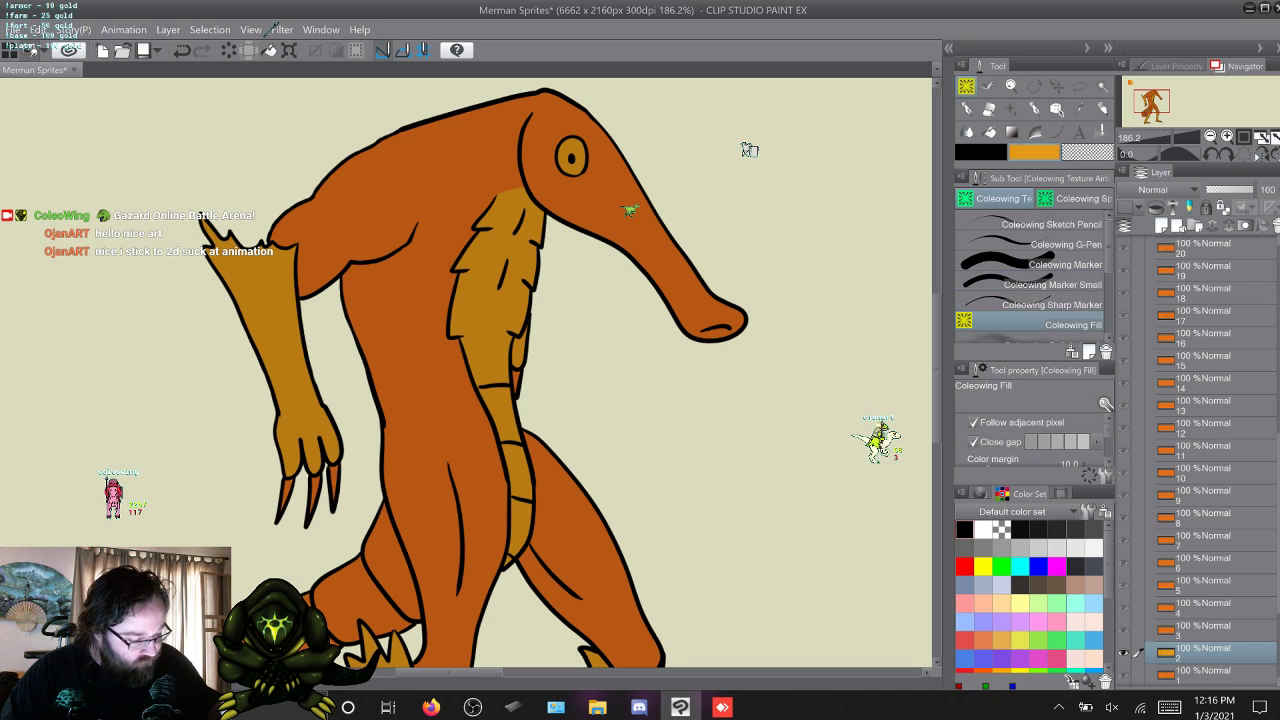
# Fill the remaining belly segments and the chest up to the jaw on frame 3 with yellow-orange.
pyautogui.press('w')
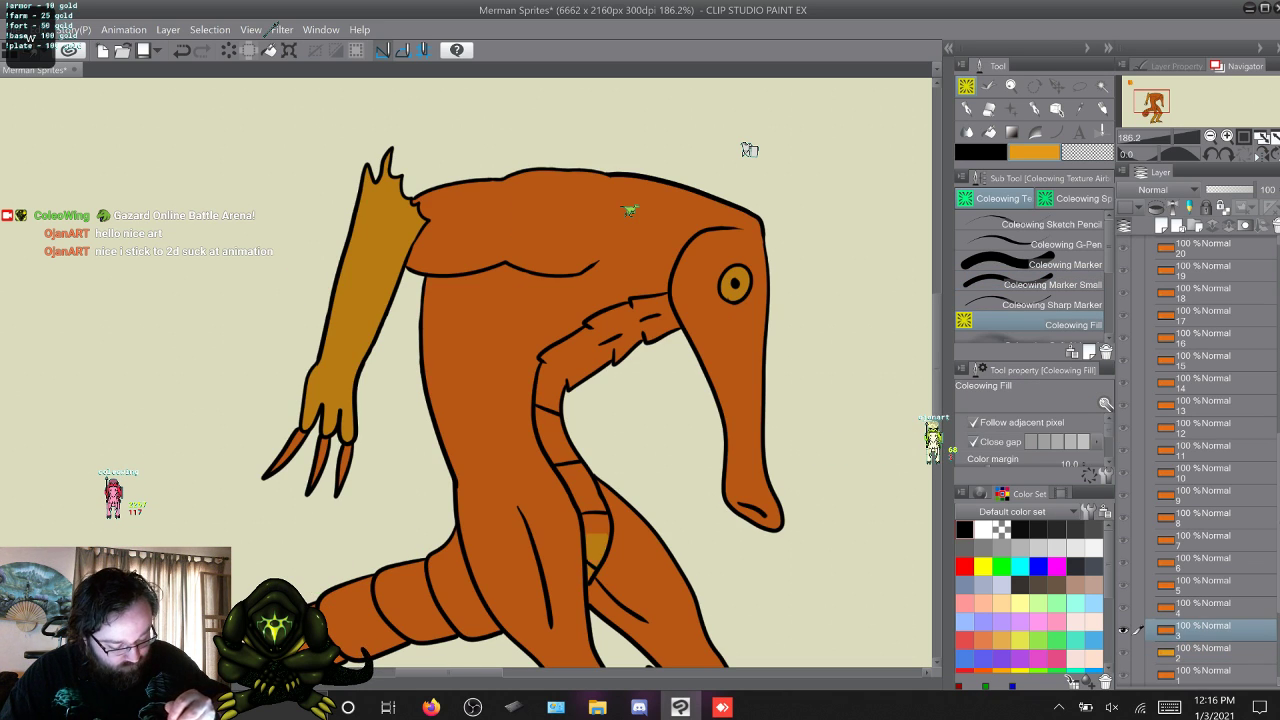
pyautogui.click(582, 488)
pyautogui.click(560, 438)
pyautogui.click(563, 368)
pyautogui.click(631, 325)
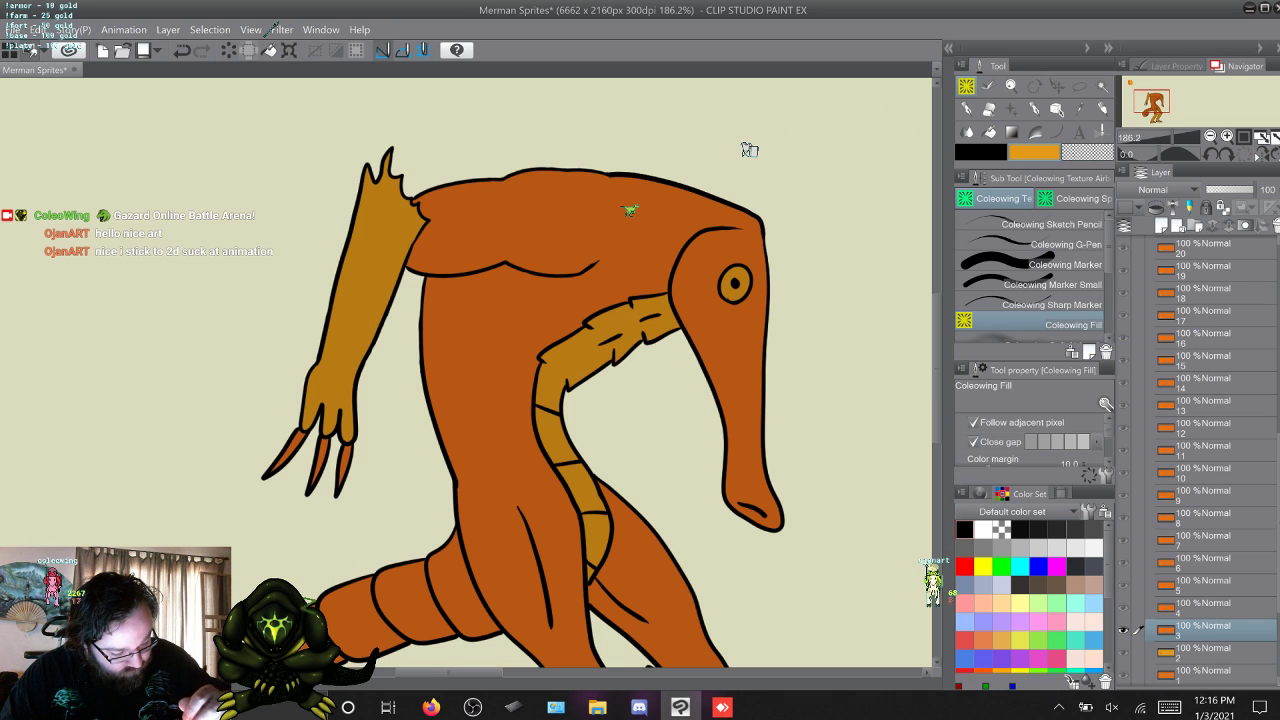
# Fill the narrow belly strip and the jagged chest folds on frame 4 with yellow-orange.
pyautogui.press('w')
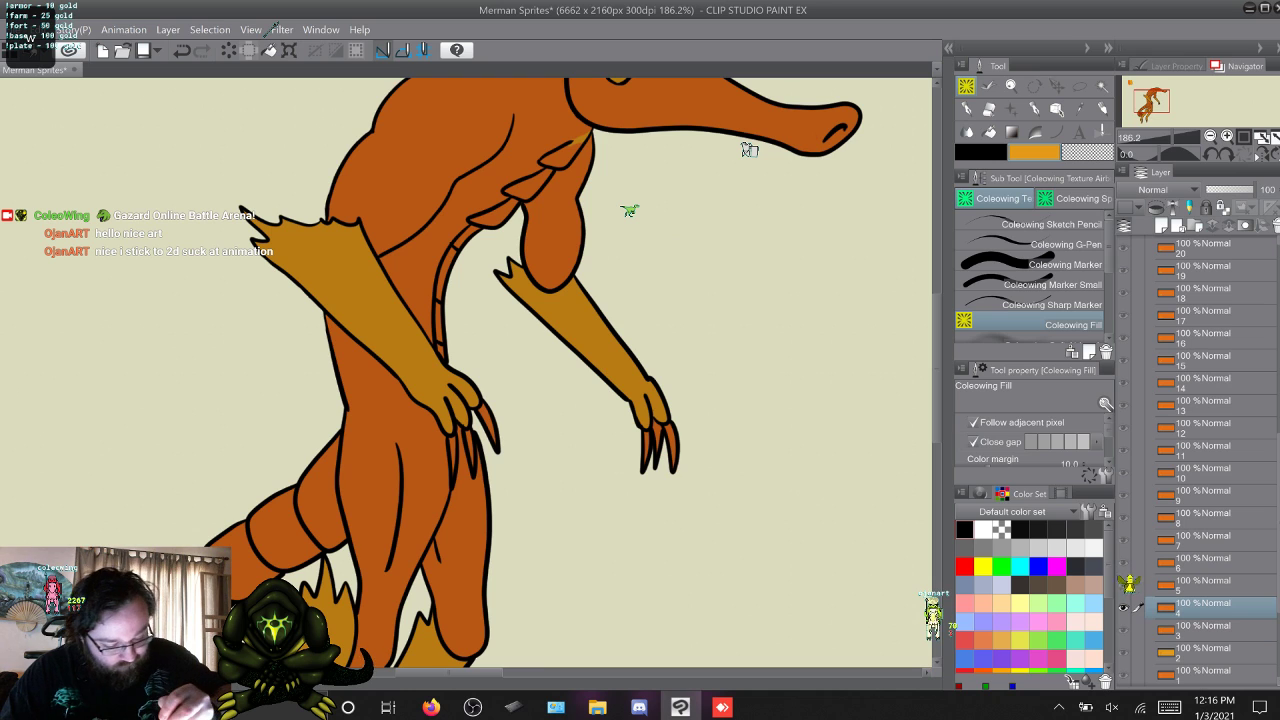
pyautogui.click(442, 282)
pyautogui.click(458, 238)
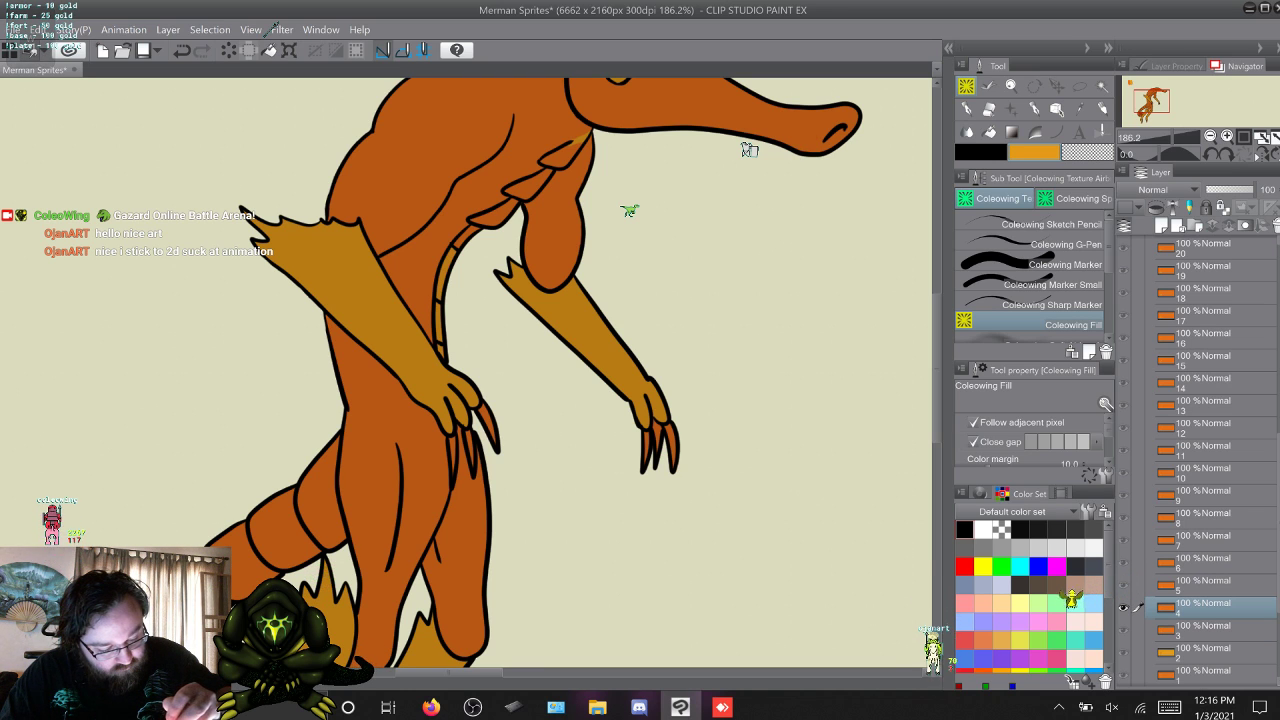
pyautogui.click(493, 216)
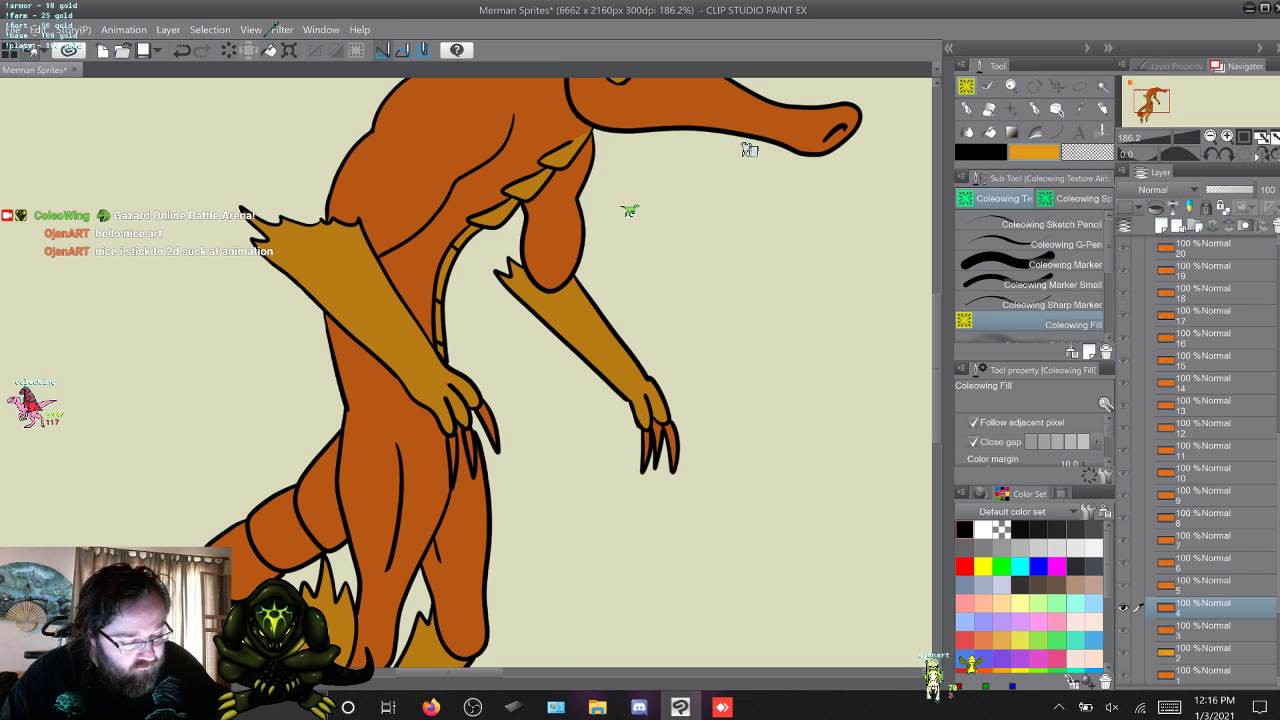
# Advance to frame 5 and fill its chest and lower belly segments with yellow-orange using Coleowing Fill.
pyautogui.click(1040, 262)
pyautogui.click(1052, 284)
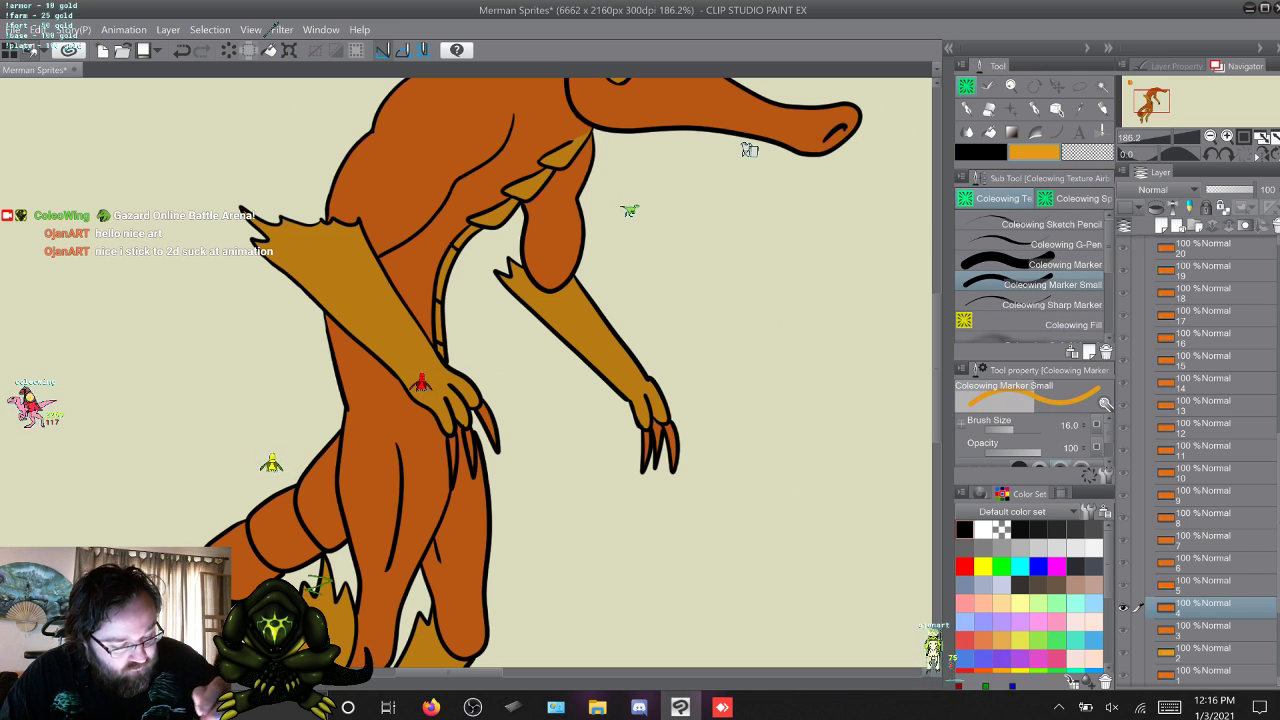
pyautogui.click(1203, 585)
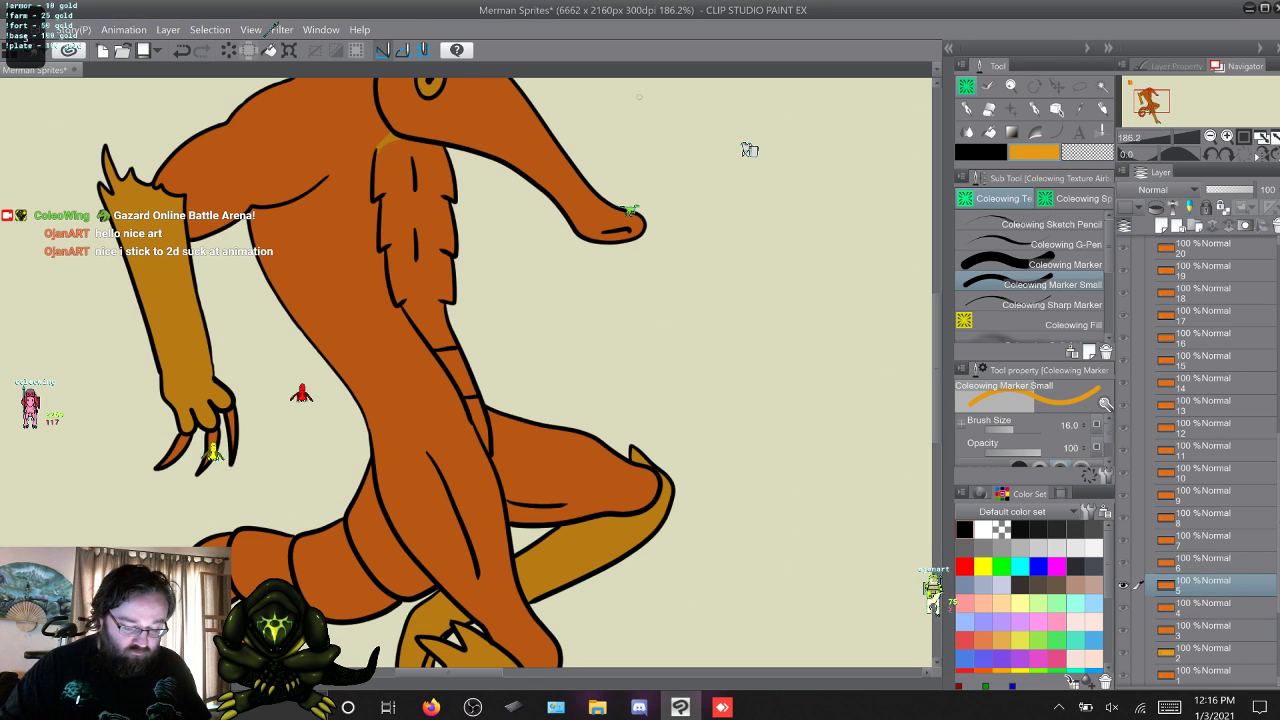
pyautogui.click(1203, 607)
pyautogui.click(1203, 585)
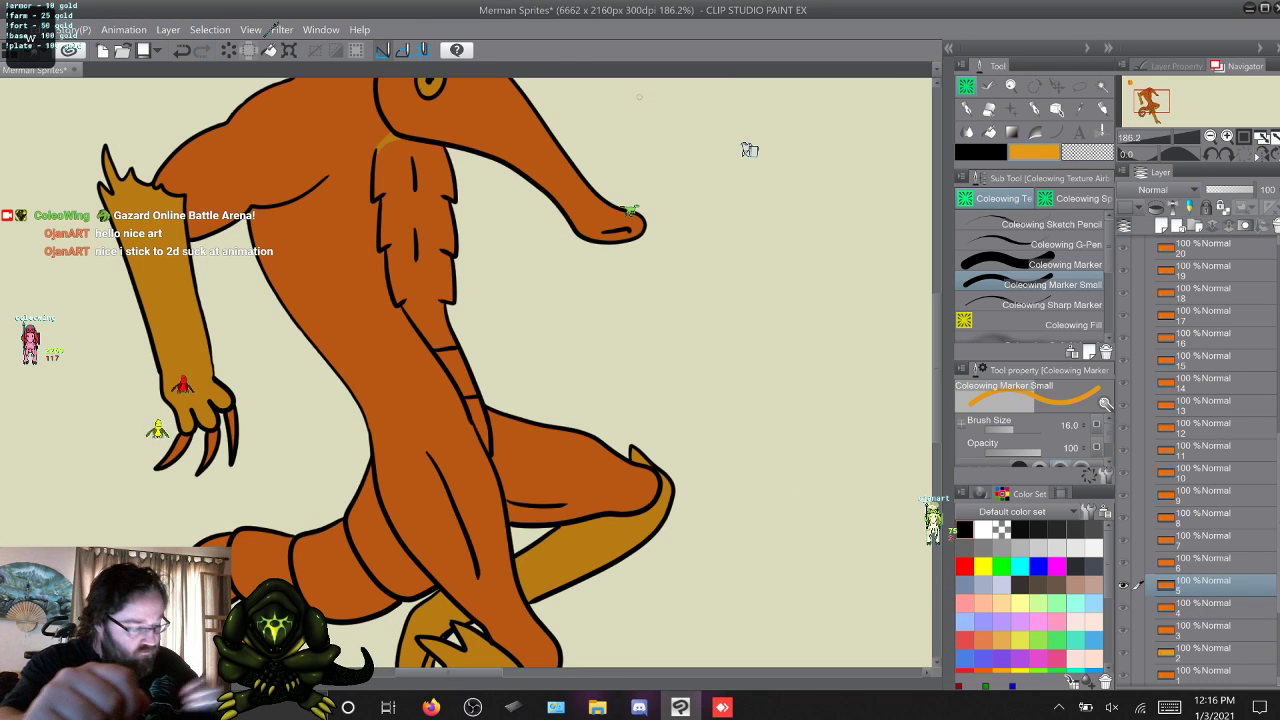
pyautogui.click(1073, 325)
pyautogui.click(481, 425)
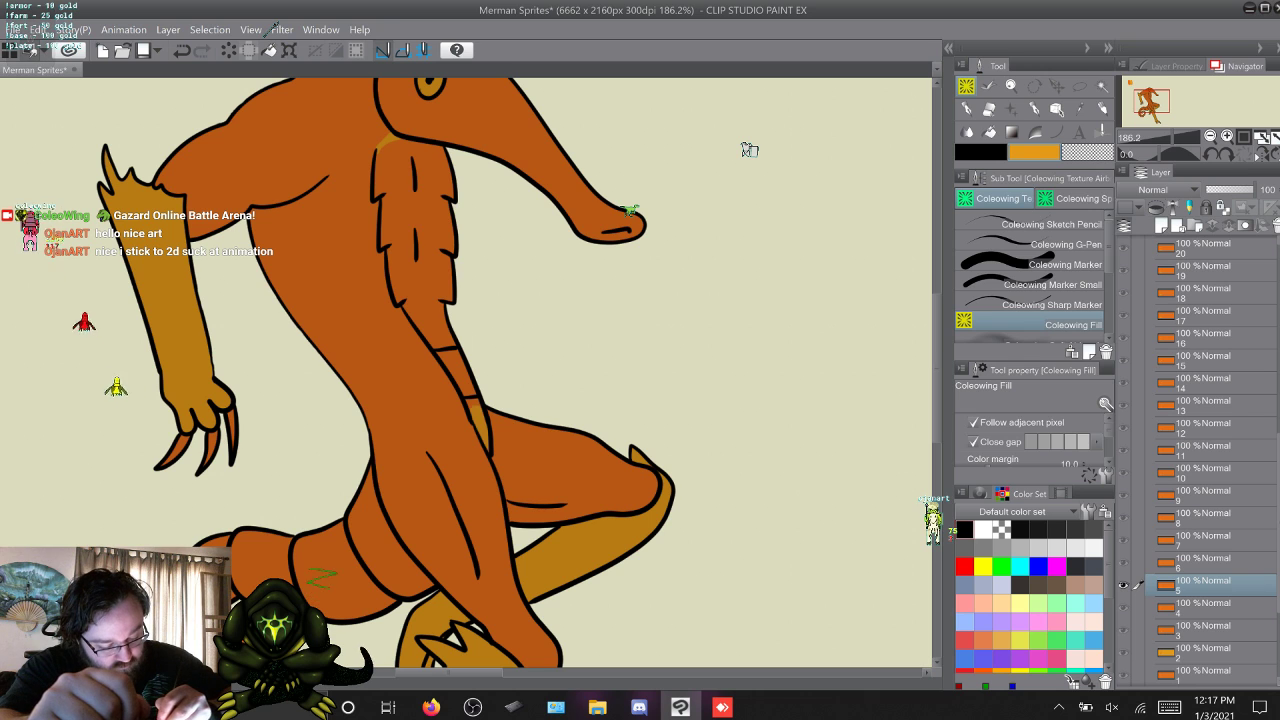
pyautogui.click(415, 240)
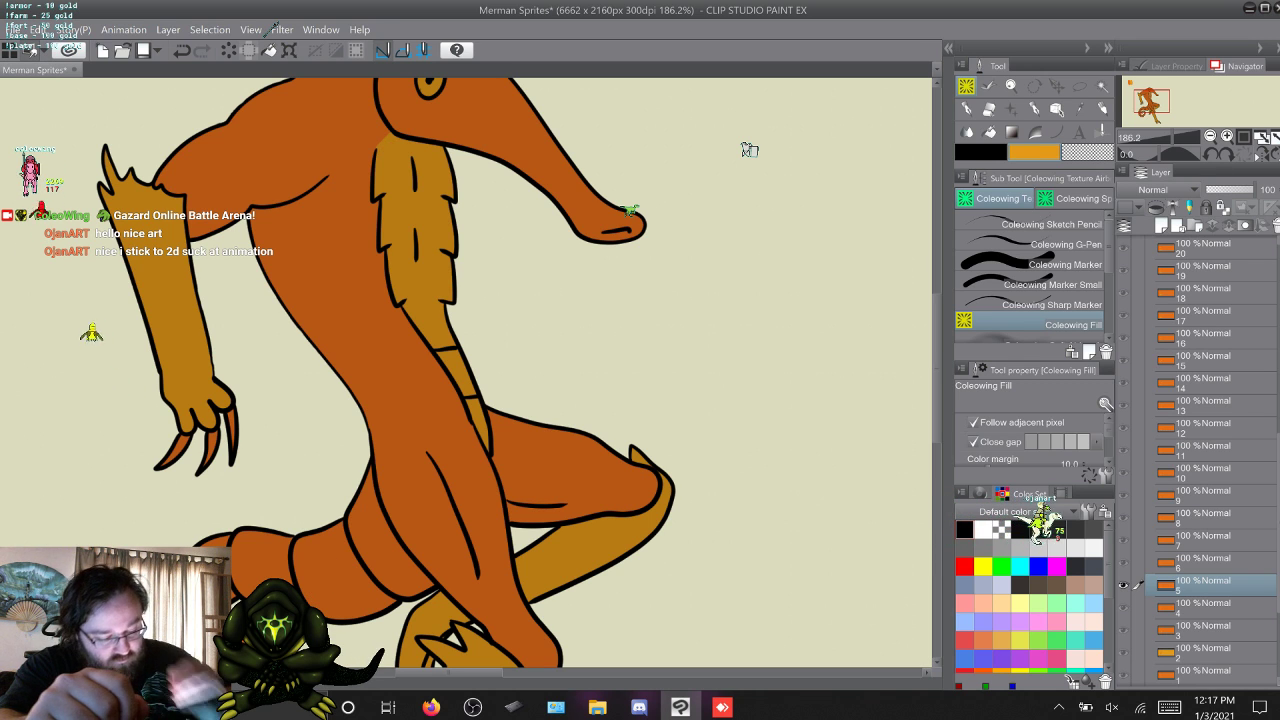
# Fill all belly segments and the chest on frame 6 with yellow-orange.
pyautogui.press('w')
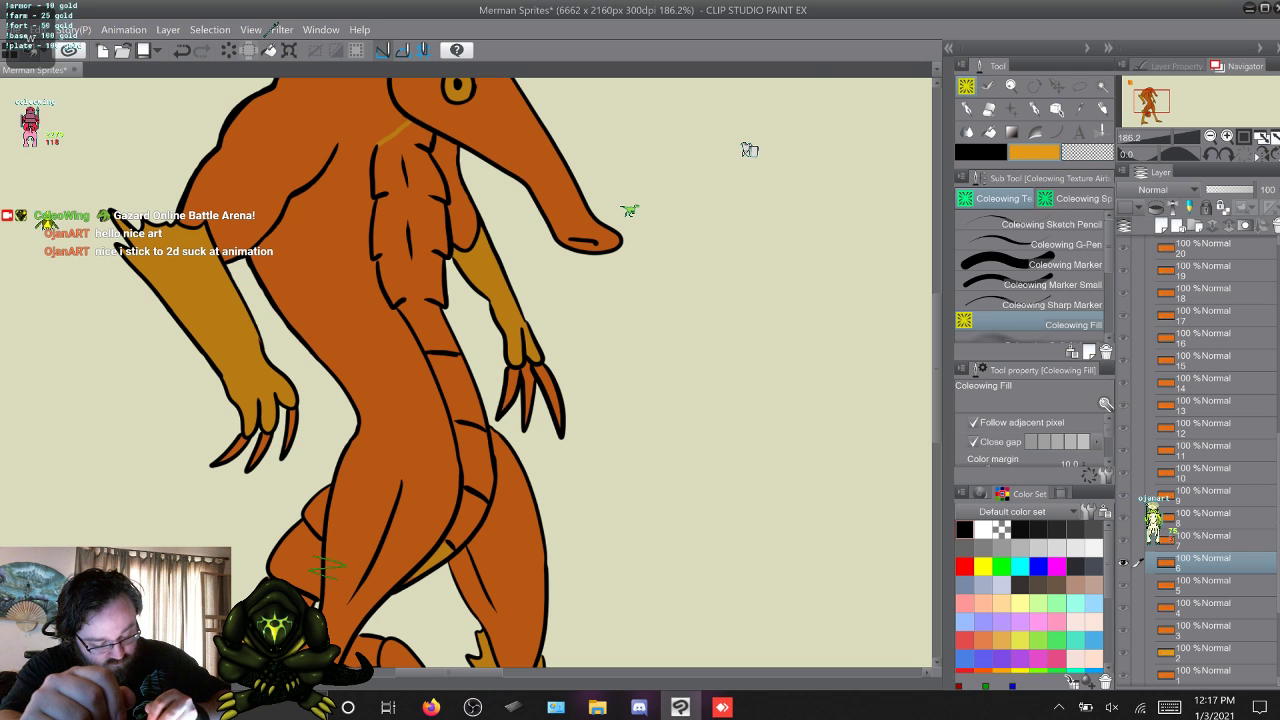
pyautogui.click(472, 517)
pyautogui.click(477, 459)
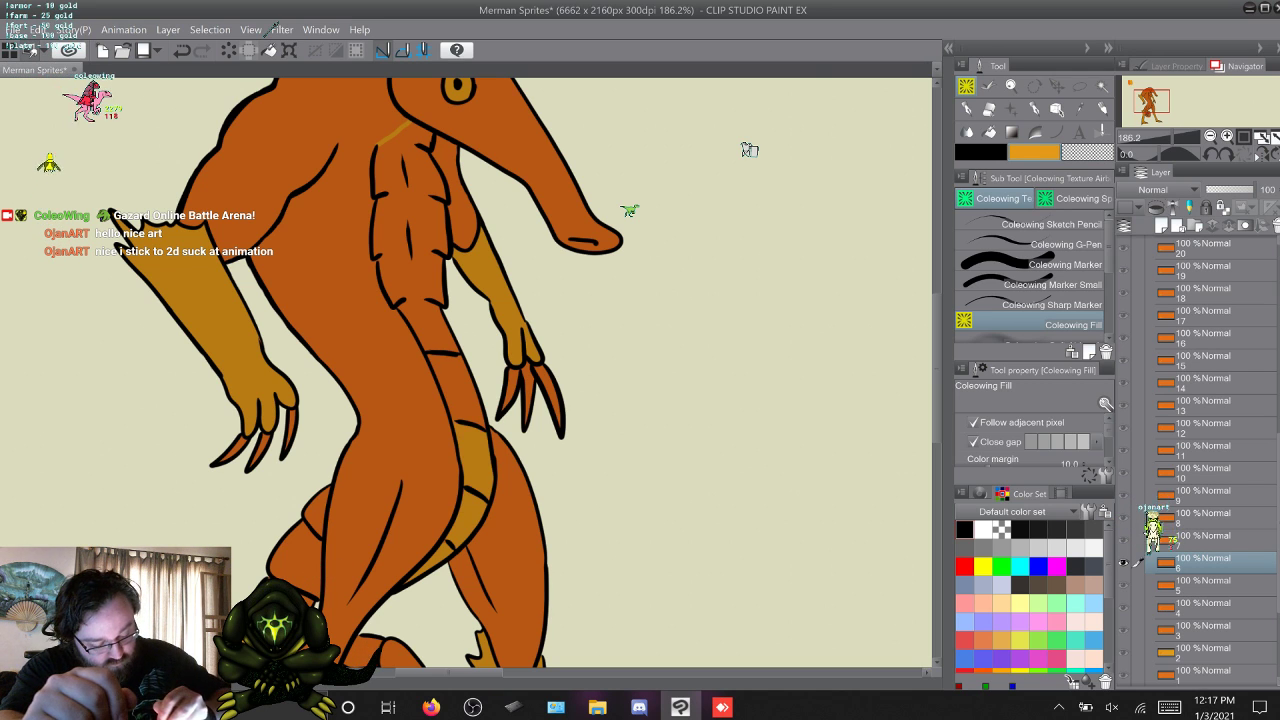
pyautogui.click(458, 391)
pyautogui.click(424, 312)
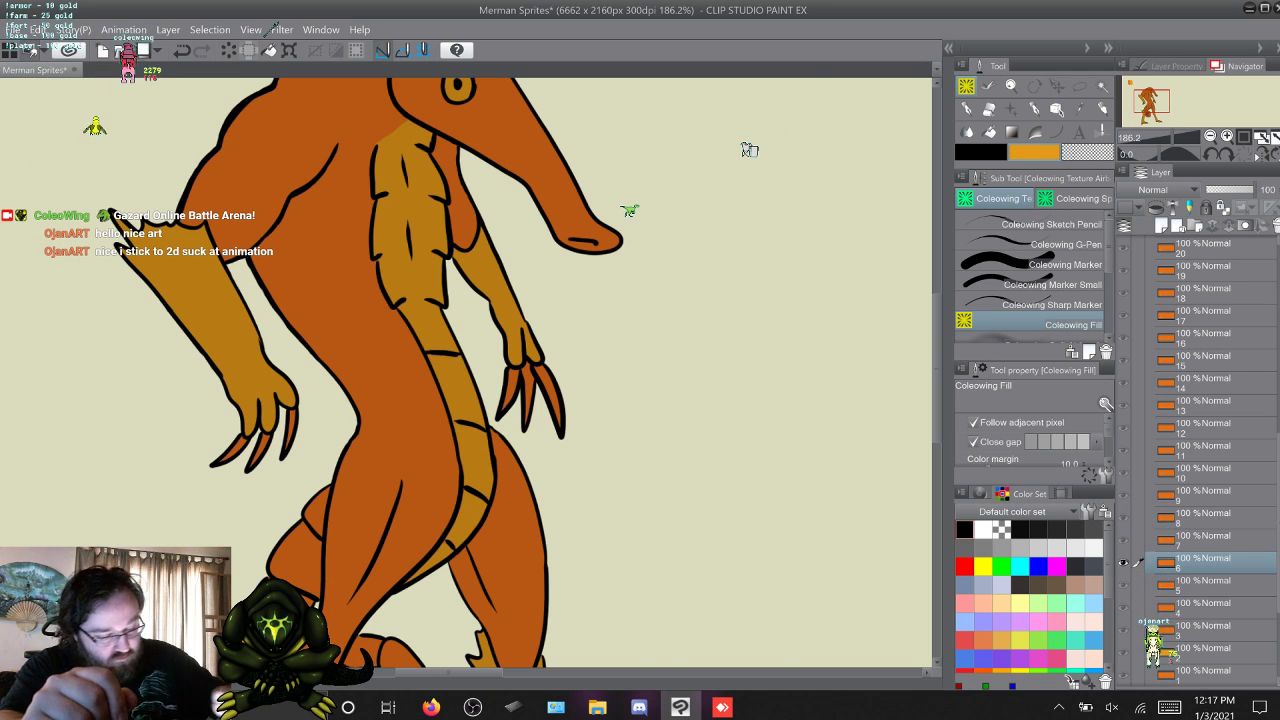
# Advance to frame 7 and fill its belly segments and chest with yellow-orange using Coleowing Fill.
pyautogui.click(1052, 285)
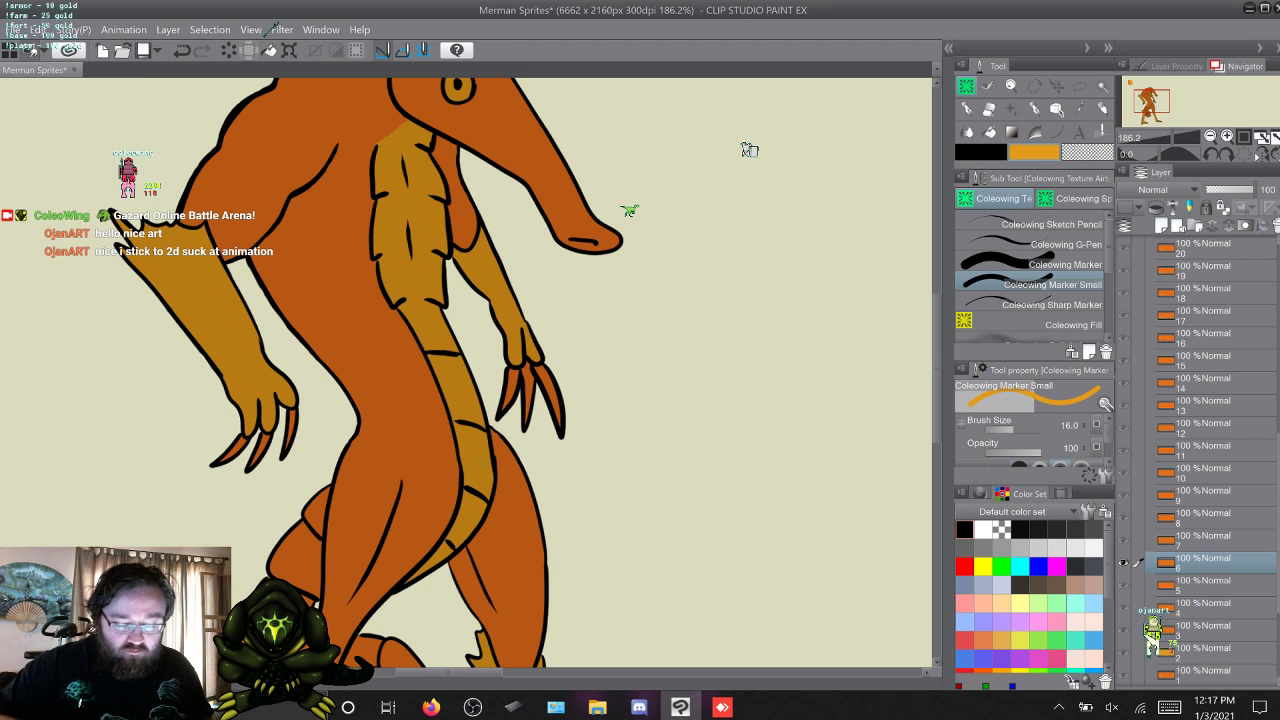
pyautogui.press('w')
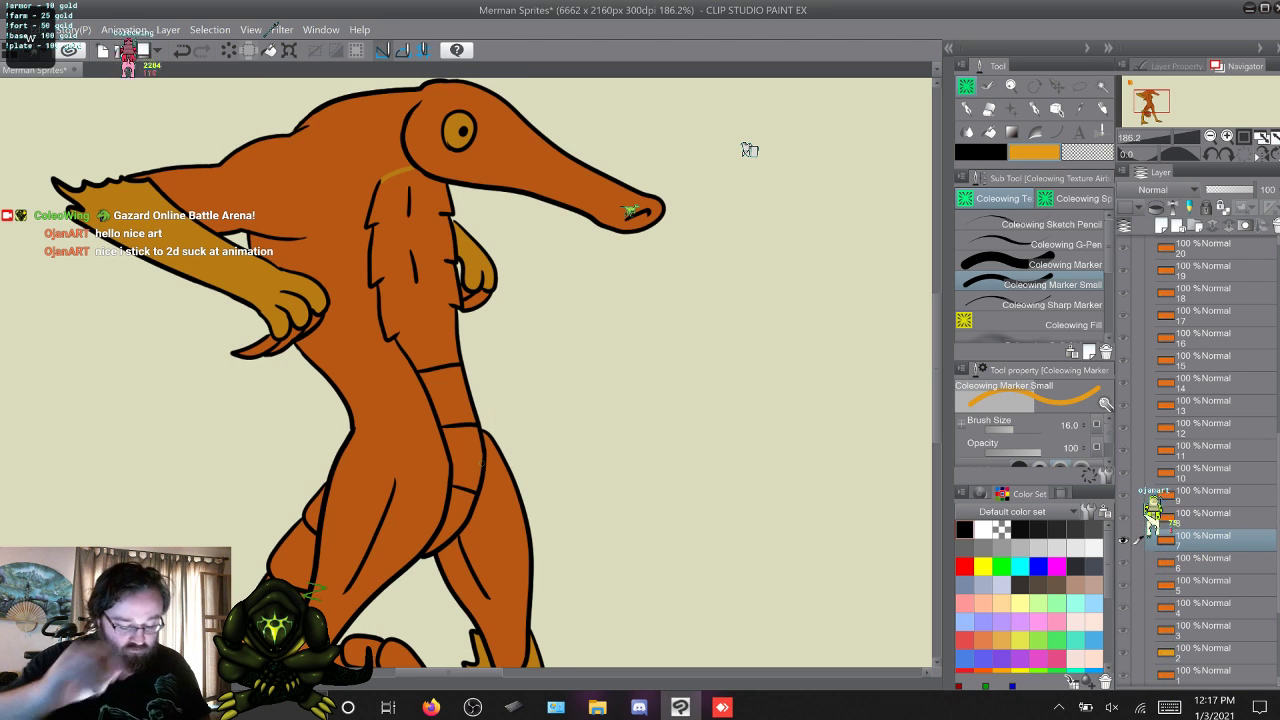
pyautogui.click(1035, 323)
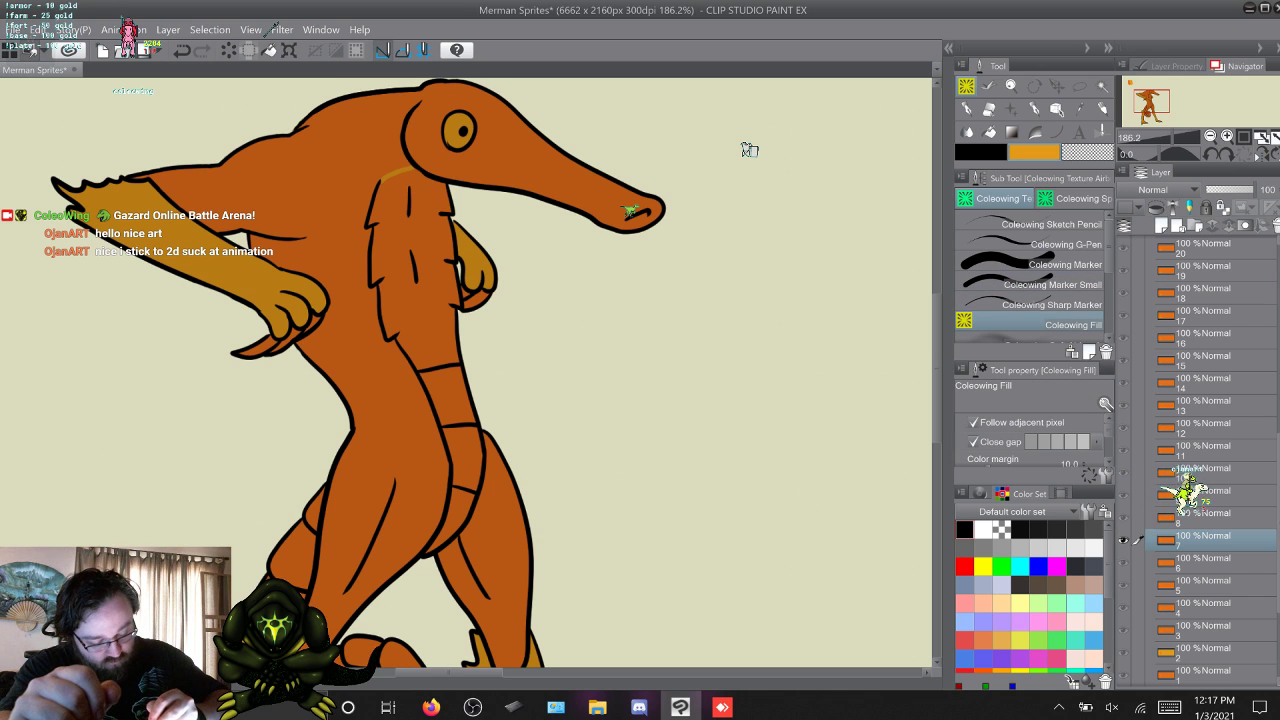
pyautogui.click(460, 508)
pyautogui.click(445, 396)
pyautogui.click(424, 310)
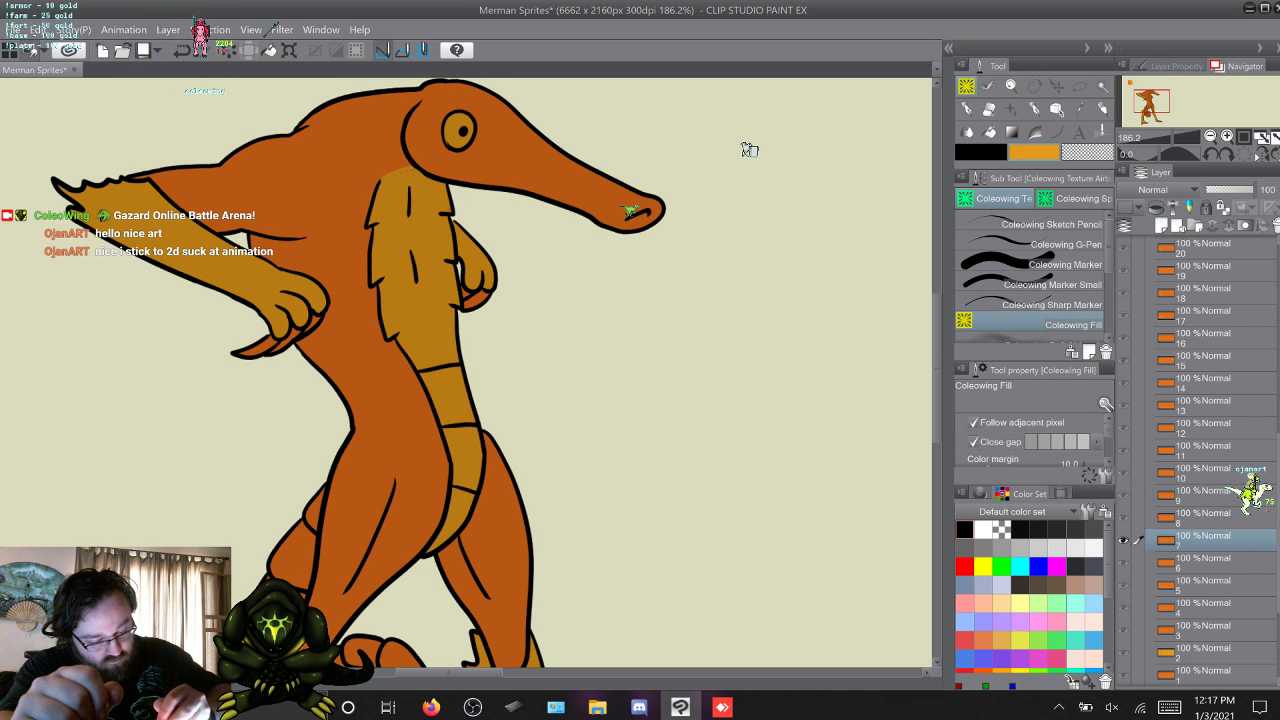
# Advance to frame 8 and fill its belly segments and chest with yellow-orange using Coleowing Fill.
pyautogui.click(1064, 265)
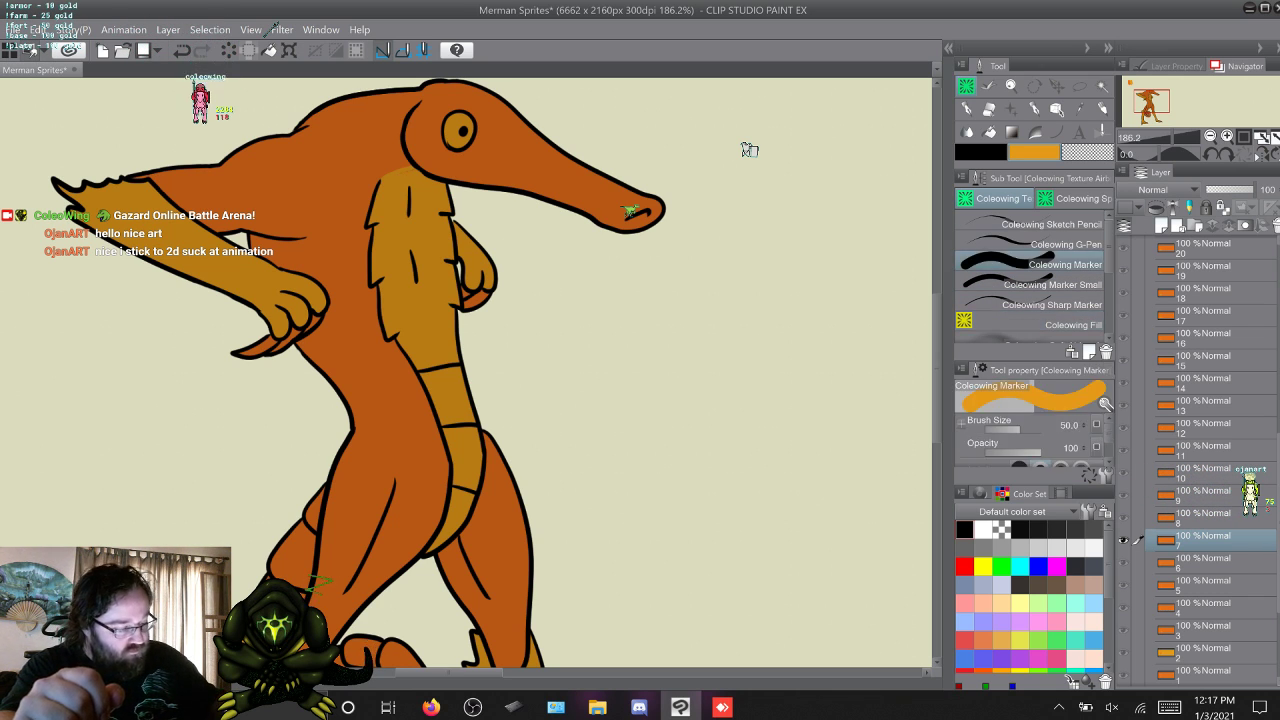
pyautogui.click(1064, 284)
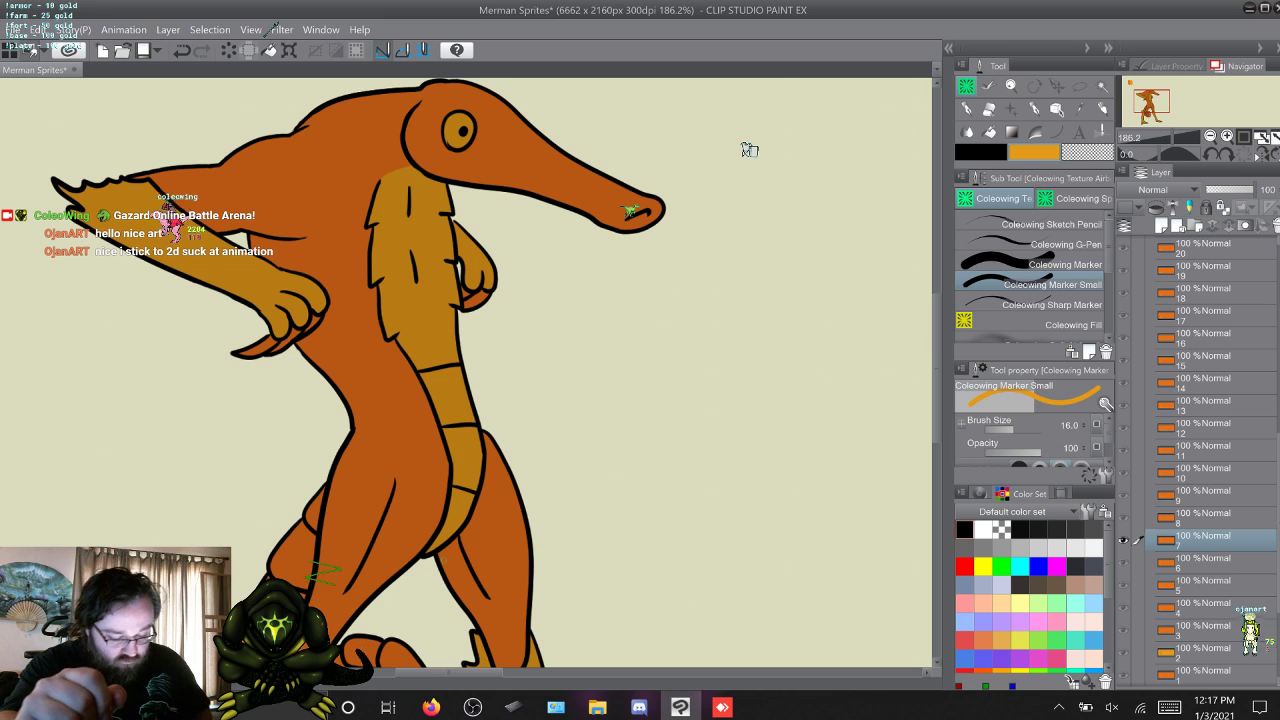
pyautogui.press('w')
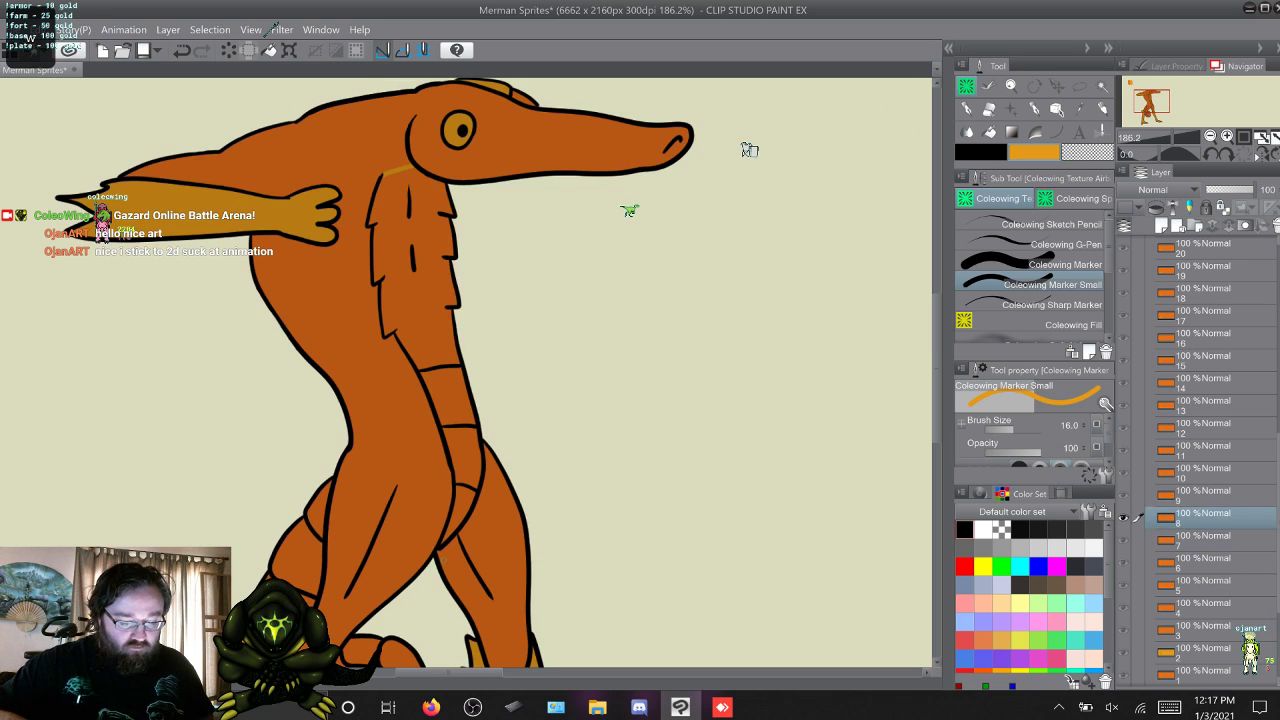
pyautogui.press('s')
pyautogui.press('w')
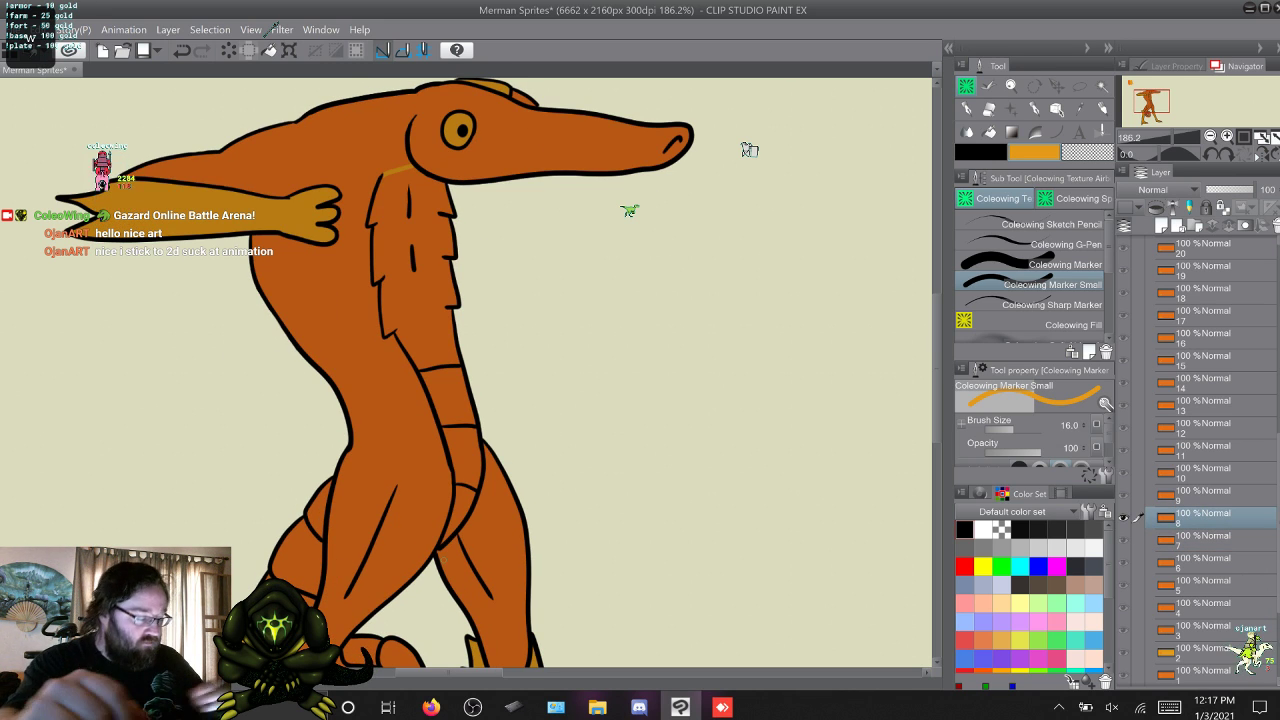
pyautogui.press('g')
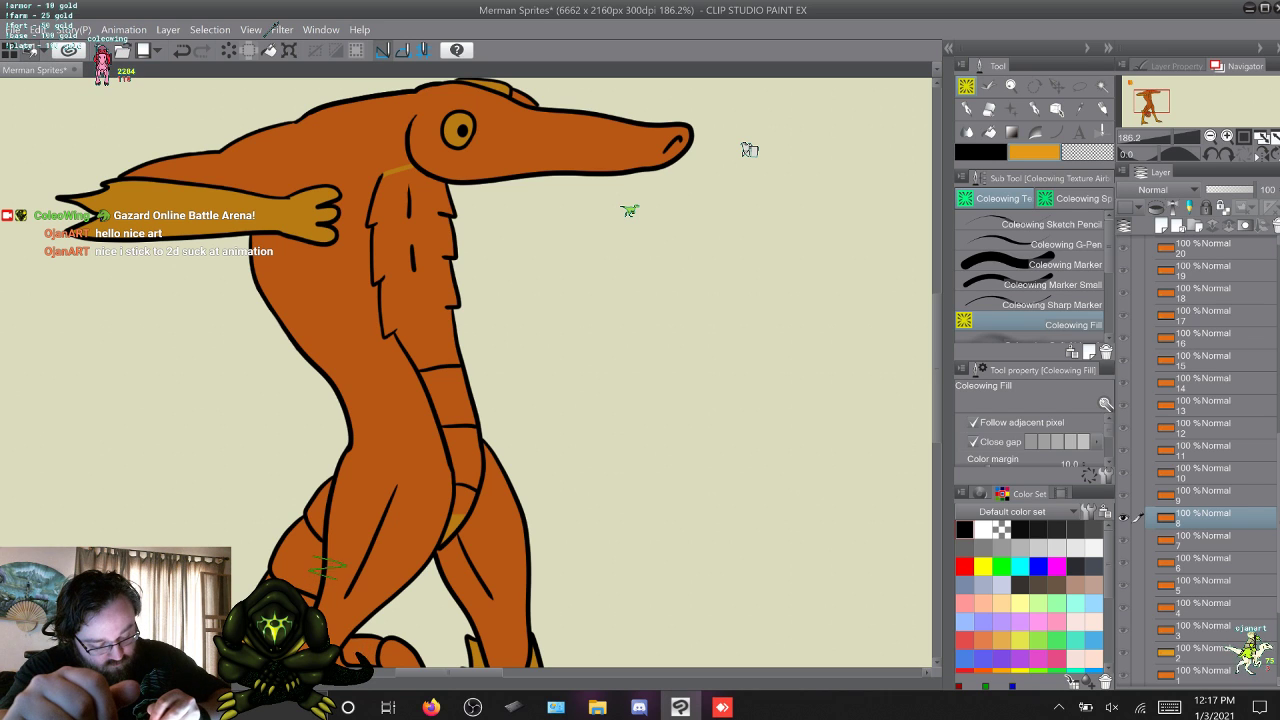
pyautogui.moveTo(460, 440); pyautogui.dragTo(424, 320)
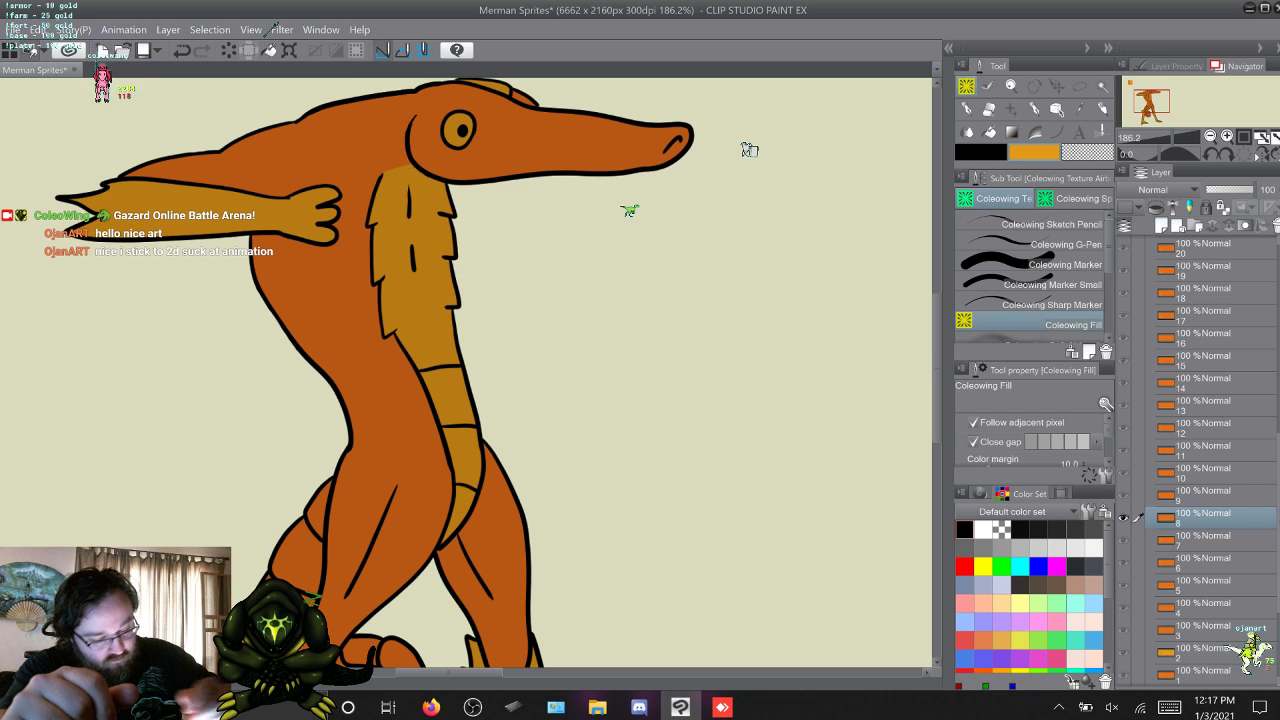
# Advance to frame 9 and fill its belly segments and chest with yellow-orange using Coleowing Fill.
pyautogui.click(1040, 285)
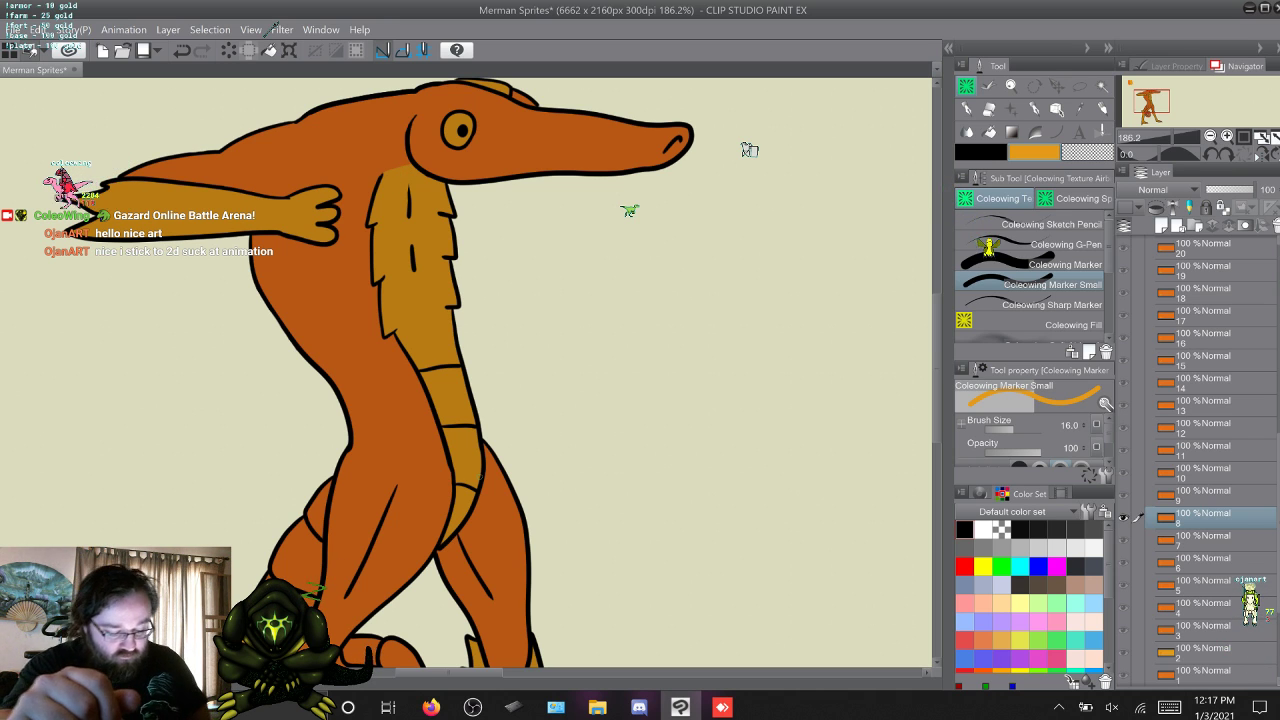
pyautogui.press('w')
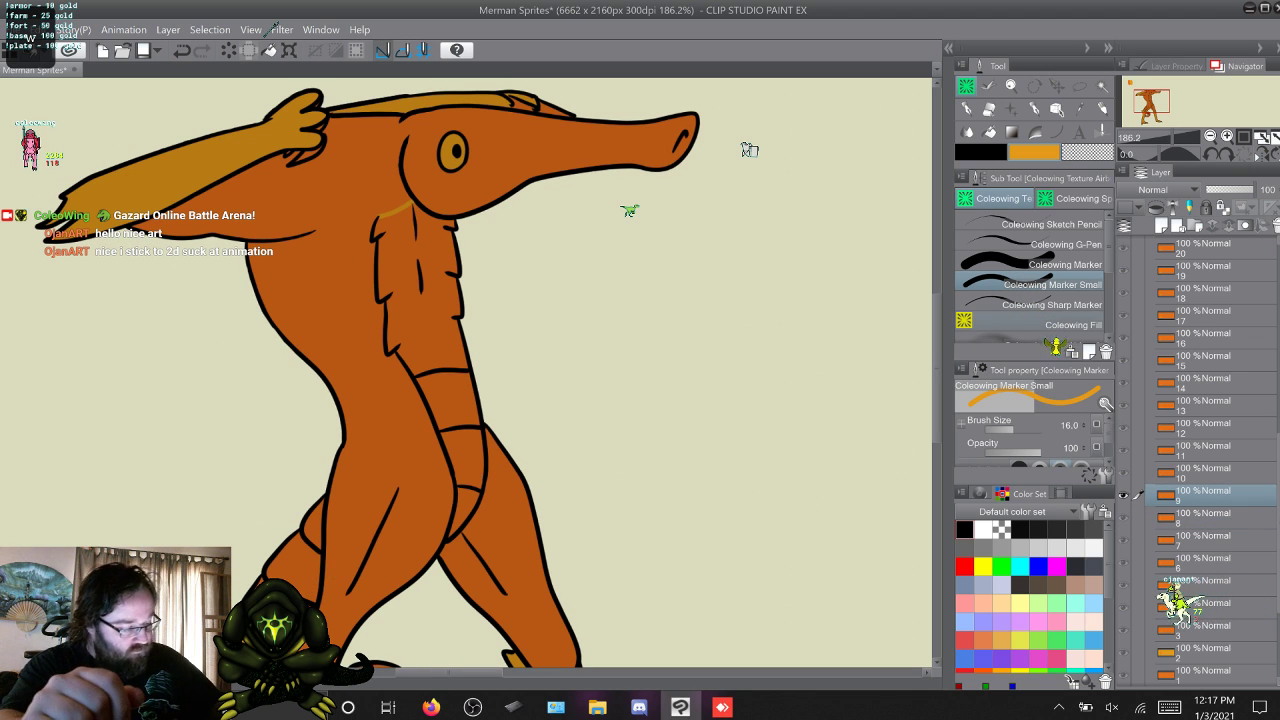
pyautogui.click(1072, 325)
pyautogui.click(466, 513)
pyautogui.click(462, 462)
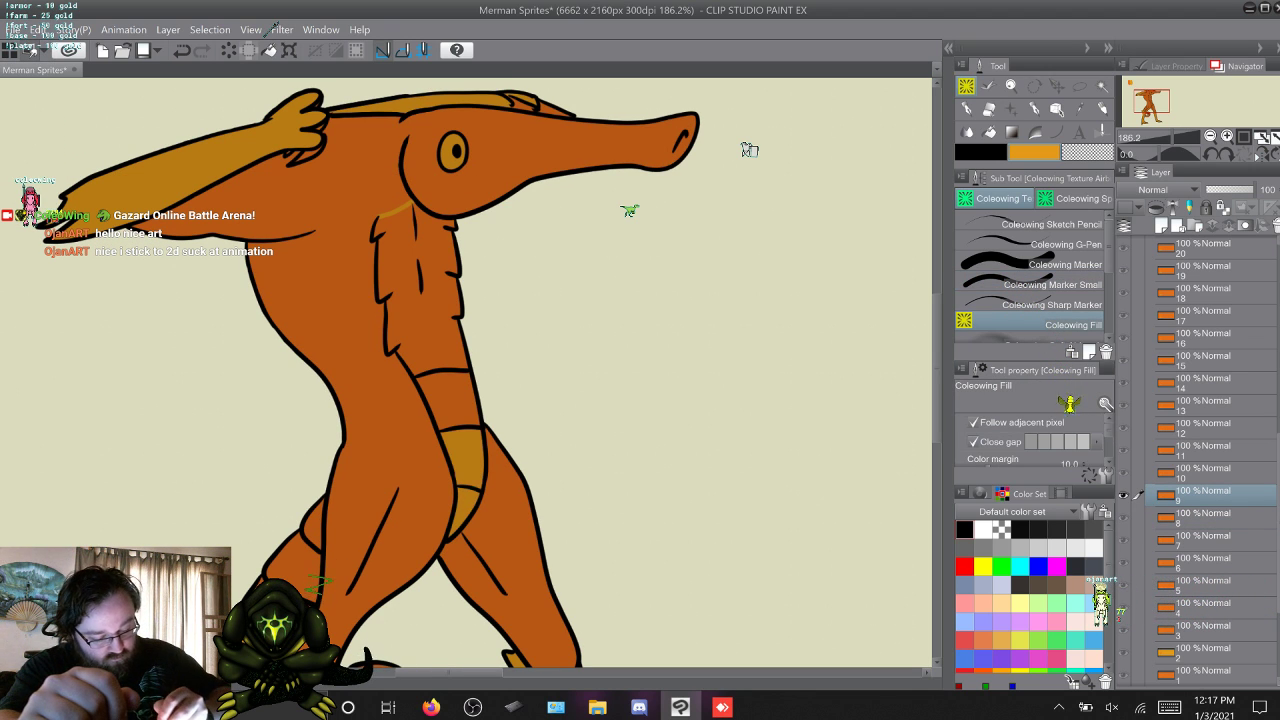
pyautogui.click(445, 402)
pyautogui.click(420, 290)
# Advance to frame 10 and fill its belly segments and chest with yellow-orange using Coleowing Fill.
pyautogui.click(1066, 285)
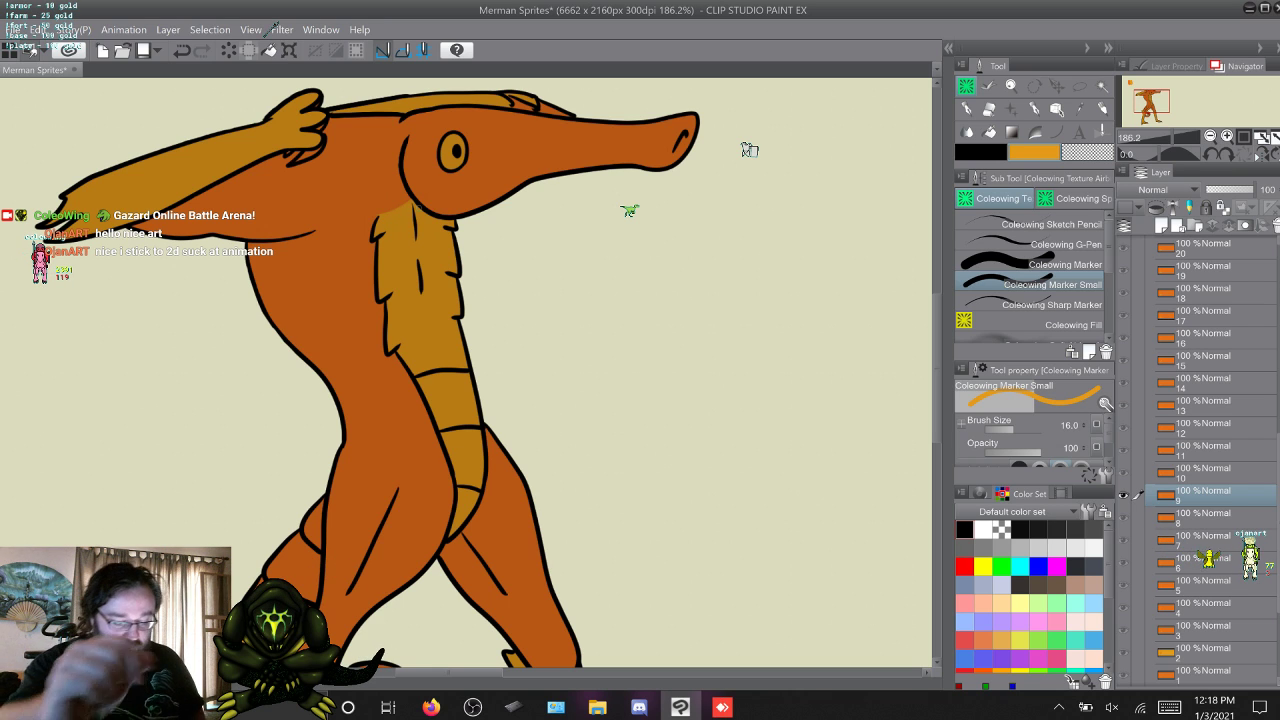
pyautogui.press('w')
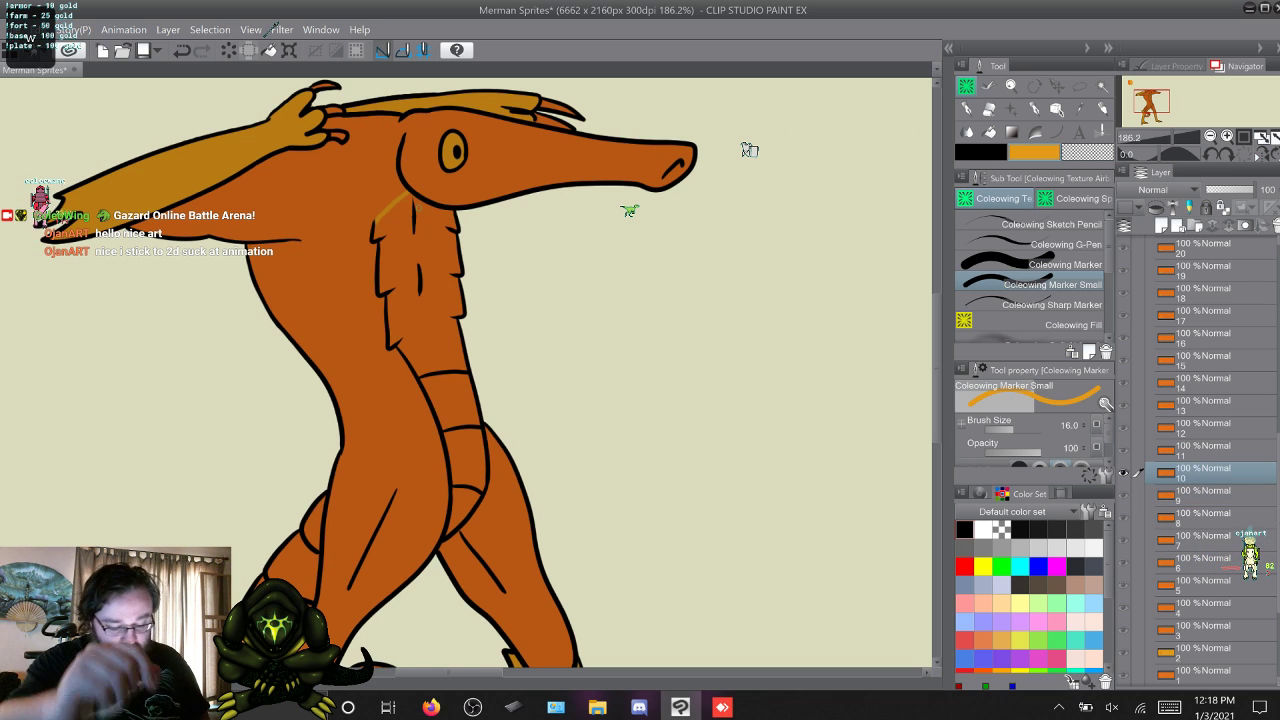
pyautogui.press('w')
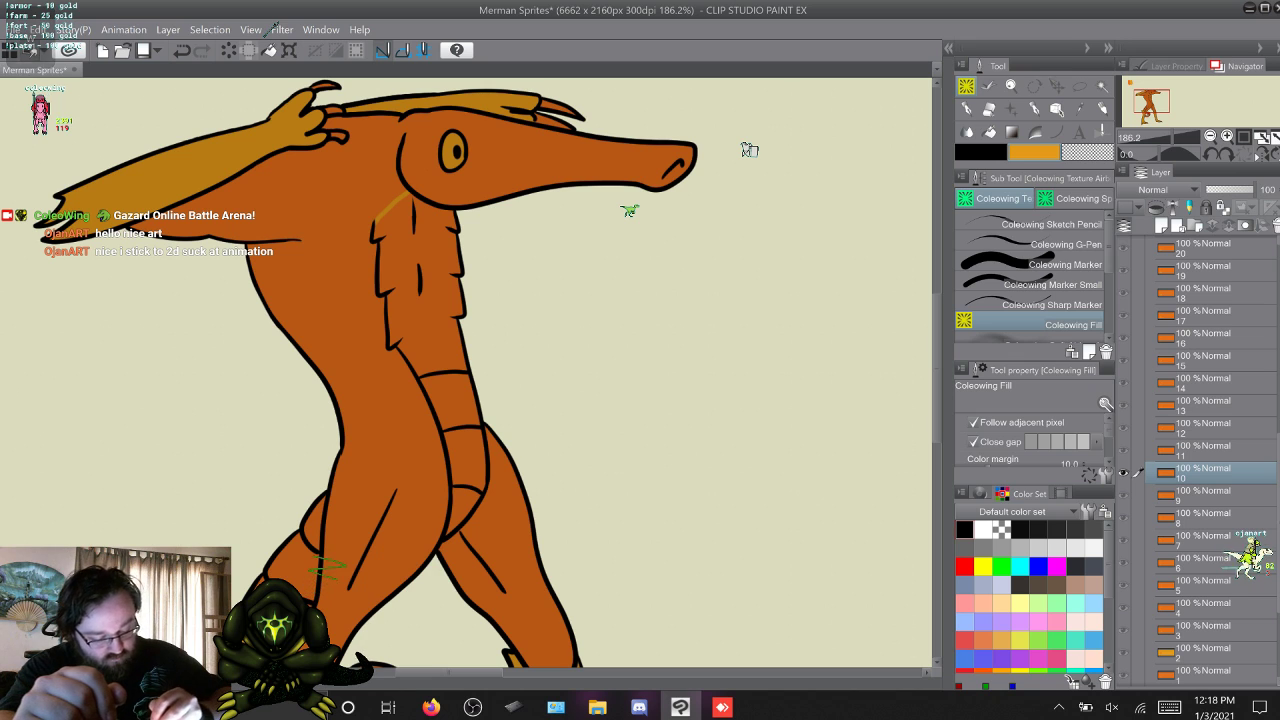
pyautogui.moveTo(464, 506)
pyautogui.mouseDown()
pyautogui.moveTo(466, 456)
pyautogui.moveTo(428, 330)
pyautogui.mouseUp()
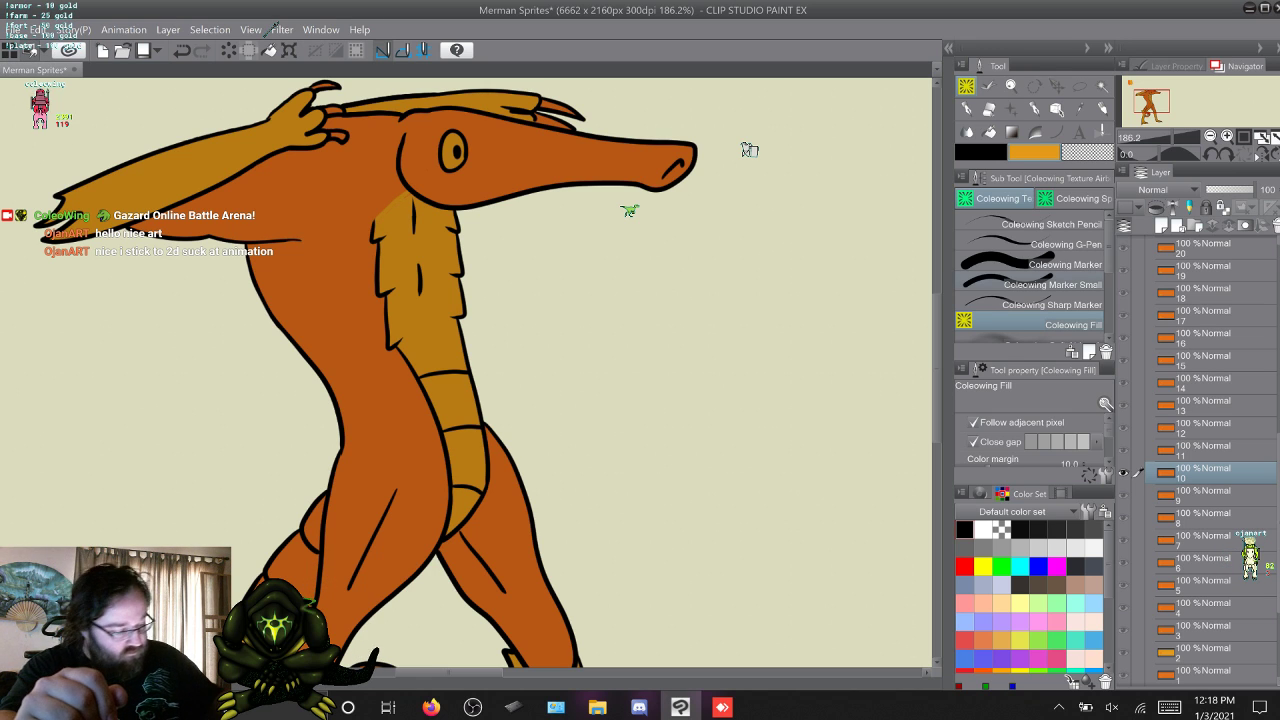
pyautogui.press('b')
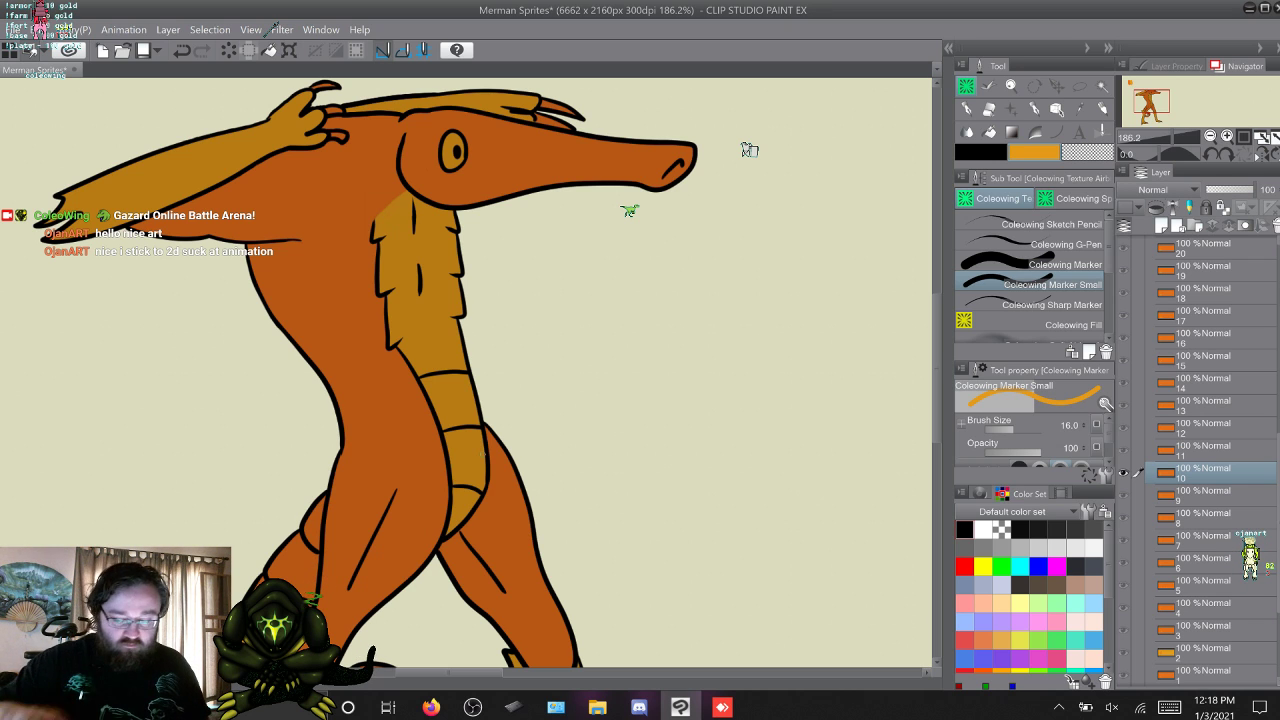
# Advance to frame 11 and fill its belly segments and chest with yellow-orange using Coleowing Fill.
pyautogui.hotkey('alt', ']')
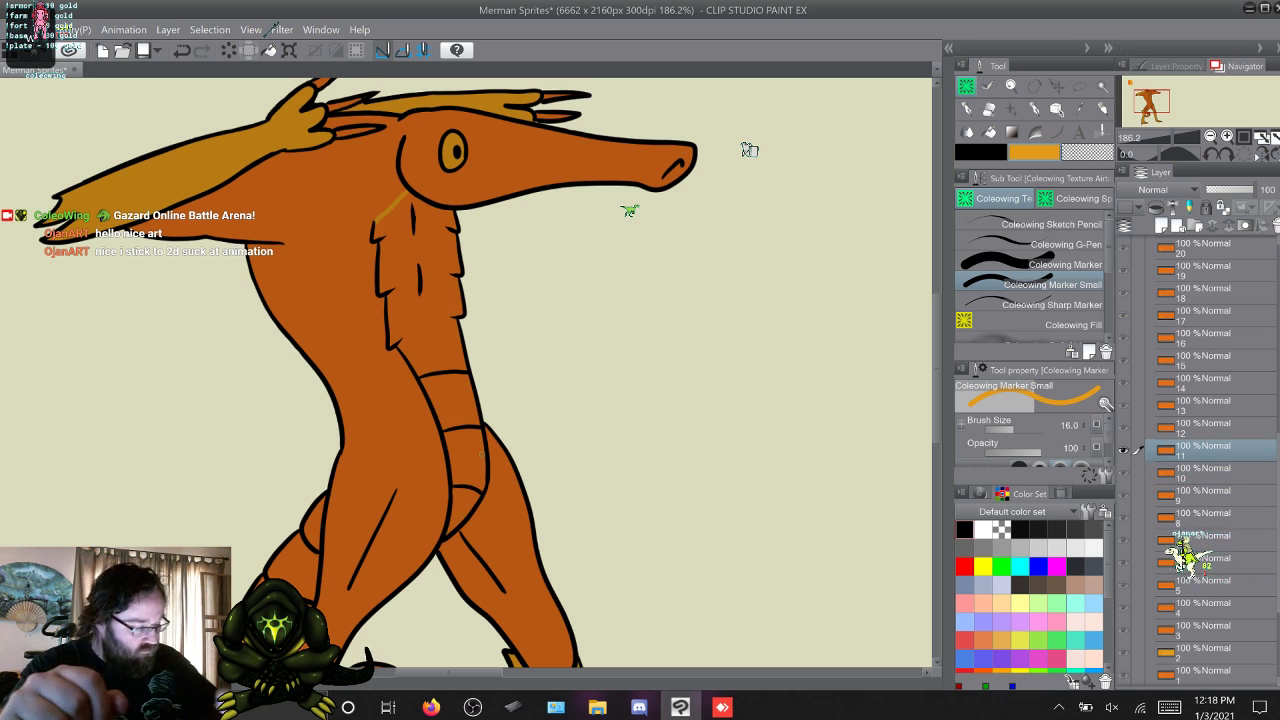
pyautogui.press('g')
pyautogui.click(465, 458)
pyautogui.click(447, 400)
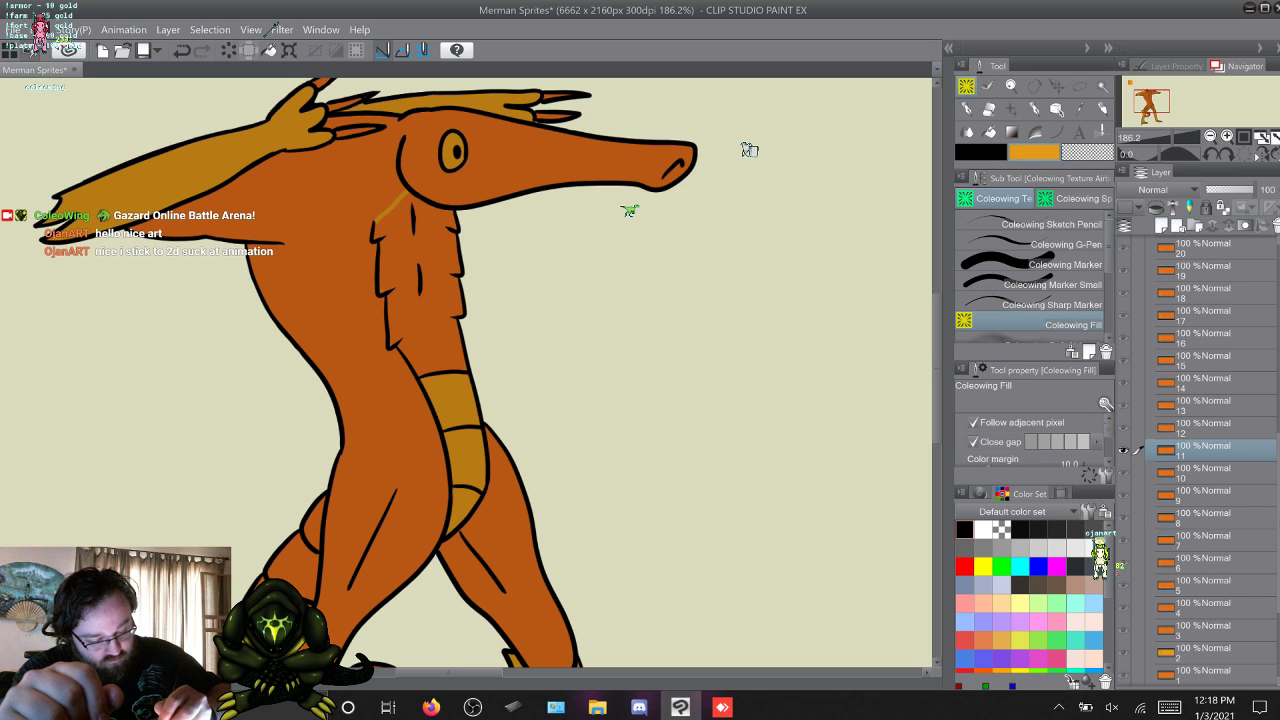
pyautogui.click(424, 300)
pyautogui.click(1053, 285)
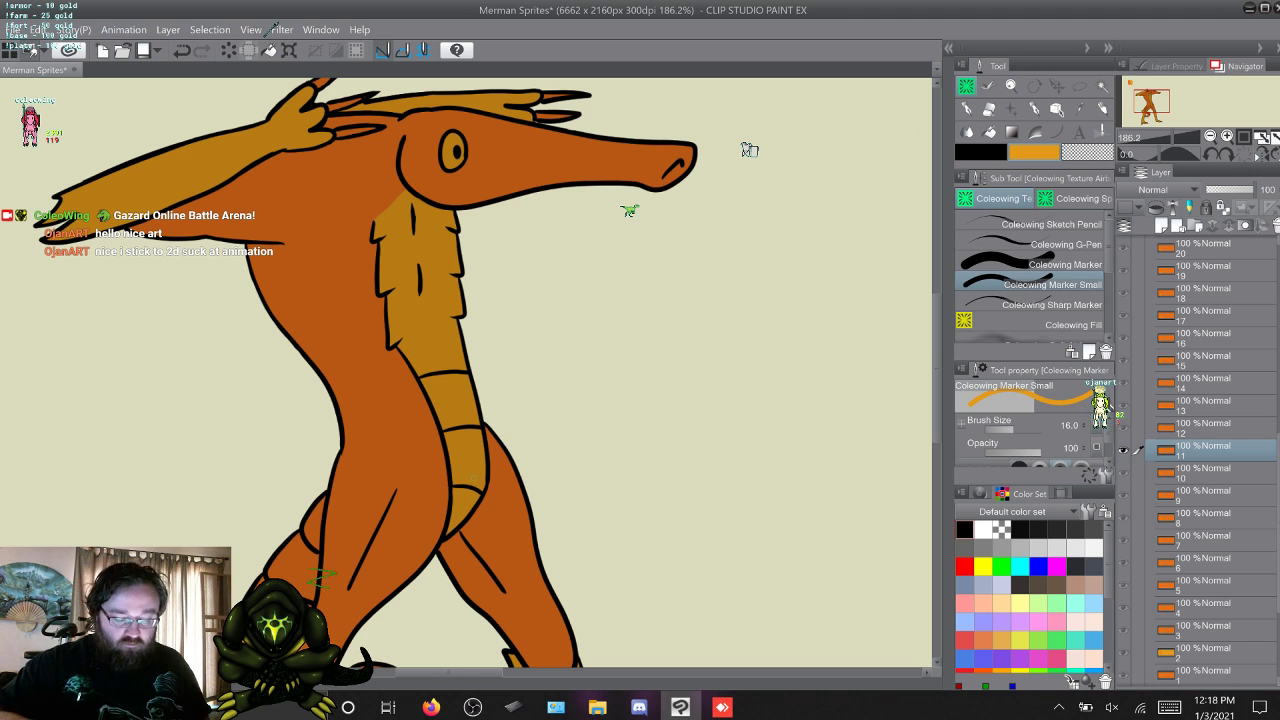
# Advance to frame 12 and fill the chest scales and narrow belly segments with yellow-orange using Coleowing Fill.
pyautogui.press('w')
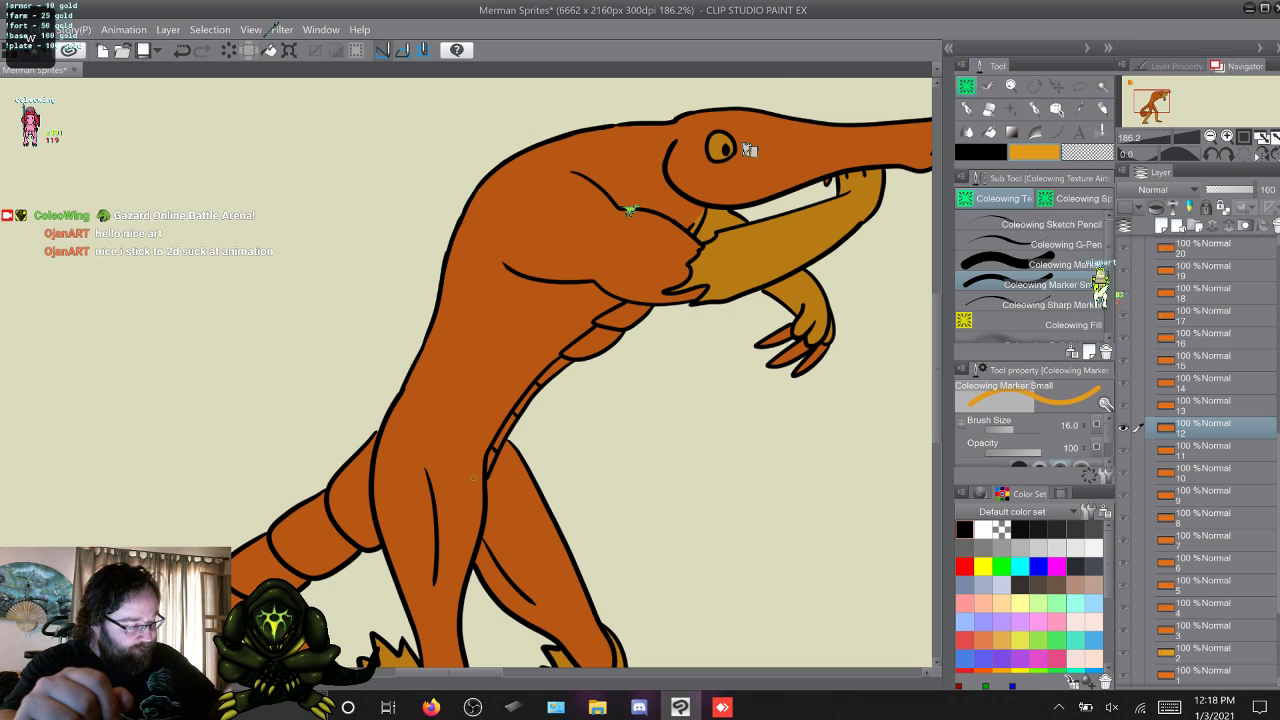
pyautogui.press('g')
pyautogui.click(624, 317)
pyautogui.click(596, 345)
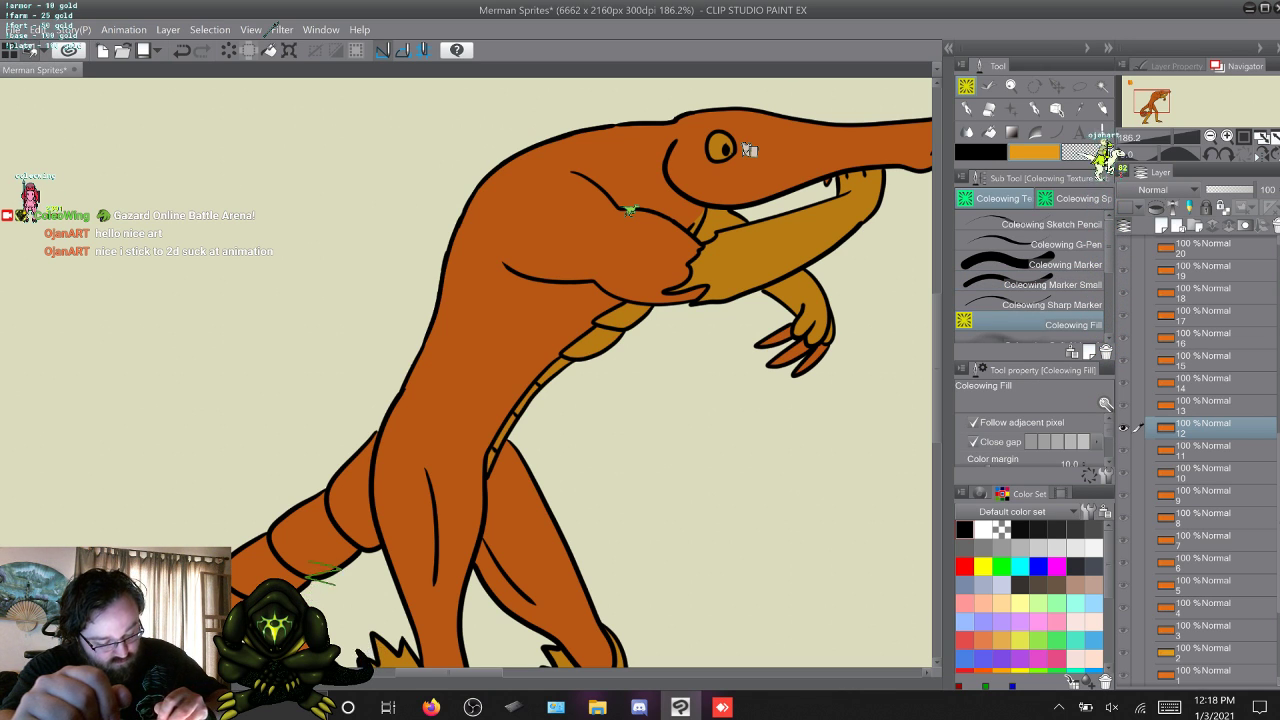
pyautogui.press('p')
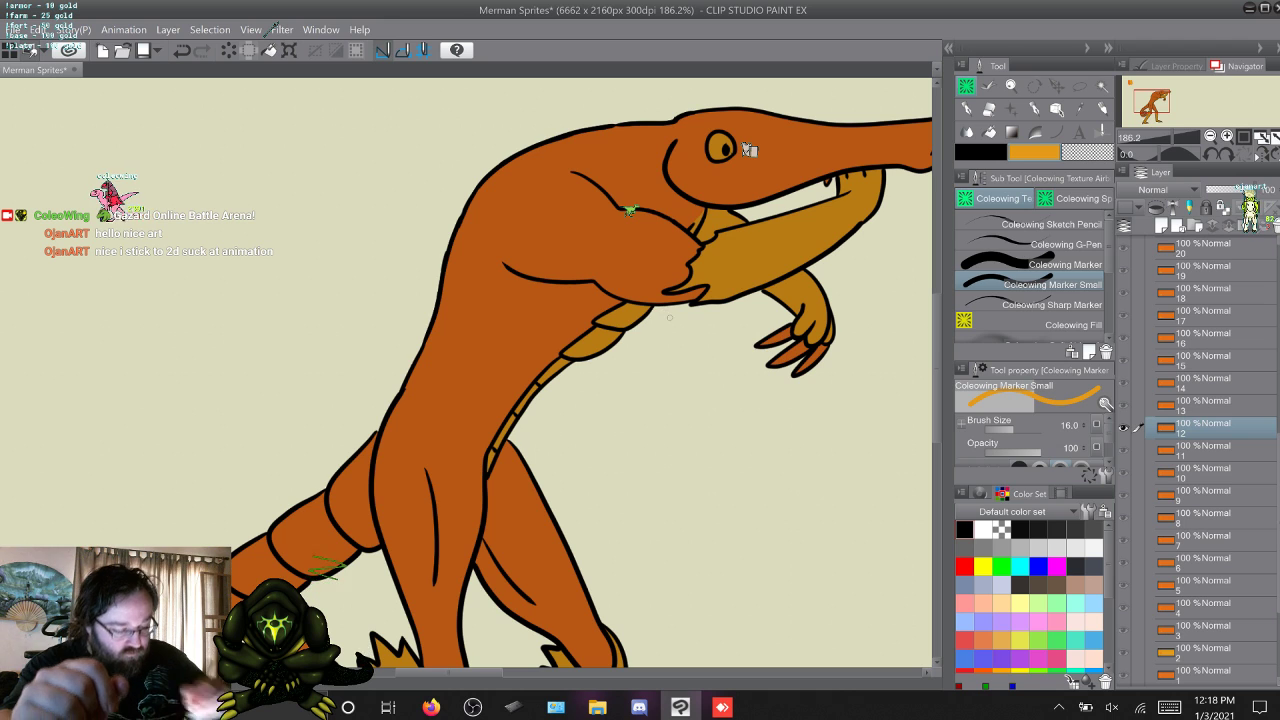
# Advance to frame 13 and fill the chest scales and narrow belly segments with yellow-orange using Coleowing Fill.
pyautogui.press('w')
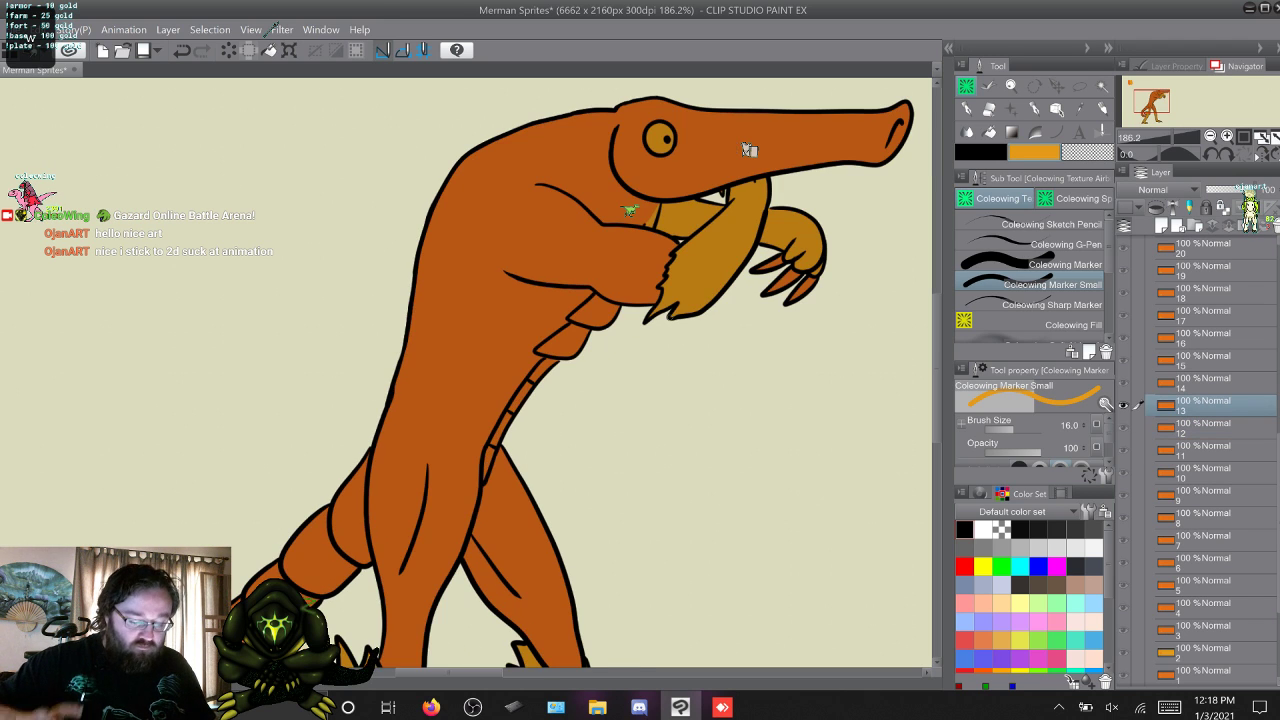
pyautogui.press('w')
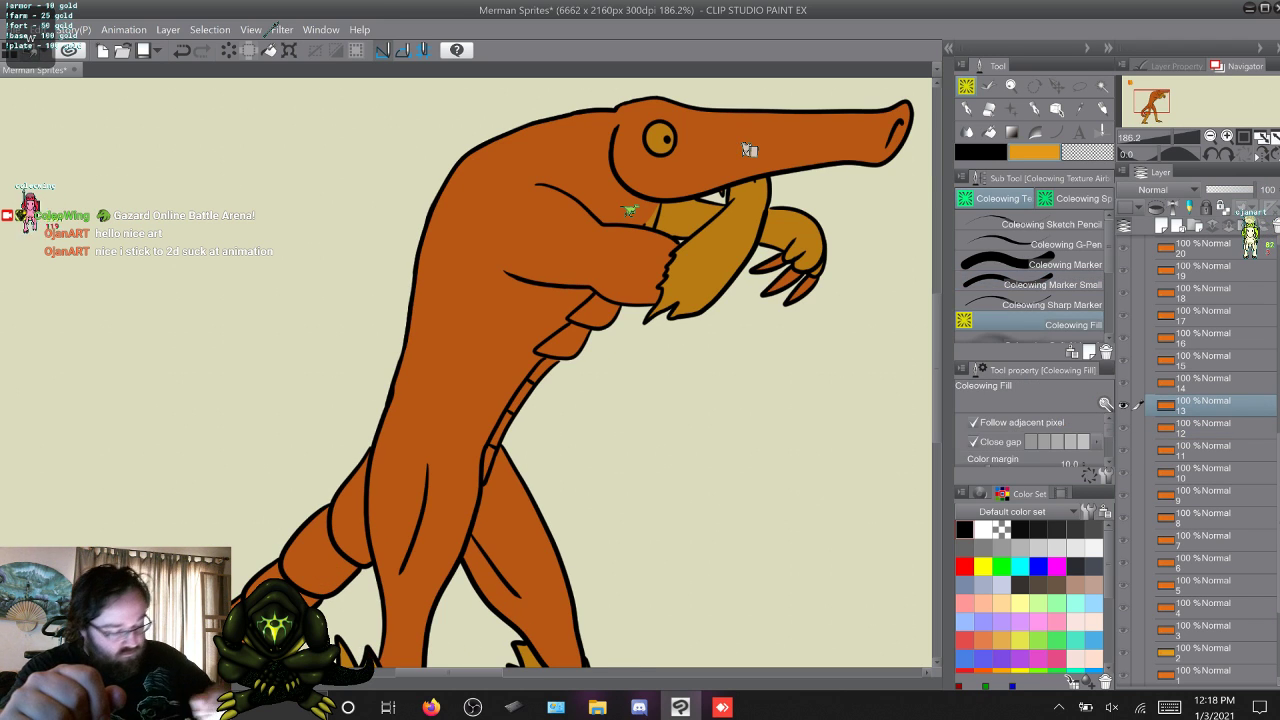
pyautogui.click(597, 312)
pyautogui.click(566, 344)
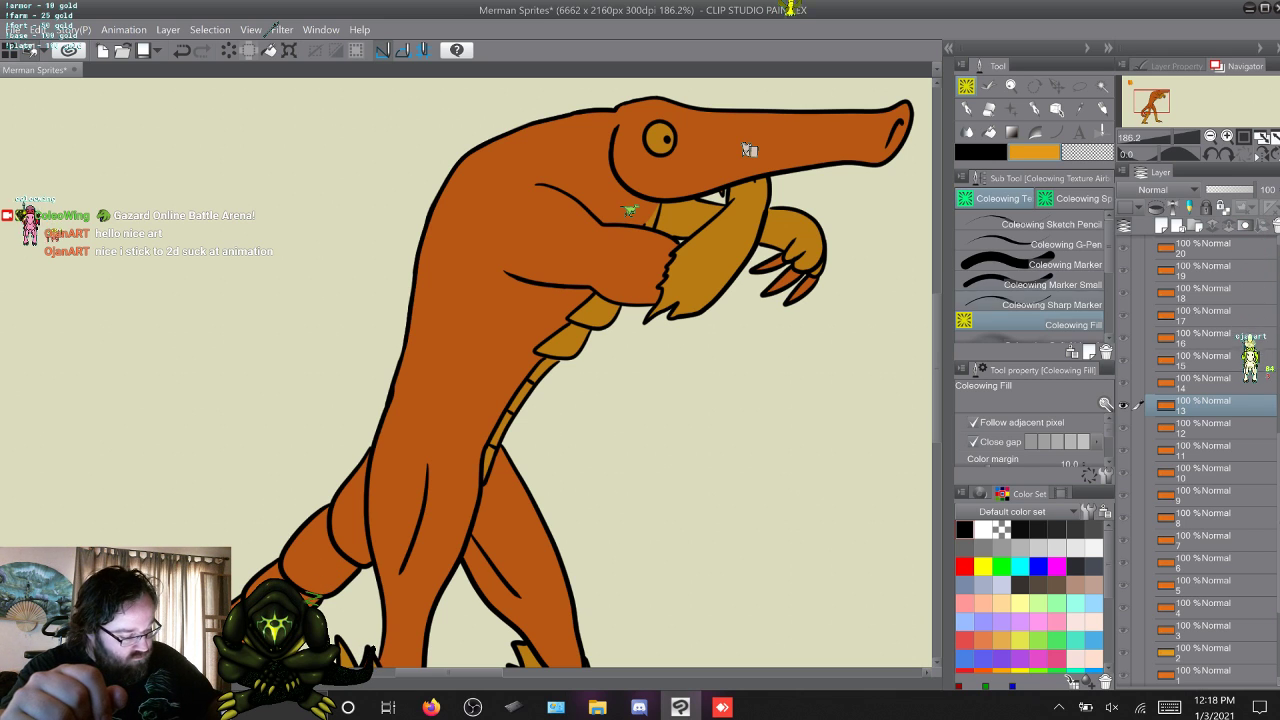
pyautogui.press('b')
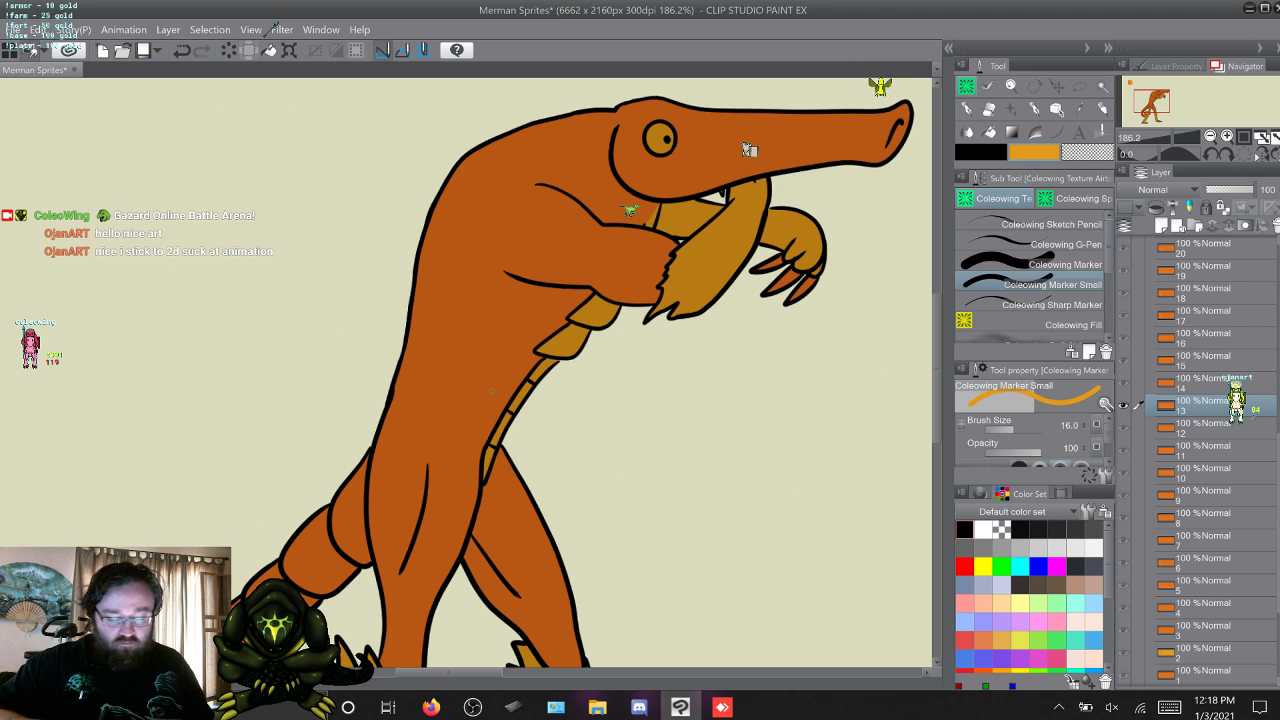
# Advance to frame 14 and fill the chest scales and belly segments below the arm with yellow-orange.
pyautogui.press('w')
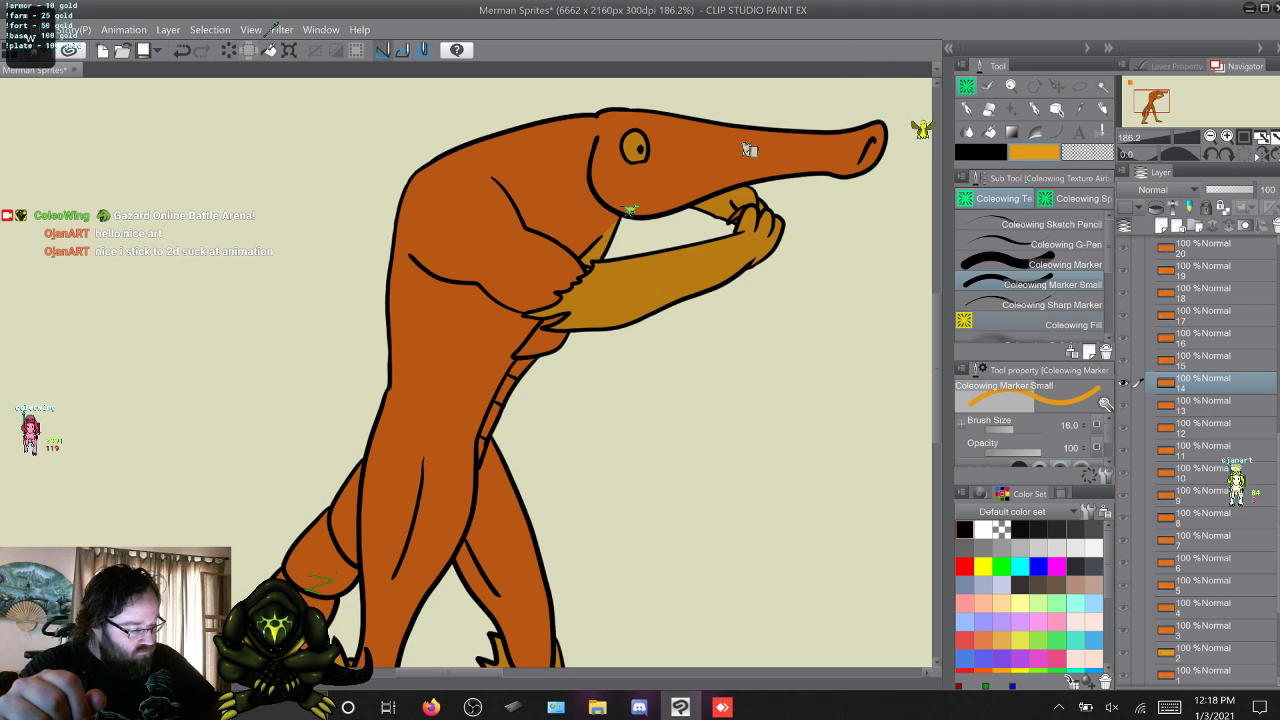
pyautogui.press('g')
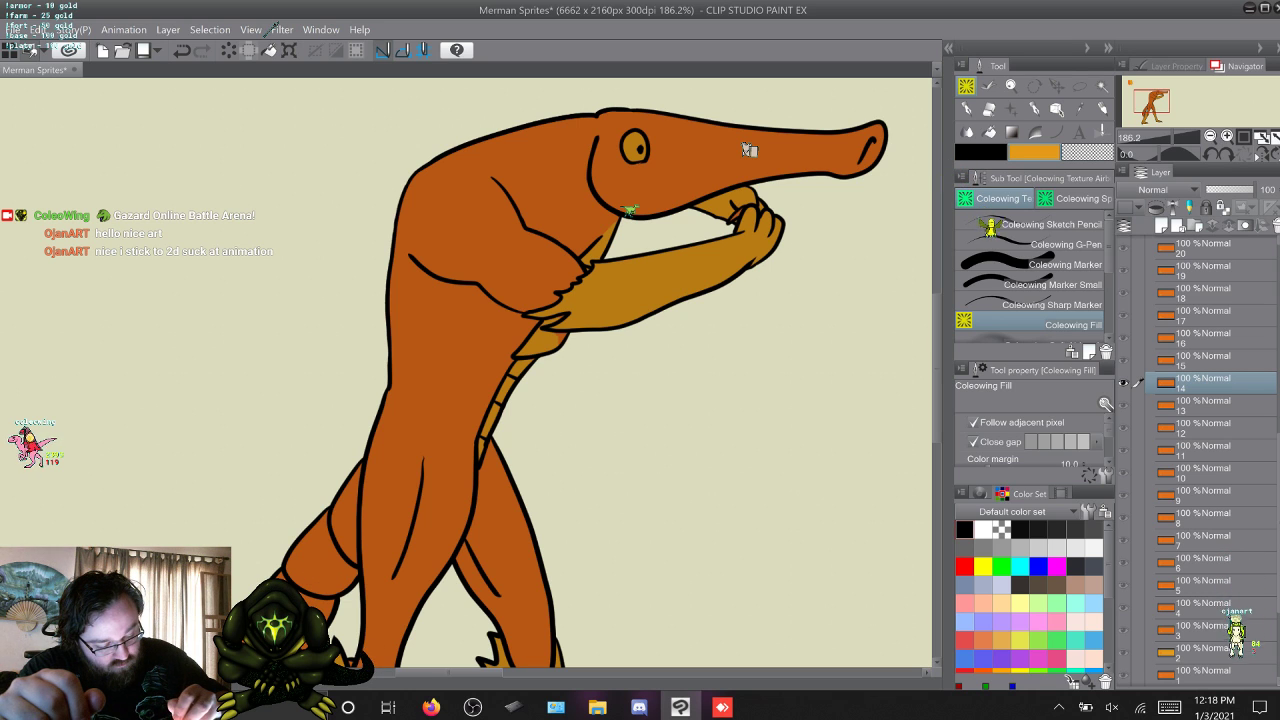
pyautogui.press('p')
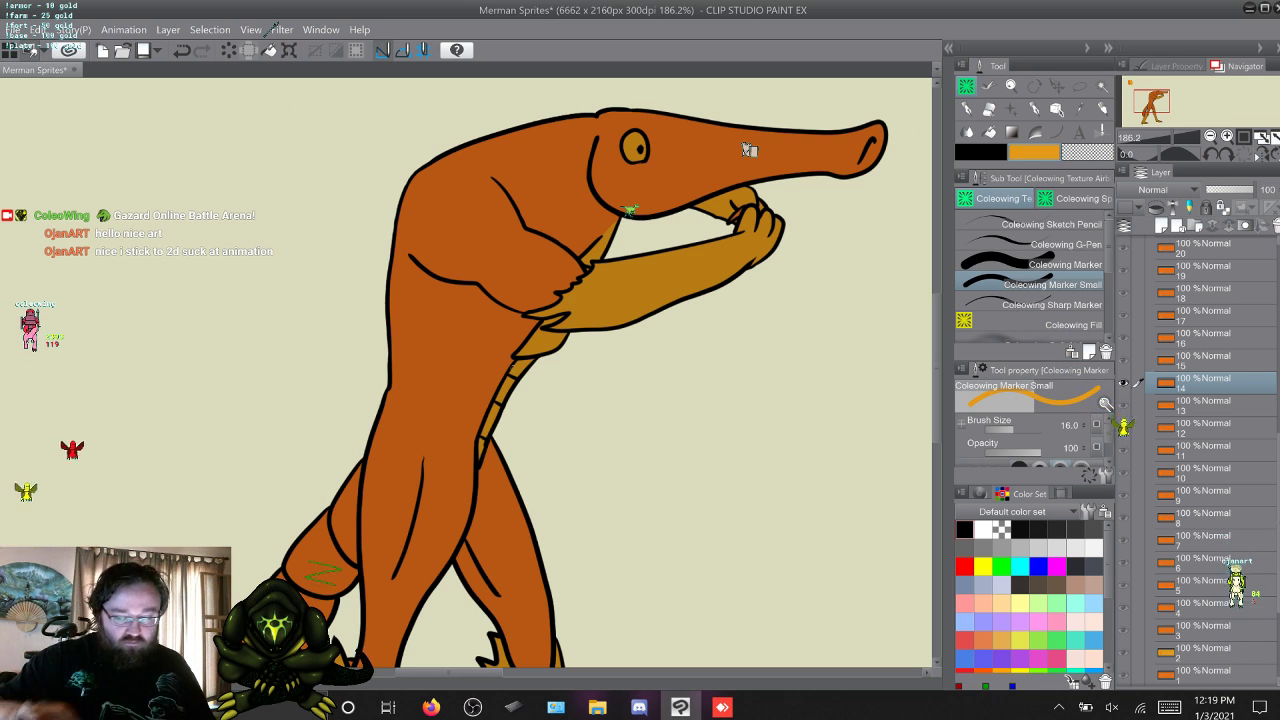
# Advance to frame 15 and fill the belly segments below the arm and the chest above it with yellow-orange.
pyautogui.press('w')
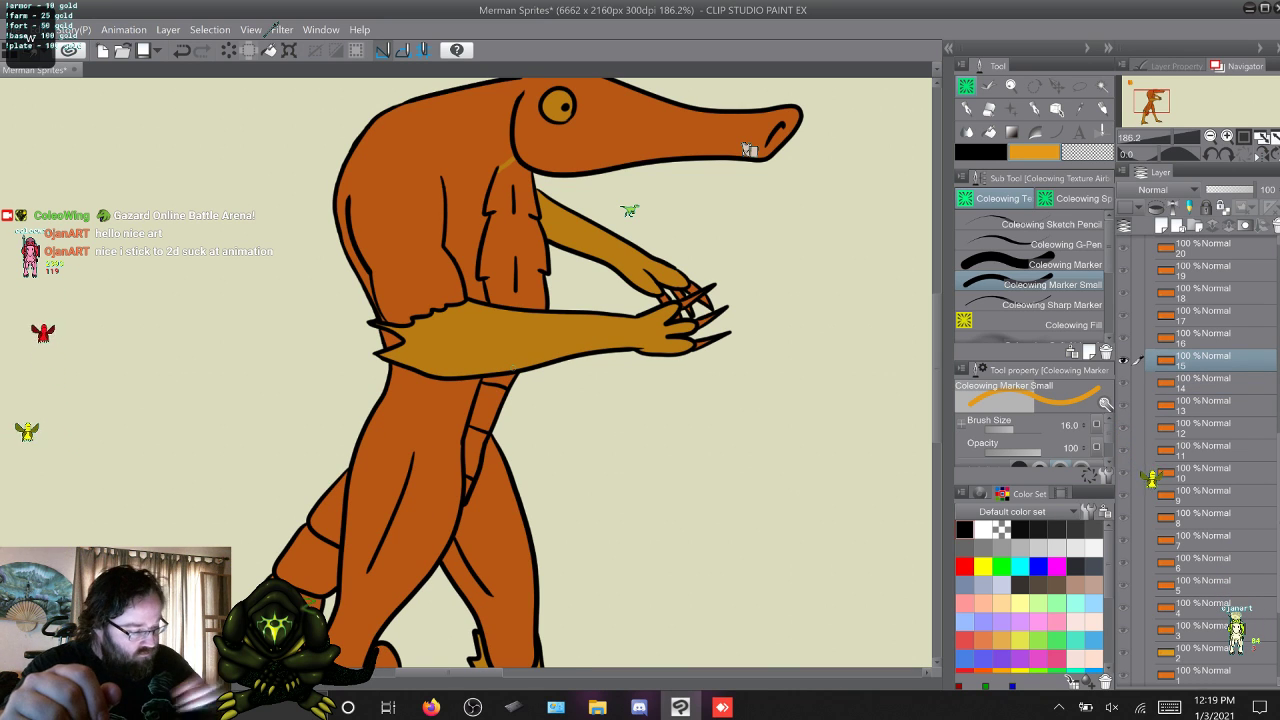
pyautogui.click(1040, 323)
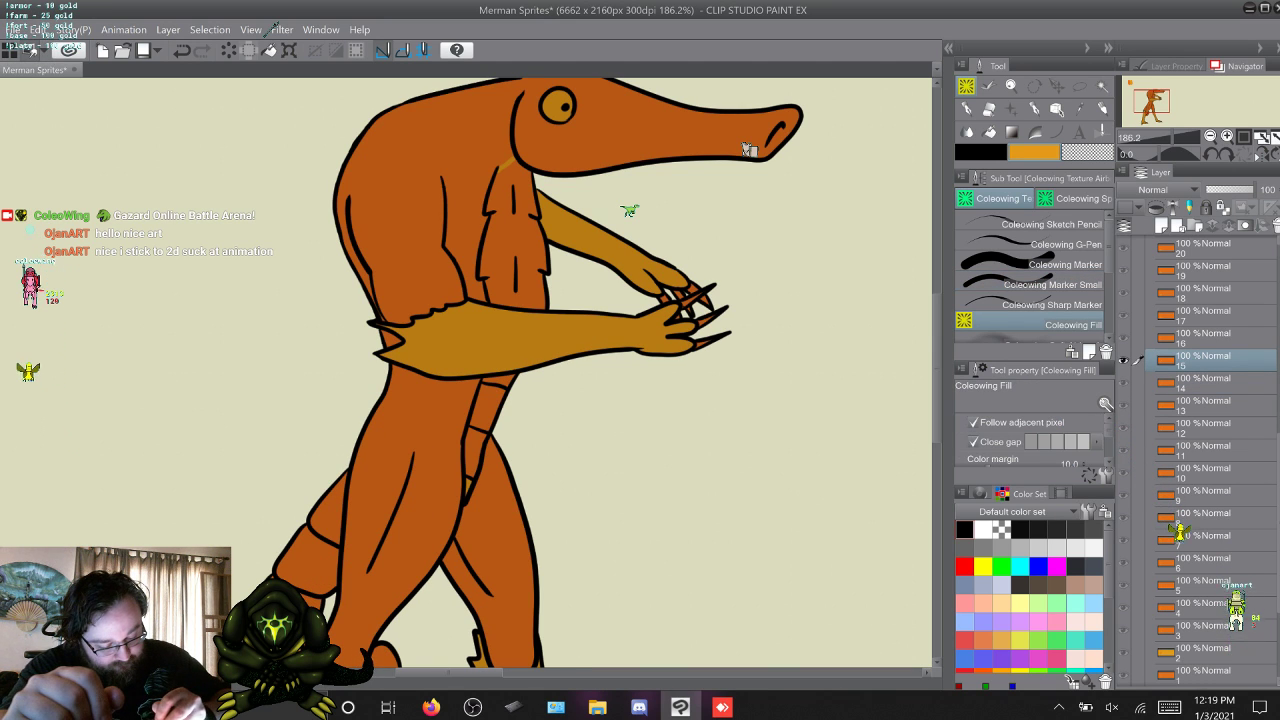
pyautogui.moveTo(489, 405); pyautogui.dragTo(474, 460)
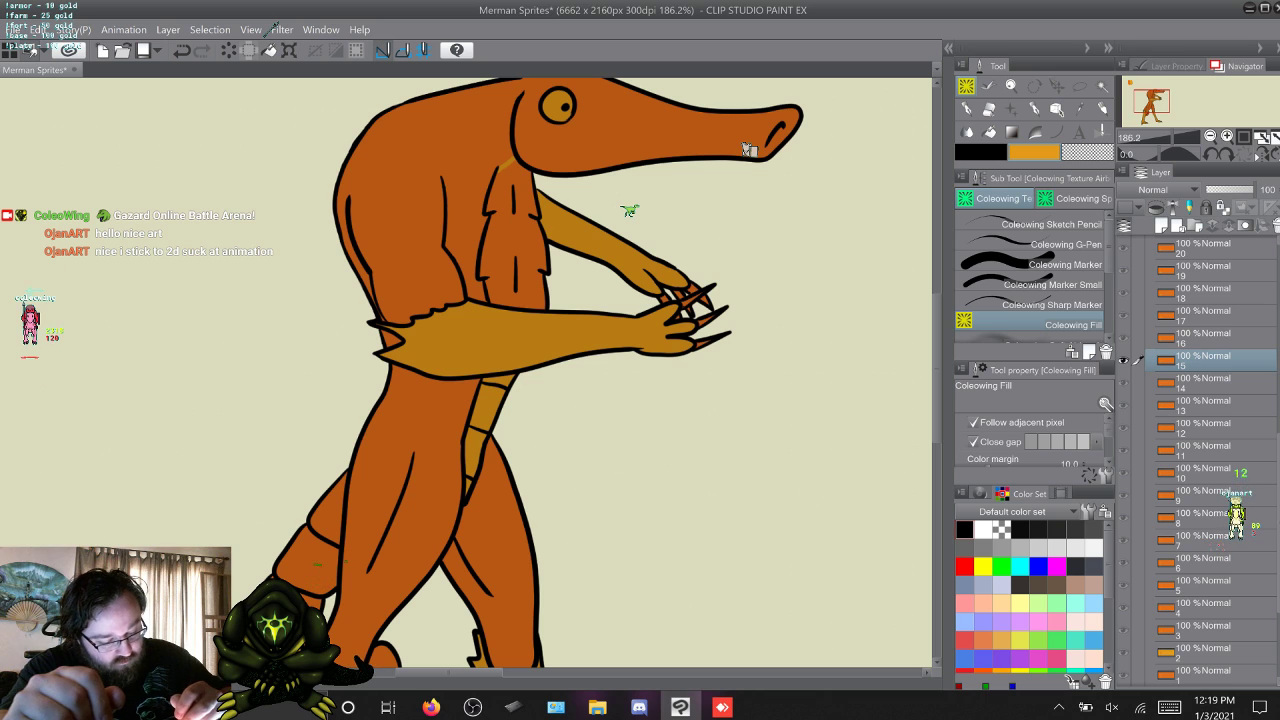
pyautogui.click(514, 230)
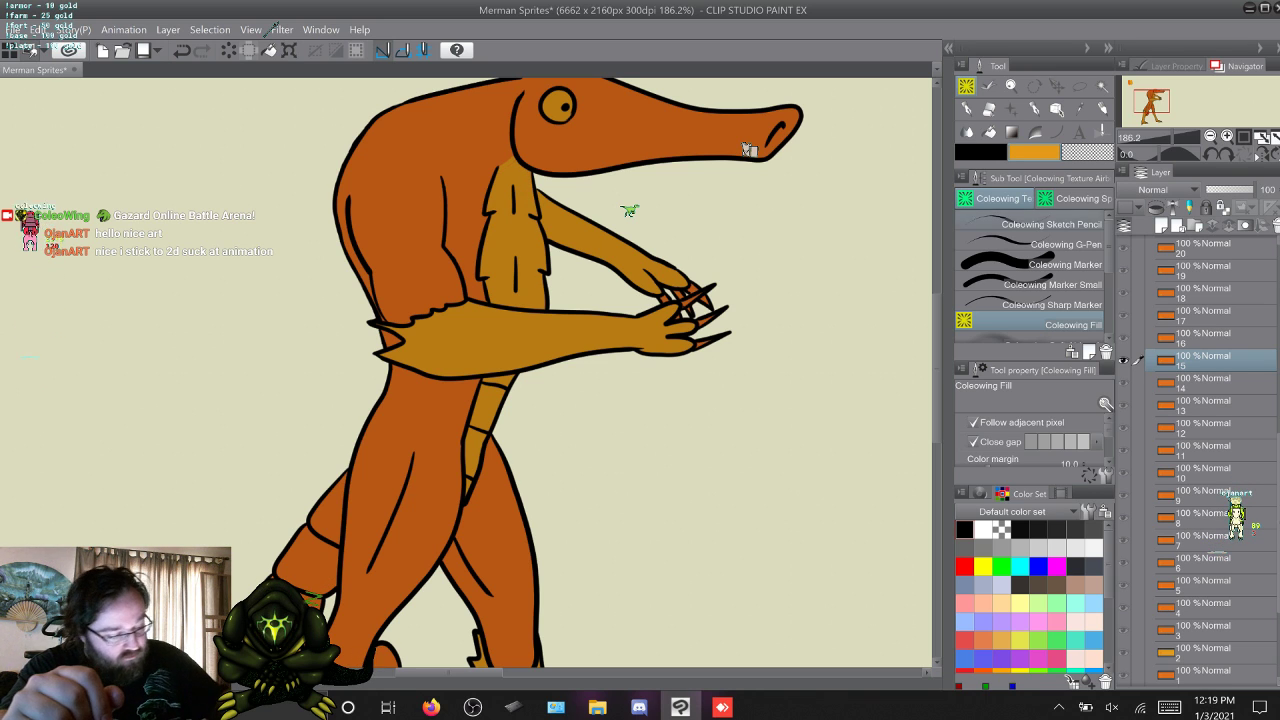
pyautogui.click(1040, 285)
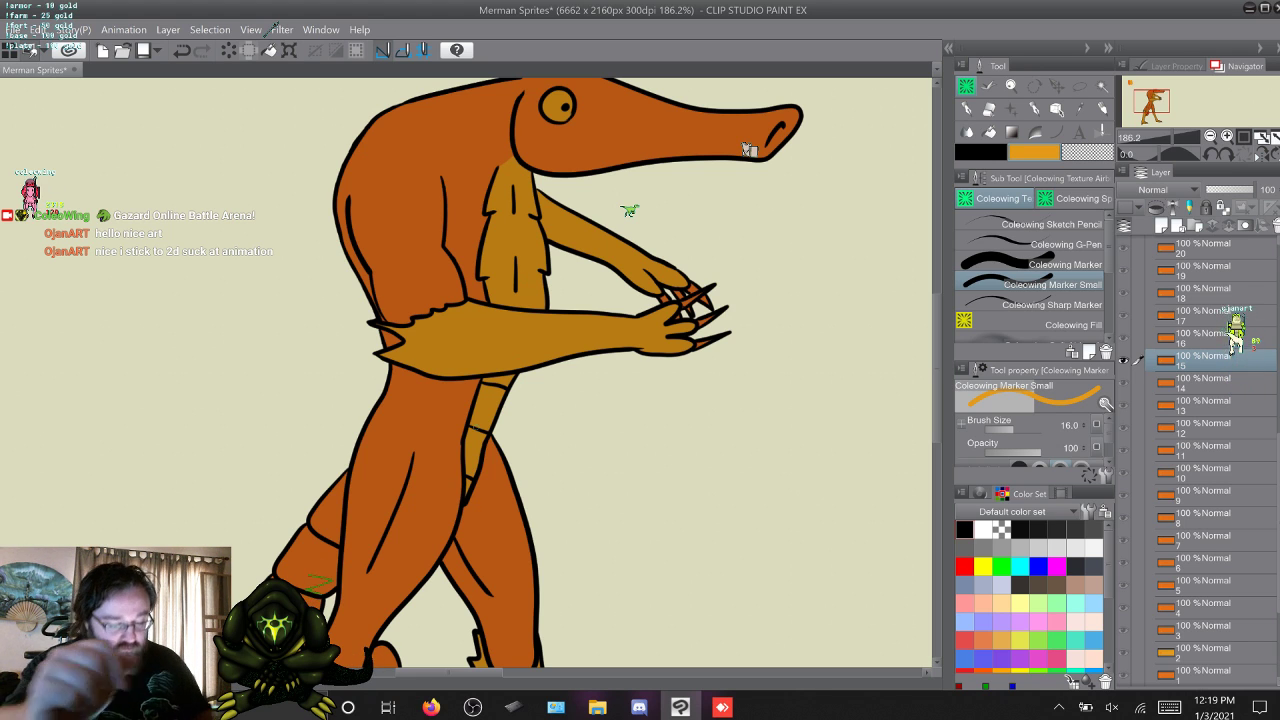
# Advance to frame 16 and fill its belly segments and chest with yellow-orange using Coleowing Fill.
pyautogui.hotkey('alt', ']')
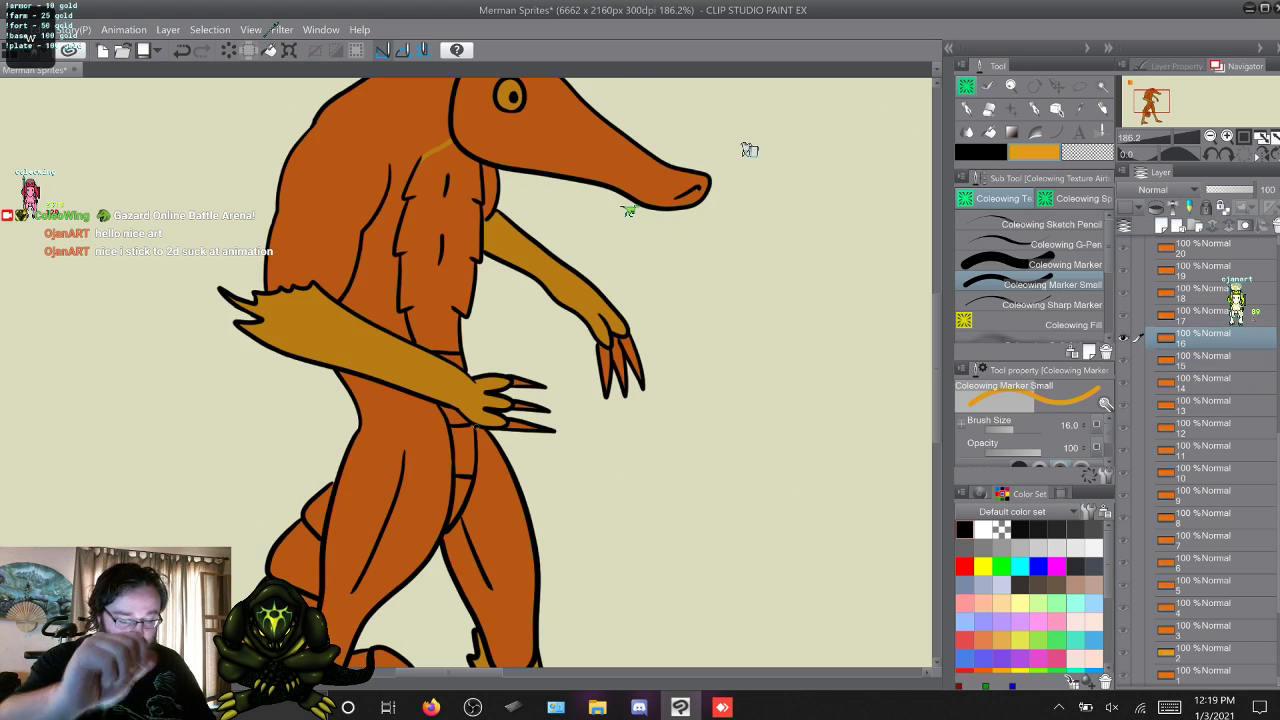
pyautogui.click(1072, 325)
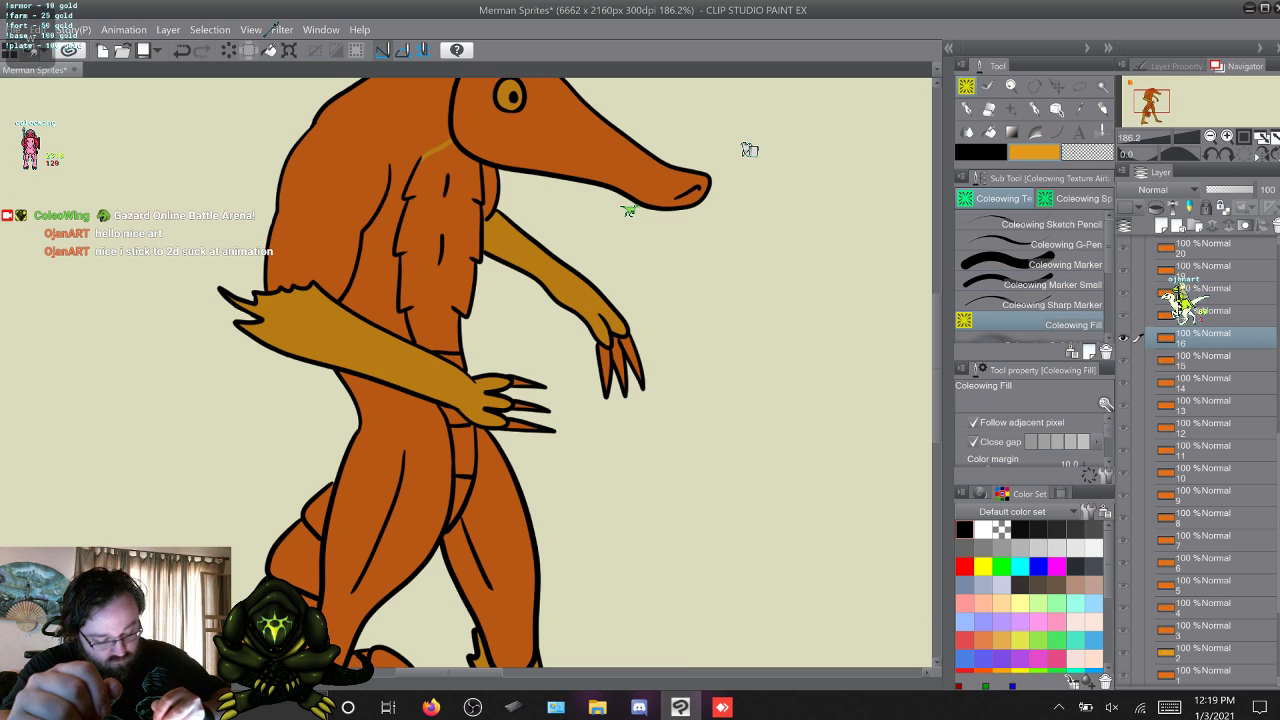
pyautogui.click(461, 494)
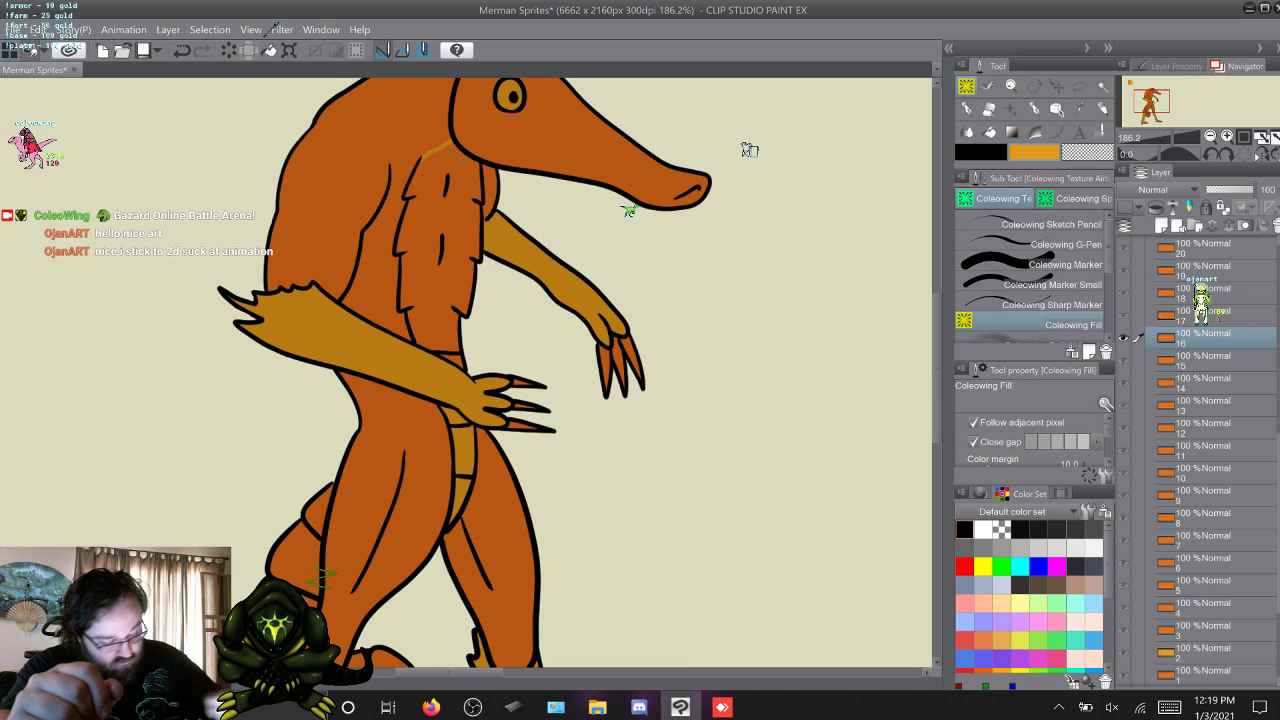
pyautogui.press('p')
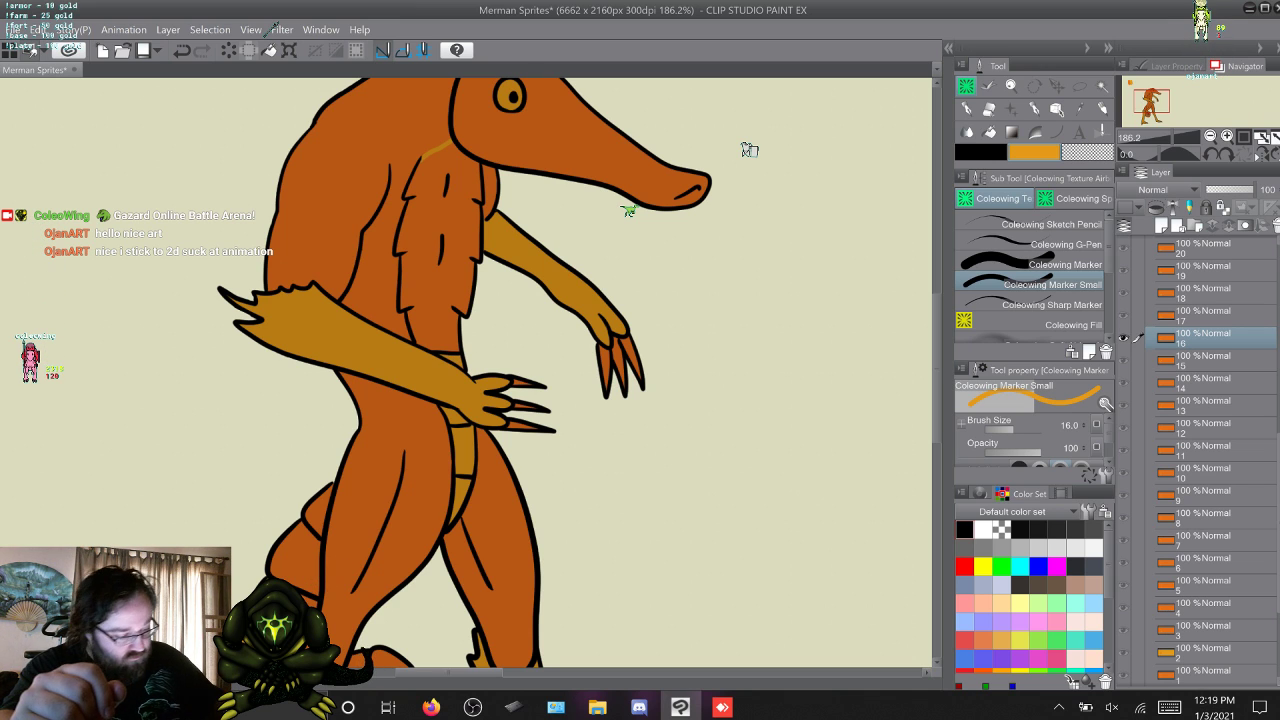
pyautogui.click(1072, 325)
pyautogui.click(436, 262)
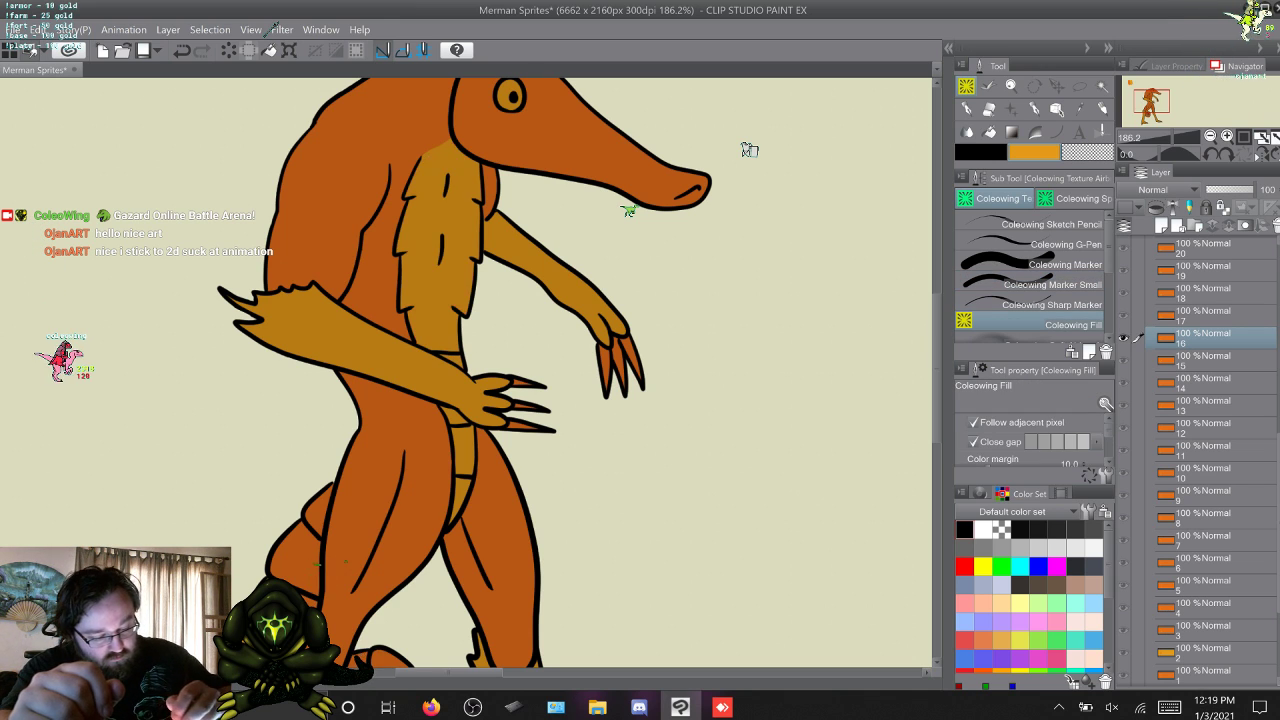
pyautogui.click(1066, 285)
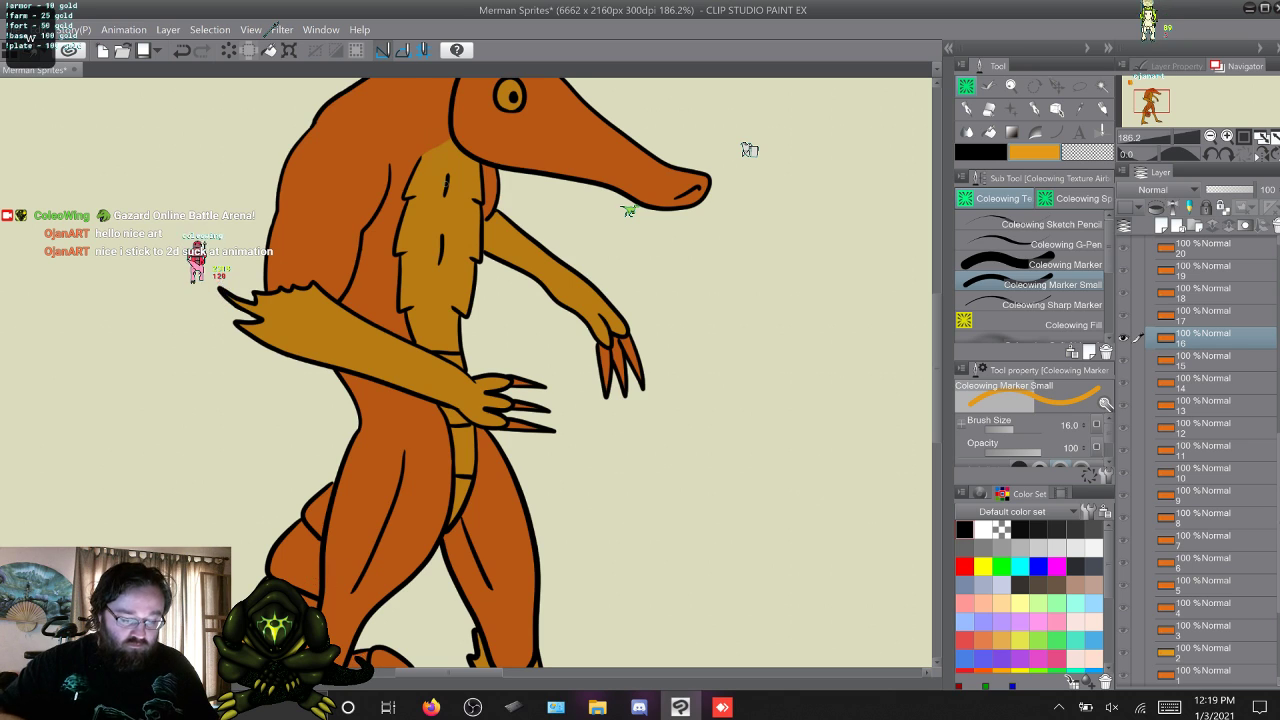
# Advance to frame 17, try to fill its belly segments and chest with yellow-orange, and undo the fills.
pyautogui.press('Right')
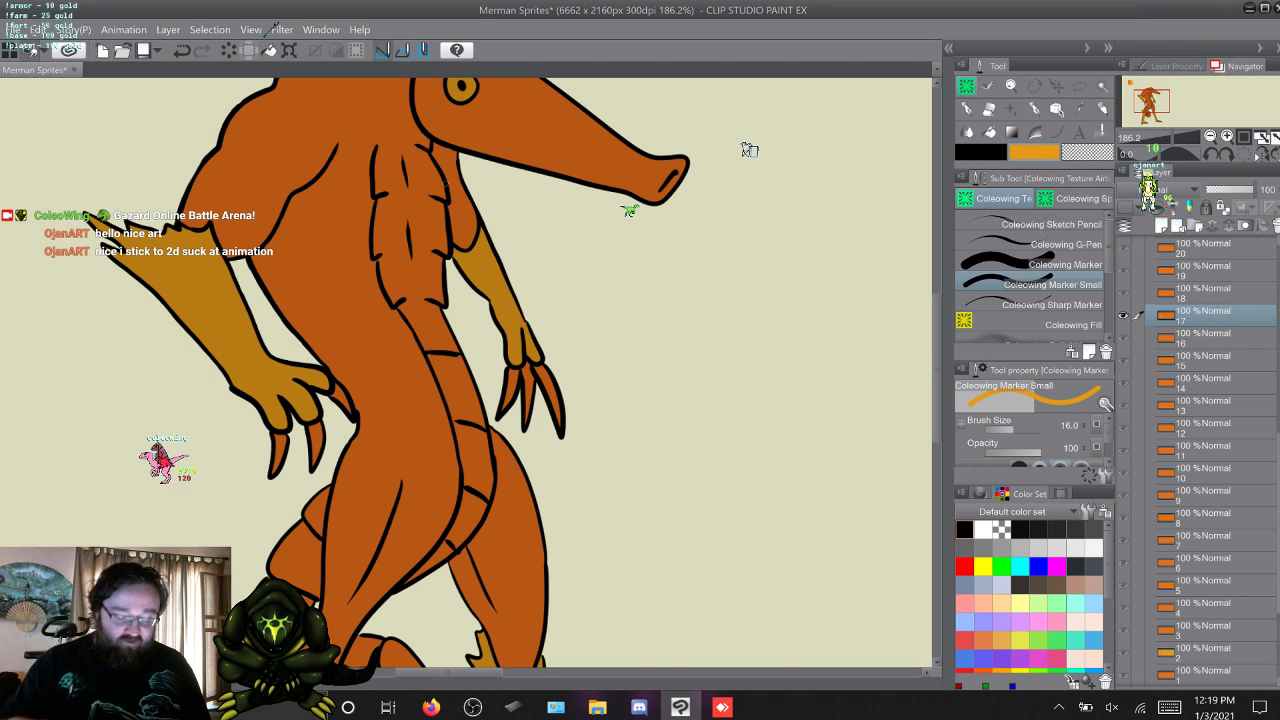
pyautogui.click(1072, 325)
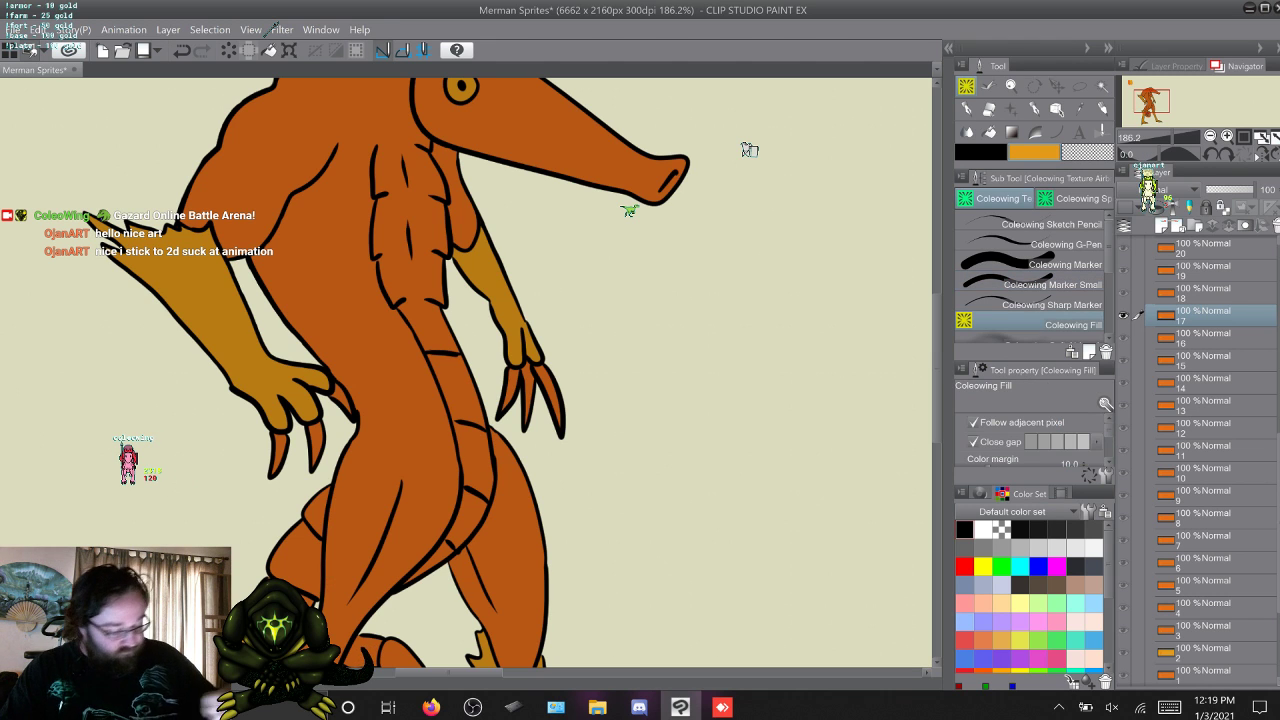
pyautogui.click(436, 563)
pyautogui.click(469, 517)
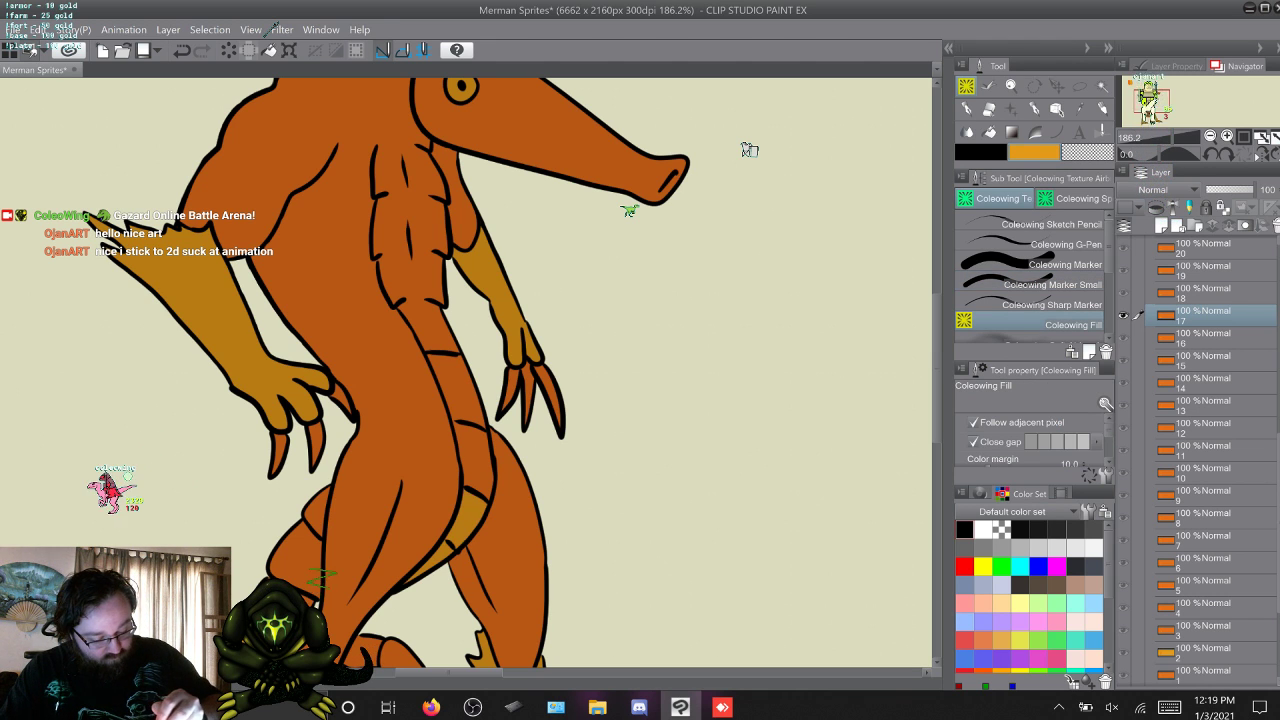
pyautogui.click(476, 460)
pyautogui.click(456, 389)
pyautogui.click(428, 328)
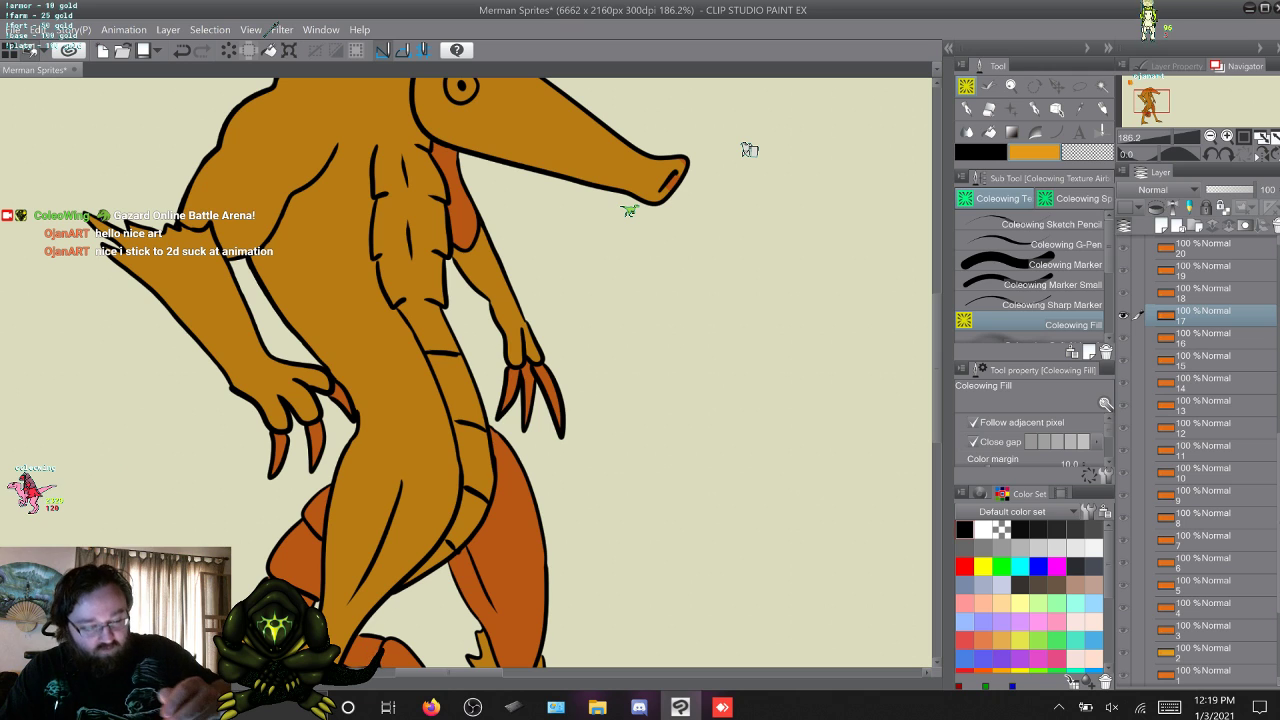
pyautogui.hotkey('ctrl', 'z')
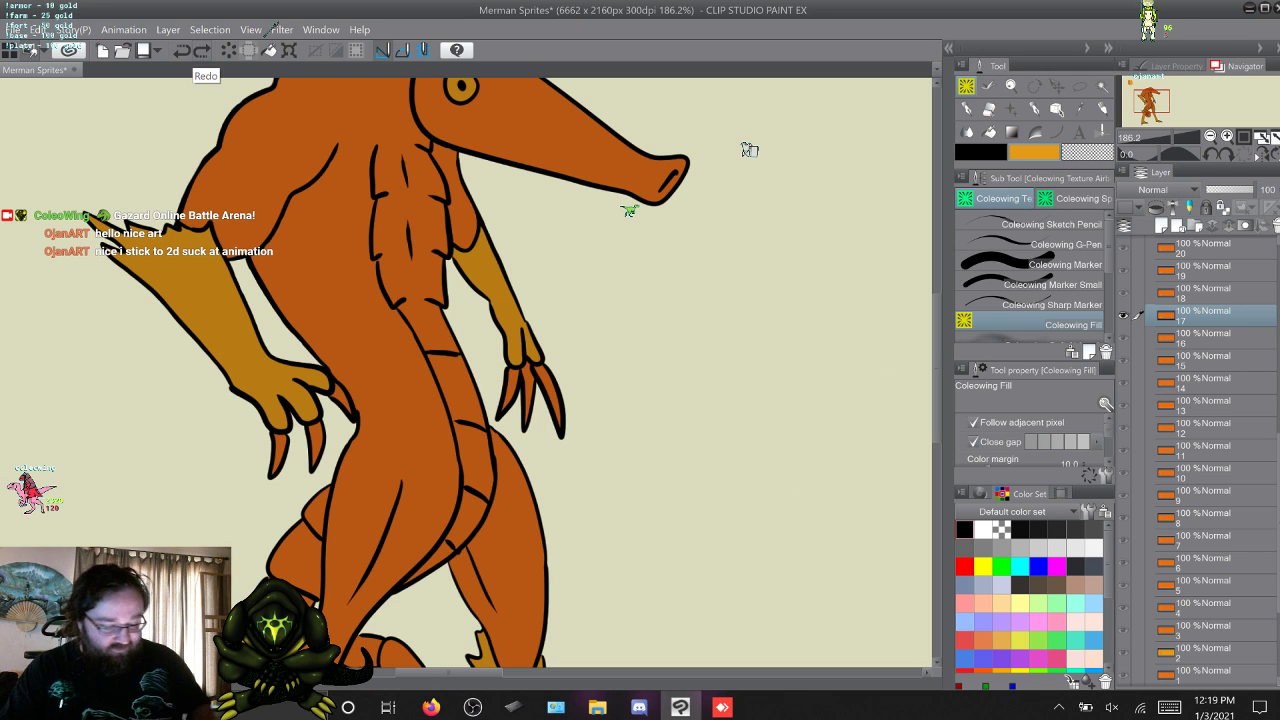
# Advance to frame 26 and fill its belly segments and scaled chest with yellow-orange using Coleowing Fill.
pyautogui.press('w')
pyautogui.press('w')
pyautogui.press('w')
pyautogui.press('w')
pyautogui.press('w')
pyautogui.press('w')
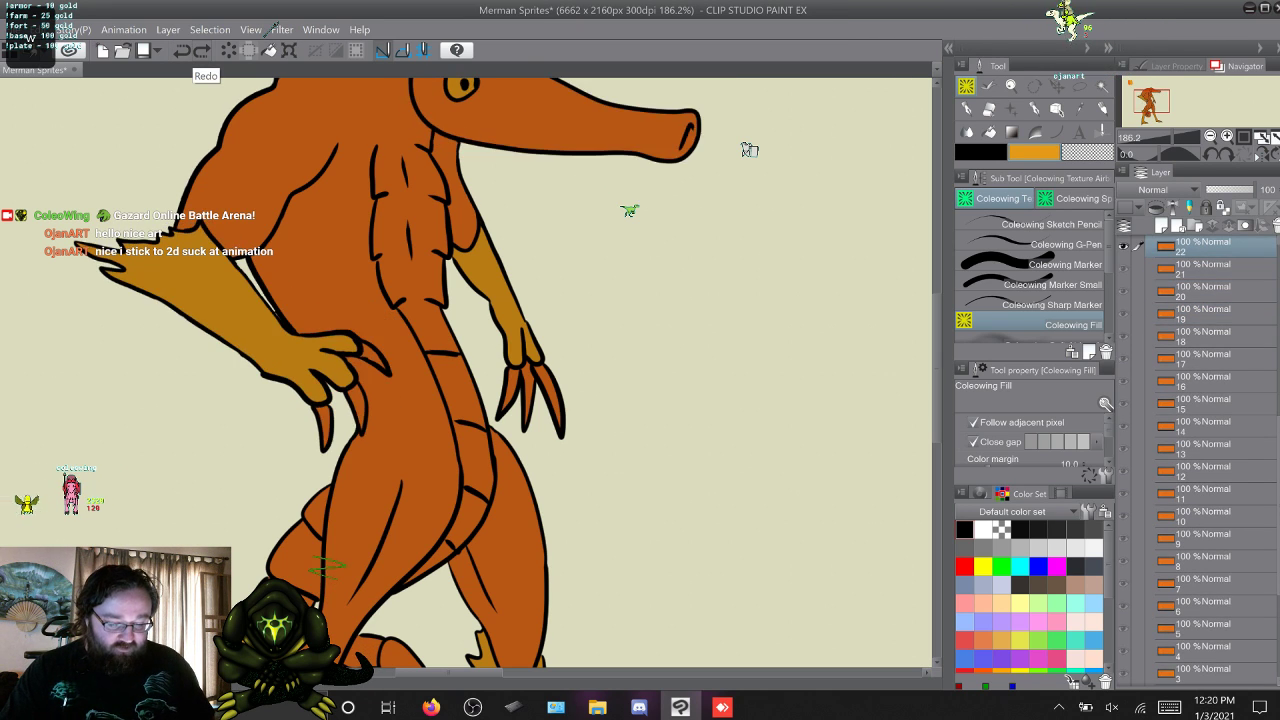
pyautogui.press('w')
pyautogui.press('w')
pyautogui.press('w')
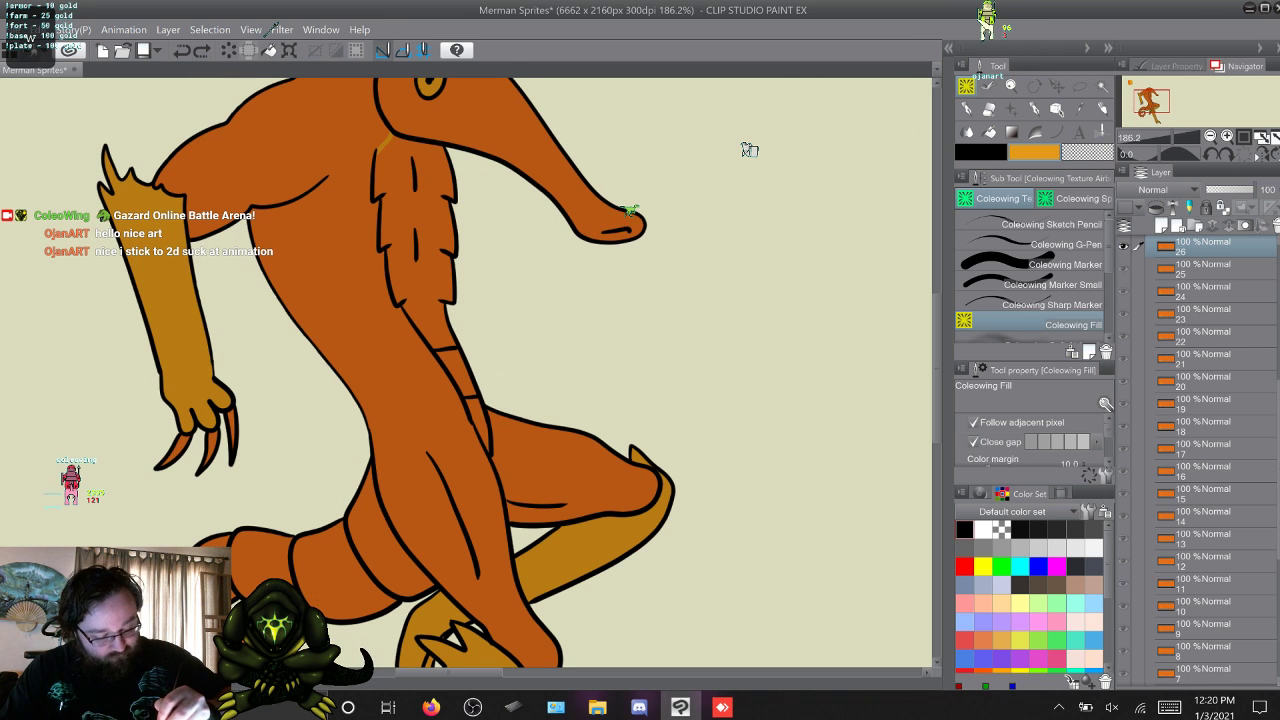
pyautogui.click(481, 422)
pyautogui.click(459, 373)
pyautogui.click(425, 285)
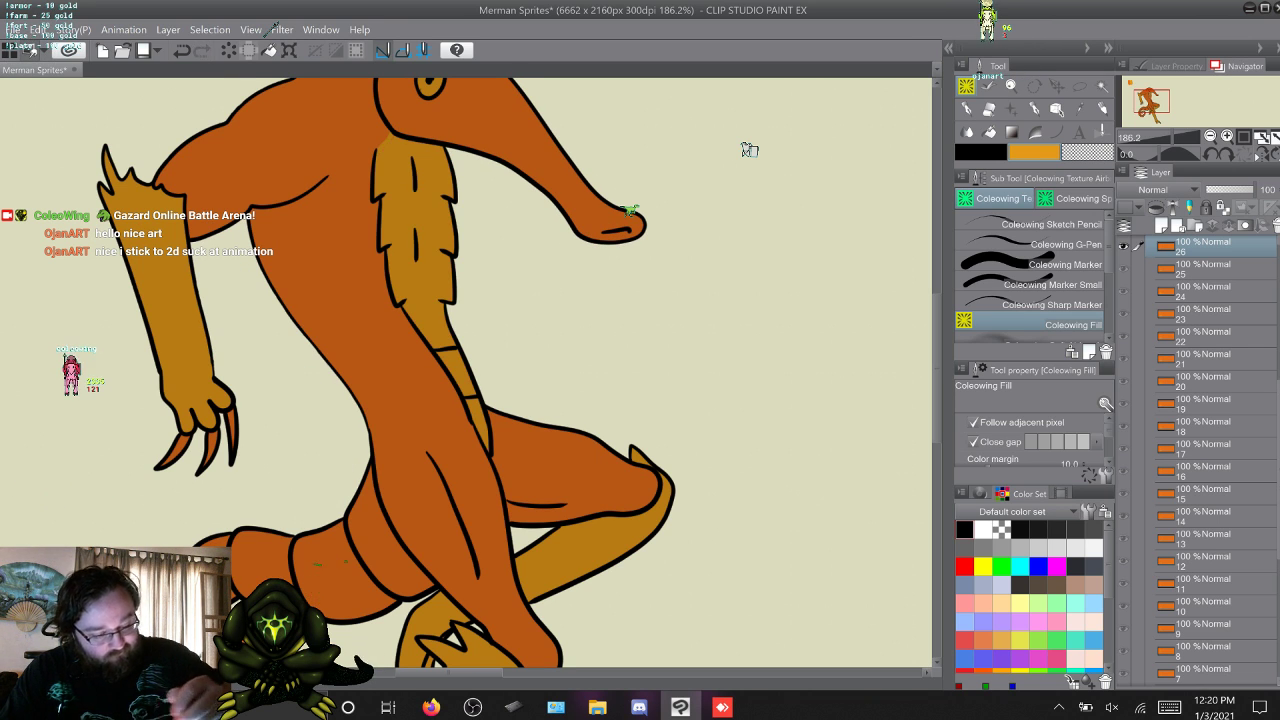
pyautogui.press('b')
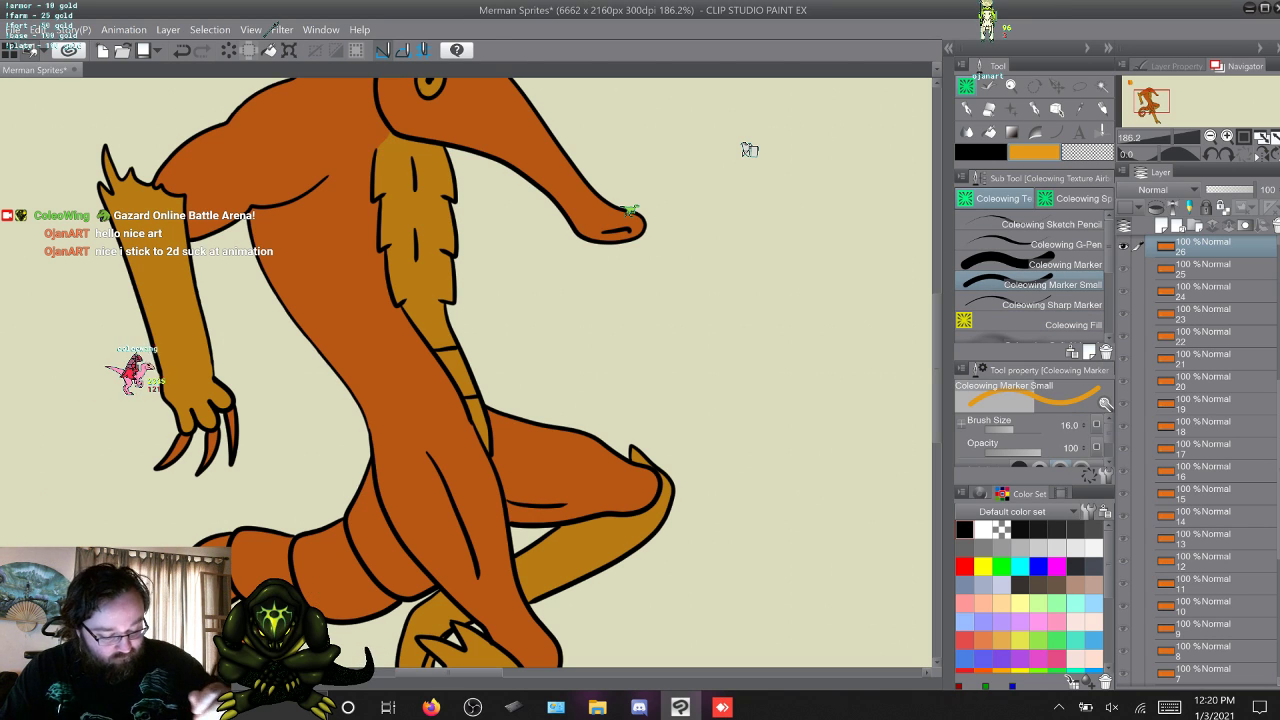
pyautogui.press('Right')
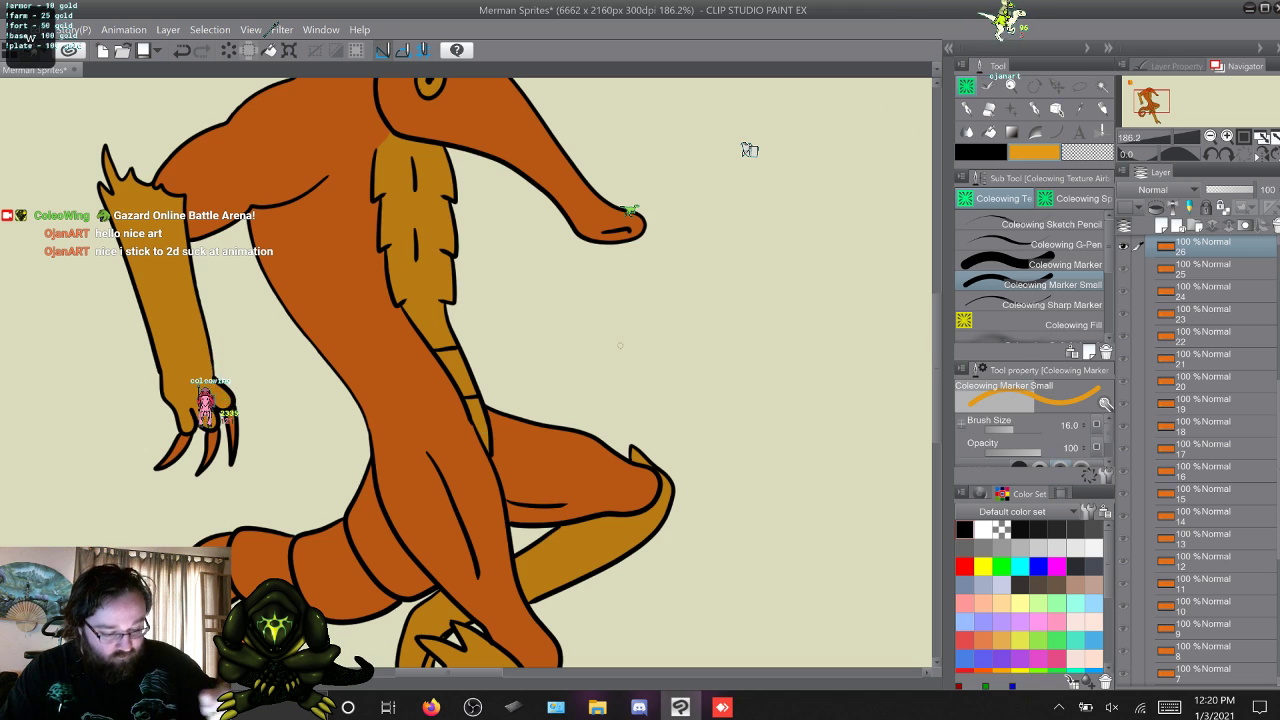
# Advance to frame 27 and fill the belly segments and the chest beside the snout with yellow-orange.
pyautogui.press('w')
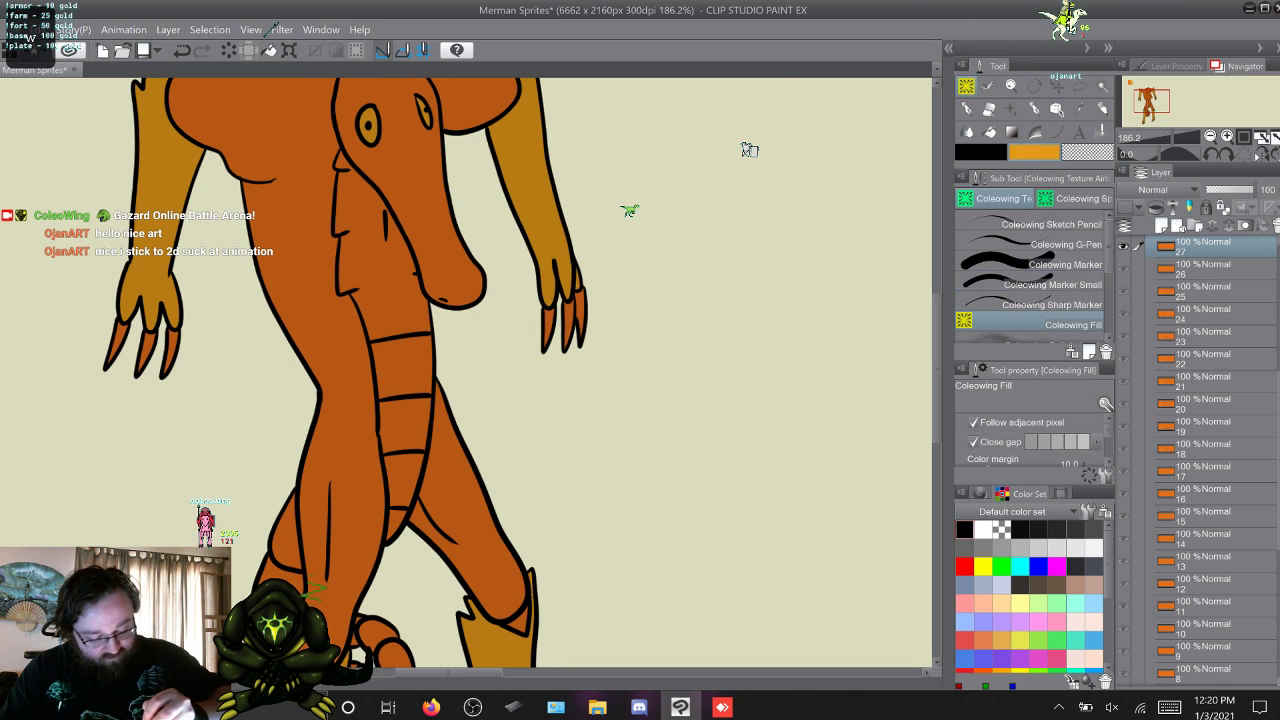
pyautogui.click(397, 521)
pyautogui.click(403, 481)
pyautogui.click(405, 427)
pyautogui.click(403, 370)
pyautogui.click(392, 305)
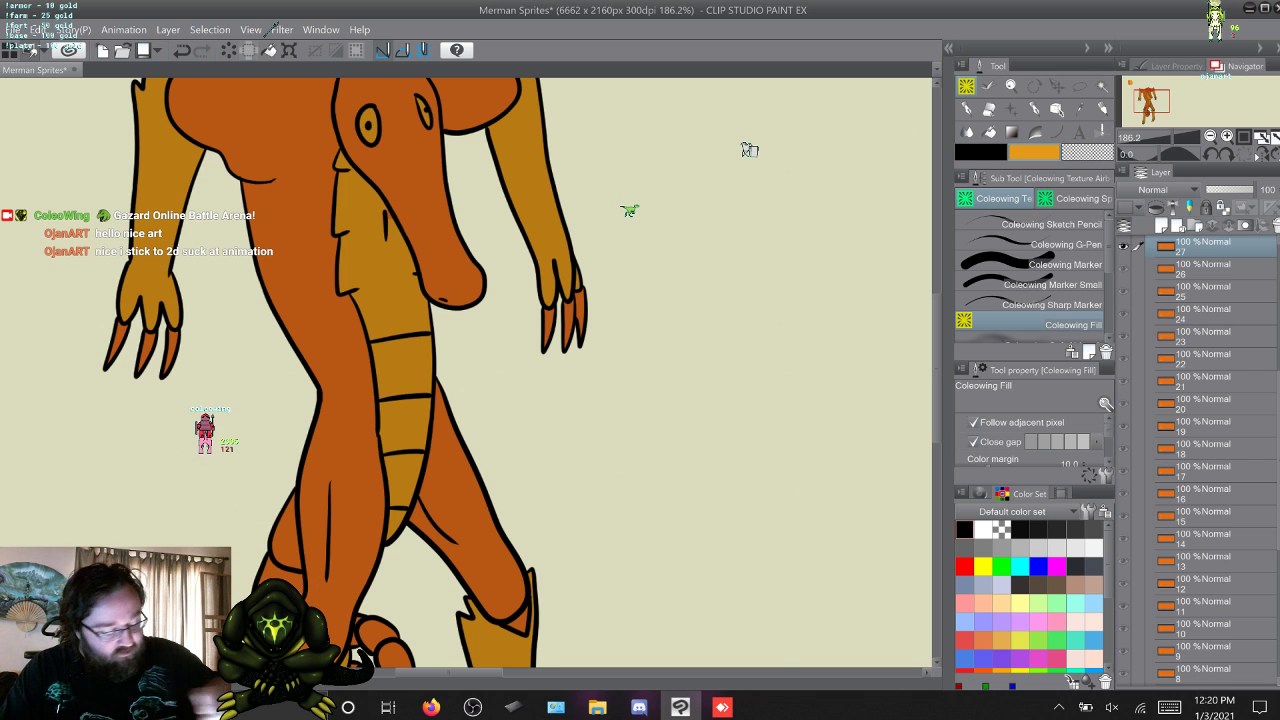
pyautogui.press('b')
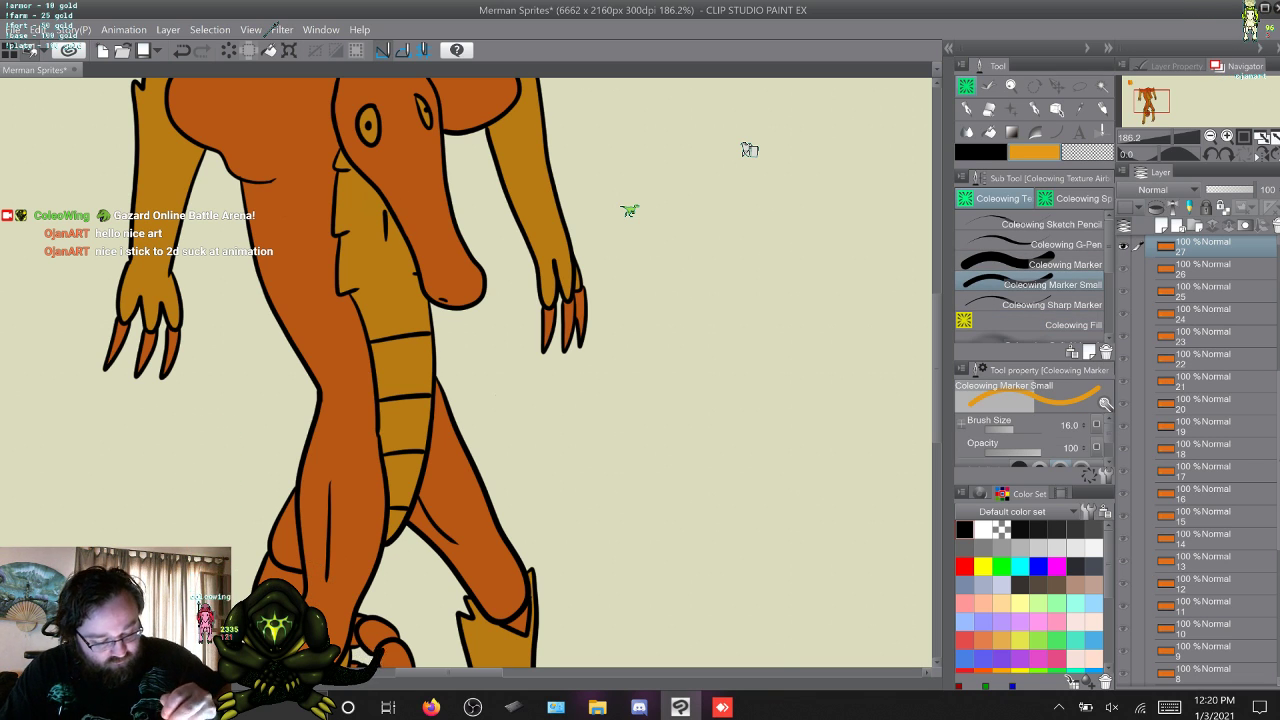
# Advance to frame 28 and fill the belly segments and the chest scales on both sides of the snout with yellow-orange.
pyautogui.press('w')
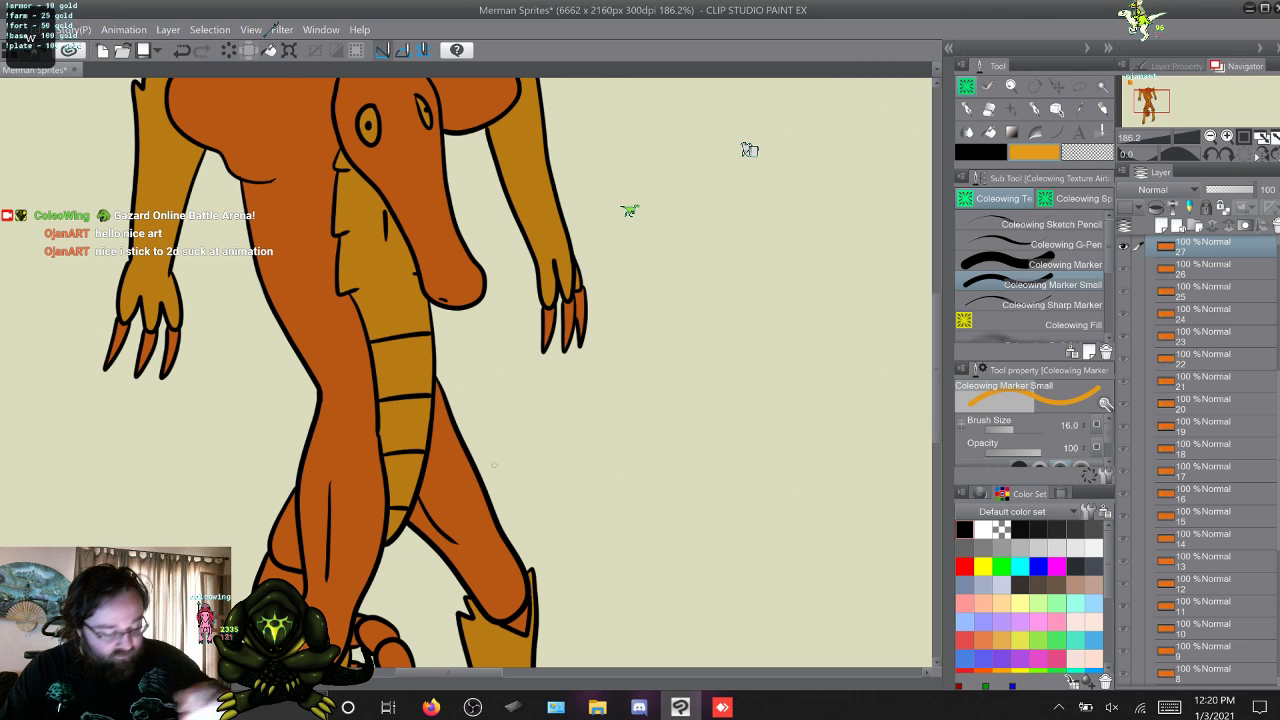
pyautogui.press('w')
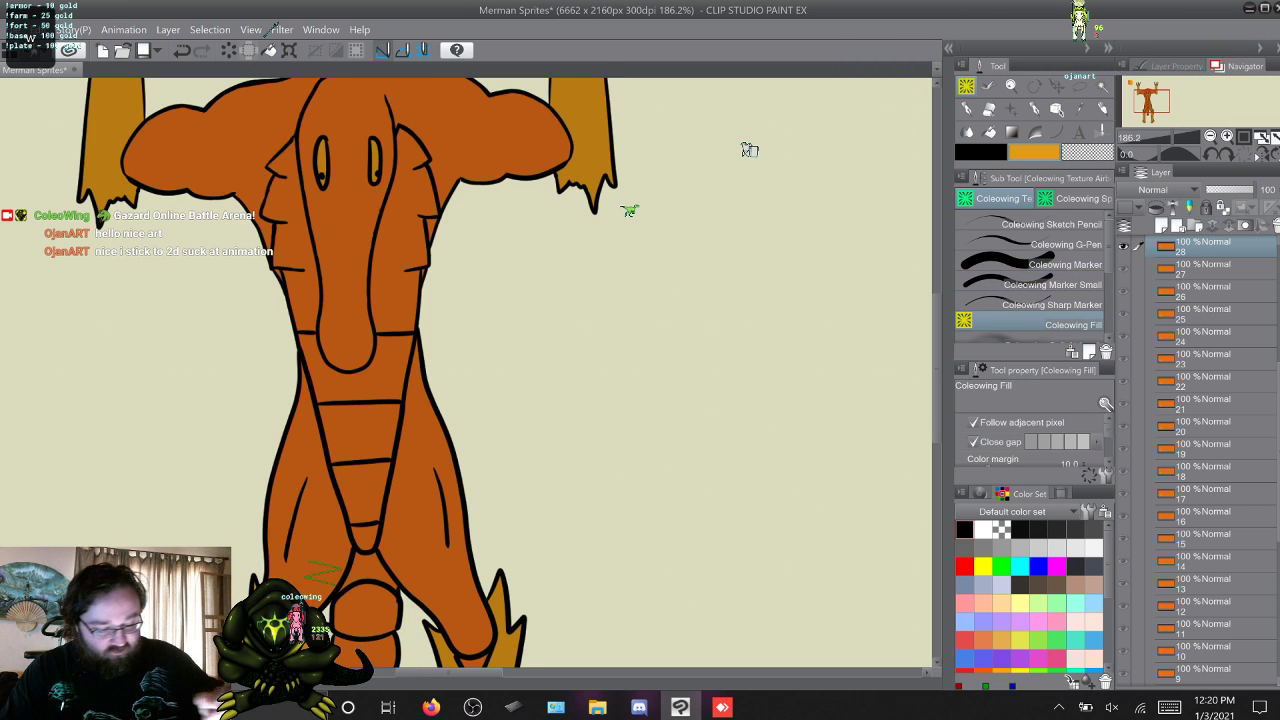
pyautogui.click(398, 250)
pyautogui.click(385, 375)
pyautogui.click(360, 432)
pyautogui.click(360, 492)
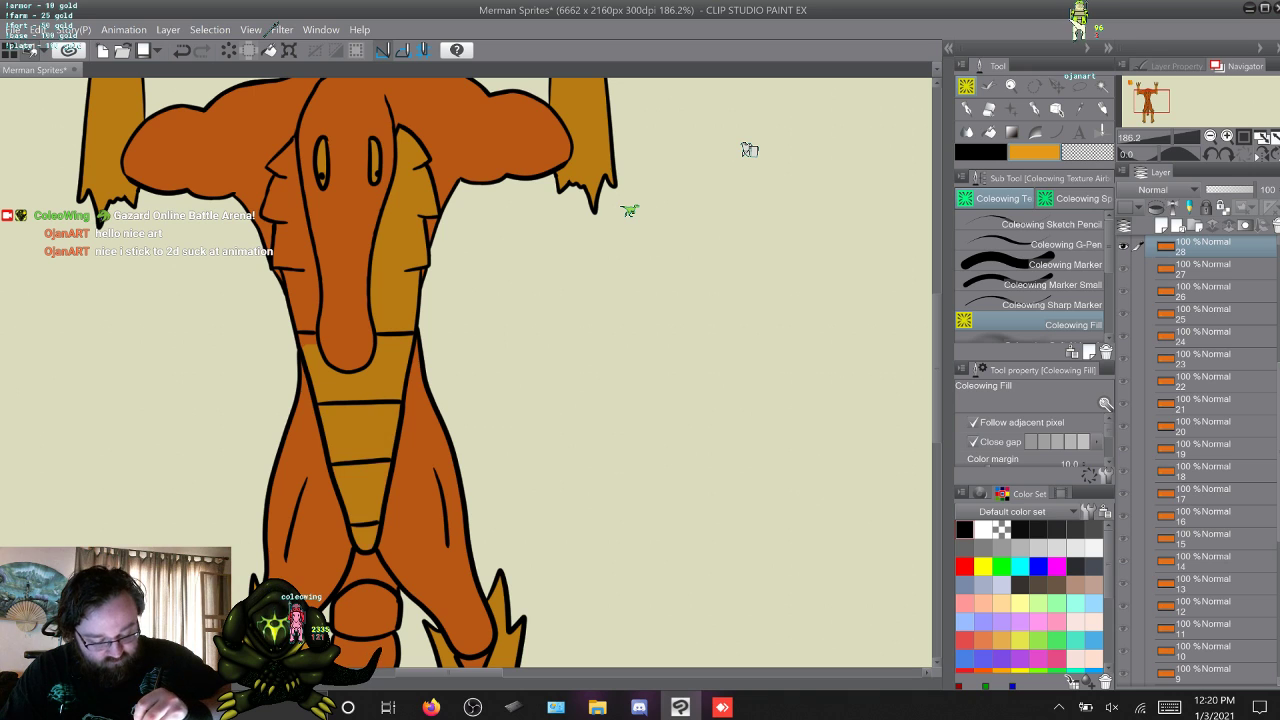
pyautogui.click(298, 295)
pyautogui.click(288, 215)
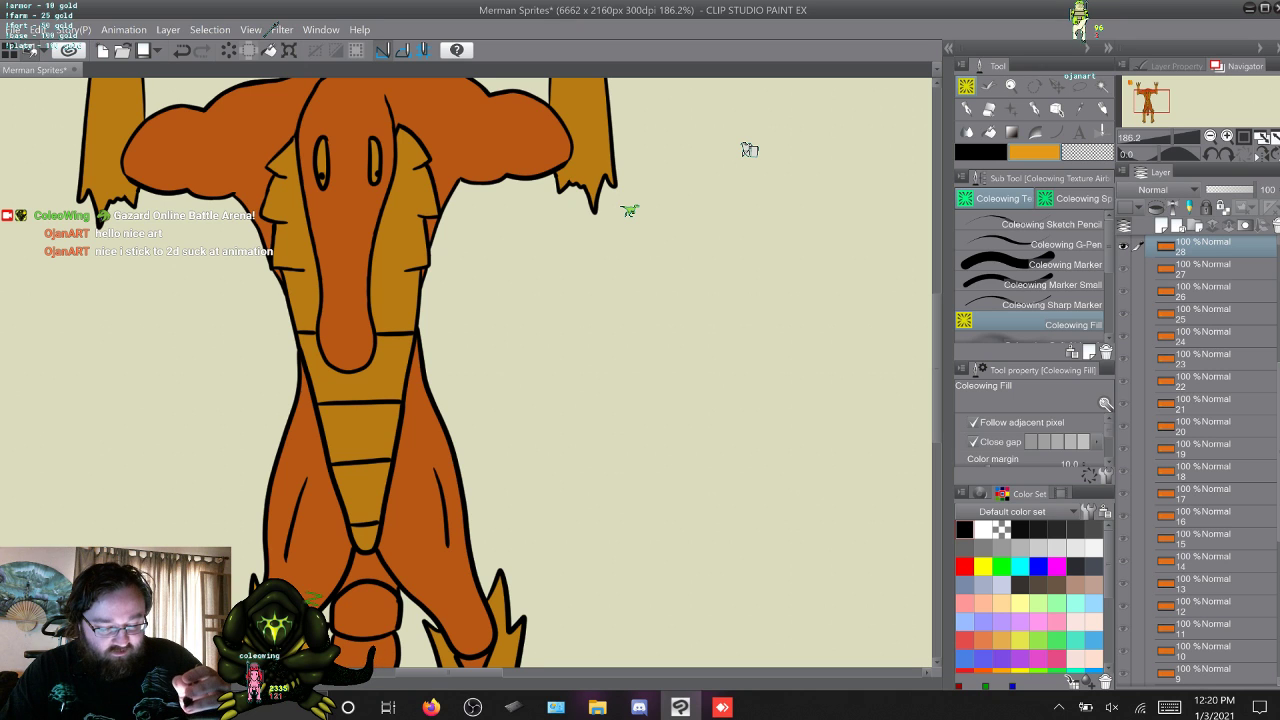
# Fill the small chest areas on both sides of the snout with yellow-orange on frames 29 and 30.
pyautogui.press('w')
pyautogui.scroll(-8, 749, 150)
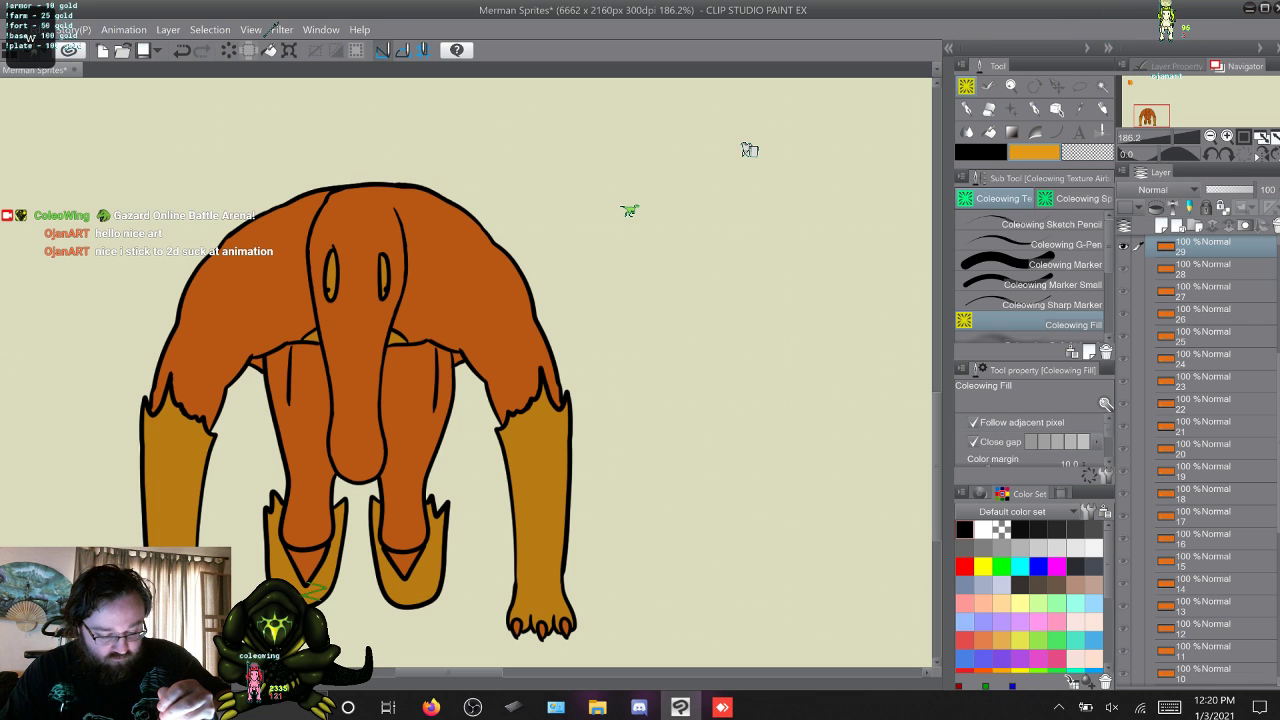
pyautogui.hotkey('alt', ']')
pyautogui.hotkey('alt', ']')
pyautogui.hotkey('alt', ']')
pyautogui.hotkey('alt', '[')
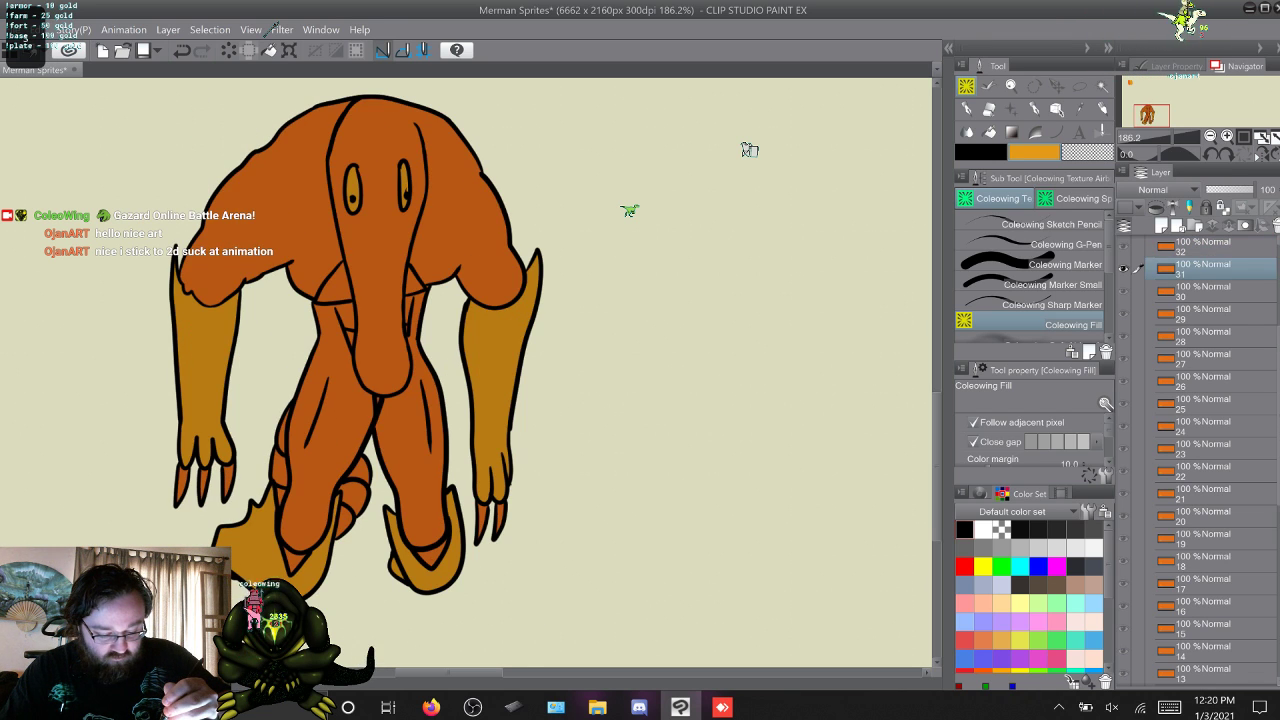
pyautogui.hotkey('alt', '[')
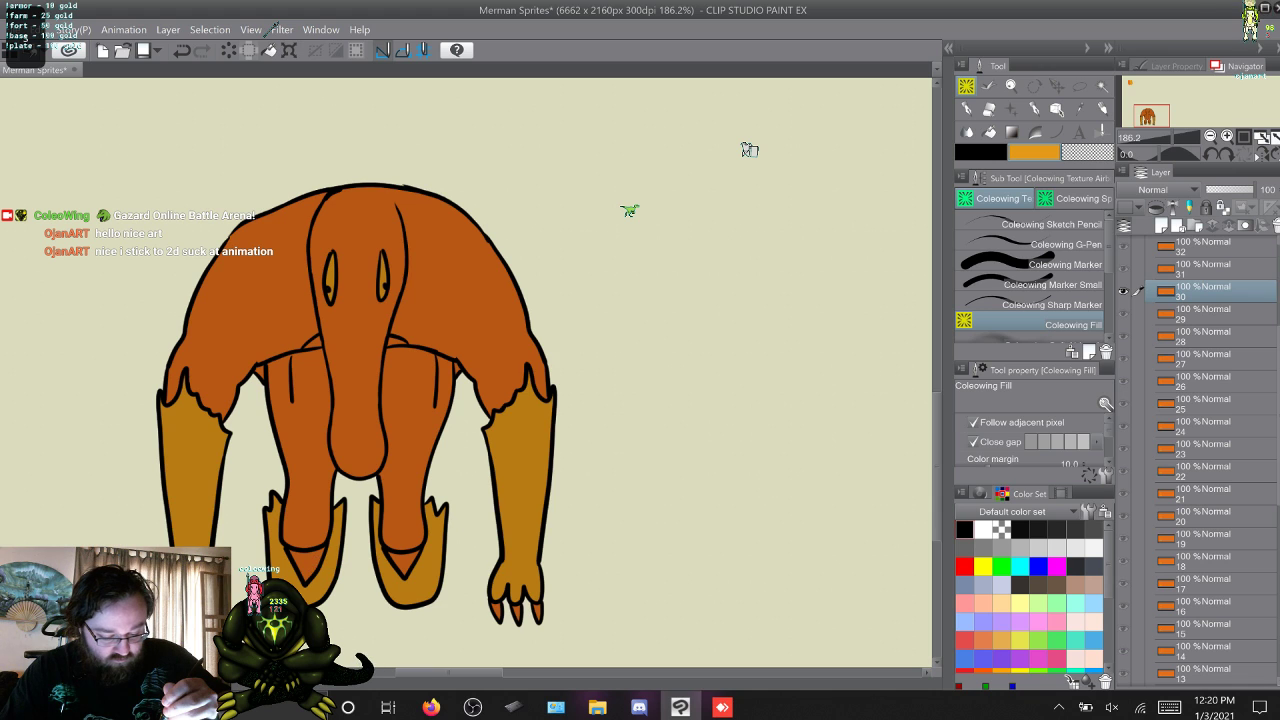
pyautogui.press('s')
pyautogui.press('s')
pyautogui.press('w')
pyautogui.press('w')
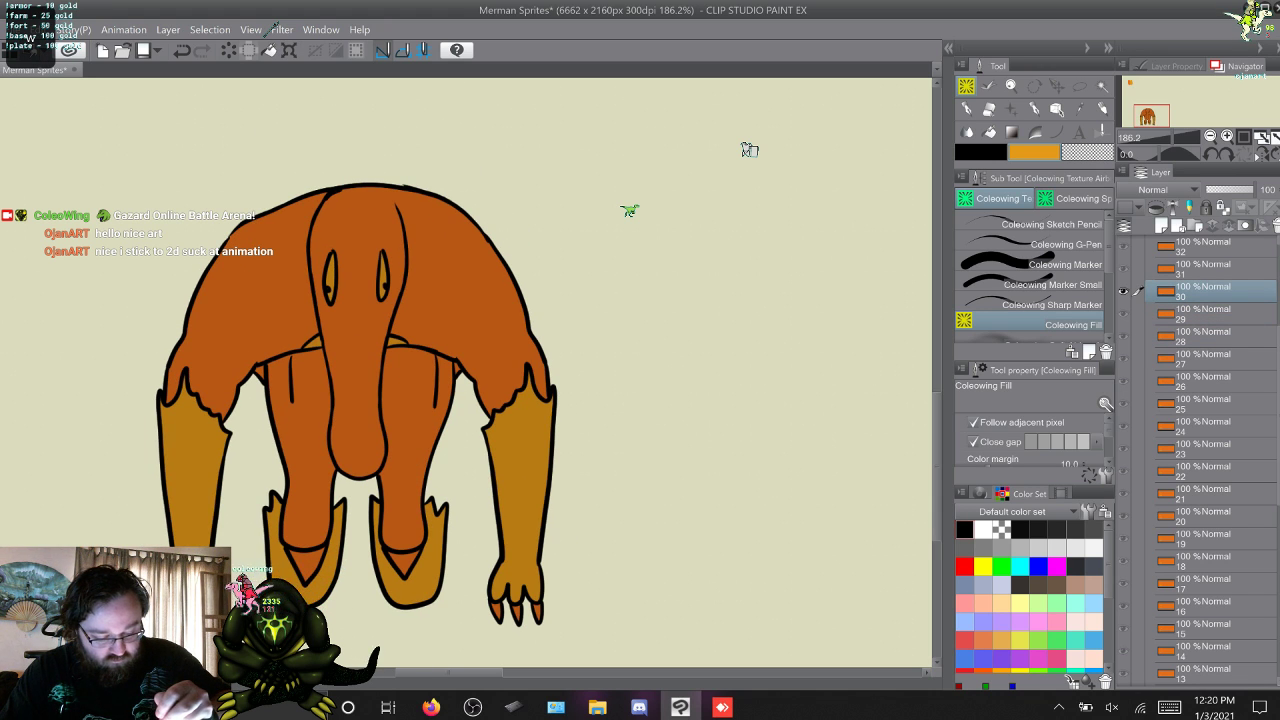
# Advance to frame 31, fill the chest areas beside the snout with yellow-orange, and switch to Coleowing Marker Small.
pyautogui.press('w')
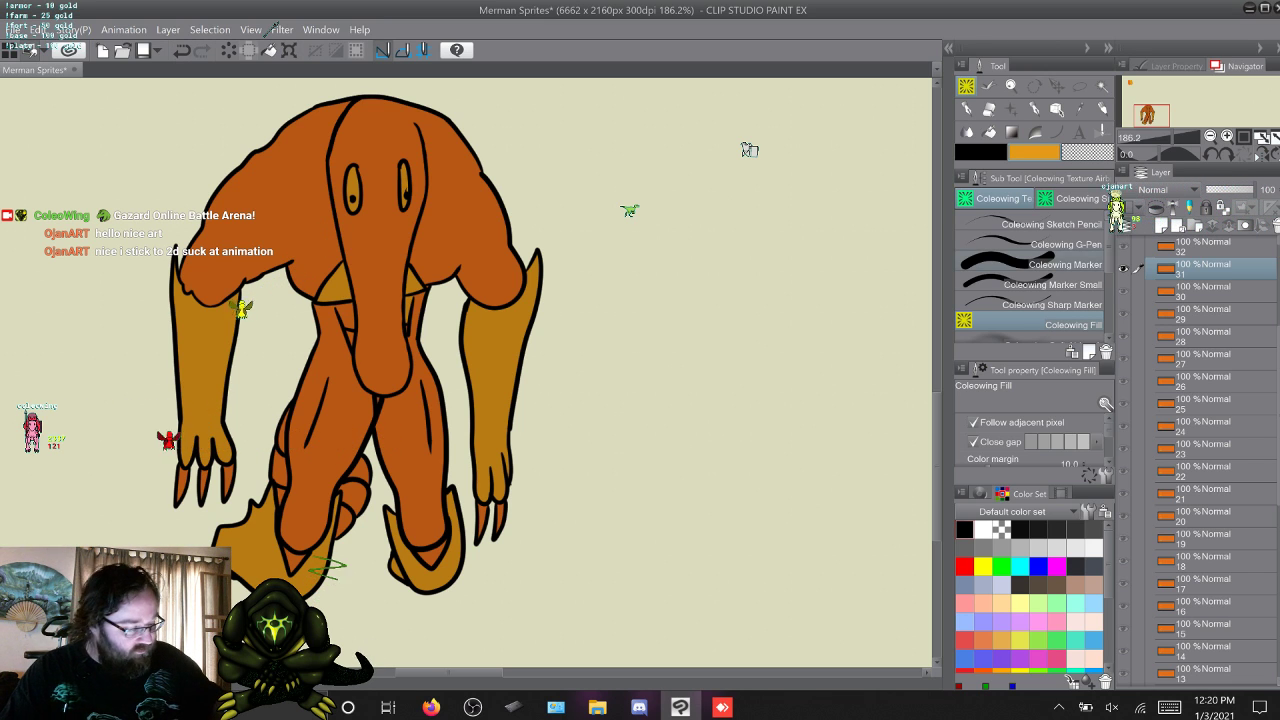
pyautogui.click(1055, 285)
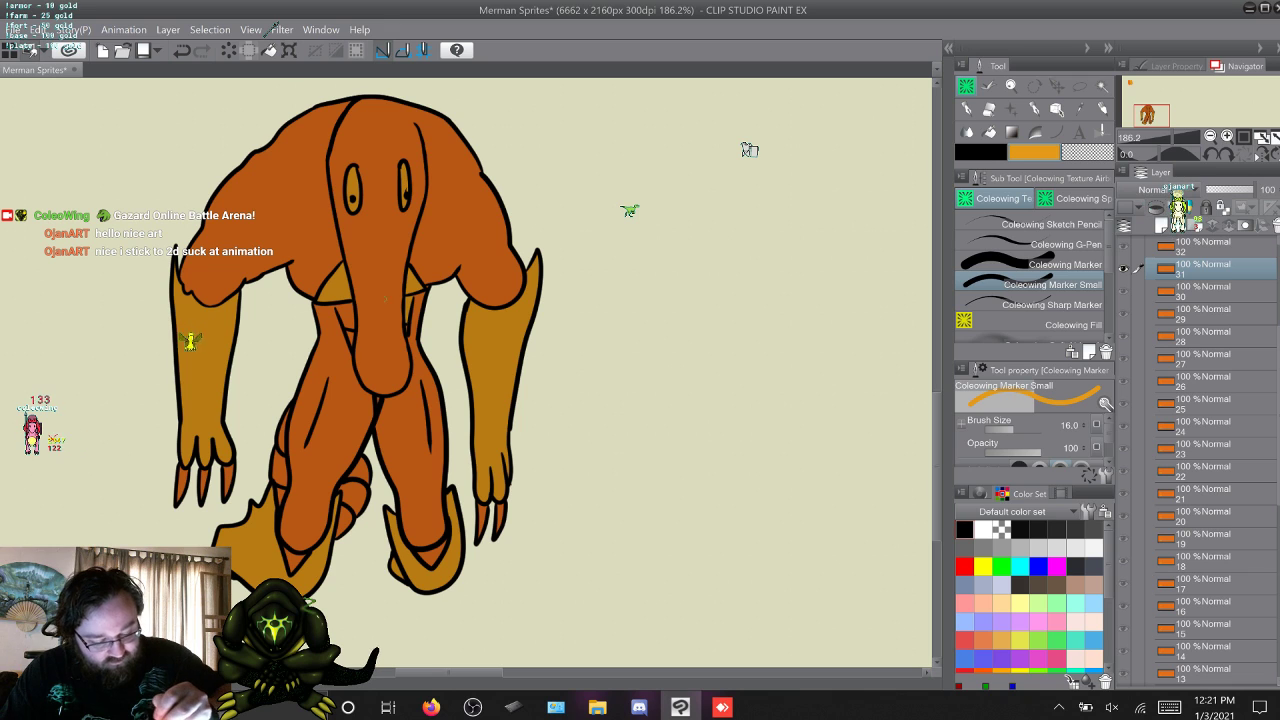
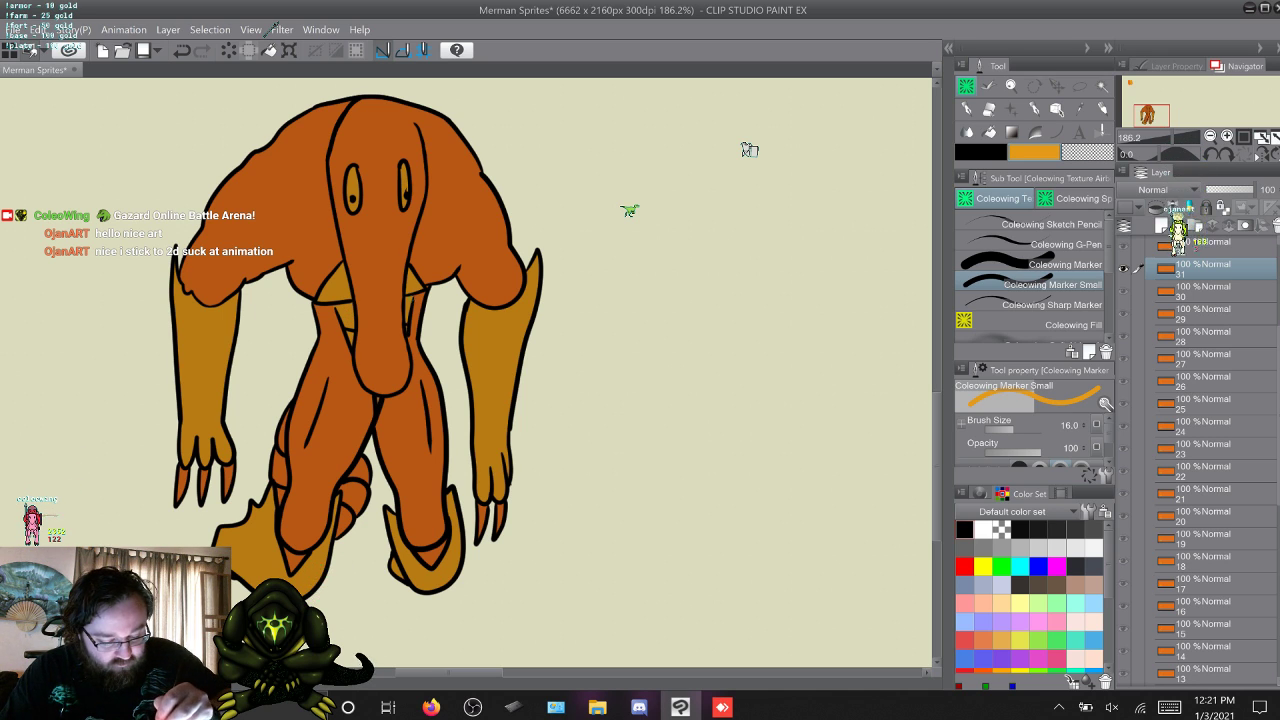
# Advance to frame 32 and fill both belly segments and the chest with yellow-orange using Coleowing Fill.
pyautogui.press('w')
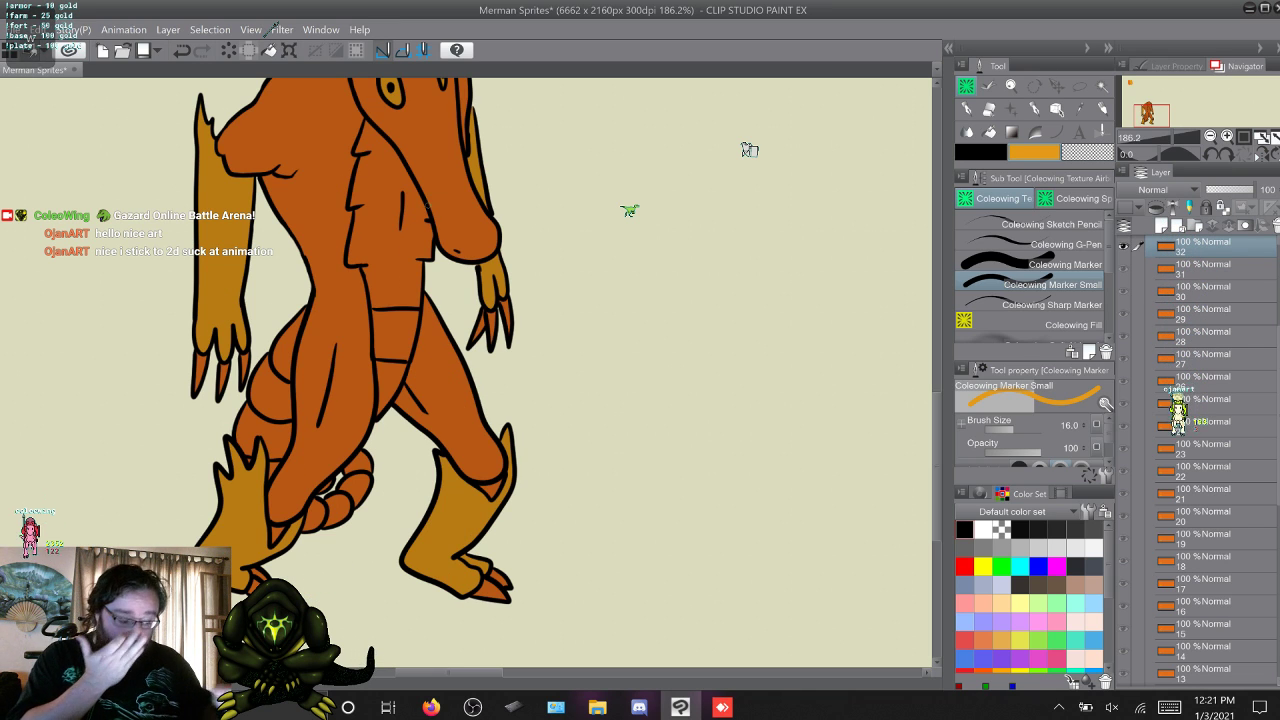
pyautogui.press('g')
pyautogui.click(391, 392)
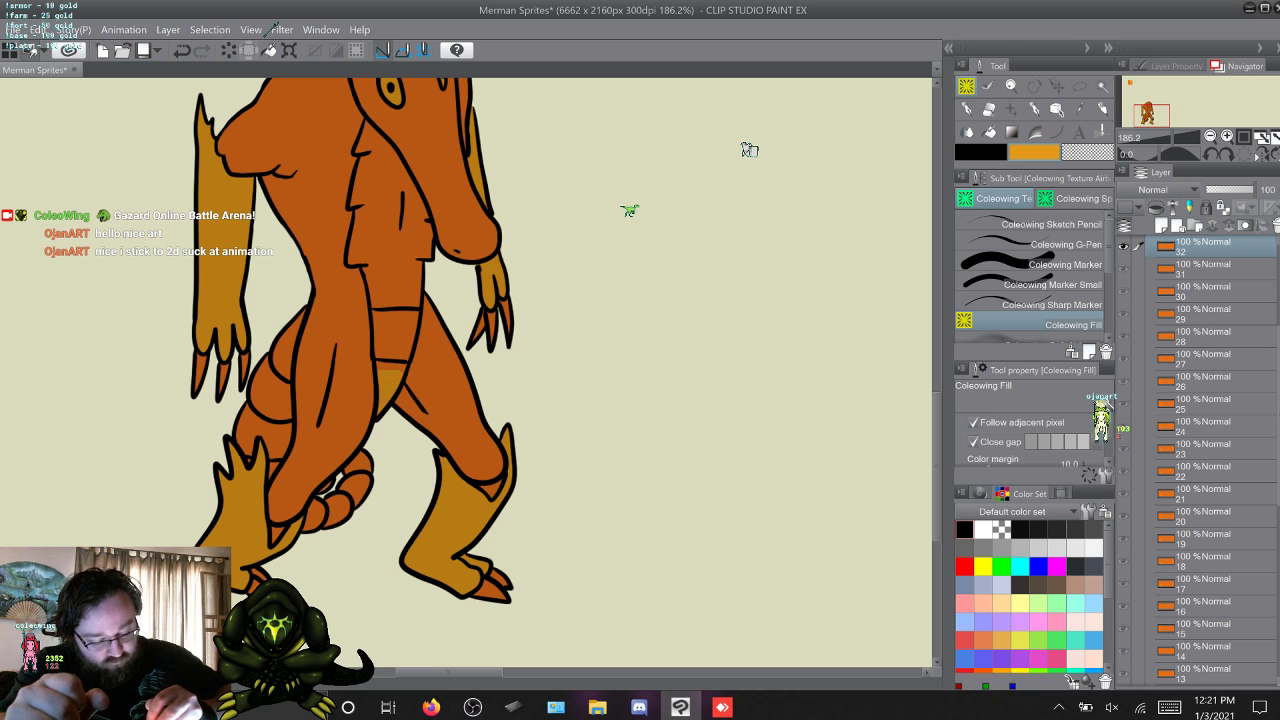
pyautogui.click(395, 335)
pyautogui.click(391, 218)
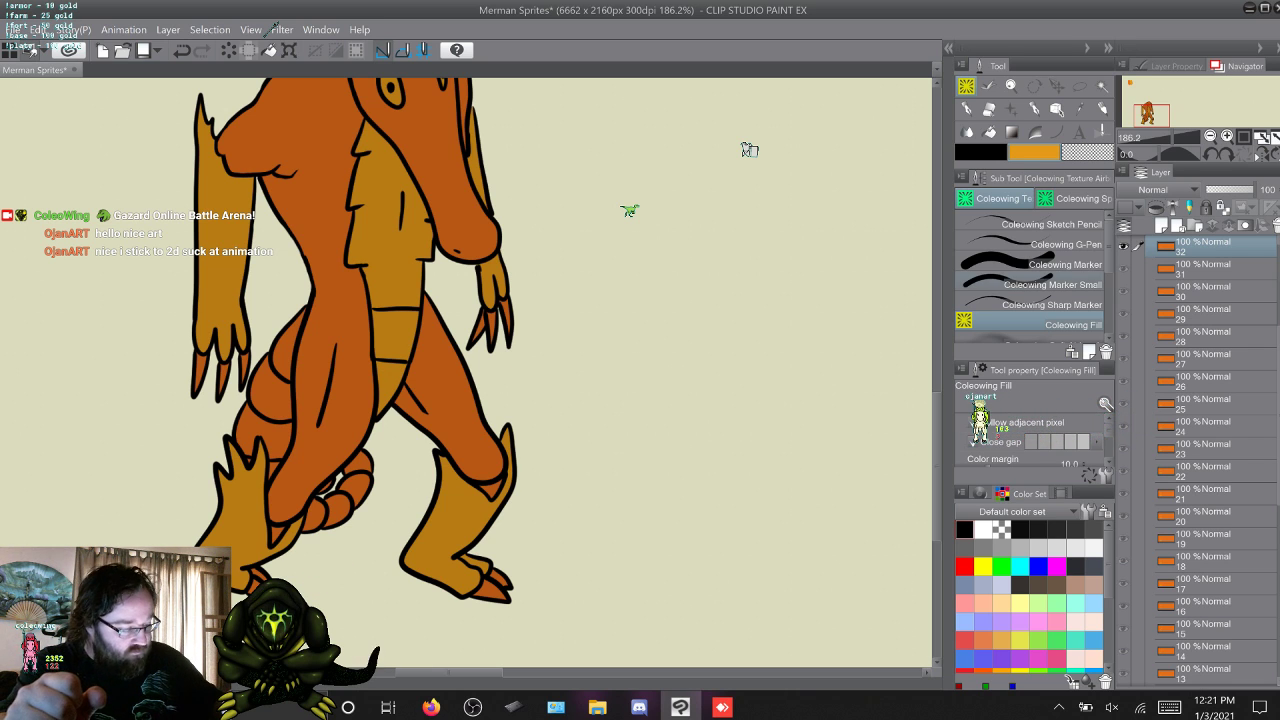
# On frame 33, close the open chest edge below the head with Coleowing Marker Small and fill the chest and belly segments yellow-orange.
pyautogui.click(1037, 285)
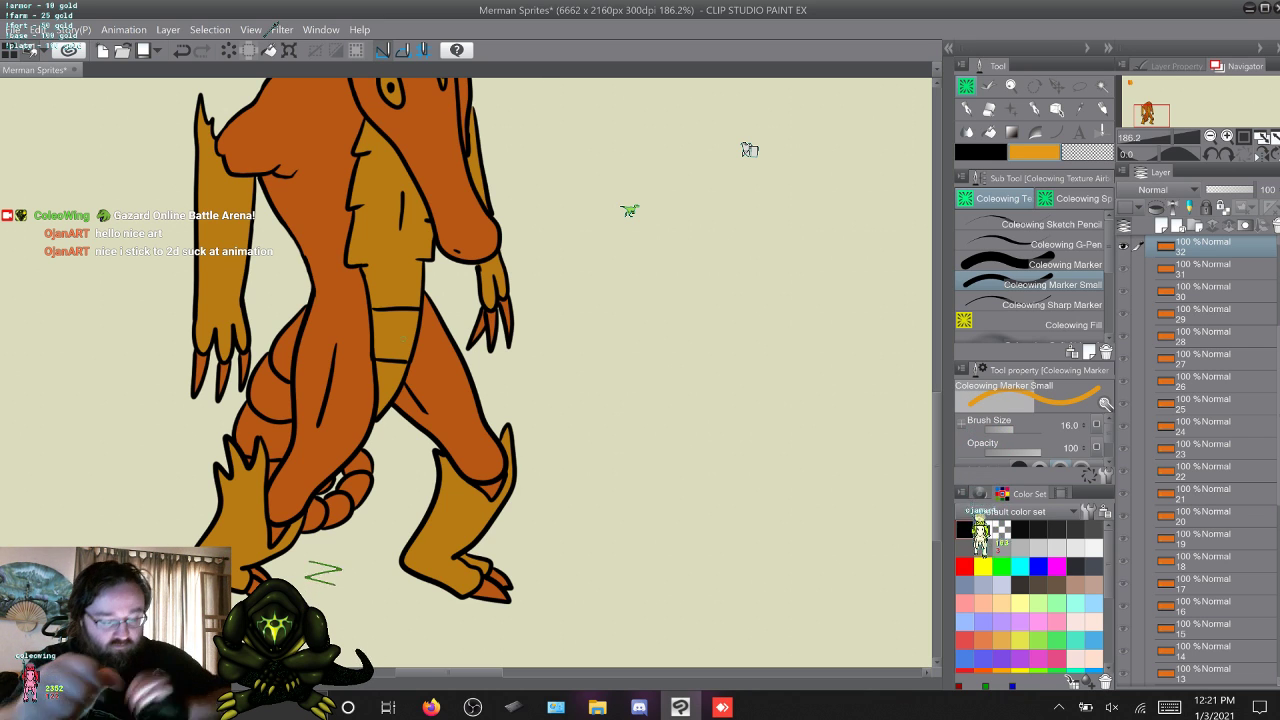
pyautogui.press('w')
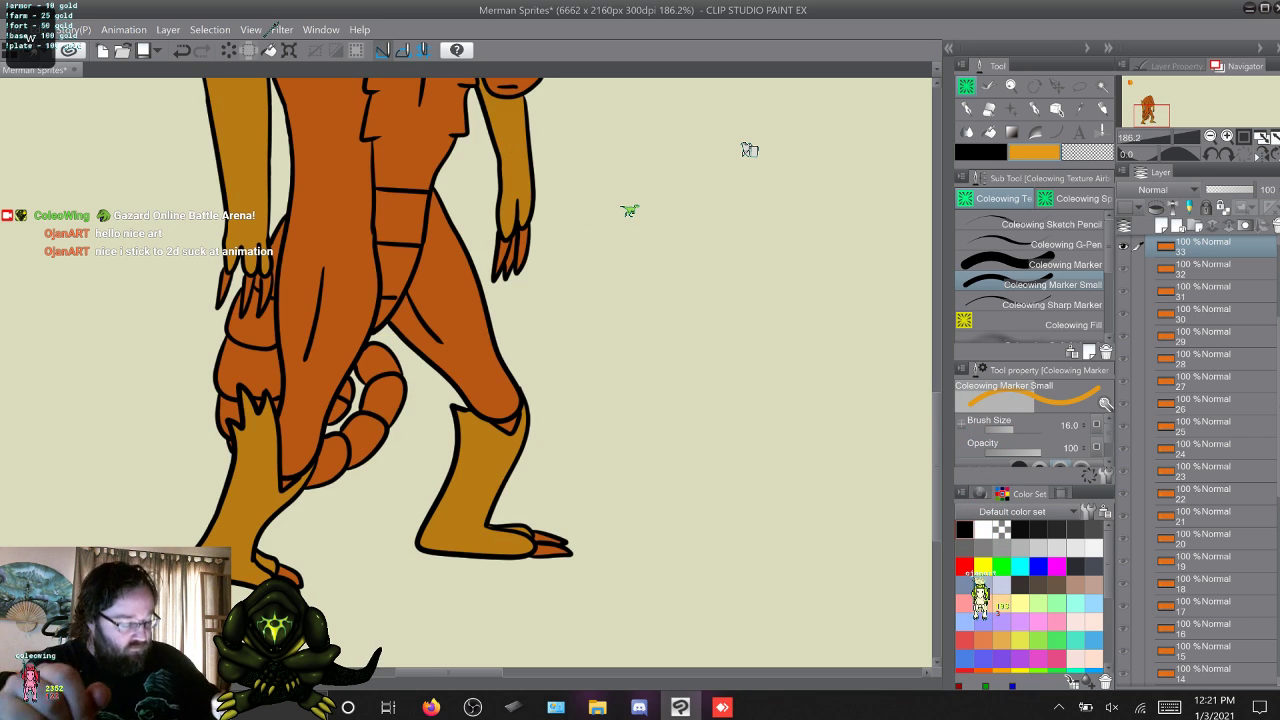
pyautogui.scroll(3, 466, 372)
pyautogui.click(1037, 325)
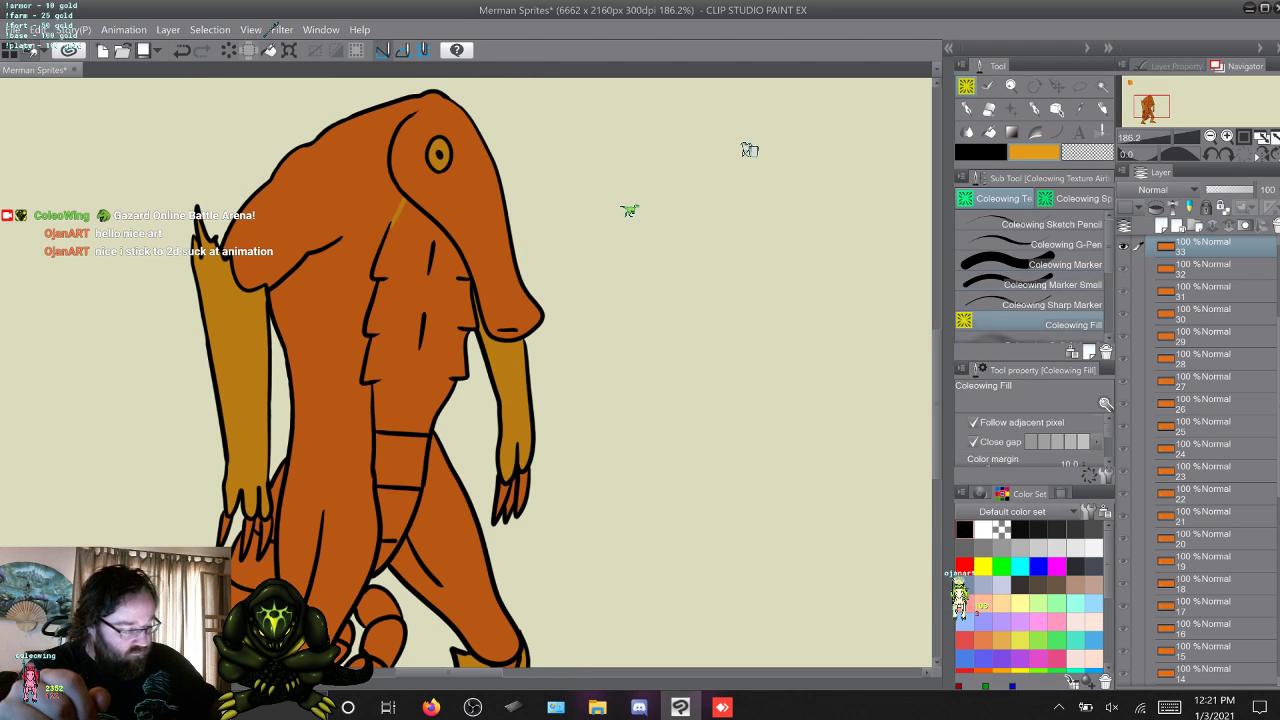
pyautogui.moveTo(400, 512); pyautogui.dragTo(406, 398)
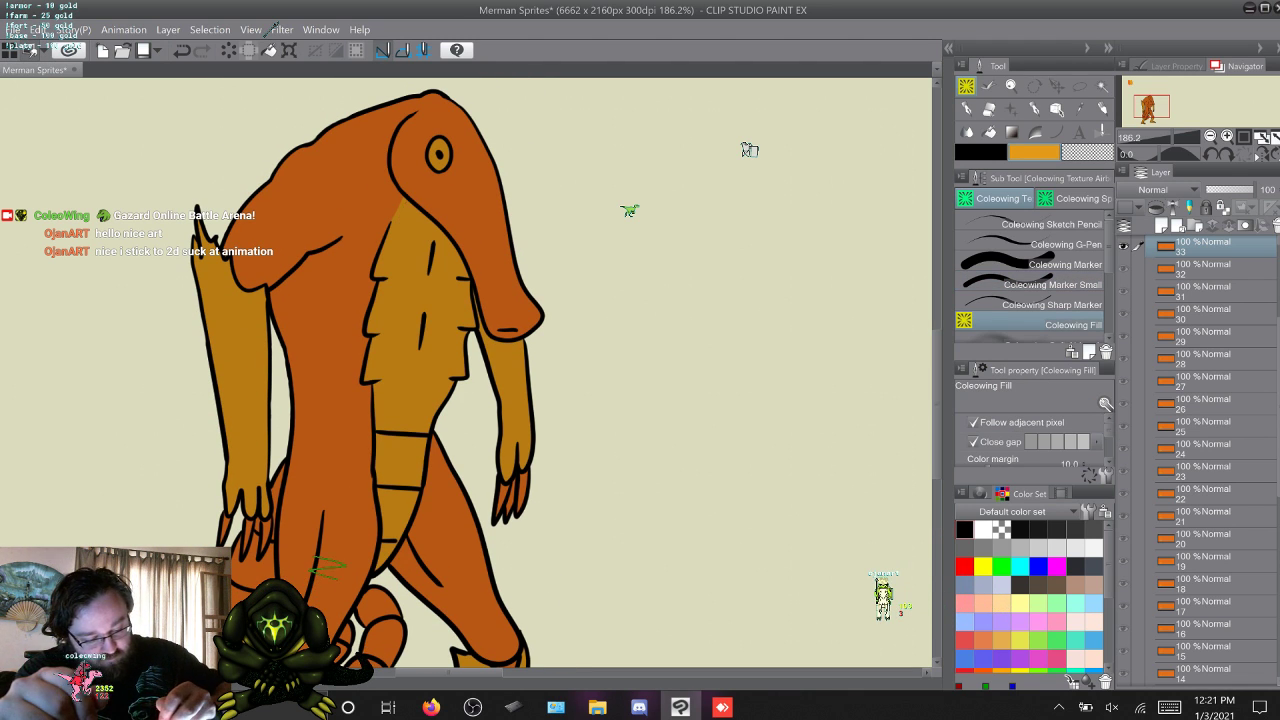
# On frame 34, close the chest edge with Coleowing Marker Small and fill the chest and belly segments yellow-orange.
pyautogui.click(1040, 285)
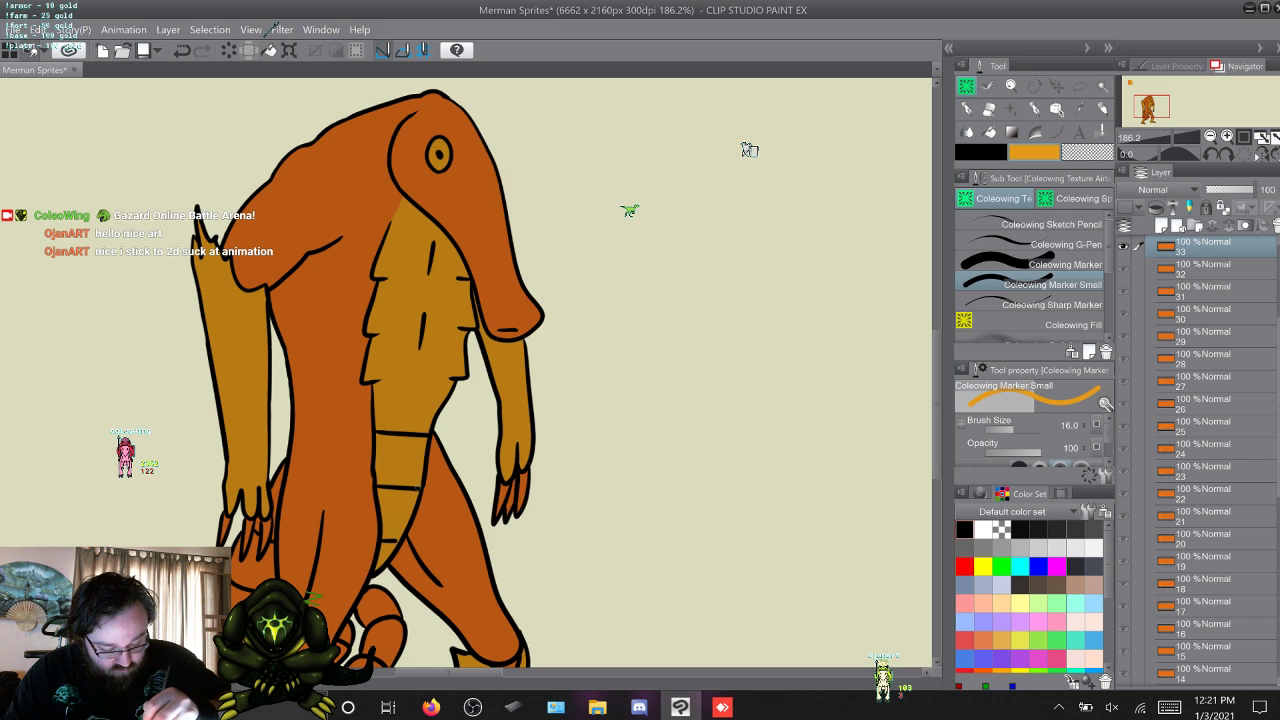
pyautogui.press('w')
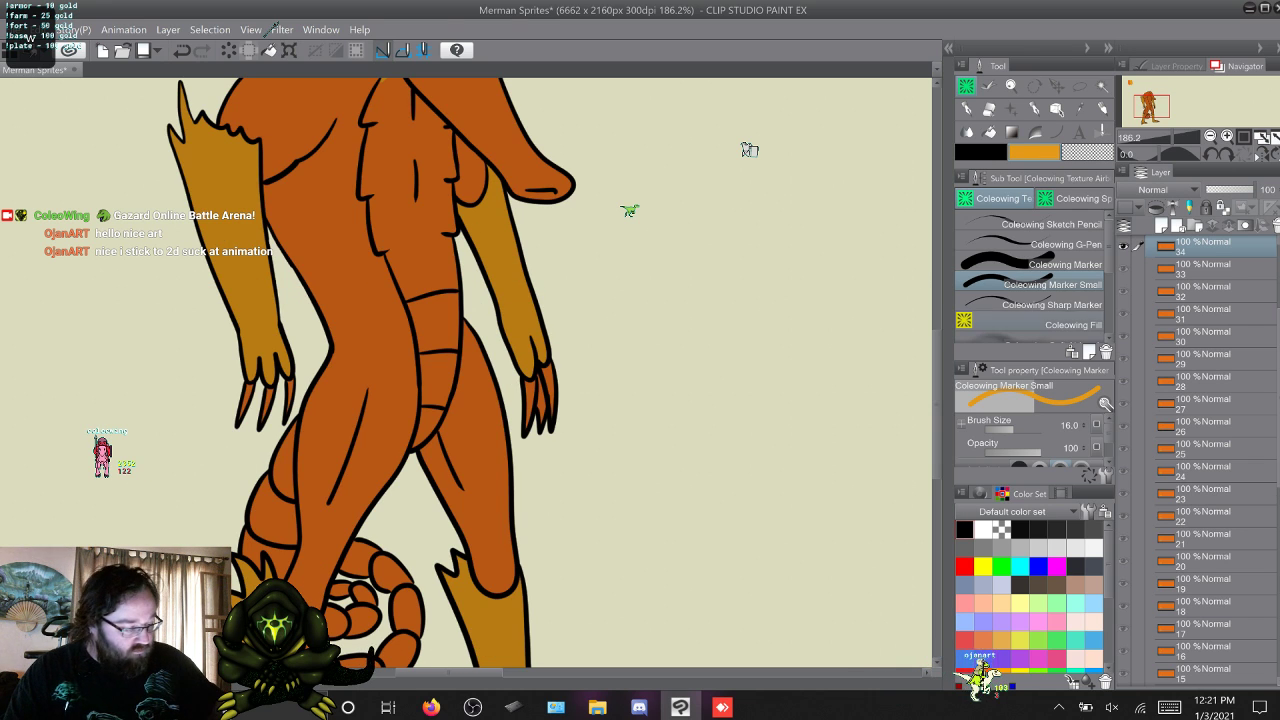
pyautogui.click(1066, 325)
pyautogui.click(422, 225)
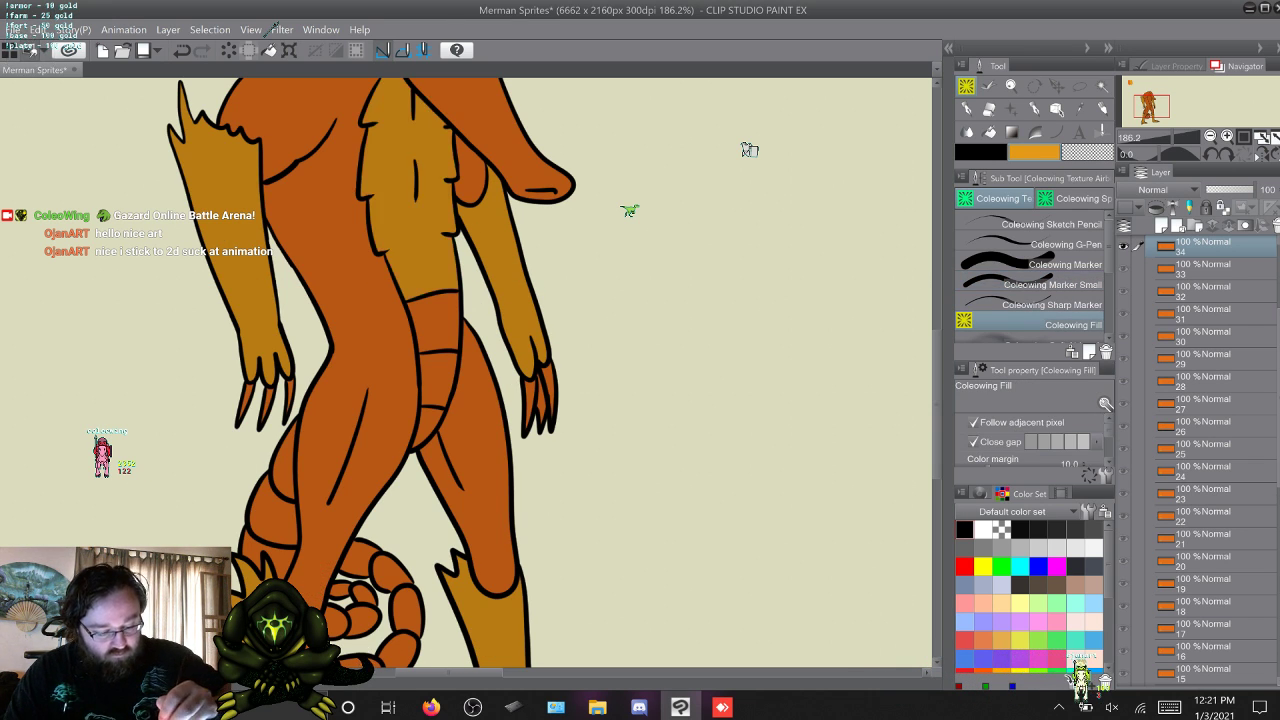
pyautogui.click(437, 323)
pyautogui.click(438, 378)
pyautogui.click(430, 423)
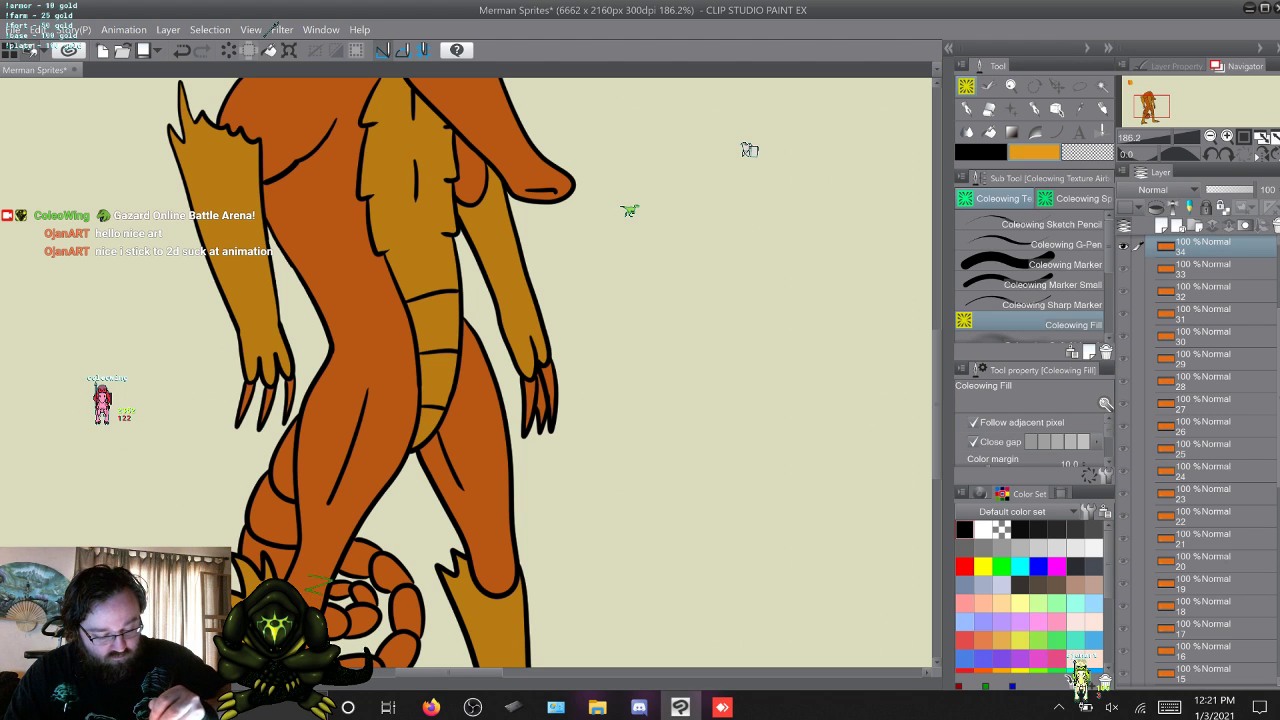
pyautogui.scroll(3, 468, 372)
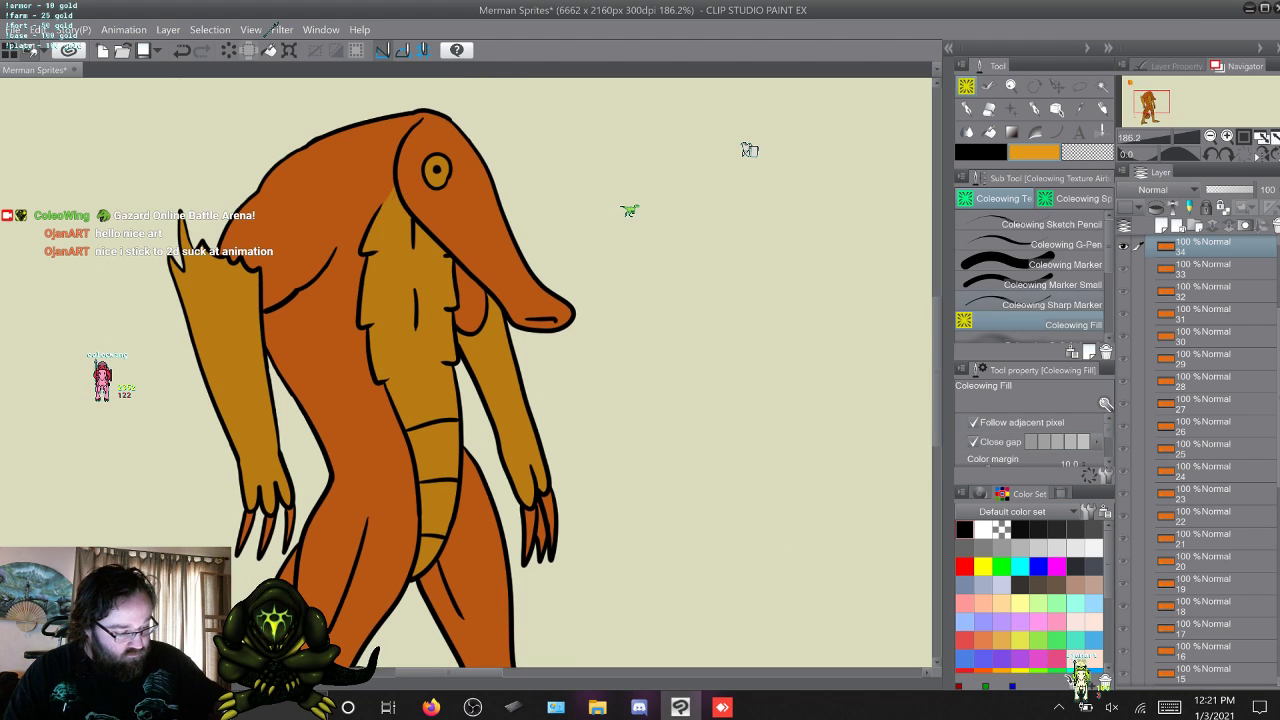
# On frame 35, outline the upper chest edge, fill the belly segments and chest yellow-orange, and redo the chest's top edge with a rounder curve.
pyautogui.click(1064, 286)
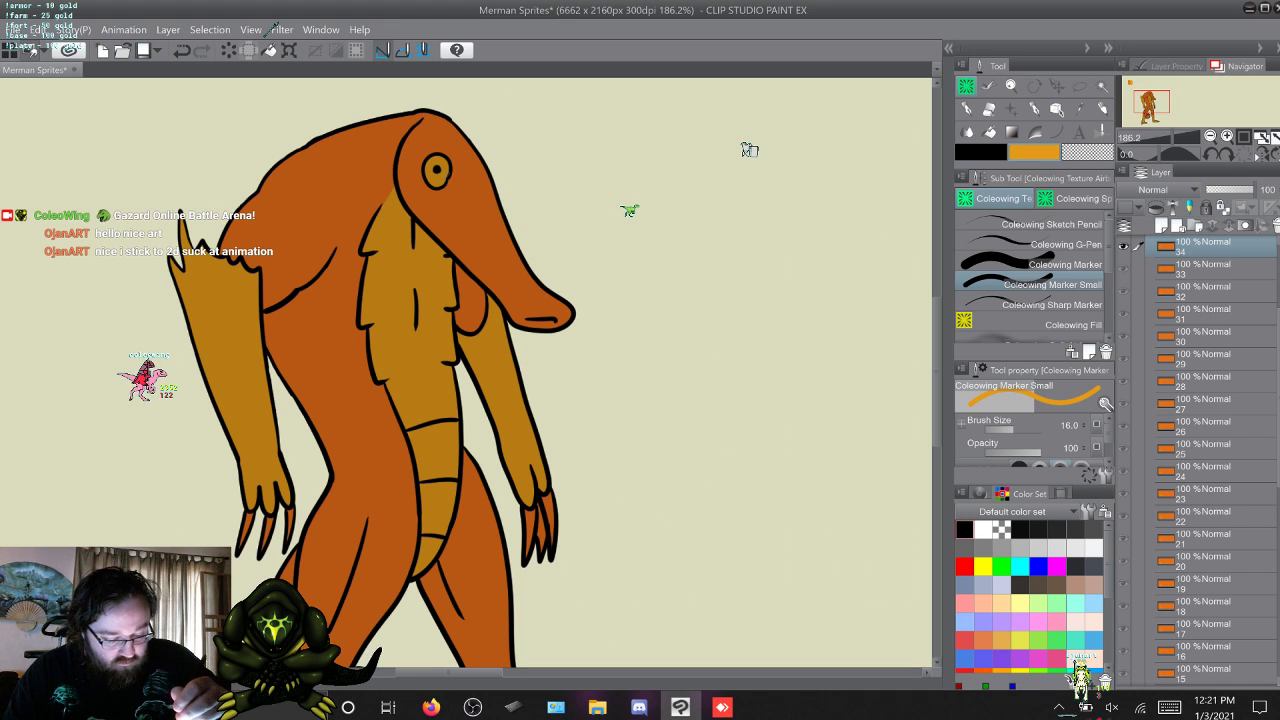
pyautogui.press('w')
pyautogui.click(1064, 325)
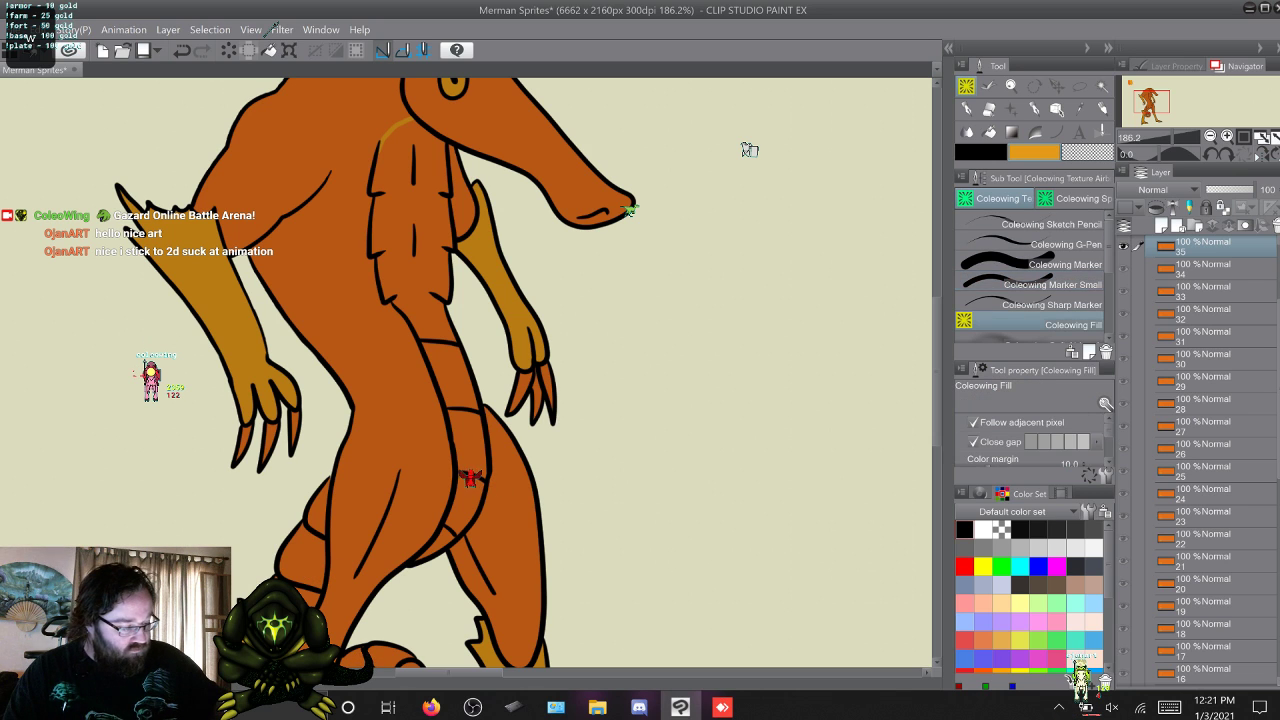
pyautogui.click(436, 543)
pyautogui.click(467, 502)
pyautogui.click(467, 441)
pyautogui.click(450, 376)
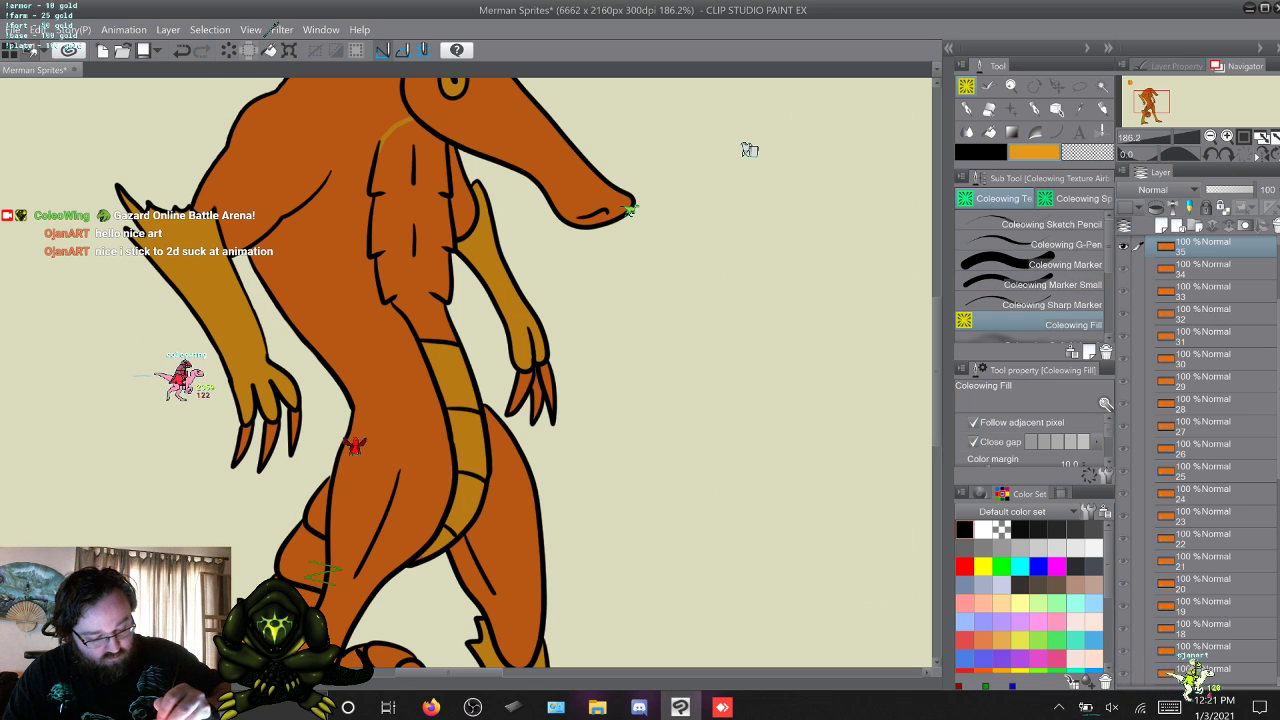
pyautogui.click(427, 312)
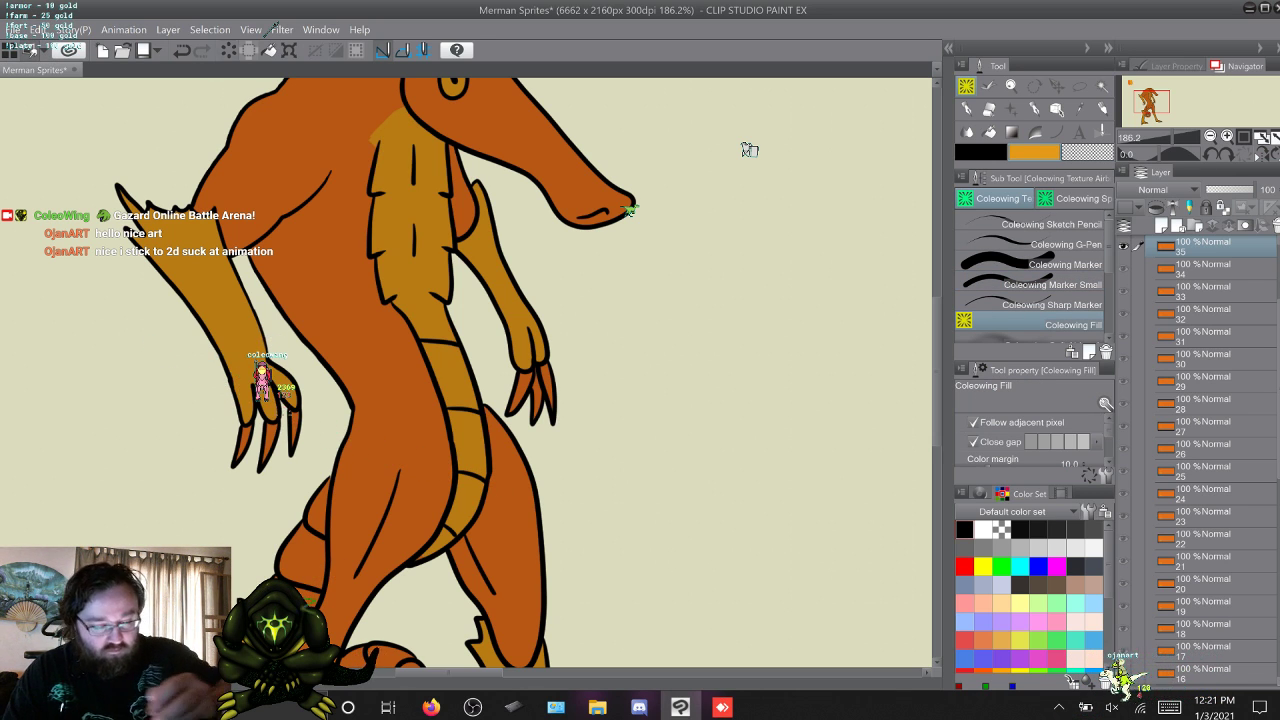
pyautogui.hotkey('ctrl', 'z')
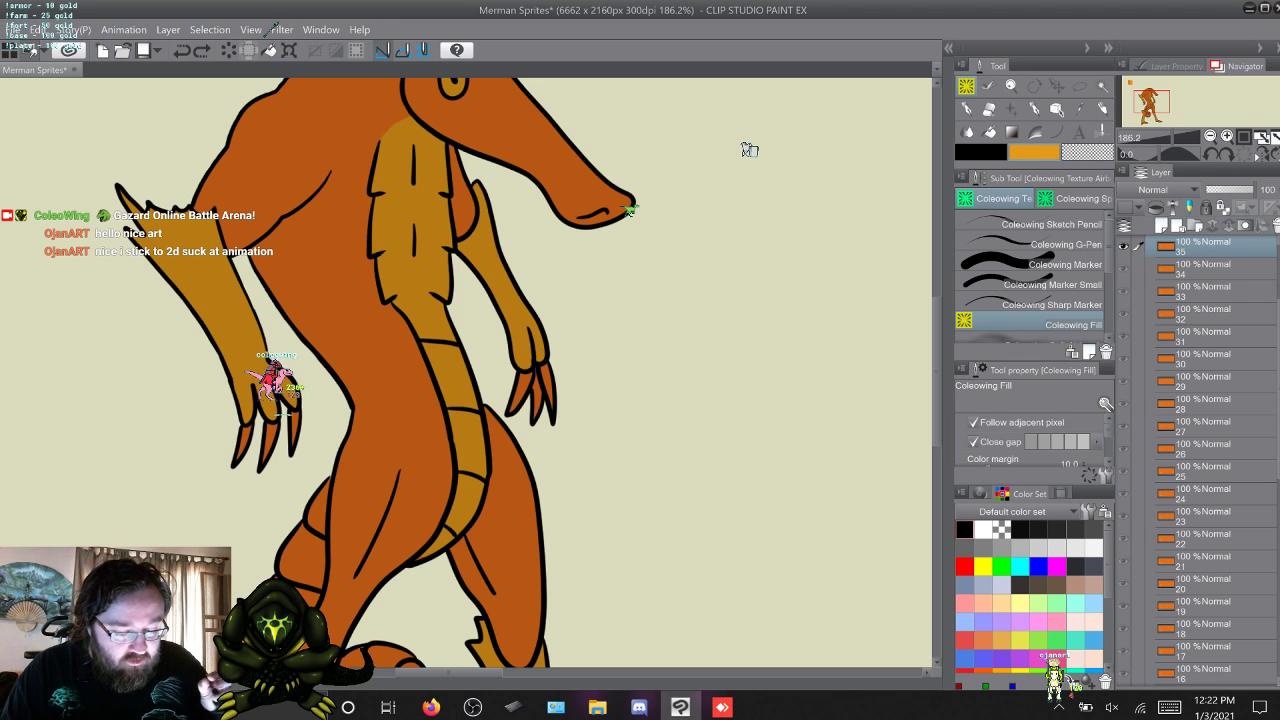
# Move to frame 1 and paint the whole coiled tail yellow-orange with Coleowing Marker at brush size 50.
pyautogui.click(1052, 284)
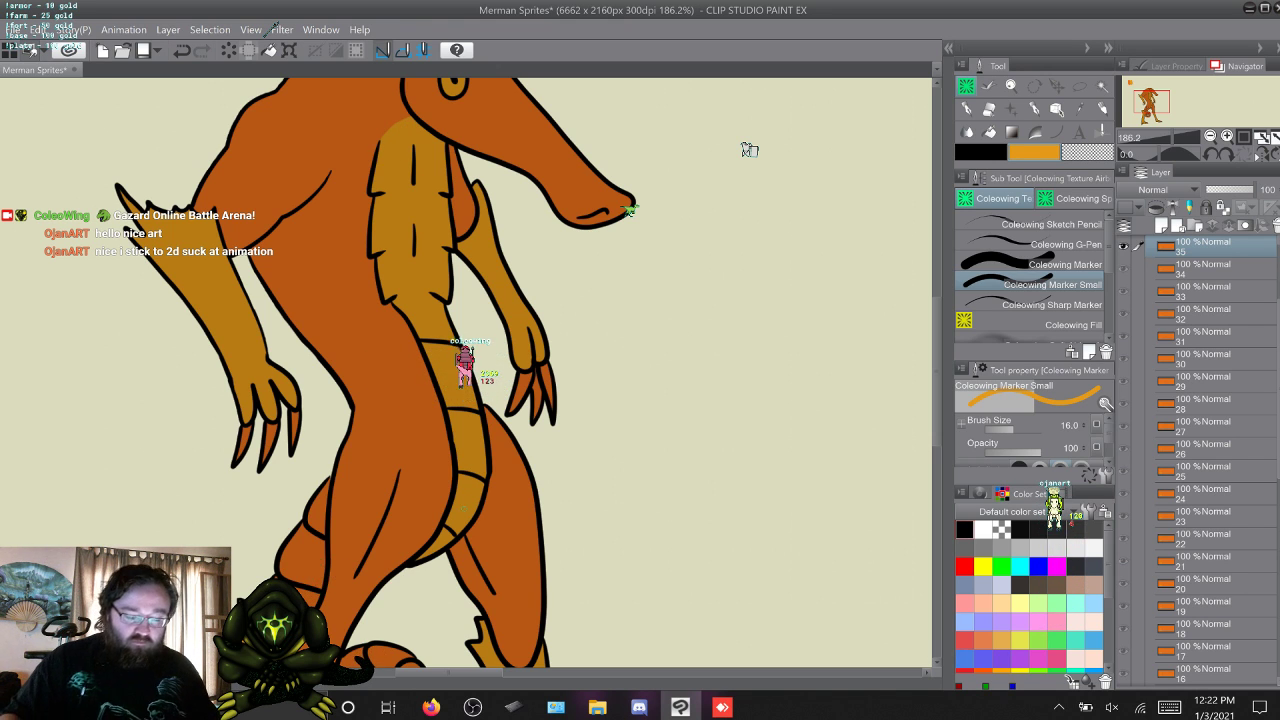
pyautogui.press('w')
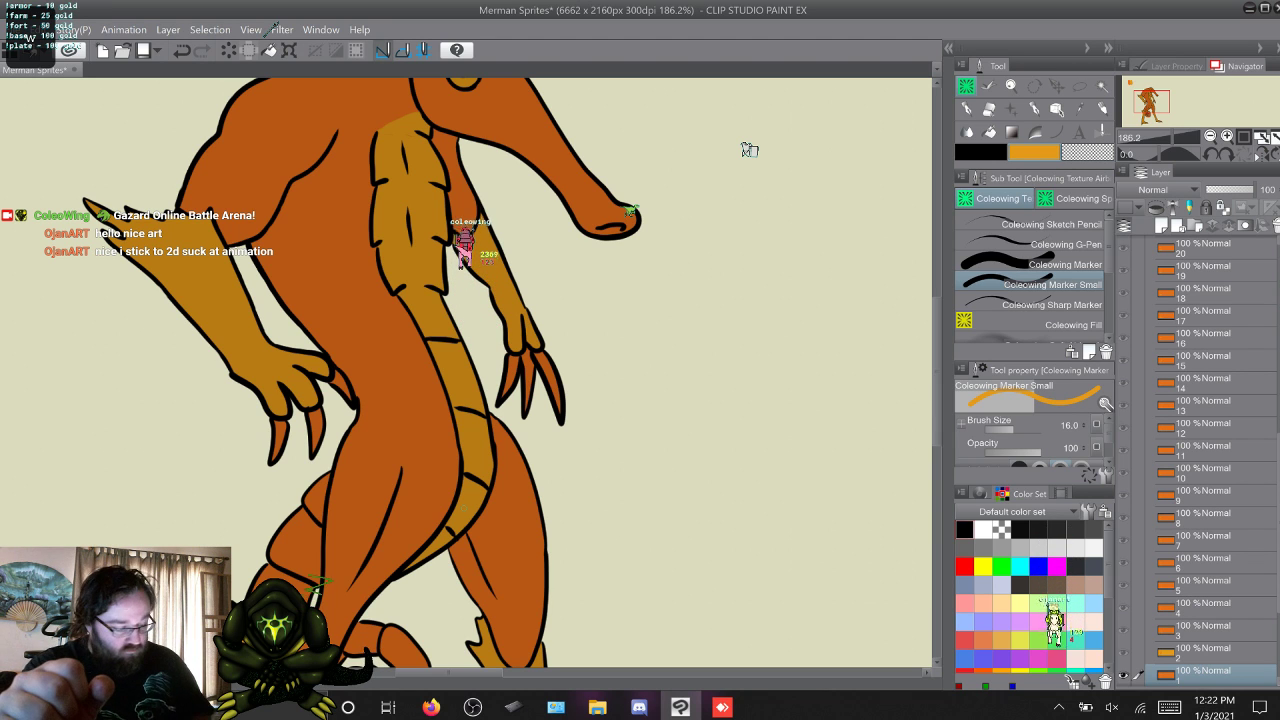
pyautogui.scroll(-5, 749, 149)
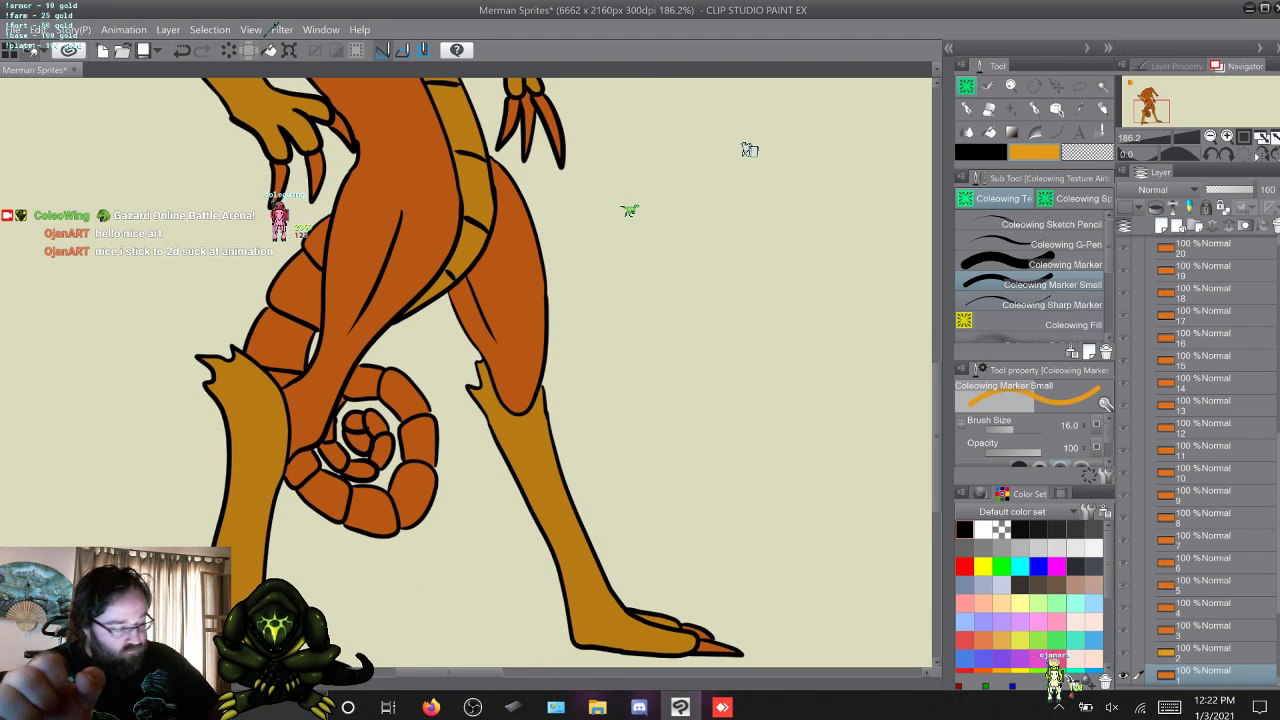
pyautogui.press(',')
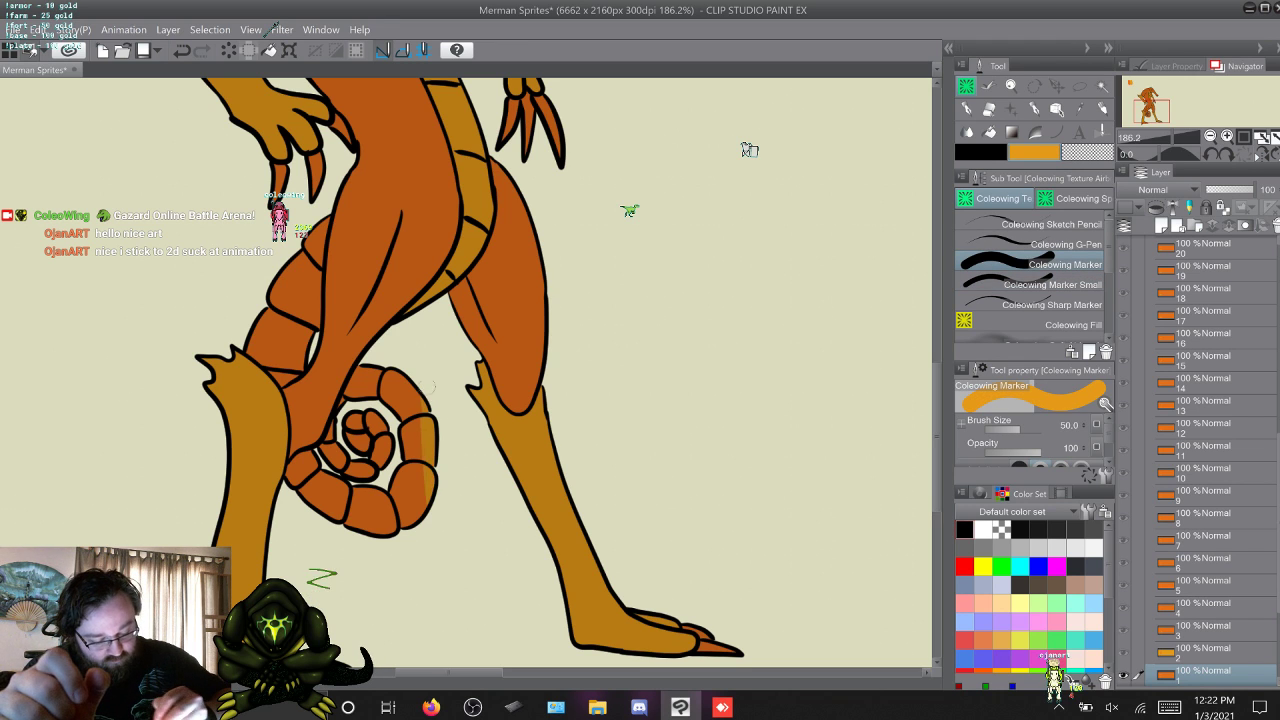
pyautogui.moveTo(428, 387)
pyautogui.mouseDown()
pyautogui.moveTo(418, 498)
pyautogui.moveTo(396, 390)
pyautogui.moveTo(354, 380)
pyautogui.mouseUp()
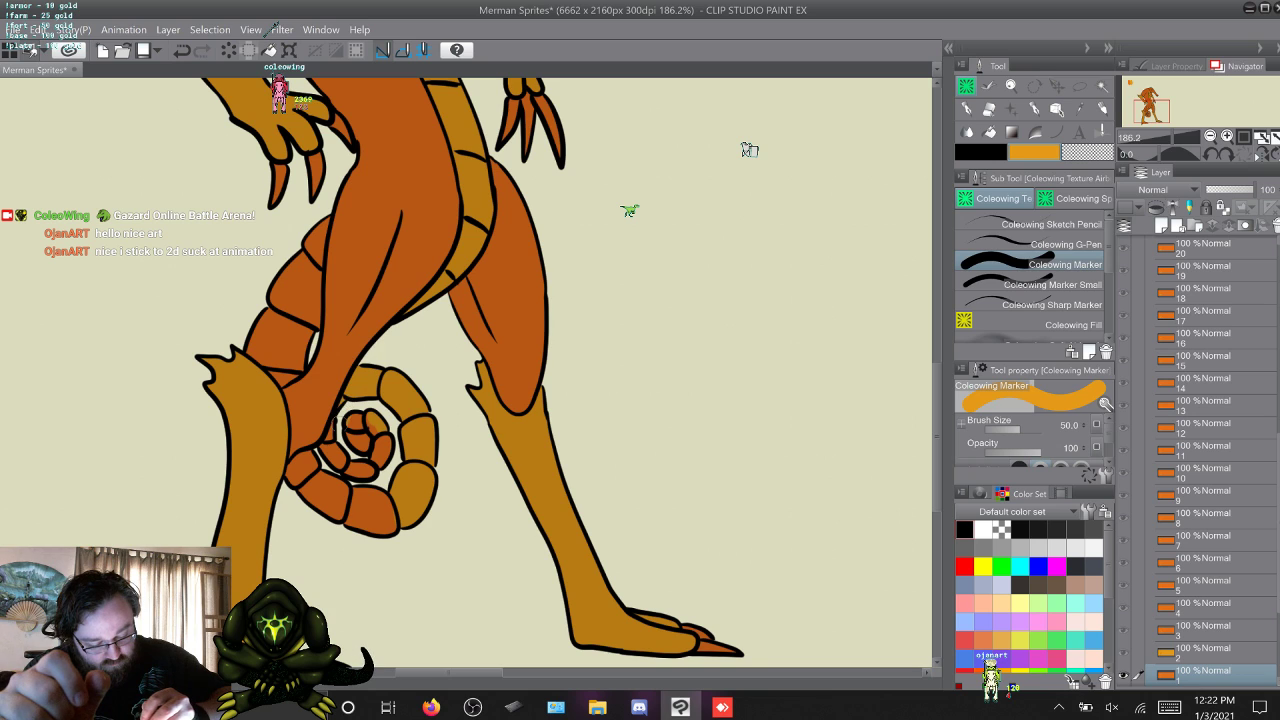
pyautogui.moveTo(296, 464)
pyautogui.mouseDown()
pyautogui.moveTo(306, 456)
pyautogui.moveTo(314, 498)
pyautogui.moveTo(366, 471)
pyautogui.moveTo(382, 440)
pyautogui.mouseUp()
pyautogui.moveTo(344, 502); pyautogui.dragTo(400, 526)
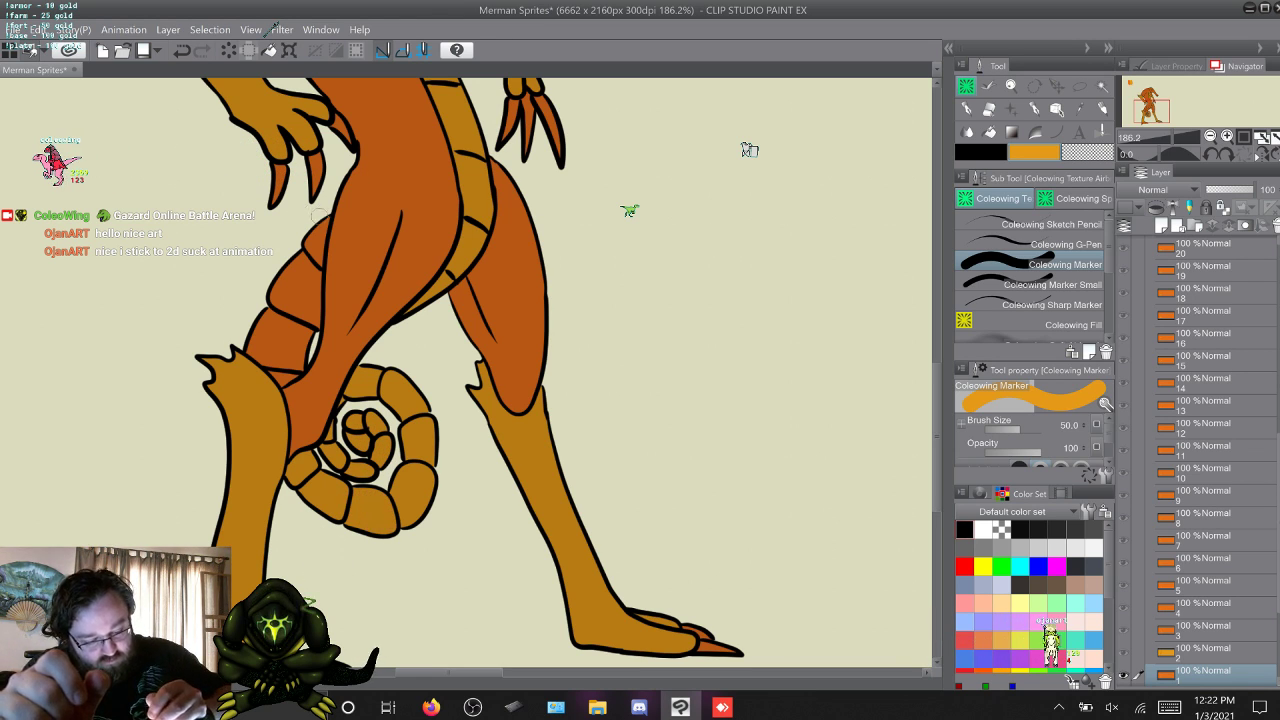
pyautogui.moveTo(316, 248); pyautogui.dragTo(310, 336)
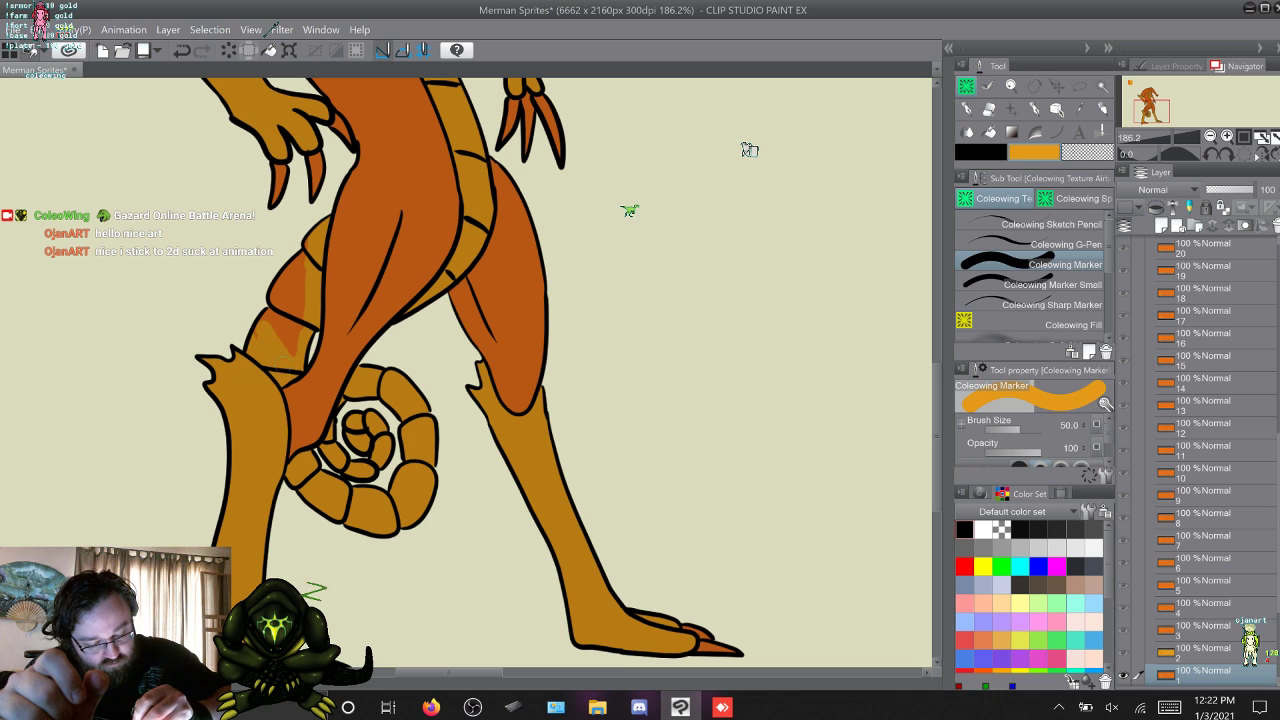
pyautogui.moveTo(297, 325); pyautogui.dragTo(282, 284)
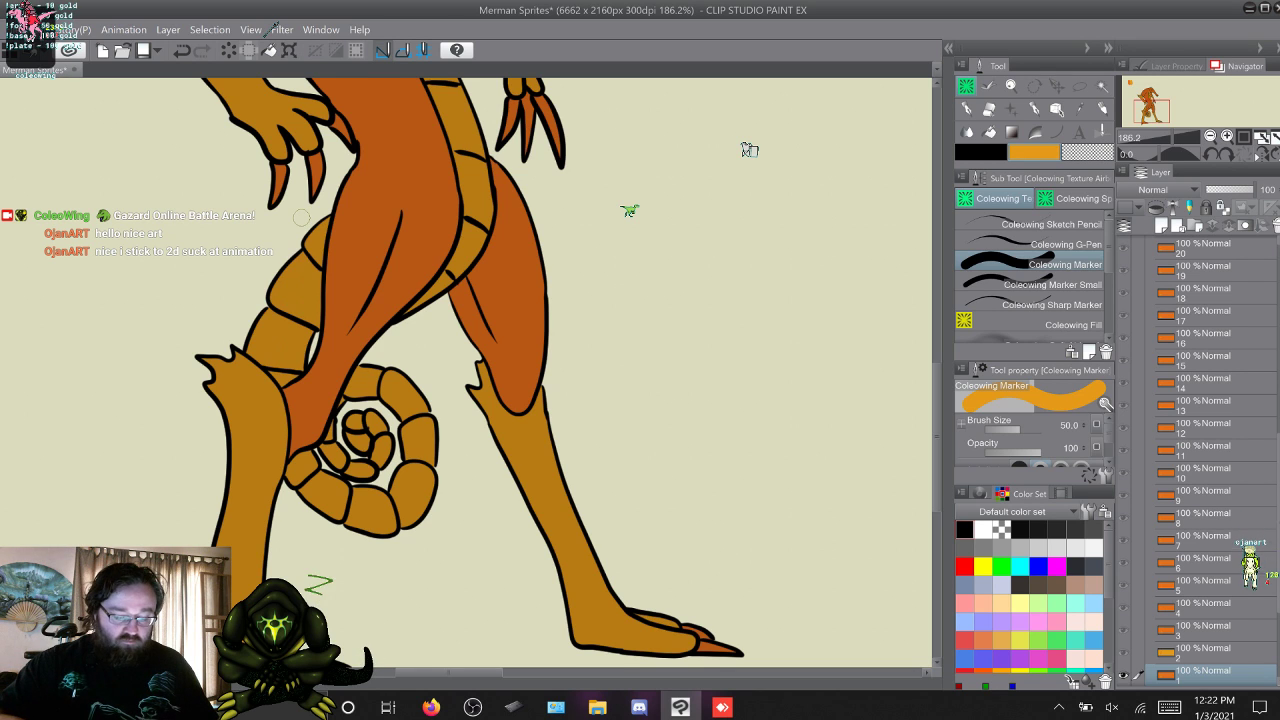
# On frame 2, paint the tail base yellow-orange with the marker, lasso the rest of the tail, fill it yellow-orange, and deselect.
pyautogui.hotkey('alt', ']')
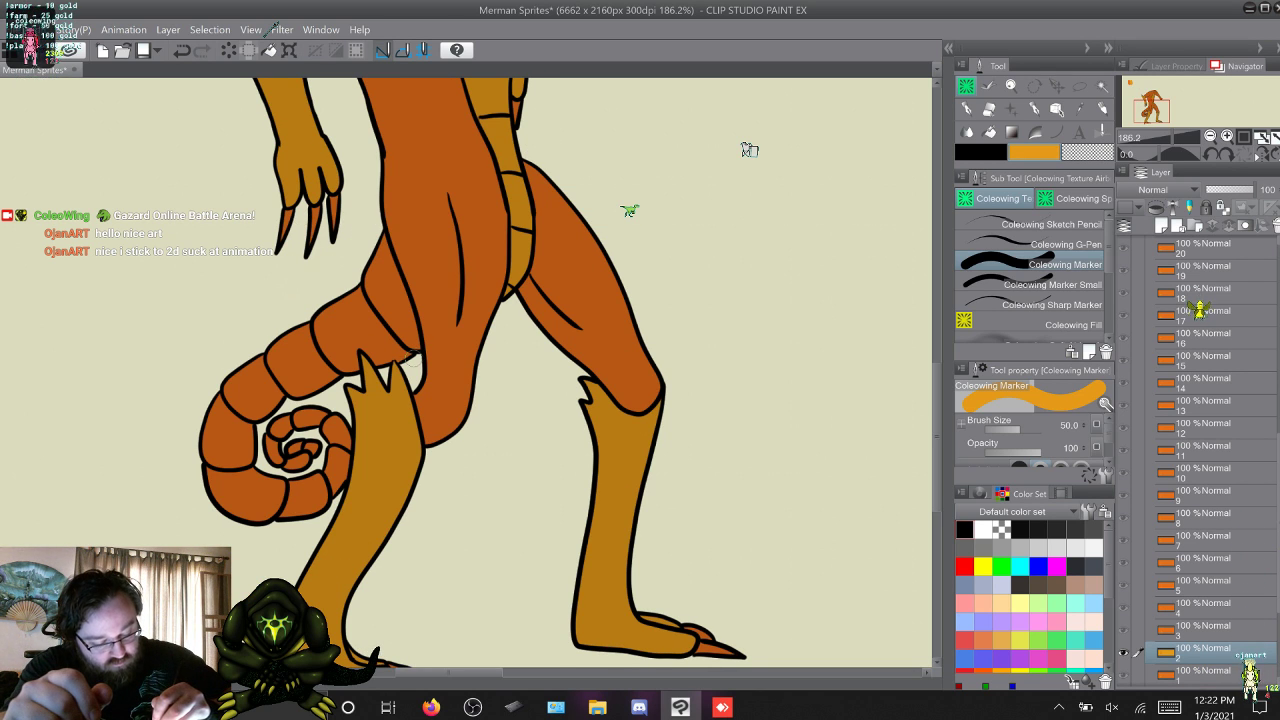
pyautogui.moveTo(402, 297)
pyautogui.mouseDown()
pyautogui.moveTo(386, 258)
pyautogui.moveTo(405, 345)
pyautogui.moveTo(367, 276)
pyautogui.moveTo(394, 350)
pyautogui.mouseUp()
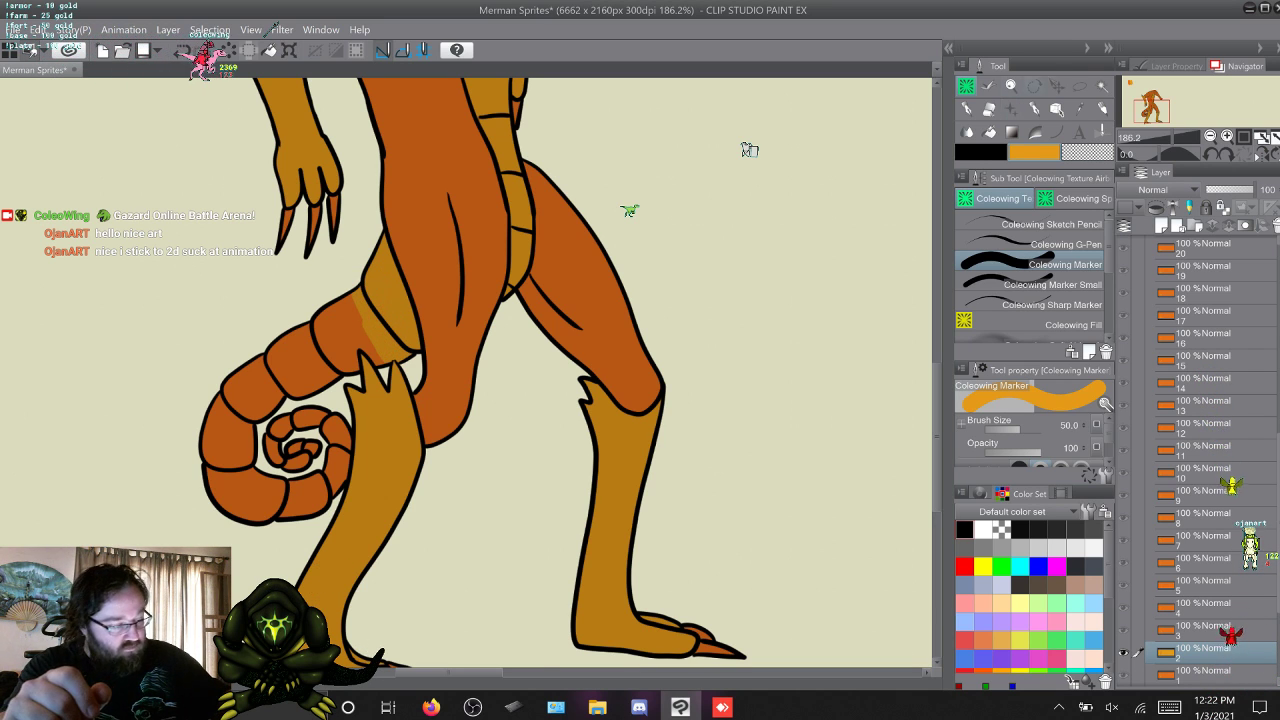
pyautogui.press('m')
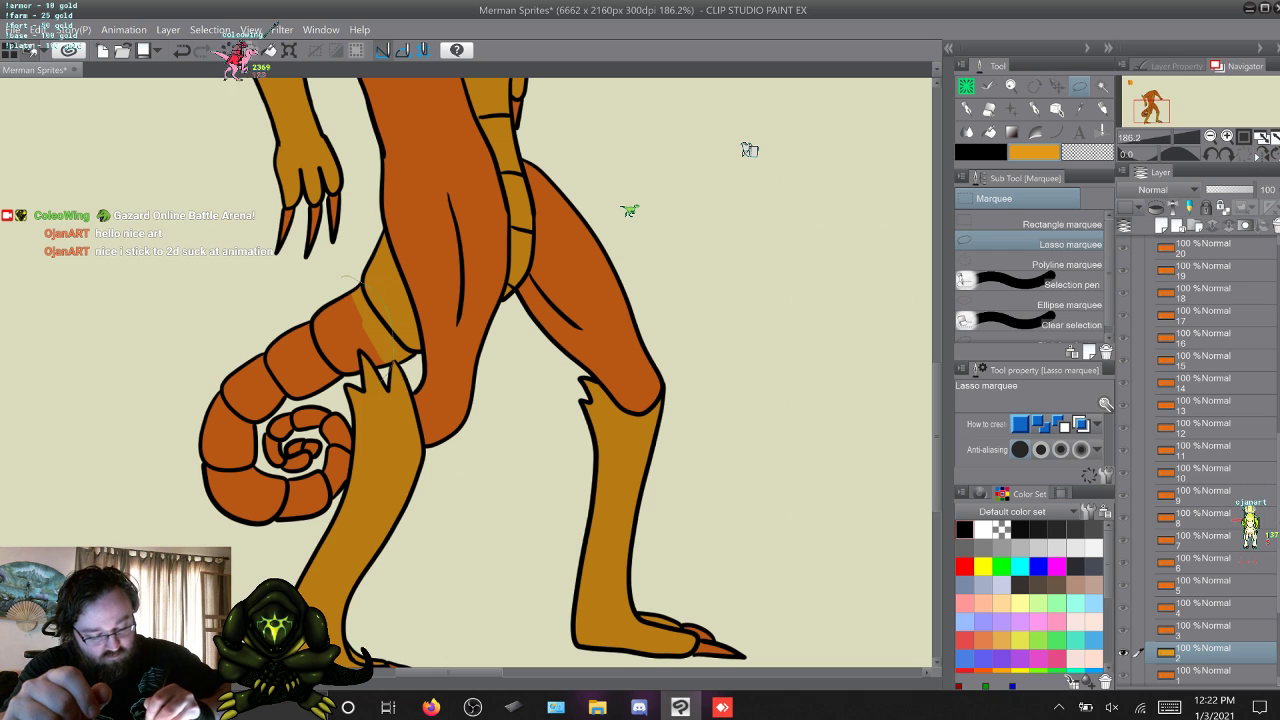
pyautogui.moveTo(316, 534)
pyautogui.mouseDown()
pyautogui.moveTo(226, 352)
pyautogui.moveTo(342, 278)
pyautogui.mouseUp()
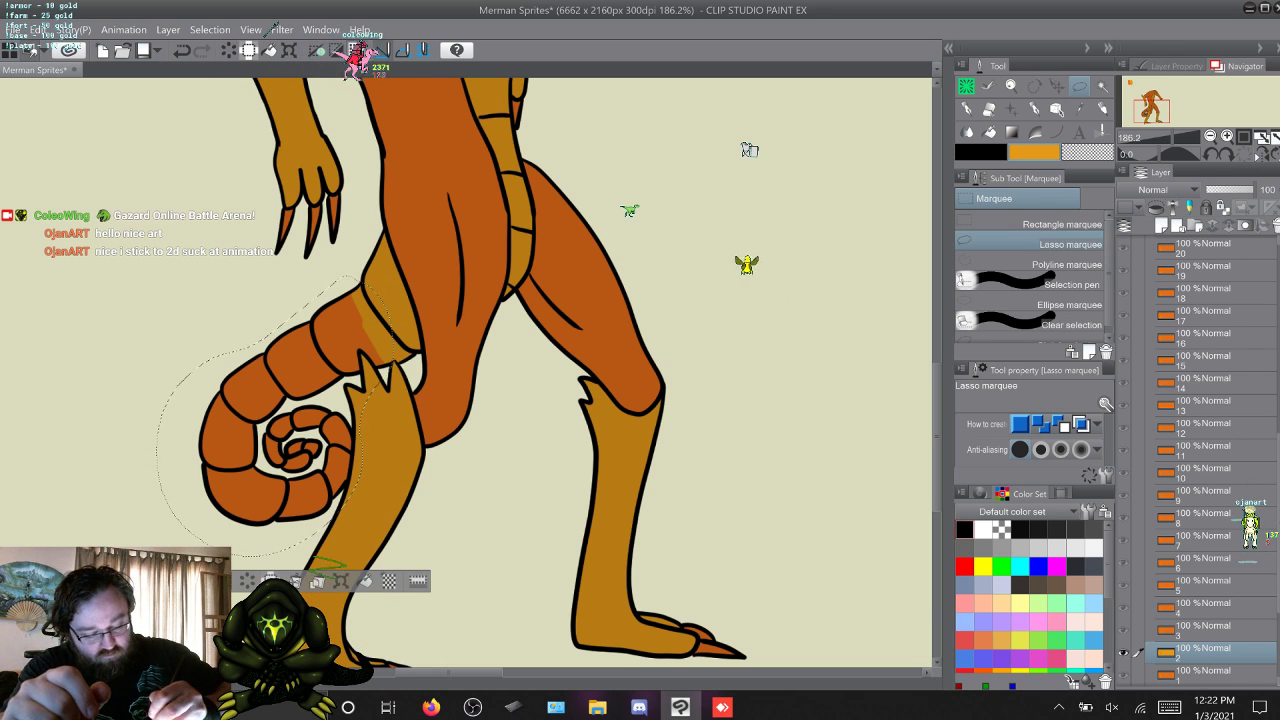
pyautogui.hotkey('alt', 'Delete')
pyautogui.hotkey('ctrl', 'd')
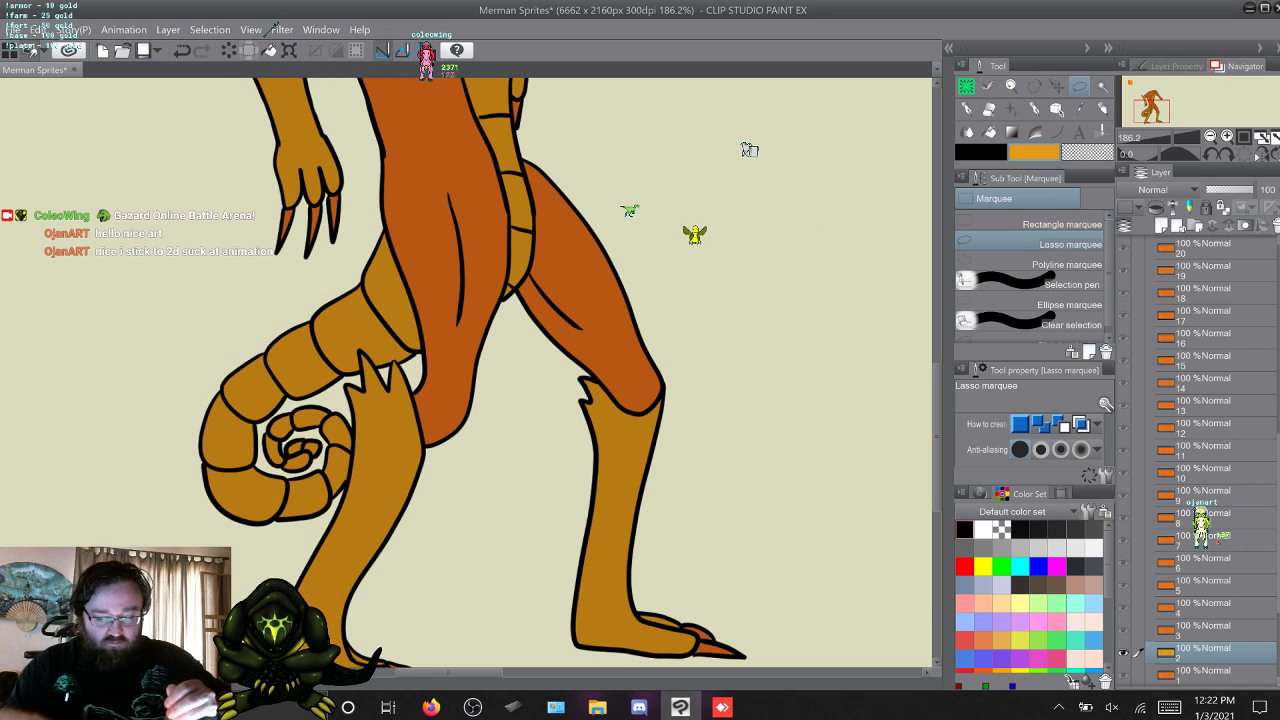
# Advance to frame 3, lasso the tail, fill the selection with yellow-orange, and deselect.
pyautogui.press('w')
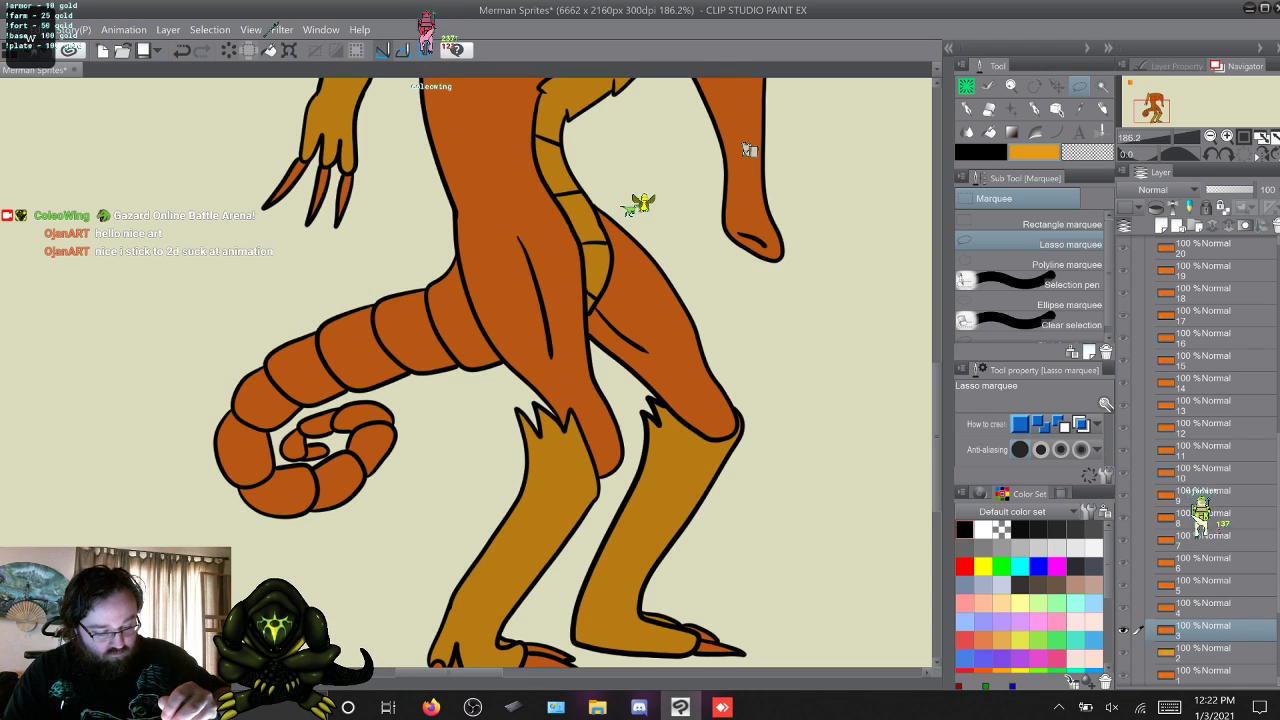
pyautogui.moveTo(435, 252)
pyautogui.mouseDown()
pyautogui.moveTo(470, 420)
pyautogui.moveTo(275, 292)
pyautogui.moveTo(432, 254)
pyautogui.mouseUp()
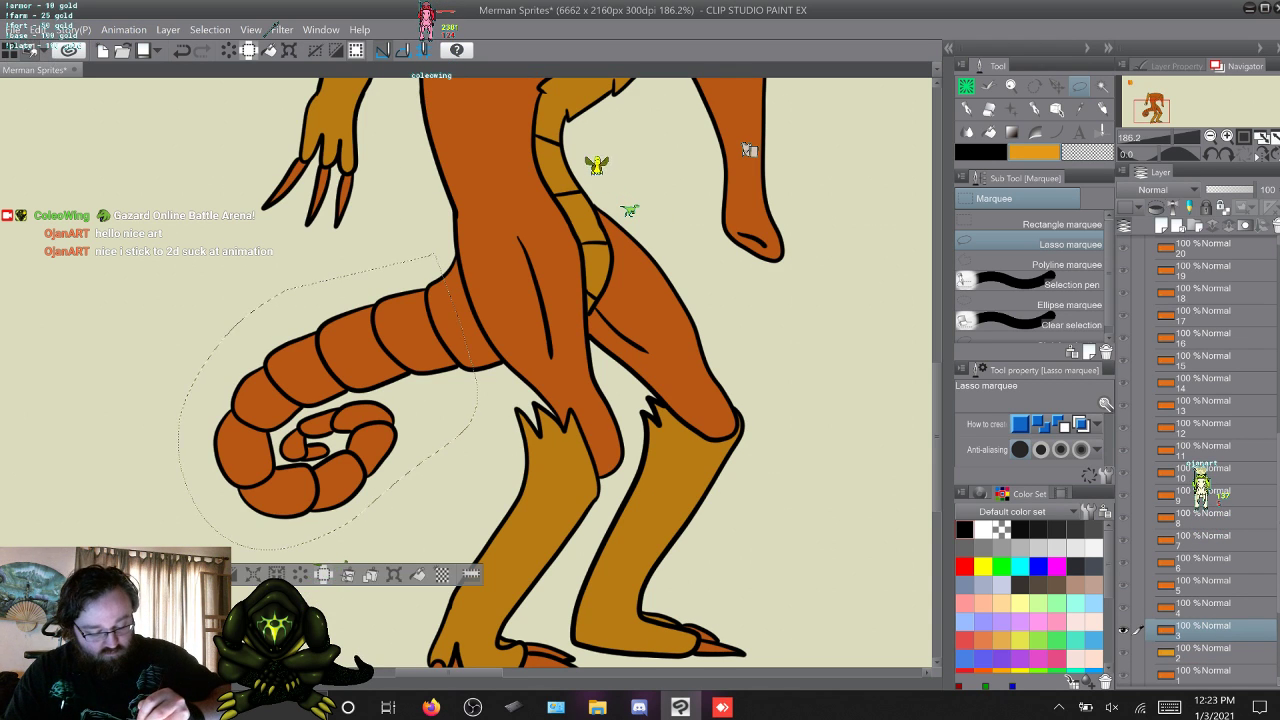
pyautogui.hotkey('ctrl', 'd')
# Advance to frame 4, lasso the coiled tail behind the legs, fill it with yellow-orange, and deselect.
pyautogui.press('w')
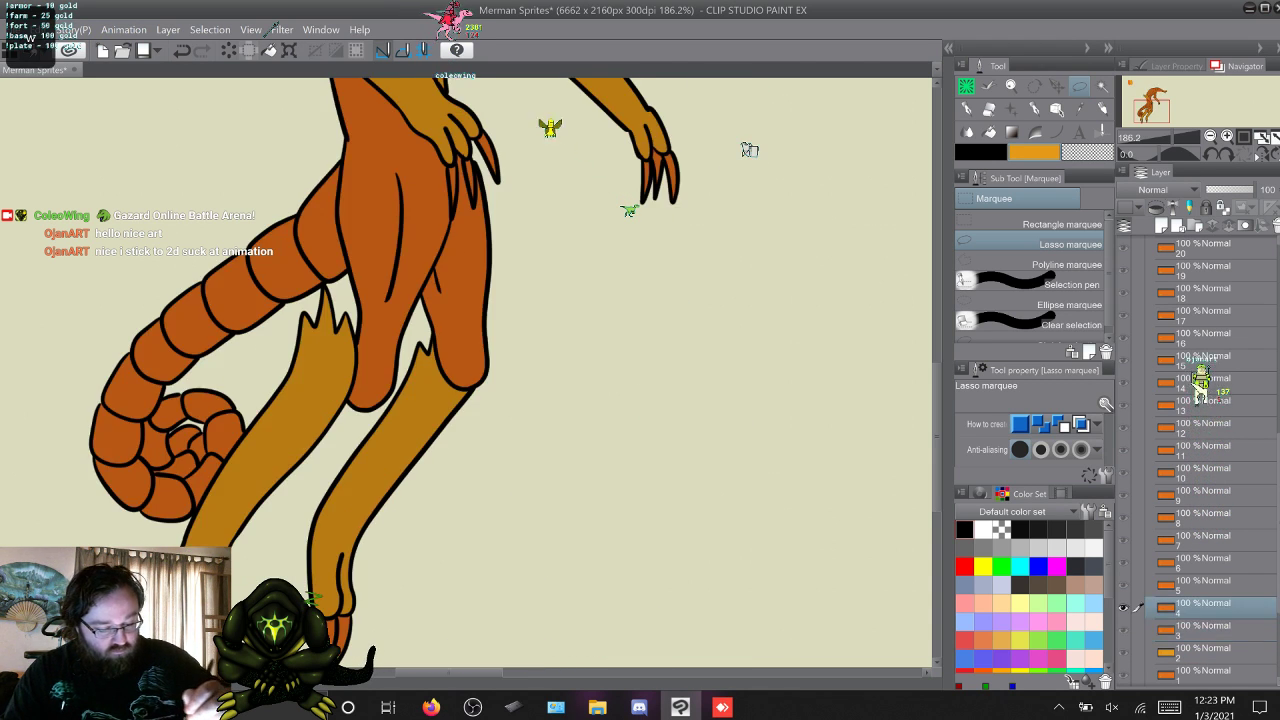
pyautogui.moveTo(306, 160)
pyautogui.mouseDown()
pyautogui.moveTo(338, 310)
pyautogui.moveTo(97, 293)
pyautogui.moveTo(306, 160)
pyautogui.mouseUp()
pyautogui.press('Delete')
pyautogui.hotkey('ctrl', 'd')
# Advance to frame 5, lasso and fill the curled tail with yellow-orange, deselect, and move on to frame 6.
pyautogui.press('w')
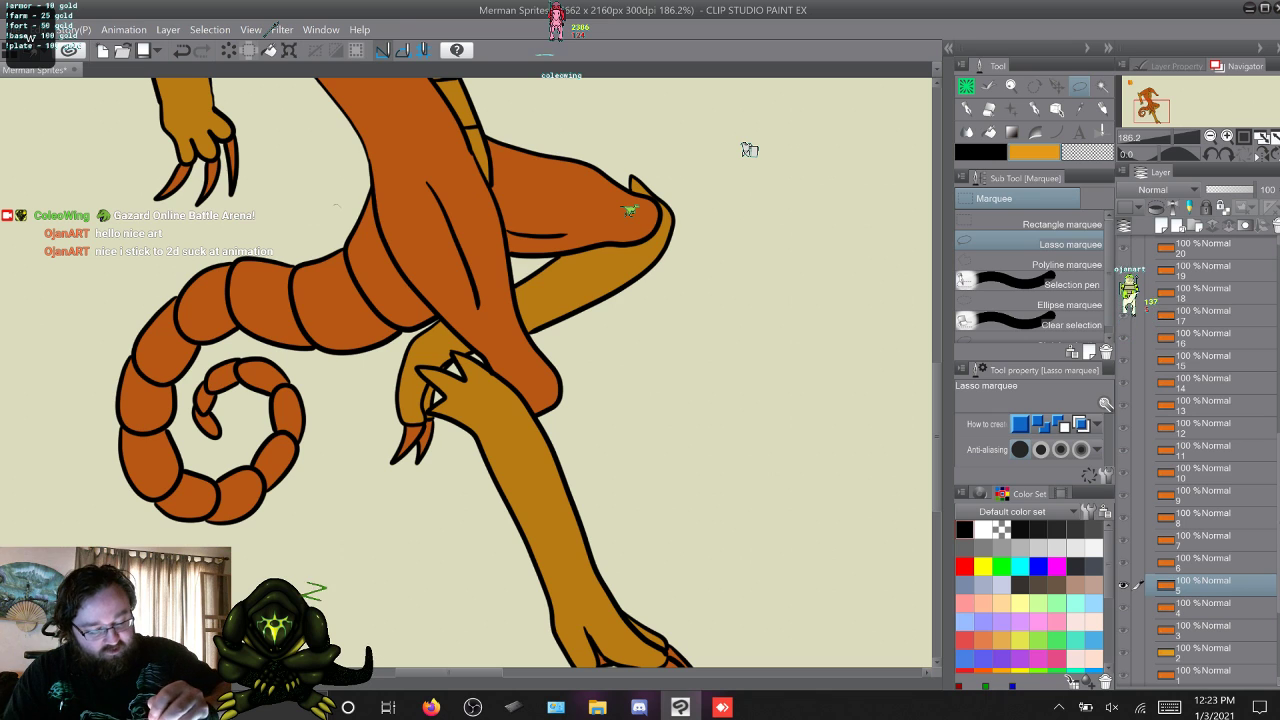
pyautogui.moveTo(338, 435)
pyautogui.mouseDown()
pyautogui.moveTo(232, 561)
pyautogui.moveTo(130, 262)
pyautogui.moveTo(336, 205)
pyautogui.mouseUp()
pyautogui.press('Delete')
pyautogui.hotkey('ctrl', 'd')
pyautogui.press('w')
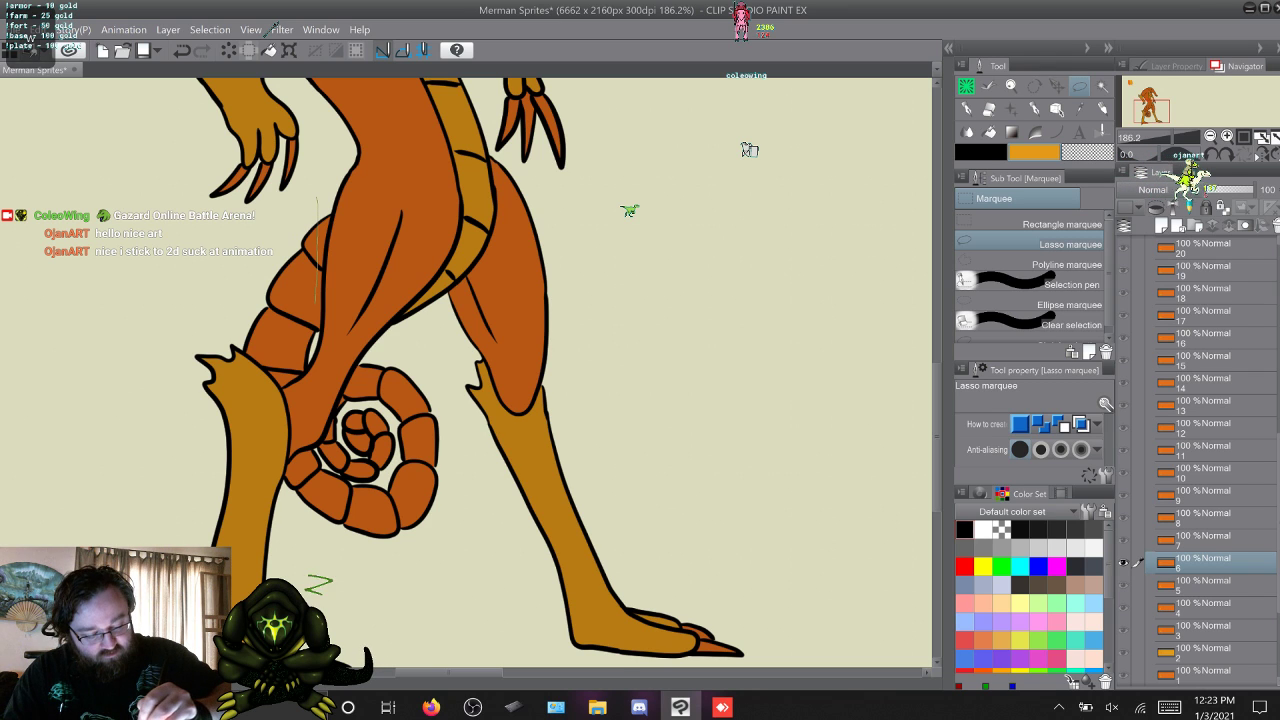
# On frame 6, lasso the upper tail and then the coil, filling each with yellow-orange and deselecting.
pyautogui.moveTo(317, 197)
pyautogui.mouseDown()
pyautogui.moveTo(236, 363)
pyautogui.moveTo(305, 198)
pyautogui.mouseUp()
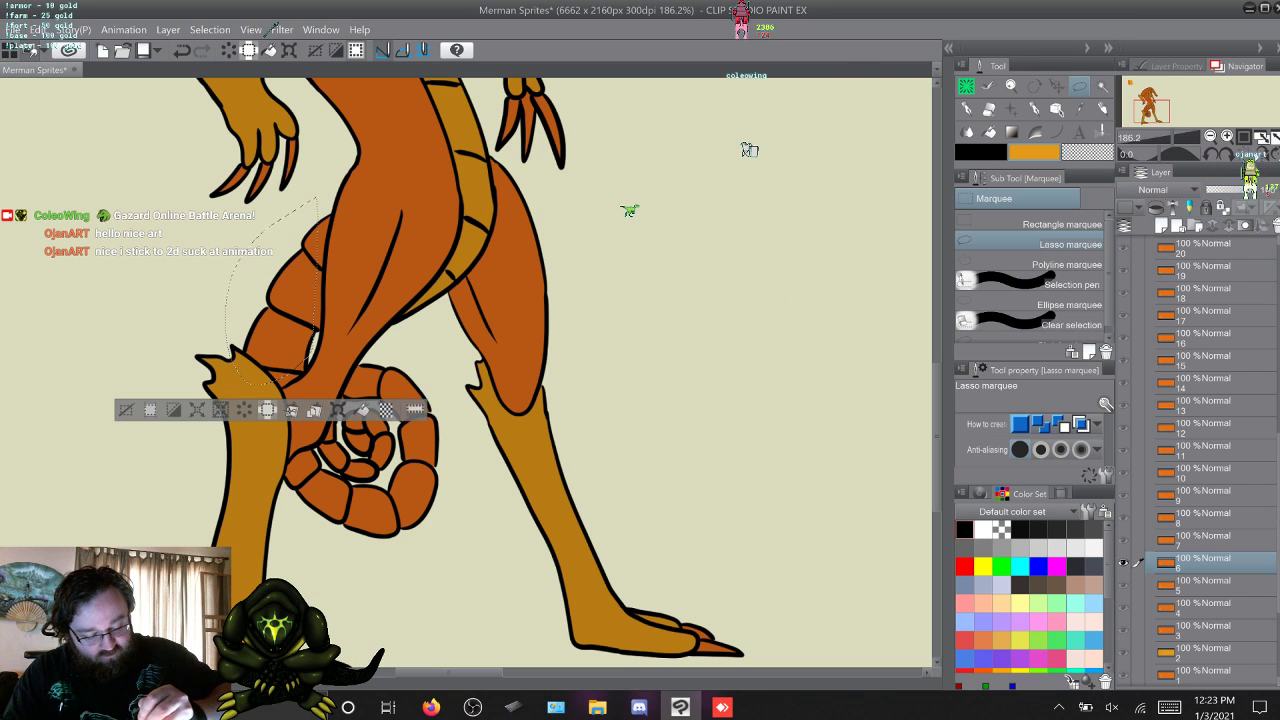
pyautogui.press('Delete')
pyautogui.hotkey('ctrl', 'd')
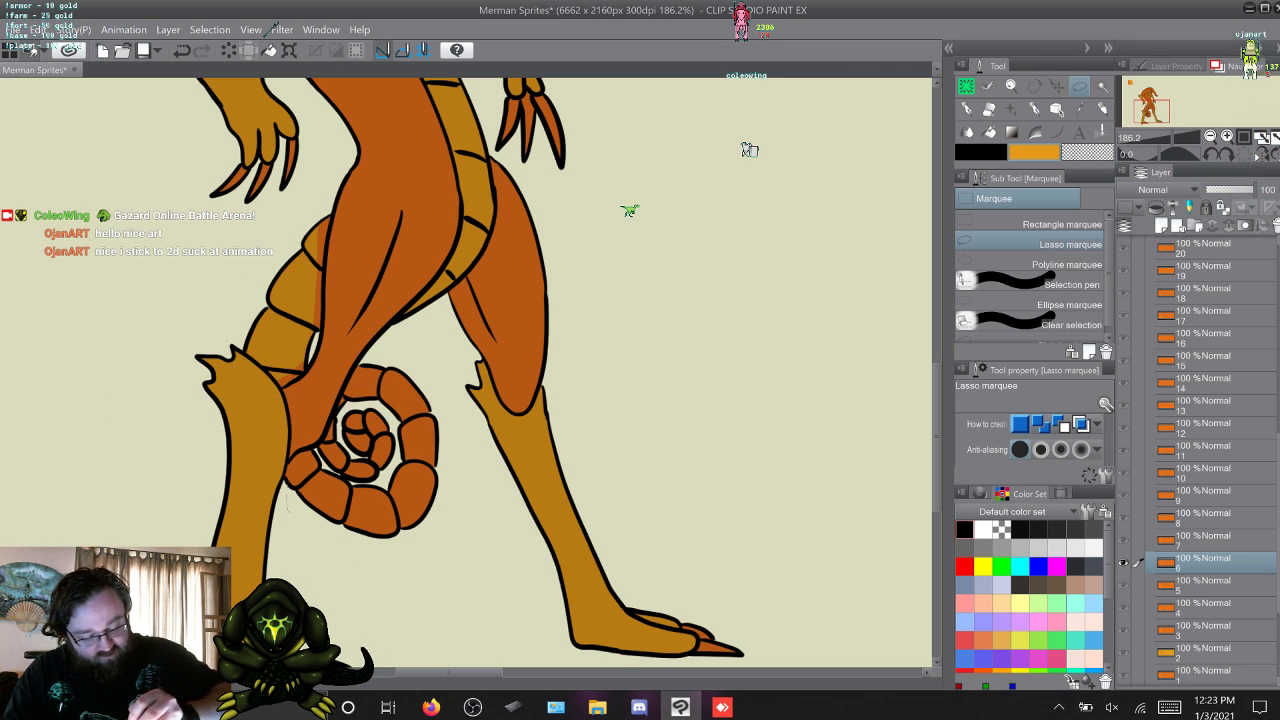
pyautogui.moveTo(287, 487); pyautogui.dragTo(369, 368)
pyautogui.moveTo(447, 452)
pyautogui.mouseDown()
pyautogui.moveTo(443, 543)
pyautogui.moveTo(303, 533)
pyautogui.moveTo(290, 505)
pyautogui.mouseUp()
pyautogui.press('Delete')
pyautogui.hotkey('ctrl', 'd')
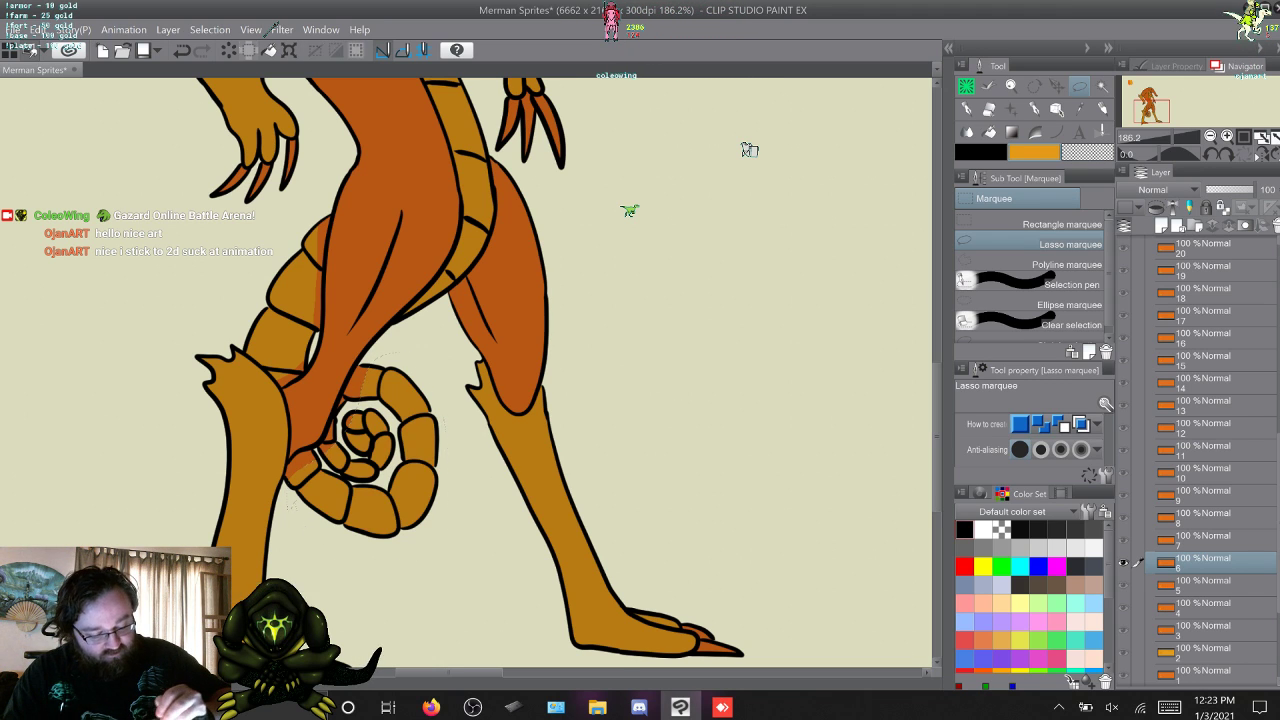
# Advance to frame 7, lasso and fill the tail coil and the upper tail with yellow-orange, and deselect.
pyautogui.press('w')
pyautogui.moveTo(279, 486)
pyautogui.mouseDown()
pyautogui.moveTo(340, 378)
pyautogui.moveTo(454, 468)
pyautogui.moveTo(284, 494)
pyautogui.mouseUp()
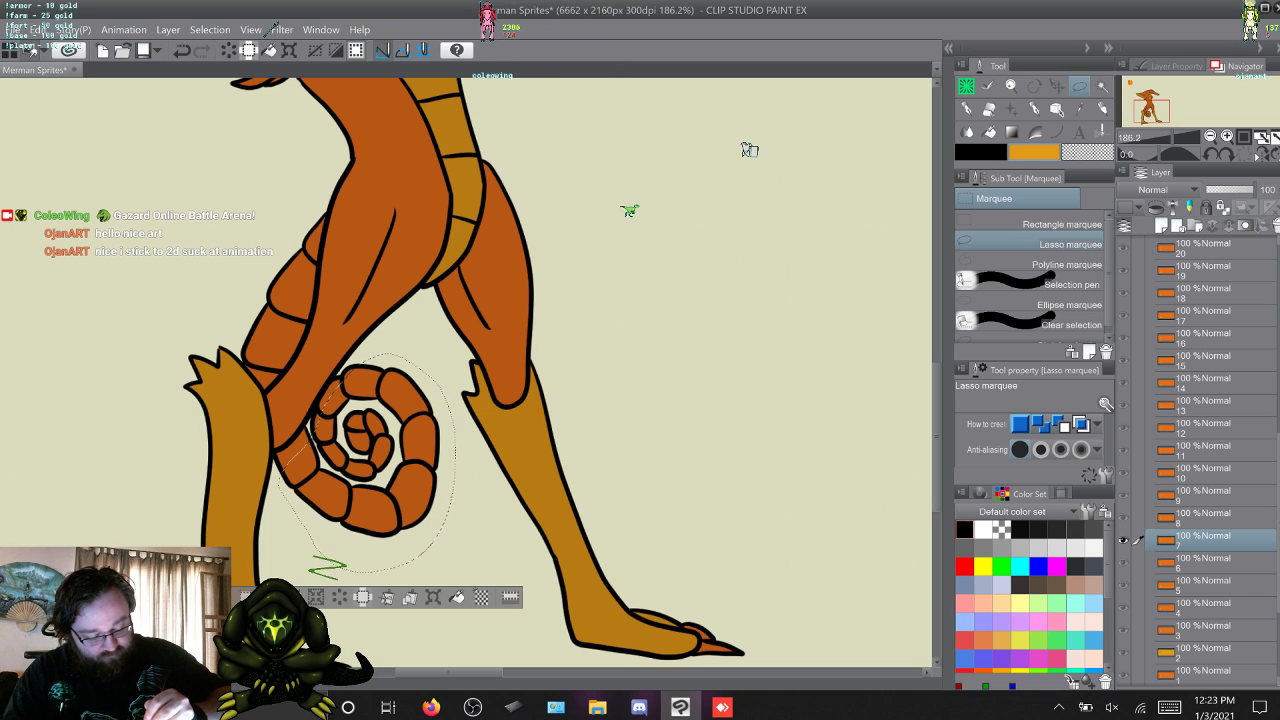
pyautogui.press('Delete')
pyautogui.hotkey('ctrl', 'd')
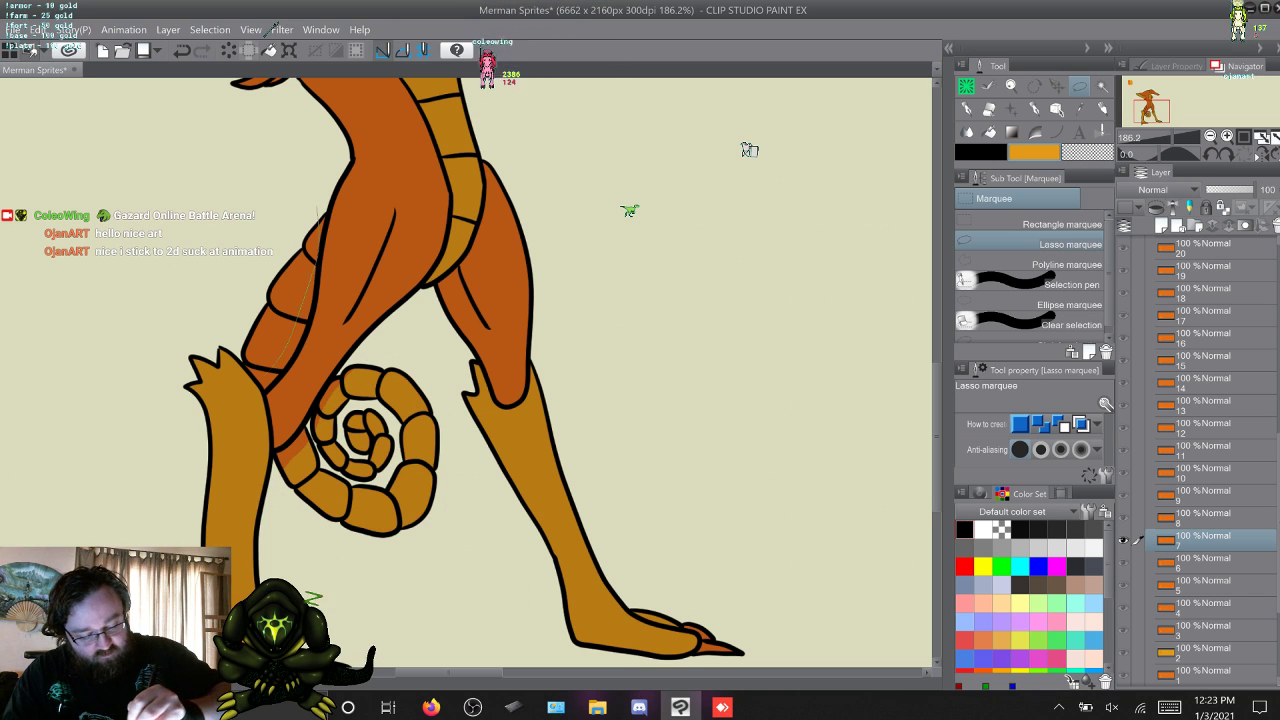
pyautogui.moveTo(259, 230); pyautogui.dragTo(270, 213)
pyautogui.press('Delete')
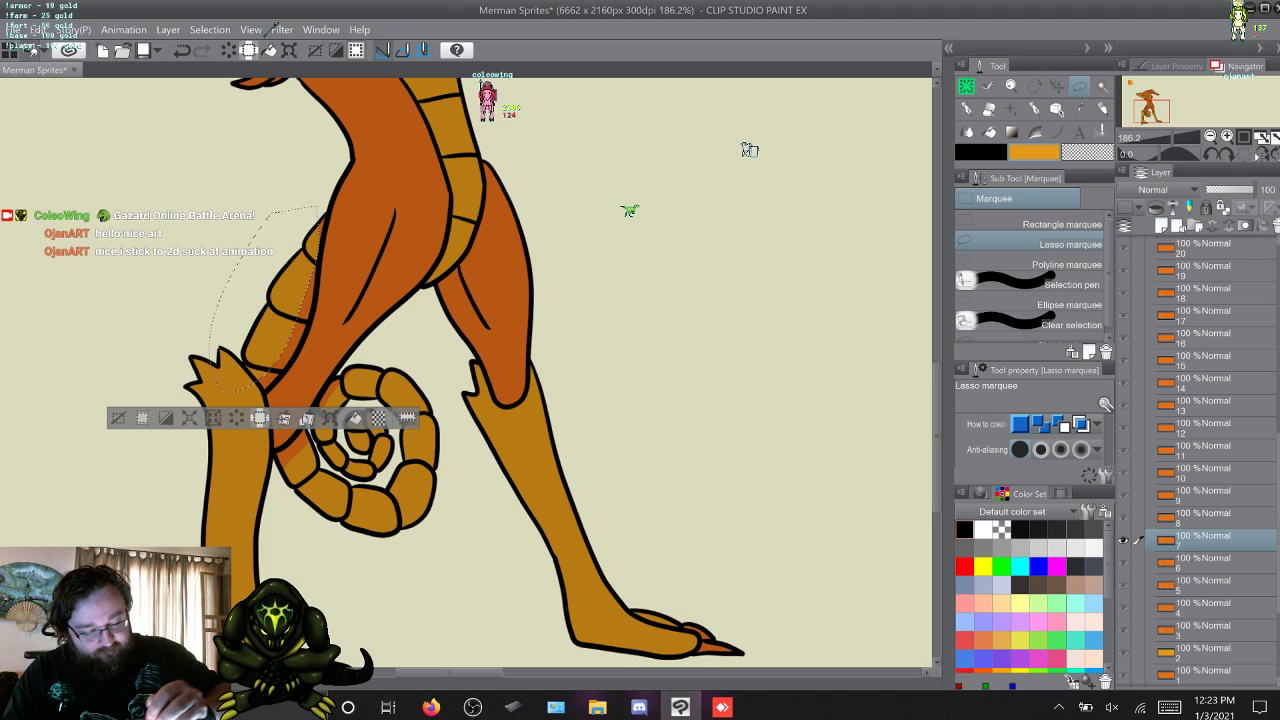
pyautogui.hotkey('ctrl', 'd')
# Advance to frame 8 and fill lassoed selections of the upper tail and the coil with yellow-orange, clearing each selection.
pyautogui.press('w')
pyautogui.moveTo(322, 210)
pyautogui.mouseDown()
pyautogui.moveTo(296, 360)
pyautogui.moveTo(210, 302)
pyautogui.moveTo(318, 199)
pyautogui.mouseUp()
pyautogui.press('Delete')
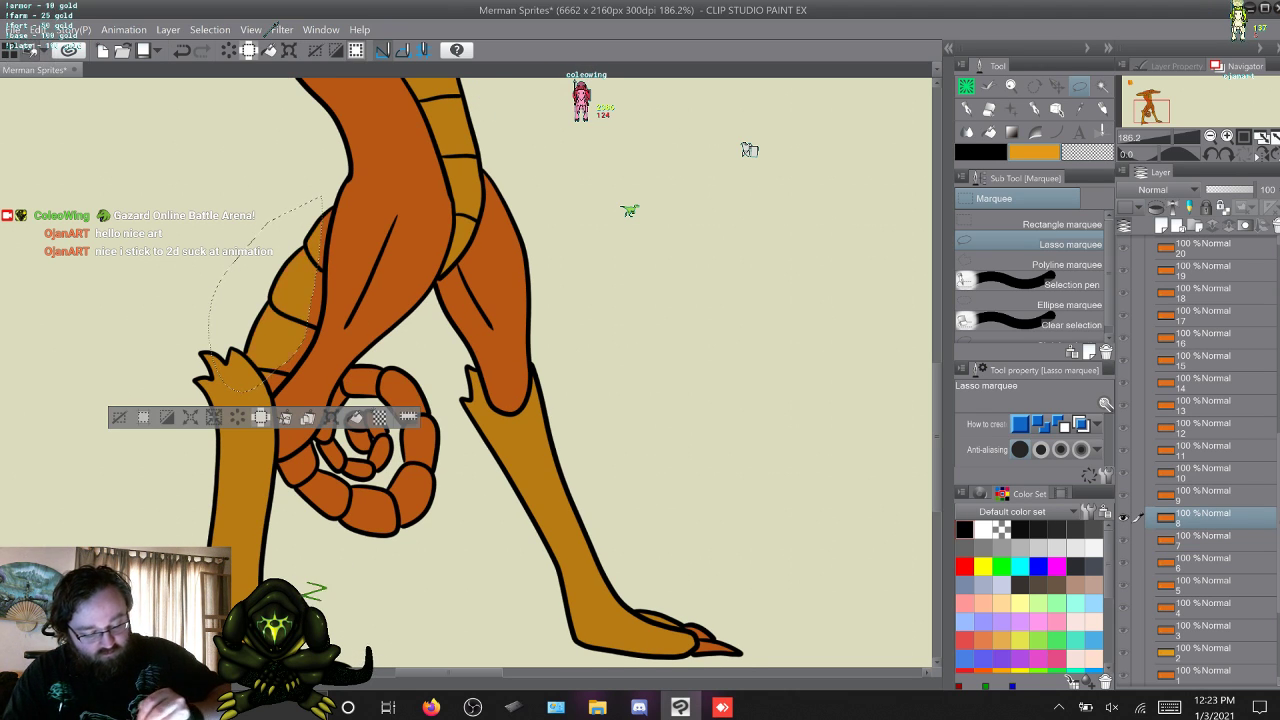
pyautogui.hotkey('ctrl', 'd')
pyautogui.moveTo(362, 360)
pyautogui.mouseDown()
pyautogui.moveTo(406, 362)
pyautogui.moveTo(456, 522)
pyautogui.mouseUp()
pyautogui.moveTo(300, 541); pyautogui.dragTo(288, 514)
pyautogui.press('Delete')
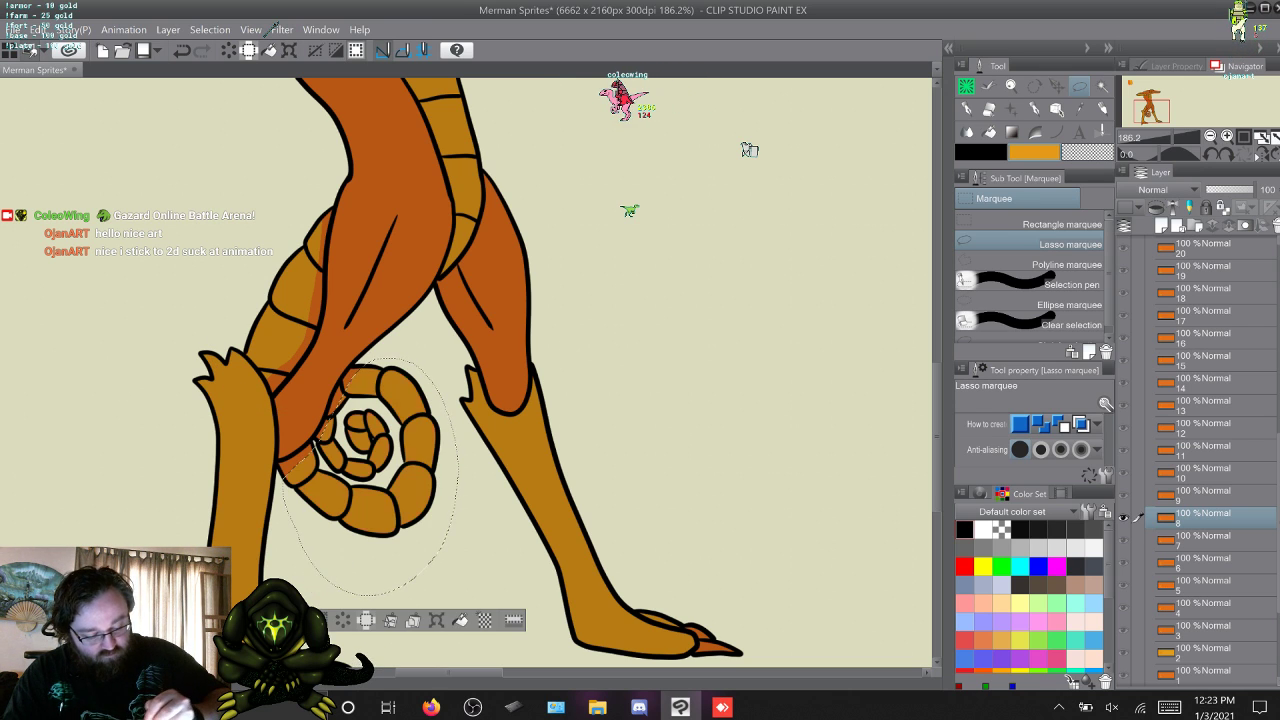
pyautogui.hotkey('ctrl', 'd')
# Advance to frame 9, lasso the small tail coil and the upper tail, fill both with yellow-orange, and deselect.
pyautogui.press('w')
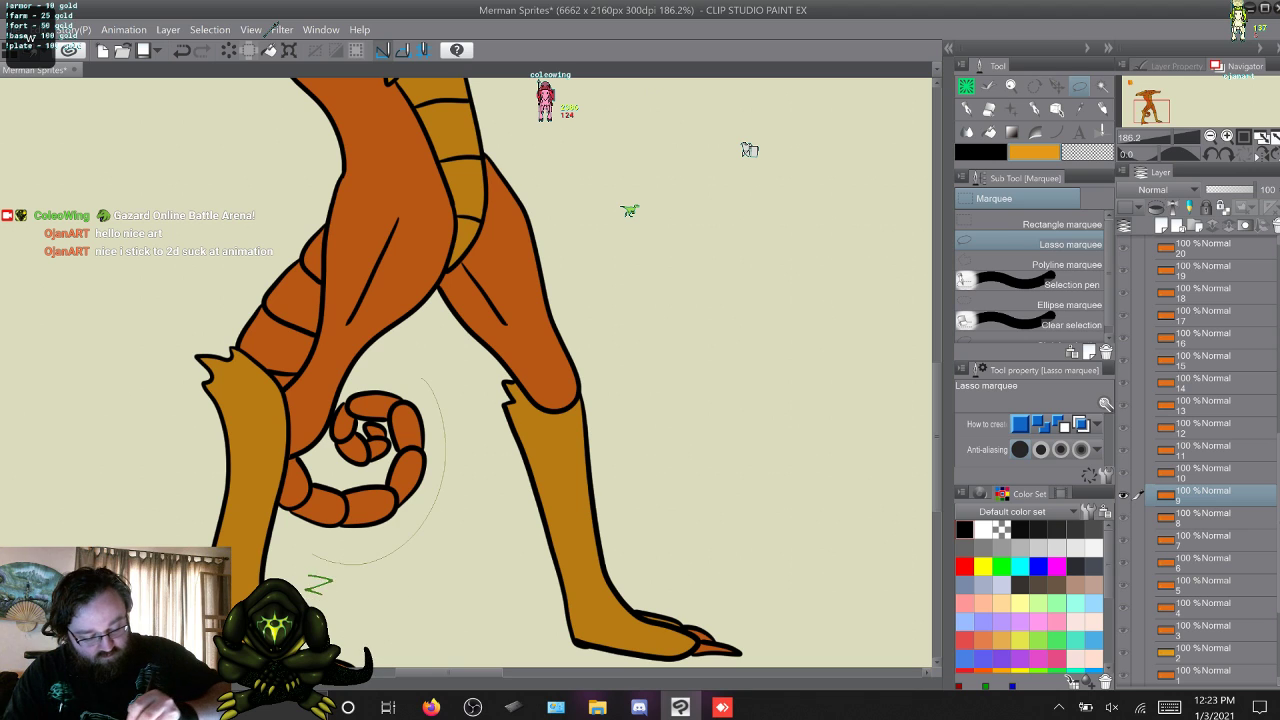
pyautogui.moveTo(312, 555)
pyautogui.mouseDown()
pyautogui.moveTo(275, 526)
pyautogui.moveTo(274, 507)
pyautogui.moveTo(386, 371)
pyautogui.mouseUp()
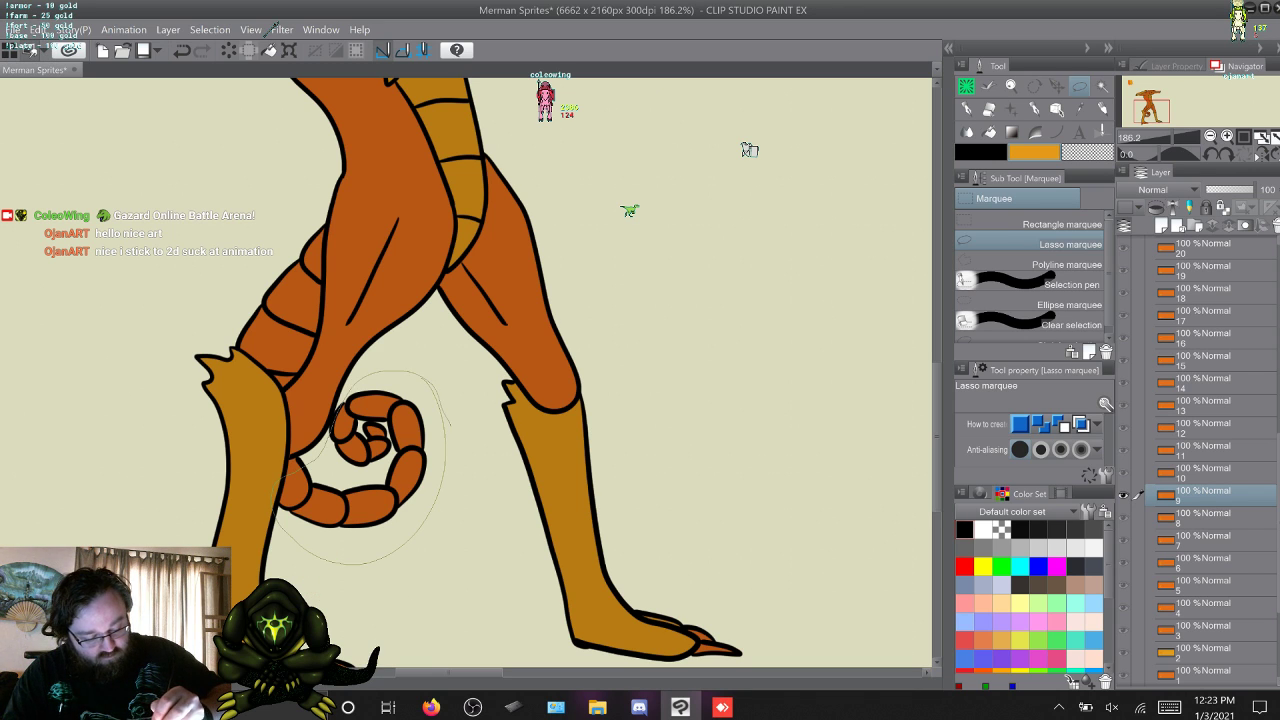
pyautogui.press('Delete')
pyautogui.hotkey('ctrl', 'd')
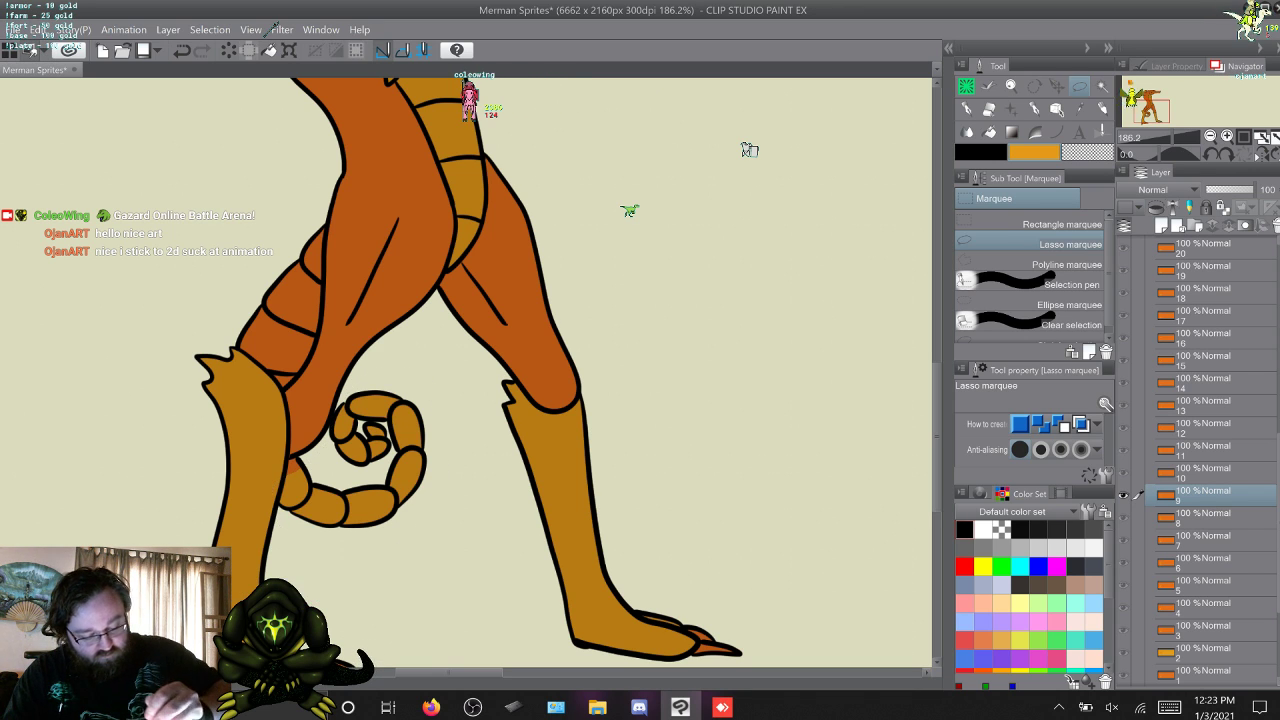
pyautogui.moveTo(194, 350); pyautogui.dragTo(274, 206)
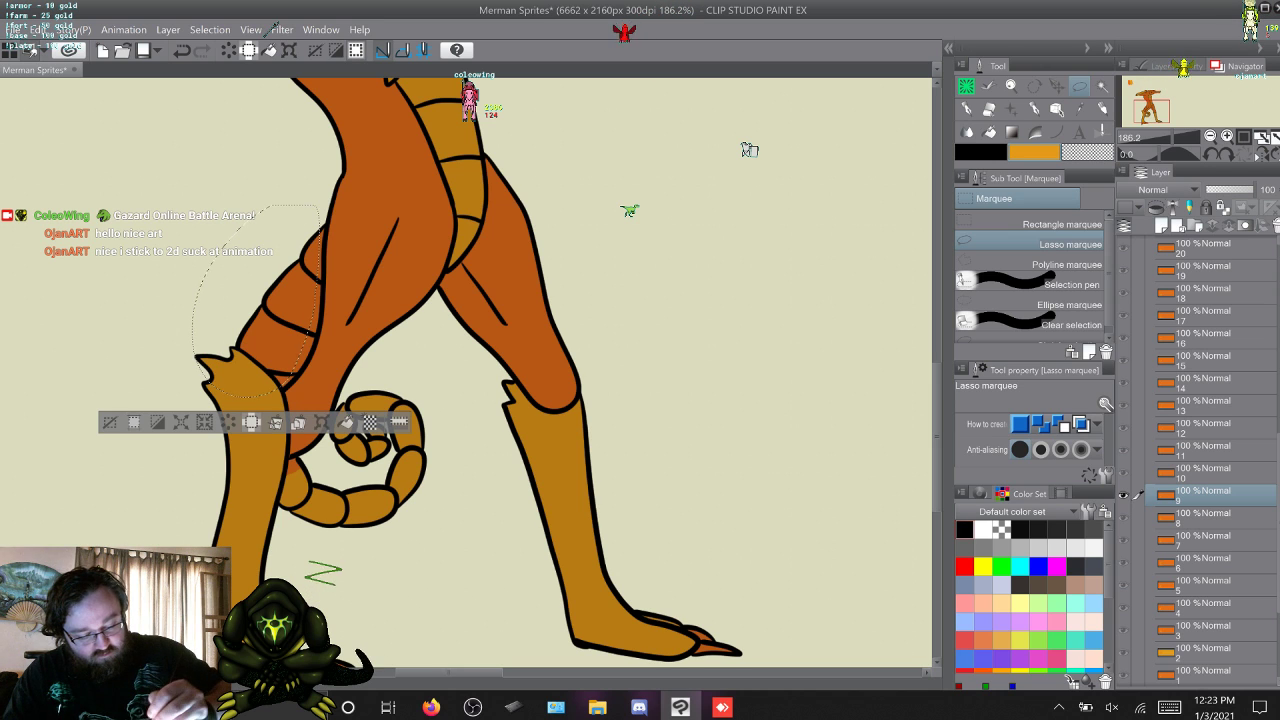
pyautogui.press('Delete')
pyautogui.hotkey('ctrl', 'd')
# Advance to frame 10, lasso the upper tail and then the curled end, fill each with yellow-orange, and deselect.
pyautogui.press('w')
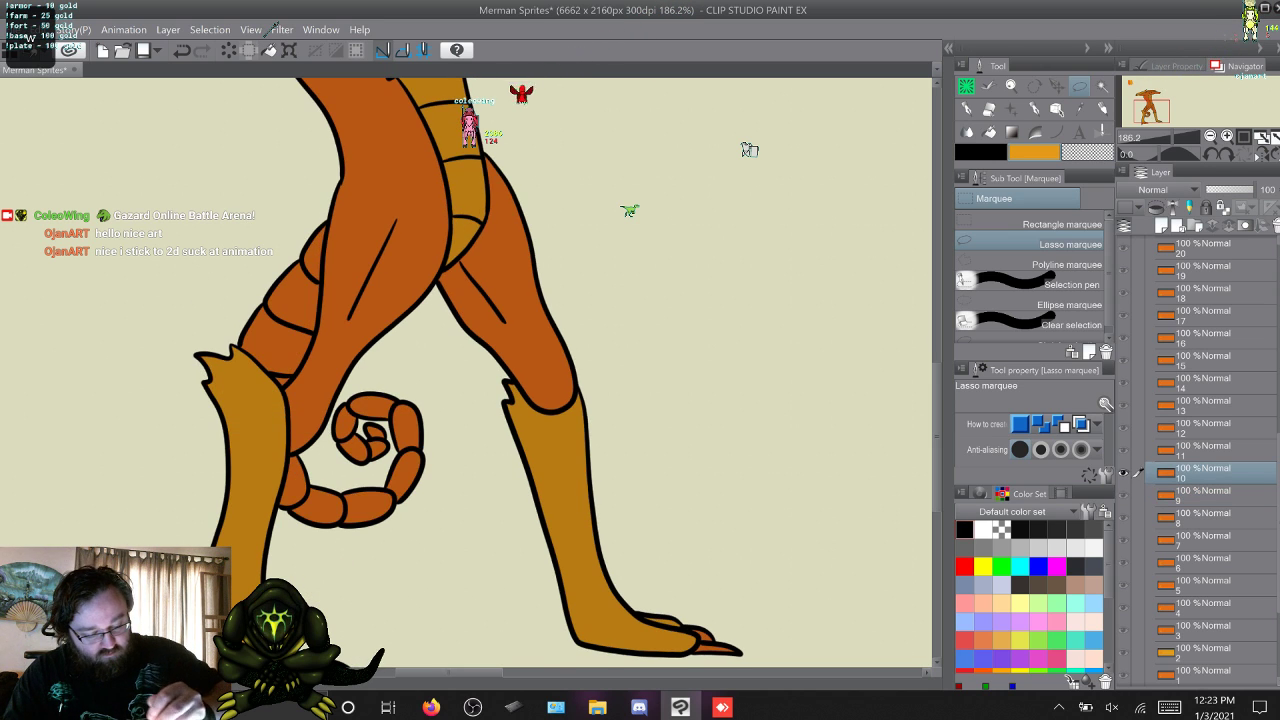
pyautogui.moveTo(316, 205); pyautogui.dragTo(204, 278)
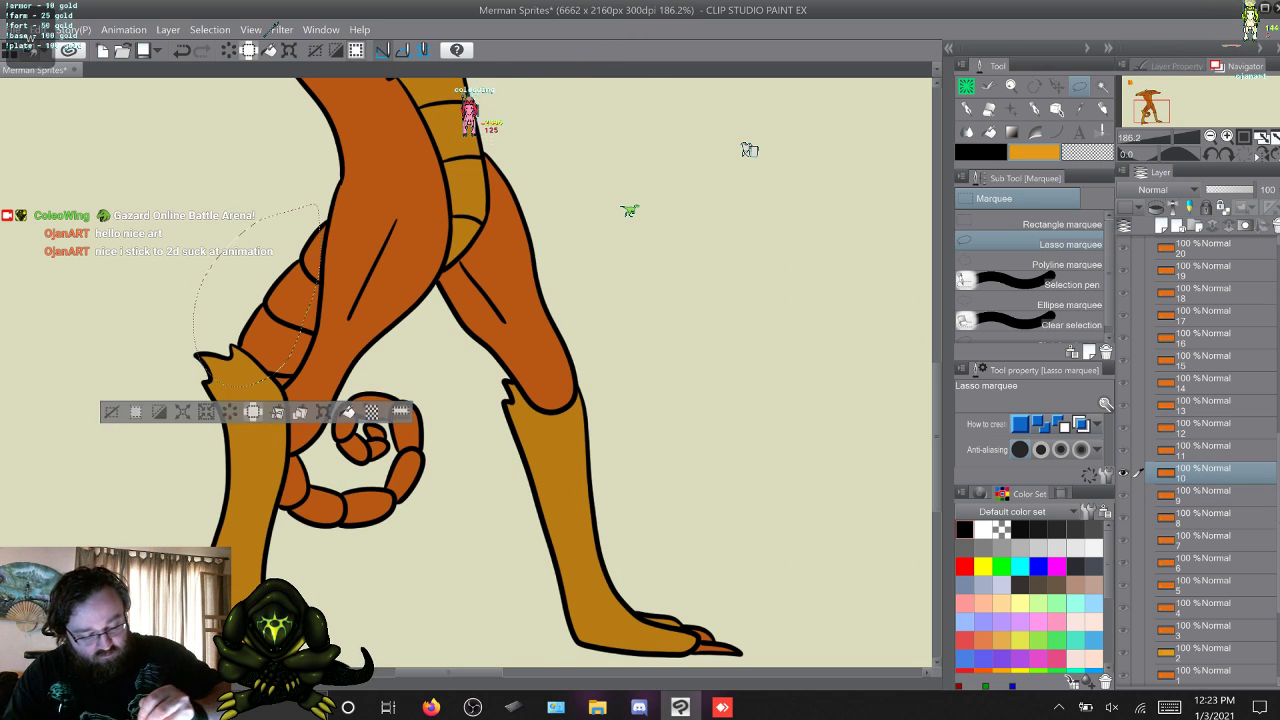
pyautogui.press('Delete')
pyautogui.hotkey('ctrl', 'd')
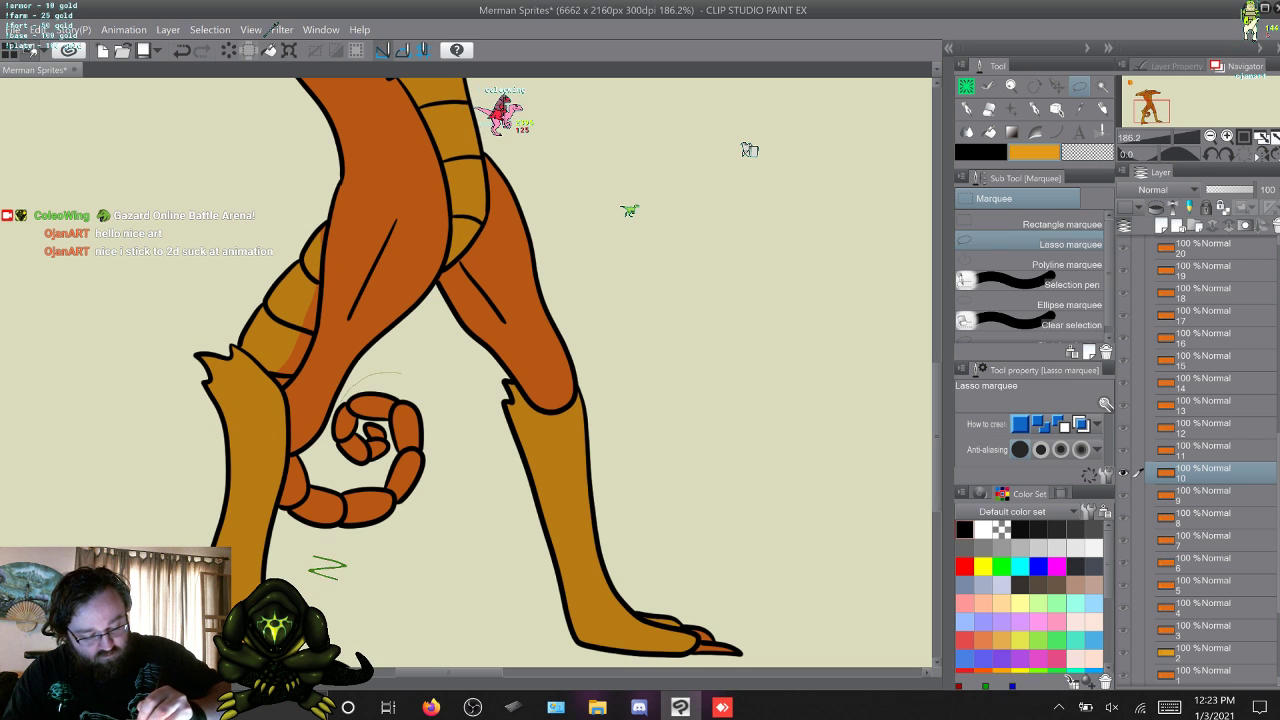
pyautogui.moveTo(308, 451)
pyautogui.mouseDown()
pyautogui.moveTo(402, 373)
pyautogui.moveTo(465, 415)
pyautogui.moveTo(458, 488)
pyautogui.moveTo(425, 528)
pyautogui.moveTo(285, 462)
pyautogui.mouseUp()
pyautogui.press('Delete')
pyautogui.hotkey('ctrl', 'd')
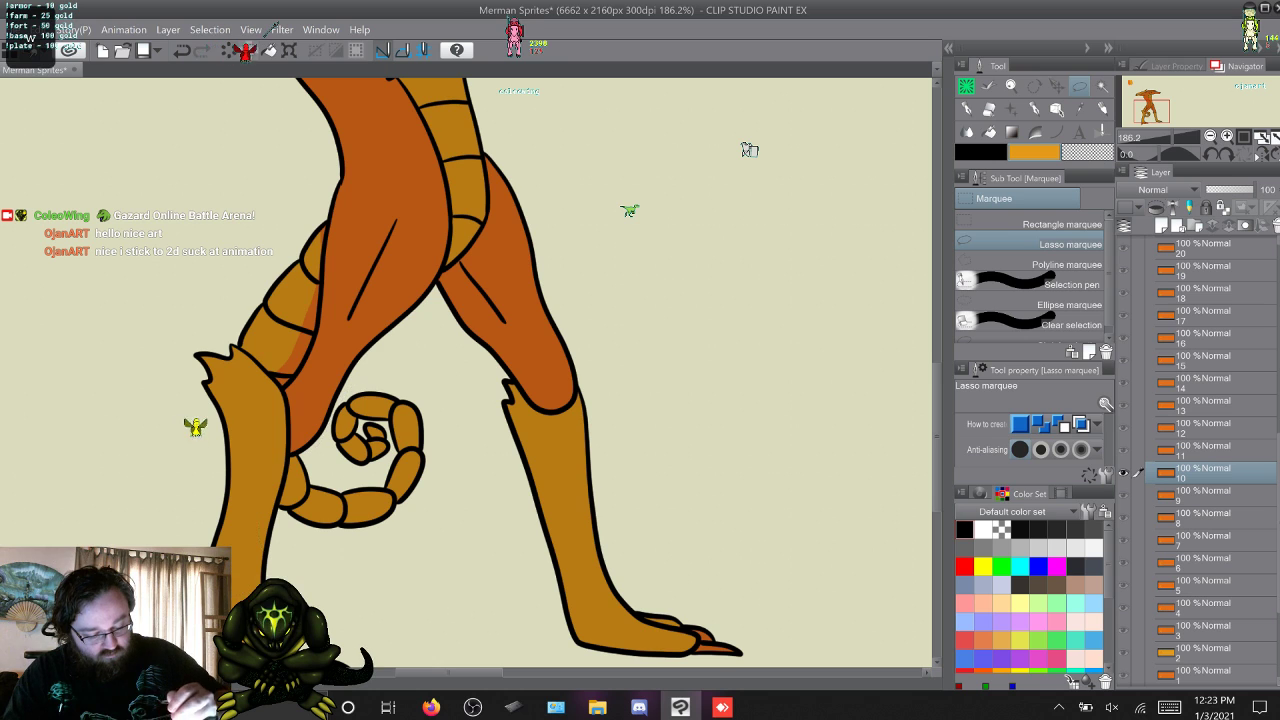
# Advance to frame 11, lasso and fill the curled tail end and the upper tail with yellow-orange, and deselect.
pyautogui.press('w')
pyautogui.moveTo(353, 382)
pyautogui.mouseDown()
pyautogui.moveTo(318, 441)
pyautogui.moveTo(288, 456)
pyautogui.moveTo(275, 544)
pyautogui.moveTo(425, 531)
pyautogui.moveTo(463, 411)
pyautogui.moveTo(385, 366)
pyautogui.mouseUp()
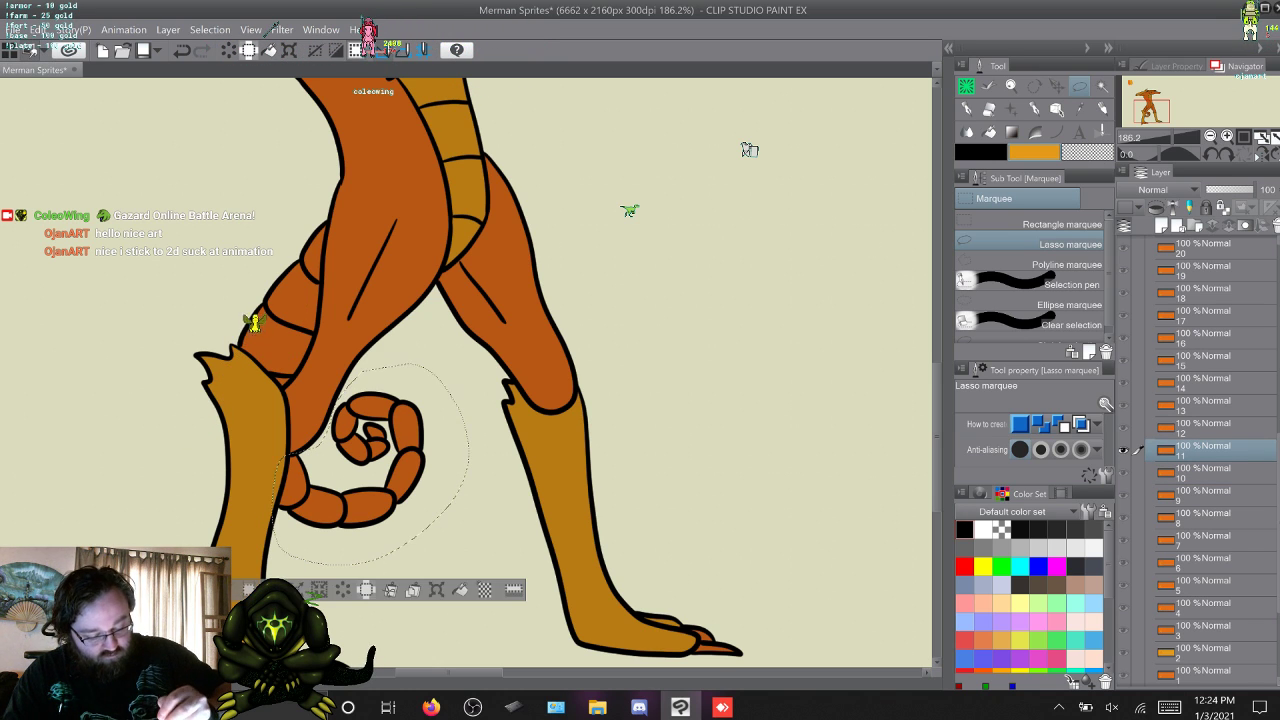
pyautogui.hotkey('ctrl', 'd')
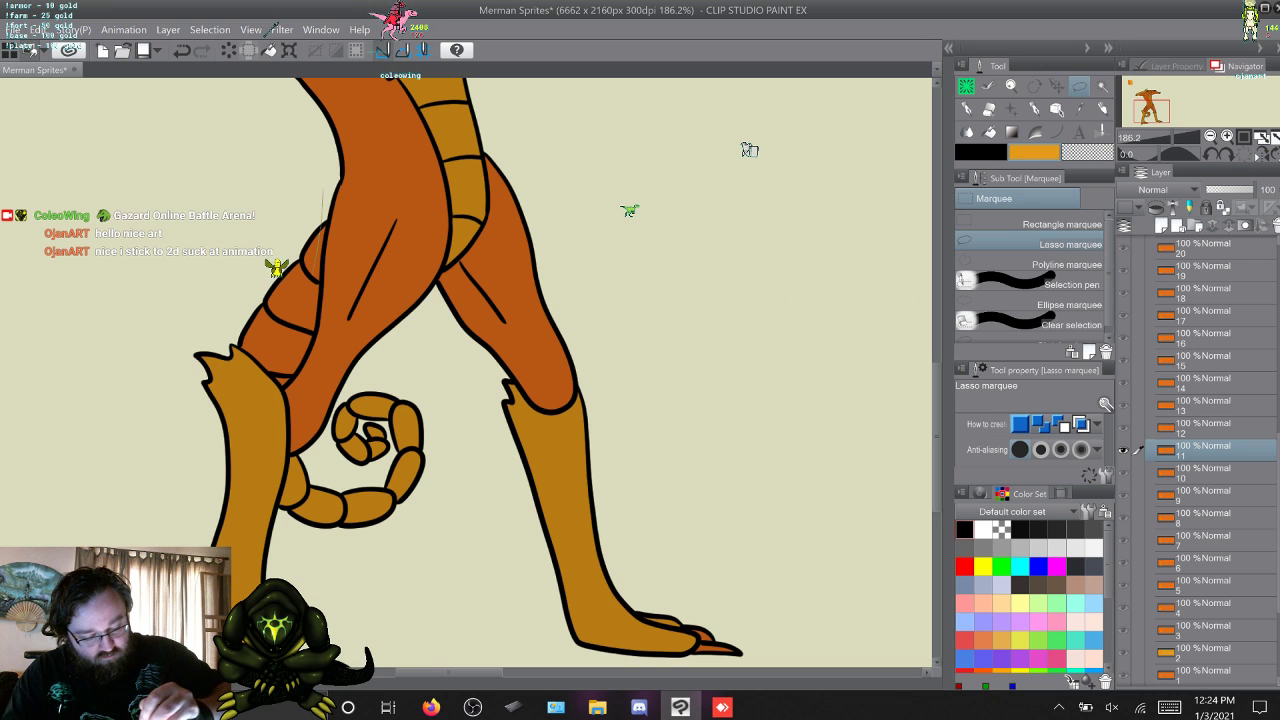
pyautogui.moveTo(323, 188); pyautogui.dragTo(278, 205)
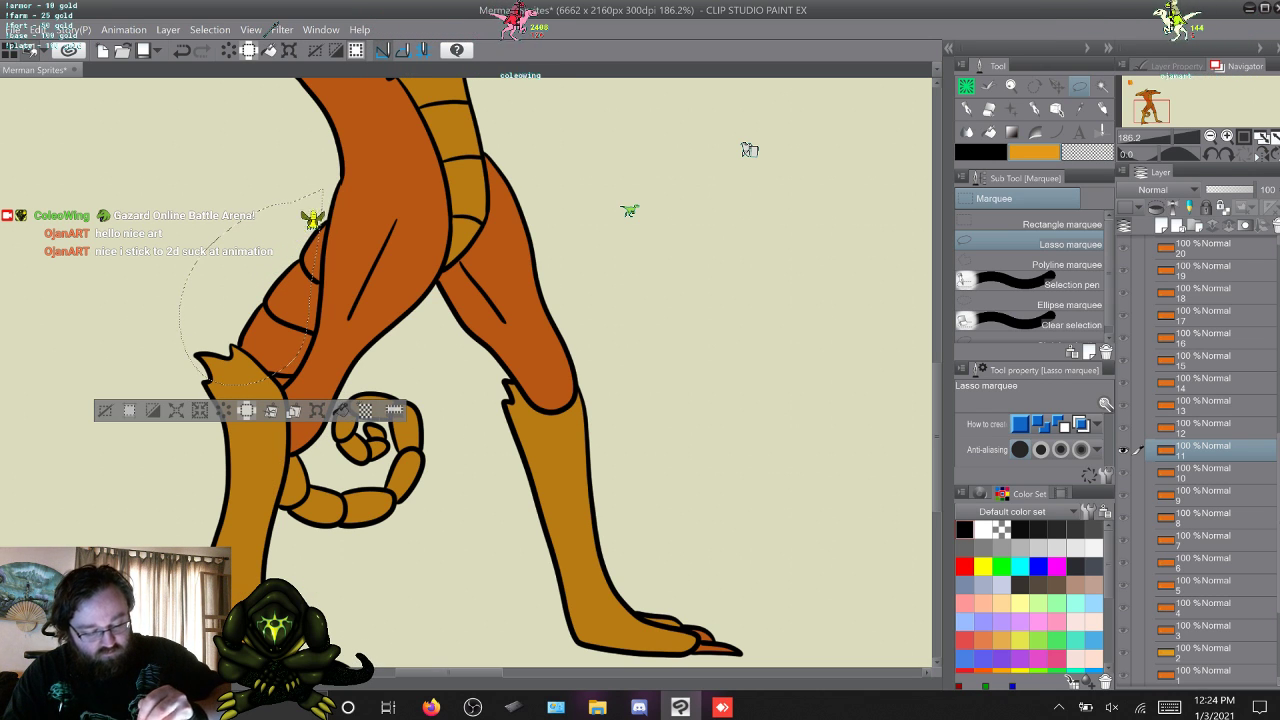
pyautogui.hotkey('alt', ']')
pyautogui.hotkey('ctrl', 'd')
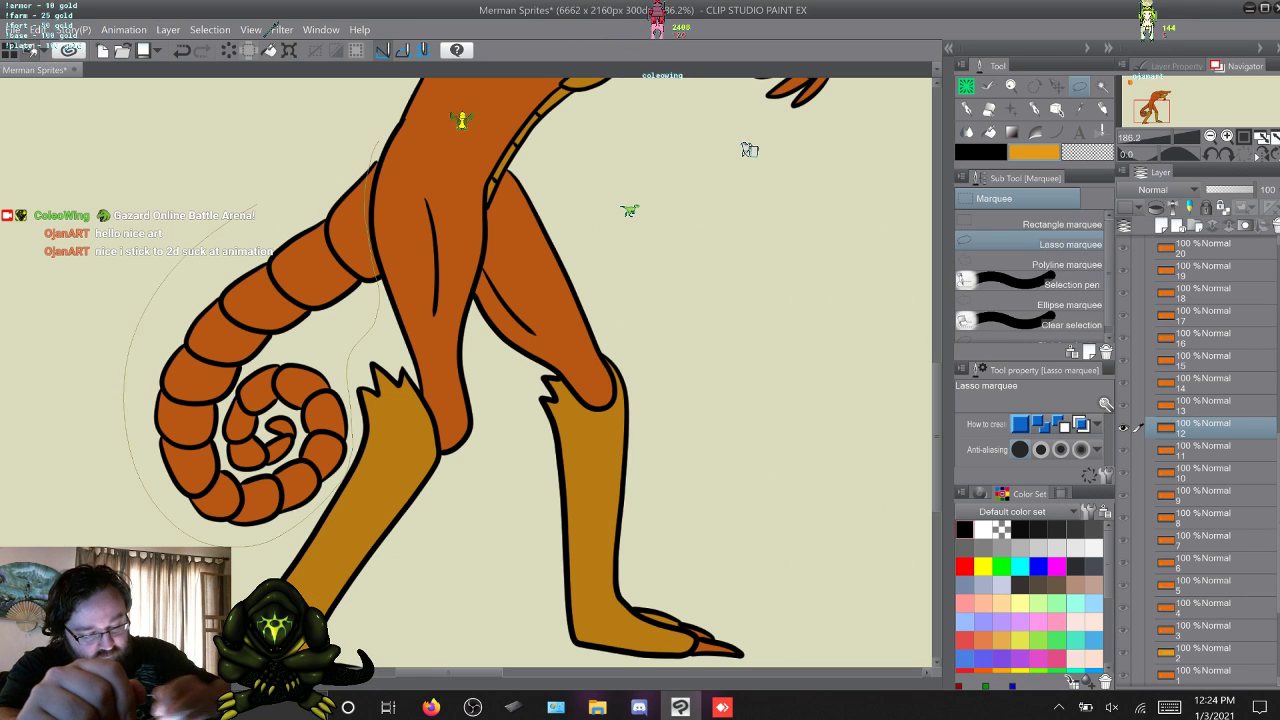
# On frame 12, lasso the whole tail behind the legs, fill it with yellow-orange, deselect, and move on to frame 13.
pyautogui.moveTo(256, 206); pyautogui.dragTo(376, 143)
pyautogui.press('Delete')
pyautogui.press('w')
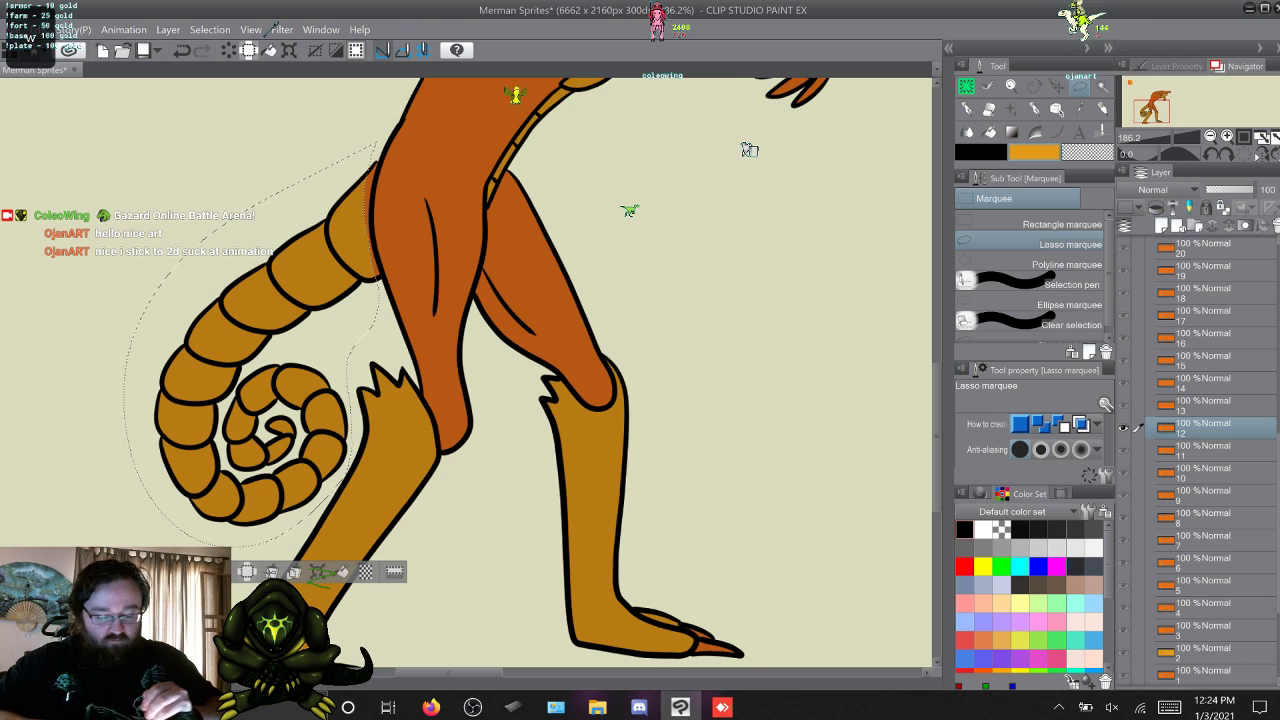
pyautogui.hotkey('ctrl', 'd')
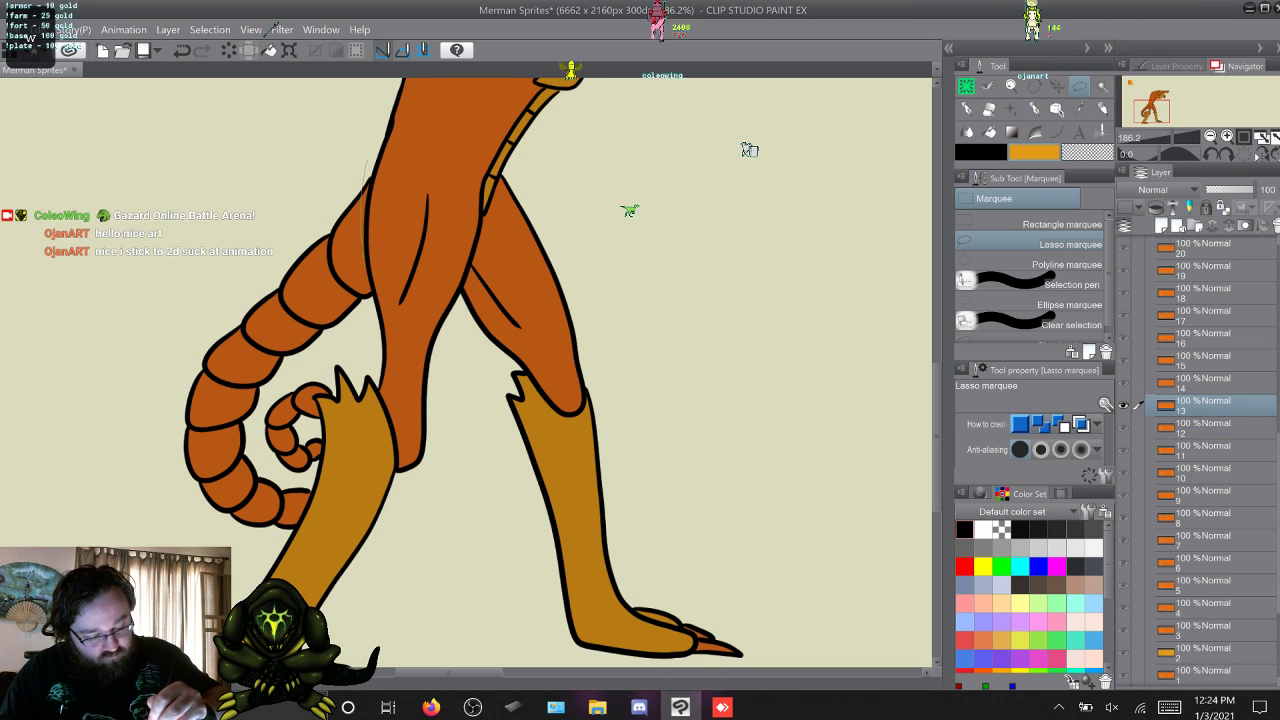
# On frame 13, lasso the tail from its base to the curled tip, fill it with yellow-orange, and deselect.
pyautogui.moveTo(363, 250)
pyautogui.mouseDown()
pyautogui.moveTo(353, 440)
pyautogui.moveTo(245, 577)
pyautogui.moveTo(140, 315)
pyautogui.moveTo(366, 162)
pyautogui.mouseUp()
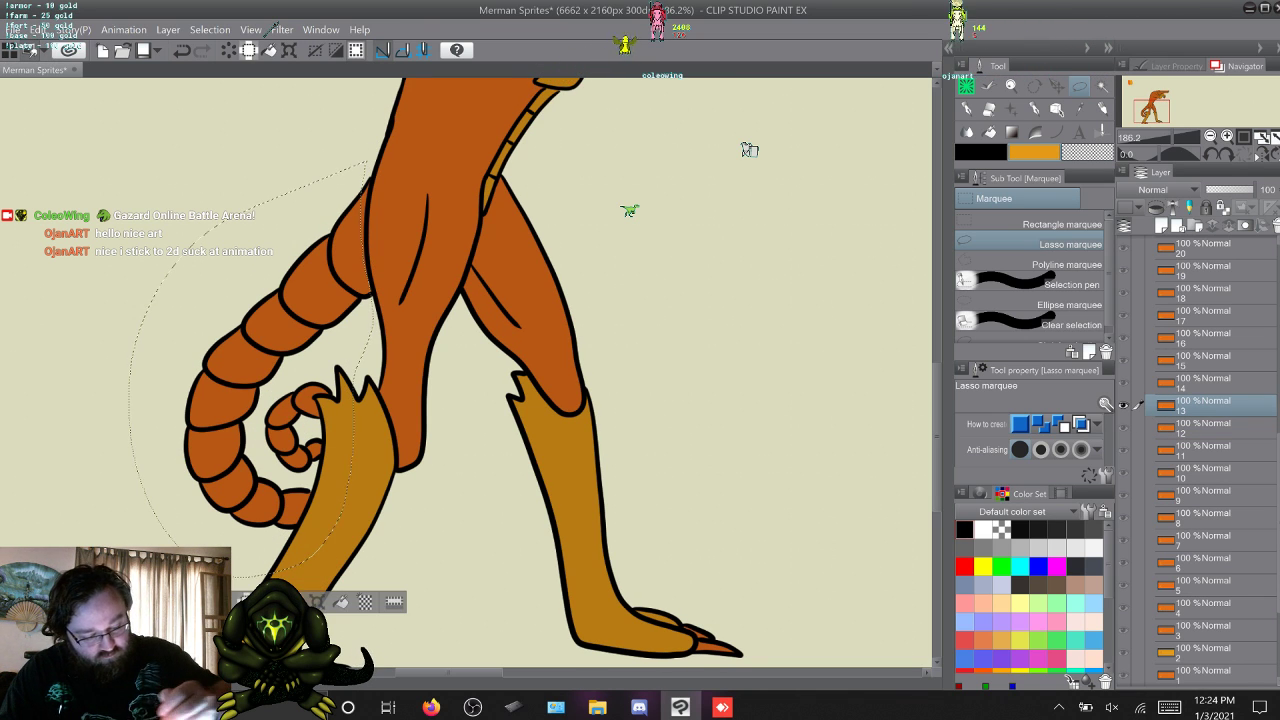
pyautogui.press('Delete')
pyautogui.hotkey('ctrl', 'd')
# Advance to frame 14, lasso the tail including the tip behind the rear leg, fill it with yellow-orange, and deselect.
pyautogui.press('w')
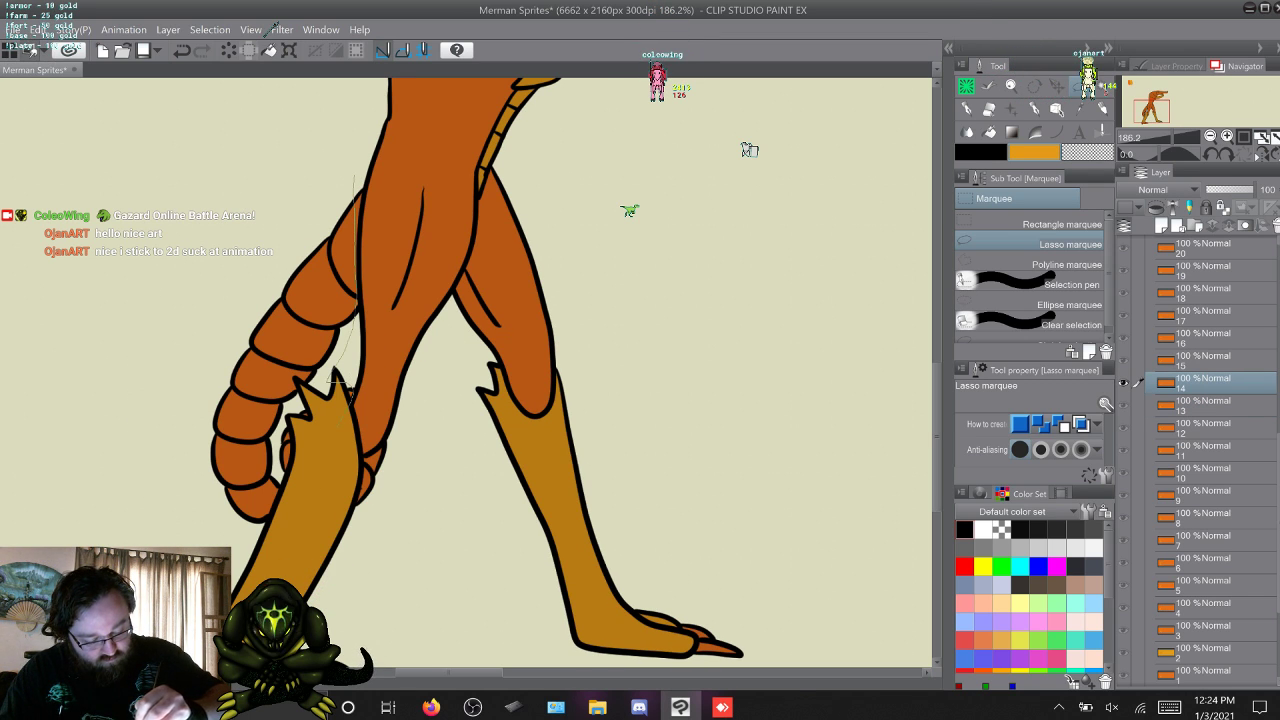
pyautogui.moveTo(352, 394)
pyautogui.mouseDown()
pyautogui.moveTo(335, 432)
pyautogui.moveTo(362, 457)
pyautogui.mouseUp()
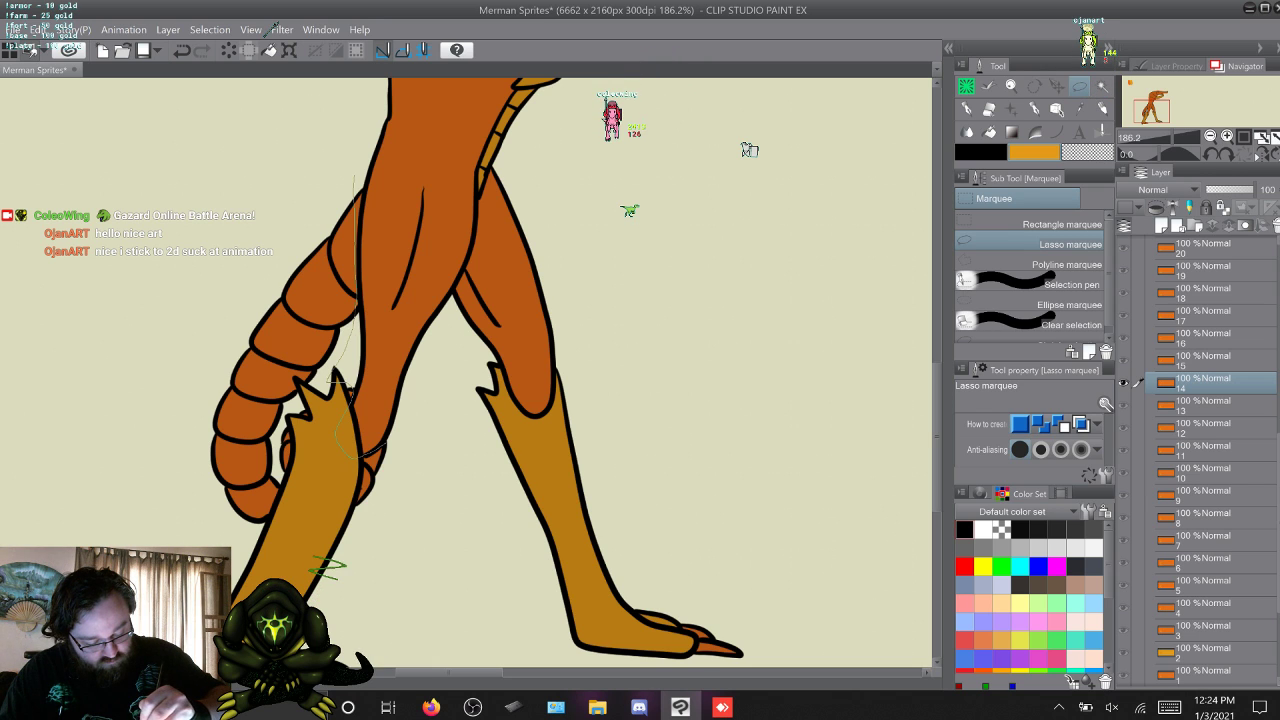
pyautogui.moveTo(165, 505); pyautogui.dragTo(196, 296)
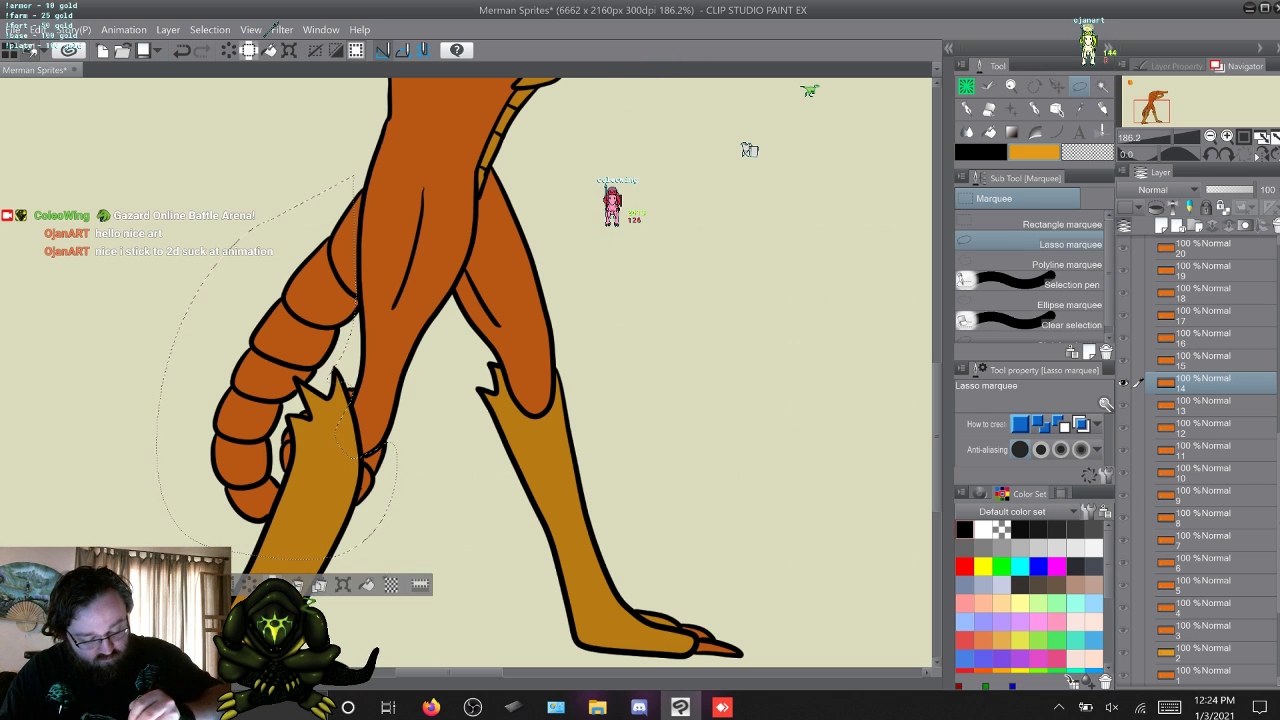
pyautogui.click(268, 50)
pyautogui.hotkey('ctrl', 'd')
# Advance to frame 15, lasso and fill the tail tip between the legs and the upper tail with yellow-orange, and deselect.
pyautogui.press('w')
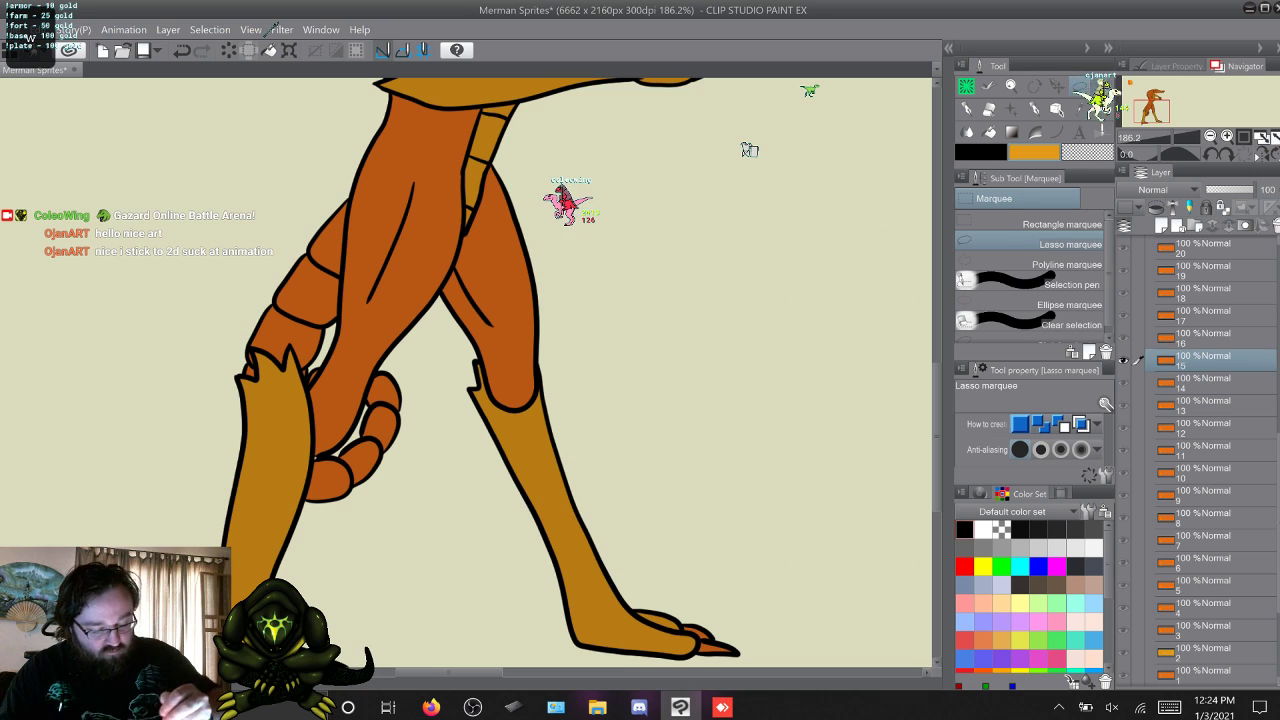
pyautogui.moveTo(370, 525)
pyautogui.mouseDown()
pyautogui.moveTo(288, 507)
pyautogui.moveTo(292, 477)
pyautogui.moveTo(388, 365)
pyautogui.mouseUp()
pyautogui.hotkey('ctrl', 'd')
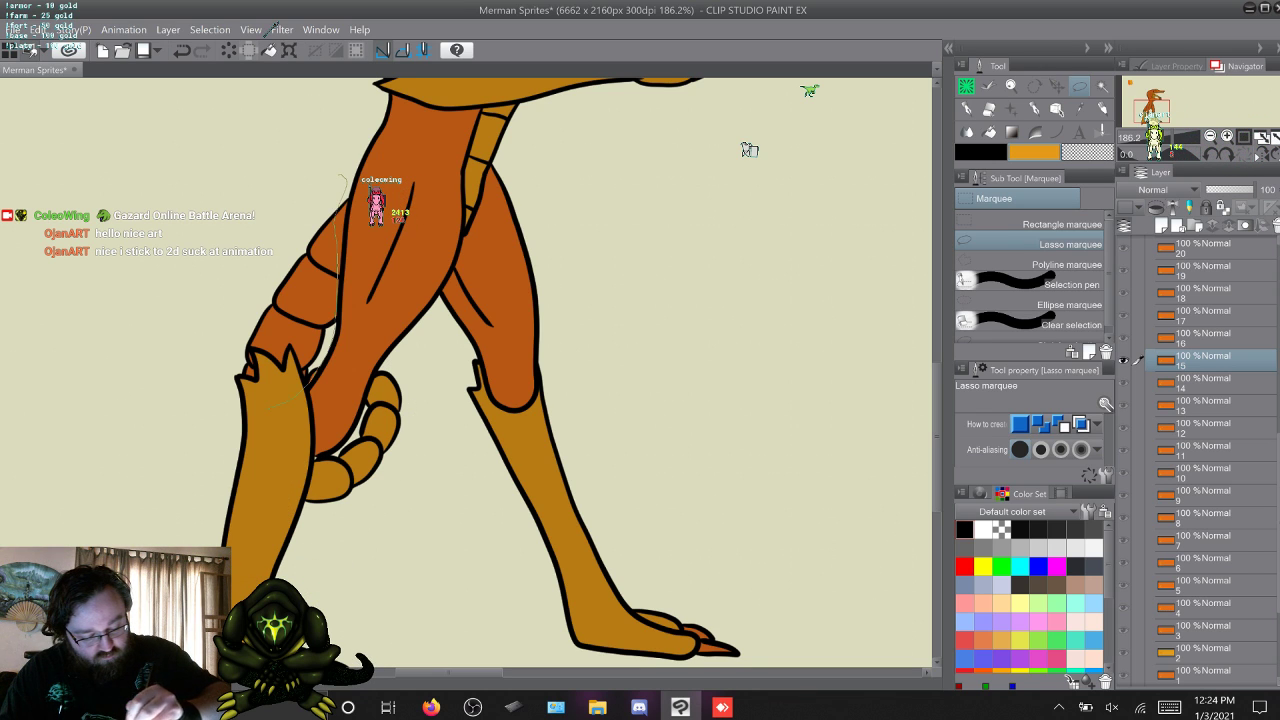
pyautogui.moveTo(342, 176); pyautogui.dragTo(240, 410)
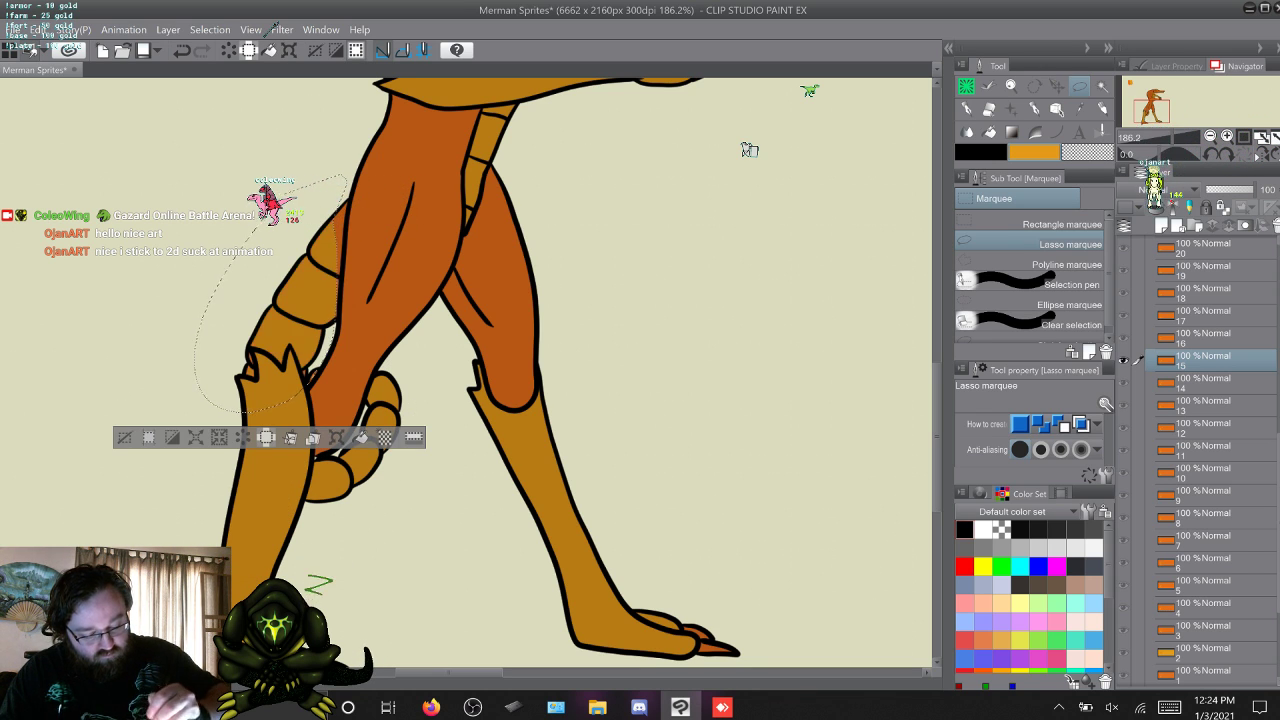
pyautogui.hotkey('ctrl', 'd')
# Advance to frame 16, lasso the upper tail and then the spiral coil, fill each with yellow-orange, and deselect.
pyautogui.press('w')
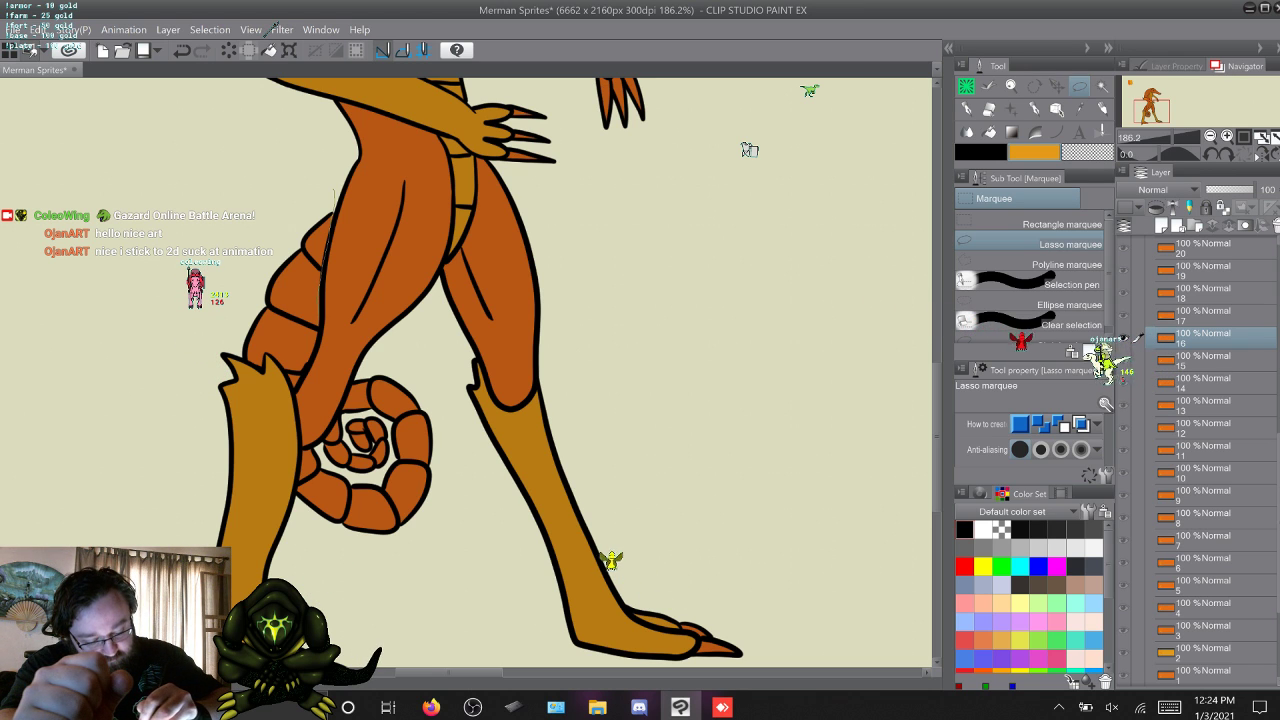
pyautogui.moveTo(321, 292)
pyautogui.mouseDown()
pyautogui.moveTo(280, 403)
pyautogui.moveTo(211, 294)
pyautogui.moveTo(333, 190)
pyautogui.mouseUp()
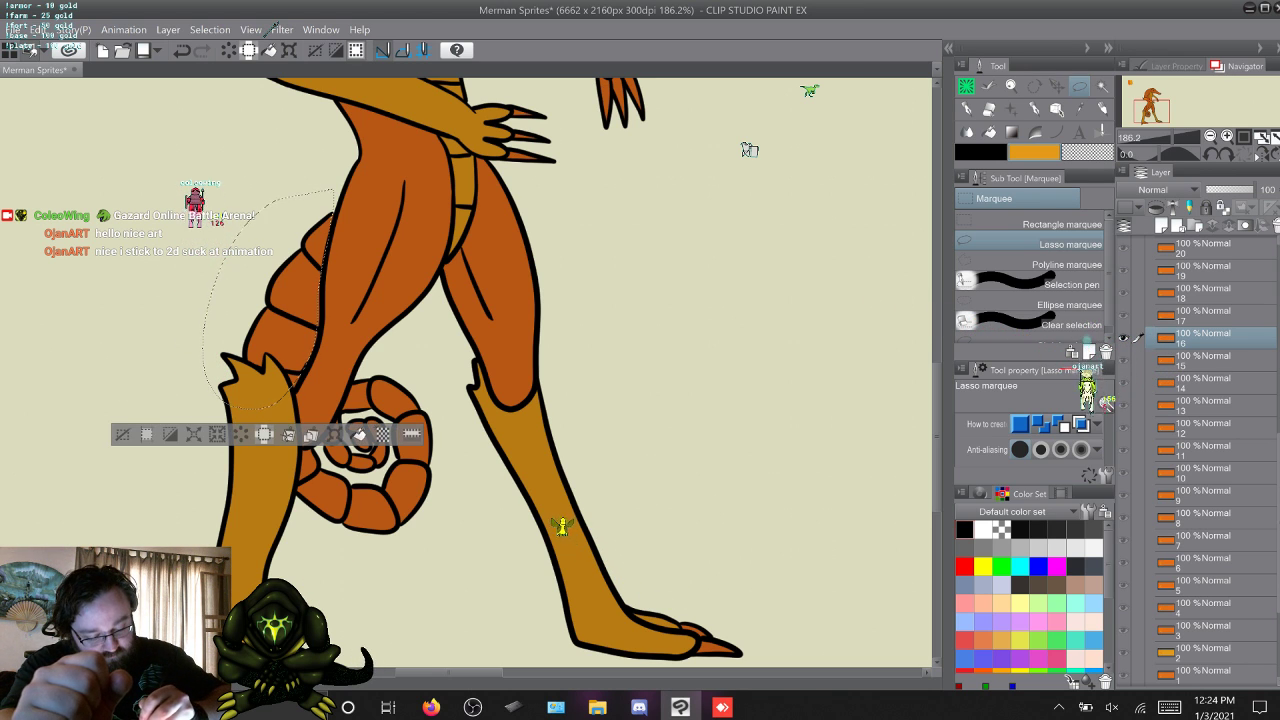
pyautogui.press('Delete')
pyautogui.hotkey('ctrl', 'd')
pyautogui.moveTo(420, 375); pyautogui.dragTo(430, 403)
pyautogui.moveTo(323, 567)
pyautogui.mouseDown()
pyautogui.moveTo(289, 480)
pyautogui.moveTo(301, 451)
pyautogui.moveTo(390, 358)
pyautogui.moveTo(420, 375)
pyautogui.mouseUp()
pyautogui.press('Delete')
pyautogui.hotkey('ctrl', 'd')
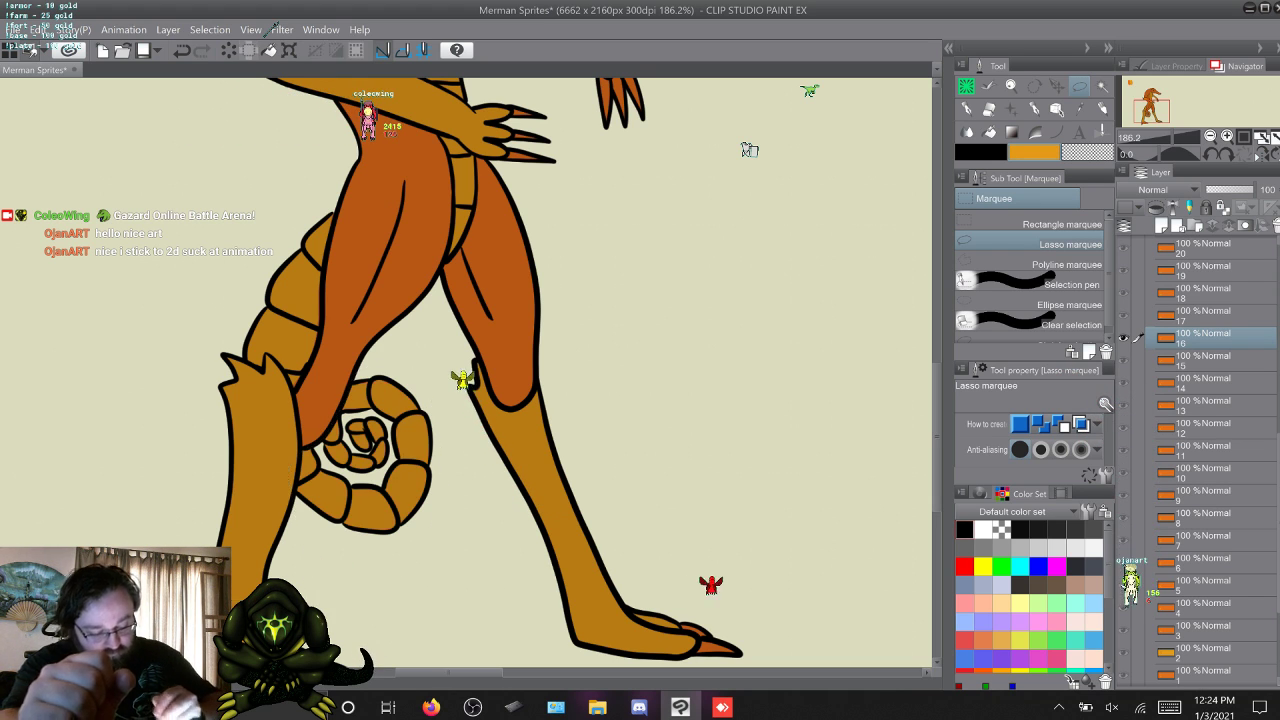
# Advance through the following animation frames to frame 26.
pyautogui.press('w')
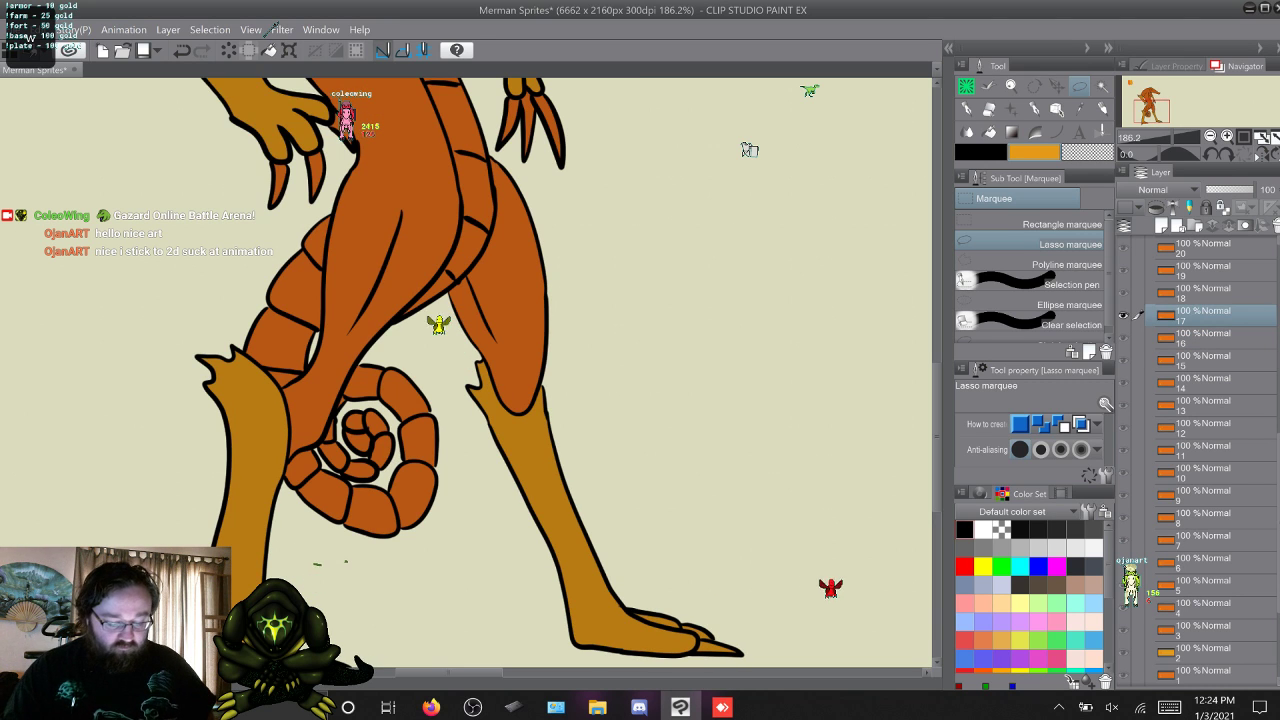
pyautogui.press('w')
pyautogui.press('w')
pyautogui.press('w')
pyautogui.press('w')
pyautogui.press('w')
pyautogui.press('w')
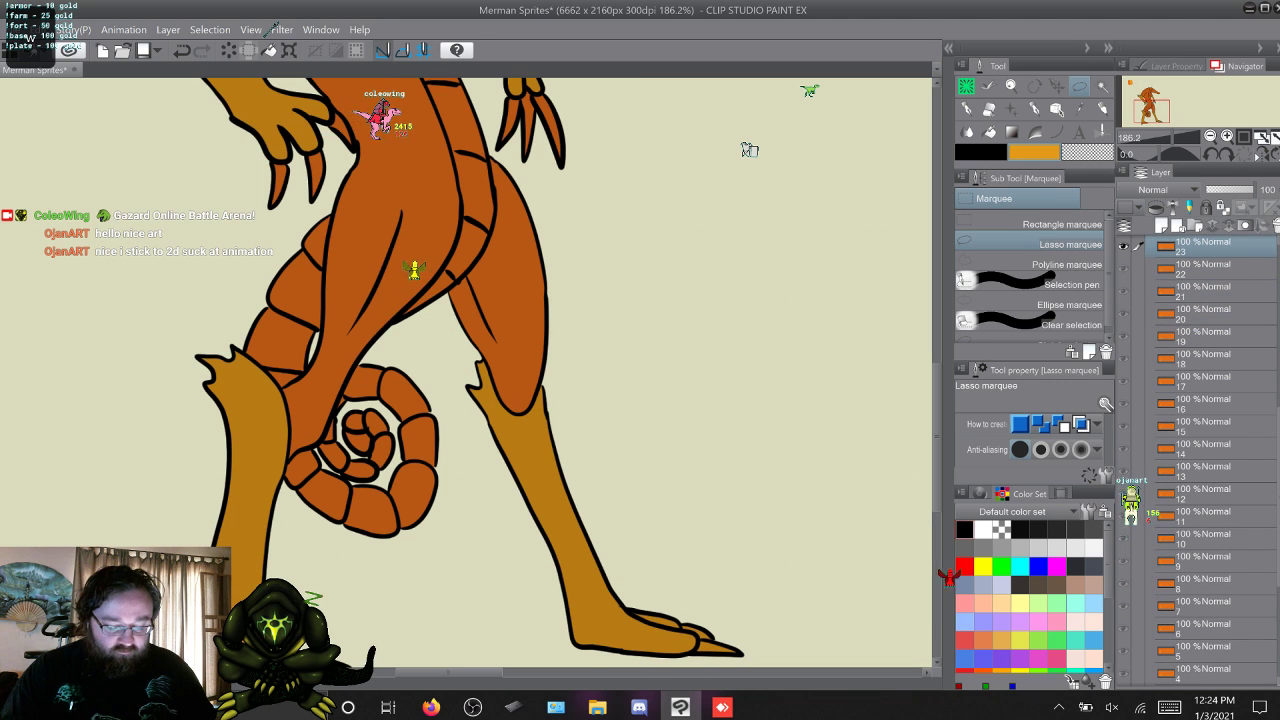
pyautogui.press('w')
pyautogui.press('w')
pyautogui.press('w')
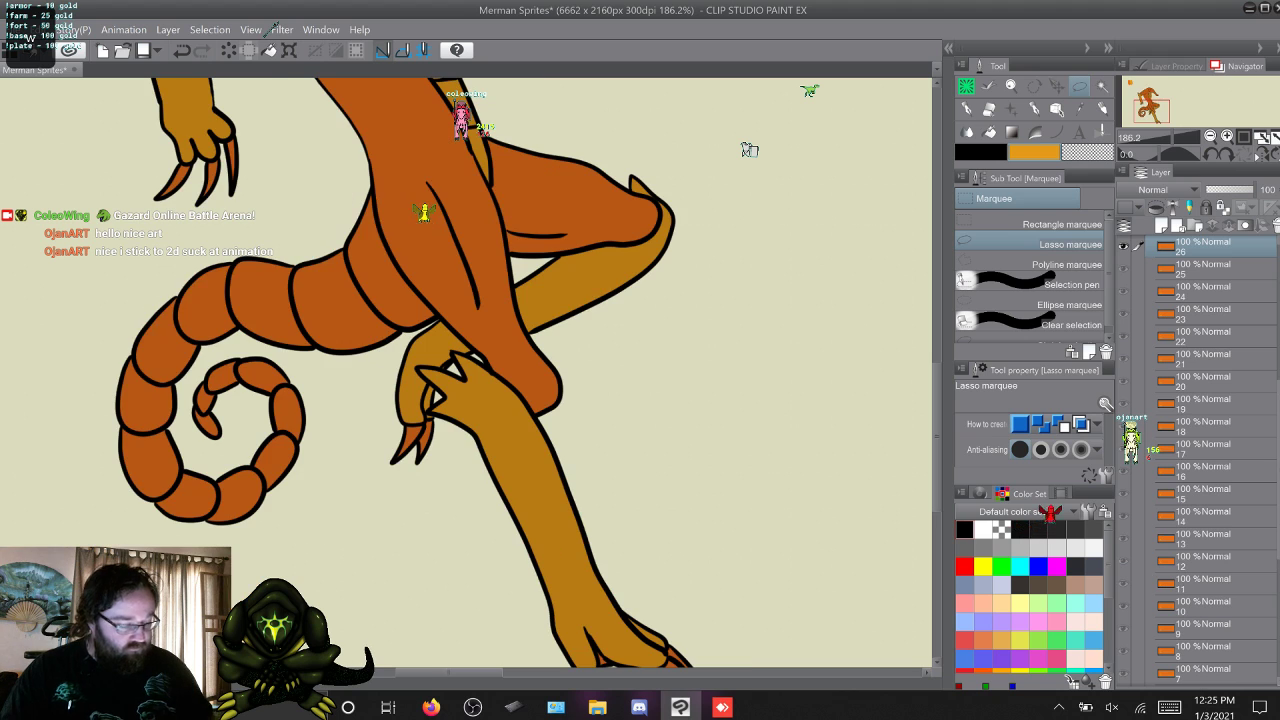
# Lasso the whole curled tail on frame 26, fill it with yellow-orange, and deselect.
pyautogui.moveTo(364, 191)
pyautogui.mouseDown()
pyautogui.moveTo(384, 252)
pyautogui.moveTo(434, 320)
pyautogui.moveTo(332, 432)
pyautogui.moveTo(96, 390)
pyautogui.moveTo(362, 184)
pyautogui.mouseUp()
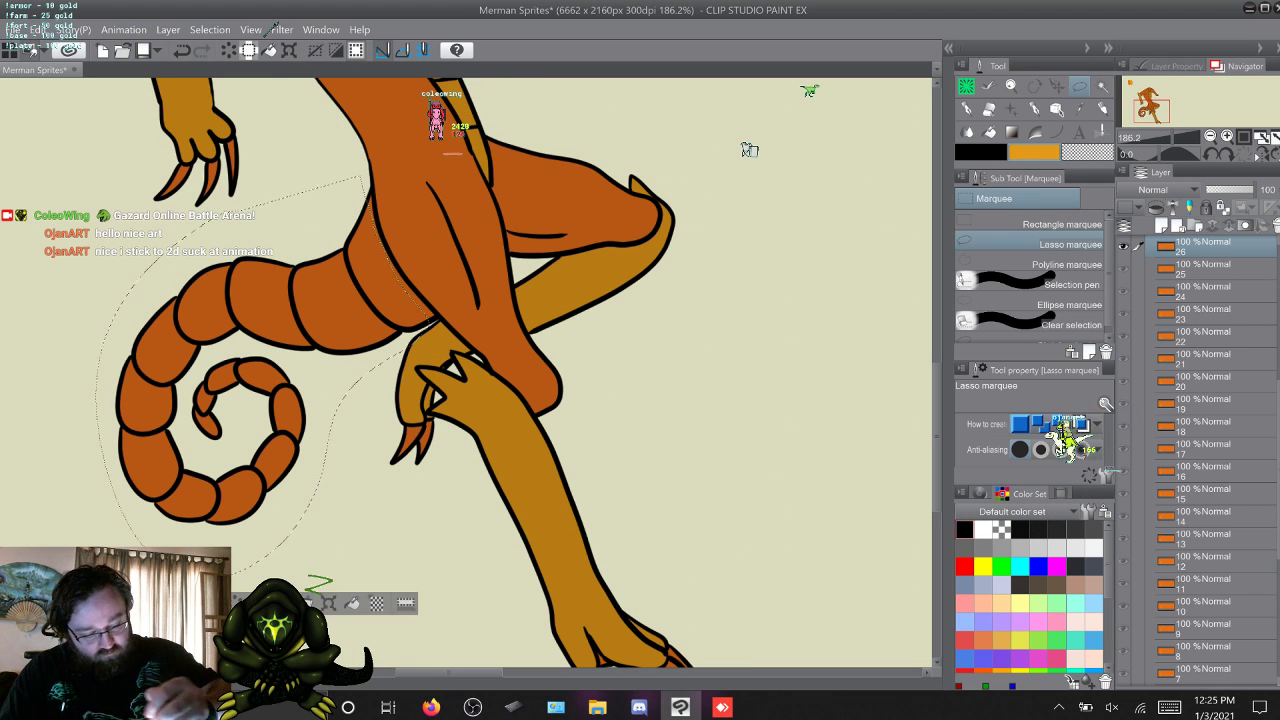
pyautogui.press('Delete')
pyautogui.hotkey('ctrl', 'd')
# Advance to frame 27, fill the upper tail behind the thigh and the spiral coil with yellow-orange, and deselect.
pyautogui.press('w')
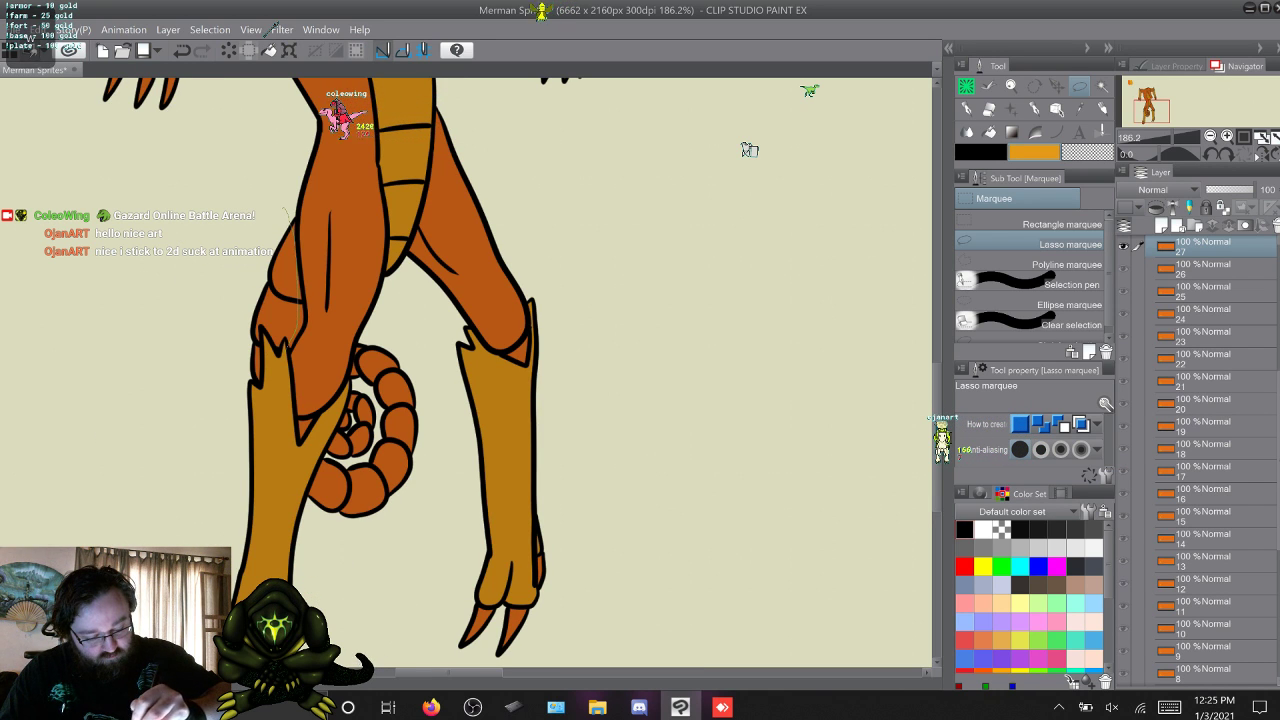
pyautogui.moveTo(288, 212); pyautogui.dragTo(262, 430)
pyautogui.press('Delete')
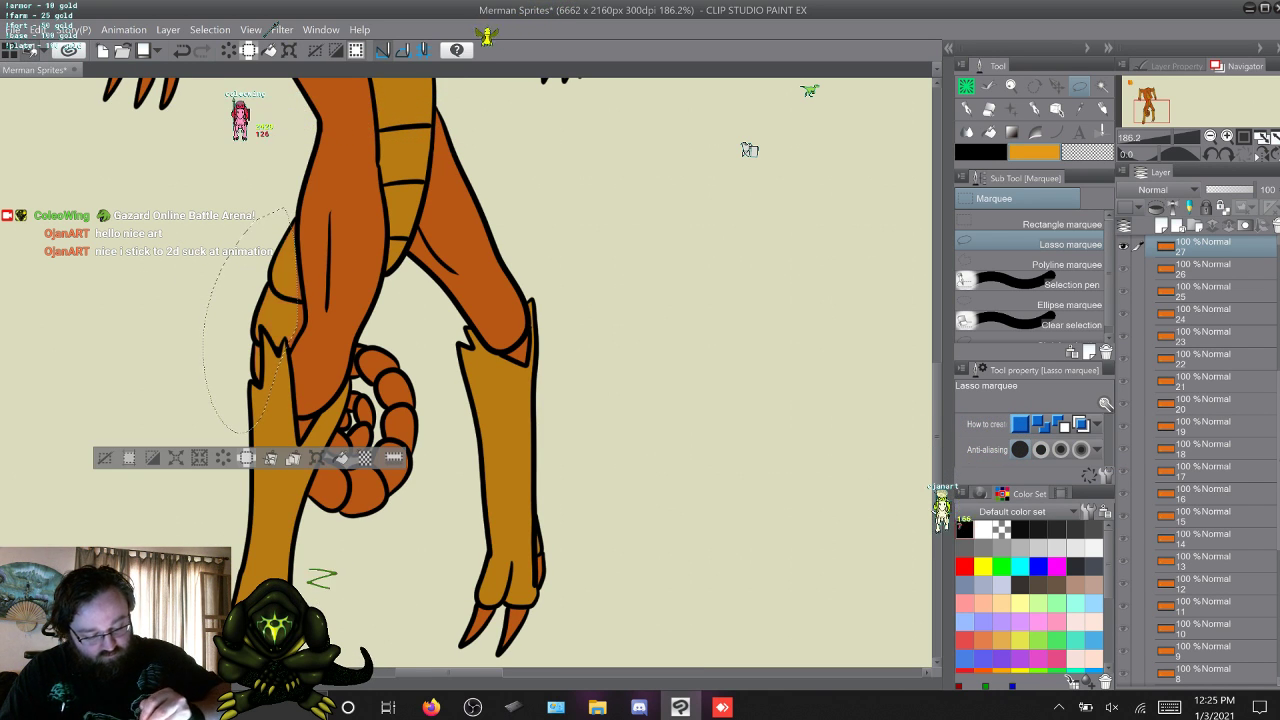
pyautogui.hotkey('ctrl', 'd')
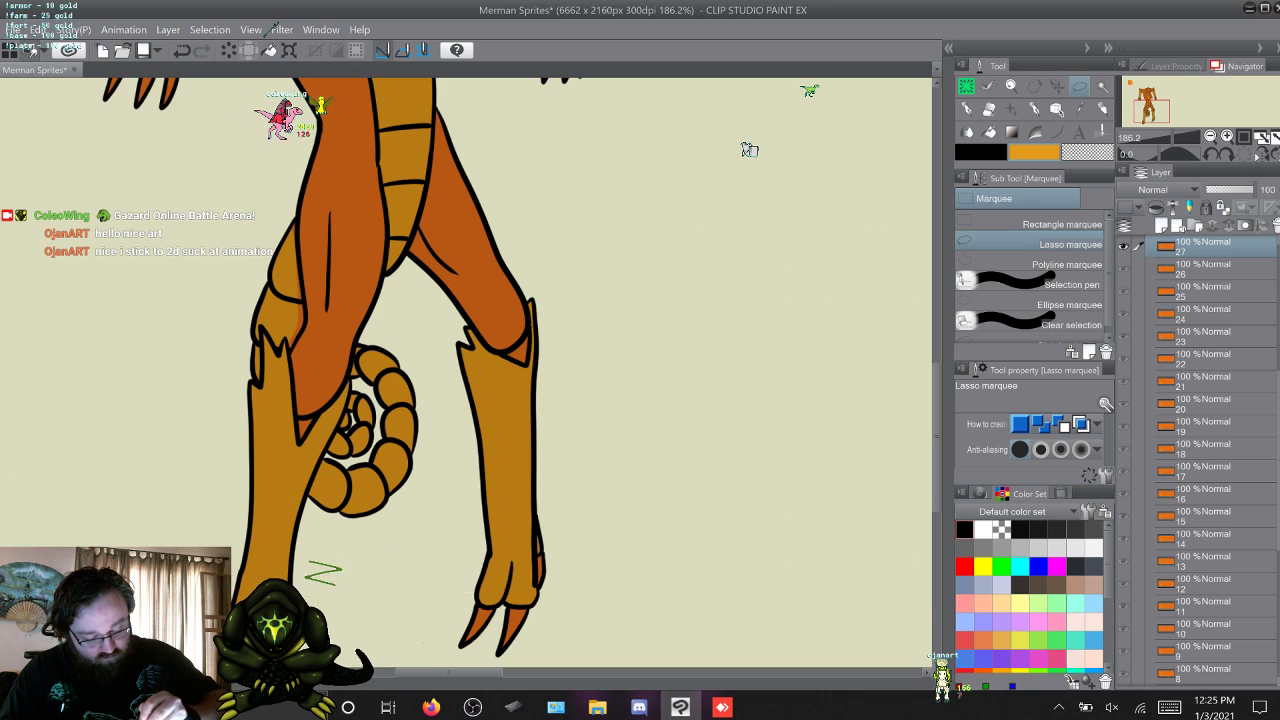
# Advance to frame 28, lasso the tail hanging between the legs, fill it with yellow-orange, and deselect.
pyautogui.press('w')
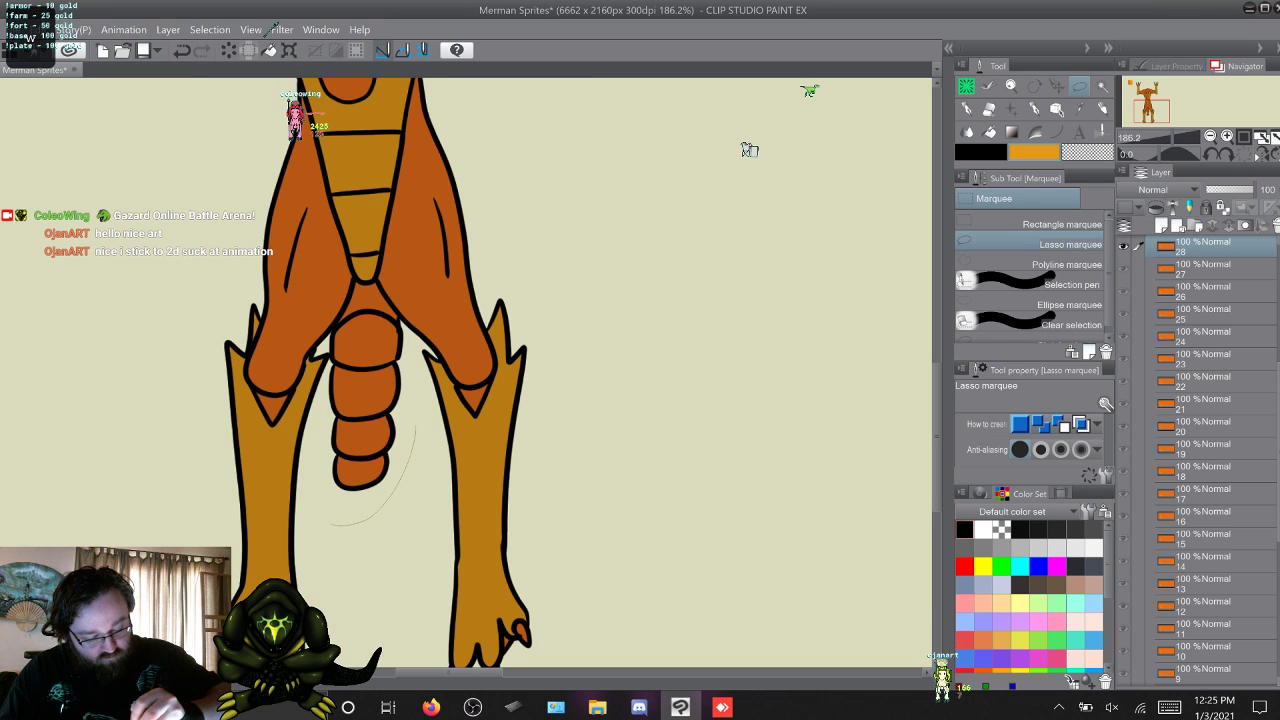
pyautogui.moveTo(331, 524)
pyautogui.mouseDown()
pyautogui.moveTo(317, 375)
pyautogui.moveTo(352, 285)
pyautogui.mouseUp()
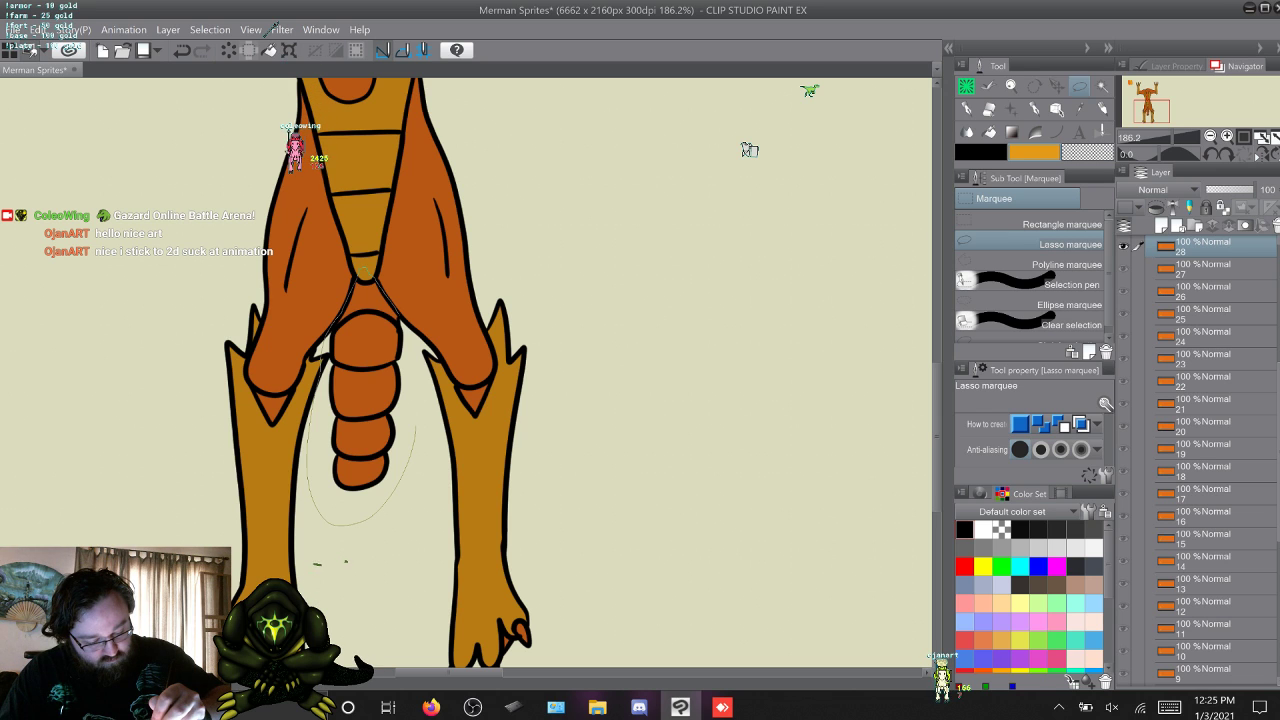
pyautogui.moveTo(366, 272); pyautogui.dragTo(399, 316)
pyautogui.press('Delete')
pyautogui.hotkey('ctrl', 'd')
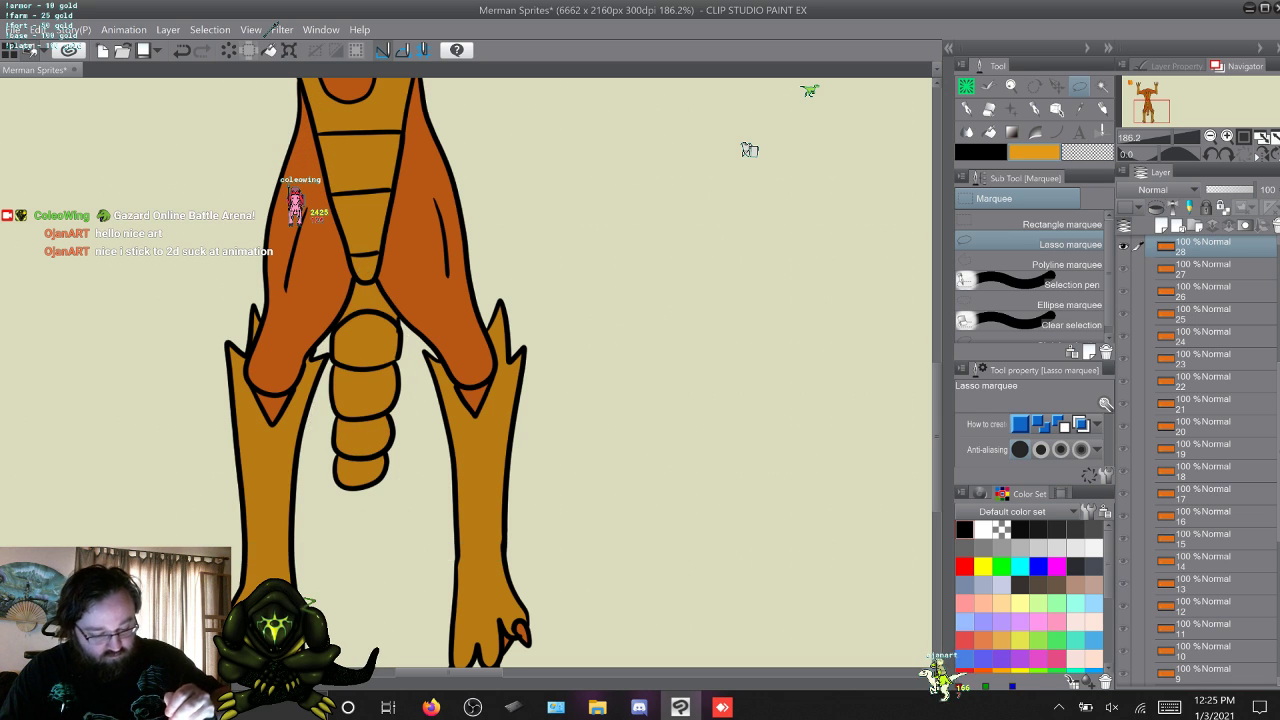
# Advance to frame 31, lasso the tail coil between the legs and the tail section behind the thigh, and fill each with yellow-orange.
pyautogui.press('w')
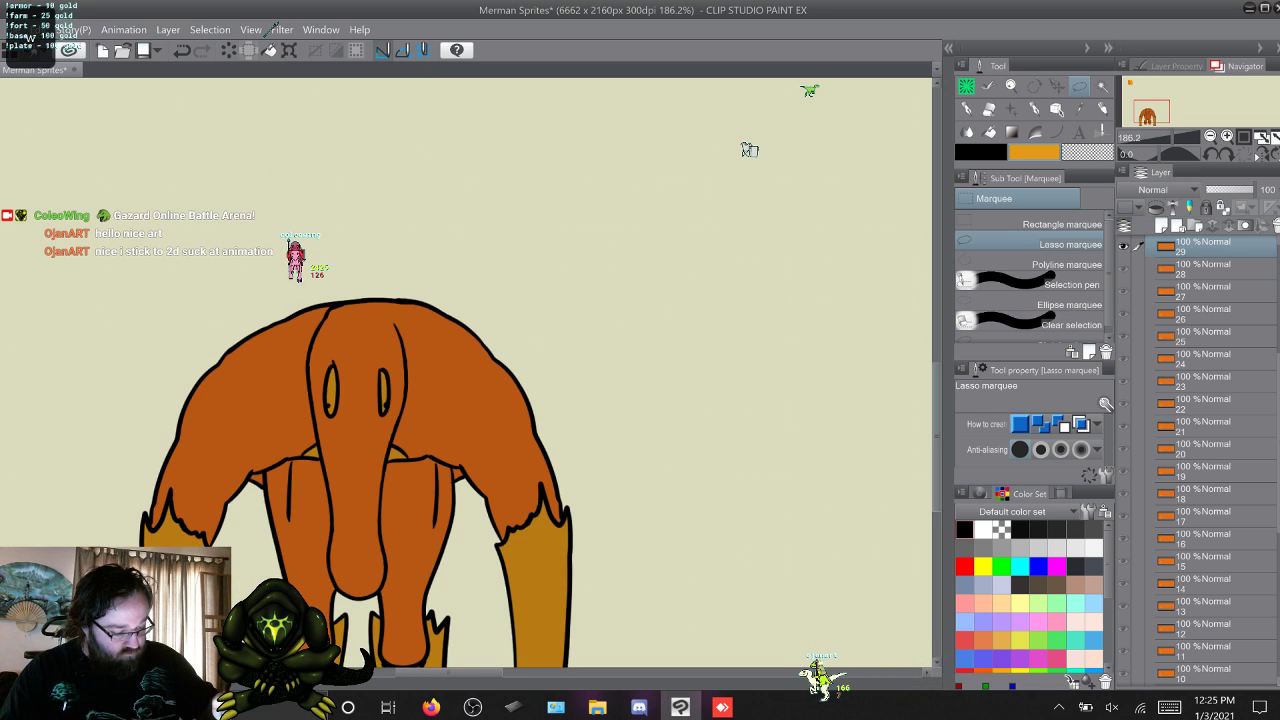
pyautogui.press('w')
pyautogui.press('w')
pyautogui.press('w')
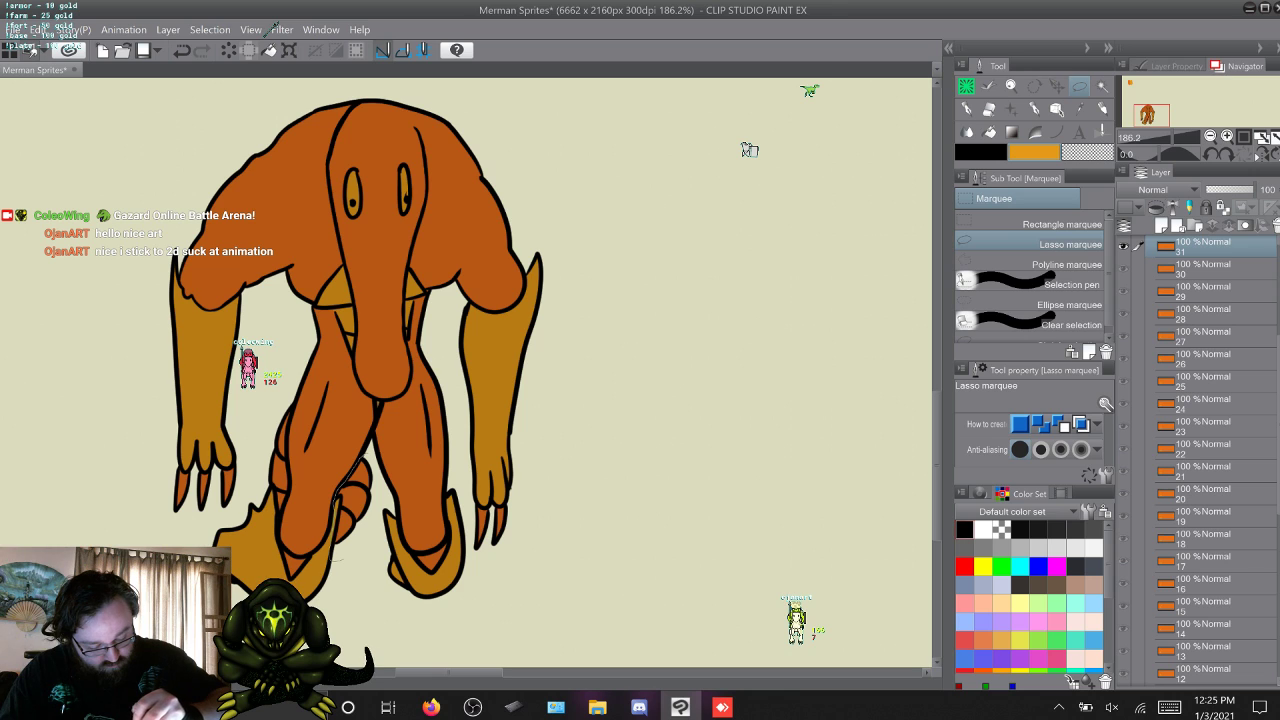
pyautogui.moveTo(343, 558)
pyautogui.mouseDown()
pyautogui.moveTo(374, 494)
pyautogui.moveTo(366, 457)
pyautogui.mouseUp()
pyautogui.click(443, 586)
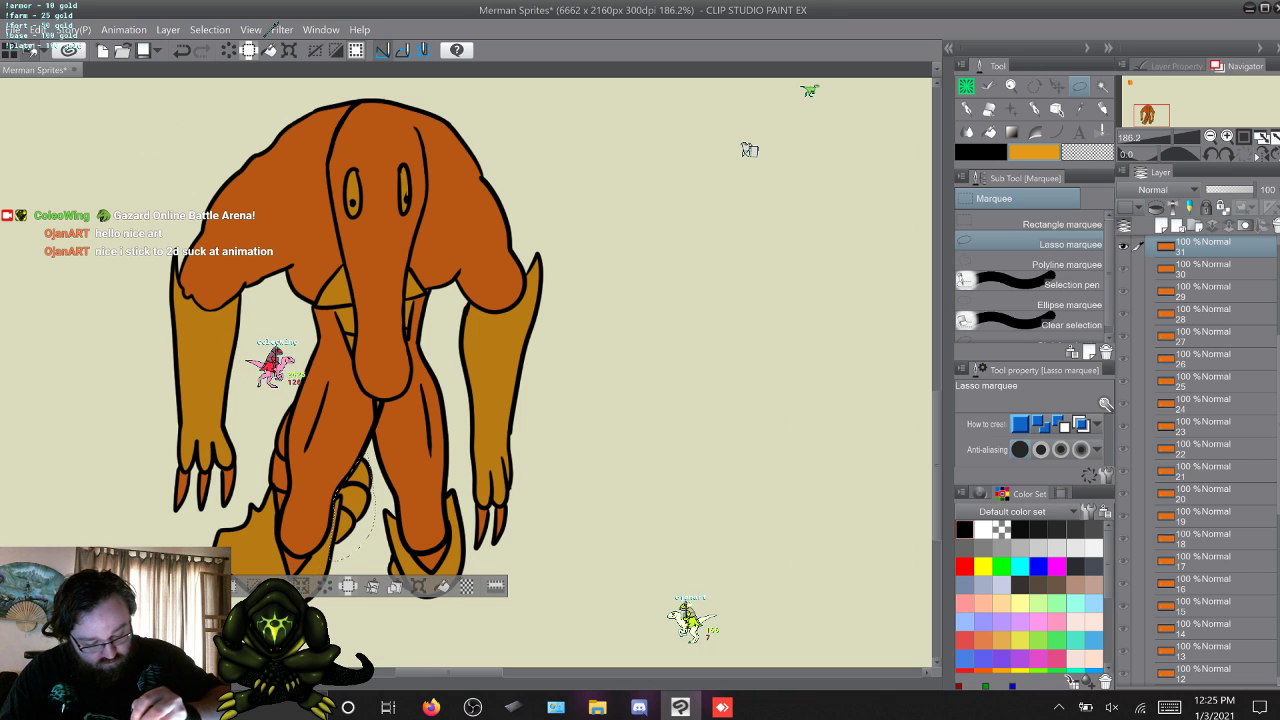
pyautogui.hotkey('ctrl', 'd')
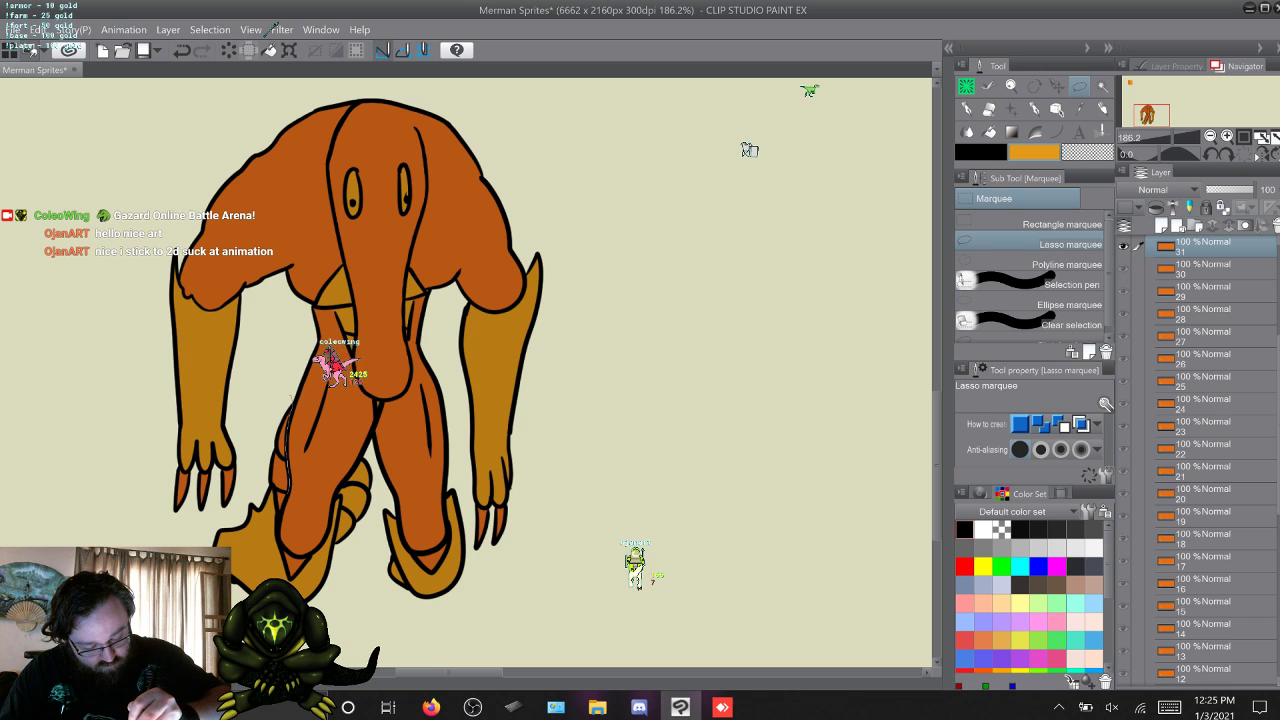
pyautogui.moveTo(300, 380); pyautogui.dragTo(345, 561)
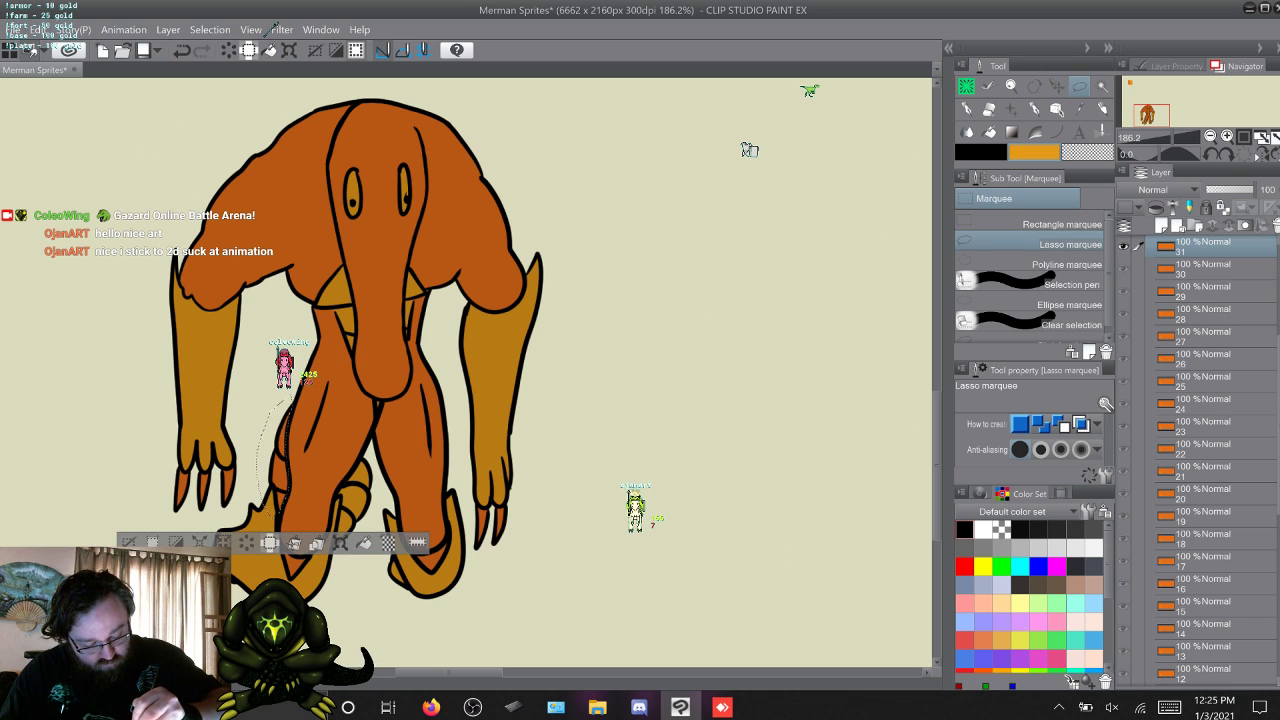
pyautogui.click(364, 543)
pyautogui.click(288, 375)
# Advance to frame 32, lasso the tail coil between the legs and then the upper tail, fill each with yellow-orange, and deselect.
pyautogui.press('w')
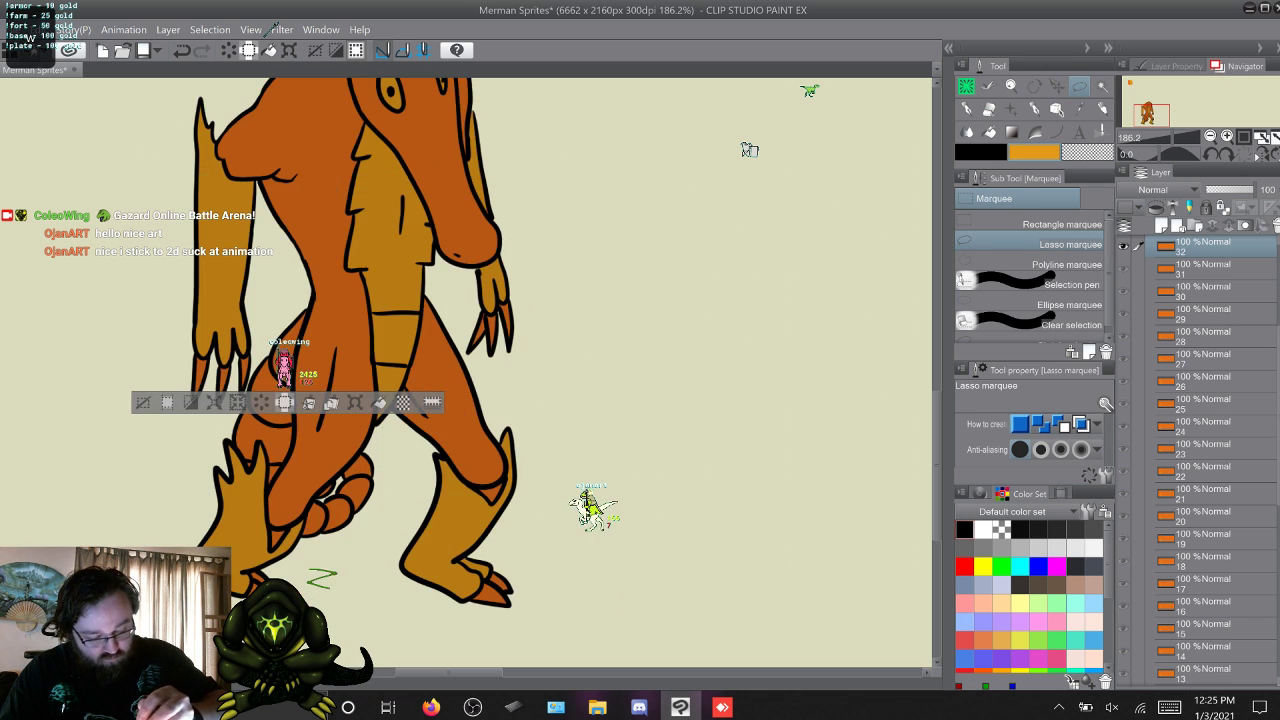
pyautogui.hotkey('ctrl', 'd')
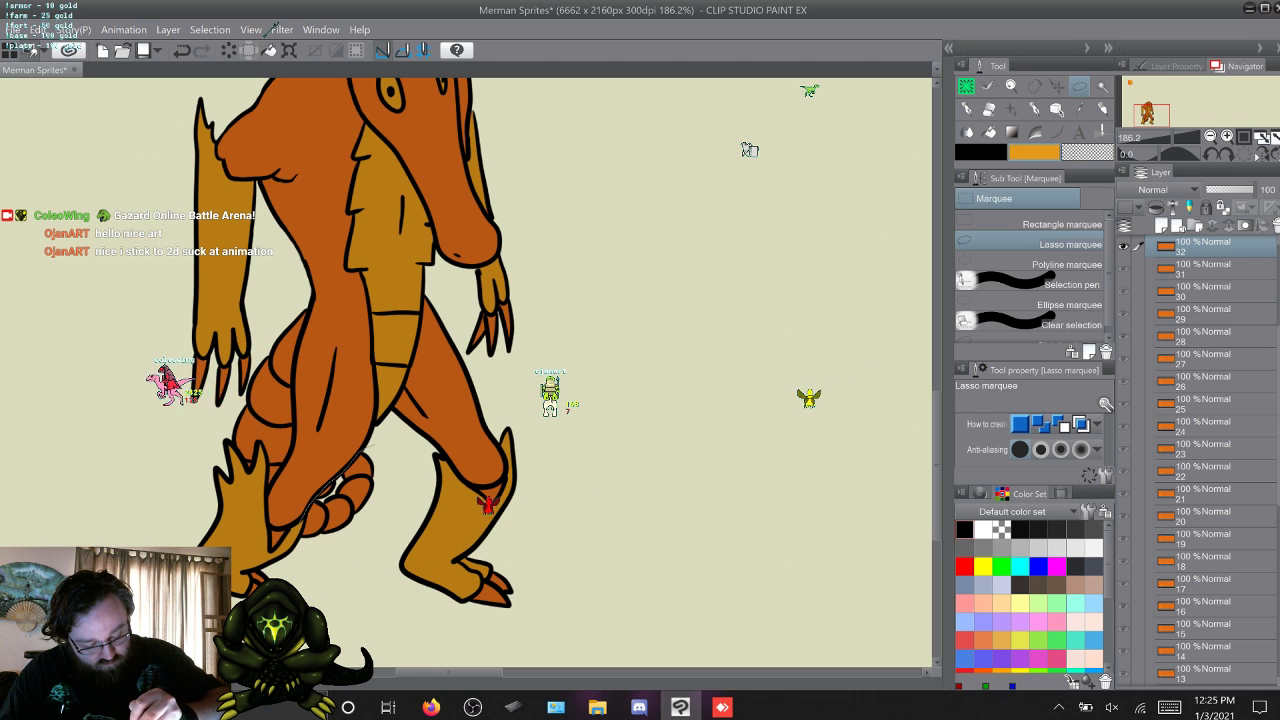
pyautogui.moveTo(372, 446)
pyautogui.mouseDown()
pyautogui.moveTo(386, 492)
pyautogui.moveTo(300, 572)
pyautogui.mouseUp()
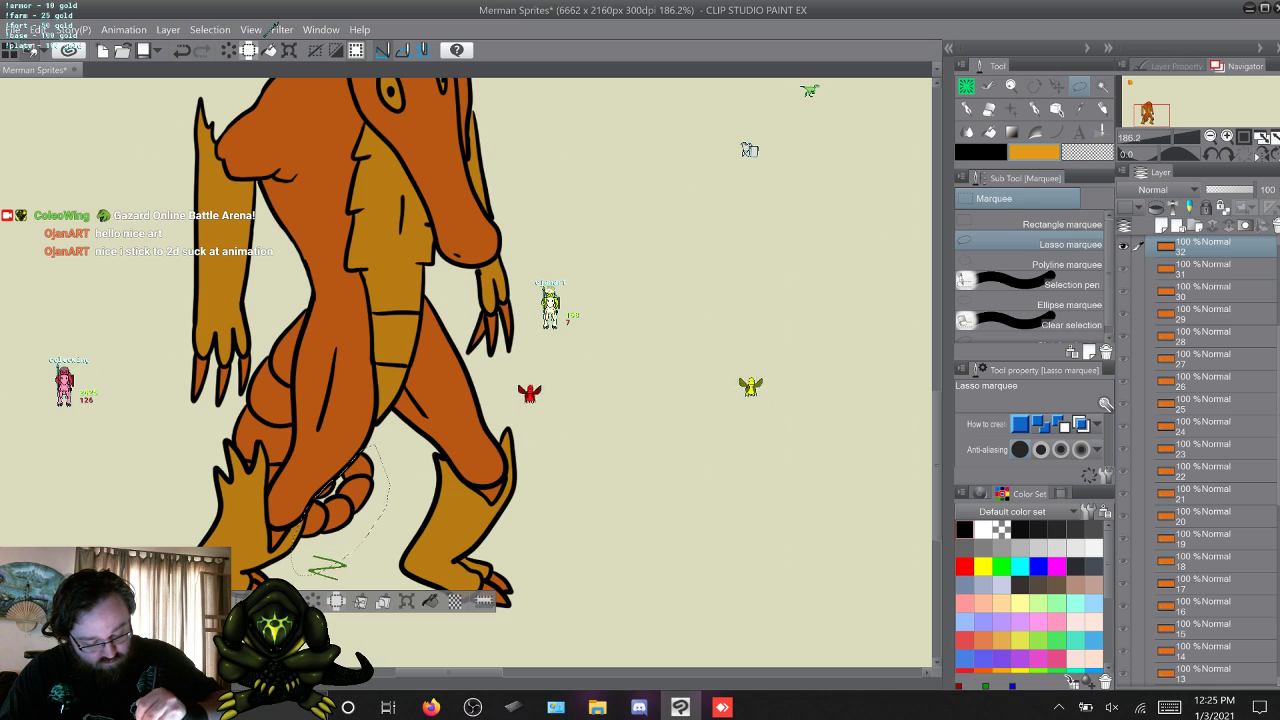
pyautogui.hotkey('ctrl', 'd')
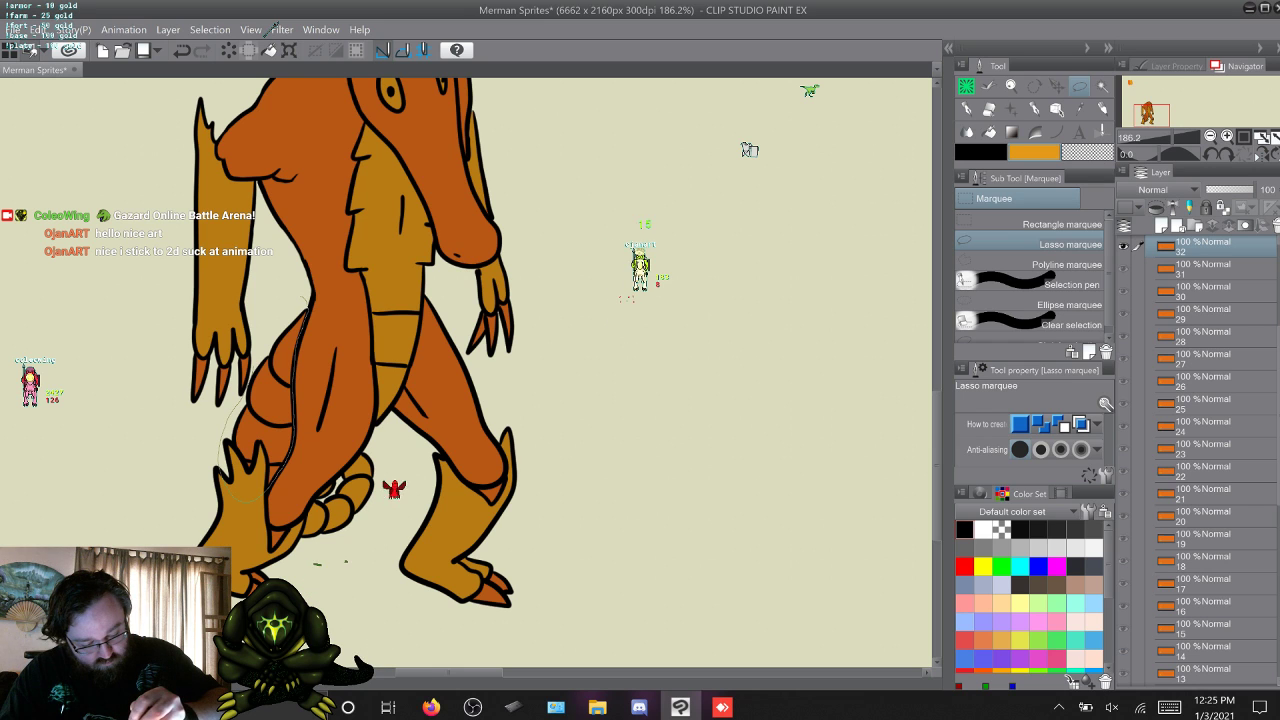
pyautogui.moveTo(290, 303); pyautogui.dragTo(305, 300)
pyautogui.hotkey('alt', 'Delete')
pyautogui.hotkey('ctrl', 'd')
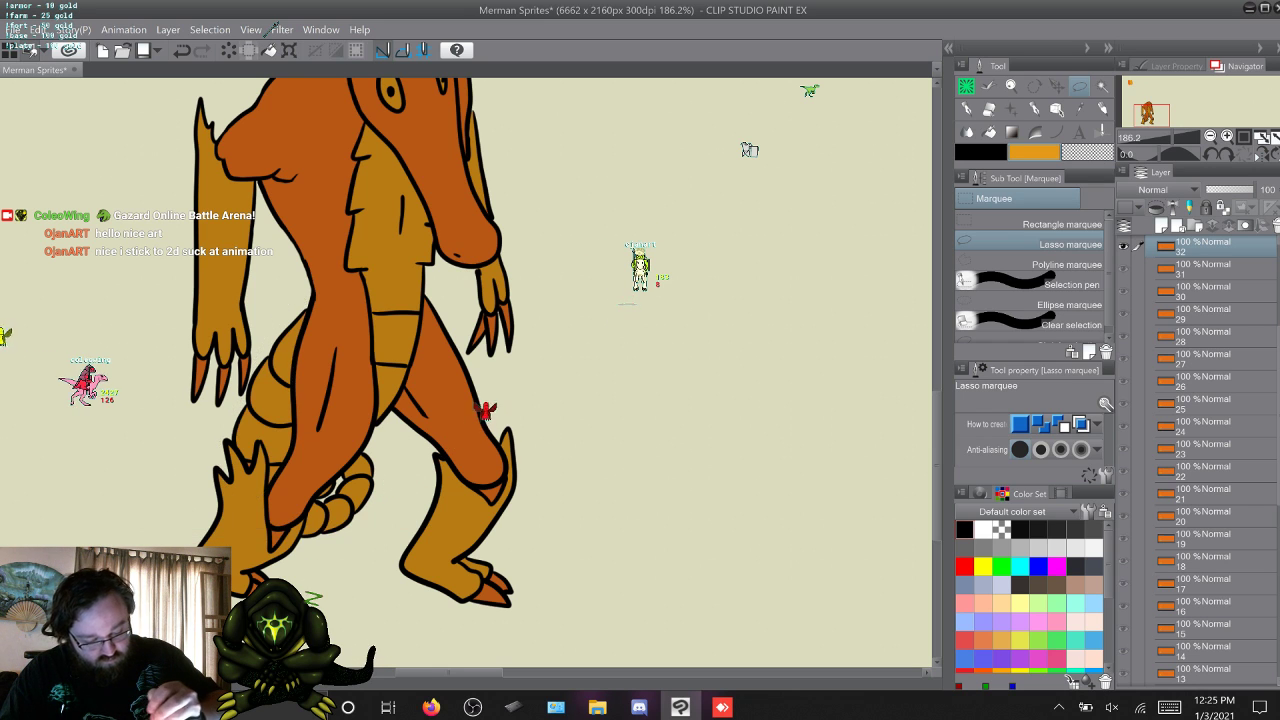
# Advance to frame 33, lasso the tail coil and then the tail section below the hand, fill each with yellow-orange, and deselect.
pyautogui.press('w')
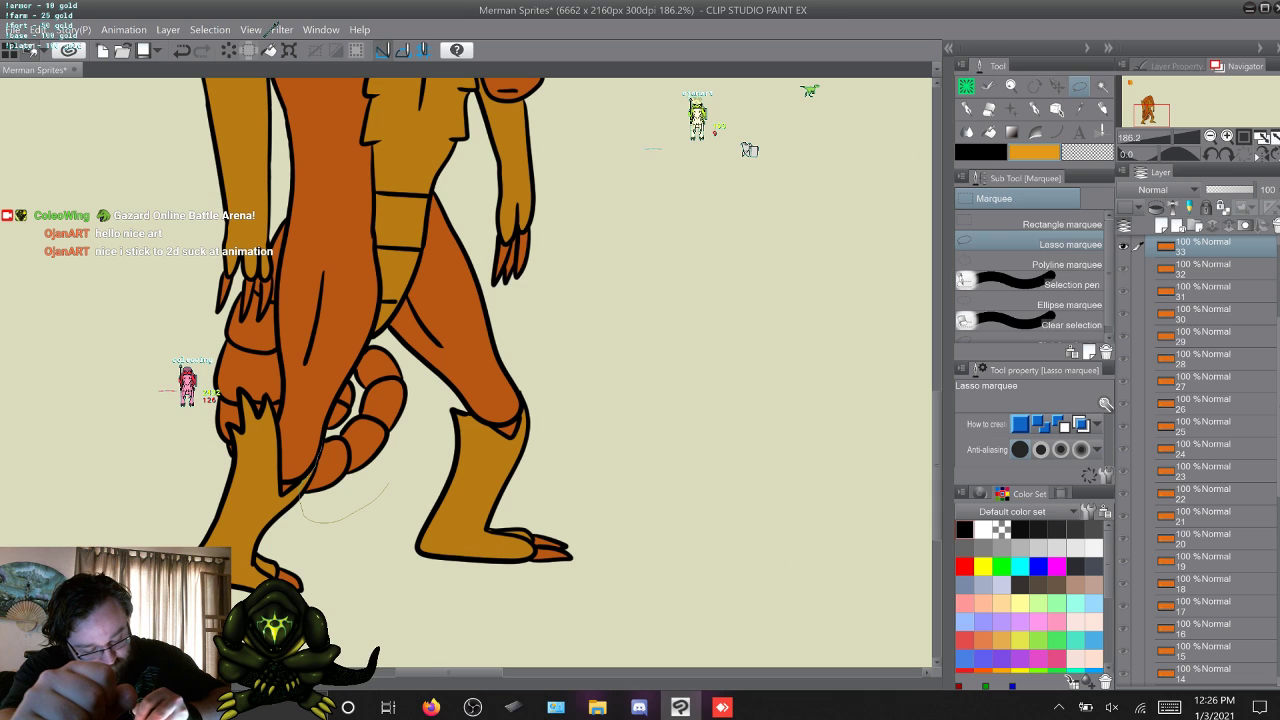
pyautogui.moveTo(336, 396)
pyautogui.mouseDown()
pyautogui.moveTo(376, 342)
pyautogui.moveTo(413, 430)
pyautogui.mouseUp()
pyautogui.moveTo(389, 487); pyautogui.dragTo(300, 505)
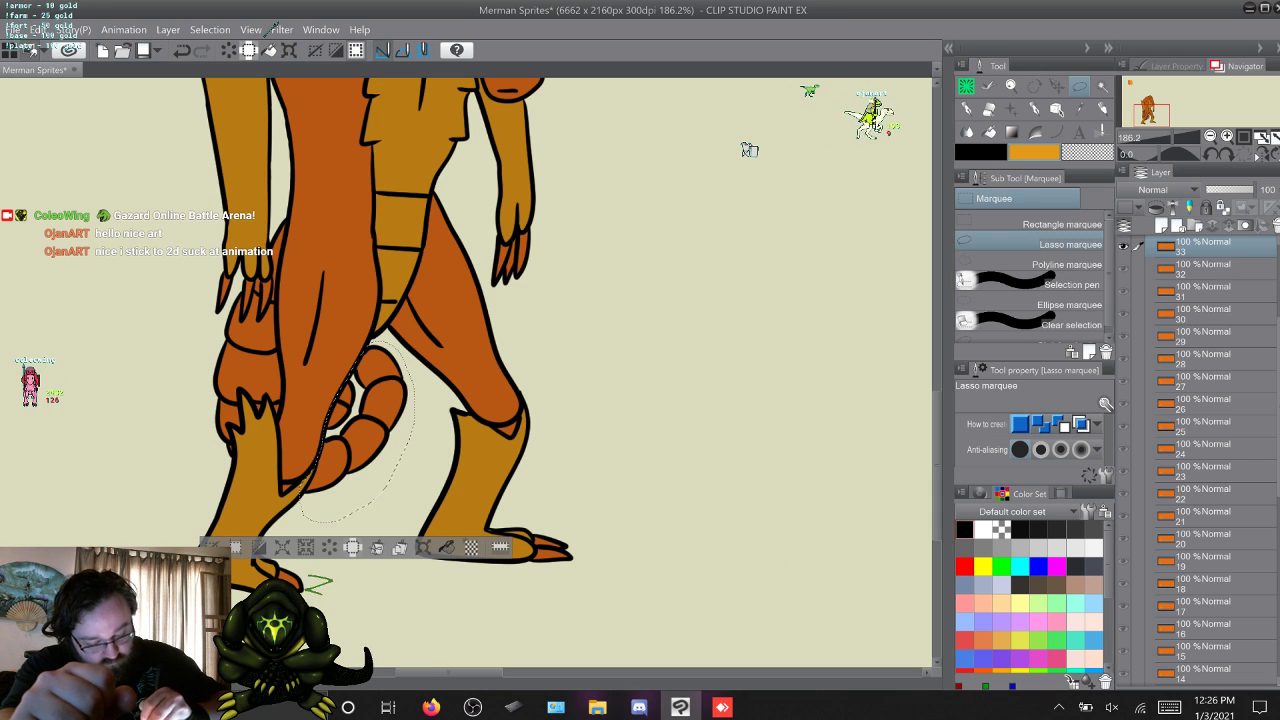
pyautogui.press('Delete')
pyautogui.hotkey('ctrl', 'd')
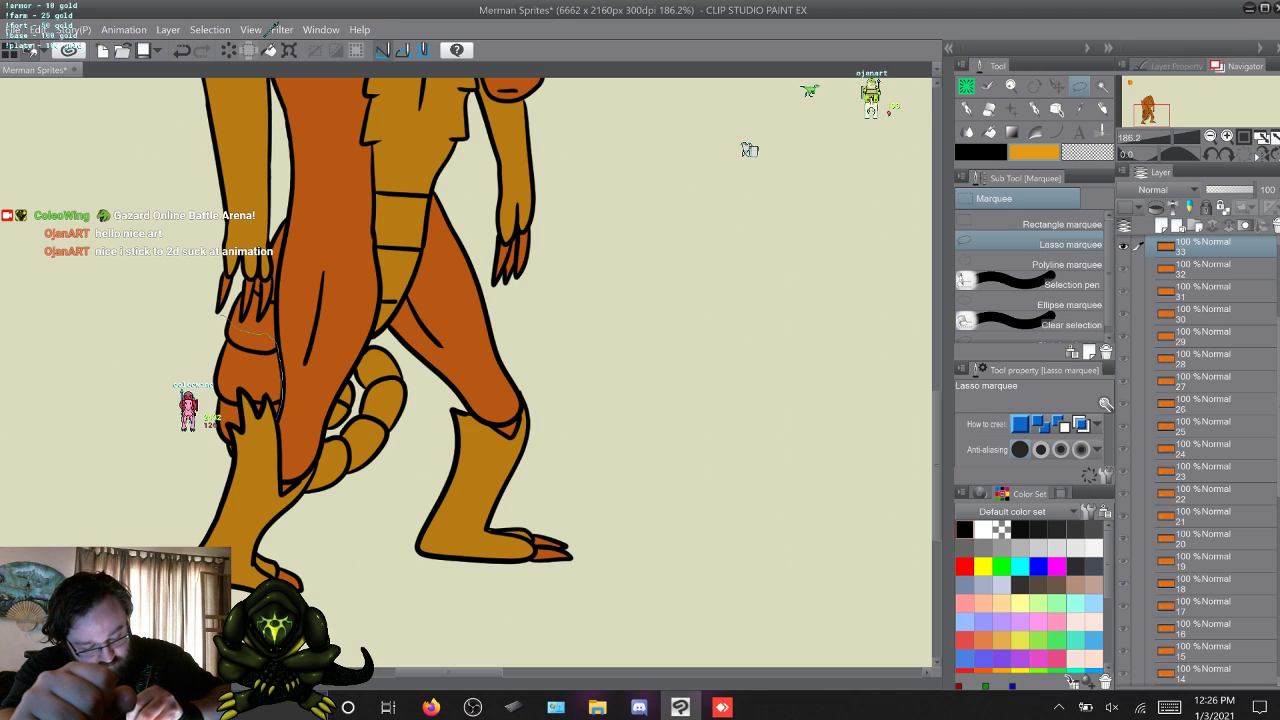
pyautogui.moveTo(279, 416)
pyautogui.mouseDown()
pyautogui.moveTo(187, 455)
pyautogui.moveTo(213, 316)
pyautogui.mouseUp()
pyautogui.press('Delete')
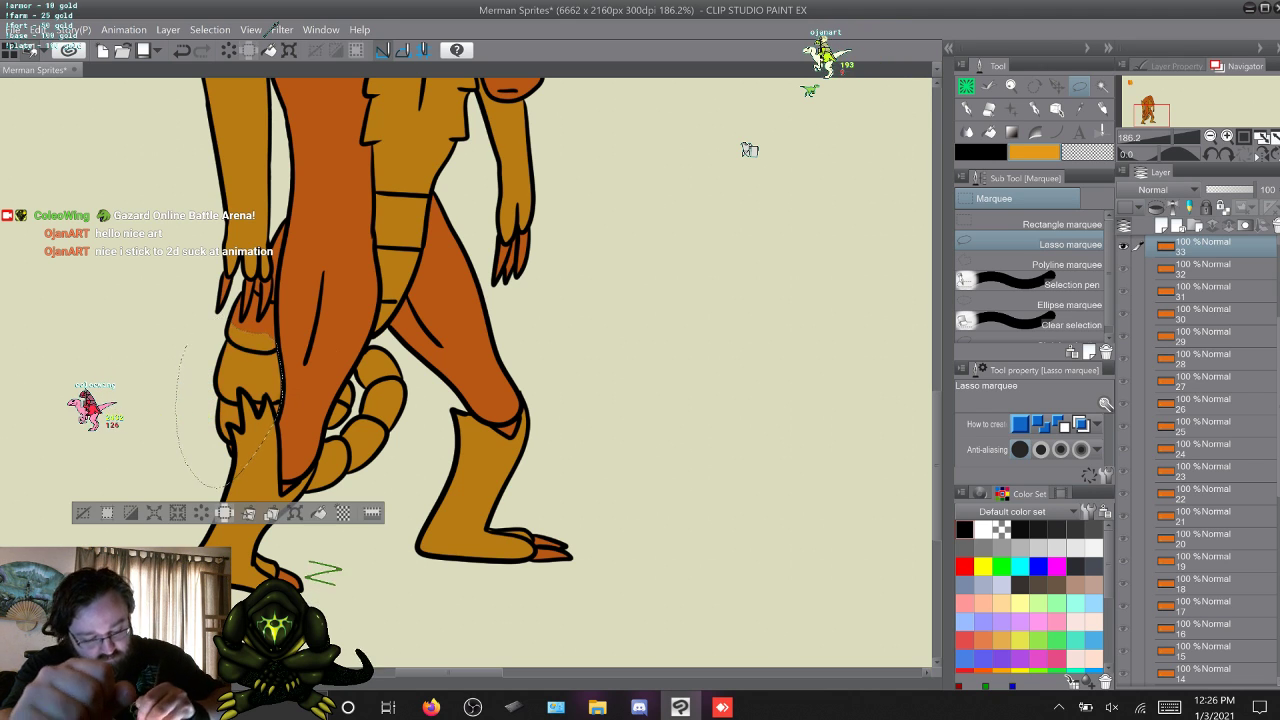
pyautogui.hotkey('ctrl', 'd')
# Advance to frame 34, lasso the upper tail behind the thigh and then the spiral coil, fill each with yellow-orange, and deselect.
pyautogui.press('w')
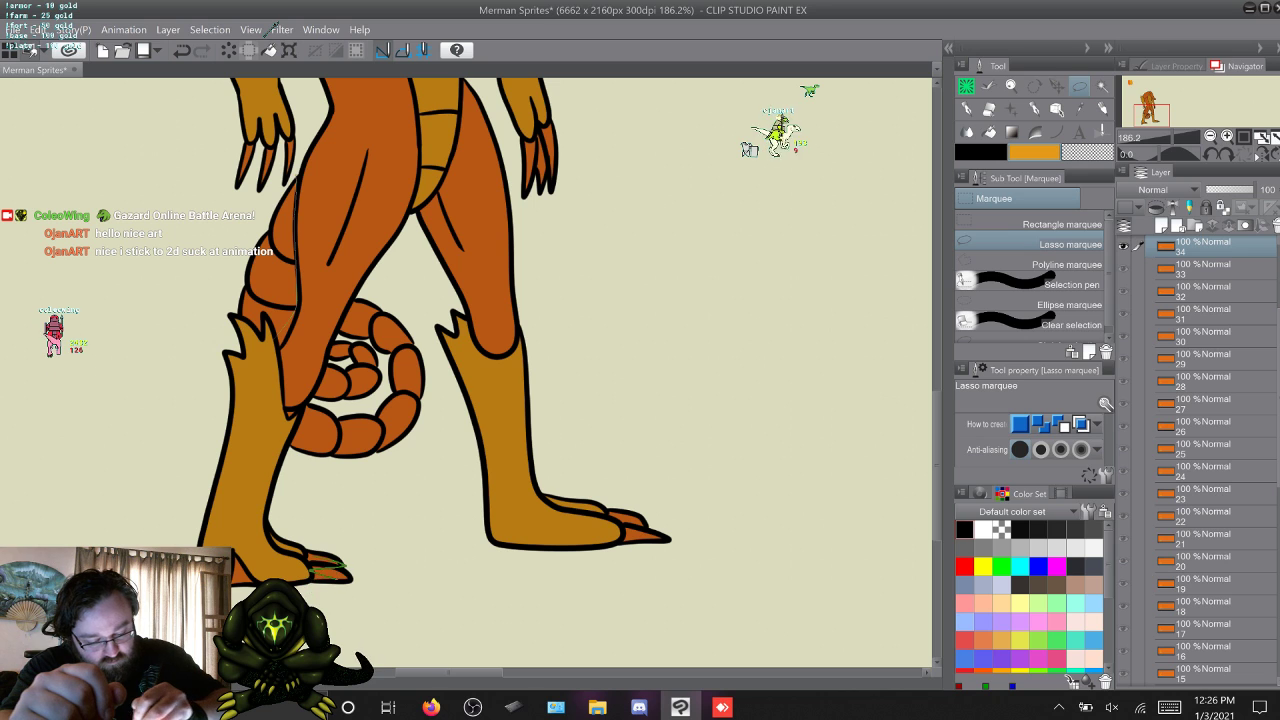
pyautogui.moveTo(294, 314); pyautogui.dragTo(243, 232)
pyautogui.moveTo(243, 350); pyautogui.dragTo(250, 357)
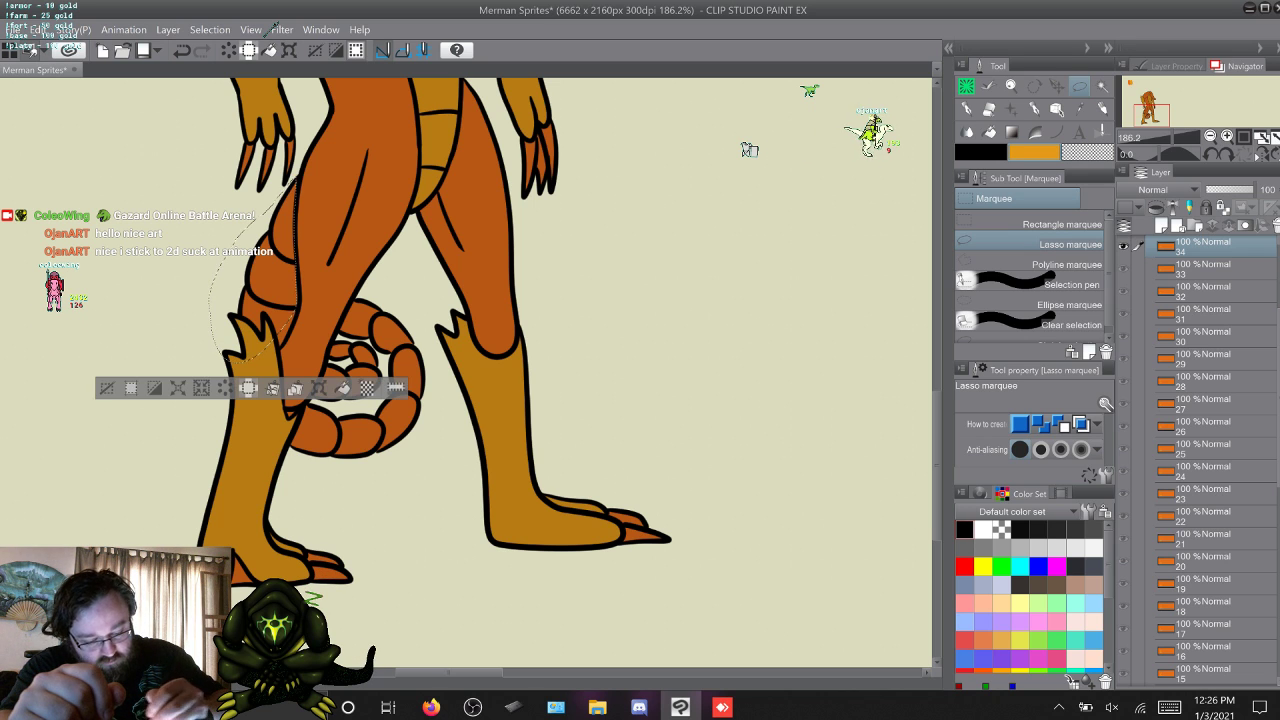
pyautogui.press('Delete')
pyautogui.hotkey('ctrl', 'd')
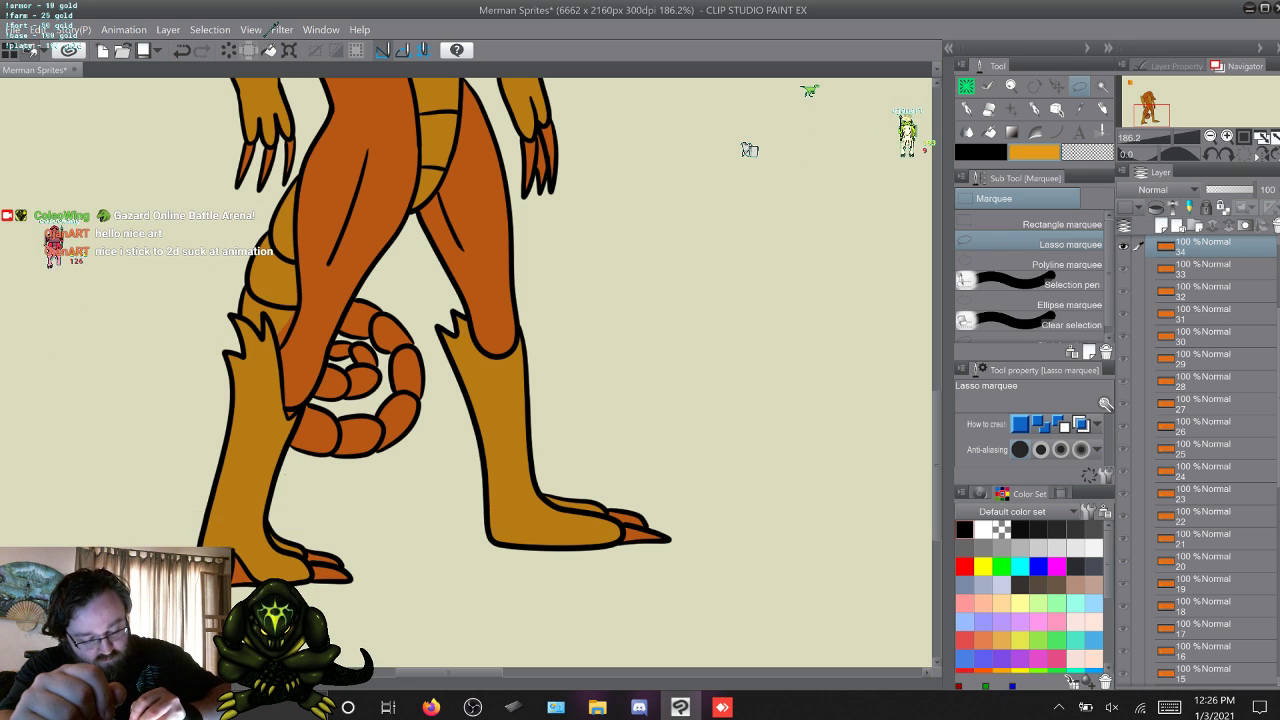
pyautogui.moveTo(283, 428); pyautogui.dragTo(328, 350)
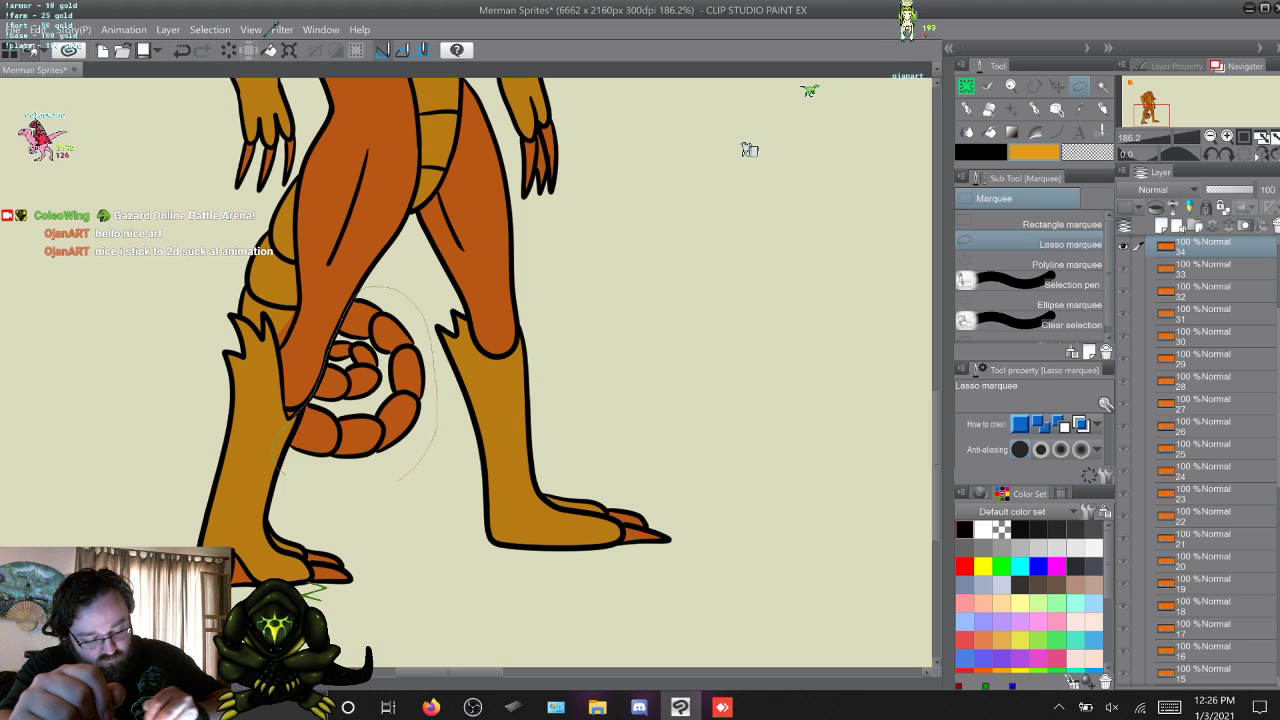
pyautogui.moveTo(396, 478); pyautogui.dragTo(390, 481)
pyautogui.press('Delete')
pyautogui.hotkey('ctrl', 'd')
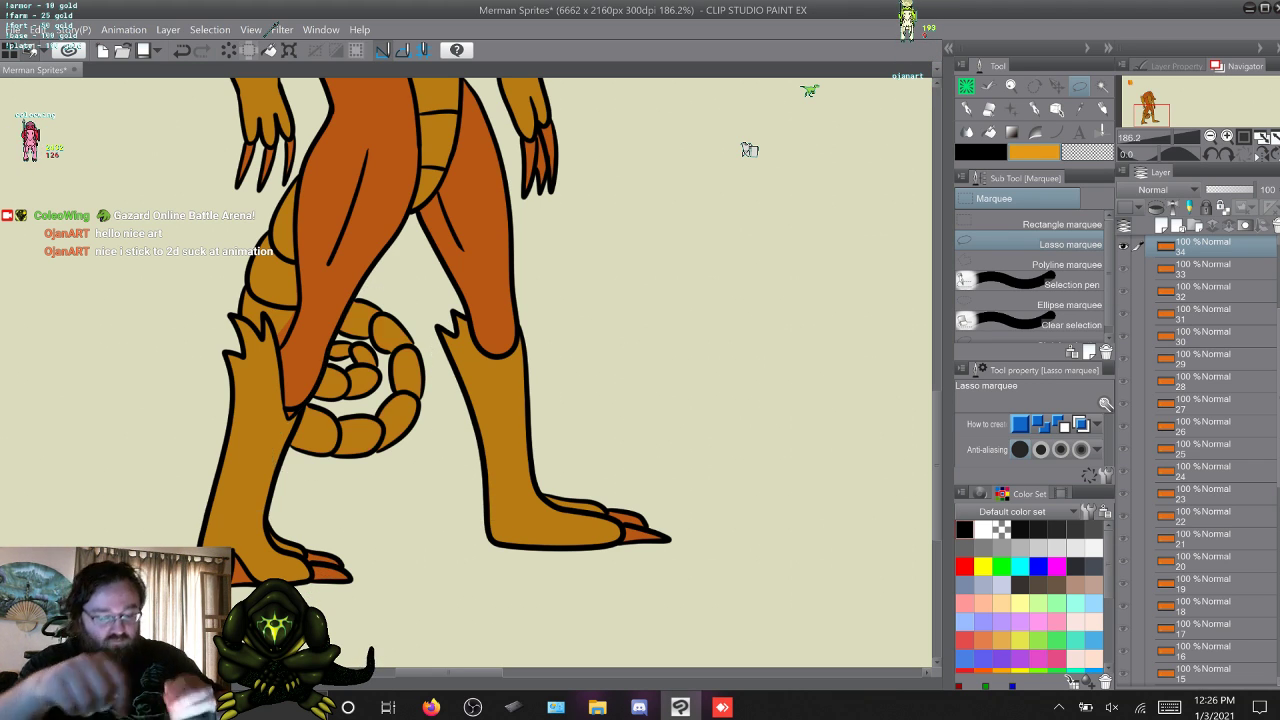
# Advance to frame 35, lasso the upper tail and then the spiral coil between the legs, fill each with yellow-orange, and deselect.
pyautogui.press('w')
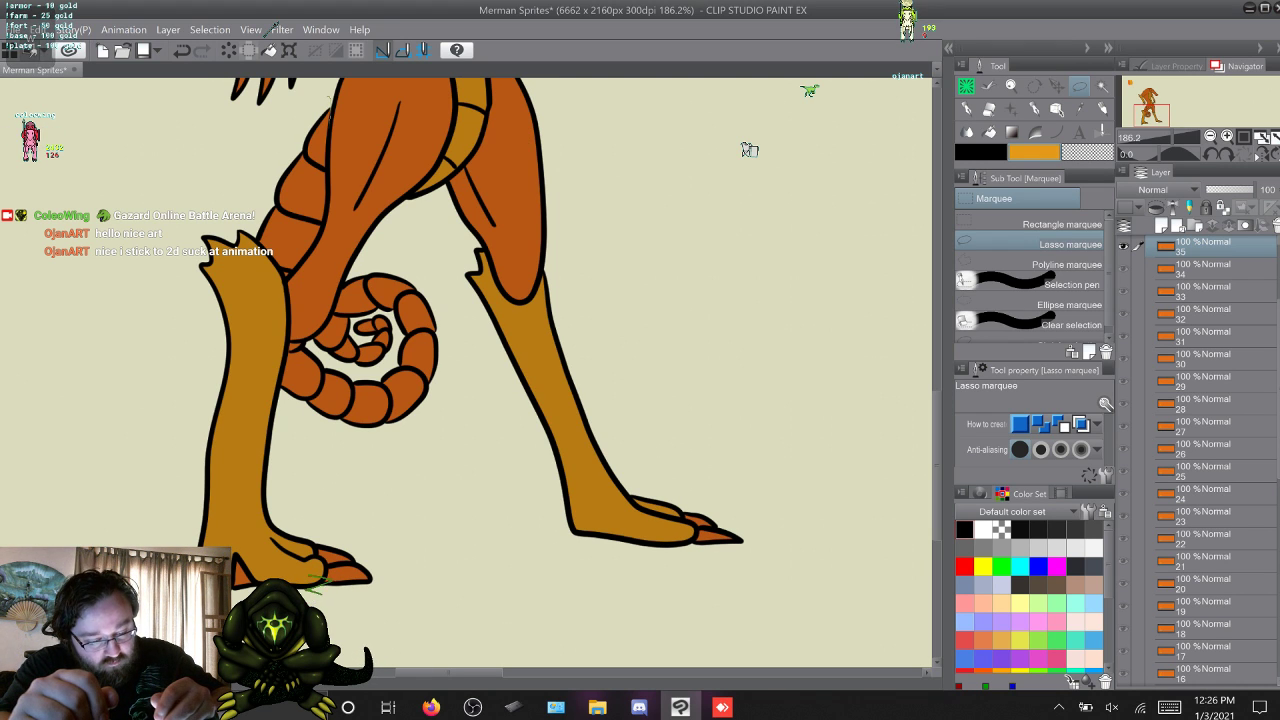
pyautogui.moveTo(328, 97); pyautogui.dragTo(328, 172)
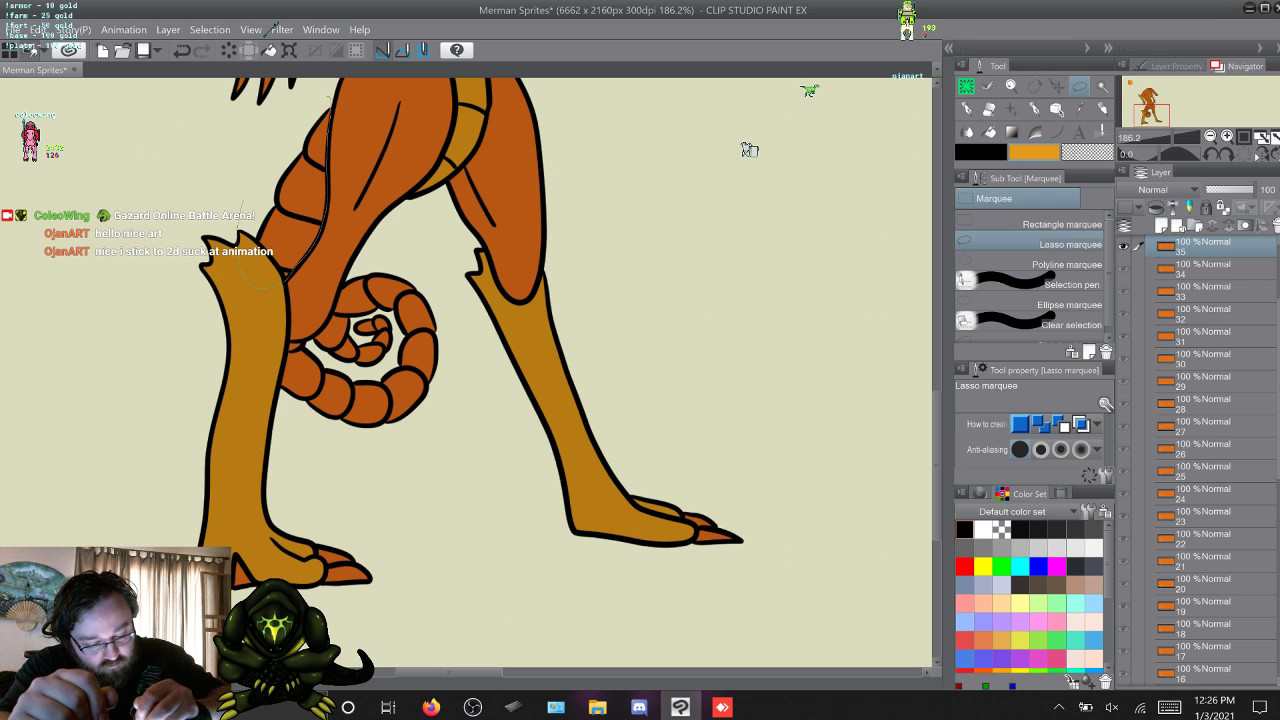
pyautogui.moveTo(284, 280); pyautogui.dragTo(326, 104)
pyautogui.press('Delete')
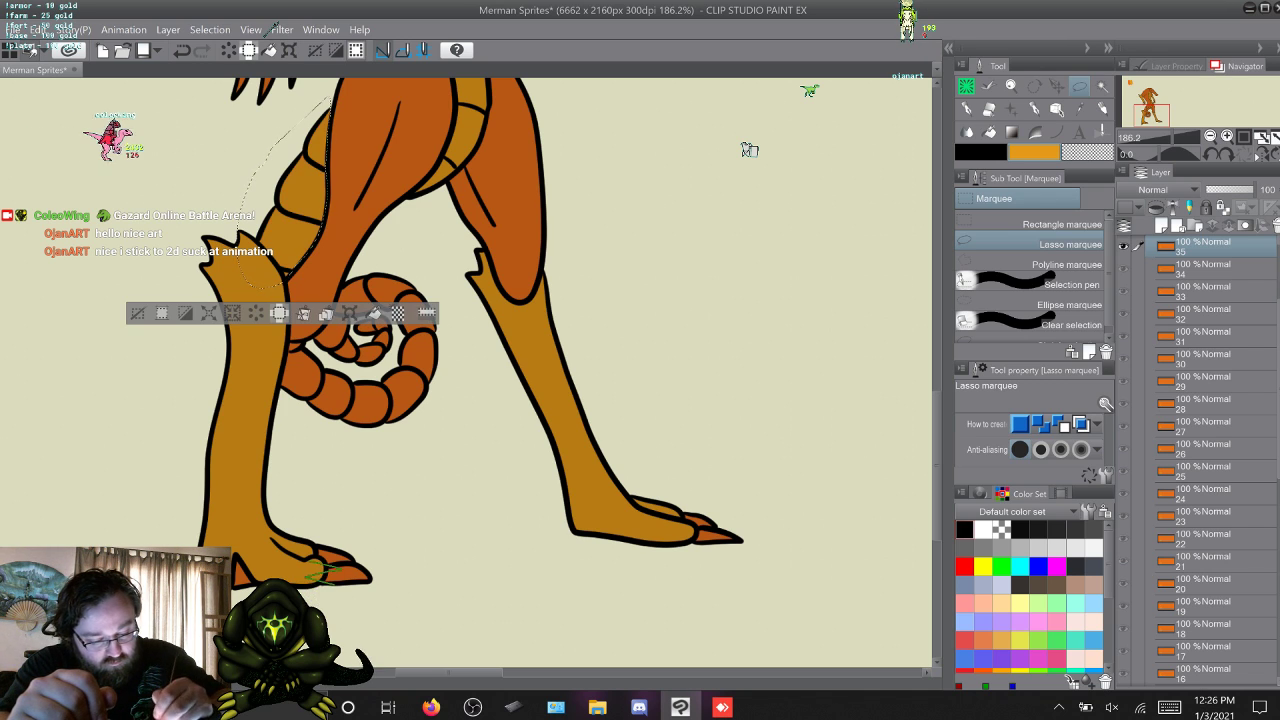
pyautogui.hotkey('ctrl', 'd')
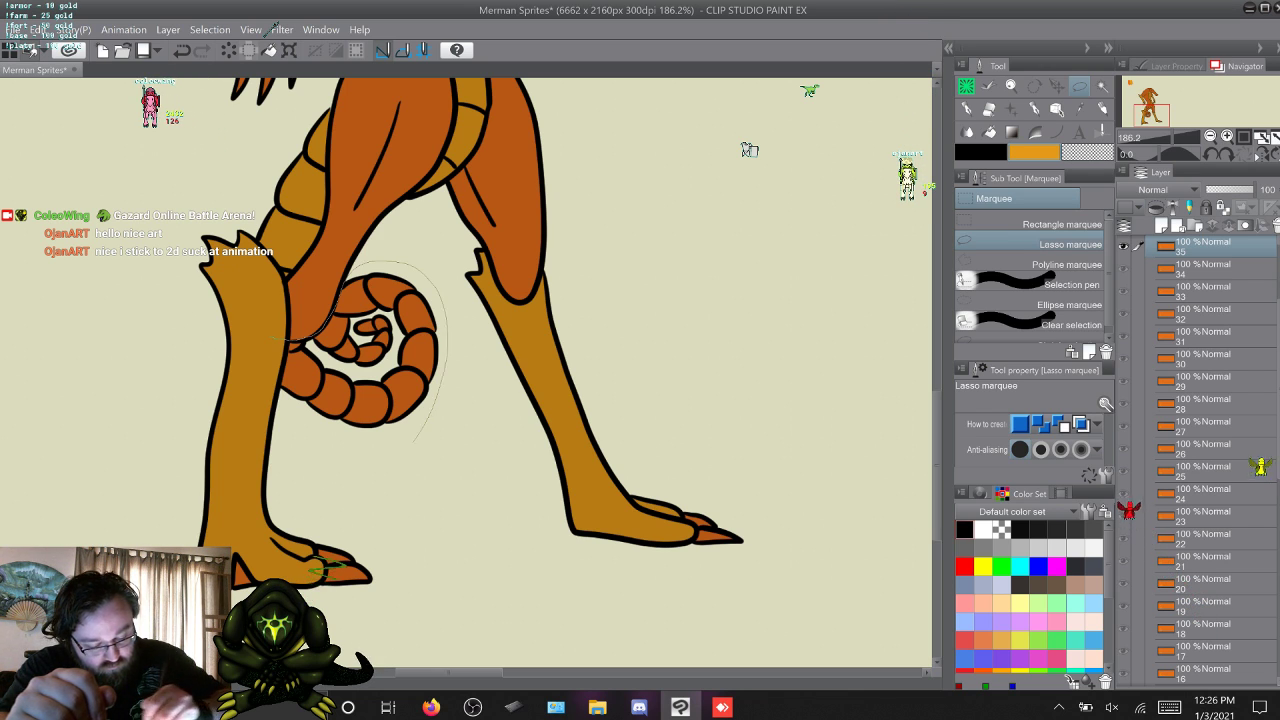
pyautogui.moveTo(415, 440); pyautogui.dragTo(290, 345)
pyautogui.press('Delete')
pyautogui.hotkey('ctrl', 'd')
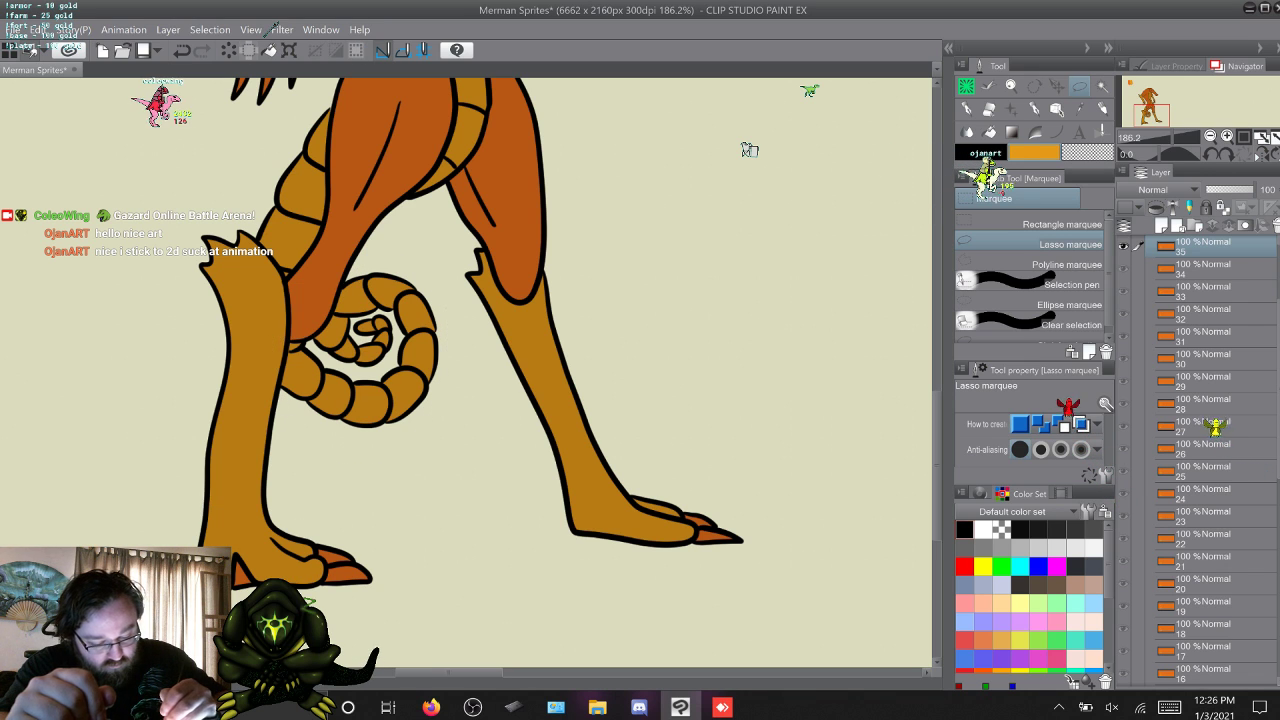
# Cycle on to frame 1, switch to the Coleowing Marker brush, and advance to frame 3.
pyautogui.press('w')
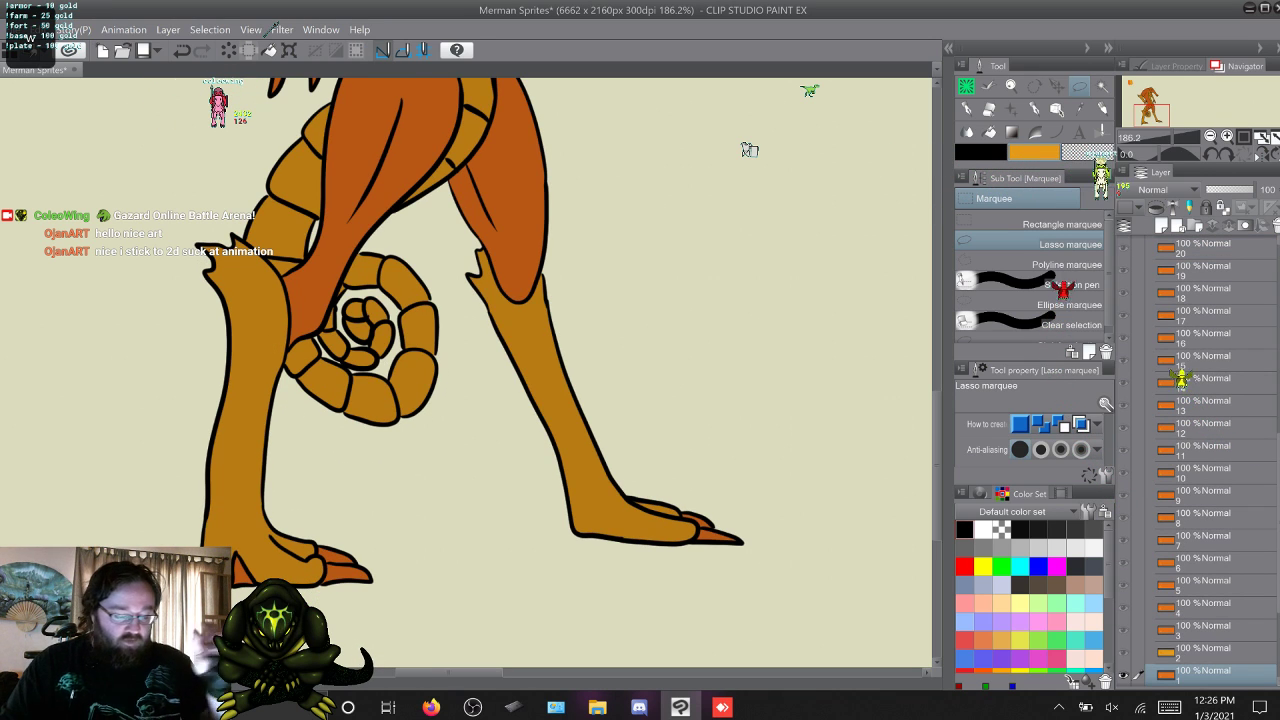
pyautogui.press('b')
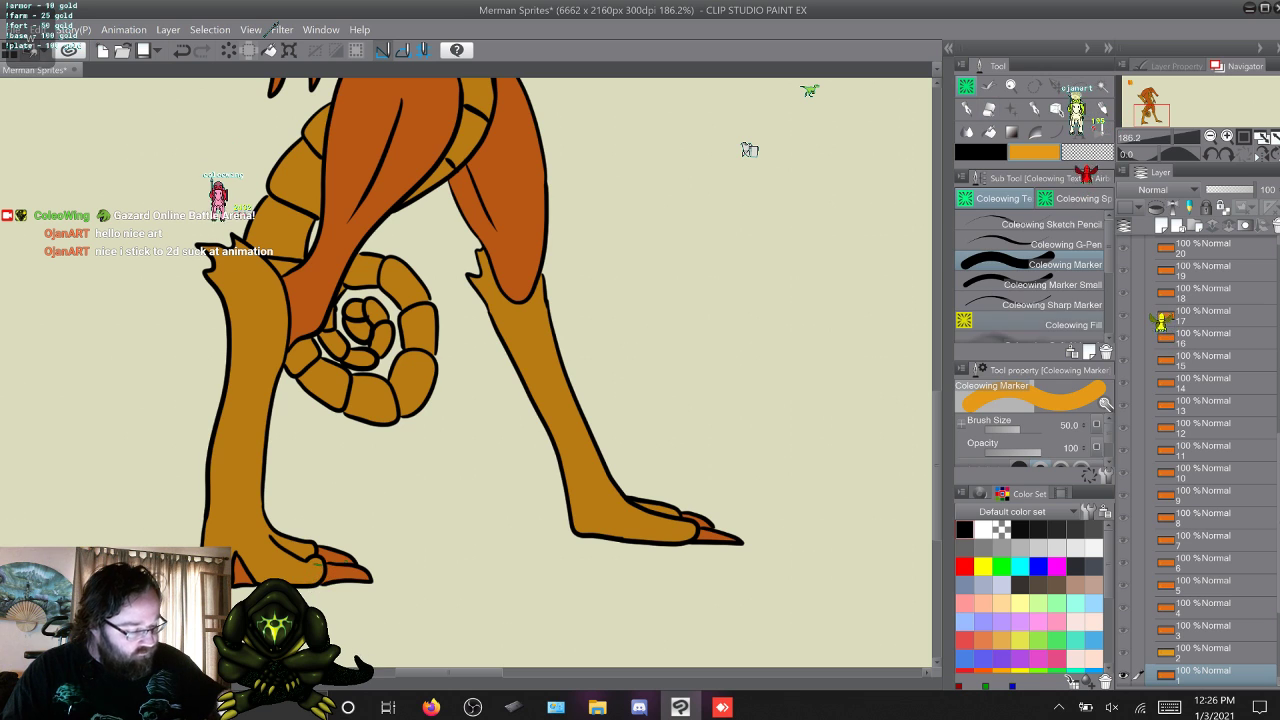
pyautogui.scroll(3, 749, 150)
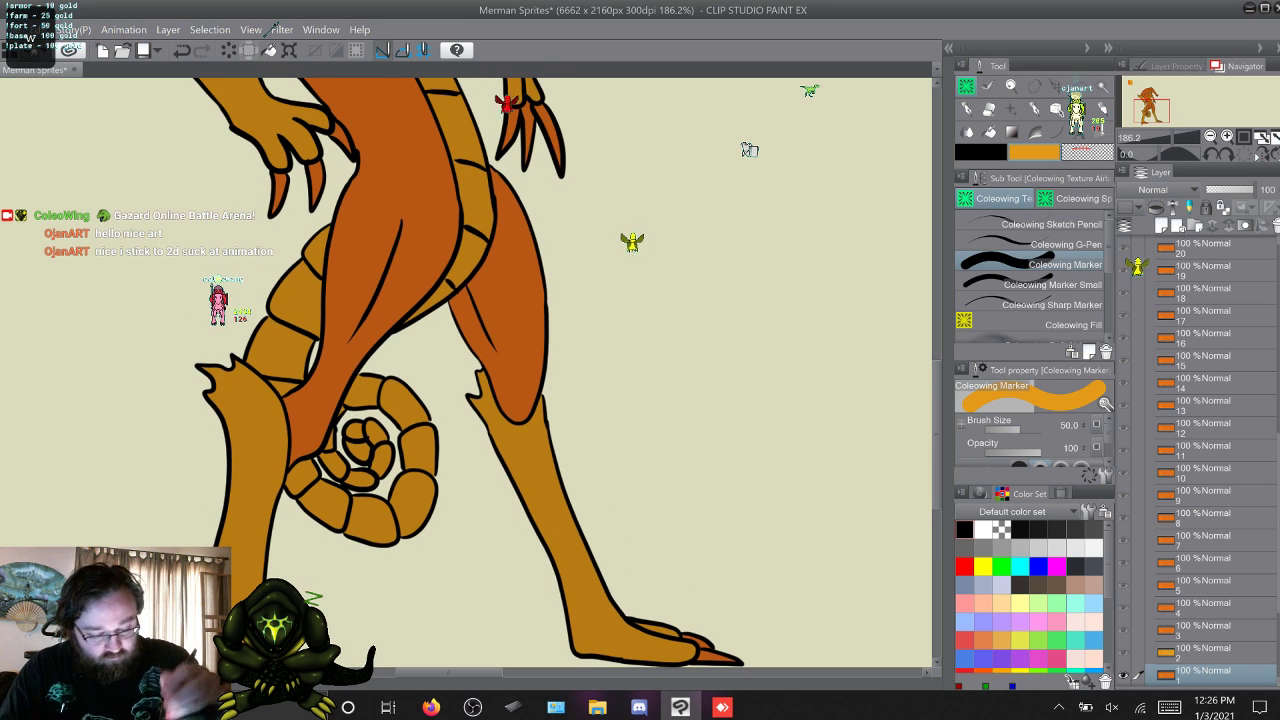
pyautogui.press('w')
pyautogui.press('w')
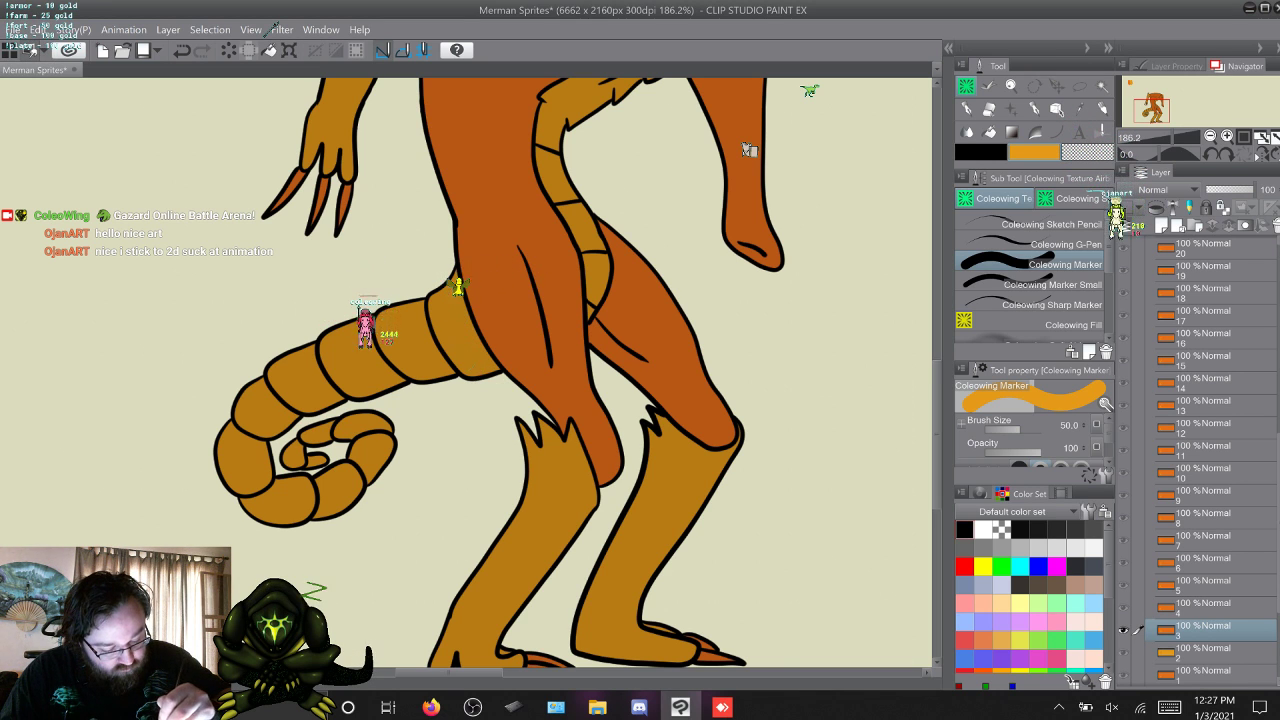
# Step through frames 4 to 10 with the Coleowing Marker, touching up missed spots on the tail in yellow-orange.
pyautogui.press('w')
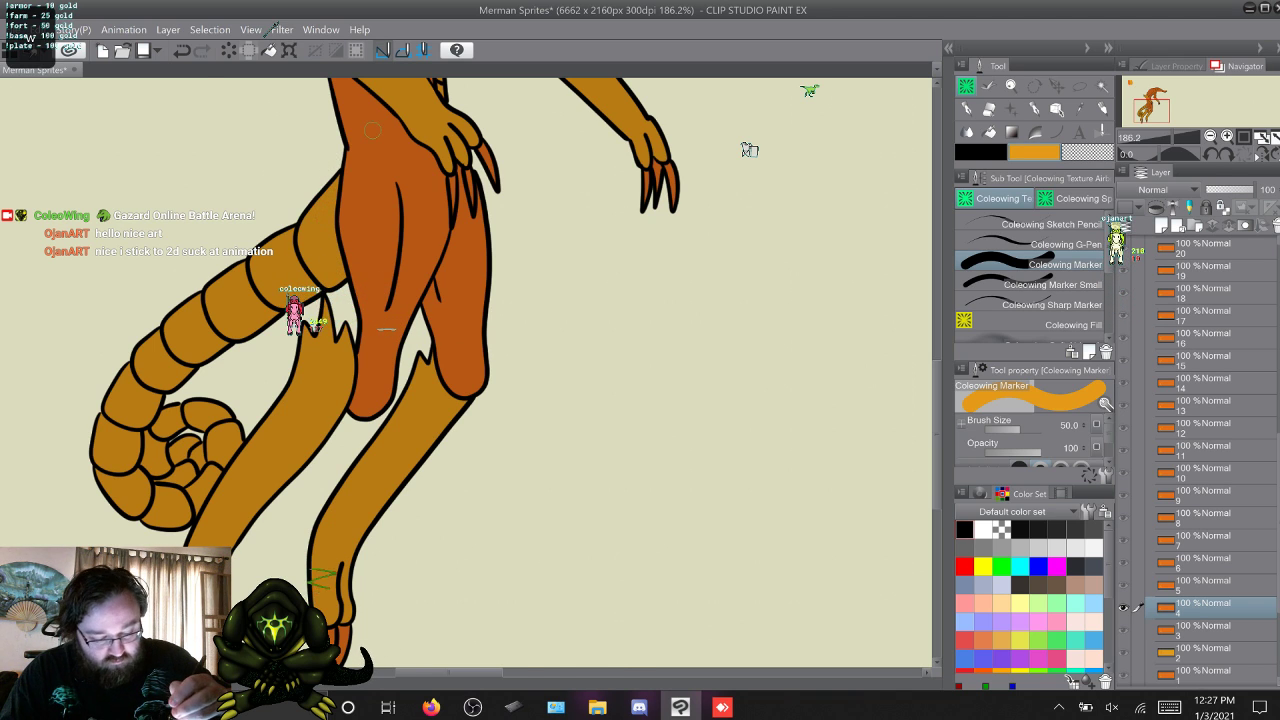
pyautogui.press('w')
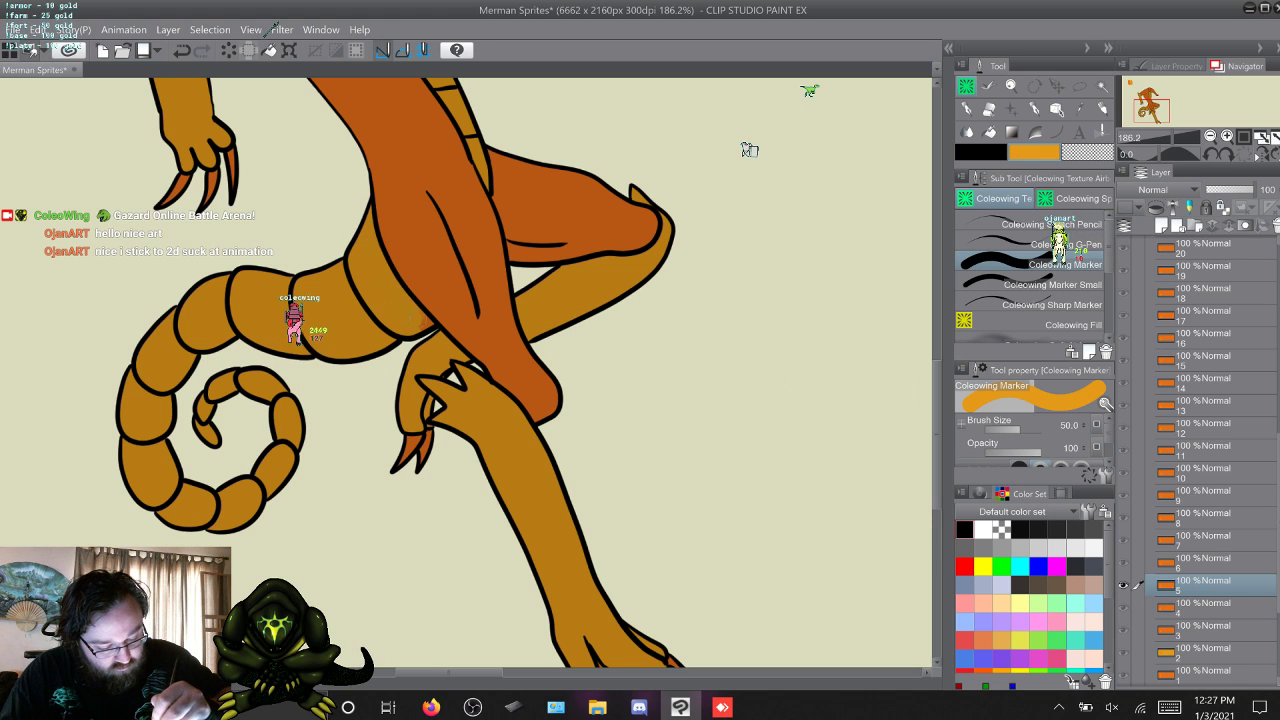
pyautogui.press('w')
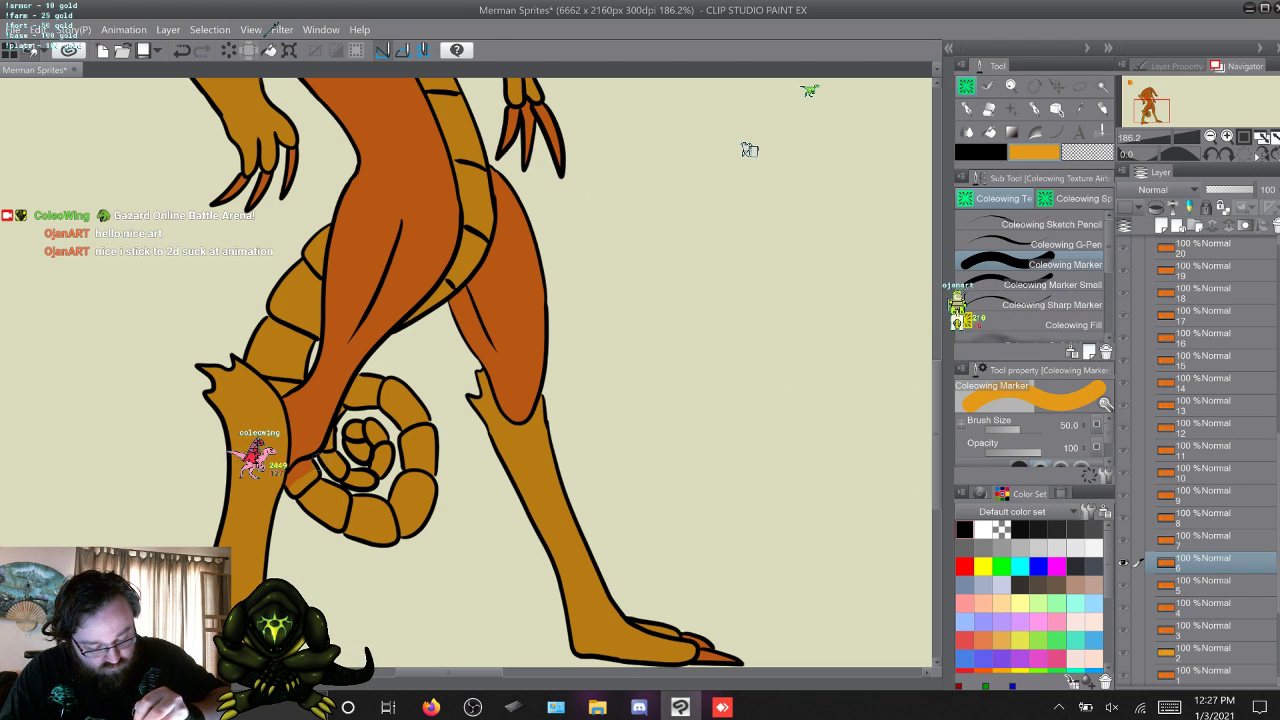
pyautogui.press('w')
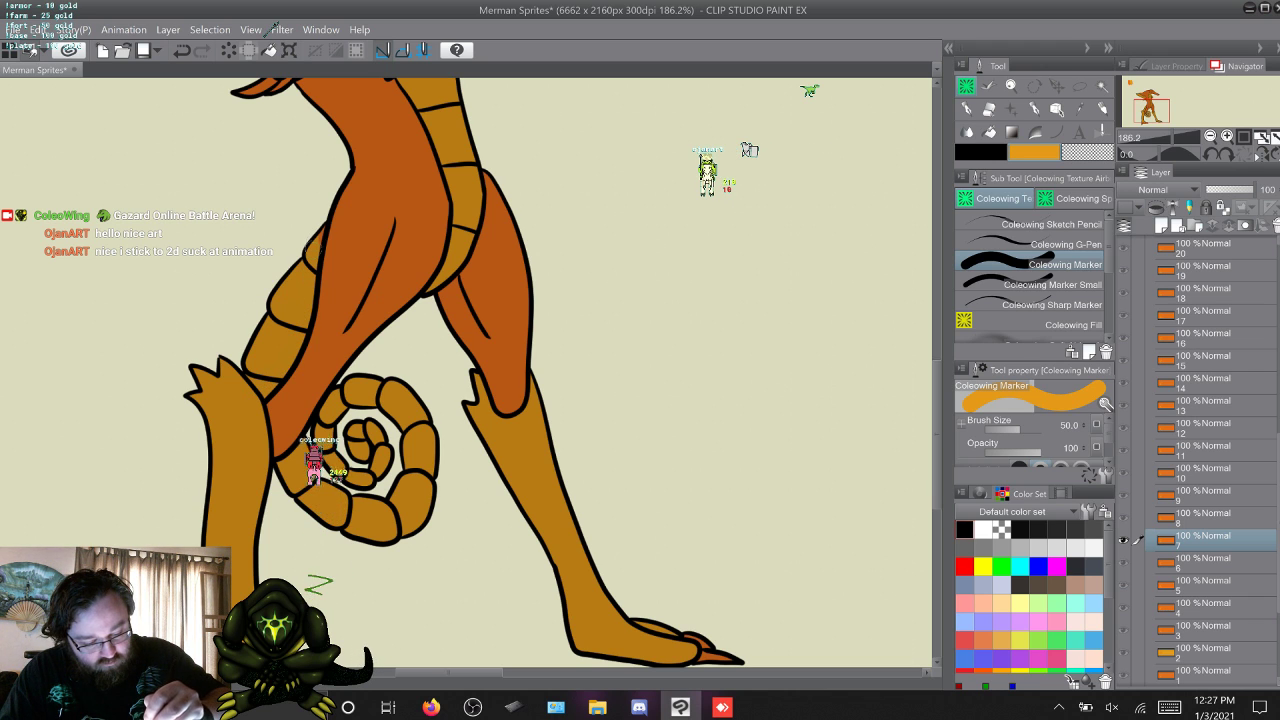
pyautogui.press('w')
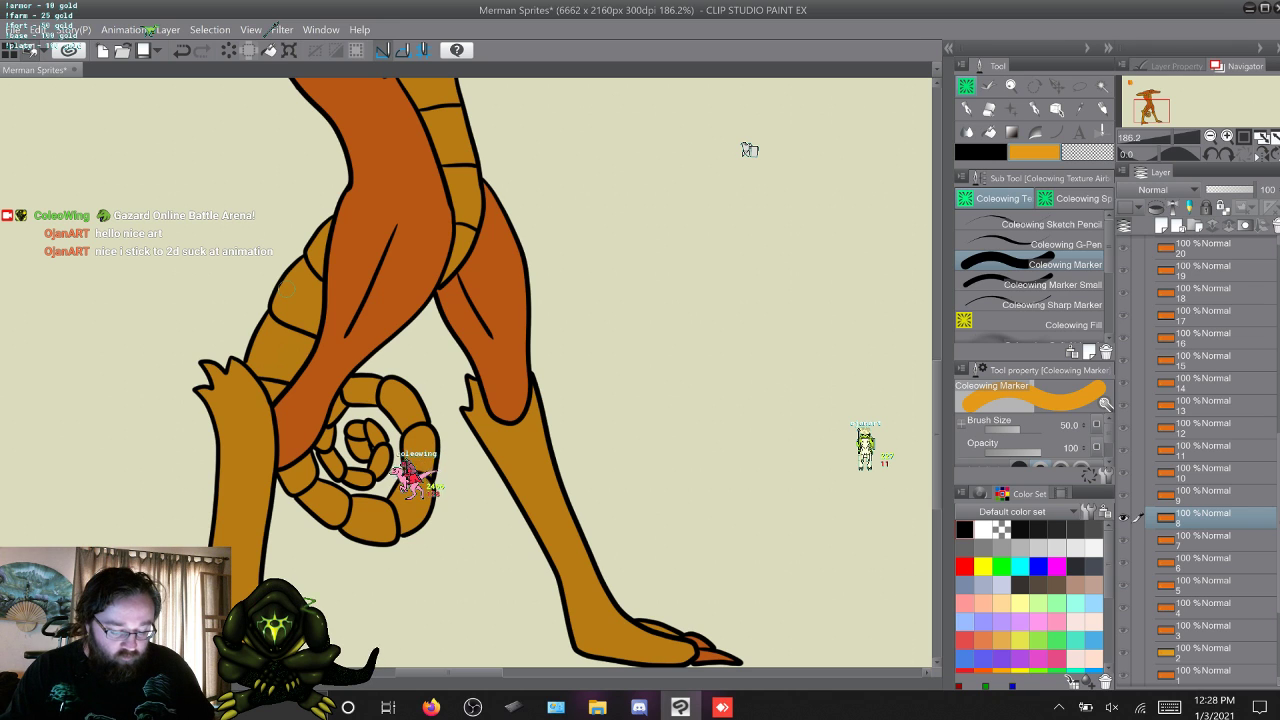
pyautogui.press('w')
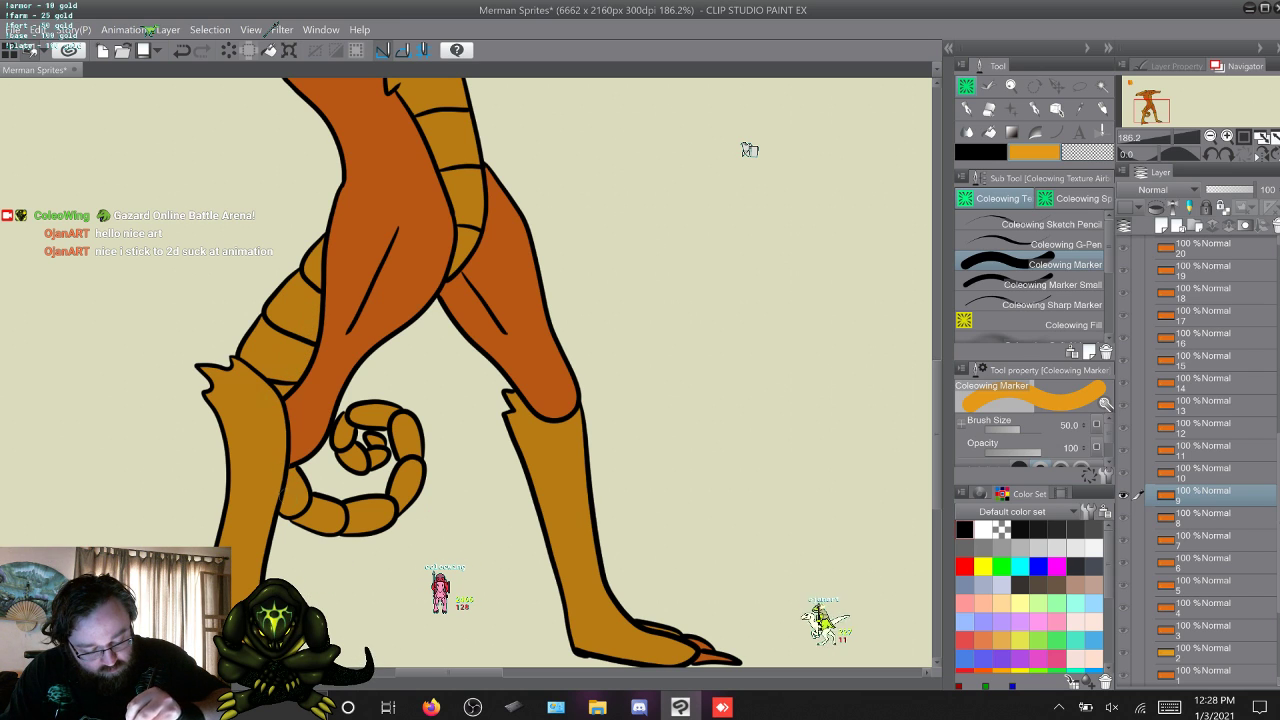
pyautogui.press('w')
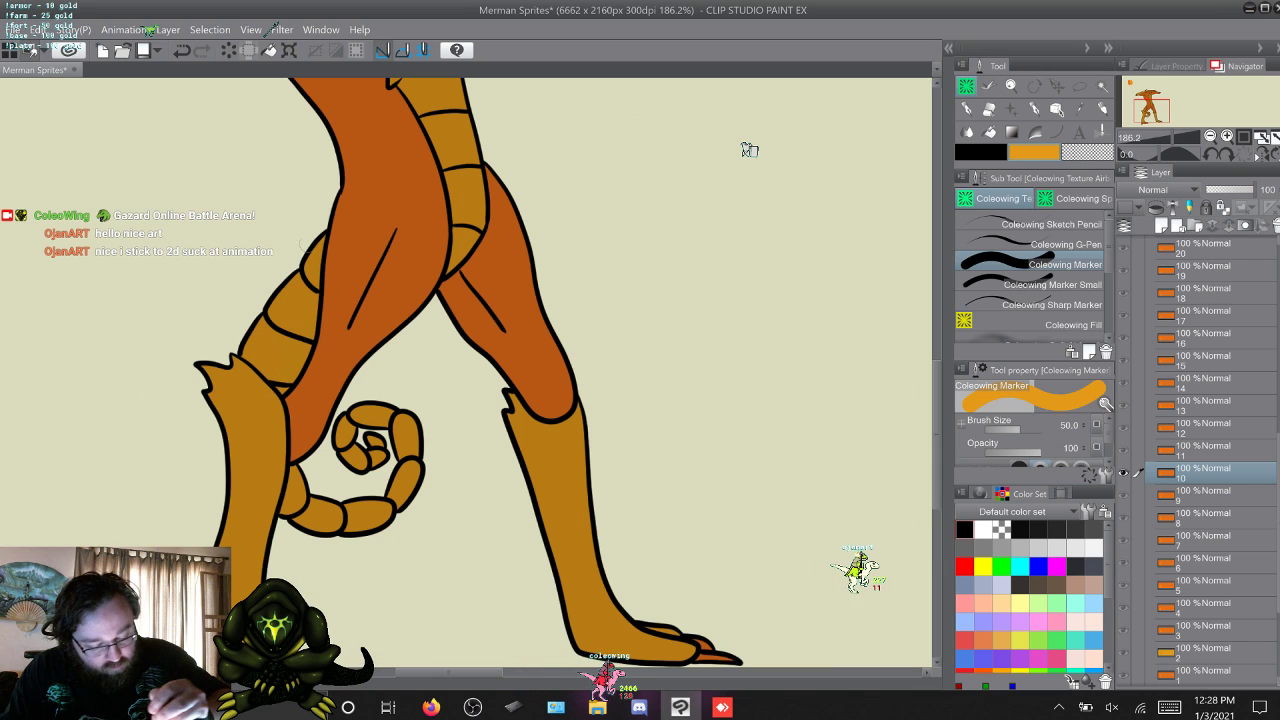
# Step through frames 11 to 16, checking the tail and belly colouring for missed spots.
pyautogui.hotkey('alt', ']')
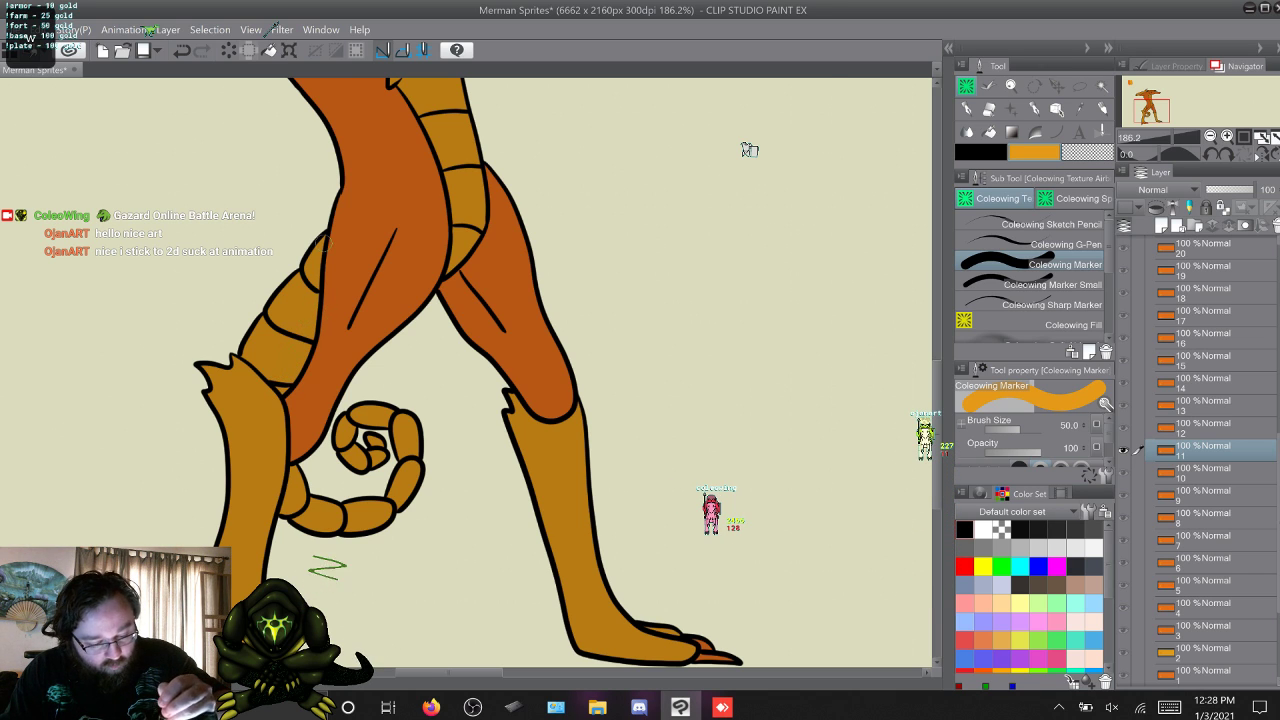
pyautogui.hotkey('alt', ']')
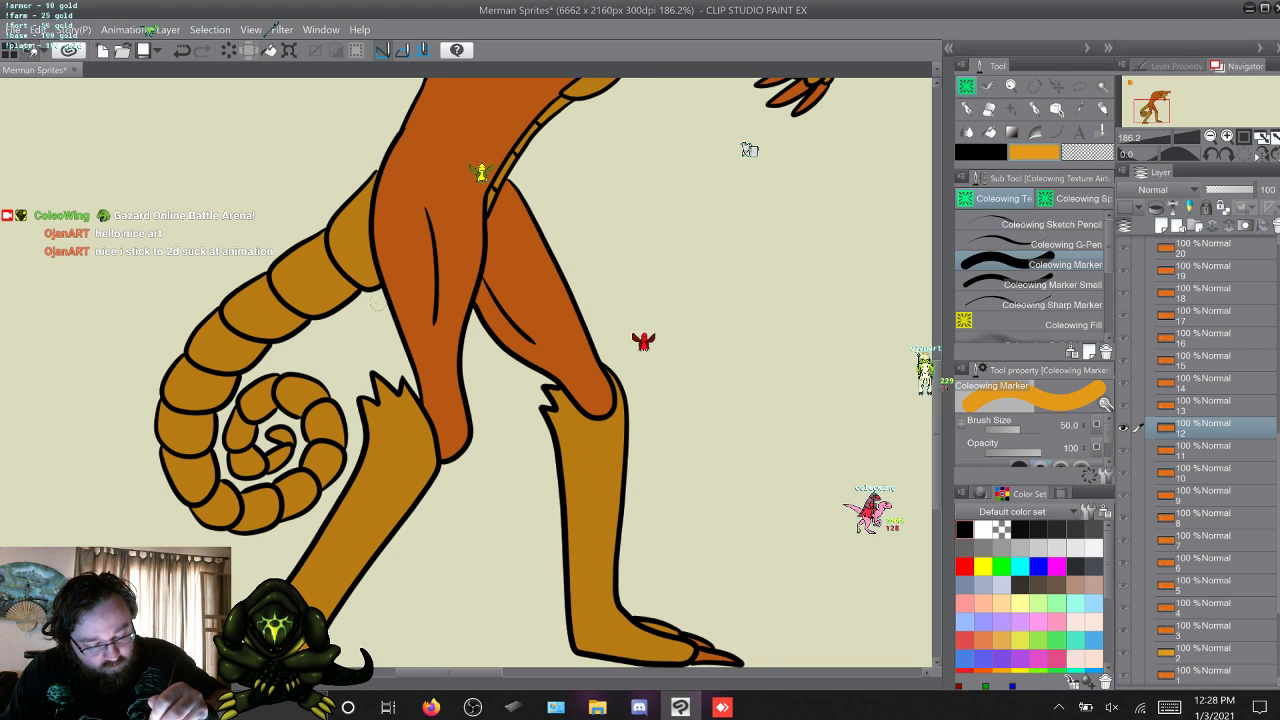
pyautogui.hotkey('alt', ']')
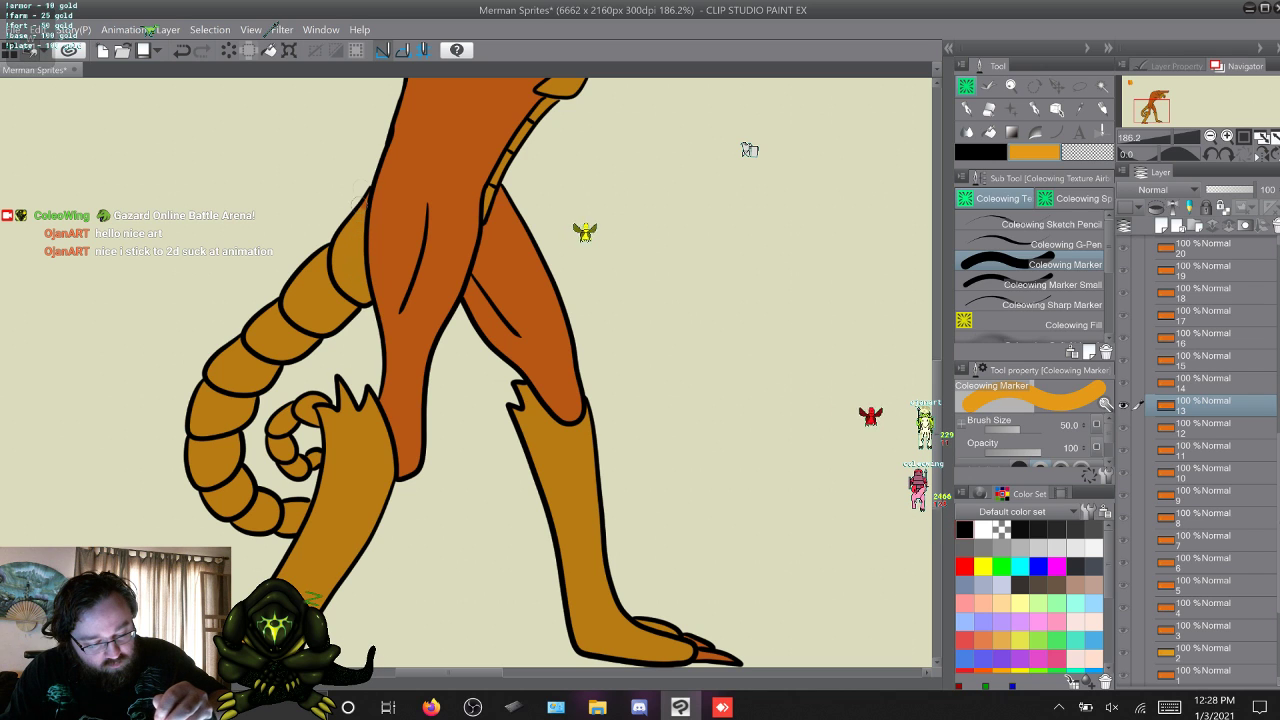
pyautogui.hotkey('alt', ']')
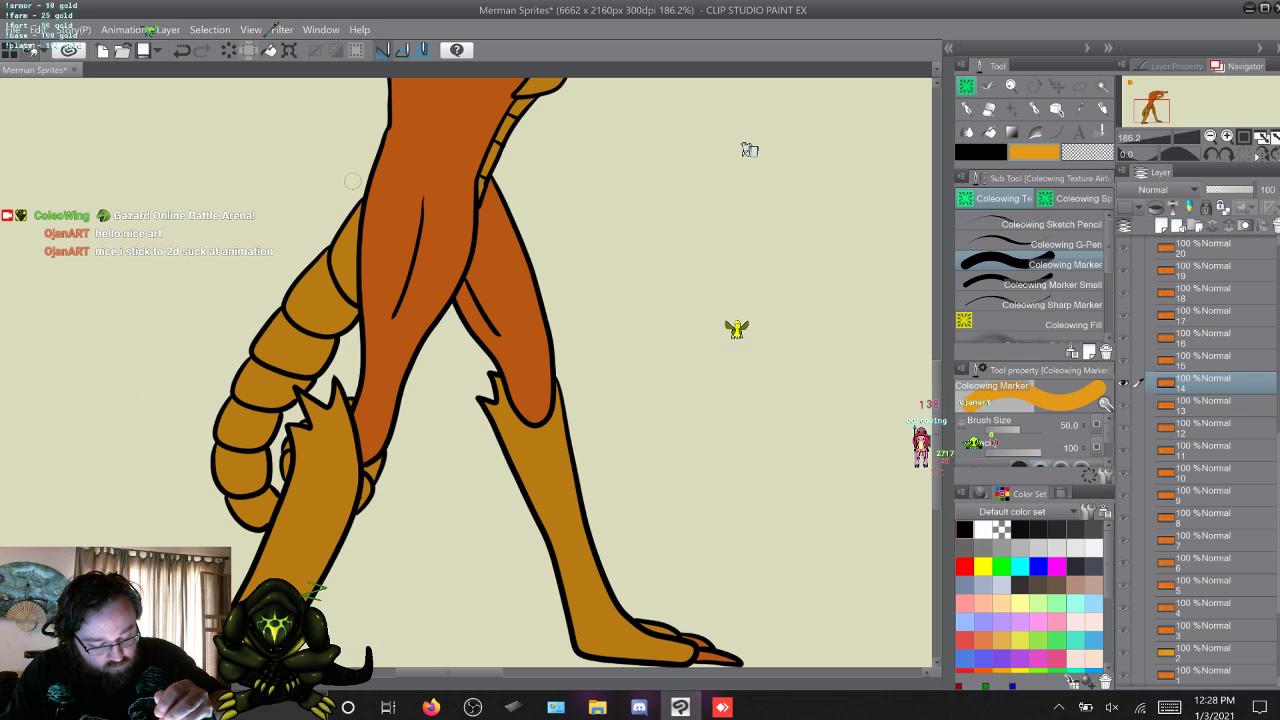
pyautogui.hotkey('alt', ']')
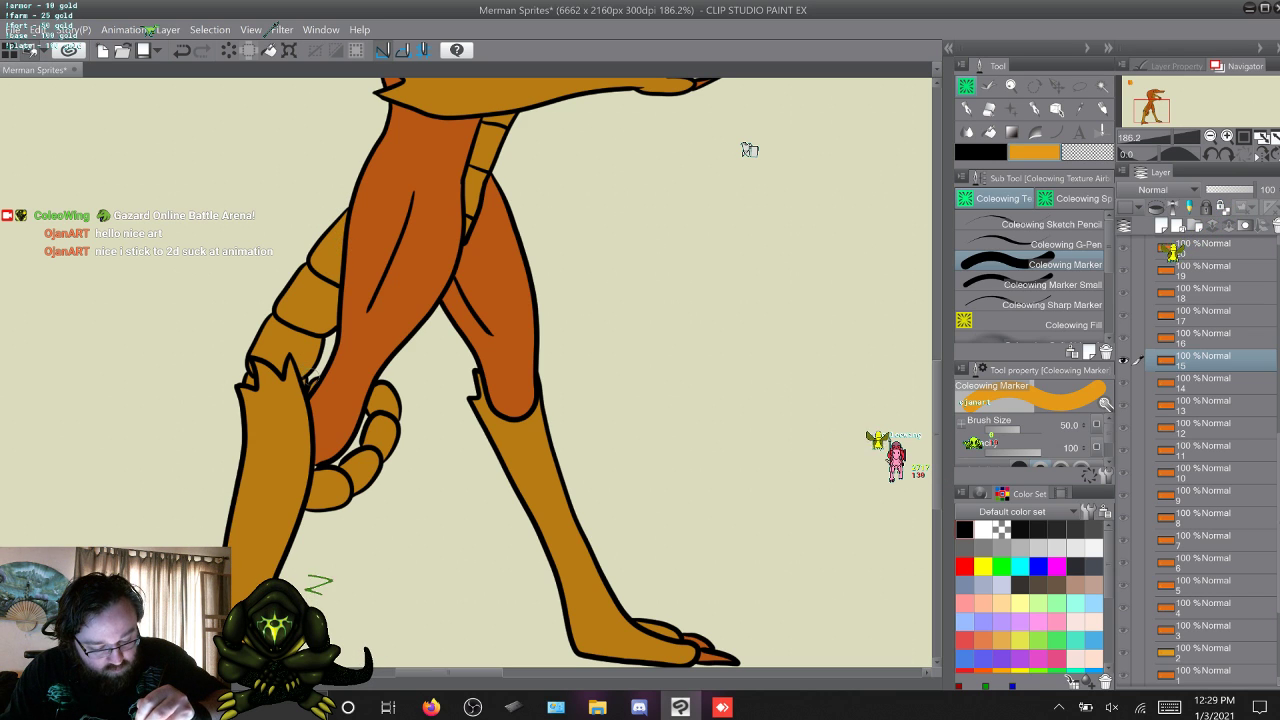
pyautogui.hotkey('alt', ']')
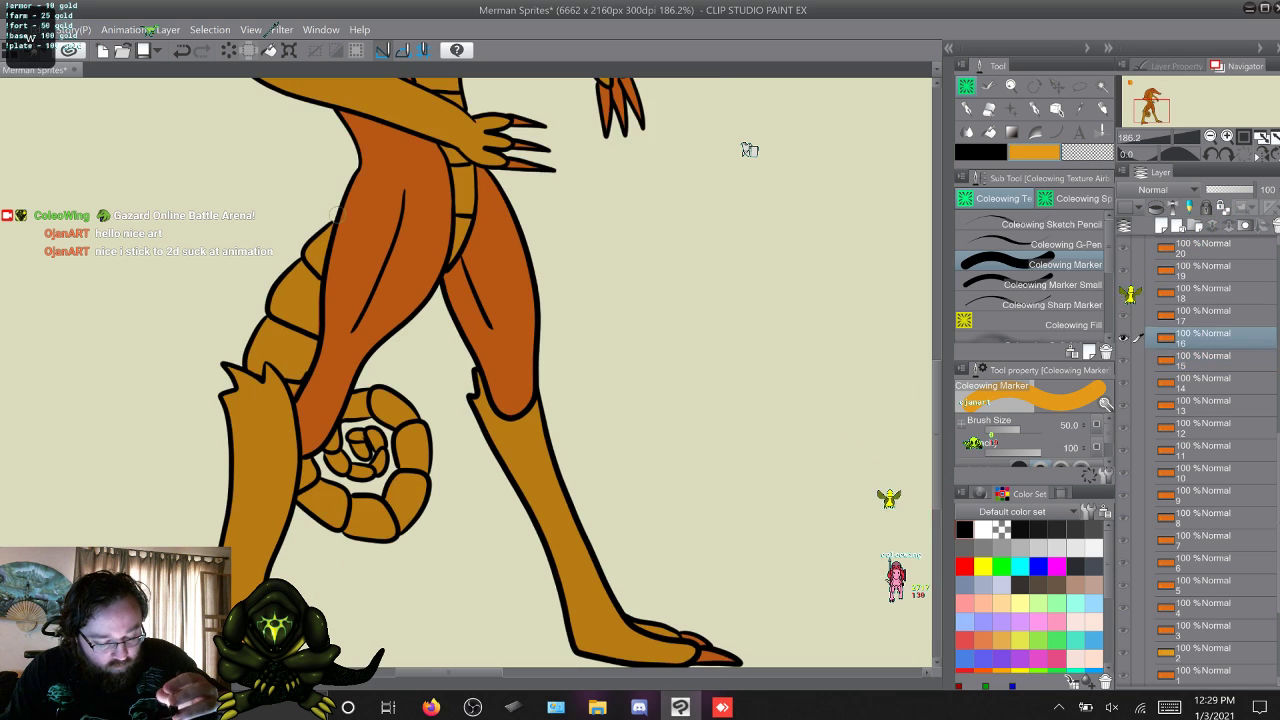
pyautogui.hotkey('alt', '[')
pyautogui.hotkey('alt', ']')
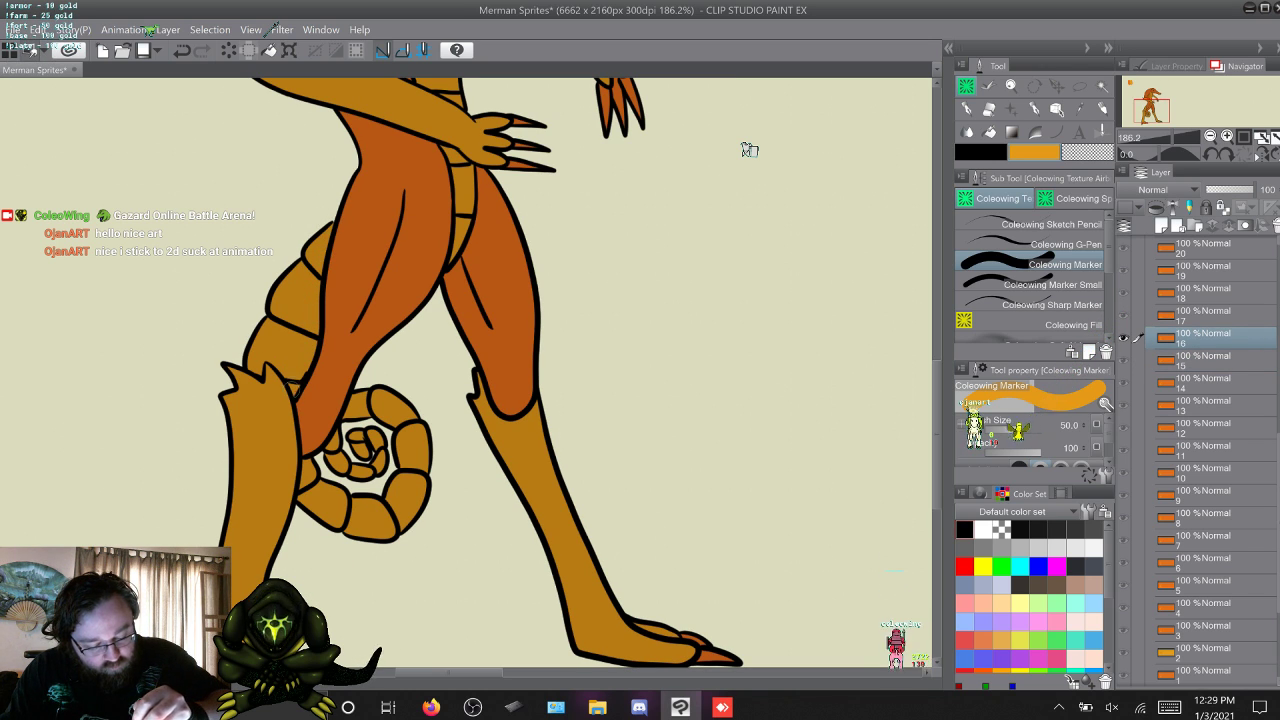
# Skip through the frames from 17 onward and stop at frame 26 to check its tail colouring.
pyautogui.hotkey('alt', ']')
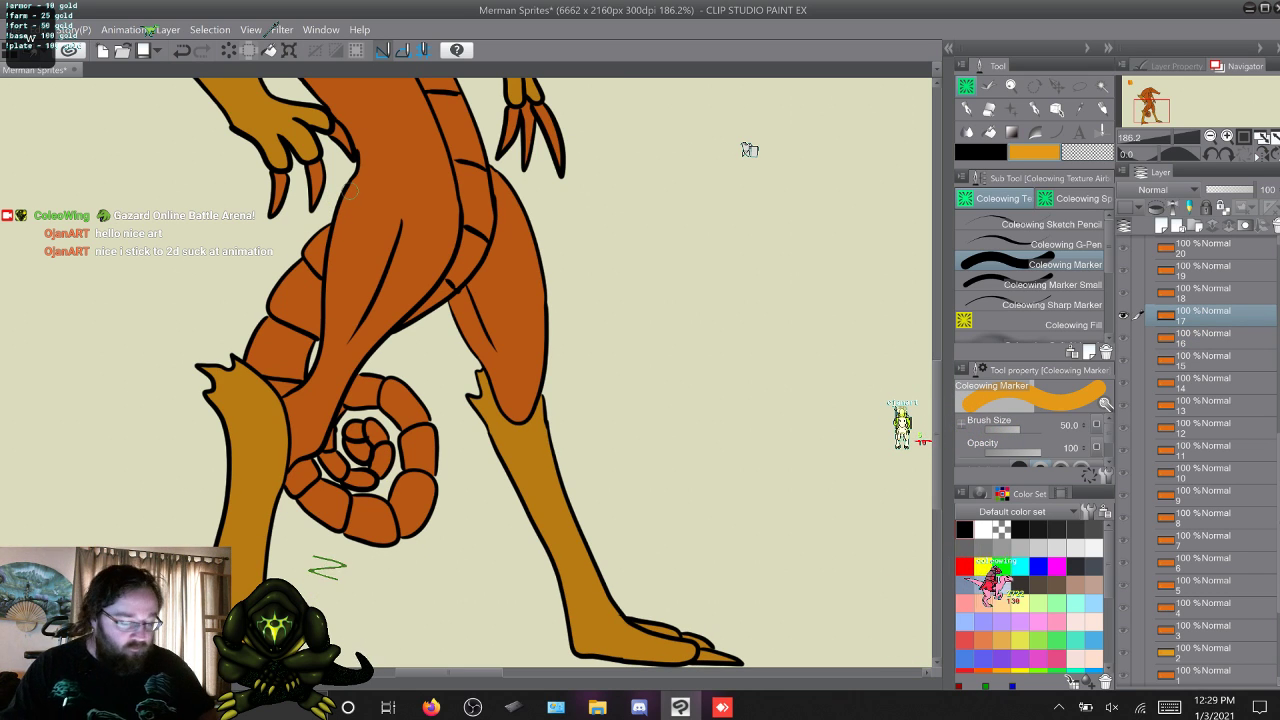
pyautogui.hotkey('alt', ']')
pyautogui.hotkey('alt', ']')
pyautogui.hotkey('alt', ']')
pyautogui.hotkey('alt', ']')
pyautogui.hotkey('alt', ']')
pyautogui.hotkey('alt', ']')
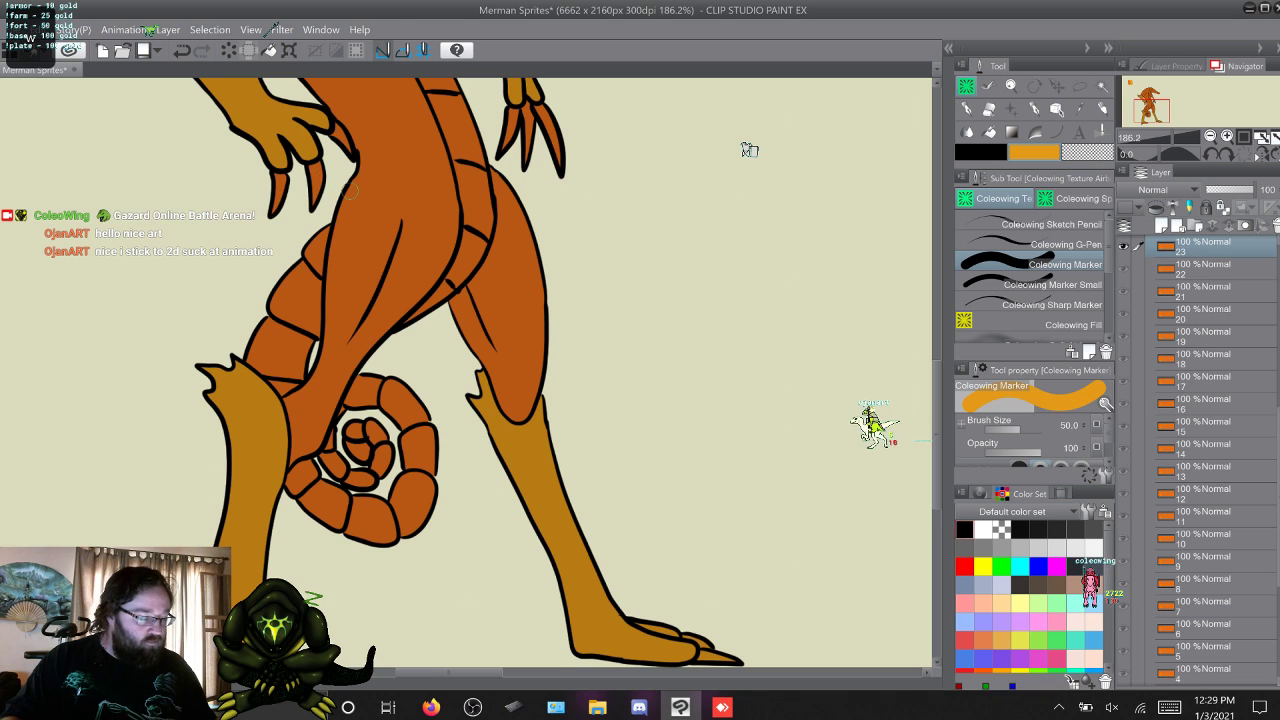
pyautogui.hotkey('alt', ']')
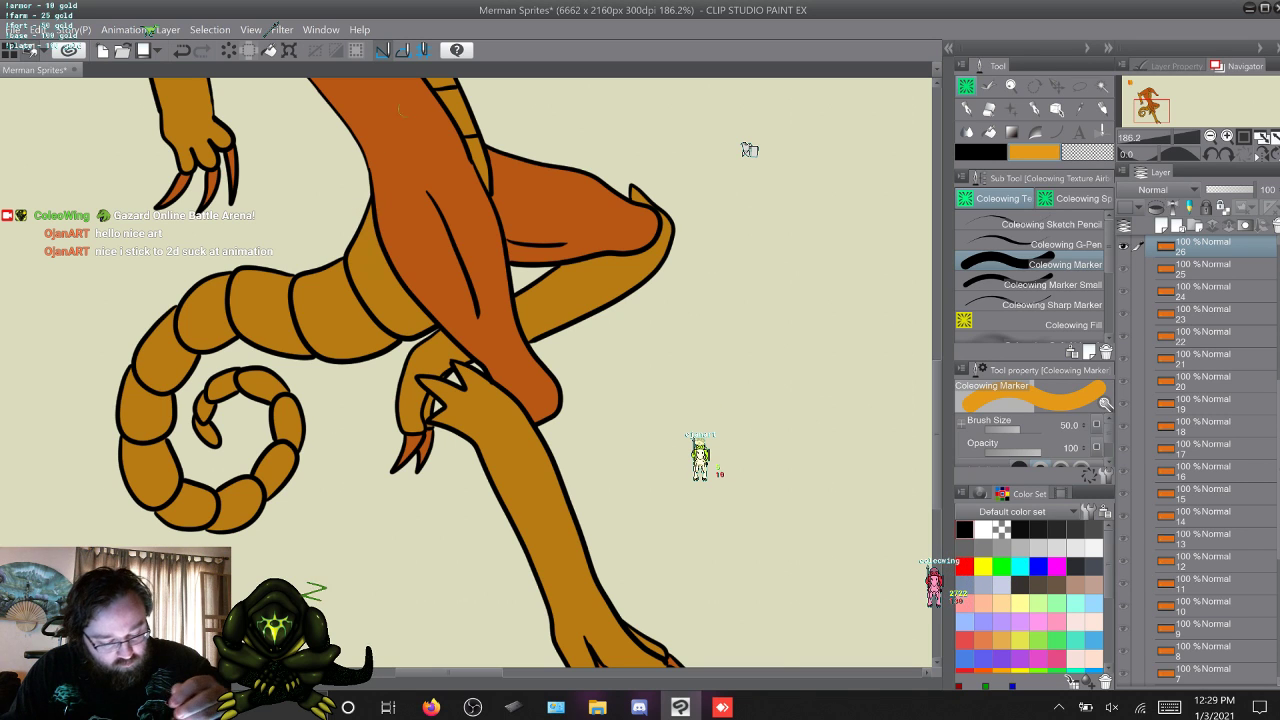
# Advance through frames 27 to 33 and cover the missed tail patch below the hand on frame 33 with Coleowing Marker Small.
pyautogui.hotkey('alt', ']')
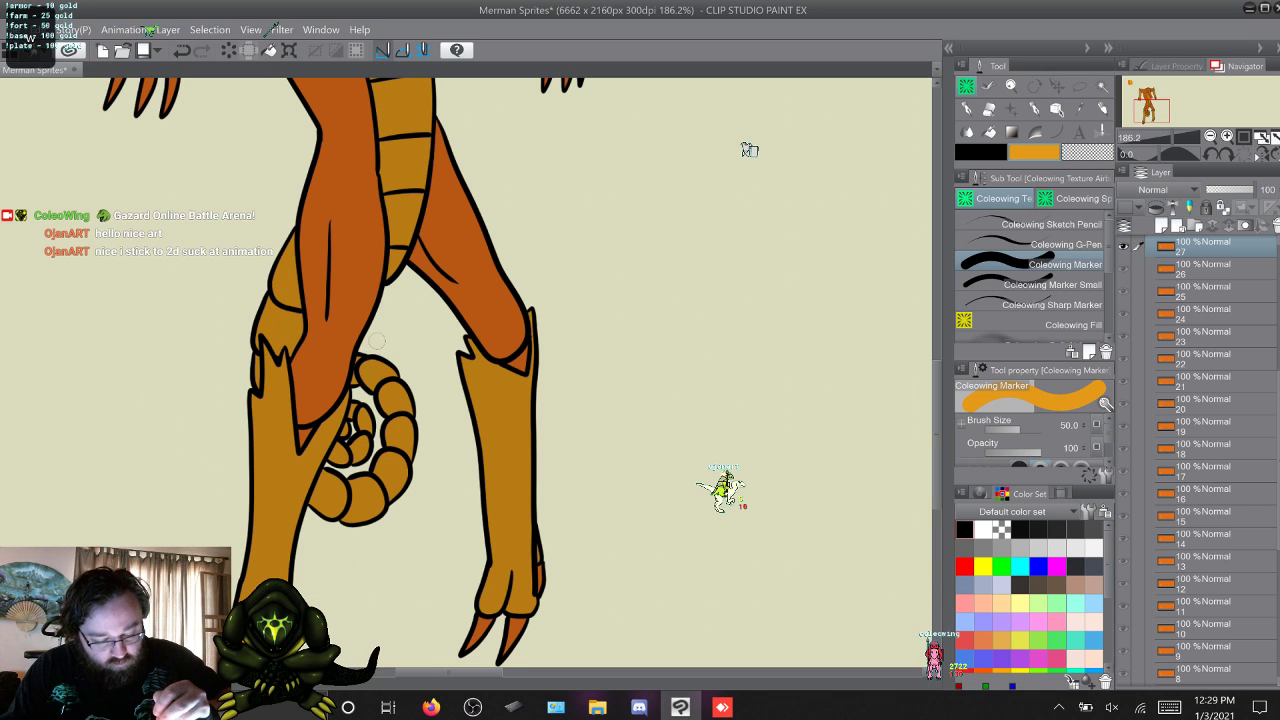
pyautogui.hotkey('alt', ']')
pyautogui.hotkey('alt', ']')
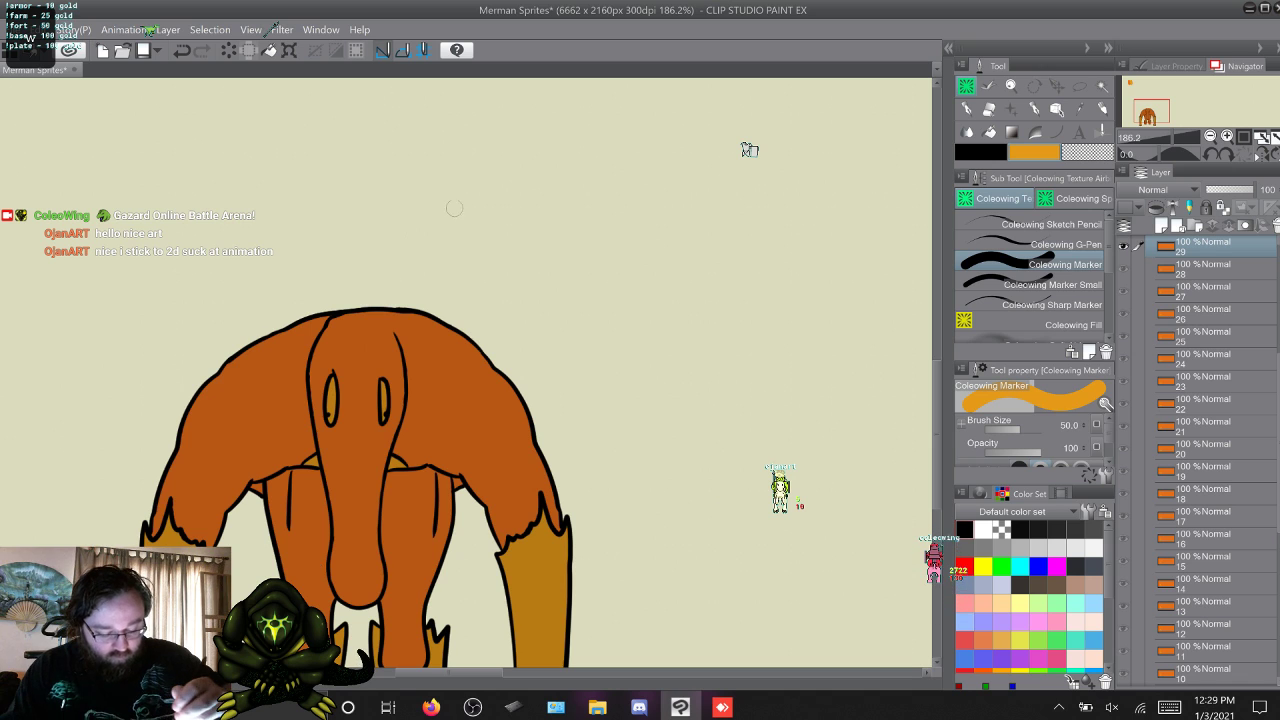
pyautogui.hotkey('alt', ']')
pyautogui.hotkey('alt', ']')
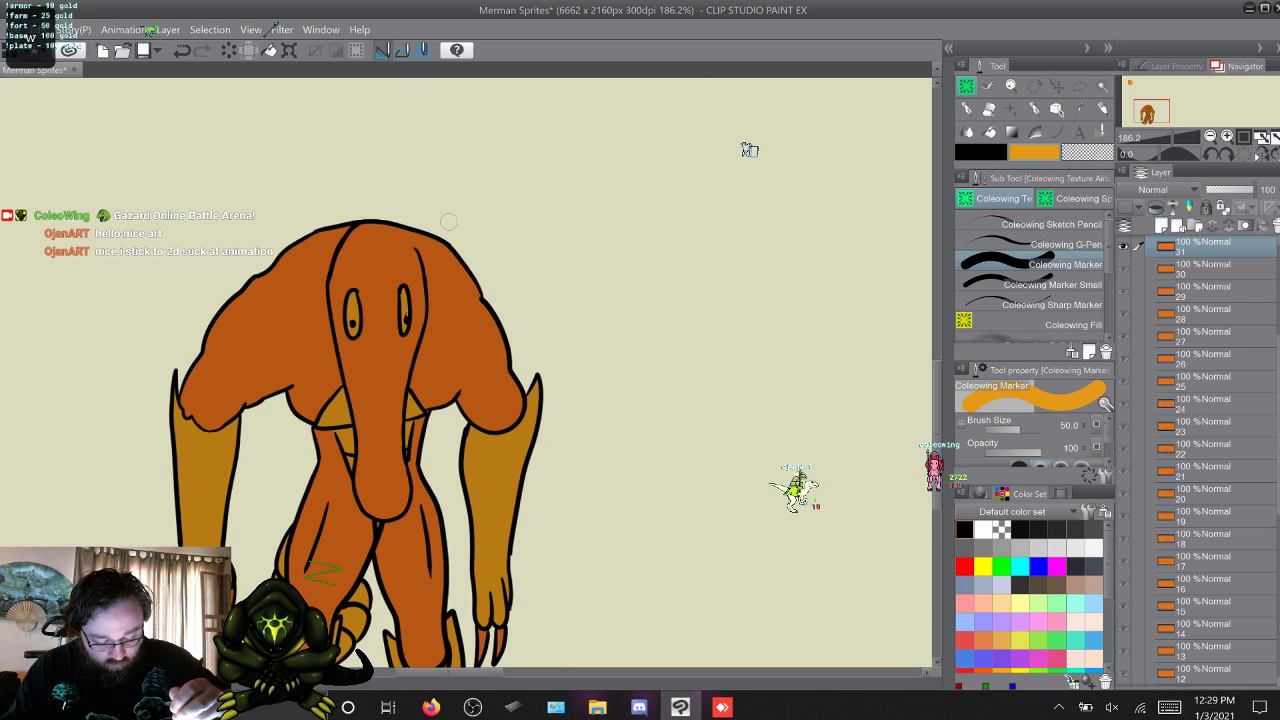
pyautogui.hotkey('alt', ']')
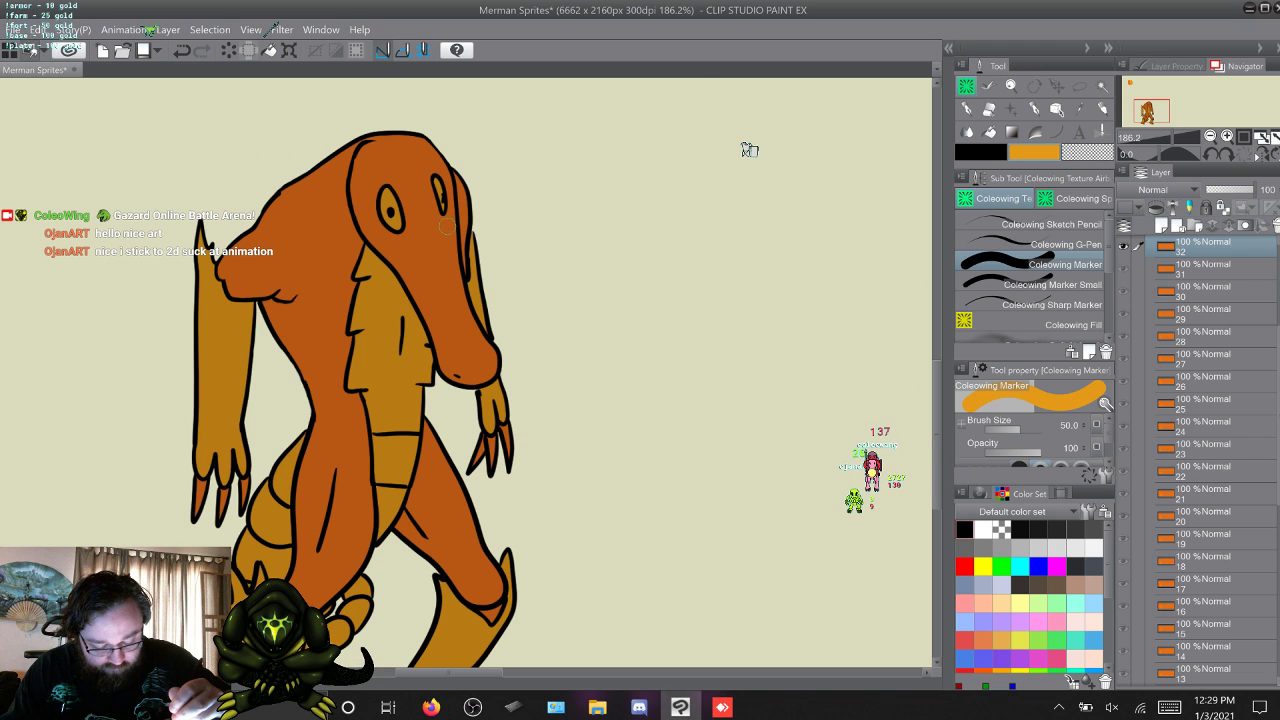
pyautogui.hotkey('alt', ']')
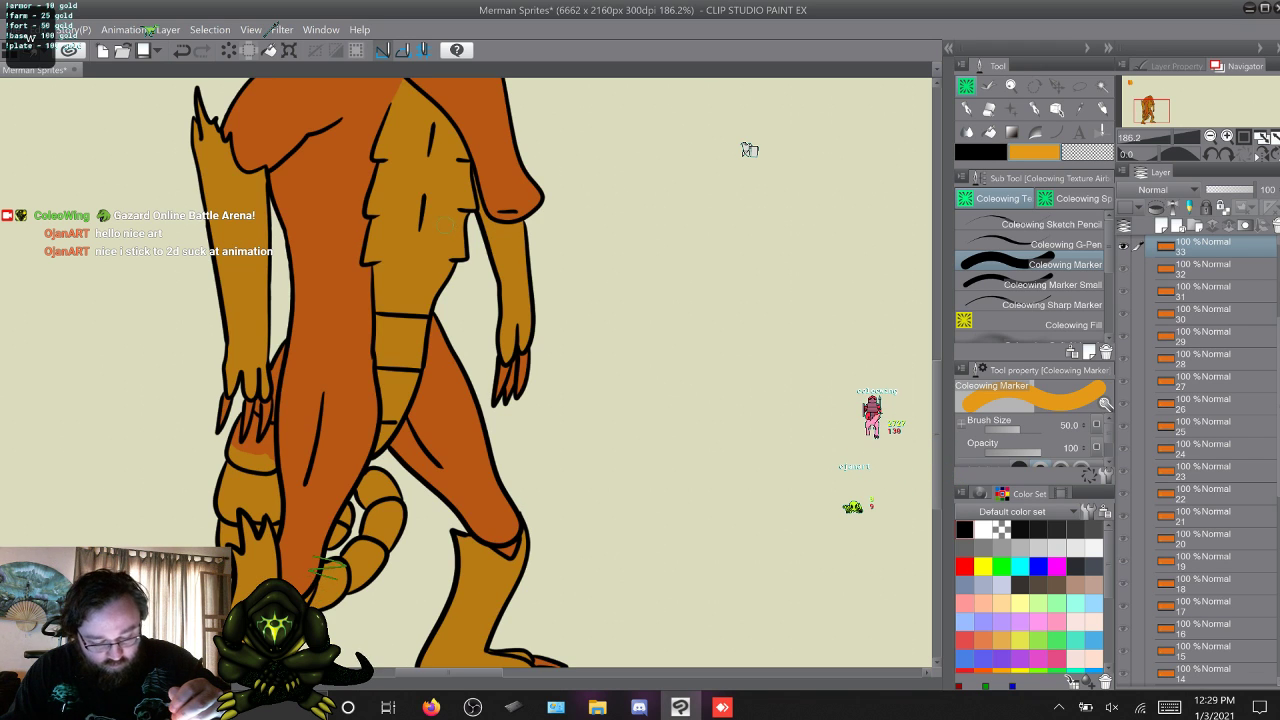
pyautogui.click(1052, 285)
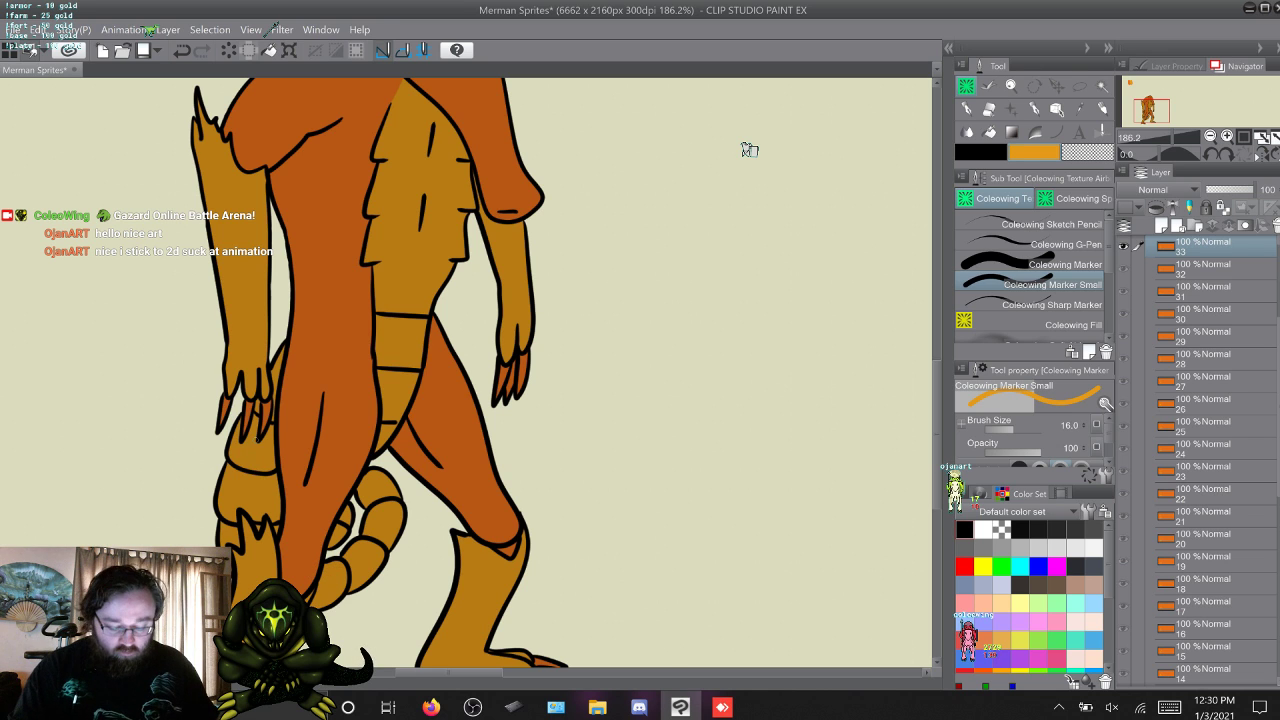
# Advance to frame 34 and touch up the tail around the lower leg, alternating between Coleowing Marker and Marker Small.
pyautogui.press('w')
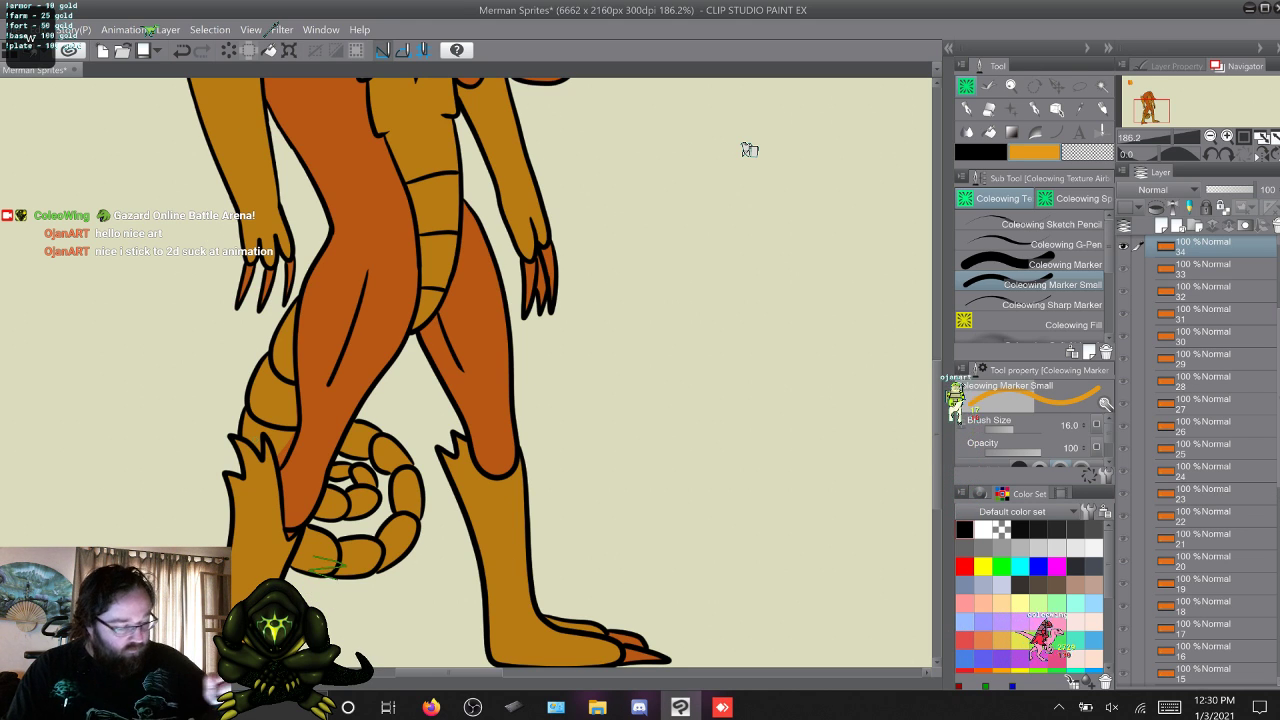
pyautogui.press(',')
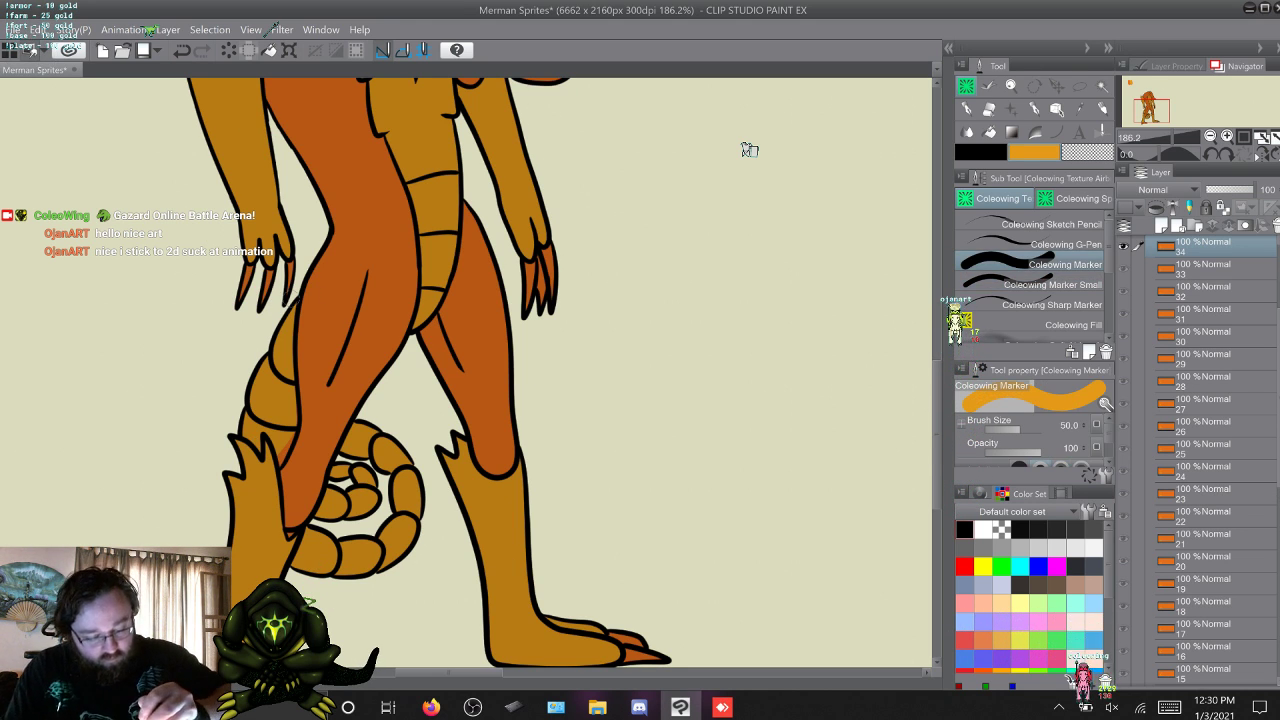
pyautogui.press('.')
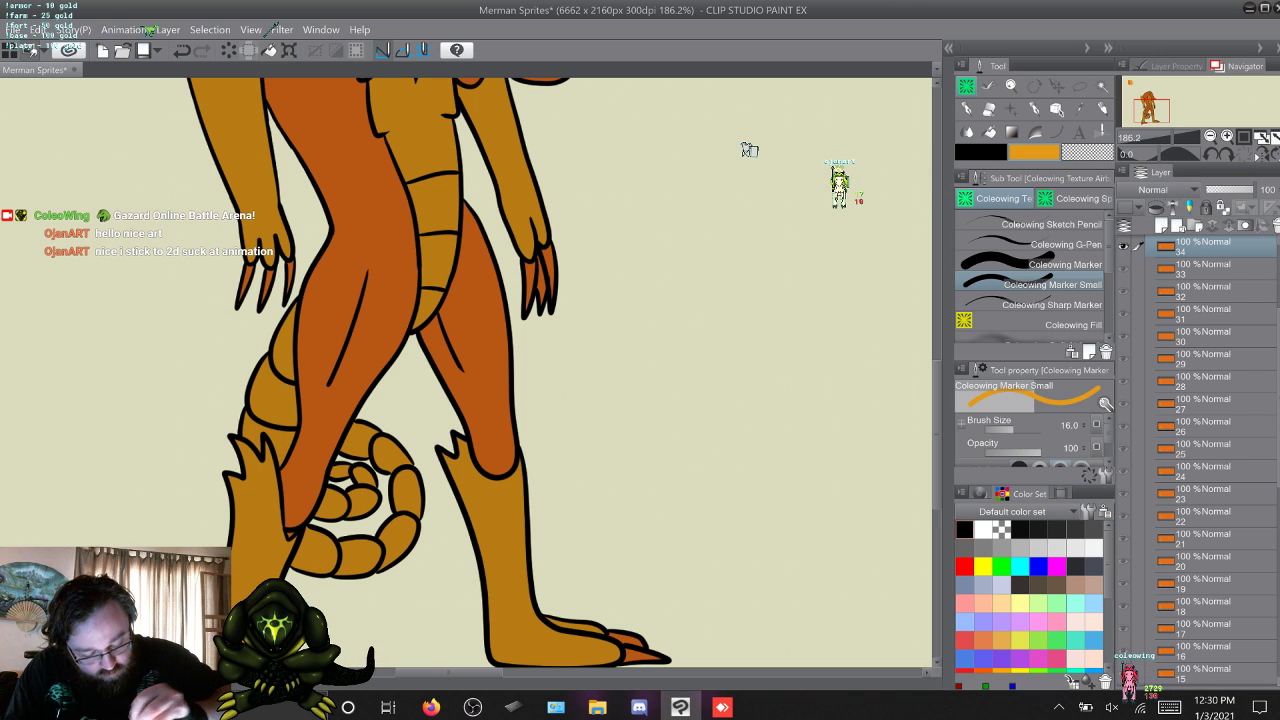
# Check frame 35, cycle on to frame 1, and advance to frame 17 with its unpainted belly and tail.
pyautogui.press('w')
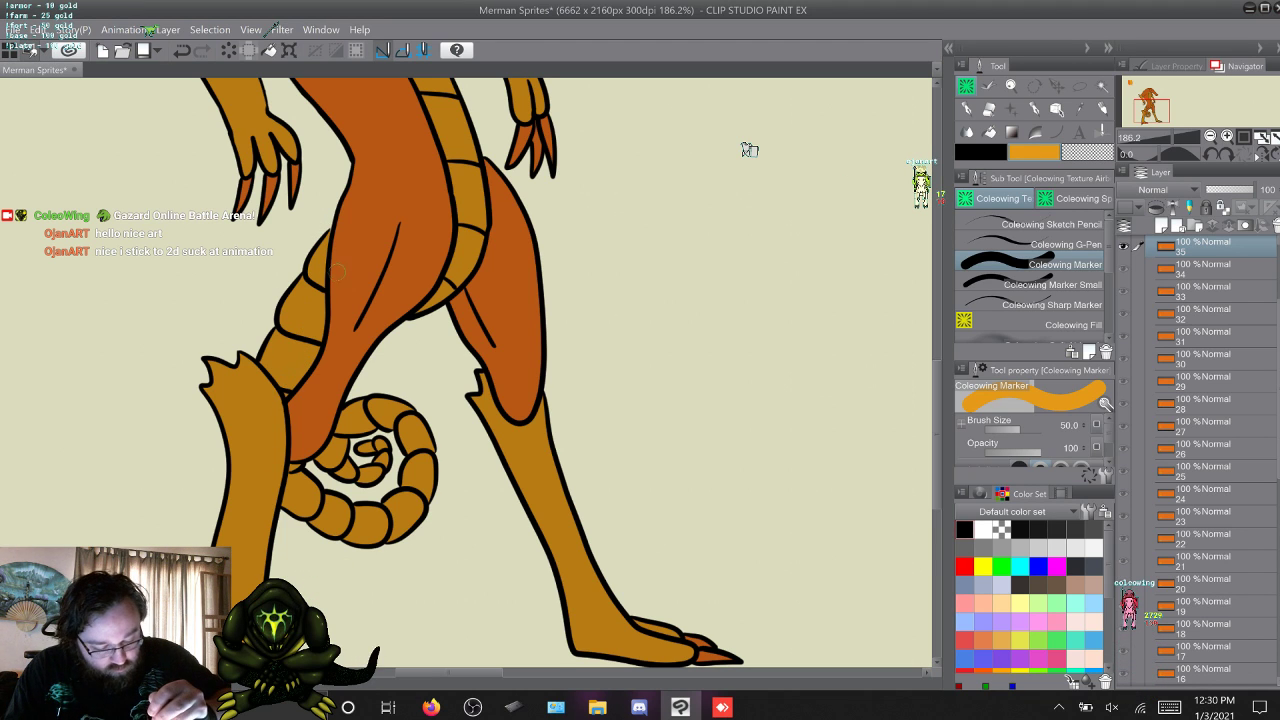
pyautogui.press('w')
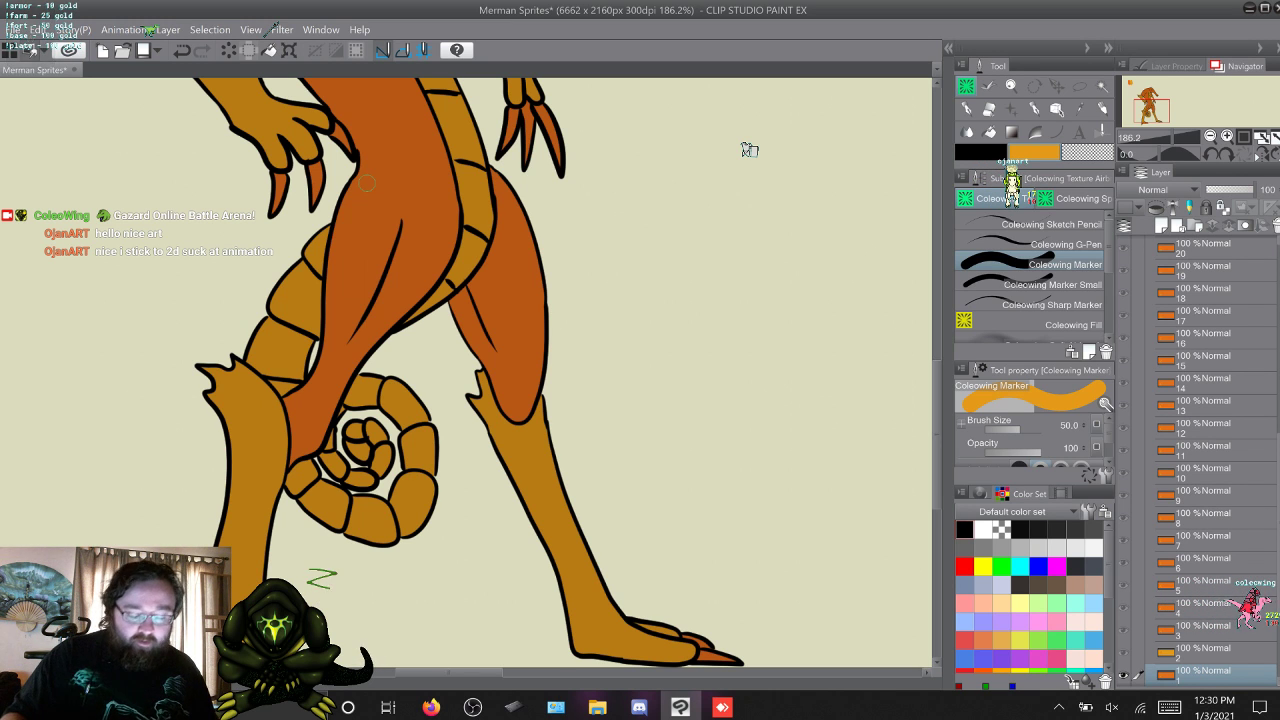
pyautogui.press('w')
pyautogui.press('w')
pyautogui.press('w')
pyautogui.press('w')
pyautogui.press('w')
pyautogui.press('w')
pyautogui.press('w')
pyautogui.press('w')
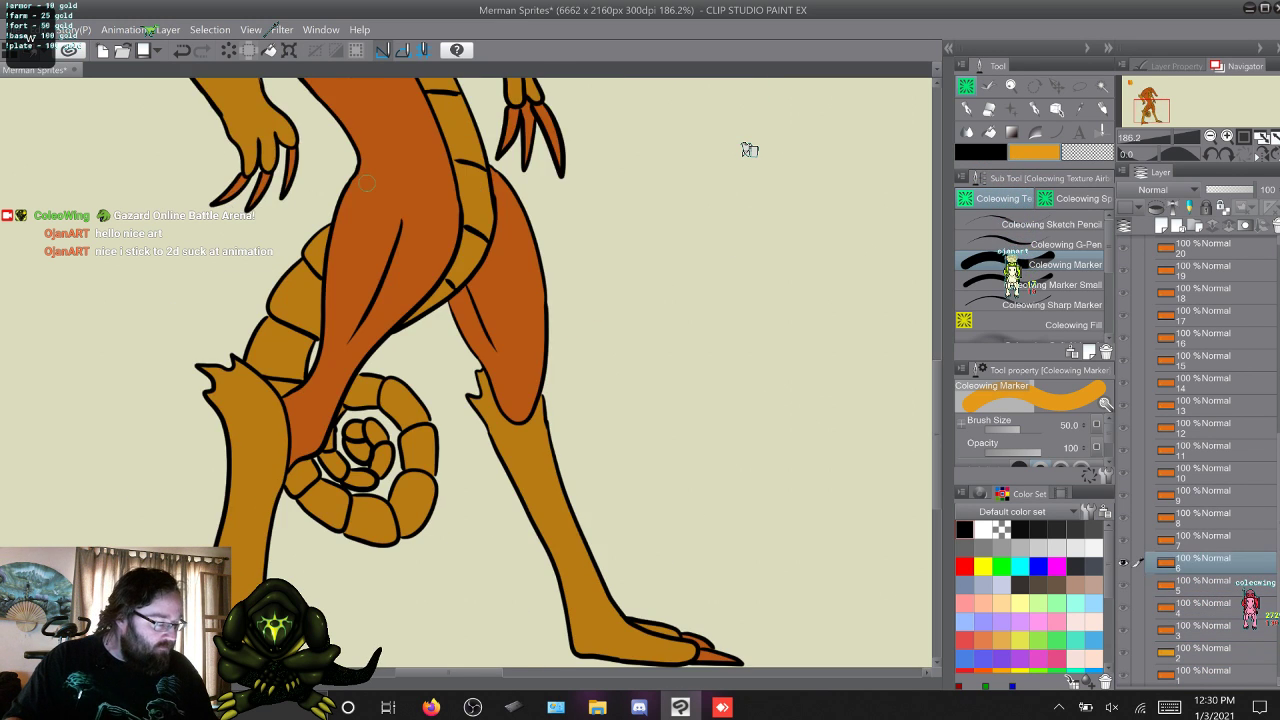
pyautogui.press('w')
pyautogui.press('w')
pyautogui.press('w')
pyautogui.press('w')
pyautogui.press('w')
pyautogui.press('w')
pyautogui.press('w')
pyautogui.press('w')
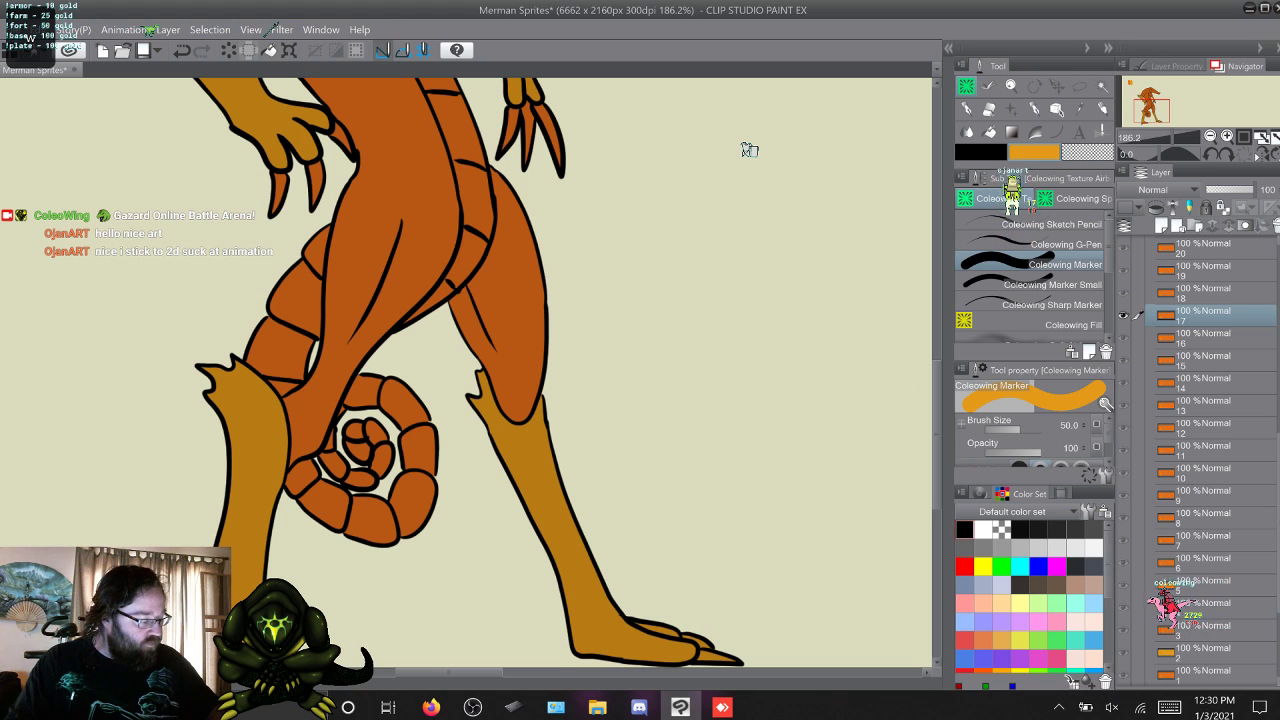
# Select Layer 4 in the Beach Merman folder and move it between Folder 1 Copy 6 and Folder 1 Copy 10.
pyautogui.scroll(7, 1200, 460)
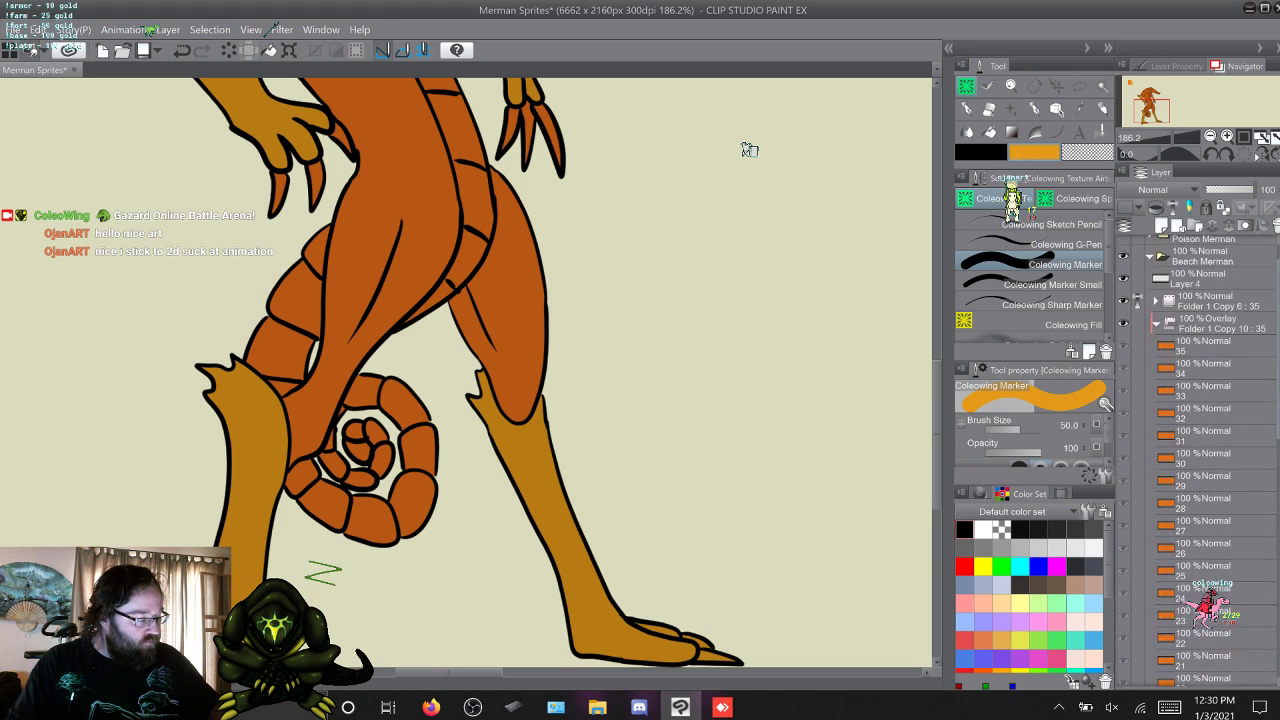
pyautogui.click(1200, 314)
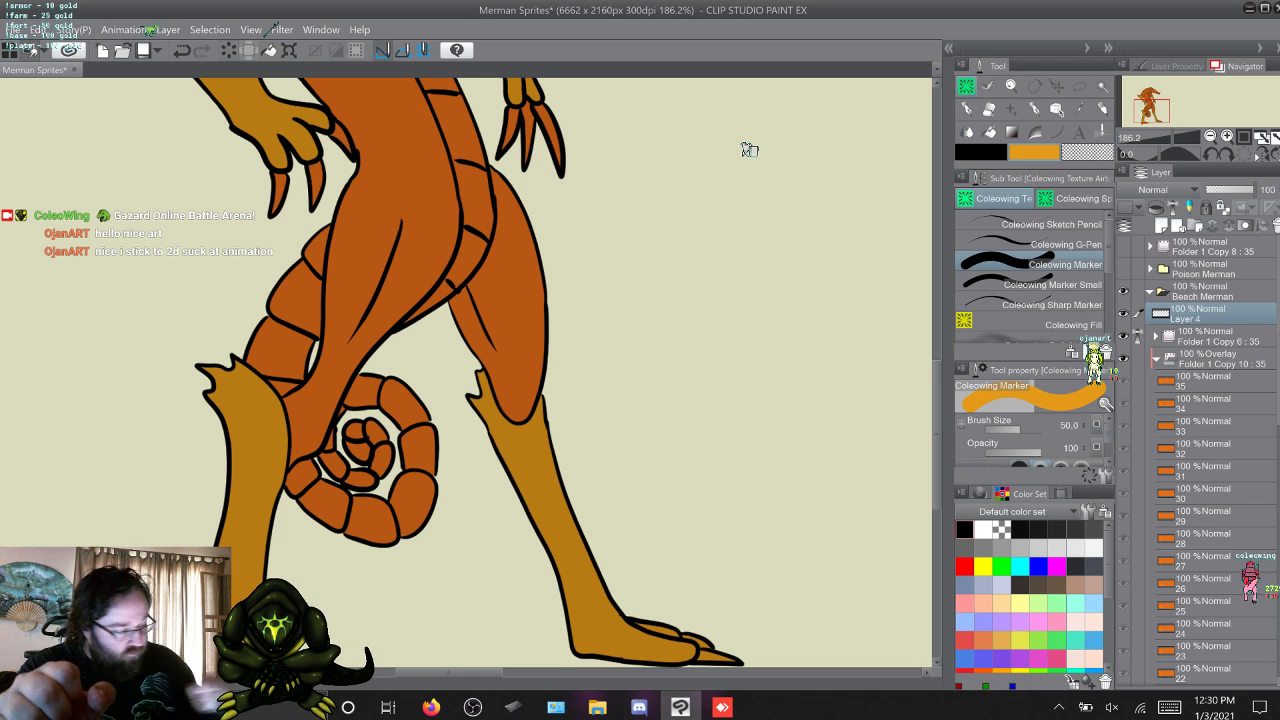
pyautogui.moveTo(1200, 314); pyautogui.dragTo(1205, 347)
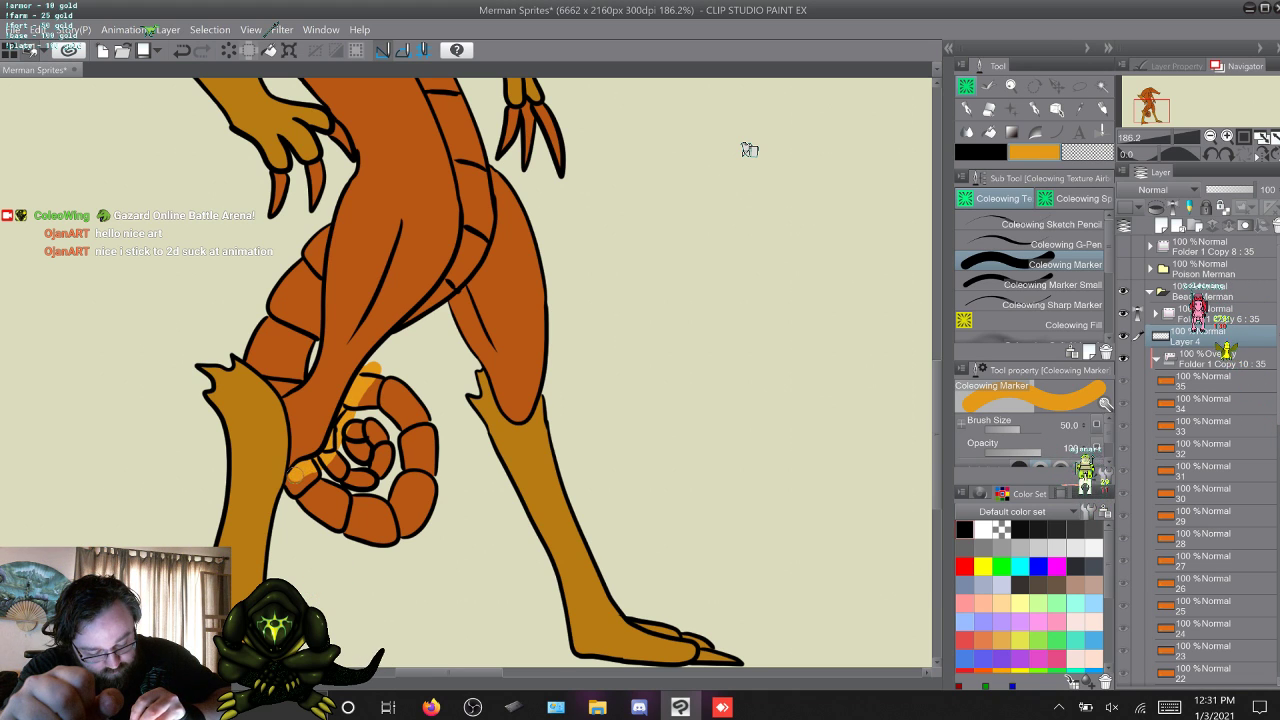
# Paint the curled tail and the tail section behind the leg yellow-orange on Layer 4 with Coleowing Marker.
pyautogui.moveTo(298, 479)
pyautogui.mouseDown()
pyautogui.moveTo(317, 466)
pyautogui.moveTo(298, 497)
pyautogui.moveTo(311, 516)
pyautogui.moveTo(326, 500)
pyautogui.mouseUp()
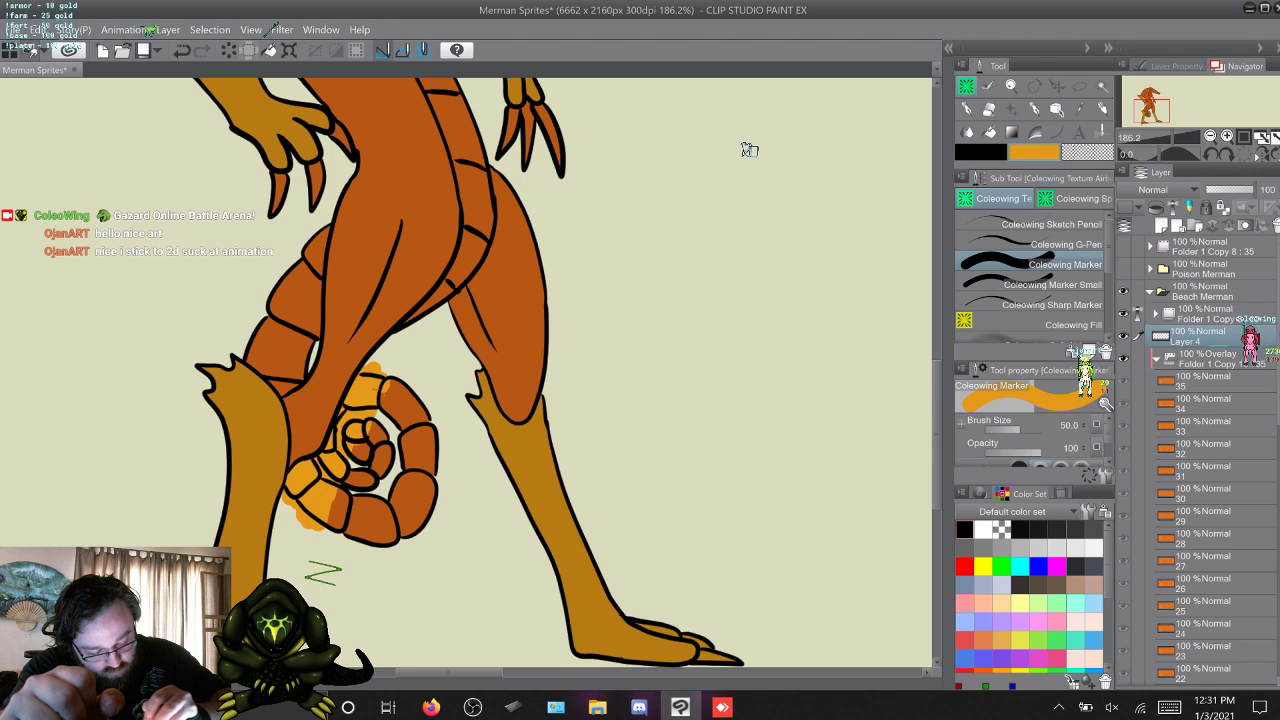
pyautogui.moveTo(398, 385)
pyautogui.mouseDown()
pyautogui.moveTo(432, 440)
pyautogui.moveTo(431, 515)
pyautogui.moveTo(390, 458)
pyautogui.mouseUp()
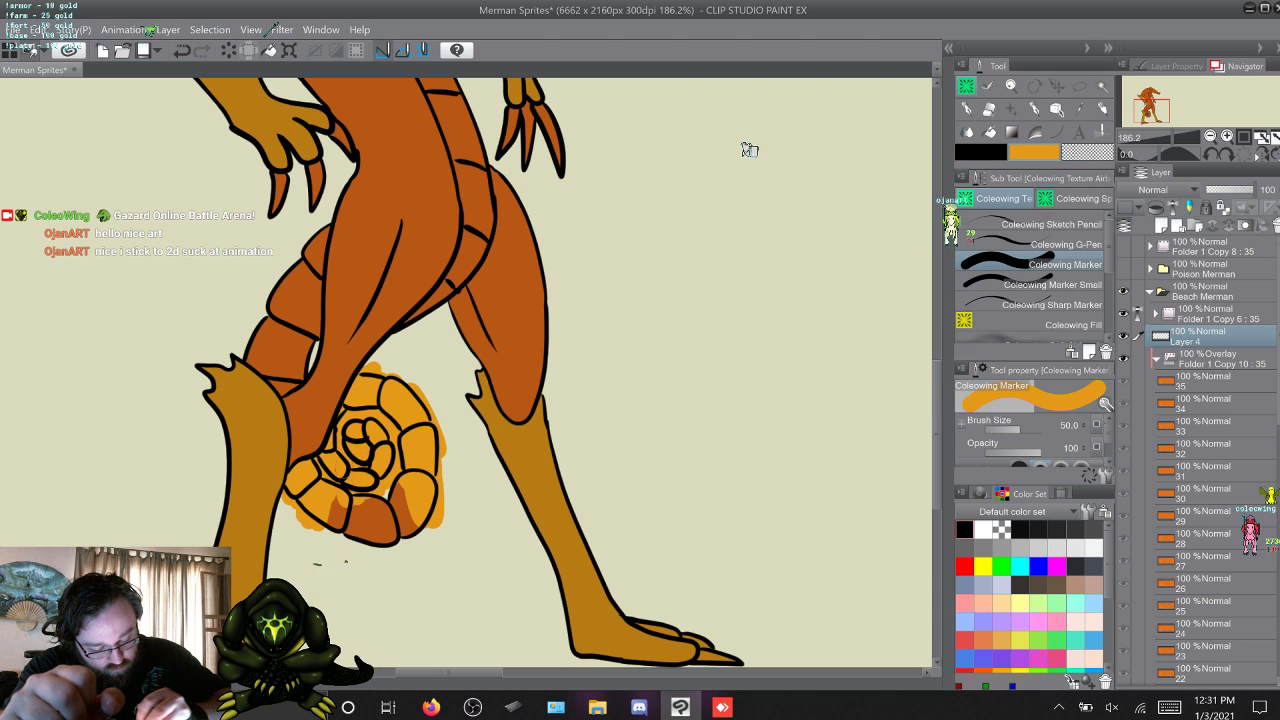
pyautogui.moveTo(333, 504)
pyautogui.mouseDown()
pyautogui.moveTo(340, 541)
pyautogui.moveTo(354, 522)
pyautogui.moveTo(371, 532)
pyautogui.mouseUp()
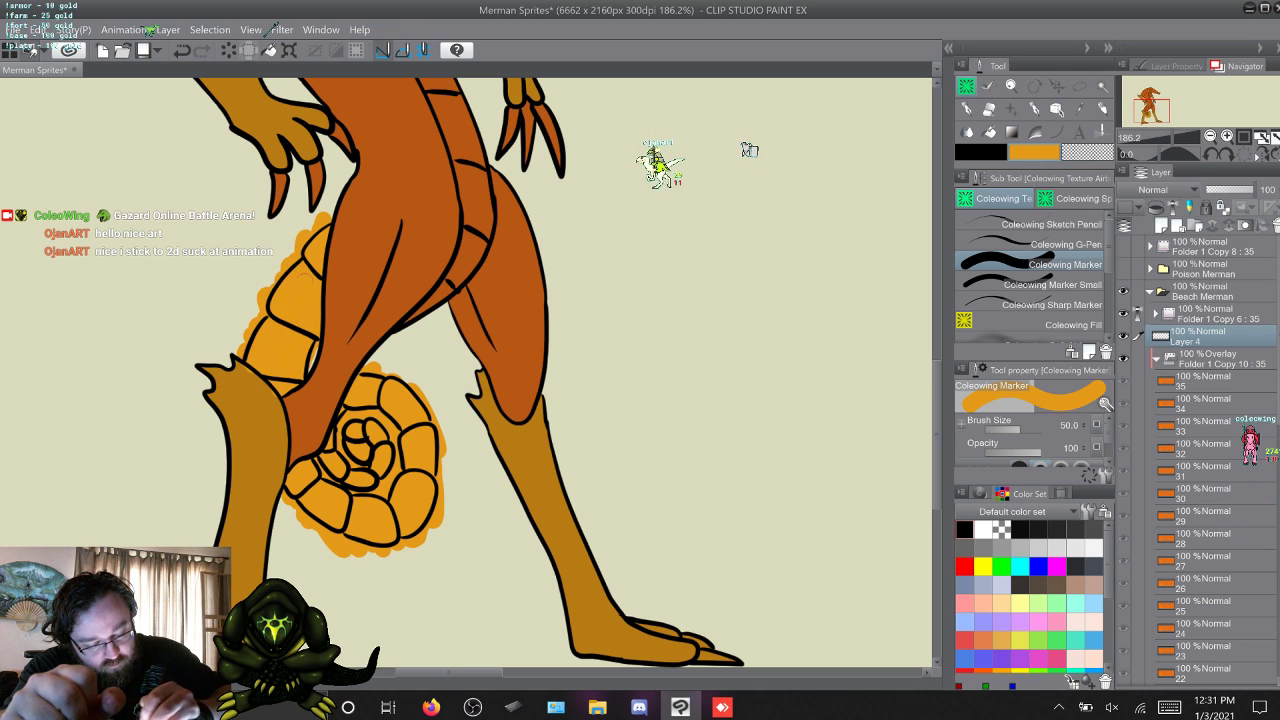
# Compare frame 17's unpainted chest with frame 16, and draw the belly's upper edge on Layer 4 with Coleowing Marker Small.
pyautogui.scroll(5, 749, 149)
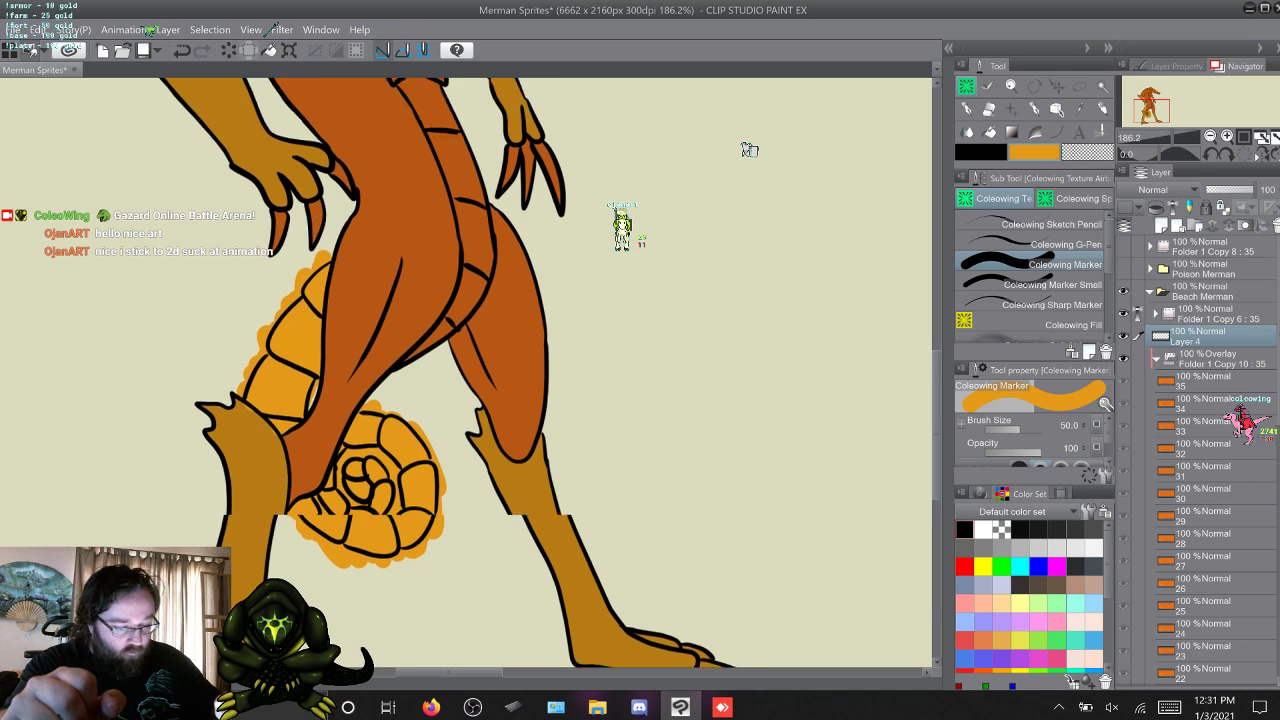
pyautogui.scroll(1, 749, 149)
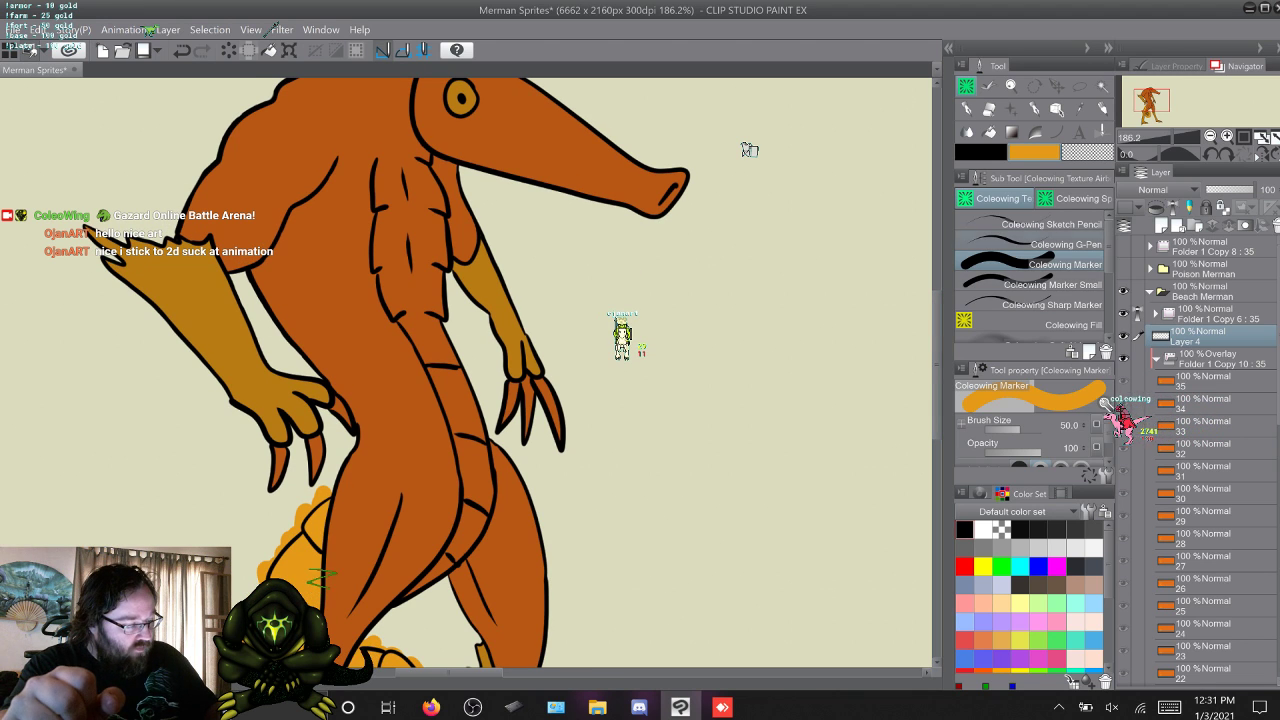
pyautogui.press('.')
pyautogui.press('.')
pyautogui.press(',')
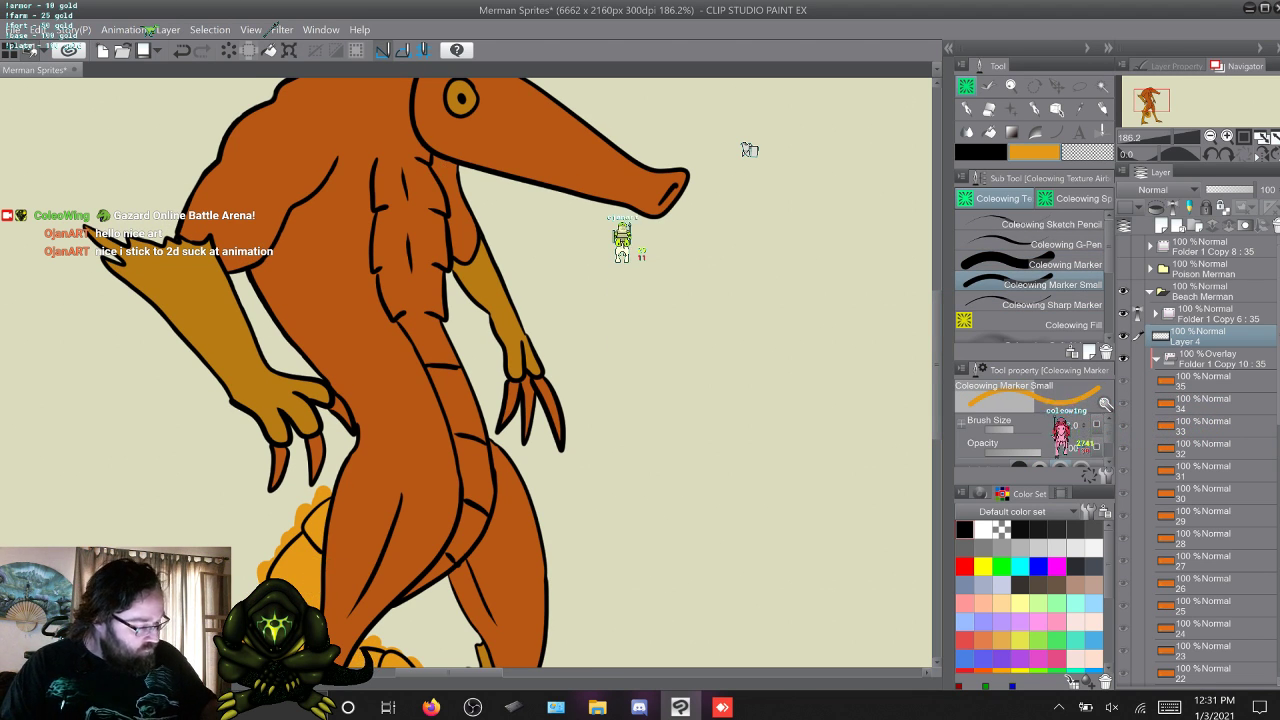
pyautogui.hotkey('alt', '[')
pyautogui.press('Left')
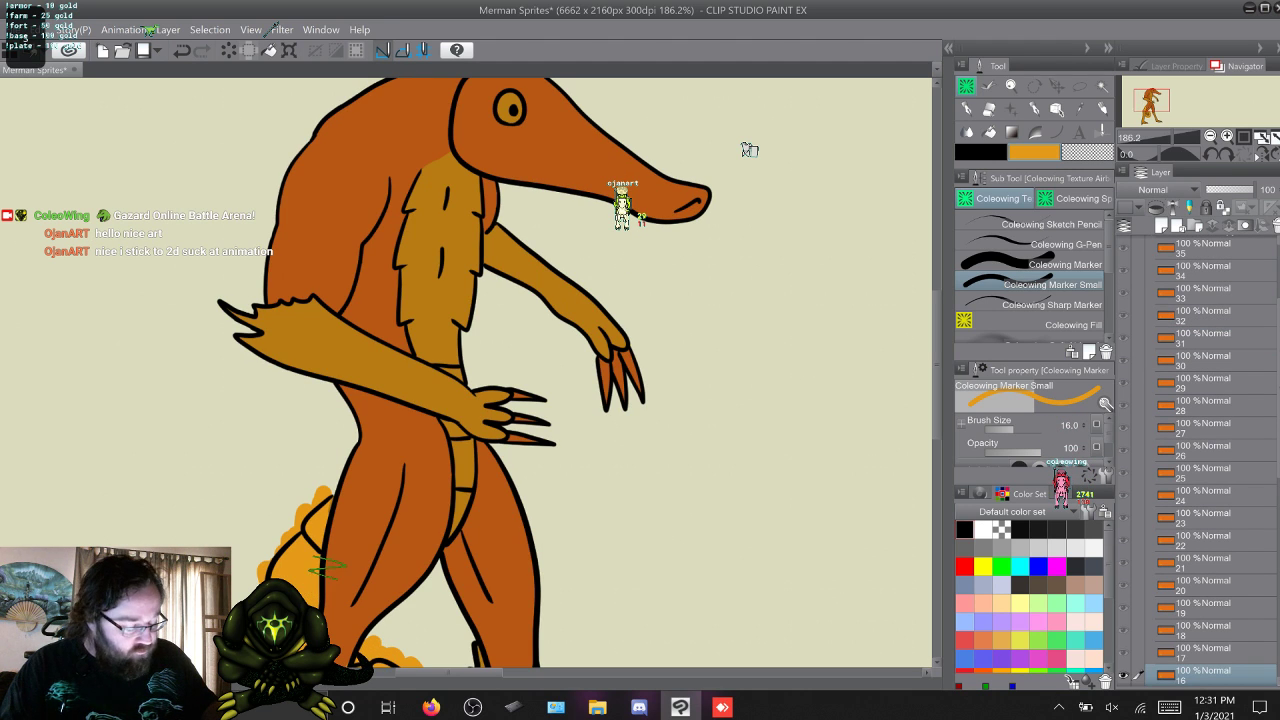
pyautogui.press('Right')
pyautogui.press('Left')
pyautogui.press('Right')
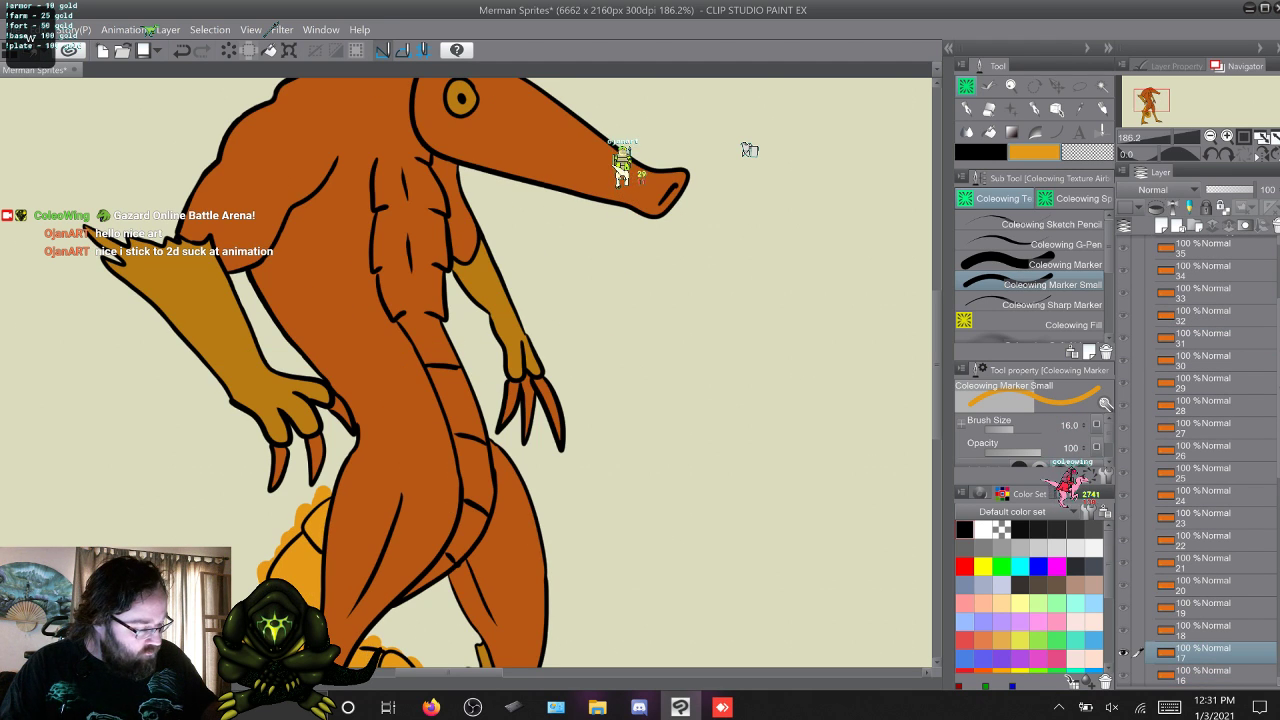
pyautogui.scroll(3, 1200, 450)
pyautogui.click(1200, 336)
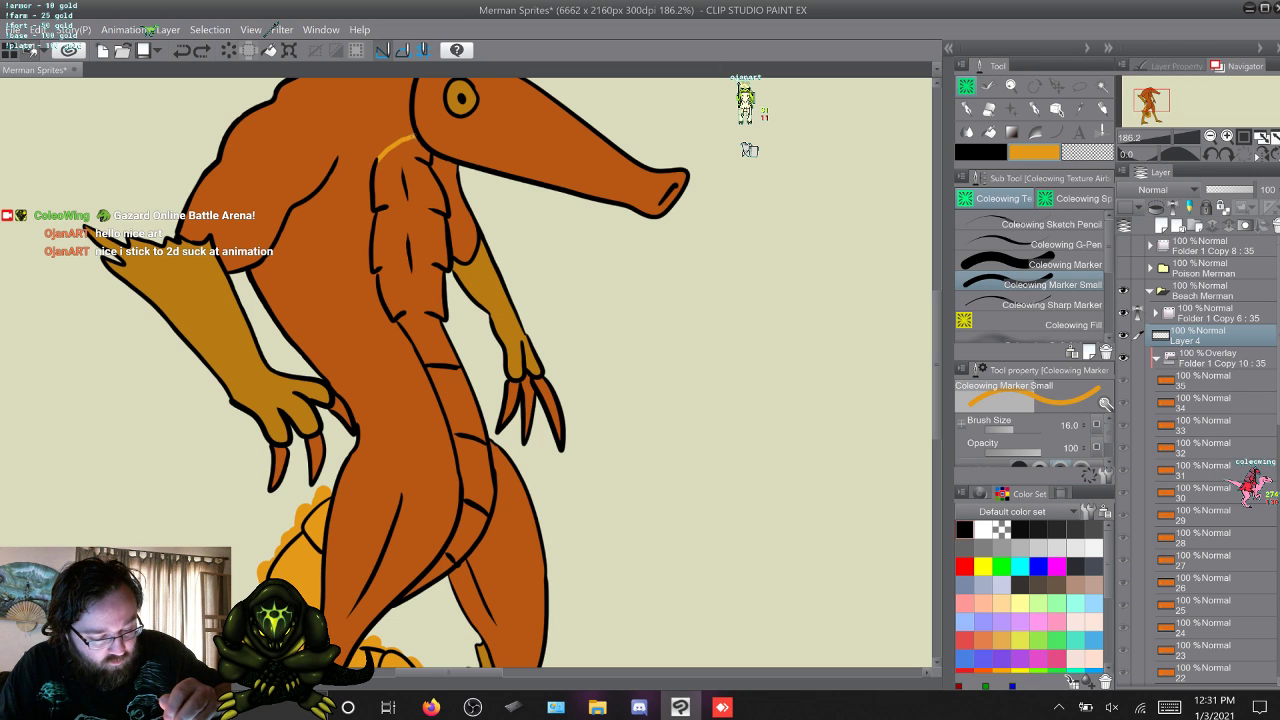
# Fill the belly and chest plates yellow-orange with Coleowing Fill and touch up the gaps with the Coleowing Marker brushes.
pyautogui.press('g')
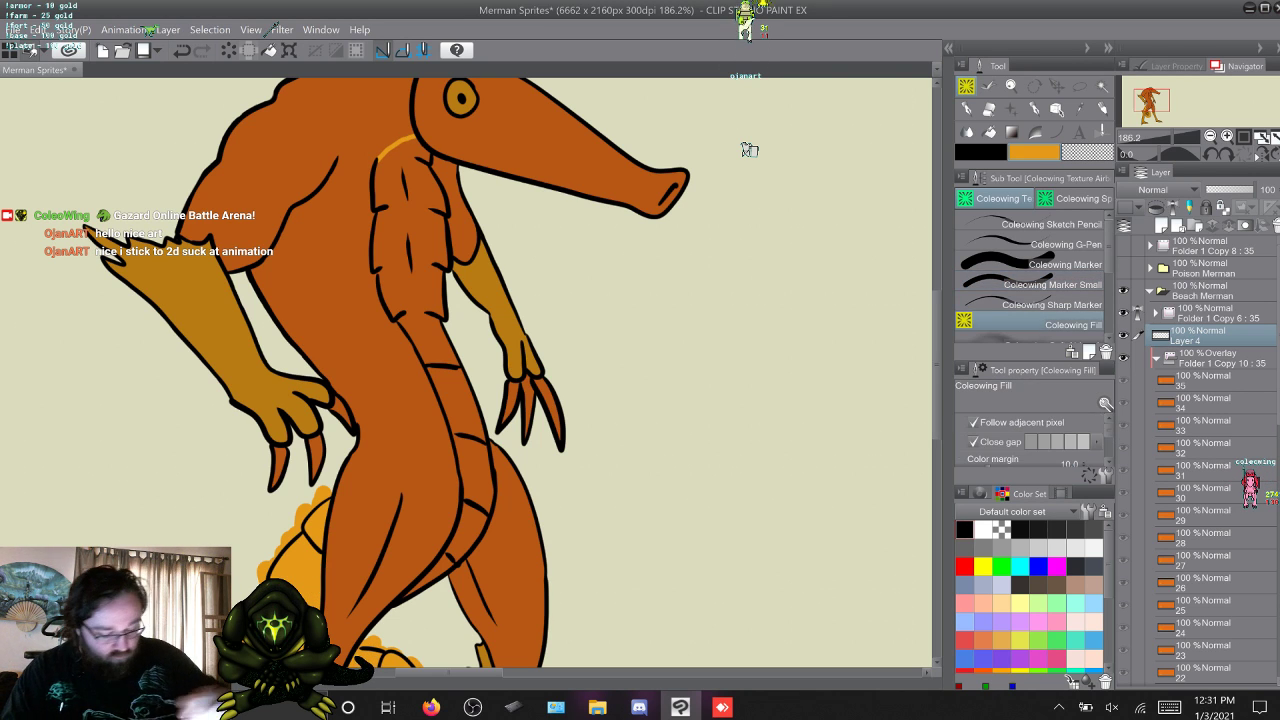
pyautogui.click(464, 537)
pyautogui.click(477, 476)
pyautogui.click(457, 405)
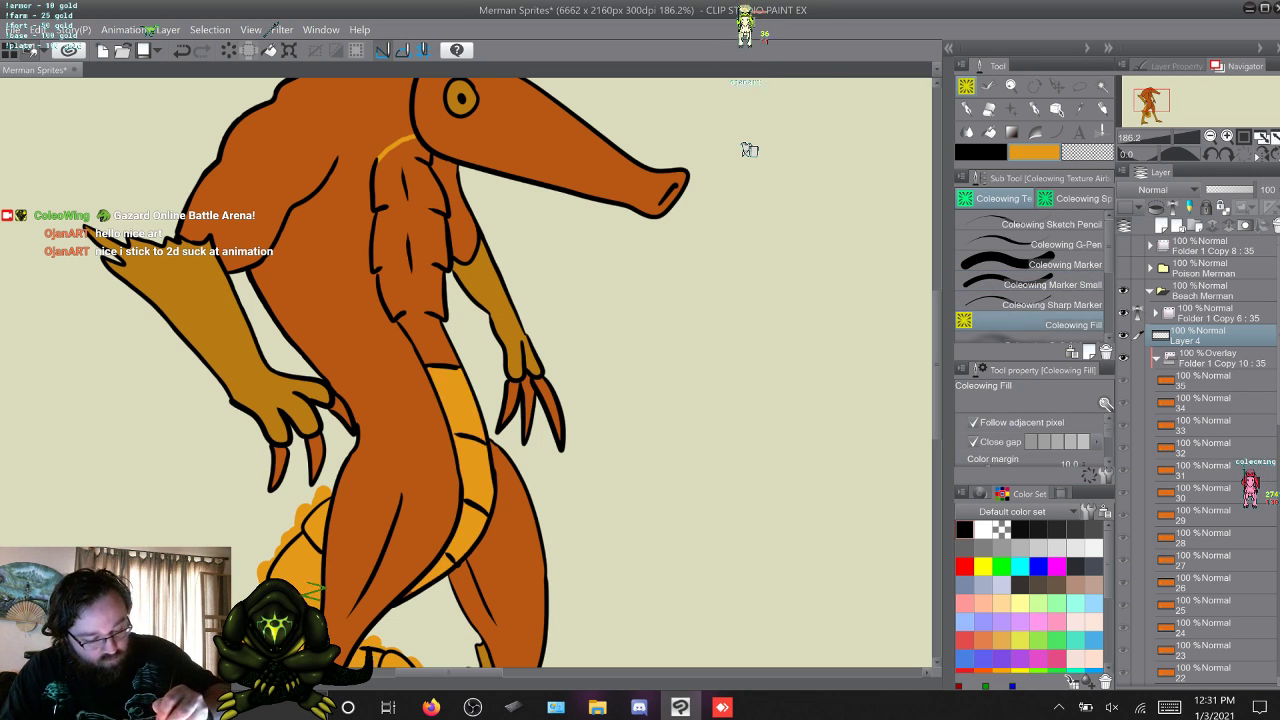
pyautogui.click(418, 290)
pyautogui.press('b')
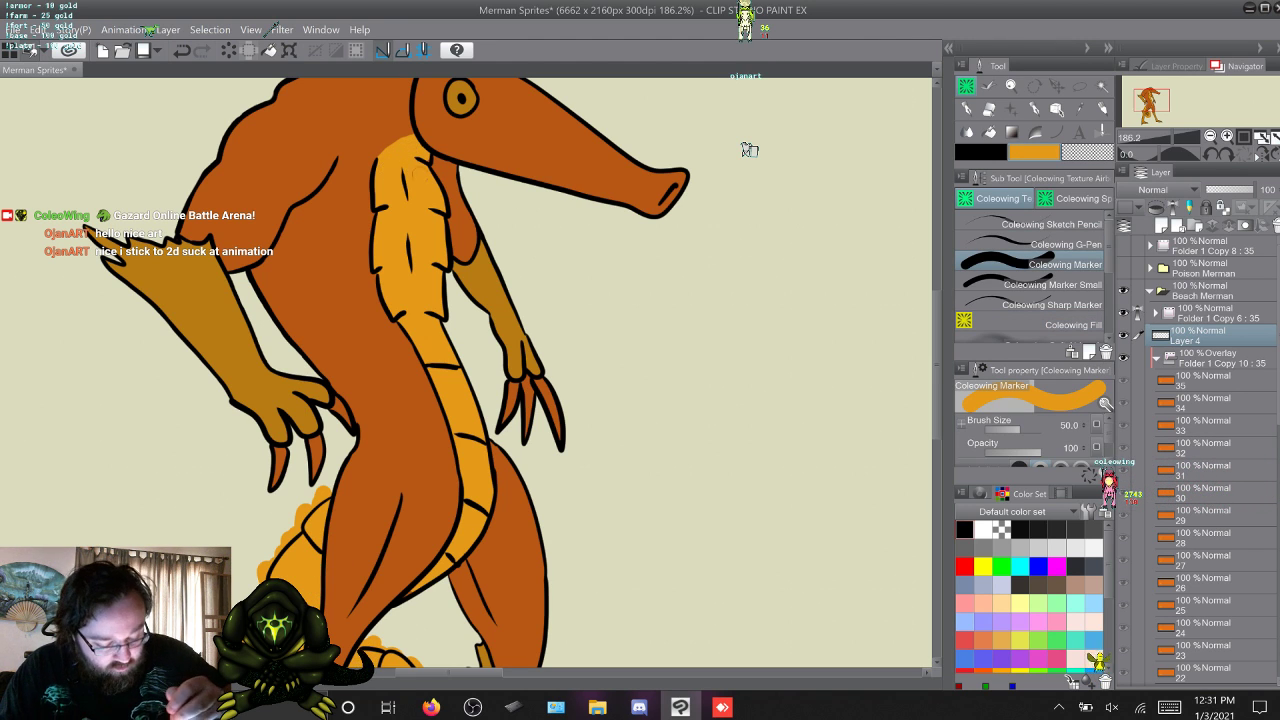
pyautogui.press('.')
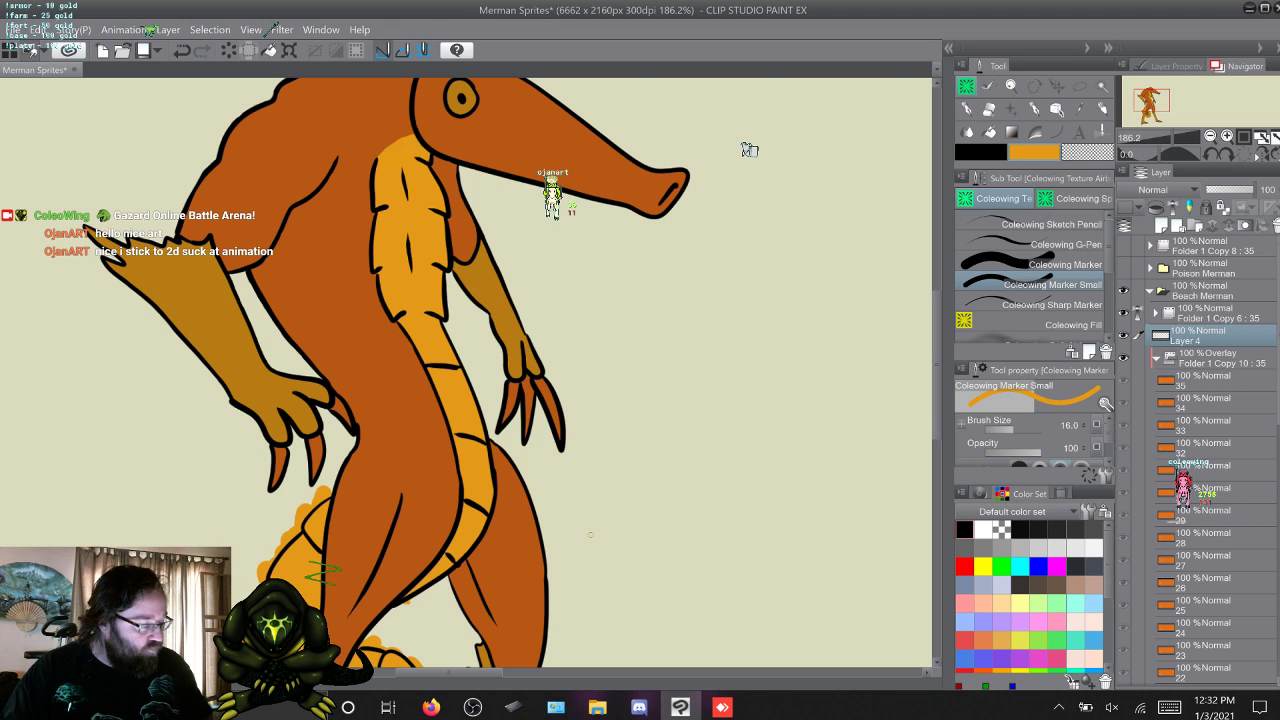
# Soften the belly colour's upper edge below the head with Coleowing First Shade Airbrush.
pyautogui.scroll(-1, 1032, 315)
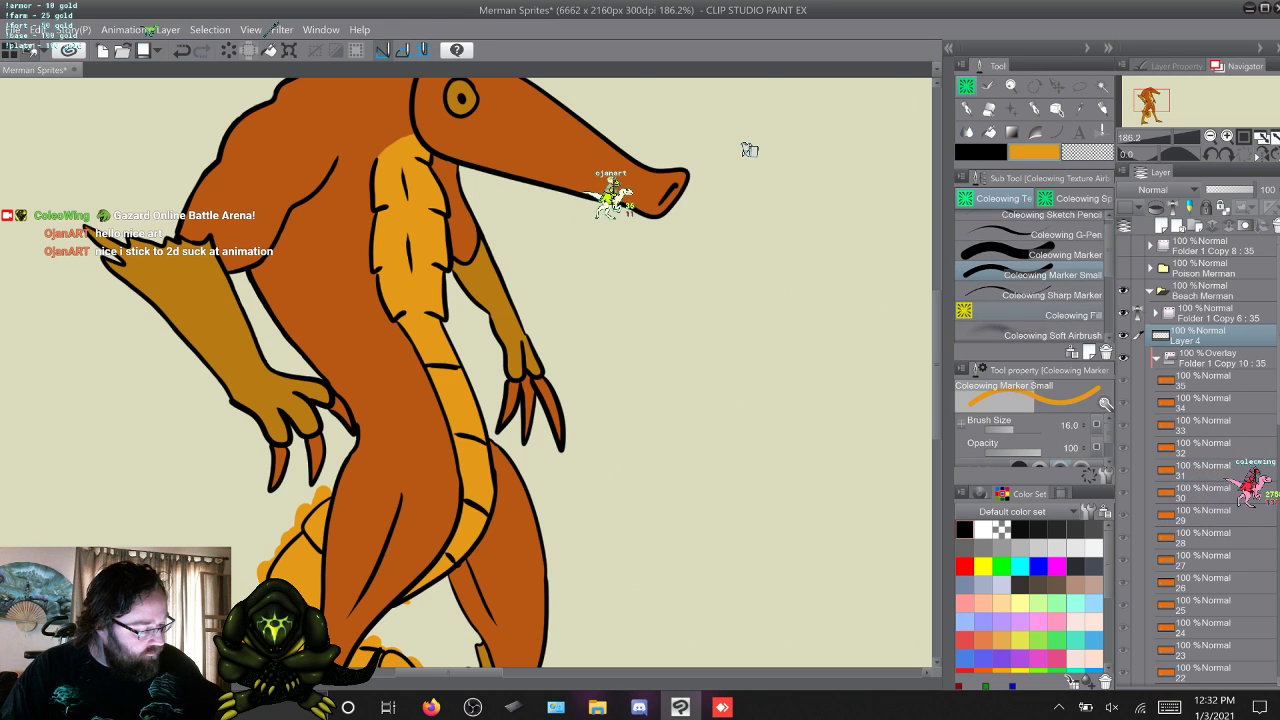
pyautogui.scroll(-3, 1032, 290)
pyautogui.click(1037, 310)
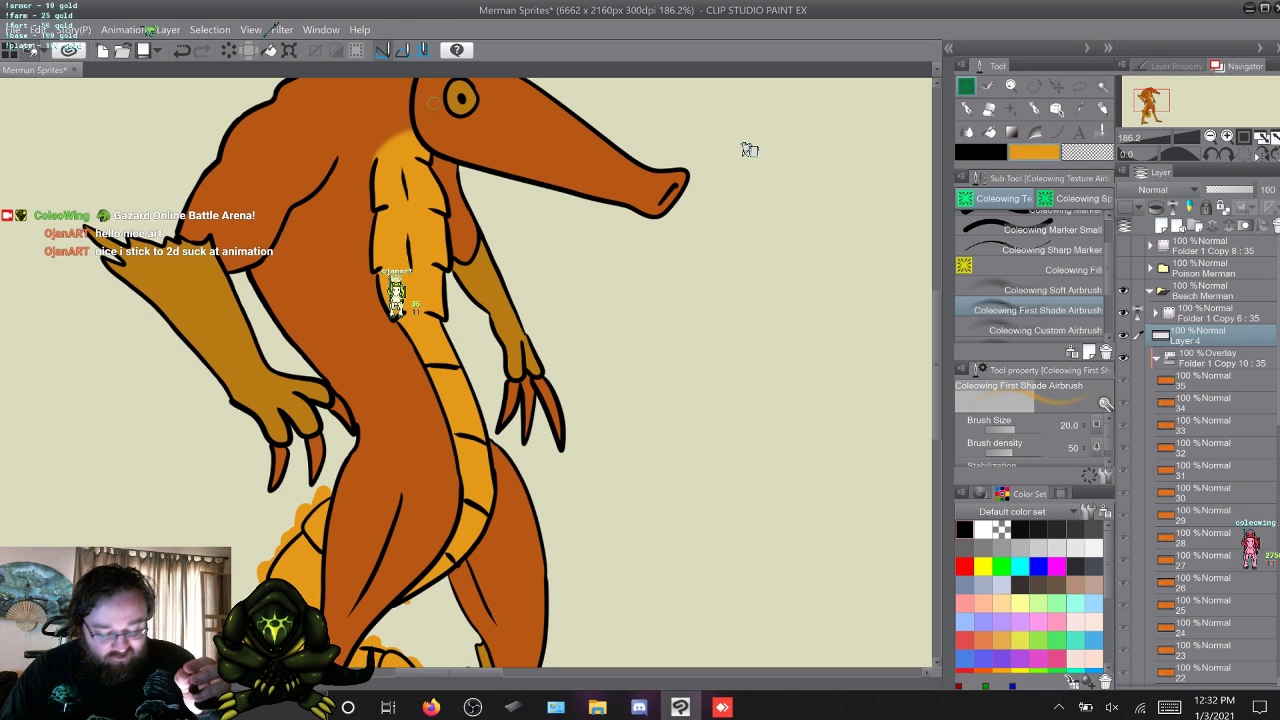
pyautogui.scroll(-5, 749, 149)
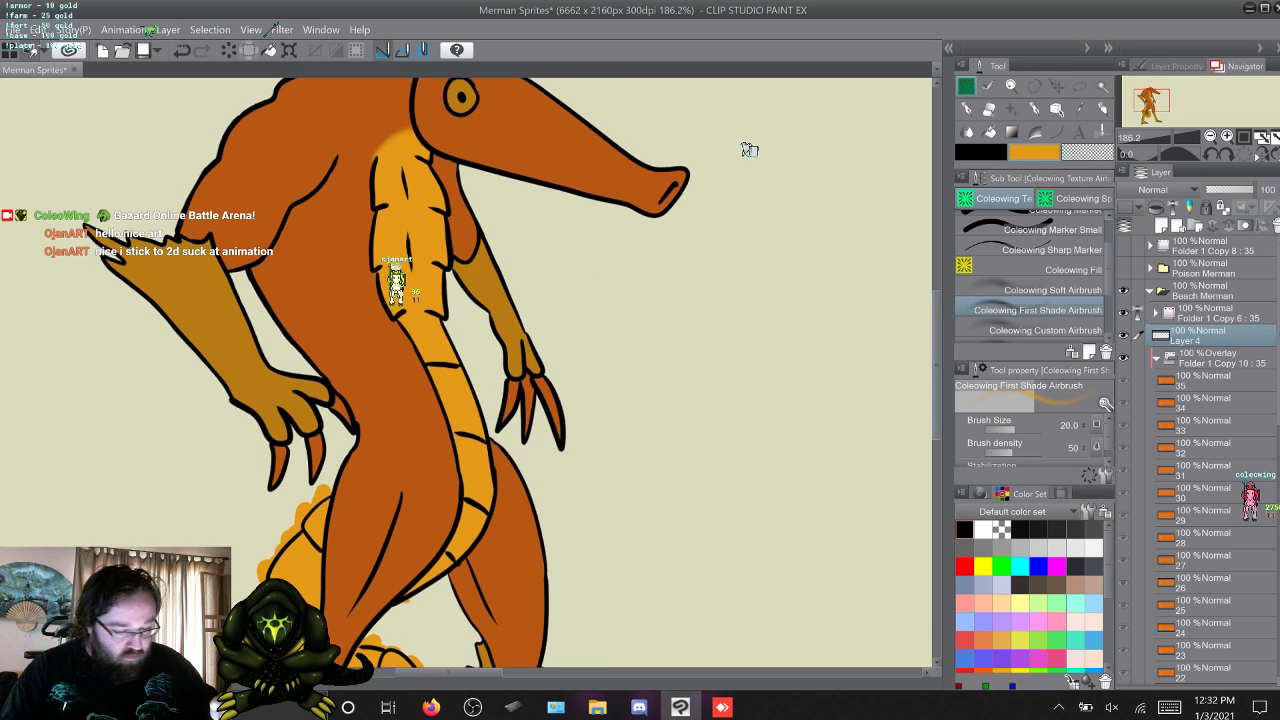
pyautogui.scroll(5, 749, 149)
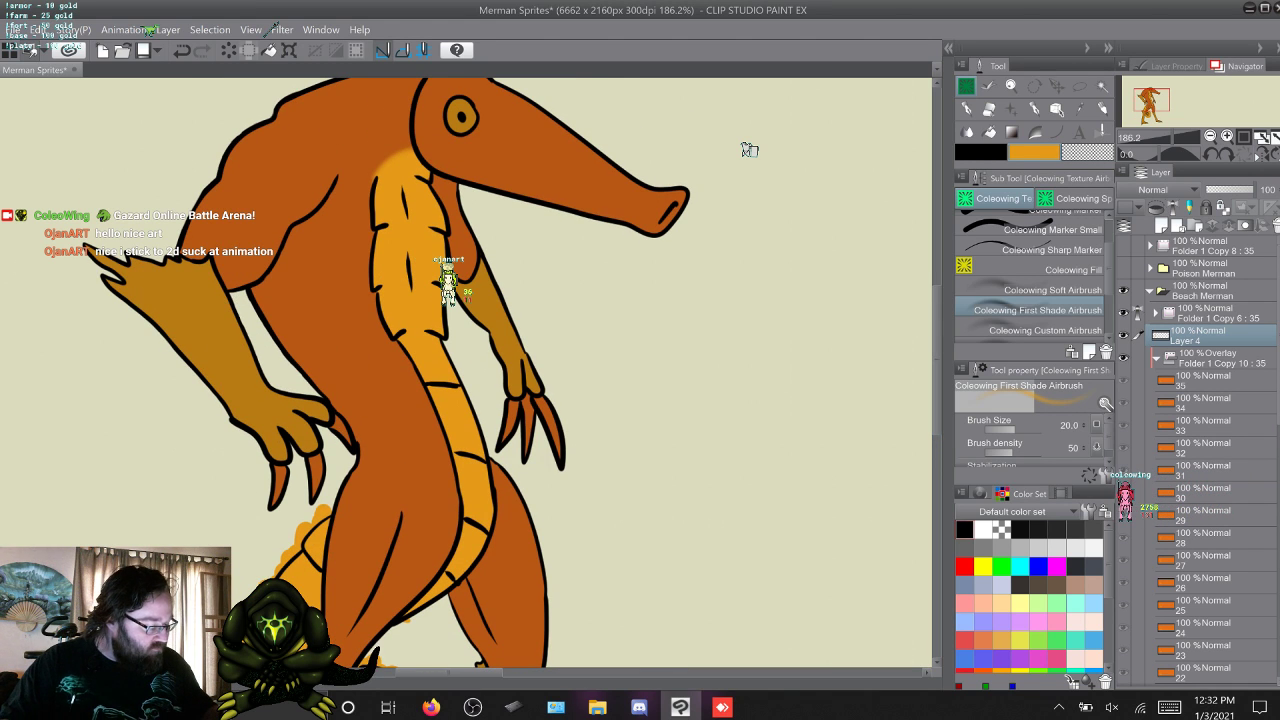
# Select frame layers 17 to 25 and move them out of Folder 1 Copy 10 to directly below Layer 4.
pyautogui.scroll(-3, 1203, 460)
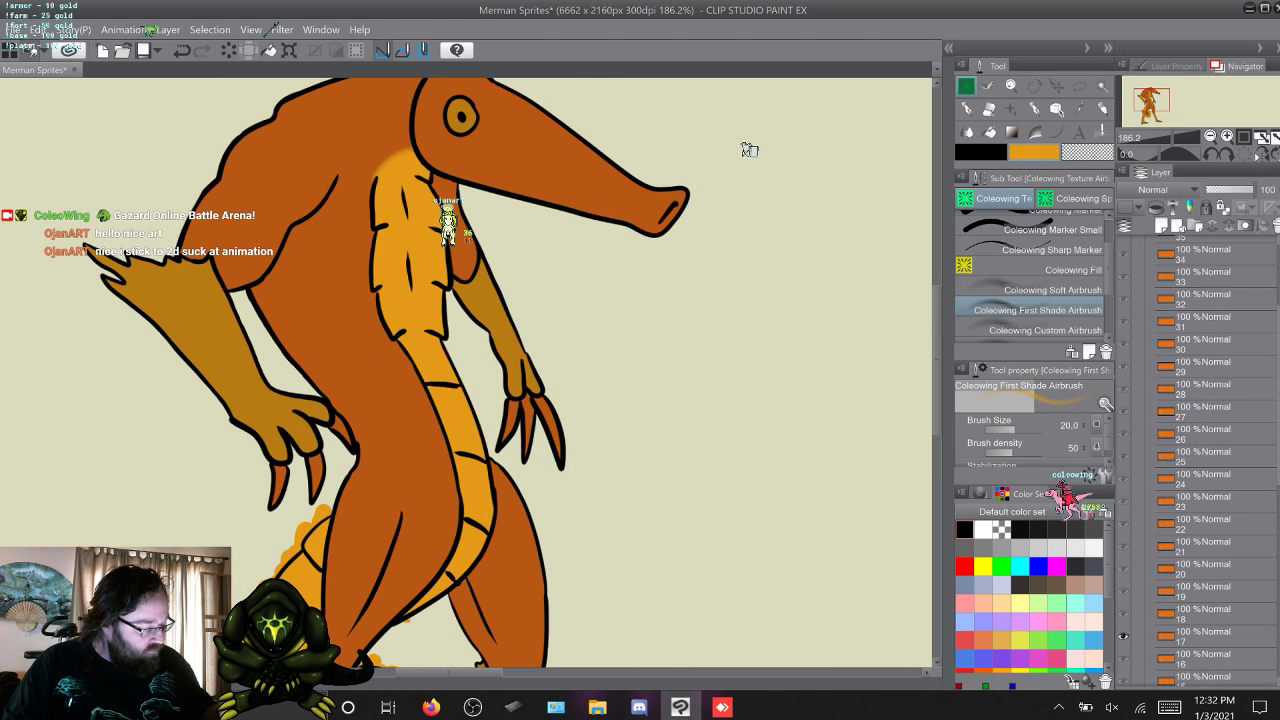
pyautogui.click(1203, 478)
pyautogui.click(1203, 456)
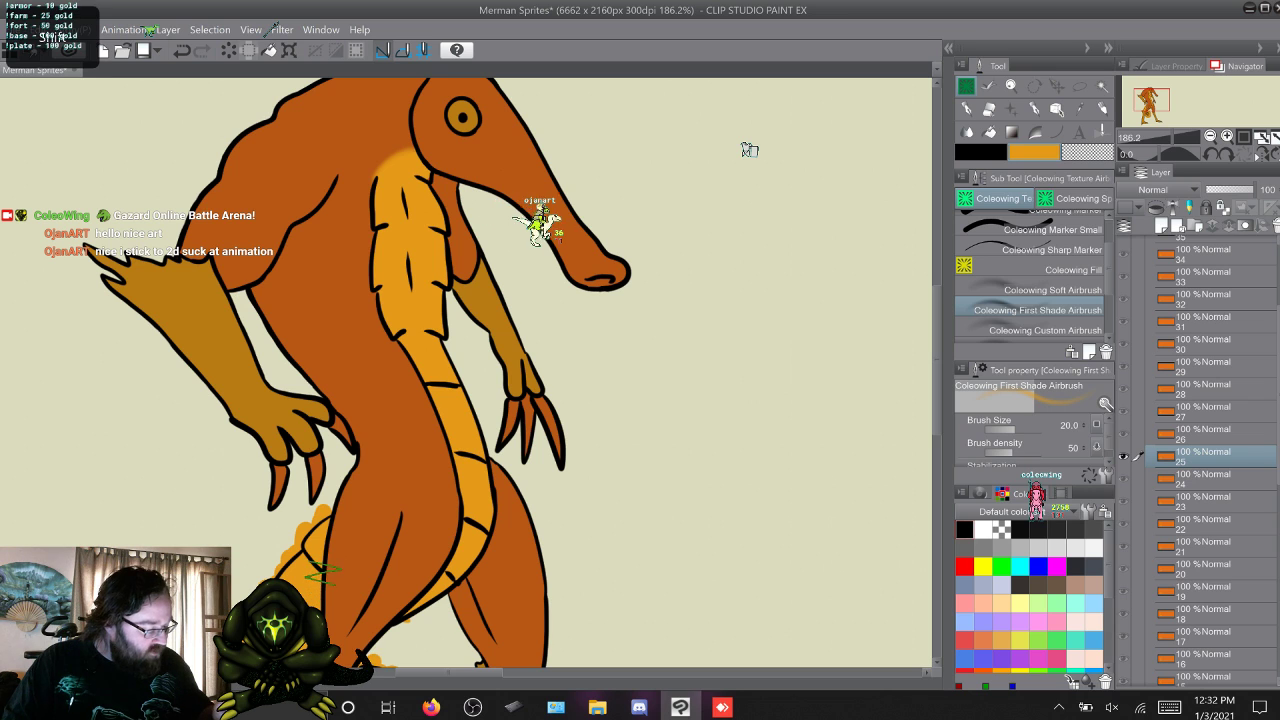
pyautogui.keyDown('shift'); pyautogui.click(1203, 637); pyautogui.keyUp('shift')
pyautogui.moveTo(1203, 457); pyautogui.dragTo(1203, 292)
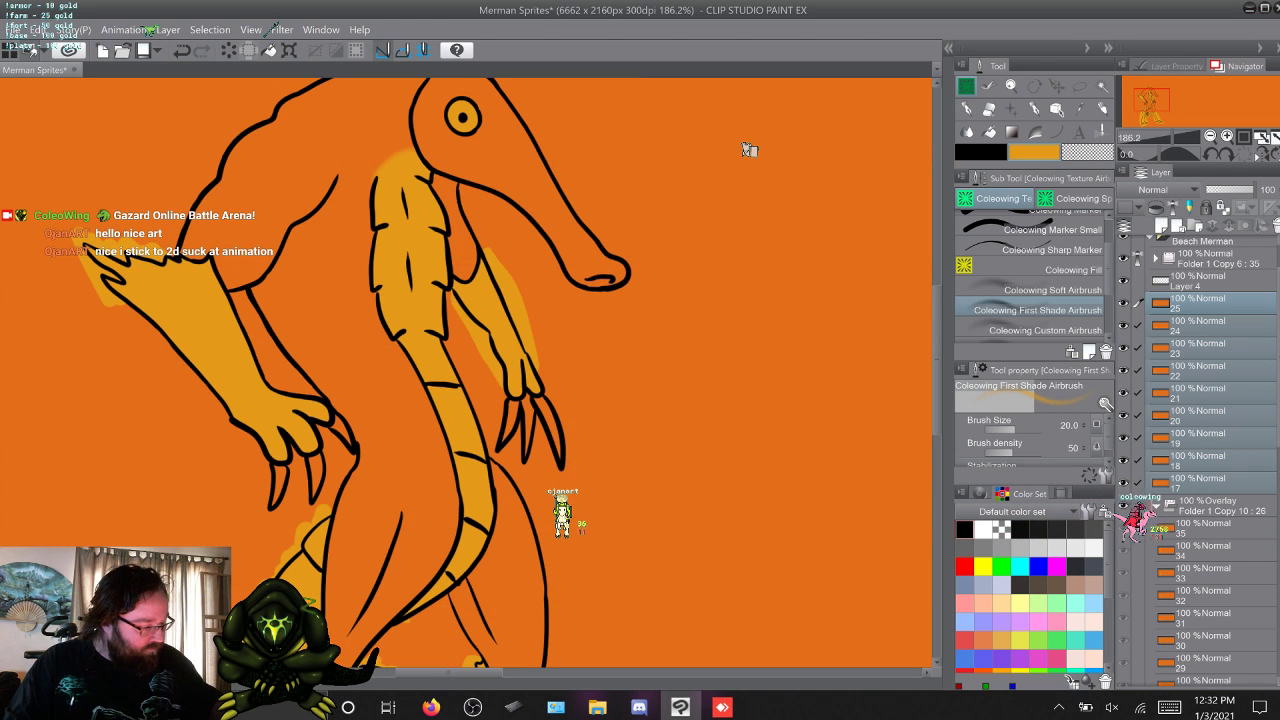
# Duplicate Layer 4 eight times and place one copy directly above each of frame layers 24 to 17.
pyautogui.click(1203, 281)
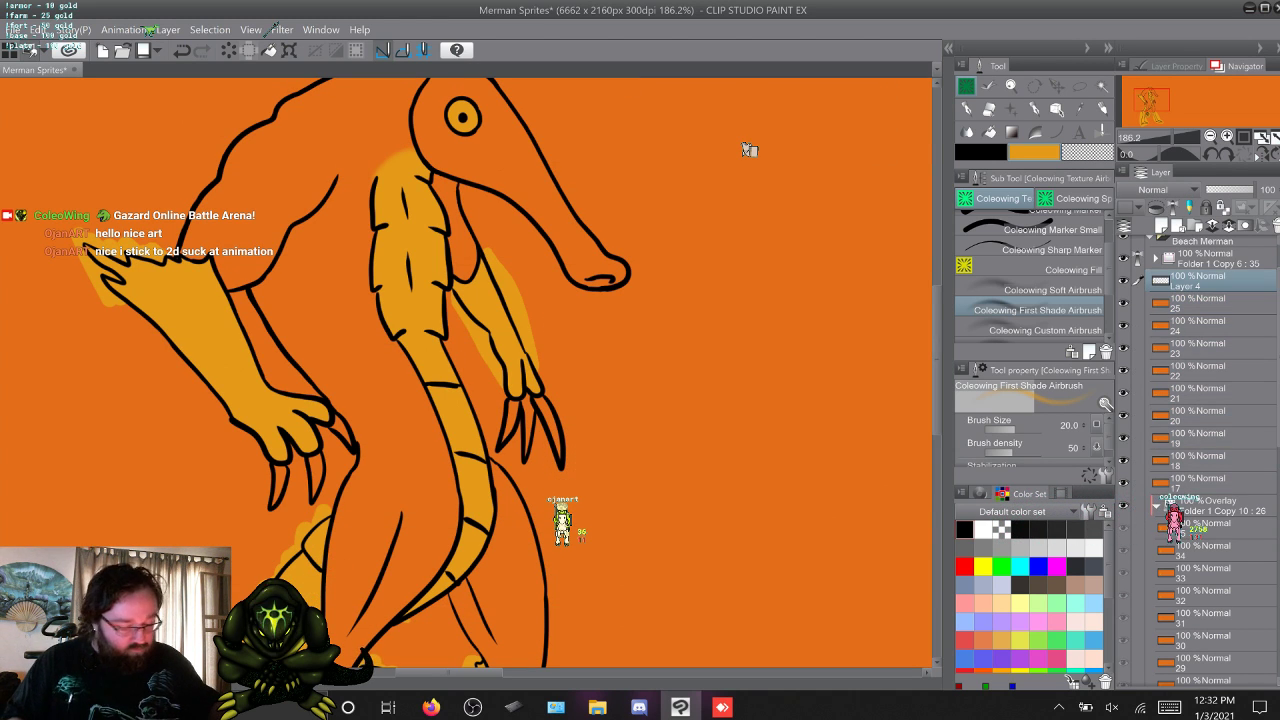
pyautogui.press('F9')
pyautogui.moveTo(1203, 281); pyautogui.dragTo(1203, 645)
pyautogui.press('F9')
pyautogui.press('F9')
pyautogui.press('F9')
pyautogui.press('F9')
pyautogui.press('F9')
pyautogui.press('F9')
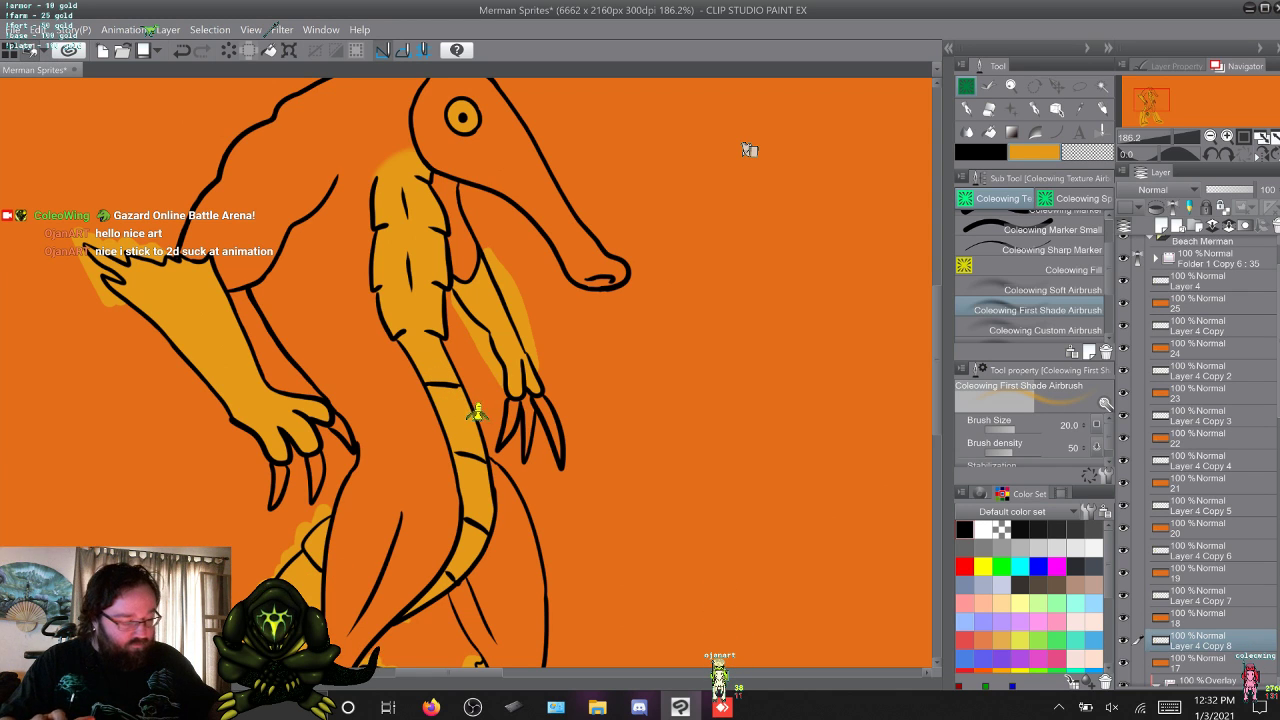
# Merge Layer 4 with frame layer 25 and Layer 4 Copy with frame layer 24.
pyautogui.click(1203, 303)
pyautogui.keyDown('shift'); pyautogui.click(1203, 281); pyautogui.keyUp('shift')
pyautogui.rightClick(1203, 284)
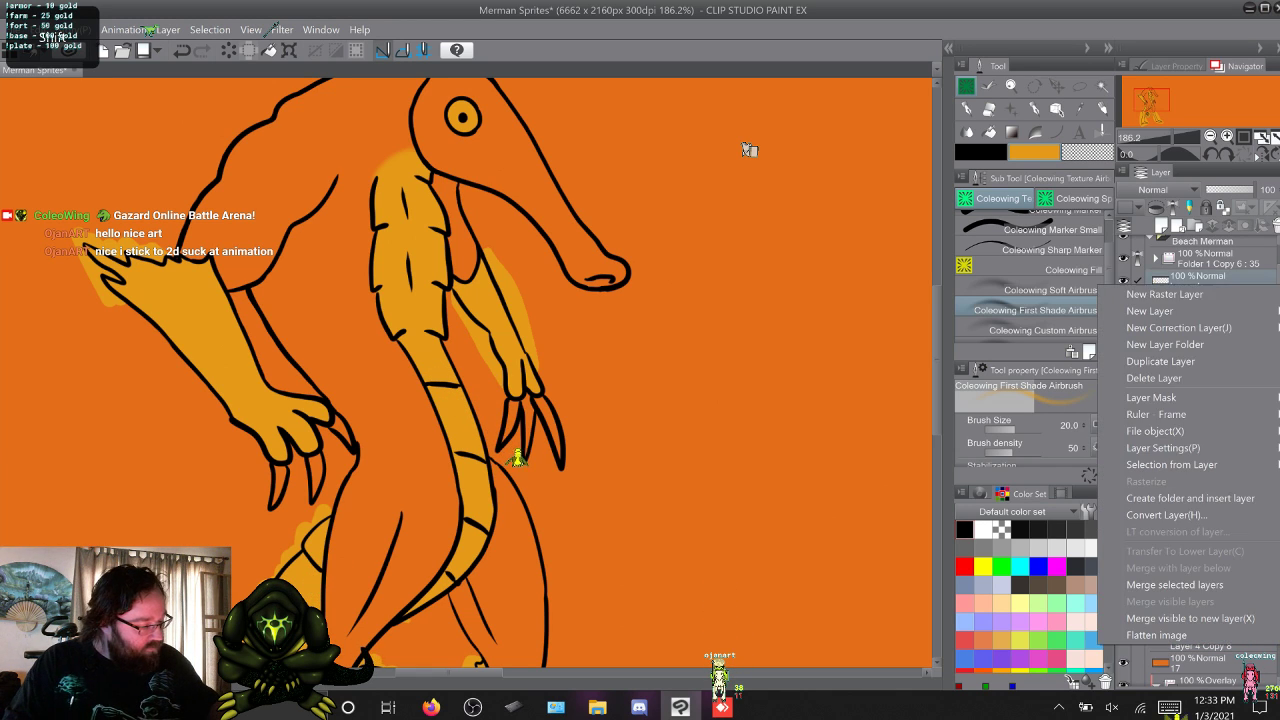
pyautogui.click(1203, 583)
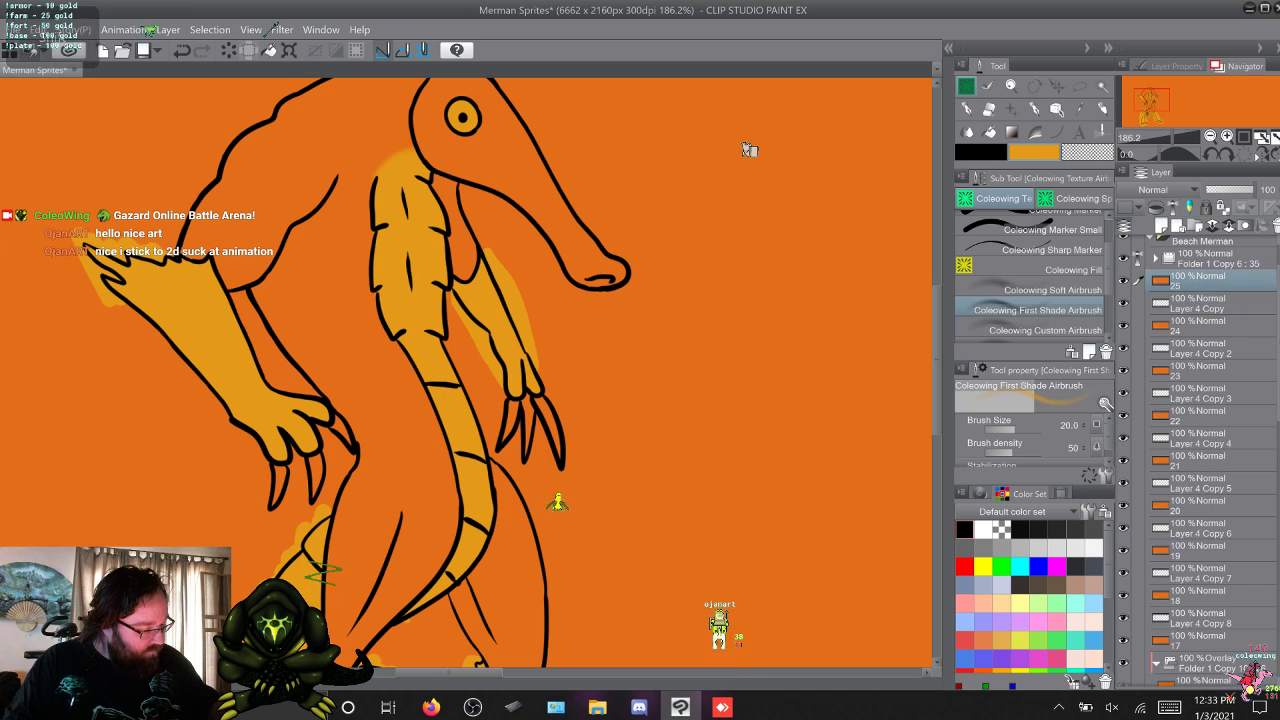
pyautogui.rightClick(1203, 303)
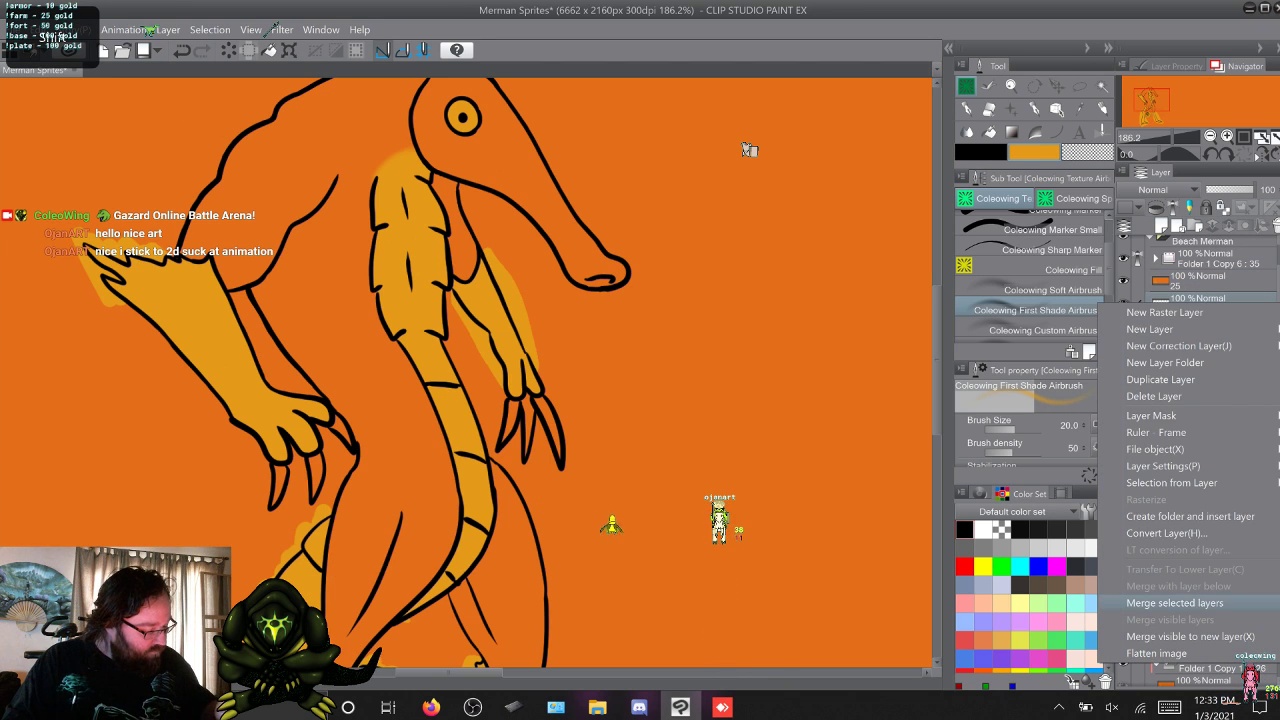
pyautogui.click(1203, 601)
# Merge Layer 4 Copy 2 with frame layer 23 and Layer 4 Copy 3 with frame layer 22.
pyautogui.click(1203, 326)
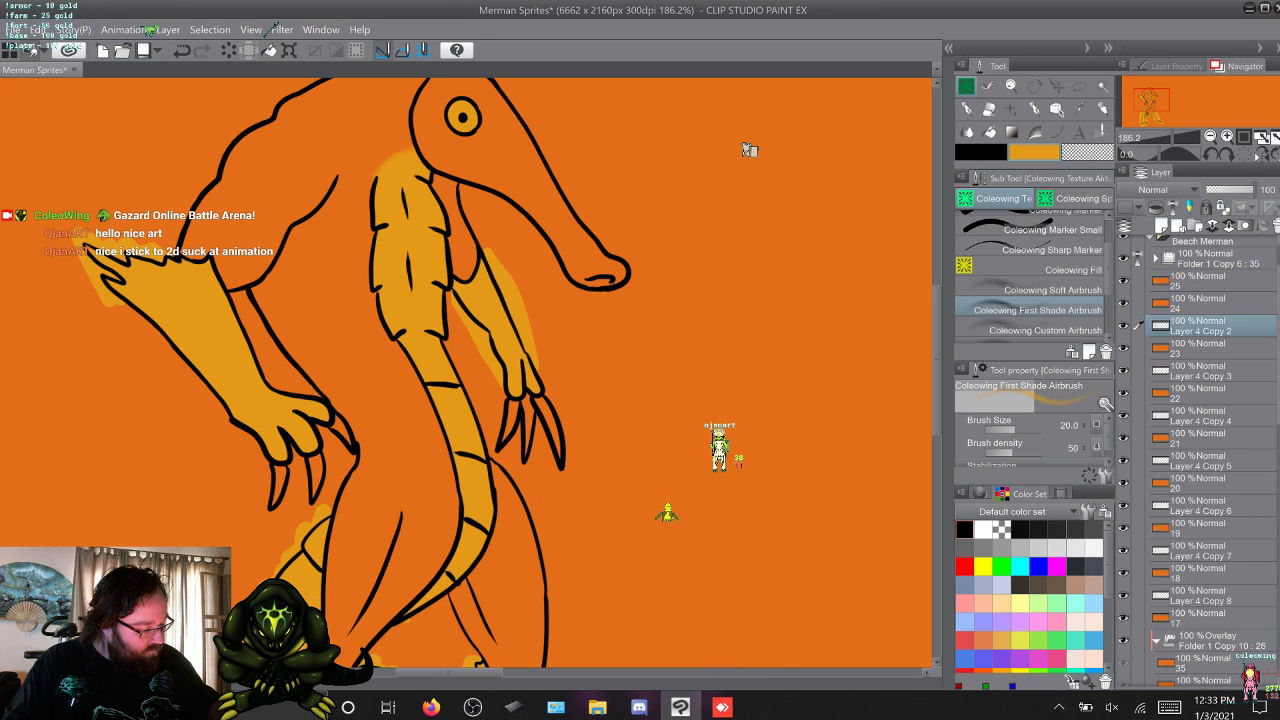
pyautogui.click(1203, 348)
pyautogui.keyDown('shift'); pyautogui.click(1203, 326); pyautogui.keyUp('shift')
pyautogui.rightClick(1203, 326)
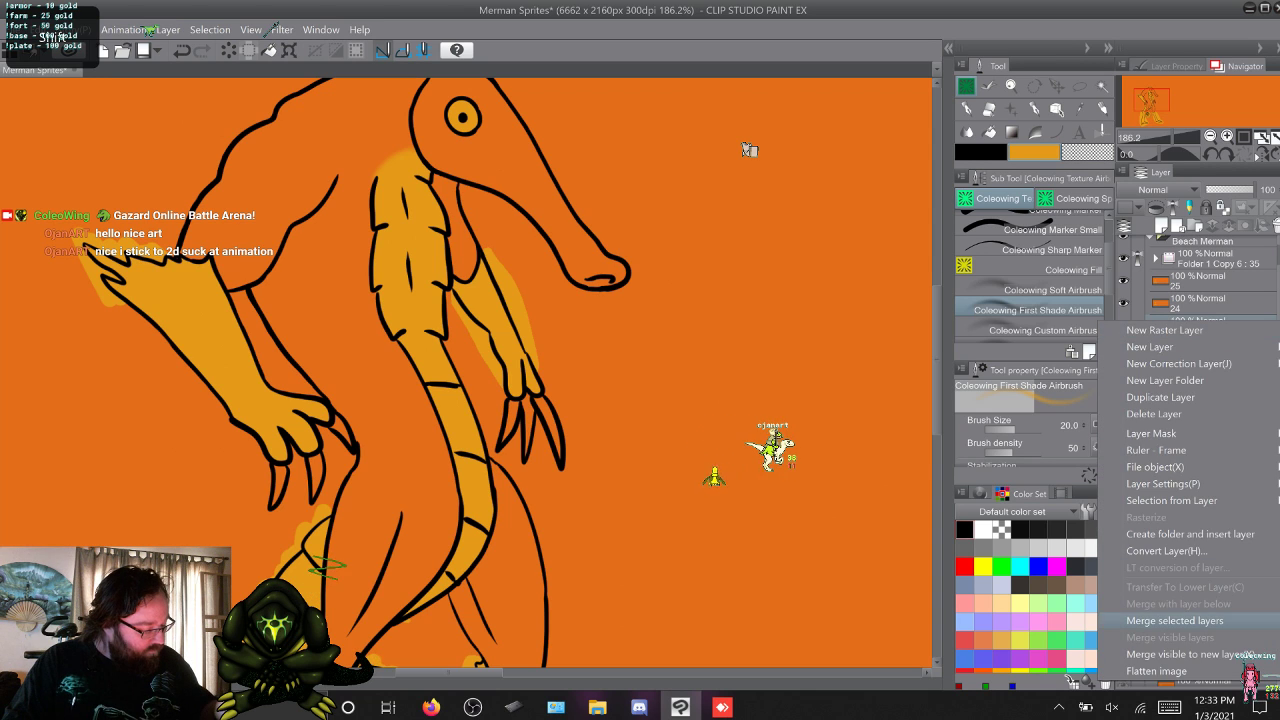
pyautogui.click(1203, 618)
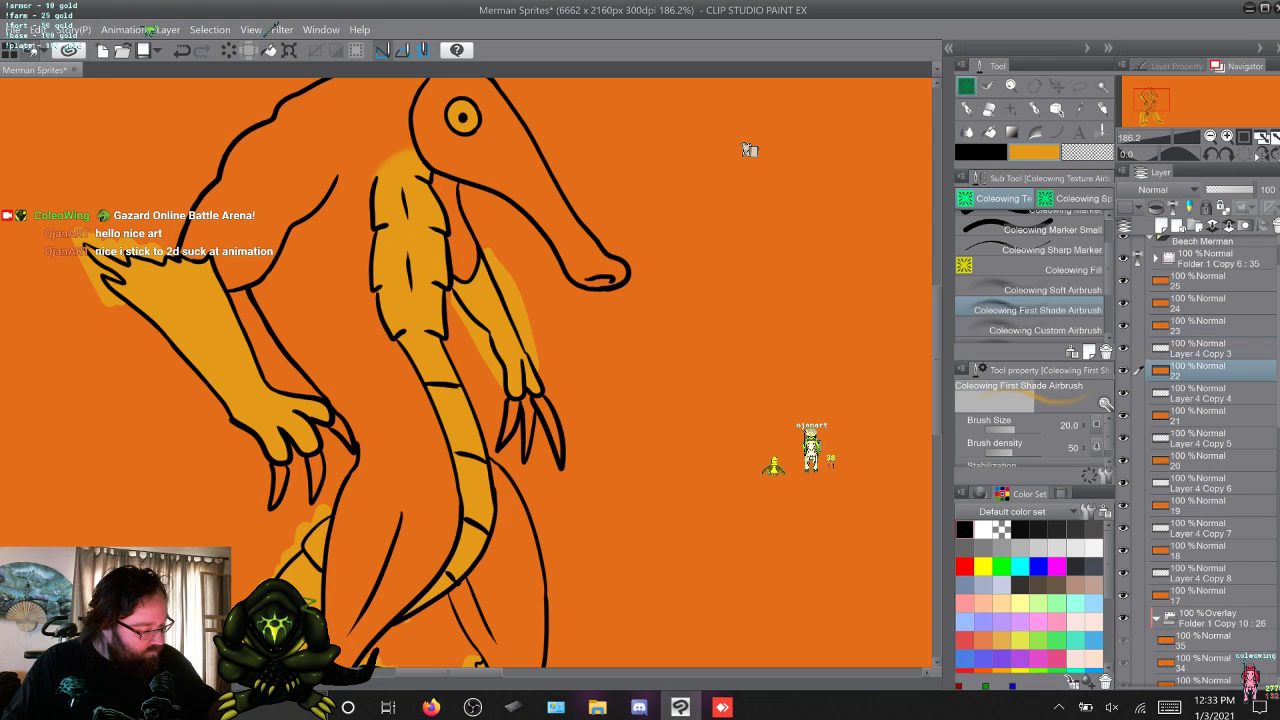
pyautogui.rightClick(1190, 334)
pyautogui.click(1074, 630)
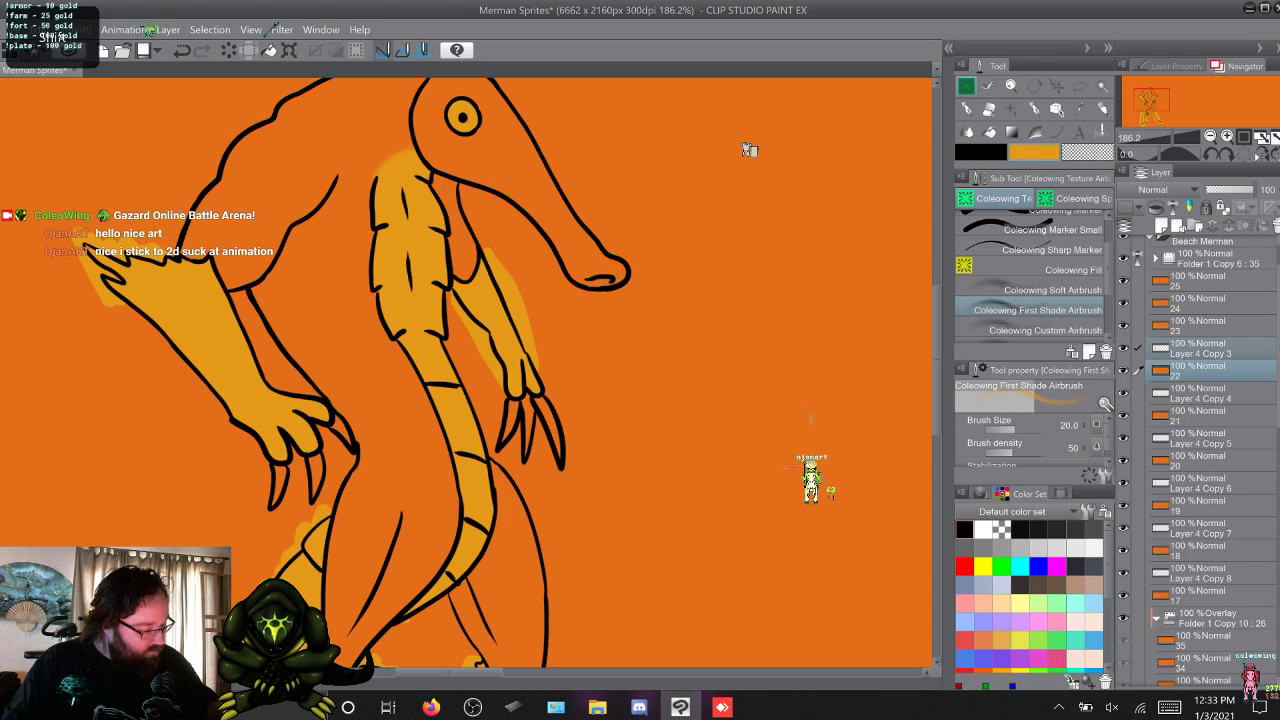
# Merge Layer 4 Copy 4 with frame layer 21 and Layer 4 Copy 5 with frame layer 20.
pyautogui.click(1200, 393)
pyautogui.keyDown('shift'); pyautogui.click(1200, 371); pyautogui.keyUp('shift')
pyautogui.rightClick(1200, 374)
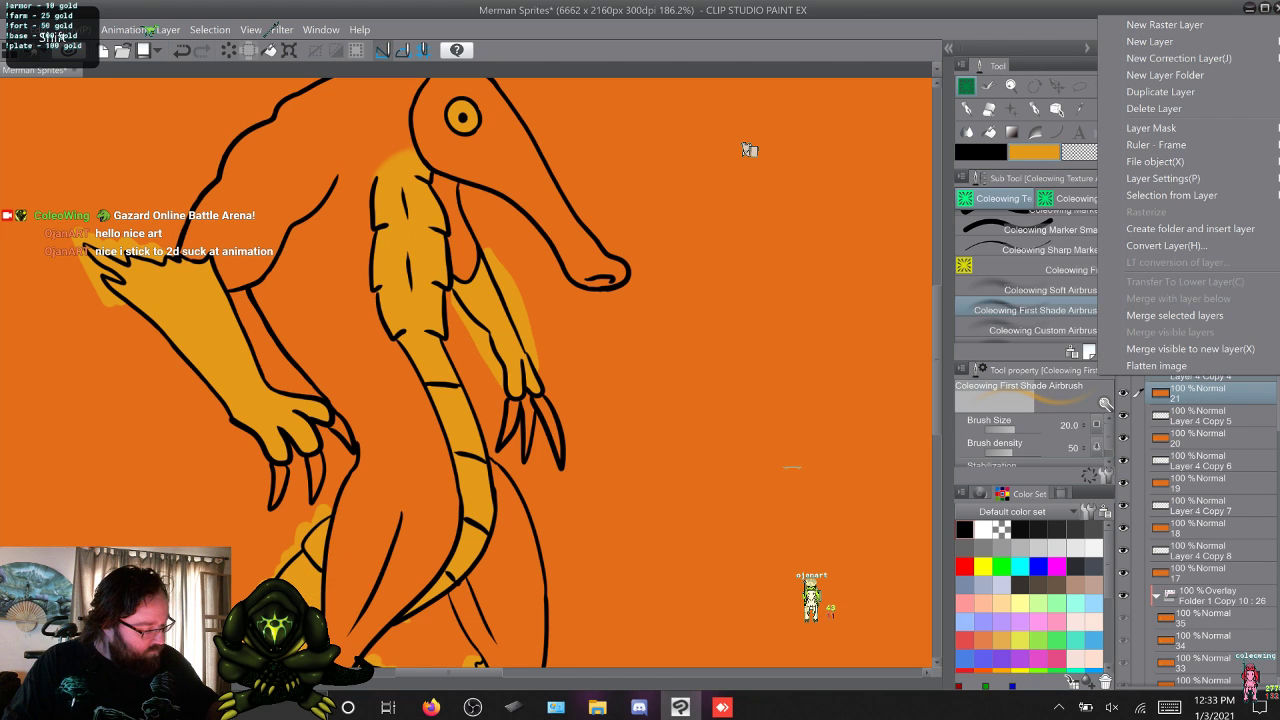
pyautogui.click(1175, 315)
pyautogui.click(1200, 415)
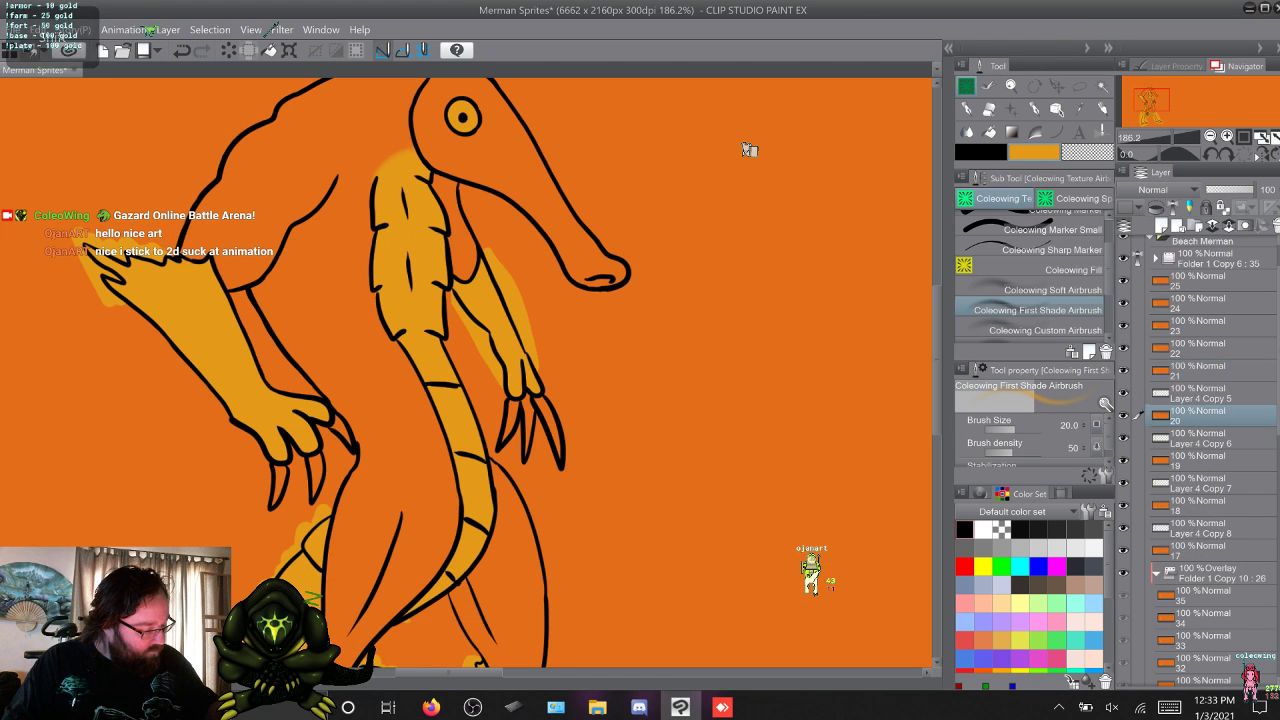
pyautogui.keyDown('shift'); pyautogui.click(1200, 393); pyautogui.keyUp('shift')
pyautogui.rightClick(1200, 393)
pyautogui.click(1175, 333)
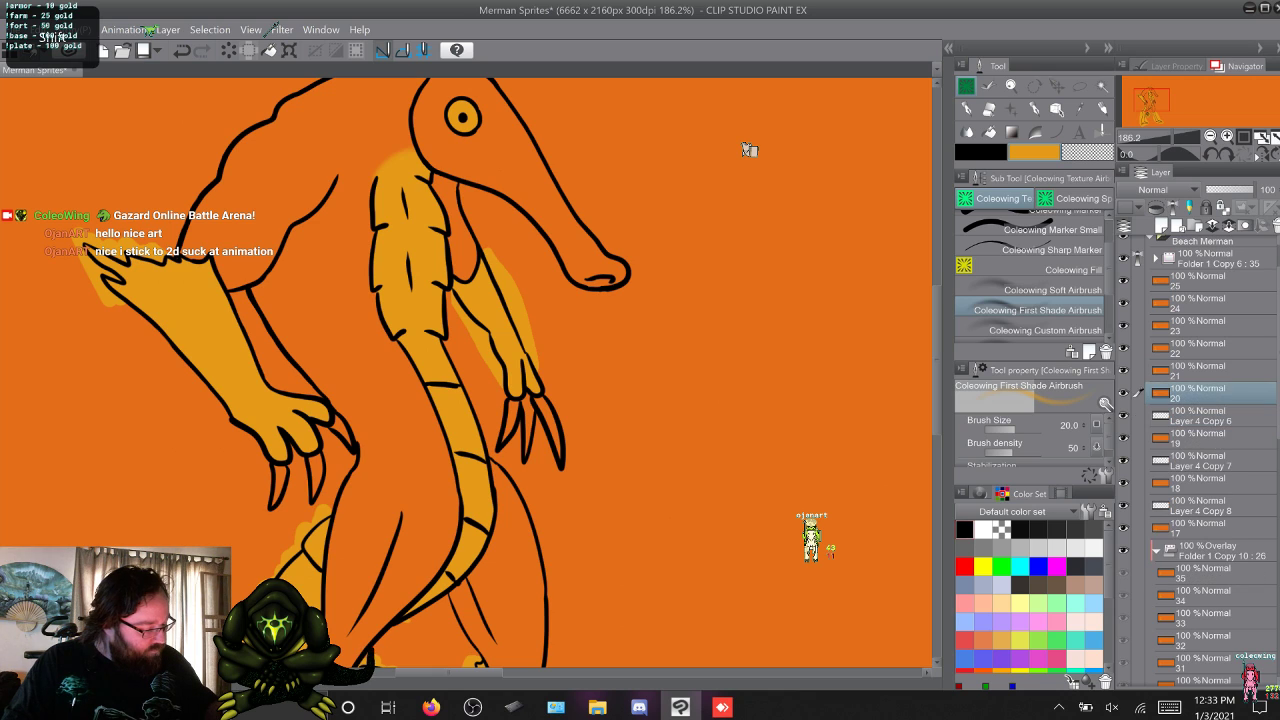
# Merge Layer 4 Copy 6 with frame layer 19 and Layer 4 Copy 7 with frame layer 18.
pyautogui.click(1200, 438)
pyautogui.keyDown('shift'); pyautogui.click(1200, 415); pyautogui.keyUp('shift')
pyautogui.rightClick(1200, 415)
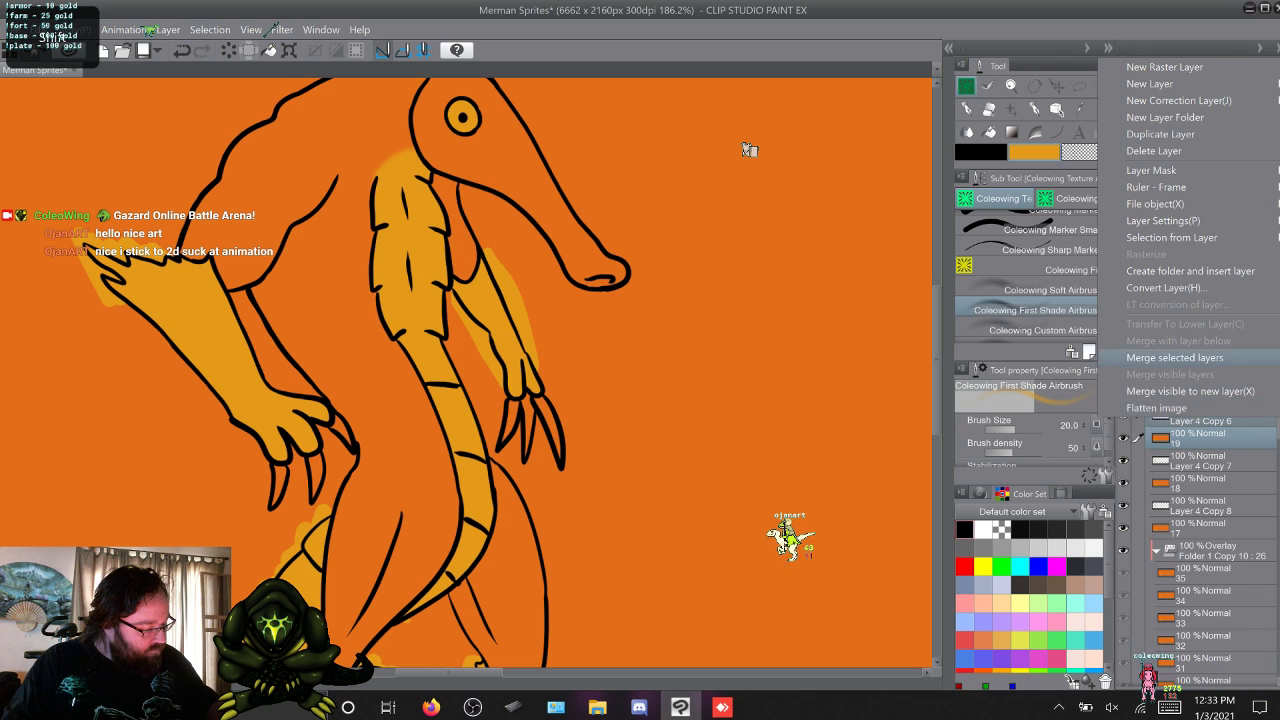
pyautogui.click(1175, 354)
pyautogui.click(1200, 438)
pyautogui.click(1200, 460)
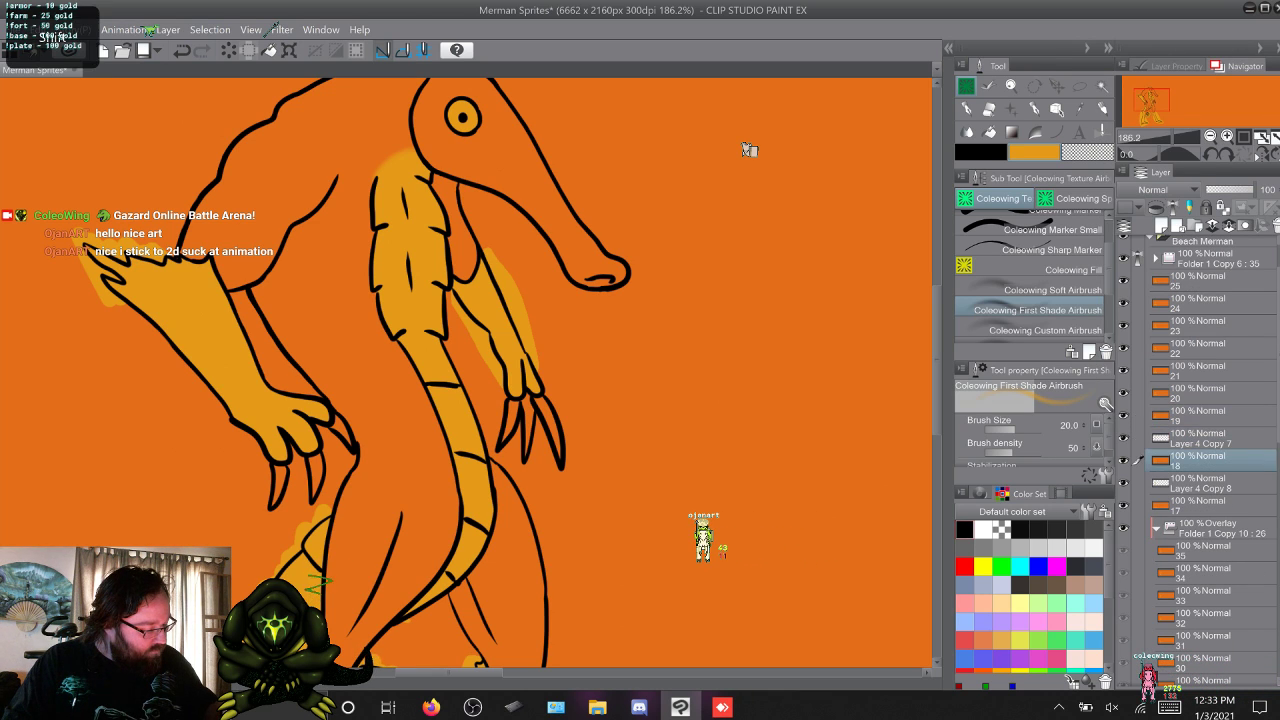
pyautogui.rightClick(1200, 460)
pyautogui.click(1175, 370)
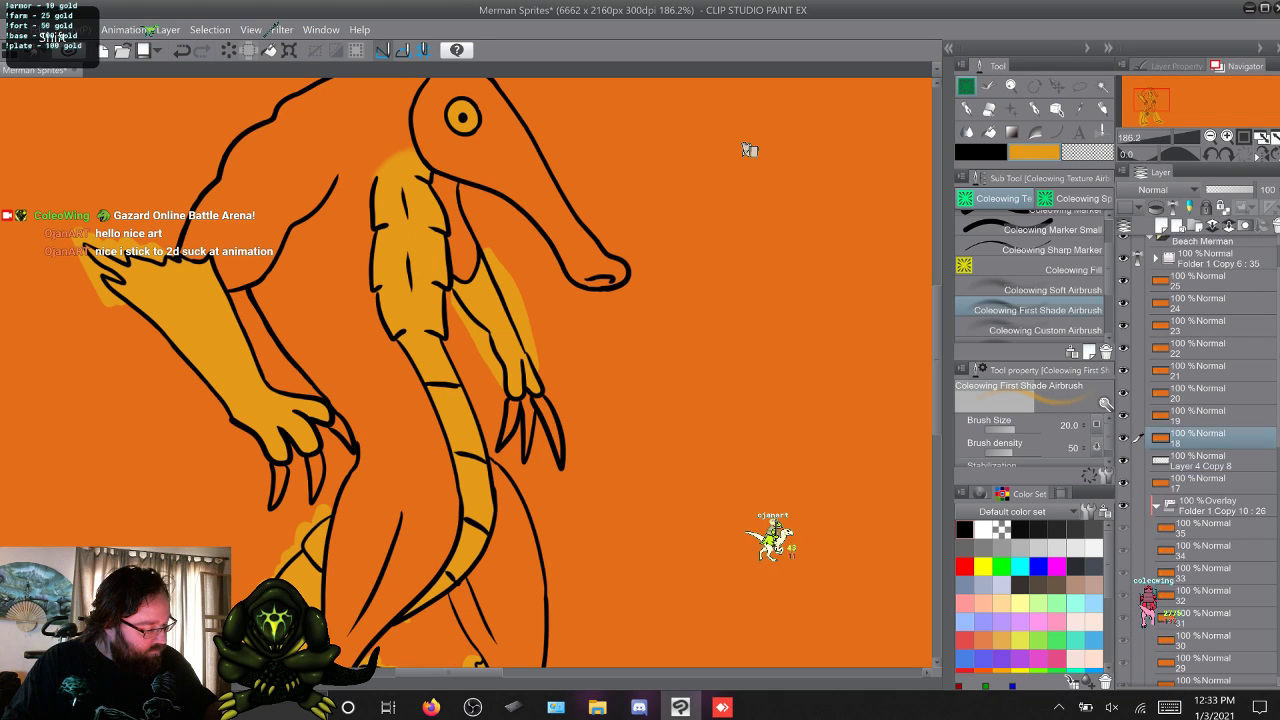
# Merge Layer 4 Copy 8 with frame layer 17.
pyautogui.click(1200, 483)
pyautogui.keyDown('shift'); pyautogui.click(1200, 460); pyautogui.keyUp('shift')
pyautogui.rightClick(1200, 460)
pyautogui.click(1175, 391)
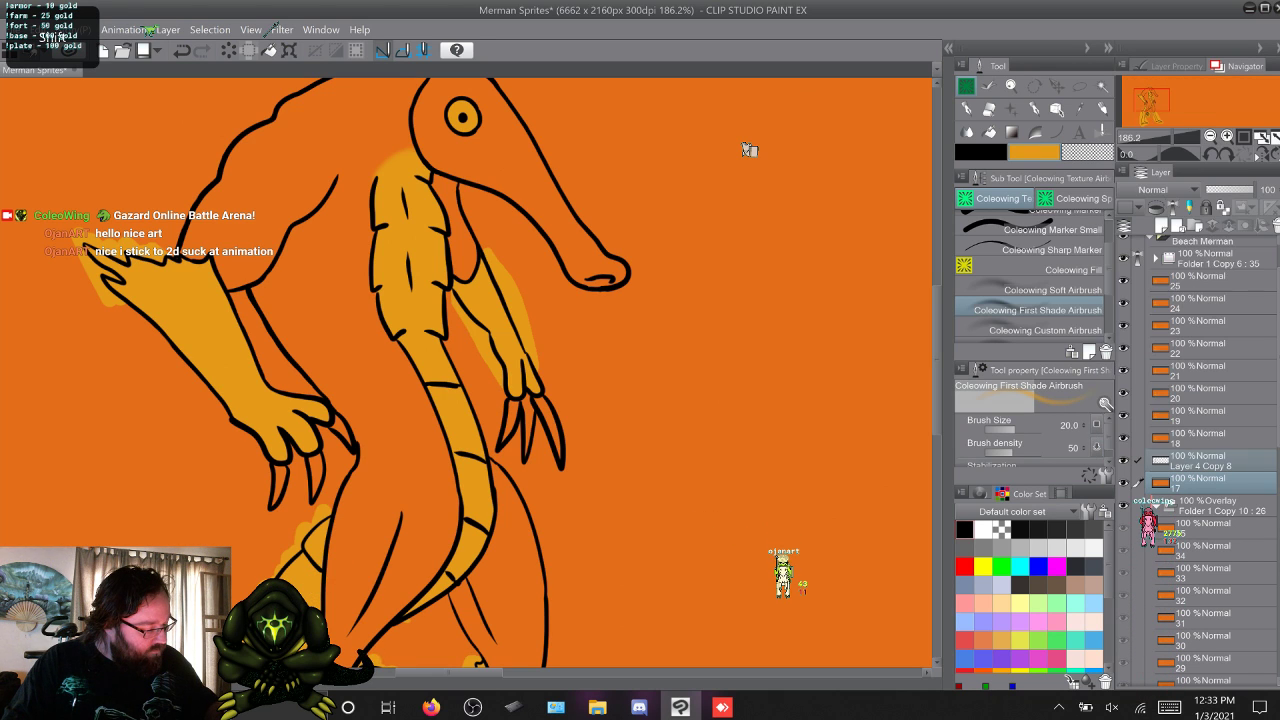
# Move frame layers 17 to 25 into the Folder 1 Copy 10 overlay folder, between layers 26 and 16.
pyautogui.keyDown('shift'); pyautogui.click(1200, 281); pyautogui.keyUp('shift')
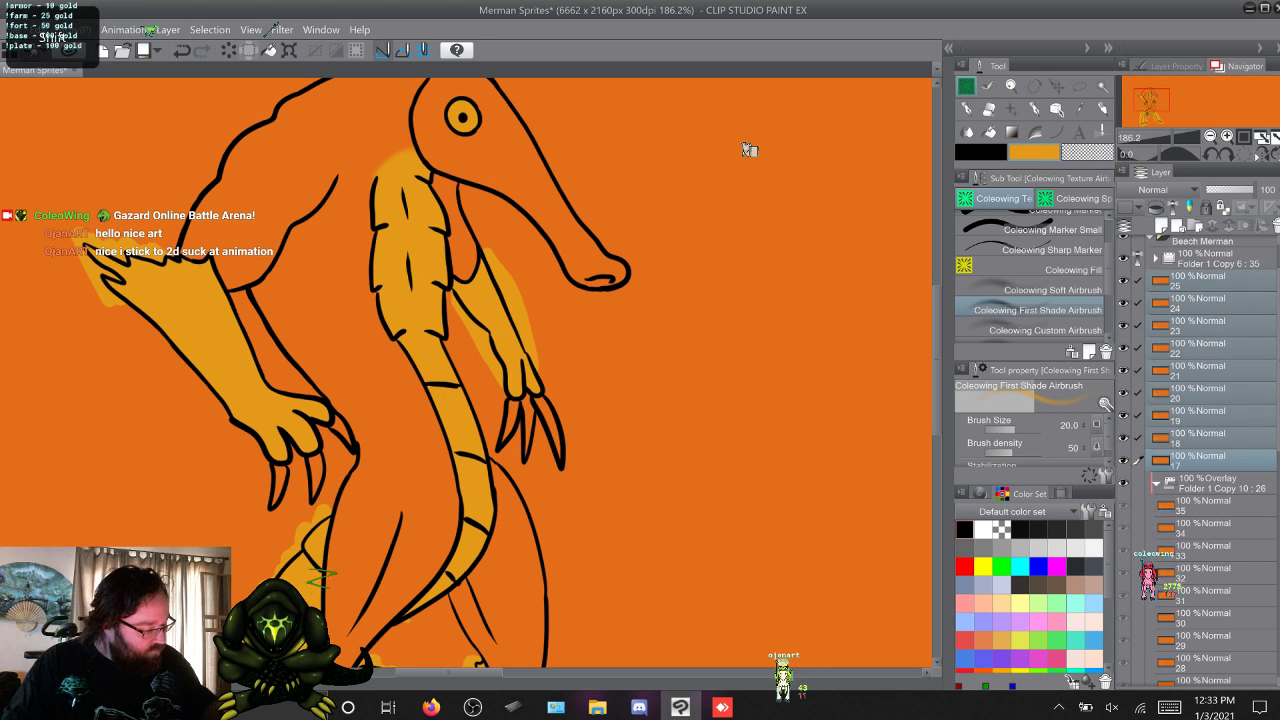
pyautogui.scroll(-3, 1200, 460)
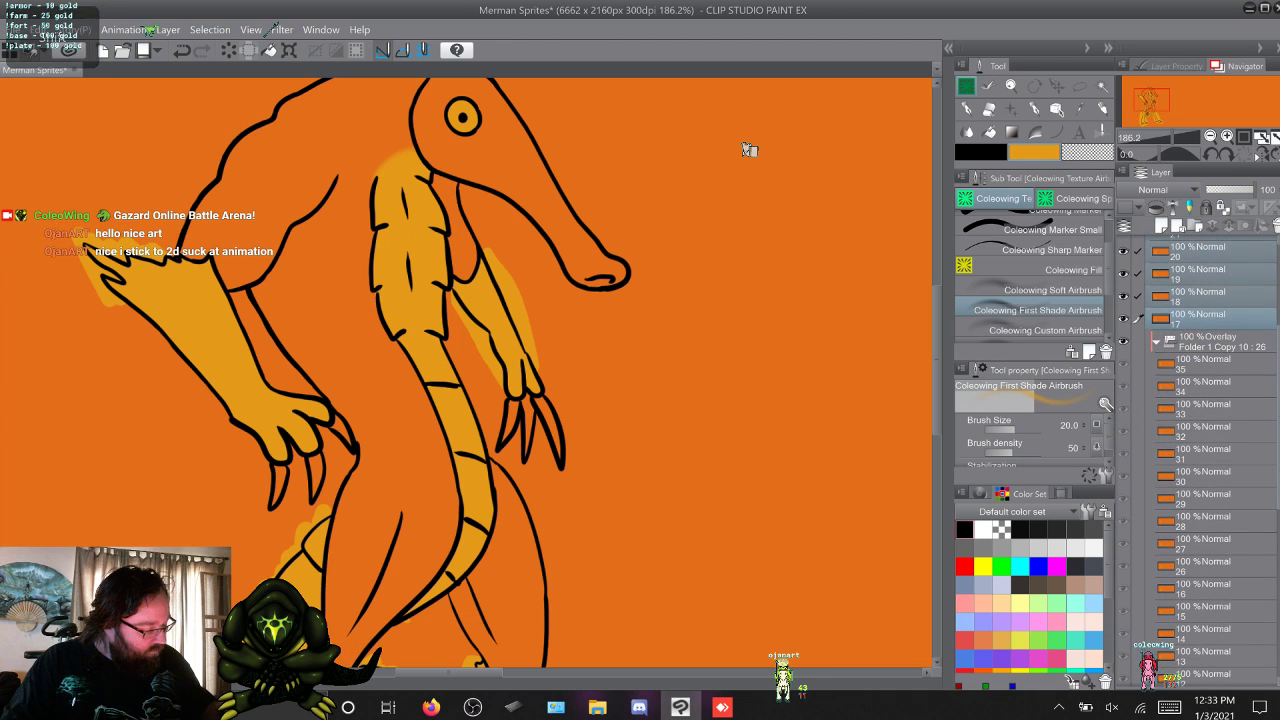
pyautogui.moveTo(1200, 303); pyautogui.dragTo(1200, 576)
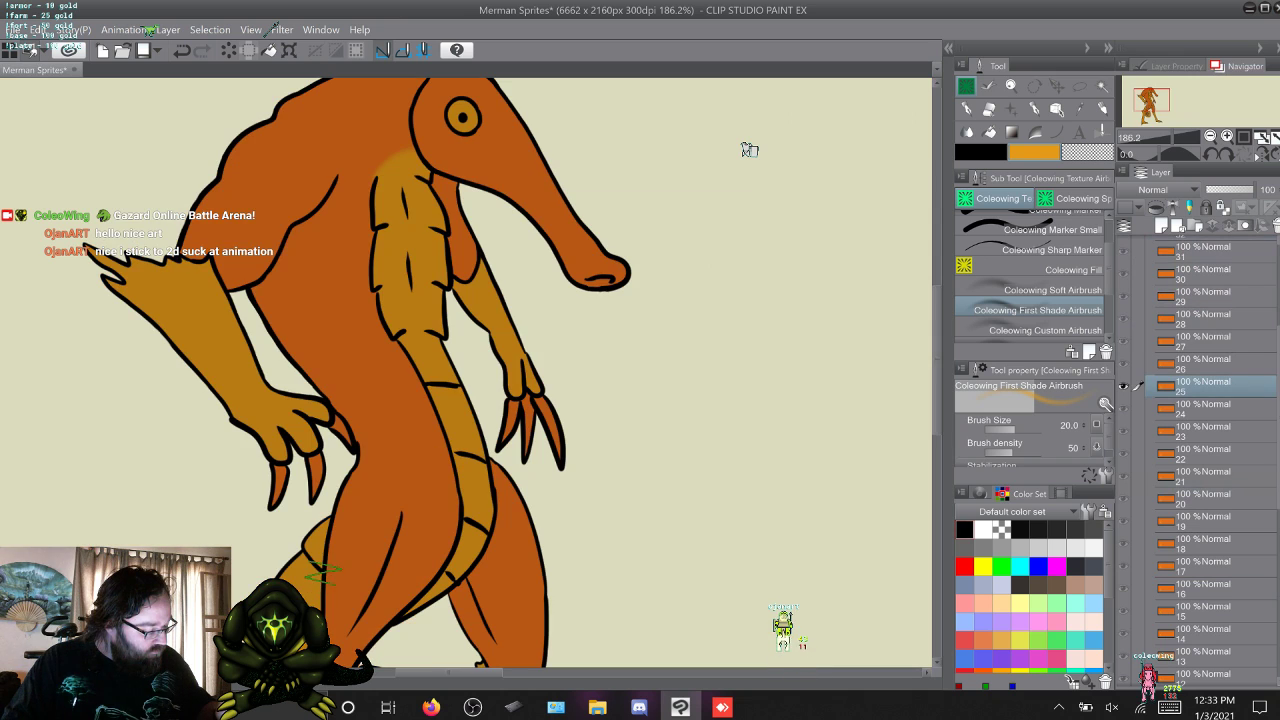
# Flip back and forth through frames 16 to 25 to check the colouring across the animation.
pyautogui.press('w')
pyautogui.press('w')
pyautogui.press('w')
pyautogui.press('w')
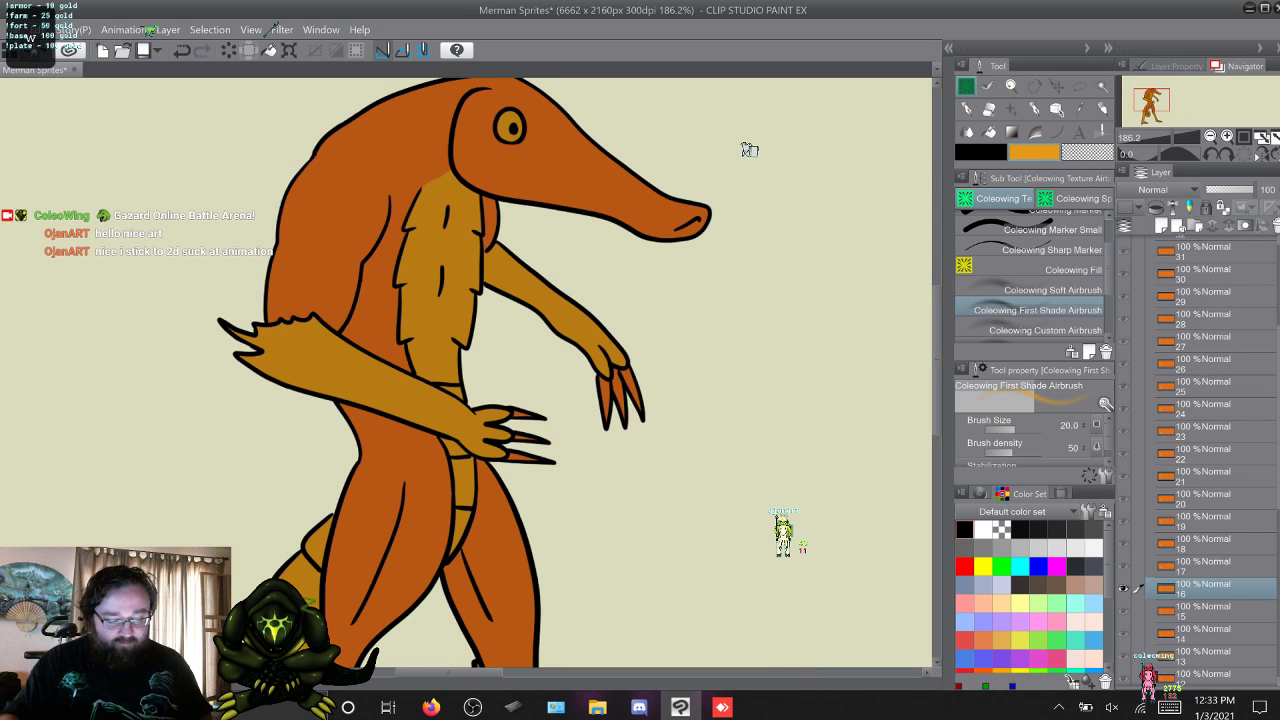
pyautogui.press('w')
pyautogui.press('w')
pyautogui.press('w')
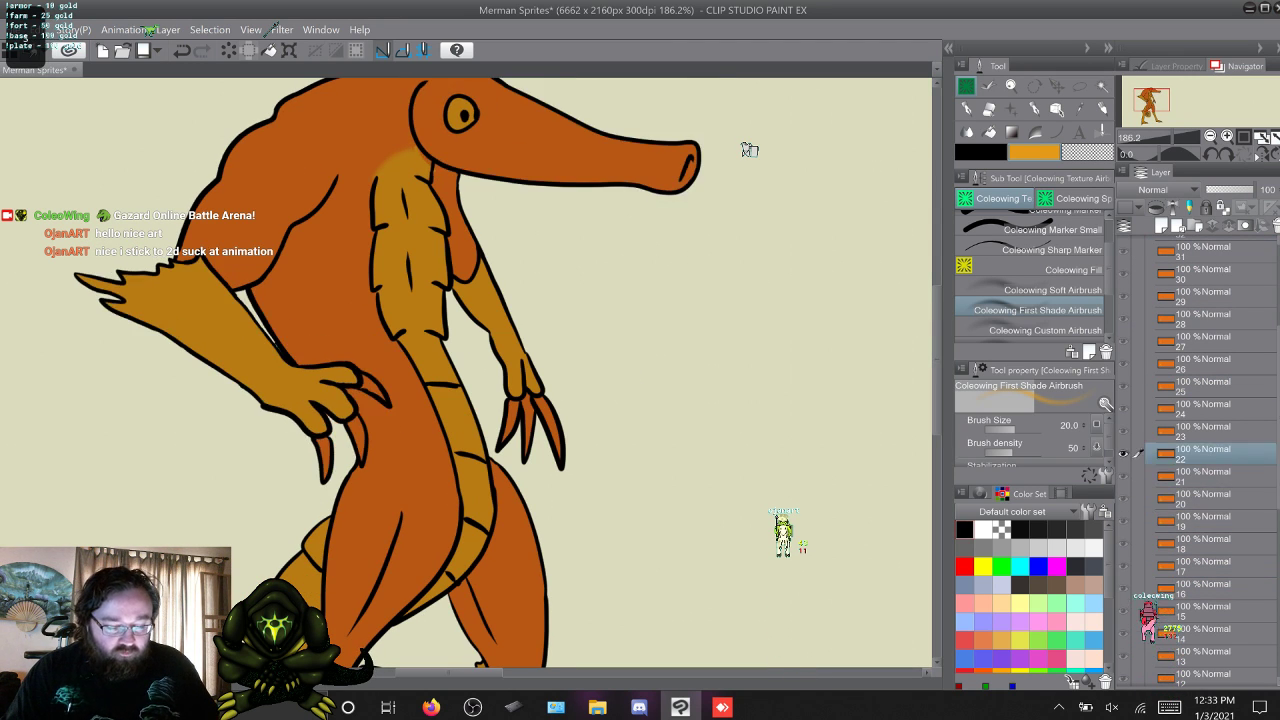
pyautogui.press('s')
pyautogui.press('s')
pyautogui.press('s')
pyautogui.press('w')
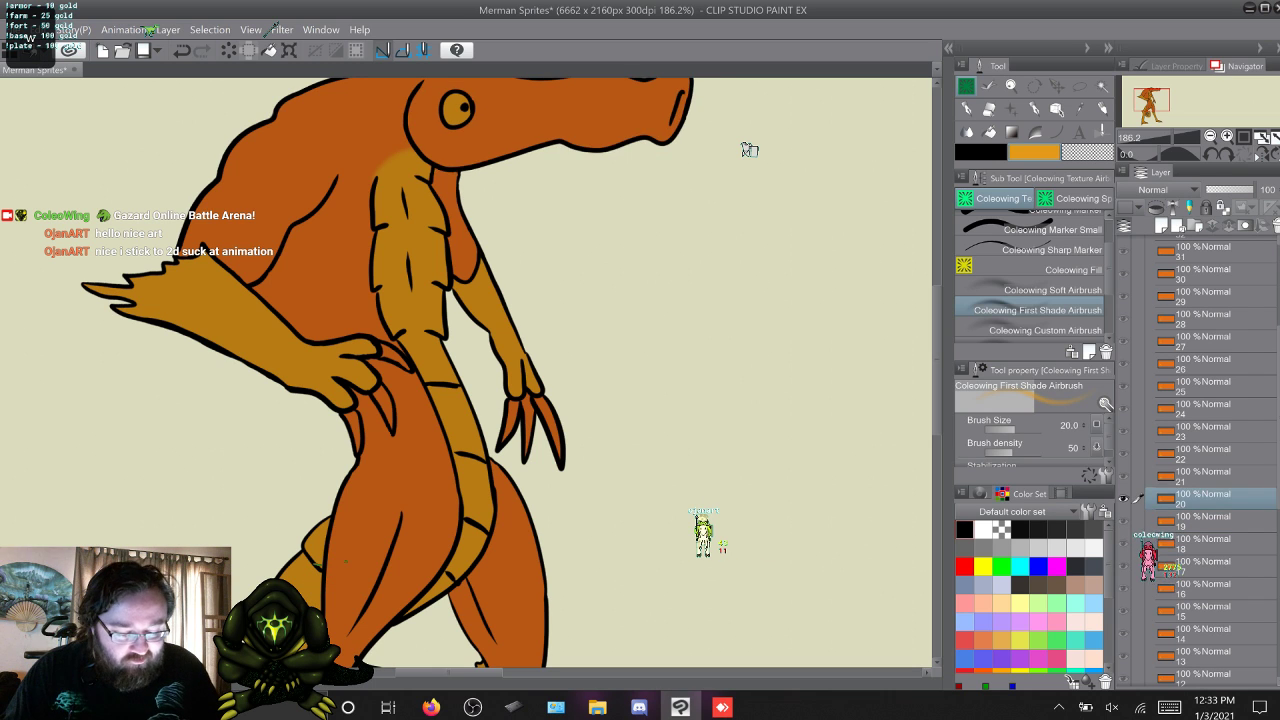
pyautogui.press('w')
pyautogui.press('w')
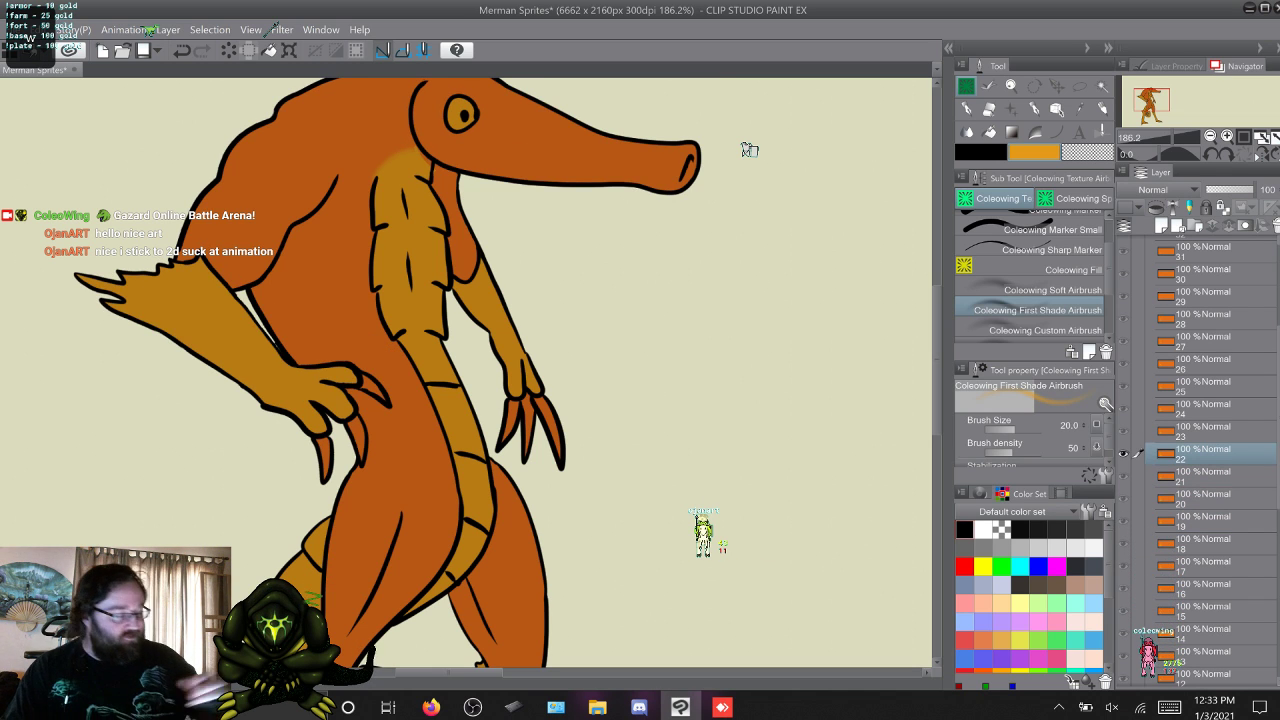
# Pick the body orange from the colour history as the main colour and choose the Coleowing Marker brush.
pyautogui.scroll(3, 749, 150)
pyautogui.hscroll(-3, 749, 150)
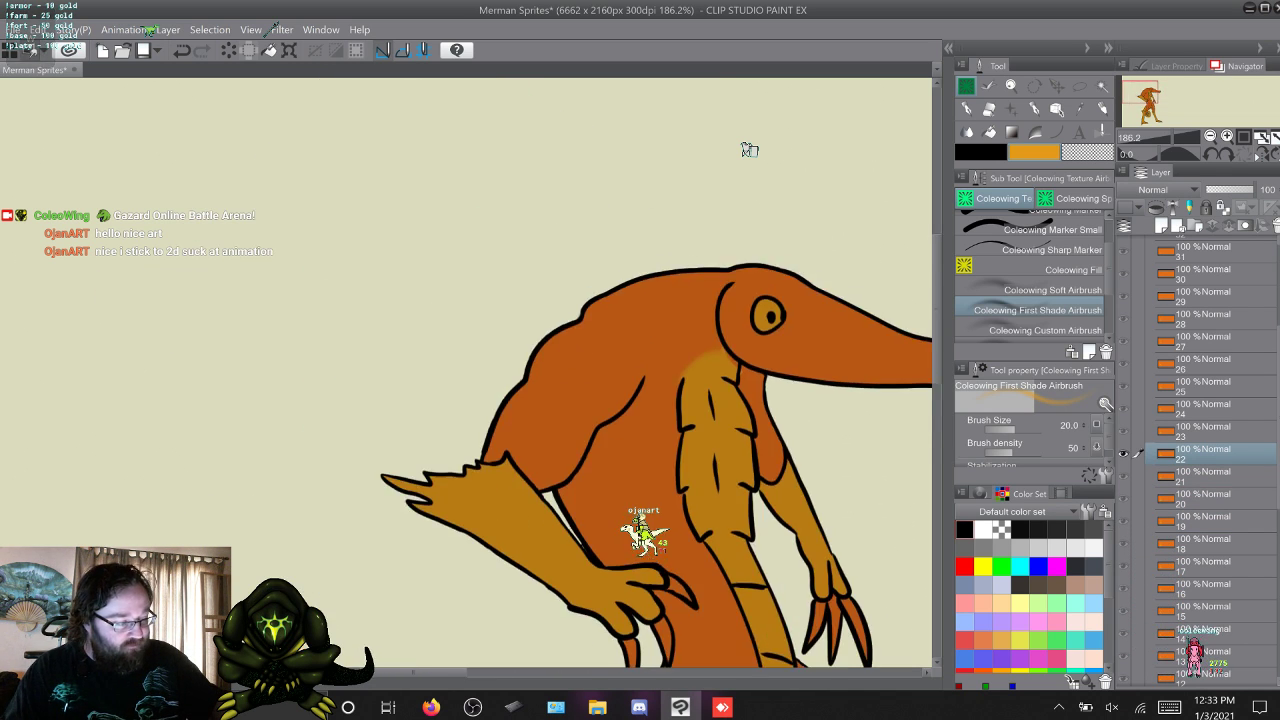
pyautogui.hscroll(1, 749, 150)
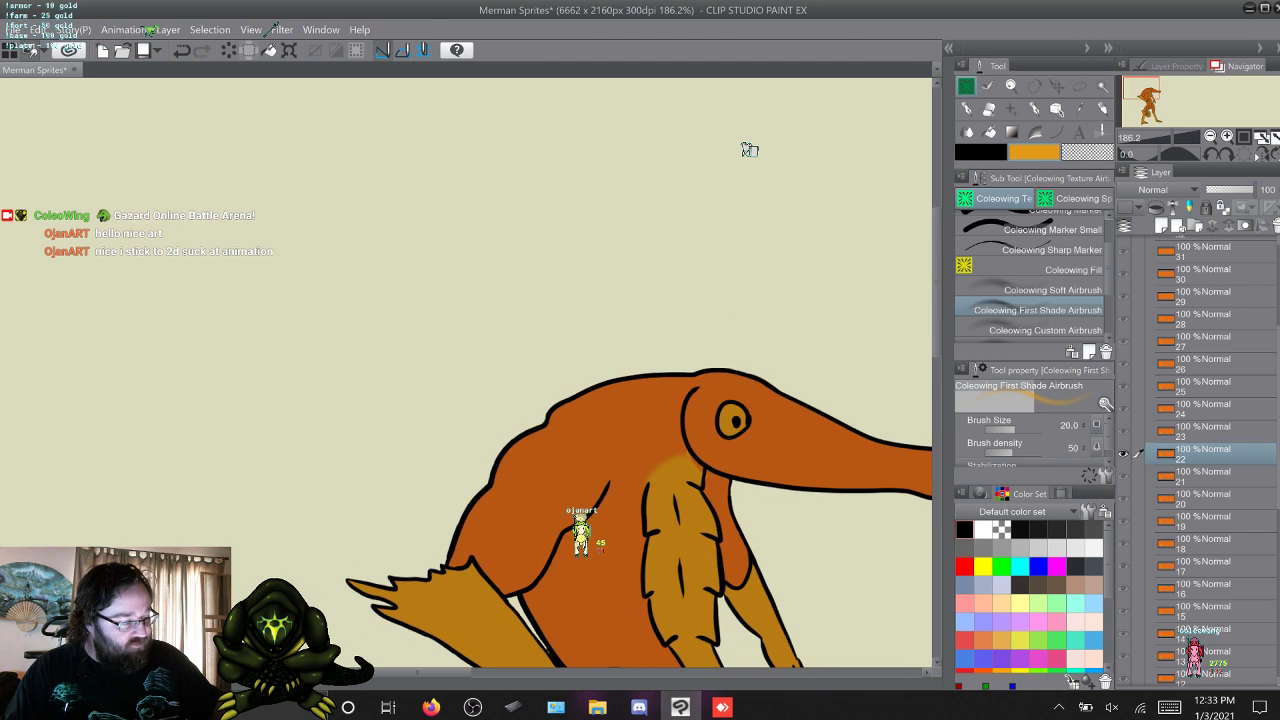
pyautogui.scroll(2, 749, 150)
pyautogui.hscroll(-2, 749, 150)
pyautogui.scroll(-2, 749, 150)
pyautogui.scroll(1, 749, 150)
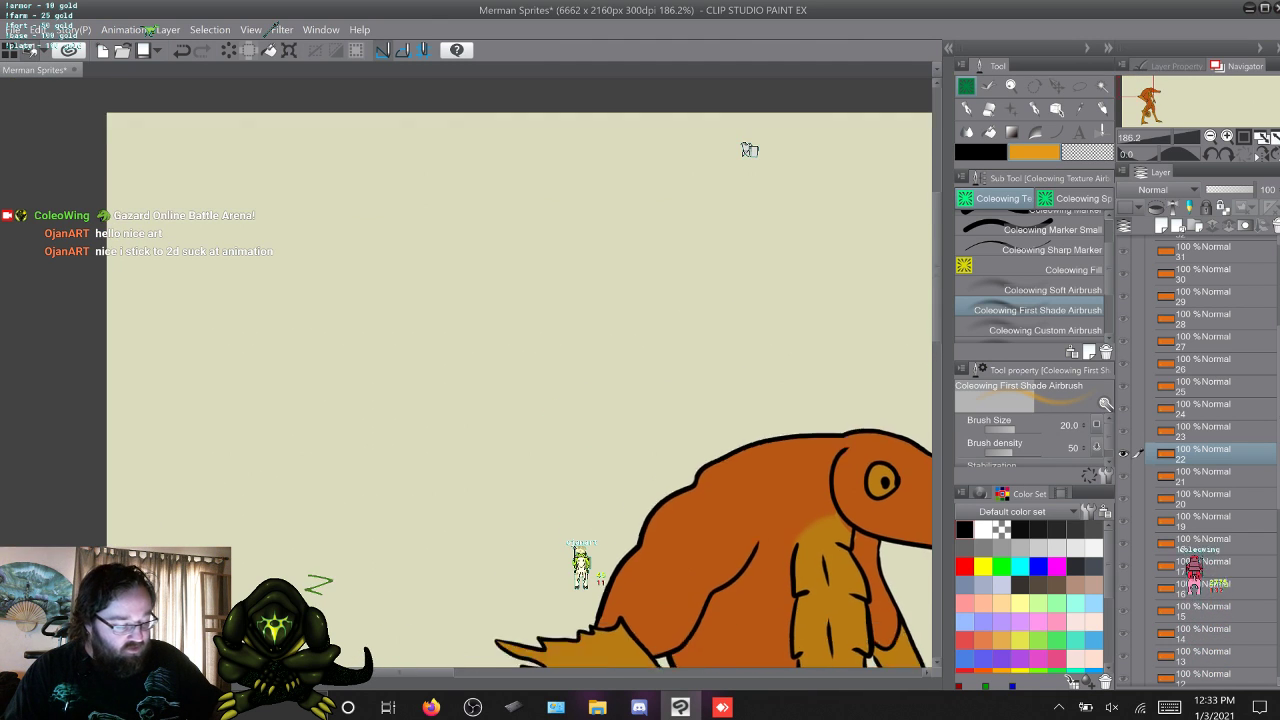
pyautogui.scroll(1, 749, 150)
pyautogui.scroll(-2, 749, 150)
pyautogui.scroll(1, 749, 150)
pyautogui.hscroll(1, 749, 150)
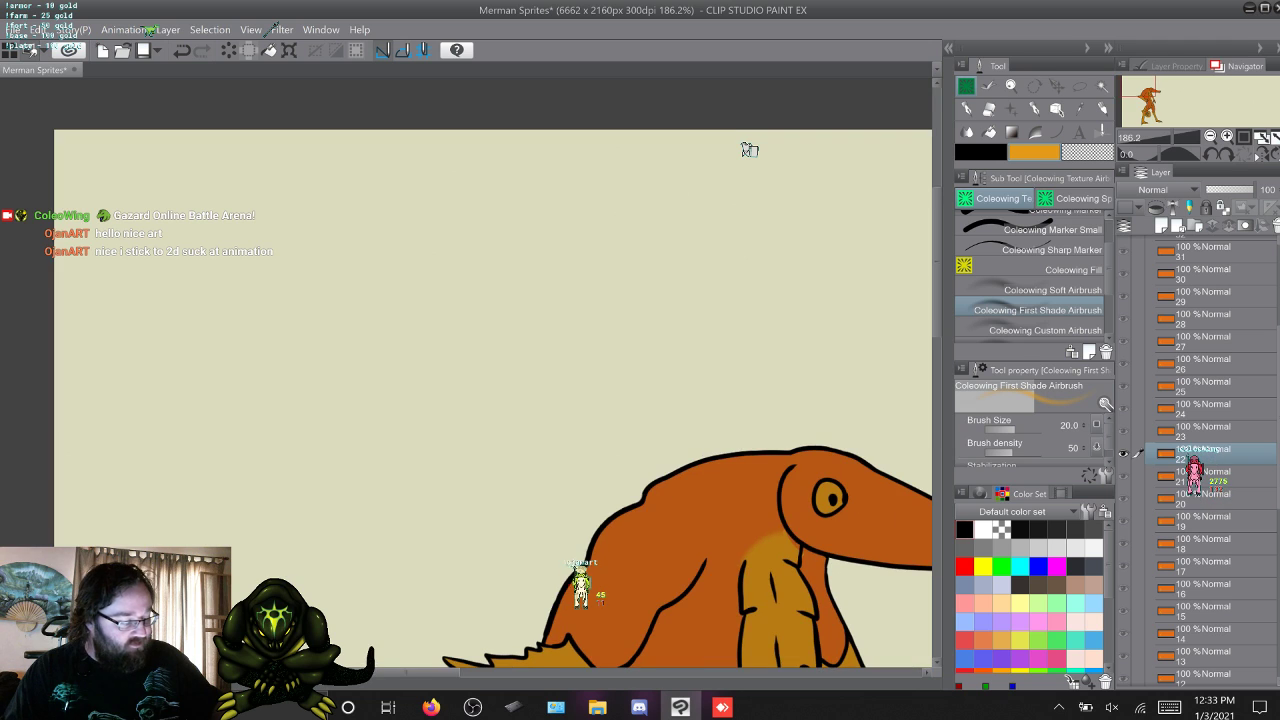
pyautogui.scroll(-1, 749, 150)
pyautogui.hscroll(1, 749, 150)
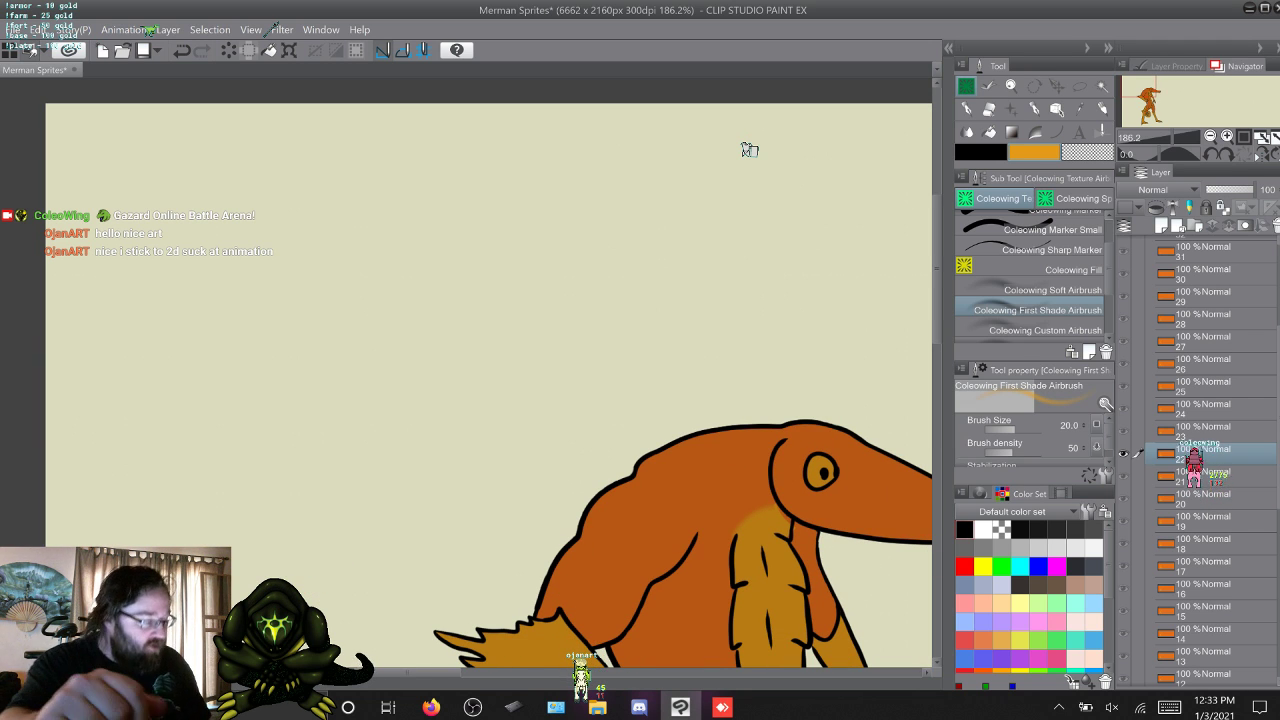
pyautogui.press('x')
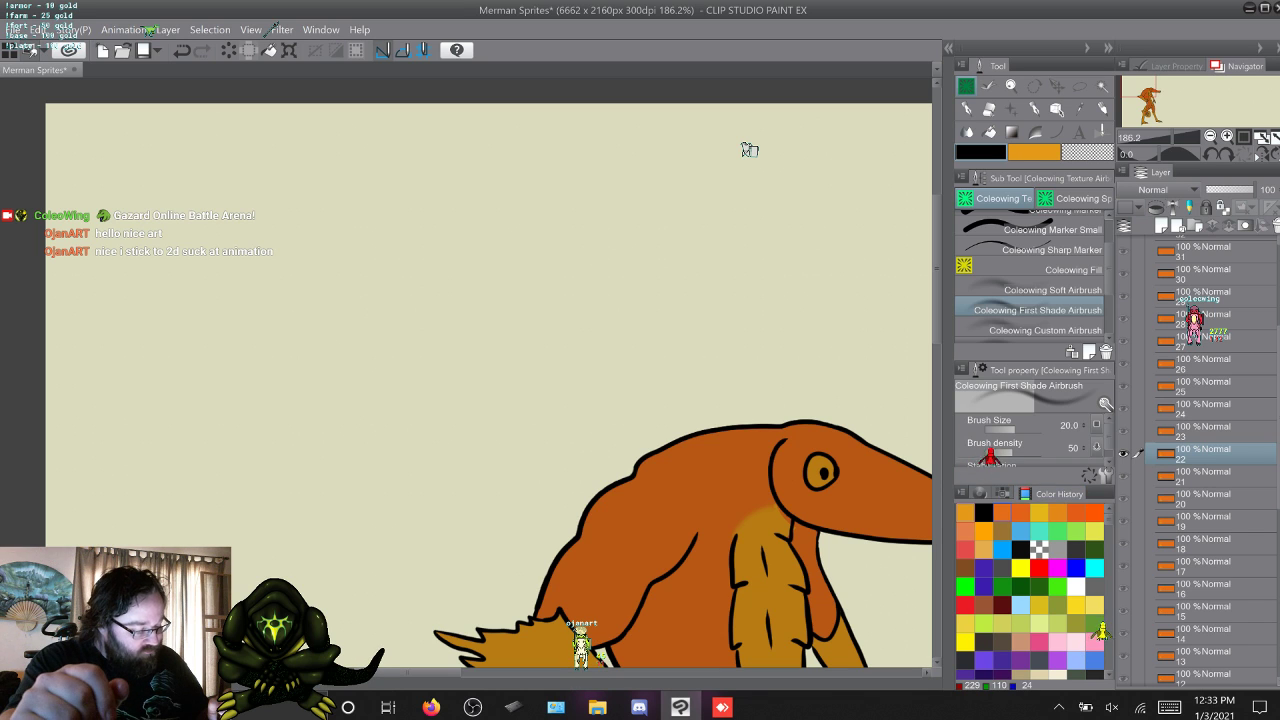
pyautogui.click(1003, 513)
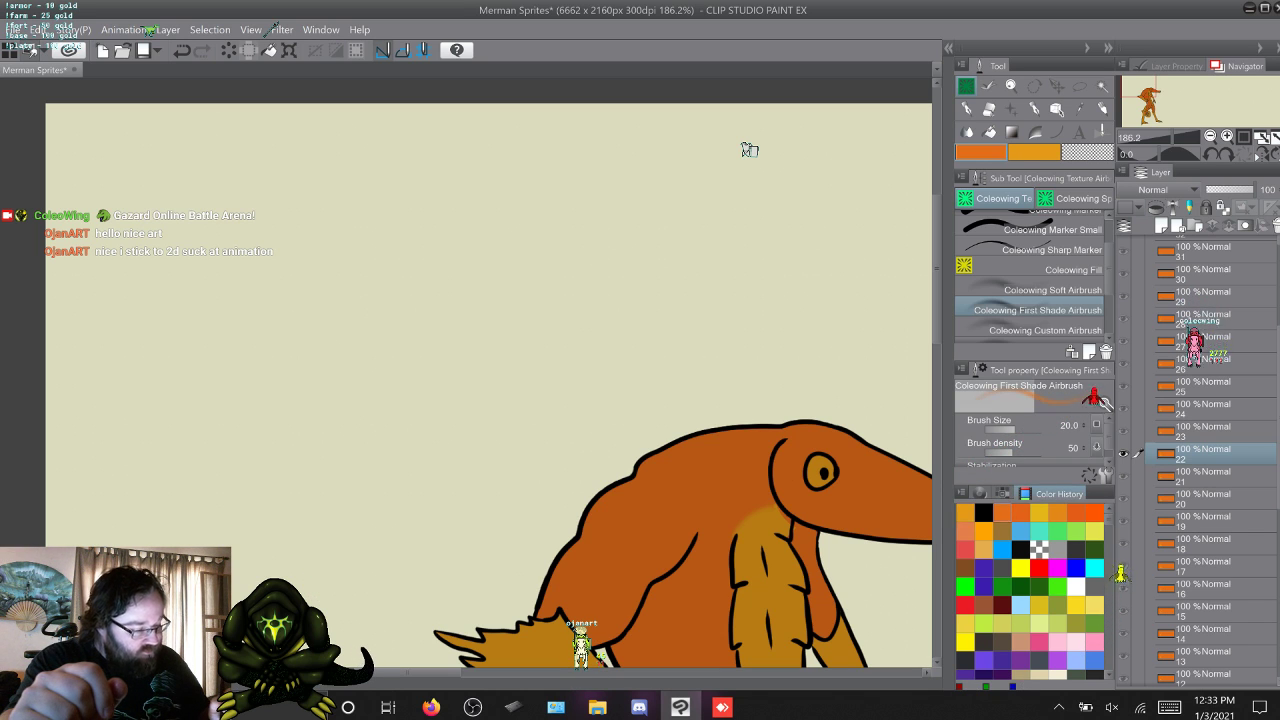
pyautogui.scroll(1, 1030, 275)
pyautogui.scroll(1, 1030, 275)
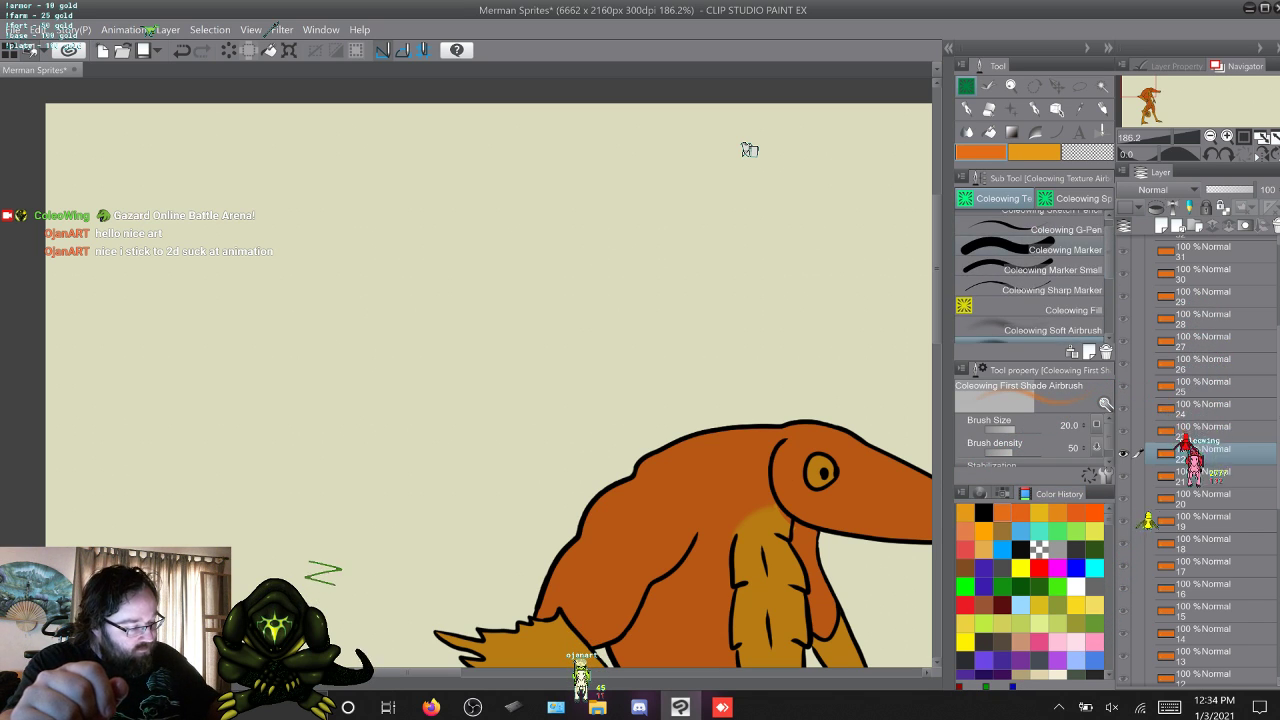
pyautogui.click(1045, 250)
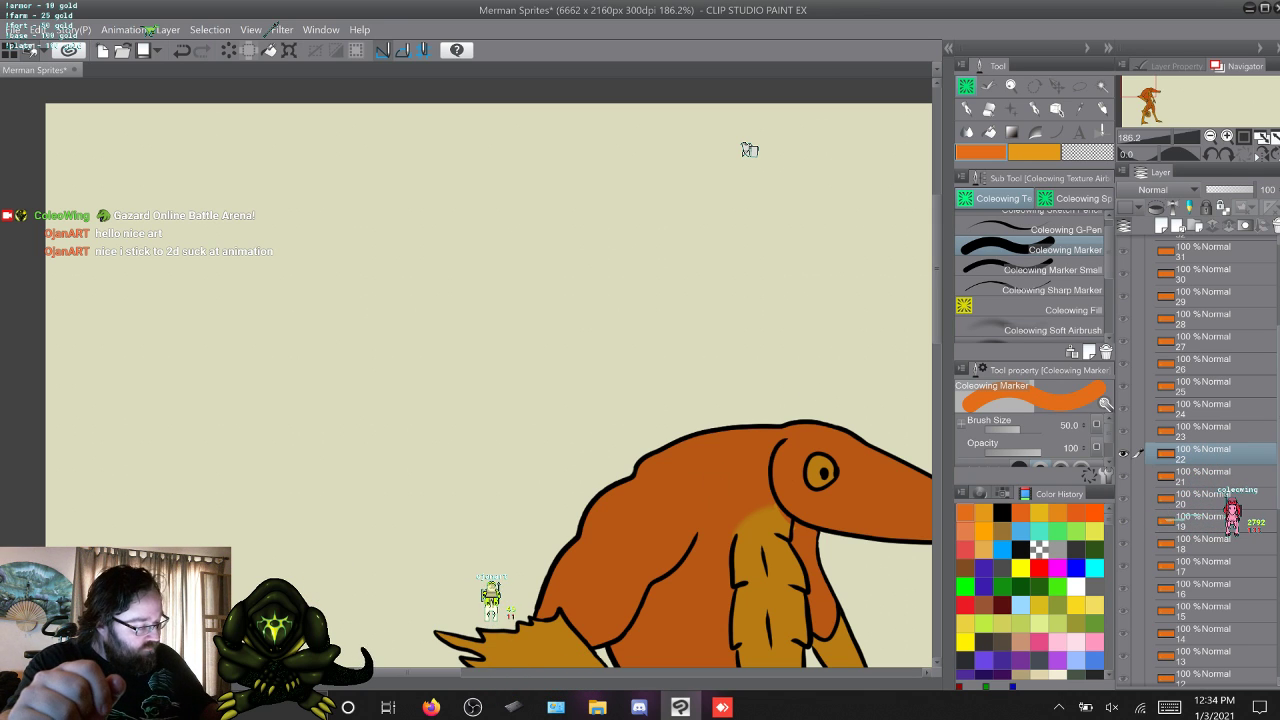
# Add a new layer inside the Beach Merman folder and paint orange and yellow-orange reference swatches side by side on the empty canvas.
pyautogui.scroll(7, 1205, 455)
pyautogui.click(1204, 291)
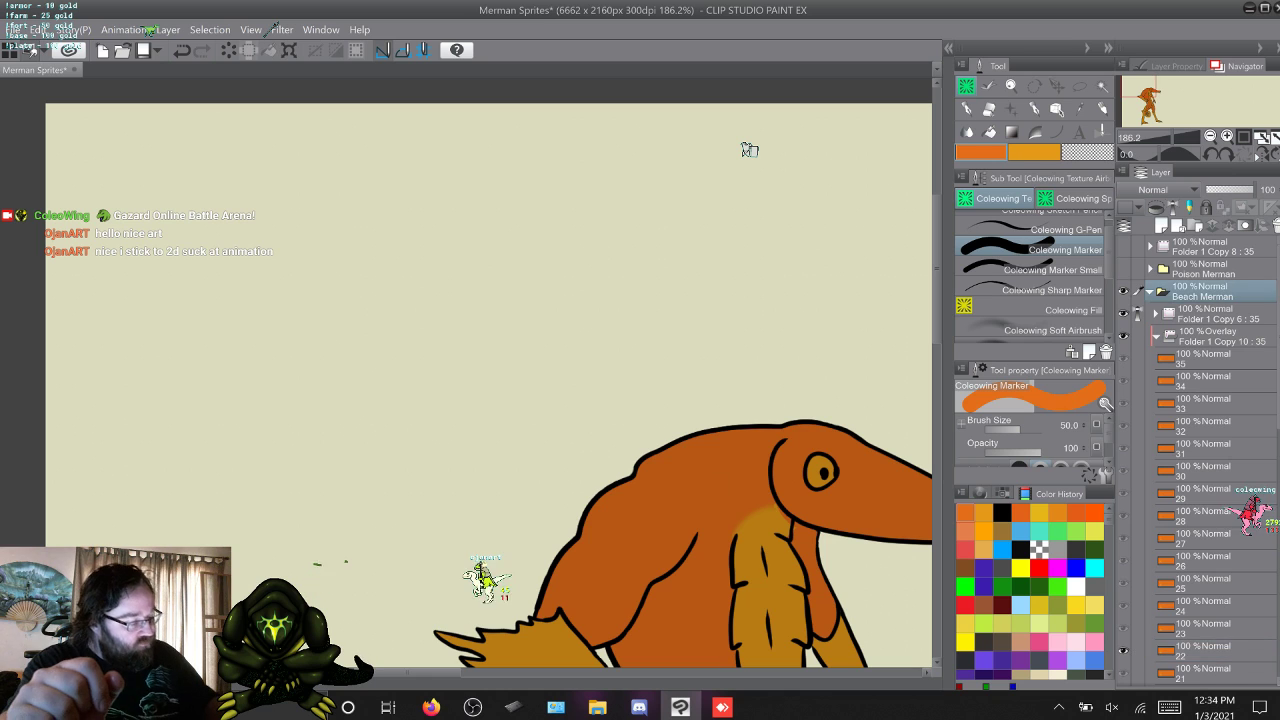
pyautogui.hotkey('ctrl', 'shift', 'n')
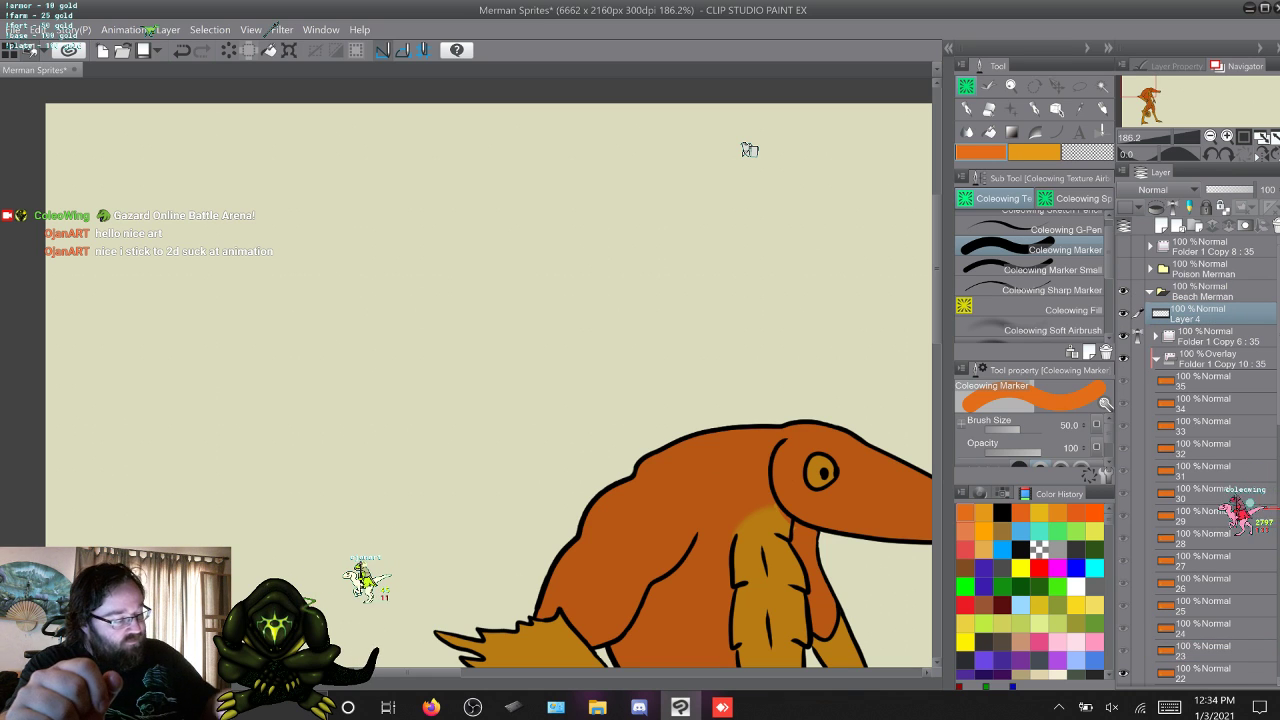
pyautogui.moveTo(274, 292); pyautogui.dragTo(277, 318)
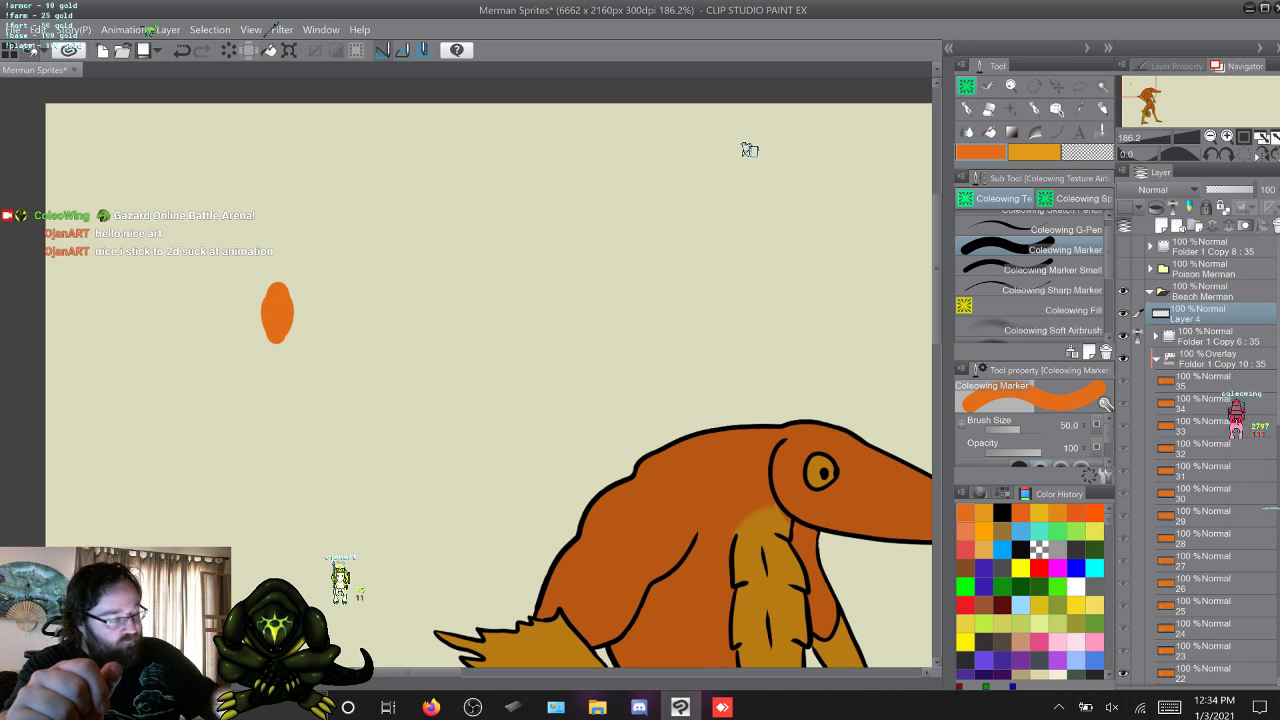
pyautogui.press('x')
pyautogui.moveTo(297, 290); pyautogui.dragTo(308, 325)
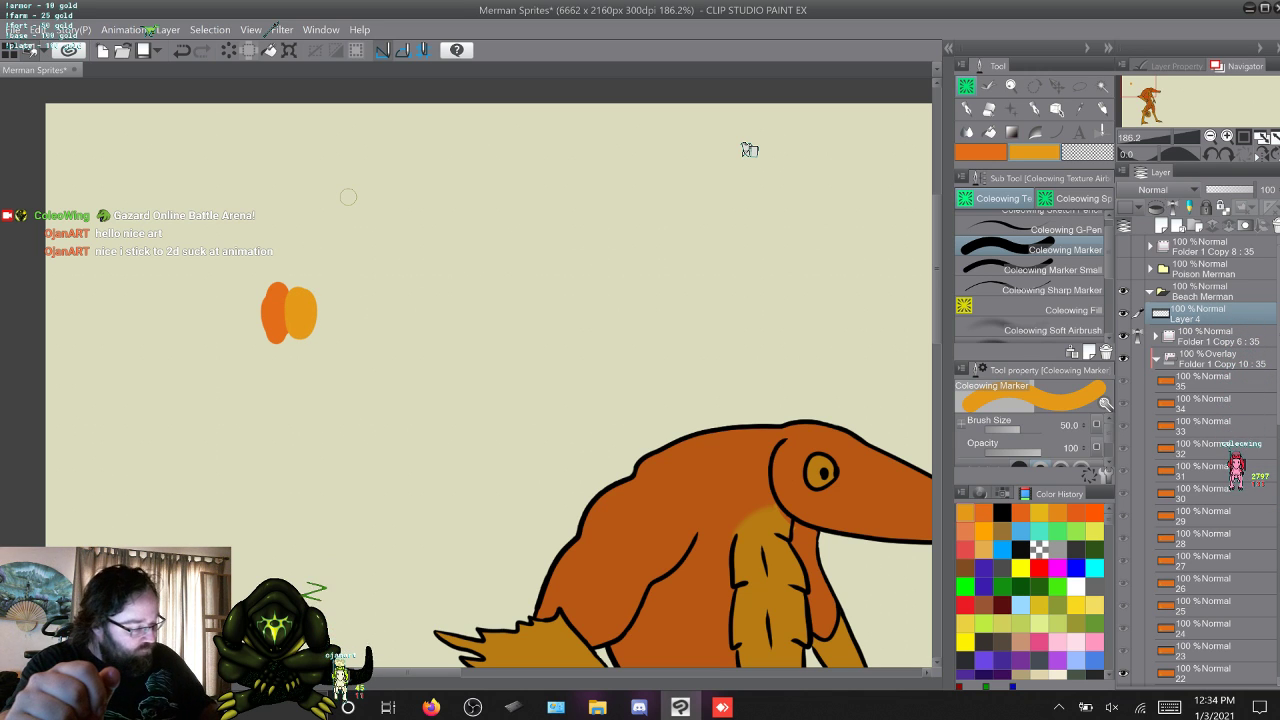
# Select frame layer 17, advance to frame 18, and make the main orange the active drawing colour.
pyautogui.scroll(-10, 1200, 460)
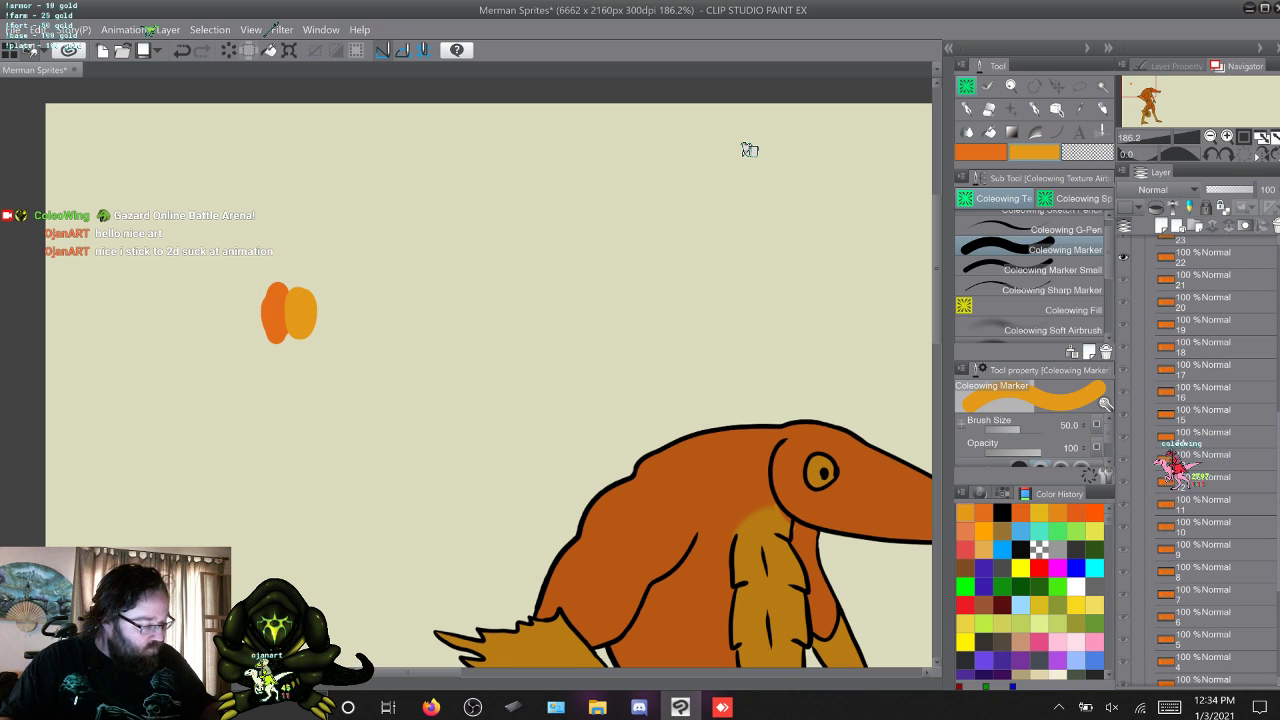
pyautogui.click(1204, 370)
pyautogui.hscroll(10, 749, 150)
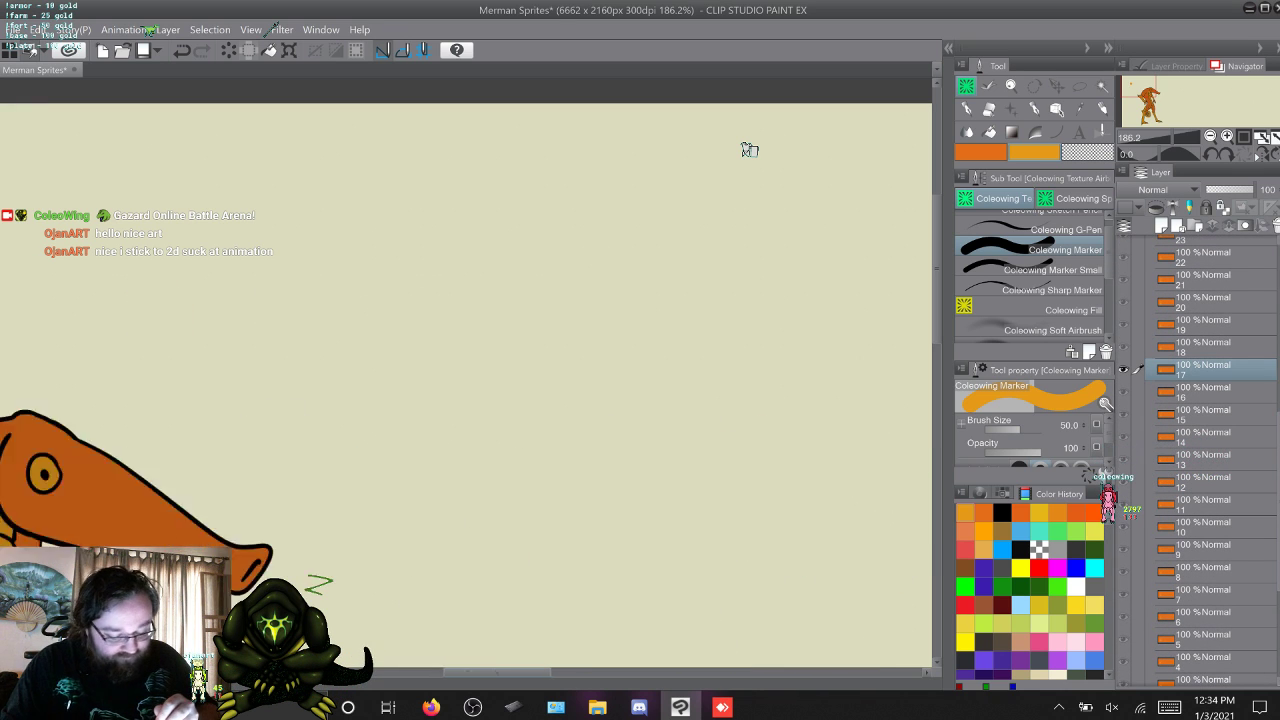
pyautogui.hscroll(-6, 749, 150)
pyautogui.scroll(-4, 749, 150)
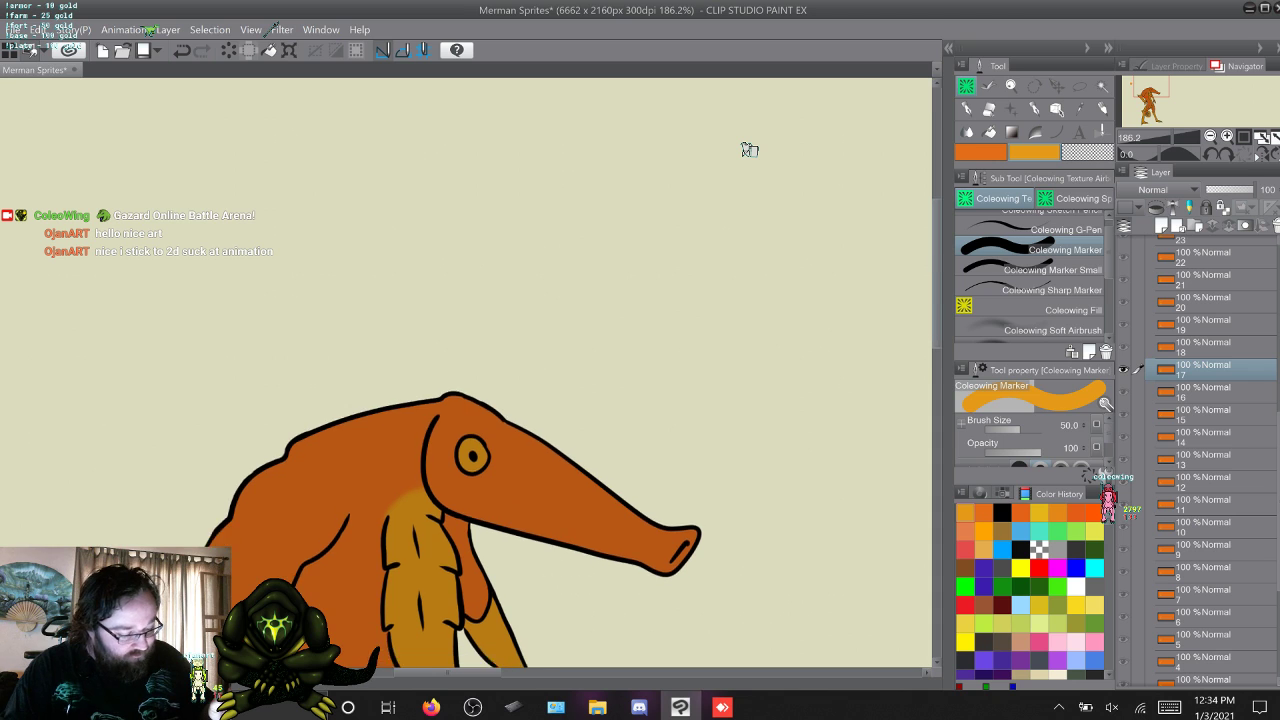
pyautogui.press('w')
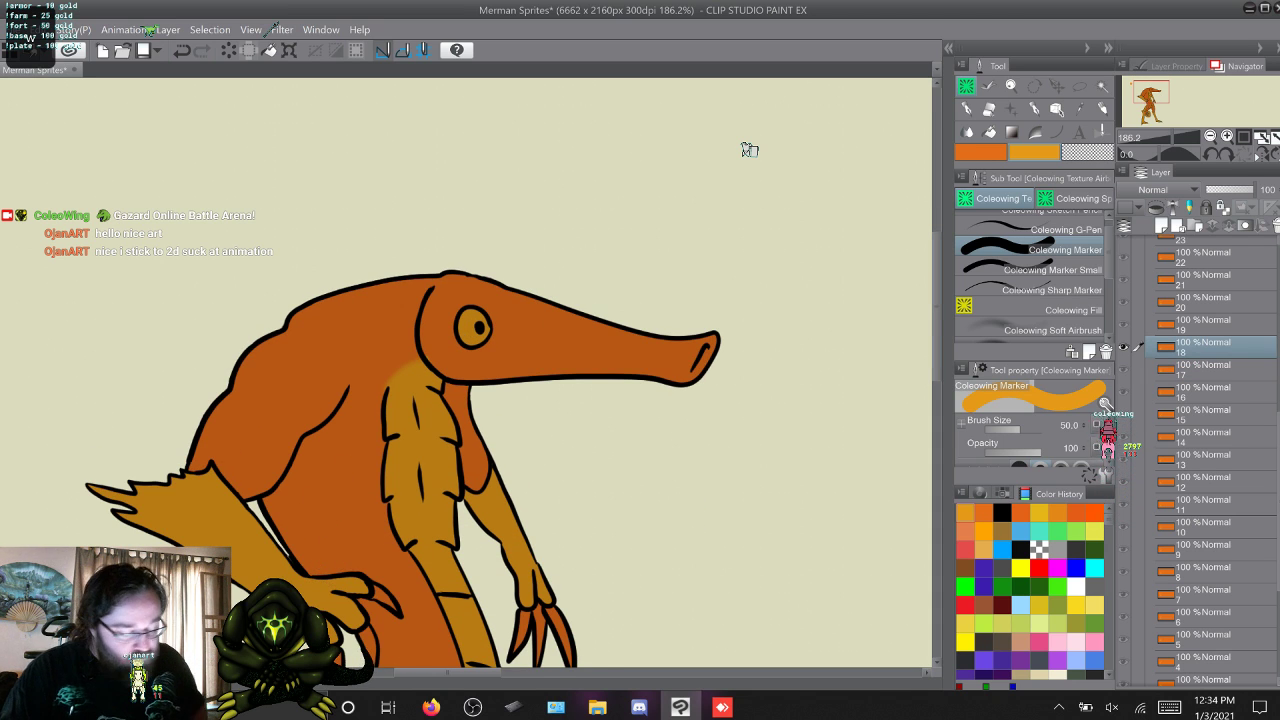
pyautogui.click(980, 152)
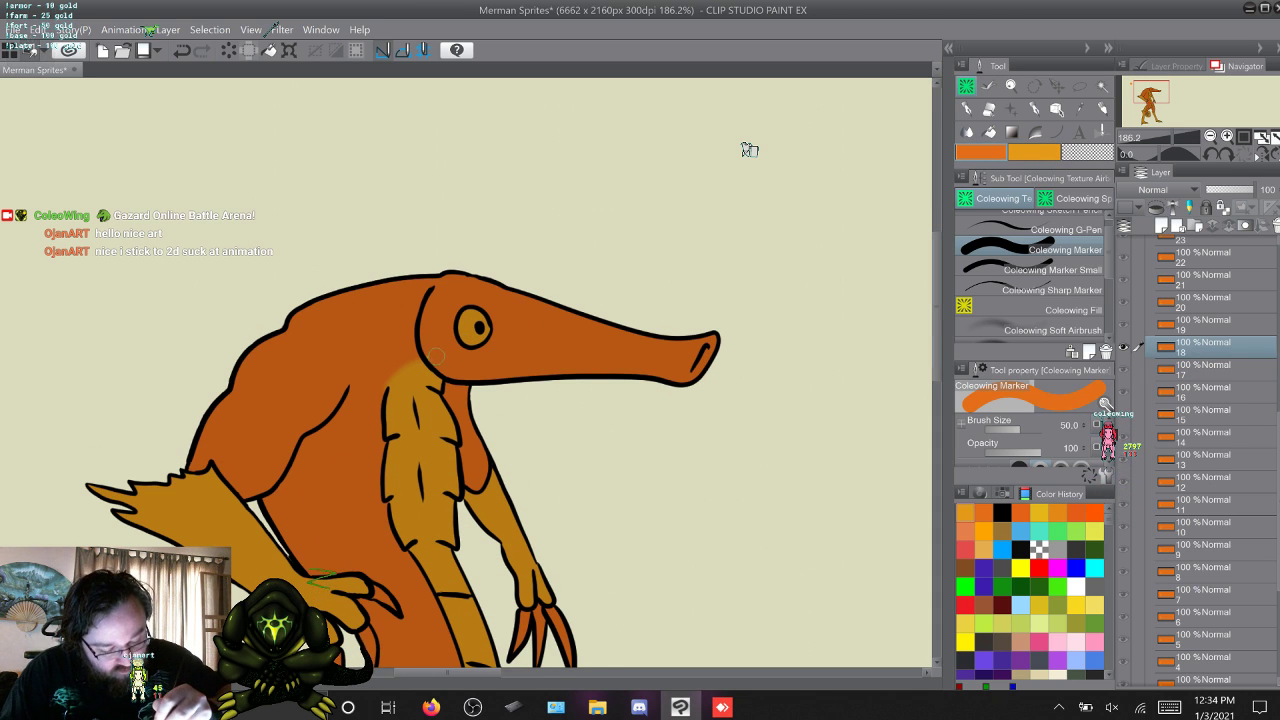
# Flip through frames 18 to 24 repeatedly to examine the colouring around the head and chest, finishing back at frame 13.
pyautogui.press('w')
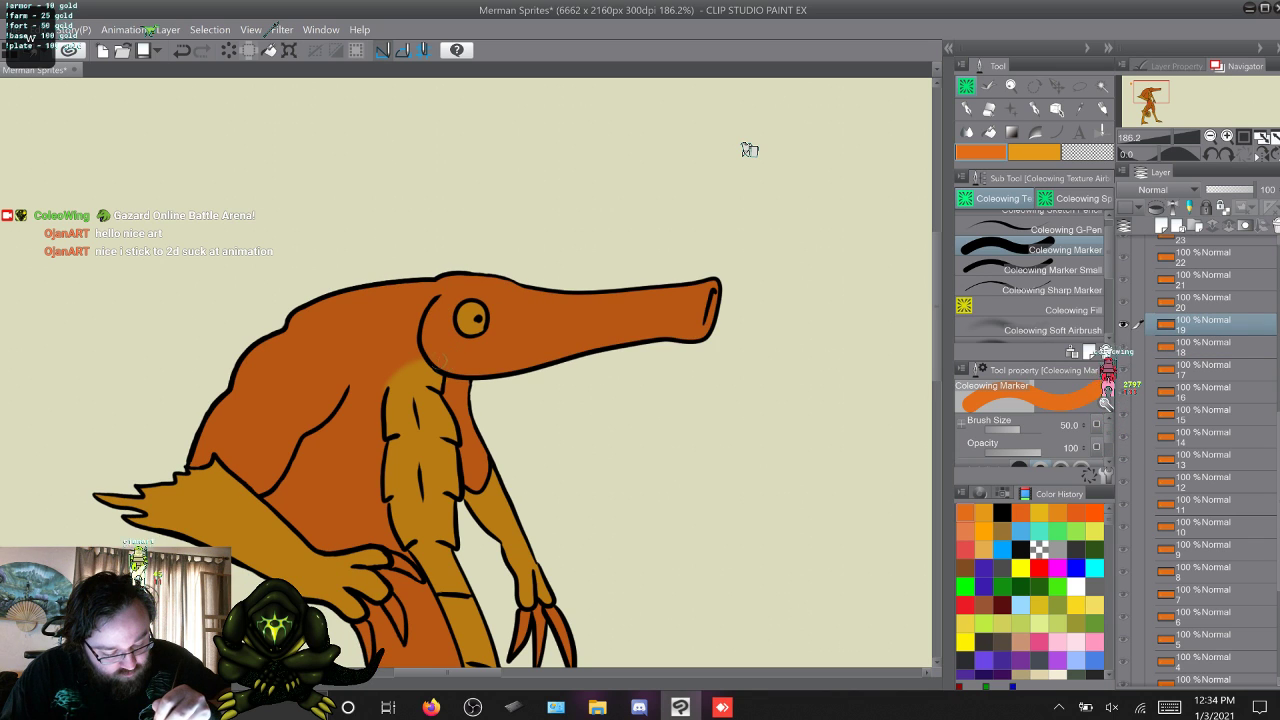
pyautogui.press('w')
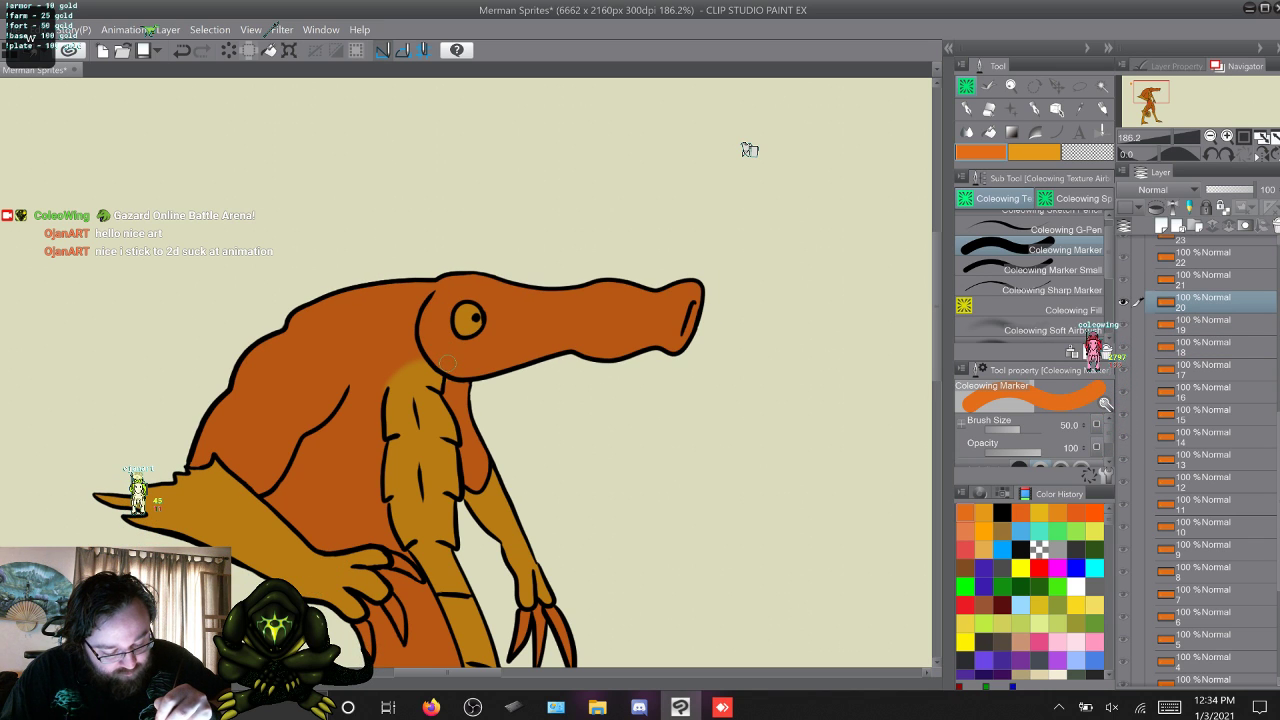
pyautogui.press('w')
pyautogui.press('w')
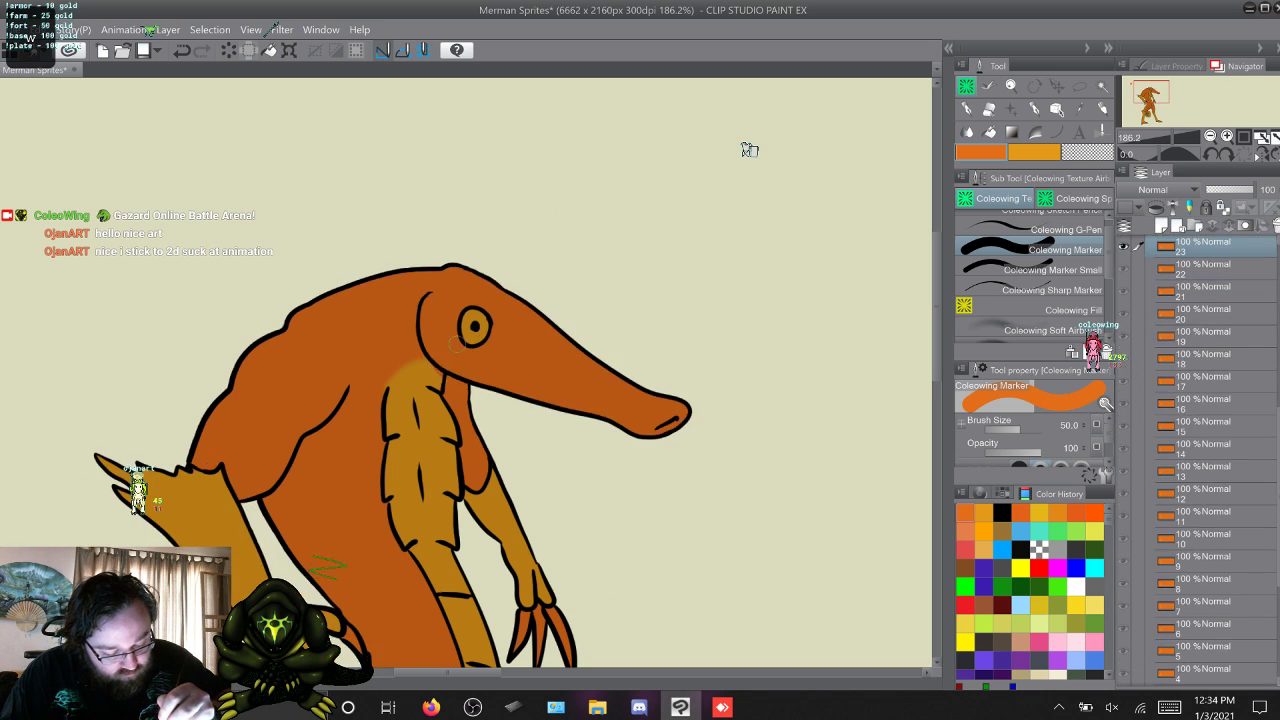
pyautogui.press('w')
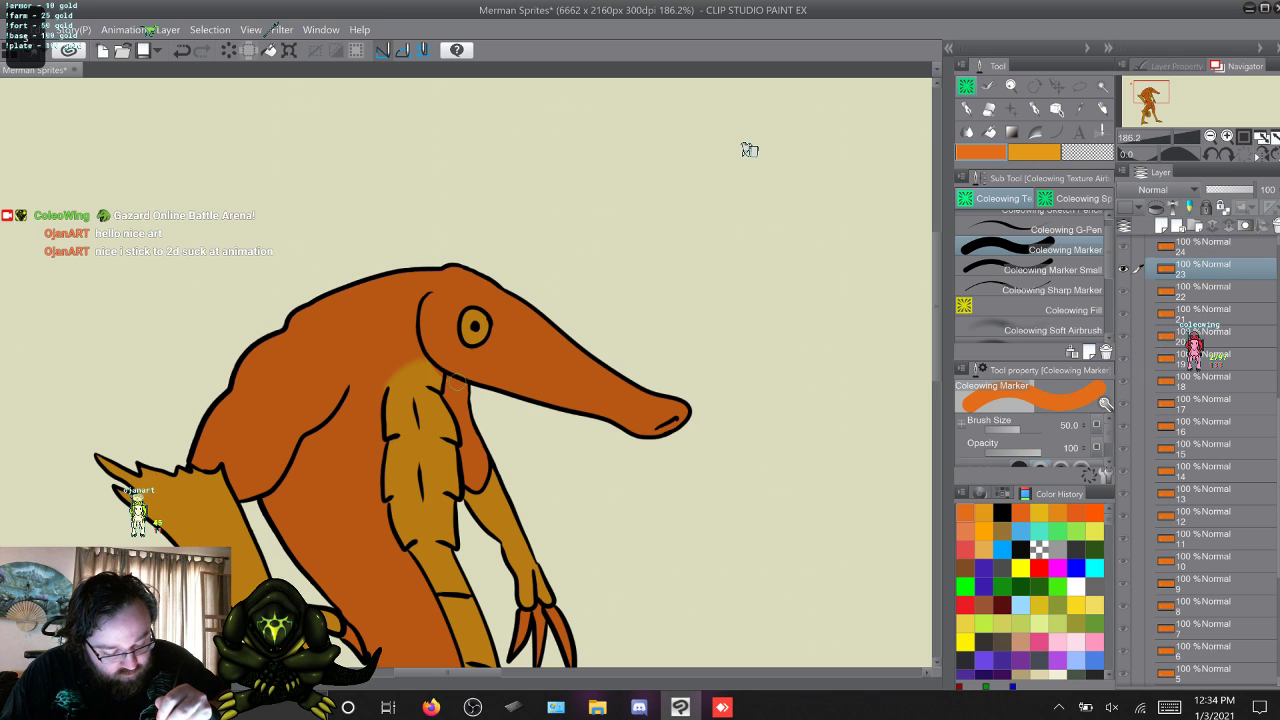
pyautogui.press('q')
pyautogui.press('q')
pyautogui.press('q')
pyautogui.press('s')
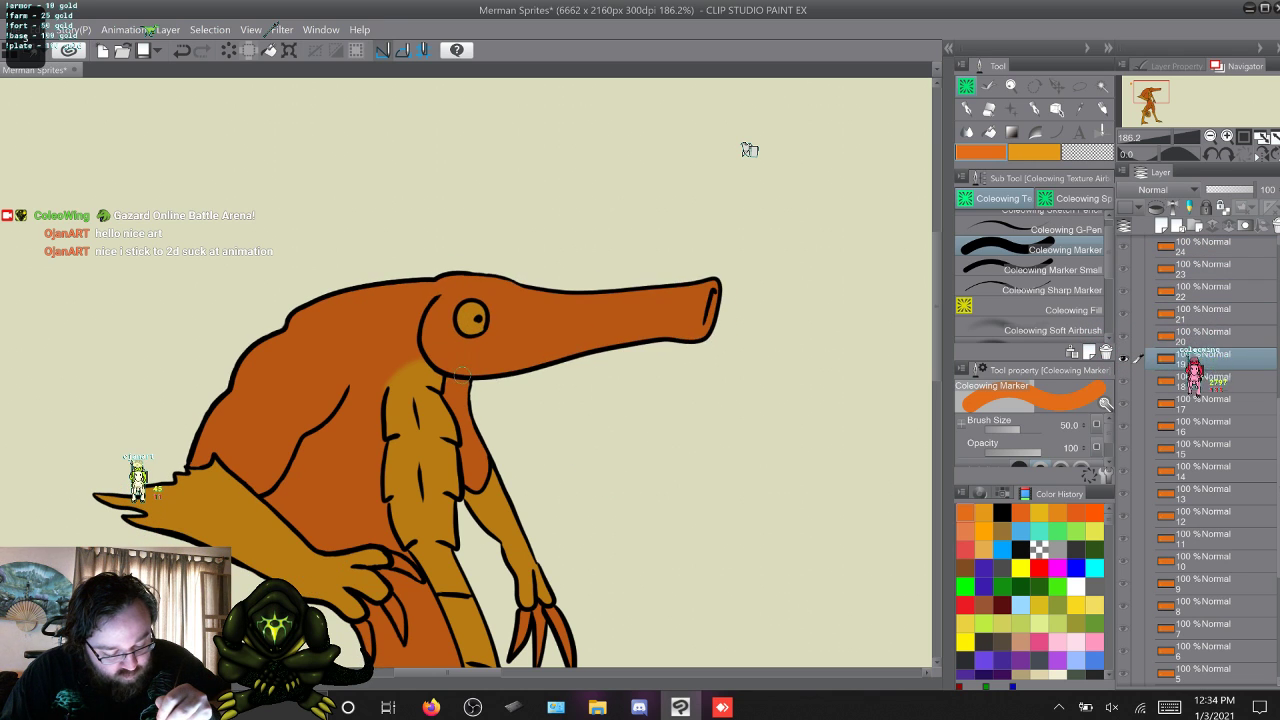
pyautogui.press('s')
pyautogui.press('w')
pyautogui.press('w')
pyautogui.press('w')
pyautogui.press('w')
pyautogui.press('w')
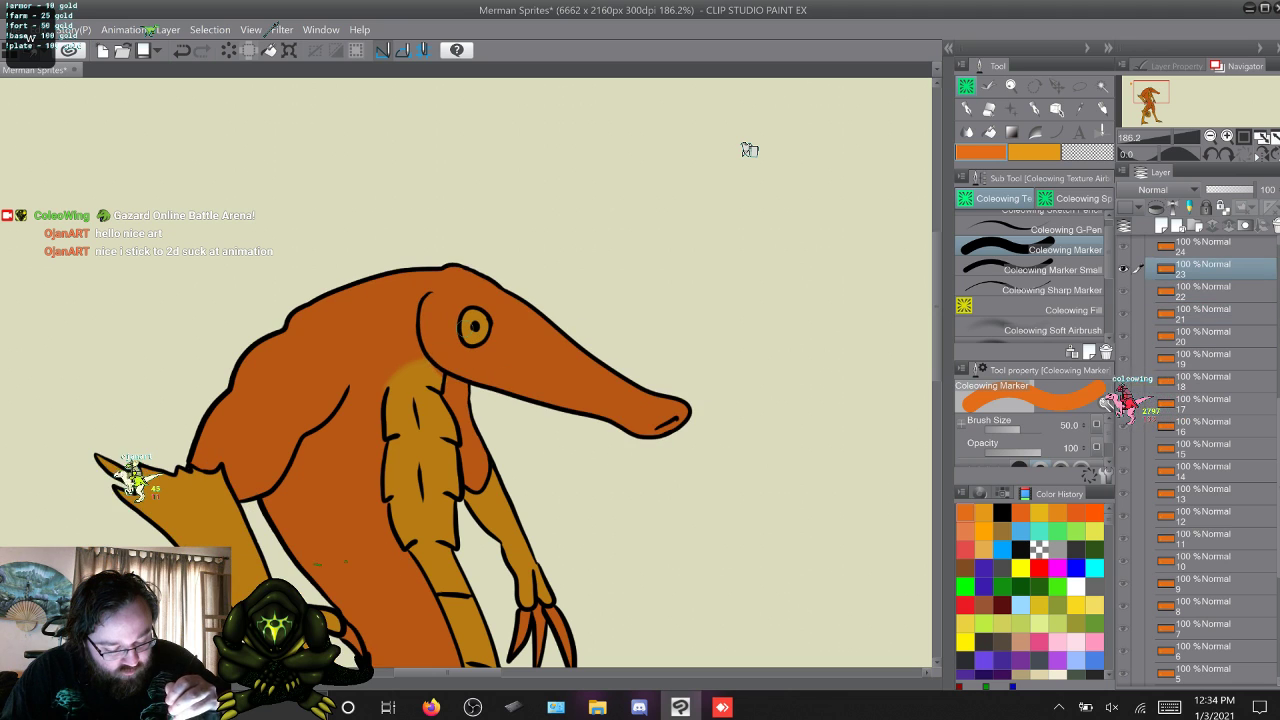
pyautogui.press('w')
pyautogui.press('w')
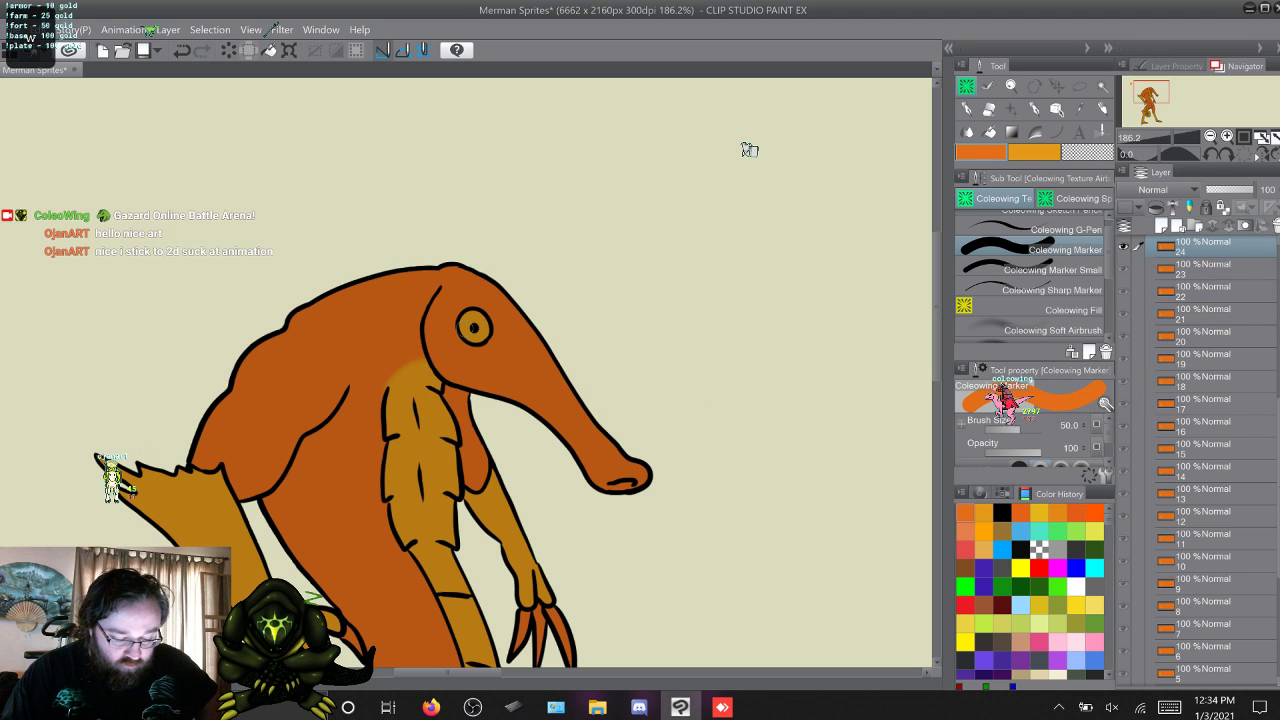
pyautogui.press('s')
pyautogui.press('s')
pyautogui.press('s')
pyautogui.press('s')
pyautogui.press('s')
pyautogui.press('s')
pyautogui.press('s')
pyautogui.press('s')
pyautogui.press('s')
pyautogui.press('s')
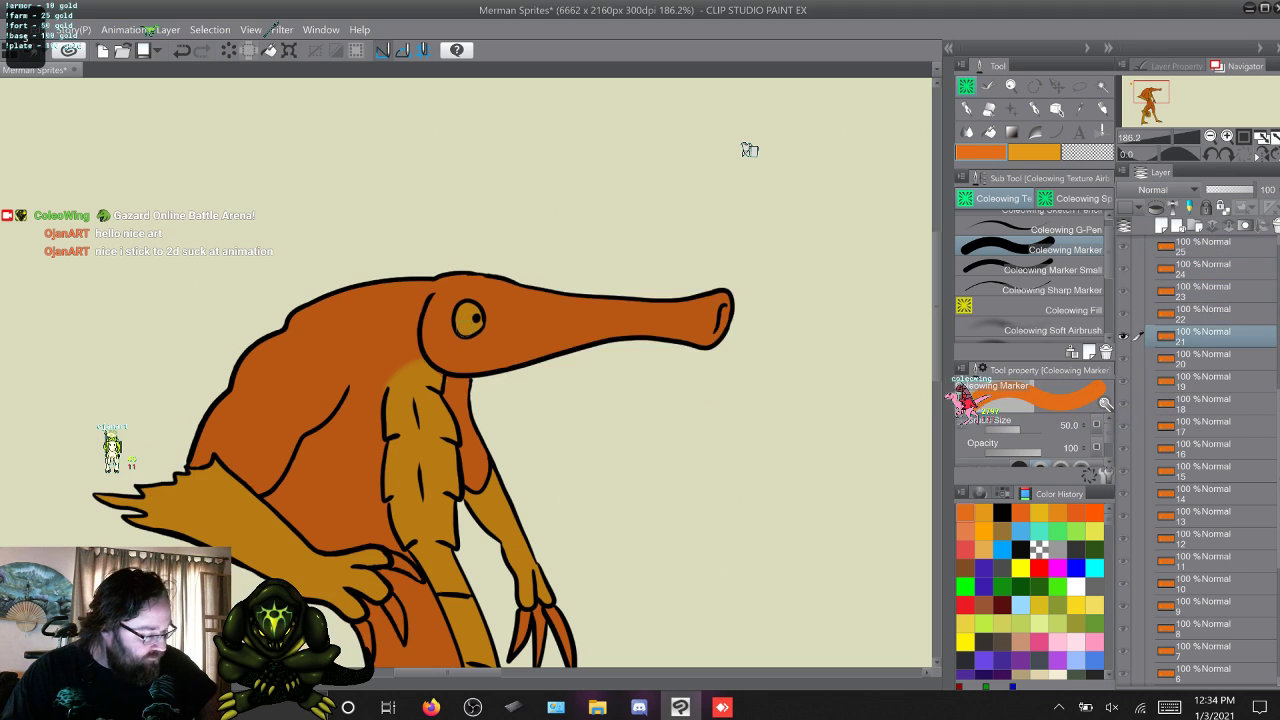
pyautogui.press('s')
pyautogui.press('s')
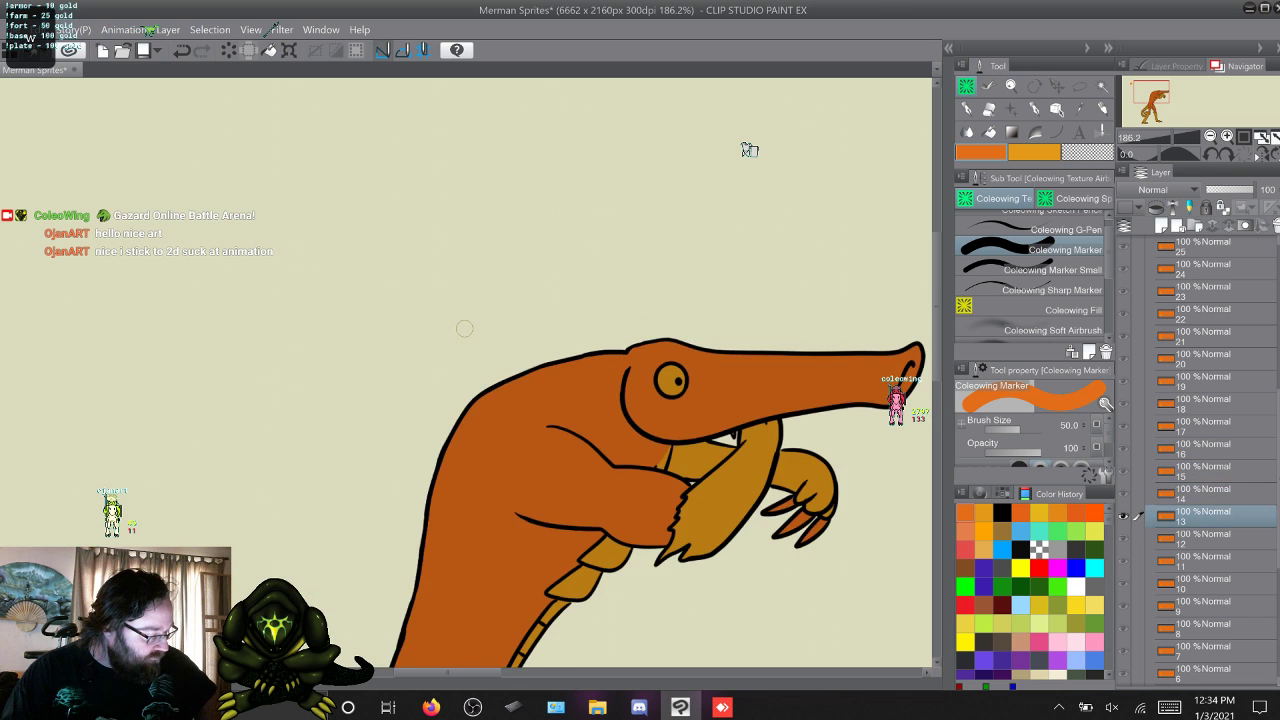
# Step forward through frames 13 to 25 to examine the colouring around the head and throat.
pyautogui.press('w')
pyautogui.press('w')
pyautogui.press('w')
pyautogui.press('w')
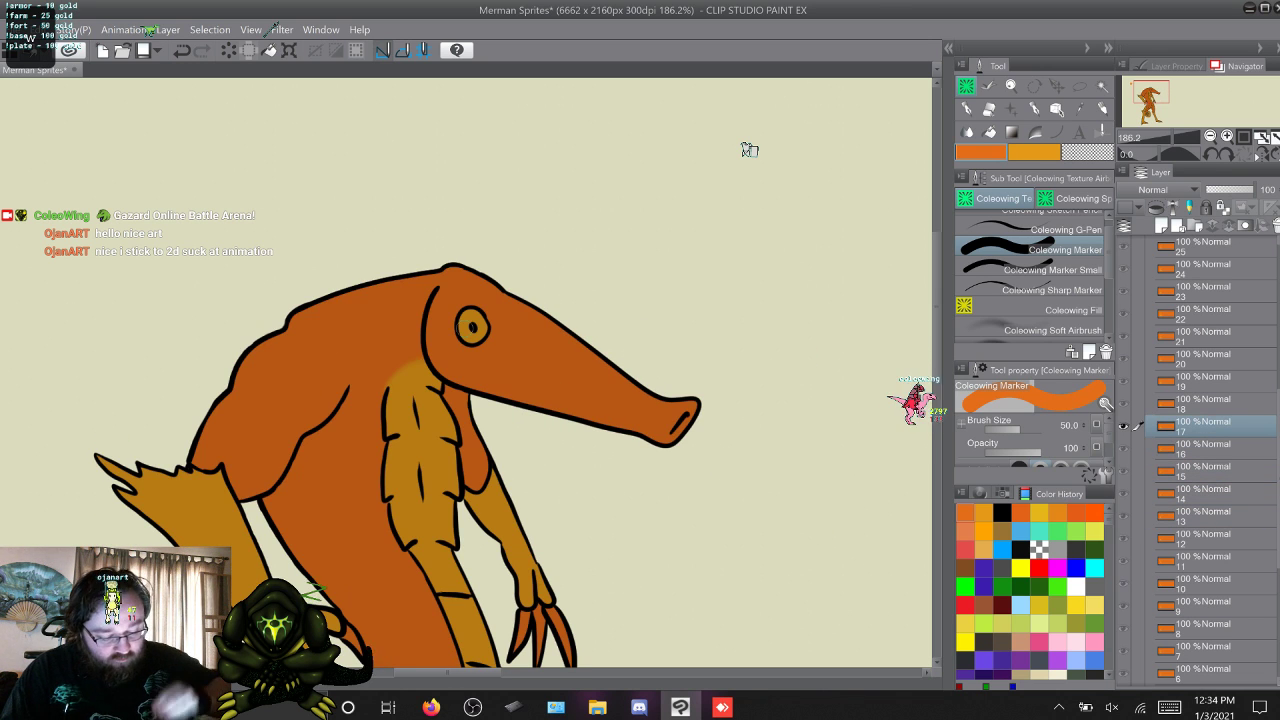
pyautogui.press('w')
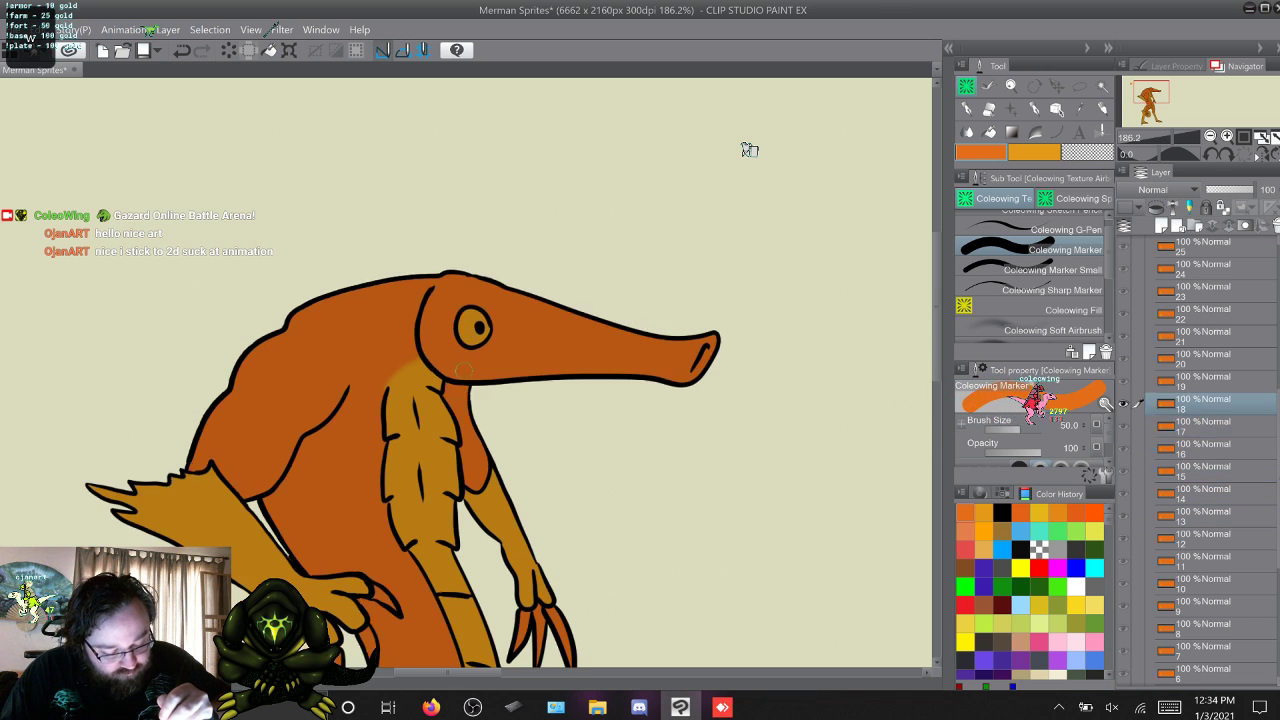
pyautogui.press('w')
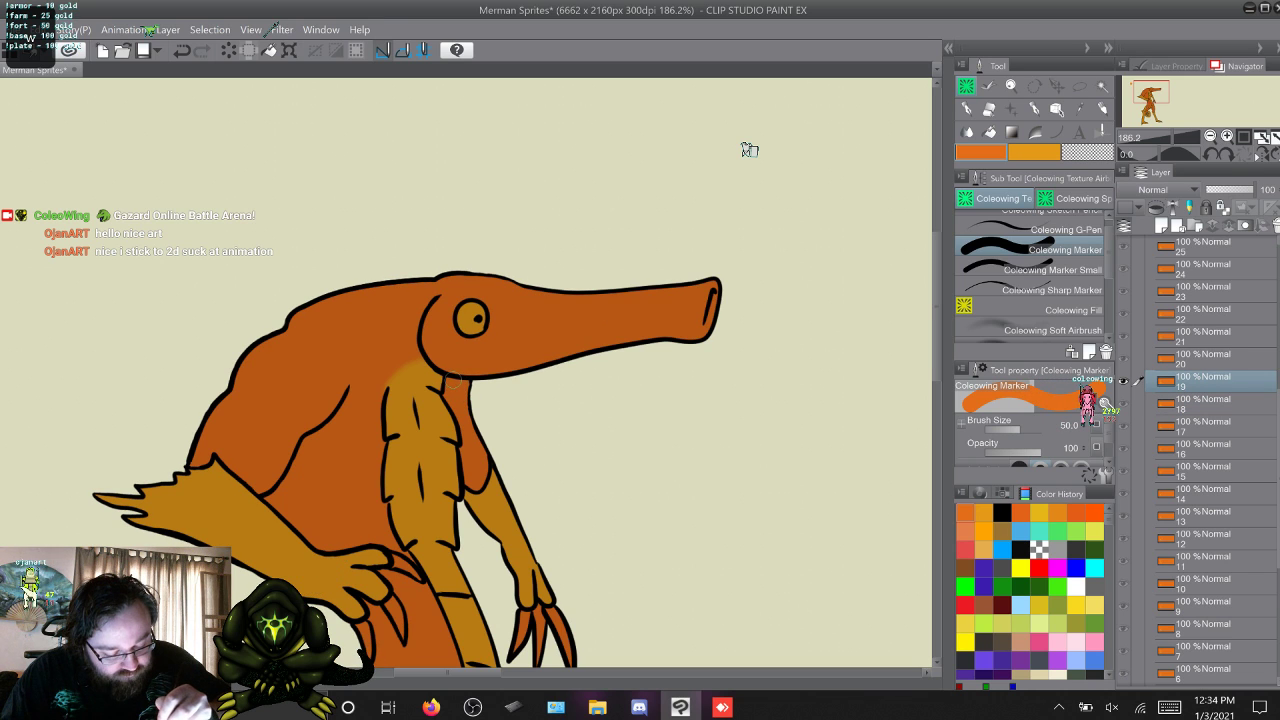
pyautogui.press('w')
pyautogui.press('w')
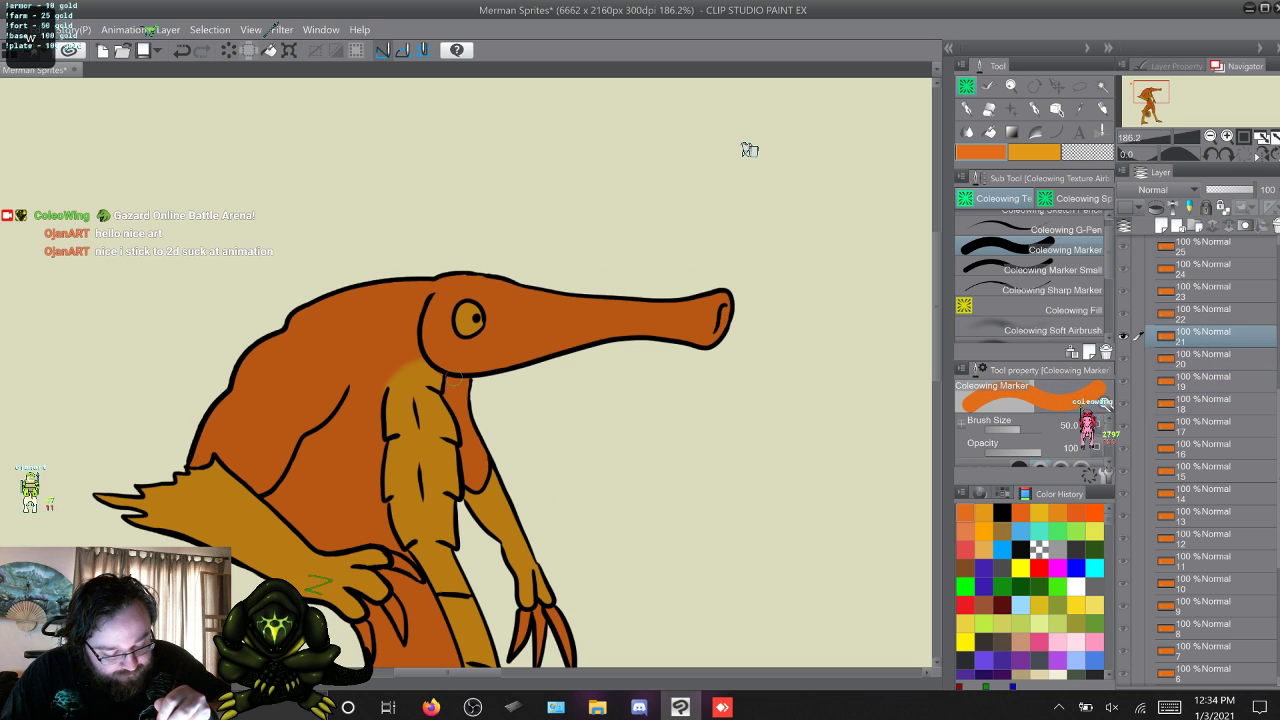
pyautogui.press('w')
pyautogui.press('w')
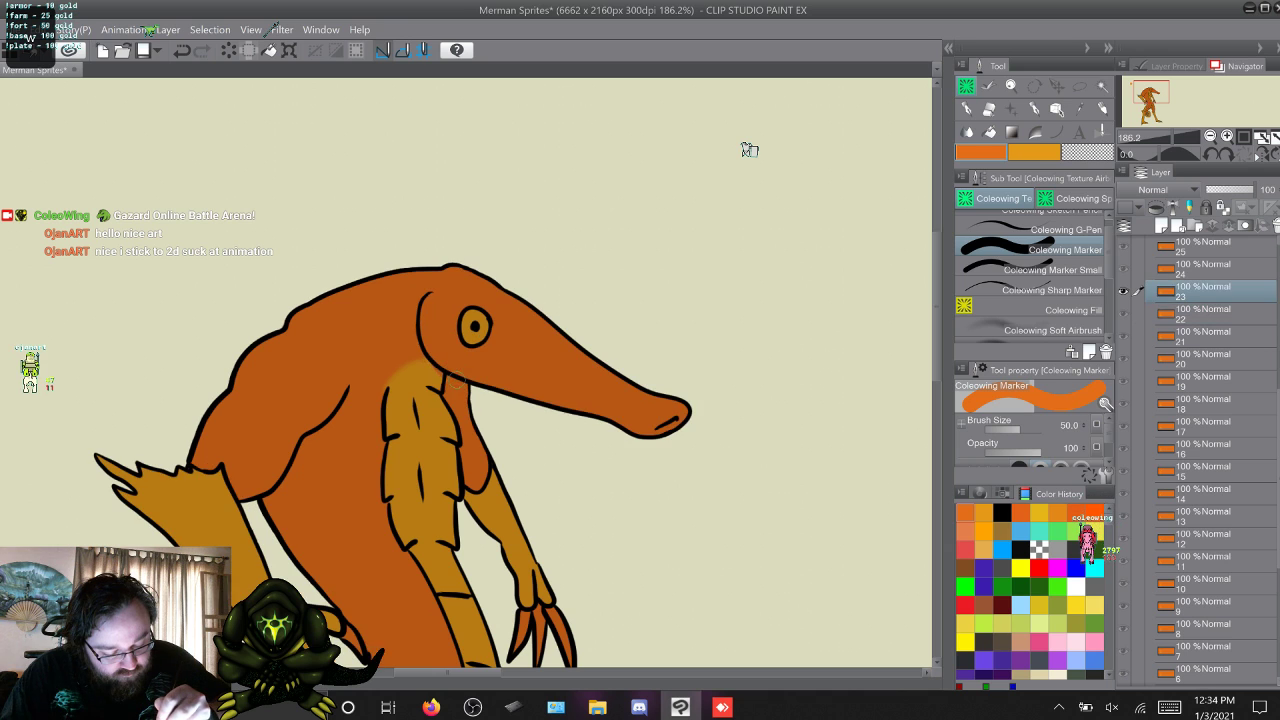
pyautogui.press('w')
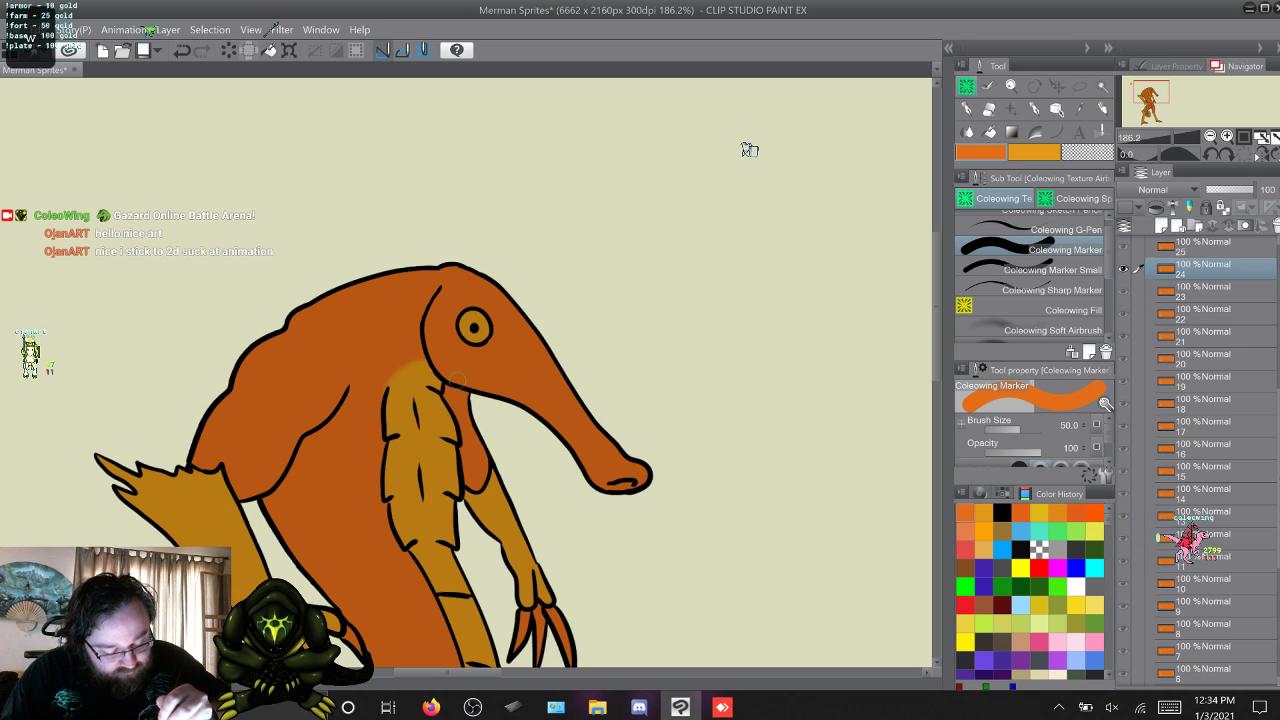
pyautogui.press('w')
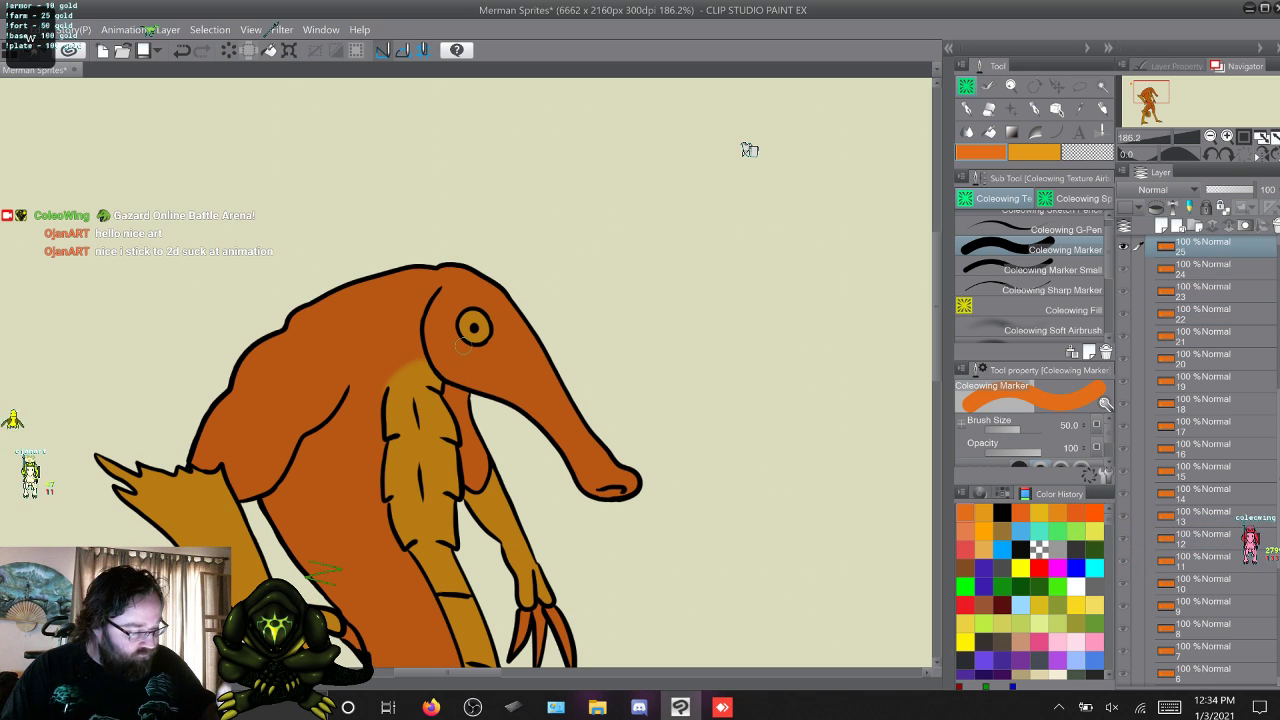
# With yellow-orange active and the Coleowing Marker Small chosen, step back from frame 25 to 17, checking the head and upper chest colouring.
pyautogui.press('x')
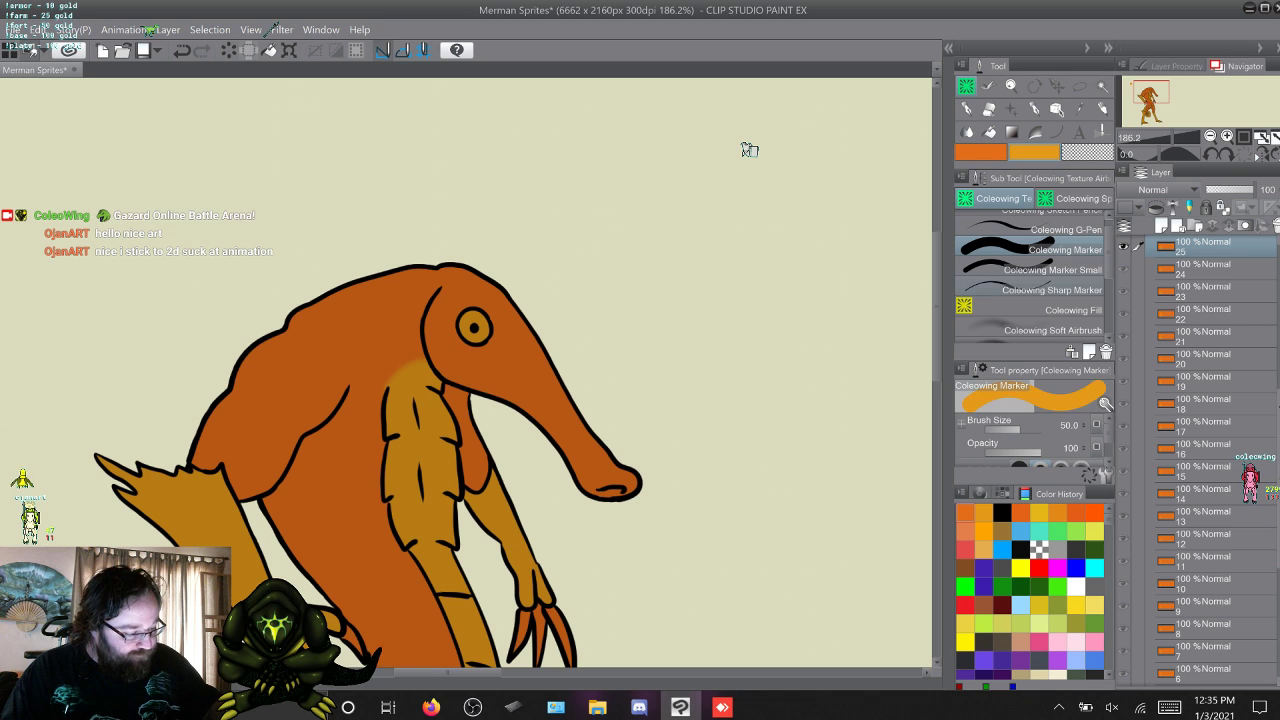
pyautogui.press('.')
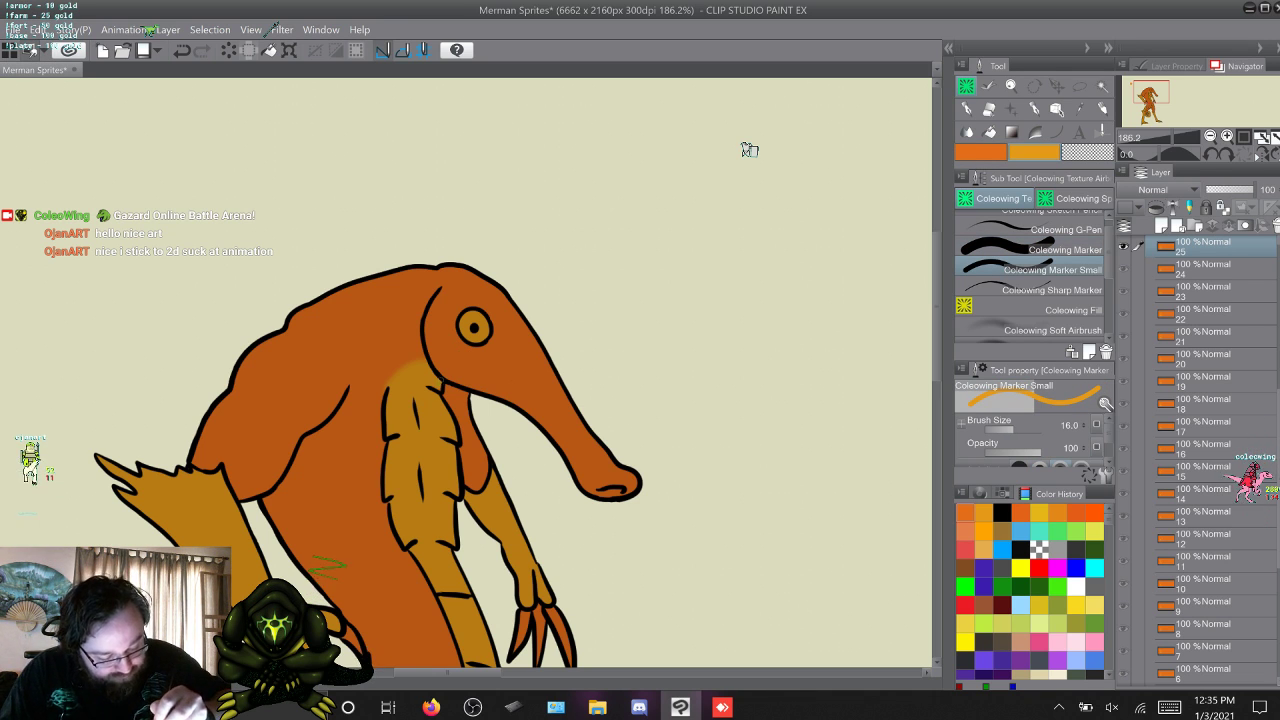
pyautogui.hotkey('alt', '[')
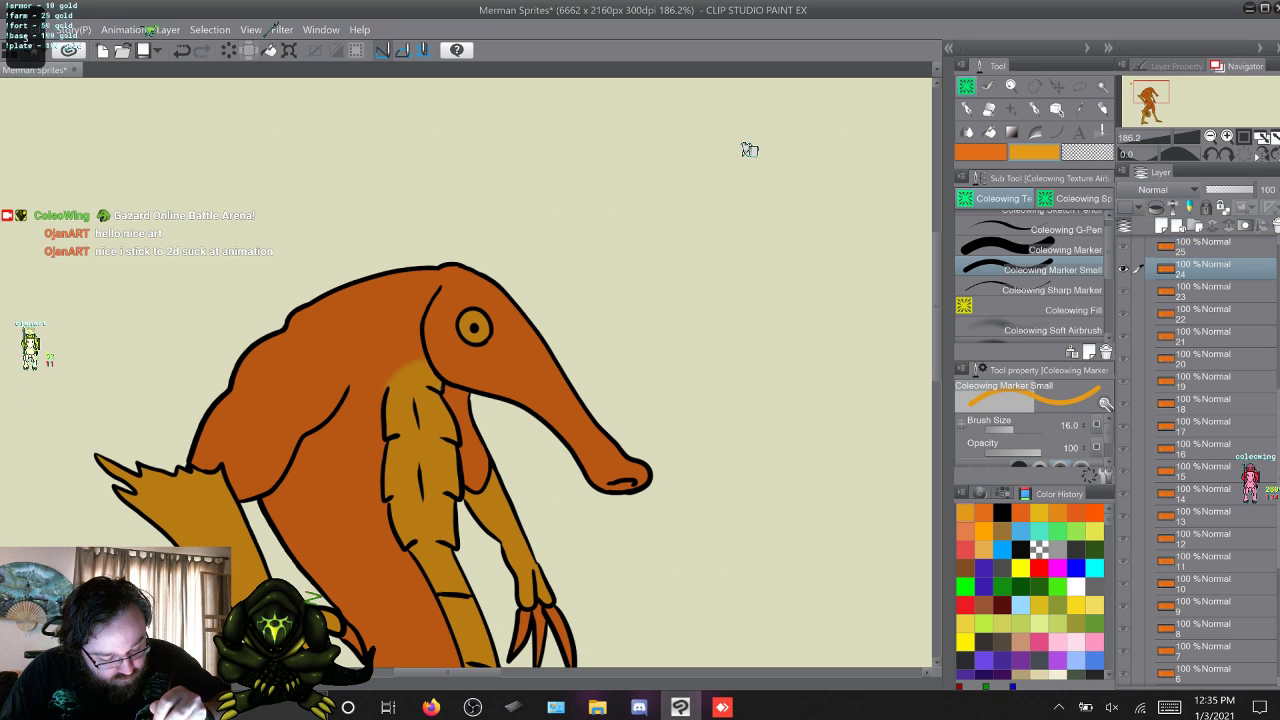
pyautogui.hotkey('alt', '[')
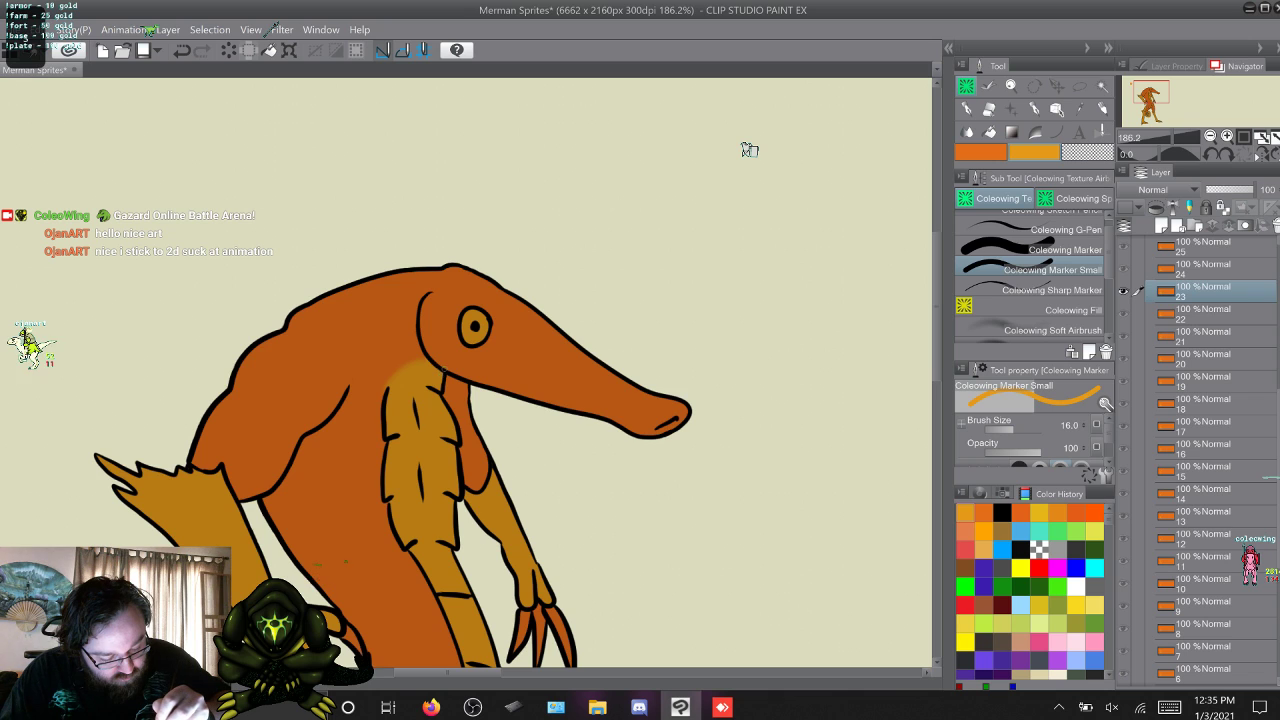
pyautogui.hotkey('alt', '[')
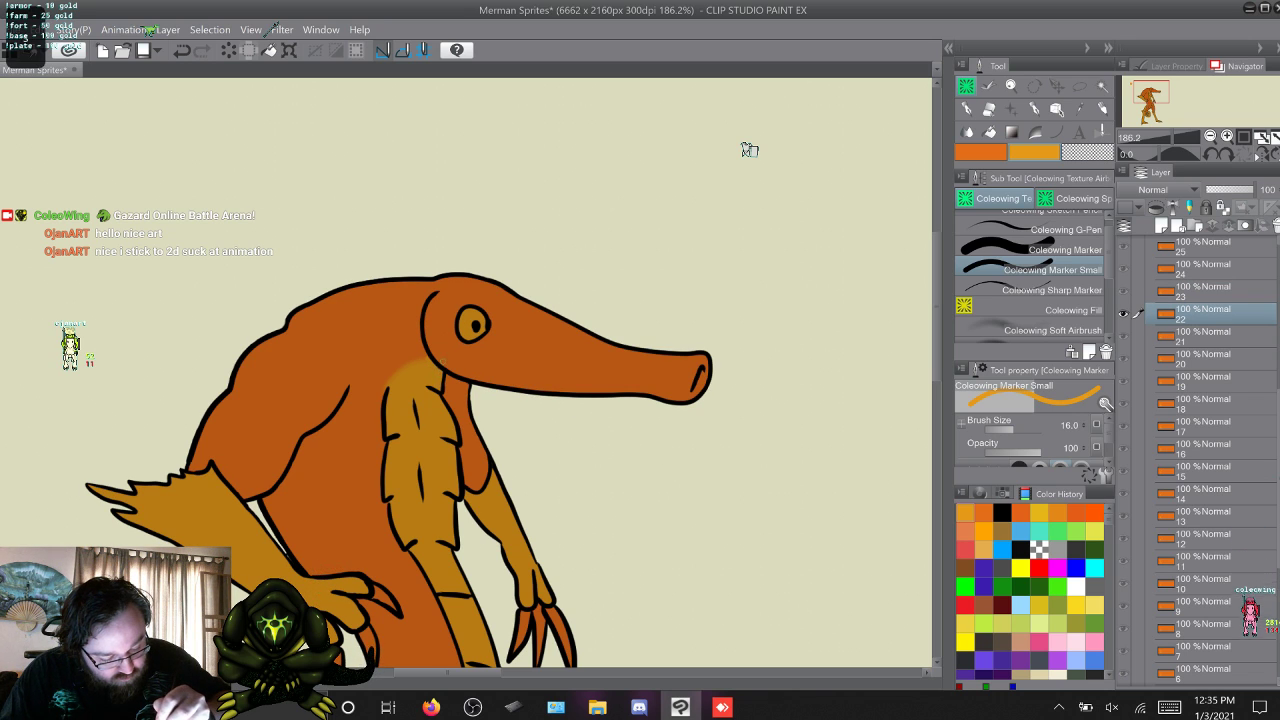
pyautogui.hotkey('alt', '[')
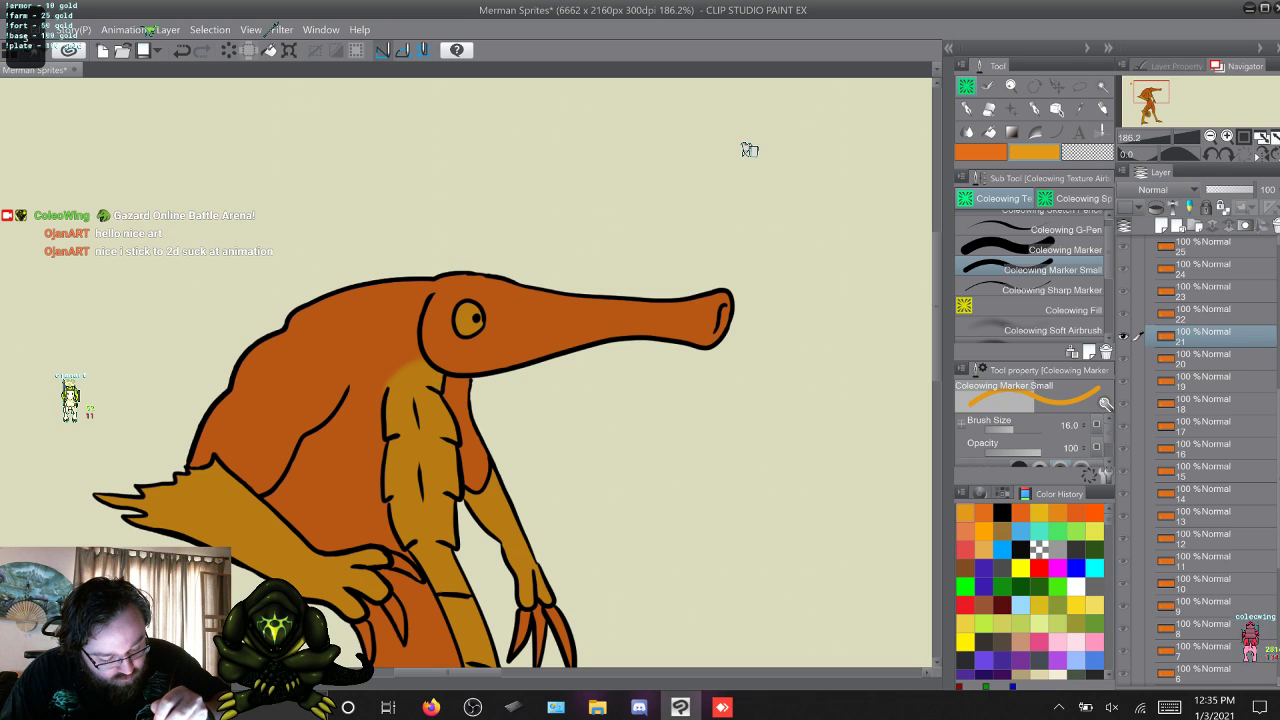
pyautogui.hotkey('alt', '[')
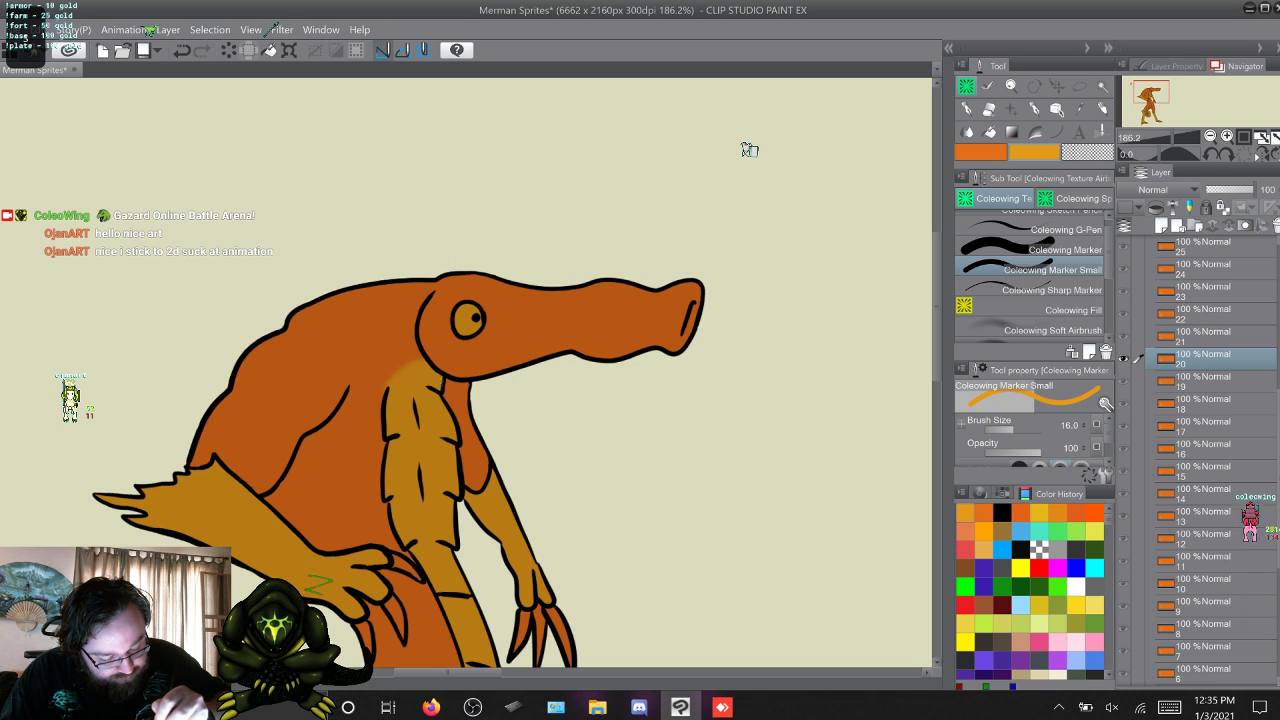
pyautogui.hotkey('alt', '[')
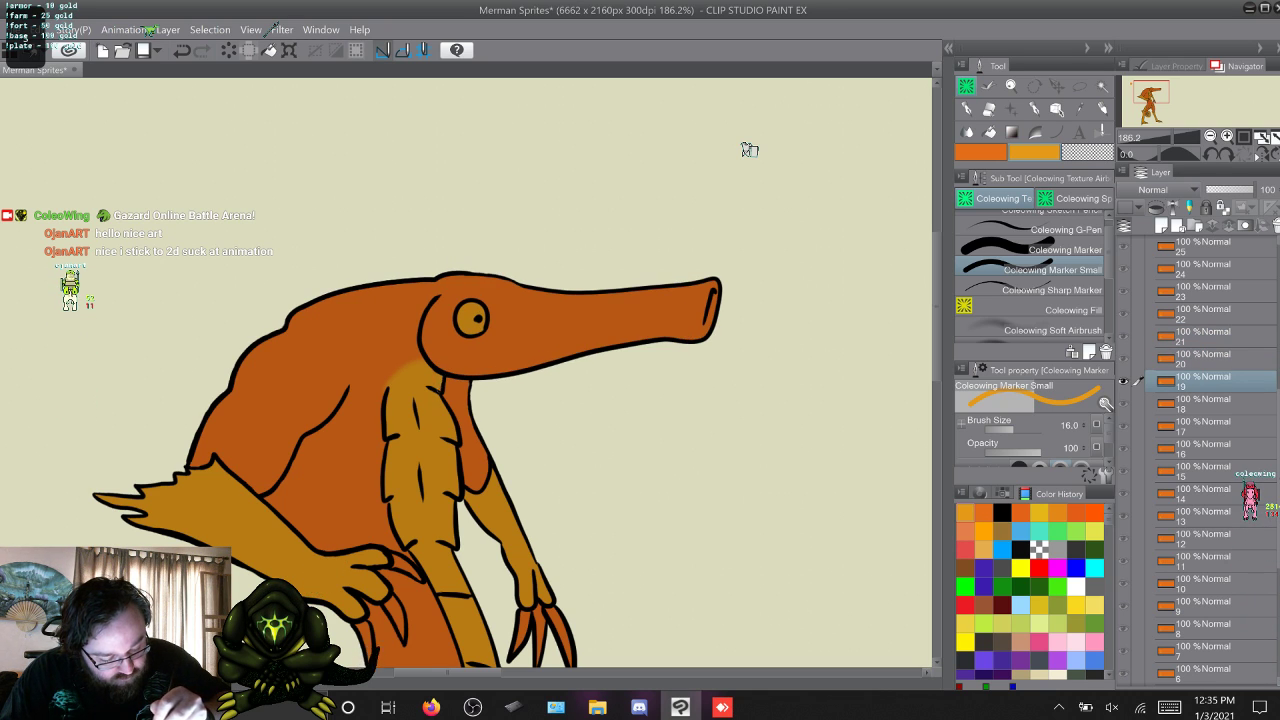
pyautogui.hotkey('alt', '[')
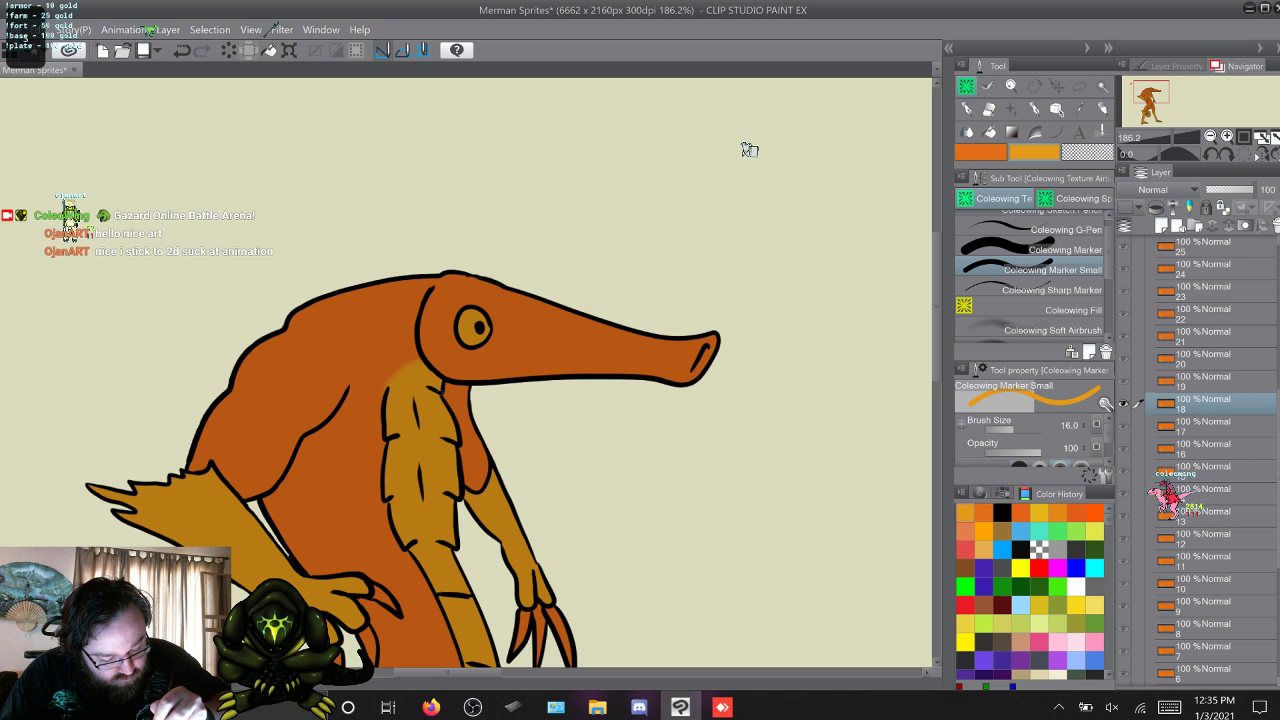
pyautogui.hotkey('alt', '[')
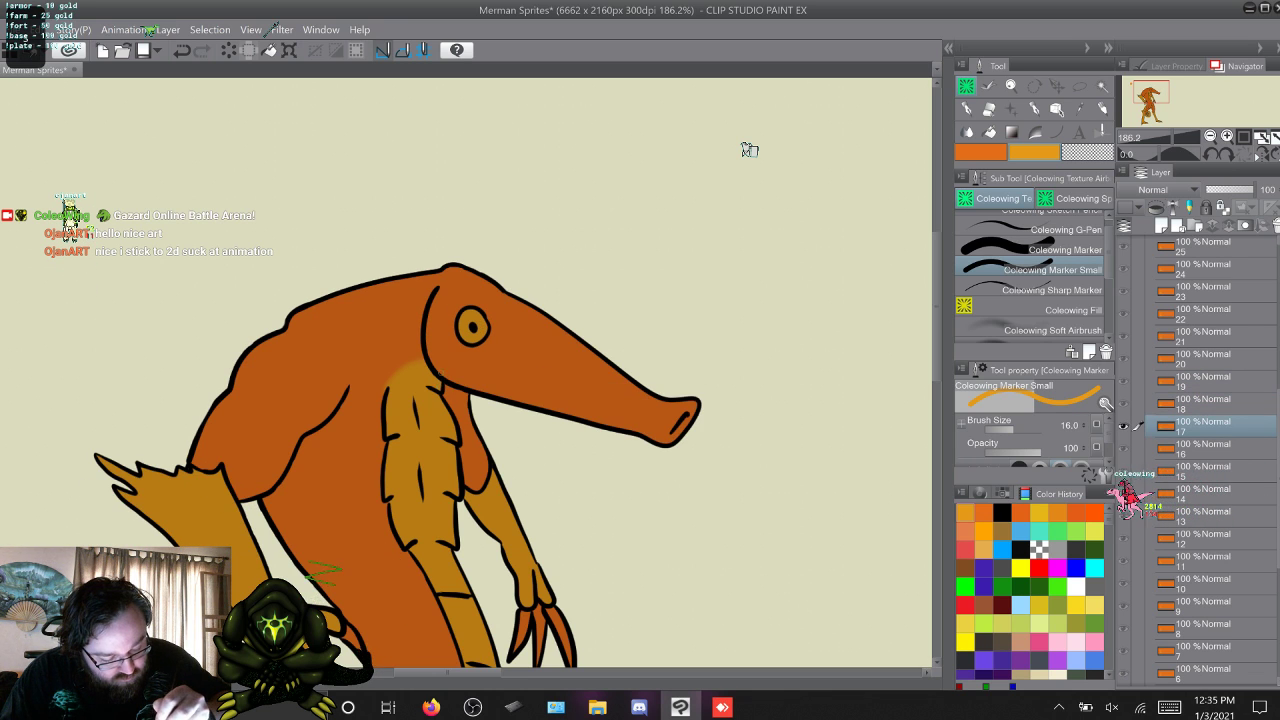
pyautogui.hotkey('alt', '[')
pyautogui.hotkey('alt', ']')
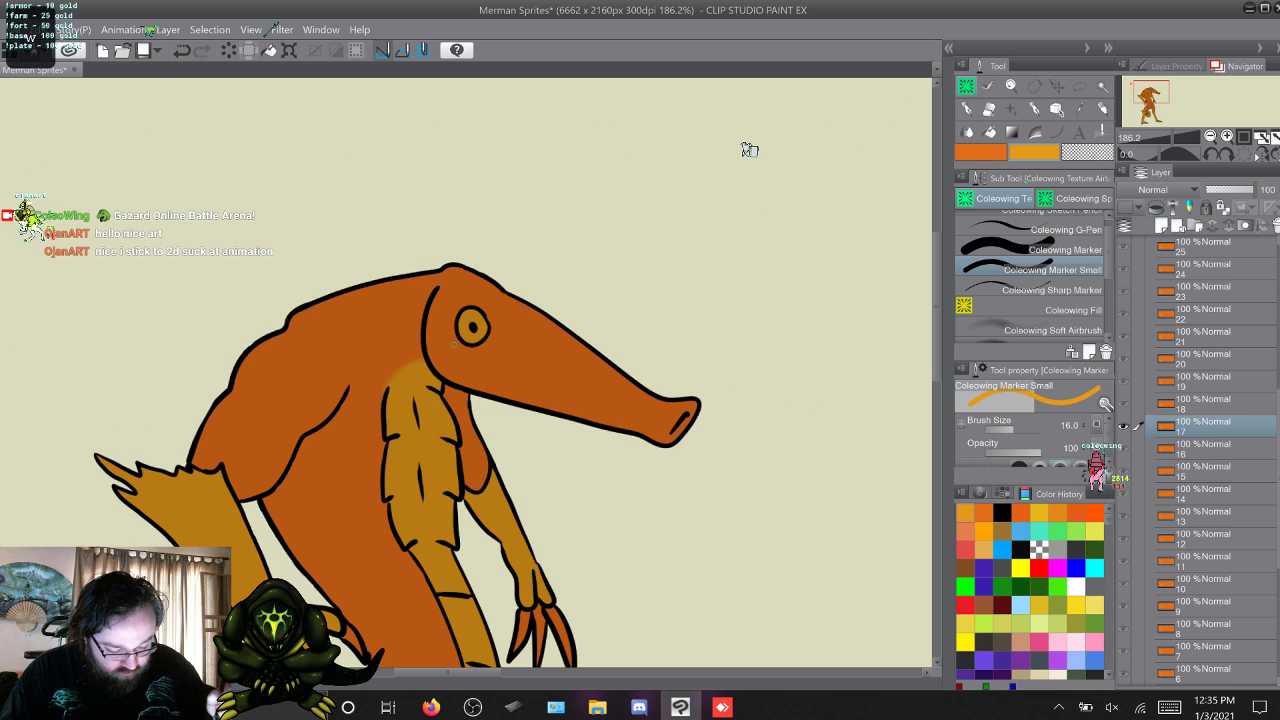
# Examine the arms and belly on frame 17, then check the head and chest colouring forward to frame 23.
pyautogui.scroll(-5, 749, 149)
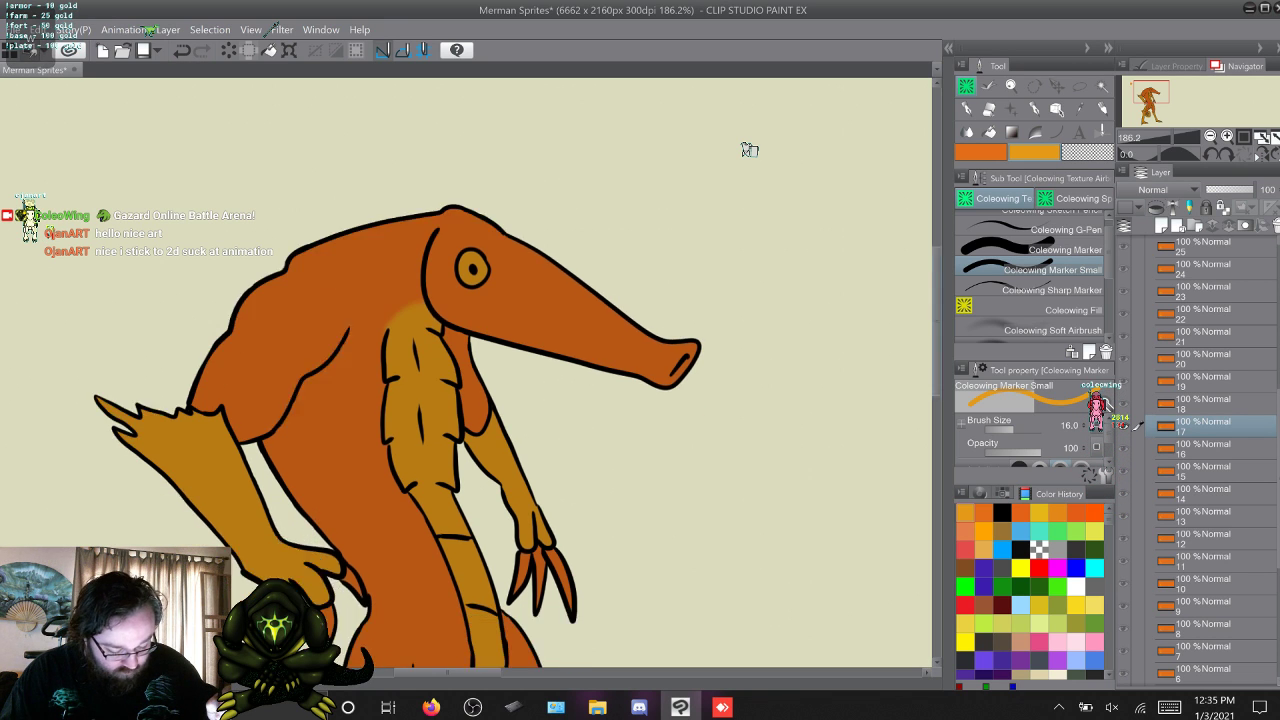
pyautogui.scroll(5, 749, 149)
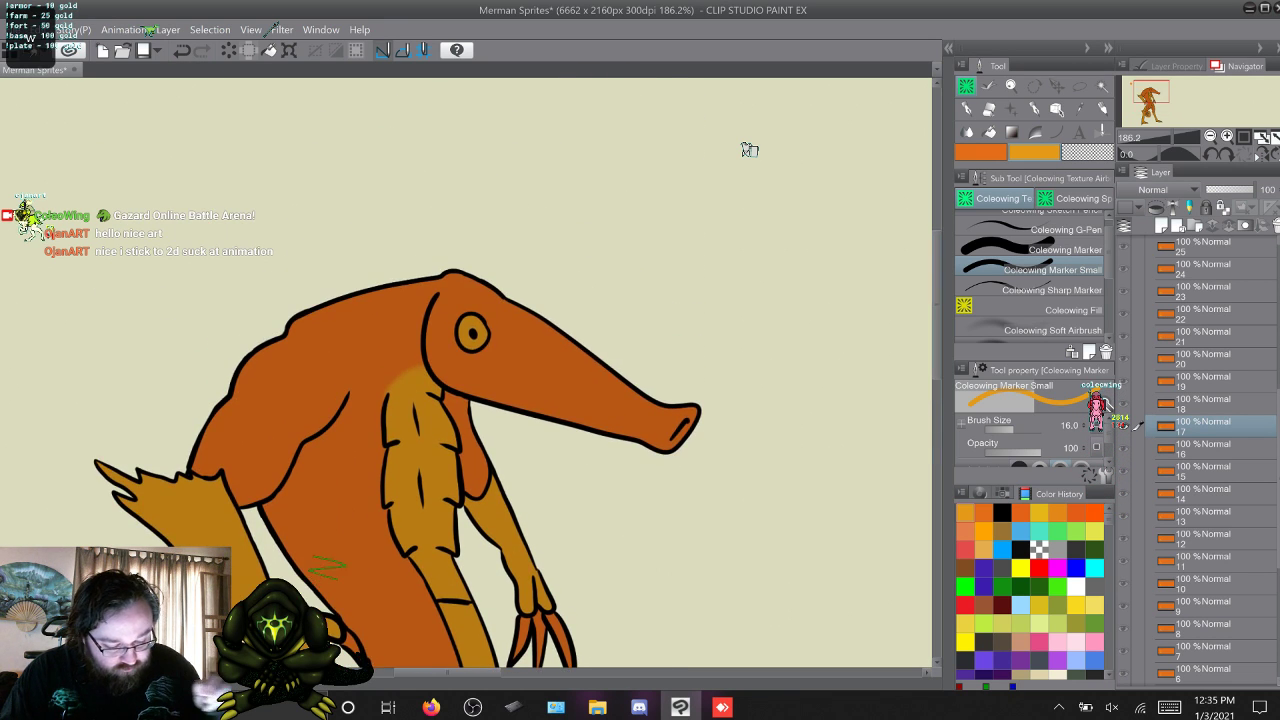
pyautogui.hotkey('alt', ']')
pyautogui.hotkey('alt', ']')
pyautogui.hotkey('alt', ']')
pyautogui.hotkey('alt', ']')
pyautogui.hotkey('alt', ']')
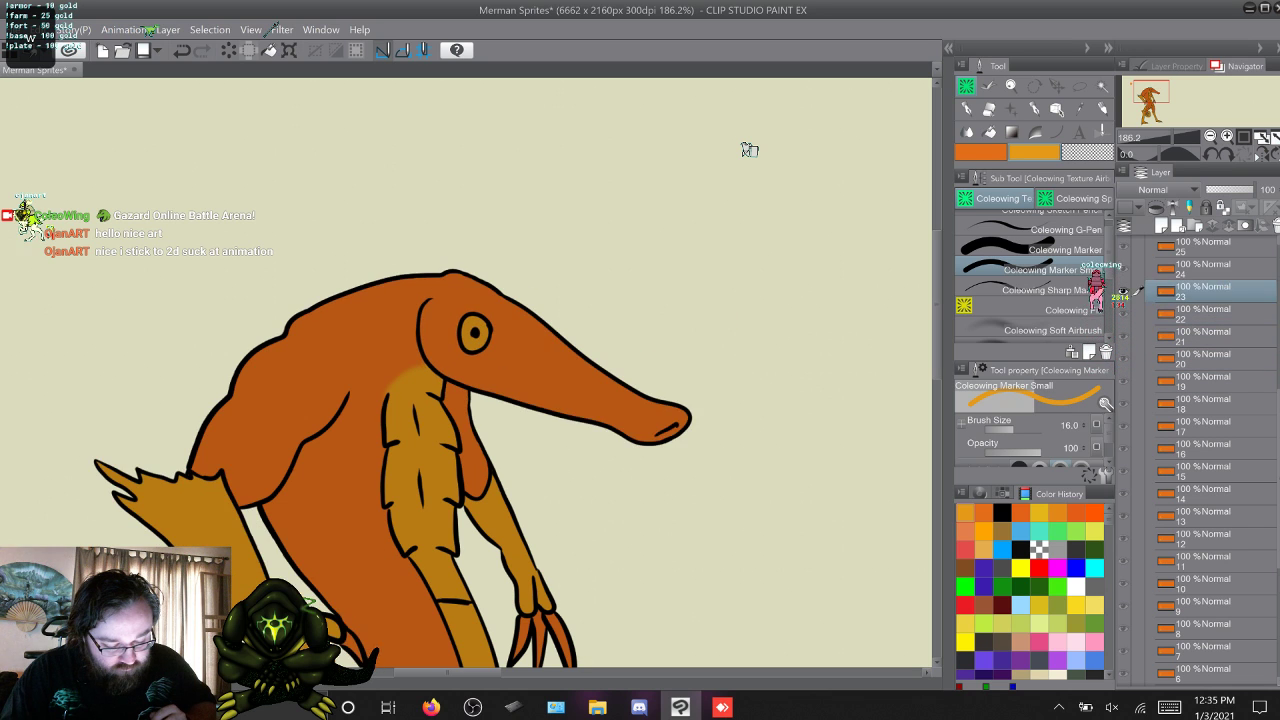
# On frame 22, replace the marker with the Coleowing First Shade Airbrush, then advance to frame 25 with yellow-orange as the active colour.
pyautogui.press('x')
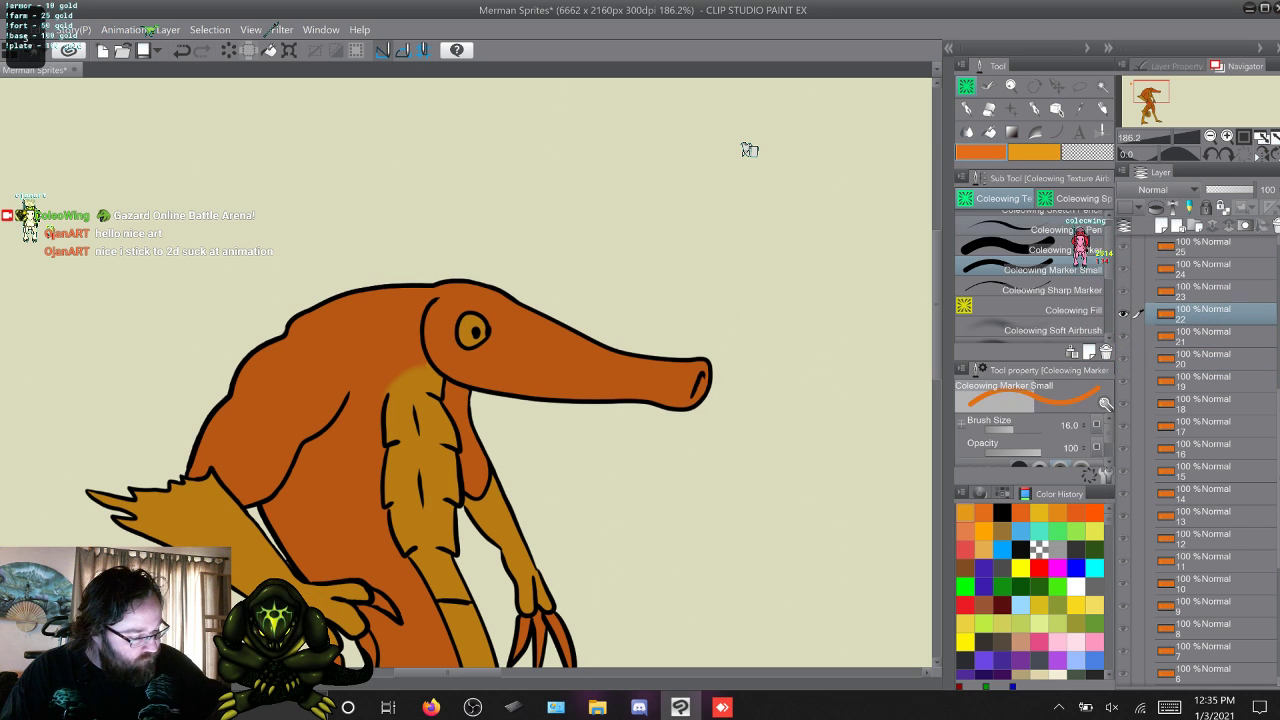
pyautogui.press('b')
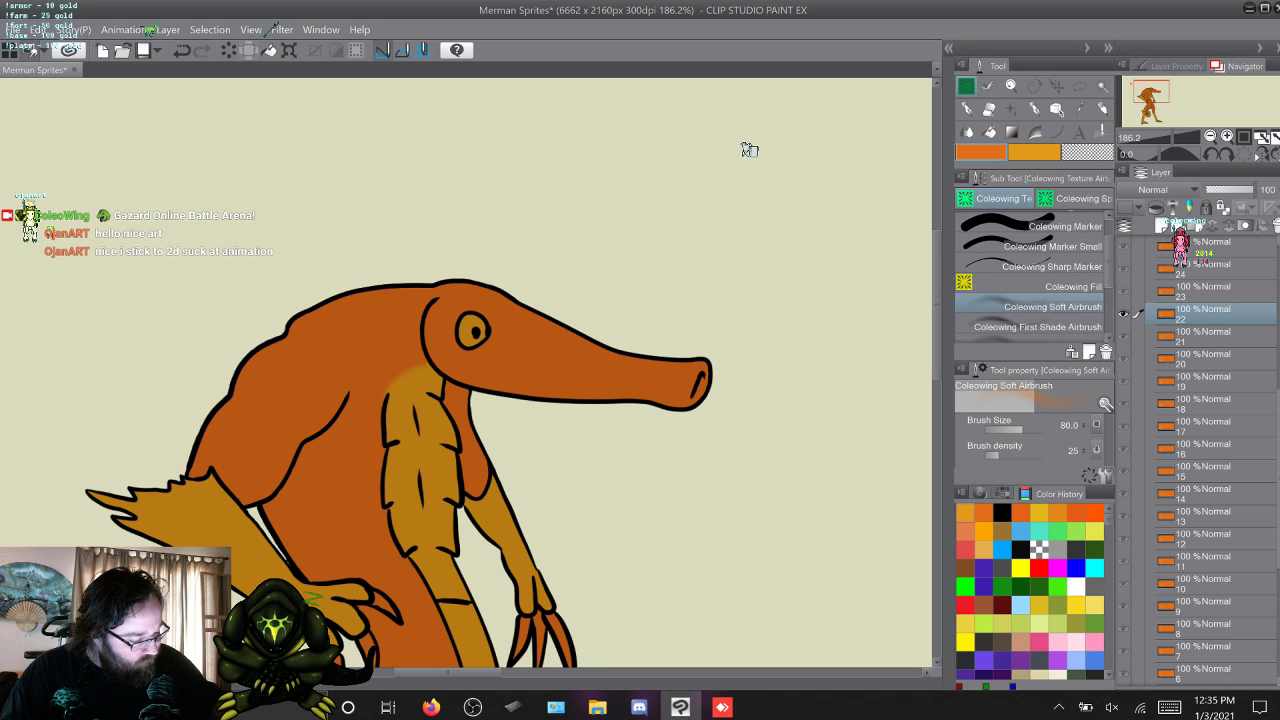
pyautogui.press('.')
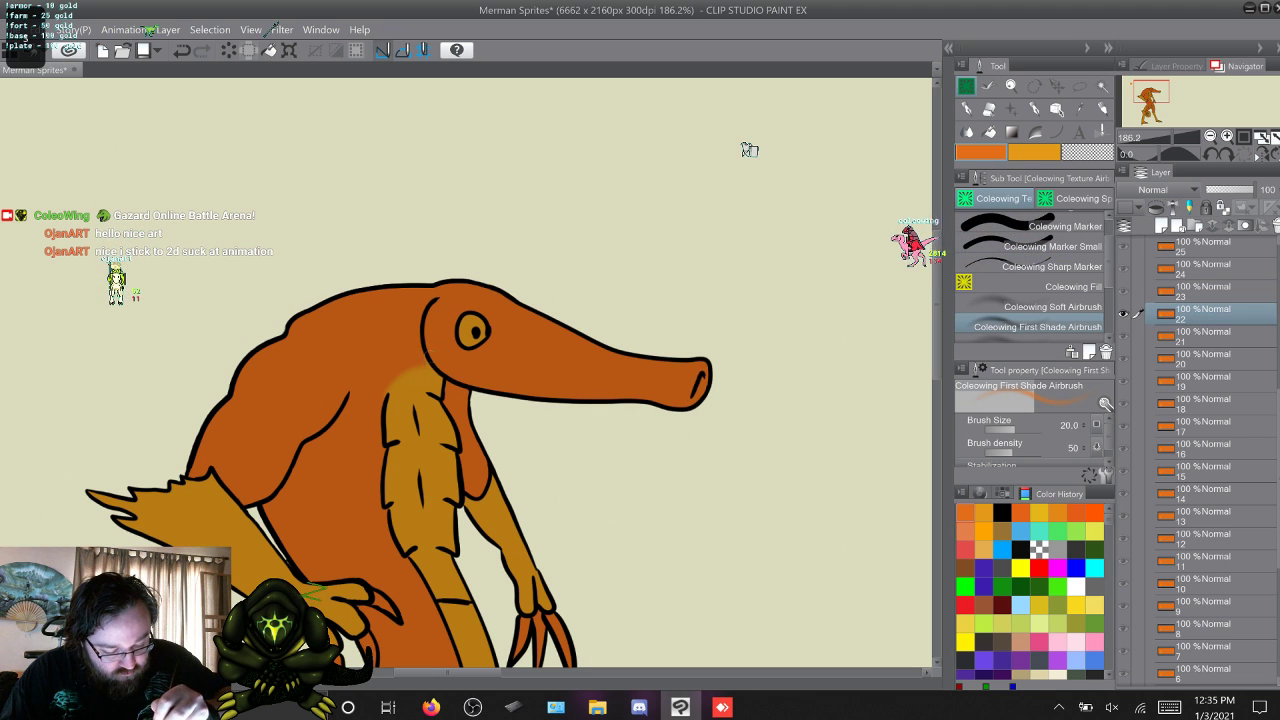
pyautogui.press('w')
pyautogui.press('w')
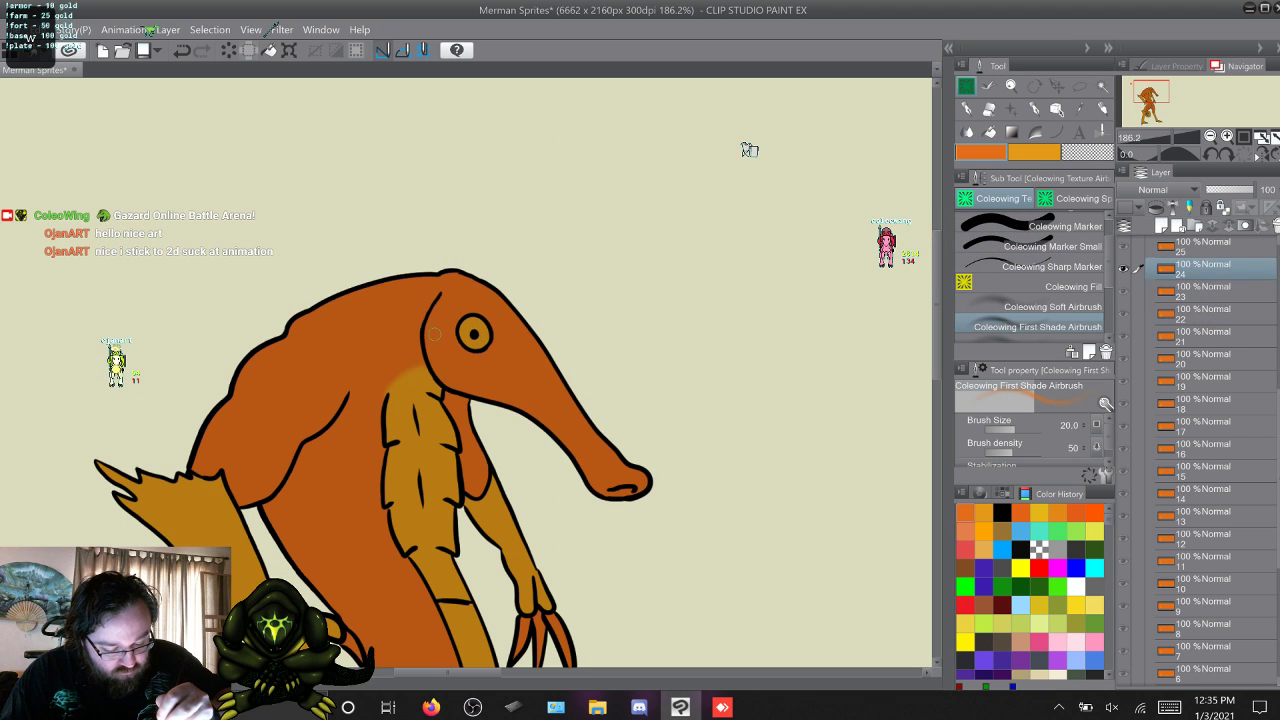
pyautogui.press('w')
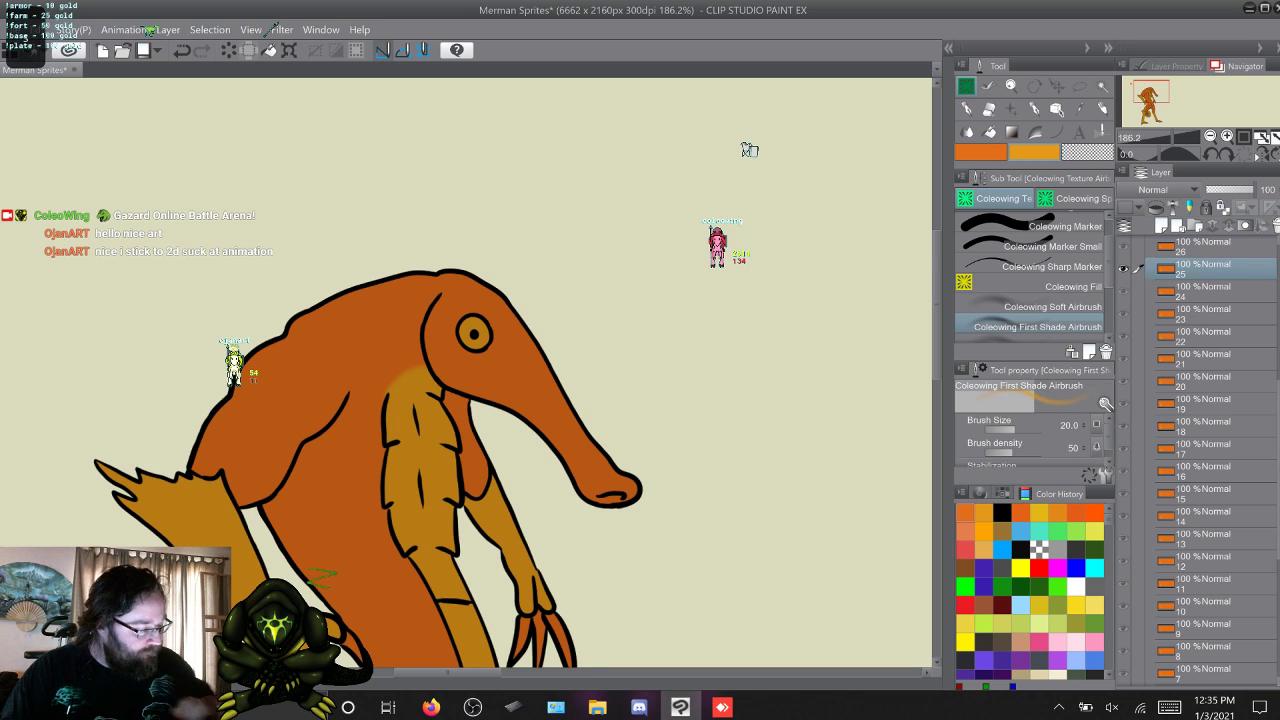
# Return to frame 1 with the Coleowing First Shade Airbrush and step forward to frame 6, examining the throat-to-chest blend.
pyautogui.scroll(-4, 1203, 500)
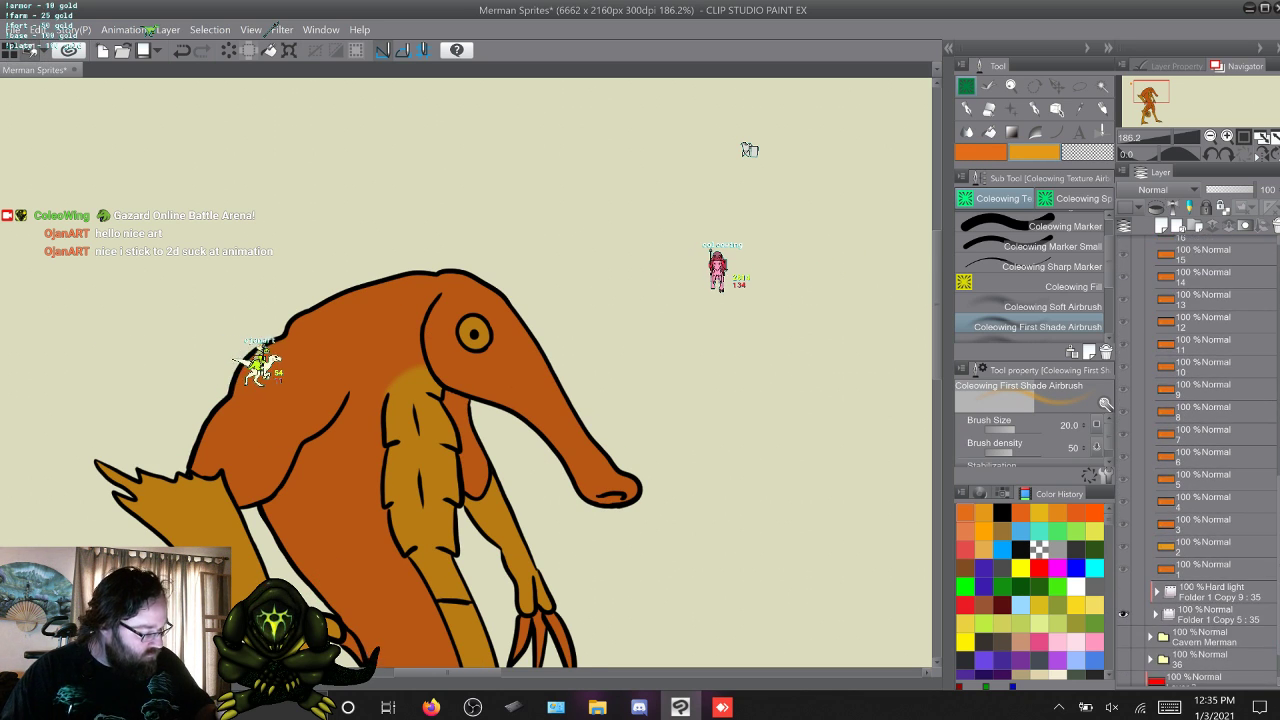
pyautogui.click(1203, 569)
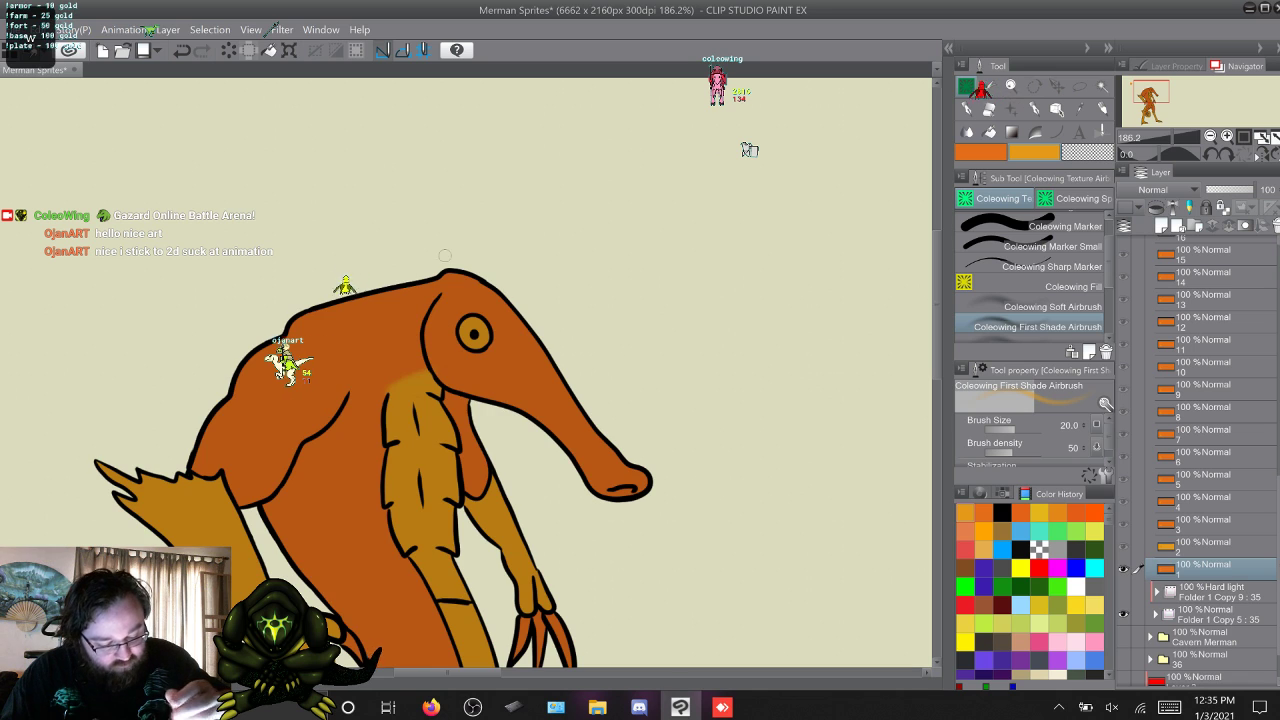
pyautogui.hotkey('alt', ']')
pyautogui.hotkey('alt', '[')
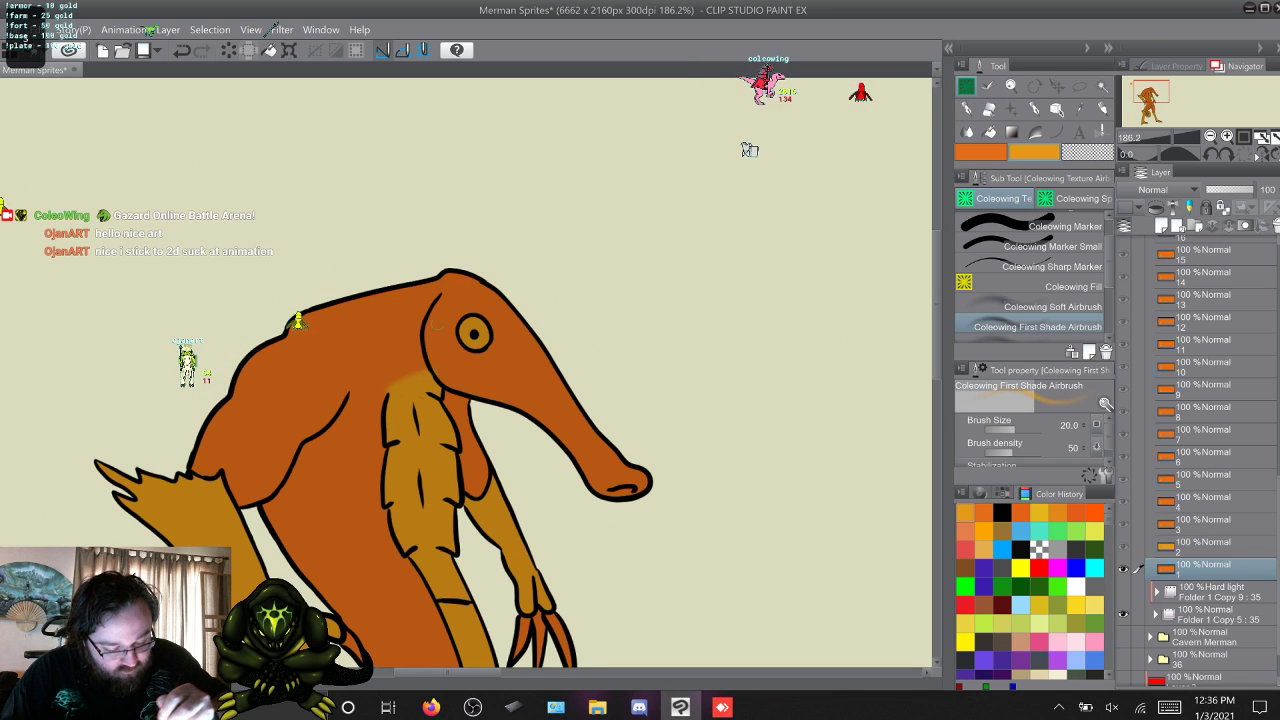
pyautogui.hotkey('alt', ']')
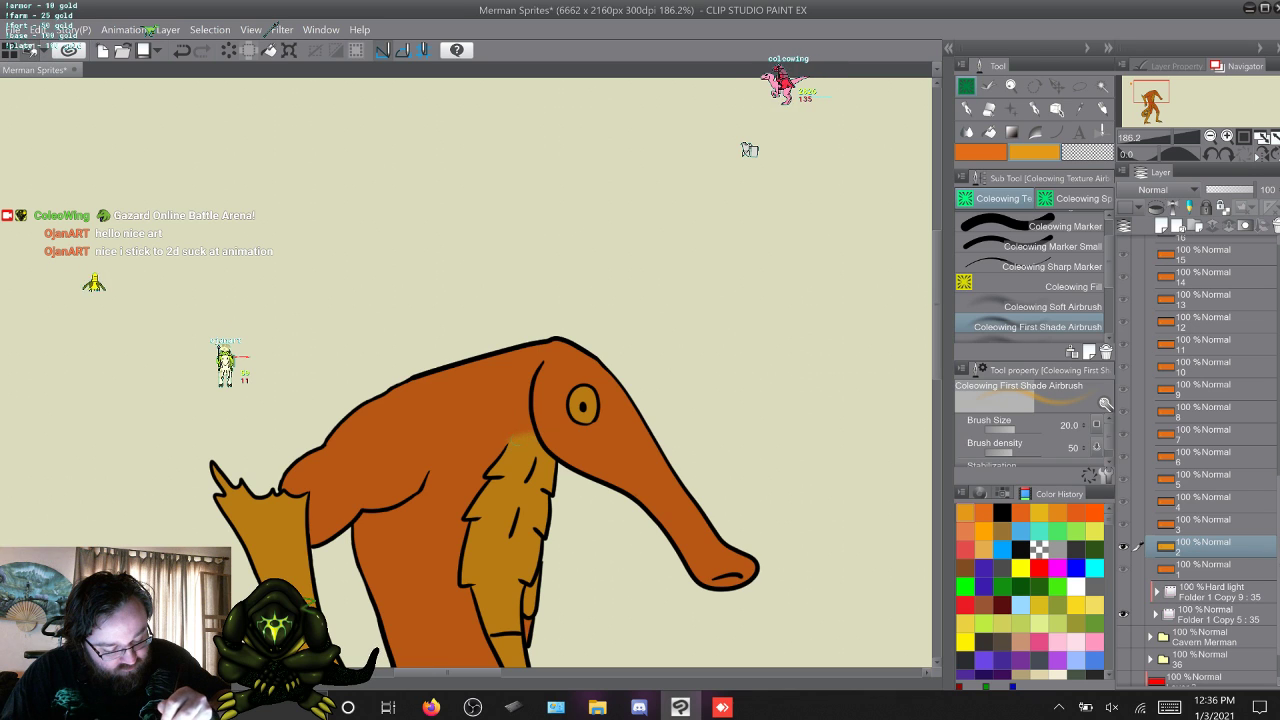
pyautogui.hotkey('alt', ']')
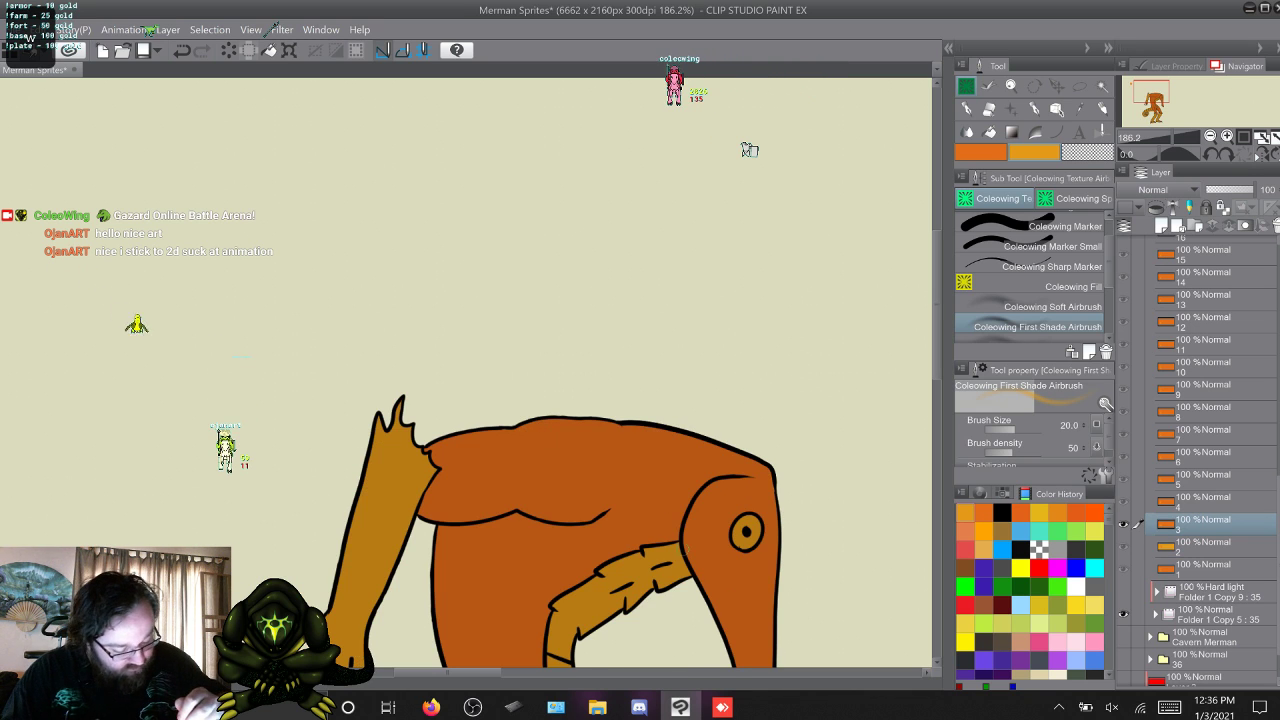
pyautogui.hotkey('alt', ']')
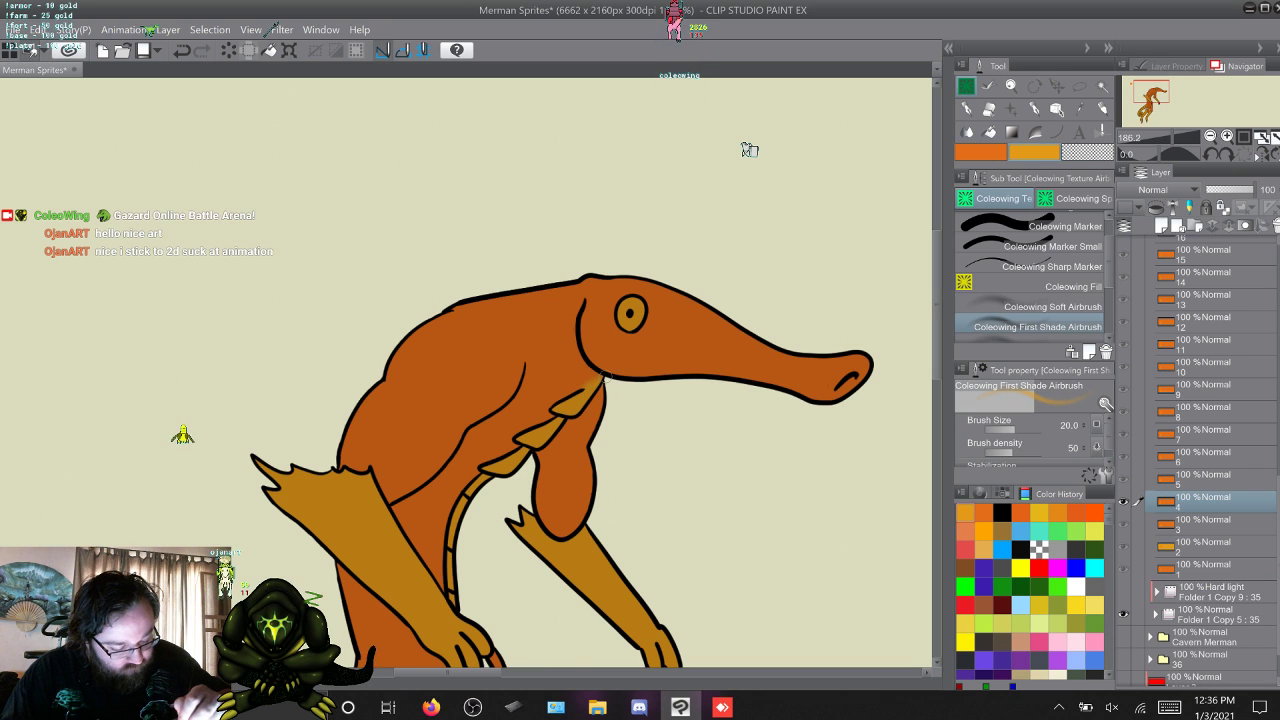
pyautogui.hotkey('alt', ']')
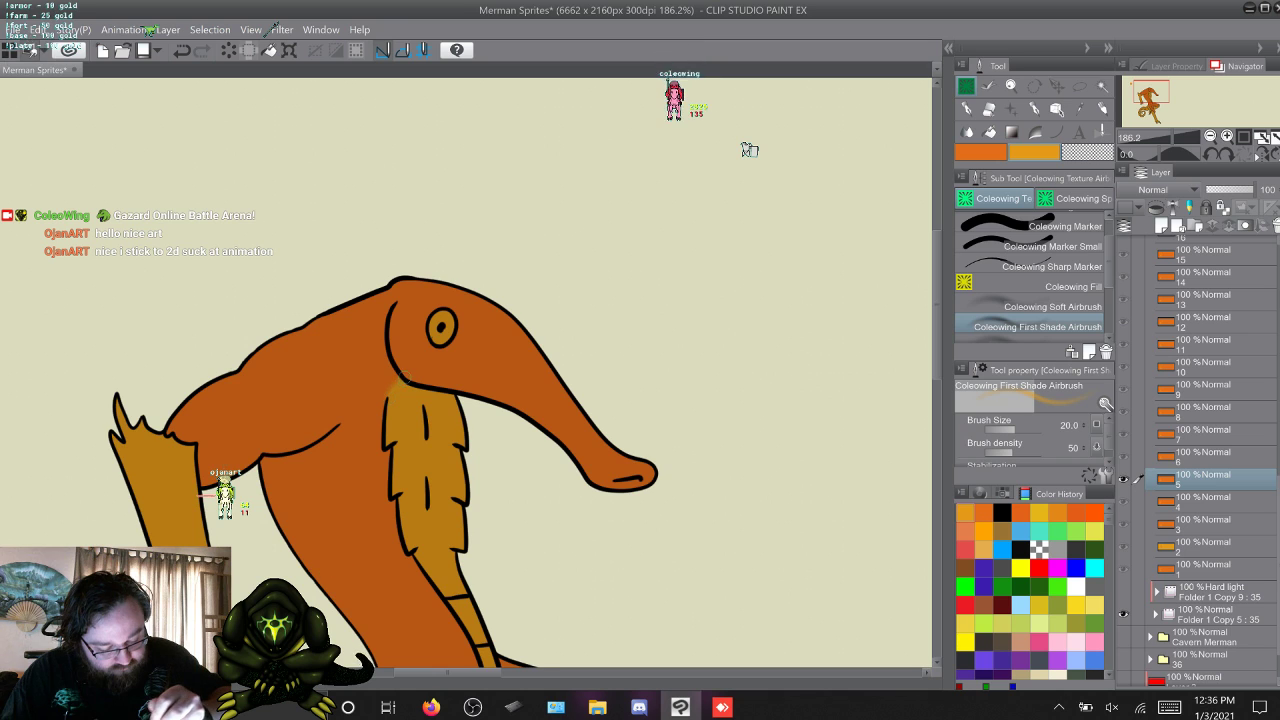
pyautogui.hotkey('alt', ']')
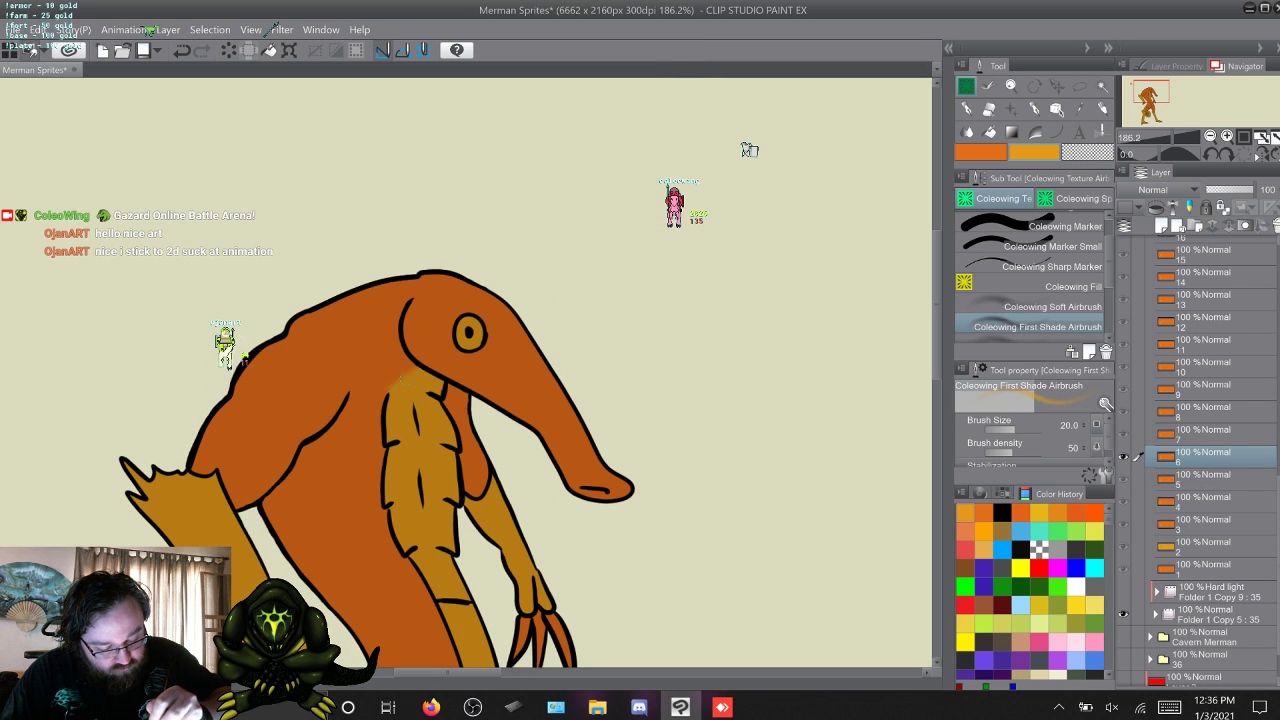
# Continue forward from frame 7 to frame 16, examining the blend between the throat and chest on each frame.
pyautogui.hotkey('alt', ']')
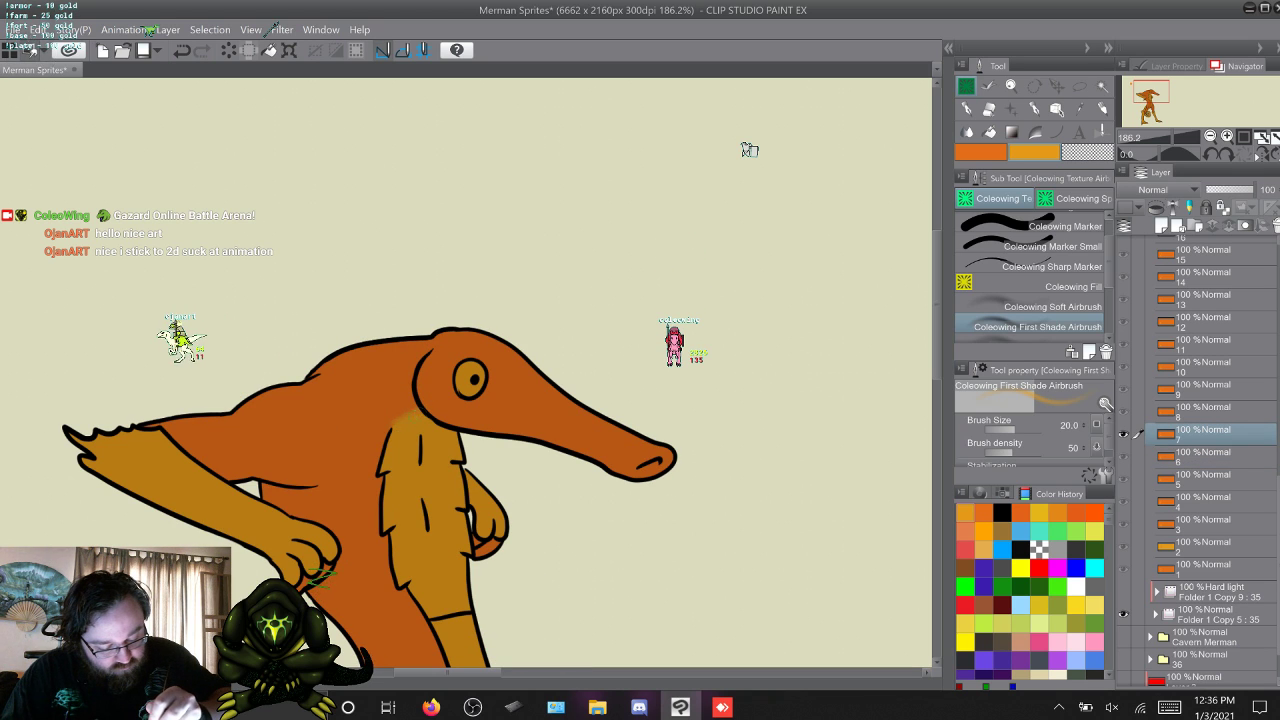
pyautogui.hotkey('alt', ']')
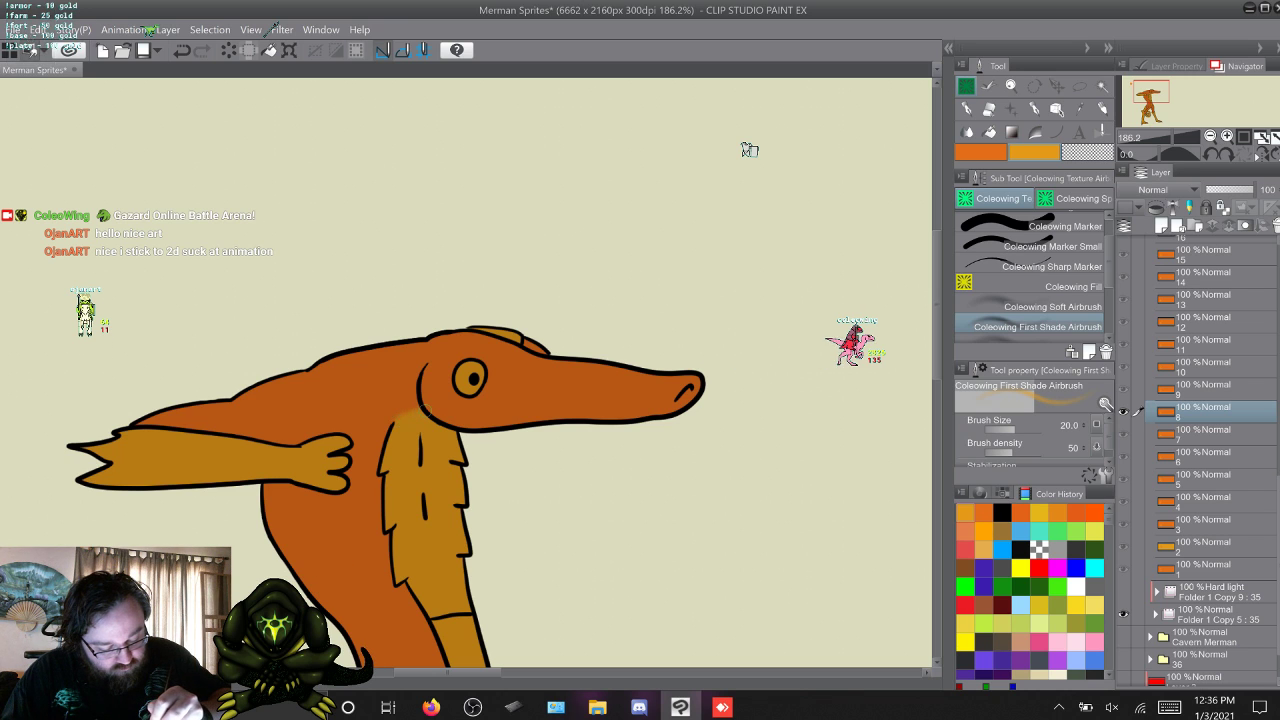
pyautogui.hotkey('alt', ']')
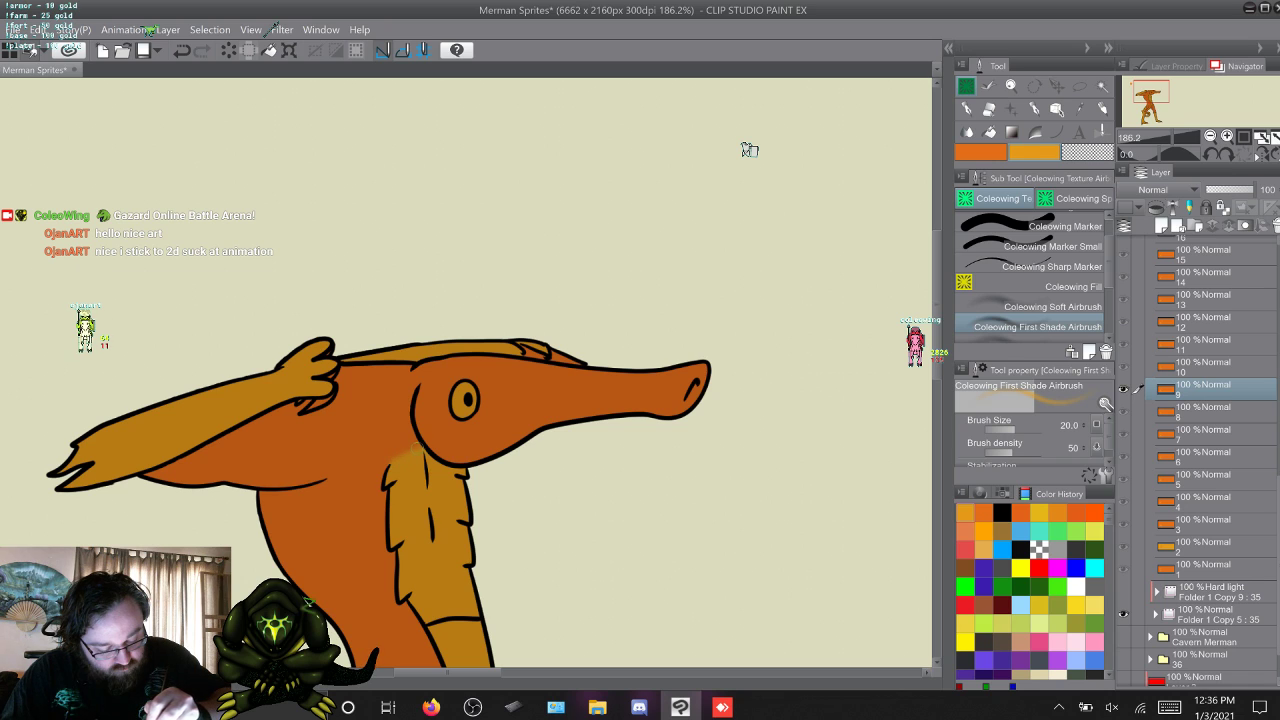
pyautogui.hotkey('alt', ']')
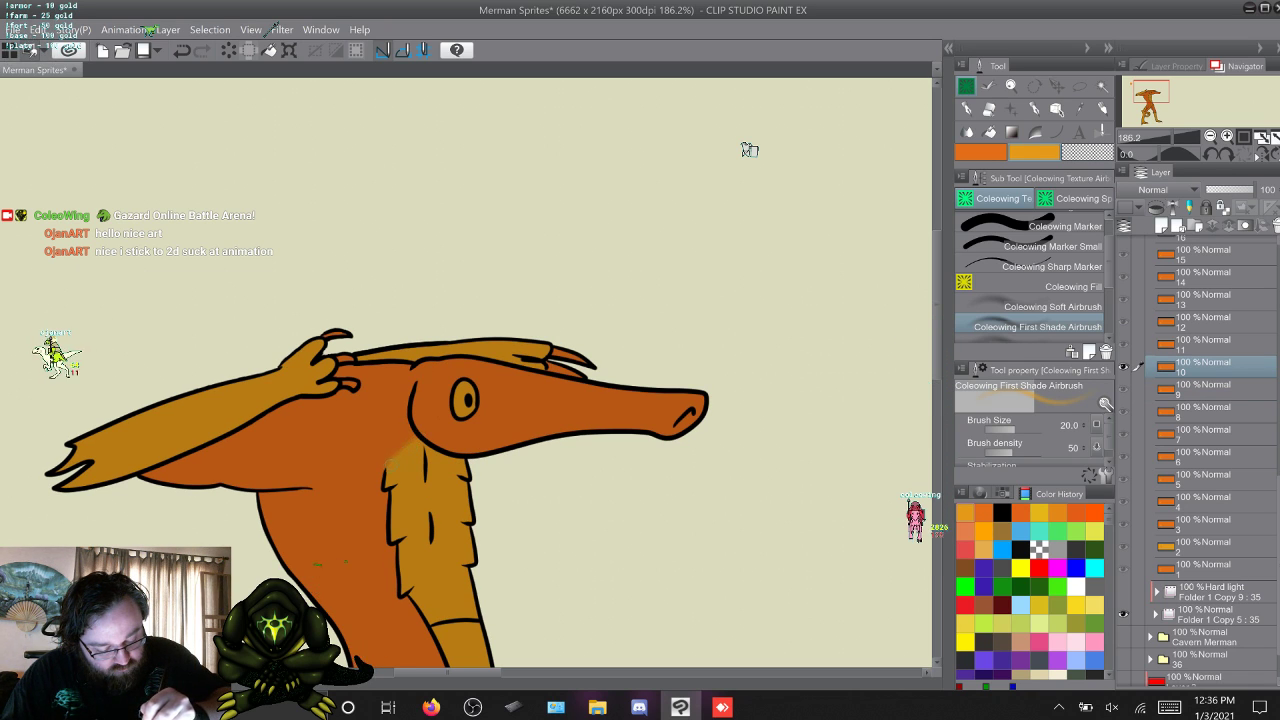
pyautogui.hotkey('alt', ']')
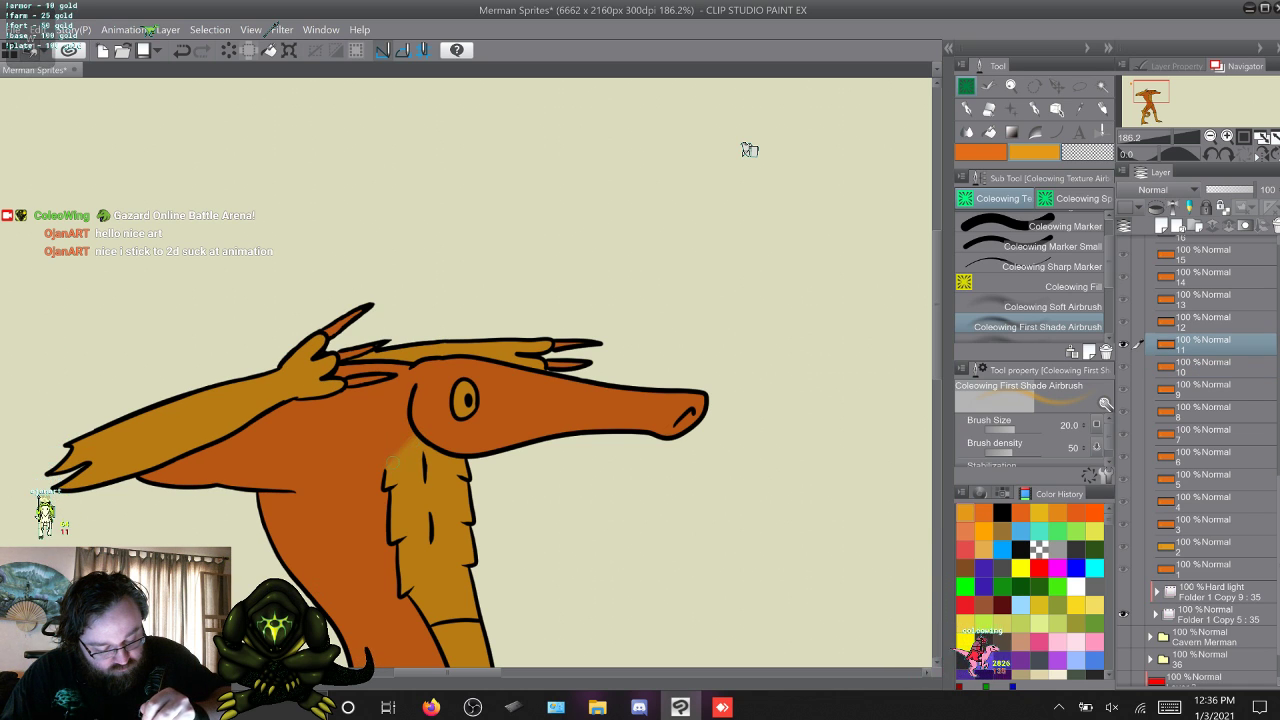
pyautogui.hotkey('alt', ']')
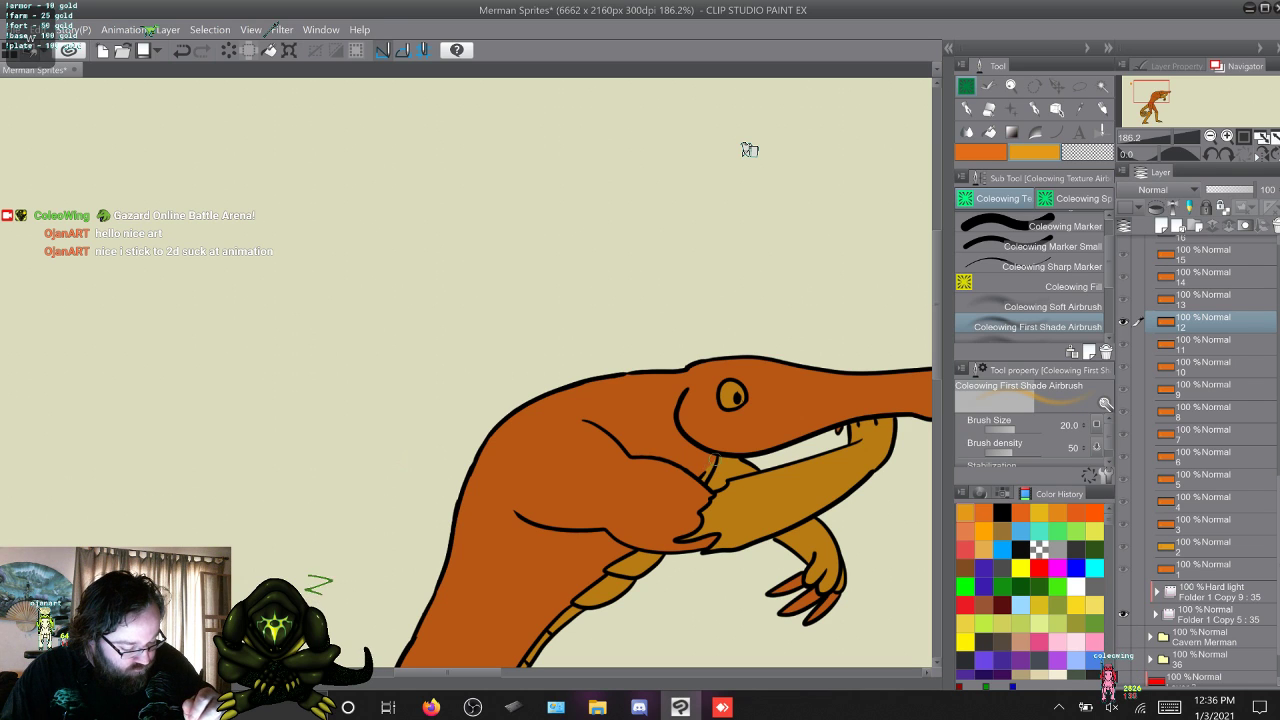
pyautogui.hotkey('alt', ']')
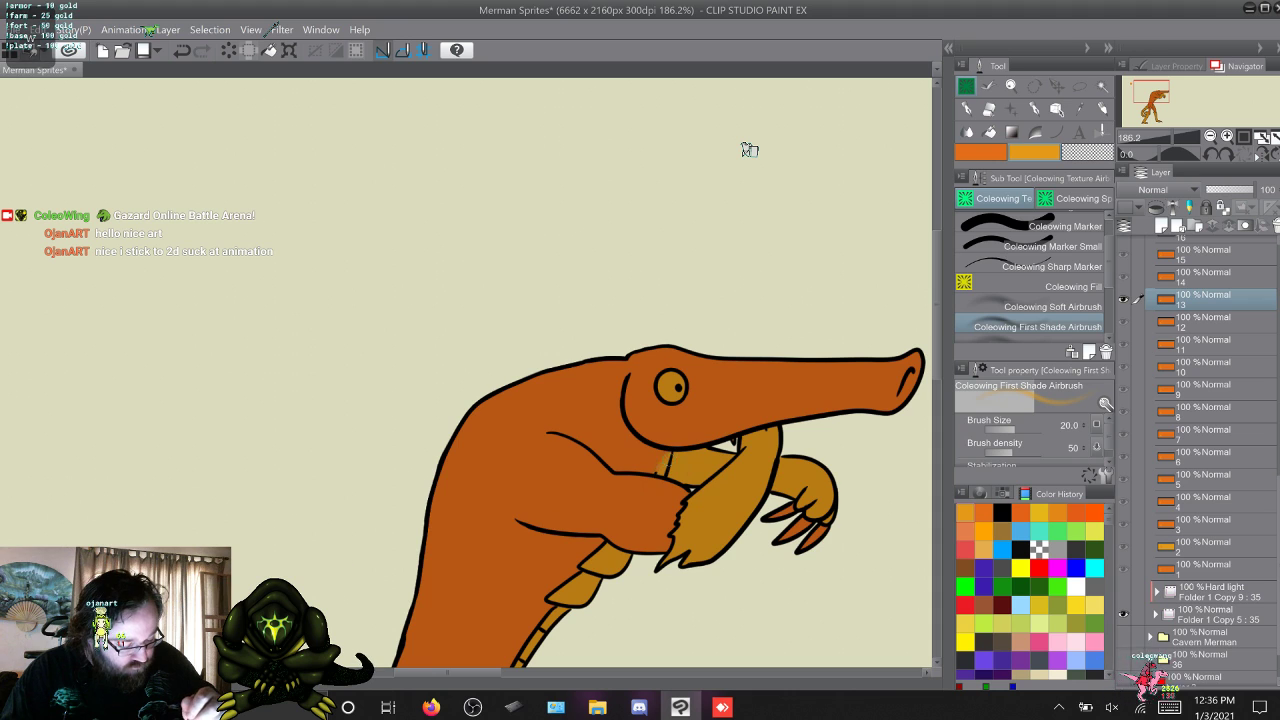
pyautogui.hotkey('alt', ']')
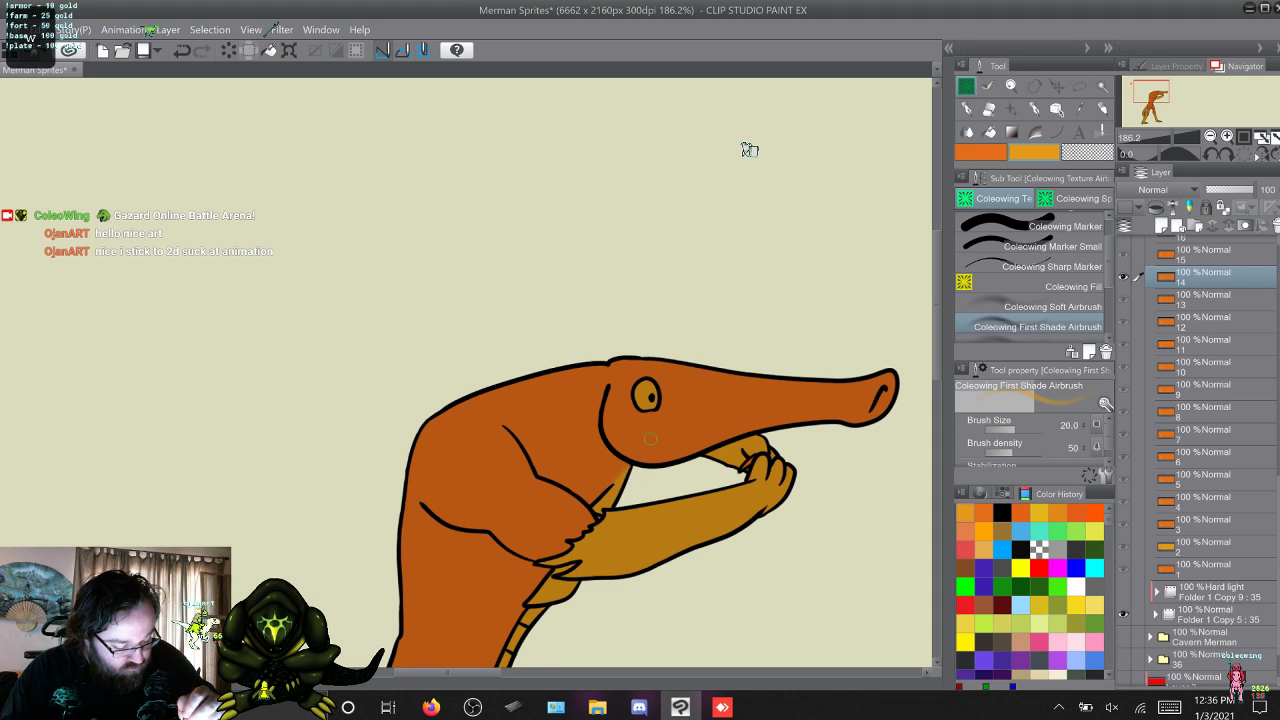
pyautogui.hotkey('alt', ']')
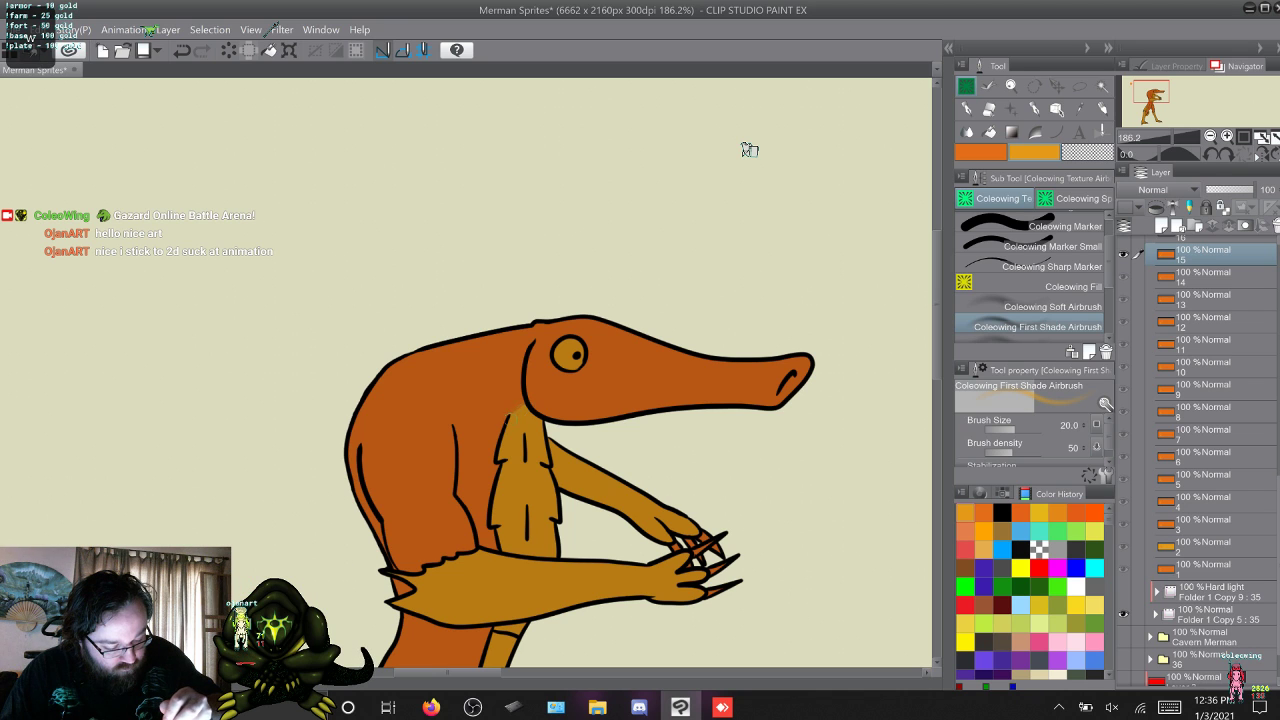
pyautogui.hotkey('alt', ']')
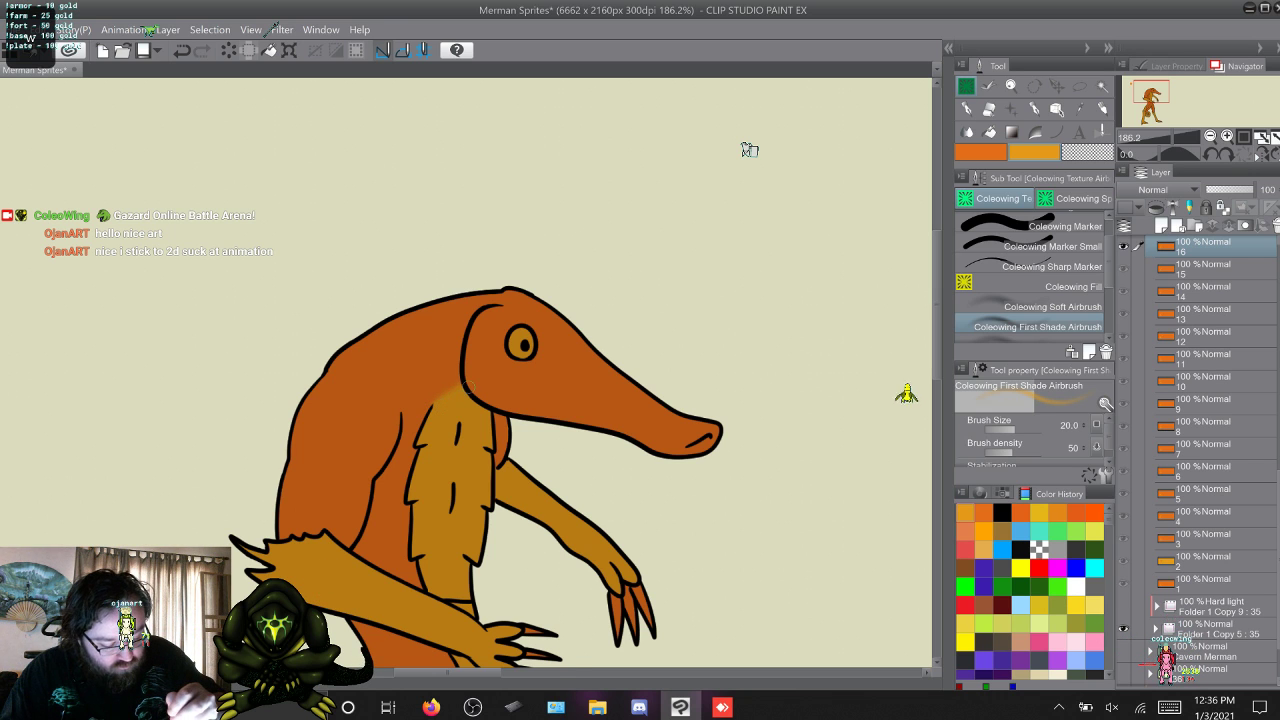
# Skim the remaining frames from 17 to 32, checking the head and throat colouring.
pyautogui.hotkey('alt', ']')
pyautogui.hotkey('alt', ']')
pyautogui.hotkey('alt', ']')
pyautogui.hotkey('alt', ']')
pyautogui.hotkey('alt', ']')
pyautogui.hotkey('alt', ']')
pyautogui.hotkey('alt', ']')
pyautogui.hotkey('alt', ']')
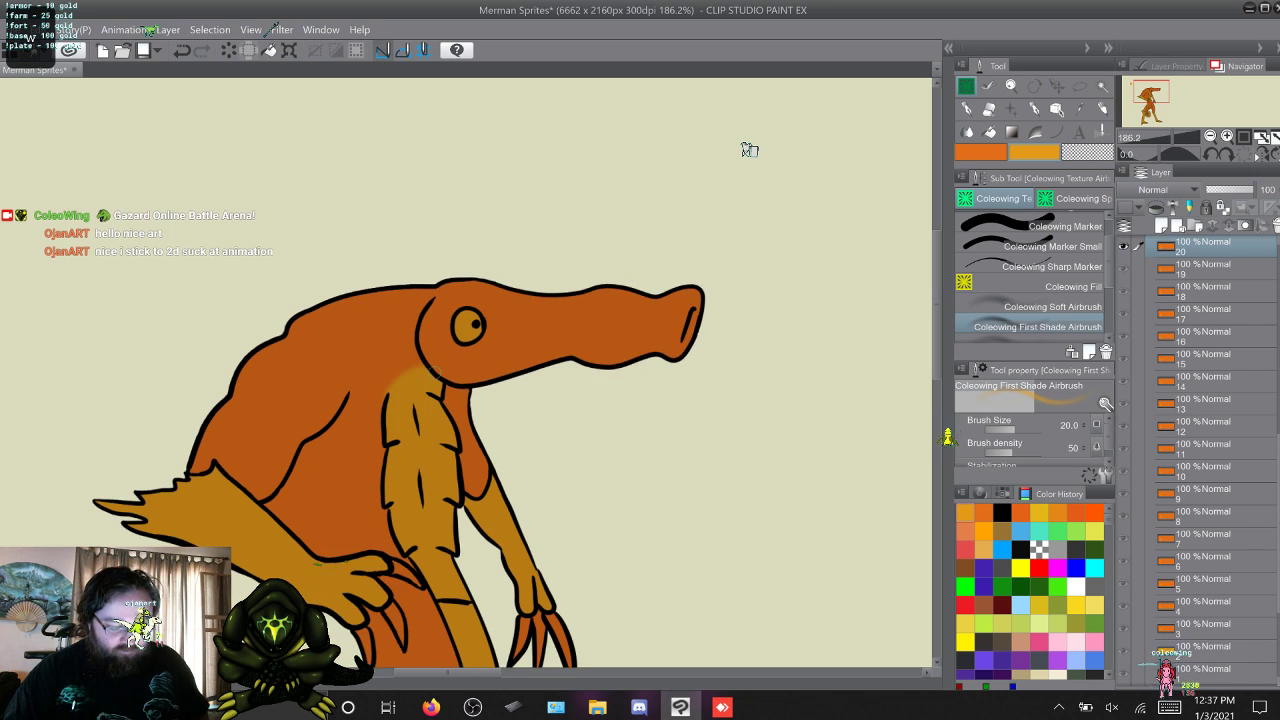
pyautogui.hotkey('alt', ']')
pyautogui.hotkey('alt', ']')
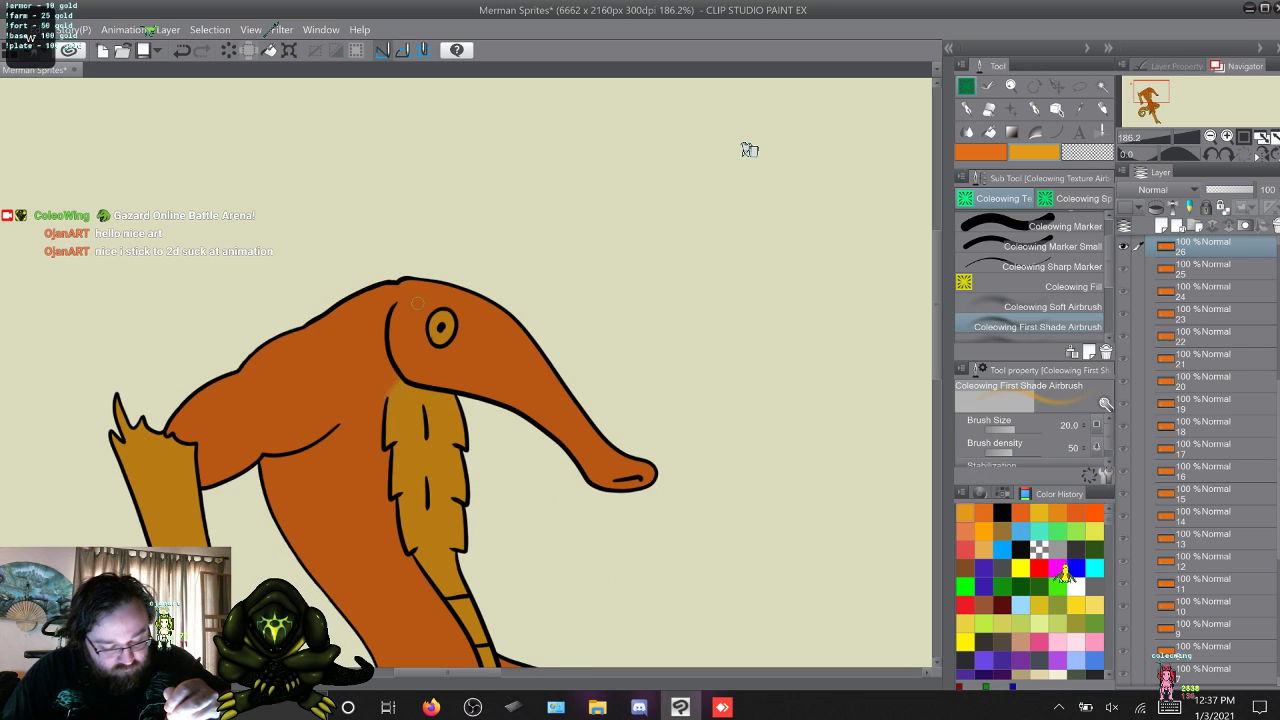
pyautogui.hotkey('alt', ']')
pyautogui.hotkey('alt', ']')
pyautogui.hotkey('alt', ']')
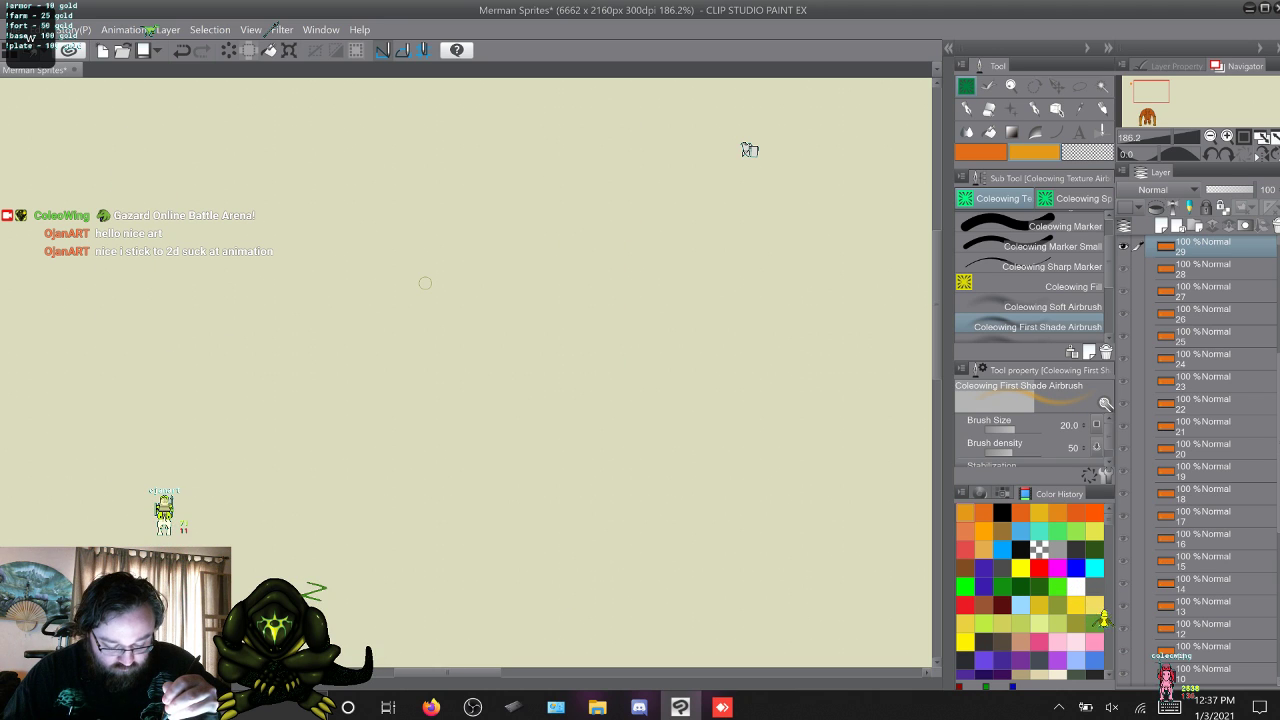
# Examine the throat and chest colouring on frames 33 to 35, then return to frame 1 with orange as the active colour.
pyautogui.hotkey('alt', ']')
pyautogui.hotkey('alt', ']')
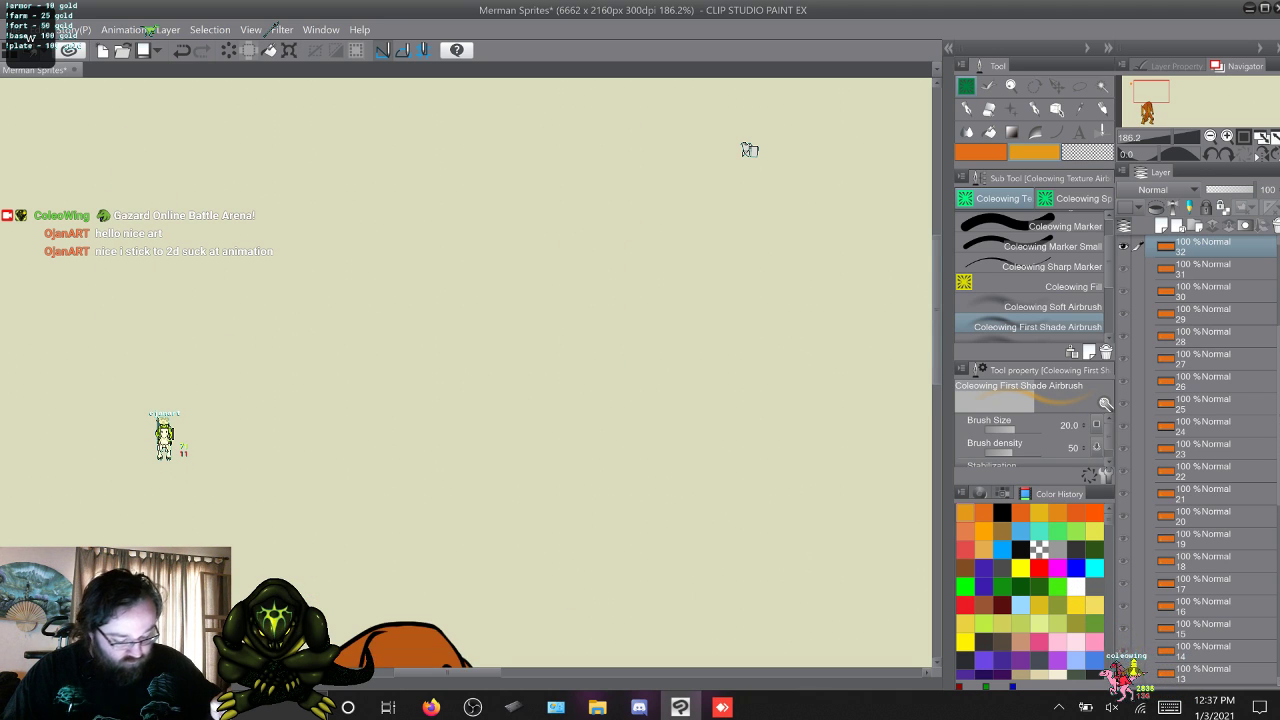
pyautogui.hotkey('alt', ']')
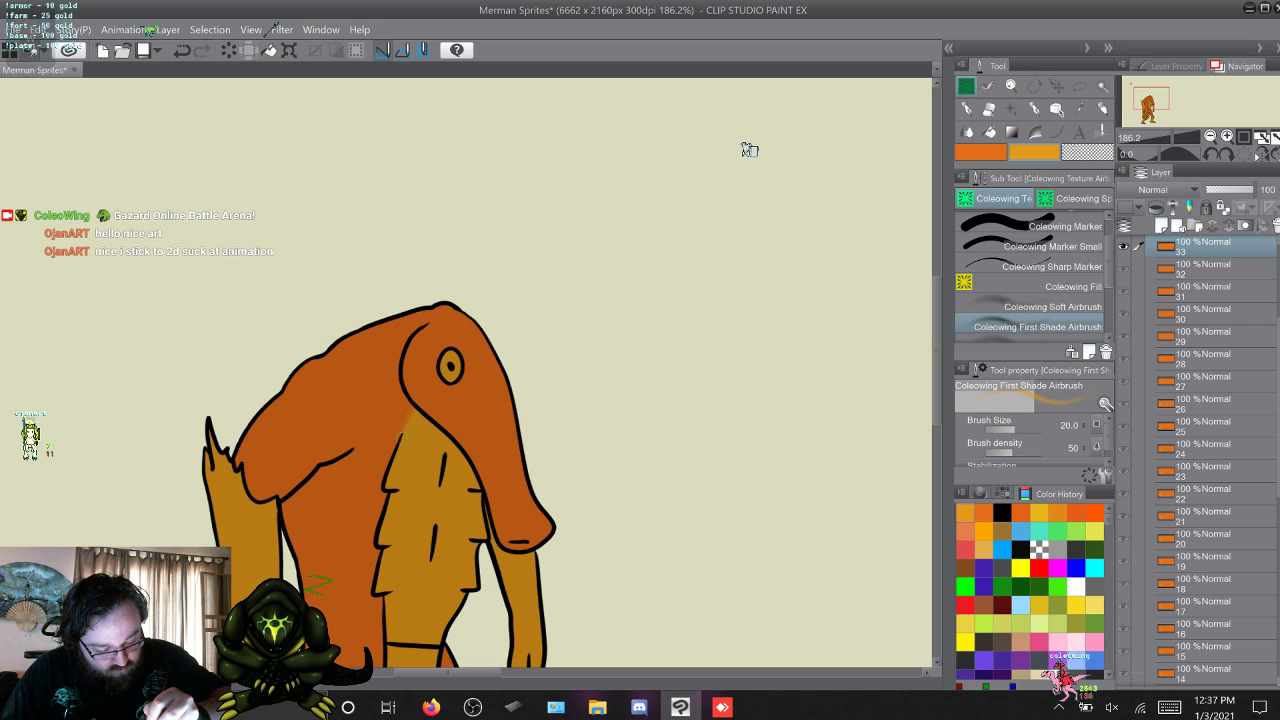
pyautogui.hotkey('alt', ']')
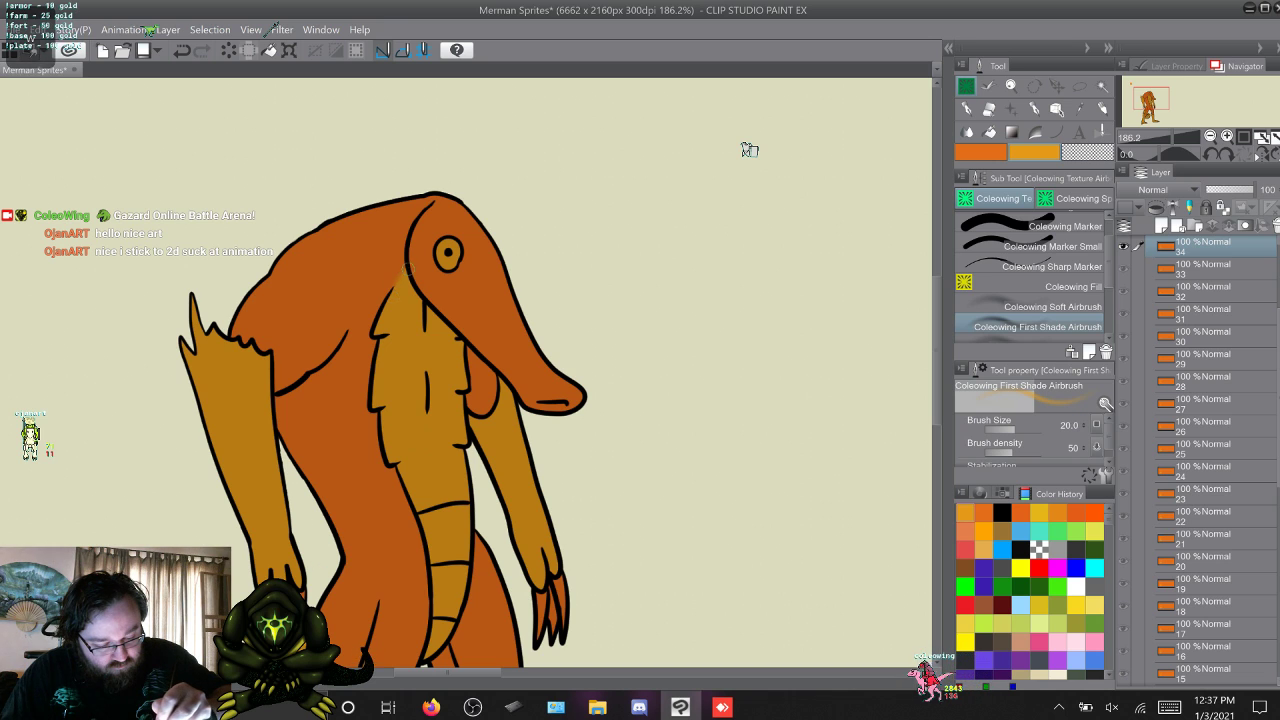
pyautogui.hotkey('alt', ']')
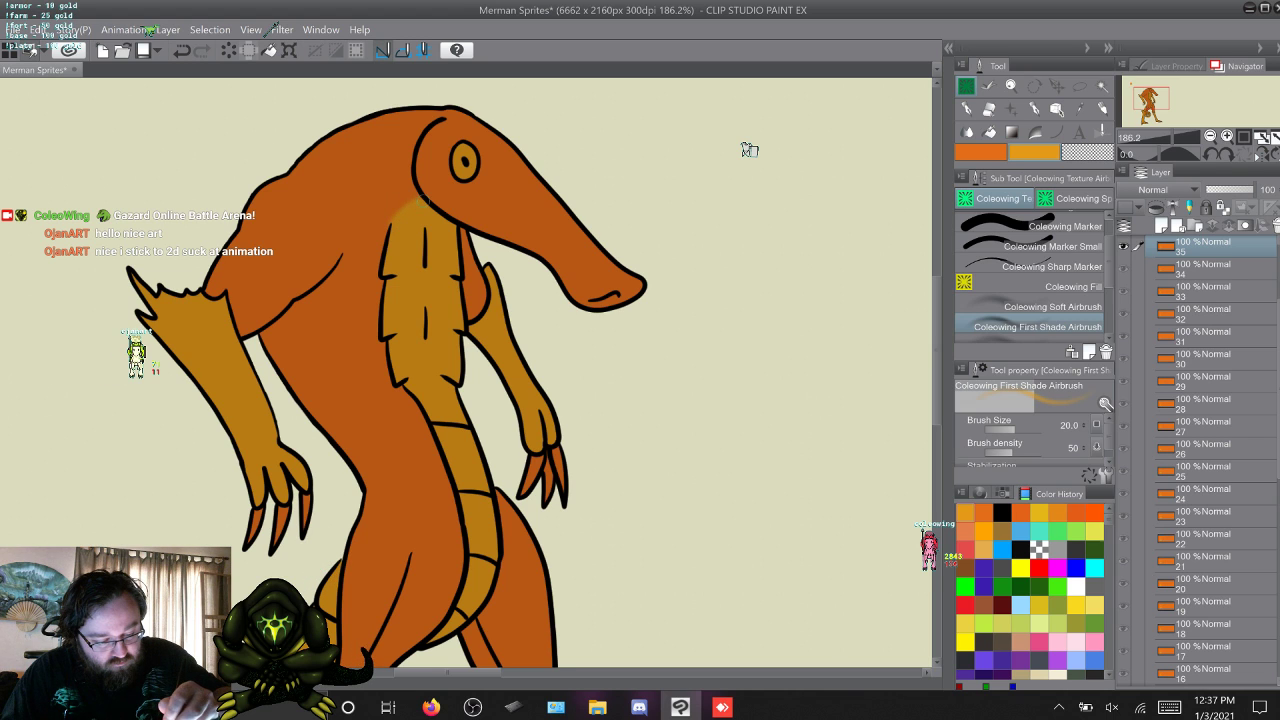
pyautogui.hotkey('alt', ']')
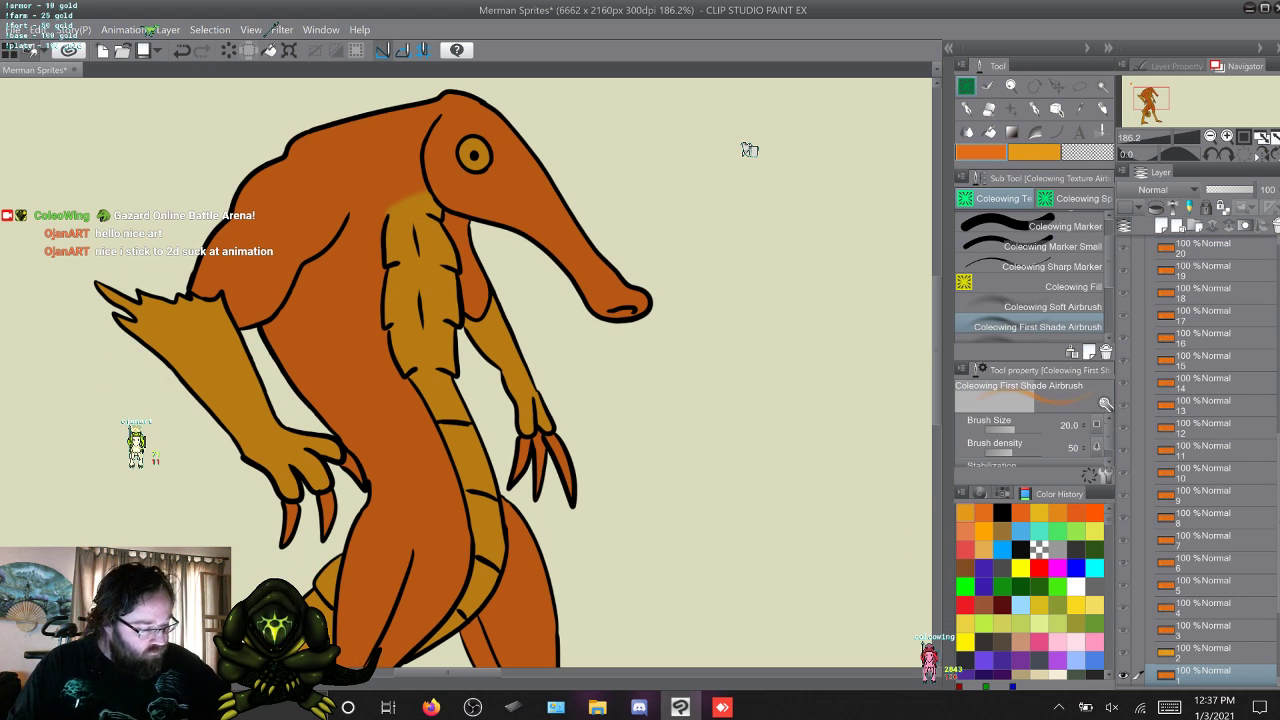
# Switch to the Coleowing Marker in orange and step from frame 1 to frame 6, examining the head edge beside the throat.
pyautogui.press('p')
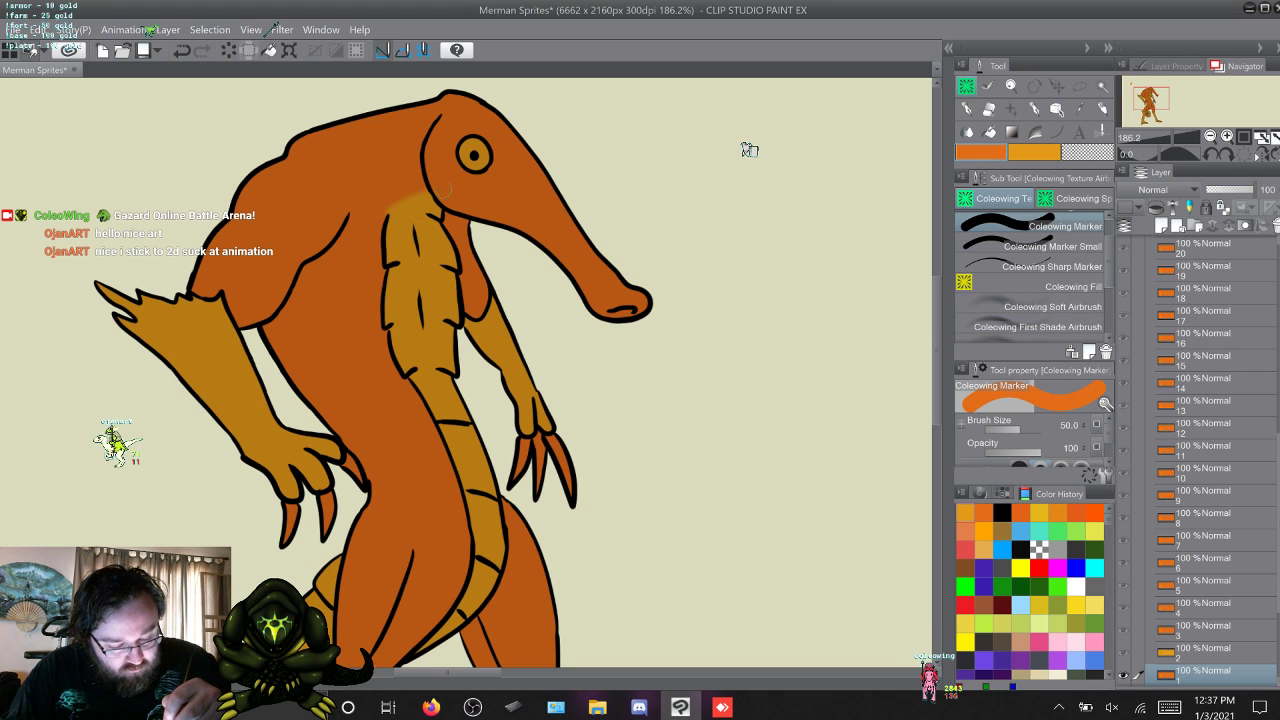
pyautogui.press('w')
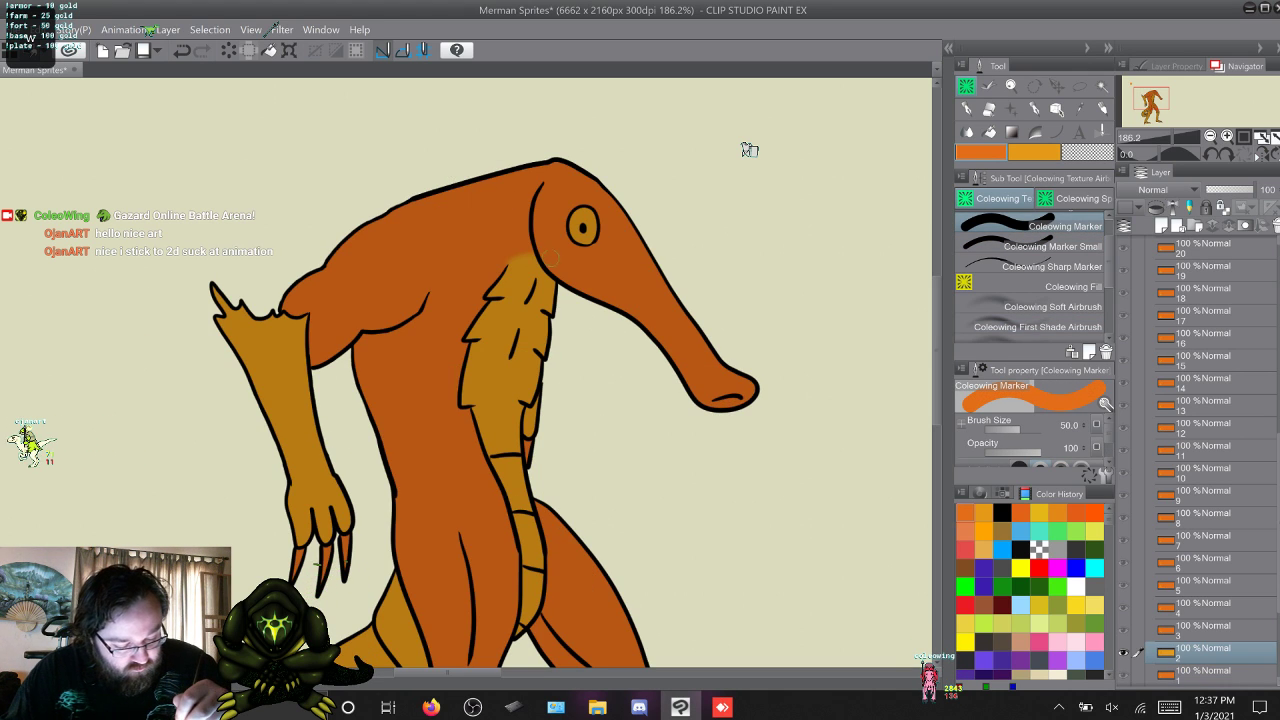
pyautogui.press('w')
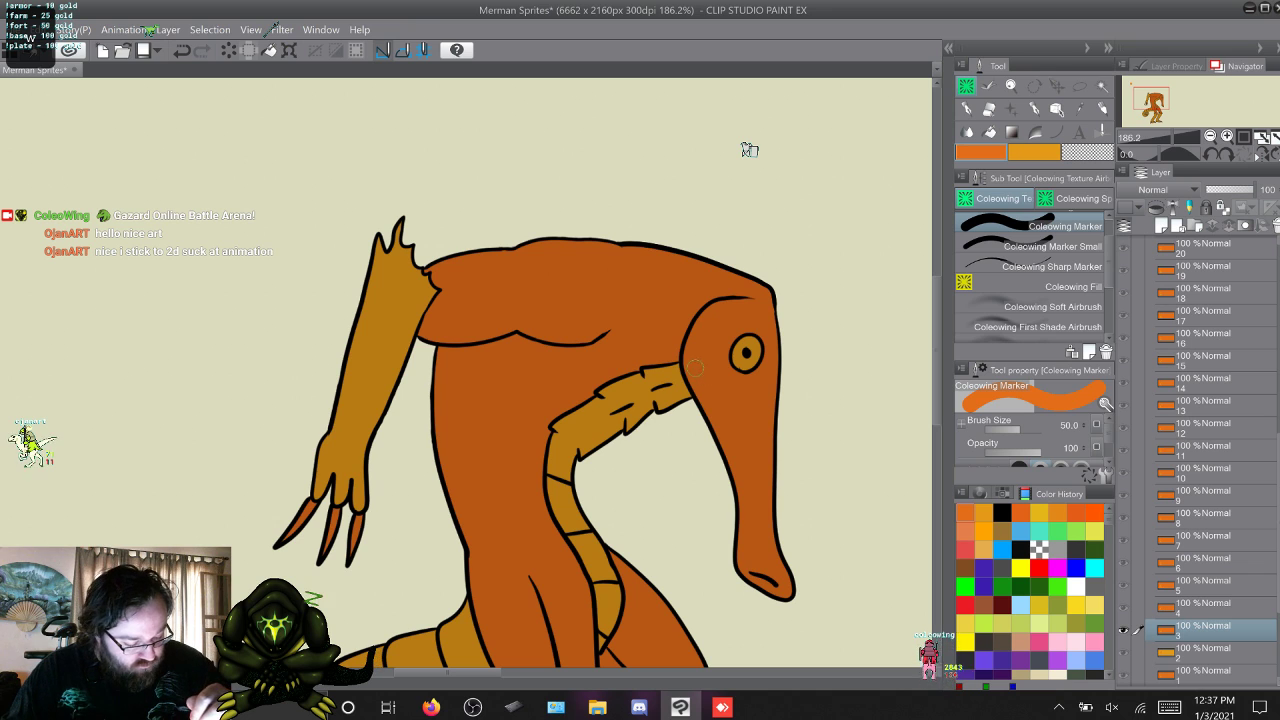
pyautogui.press('w')
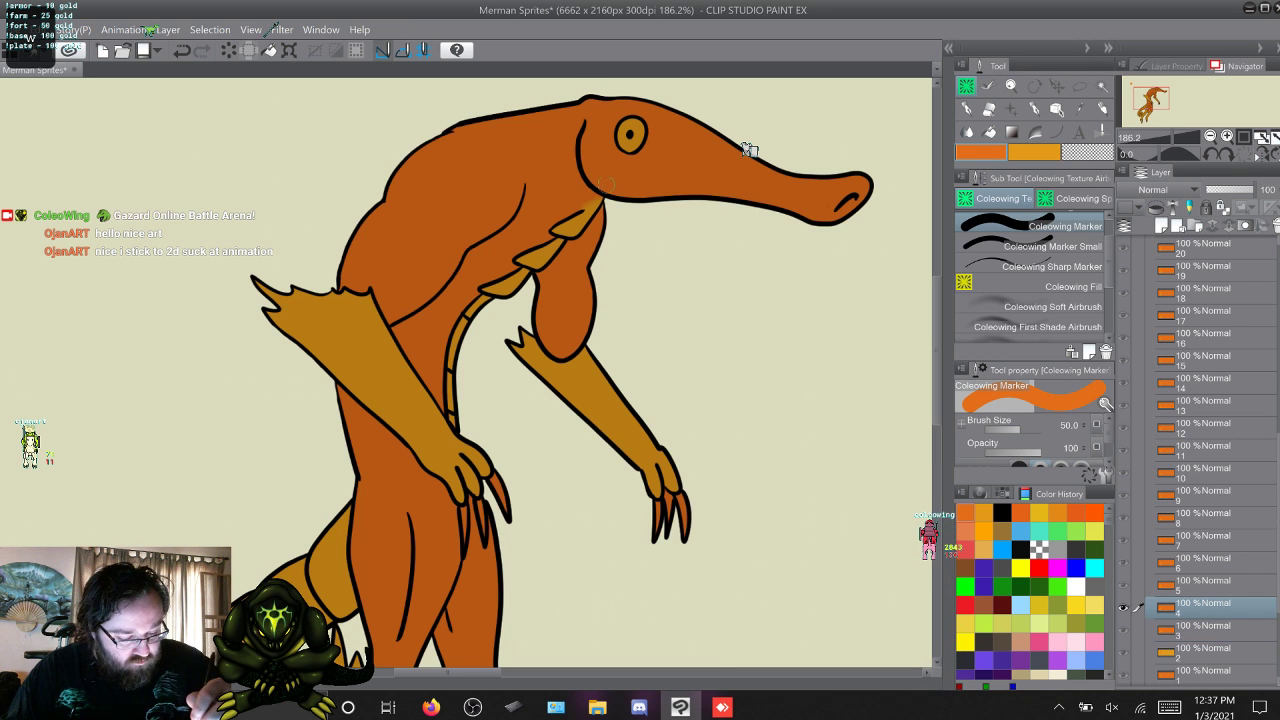
pyautogui.press('w')
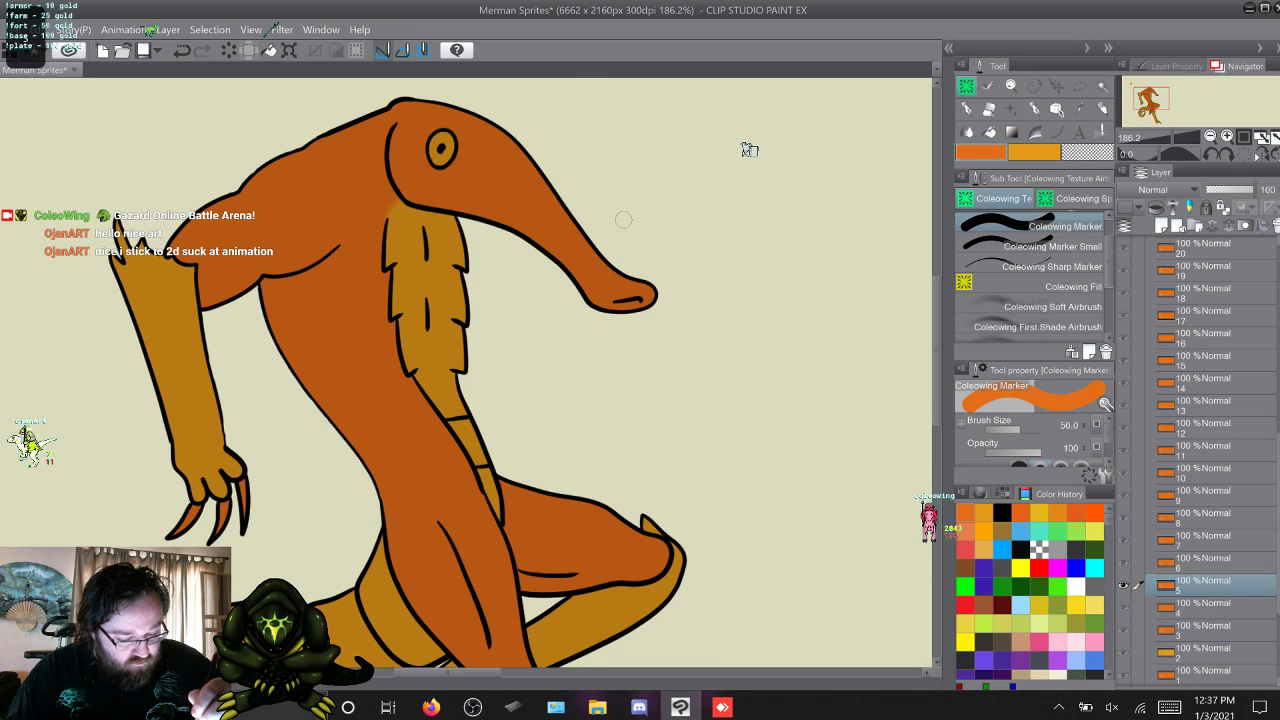
pyautogui.press('q')
pyautogui.press('w')
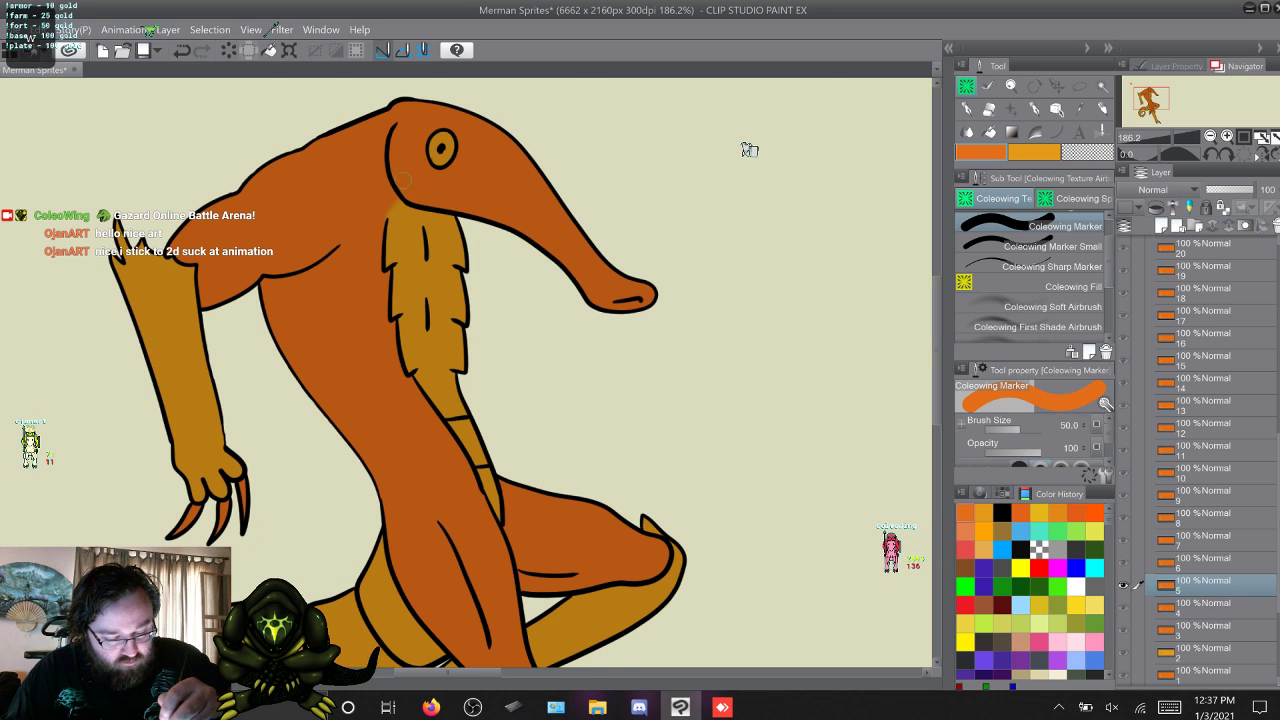
pyautogui.press('w')
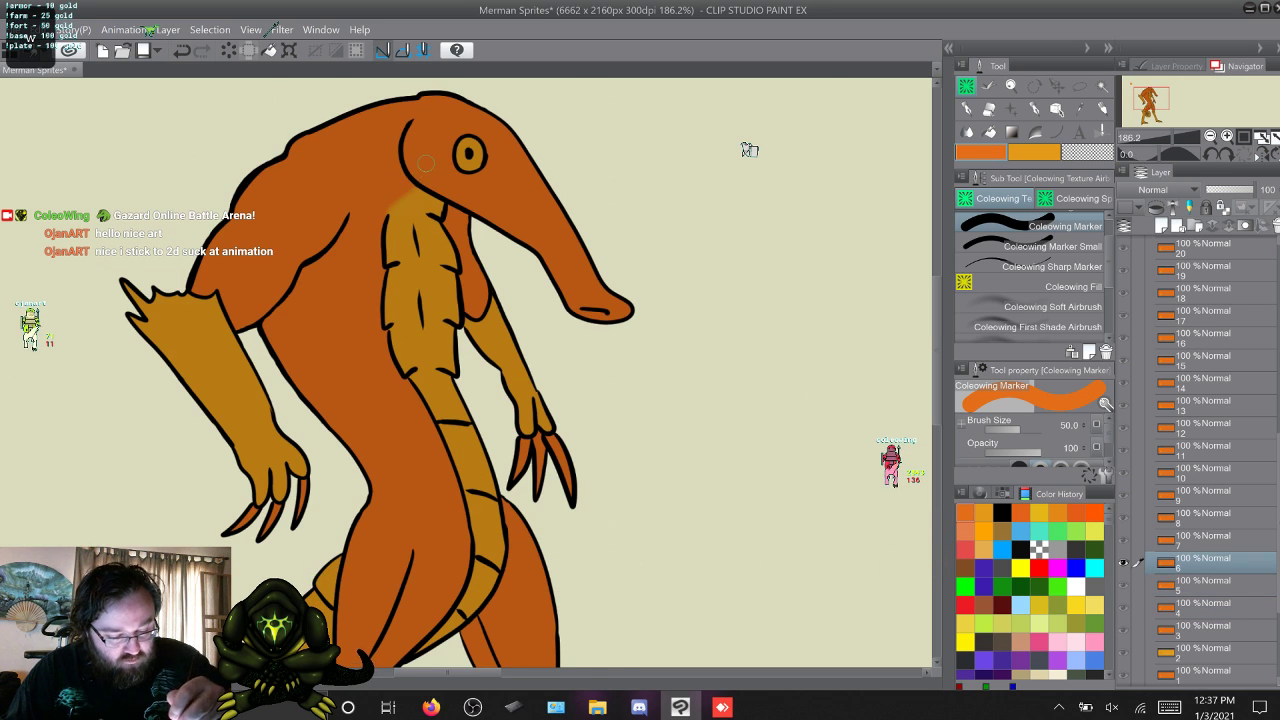
# Continue from frame 7 to frame 16, examining the orange along the jaw and the throat edge on each frame.
pyautogui.press('w')
pyautogui.press('w')
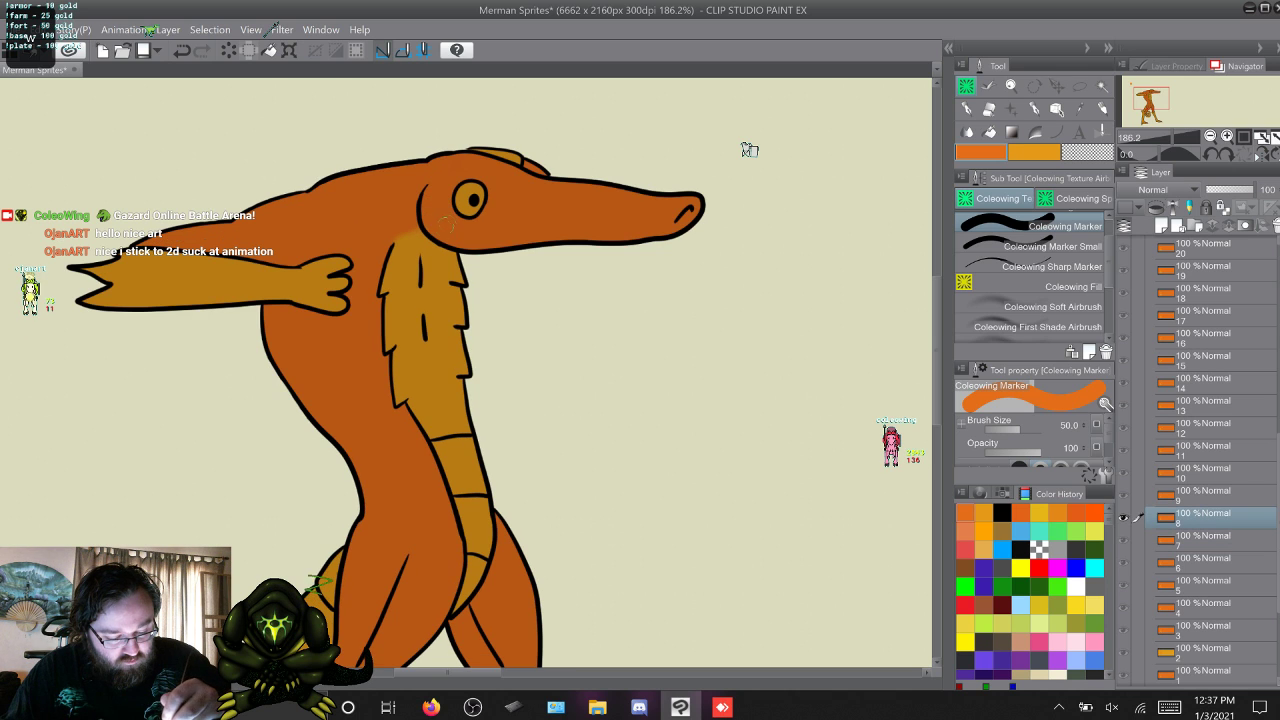
pyautogui.press('w')
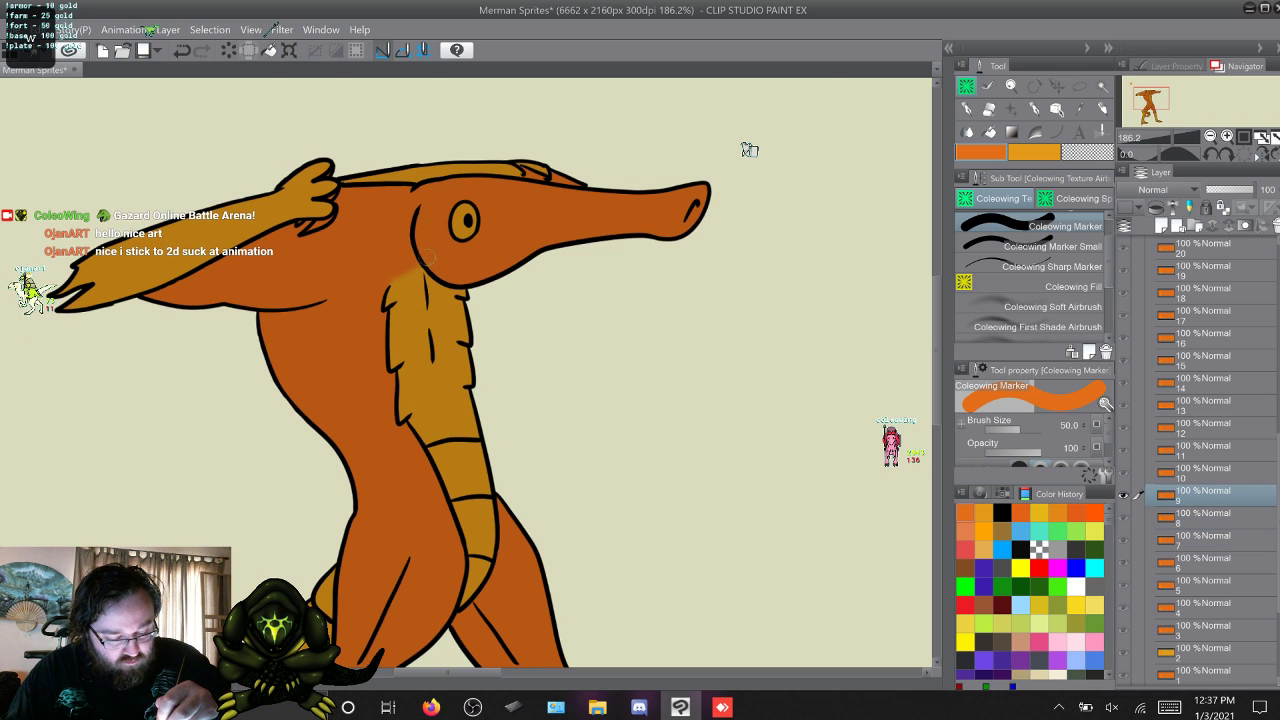
pyautogui.press('w')
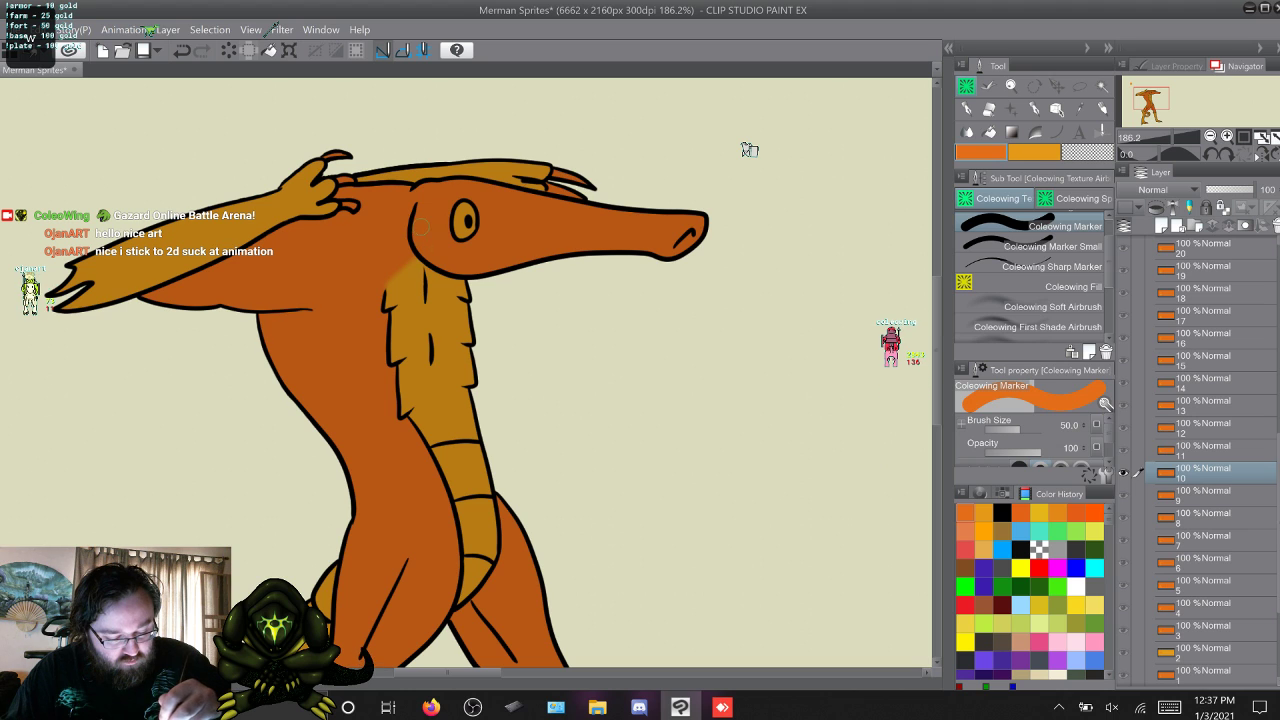
pyautogui.press('w')
pyautogui.press('w')
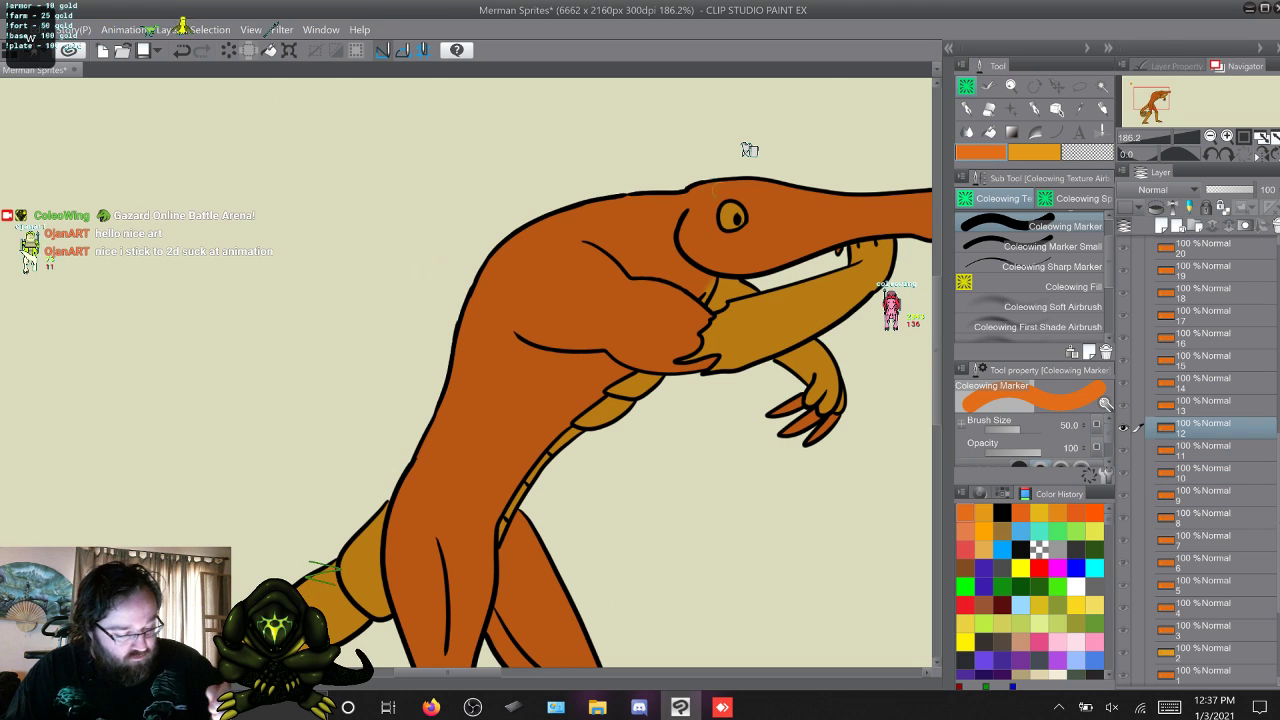
pyautogui.press('w')
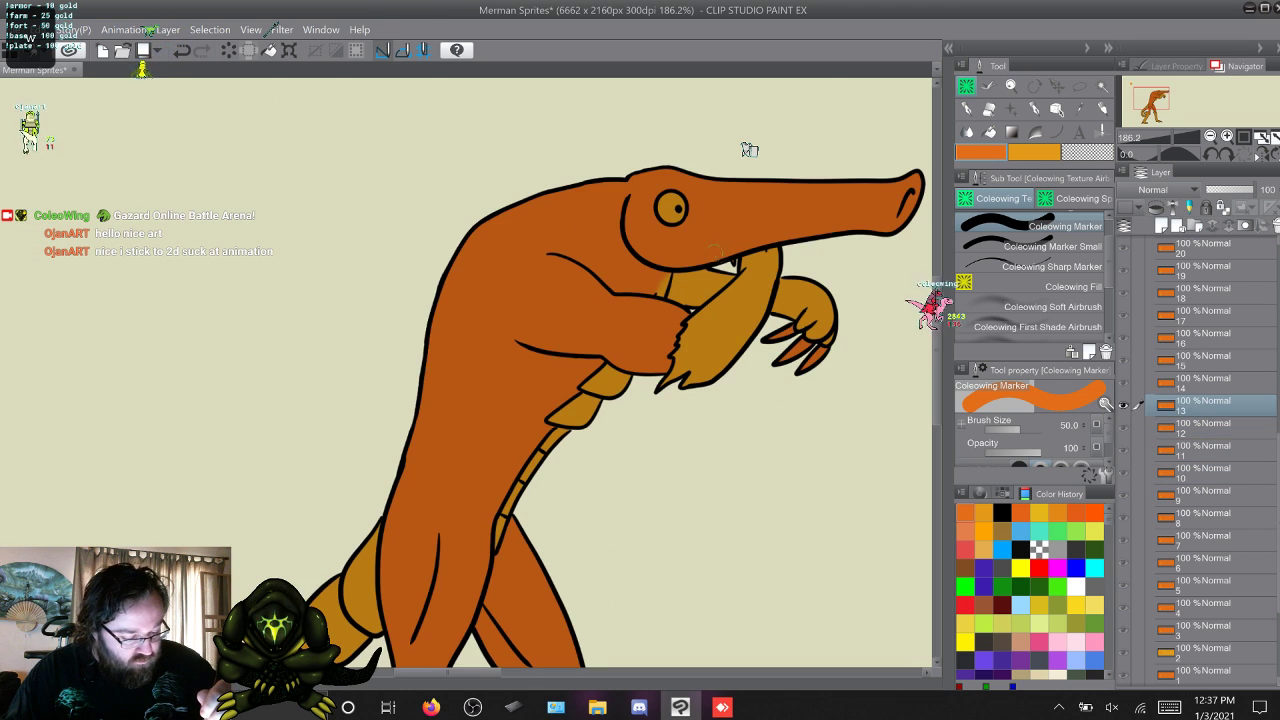
pyautogui.press('w')
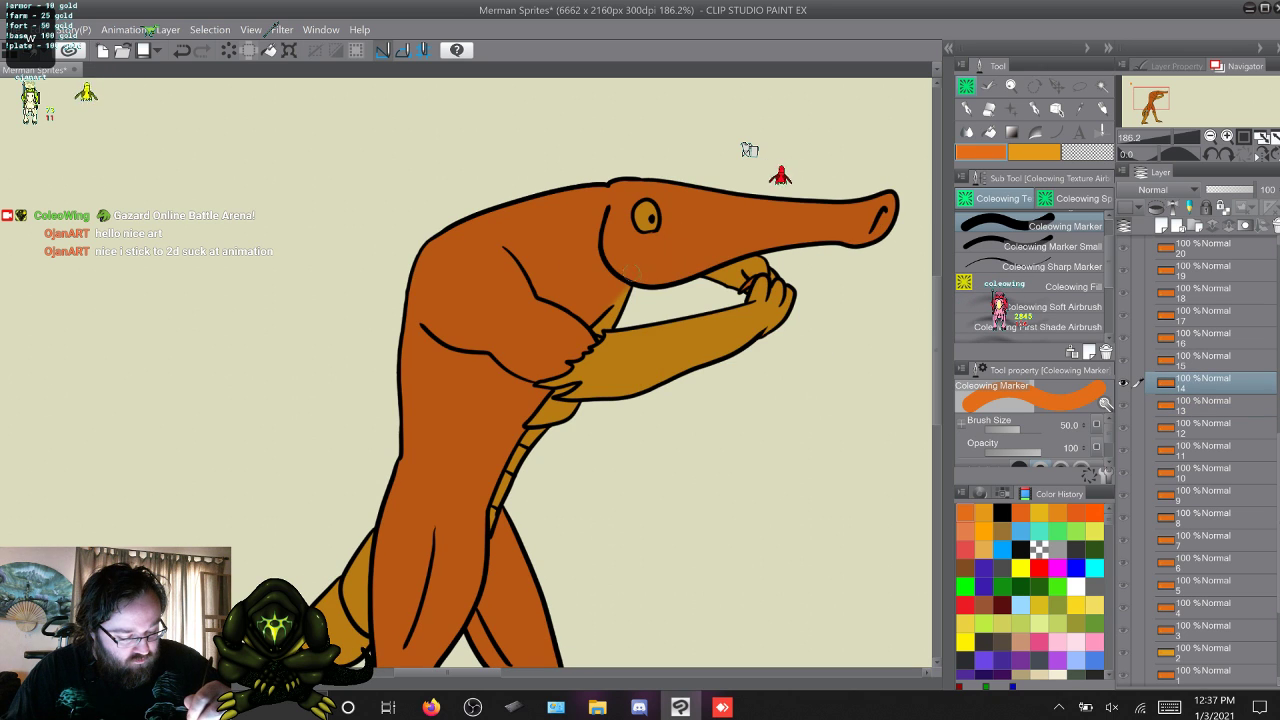
pyautogui.press('w')
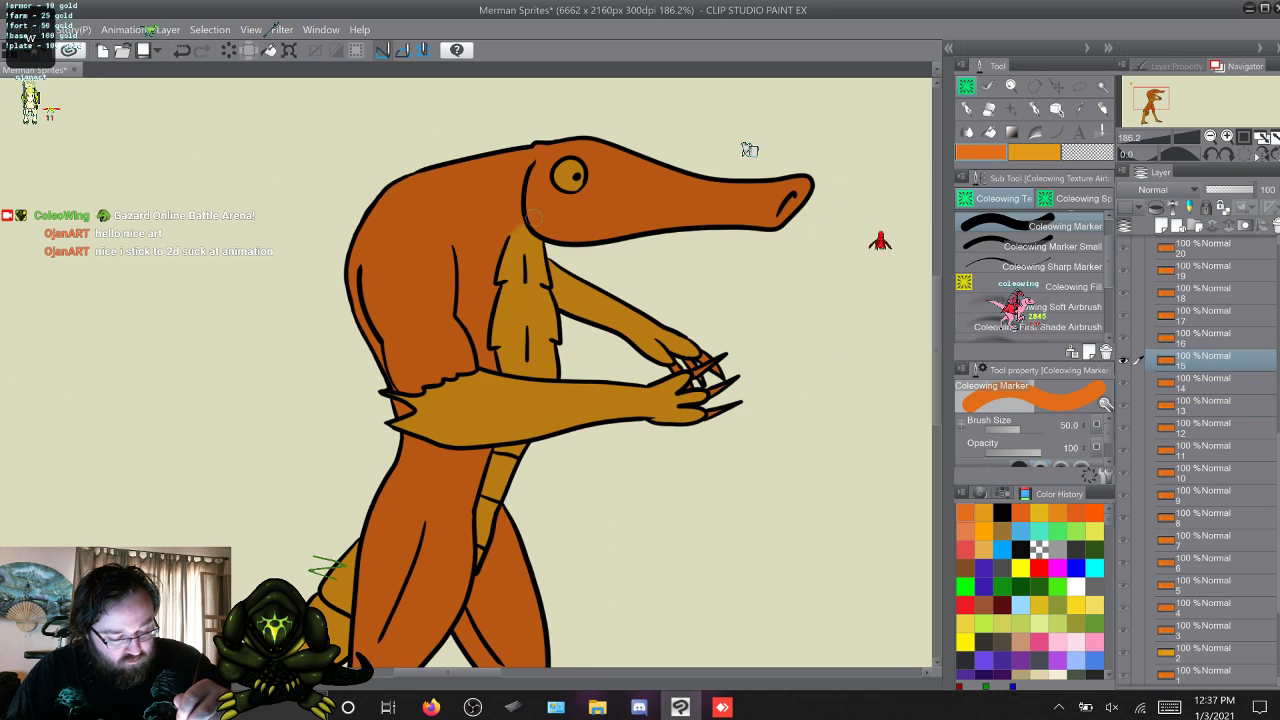
# Step through frames 17 to 27, checking the head colouring where it meets the throat blend.
pyautogui.press('w')
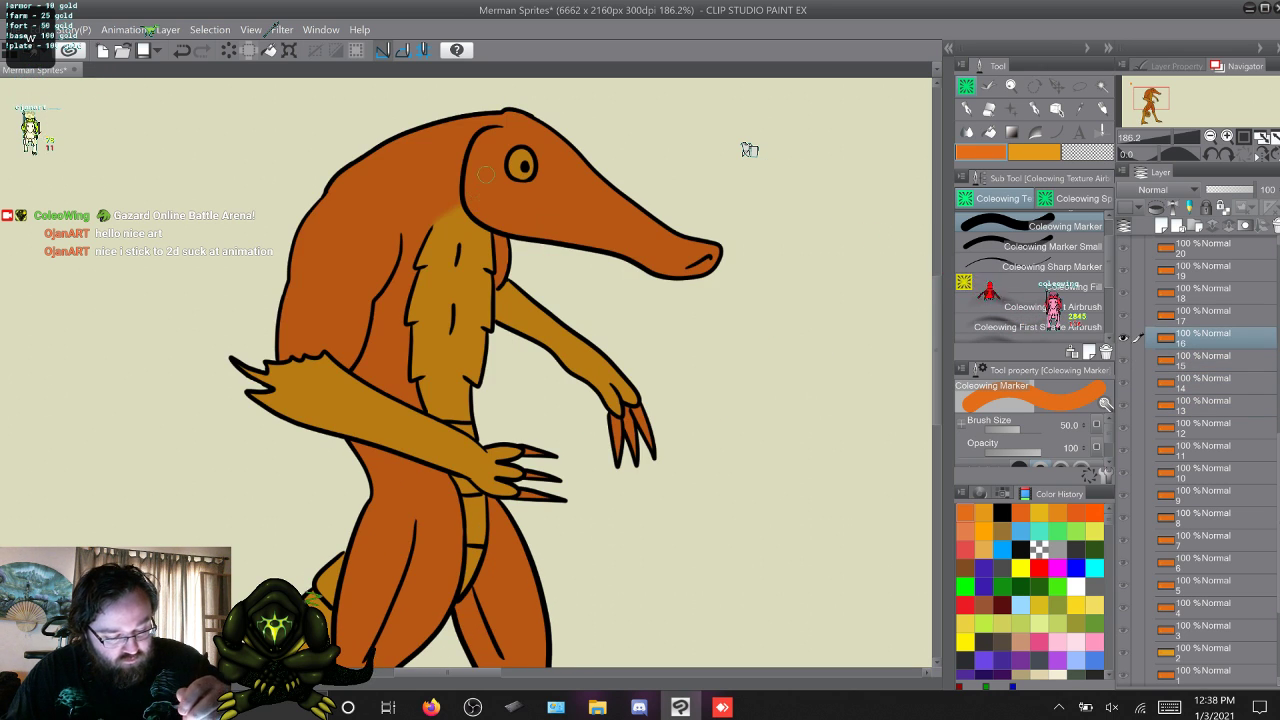
pyautogui.press('w')
pyautogui.press('w')
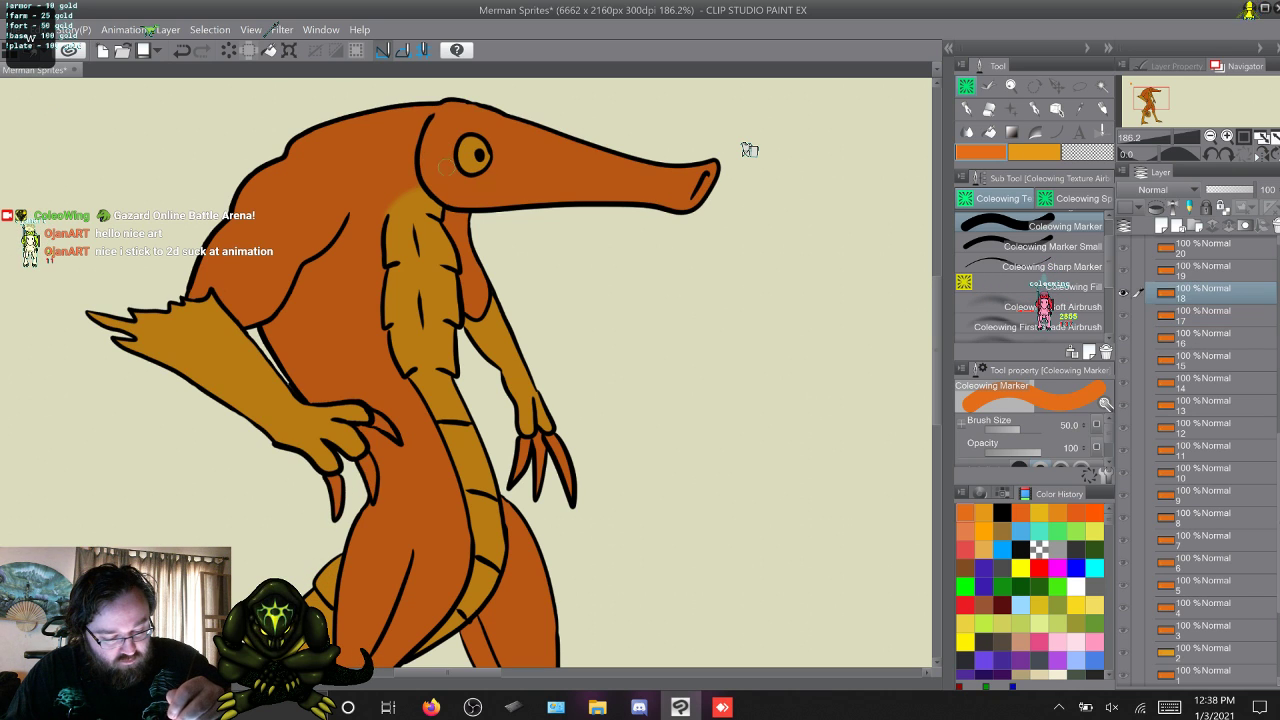
pyautogui.press('w')
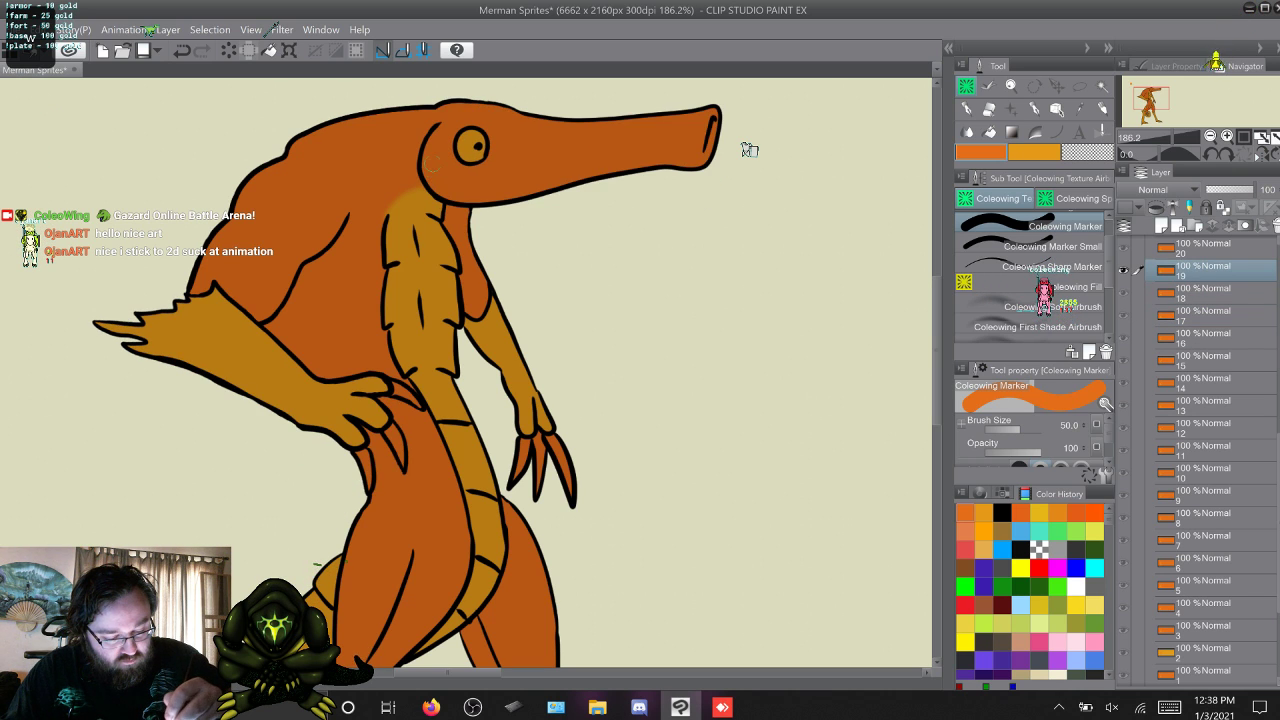
pyautogui.press('w')
pyautogui.press('w')
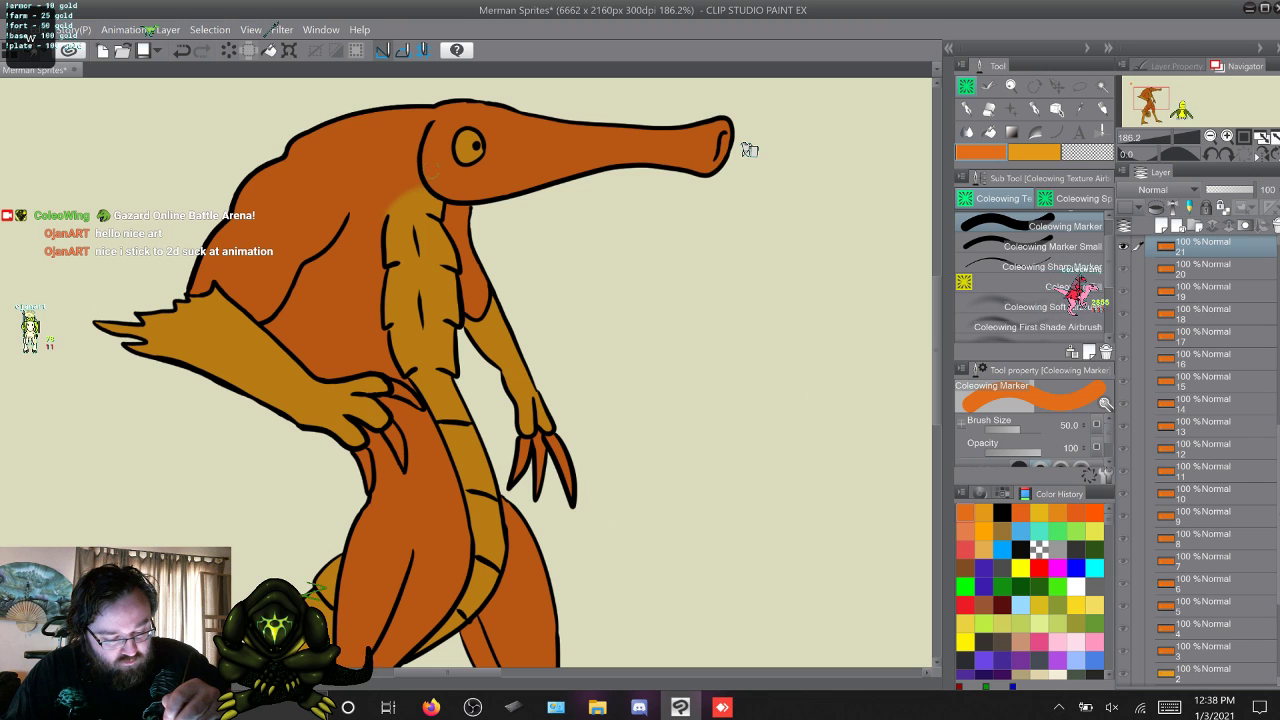
pyautogui.press('w')
pyautogui.press('w')
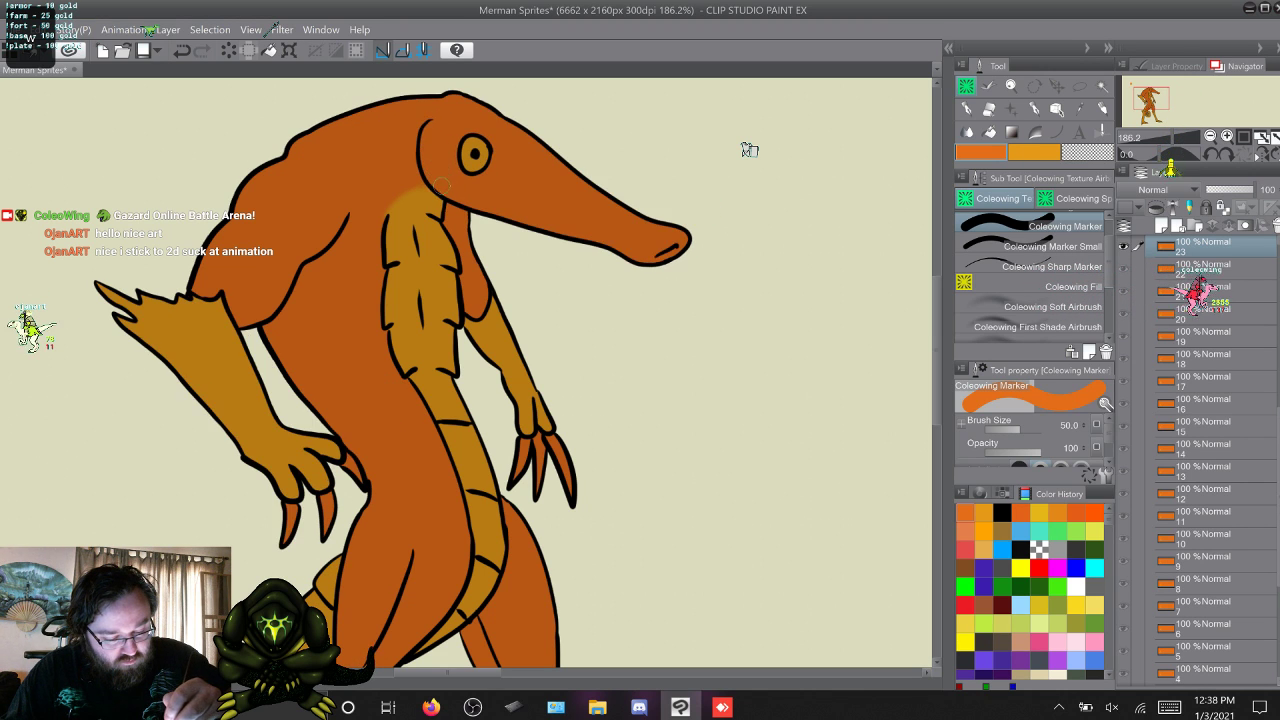
pyautogui.press('w')
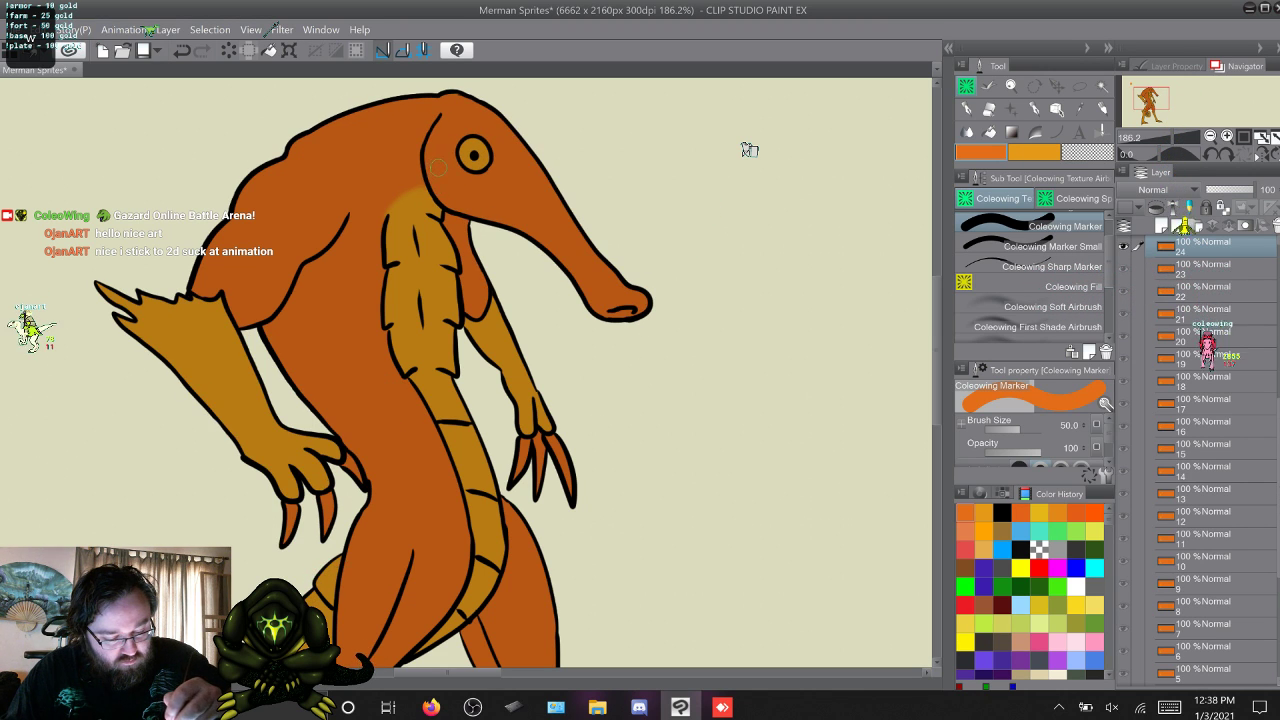
pyautogui.press('w')
pyautogui.press('w')
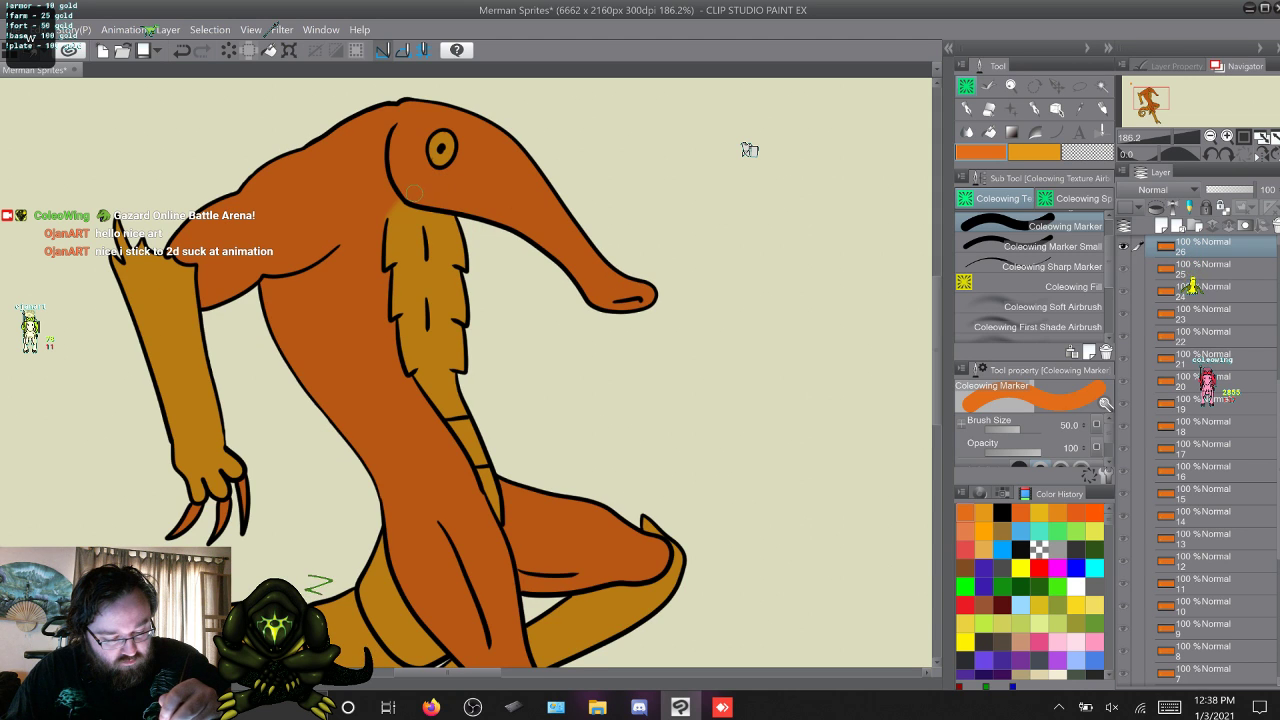
# Skim frames 28 to 32, examine the head and throat edge on frames 33 to 35, and return to frame 1.
pyautogui.press('w')
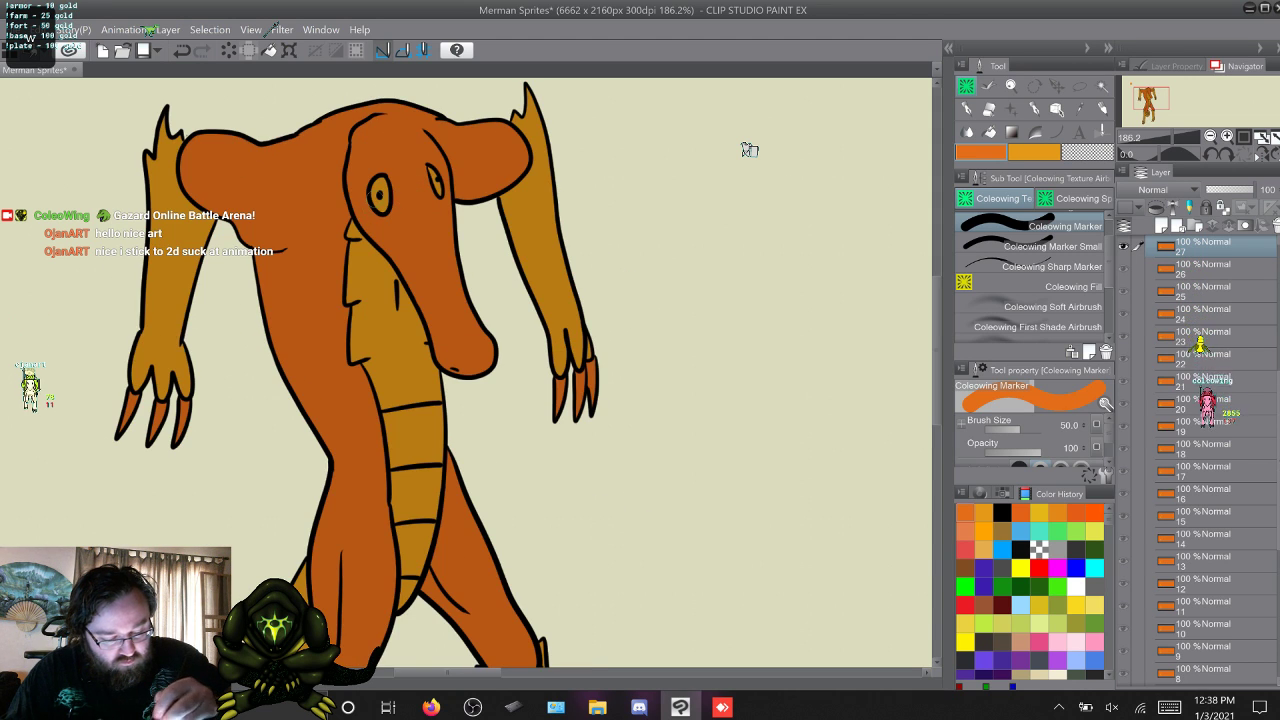
pyautogui.press('w')
pyautogui.press('w')
pyautogui.press('w')
pyautogui.press('w')
pyautogui.press('w')
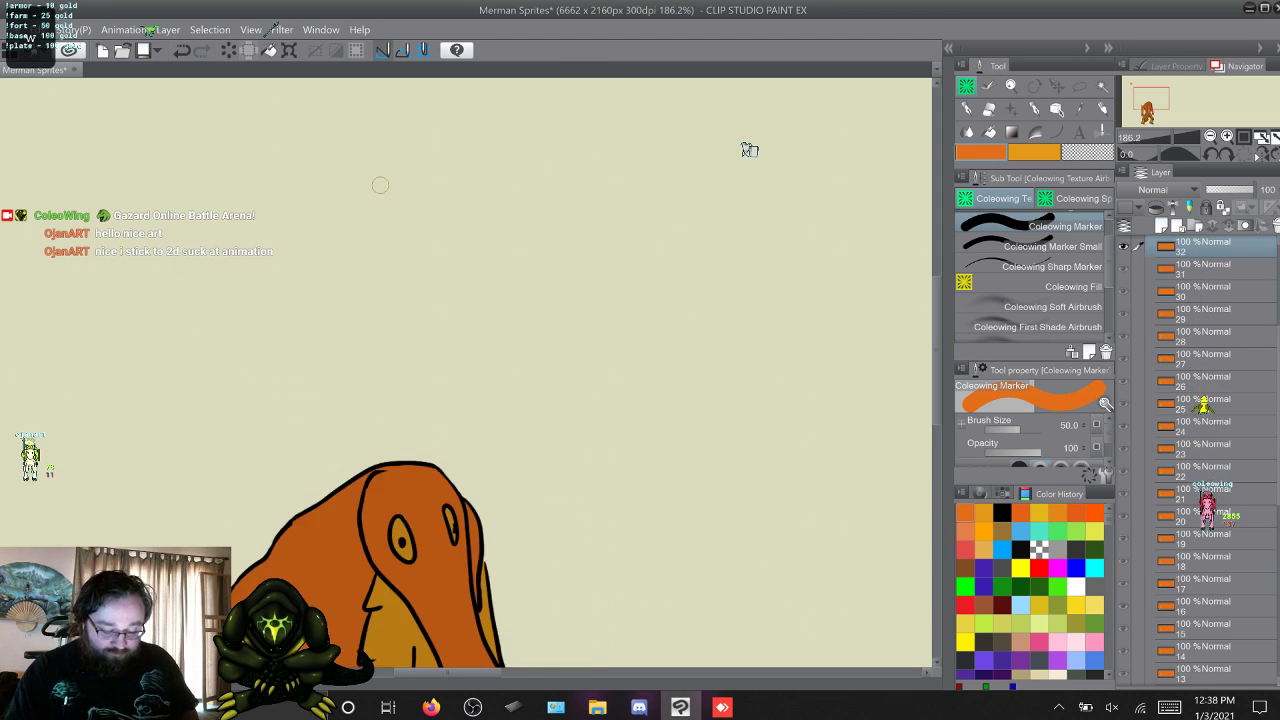
pyautogui.press('w')
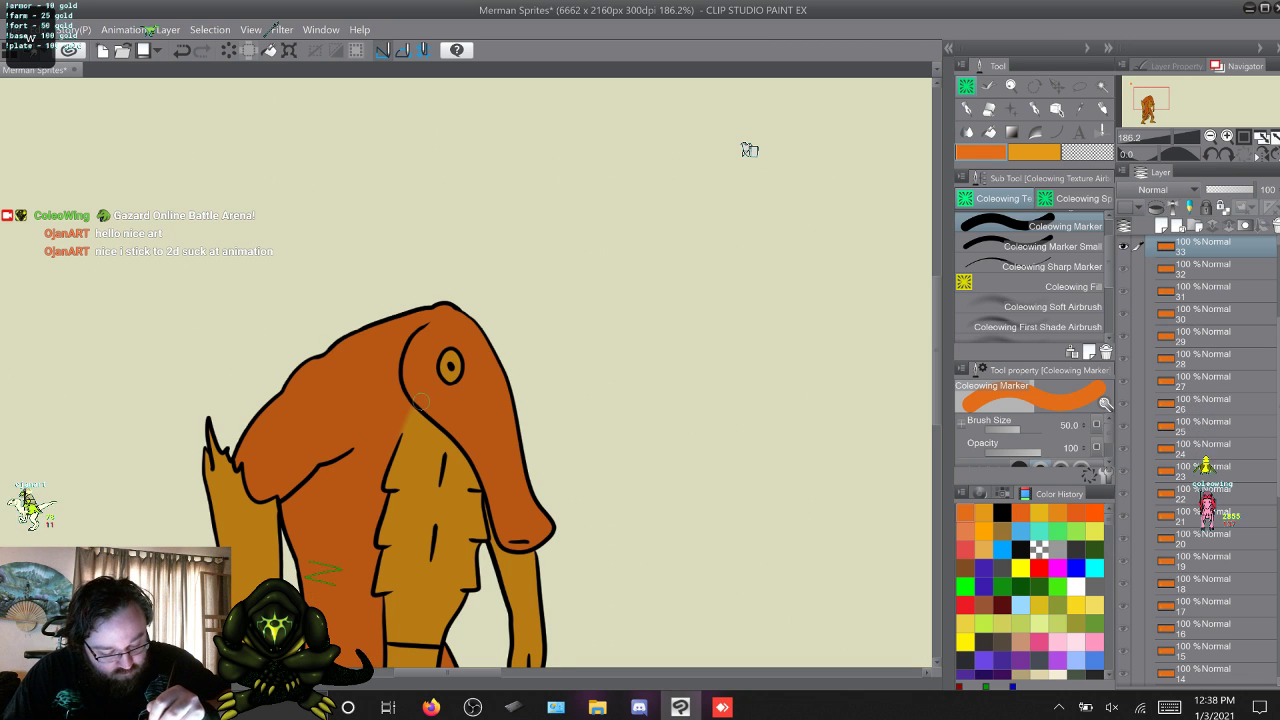
pyautogui.press('w')
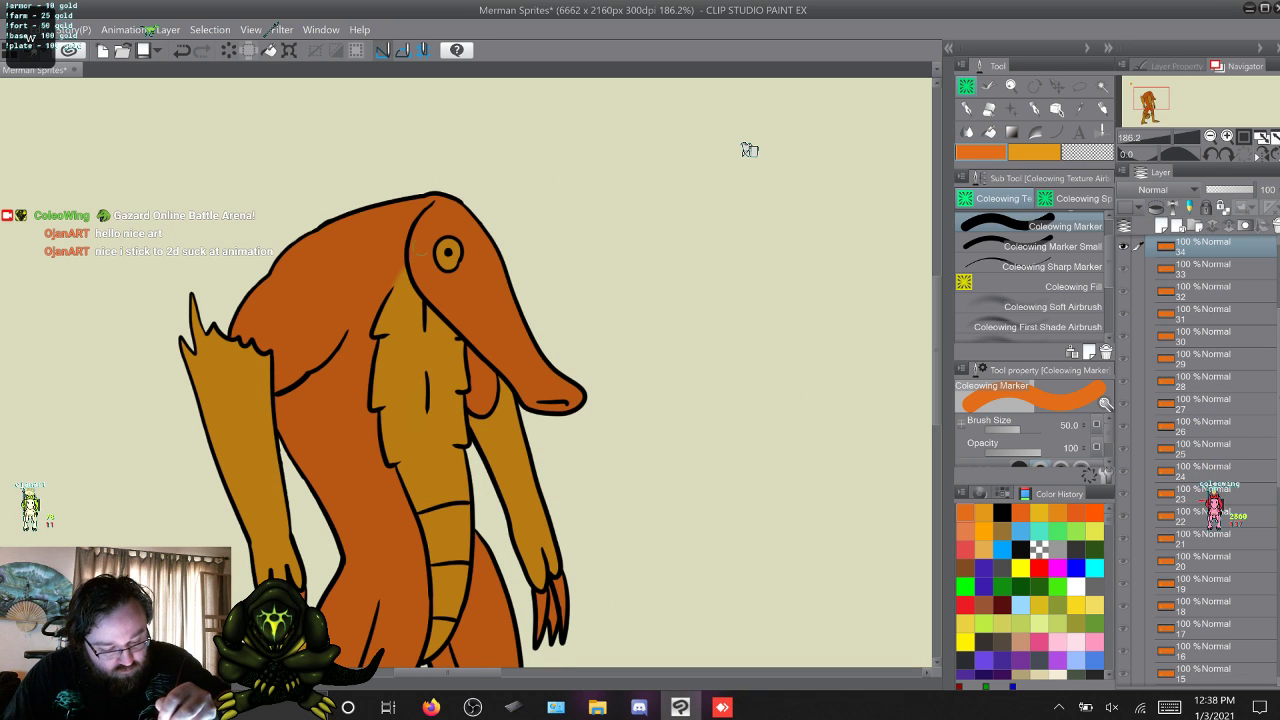
pyautogui.press('w')
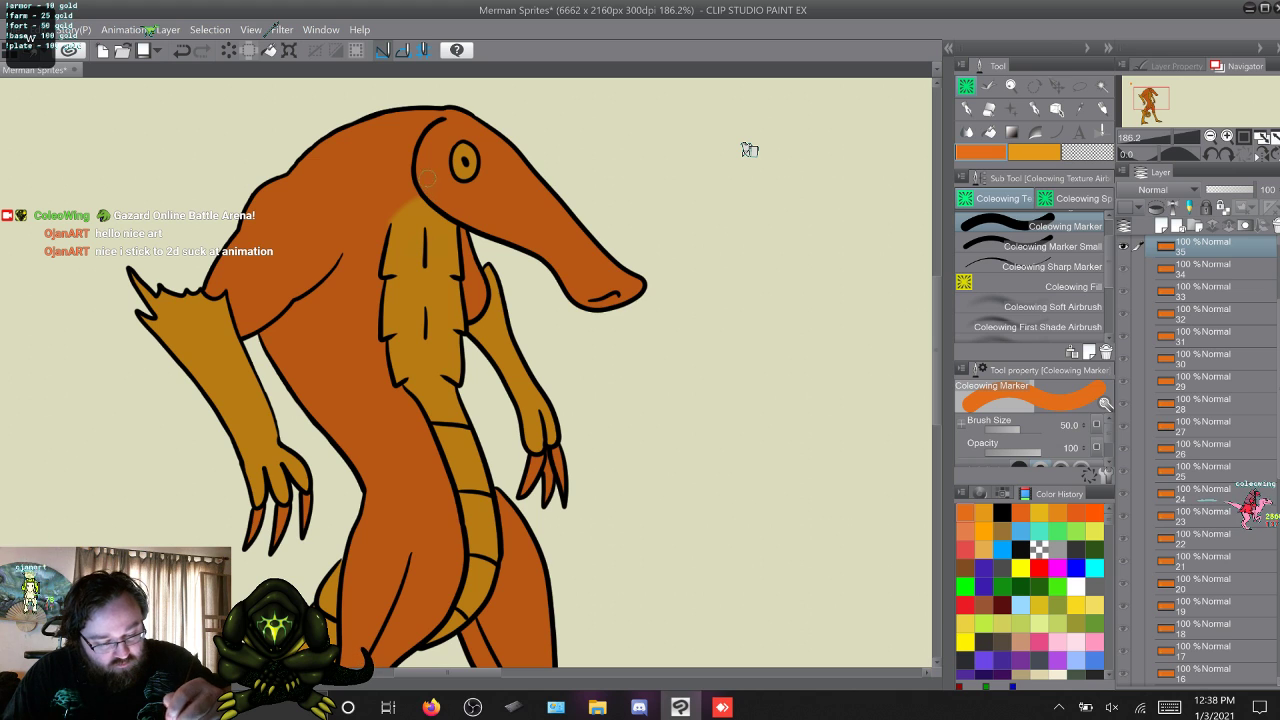
pyautogui.press('w')
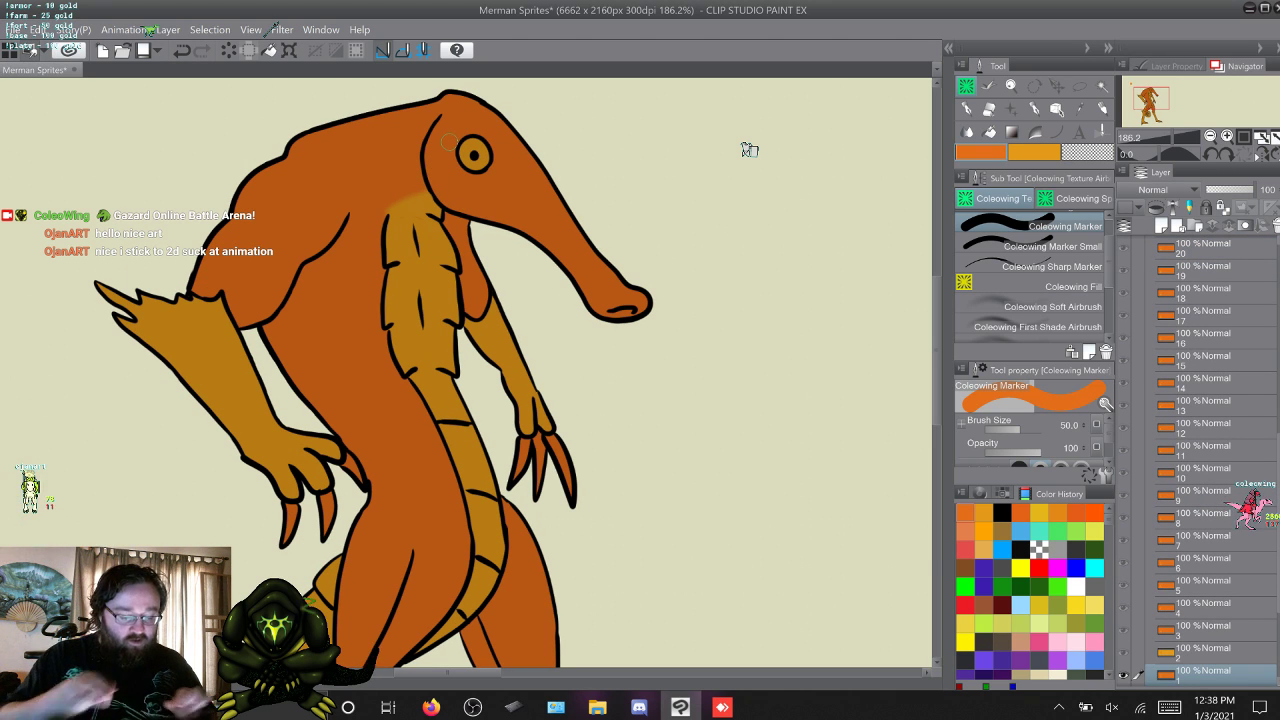
pyautogui.scroll(-5, 749, 149)
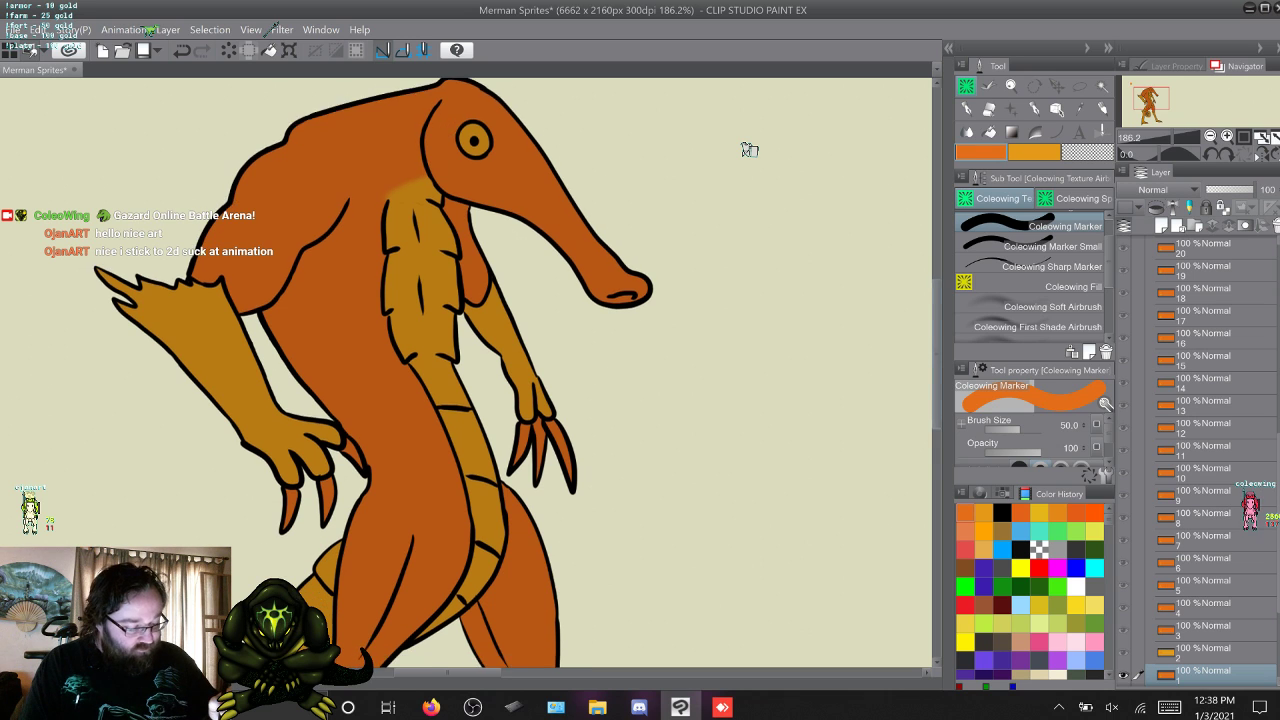
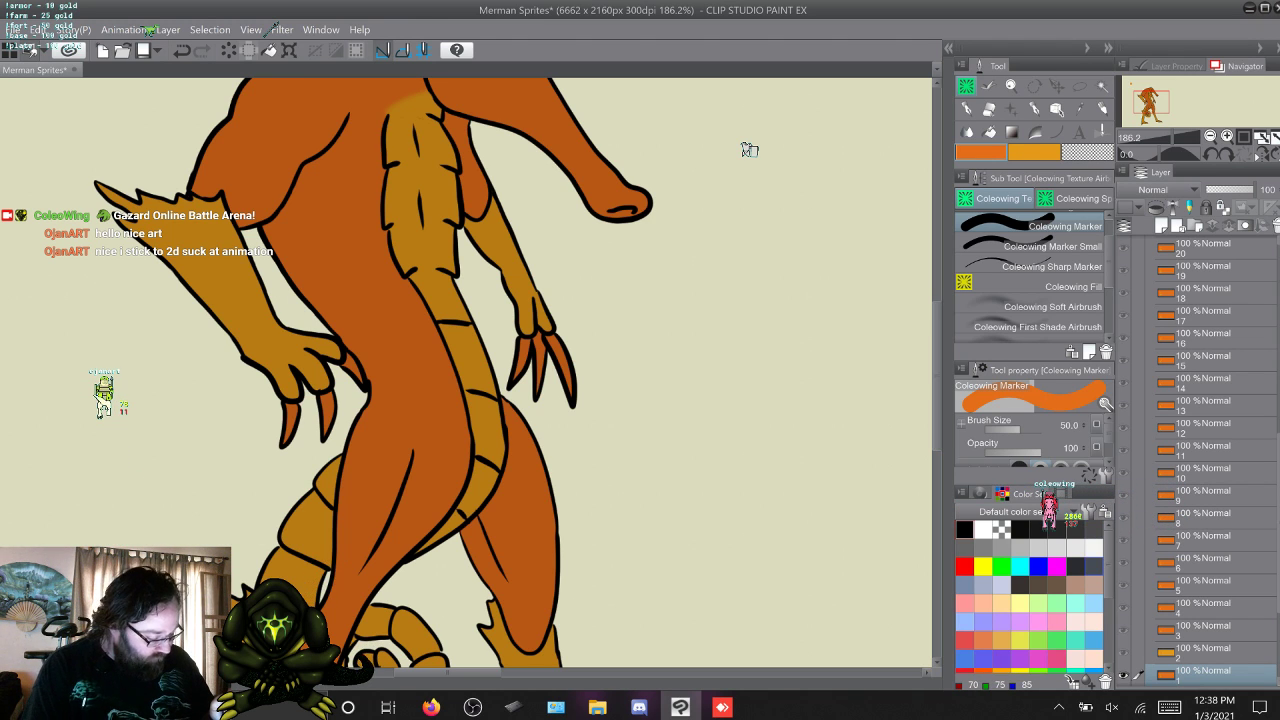
# Colour the claws on both hands in layer 1 dark grey with the 50.0 Coleowing Marker.
pyautogui.click(1075, 566)
pyautogui.moveTo(548, 340); pyautogui.dragTo(569, 387)
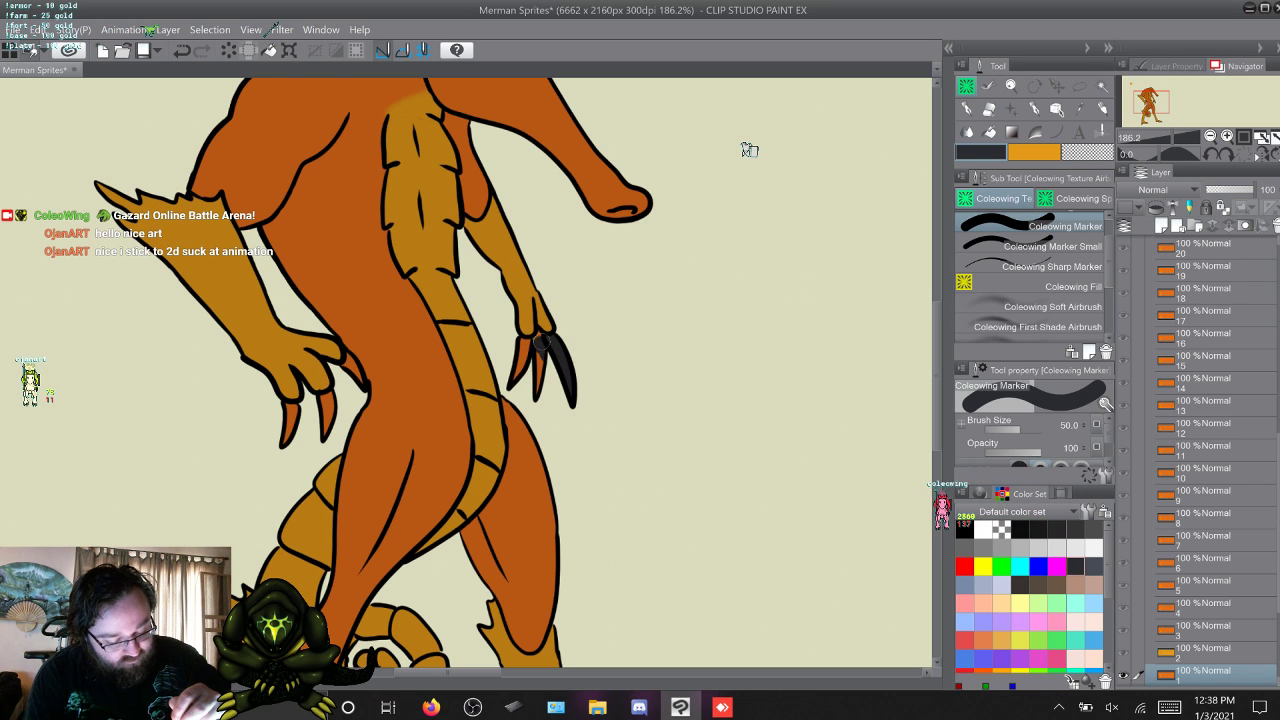
pyautogui.moveTo(540, 334); pyautogui.dragTo(538, 352)
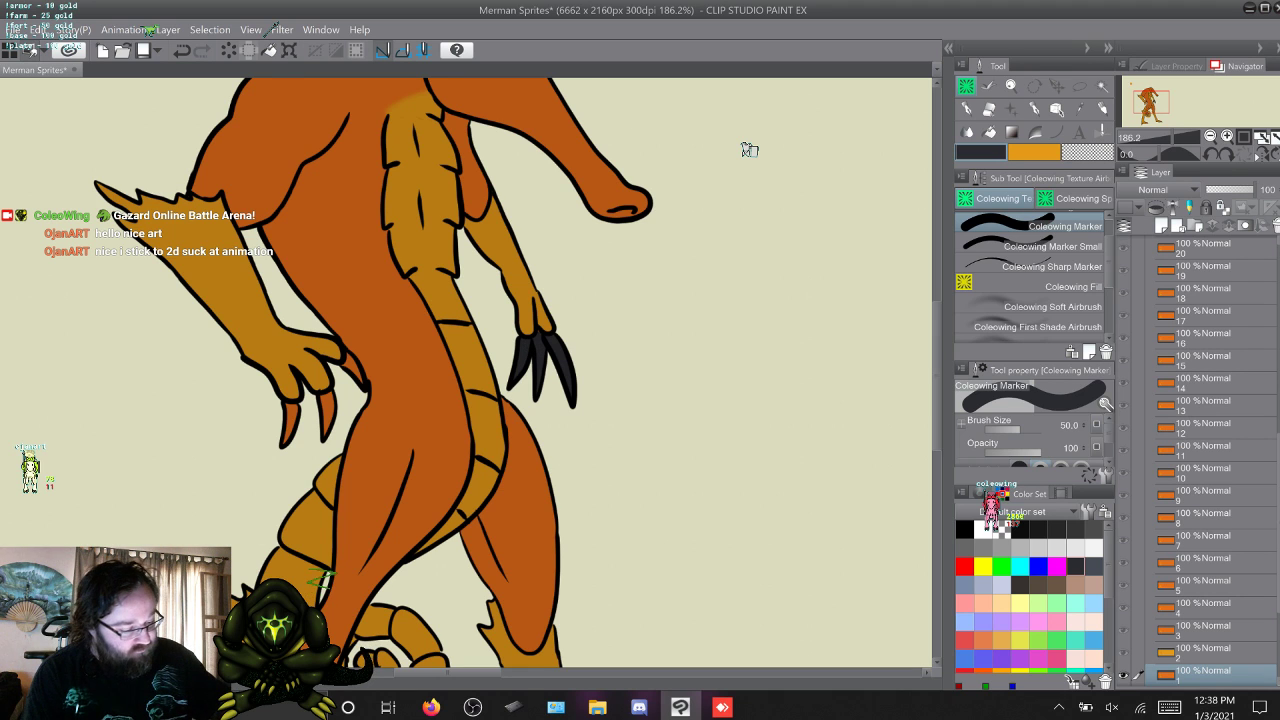
pyautogui.press('.')
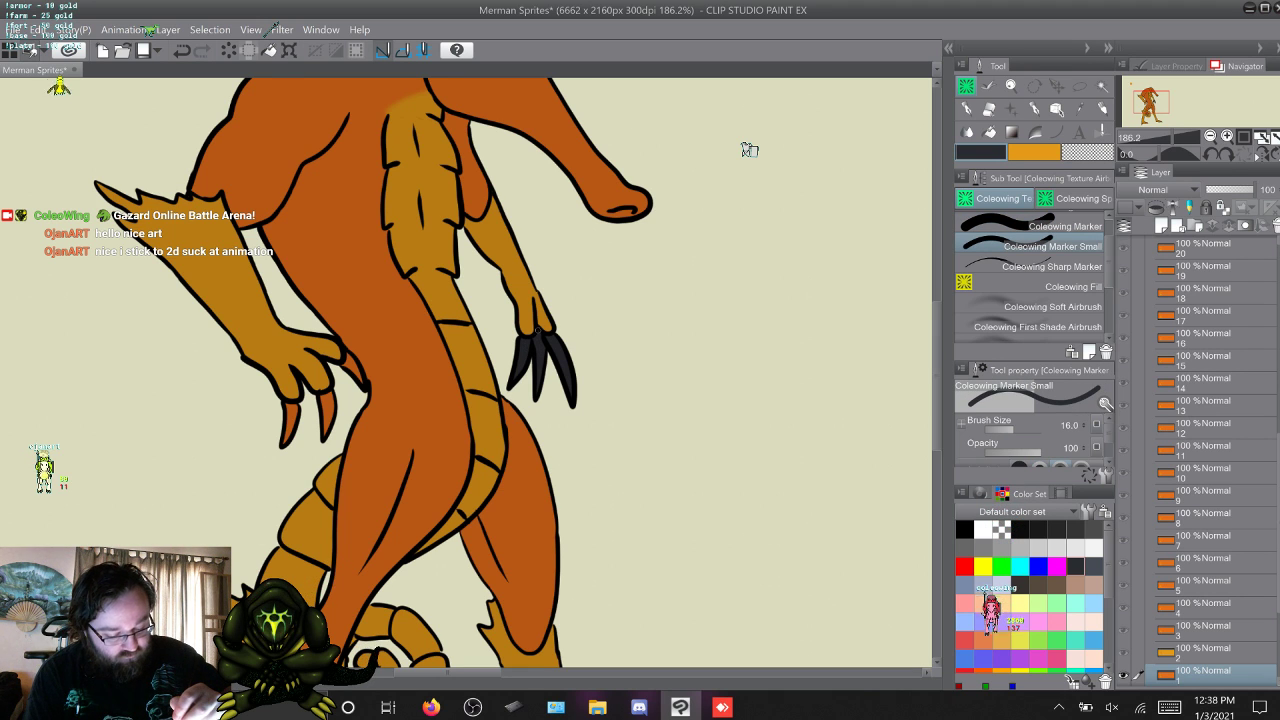
pyautogui.press(',')
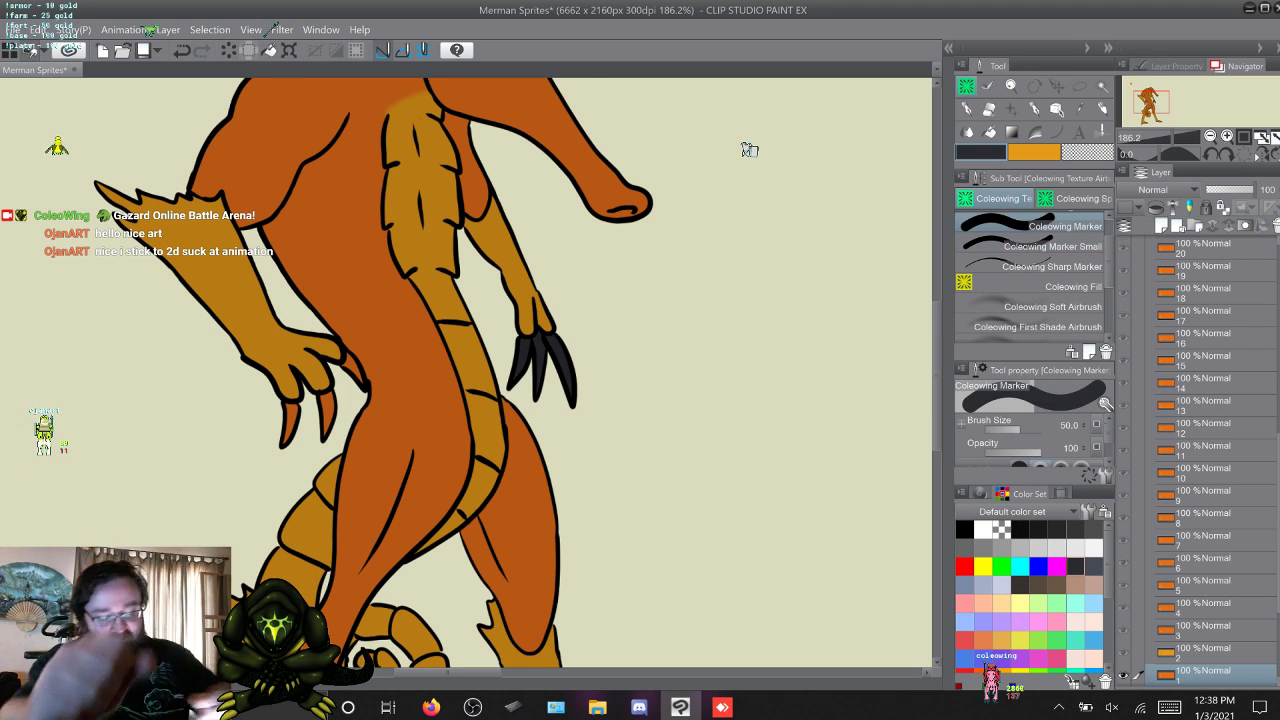
pyautogui.click(325, 400)
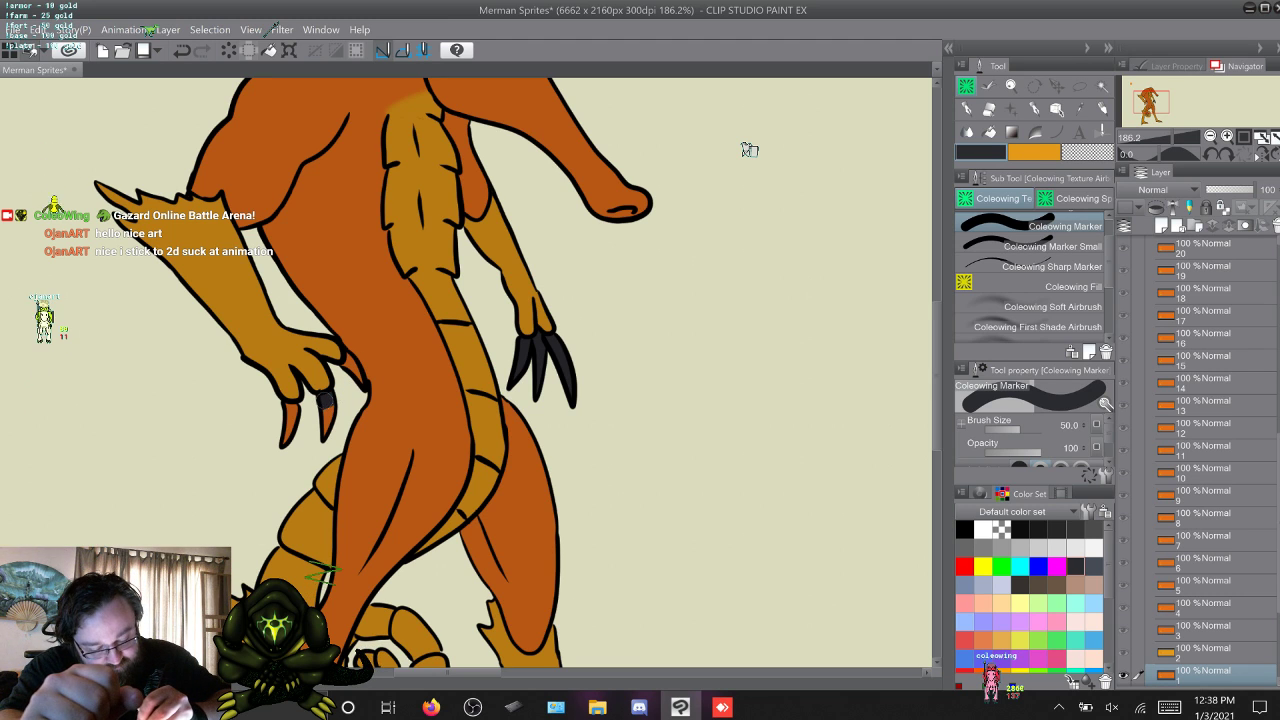
pyautogui.moveTo(291, 406); pyautogui.dragTo(287, 436)
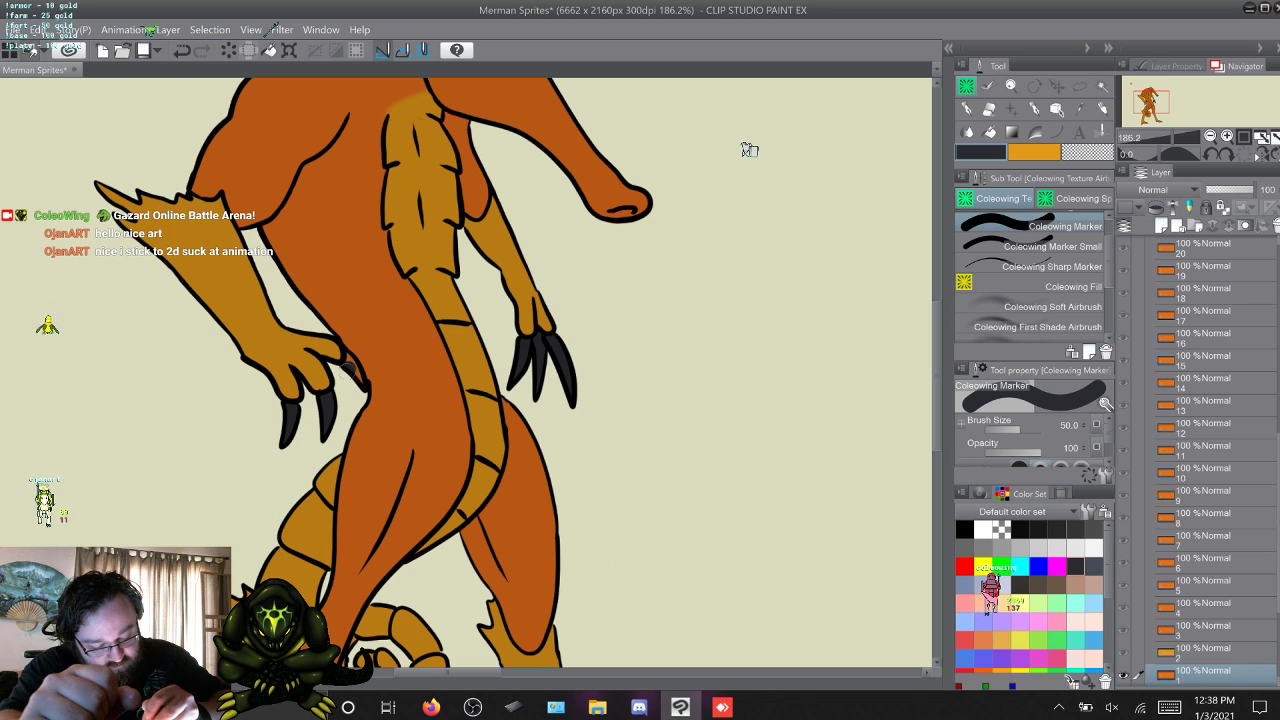
pyautogui.moveTo(347, 362); pyautogui.dragTo(362, 383)
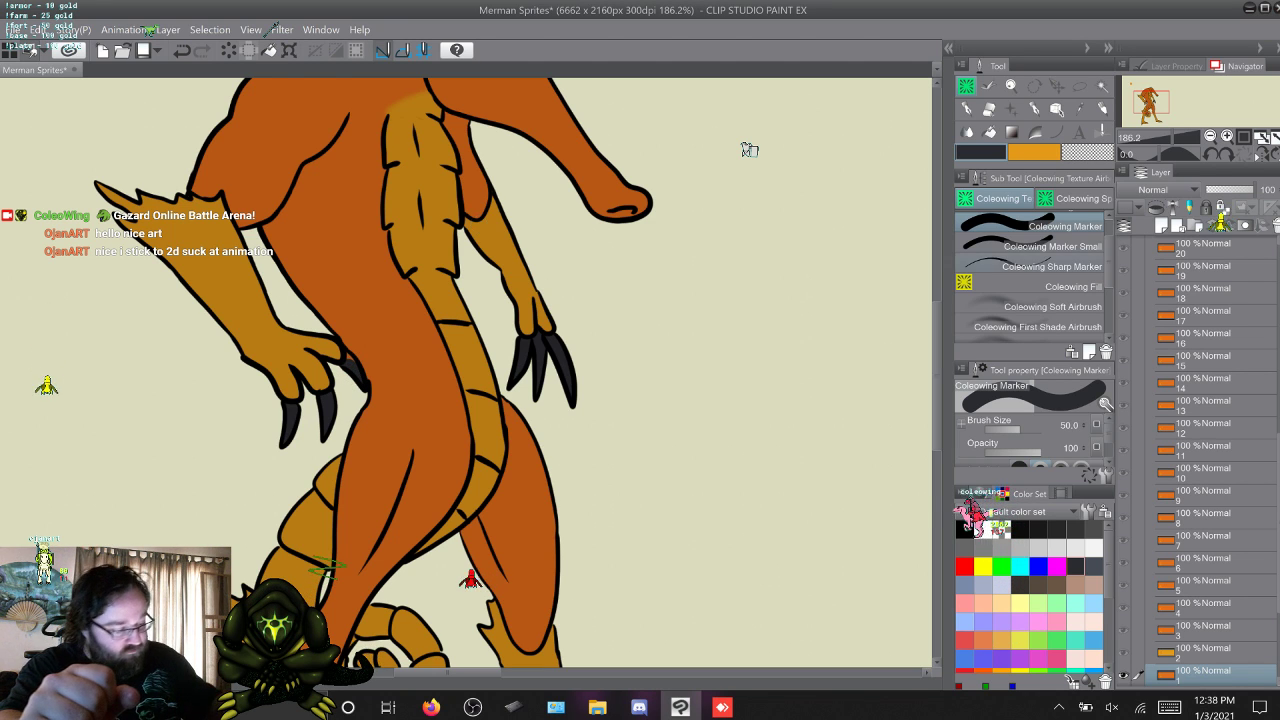
# Colour layer 2's claws dark grey, using Coleowing Marker Small for the claw behind the chest and Coleowing Marker for the near hand.
pyautogui.click(1066, 247)
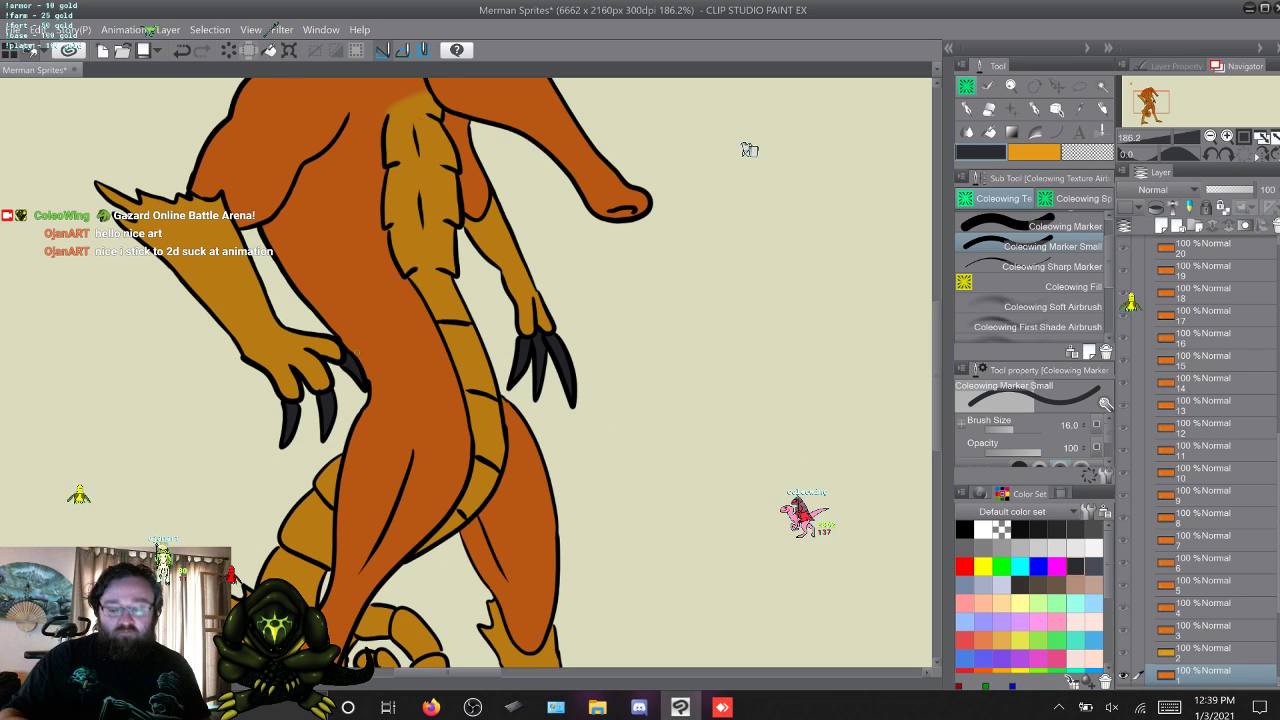
pyautogui.hotkey('alt', ']')
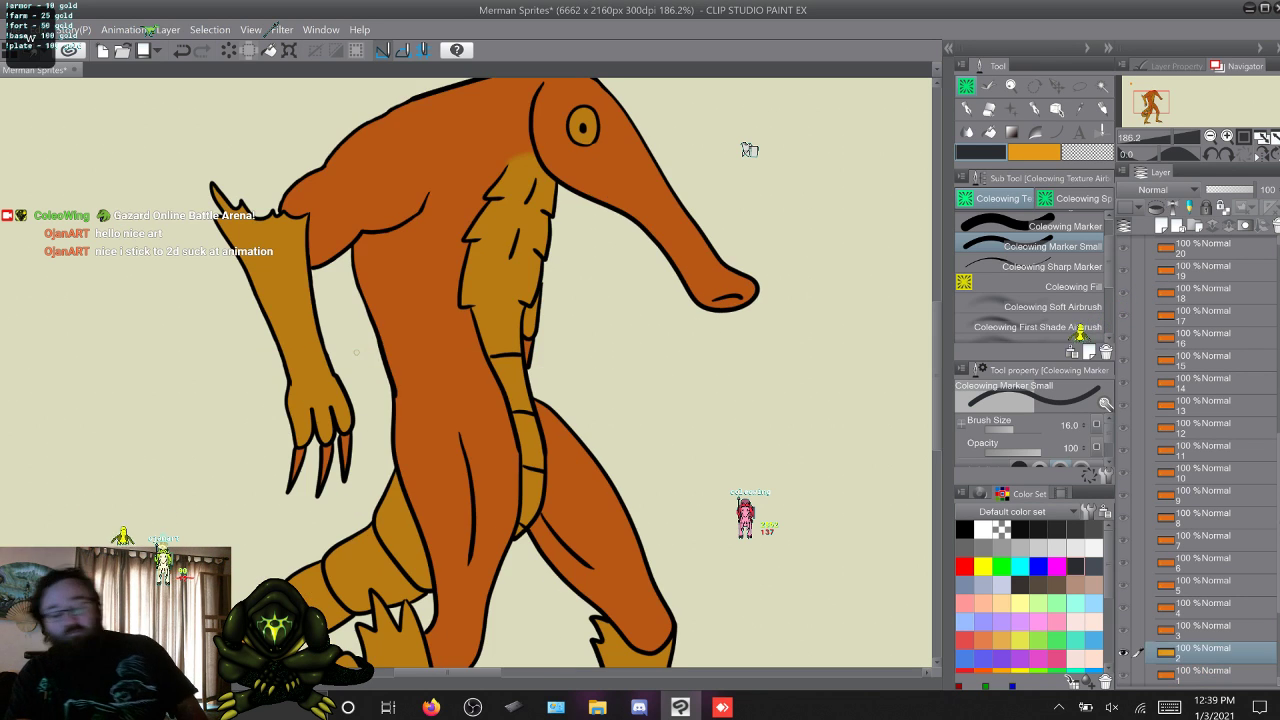
pyautogui.hotkey('alt', '[')
pyautogui.hotkey('alt', ']')
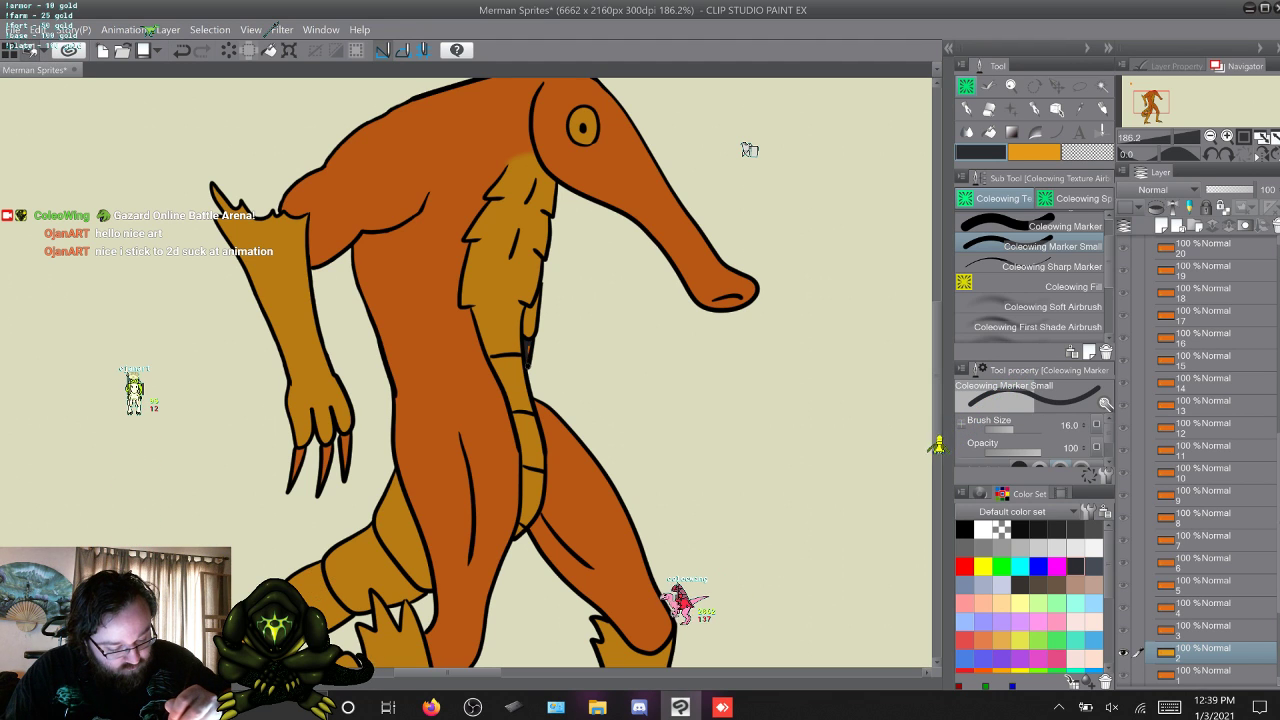
pyautogui.press('x')
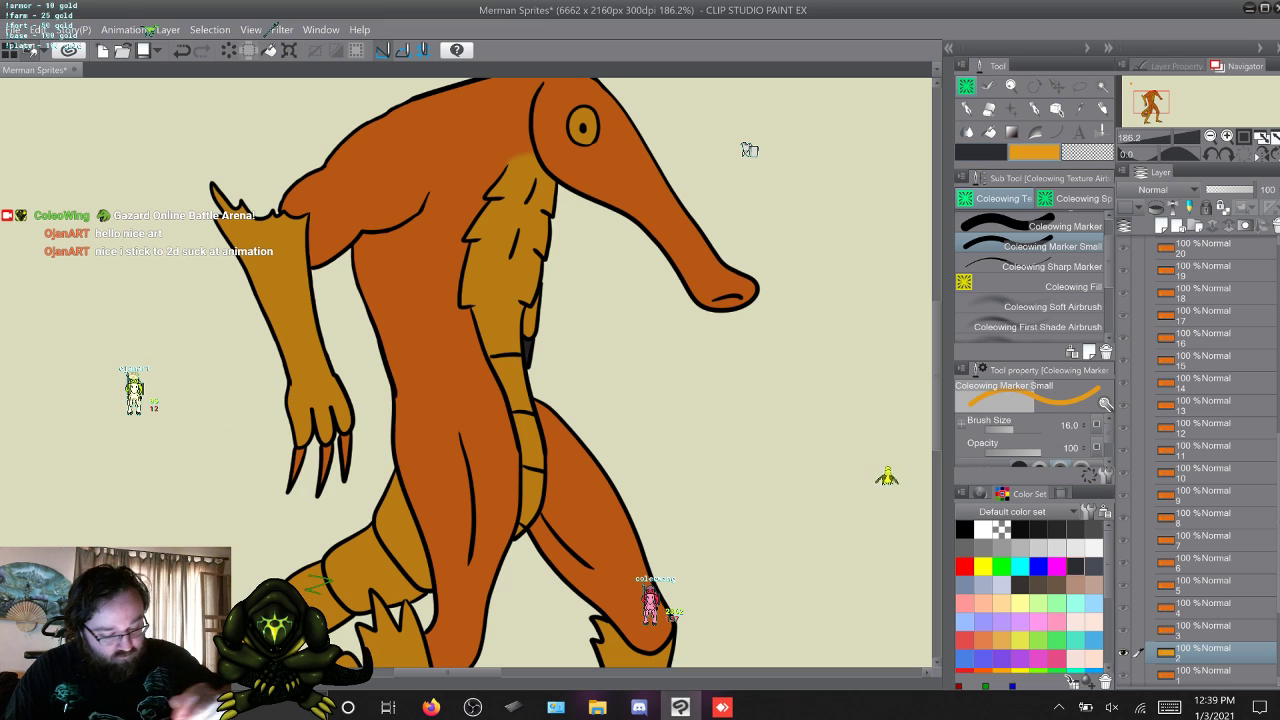
pyautogui.press('x')
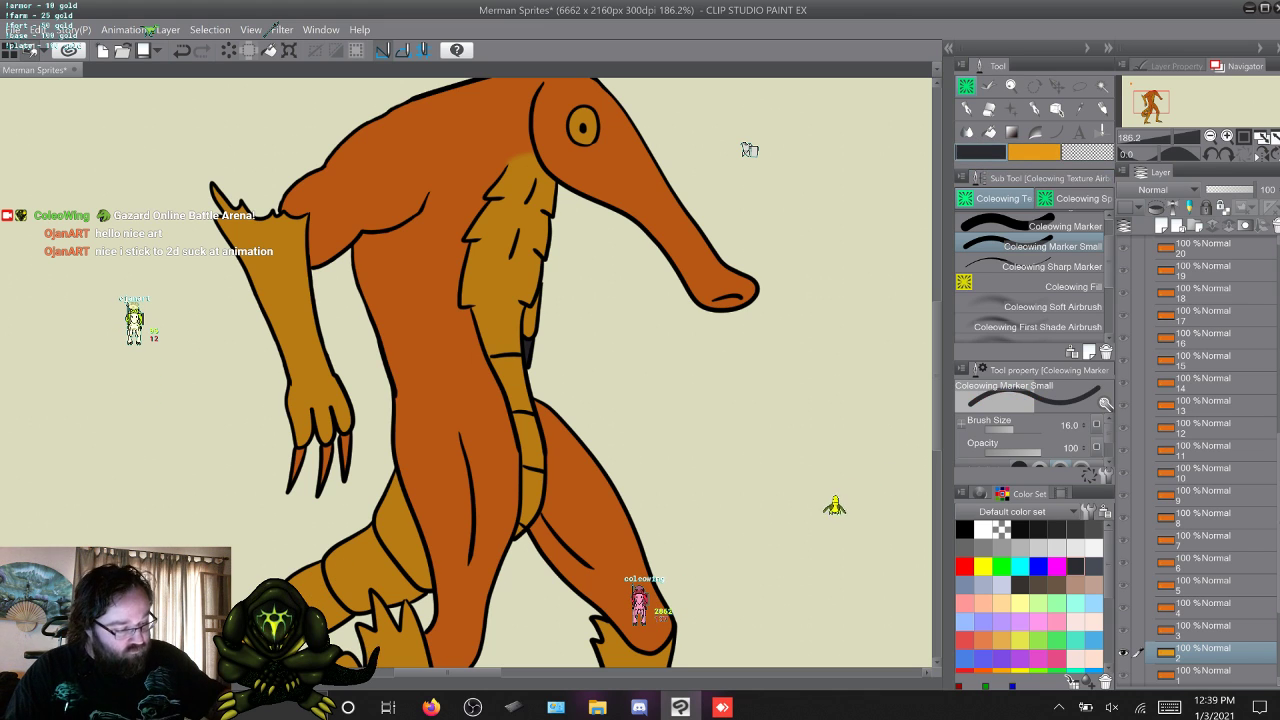
pyautogui.click(1050, 226)
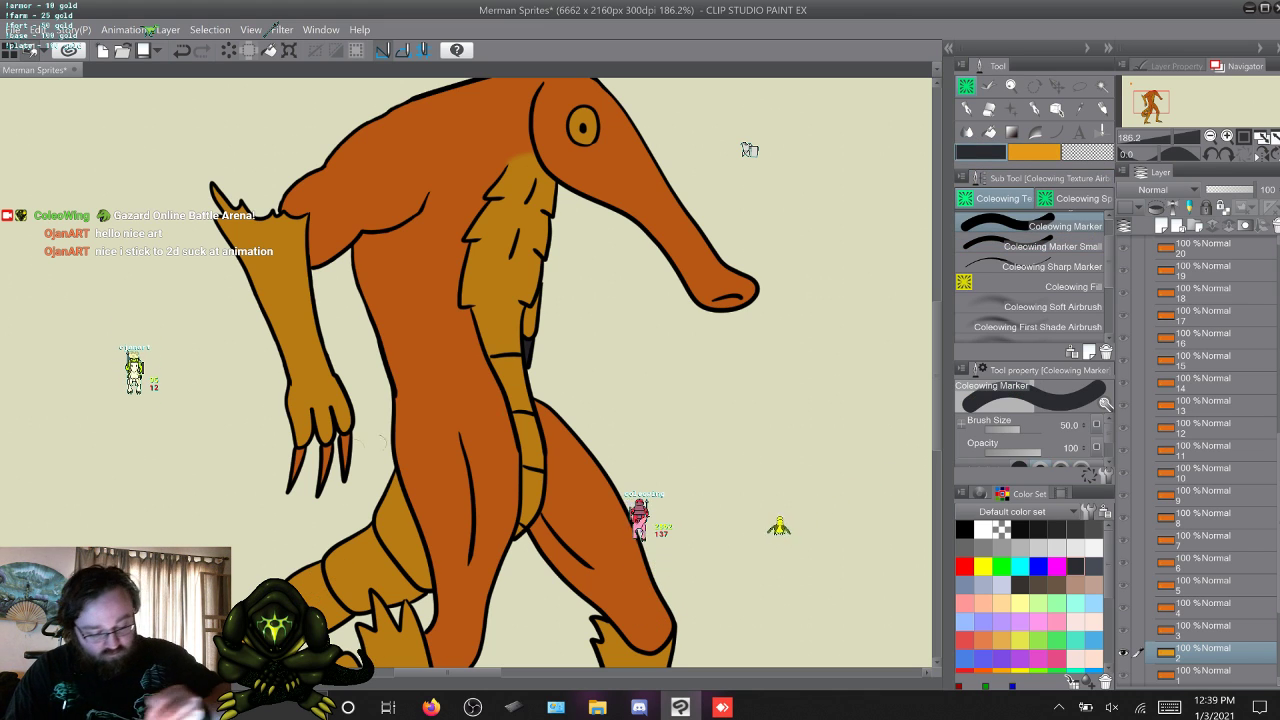
pyautogui.moveTo(347, 436)
pyautogui.mouseDown()
pyautogui.moveTo(346, 474)
pyautogui.moveTo(326, 466)
pyautogui.moveTo(327, 451)
pyautogui.moveTo(314, 503)
pyautogui.moveTo(292, 482)
pyautogui.mouseUp()
# Colour the three orange claws on the hanging hand in layer 3 dark grey.
pyautogui.press('w')
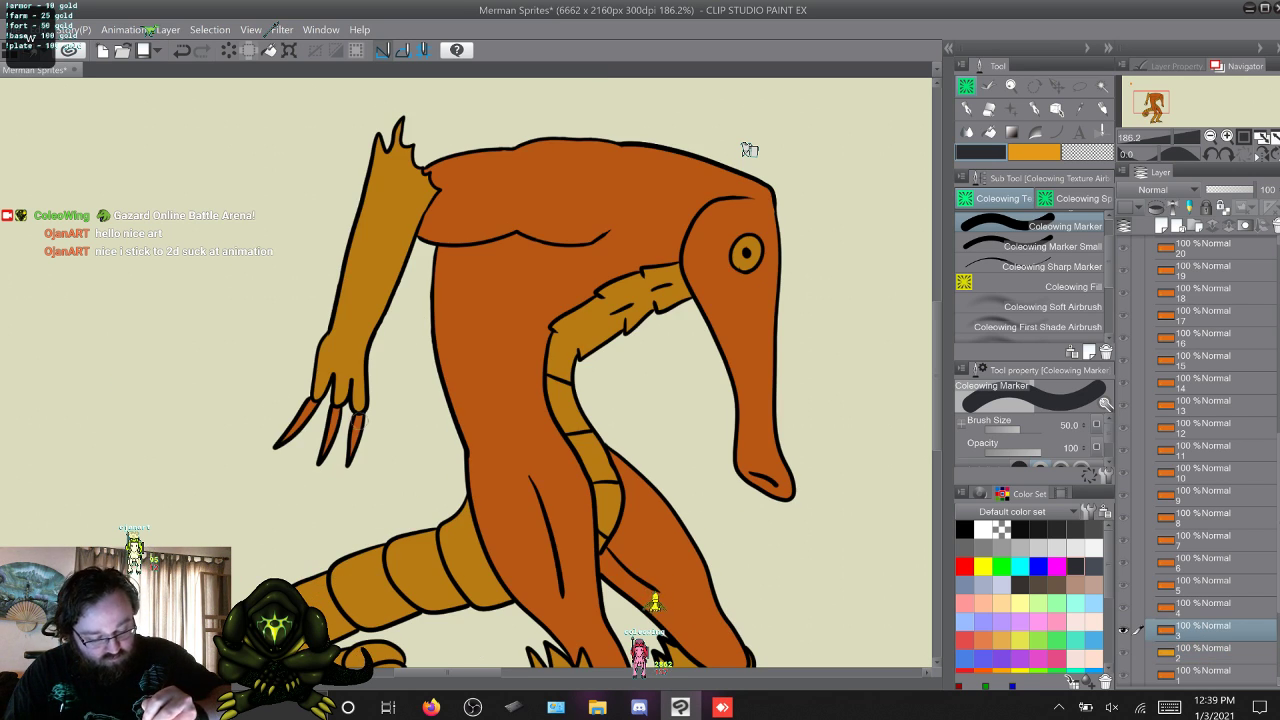
pyautogui.moveTo(359, 422); pyautogui.dragTo(349, 466)
pyautogui.moveTo(334, 414); pyautogui.dragTo(318, 467)
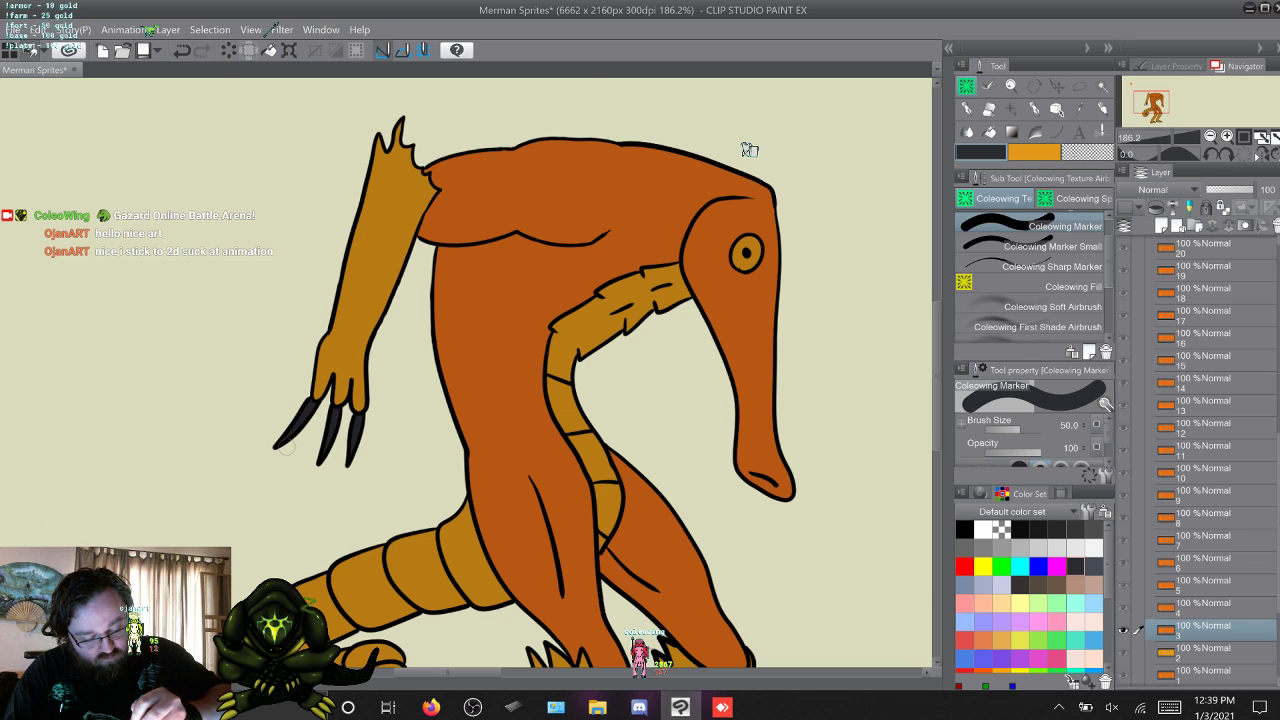
# Colour both hands' claws in layer 4 dark grey, using Coleowing Marker Small for the claws overlapping the leg.
pyautogui.press('w')
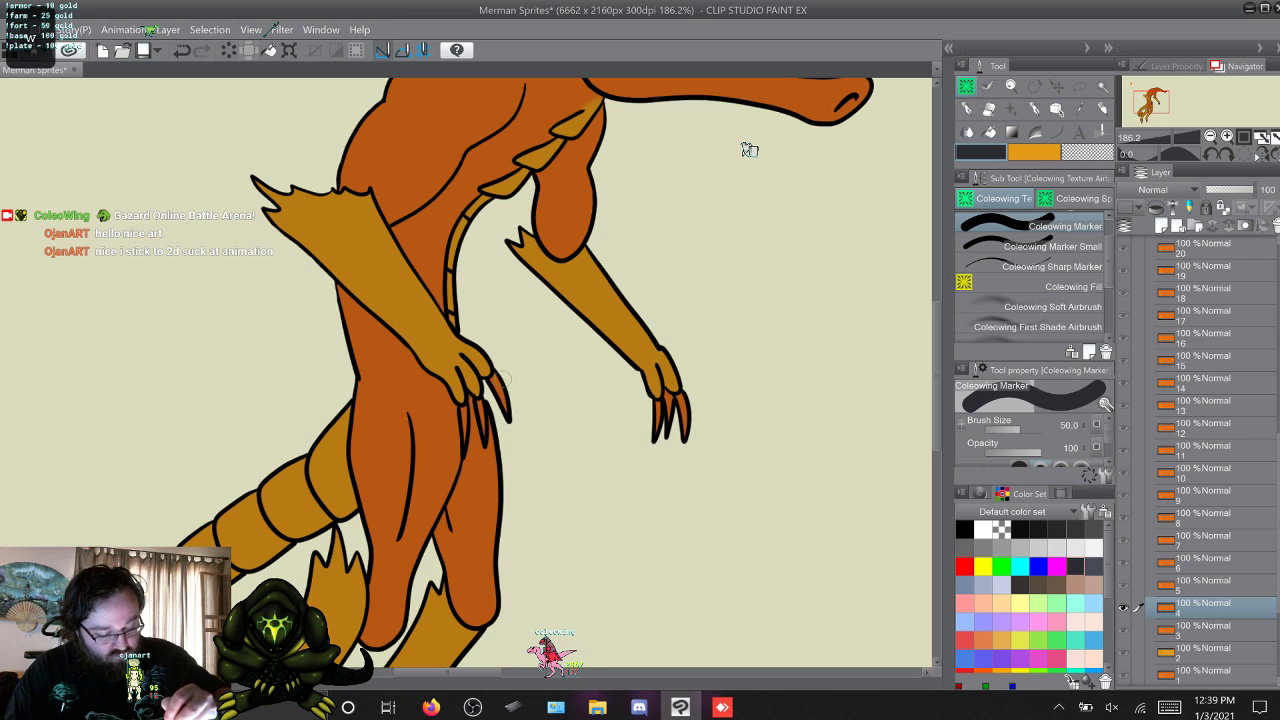
pyautogui.moveTo(493, 380); pyautogui.dragTo(504, 416)
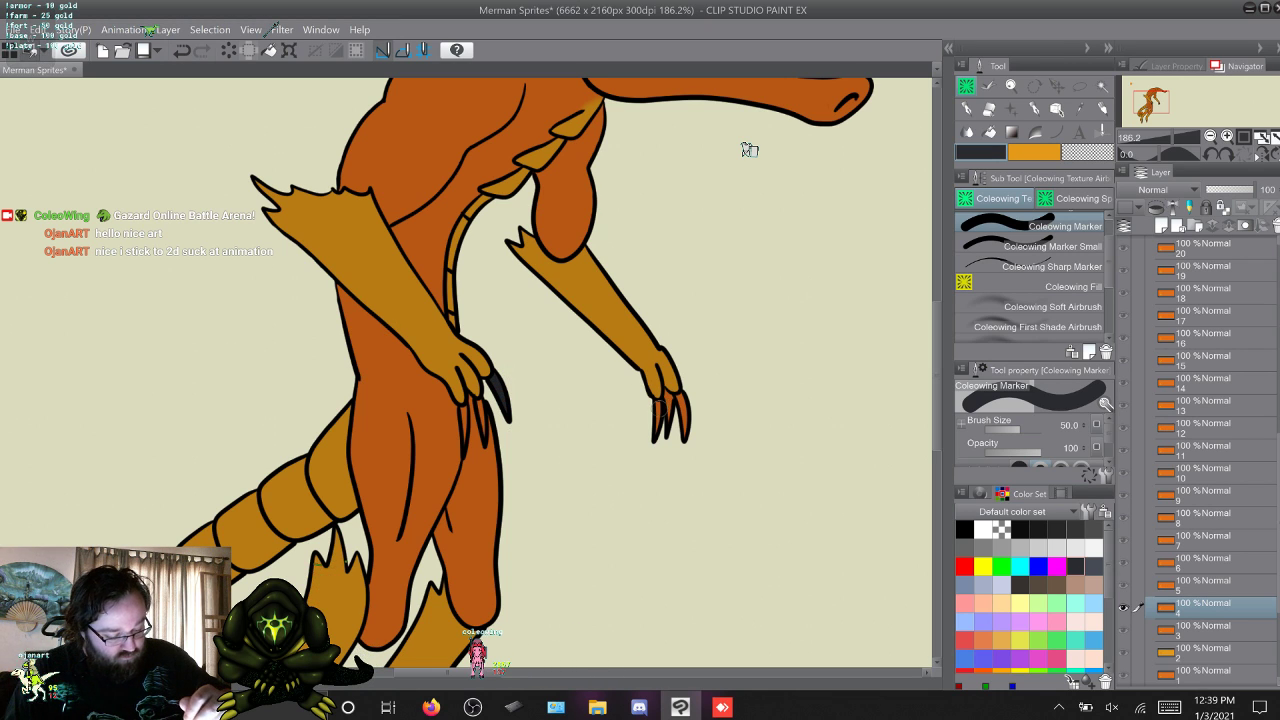
pyautogui.moveTo(661, 398); pyautogui.dragTo(663, 438)
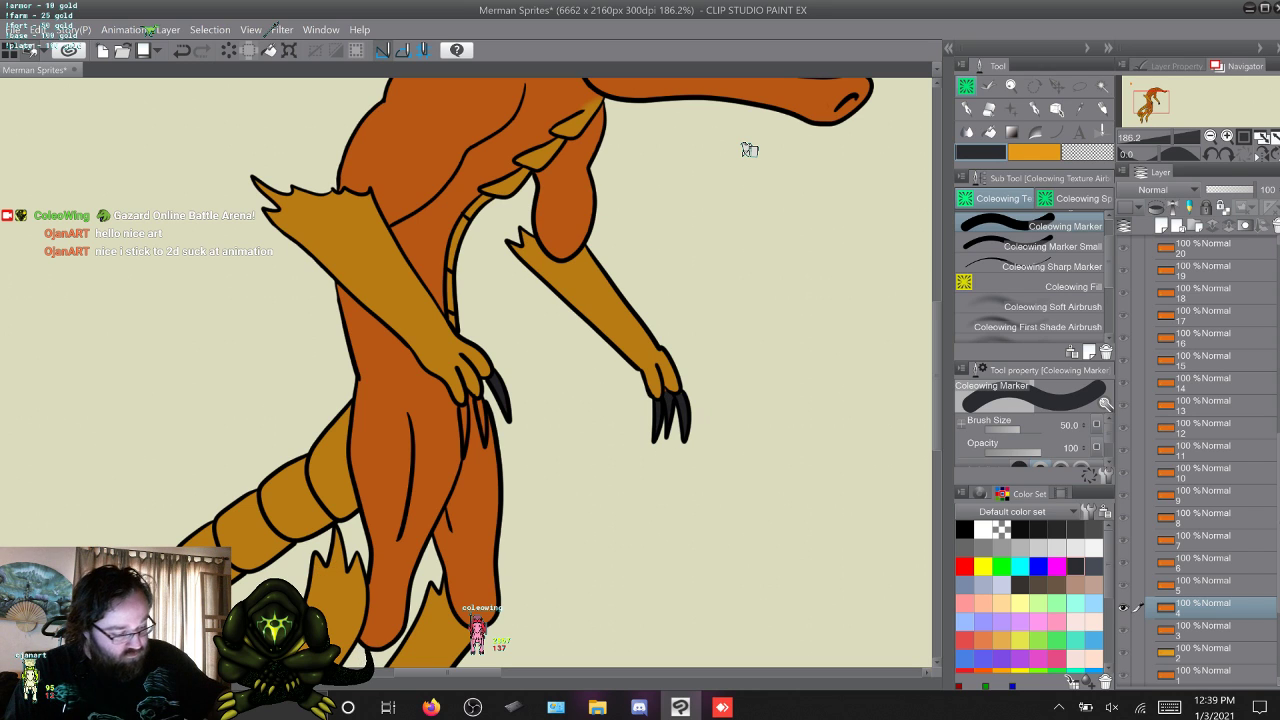
pyautogui.press('.')
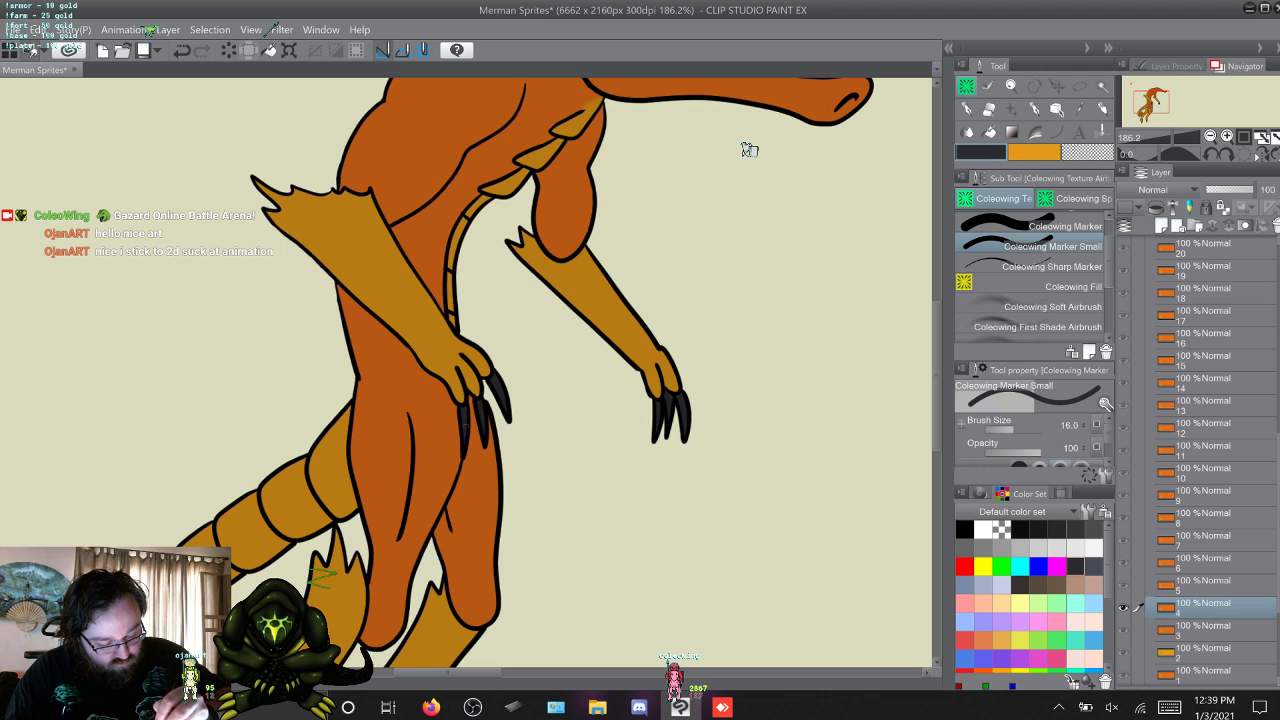
# Colour the three hand claws in layer 5 dark grey with the Coleowing Marker.
pyautogui.hotkey('alt', ']')
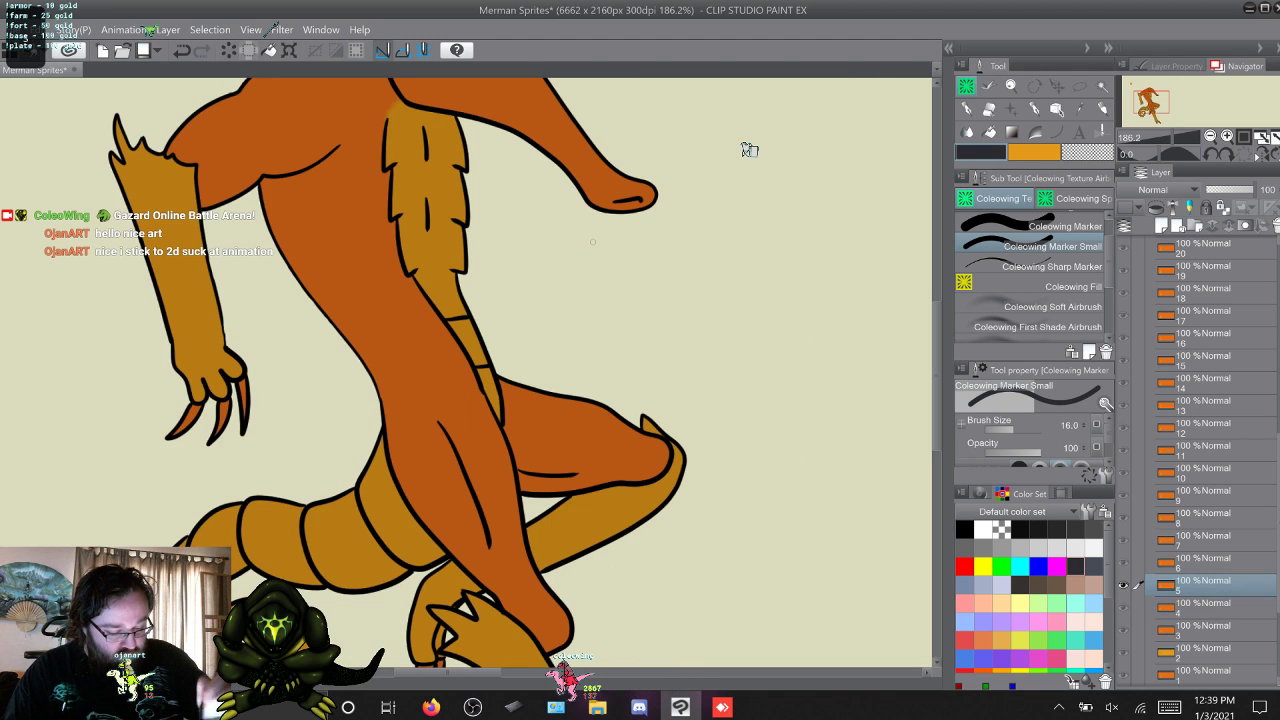
pyautogui.hotkey('alt', '[')
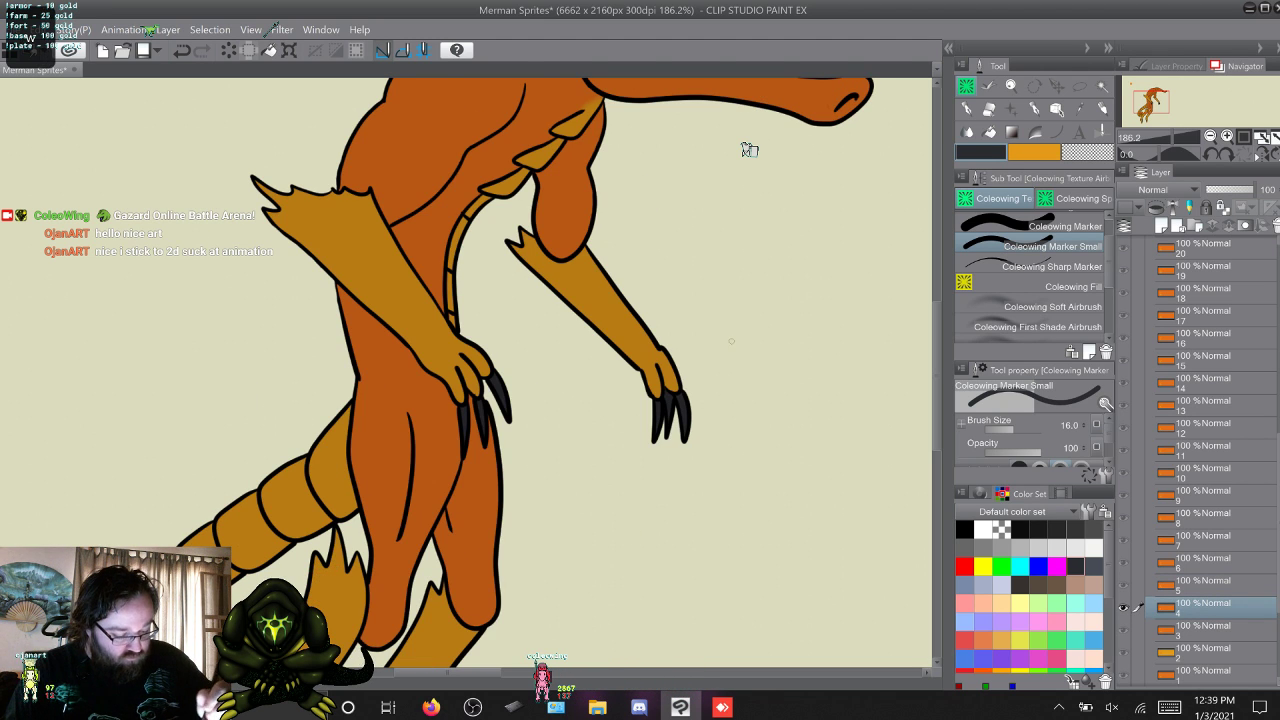
pyautogui.hotkey('alt', ']')
pyautogui.press(',')
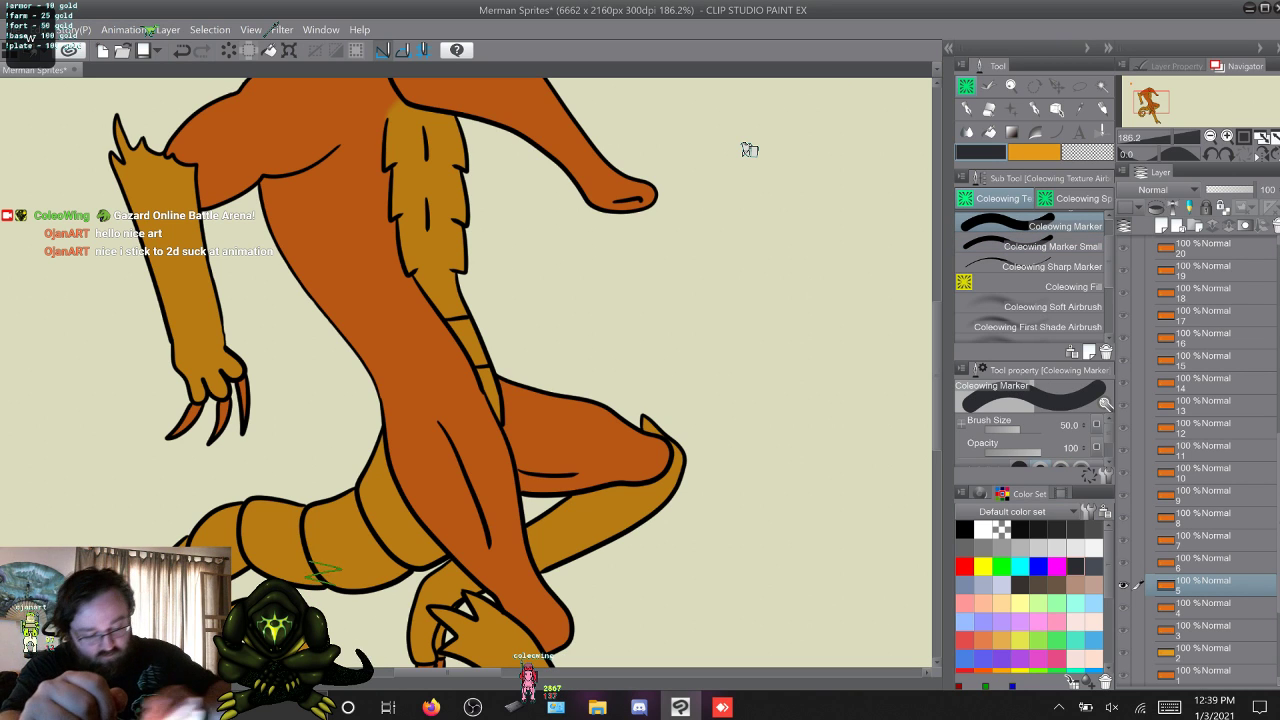
pyautogui.moveTo(242, 380)
pyautogui.mouseDown()
pyautogui.moveTo(246, 443)
pyautogui.moveTo(172, 436)
pyautogui.mouseUp()
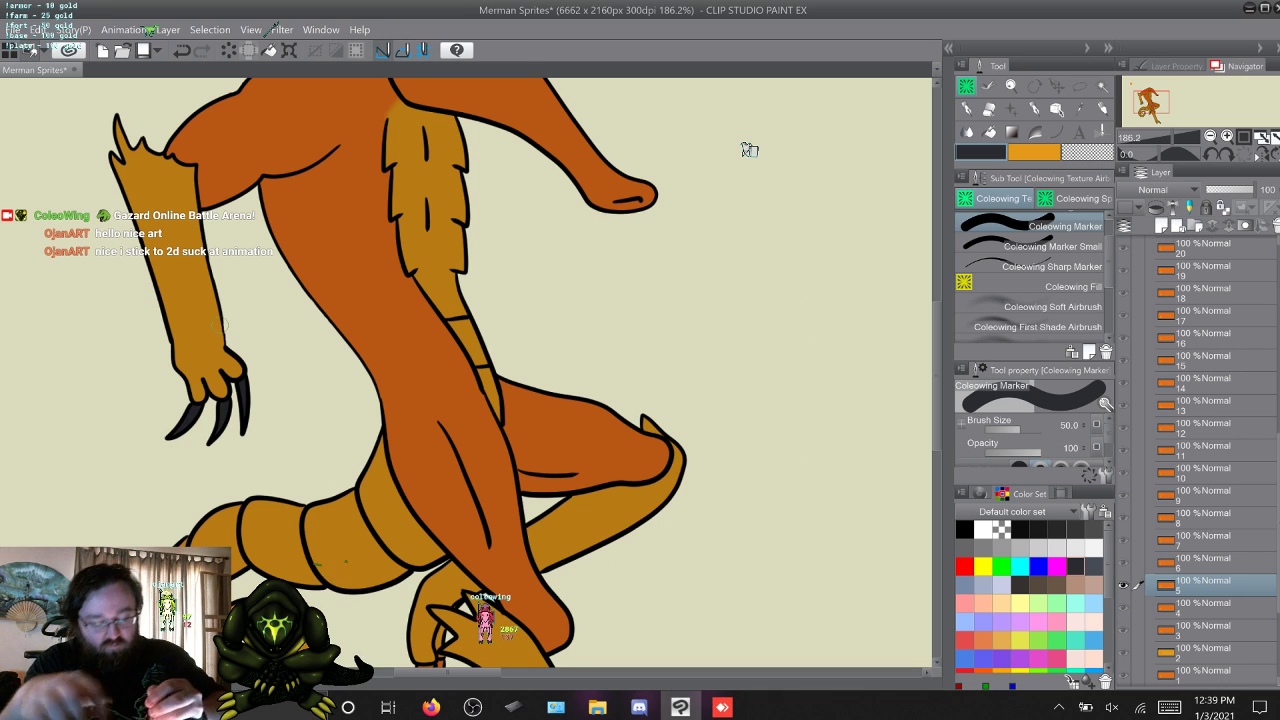
# Colour the claws on both hands in layer 6 dark grey, touching up with Coleowing Marker Small.
pyautogui.press('w')
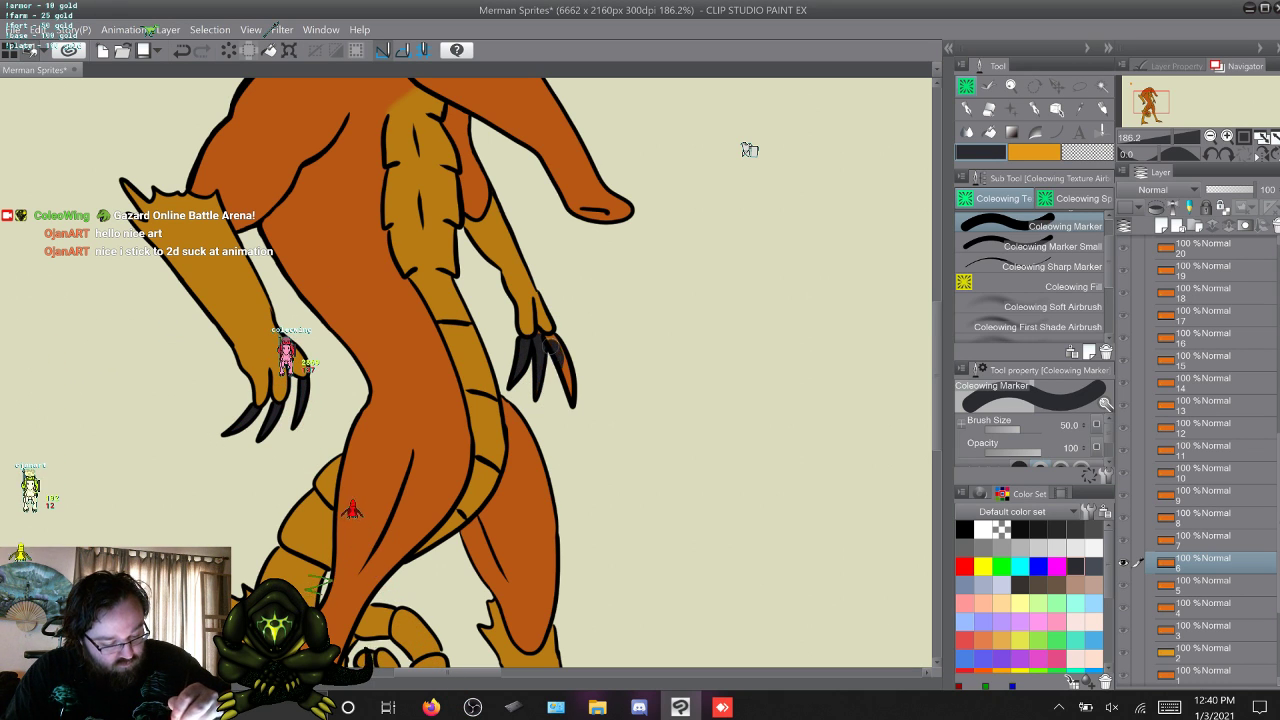
pyautogui.moveTo(562, 374); pyautogui.dragTo(572, 400)
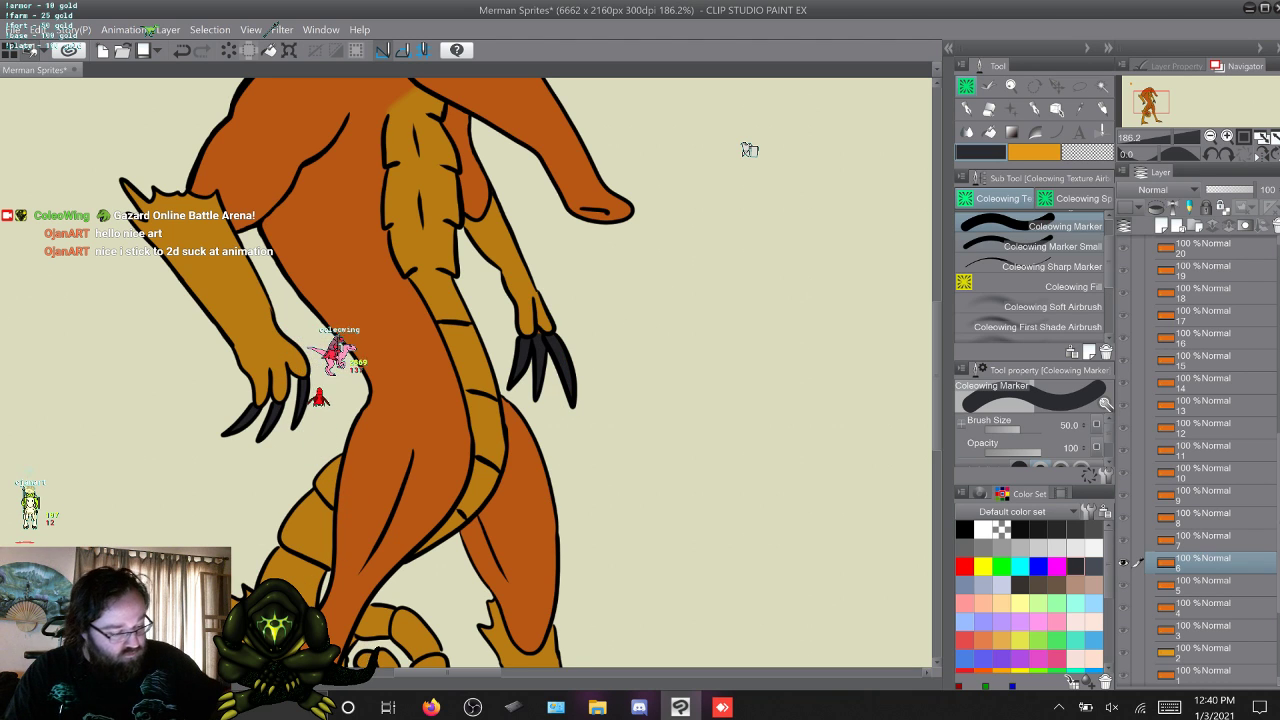
pyautogui.press('.')
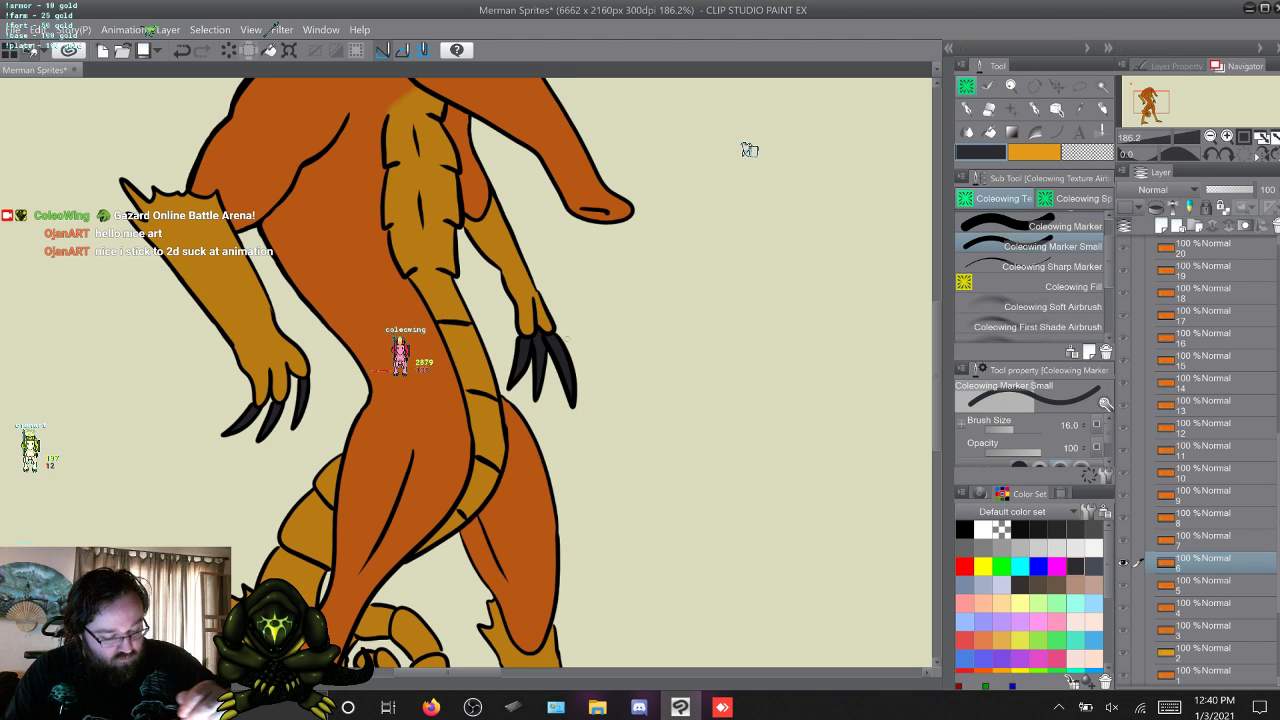
# Colour the curled claws on both hands in layer 7 dark grey, combining Coleowing Marker Small and Coleowing Marker.
pyautogui.hotkey('alt', ']')
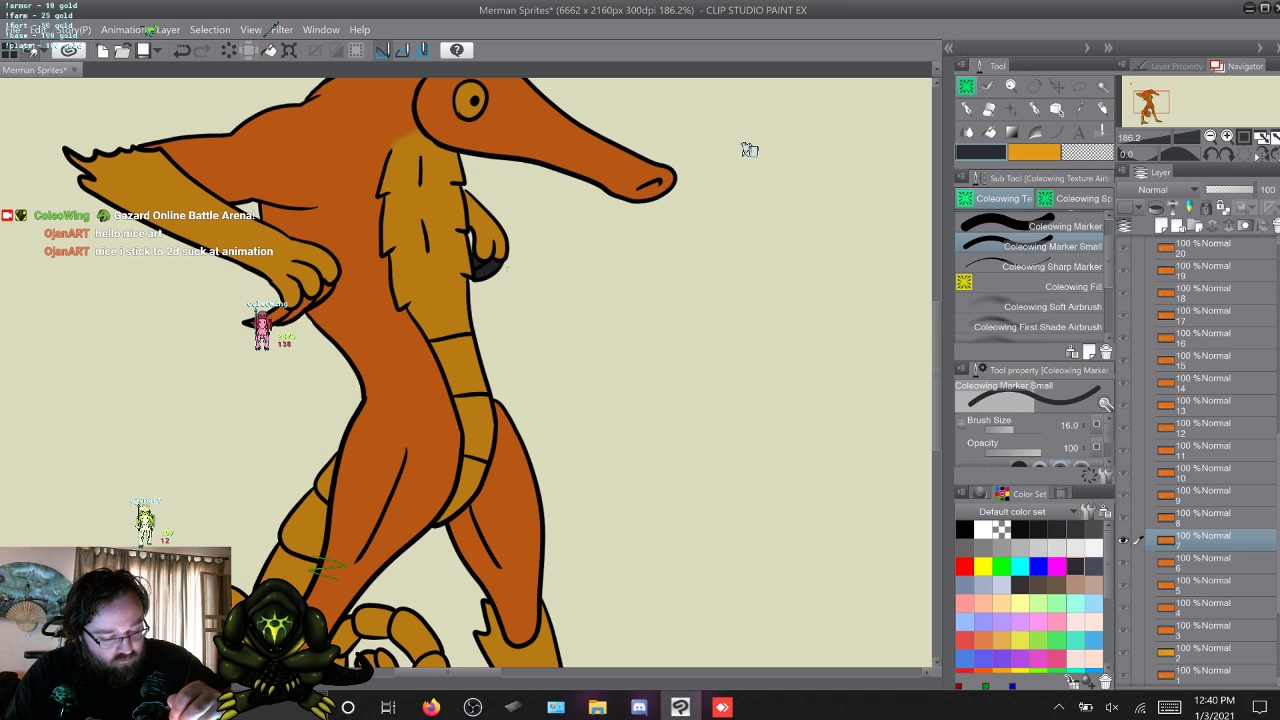
pyautogui.press(',')
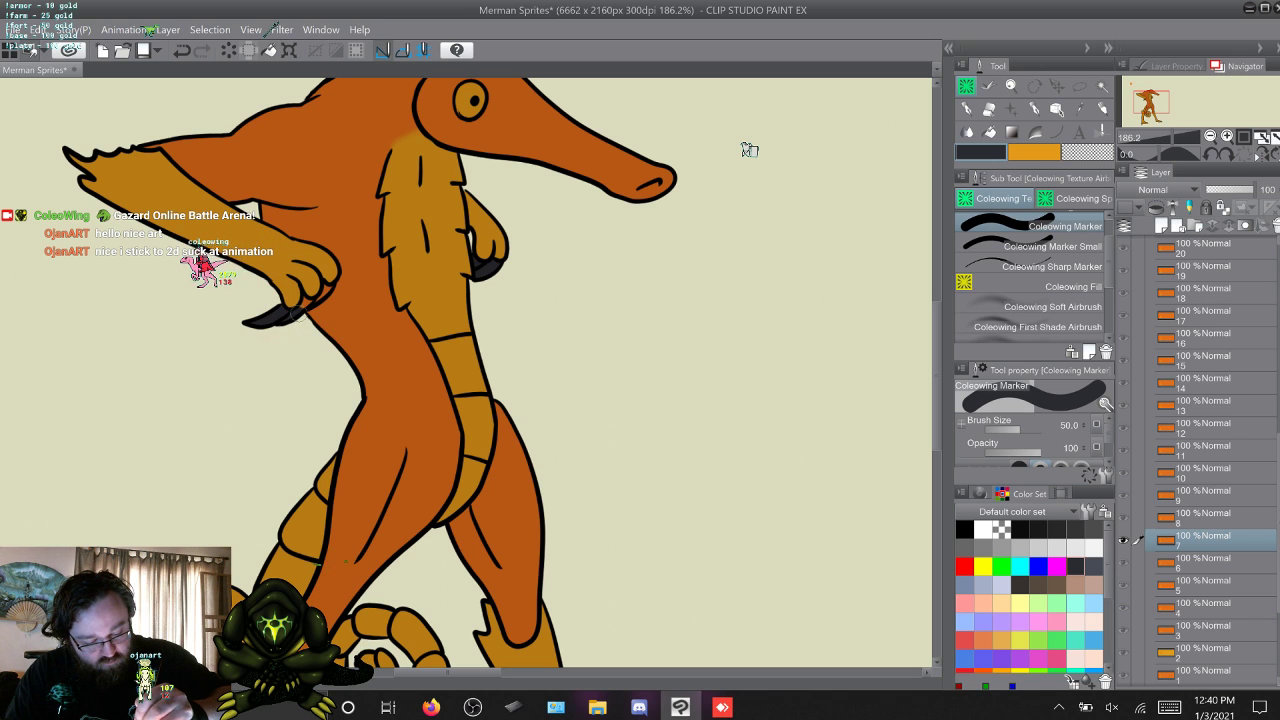
pyautogui.press('.')
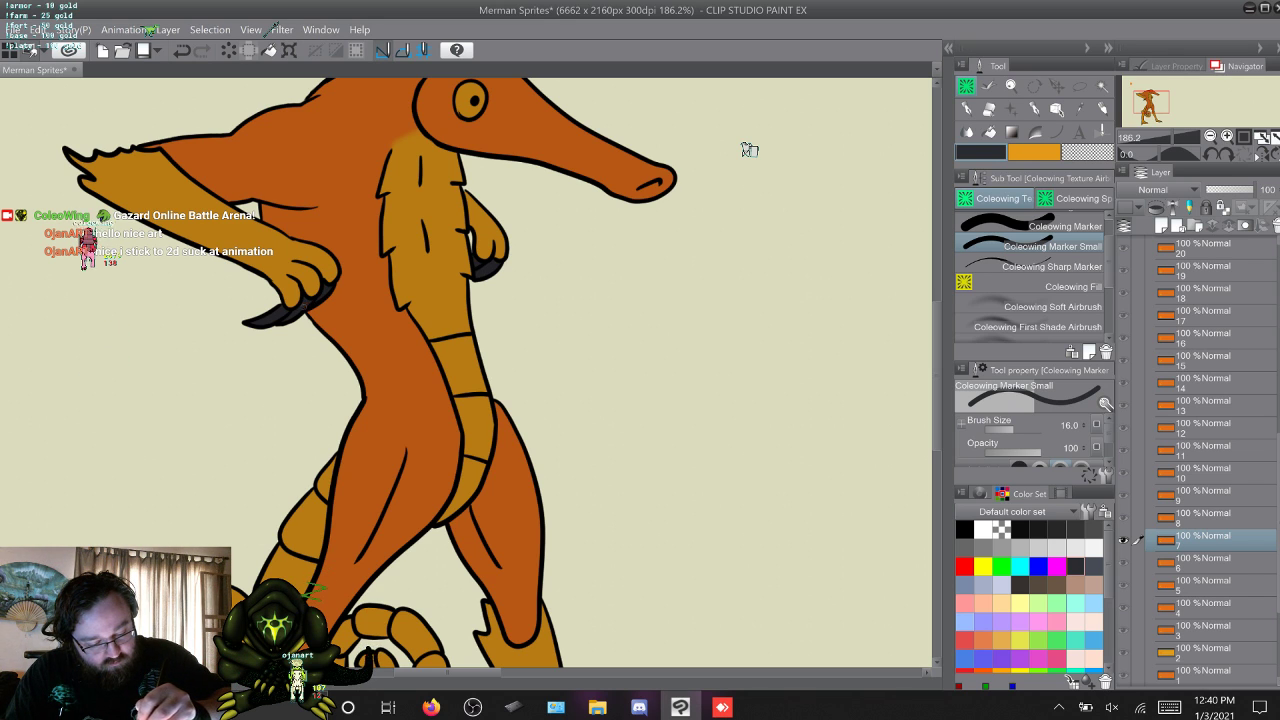
# Skip layer 8 and colour the claws of the hands raised to the head in layer 9 dark grey.
pyautogui.press('w')
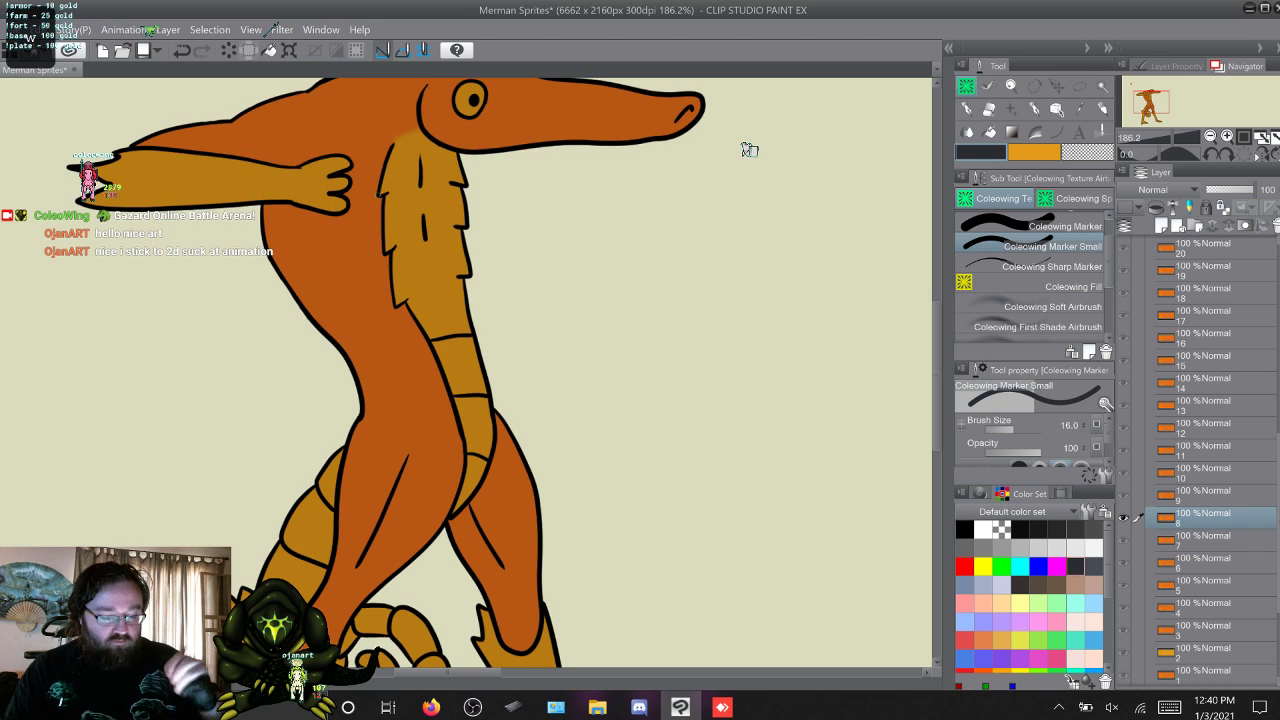
pyautogui.press('w')
pyautogui.scroll(4, 750, 150)
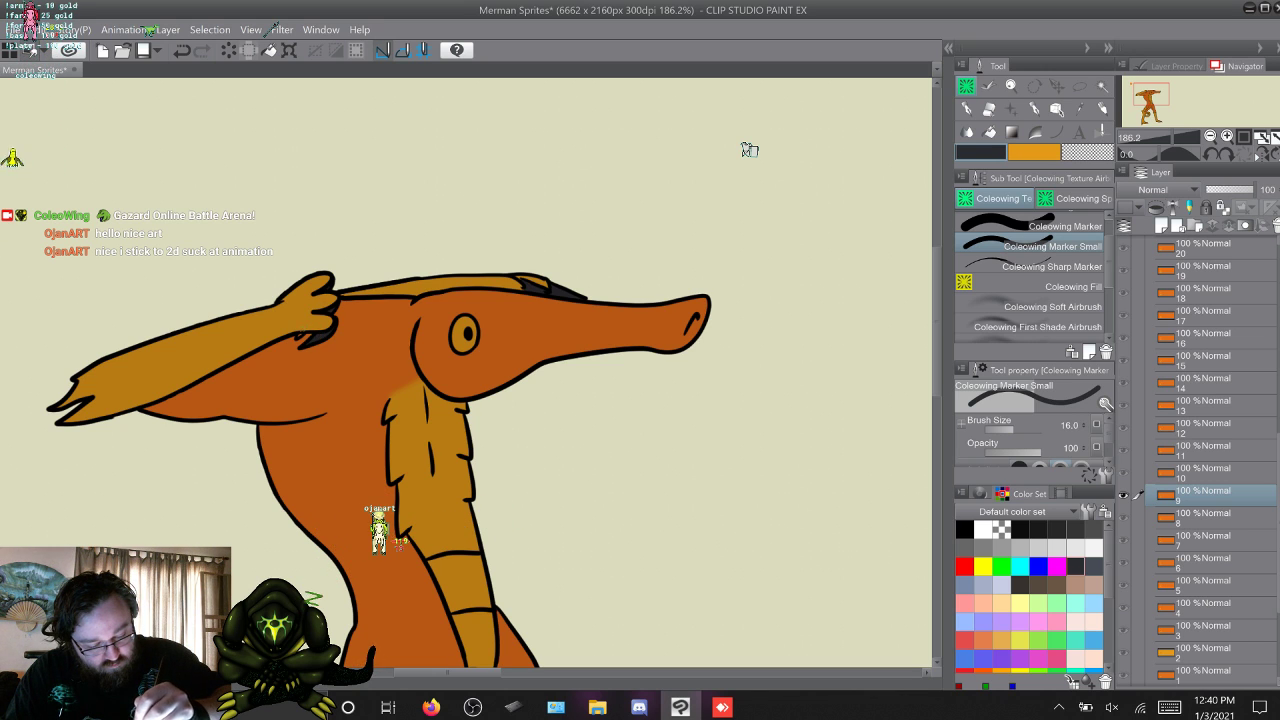
# Colour the hand claws in layers 10, 11 and 12 dark grey with Coleowing Marker Small.
pyautogui.hotkey('alt', ']')
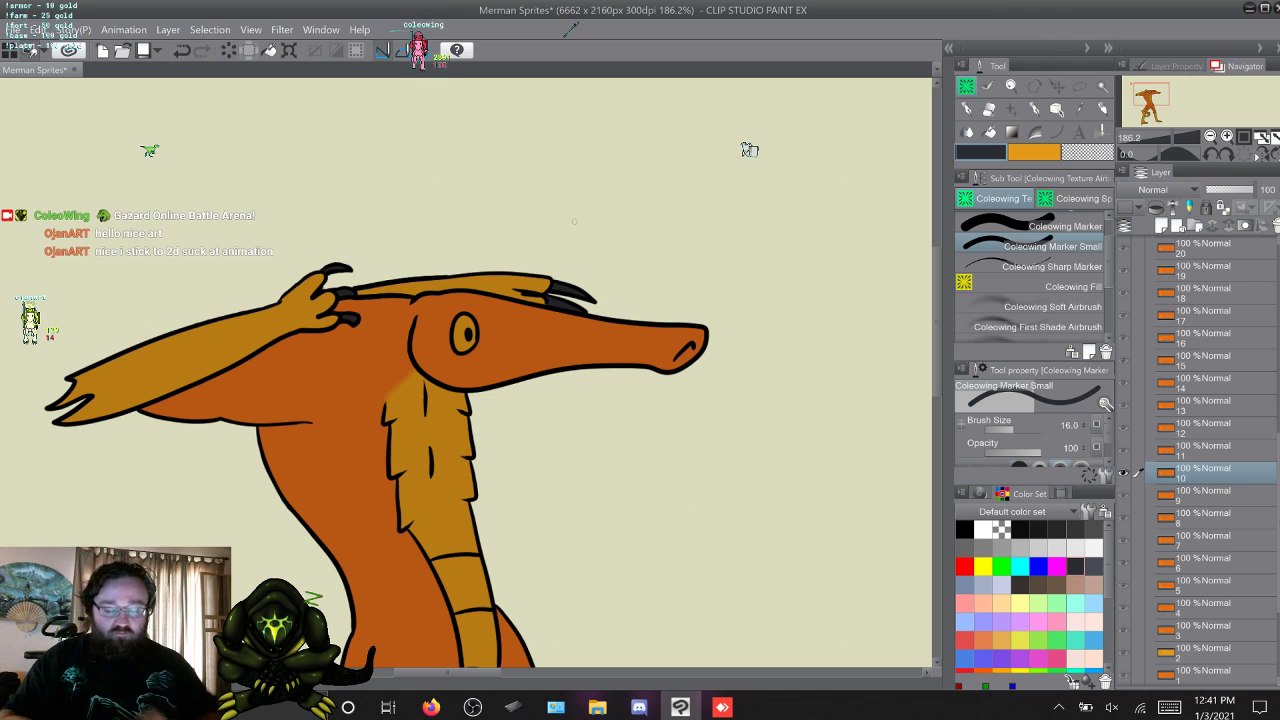
pyautogui.press('w')
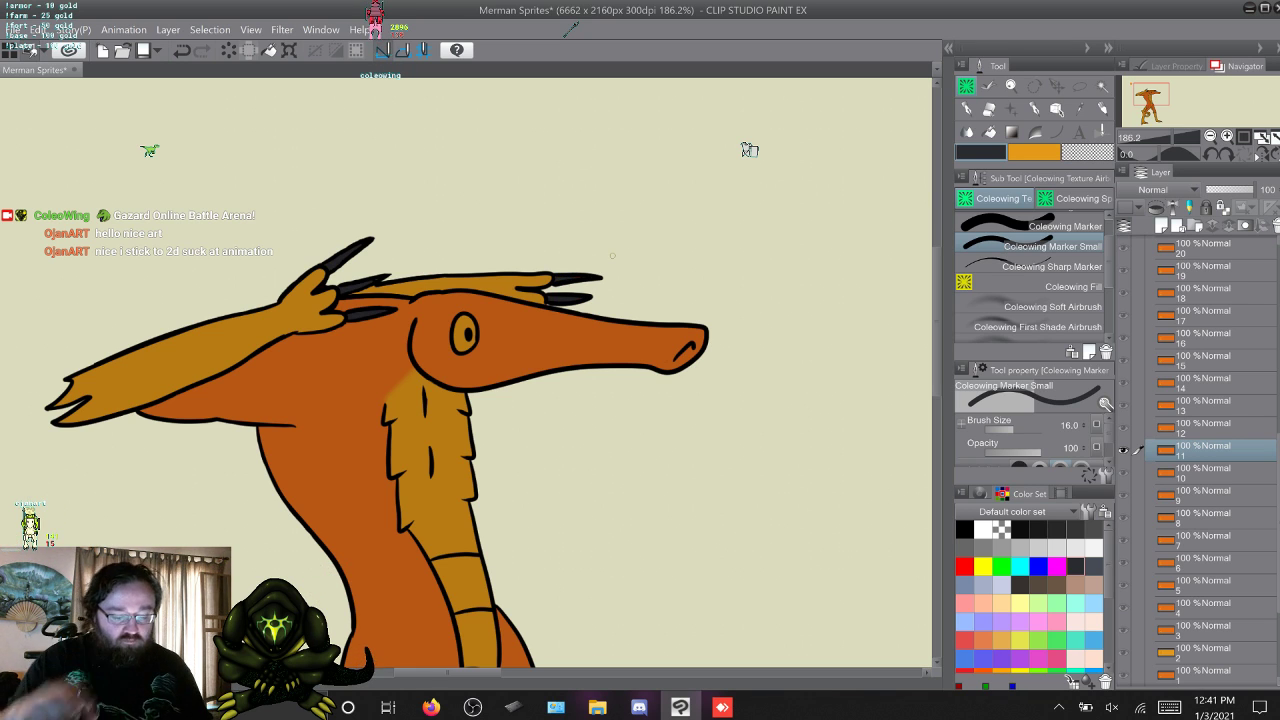
pyautogui.press('w')
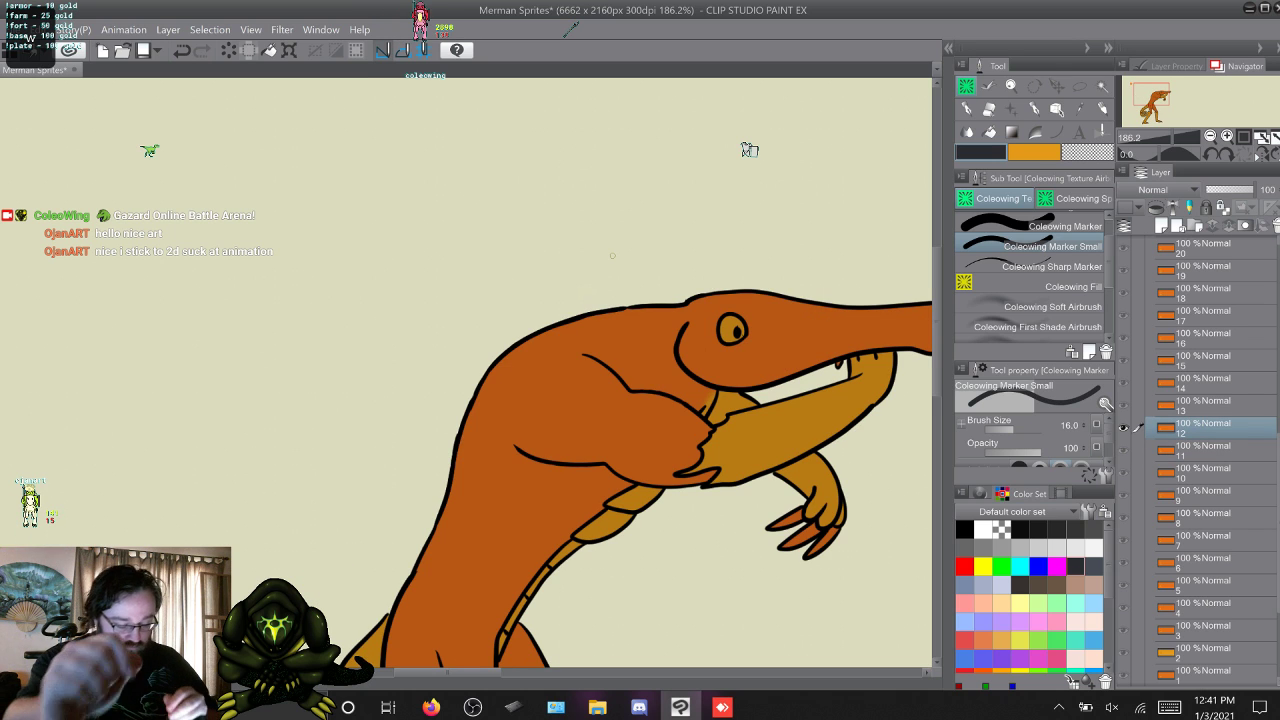
pyautogui.moveTo(447, 673); pyautogui.dragTo(474, 673)
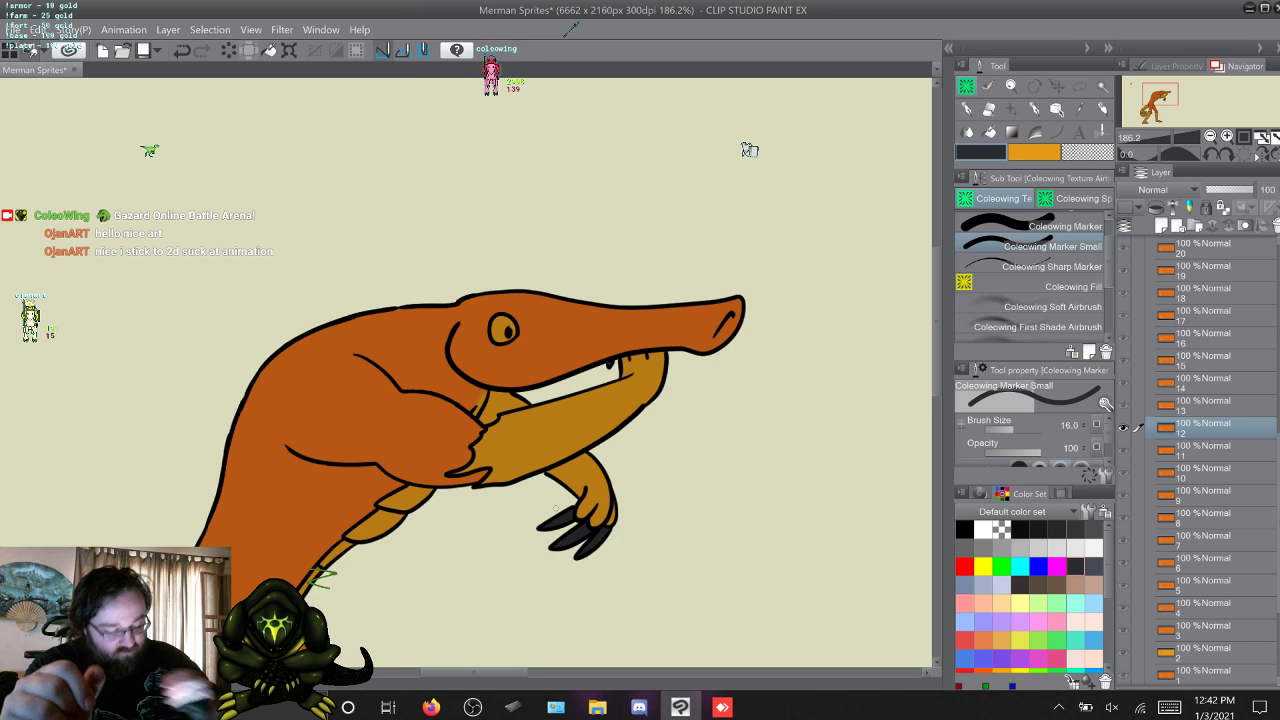
# Colour the hand claws in layers 13 and 15 dark grey with Coleowing Marker and Coleowing Marker Small, passing over layer 14.
pyautogui.press('w')
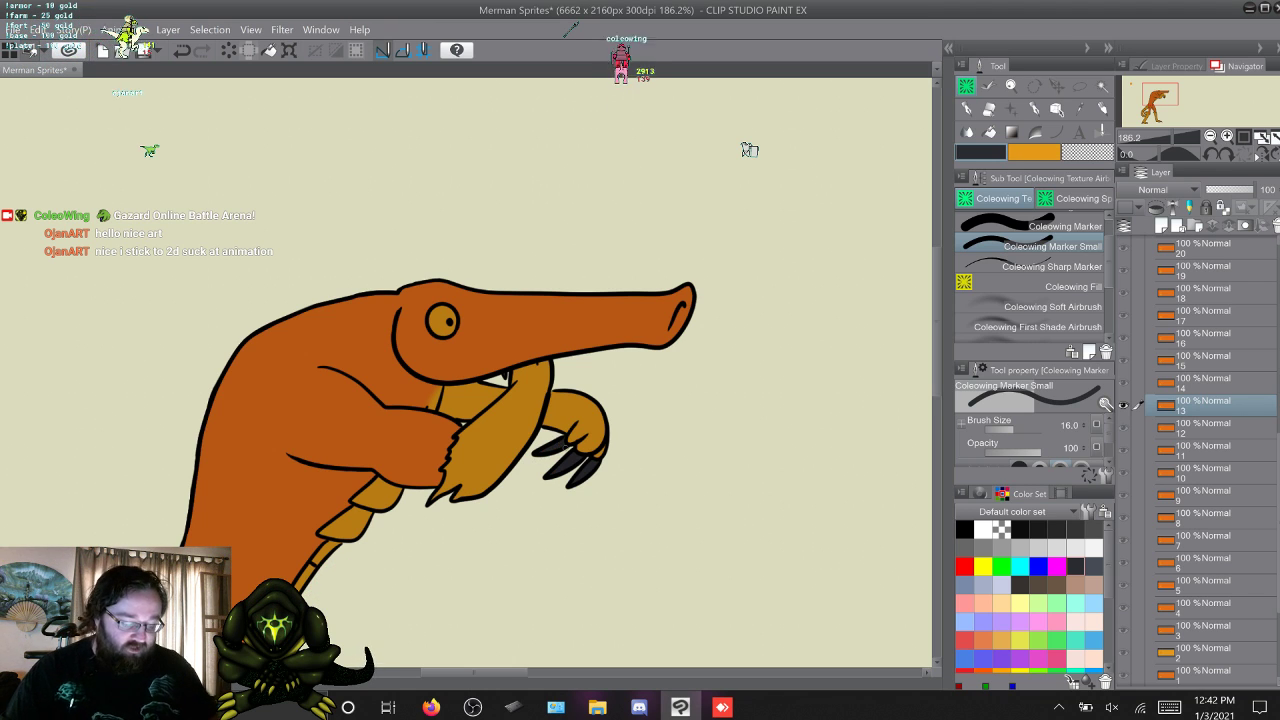
pyautogui.hotkey('alt', ']')
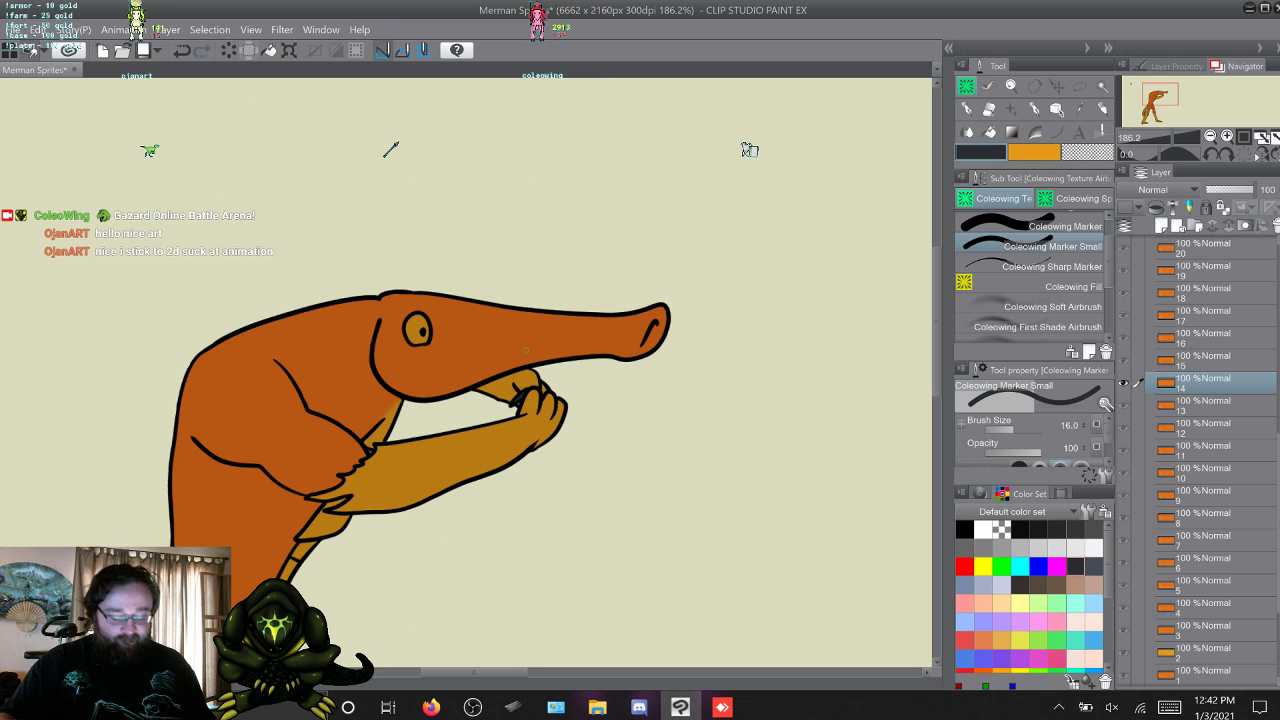
pyautogui.hotkey('alt', ']')
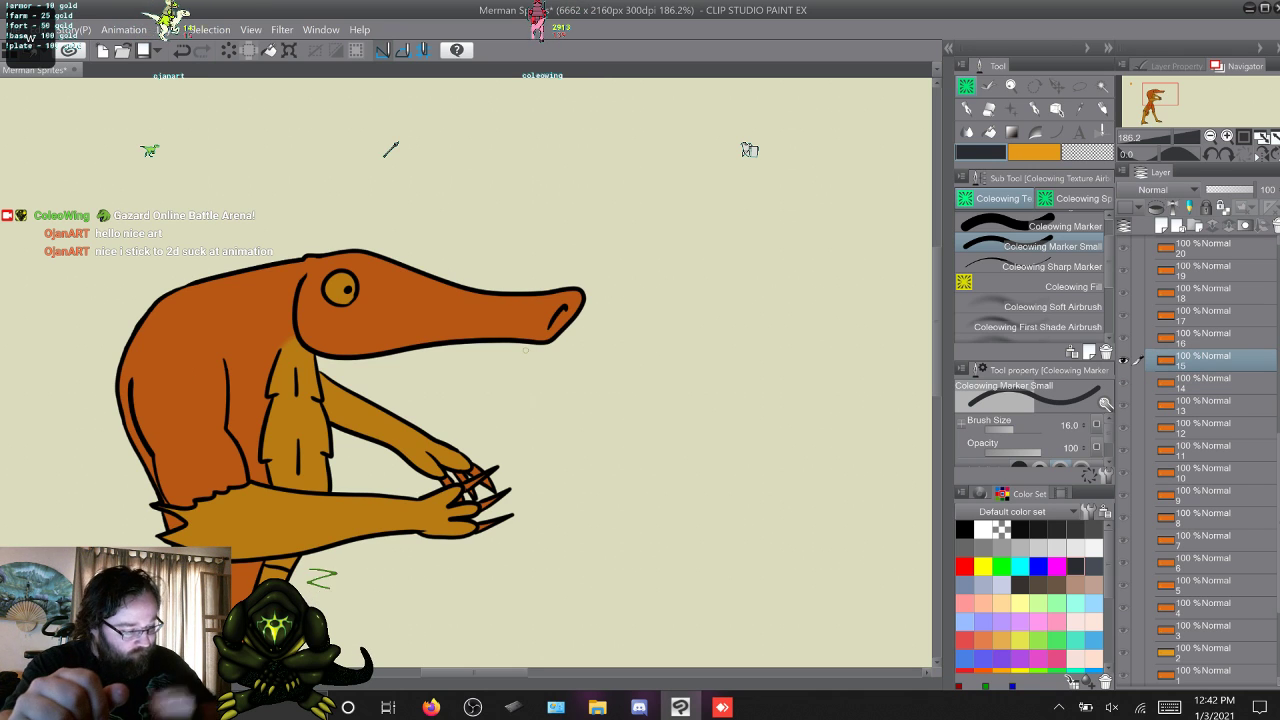
pyautogui.scroll(-3, 466, 372)
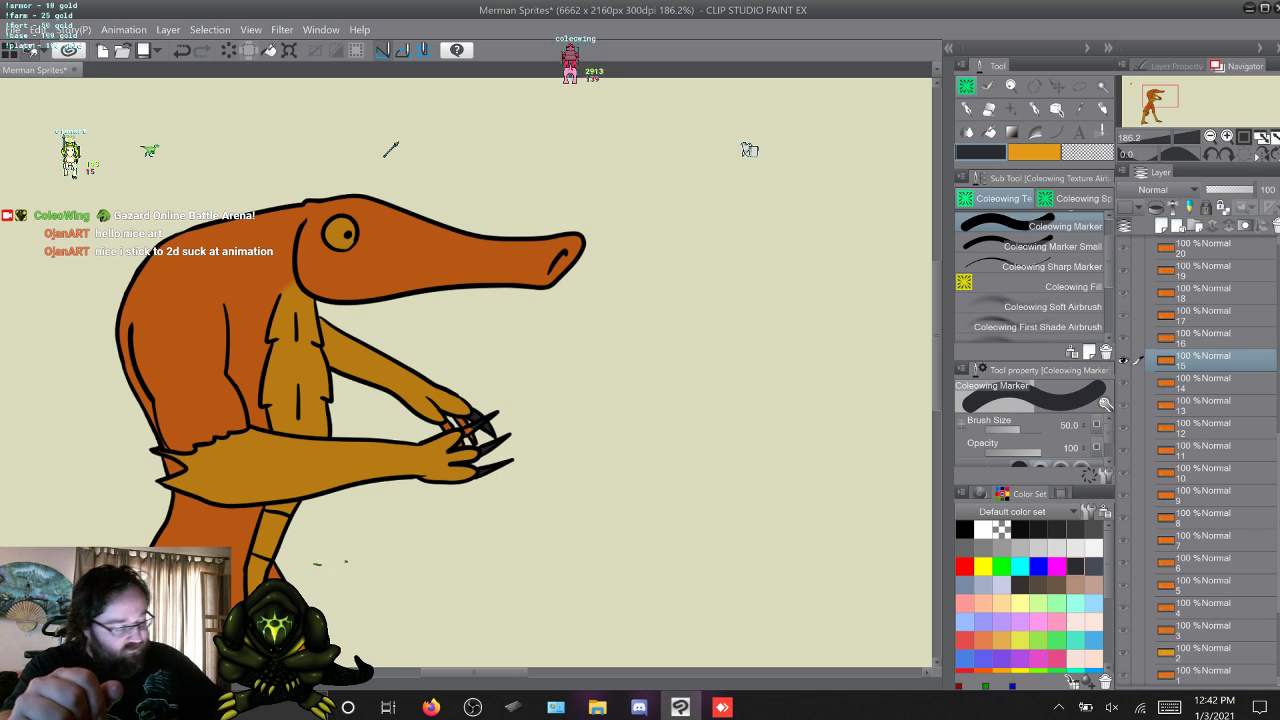
pyautogui.click(1052, 247)
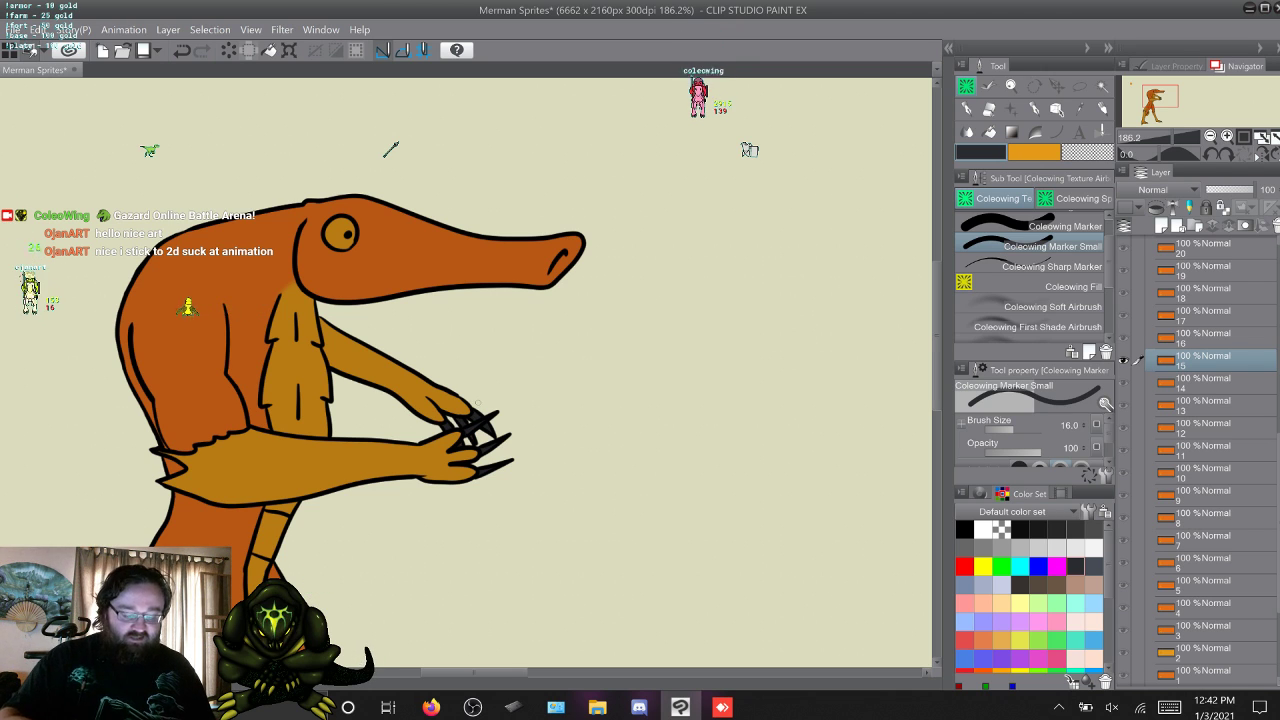
# Colour the claws on both hands in layer 16 dark grey, alternating Coleowing Marker and Coleowing Marker Small.
pyautogui.press('w')
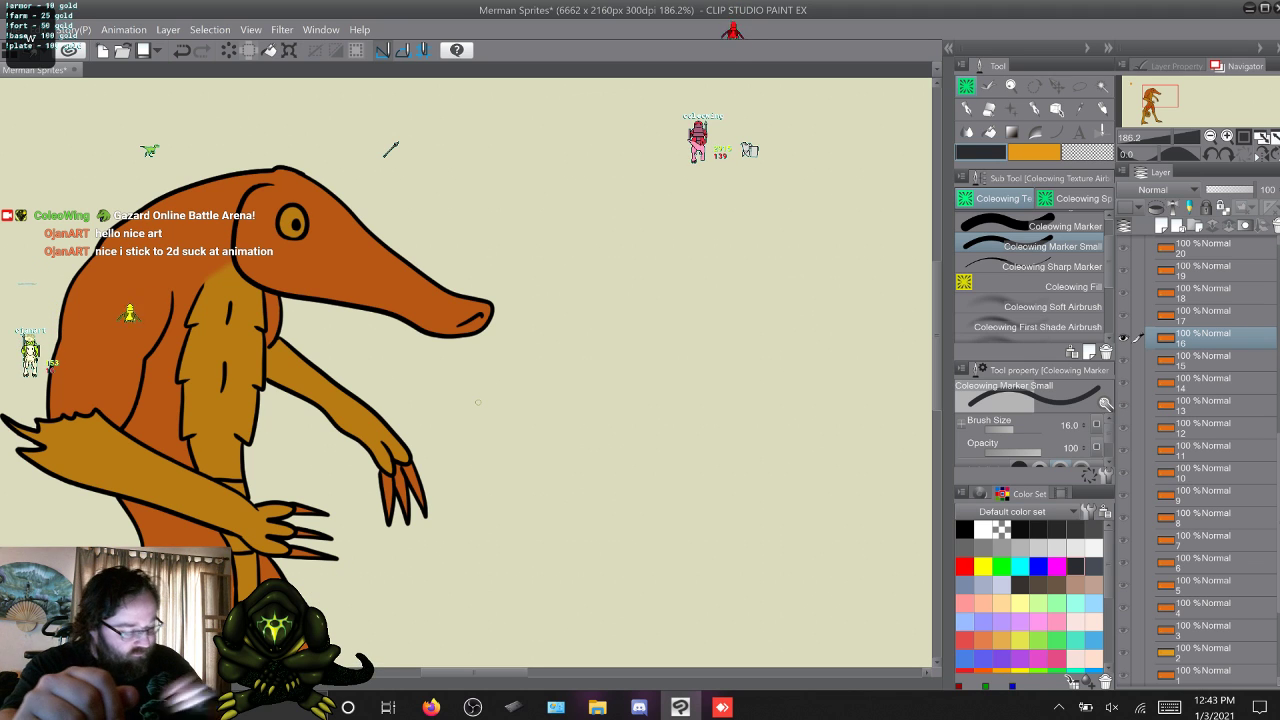
pyautogui.scroll(-3, 466, 372)
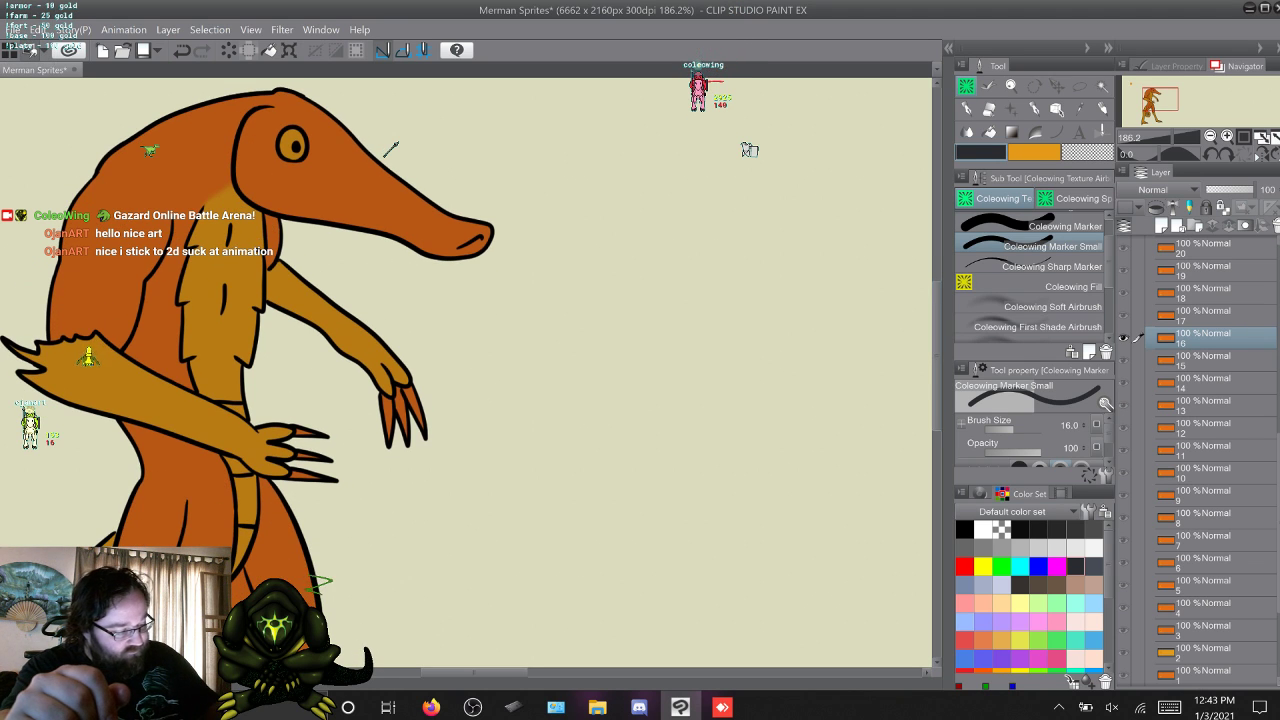
pyautogui.click(1050, 226)
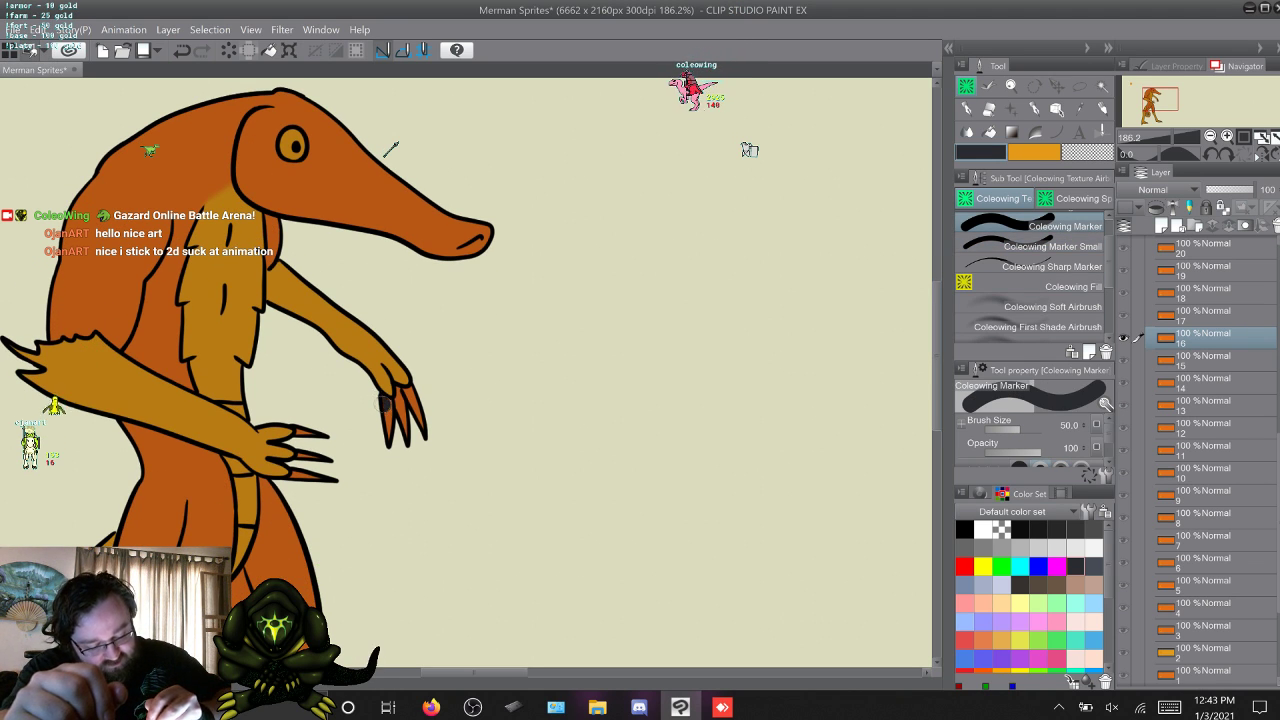
pyautogui.moveTo(387, 400)
pyautogui.mouseDown()
pyautogui.moveTo(391, 450)
pyautogui.moveTo(401, 413)
pyautogui.moveTo(409, 438)
pyautogui.moveTo(425, 435)
pyautogui.moveTo(402, 393)
pyautogui.mouseUp()
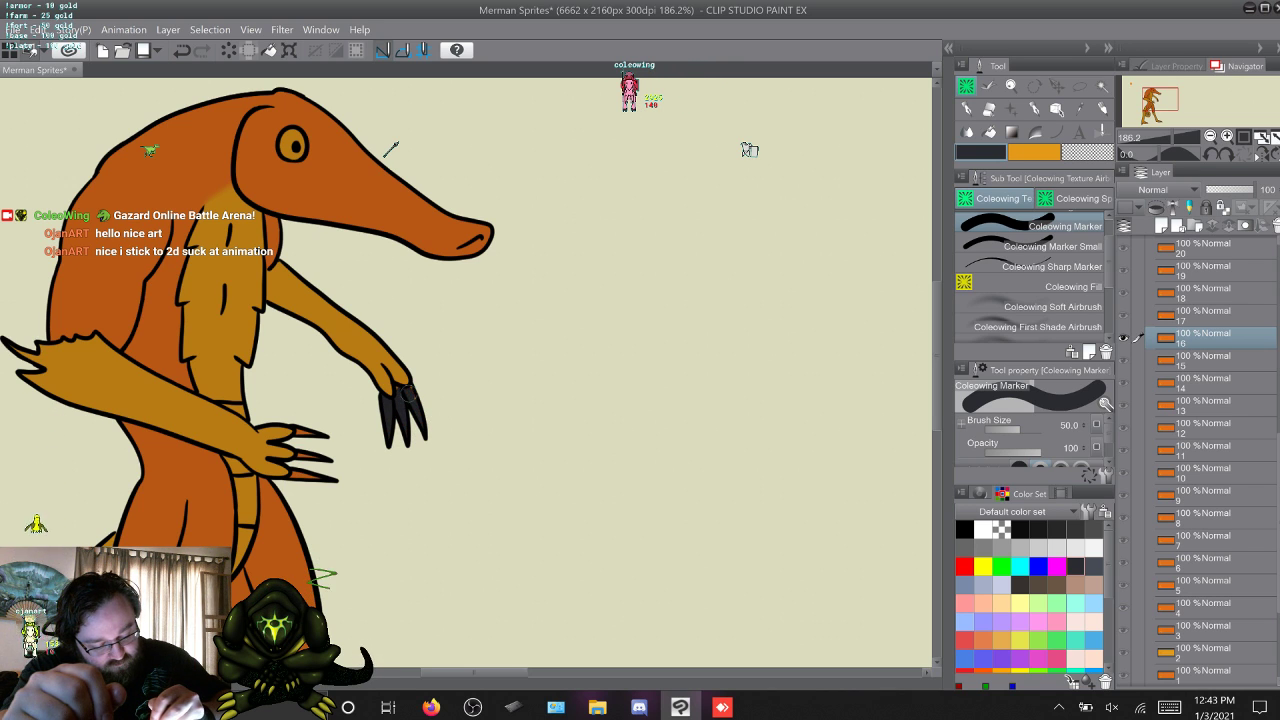
pyautogui.click(1050, 246)
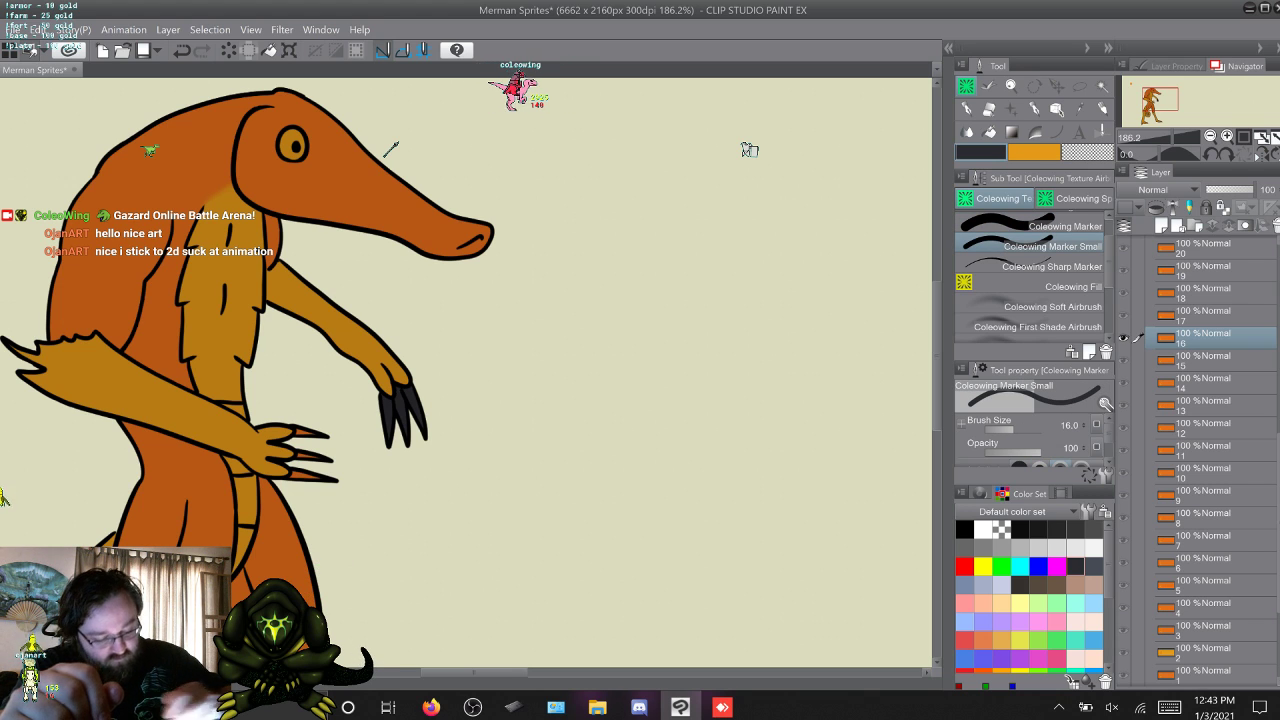
pyautogui.click(1050, 226)
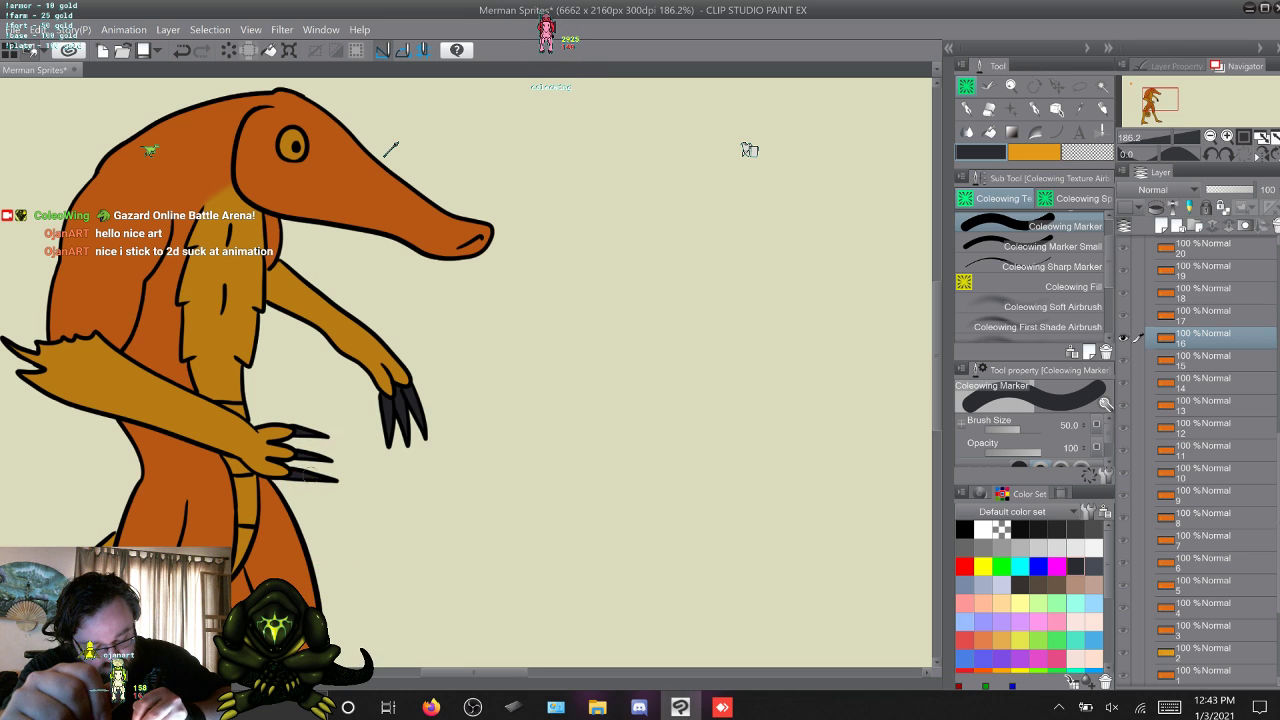
# Colour the claws on both lowered hands in layer 17 dark grey with Coleowing Marker, using Coleowing Marker Small for fine areas.
pyautogui.press('w')
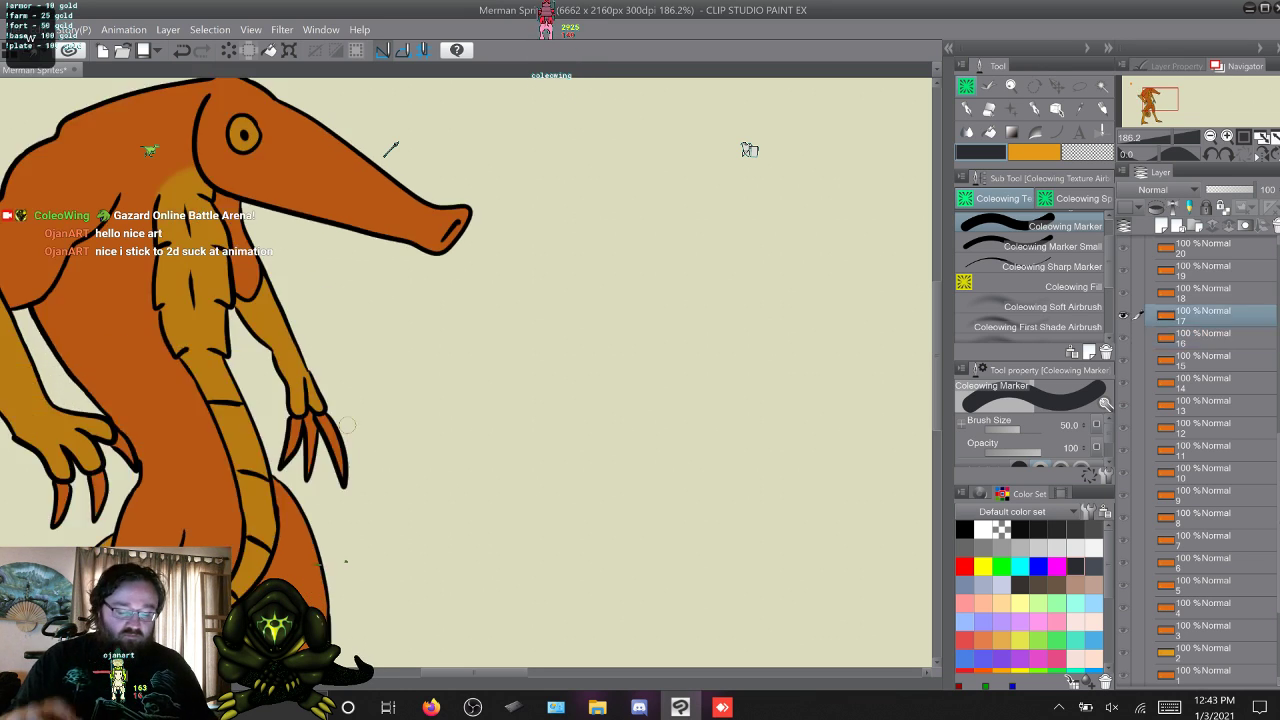
pyautogui.moveTo(286, 468)
pyautogui.mouseDown()
pyautogui.moveTo(293, 425)
pyautogui.moveTo(329, 420)
pyautogui.moveTo(345, 490)
pyautogui.mouseUp()
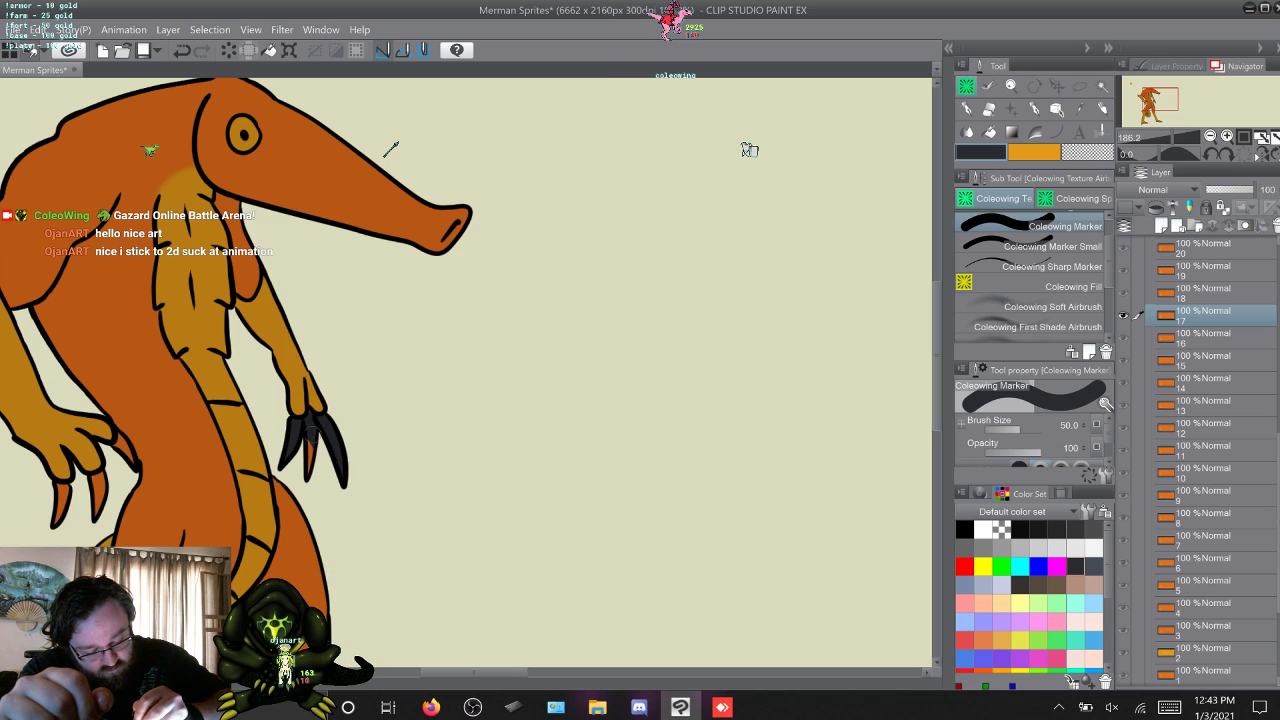
pyautogui.click(1052, 246)
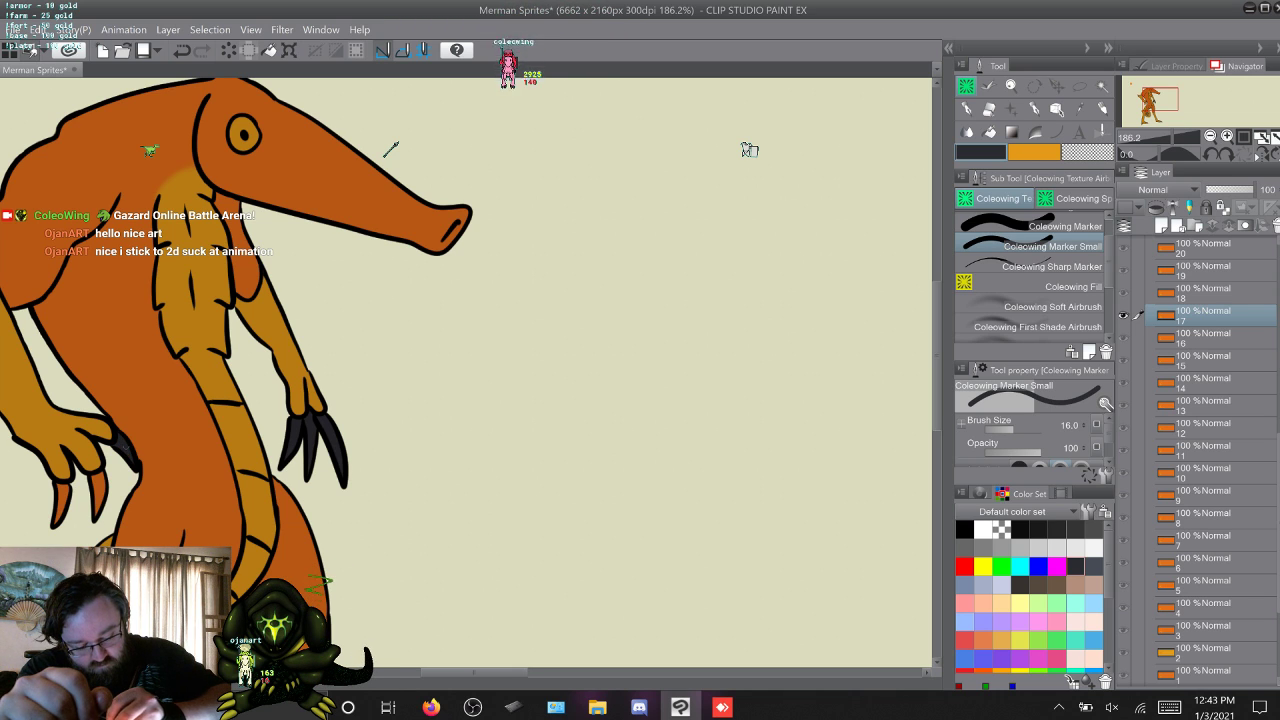
pyautogui.click(1052, 227)
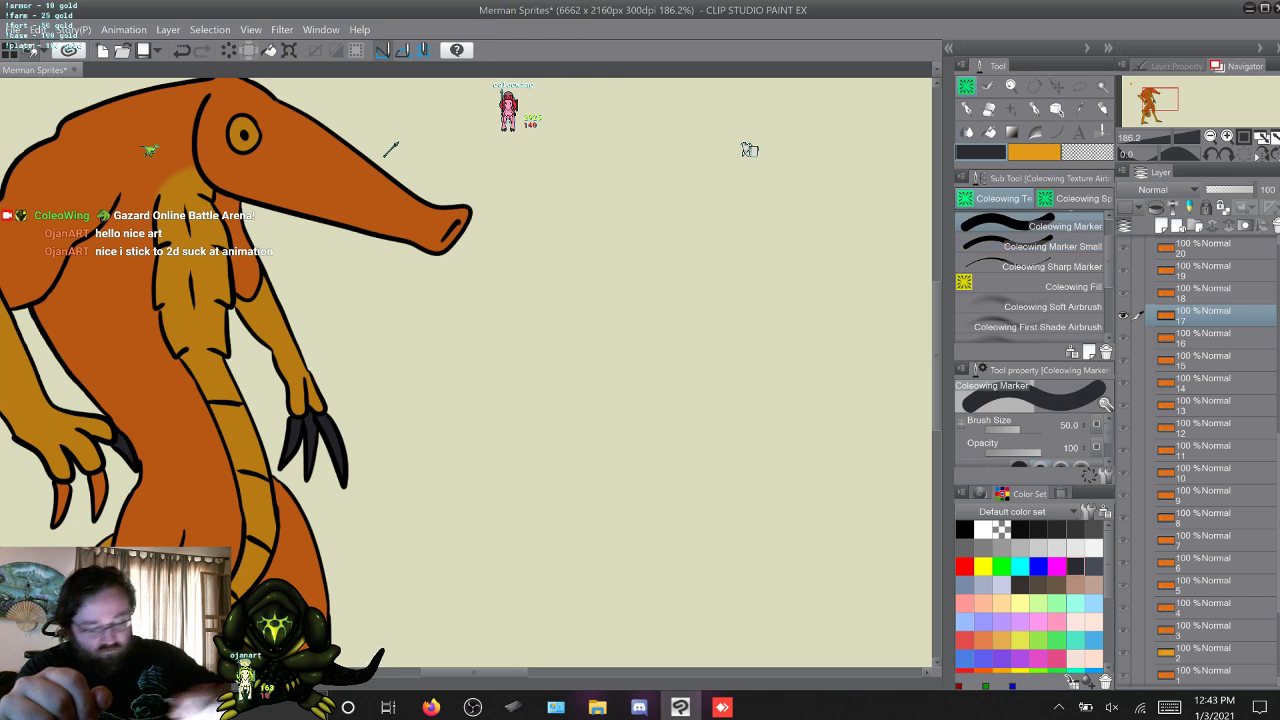
pyautogui.moveTo(93, 476)
pyautogui.mouseDown()
pyautogui.moveTo(99, 505)
pyautogui.moveTo(60, 508)
pyautogui.mouseUp()
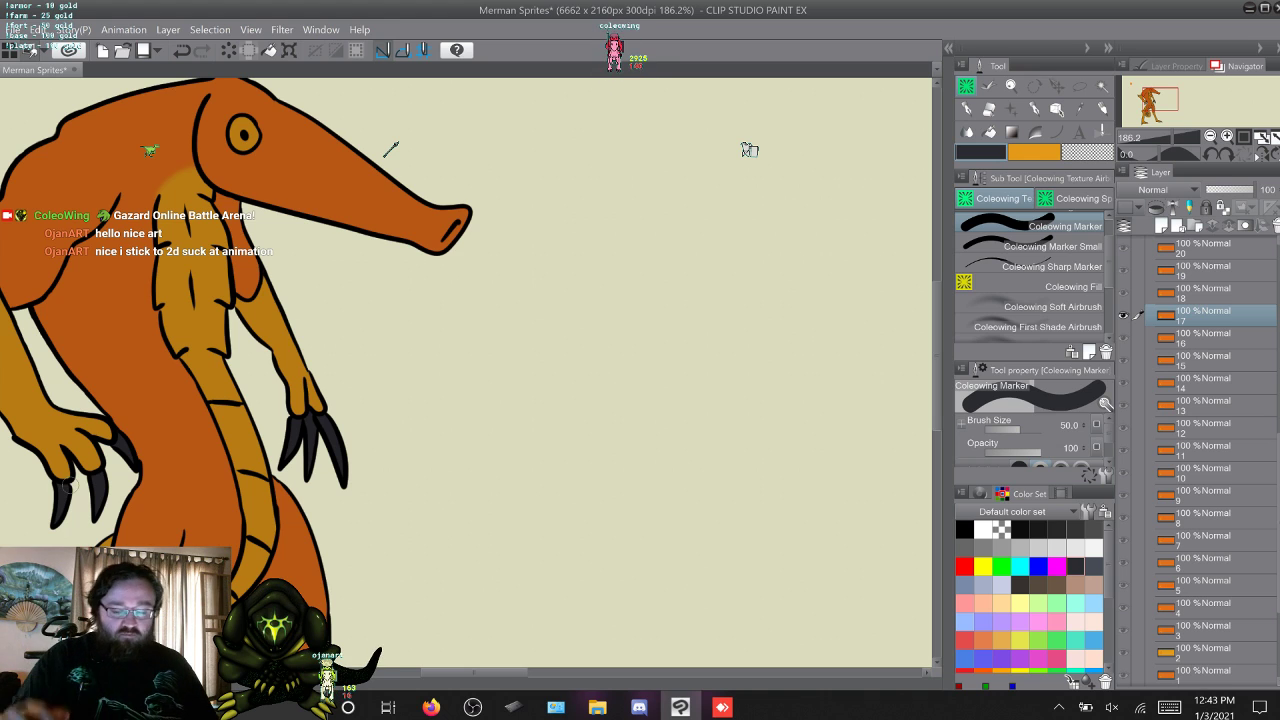
# Colour the claws on both hands in layer 18 dark grey with Coleowing Marker and Coleowing Marker Small.
pyautogui.hotkey('alt', ']')
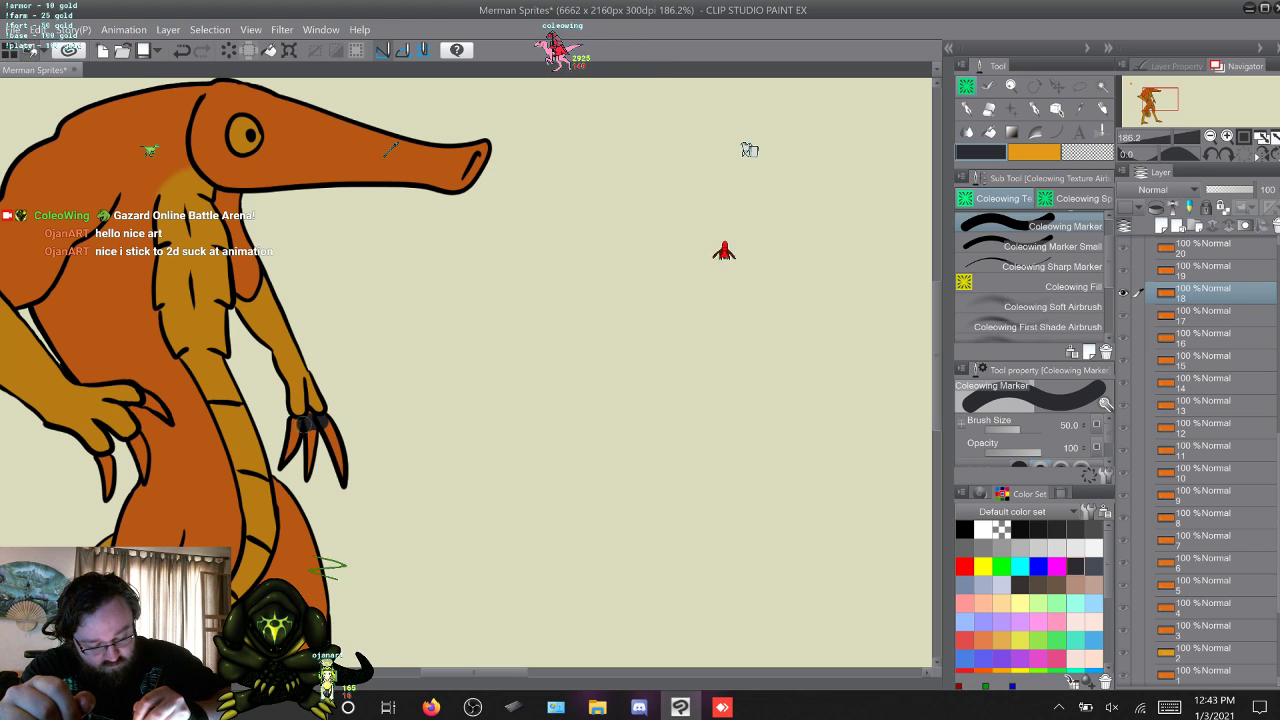
pyautogui.moveTo(294, 427)
pyautogui.mouseDown()
pyautogui.moveTo(284, 464)
pyautogui.moveTo(307, 473)
pyautogui.mouseUp()
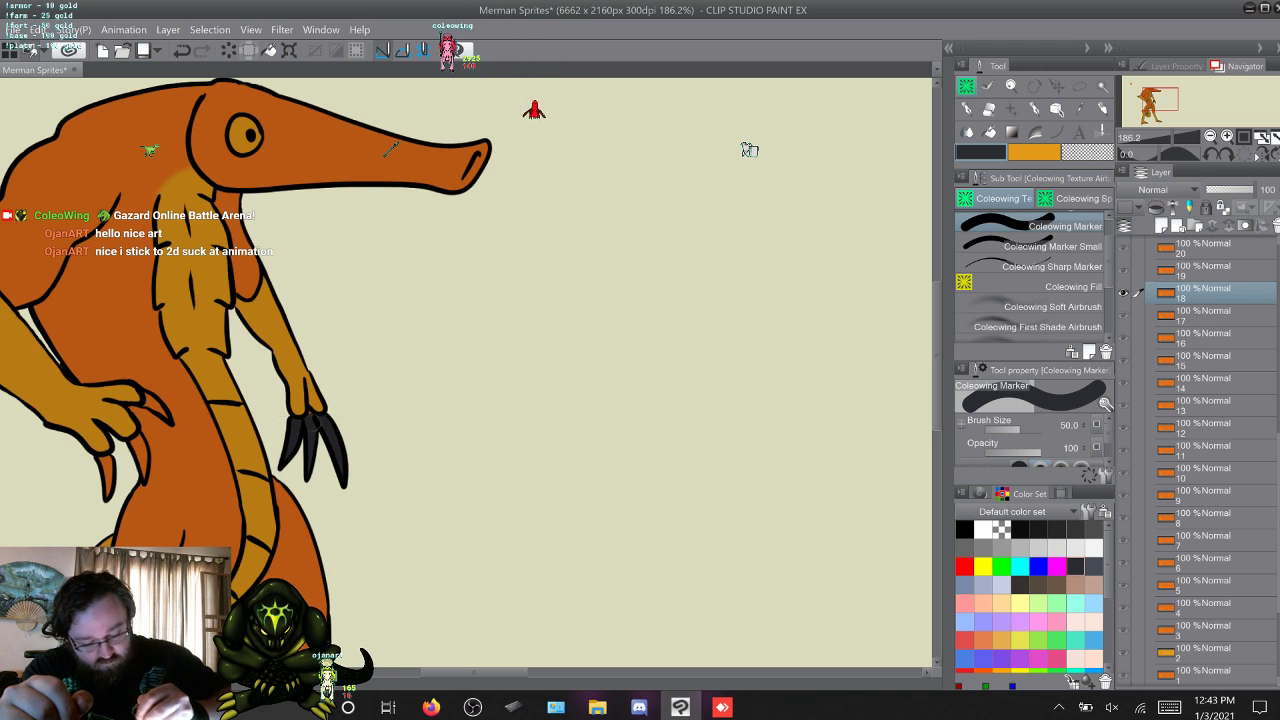
pyautogui.moveTo(109, 466); pyautogui.dragTo(108, 493)
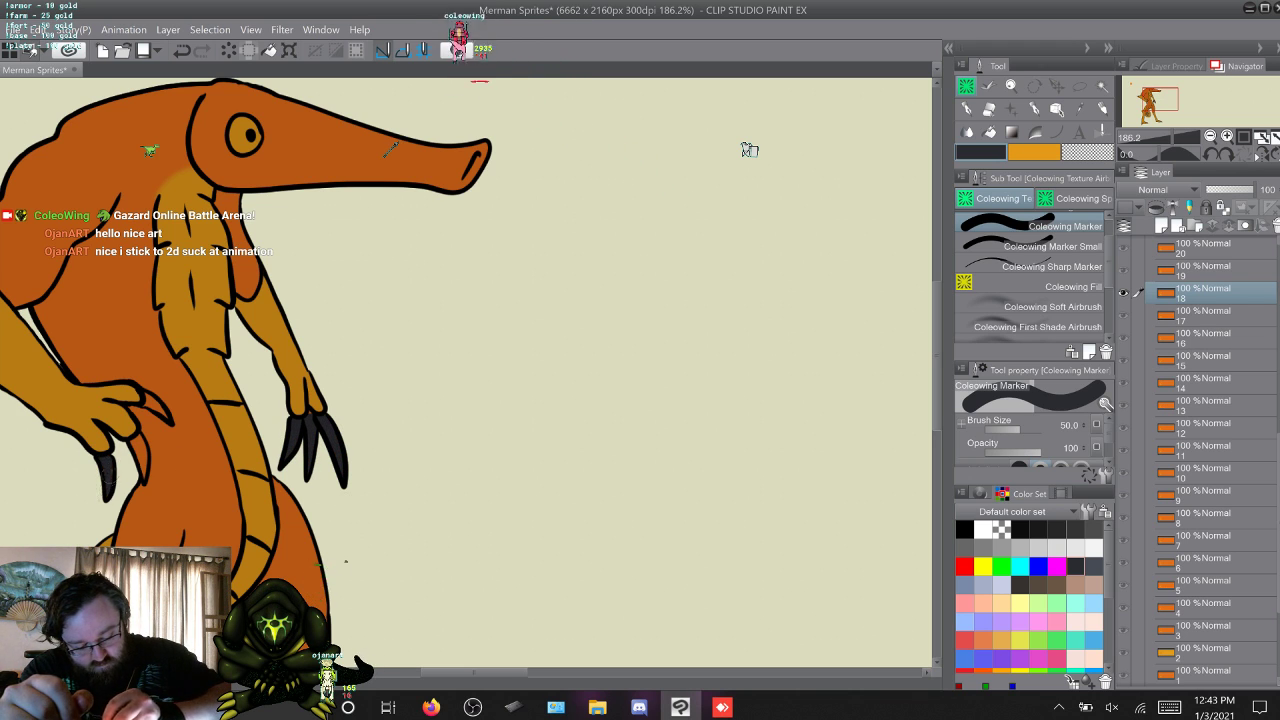
pyautogui.click(1052, 246)
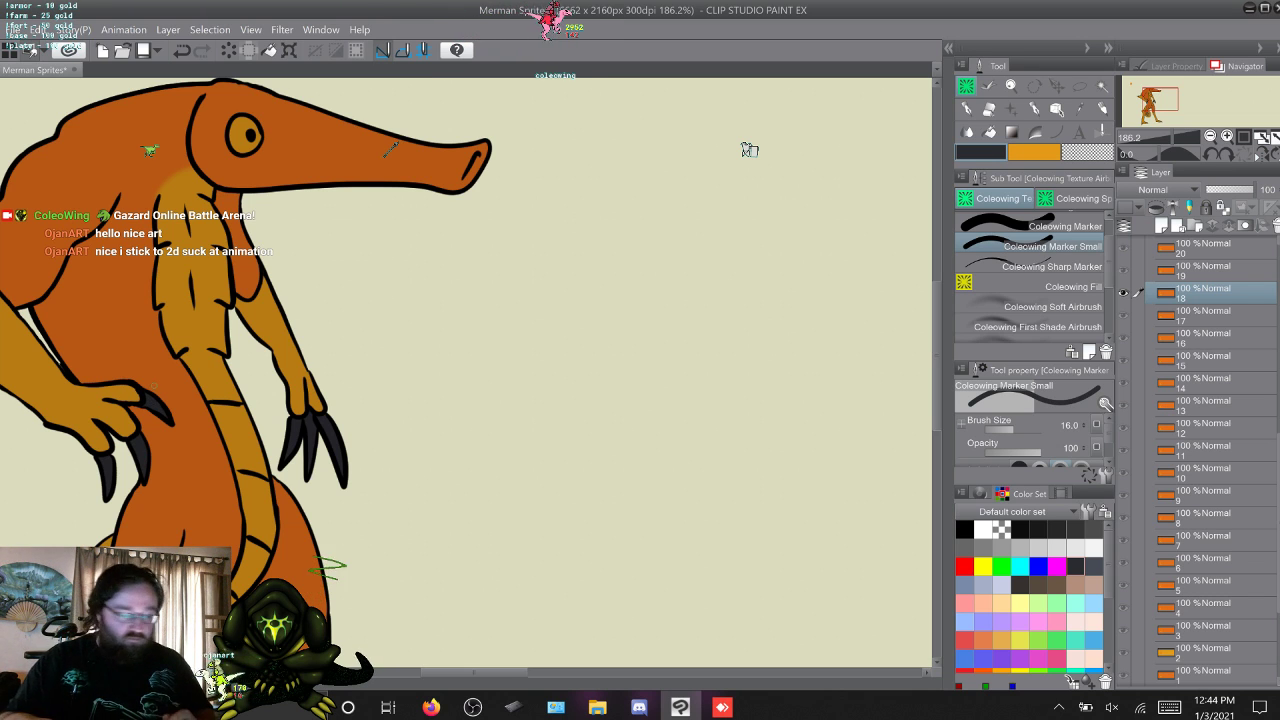
# Outline the claws of the hanging hand beside the belly in layer 19 with a Lasso marquee selection.
pyautogui.press('w')
pyautogui.press('m')
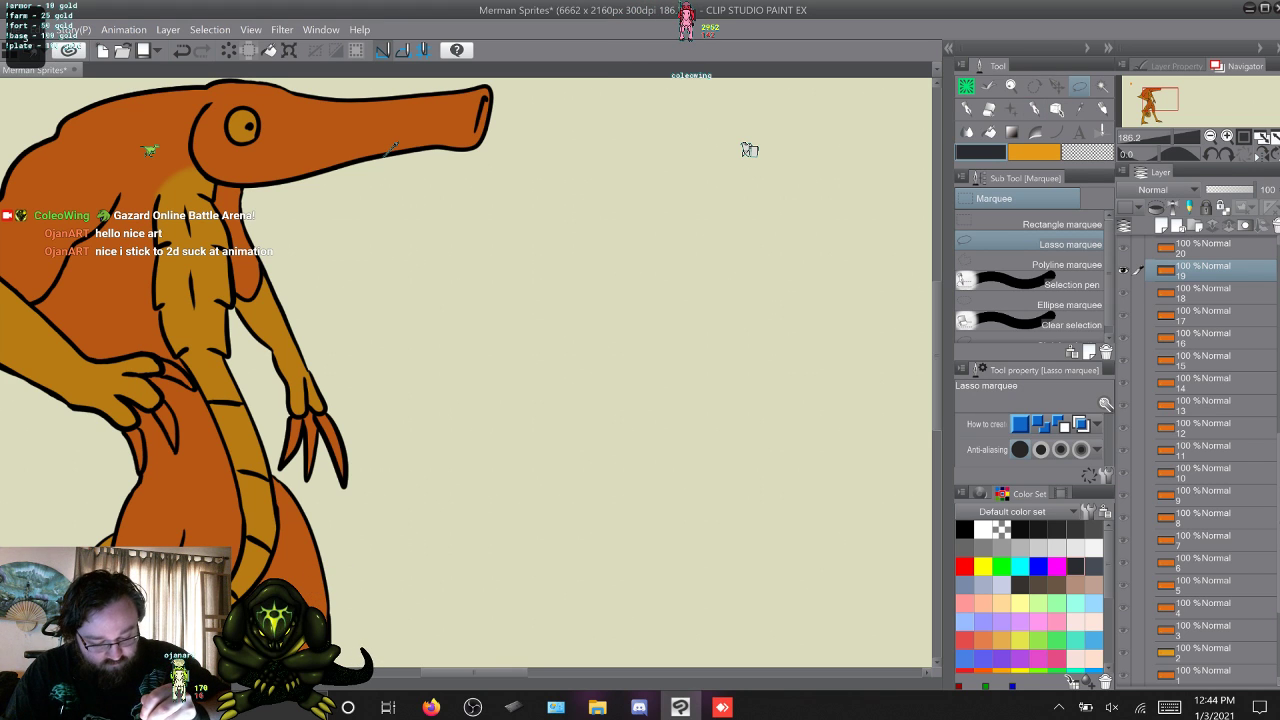
pyautogui.press('s')
pyautogui.press('s')
pyautogui.press('w')
pyautogui.press('w')
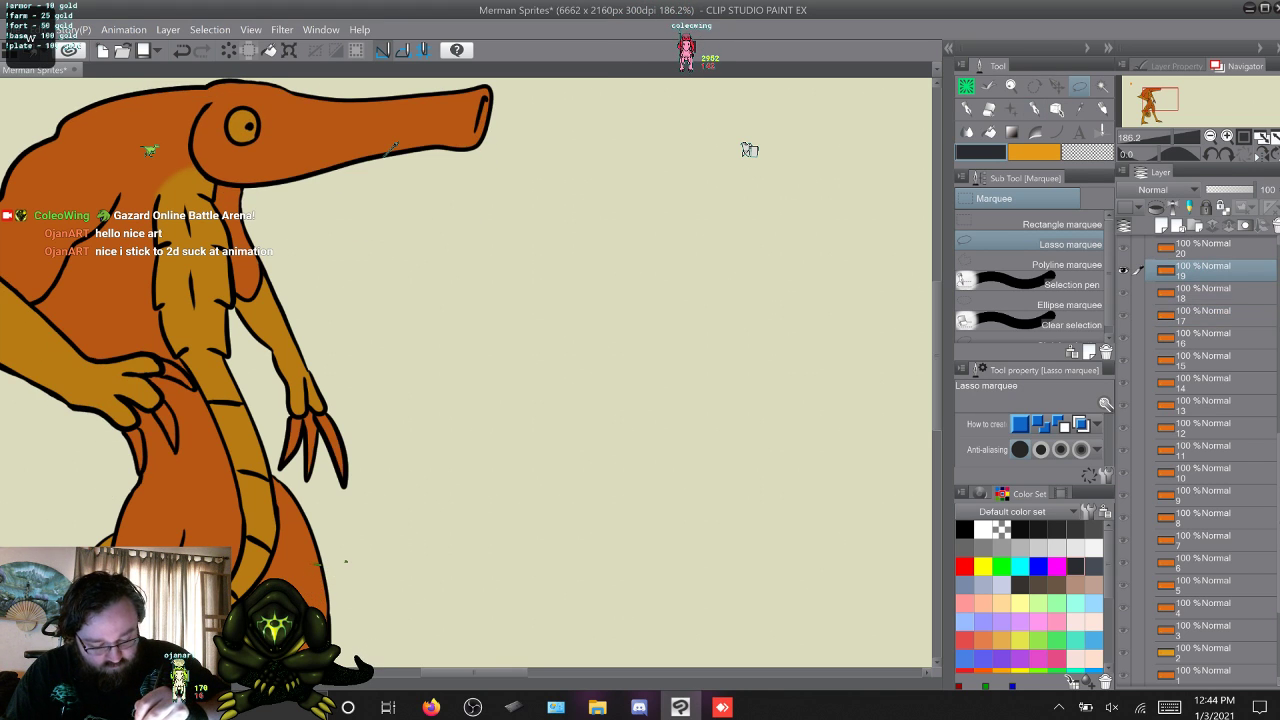
pyautogui.moveTo(273, 456); pyautogui.dragTo(290, 415)
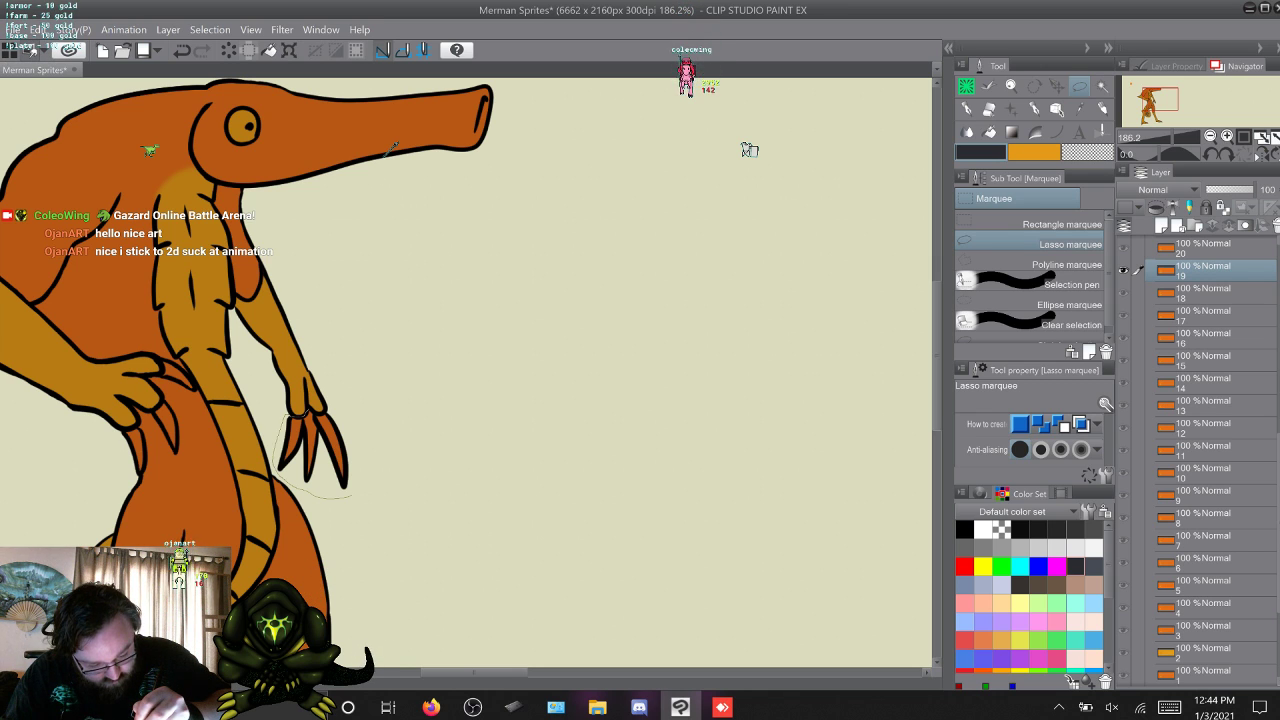
pyautogui.moveTo(290, 415)
pyautogui.mouseDown()
pyautogui.moveTo(338, 418)
pyautogui.moveTo(362, 458)
pyautogui.moveTo(350, 492)
pyautogui.mouseUp()
# Fill the selected hanging hand's claws dark grey in each layer from 19 through 25, and clear the selection.
pyautogui.click(409, 523)
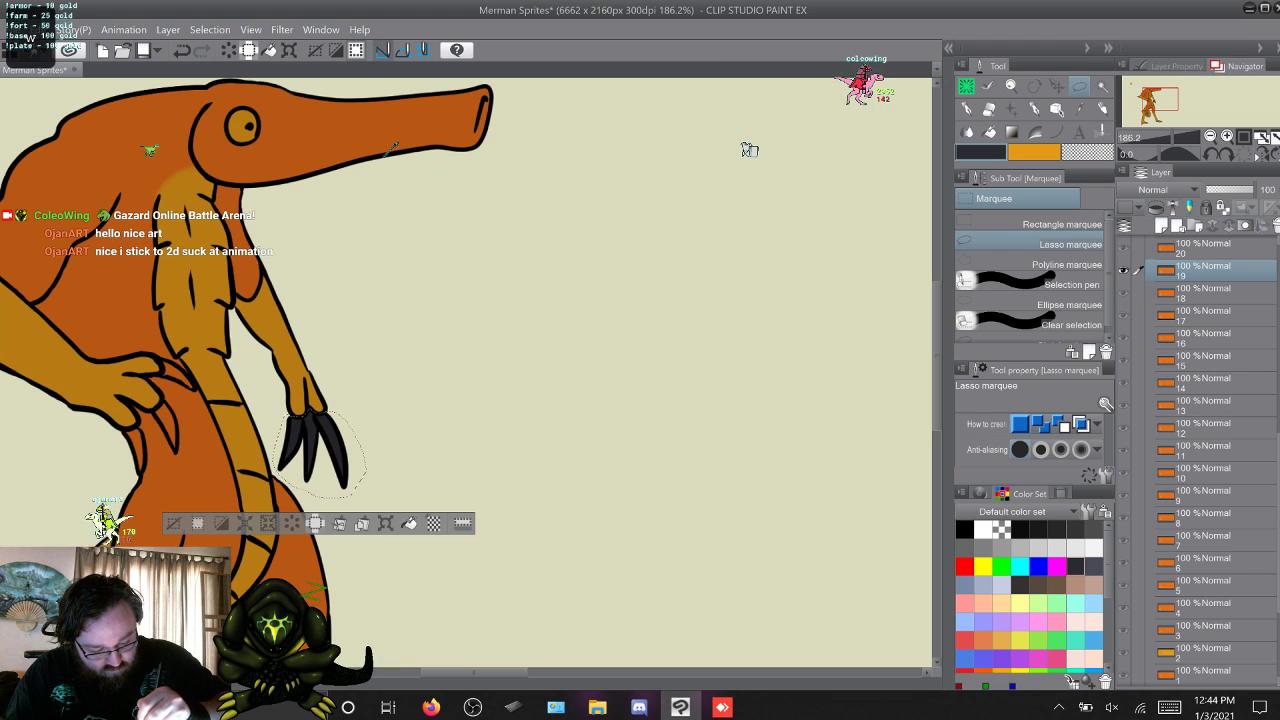
pyautogui.press('w')
pyautogui.click(409, 523)
pyautogui.press('w')
pyautogui.click(409, 523)
pyautogui.press('w')
pyautogui.press('w')
pyautogui.press('w')
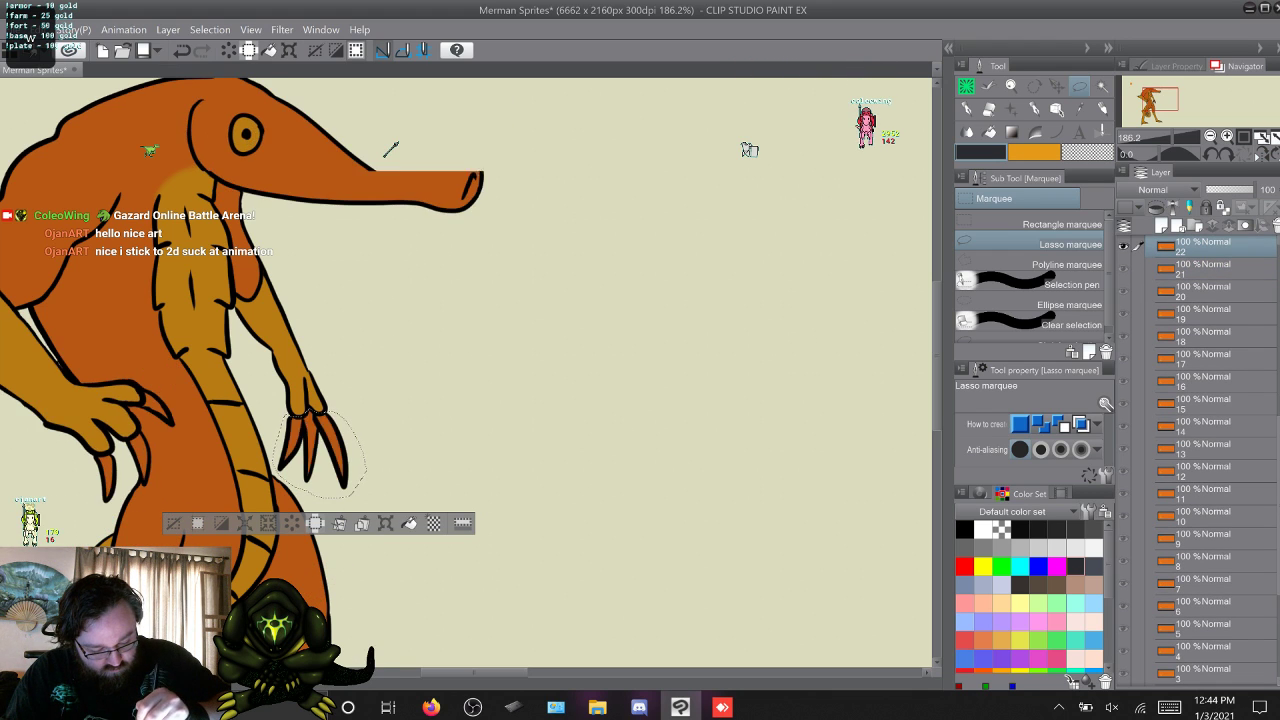
pyautogui.press('w')
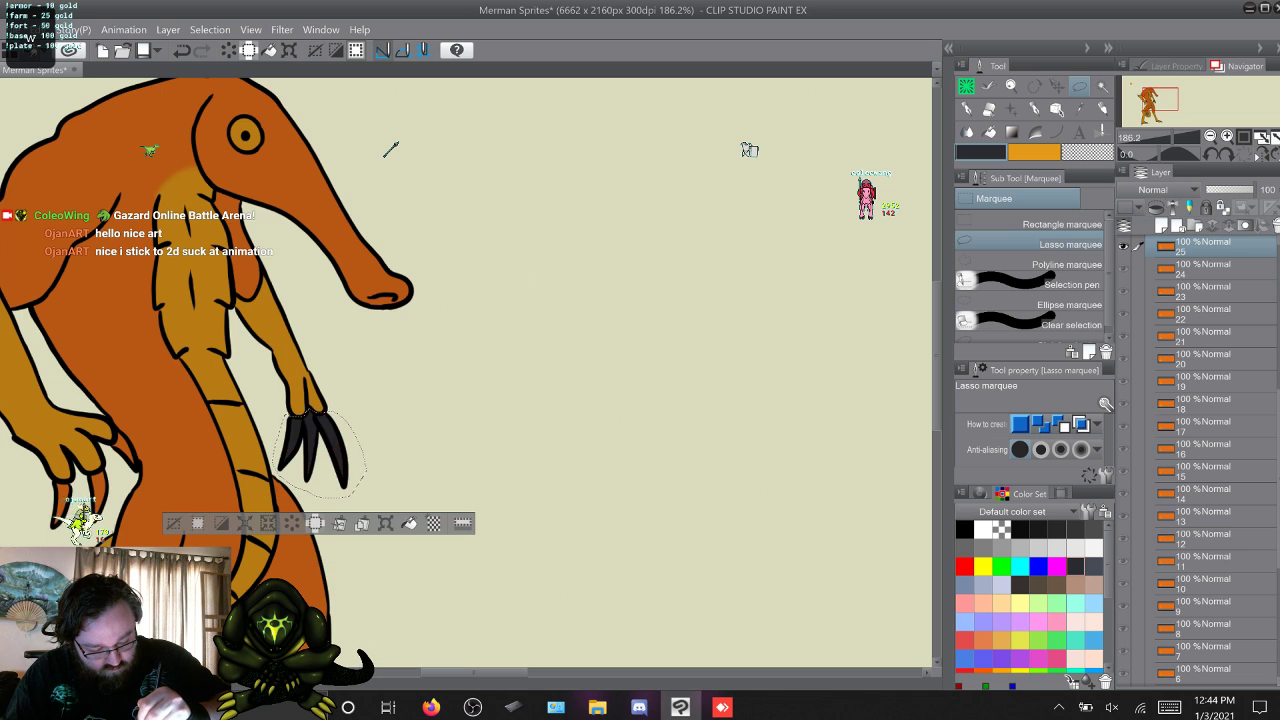
pyautogui.press('w')
pyautogui.hotkey('ctrl', 'd')
# Return to layer 19 and fill the claws of the hand resting on the hip dark grey with Coleowing Fill.
pyautogui.press('q')
pyautogui.press('q')
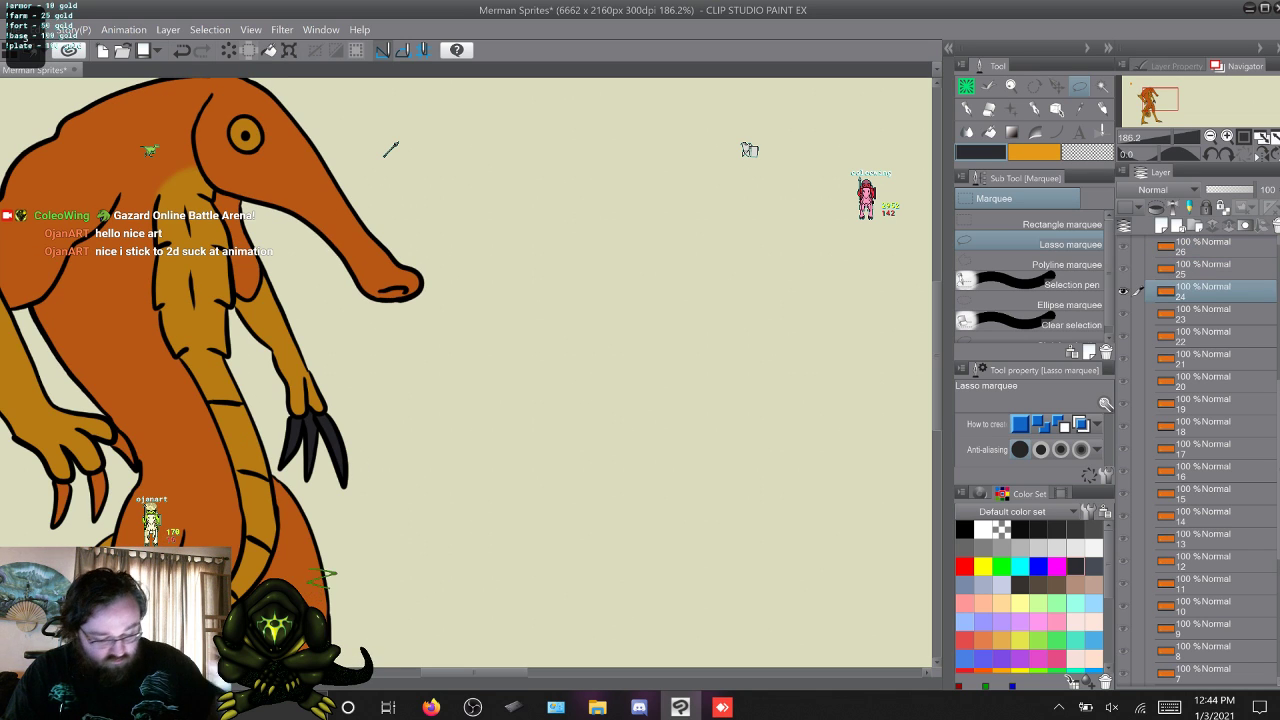
pyautogui.press('p')
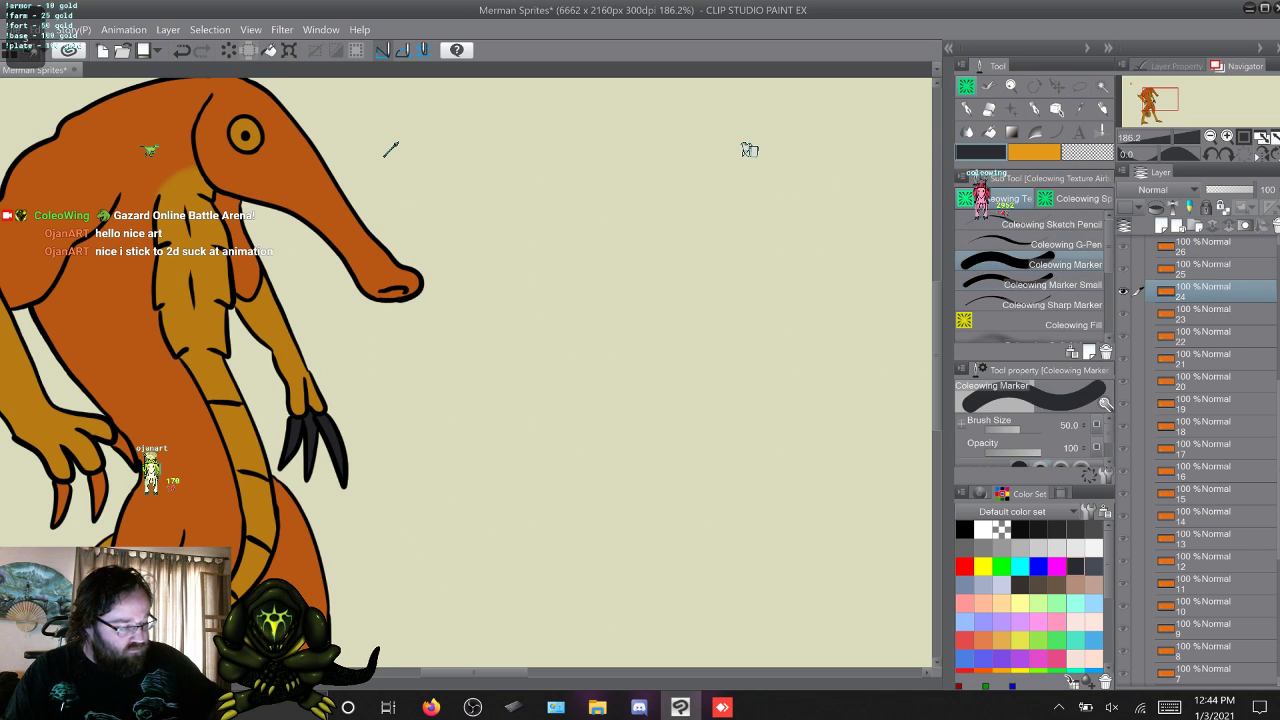
pyautogui.press('q')
pyautogui.press('q')
pyautogui.press('q')
pyautogui.press('q')
pyautogui.press('q')
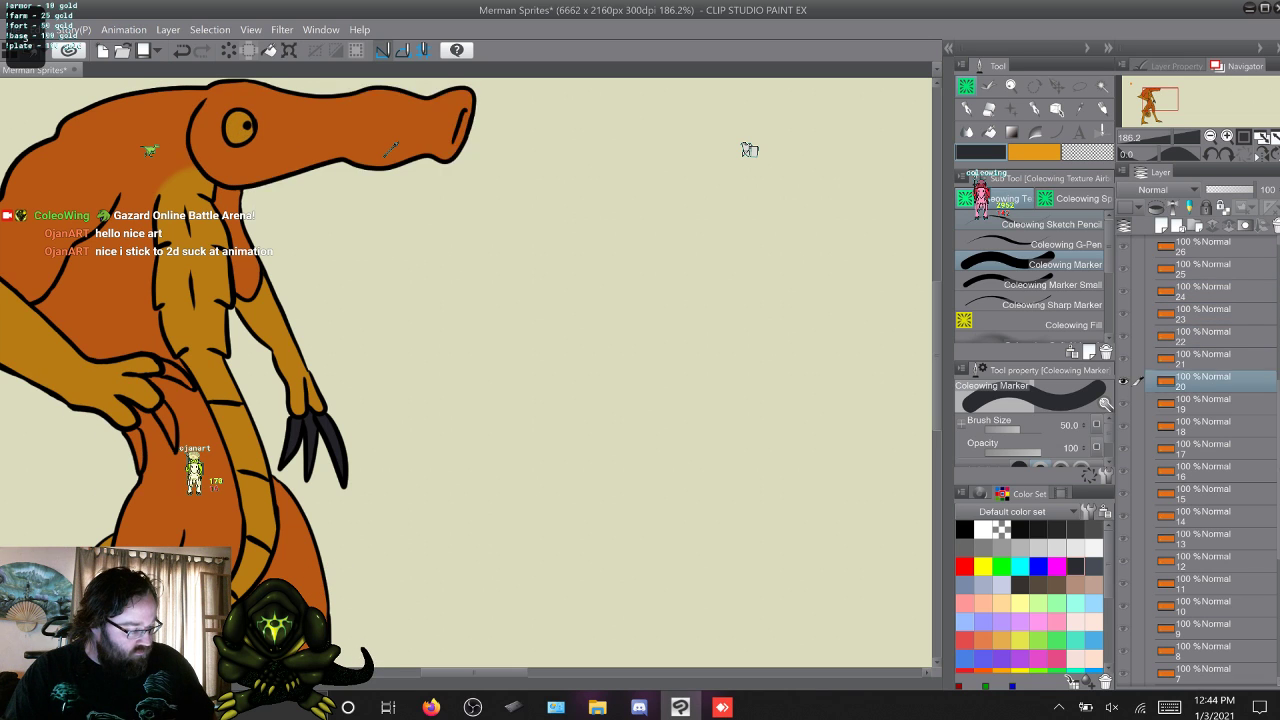
pyautogui.press('q')
pyautogui.press('w')
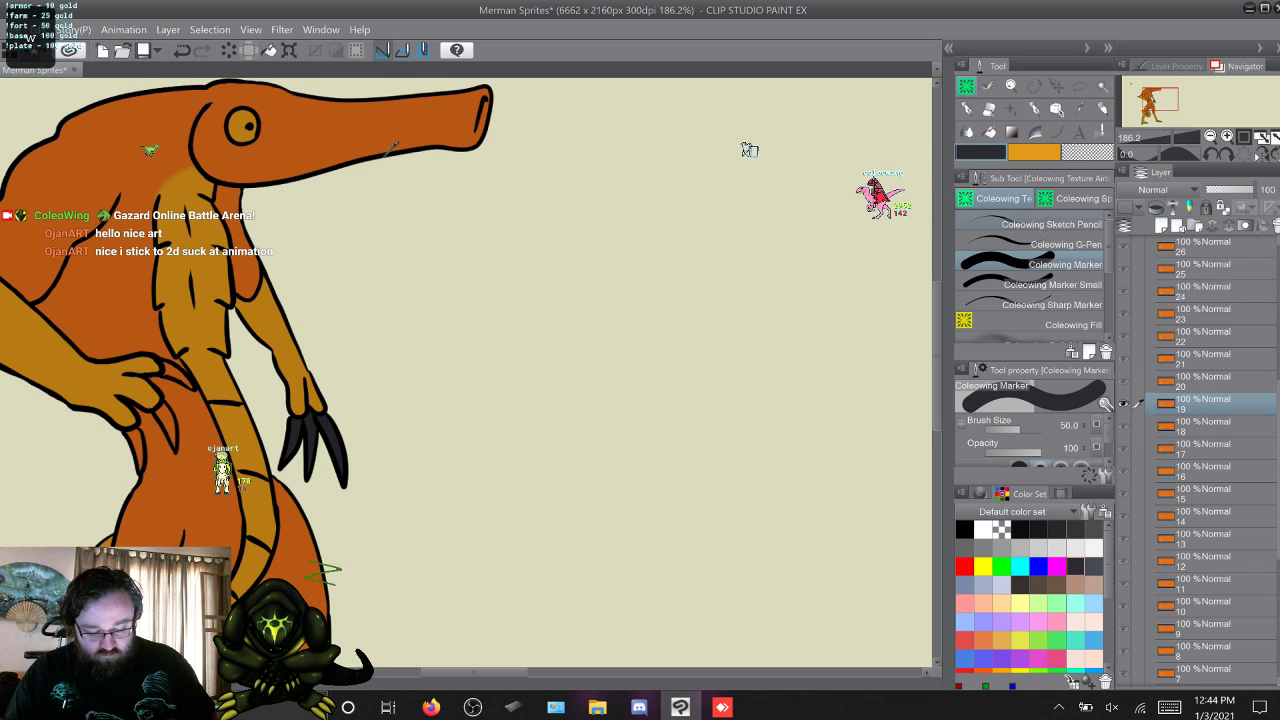
pyautogui.press('g')
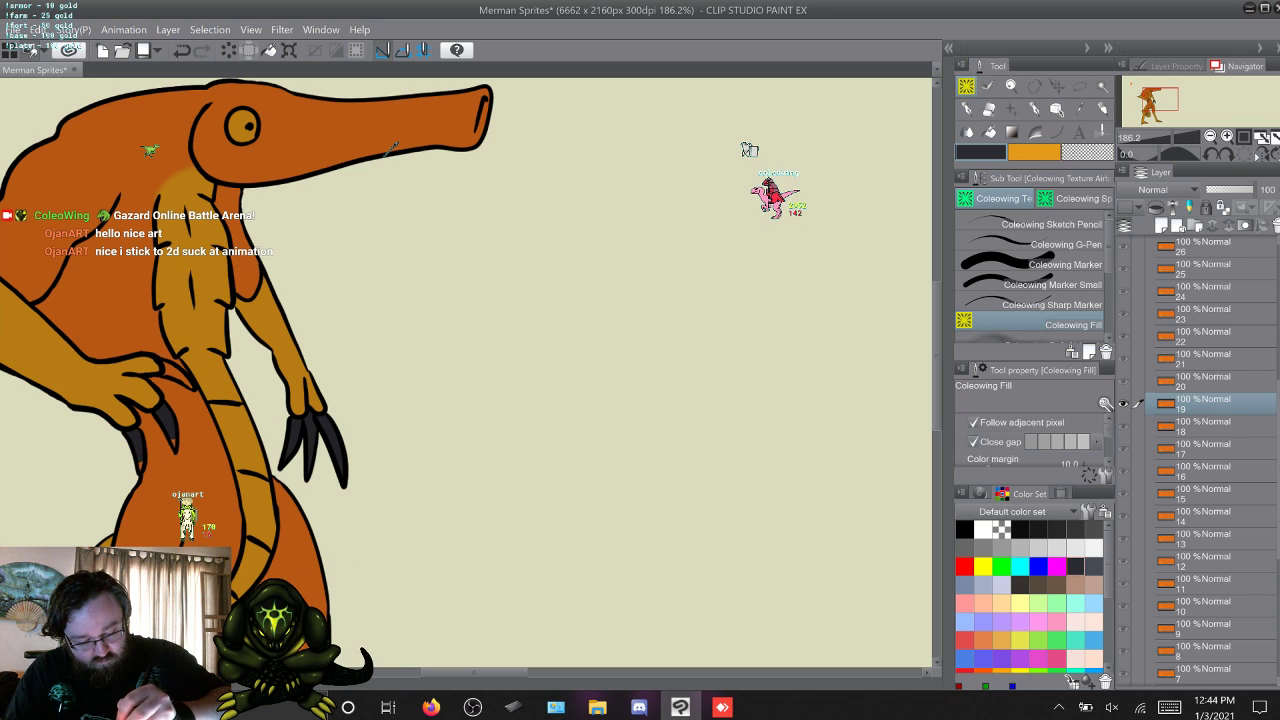
# Fill the other hand's remaining orange claws dark grey in layers 20, 21, 22 and 23 with Coleowing Fill.
pyautogui.press('w')
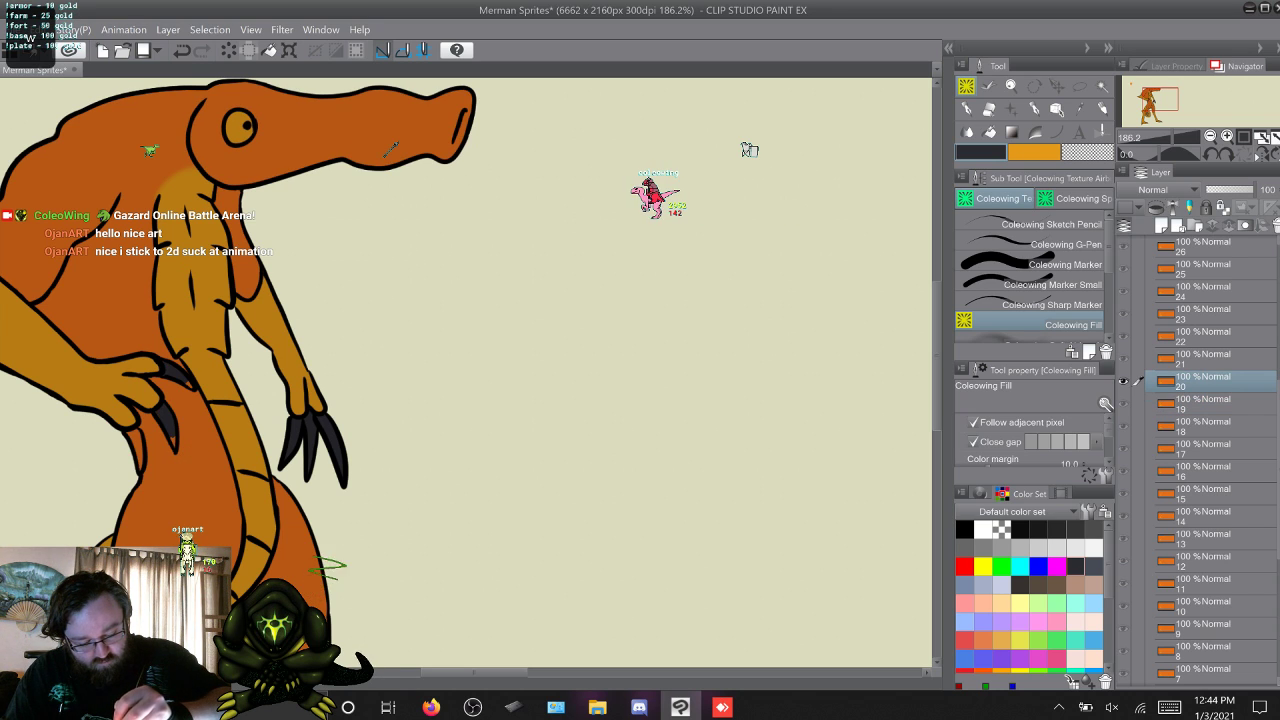
pyautogui.press('w')
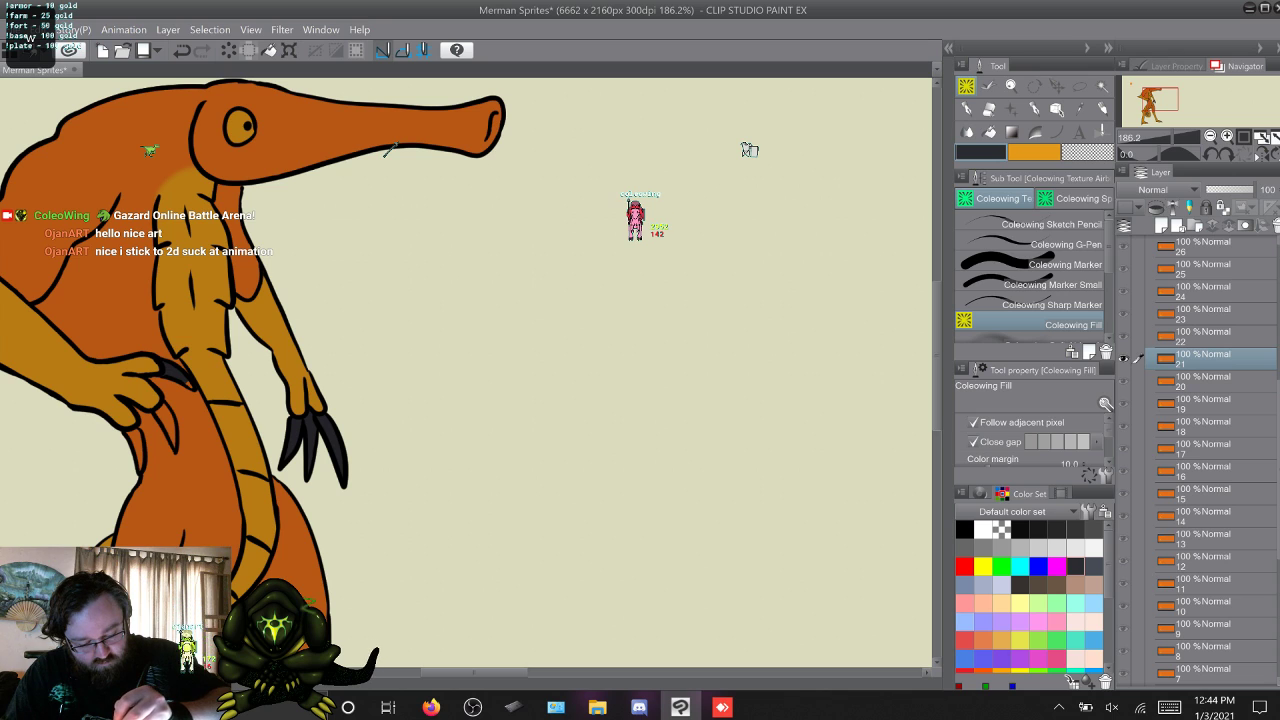
pyautogui.press('w')
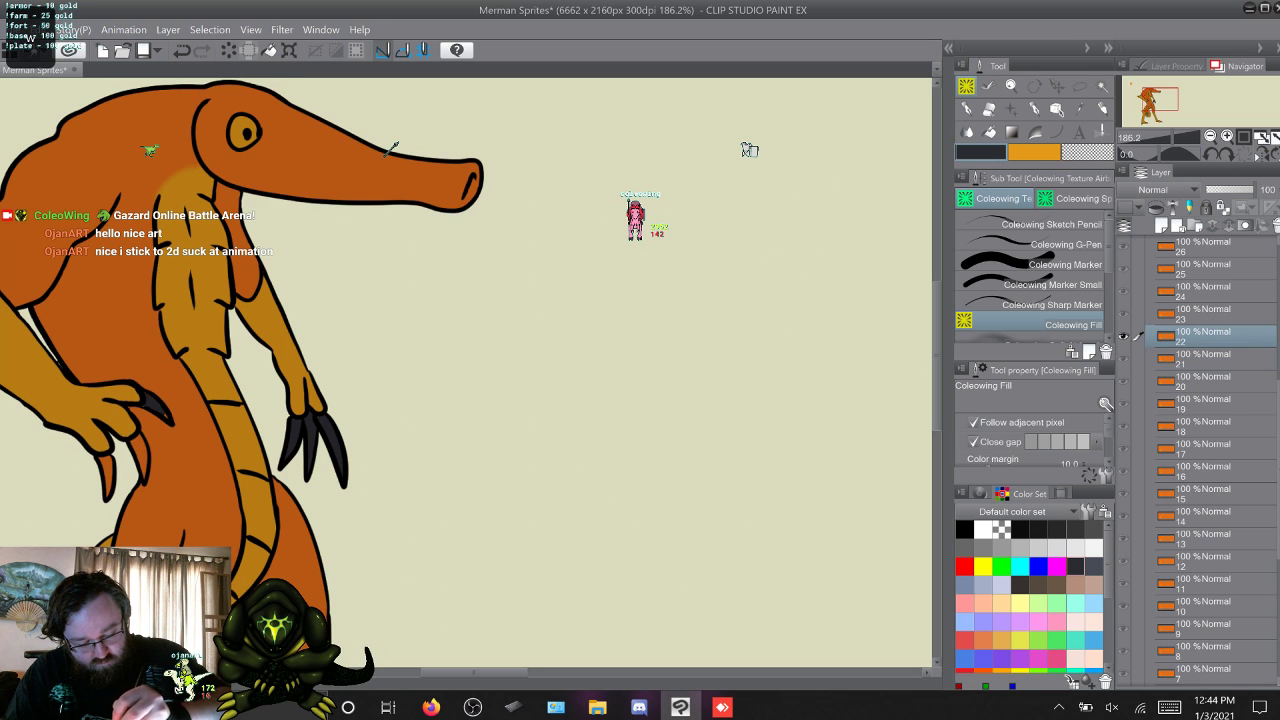
pyautogui.press('w')
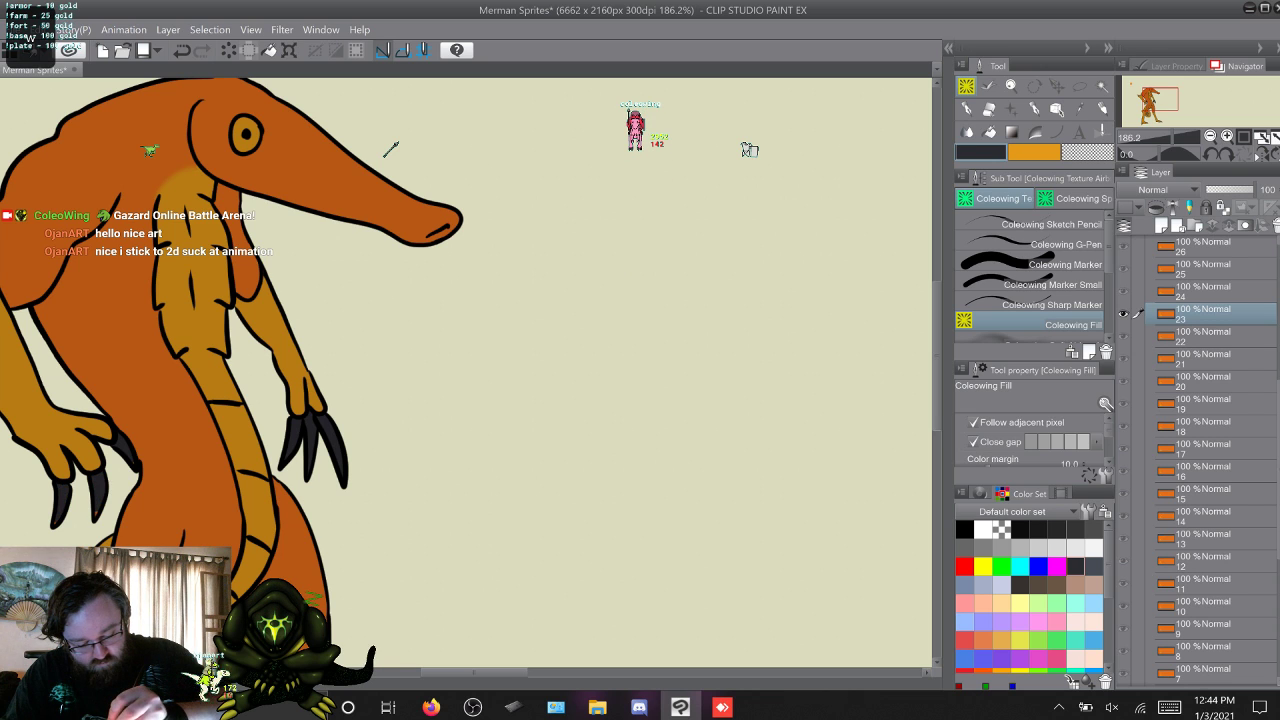
# Fill the other hand's remaining orange claws dark grey in layers 24 and 25 with Coleowing Fill.
pyautogui.press('w')
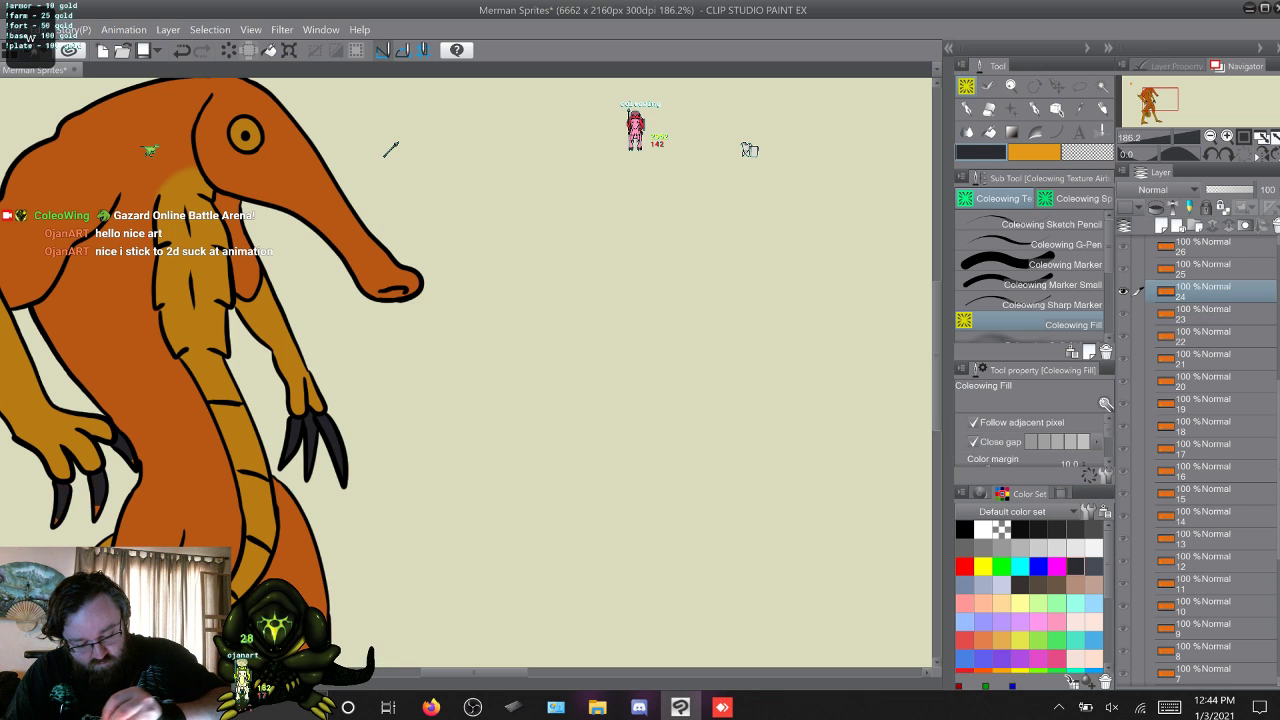
pyautogui.press('w')
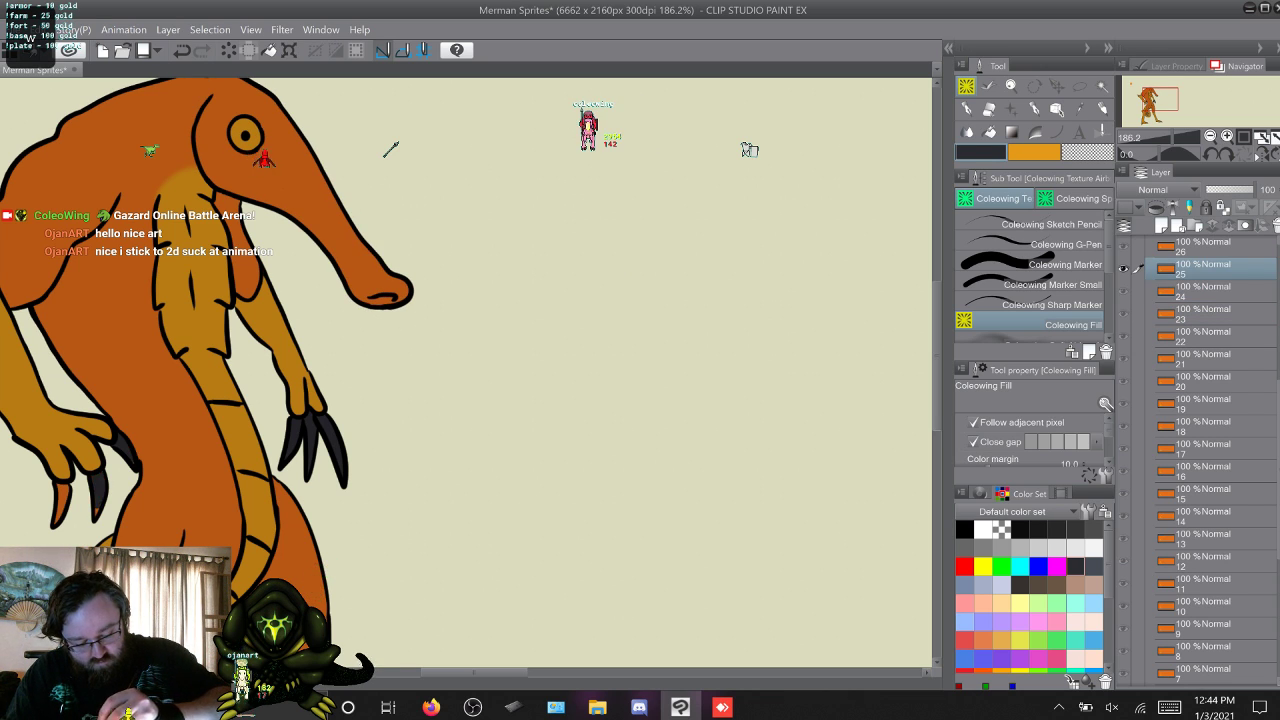
pyautogui.press('w')
# Touch up the dark grey hand claws with Coleowing Marker Small, working back from layer 25 to layer 18.
pyautogui.press('p')
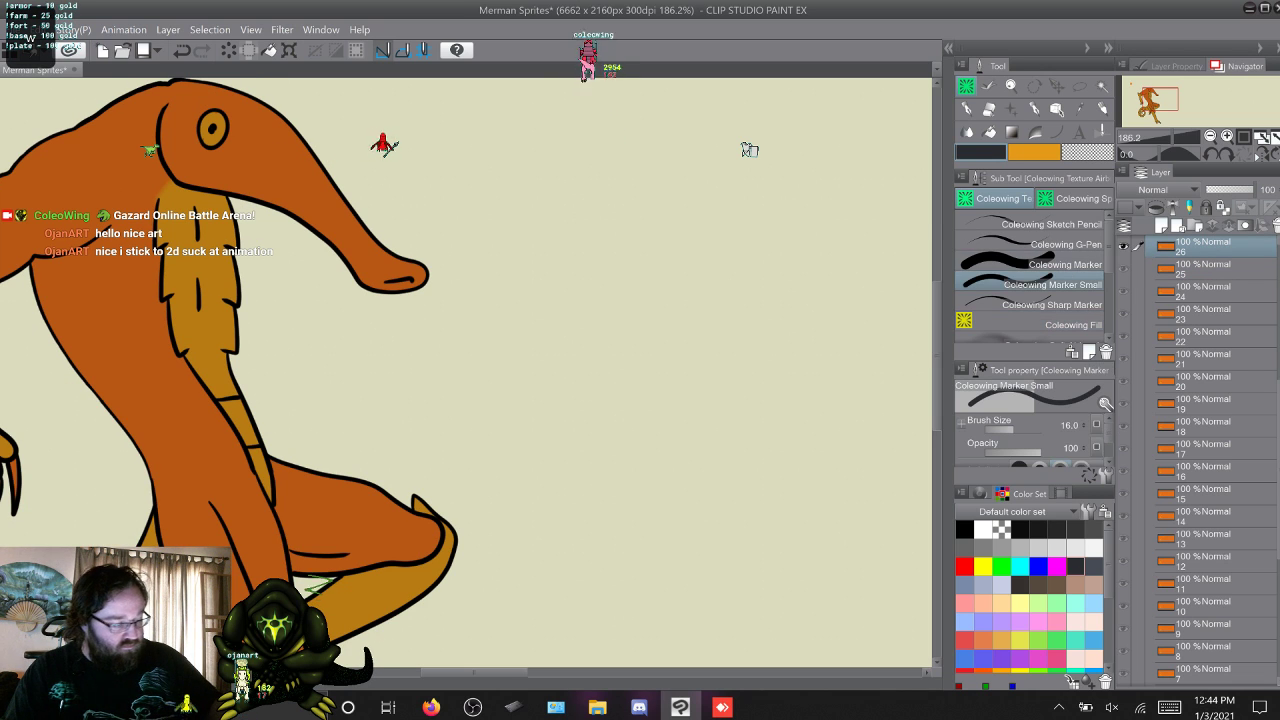
pyautogui.press('q')
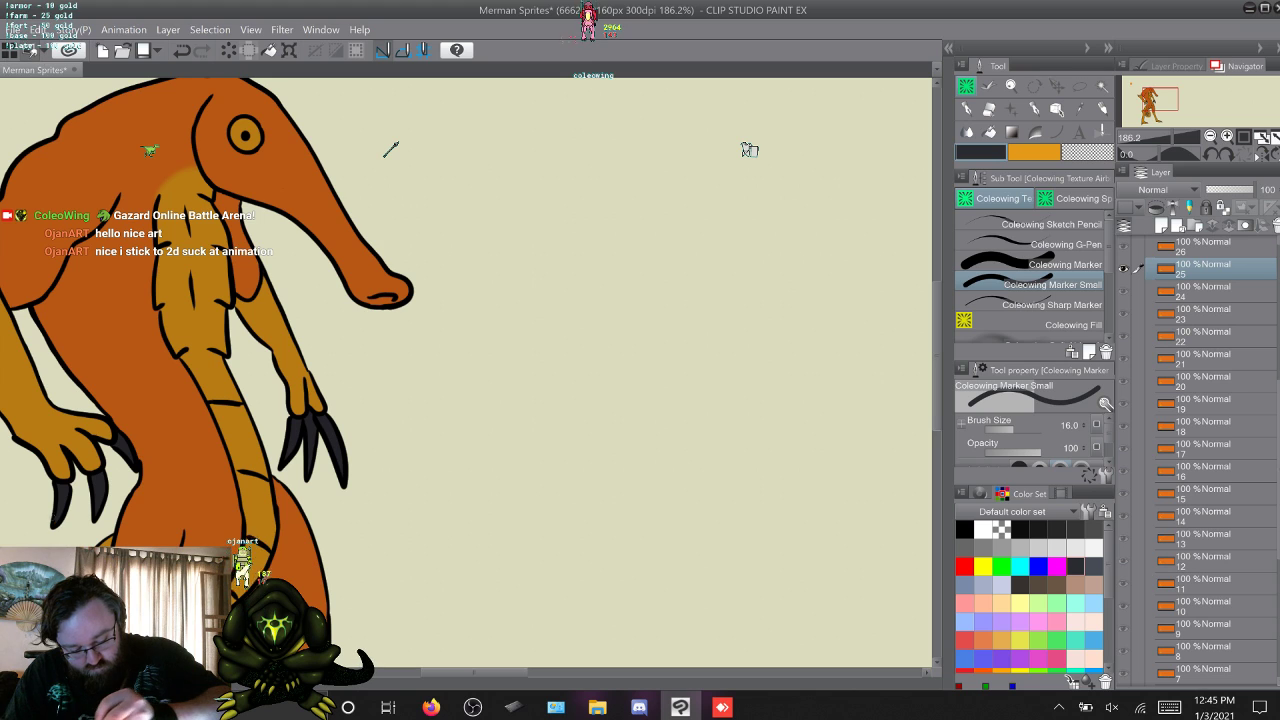
pyautogui.press('q')
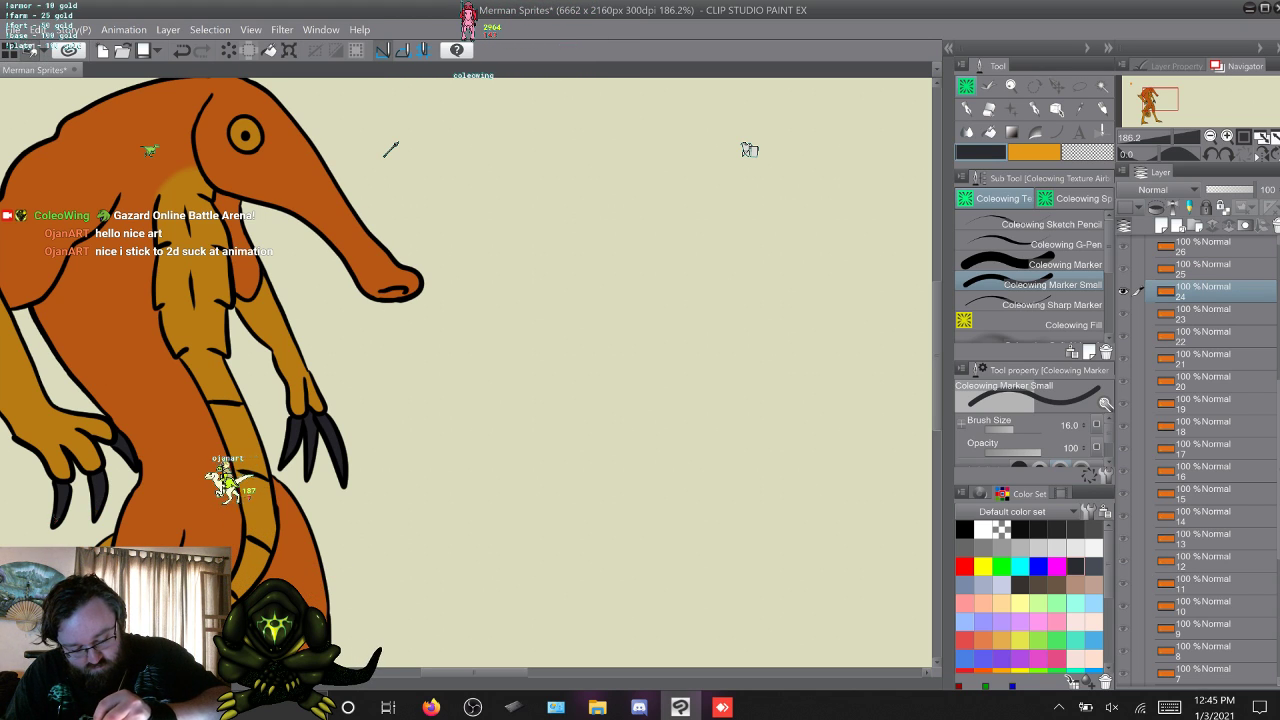
pyautogui.press('q')
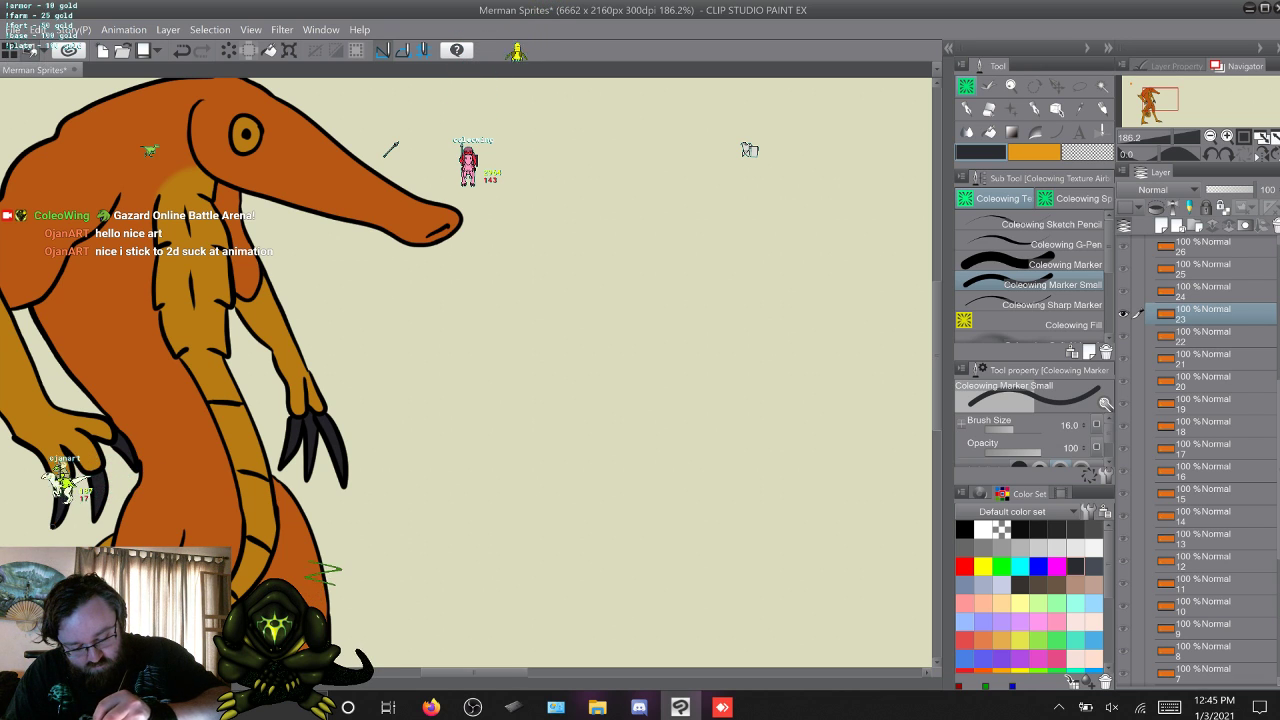
pyautogui.press('q')
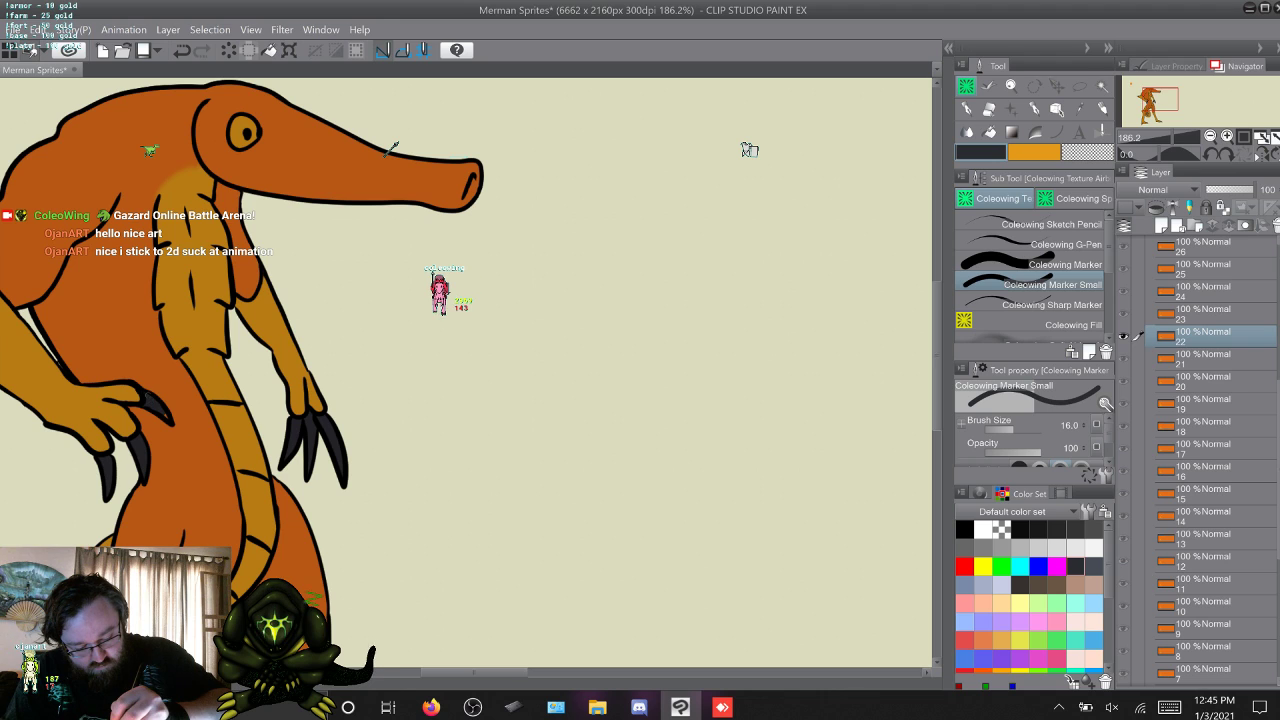
pyautogui.hotkey('alt', '[')
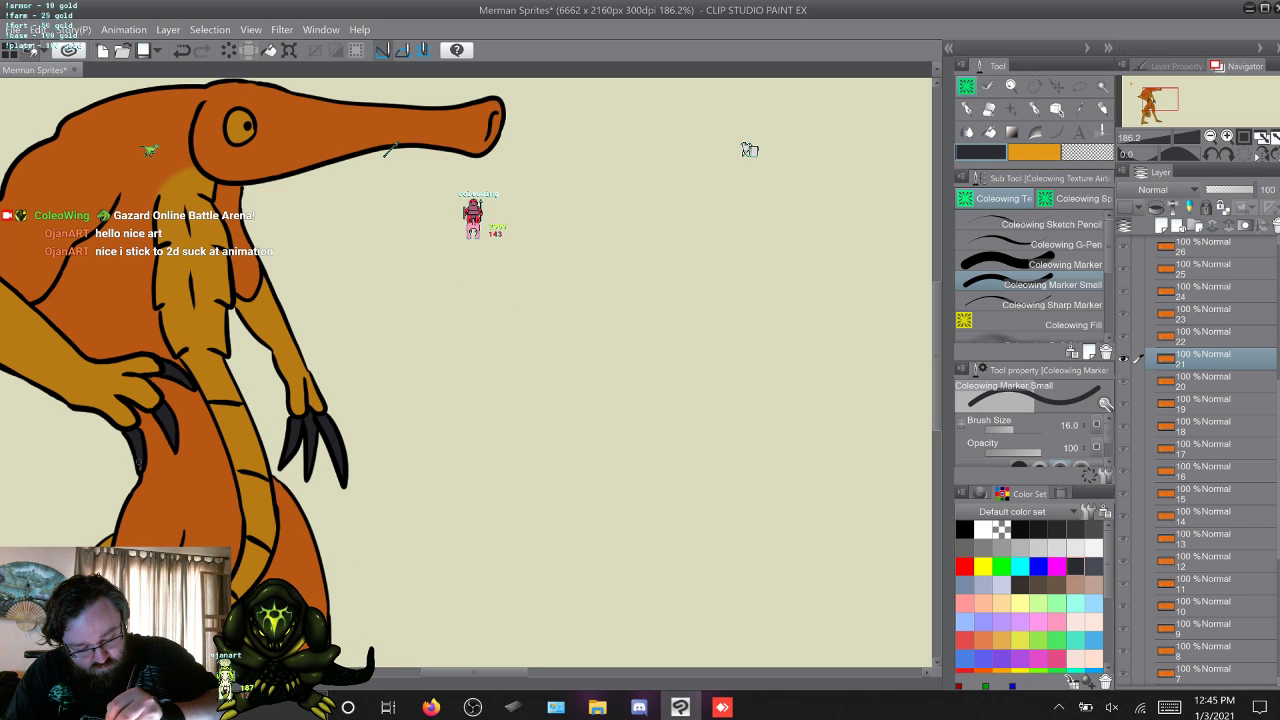
pyautogui.hotkey('alt', '[')
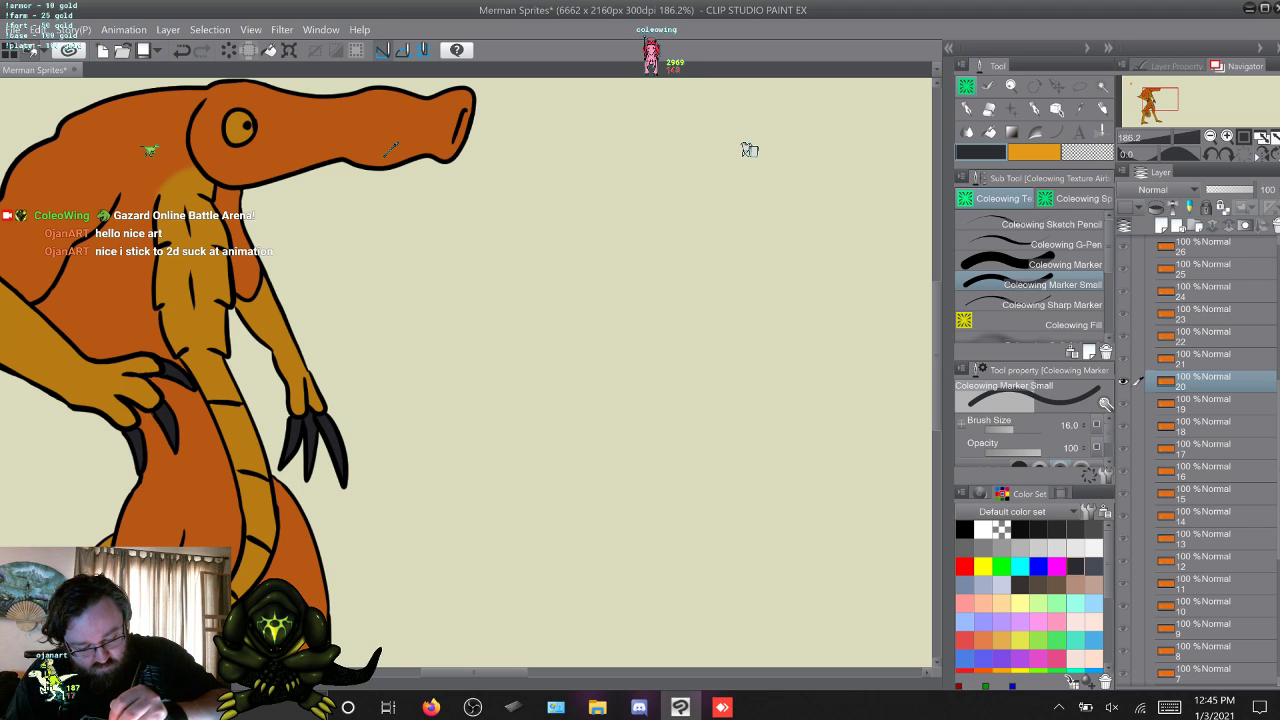
pyautogui.hotkey('alt', '[')
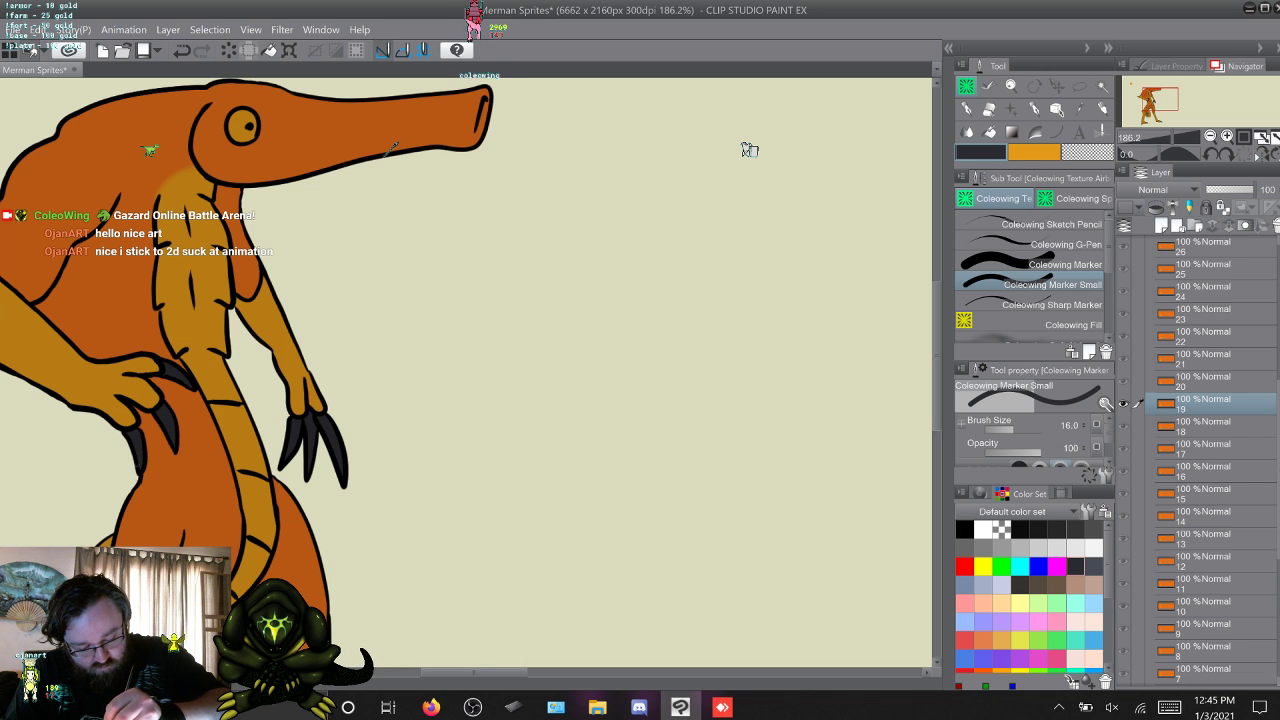
pyautogui.hotkey('alt', '[')
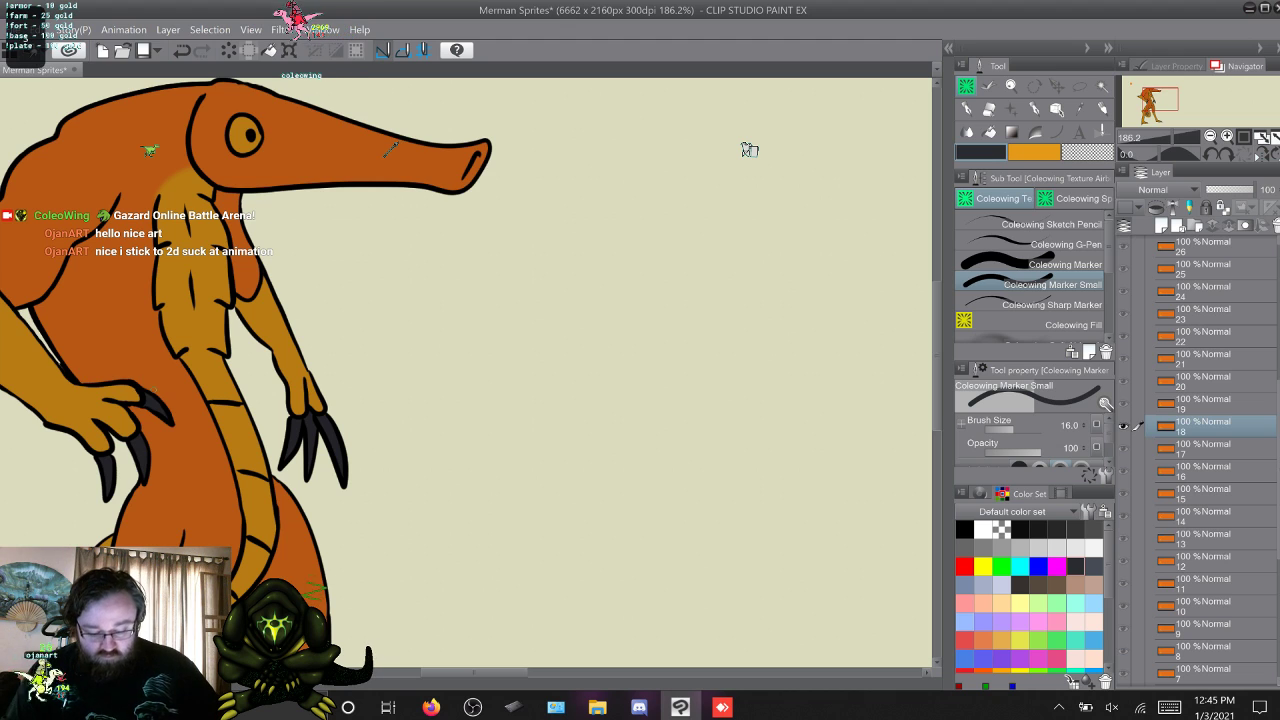
# Paint the hanging hand's three claws dark grey in layer 26 with Coleowing Marker.
pyautogui.press('s')
pyautogui.press('w')
pyautogui.press('w')
pyautogui.press('w')
pyautogui.press('w')
pyautogui.press('w')
pyautogui.press('w')
pyautogui.press('w')
pyautogui.press('w')
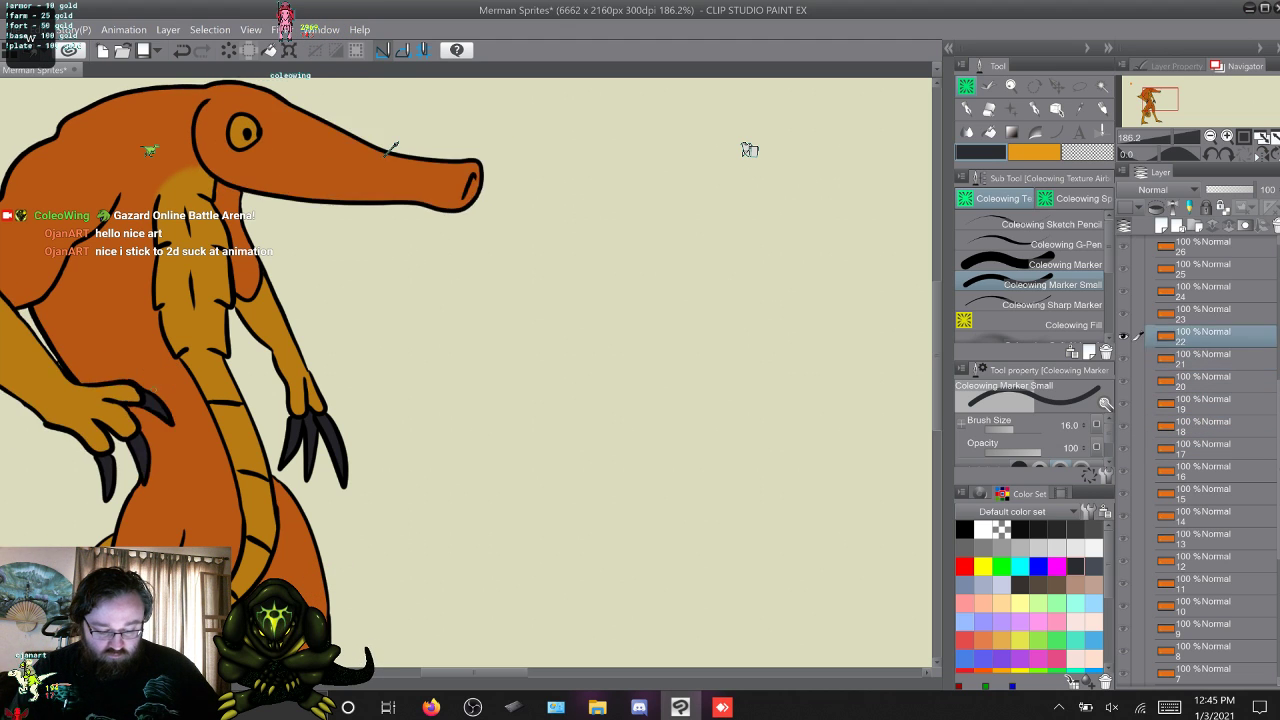
pyautogui.press('w')
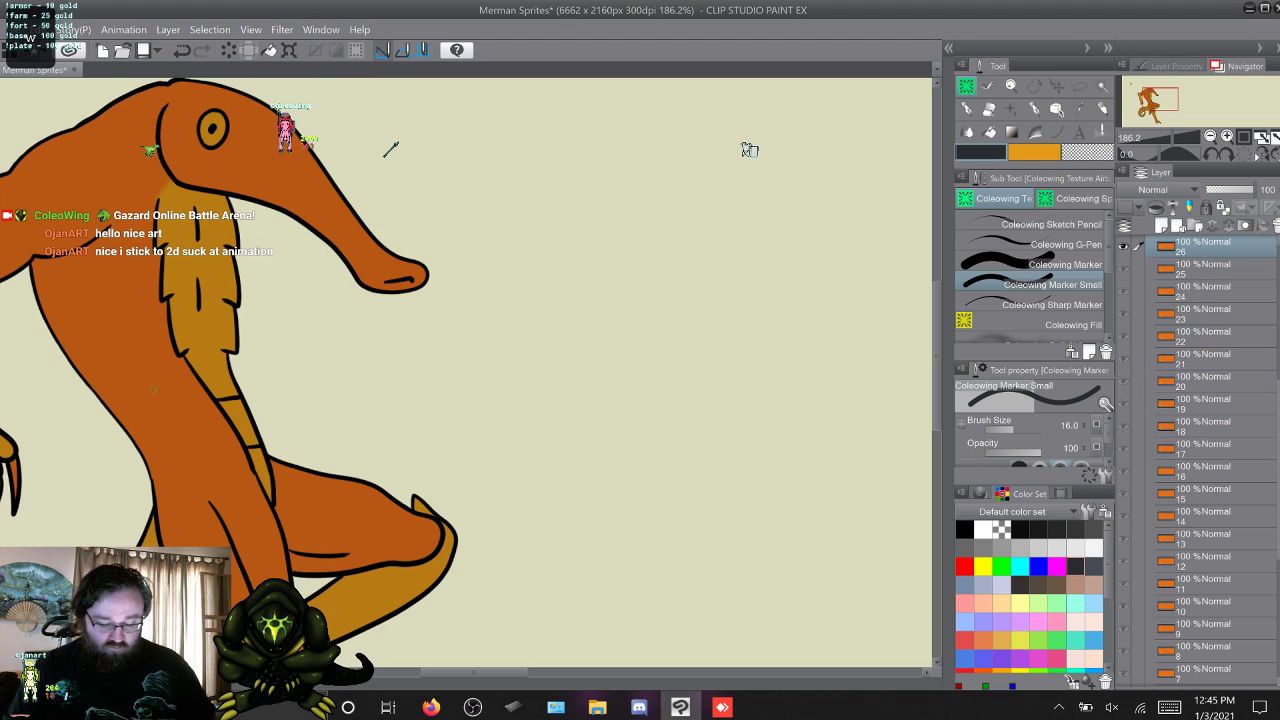
pyautogui.moveTo(474, 673); pyautogui.dragTo(432, 673)
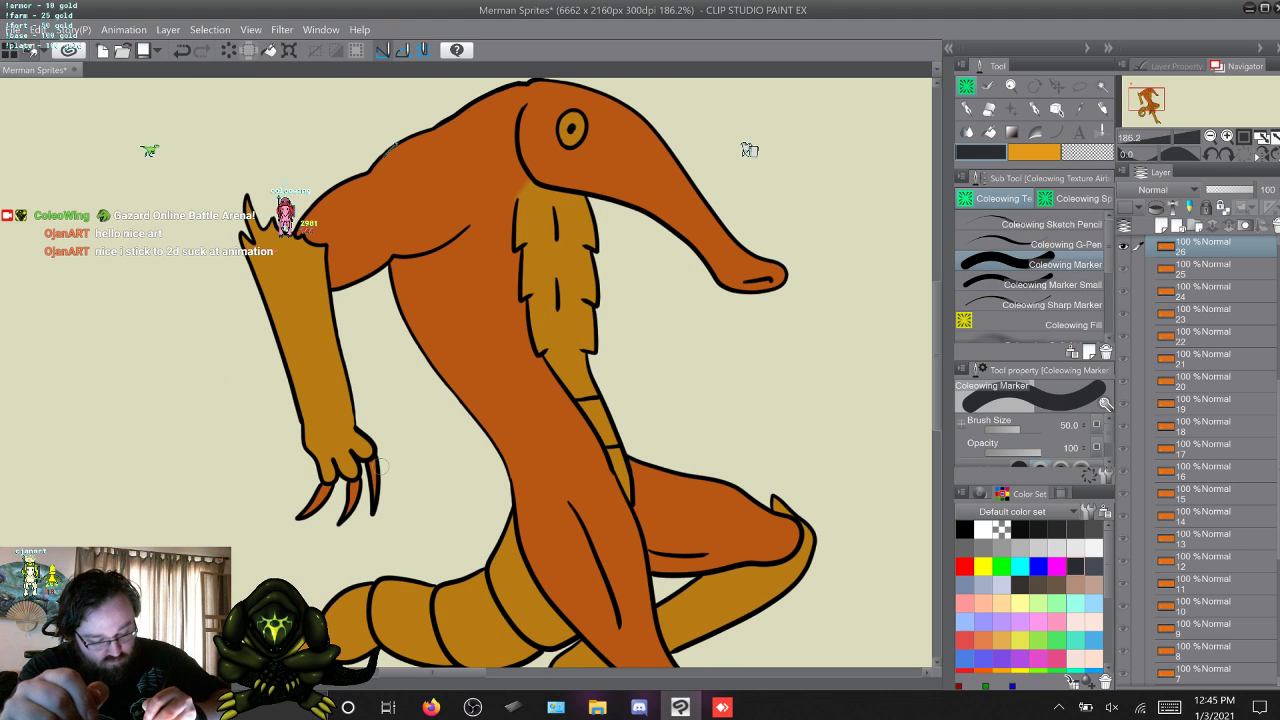
pyautogui.moveTo(383, 466)
pyautogui.mouseDown()
pyautogui.moveTo(377, 517)
pyautogui.moveTo(356, 486)
pyautogui.moveTo(339, 528)
pyautogui.mouseUp()
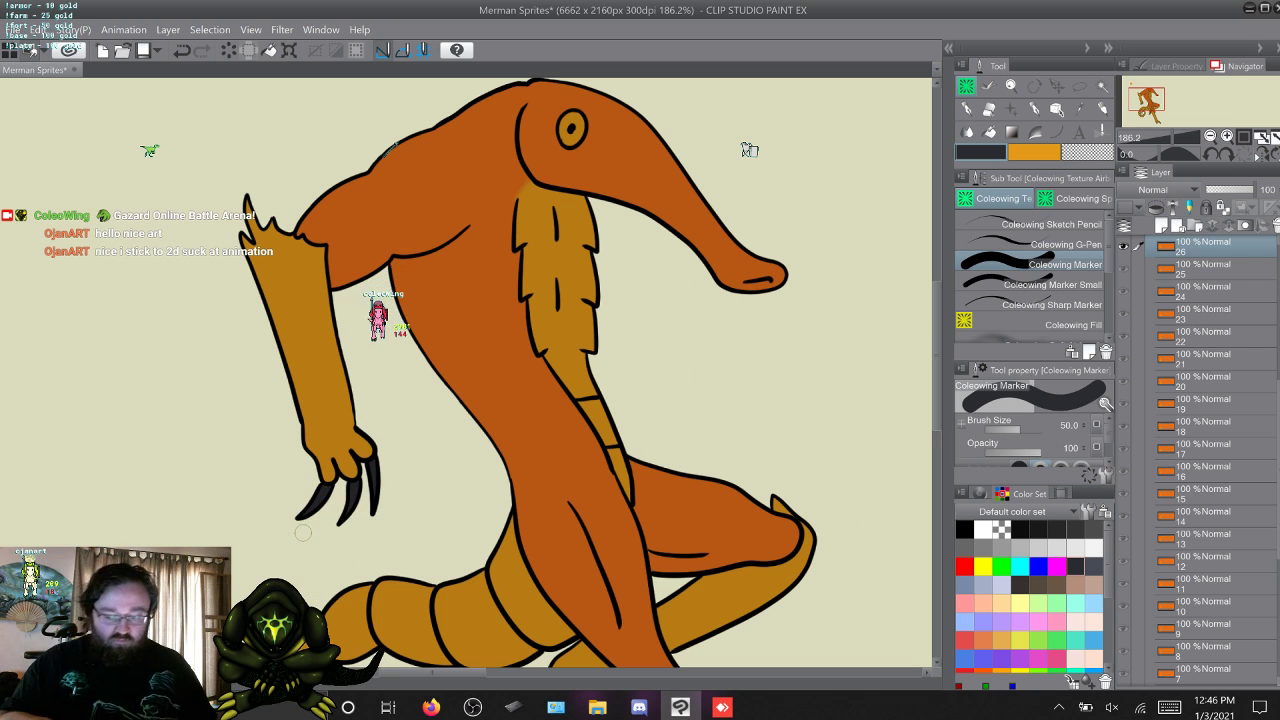
# Paint the claws of both lowered hands dark grey in layer 27 with Coleowing Marker.
pyautogui.press('w')
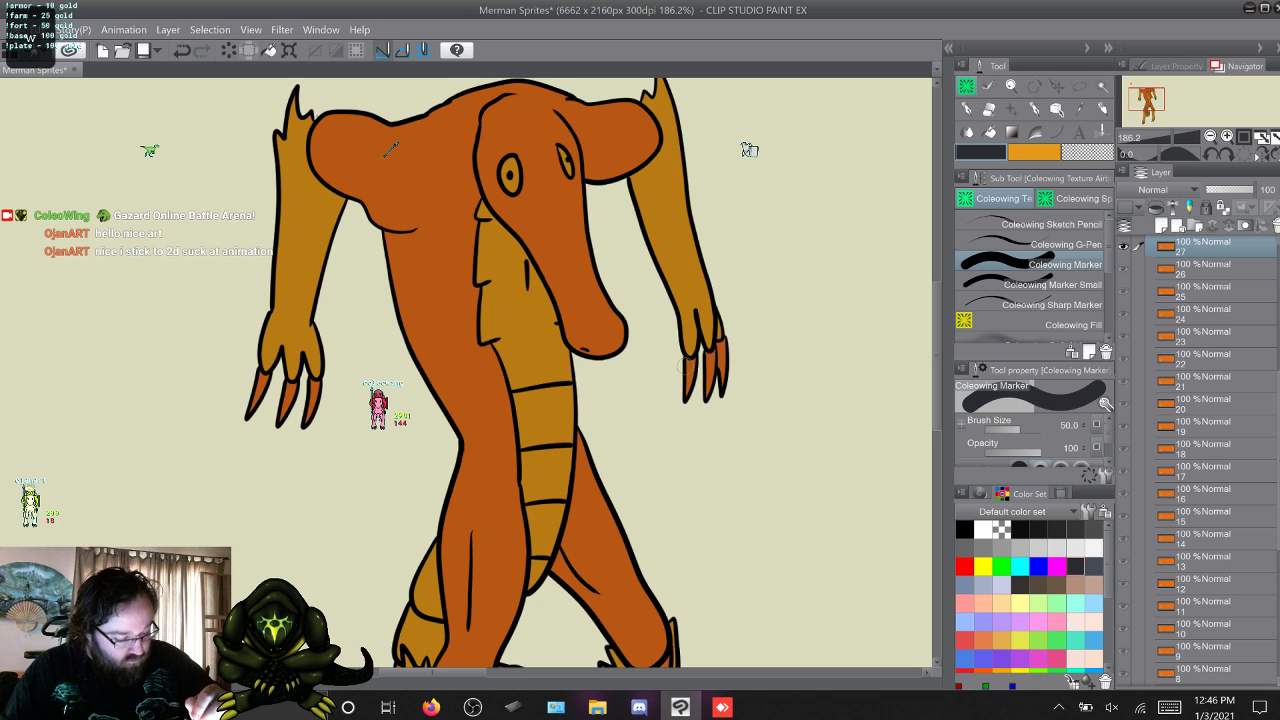
pyautogui.moveTo(686, 362); pyautogui.dragTo(689, 402)
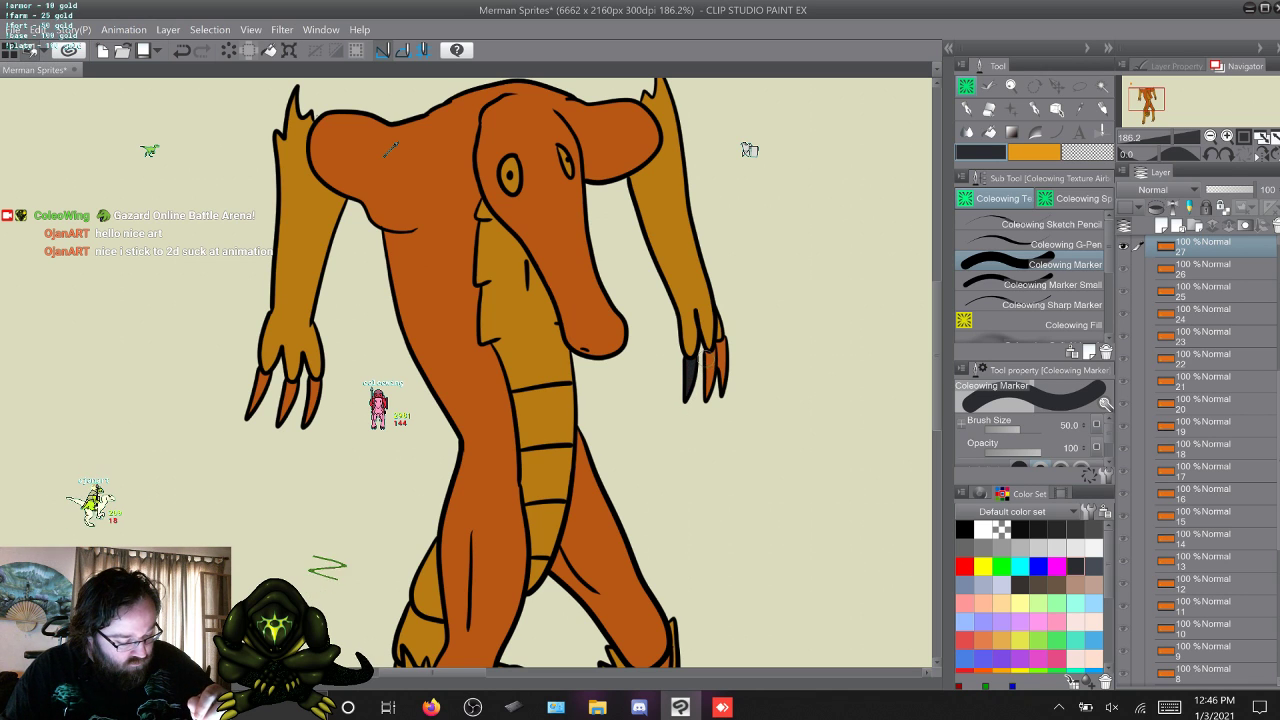
pyautogui.moveTo(708, 358); pyautogui.dragTo(727, 346)
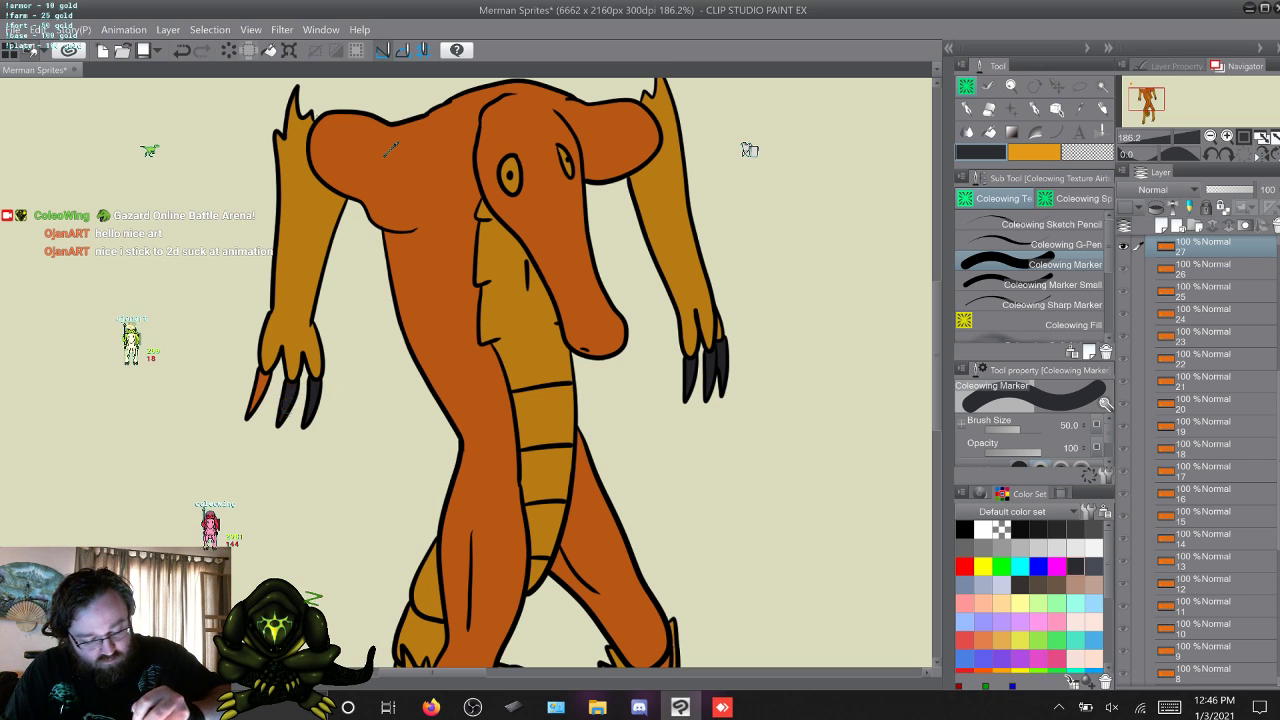
pyautogui.moveTo(261, 381); pyautogui.dragTo(252, 411)
# Paint the three claws on each raised hand dark grey in layer 28 with Coleowing Marker.
pyautogui.press('w')
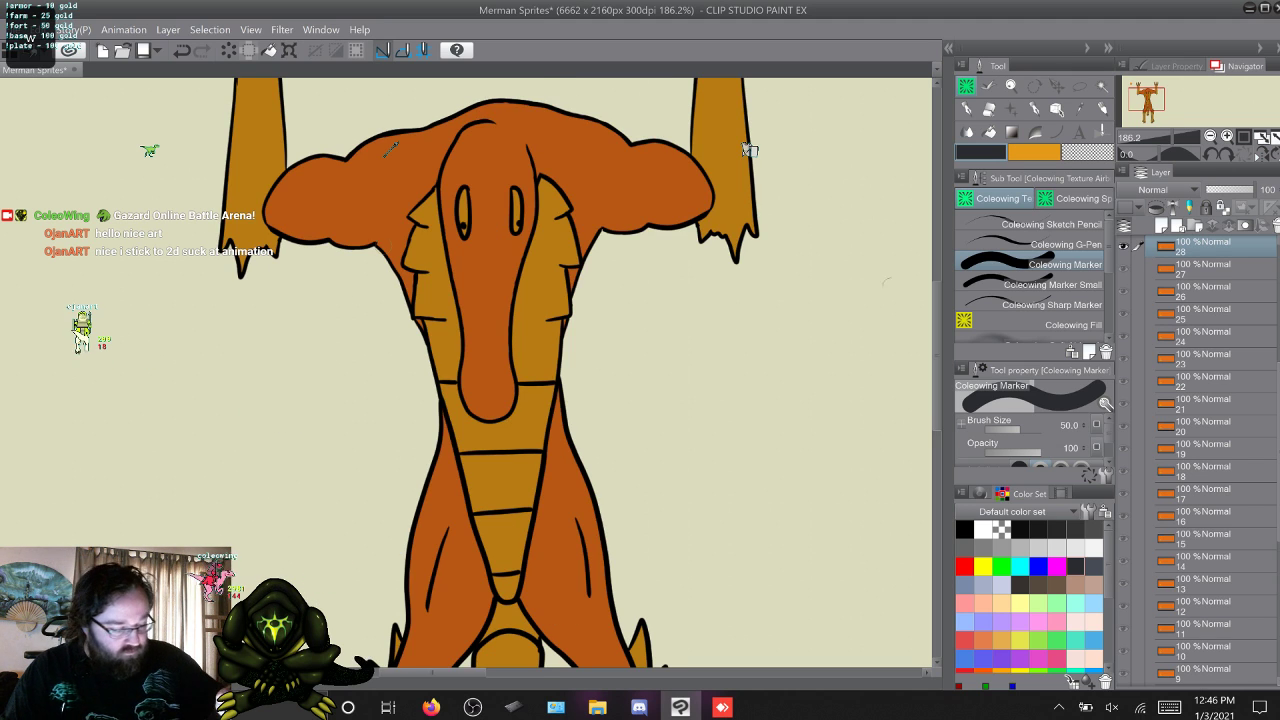
pyautogui.scroll(5, 390, 148)
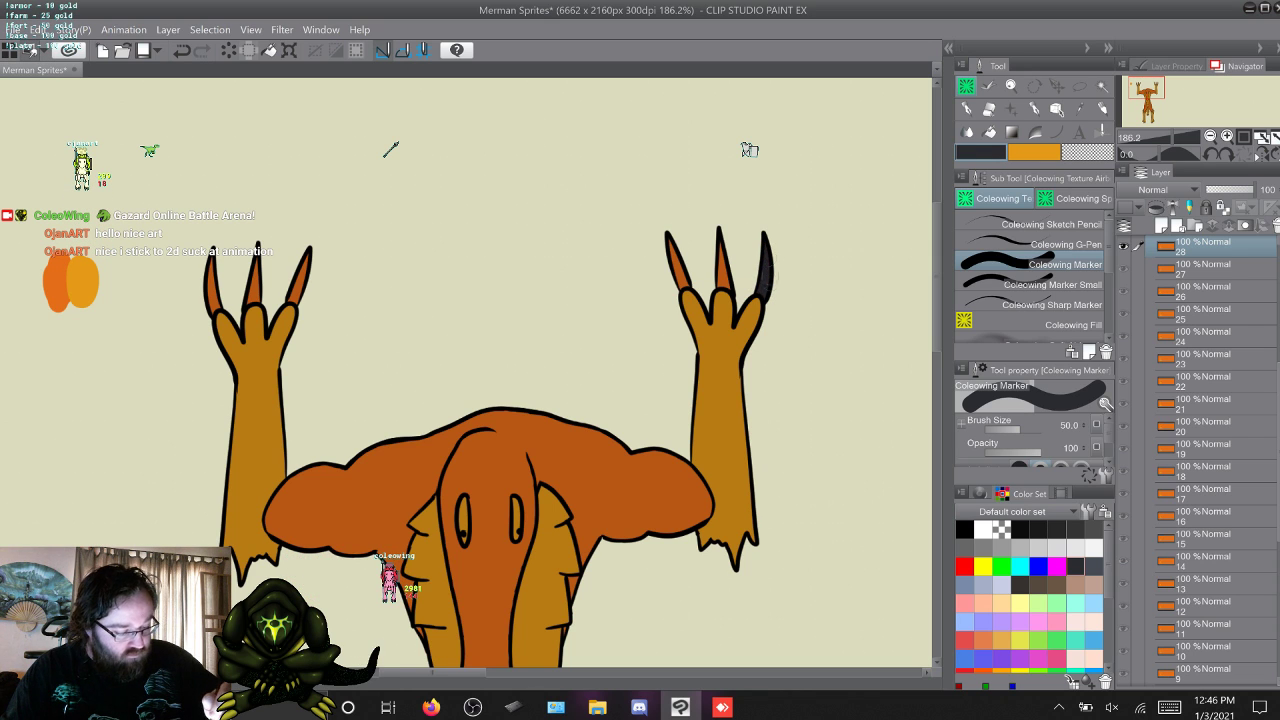
pyautogui.moveTo(730, 283)
pyautogui.mouseDown()
pyautogui.moveTo(720, 230)
pyautogui.moveTo(674, 266)
pyautogui.mouseUp()
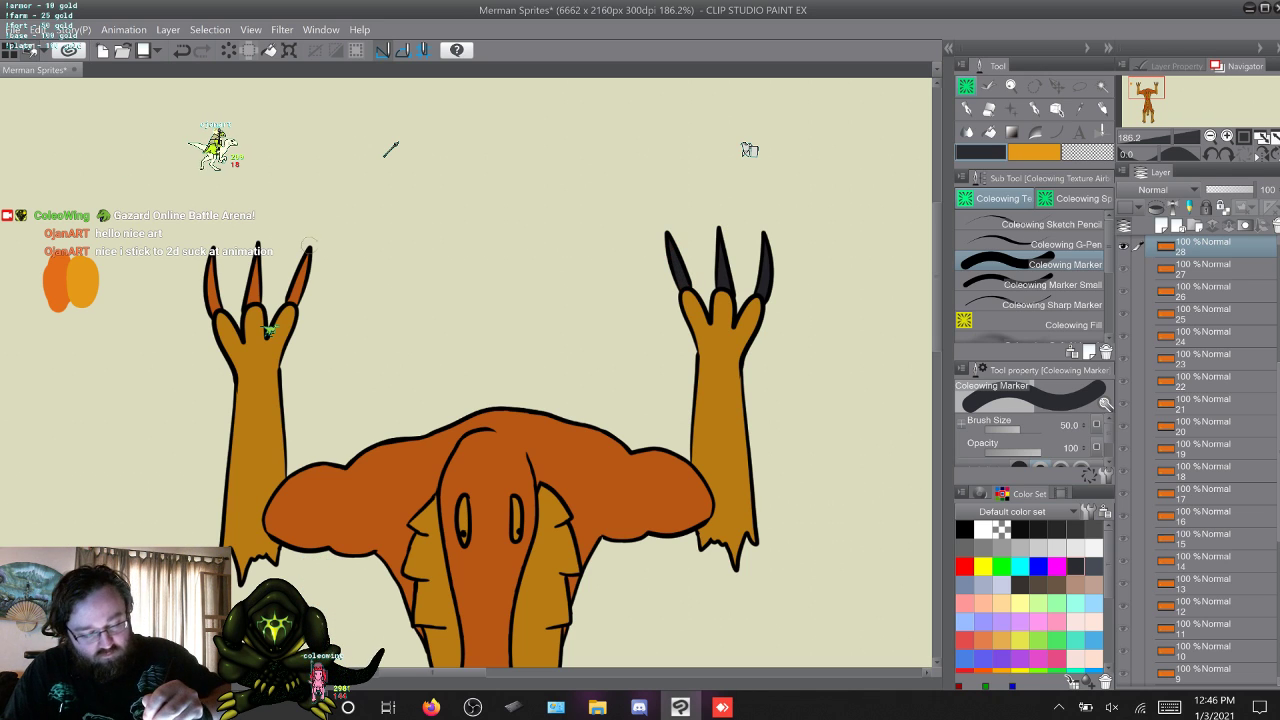
pyautogui.moveTo(308, 246); pyautogui.dragTo(296, 282)
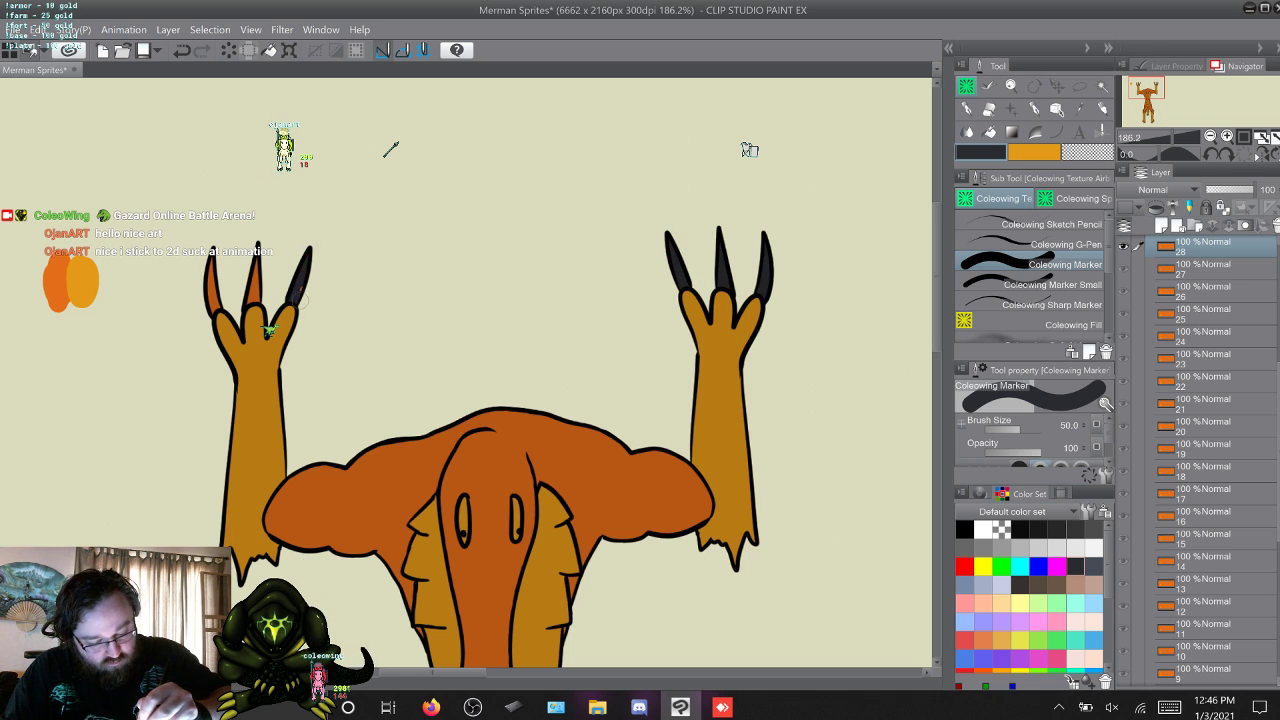
pyautogui.moveTo(253, 296); pyautogui.dragTo(261, 261)
pyautogui.moveTo(214, 296); pyautogui.dragTo(208, 312)
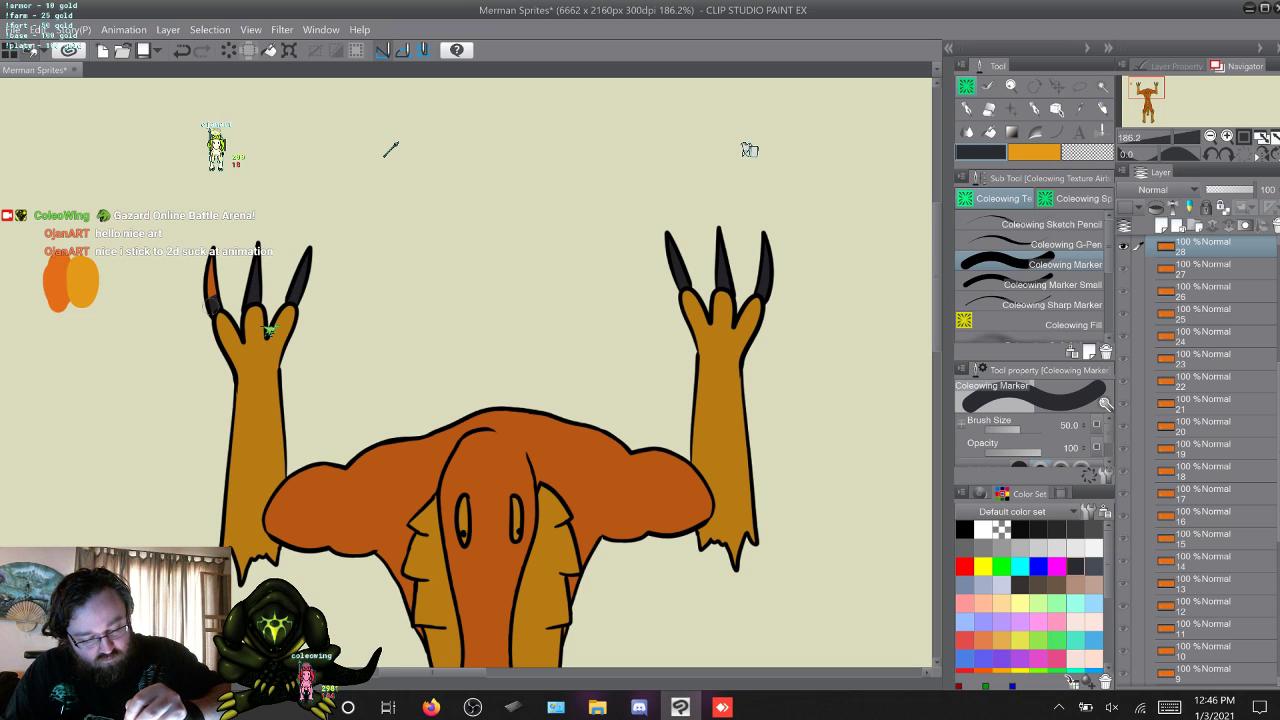
# Go up to layer 34 and paint the claws of both hanging hands dark grey with Coleowing Marker.
pyautogui.press('w')
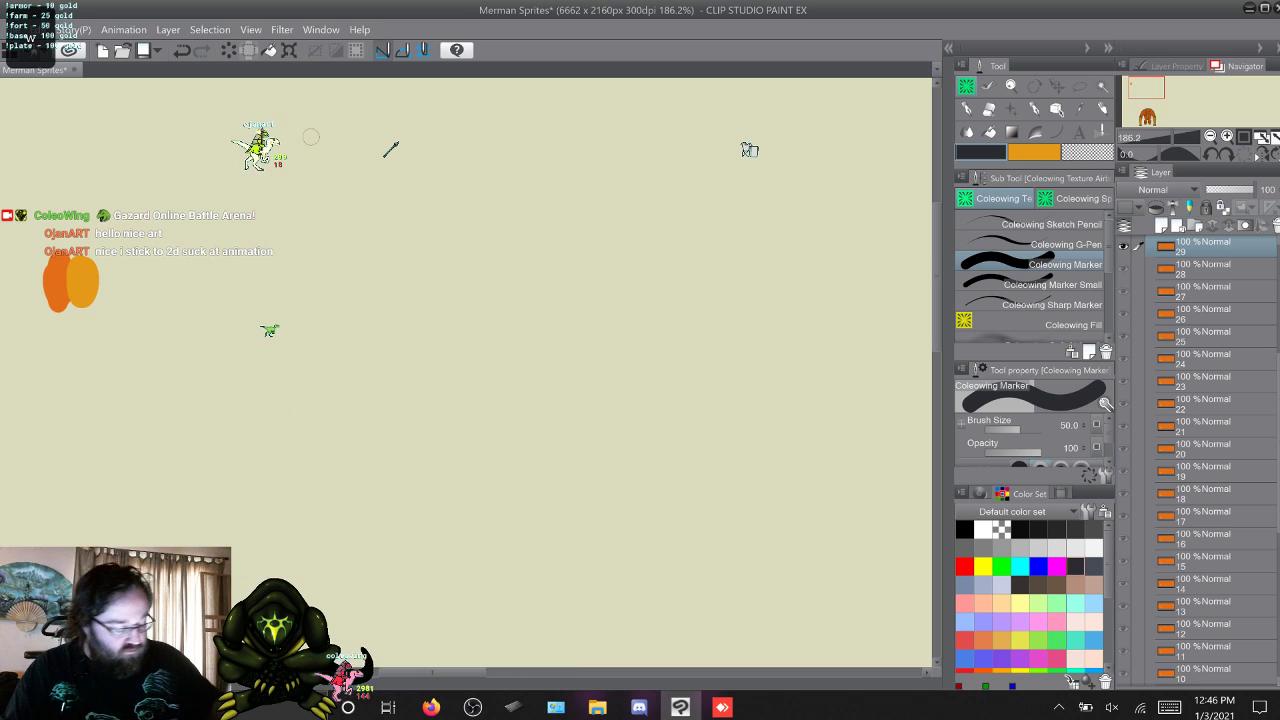
pyautogui.press('w')
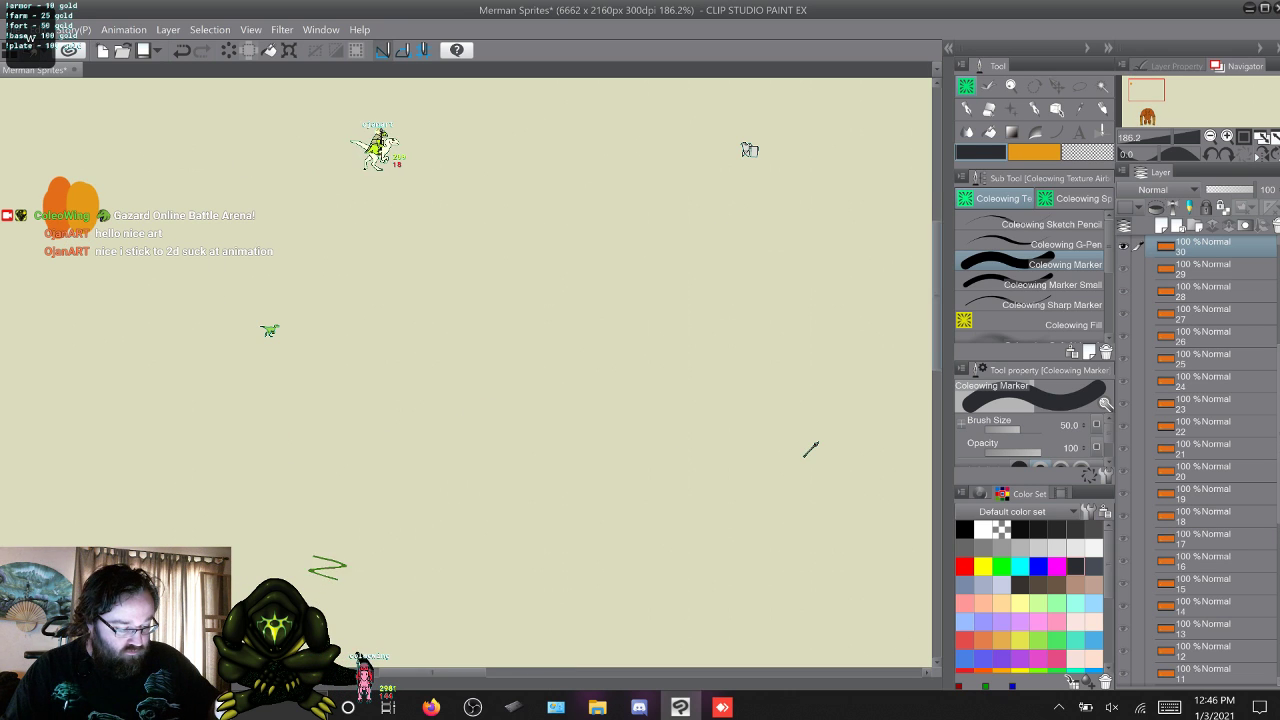
pyautogui.press('w')
pyautogui.press('w')
pyautogui.press('w')
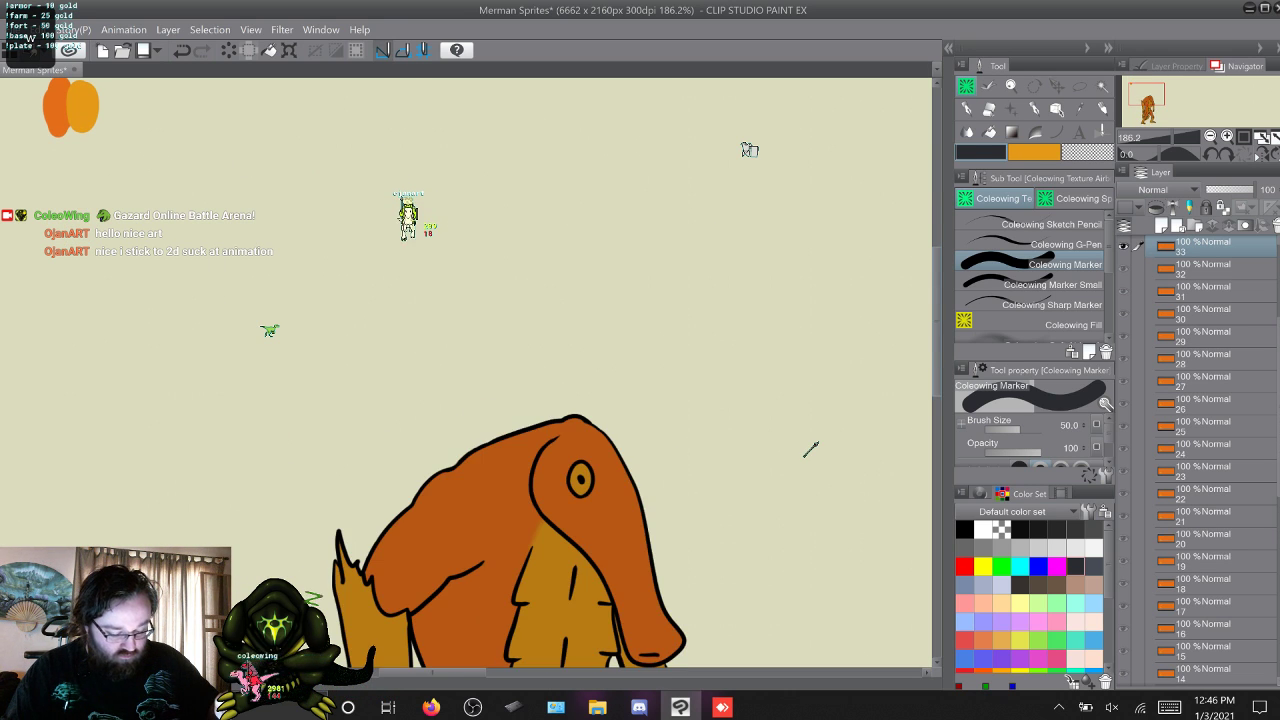
pyautogui.press('w')
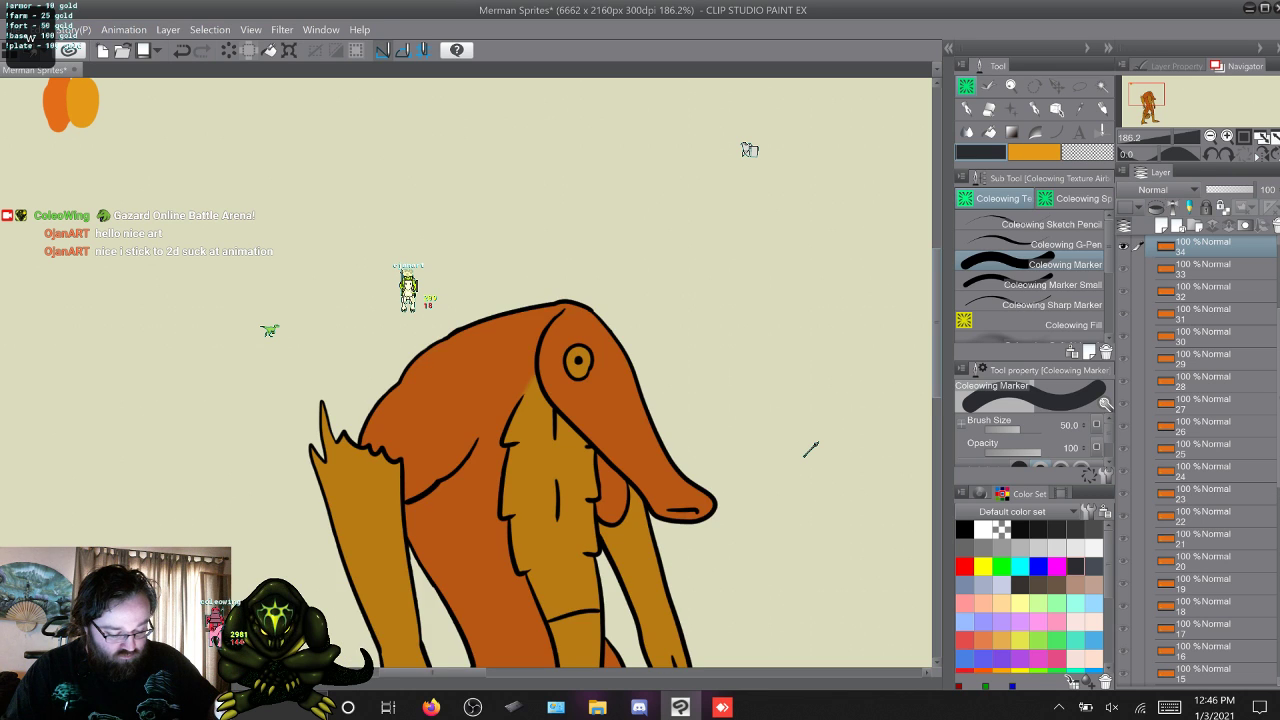
pyautogui.scroll(-3, 513, 408)
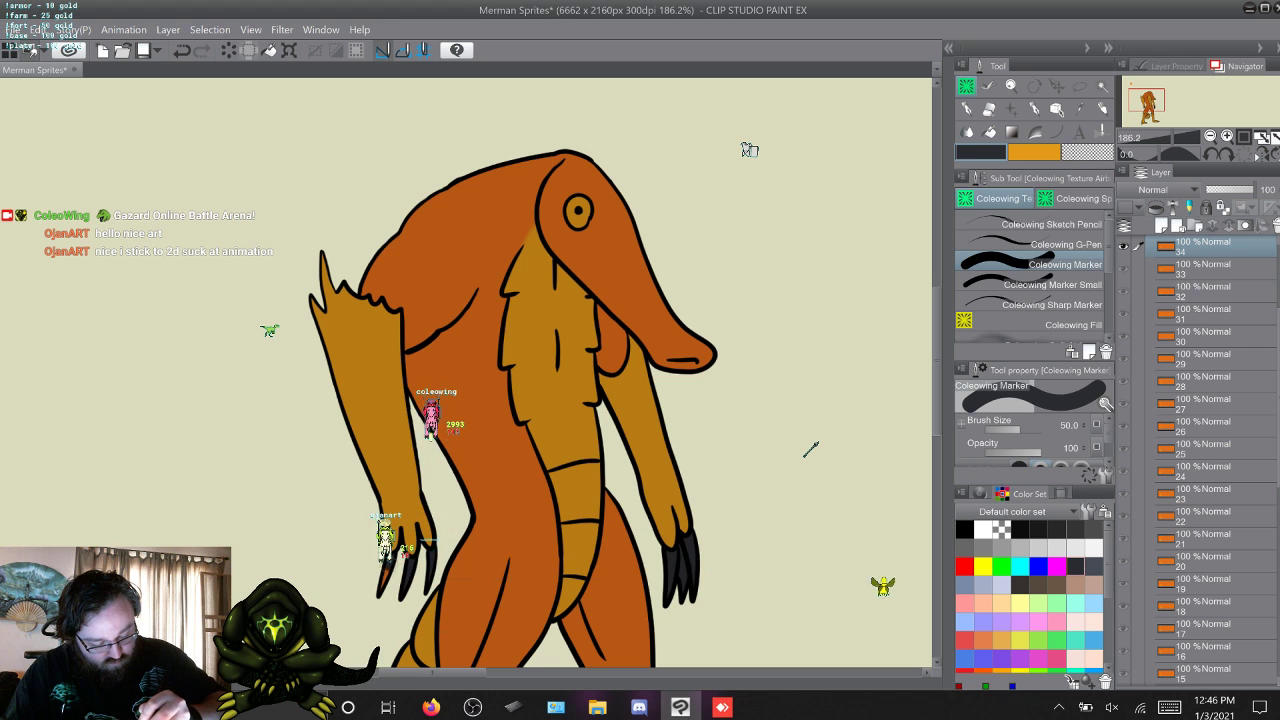
# Paint the claws of both hands dark grey in layer 35 with Coleowing Marker.
pyautogui.press('w')
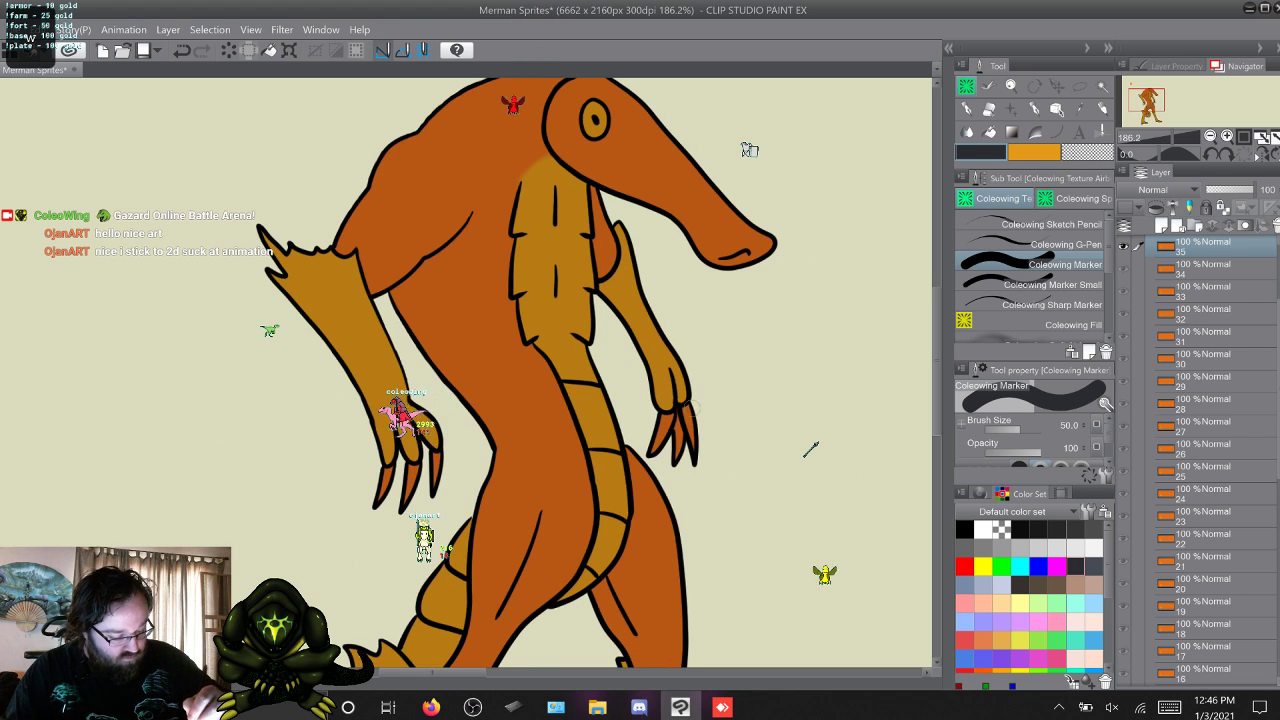
pyautogui.moveTo(679, 411); pyautogui.dragTo(685, 413)
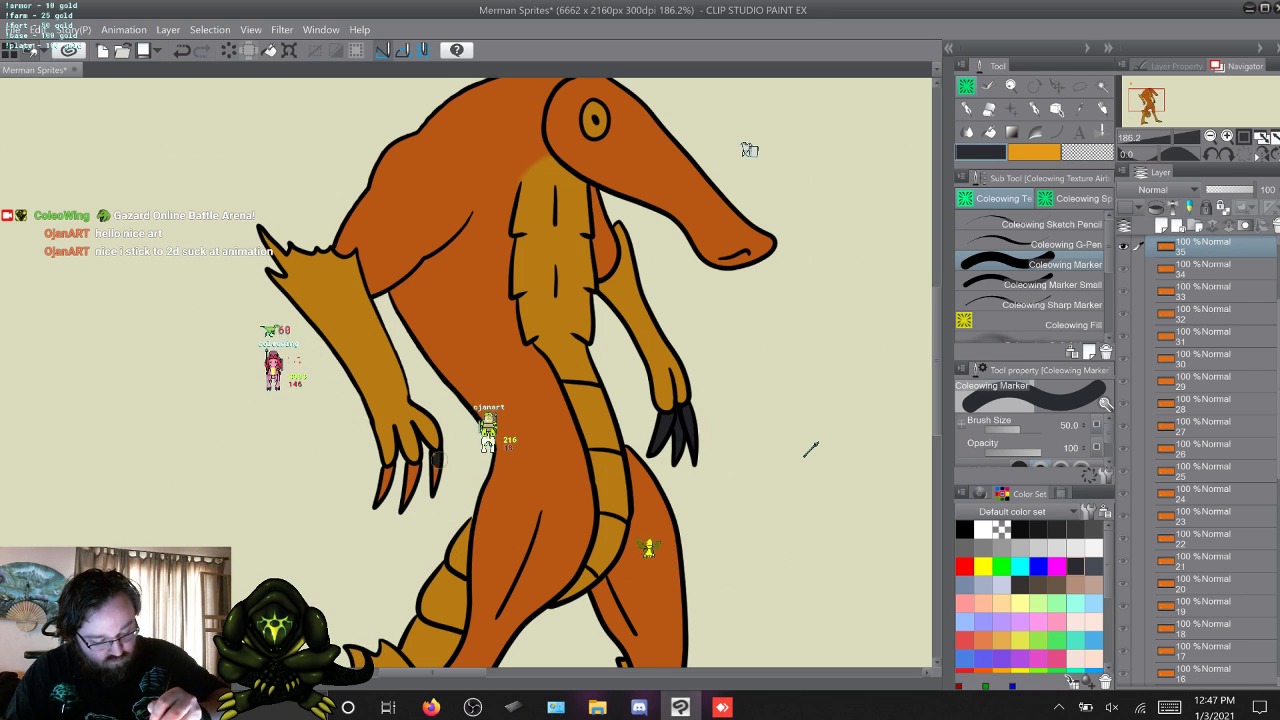
pyautogui.moveTo(436, 458); pyautogui.dragTo(431, 493)
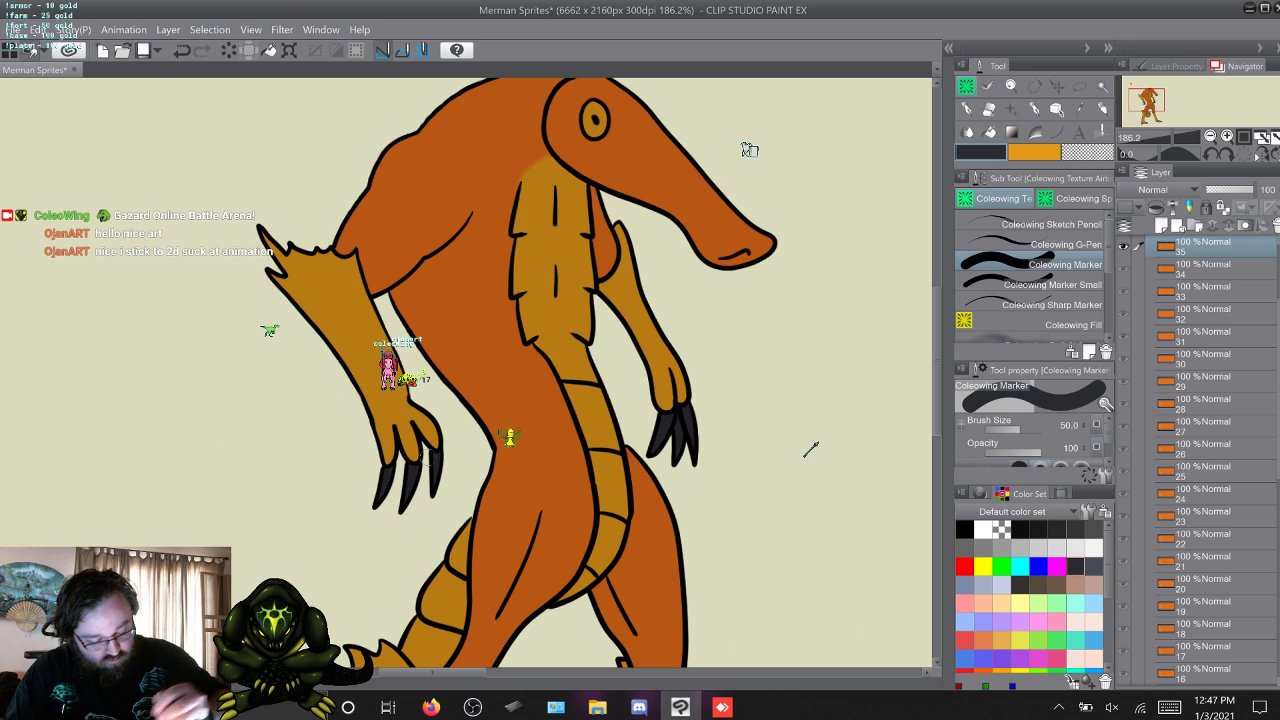
# Paint the toe claws of both feet dark grey in layer 1 with Coleowing Marker, and go to layer 2.
pyautogui.press('w')
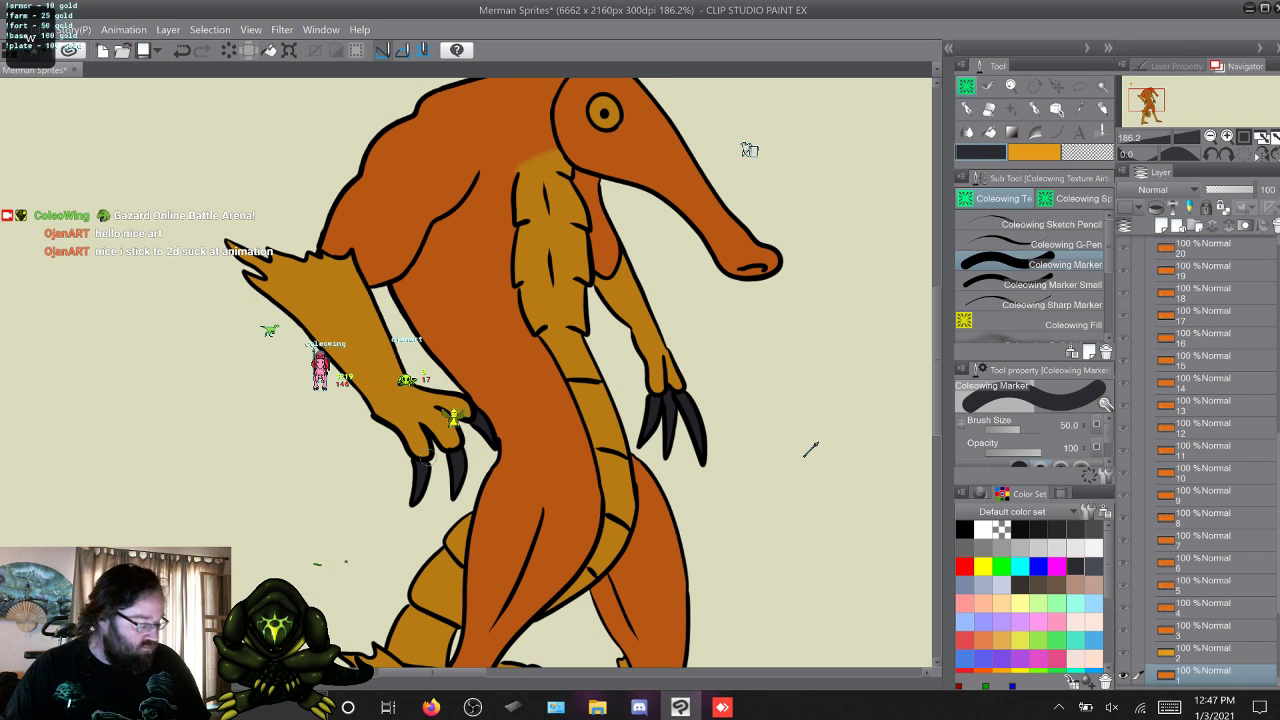
pyautogui.scroll(-10, 810, 450)
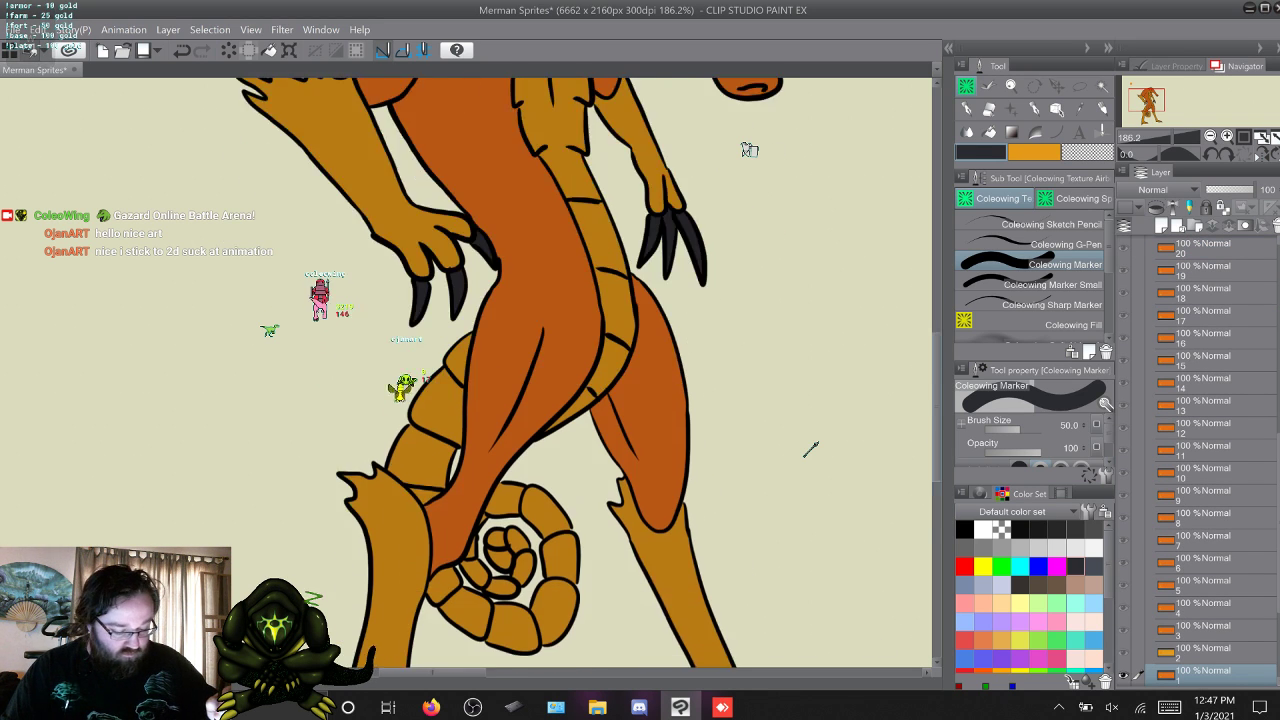
pyautogui.scroll(-2, 810, 450)
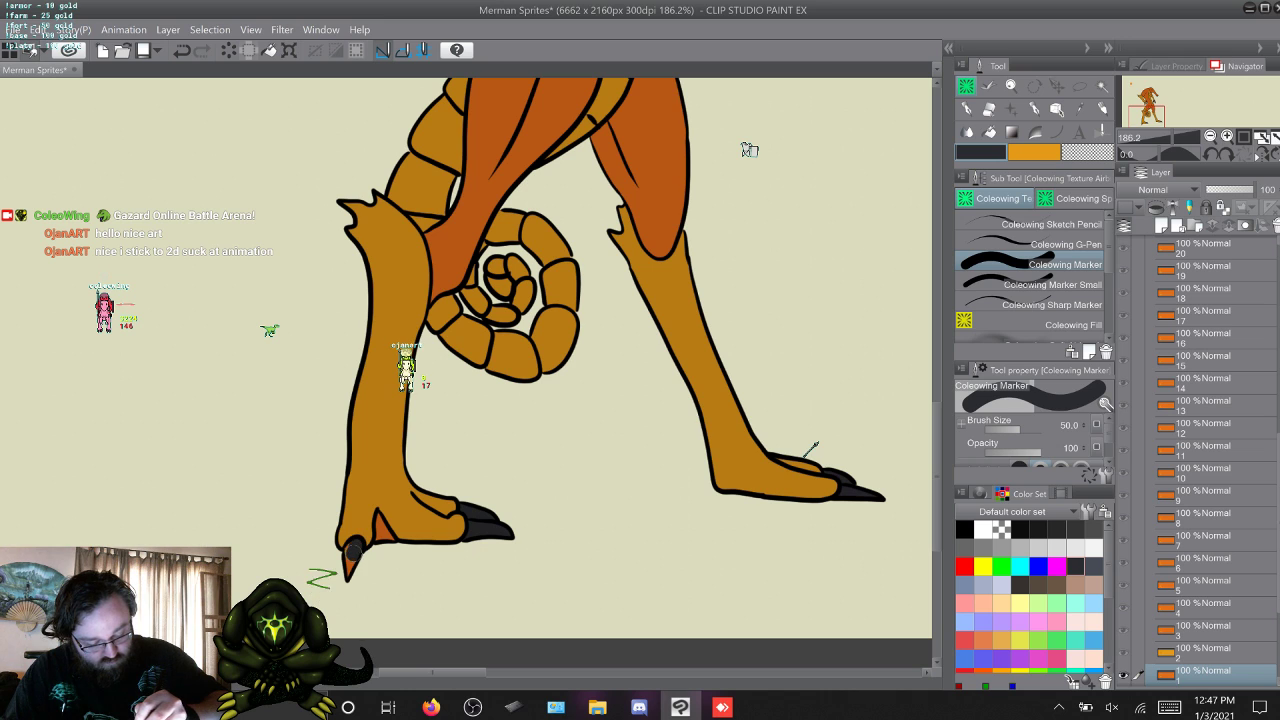
pyautogui.press('w')
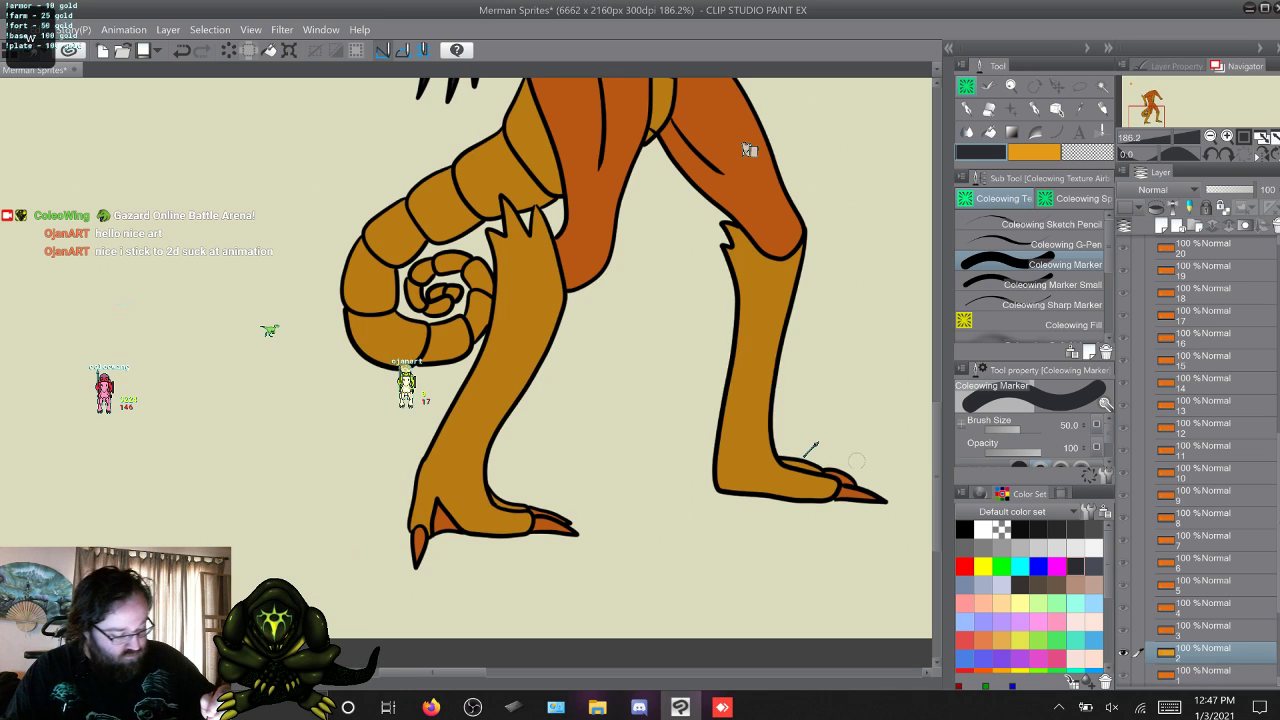
# Paint the toe claws of both feet dark grey with Coleowing Marker in layer 2 and in layer 3.
pyautogui.moveTo(842, 492); pyautogui.dragTo(831, 469)
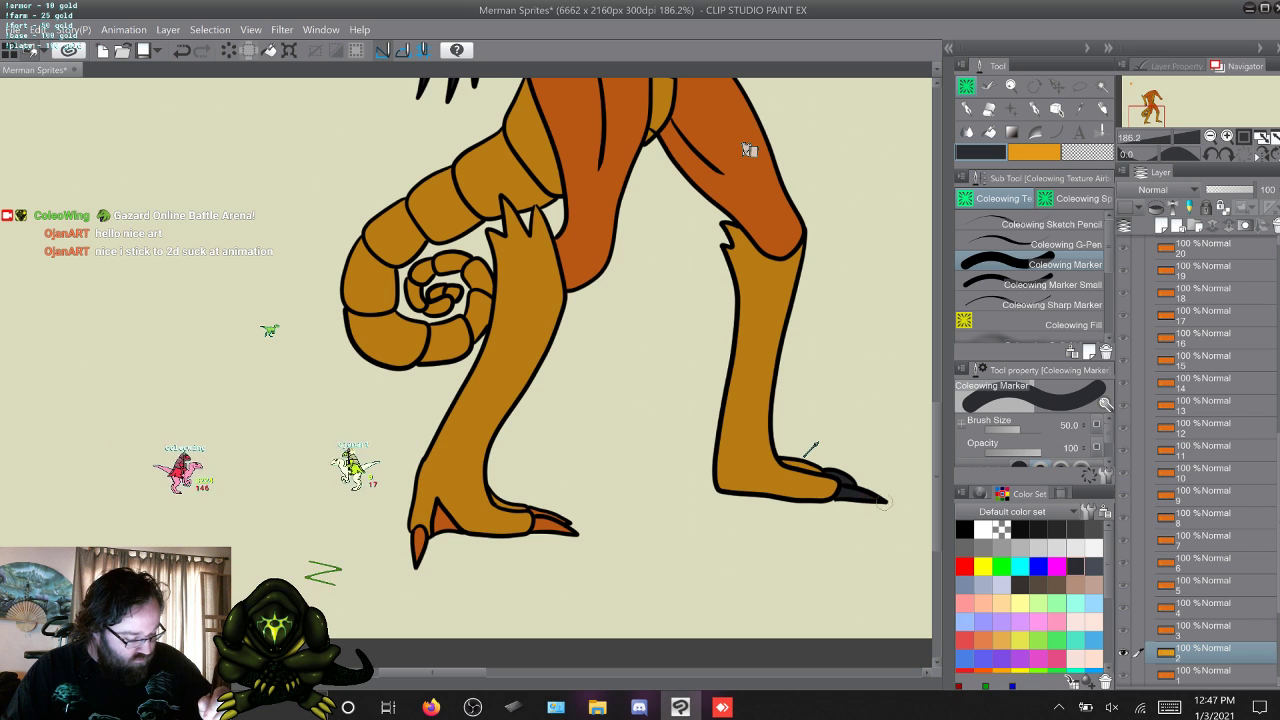
pyautogui.moveTo(537, 534)
pyautogui.mouseDown()
pyautogui.moveTo(534, 508)
pyautogui.moveTo(574, 538)
pyautogui.mouseUp()
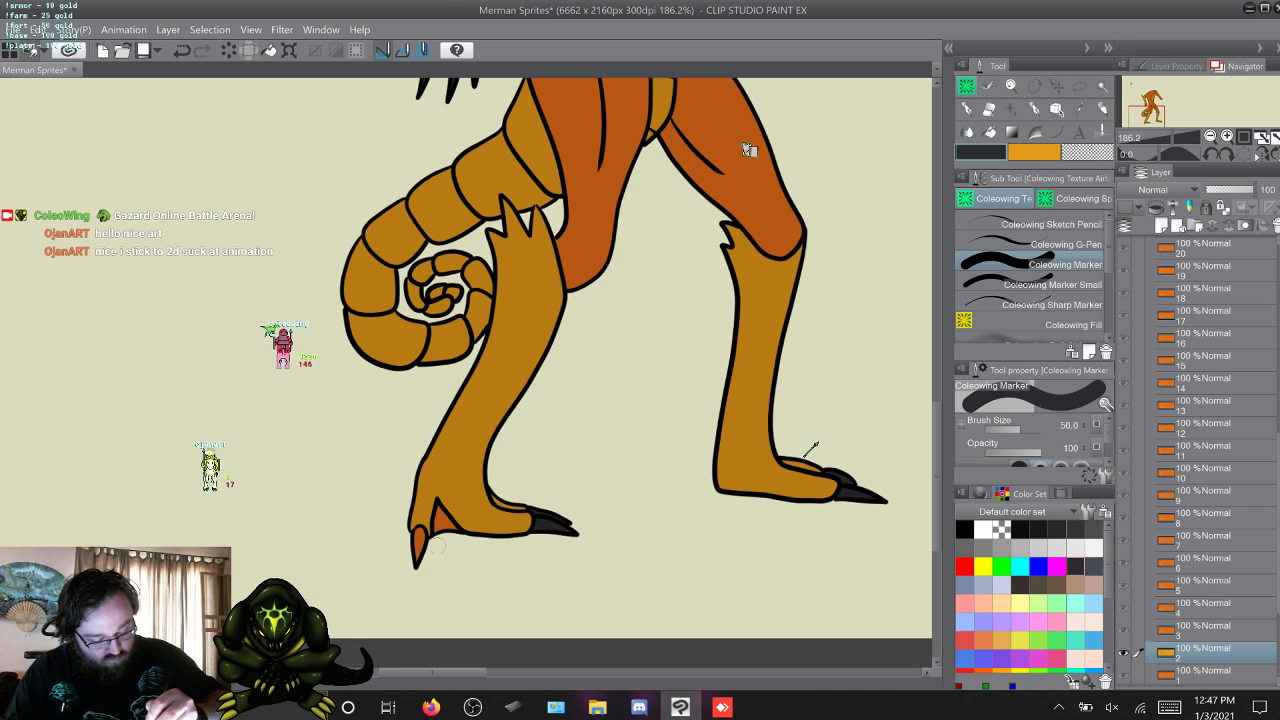
pyautogui.moveTo(418, 535); pyautogui.dragTo(414, 566)
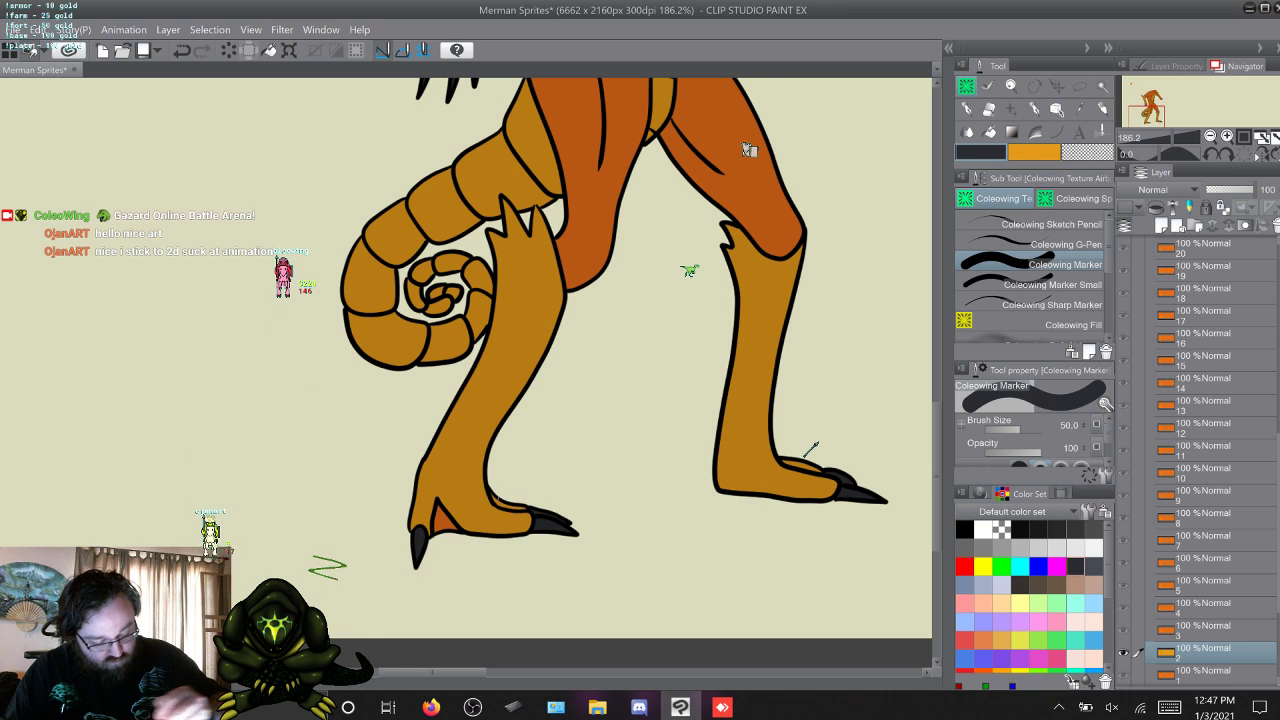
pyautogui.press('w')
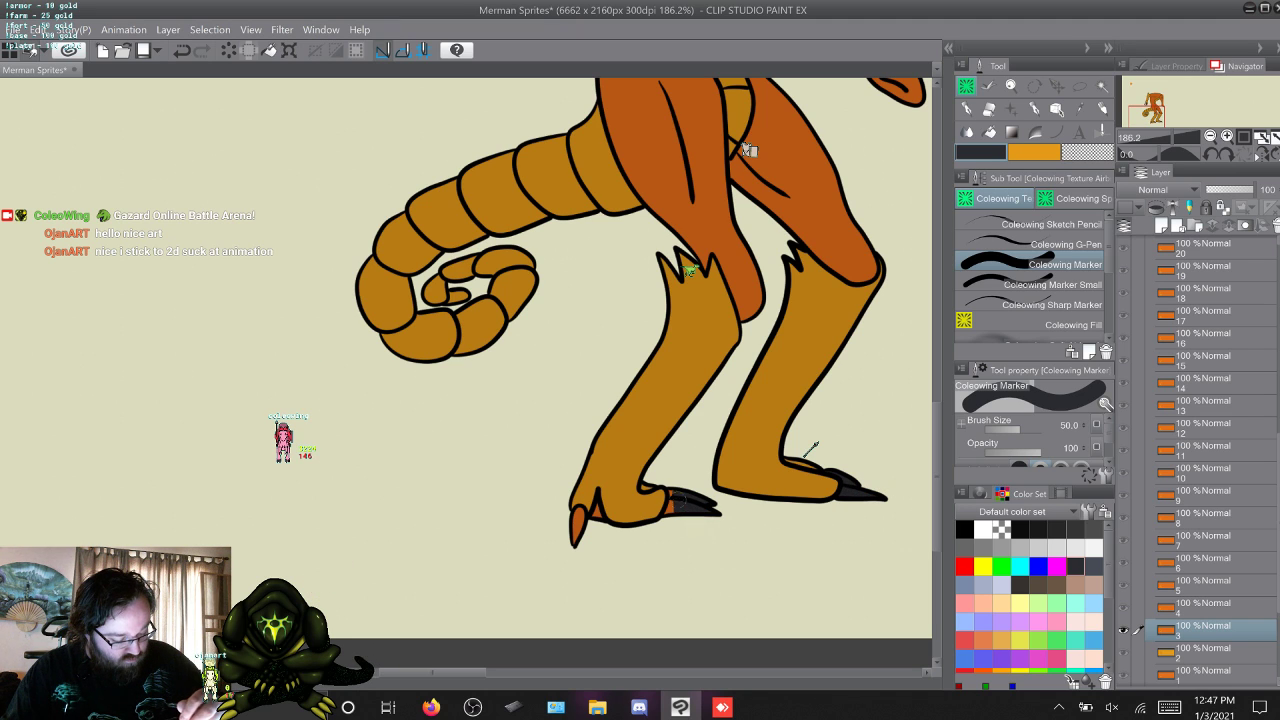
pyautogui.moveTo(674, 491); pyautogui.dragTo(670, 513)
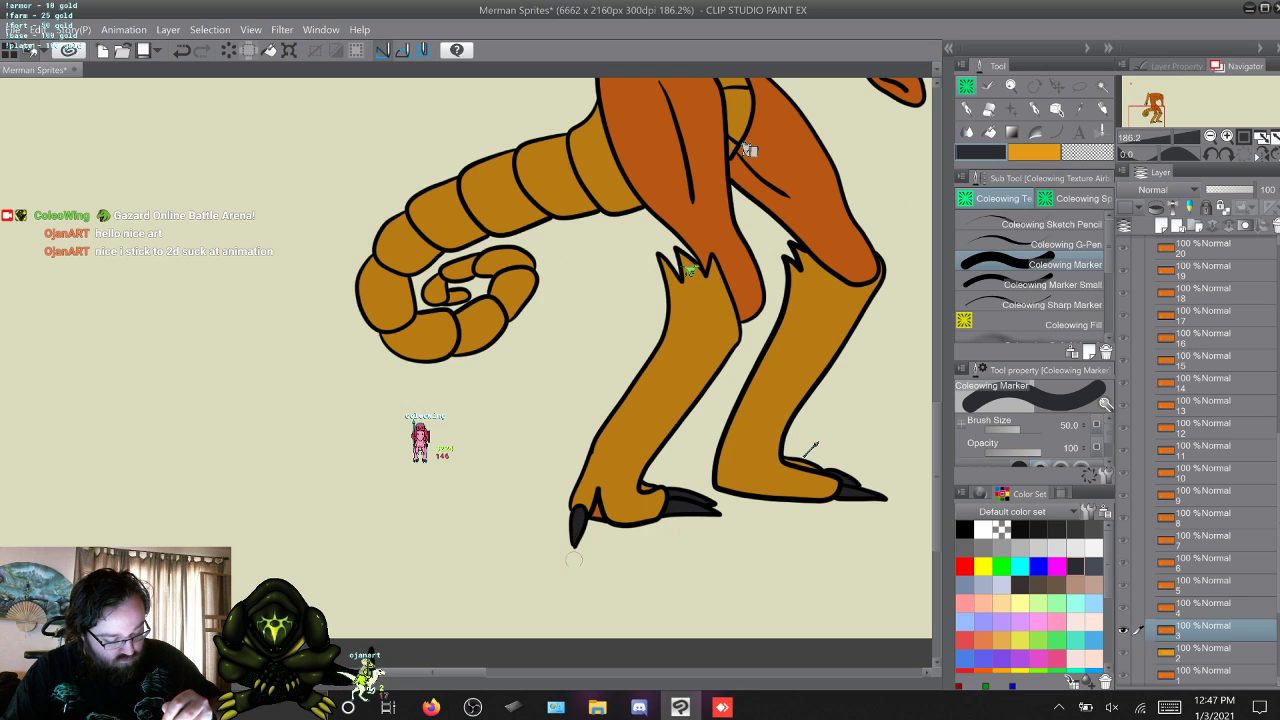
# Go up to layers 4 and 5 and paint the toe claws of both feet dark grey in each with Coleowing Marker.
pyautogui.press('w')
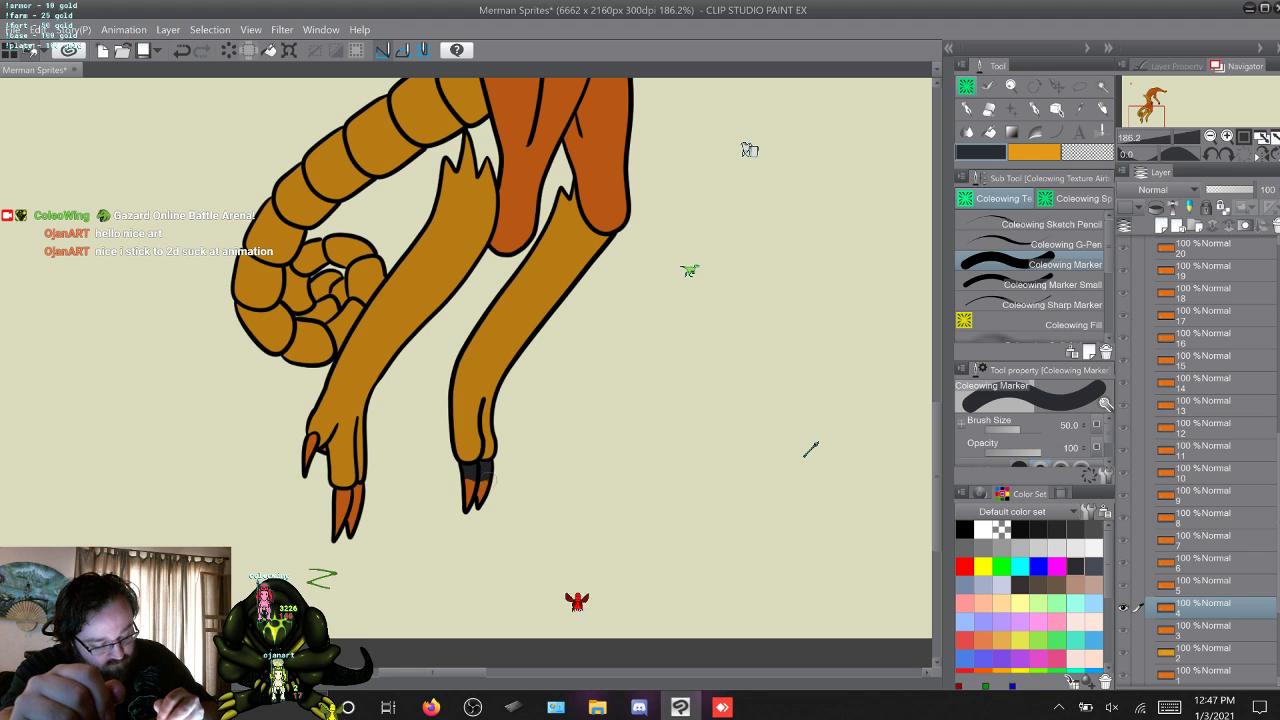
pyautogui.moveTo(489, 479); pyautogui.dragTo(468, 505)
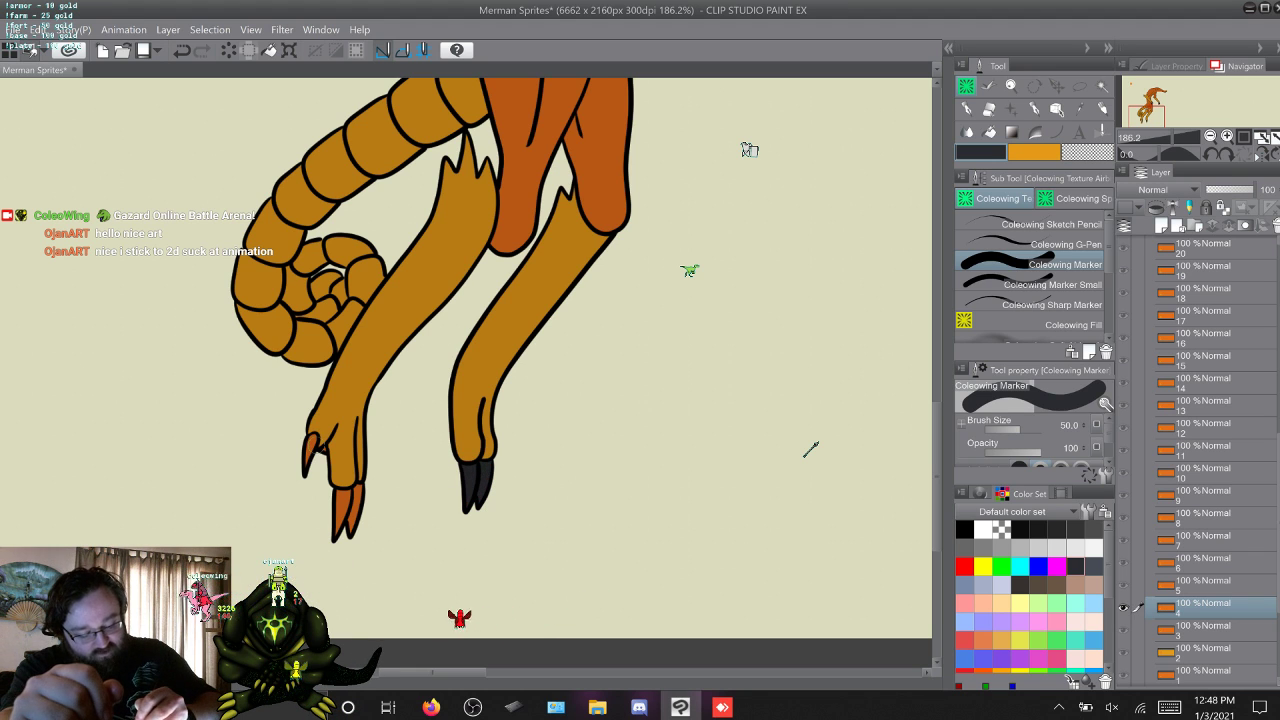
pyautogui.moveTo(314, 438); pyautogui.dragTo(311, 441)
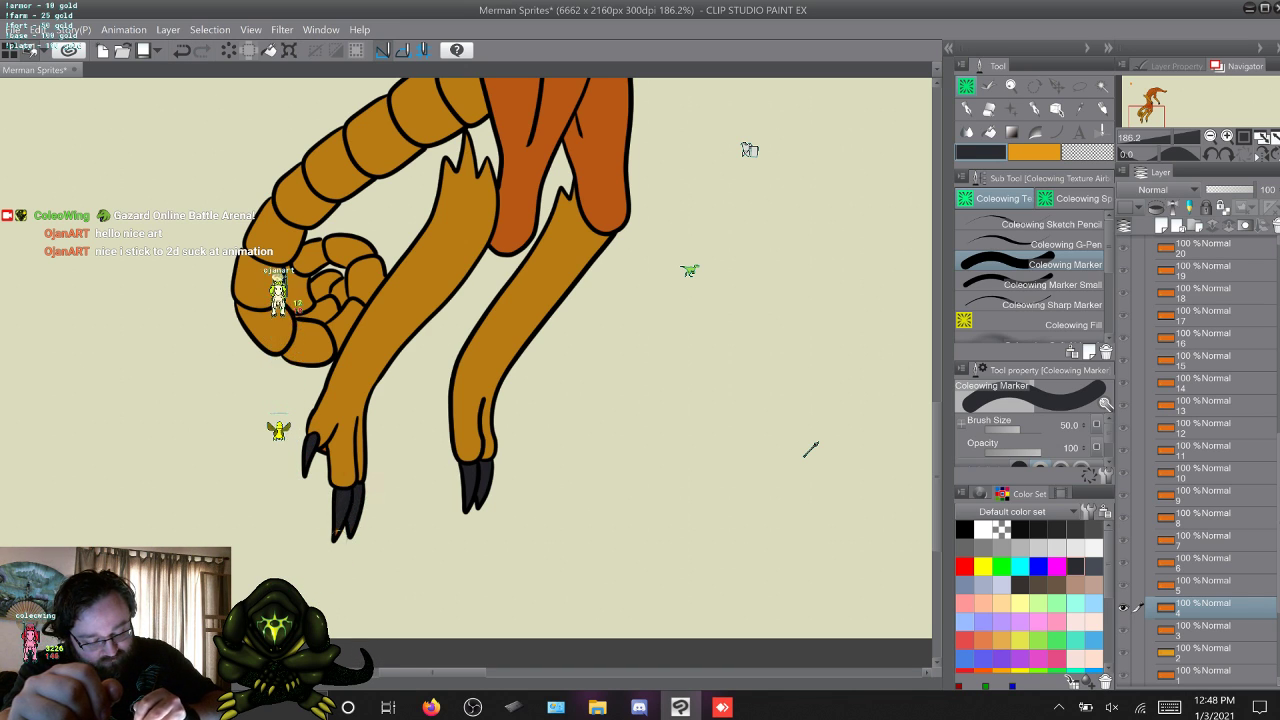
pyautogui.press('w')
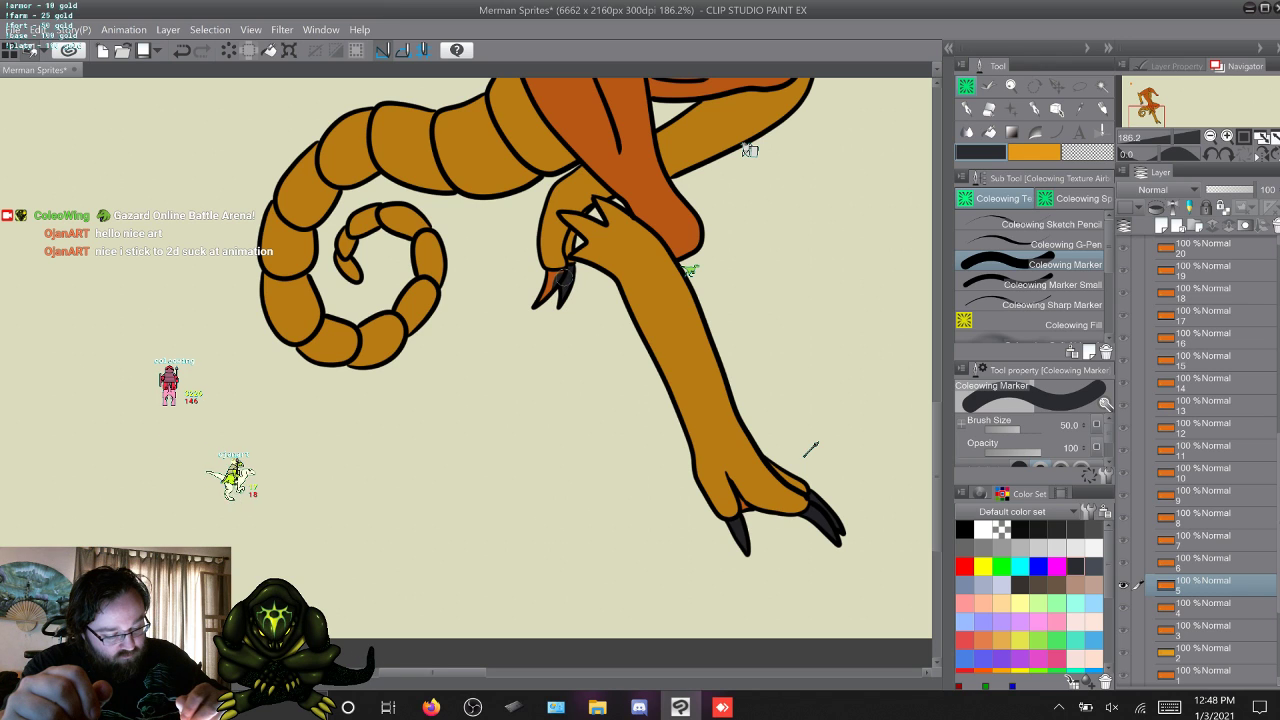
pyautogui.moveTo(556, 275); pyautogui.dragTo(551, 279)
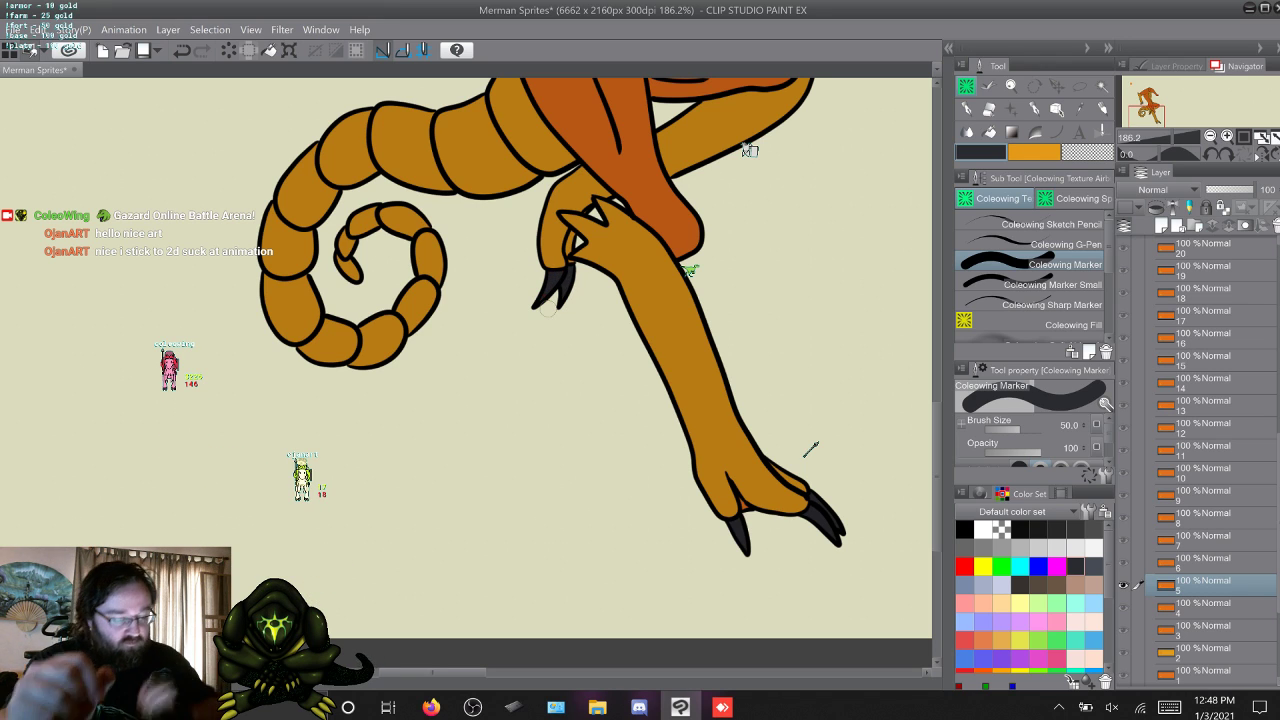
# Recheck layer 4, and paint the toe claws of both feet dark grey in layers 6 and 7 with Coleowing Marker.
pyautogui.hotkey('alt', '[')
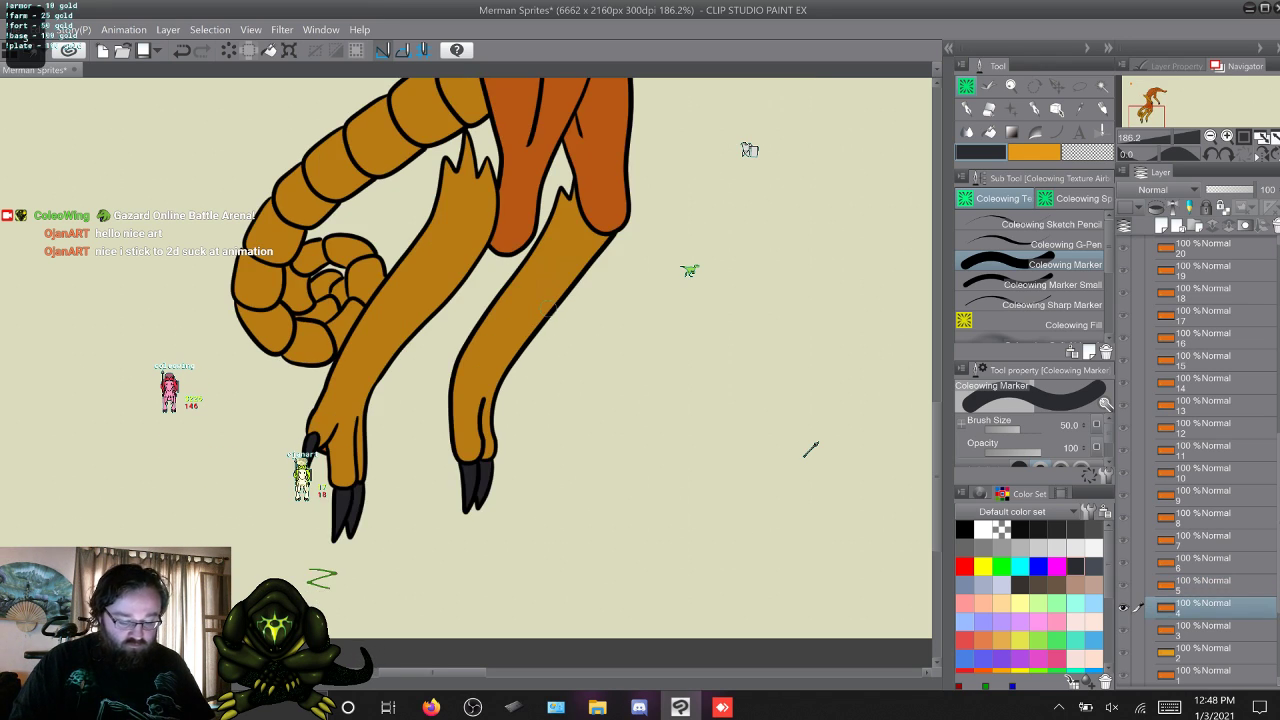
pyautogui.hotkey('alt', ']')
pyautogui.hotkey('alt', ']')
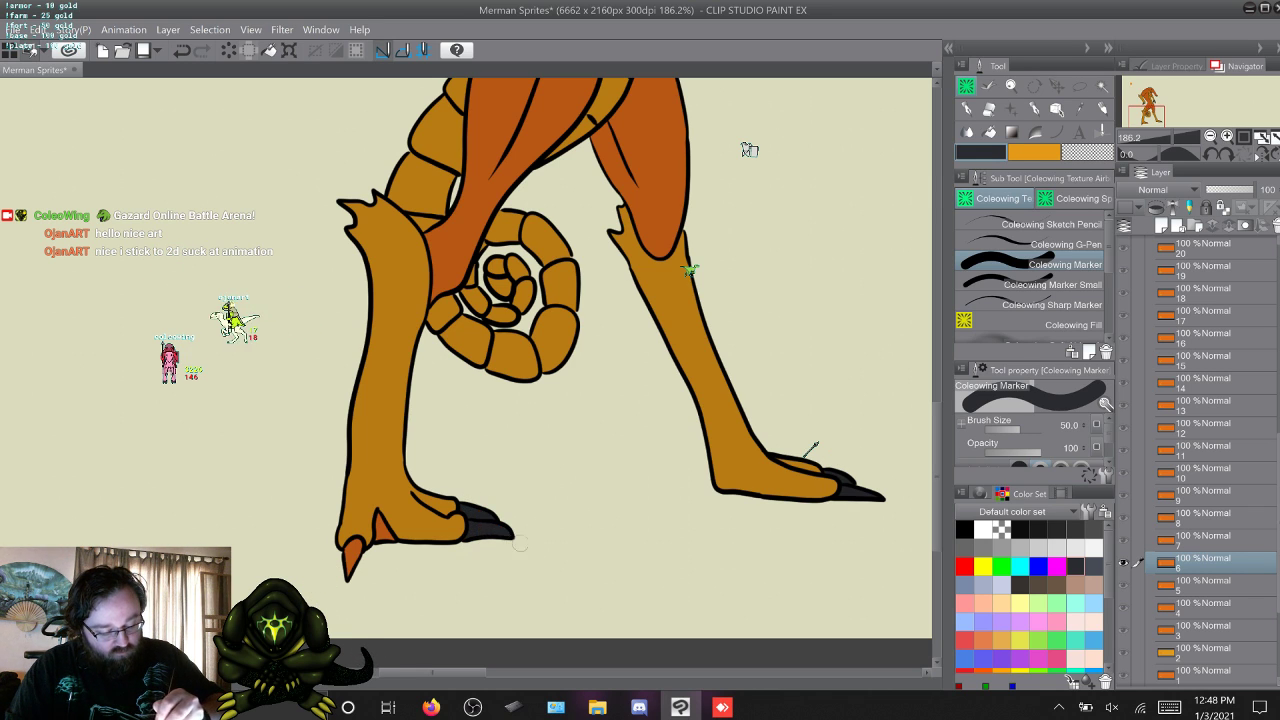
pyautogui.moveTo(354, 547); pyautogui.dragTo(349, 570)
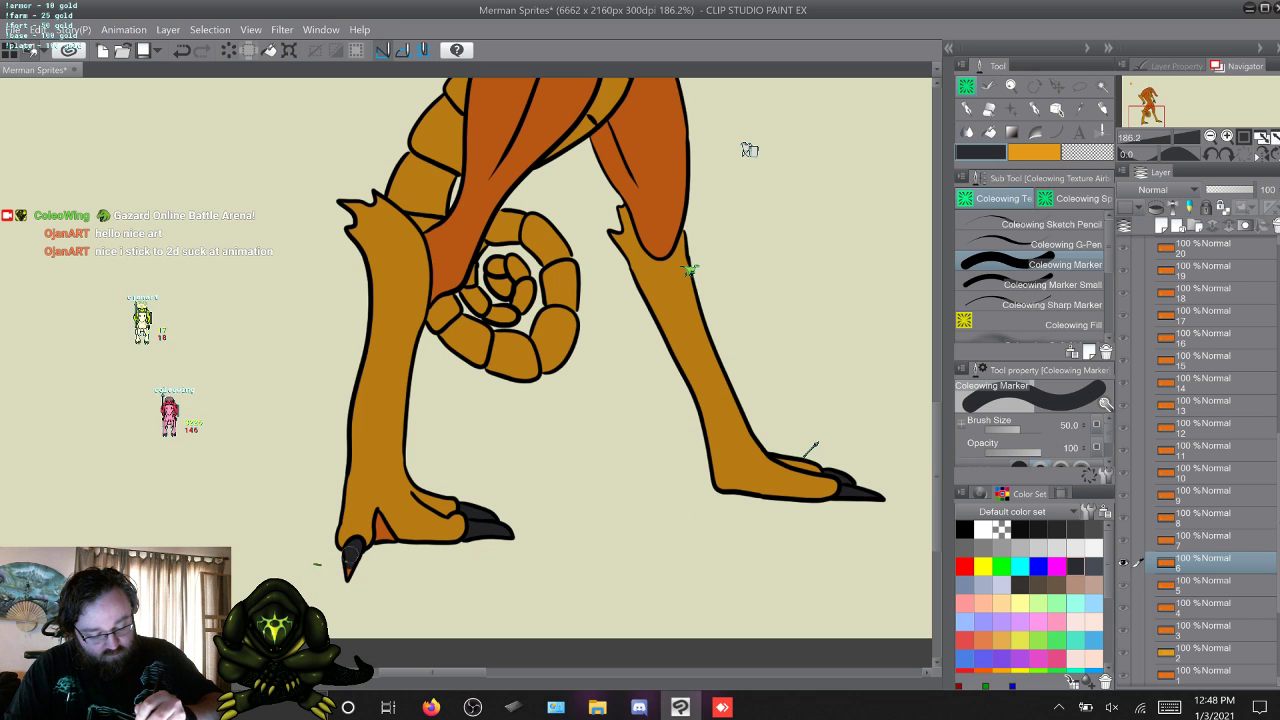
pyautogui.press('.')
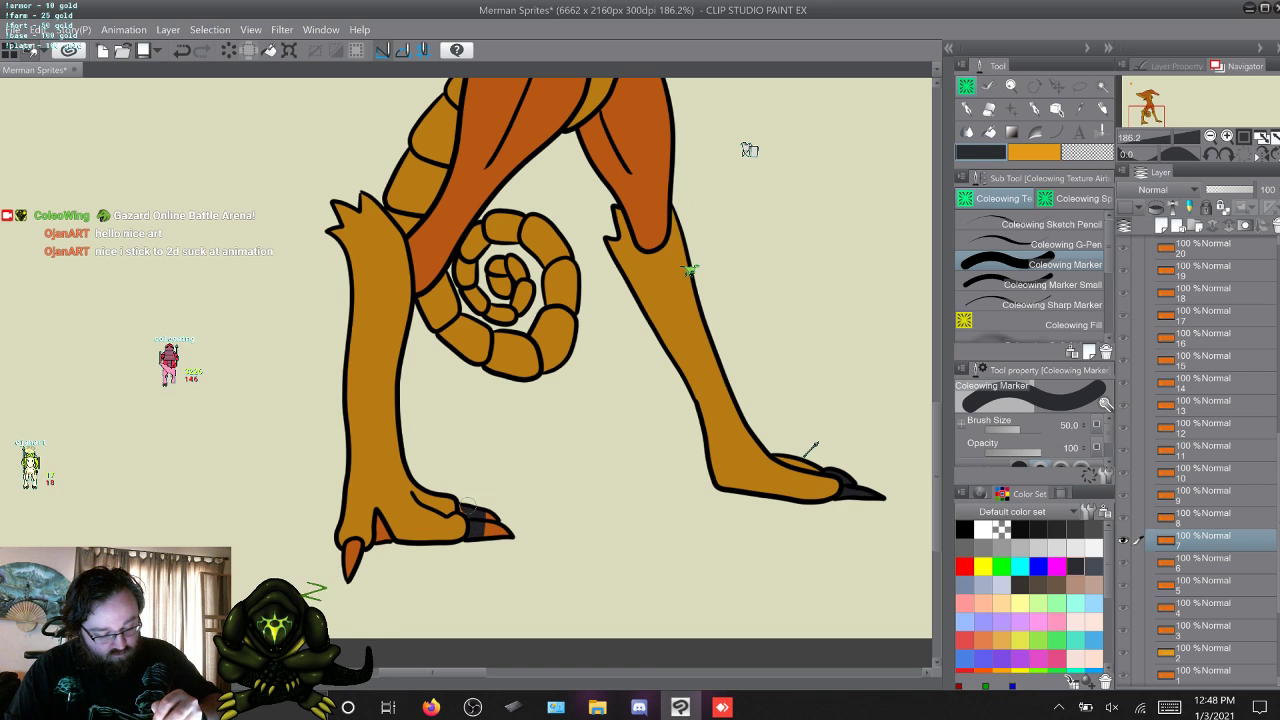
pyautogui.moveTo(467, 506); pyautogui.dragTo(504, 532)
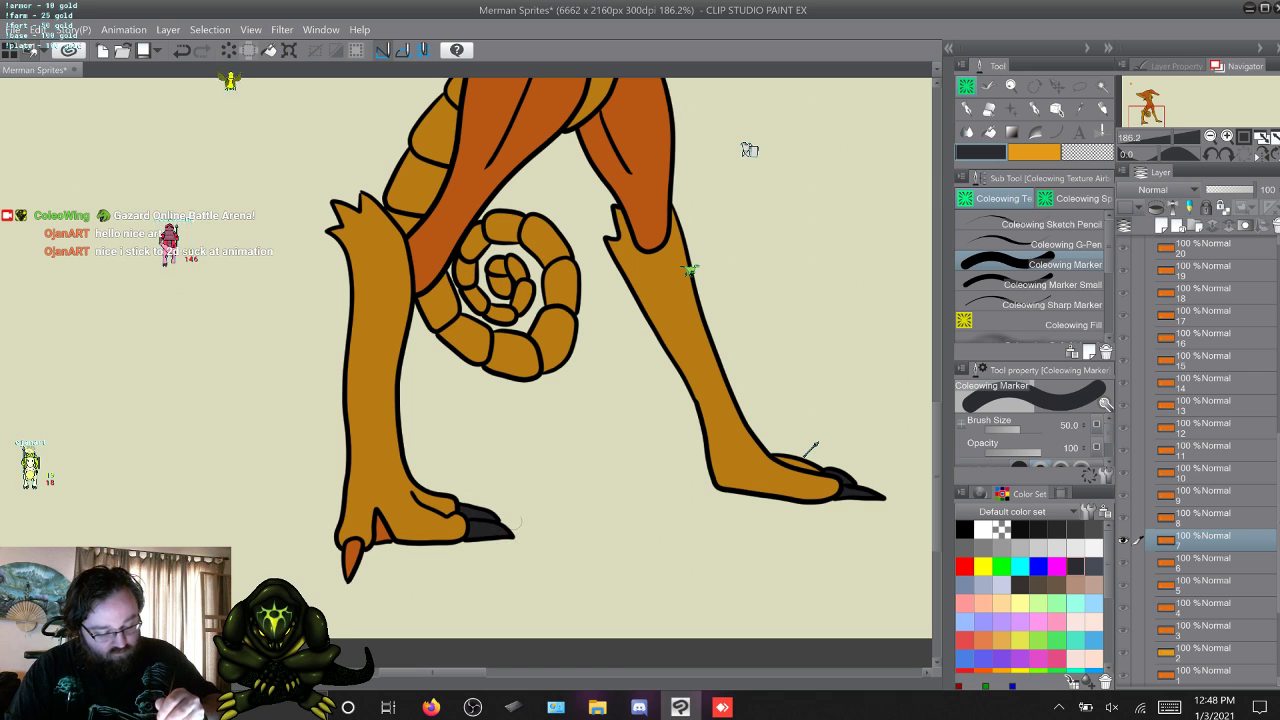
pyautogui.moveTo(346, 541); pyautogui.dragTo(356, 550)
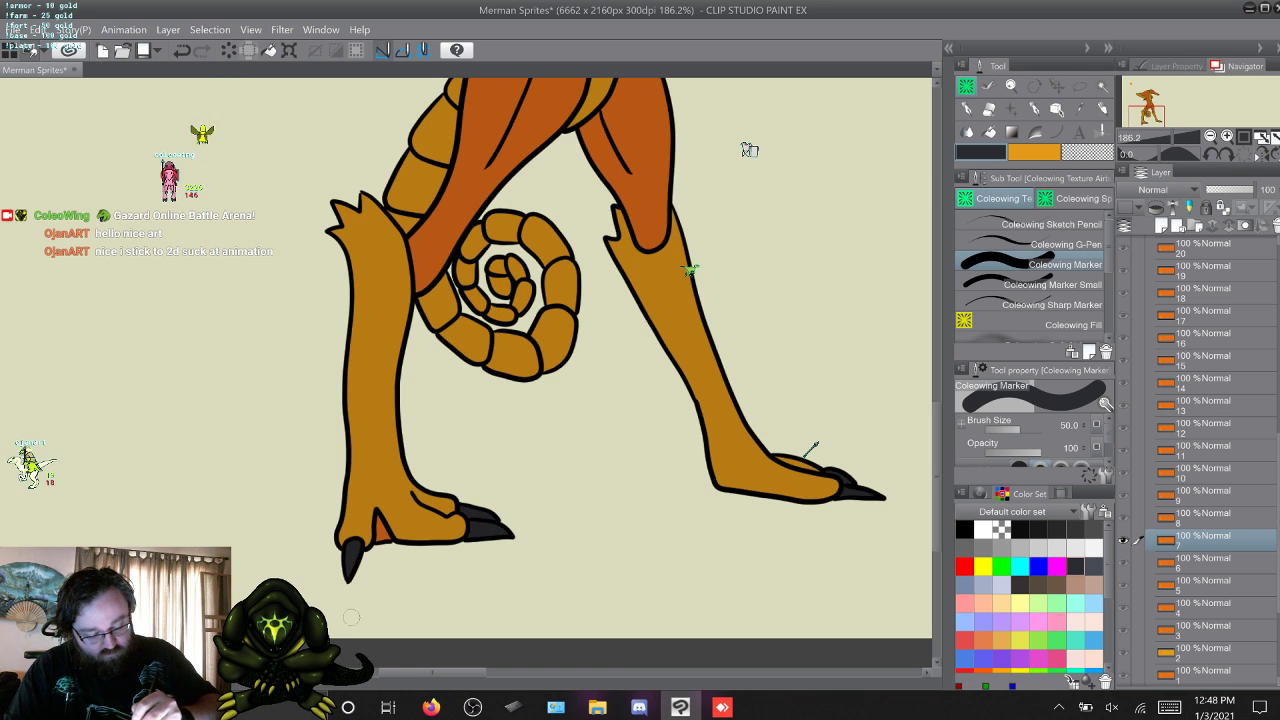
# Paint the toe claws of both feet dark grey in layer 8 and in layer 9 with Coleowing Marker.
pyautogui.press('w')
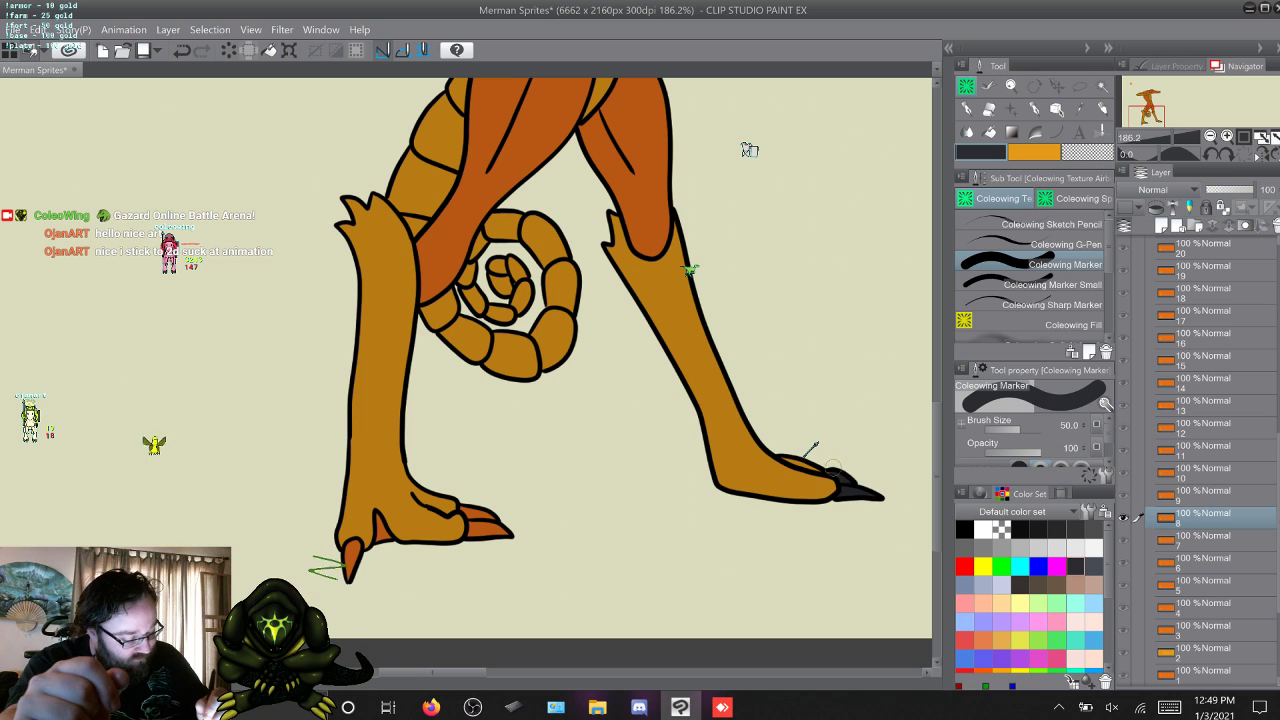
pyautogui.moveTo(487, 512); pyautogui.dragTo(493, 543)
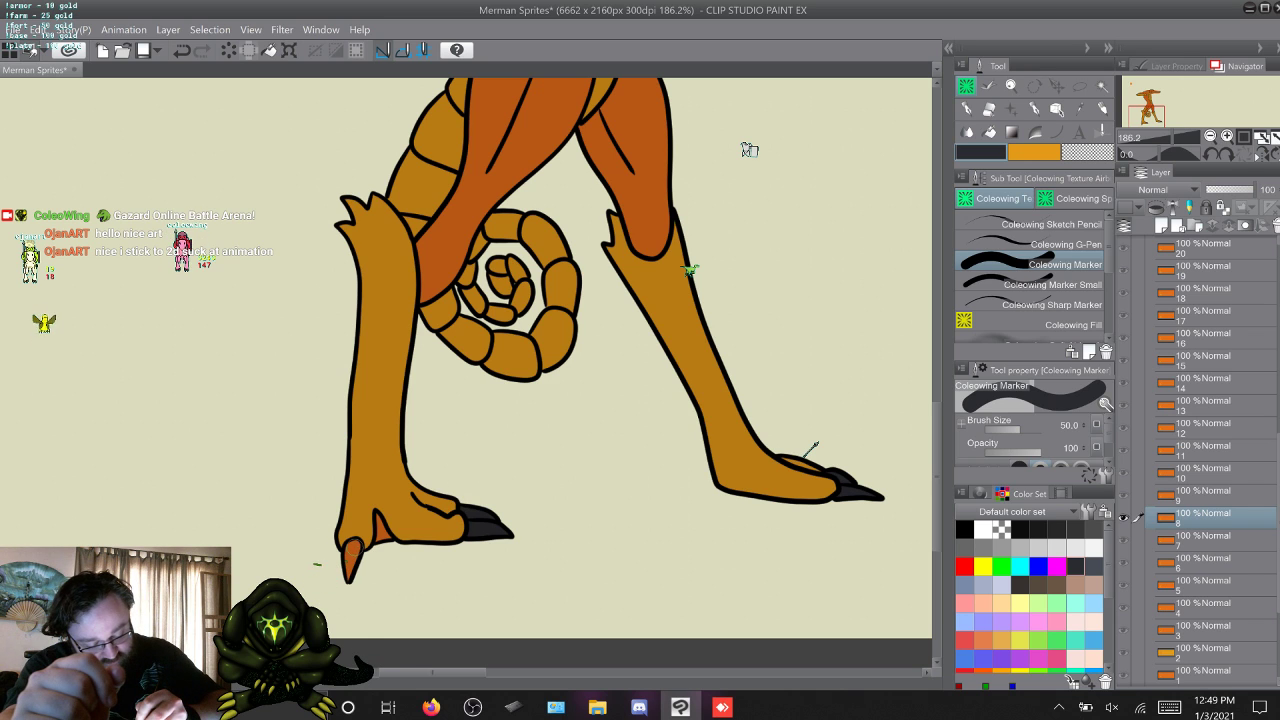
pyautogui.moveTo(352, 548); pyautogui.dragTo(350, 576)
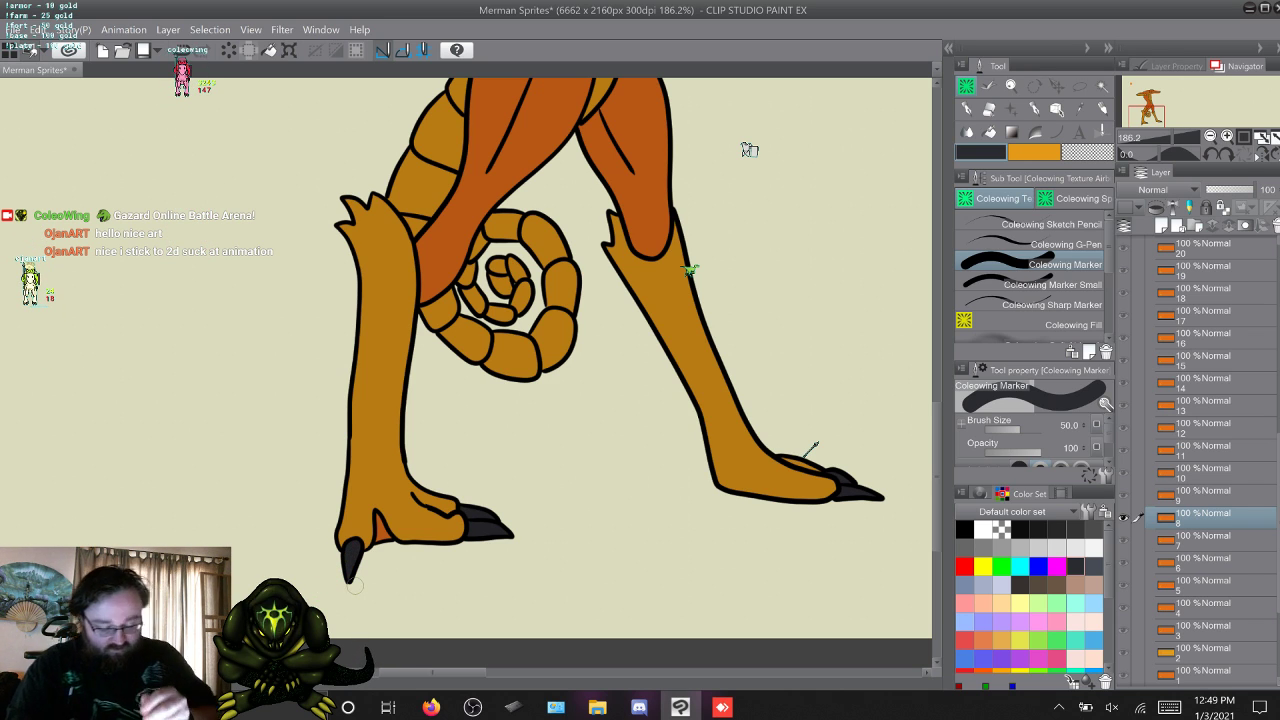
pyautogui.hotkey('alt', ']')
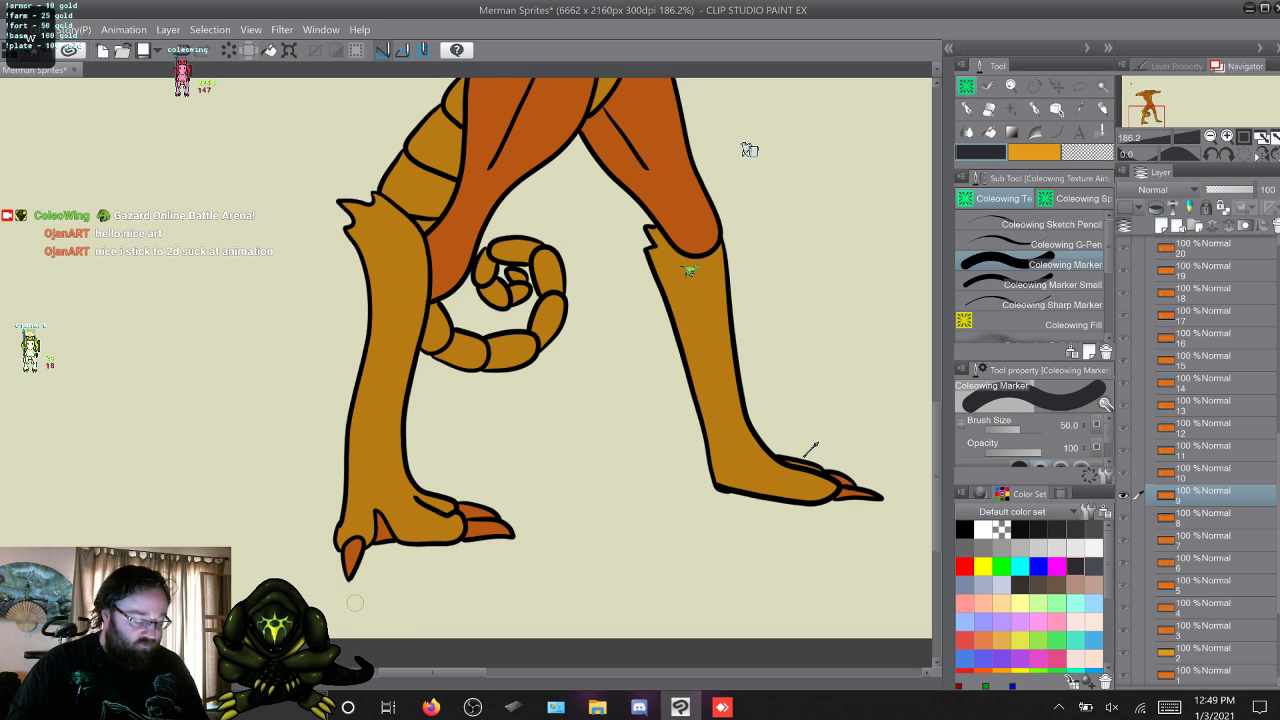
pyautogui.moveTo(838, 487); pyautogui.dragTo(866, 492)
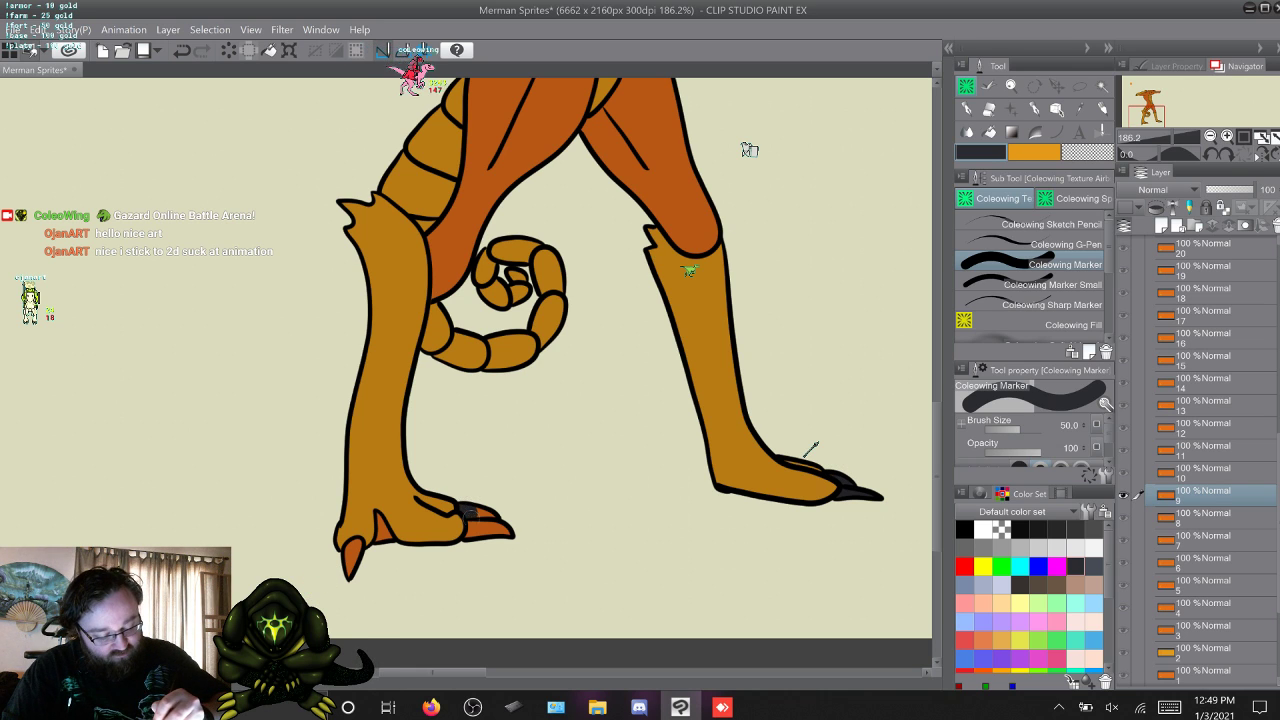
pyautogui.moveTo(470, 512)
pyautogui.mouseDown()
pyautogui.moveTo(492, 515)
pyautogui.moveTo(477, 530)
pyautogui.mouseUp()
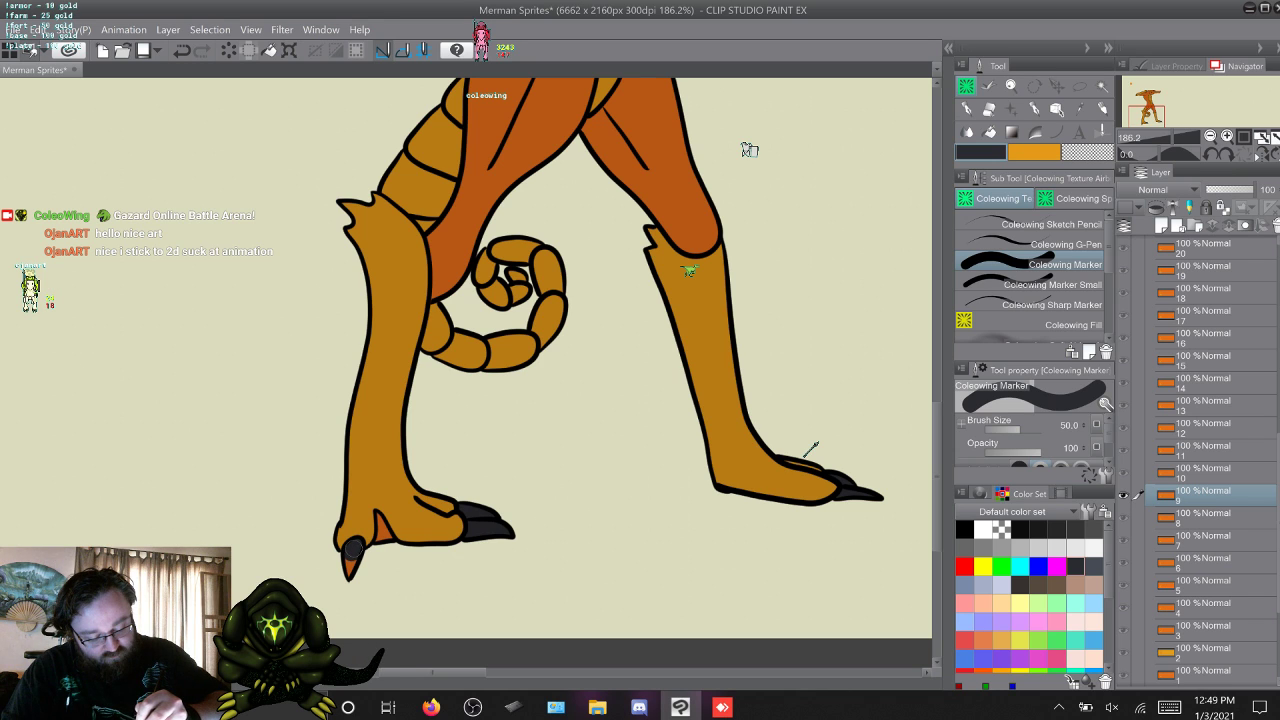
# Paint the toe claws of both feet dark grey in layers 10 and 11 with Coleowing Marker.
pyautogui.press('w')
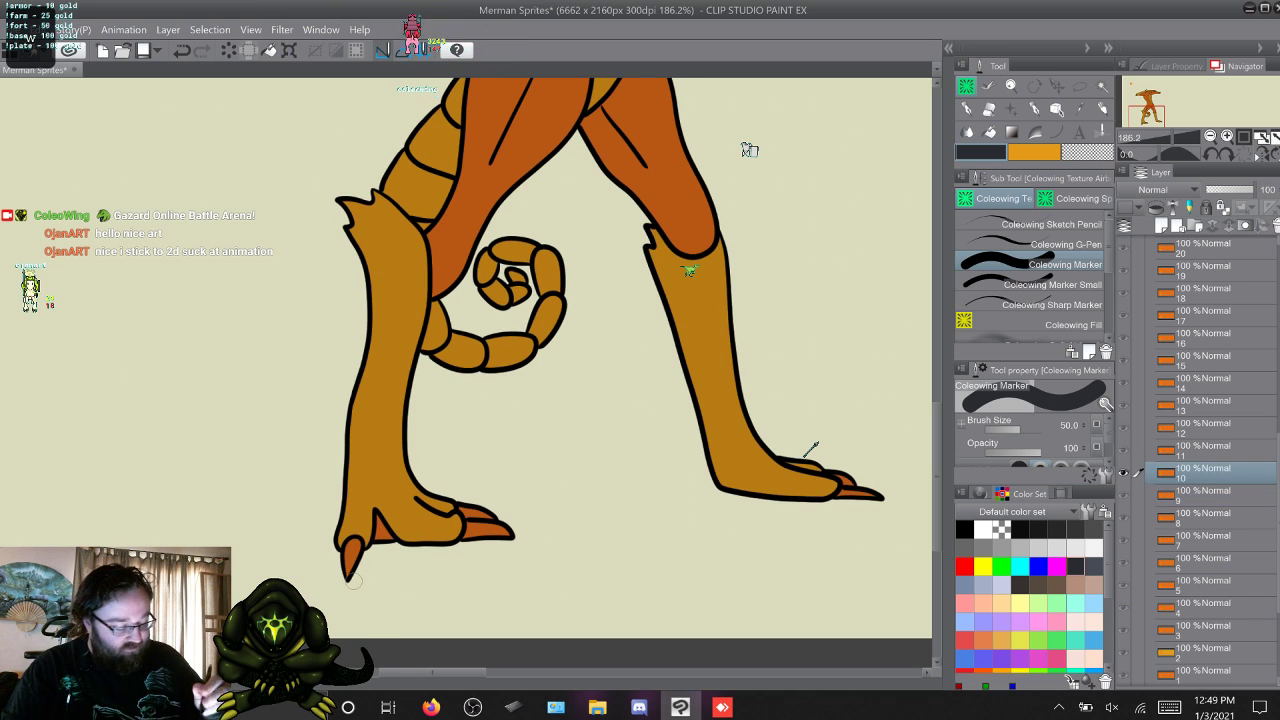
pyautogui.moveTo(845, 497)
pyautogui.mouseDown()
pyautogui.moveTo(848, 484)
pyautogui.moveTo(865, 501)
pyautogui.mouseUp()
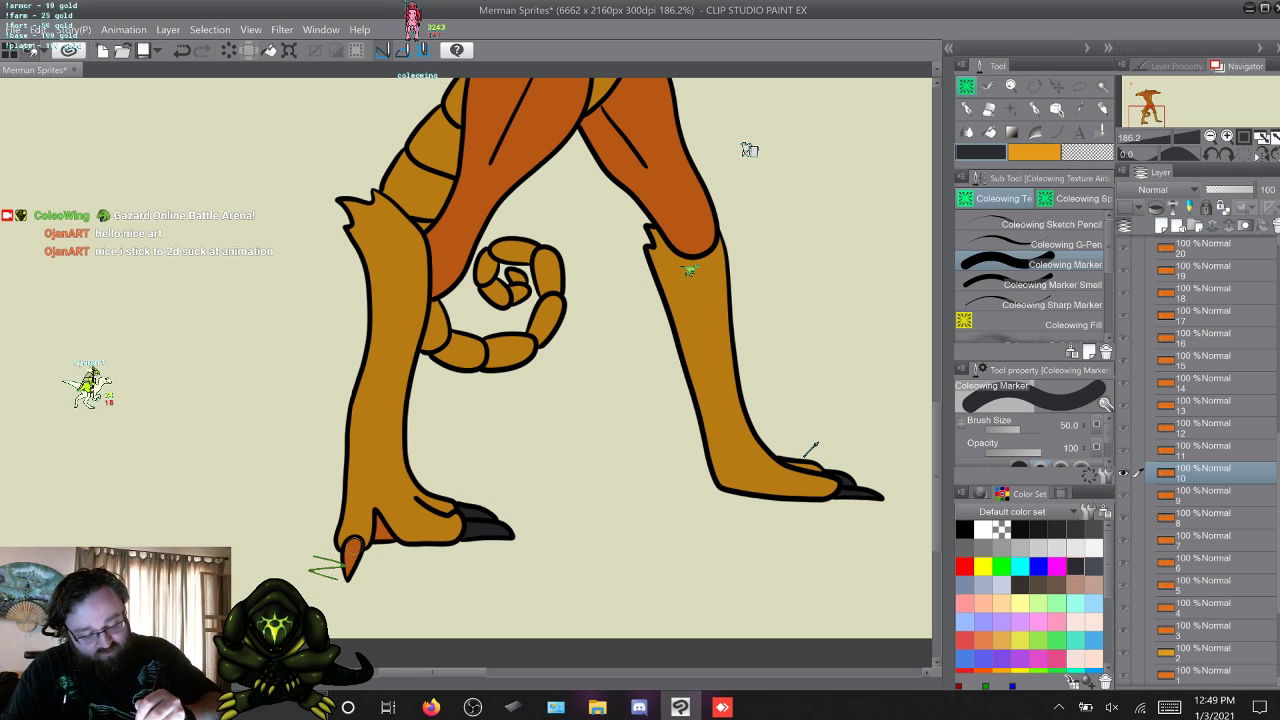
pyautogui.moveTo(354, 545); pyautogui.dragTo(355, 548)
pyautogui.press('w')
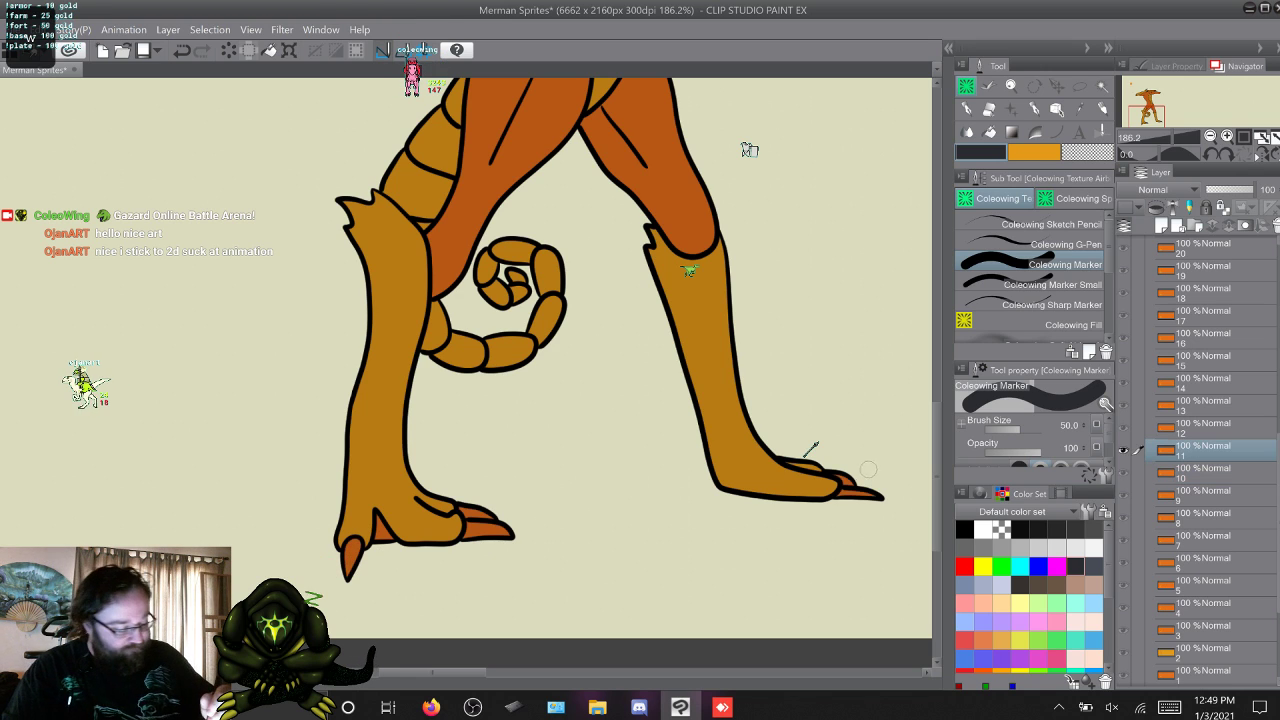
pyautogui.moveTo(846, 482); pyautogui.dragTo(874, 496)
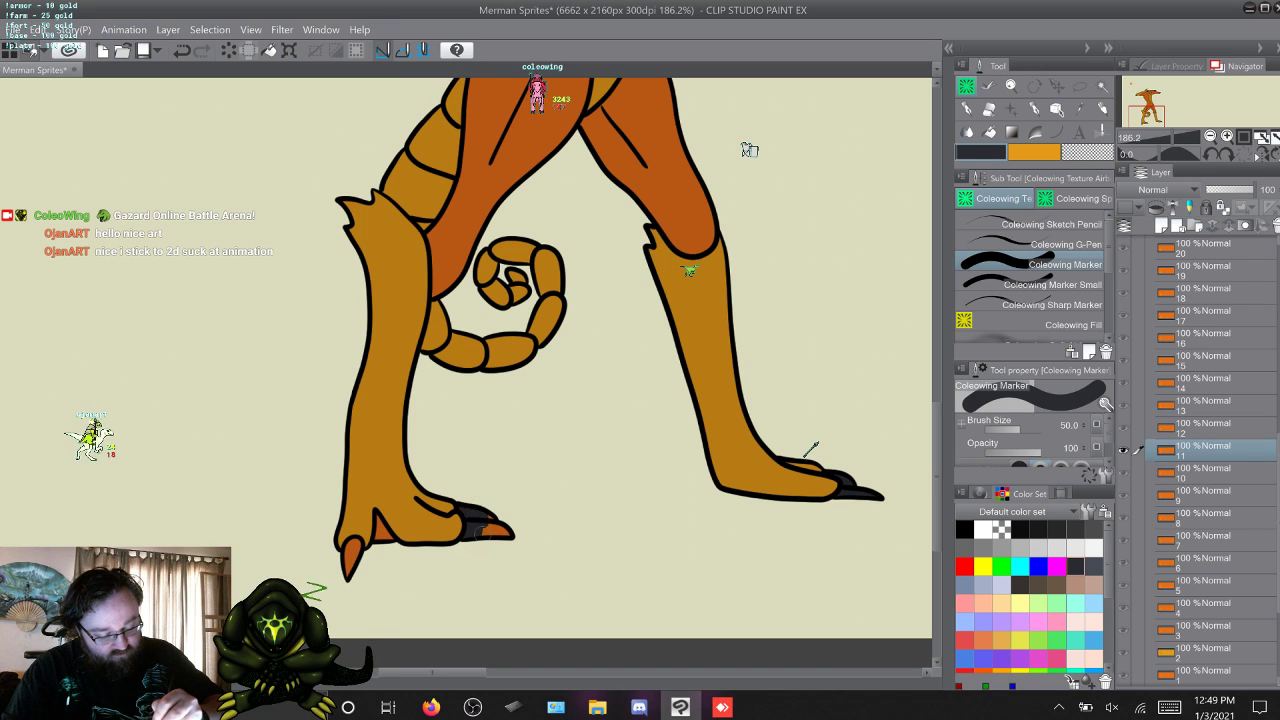
pyautogui.moveTo(478, 528); pyautogui.dragTo(493, 533)
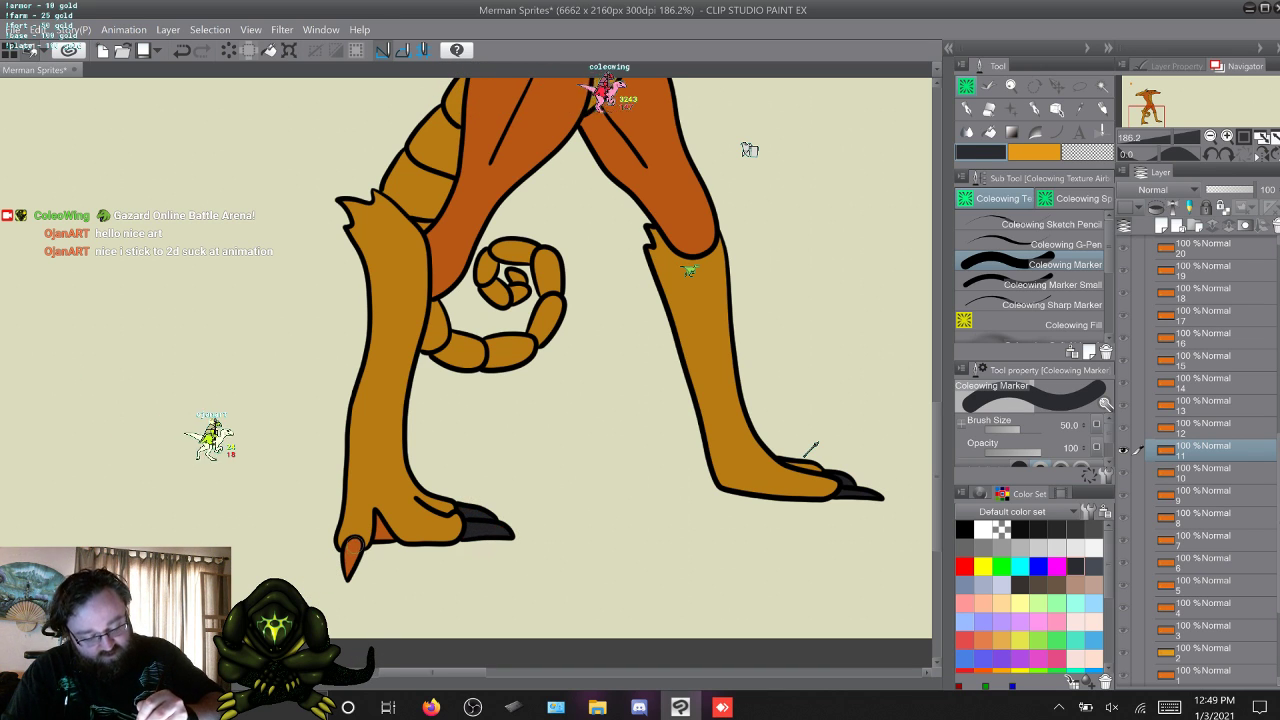
pyautogui.moveTo(349, 545); pyautogui.dragTo(355, 550)
# Continue up through layers 12, 13 and 14, painting the toe claws of both feet dark grey in each with Coleowing Marker.
pyautogui.press('w')
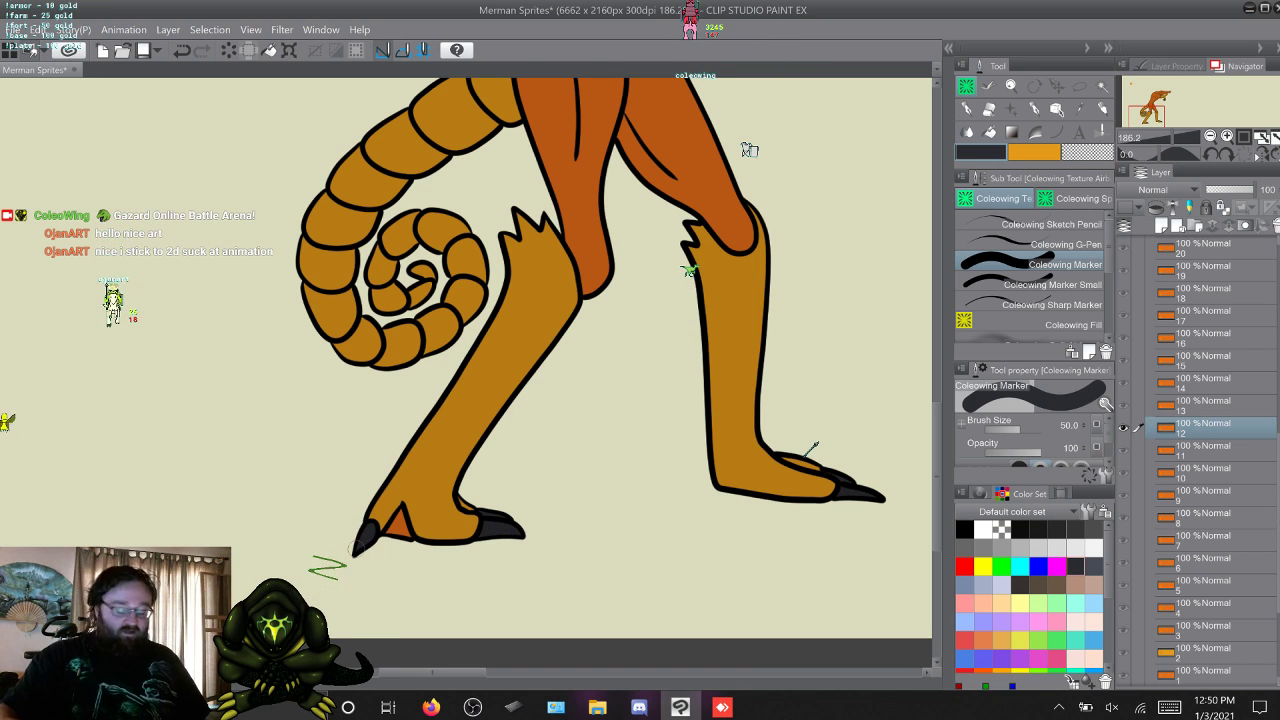
pyautogui.hotkey('alt', ']')
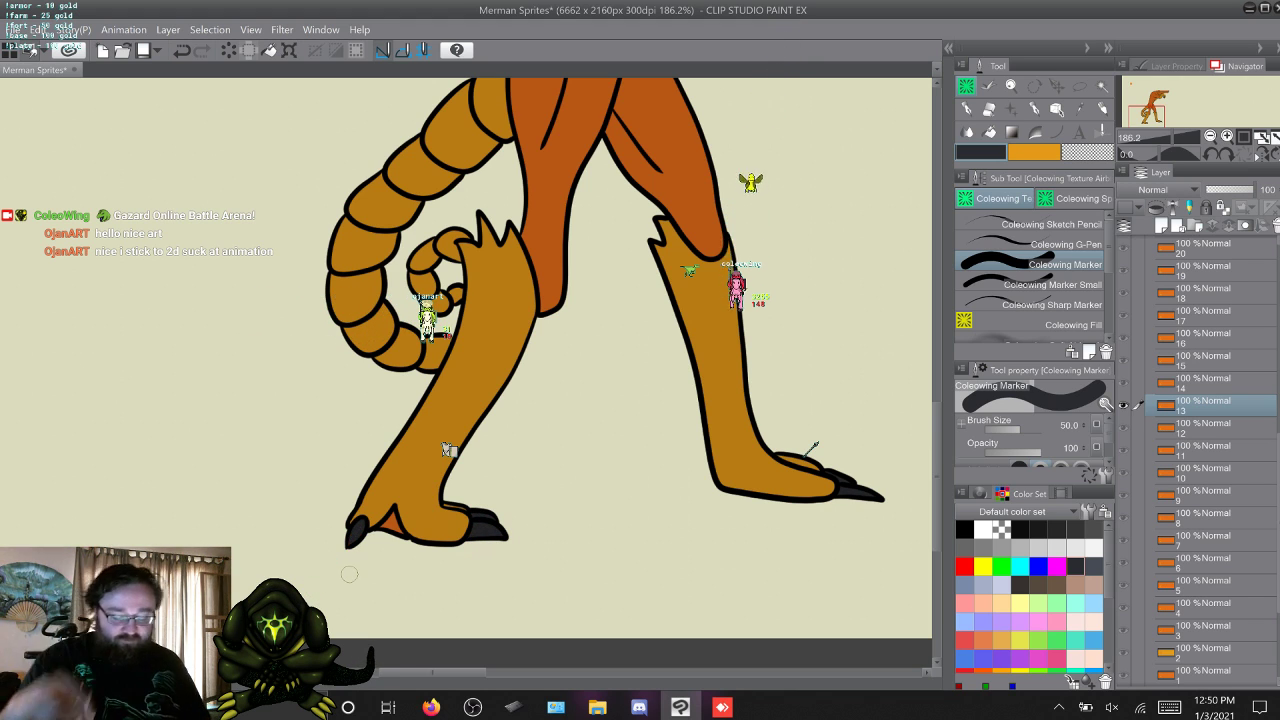
pyautogui.press('w')
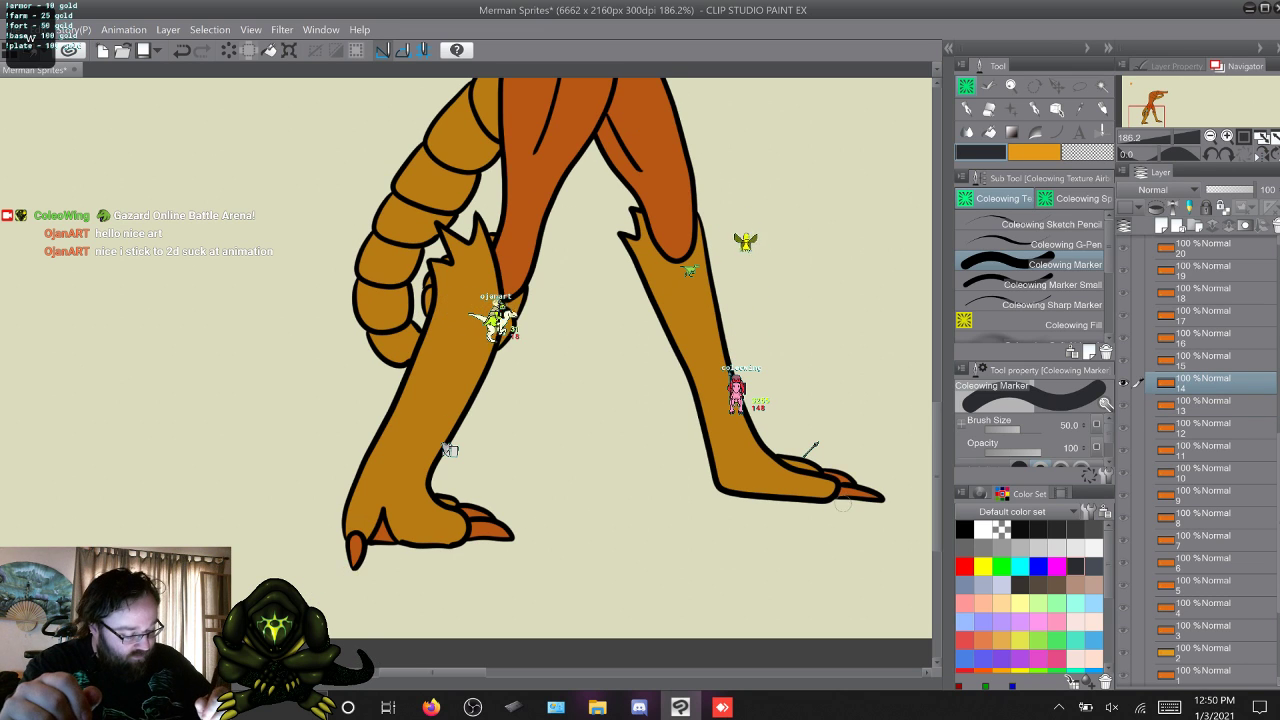
pyautogui.moveTo(841, 491); pyautogui.dragTo(847, 491)
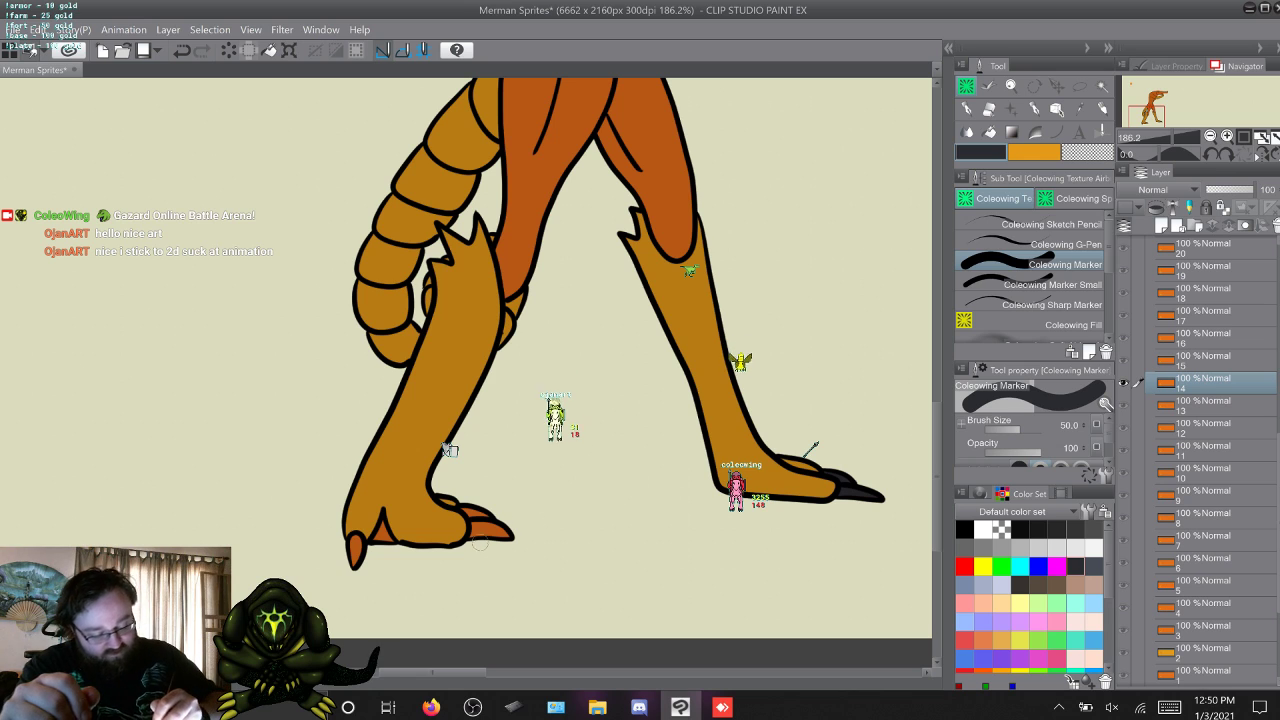
pyautogui.moveTo(476, 540)
pyautogui.mouseDown()
pyautogui.moveTo(467, 507)
pyautogui.moveTo(488, 531)
pyautogui.mouseUp()
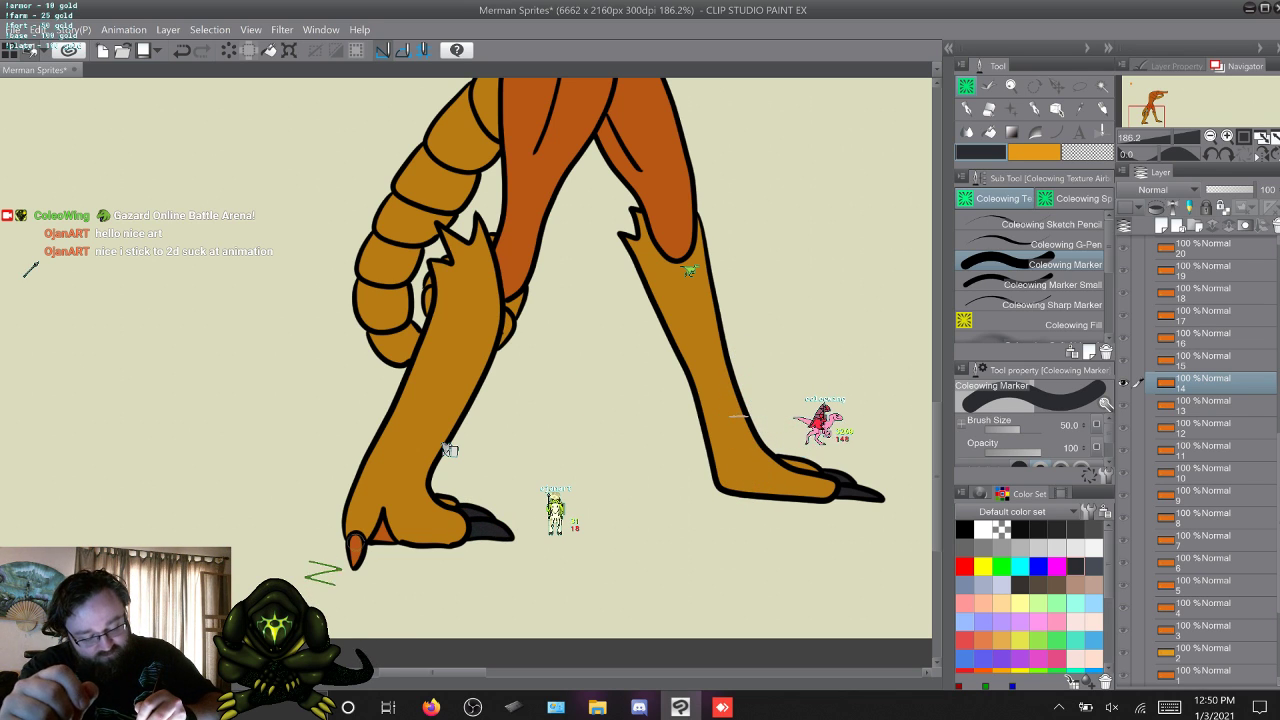
pyautogui.moveTo(355, 541); pyautogui.dragTo(355, 562)
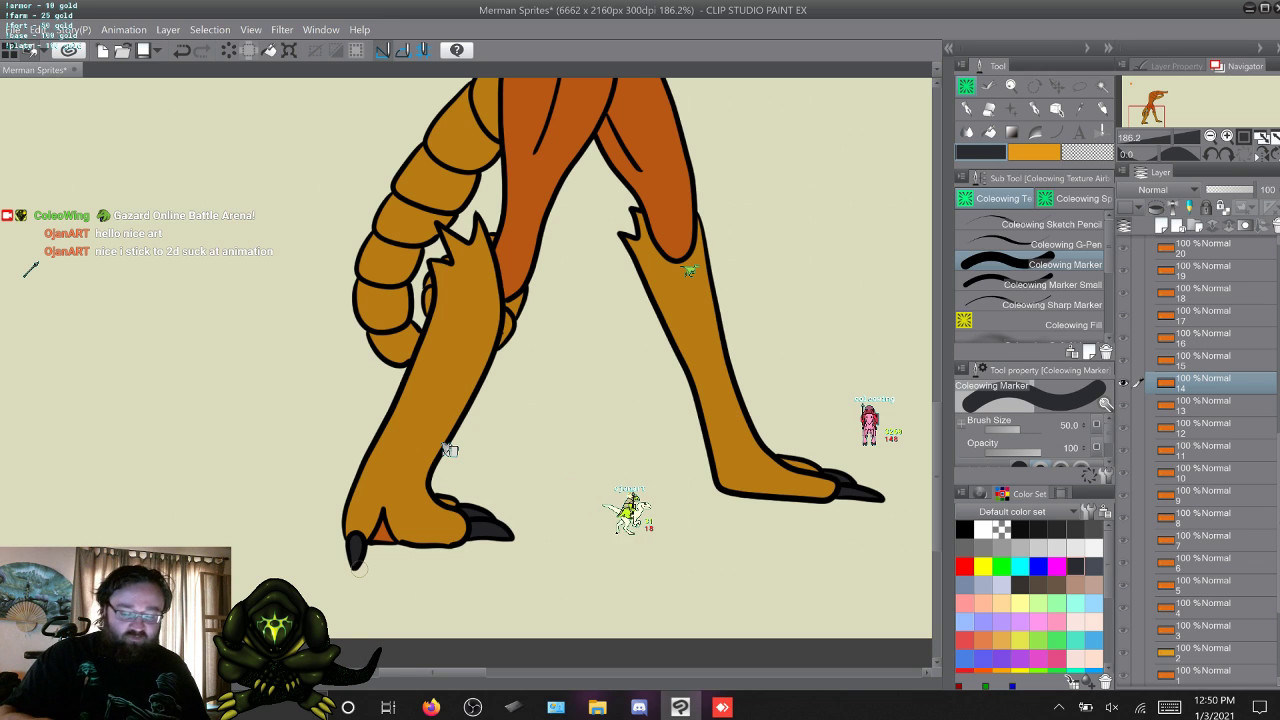
# Paint the toe claws of both feet dark grey in layers 15 and 16 with Coleowing Marker.
pyautogui.press('w')
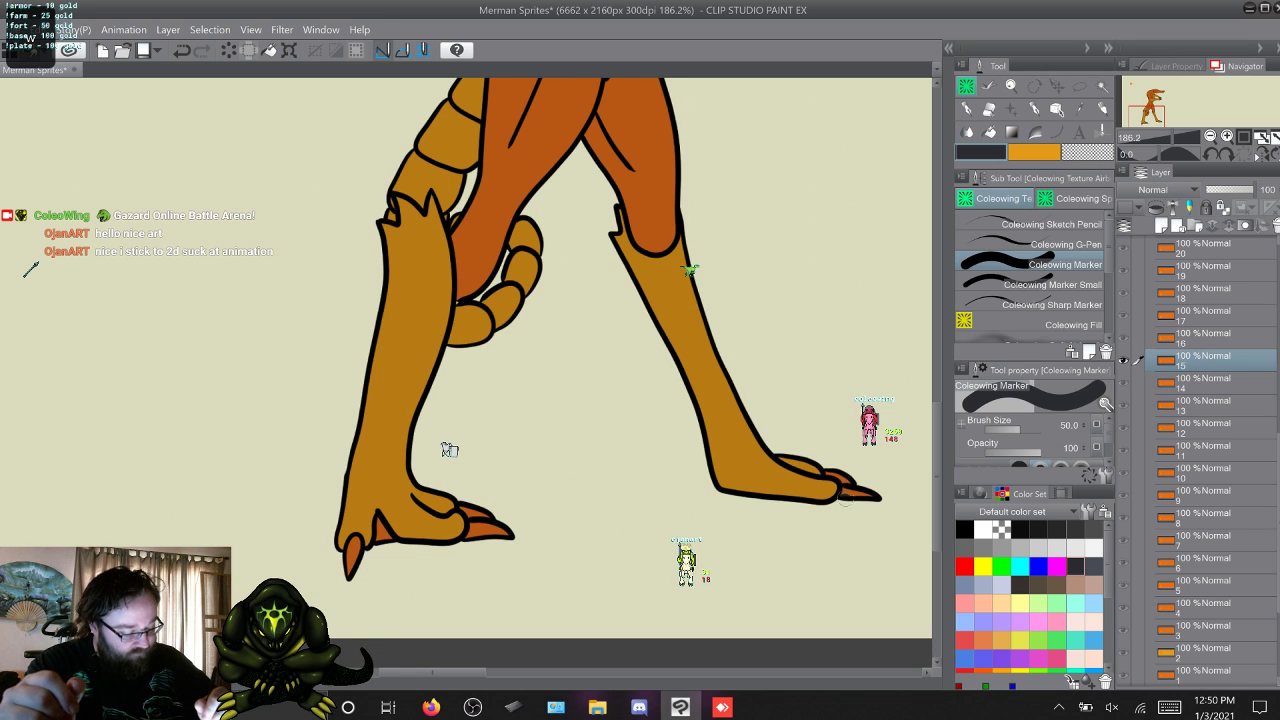
pyautogui.moveTo(866, 492)
pyautogui.mouseDown()
pyautogui.moveTo(831, 467)
pyautogui.moveTo(881, 484)
pyautogui.mouseUp()
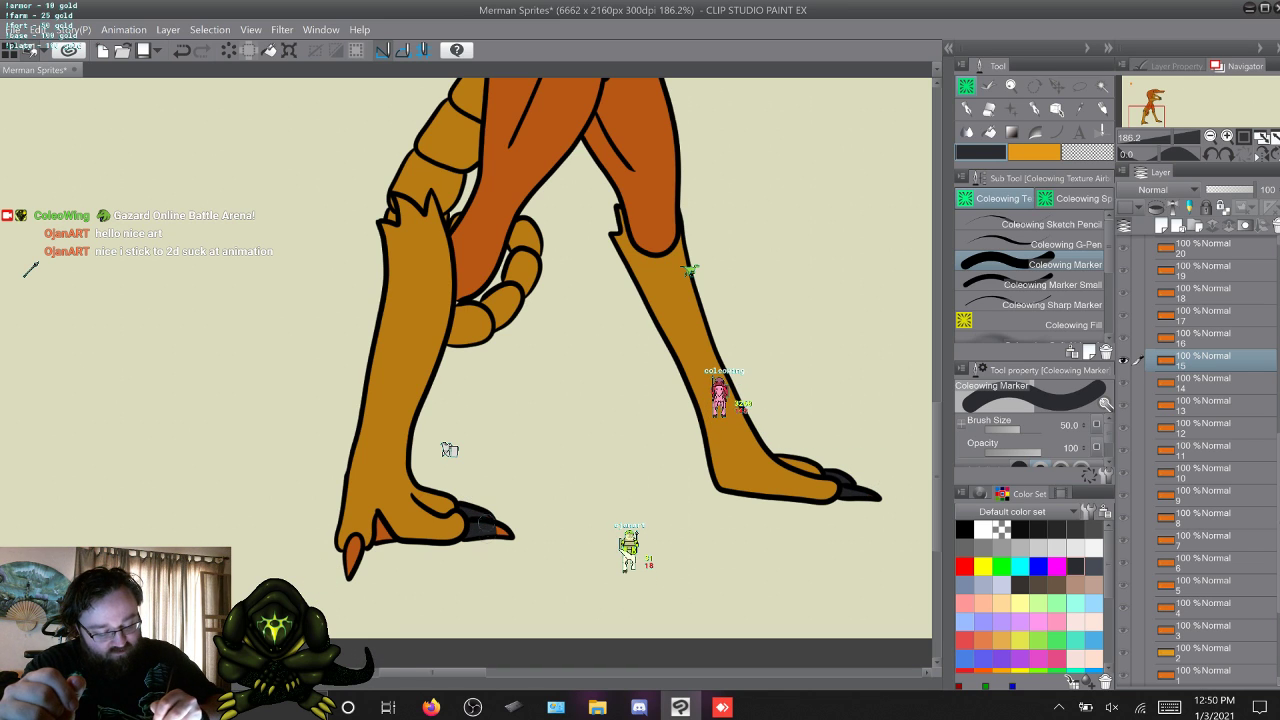
pyautogui.moveTo(349, 571); pyautogui.dragTo(352, 549)
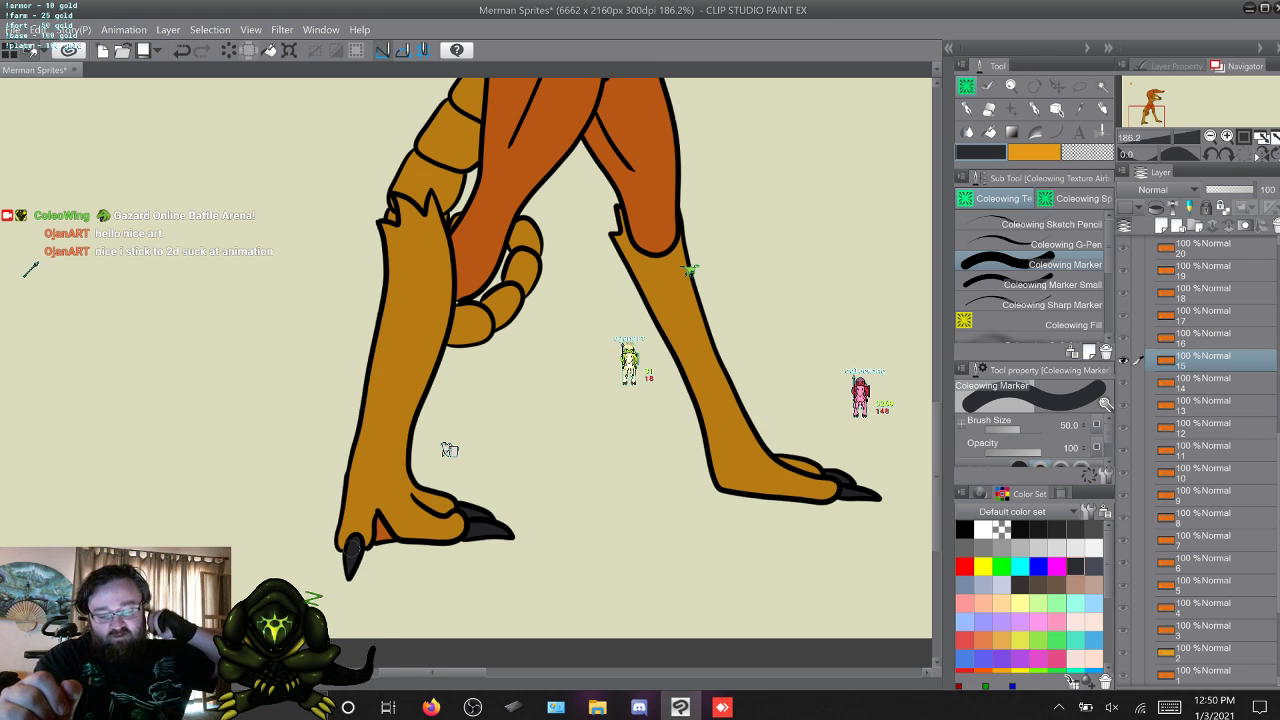
pyautogui.hotkey('alt', ']')
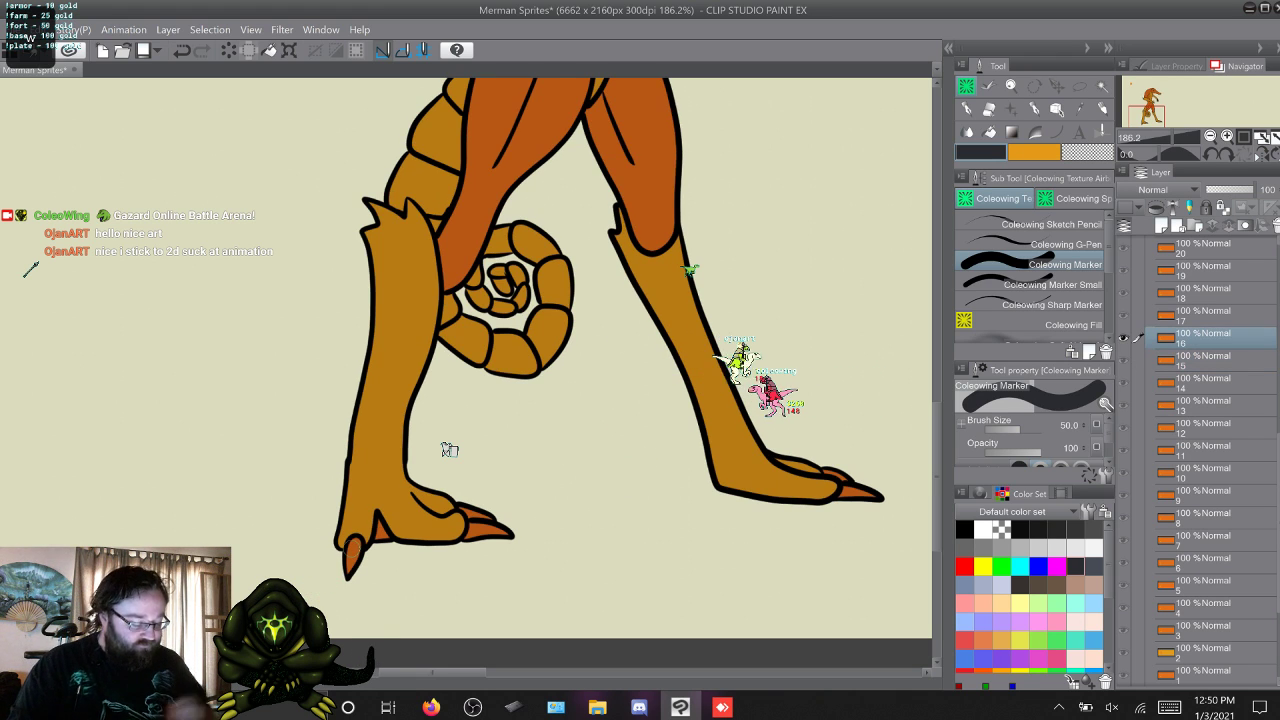
pyautogui.moveTo(847, 494); pyautogui.dragTo(834, 472)
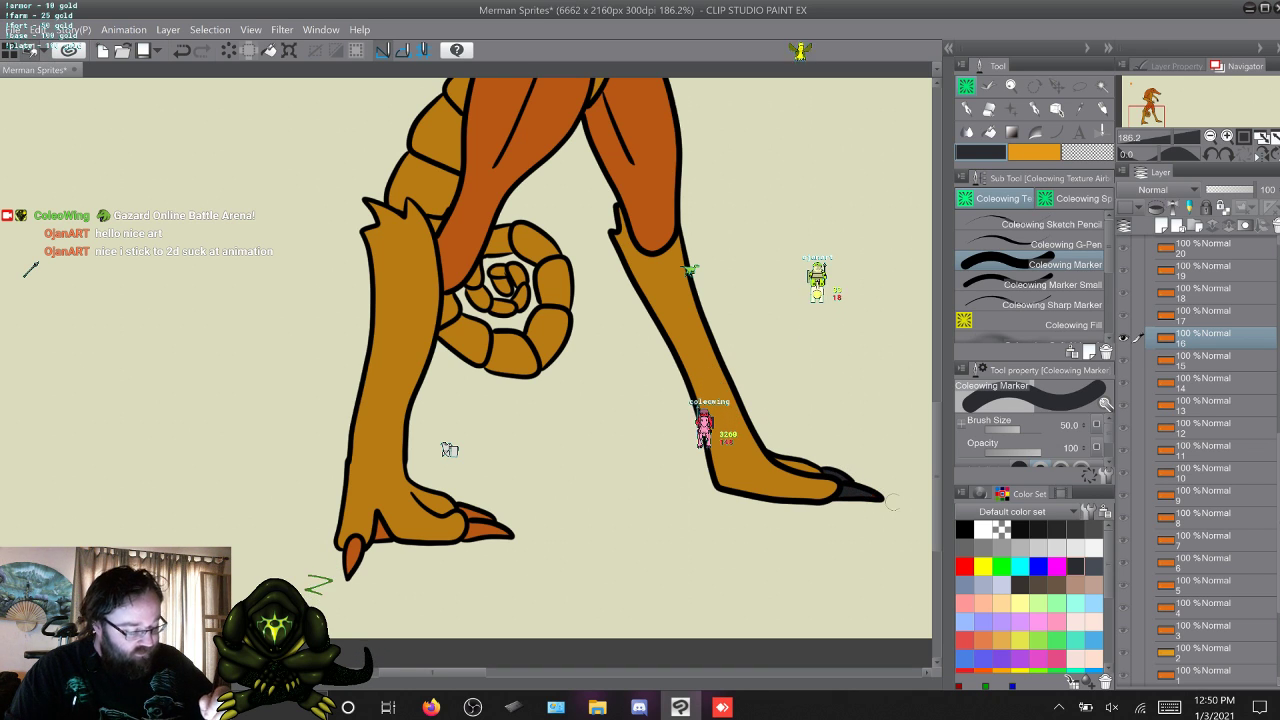
pyautogui.moveTo(476, 532)
pyautogui.mouseDown()
pyautogui.moveTo(478, 508)
pyautogui.moveTo(493, 543)
pyautogui.moveTo(506, 534)
pyautogui.mouseUp()
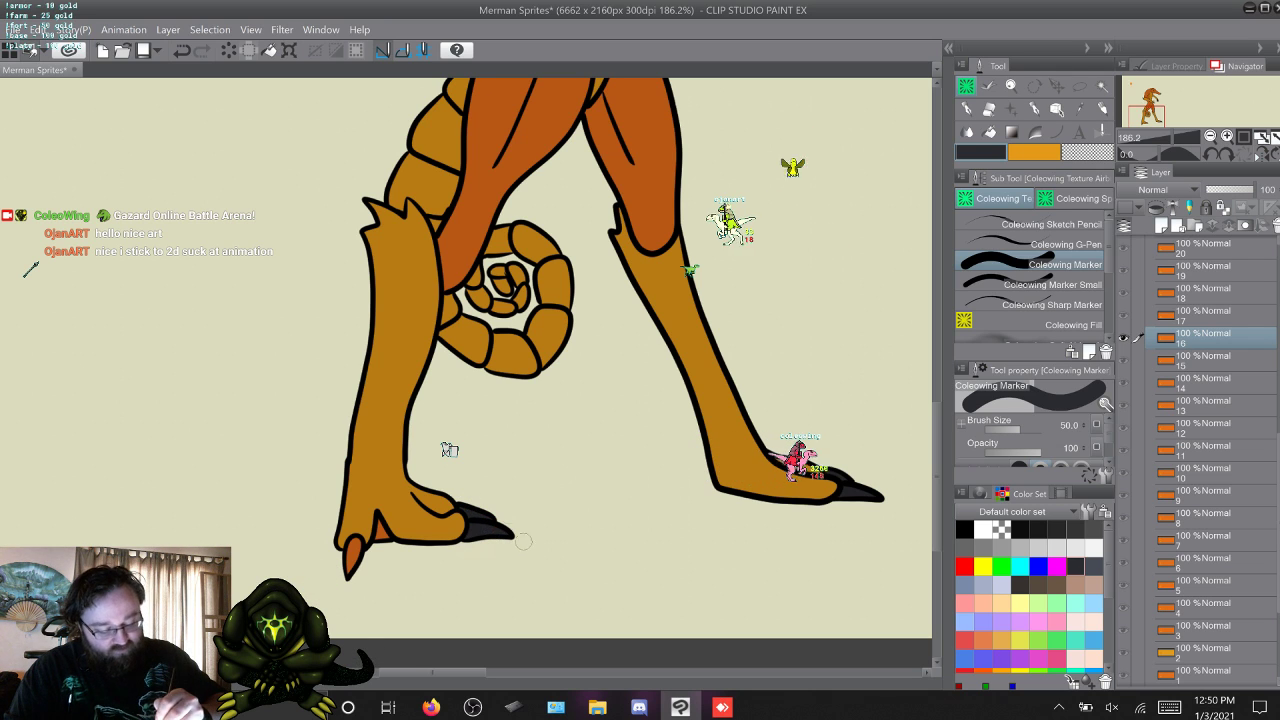
pyautogui.moveTo(354, 544); pyautogui.dragTo(351, 562)
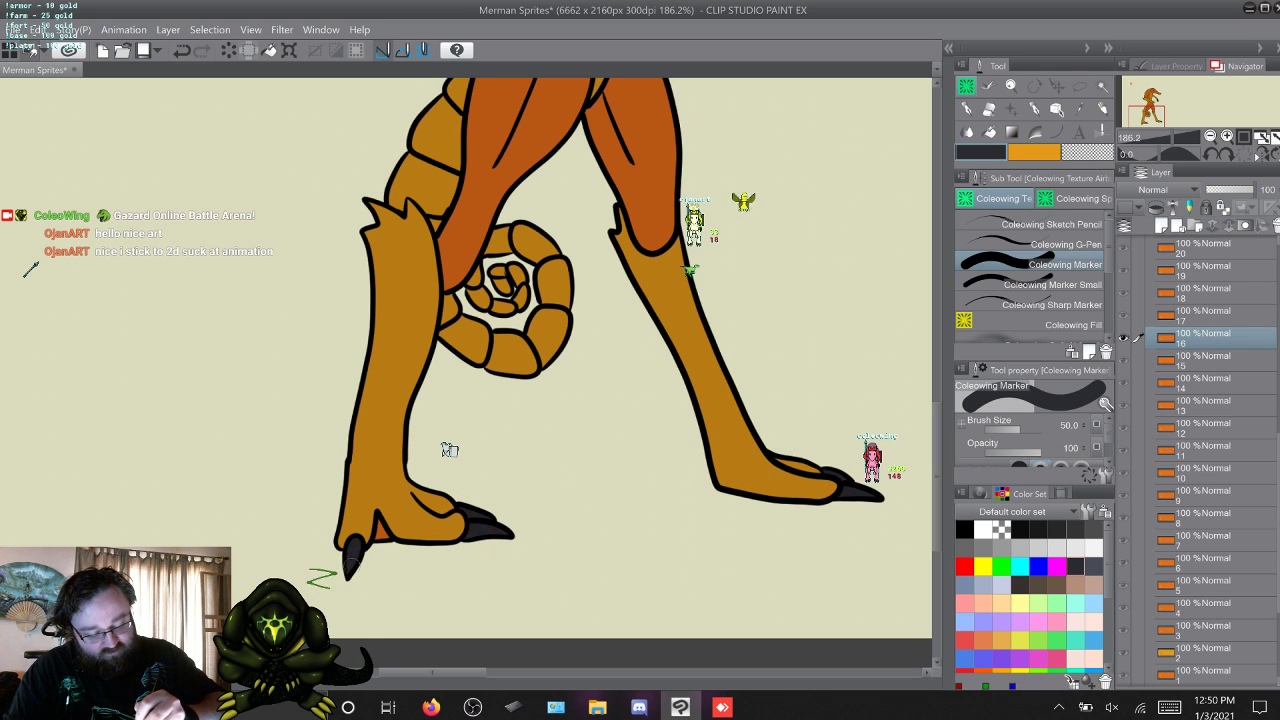
pyautogui.press('w')
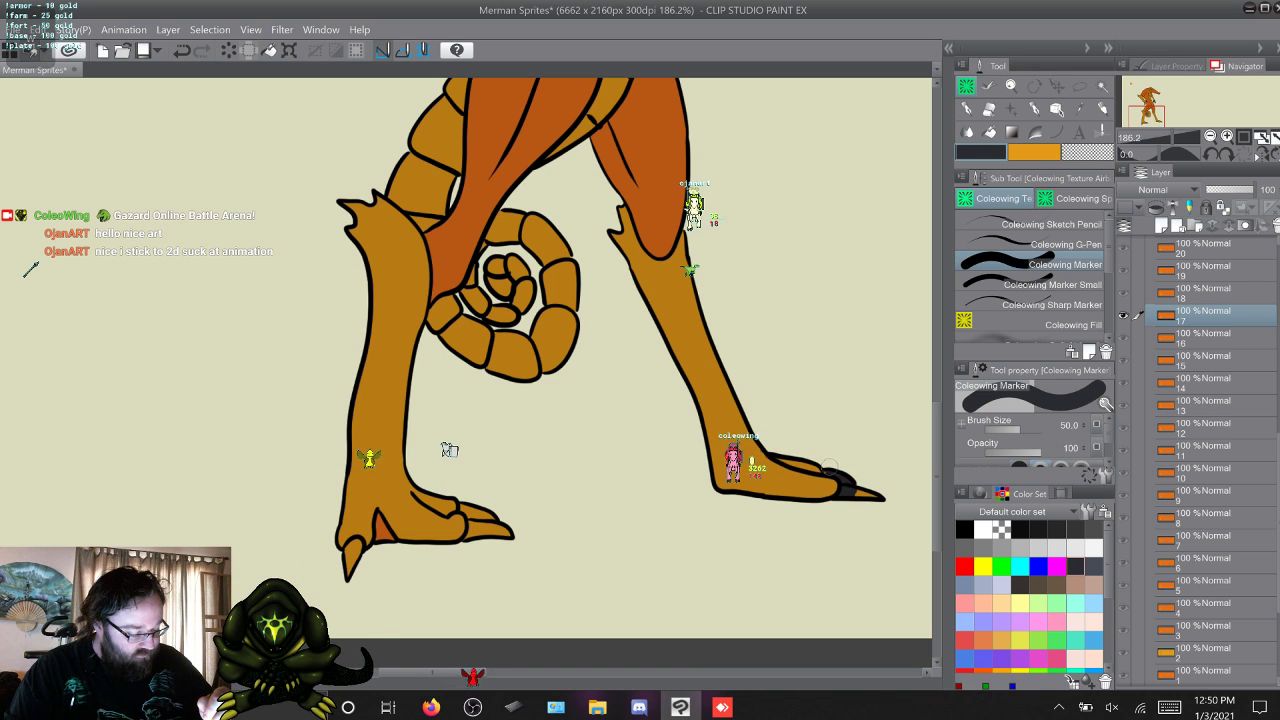
pyautogui.press('w')
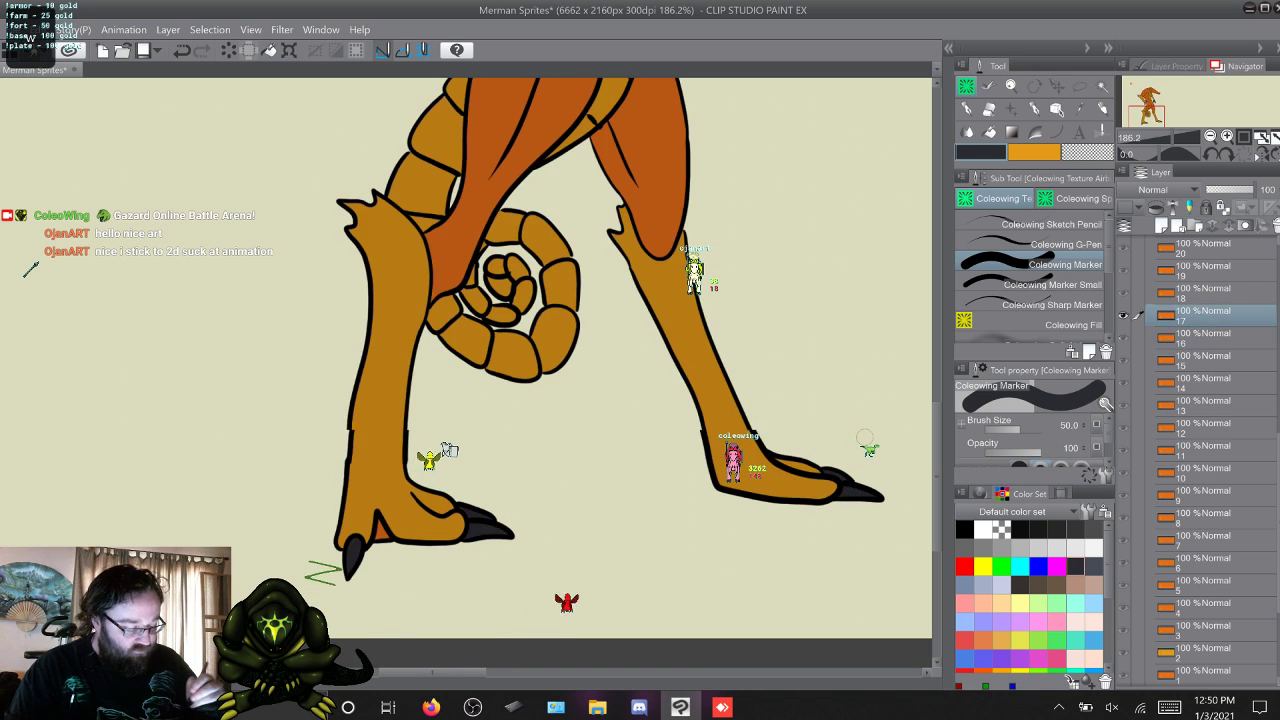
pyautogui.press('s')
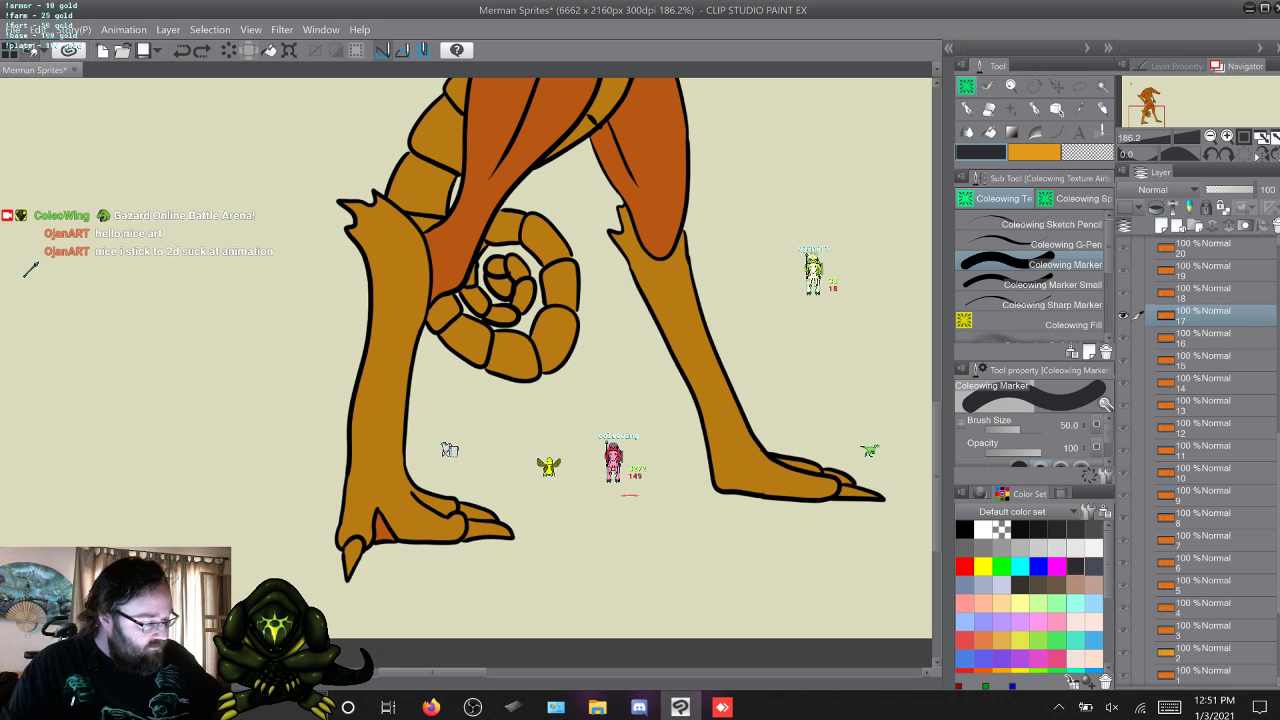
# Select the toe claws of both feet in layer 17 with the Lasso marquee, keeping the separate areas as one selection.
pyautogui.press('m')
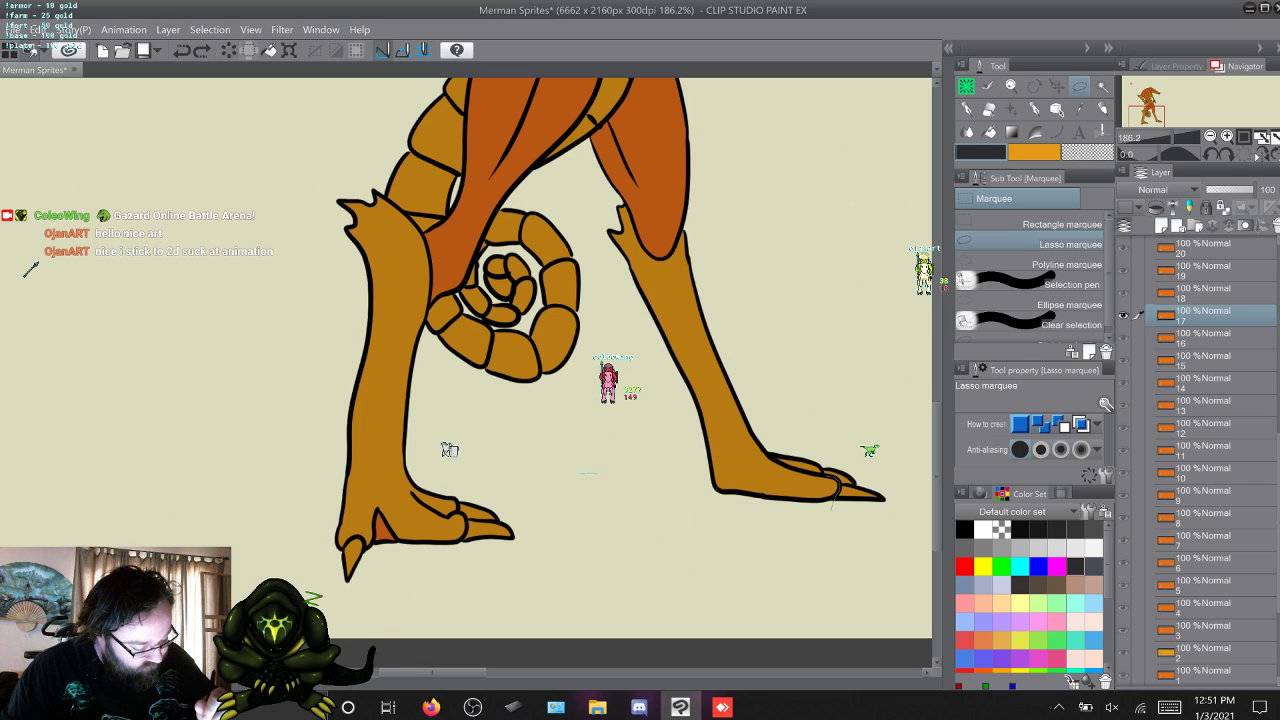
pyautogui.moveTo(893, 497)
pyautogui.mouseDown()
pyautogui.moveTo(858, 524)
pyautogui.moveTo(832, 505)
pyautogui.mouseUp()
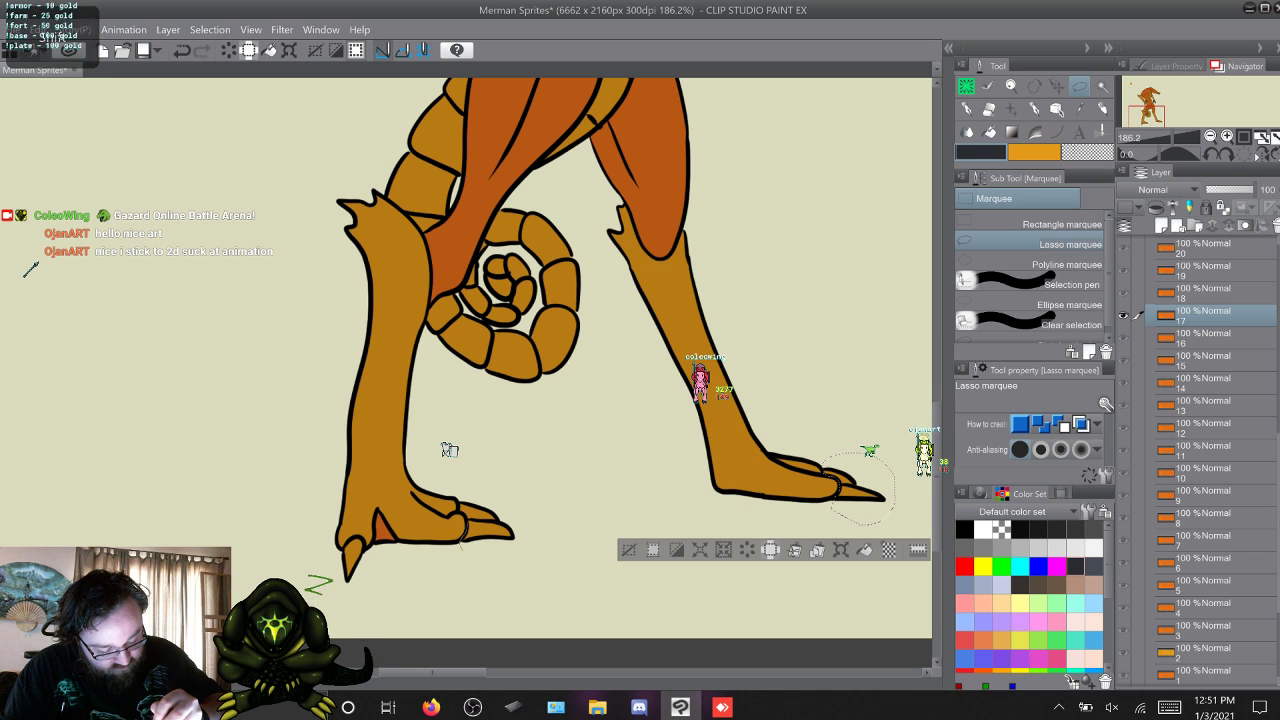
pyautogui.moveTo(462, 549)
pyautogui.mouseDown()
pyautogui.moveTo(531, 530)
pyautogui.moveTo(466, 486)
pyautogui.moveTo(458, 497)
pyautogui.mouseUp()
pyautogui.moveTo(344, 546); pyautogui.dragTo(366, 567)
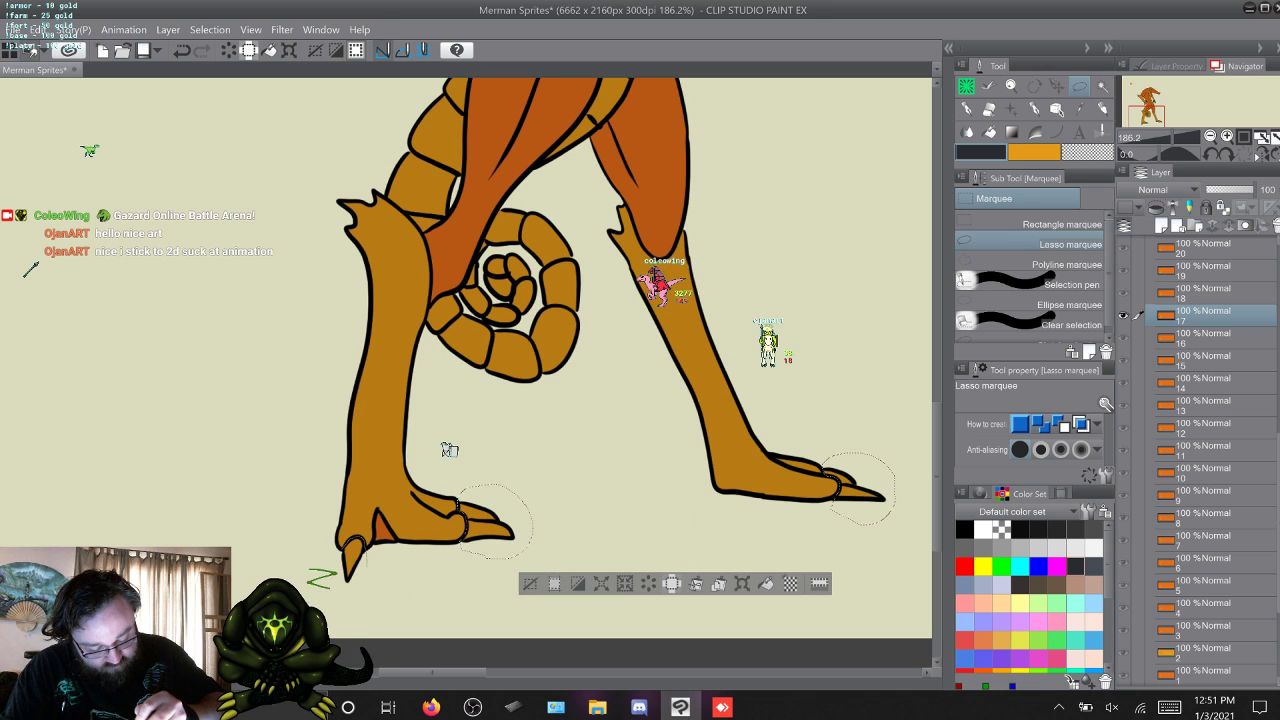
pyautogui.moveTo(345, 586); pyautogui.dragTo(362, 553)
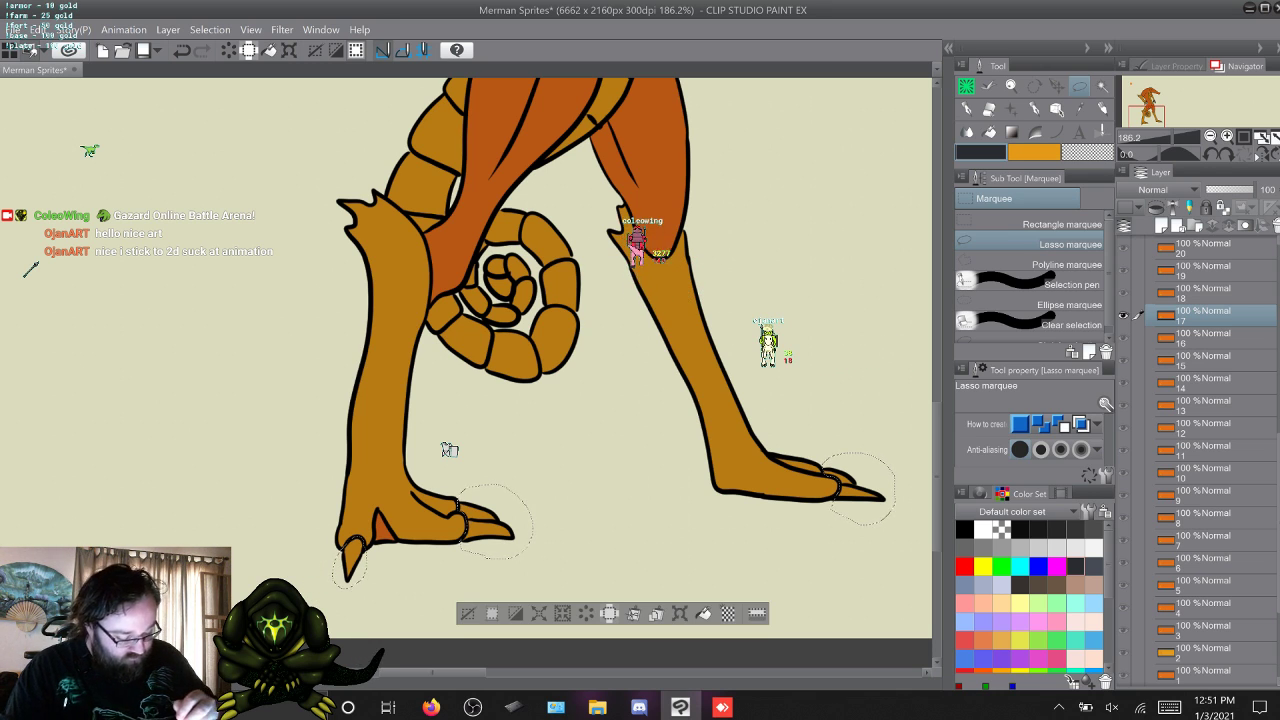
# Fill the selected toe claws dark grey in each layer from 17 through 25, and clear the selection.
pyautogui.hotkey('alt', ']')
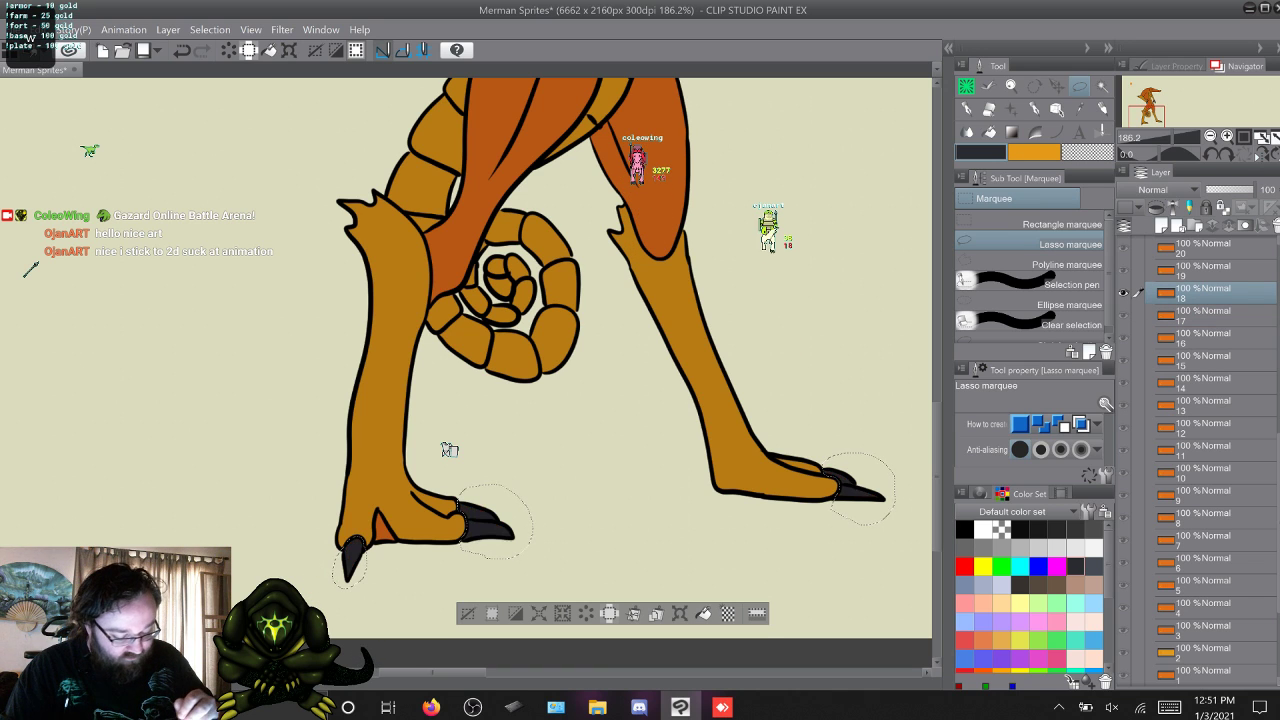
pyautogui.hotkey('alt', ']')
pyautogui.hotkey('alt', ']')
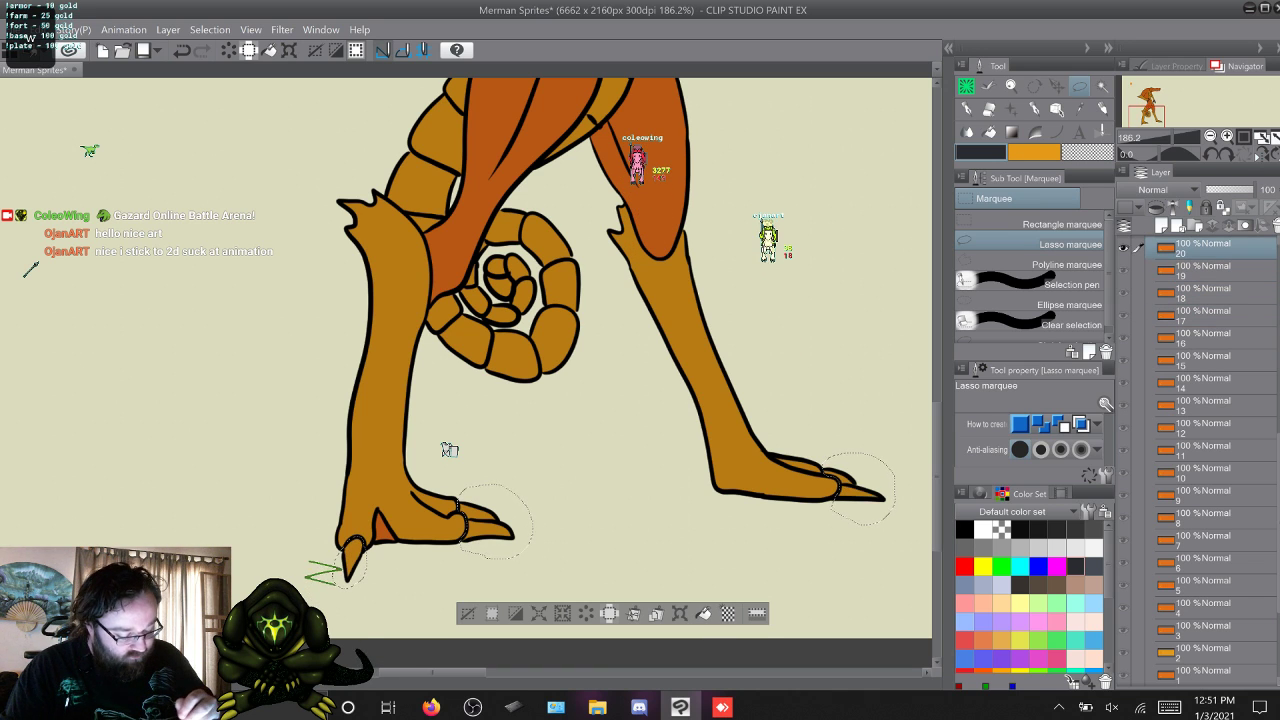
pyautogui.hotkey('alt', ']')
pyautogui.hotkey('alt', ']')
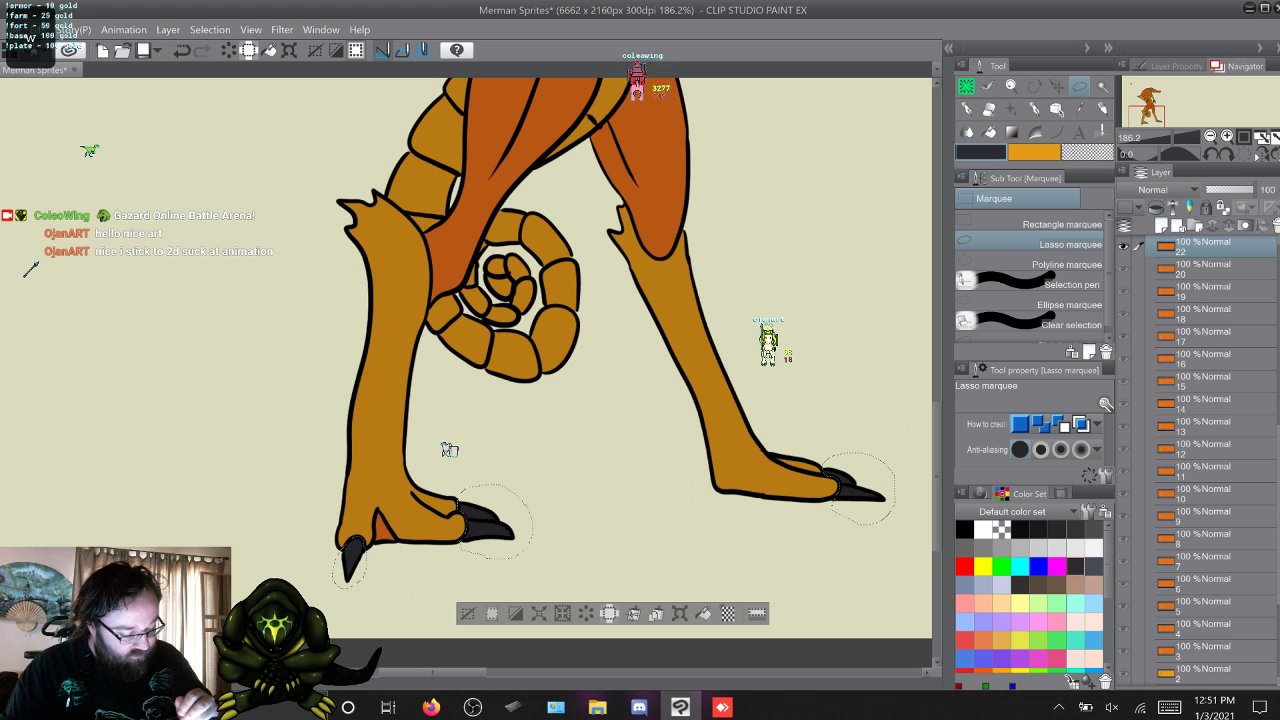
pyautogui.hotkey('alt', 'Delete')
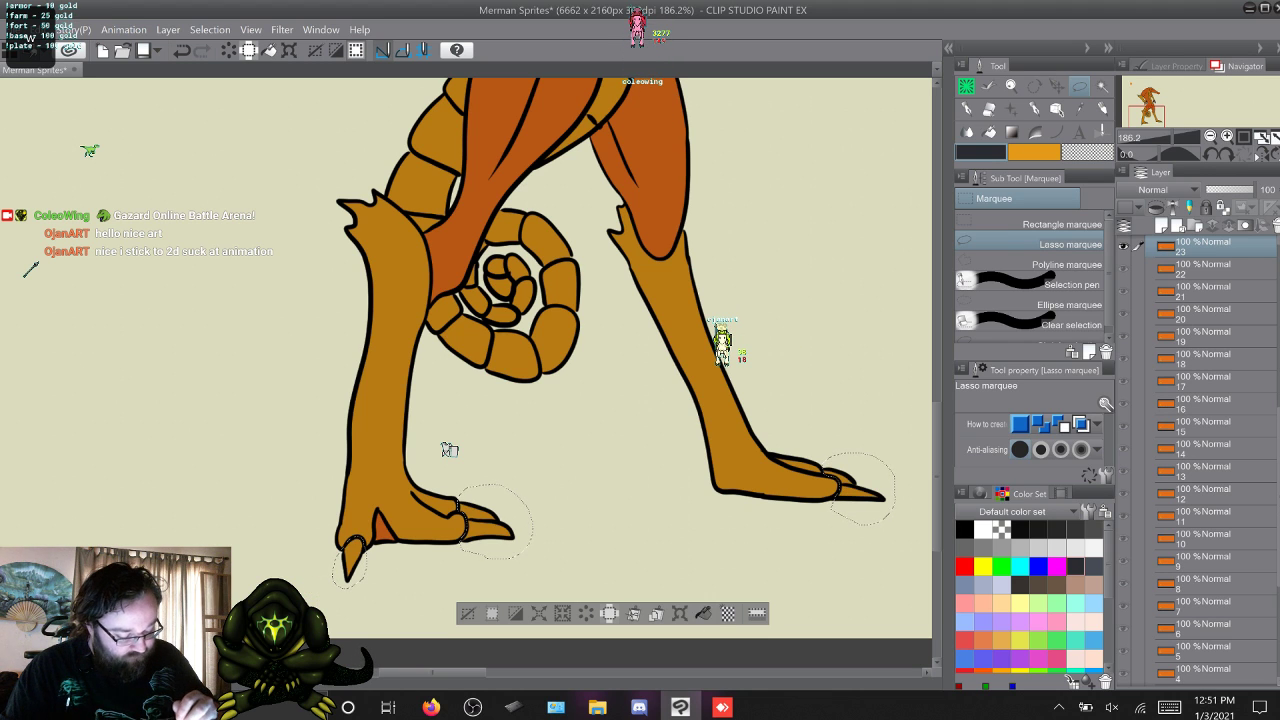
pyautogui.hotkey('alt', ']')
pyautogui.hotkey('alt', ']')
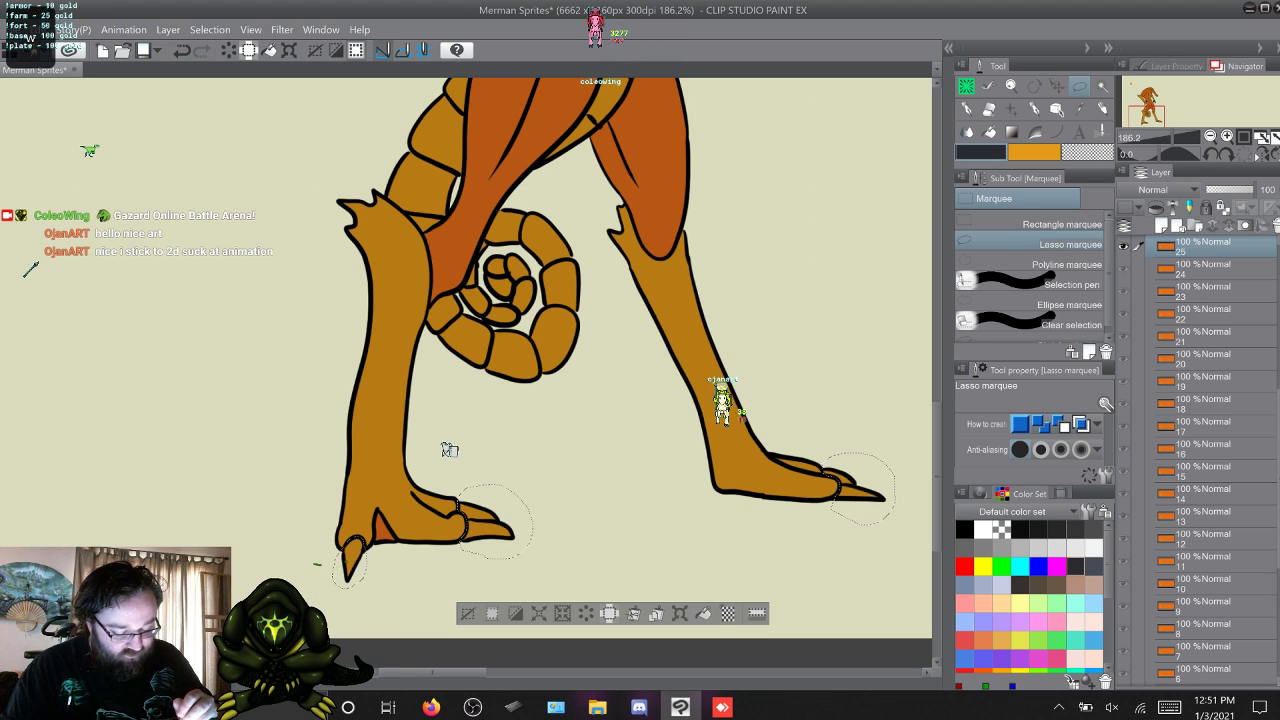
# Paint the toe claws of the planted foot and the raised foot dark grey in layer 26 with Coleowing Marker.
pyautogui.hotkey('alt', ']')
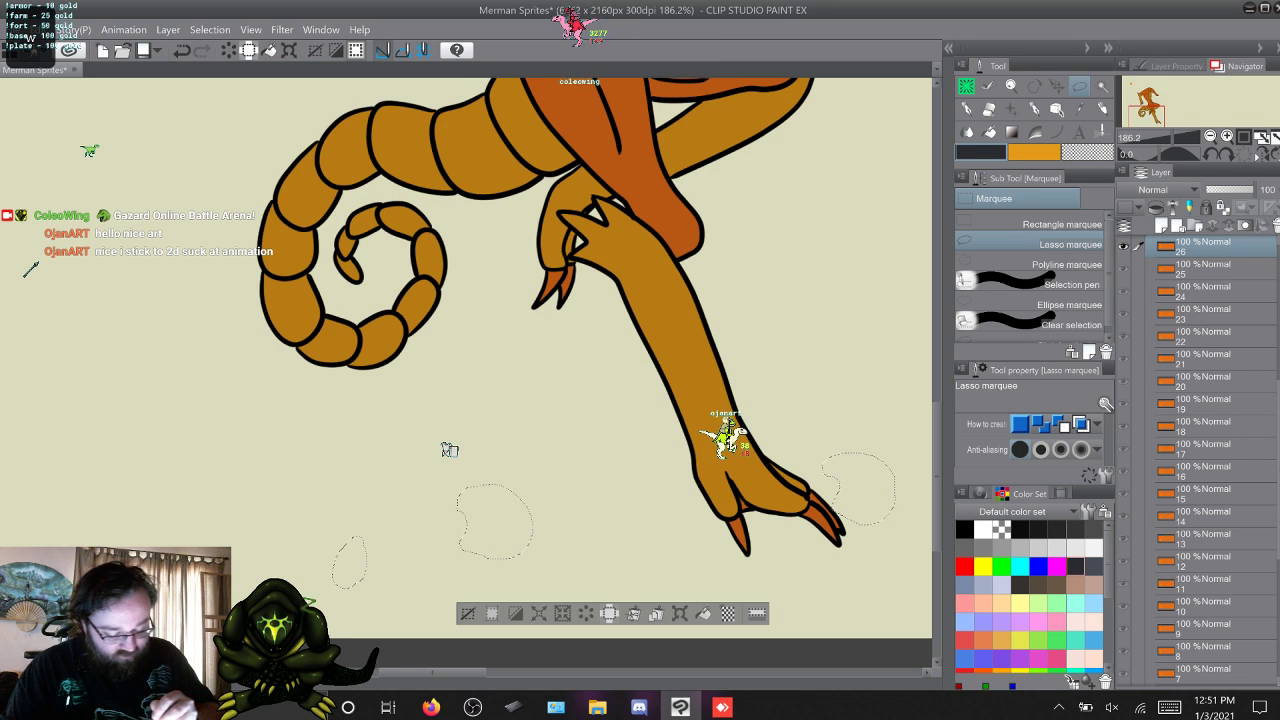
pyautogui.hotkey('ctrl', 'd')
pyautogui.hotkey('alt', '[')
pyautogui.hotkey('alt', ']')
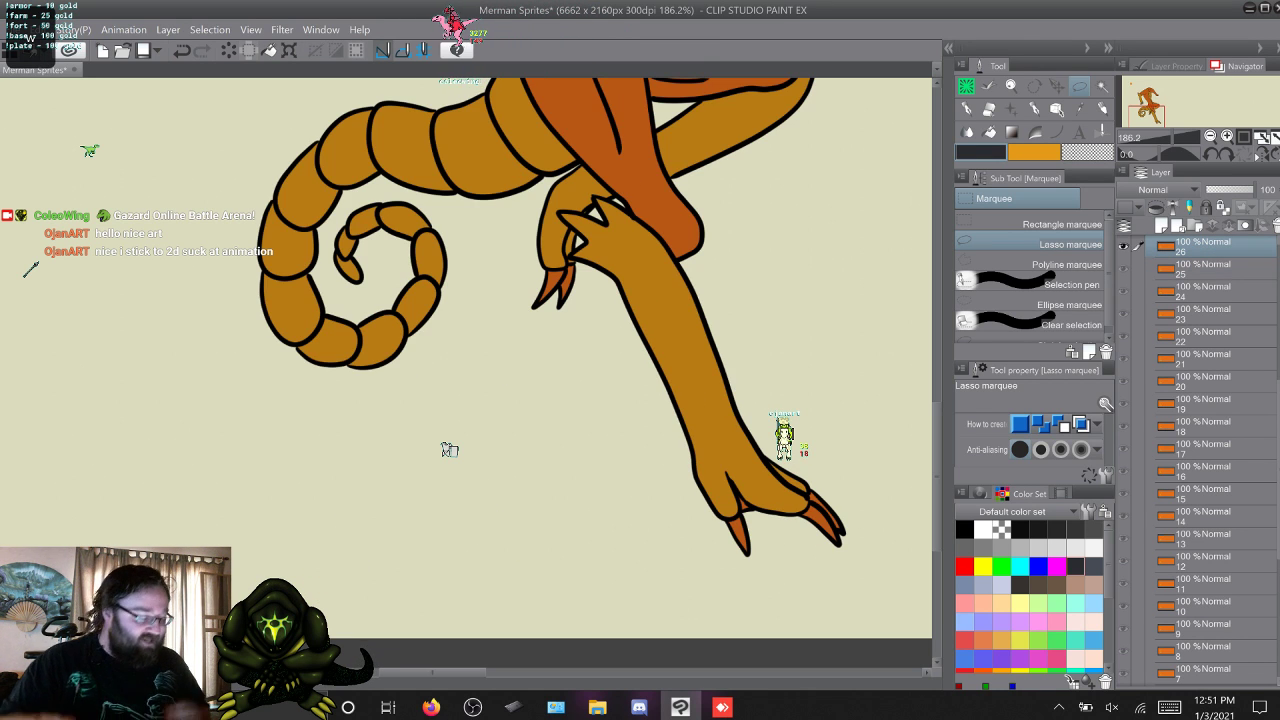
pyautogui.press('p')
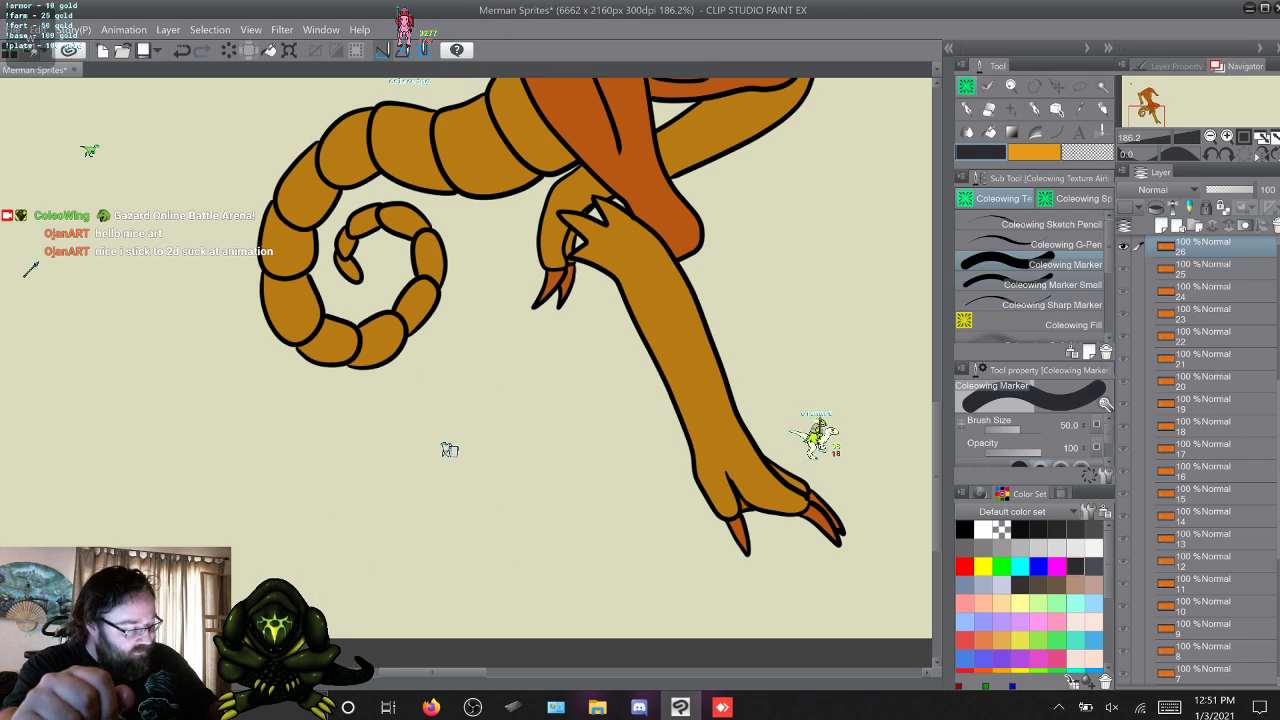
pyautogui.moveTo(811, 513); pyautogui.dragTo(820, 513)
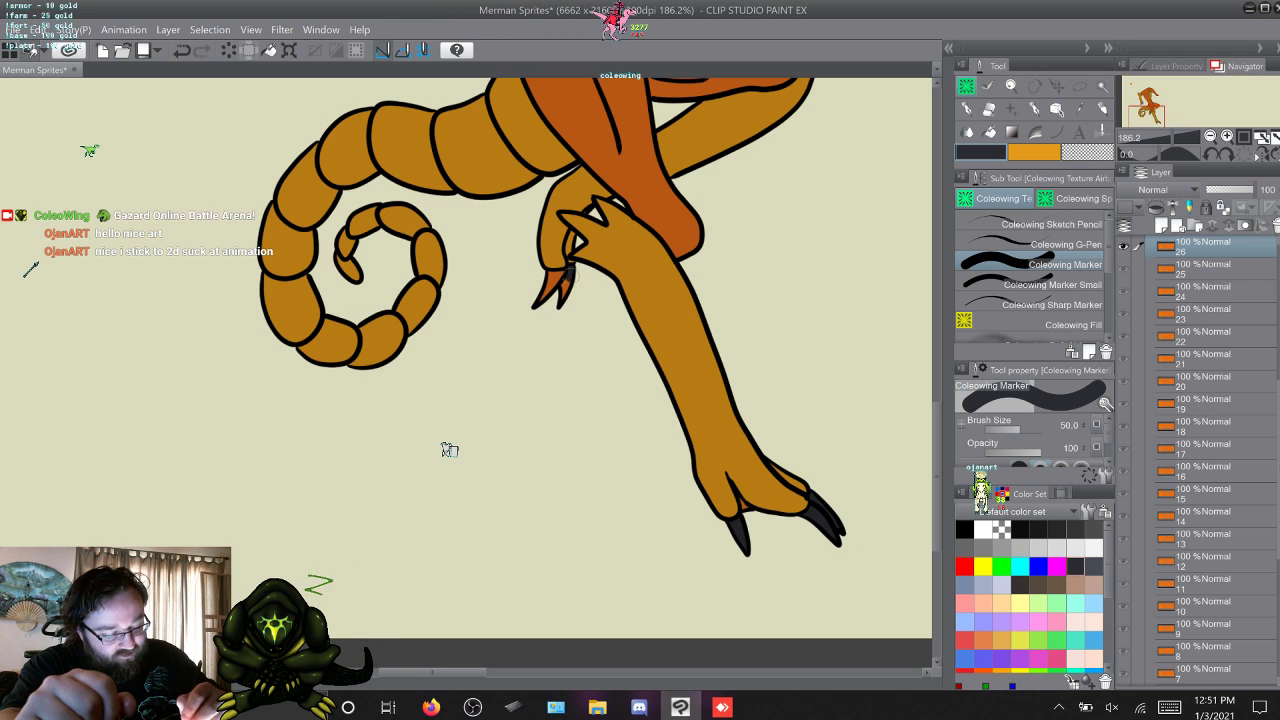
pyautogui.moveTo(572, 273)
pyautogui.mouseDown()
pyautogui.moveTo(565, 296)
pyautogui.moveTo(568, 276)
pyautogui.moveTo(552, 277)
pyautogui.moveTo(540, 300)
pyautogui.mouseUp()
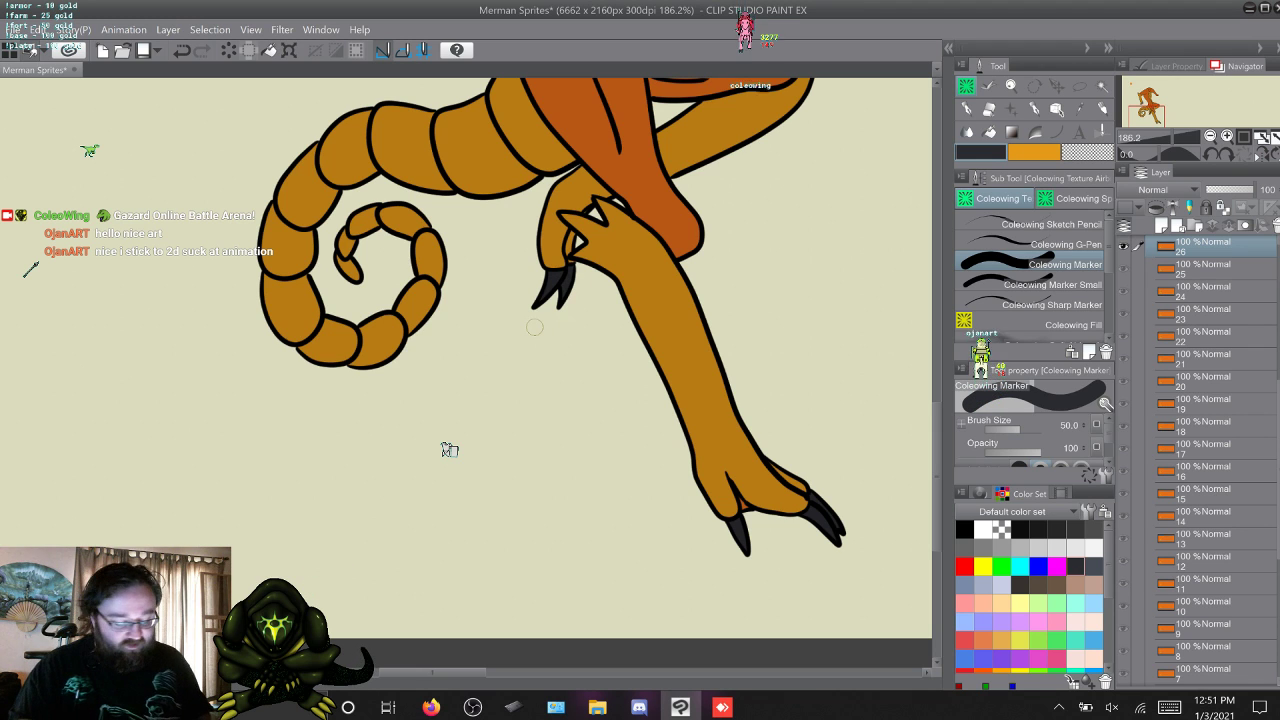
# Paint the toe claws of both feet dark grey in layers 27 and 28 with Coleowing Marker.
pyautogui.press('q')
pyautogui.press('w')
pyautogui.press('w')
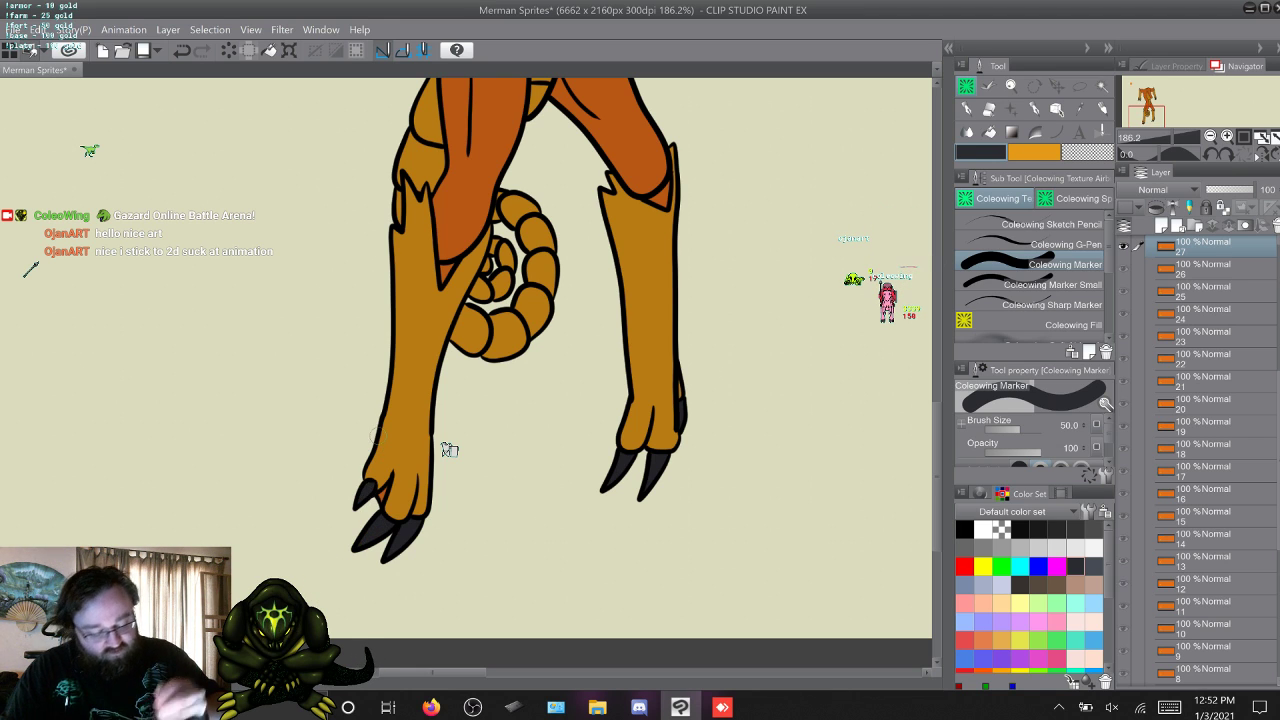
pyautogui.press('w')
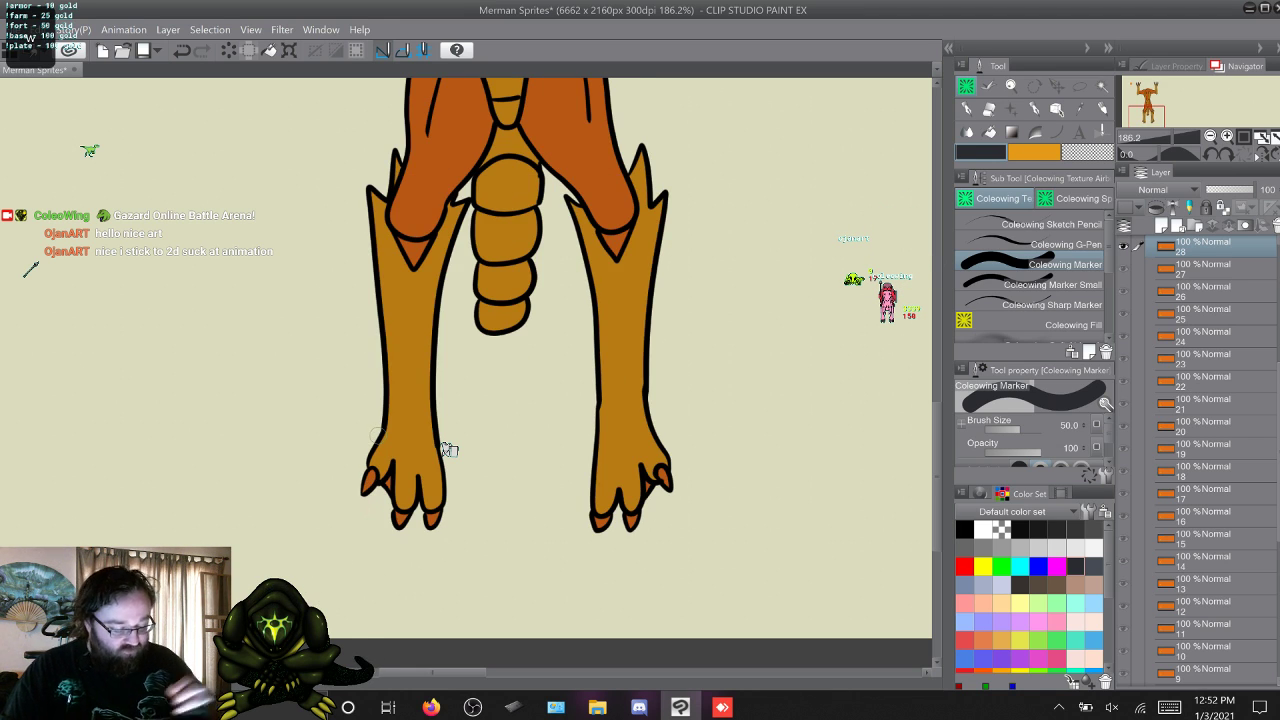
pyautogui.moveTo(661, 471); pyautogui.dragTo(668, 483)
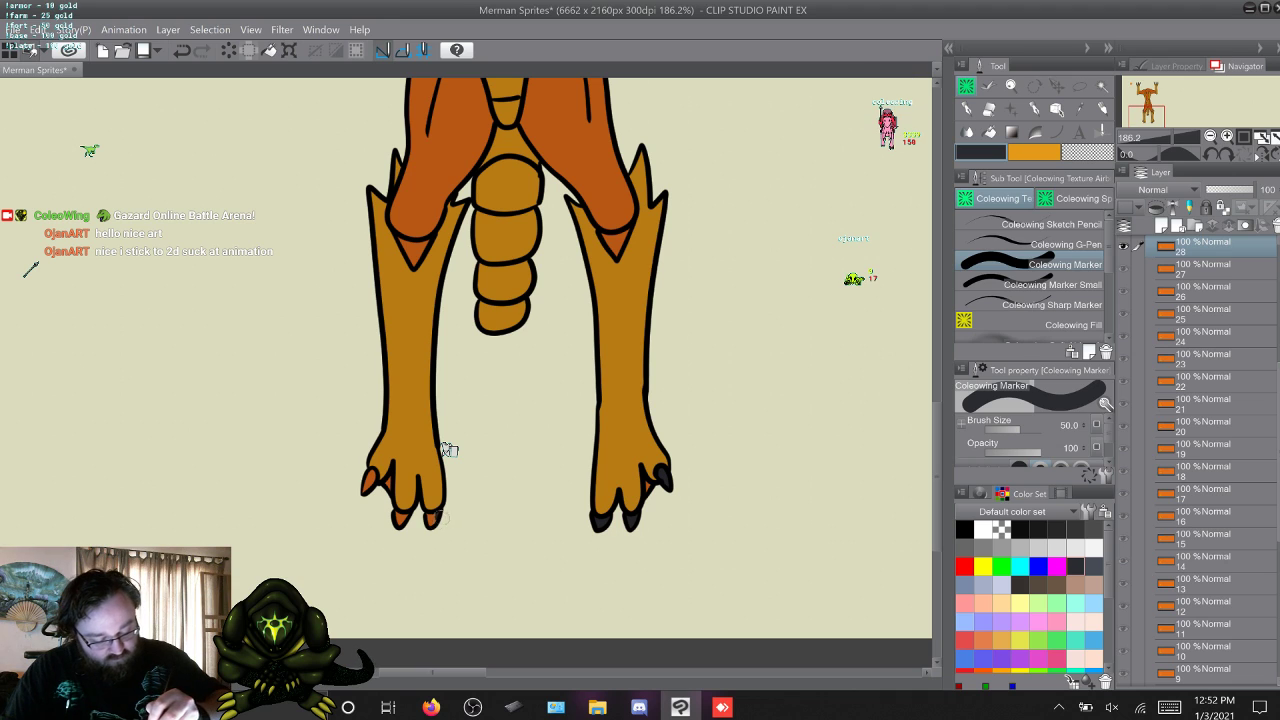
pyautogui.moveTo(440, 517); pyautogui.dragTo(432, 518)
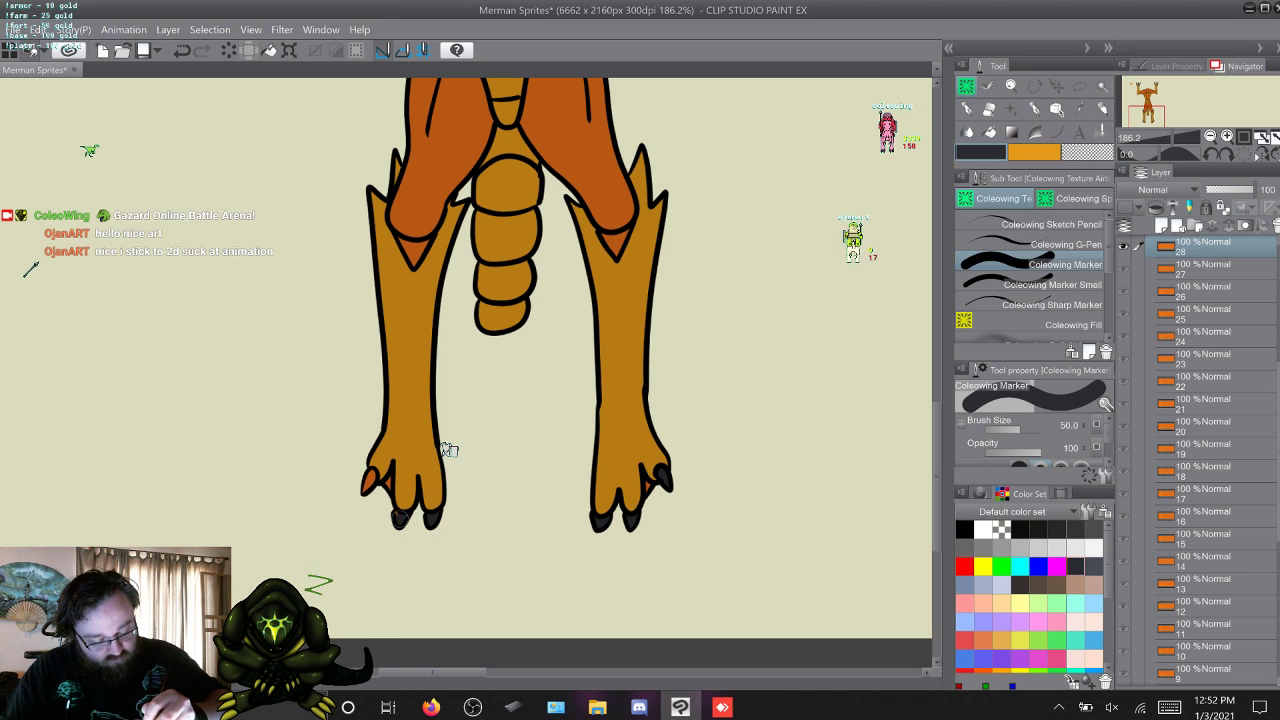
pyautogui.moveTo(368, 481); pyautogui.dragTo(365, 490)
# Paint both hands' claws dark grey in layer 29, finishing with Coleowing Marker Small, and in layer 30 with Coleowing Marker.
pyautogui.press('w')
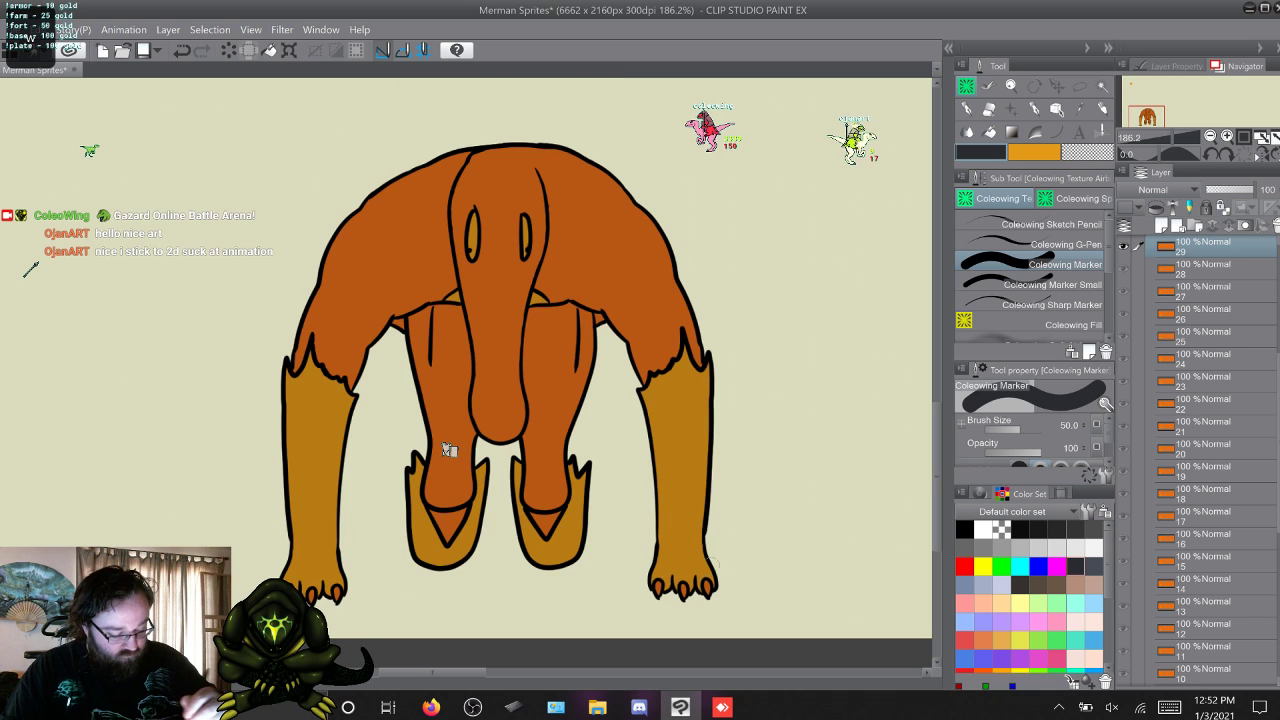
pyautogui.press('.')
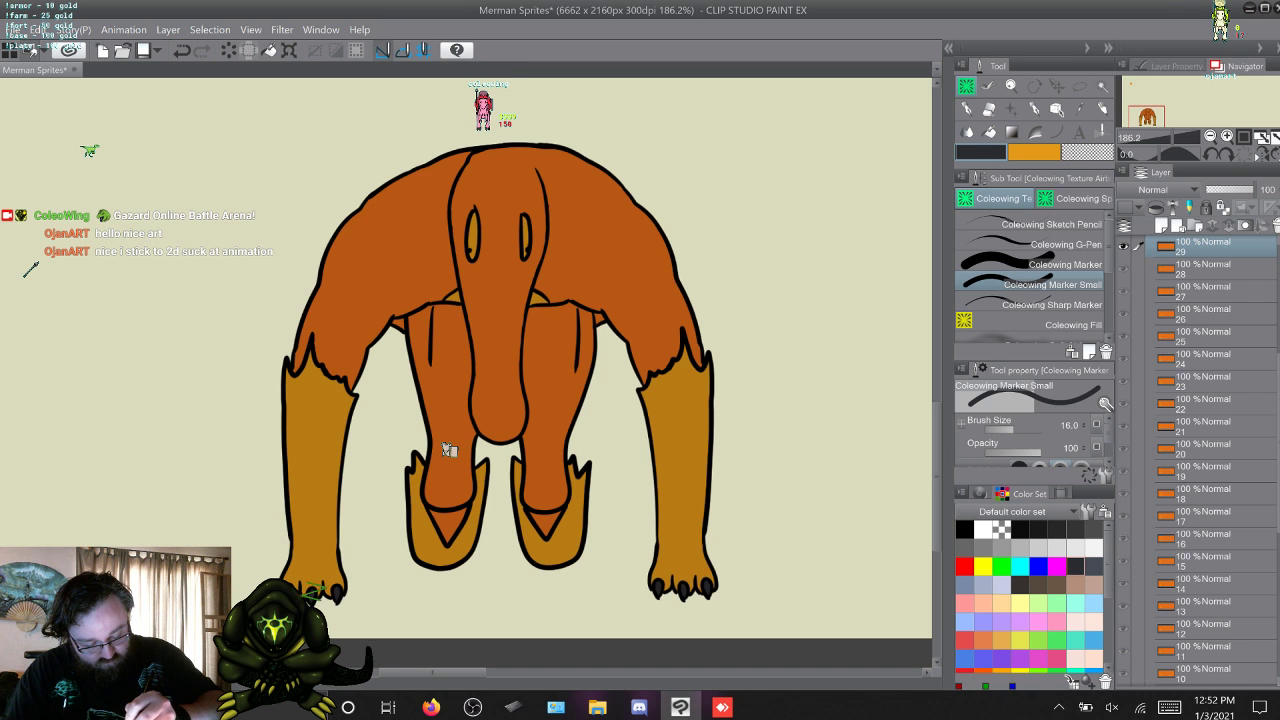
pyautogui.press('w')
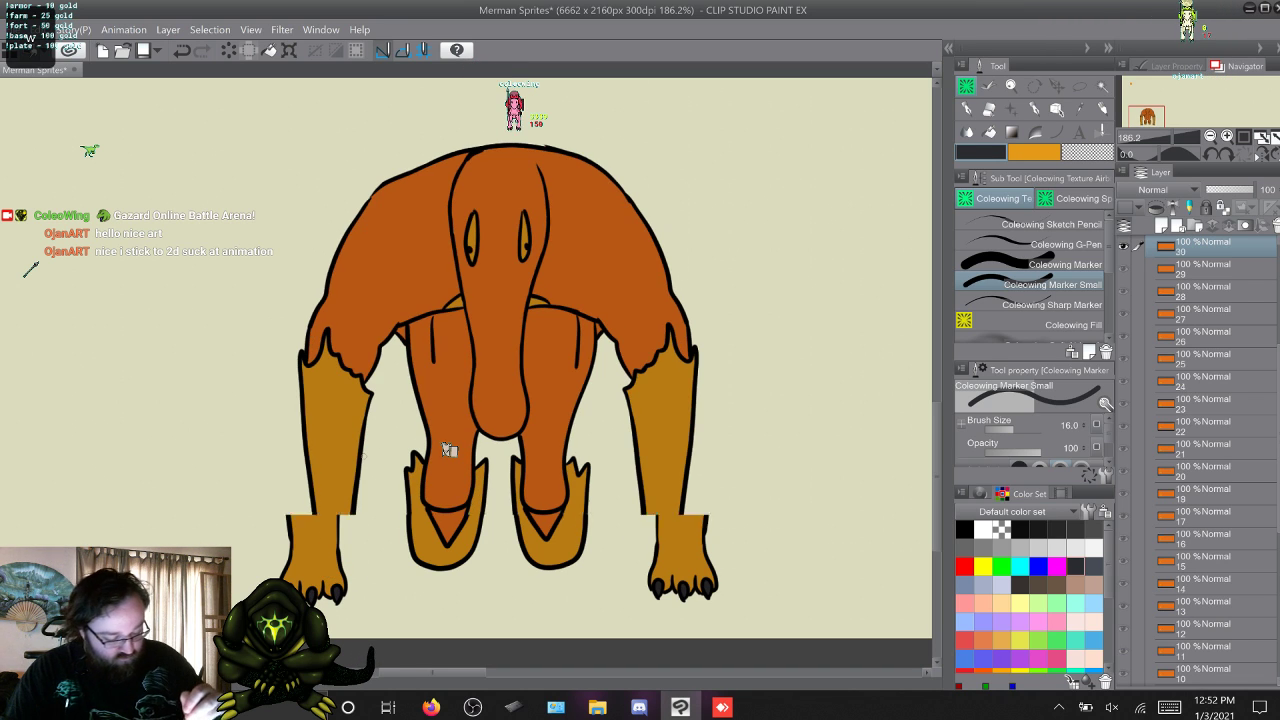
pyautogui.click(1065, 264)
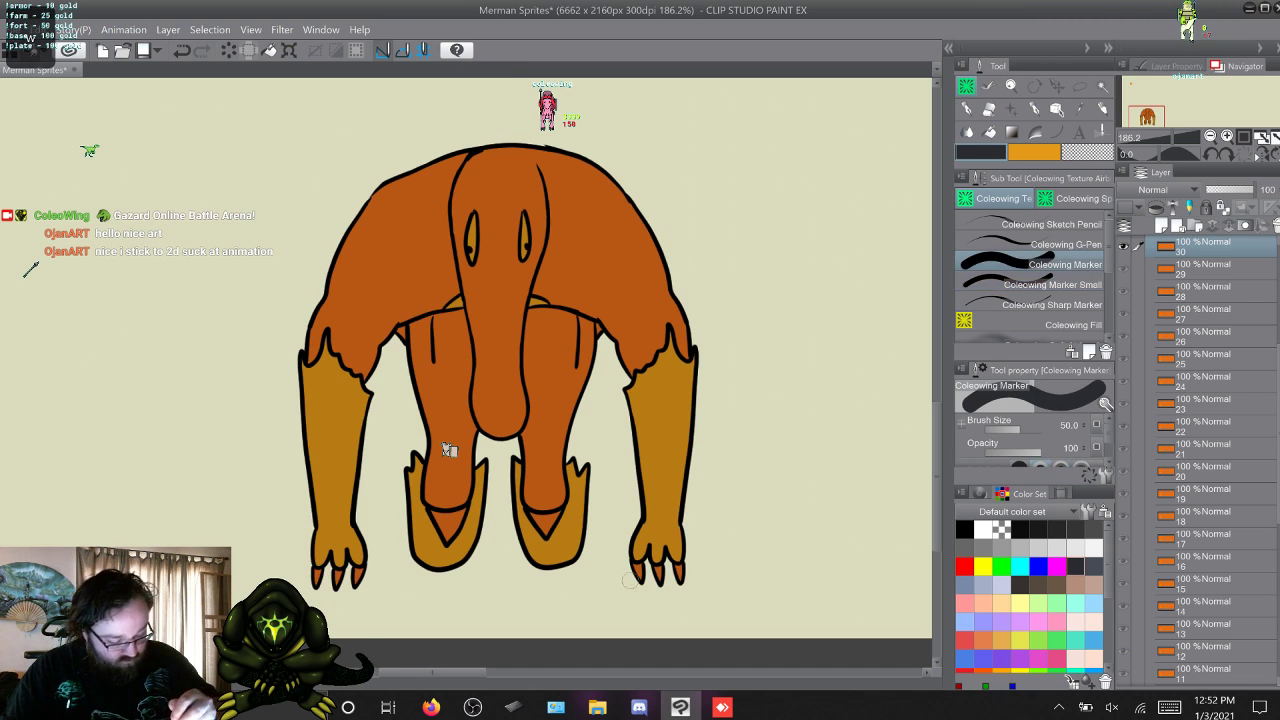
pyautogui.moveTo(636, 567); pyautogui.dragTo(679, 578)
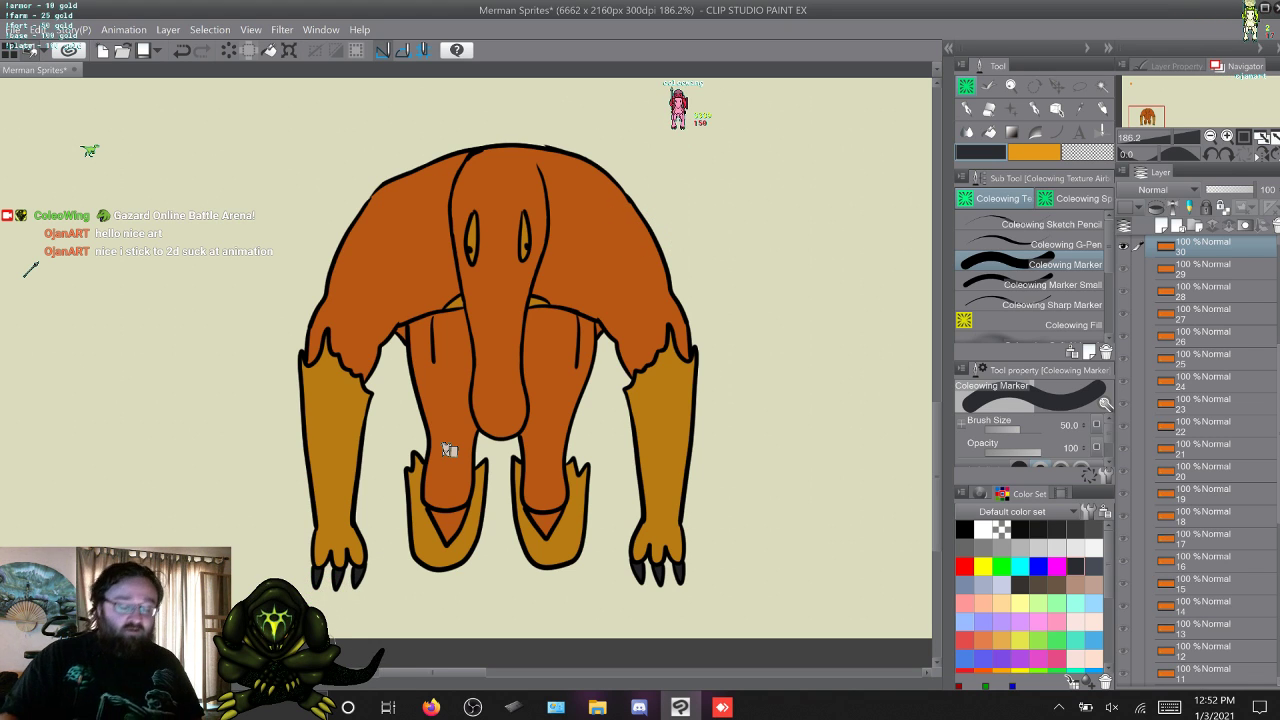
# Paint the claws of both hands dark grey in layer 31 with Coleowing Marker.
pyautogui.hotkey('alt', ']')
pyautogui.hotkey('alt', '[')
pyautogui.hotkey('alt', ']')
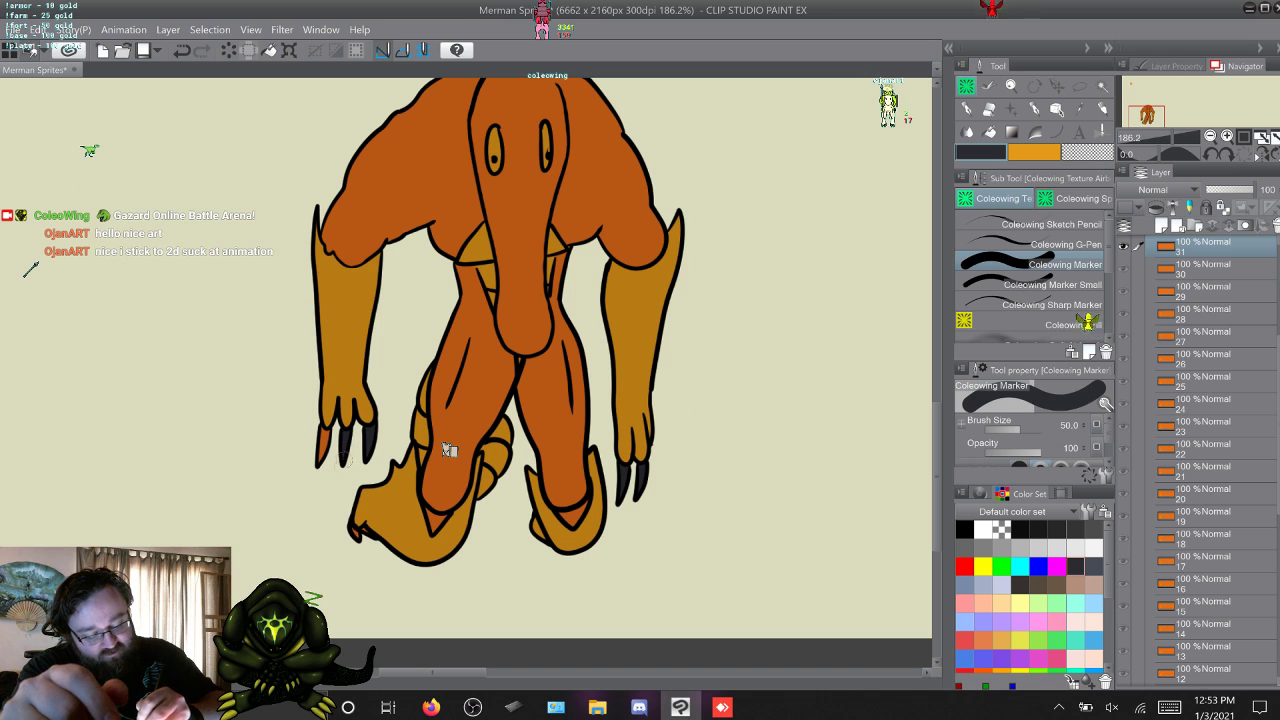
pyautogui.moveTo(326, 435); pyautogui.dragTo(325, 451)
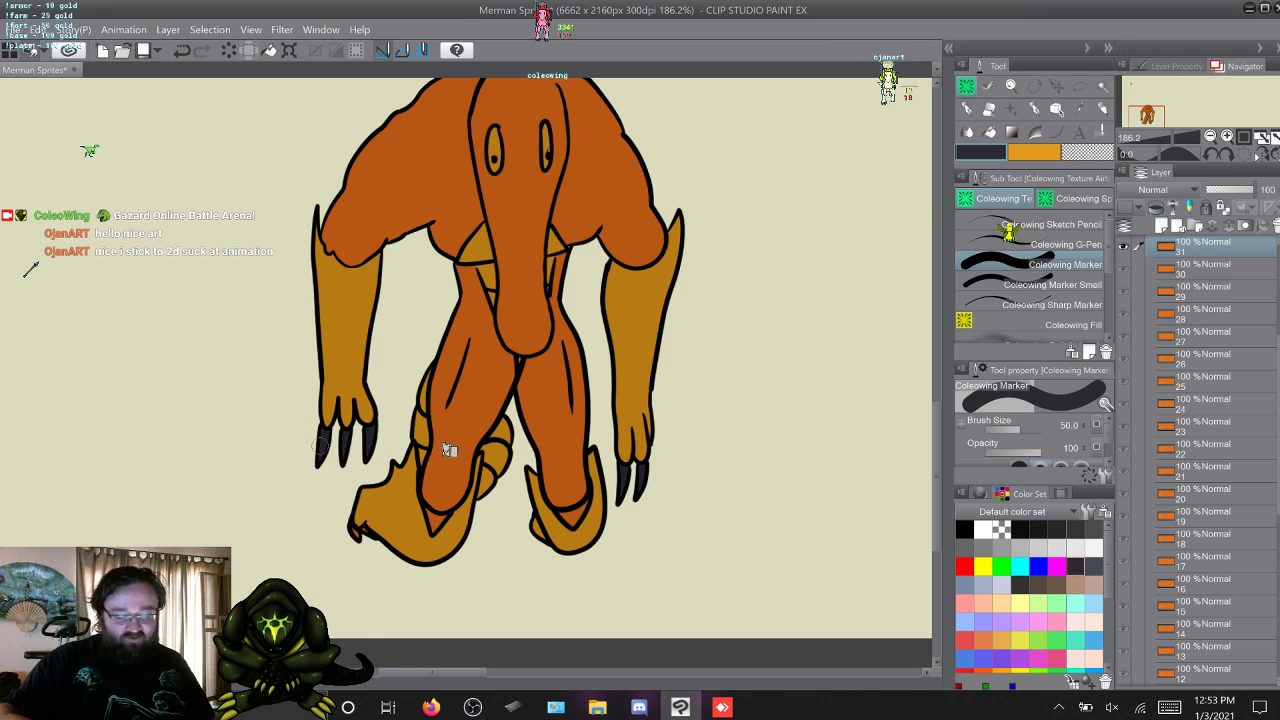
# Paint the hand claws dark grey in layers 32 and 33 with Coleowing Marker, finishing layer 33 with Coleowing Marker Small.
pyautogui.press('w')
pyautogui.press('q')
pyautogui.press('w')
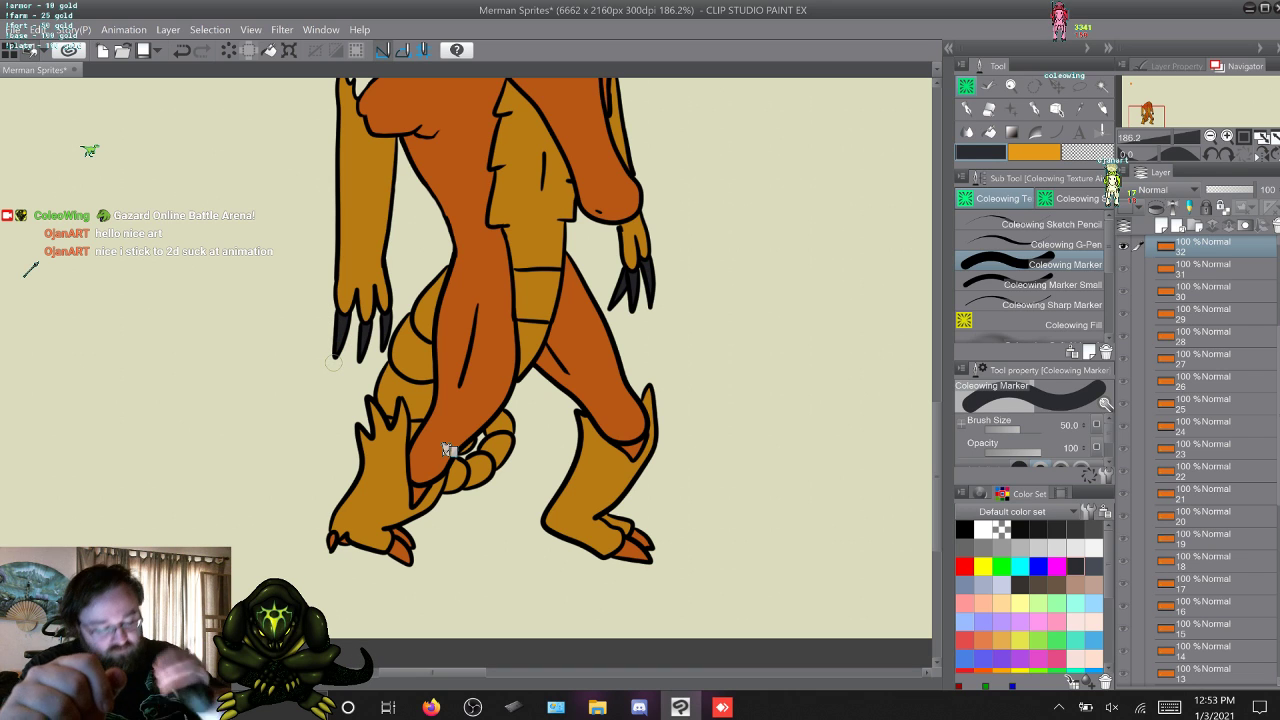
pyautogui.press('w')
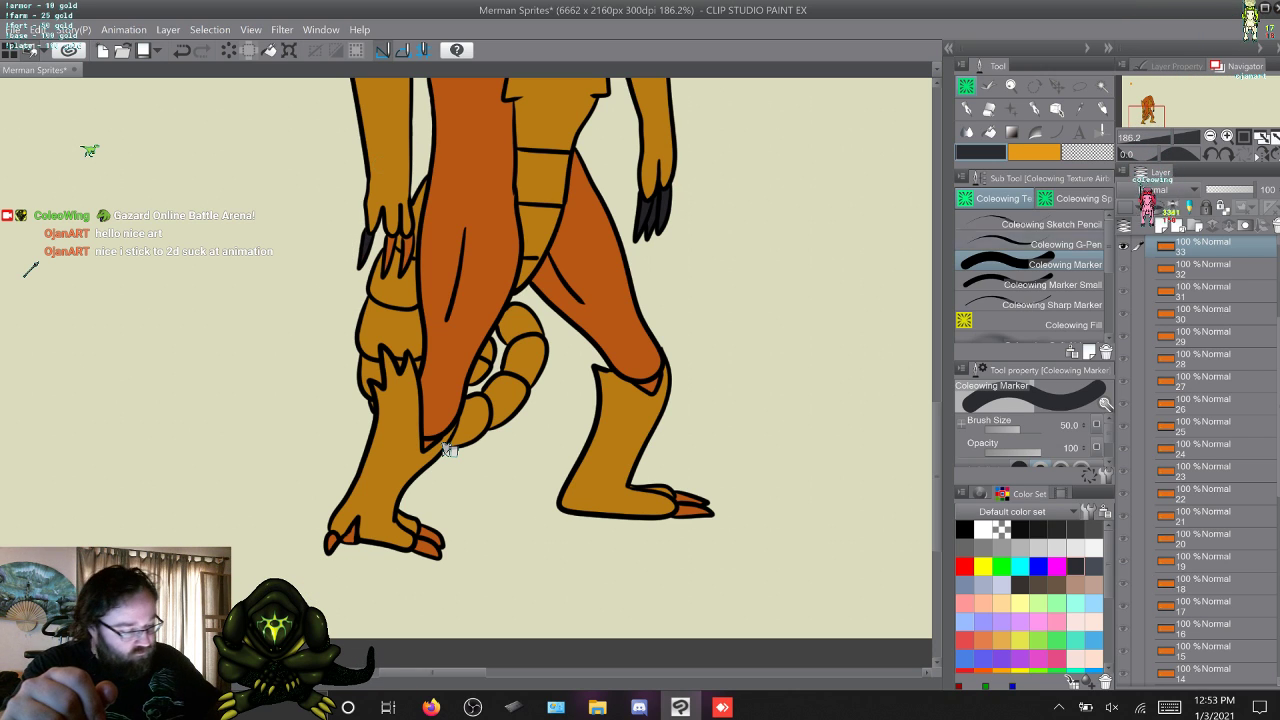
pyautogui.press('.')
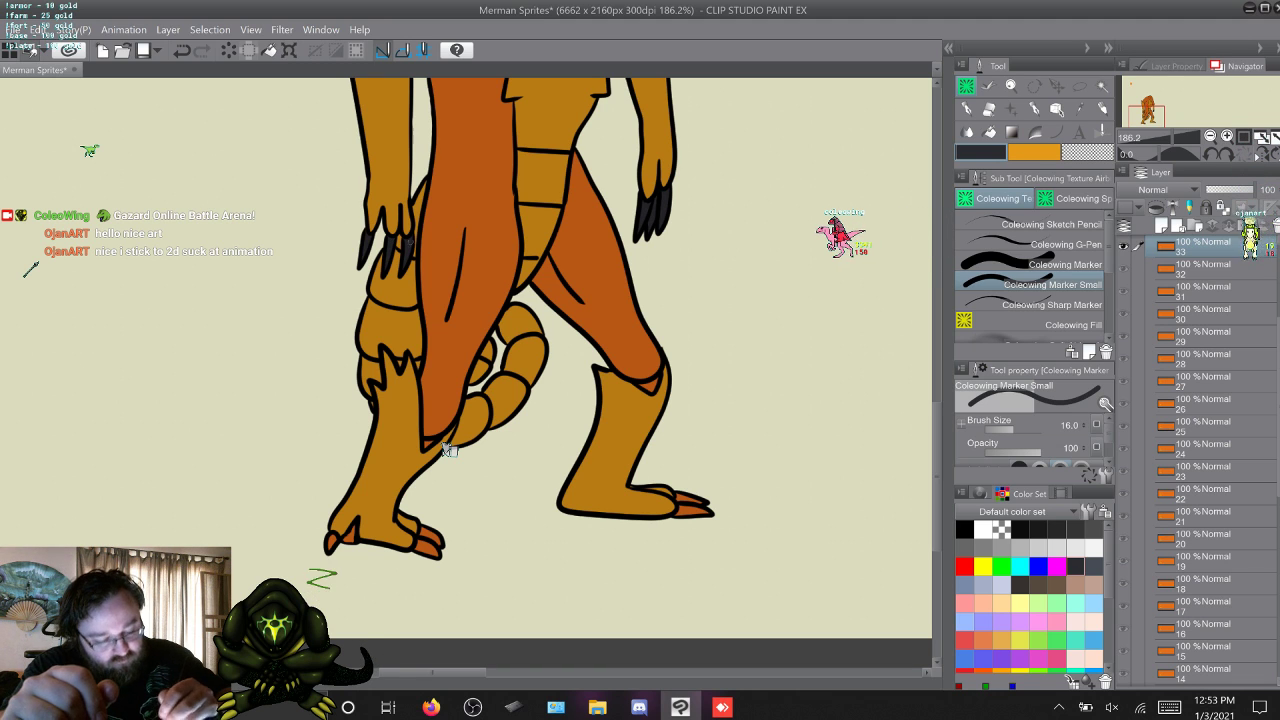
pyautogui.press('w')
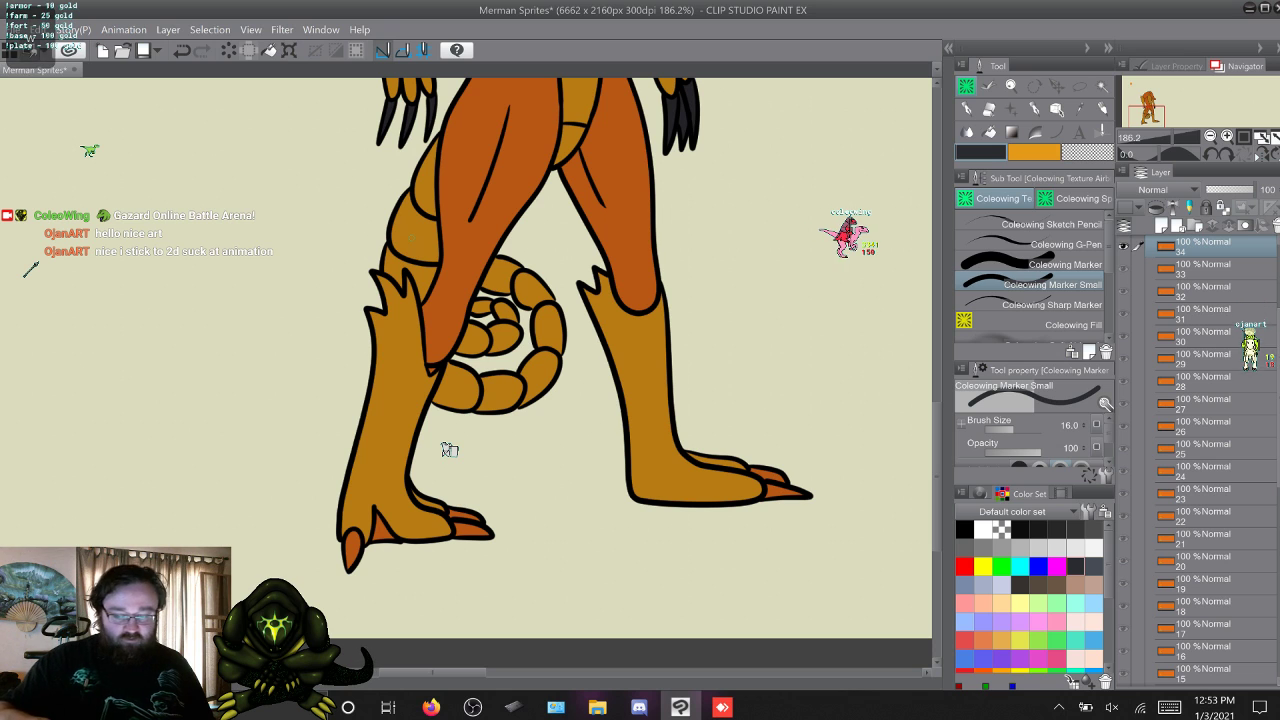
# Compare the merman's claw colouring across frame layers 30 to 34.
pyautogui.press('q')
pyautogui.press('q')
pyautogui.press('q')
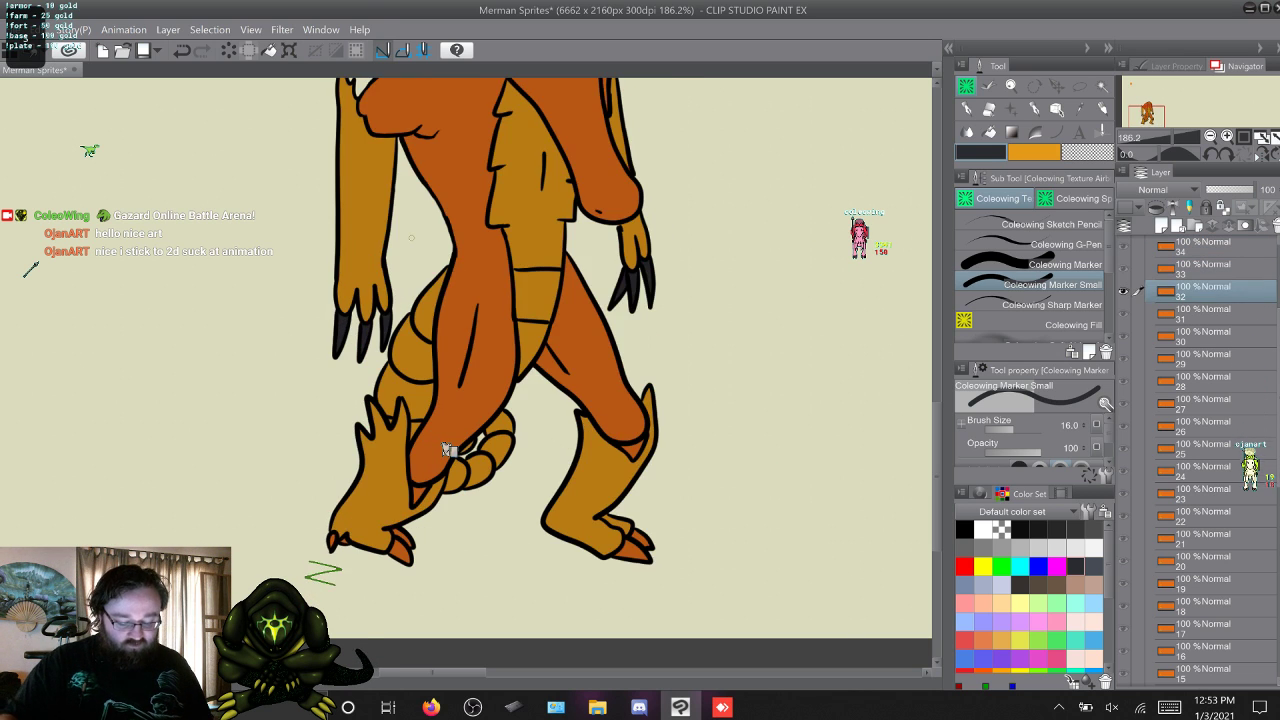
pyautogui.press('w')
pyautogui.press('w')
pyautogui.press('w')
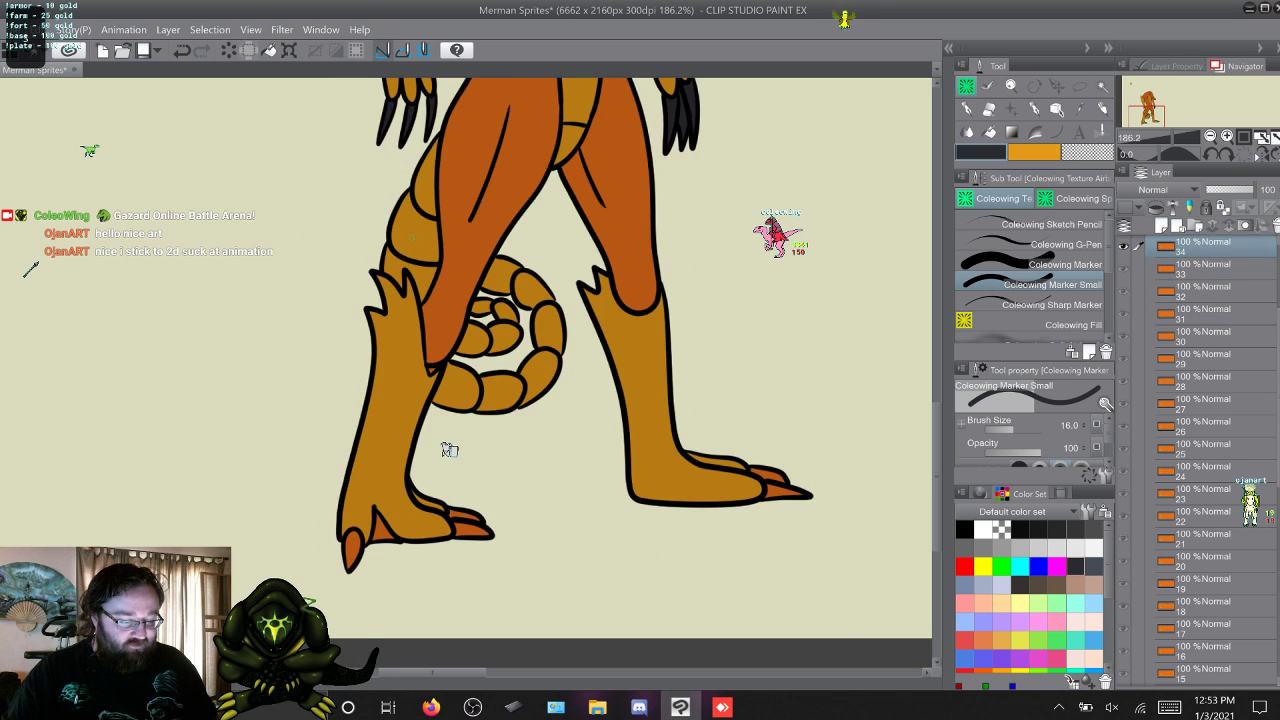
pyautogui.press('q')
pyautogui.press('q')
pyautogui.press('q')
pyautogui.press('q')
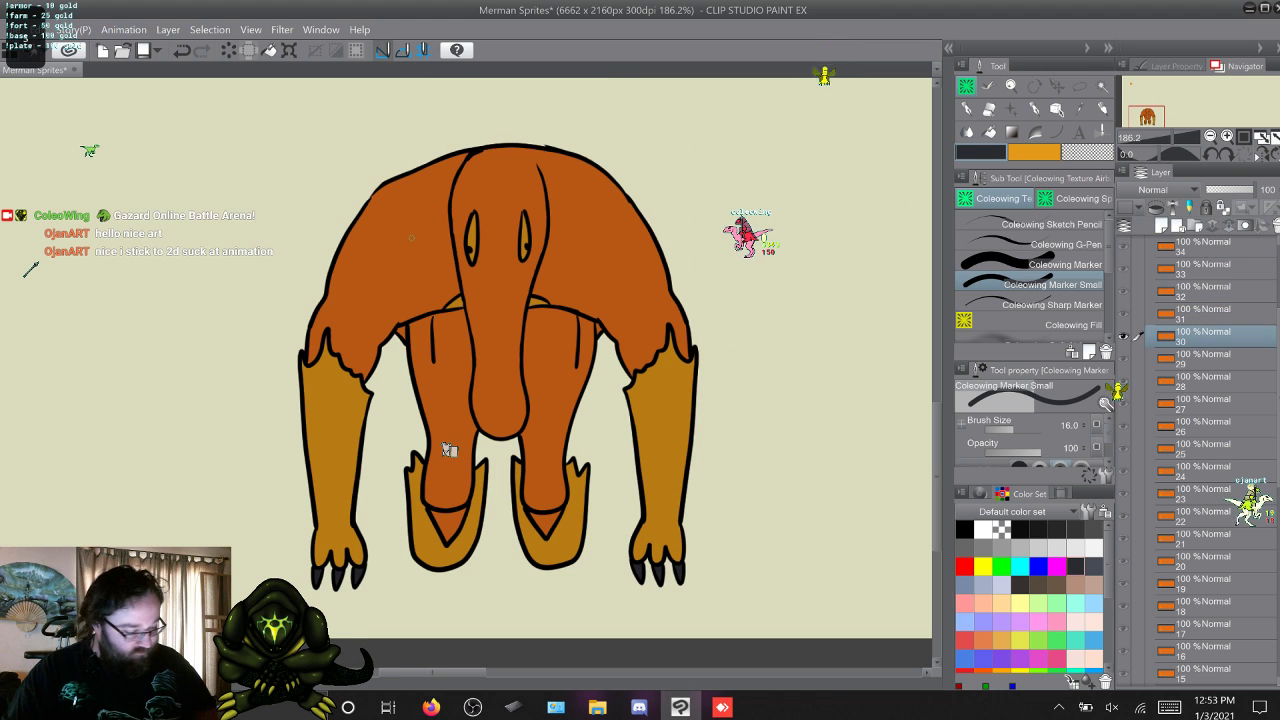
# Paint the visible toe claws dark grey in layers 31 and 32 with Coleowing Marker.
pyautogui.press('w')
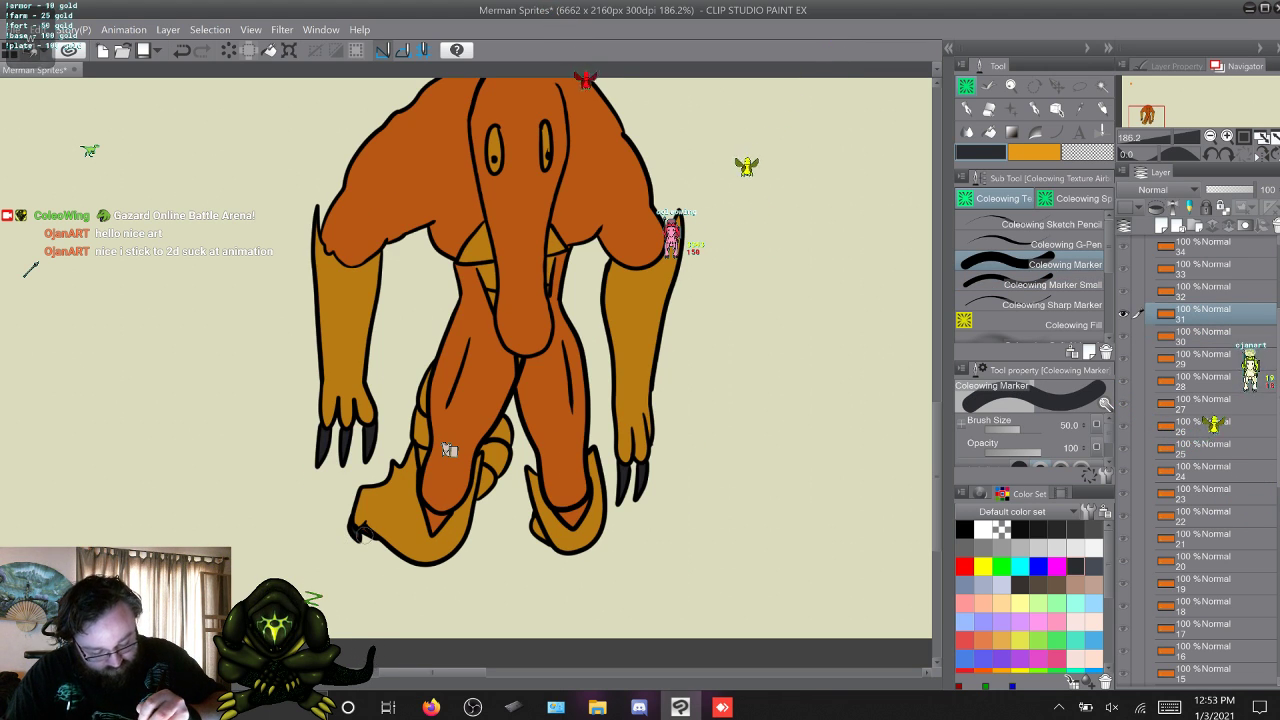
pyautogui.press('w')
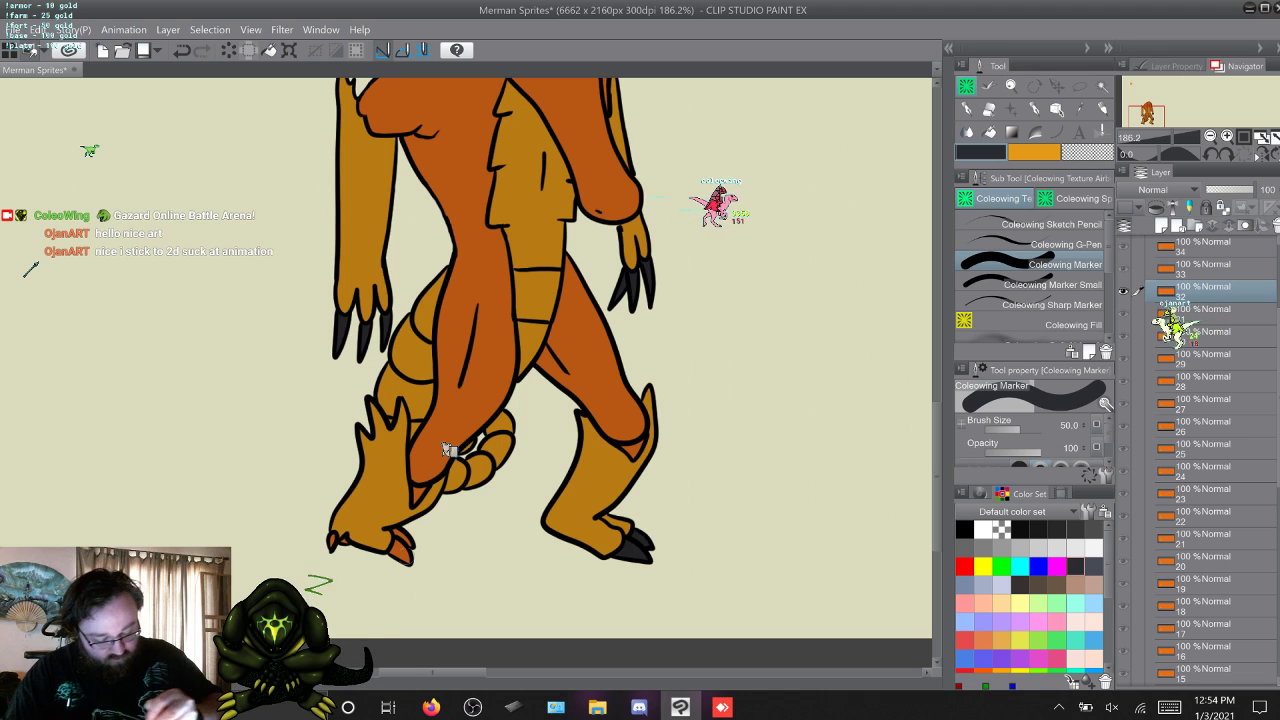
pyautogui.moveTo(401, 548); pyautogui.dragTo(400, 536)
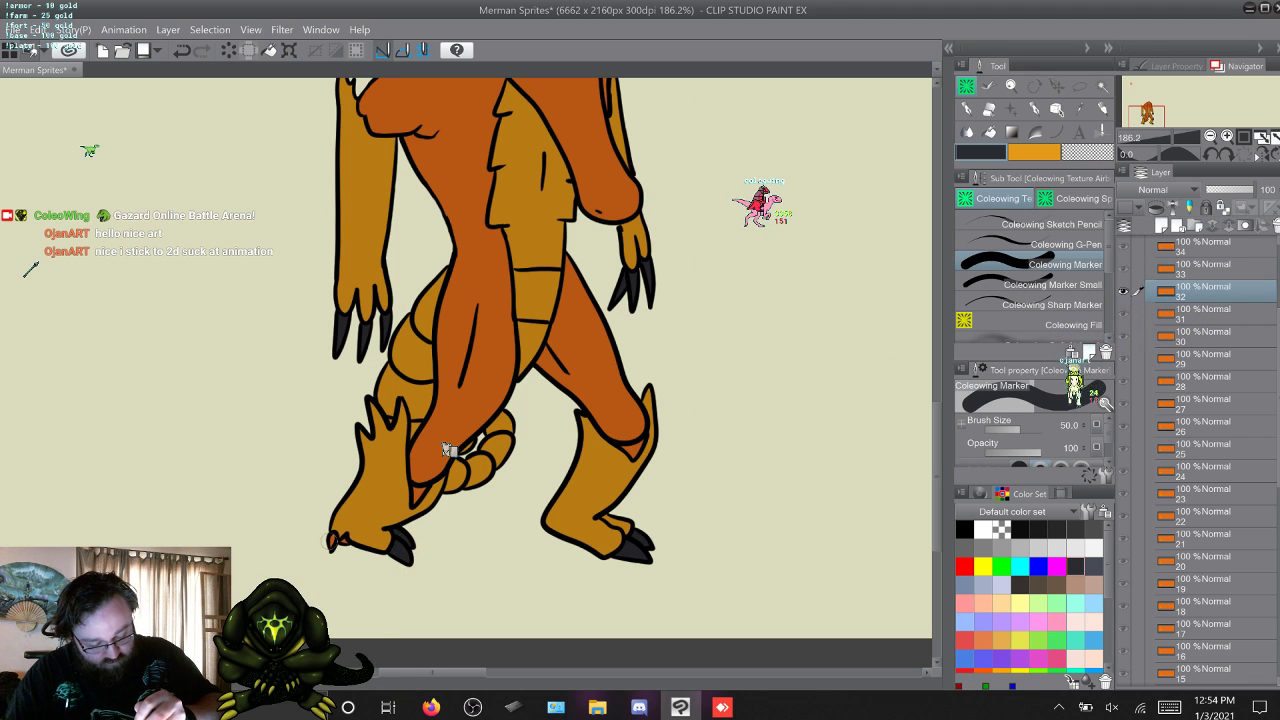
# Paint the toe claws of both feet dark grey in layers 33, 34 and 35 with Coleowing Marker.
pyautogui.press('w')
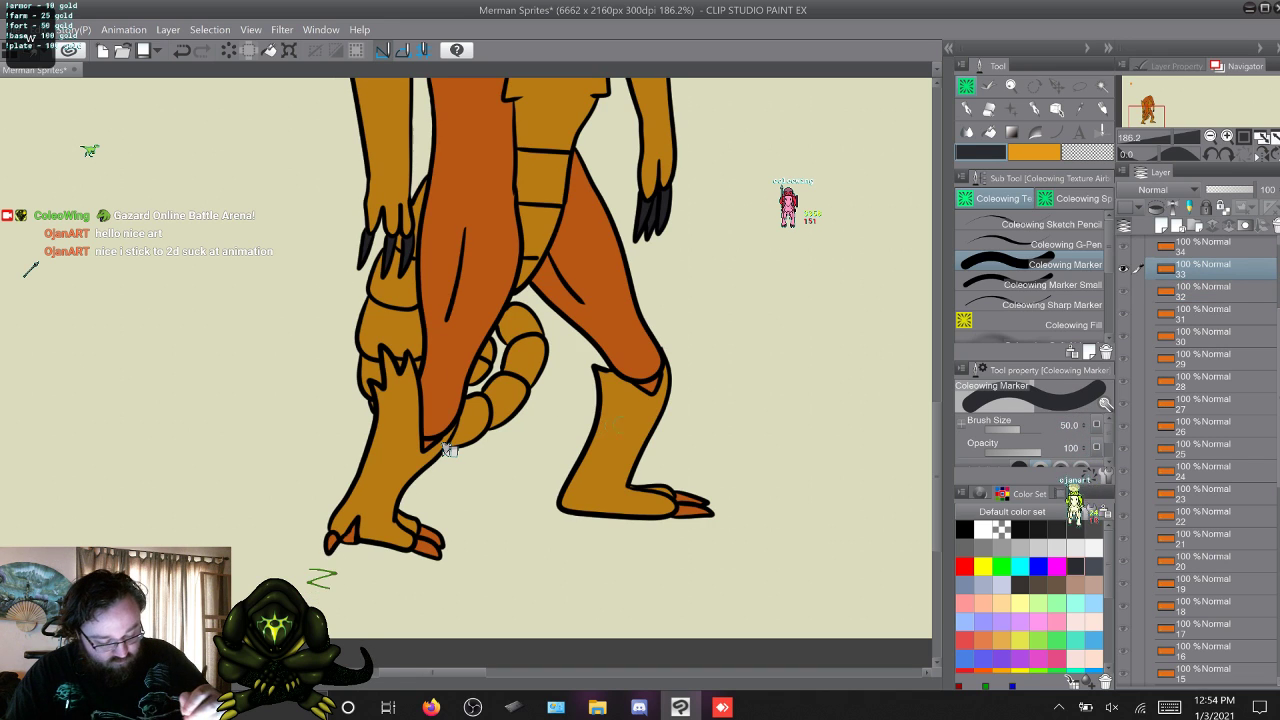
pyautogui.moveTo(678, 498); pyautogui.dragTo(700, 510)
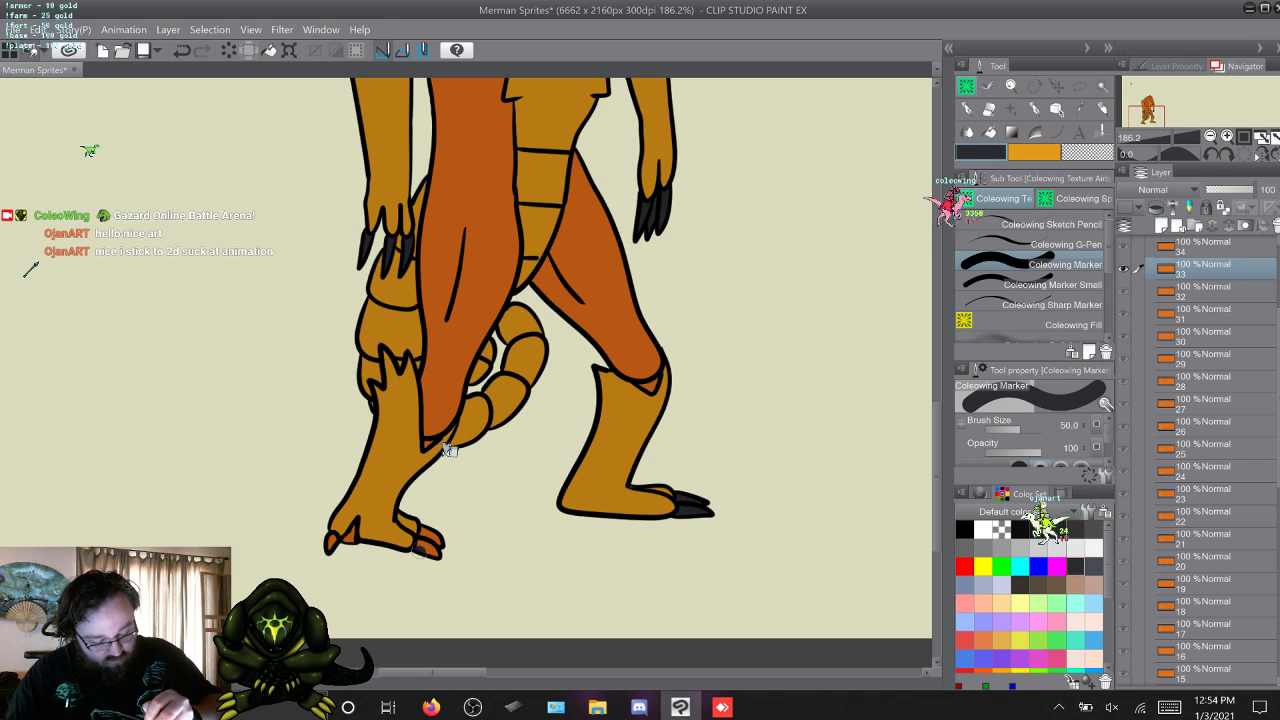
pyautogui.moveTo(424, 534); pyautogui.dragTo(440, 552)
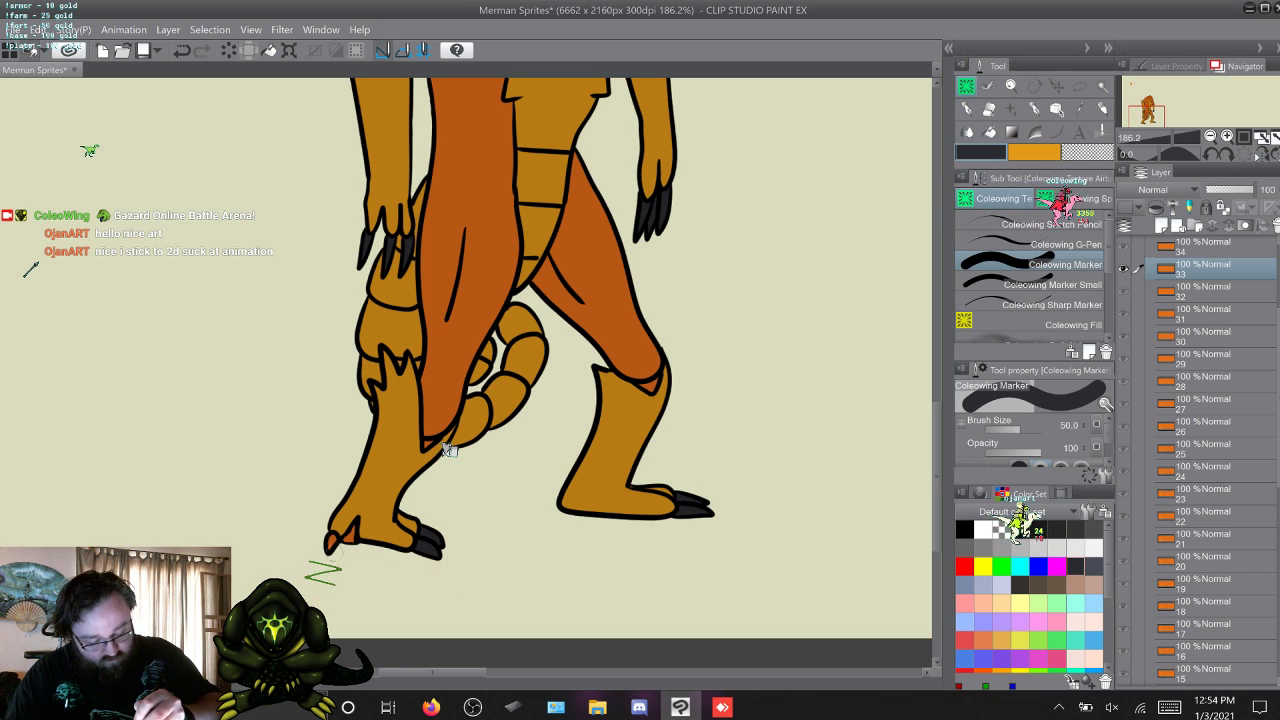
pyautogui.press('w')
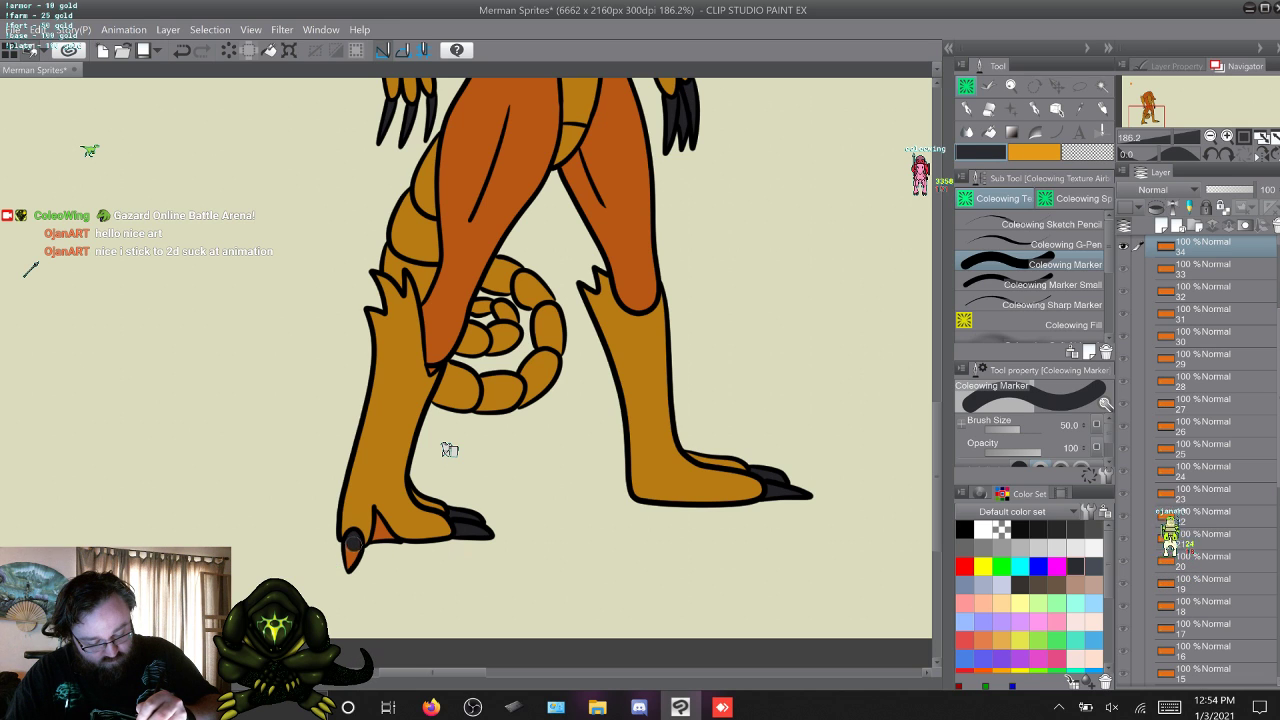
pyautogui.press('w')
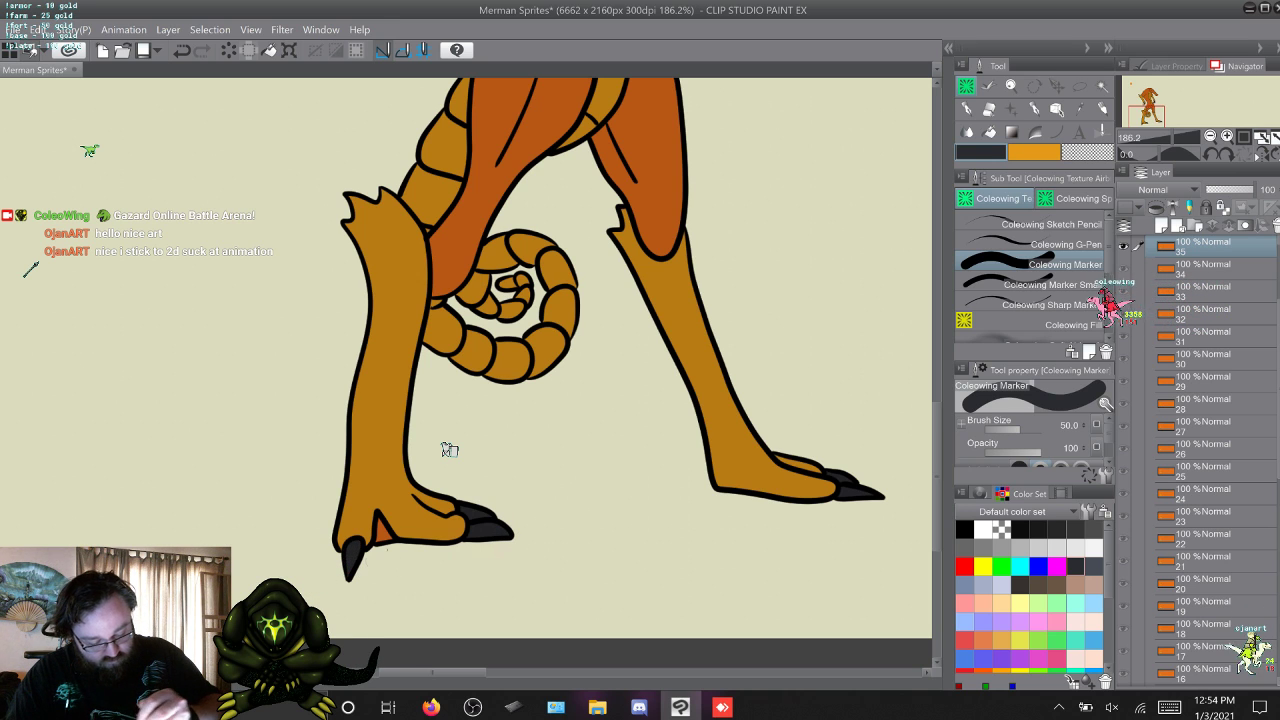
# Flip through the frame layers around 33 to 35 and the first frames to check the claw colouring.
pyautogui.press('w')
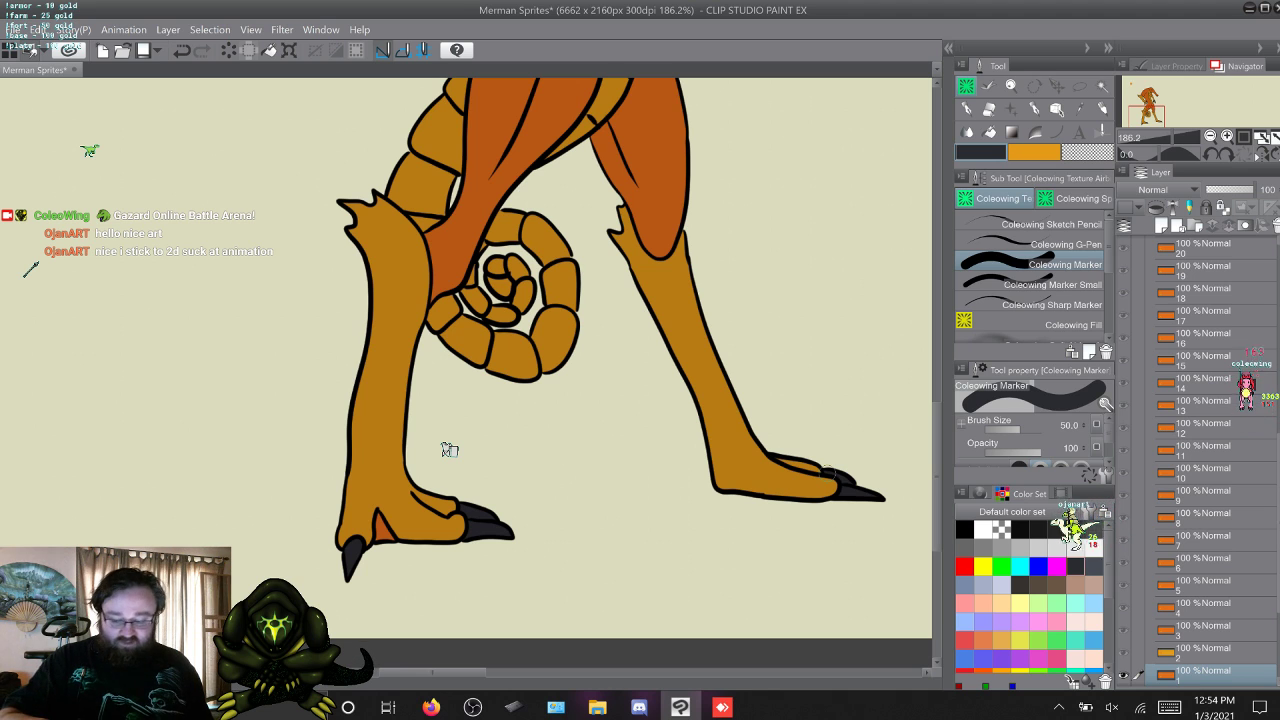
pyautogui.press('Left')
pyautogui.press('Left')
pyautogui.press('s')
pyautogui.press('s')
pyautogui.press('w')
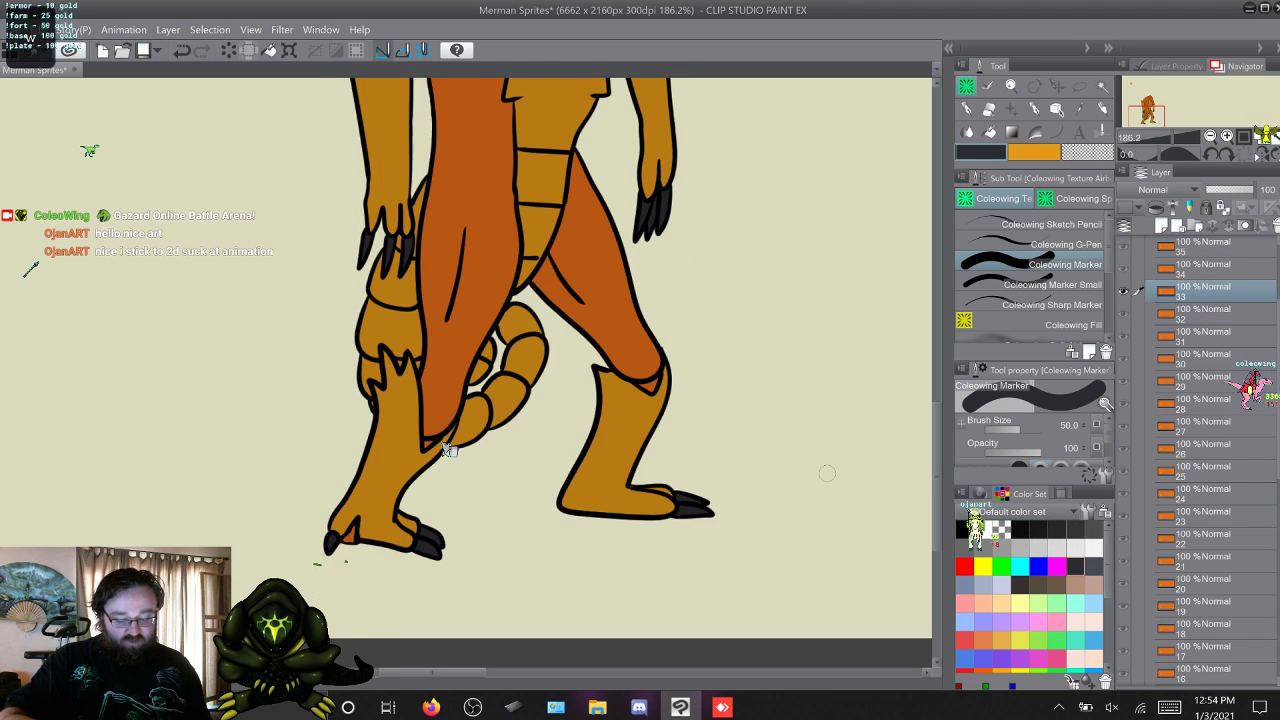
pyautogui.press('s')
pyautogui.press('w')
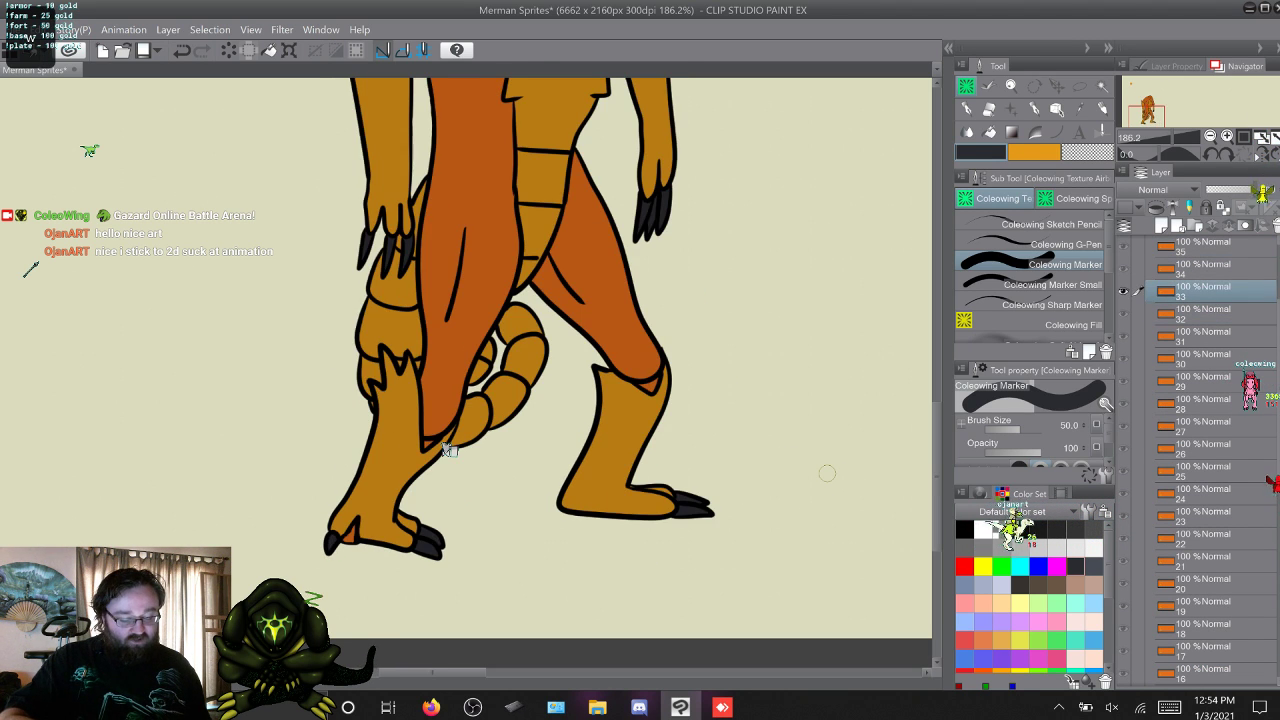
pyautogui.press('s')
pyautogui.press('w')
pyautogui.press('w')
pyautogui.press('w')
pyautogui.press('w')
pyautogui.press('w')
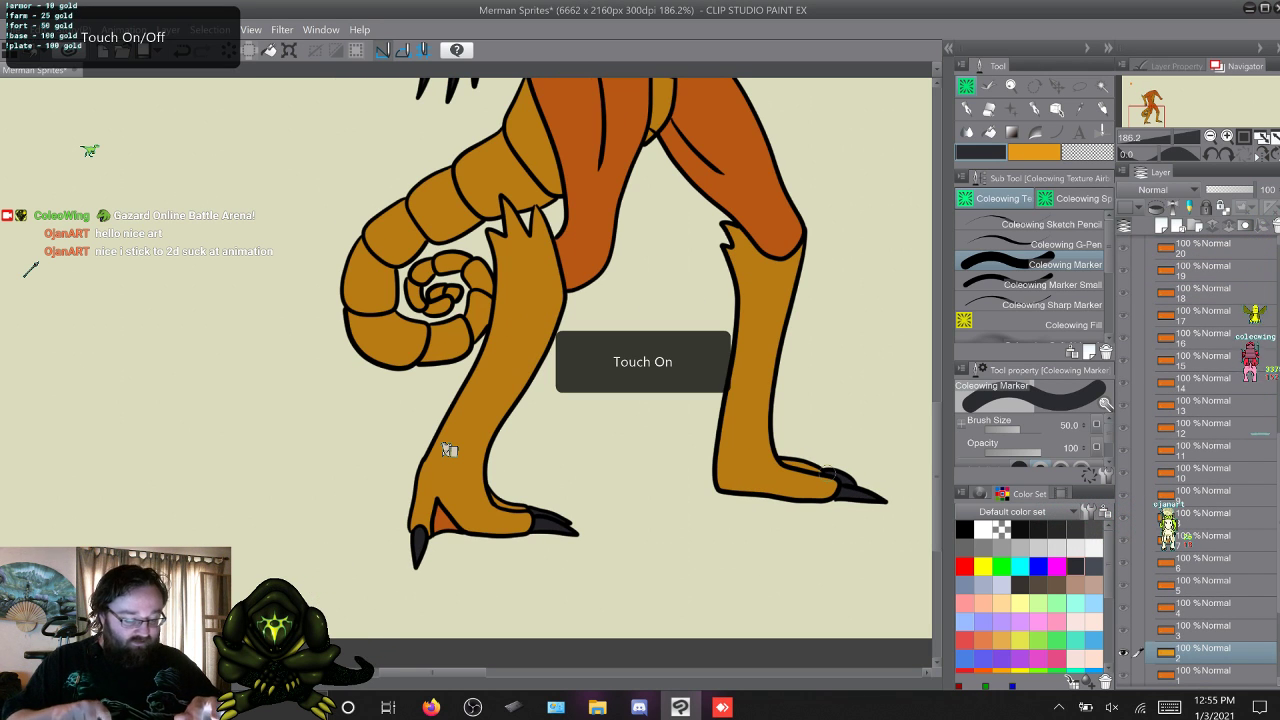
# Show the Hard light folder Folder 1 Copy 9 over the whole figure and make Folder 1 Copy 6 active.
pyautogui.scroll(-5, 449, 450)
pyautogui.hscroll(2, 449, 450)
pyautogui.scroll(1, 449, 450)
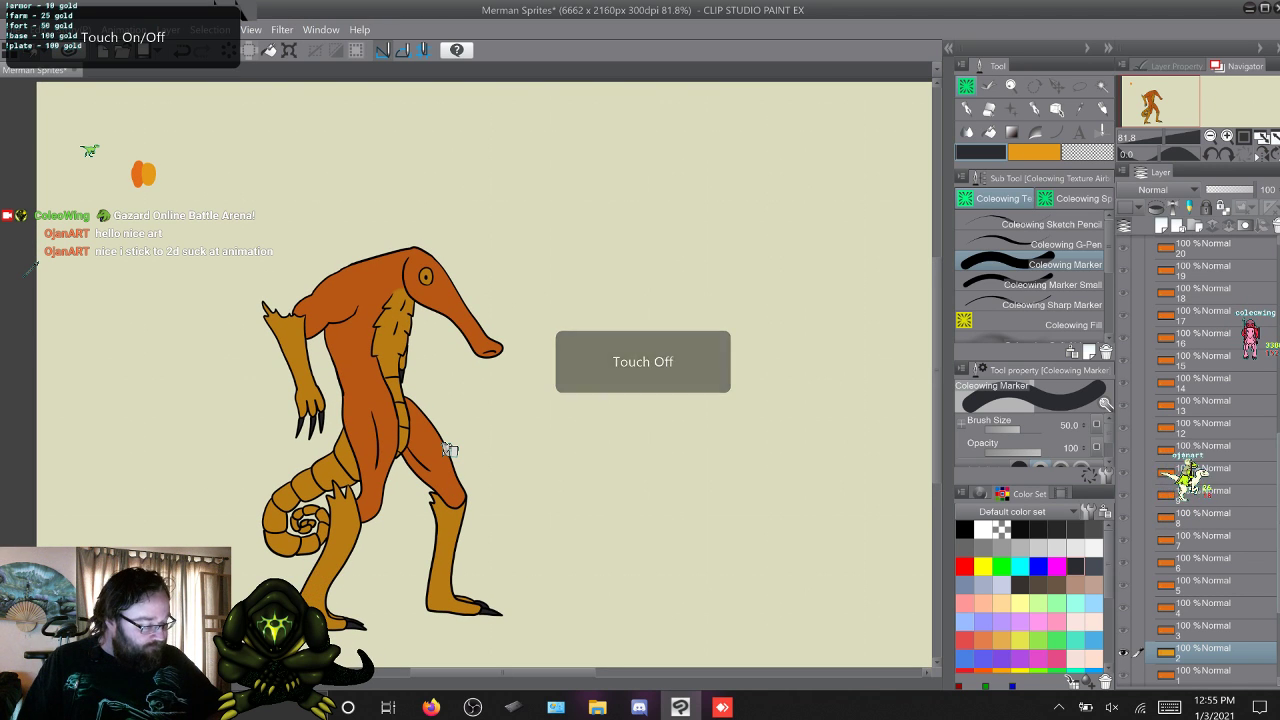
pyautogui.scroll(5, 1200, 460)
pyautogui.scroll(5, 1200, 460)
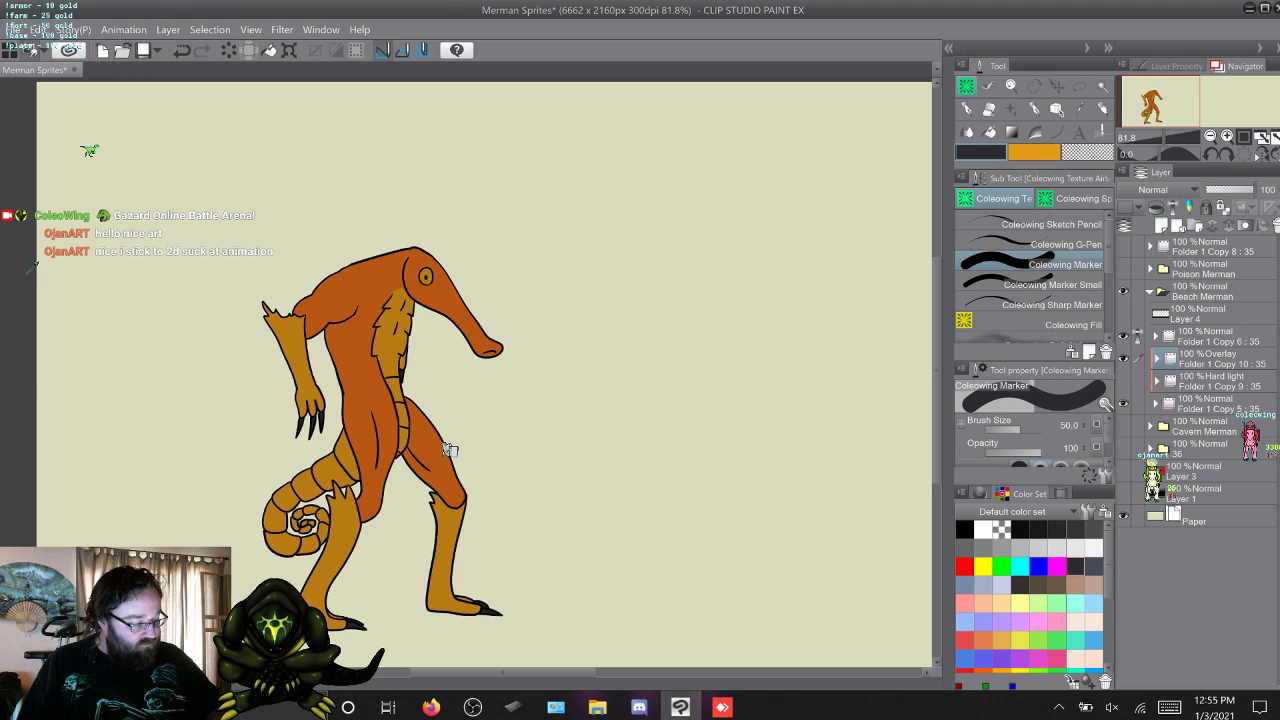
pyautogui.click(1123, 381)
pyautogui.click(1204, 337)
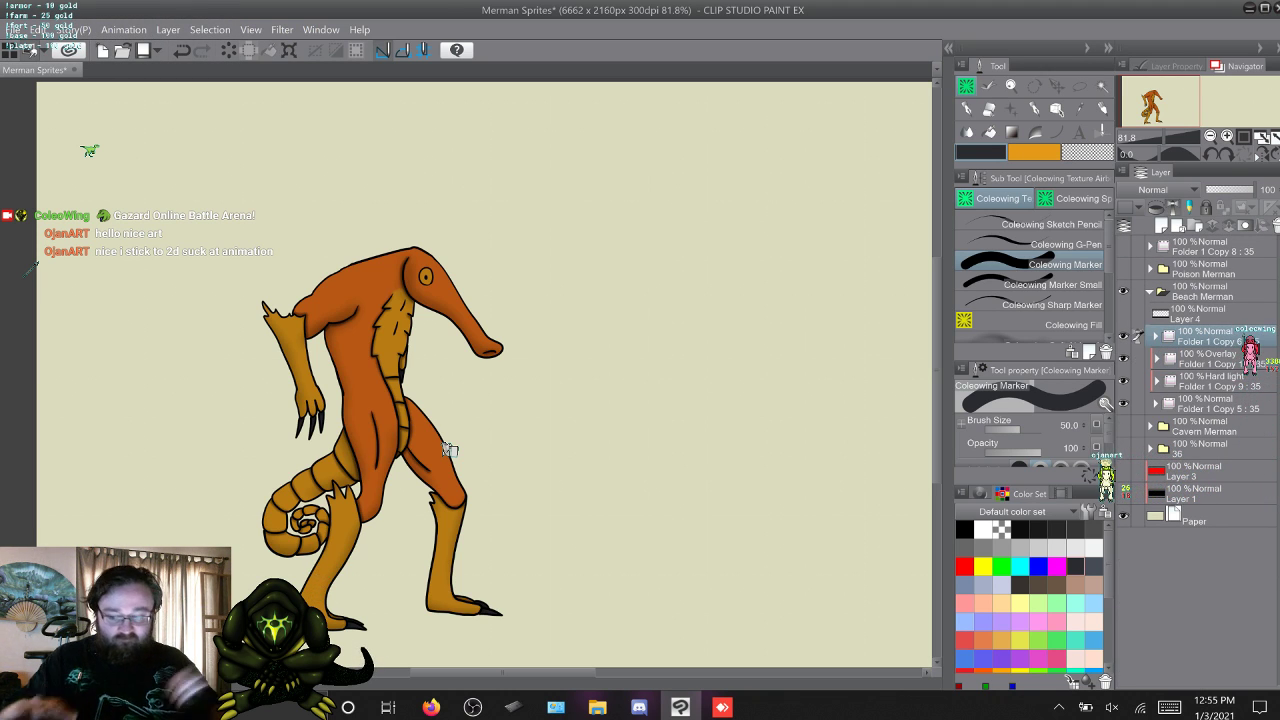
# Review the Beach Merman animation frame by frame with the Hard light shading visible.
pyautogui.press('w')
pyautogui.press('w')
pyautogui.press('w')
pyautogui.press('w')
pyautogui.press('w')
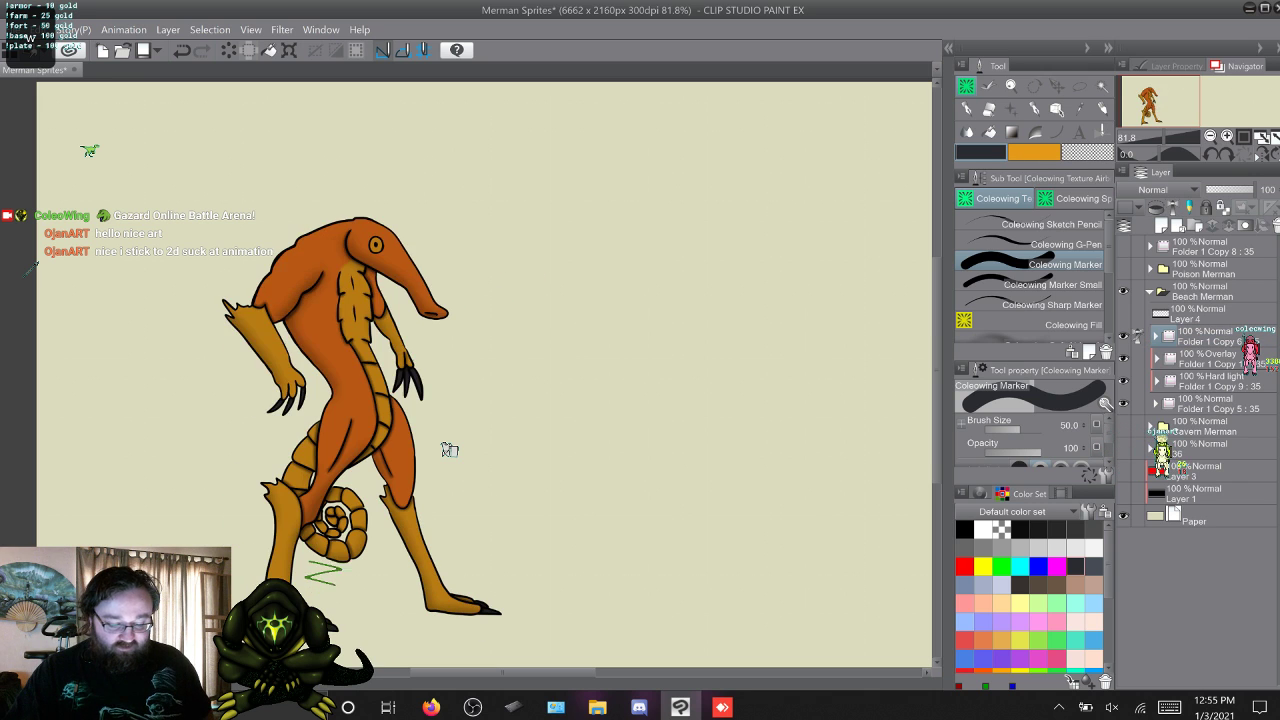
pyautogui.press('w')
pyautogui.press('w')
pyautogui.press('w')
pyautogui.press('w')
pyautogui.press('w')
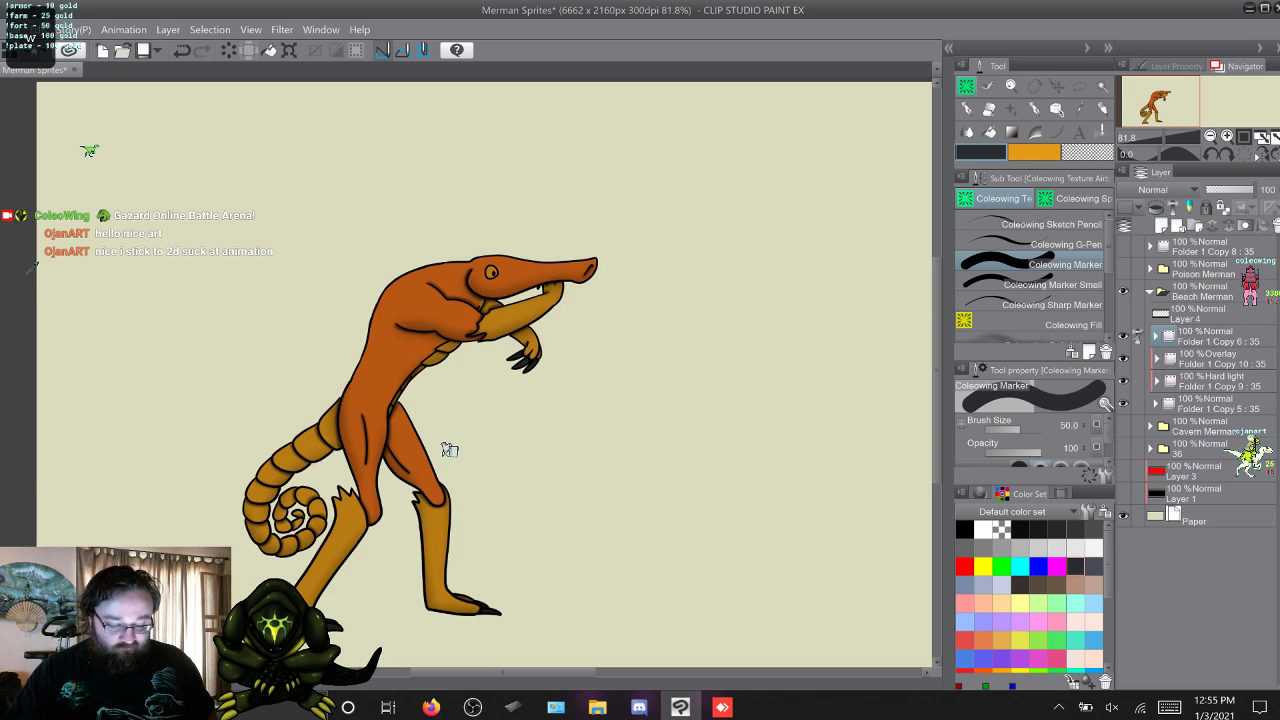
pyautogui.press('w')
pyautogui.press('w')
pyautogui.press('w')
pyautogui.press('w')
pyautogui.press('w')
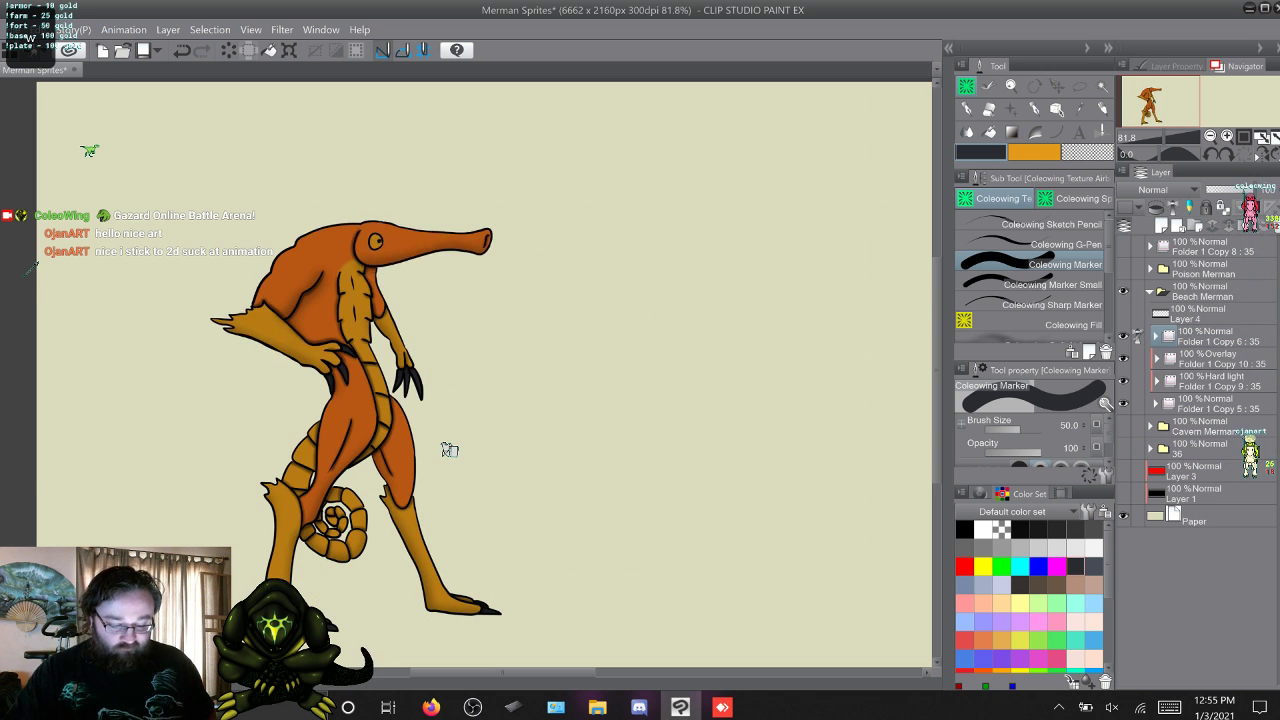
pyautogui.press('w')
pyautogui.press('w')
pyautogui.press('w')
pyautogui.press('w')
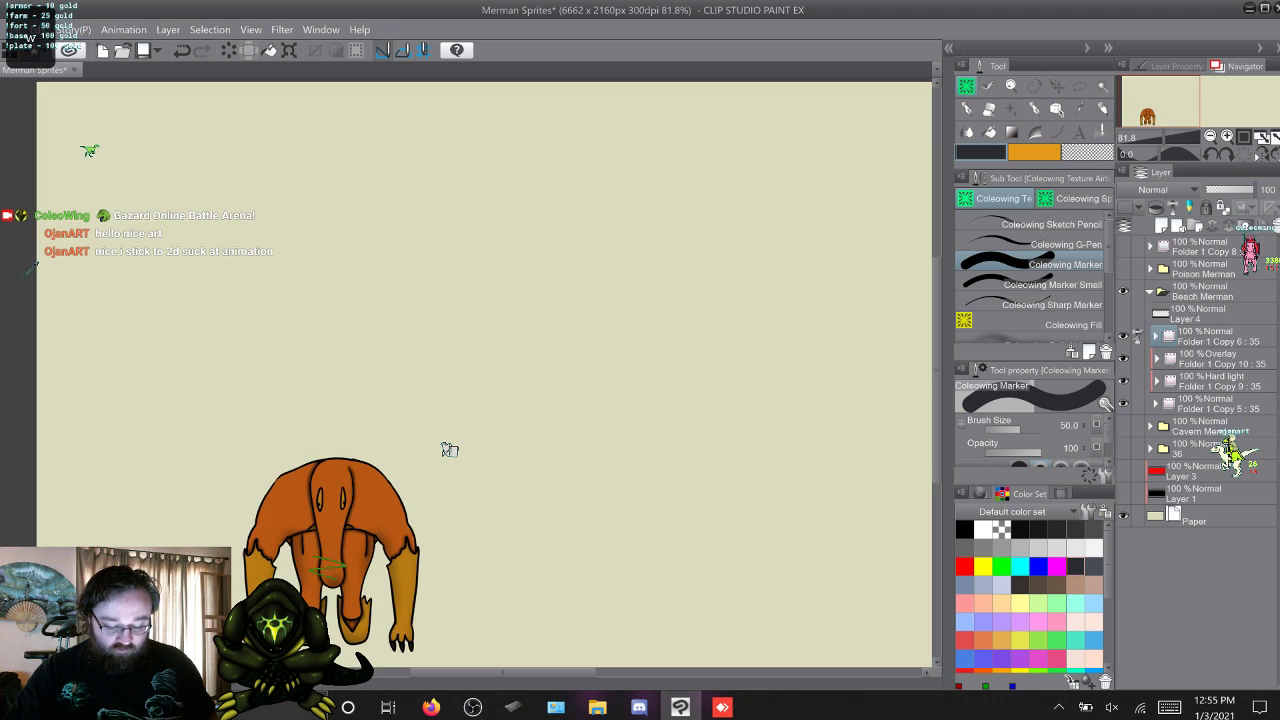
pyautogui.press('w')
pyautogui.press('w')
pyautogui.press('w')
pyautogui.press('w')
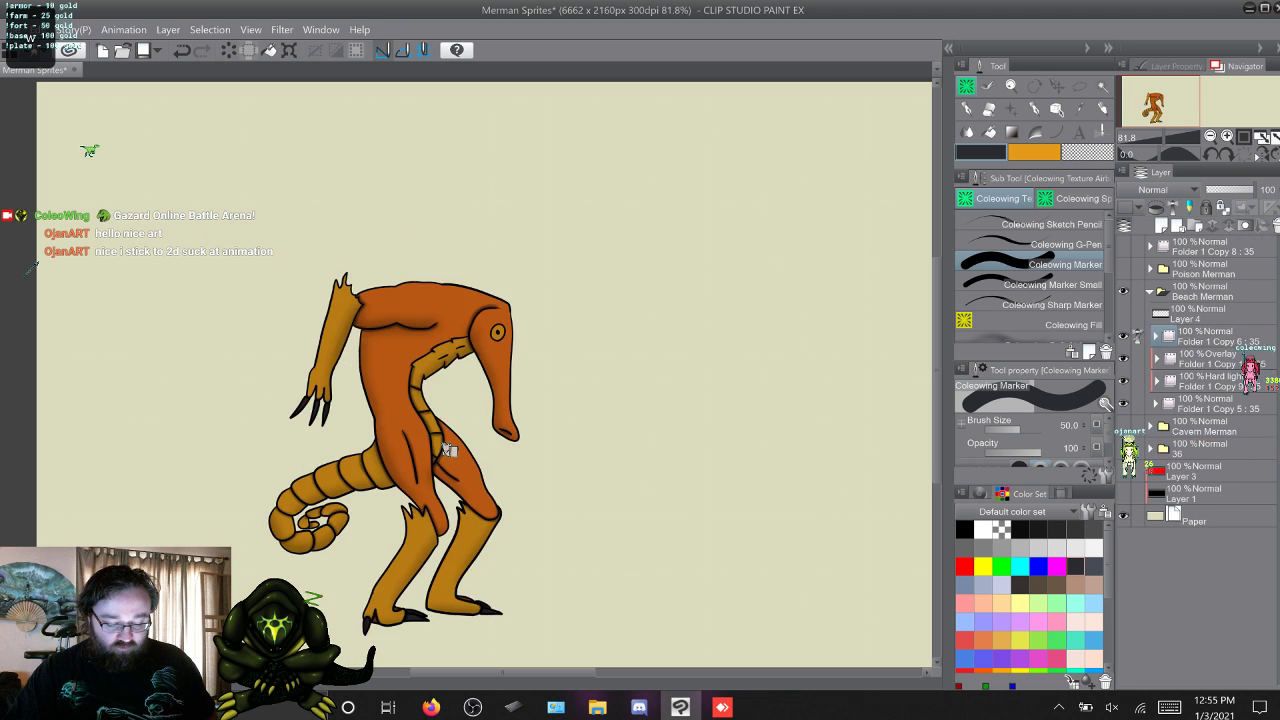
pyautogui.press('w')
pyautogui.press('w')
pyautogui.press('w')
pyautogui.press('w')
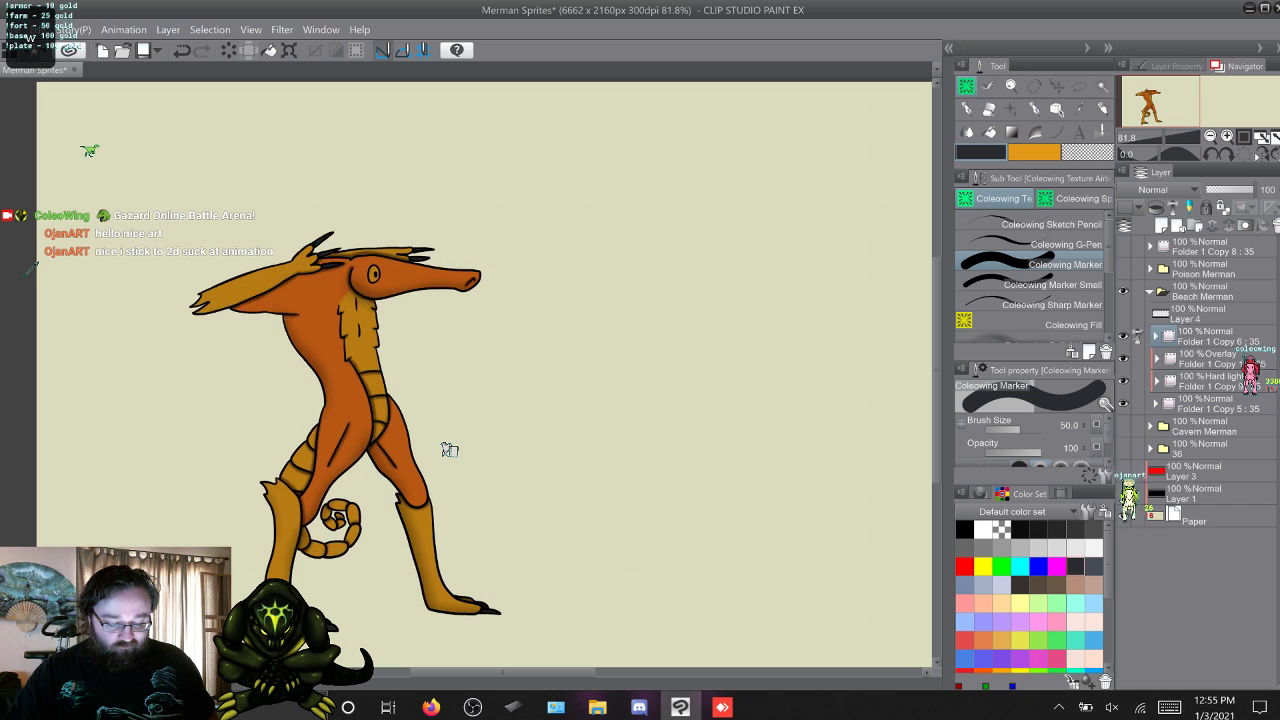
pyautogui.press('w')
pyautogui.press('w')
pyautogui.press('w')
pyautogui.press('w')
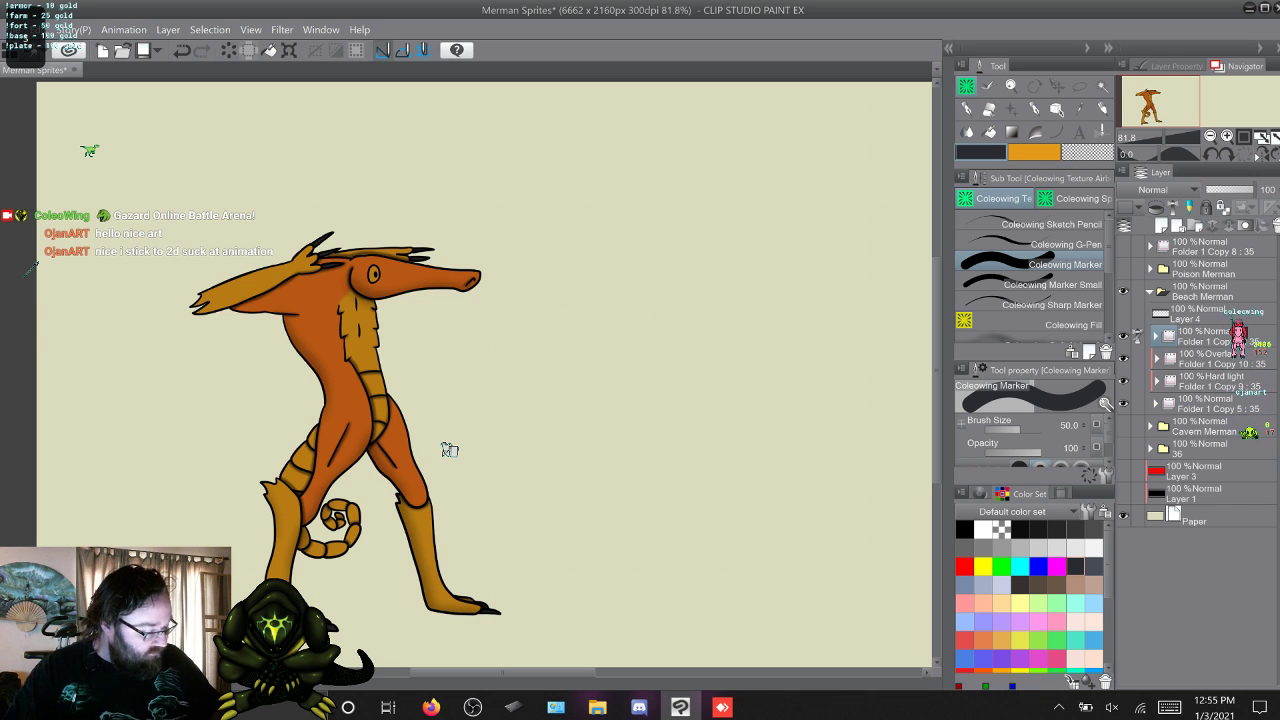
# Expand the Hard light folder Folder 1 Copy 9 and choose Coleowing Soft Airbrush with a near-black colour.
pyautogui.click(1157, 381)
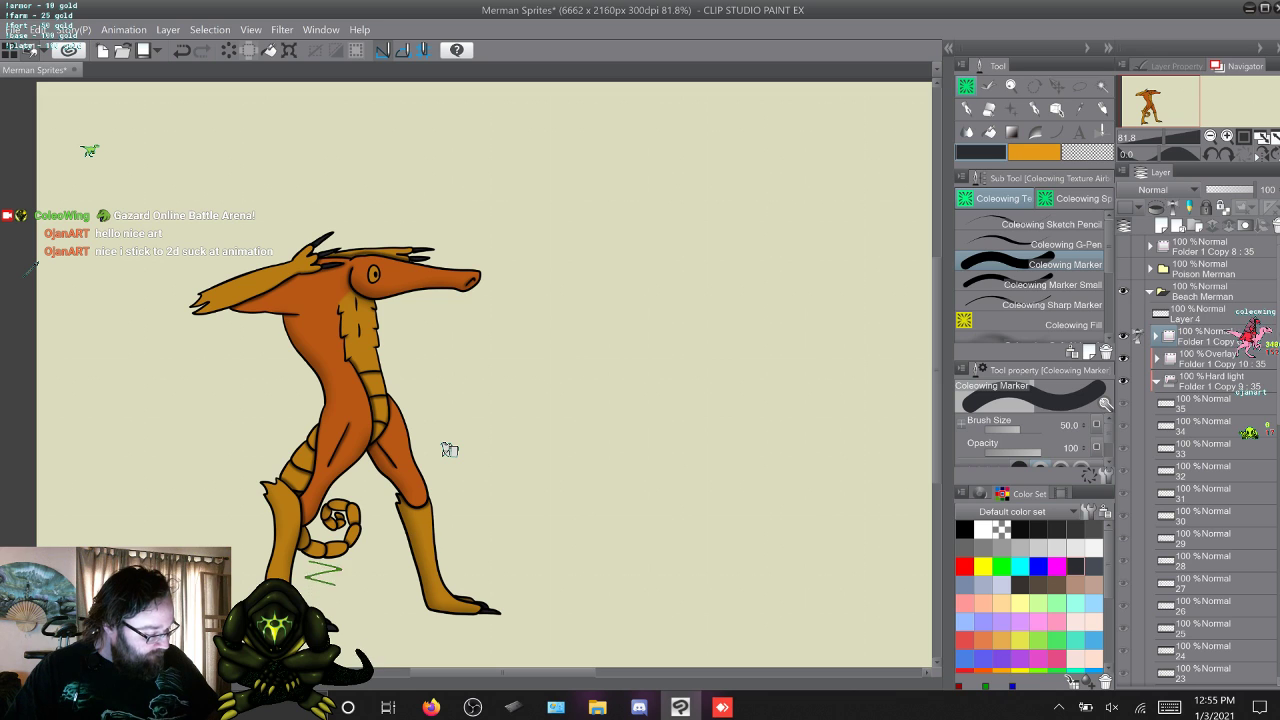
pyautogui.scroll(-5, 1200, 460)
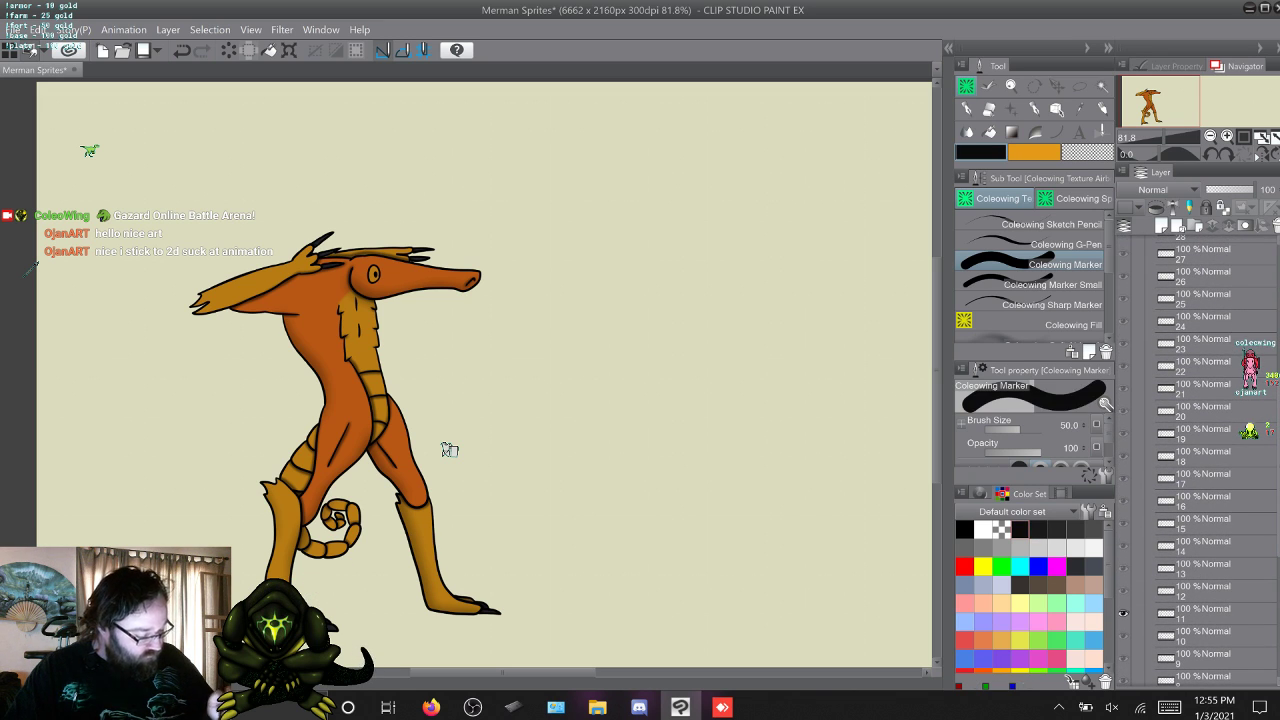
pyautogui.scroll(-1, 1035, 275)
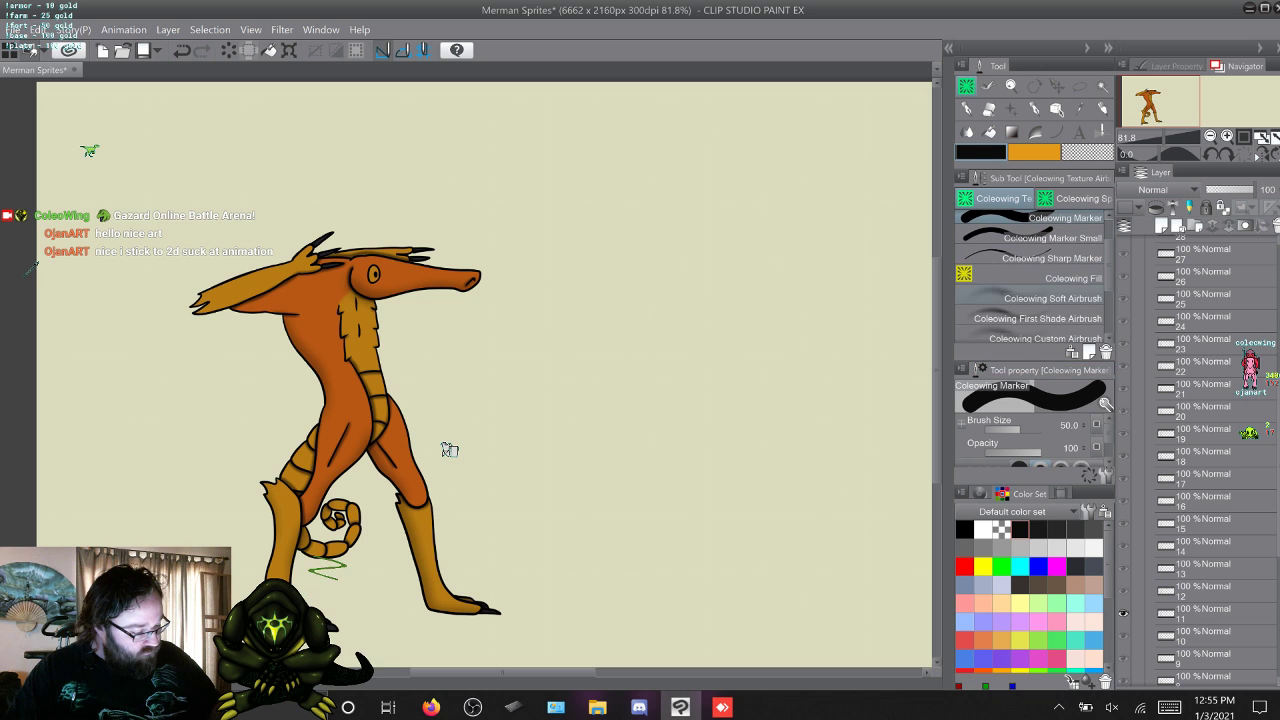
pyautogui.click(1052, 298)
pyautogui.hotkey('ctrl', 'z')
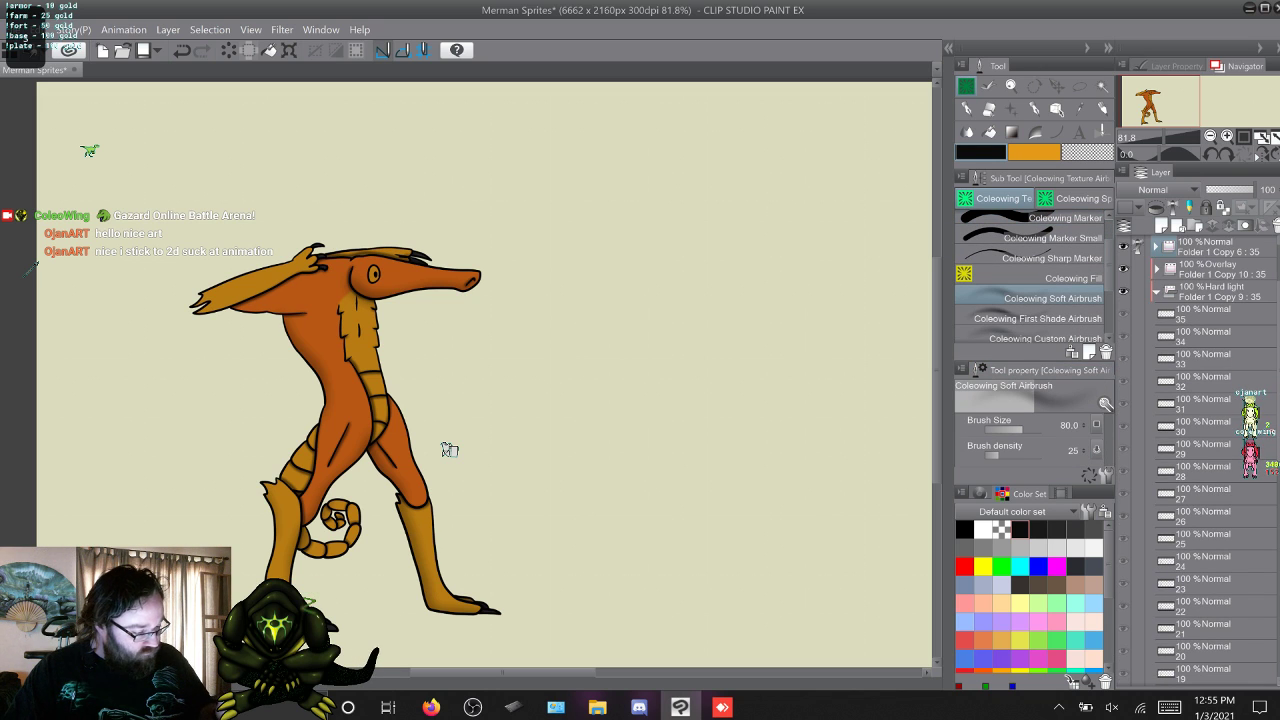
# Touch up the soft shading around the raised arm in layers 9, 10 and 11 of the Hard light folder.
pyautogui.scroll(-5, 1200, 460)
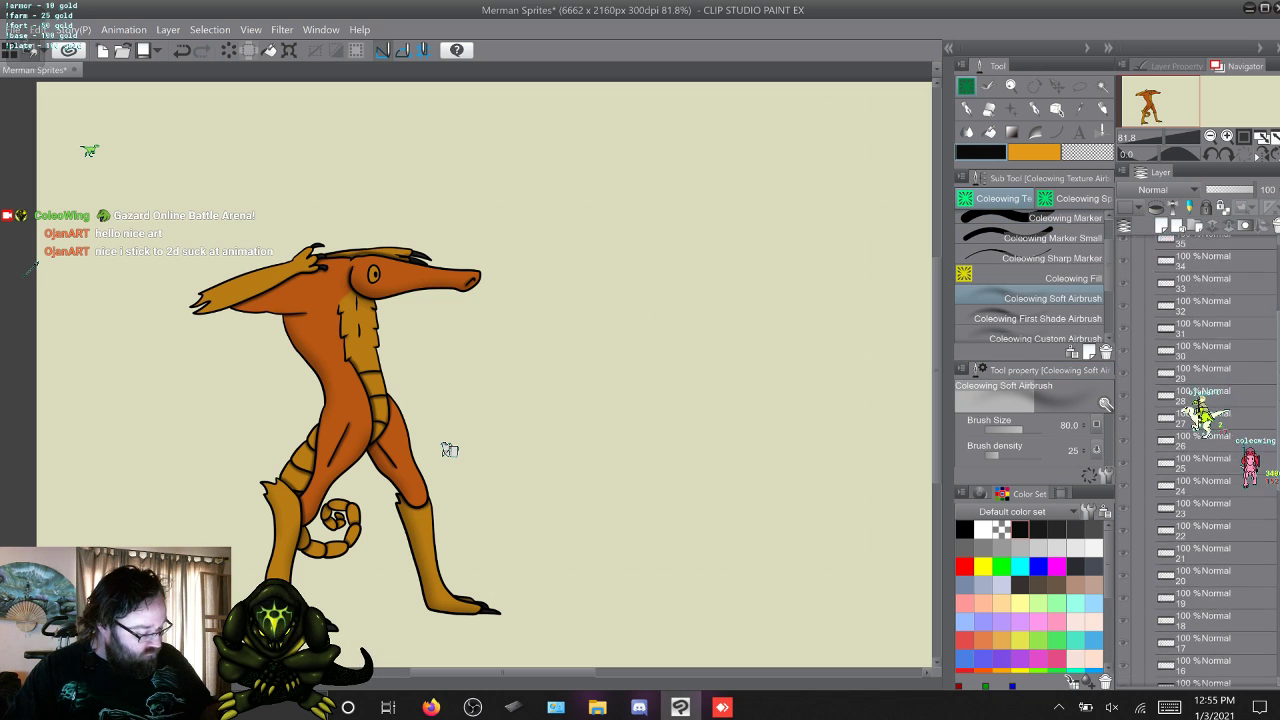
pyautogui.click(1203, 598)
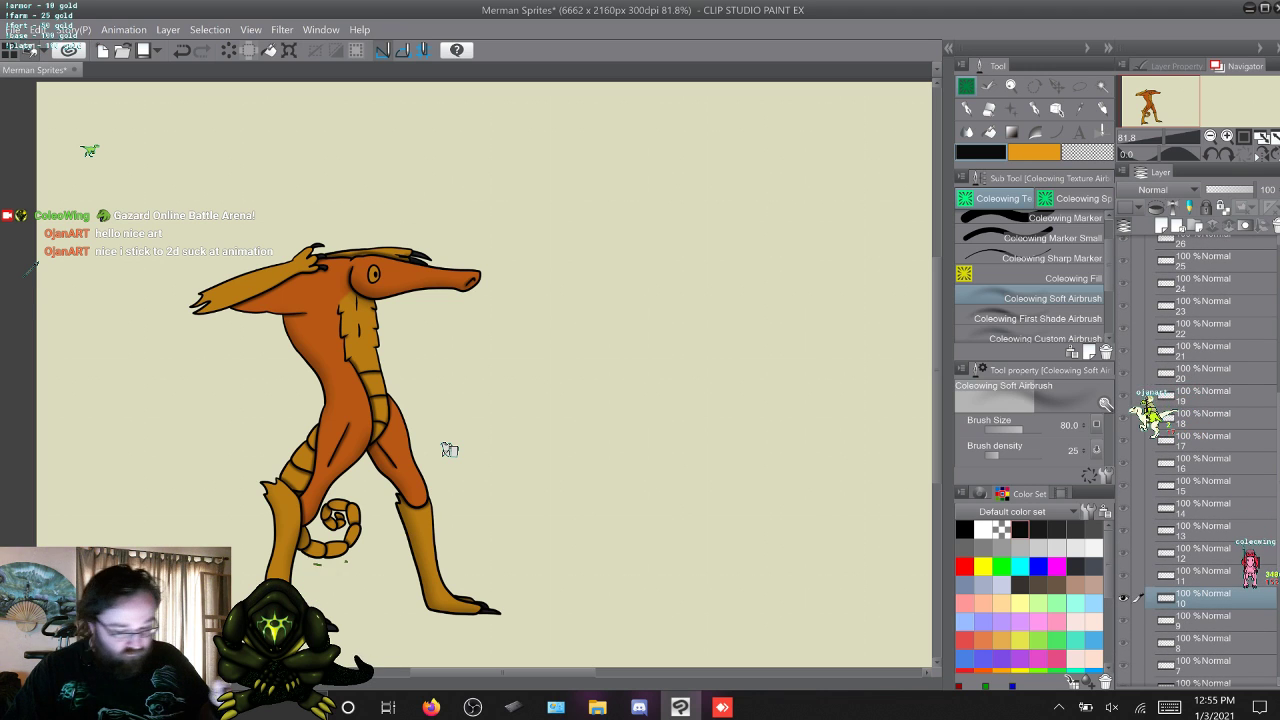
pyautogui.click(1203, 620)
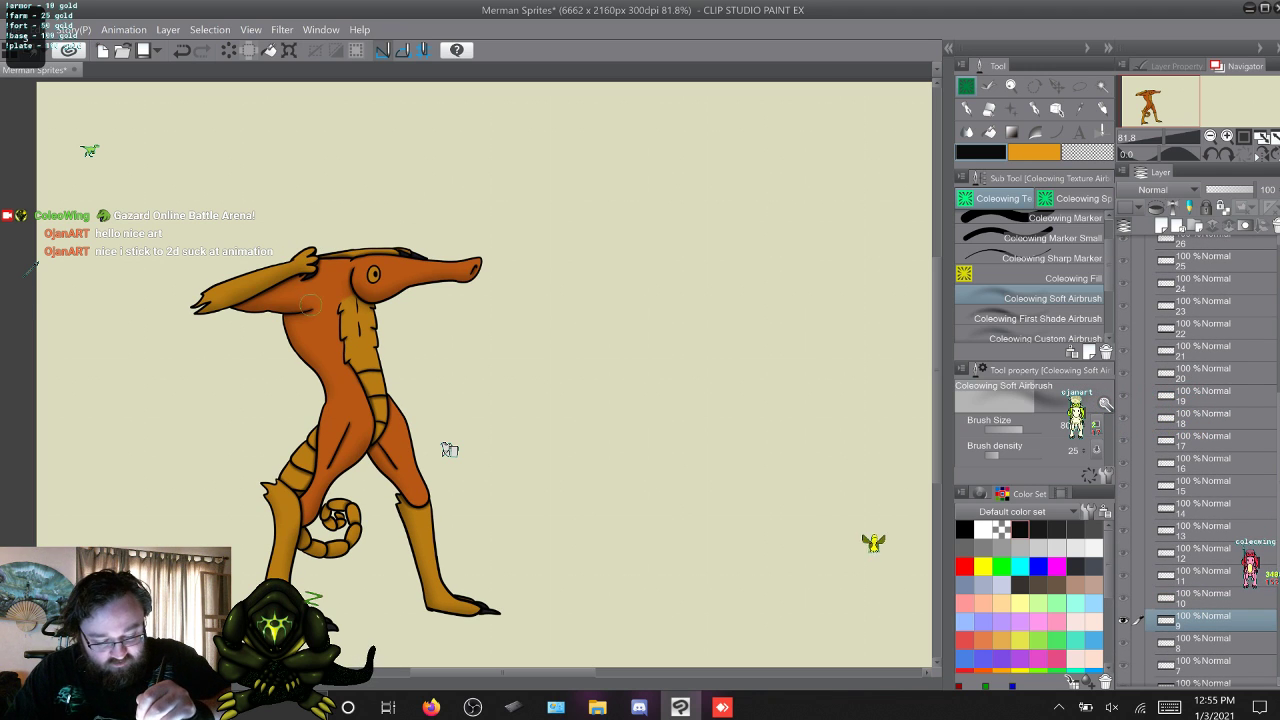
pyautogui.press('w')
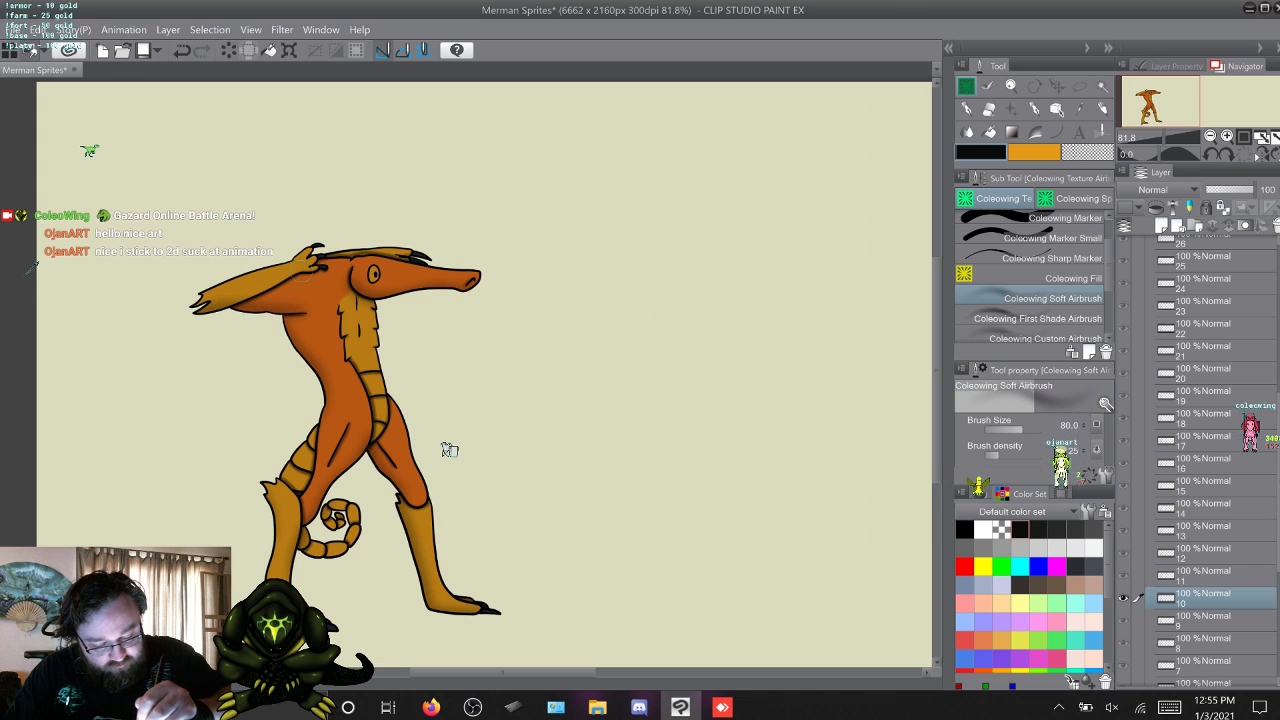
pyautogui.press('w')
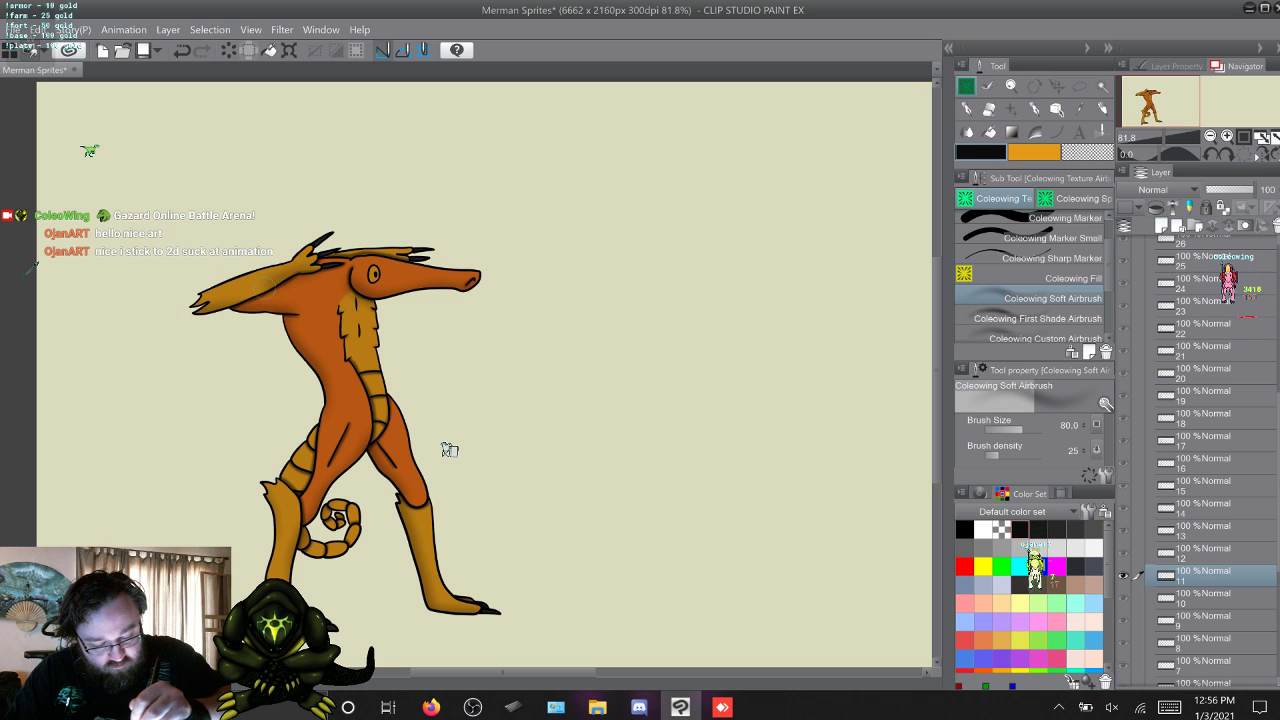
# Step through the whole Beach Merman animation several times to check the Hard light shading on every frame.
pyautogui.press('w')
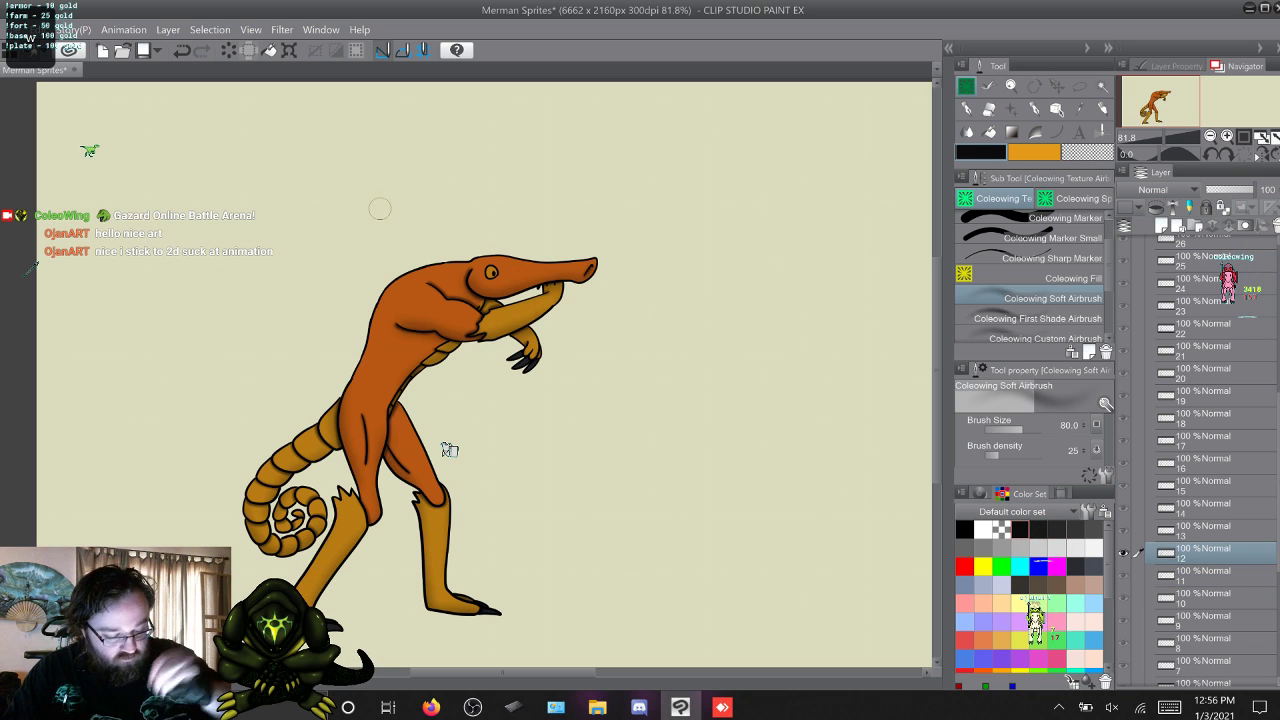
pyautogui.press('w')
pyautogui.press('w')
pyautogui.press('w')
pyautogui.press('w')
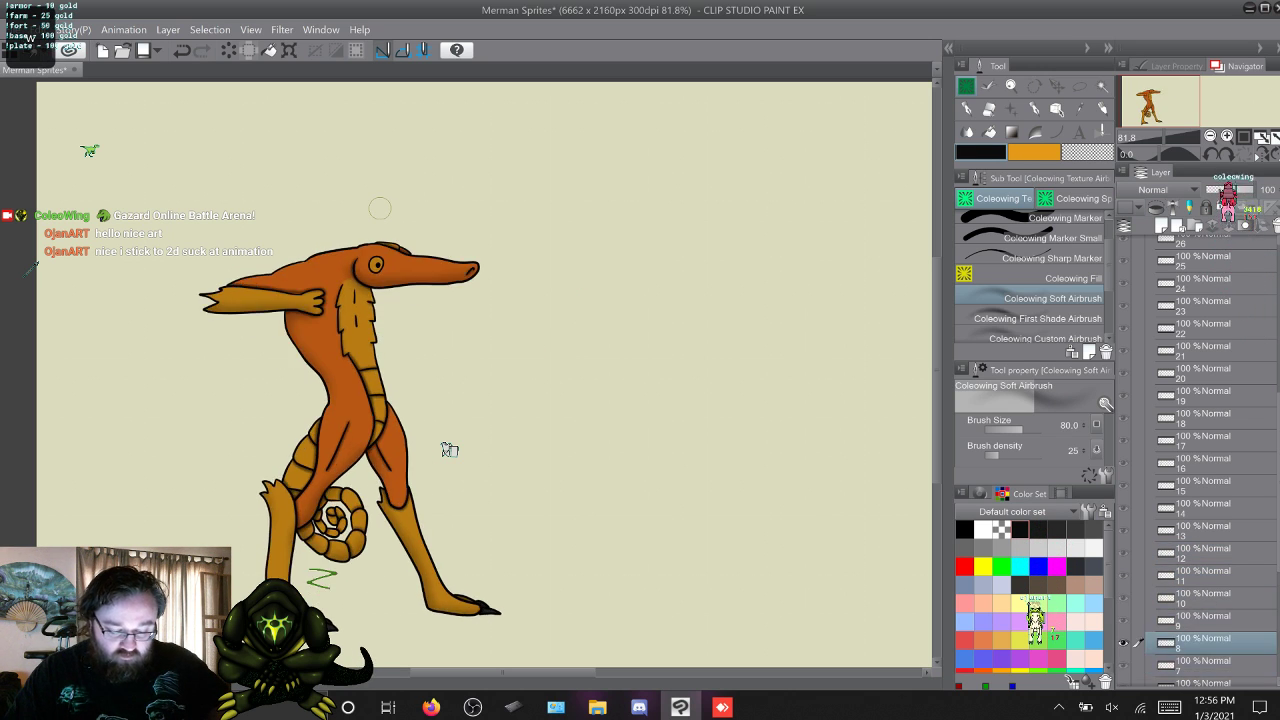
pyautogui.press('w')
pyautogui.press('w')
pyautogui.press('w')
pyautogui.press('w')
pyautogui.press('w')
pyautogui.press('w')
pyautogui.press('w')
pyautogui.press('w')
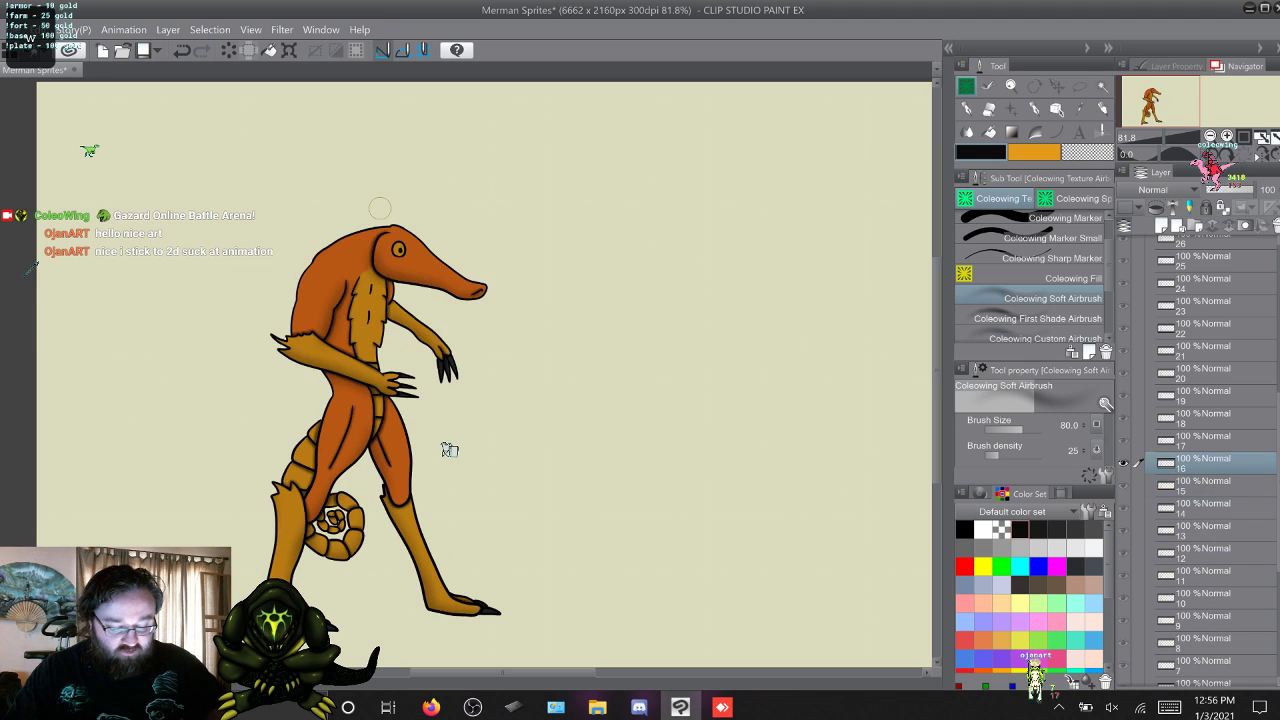
pyautogui.press('w')
pyautogui.press('w')
pyautogui.press('w')
pyautogui.press('w')
pyautogui.press('w')
pyautogui.press('w')
pyautogui.press('w')
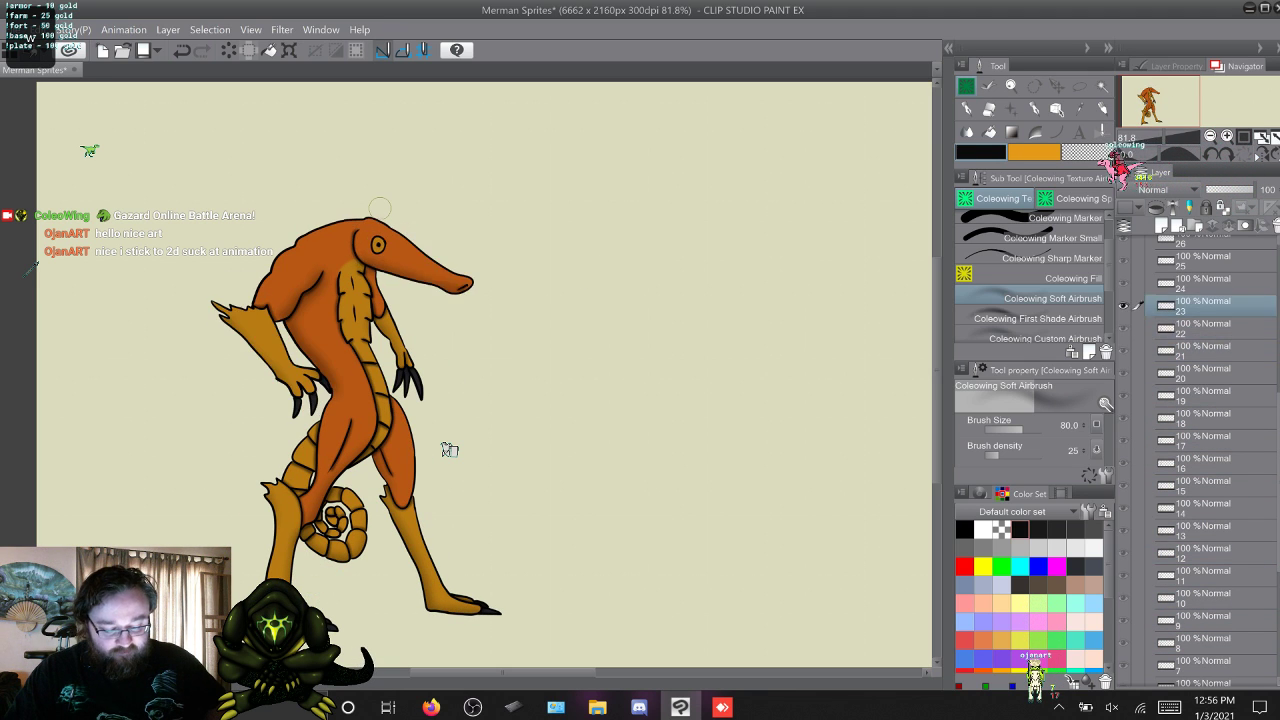
pyautogui.press('w')
pyautogui.press('w')
pyautogui.press('w')
pyautogui.press('w')
pyautogui.press('w')
pyautogui.press('w')
pyautogui.press('w')
pyautogui.press('w')
pyautogui.press('w')
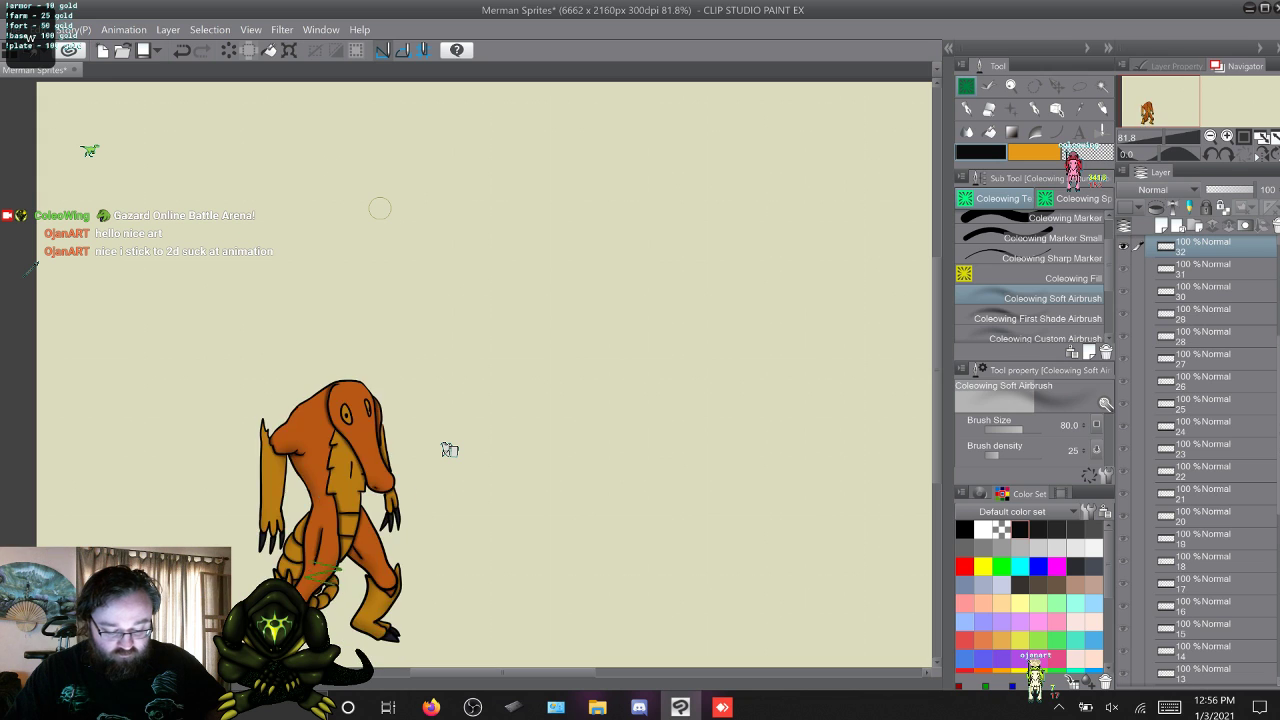
pyautogui.press('w')
pyautogui.press('w')
pyautogui.press('w')
pyautogui.press('w')
pyautogui.press('w')
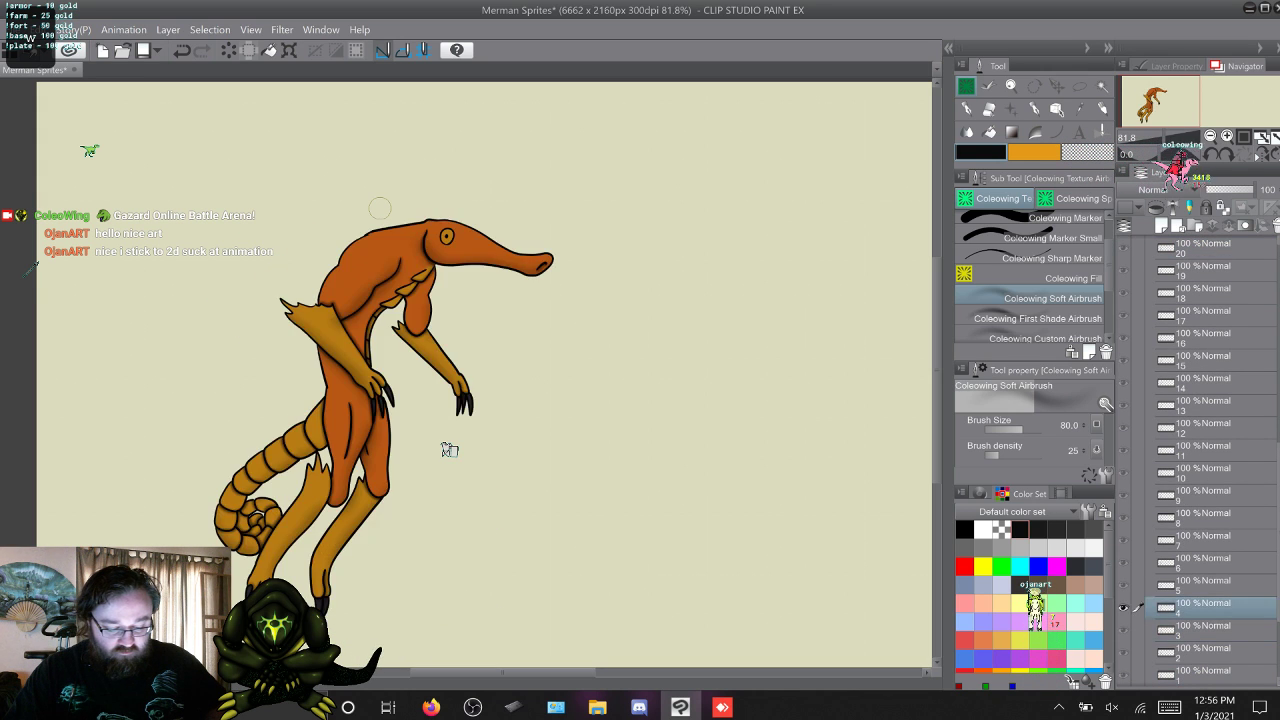
pyautogui.press('w')
pyautogui.press('w')
pyautogui.press('w')
pyautogui.press('w')
pyautogui.press('w')
pyautogui.press('w')
pyautogui.press('w')
pyautogui.press('w')
pyautogui.press('w')
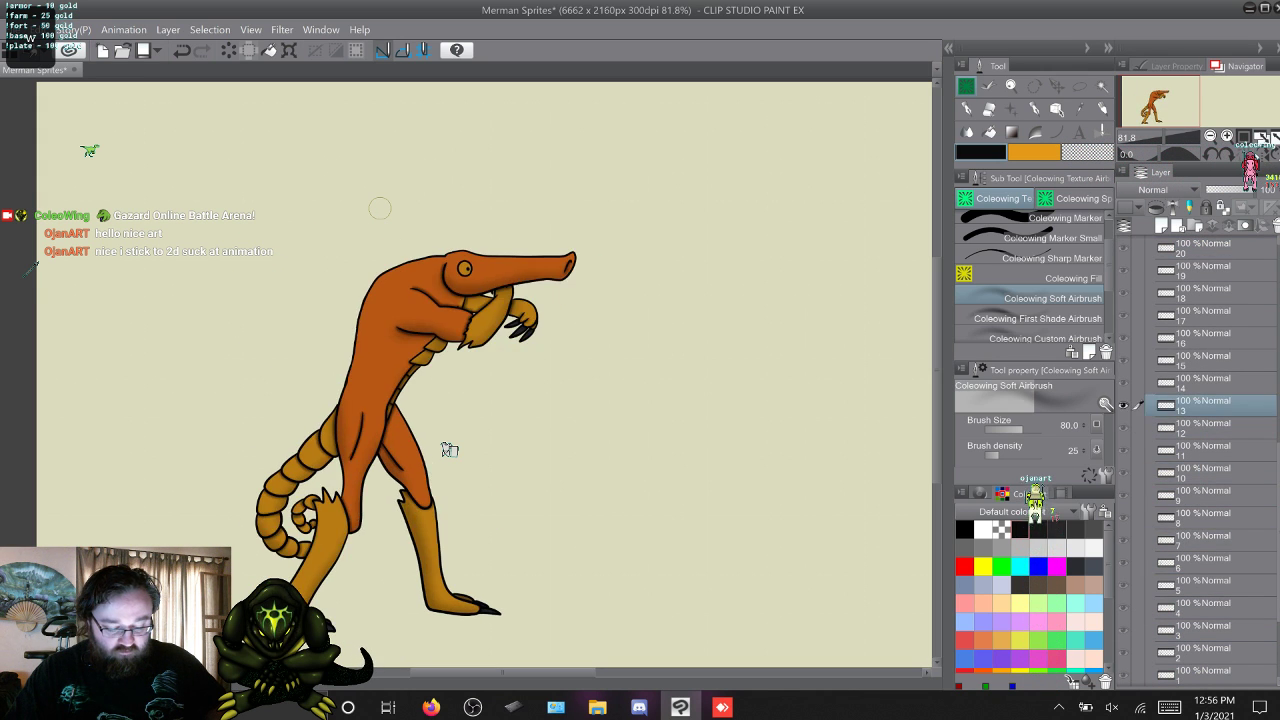
pyautogui.press('w')
pyautogui.press('w')
pyautogui.press('w')
pyautogui.press('w')
pyautogui.press('w')
pyautogui.press('w')
pyautogui.press('w')
pyautogui.press('w')
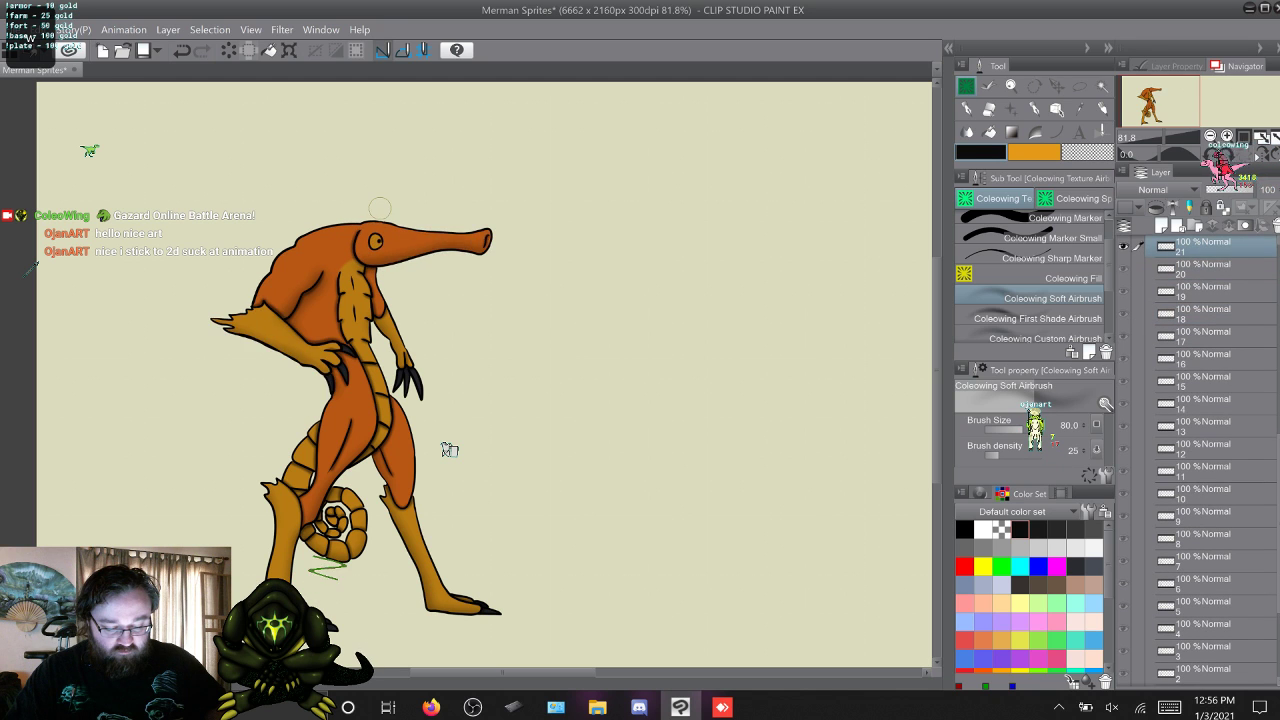
pyautogui.press('w')
pyautogui.press('w')
pyautogui.press('w')
pyautogui.press('w')
pyautogui.press('w')
pyautogui.press('w')
pyautogui.press('w')
pyautogui.press('w')
pyautogui.press('w')
pyautogui.press('w')
pyautogui.press('w')
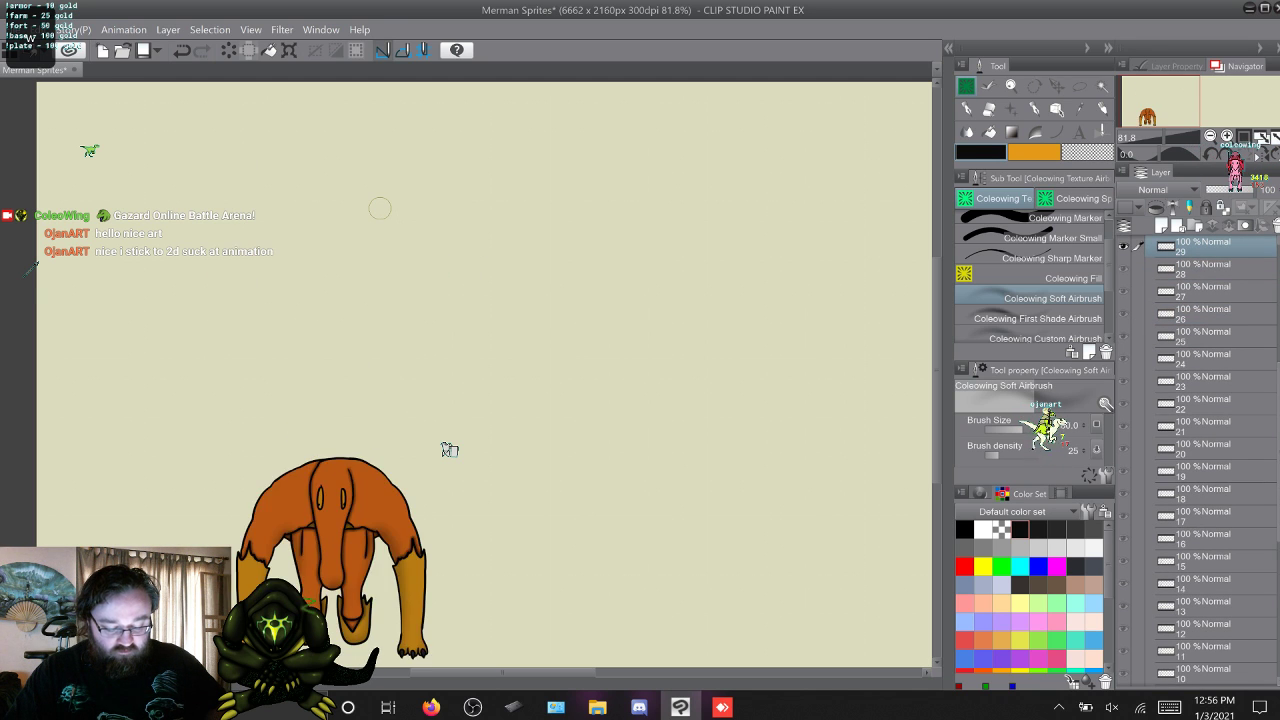
pyautogui.press('w')
pyautogui.press('w')
pyautogui.press('w')
pyautogui.press('w')
pyautogui.press('w')
pyautogui.press('w')
pyautogui.press('w')
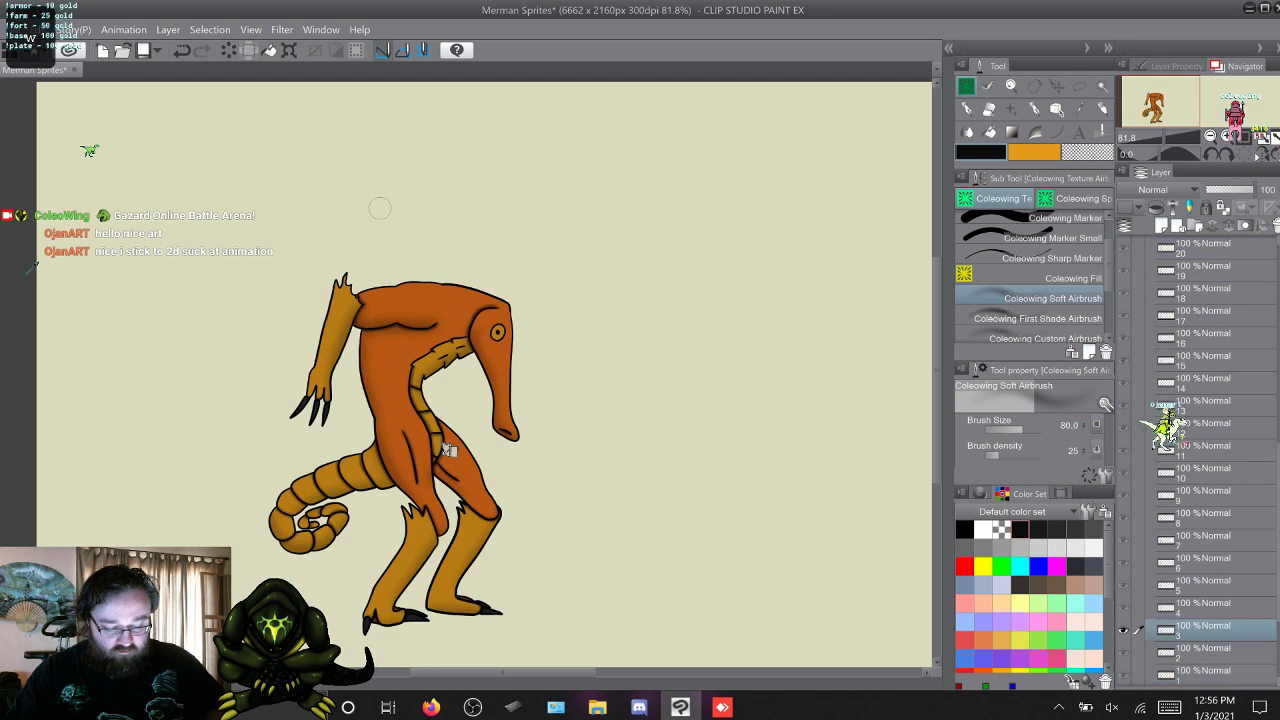
pyautogui.press('w')
pyautogui.press('w')
pyautogui.press('w')
pyautogui.press('w')
pyautogui.press('w')
pyautogui.press('w')
pyautogui.press('w')
pyautogui.press('w')
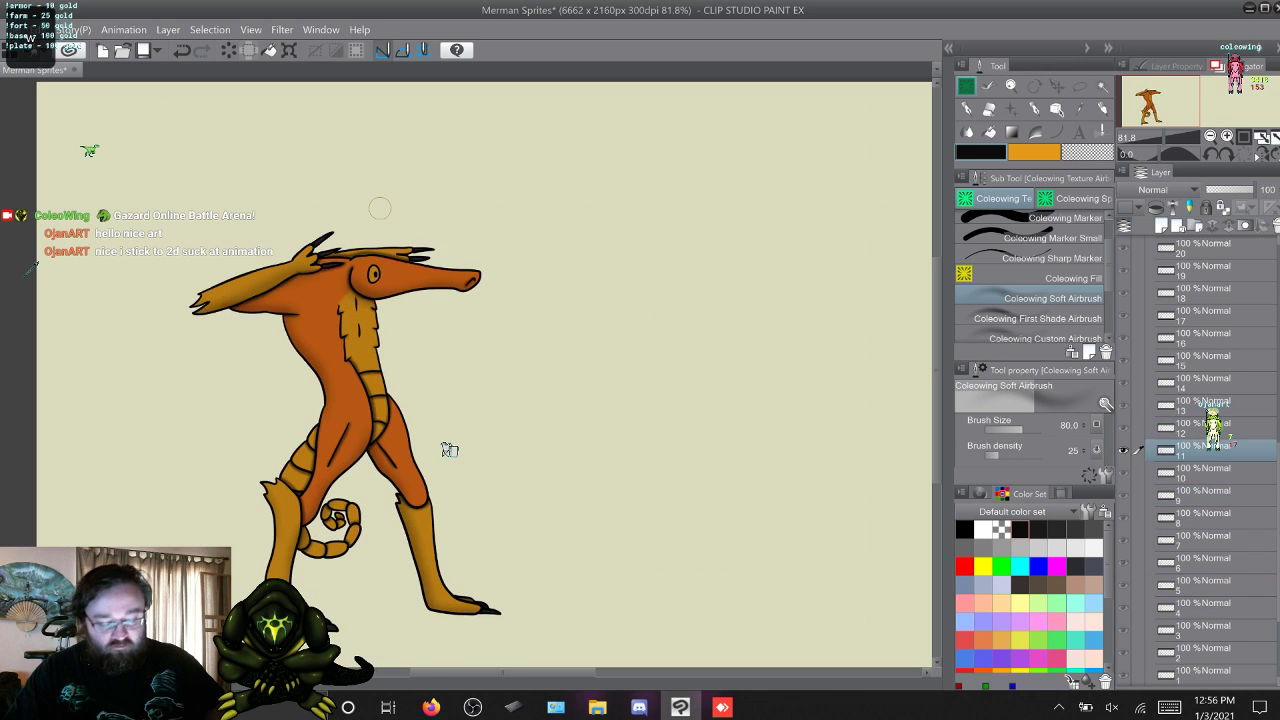
pyautogui.press('w')
pyautogui.press('w')
pyautogui.press('w')
pyautogui.press('w')
pyautogui.press('w')
pyautogui.press('w')
pyautogui.press('w')
pyautogui.press('w')
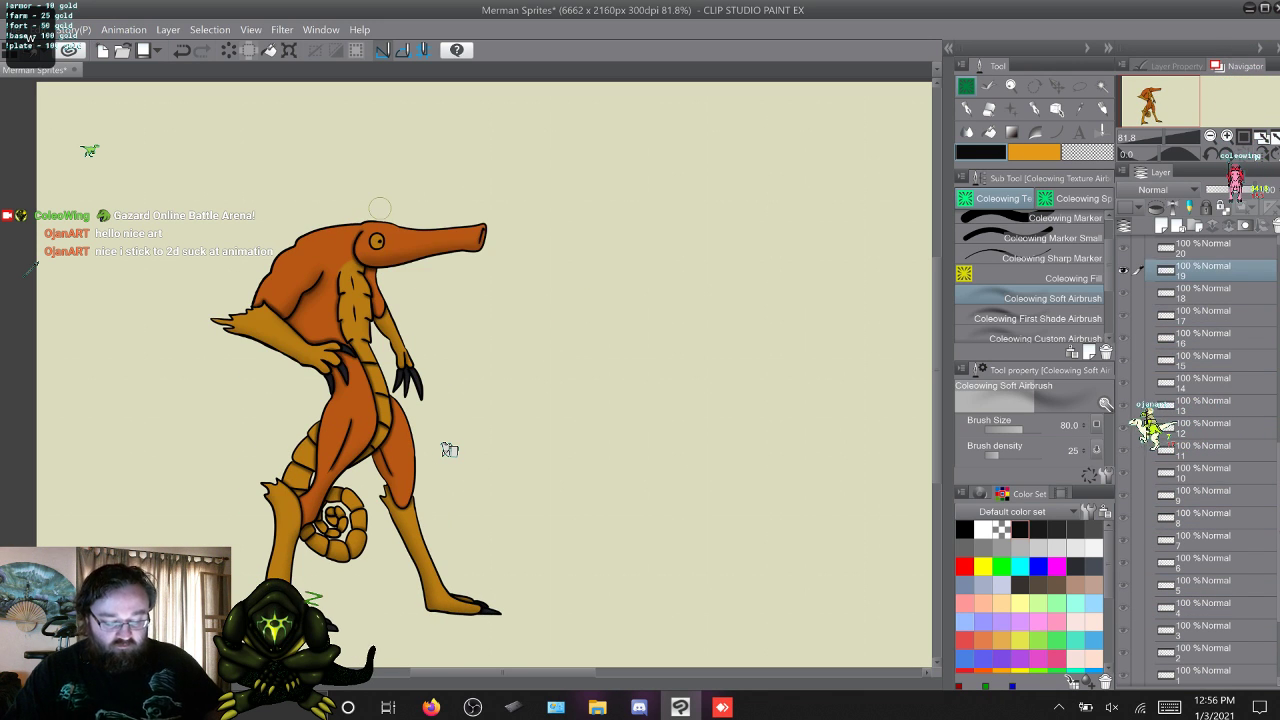
pyautogui.press('w')
pyautogui.press('w')
pyautogui.press('w')
pyautogui.press('w')
pyautogui.press('w')
pyautogui.press('w')
pyautogui.press('w')
pyautogui.press('w')
pyautogui.press('w')
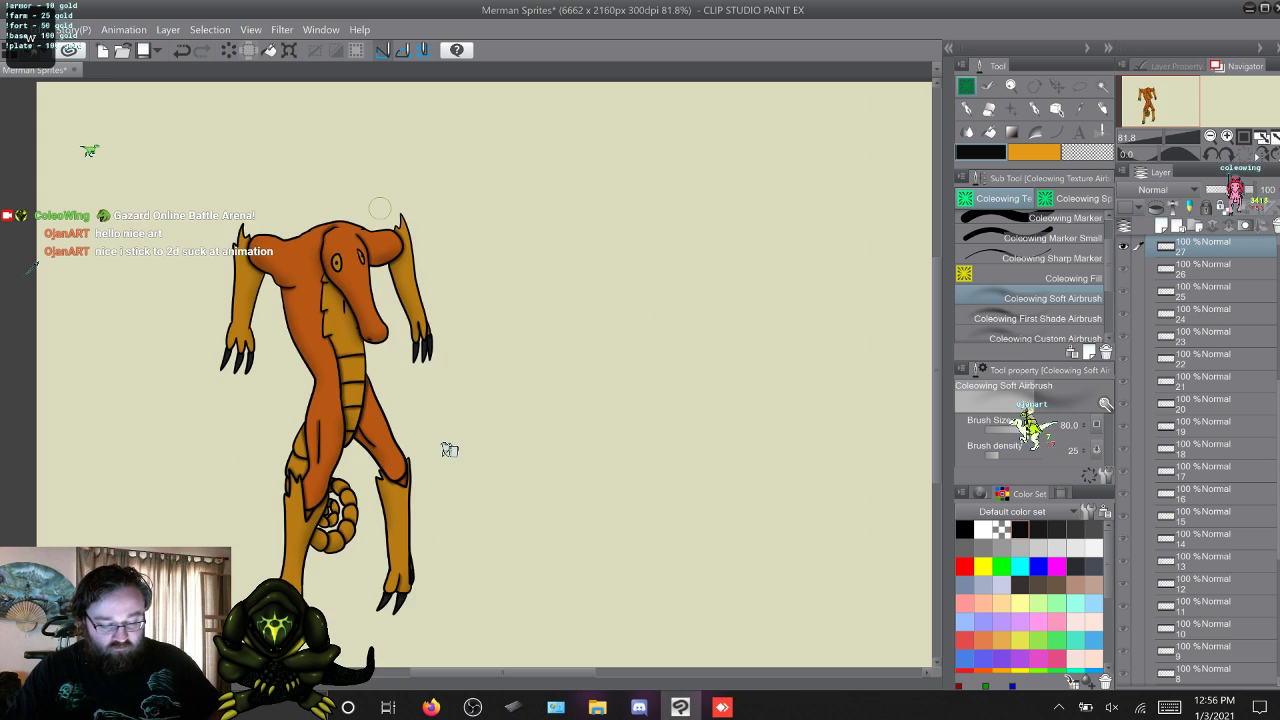
pyautogui.press('w')
pyautogui.press('w')
pyautogui.press('w')
pyautogui.press('w')
pyautogui.press('w')
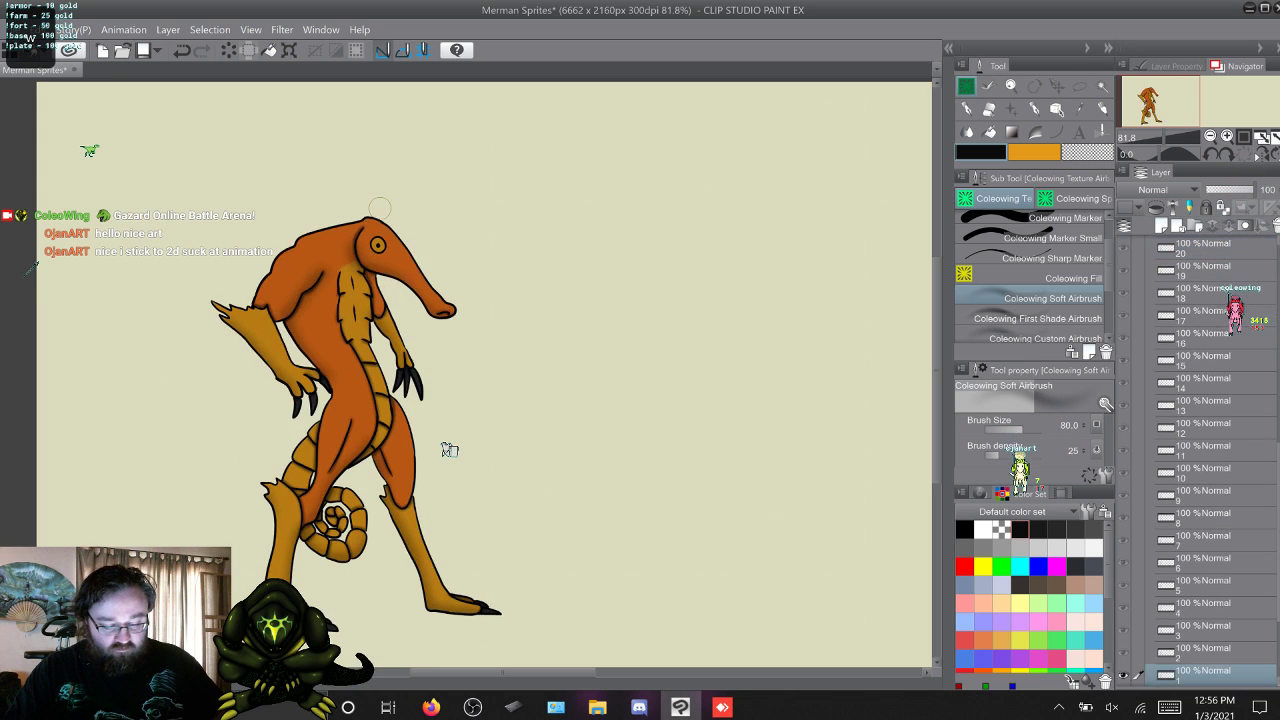
pyautogui.press('w')
pyautogui.press('w')
pyautogui.press('w')
pyautogui.press('w')
pyautogui.press('w')
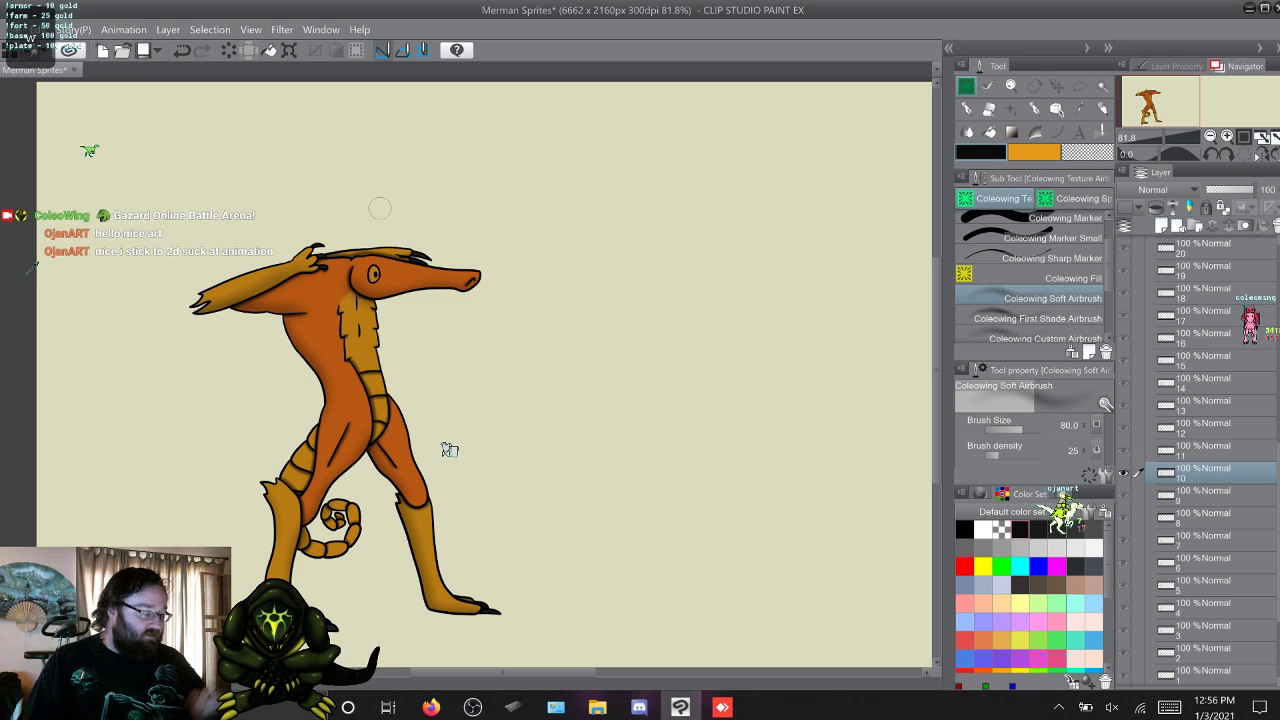
# Collapse the Hard light folder and make the colour swatch layer Layer 4 active and visible.
pyautogui.scroll(7, 1198, 460)
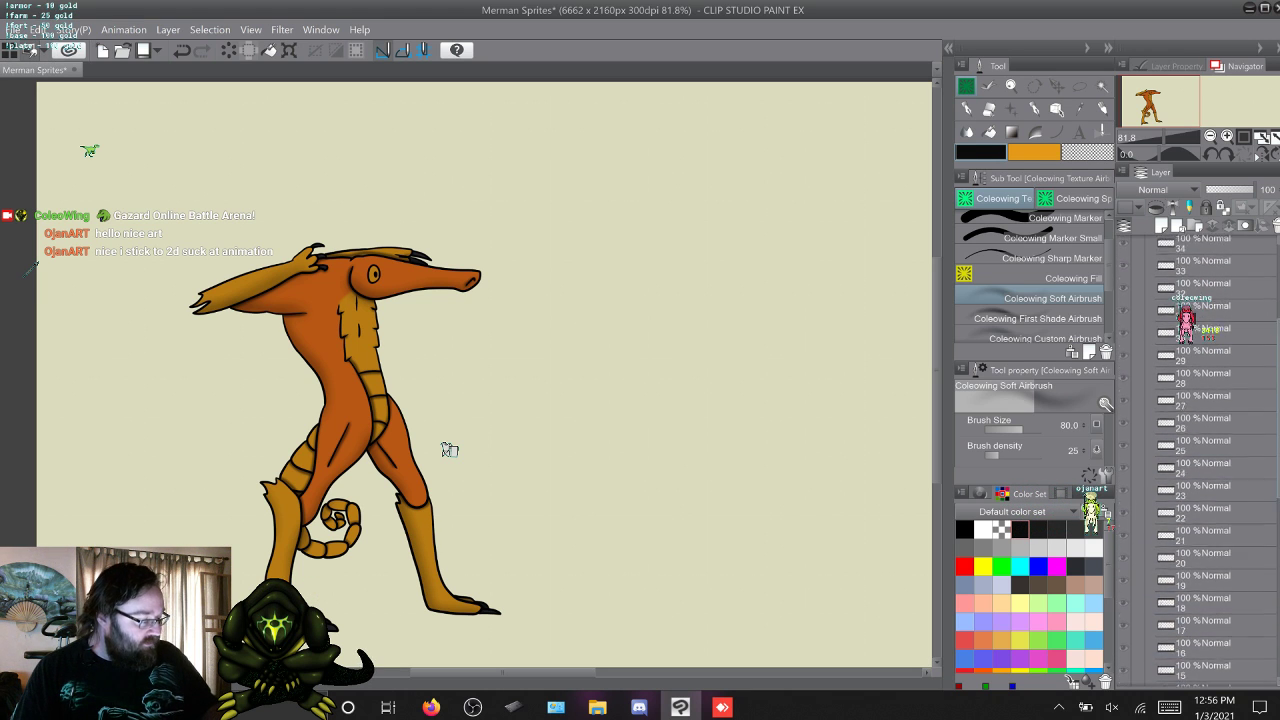
pyautogui.click(1157, 382)
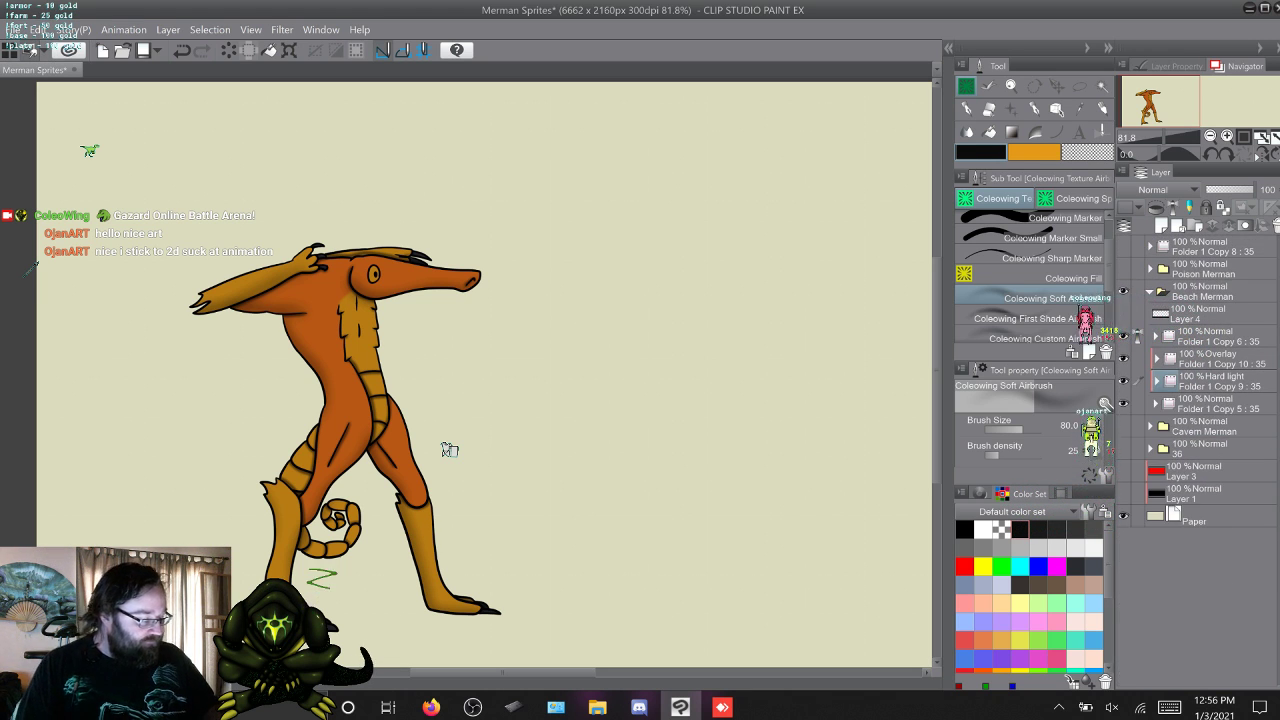
pyautogui.click(1200, 314)
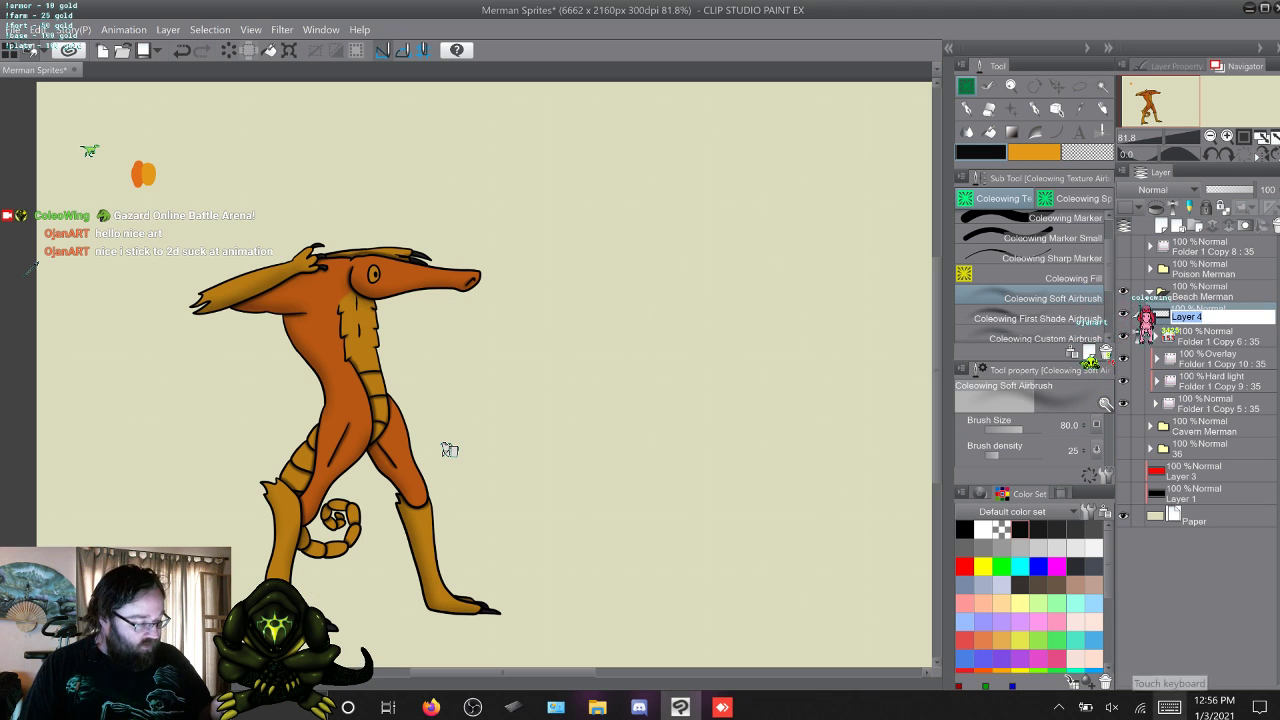
pyautogui.press('Escape')
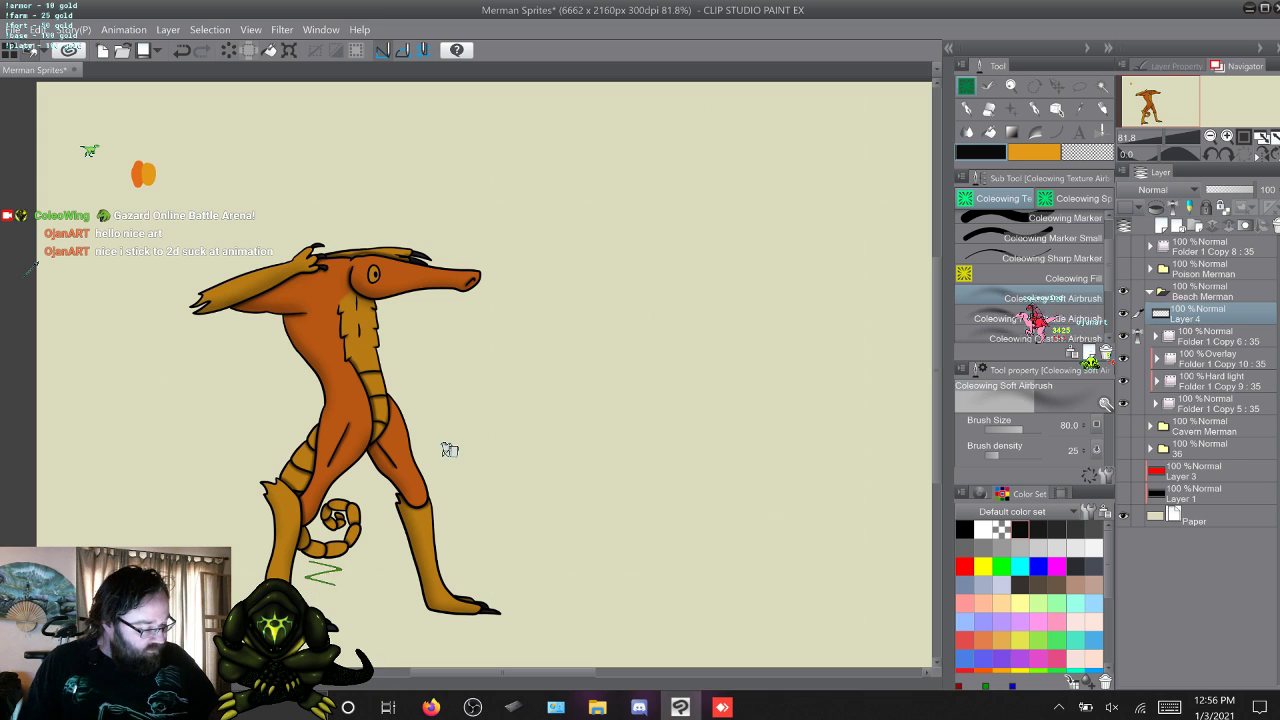
# Expand the Cavern Merman folder and delete its Hard light folder Folder 1 Copy 11.
pyautogui.click(1150, 426)
pyautogui.click(1200, 443)
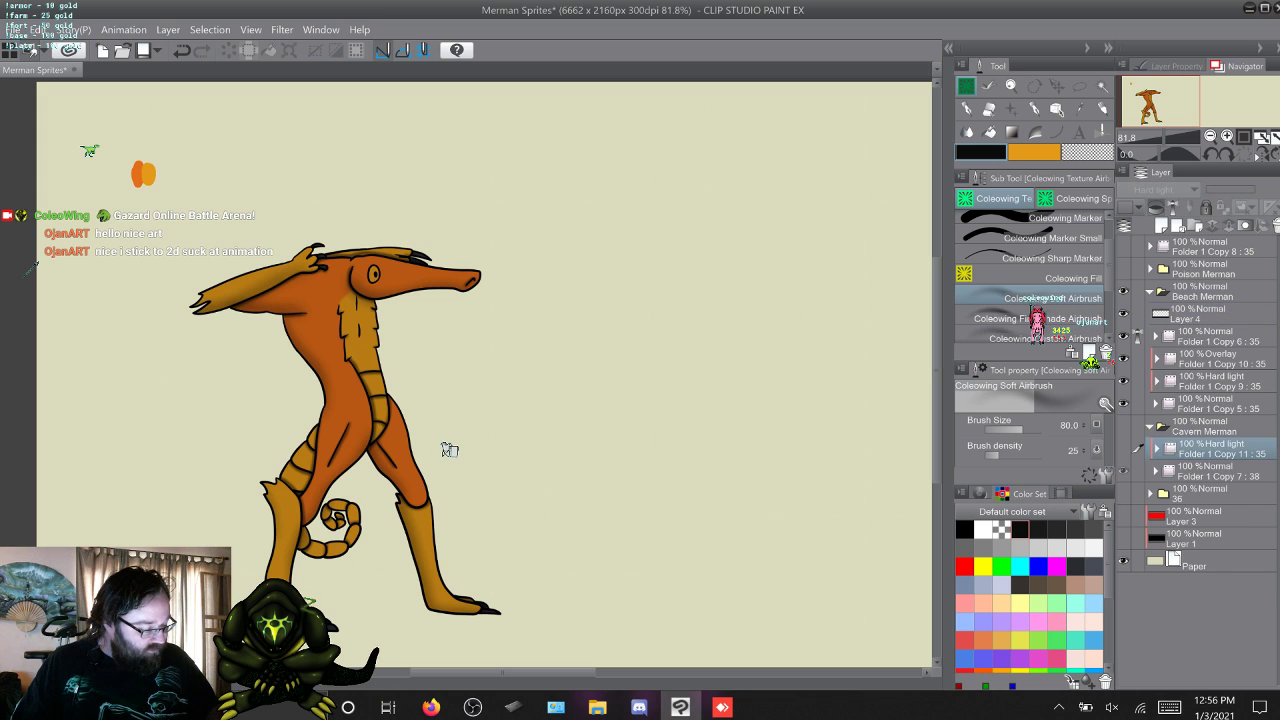
pyautogui.rightClick(1110, 447)
pyautogui.click(1210, 446)
pyautogui.rightClick(1210, 446)
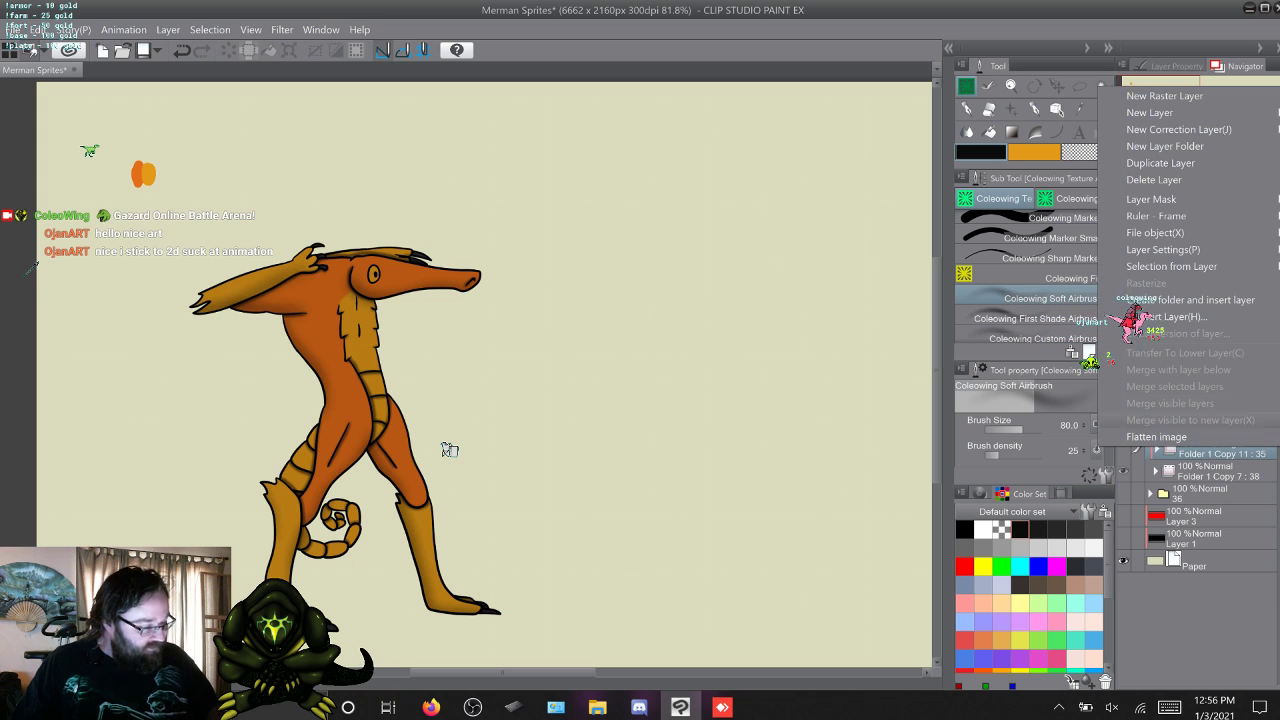
pyautogui.click(1153, 179)
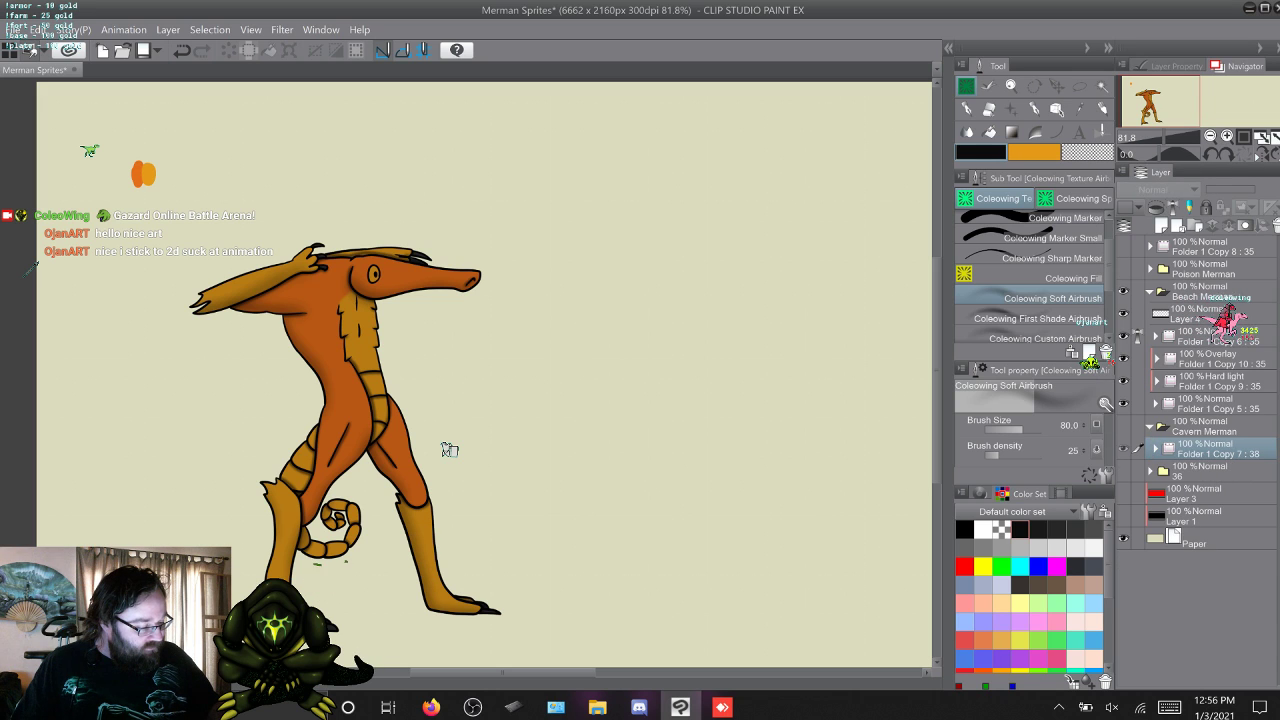
# Duplicate the Beach Merman Hard light folder Folder 1 Copy 9 and move the copy into Cavern Merman above Folder 1 Copy 7.
pyautogui.click(1212, 381)
pyautogui.press('F9')
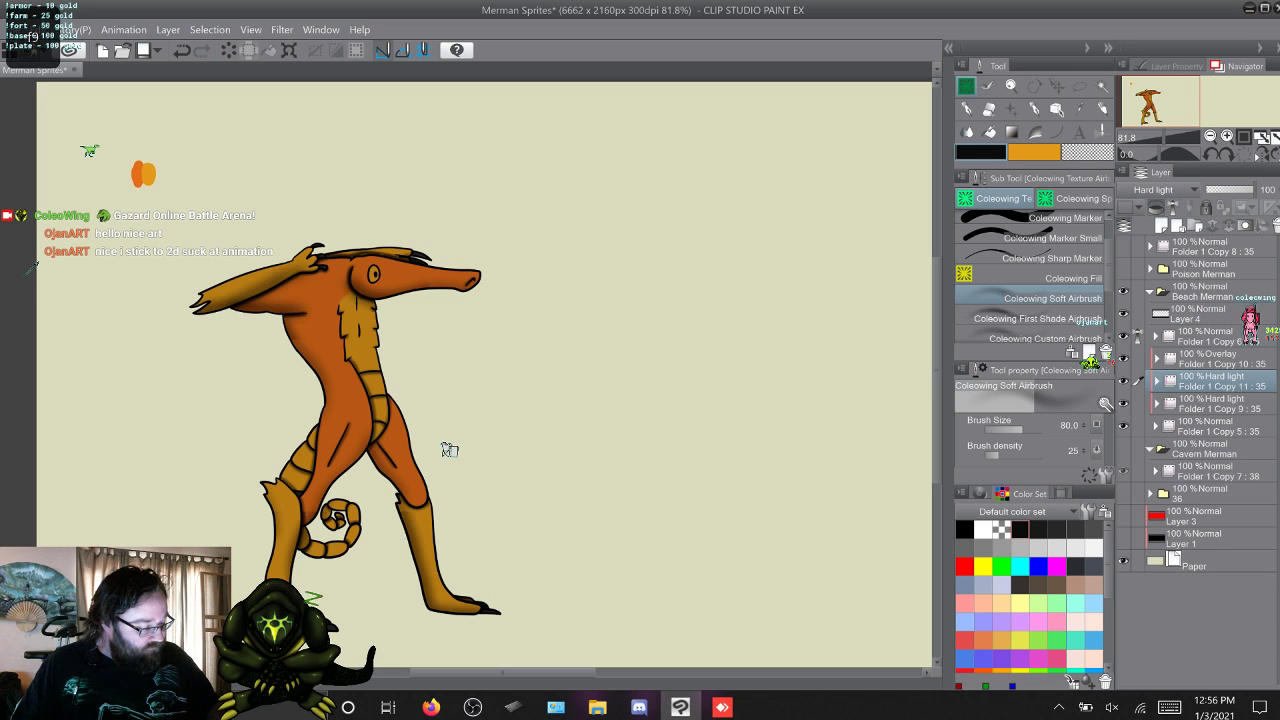
pyautogui.moveTo(1212, 381); pyautogui.dragTo(1212, 460)
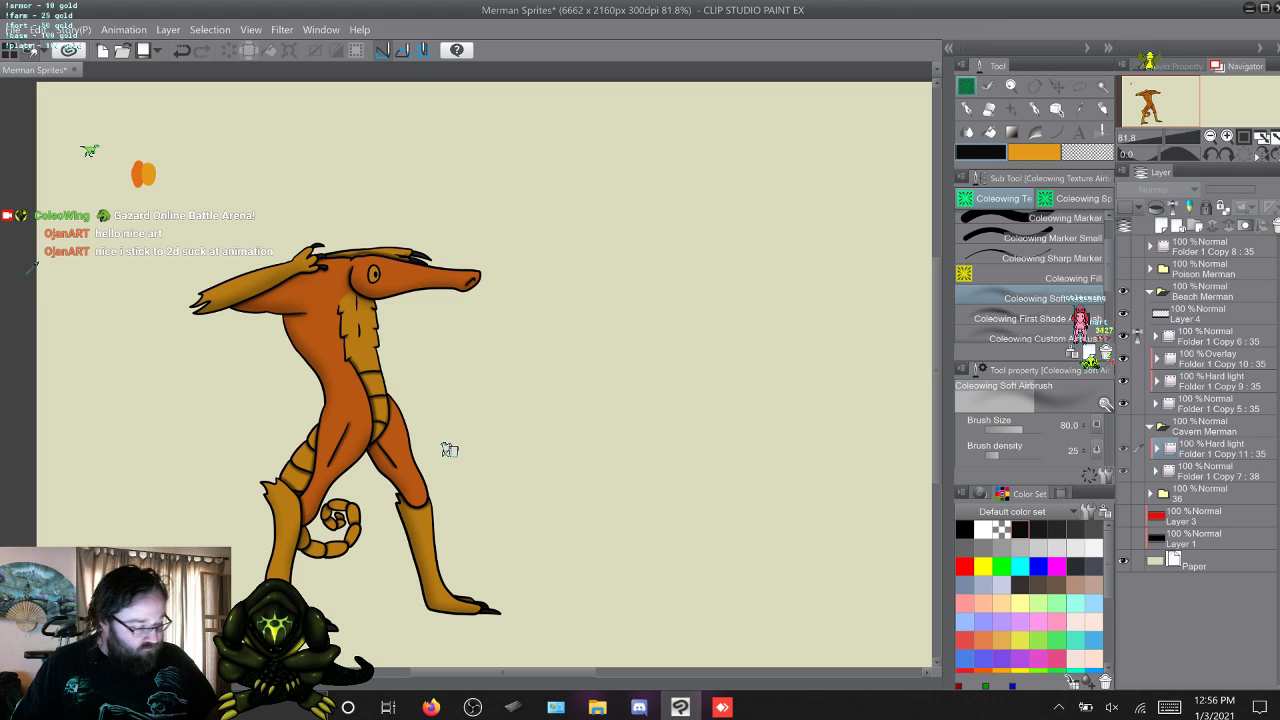
pyautogui.click(1150, 427)
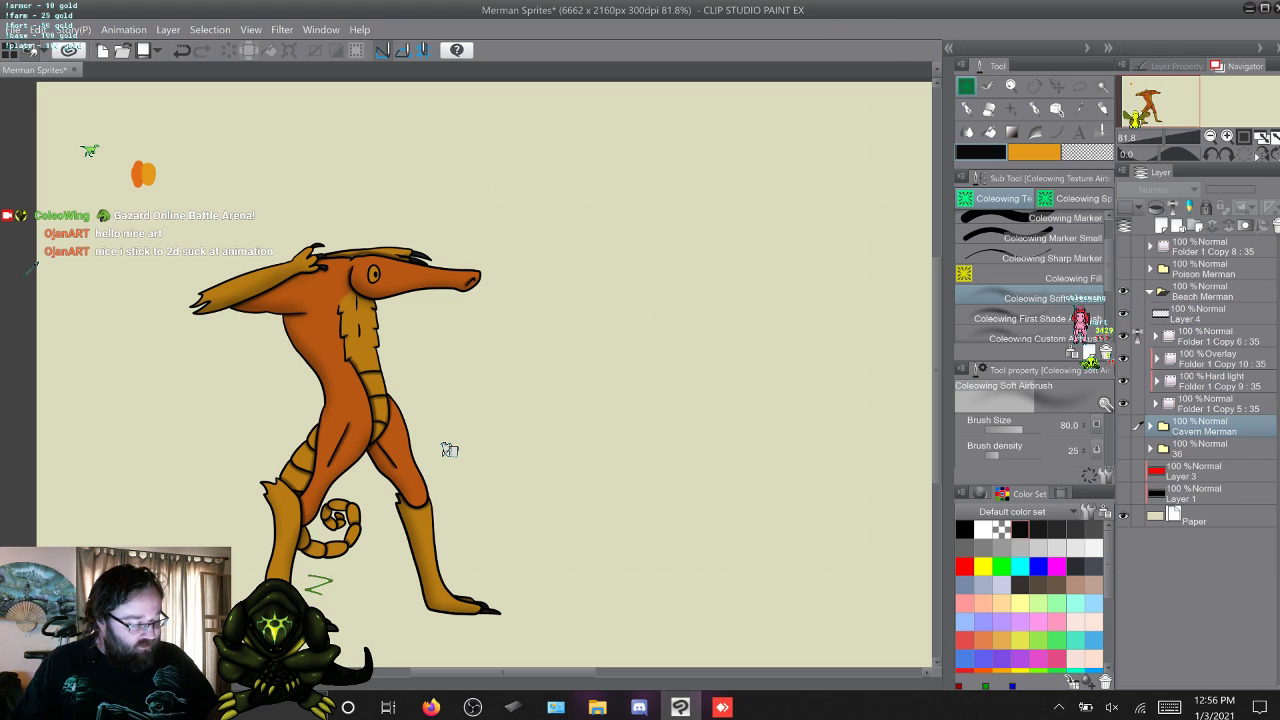
pyautogui.click(1218, 381)
pyautogui.press('F9')
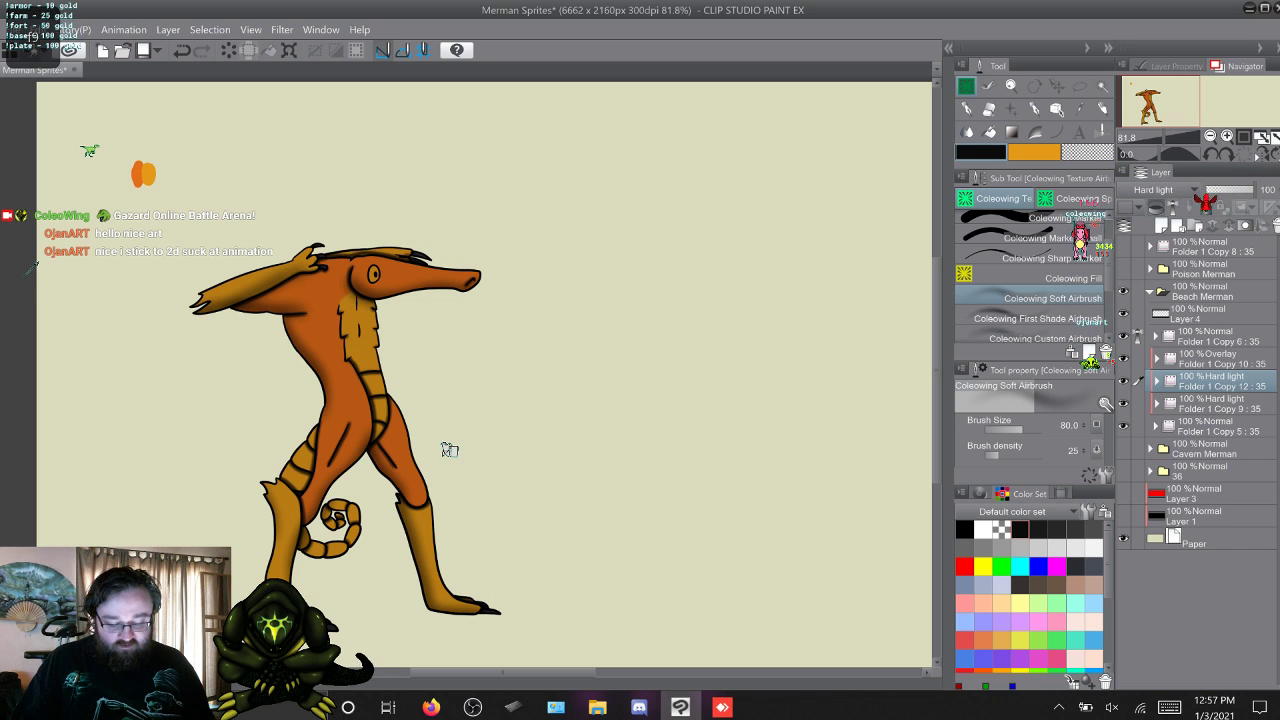
pyautogui.rightClick(1218, 381)
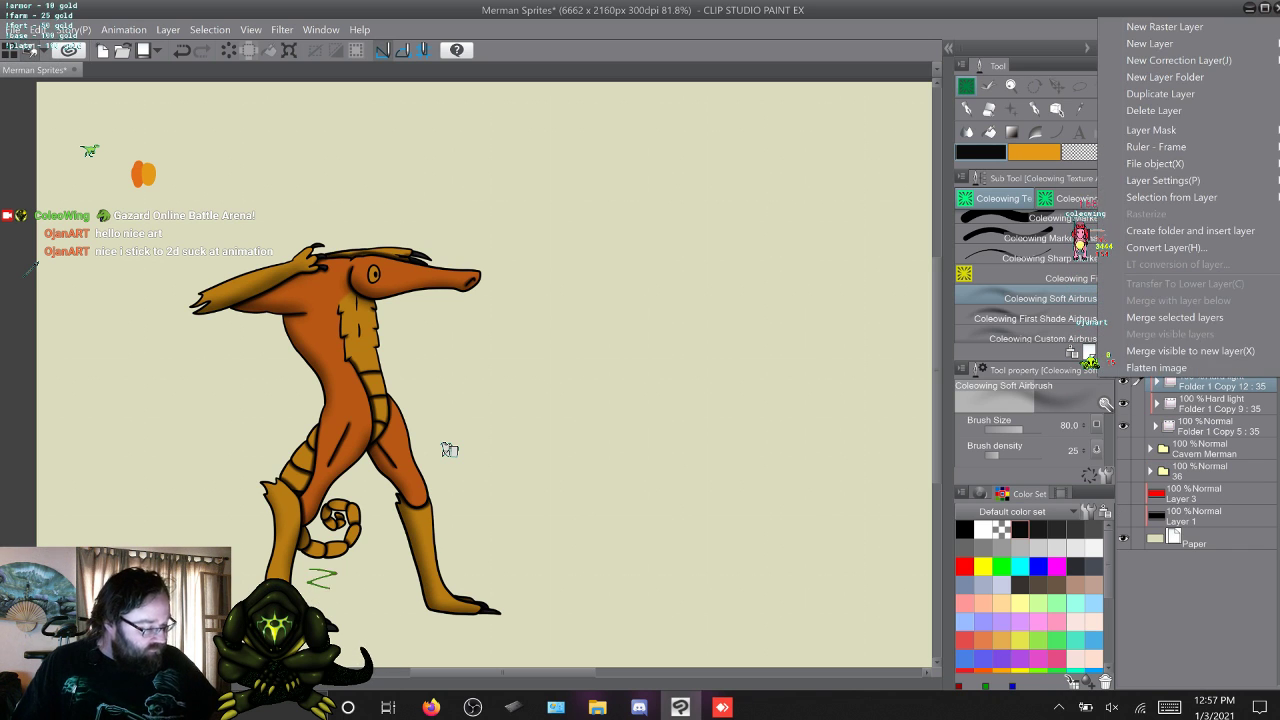
pyautogui.click(1160, 109)
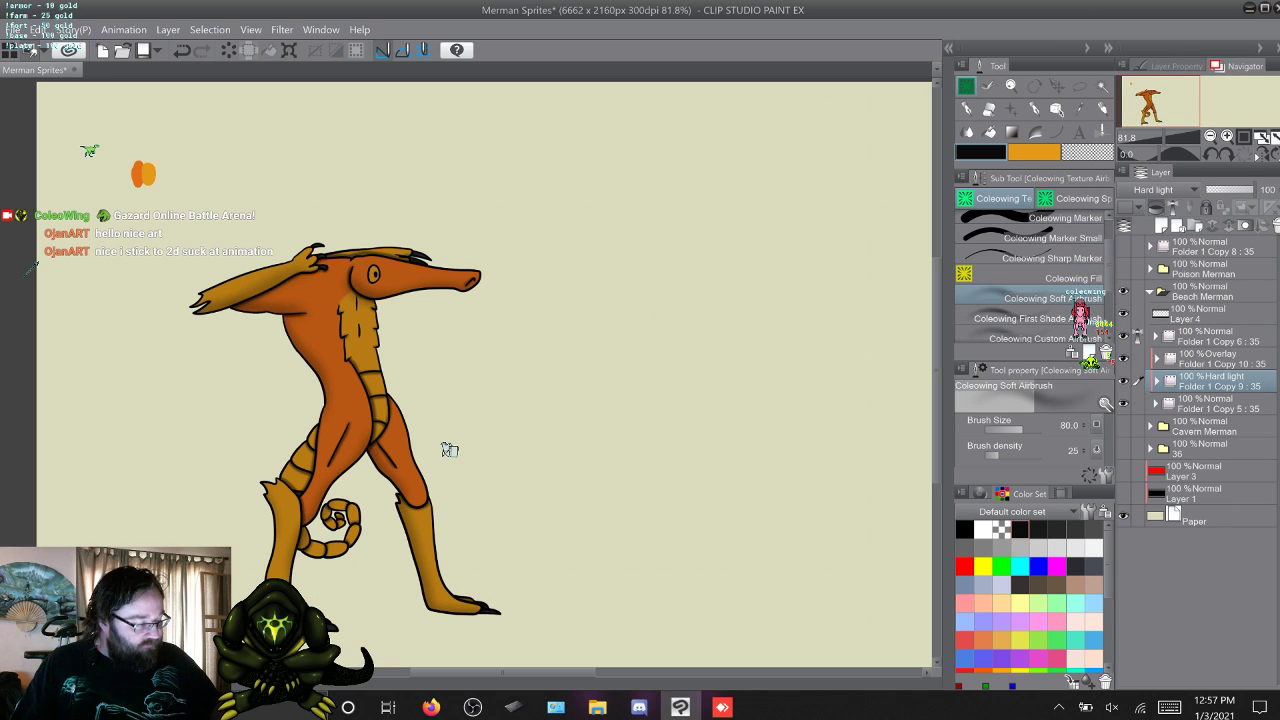
# Collapse and hide the Beach Merman folder, show and expand Cavern Merman, and make its line art folder Folder 1 Copy 7 active.
pyautogui.click(1150, 292)
pyautogui.click(1123, 291)
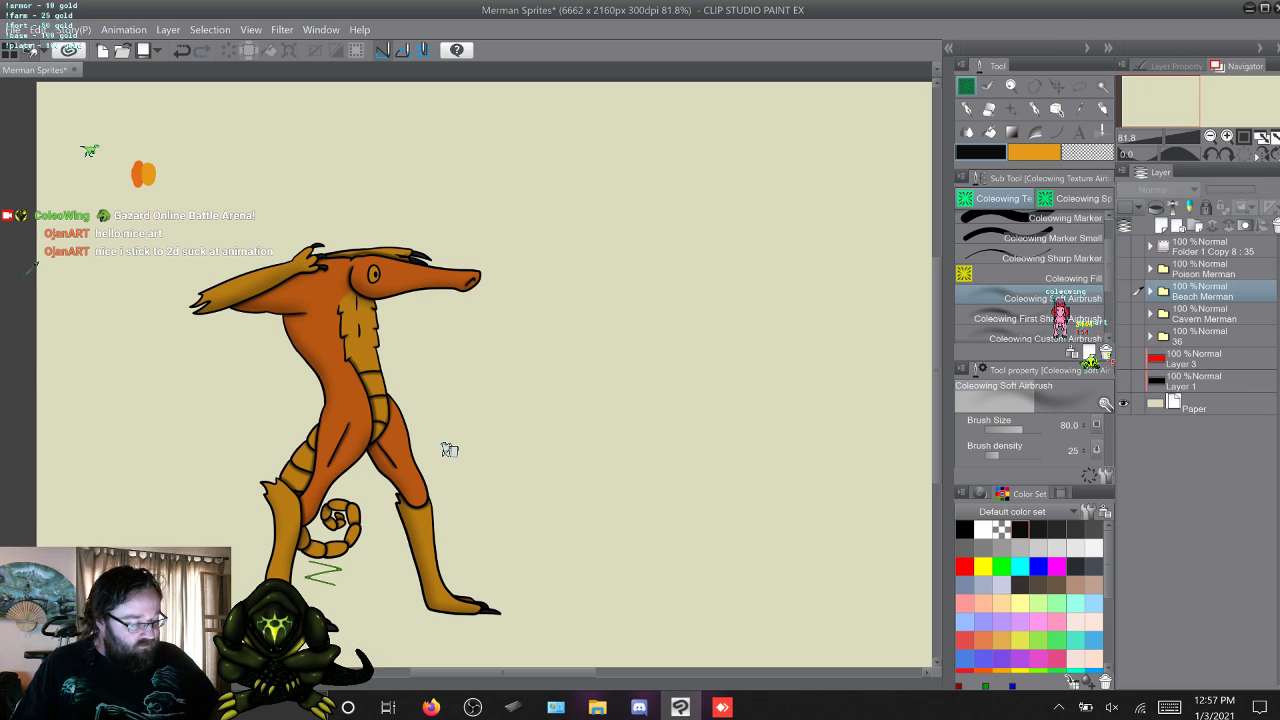
pyautogui.click(1123, 314)
pyautogui.click(1150, 314)
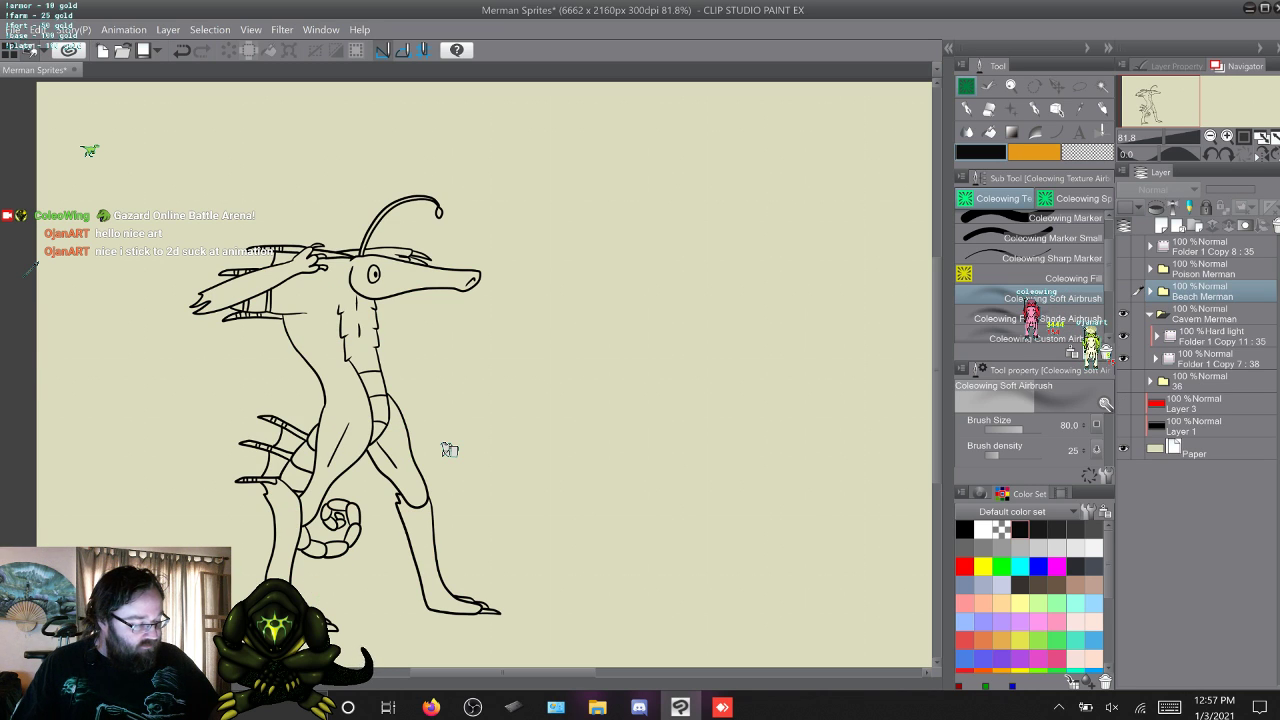
pyautogui.click(1212, 337)
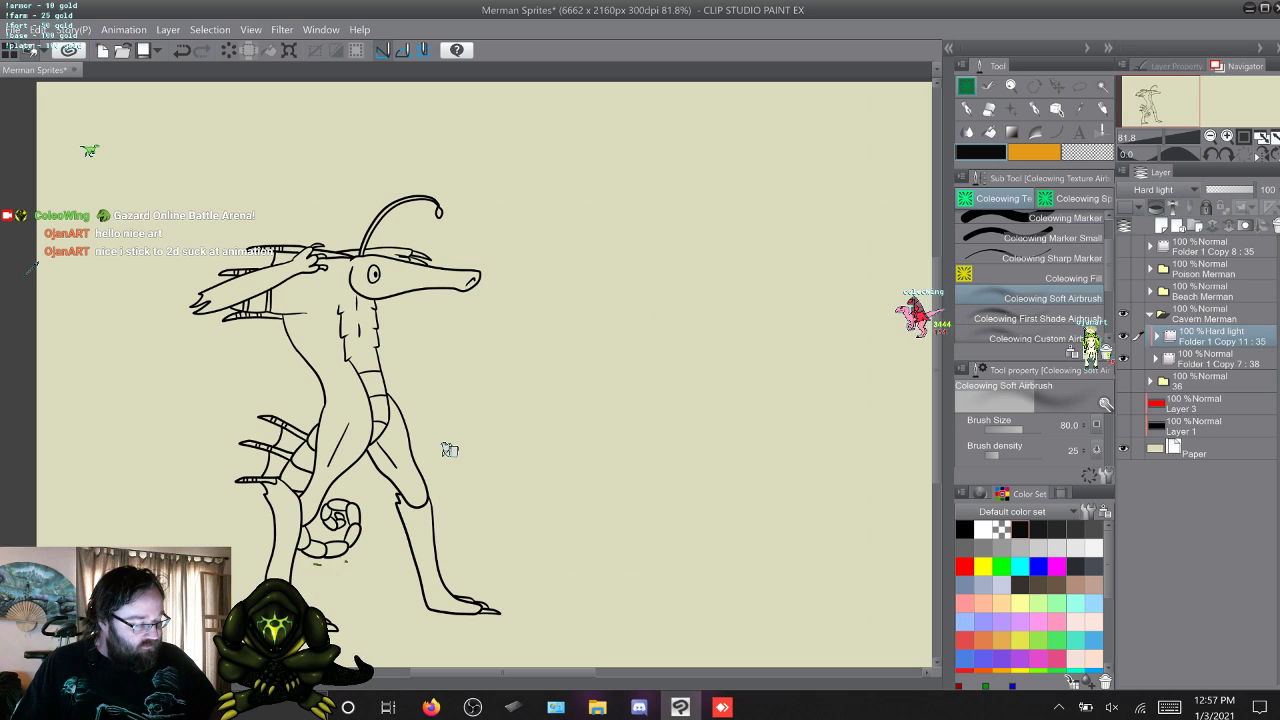
pyautogui.click(1212, 358)
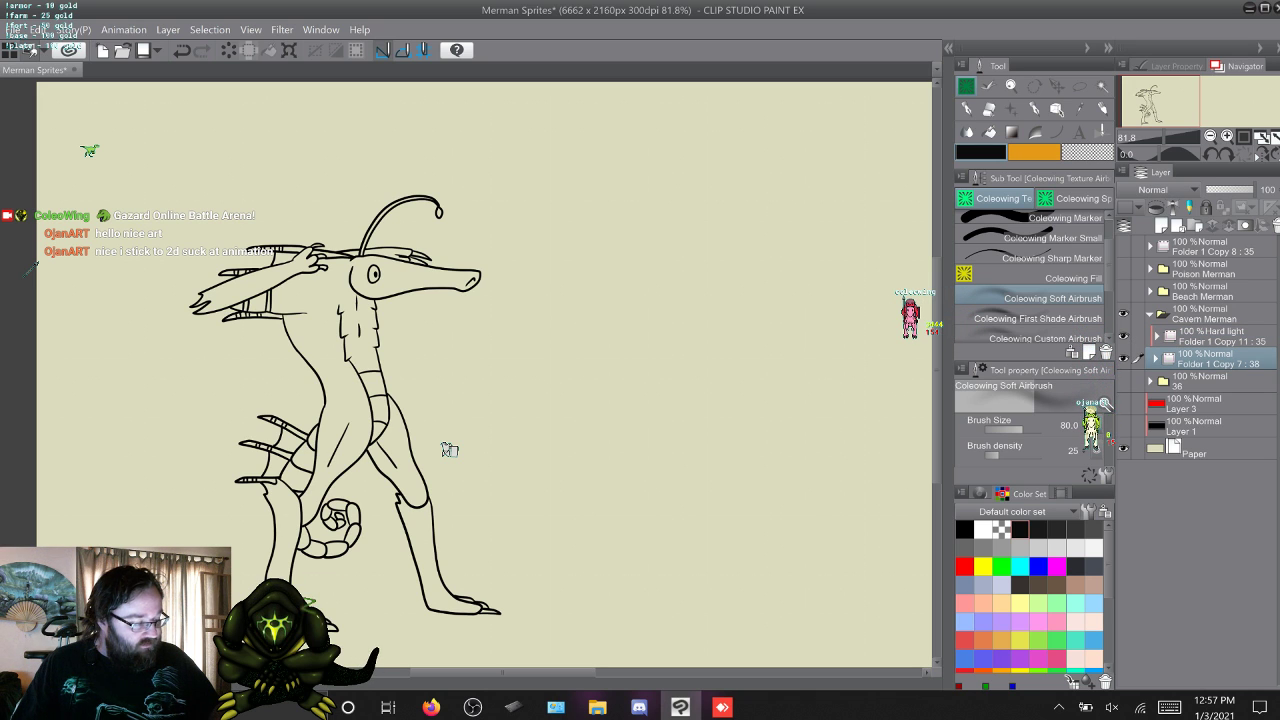
# Delete the Folder 1 Copy 8 layer folder that sits above Poison Merman.
pyautogui.click(1212, 246)
pyautogui.rightClick(1212, 248)
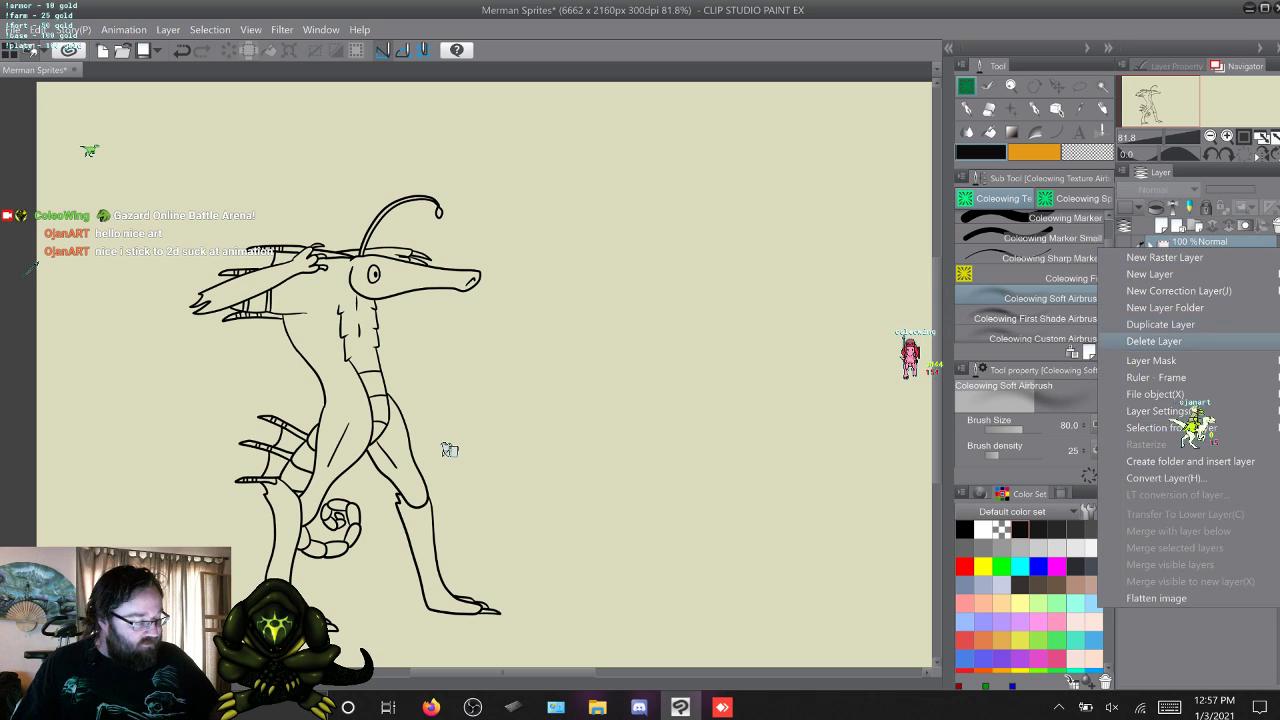
pyautogui.click(1154, 341)
pyautogui.keyDown('ctrl'); pyautogui.keyDown('shift'); pyautogui.click(449, 450); pyautogui.keyUp('shift'); pyautogui.keyUp('ctrl')
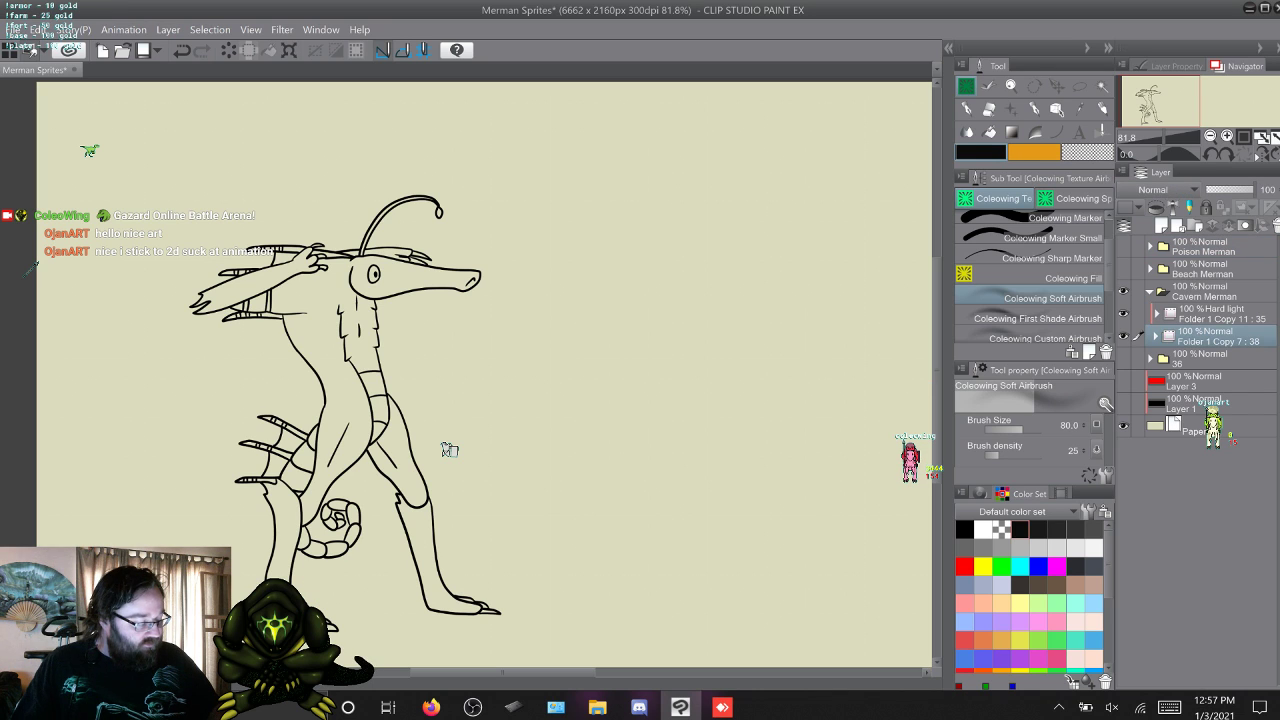
# Duplicate the Cavern Merman frame folder for colour and shading, setting Folder 1 Copy 12 to Hard light and Folder 1 Copy 13 to Overlay.
pyautogui.press('F9')
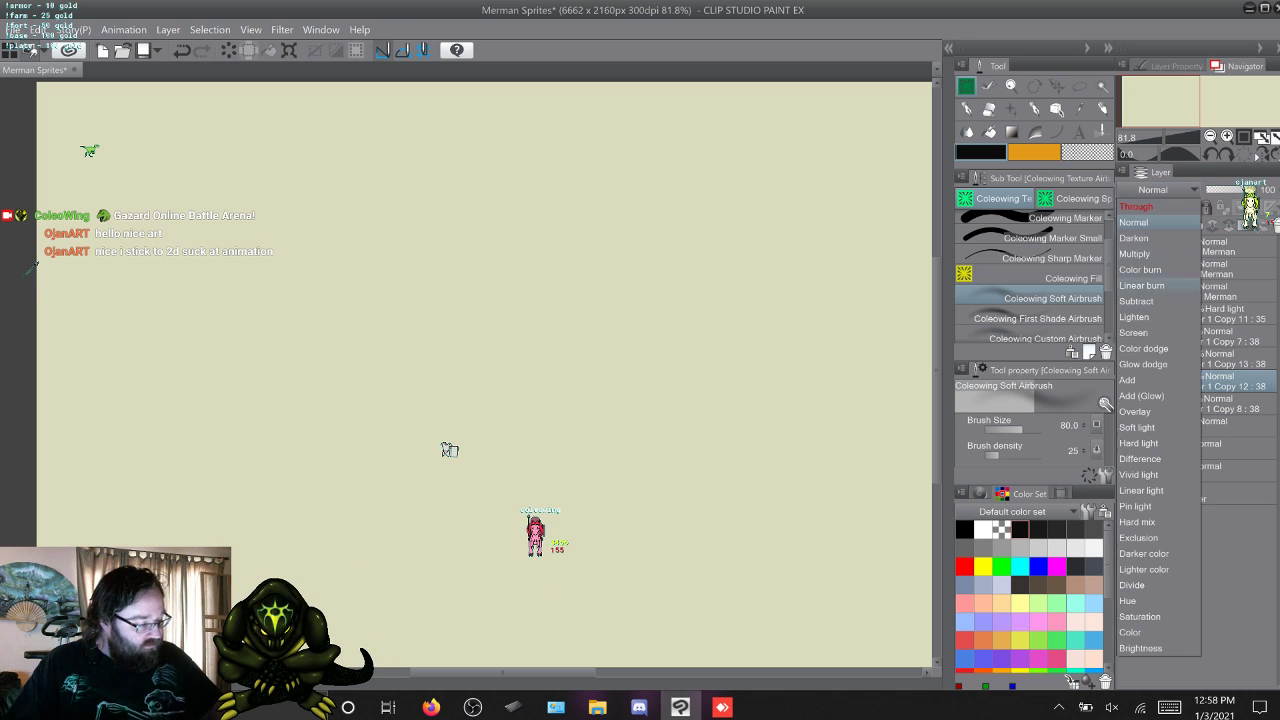
pyautogui.click(1220, 359)
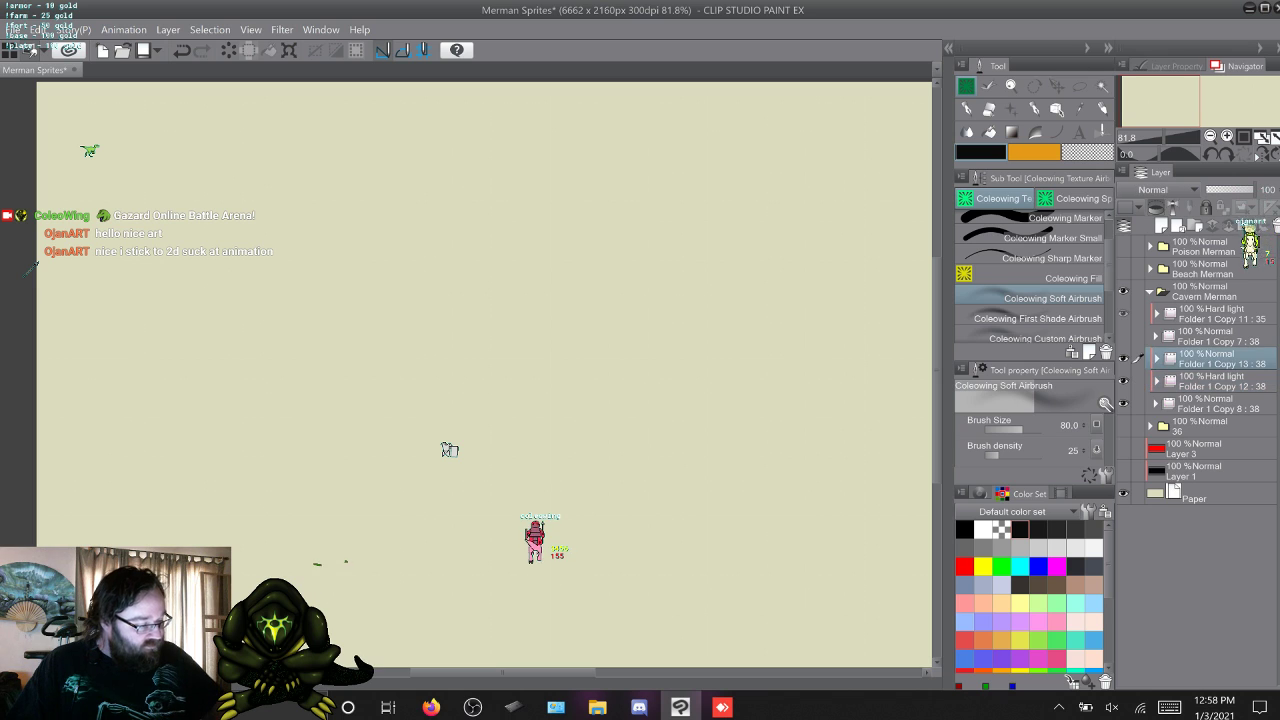
pyautogui.click(1166, 190)
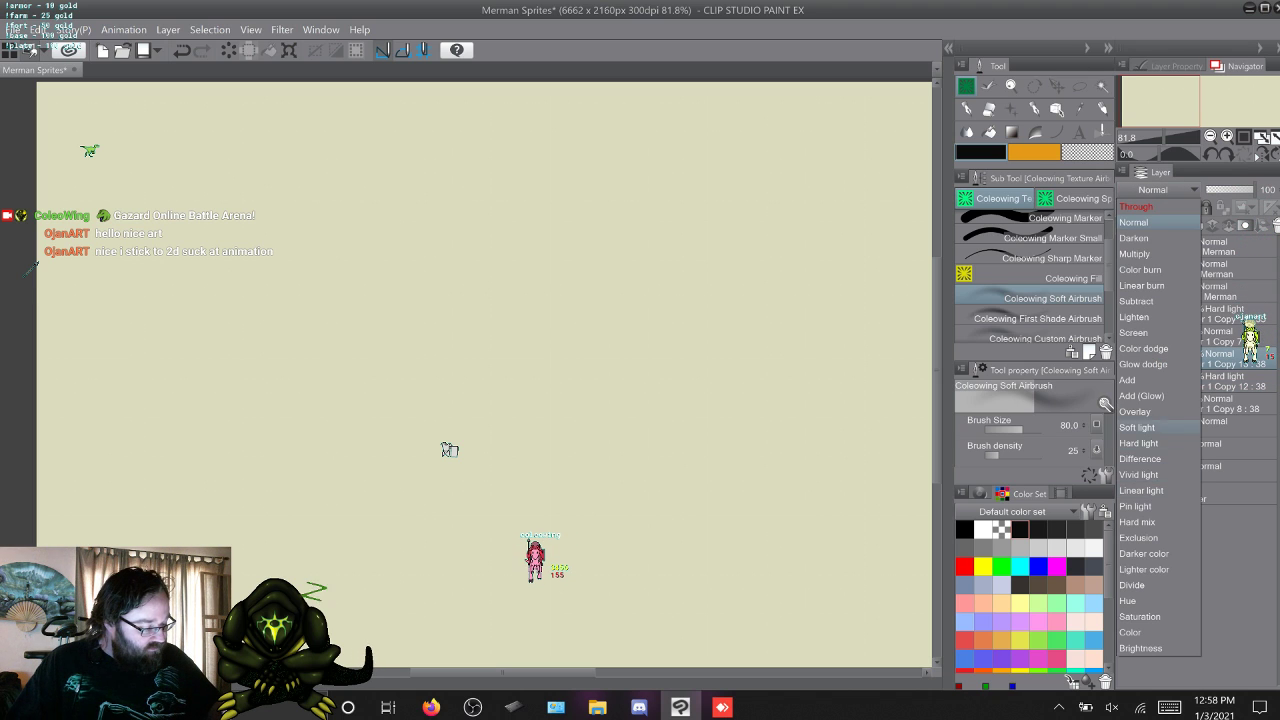
pyautogui.click(1134, 411)
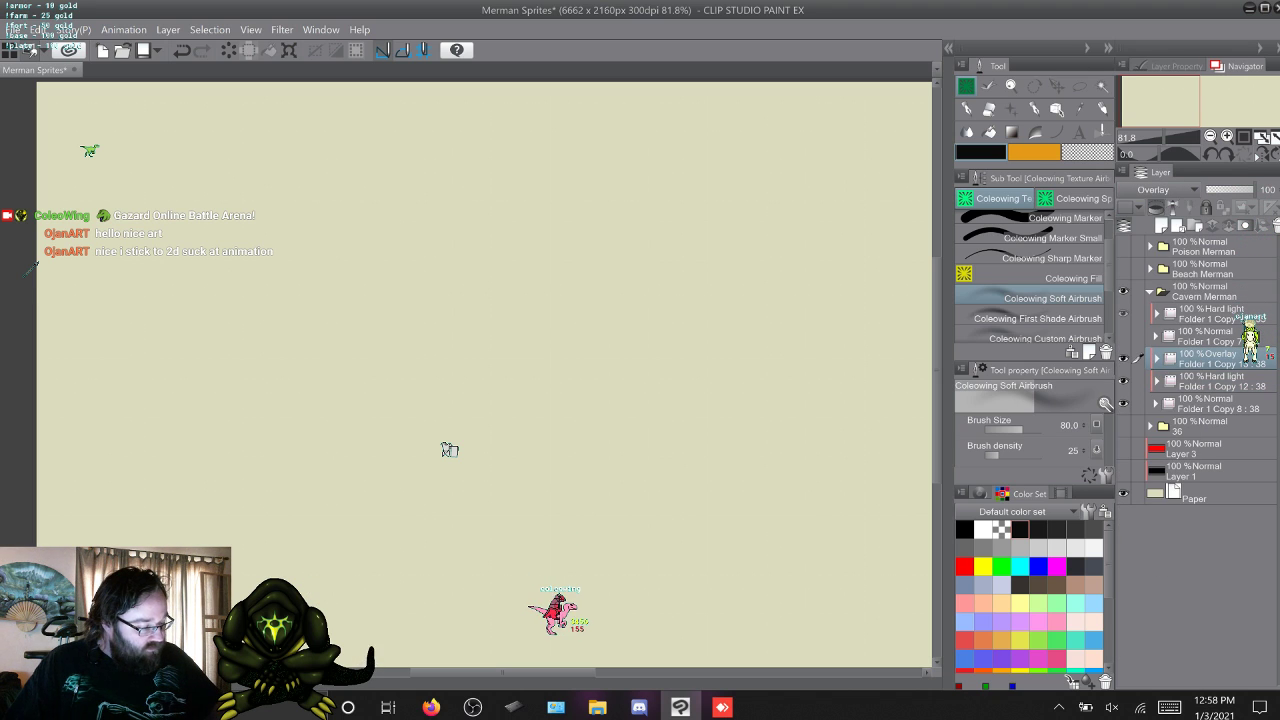
# Duplicate Folder 1 Copy 8, move the copy above Folder 1 Copy 7 and set its blending mode to Add (Glow).
pyautogui.click(1220, 404)
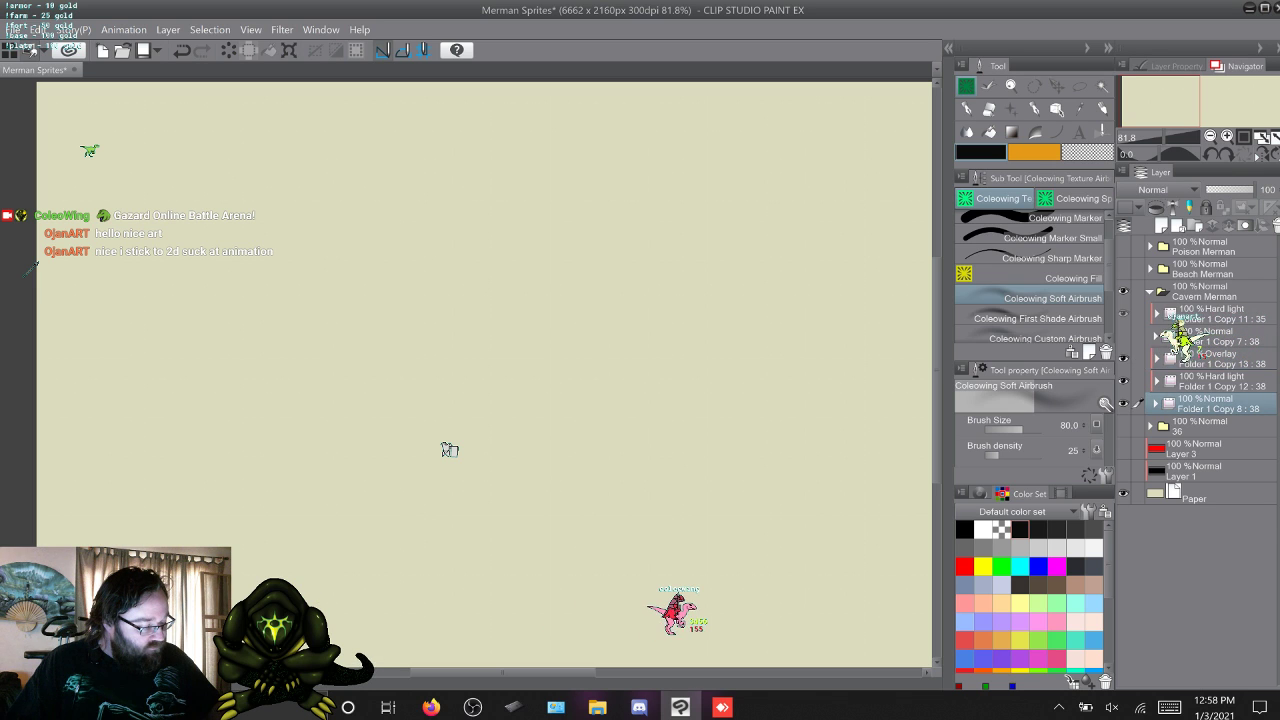
pyautogui.press('F9')
pyautogui.moveTo(1220, 404); pyautogui.dragTo(1207, 326)
pyautogui.click(1215, 336)
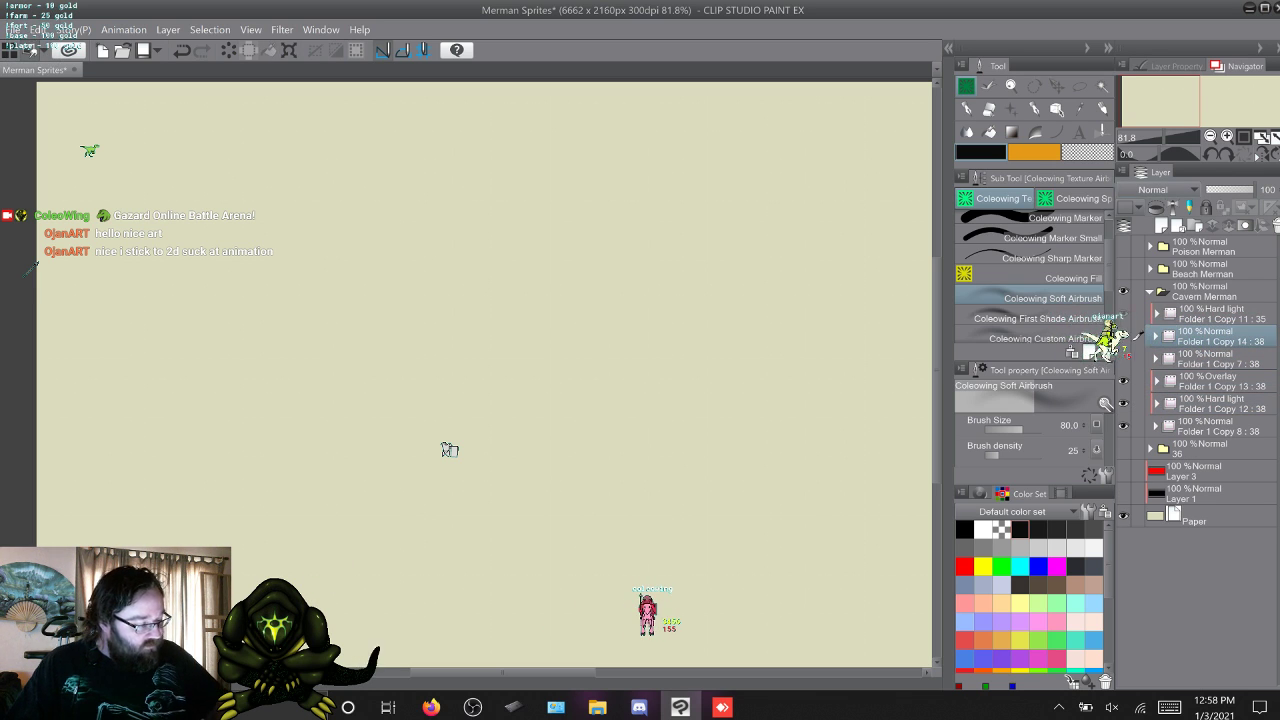
pyautogui.click(1167, 190)
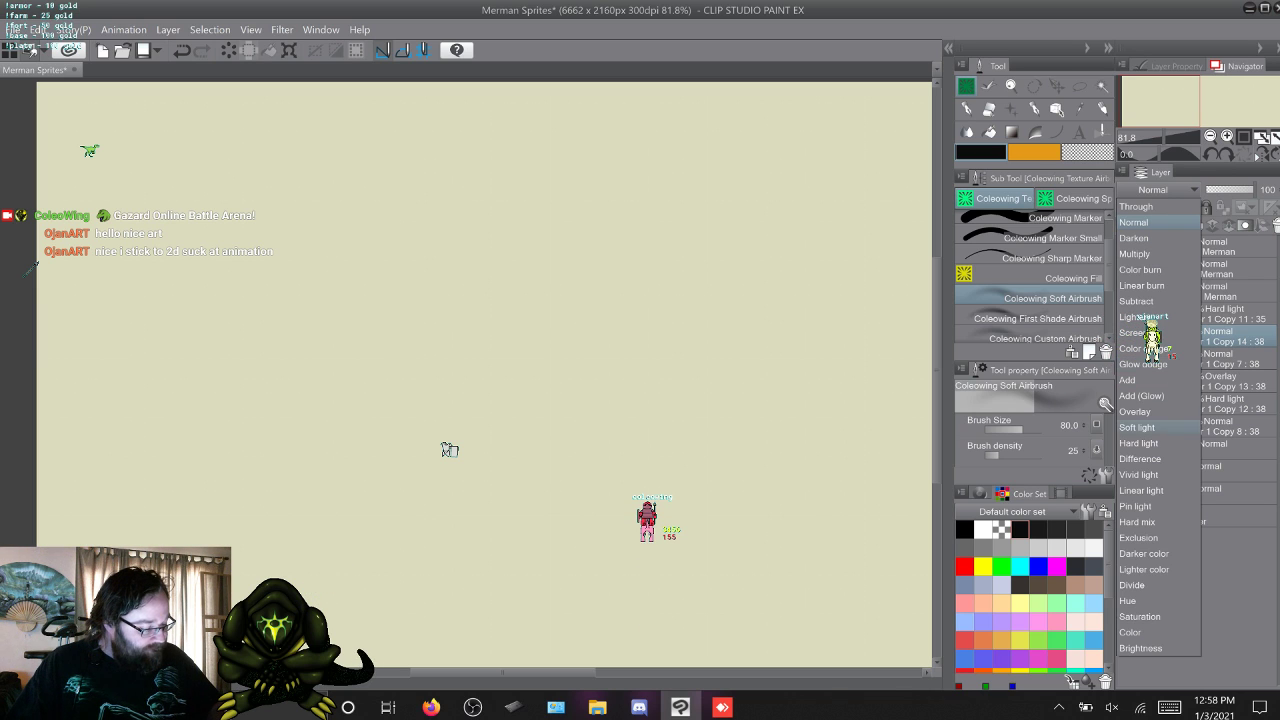
pyautogui.click(1141, 396)
# Make Folder 1 Copy 11 active, check the frame layers inside Hard light Folder 1 Copy 12, save the file and change the displayed frame.
pyautogui.click(1215, 314)
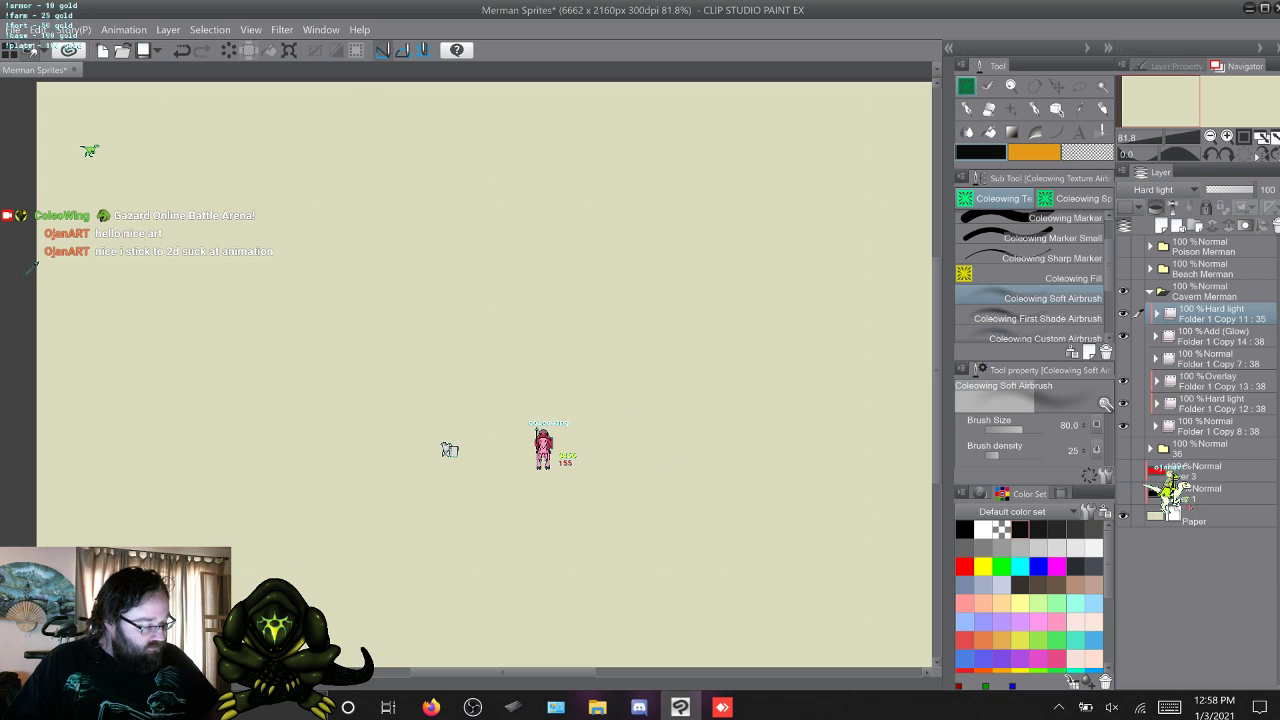
pyautogui.click(1157, 404)
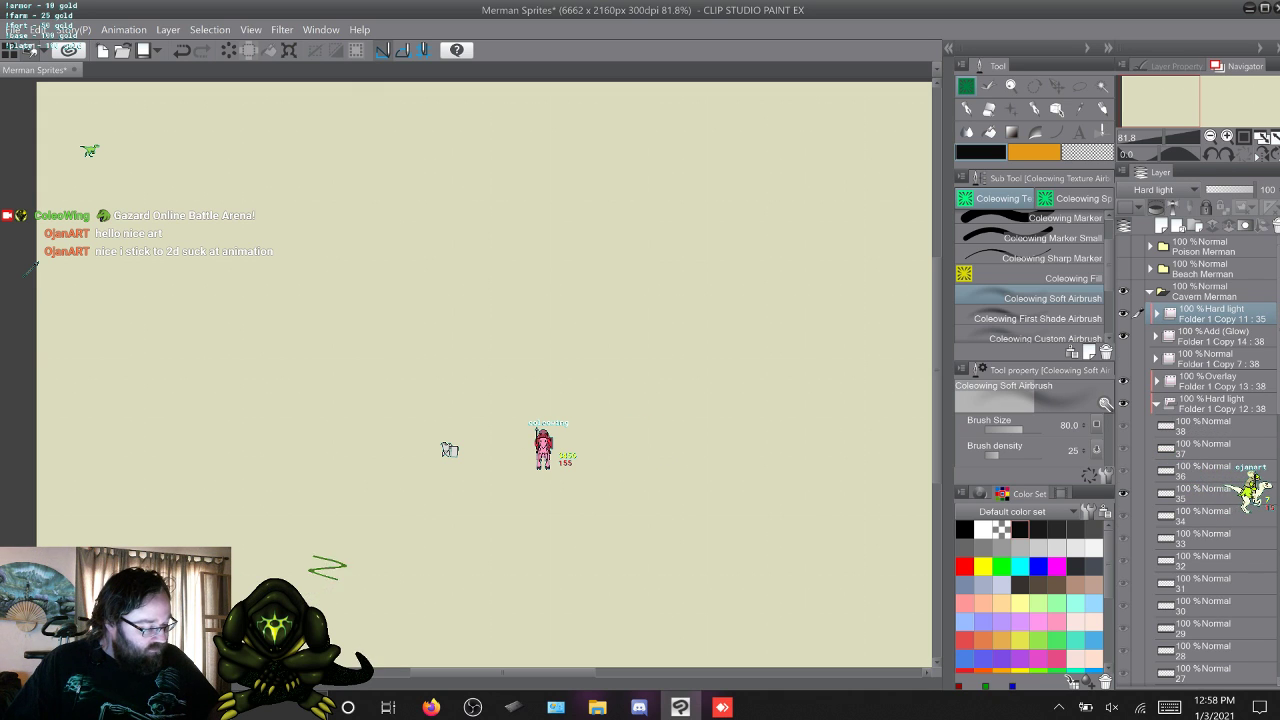
pyautogui.click(1157, 404)
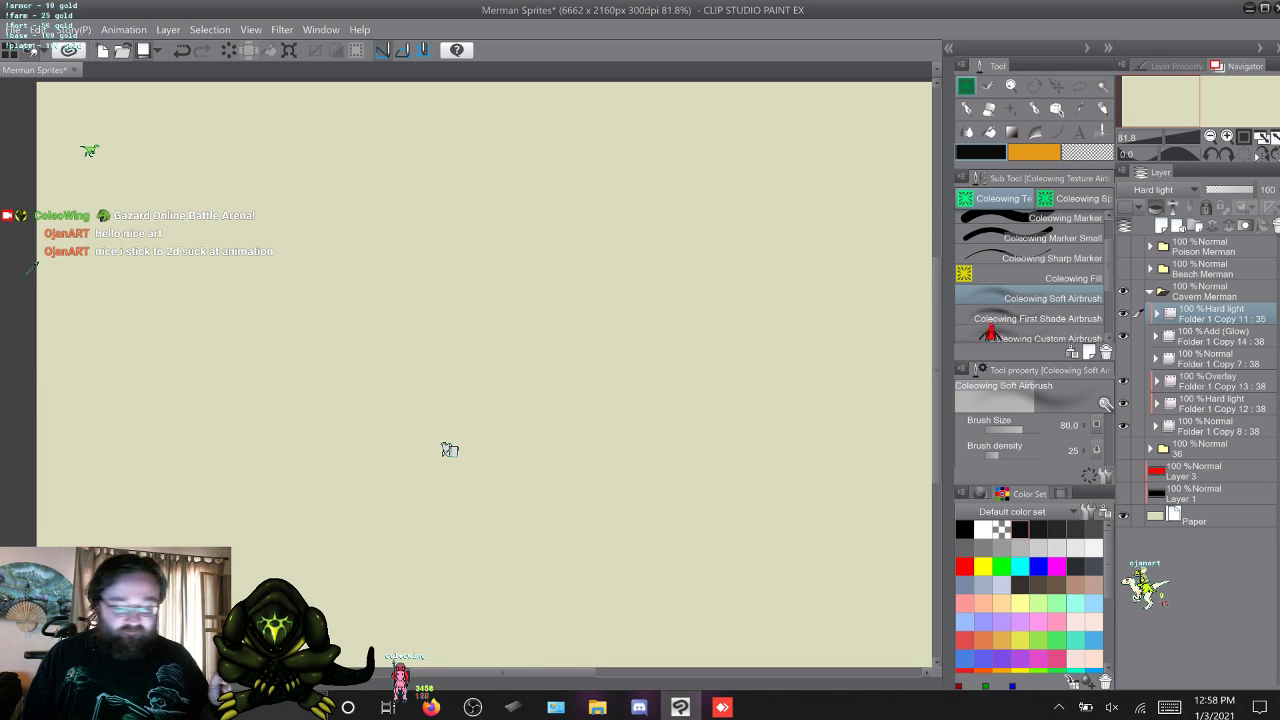
pyautogui.hotkey('ctrl', 's')
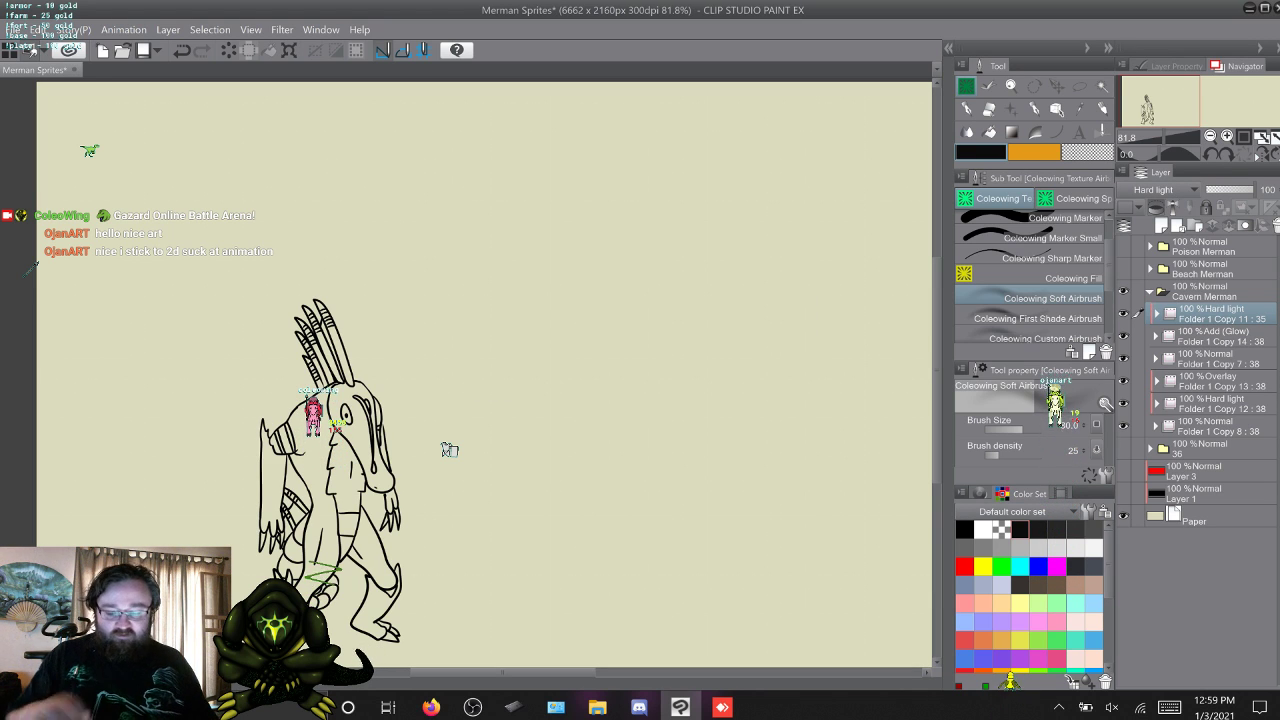
pyautogui.press('w')
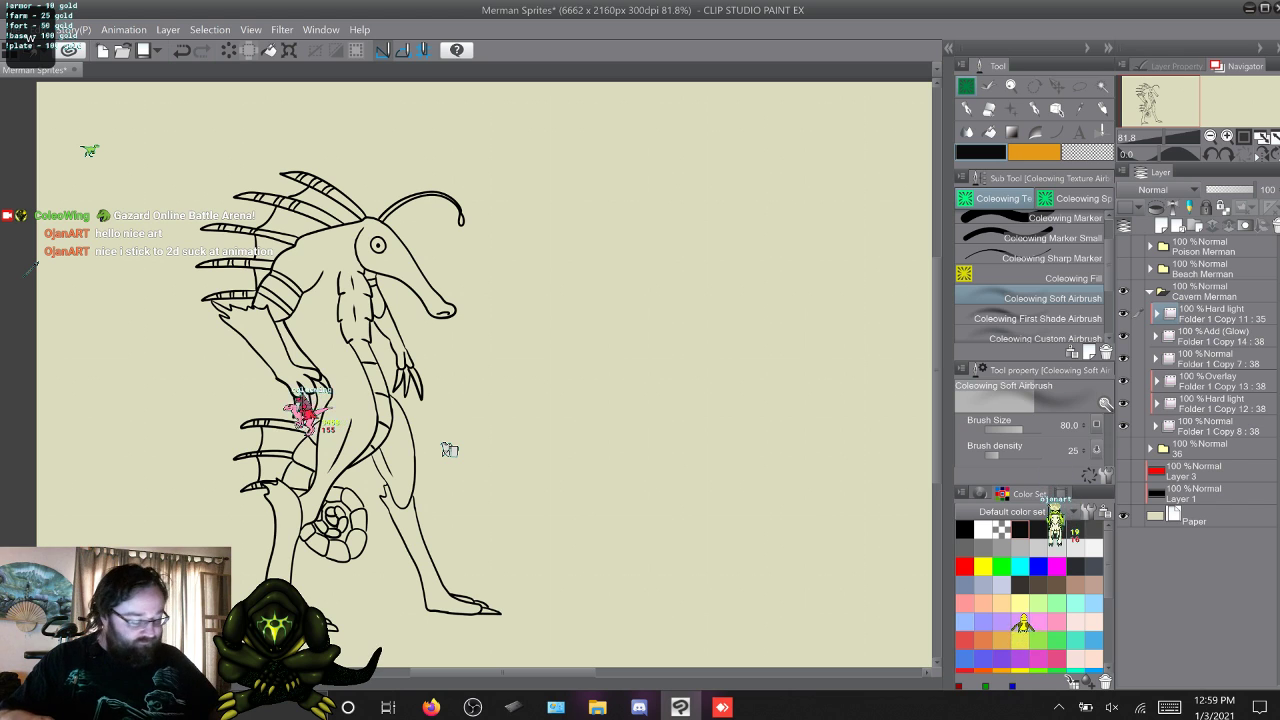